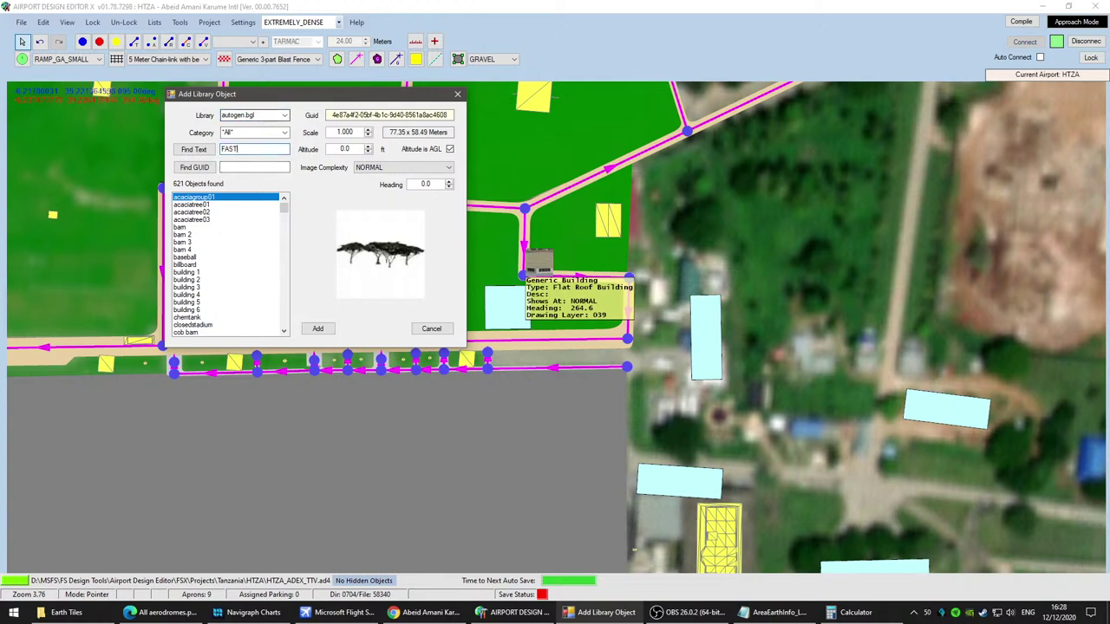
Step: Search the library for 'FAST', compare the fastfood buildings, and place fastfood 3 on the grass
left_click(195, 150)
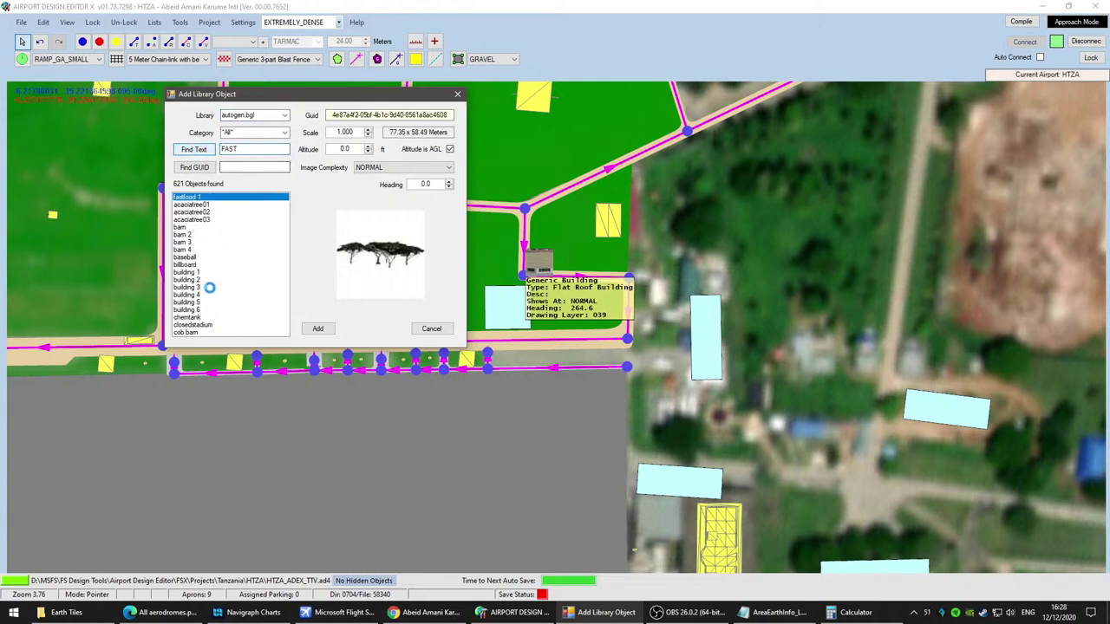
left_click(196, 205)
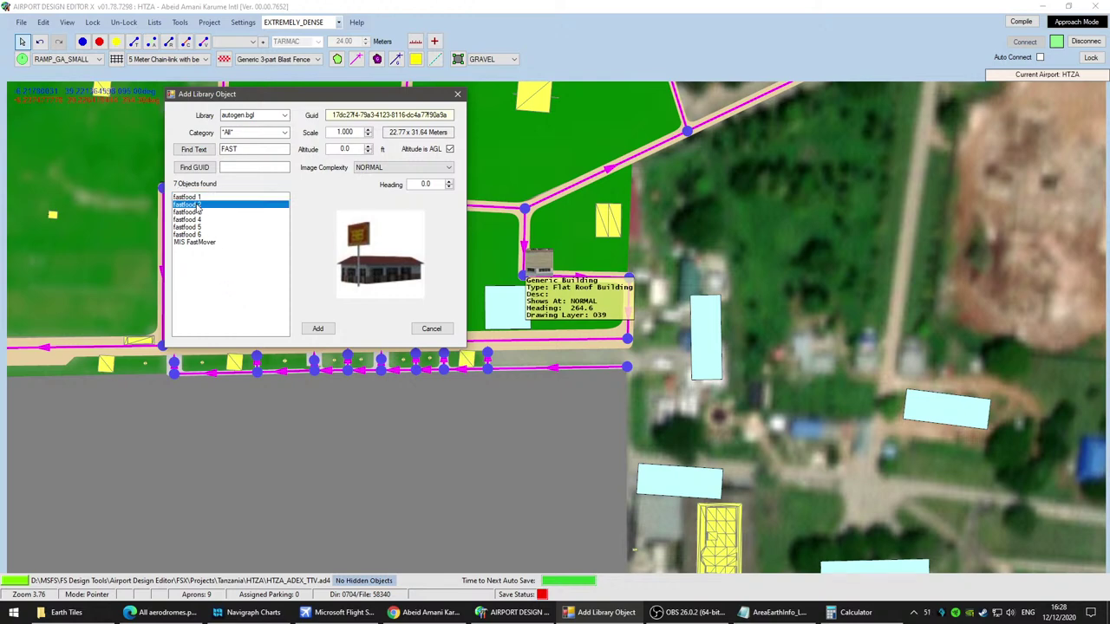
left_click(199, 212)
left_click(202, 221)
left_click(201, 228)
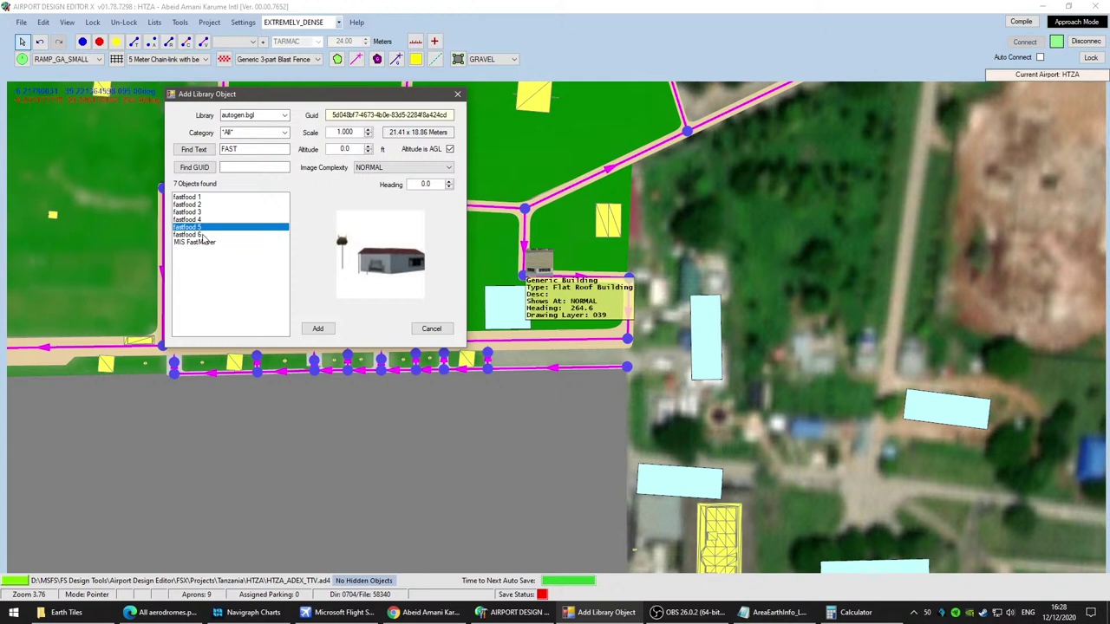
left_click(201, 235)
left_click(203, 222)
left_click(204, 227)
left_click(208, 206)
left_click(205, 213)
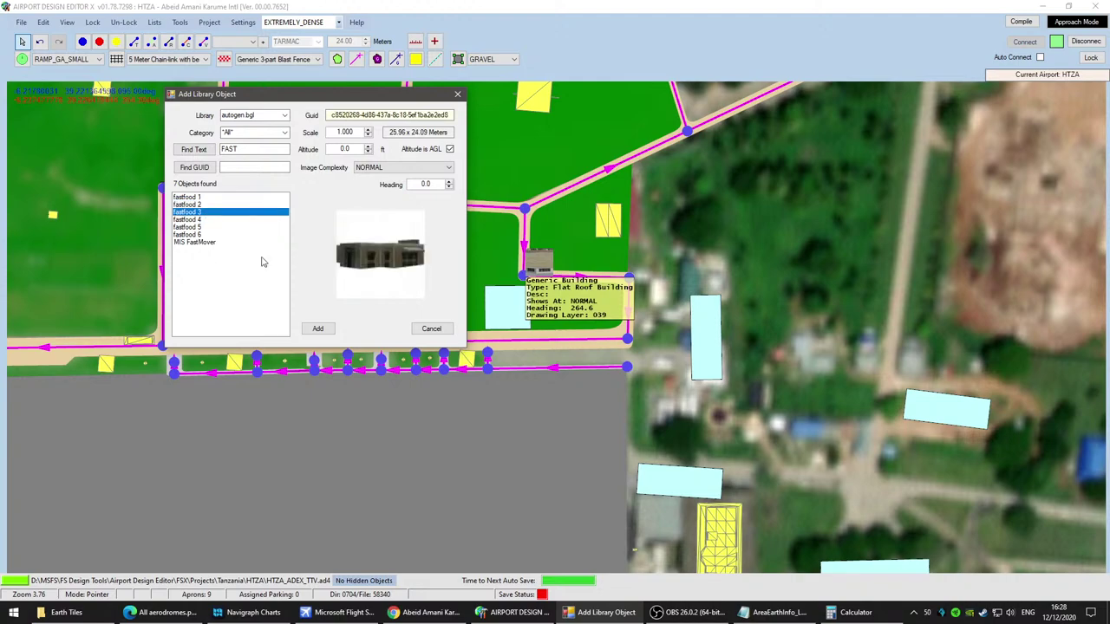
left_click(318, 329)
scroll(391, 354, "up", 4)
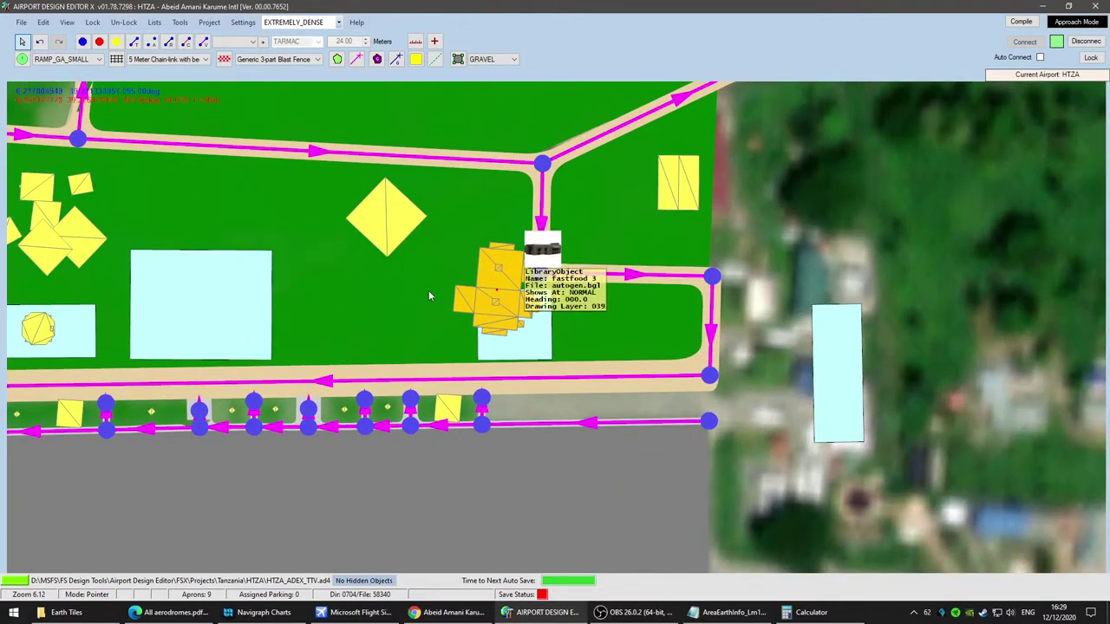
Step: Rotate fastfood 3 to about 273 degrees and move it down-left onto the grass
left_click_drag(433, 306, 373, 228)
left_click_drag(385, 307, 354, 317)
left_click(533, 309)
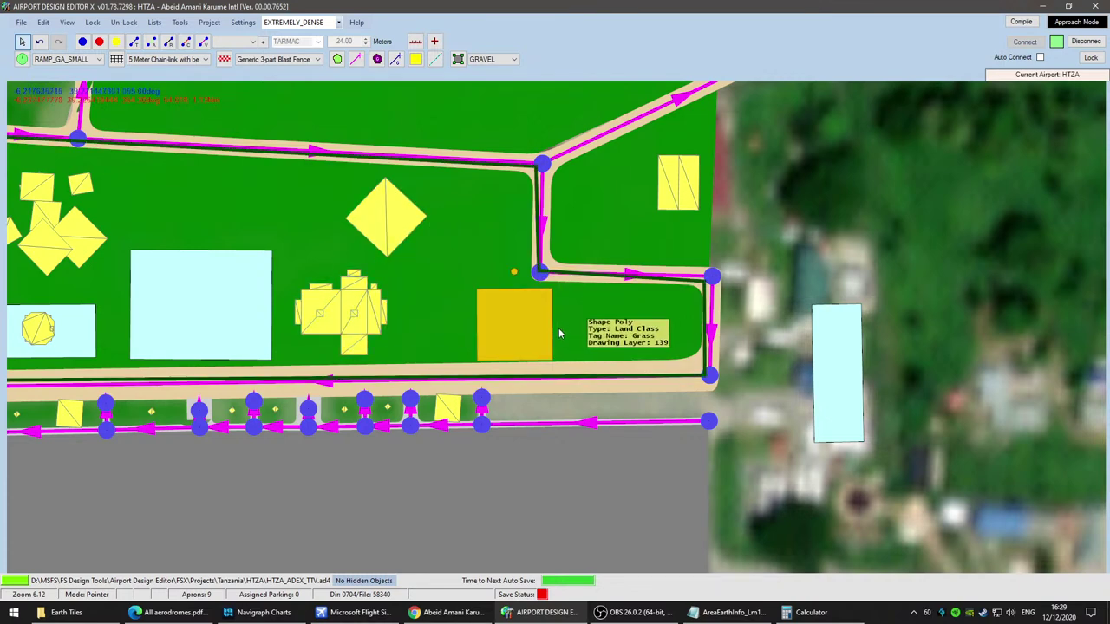
Step: Add the conv store 2 library object beside it, rotated to about 301 degrees
right_click(457, 315)
mouse_move(570, 374)
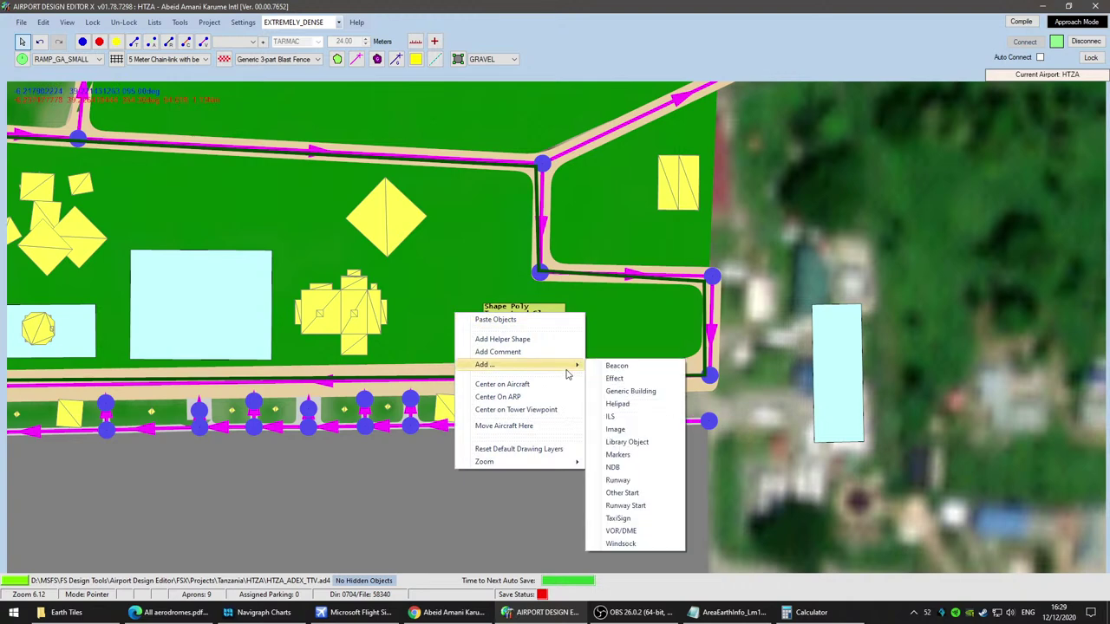
left_click(637, 439)
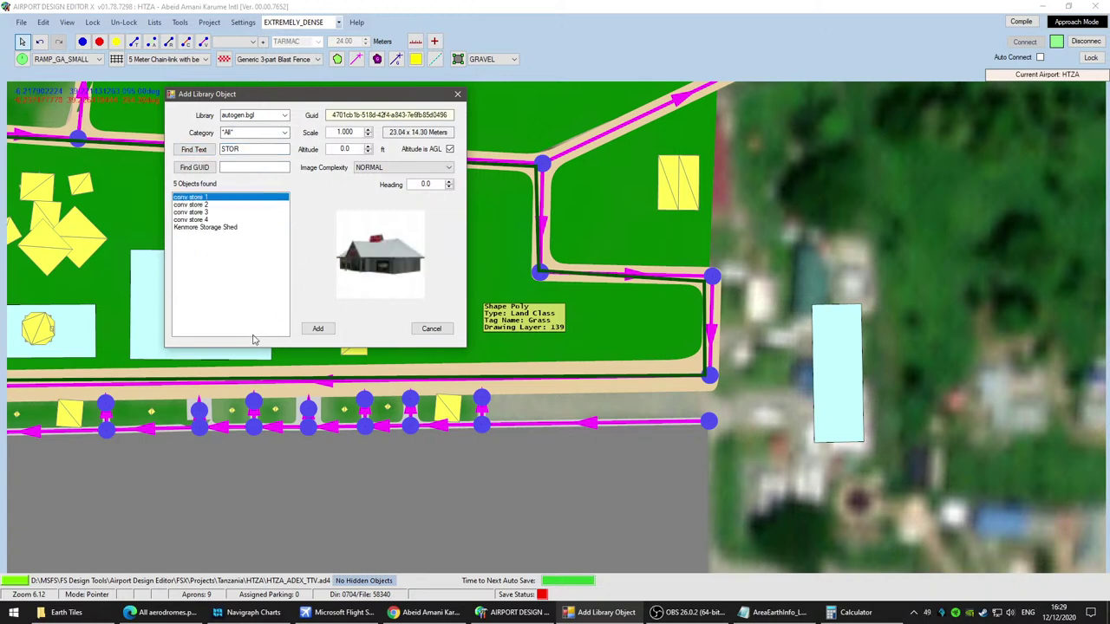
left_click(200, 220)
left_click(210, 212)
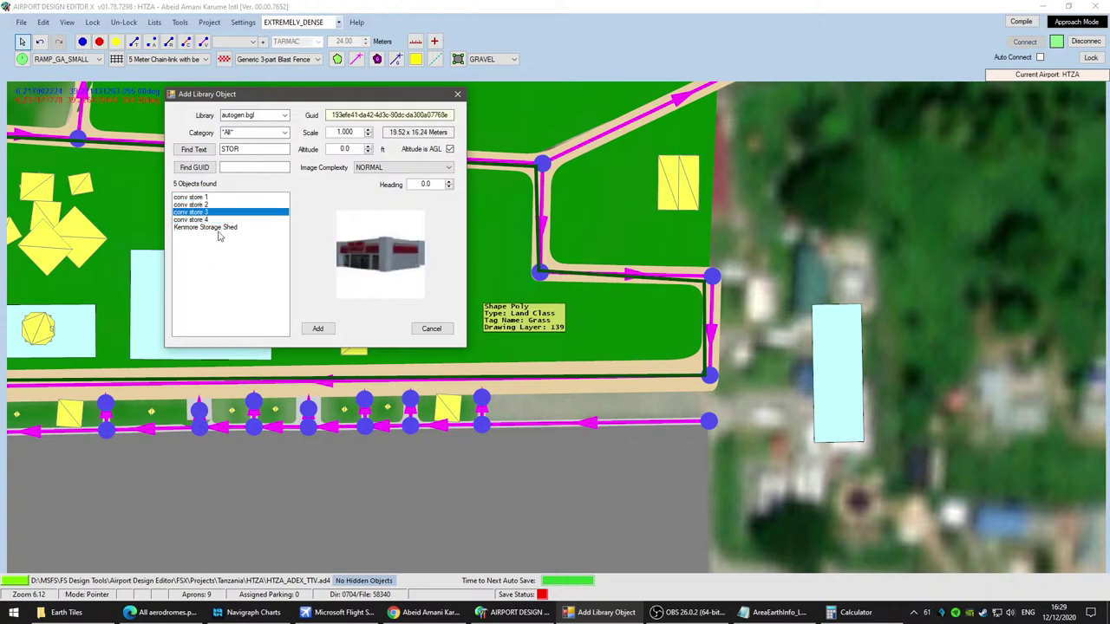
left_click(208, 228)
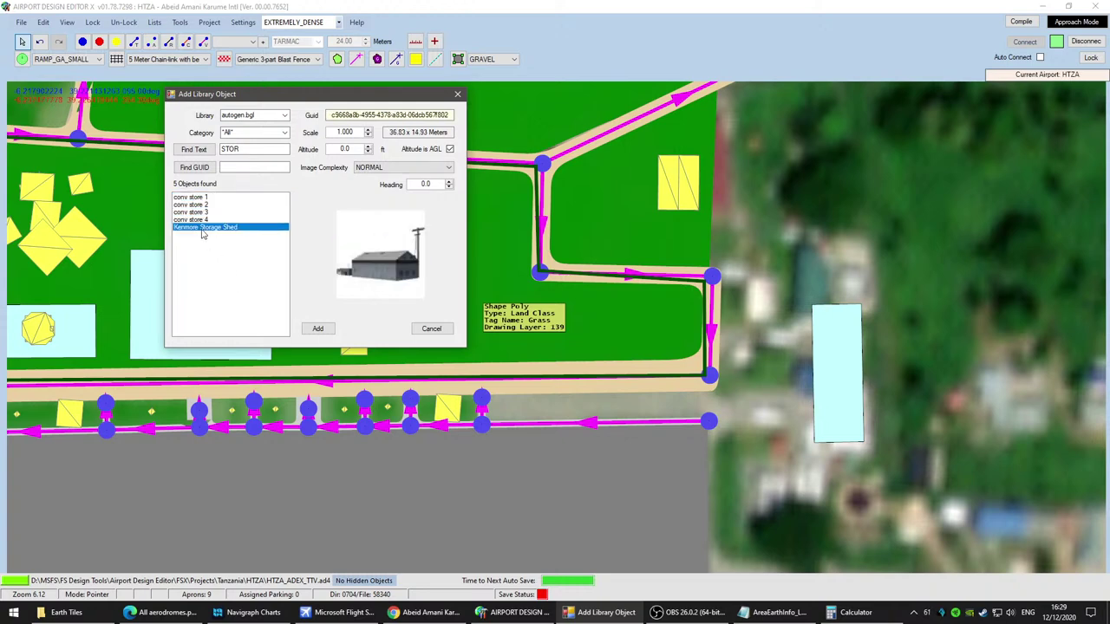
left_click(205, 205)
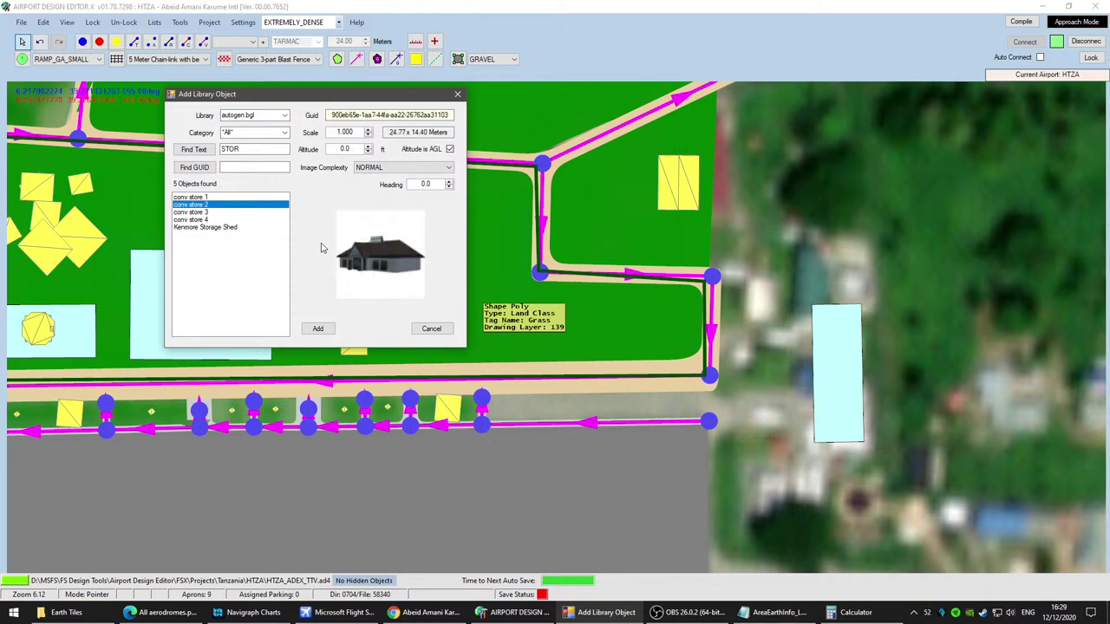
left_click(326, 330)
scroll(515, 313, "up", 2)
left_click_drag(485, 318, 431, 215)
left_click(451, 213)
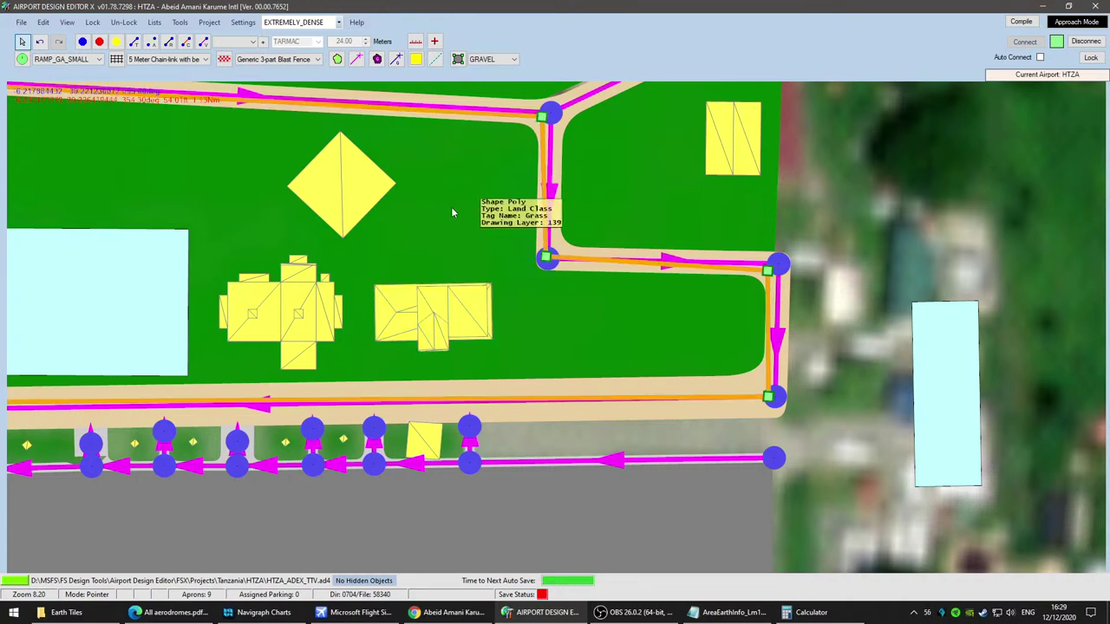
Step: Draw a GRAVEL apron outline around the new buildings, closing it near the left taxiway
left_click(455, 319)
scroll(469, 312, "down", 3)
scroll(532, 364, "down", 3)
middle_click_drag(544, 343, 662, 340)
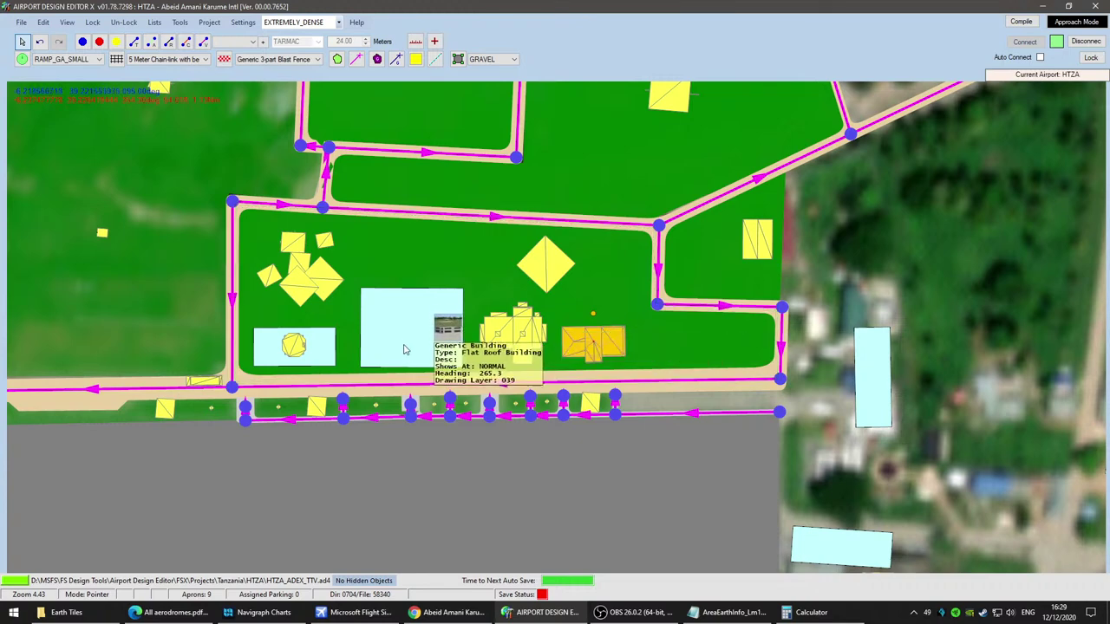
left_click(425, 327)
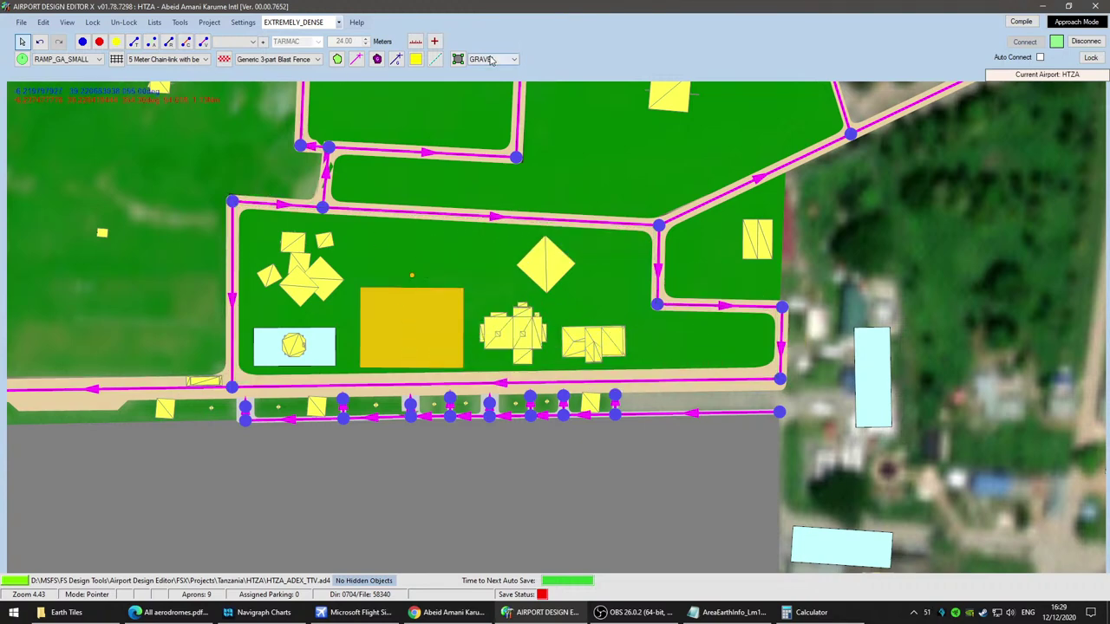
left_click(459, 60)
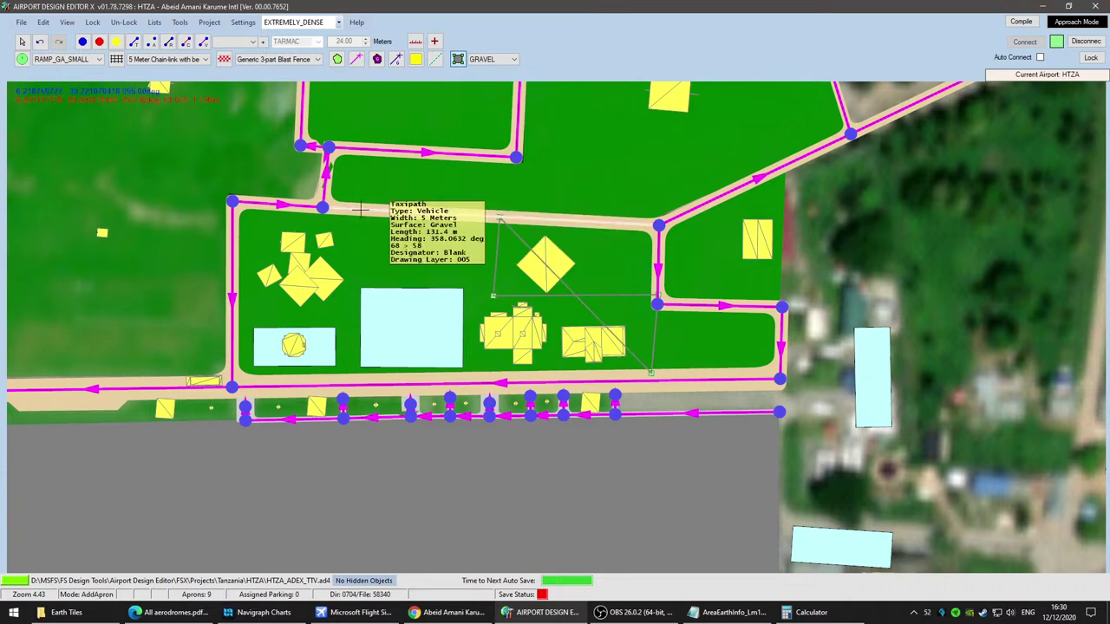
left_click(351, 279)
left_click(350, 318)
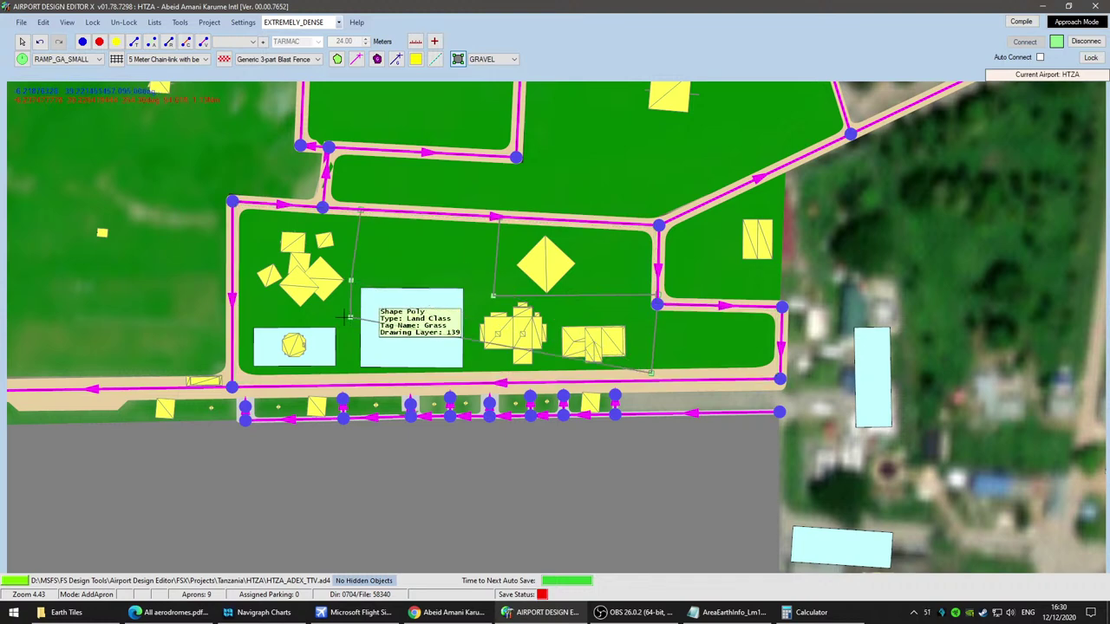
left_click(236, 315)
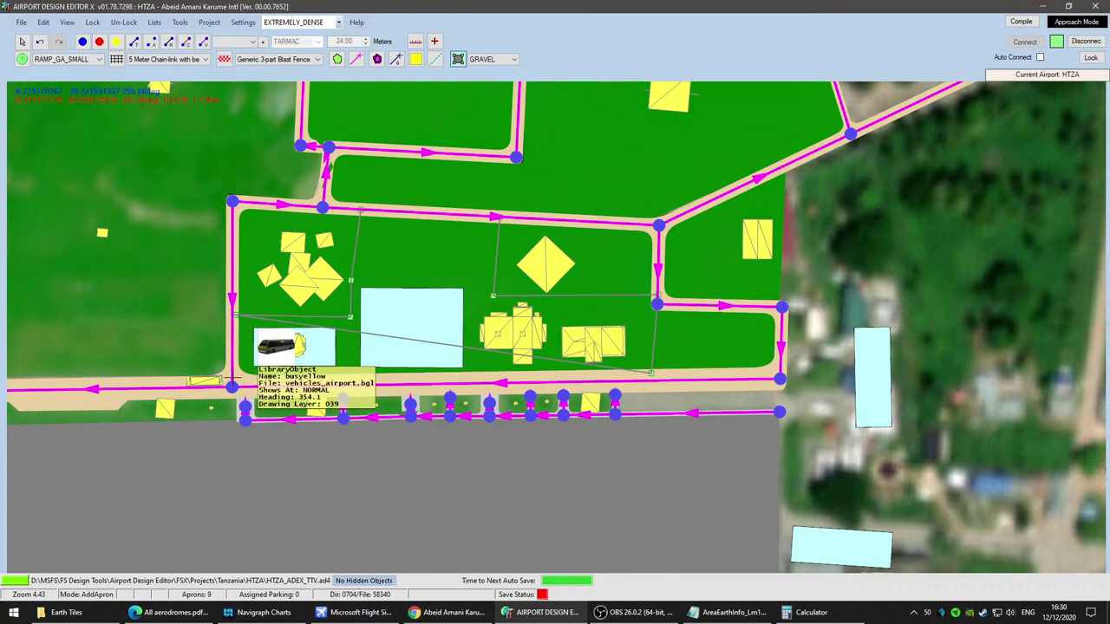
left_click(233, 384)
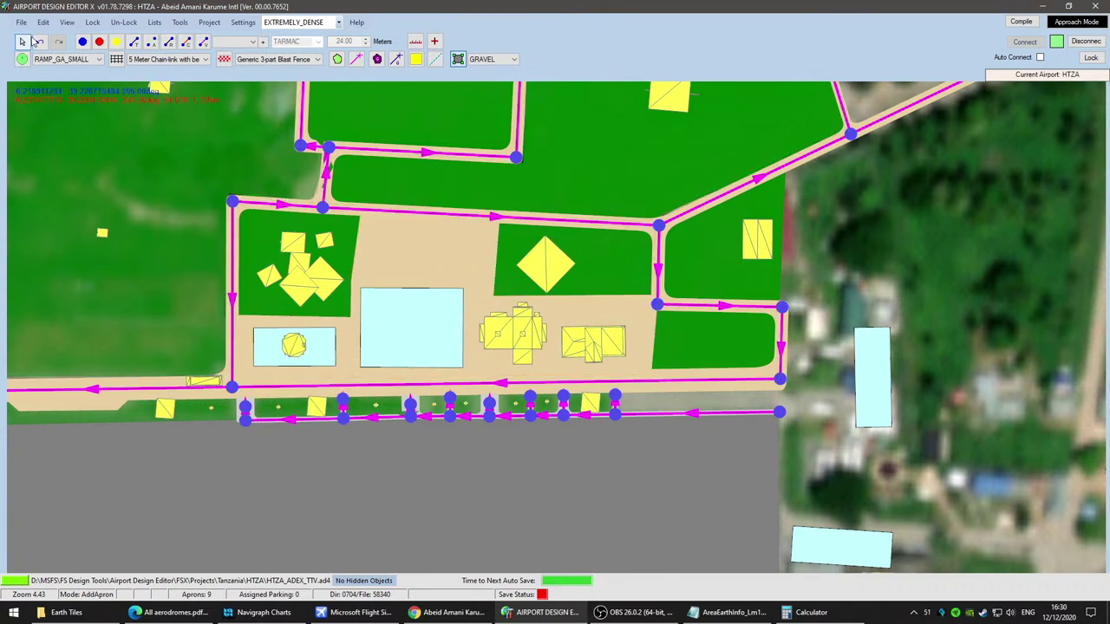
Step: Select the gravel apron and straighten its left edge vertices
left_click(22, 42)
left_click(349, 295)
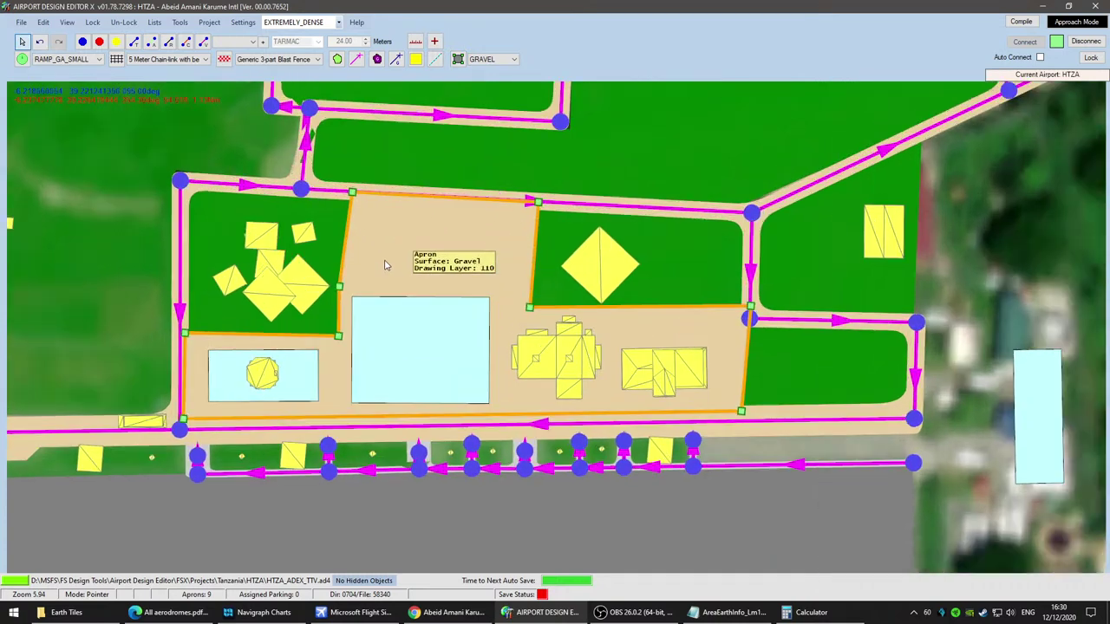
scroll(349, 206, "up", 3)
left_click_drag(345, 178, 331, 182)
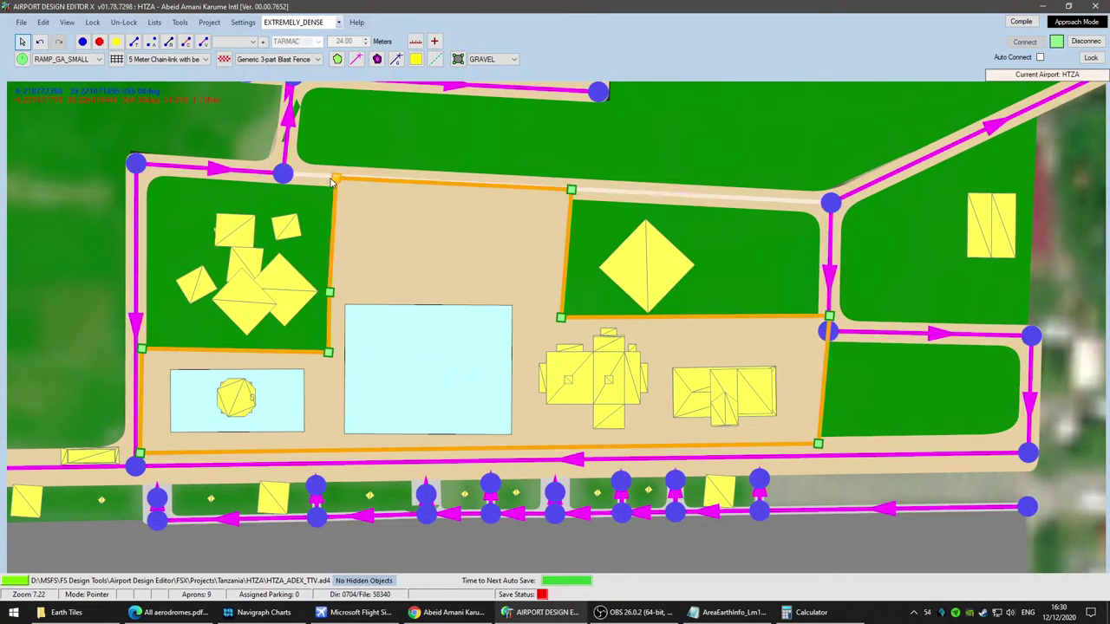
left_click(327, 292)
left_click(332, 297)
left_click(329, 292)
Step: Shift the apron's right-side vertices left so that edge runs vertical
middle_click_drag(448, 254, 543, 267)
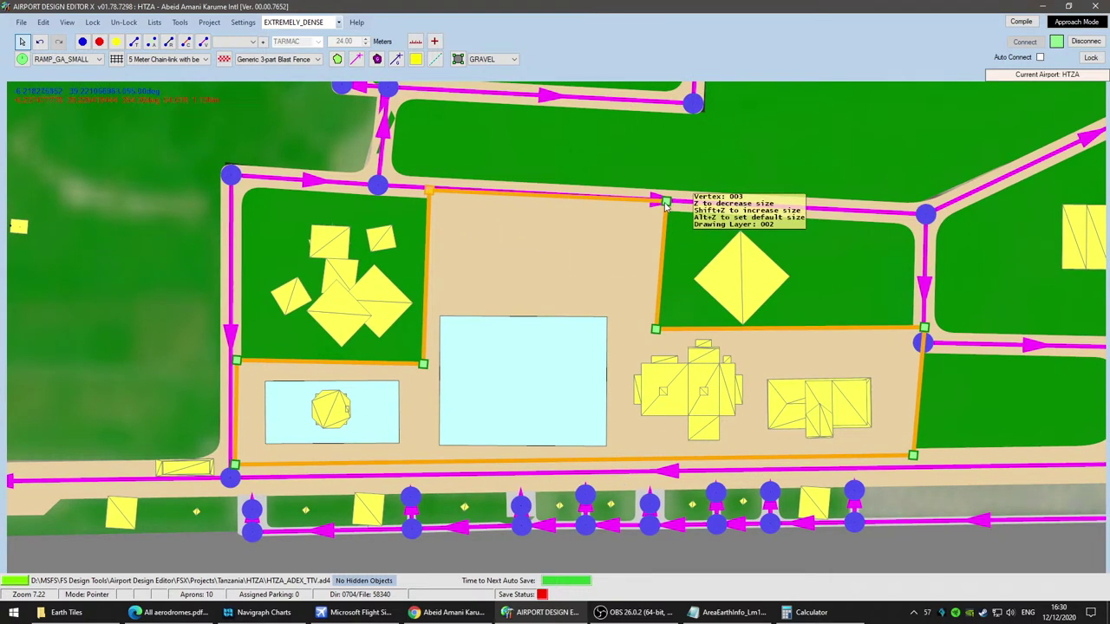
left_click_drag(661, 199, 656, 201)
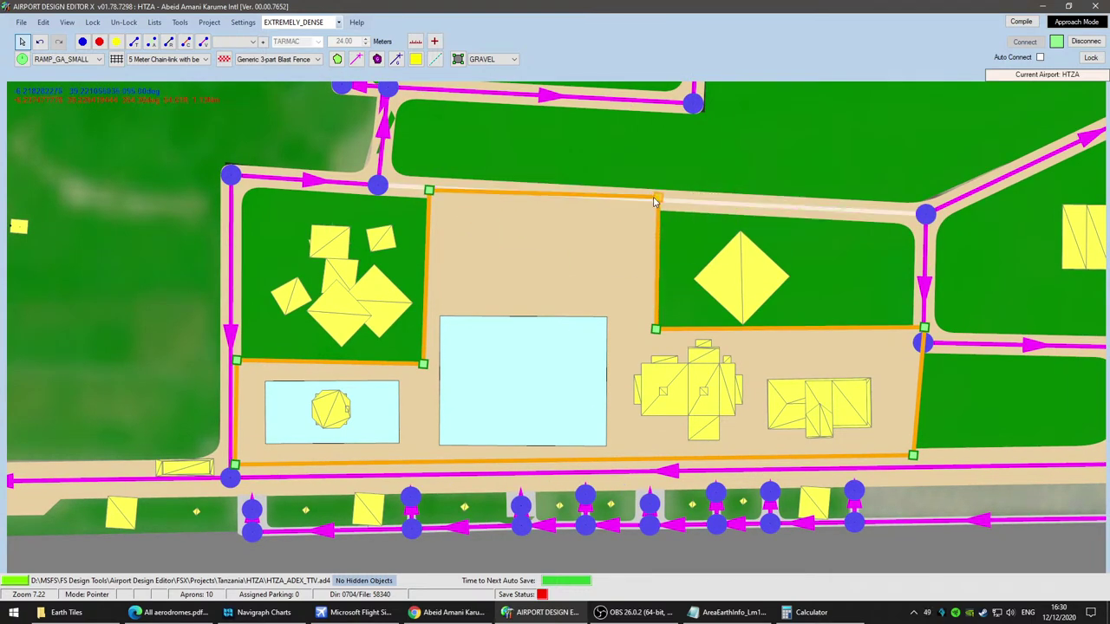
left_click_drag(656, 332, 634, 329)
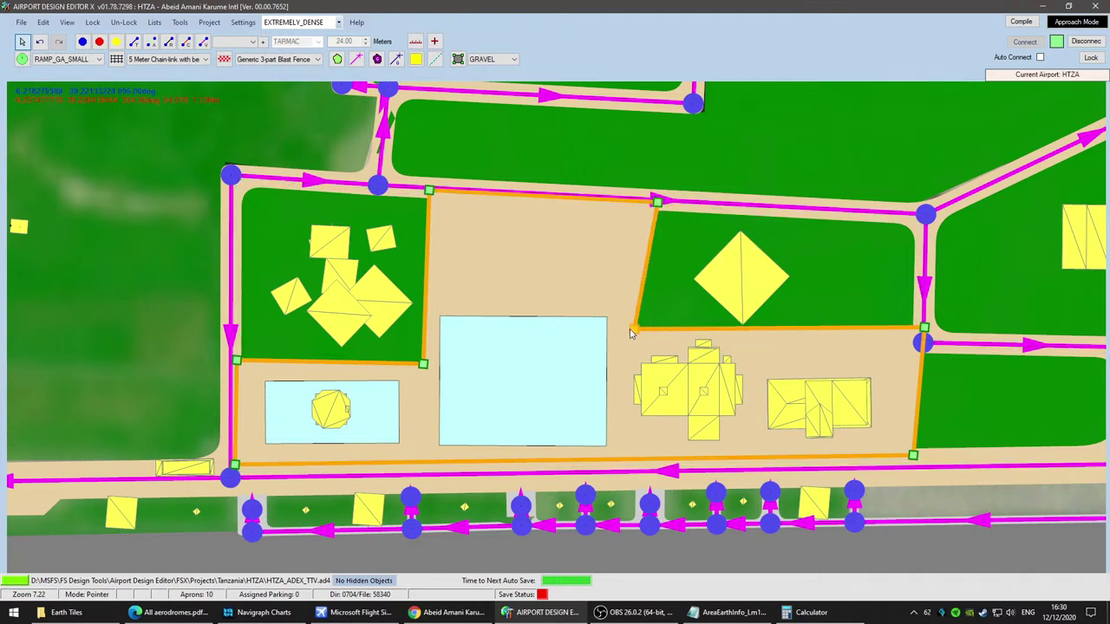
left_click_drag(656, 203, 646, 208)
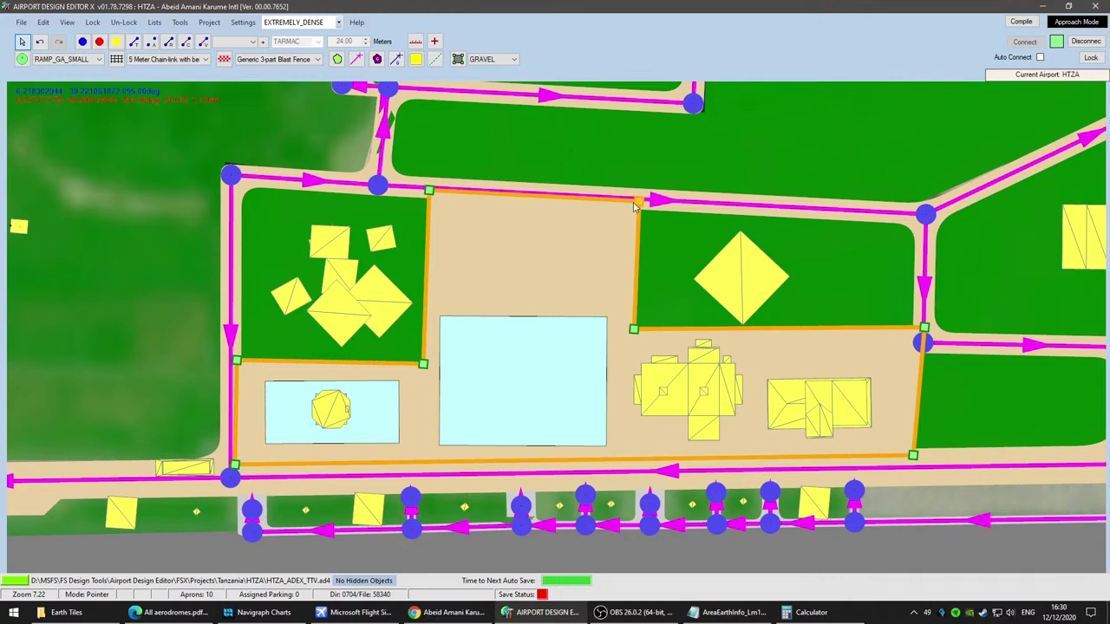
middle_click_drag(902, 375, 666, 313)
scroll(677, 314, "down", 1)
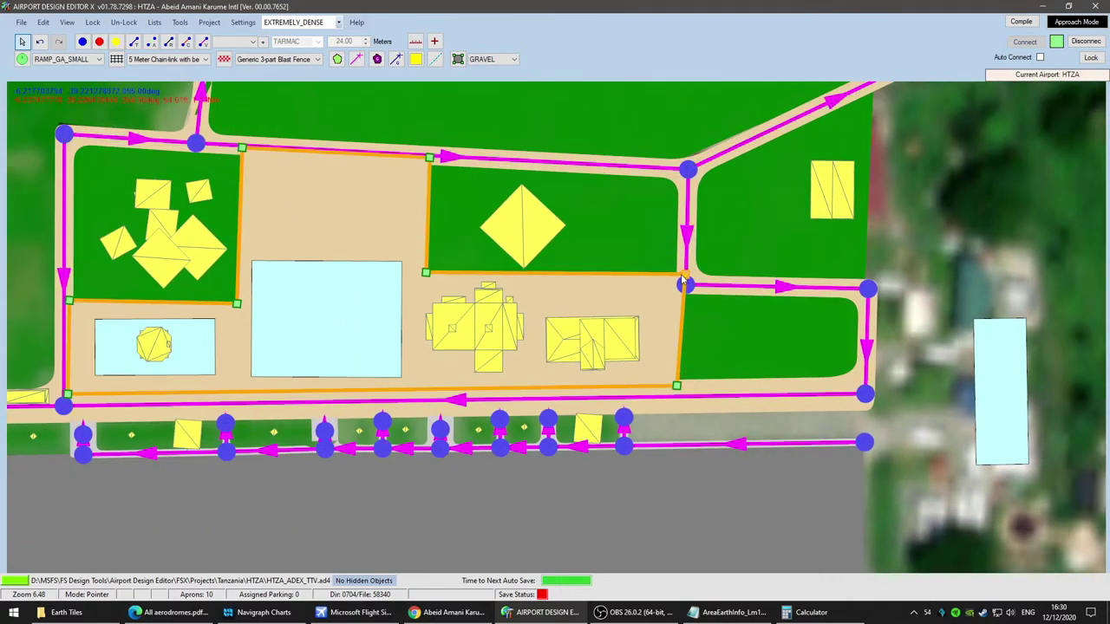
Step: Tweak the apron's top-right corner and set conv store 2 beside the fastfood building at about 275 degrees
mouse_move(682, 275)
left_mouse_down()
mouse_move(680, 286)
mouse_move(679, 276)
left_mouse_up()
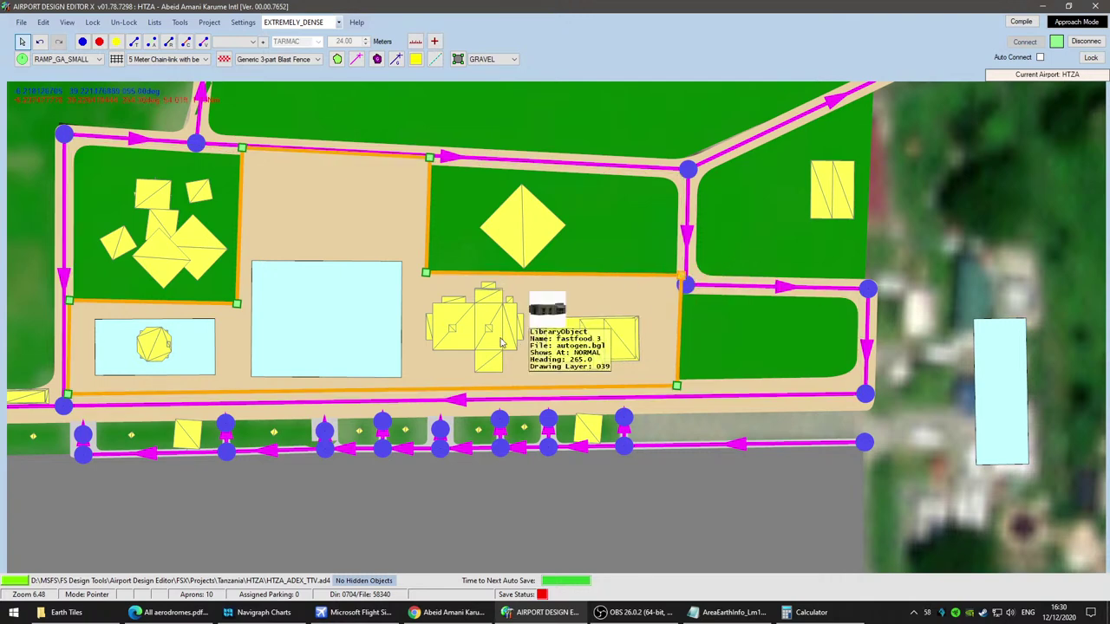
middle_click_drag(602, 298, 734, 267)
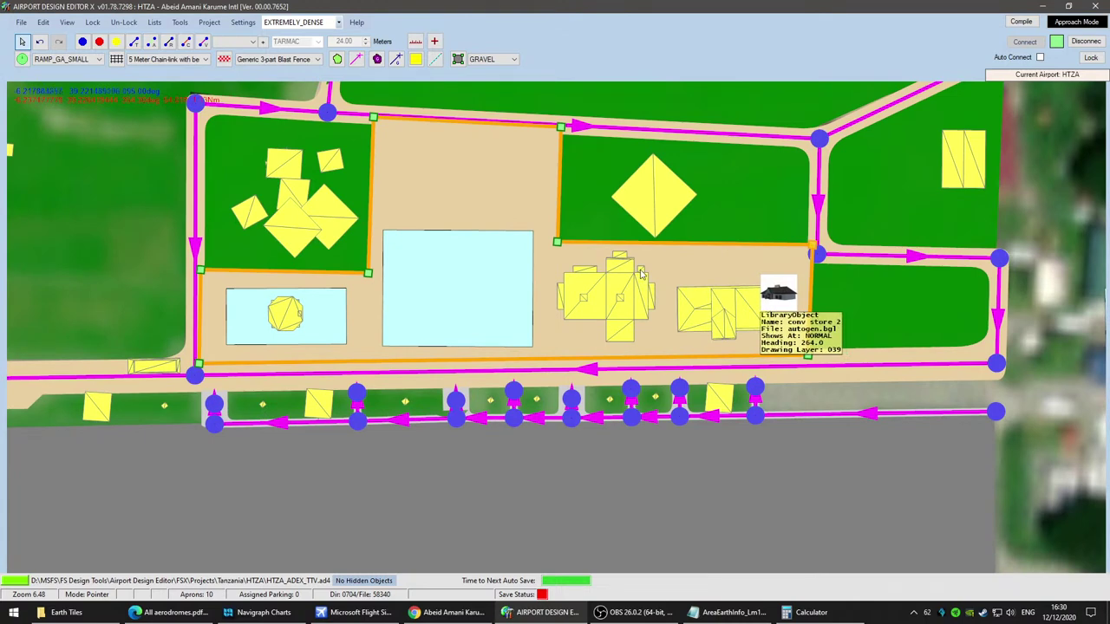
left_click_drag(702, 314, 433, 178)
left_click_drag(618, 301, 746, 308)
left_click_drag(477, 176, 625, 304)
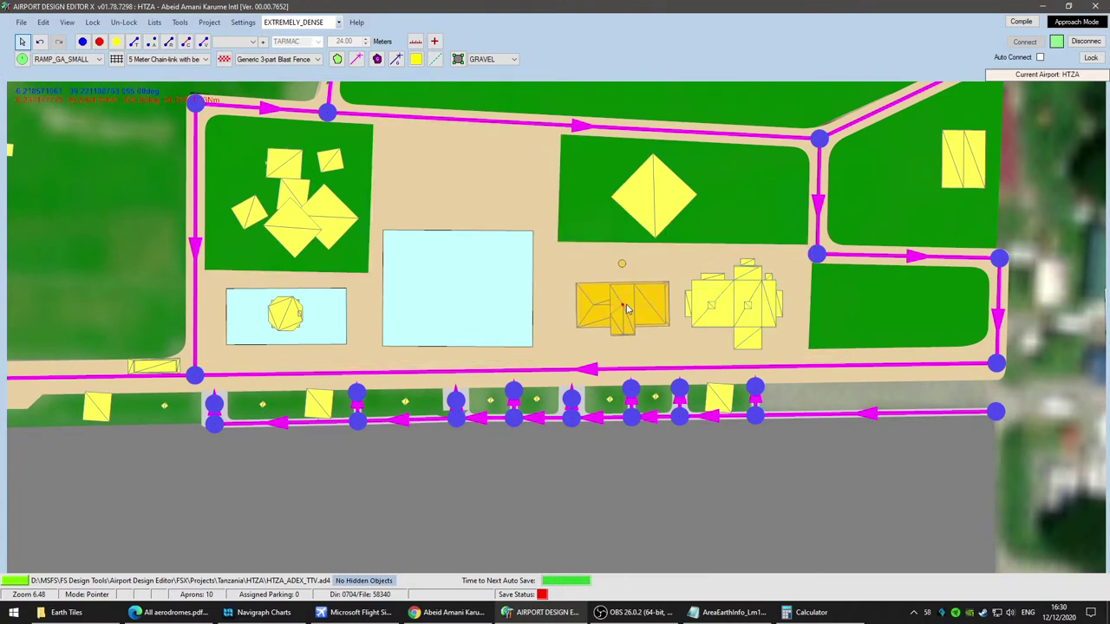
mouse_move(621, 263)
left_mouse_down()
mouse_move(629, 267)
mouse_move(621, 260)
left_mouse_up()
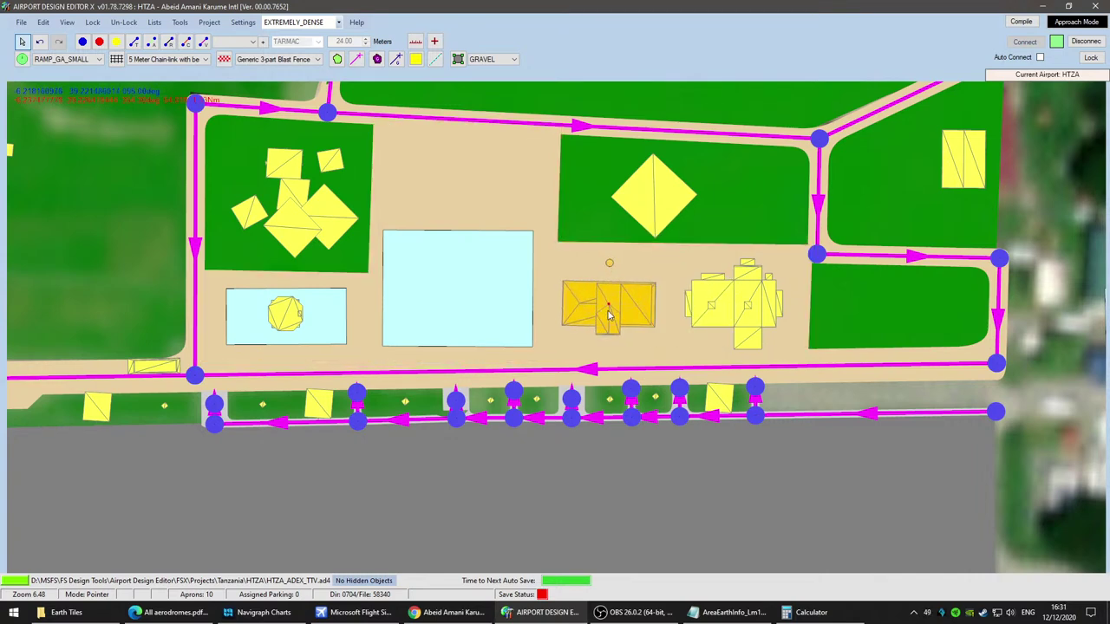
Step: Move the yellow diamond-shaped building further right within its grass patch
left_click(733, 303)
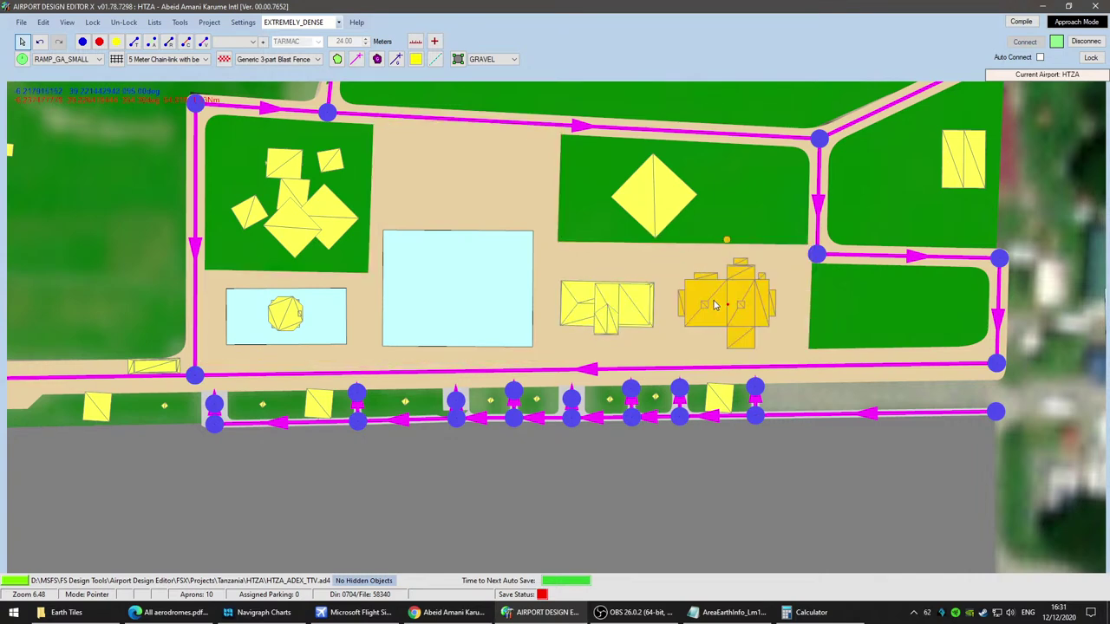
left_click(297, 316)
scroll(340, 353, "up", 2)
scroll(443, 241, "down", 2)
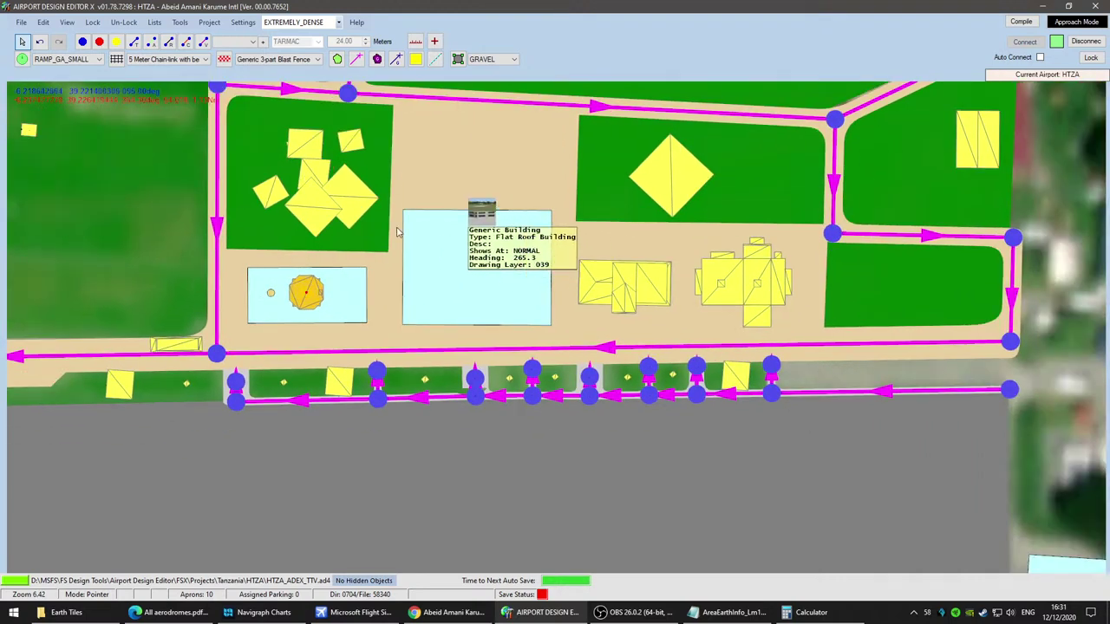
left_click(319, 199)
left_click_drag(700, 160, 621, 268)
left_click(554, 251)
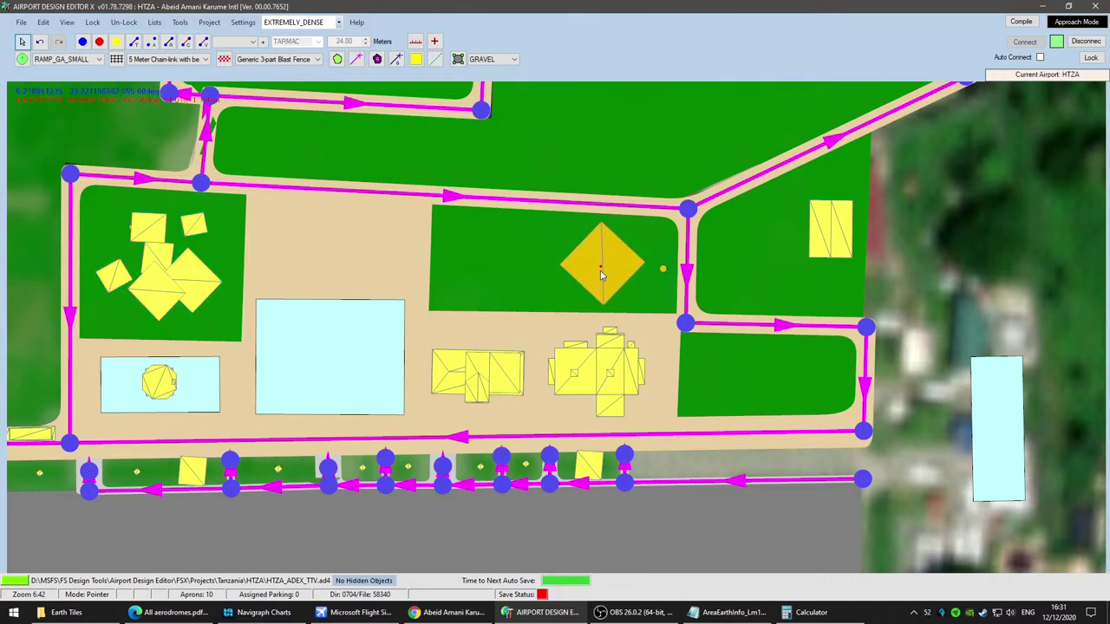
Step: Inspect the gravel apron and the grass patch to its right, shifting the view east
left_click(499, 342)
scroll(498, 343, "down", 3)
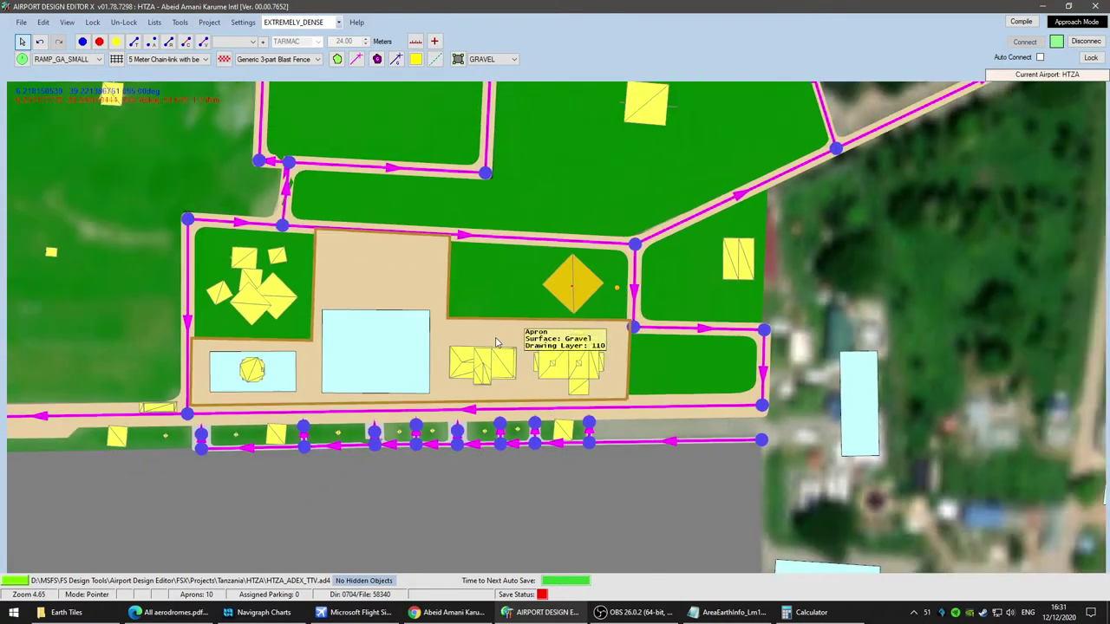
scroll(499, 342, "up", 5)
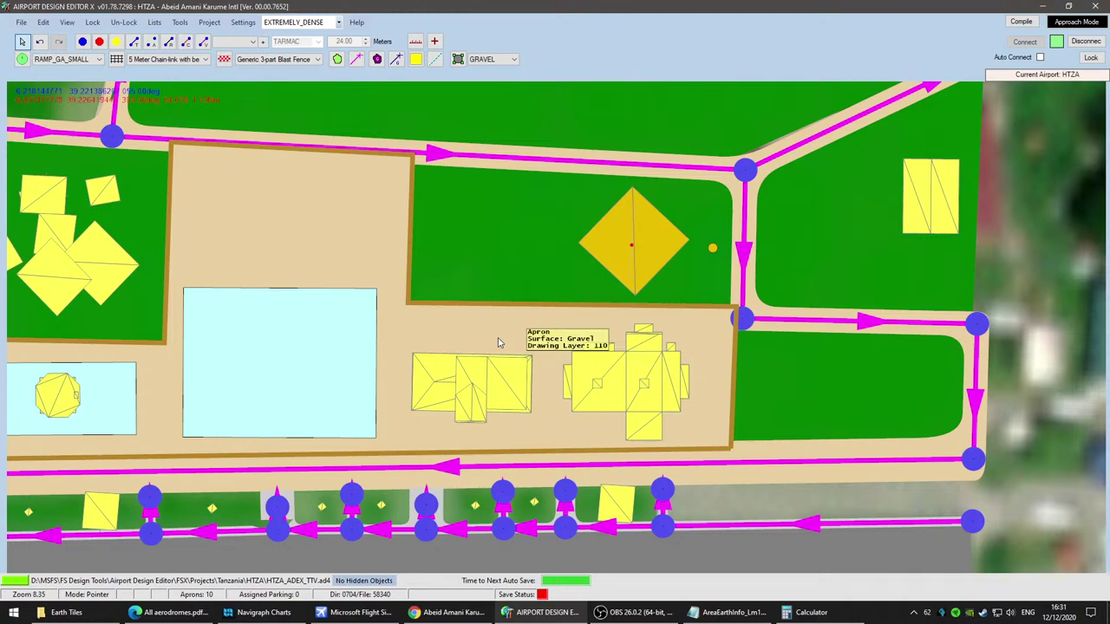
scroll(498, 343, "down", 2)
left_click(837, 381)
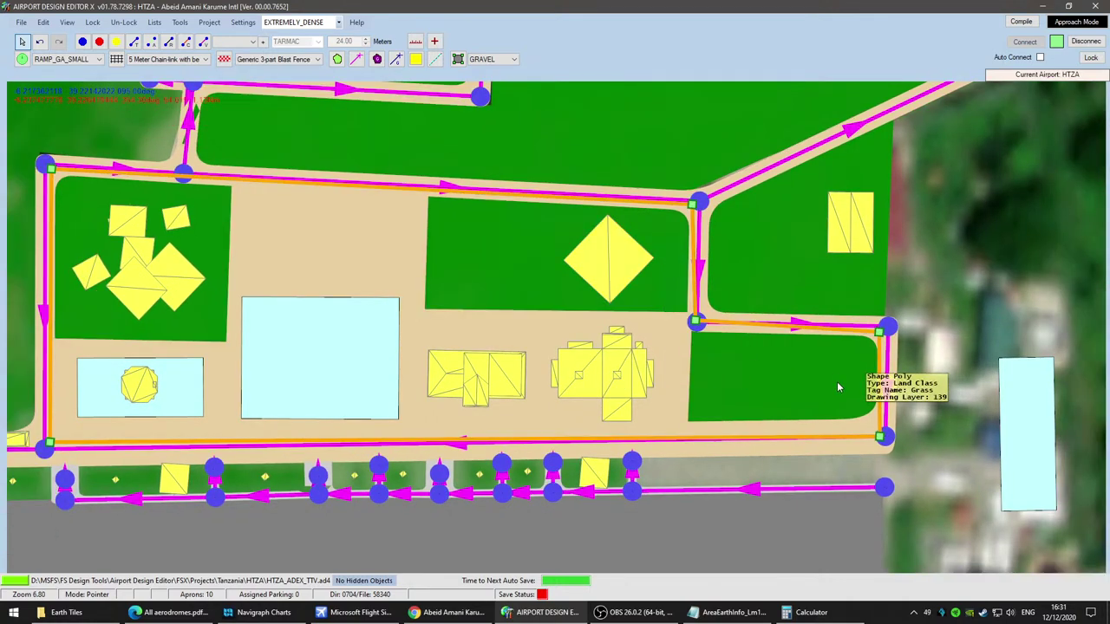
scroll(837, 382, "down", 3)
right_click_drag(837, 382, 551, 369)
Step: Start adding a library object from fillerobjects.bgl, previewing the airshow BigRV and concession entries
right_click(526, 358)
mouse_move(599, 369)
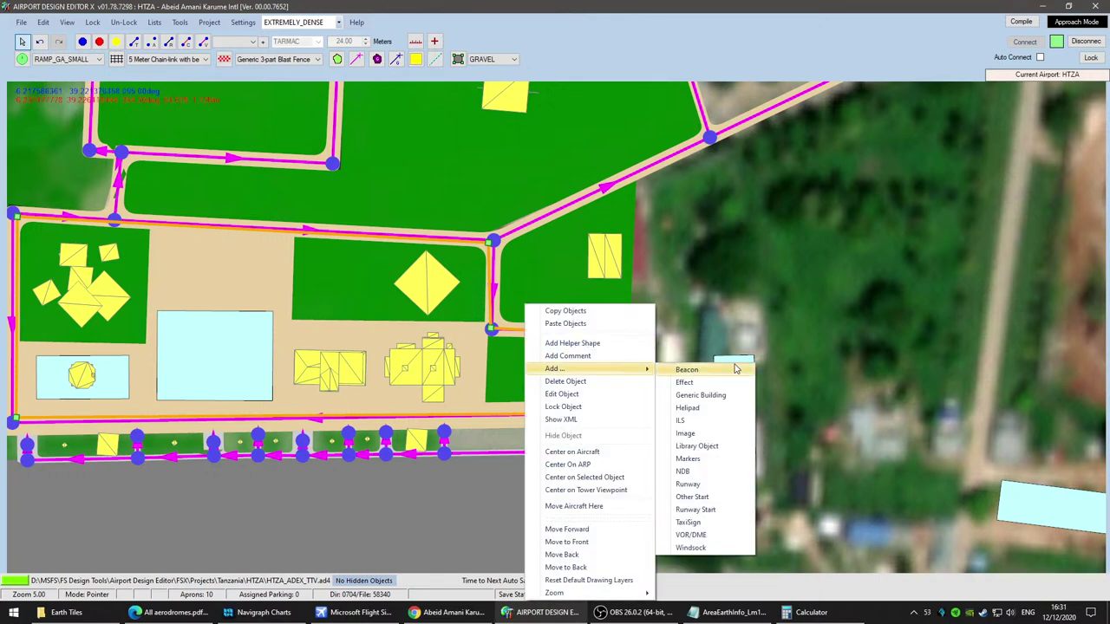
left_click(697, 446)
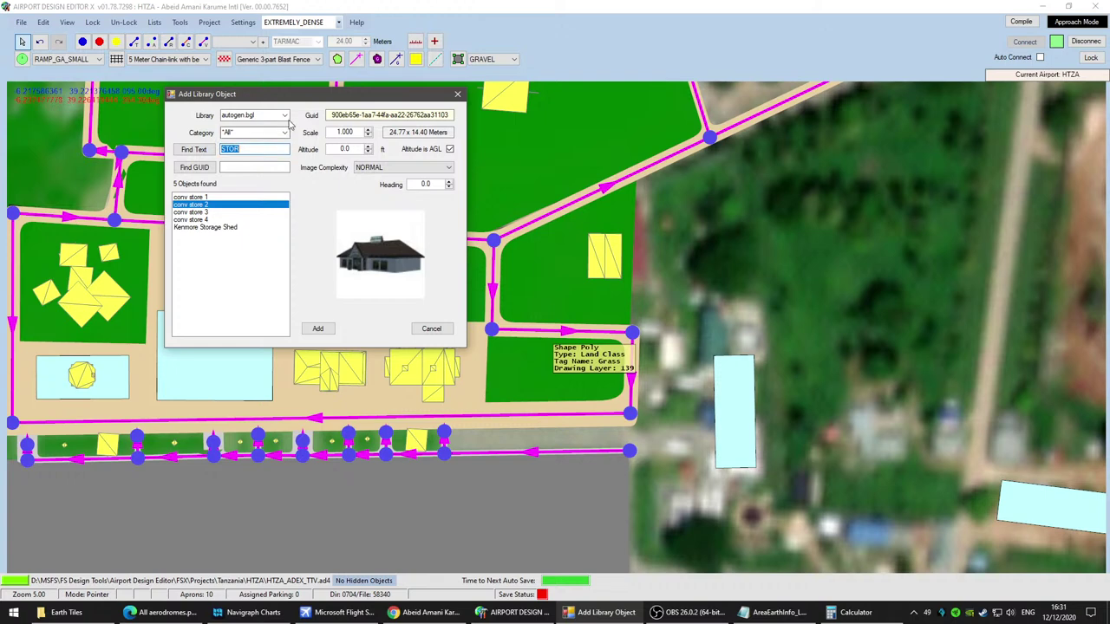
left_click(284, 115)
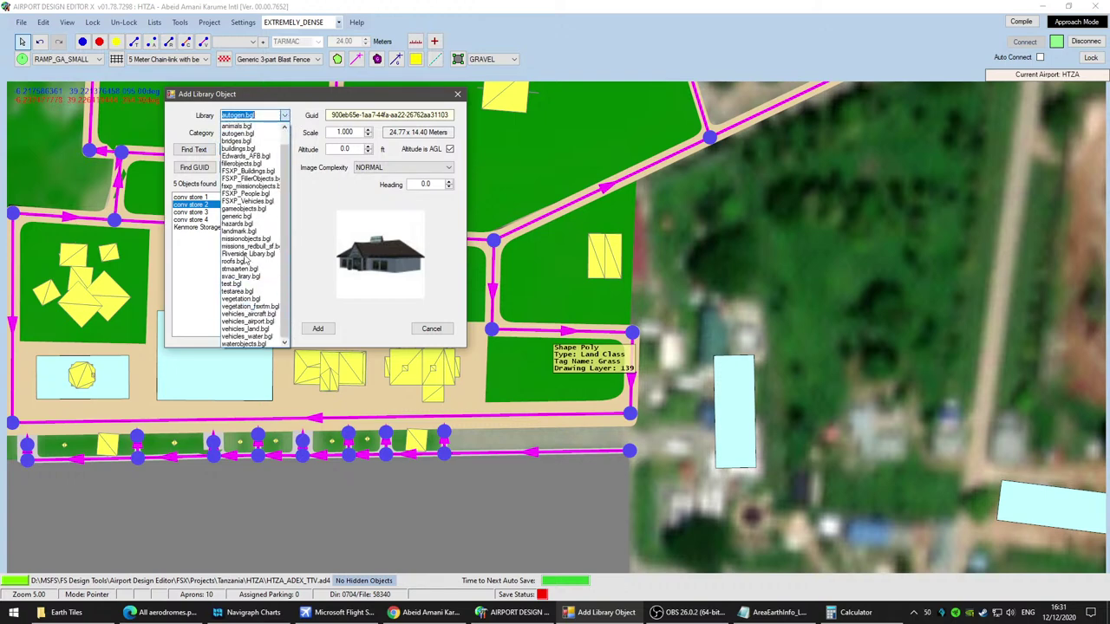
left_click(255, 164)
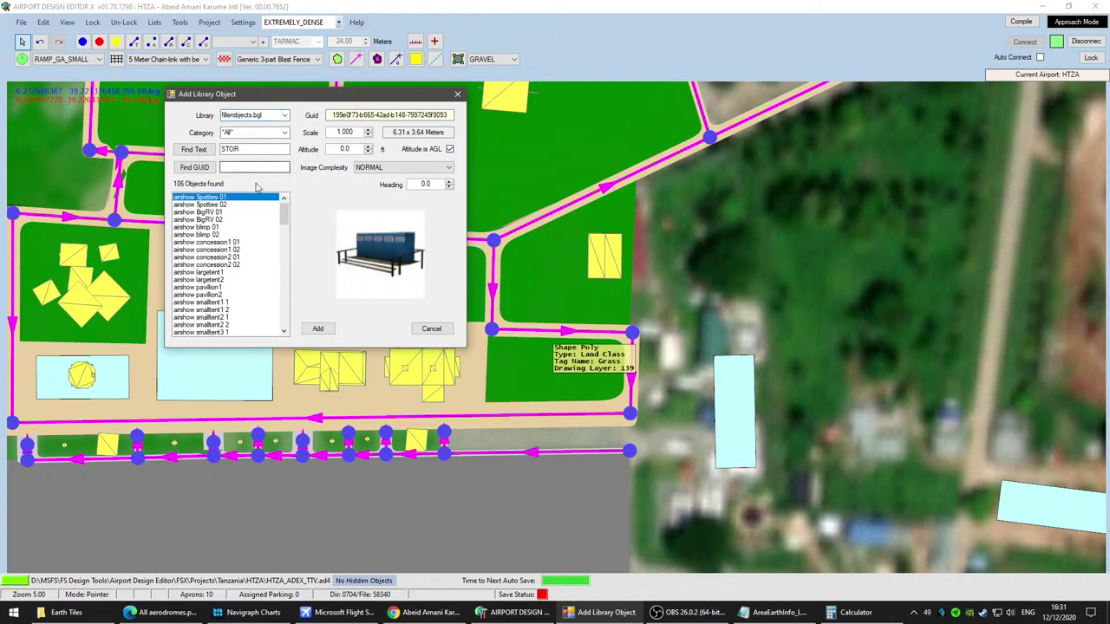
left_click(224, 212)
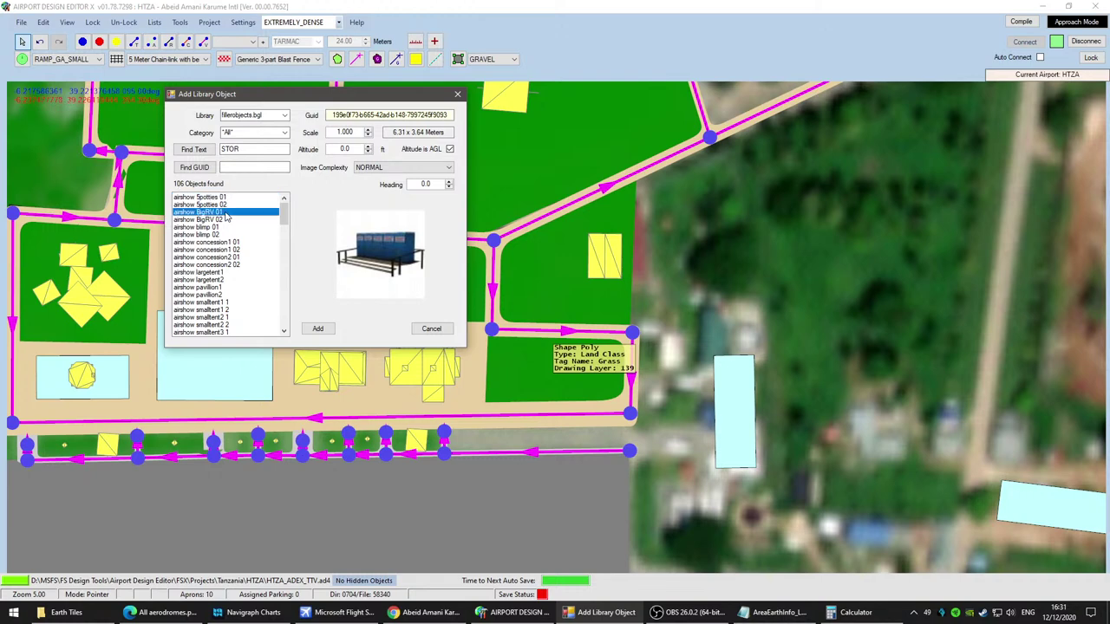
left_click(217, 258)
Step: Browse fillerobjects.bgl past rtties, workbench and usa electricbox to trainbuffer01, then cancel
scroll(245, 303, "down", 4)
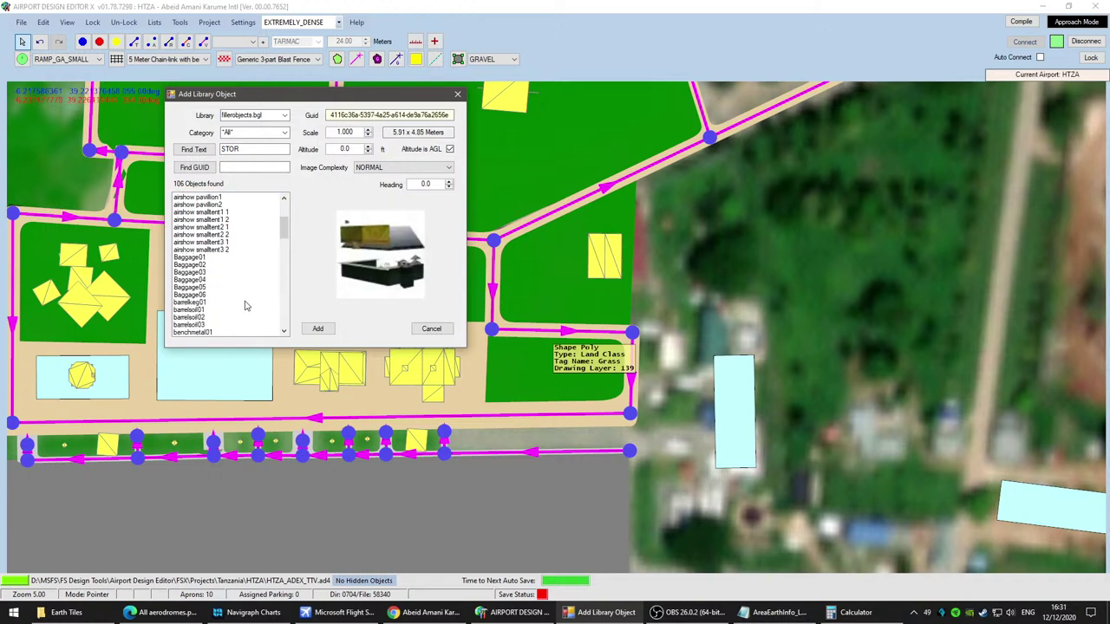
scroll(246, 305, "down", 3)
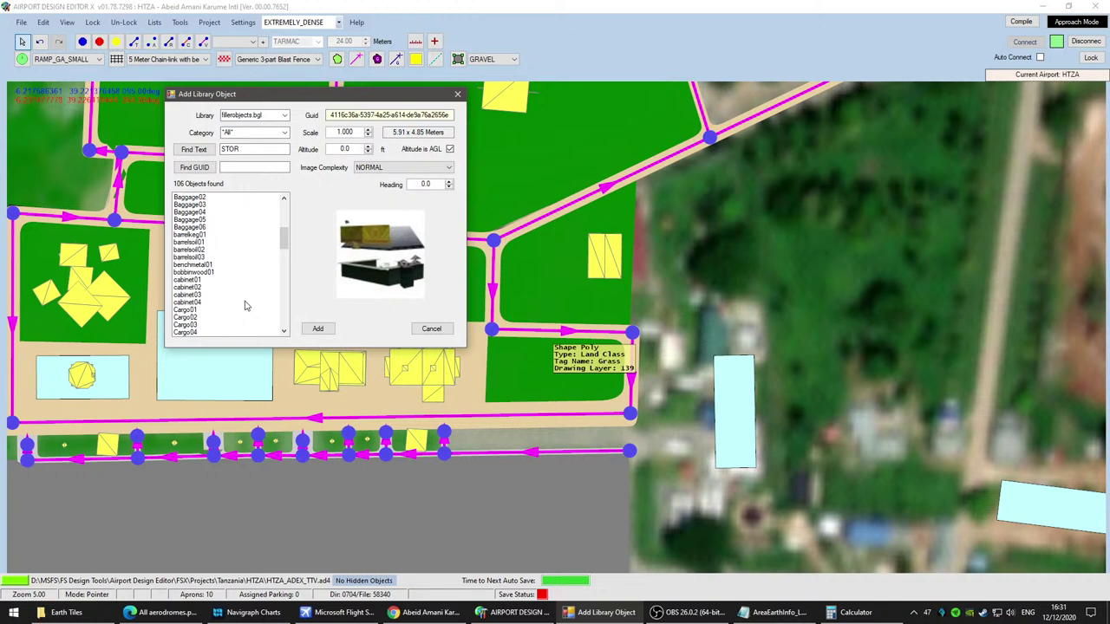
scroll(245, 305, "down", 7)
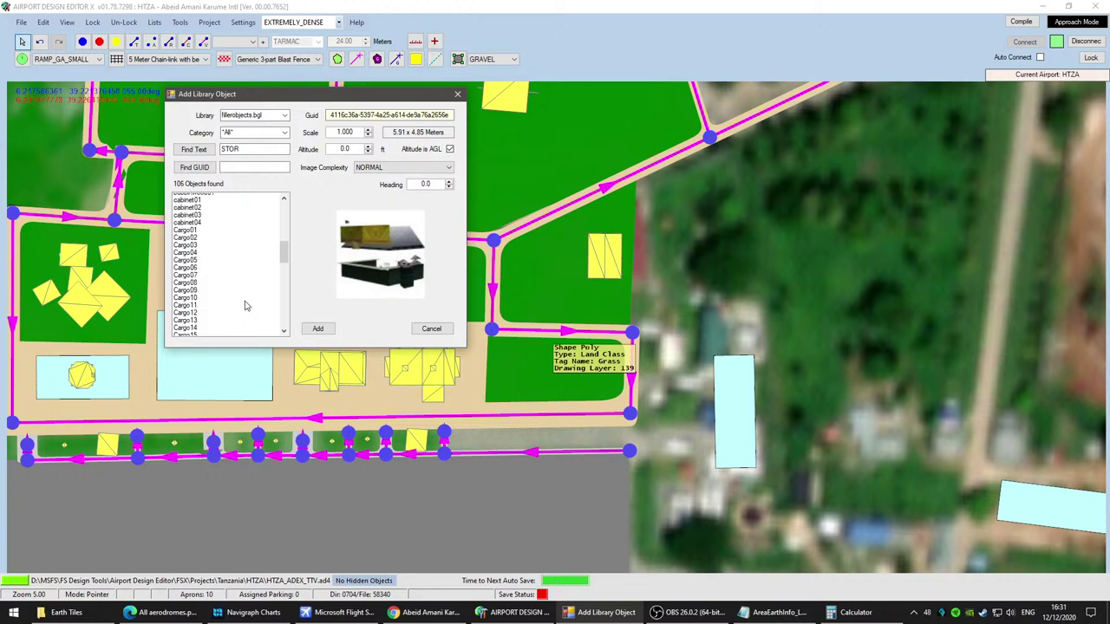
scroll(245, 305, "down", 5)
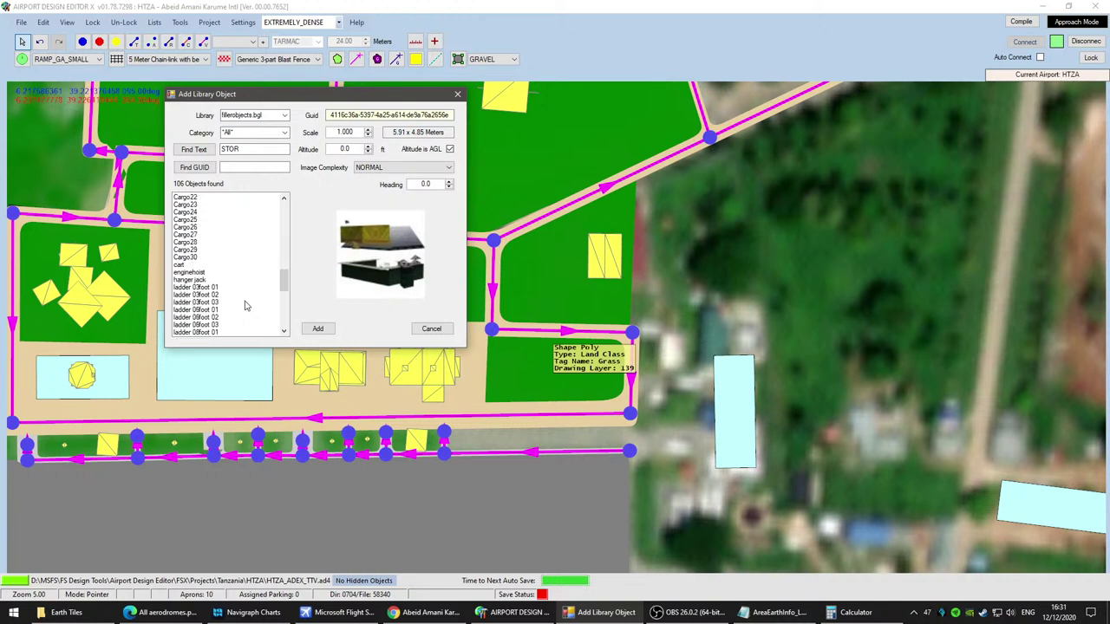
scroll(245, 305, "down", 7)
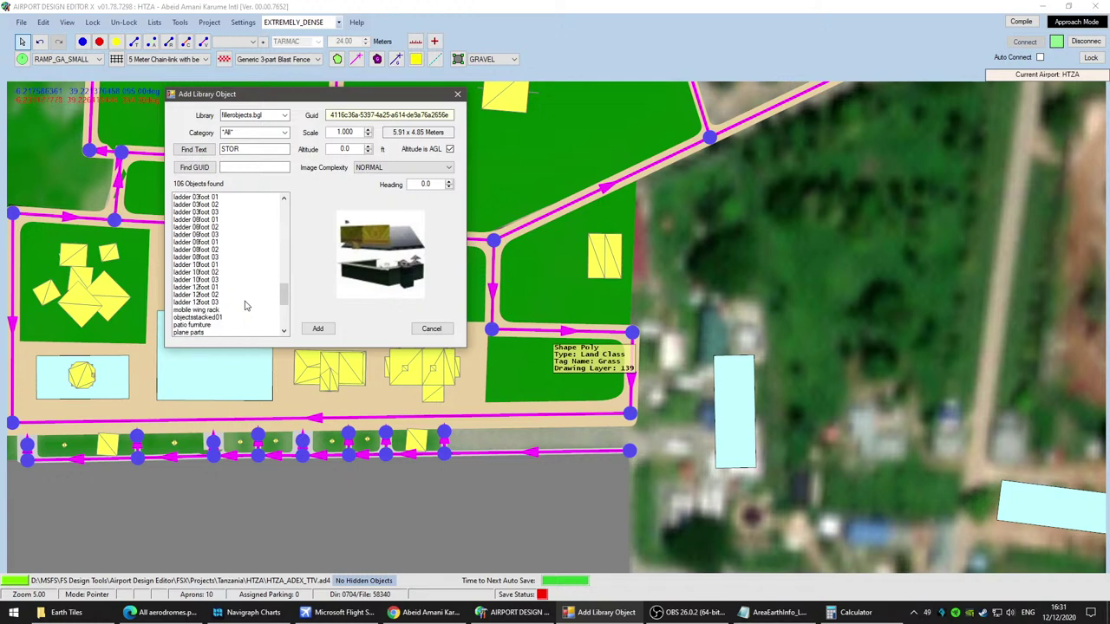
scroll(245, 305, "down", 1)
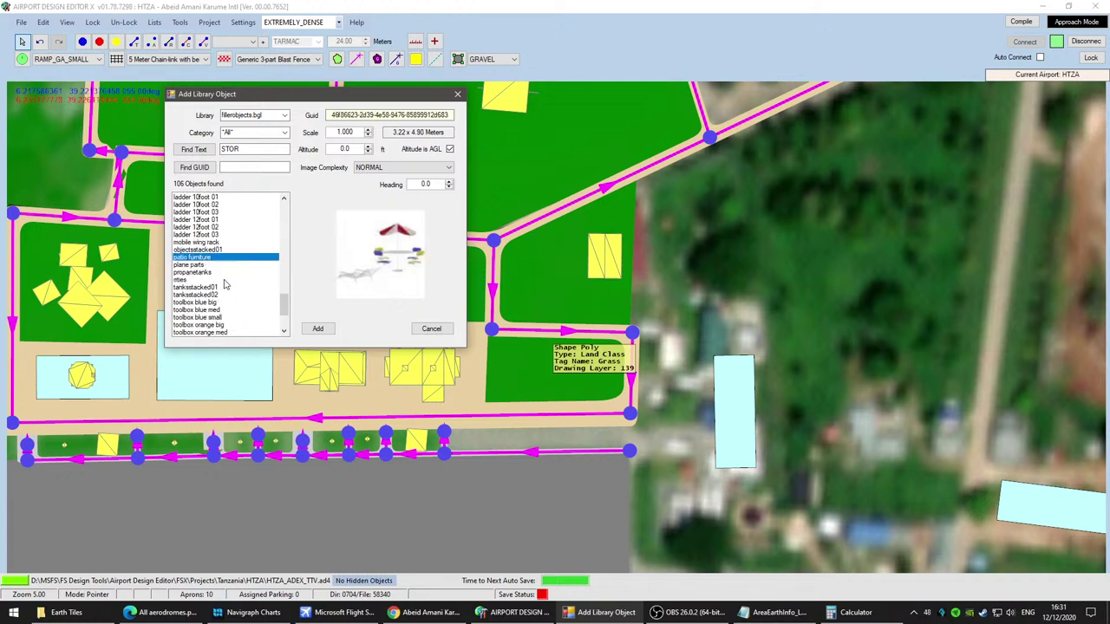
scroll(254, 302, "down", 2)
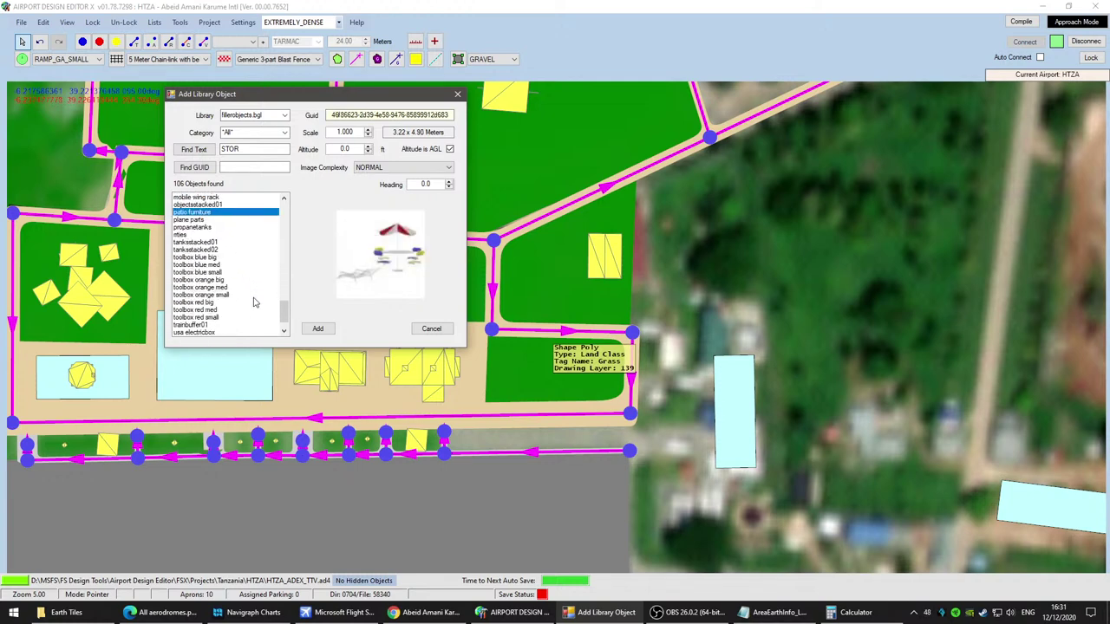
scroll(255, 302, "down", 1)
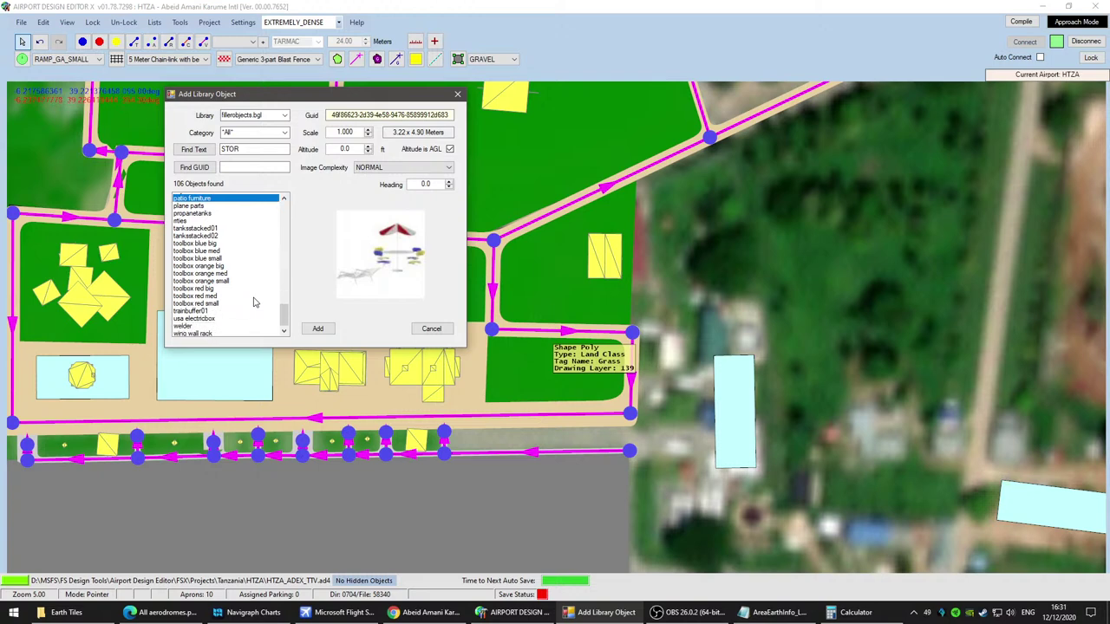
scroll(251, 299, "up", 1)
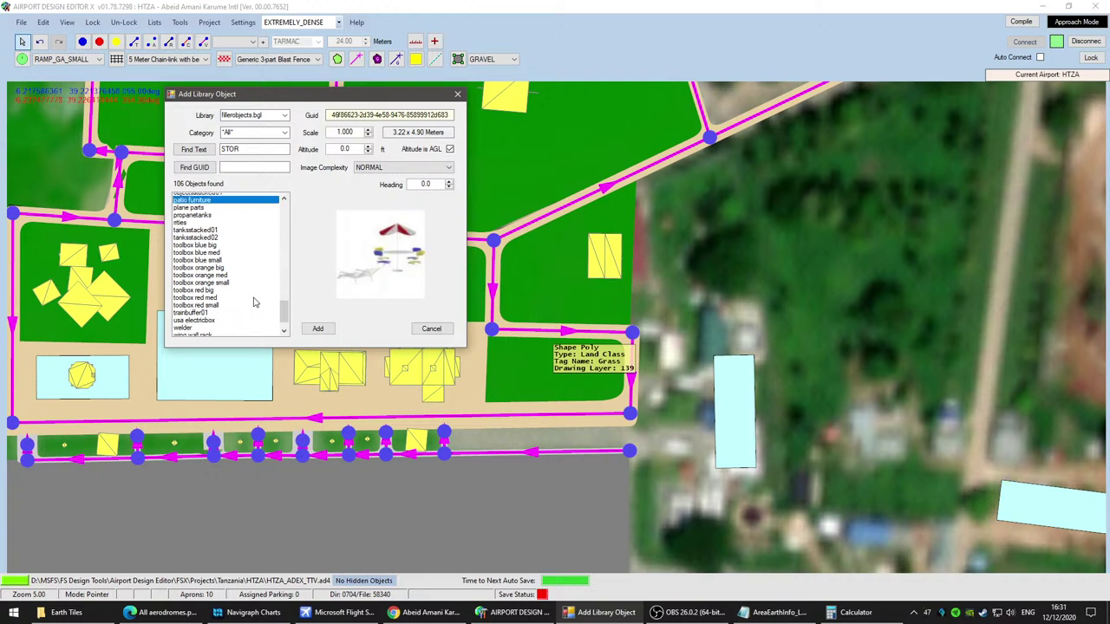
left_click(184, 235)
scroll(287, 294, "down", 1)
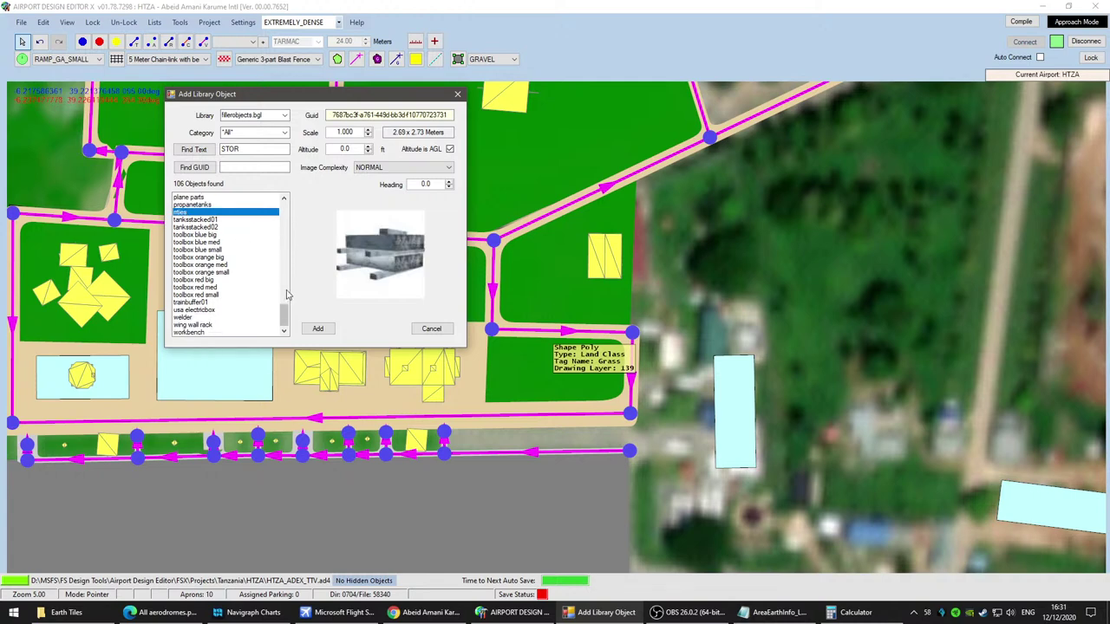
left_click(195, 333)
left_click(198, 311)
left_click(195, 303)
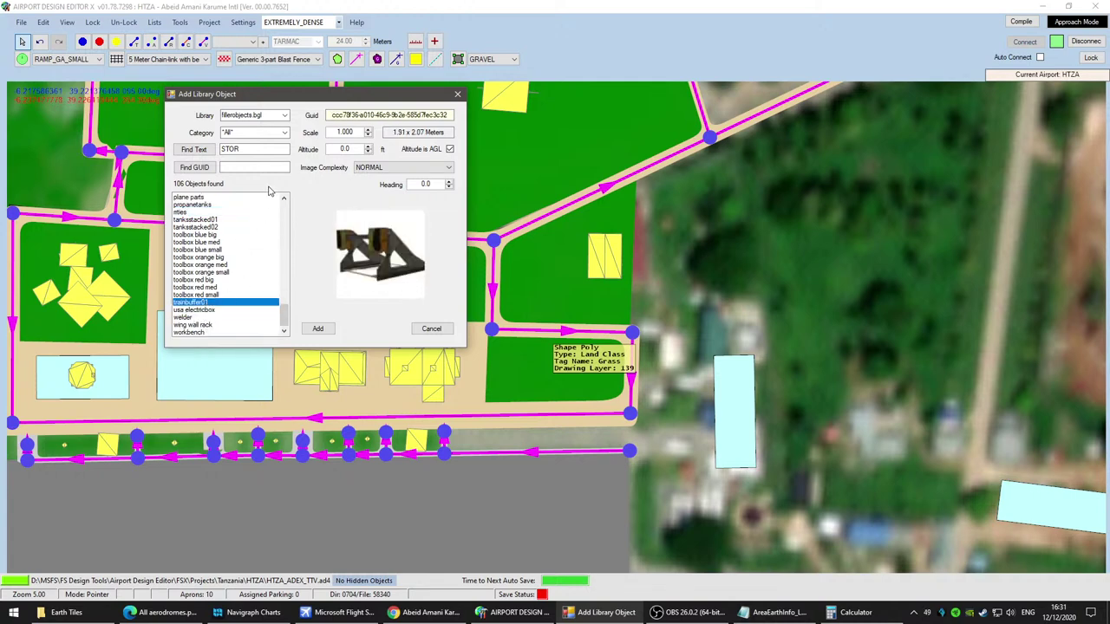
left_click(431, 329)
Step: Nudge the gravel apron's corner vertex slightly right
scroll(774, 334, "down", 1)
mouse_move(643, 282)
mouse_move(611, 370)
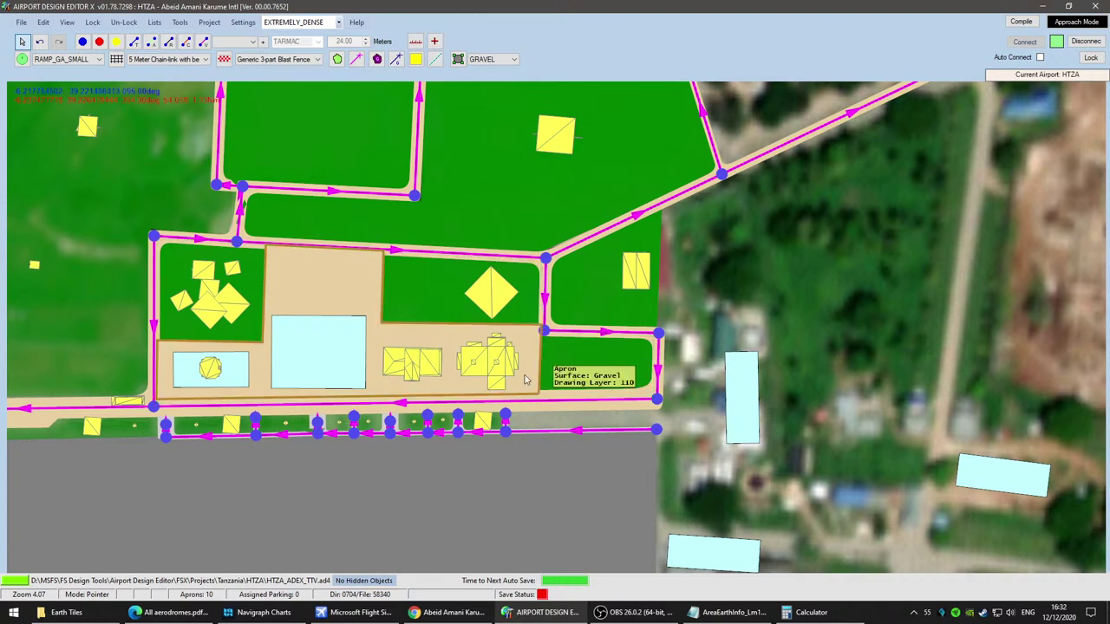
scroll(542, 388, "up", 1)
left_click_drag(534, 405, 537, 406)
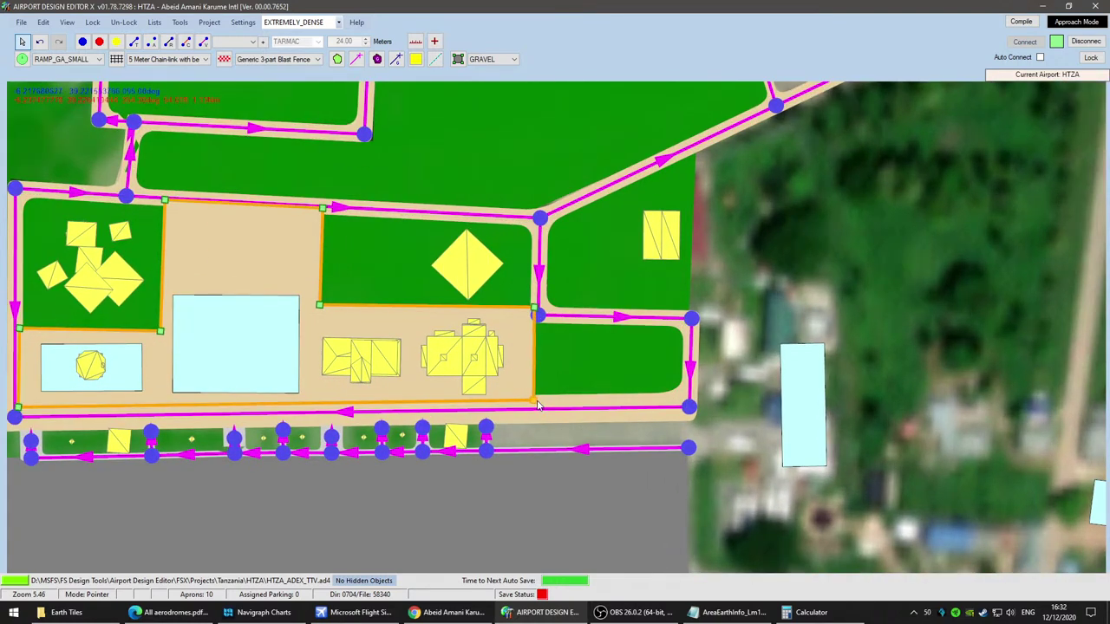
Step: Search all libraries for 'CH' and place a benchmetal01 bench on the grass lot
right_click(612, 343)
mouse_move(683, 369)
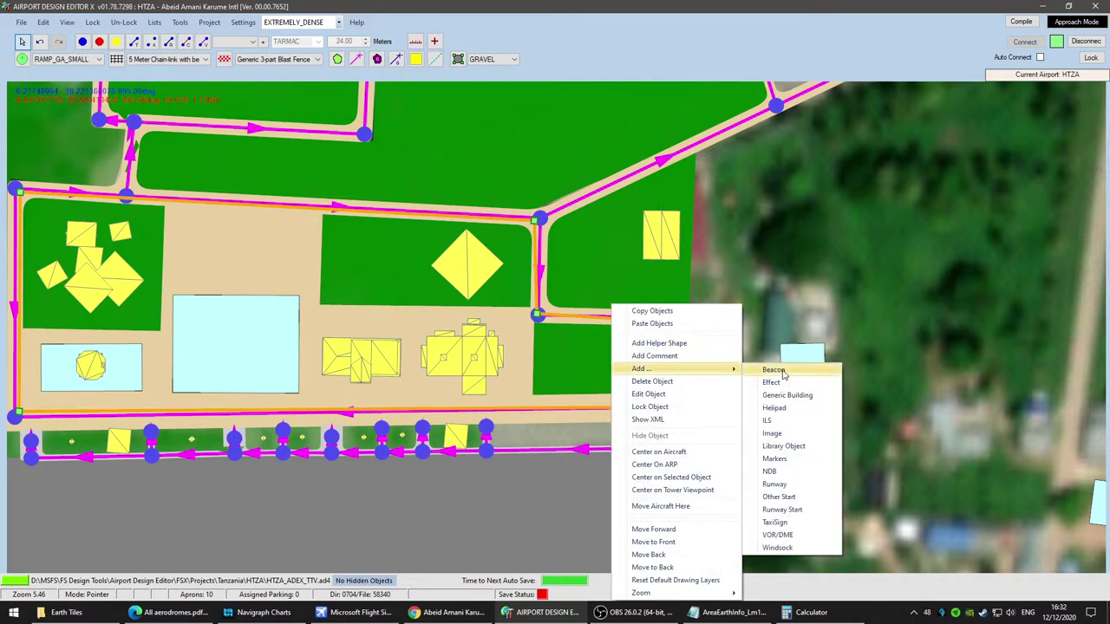
left_click(830, 445)
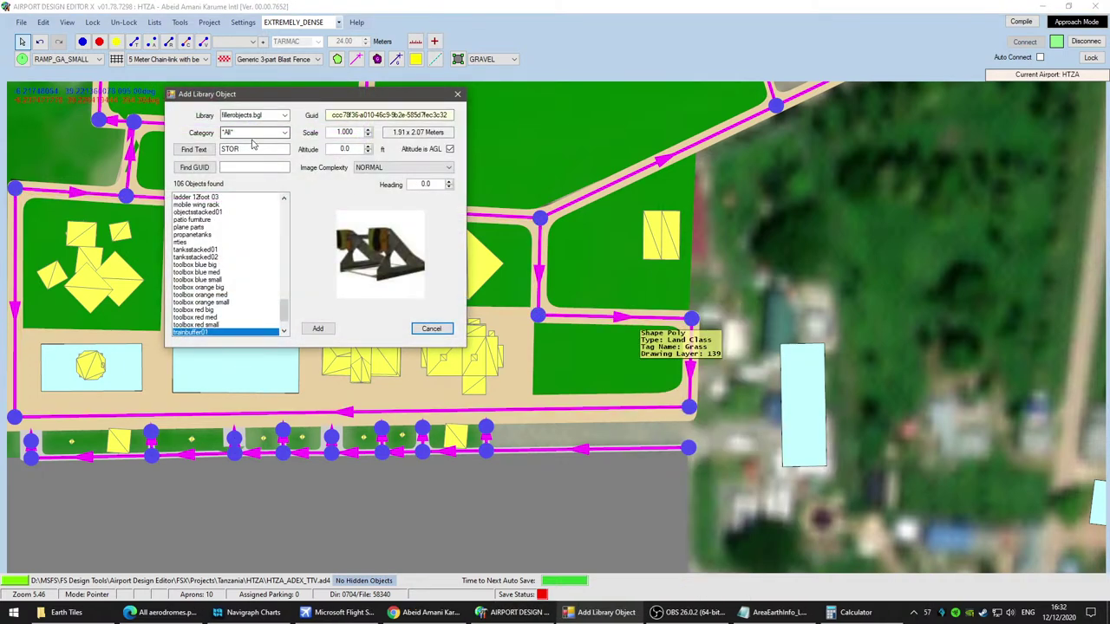
left_click(284, 115)
left_click_drag(286, 164, 214, 148)
left_click(253, 127)
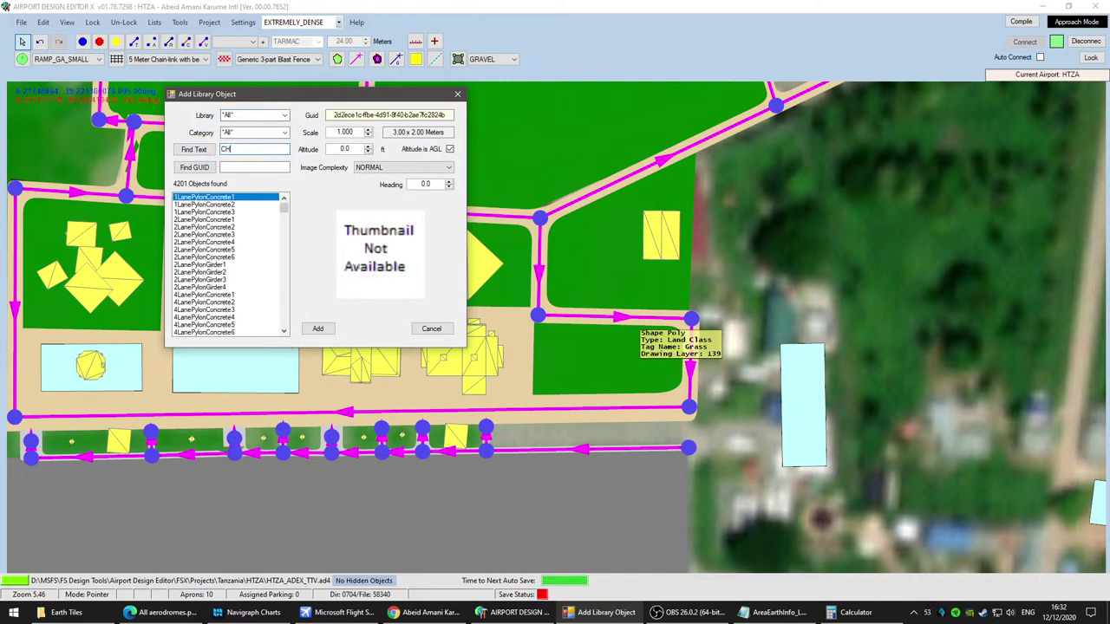
type("CH")
left_click(196, 151)
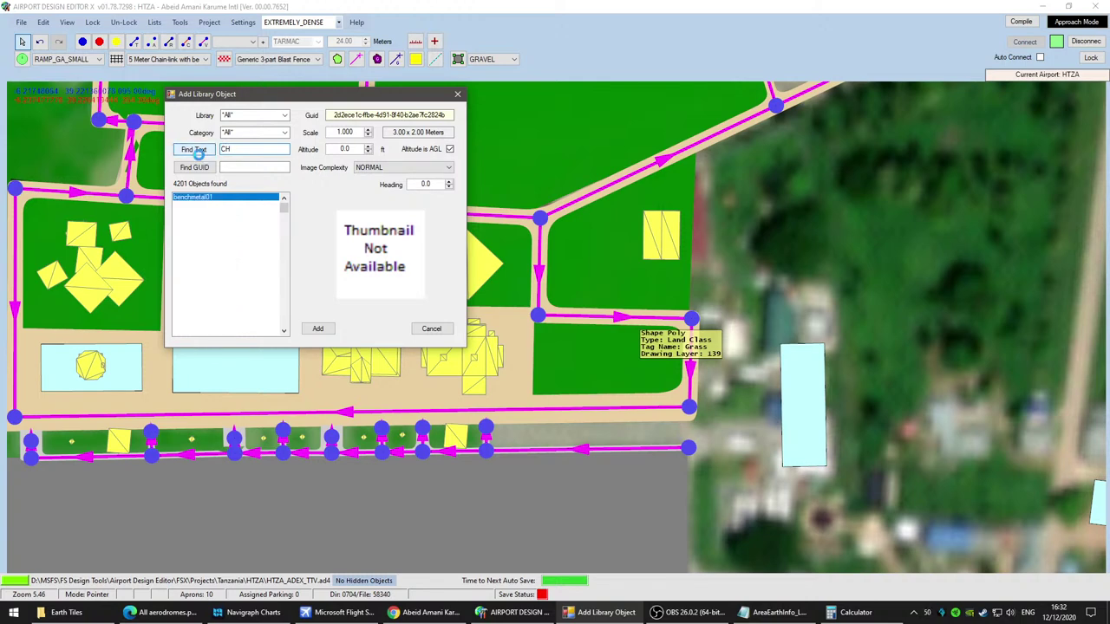
left_click(317, 329)
scroll(666, 374, "up", 3)
scroll(665, 374, "up", 4)
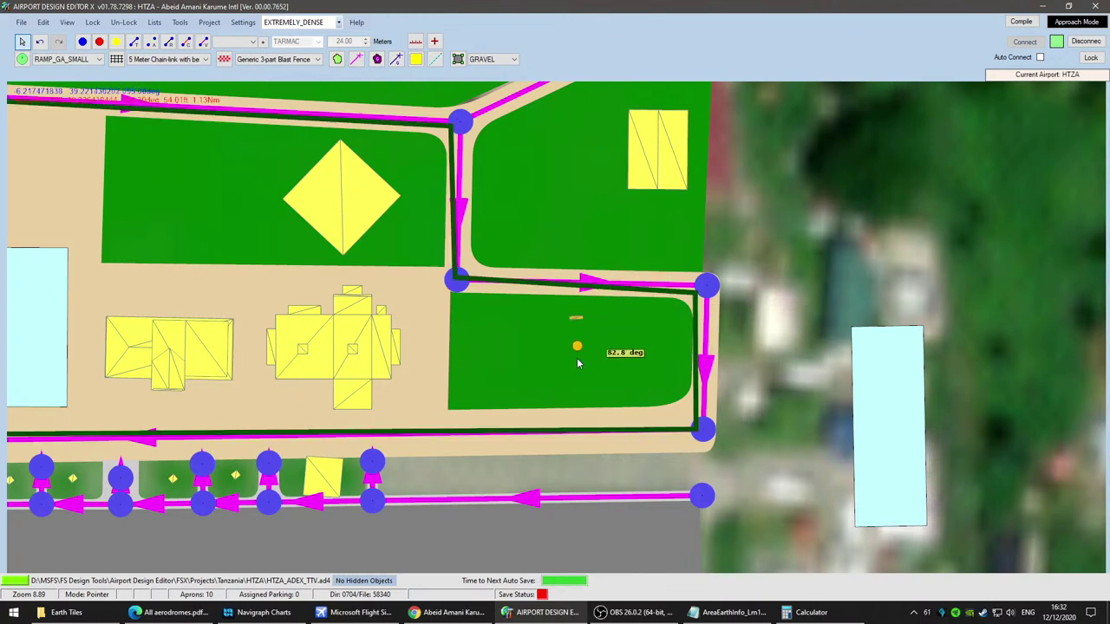
Step: Move the bench across the lot, delete the extra one, and paste two copies onto the grass
left_click_drag(576, 318, 625, 352)
right_click(625, 351)
left_click(660, 328)
right_click(570, 345)
left_click(614, 285)
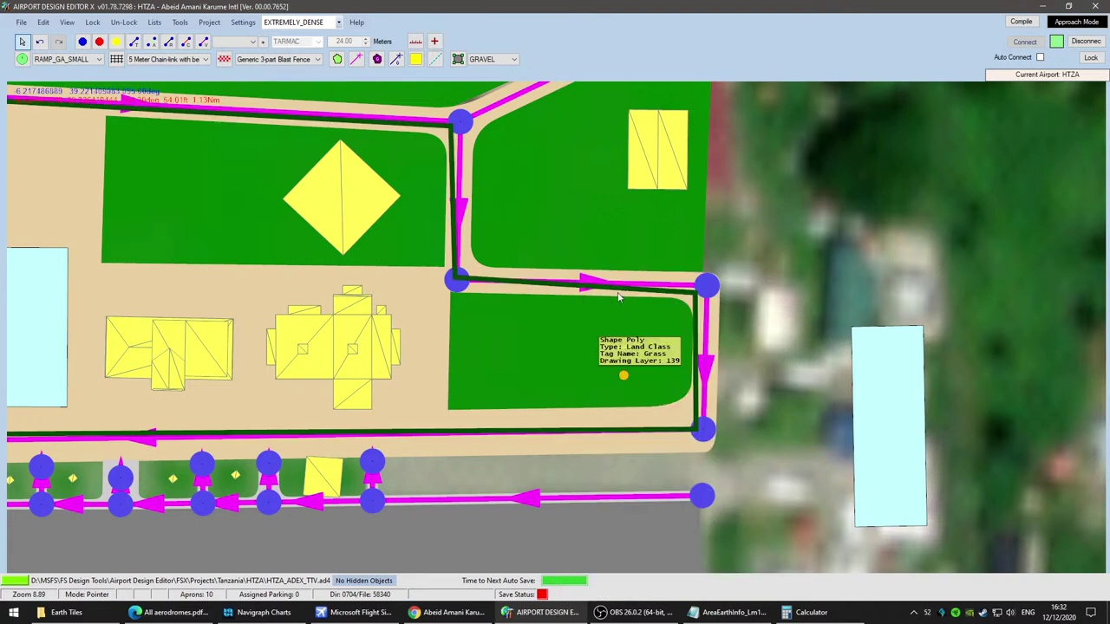
right_click(514, 355)
left_click(555, 285)
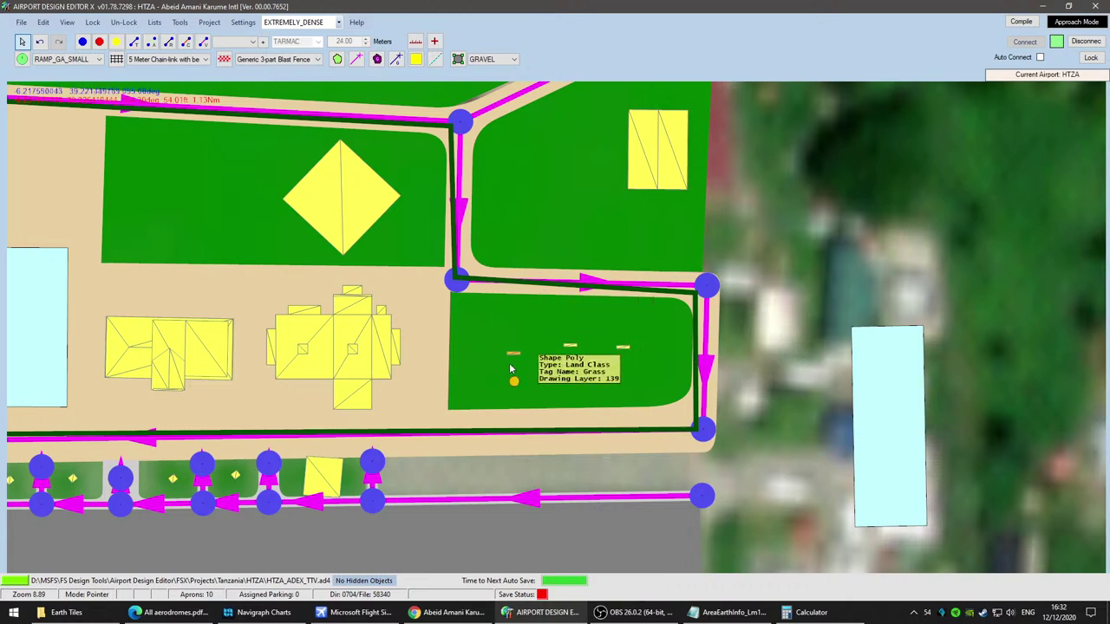
Step: Undo the accidental grass move and drag the benches into a neat row
scroll(542, 334, "up", 1)
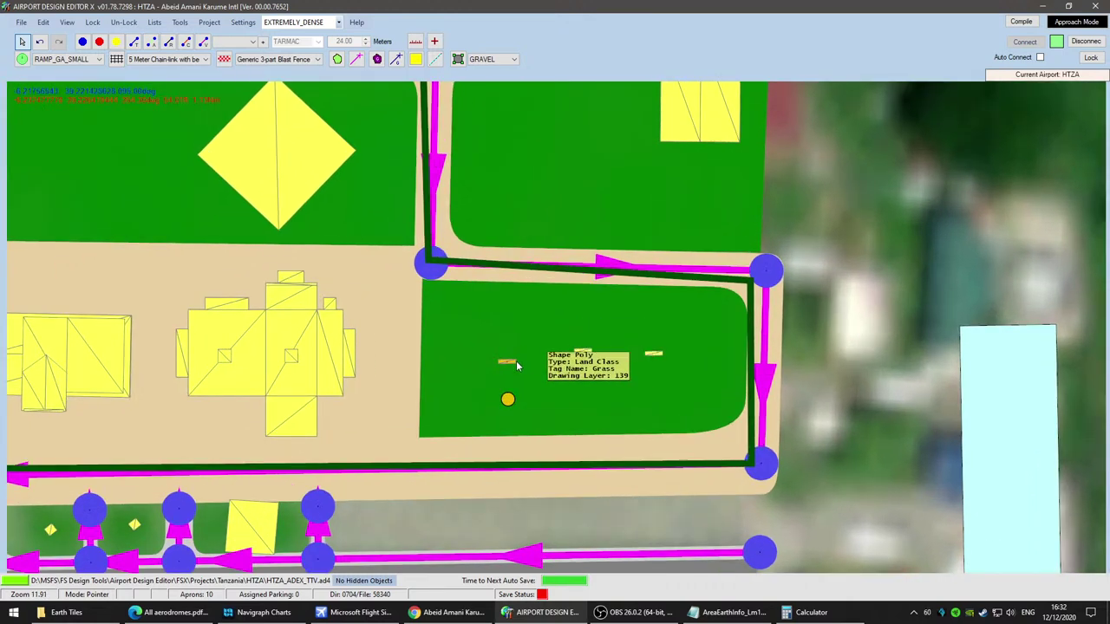
left_click_drag(508, 364, 481, 354)
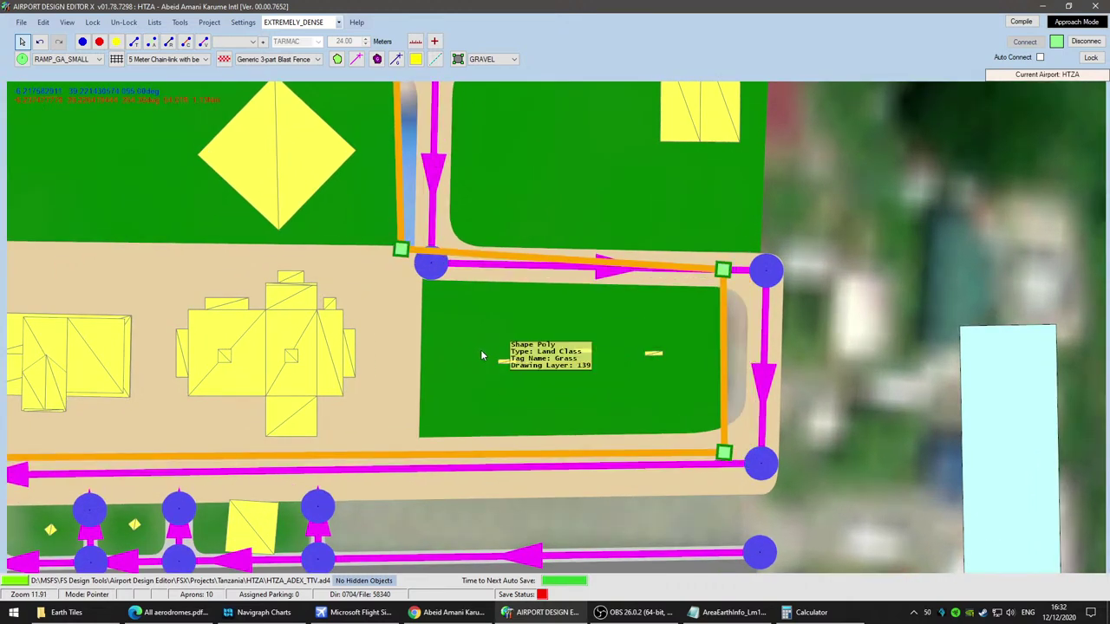
key("ctrl+z")
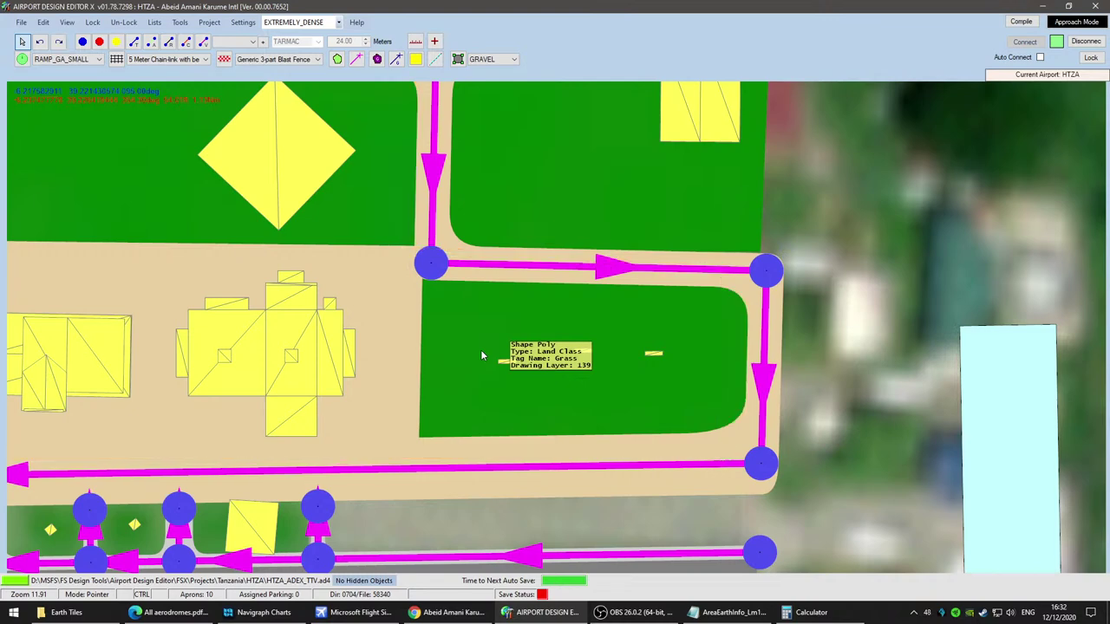
left_click(592, 359)
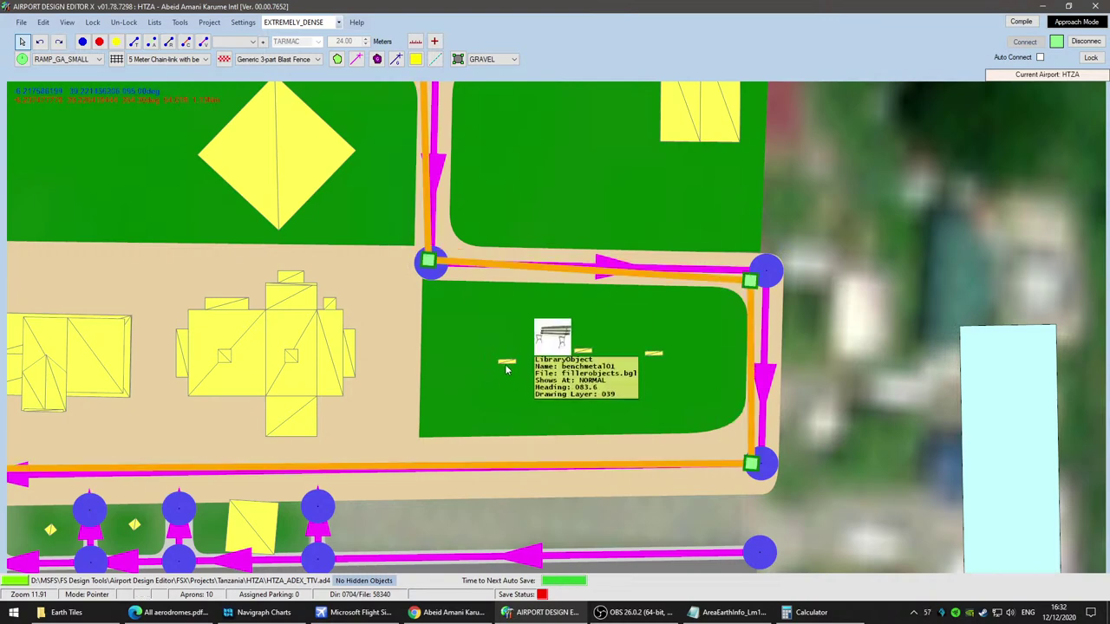
left_click_drag(505, 364, 475, 359)
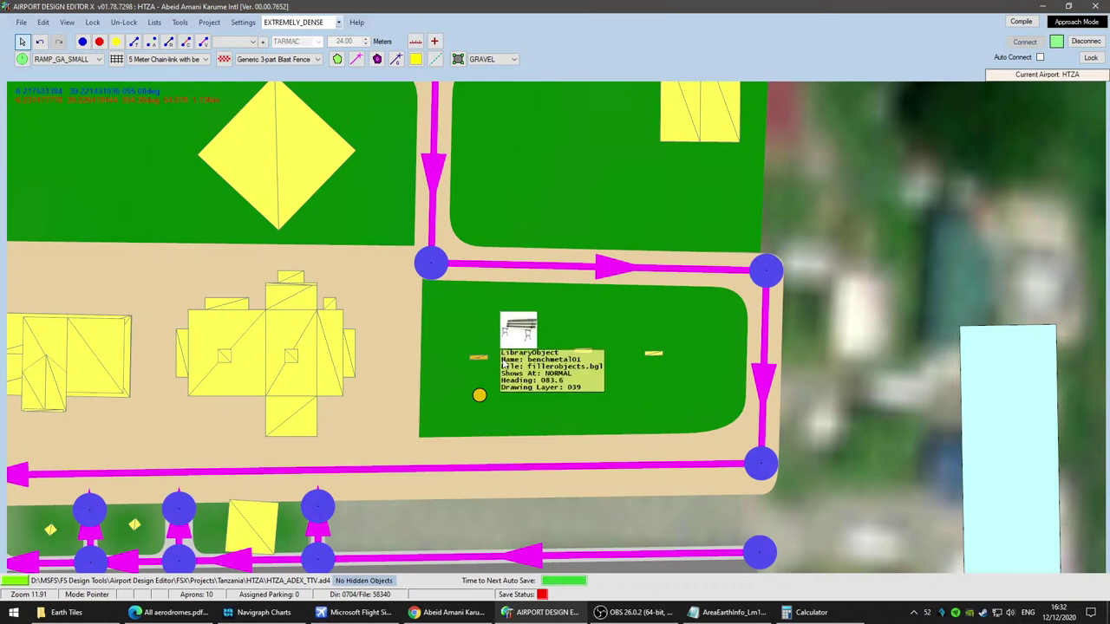
left_click(499, 367)
left_click_drag(653, 355, 527, 363)
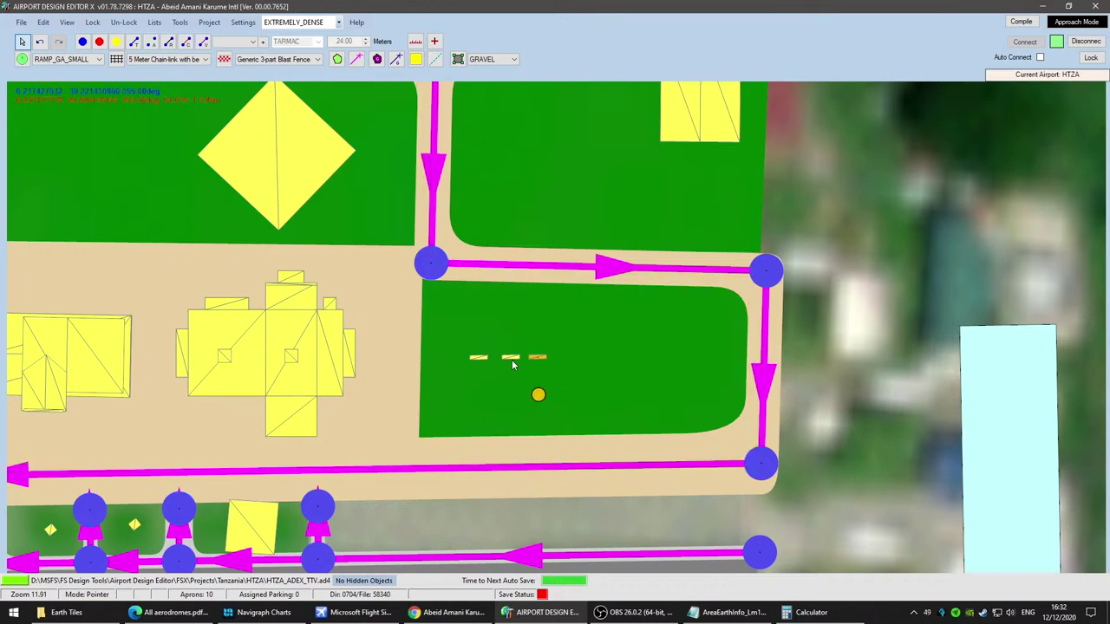
Step: Open Add Library Object and search the library for rubble, refinery and BIN objects
right_click(565, 352)
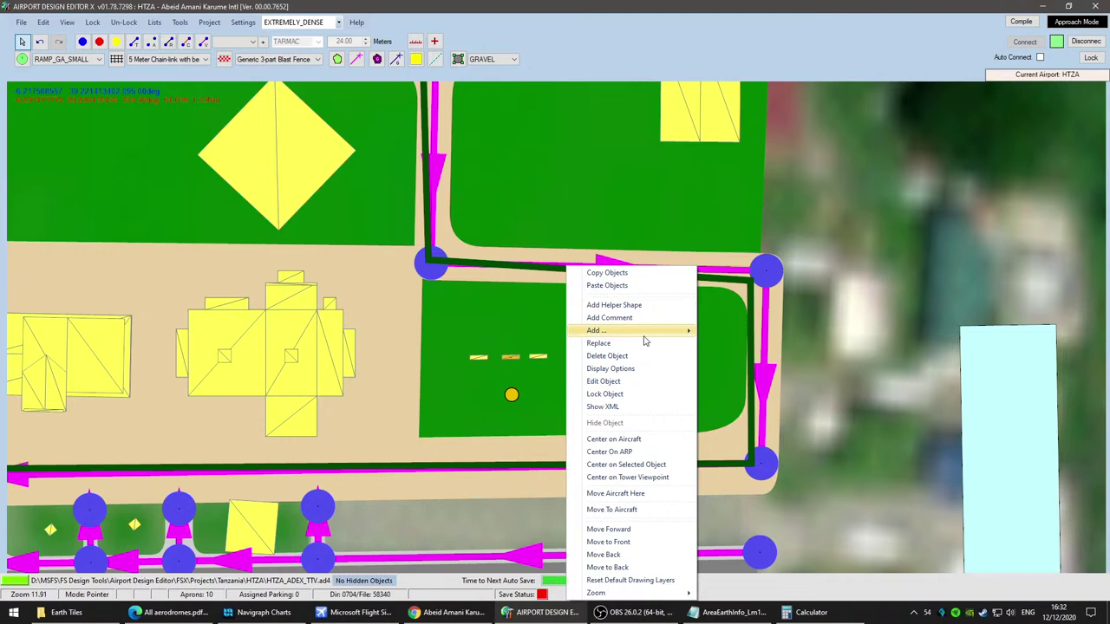
mouse_move(646, 334)
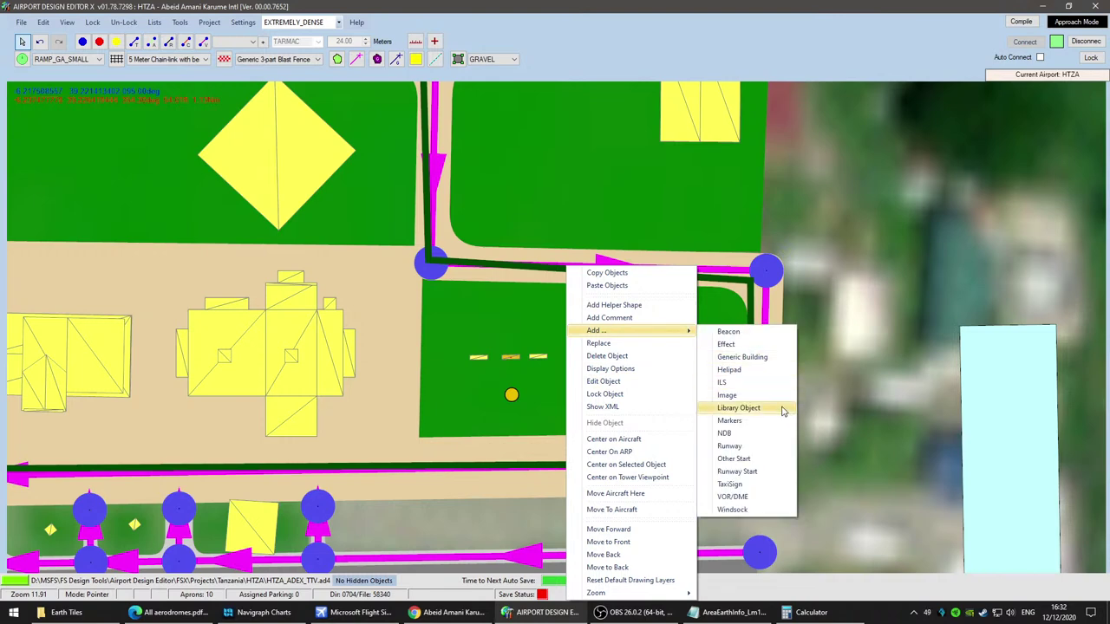
left_click(739, 407)
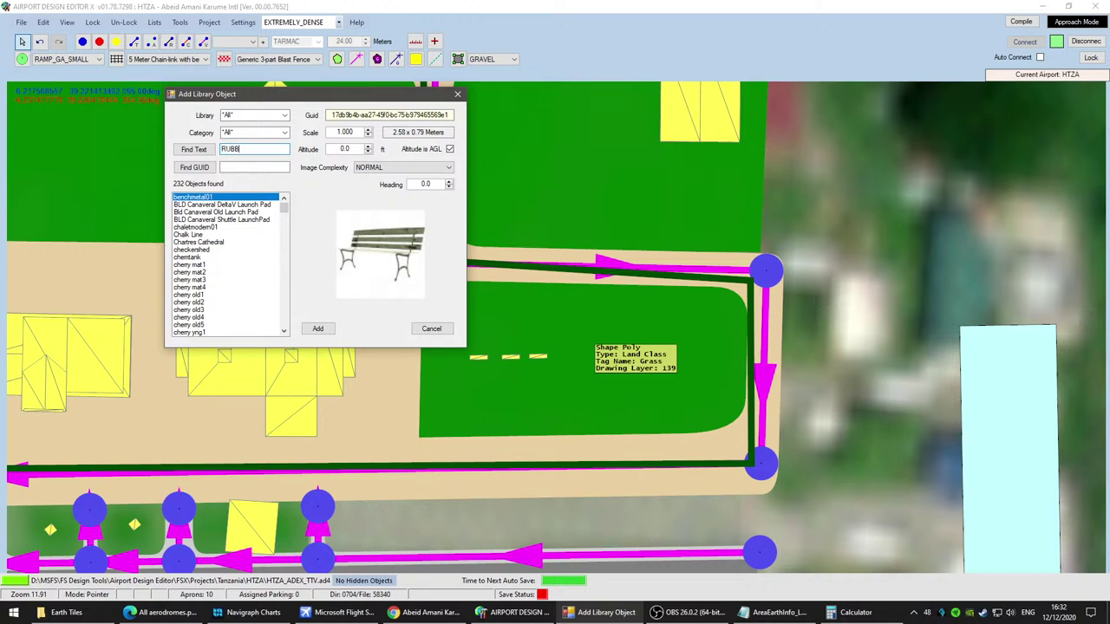
left_click(195, 149)
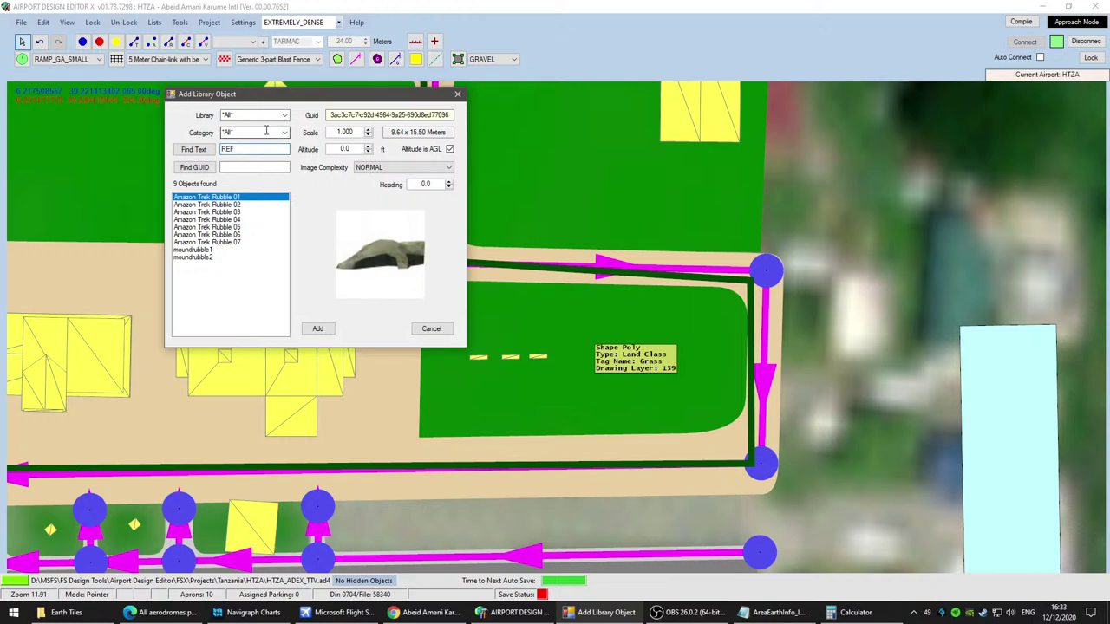
left_click(194, 149)
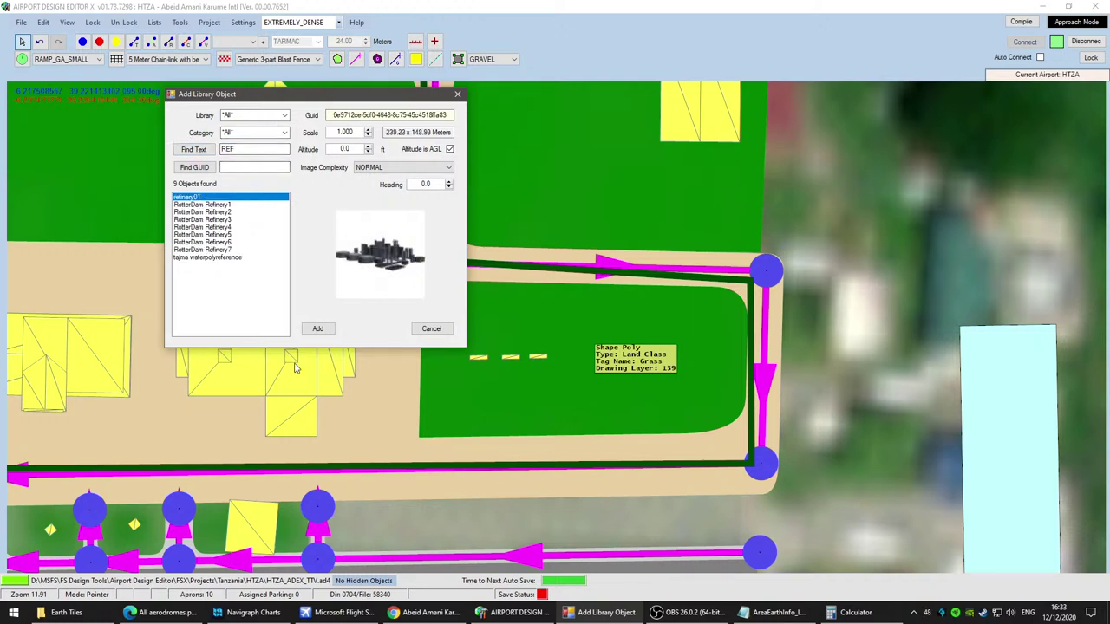
left_click(216, 258)
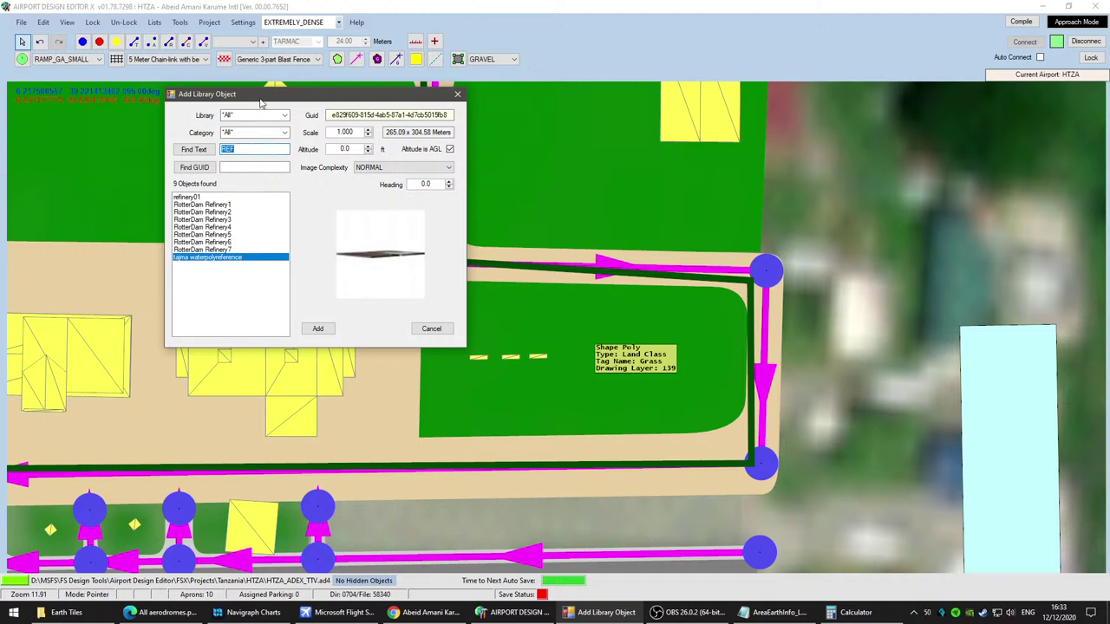
left_click(192, 150)
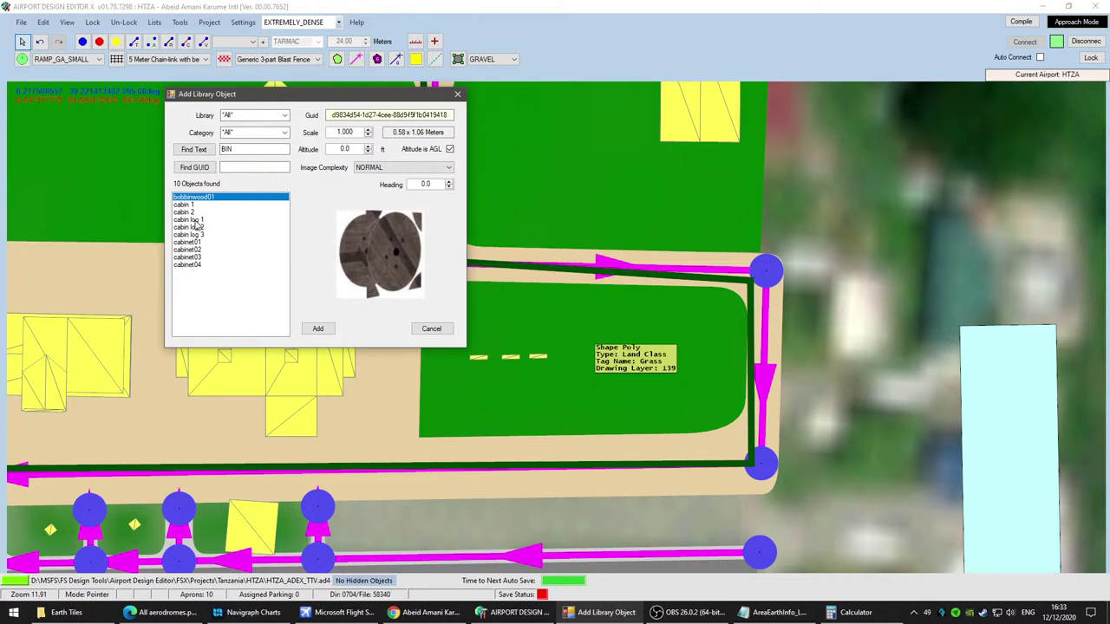
left_click(185, 211)
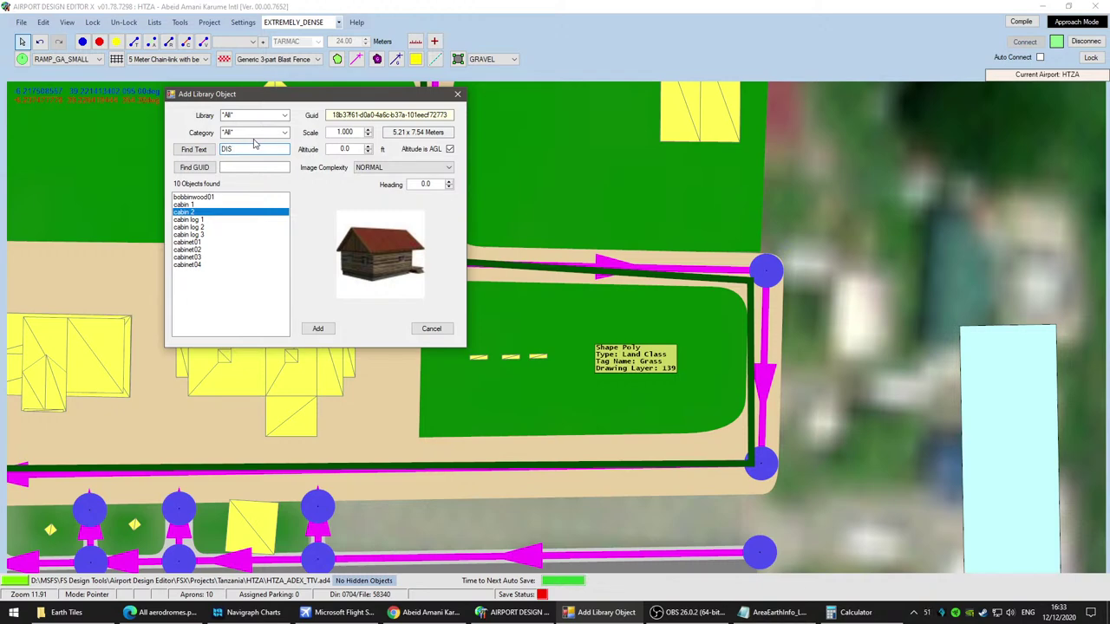
Step: Search for DIS objects and preview the sandisland, satellite-dish and radar-dish objects
left_click(201, 151)
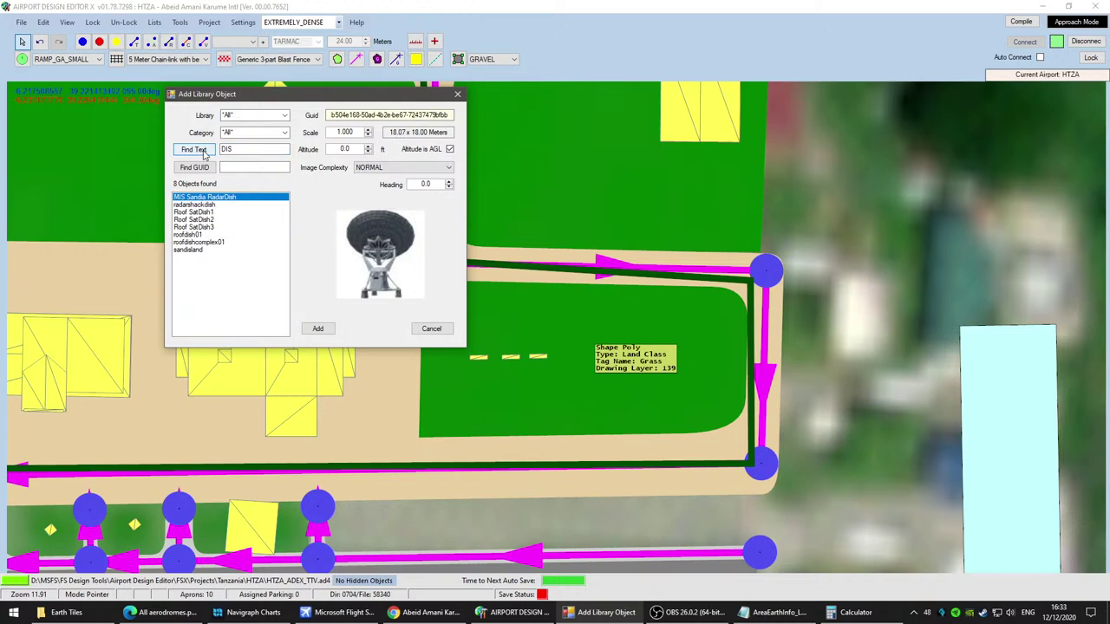
left_click(203, 251)
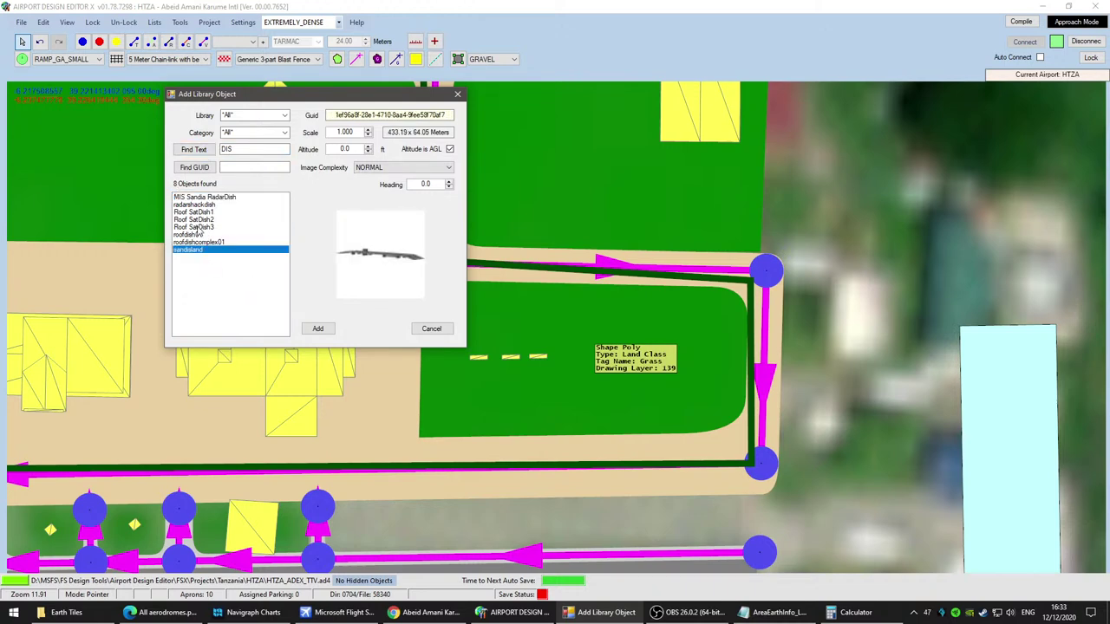
left_click(198, 228)
left_click(192, 235)
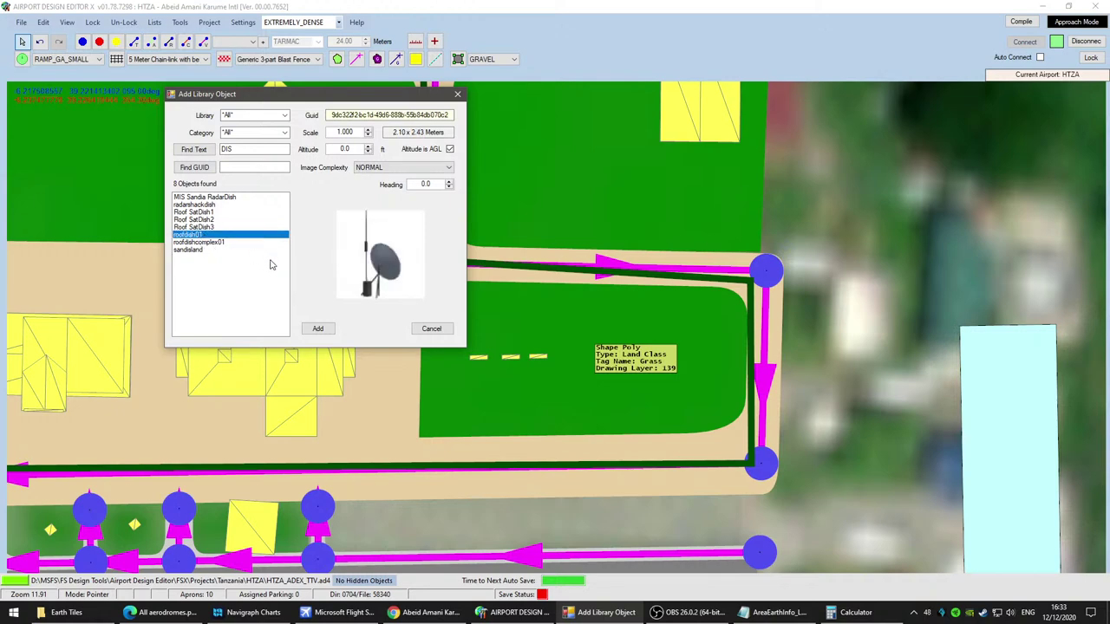
left_click(201, 197)
left_click(199, 205)
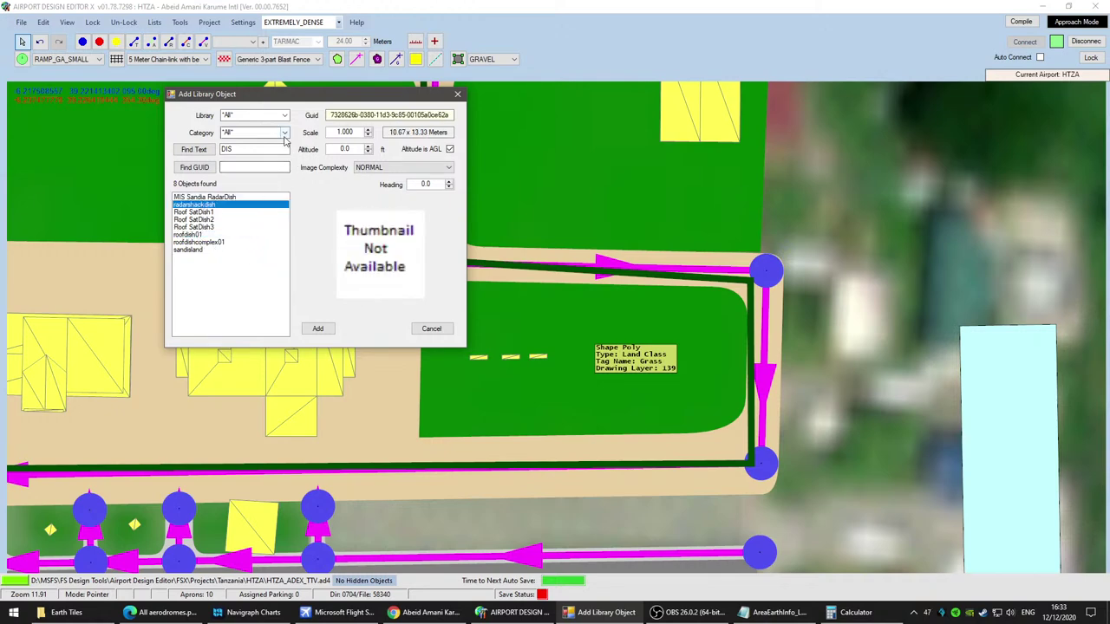
double_click(257, 149)
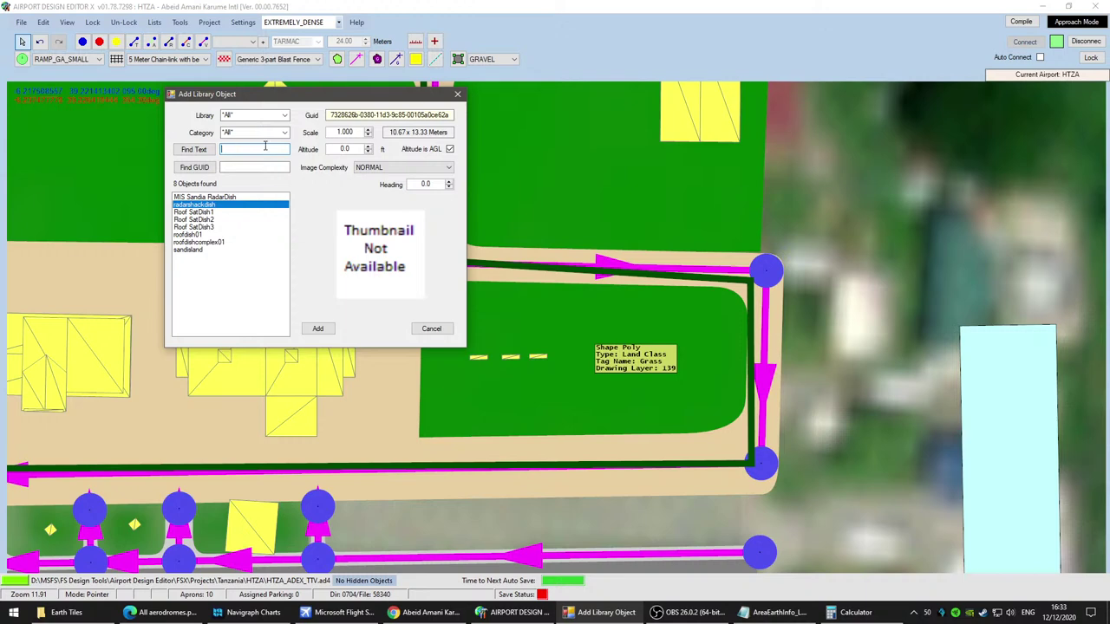
Step: Limit the library to fillerobjects.bgl and preview its barrel, bench and bobbin objects
left_click(285, 116)
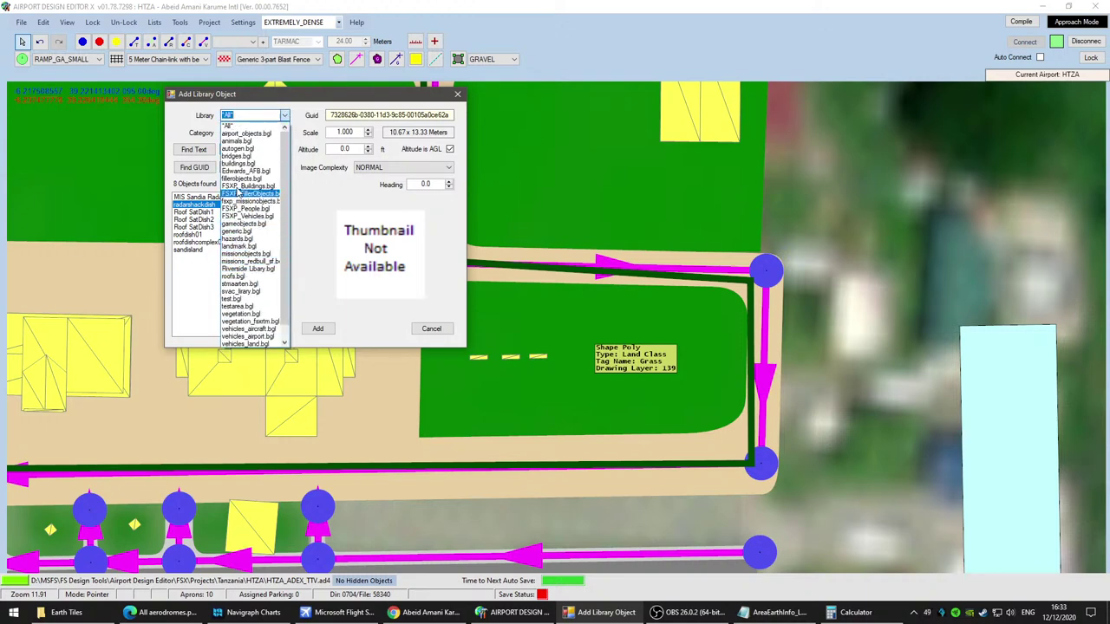
left_click(241, 180)
left_click(240, 234)
scroll(243, 289, "down", 5)
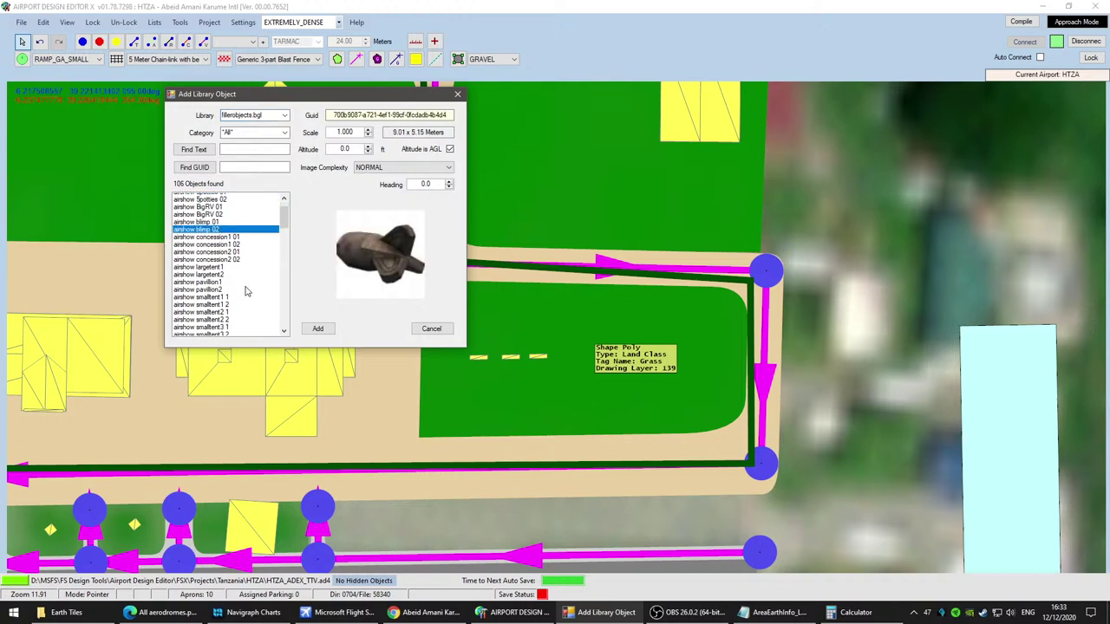
scroll(245, 291, "down", 3)
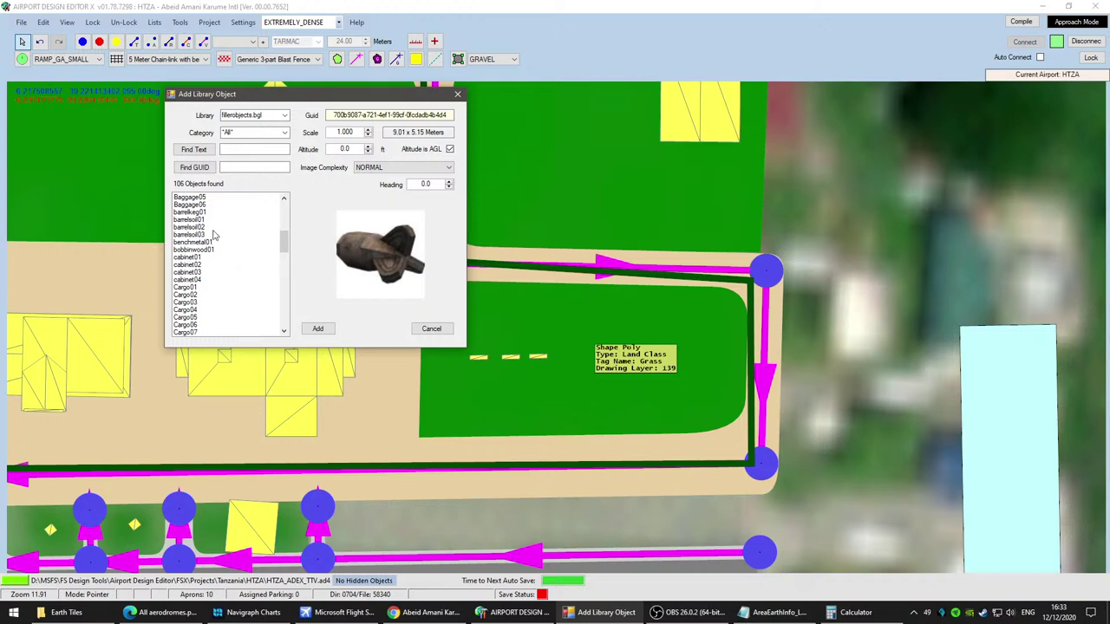
left_click(202, 208)
left_click(203, 222)
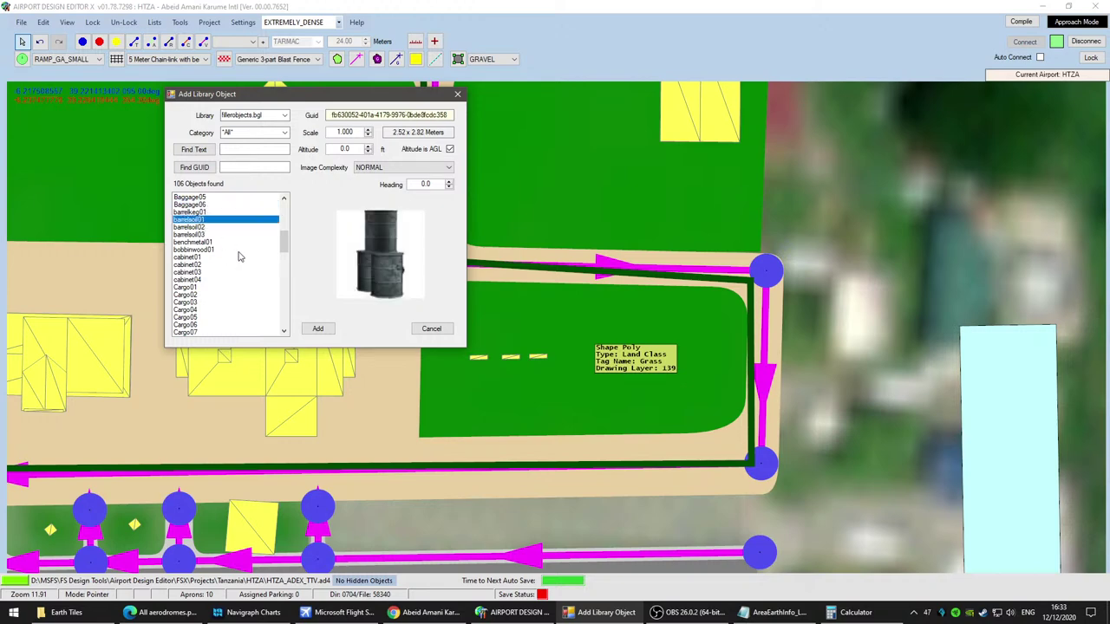
left_click(206, 227)
left_click(208, 235)
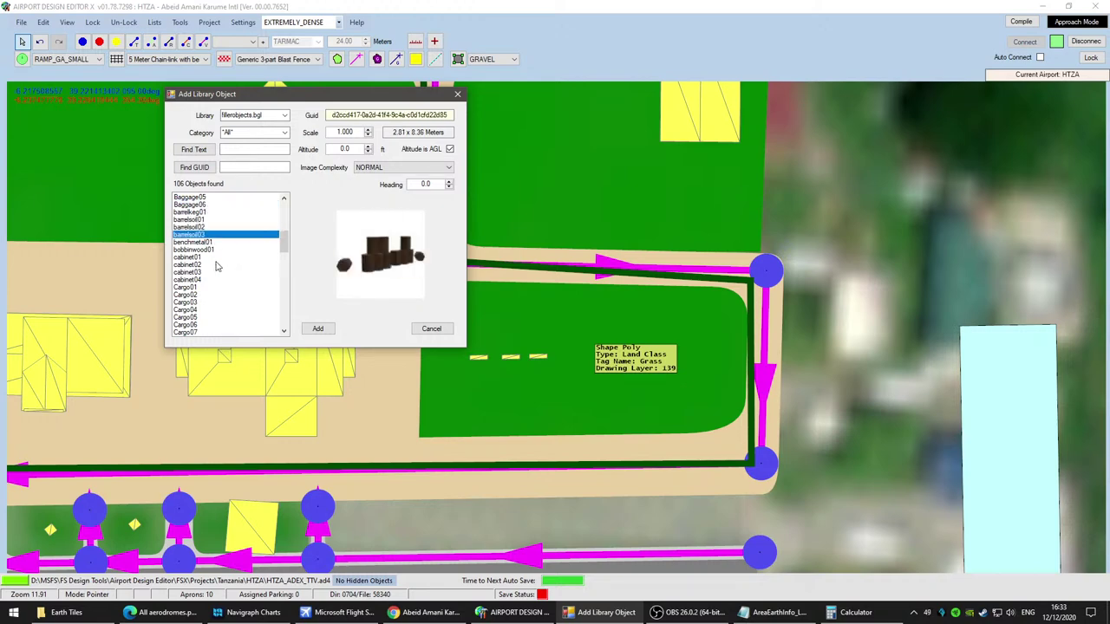
left_click(208, 243)
left_click(210, 250)
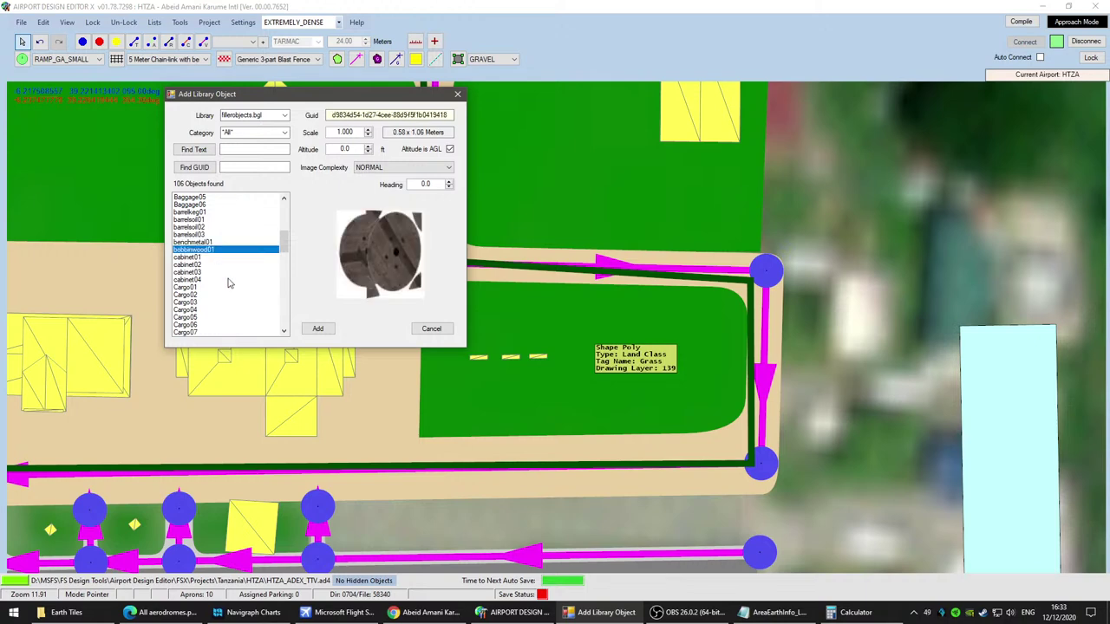
Step: Choose the cart object from fillerobjects.bgl and add it to the airport
scroll(228, 282, "down", 5)
scroll(225, 282, "down", 7)
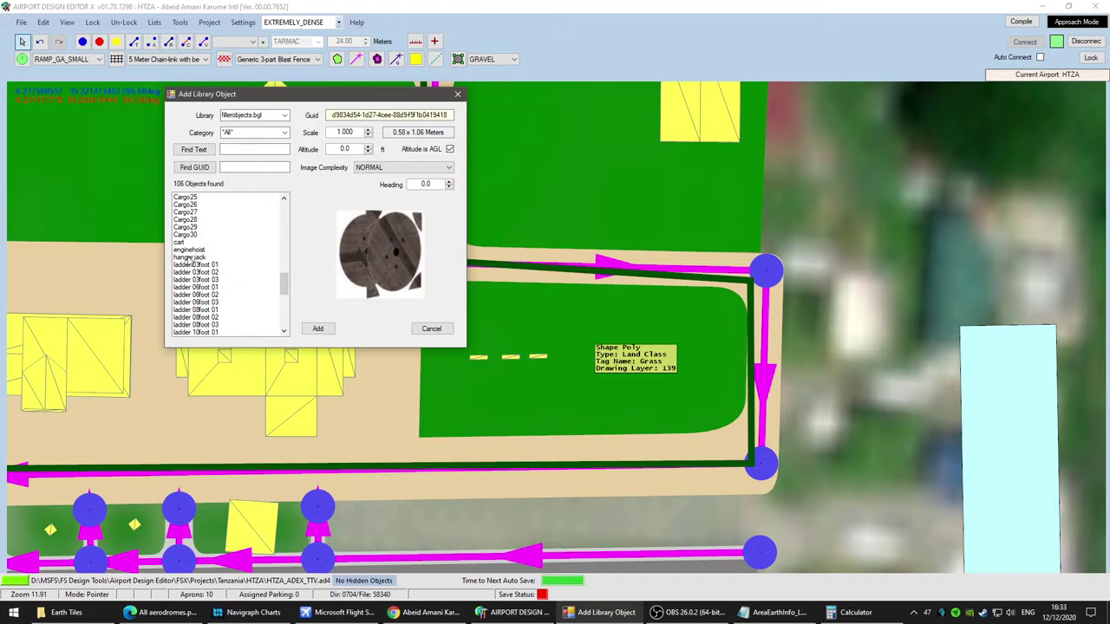
left_click(190, 243)
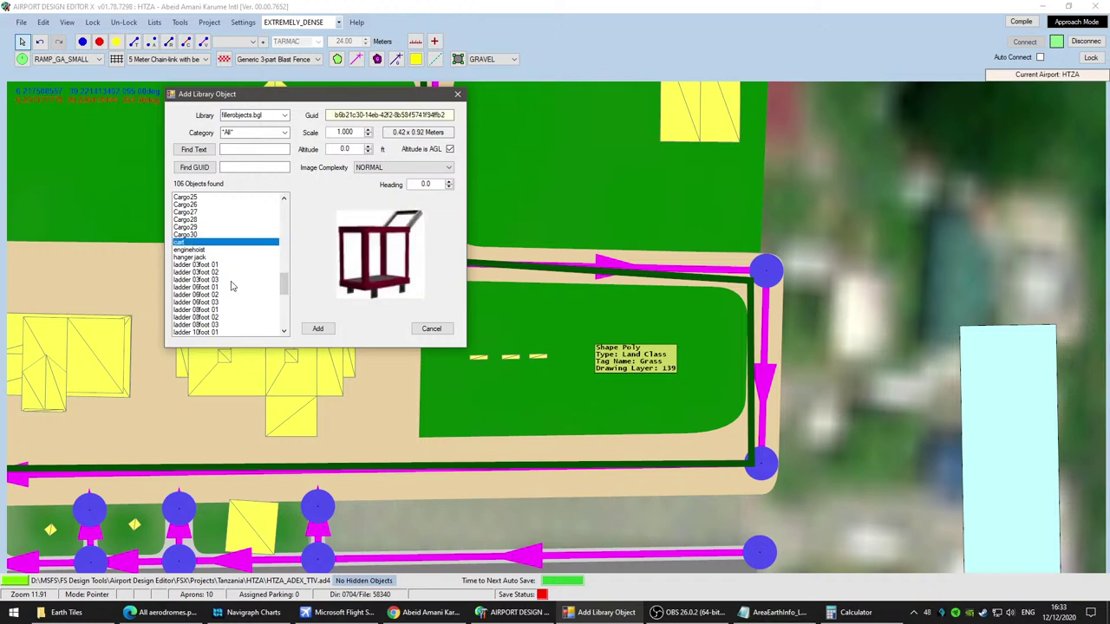
left_click(316, 330)
Step: Place the cart at heading about 84 on the gravel apron beside the blue building
left_click(602, 358)
left_click_drag(601, 358, 383, 448)
scroll(383, 449, "down", 1)
middle_click_drag(387, 446, 692, 416)
left_click_drag(645, 408, 231, 221)
left_click(291, 276)
scroll(441, 338, "down", 1)
middle_click_drag(441, 338, 832, 466)
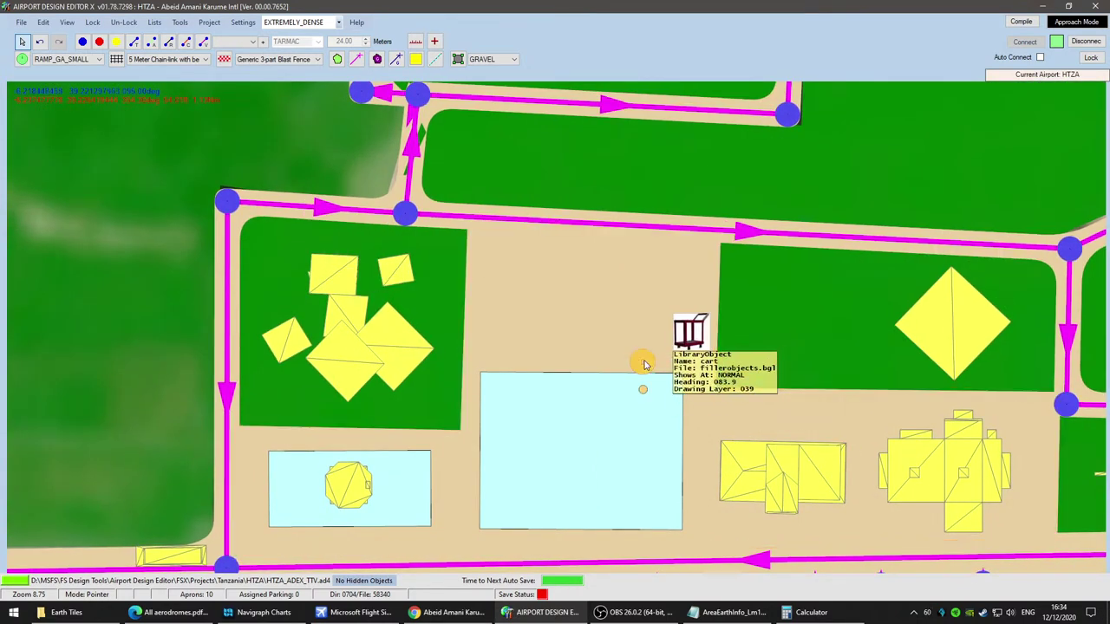
Step: Copy the cart and paste two more carts beside it
right_click(643, 364)
left_click(700, 276)
scroll(685, 371, "up", 3)
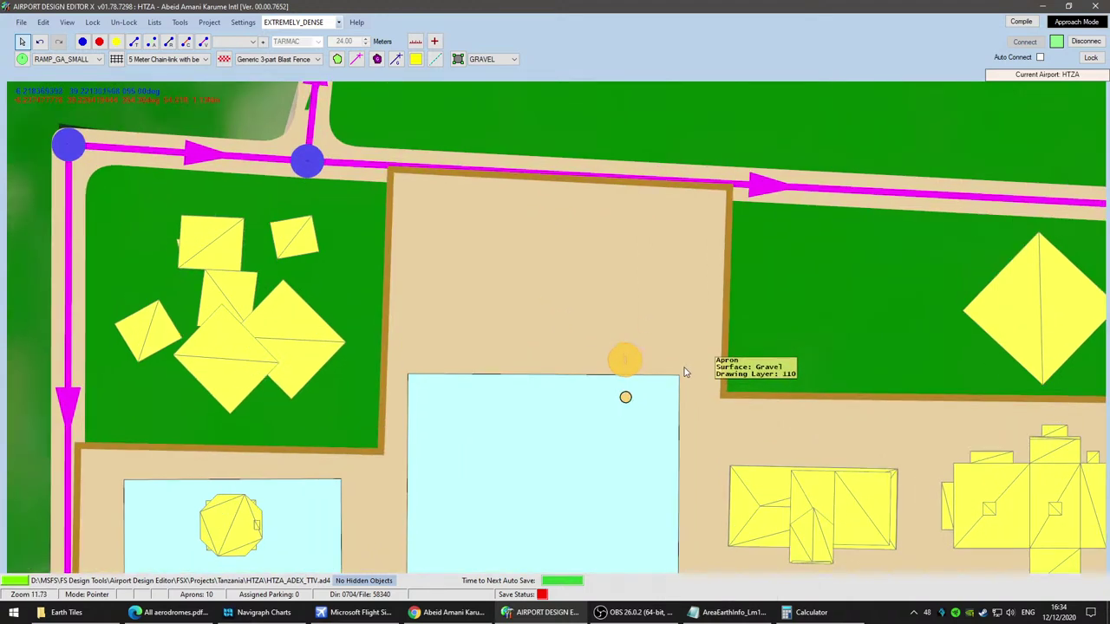
right_click(652, 366)
left_click(701, 288)
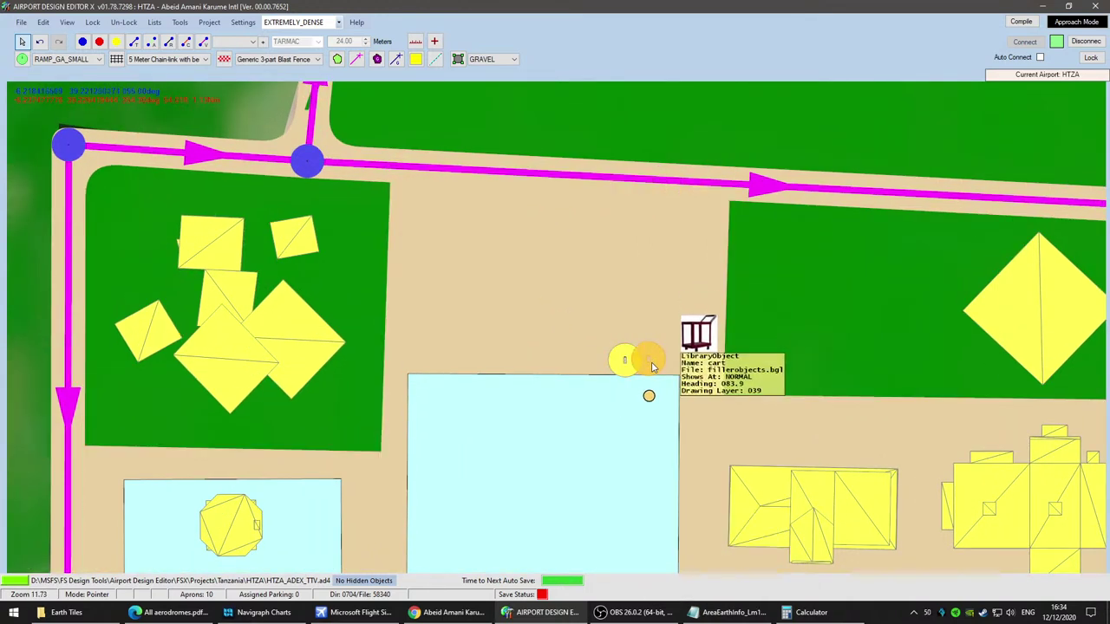
right_click(661, 362)
left_click(711, 288)
Step: Pan further east and bring up the Add Library Object list again
scroll(755, 375, "down", 2)
left_click_drag(830, 365, 209, 411)
left_click_drag(649, 382, 425, 245)
right_click(388, 359)
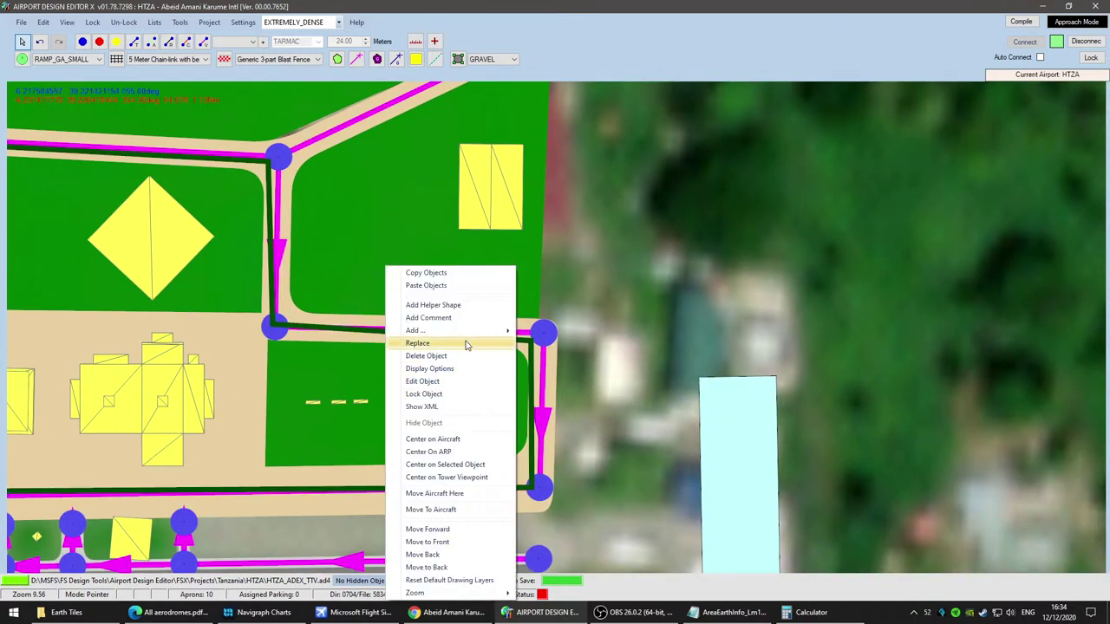
mouse_move(486, 330)
left_click(564, 408)
scroll(234, 286, "down", 4)
Step: Select the enginehoist object and add it to the airport
left_click(208, 249)
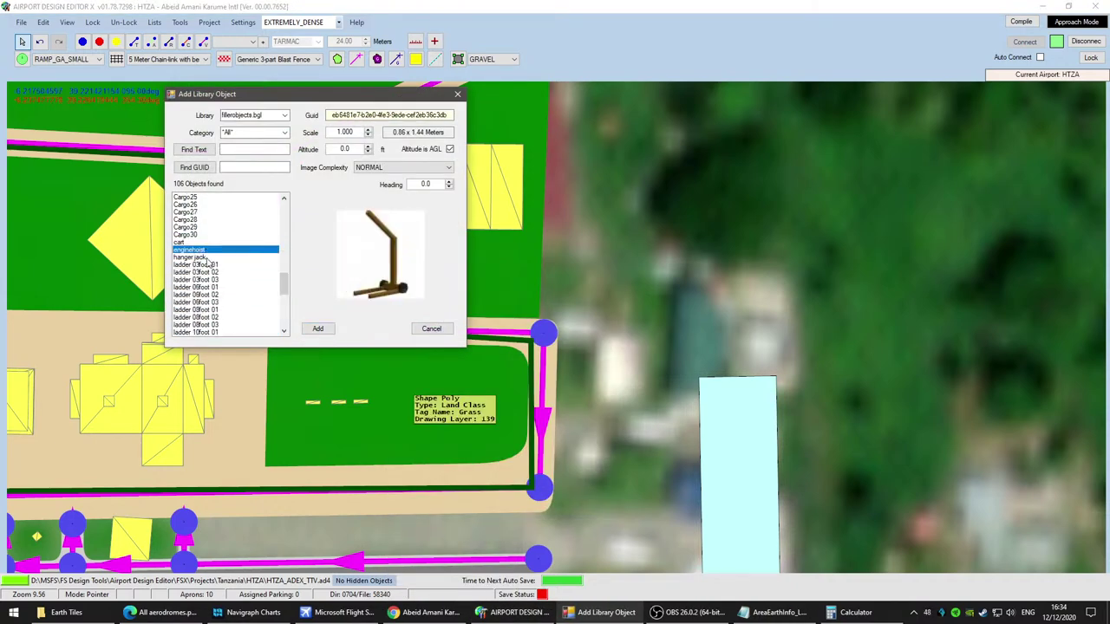
left_click(195, 257)
key("Up")
left_click(451, 330)
scroll(518, 430, "down", 6)
right_click_drag(168, 404, 857, 368)
right_click_drag(212, 359, 963, 356)
Step: Add another enginehoist onto the small gravel apron north of the runway
scroll(285, 372, "down", 3)
scroll(285, 370, "down", 4)
right_click_drag(203, 460, 692, 146)
right_click_drag(212, 352, 423, 374)
scroll(423, 374, "down", 4)
scroll(310, 267, "down", 1)
right_click_drag(381, 286, 806, 424)
scroll(576, 359, "up", 8)
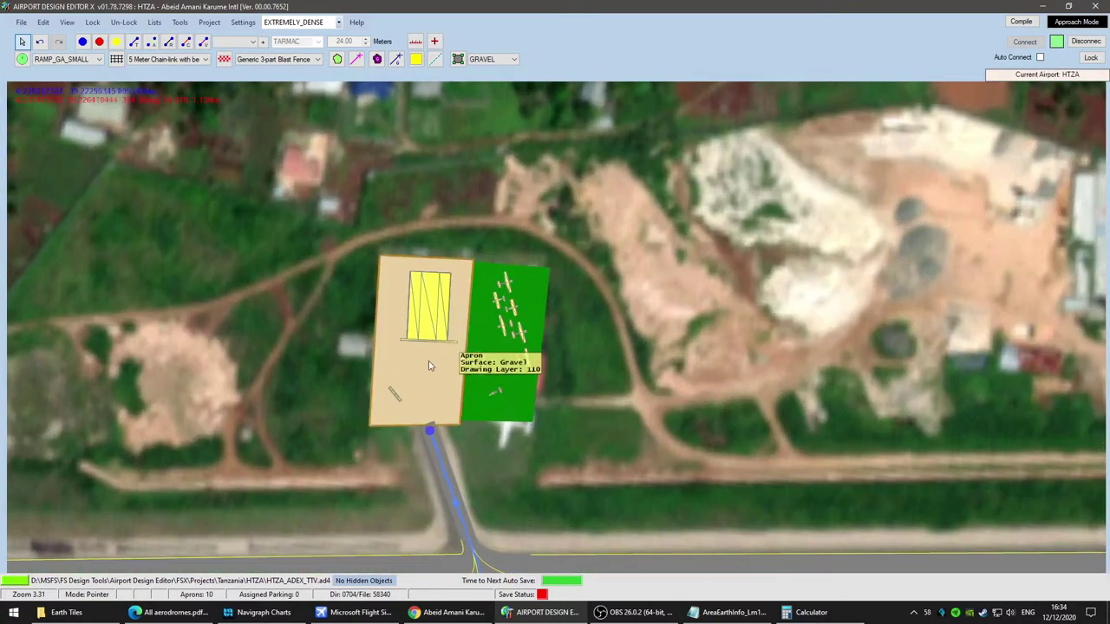
right_click(399, 358)
mouse_move(450, 410)
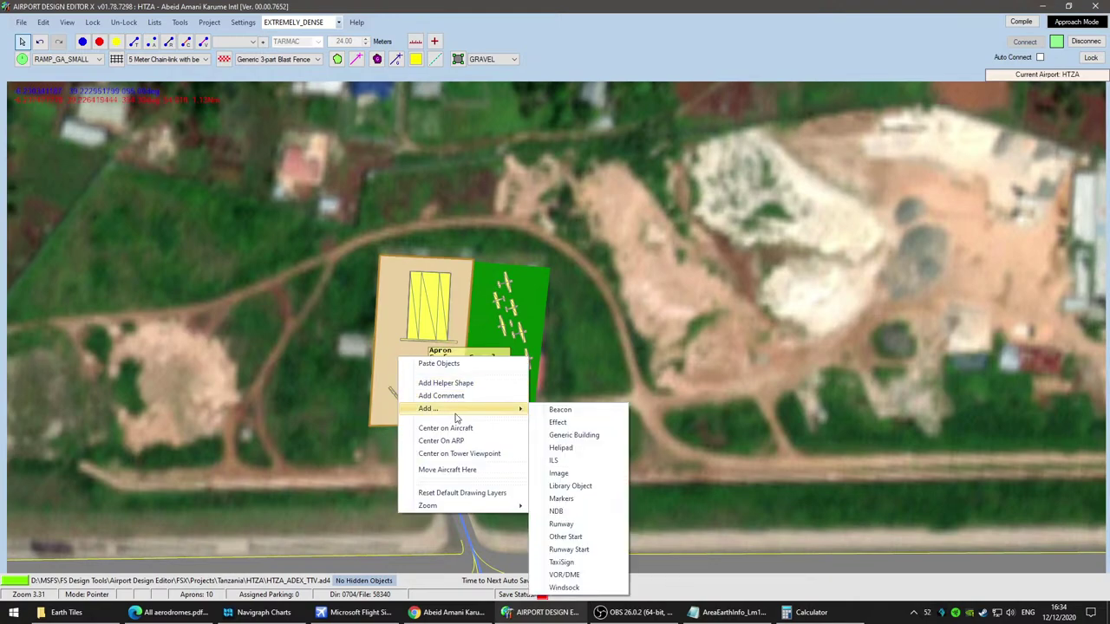
left_click(570, 486)
left_click(318, 329)
scroll(783, 340, "down", 2)
left_click_drag(1014, 280, 35, 346)
left_click_drag(842, 331, 455, 337)
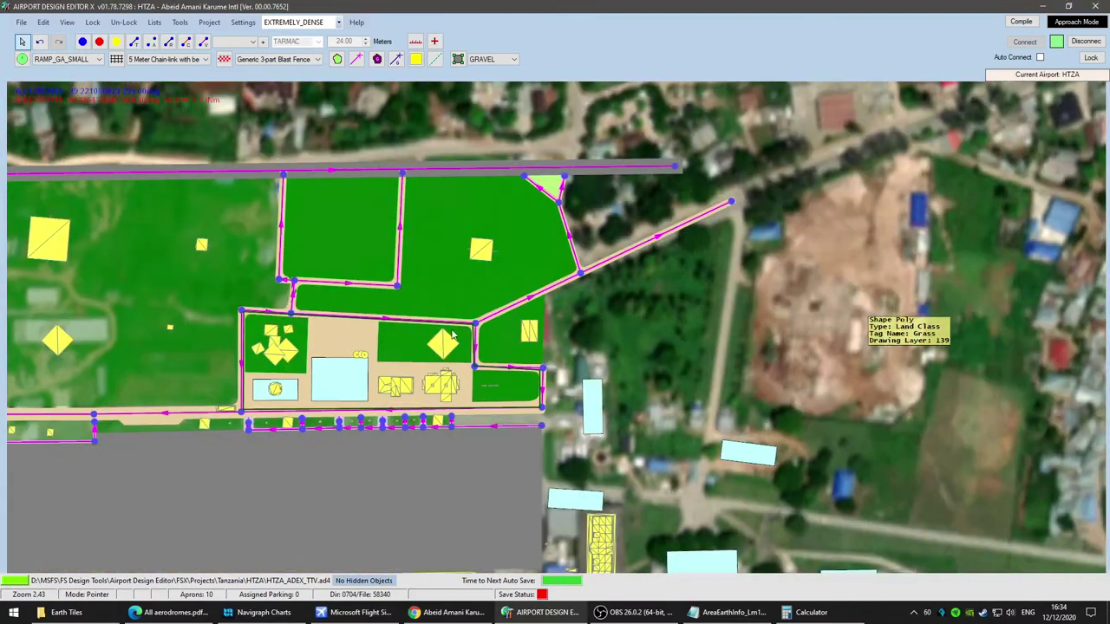
scroll(456, 337, "up", 2)
left_click(282, 346)
right_click(547, 417)
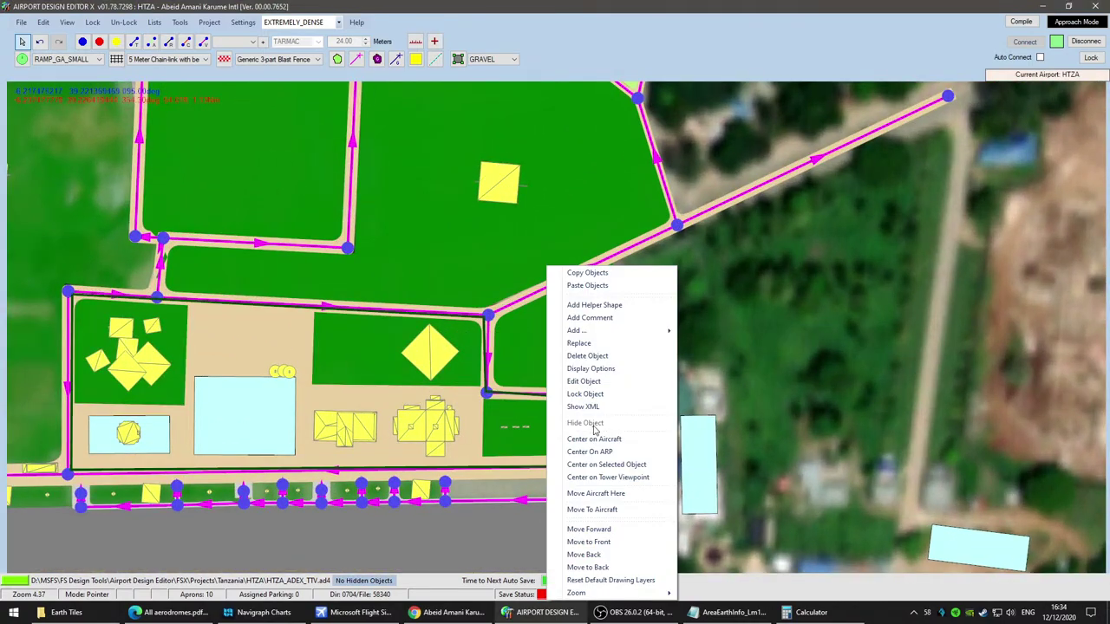
mouse_move(626, 333)
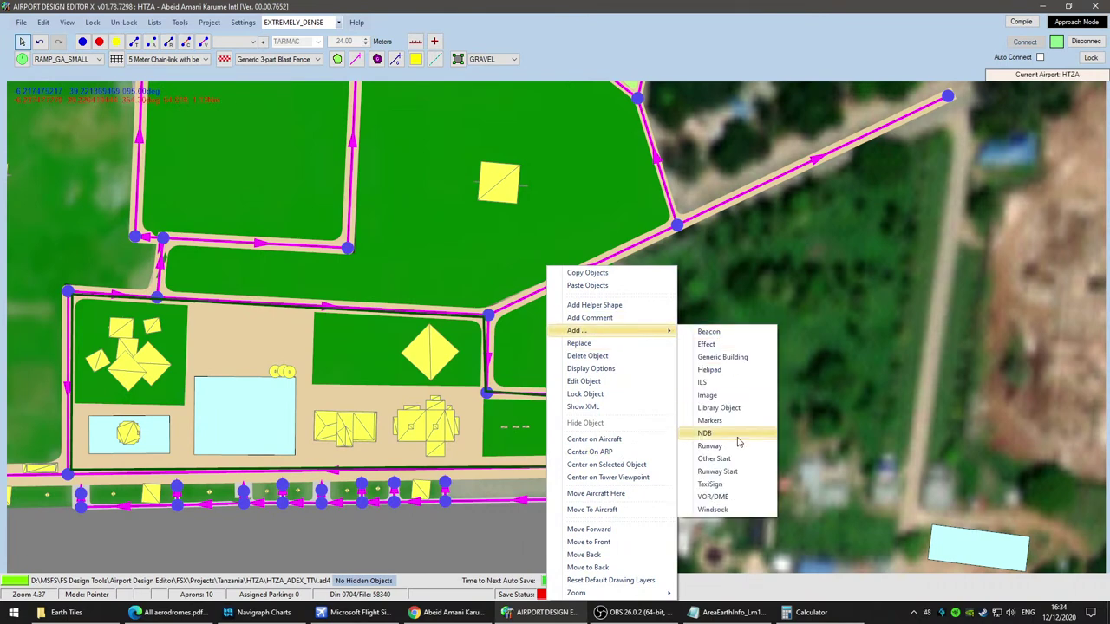
left_click(729, 412)
scroll(234, 294, "down", 4)
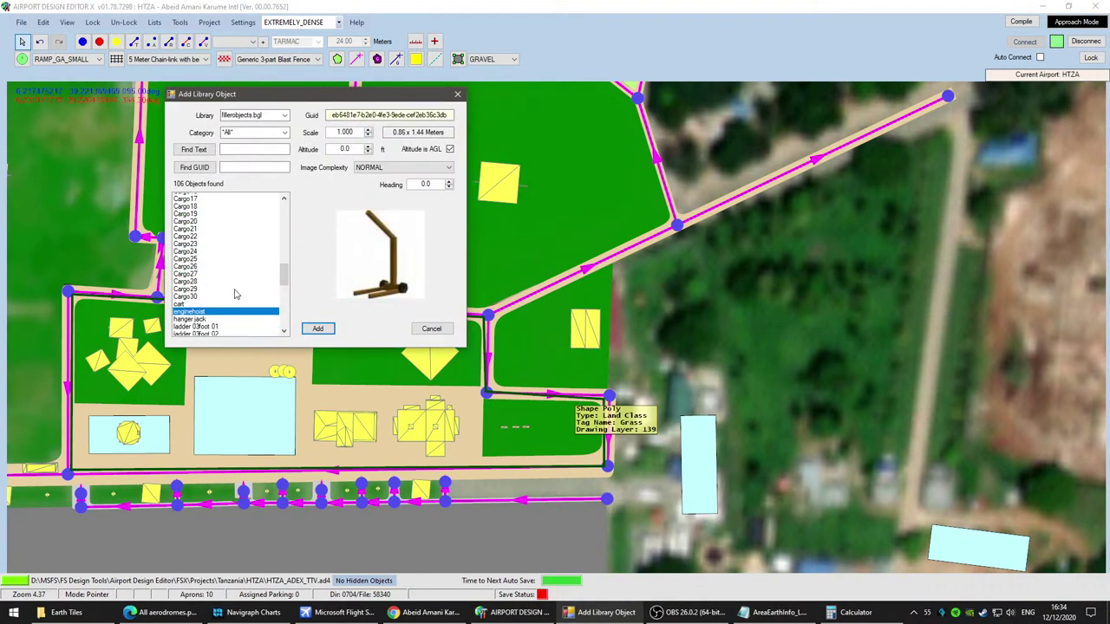
left_click(199, 227)
left_click(206, 250)
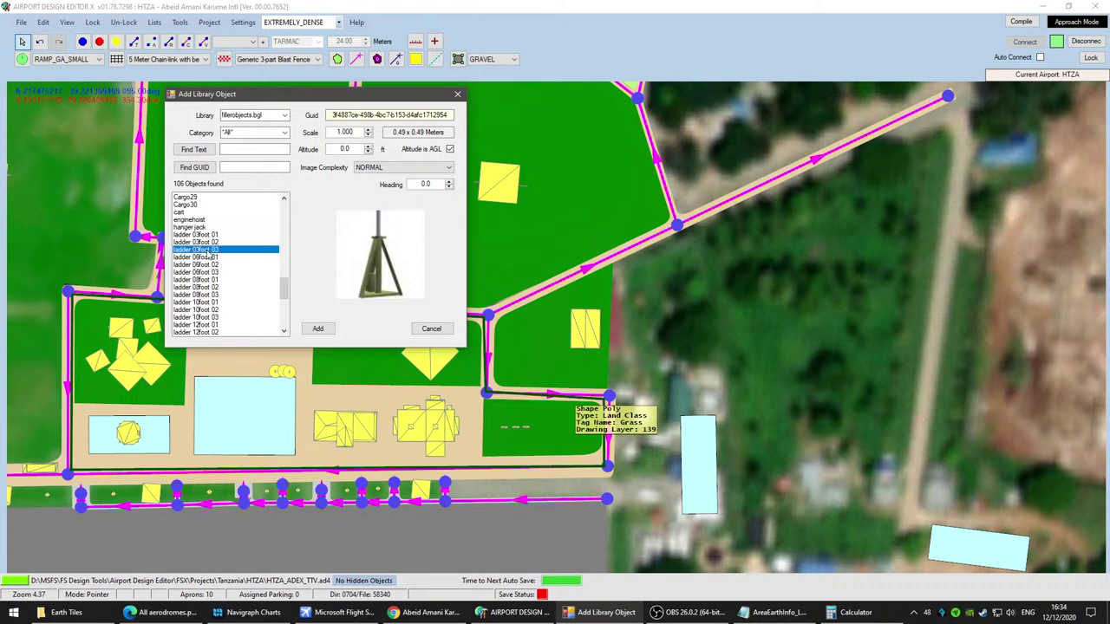
scroll(249, 319, "down", 6)
scroll(249, 319, "down", 2)
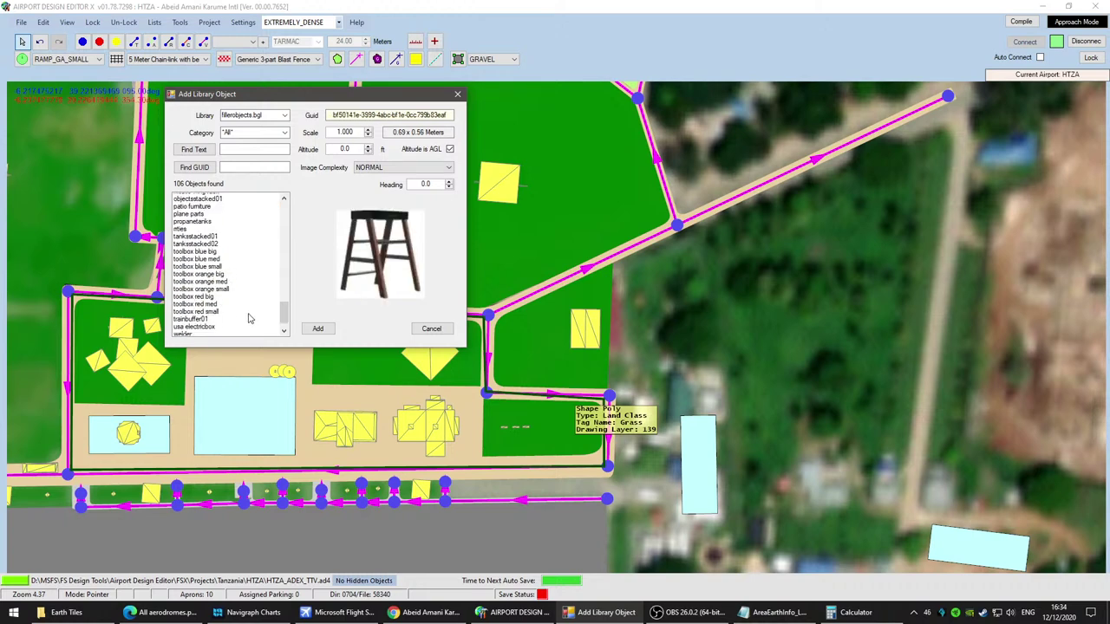
left_click(201, 302)
left_click(215, 310)
left_click(184, 317)
left_click(206, 326)
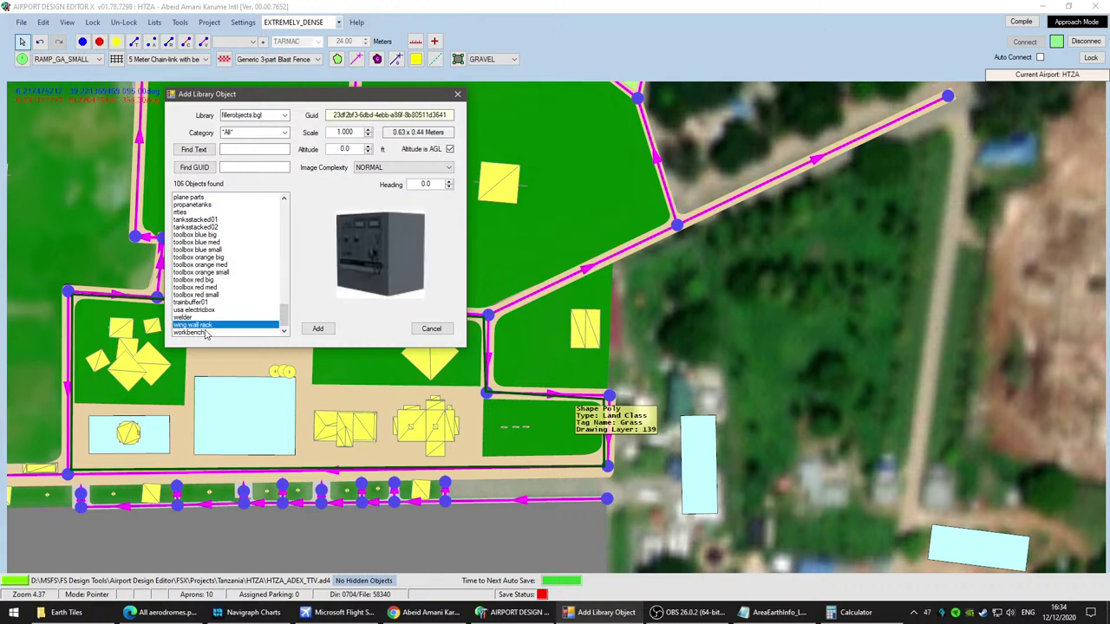
left_click(207, 332)
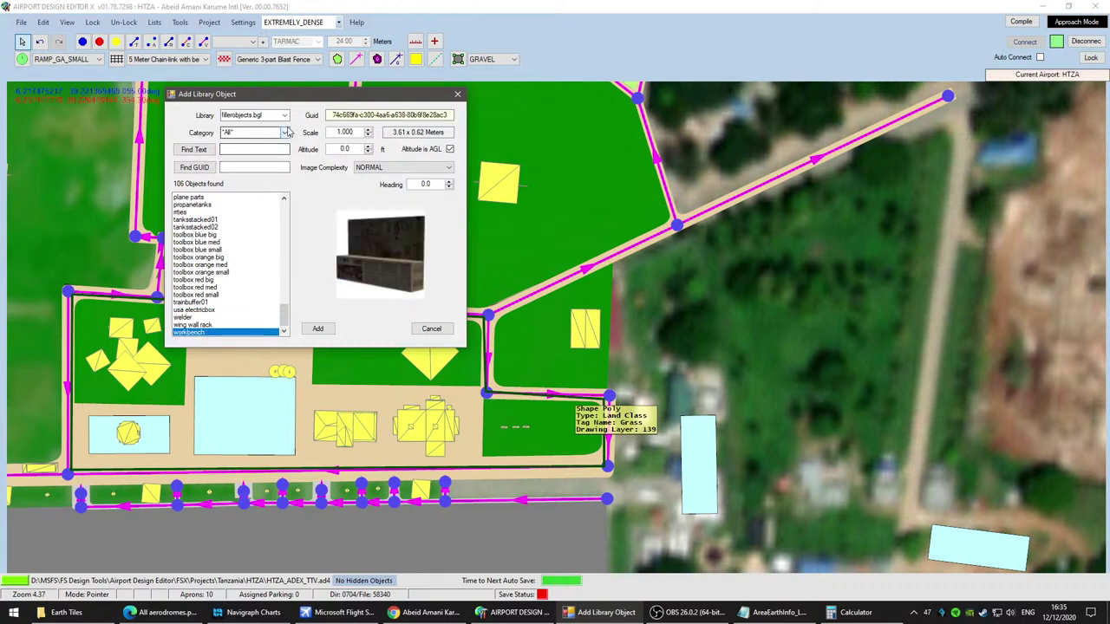
left_click(285, 115)
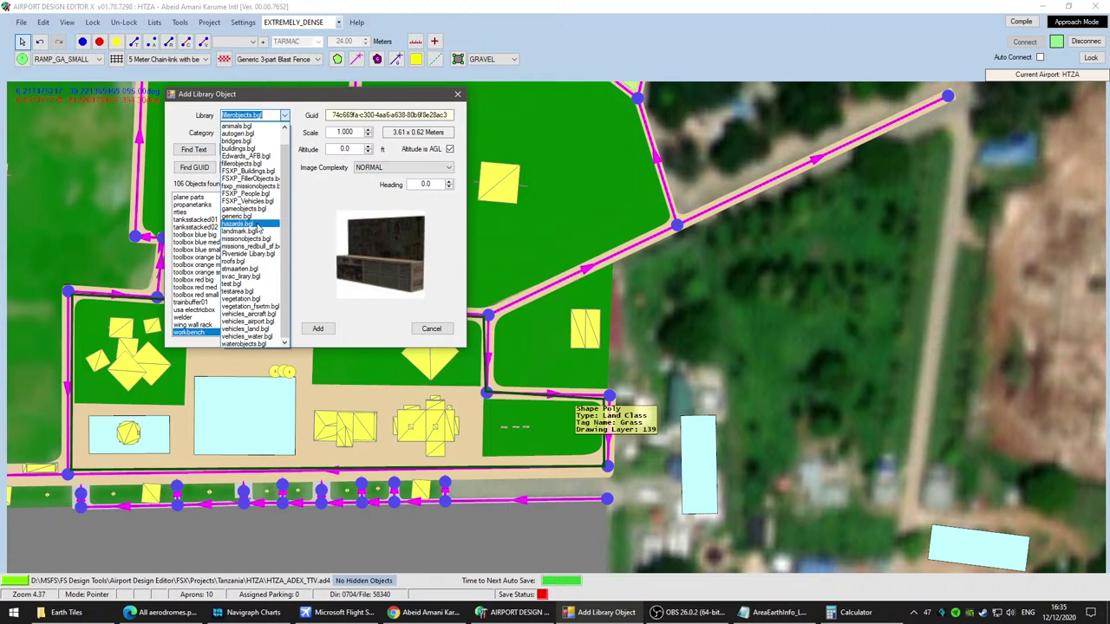
left_click(259, 217)
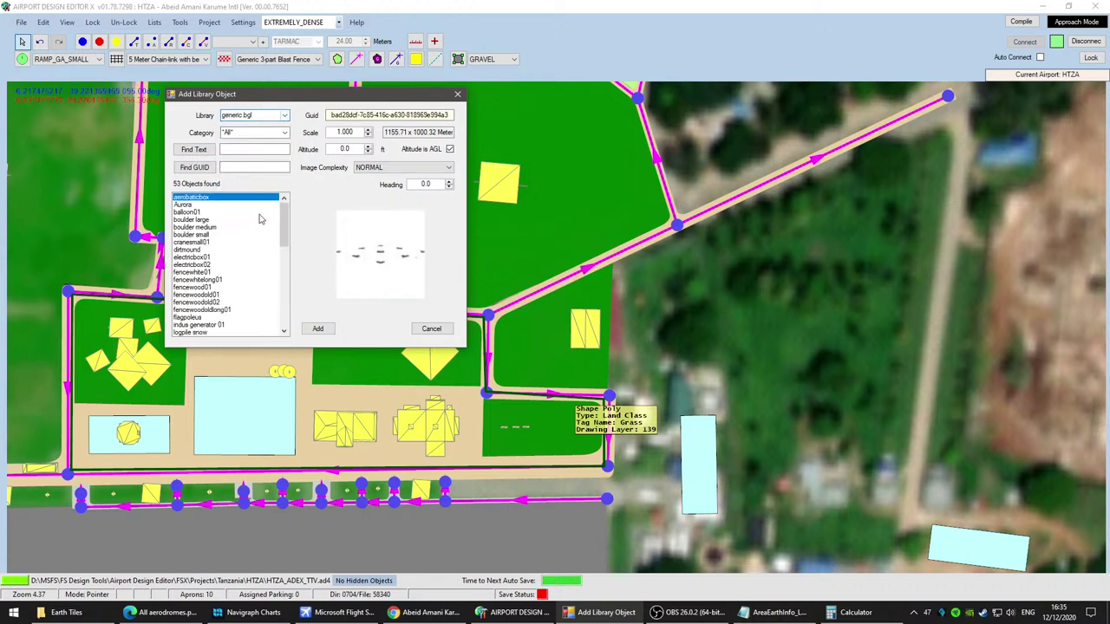
left_click(199, 220)
left_click(208, 242)
left_click(211, 250)
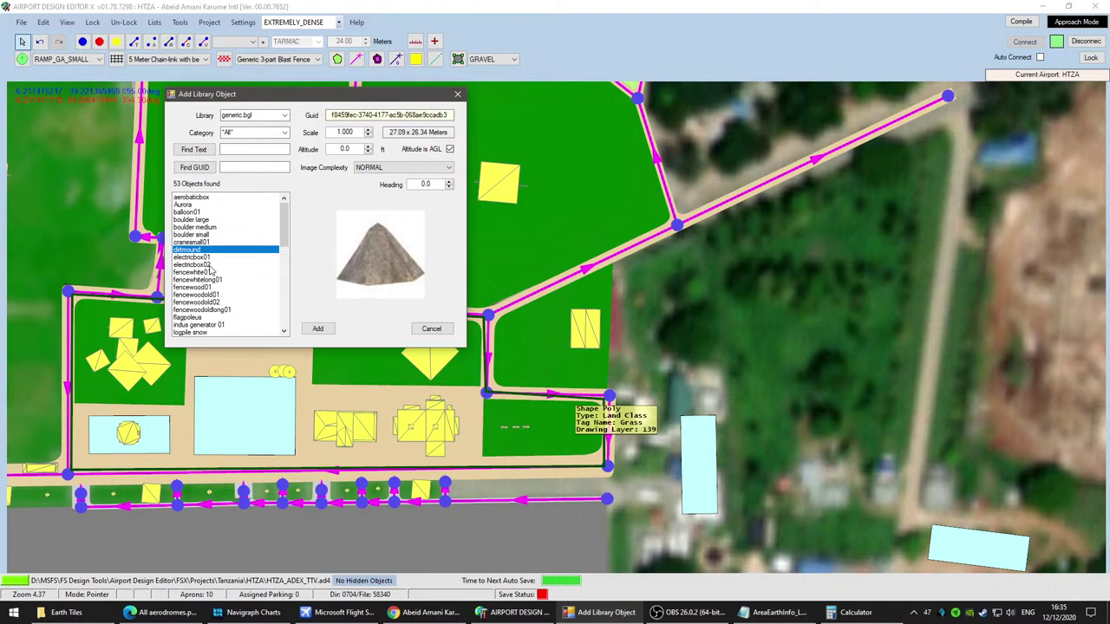
left_click(210, 265)
left_click(202, 249)
left_click(416, 334)
scroll(382, 367, "up", 3)
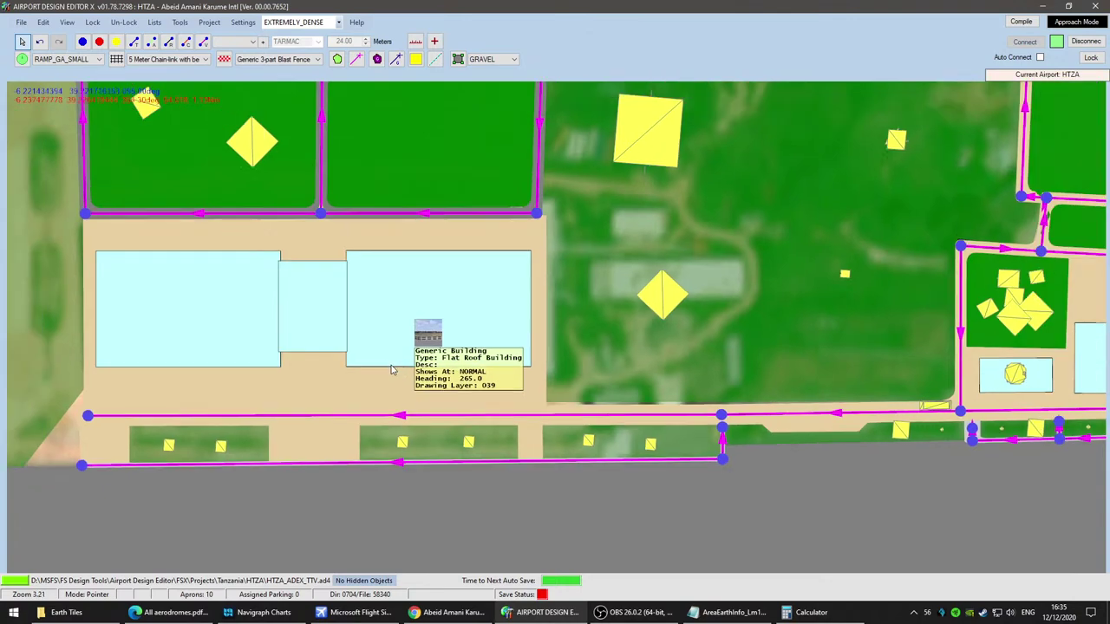
Step: Add a dirtmound library object near the bare field west of the buildings
scroll(392, 370, "down", 4)
left_click_drag(228, 399, 640, 424)
right_click(547, 347)
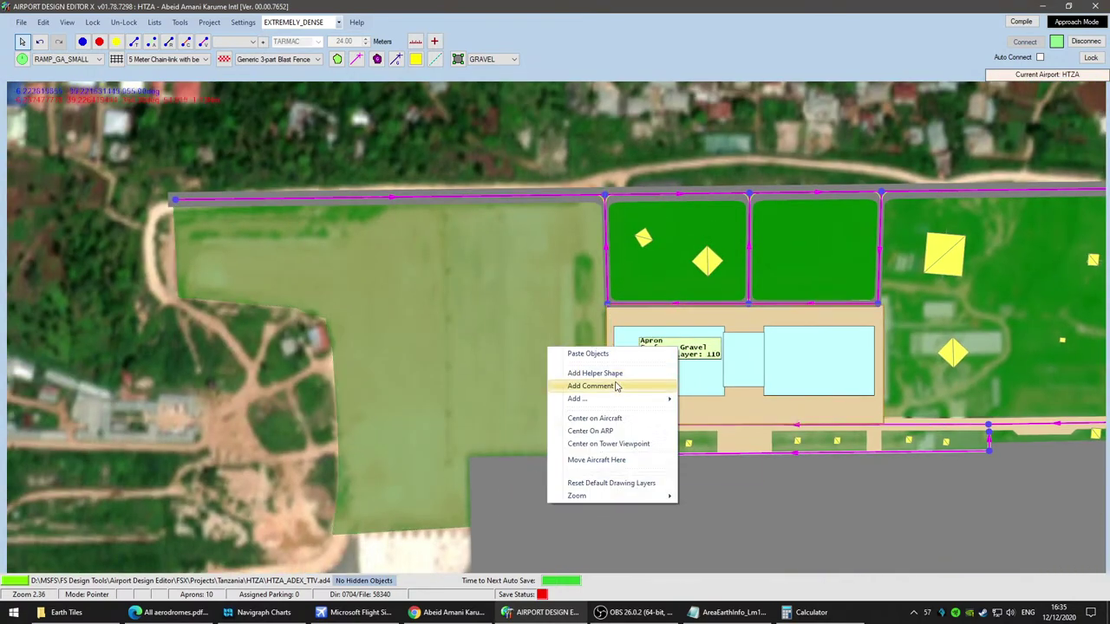
mouse_move(661, 402)
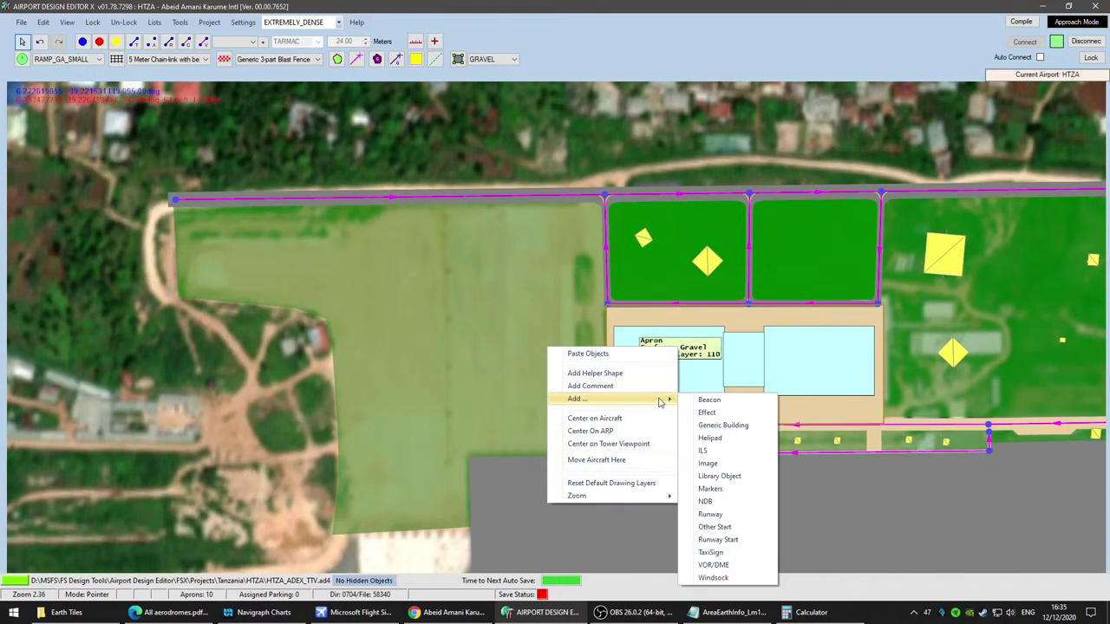
left_click(719, 476)
left_click(318, 329)
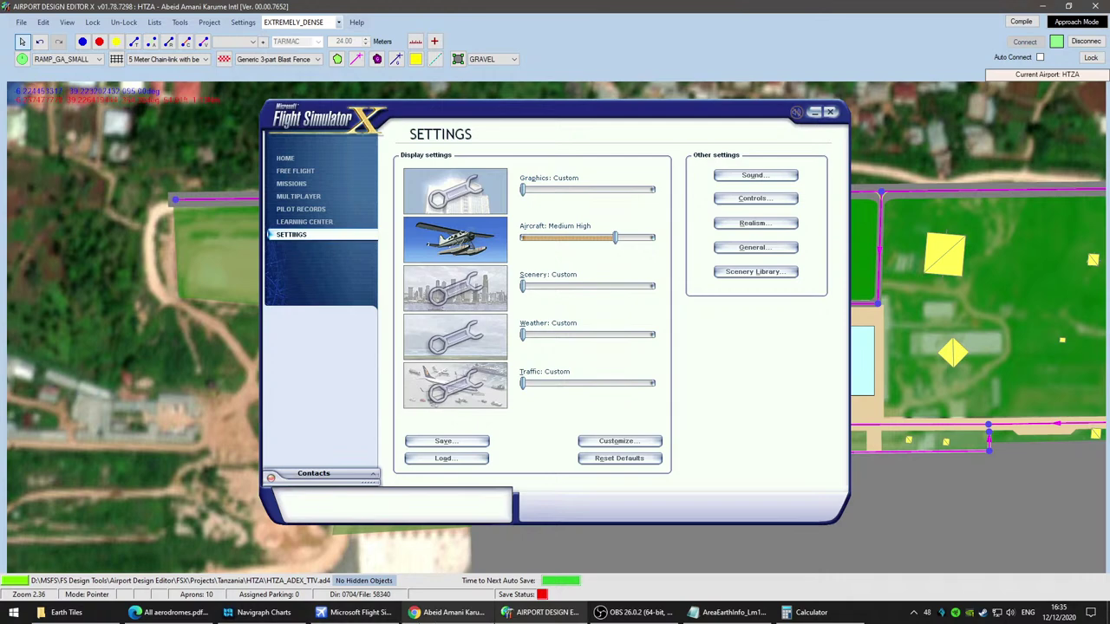
Step: Save the airport and drag the dirtmound onto the bare field
left_click(550, 613)
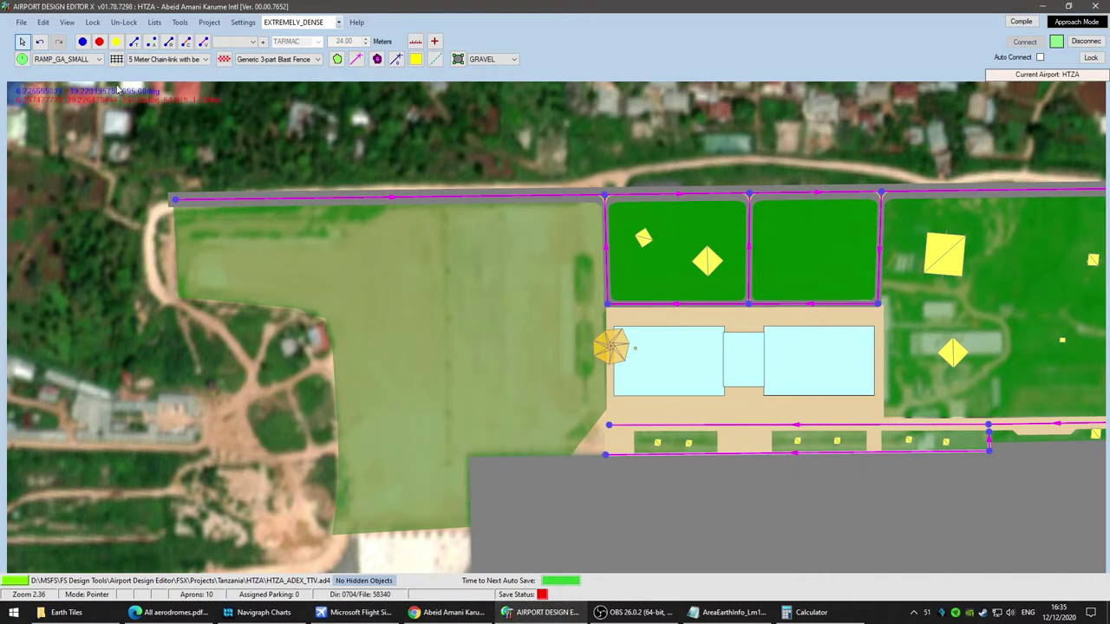
left_click(20, 22)
left_click(57, 183)
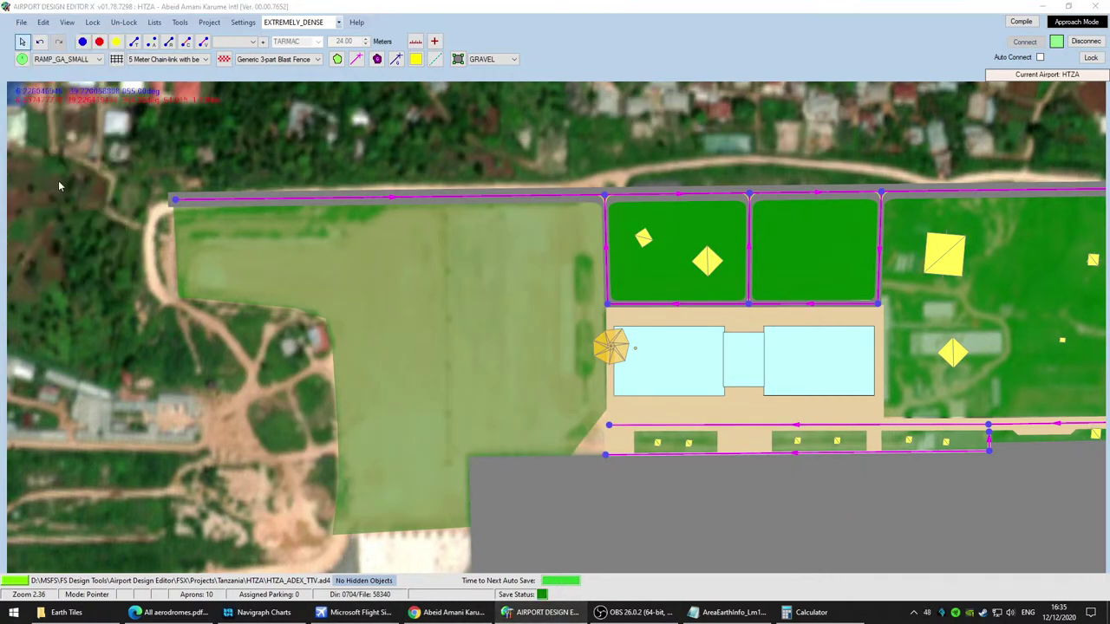
scroll(607, 385, "up", 3)
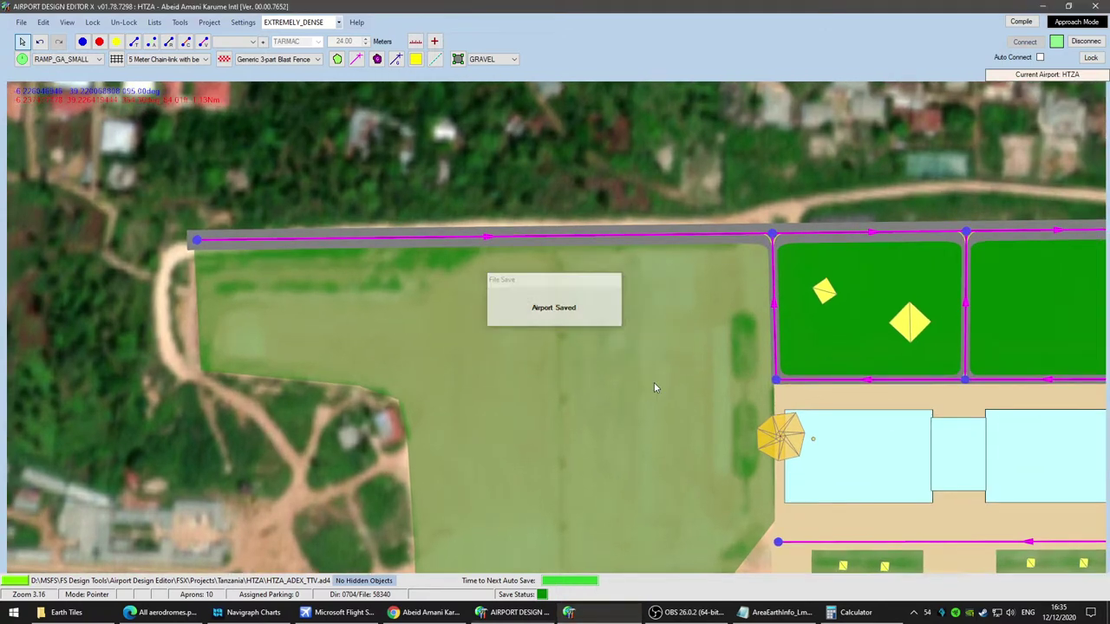
left_click_drag(776, 438, 709, 308)
right_click(713, 312)
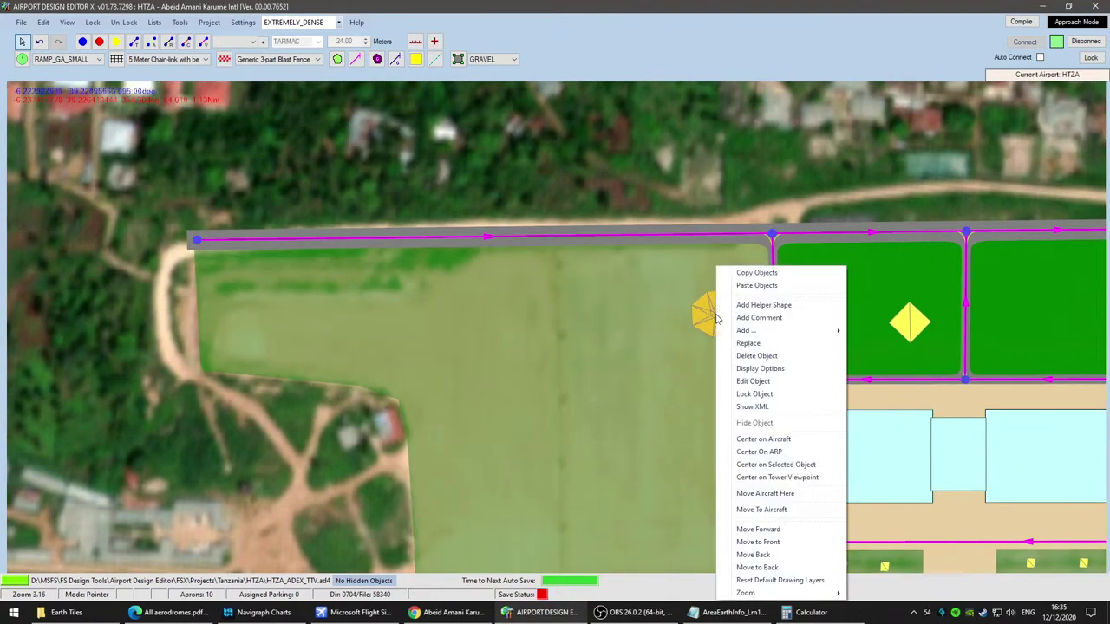
Step: Paste copies of the dirt mound onto the grass field
left_click(757, 285)
right_click(648, 369)
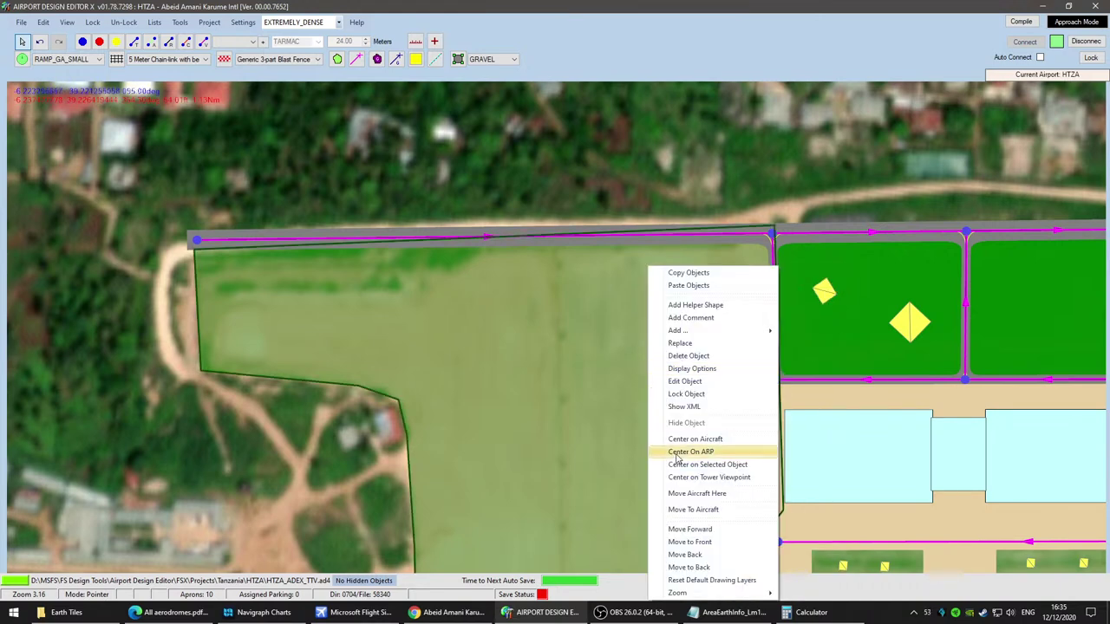
left_click(672, 287)
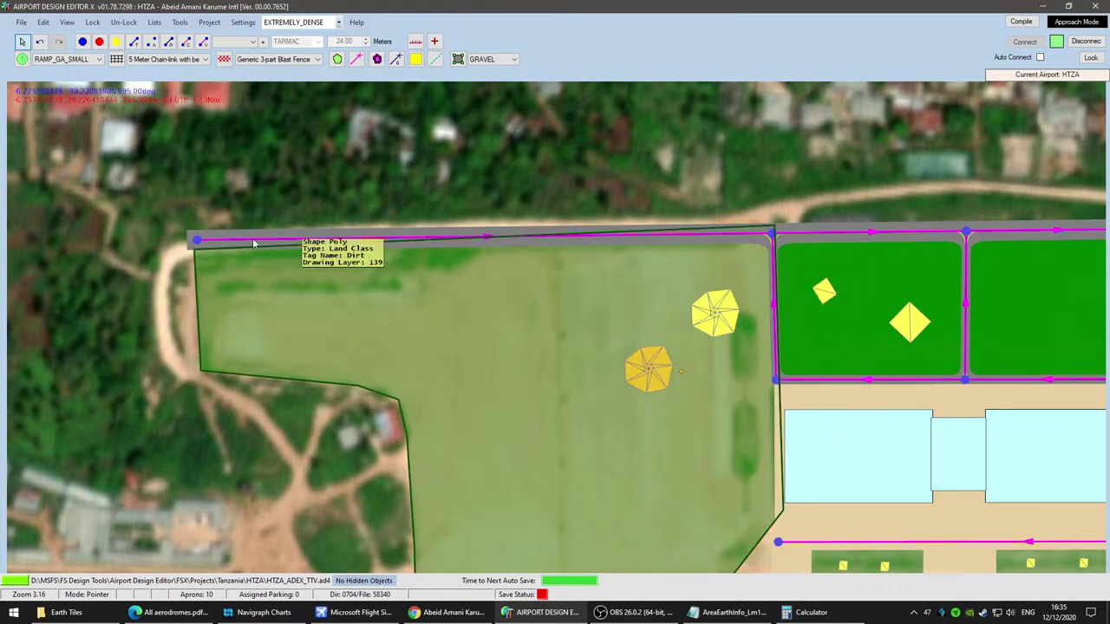
Step: Set the new dirtmound's scale to 2 and shift it within the field
double_click(640, 371)
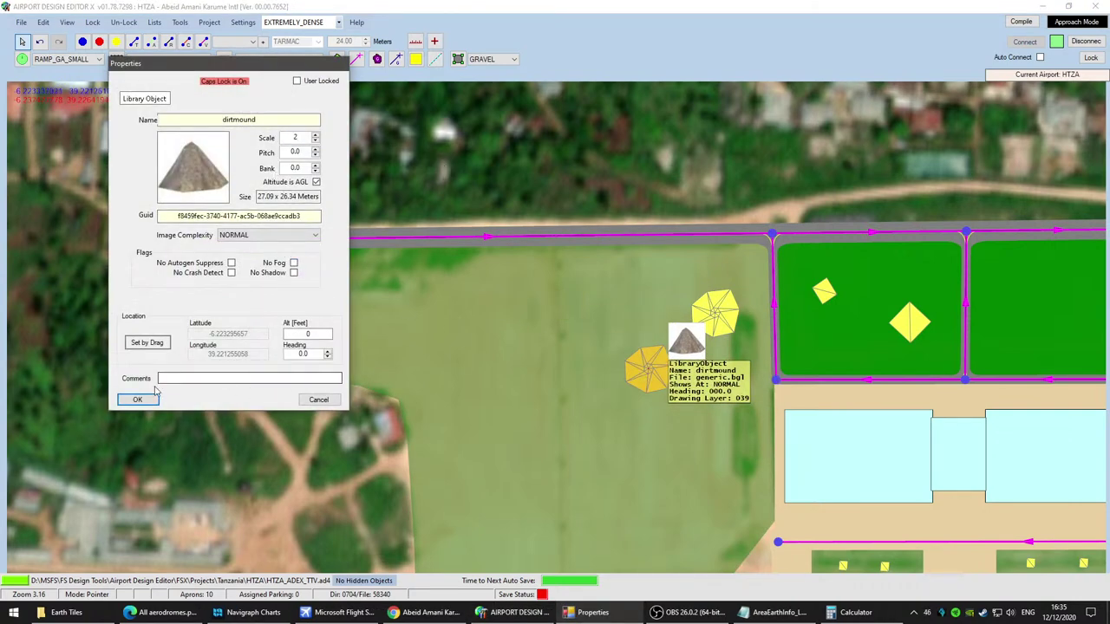
left_click(137, 400)
left_click_drag(650, 371, 704, 379)
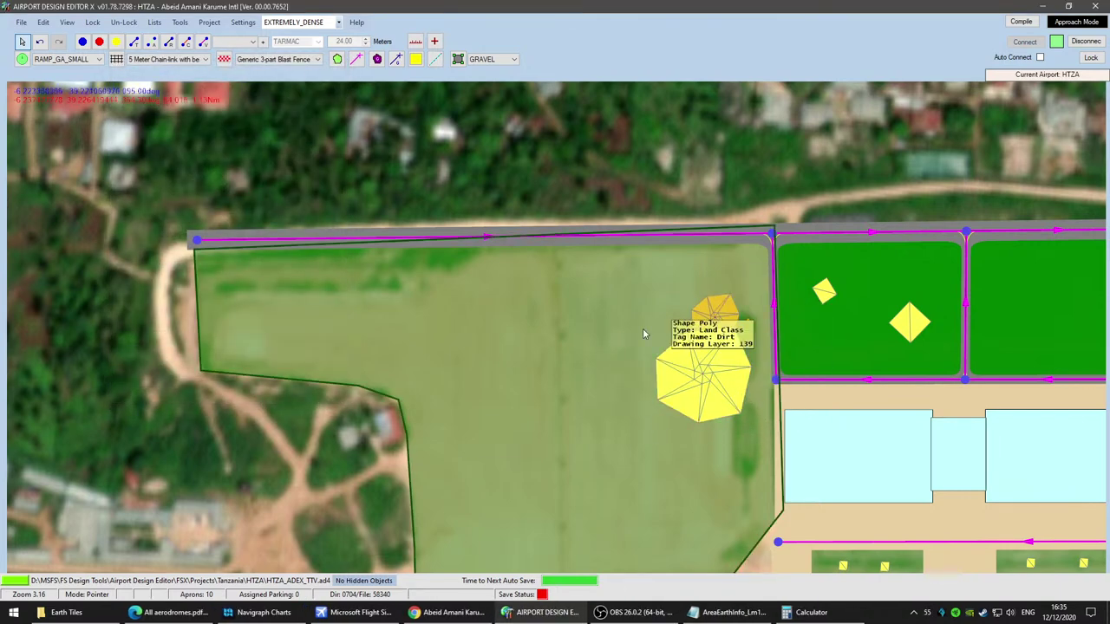
scroll(631, 479, "down", 1)
middle_click_drag(667, 475, 382, 431)
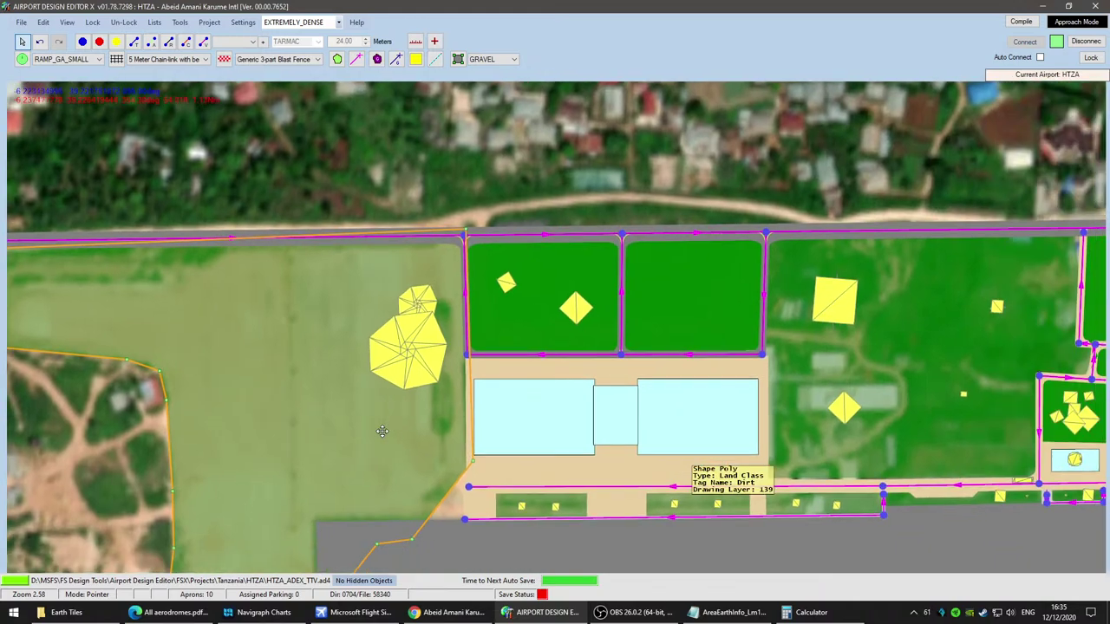
right_click(292, 292)
mouse_move(379, 358)
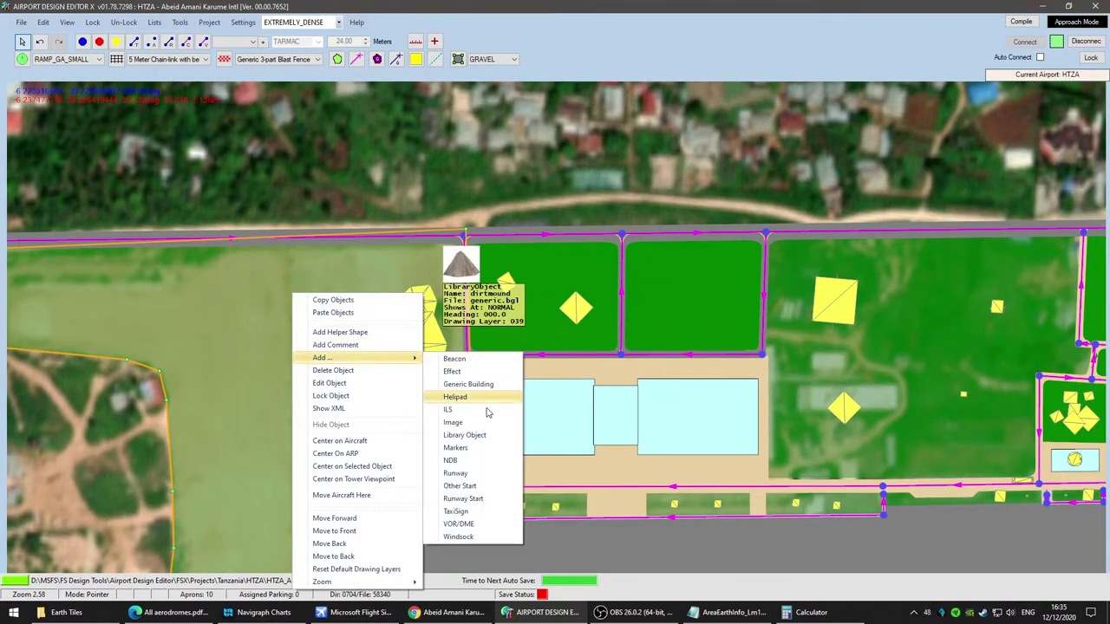
left_click(473, 436)
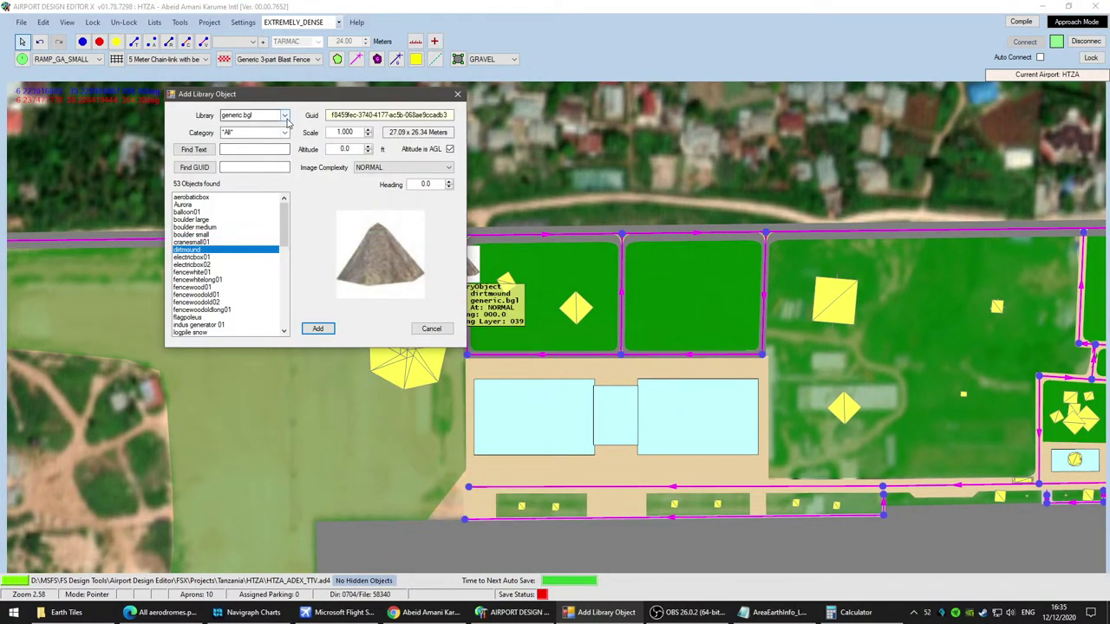
left_click(446, 330)
middle_click_drag(973, 400, 12, 391)
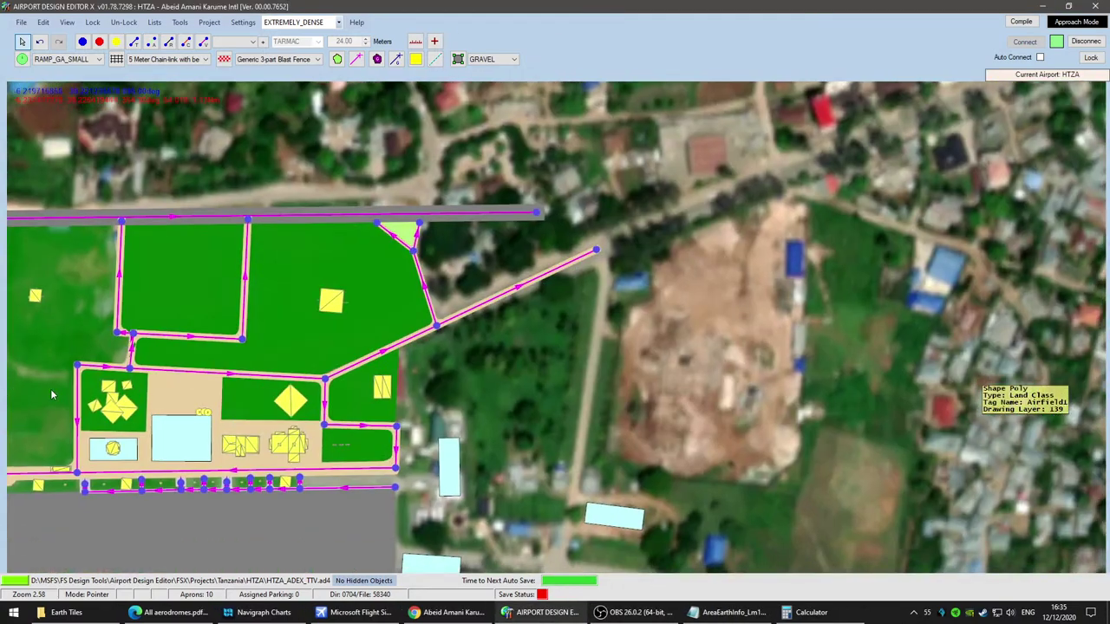
middle_click_drag(304, 426, 519, 384)
scroll(572, 400, "up", 3)
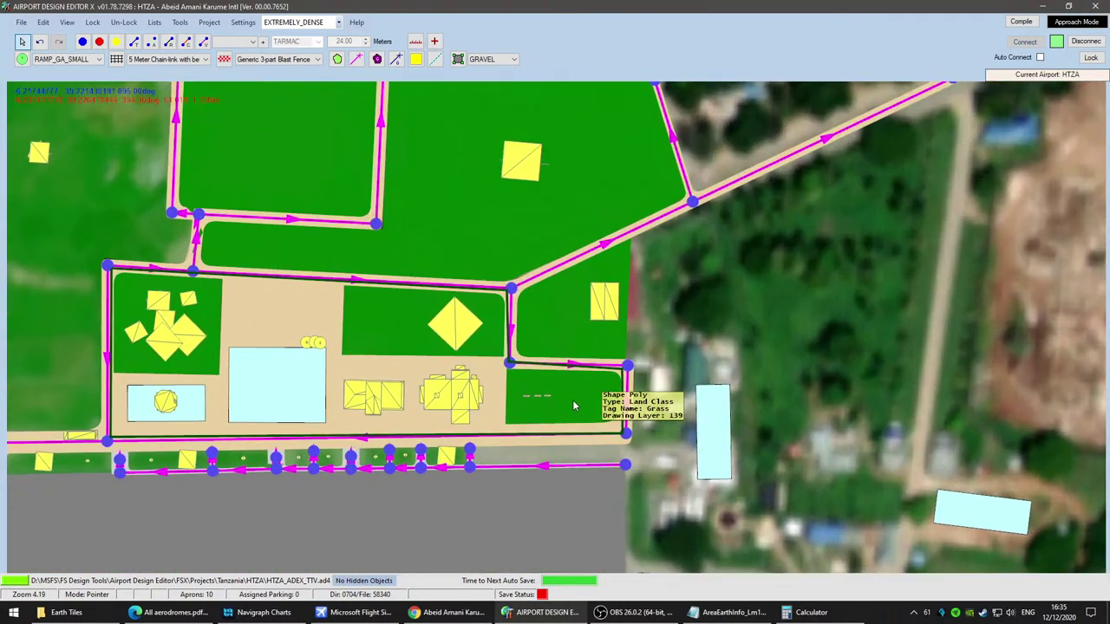
right_click(573, 400)
mouse_move(610, 455)
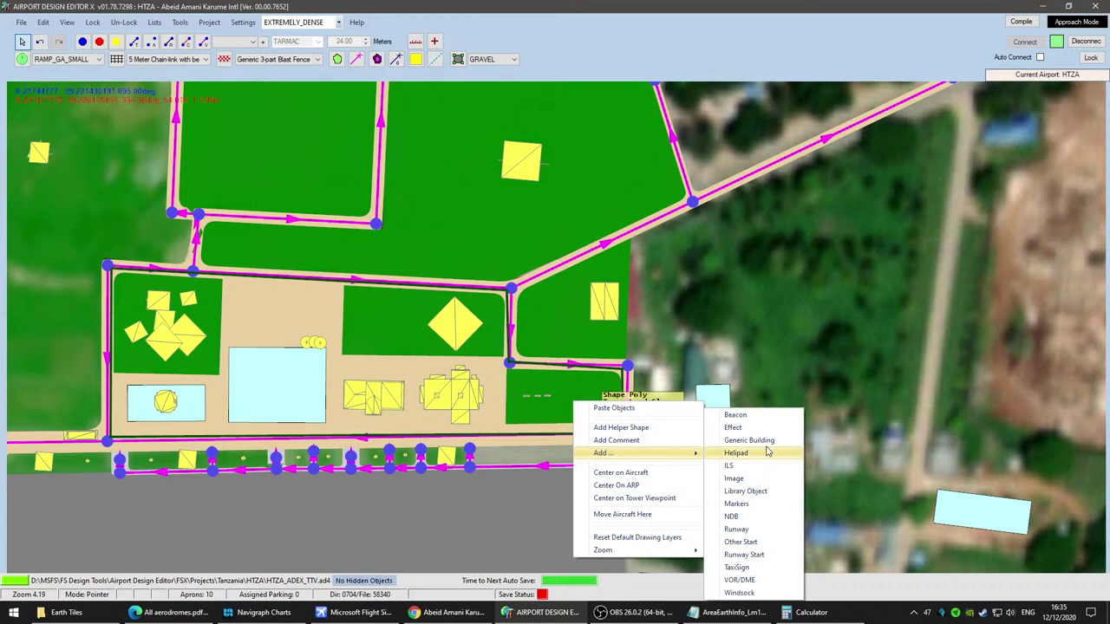
left_click(768, 494)
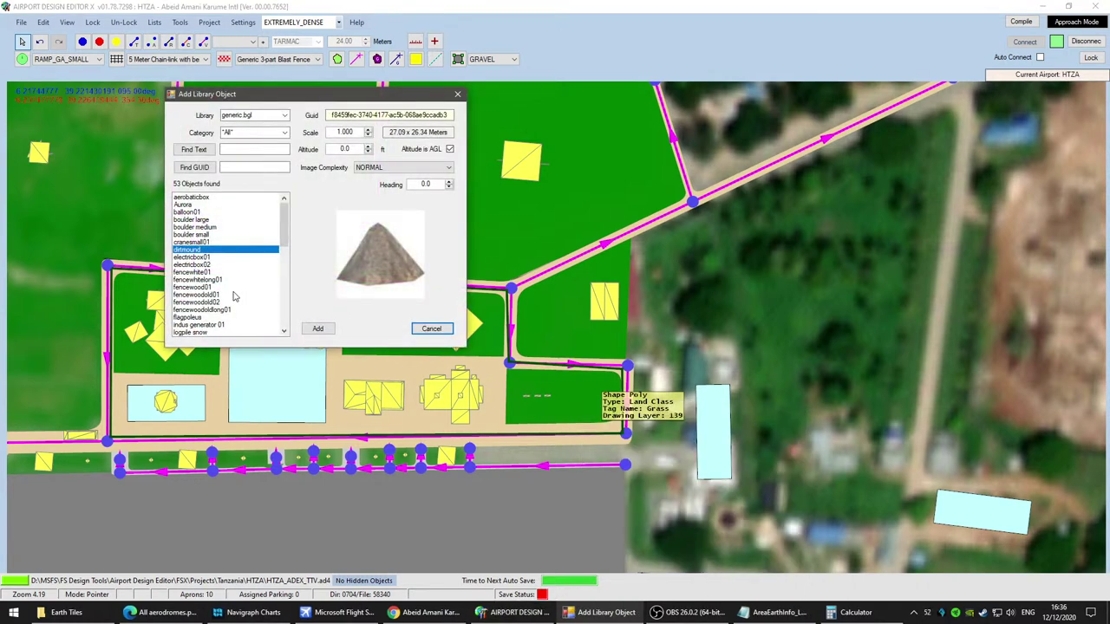
scroll(232, 296, "down", 3)
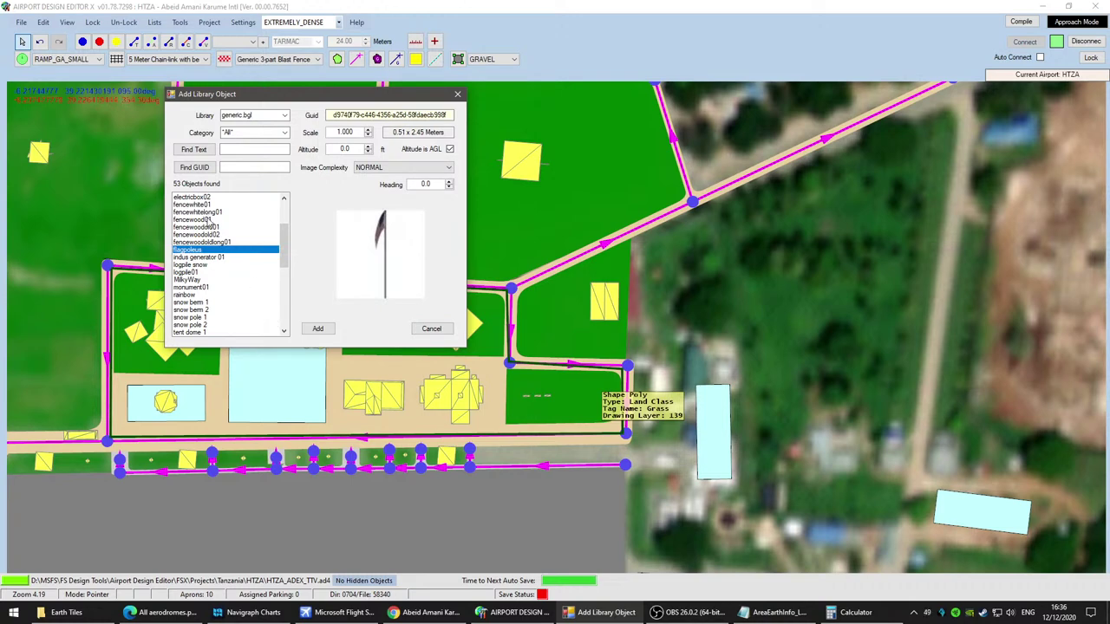
left_click(201, 266)
left_click(214, 258)
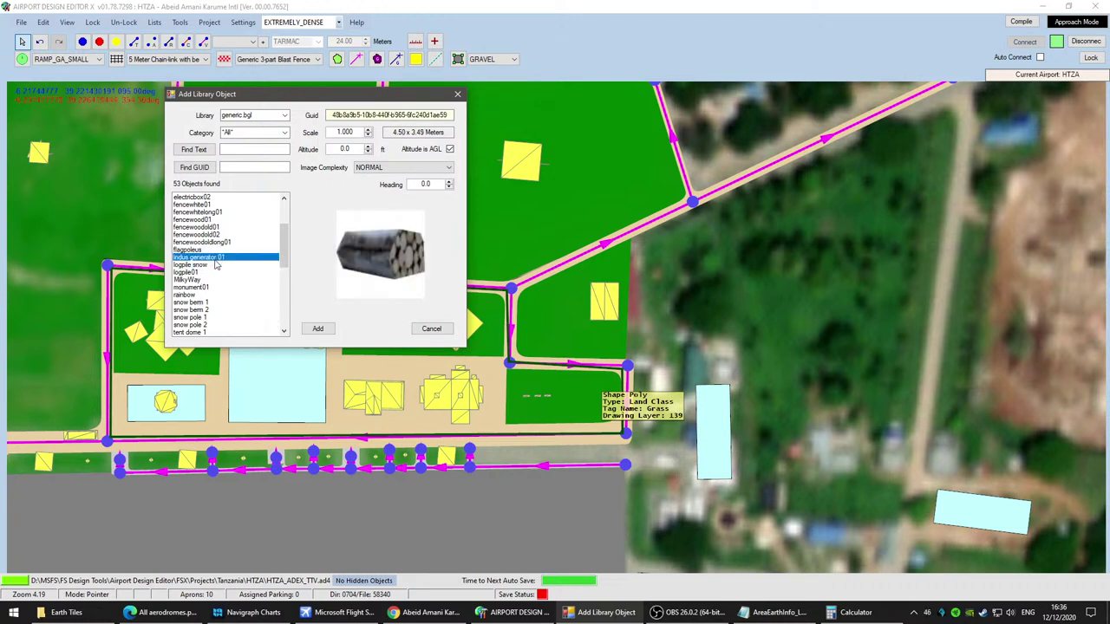
left_click(190, 274)
left_click(193, 280)
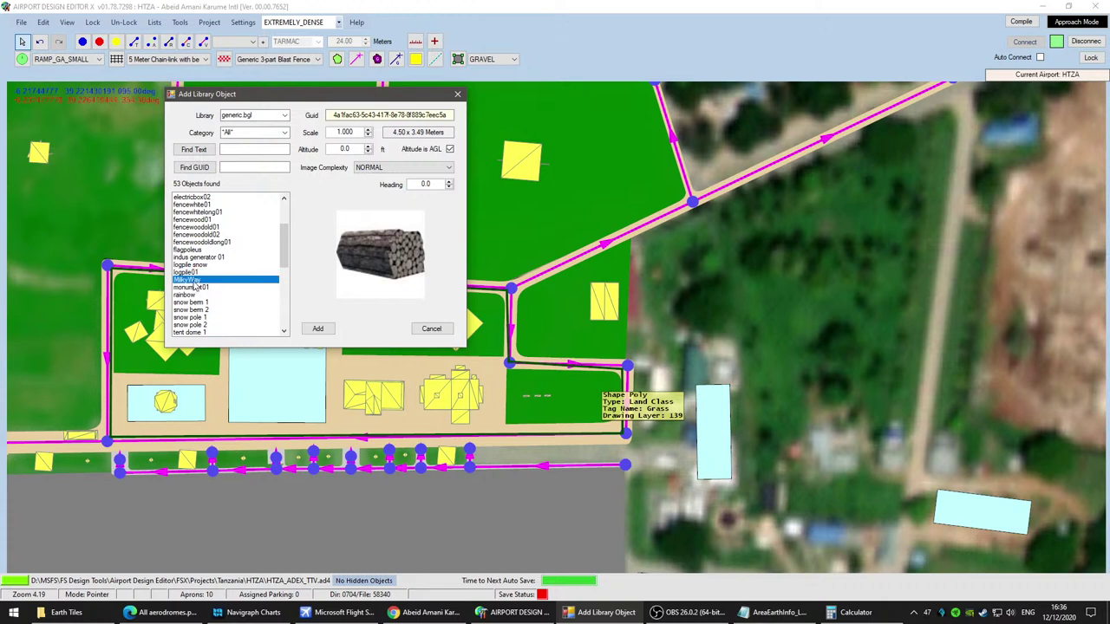
left_click(198, 287)
left_click(196, 295)
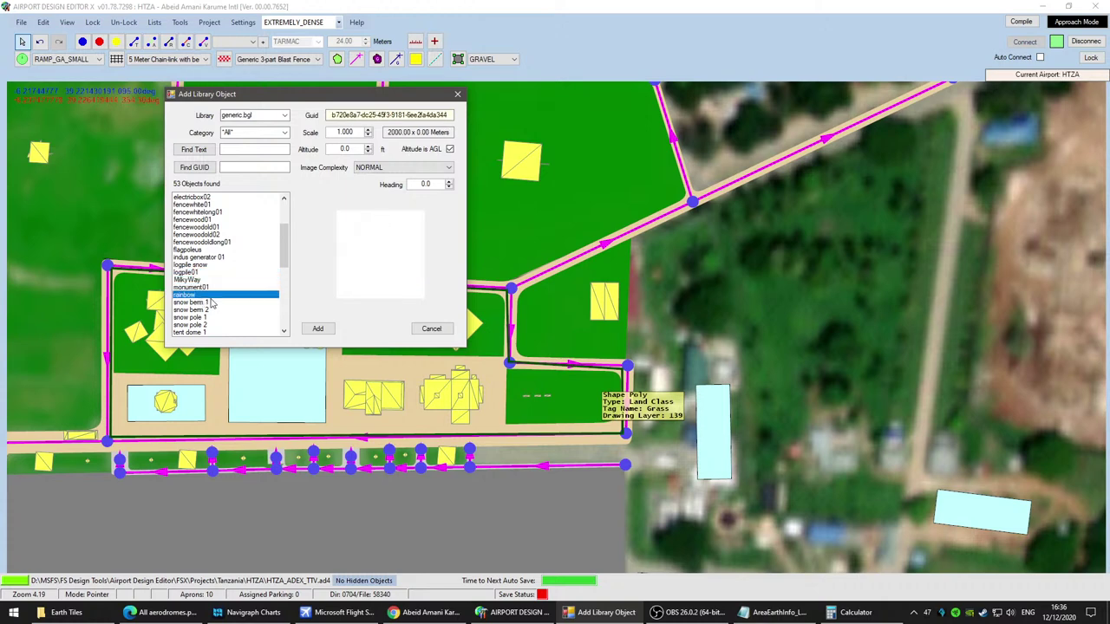
scroll(236, 313, "down", 3)
scroll(237, 313, "down", 5)
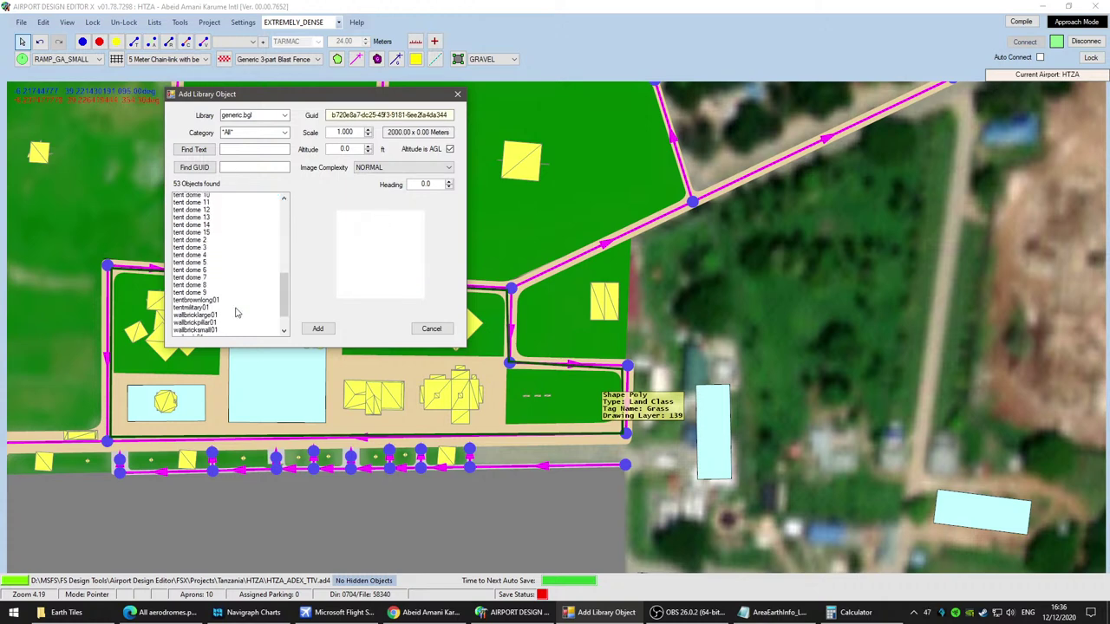
scroll(237, 310, "down", 1)
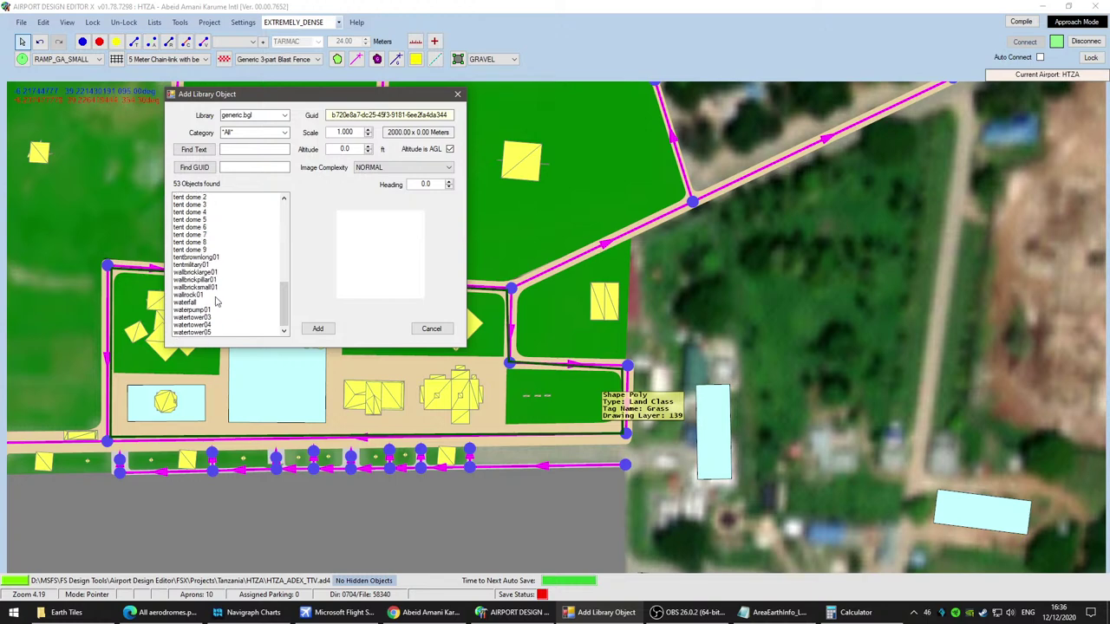
left_click(202, 296)
left_click(207, 318)
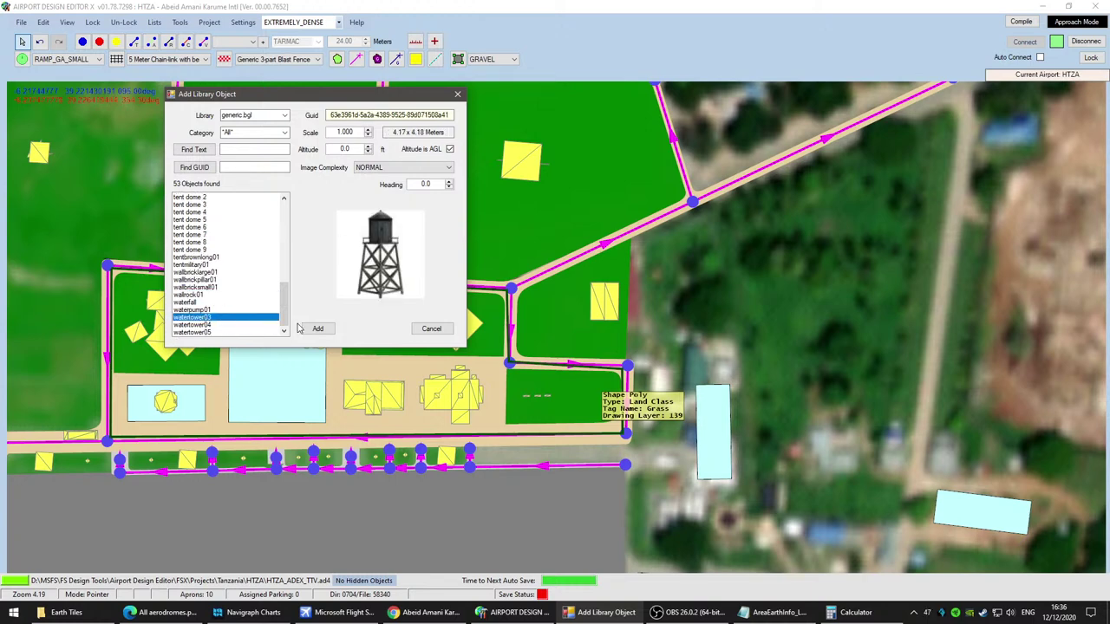
left_click(431, 330)
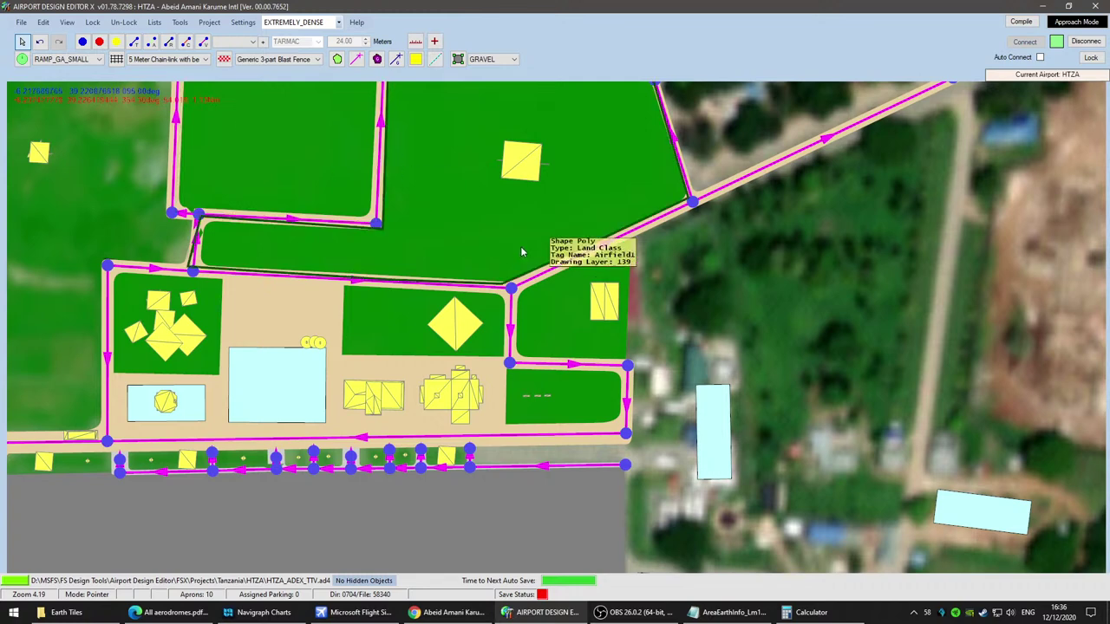
Step: Reopen the library object chooser on airport_objects.bgl and preview the beaconlightmil and FBO objects
right_click(574, 395)
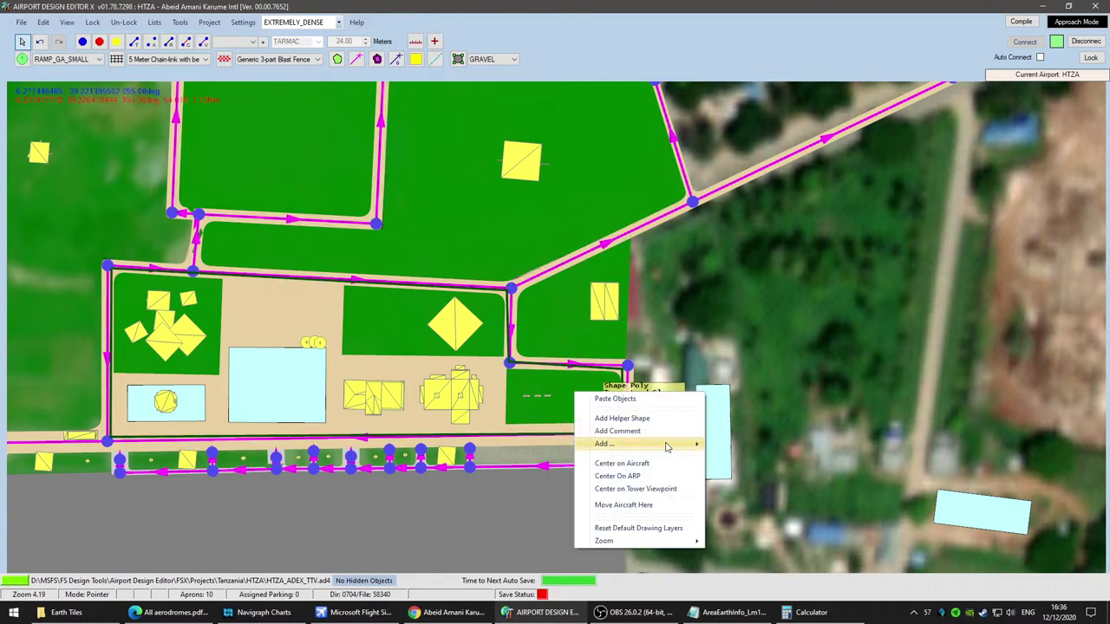
mouse_move(664, 444)
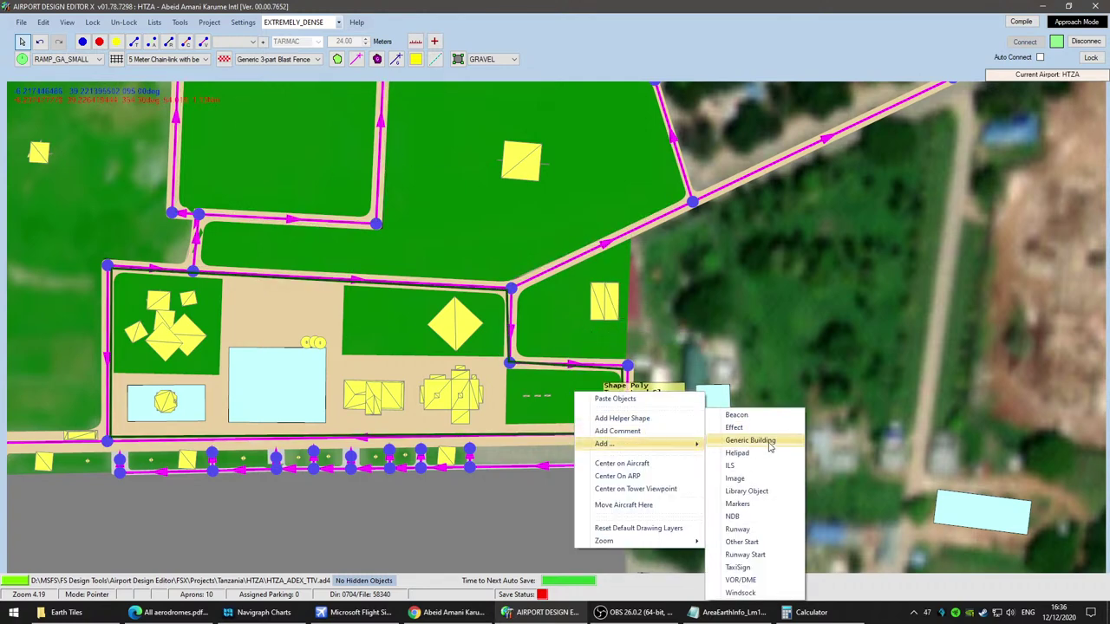
left_click(777, 491)
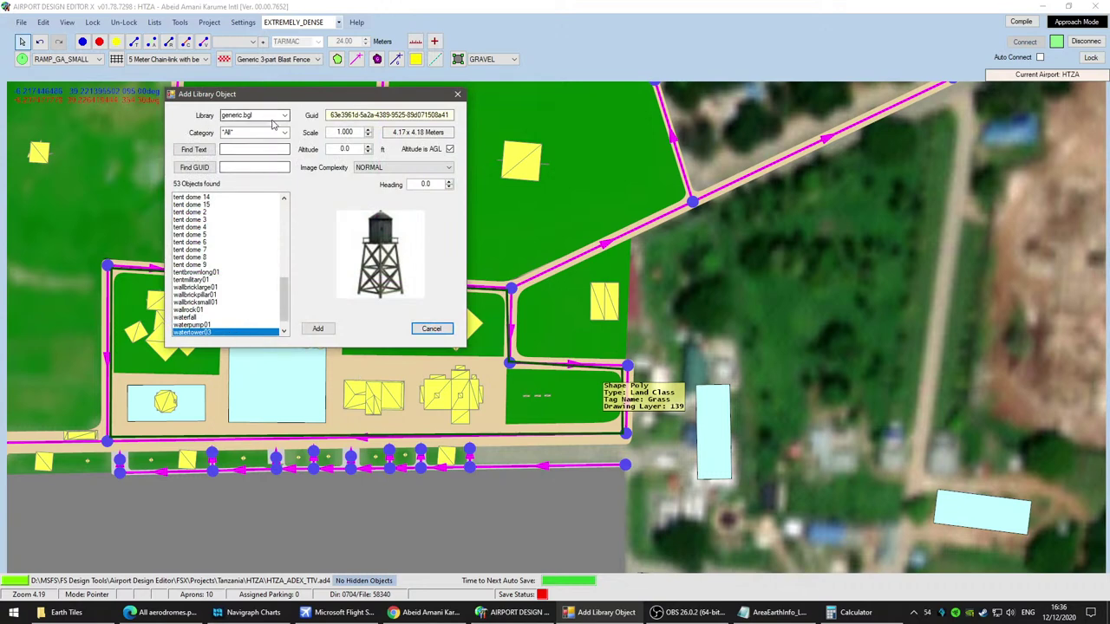
left_click(284, 116)
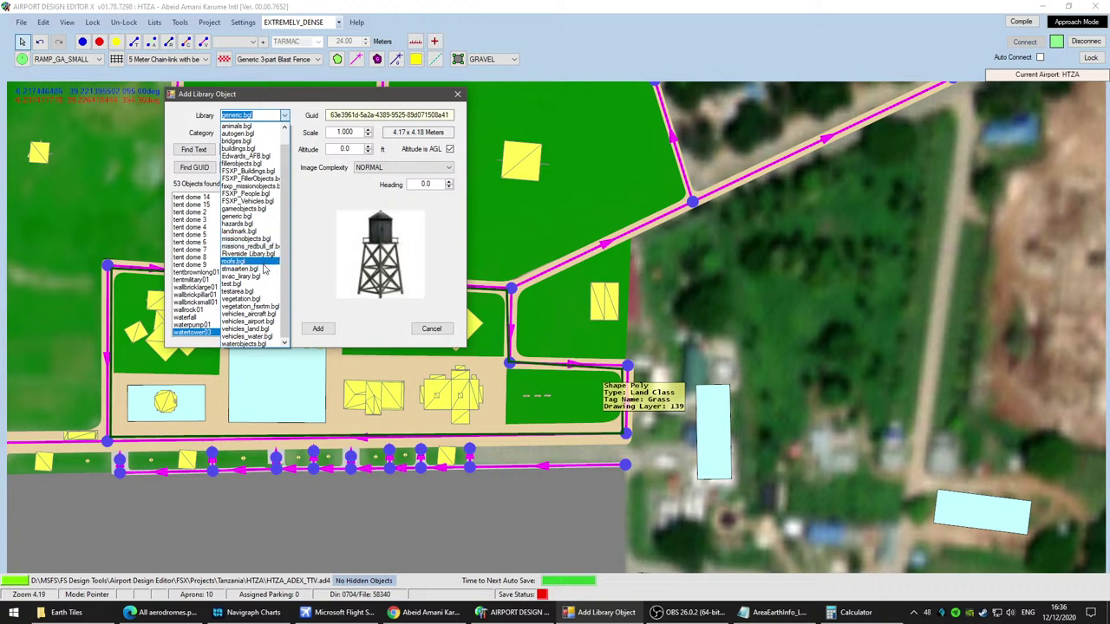
left_click_drag(284, 292, 290, 195)
left_click(264, 128)
left_click(221, 228)
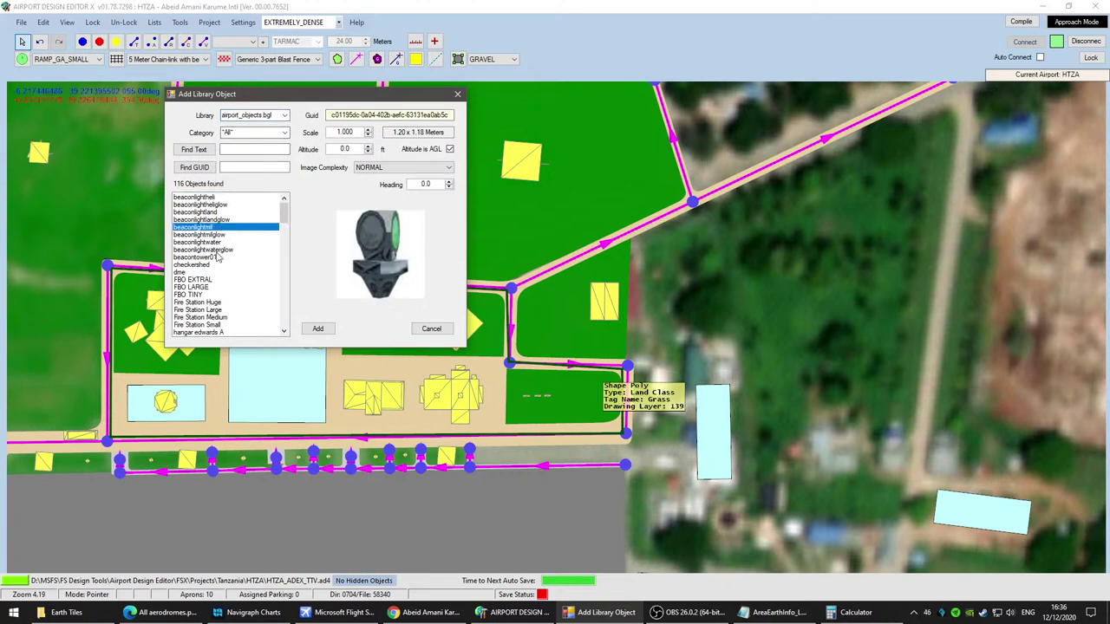
left_click(194, 281)
Step: Browse down the airport_objects.bgl list, then cancel without adding an object
scroll(244, 309, "down", 1)
scroll(244, 310, "down", 10)
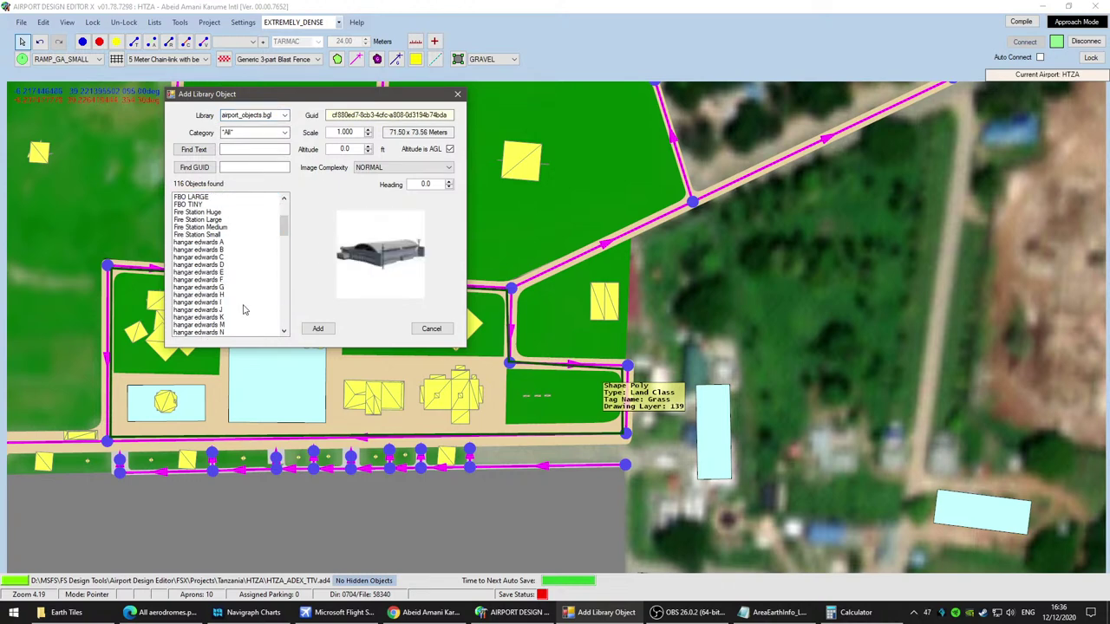
scroll(244, 310, "down", 4)
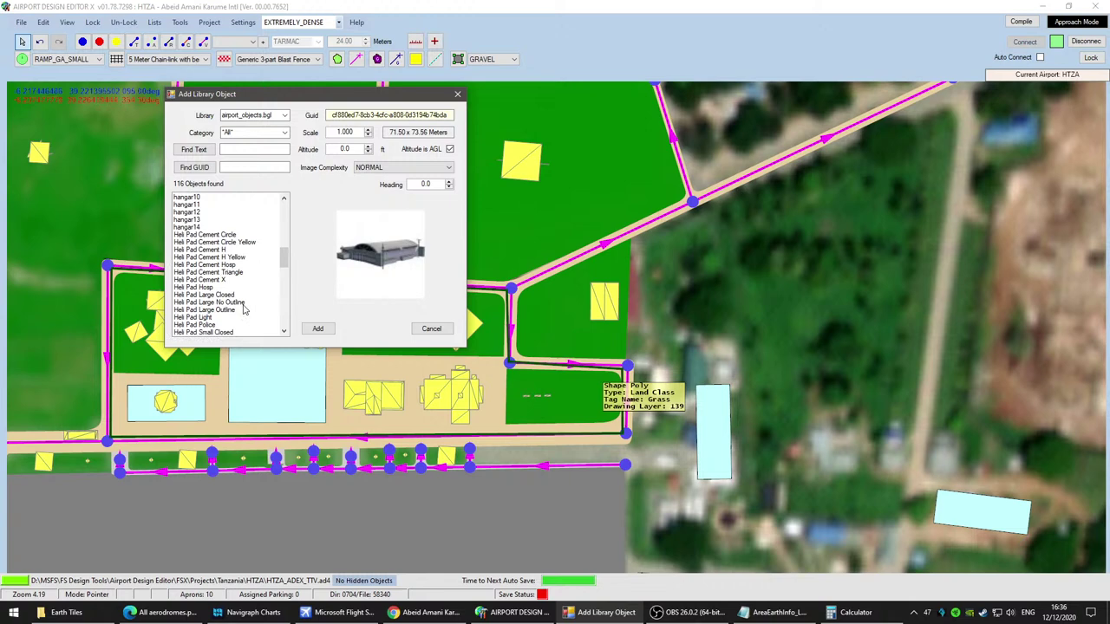
scroll(244, 309, "down", 8)
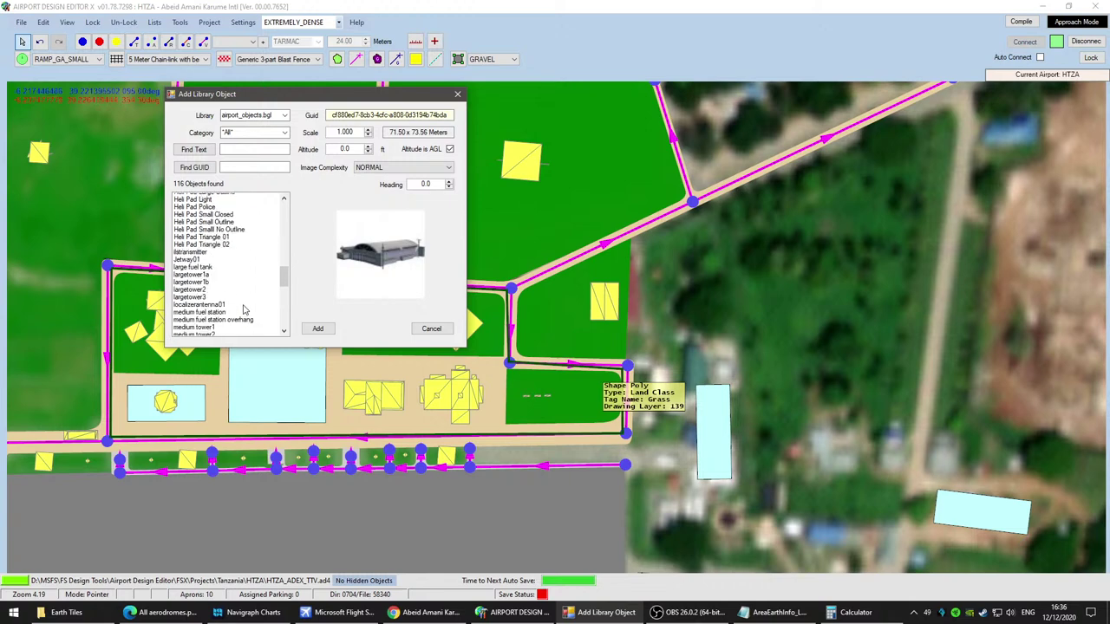
scroll(244, 310, "down", 2)
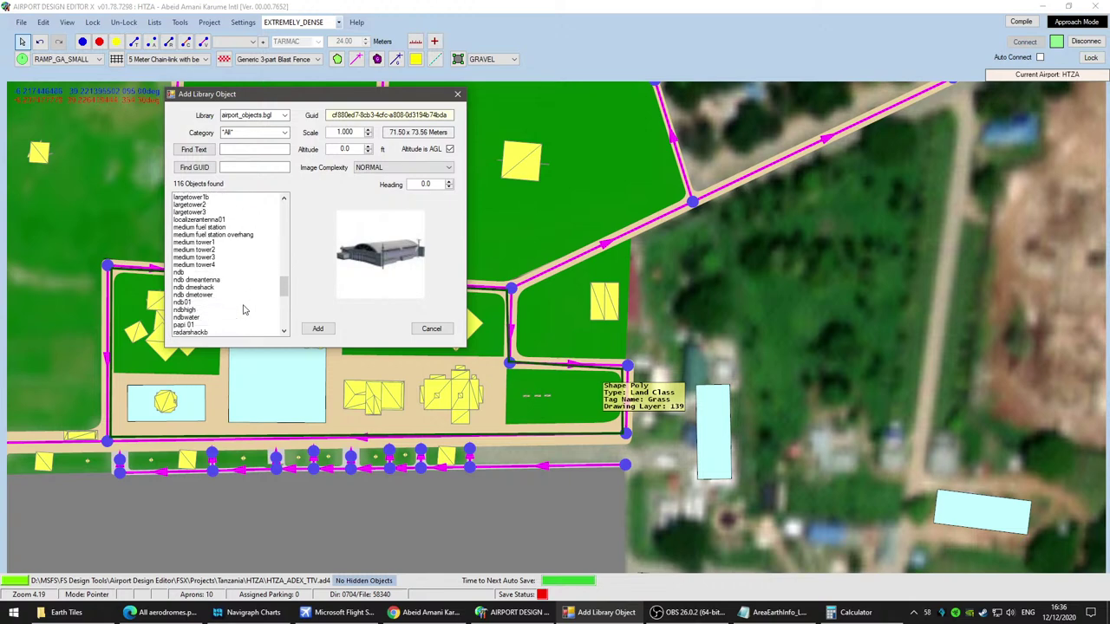
scroll(244, 310, "down", 5)
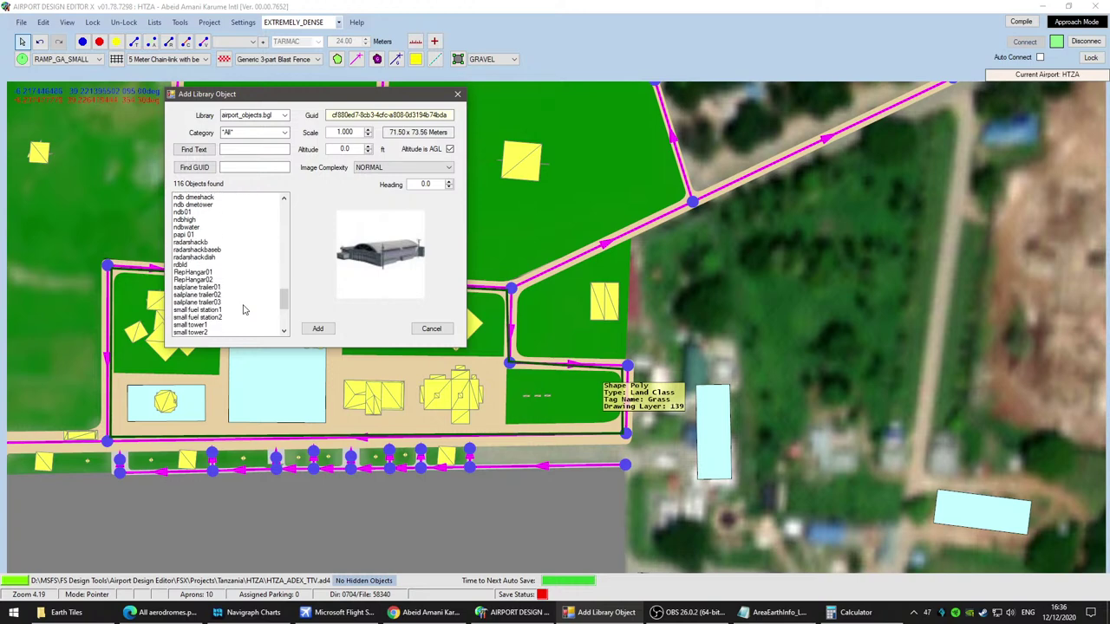
scroll(243, 310, "down", 3)
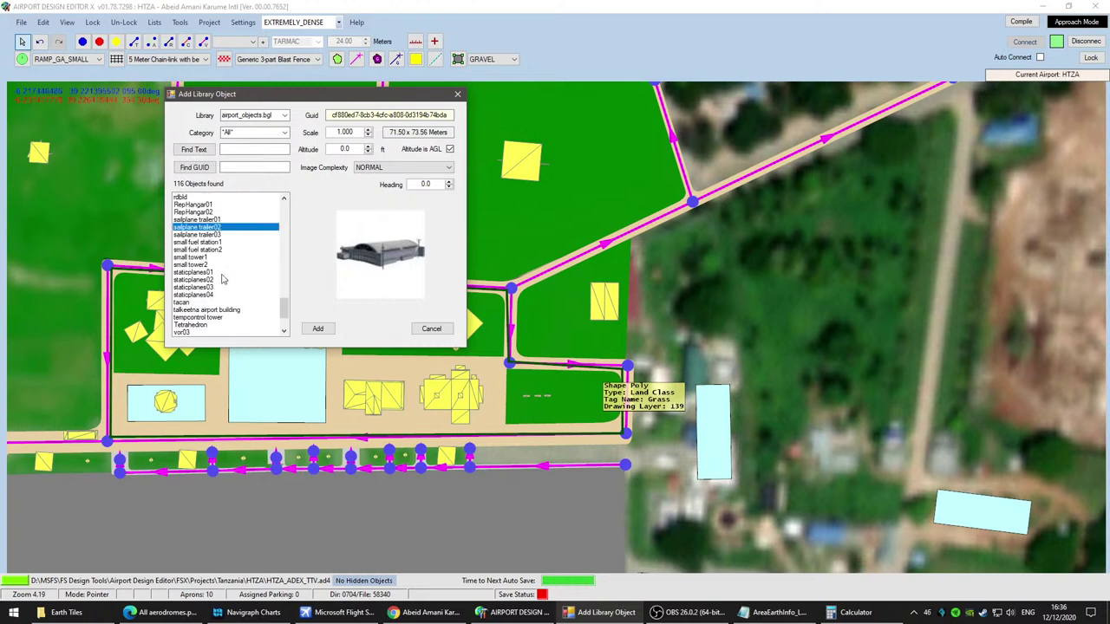
scroll(241, 307, "down", 3)
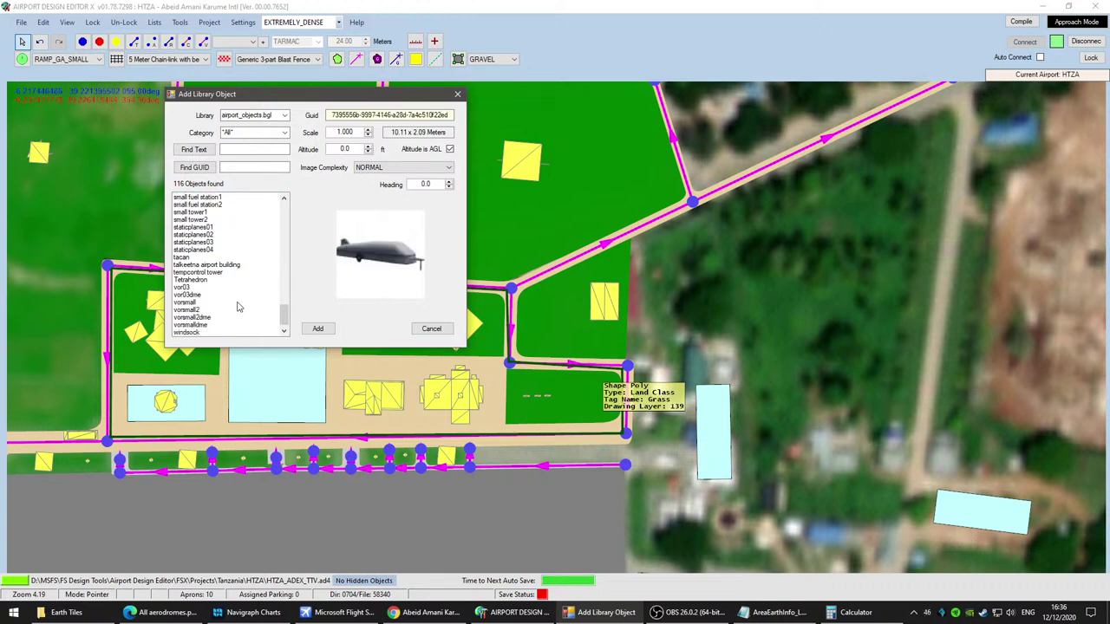
scroll(239, 307, "down", 1)
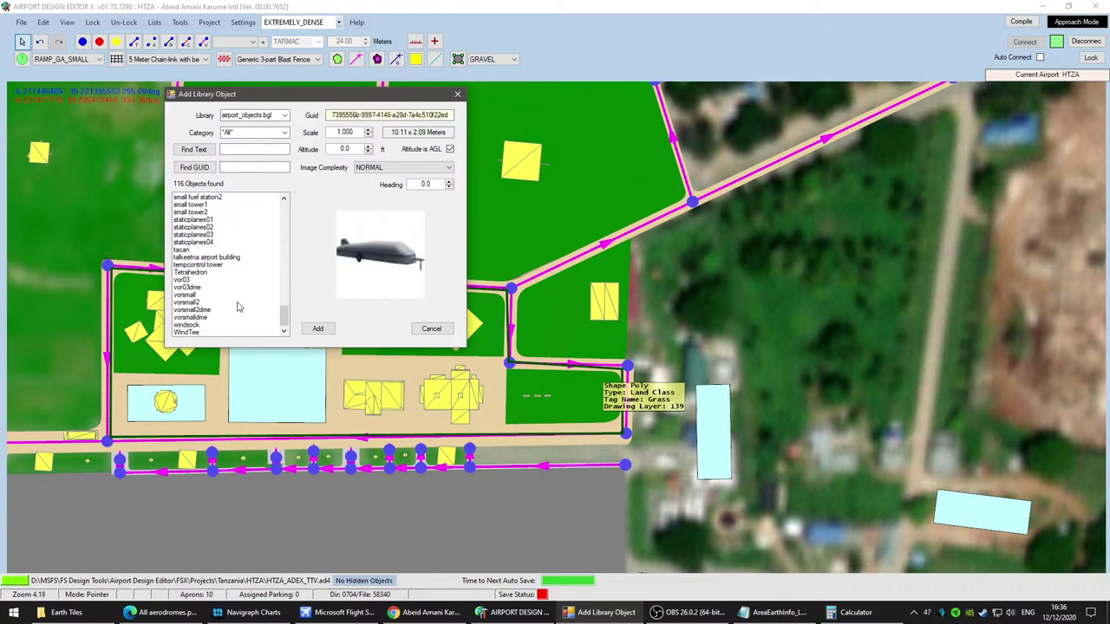
left_click(432, 330)
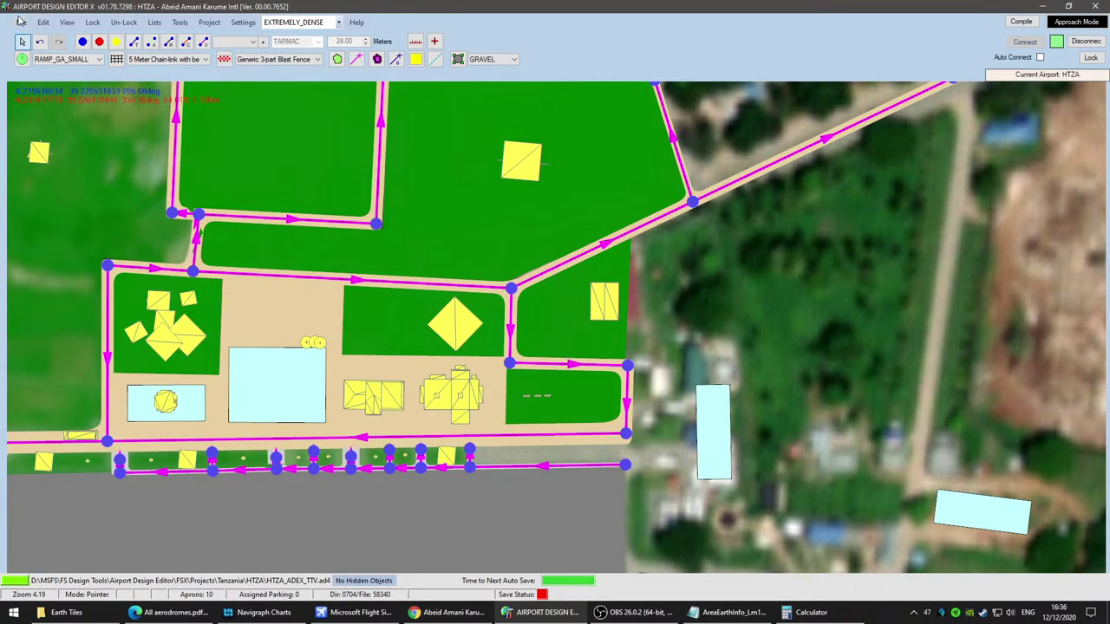
Step: Save and compile HTZA_ADEX_TTV, then switch to Flight Simulator X
left_click(21, 22)
left_click(52, 186)
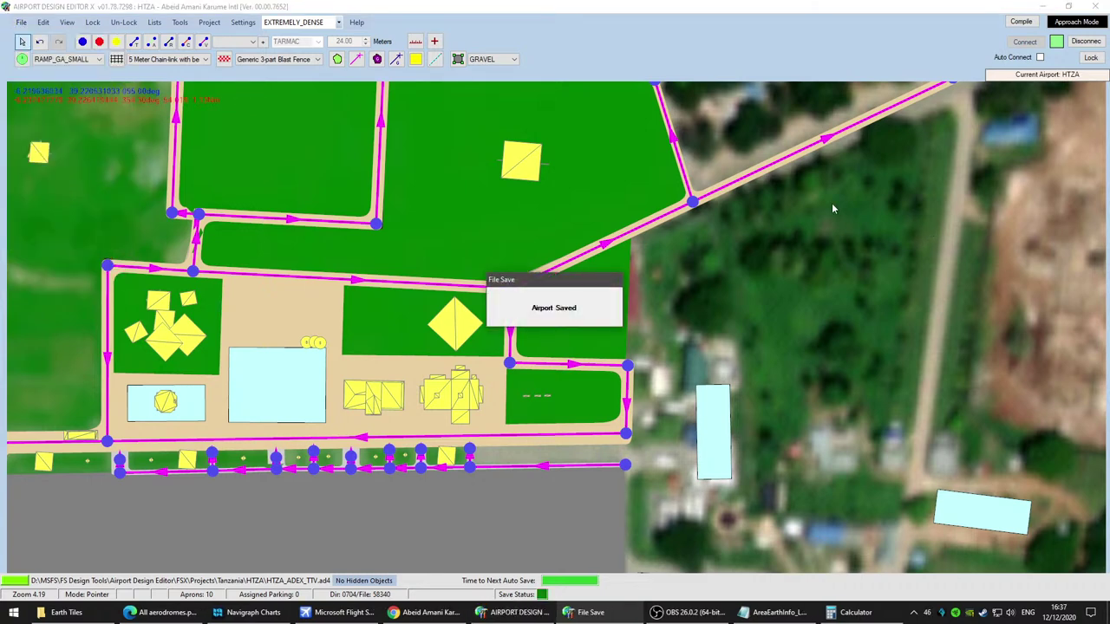
left_click(1023, 23)
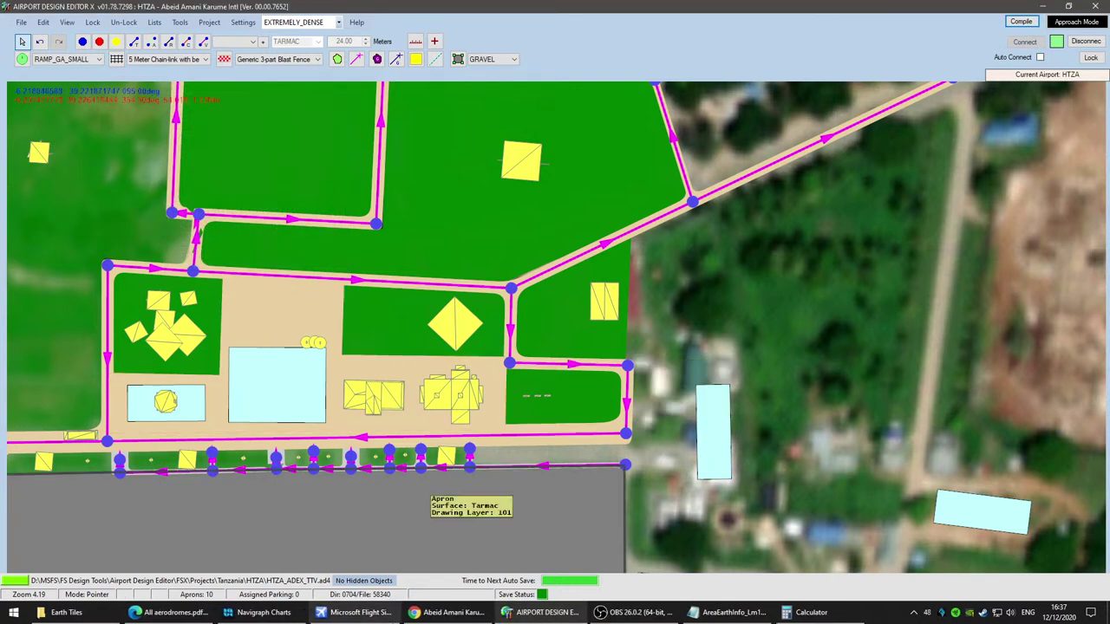
key("alt+Tab")
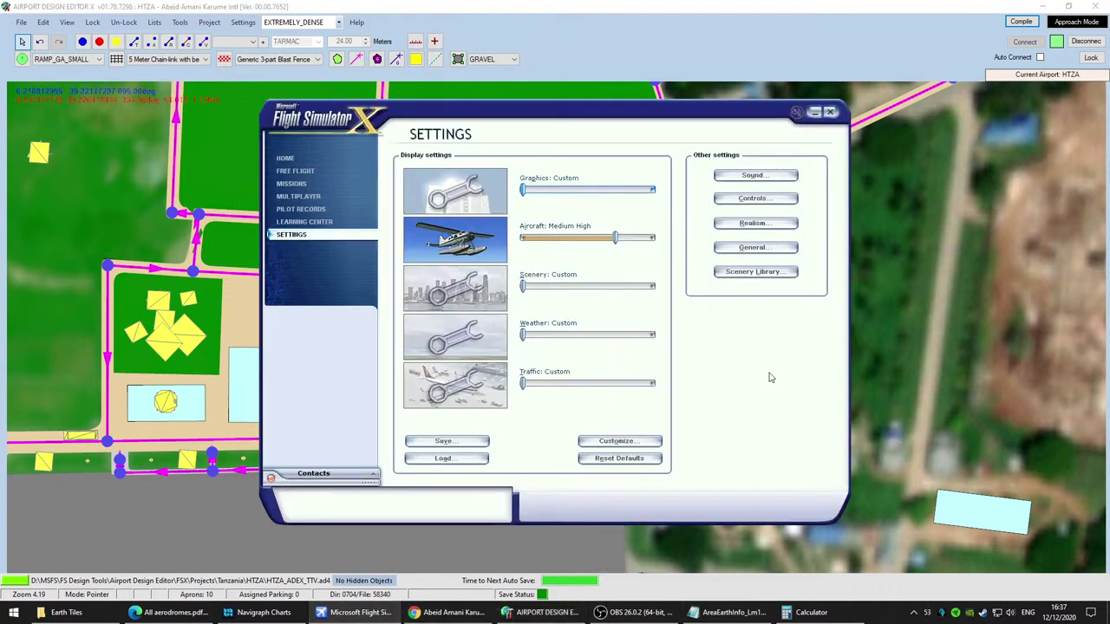
Step: Start a free flight on the runway at Abeid Amani Karume Intl
left_click(743, 272)
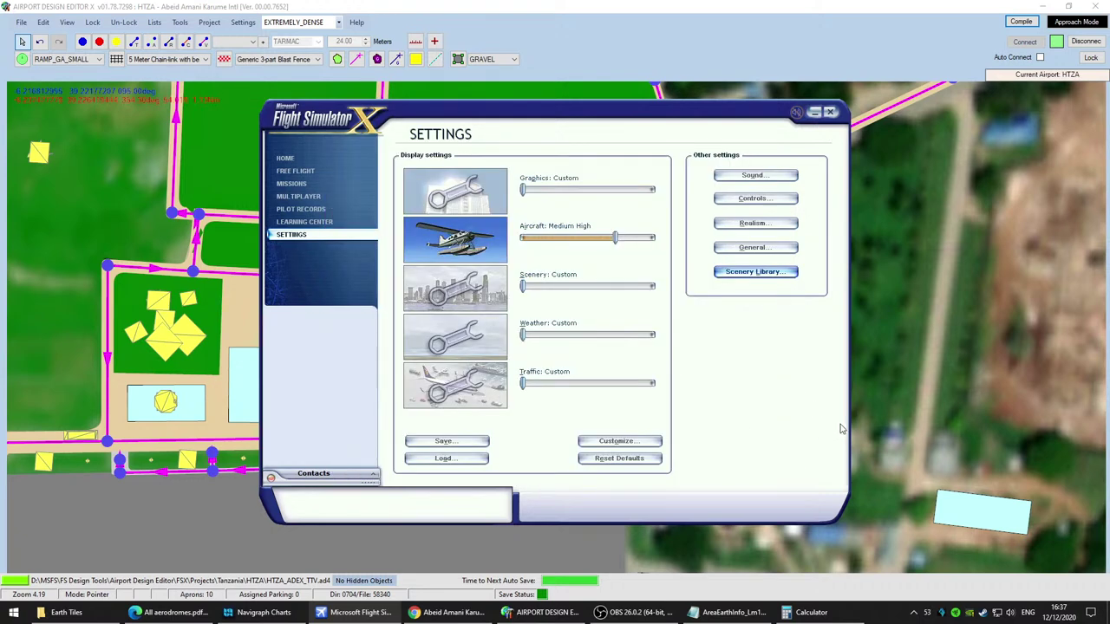
left_click(294, 171)
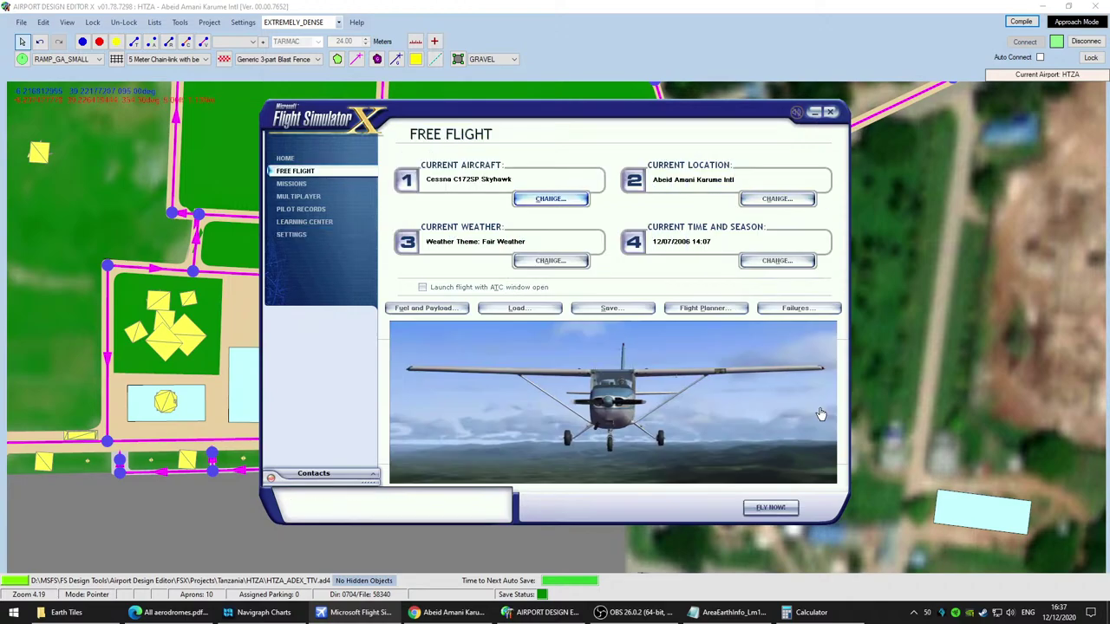
left_click(774, 509)
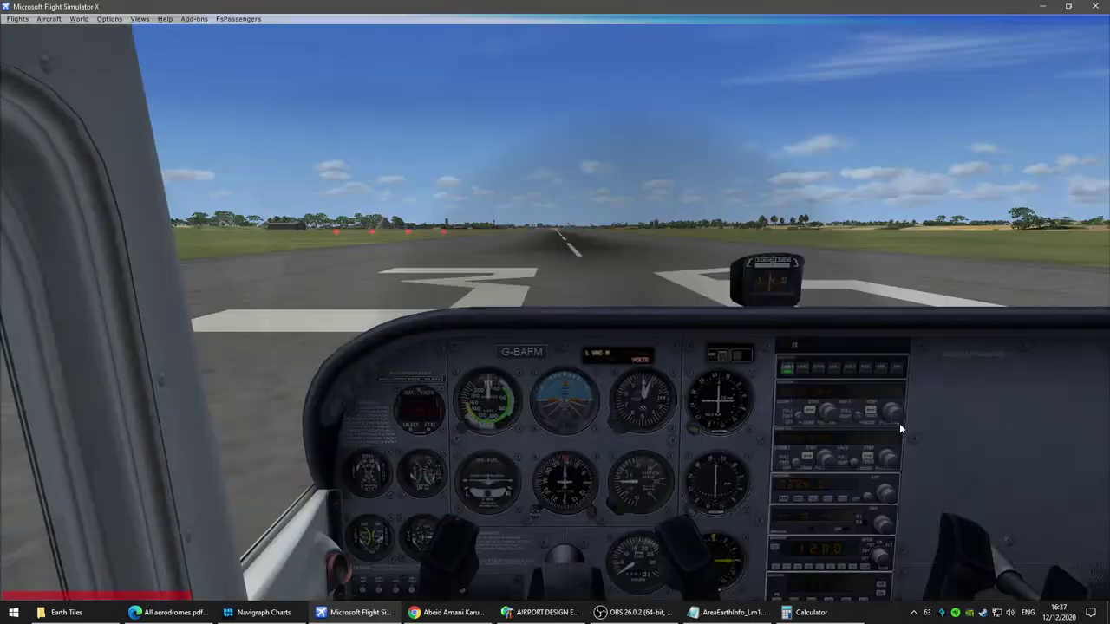
Step: Switch to an outside spot view of the Cessna and show the coordinates readout
key("s")
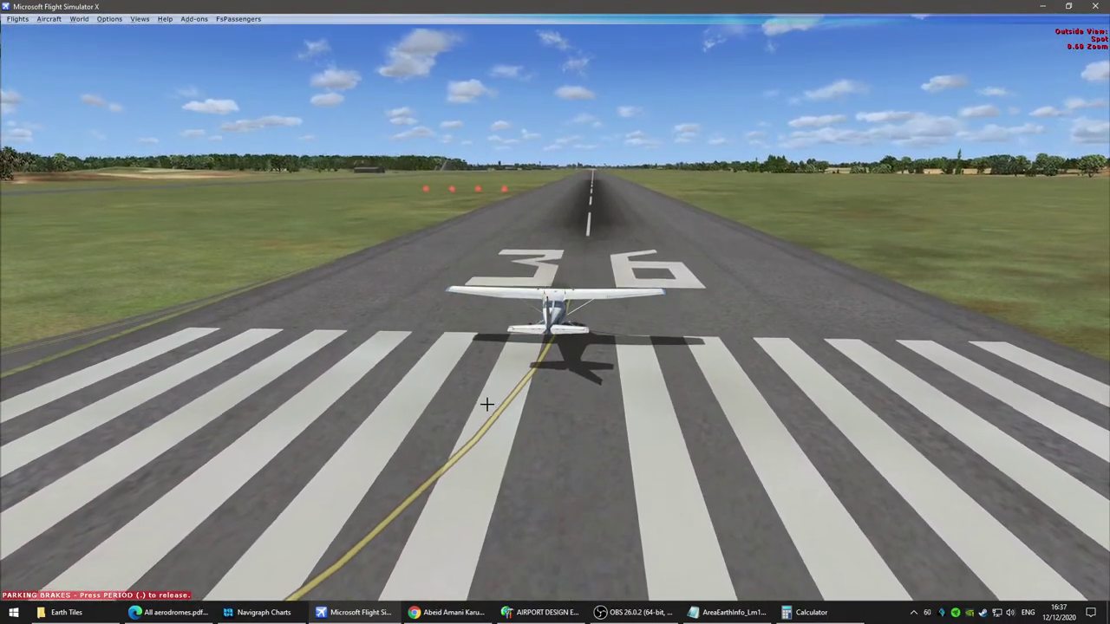
middle_click_drag(487, 404, 461, 386)
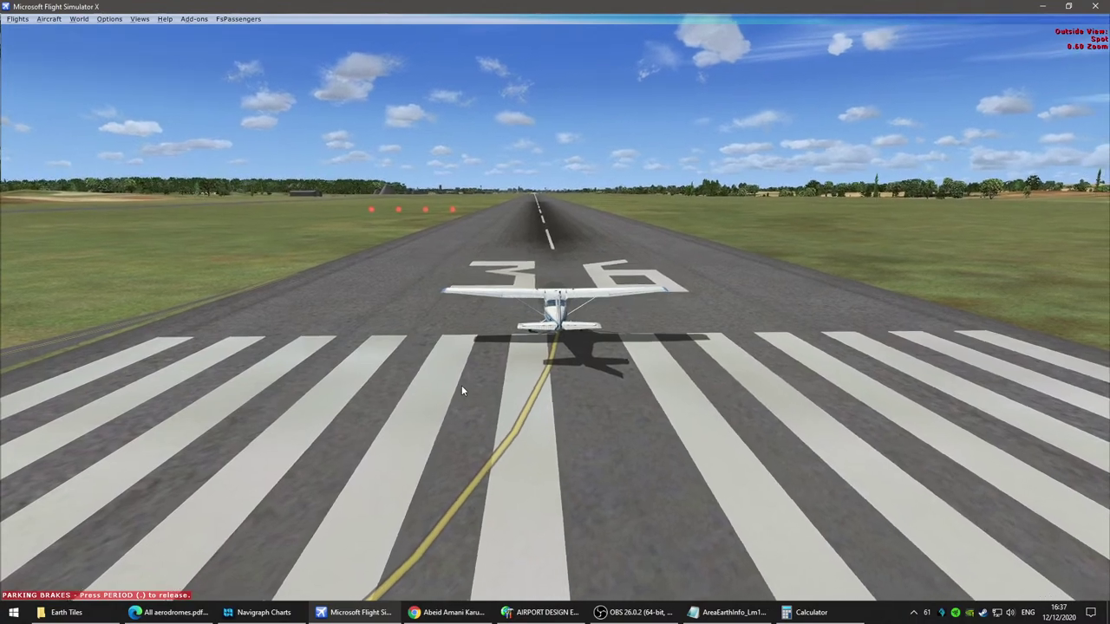
key("shift+z")
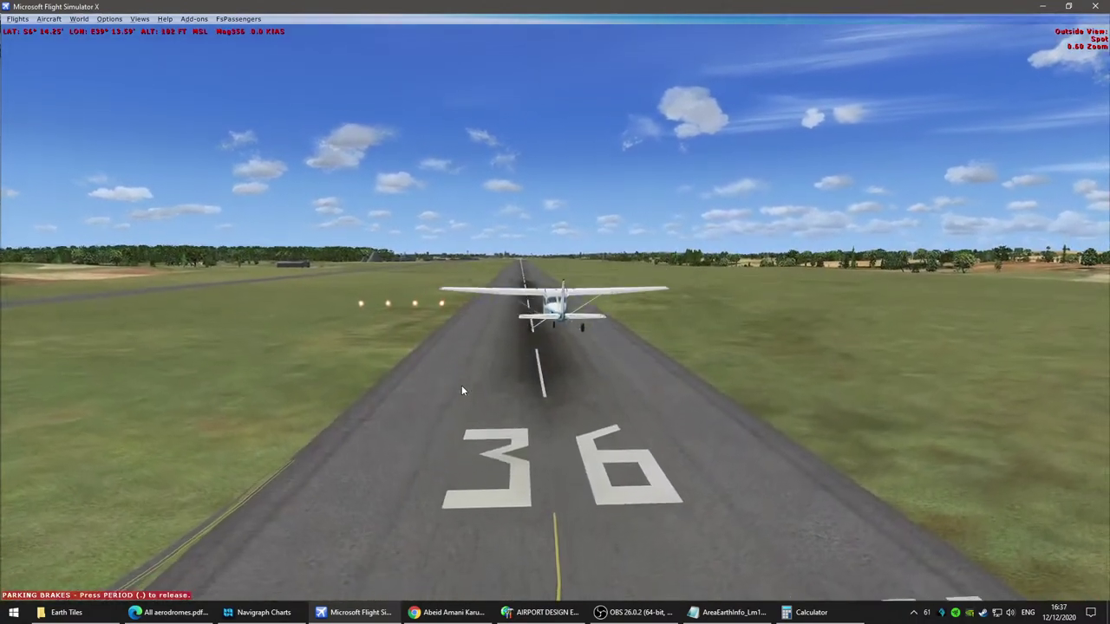
Step: Slew the Cessna past the gravel apron and hangar onto the grass, then stop
key("KP_8")
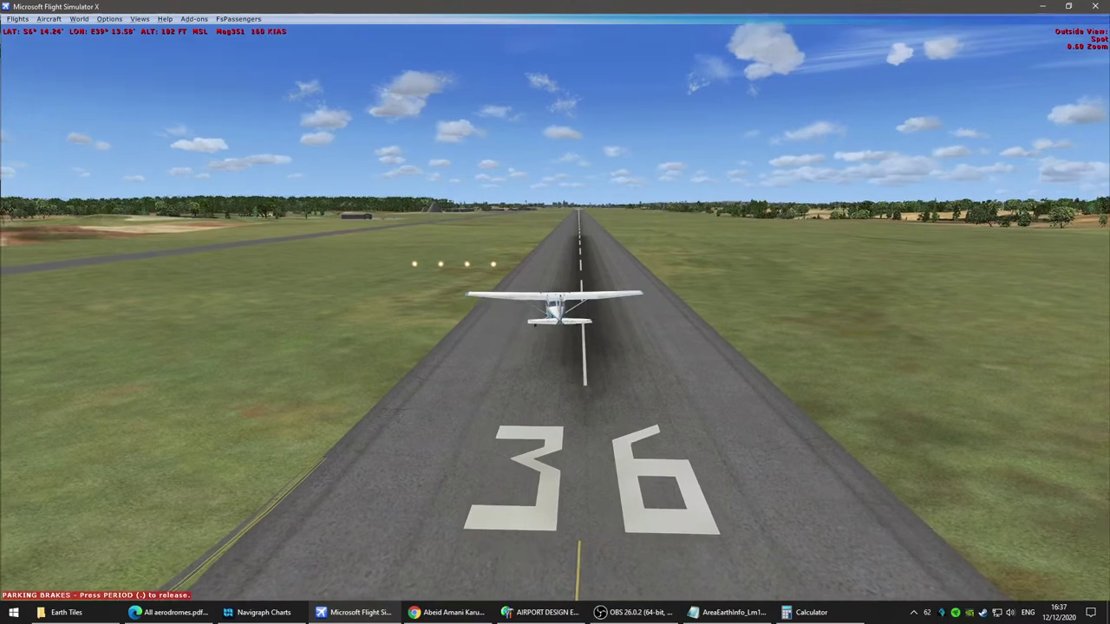
key("KP_5")
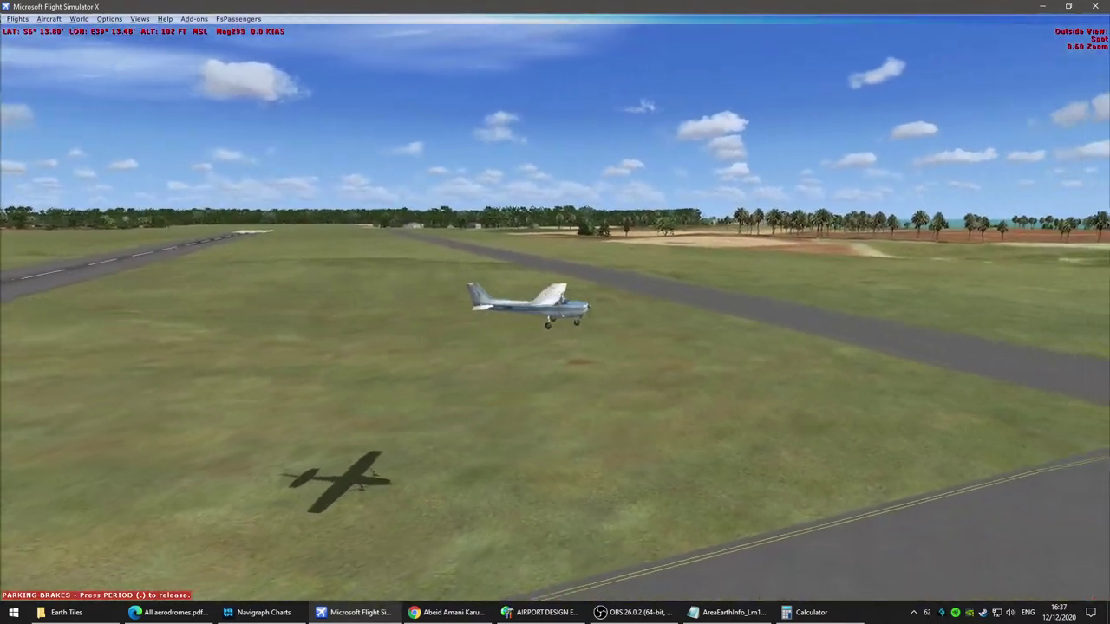
key("KP_8")
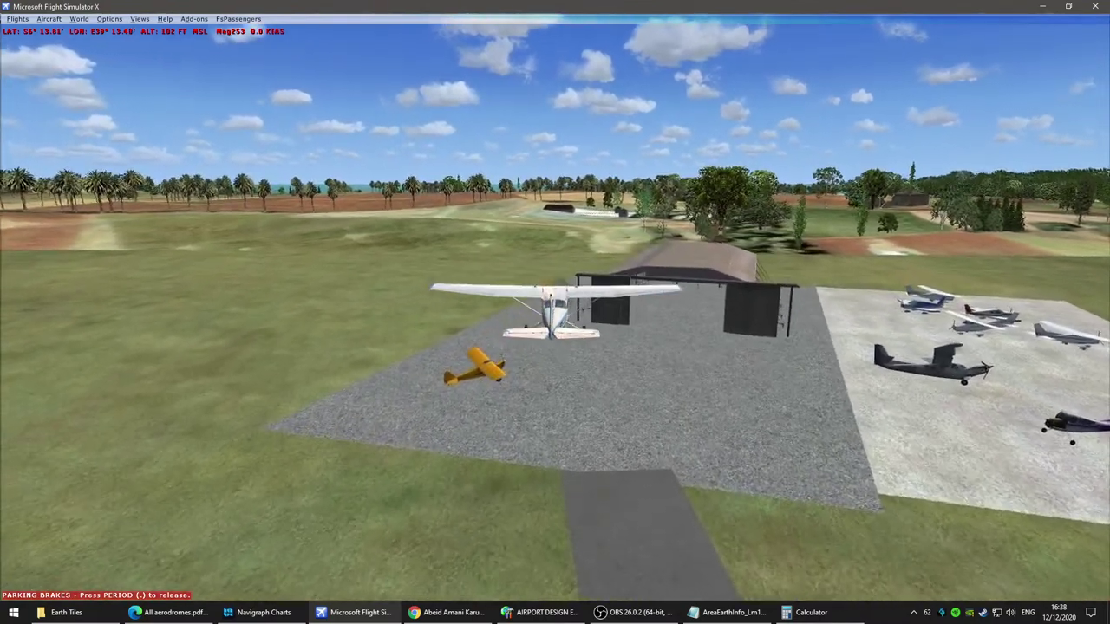
key("KP_3")
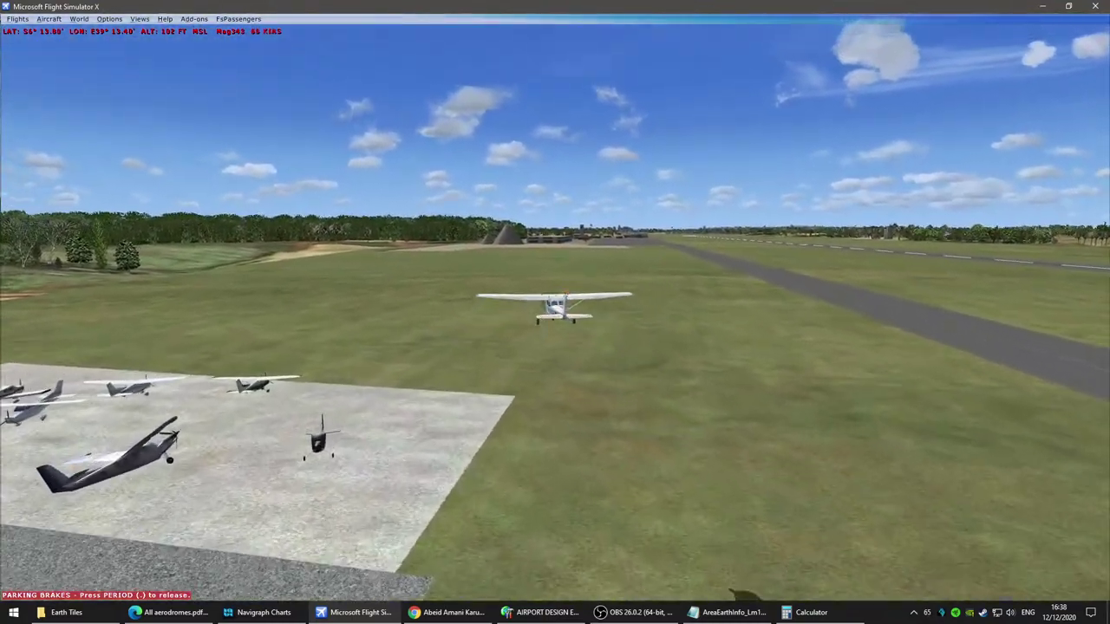
key("KP_5")
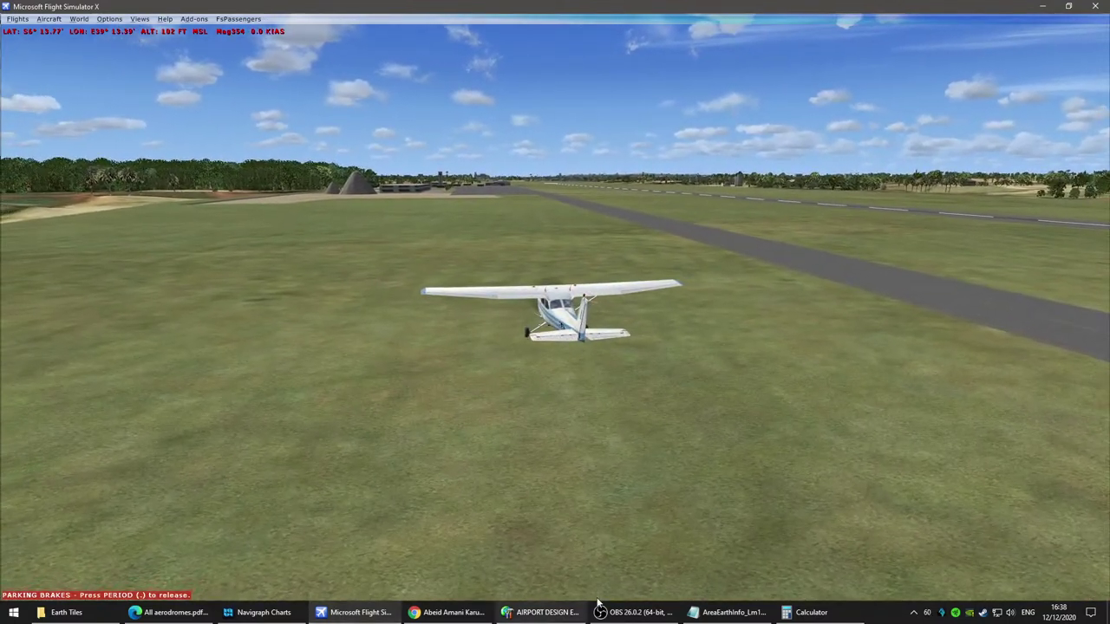
Step: Back in the editor, bring the dirt mounds into view and delete the oversized dirt mound
left_click(542, 613)
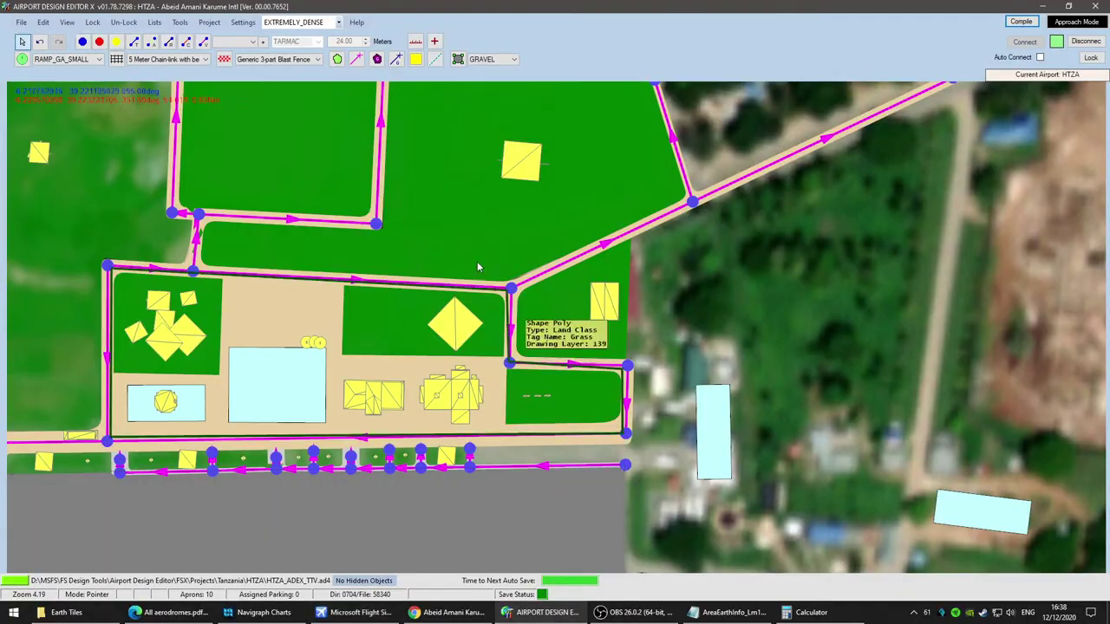
scroll(478, 265, "down", 1)
scroll(736, 529, "up", 3)
left_click_drag(735, 529, 770, 551)
scroll(290, 481, "down", 1)
left_click_drag(209, 469, 802, 363)
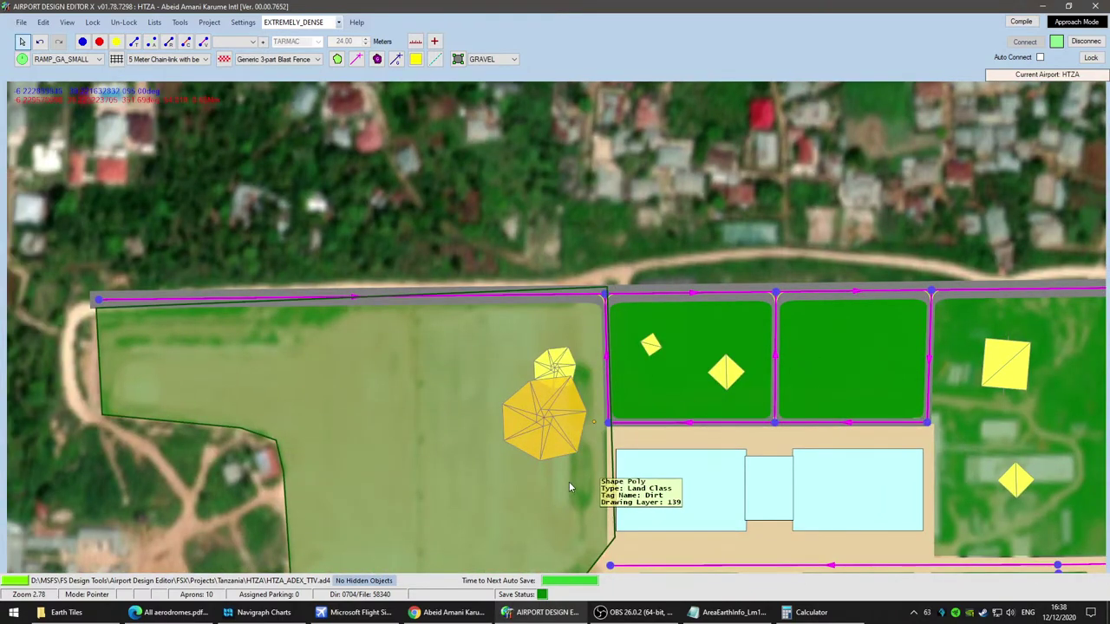
key("Delete")
Step: Copy the small dirt mound, paste two copies beside it, then return to Flight Simulator X
right_click(558, 371)
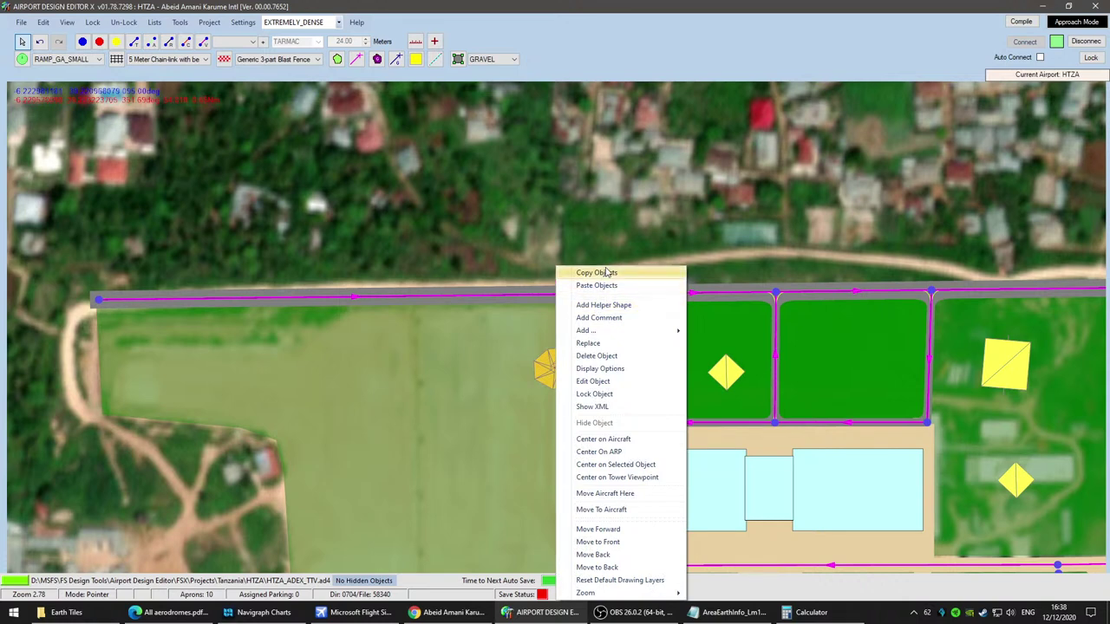
left_click(607, 273)
right_click(527, 414)
left_click(572, 285)
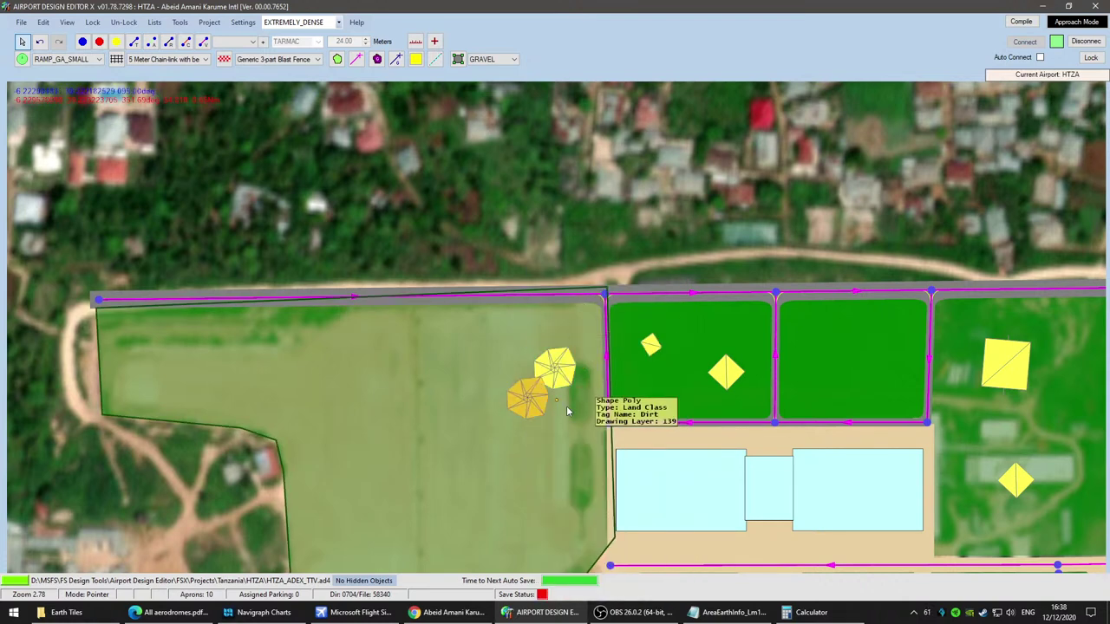
right_click(524, 390)
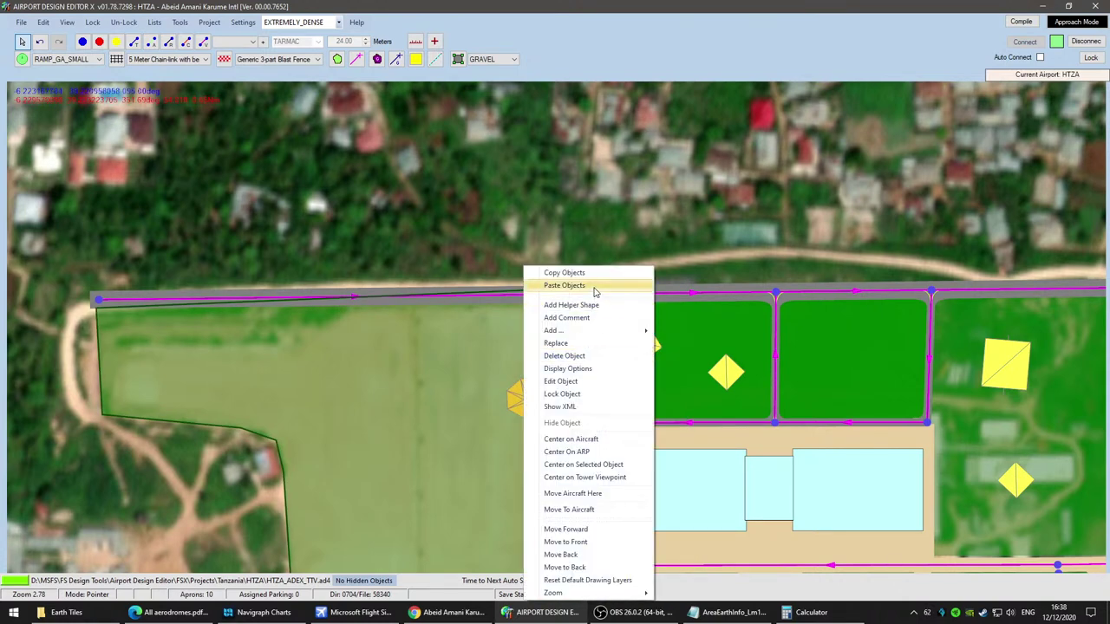
left_click(595, 292)
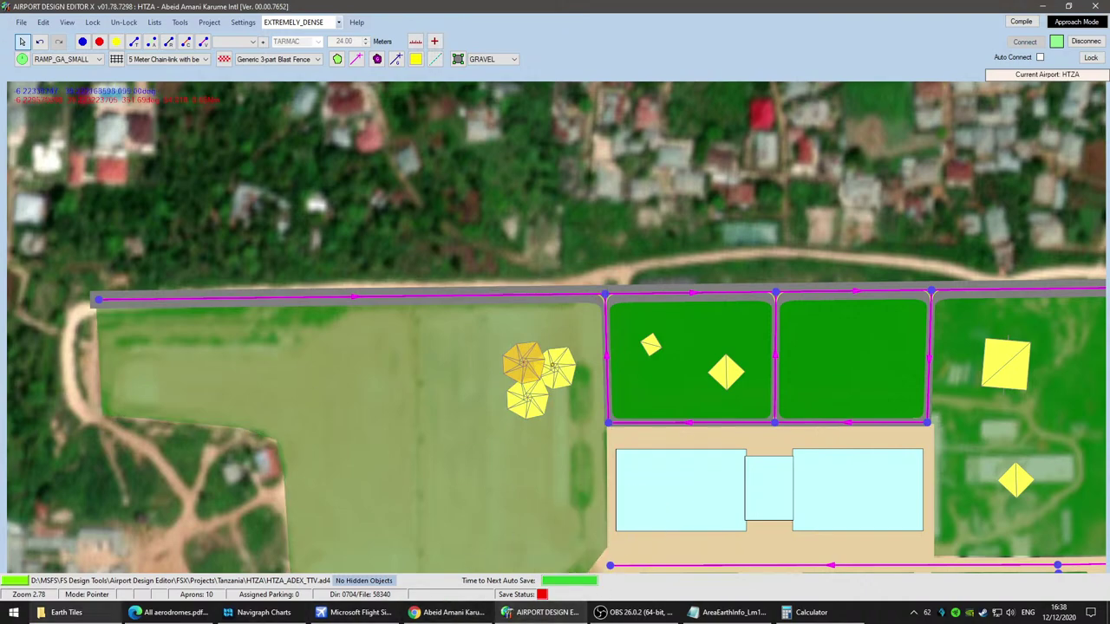
left_click(355, 612)
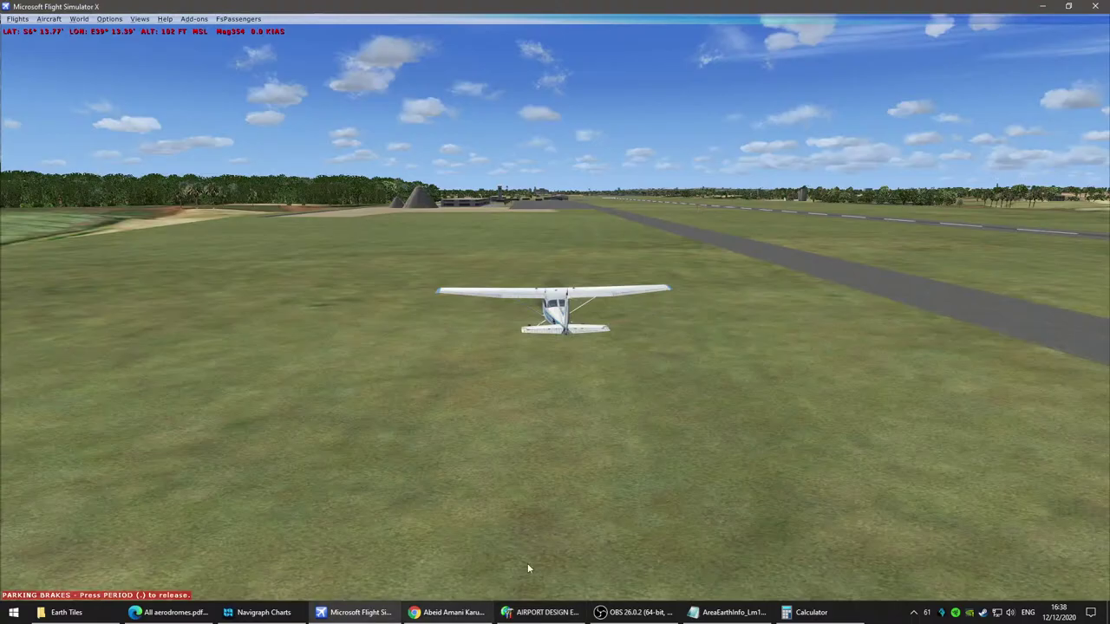
Step: Slew the Cessna forward past the dirt mounds, raising it slightly, then turn right and stop
key("KP_8")
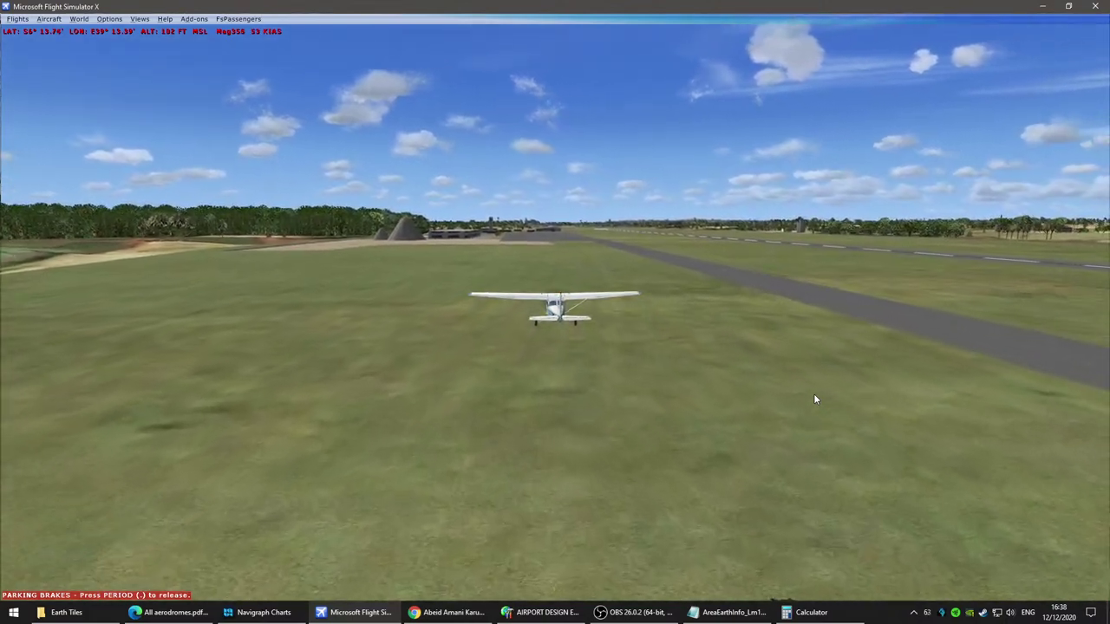
key("KP_5")
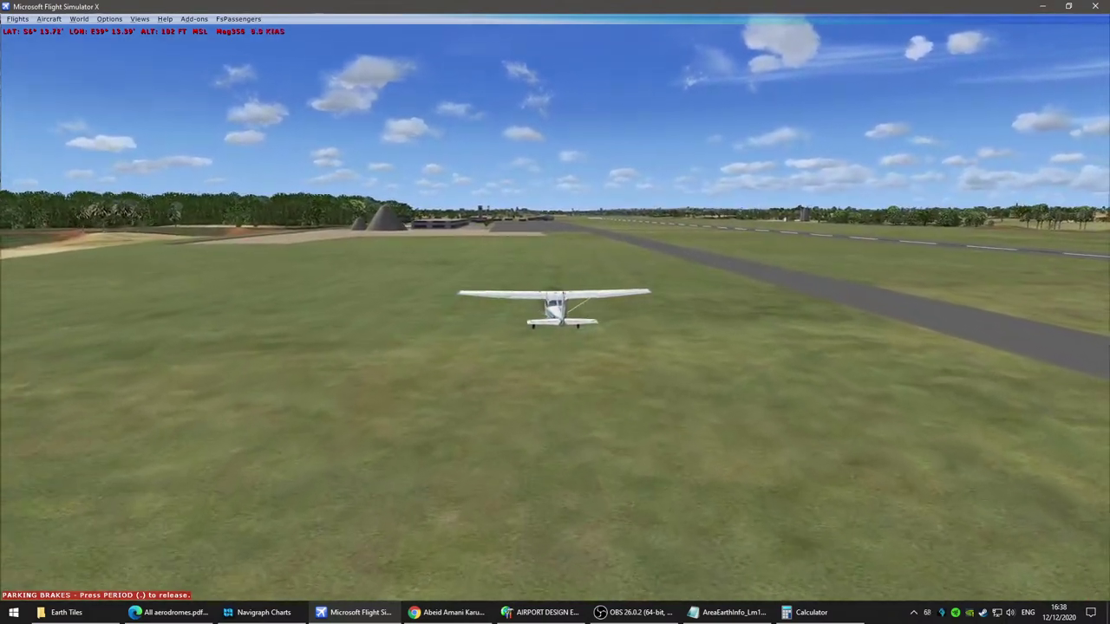
key("F4")
key("KP_5")
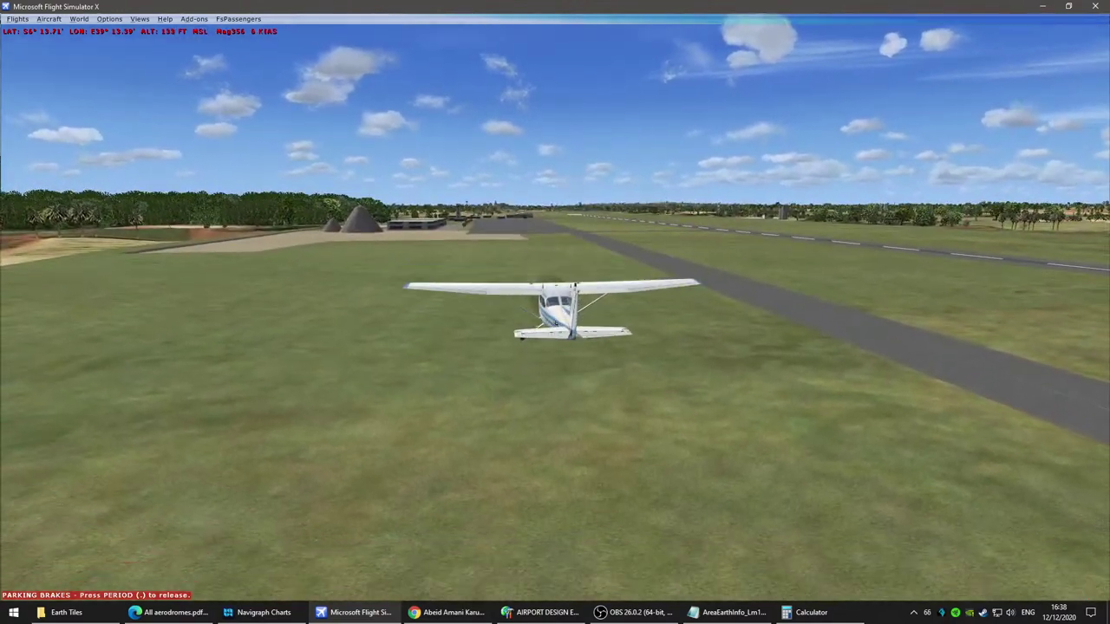
key("KP_8")
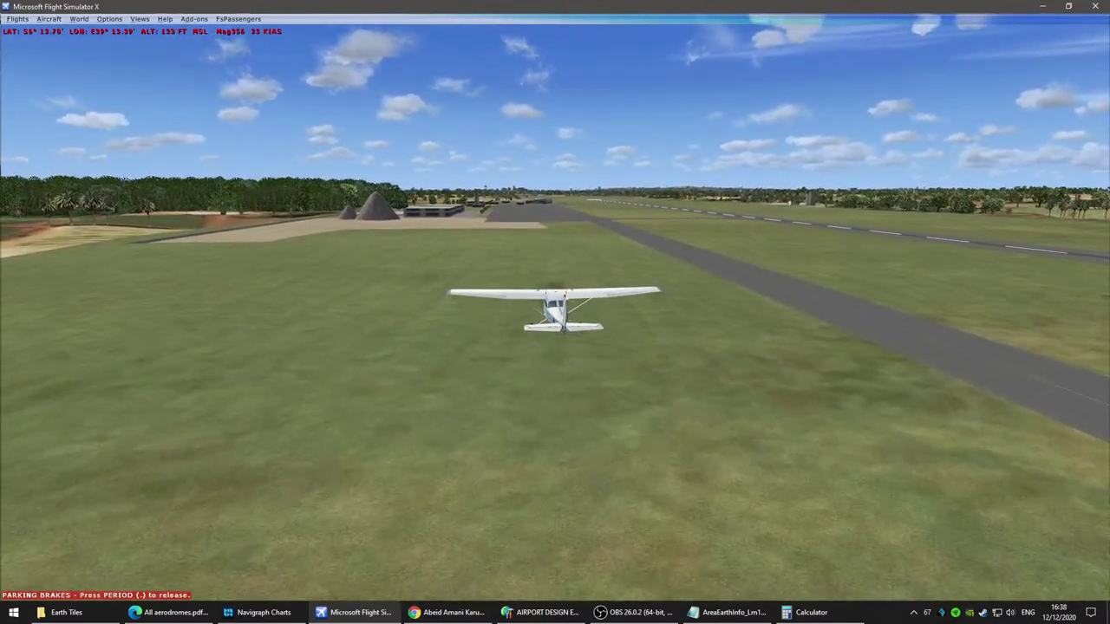
key("y")
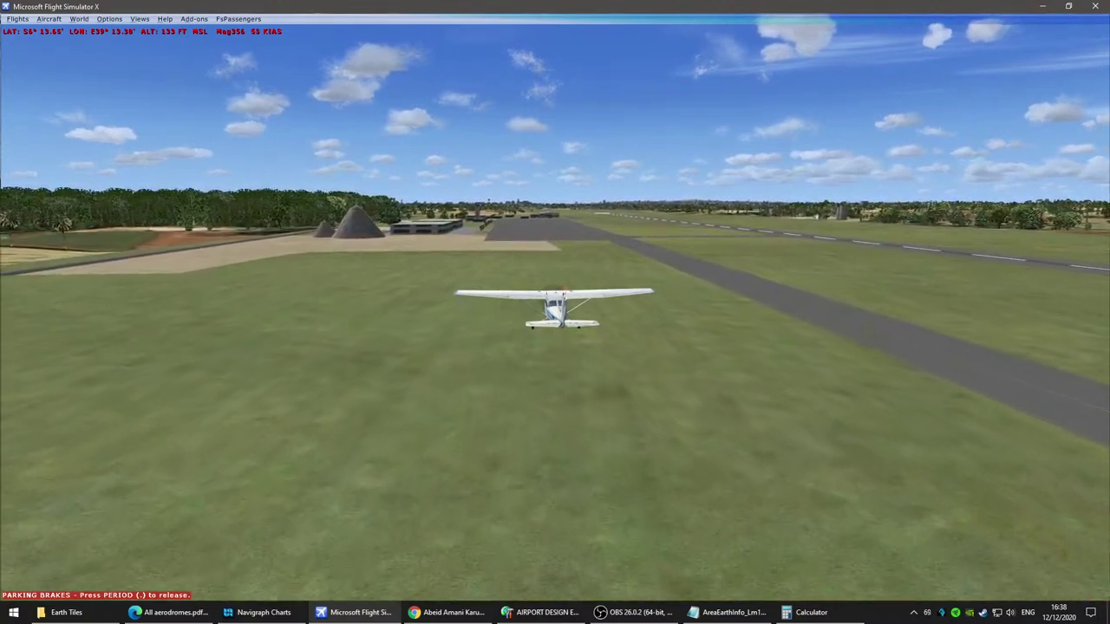
key("y")
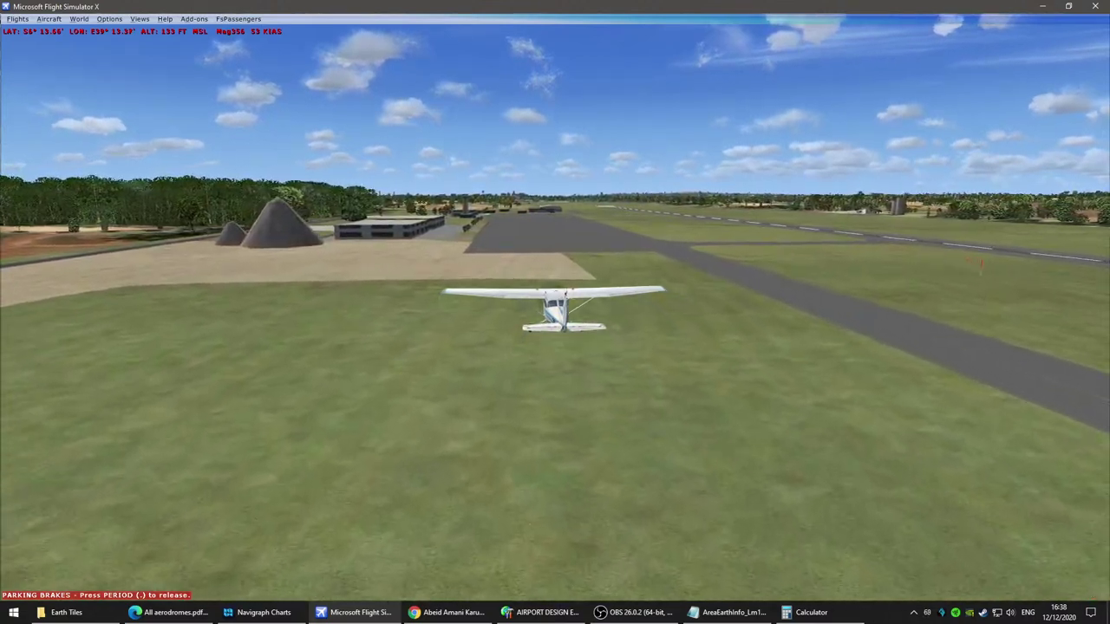
key("KP_3")
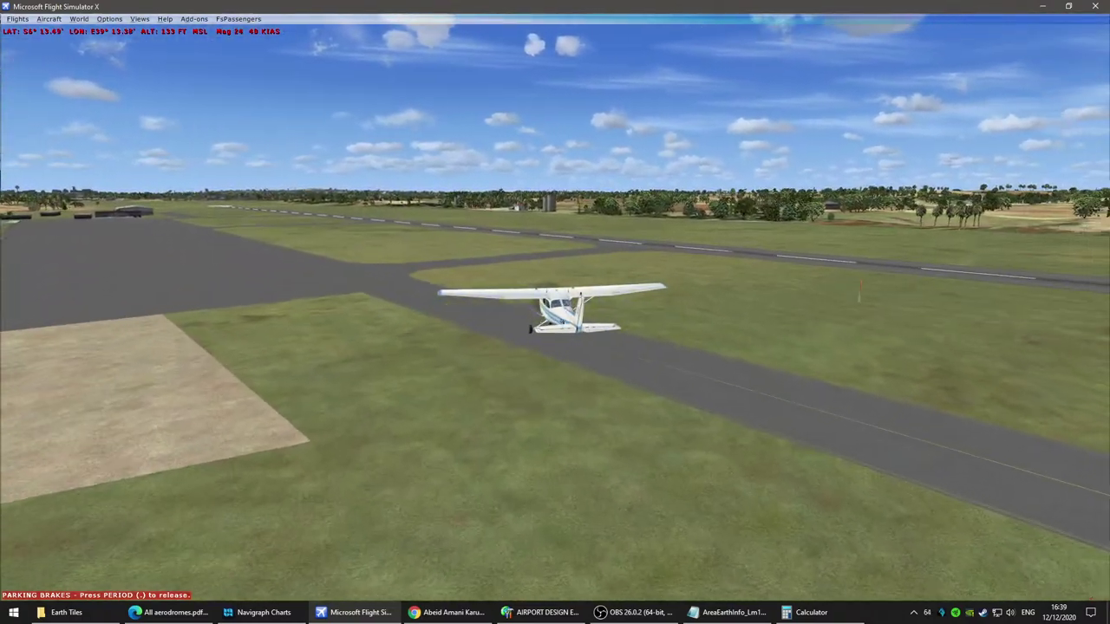
key("KP_5")
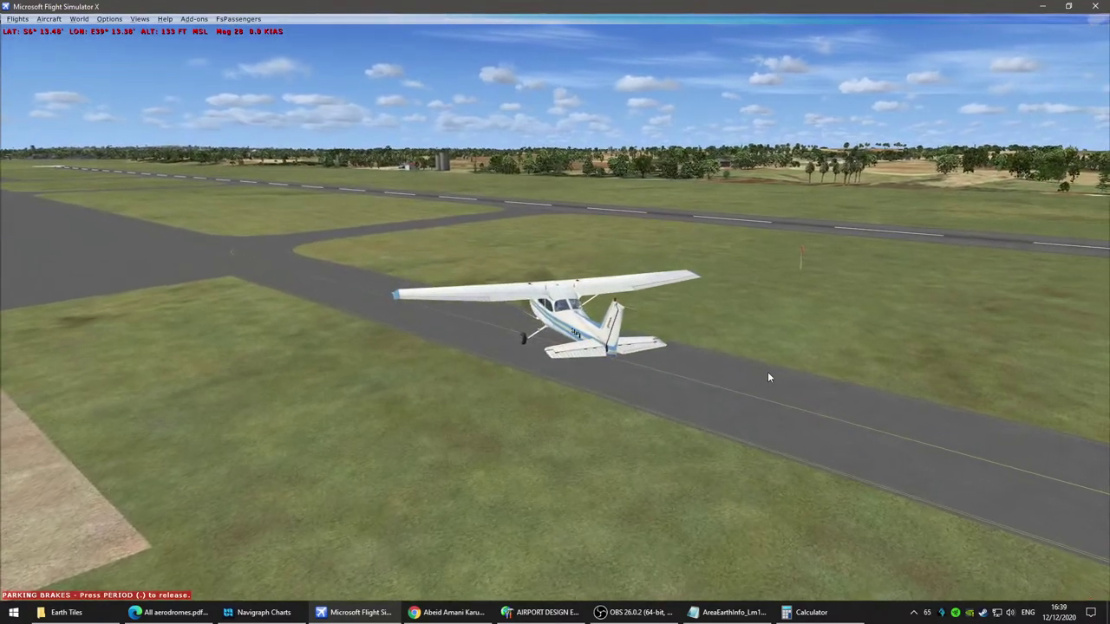
Step: Slew the aircraft onto the tarmac apron facing the control tower, then bring back Airport Design Editor
key("KP_5")
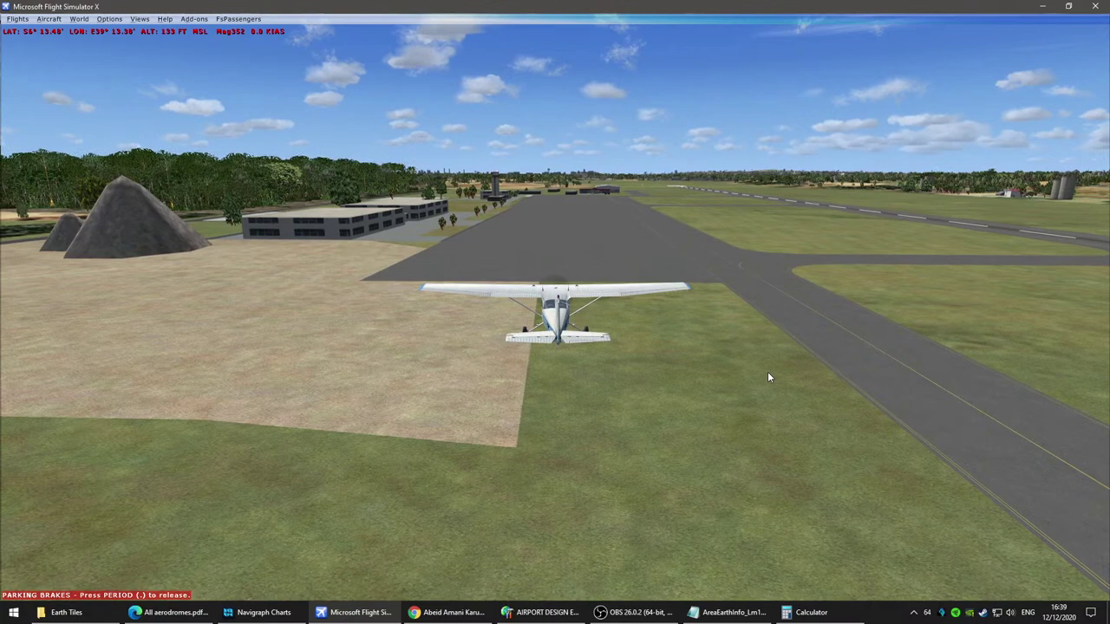
key("KP_8")
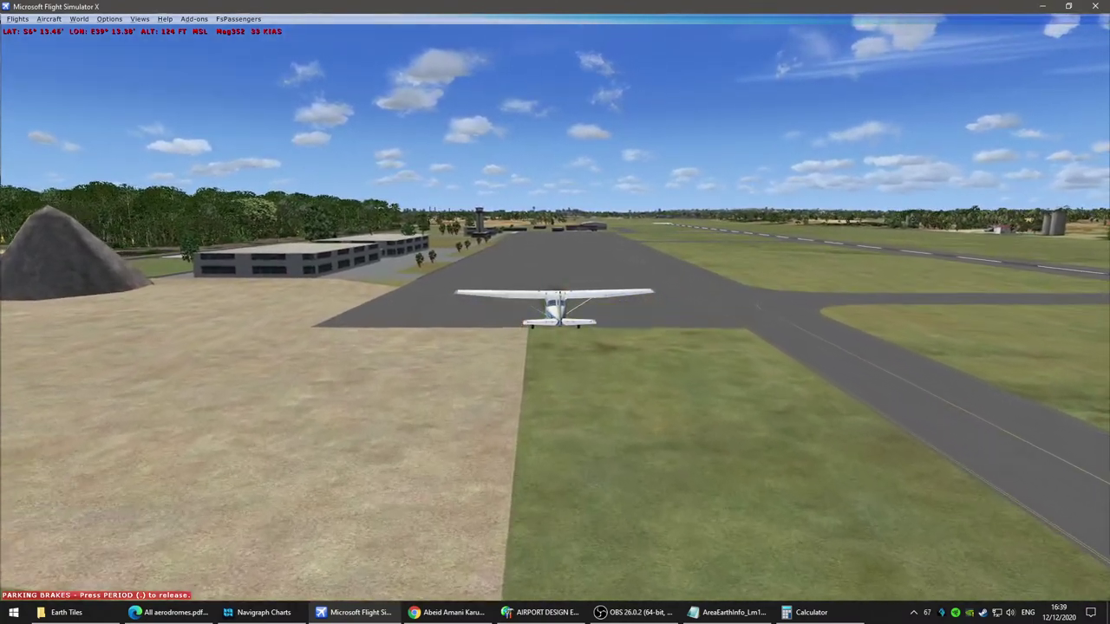
key("KP_1")
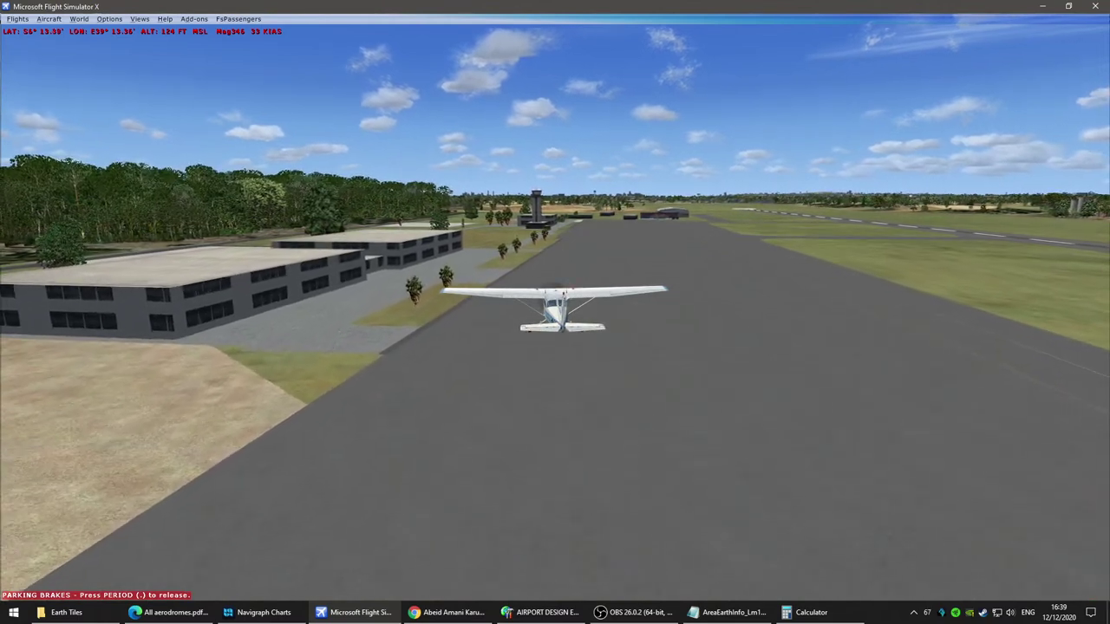
key("KP_3")
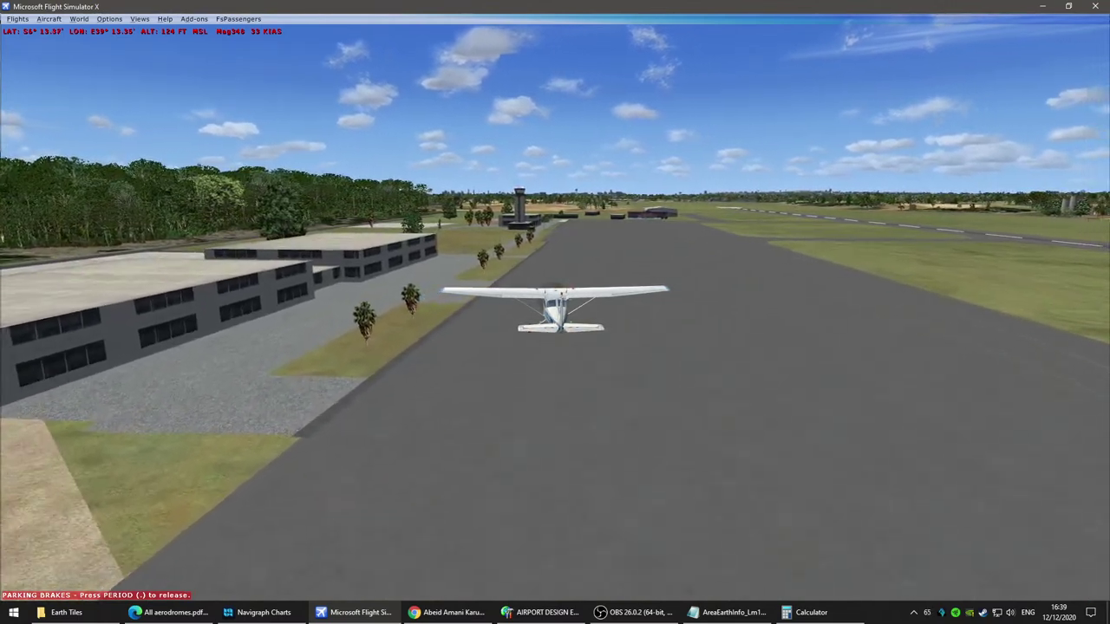
key("KP_5")
key("KP_1")
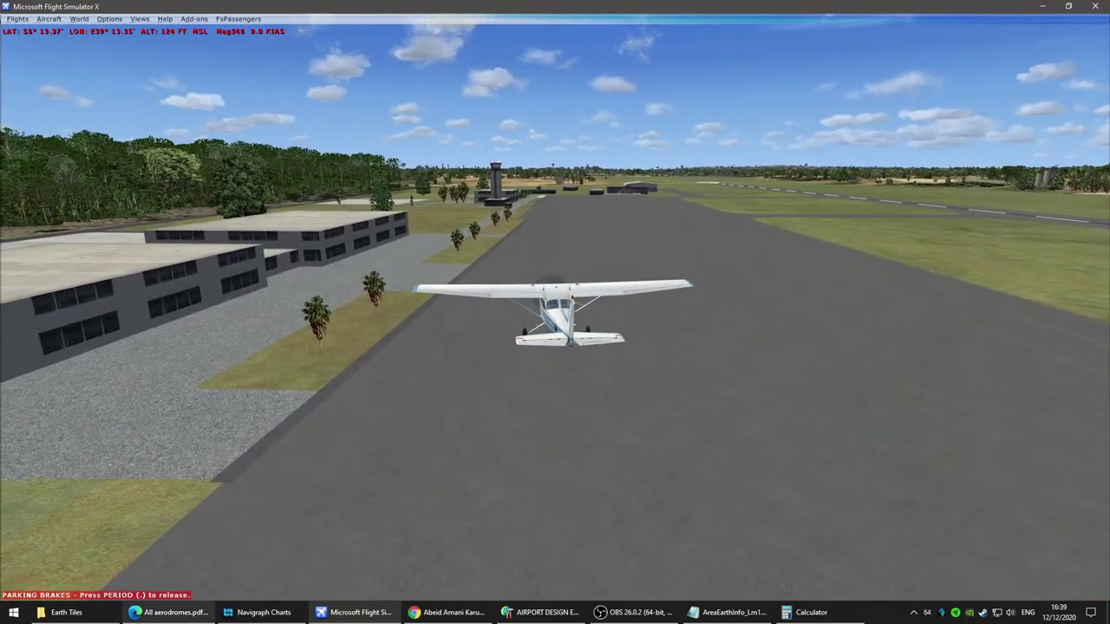
left_click(542, 612)
Step: Pan the map over the aprons and select the gravel apron around the terminal buildings
scroll(688, 338, "down", 3)
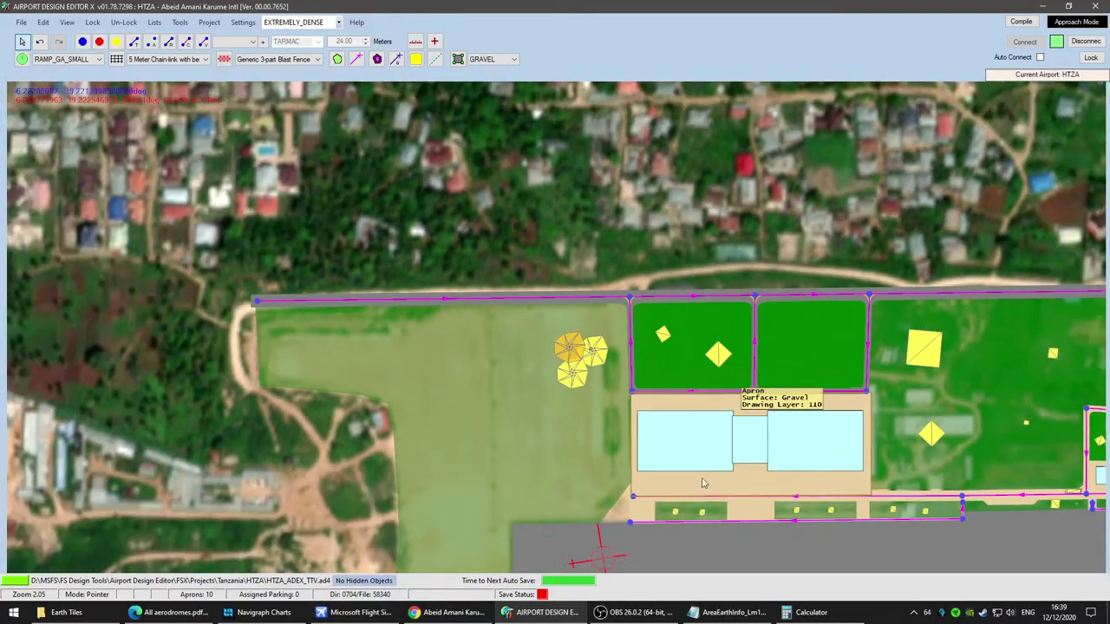
left_click_drag(706, 491, 622, 191)
scroll(619, 205, "up", 1)
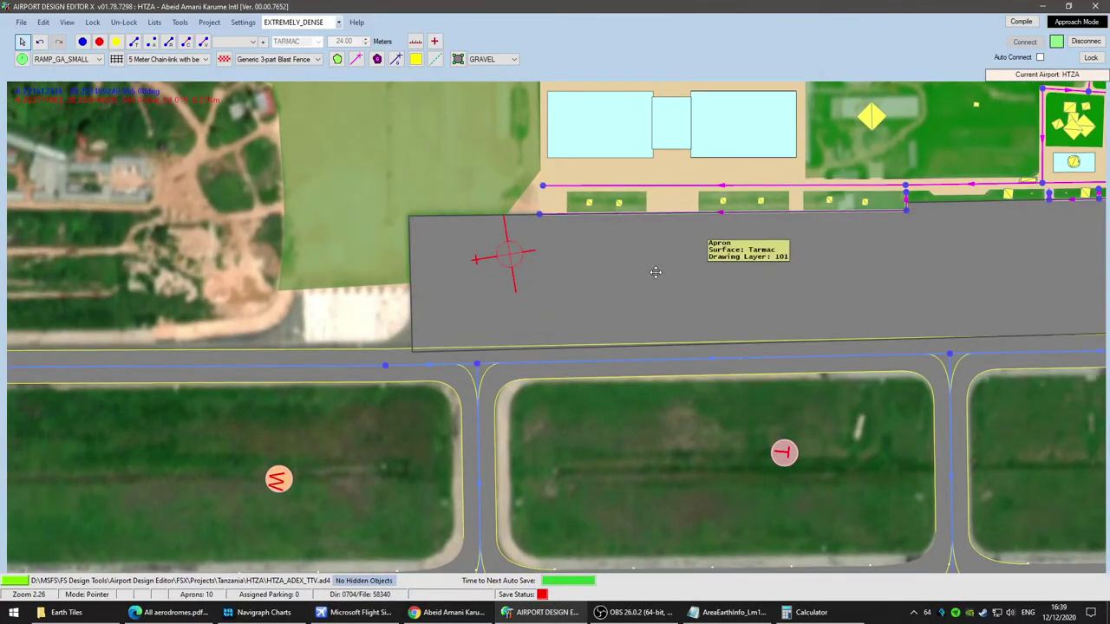
left_click_drag(676, 254, 387, 420)
scroll(705, 441, "up", 1)
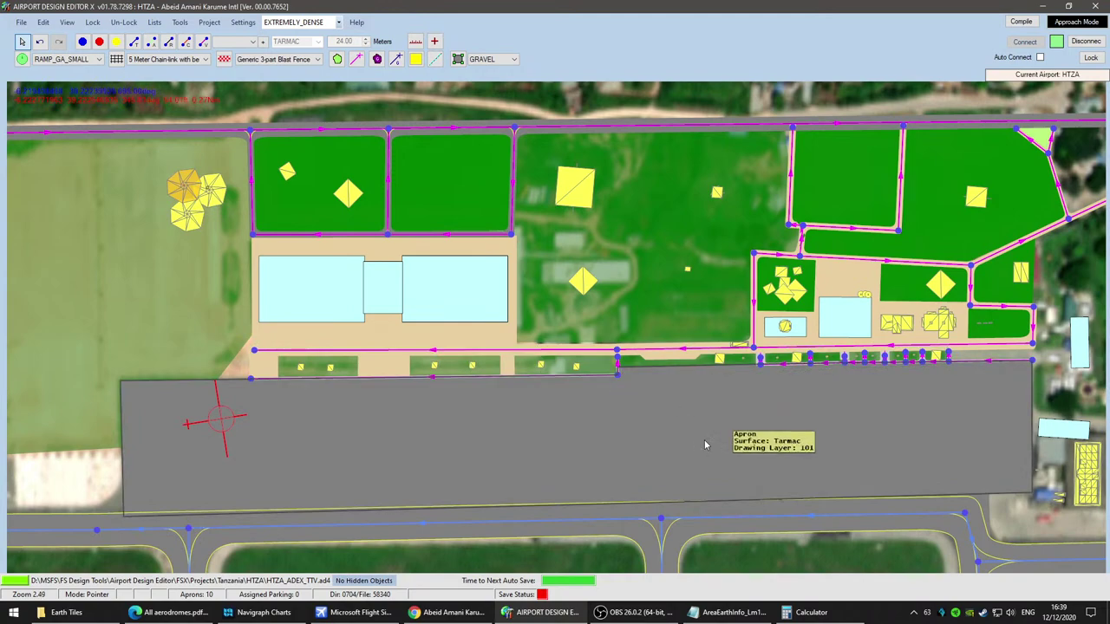
scroll(706, 443, "up", 5)
left_click_drag(817, 394, 376, 447)
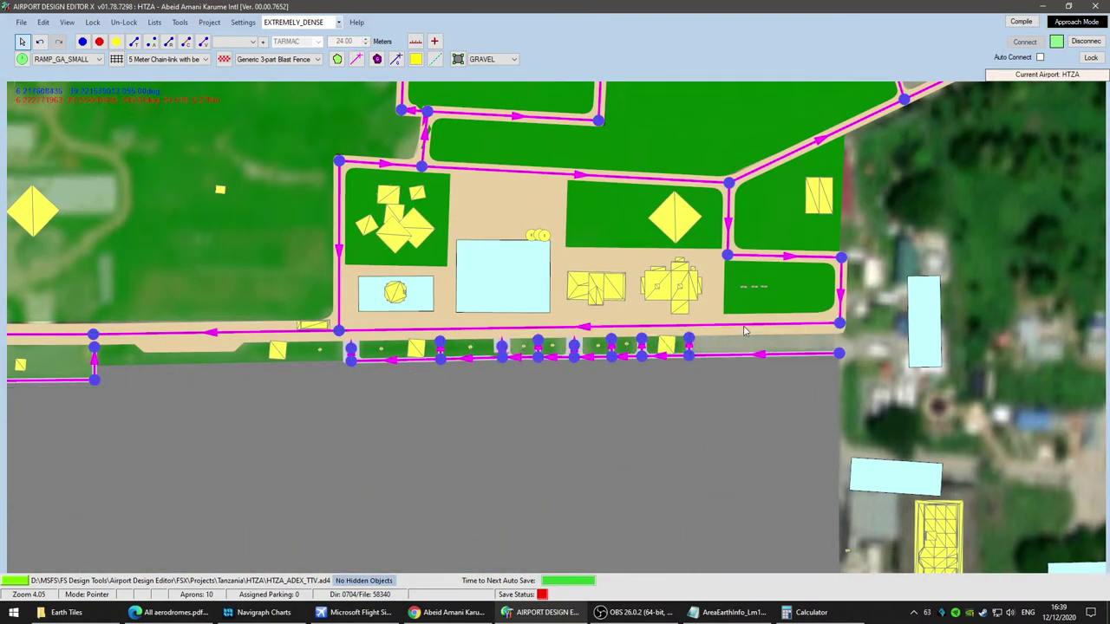
left_click_drag(19, 426, 1001, 424)
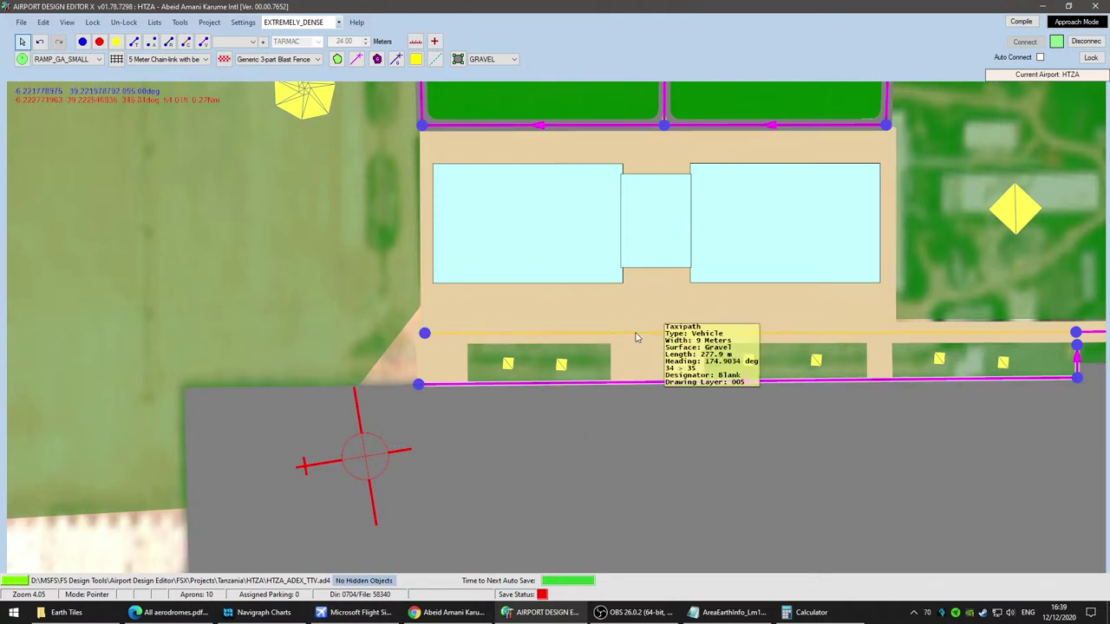
left_click(639, 304)
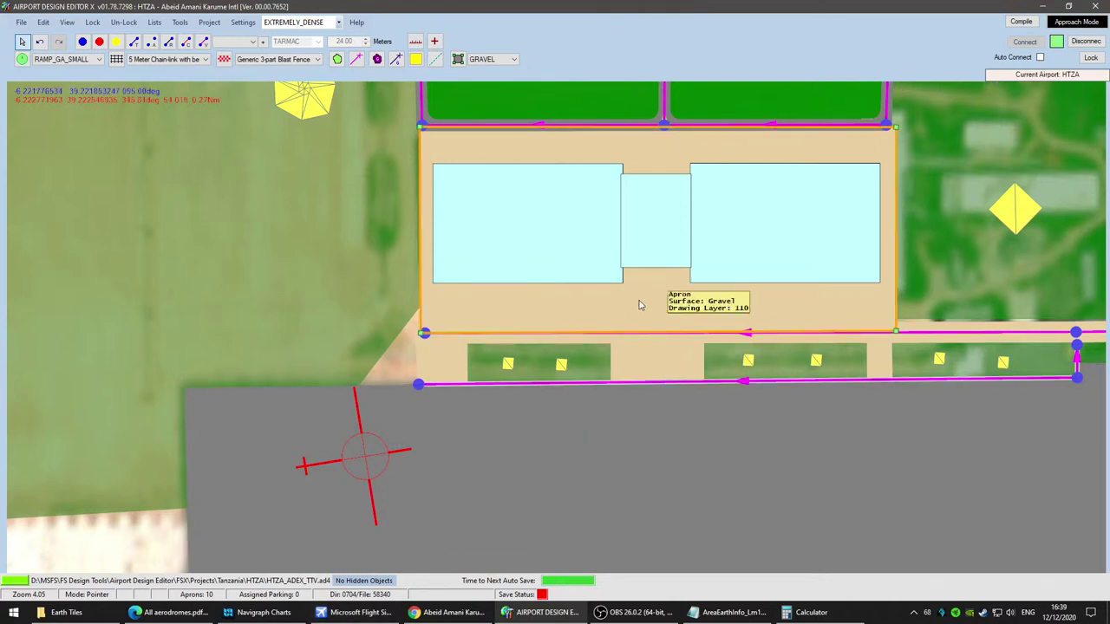
left_click(332, 614)
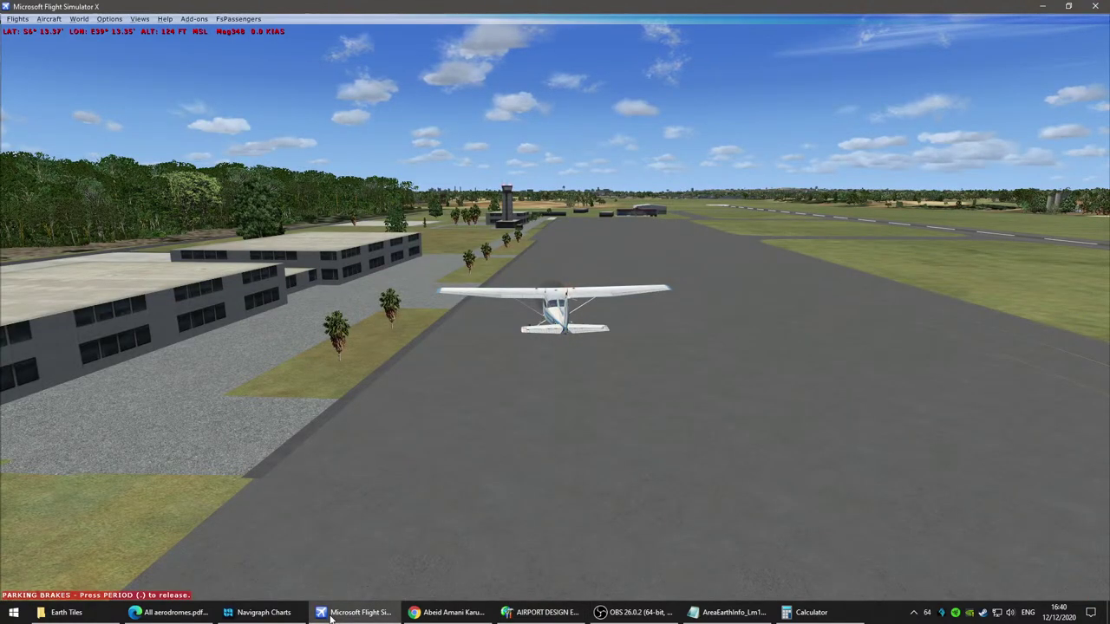
Step: Rotate the aircraft left to face the dirt mound on the gravel apron, then return to the editor
key("KP_1")
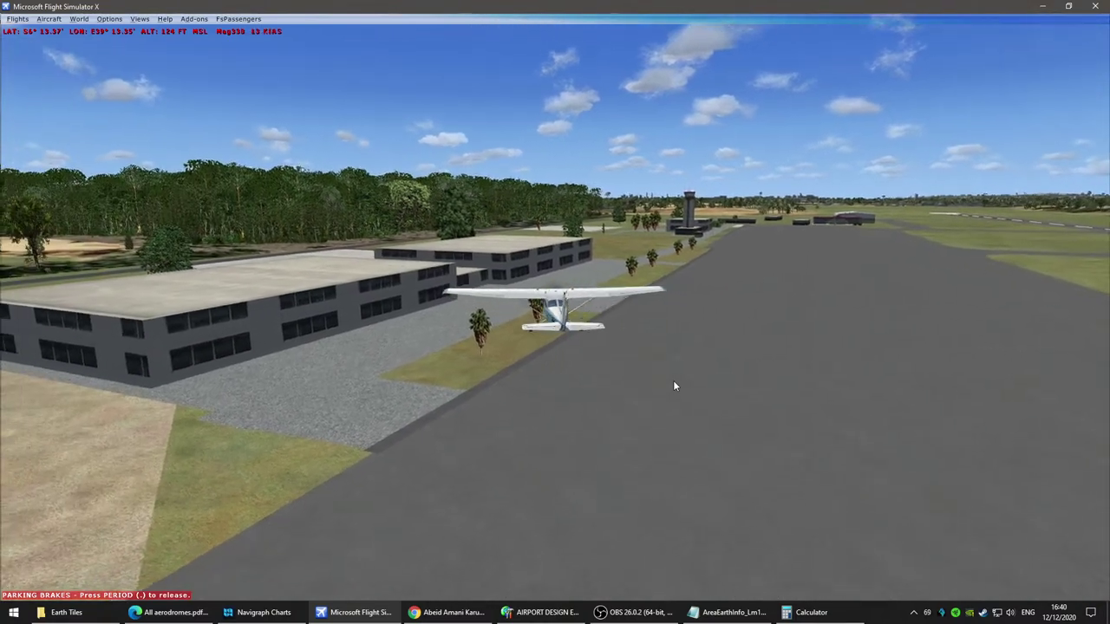
key("KP_1")
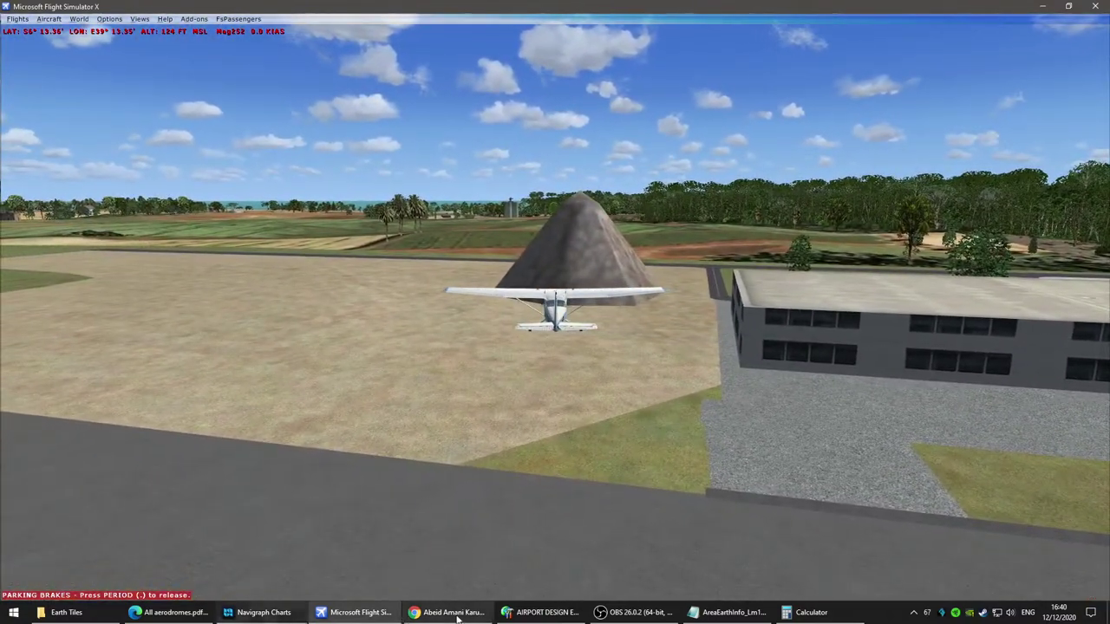
left_click(540, 612)
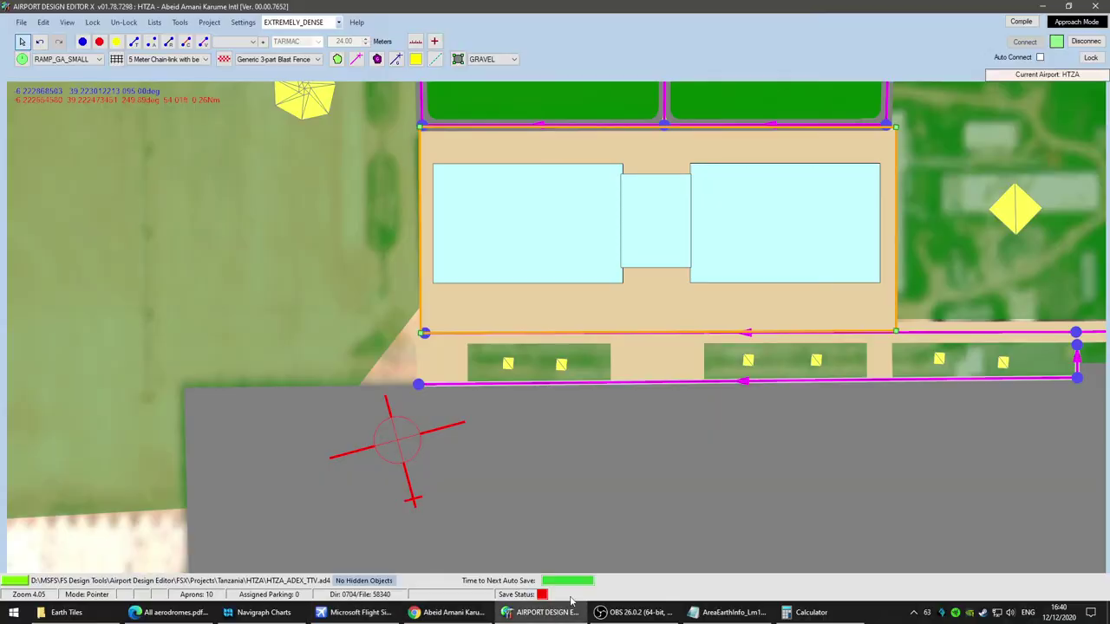
Step: Select the Dirt land class polygon and move its lower vertex to reshape it
left_click(359, 341)
scroll(358, 341, "up", 4)
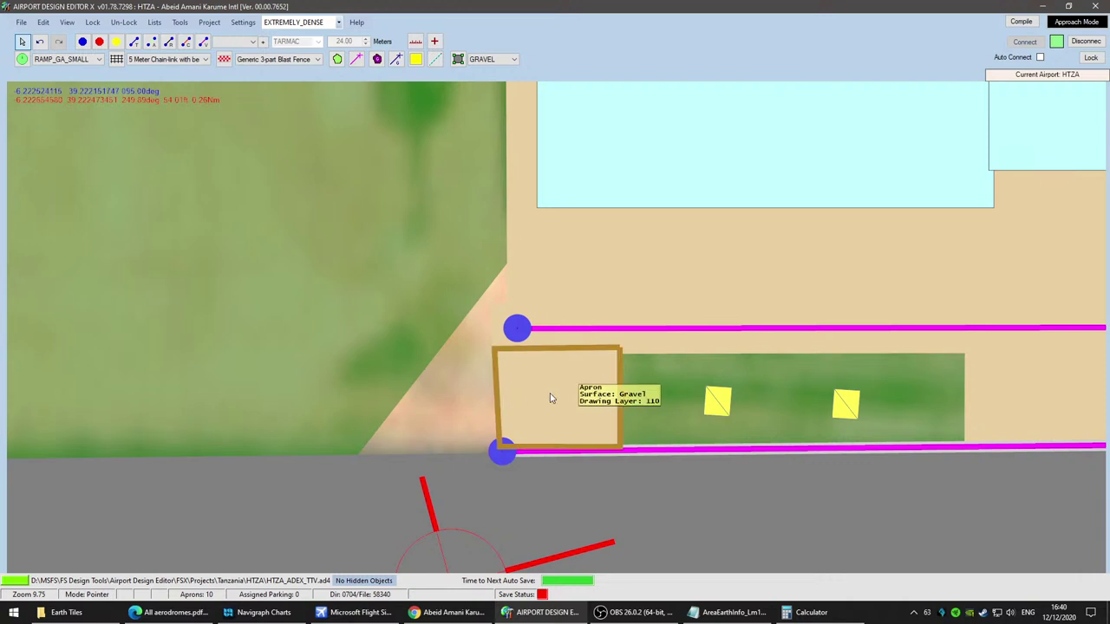
left_click(533, 284)
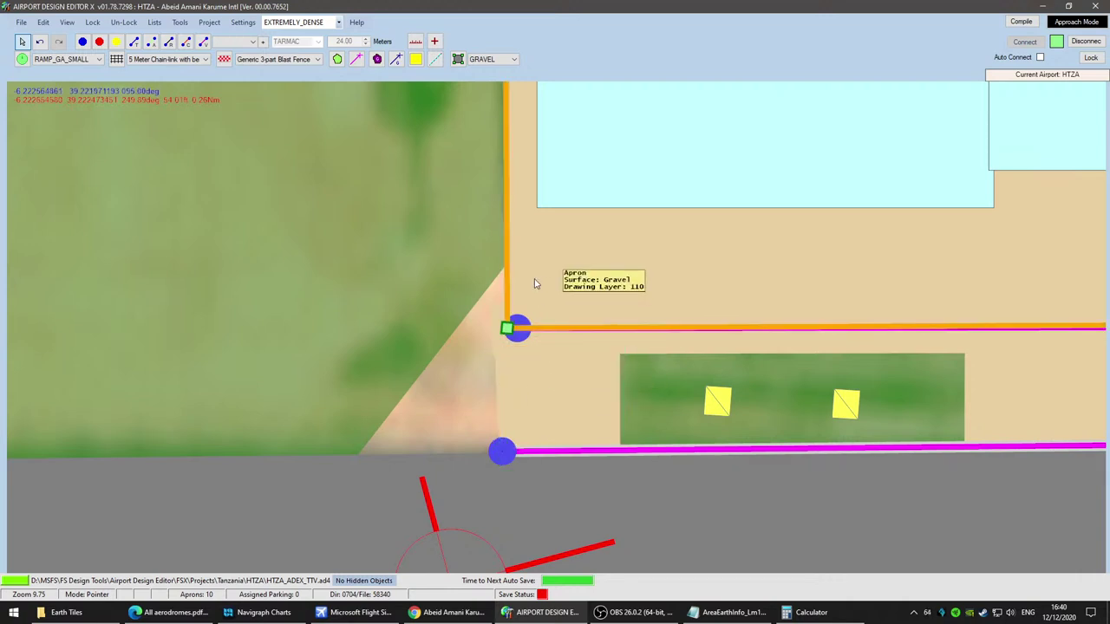
left_click(436, 262)
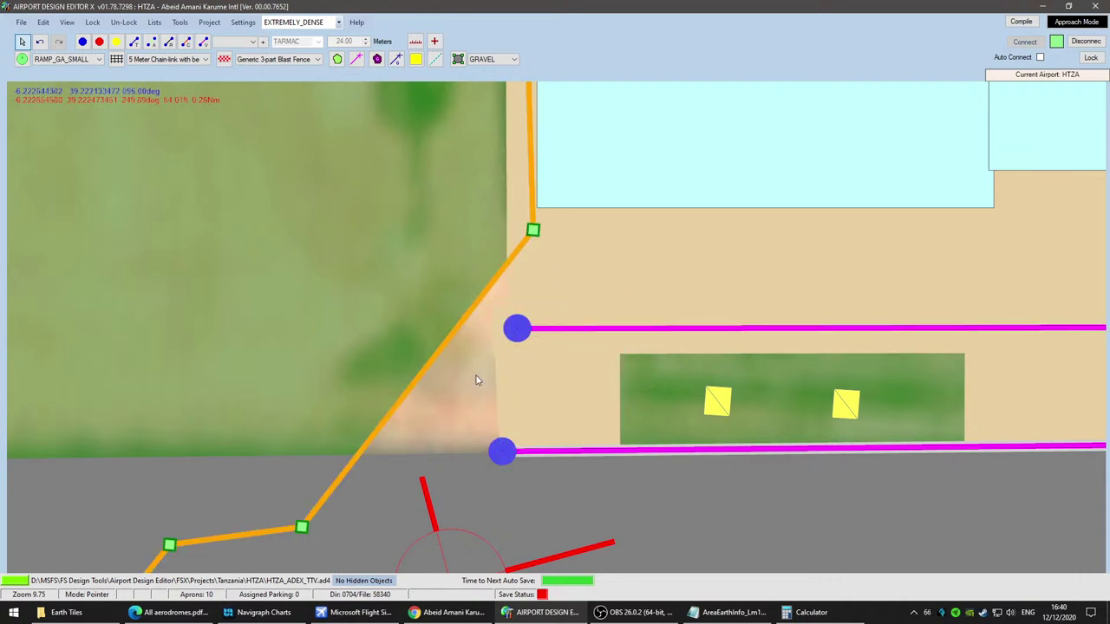
left_click(517, 279)
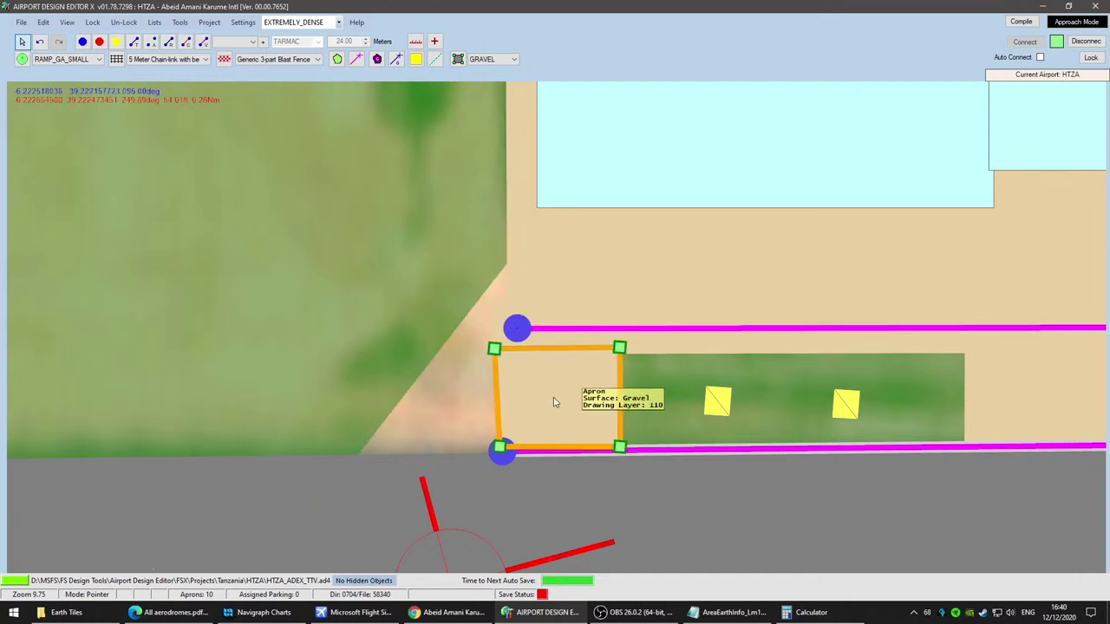
left_click(409, 291)
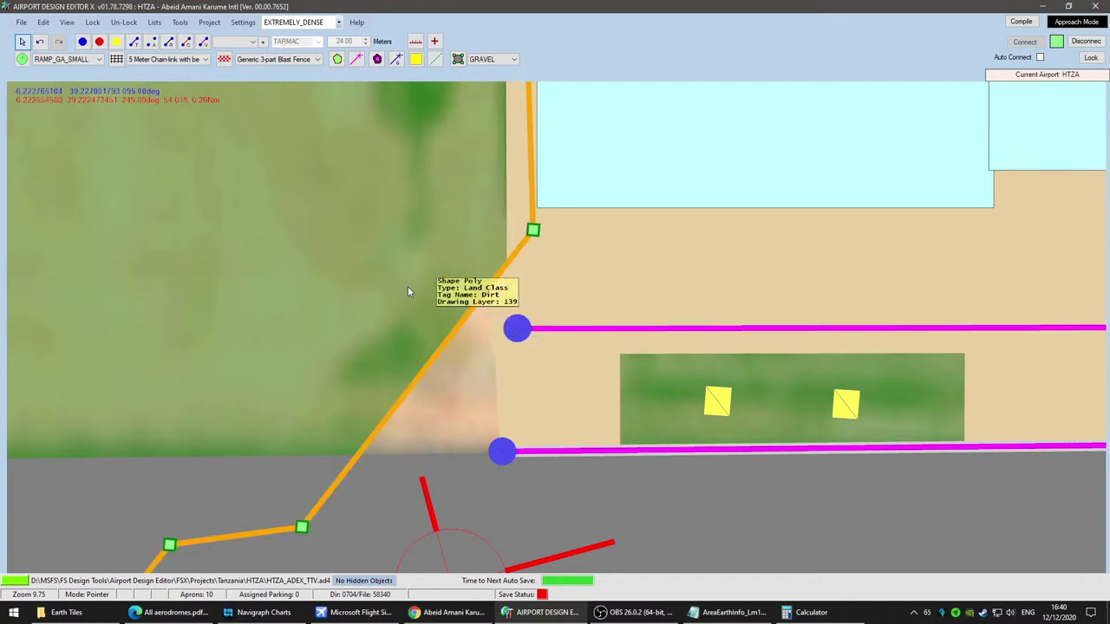
right_click_drag(378, 347, 567, 357)
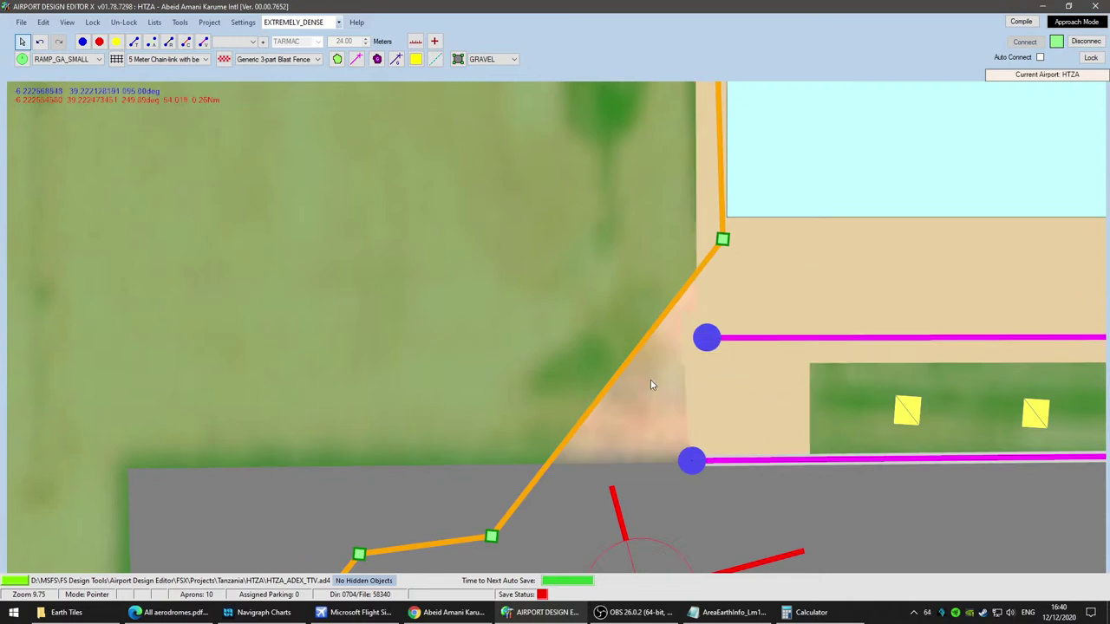
left_click_drag(490, 531, 728, 491)
Step: Shift another dirt polygon vertex right, then delete the small square gravel apron by the taxiway
left_click(730, 535)
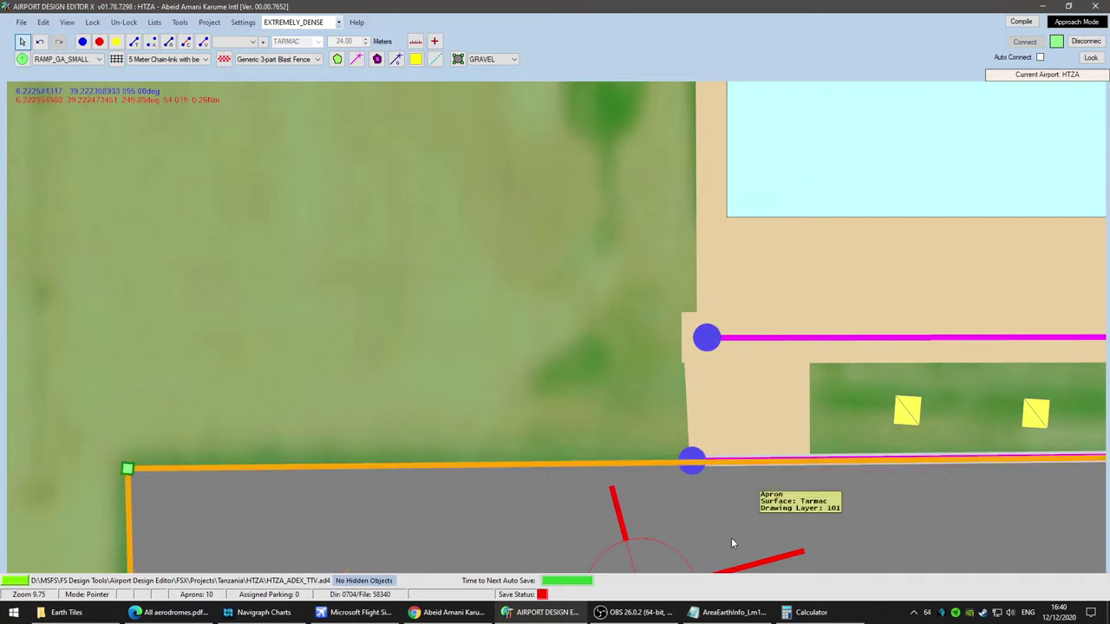
left_click(757, 314)
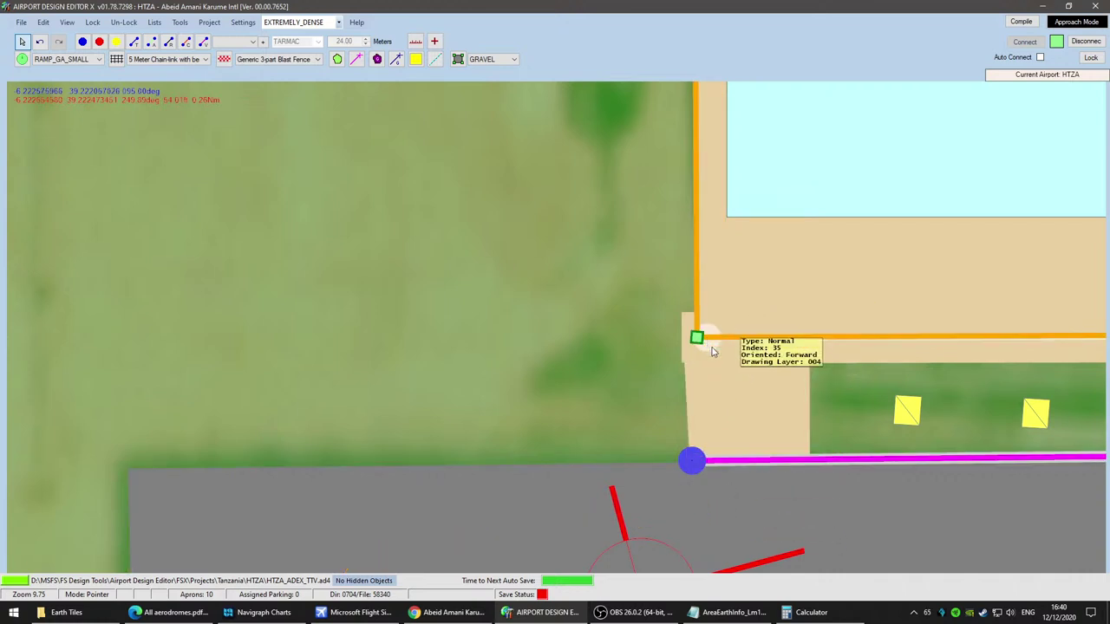
scroll(747, 314, "up", 2)
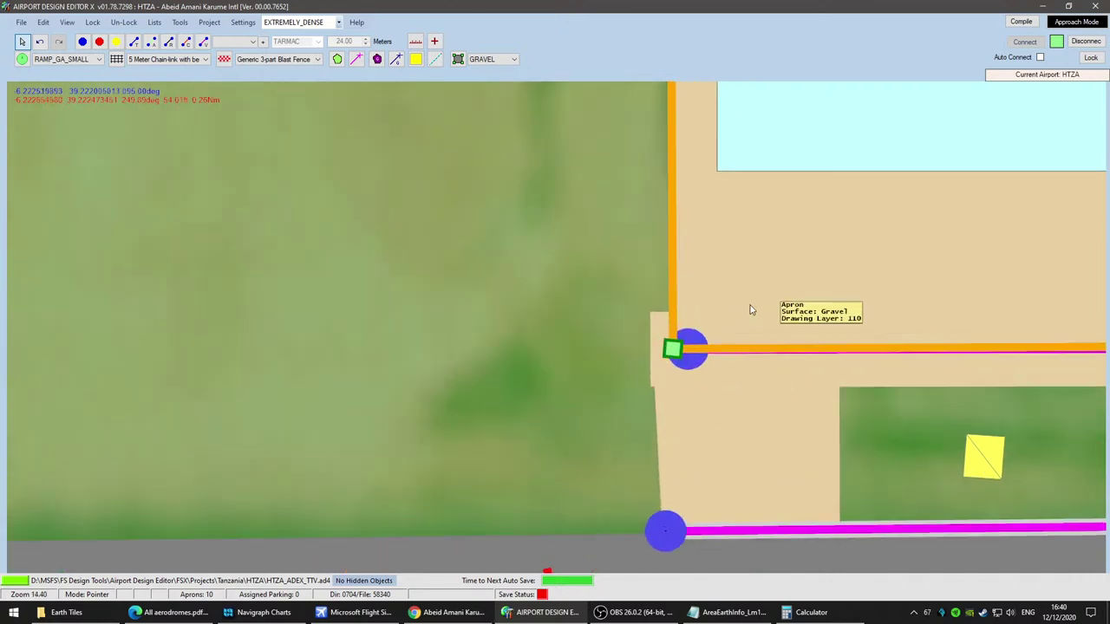
left_click(574, 381)
left_click_drag(684, 356, 773, 361)
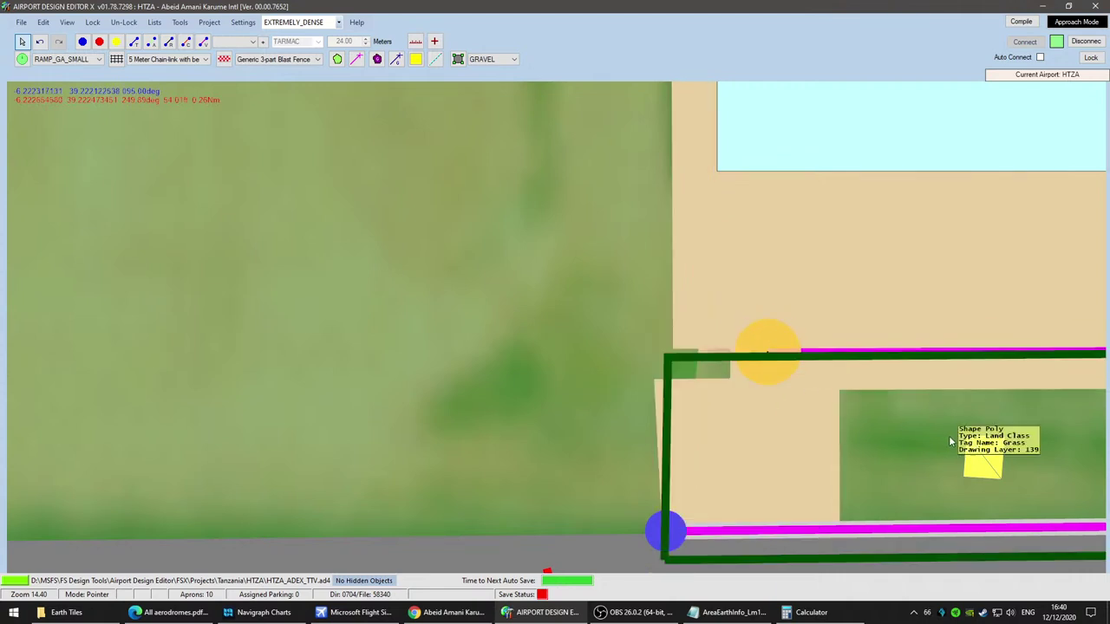
left_click_drag(951, 441, 678, 436)
scroll(678, 437, "up", 1)
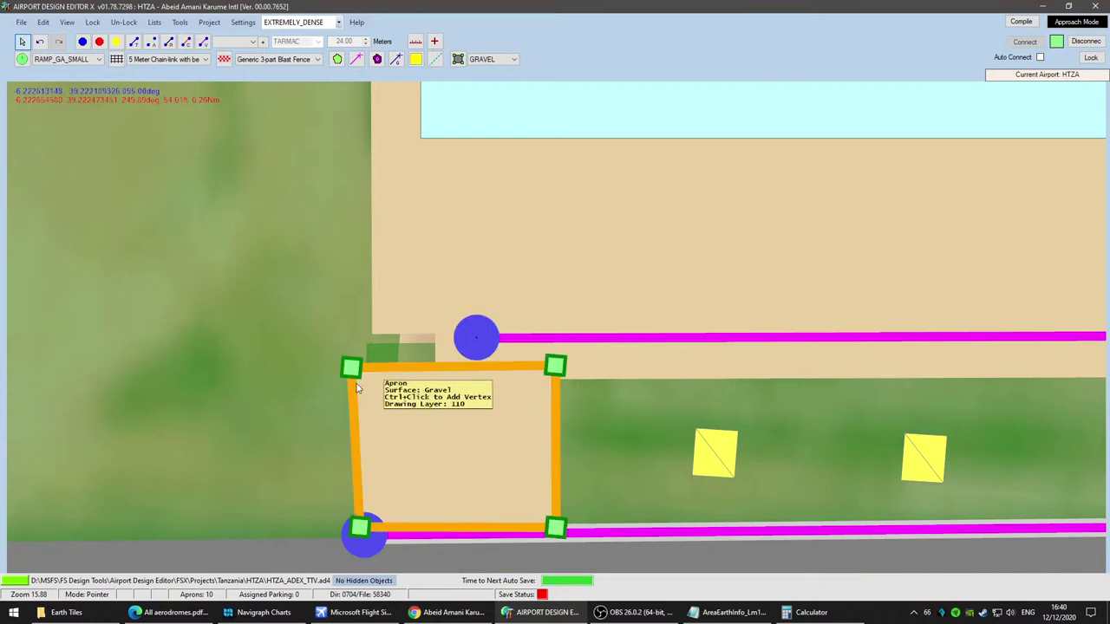
left_click_drag(352, 368, 401, 323)
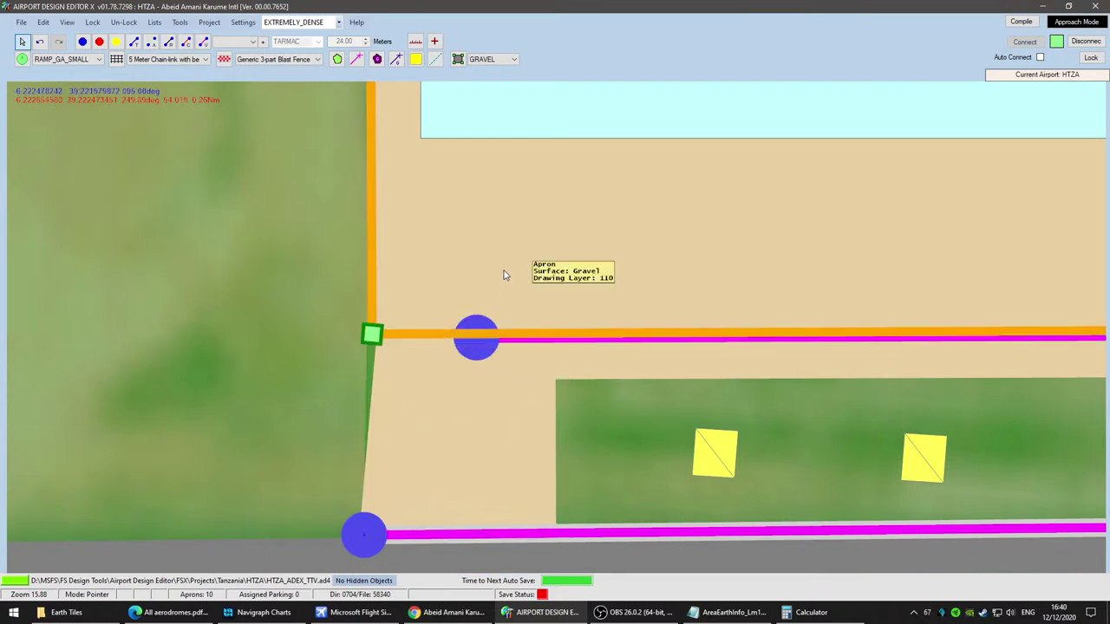
key("Delete")
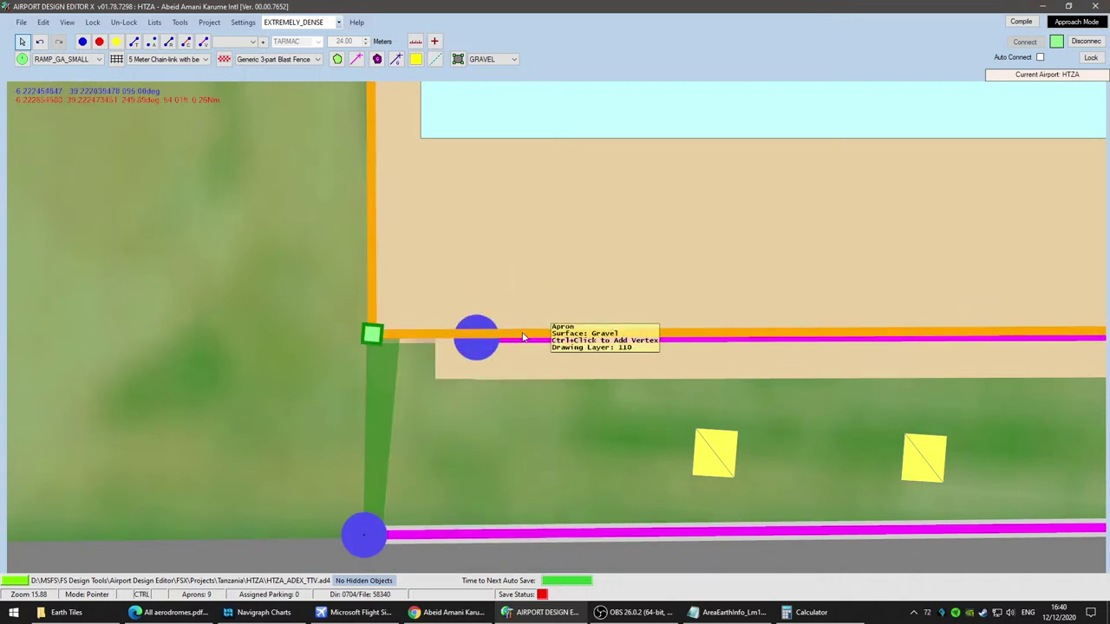
Step: Select the gravel apron and pull its corners down into a narrow strip toward the lower road
left_click(402, 336, "ctrl")
left_click(404, 319)
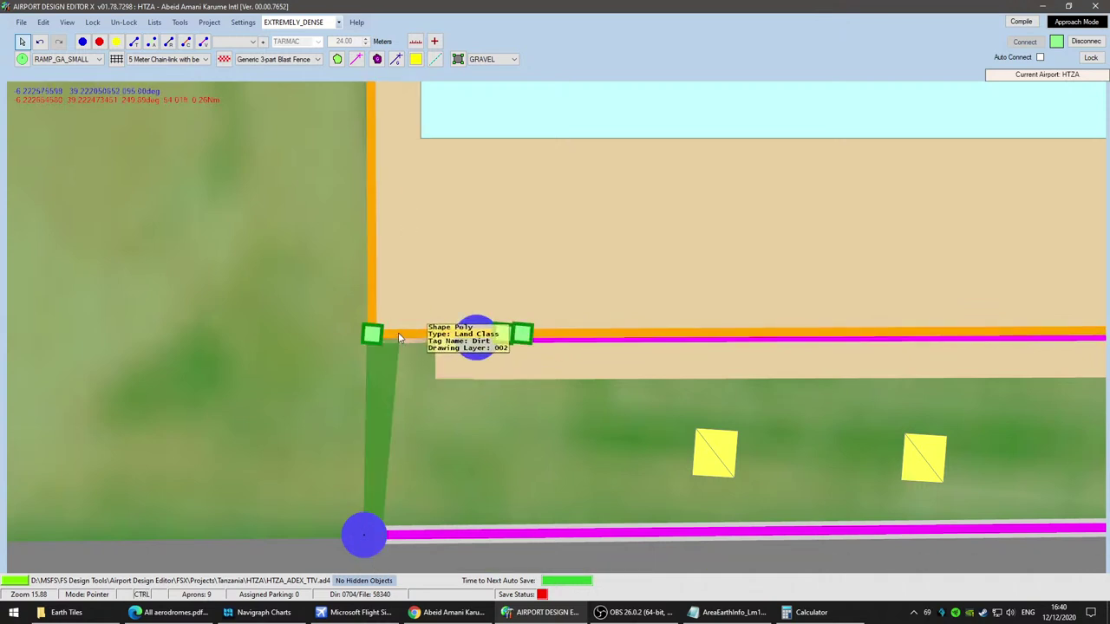
left_click(398, 333, "ctrl")
left_click(422, 316)
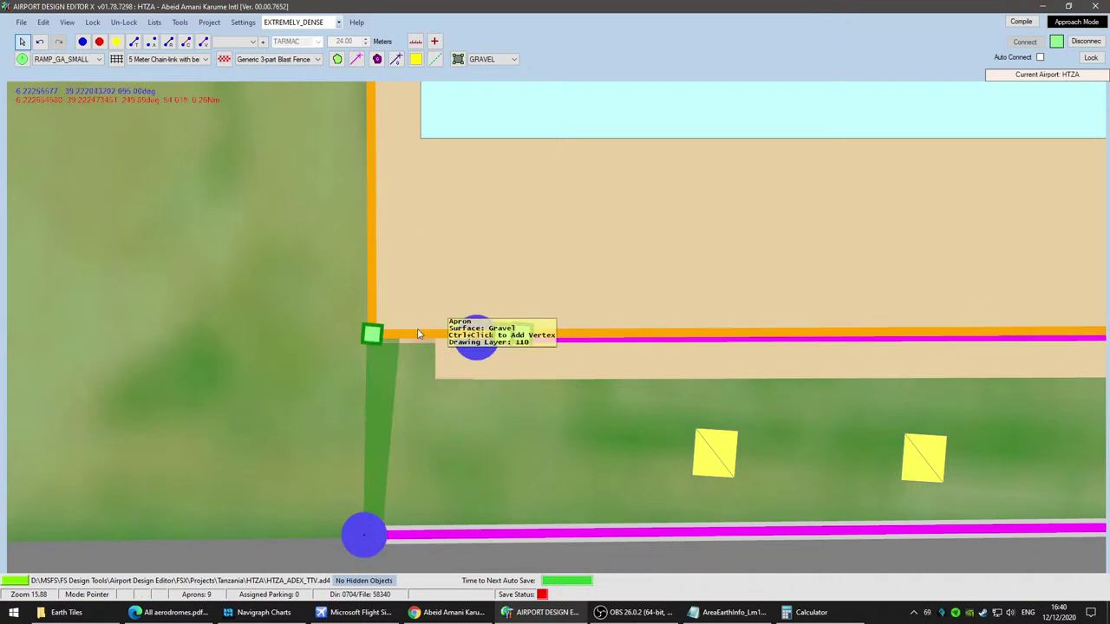
left_click_drag(417, 337, 353, 576)
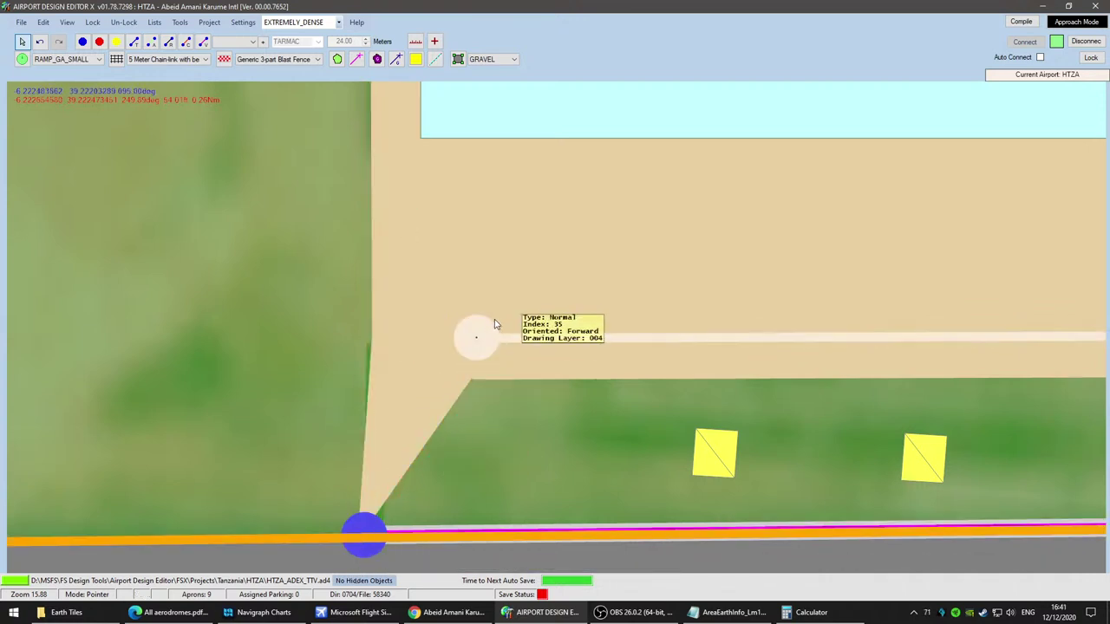
left_click_drag(503, 340, 424, 539)
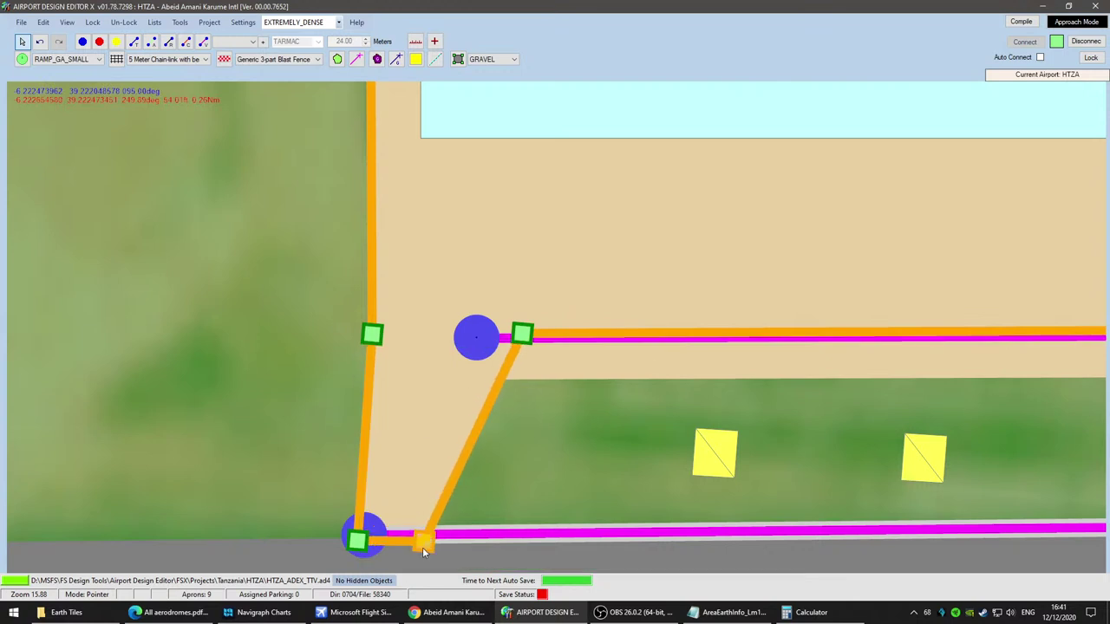
left_click_drag(518, 336, 457, 356)
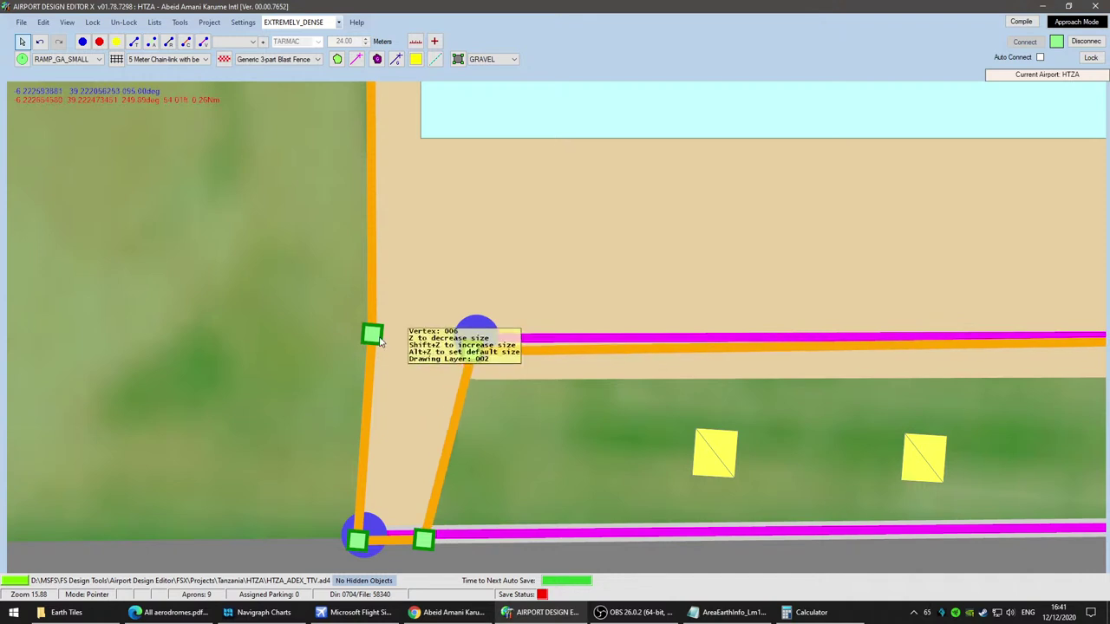
Step: Line up the strip's bottom corners with the lower taxiway edge and review the result
scroll(375, 339, "down", 4)
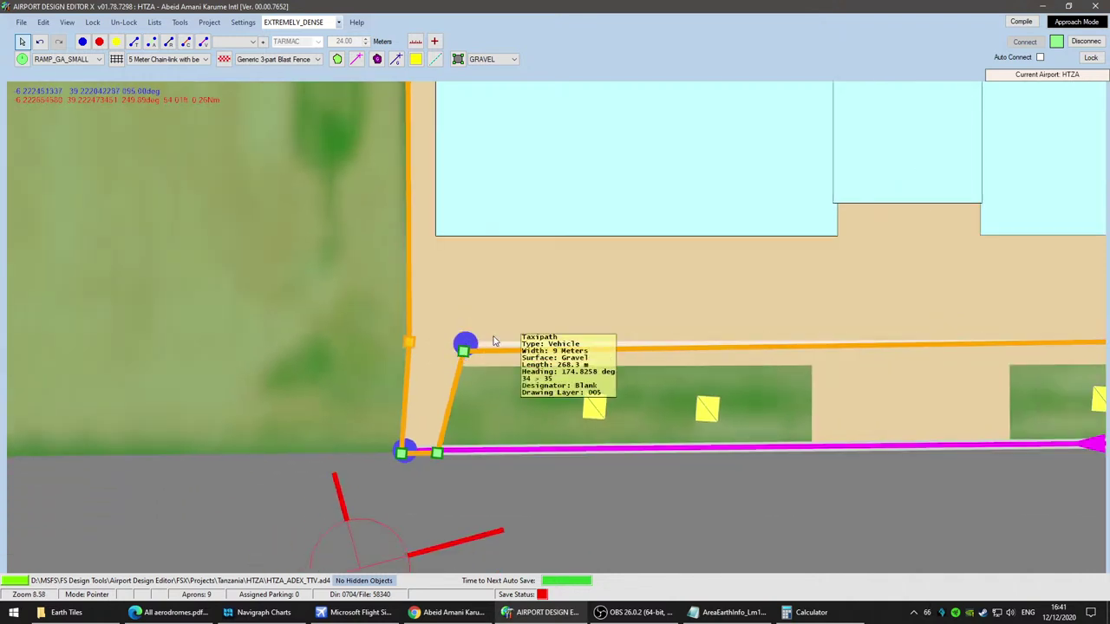
scroll(414, 419, "up", 4)
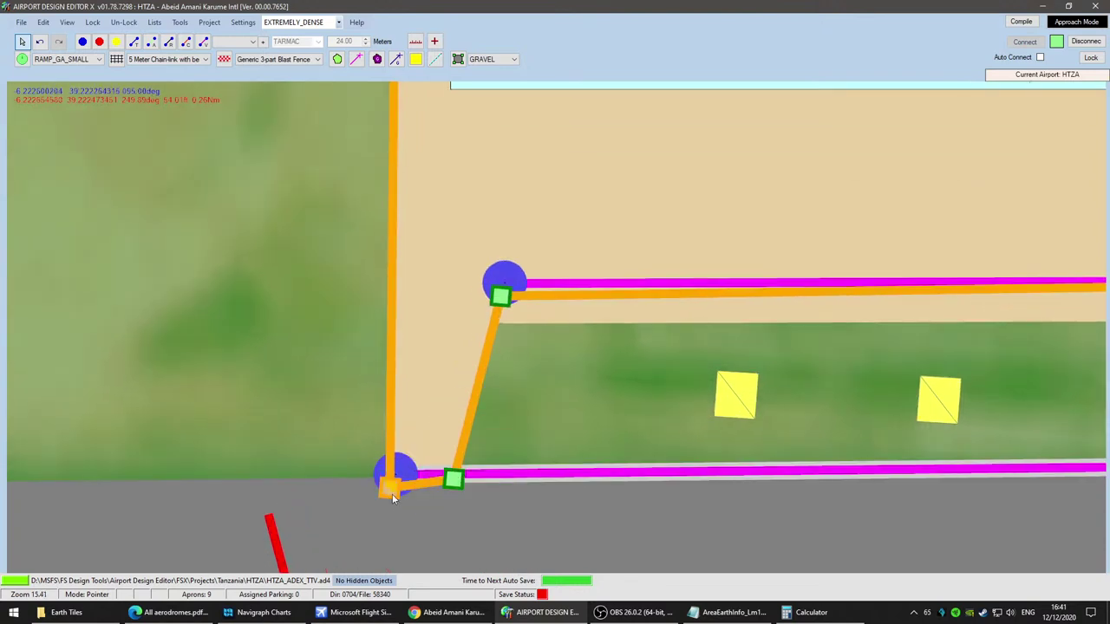
scroll(386, 429, "up", 2)
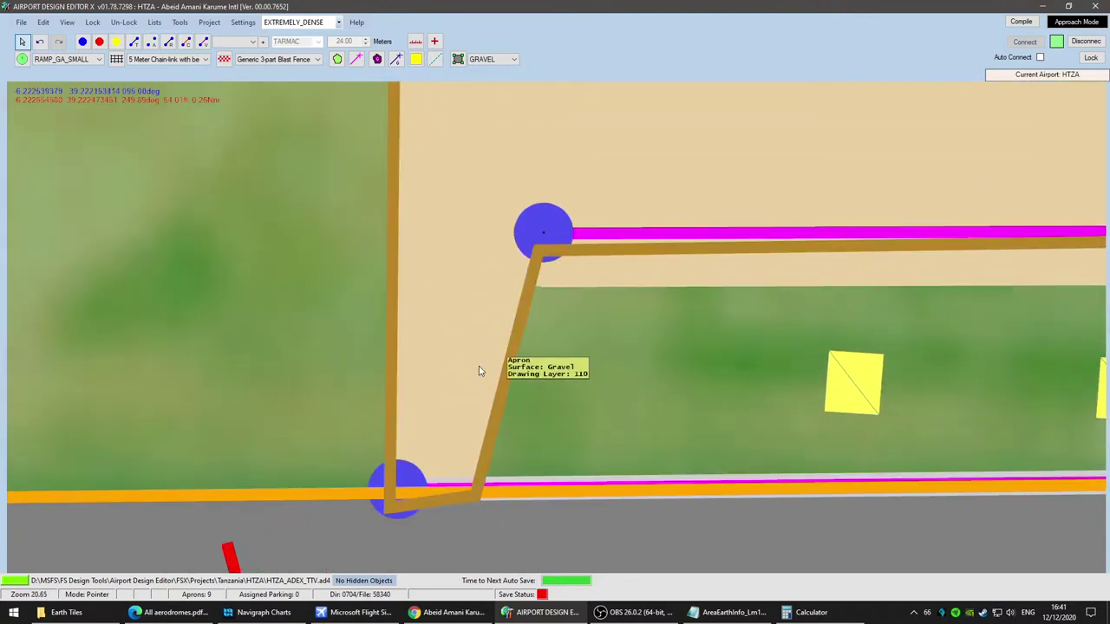
scroll(496, 513, "up", 3)
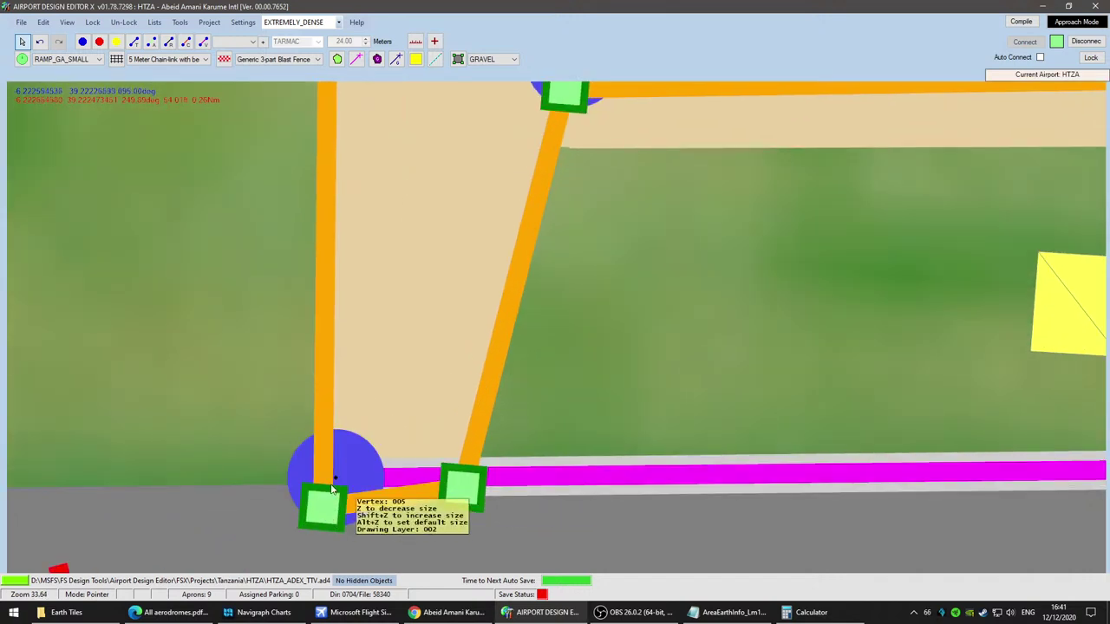
left_click_drag(331, 496, 333, 467)
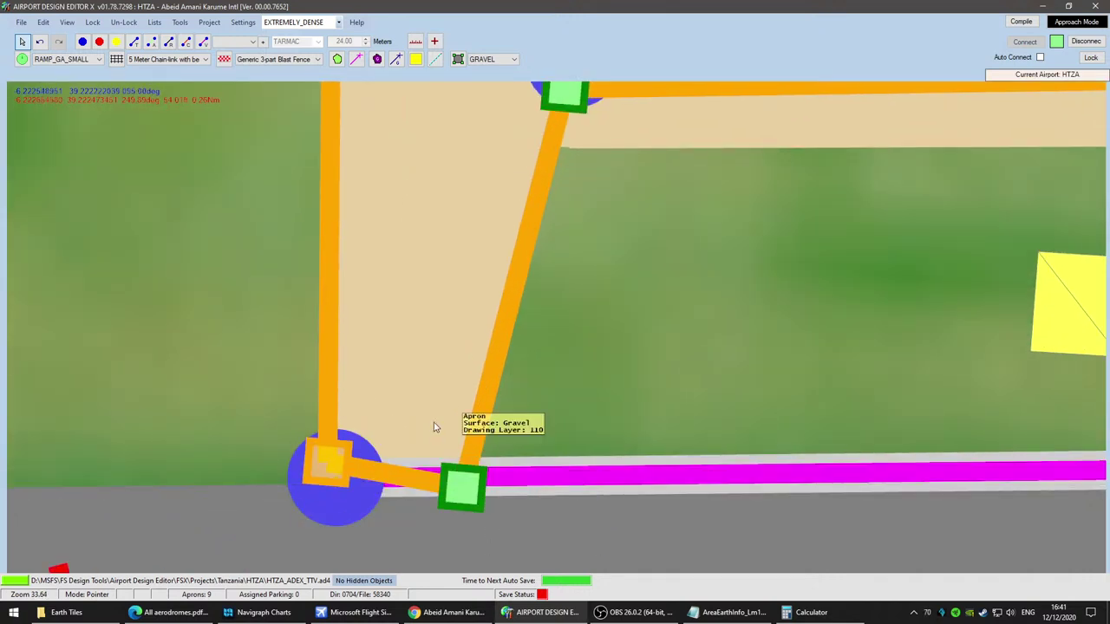
left_click_drag(460, 498, 550, 465)
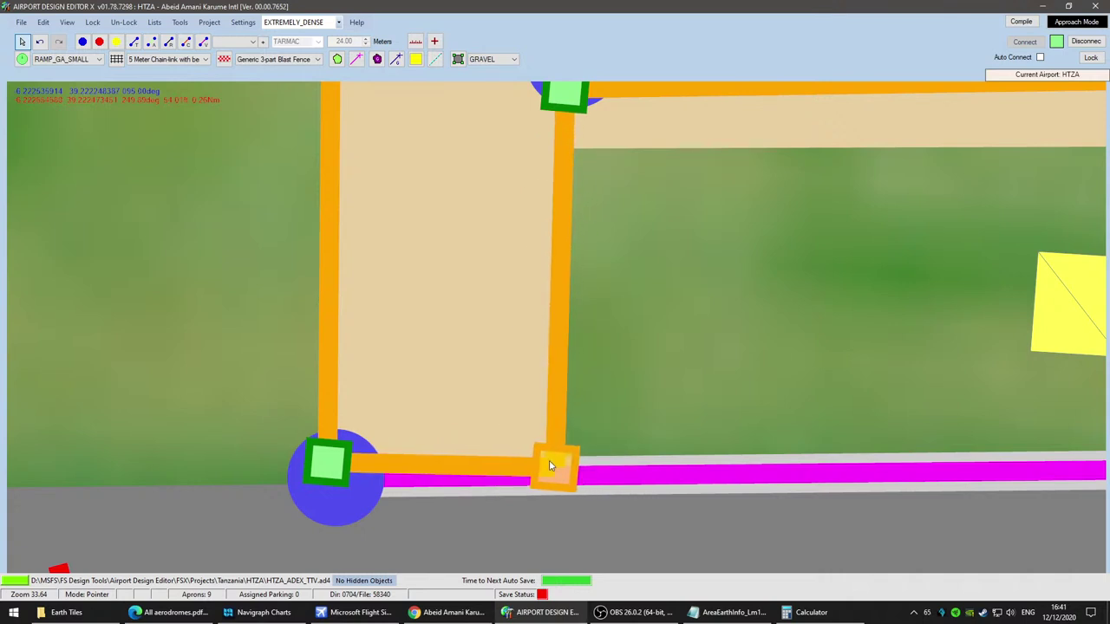
left_click(181, 409)
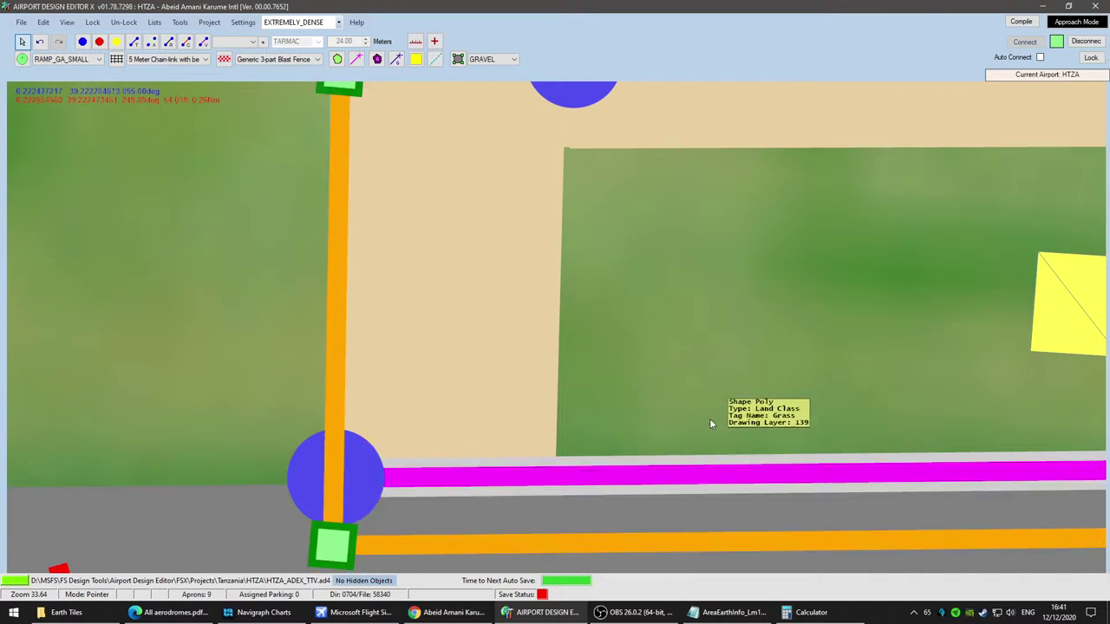
scroll(708, 416, "down", 2)
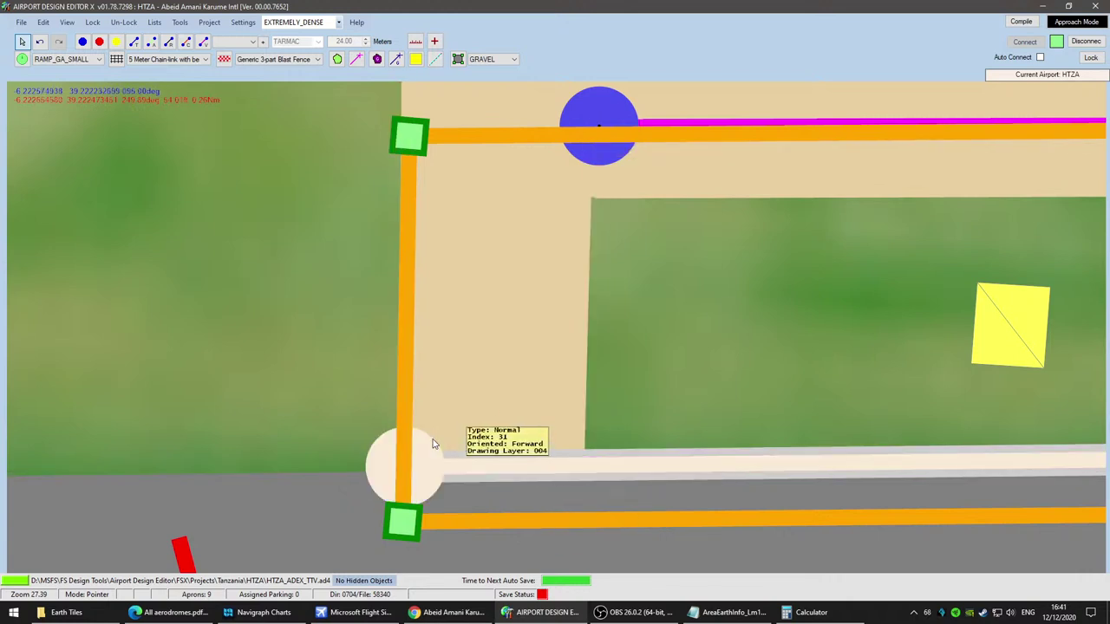
left_click(405, 466)
left_click(506, 334)
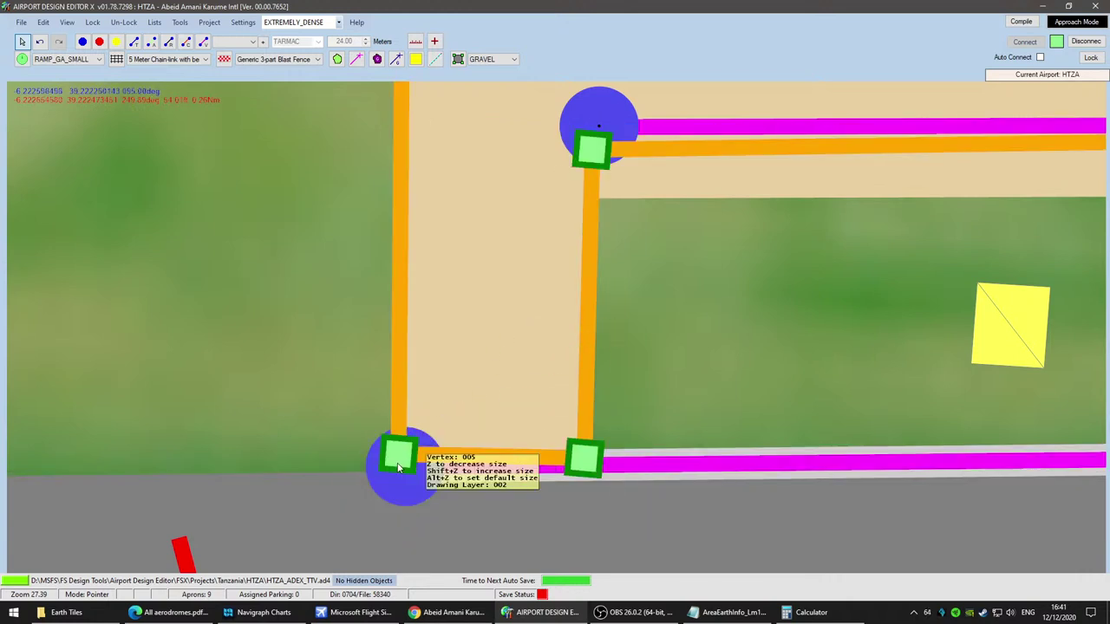
left_click_drag(396, 465, 397, 471)
scroll(738, 378, "down", 1)
left_click_drag(755, 376, 419, 424)
scroll(418, 428, "down", 5)
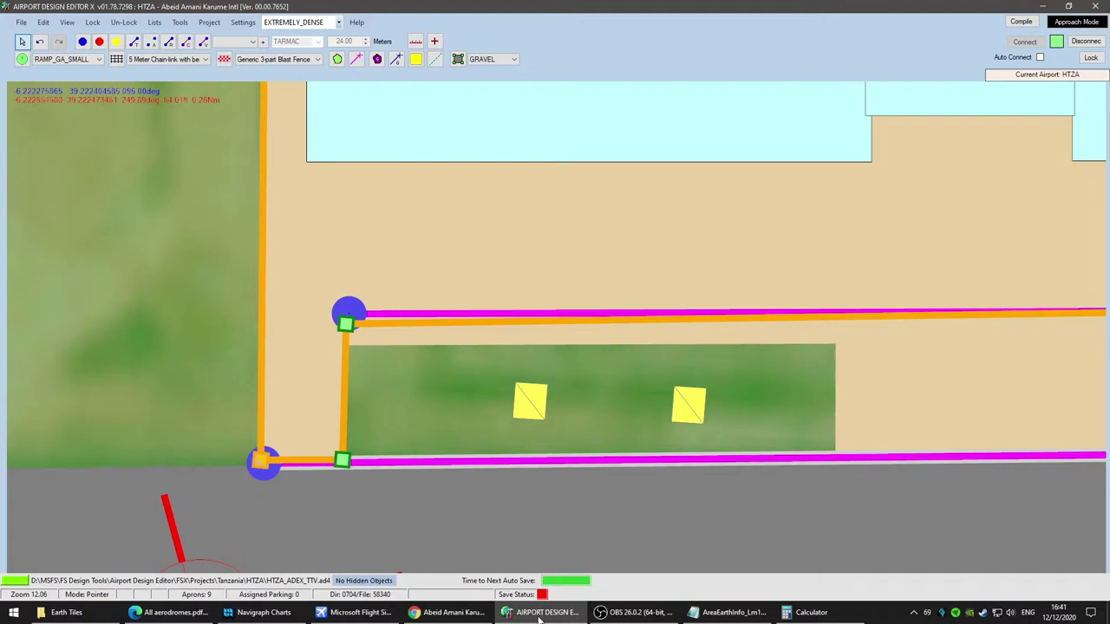
Step: Minimize the editor and browser to bring Flight Simulator X back
left_click(560, 614)
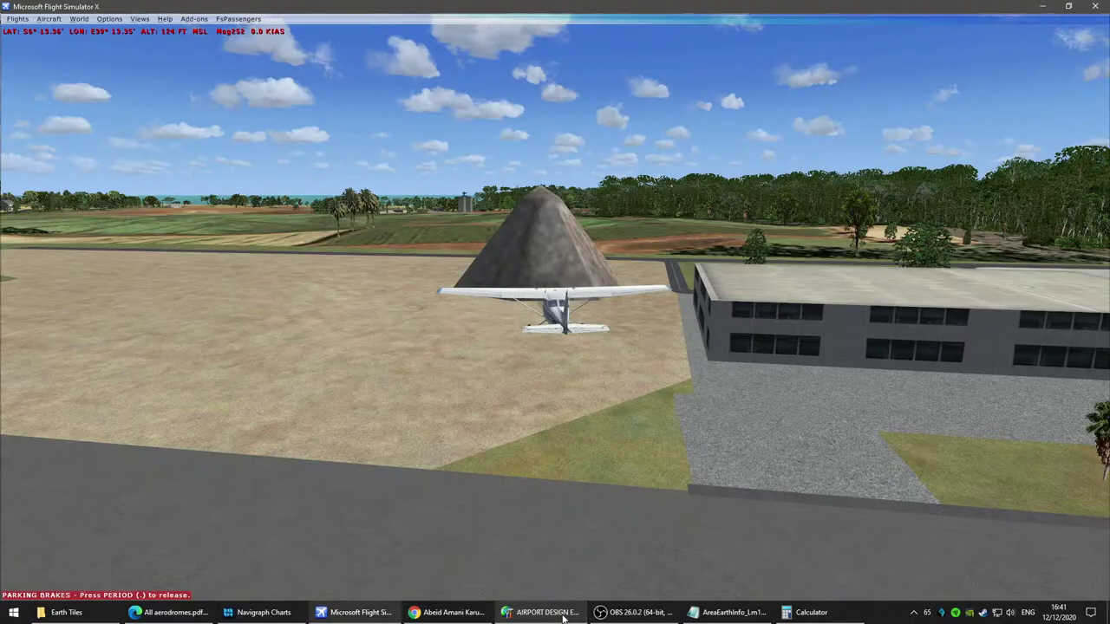
left_click(451, 614)
left_click(453, 614)
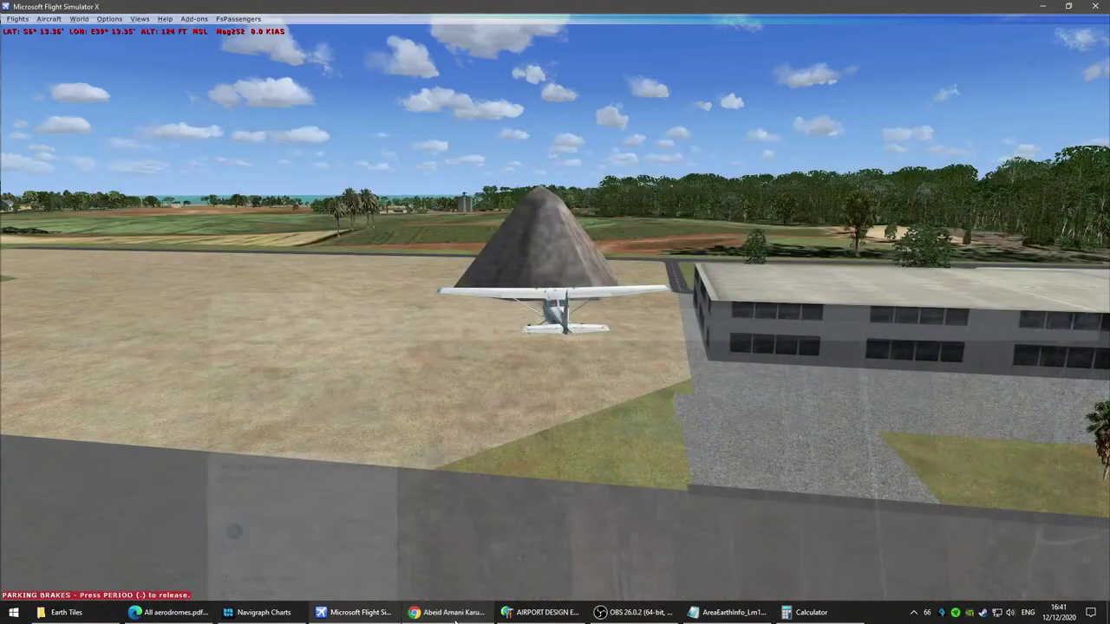
Step: Slew the aircraft around the terminal buildings, hangars and dirt mounds to review the new scenery
key("KP_3")
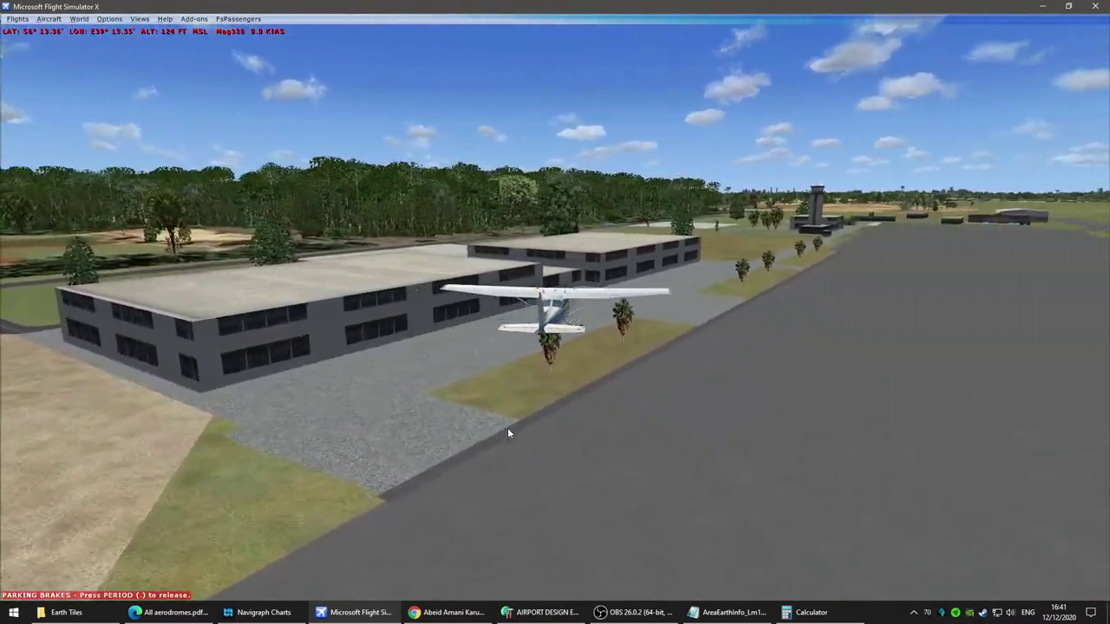
key("KP_5")
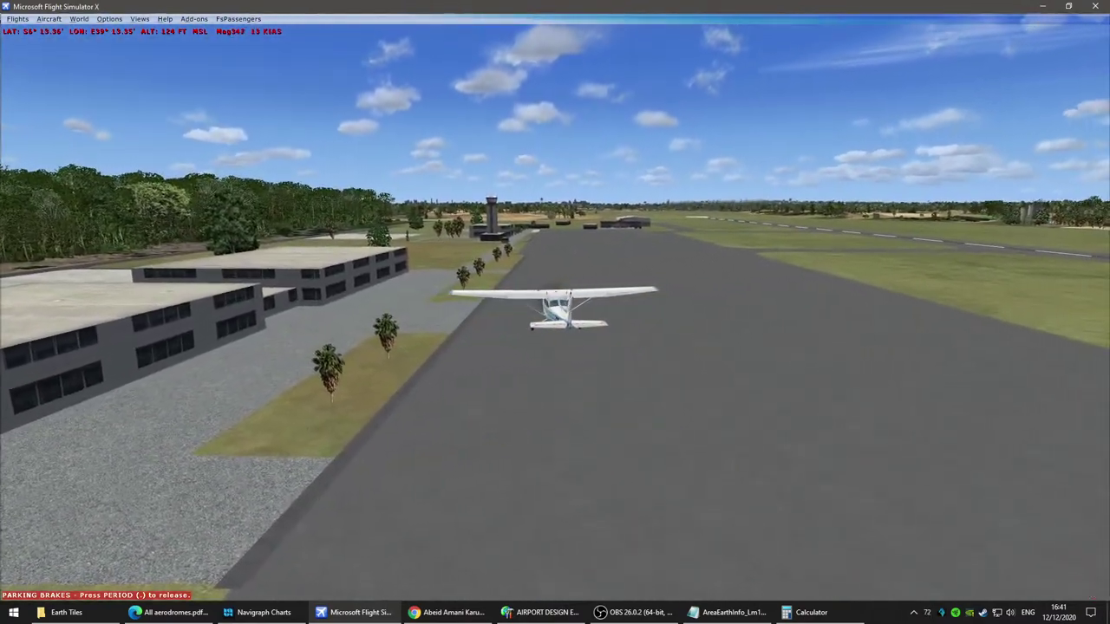
key("KP_8")
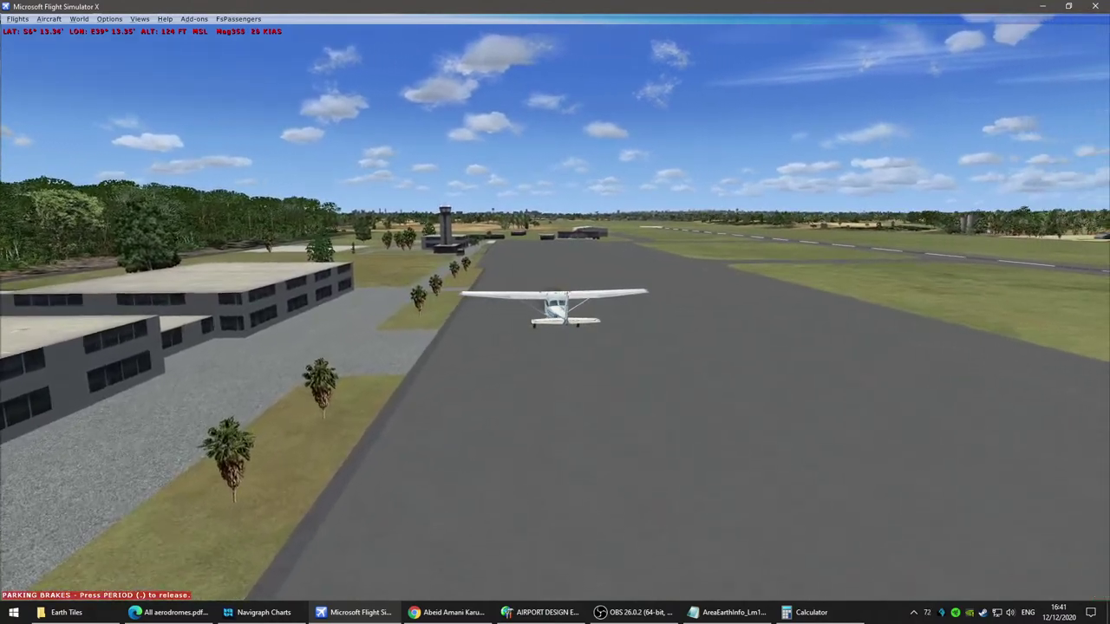
key("KP_1")
key("KP_5")
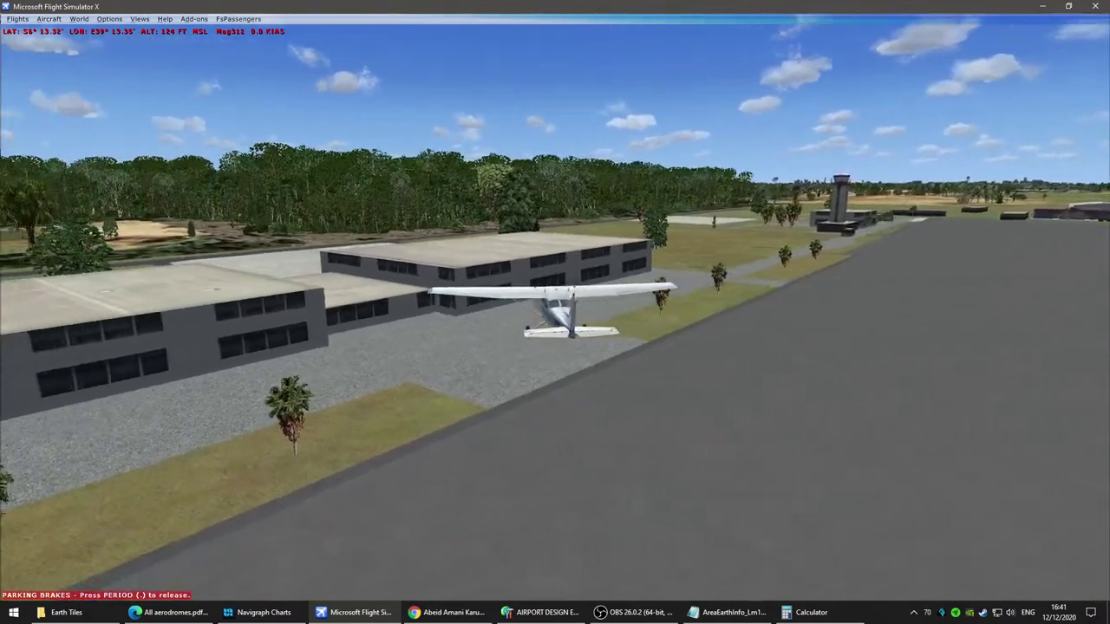
key("KP_1")
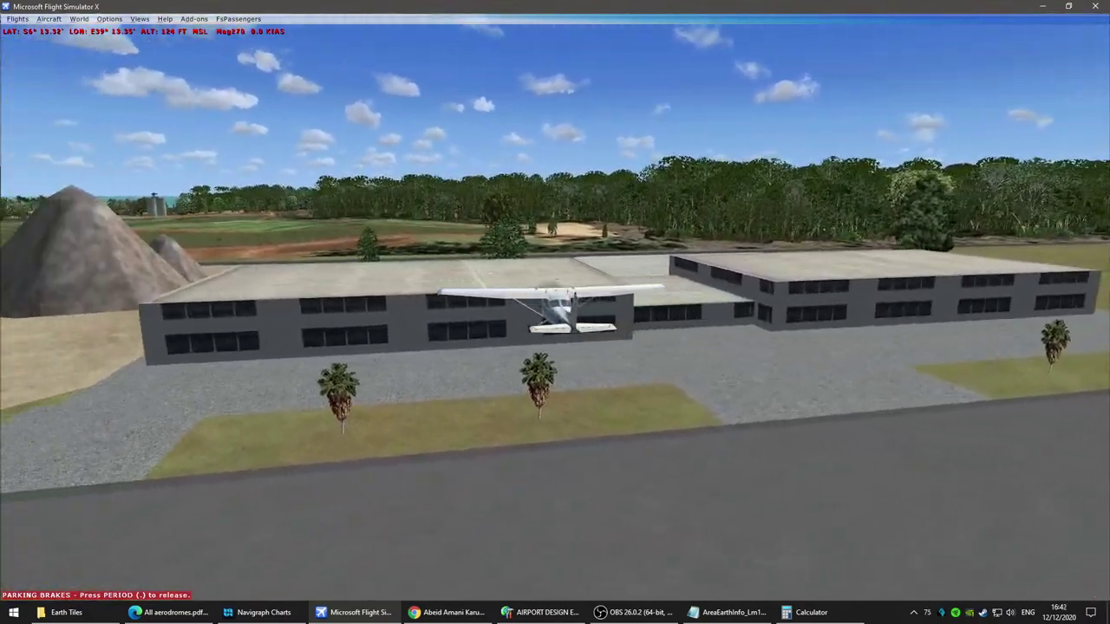
key("KP_6")
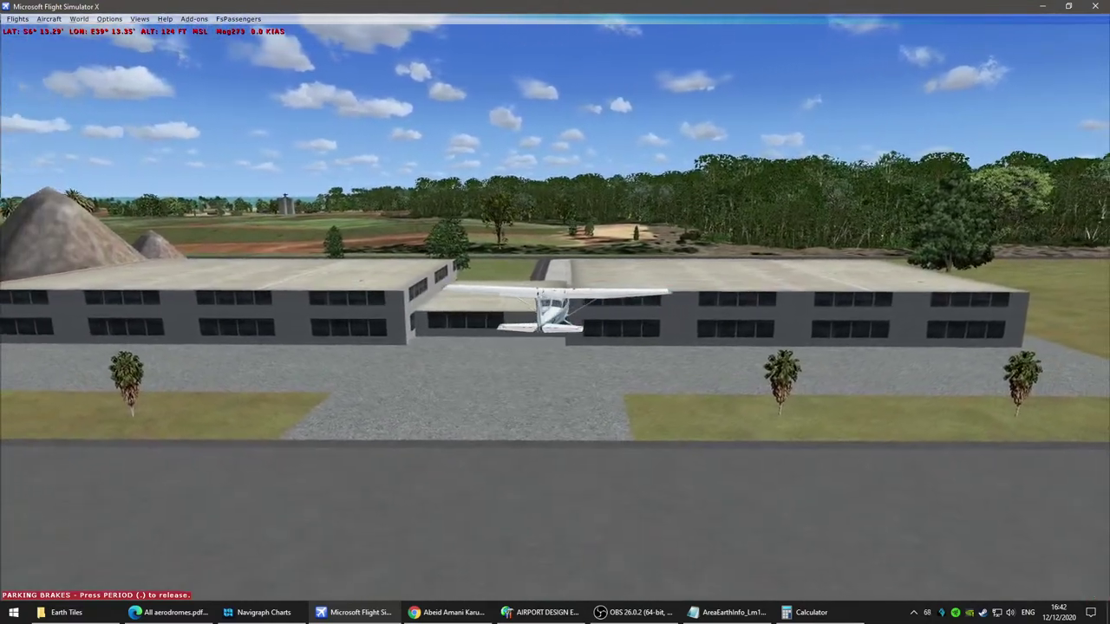
key("KP_3")
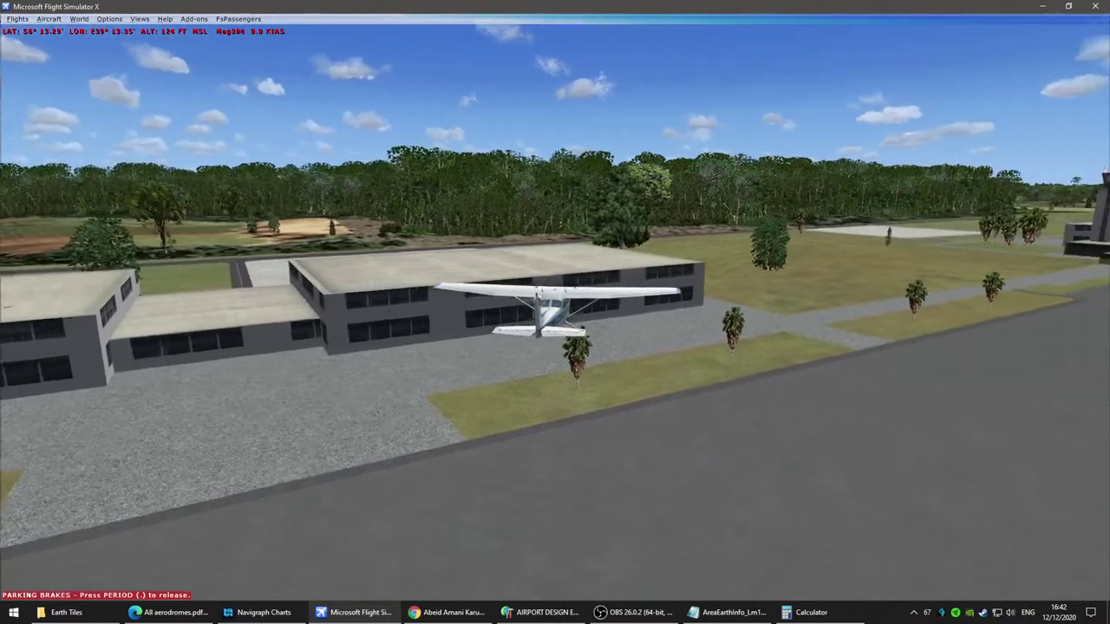
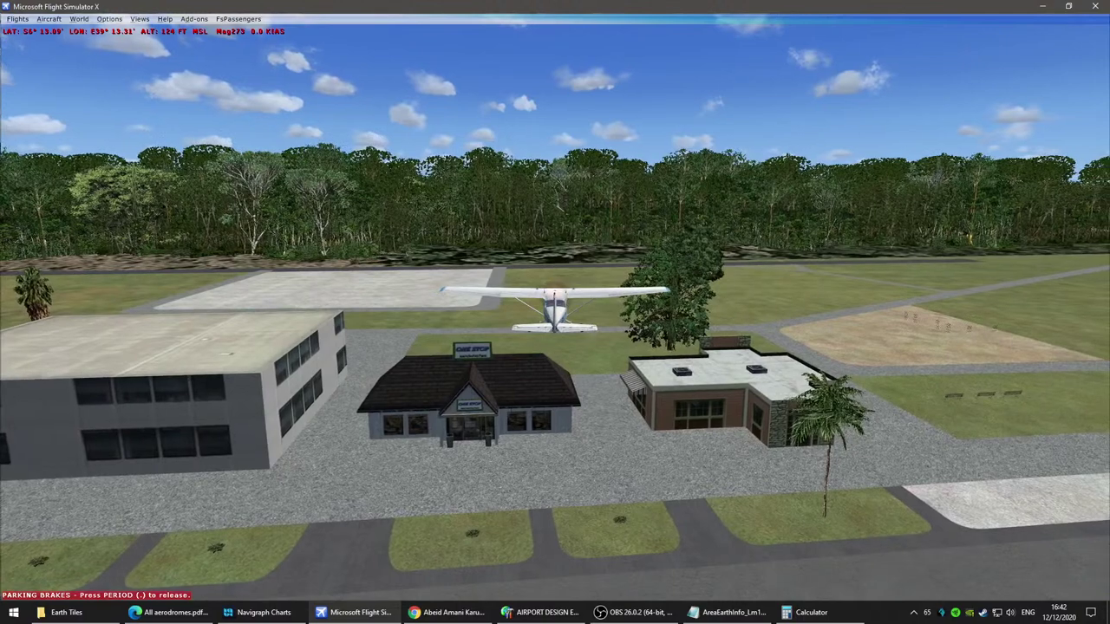
Step: Slew the aircraft past the terminal buildings, then return to the HTZA layout and pan toward the grass patches
key("KP_6")
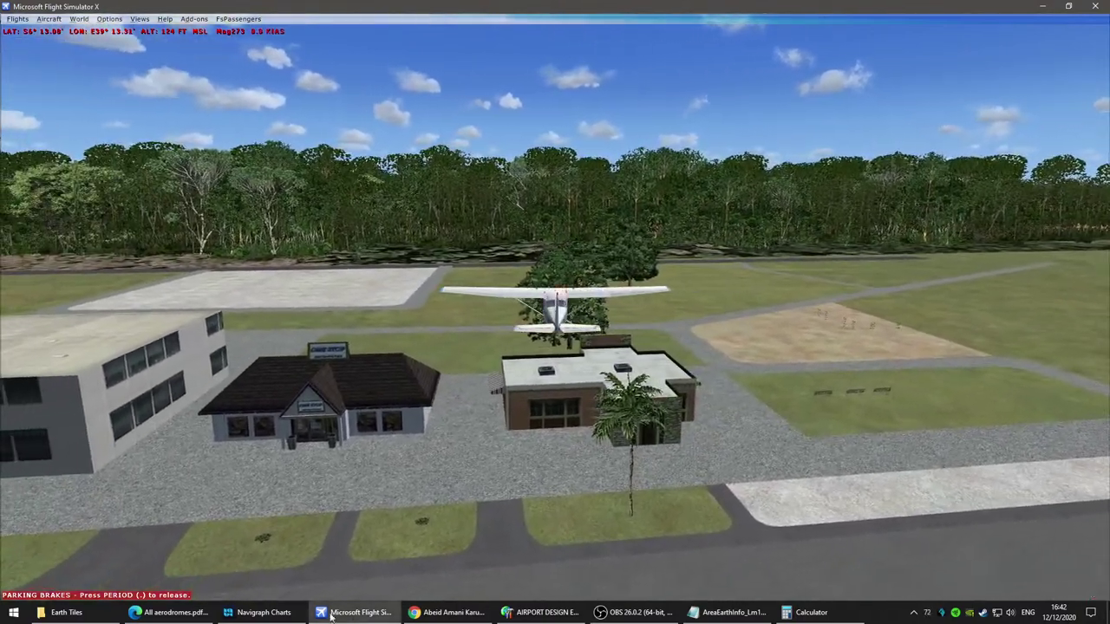
left_click(542, 613)
scroll(594, 369, "up", 1)
scroll(825, 401, "down", 2)
middle_click_drag(1074, 347, 212, 436)
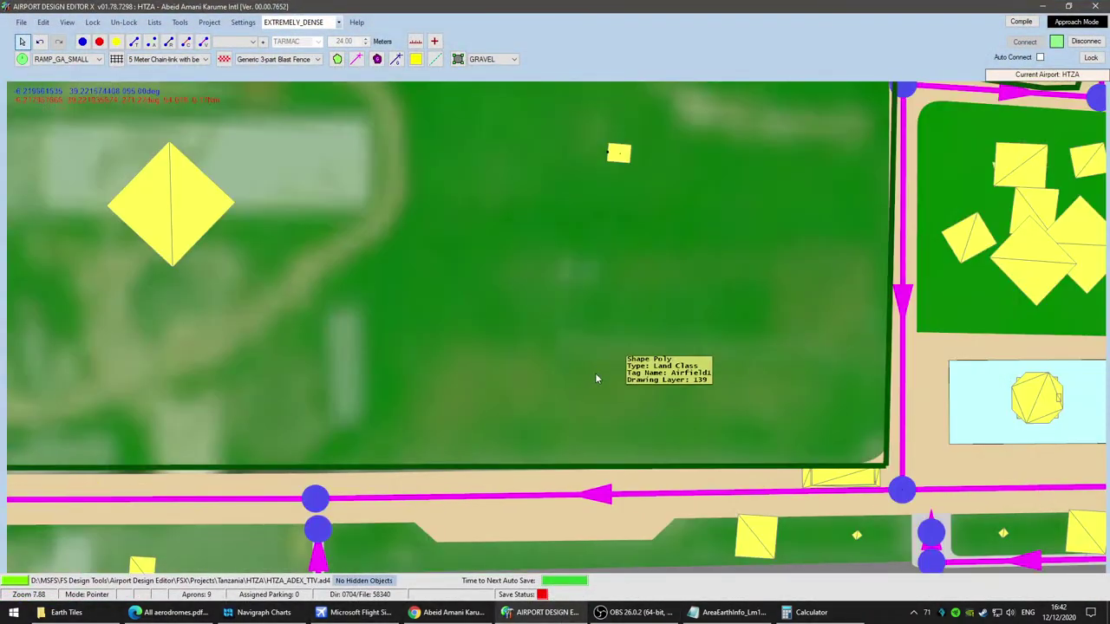
Step: Rotate the fastfood 3 building to heading 84.0 and switch back to Flight Simulator X
scroll(598, 377, "down", 3)
middle_click_drag(988, 399, 90, 412)
scroll(401, 374, "up", 2)
middle_click_drag(385, 398, 715, 366)
scroll(716, 365, "up", 1)
left_click(604, 373)
left_click_drag(656, 389, 583, 461)
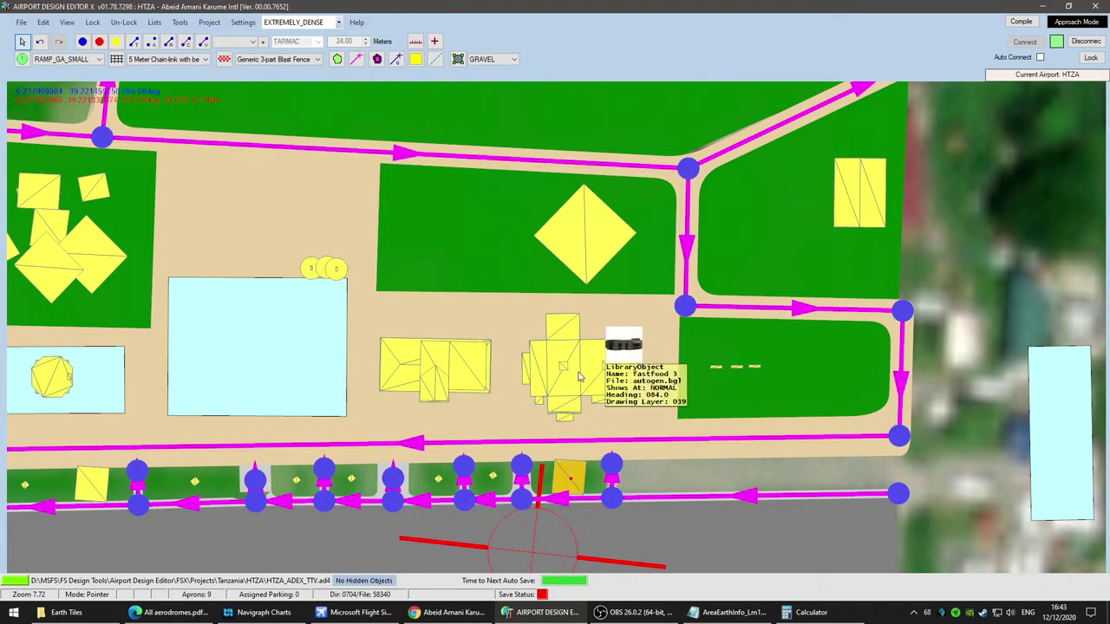
left_click(578, 377)
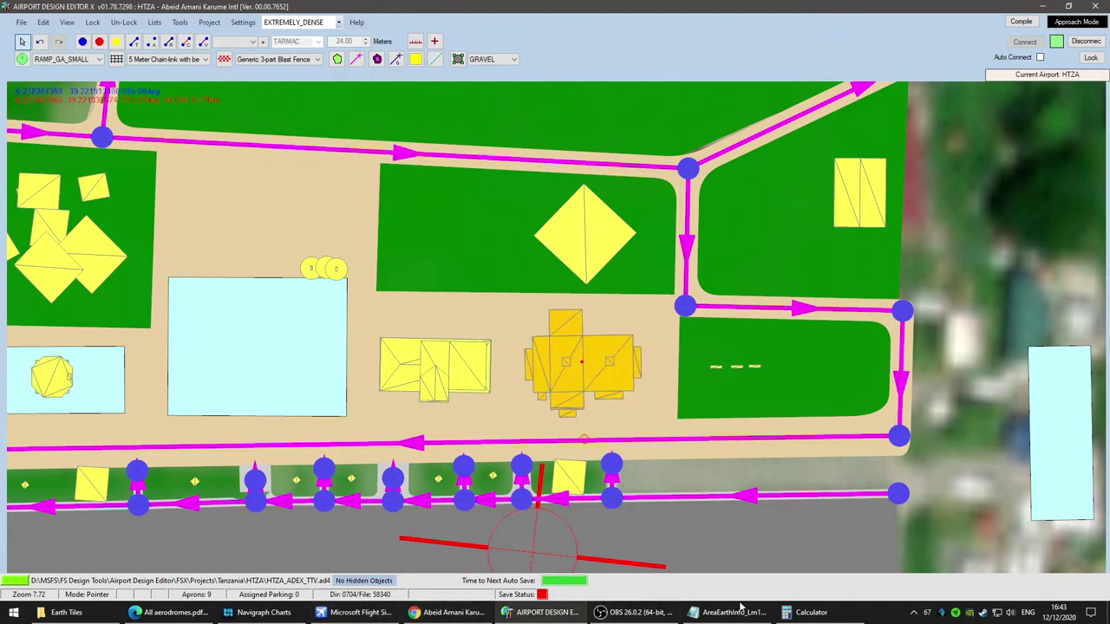
left_click(355, 613)
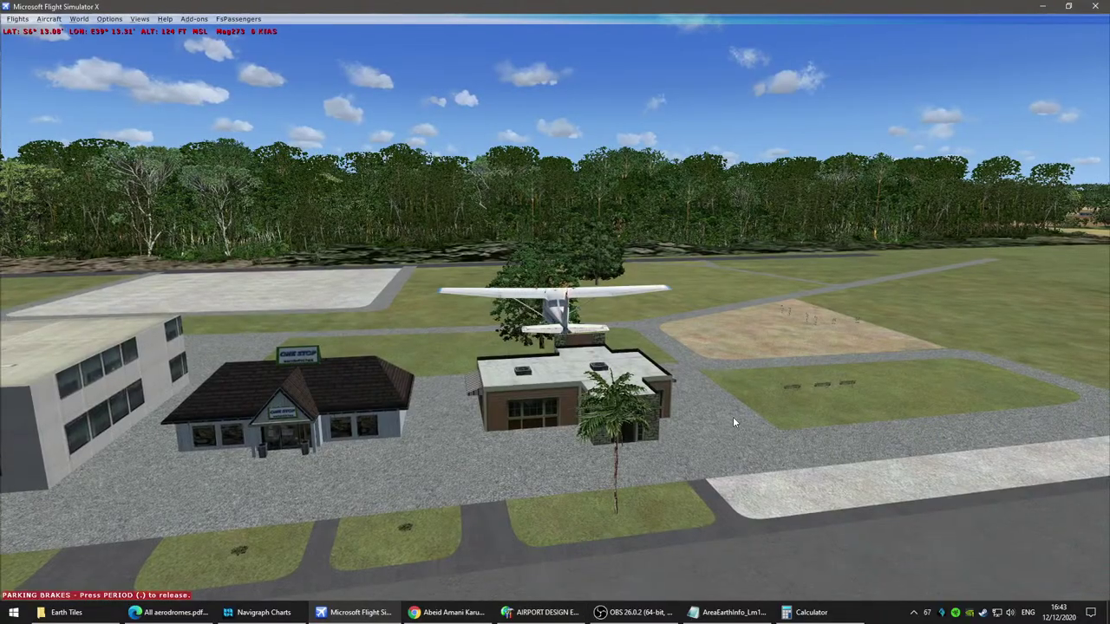
Step: Orbit the camera and slew the aircraft low across the dirt apron beside the benches
key("KP_6")
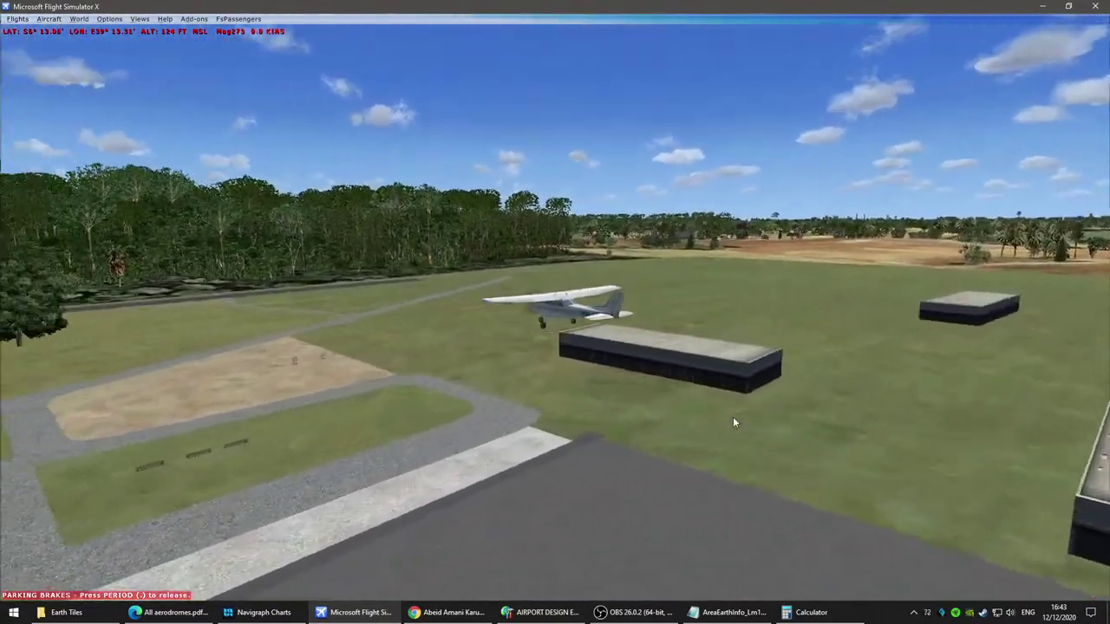
key("Left")
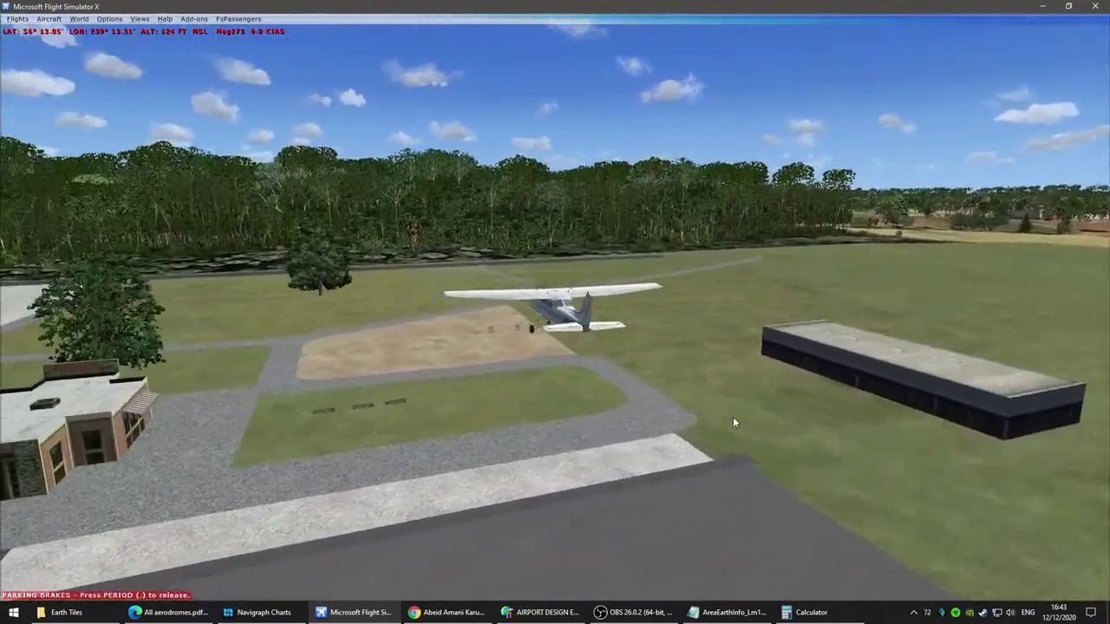
key("F1")
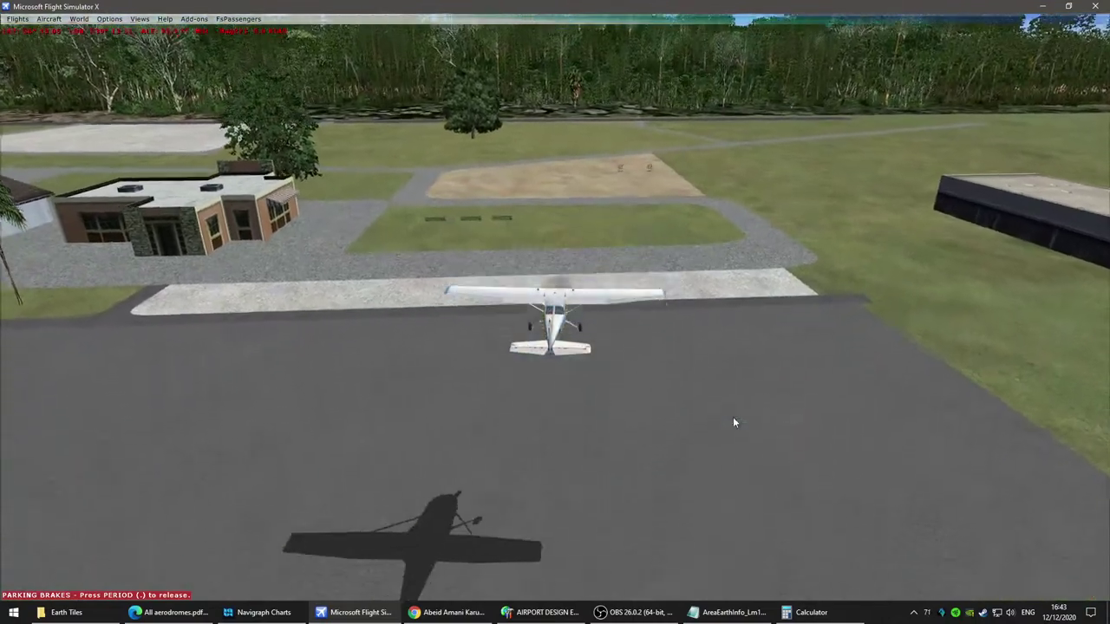
key("a")
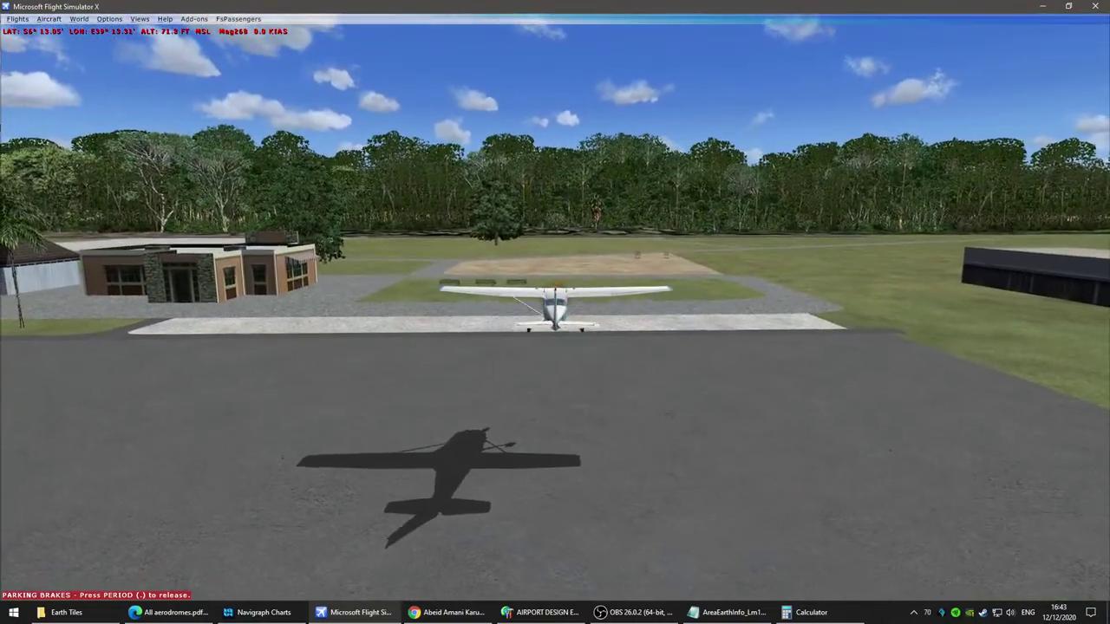
key("KP_8")
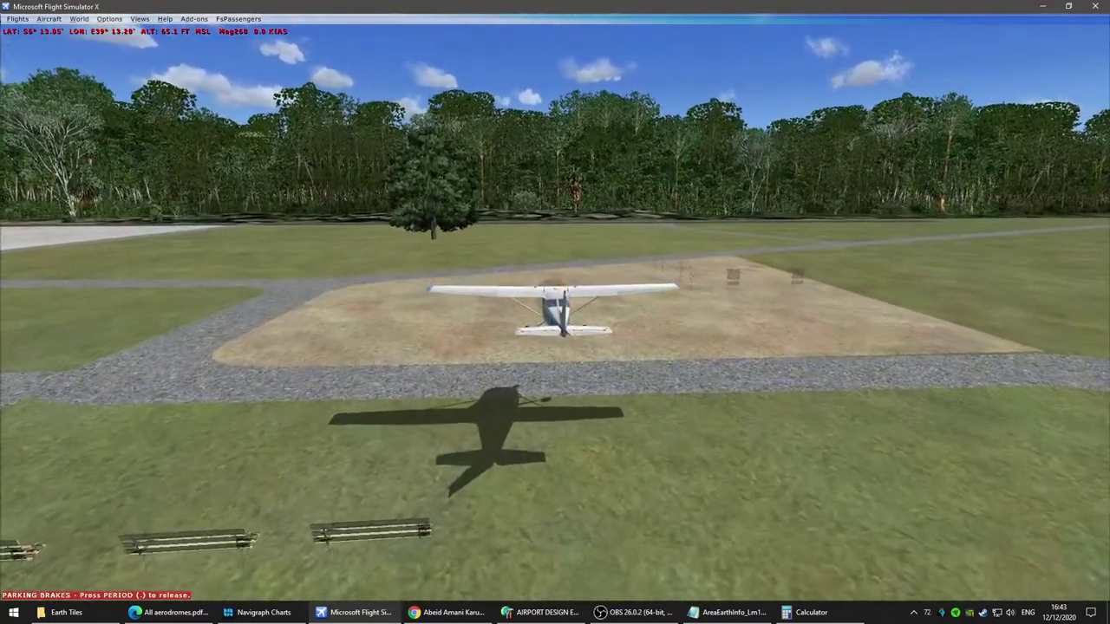
left_click(511, 613)
scroll(753, 371, "up", 5)
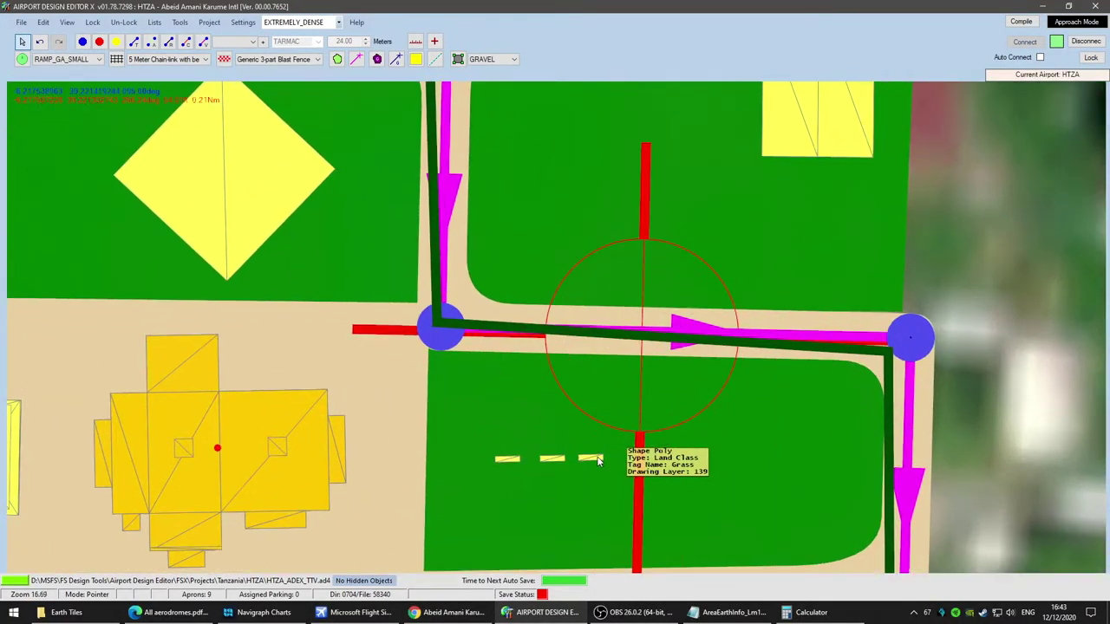
Step: Rotate the rightmost metal bench and set its heading to 260 in Properties
left_click(589, 464)
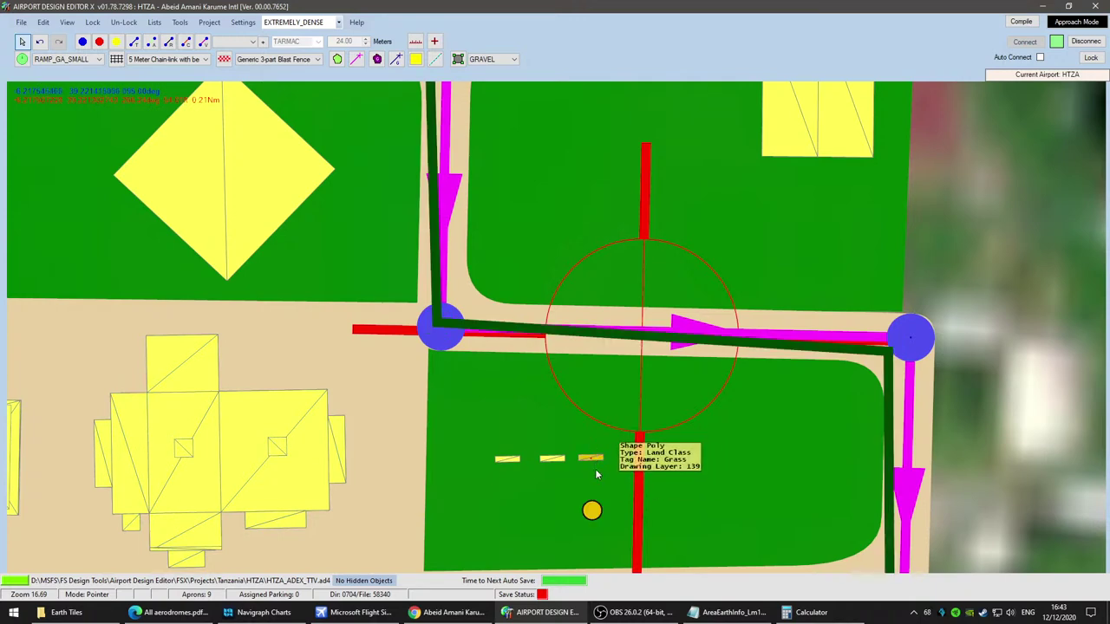
left_click_drag(593, 509, 587, 408)
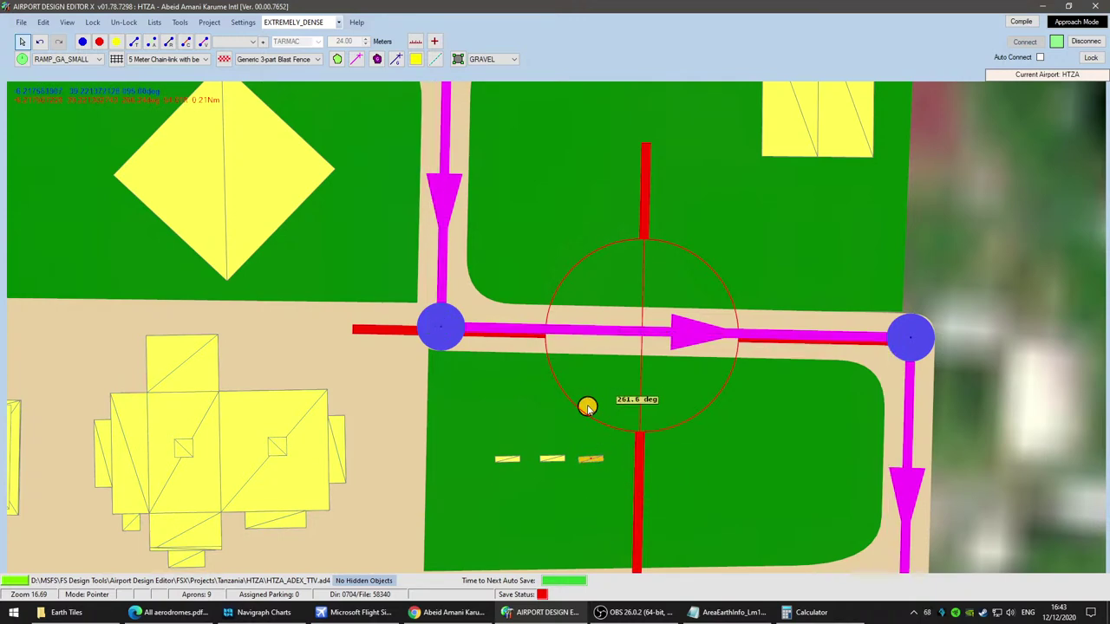
left_click(535, 479)
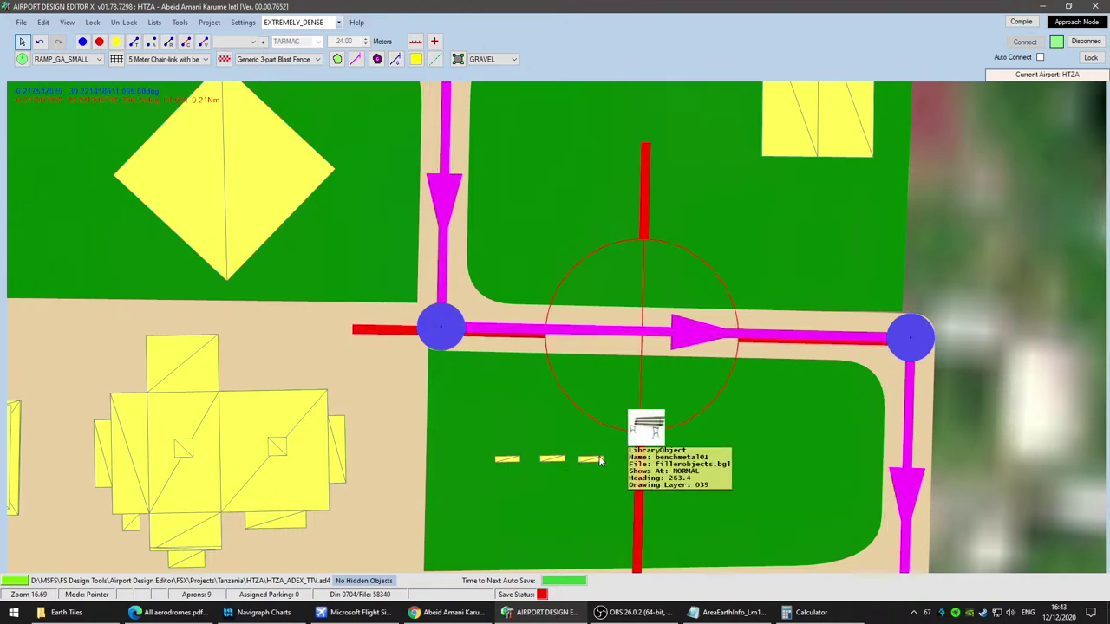
double_click(599, 459)
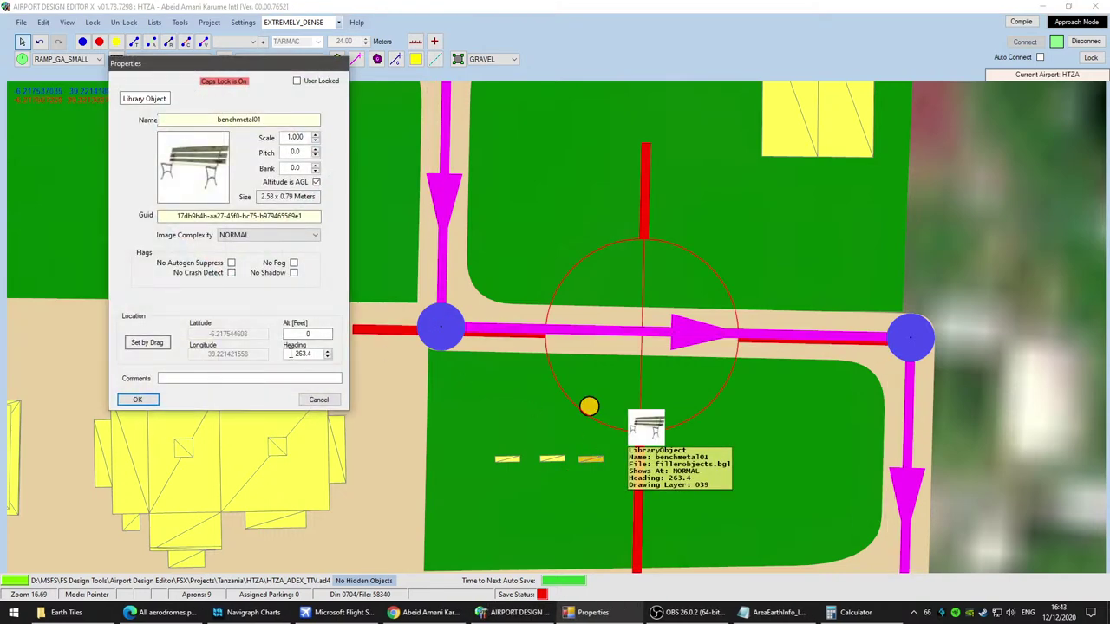
key("Down")
key("BackSpace")
key("BackSpace")
key("BackSpace")
key("BackSpace")
key("BackSpace")
type("2")
scroll(382, 332, "up", 1)
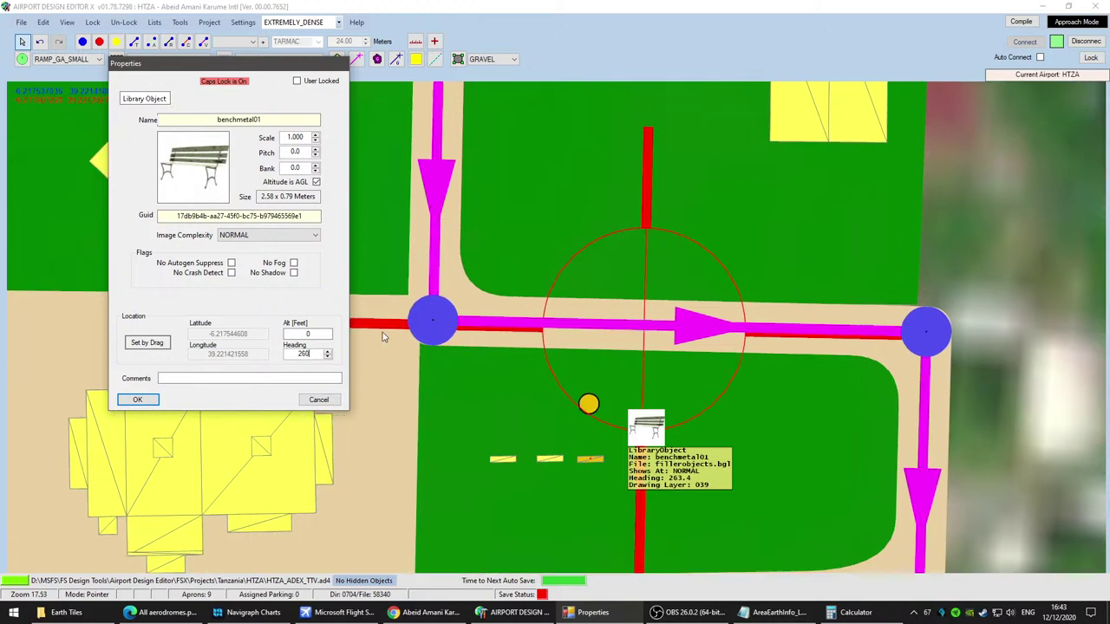
left_click(153, 400)
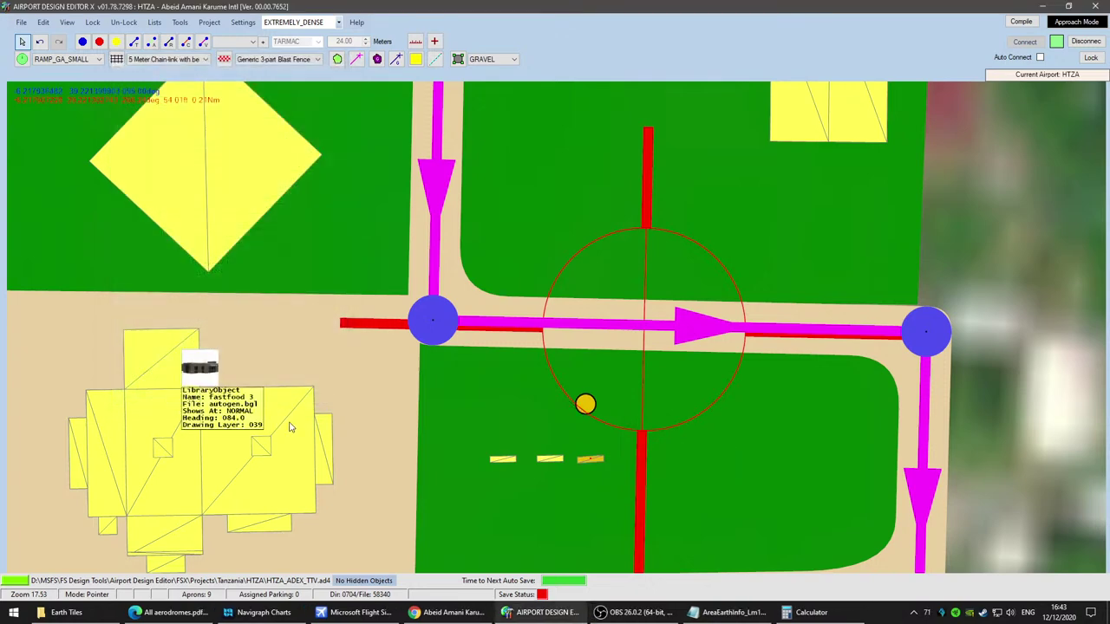
Step: Cancel the accidentally opened Grass land-class properties and drag the bench to about 265 degrees
double_click(574, 458)
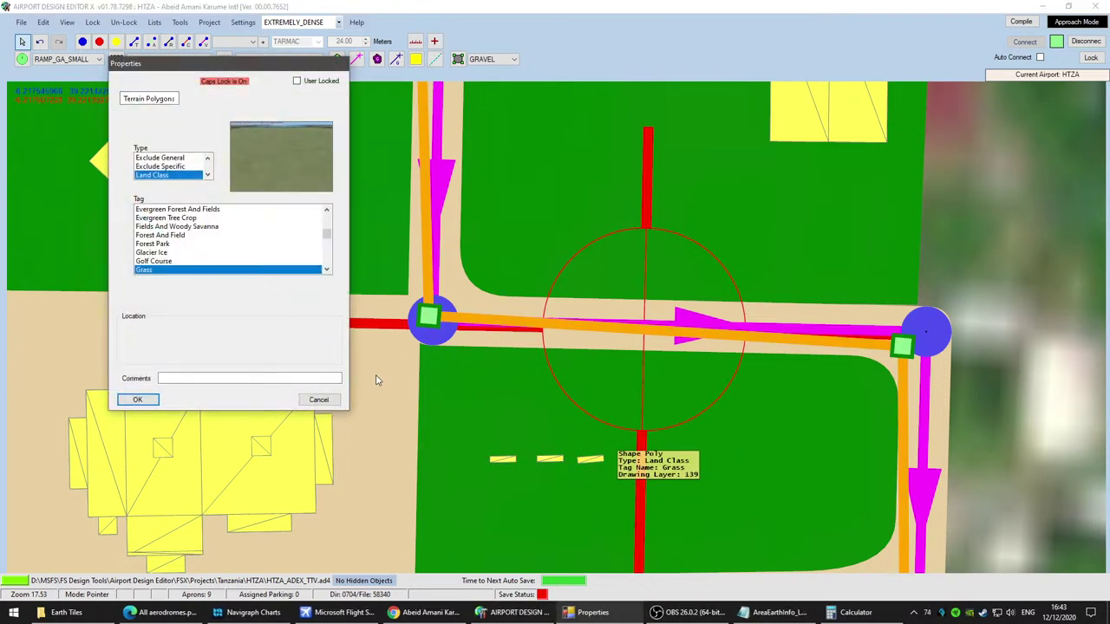
left_click(319, 400)
scroll(607, 446, "up", 5)
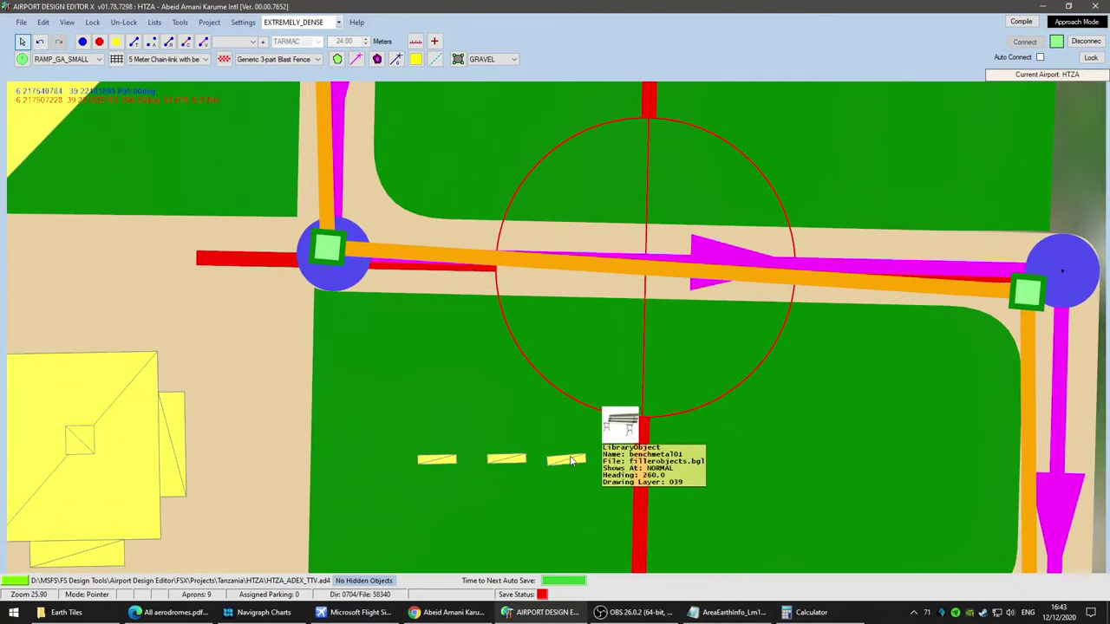
mouse_move(558, 377)
left_mouse_down()
mouse_move(580, 377)
mouse_move(561, 372)
left_mouse_up()
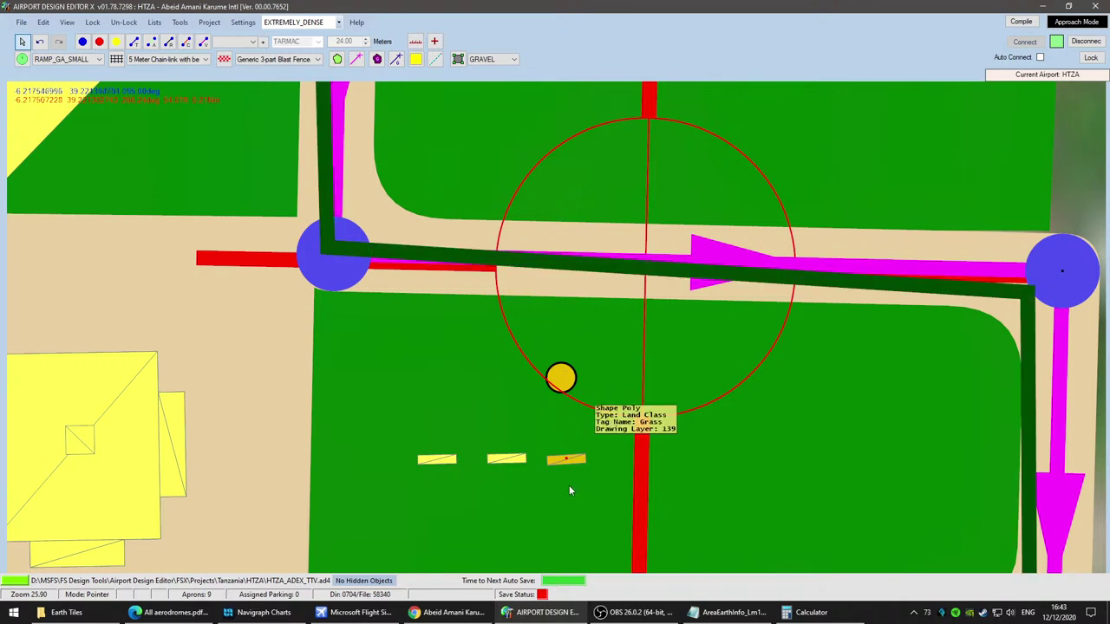
double_click(571, 461)
double_click(572, 466)
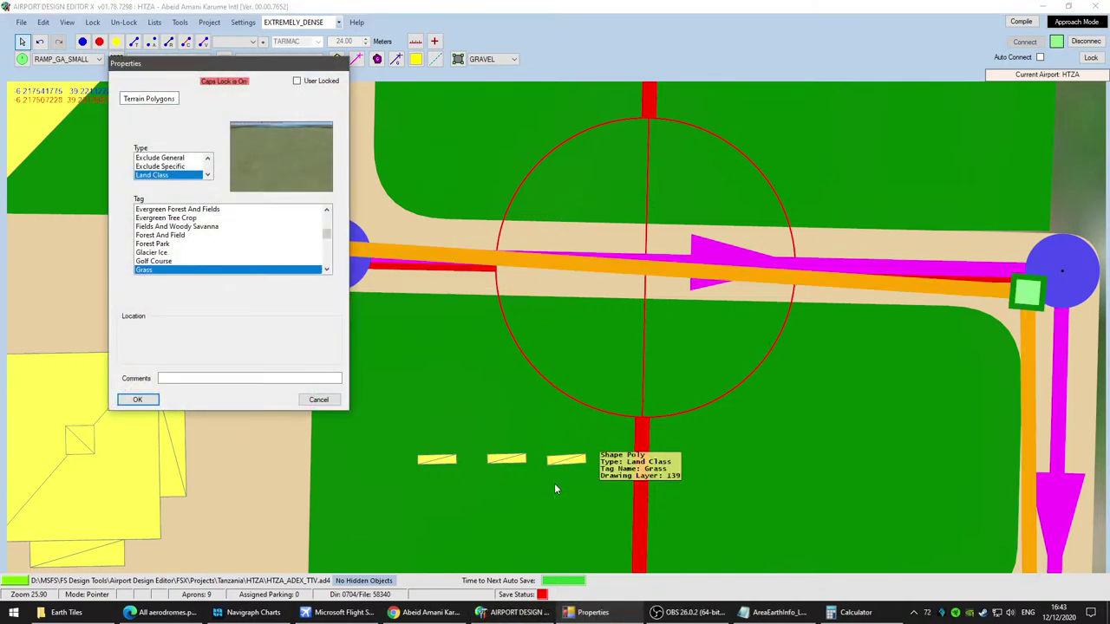
left_click(318, 400)
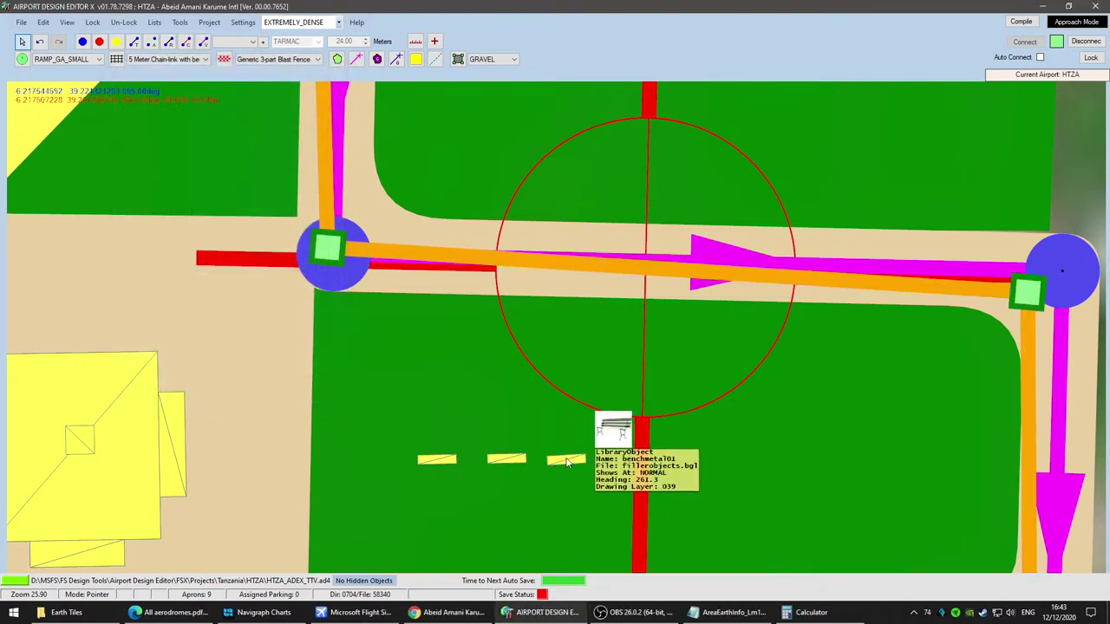
Step: Re-enter the bench heading in Properties and dismiss the Grass land-class dialog again
double_click(563, 457)
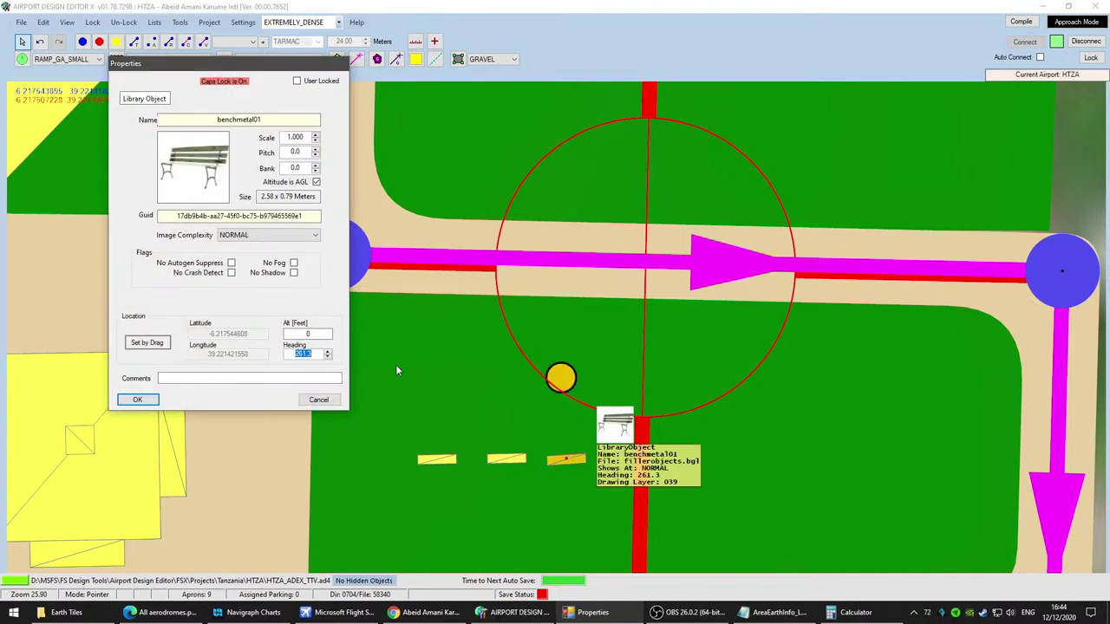
type("262")
left_click(139, 399)
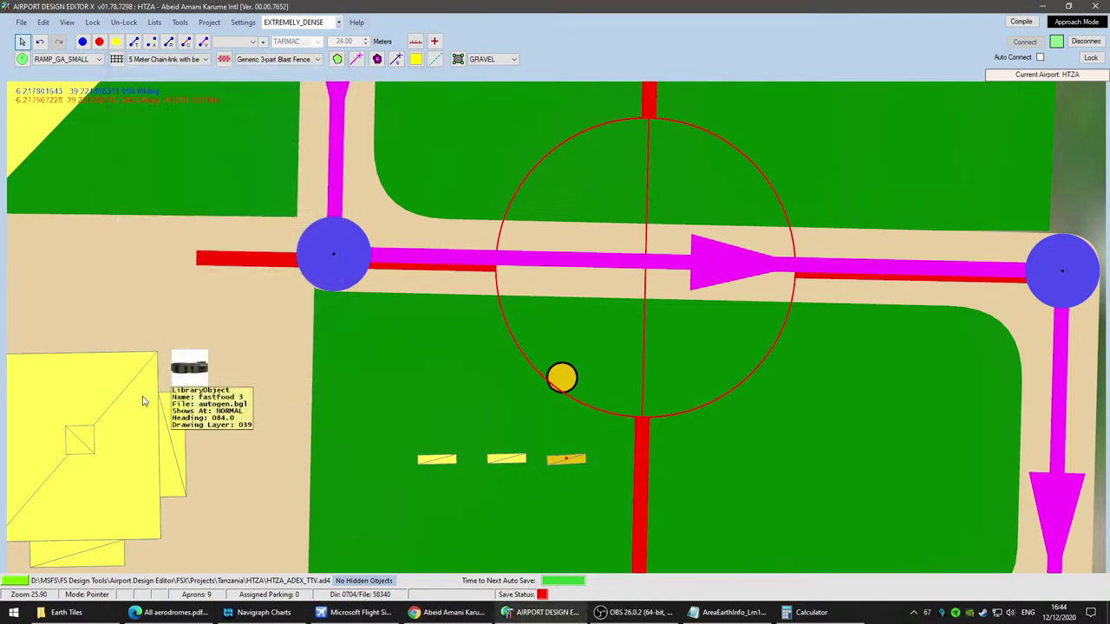
scroll(574, 514, "up", 1)
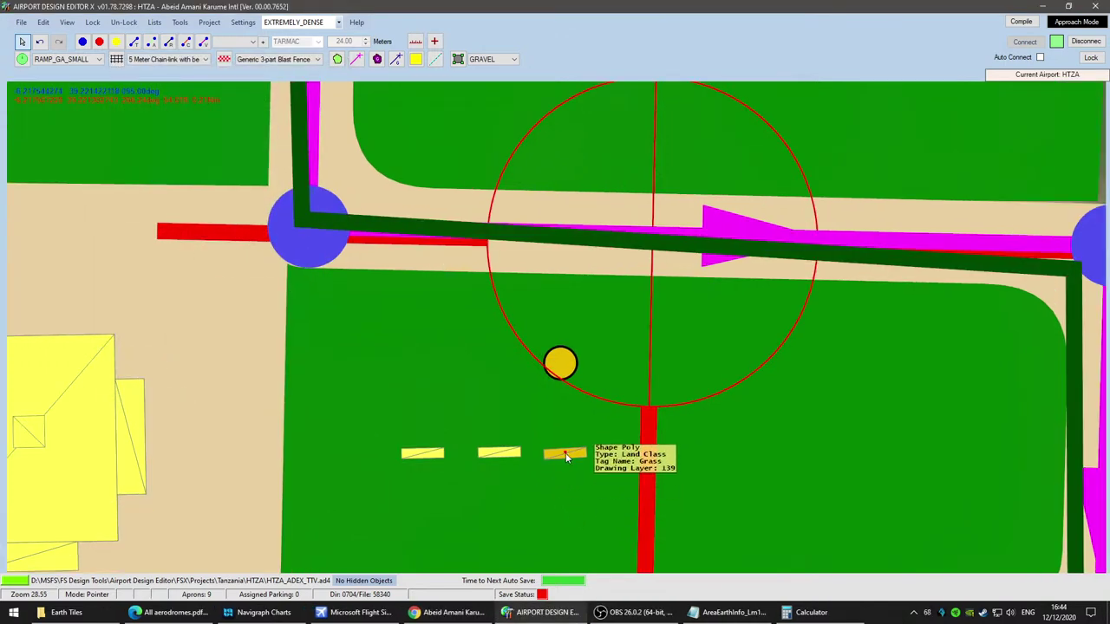
double_click(565, 452)
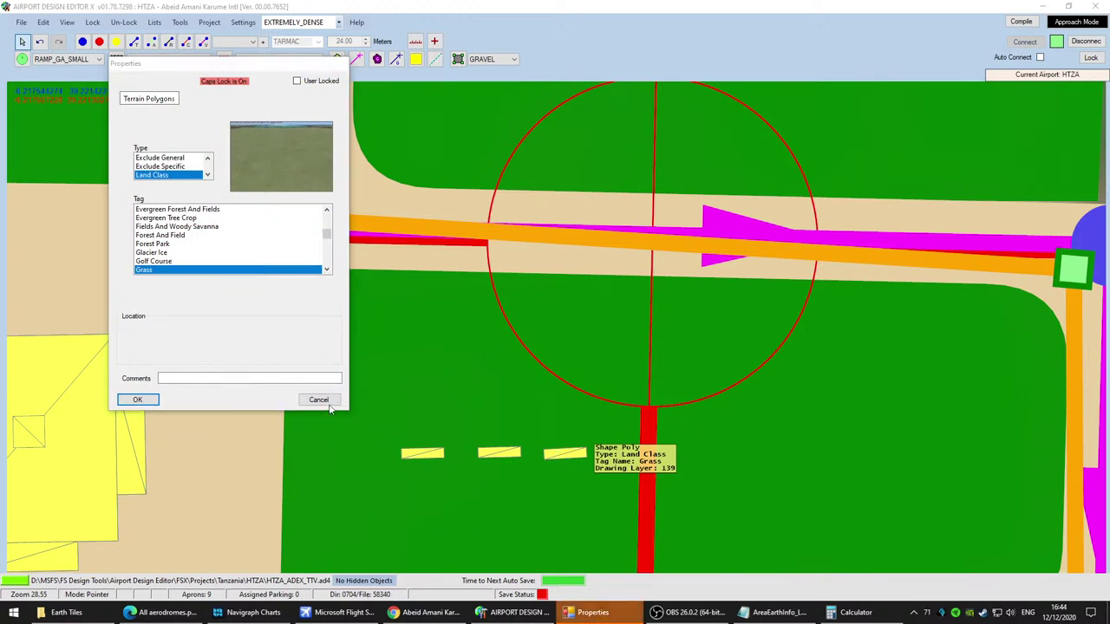
left_click(323, 401)
left_click(65, 24)
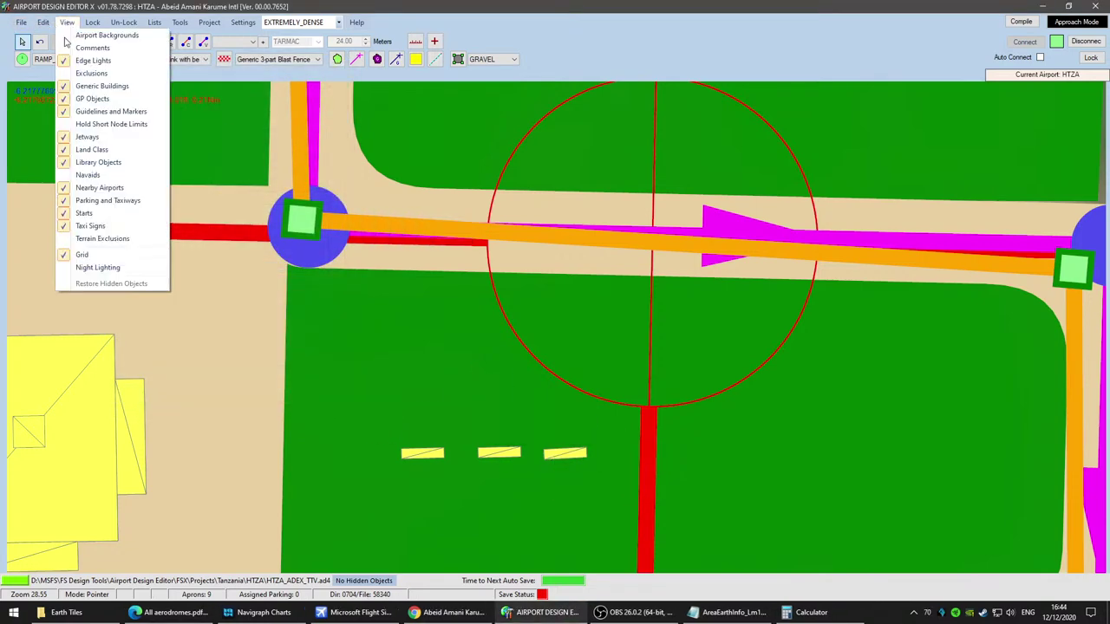
Step: Hide the land-class polygons and give the rightmost bench heading 265
left_click(122, 150)
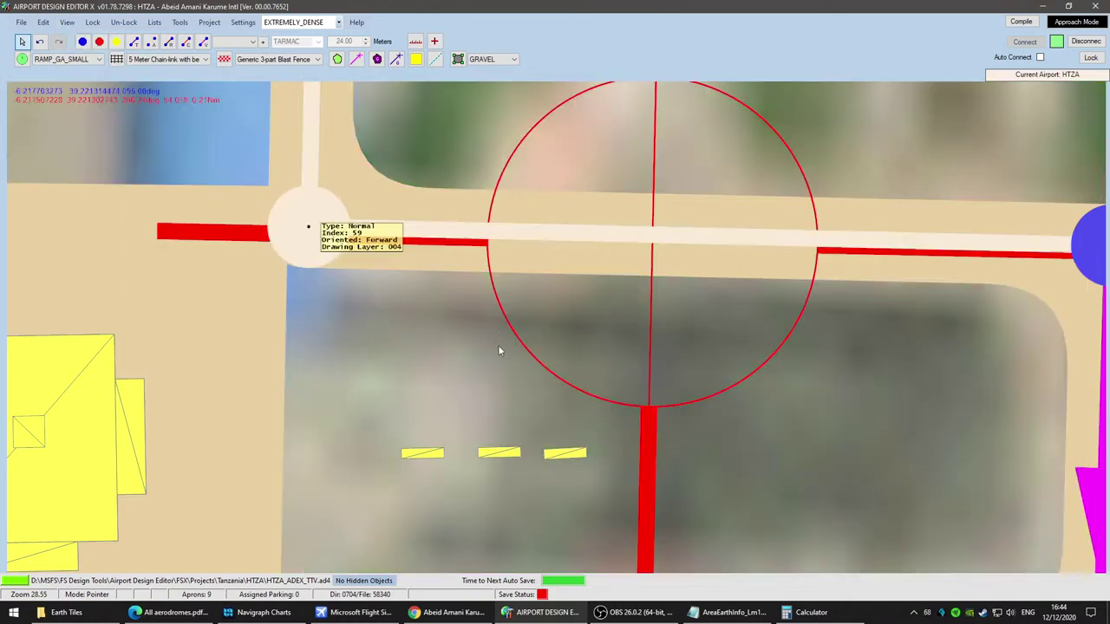
double_click(568, 456)
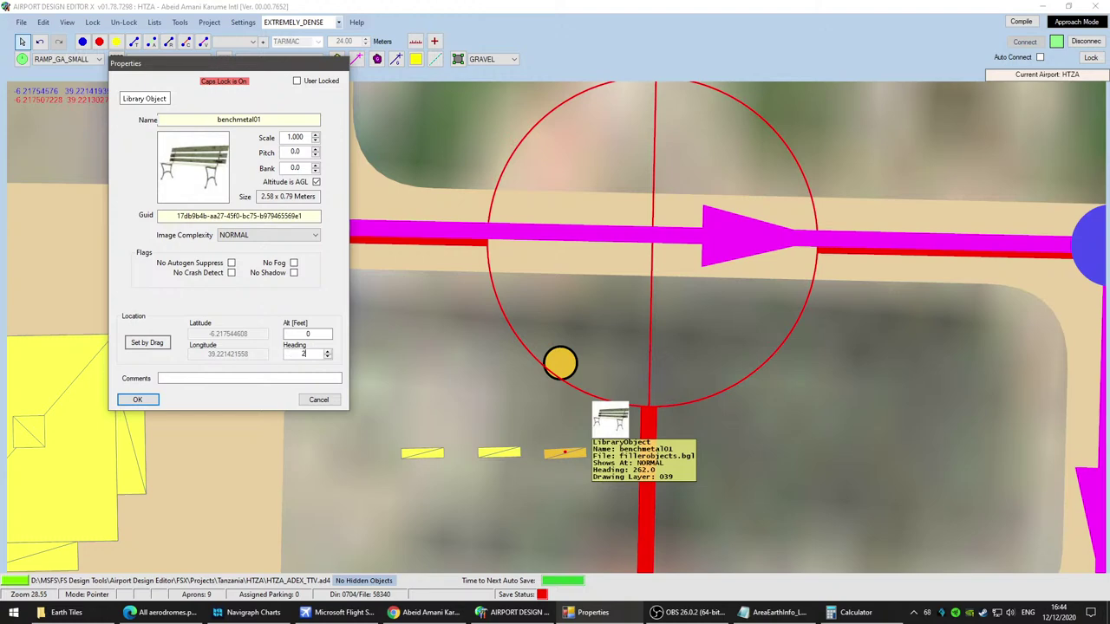
type("5")
left_click(138, 399)
left_click(498, 454)
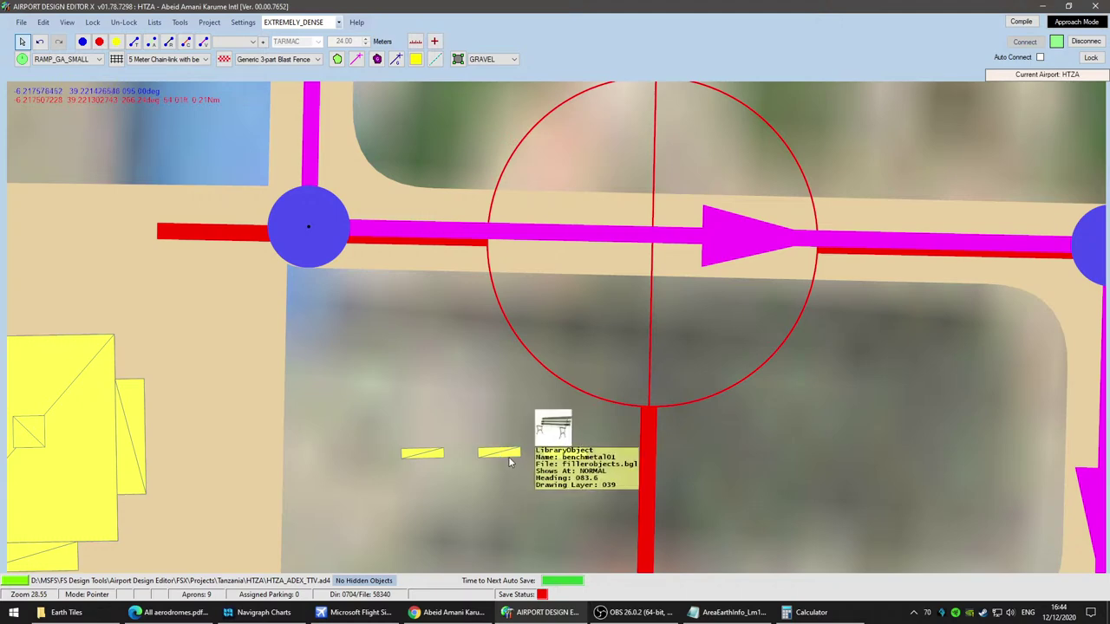
Step: Update the middle bench's heading and set the first bench to heading 265
left_click(511, 458)
double_click(514, 460)
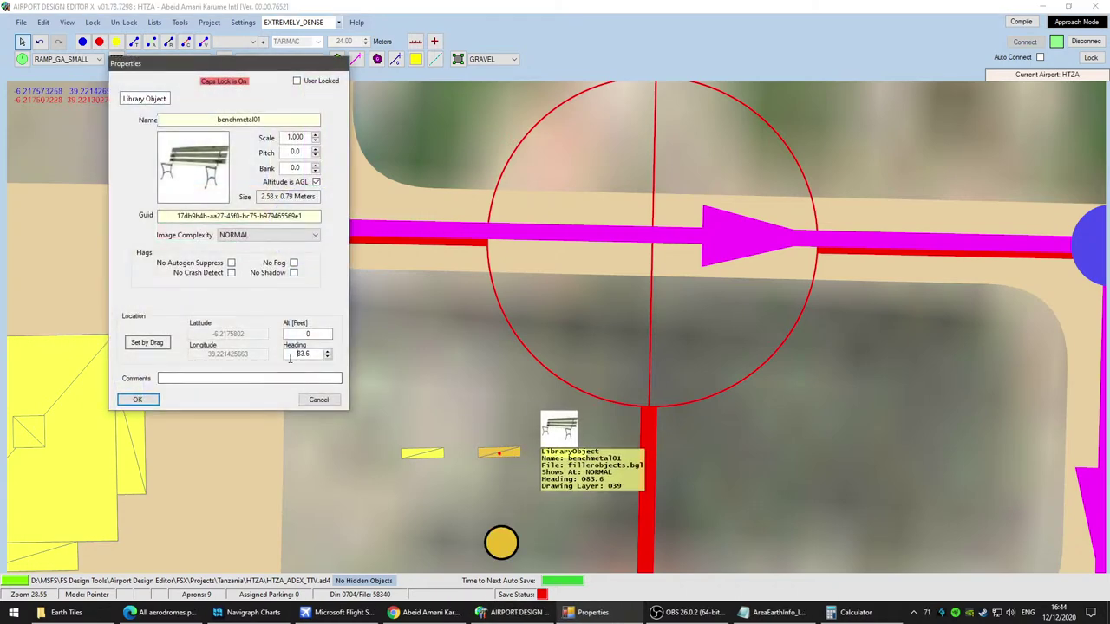
type("26")
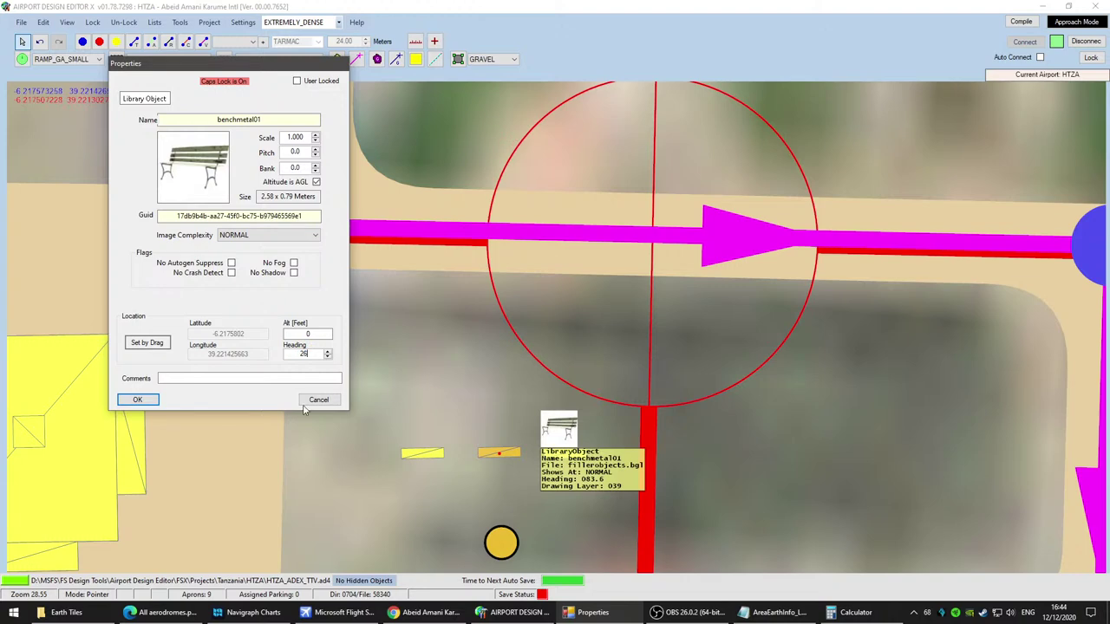
left_click(137, 399)
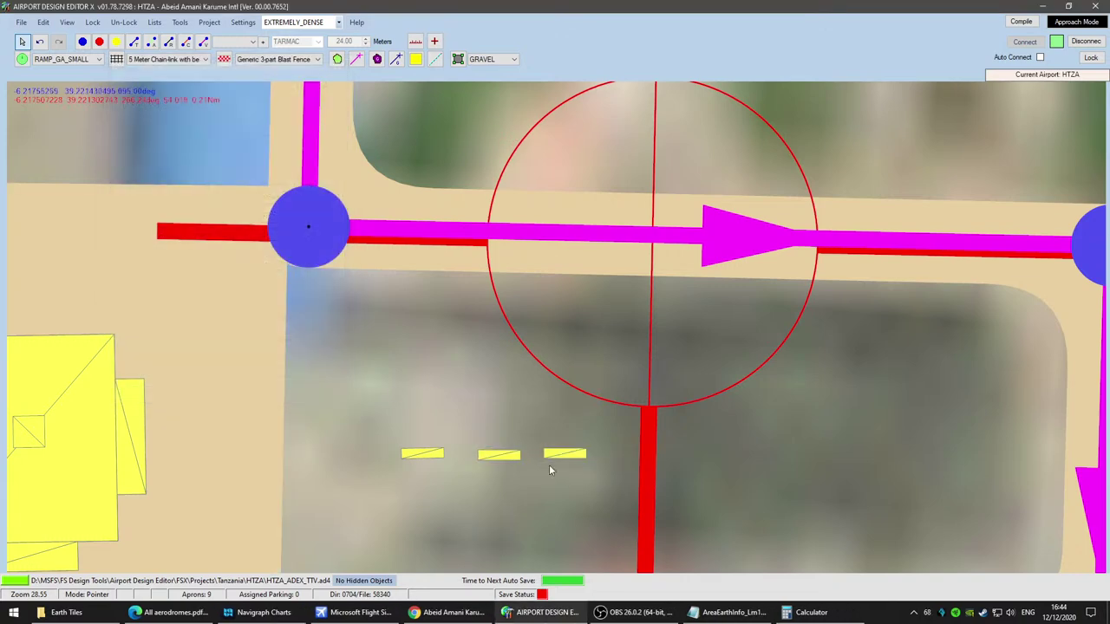
double_click(429, 457)
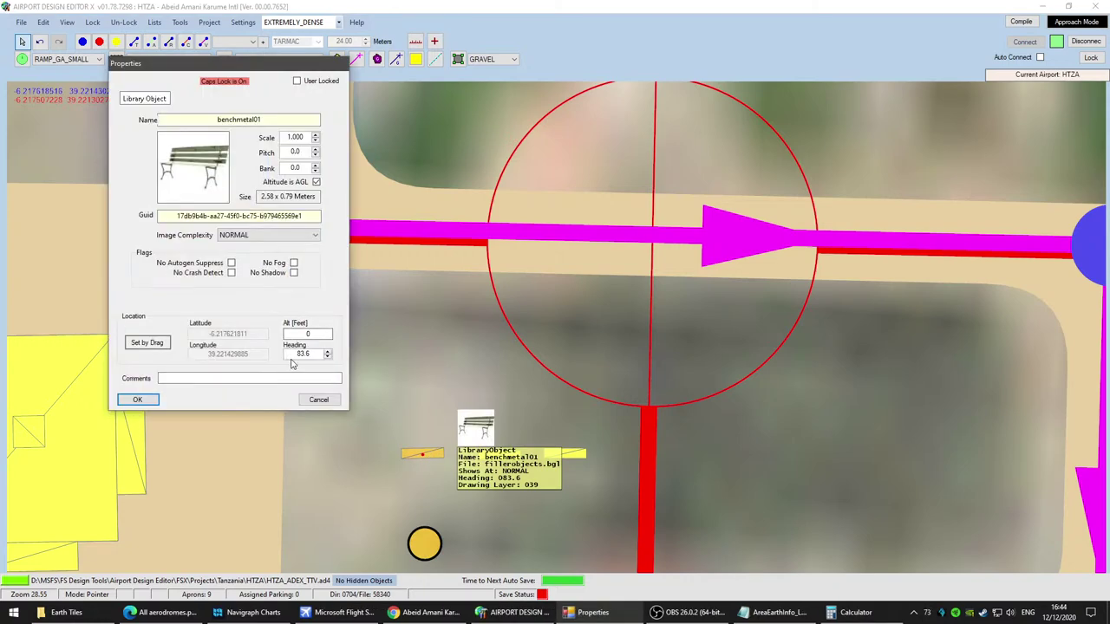
type("265")
left_click(137, 399)
Step: Move the middle and right benches left into a tighter, evenly spaced row
scroll(440, 516, "up", 3)
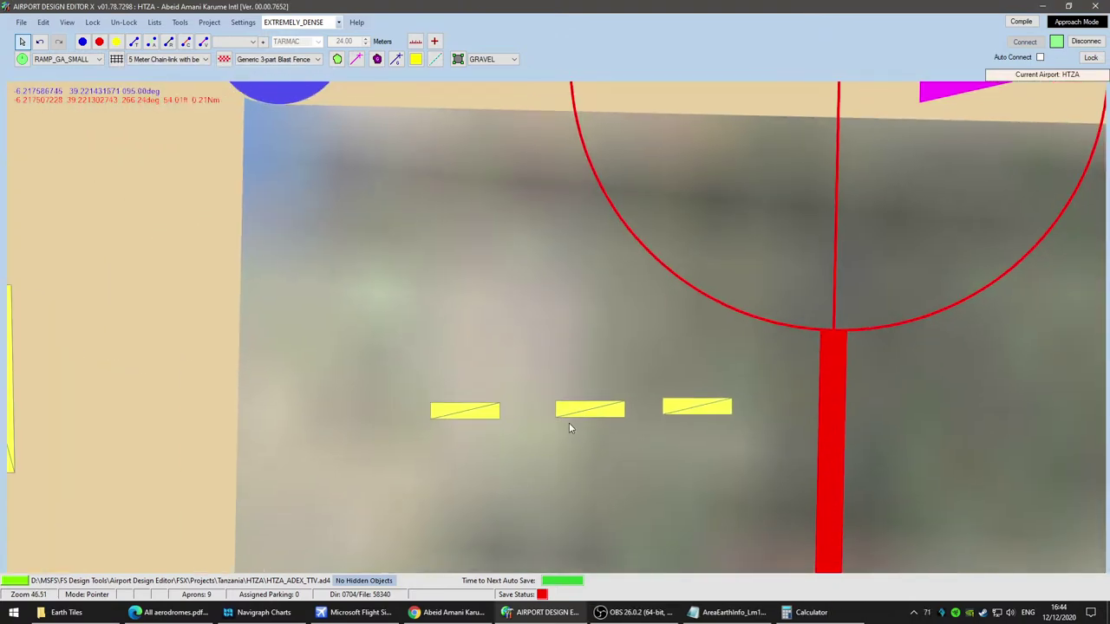
left_click(580, 418)
left_click_drag(580, 421, 572, 413)
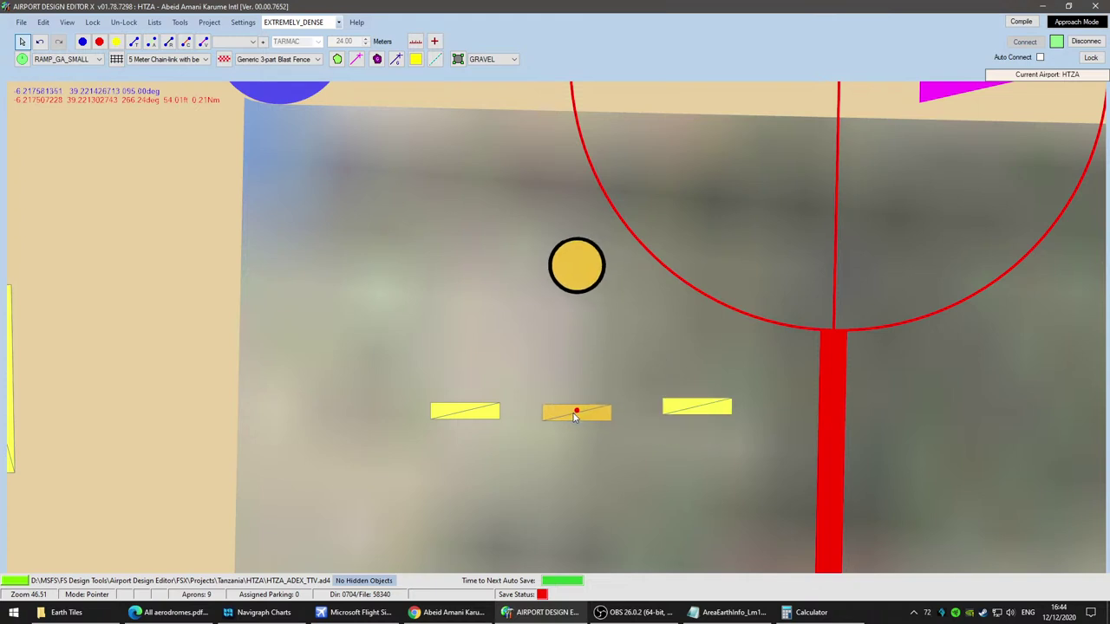
left_click(677, 412)
left_click_drag(669, 421, 657, 412)
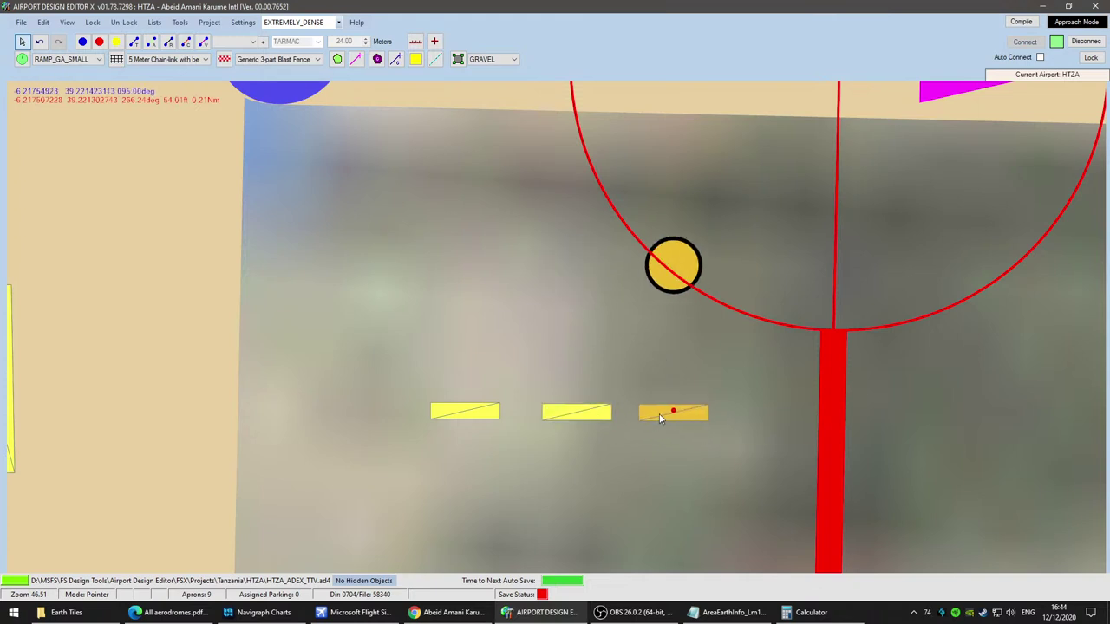
left_click(661, 418)
scroll(650, 477, "down", 4)
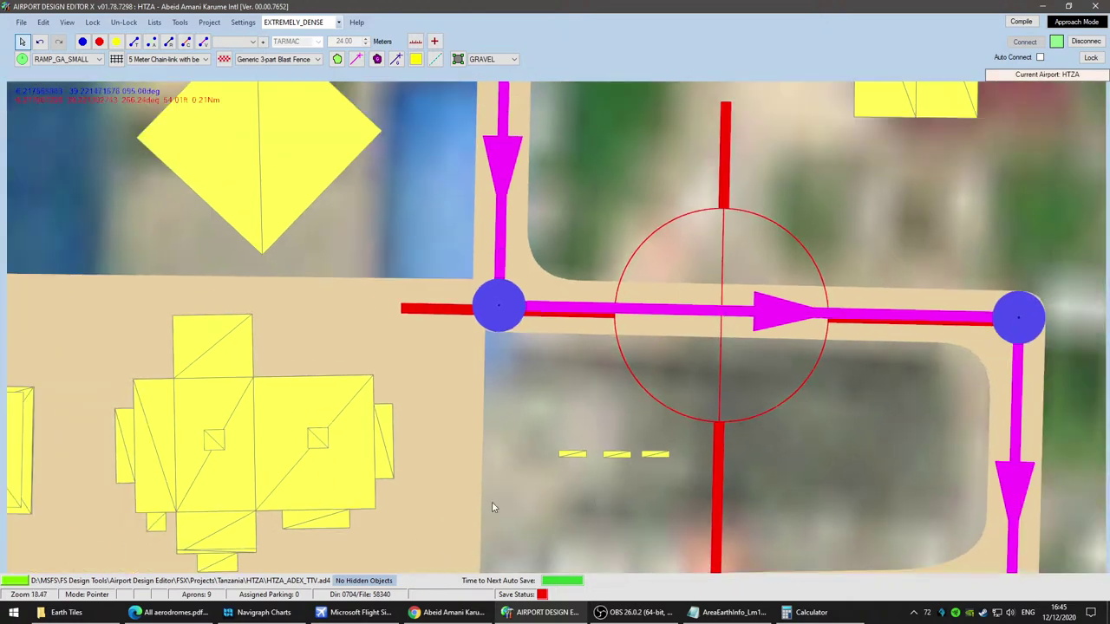
Step: Exclude the coconut tree by the parking row from crash detection
left_click_drag(445, 482, 733, 176)
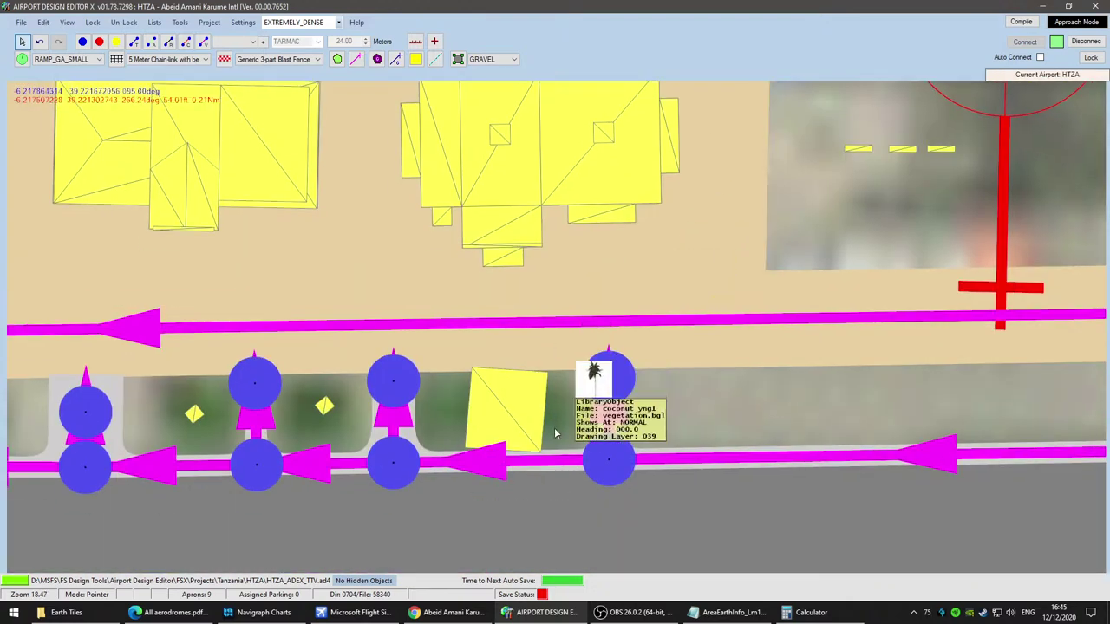
double_click(520, 398)
left_click(231, 273)
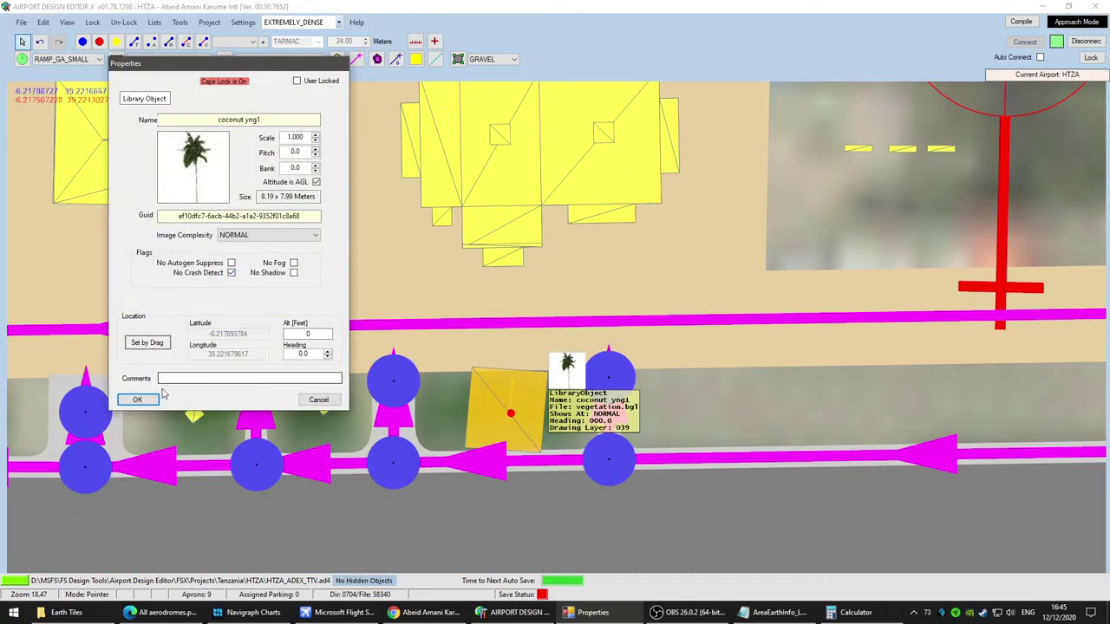
left_click(139, 400)
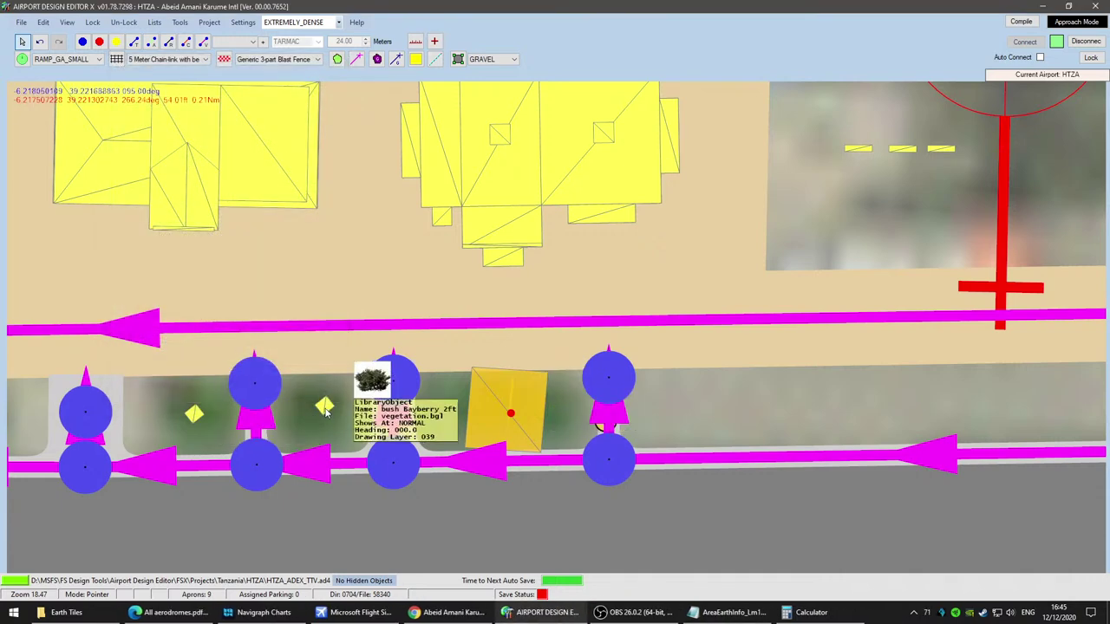
Step: Check the Bayberry bushes' properties, excluding one bush from crash detection
double_click(325, 412)
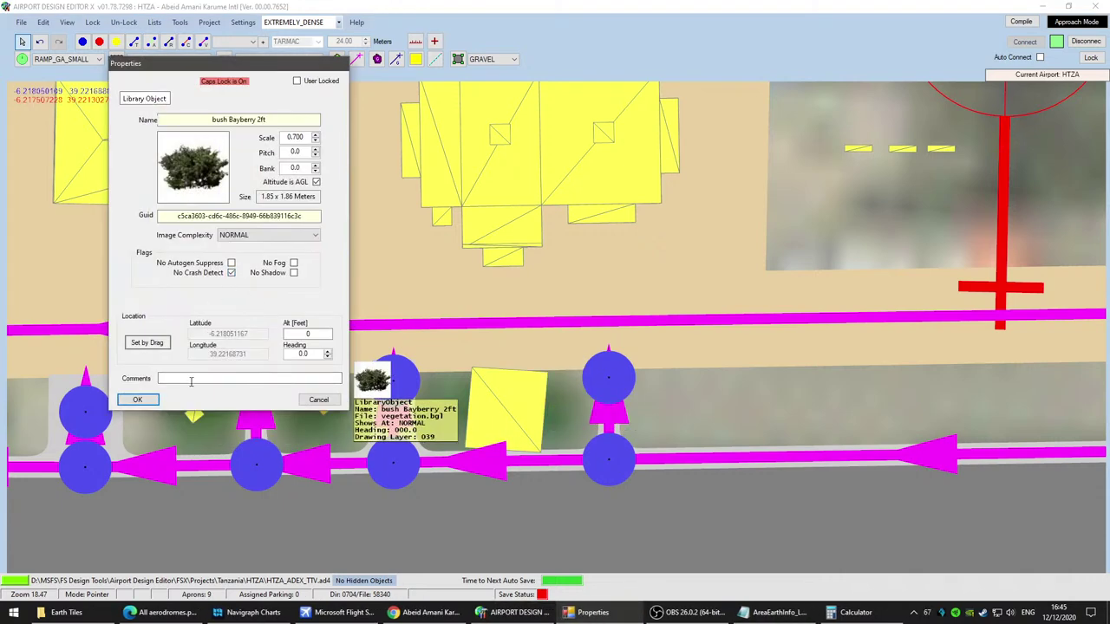
left_click(137, 399)
double_click(235, 381)
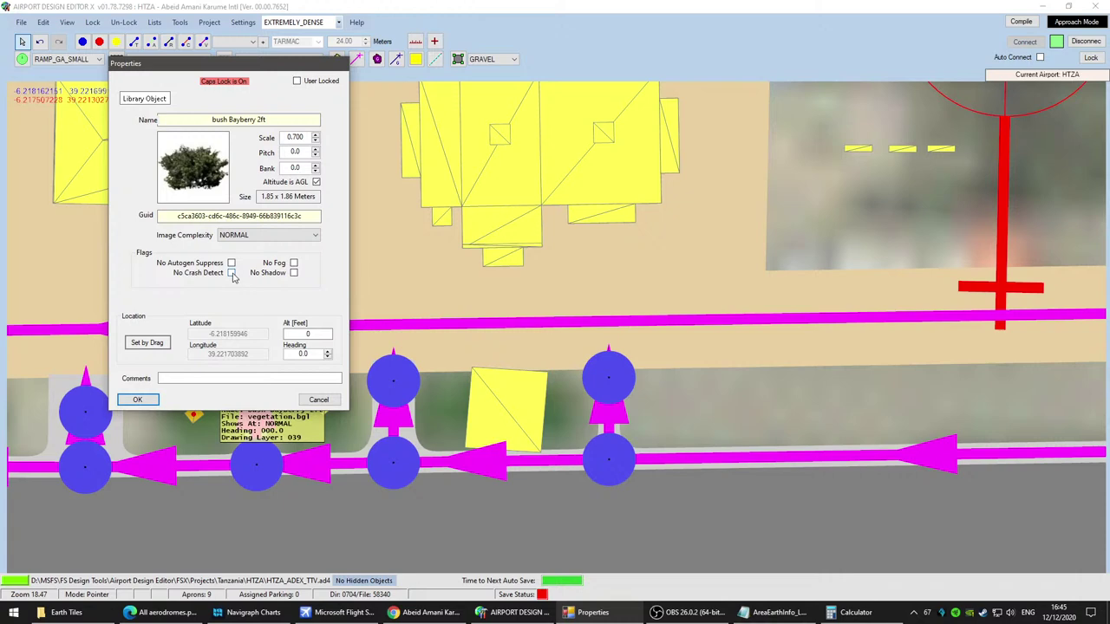
left_click(137, 400)
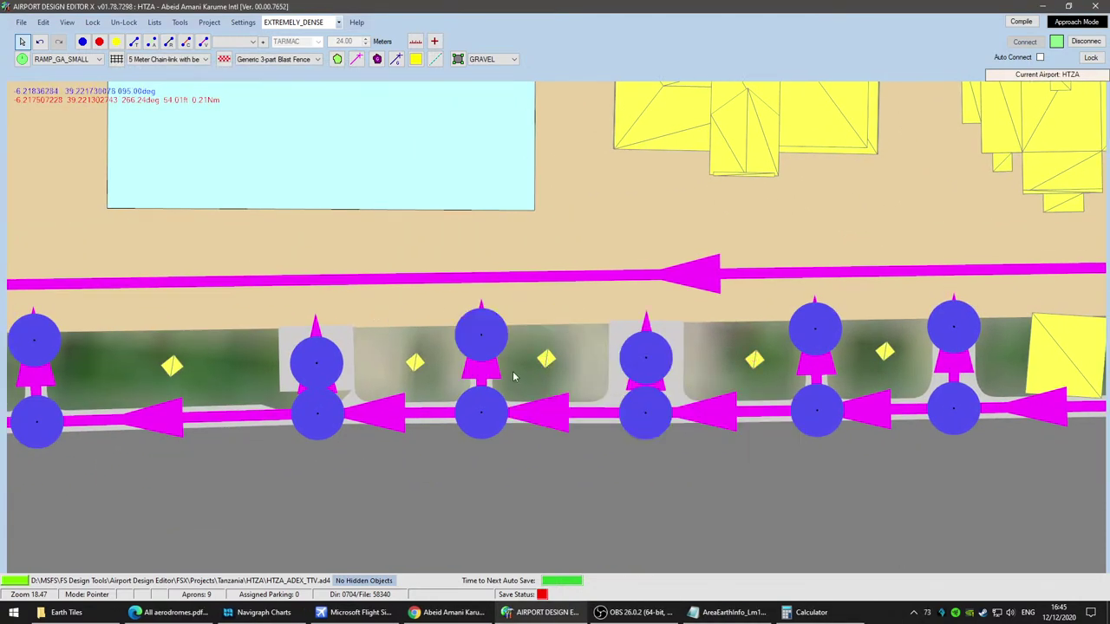
double_click(547, 360)
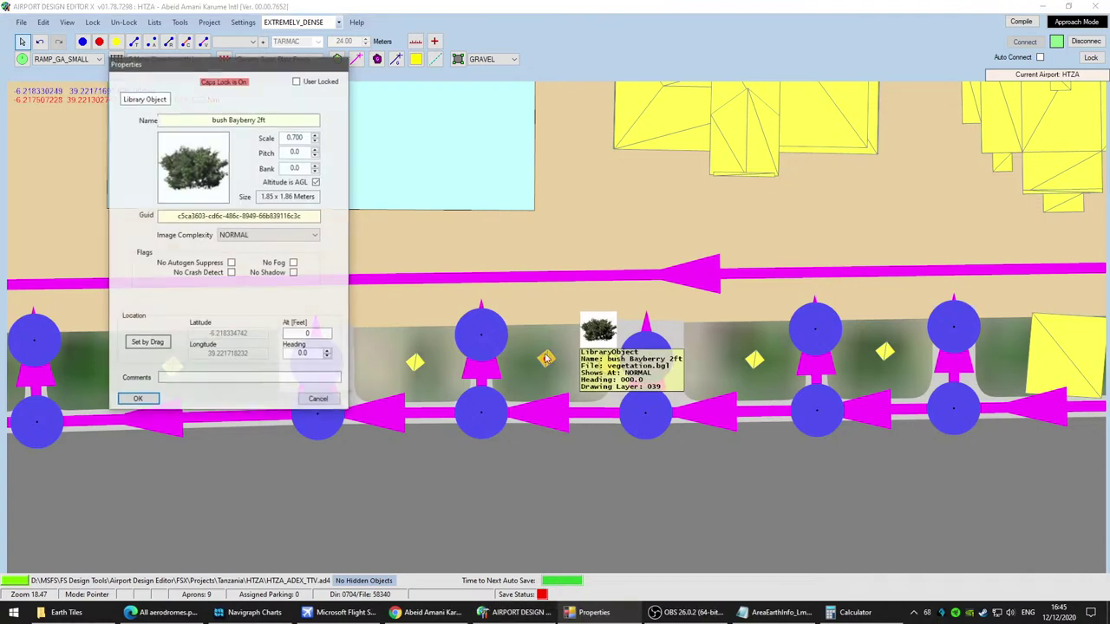
left_click(231, 274)
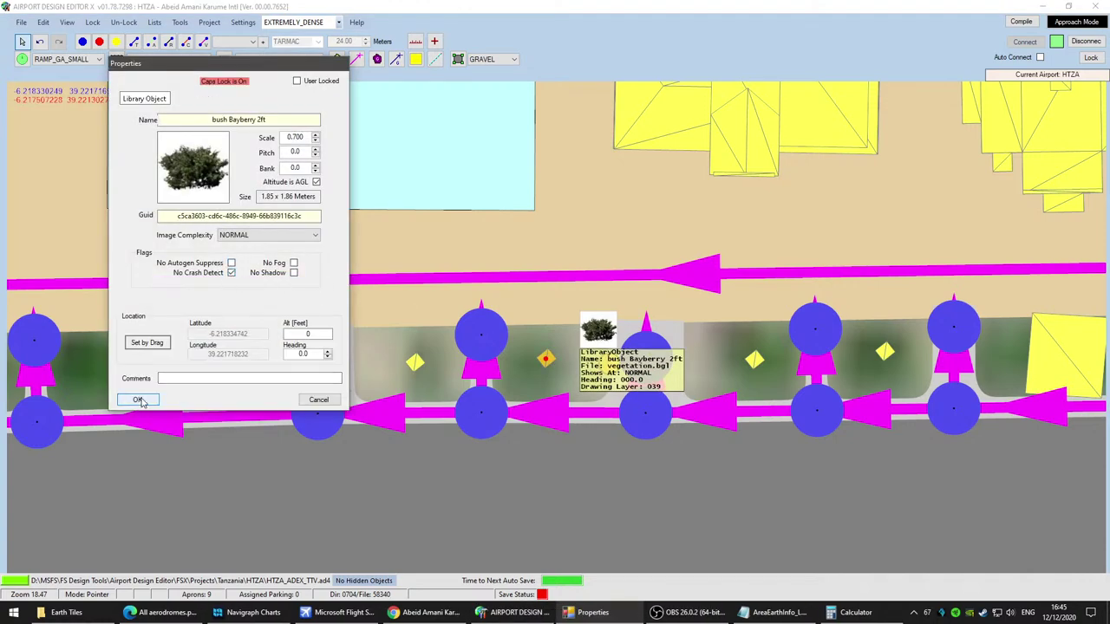
left_click(143, 400)
double_click(415, 362)
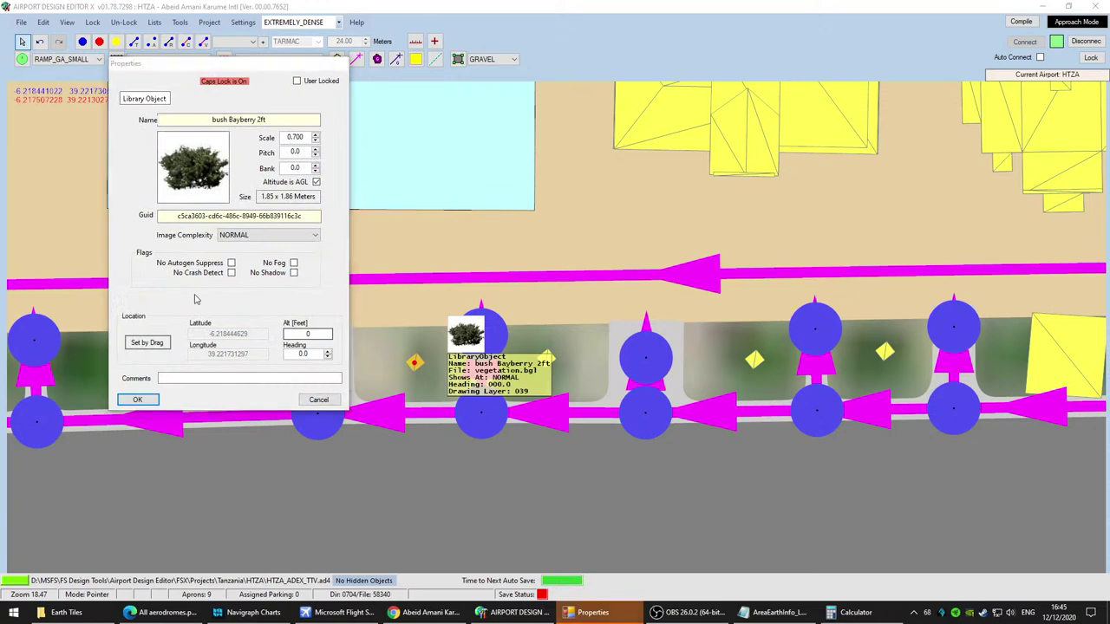
left_click(138, 400)
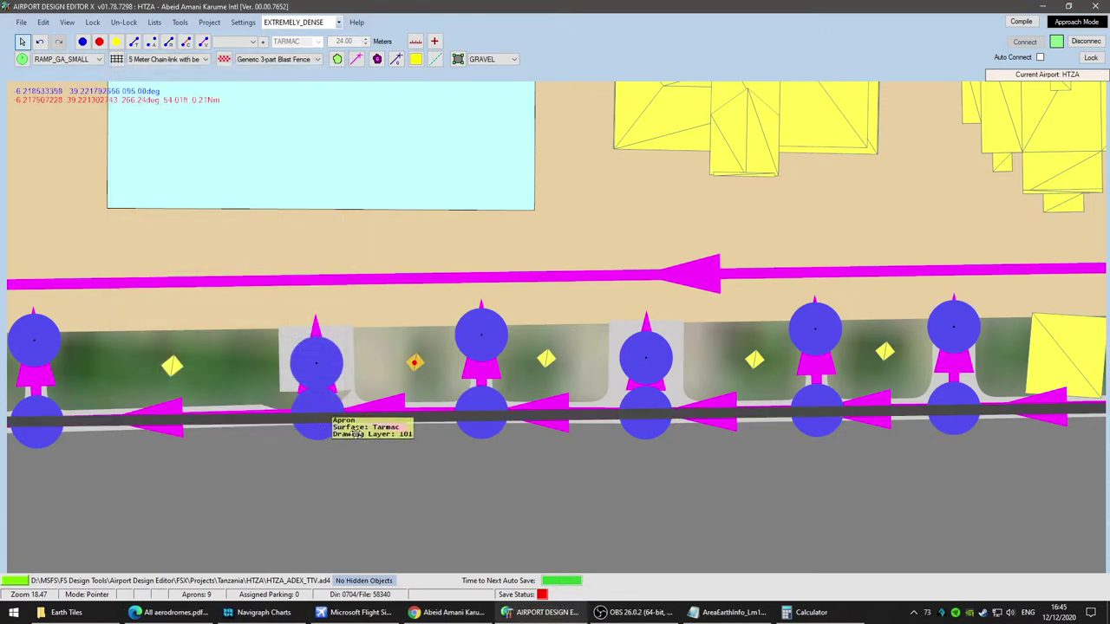
Step: Review the properties of the next bushes and coconut tree along the parking row
left_click_drag(298, 409, 665, 407)
left_click(543, 362)
double_click(545, 362)
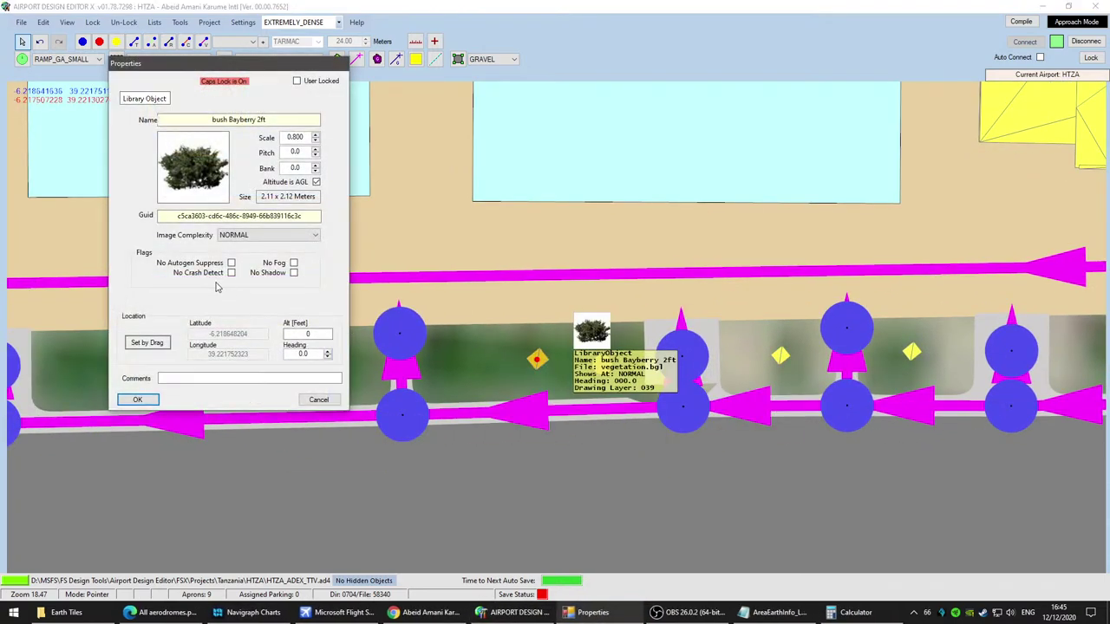
left_click(150, 405)
double_click(277, 375)
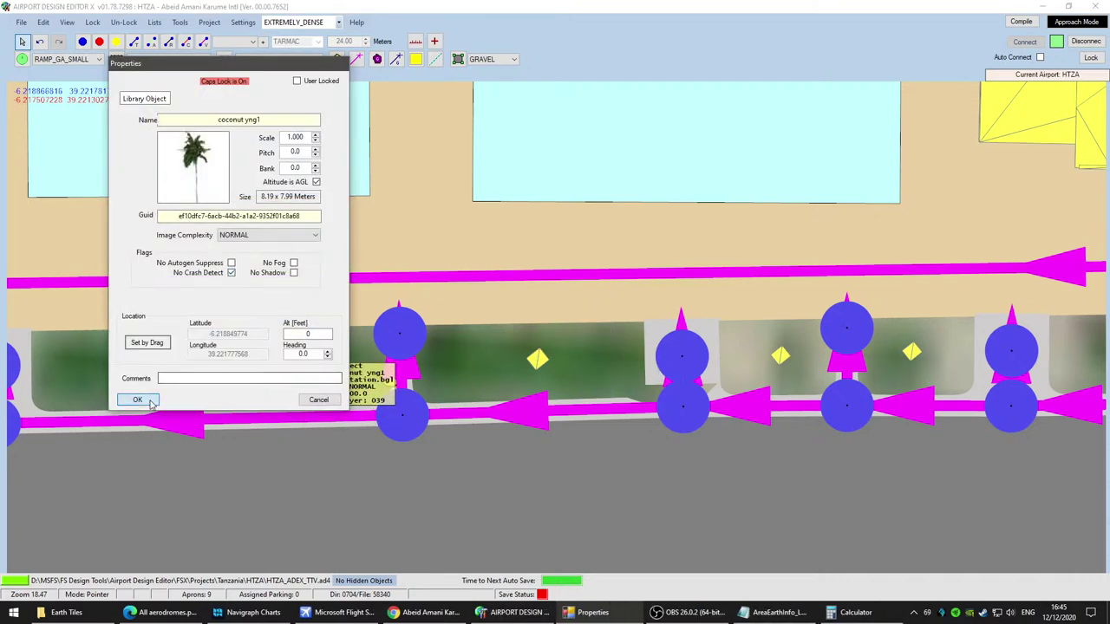
left_click(137, 400)
double_click(156, 367)
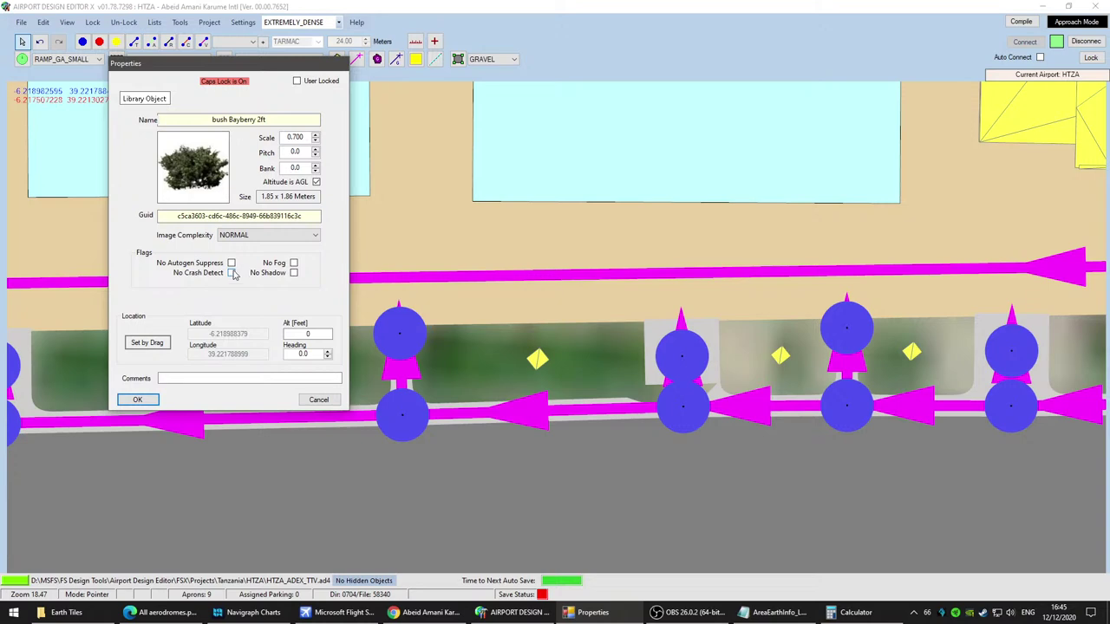
left_click(135, 403)
scroll(118, 461, "down", 2)
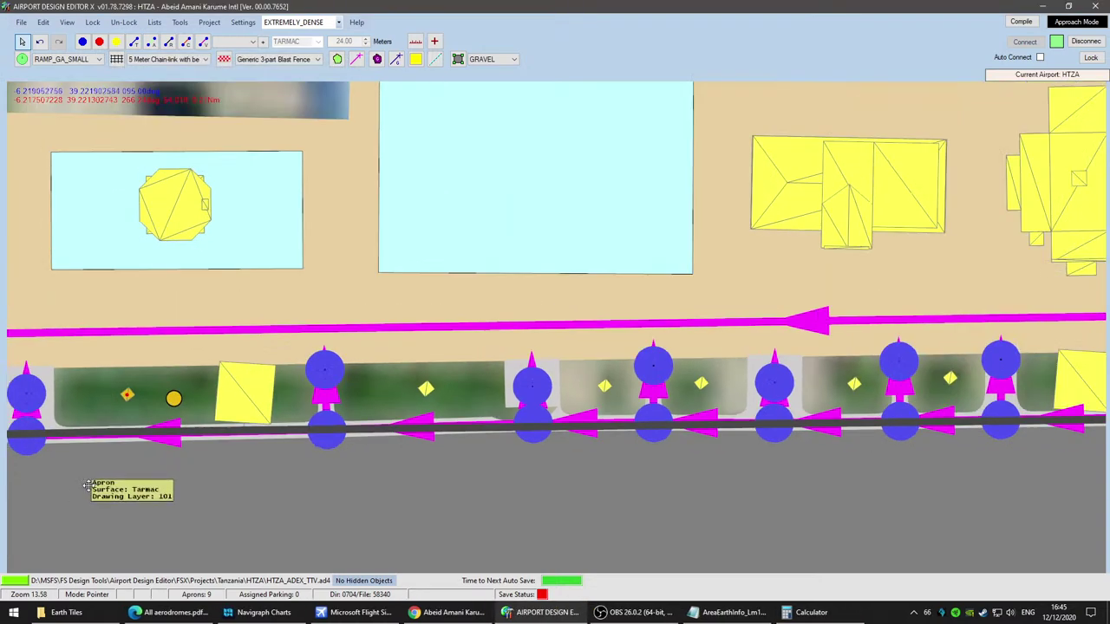
Step: Check the properties of the next Bayberry bush, coconut tree and yellow bus
left_click_drag(62, 487, 650, 391)
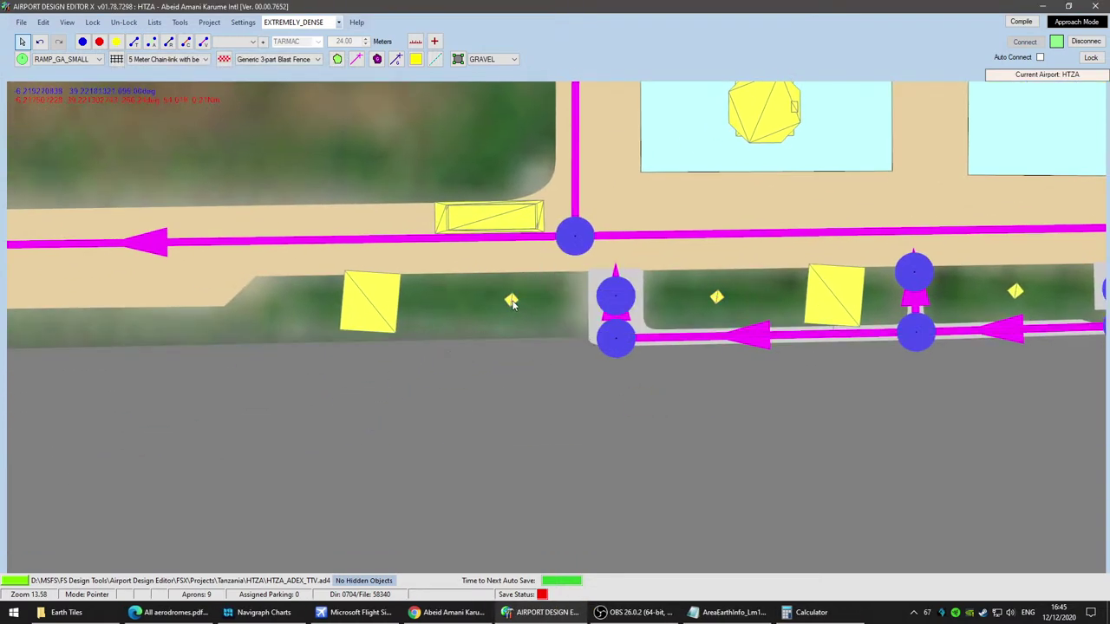
mouse_move(511, 301)
double_click(510, 300)
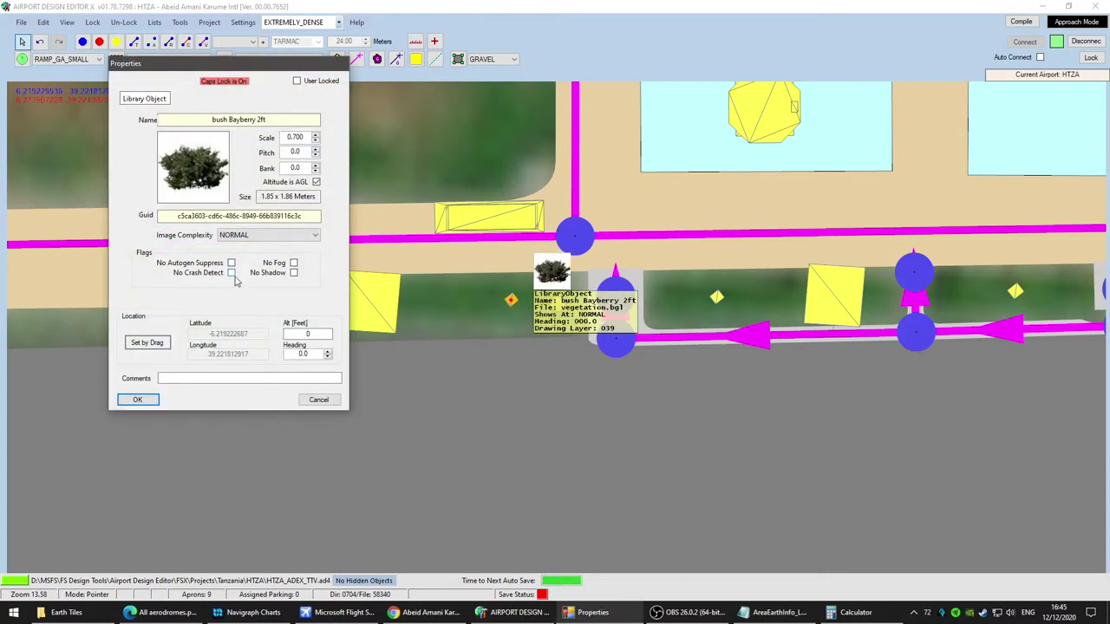
left_click(138, 401)
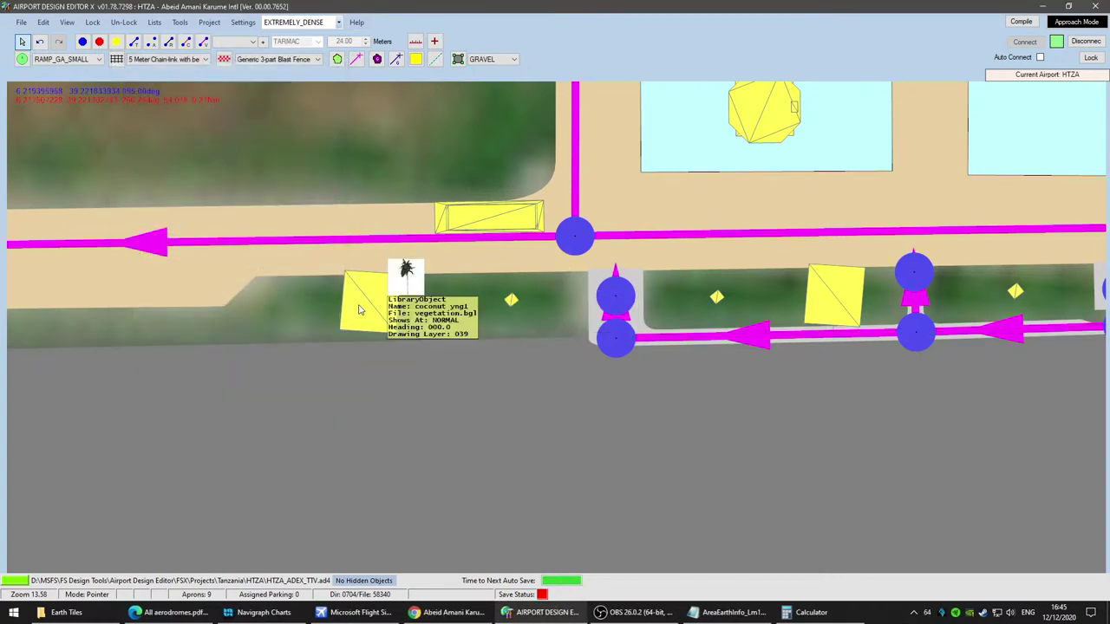
double_click(360, 310)
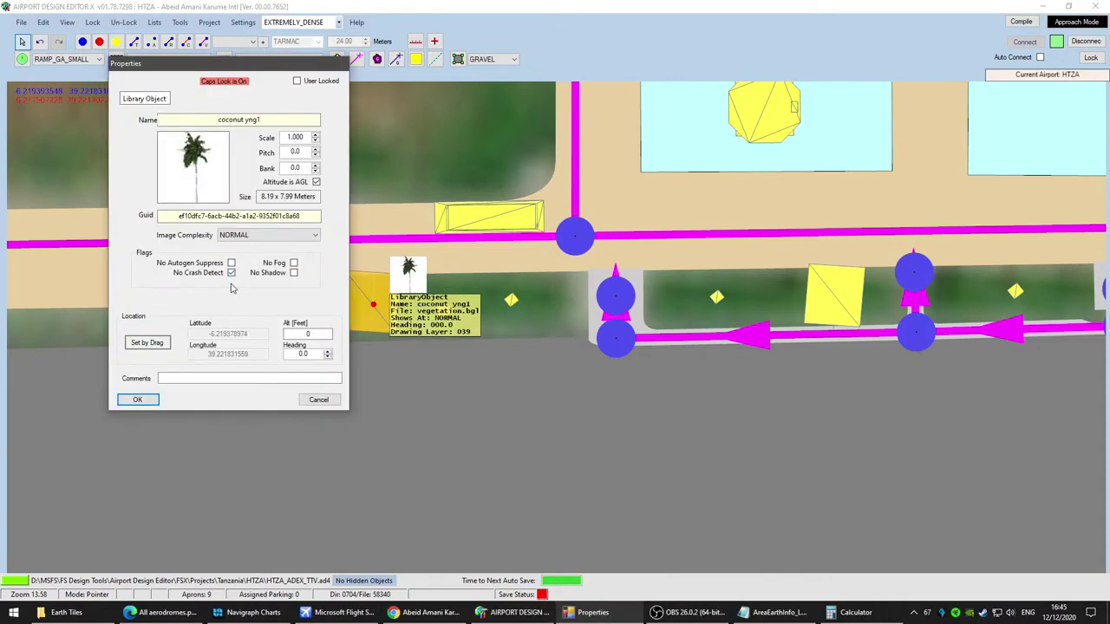
left_click(148, 398)
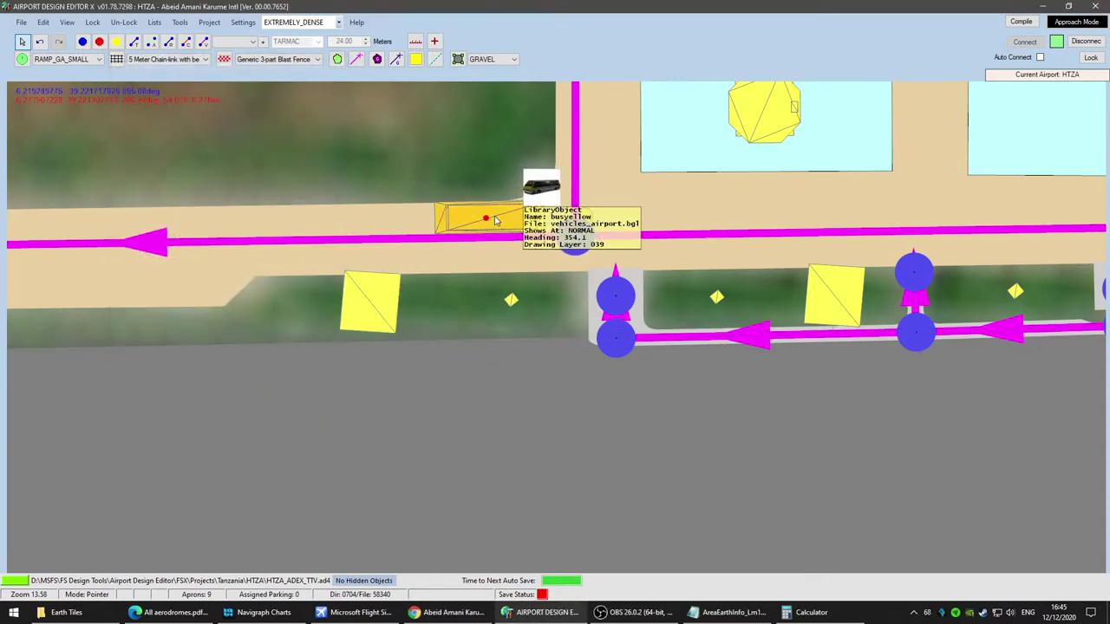
double_click(486, 218)
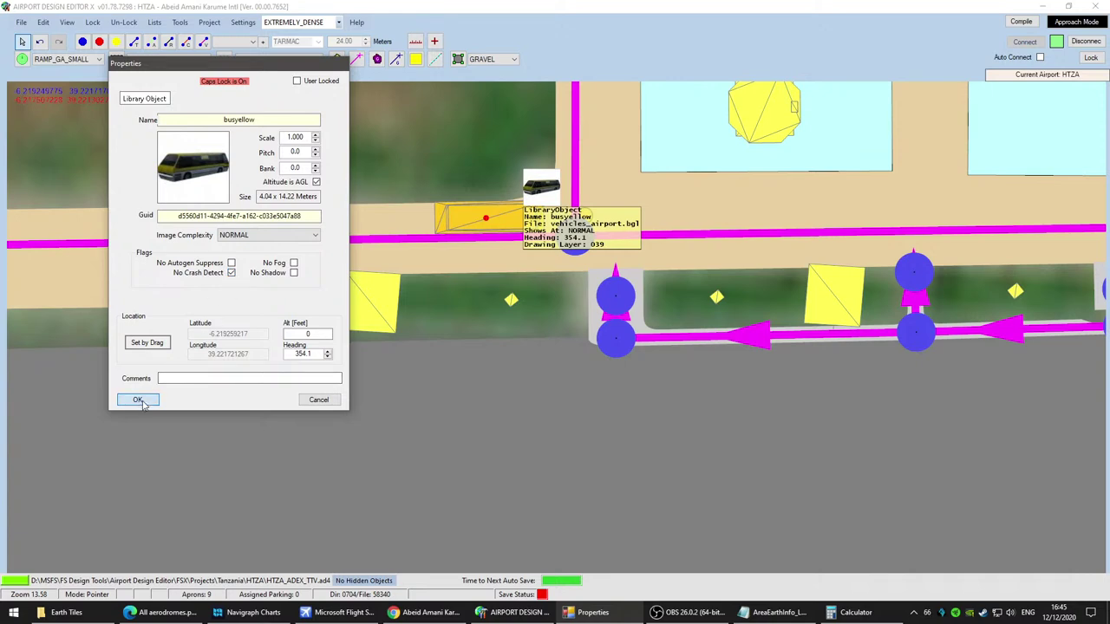
left_click(138, 399)
Step: Check the properties of the four californiapalm yng1 palms near the tarmac apron
double_click(395, 291)
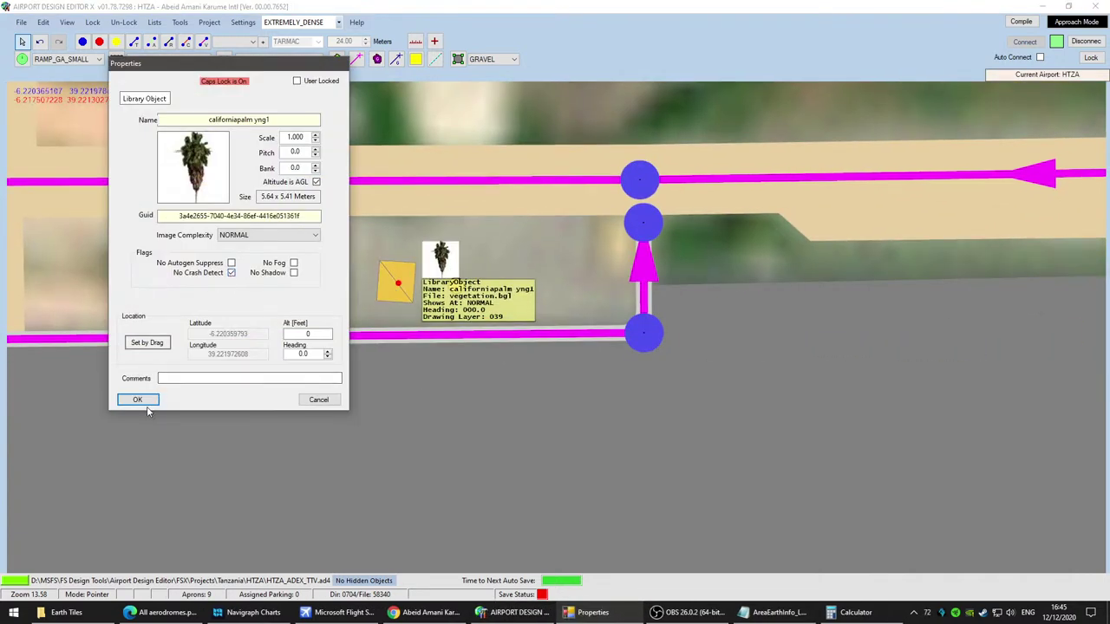
left_click(139, 399)
double_click(191, 293)
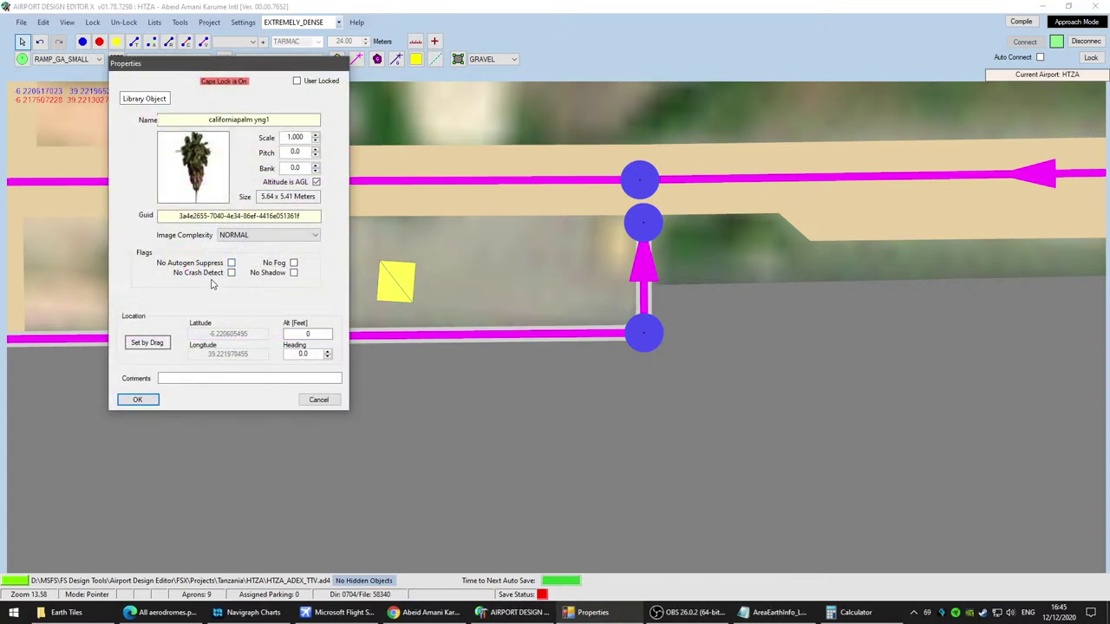
left_click(139, 400)
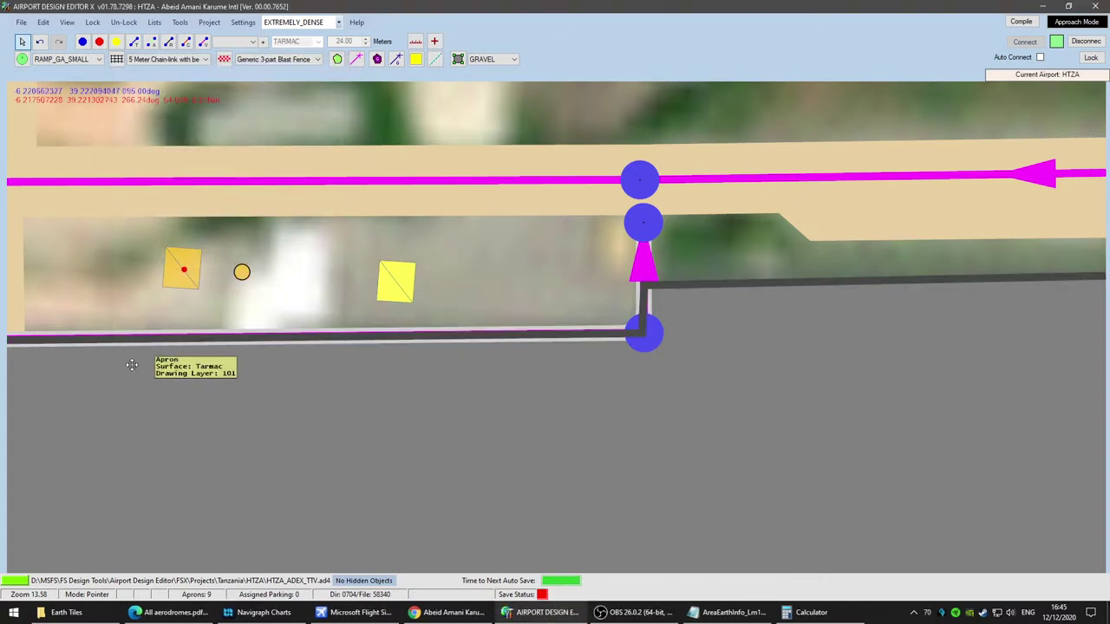
double_click(575, 243)
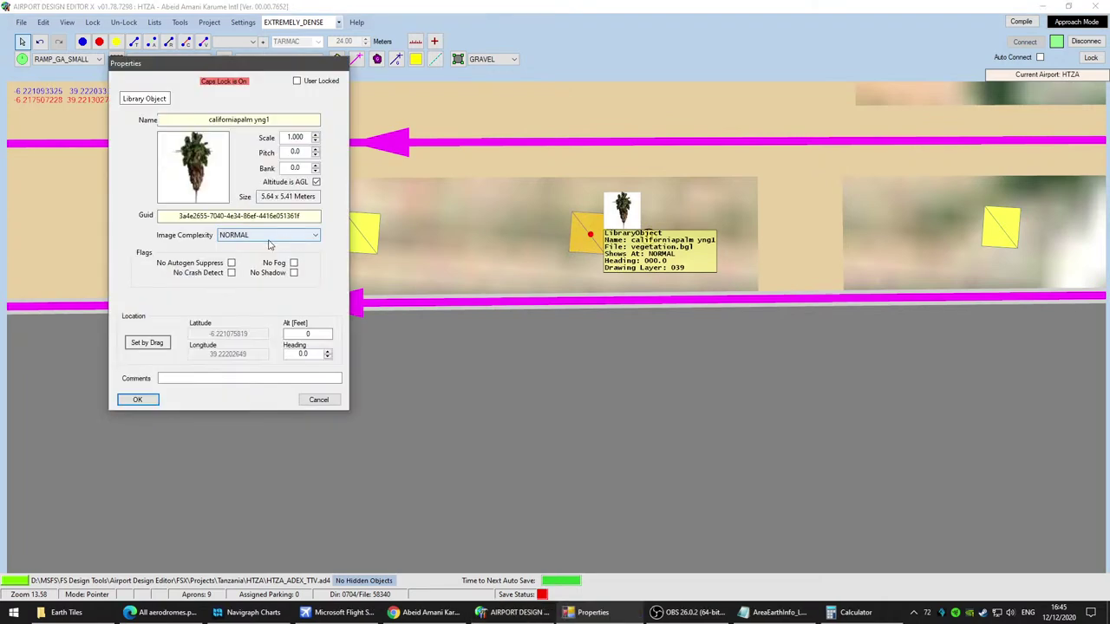
left_click(137, 400)
double_click(363, 235)
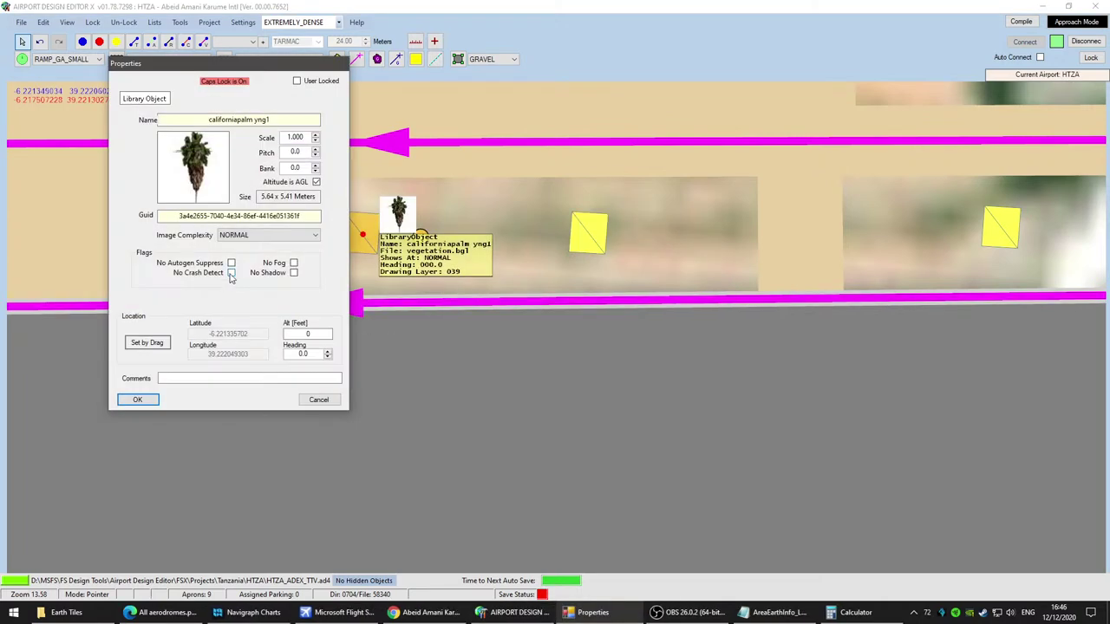
left_click(138, 399)
Step: Confirm the properties of the remaining two palms in the row
scroll(777, 411, "down", 5)
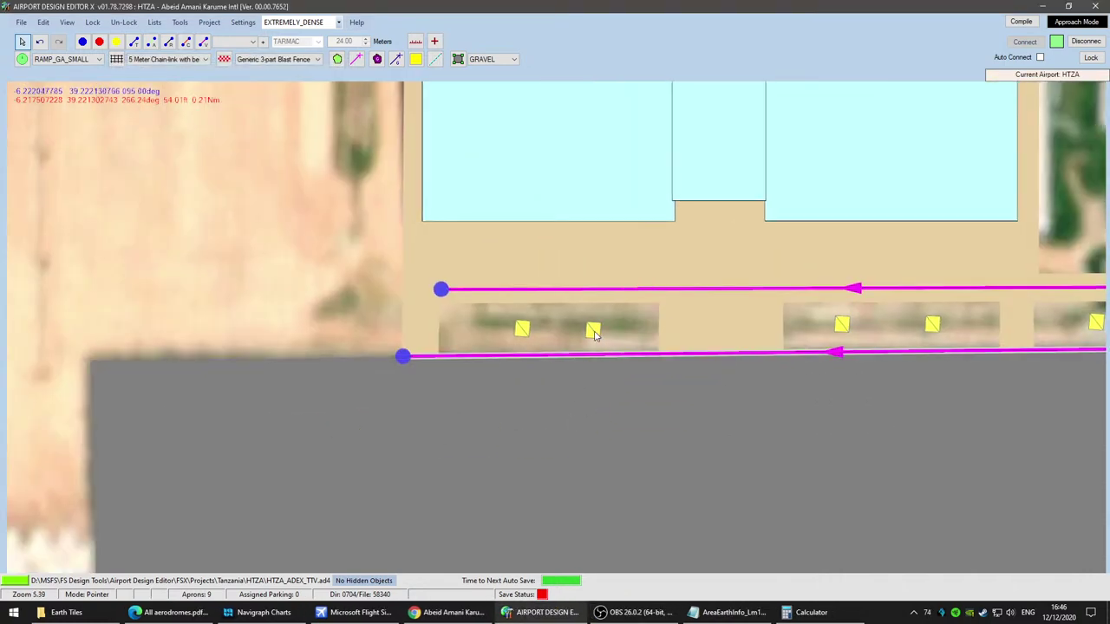
double_click(594, 329)
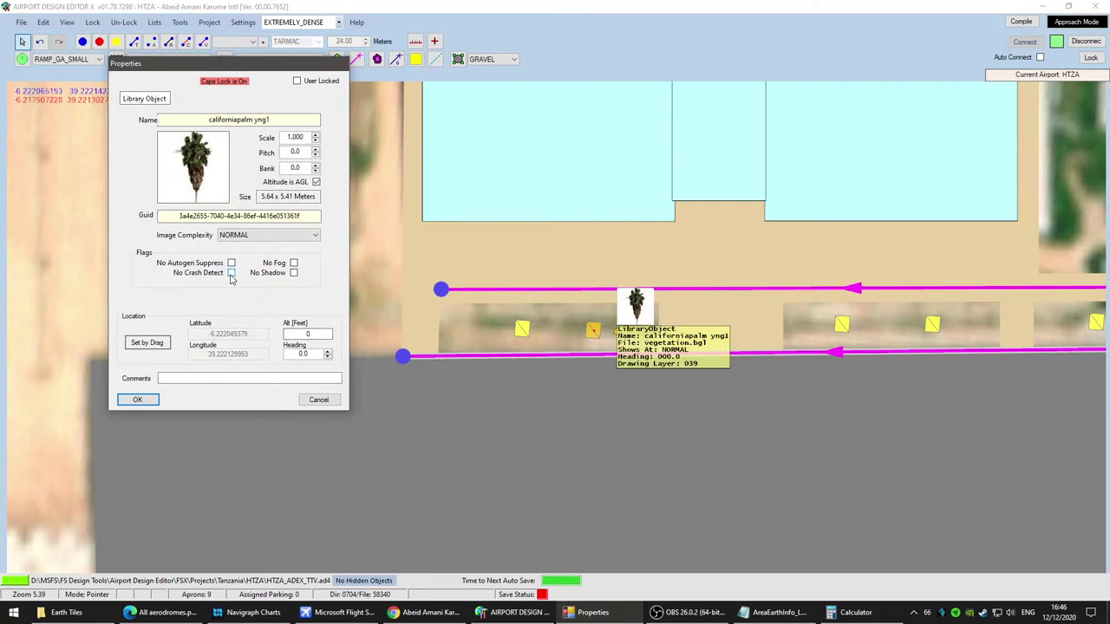
left_click(154, 398)
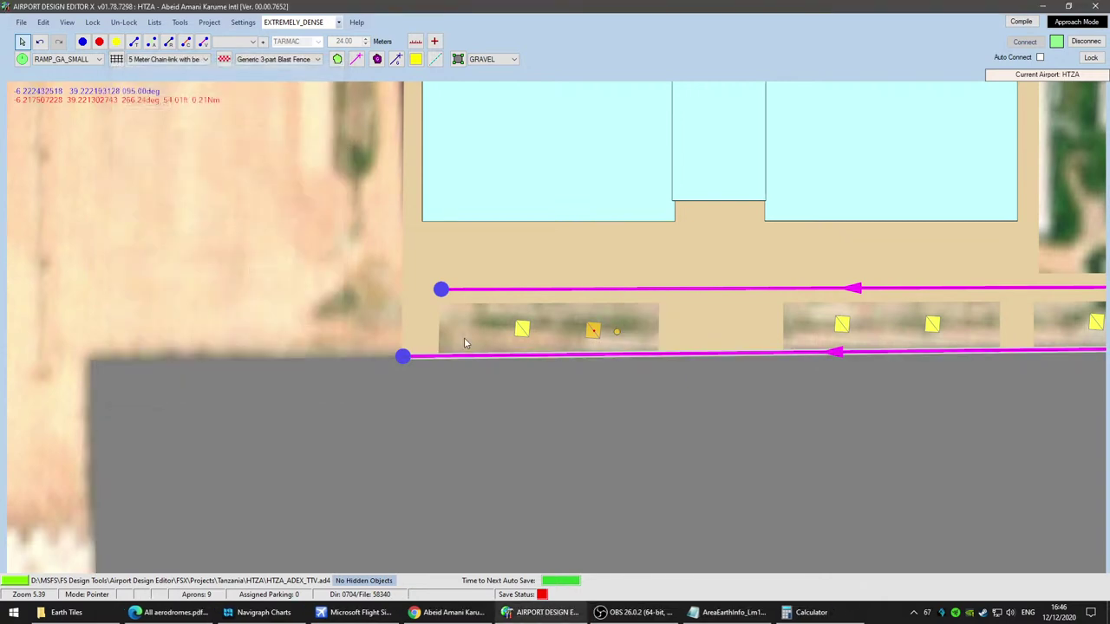
double_click(520, 331)
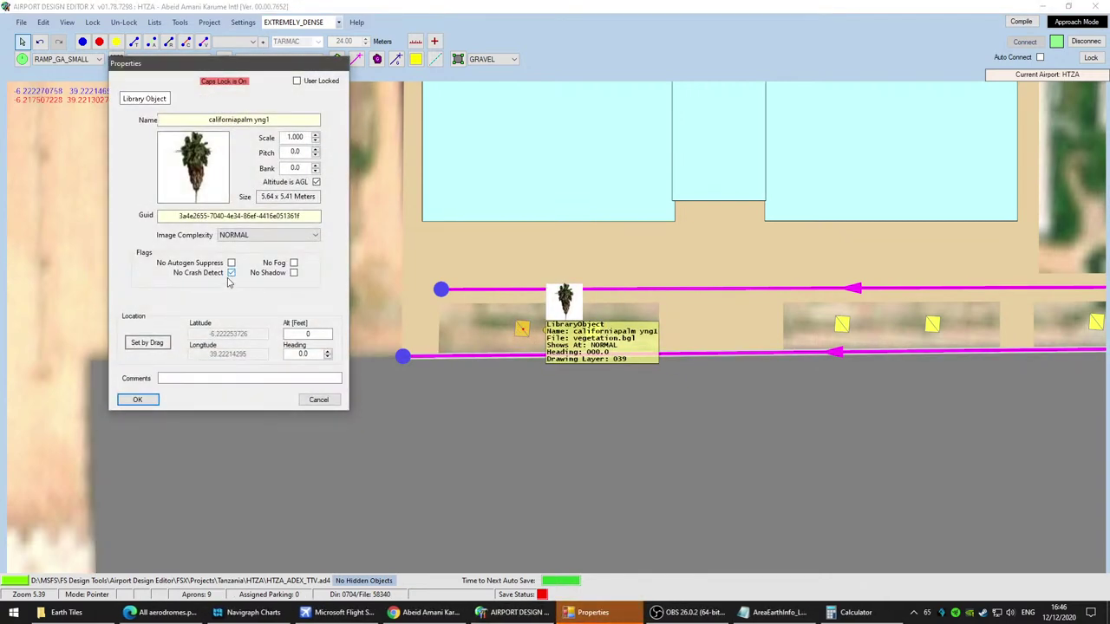
left_click(137, 400)
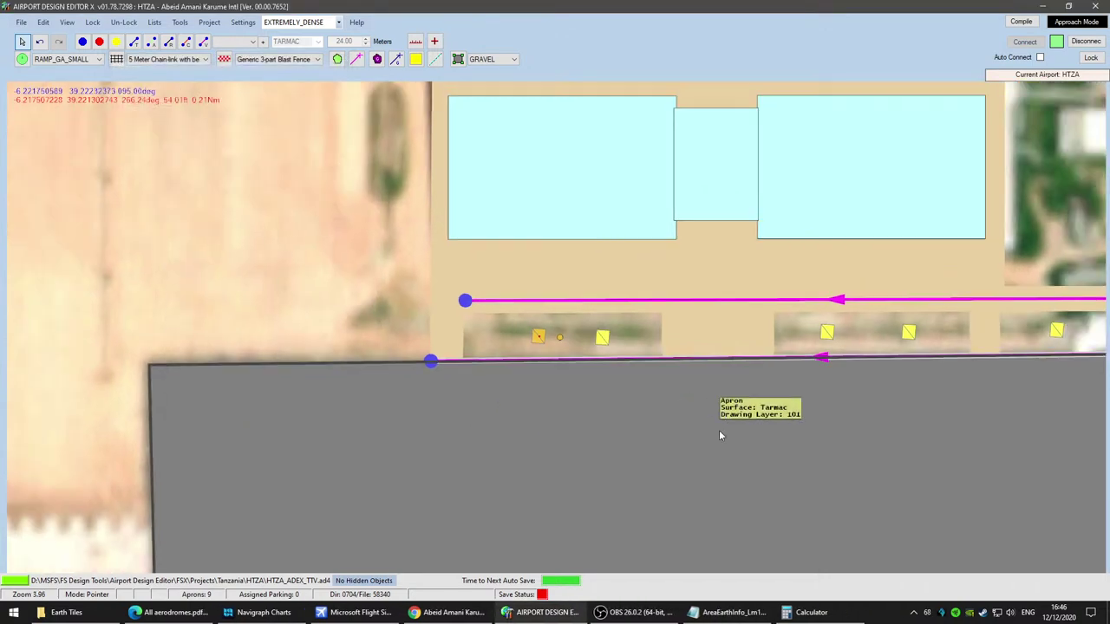
scroll(221, 411, "down", 5)
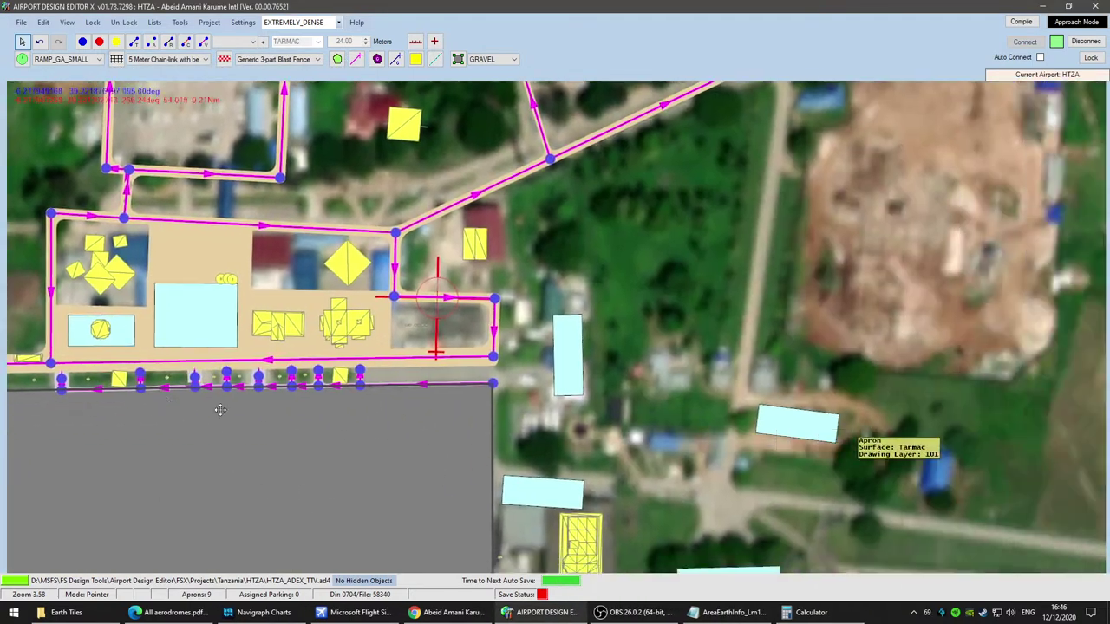
left_click_drag(220, 410, 115, 400)
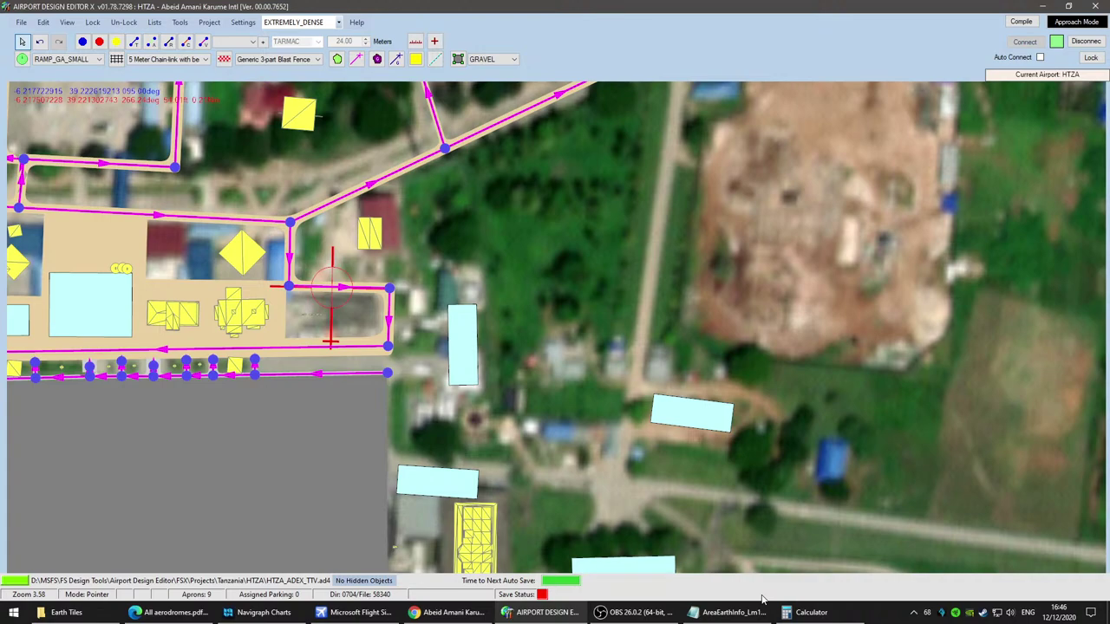
Step: Start adding a library object on the map and choose the autogen.bgl library
mouse_move(378, 241)
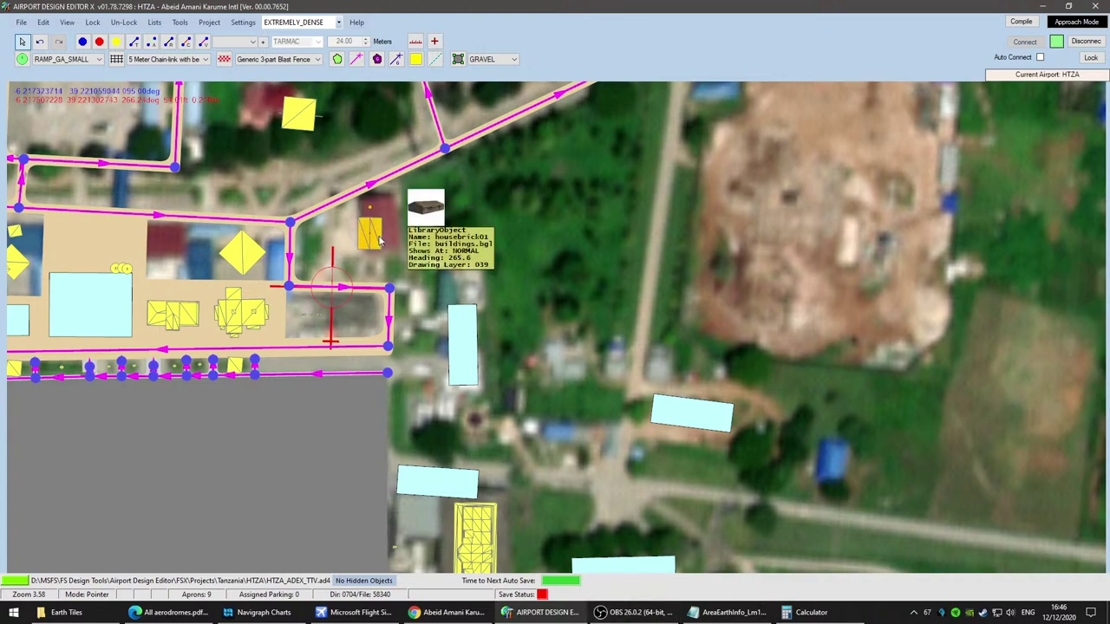
scroll(378, 241, "up", 5)
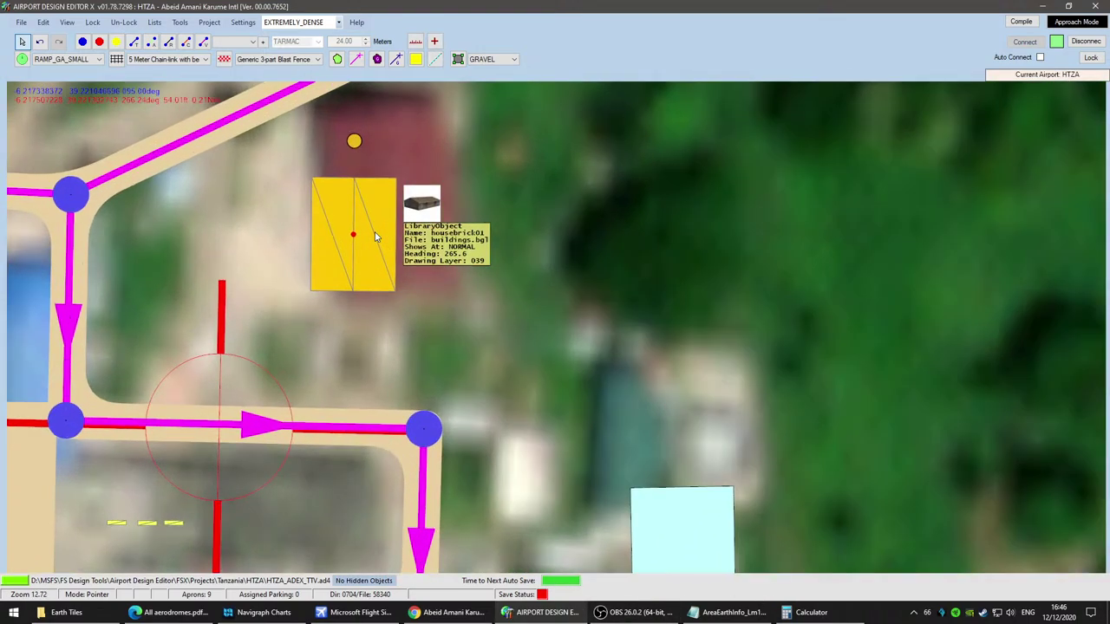
right_click(372, 227)
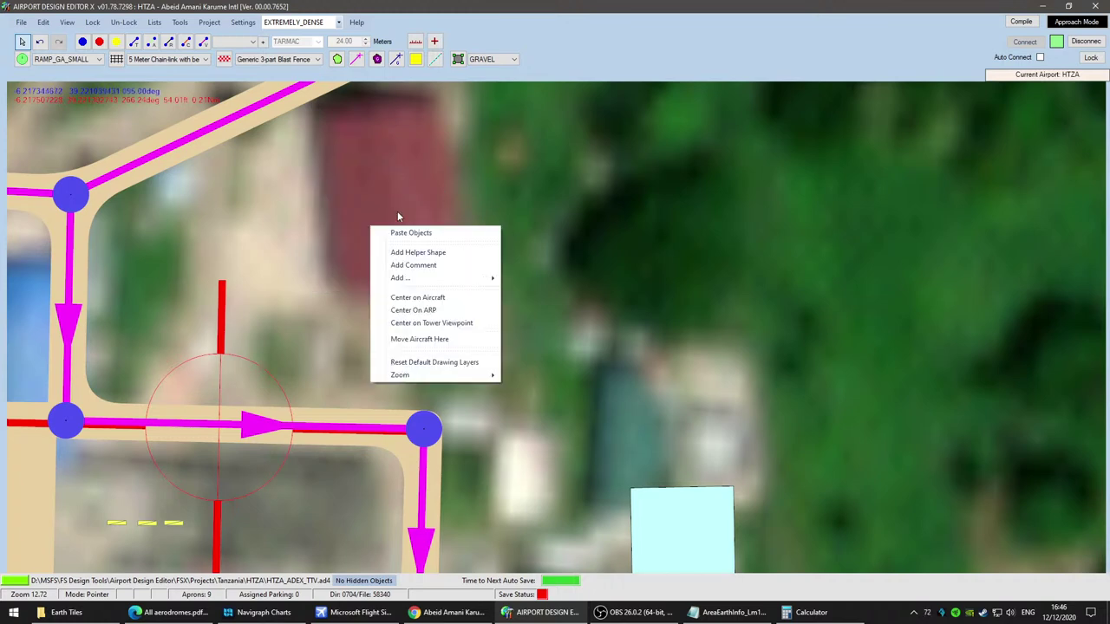
mouse_move(438, 279)
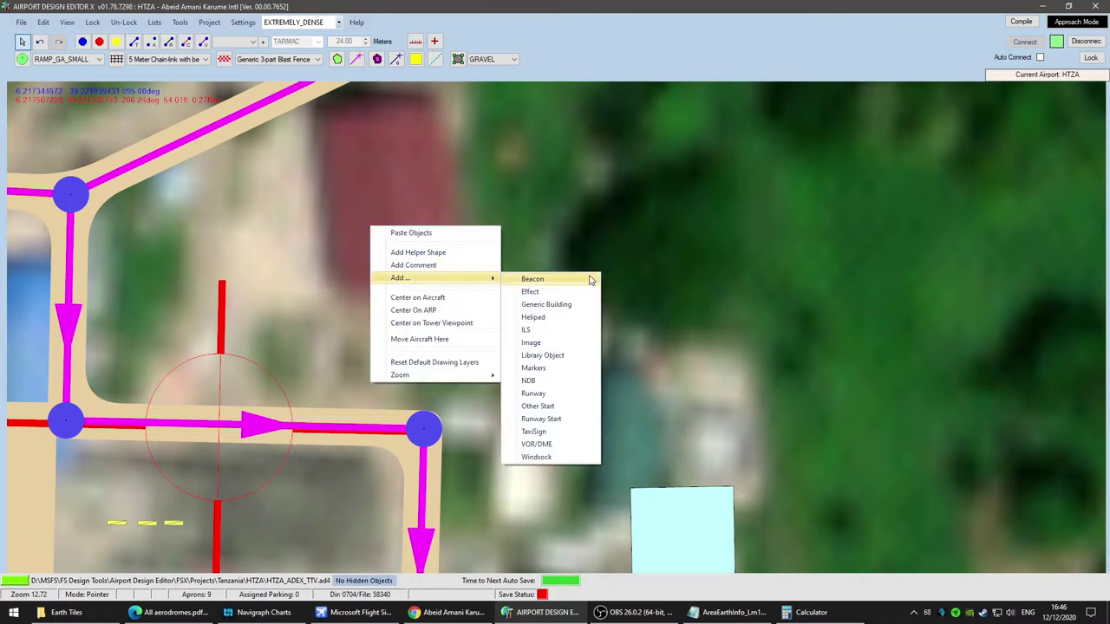
left_click(580, 358)
left_click(286, 116)
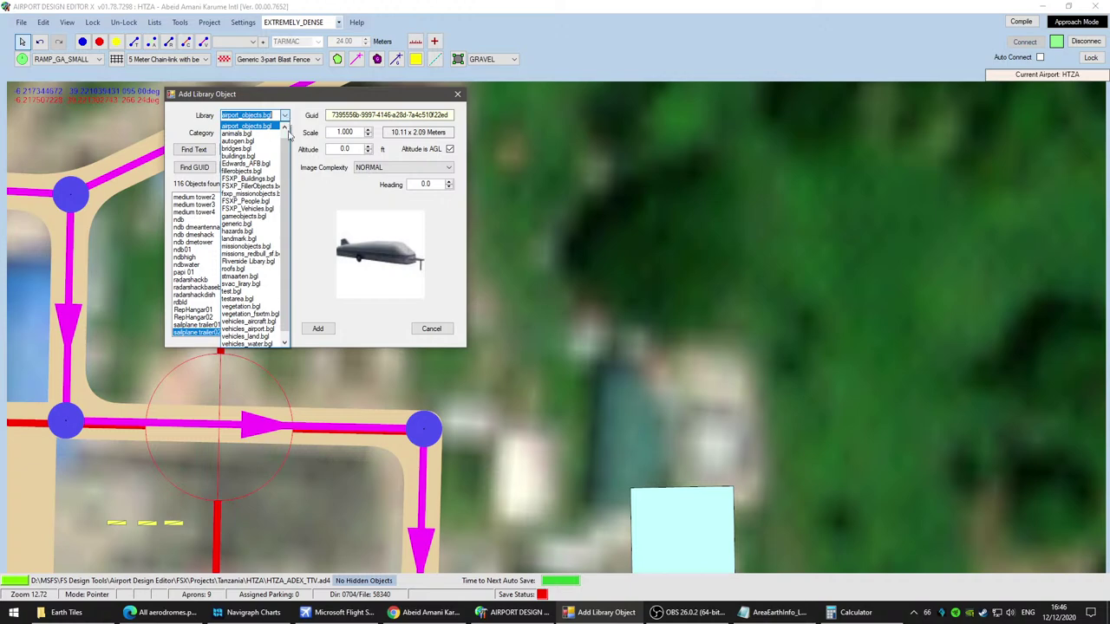
left_click(248, 141)
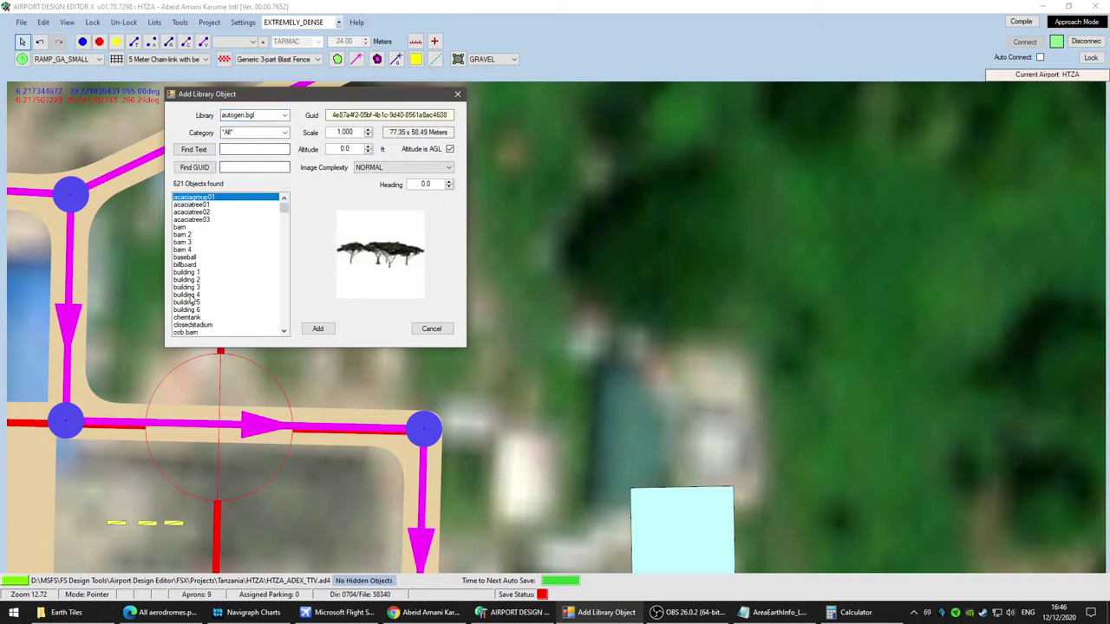
Step: Preview containers, conv store 3, doublelight and EurApt Cm G 03, then place the chosen object
scroll(216, 292, "down", 10)
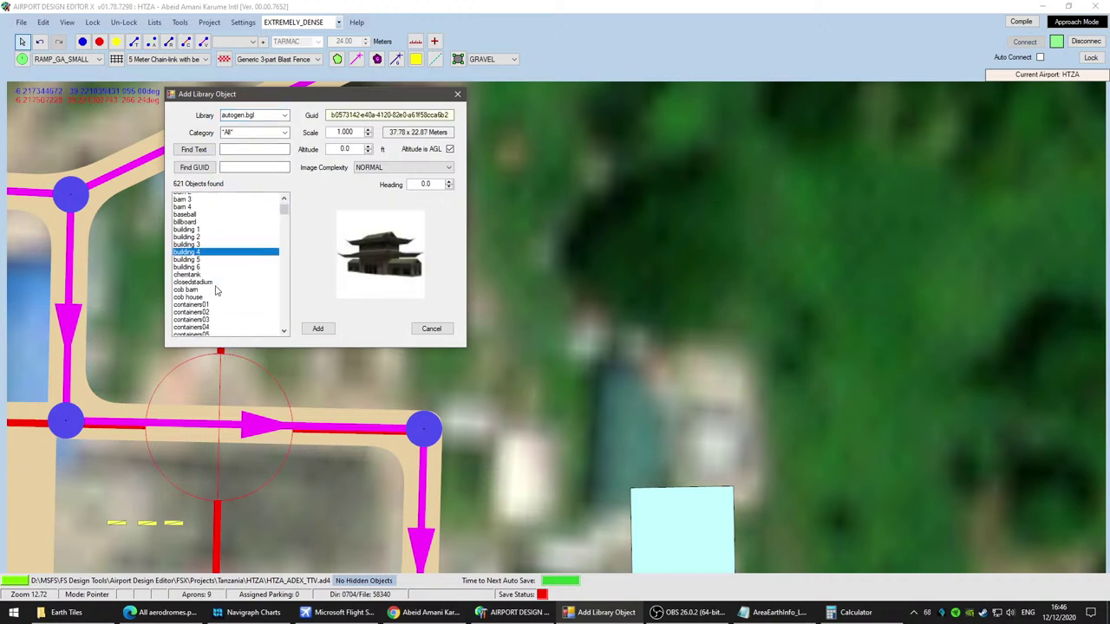
left_click(196, 207)
left_click(203, 250)
scroll(230, 291, "down", 6)
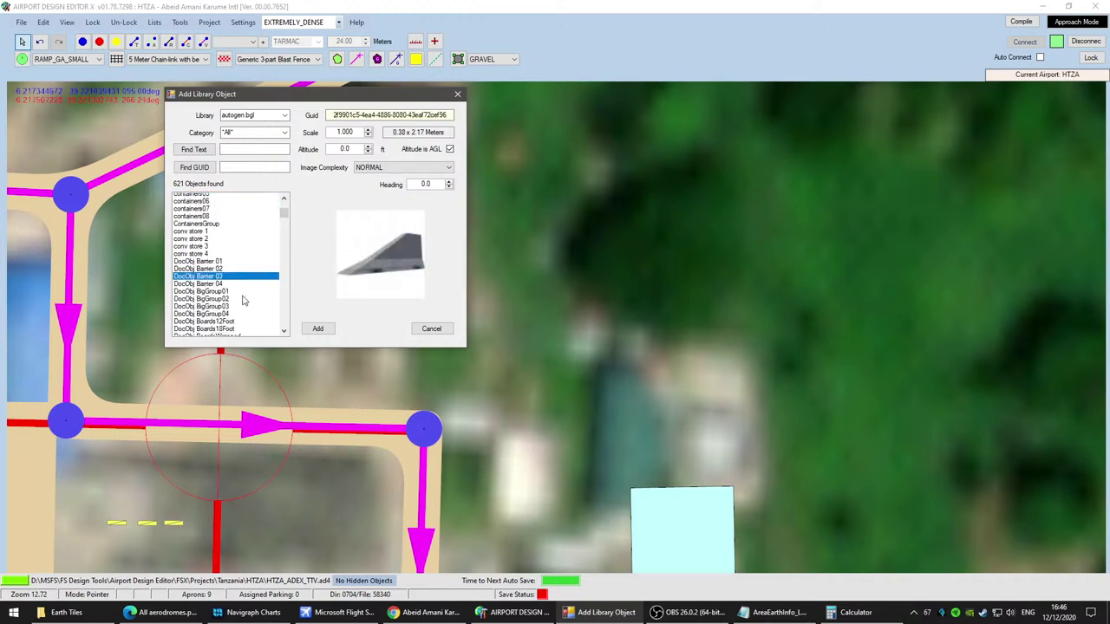
scroll(244, 300, "down", 10)
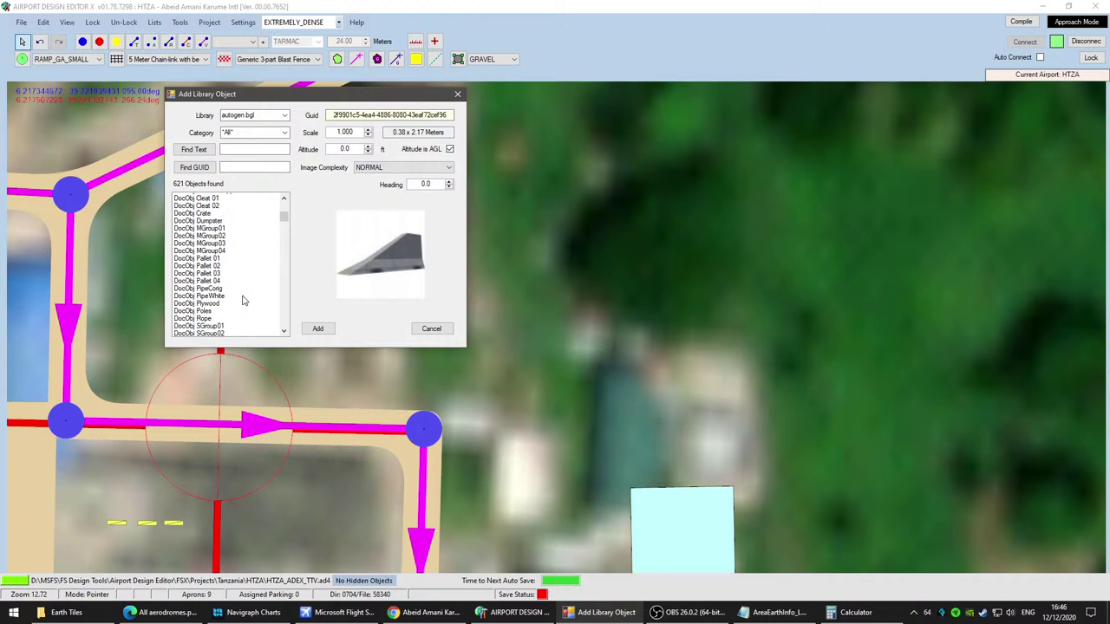
scroll(239, 293, "down", 1)
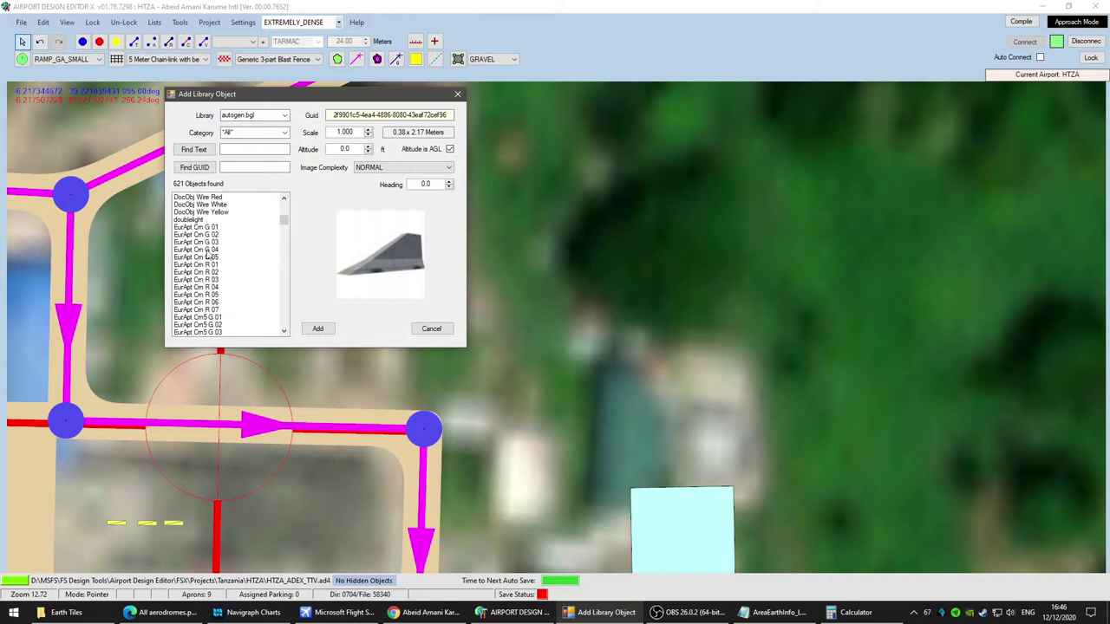
left_click(177, 220)
left_click(207, 242)
scroll(245, 297, "down", 4)
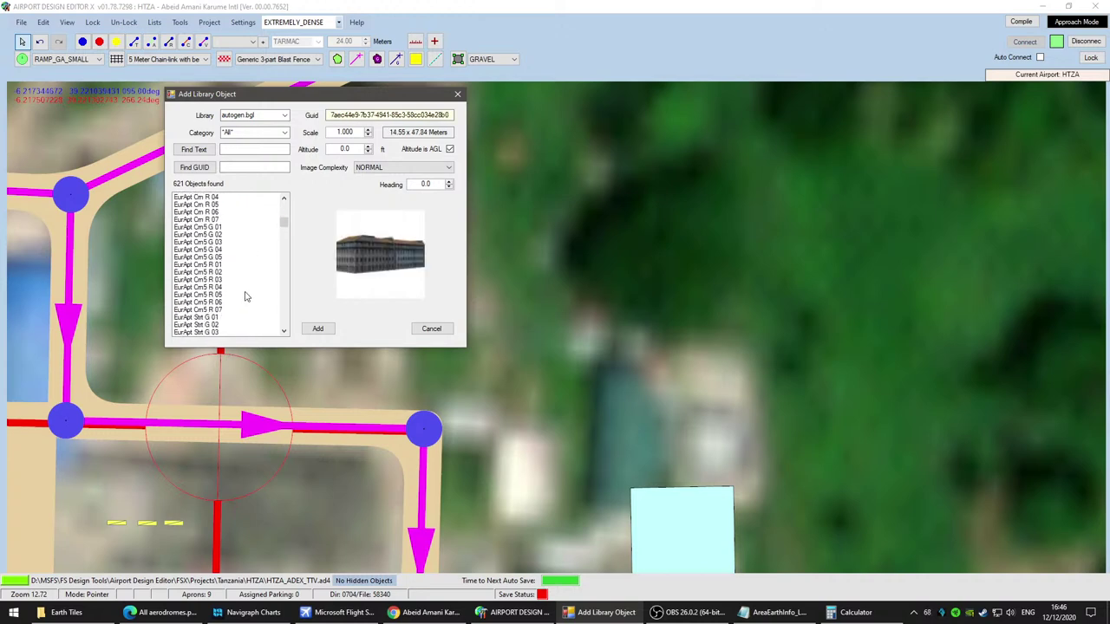
scroll(245, 295, "up", 5)
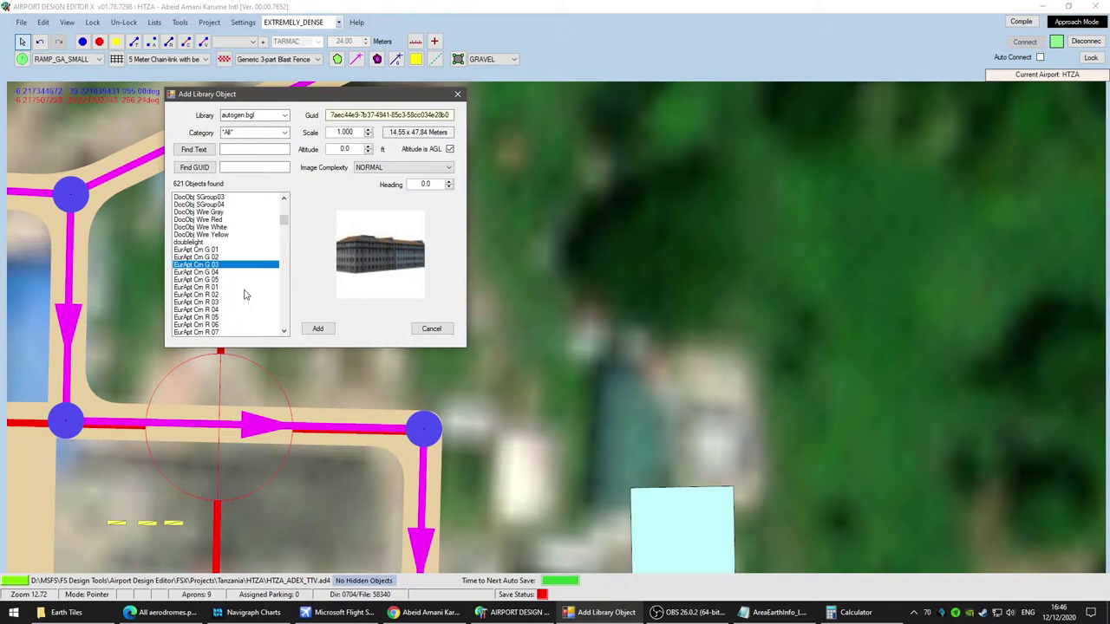
left_click(205, 243)
left_click(317, 329)
Step: Drag the newly placed line object onto the apron and pan around it
scroll(376, 362, "down", 2)
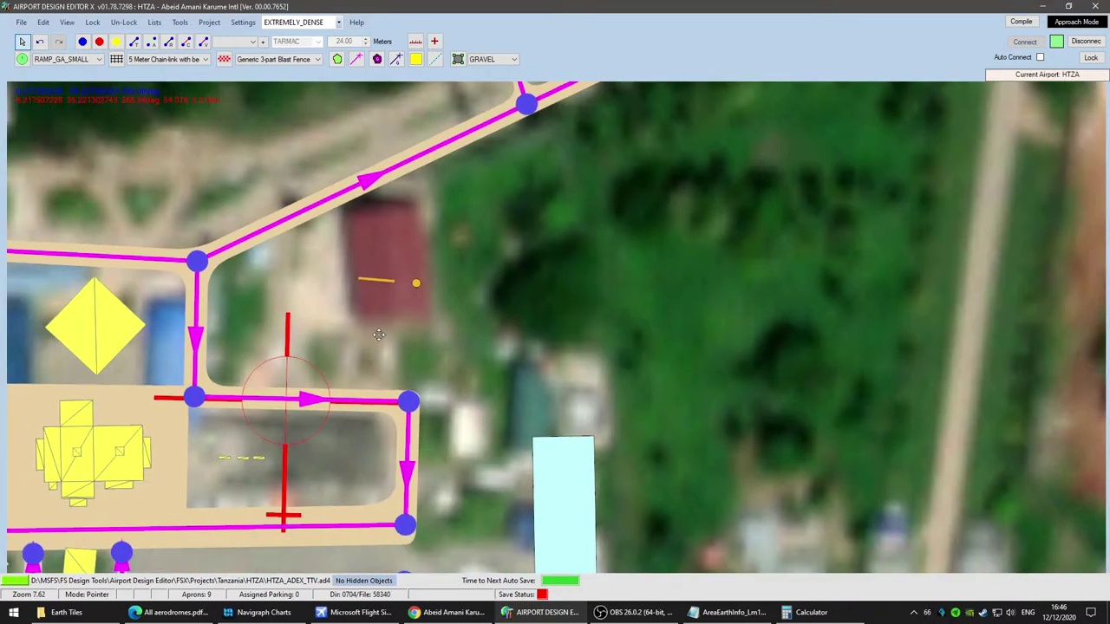
left_click_drag(363, 339, 633, 301)
left_click_drag(647, 246, 10, 281)
left_click_drag(156, 312, 571, 376)
left_click_drag(843, 354, 218, 307)
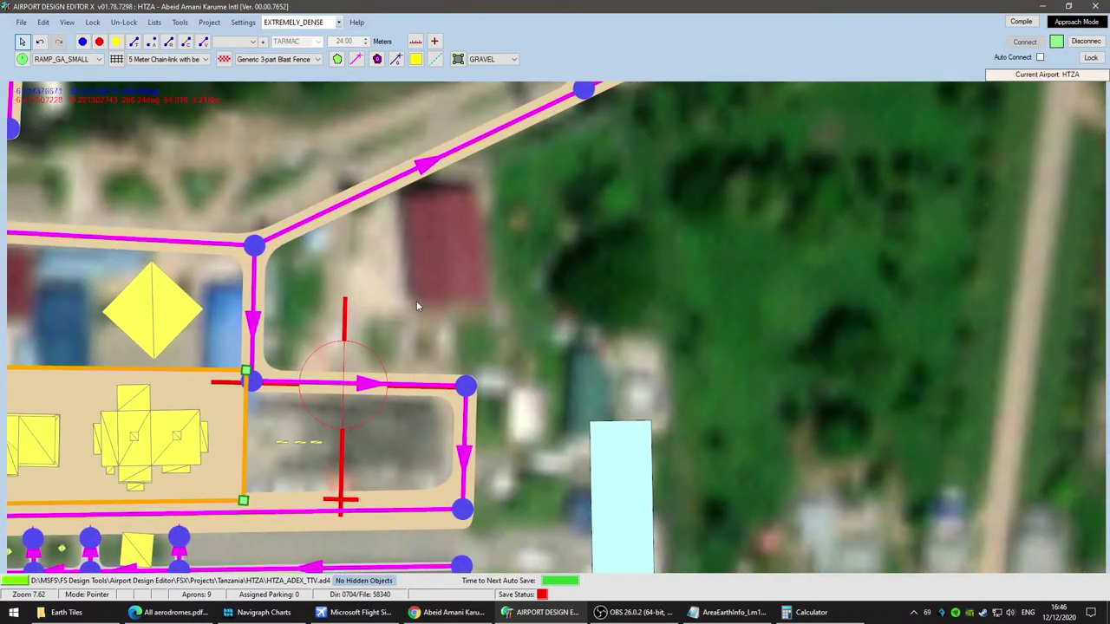
Step: Add a comment marker on the map, then discard it without saving
right_click(414, 303)
left_click(462, 354)
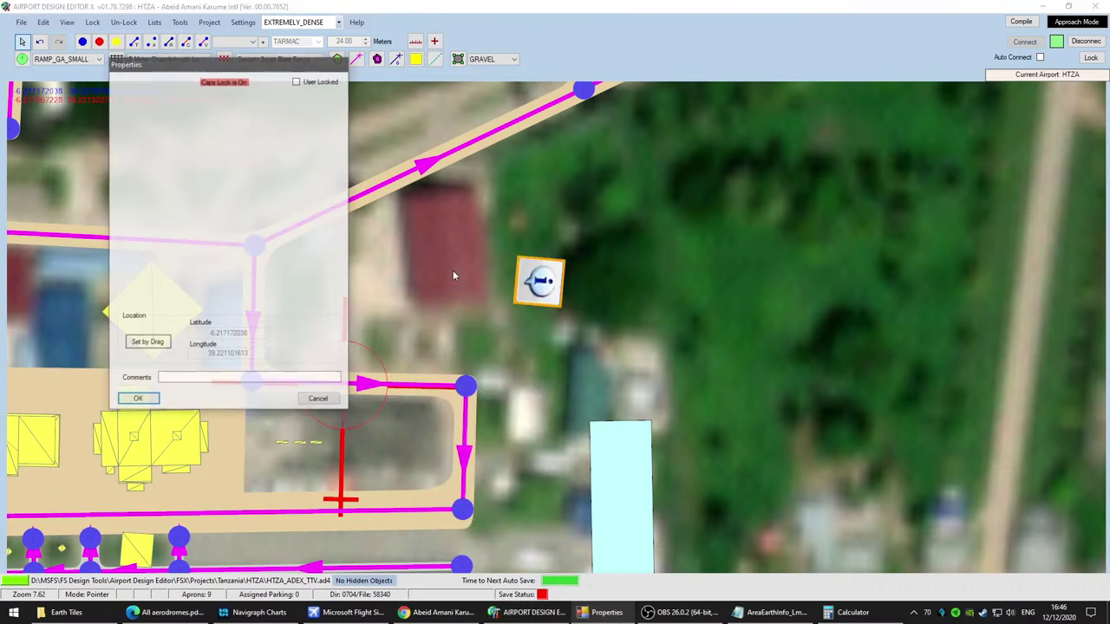
left_click(319, 399)
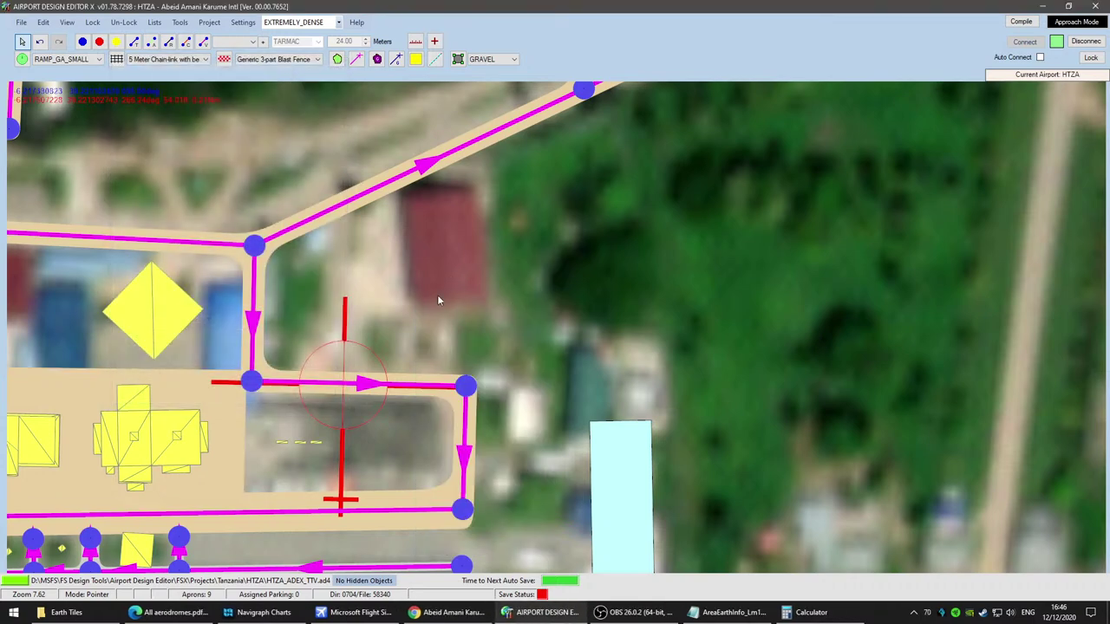
Step: Reopen the library picker near the red roof and preview EurApt CmS G 02, eurbank01, eurbuilding01 and eurbuilding02
right_click(437, 295)
mouse_move(534, 349)
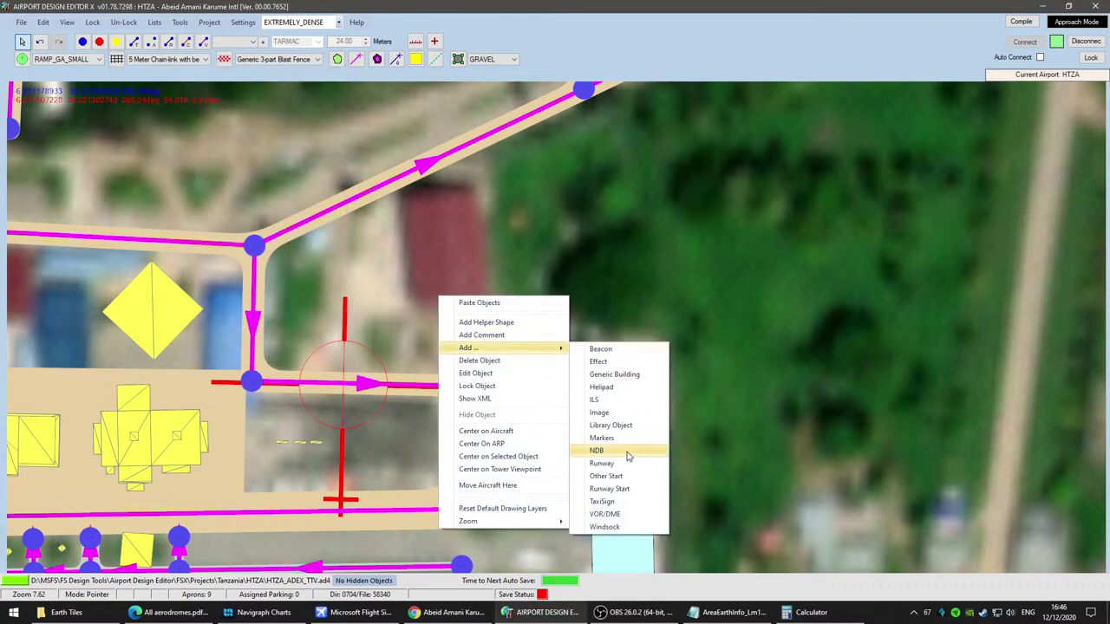
left_click(634, 426)
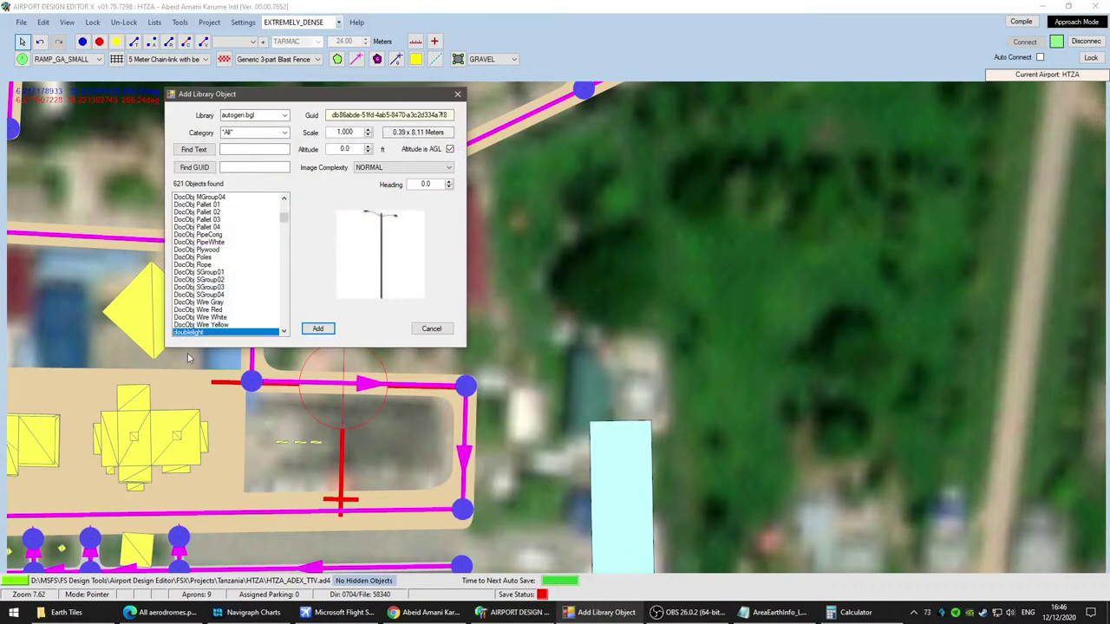
scroll(187, 289, "down", 6)
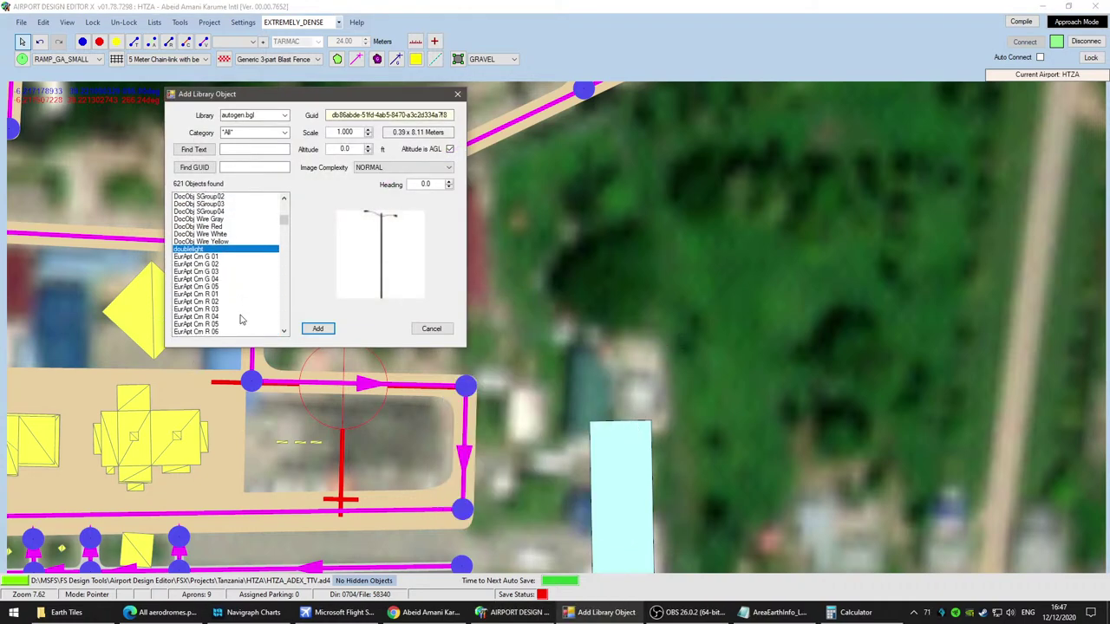
left_click(213, 302)
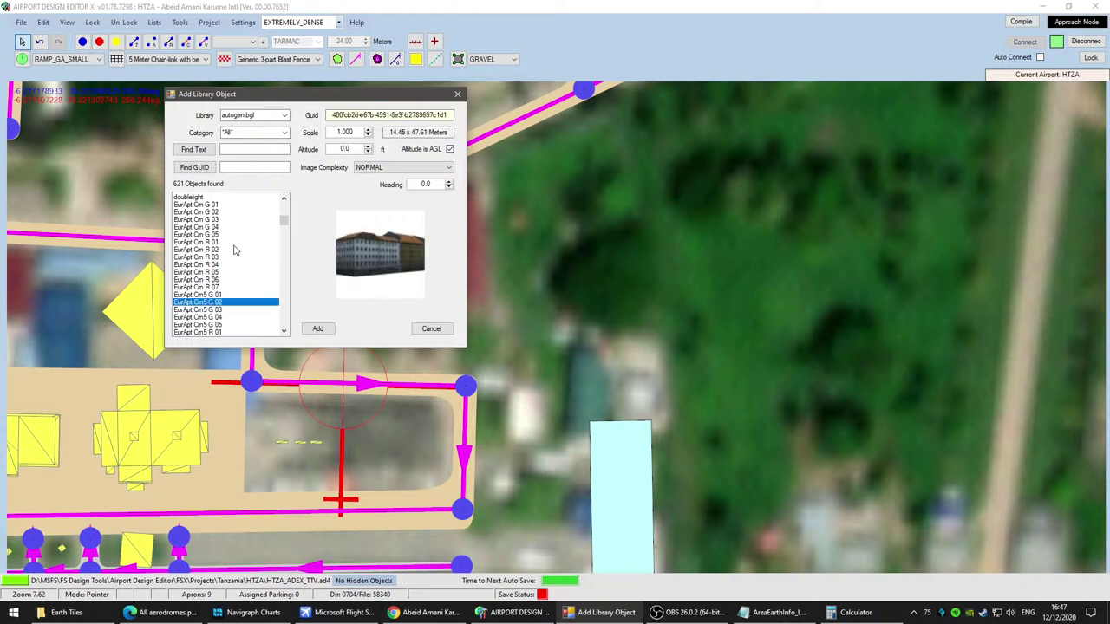
scroll(243, 290, "down", 10)
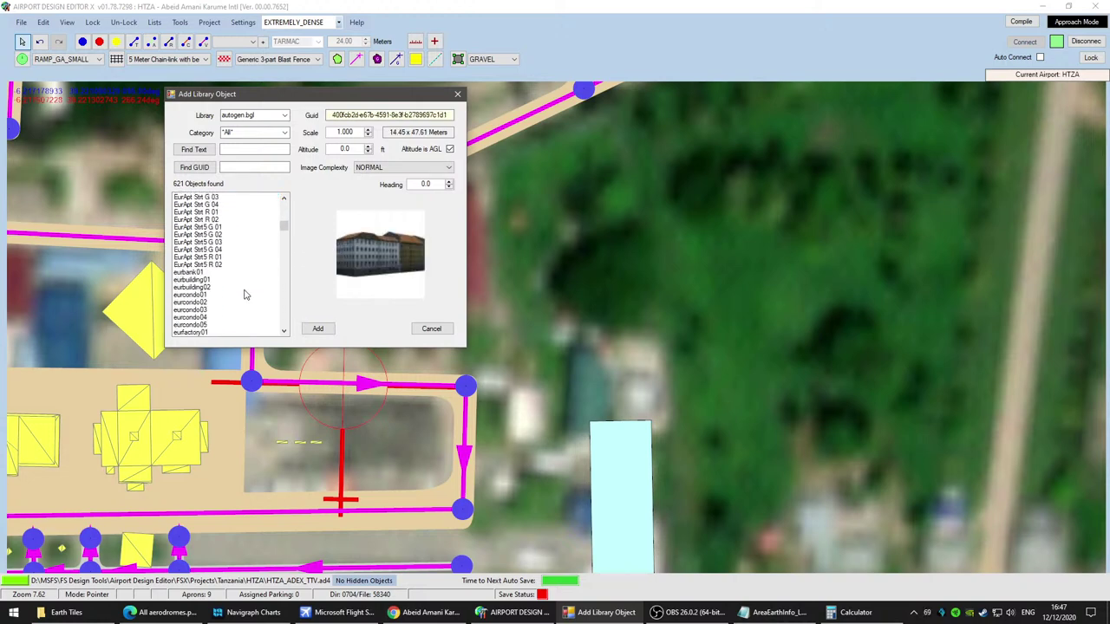
left_click(208, 279)
left_click(221, 287)
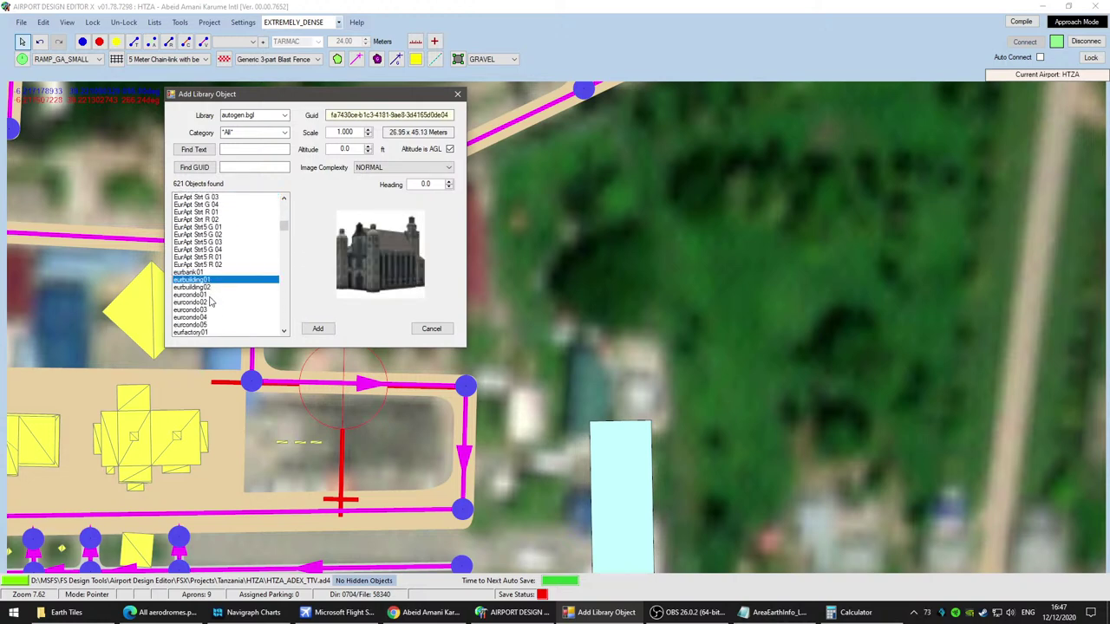
left_click(236, 294)
Step: Preview the eurhouse01, 02, 04, 05 and 07 house models and the euroffice11 office building
scroll(239, 294, "down", 3)
scroll(239, 294, "down", 2)
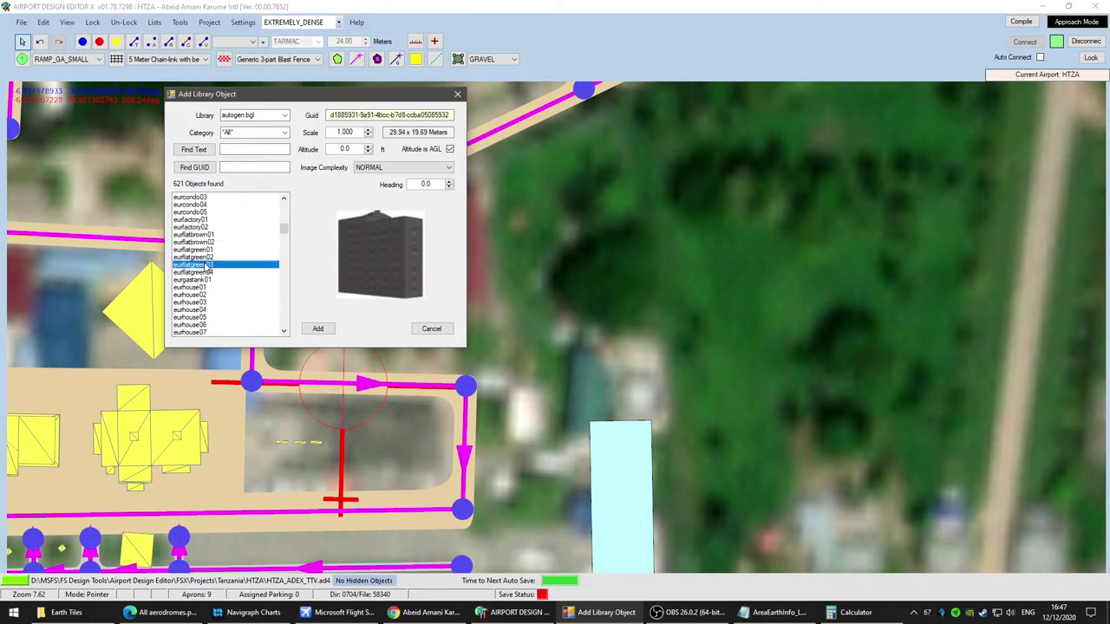
scroll(236, 277, "down", 3)
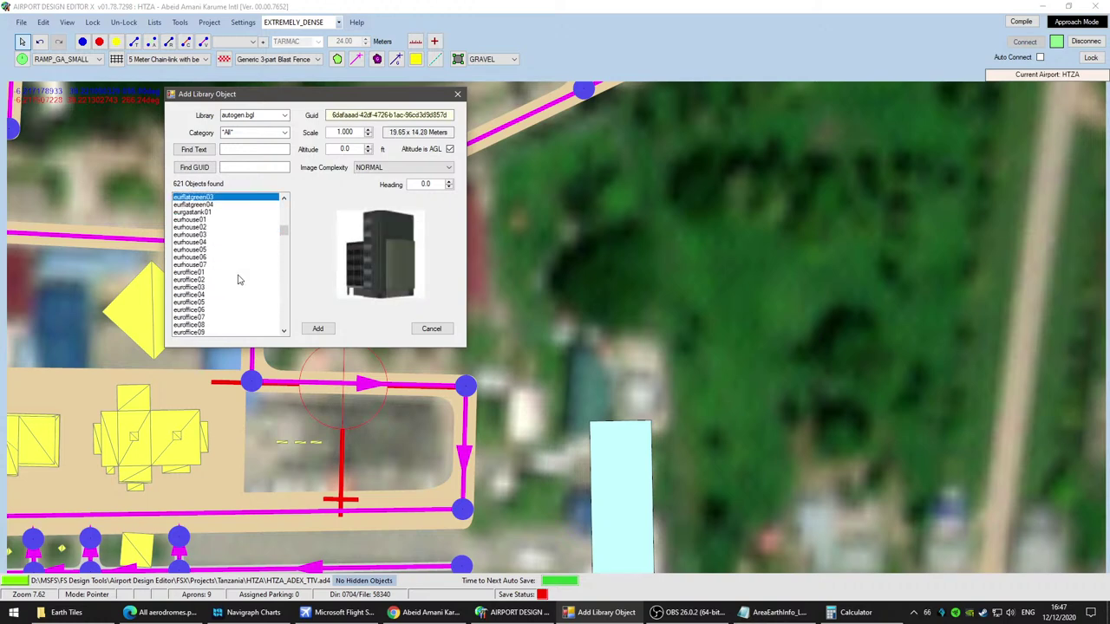
left_click(205, 221)
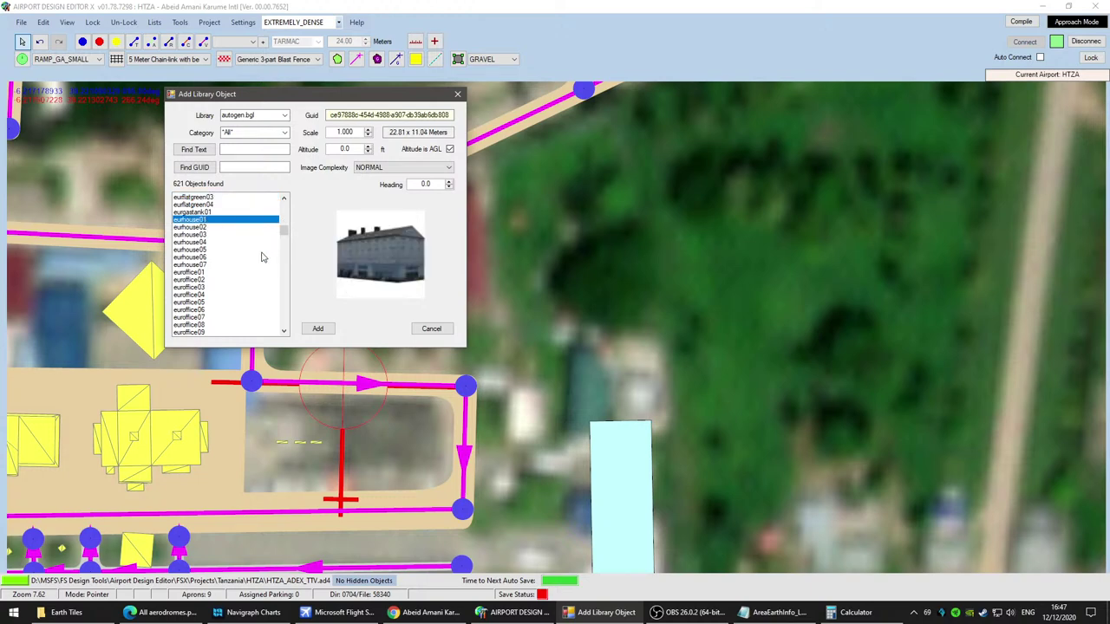
left_click(204, 227)
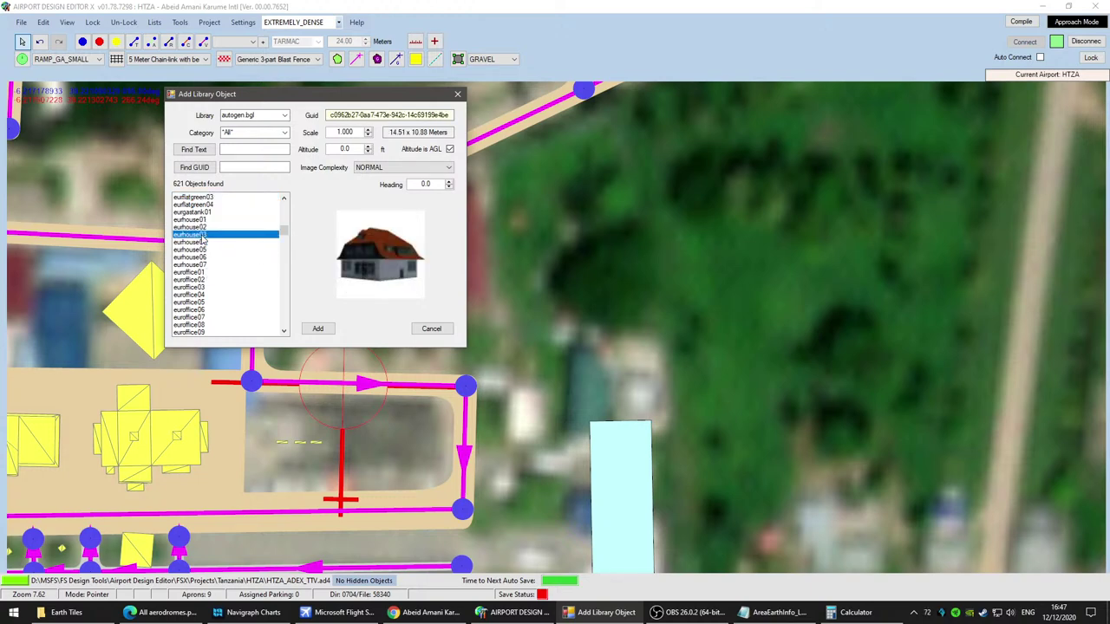
left_click(204, 242)
left_click(210, 249)
scroll(221, 255, "down", 2)
scroll(221, 256, "down", 1)
scroll(208, 219, "up", 2)
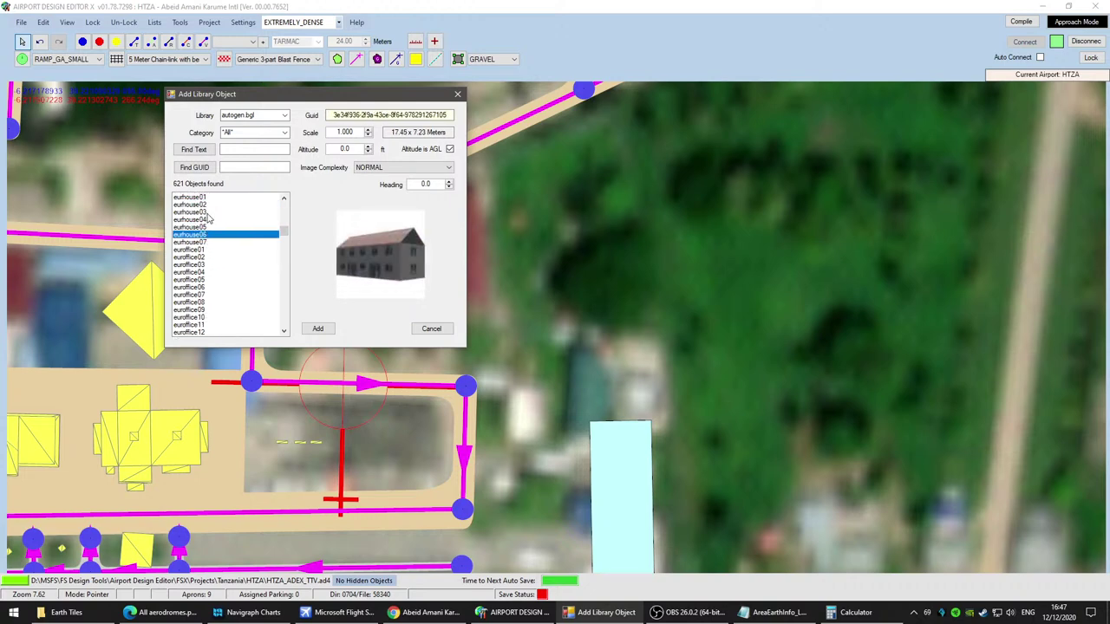
left_click(205, 220)
left_click(201, 243)
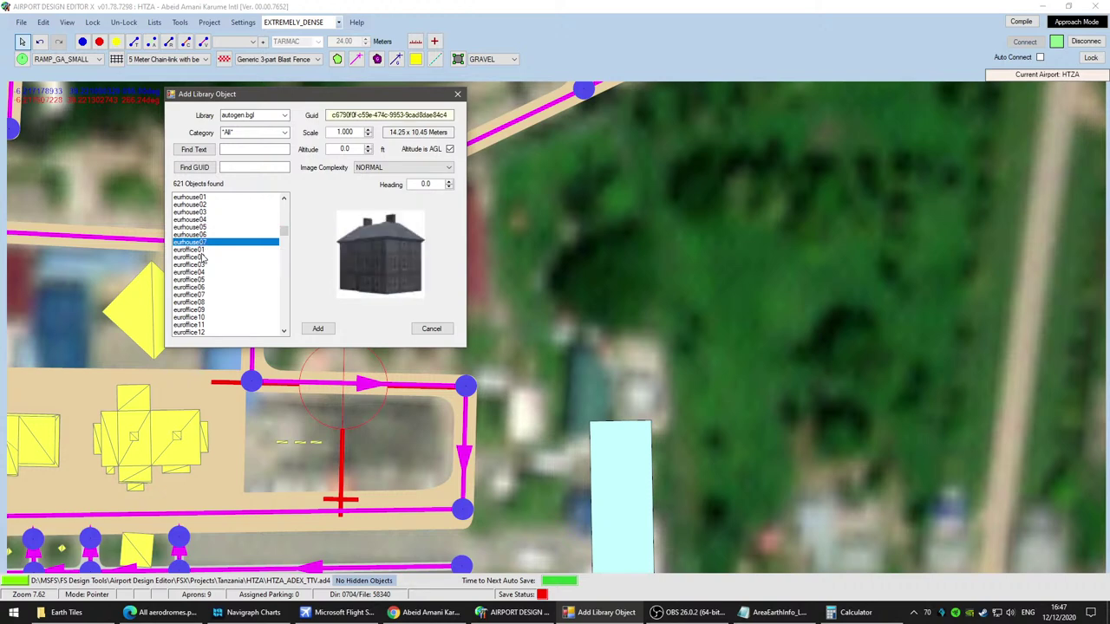
scroll(221, 281, "down", 2)
left_click(203, 280)
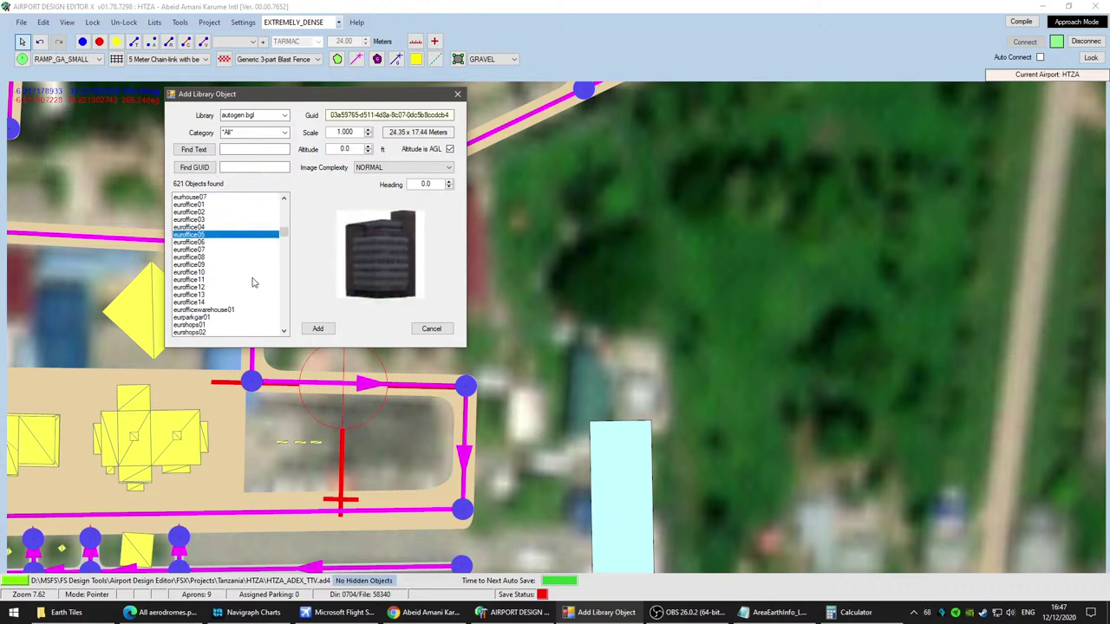
Step: Preview eurshops02, eurskyscraper01, eurwarehouse01 and factory, returning to eurwarehouse01
scroll(252, 278, "up", 2)
scroll(252, 278, "down", 5)
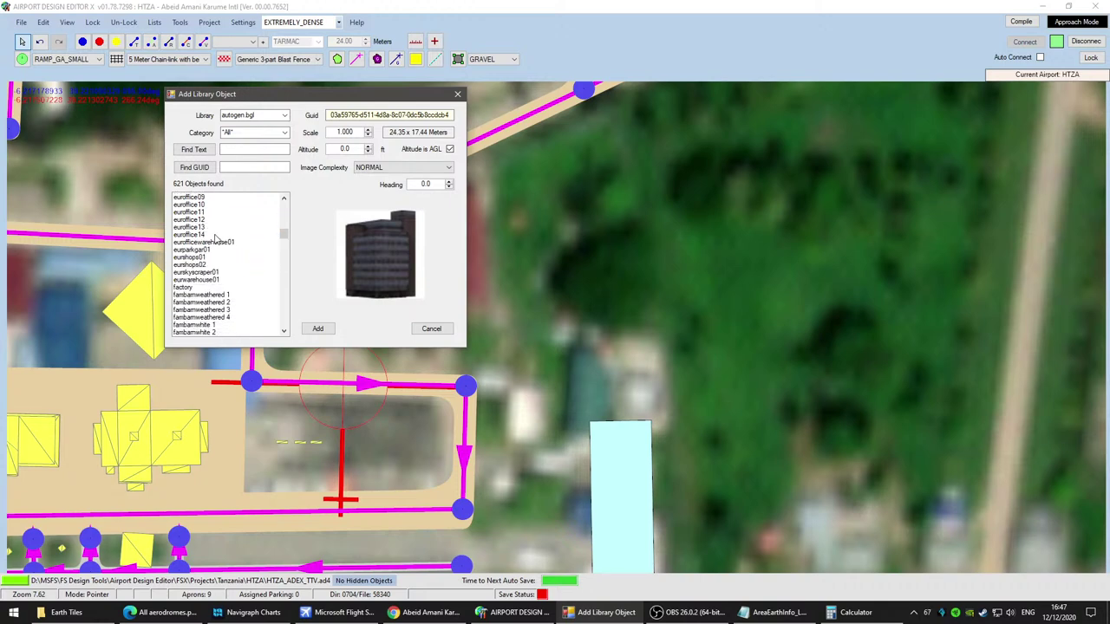
left_click(217, 243)
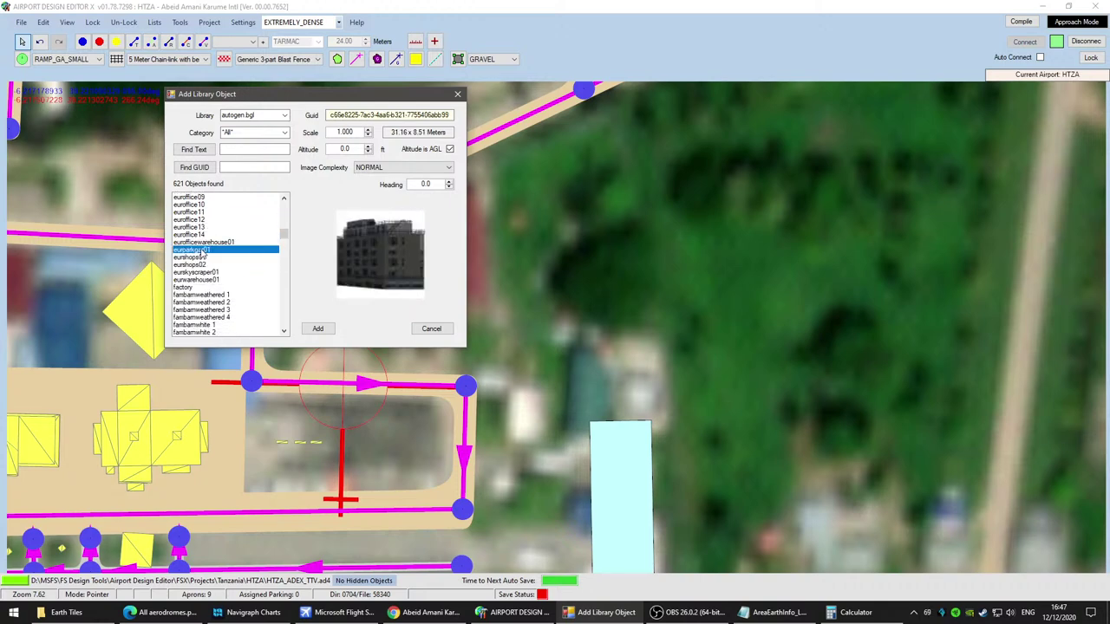
scroll(204, 250, "down", 1)
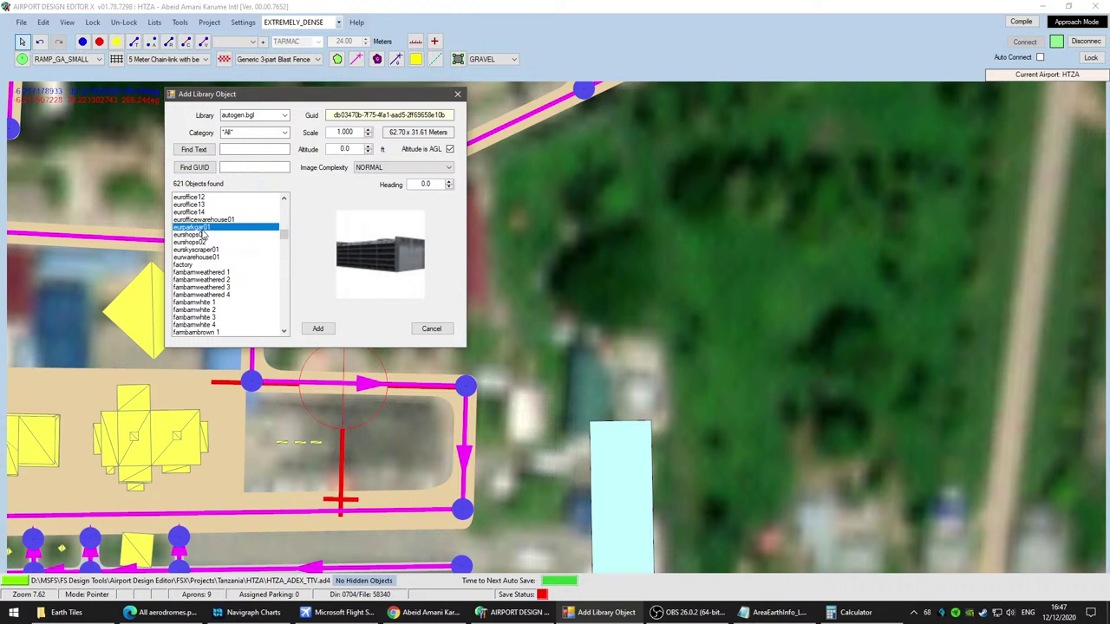
left_click(204, 244)
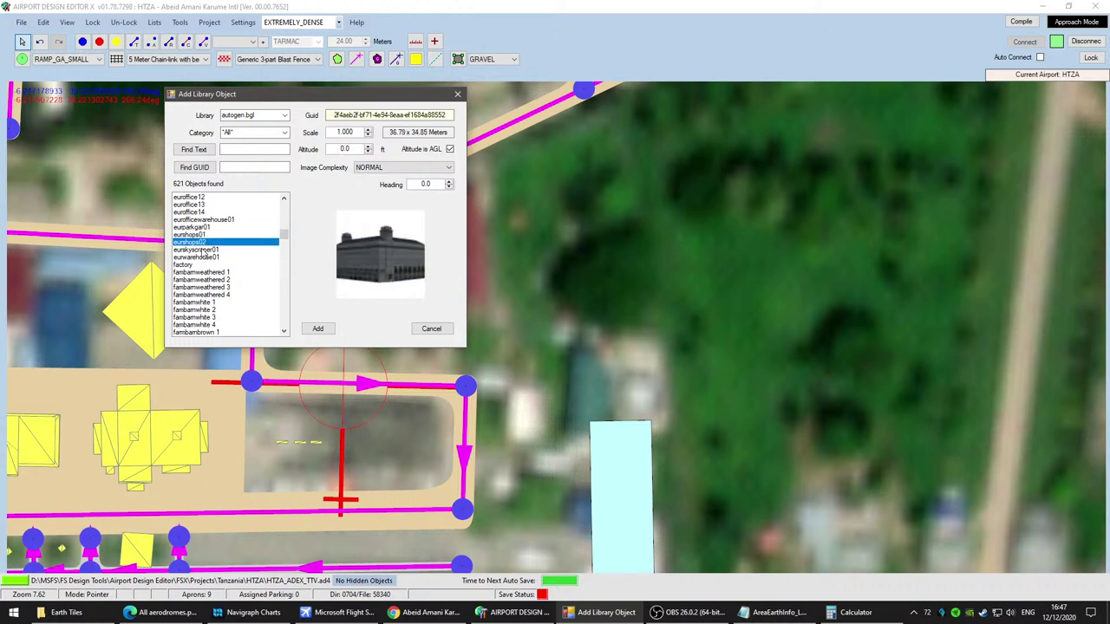
left_click(201, 249)
left_click(199, 258)
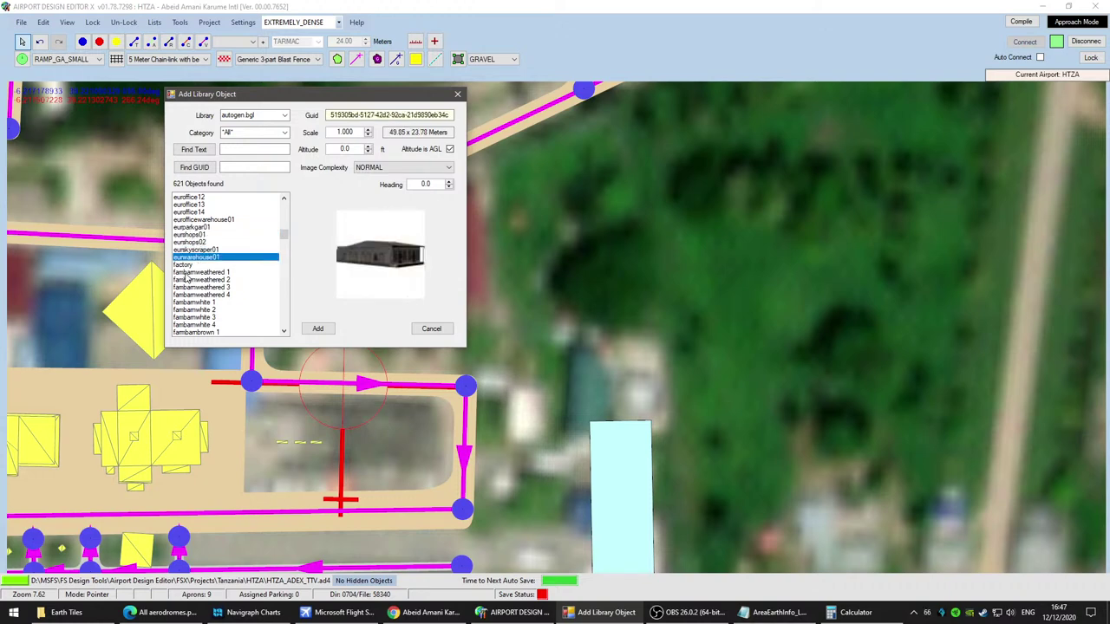
left_click(188, 265)
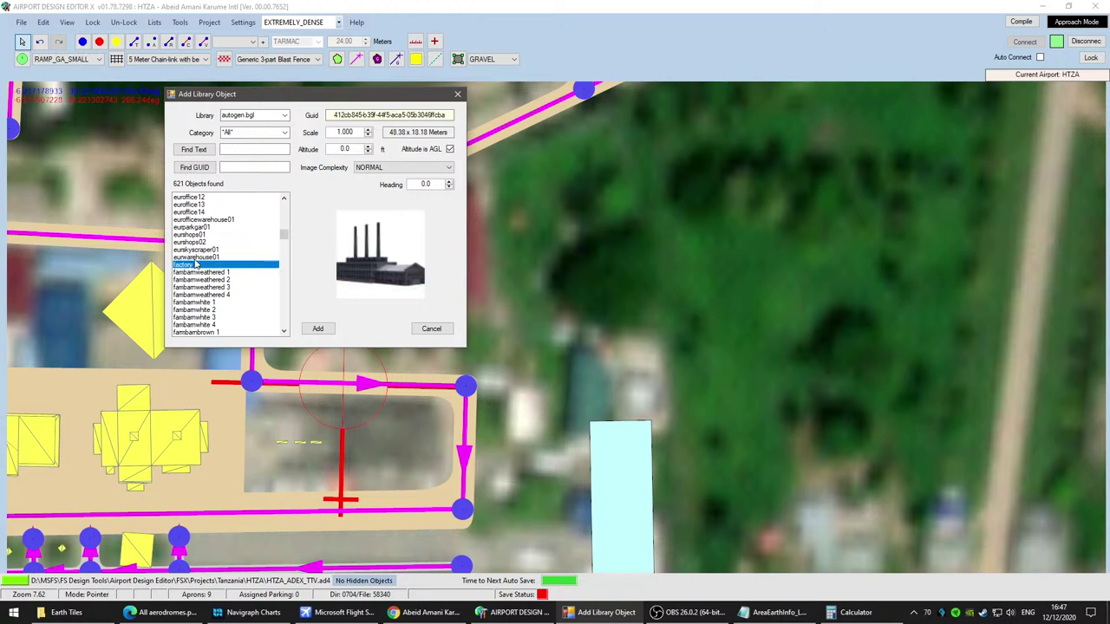
key("Up")
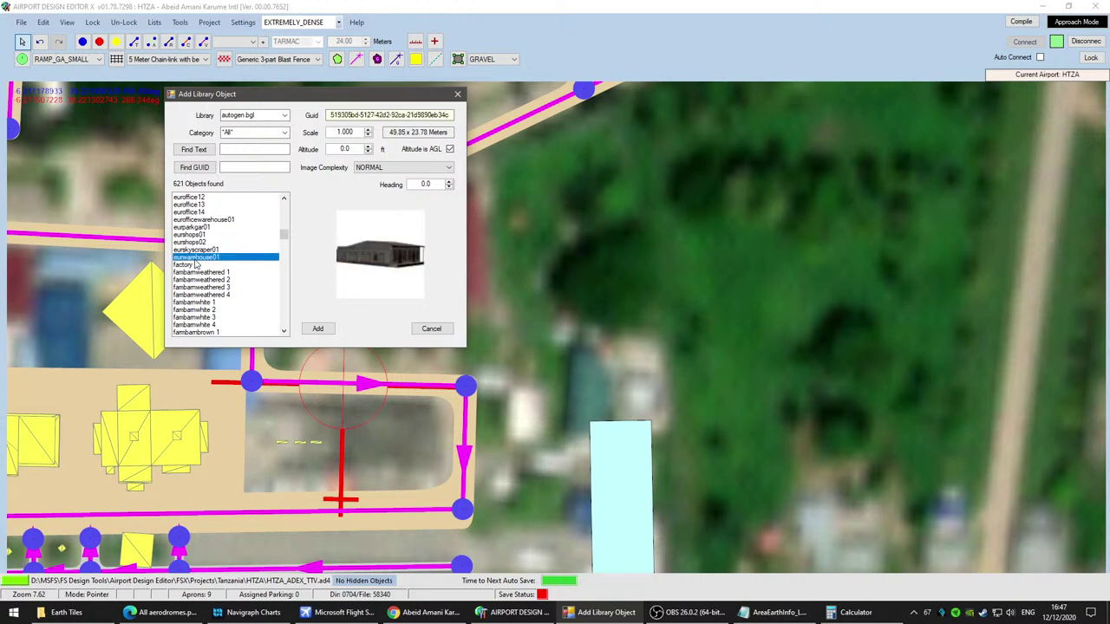
Step: Preview the fambamweathered and fambamwhite barns and settle on fambambrown 1
left_click(205, 272)
scroll(217, 260, "down", 2)
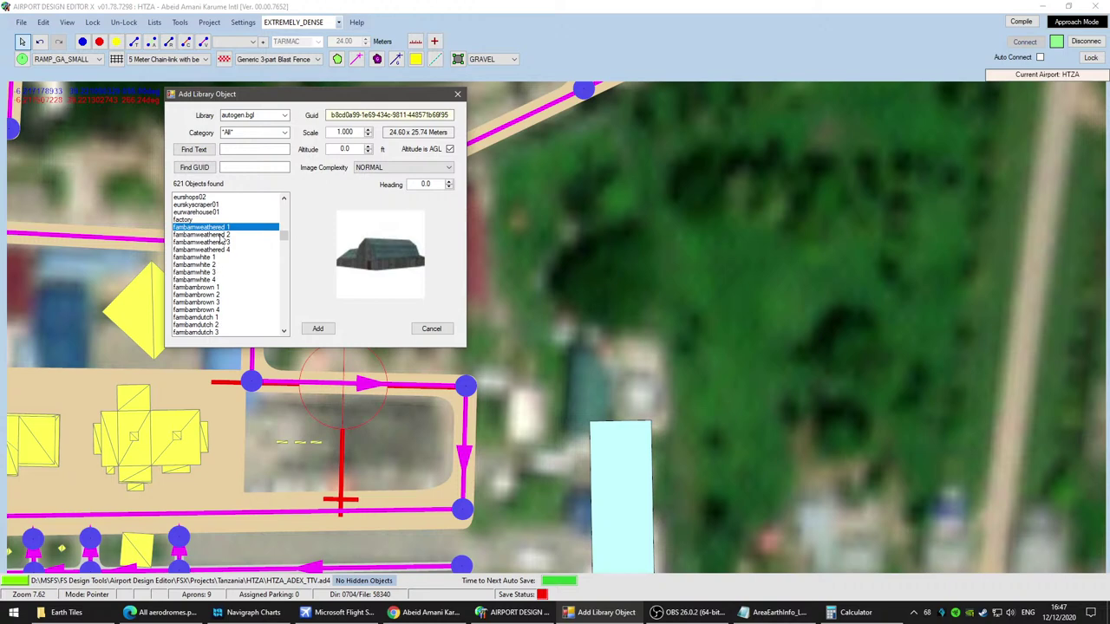
left_click(231, 242)
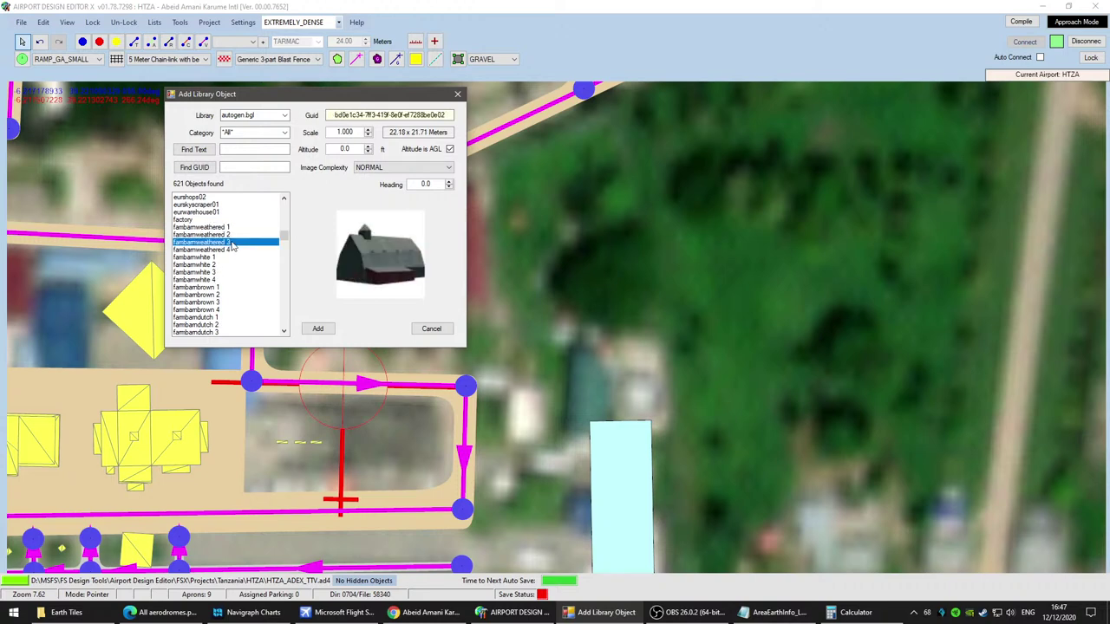
left_click(210, 257)
left_click(212, 265)
scroll(229, 283, "down", 2)
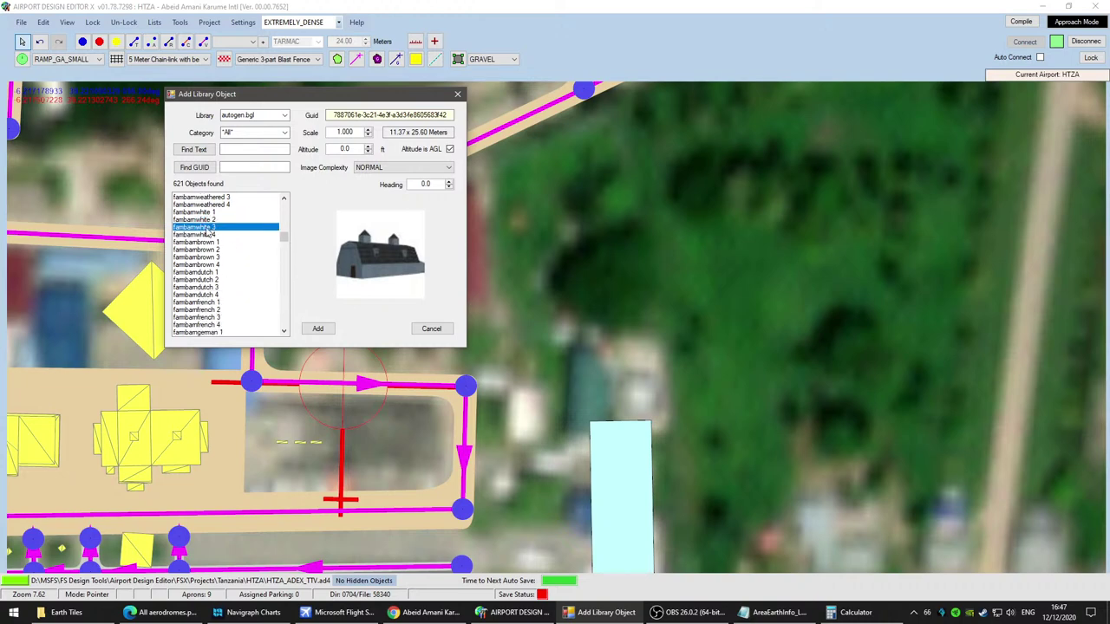
left_click(208, 236)
left_click(211, 243)
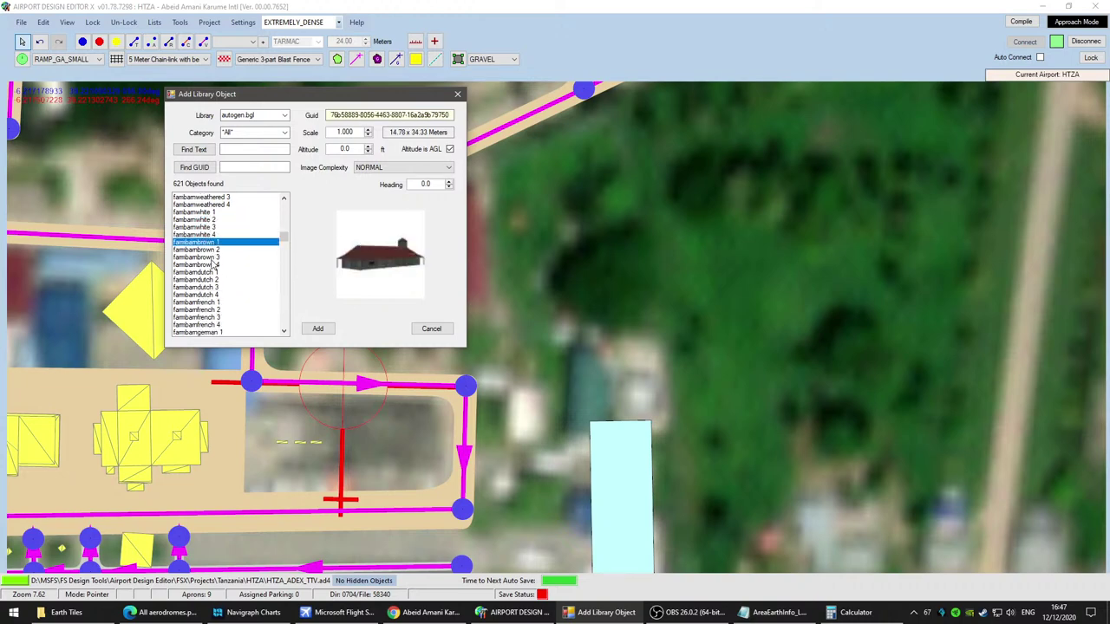
Step: Place the fambambrown 1 barn and rotate it to about 87° so it runs north–south
left_click(318, 330)
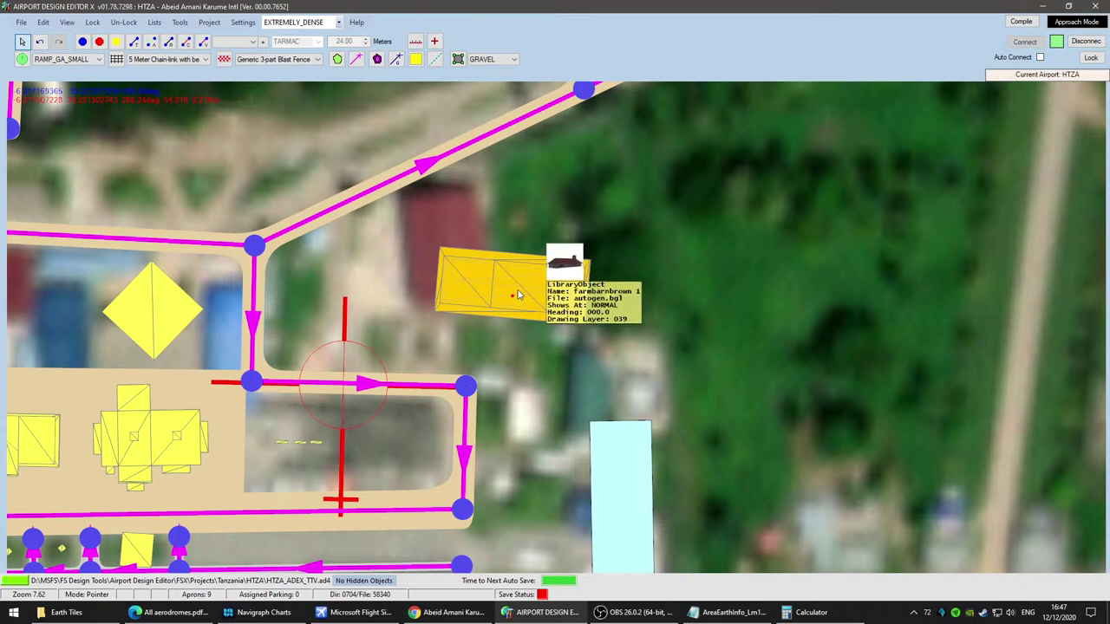
left_click_drag(524, 298, 434, 378)
left_click_drag(440, 309, 449, 281)
left_click_drag(447, 371, 436, 378)
Step: Zoom out and pan around the map, then minimize the editor to reveal FSX
scroll(648, 359, "down", 2)
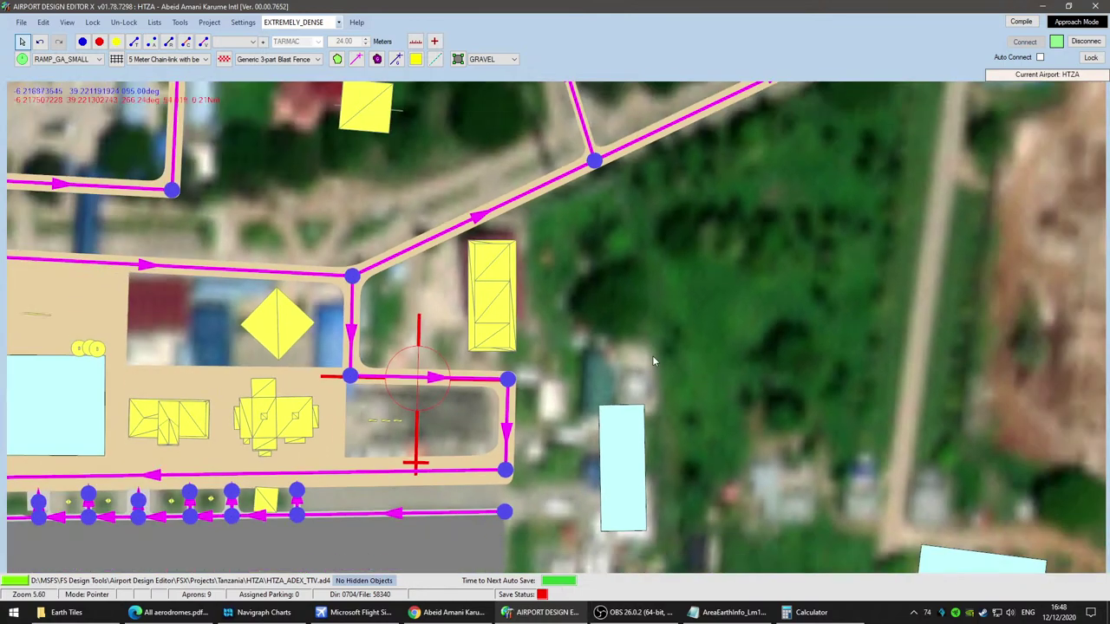
left_click_drag(701, 402, 430, 188)
scroll(451, 299, "down", 2)
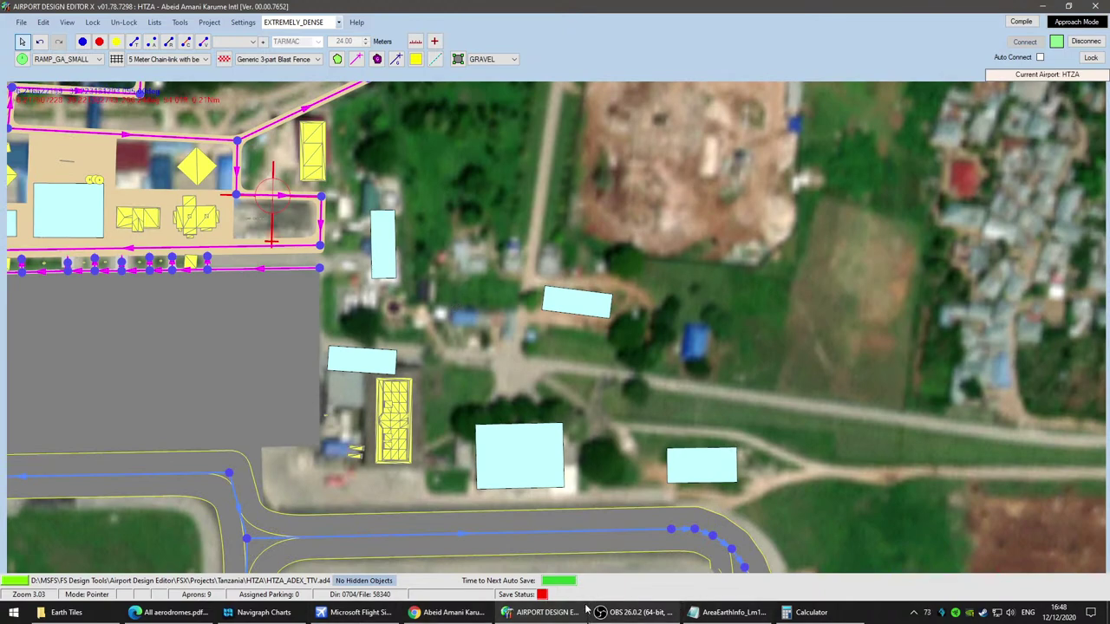
left_click(558, 614)
Step: Turn the aircraft right in FSX to view the scenery, then switch back to ADE
key("KP_3")
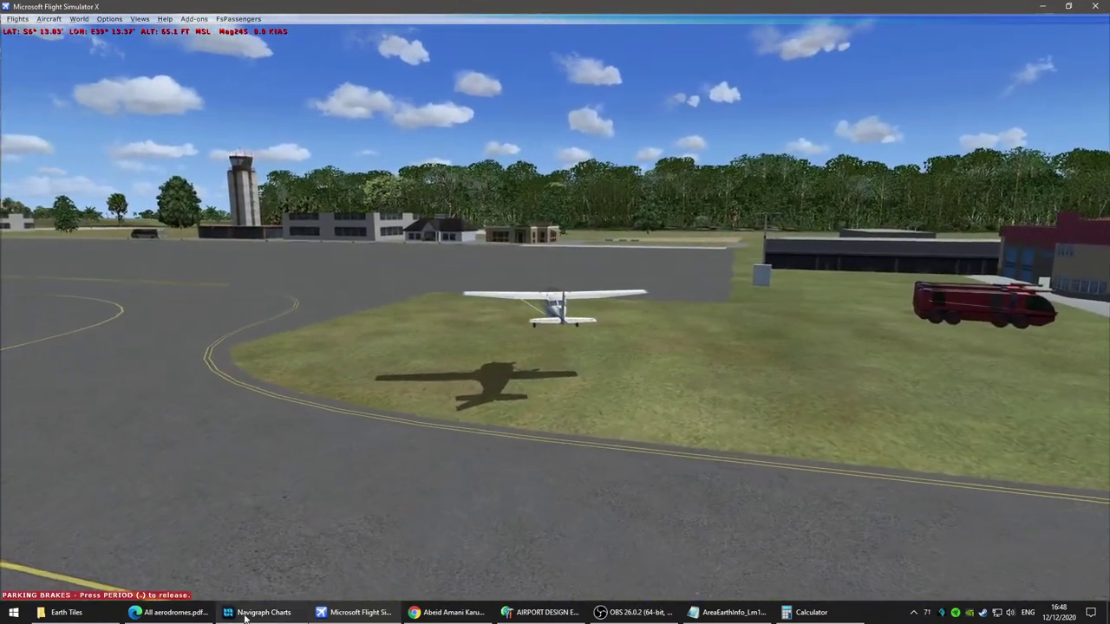
mouse_move(618, 616)
left_click(540, 612)
Step: Move a generic building north-east on the map and pan around it
scroll(375, 419, "up", 2)
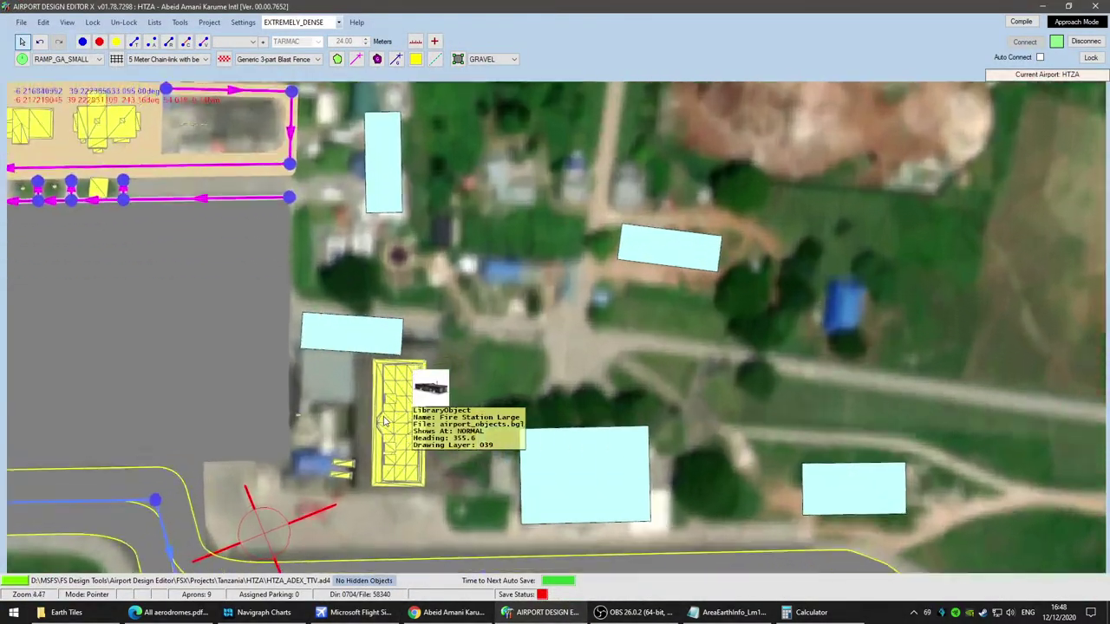
left_click_drag(356, 336, 515, 219)
scroll(494, 408, "up", 1)
left_click_drag(469, 412, 749, 250)
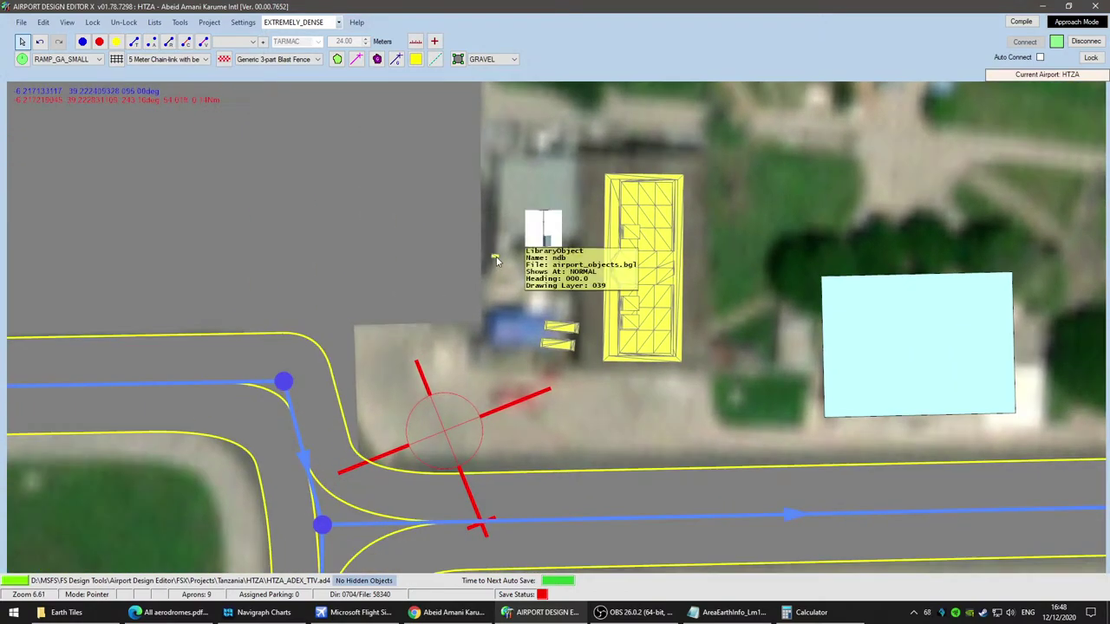
scroll(657, 438, "down", 2)
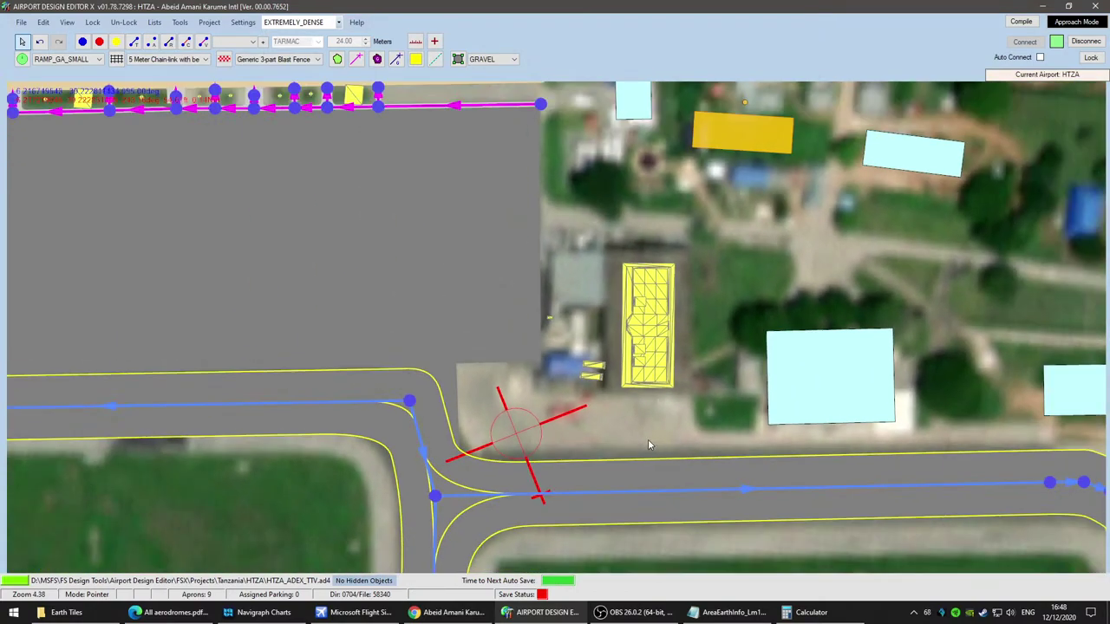
scroll(647, 442, "up", 1)
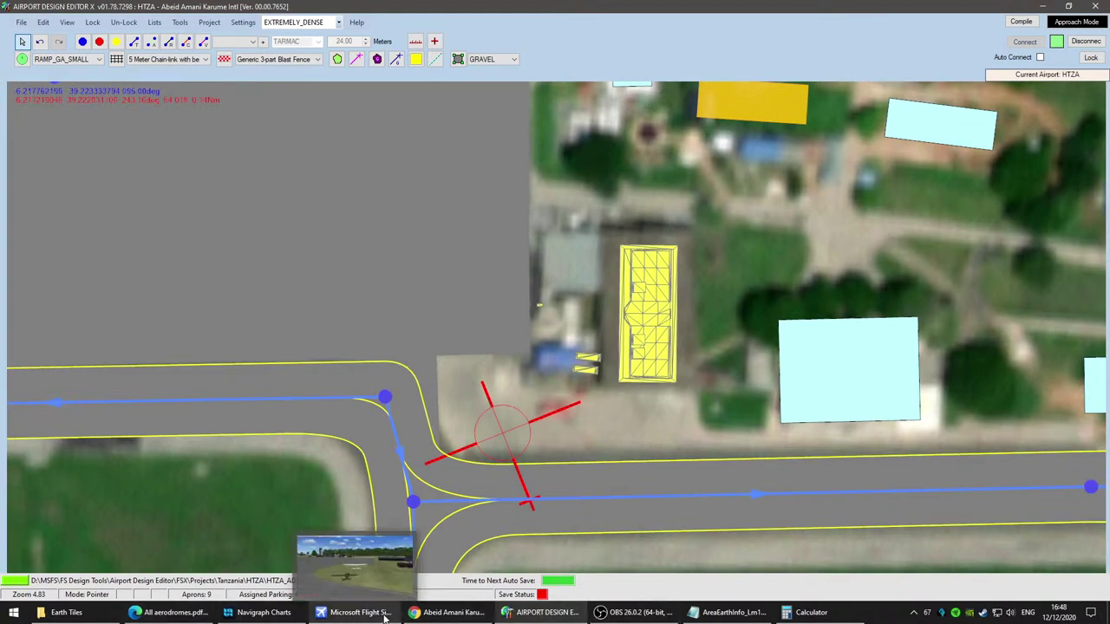
Step: Back in FSX, keep yawing the aircraft toward the fire station and runway
left_click(357, 613)
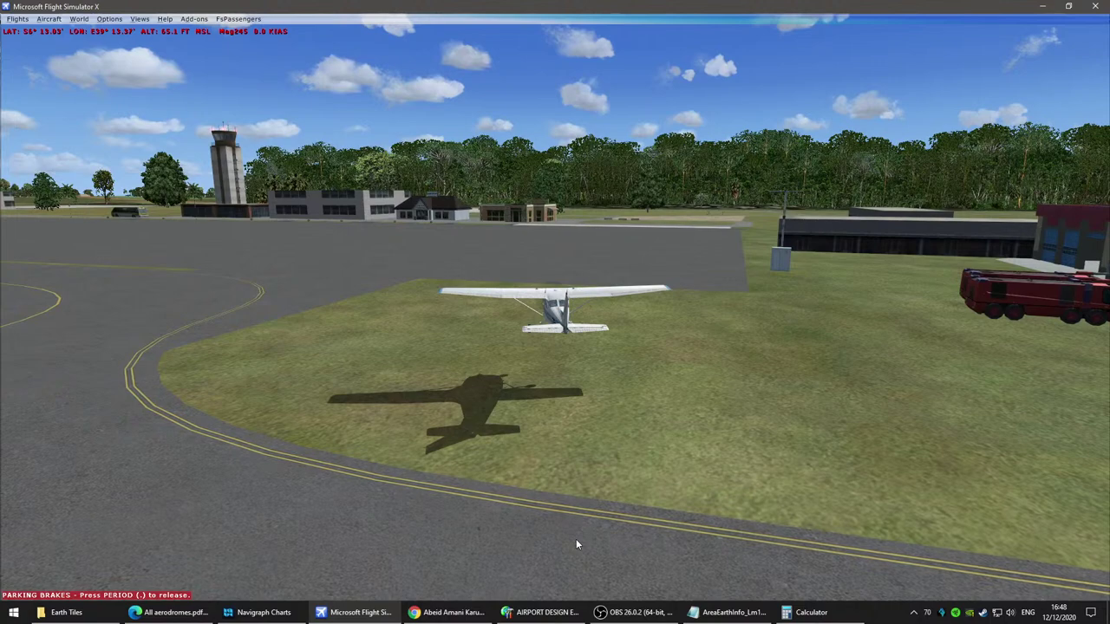
key("KP_3")
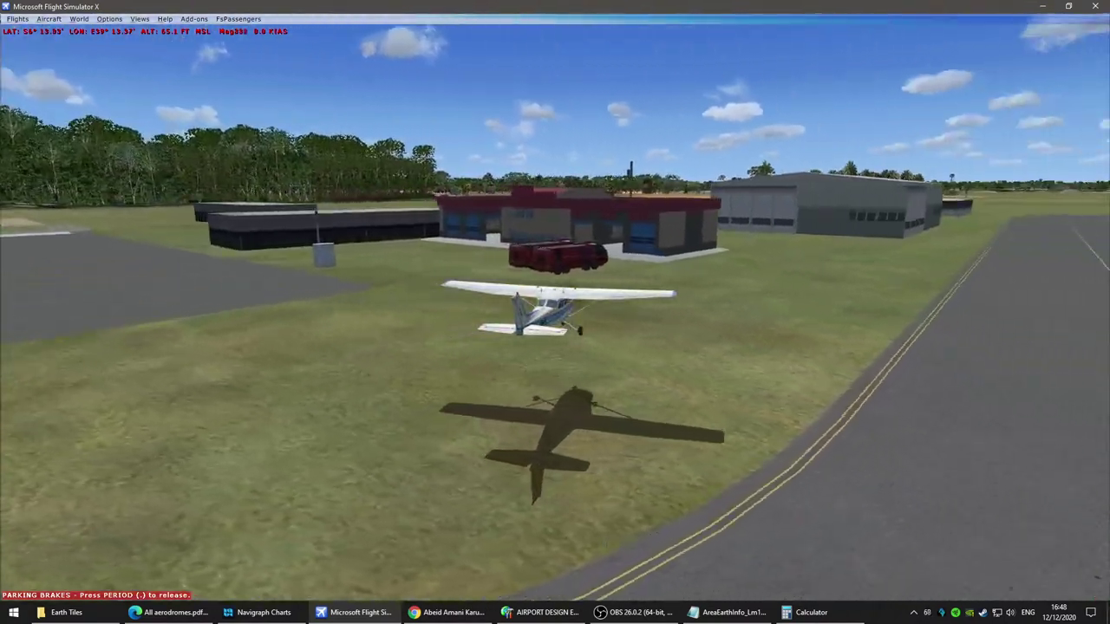
key("KP_5")
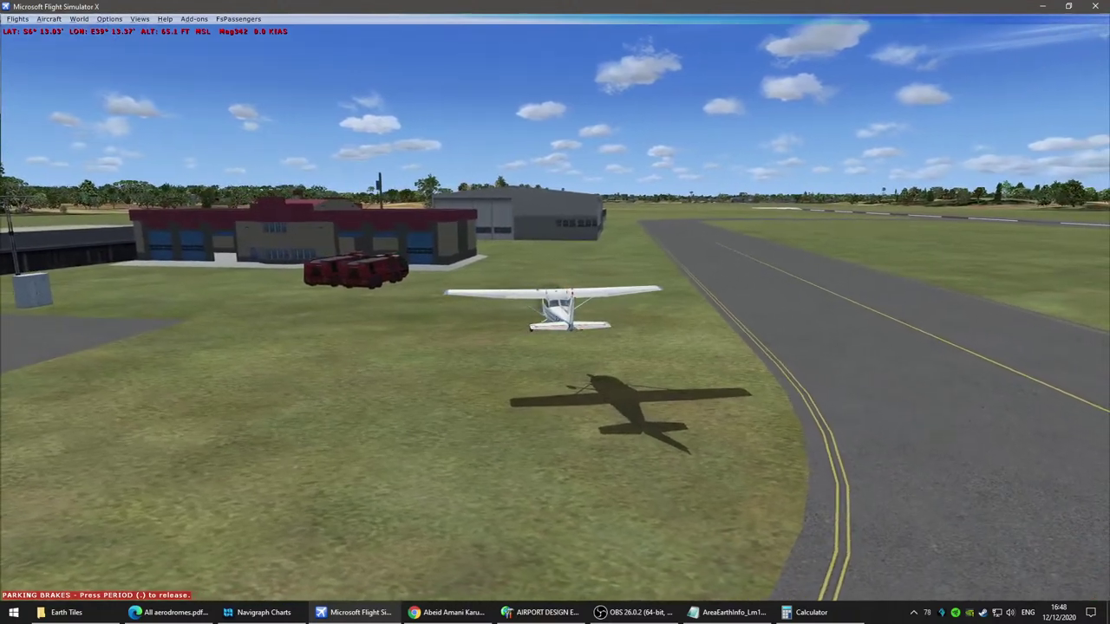
Step: Draw a new terrain polygon and give it the Cement land-class tag
left_click(542, 612)
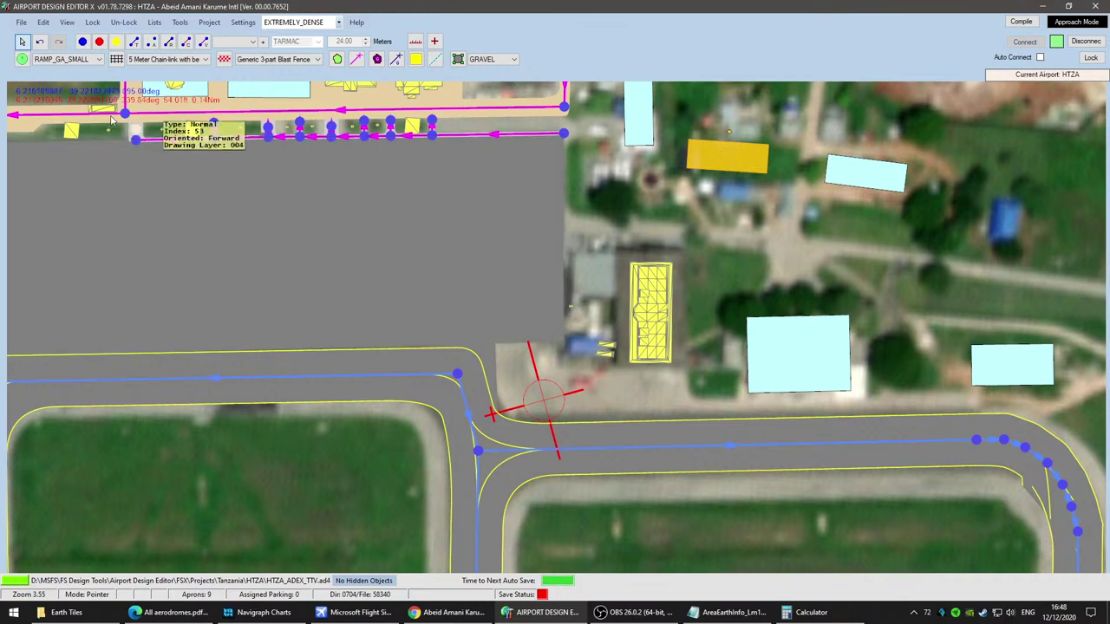
left_click(337, 59)
scroll(763, 307, "up", 2)
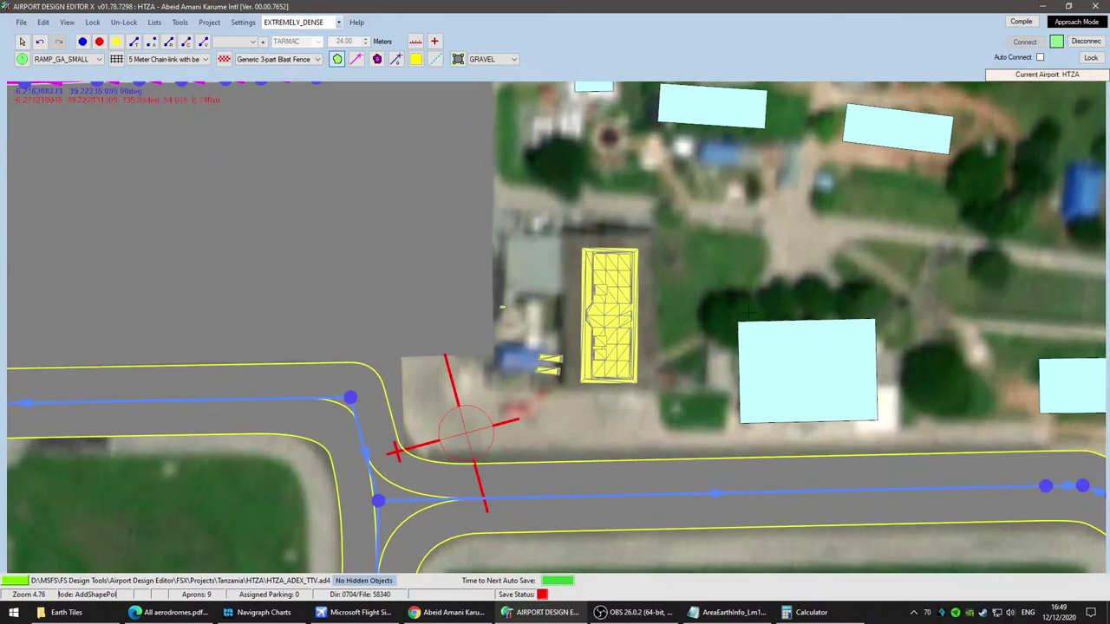
left_click(699, 196)
left_click(437, 204)
left_click(366, 306)
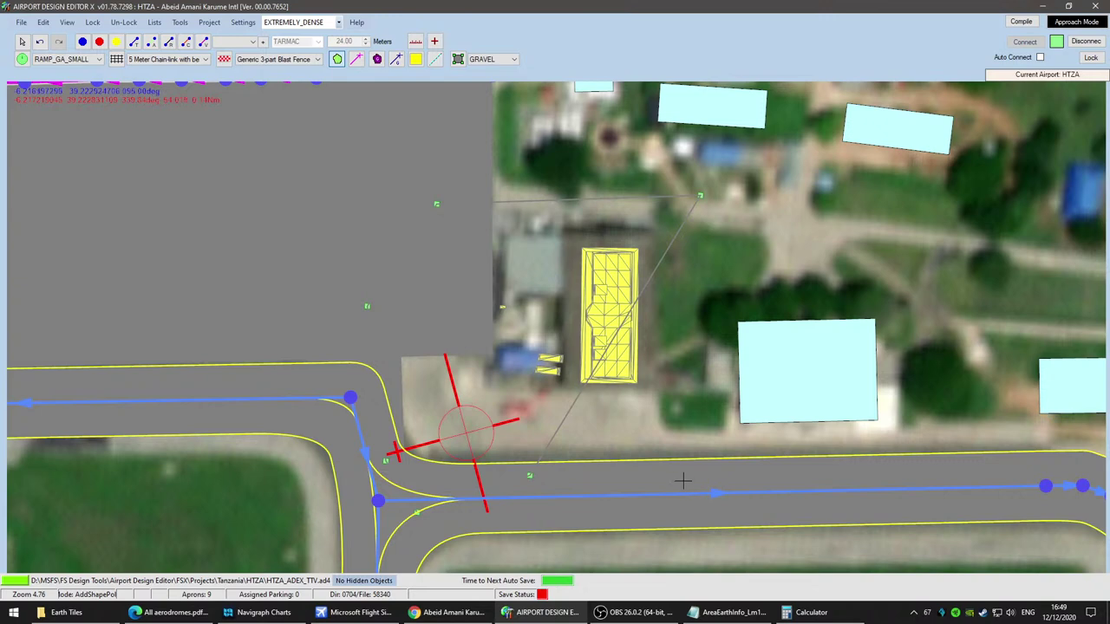
double_click(711, 473)
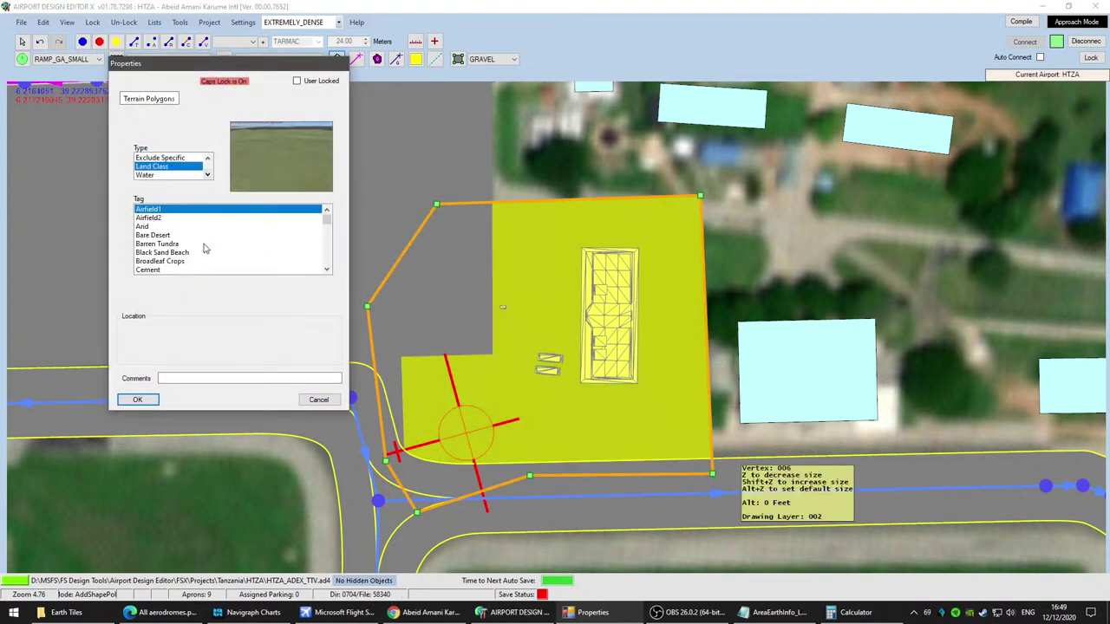
left_click(175, 269)
left_click(139, 400)
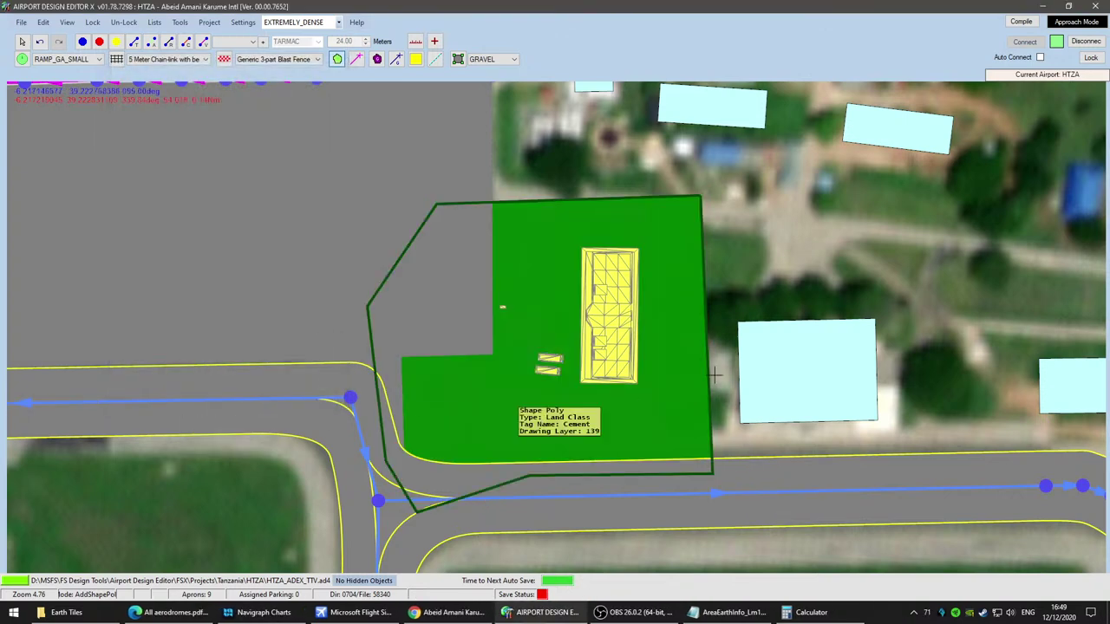
Step: Drag the Cement polygon's corners to straighten its edges, then switch to FSX
left_click(23, 42)
scroll(747, 251, "up", 2)
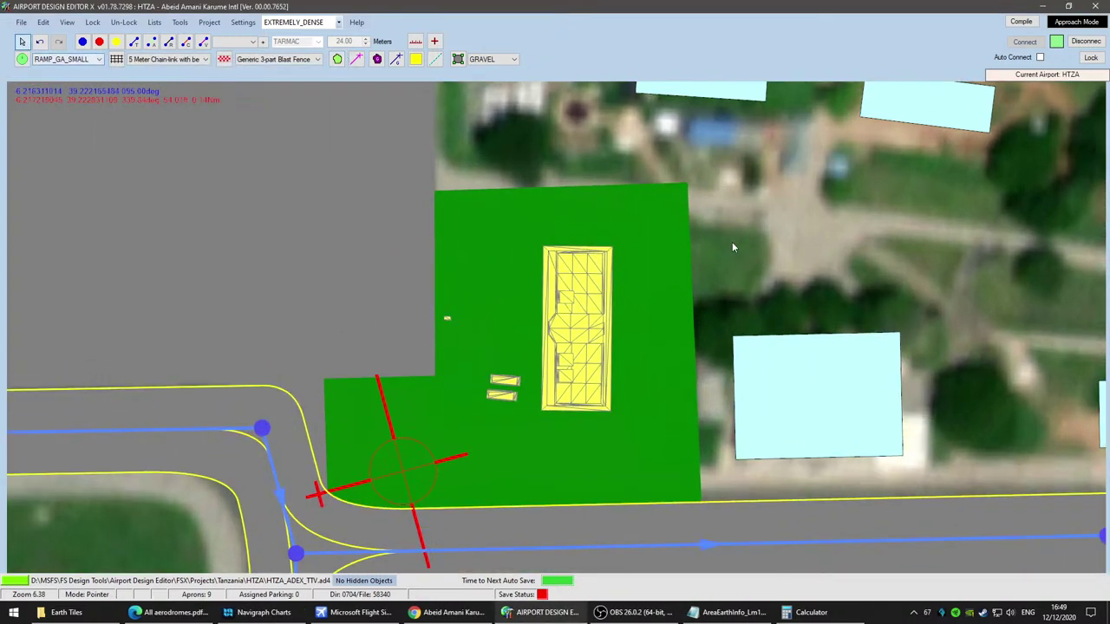
left_click(643, 221)
left_click_drag(669, 171, 584, 235)
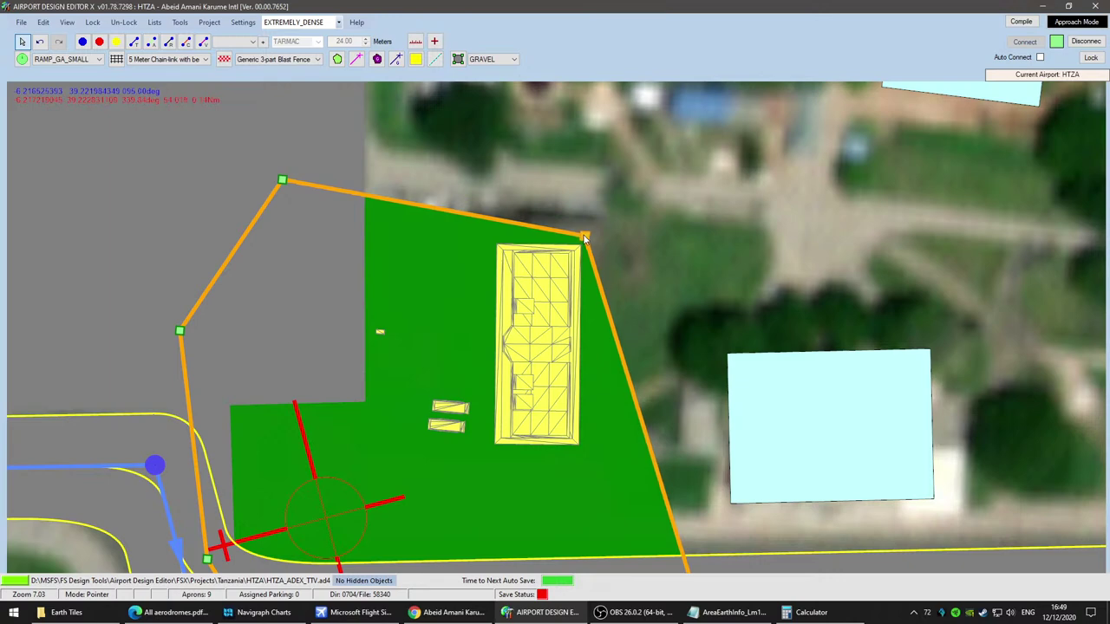
left_click_drag(282, 180, 284, 243)
right_click_drag(547, 390, 514, 134)
left_click_drag(663, 325, 550, 323)
key("Up")
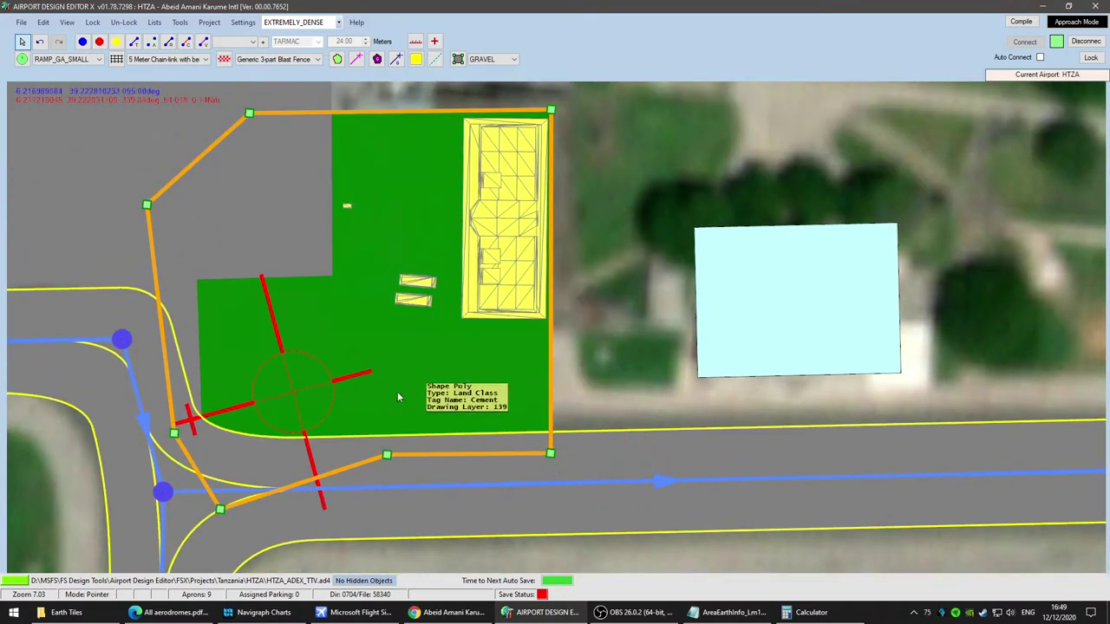
scroll(433, 377, "down", 2)
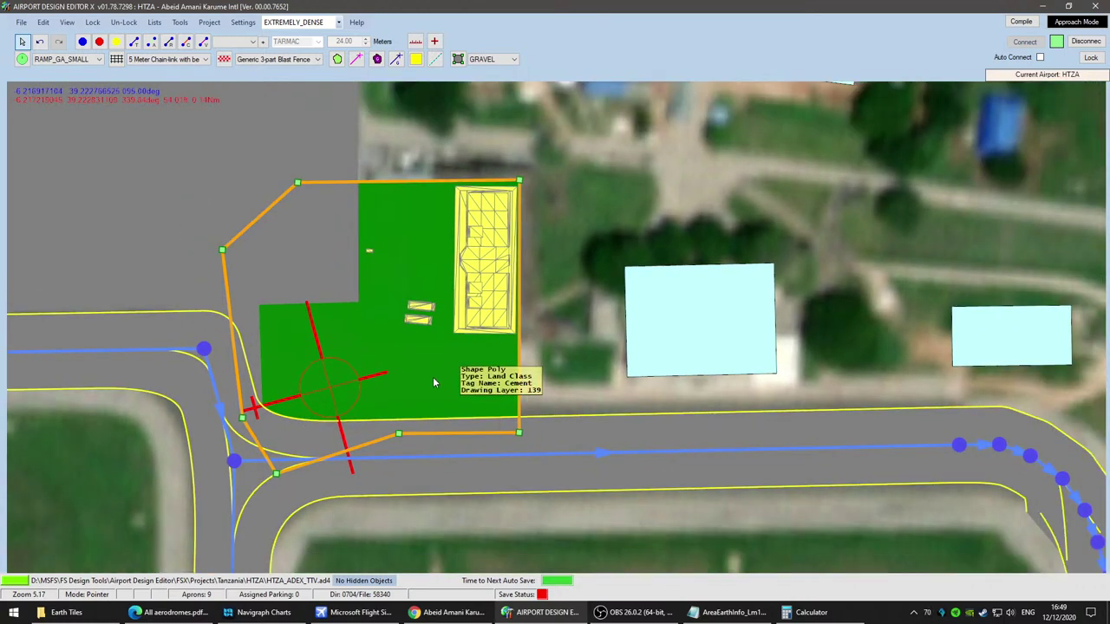
scroll(432, 377, "down", 1)
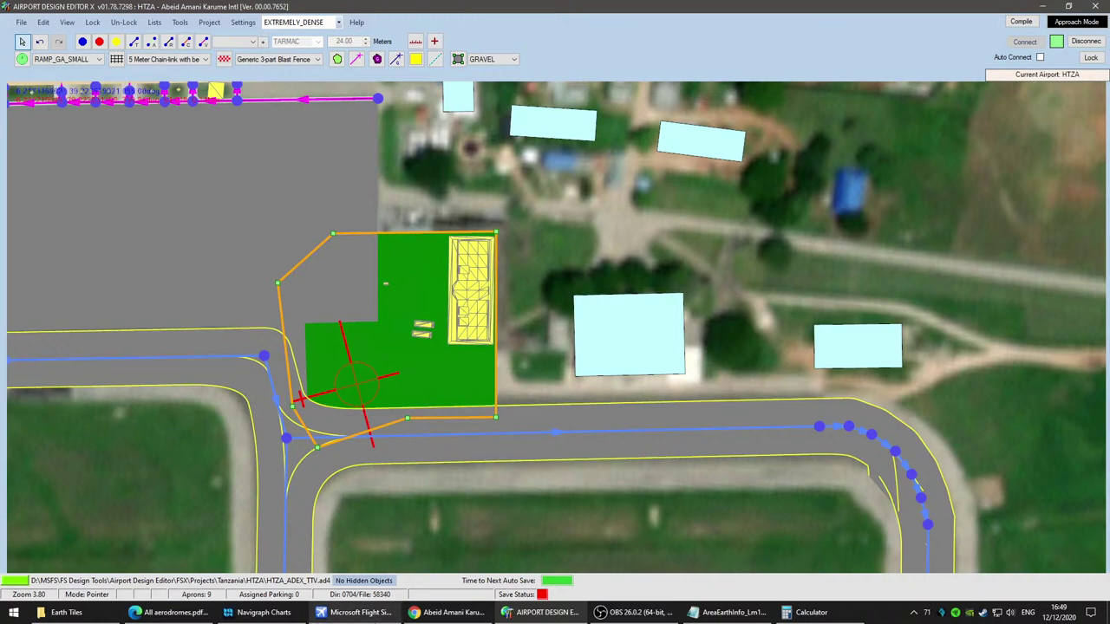
left_click(355, 612)
Step: Yaw the slewed aircraft toward the new hangars, then return to Airport Design Editor
key("KP_1")
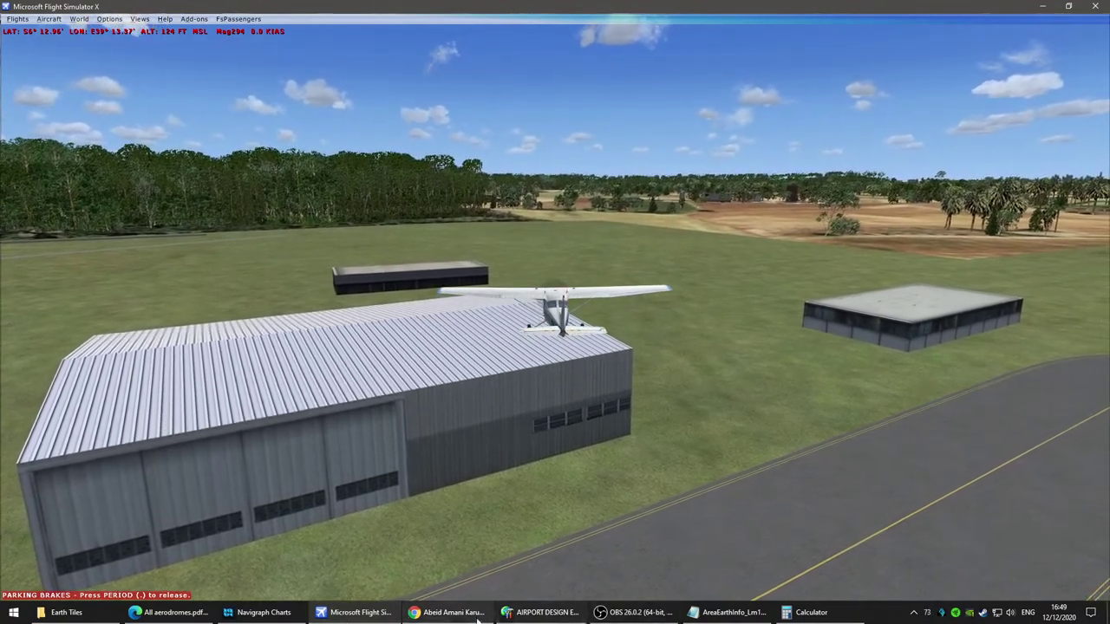
left_click(542, 612)
Step: Move the large building beside the blue-roofed house and start a library object from autogen.bgl
left_click_drag(644, 327, 861, 164)
right_click(632, 346)
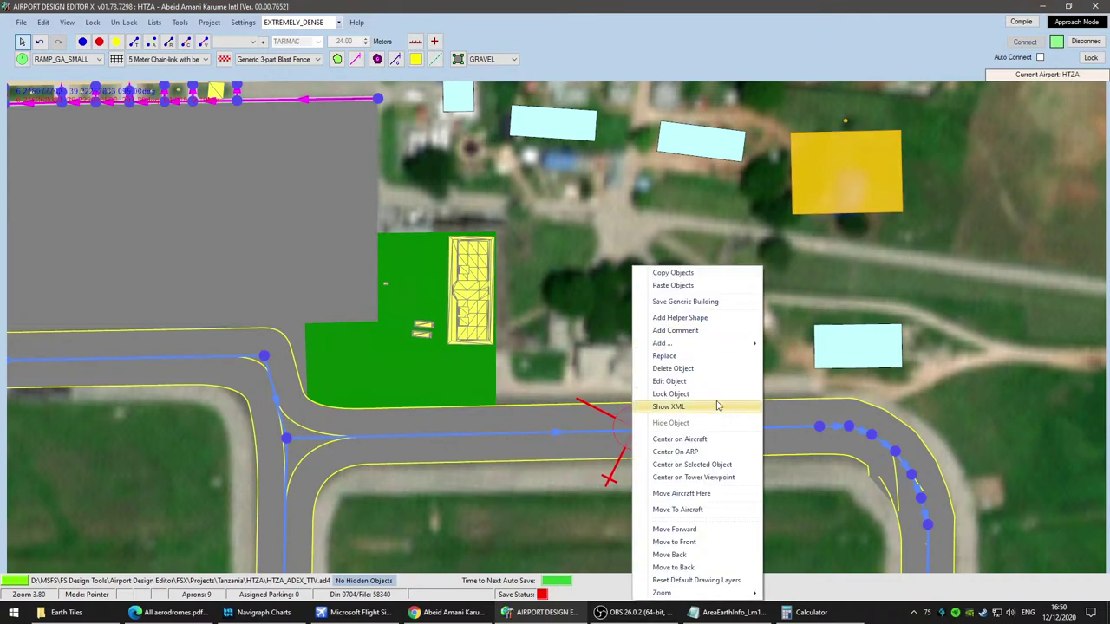
mouse_move(737, 344)
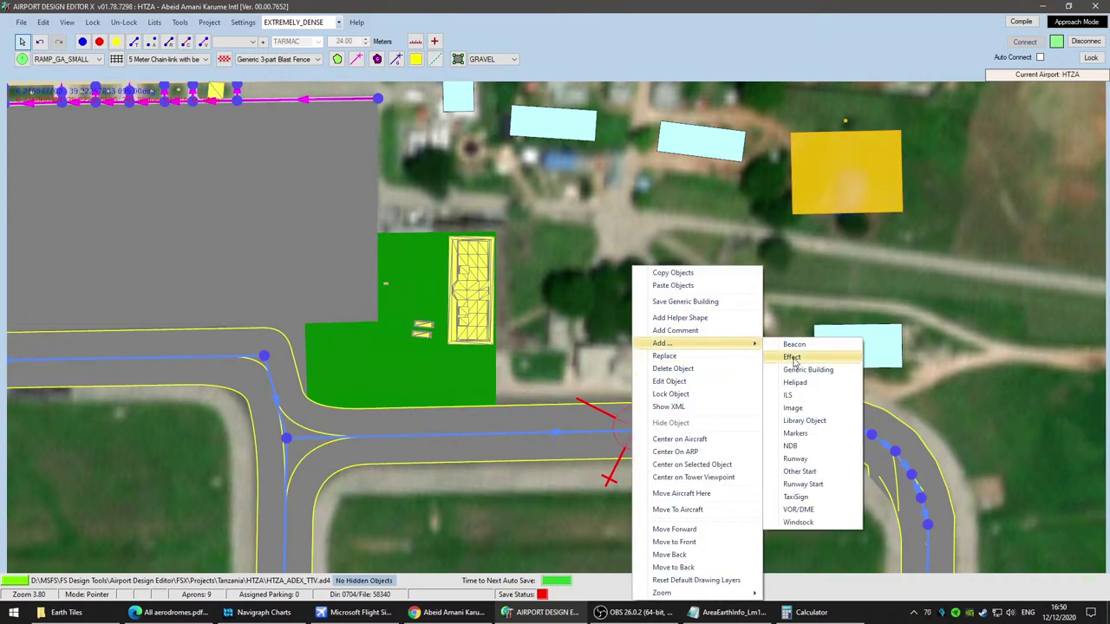
left_click(804, 421)
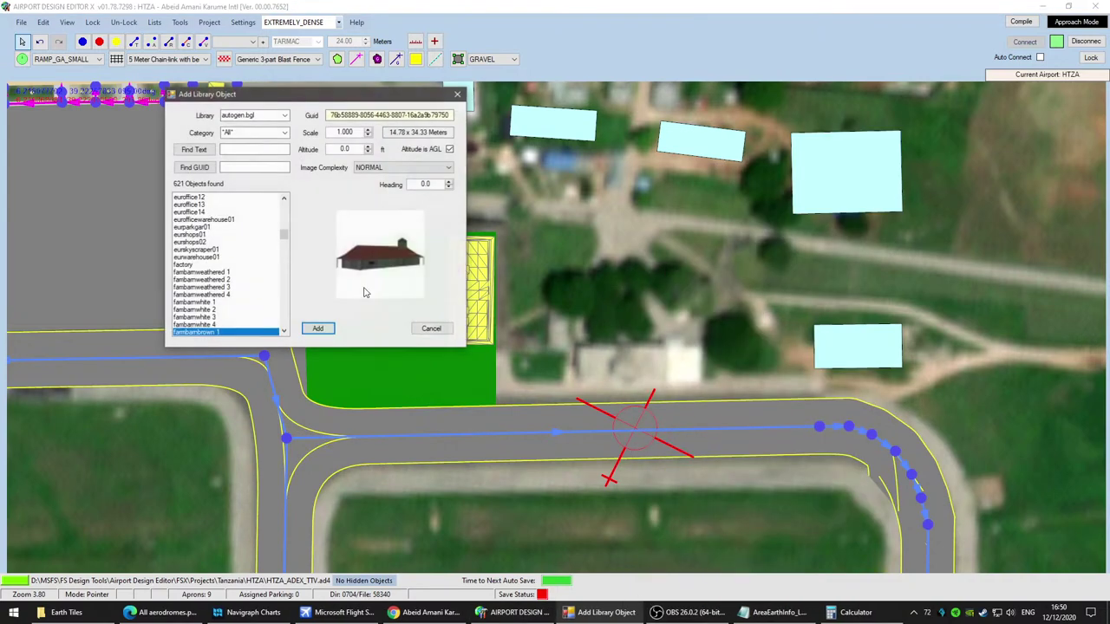
left_click(285, 115)
left_click(281, 203)
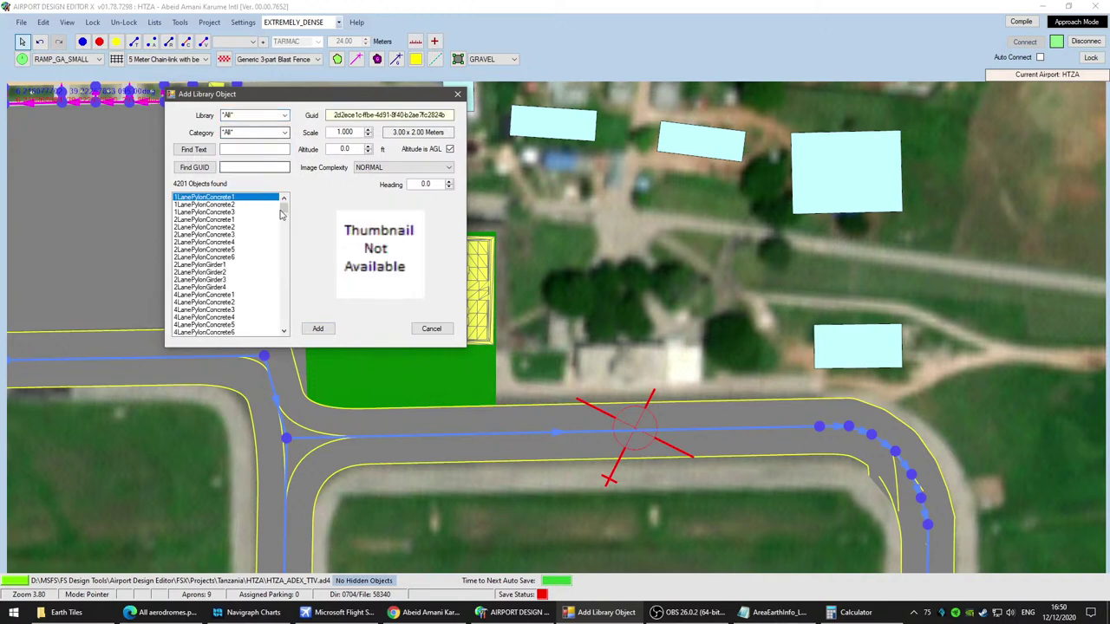
left_click(284, 116)
left_click(247, 149)
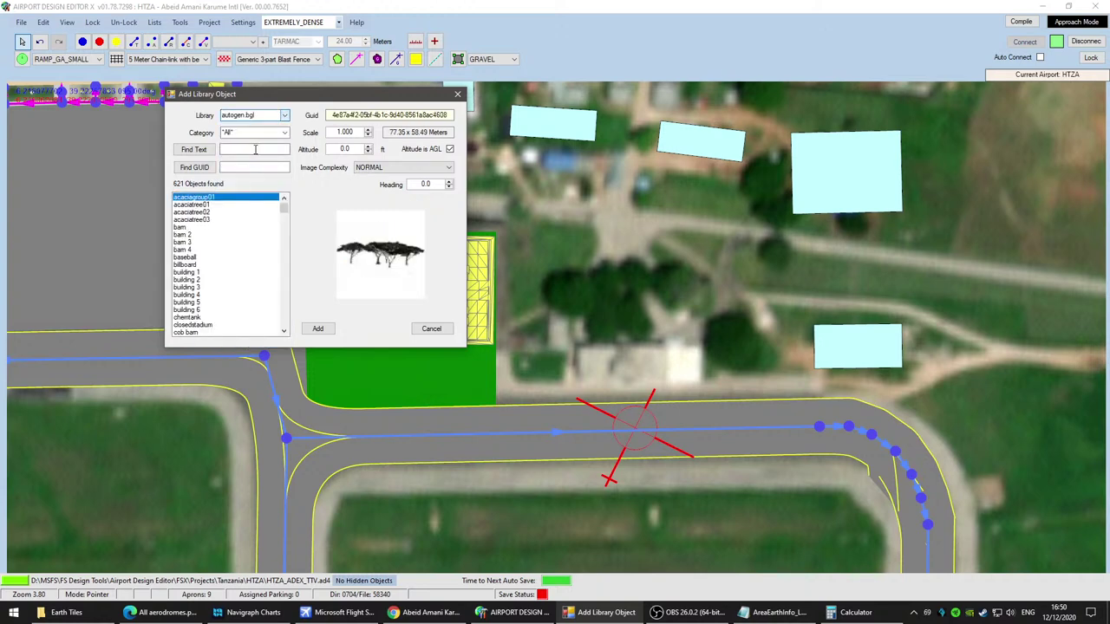
Step: Browse the EurApt building previews in the autogen library
scroll(224, 268, "down", 15)
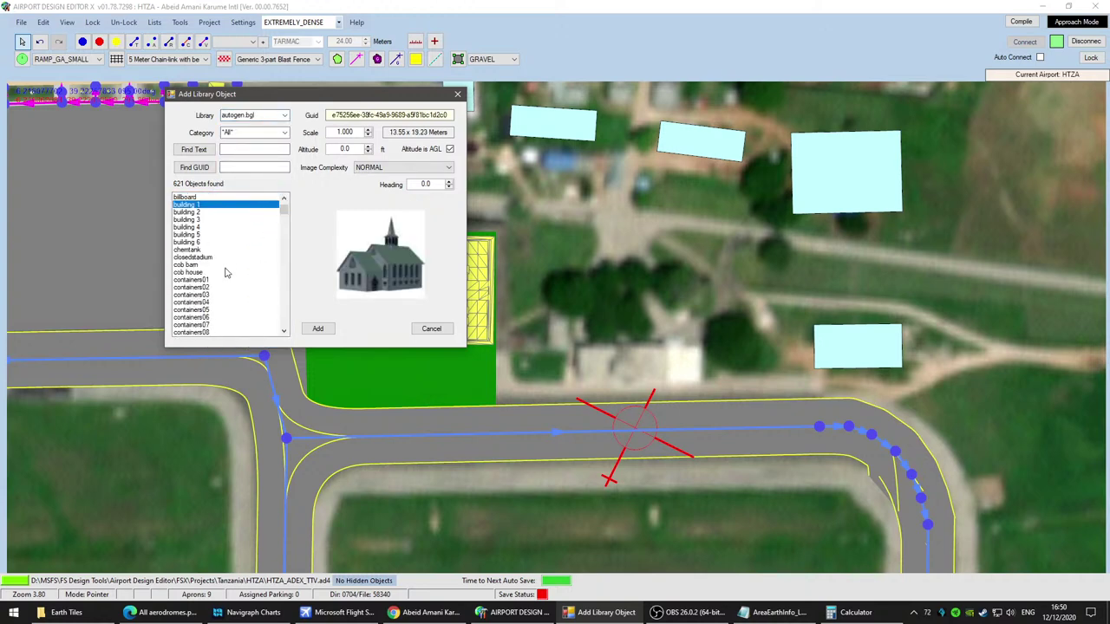
scroll(226, 273, "down", 12)
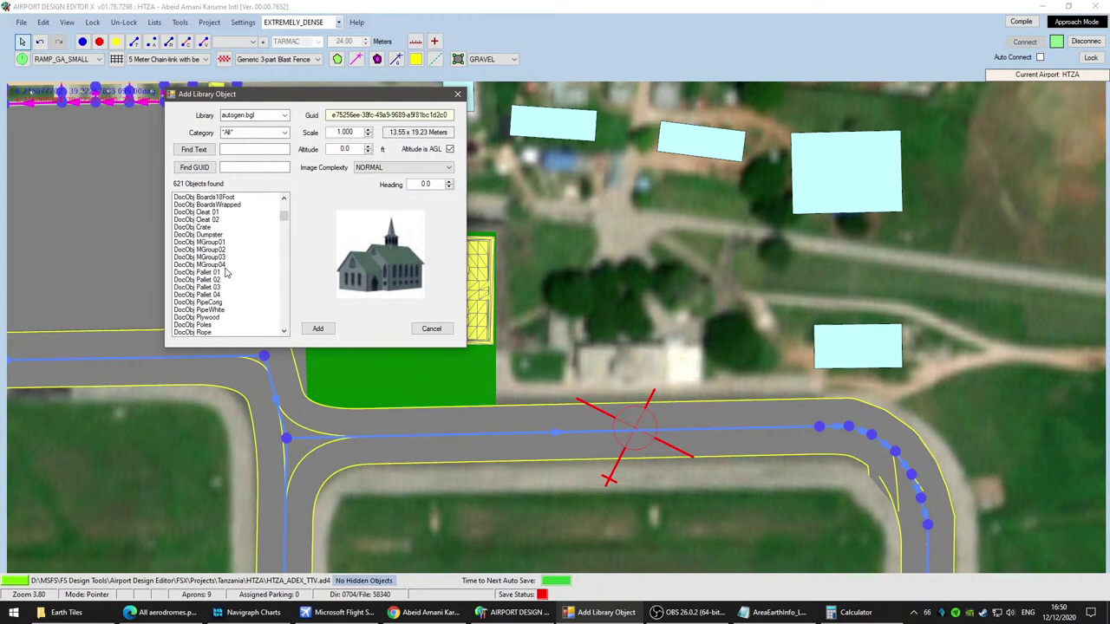
scroll(226, 272, "down", 4)
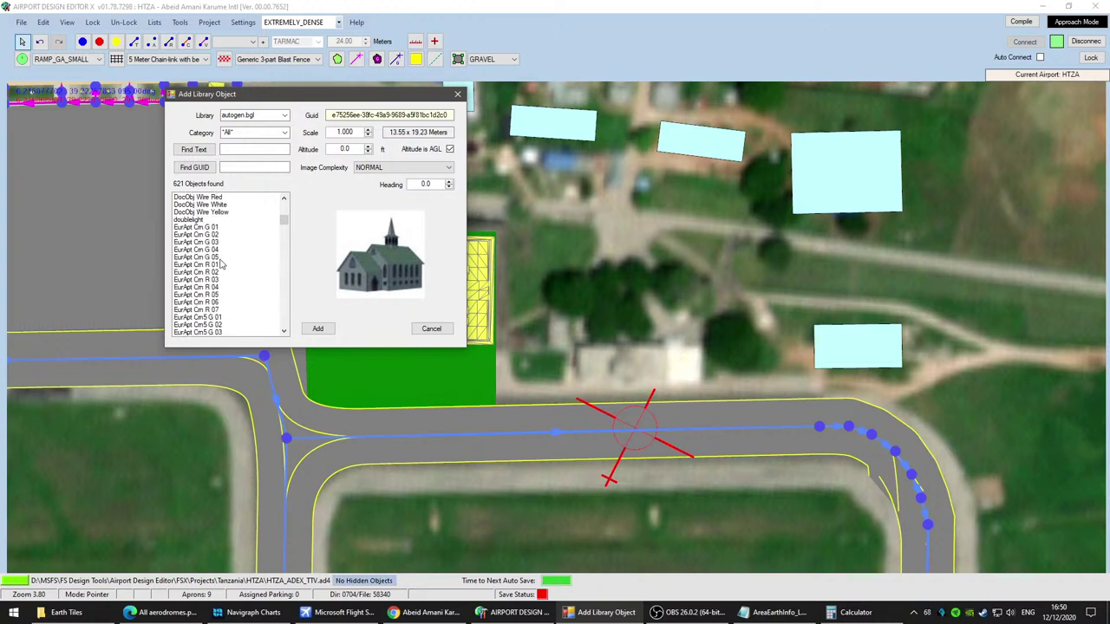
left_click(191, 221)
left_click(192, 235)
scroll(243, 288, "down", 4)
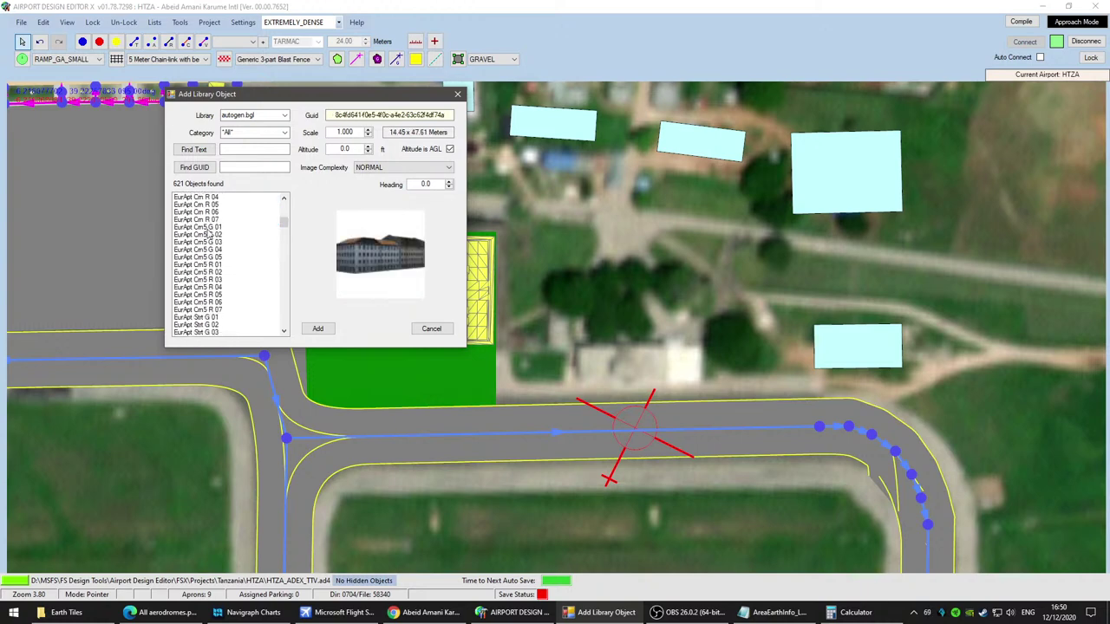
left_click(201, 204)
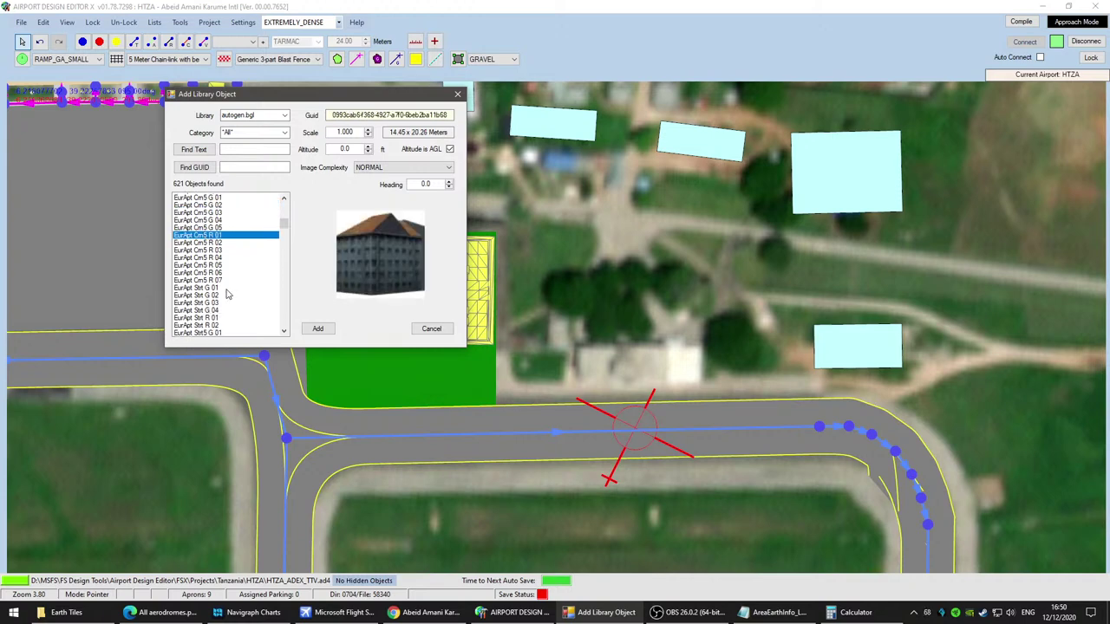
left_click(198, 251)
left_click(206, 258)
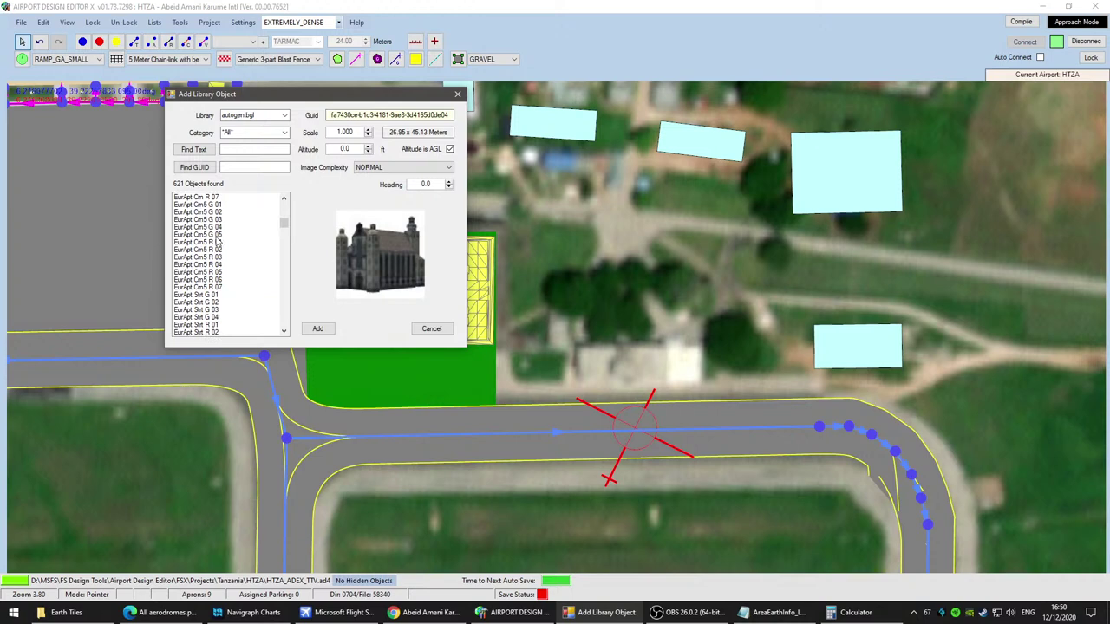
left_click(217, 212)
scroll(243, 259, "up", 1)
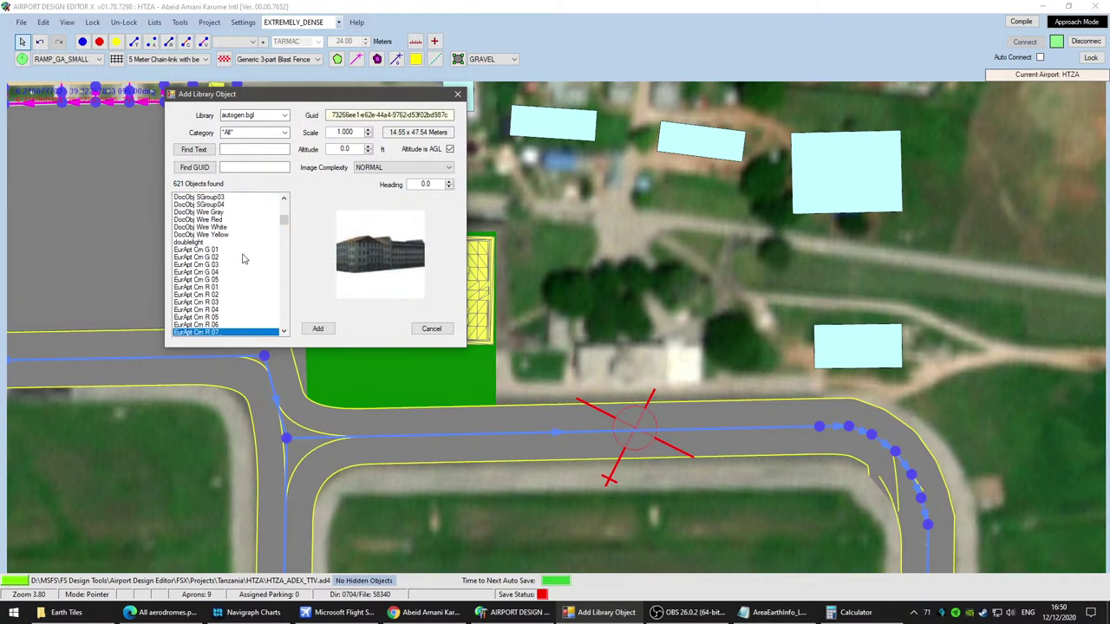
left_click(213, 265)
left_click(224, 287)
left_click(231, 318)
scroll(245, 308, "down", 3)
scroll(245, 308, "down", 1)
left_click(215, 272)
Step: Place the euroffice01 autogen office building just north of the taxiway
scroll(236, 289, "down", 7)
scroll(236, 289, "down", 5)
scroll(236, 288, "down", 6)
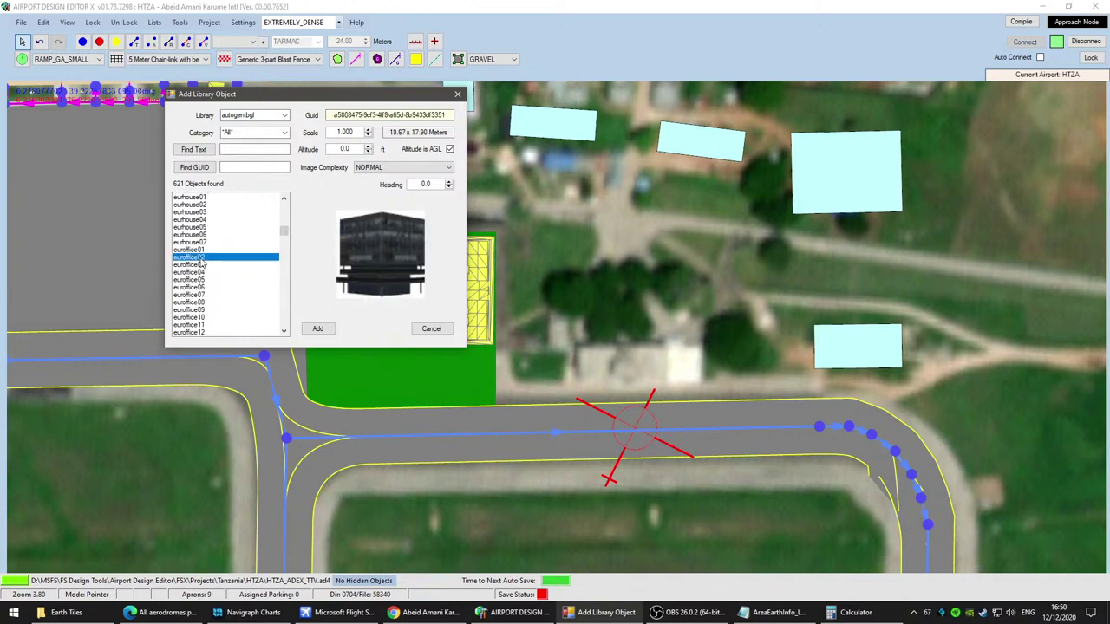
left_click(203, 265)
left_click(205, 272)
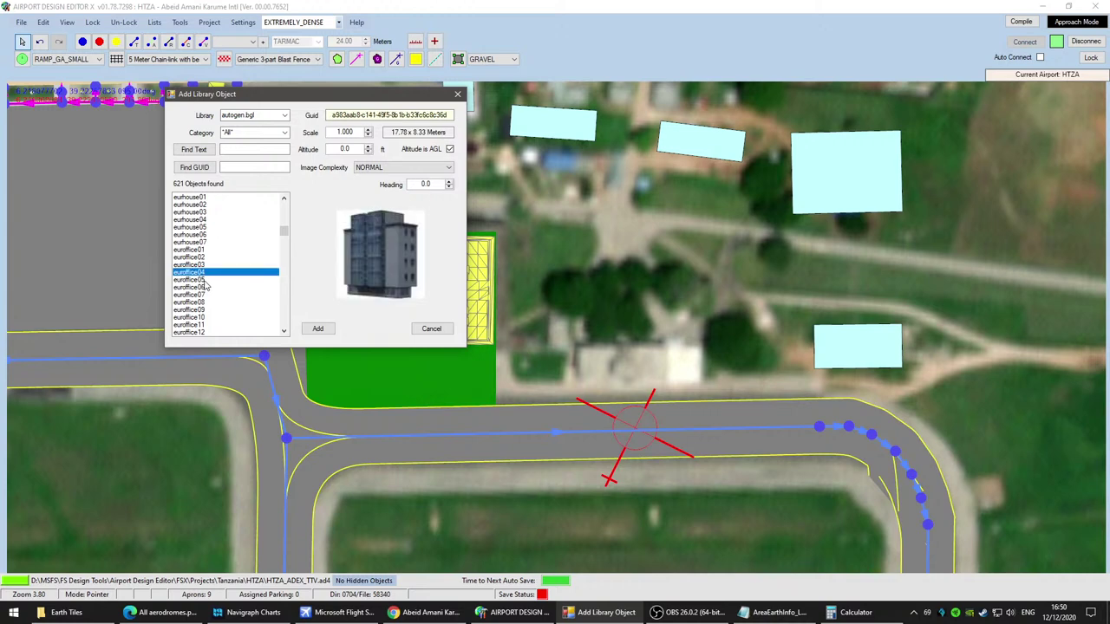
left_click(206, 279)
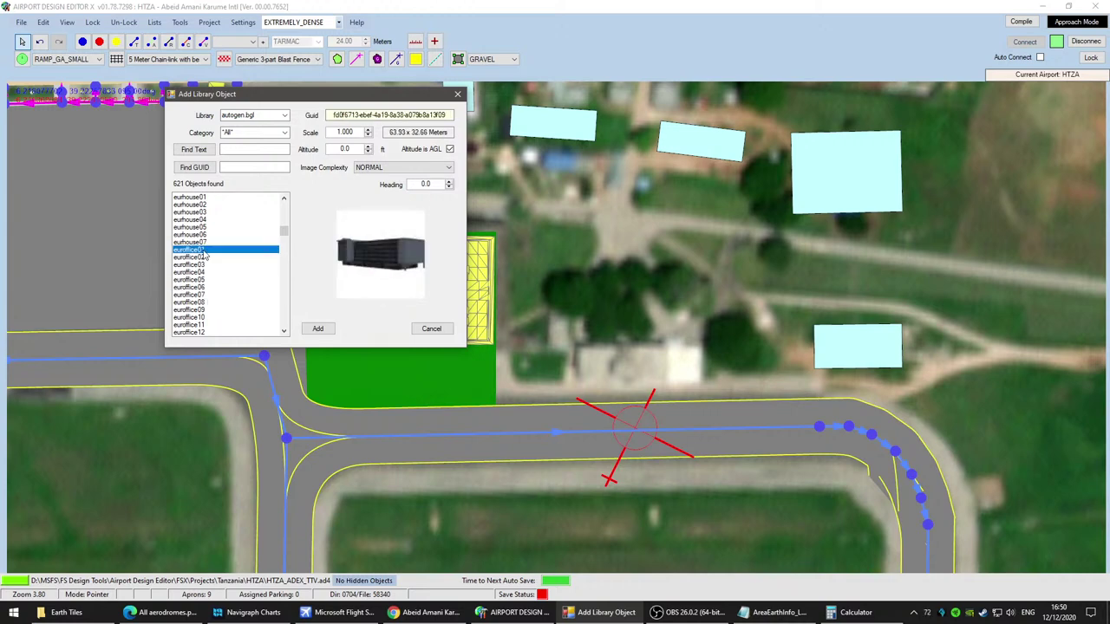
left_click(318, 329)
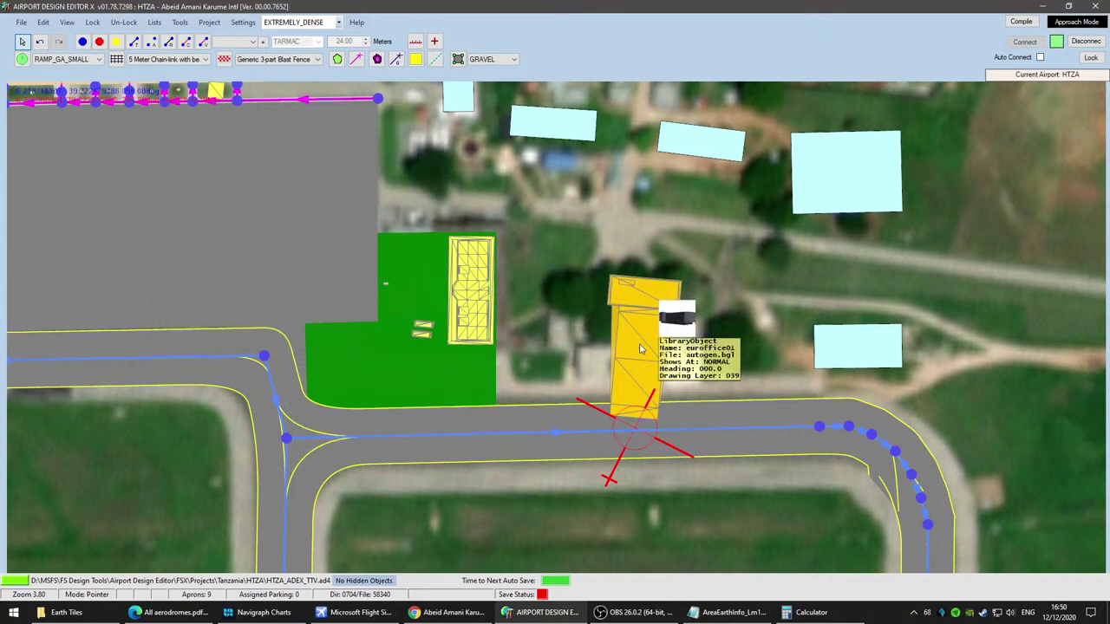
Step: Position euroffice01 at heading 270 among the terminal buildings on the apron's northern edge
left_click_drag(613, 332, 571, 159)
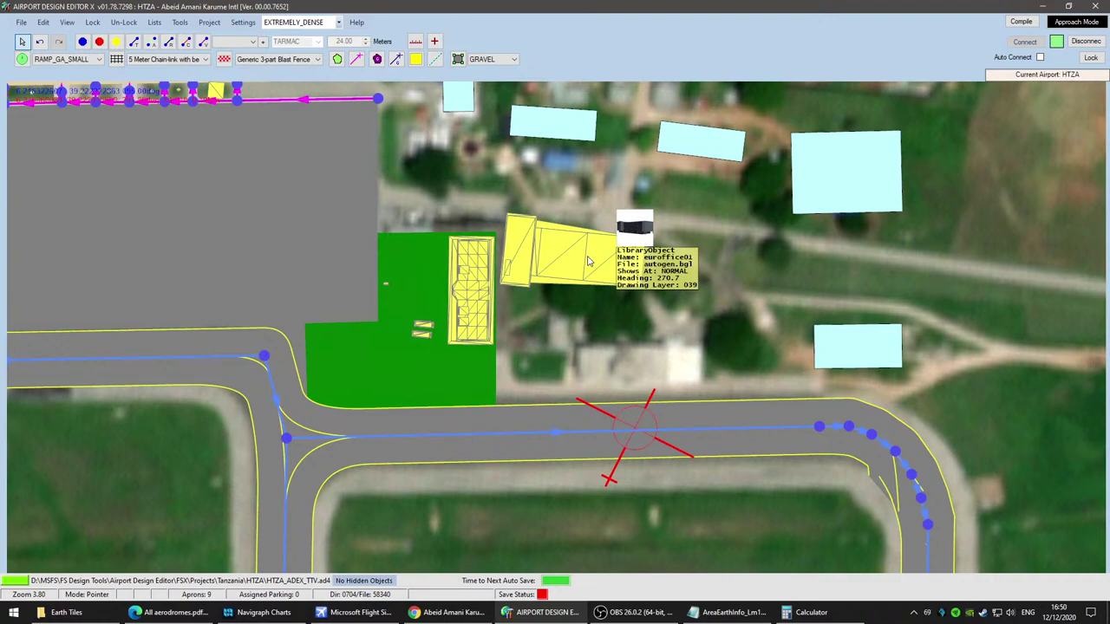
scroll(588, 261, "down", 4)
left_click_drag(590, 260, 161, 138)
left_click_drag(69, 127, 381, 334)
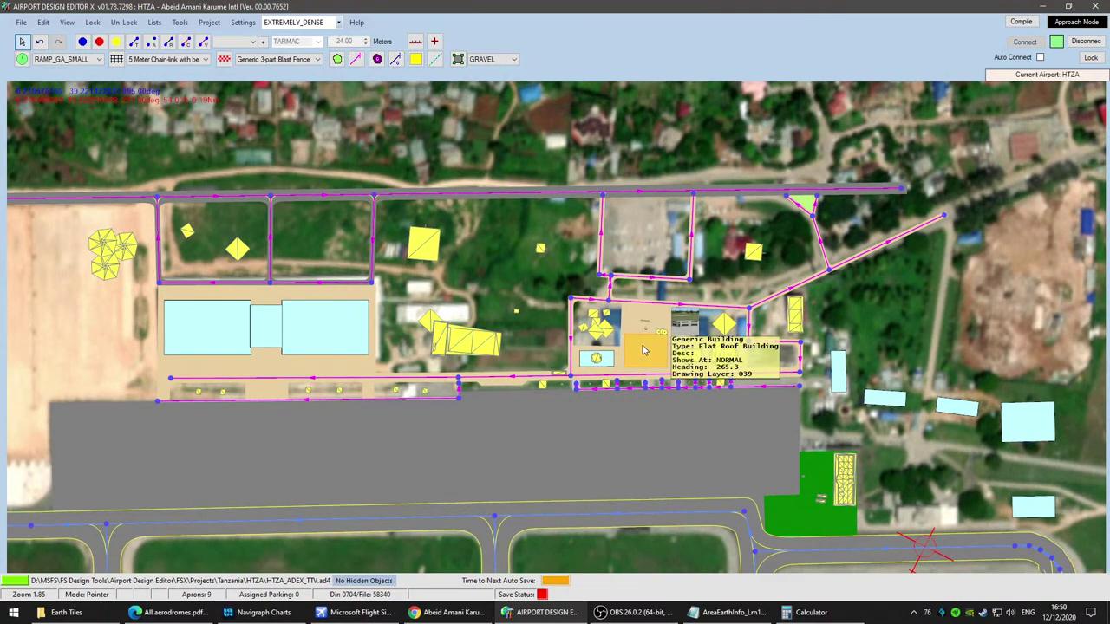
left_click_drag(503, 346, 549, 347)
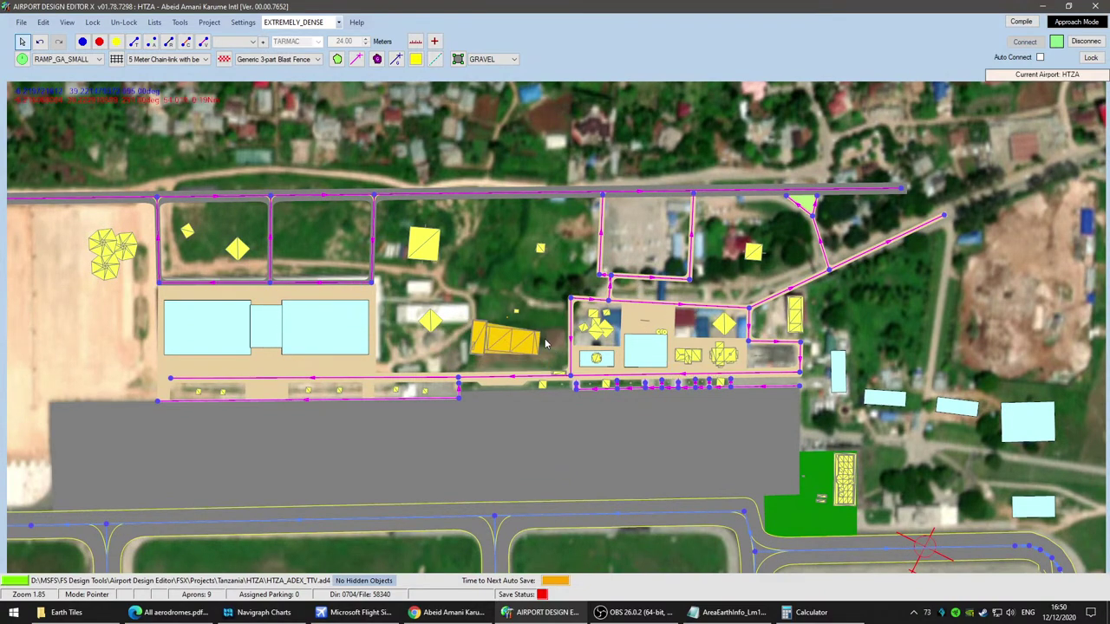
left_click_drag(896, 469, 299, 309)
scroll(301, 314, "up", 3)
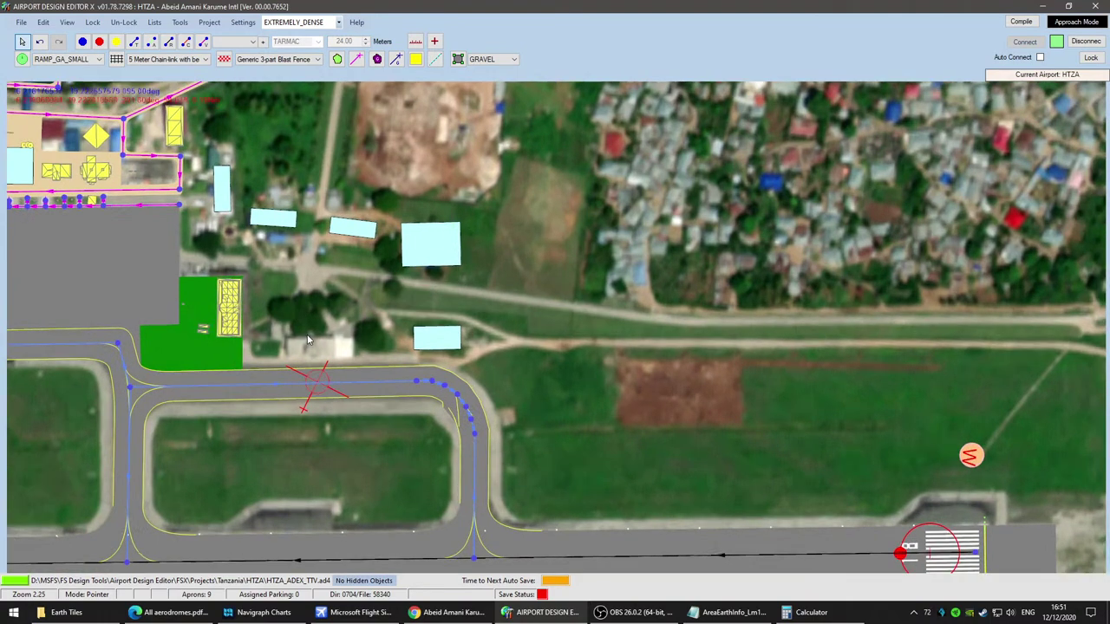
Step: Add the euroffice06 autogen office building and drag it east of the taxiway bend
right_click(308, 329)
mouse_move(347, 380)
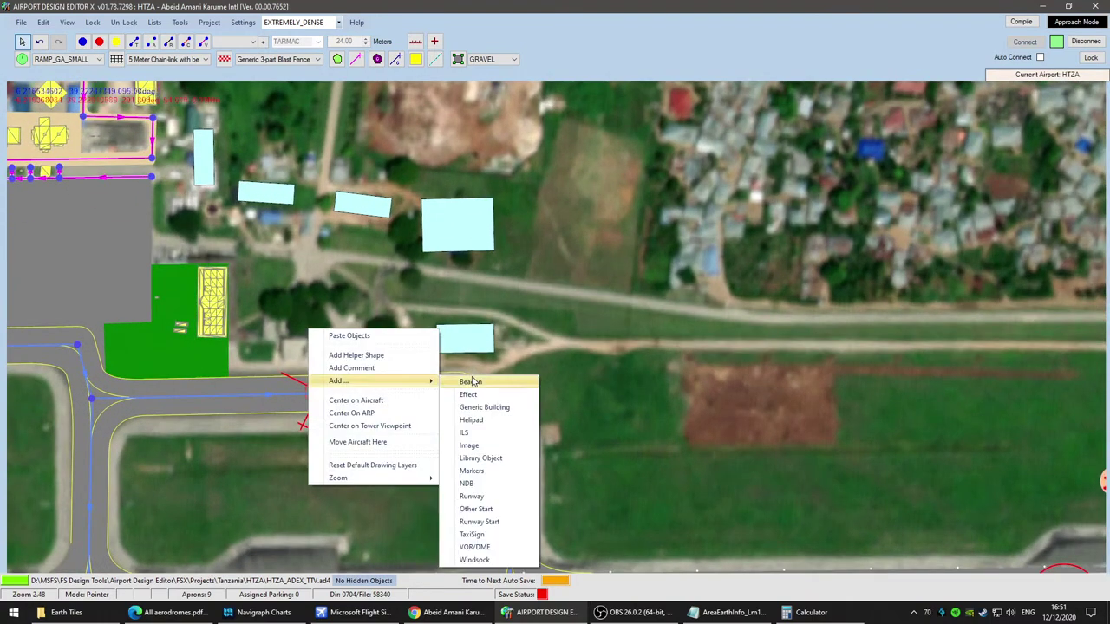
left_click(475, 457)
scroll(232, 311, "down", 3)
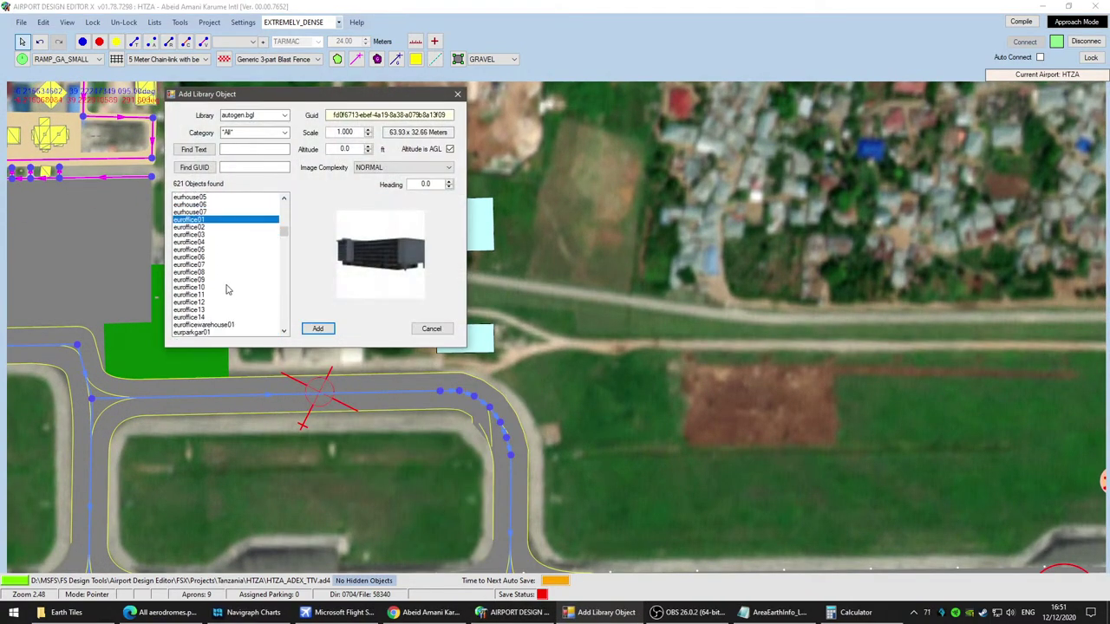
left_click(208, 234)
left_click(212, 242)
left_click(214, 249)
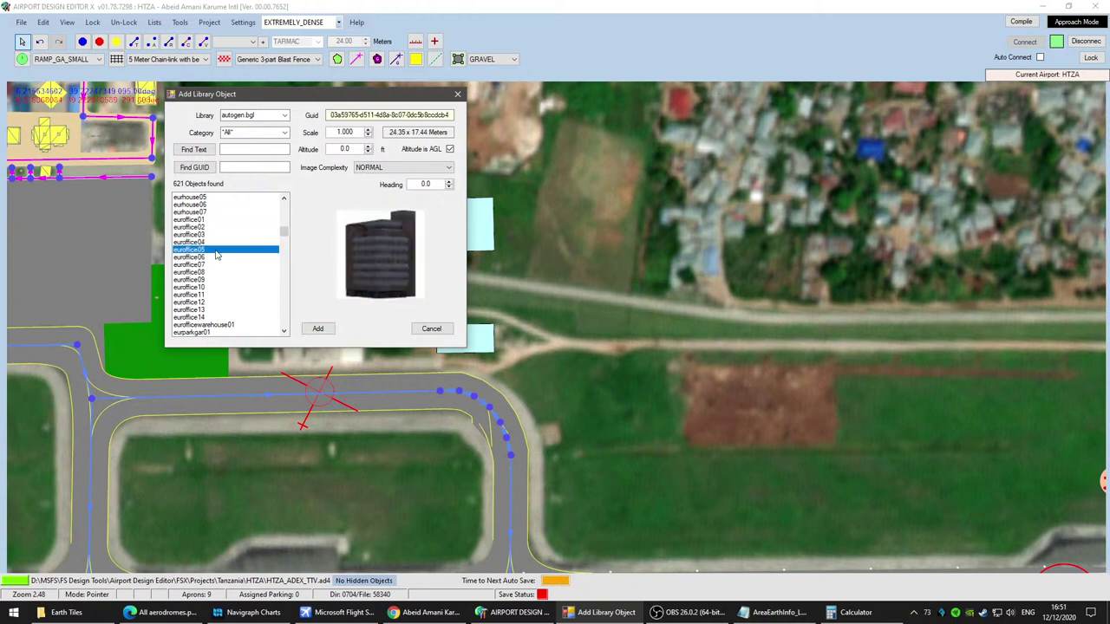
left_click(215, 257)
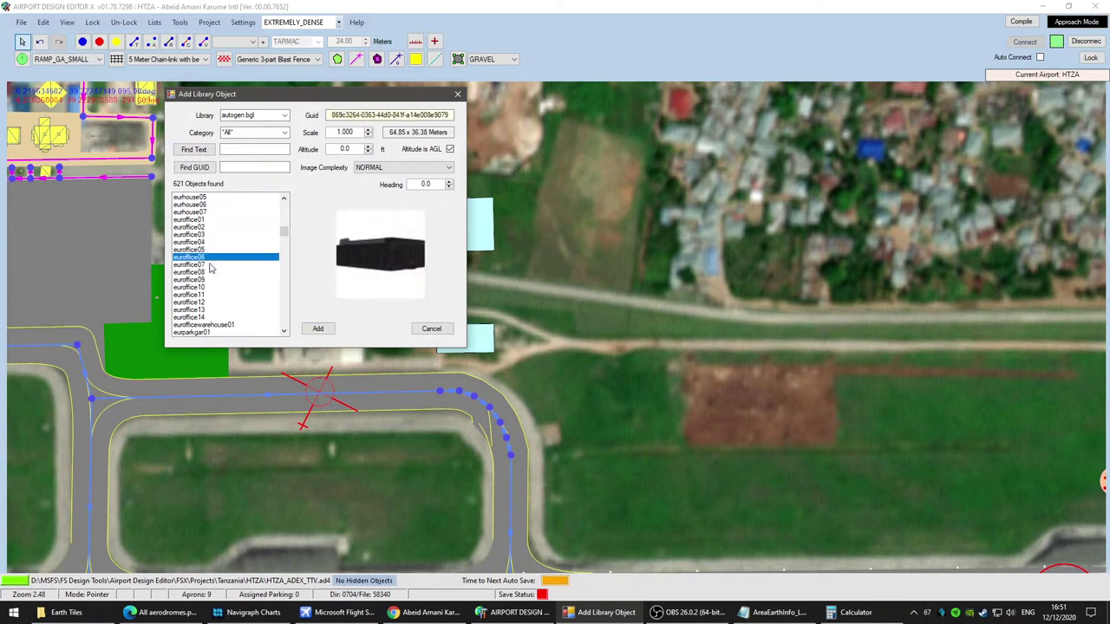
left_click(318, 329)
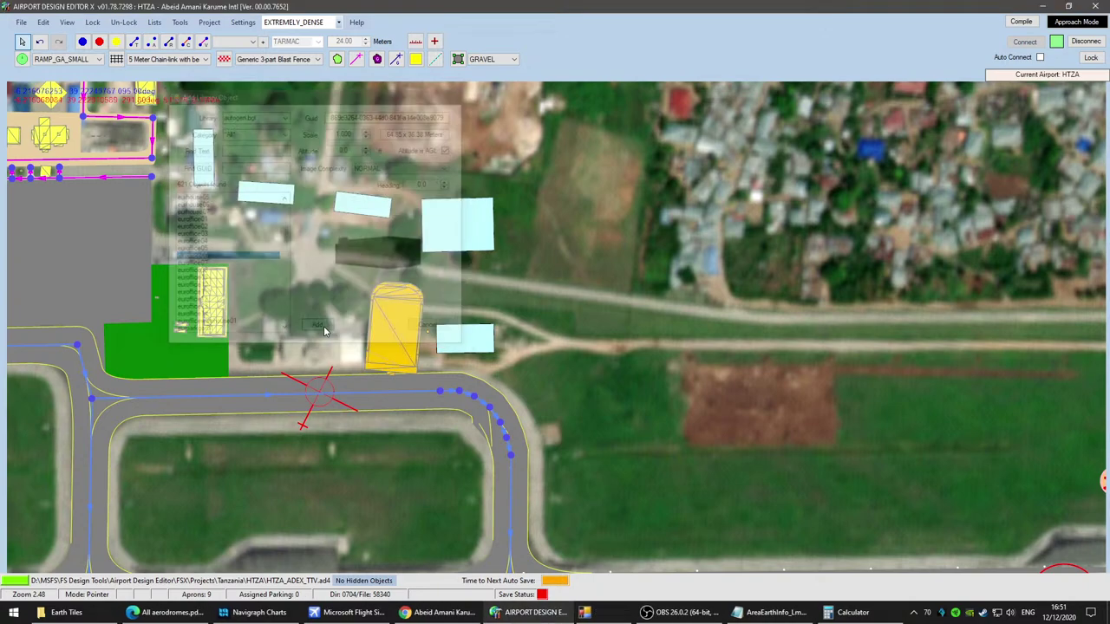
scroll(320, 312, "up", 3)
left_click_drag(459, 343, 783, 294)
Step: Add two more autogen office buildings, euroffice08 and euroffice10, on the grass nearby
right_click(880, 268)
mouse_move(958, 336)
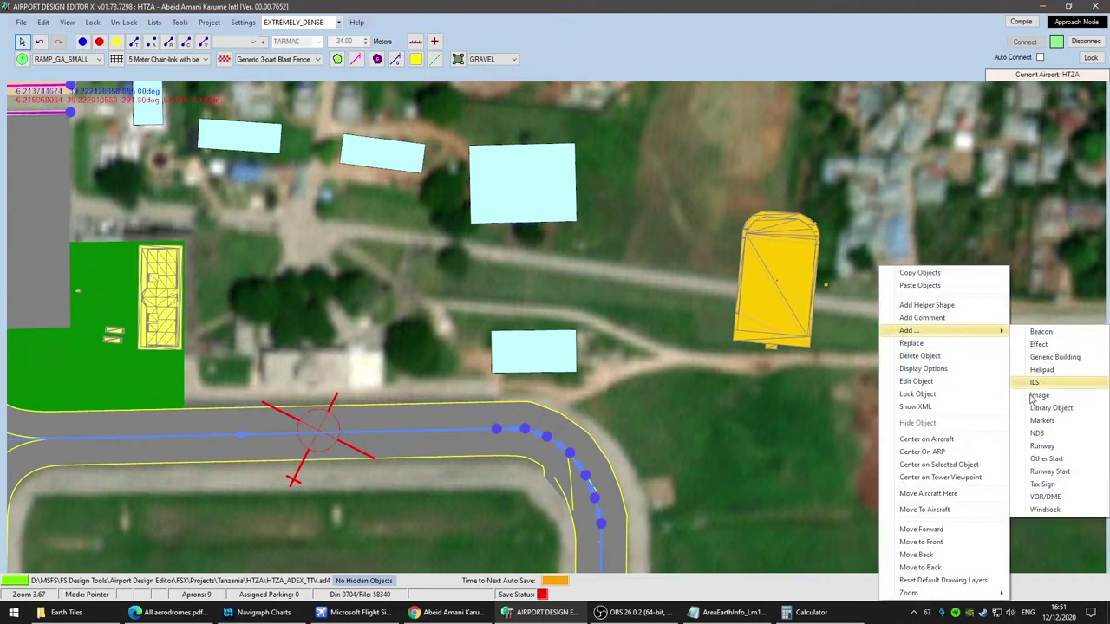
left_click(1050, 409)
scroll(243, 296, "down", 3)
left_click(205, 272)
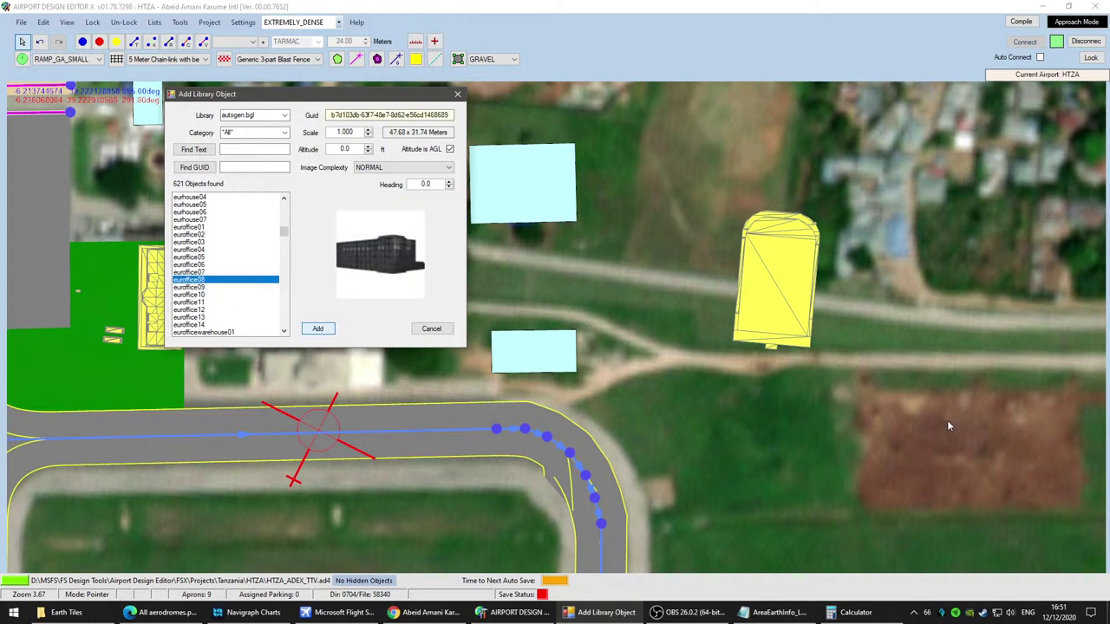
key("Return")
right_click(723, 401)
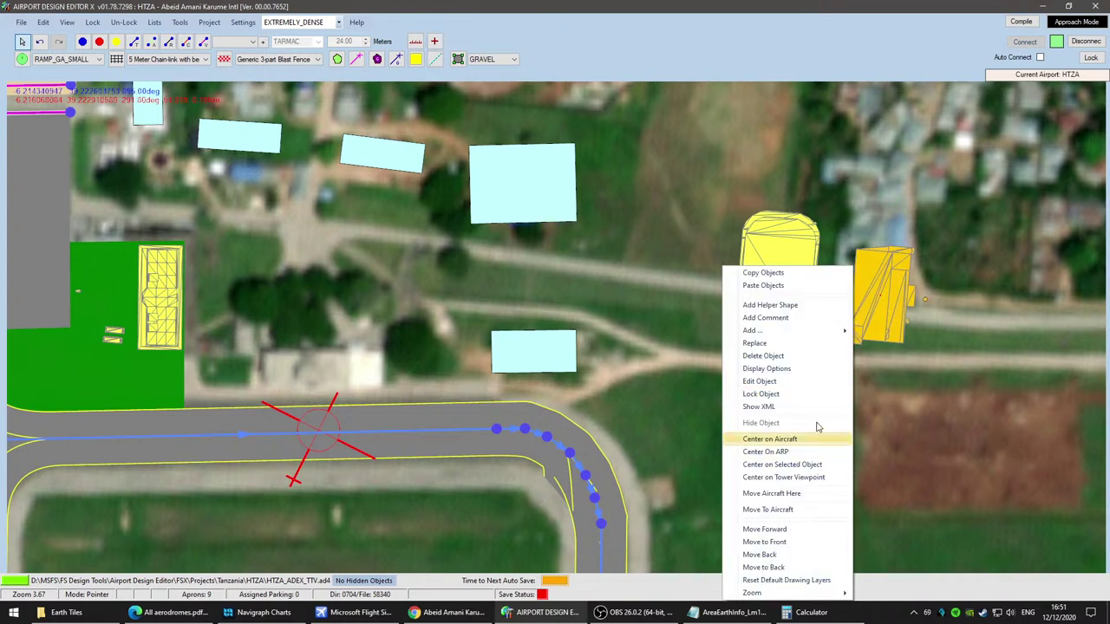
mouse_move(806, 331)
left_click(894, 407)
scroll(198, 287, "down", 4)
left_click(205, 251)
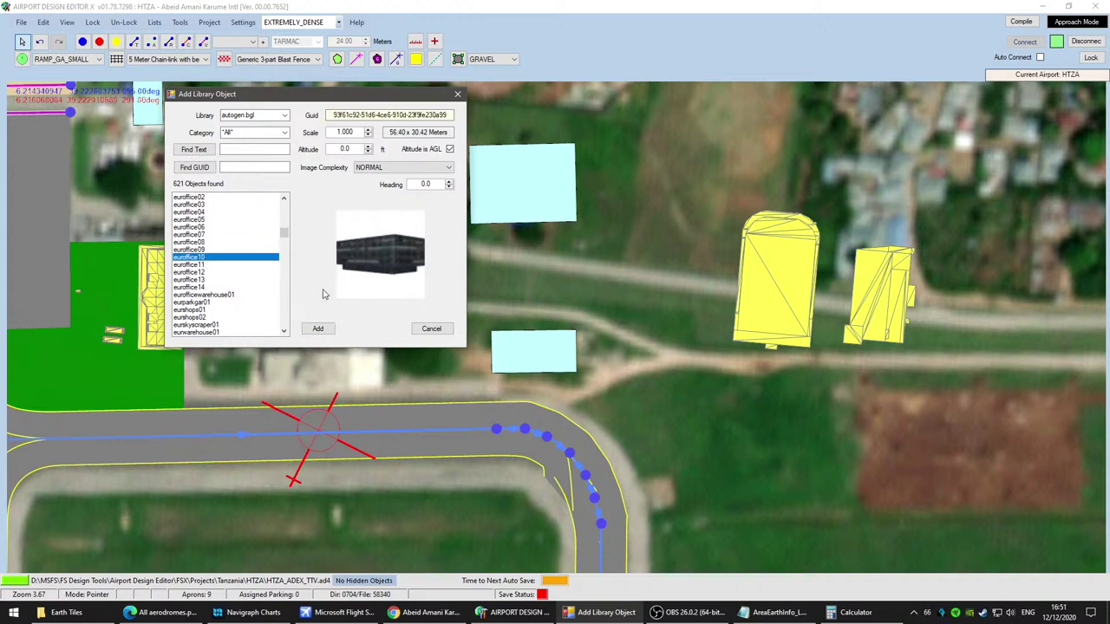
left_click(318, 329)
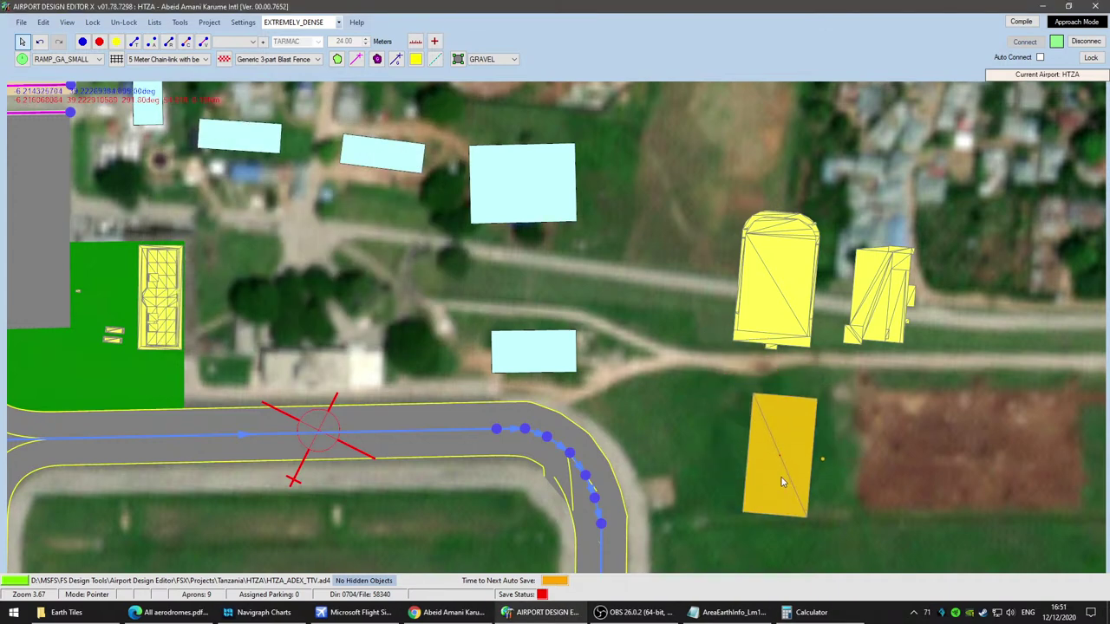
Step: Preview autogen objects from euroffice11 through eurshops, eurskyscraper01 and eurwarehouse01
right_click(626, 309)
mouse_move(689, 331)
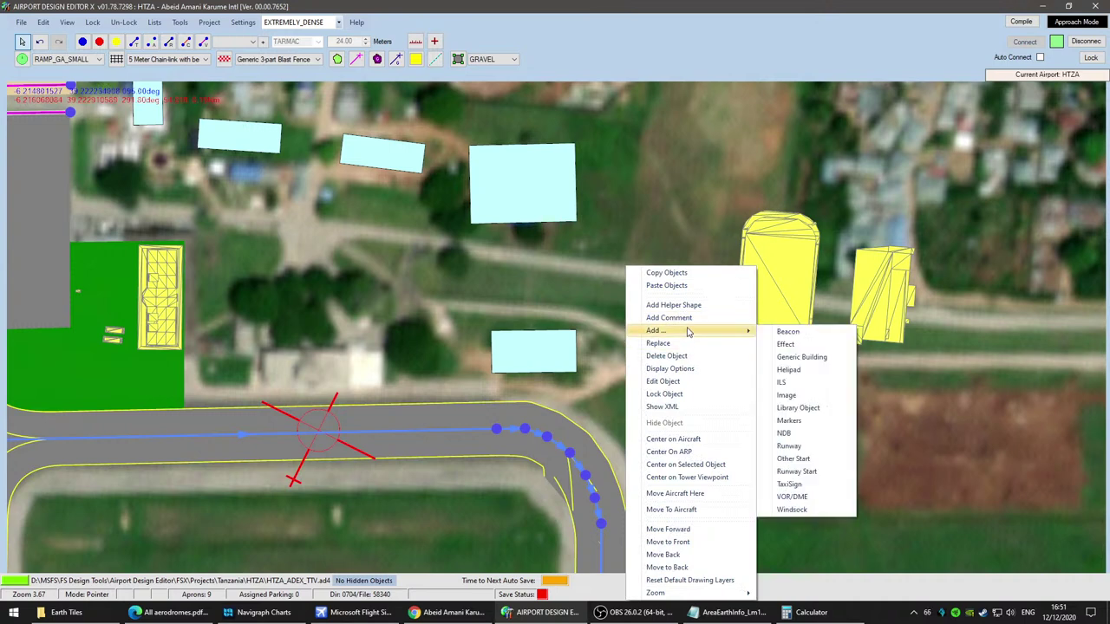
left_click(846, 420)
left_click(295, 265)
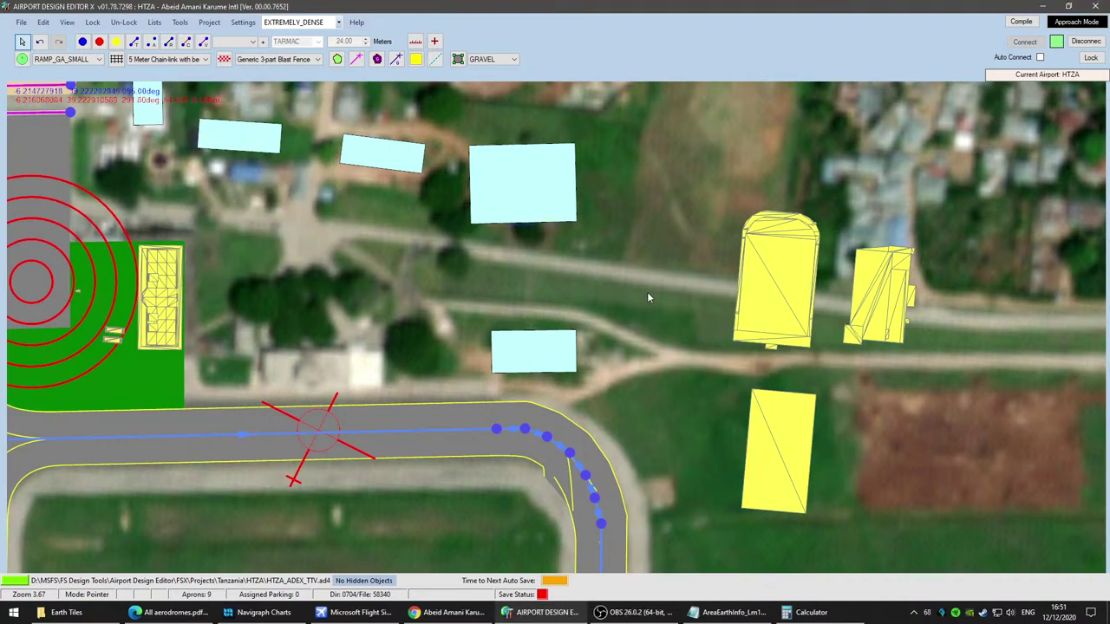
right_click(649, 294)
mouse_move(727, 347)
left_click(849, 423)
scroll(235, 280, "down", 2)
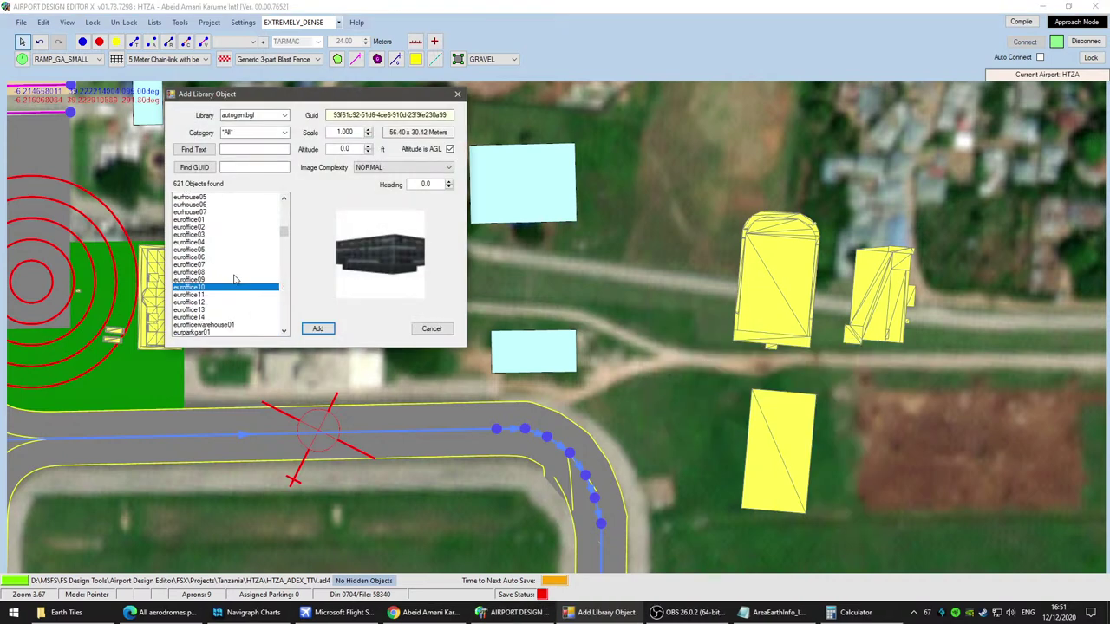
left_click(193, 295)
scroll(215, 286, "down", 4)
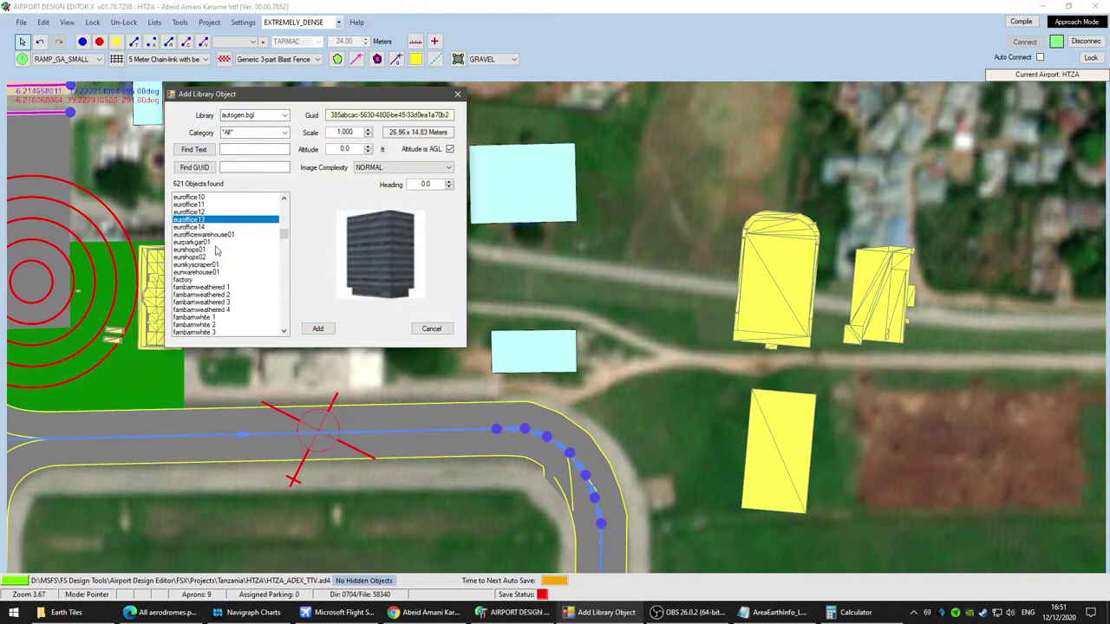
left_click(208, 213)
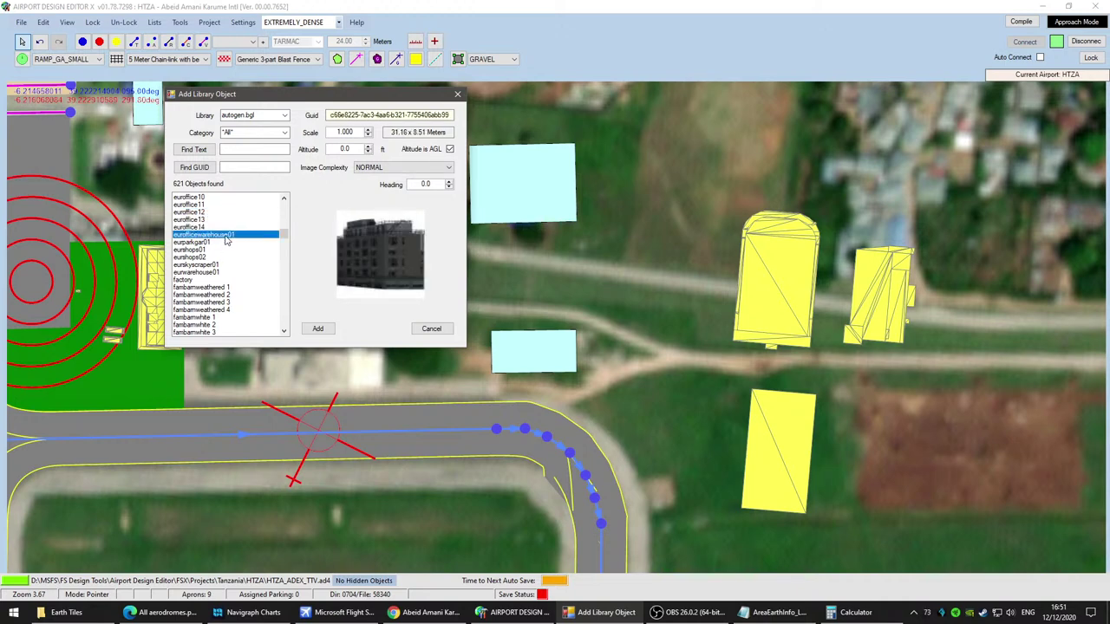
left_click(206, 242)
left_click(202, 250)
left_click(208, 257)
left_click(216, 266)
left_click(217, 272)
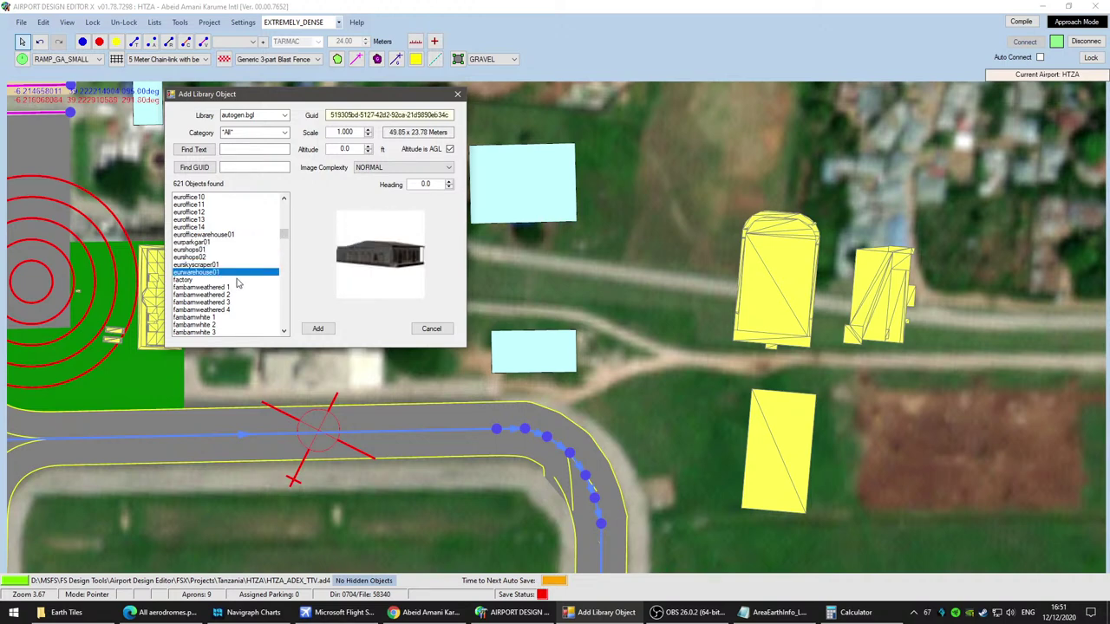
Step: Browse further autogen previews and select the industcompclutter 4 object
scroll(238, 284, "down", 1)
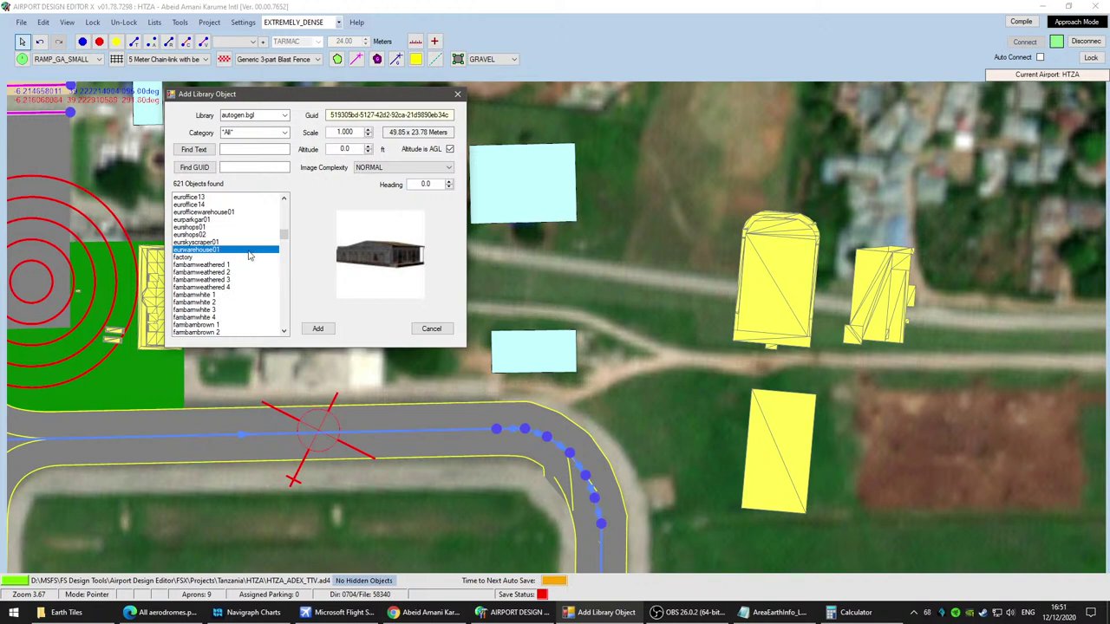
left_click(201, 272)
scroll(260, 321, "down", 3)
scroll(255, 320, "down", 8)
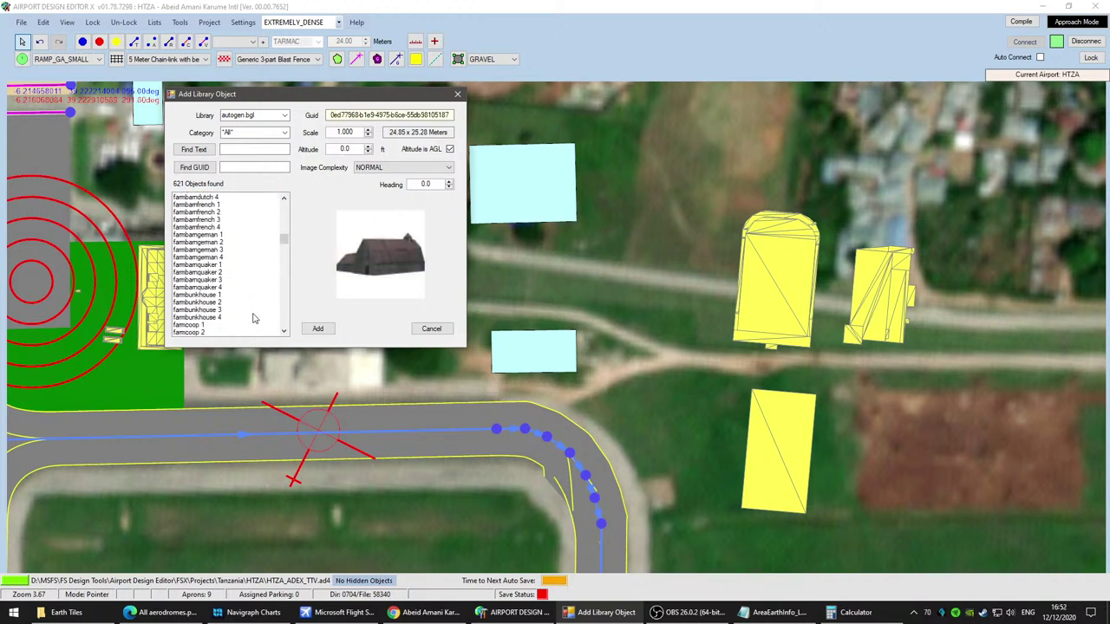
scroll(256, 323, "down", 10)
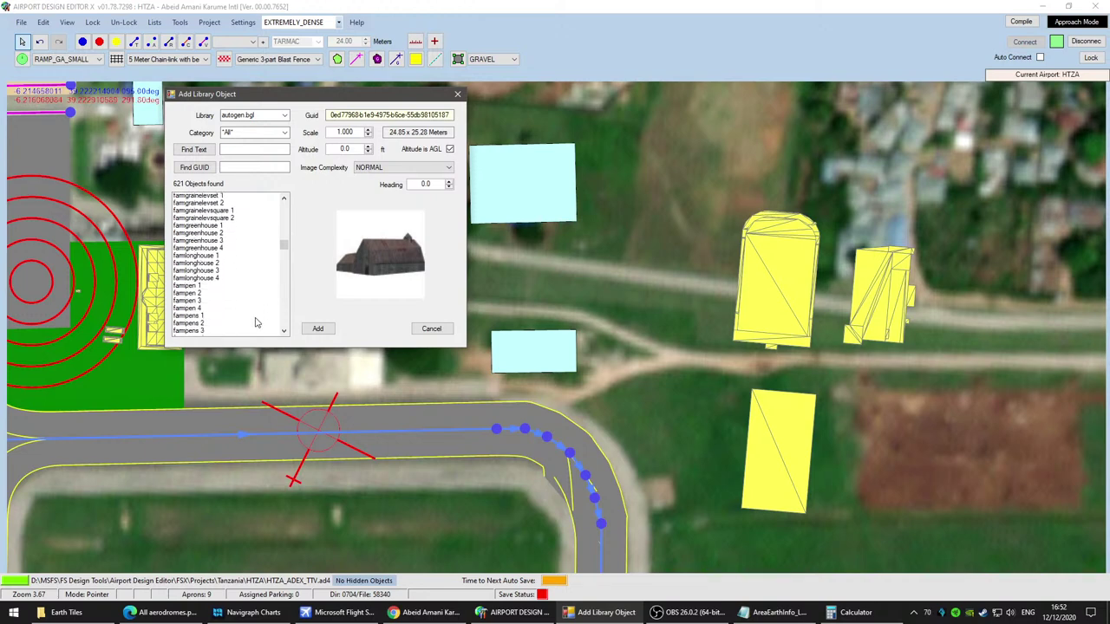
scroll(256, 322, "down", 4)
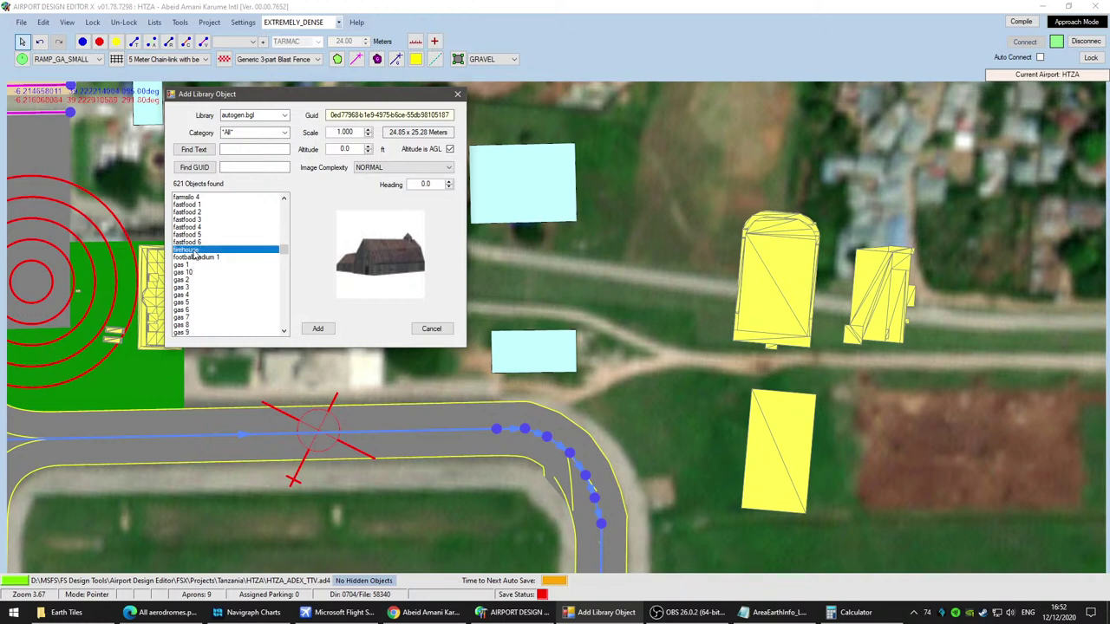
left_click(206, 257)
scroll(235, 305, "down", 8)
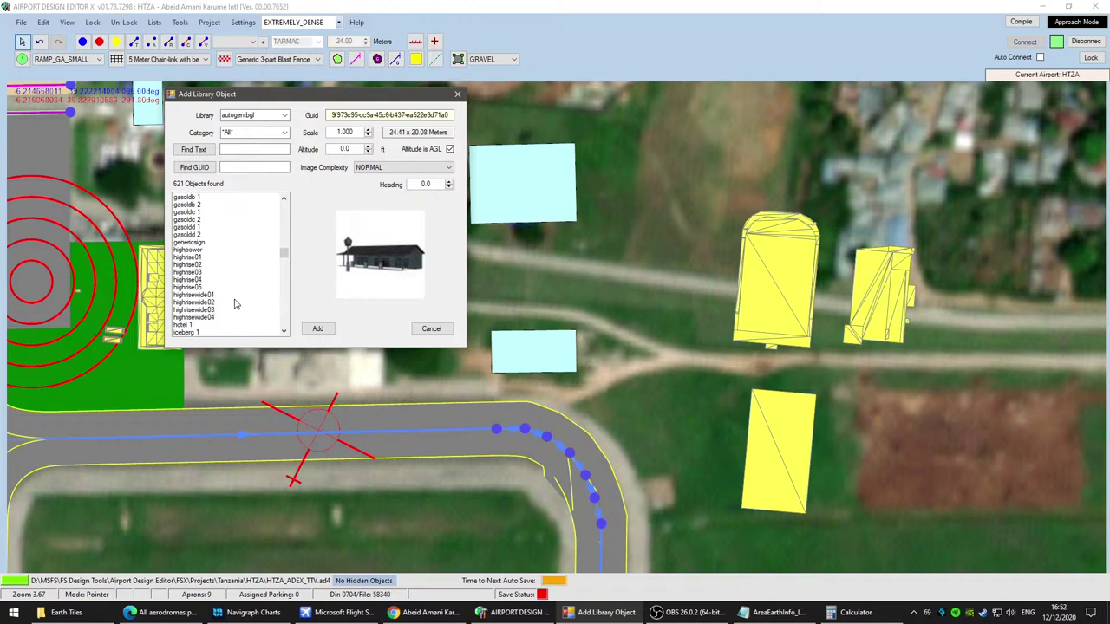
left_click(251, 287)
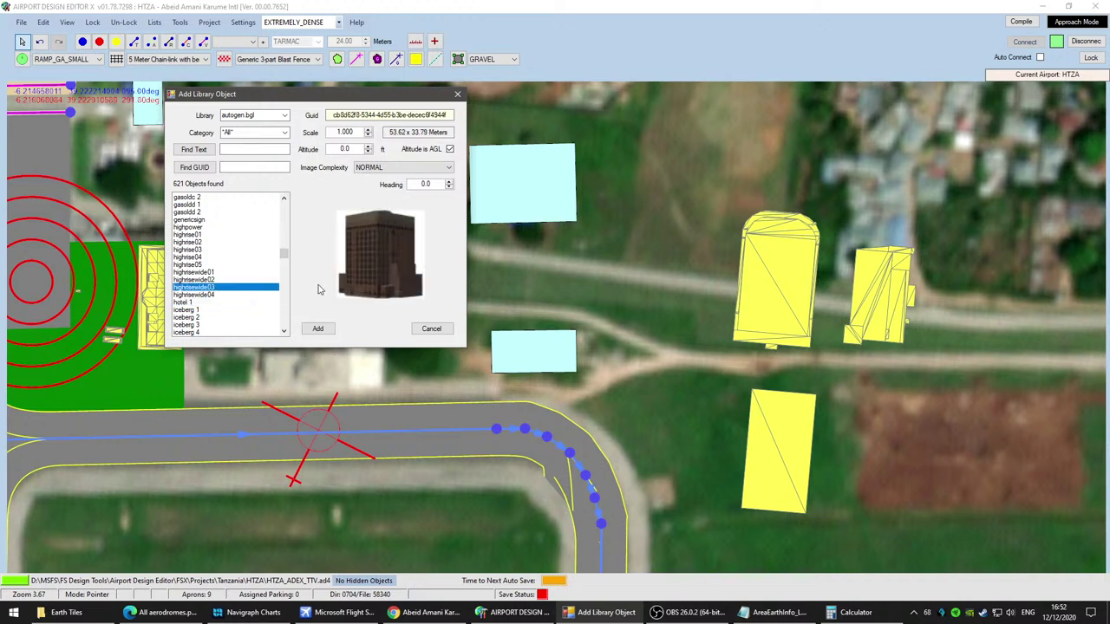
left_click(215, 246)
scroll(228, 291, "down", 3)
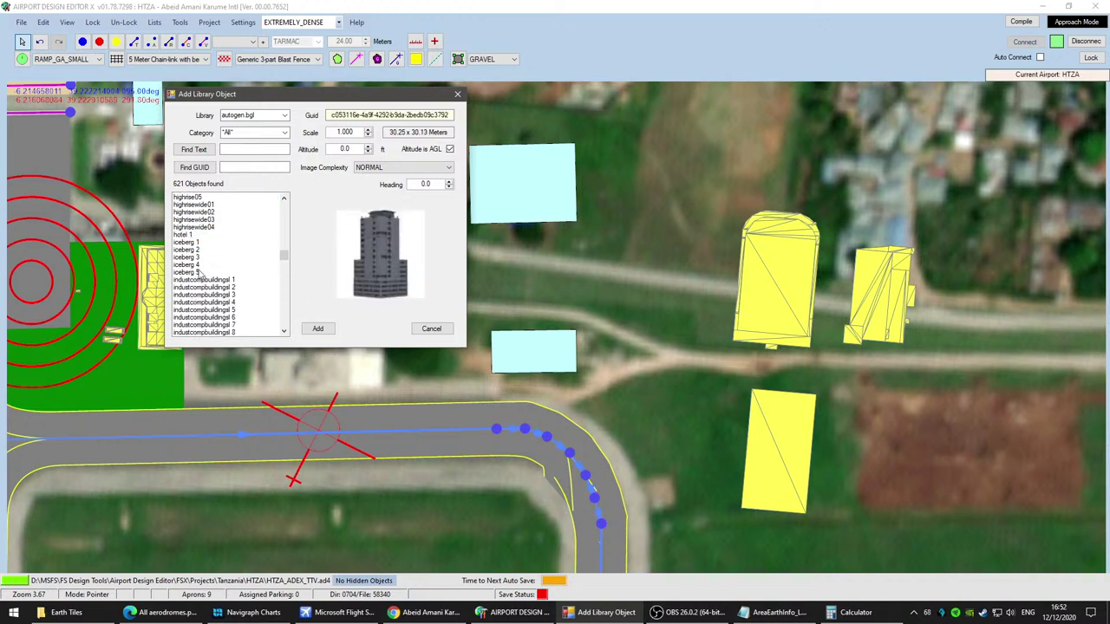
left_click(194, 258)
left_click(215, 296)
scroll(234, 299, "down", 4)
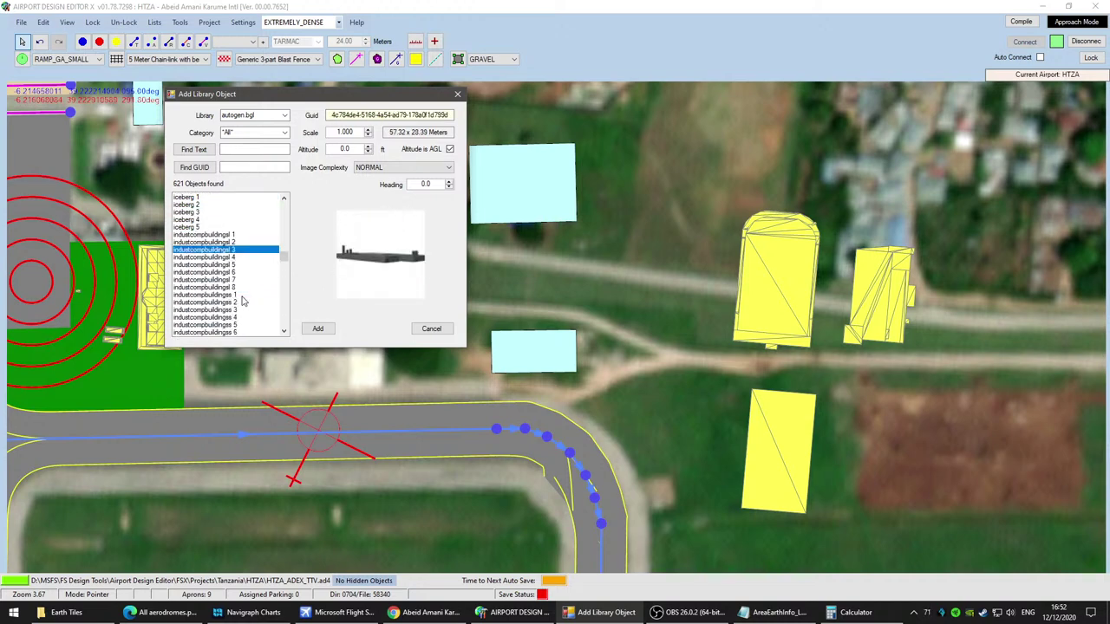
scroll(243, 301, "down", 3)
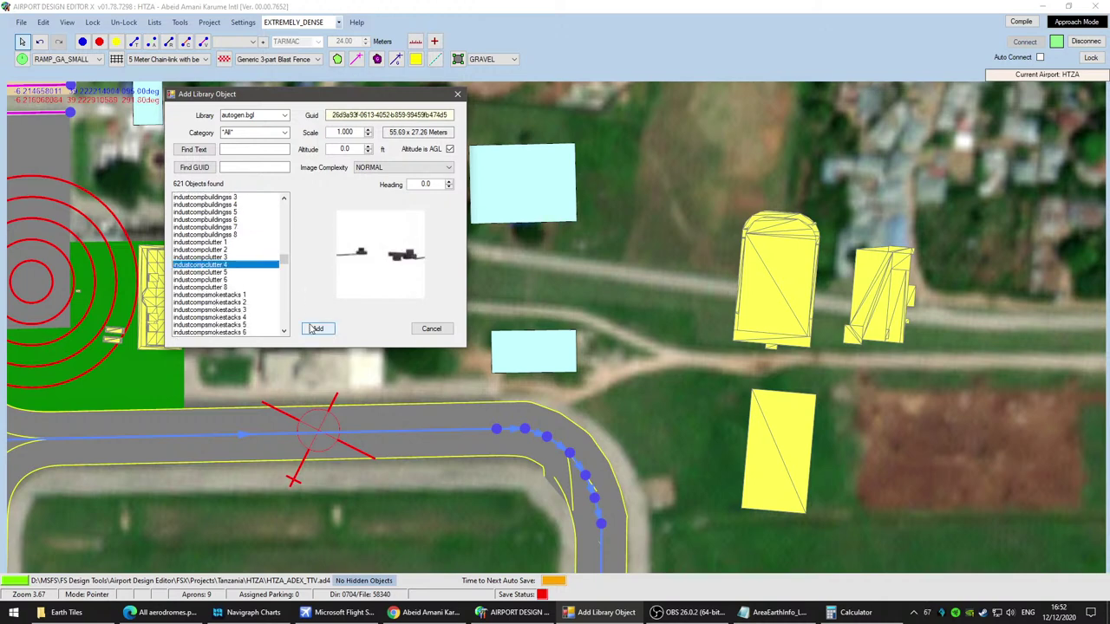
left_click(440, 329)
Step: Show land-class polygons and bring the dirt field west of the apron into view
scroll(189, 268, "down", 1)
left_click_drag(227, 304, 985, 308)
left_click_drag(208, 285, 919, 326)
scroll(367, 340, "down", 4)
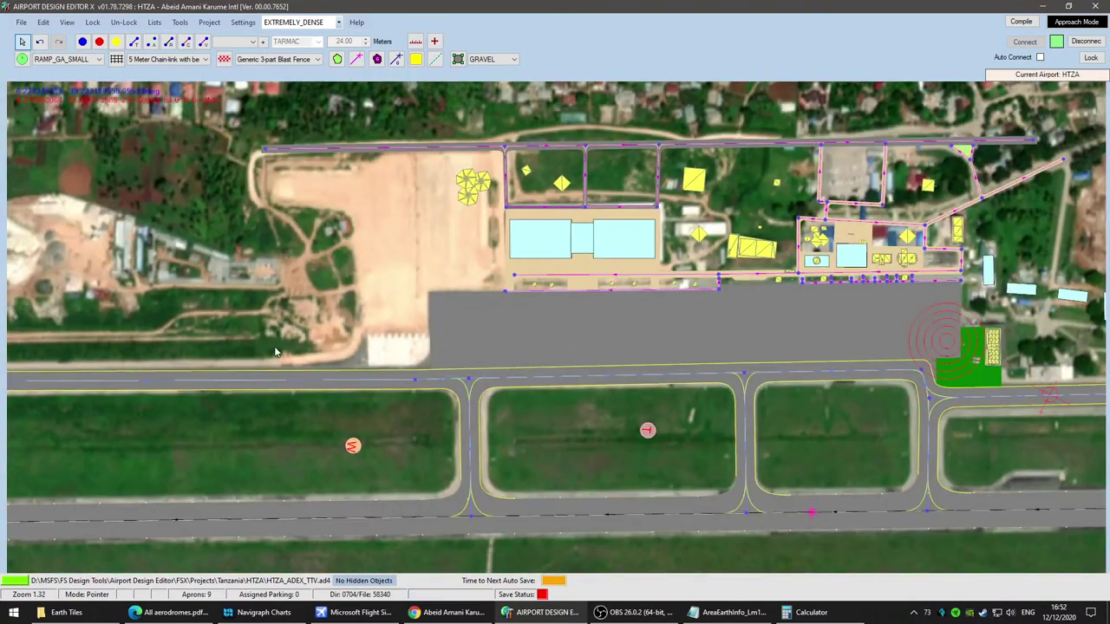
left_click_drag(247, 337, 758, 317)
left_click_drag(658, 316, 233, 318)
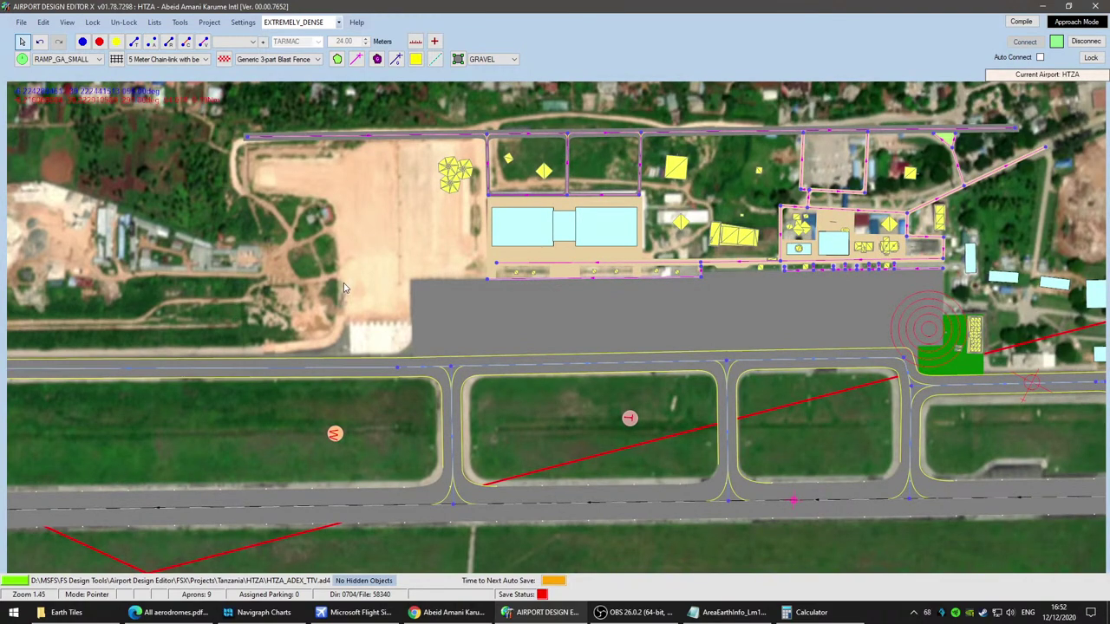
scroll(343, 288, "up", 1)
left_click(67, 22)
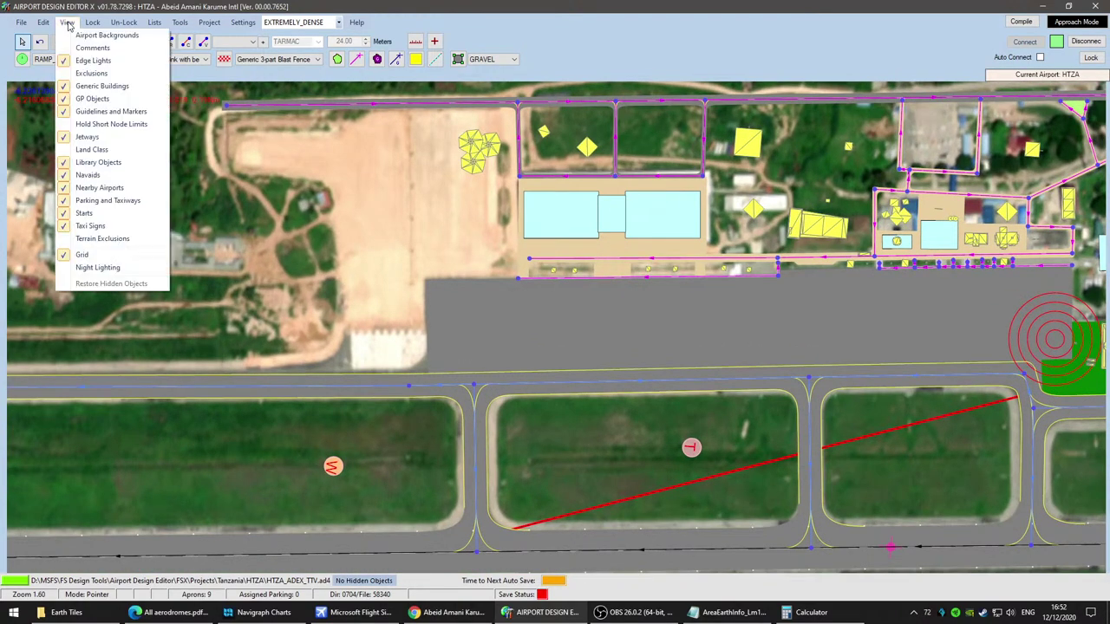
left_click(109, 150)
scroll(356, 346, "up", 3)
left_click_drag(400, 116, 355, 345)
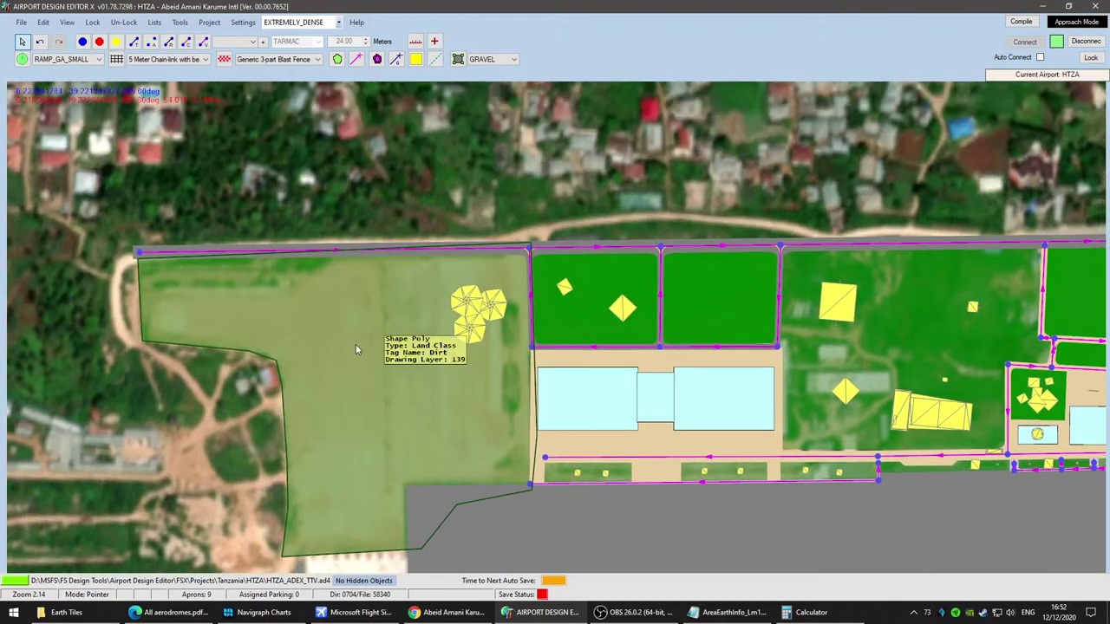
Step: Place industcompclutter 4 inside the dirt field
right_click(355, 350)
mouse_move(439, 397)
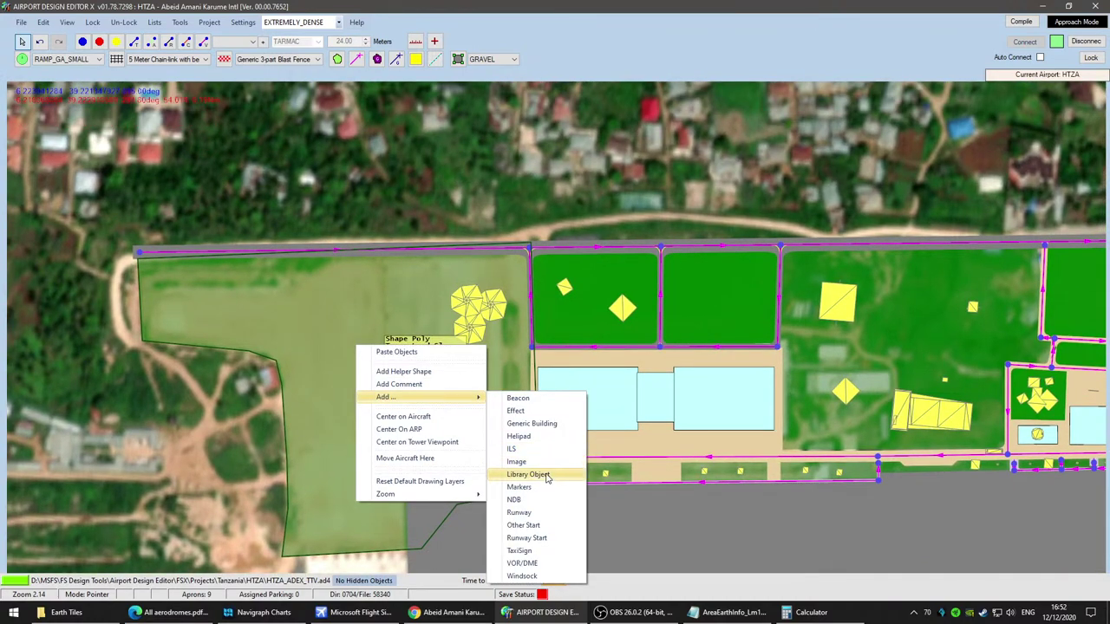
left_click(528, 475)
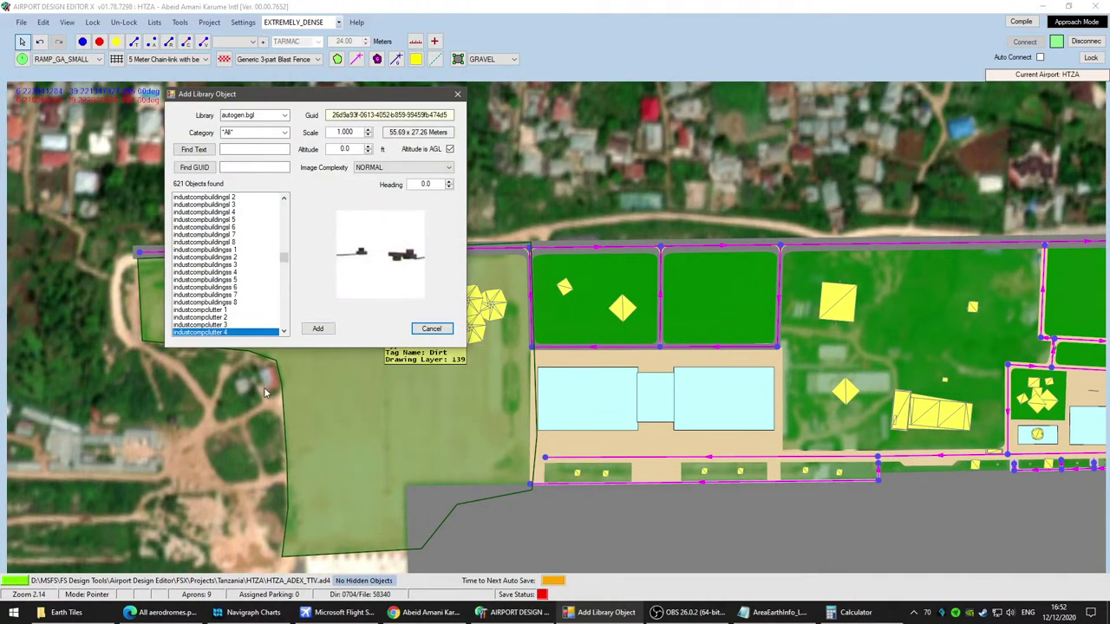
left_click(321, 332)
Step: Place industcompclutter 2 in the dirt field
right_click(404, 416)
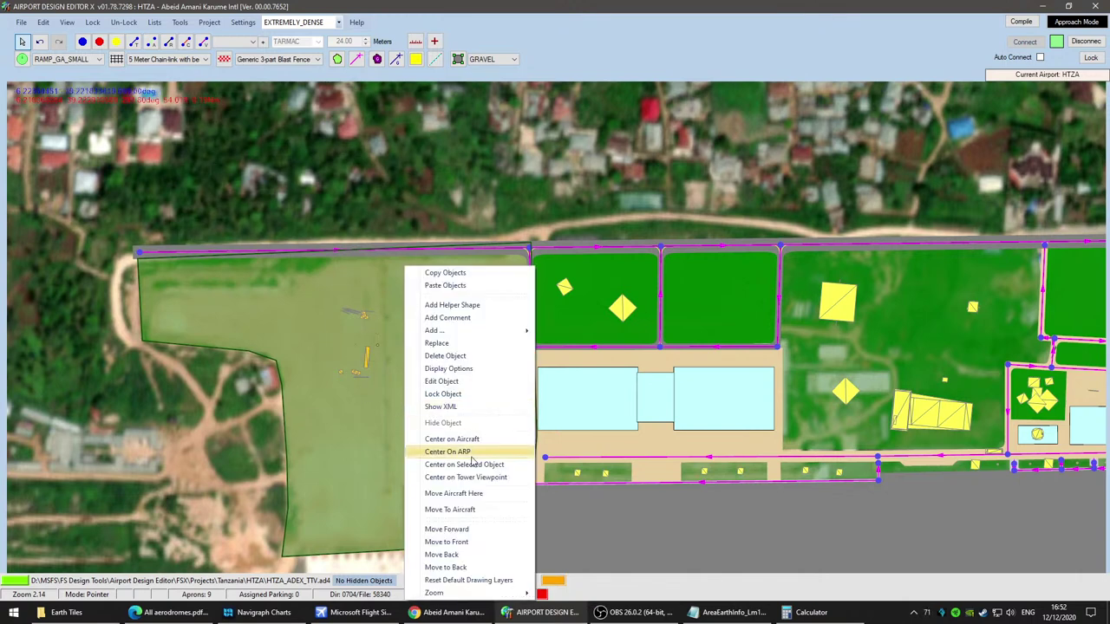
mouse_move(476, 338)
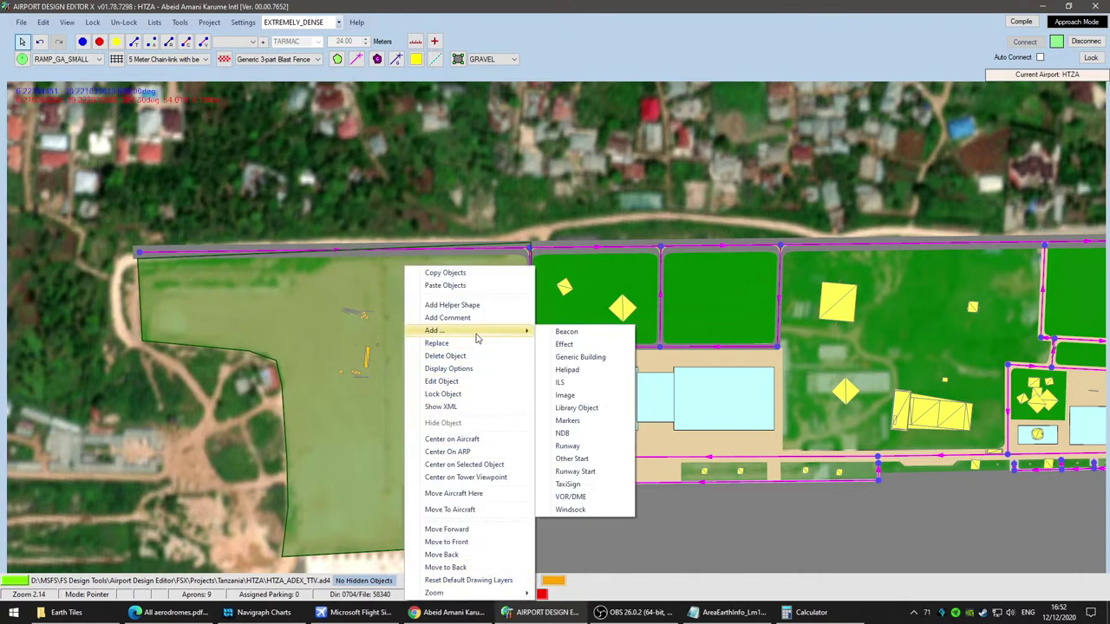
left_click(576, 408)
left_click(224, 317)
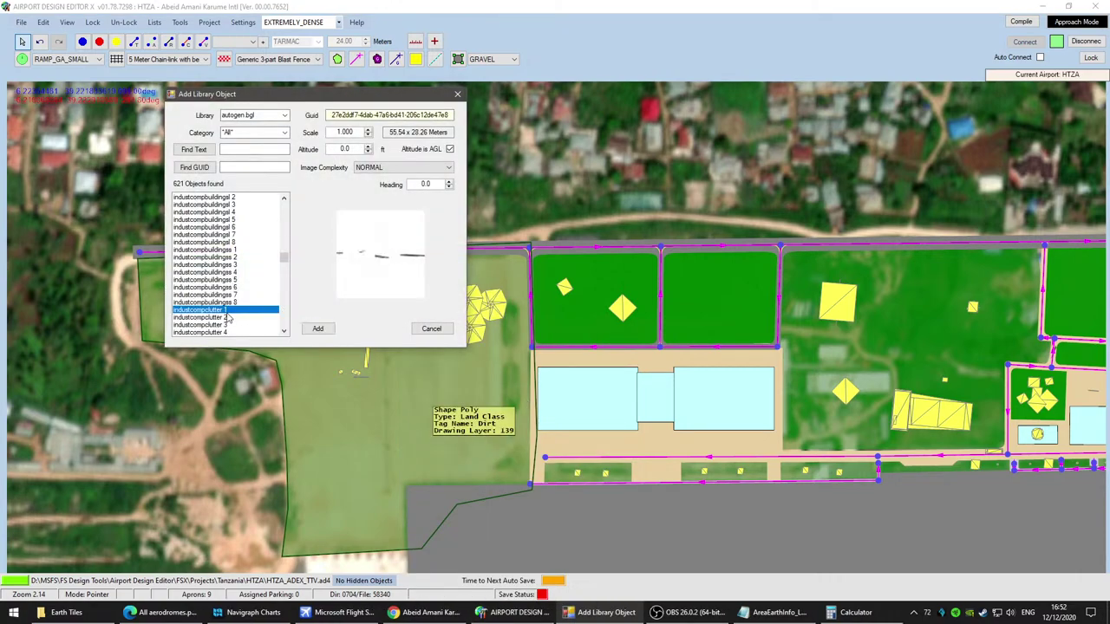
left_click(317, 329)
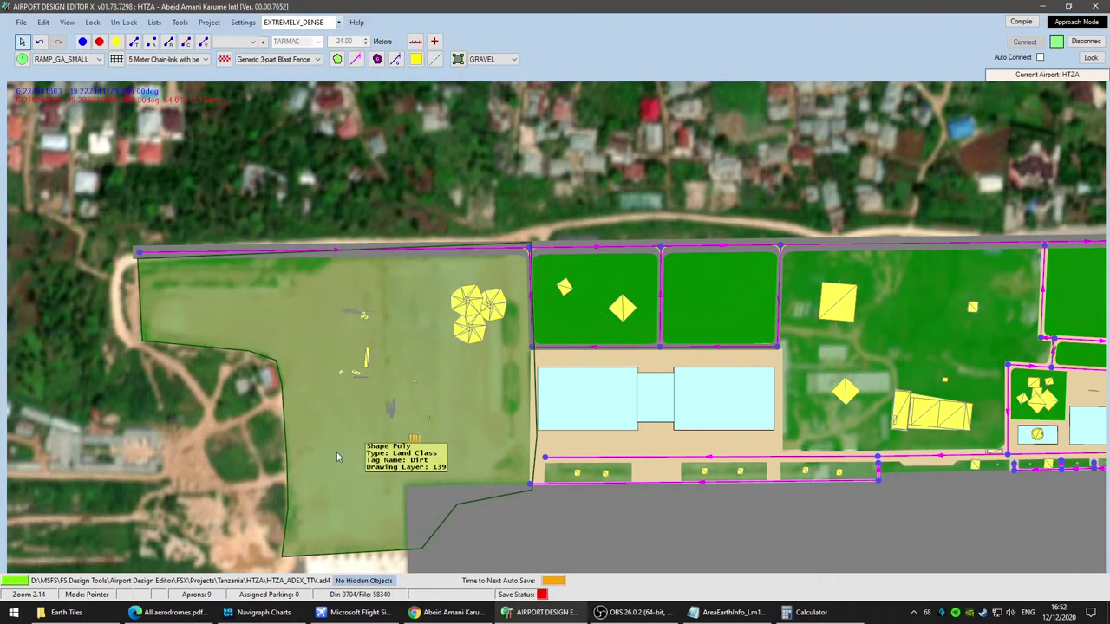
Step: Place industcompclutter 8 in the dirt field beside the others
right_click(337, 356)
mouse_move(410, 333)
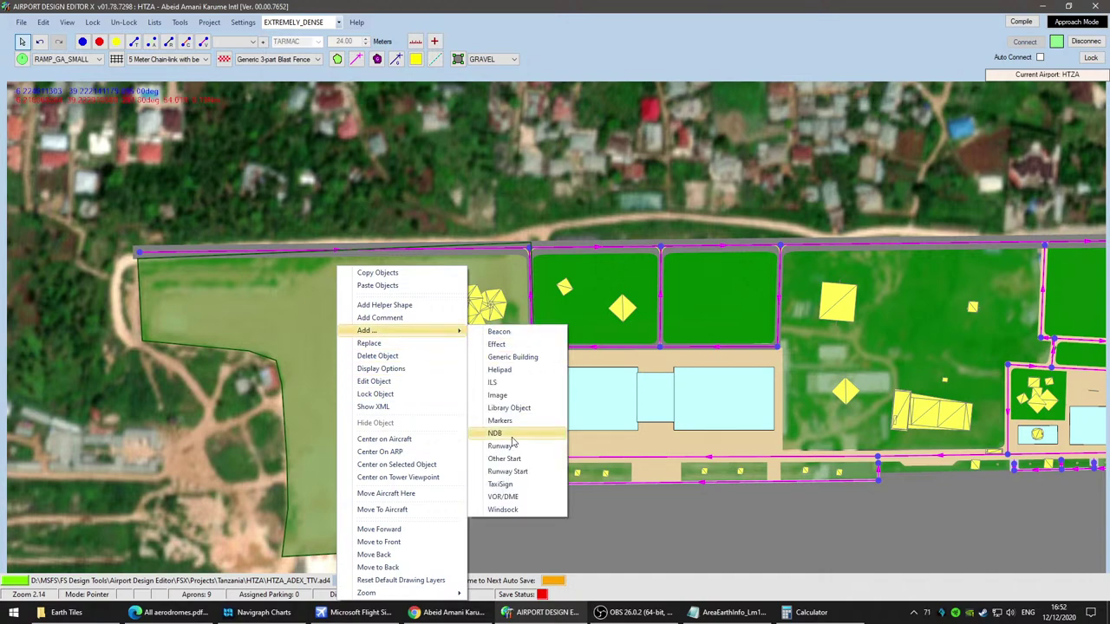
left_click(512, 408)
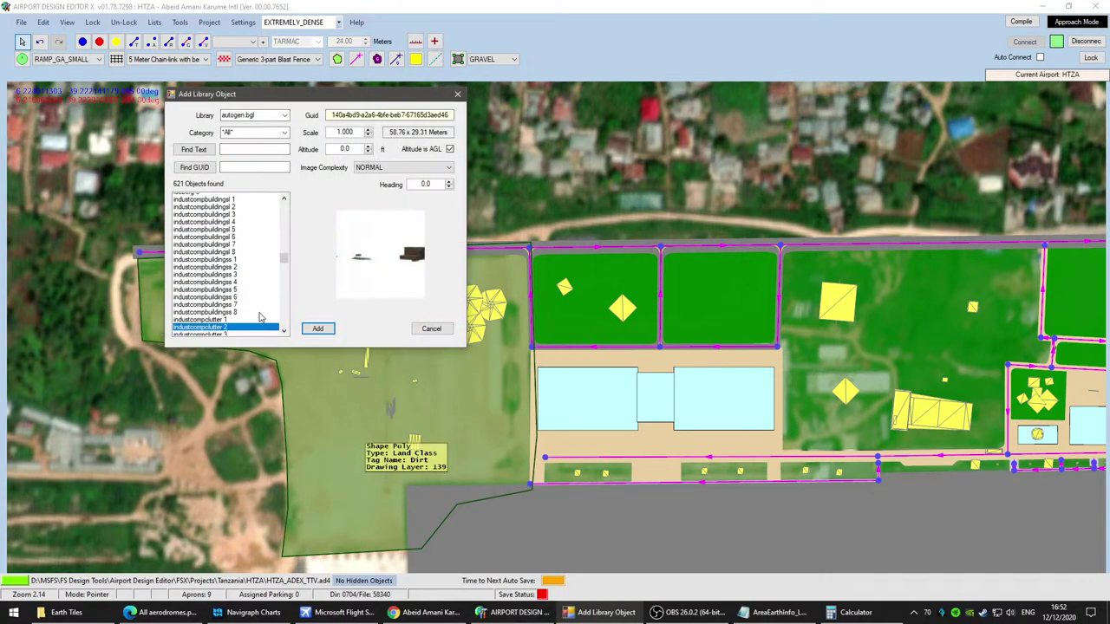
left_click(228, 295)
left_click(227, 289)
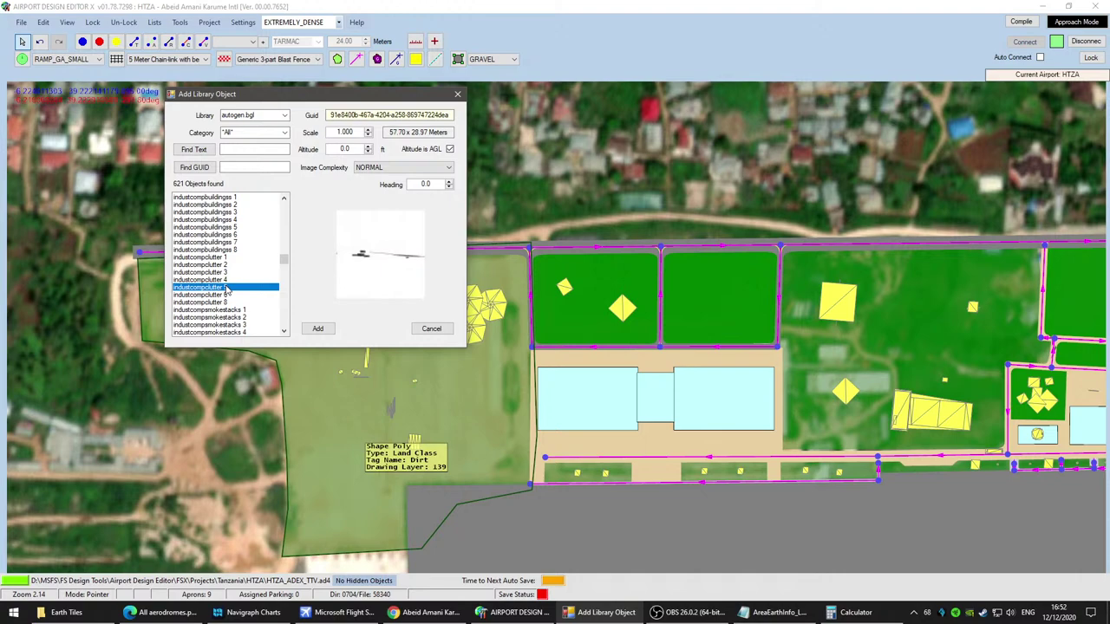
left_click(228, 303)
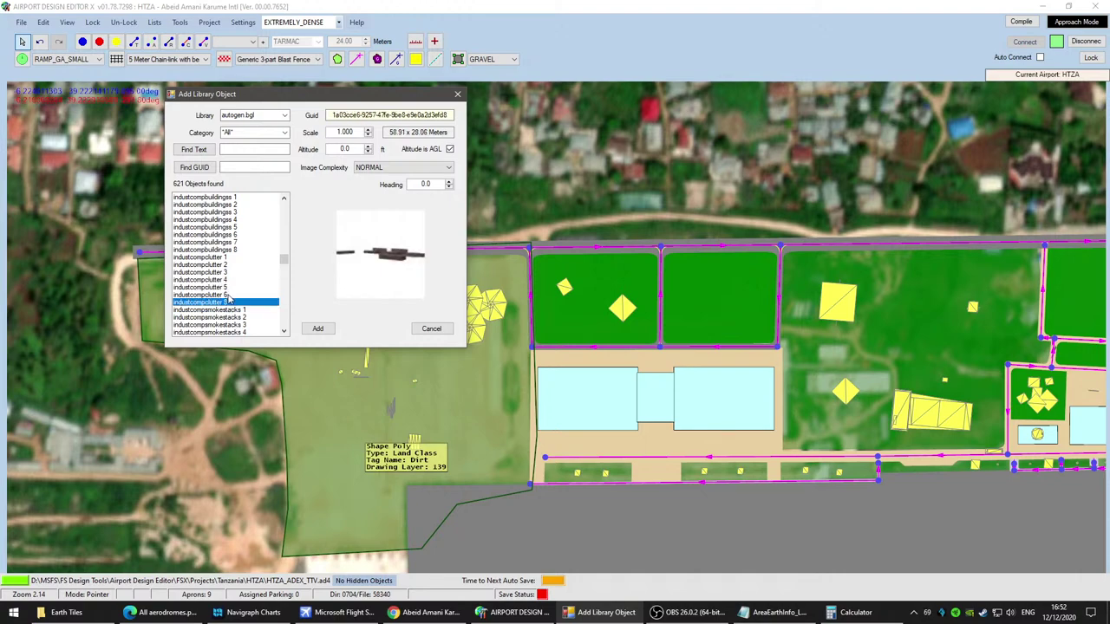
left_click(318, 328)
scroll(260, 260, "down", 3)
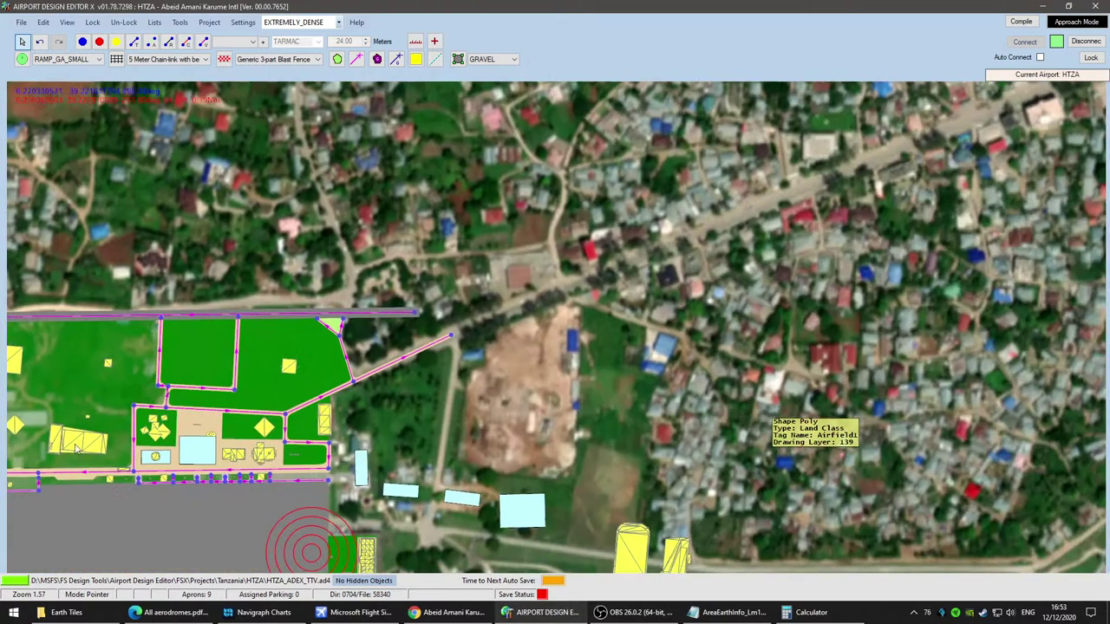
scroll(433, 436, "down", 3)
Step: Pan to the eastern buildings and start adding a library object there
left_click_drag(541, 435, 891, 384)
right_click(374, 326)
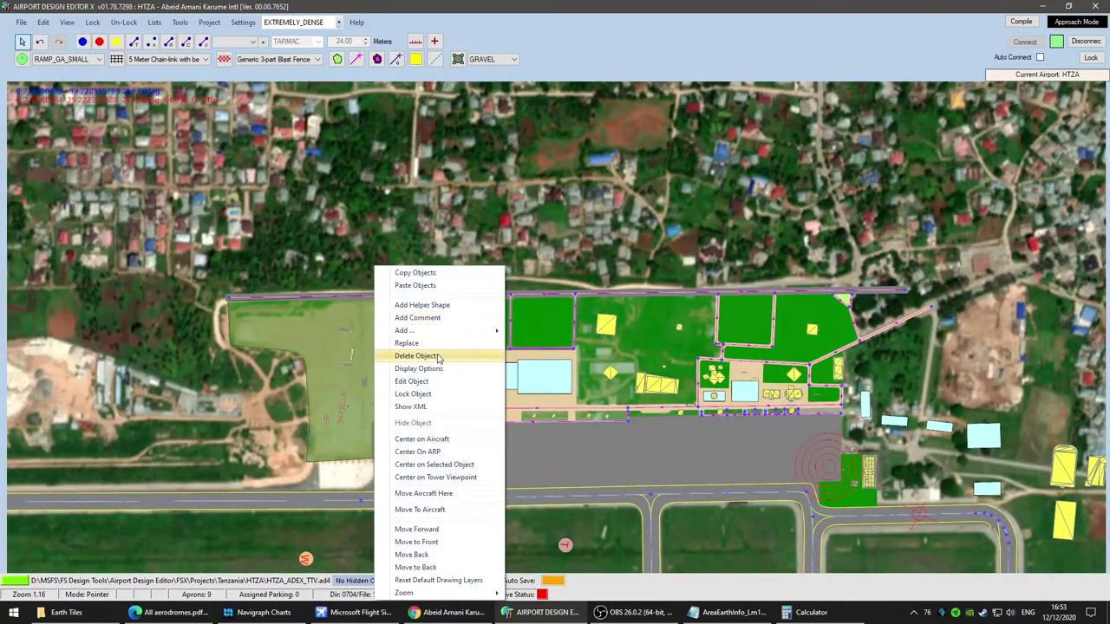
mouse_move(442, 337)
left_click_drag(1016, 503, 115, 338)
left_click_drag(353, 383, 626, 475)
scroll(425, 423, "up", 3)
left_click_drag(339, 396, 437, 417)
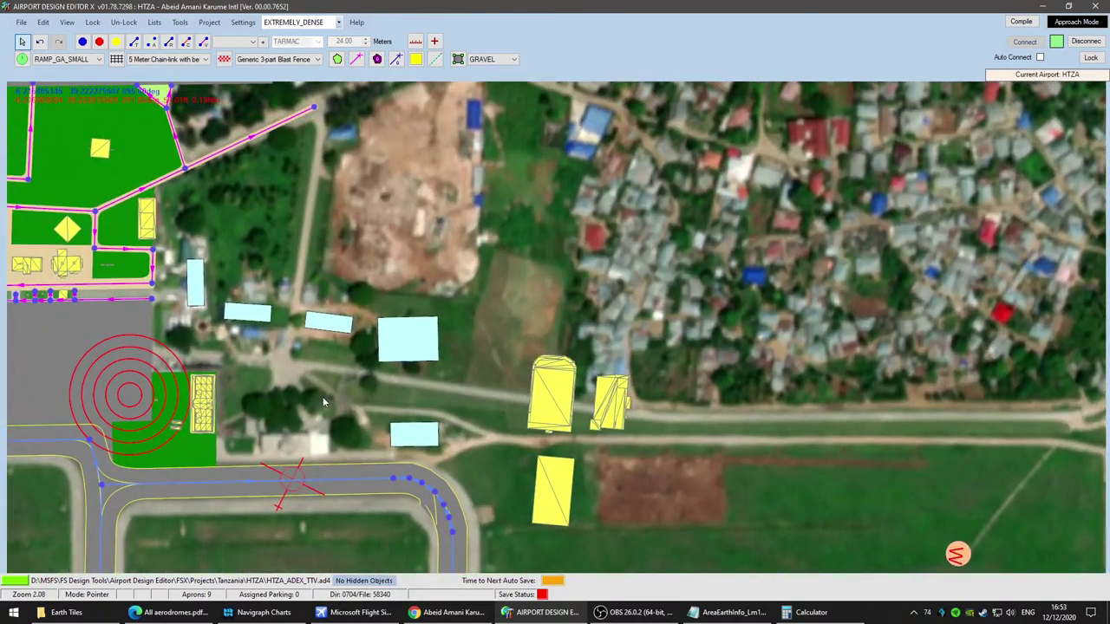
right_click(323, 396)
mouse_move(385, 457)
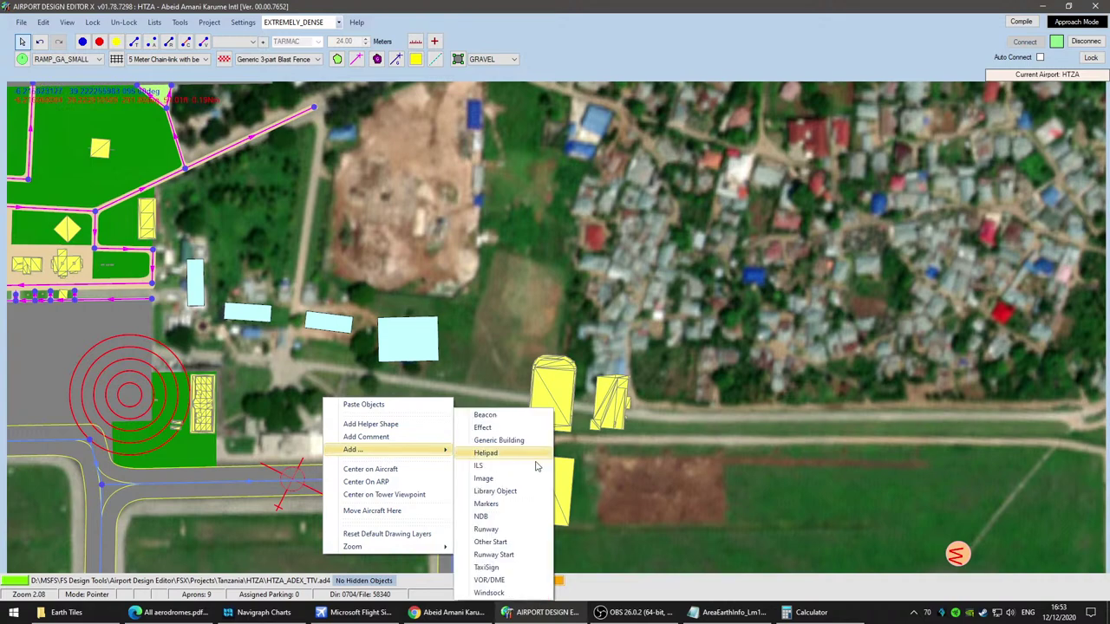
left_click(503, 491)
Step: Preview the industrial autogen objects: industcomptankst 2 and 7, industreatsmall 2, industworkshop 1 and 2
scroll(230, 308, "down", 10)
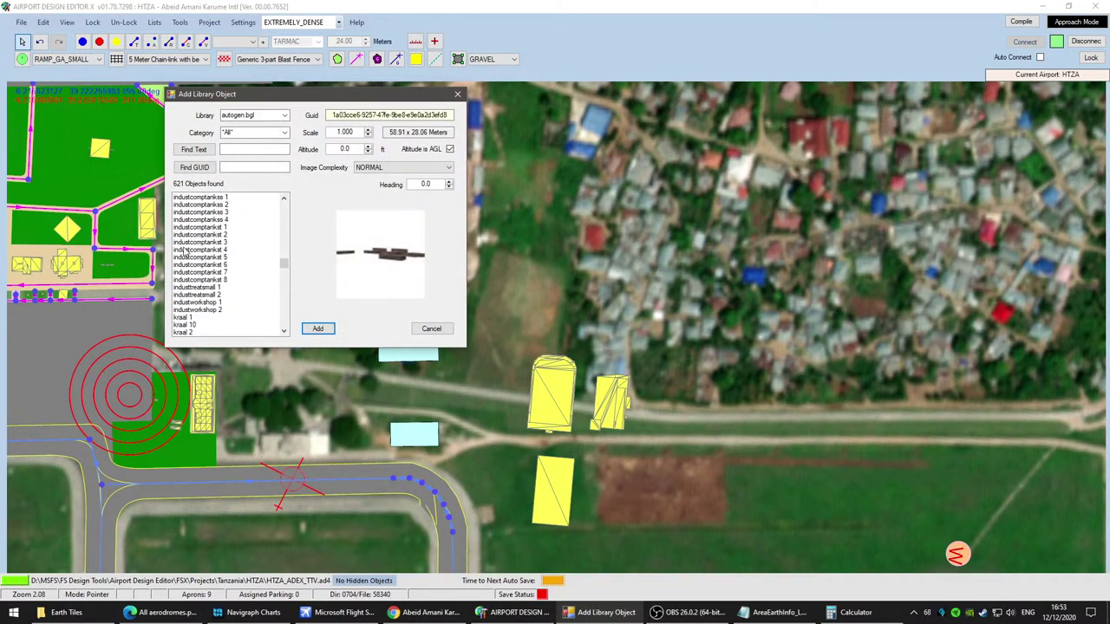
left_click(187, 236)
left_click(211, 271)
scroll(246, 300, "down", 2)
scroll(246, 302, "down", 1)
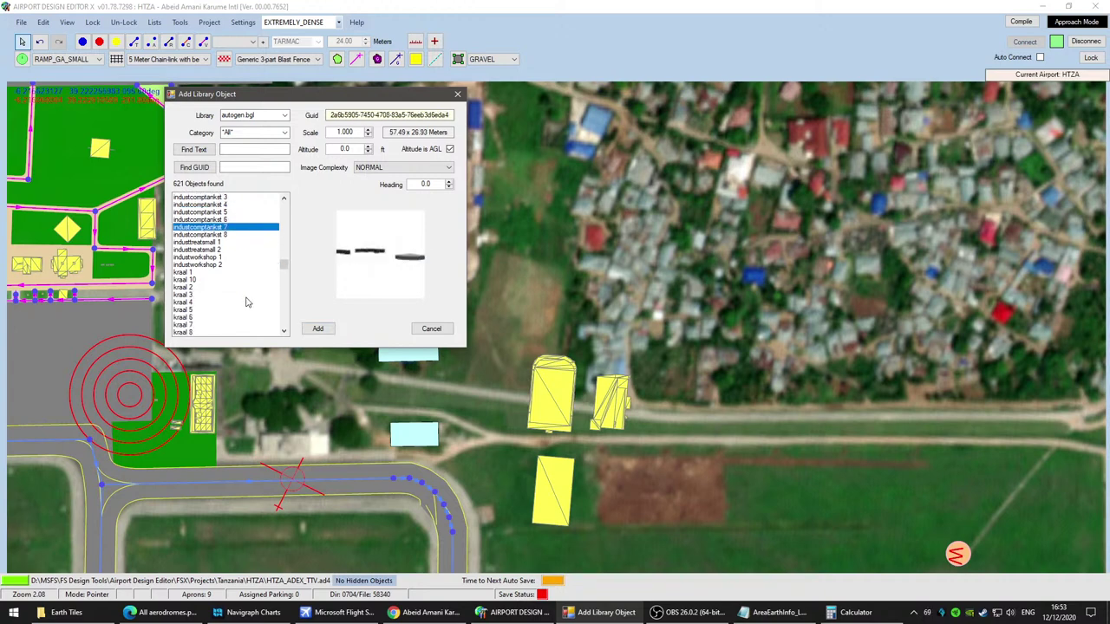
left_click(217, 250)
left_click(216, 258)
left_click(197, 264)
scroll(192, 280, "down", 6)
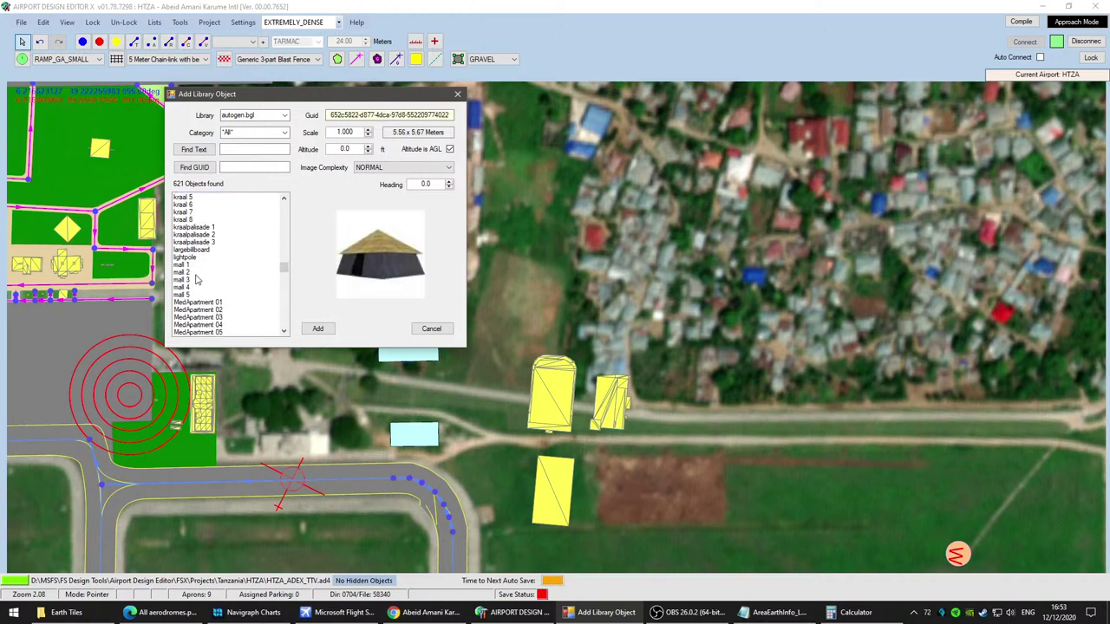
Step: Preview the MedApartment buildings, including MedApartment 05, 15 and 48
left_click(196, 280)
scroll(240, 293, "down", 4)
left_click(188, 244)
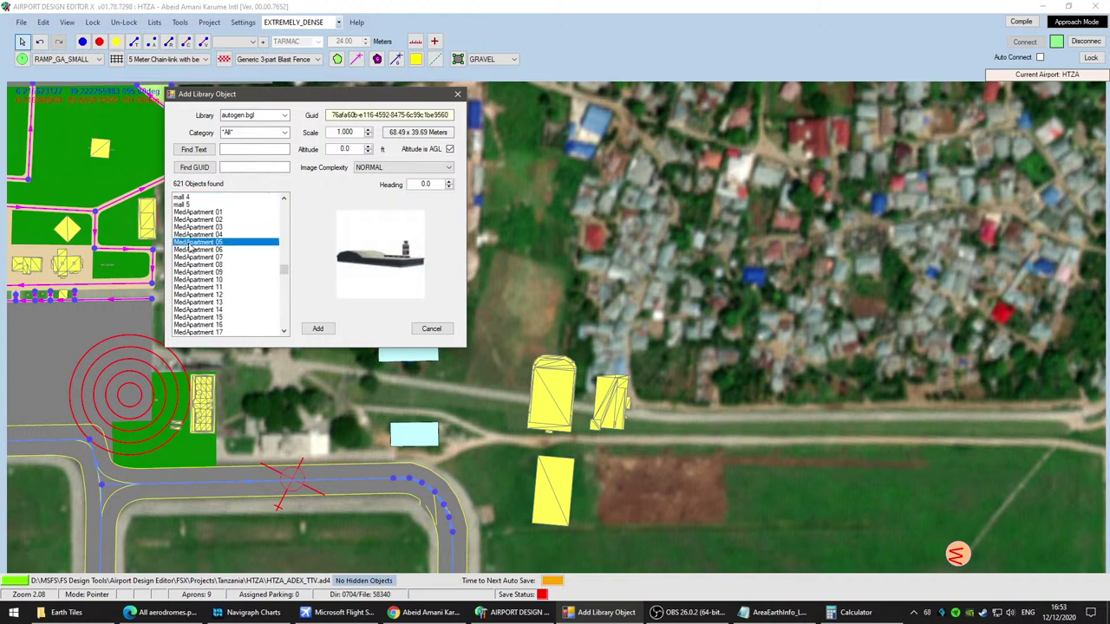
left_click(196, 316)
scroll(217, 319, "down", 9)
scroll(221, 316, "down", 1)
left_click(176, 237)
left_click(200, 319)
scroll(216, 312, "down", 5)
scroll(222, 311, "down", 1)
Step: After previewing moundcoal and the moundrubble mounds, add the moundsand sand mound
left_click(225, 294)
scroll(226, 315, "down", 2)
scroll(227, 314, "down", 2)
left_click(210, 258)
left_click(211, 264)
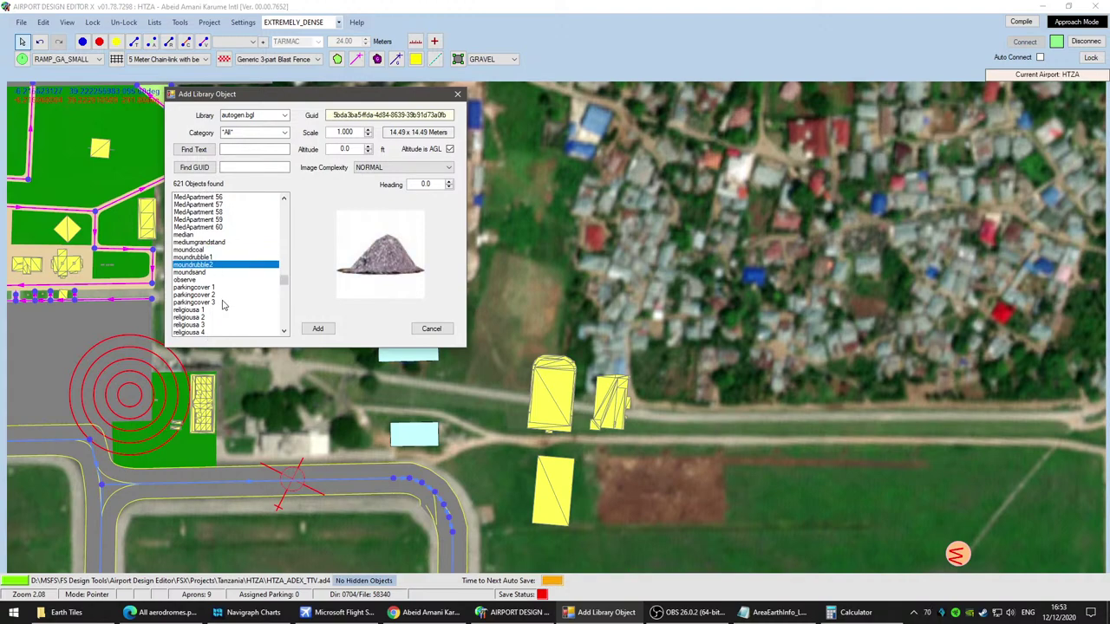
left_click(208, 272)
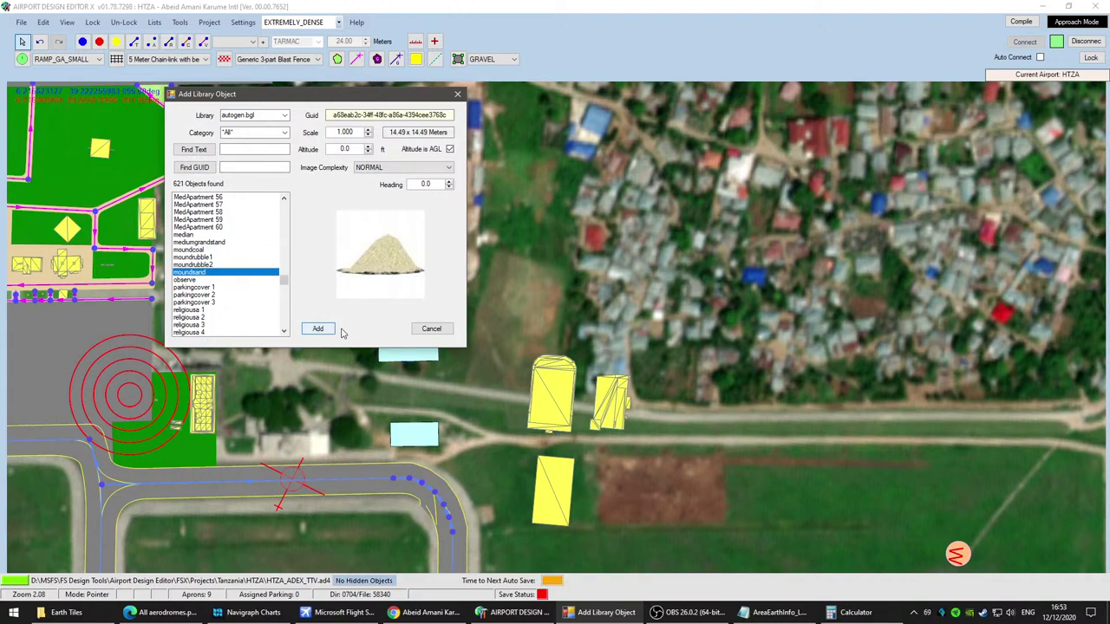
left_click(432, 329)
scroll(108, 347, "down", 2)
left_click_drag(237, 345, 706, 367)
Step: Place a moundsand sand mound in the dirt land-class area
left_click_drag(86, 337, 707, 369)
left_click_drag(685, 316, 493, 426)
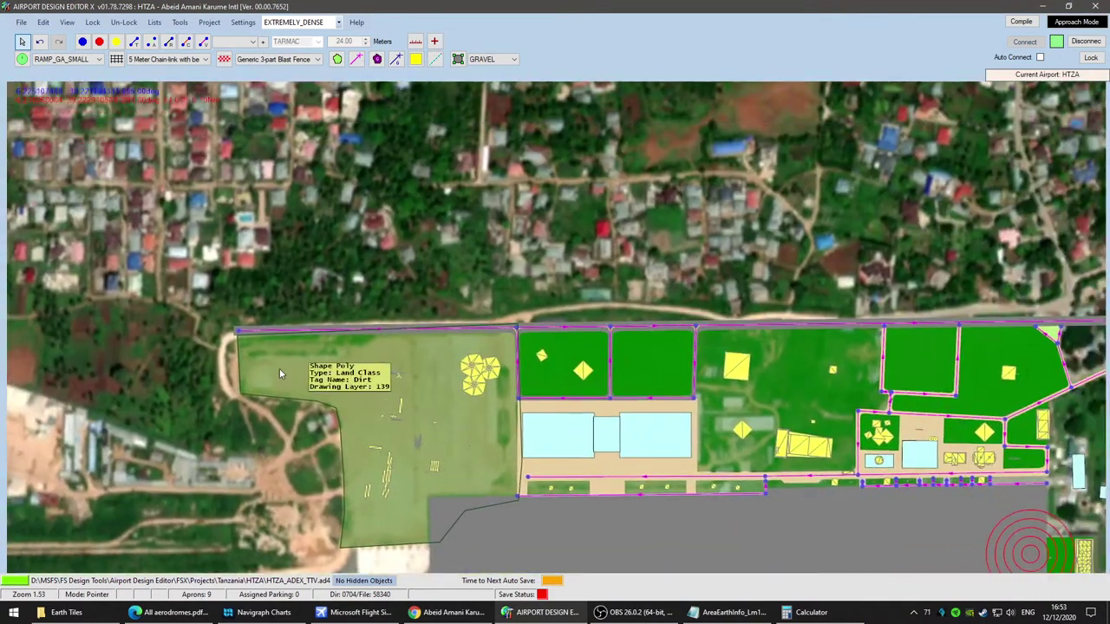
right_click(279, 369)
mouse_move(394, 421)
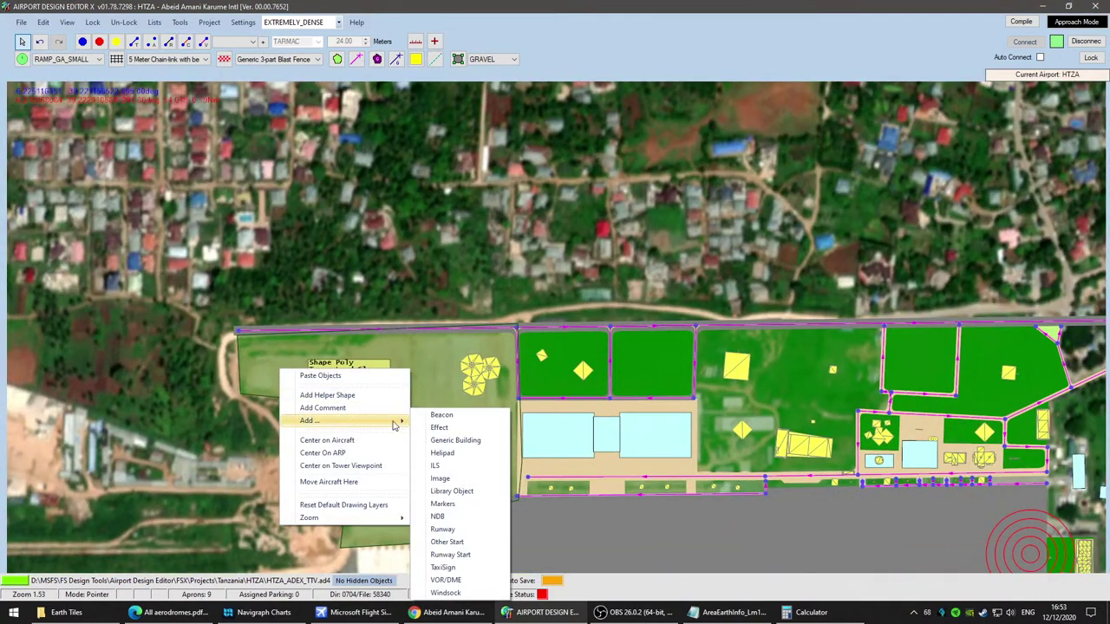
left_click(452, 491)
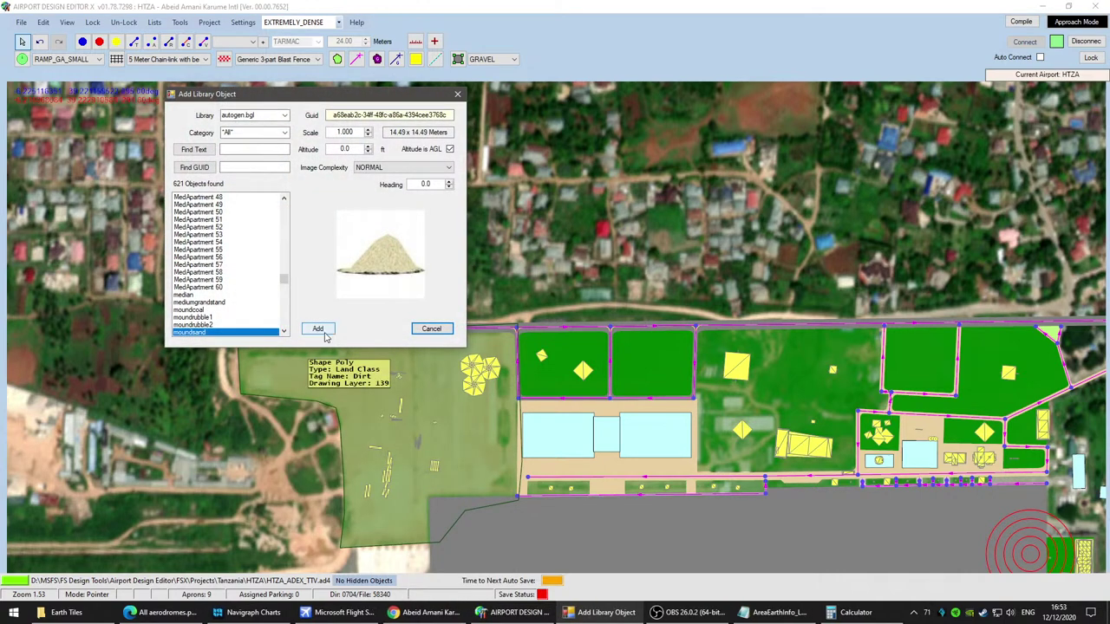
left_click(318, 330)
Step: Add the grey moundrubble2 mound at a nearby spot in the dirt area
right_click(312, 356)
mouse_move(373, 330)
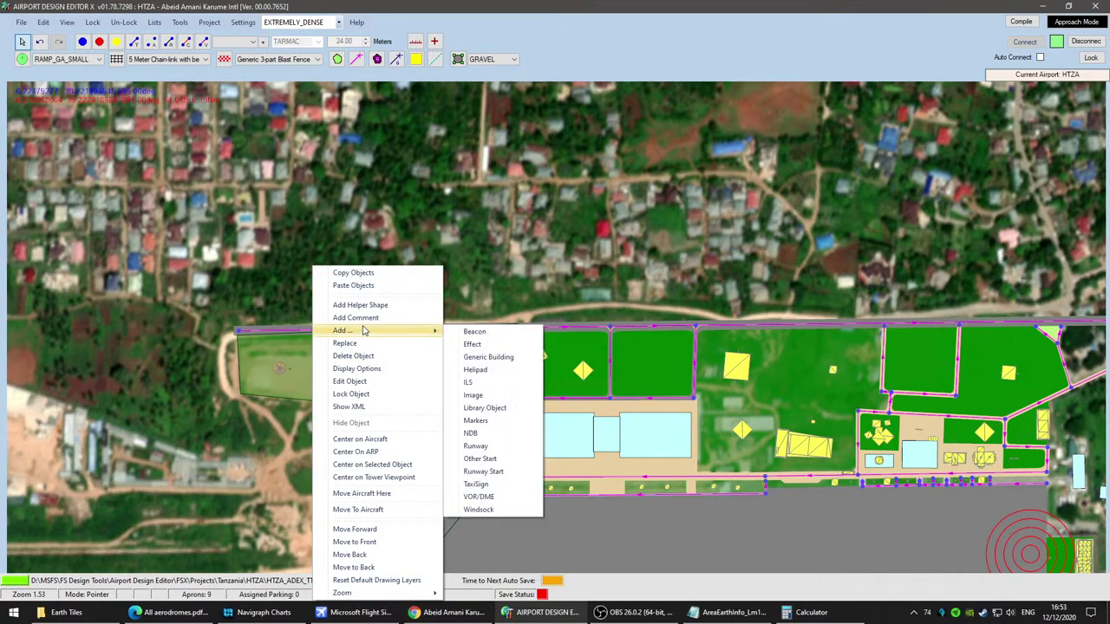
left_click(469, 408)
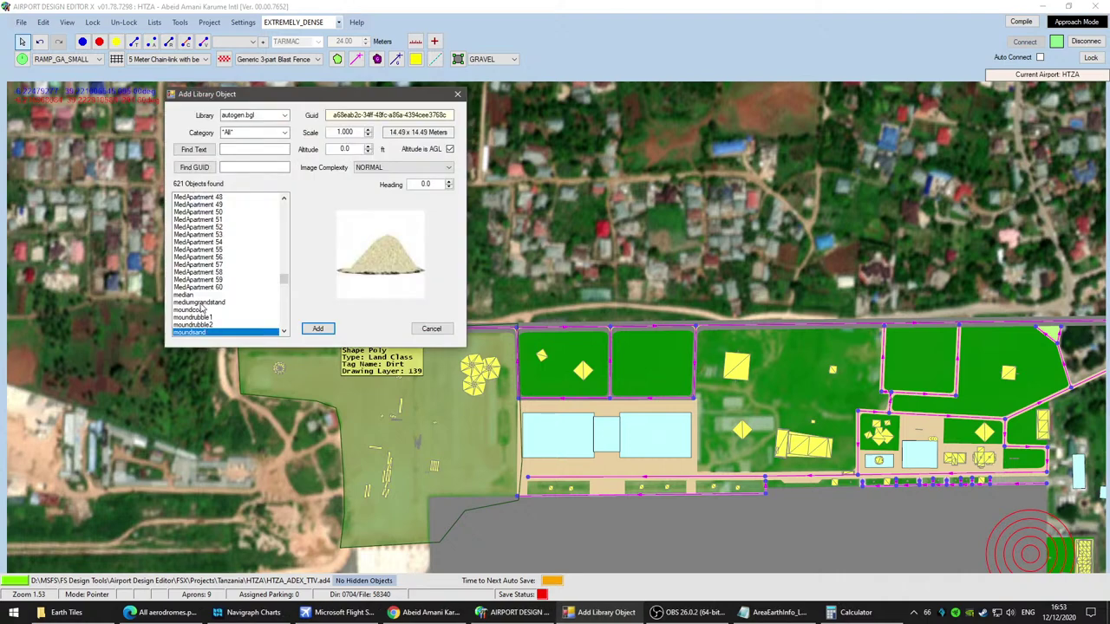
left_click(199, 324)
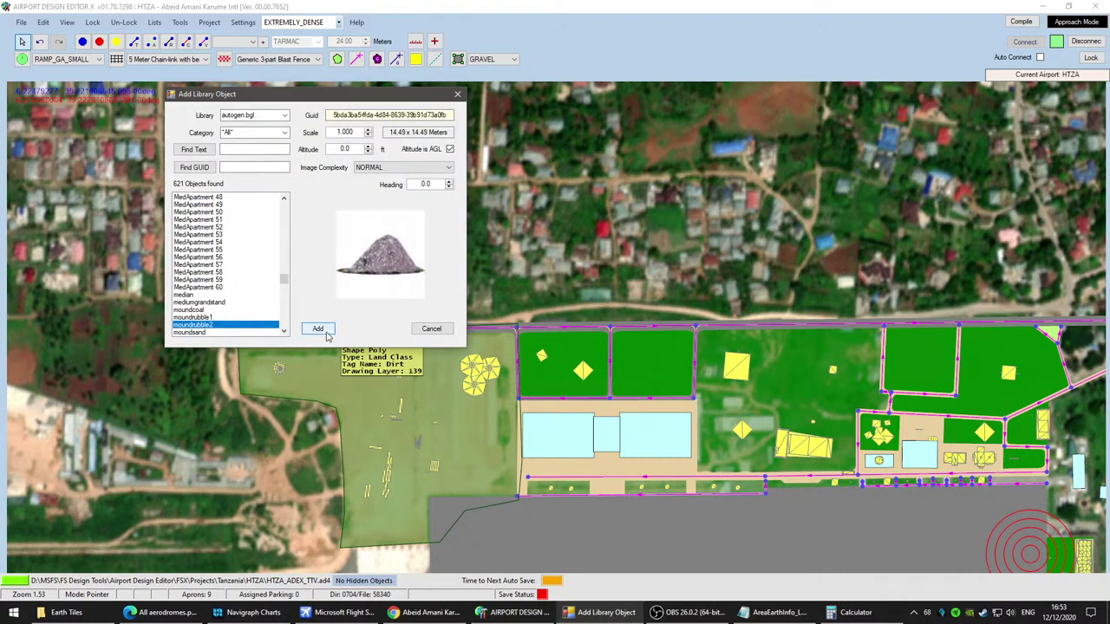
key("Return")
Step: Add the brown moundrubble1 mound and cluster the three mounds in the dirt area's corner
right_click(337, 381)
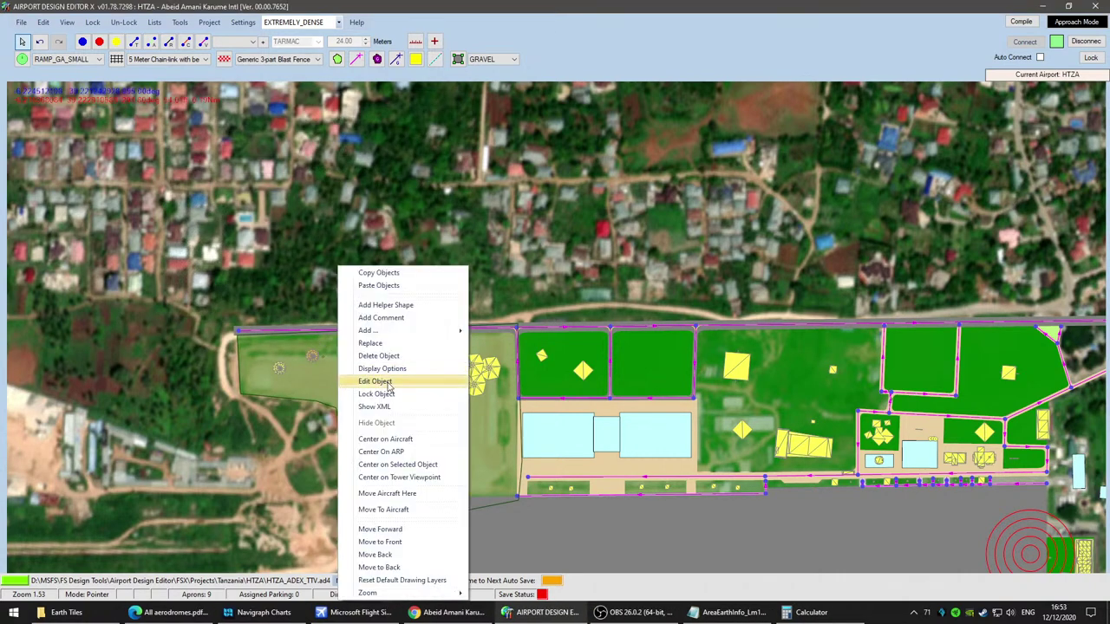
mouse_move(373, 330)
left_click(511, 407)
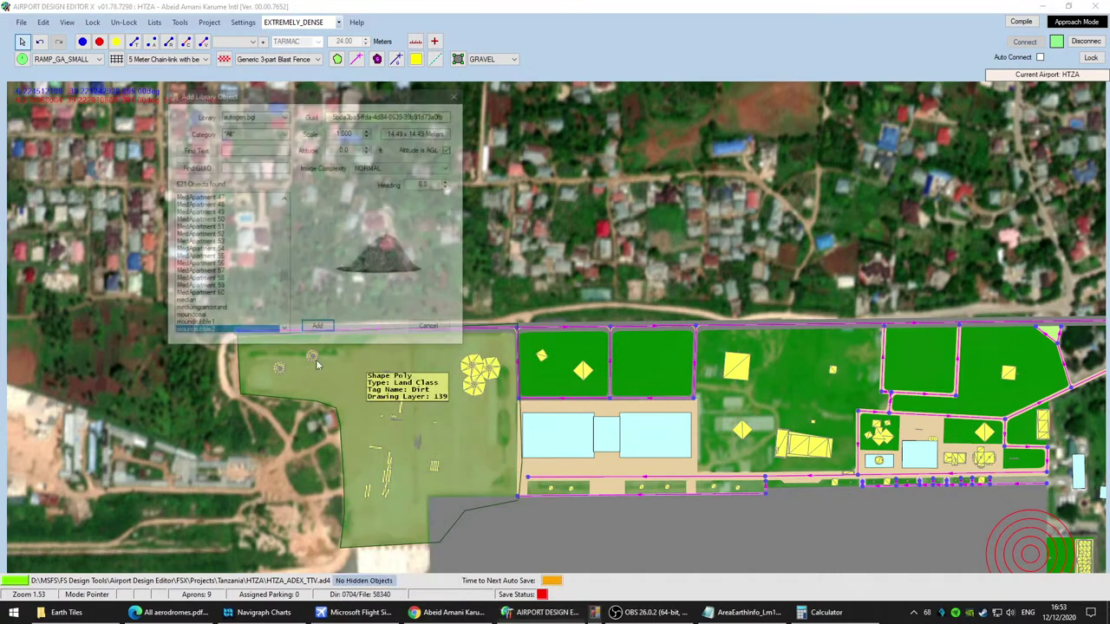
scroll(221, 301, "down", 3)
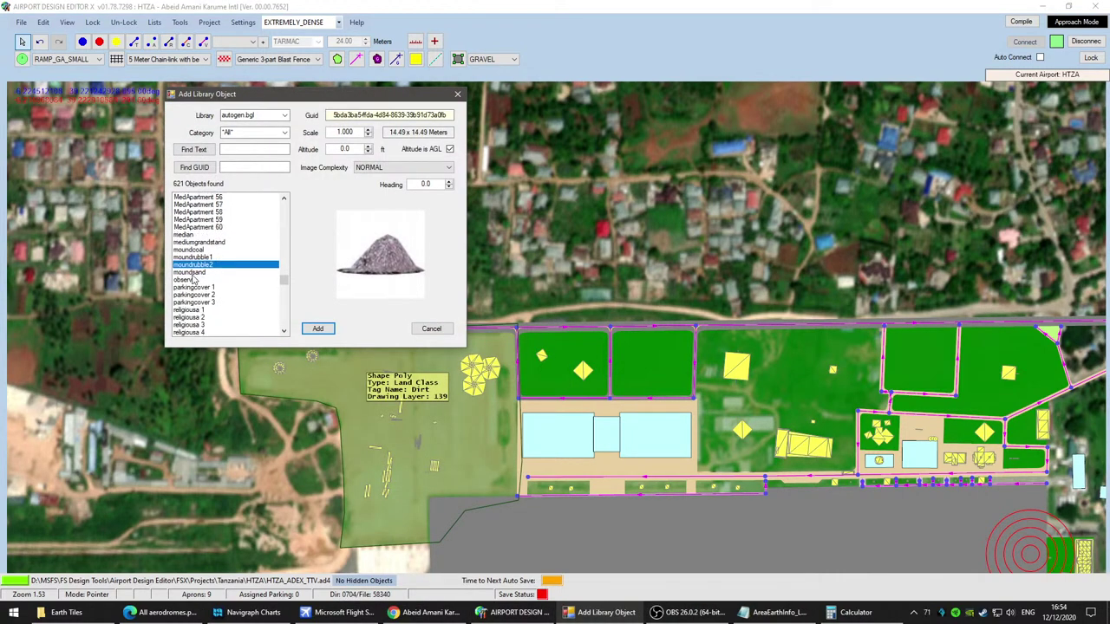
left_click(189, 250)
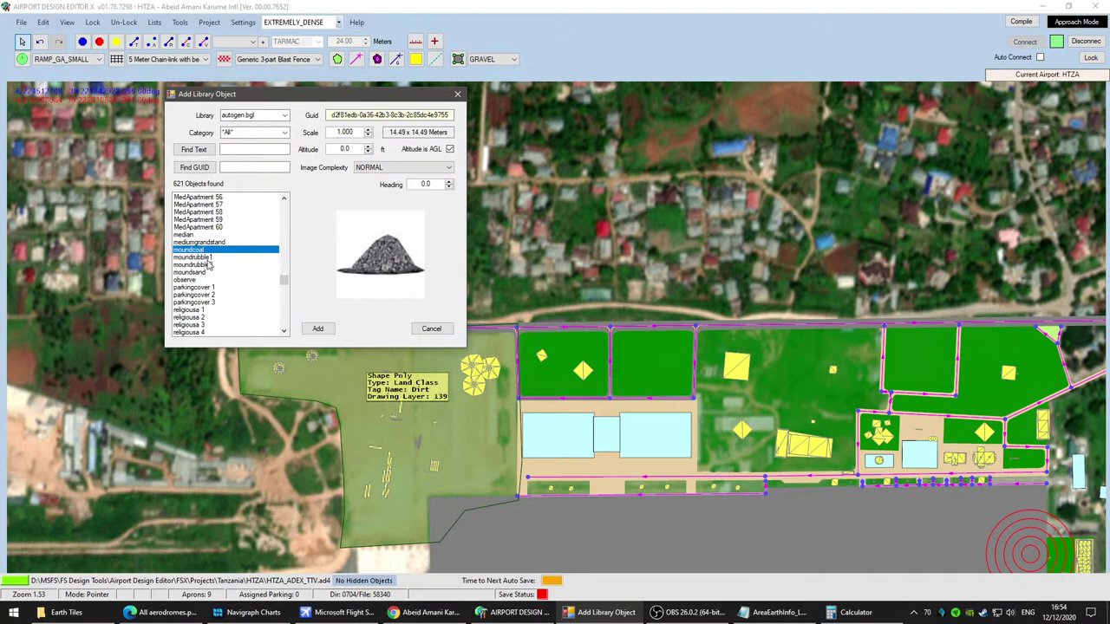
left_click(192, 258)
left_click(318, 329)
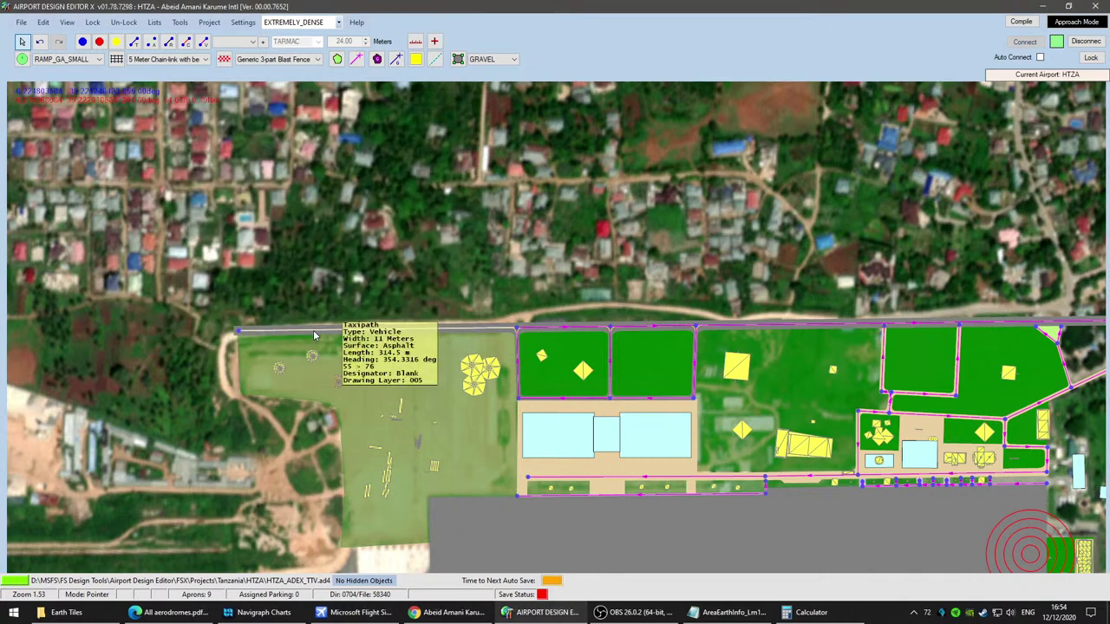
scroll(320, 386, "up", 3)
left_click_drag(320, 391, 290, 373)
scroll(683, 399, "down", 4)
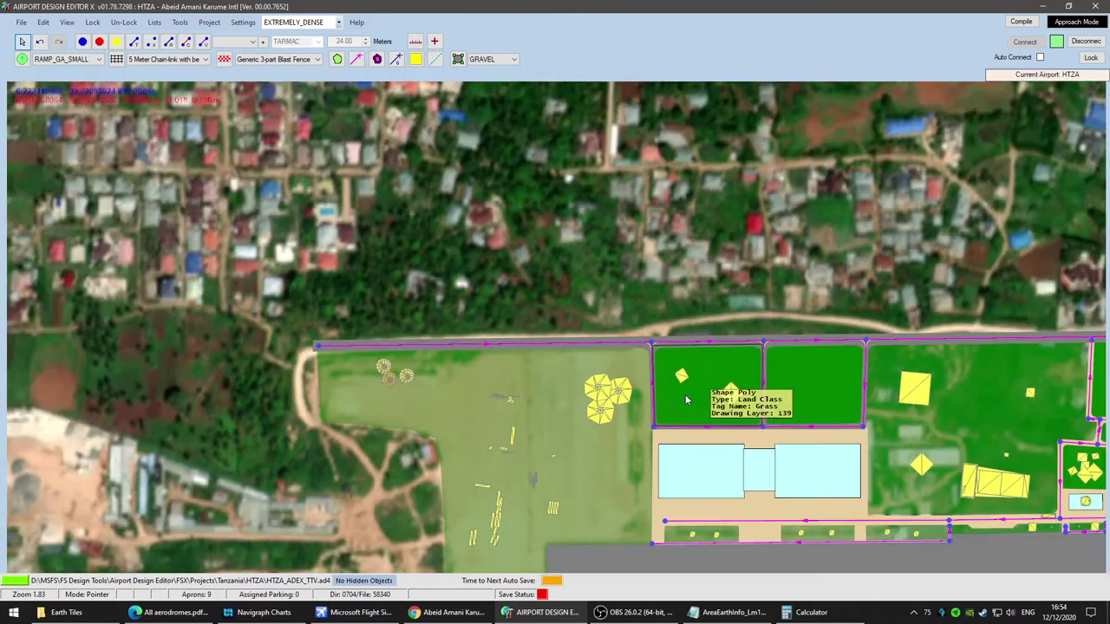
Step: Add a parkingcover 3 shelter and drag it beside the small buildings north of the runway
left_click_drag(919, 385, 260, 364)
left_click_drag(655, 400, 231, 201)
right_click_drag(231, 201, 320, 254)
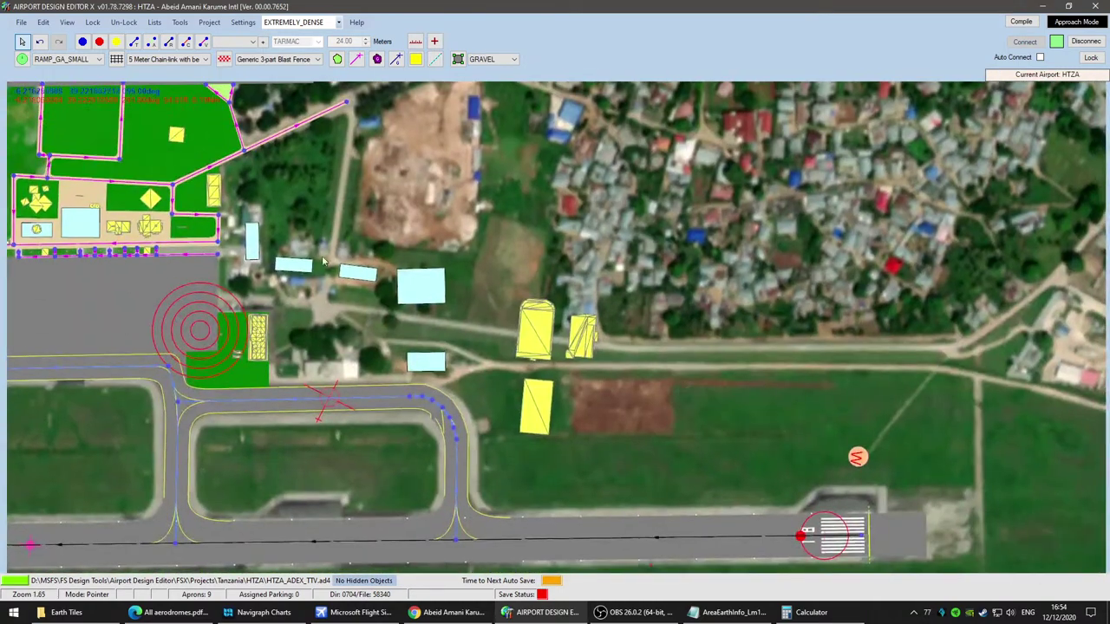
right_click(384, 336)
mouse_move(507, 330)
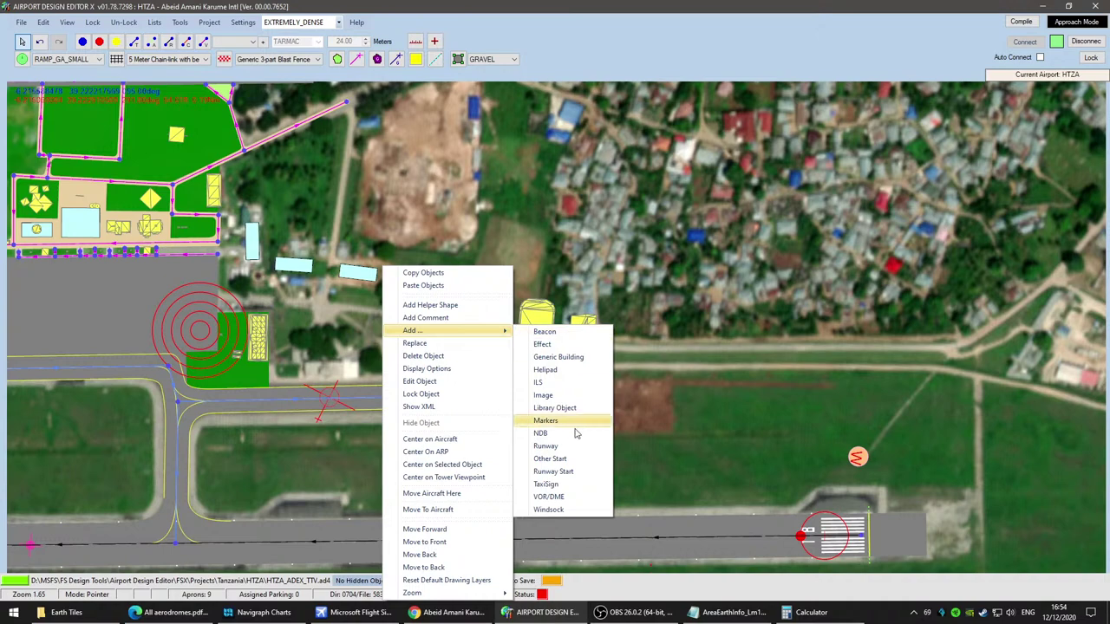
left_click(572, 408)
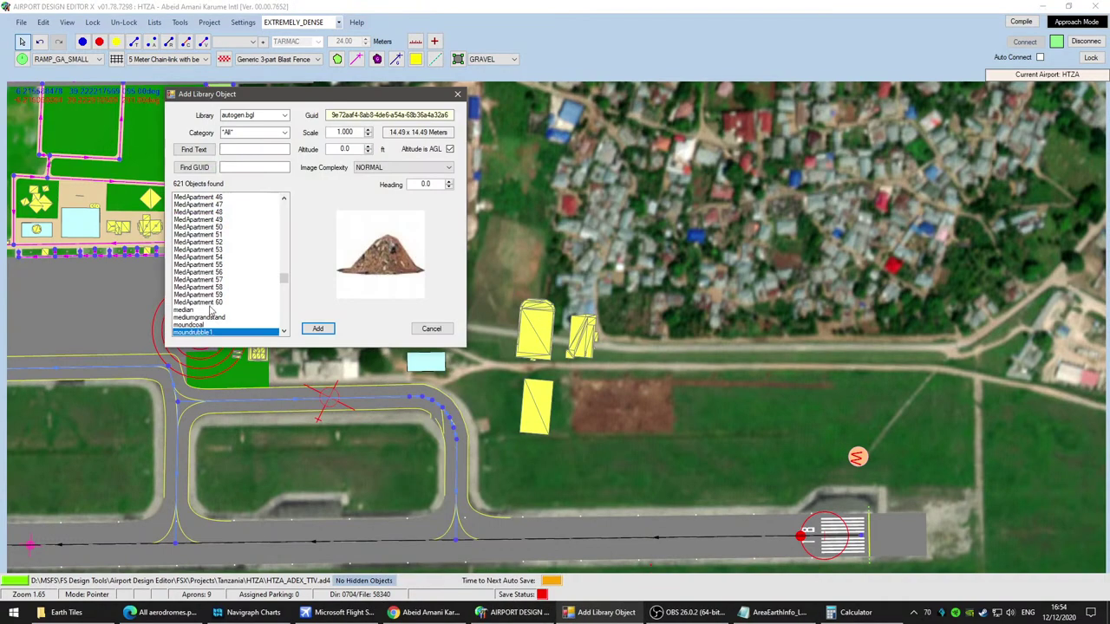
scroll(219, 289, "down", 1)
left_click(219, 288)
scroll(248, 297, "down", 3)
left_click(319, 330)
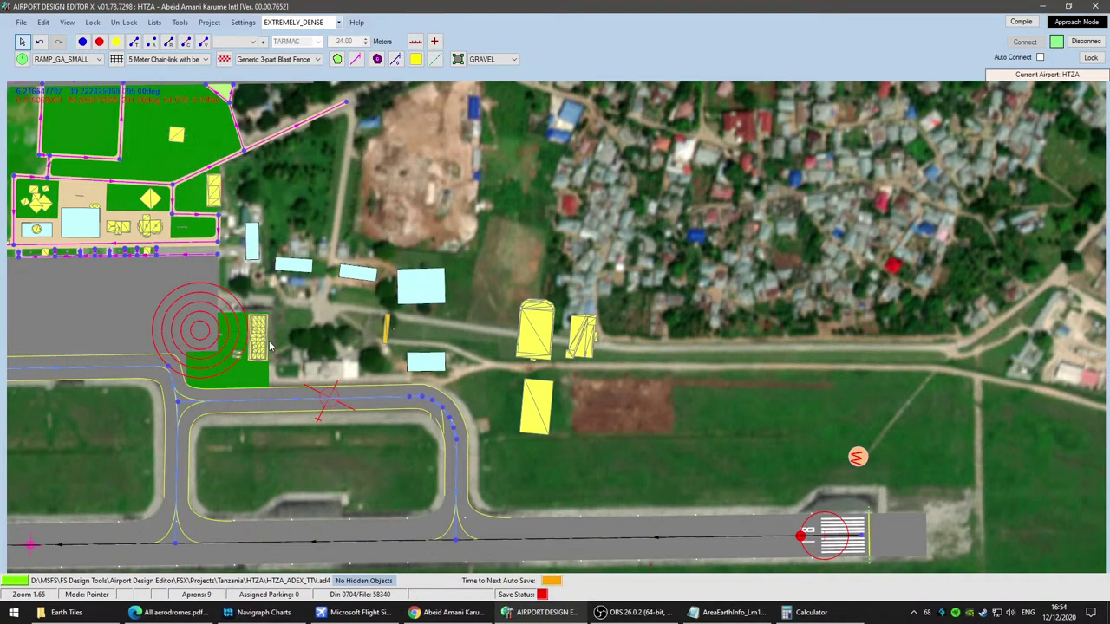
left_click_drag(285, 355, 475, 501)
left_click_drag(583, 478, 283, 293)
Step: Browse the autogen.bgl library objects again for a spot east of the apron, reaching the religious-building entries
right_click(532, 471)
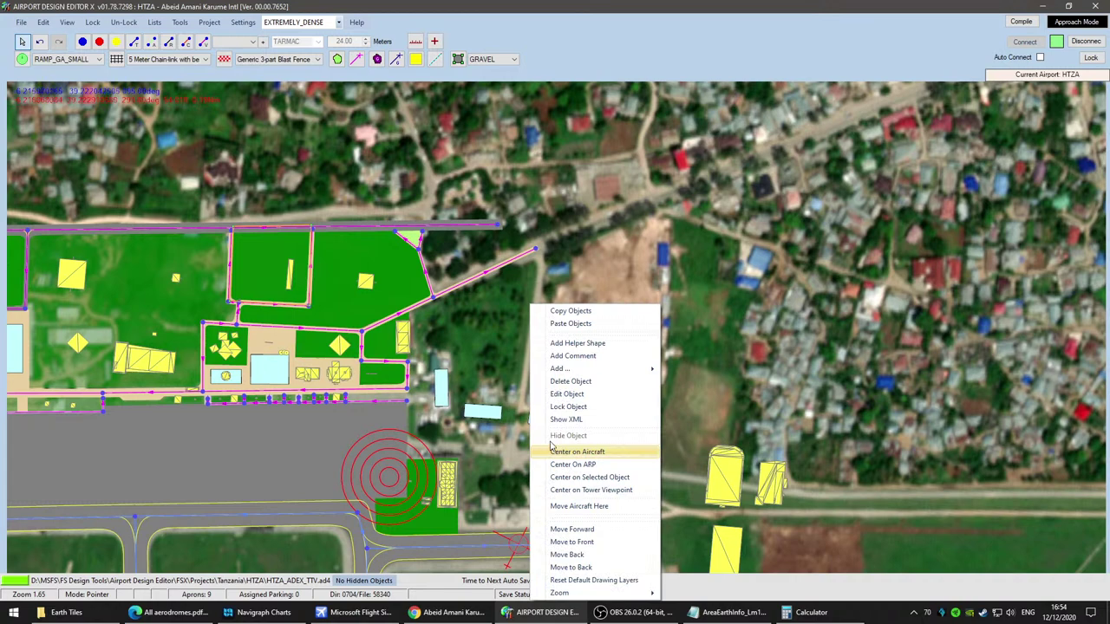
mouse_move(607, 371)
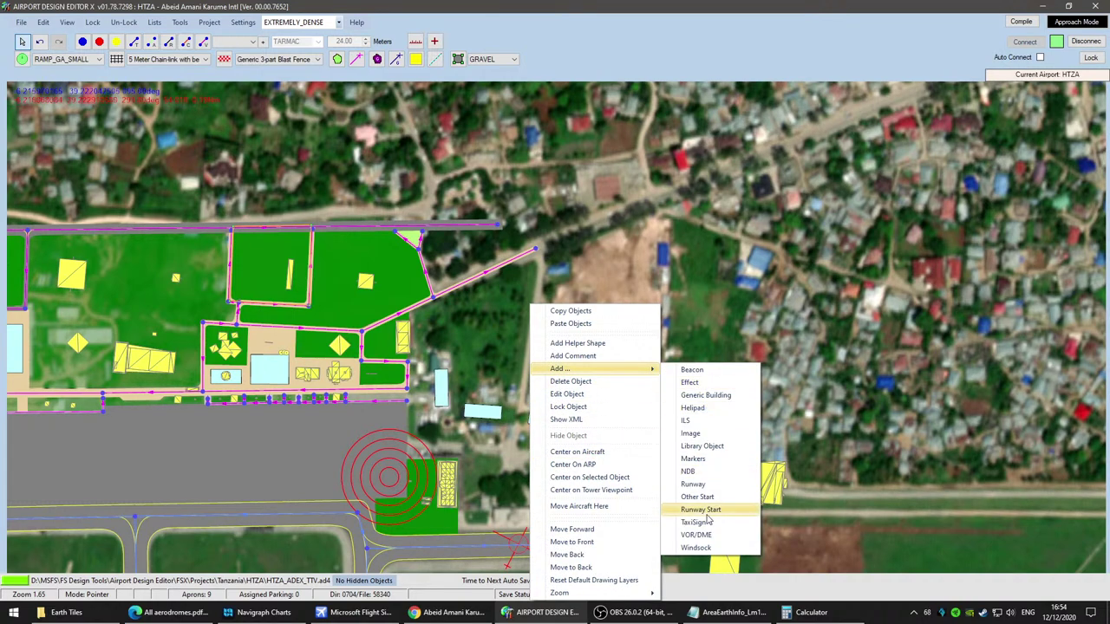
left_click(709, 446)
scroll(209, 243, "down", 2)
scroll(209, 242, "down", 8)
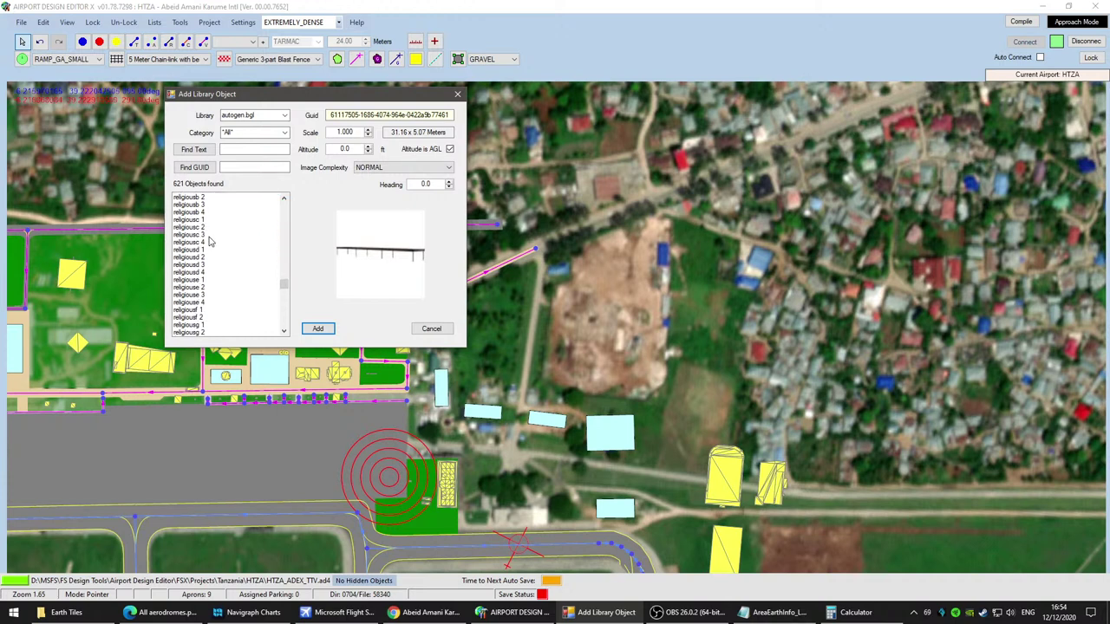
scroll(209, 243, "down", 10)
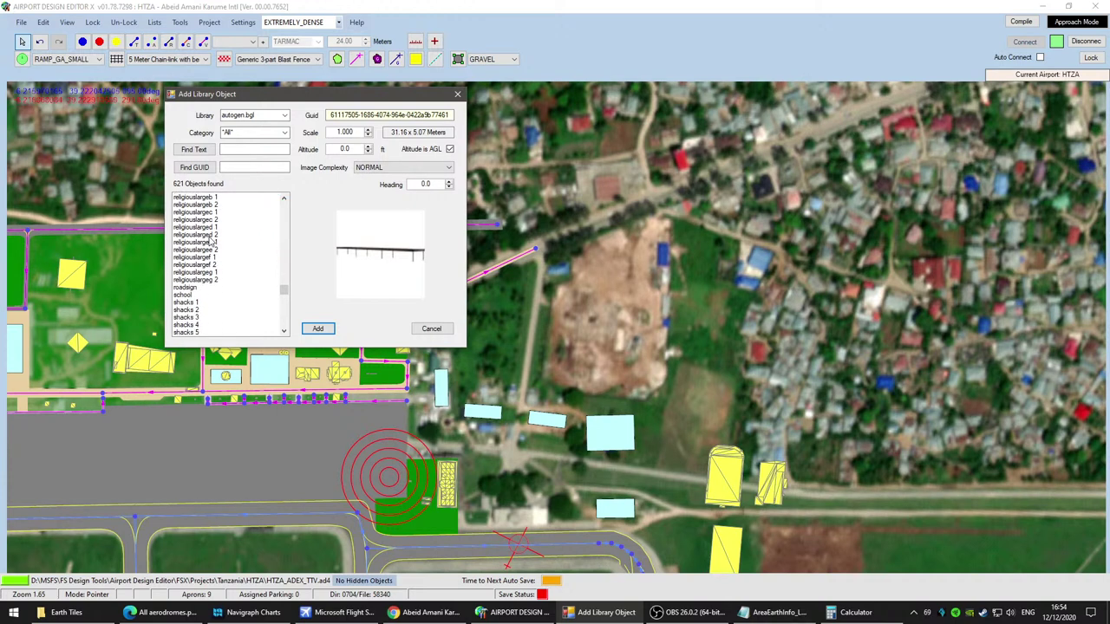
scroll(209, 243, "up", 10)
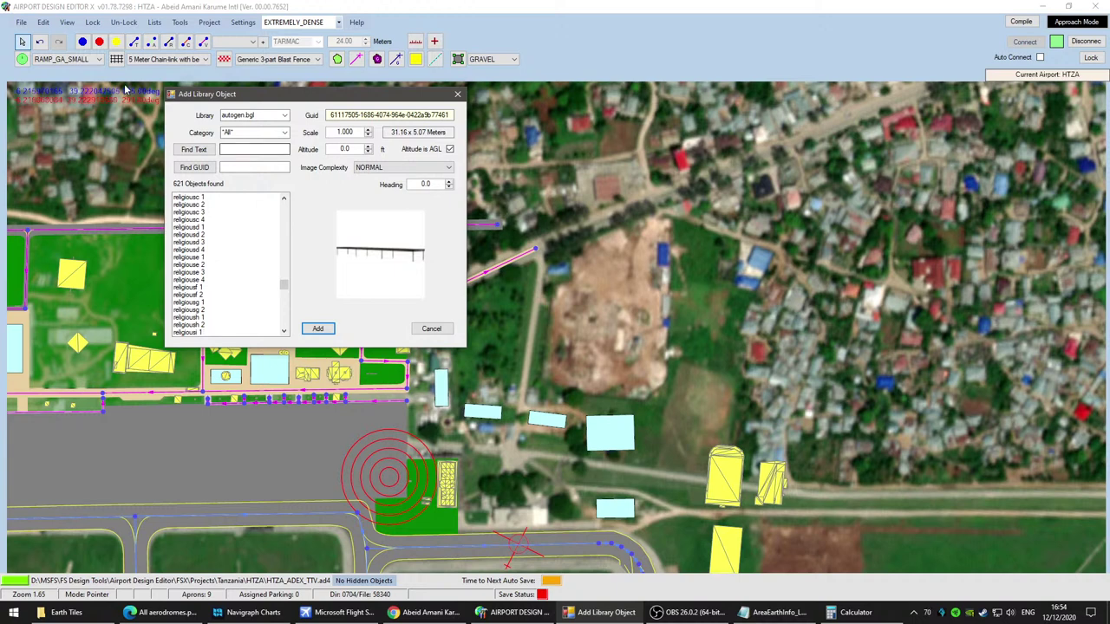
Step: Preview the religiousa 1–4 and religiousb 1–4 autogen building models
scroll(241, 311, "up", 3)
scroll(234, 260, "up", 3)
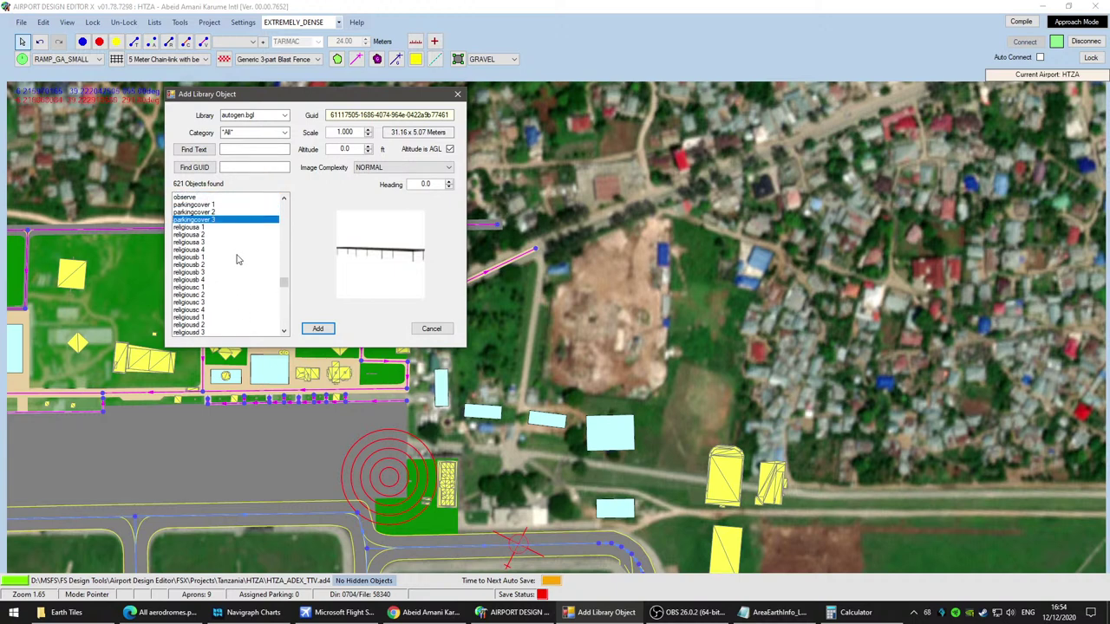
left_click(190, 227)
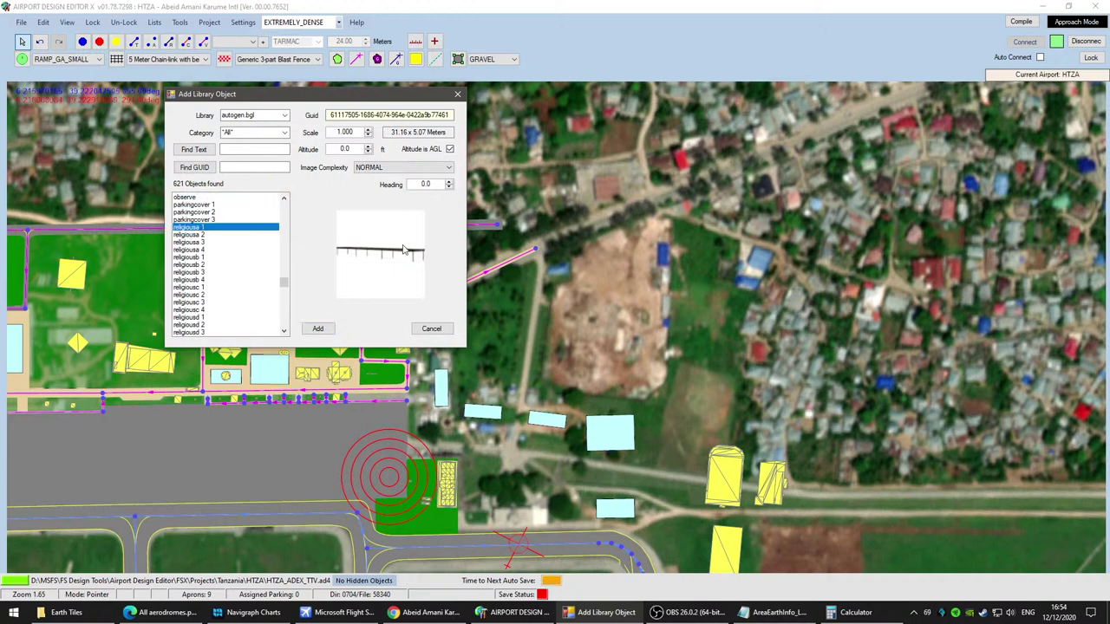
left_click(200, 235)
left_click(205, 242)
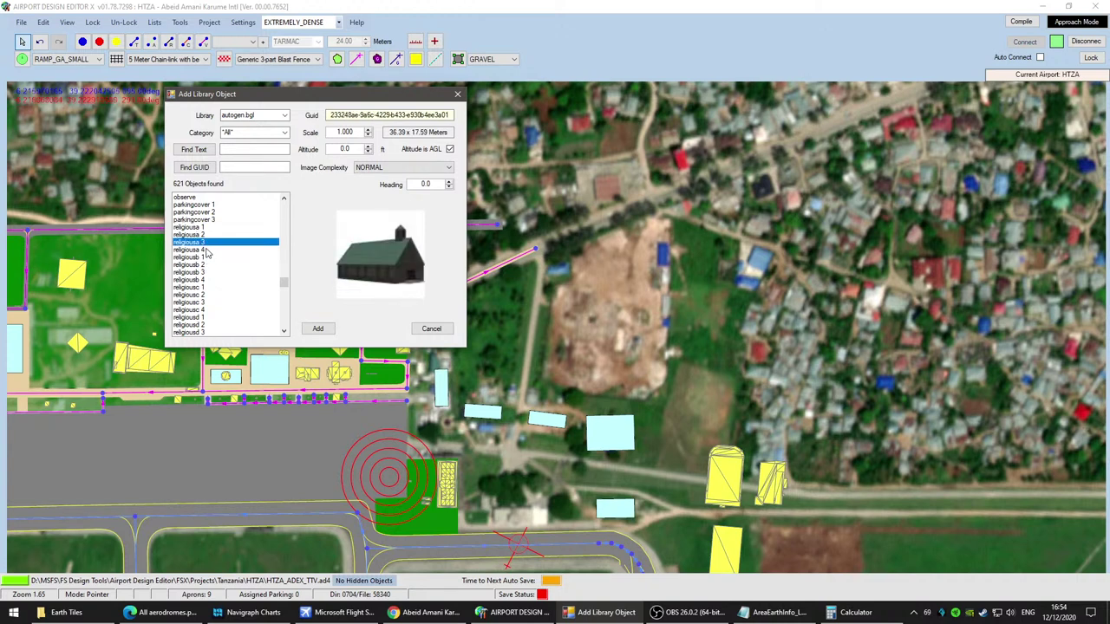
left_click(206, 250)
left_click(208, 257)
left_click(207, 265)
left_click(208, 273)
left_click(209, 280)
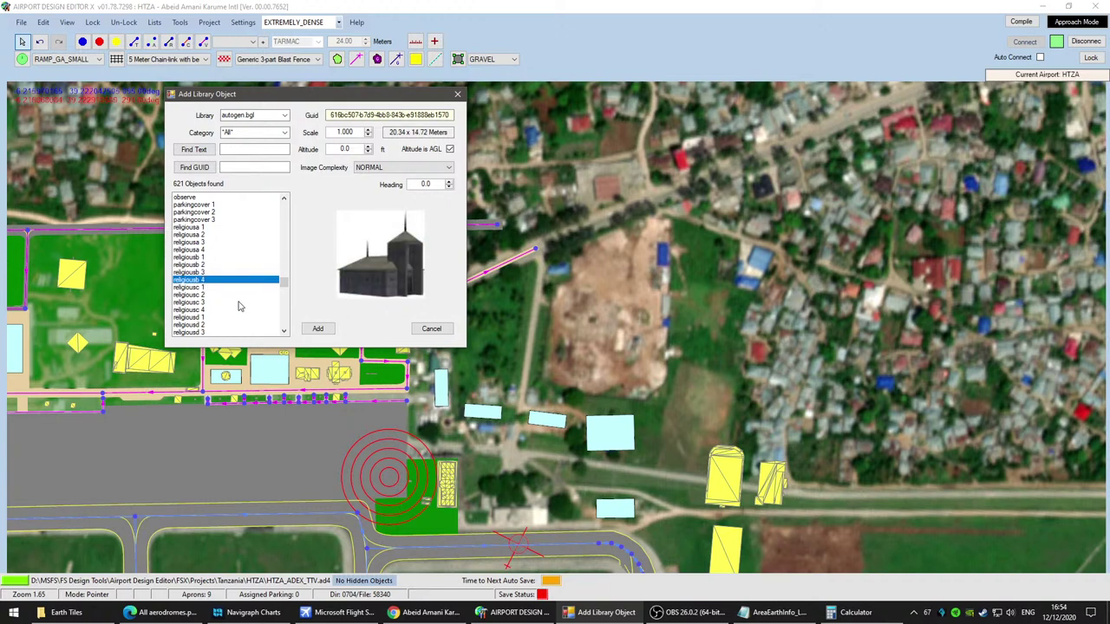
Step: Compare the religiousc models, add religiousc 1, and drag it onto the grass beside the dirt site
scroll(201, 271, "down", 2)
left_click(205, 243)
left_click(206, 252)
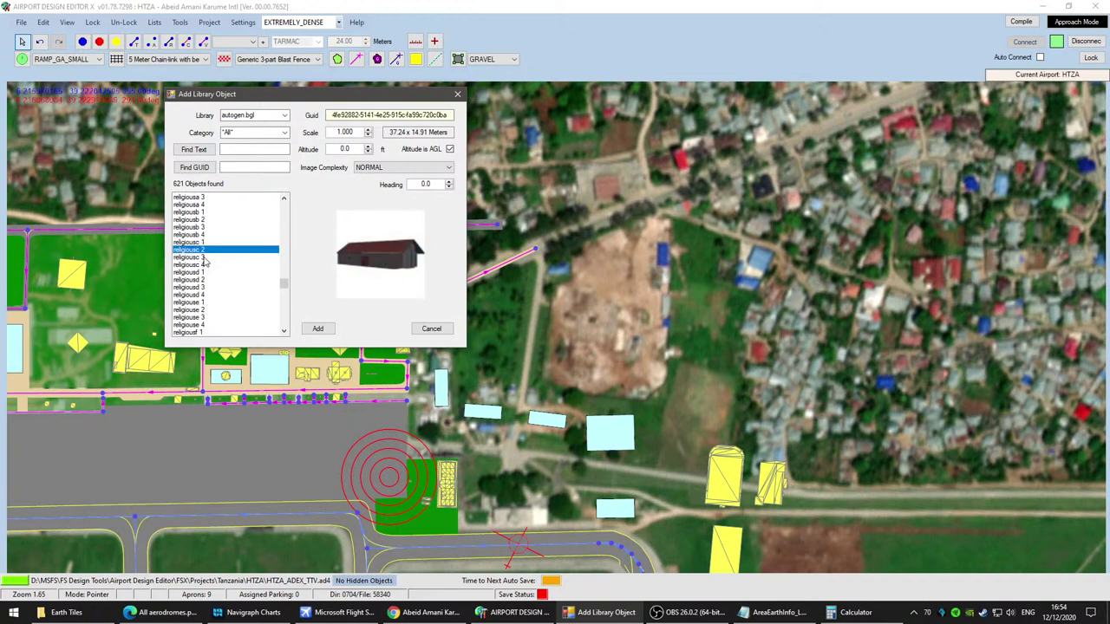
left_click(206, 258)
left_click(207, 265)
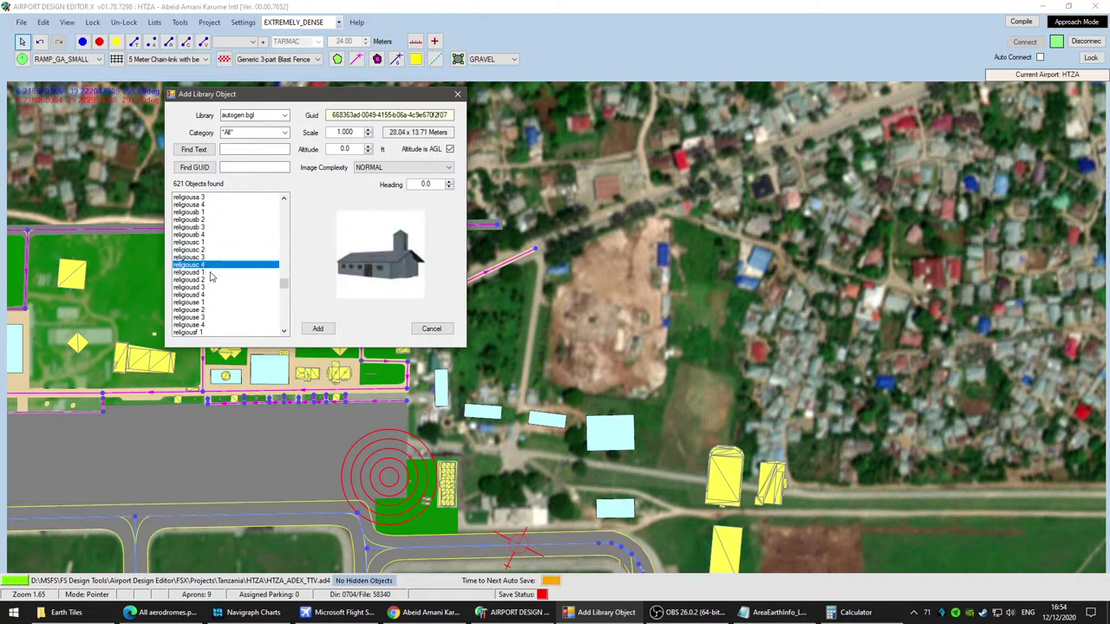
left_click(207, 273)
left_click(208, 242)
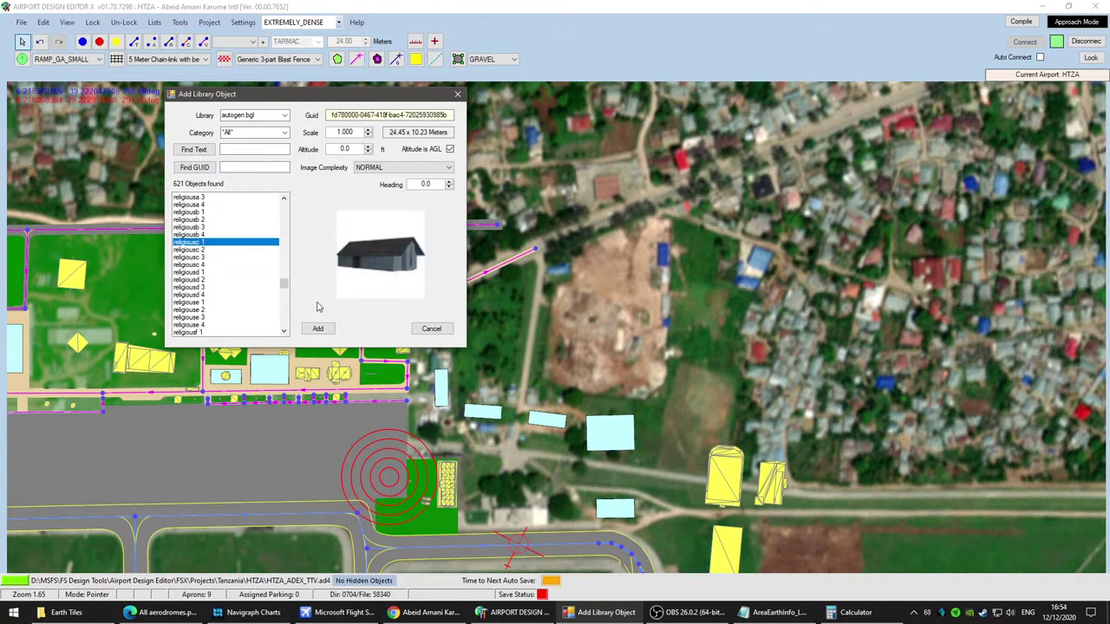
left_click(317, 329)
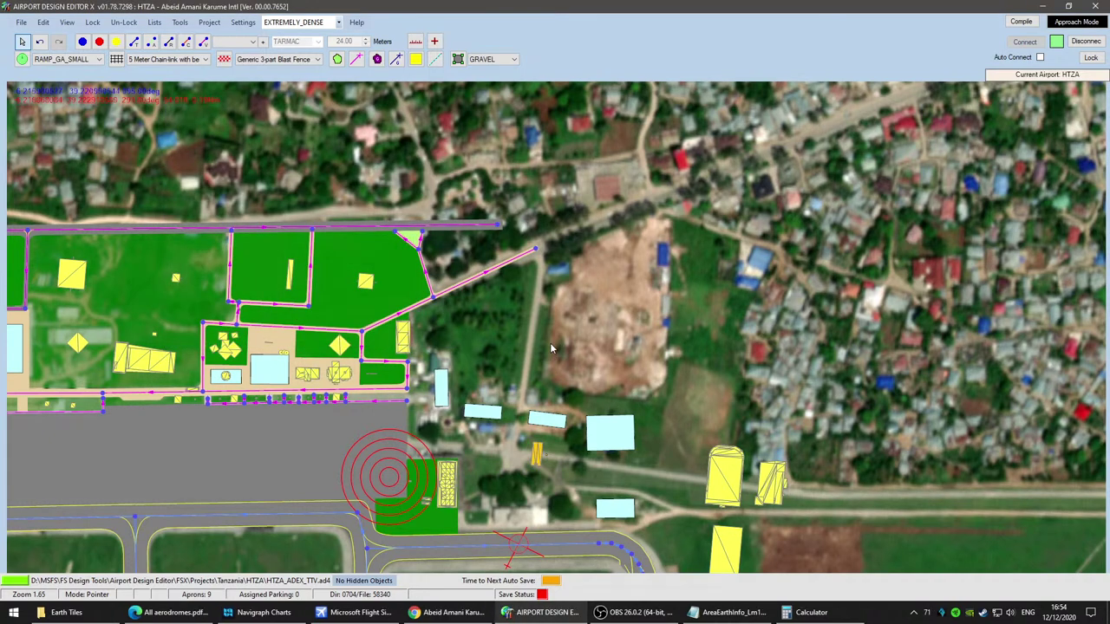
scroll(551, 369, "up", 2)
left_click_drag(532, 477, 560, 286)
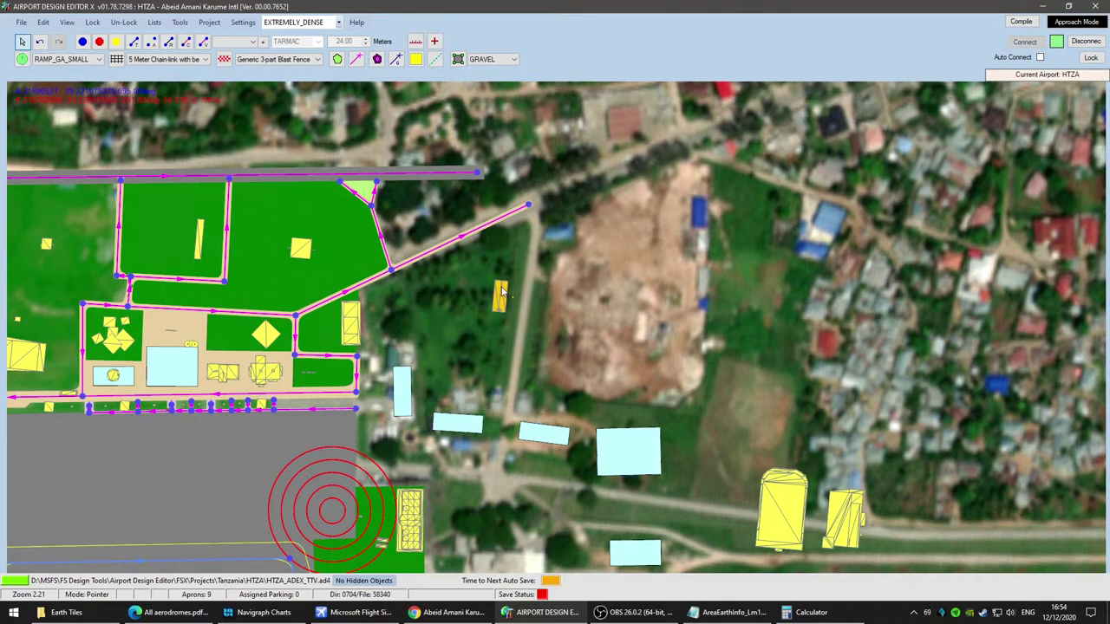
Step: Start a new library object at the map spot and preview religiousc 3 and religiousd 1–3
right_click(505, 341)
mouse_move(578, 333)
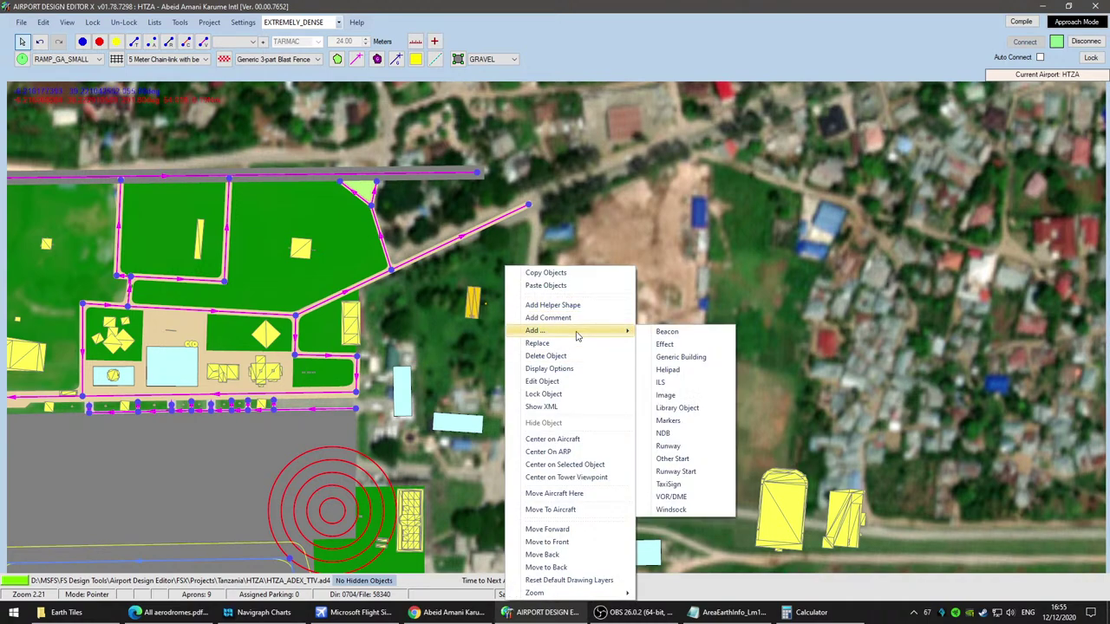
left_click(685, 408)
scroll(246, 269, "down", 3)
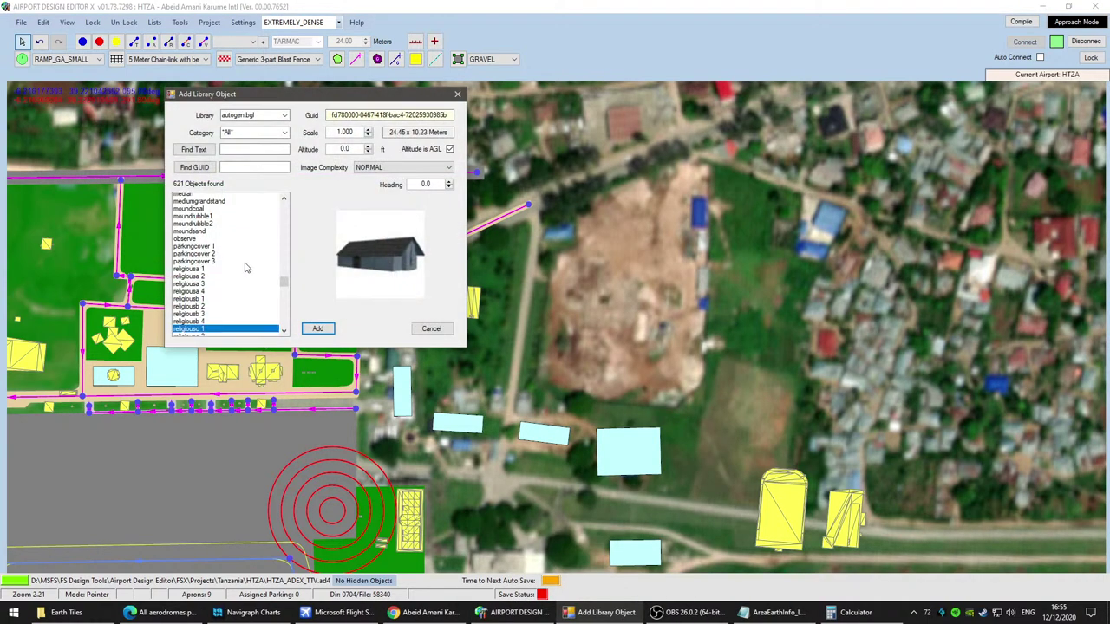
left_click(220, 281)
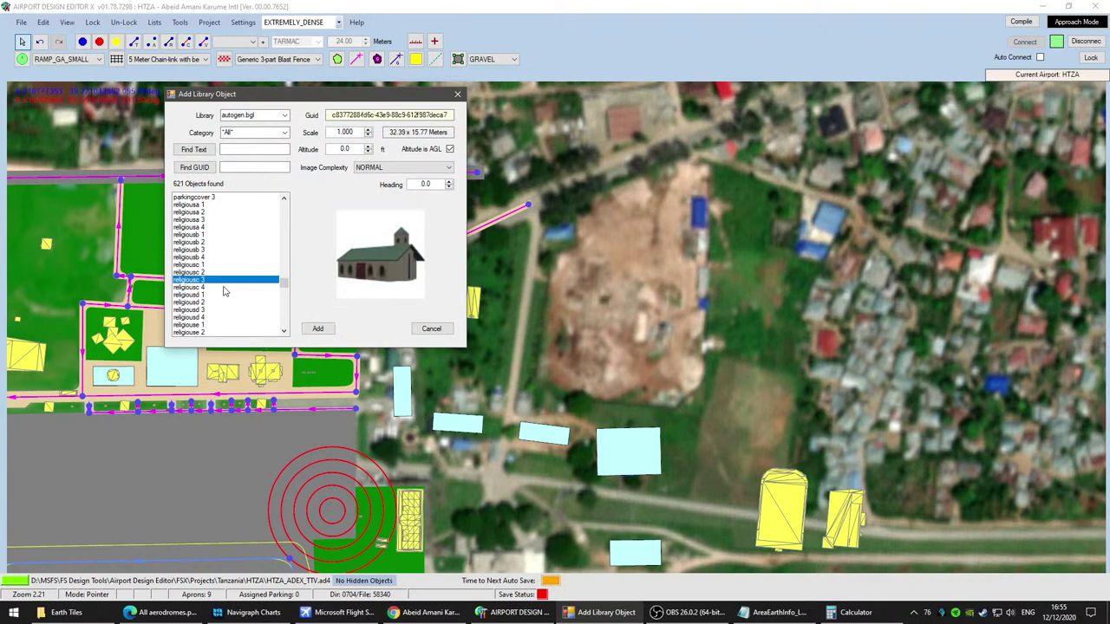
left_click(204, 295)
scroll(247, 312, "down", 2)
left_click(208, 257)
left_click(204, 265)
Step: Preview religiousd 4, the religiouse models and religiousf 2
scroll(218, 290, "down", 1)
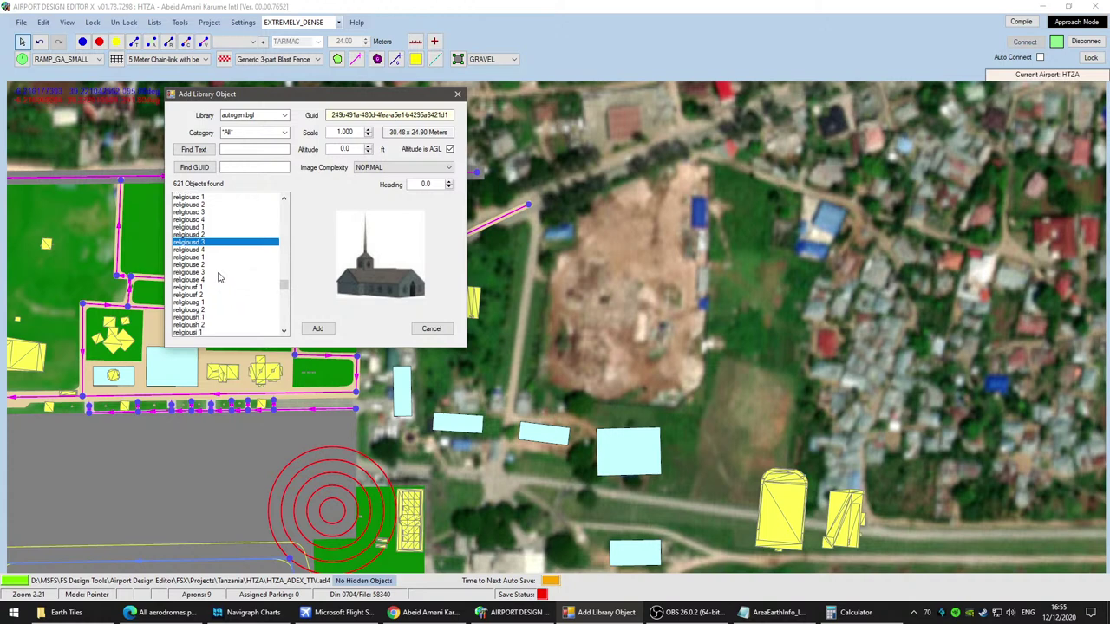
left_click(212, 252)
left_click(211, 259)
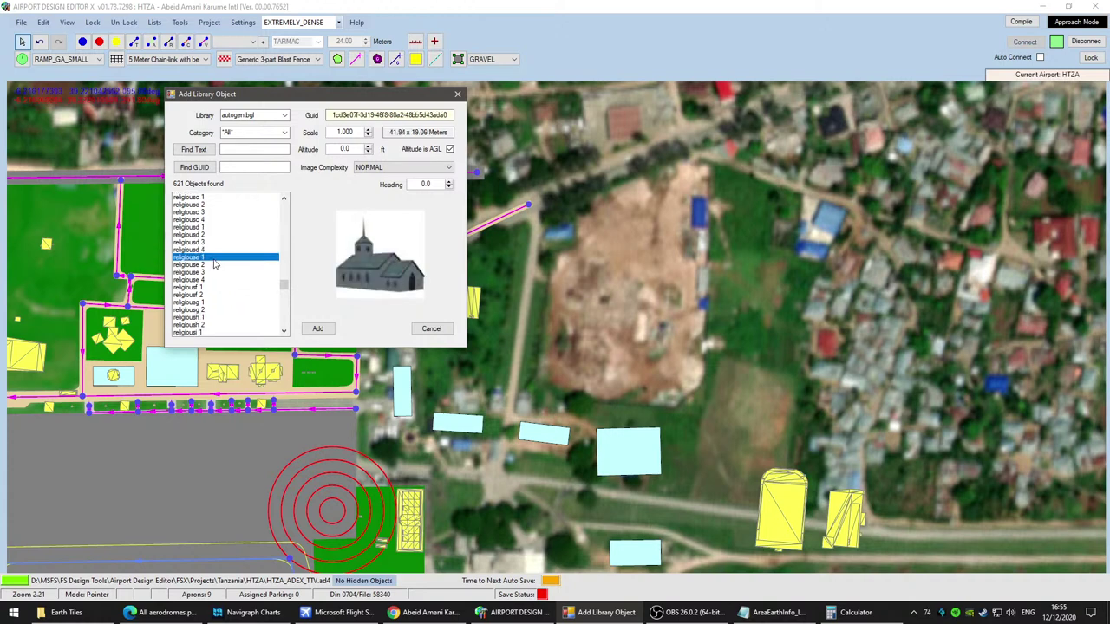
left_click(213, 265)
left_click(211, 279)
left_click(209, 294)
scroll(245, 320, "down", 1)
scroll(245, 320, "down", 2)
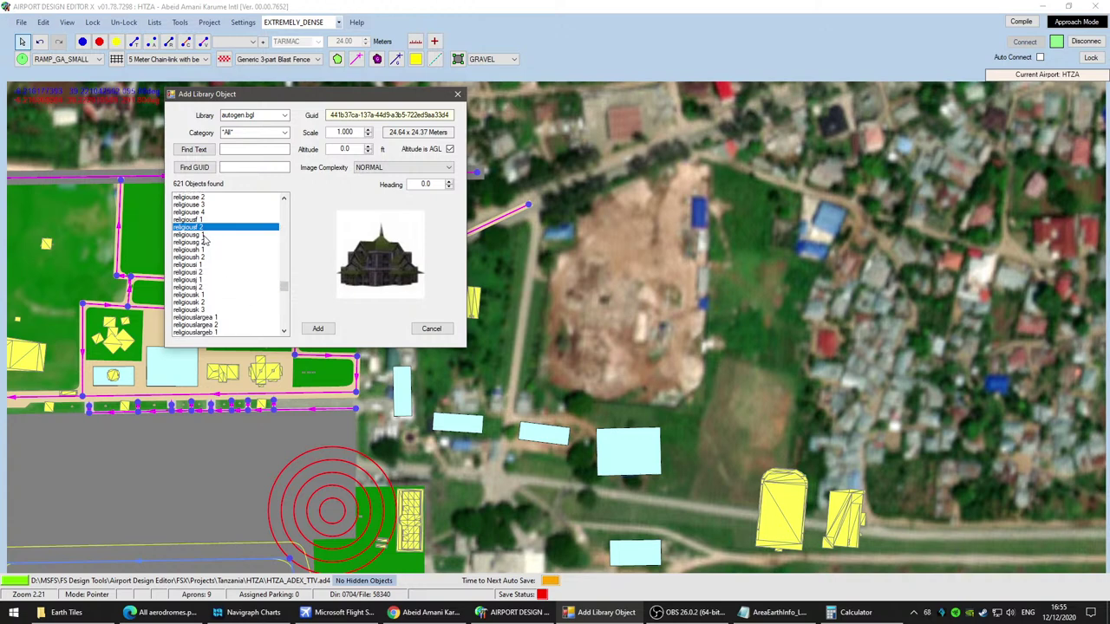
Step: Preview the religiousg, religioush, religiousi and religiousj models, reaching the religiousk 1 mosque
left_click(206, 235)
left_click(208, 242)
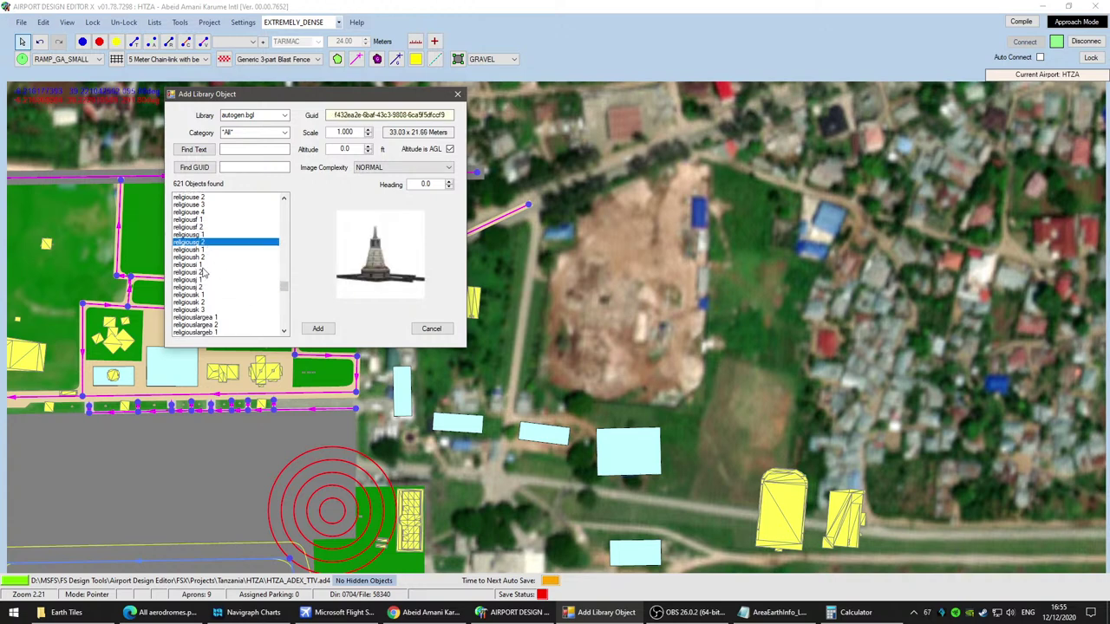
left_click(185, 250)
left_click(206, 258)
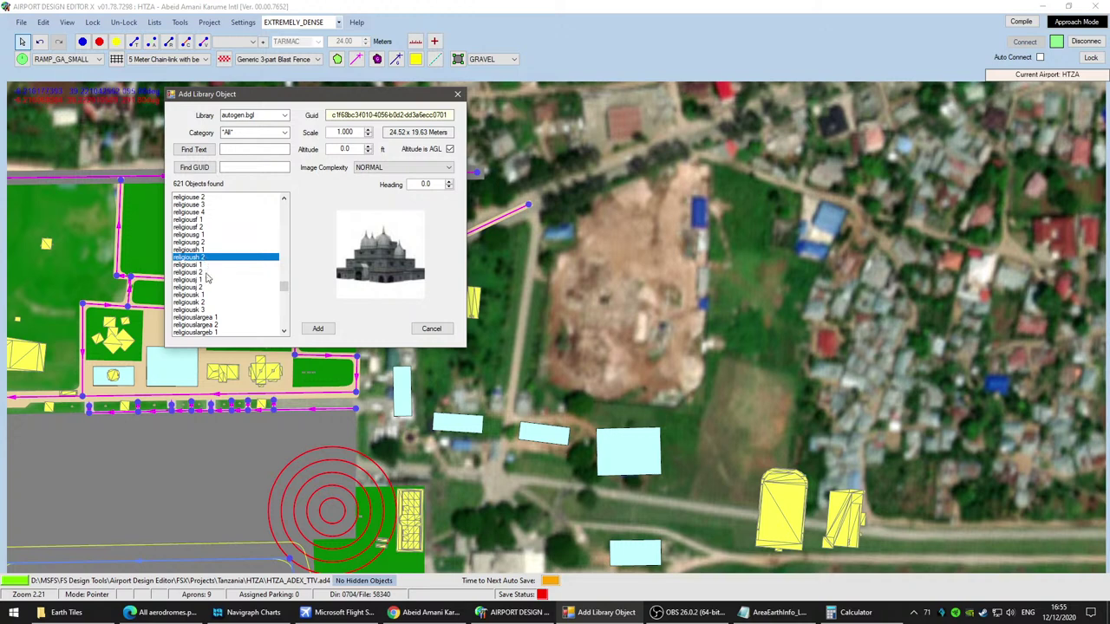
left_click(199, 265)
left_click(200, 273)
left_click(201, 280)
left_click(202, 288)
left_click(202, 296)
Step: After checking religiousl 2, 3 and religiouslargea 1, add the religiousk 1 mosque and view FSX
scroll(240, 285, "down", 2)
scroll(241, 291, "down", 1)
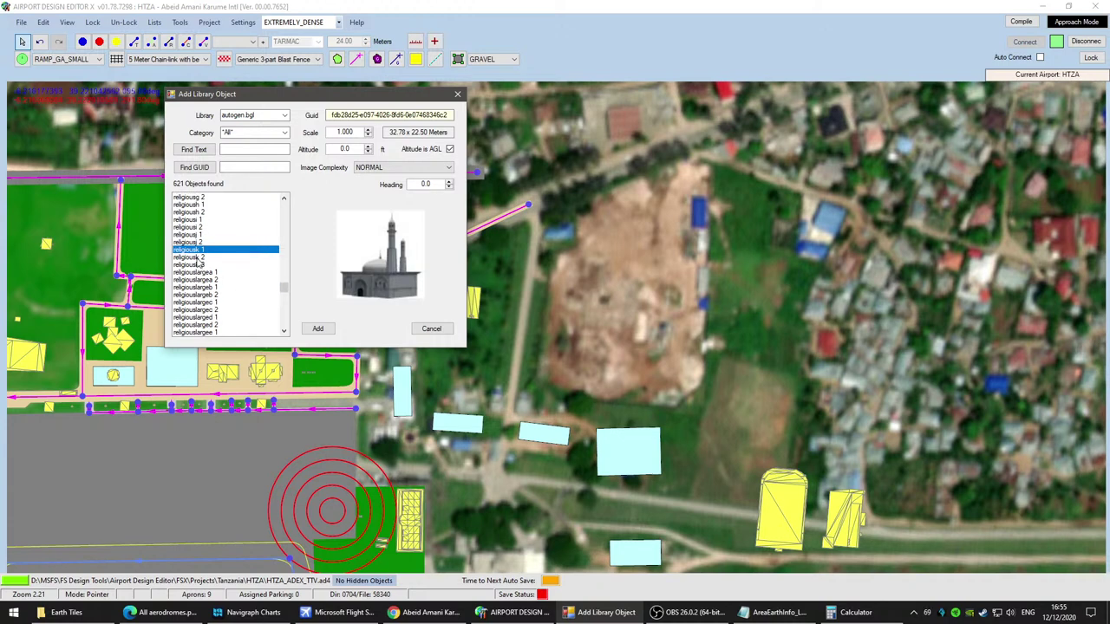
left_click(199, 259)
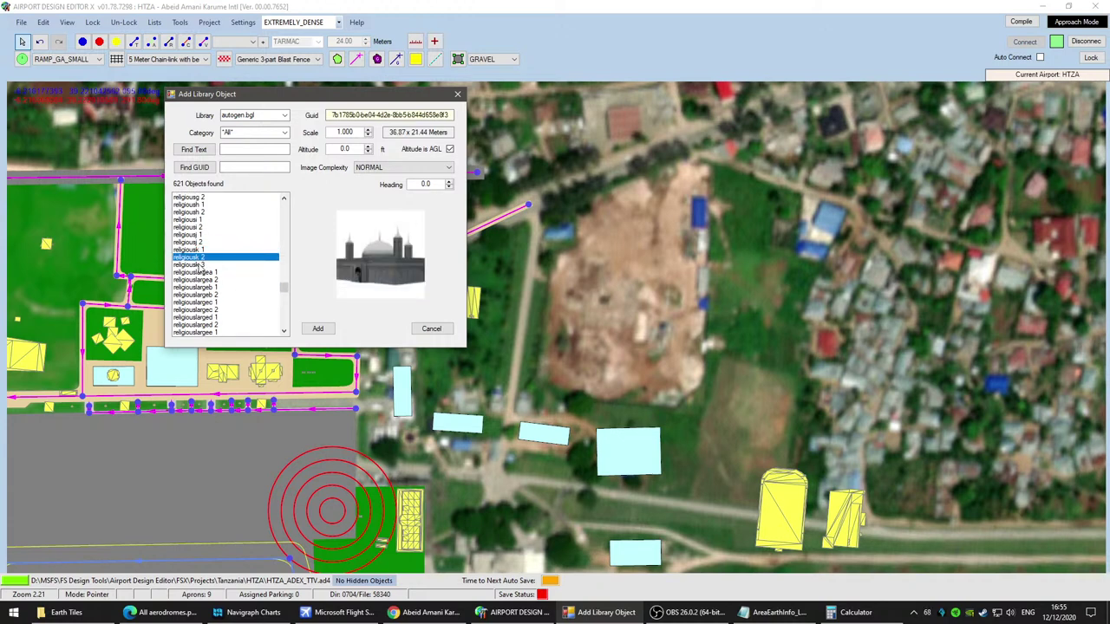
left_click(200, 265)
left_click(200, 273)
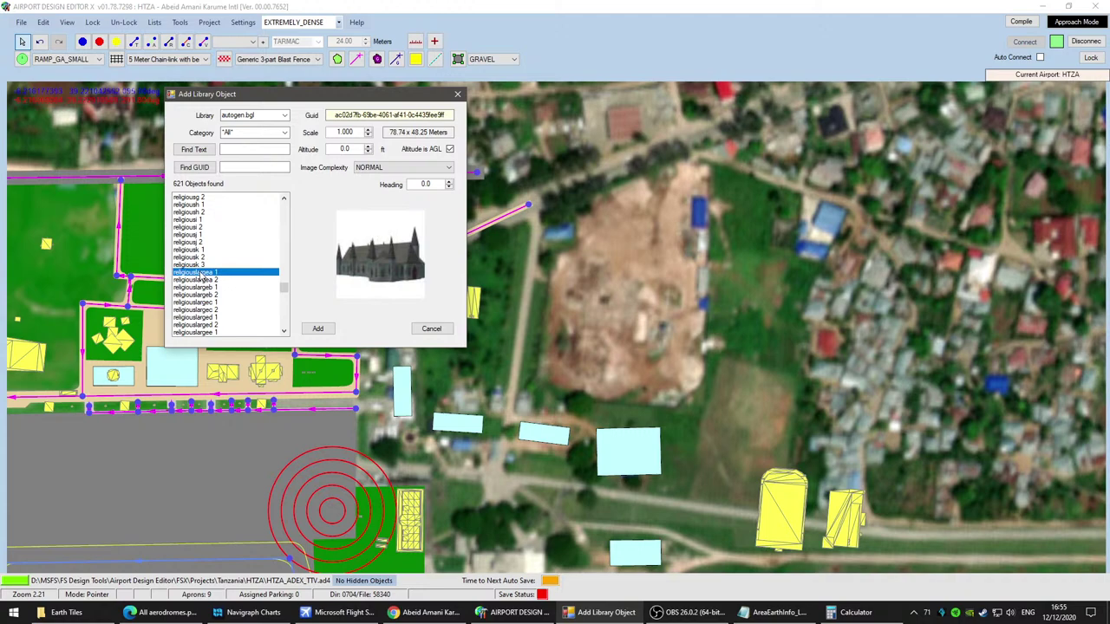
left_click(200, 250)
left_click(318, 328)
key("alt+Tab")
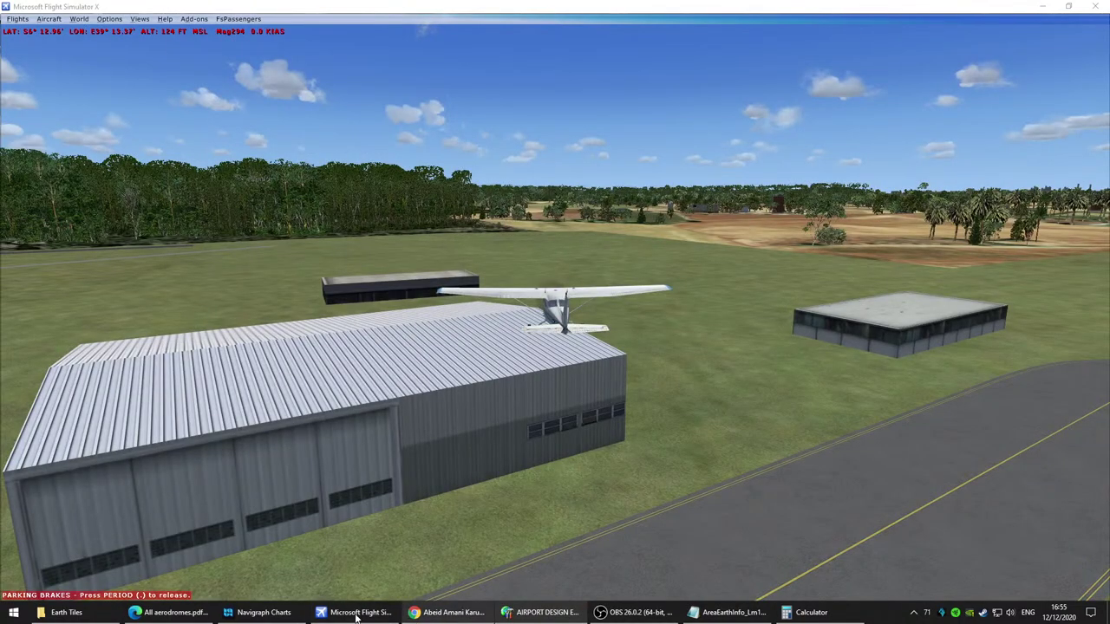
Step: Return to Airport Design Editor and cancel replacing the new mosque's library model
left_click(170, 612)
left_click(525, 617)
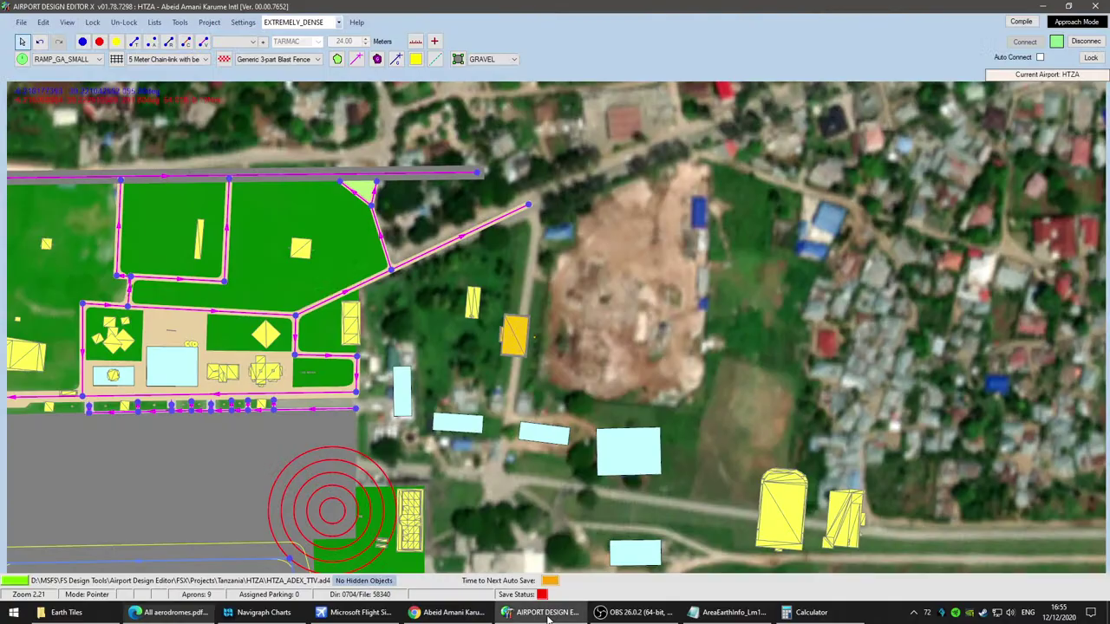
right_click(545, 292)
left_click(617, 341)
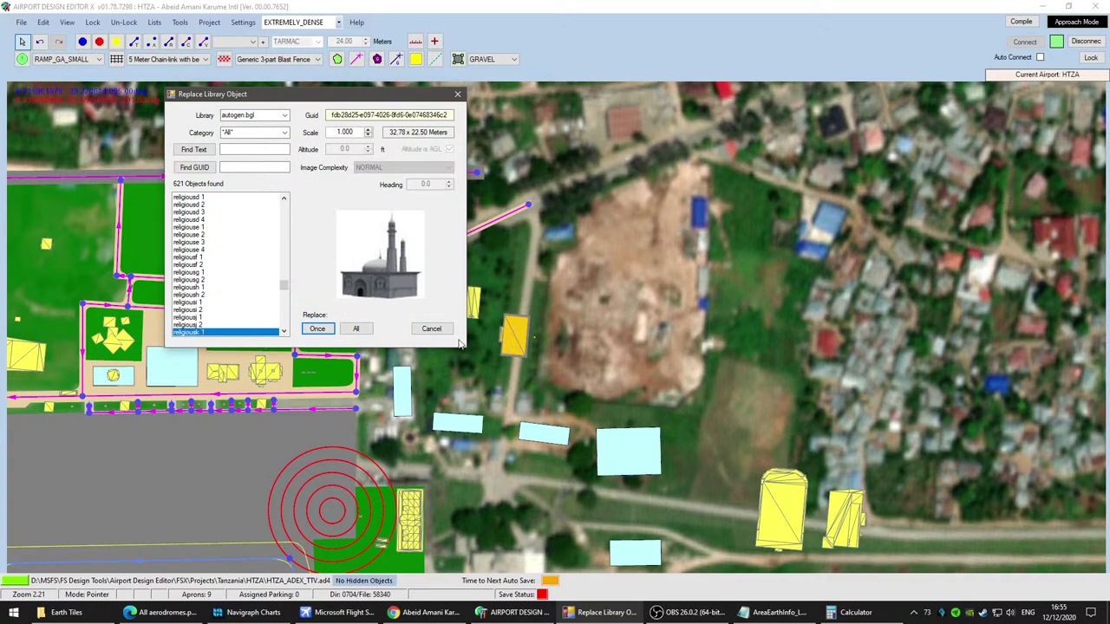
left_click(432, 328)
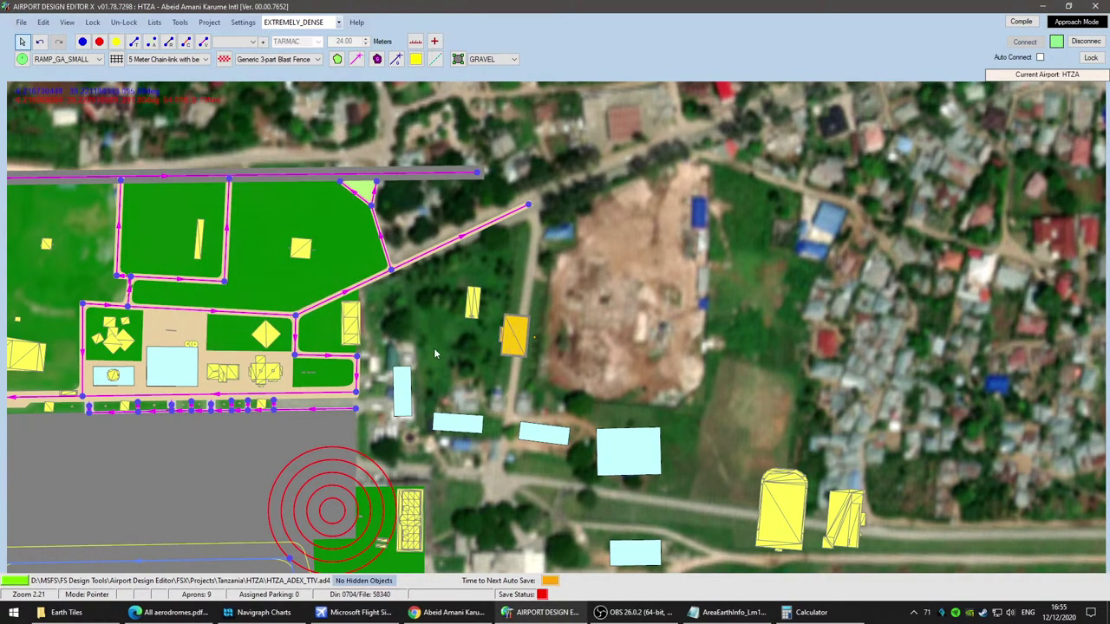
Step: Add another religiousk 1 mosque, drag it into place, and delete the extra duplicate objects
right_click(433, 348)
mouse_move(517, 331)
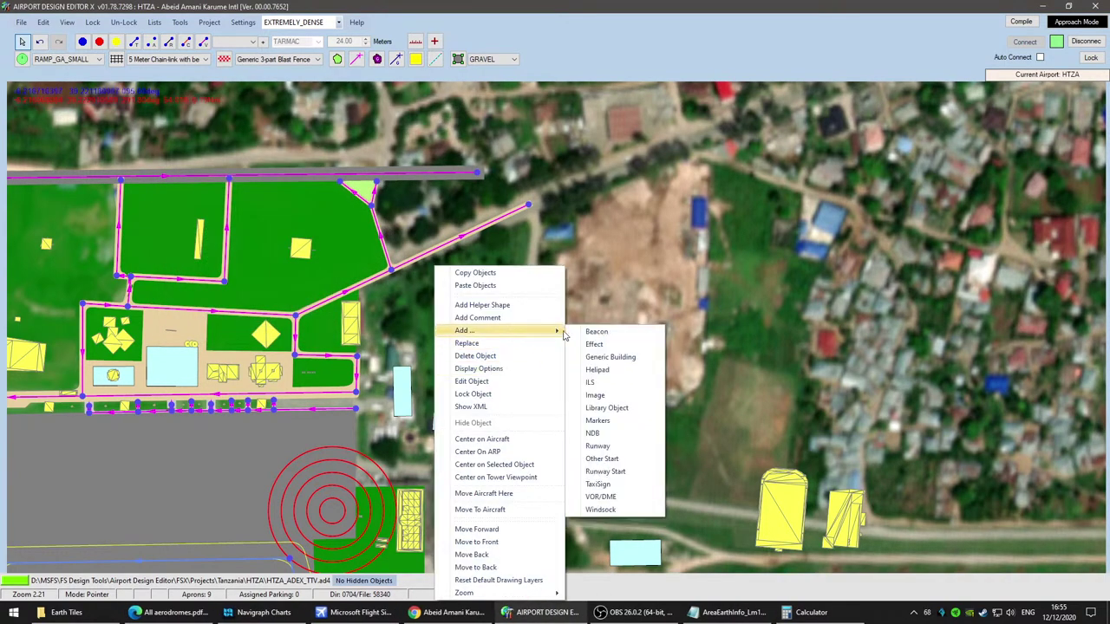
left_click(621, 408)
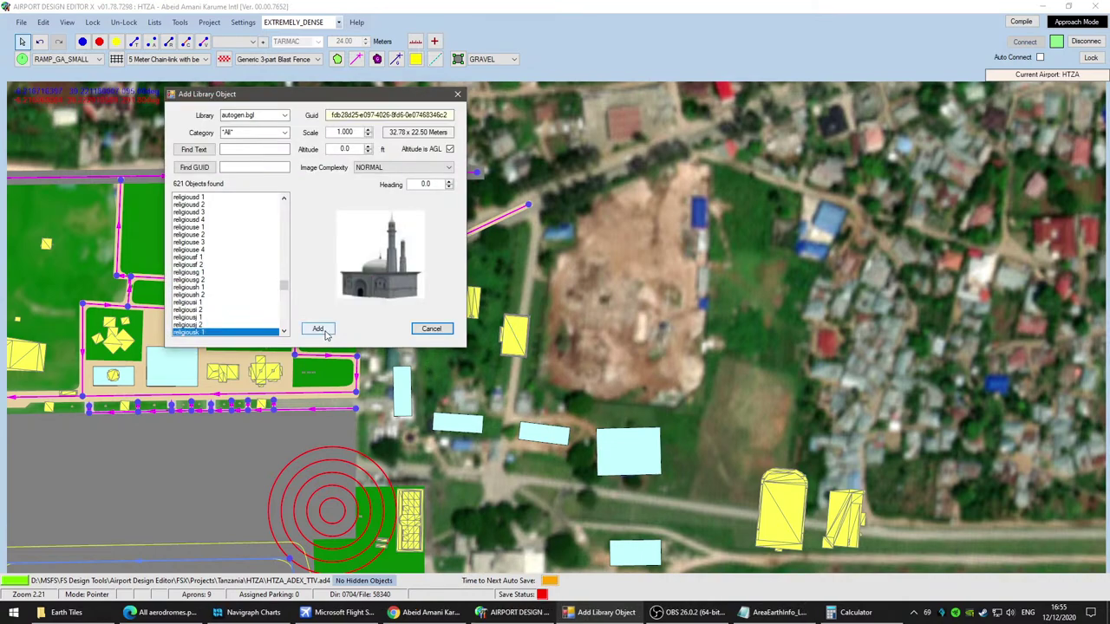
left_click(326, 335)
left_click_drag(436, 349, 512, 342)
key("Delete")
key("Delete")
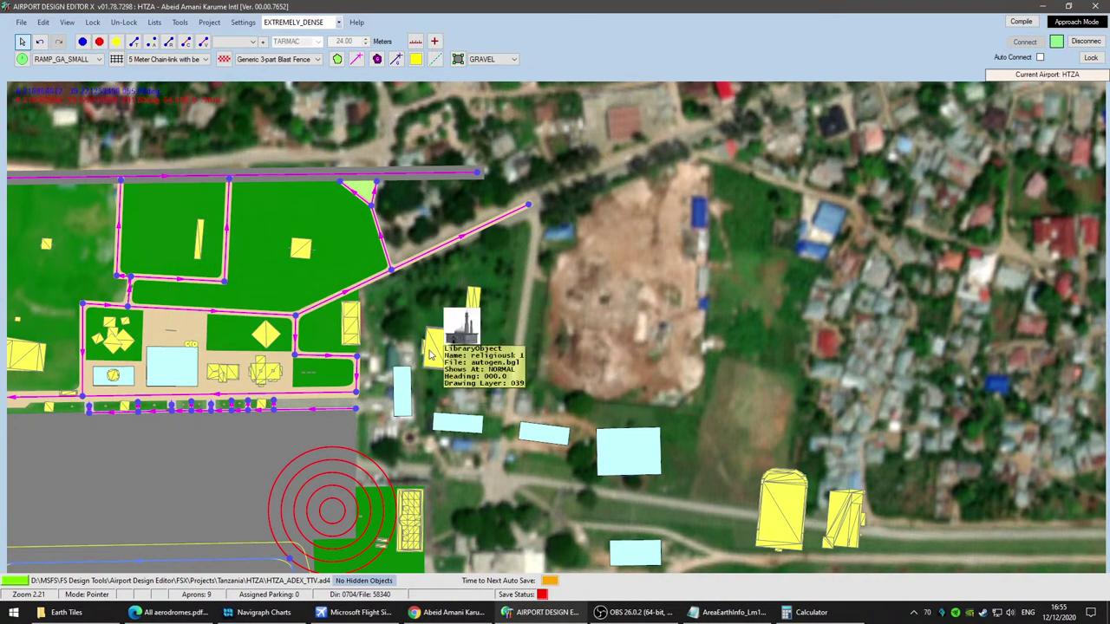
Step: Open the library object picker and preview religious, roadsign, school and shacks autogen models
right_click(569, 319)
mouse_move(648, 366)
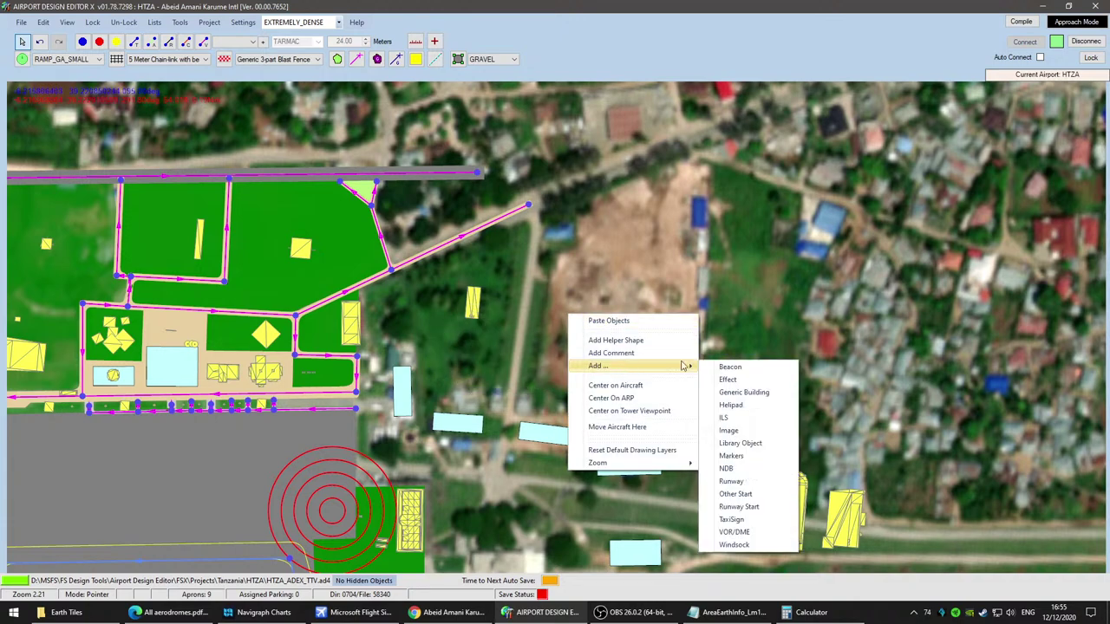
left_click(740, 443)
scroll(221, 286, "down", 3)
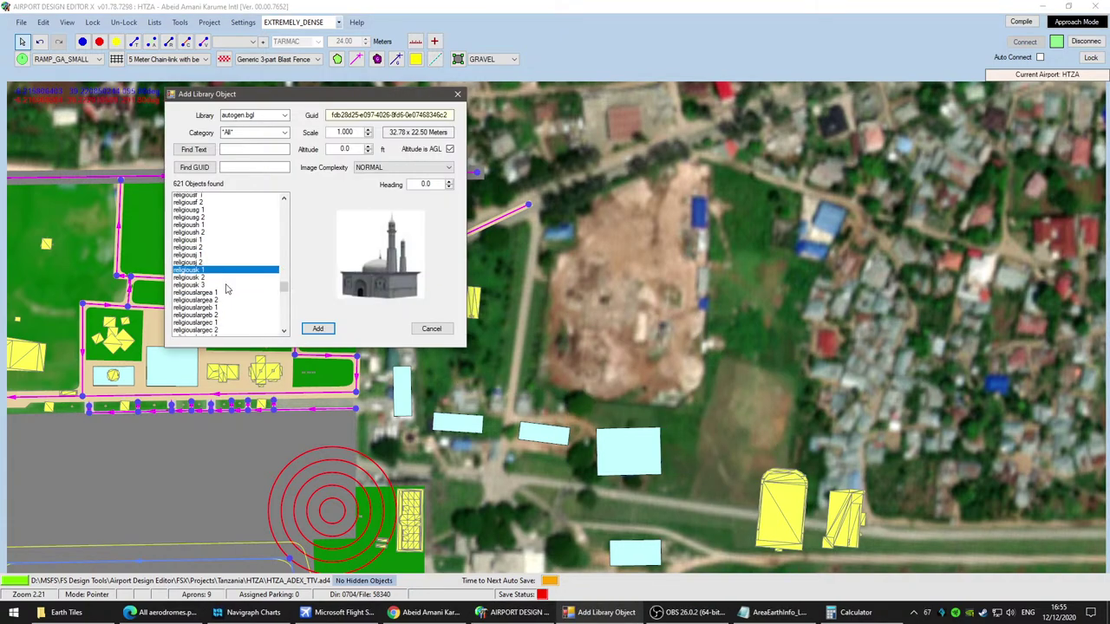
left_click(217, 272)
left_click(215, 280)
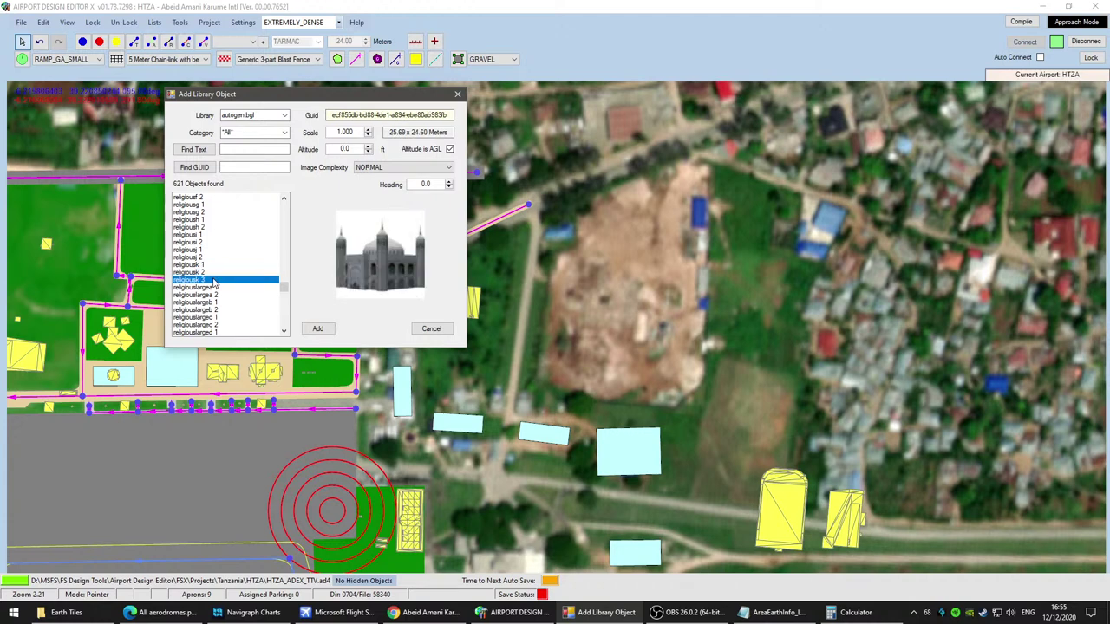
scroll(217, 281, "down", 3)
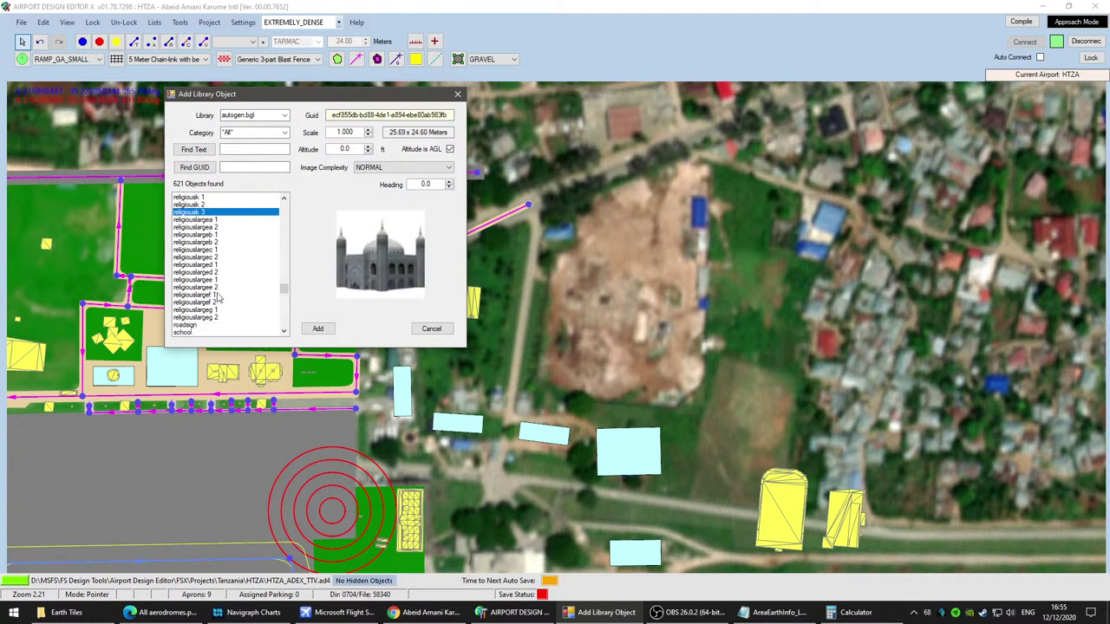
left_click(209, 258)
scroll(226, 317, "down", 2)
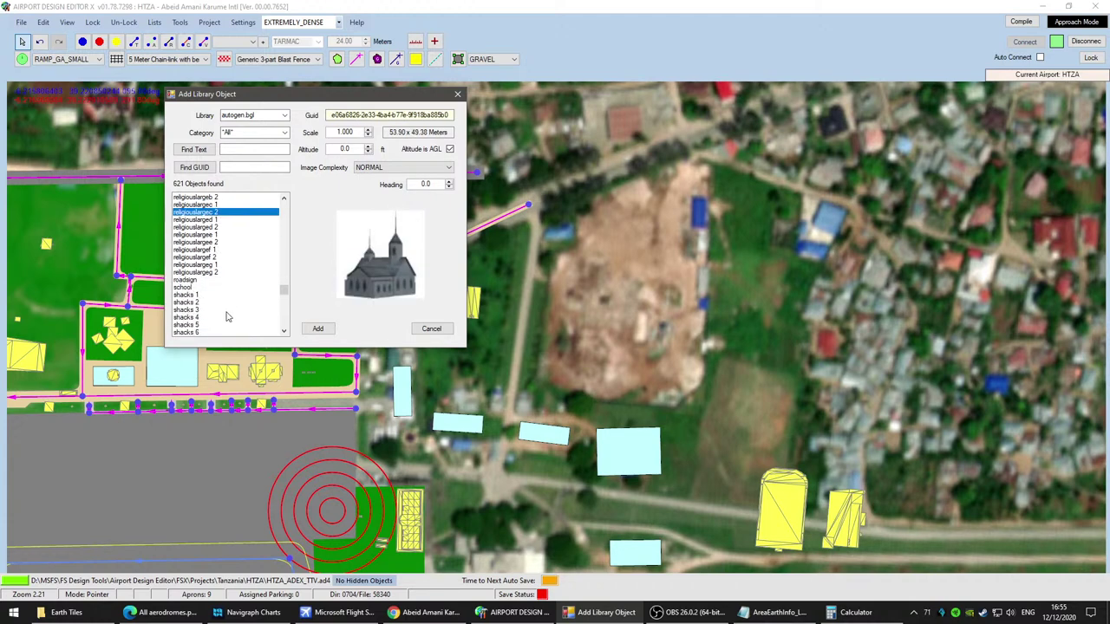
left_click(189, 280)
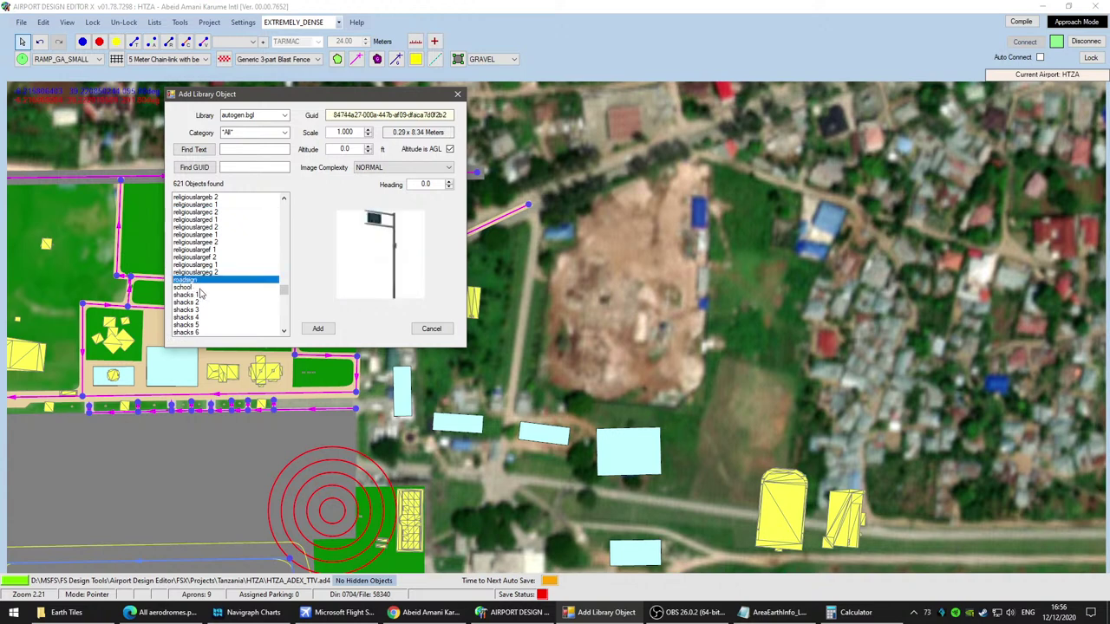
left_click(199, 289)
left_click(202, 309)
scroll(238, 317, "down", 3)
scroll(234, 314, "down", 1)
Step: Preview the shoppingcenter, stripmall, suburbansignage, townchimneyed, towngallery and townhouse models
left_click(211, 249)
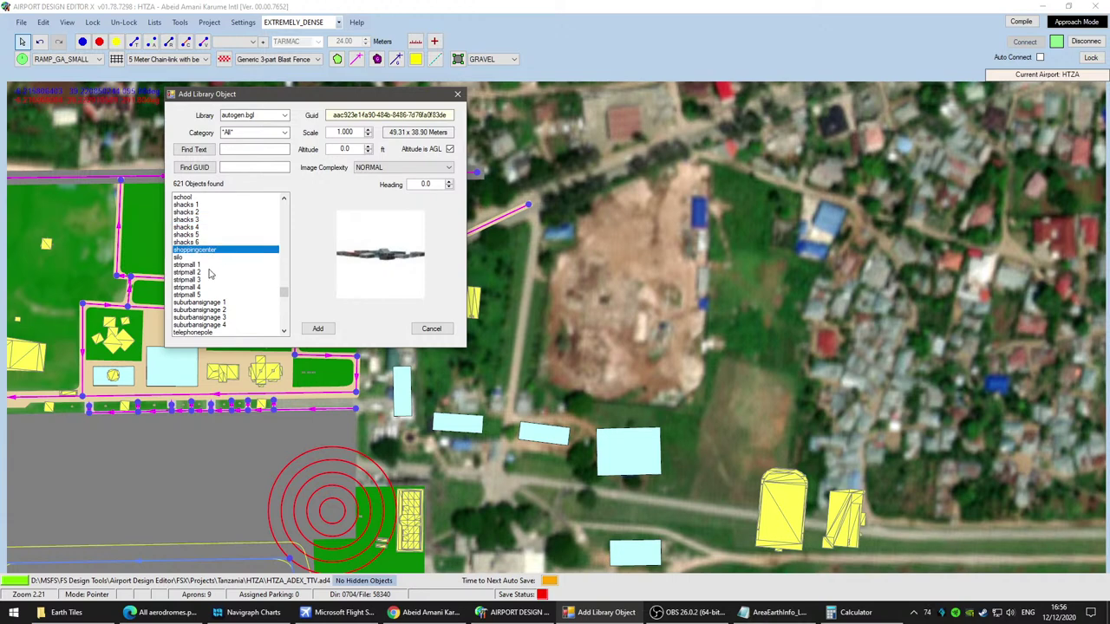
left_click(221, 280)
scroll(231, 304, "down", 2)
scroll(232, 304, "down", 1)
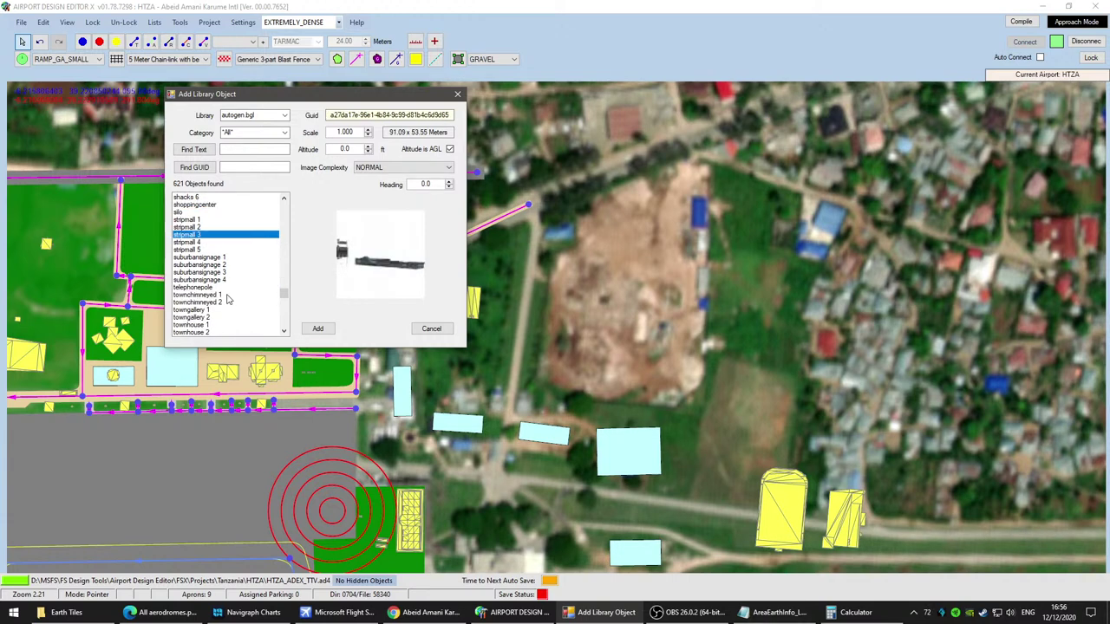
left_click(227, 265)
left_click(202, 296)
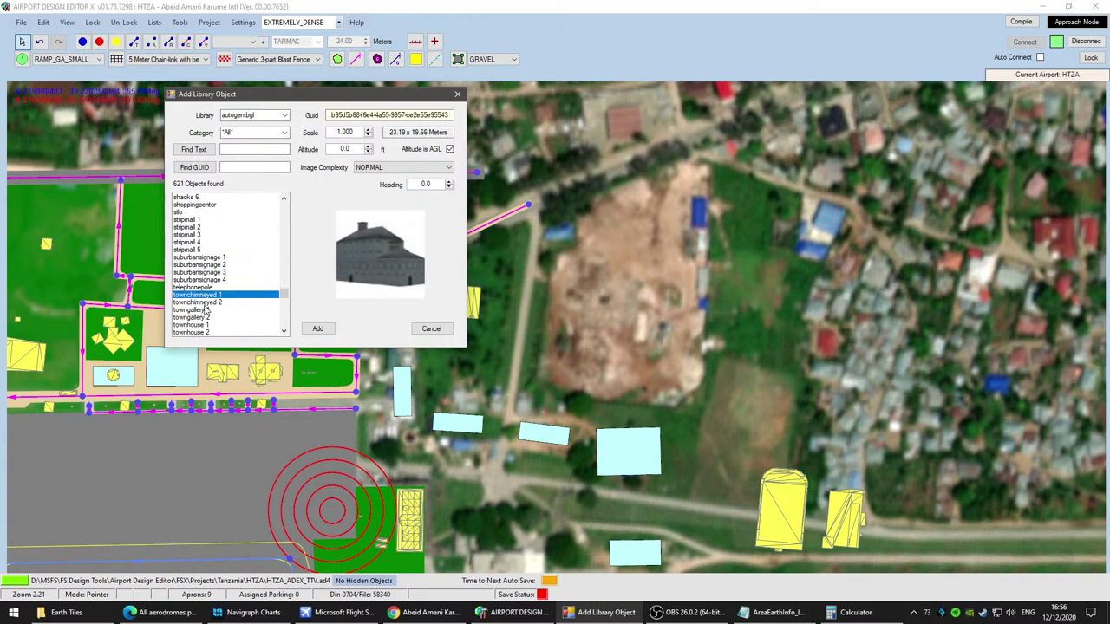
left_click(207, 309)
left_click(208, 318)
scroll(242, 322, "down", 2)
scroll(242, 323, "down", 1)
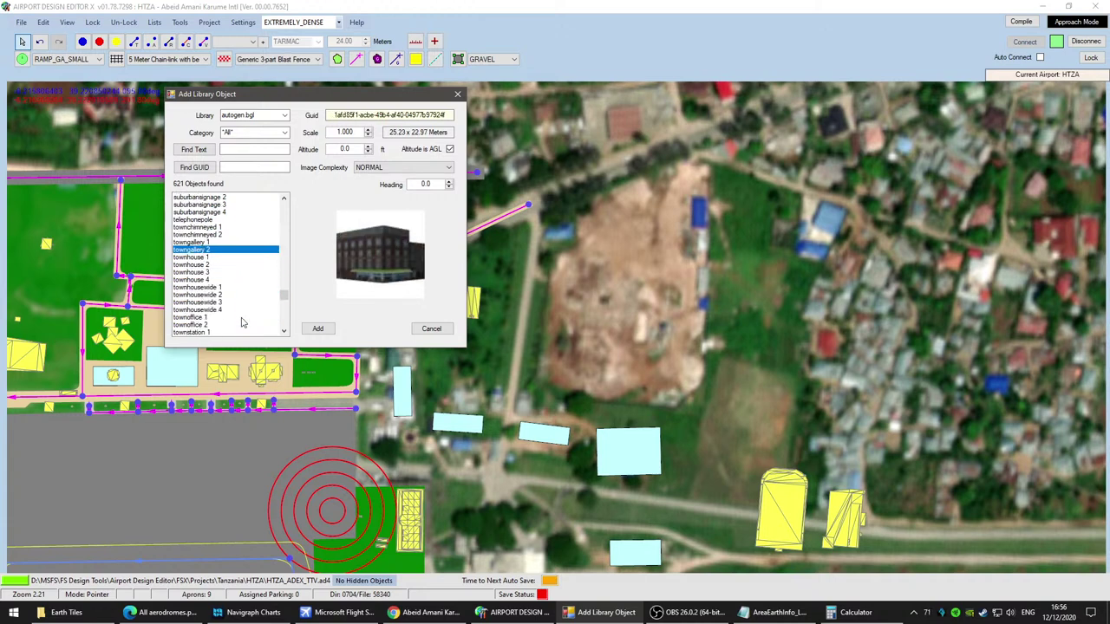
left_click(209, 227)
left_click(208, 236)
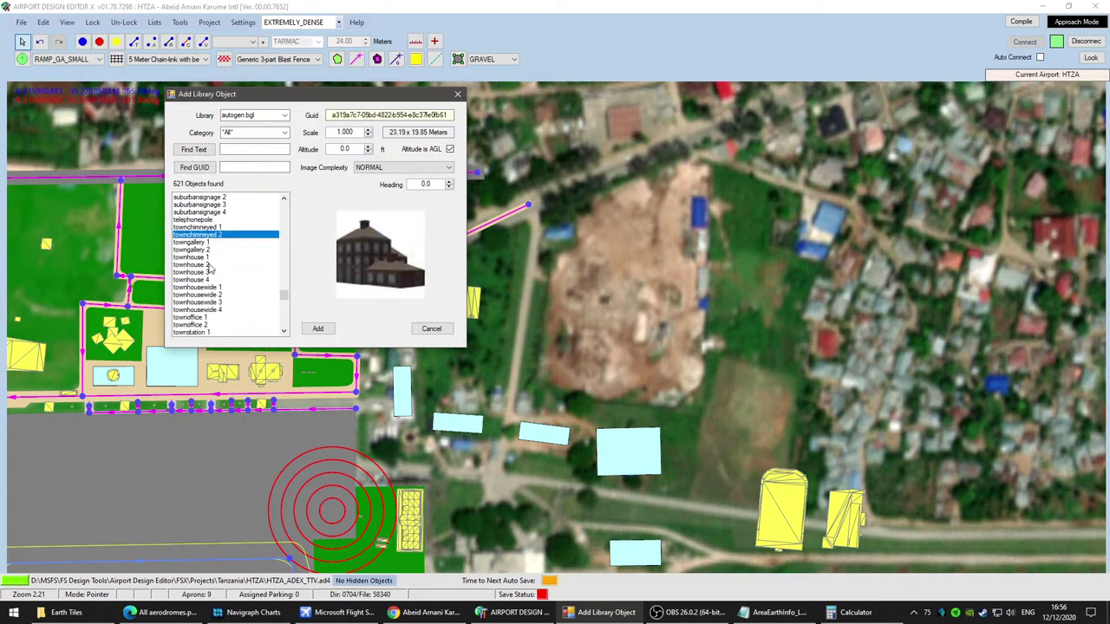
left_click(209, 266)
left_click(212, 280)
Step: Compare townoffice and townstation buildings, then add townoffice 2 beside the road
scroll(254, 279, "down", 1)
scroll(247, 278, "down", 1)
left_click(209, 242)
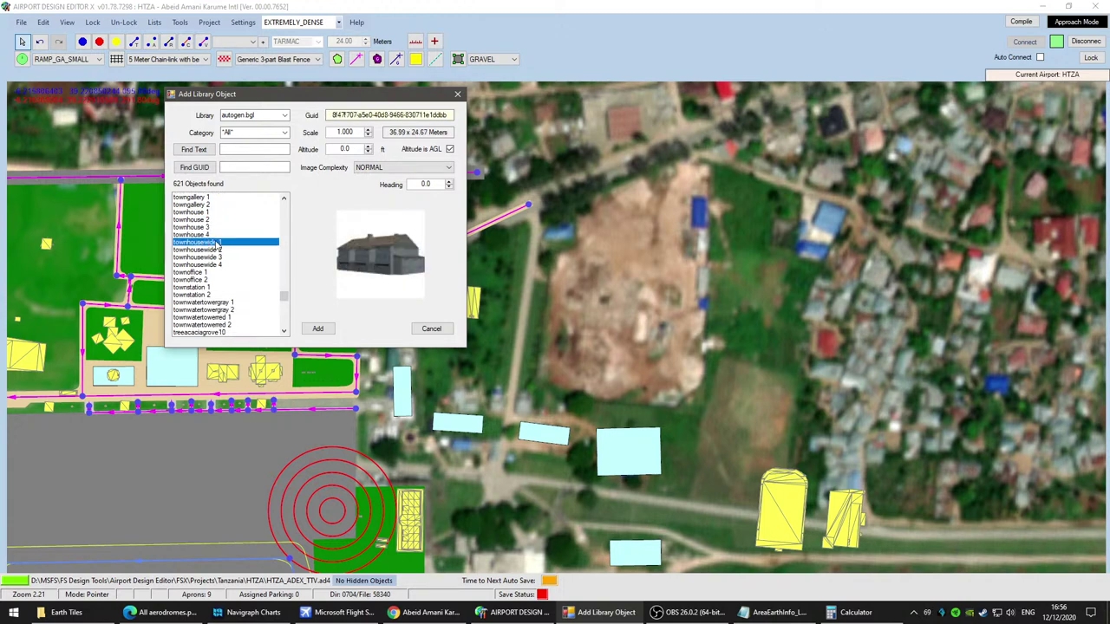
left_click(198, 280)
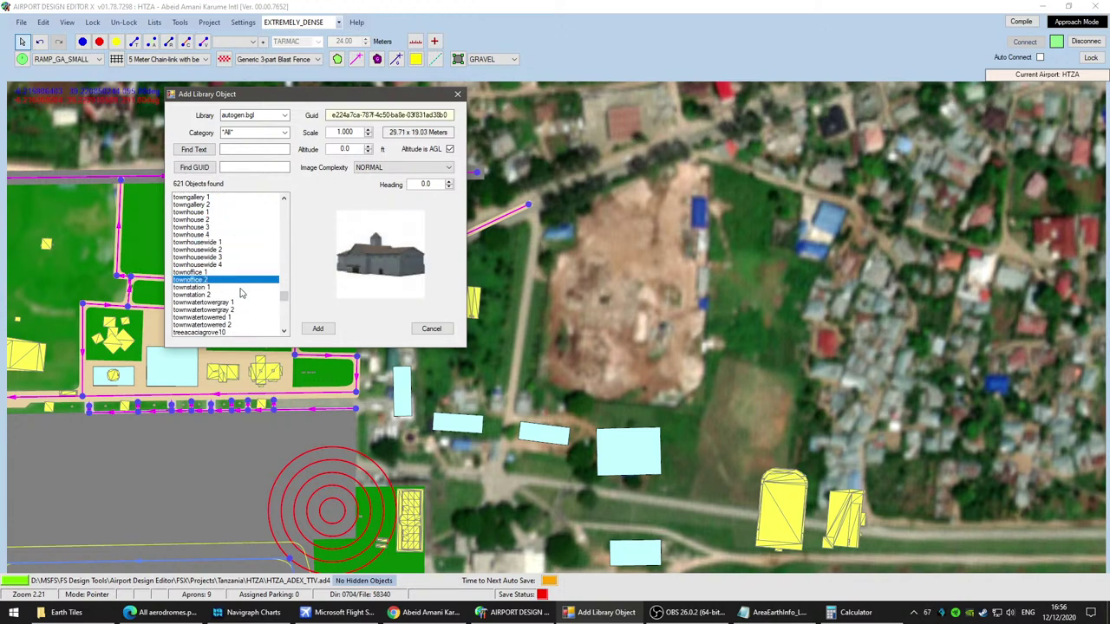
scroll(241, 293, "down", 1)
key("Up")
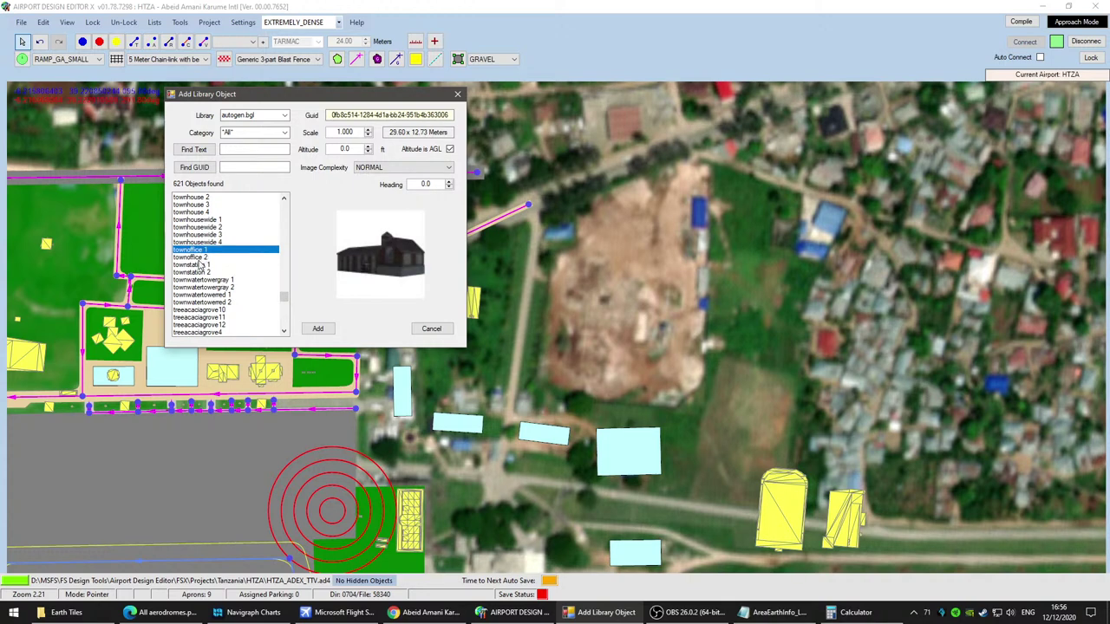
left_click(200, 265)
left_click(209, 258)
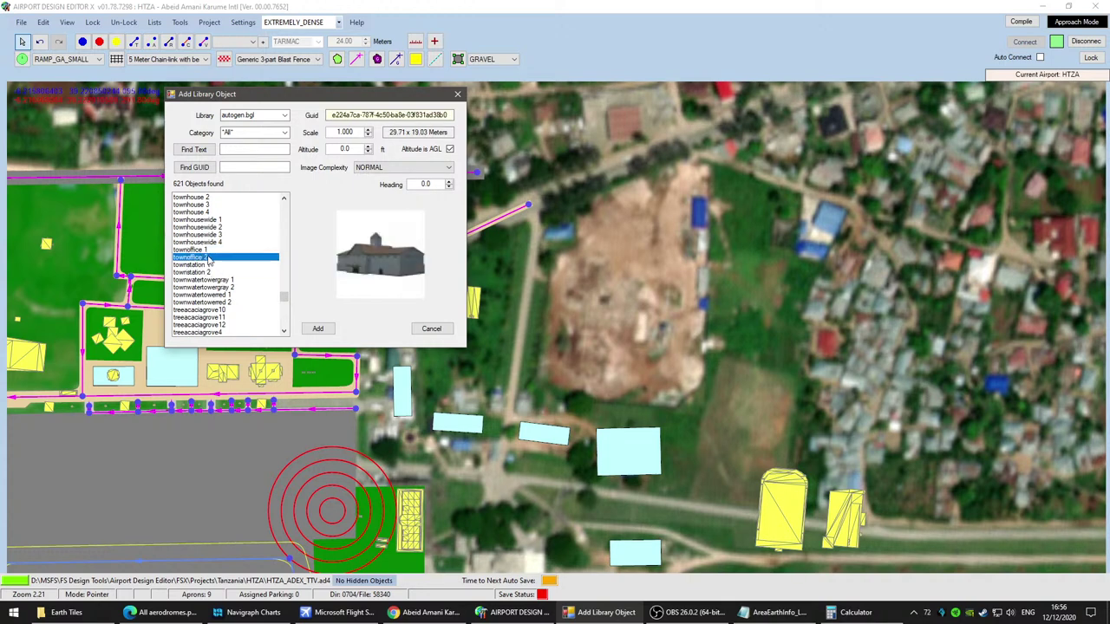
left_click(195, 273)
left_click(201, 266)
left_click(205, 257)
left_click(316, 329)
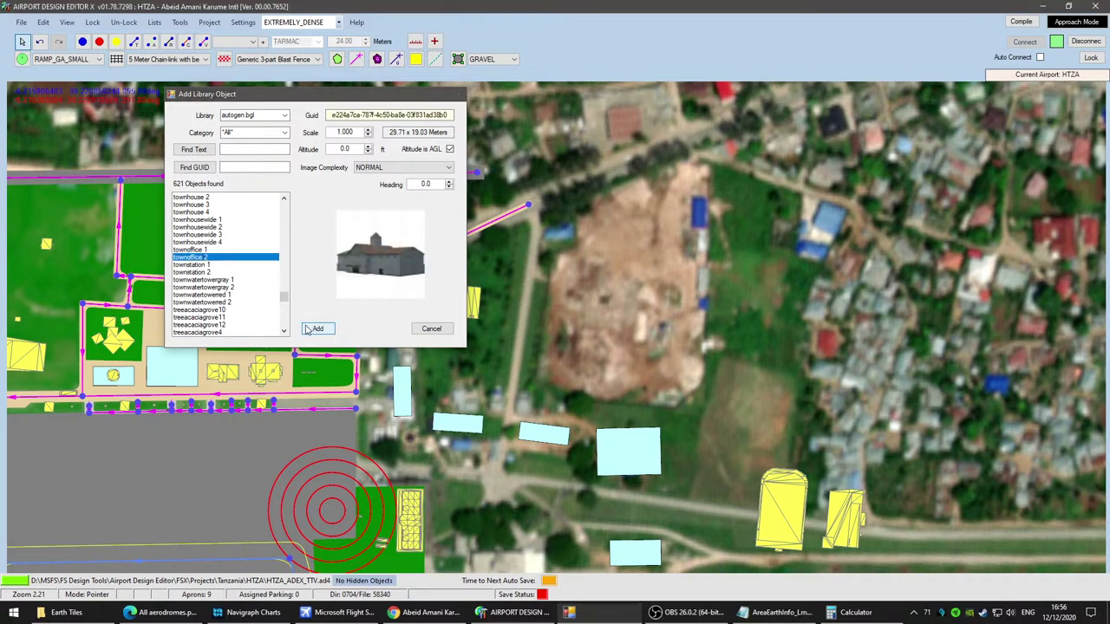
left_click_drag(509, 485, 480, 510)
Step: At a new map spot, preview the townwatertowergray 2 tower and an acacia grove
left_click_drag(549, 515, 594, 322)
right_click(587, 323)
mouse_move(672, 330)
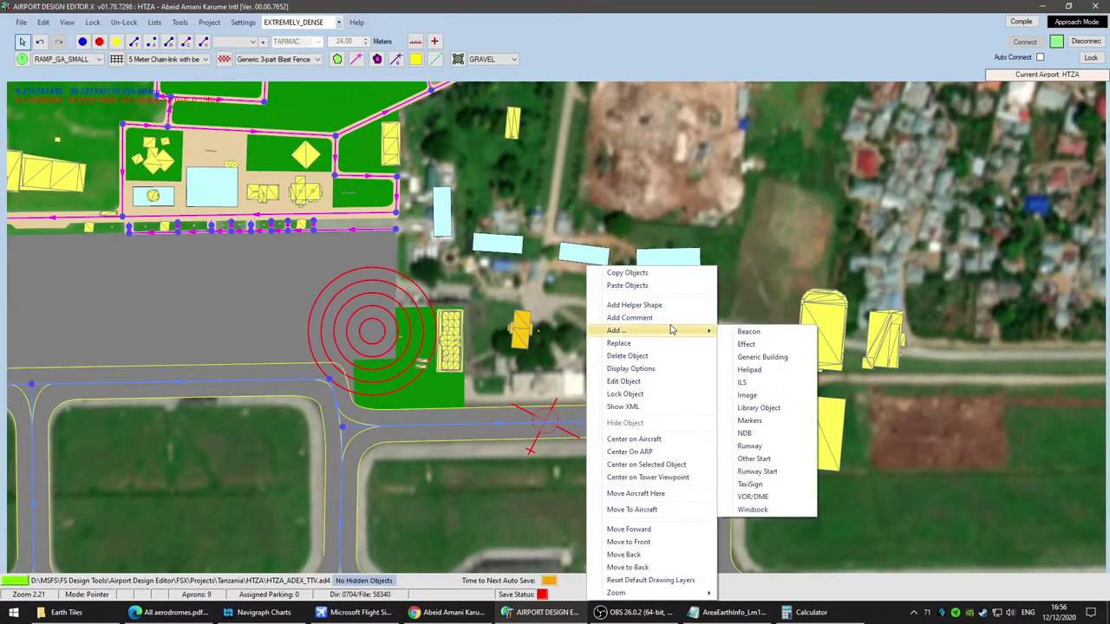
left_click(760, 408)
scroll(233, 286, "down", 2)
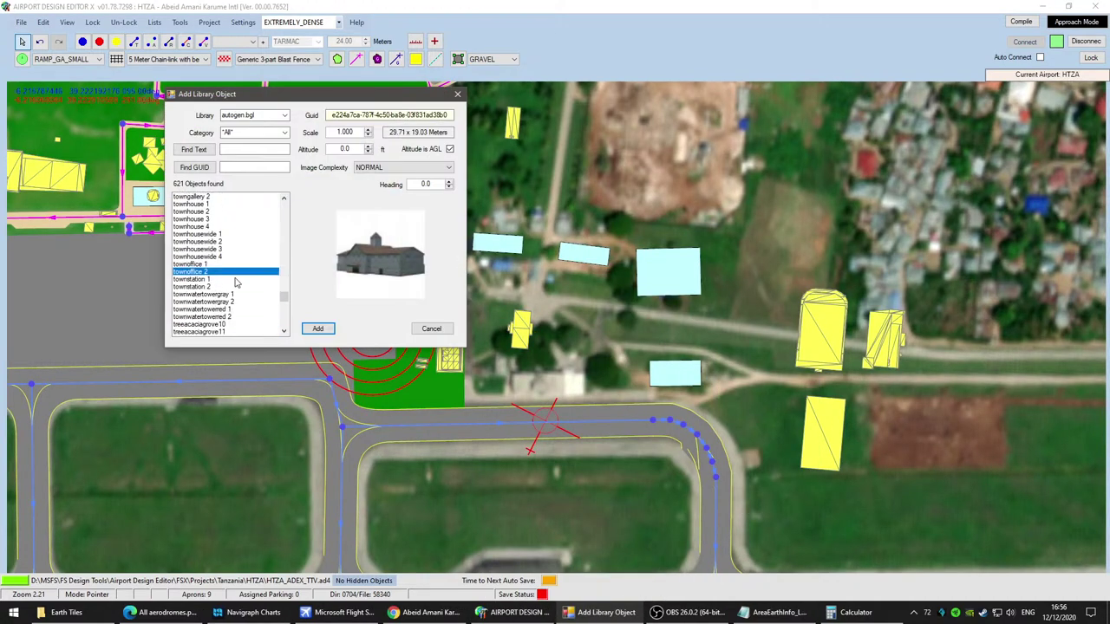
scroll(234, 283, "down", 3)
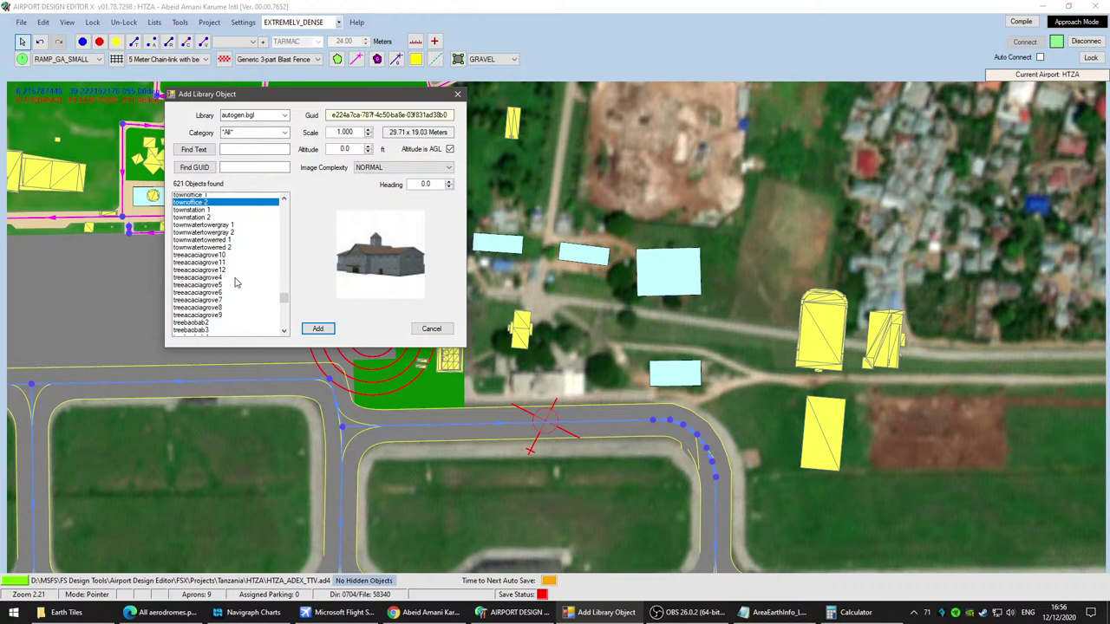
left_click(216, 227)
left_click(216, 301)
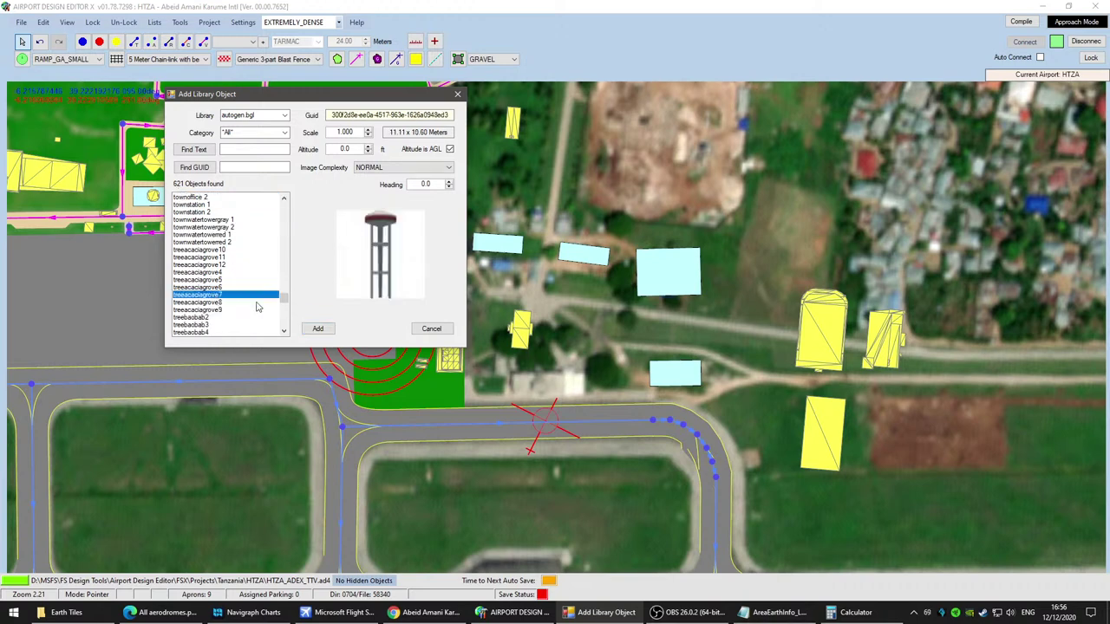
scroll(208, 286, "down", 5)
Step: Add the urbanhistbrit 2 building near the field east of the apron
left_click(193, 257)
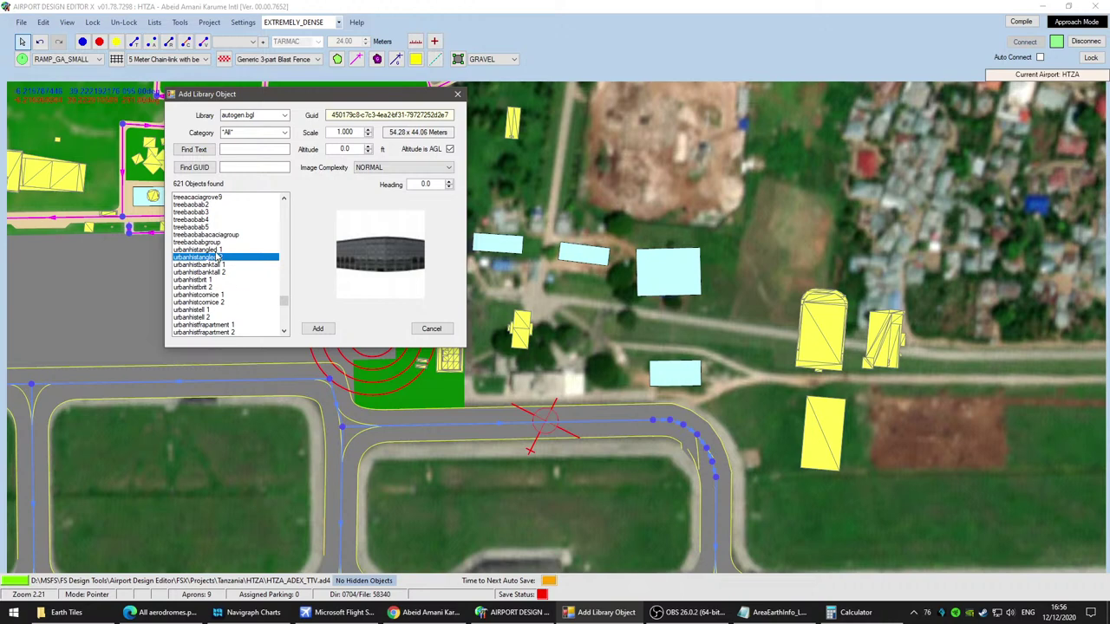
key("Up")
left_click(222, 273)
left_click(196, 281)
scroll(234, 284, "down", 1)
left_click(216, 265)
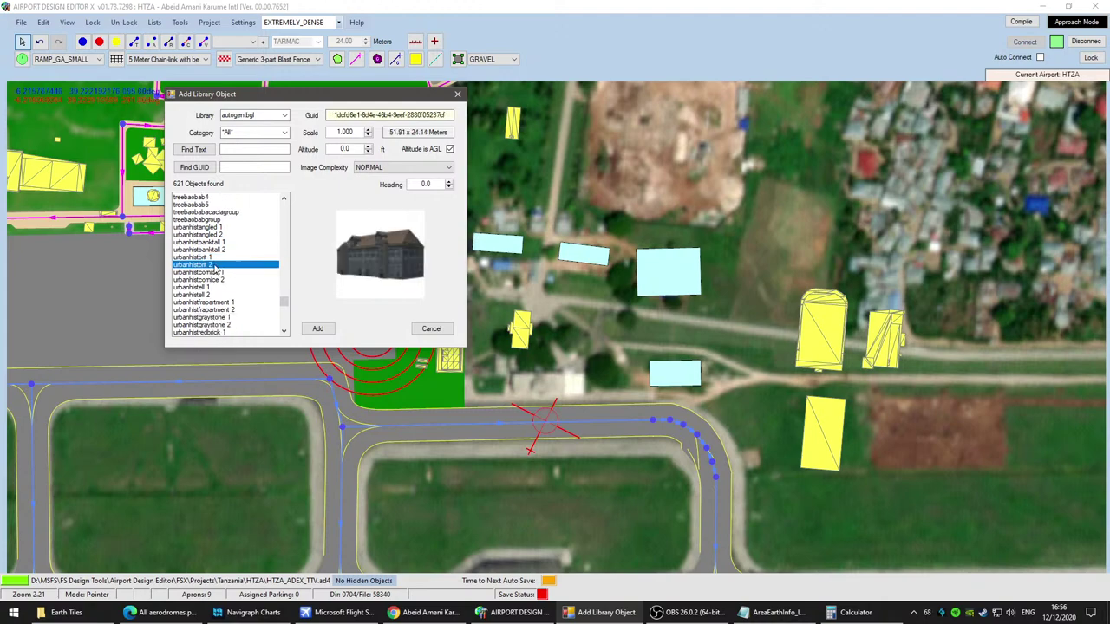
left_click(319, 328)
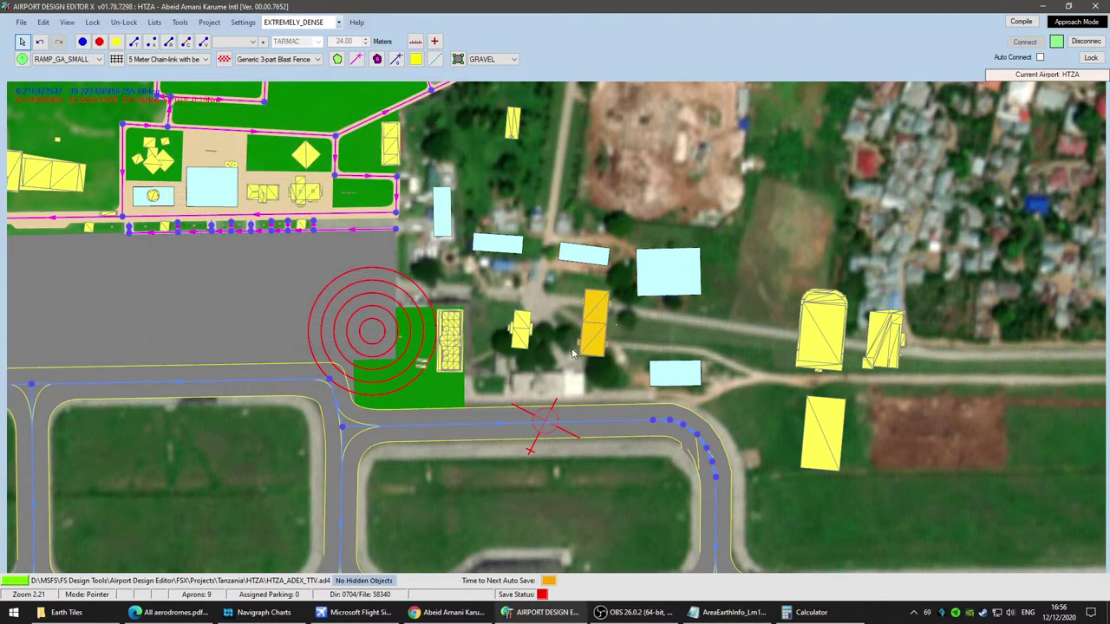
left_click(728, 227)
Step: Reopen the library picker and browse urbanhist, urbansignage and usgas01 models
right_click(664, 190)
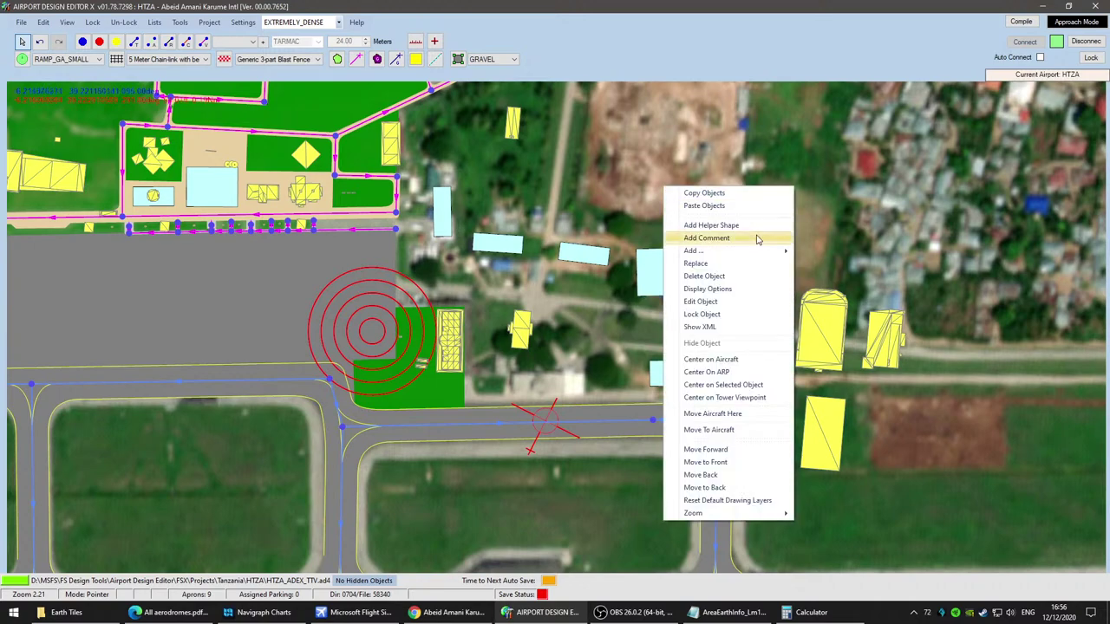
mouse_move(759, 251)
left_click(837, 328)
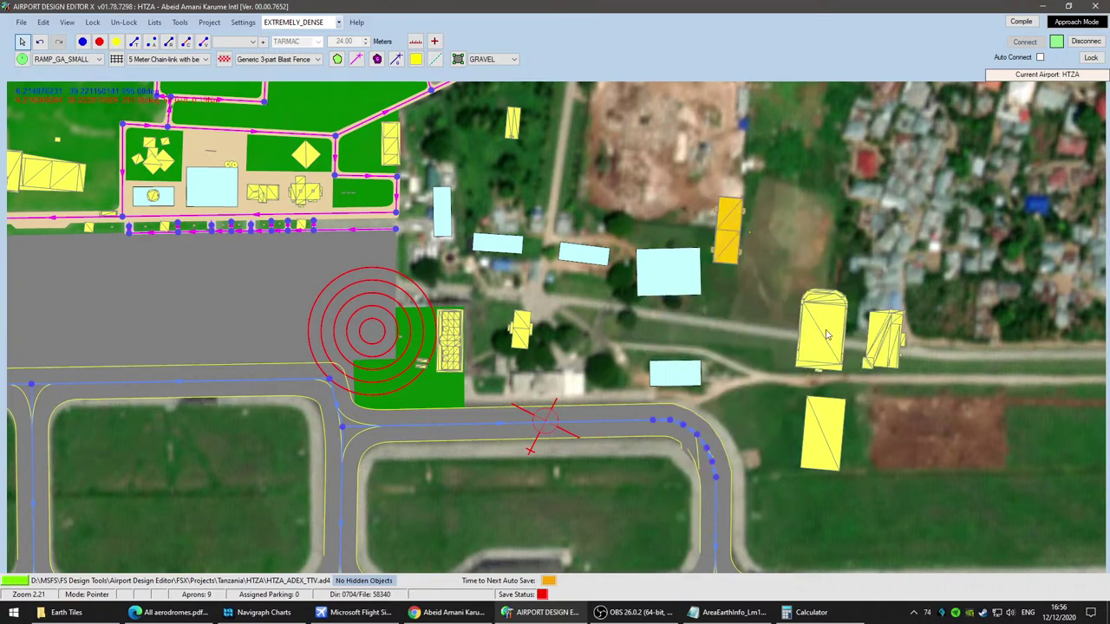
scroll(243, 272, "down", 3)
key("Down")
key("Down")
key("Down")
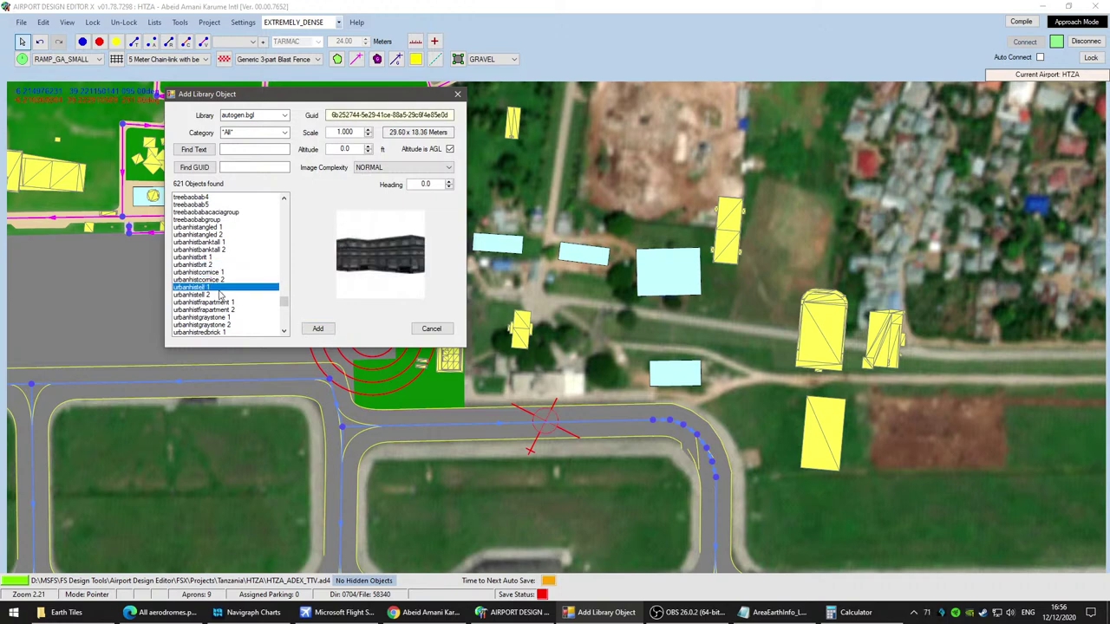
left_click(225, 310)
scroll(238, 305, "down", 5)
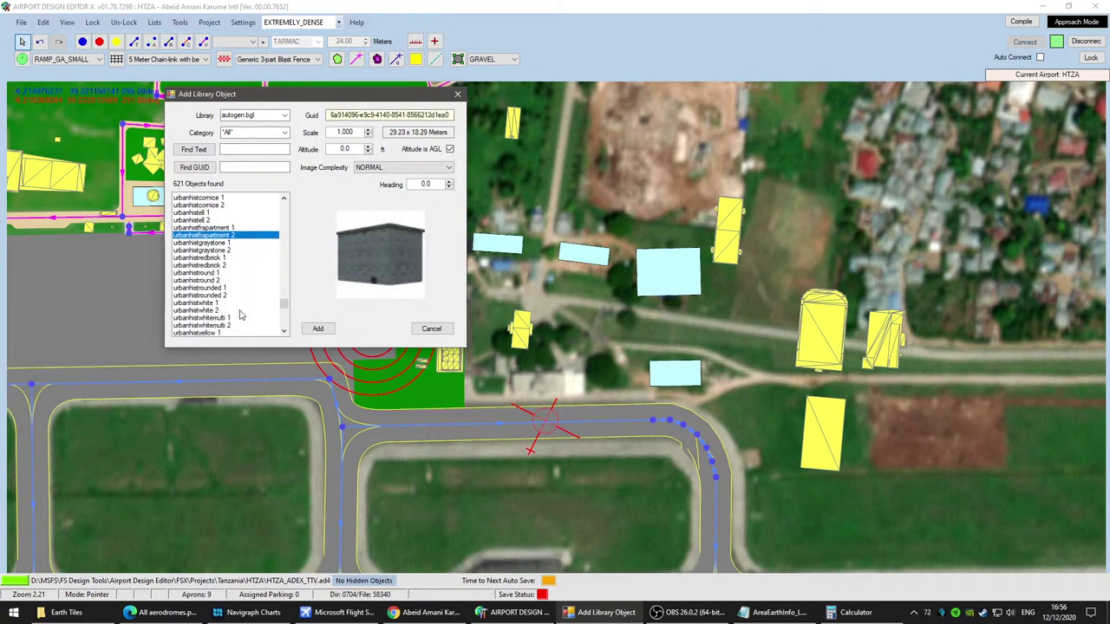
key("Down")
key("Down")
key("Down")
key("Down")
key("Down")
key("Down")
key("Down")
key("Down")
key("Down")
key("Down")
key("Down")
key("Down")
key("Down")
key("Down")
key("Down")
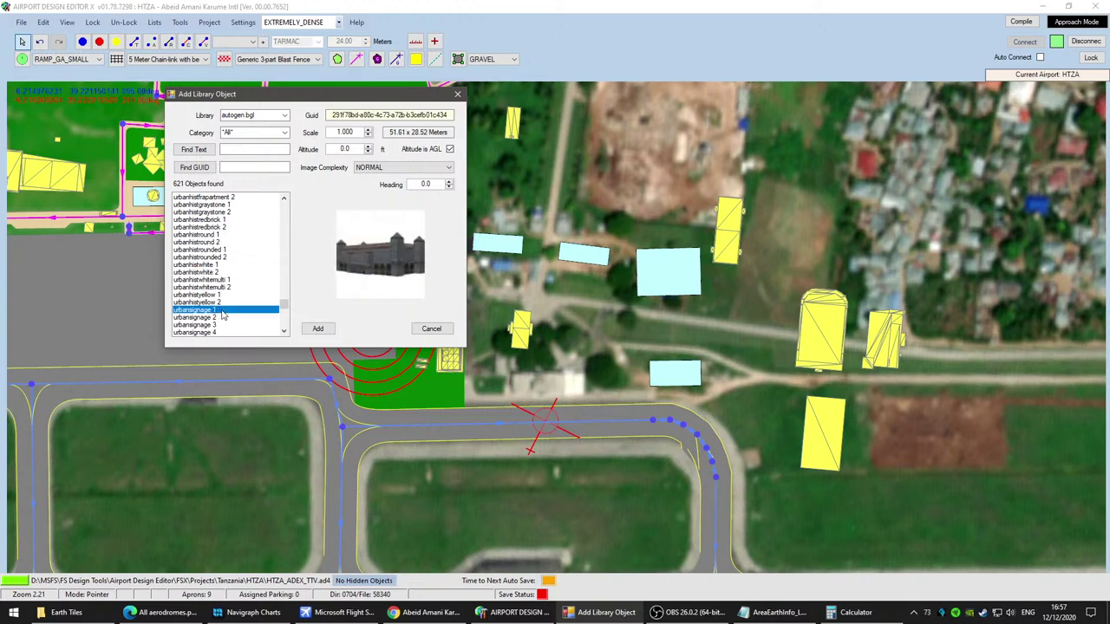
scroll(250, 303, "down", 1)
scroll(250, 303, "down", 4)
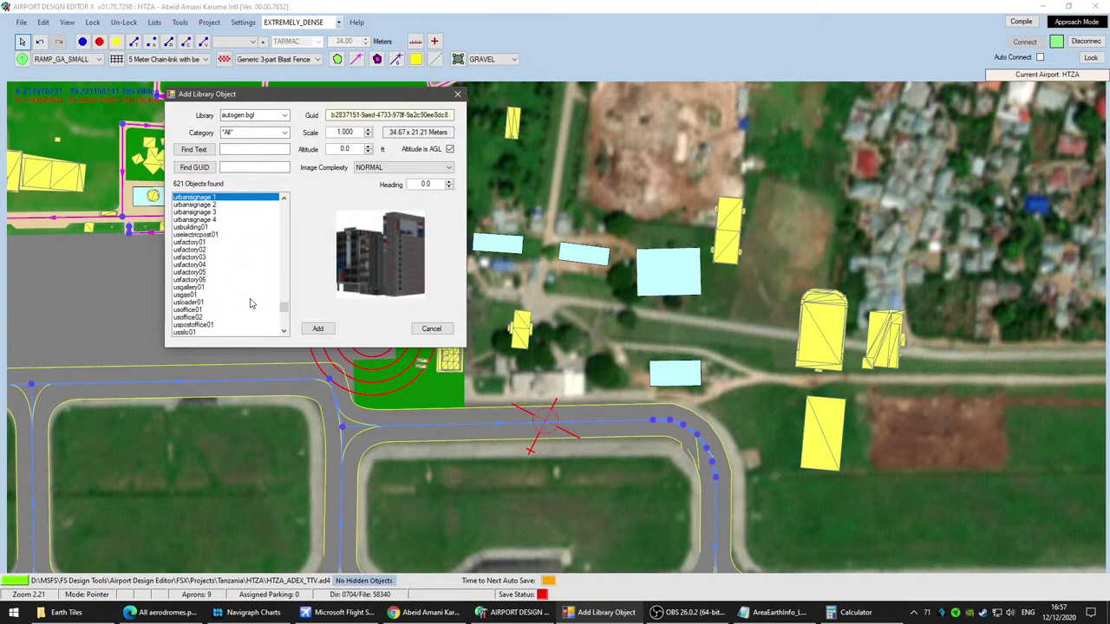
scroll(251, 302, "down", 1)
left_click(212, 272)
scroll(250, 309, "down", 3)
scroll(249, 309, "down", 4)
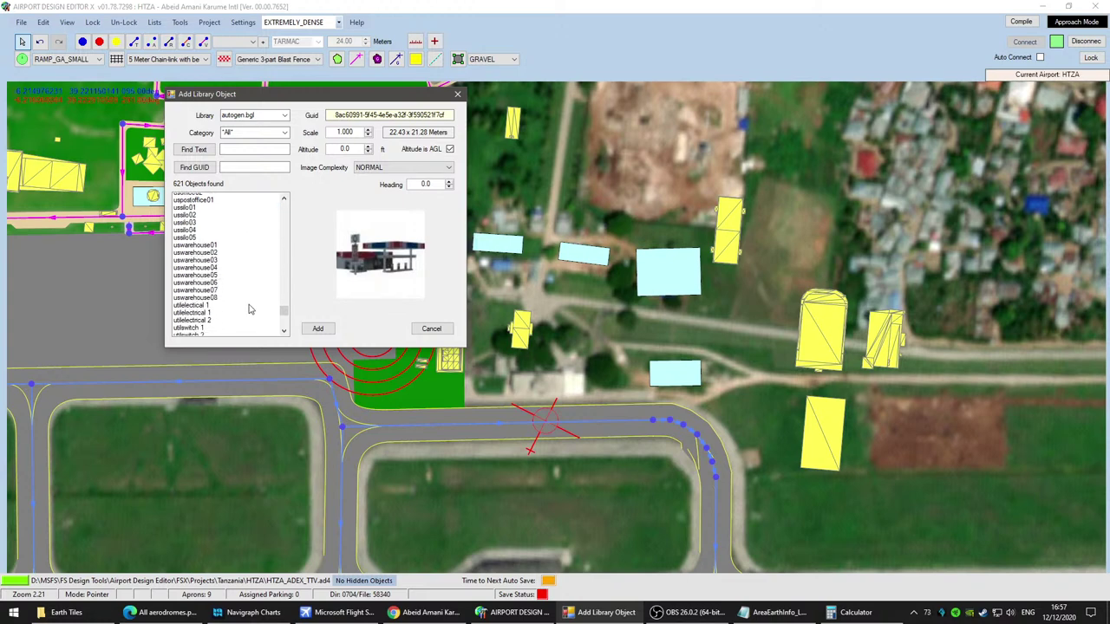
scroll(249, 303, "up", 2)
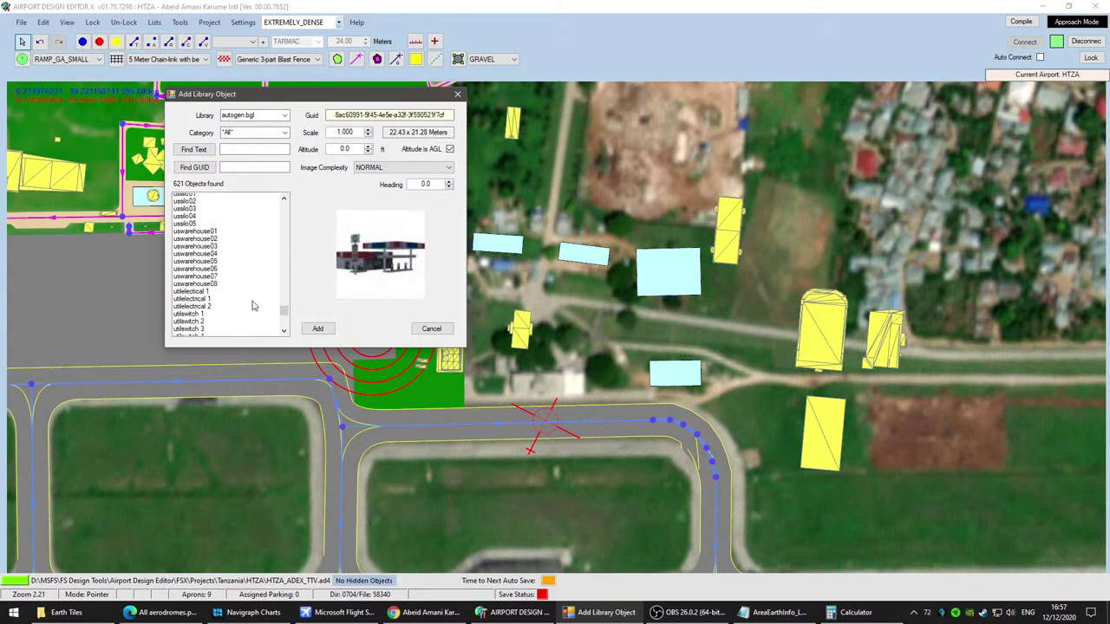
Step: Compare the ussilo and uswarehouse01–08 models and select uswarehouse04
left_click(199, 220)
left_click(201, 242)
left_click(198, 280)
scroll(248, 295, "down", 3)
scroll(232, 243, "up", 1)
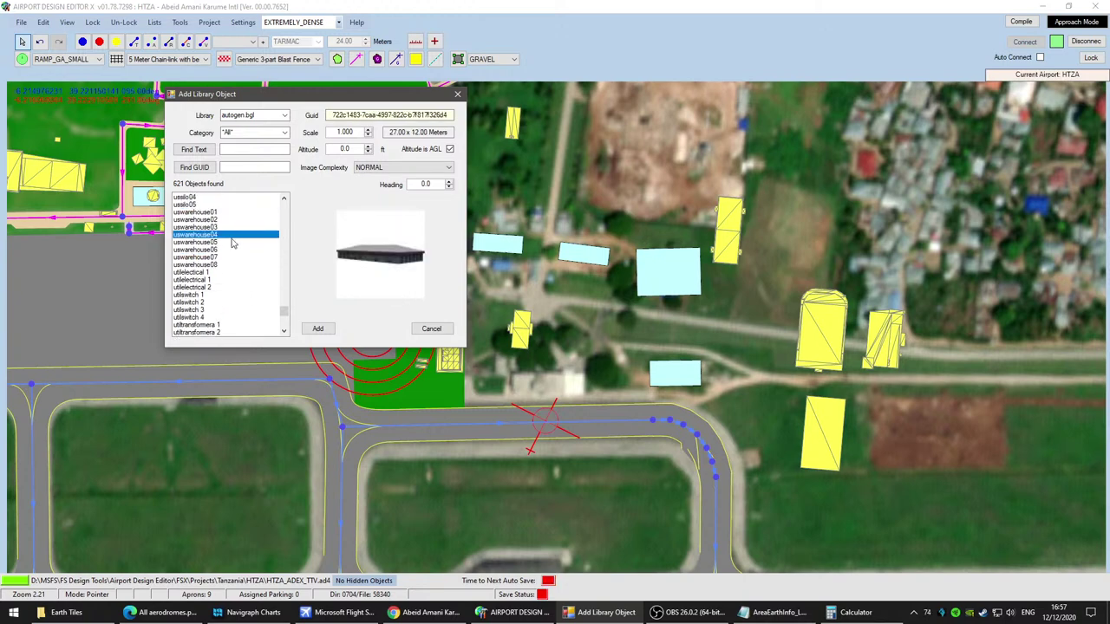
left_click(210, 220)
left_click(210, 213)
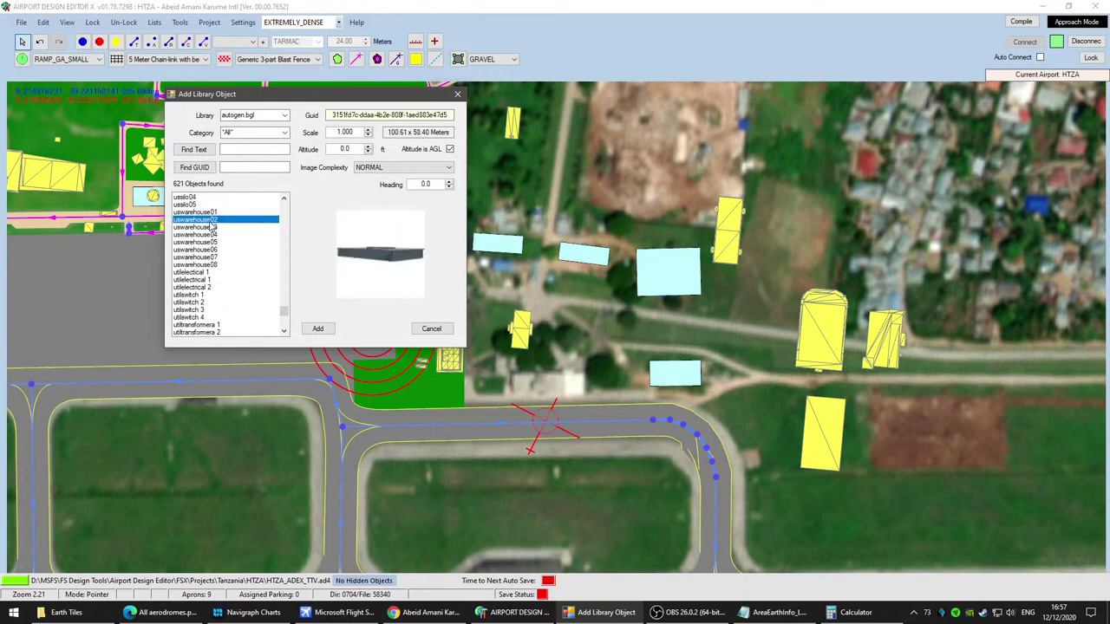
left_click(211, 227)
left_click(215, 235)
left_click(211, 243)
left_click(213, 251)
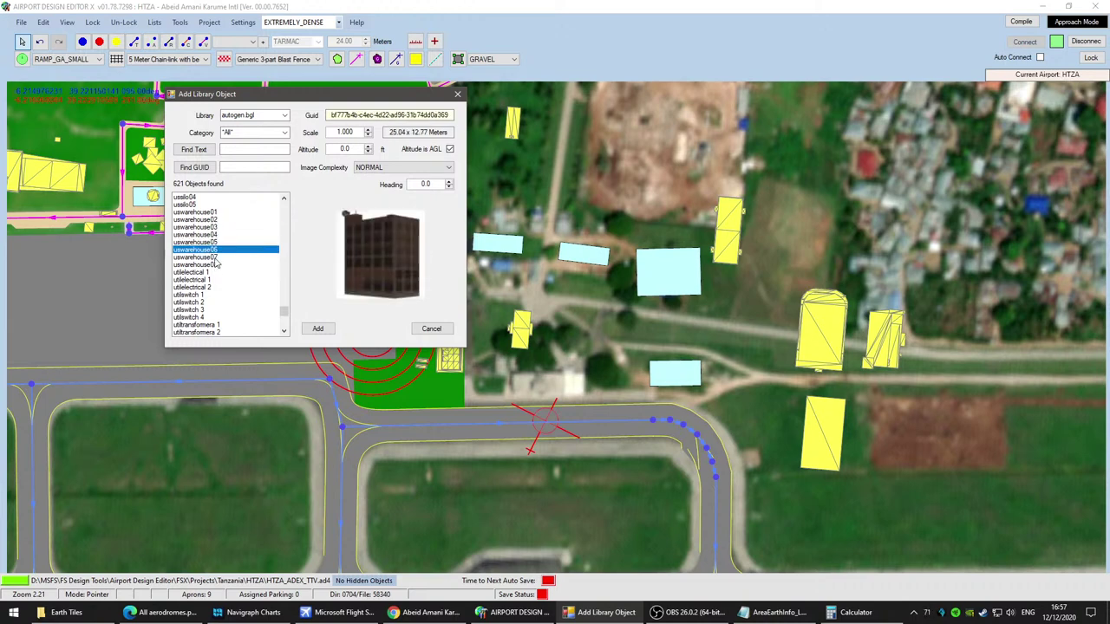
left_click(215, 259)
left_click(217, 265)
left_click(209, 243)
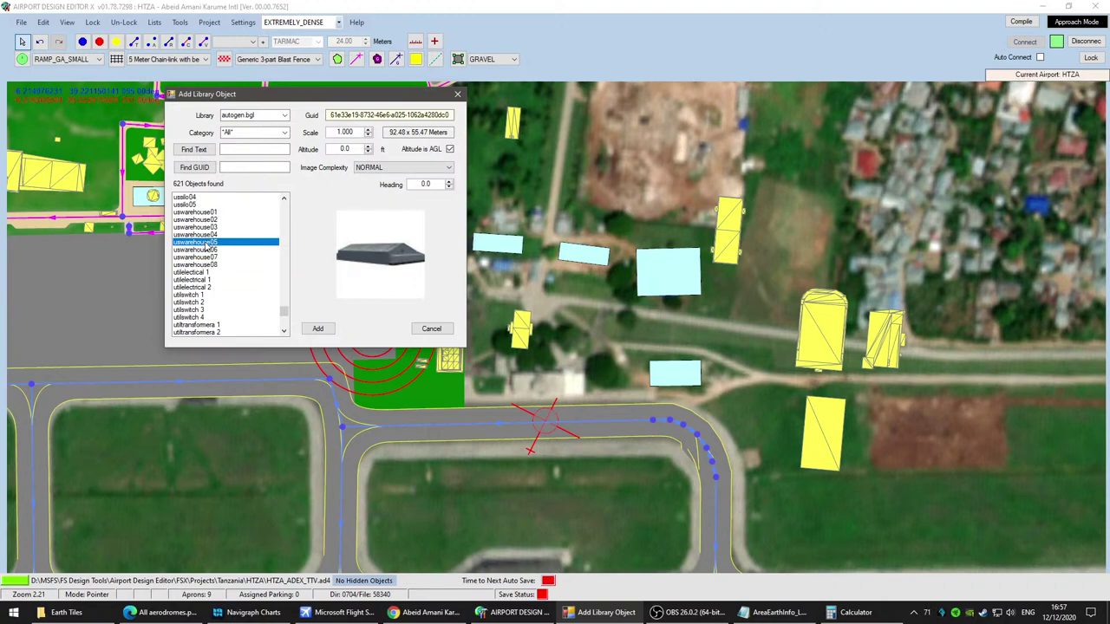
left_click(212, 235)
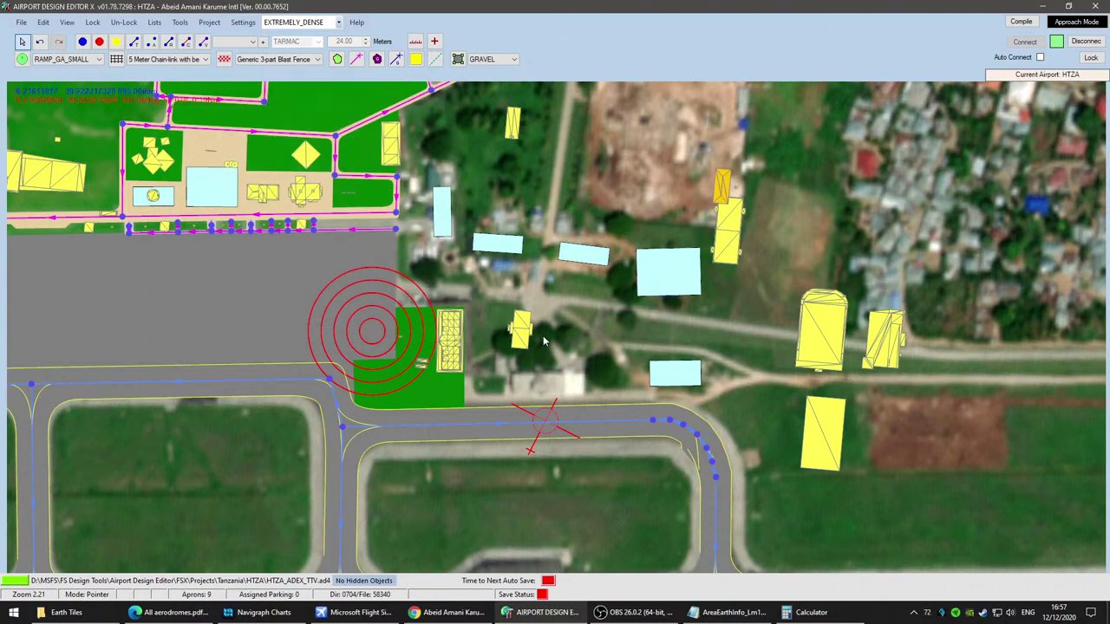
scroll(544, 341, "down", 2)
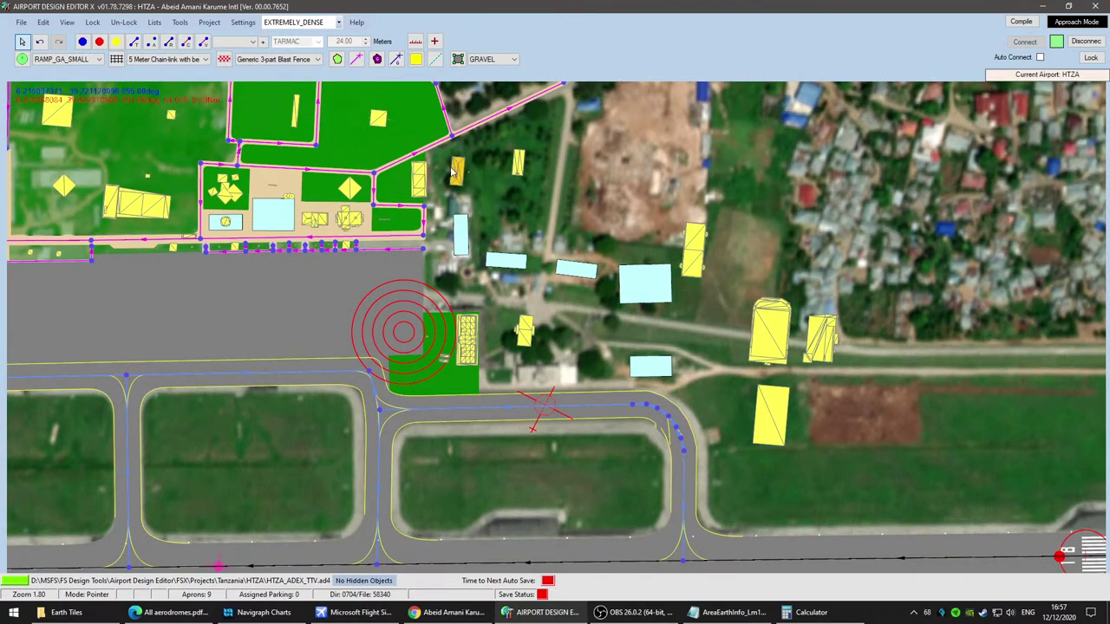
scroll(468, 185, "down", 1)
left_click_drag(477, 187, 508, 390)
scroll(531, 305, "up", 2)
scroll(532, 305, "up", 1)
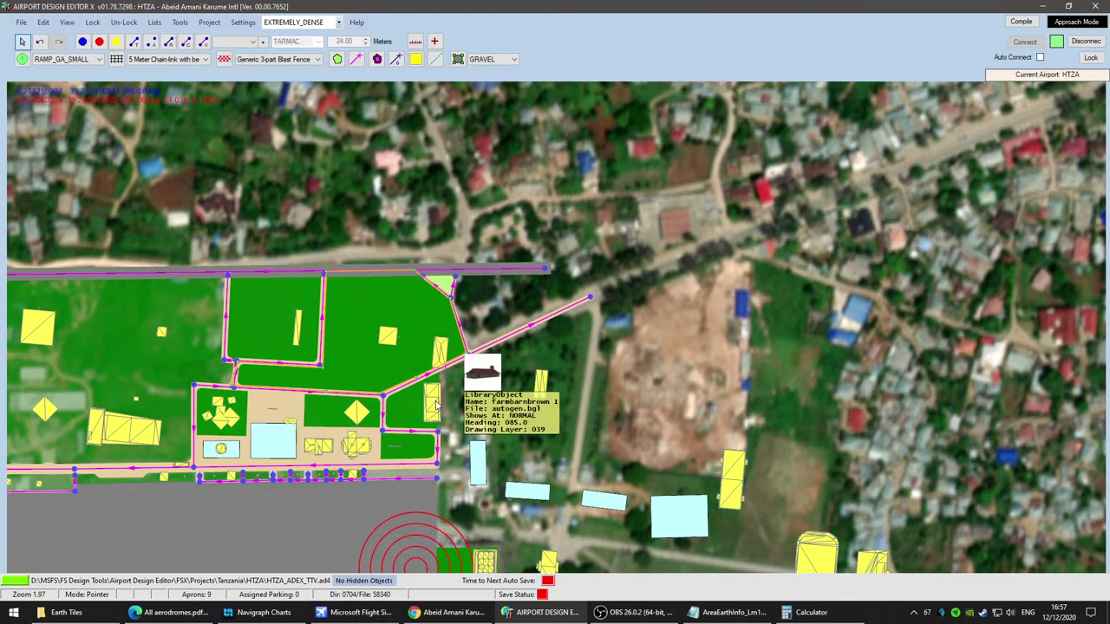
left_click_drag(455, 401, 688, 401)
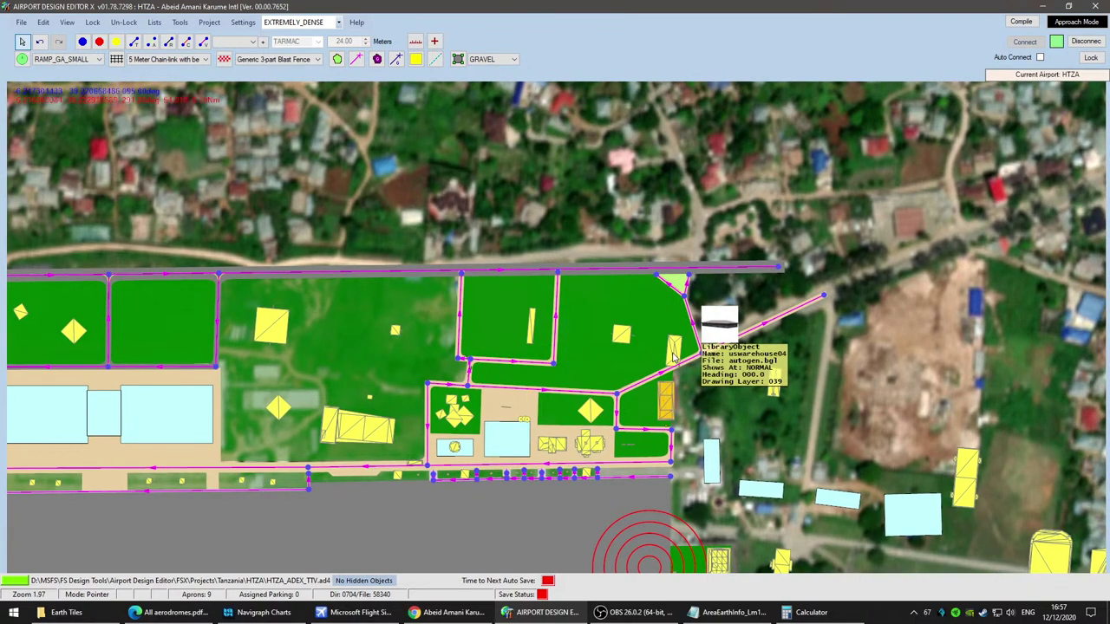
scroll(732, 394, "down", 3)
left_click_drag(504, 481, 529, 481)
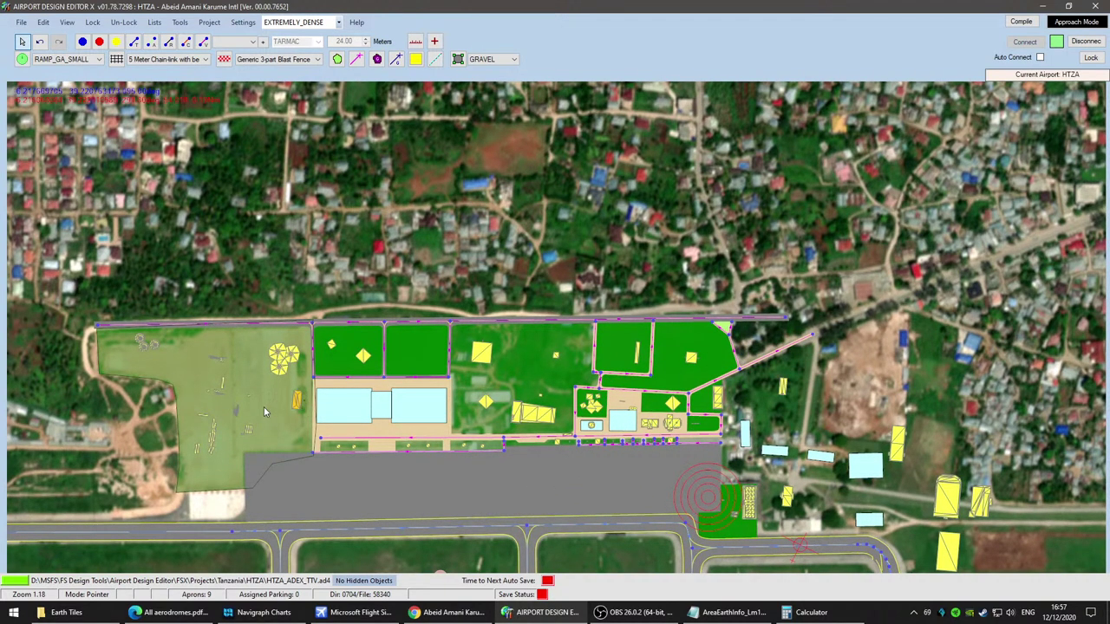
scroll(282, 406, "up", 3)
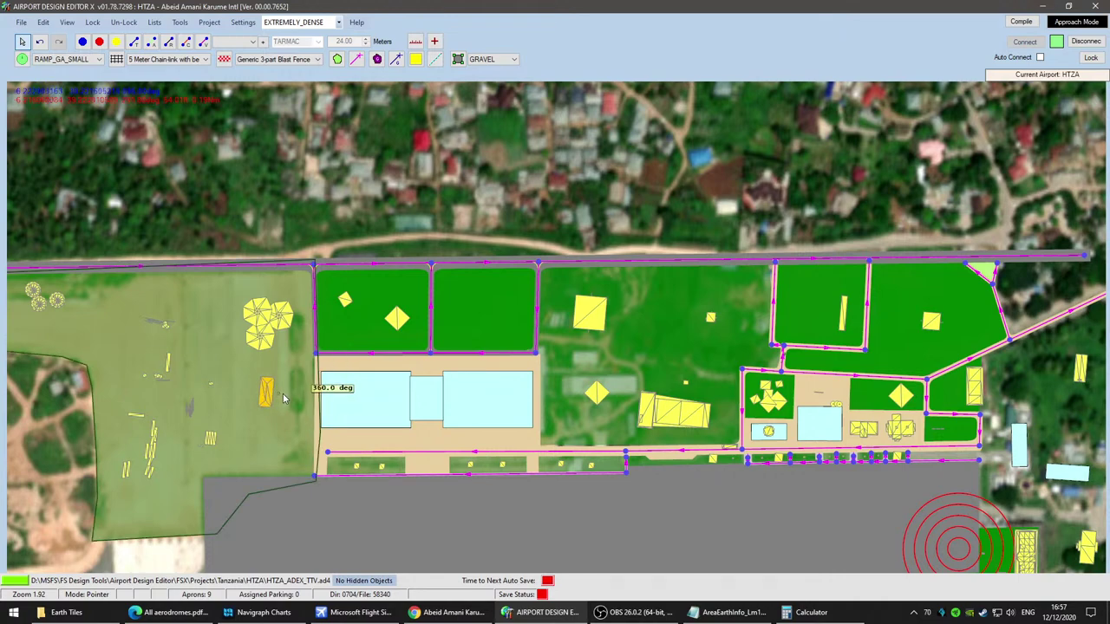
Step: Inspect the properties of the object at this map spot, then close them
right_click(211, 321)
left_click(286, 364)
left_click(317, 400)
Step: Start adding a library object here and load the vehicles_land.bgl library
right_click(189, 328)
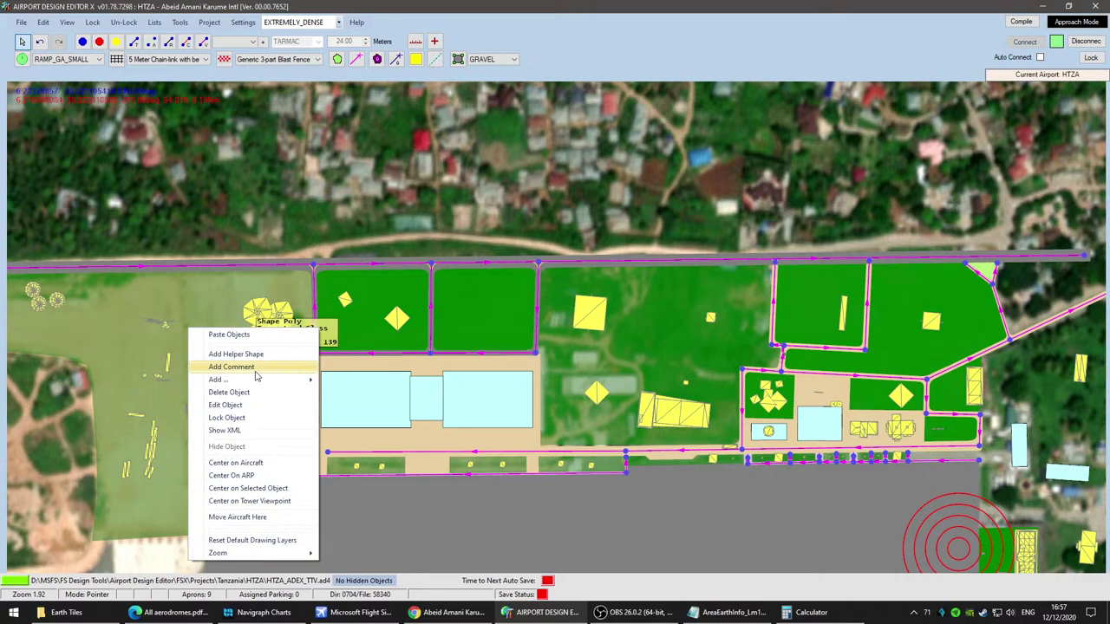
mouse_move(260, 382)
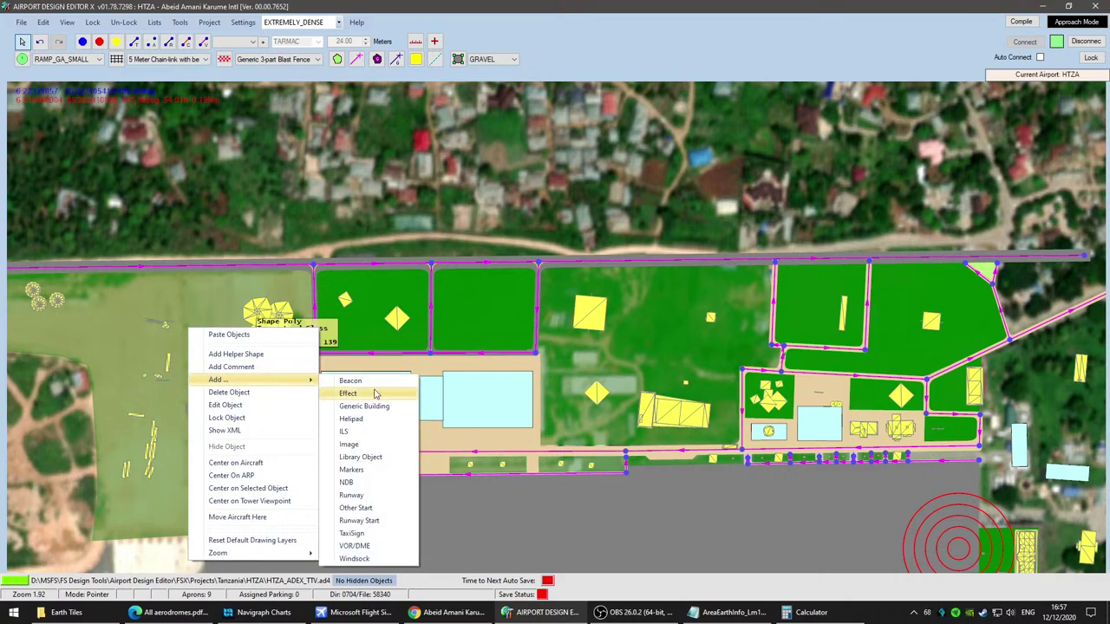
left_click(364, 457)
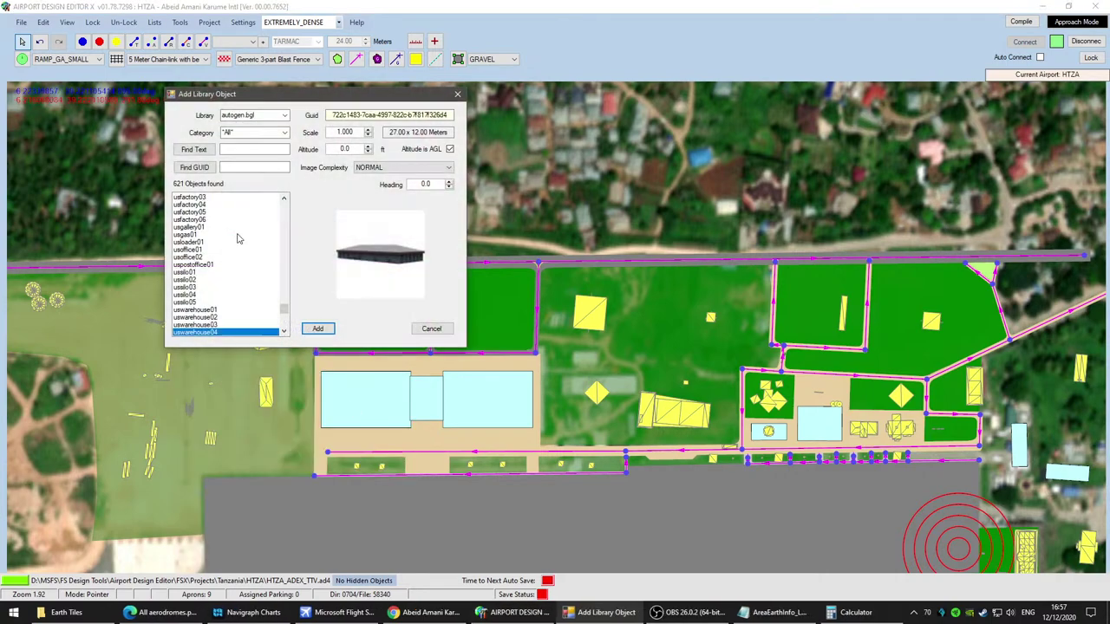
left_click(285, 116)
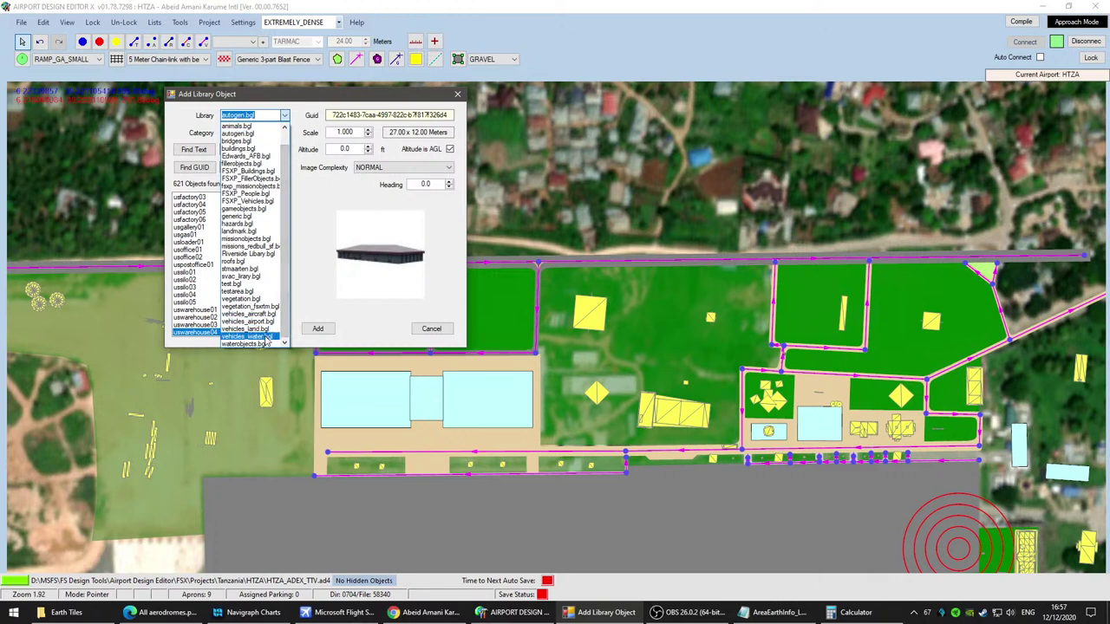
left_click(246, 328)
left_click(199, 235)
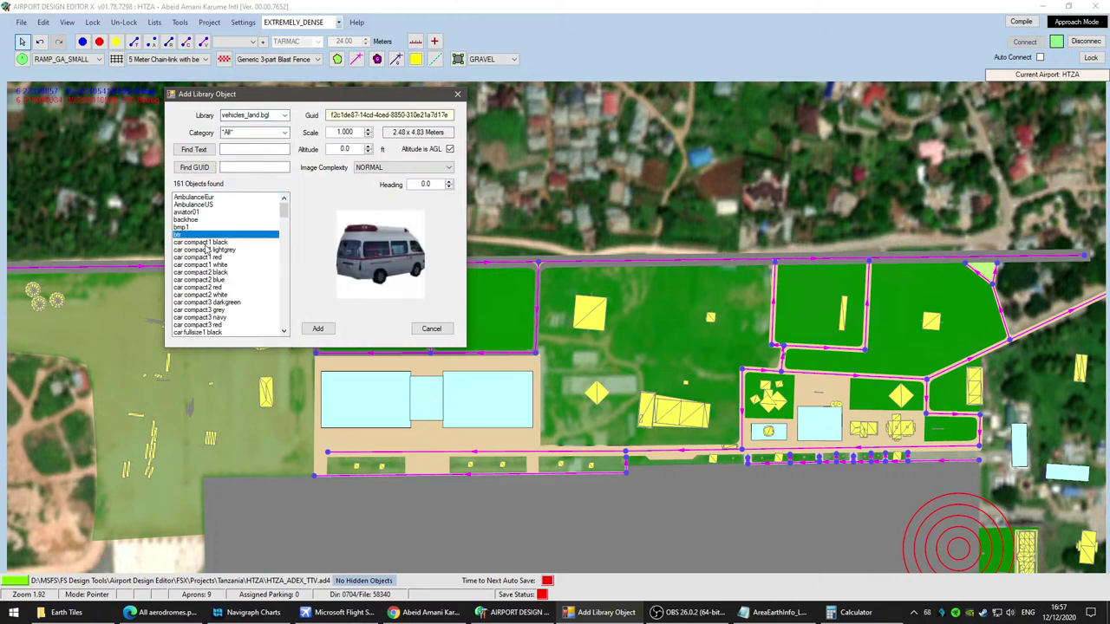
Step: Preview the vehicles_land.bgl cars, pickups, minivans and truck2–truck5 models
left_click(202, 243)
scroll(224, 306, "down", 4)
scroll(224, 286, "down", 10)
scroll(230, 295, "down", 10)
scroll(229, 295, "down", 1)
scroll(231, 295, "up", 3)
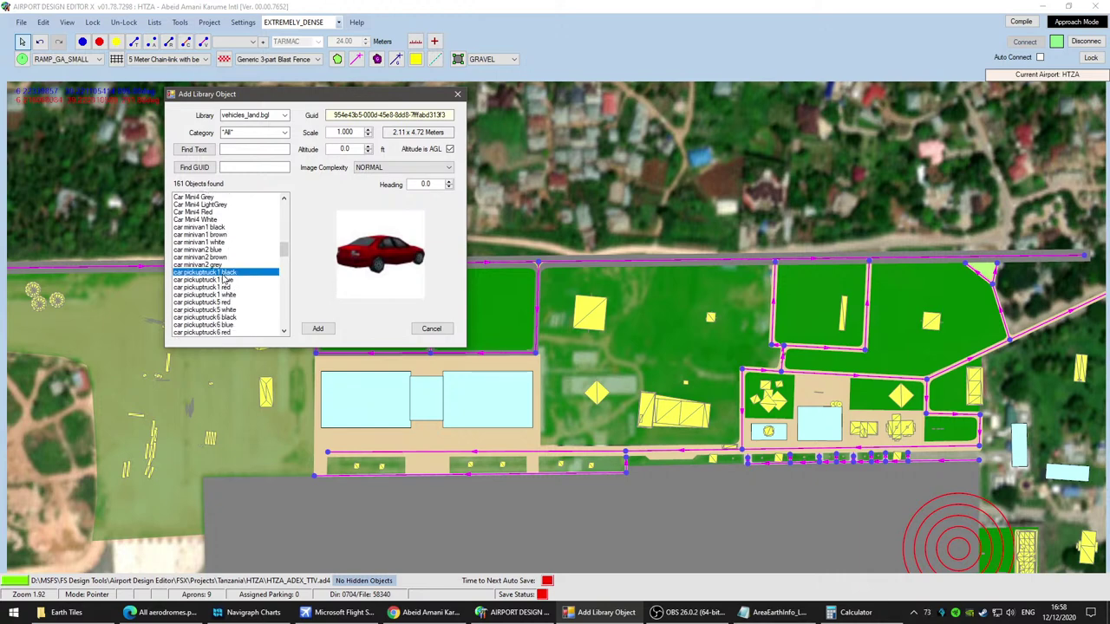
left_click(225, 281)
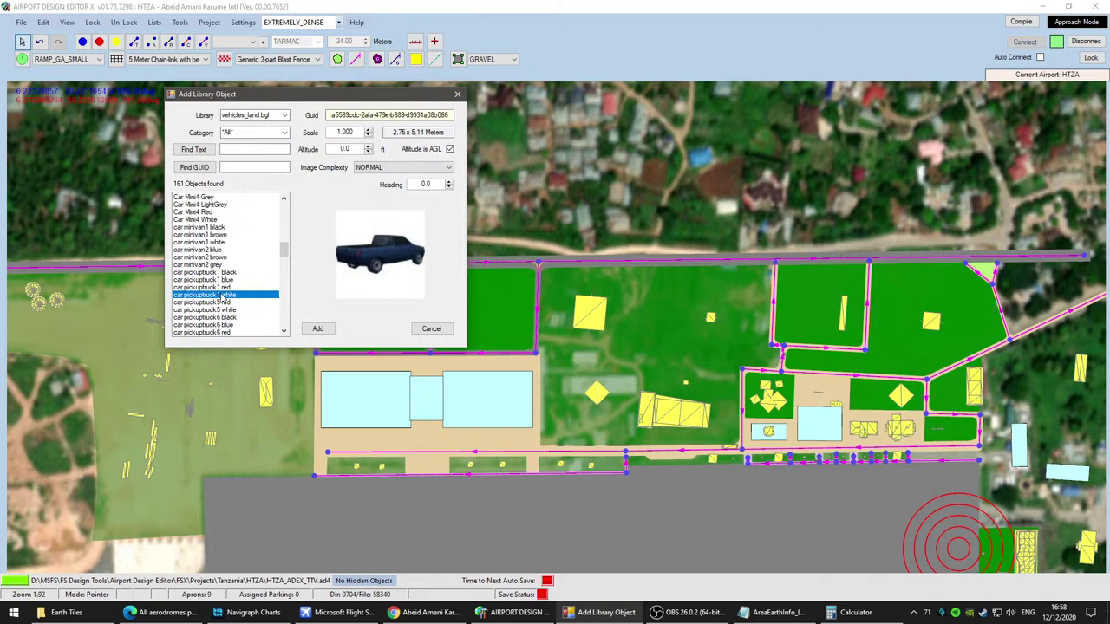
left_click(223, 258)
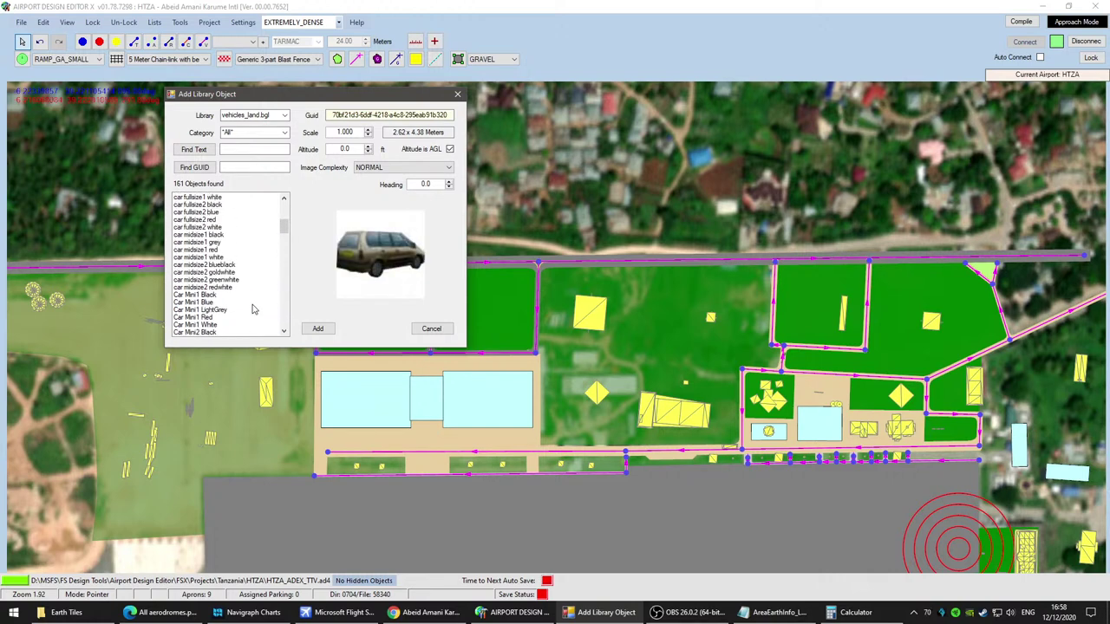
left_click(219, 289)
left_click(221, 272)
scroll(254, 314, "down", 12)
scroll(254, 318, "down", 6)
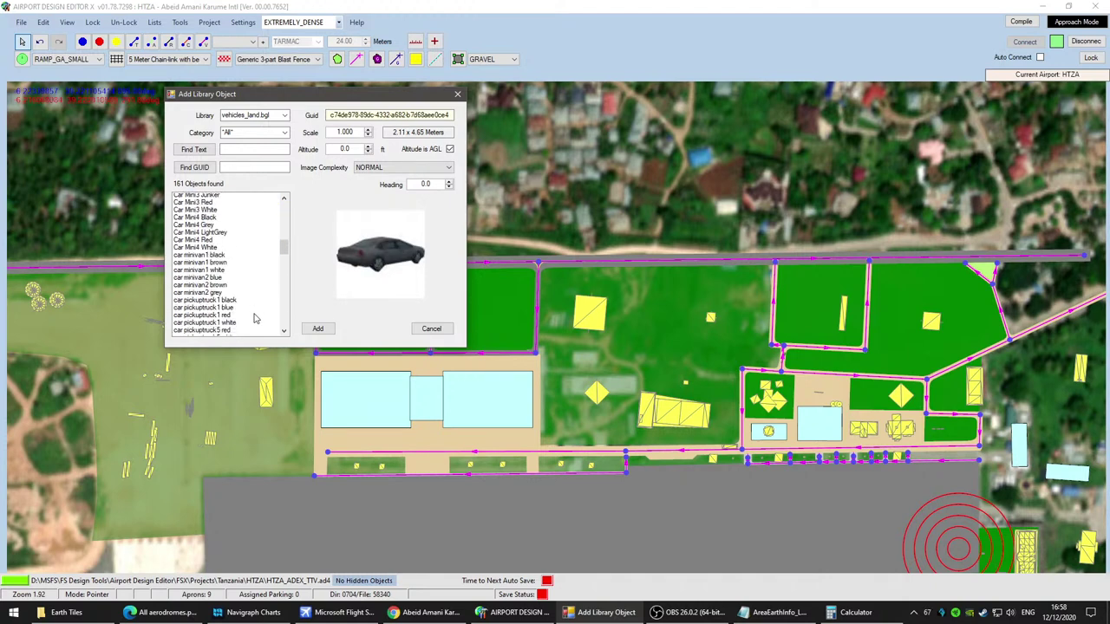
scroll(254, 319, "down", 3)
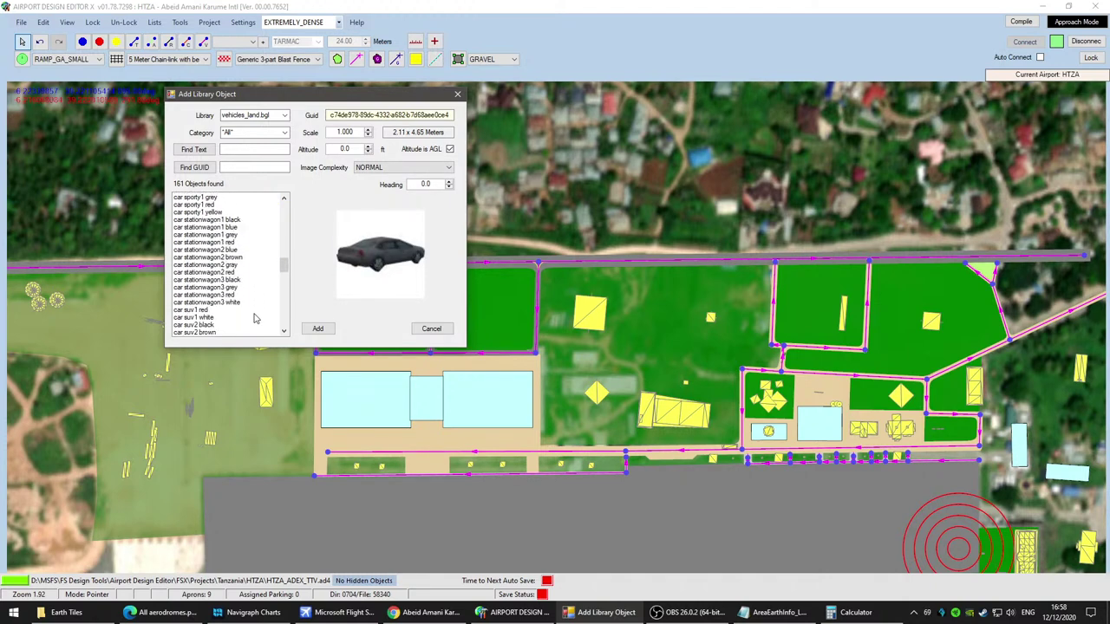
scroll(254, 318, "down", 6)
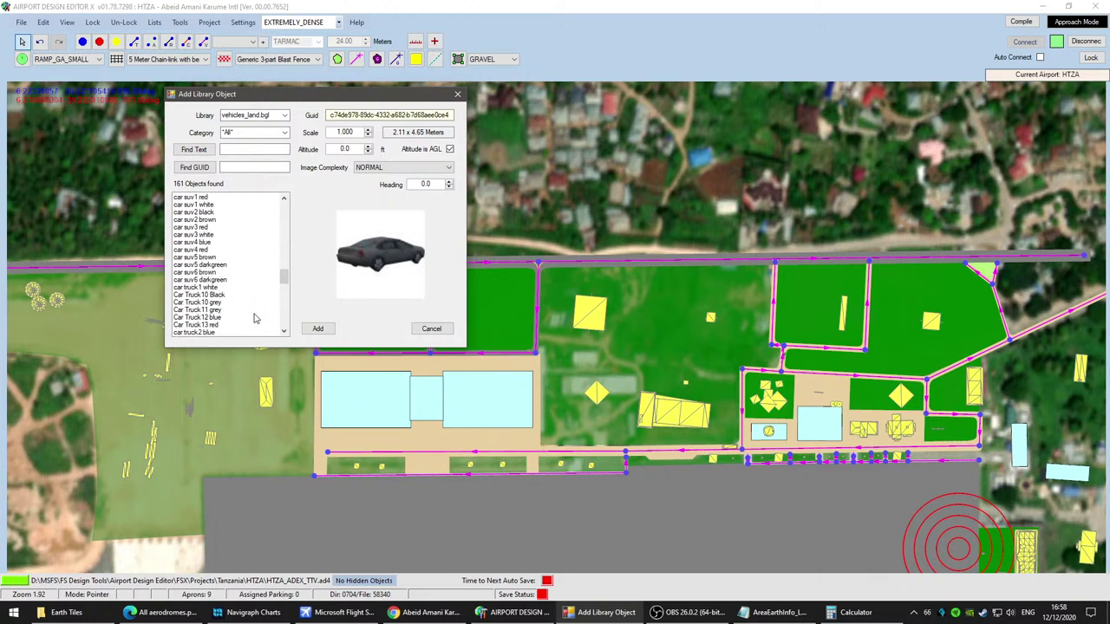
left_click(213, 274)
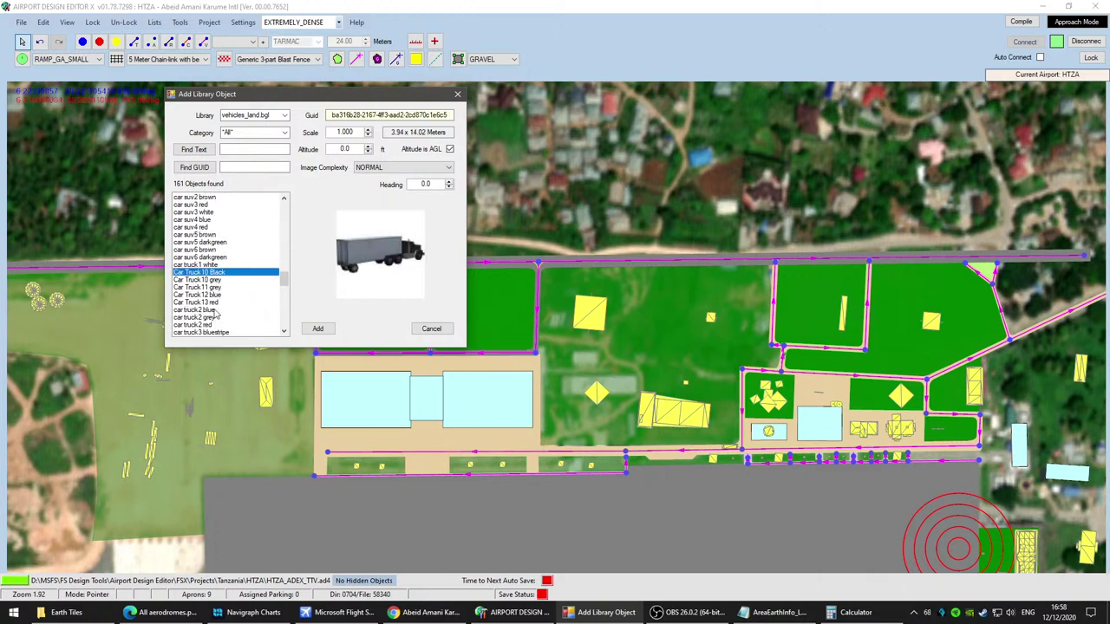
left_click(220, 294)
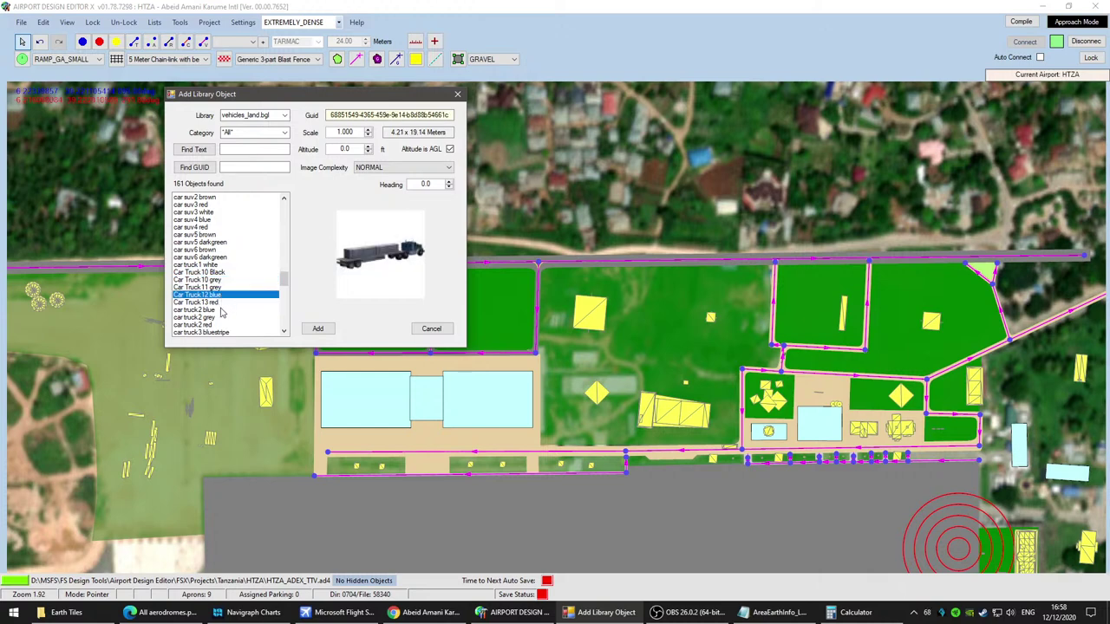
scroll(218, 303, "down", 3)
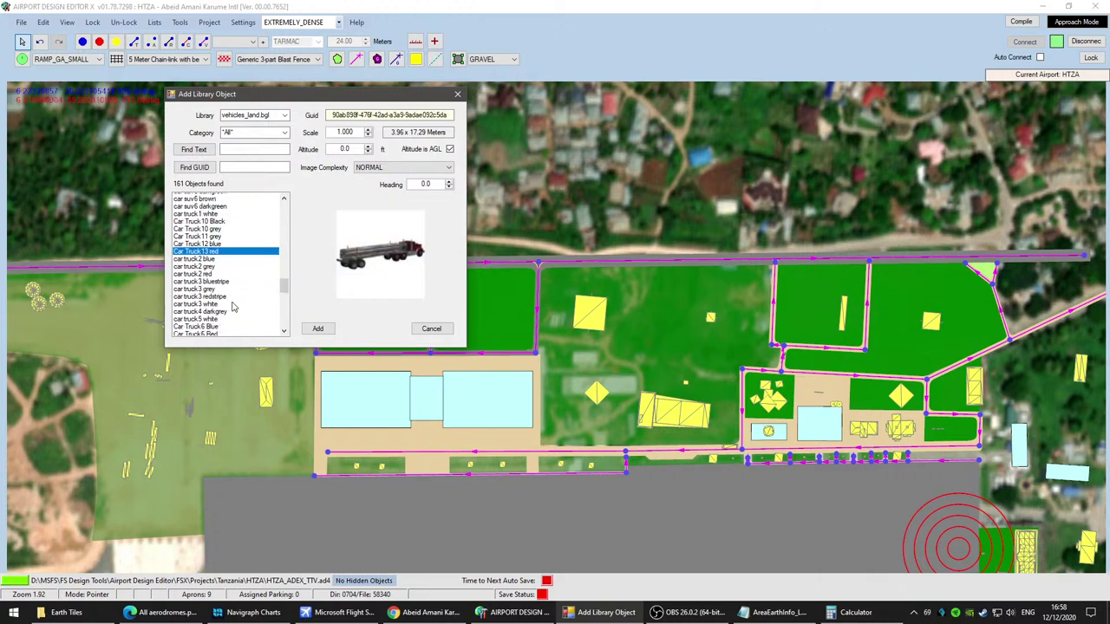
left_click(209, 243)
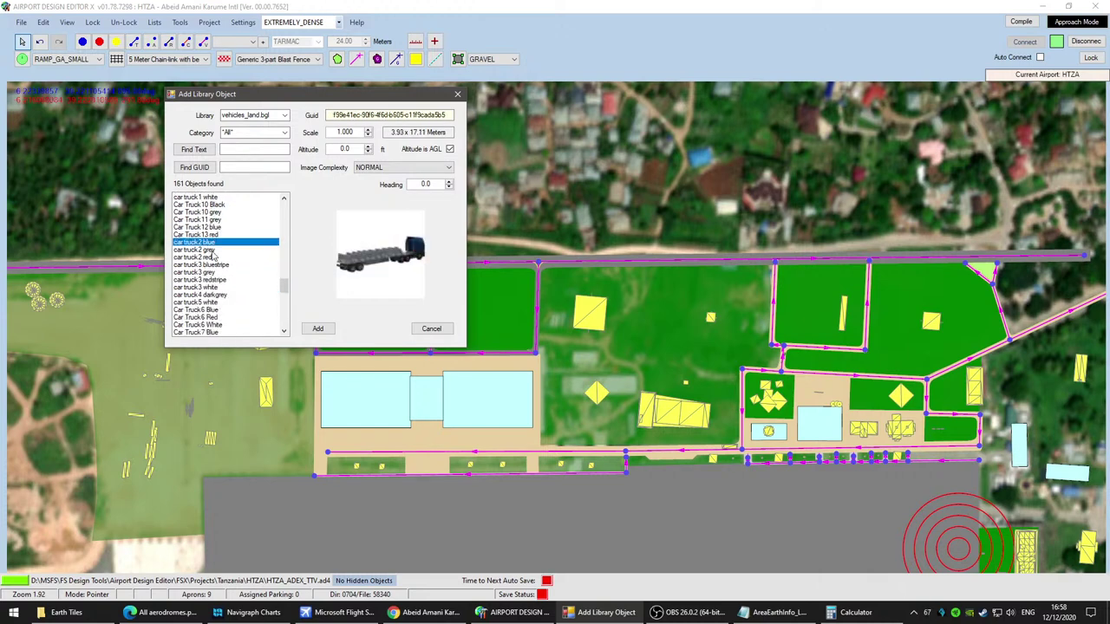
left_click(208, 249)
left_click(208, 257)
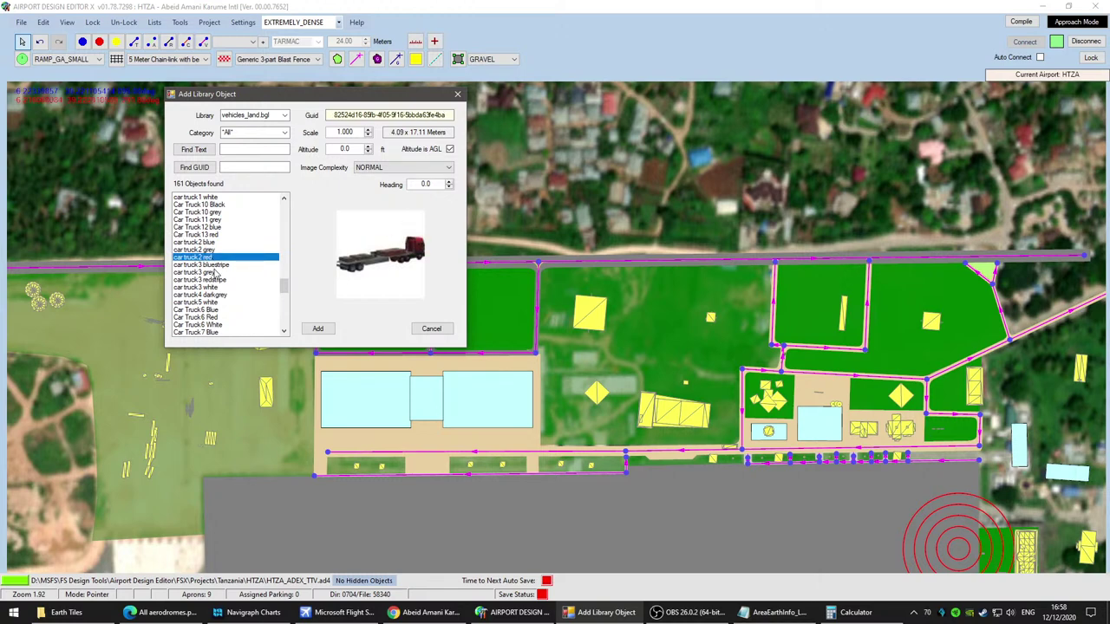
left_click(221, 265)
left_click(221, 272)
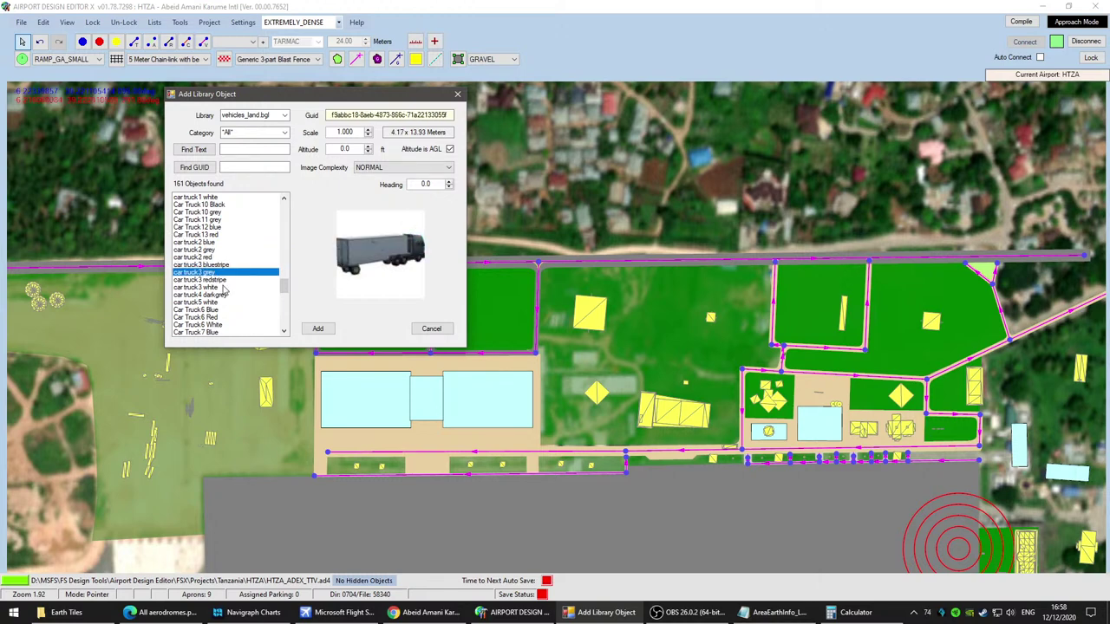
left_click(232, 279)
left_click(224, 287)
scroll(249, 308, "down", 1)
left_click(214, 279)
left_click(215, 272)
left_click(217, 280)
Step: Preview the Car Truck 6–9, vans, CityBus, Flatbeds, FamT, old pickups and redtractor models
scroll(245, 303, "down", 1)
scroll(244, 306, "down", 2)
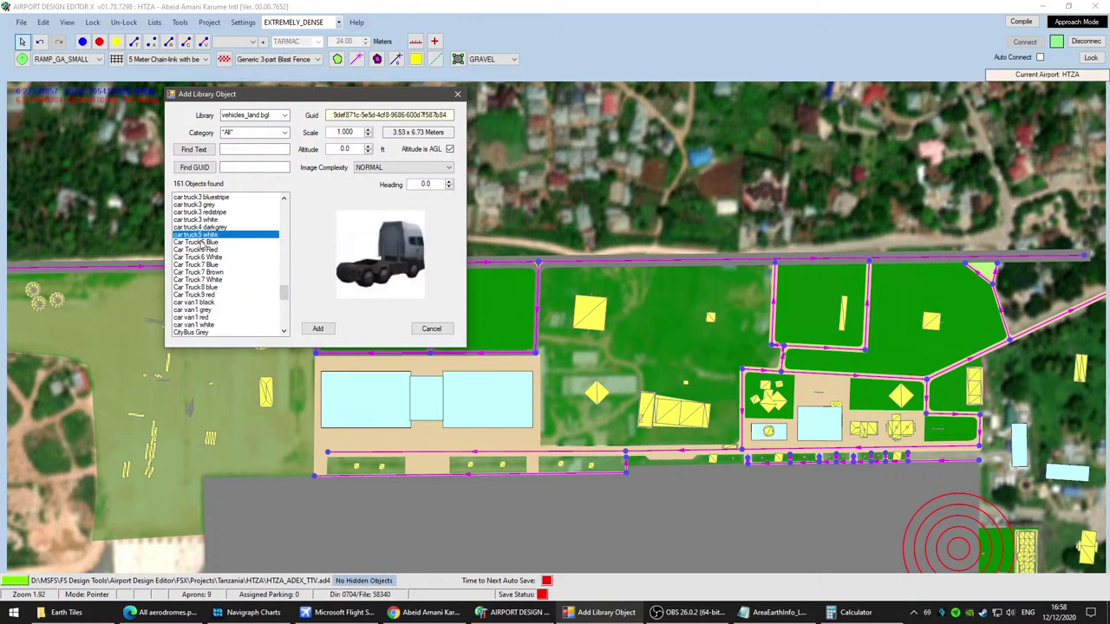
left_click(207, 242)
key("Down")
key("Down")
key("Down")
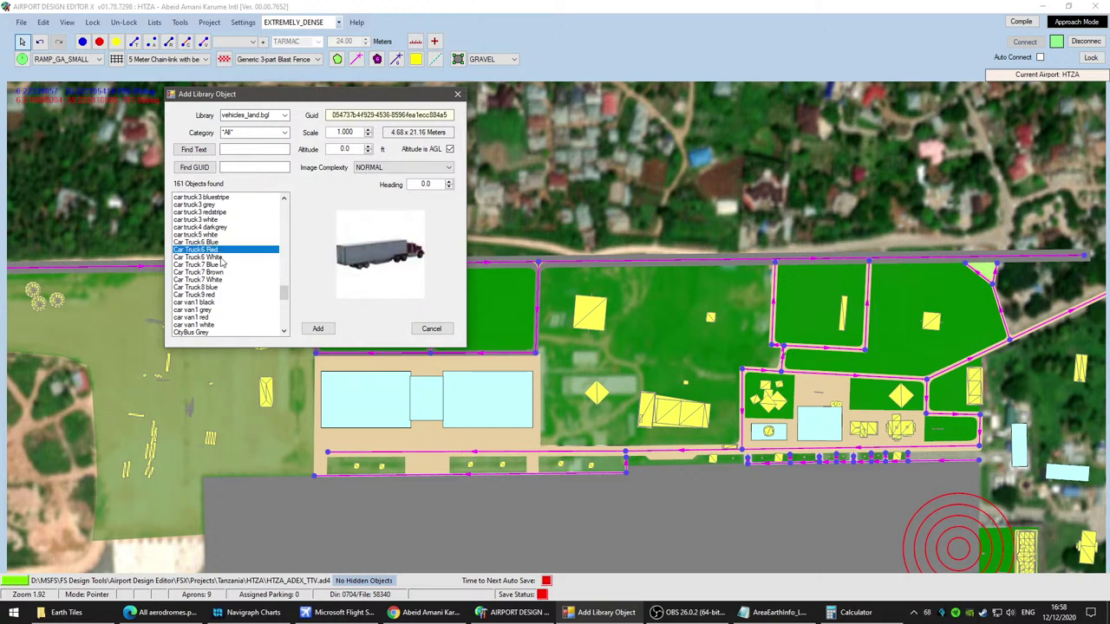
key("Down")
key("Down")
key("Down")
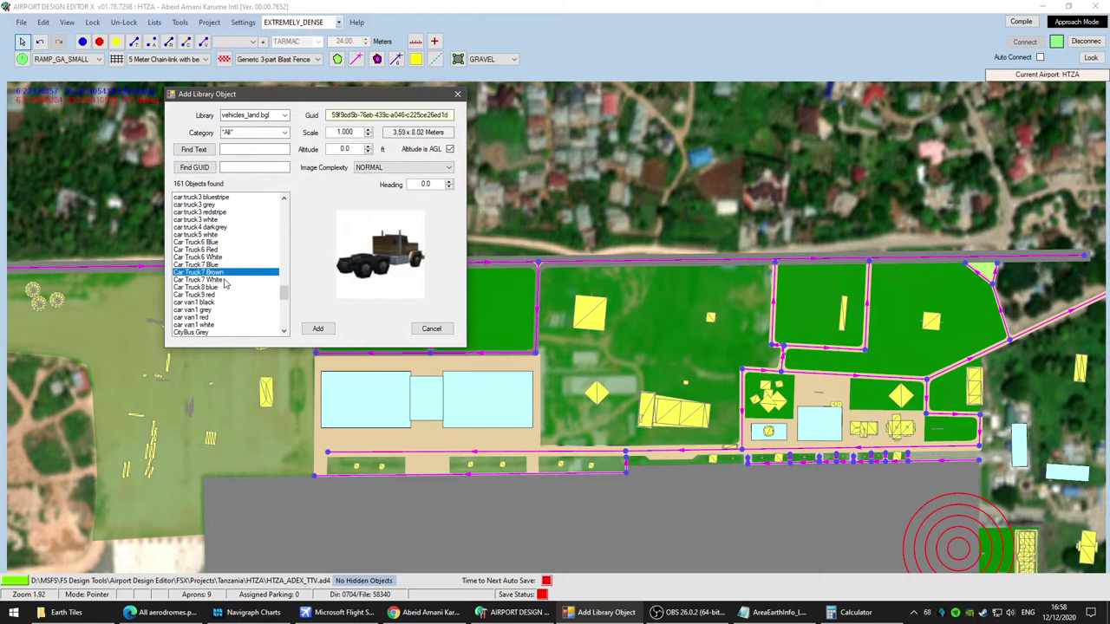
key("Down")
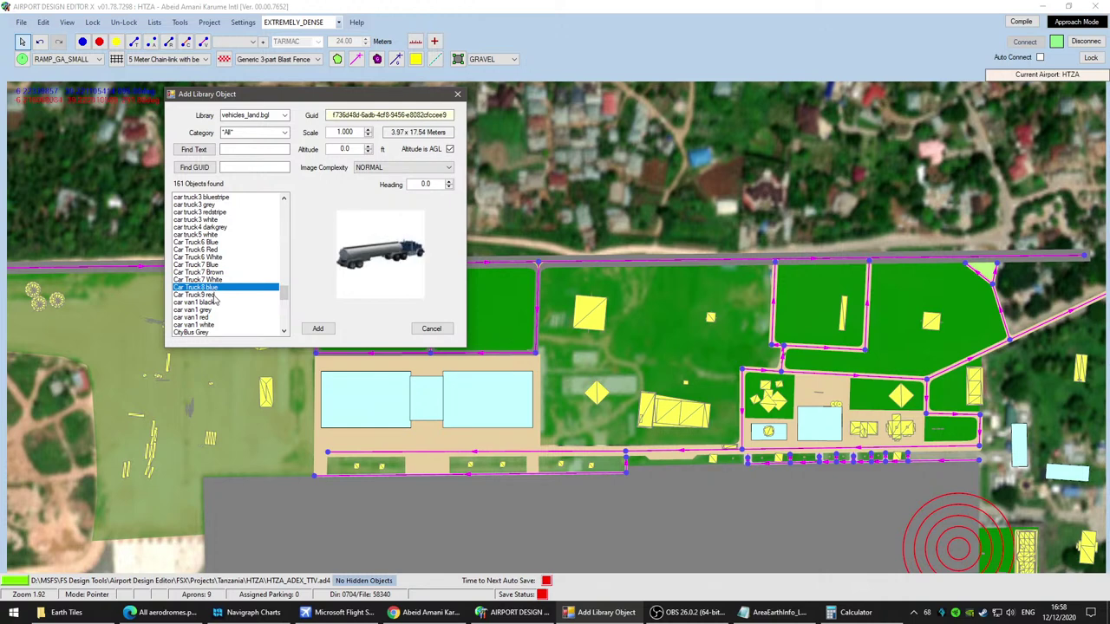
scroll(241, 276, "down", 3)
left_click(211, 236)
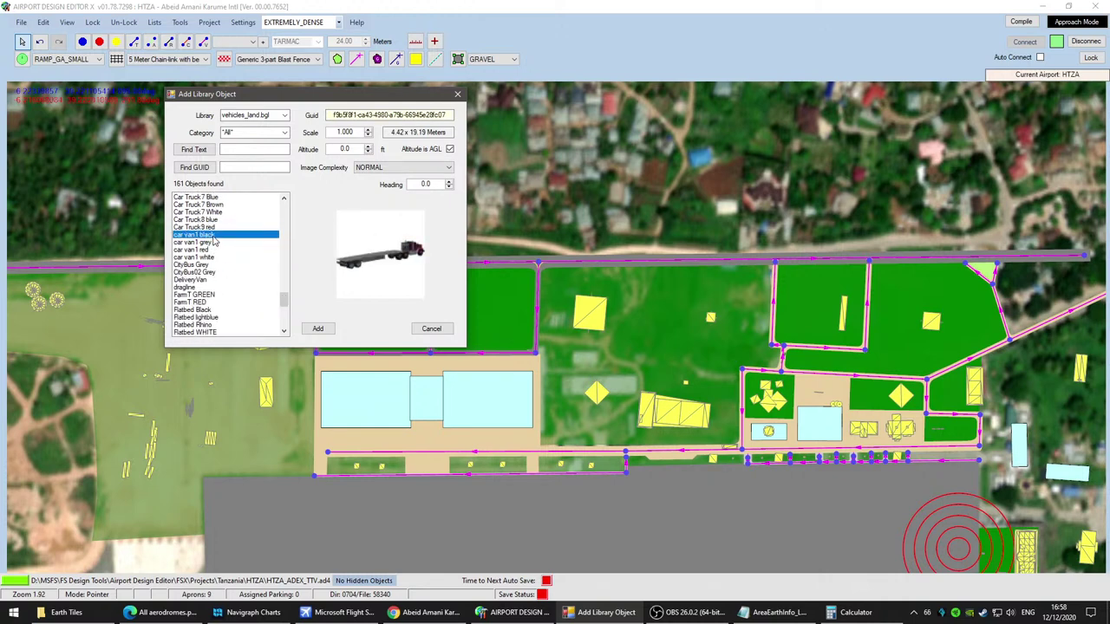
left_click(212, 263)
left_click(216, 244)
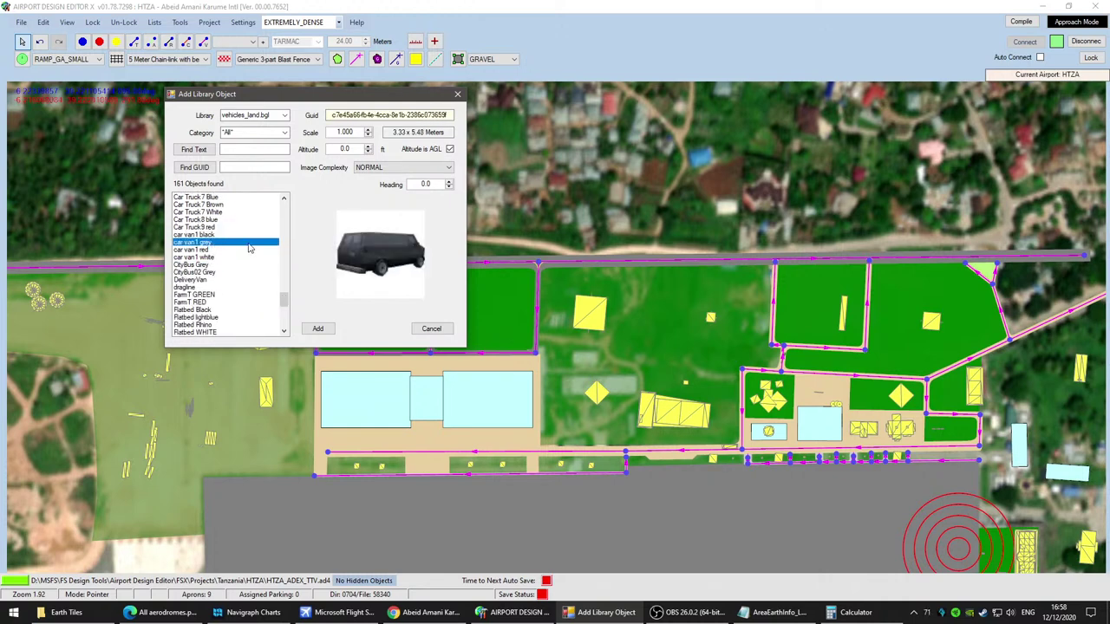
scroll(248, 247, "down", 2)
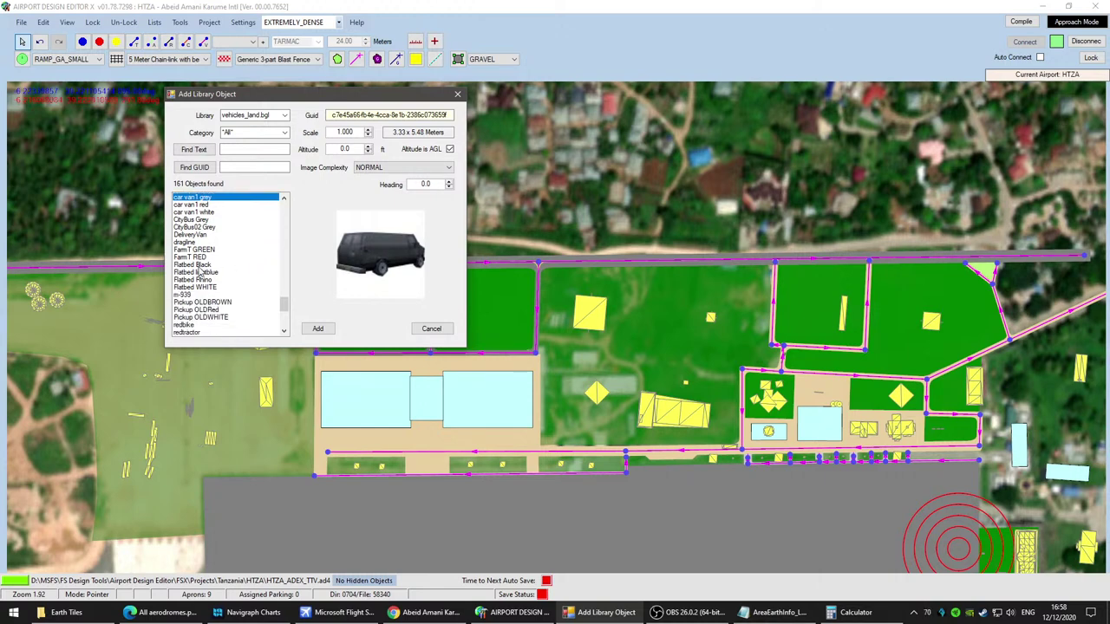
left_click(199, 272)
left_click(223, 280)
left_click(212, 287)
left_click(201, 258)
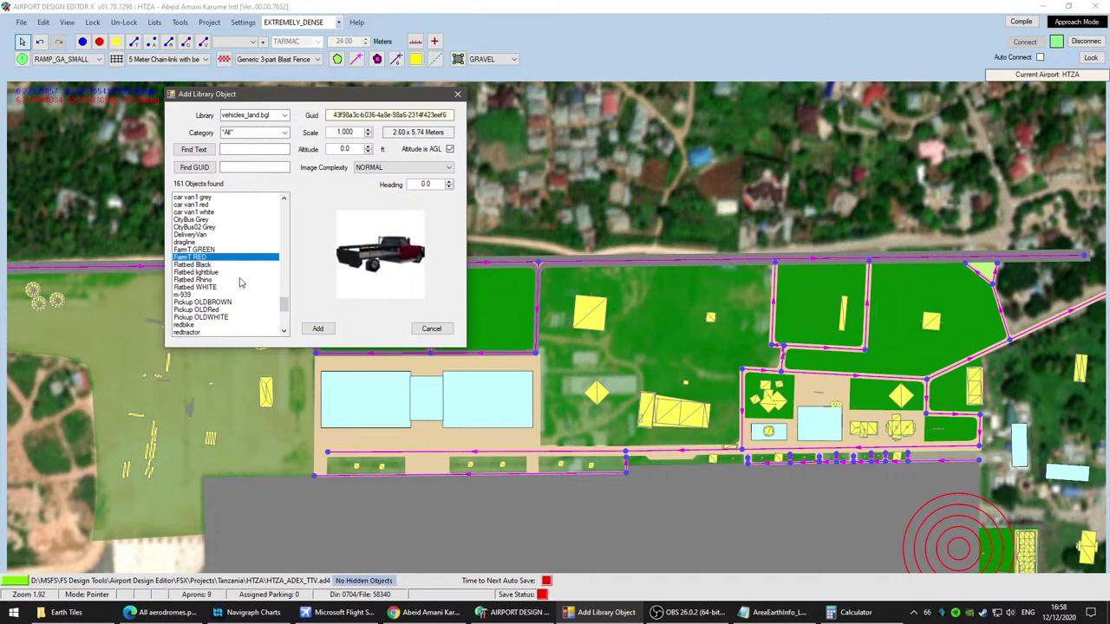
left_click(206, 250)
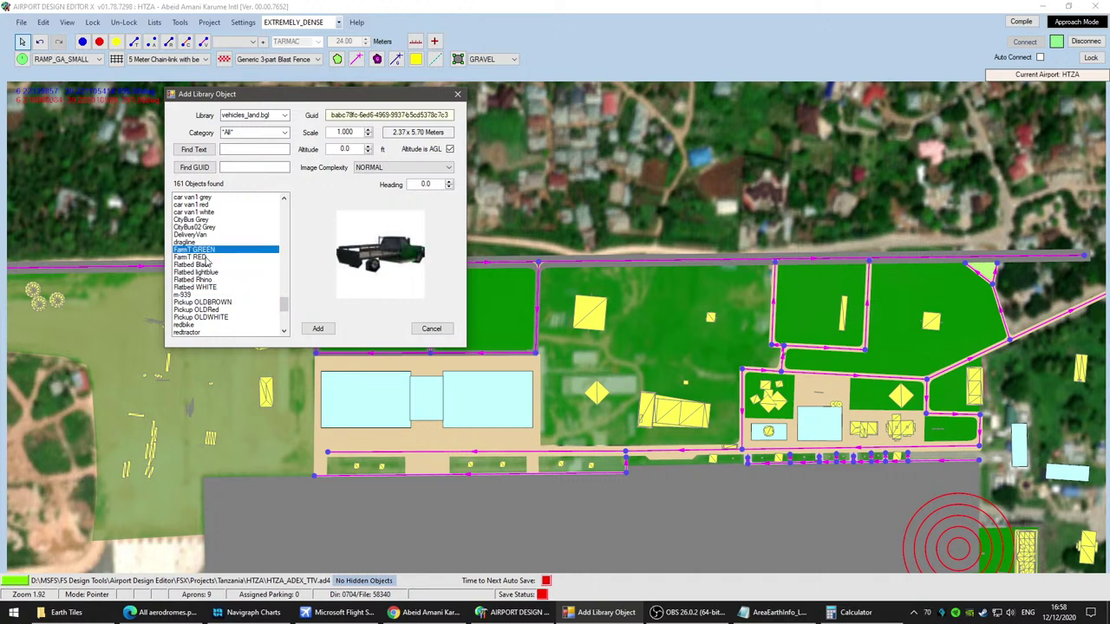
left_click(206, 258)
left_click(227, 303)
scroll(228, 305, "down", 2)
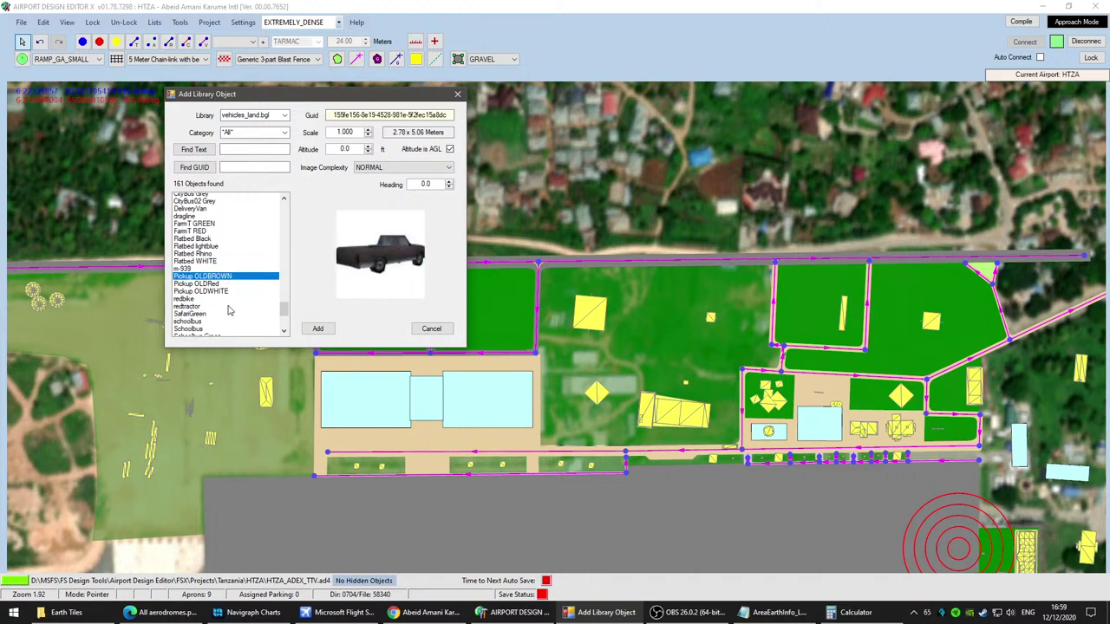
left_click(221, 265)
left_click(223, 273)
left_click(204, 287)
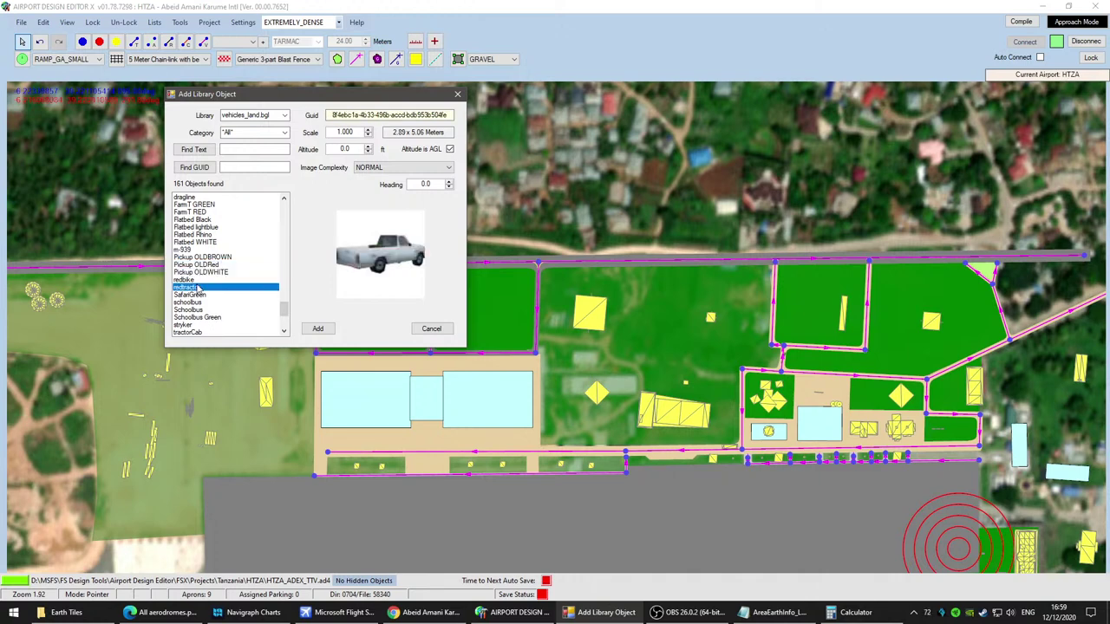
scroll(210, 298, "down", 1)
scroll(210, 300, "down", 2)
Step: Compare the school buses, select Schoolbus Green and add it to the airport
key("Down")
key("Down")
key("Down")
left_click(222, 272)
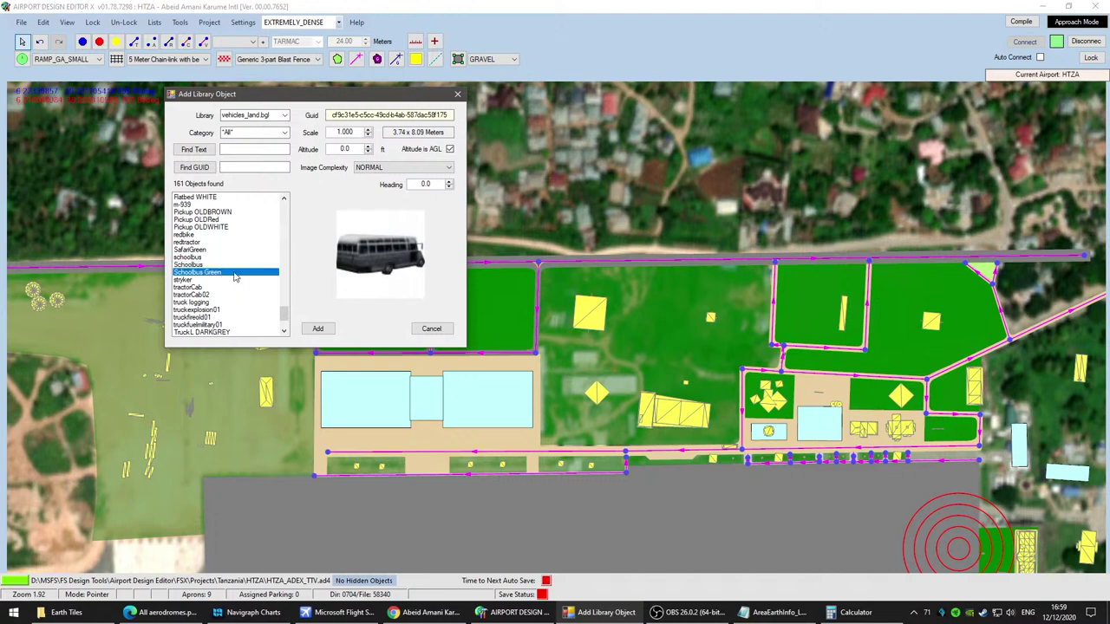
left_click(202, 258)
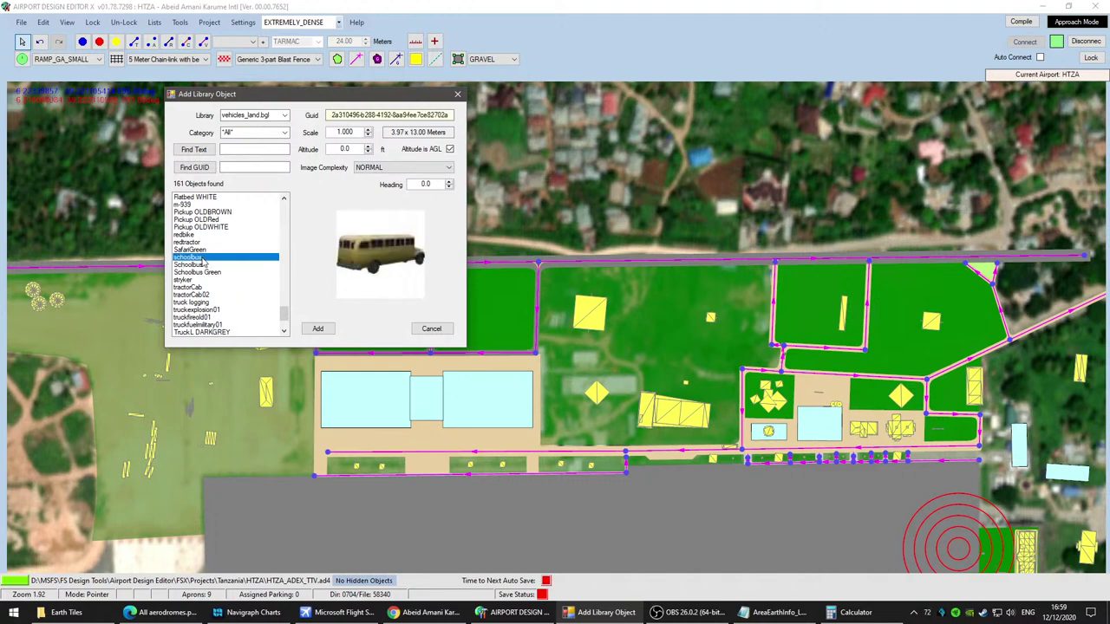
left_click(203, 264)
left_click(217, 273)
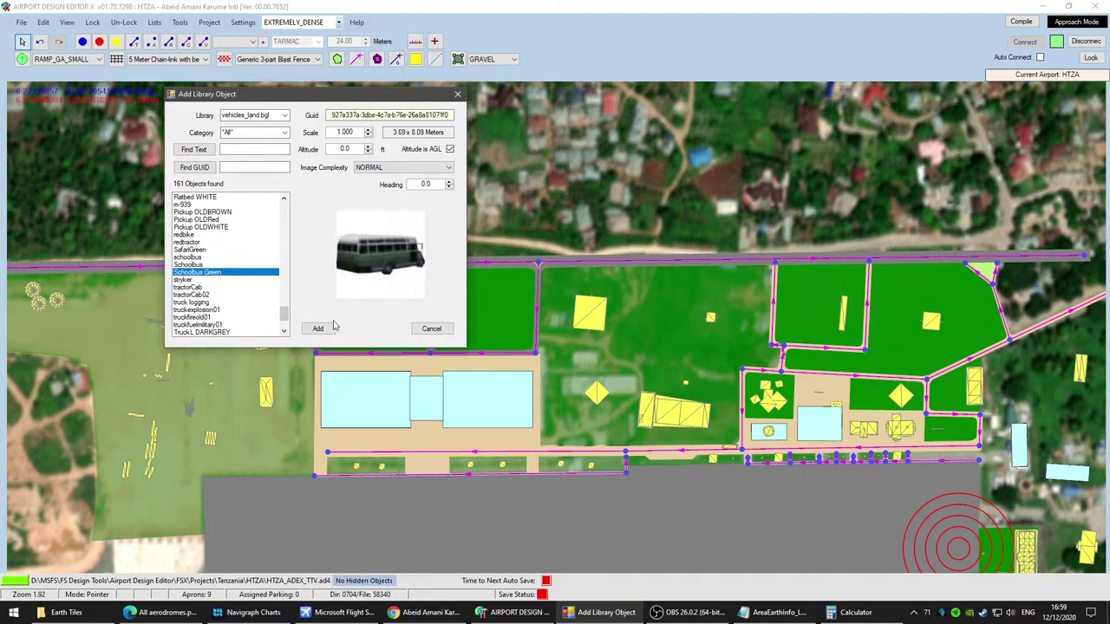
left_click(317, 329)
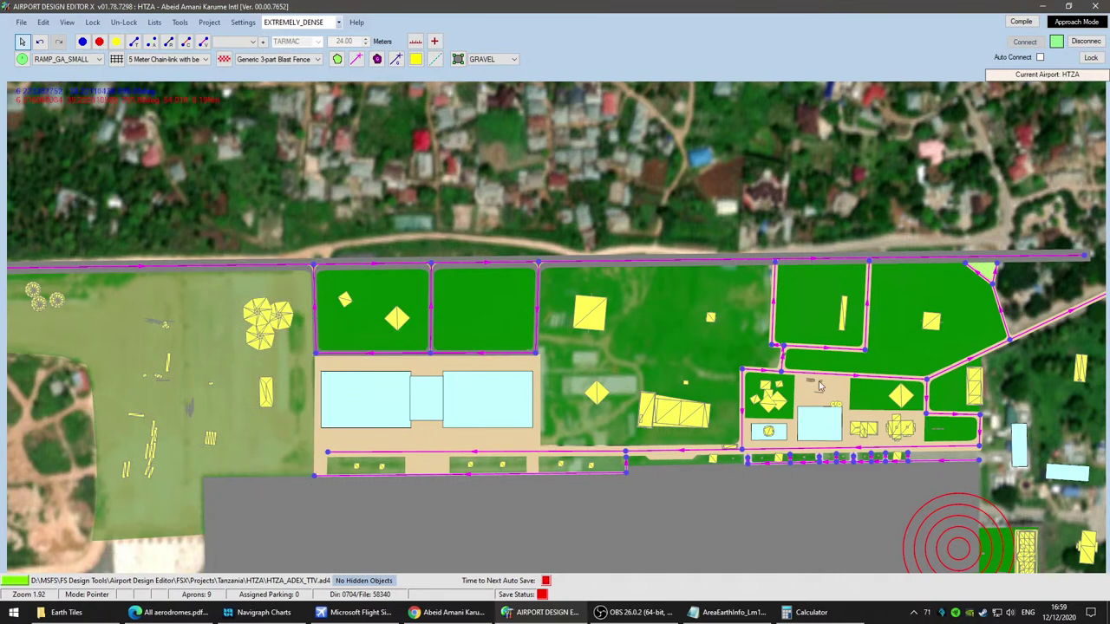
Step: Add a library object on the grass area and preview the tractor cabs, fire and military trucks
right_click(219, 295)
mouse_move(300, 331)
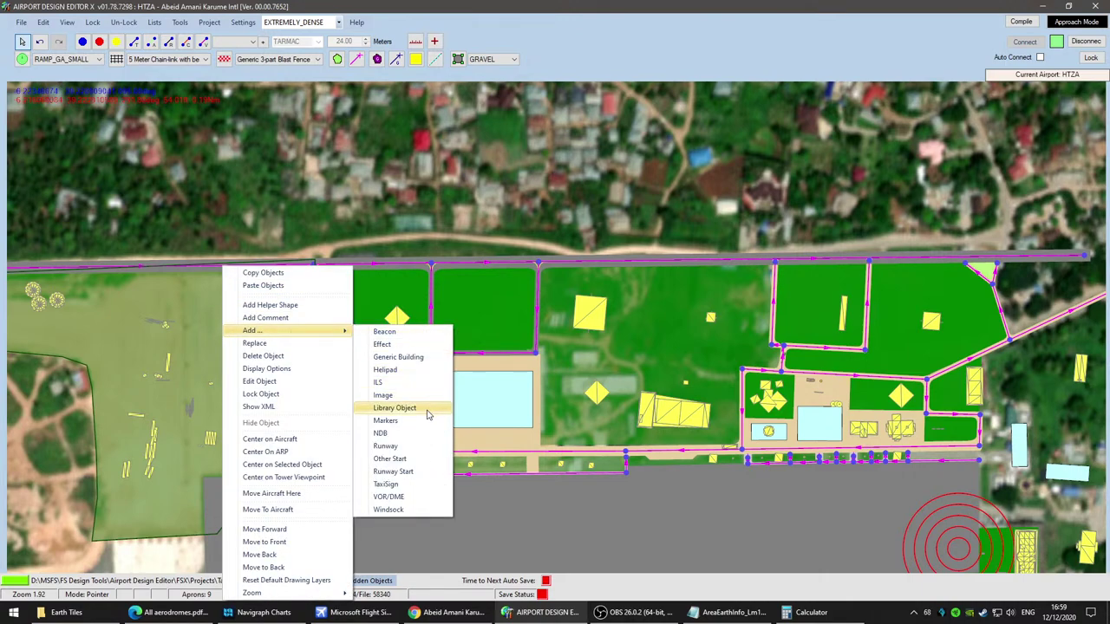
left_click(394, 407)
scroll(224, 282, "down", 4)
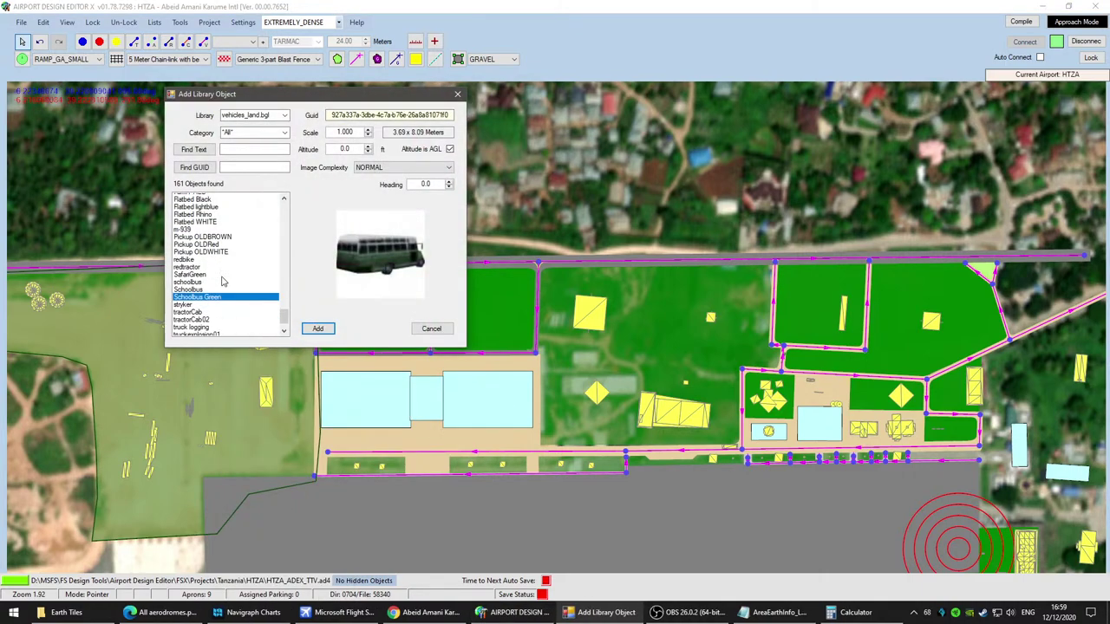
left_click(217, 242)
left_click(215, 235)
left_click(218, 264)
left_click(226, 280)
left_click(221, 302)
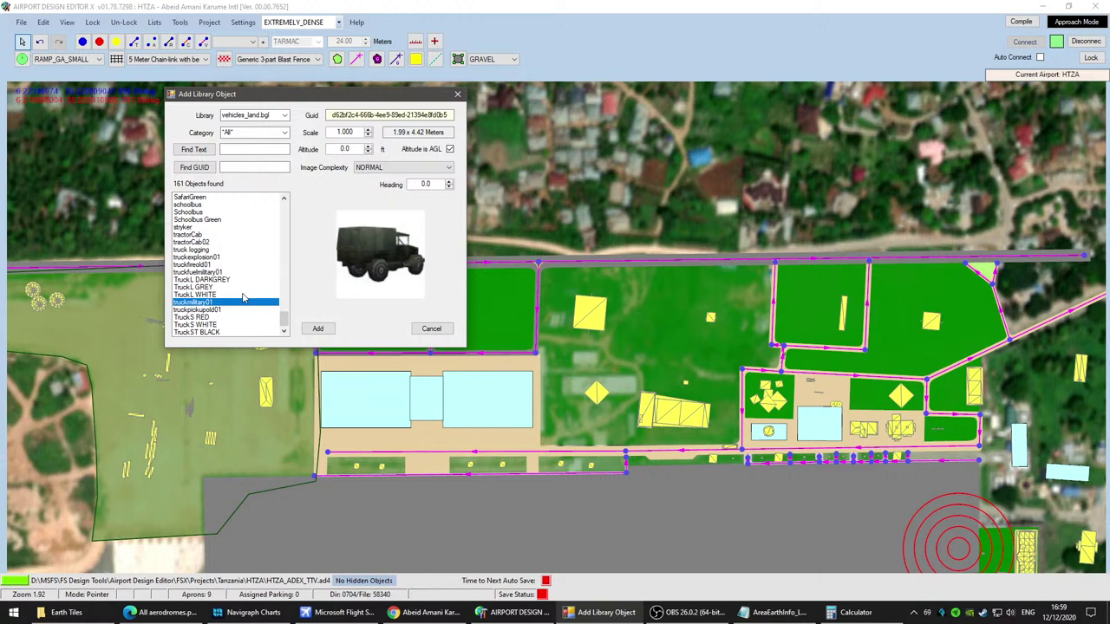
left_click(214, 312)
left_click(211, 325)
Step: Preview the SUV, station wagon and pickup truck models in the vehicle list
scroll(232, 276, "up", 4)
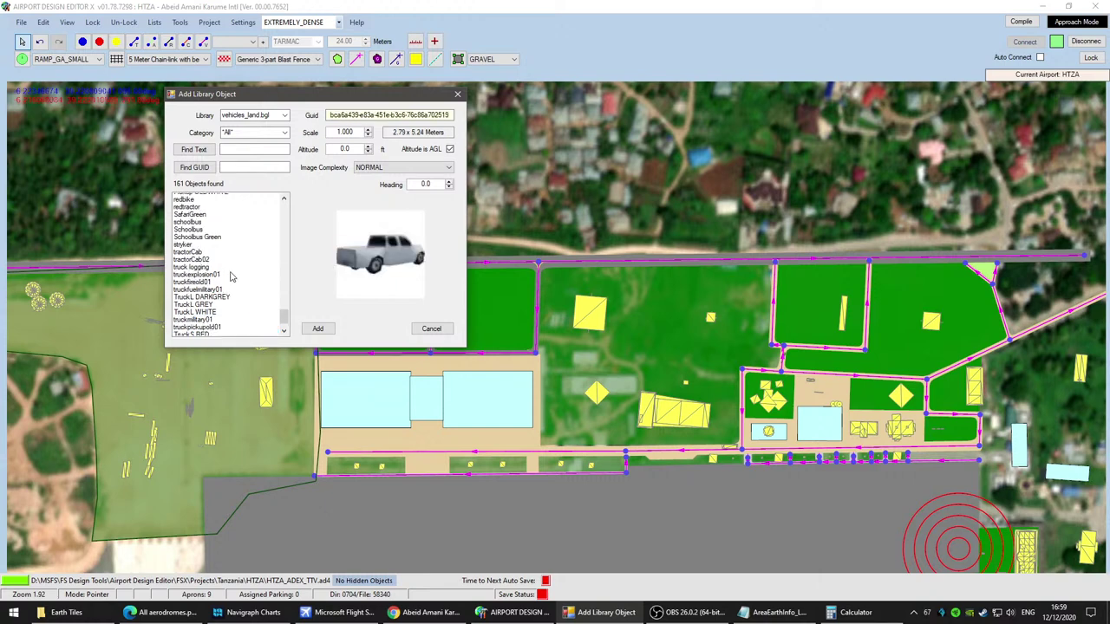
scroll(233, 275, "up", 6)
scroll(232, 276, "up", 6)
scroll(237, 275, "up", 1)
left_click(228, 250)
key("Up")
key("Up")
key("Up")
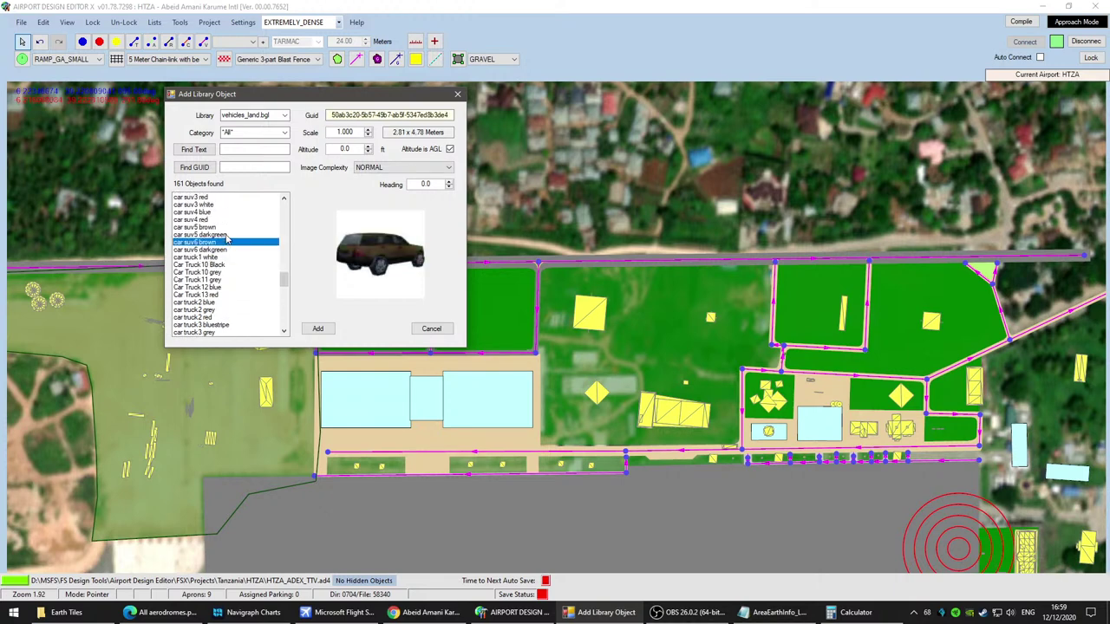
scroll(234, 275, "up", 4)
left_click(222, 258)
key("Down")
left_click(219, 274)
left_click(225, 296)
scroll(254, 266, "up", 3)
left_click(236, 241)
left_click(235, 250)
left_click(235, 264)
left_click(238, 295)
left_click(236, 310)
scroll(232, 286, "up", 4)
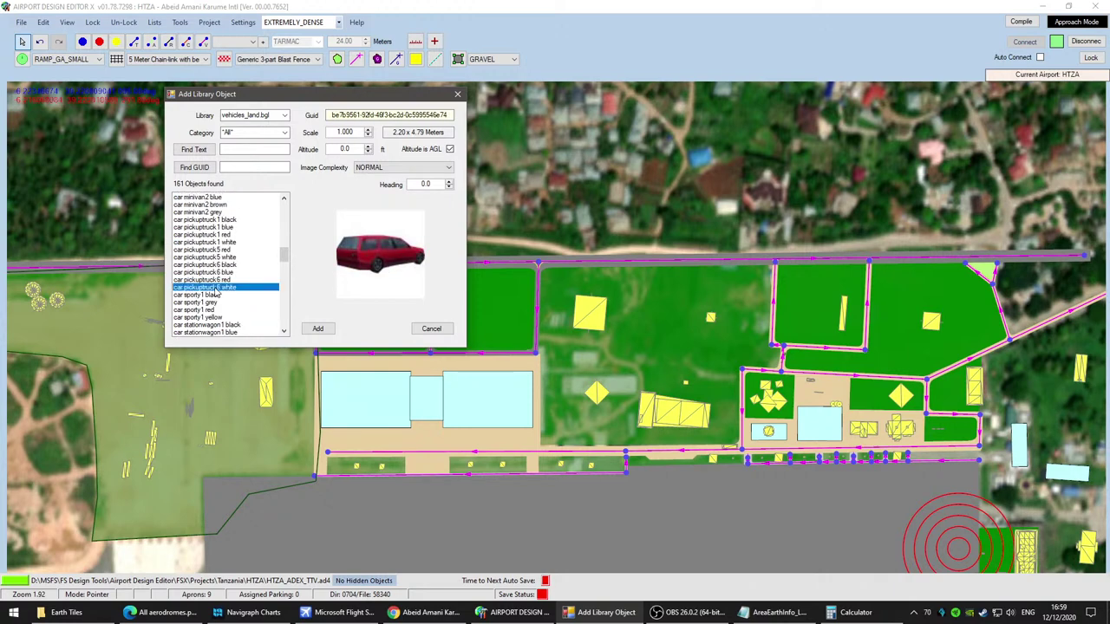
left_click(216, 280)
left_click(216, 273)
left_click(216, 257)
left_click(216, 242)
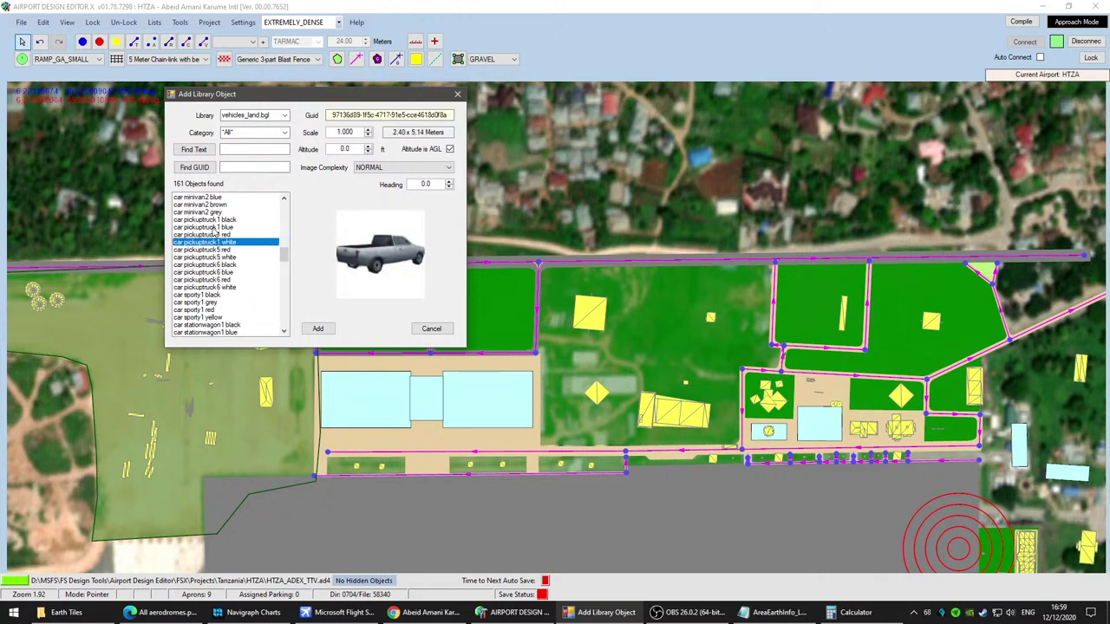
left_click_drag(217, 239, 216, 222)
Step: Preview the minivans and Car Truck 10–13, settling on Car Truck 11 grey
scroll(238, 241, "up", 4)
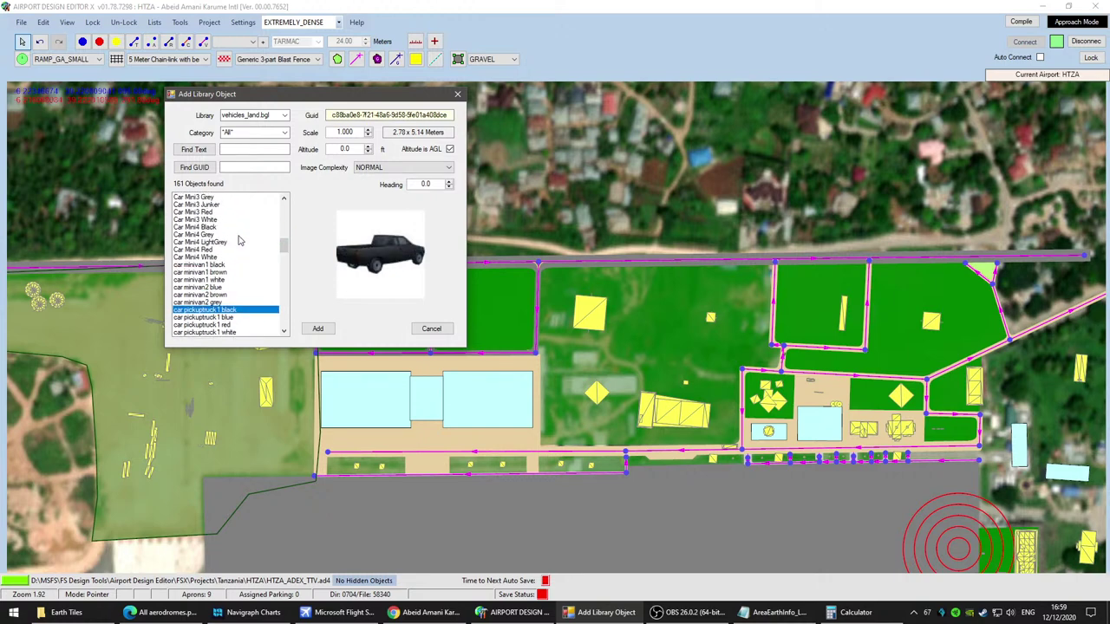
left_click(213, 272)
left_click(212, 279)
left_click(212, 287)
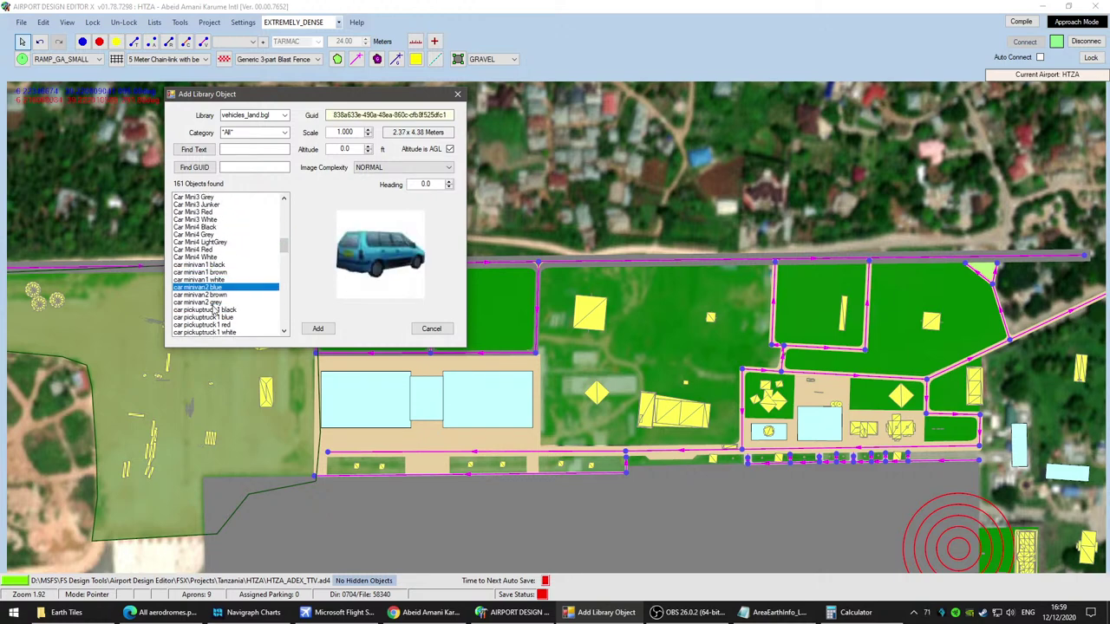
left_click(222, 265)
left_click(222, 272)
scroll(239, 294, "down", 5)
scroll(244, 305, "down", 9)
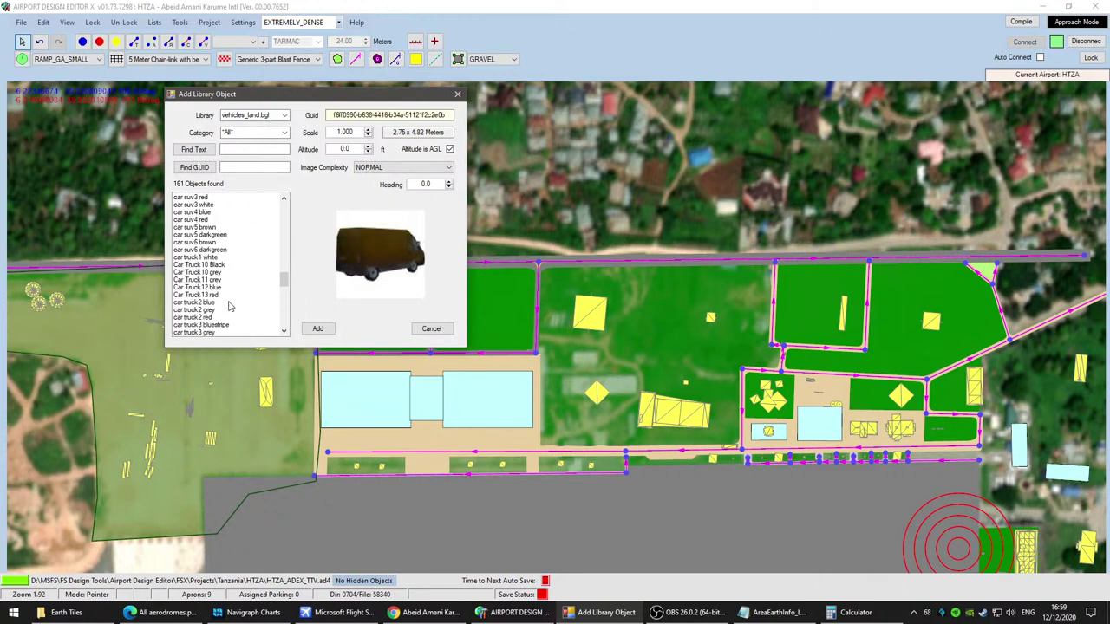
left_click(246, 303)
left_click(217, 265)
left_click(222, 272)
left_click(221, 281)
left_click(221, 287)
left_click(218, 295)
left_click(223, 280)
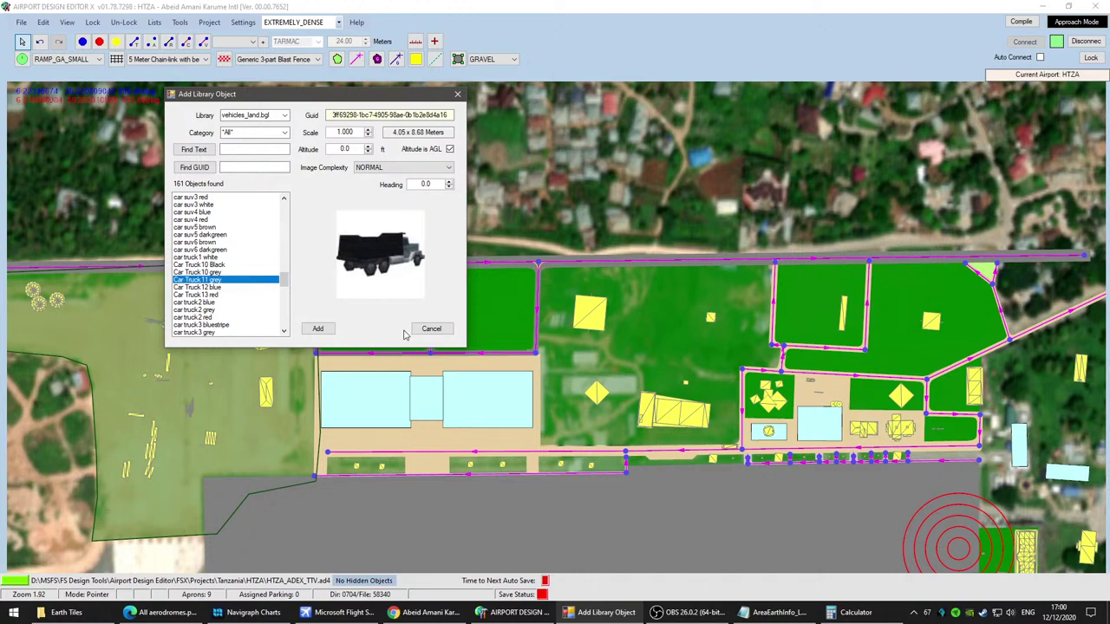
Step: Place the grey Car Truck 11 and rotate its heading to 308.3°
key("Return")
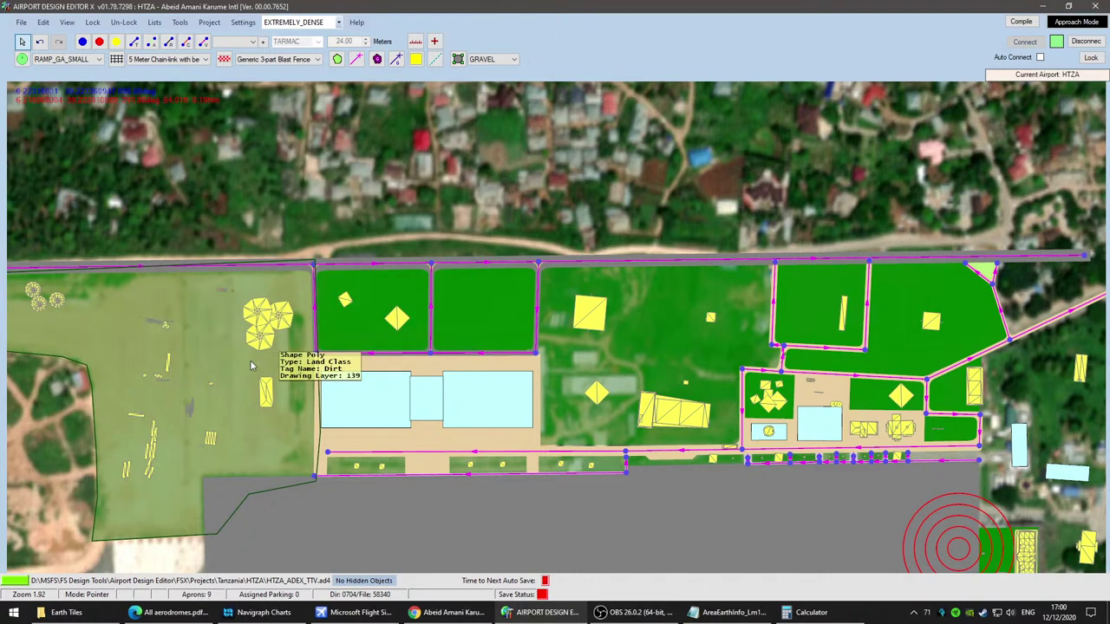
scroll(241, 297, "up", 2)
left_click_drag(230, 289, 227, 266)
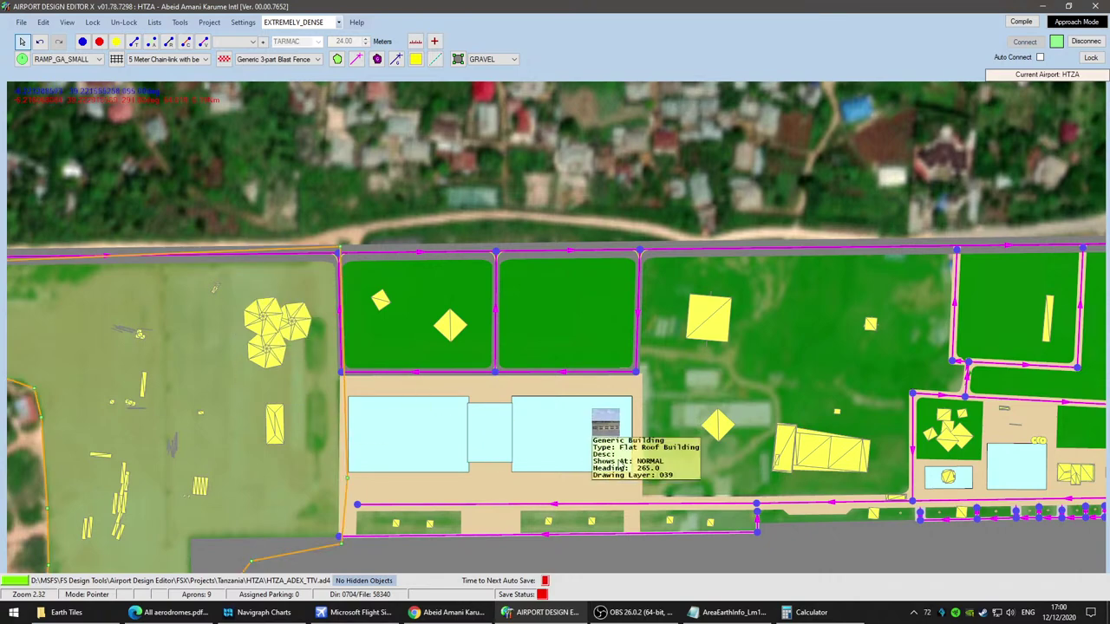
Step: Zoom out and pan the map east toward the eastern apron and runway
scroll(561, 451, "down", 2)
left_click_drag(823, 416, 309, 397)
scroll(405, 406, "down", 3)
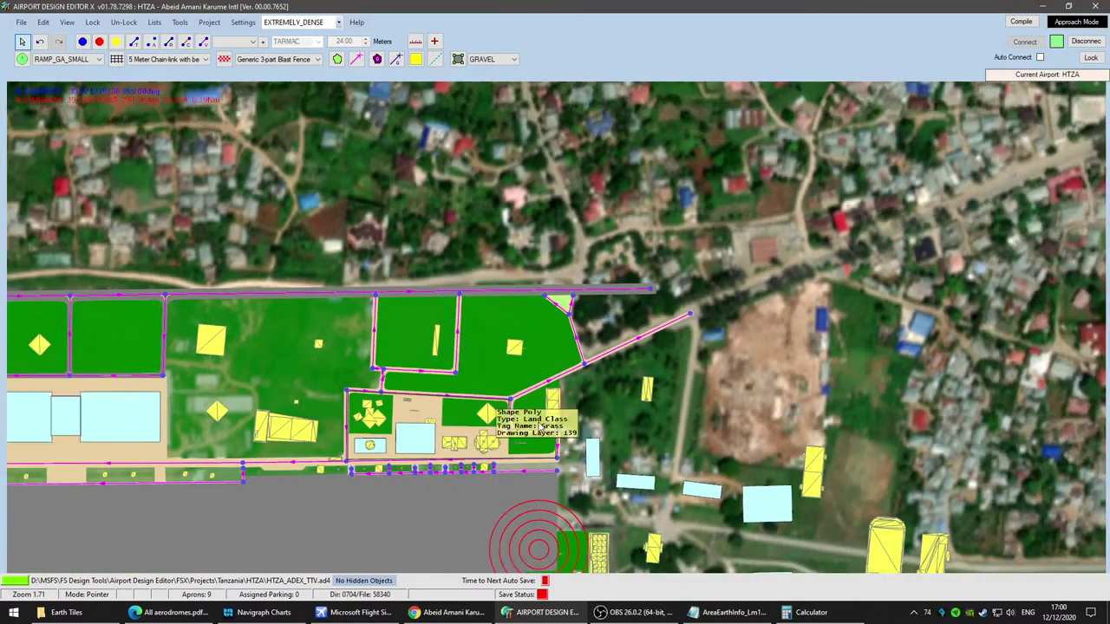
left_click_drag(622, 434, 524, 348)
right_click_drag(524, 348, 454, 270)
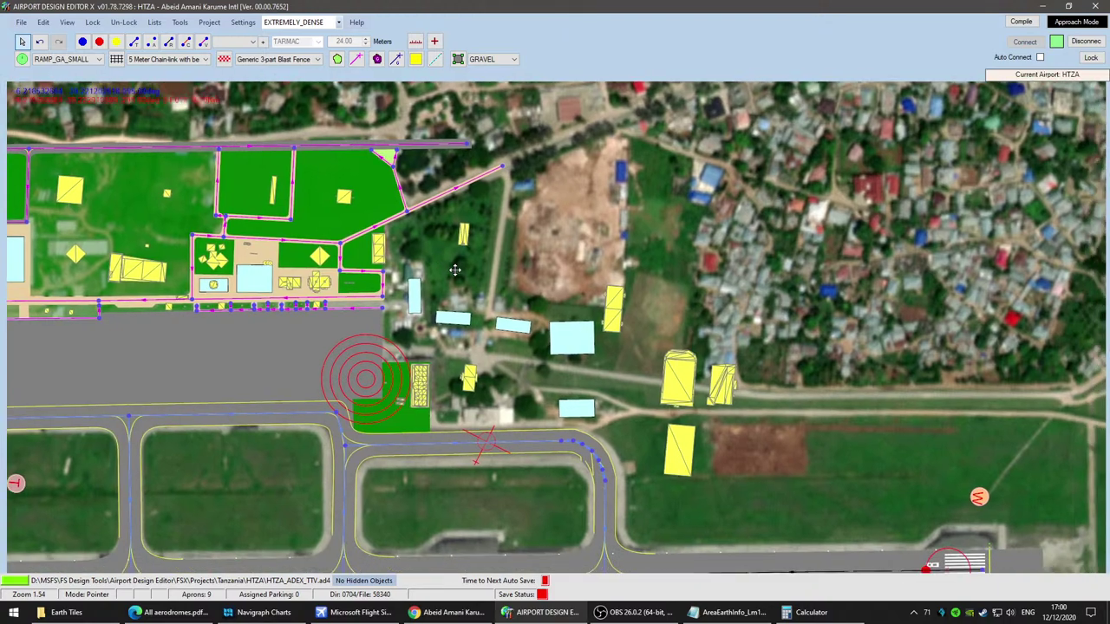
Step: In FSX, slew the Cessna over the grass beside the runway to view the two dirt mounds
left_click(356, 612)
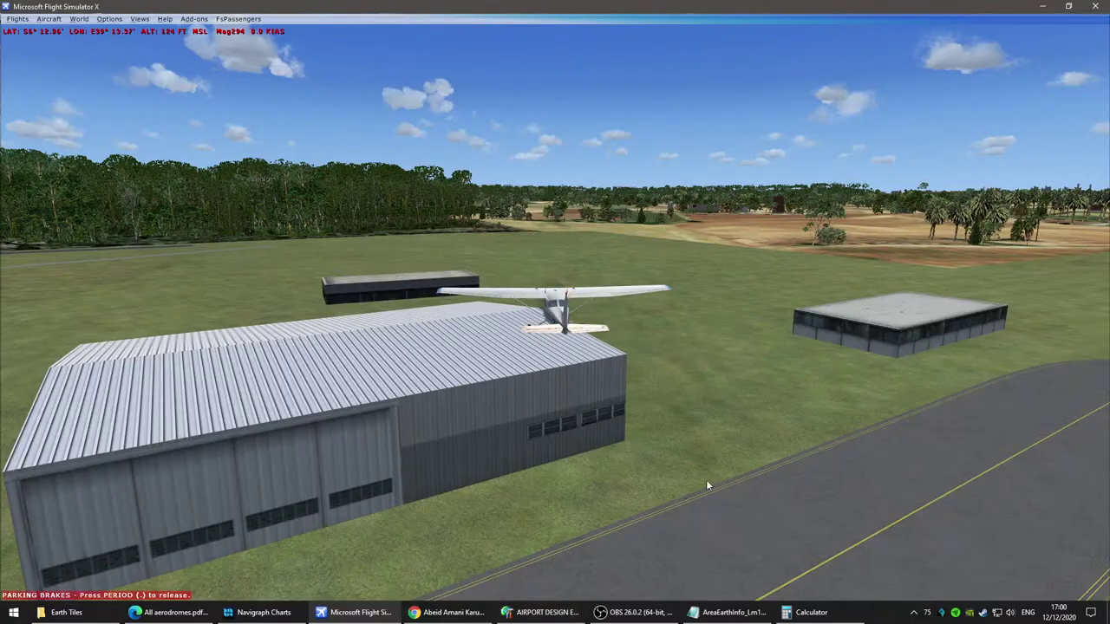
key("KP_3")
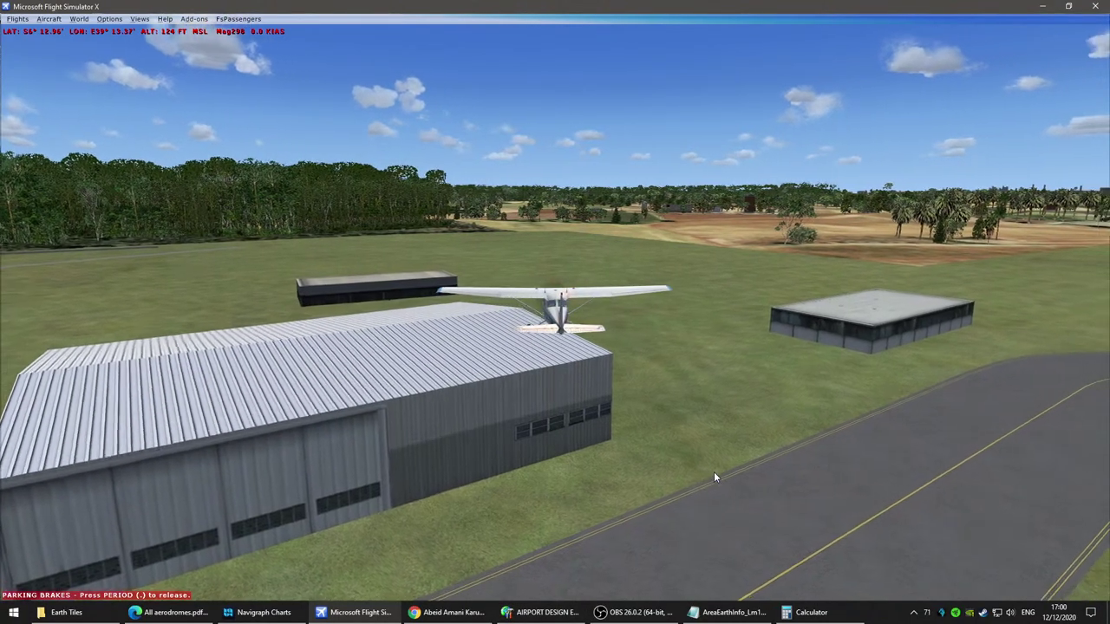
key("KP_1")
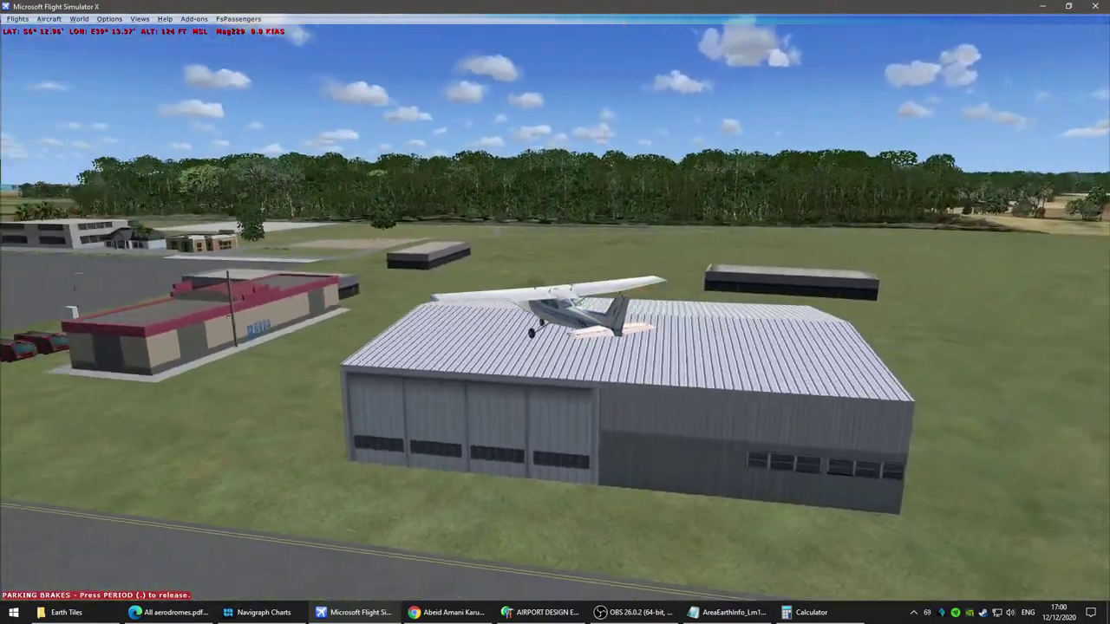
key("KP_5")
key("KP_8")
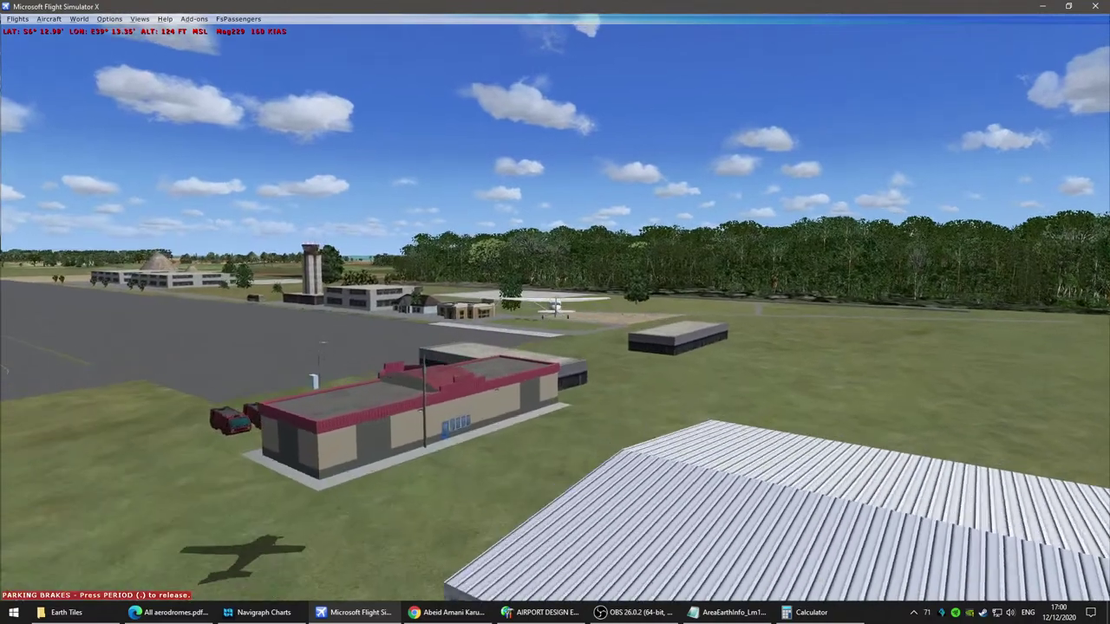
key("KP_5")
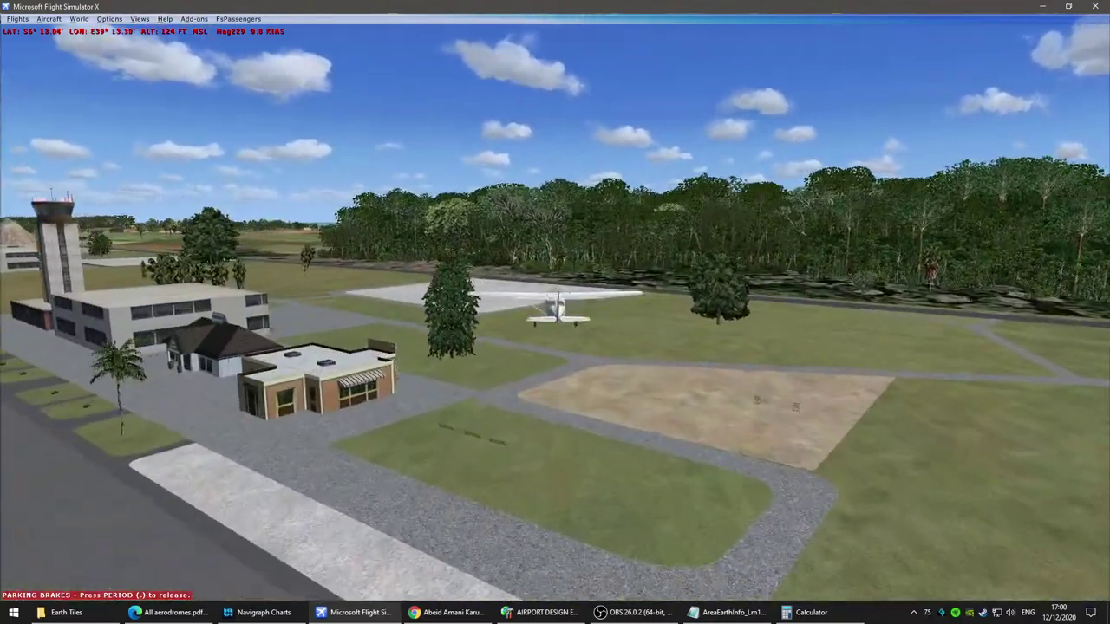
key("KP_3")
key("KP_3")
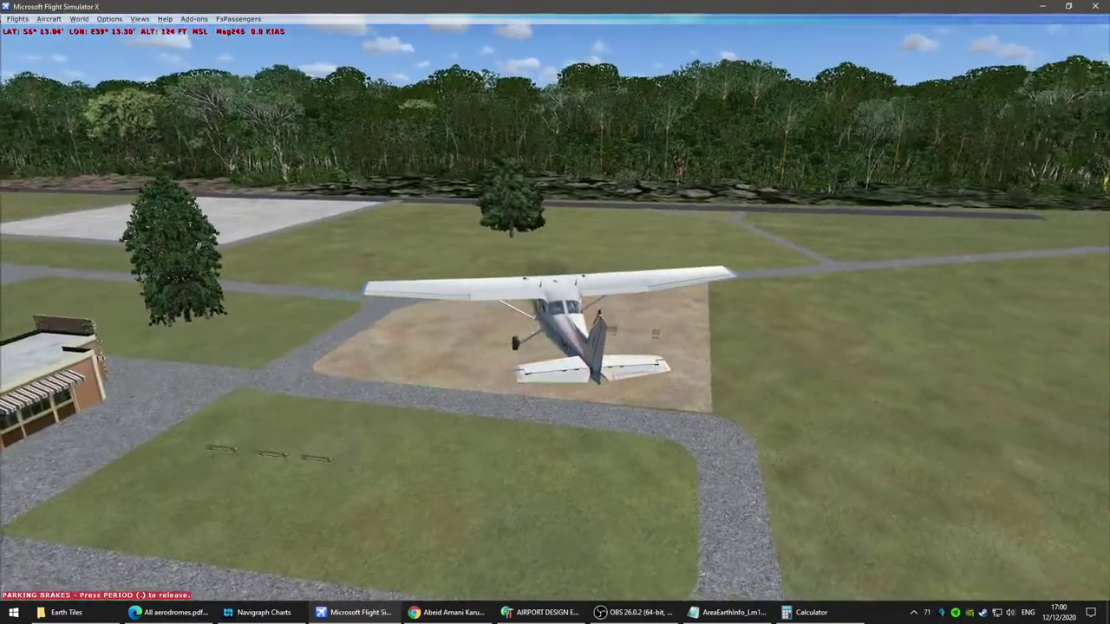
key("KP_8")
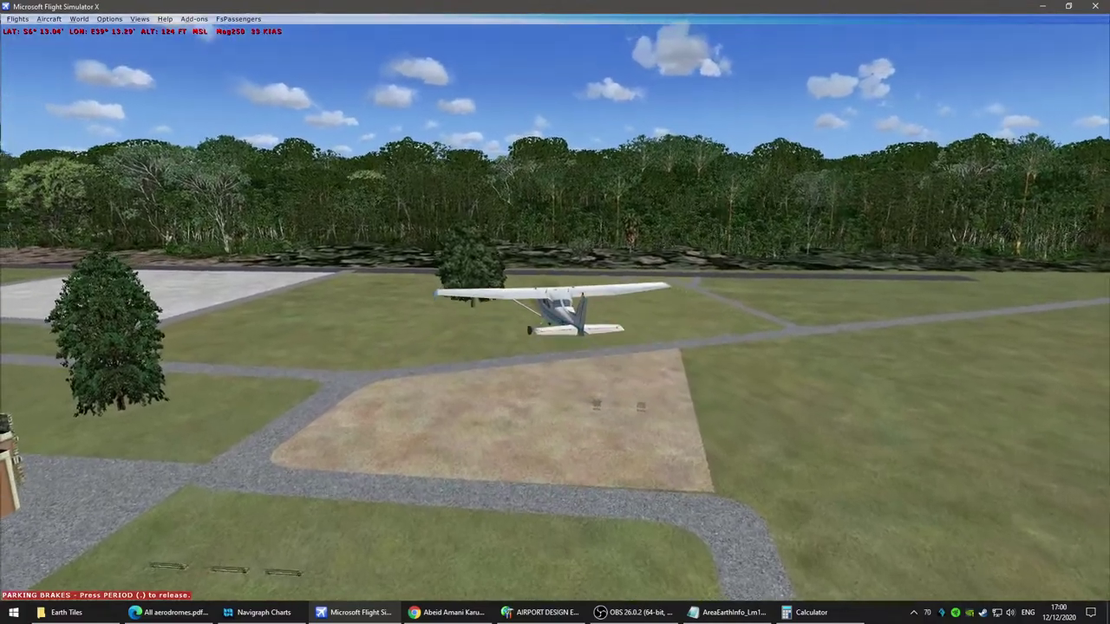
key("KP_1")
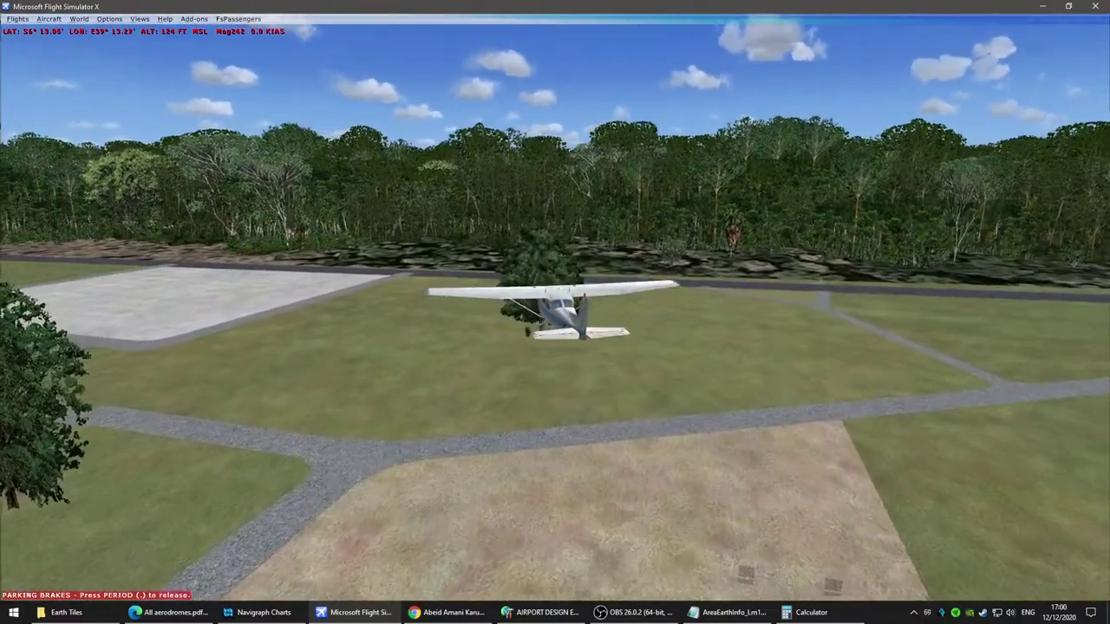
key("KP_5")
key("KP_3")
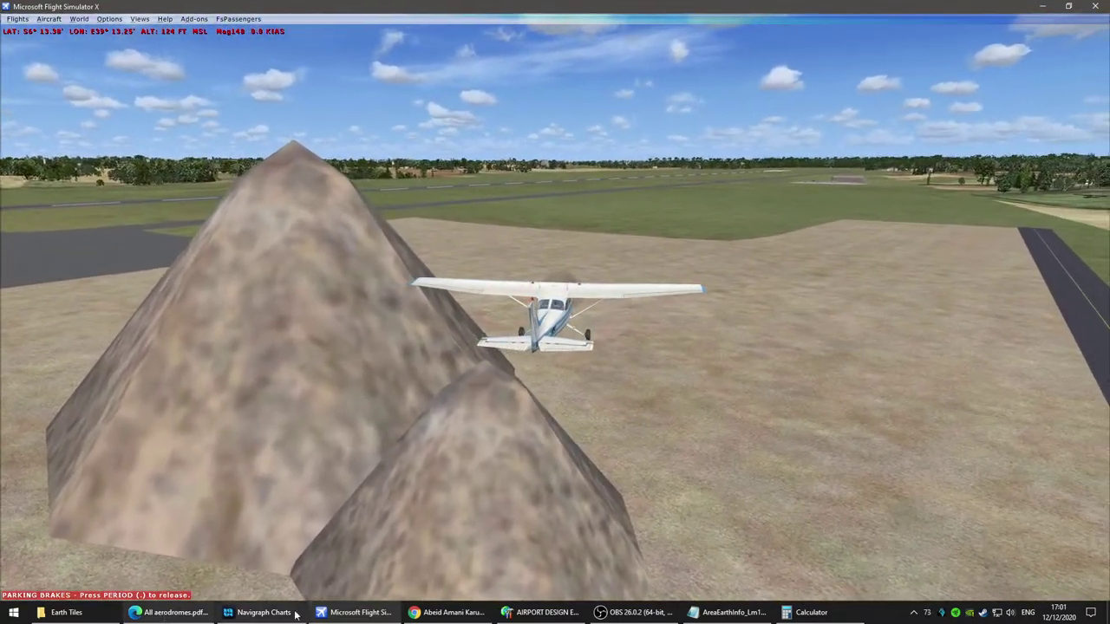
Step: Re-enter the scale value of the first dirtmound object in its Properties
left_click(540, 612)
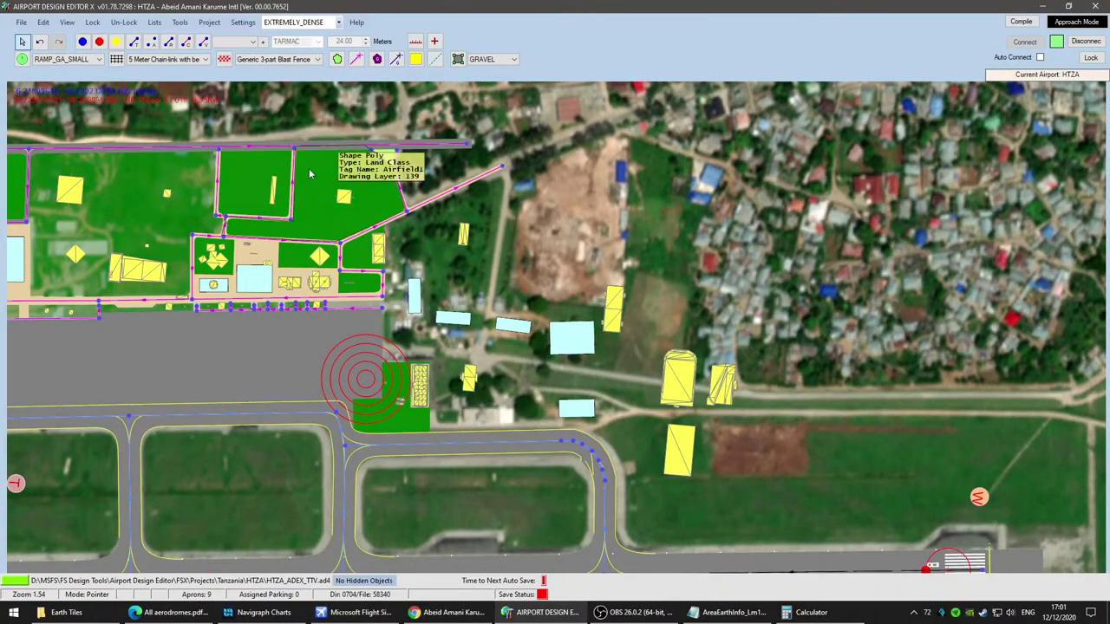
left_click_drag(139, 282, 608, 430)
scroll(274, 349, "up", 5)
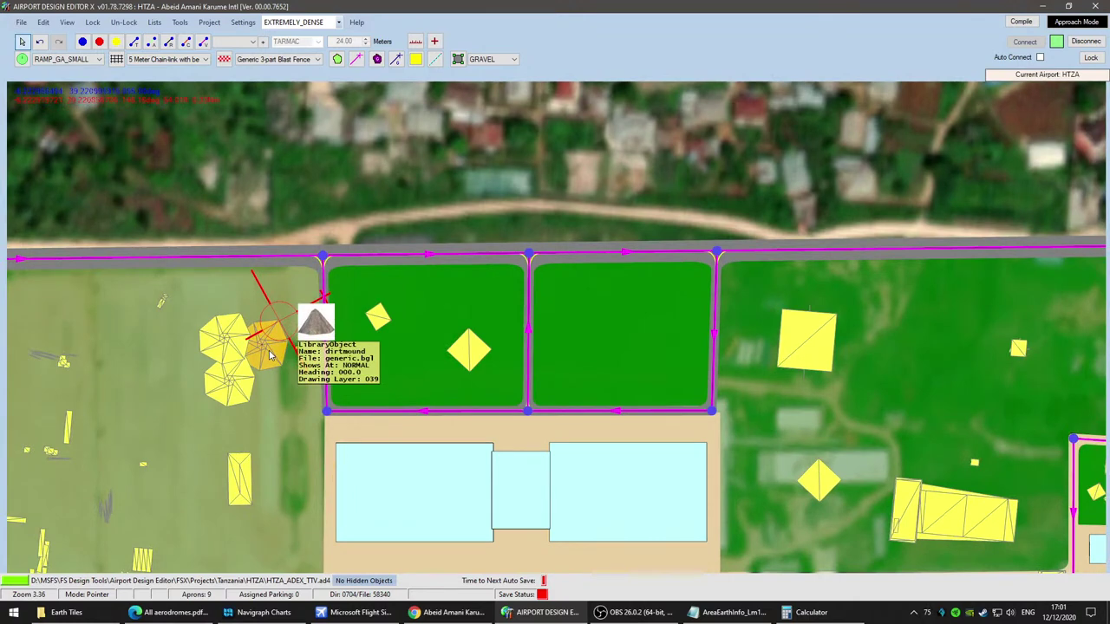
double_click(218, 336)
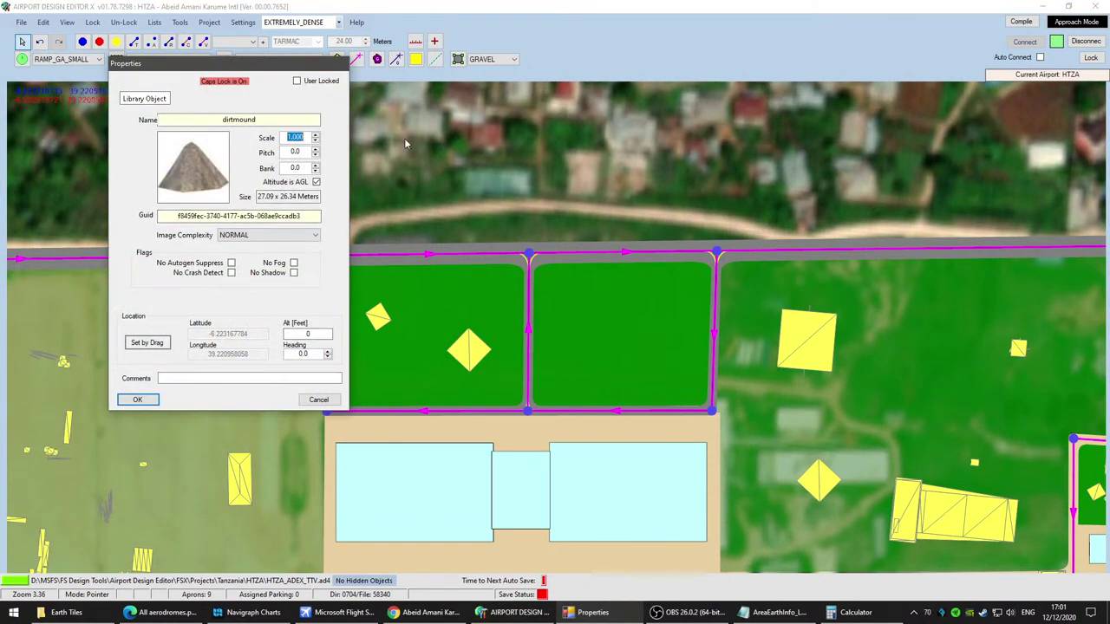
type("0.5")
left_click(136, 401)
scroll(260, 382, "up", 2)
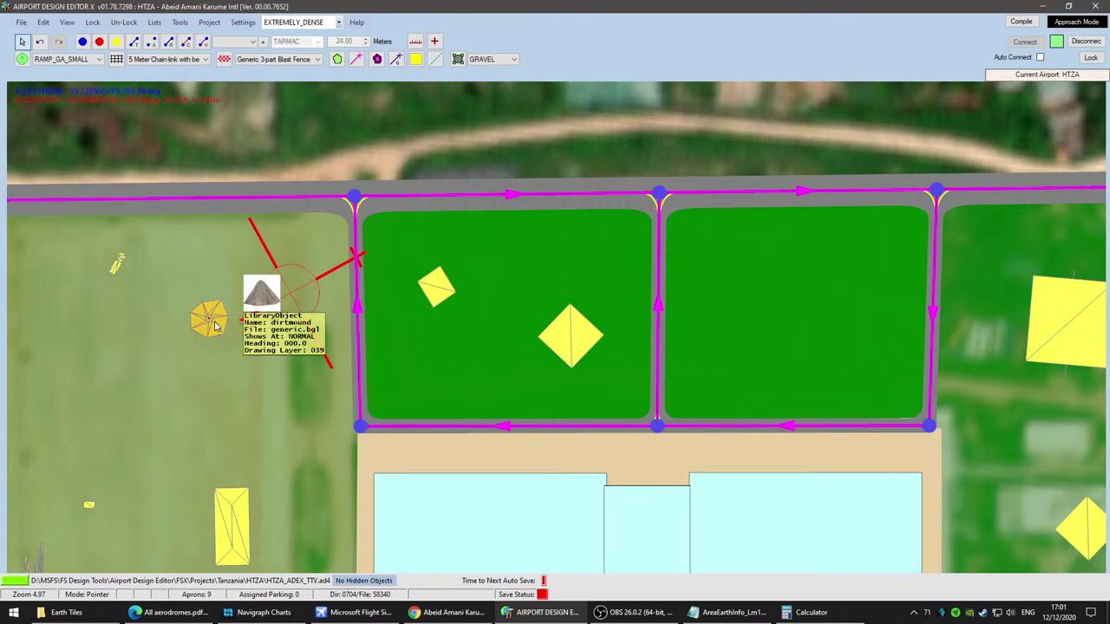
Step: Copy the dirt mound object and paste a duplicate mound
right_click(216, 326)
left_click(260, 273)
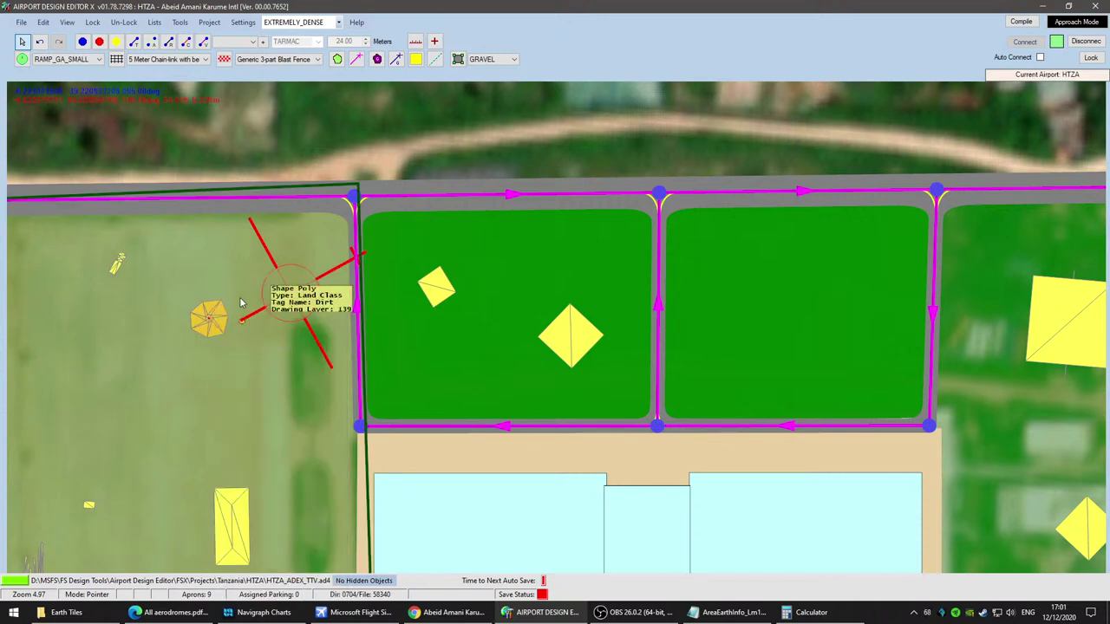
right_click(236, 318)
left_click(267, 286)
right_click(228, 314)
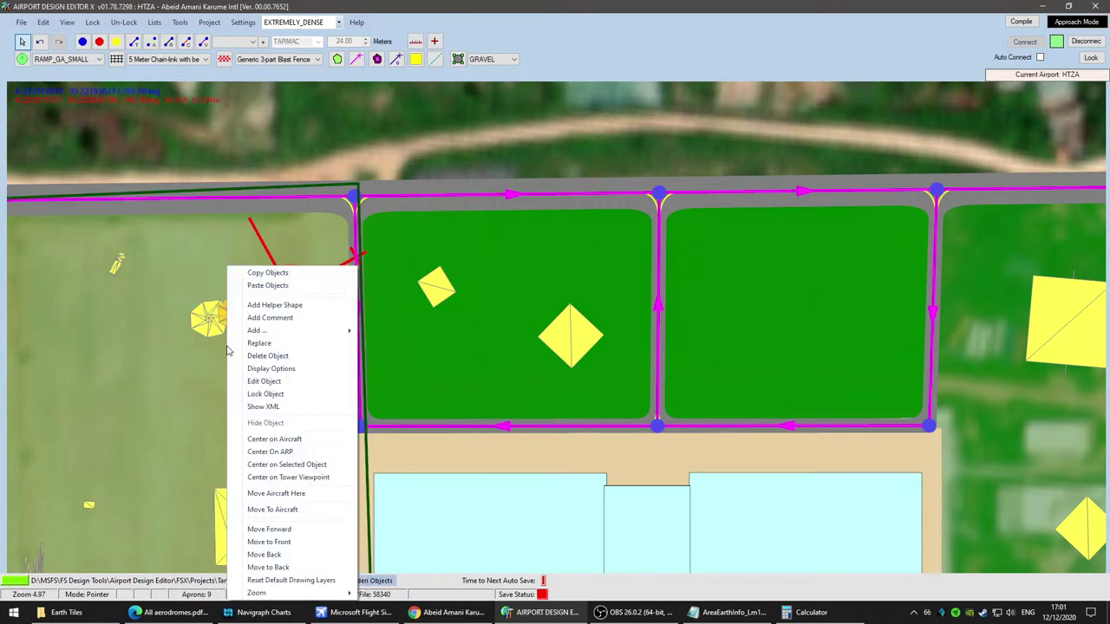
left_click(254, 289)
Step: Rescale the moundrubble2, moundsand and moundrubble1 objects at the field's west end
left_click_drag(171, 364, 634, 403)
left_click_drag(453, 390, 659, 335)
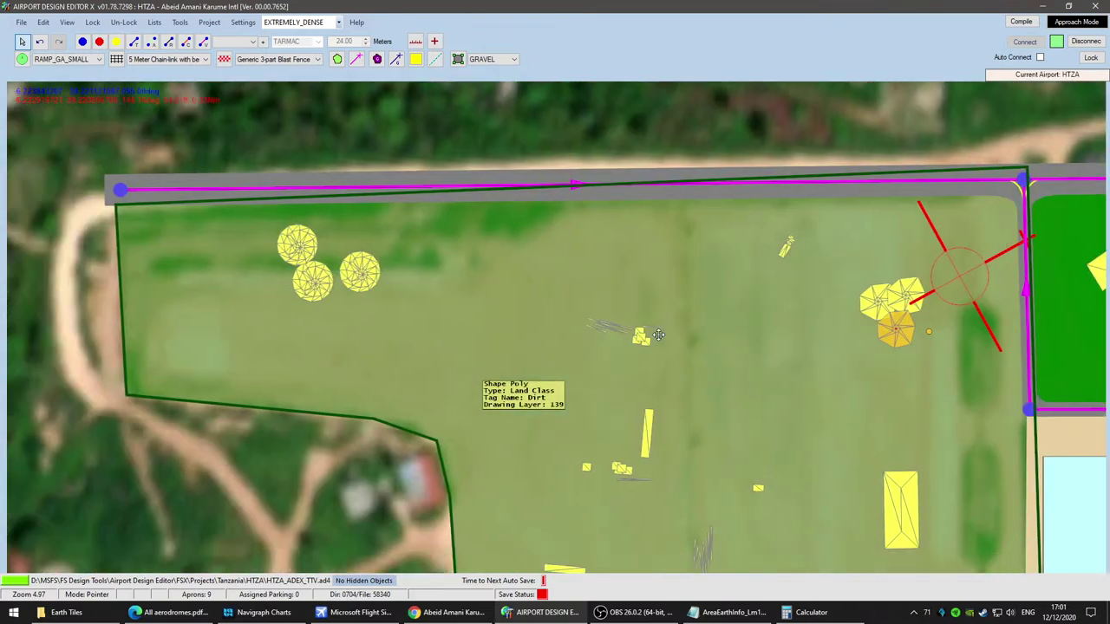
double_click(369, 279)
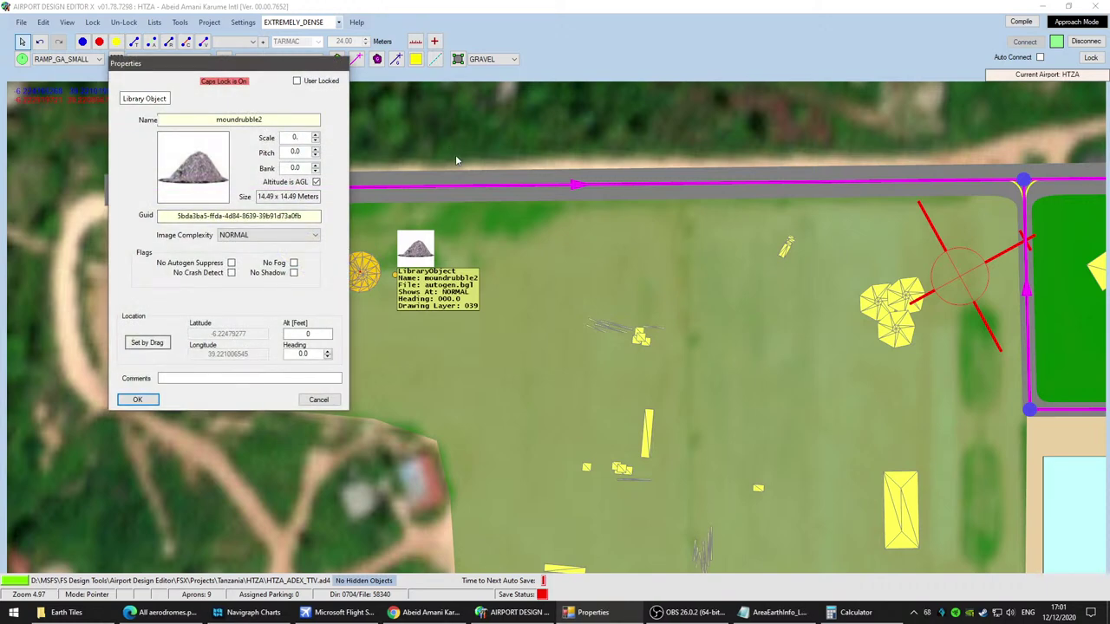
left_click(137, 400)
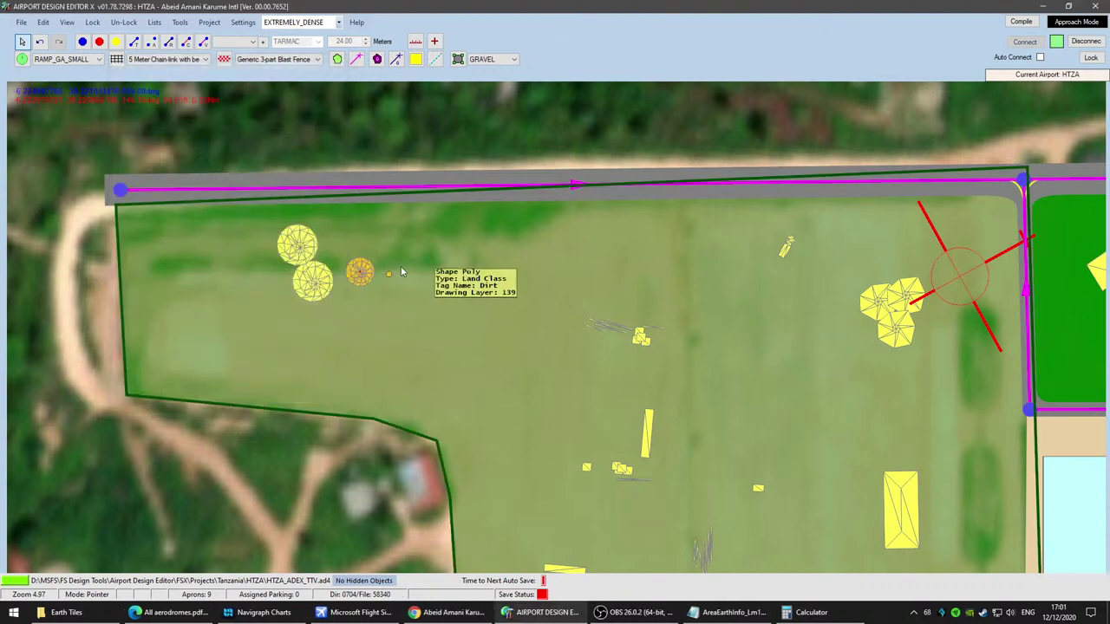
double_click(336, 287)
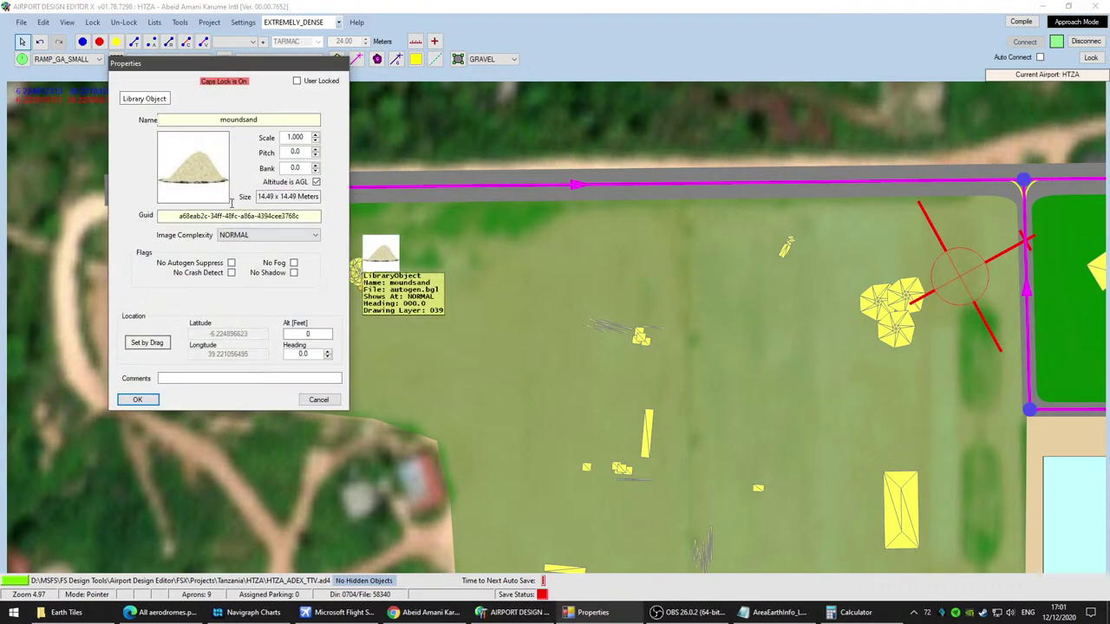
key("BackSpace")
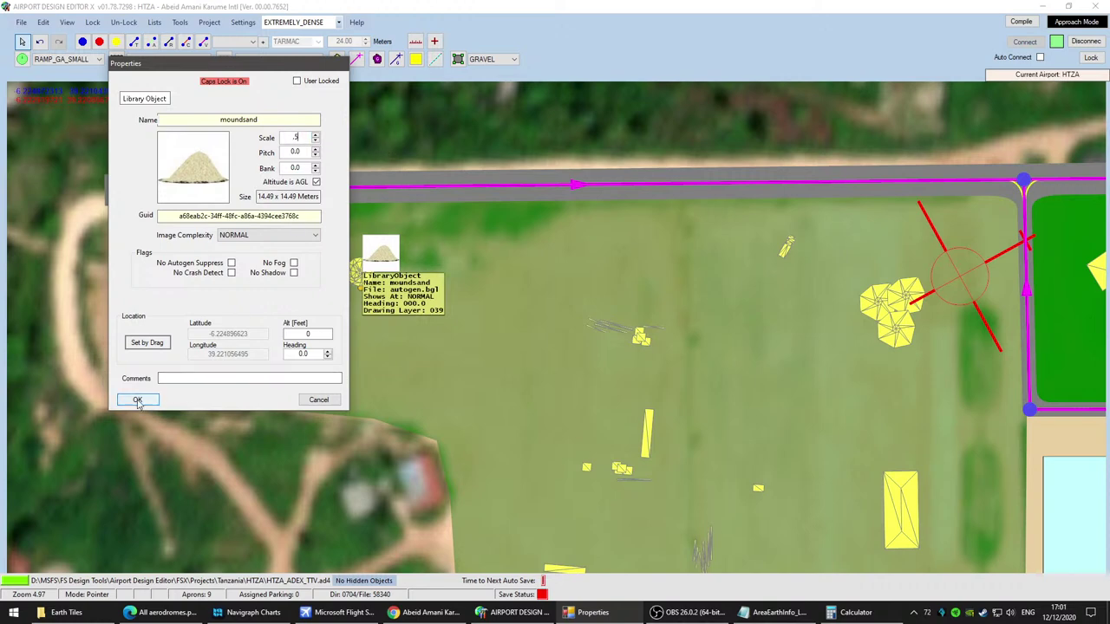
left_click(147, 399)
double_click(298, 247)
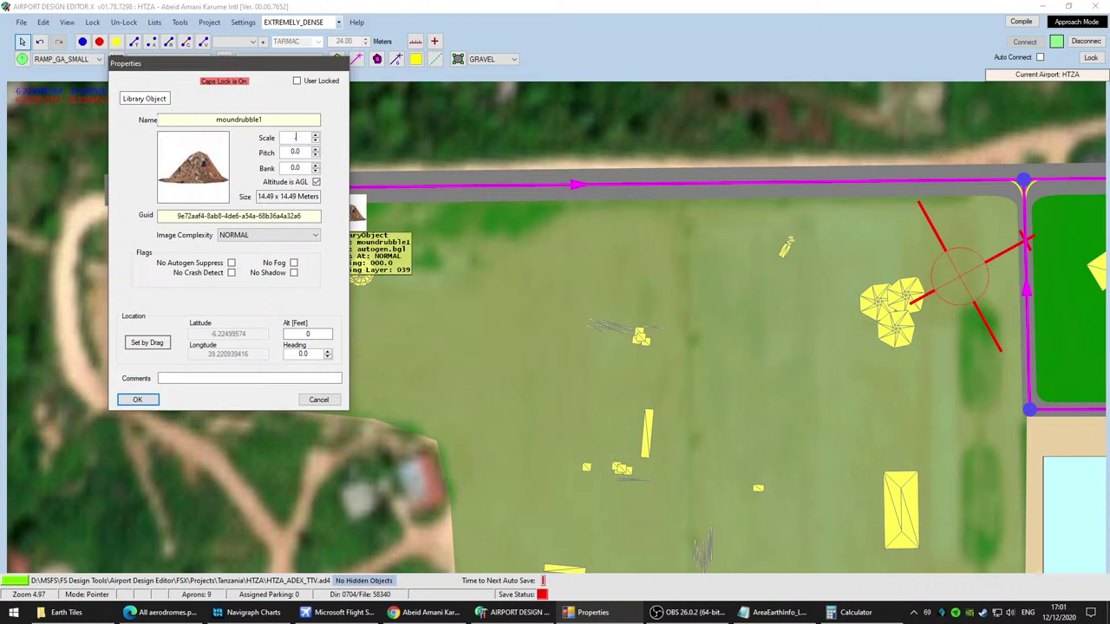
left_click(137, 399)
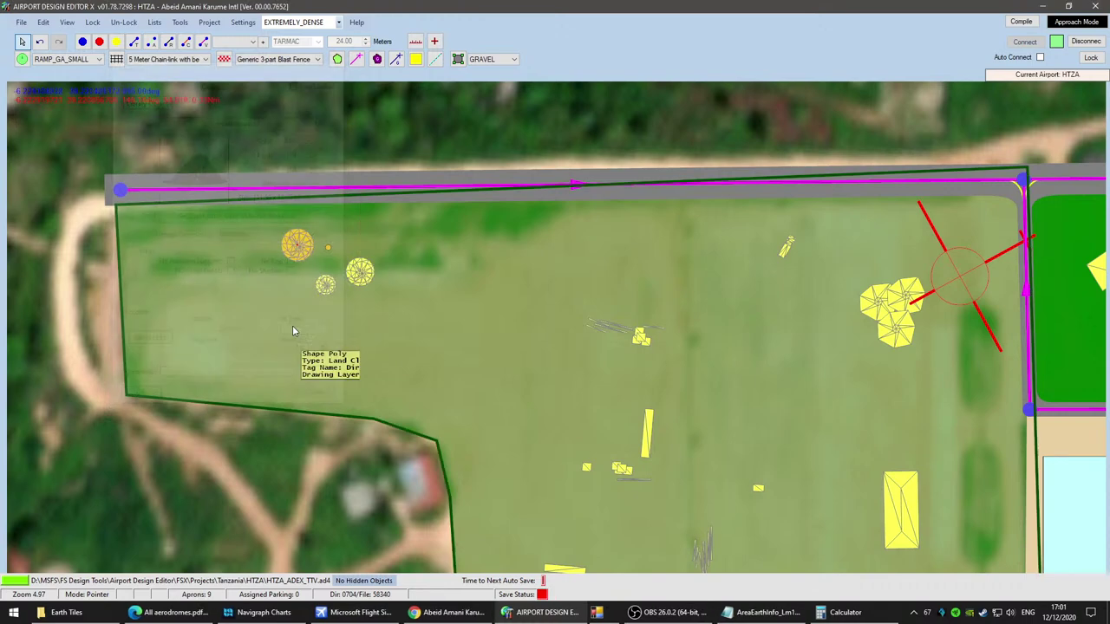
Step: Re-enter the scale of two more dirtmound objects beside the green plots
left_click_drag(805, 293, 426, 322)
scroll(426, 345, "up", 2)
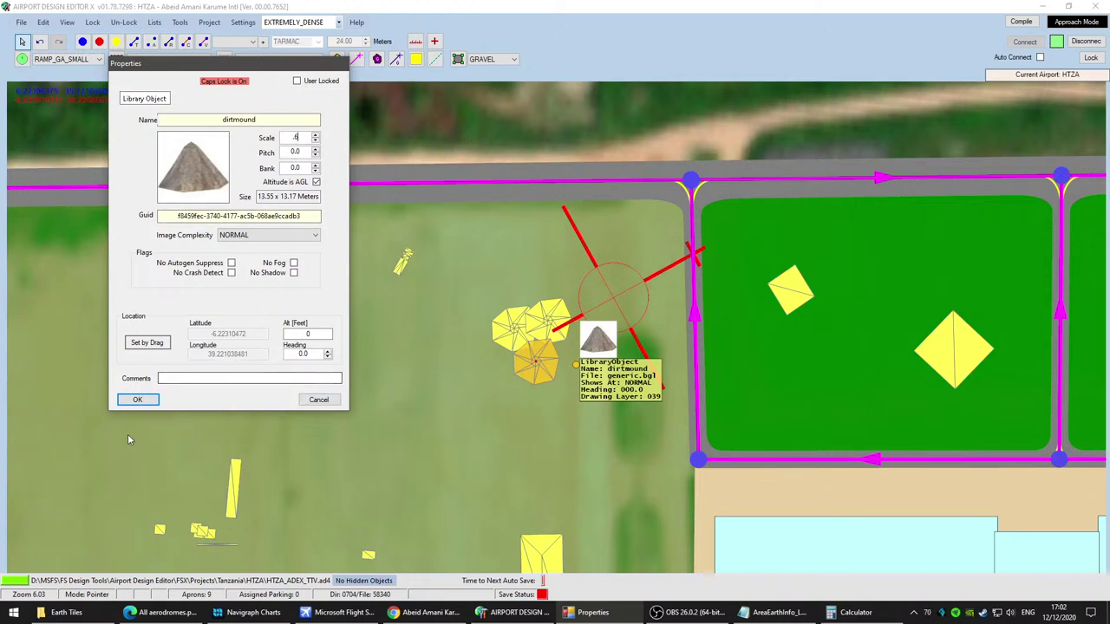
left_click(146, 404)
double_click(552, 316)
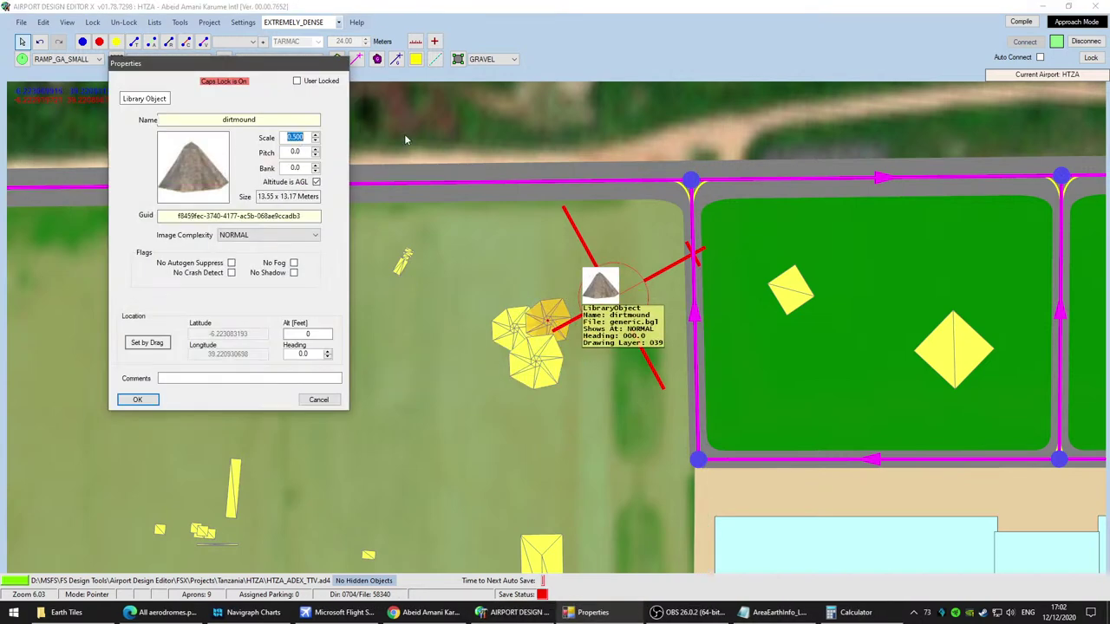
type("1")
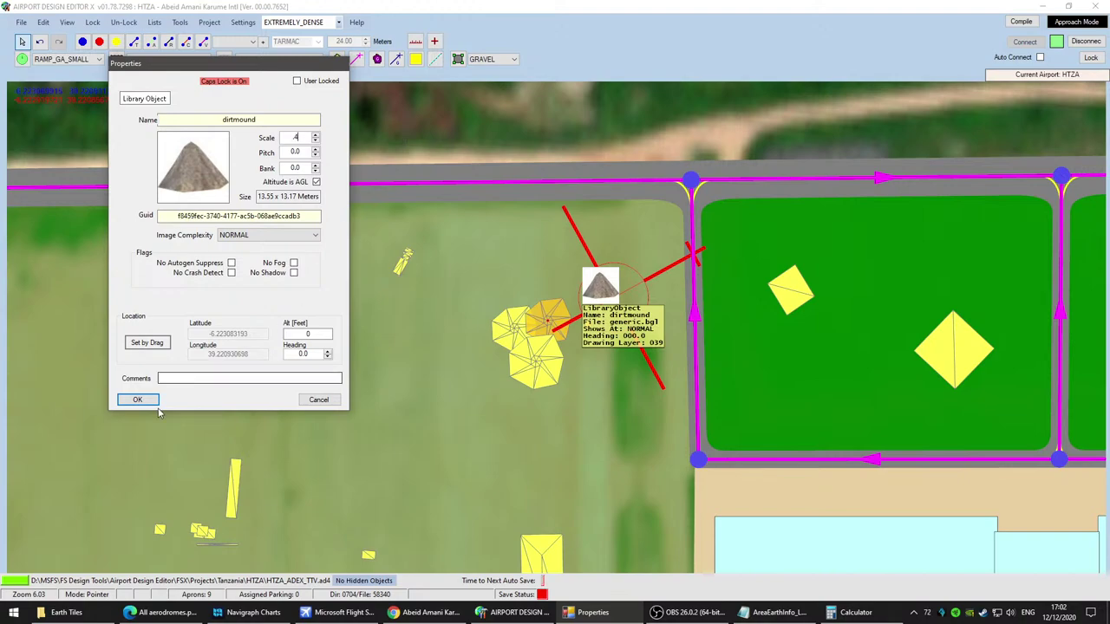
left_click(138, 400)
scroll(490, 449, "down", 3)
scroll(492, 453, "down", 1)
middle_click_drag(549, 466, 194, 401)
scroll(208, 407, "down", 2)
middle_click_drag(277, 470, 644, 346)
left_click(21, 21)
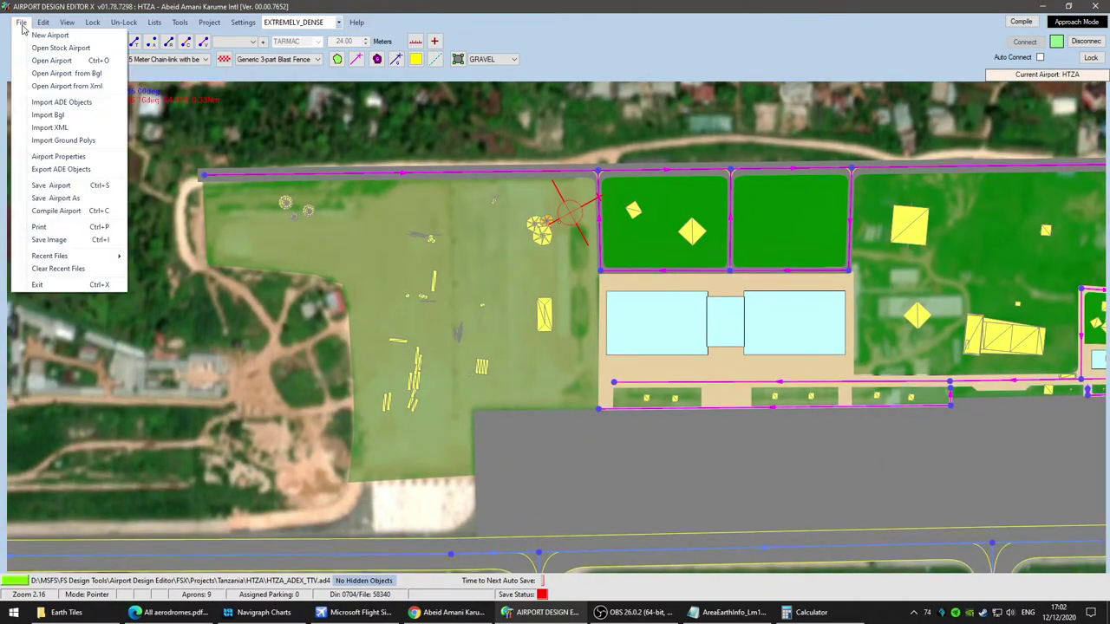
Step: Save the HTZA airport, end the FSX flight and open its scenery library settings
left_click(44, 186)
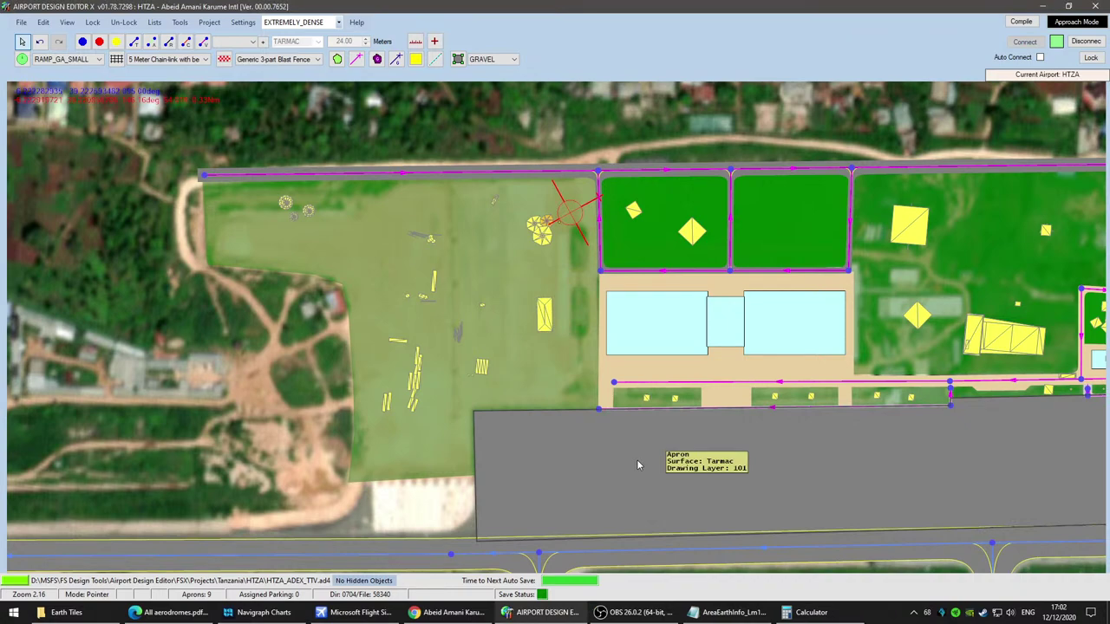
left_click(325, 613)
key("Escape")
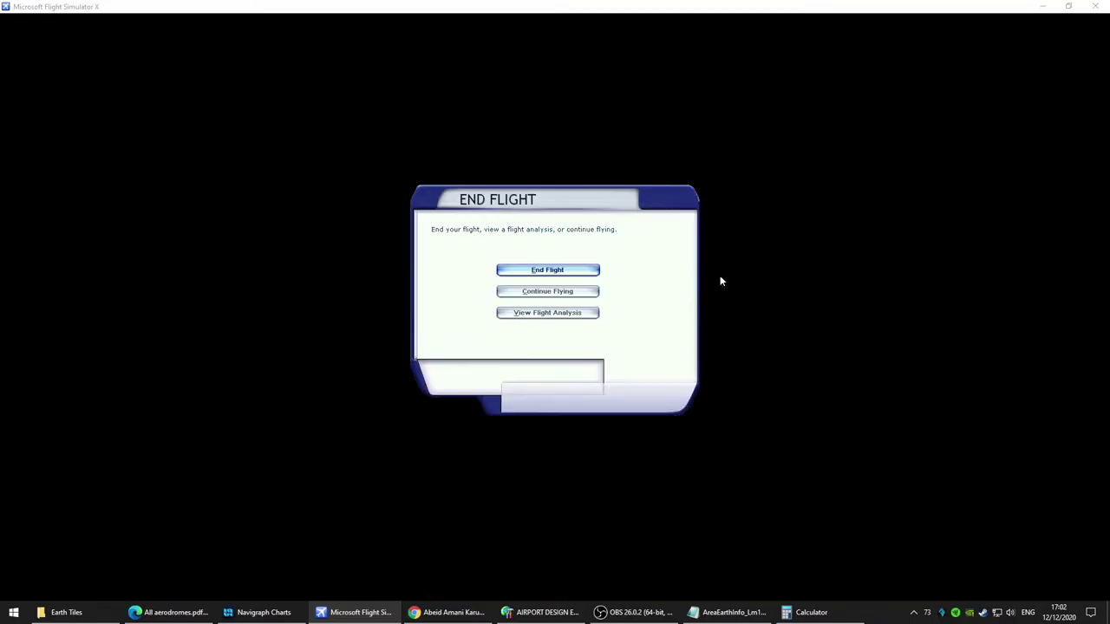
left_click(560, 269)
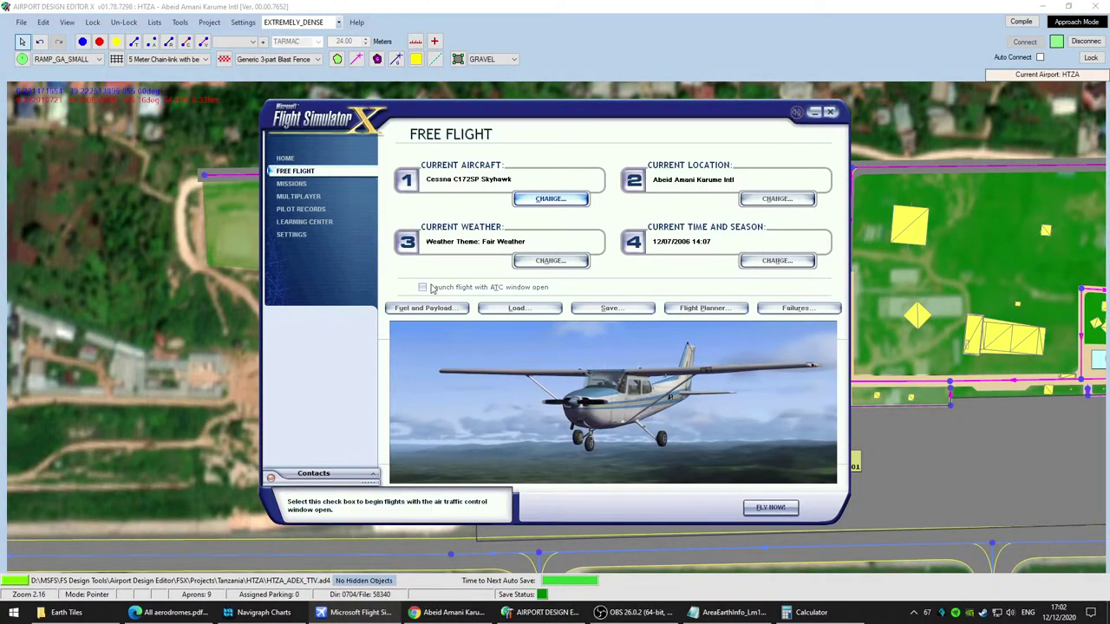
left_click(291, 234)
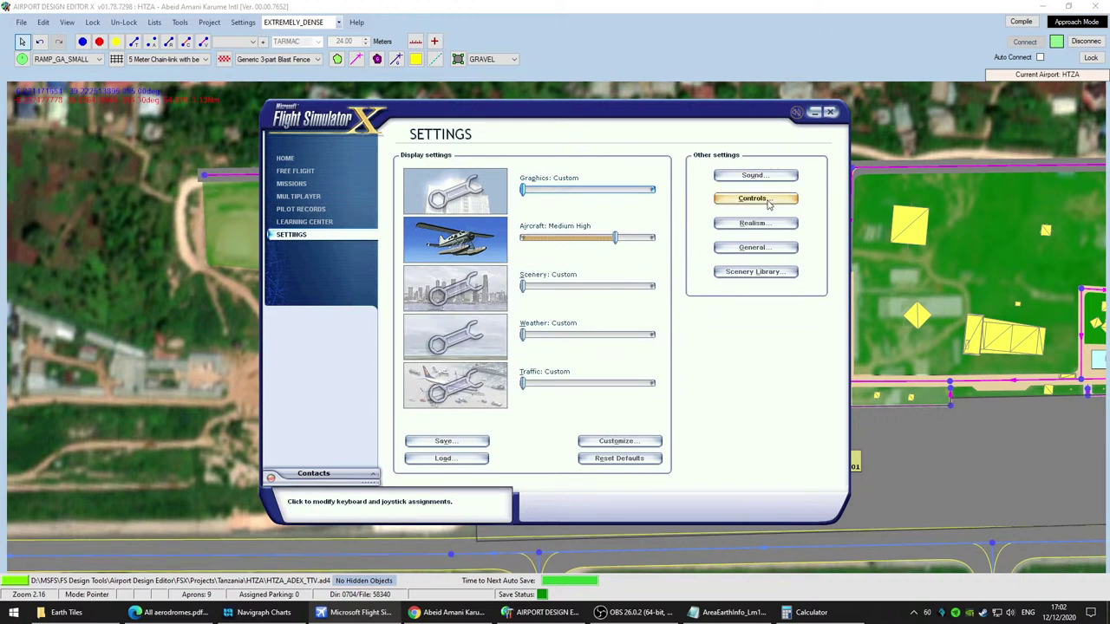
left_click(755, 271)
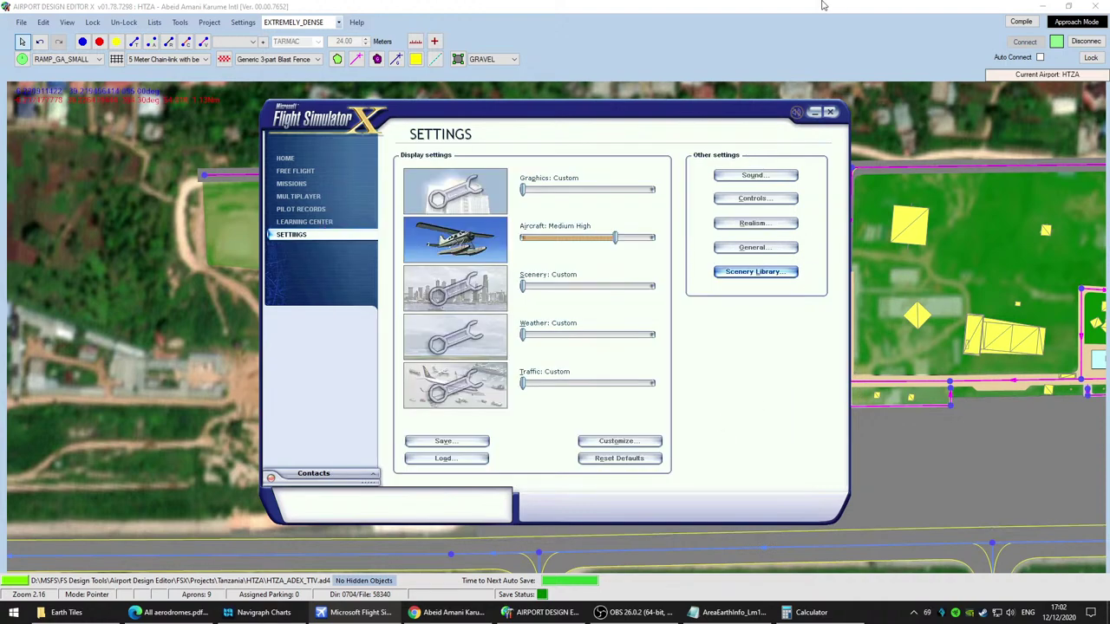
Step: Compile the HTZA airport scenery from Compile Options in Airport Design Editor
left_click(833, 25)
left_click(1022, 22)
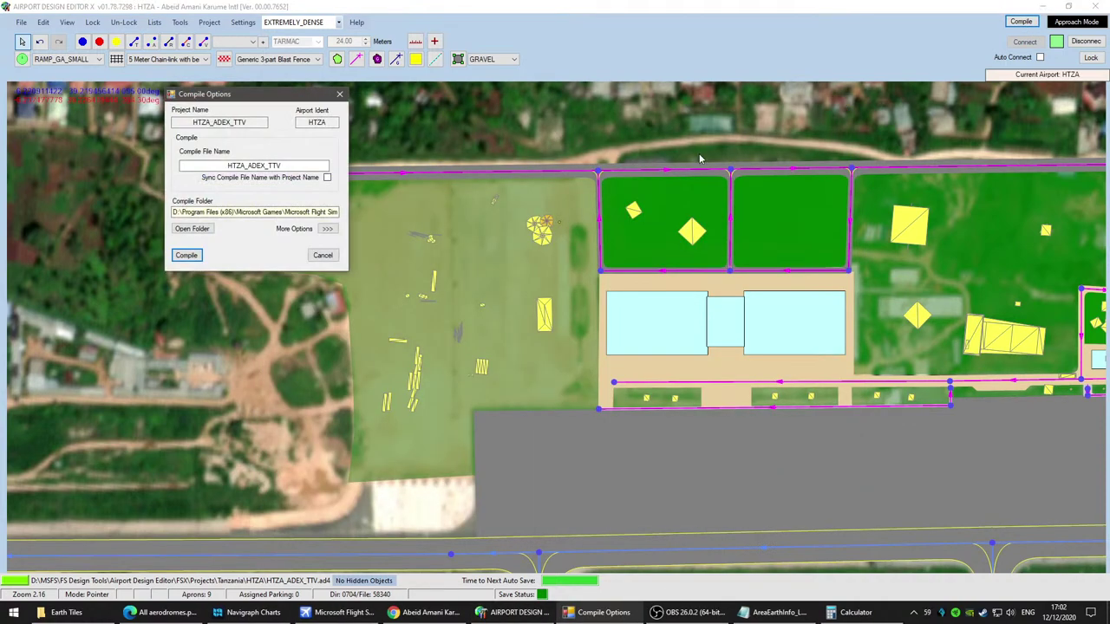
left_click(188, 258)
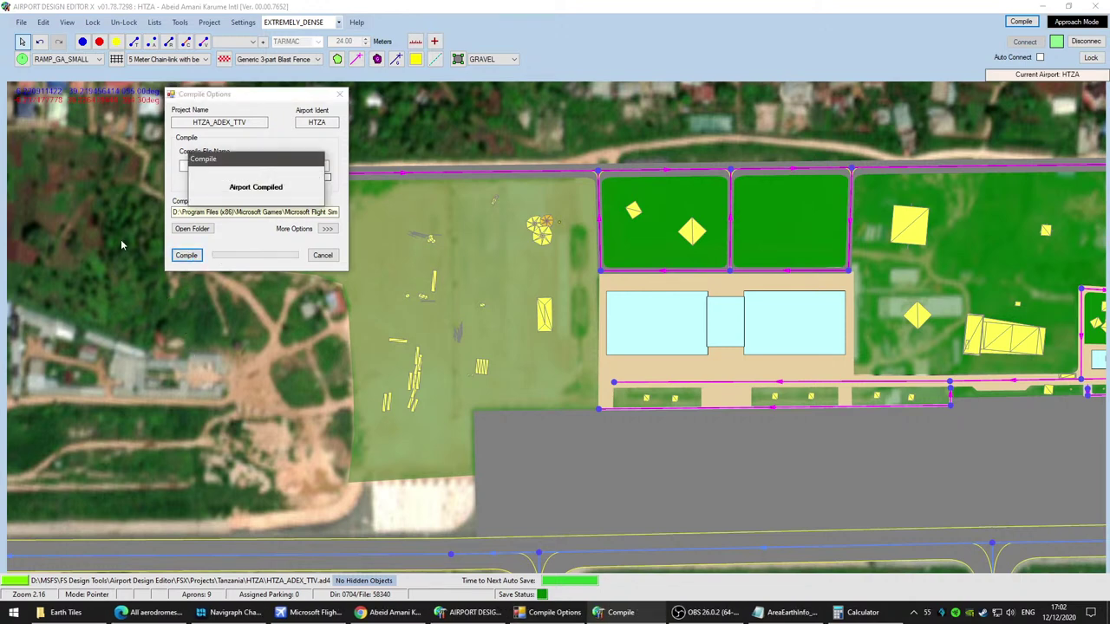
left_click(21, 22)
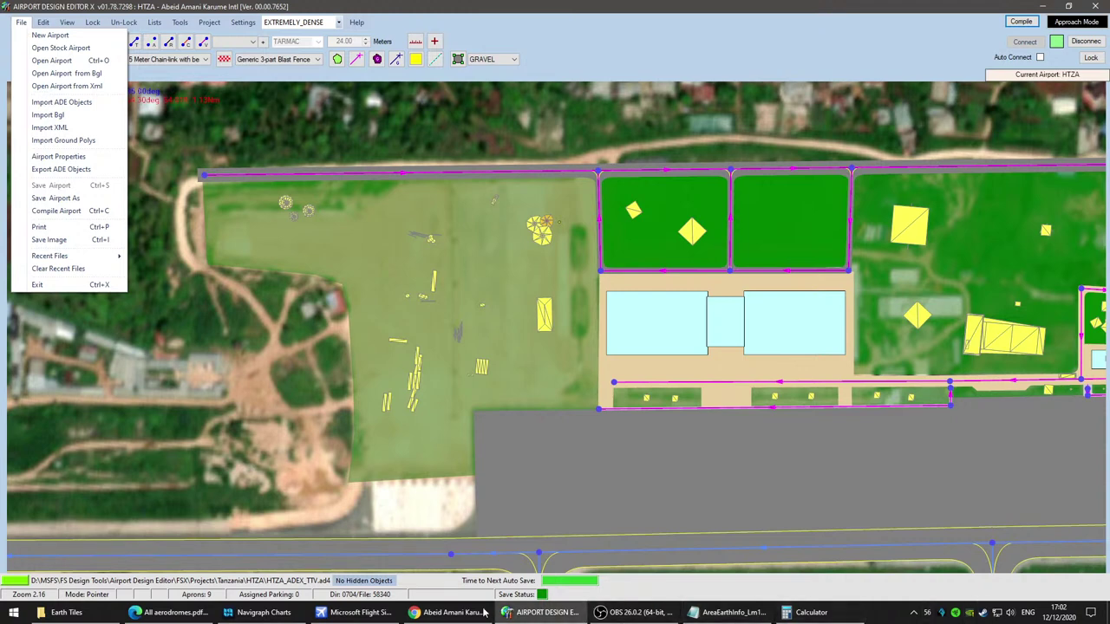
left_click(320, 615)
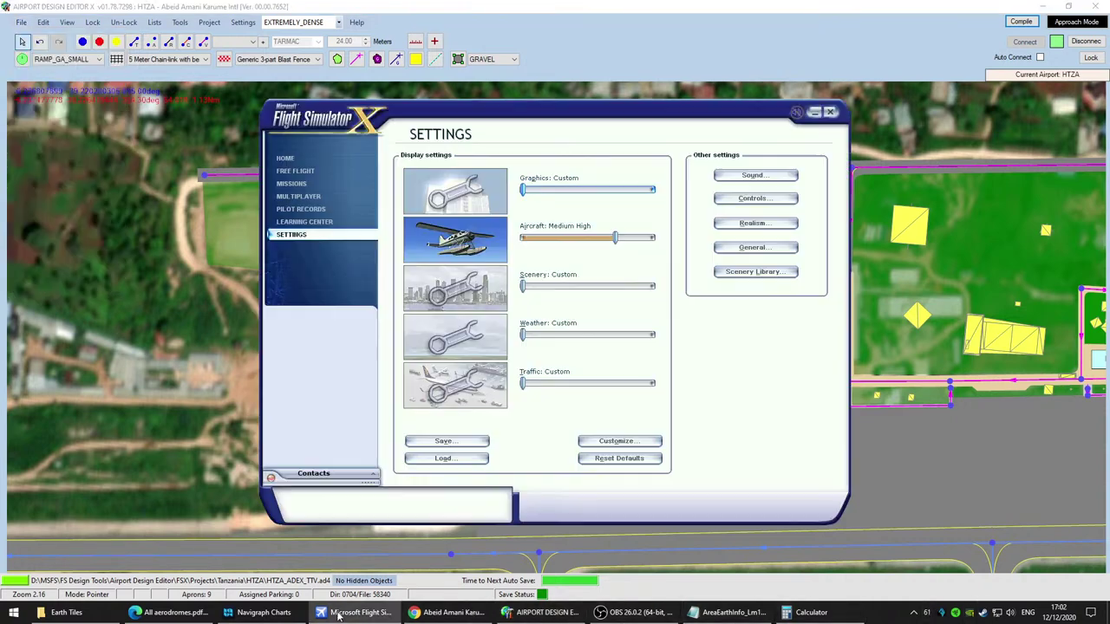
Step: Enable the Tanzania scenery area and start a free flight at Zanzibar
left_click(750, 278)
left_click(395, 213)
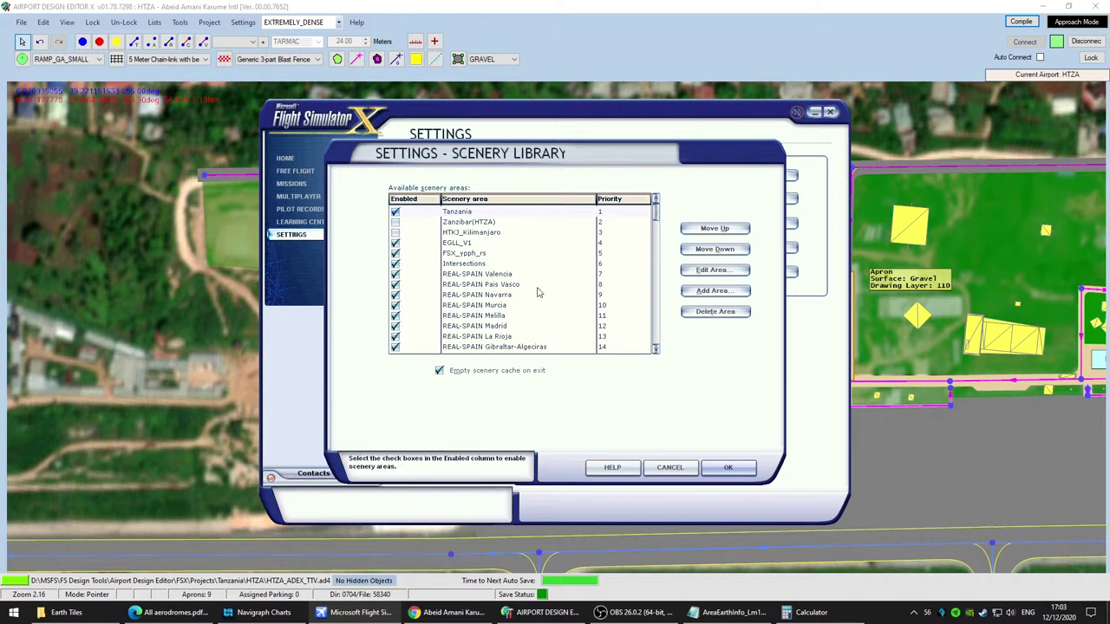
left_click(727, 469)
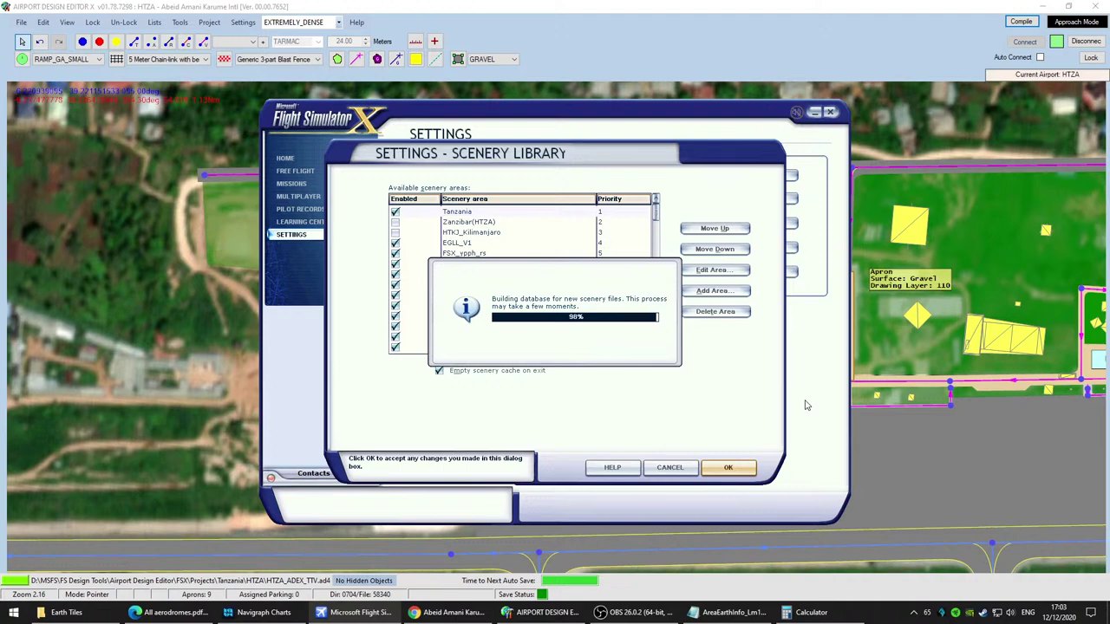
left_click(294, 171)
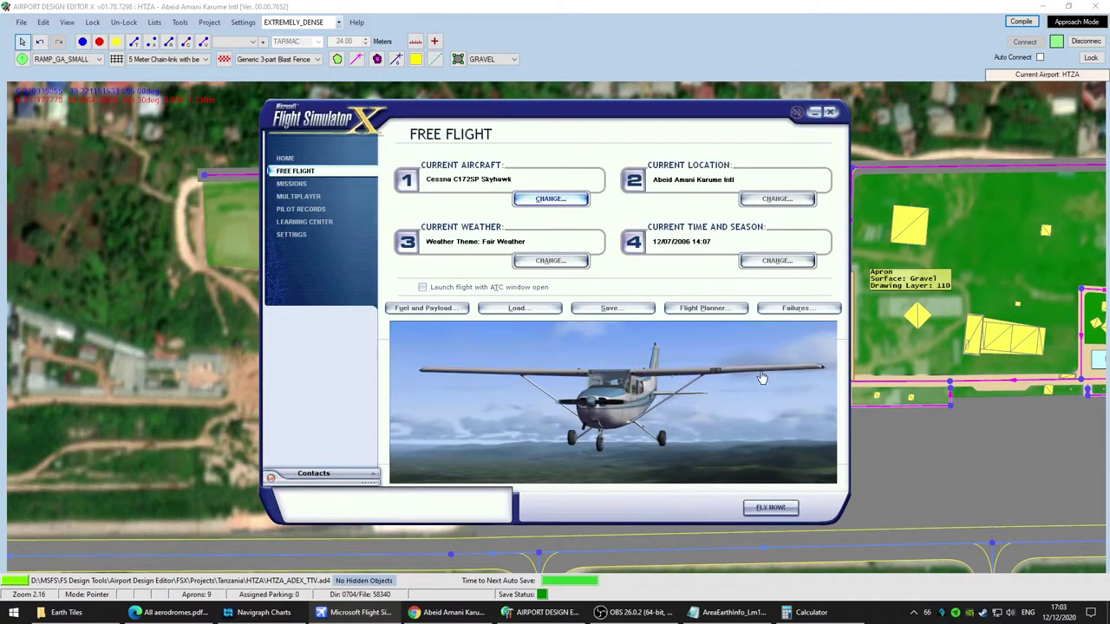
left_click(770, 507)
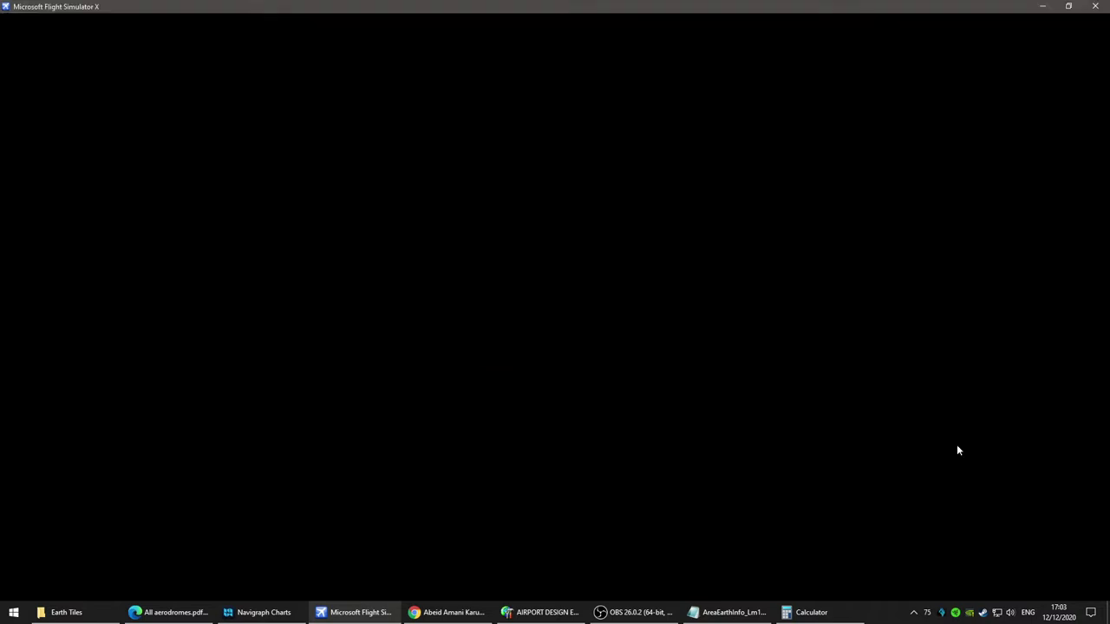
Step: Show the outside view and position readout, then lift and align the Cessna over runway 36
key("s")
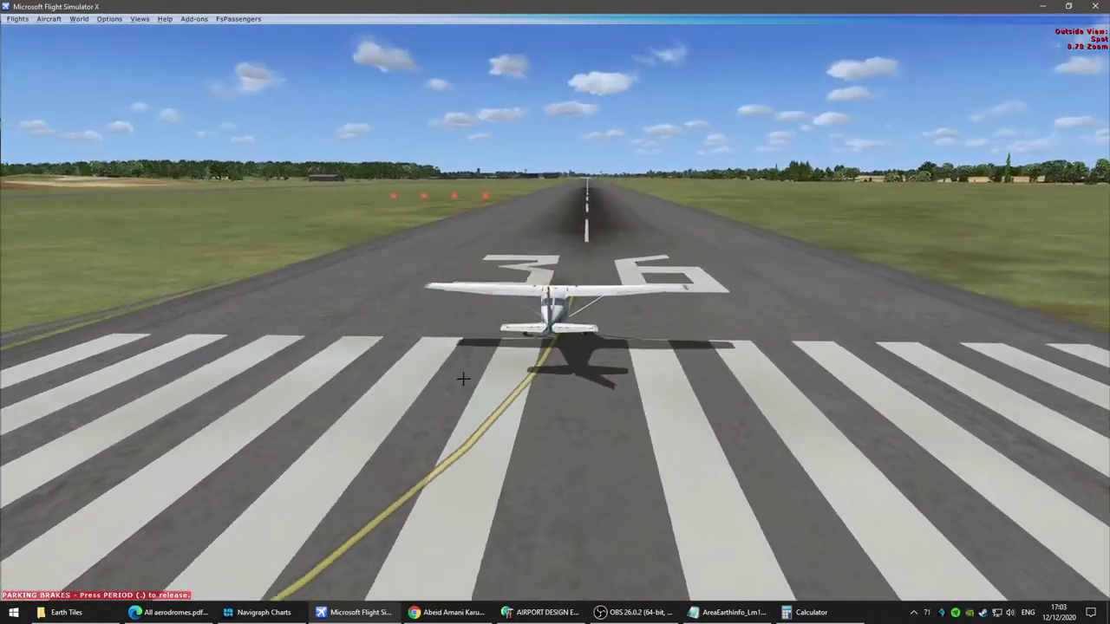
key("shift+z")
key("F4")
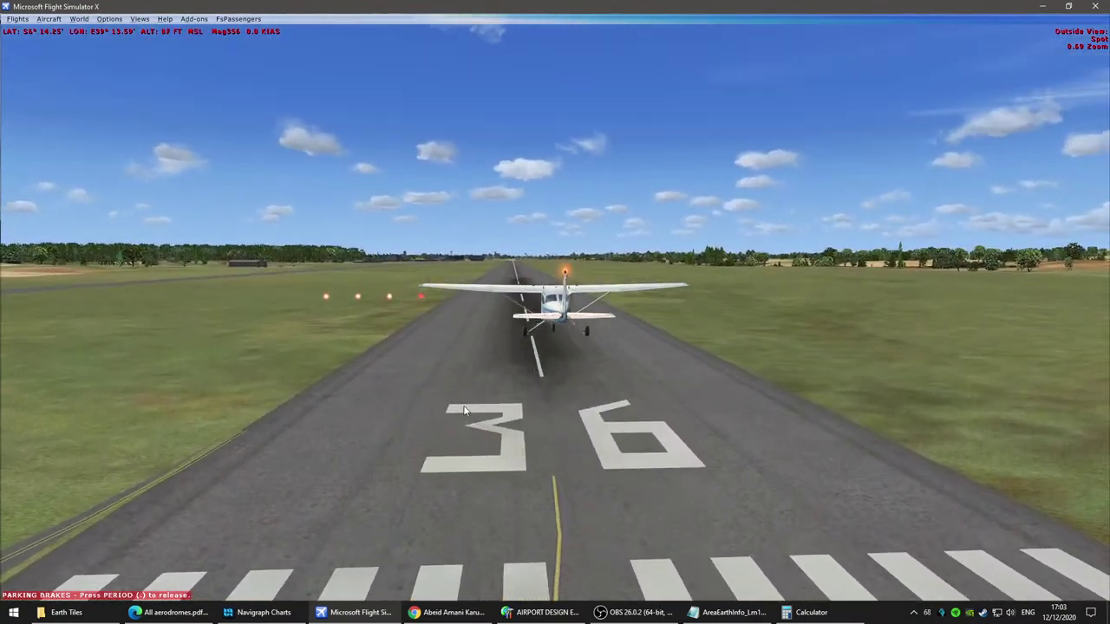
key("KP_1")
key("KP_5")
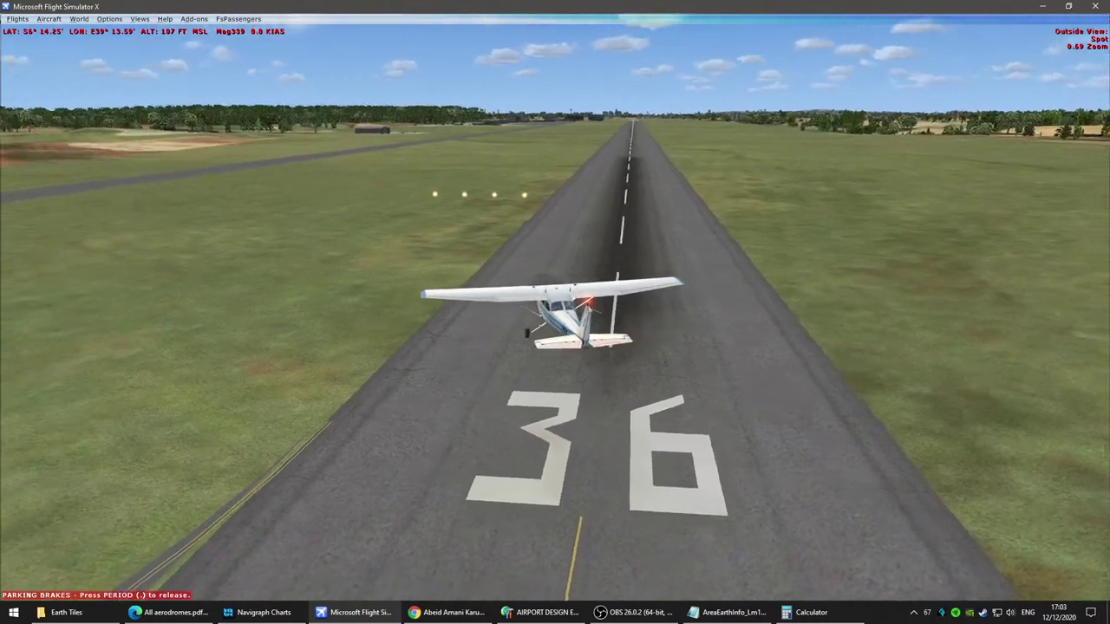
key("KP_8")
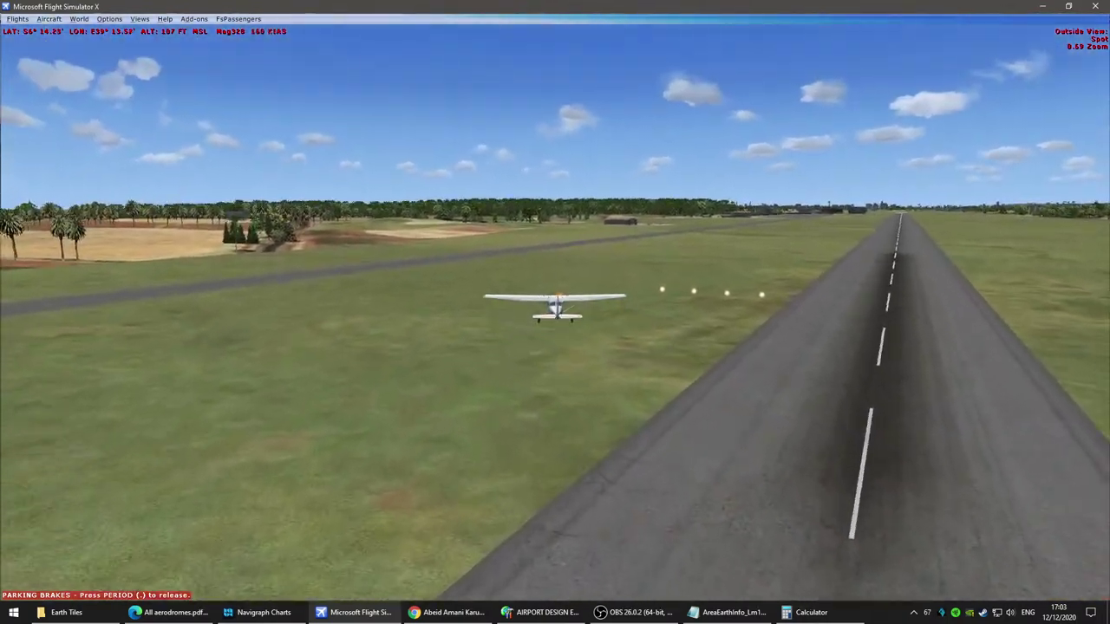
key("KP_3")
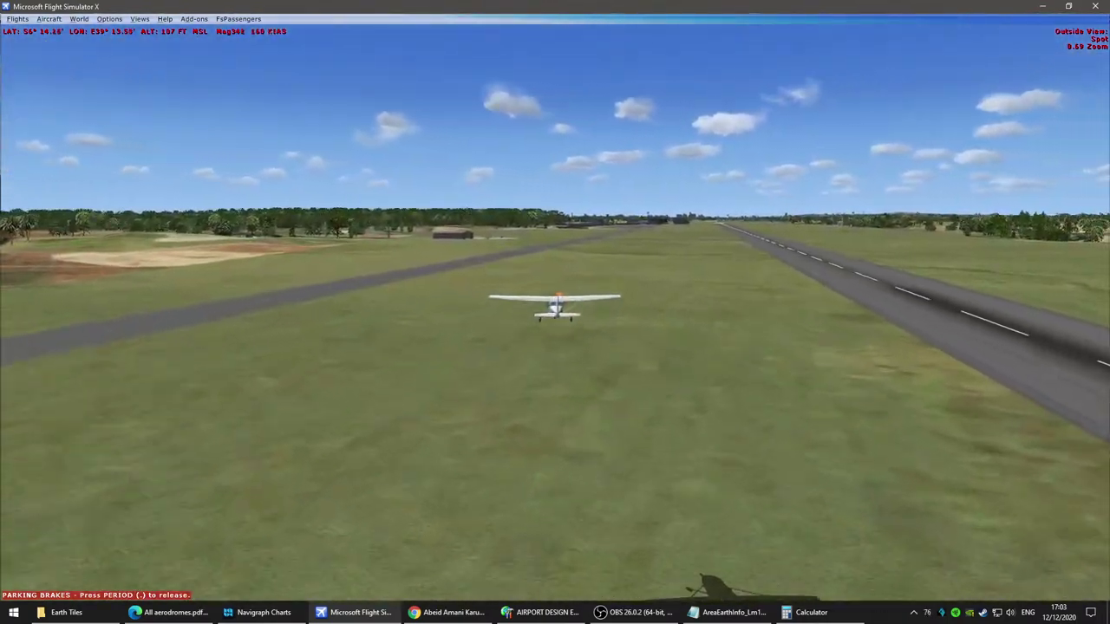
key("KP_1")
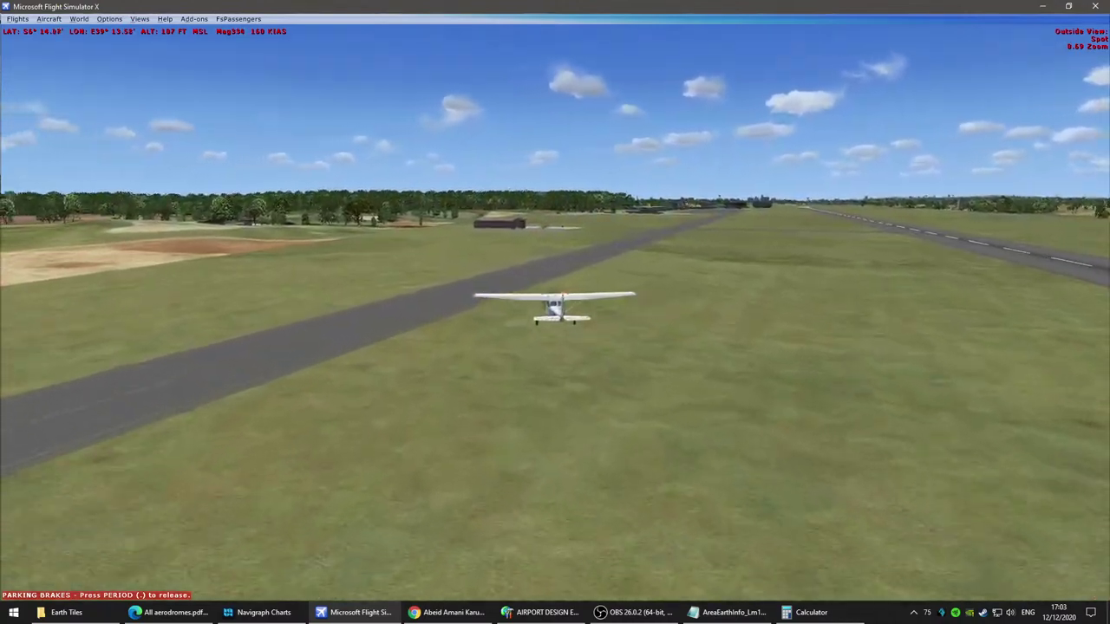
key("KP_2")
key("KP_3")
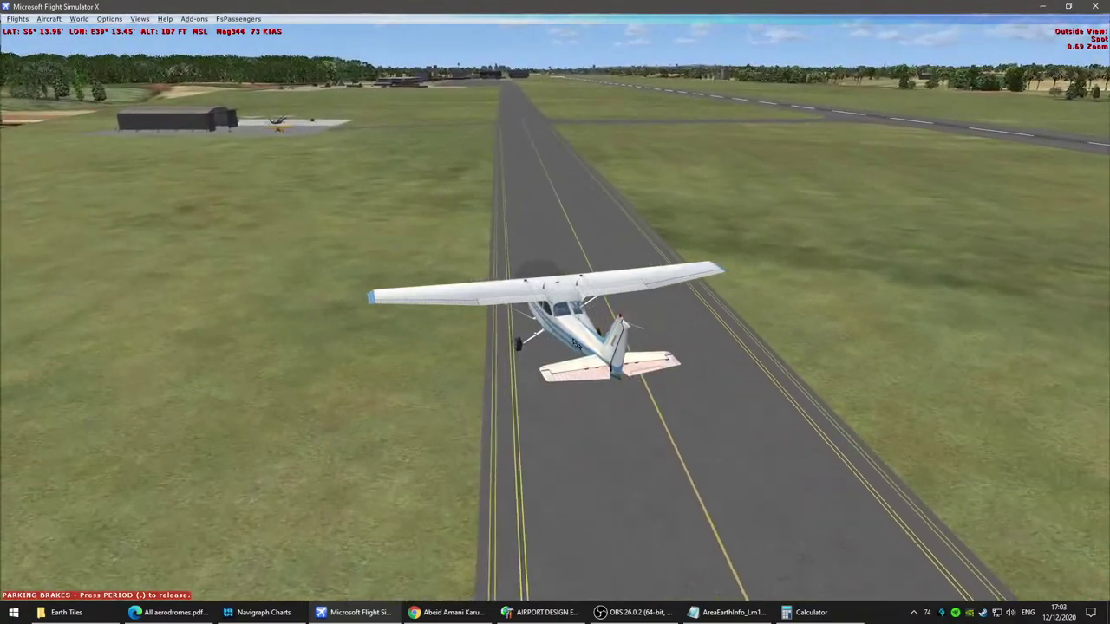
key("y")
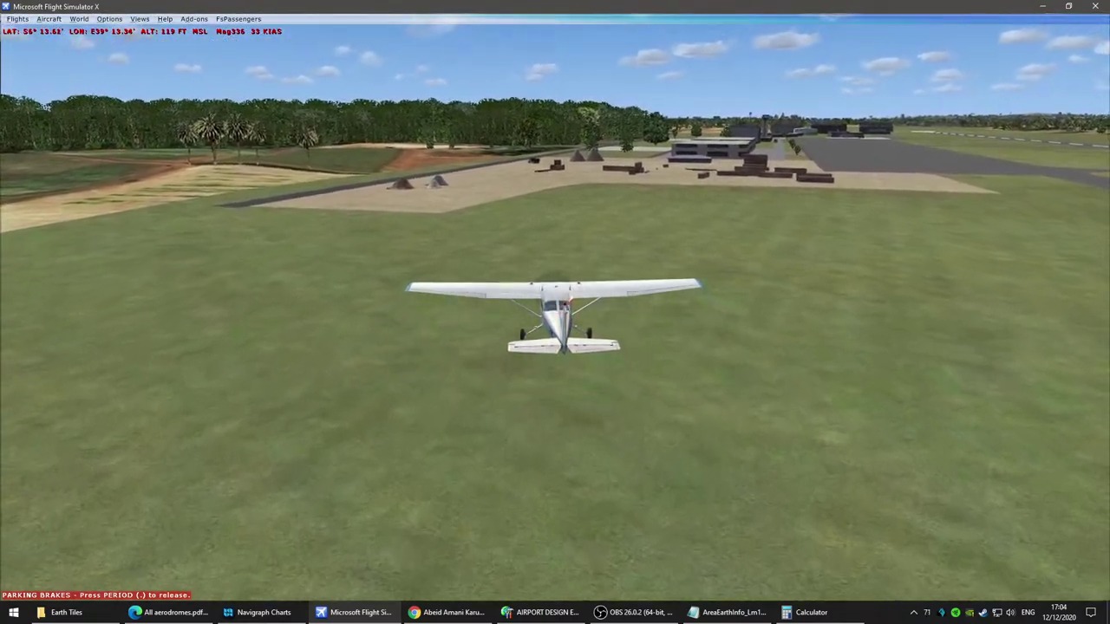
Step: Slew the Cessna across the airfield past the gravel mounds to the large tree
key("y")
key("KP_8")
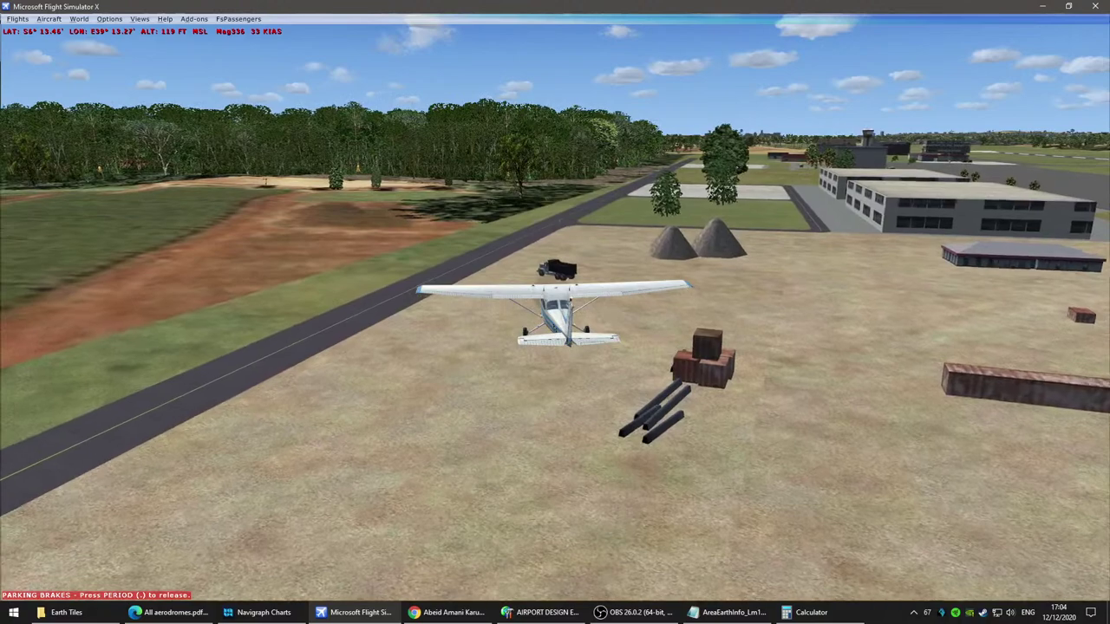
key("KP_3")
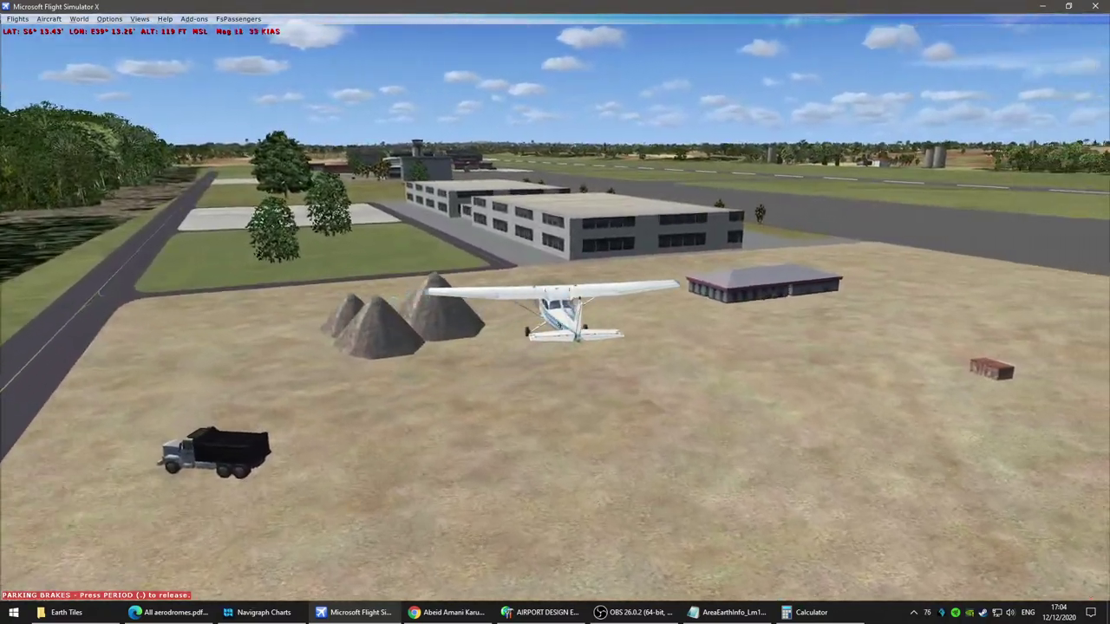
key("KP_8")
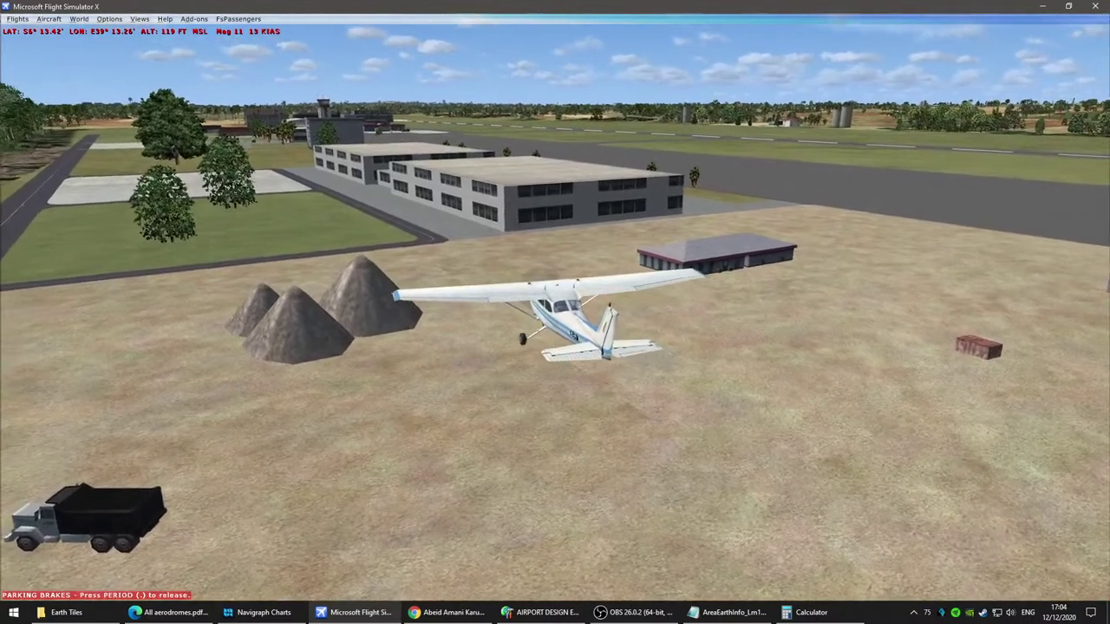
key("KP_1")
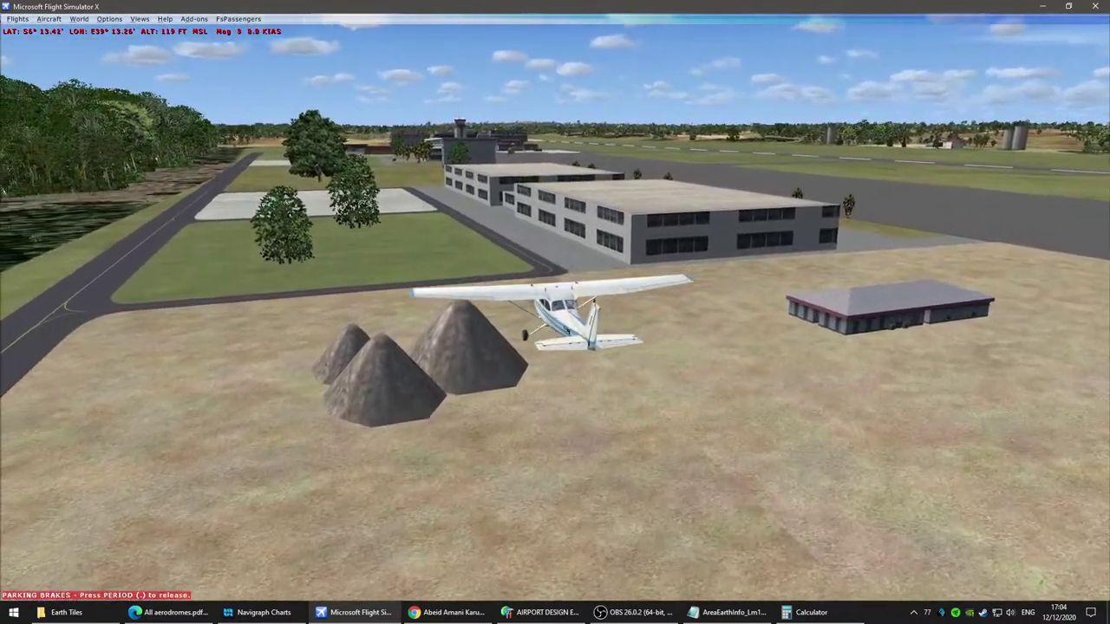
key("KP_8")
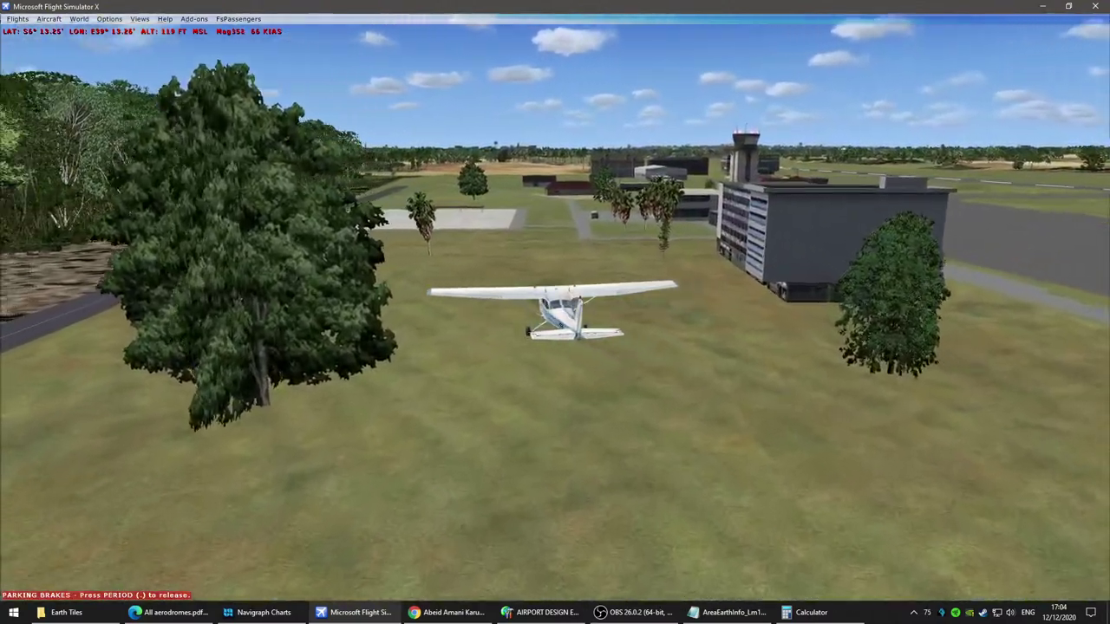
key("KP_5")
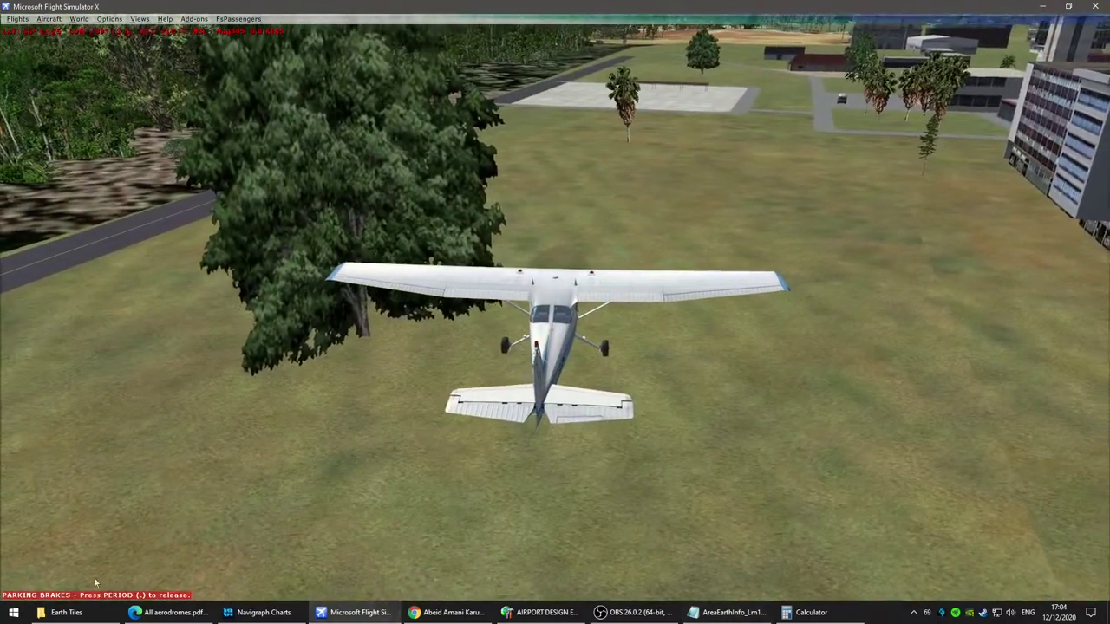
Step: Start adding a library object at the tree spot in the northern airfield area
left_click(541, 614)
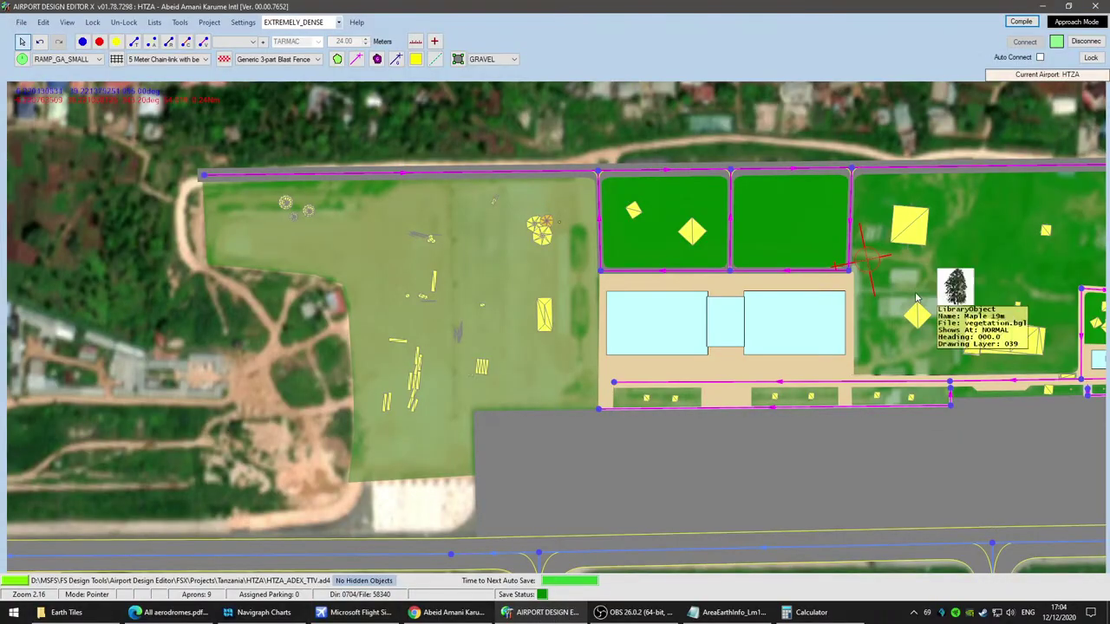
scroll(916, 299, "down", 2)
left_click_drag(899, 246, 573, 376)
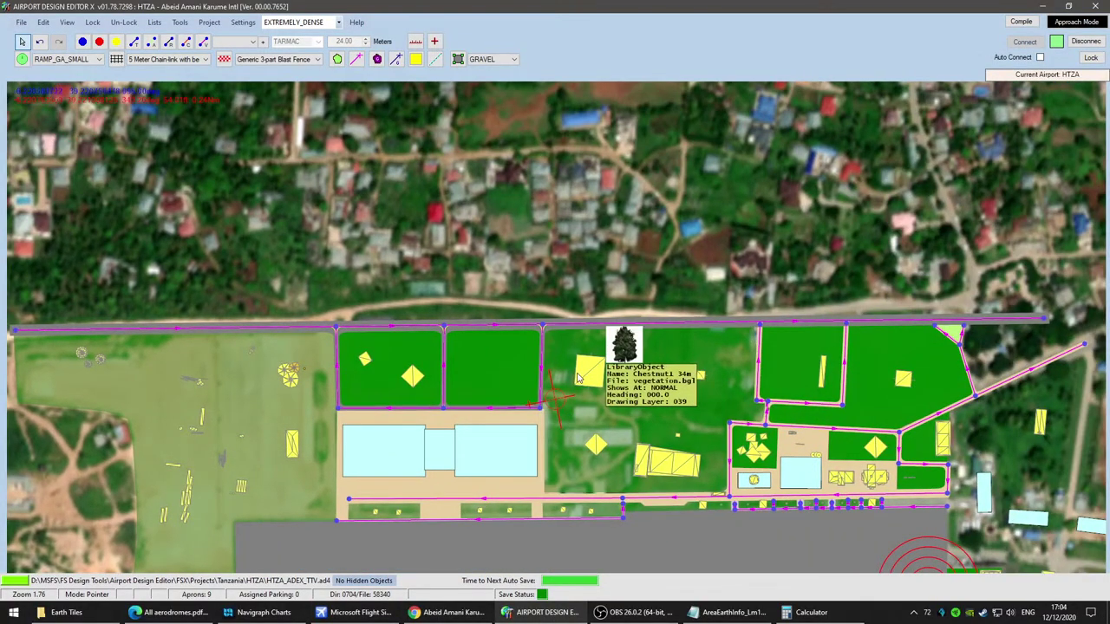
left_click(579, 375)
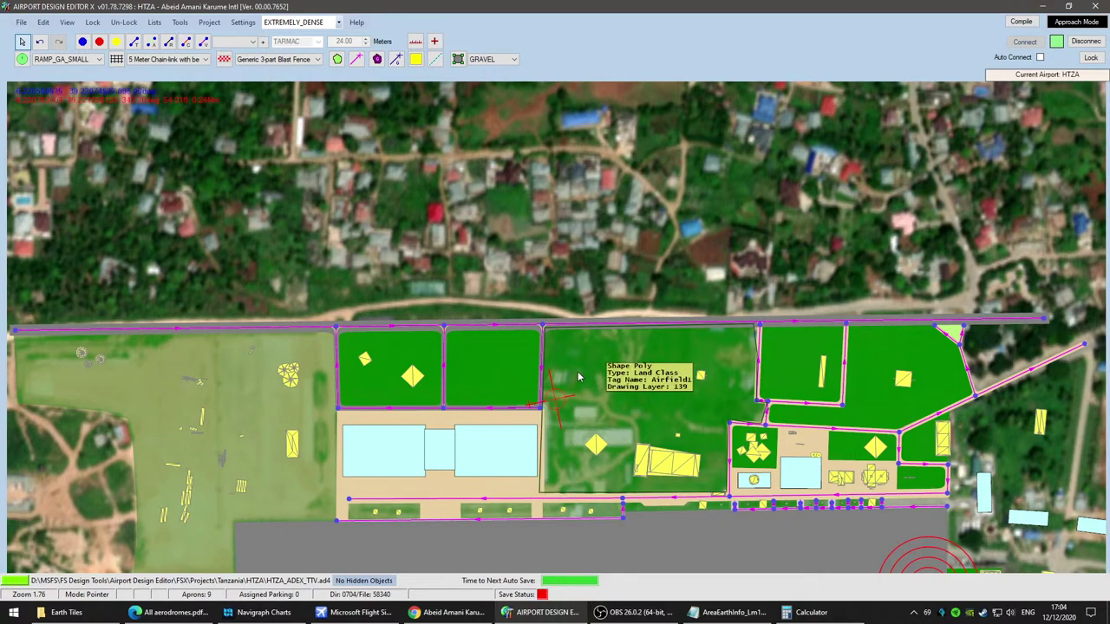
right_click(579, 375)
mouse_move(625, 424)
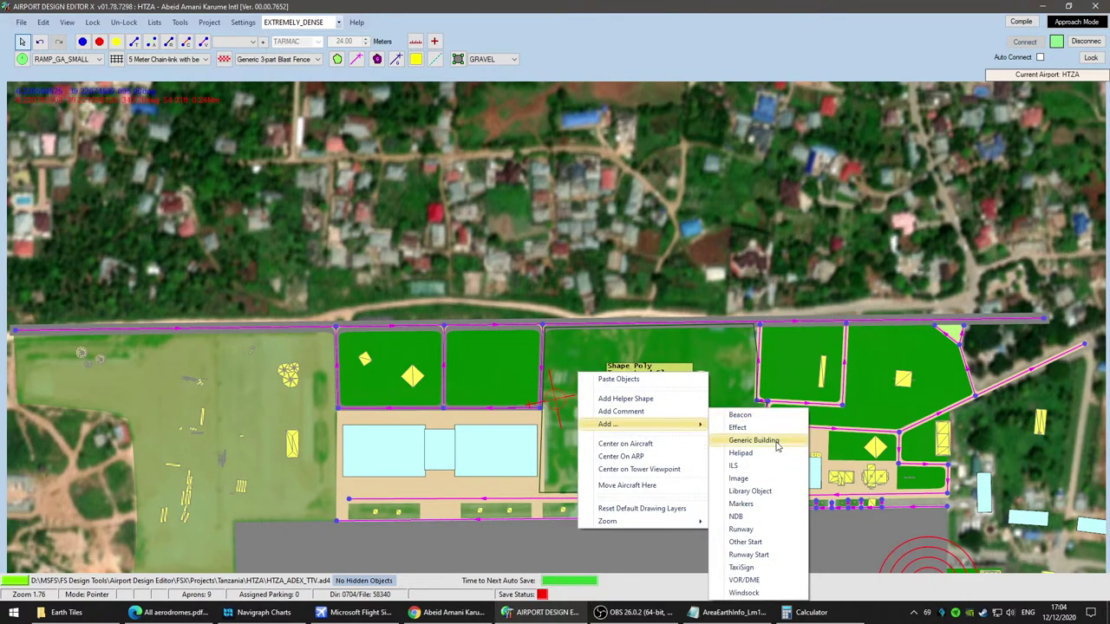
left_click(750, 491)
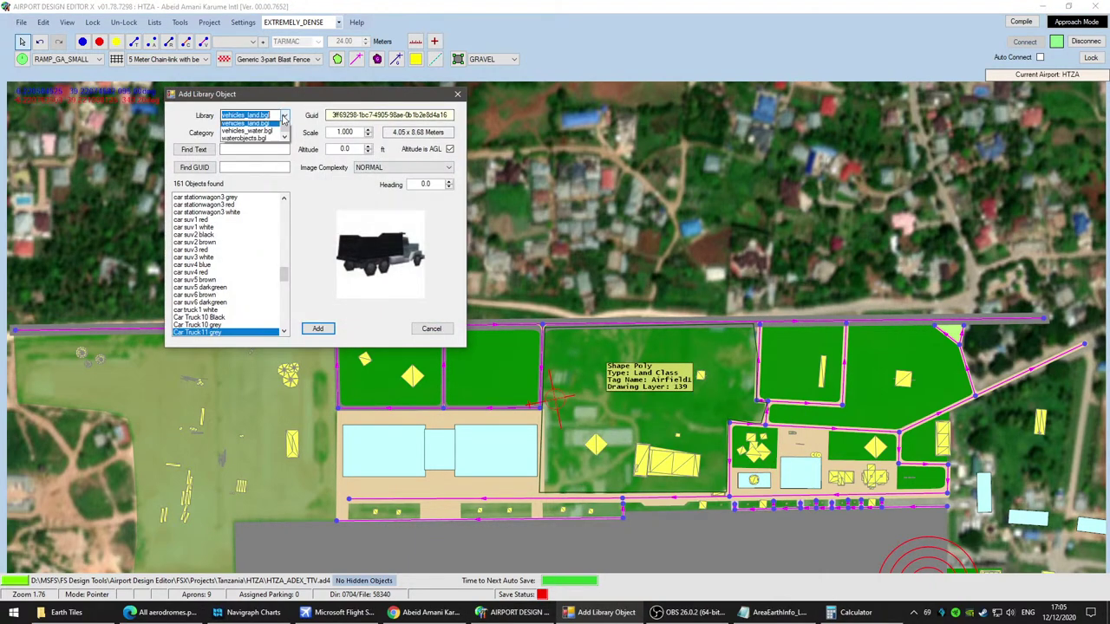
Step: Add a Cottonwood 10m tree from vegetation.bgl and save the airport project
left_click(283, 117)
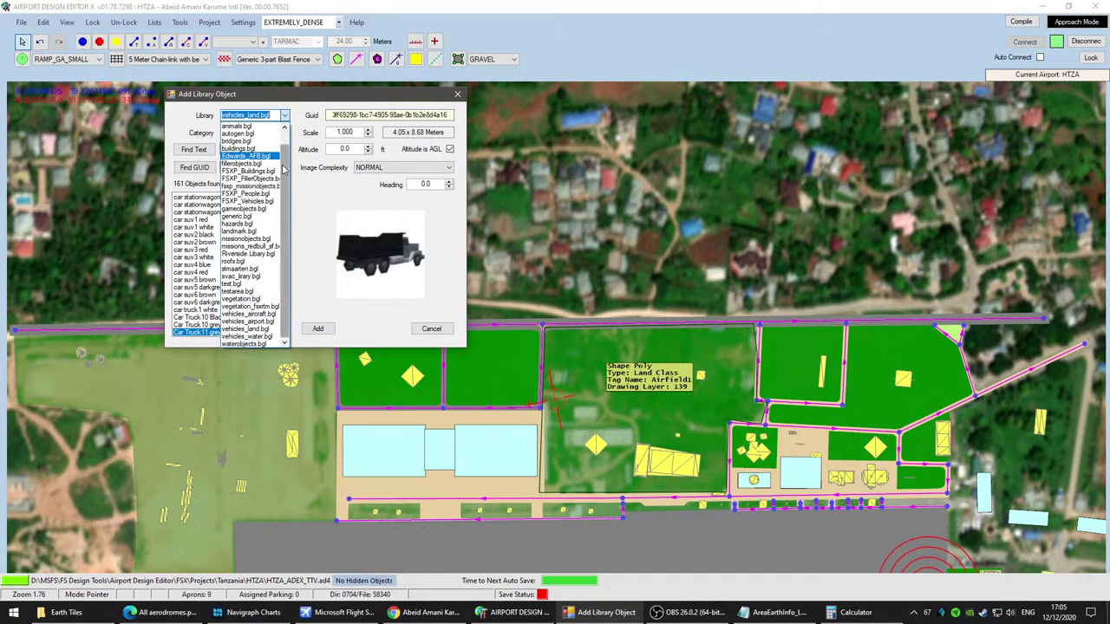
left_click(249, 298)
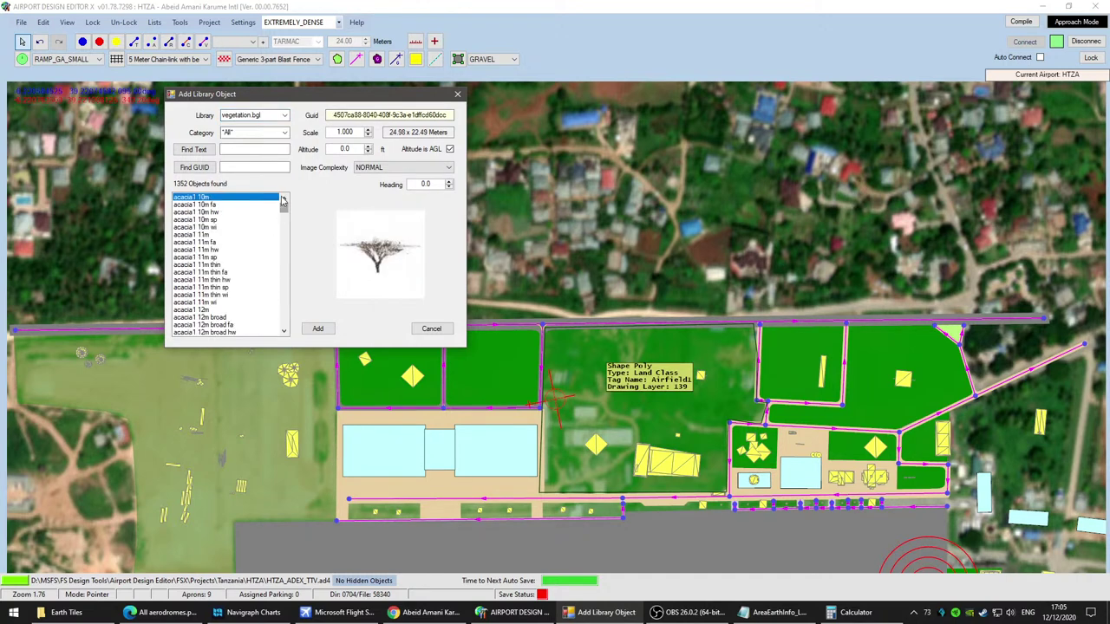
left_click_drag(281, 206, 286, 242)
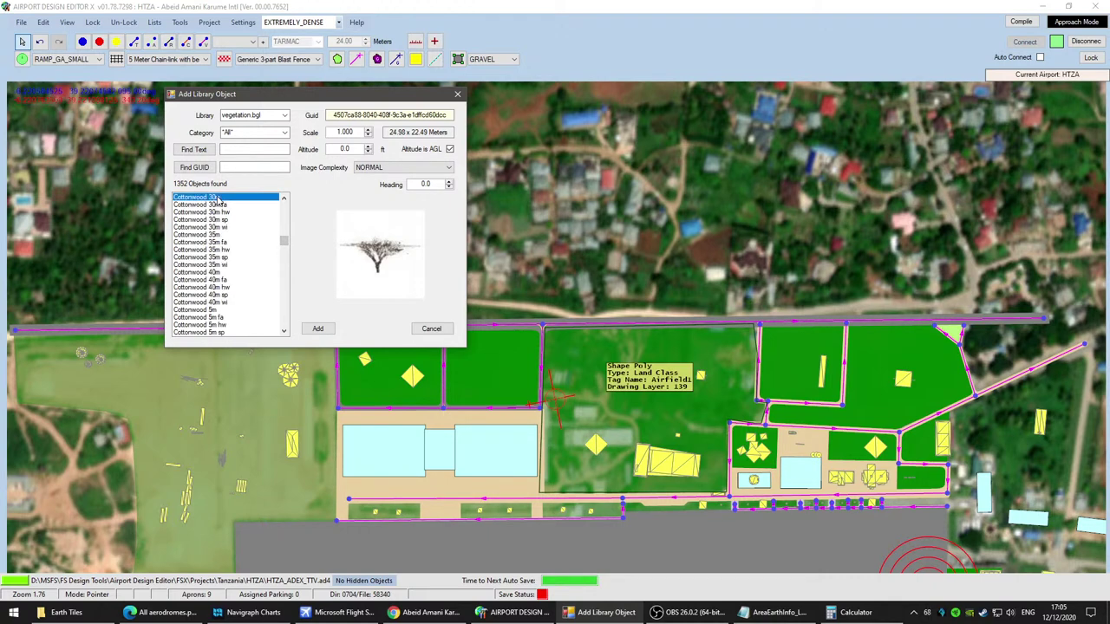
scroll(232, 284, "up", 4)
left_click(233, 287)
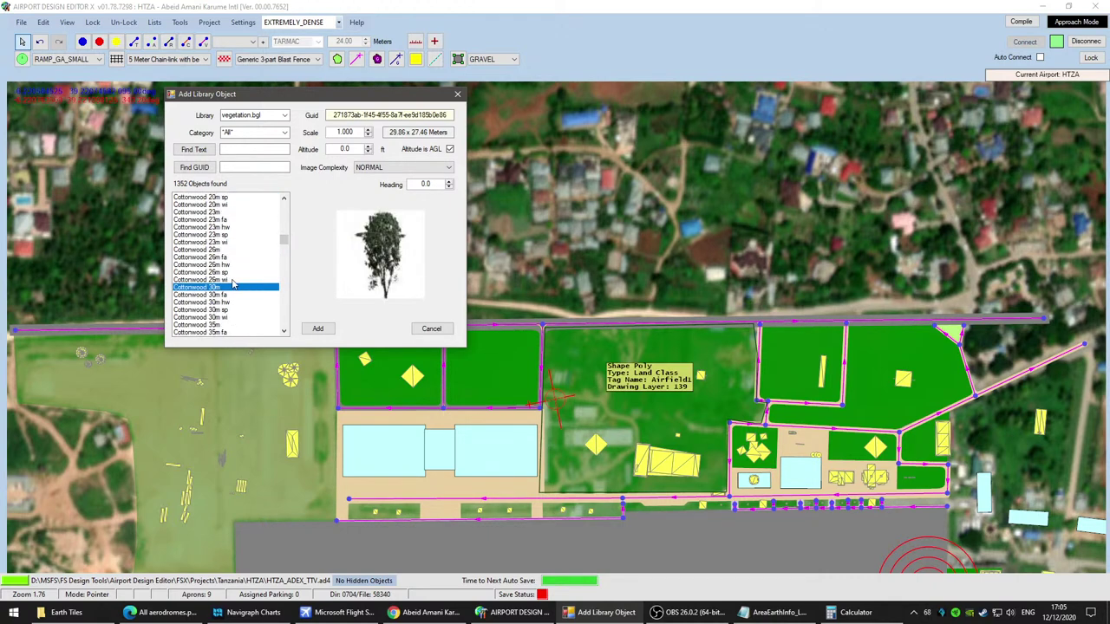
scroll(232, 283, "up", 8)
scroll(232, 284, "up", 3)
left_click(217, 259)
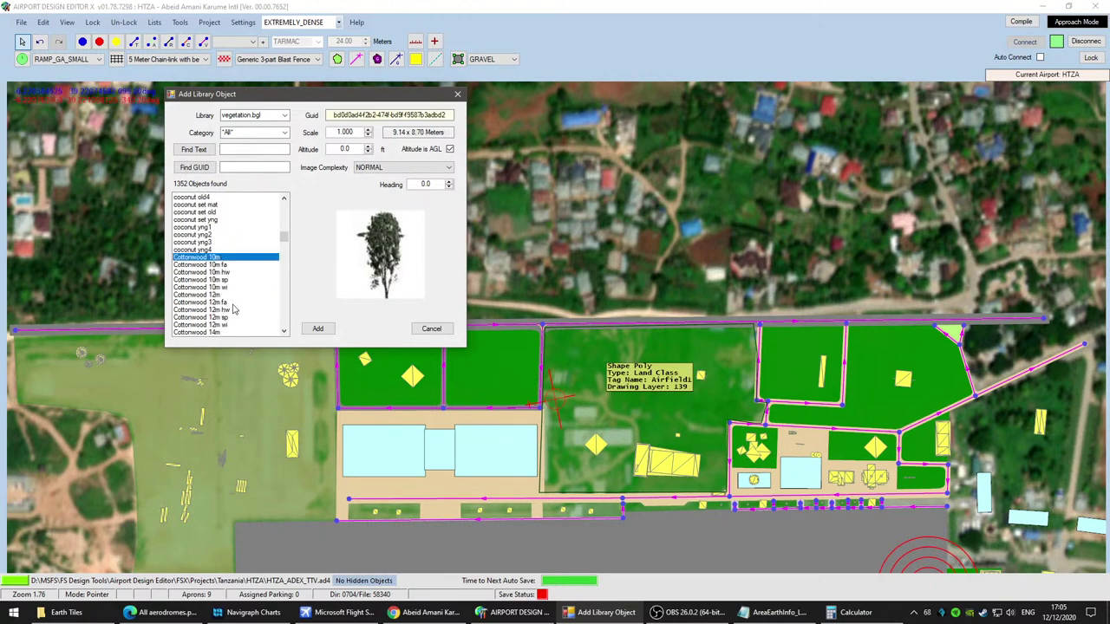
left_click(316, 329)
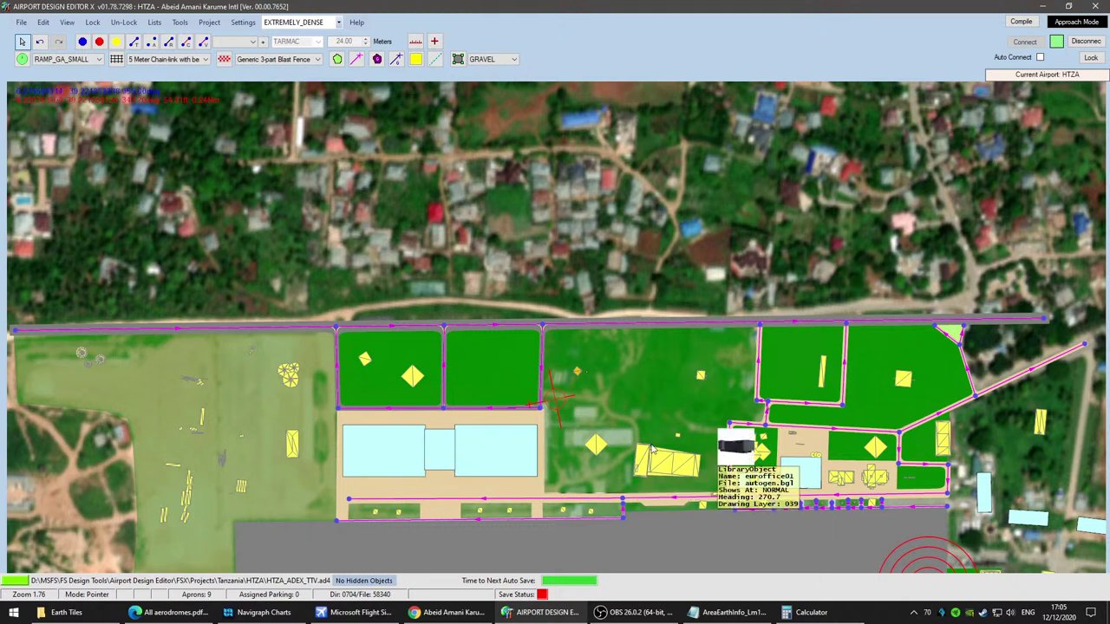
left_click(25, 22)
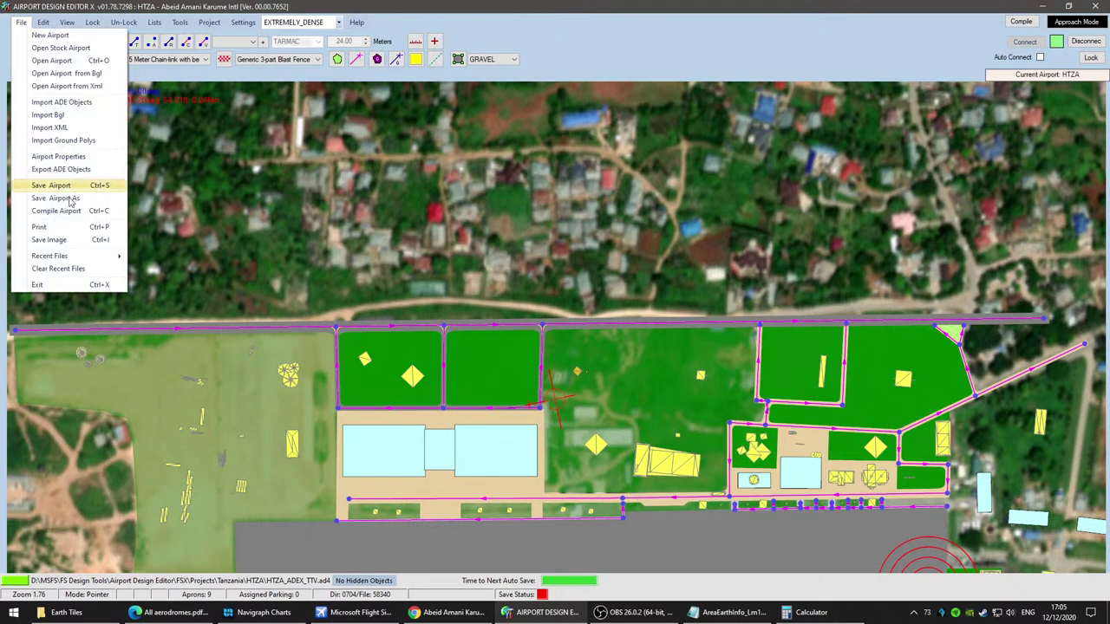
left_click(48, 185)
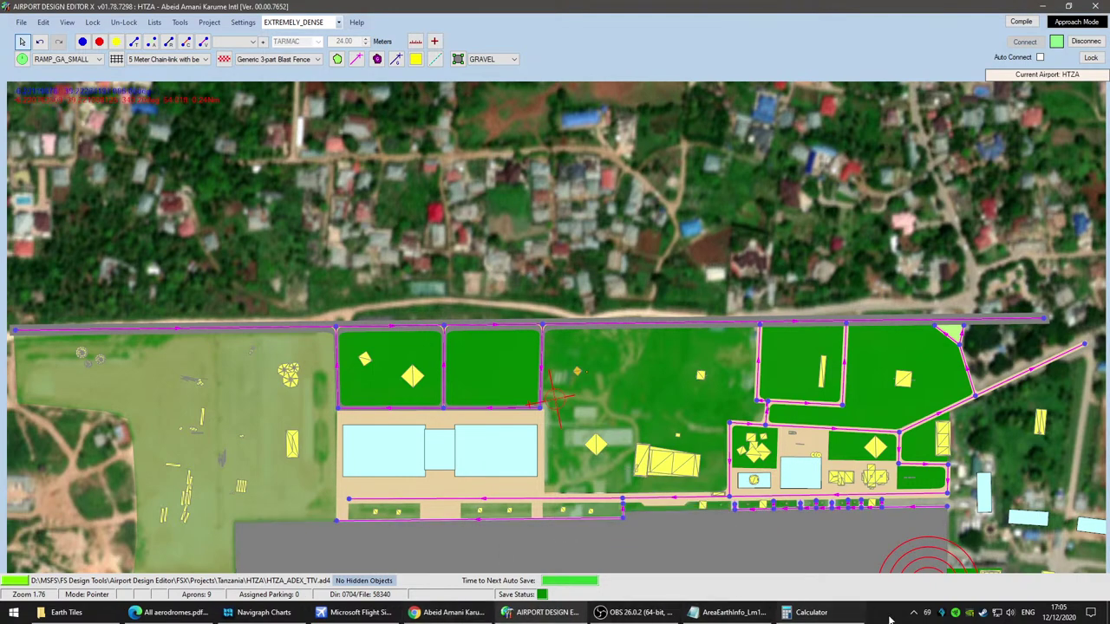
Step: Slew the Cessna past the red-roofed barn toward the apron and terminal, then halt
left_click(362, 613)
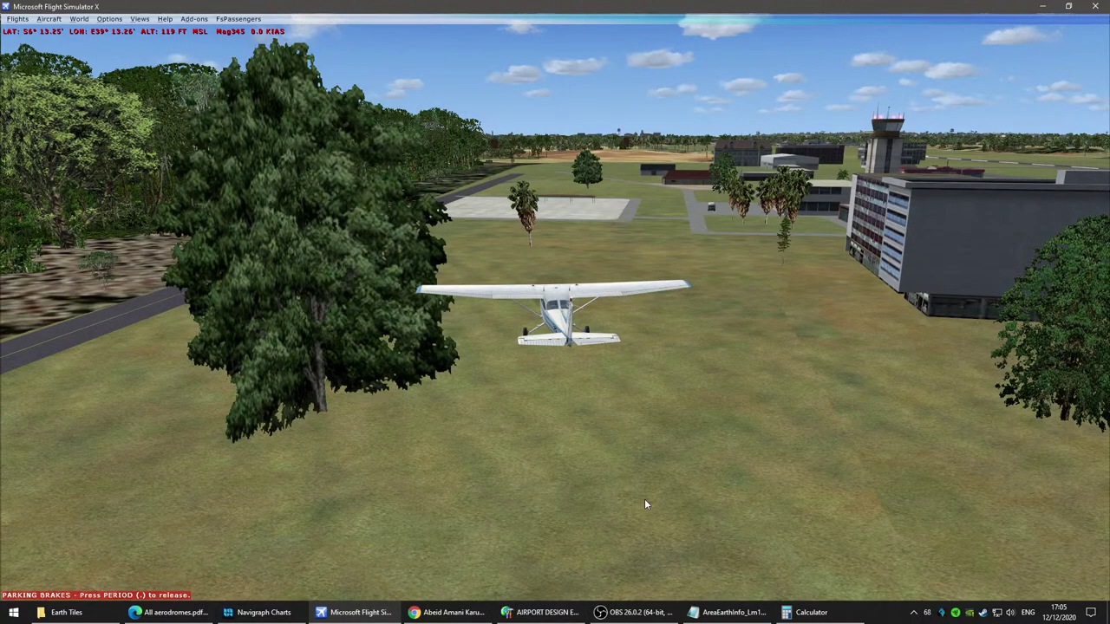
key("KP_3")
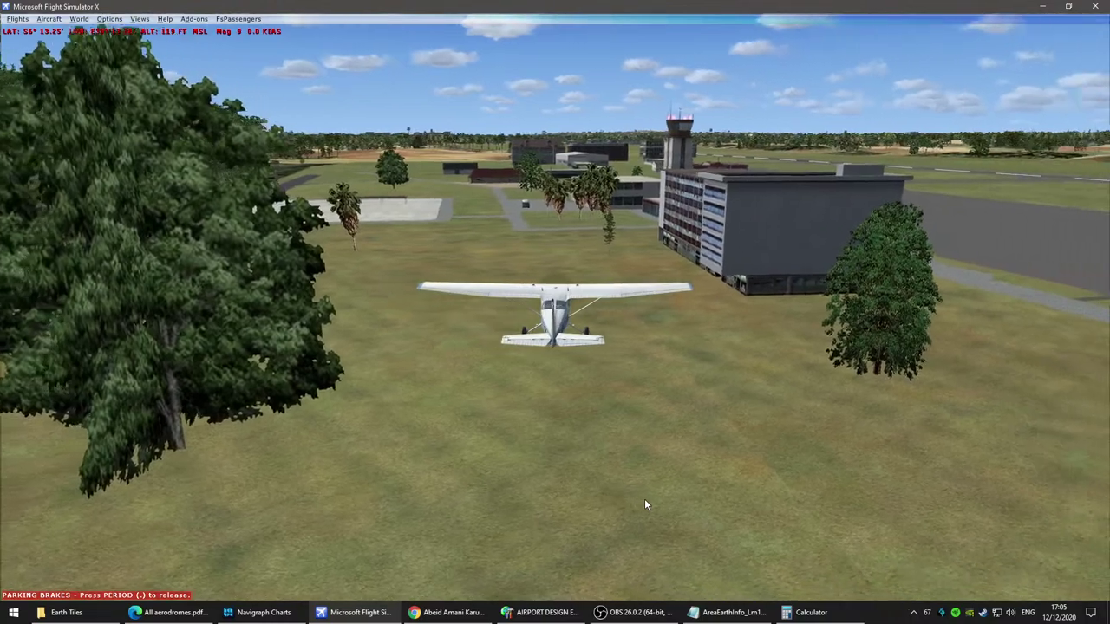
key("KP_8")
key("KP_1")
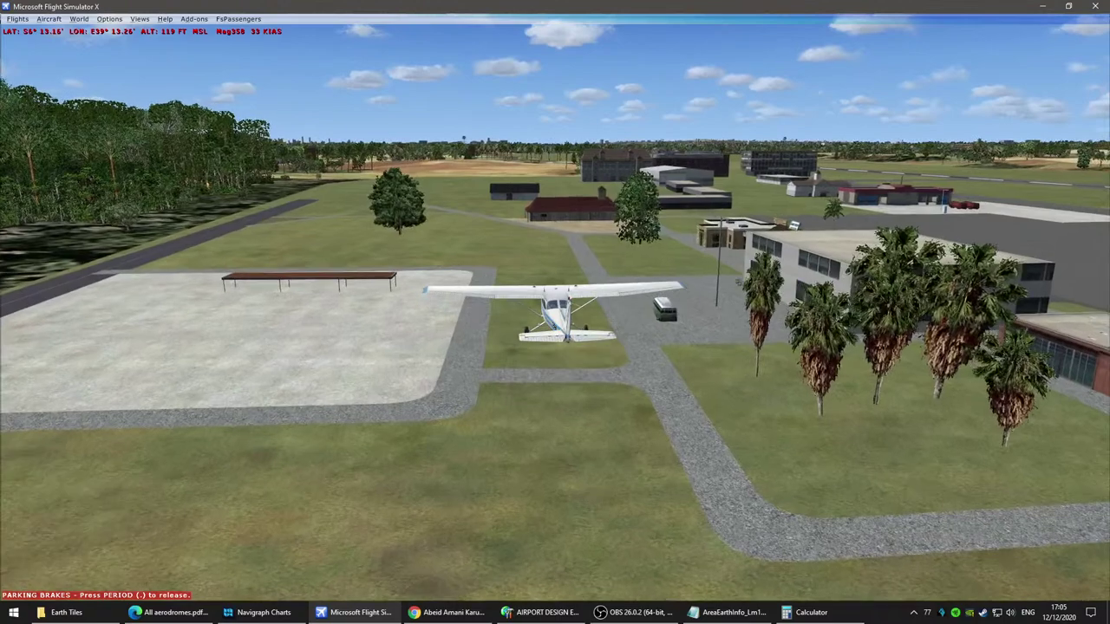
key("KP_3")
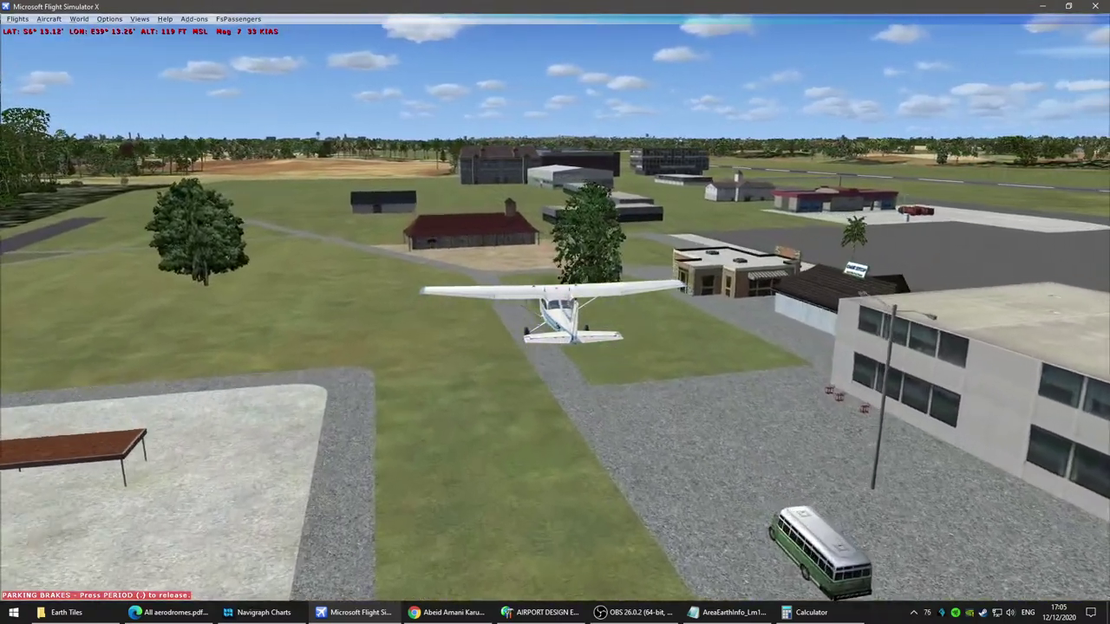
key("KP_1")
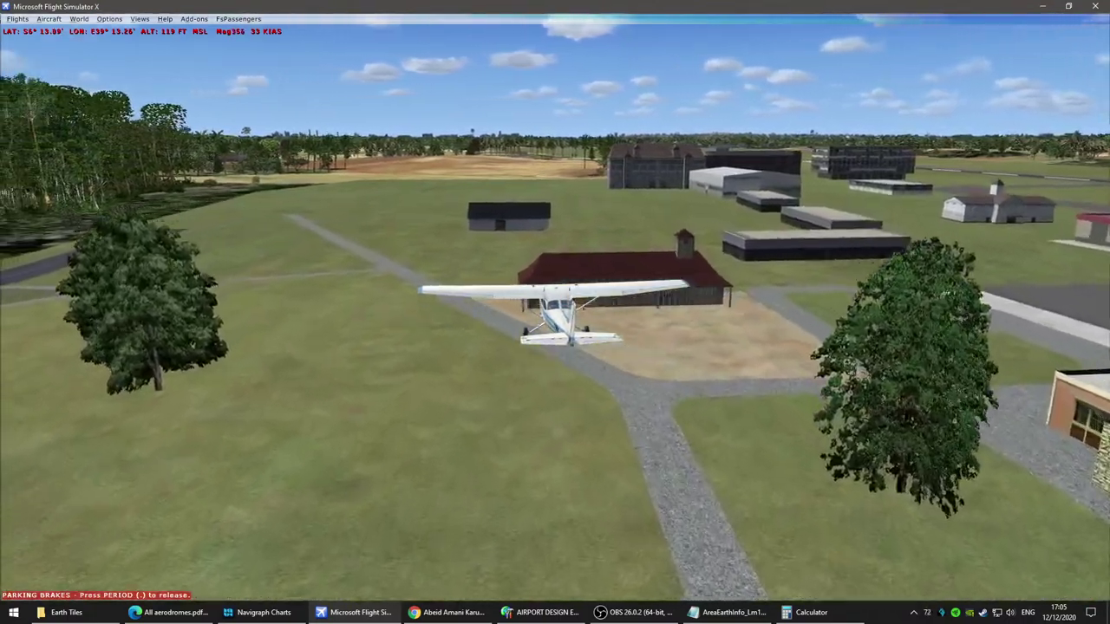
key("KP_3")
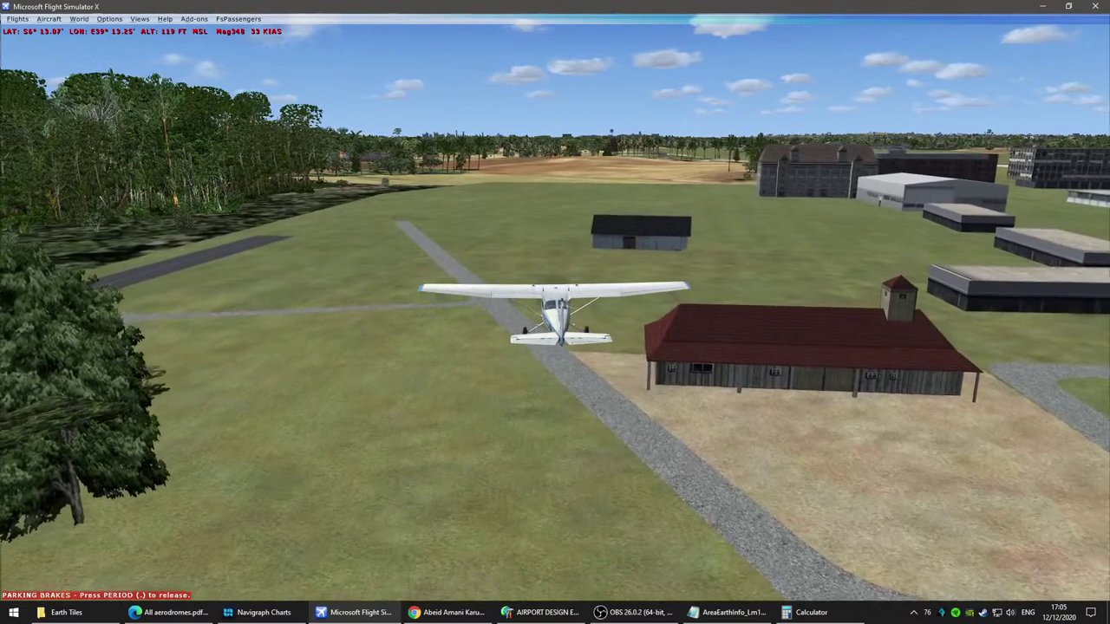
key("KP_5")
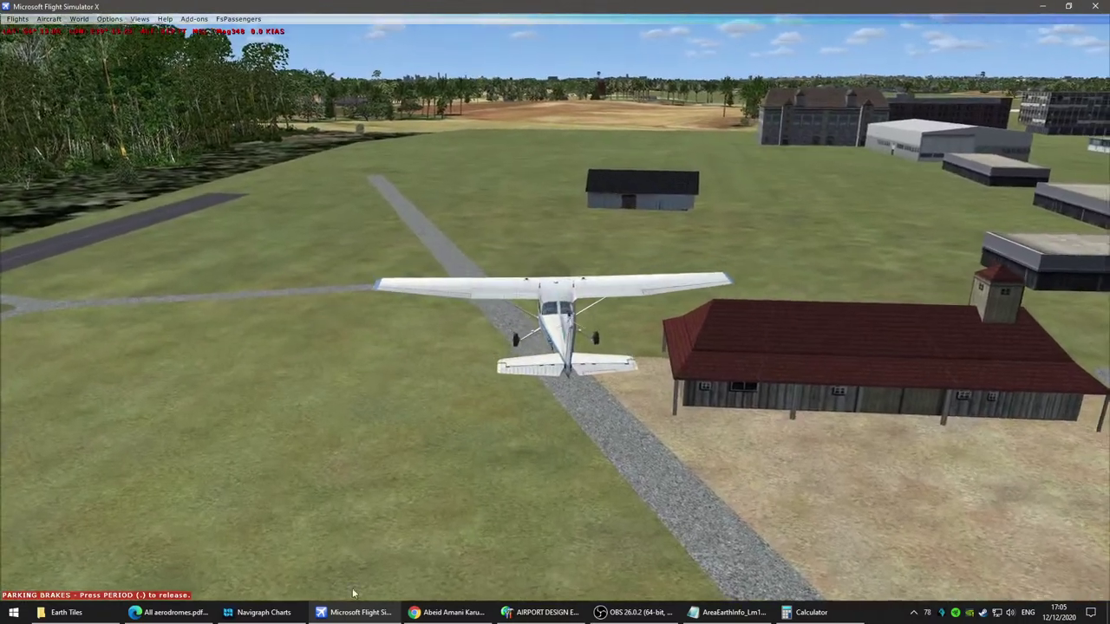
Step: Slew the Cessna along the taxiway and turn it beside the white two-storey house
left_click(564, 614)
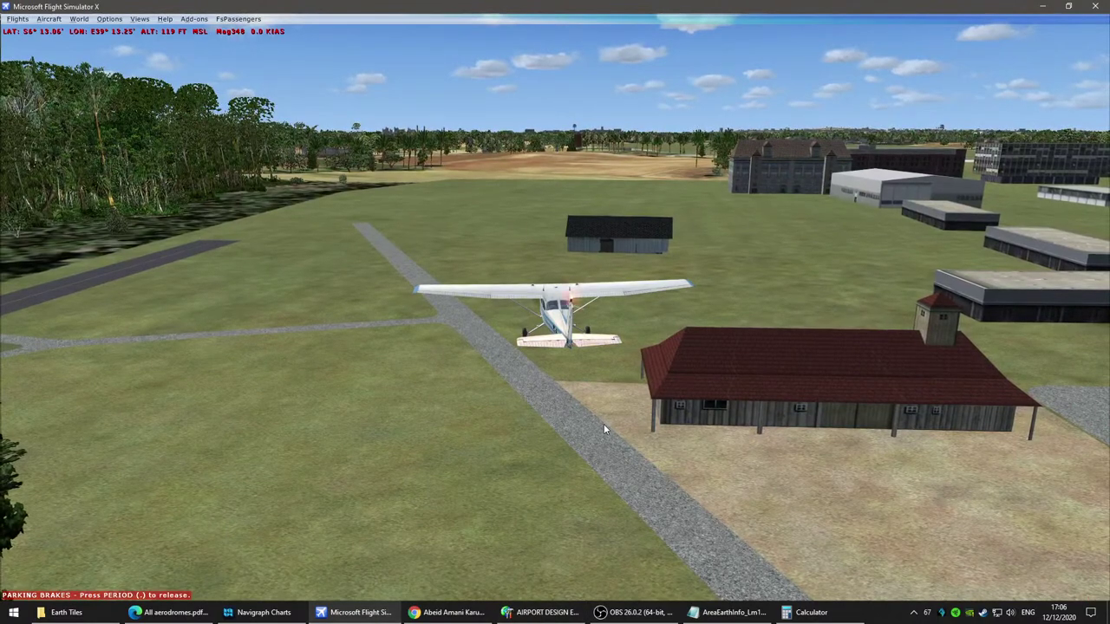
key("KP_4")
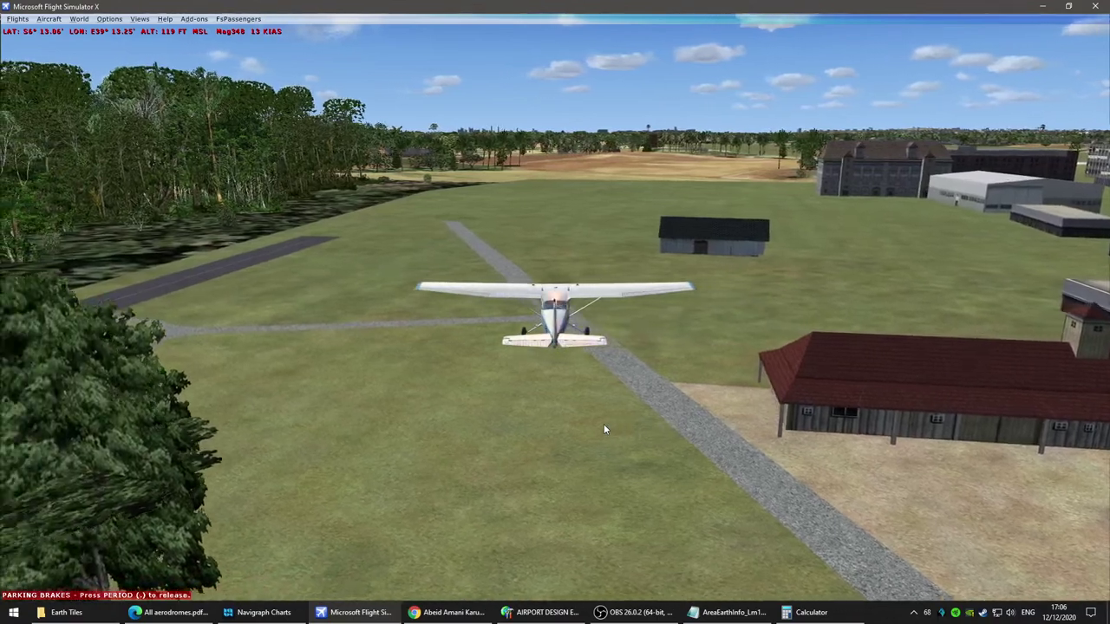
key("KP_5")
key("KP_1")
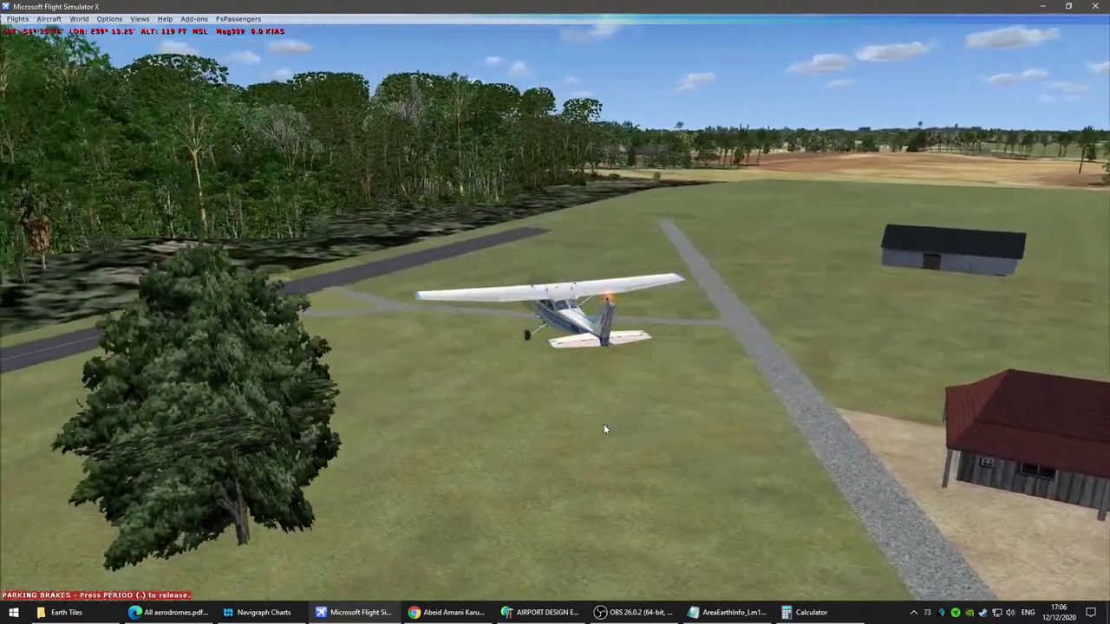
key("KP_3")
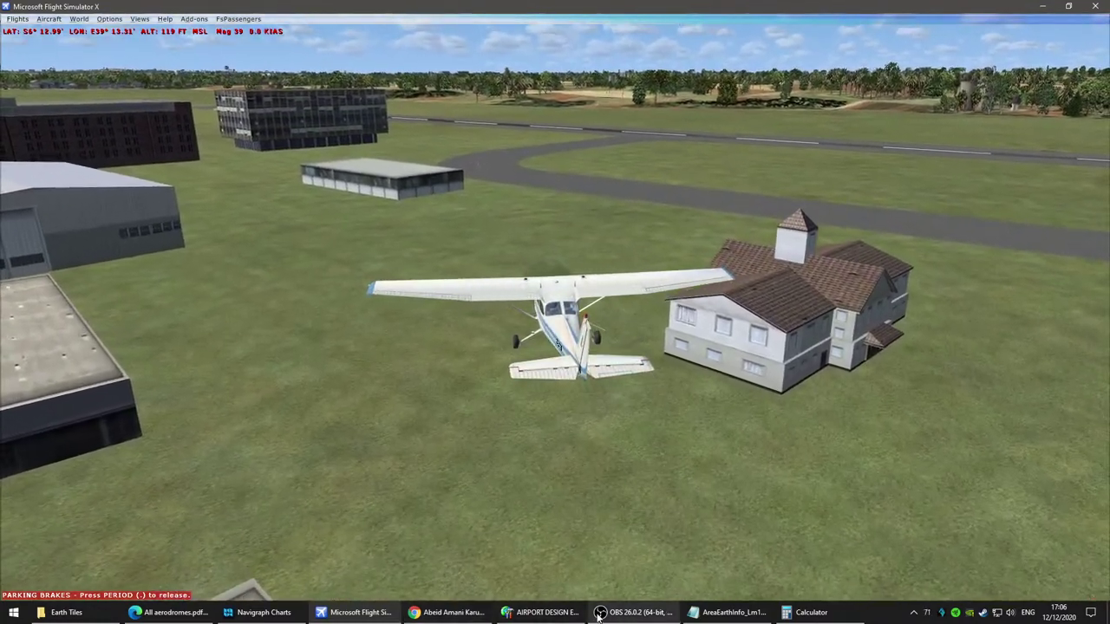
Step: Move the townoffice 2 object south beside the building below the road, heading 259.2
left_click(553, 614)
scroll(660, 435, "down", 2)
left_click_drag(913, 489, 606, 369)
scroll(606, 378, "up", 2)
scroll(607, 377, "up", 2)
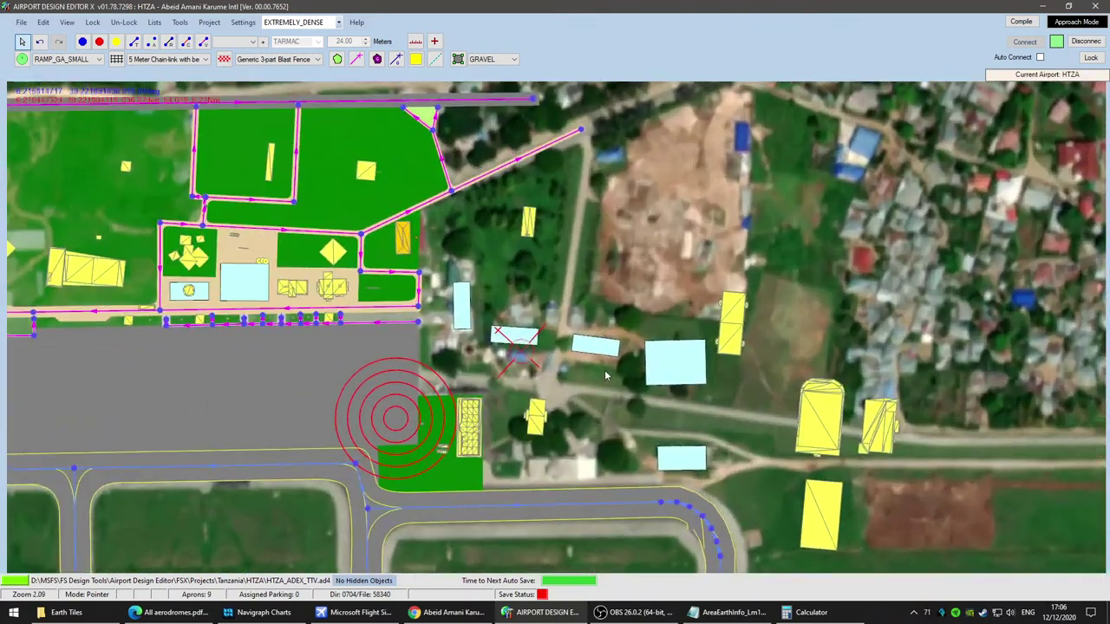
scroll(576, 442, "up", 4)
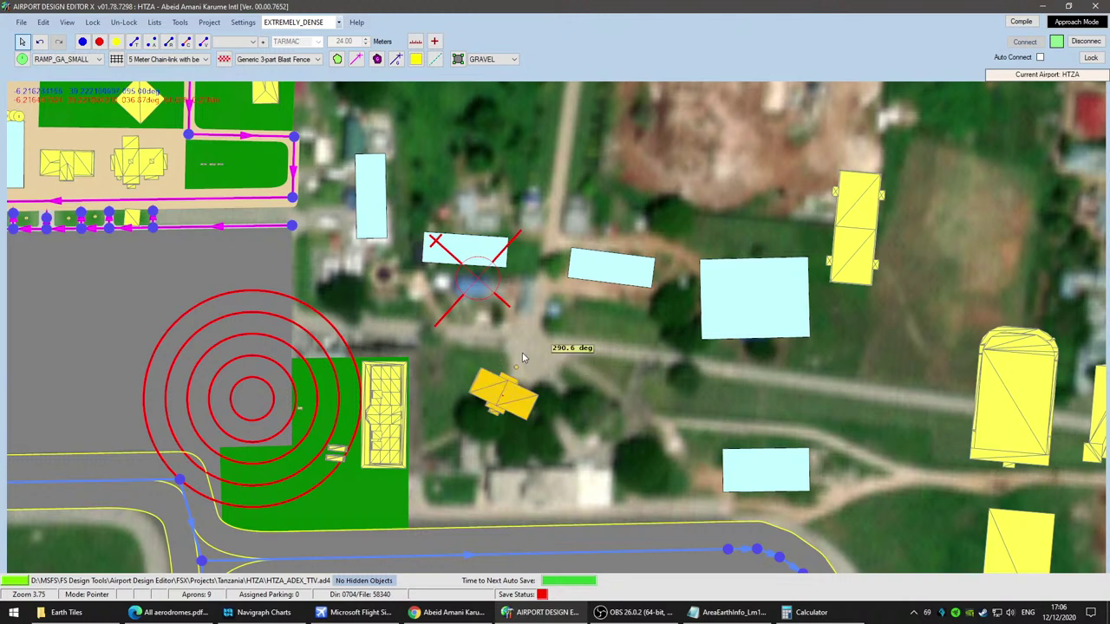
left_click_drag(552, 477, 547, 496)
left_click(553, 500)
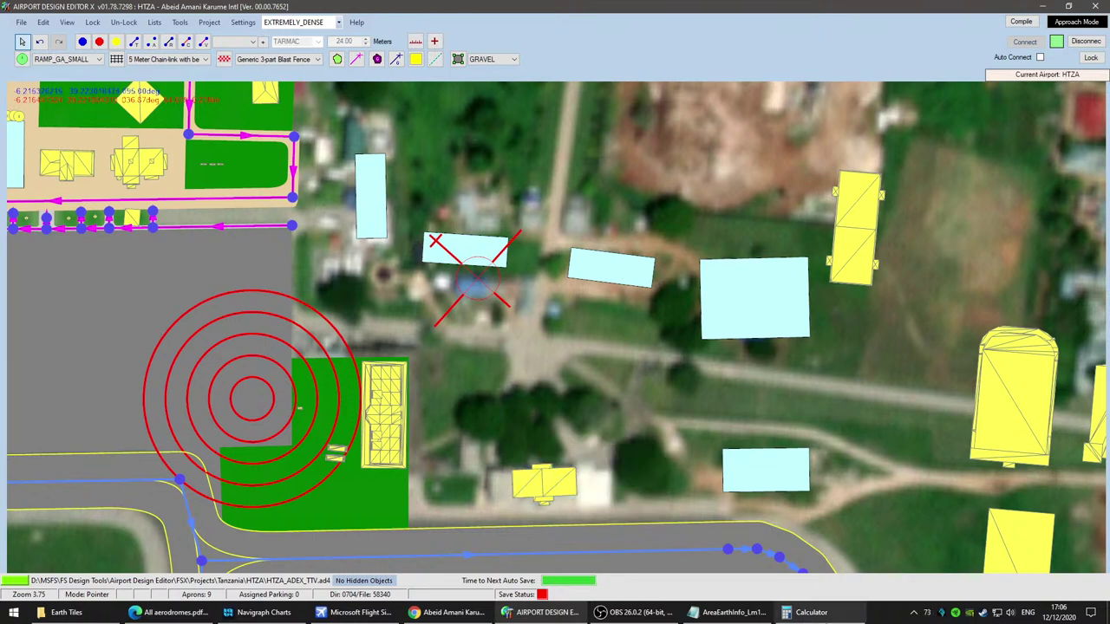
left_click(371, 613)
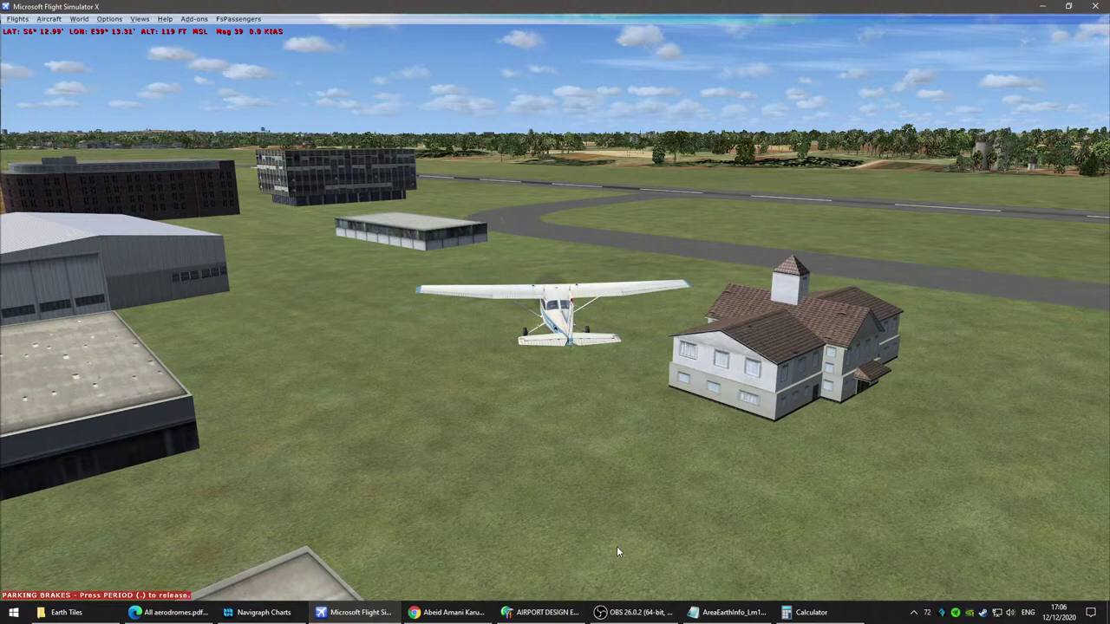
Step: Slew the Cessna forward and left, stopping between the brown-roofed building and brick block
key("KP_8")
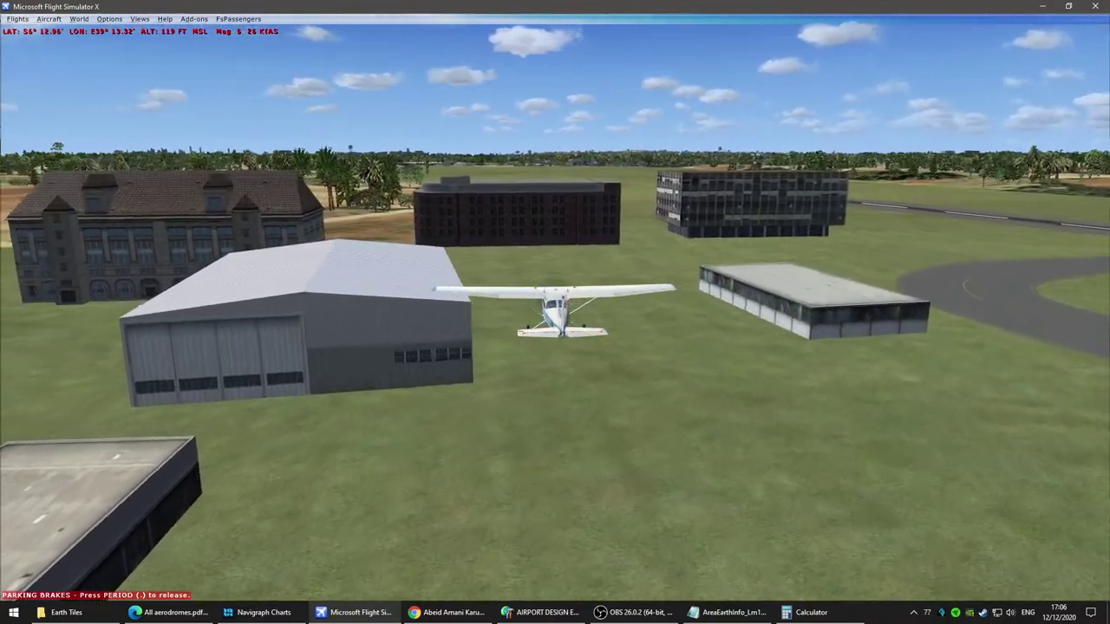
key("y")
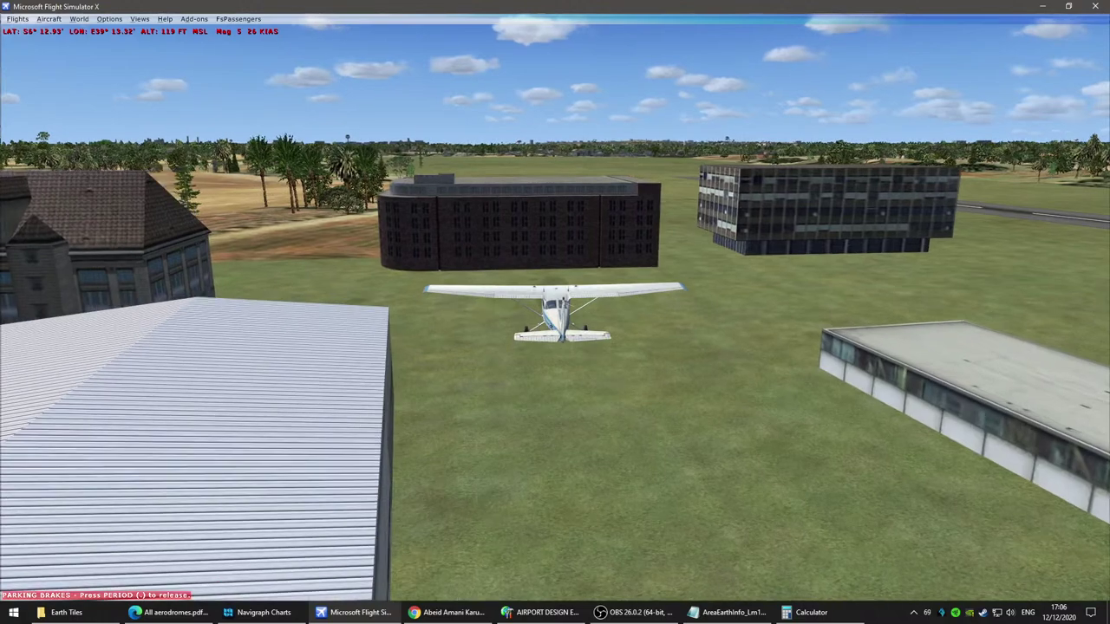
key("KP_1")
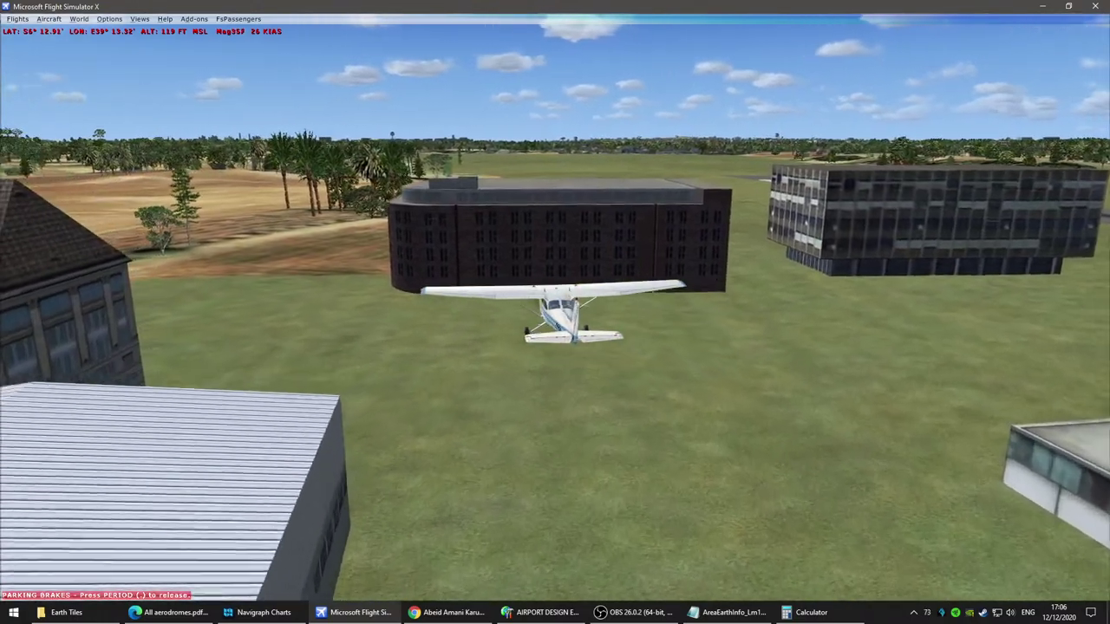
key("KP_5")
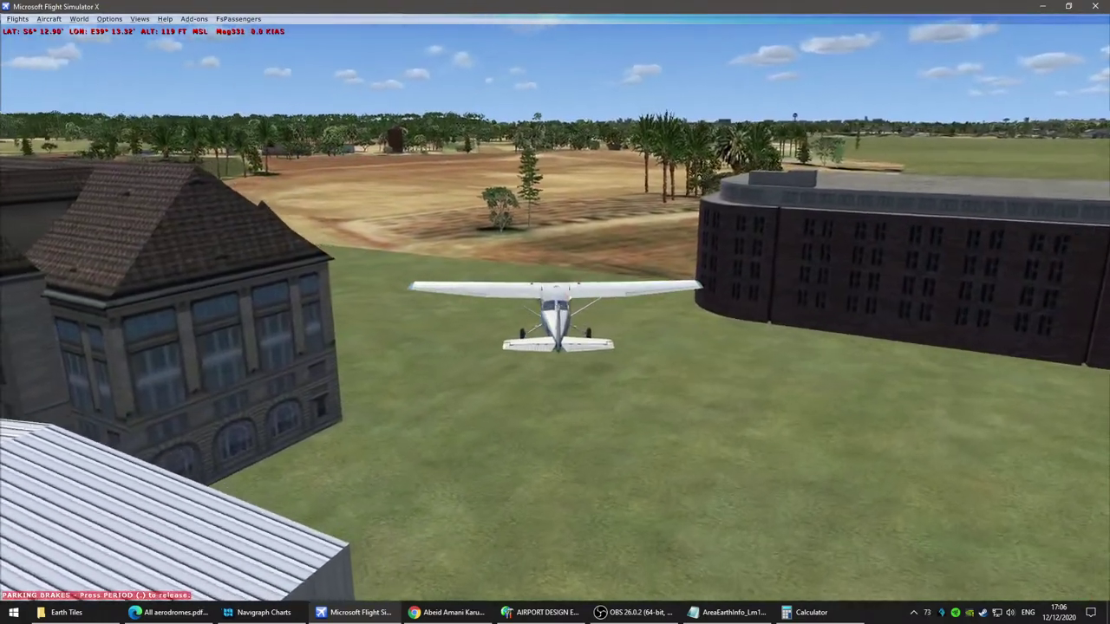
left_click(542, 612)
mouse_move(1016, 374)
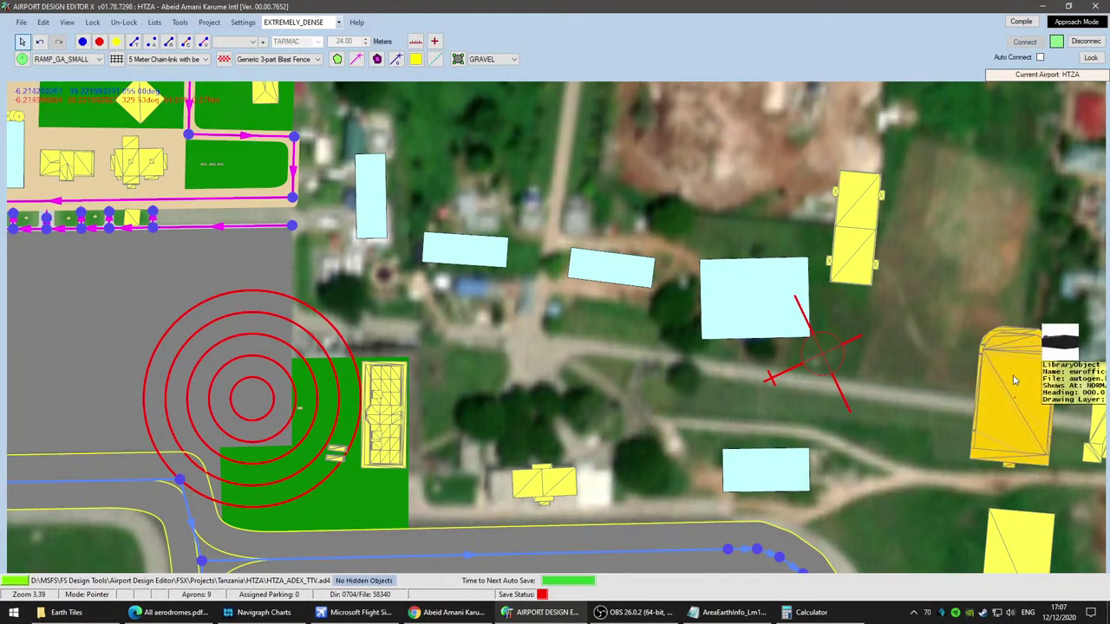
scroll(1014, 378, "down", 1)
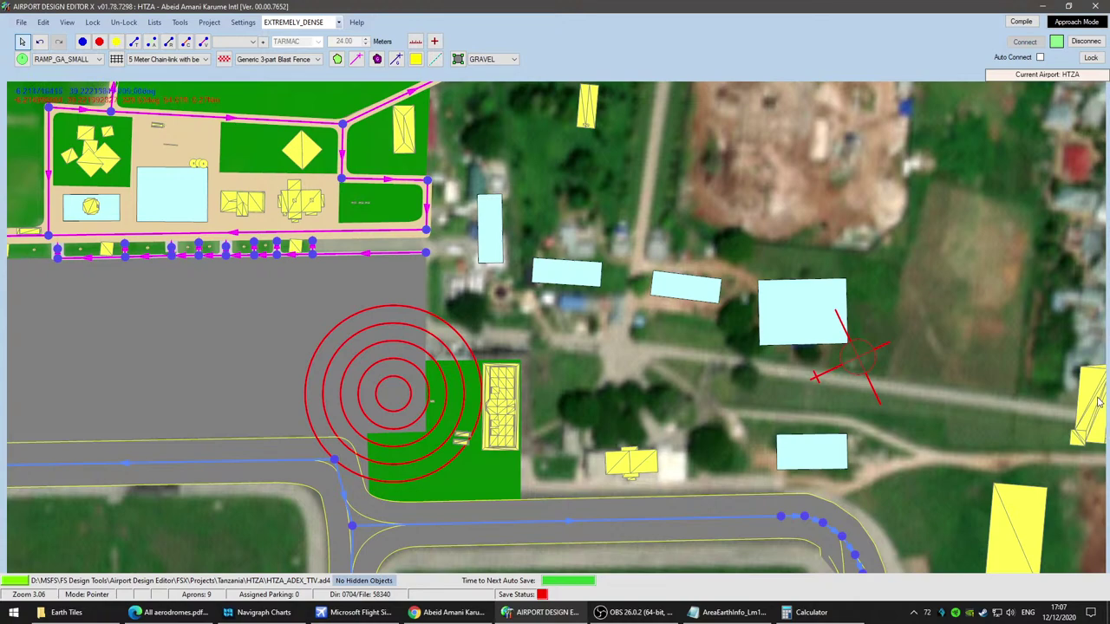
left_click_drag(976, 478, 753, 442)
scroll(622, 389, "down", 3)
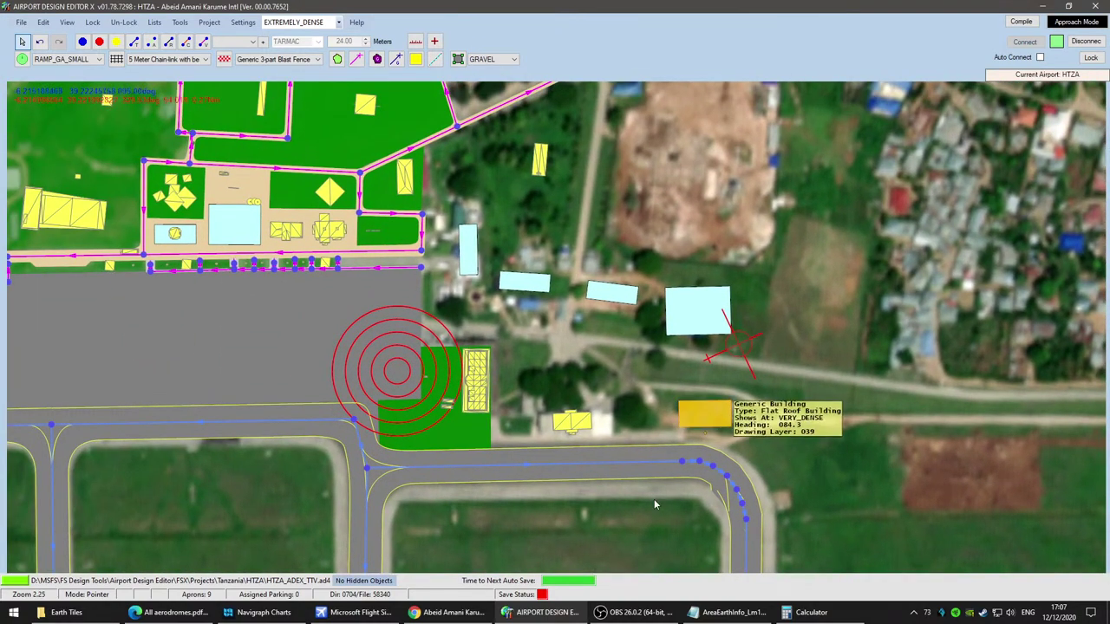
left_click(555, 612)
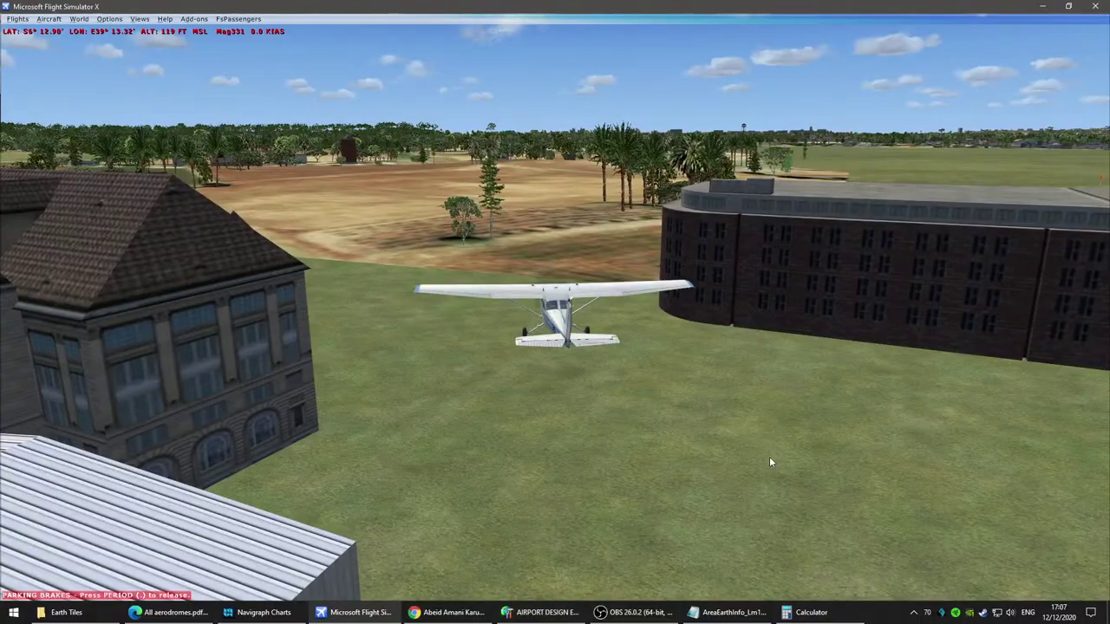
key("y")
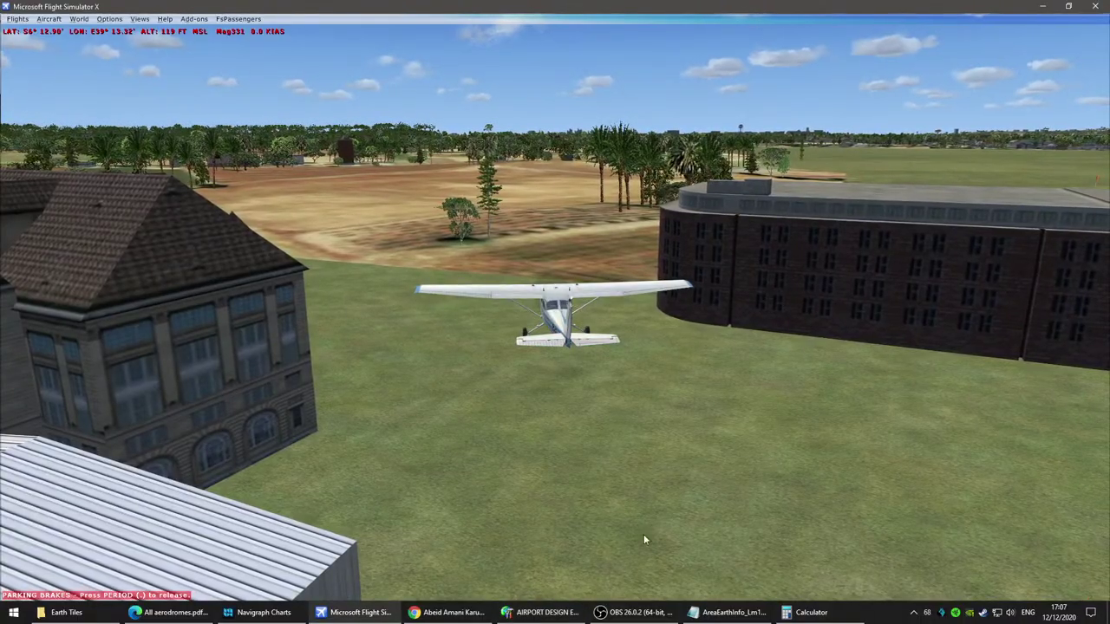
Step: Yaw the Cessna right in place to face the red-roofed barn and forest edge
left_click(546, 612)
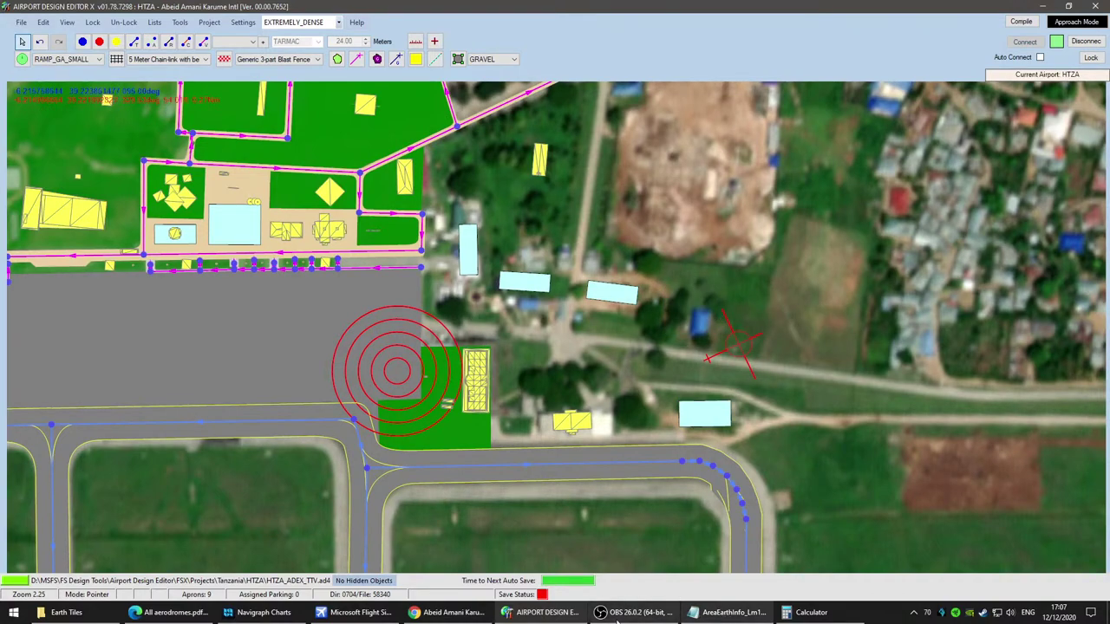
left_click(356, 612)
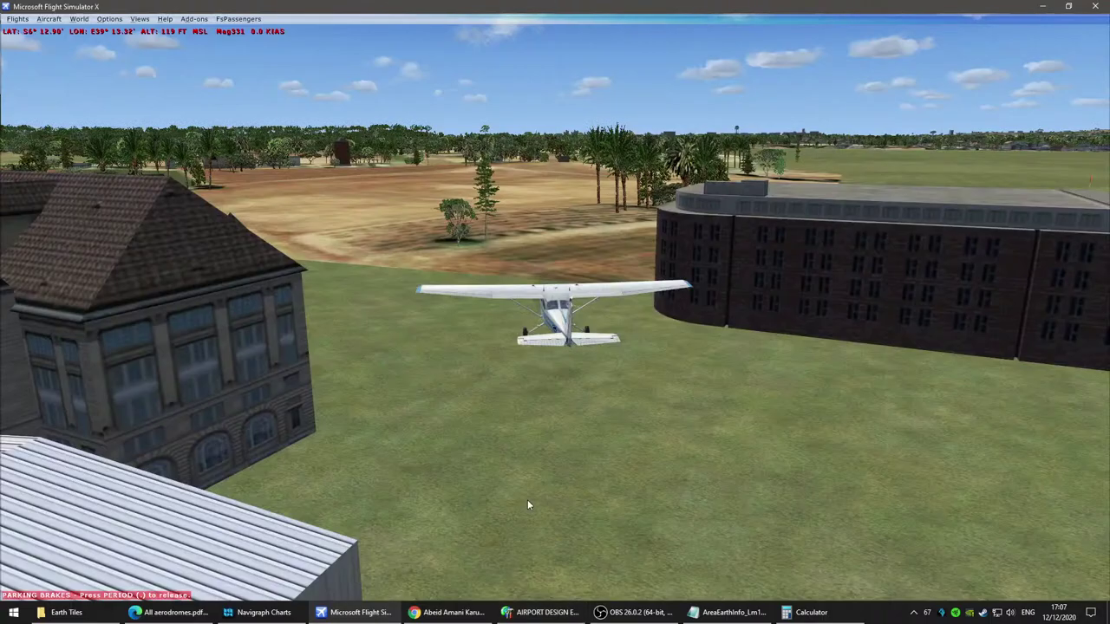
key("y")
key("KP_3")
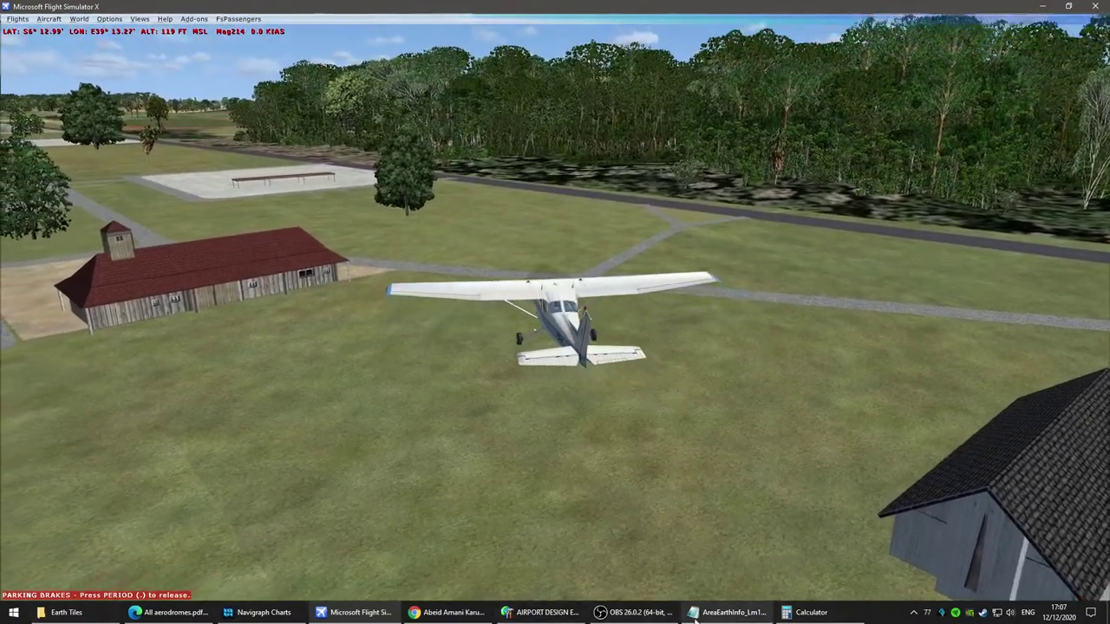
left_click(558, 619)
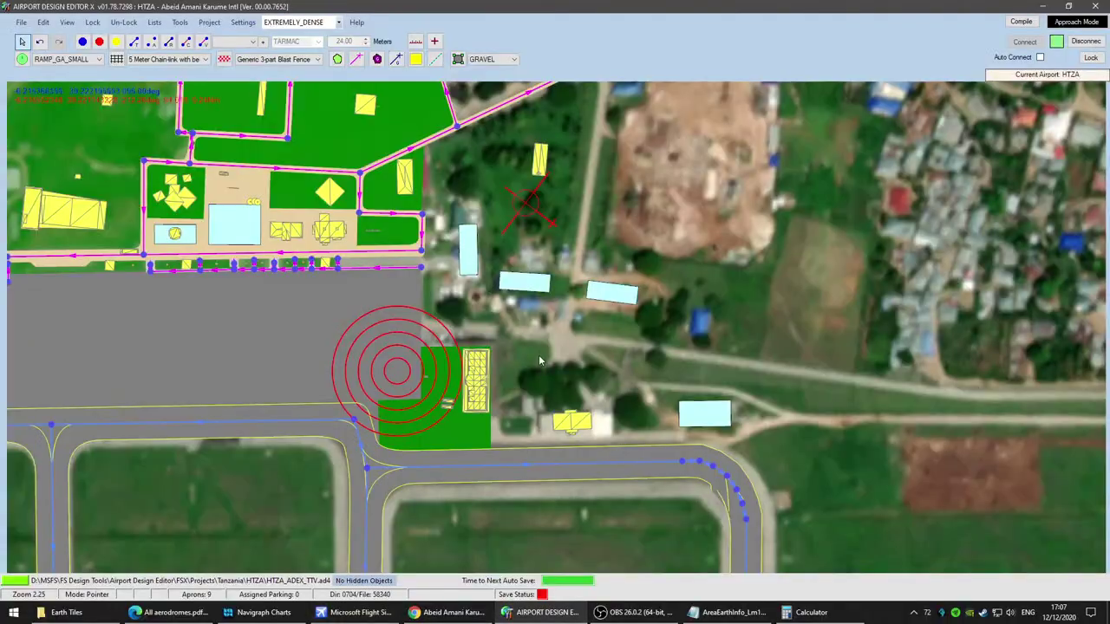
scroll(555, 412, "down", 3)
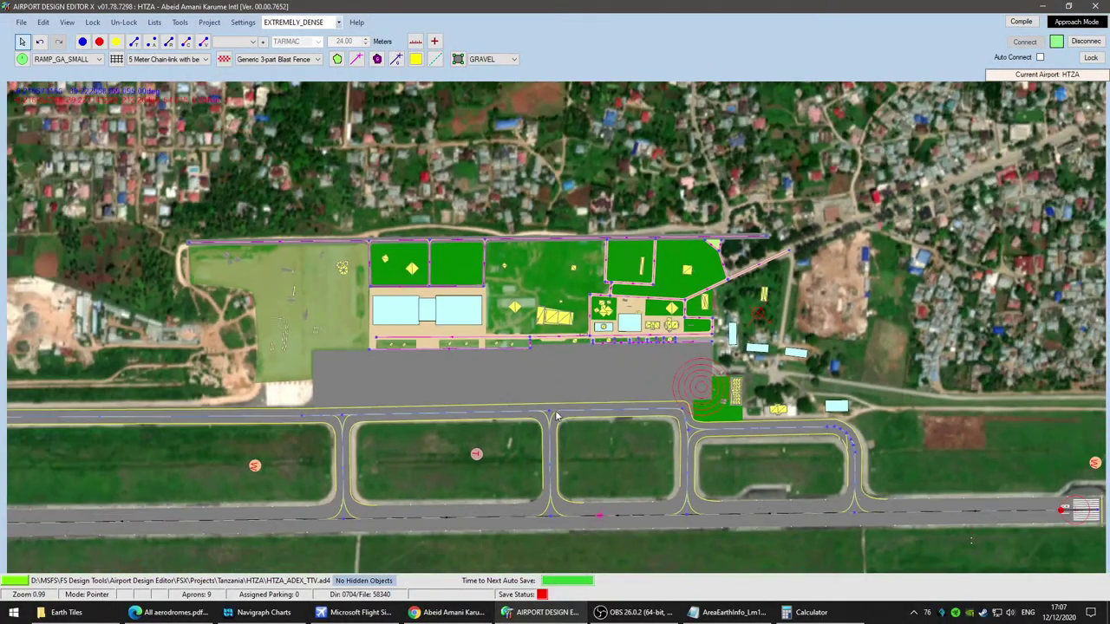
left_click_drag(543, 463, 575, 520)
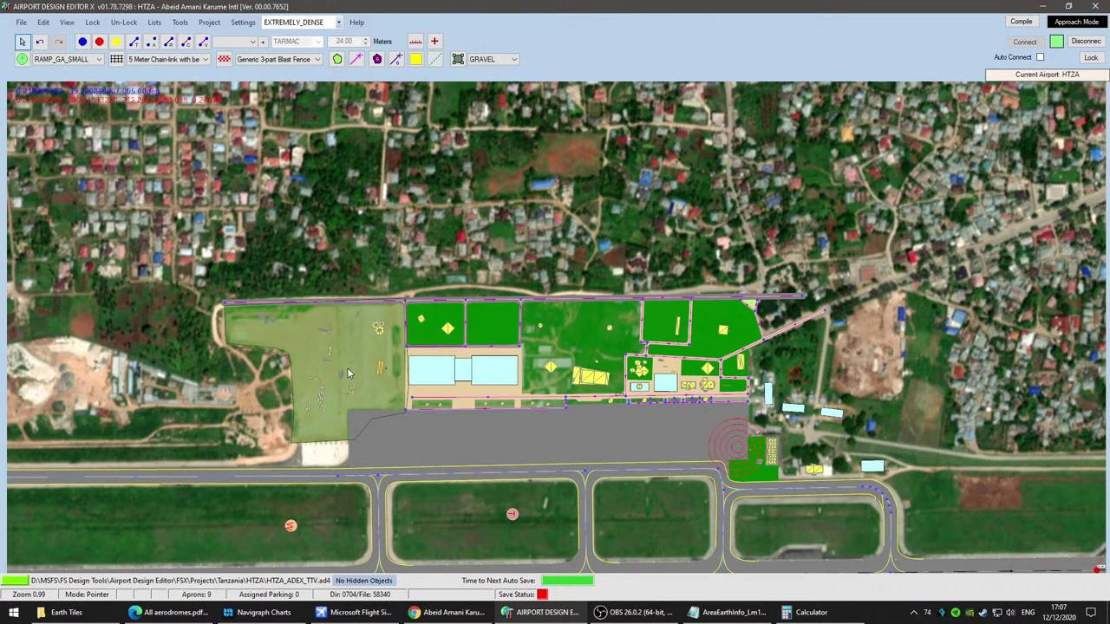
scroll(307, 339, "up", 5)
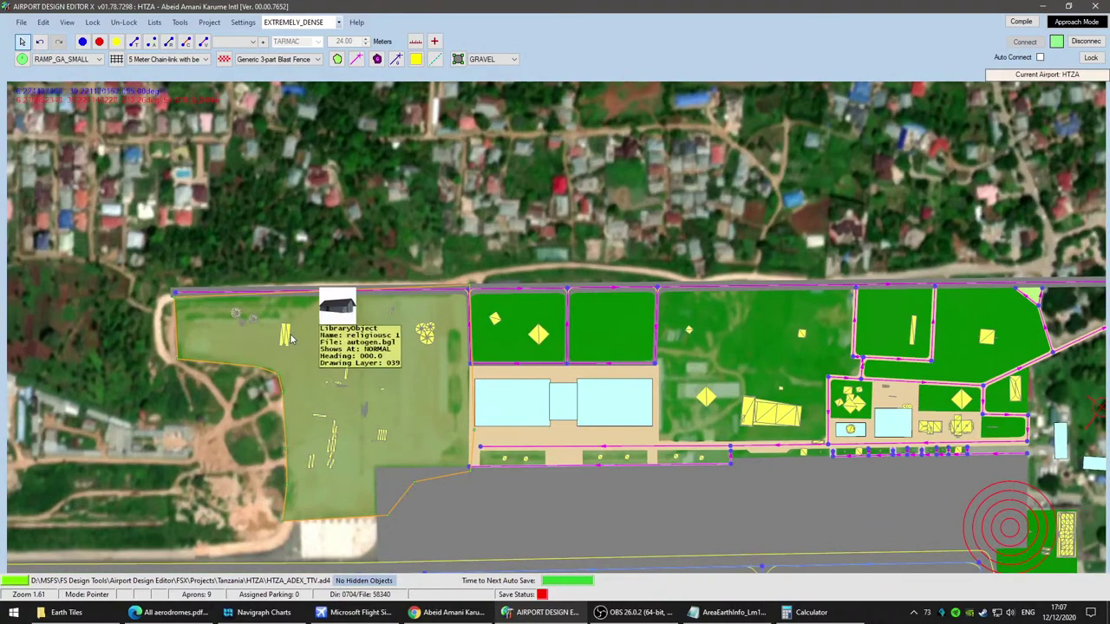
left_click(282, 356)
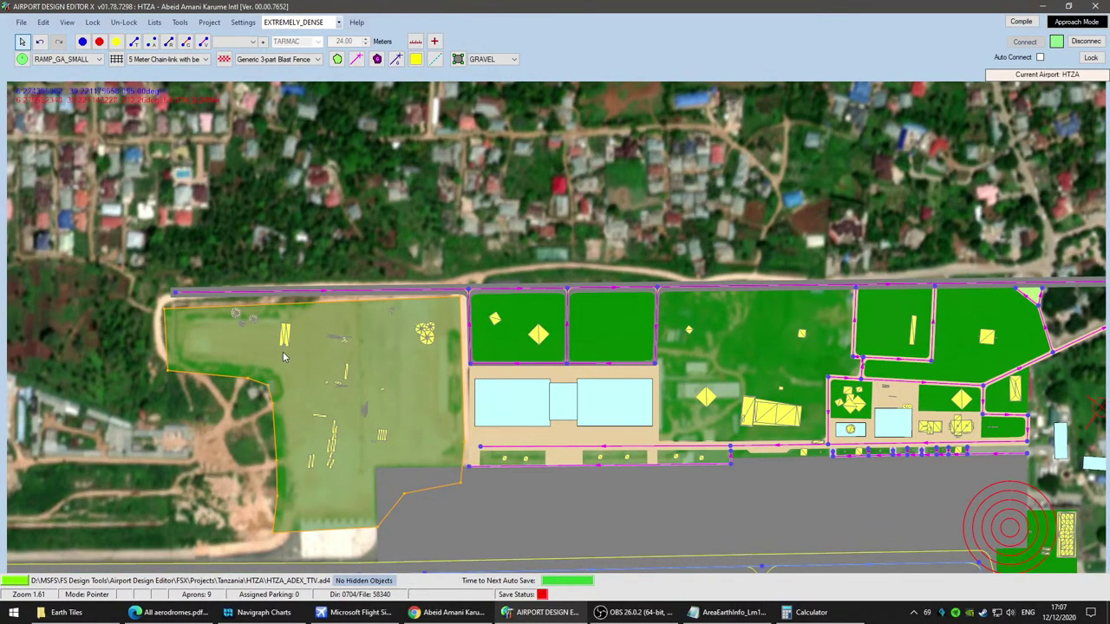
scroll(343, 346, "up", 4)
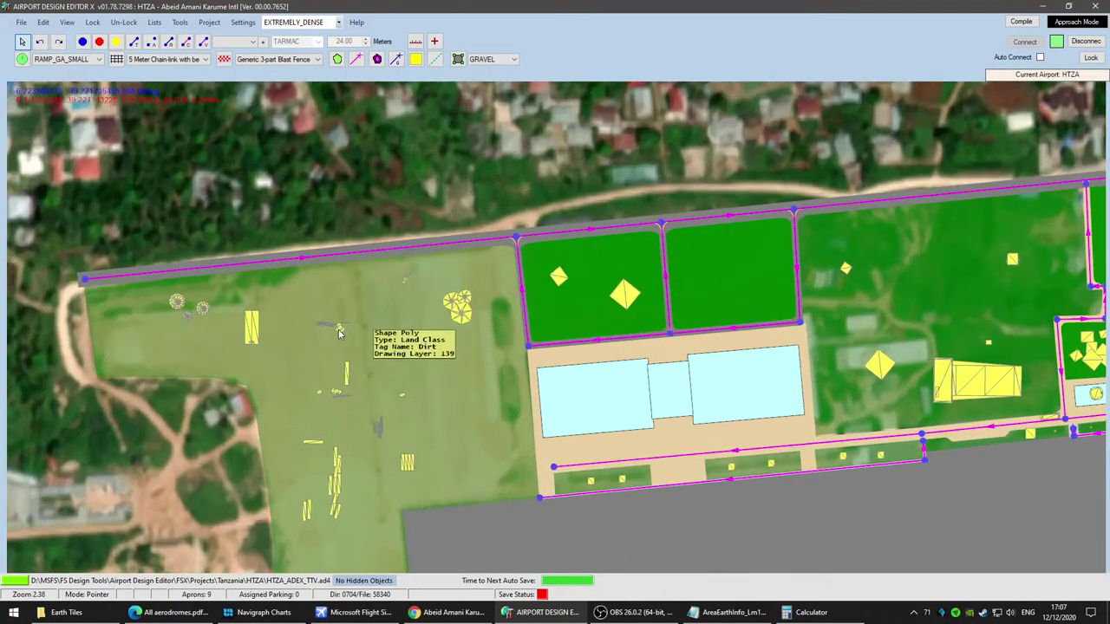
right_click(336, 301)
left_click(317, 318)
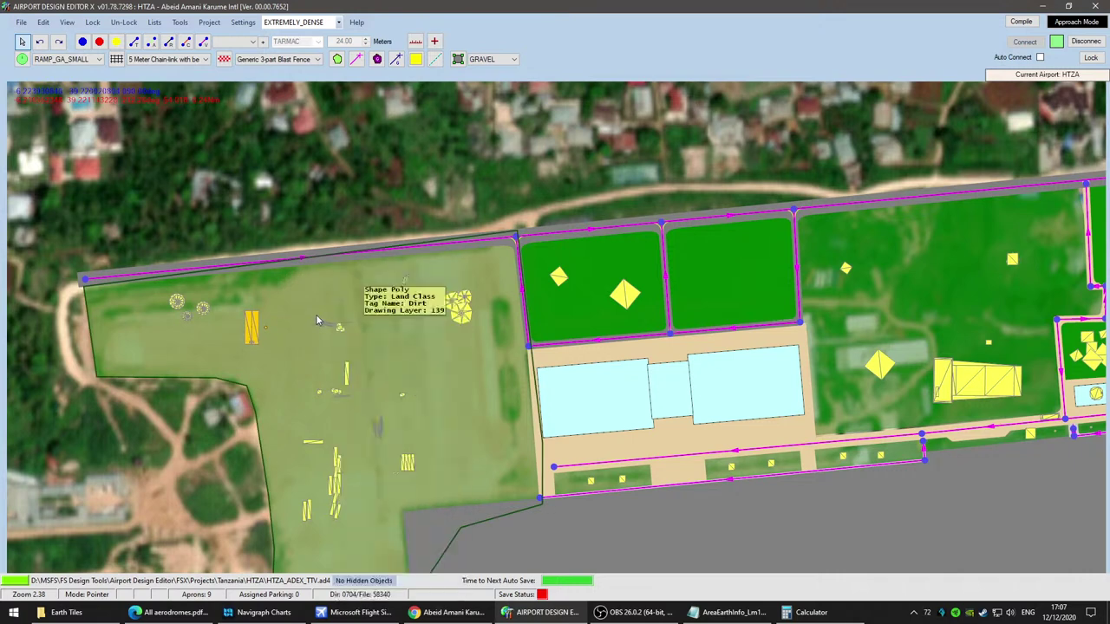
right_click(317, 320)
left_click(370, 408)
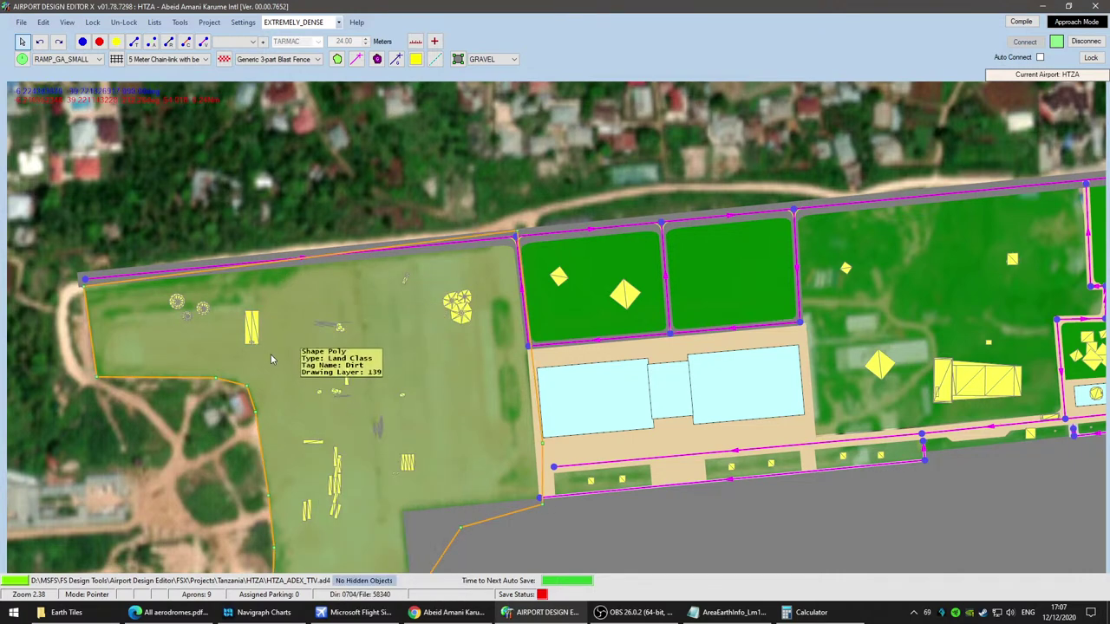
left_click(253, 326)
left_click_drag(265, 328, 208, 348, "ctrl")
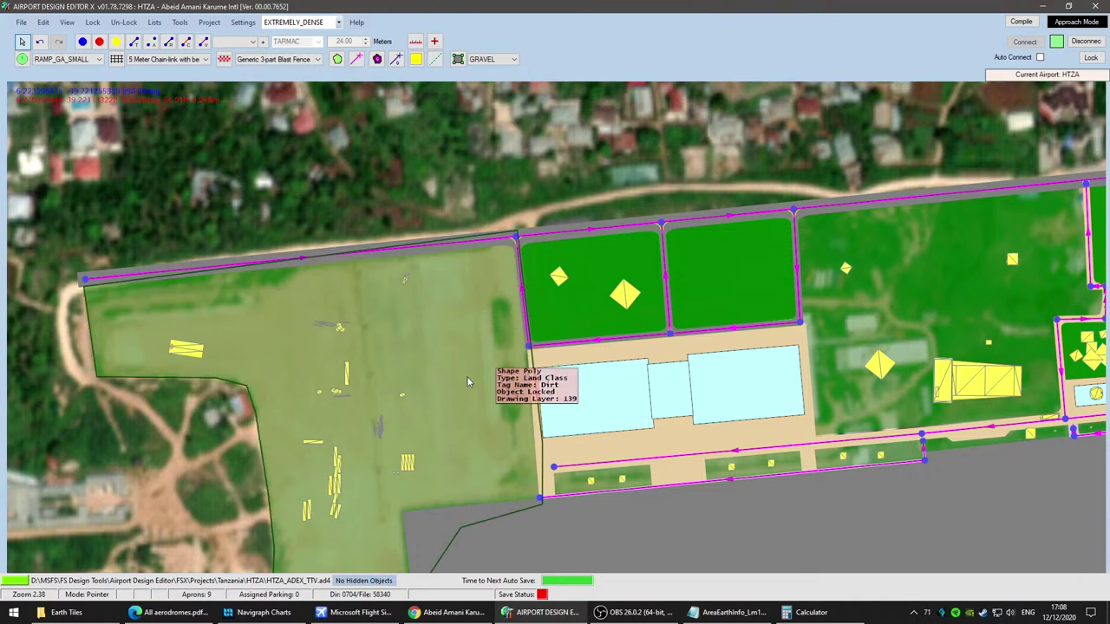
right_click(468, 327)
left_click(337, 488)
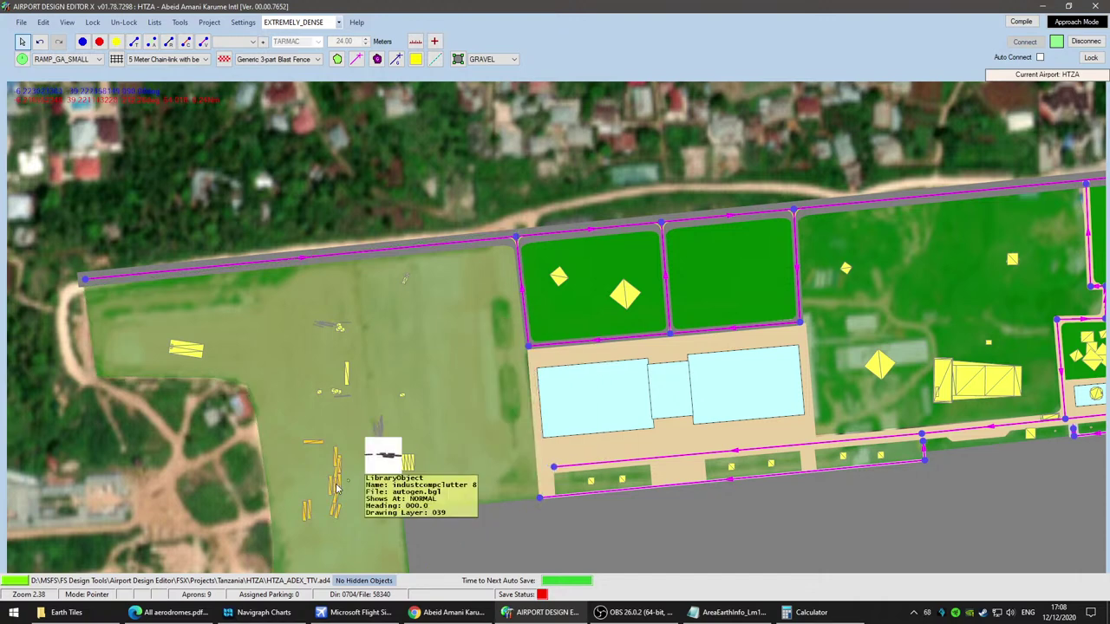
right_click(418, 357)
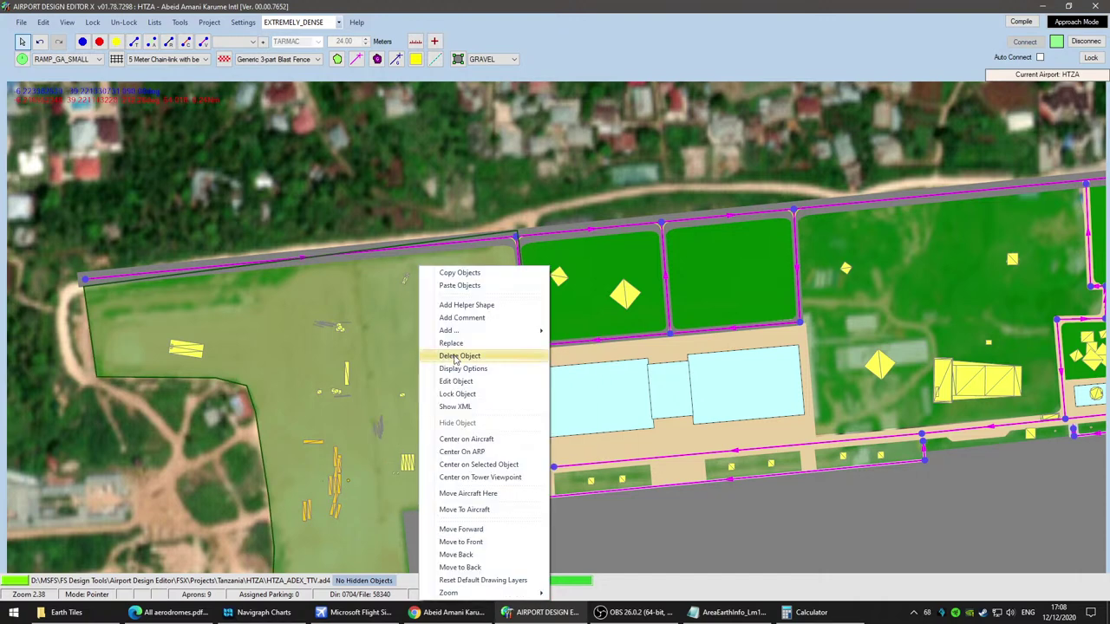
left_click(495, 329)
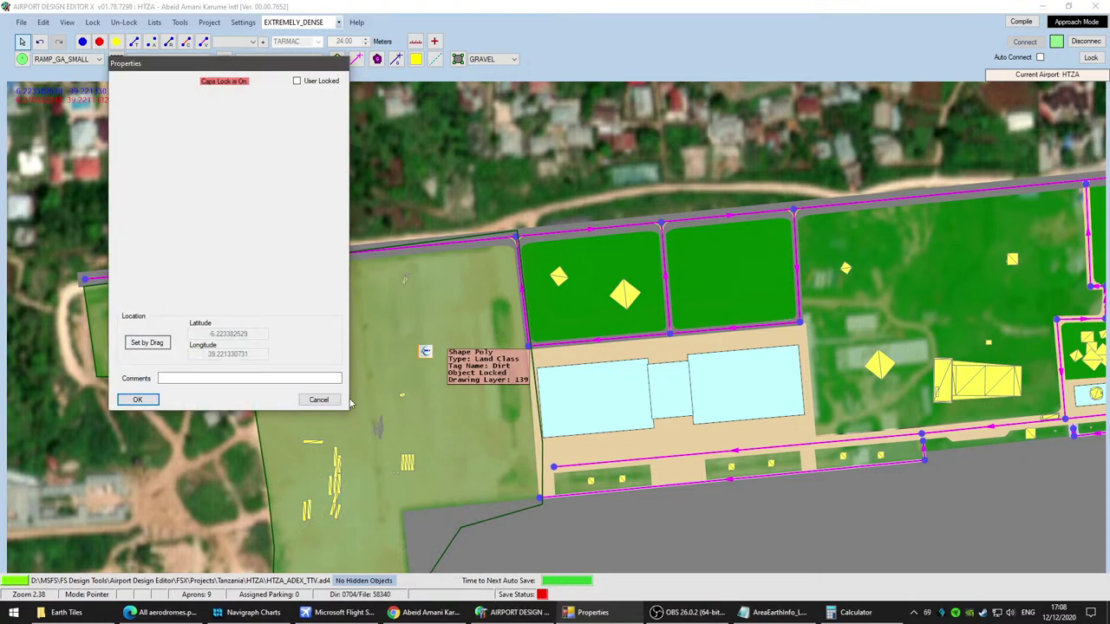
left_click(316, 396)
right_click(440, 356)
mouse_move(491, 369)
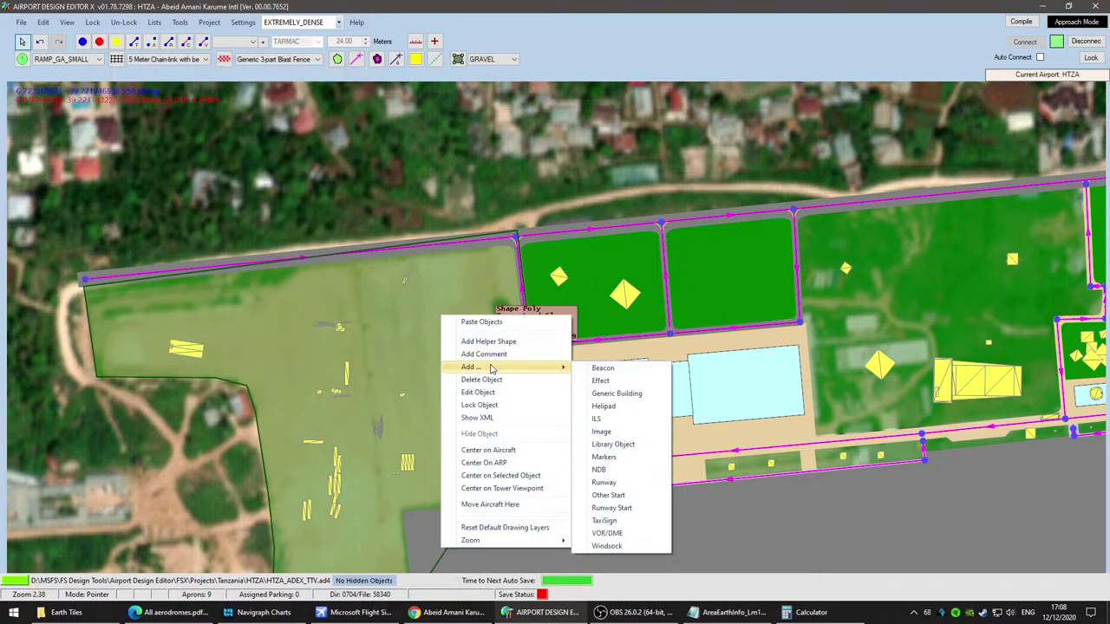
left_click(621, 444)
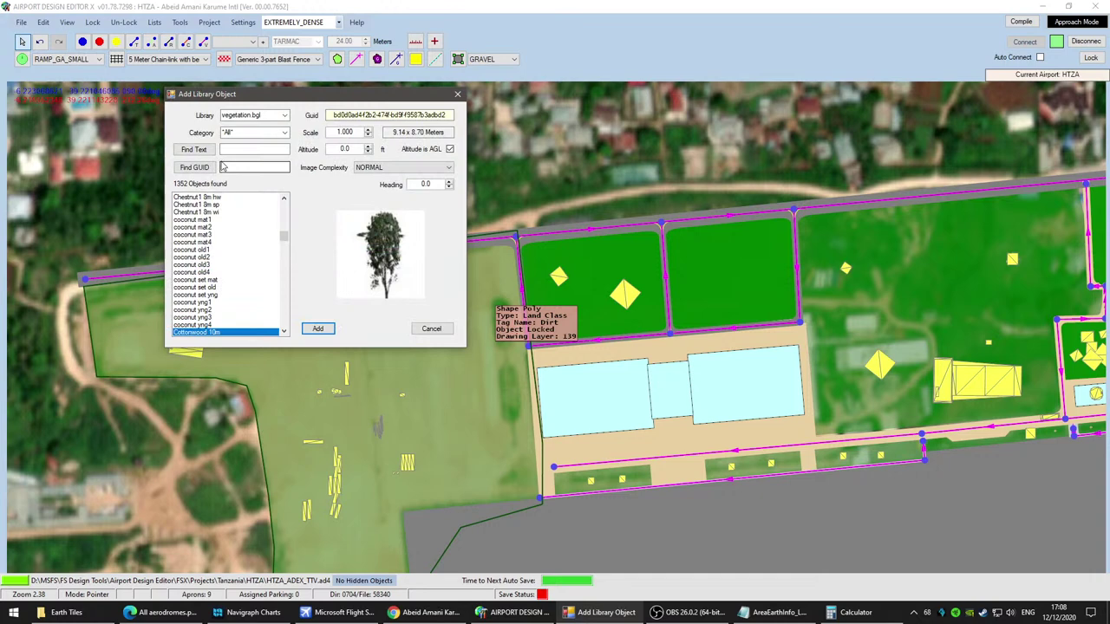
left_click(284, 116)
left_click(247, 127)
left_click(249, 150)
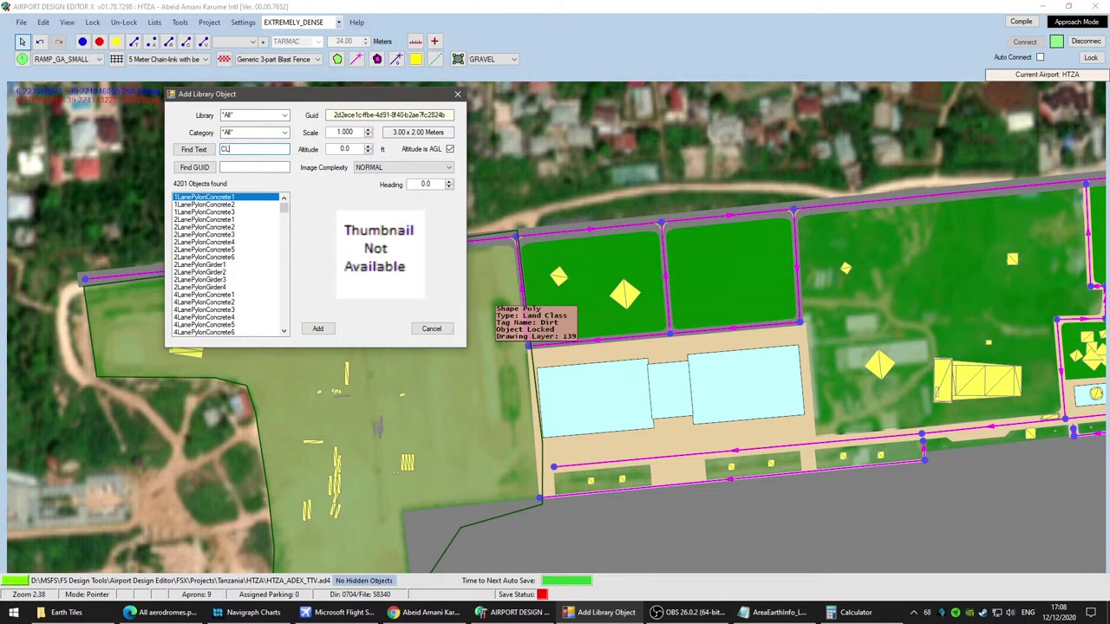
left_click(192, 150)
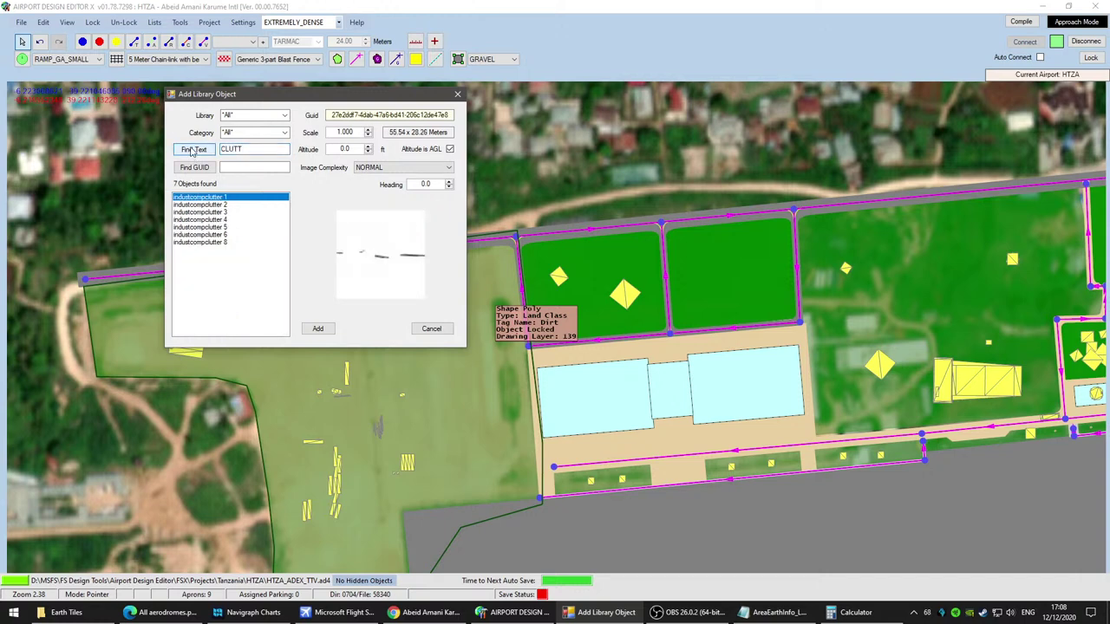
left_click(324, 332)
left_click_drag(909, 415, 255, 485)
scroll(255, 484, "down", 1)
scroll(347, 504, "down", 3)
scroll(705, 358, "up", 3)
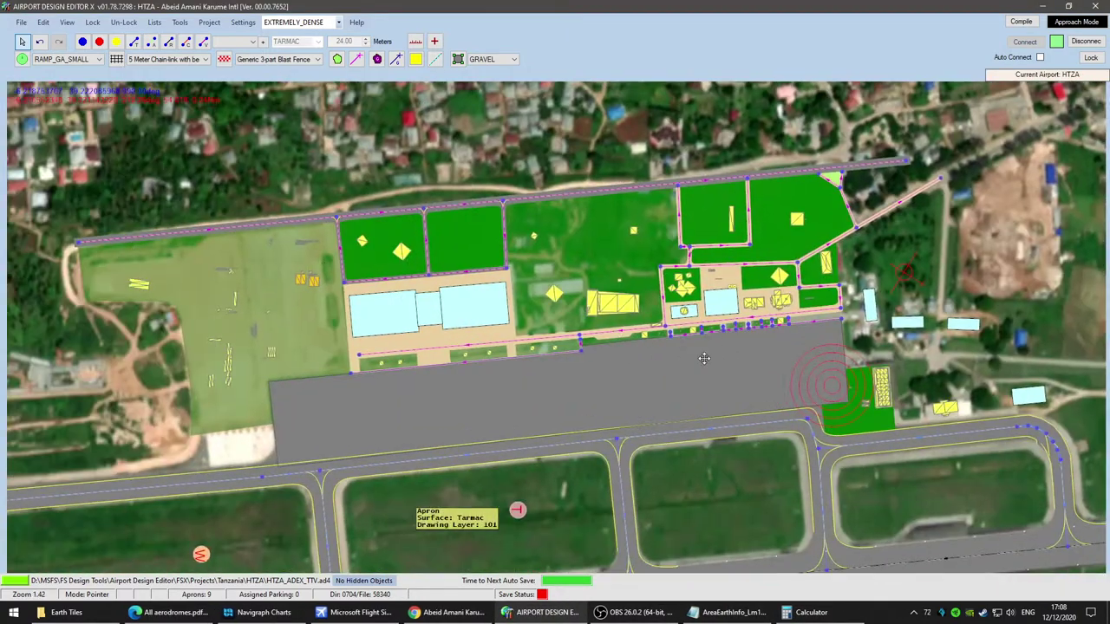
left_click_drag(704, 358, 491, 339)
scroll(490, 340, "up", 1)
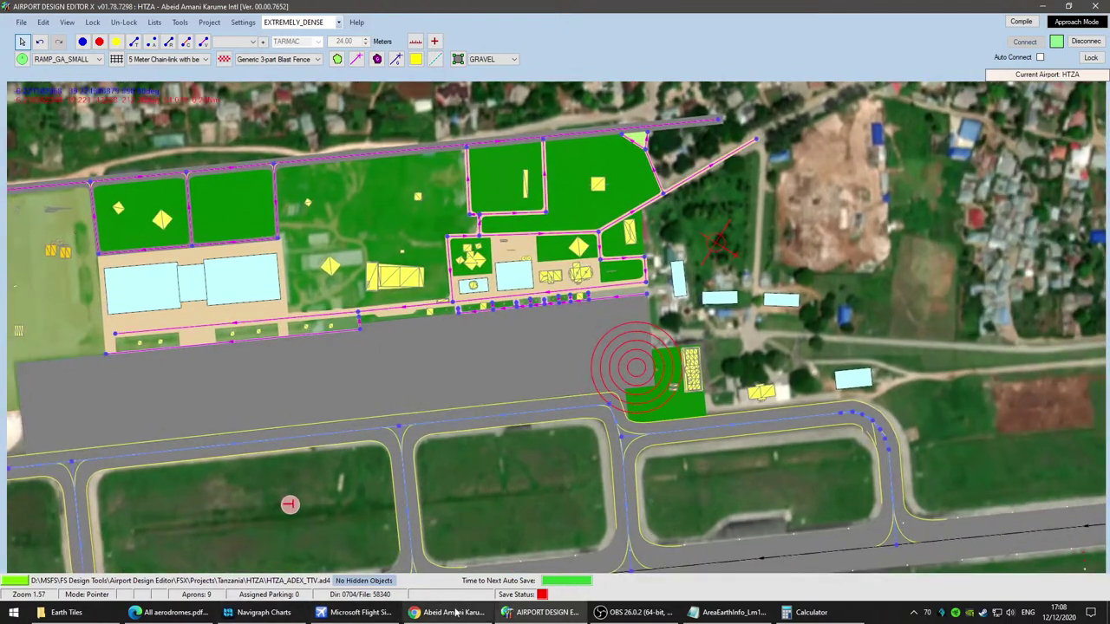
left_click(451, 612)
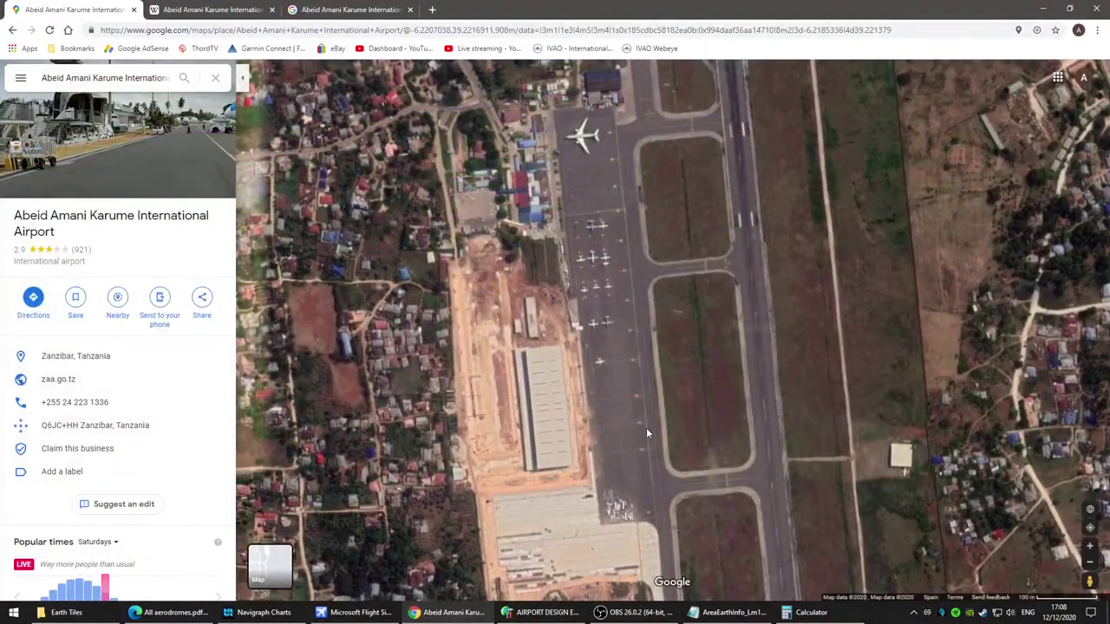
Step: Scan the satellite view over the northern apron, housing, runway end and parked jet
scroll(644, 426, "down", 2)
scroll(639, 416, "up", 3)
left_click_drag(566, 113, 649, 319)
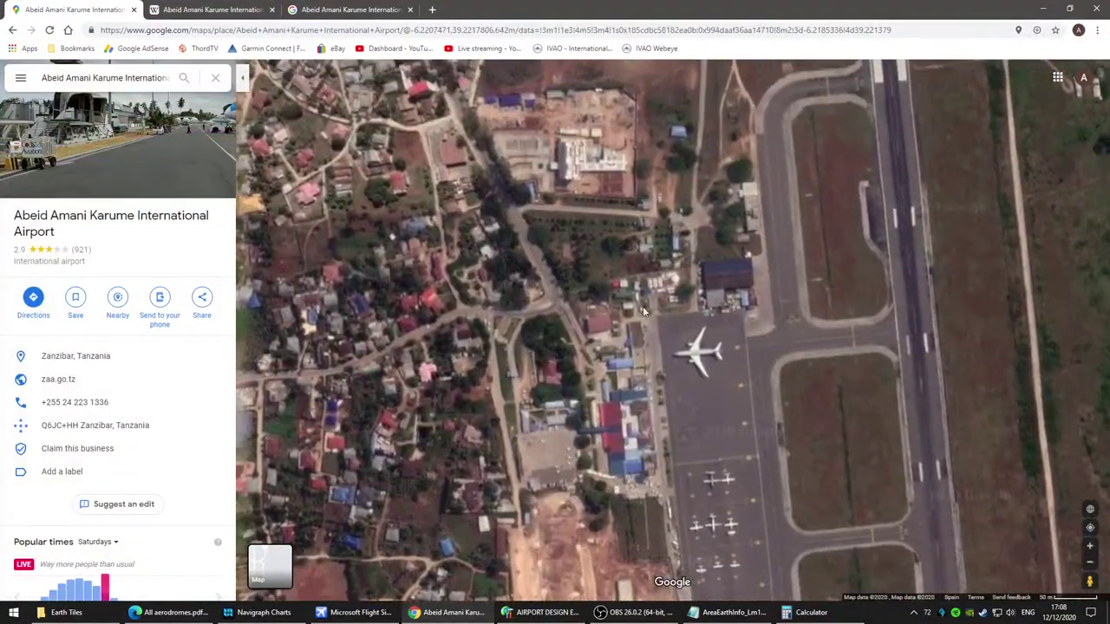
scroll(636, 252, "up", 1)
left_click_drag(635, 252, 717, 500)
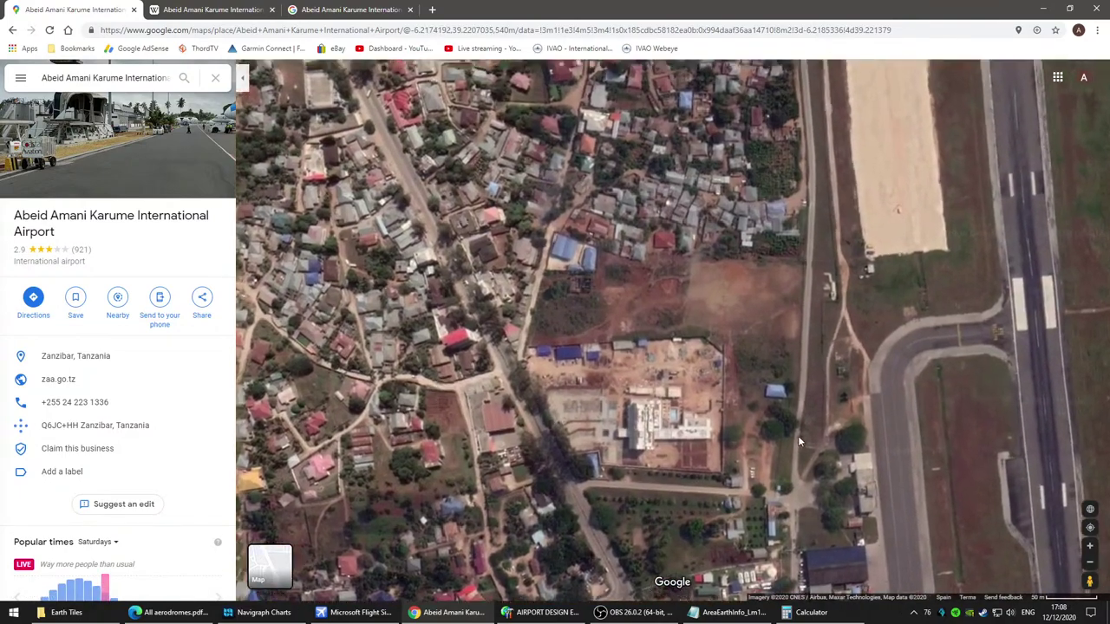
scroll(799, 442, "up", 2)
left_click_drag(847, 504, 696, 254)
Step: Examine the hangar and tank compound beside the apron in satellite view
left_click_drag(699, 266, 758, 452)
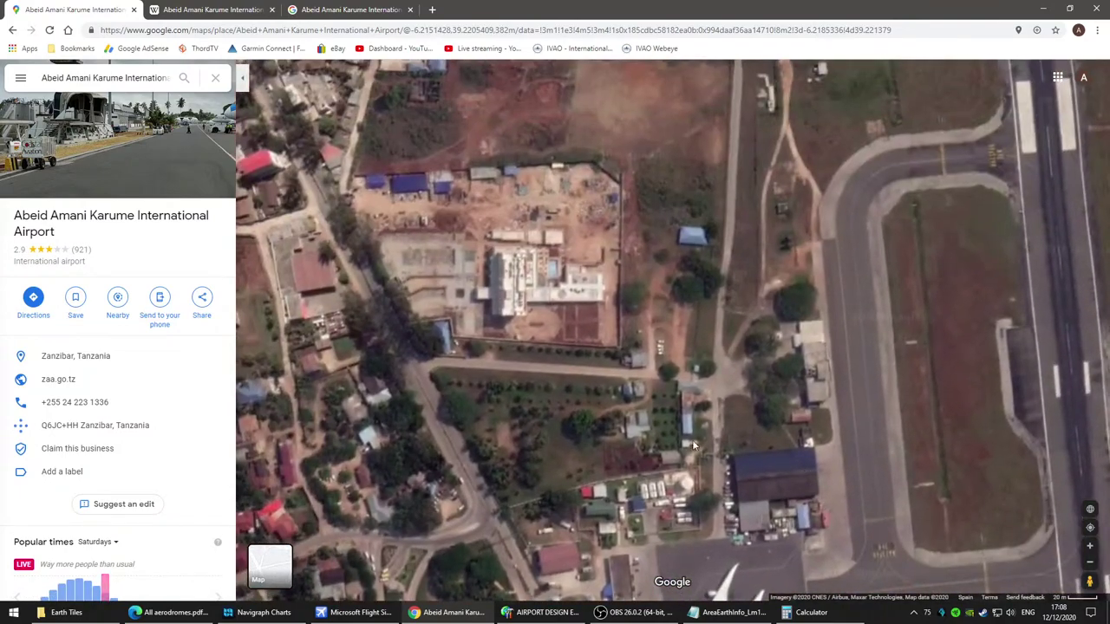
left_click_drag(650, 460, 657, 316)
scroll(656, 316, "up", 2)
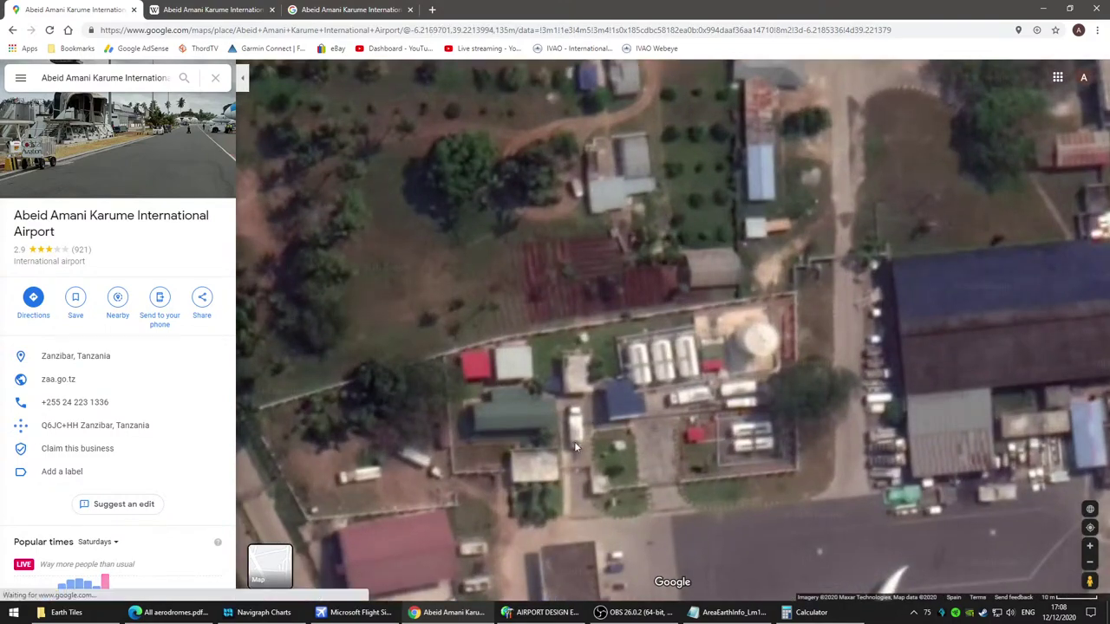
scroll(657, 316, "down", 2)
scroll(657, 199, "up", 2)
left_click_drag(766, 523, 738, 474)
scroll(738, 474, "up", 2)
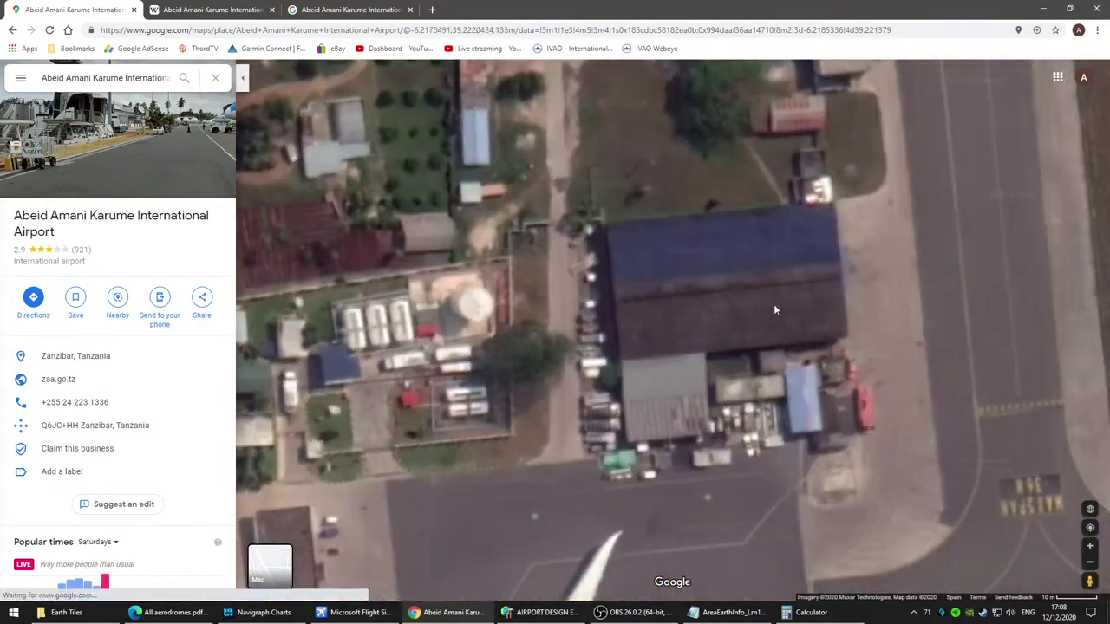
scroll(804, 308, "down", 3)
left_click_drag(787, 482, 704, 507)
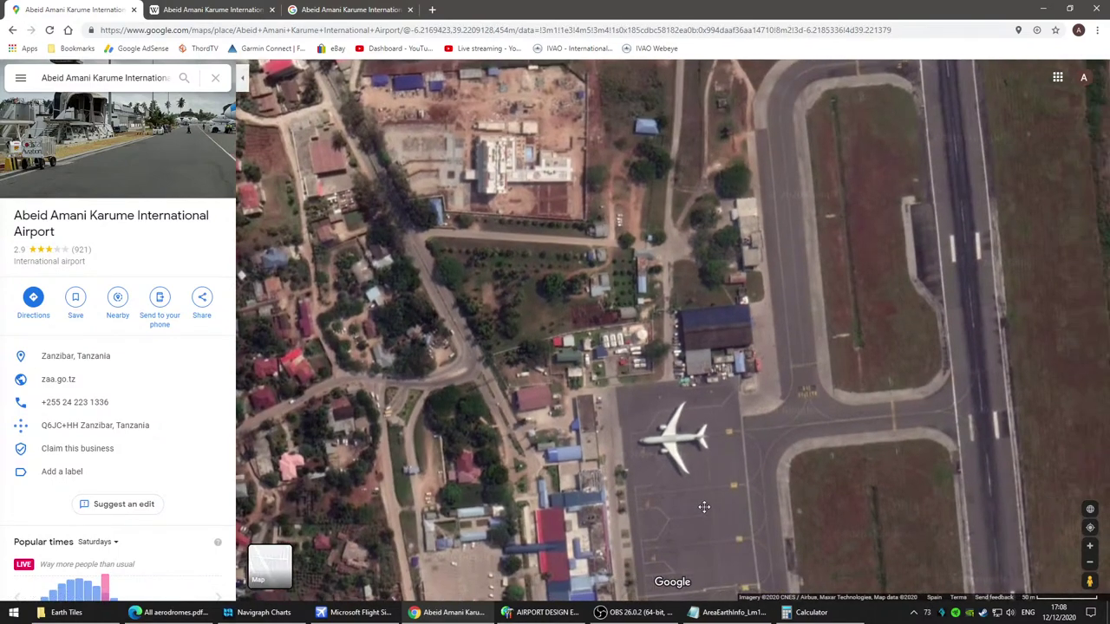
left_click(358, 613)
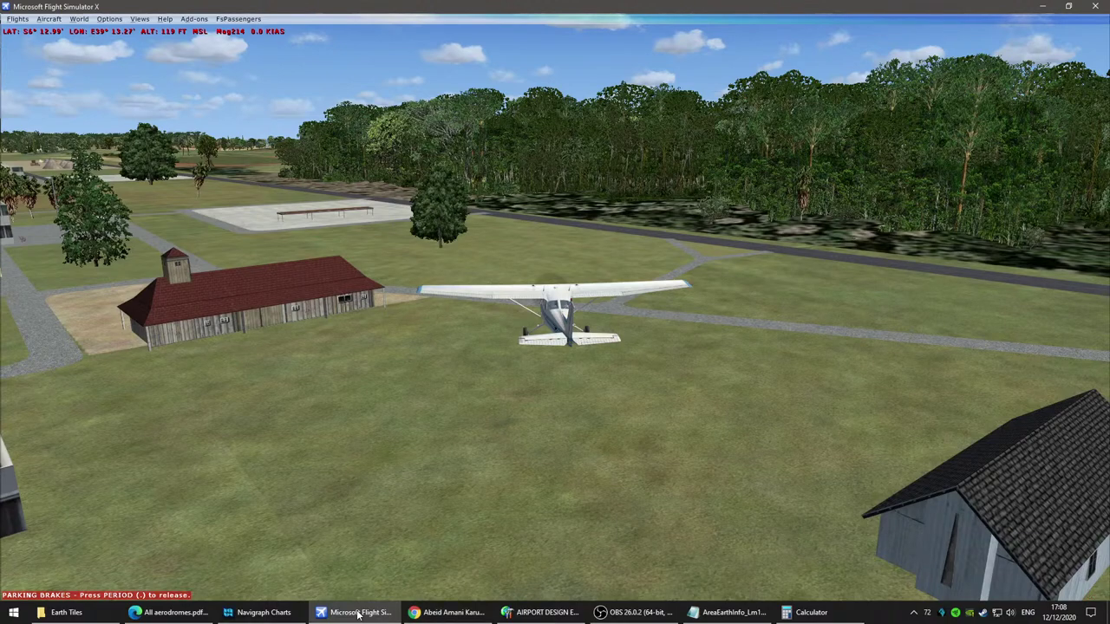
Step: Back in ADE, move the fire station and both fire trucks onto the cement pad by the NDB
left_click(432, 615)
left_click(542, 612)
scroll(570, 401, "up", 4)
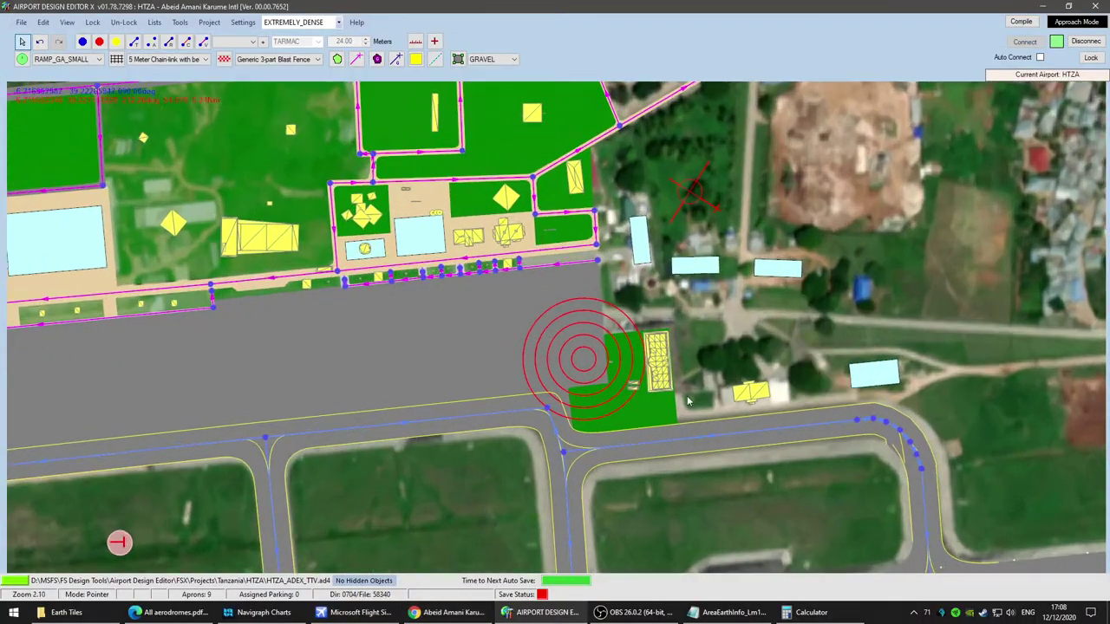
scroll(570, 401, "up", 3)
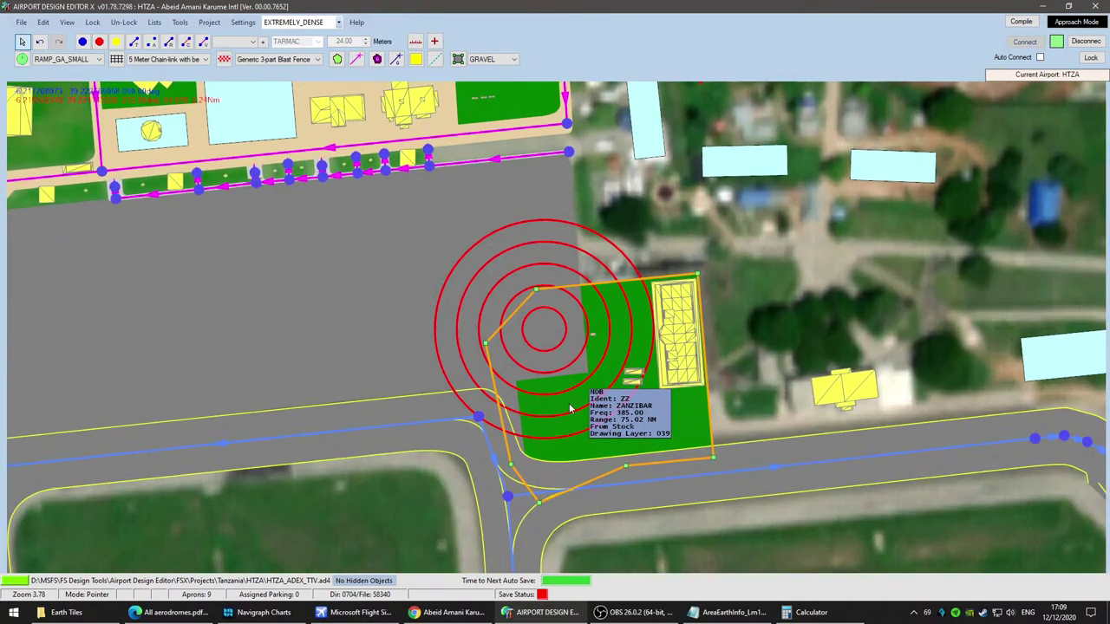
scroll(572, 411, "up", 1)
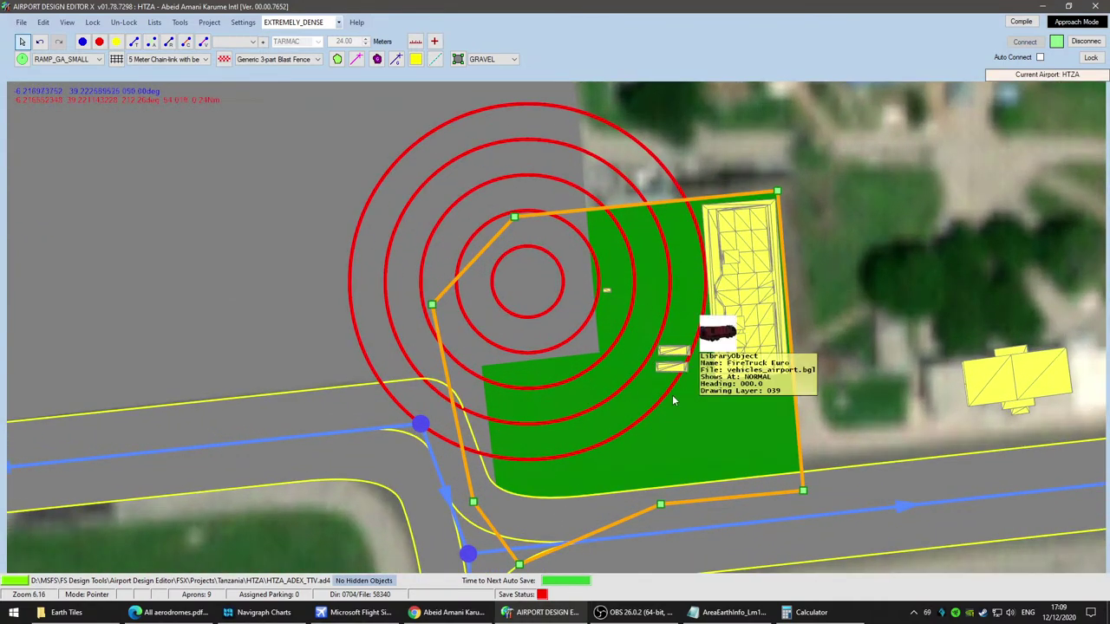
left_click_drag(772, 428, 585, 446)
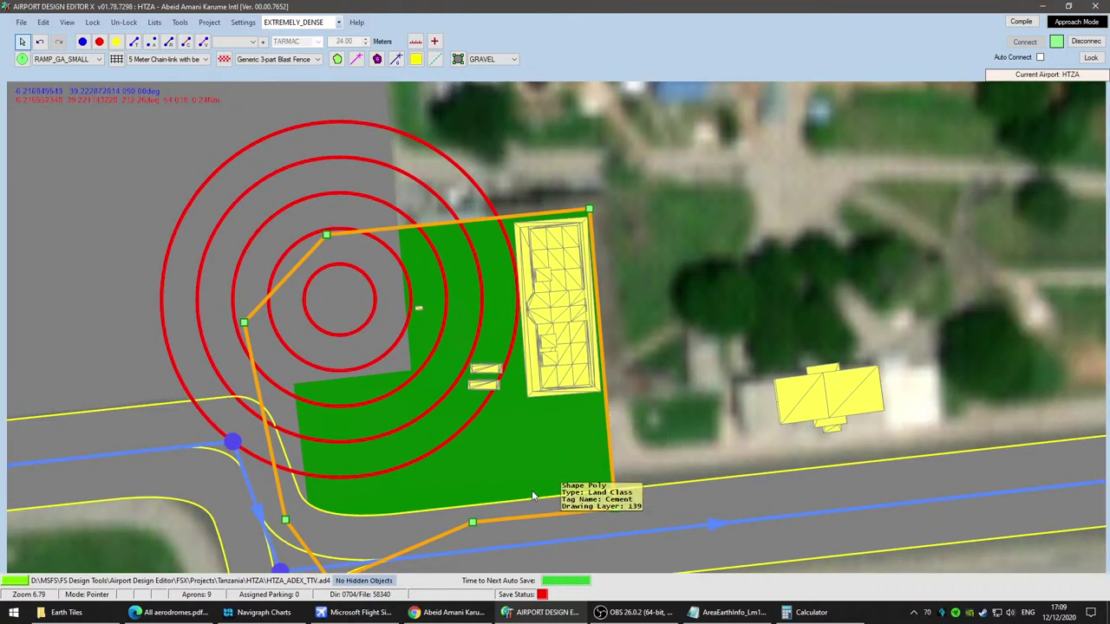
scroll(531, 491, "up", 1)
middle_click_drag(538, 471, 618, 373)
left_click_drag(668, 245, 676, 358)
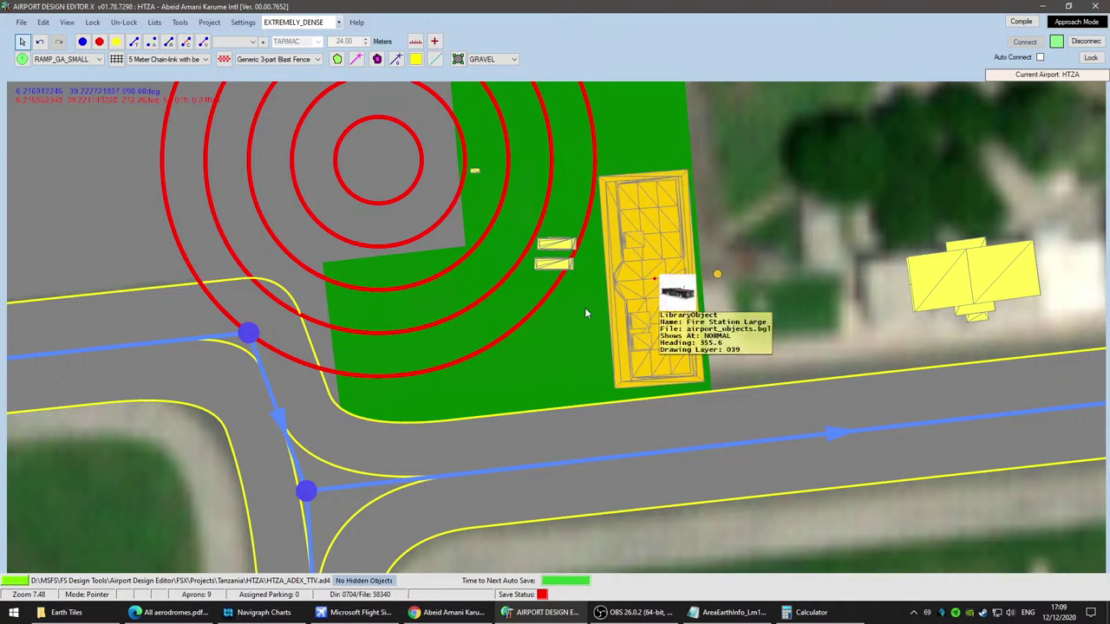
left_click_drag(564, 267, 577, 302)
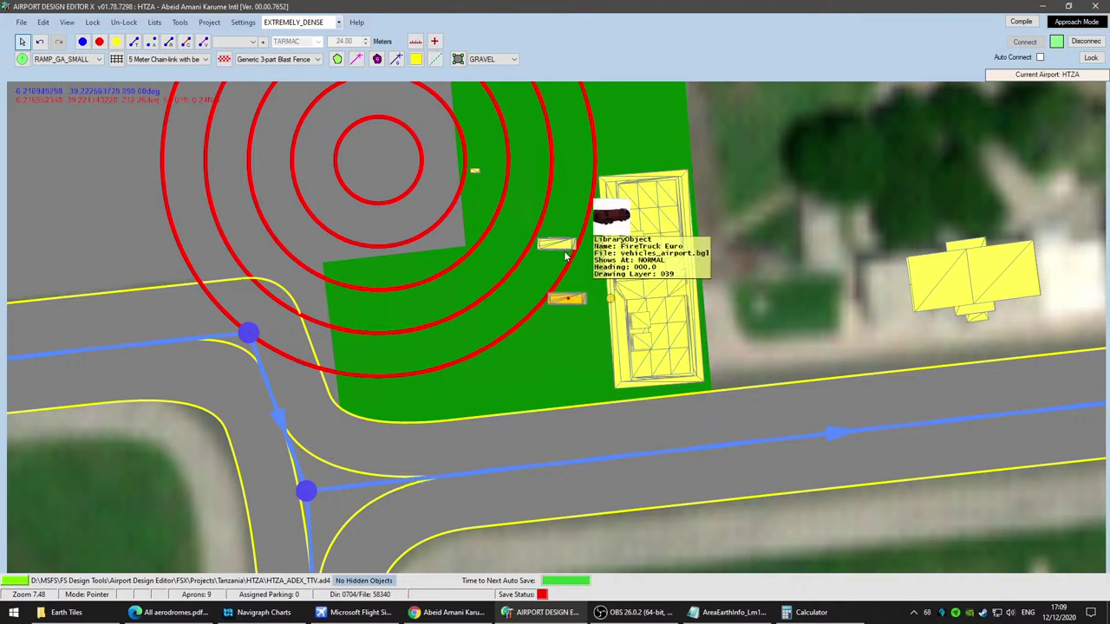
left_click_drag(565, 248, 569, 278)
Step: Cancel an accidental marker on the upper cement pad and add a library object there instead
right_click_drag(590, 244, 587, 438)
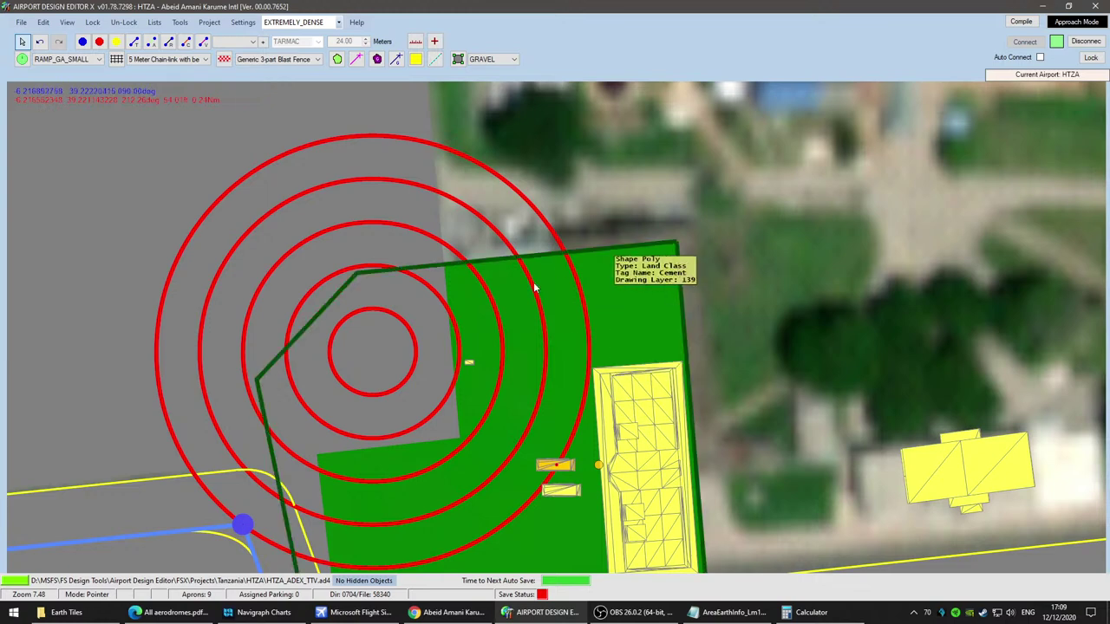
right_click(559, 267)
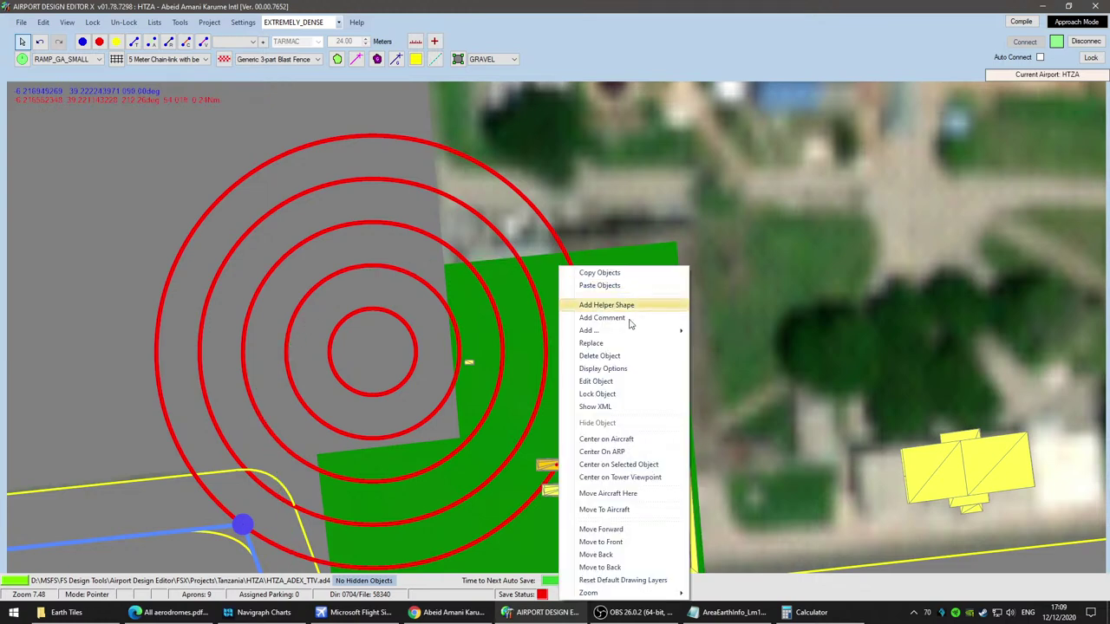
mouse_move(640, 335)
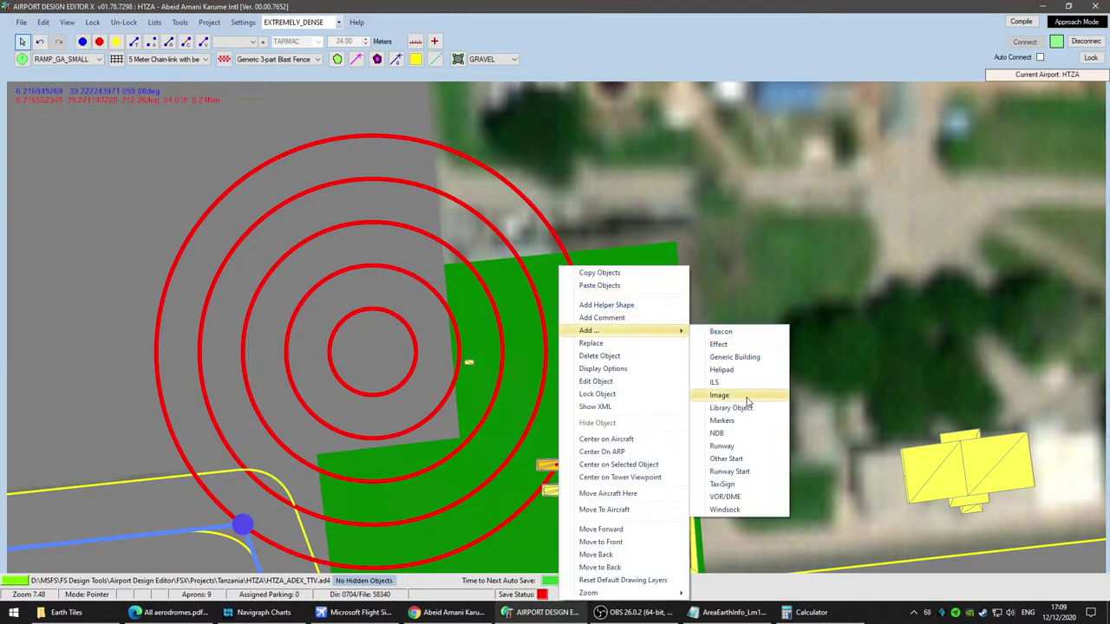
left_click(723, 420)
left_click(301, 265)
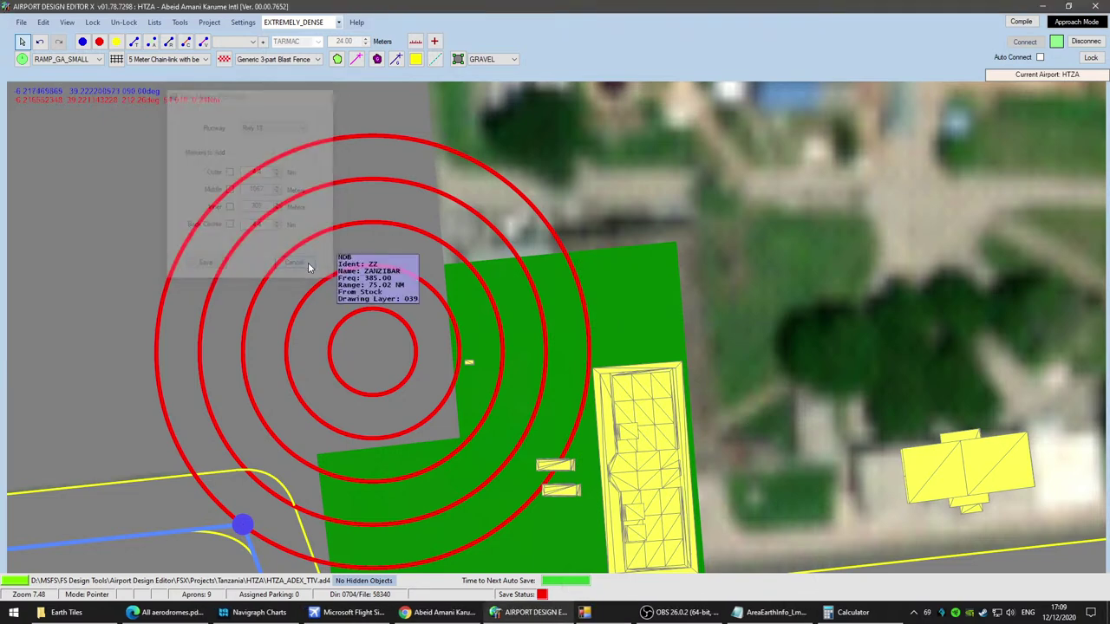
right_click(616, 317)
mouse_move(657, 366)
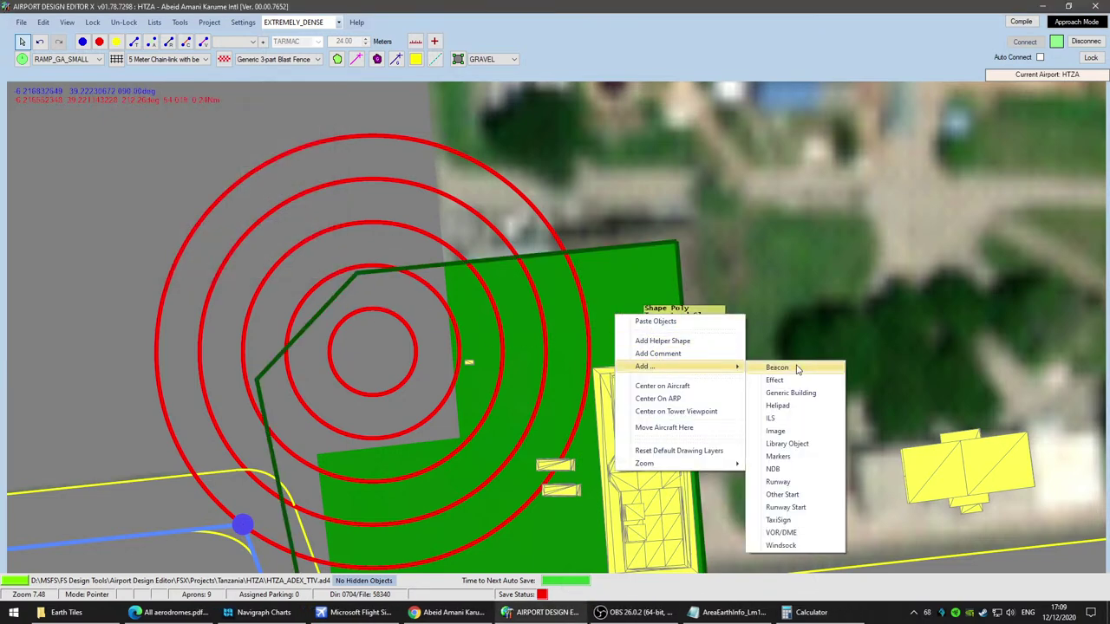
left_click(787, 444)
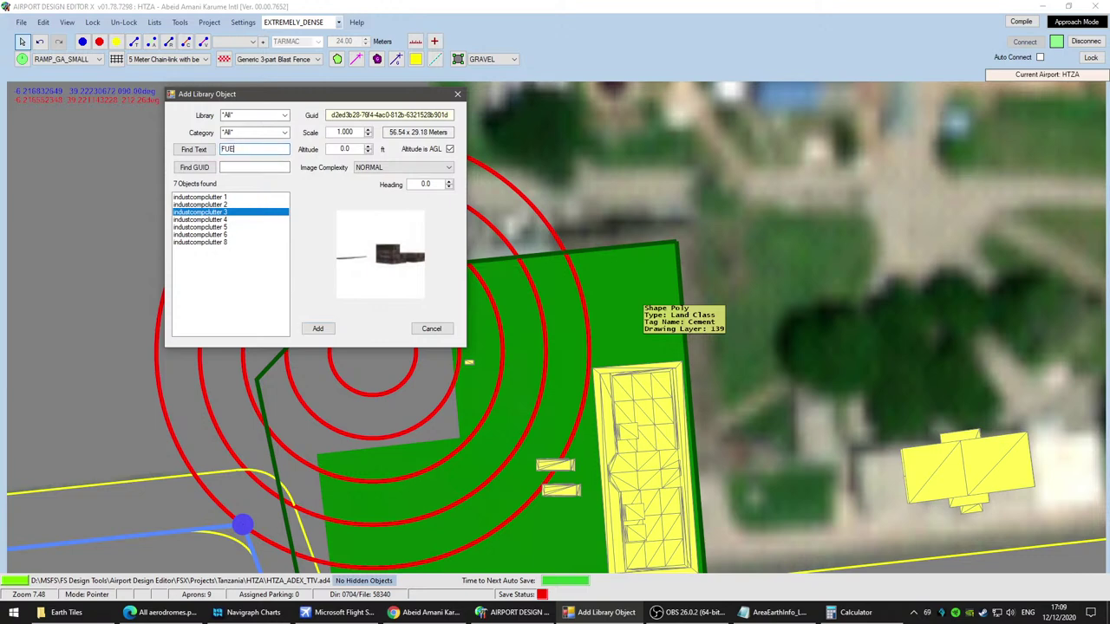
Step: Search the object library for 'FUEL' and add the Gen Fuelling station SM object
left_click(194, 150)
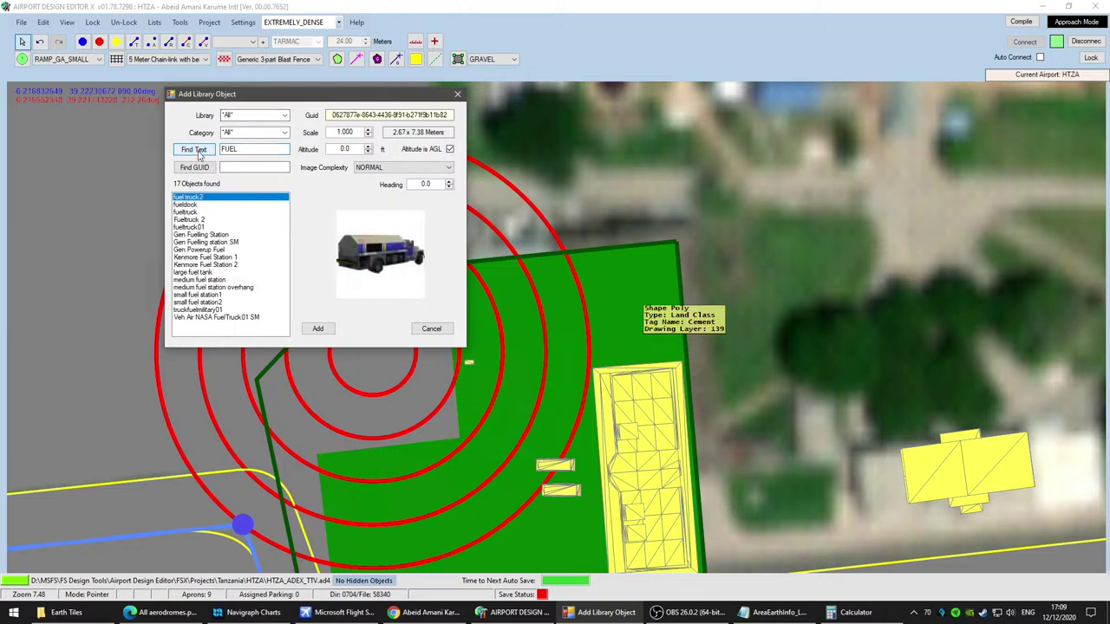
left_click(196, 206)
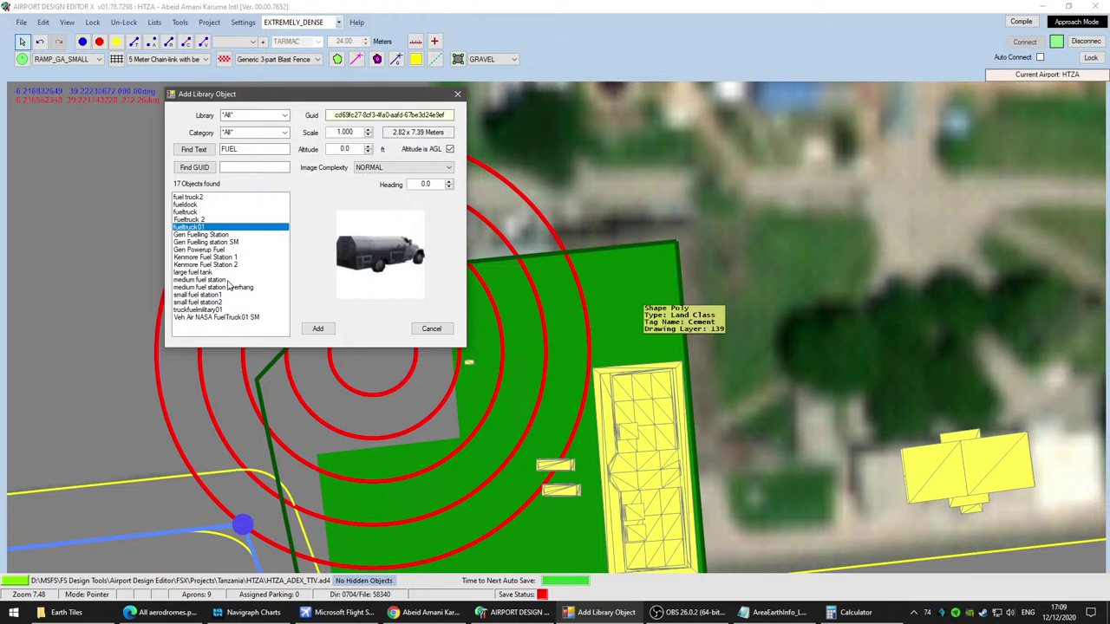
key("Down")
left_click(222, 244)
left_click(216, 235)
left_click(235, 243)
left_click(230, 234)
left_click(232, 243)
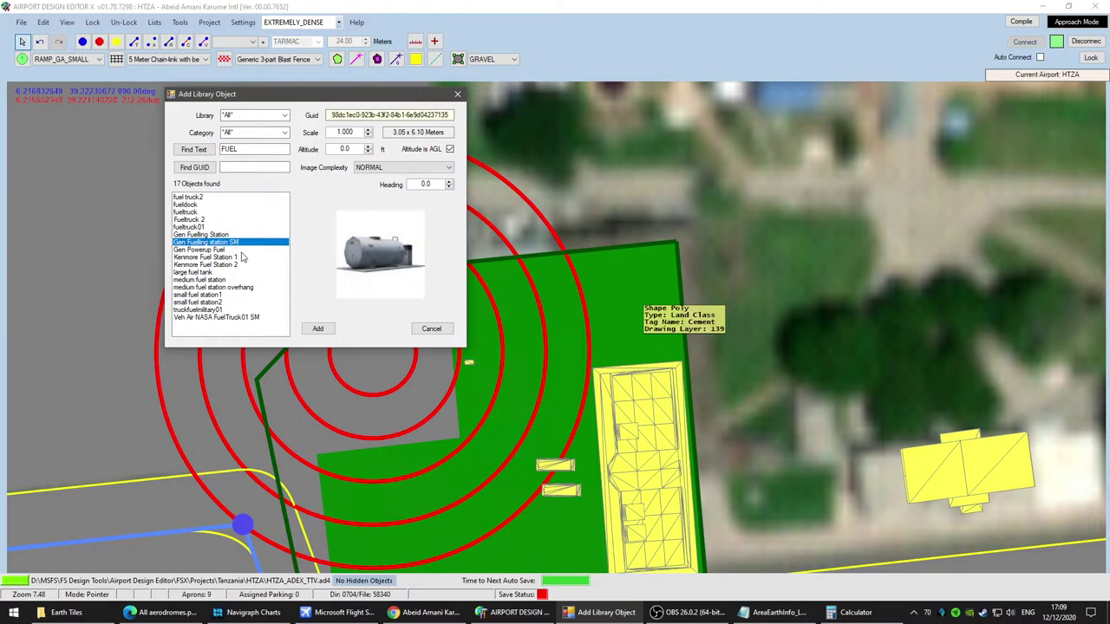
left_click(317, 330)
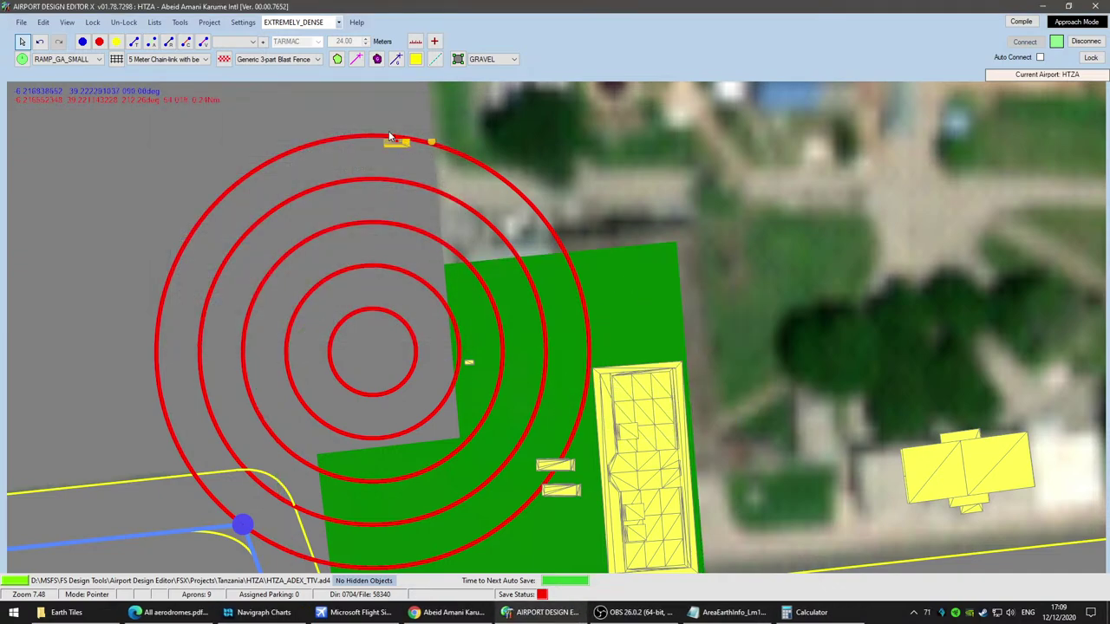
Step: Place the fuelling station on the map just east of the apron's end
left_click_drag(596, 139, 687, 485)
scroll(688, 485, "down", 1)
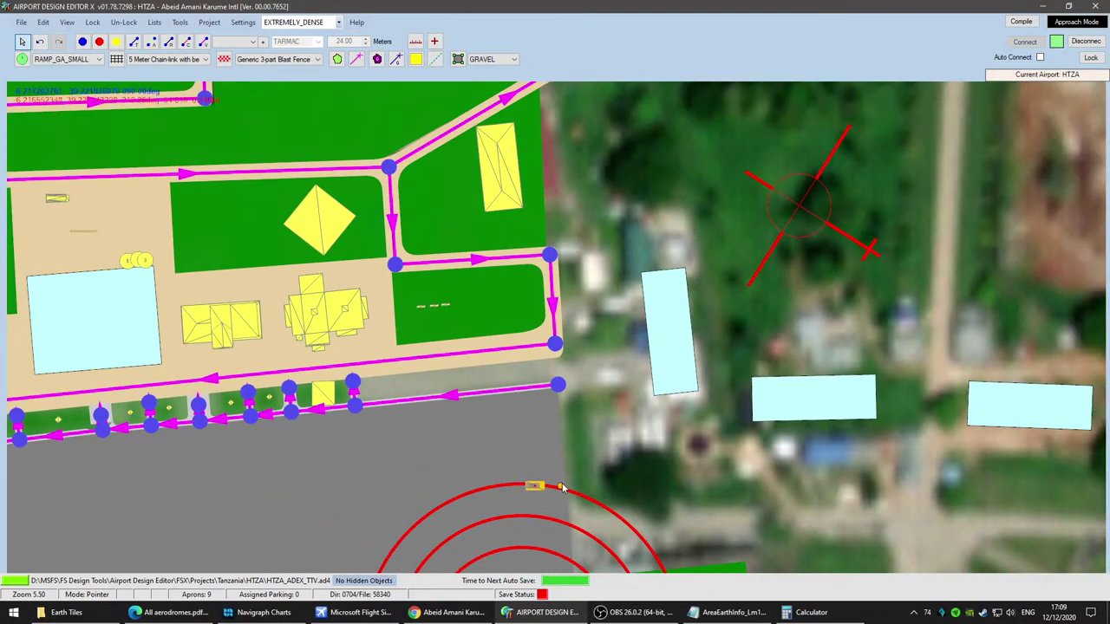
left_click(589, 406)
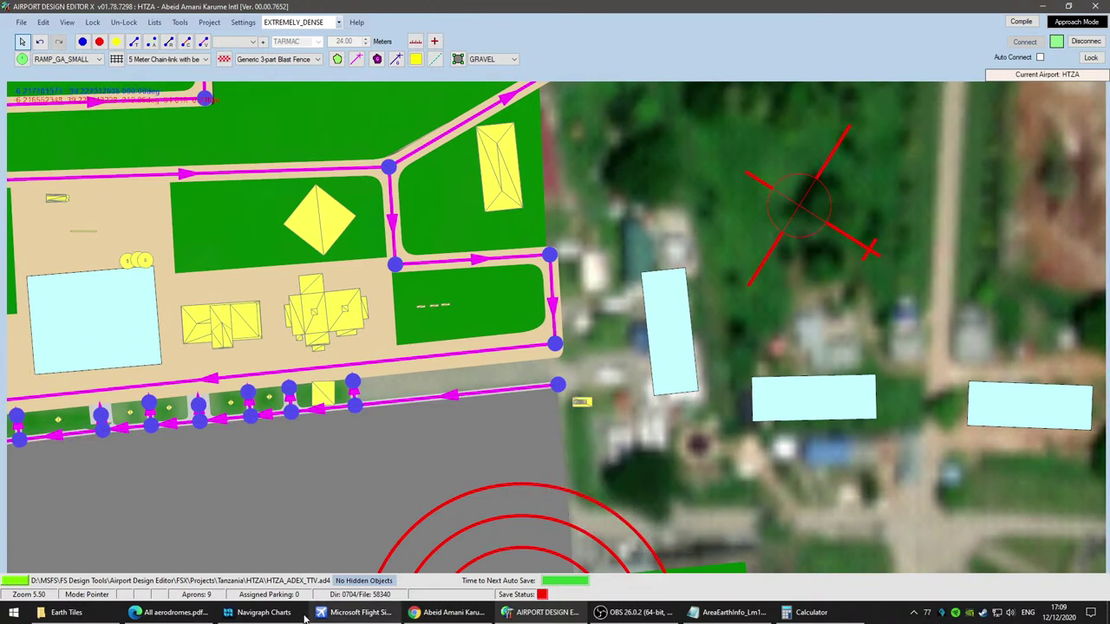
Step: Pan around the surrounding airport area, then bring up the Google Maps satellite view for reference
scroll(692, 455, "down", 1)
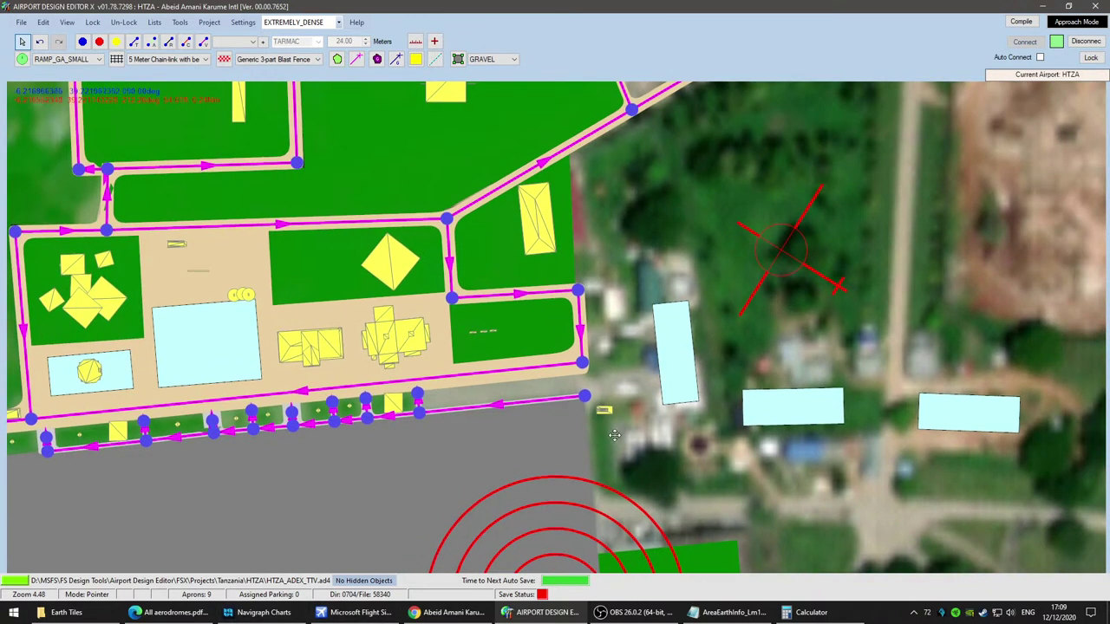
left_click_drag(637, 445, 510, 361)
right_click_drag(655, 382, 588, 296)
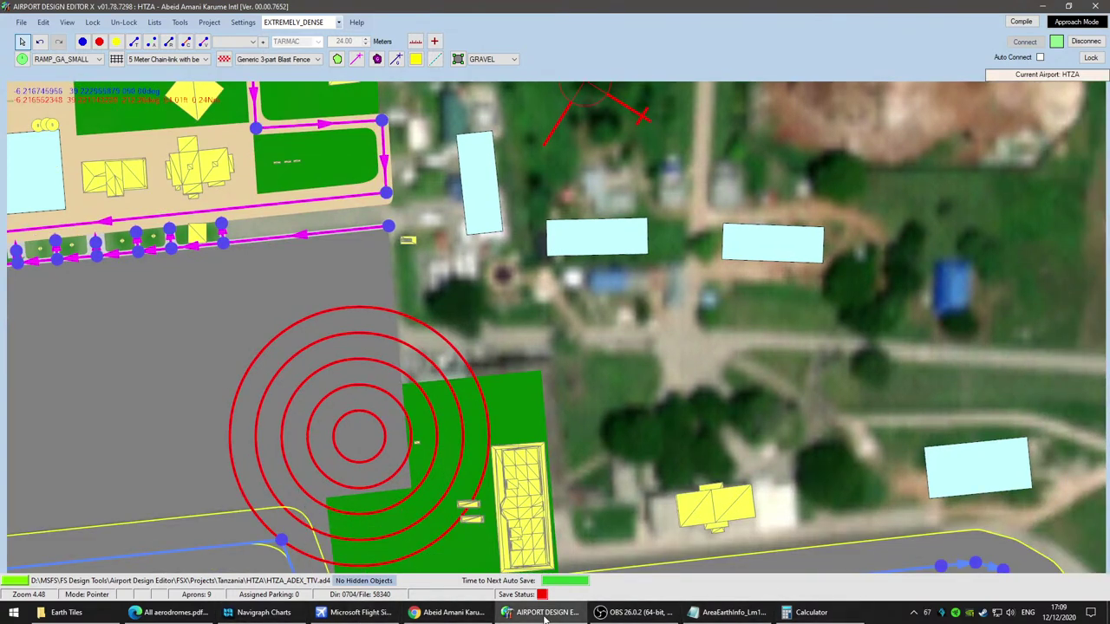
left_click(447, 612)
scroll(540, 238, "up", 4)
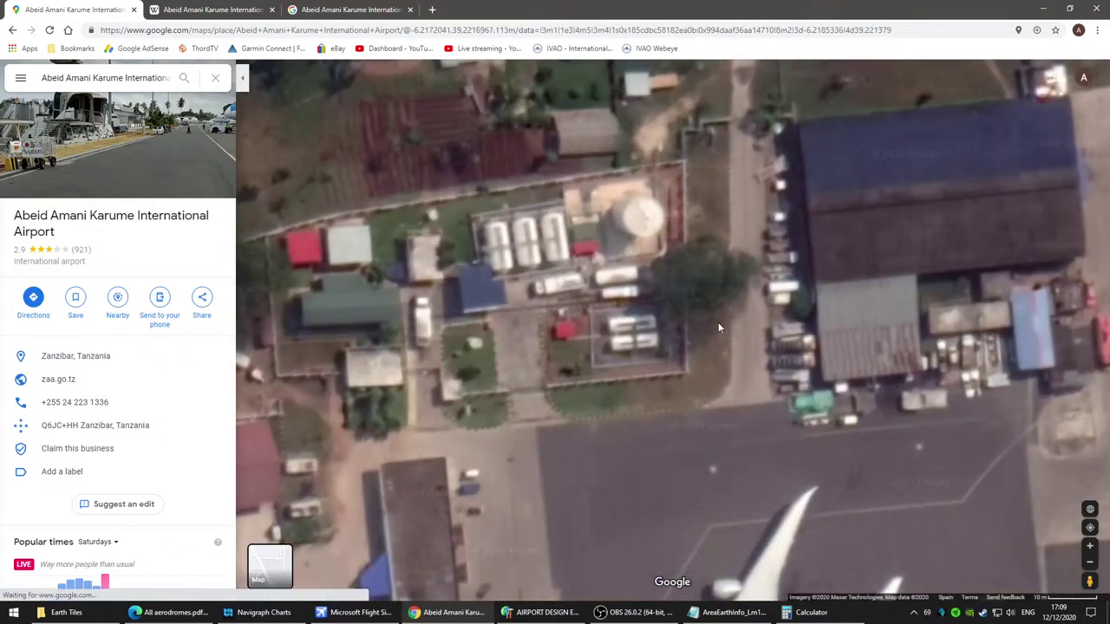
Step: Inspect the airport's storage tank area in the satellite imagery, then return to ADE
left_click_drag(595, 451, 797, 391)
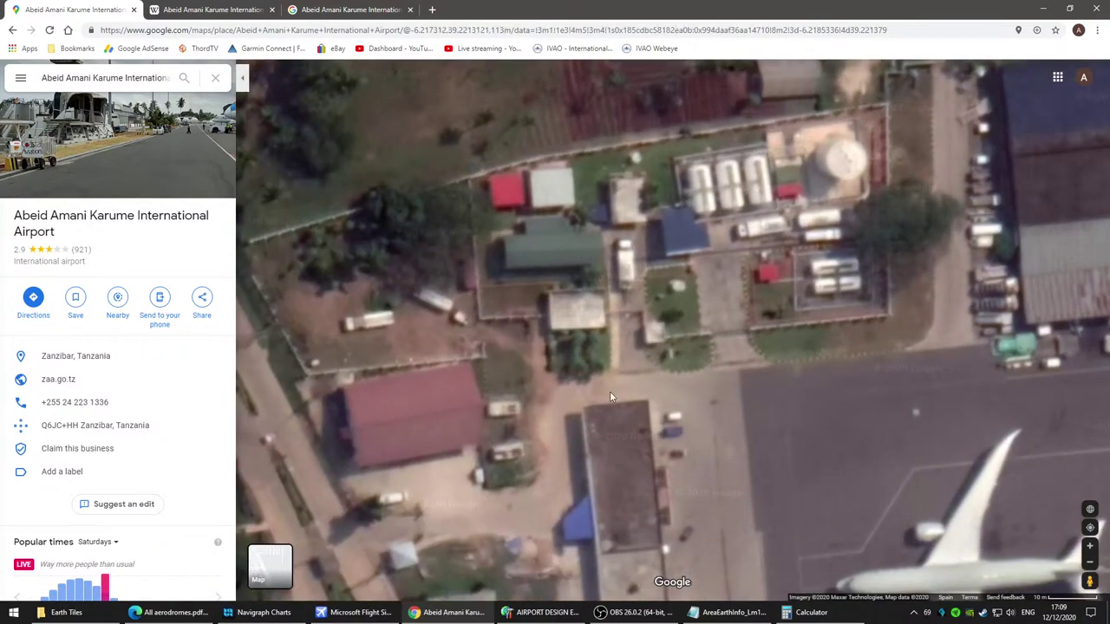
left_click_drag(556, 356, 469, 351)
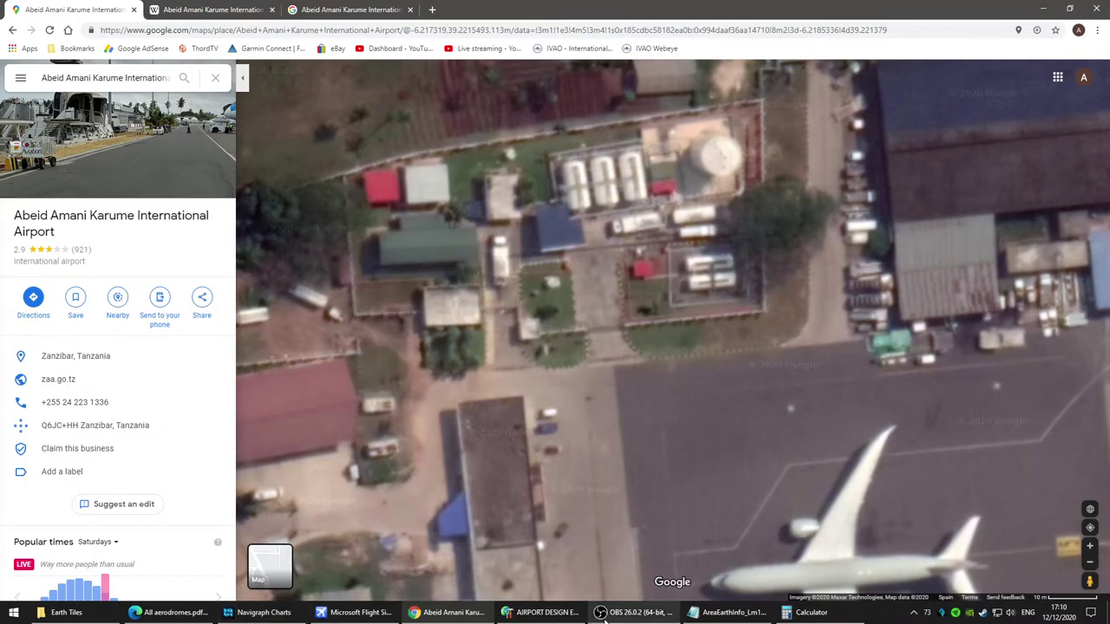
left_click(546, 613)
scroll(613, 287, "down", 3)
Step: Move the flat-roof building beside the diagonal road and rotate it to about 52 degrees
left_click_drag(607, 281, 627, 319)
left_click_drag(748, 409, 671, 159)
scroll(792, 146, "up", 1)
left_click_drag(793, 146, 763, 352)
mouse_move(639, 351)
left_click_drag(639, 351, 670, 304)
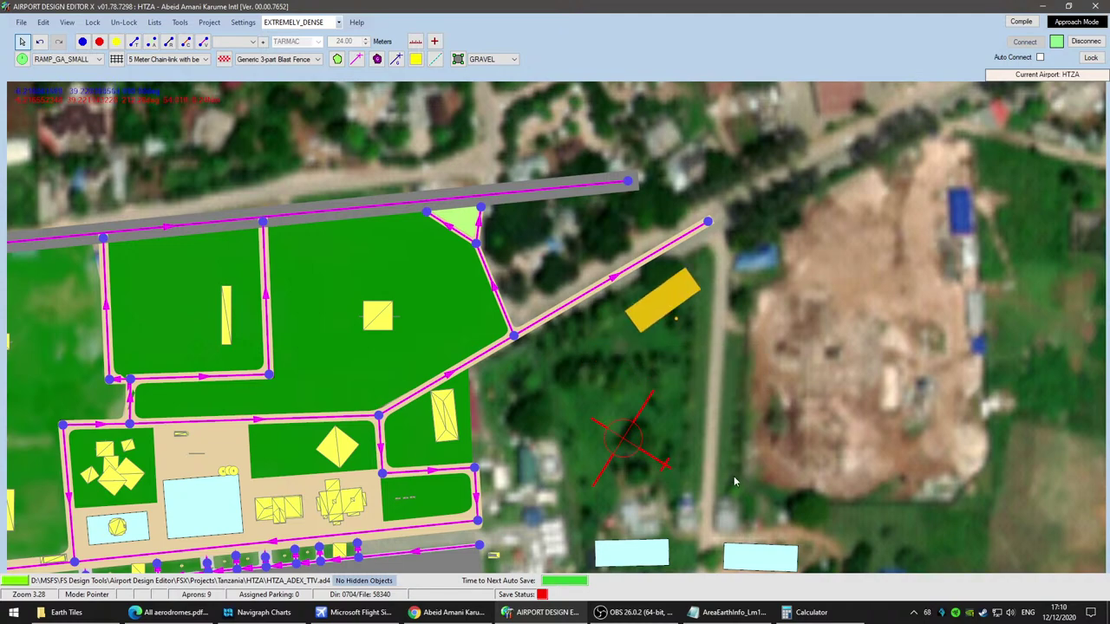
Step: Shift the flat-roof building up-right along the road and move the fuelling station east
scroll(730, 475, "down", 1)
left_click_drag(730, 476, 776, 250)
scroll(738, 423, "up", 4)
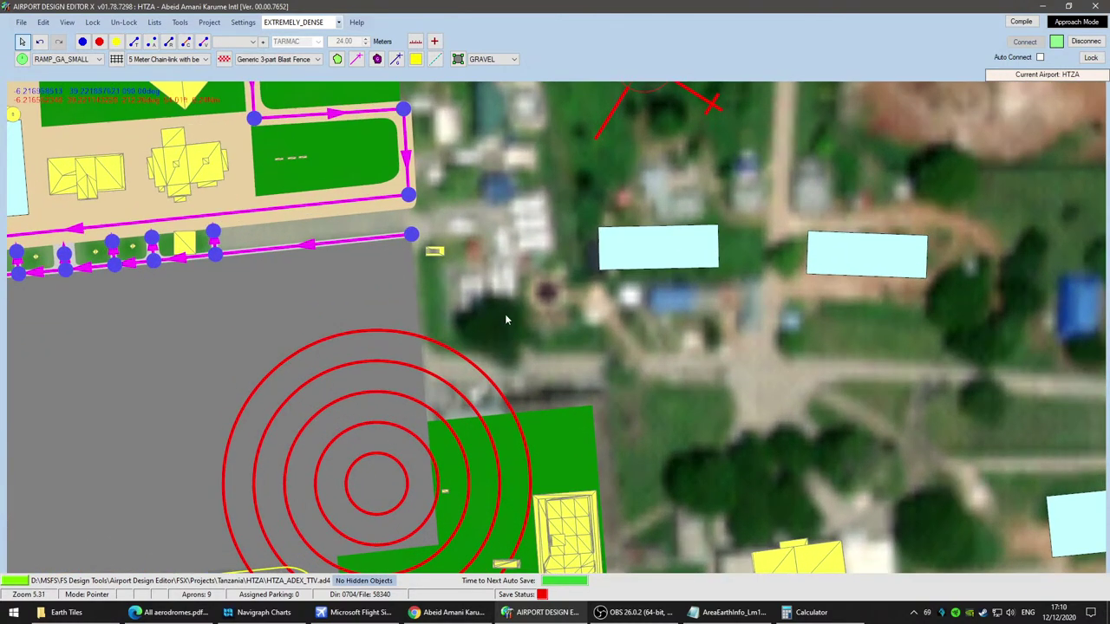
scroll(505, 312, "up", 4)
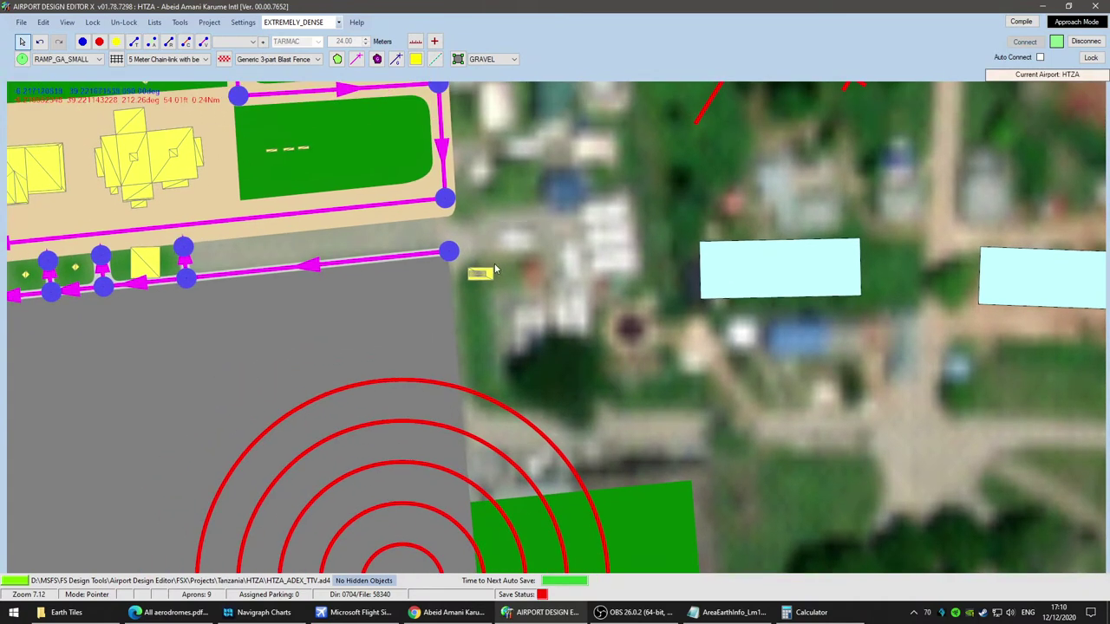
left_click_drag(480, 273, 785, 401)
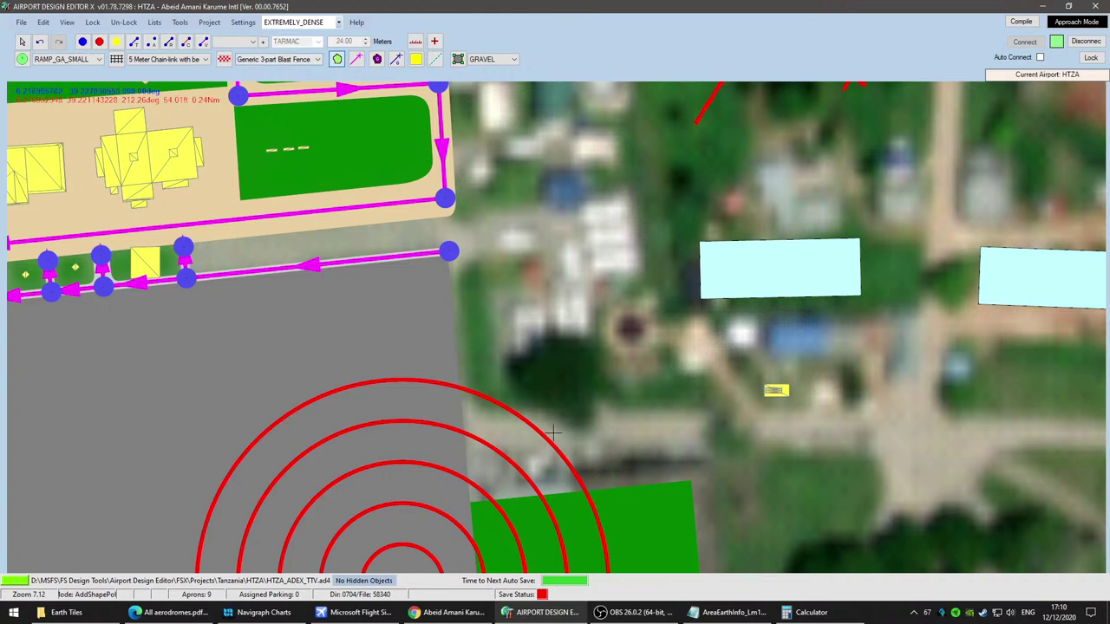
Step: Draw a polygon over the strip east of the apron as a Land Class tagged Cement
left_click(445, 409)
middle_click_drag(640, 125, 629, 351)
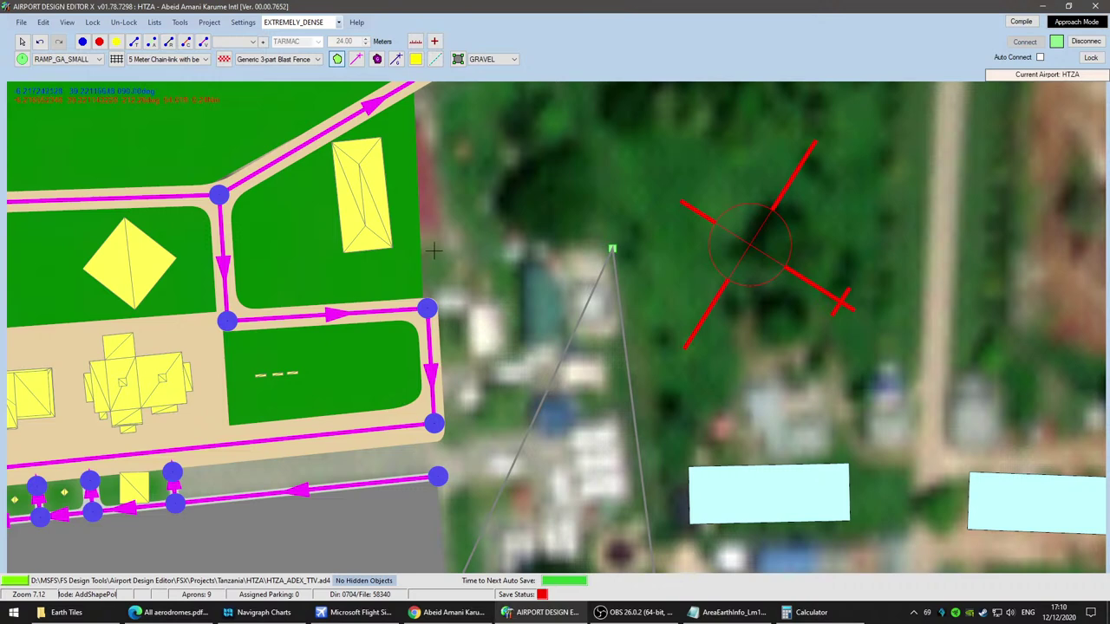
middle_click_drag(521, 378, 523, 188)
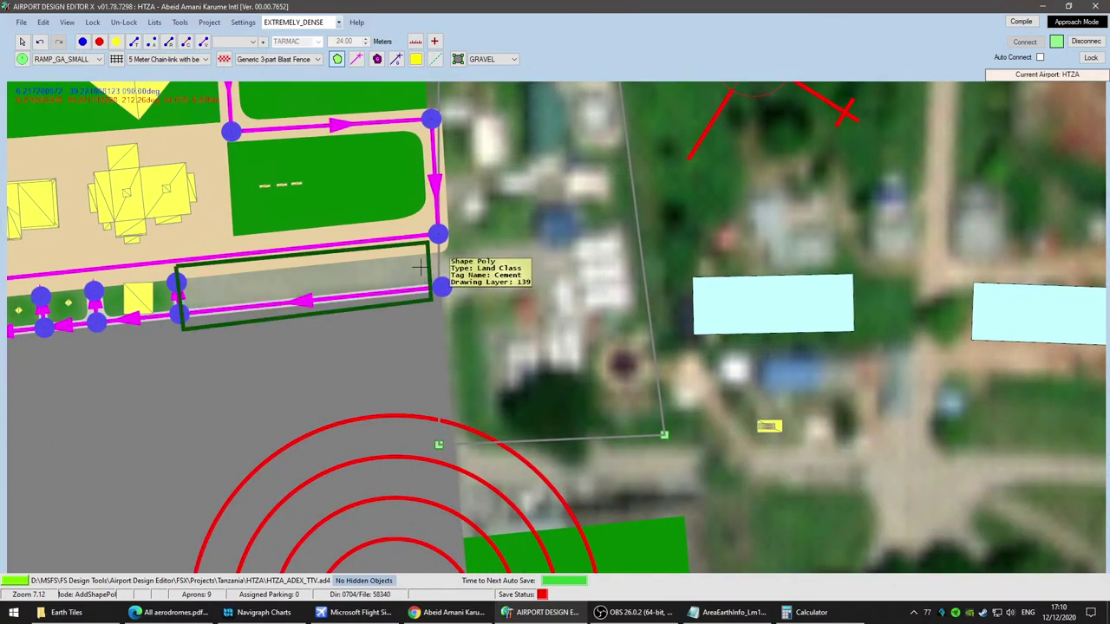
left_click(451, 311)
double_click(425, 357)
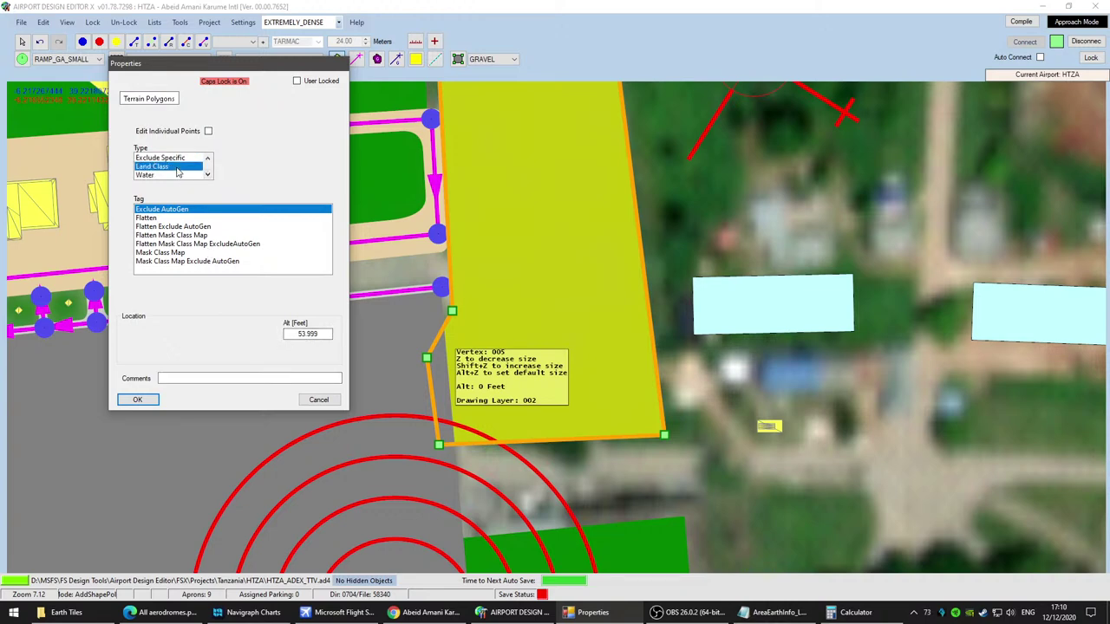
left_click(173, 270)
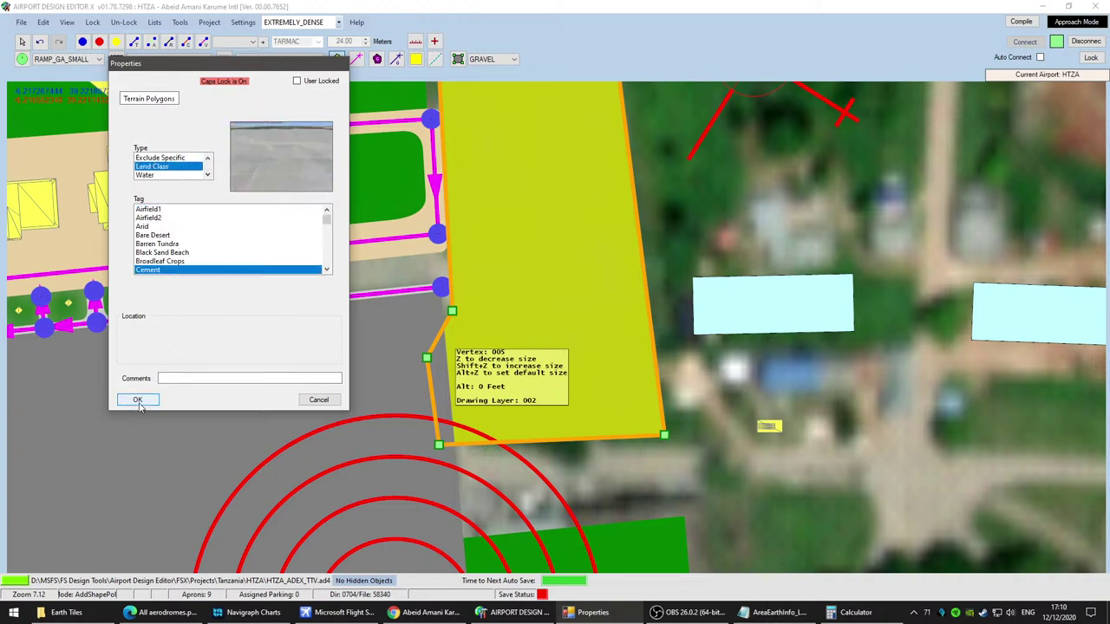
left_click(138, 400)
scroll(521, 221, "up", 3)
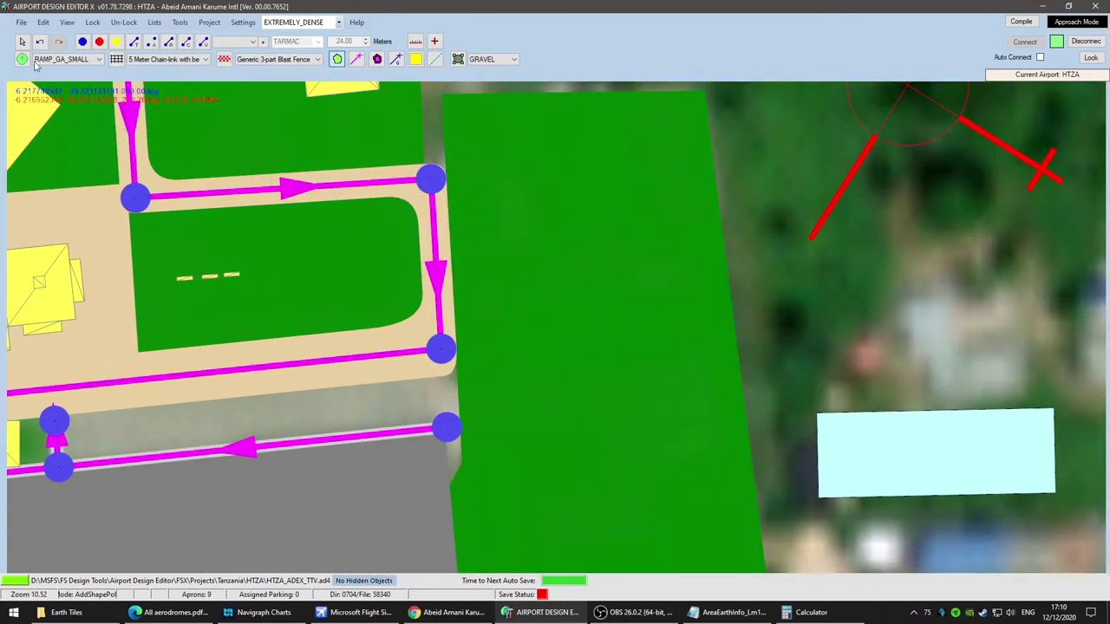
Step: Draw a vehicle road from the apron-edge node north to the road junction
left_click(338, 408)
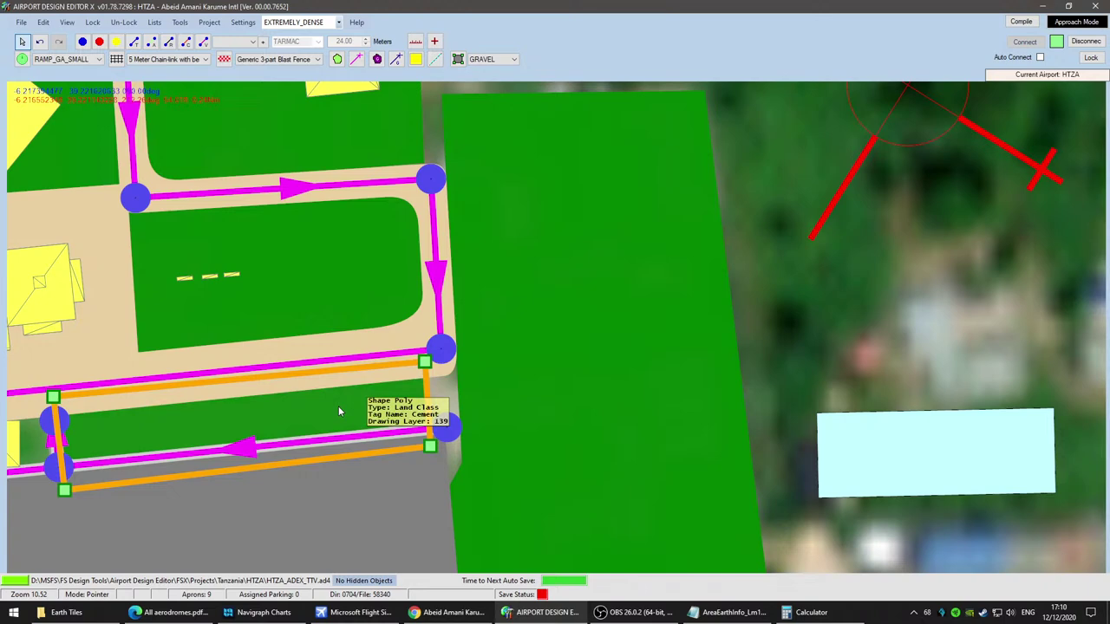
left_click(581, 376)
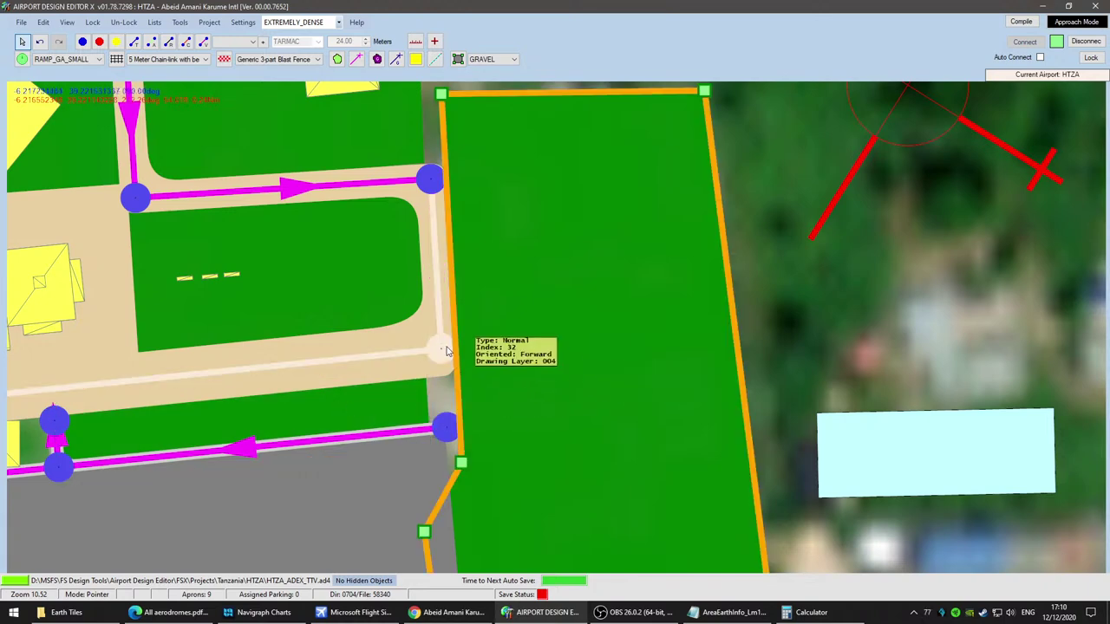
left_click(205, 42)
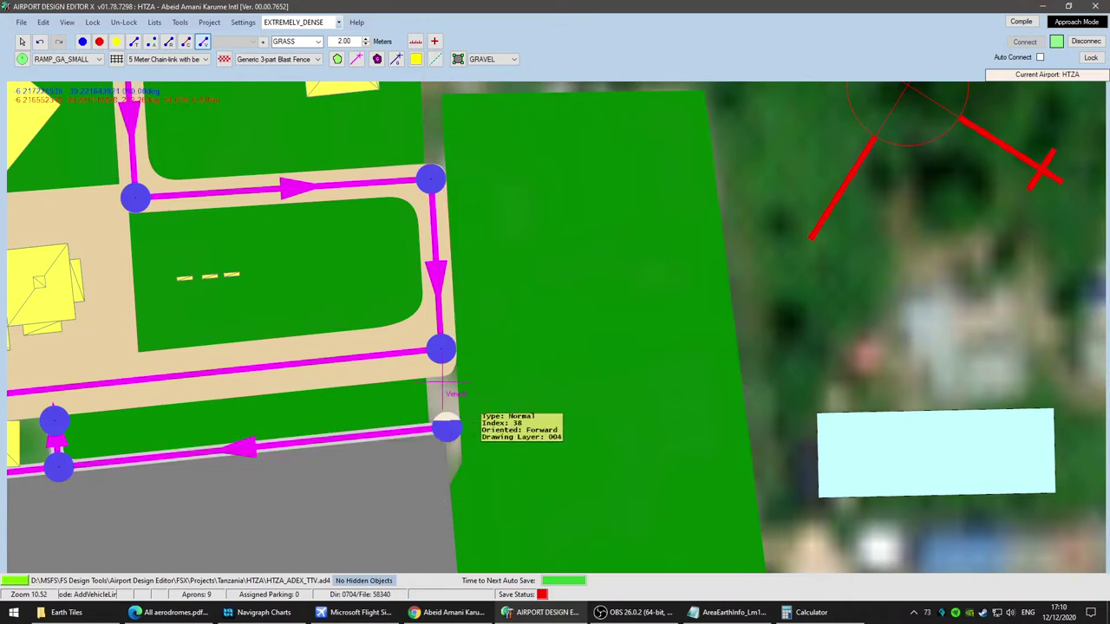
left_click(445, 404)
left_click(441, 350)
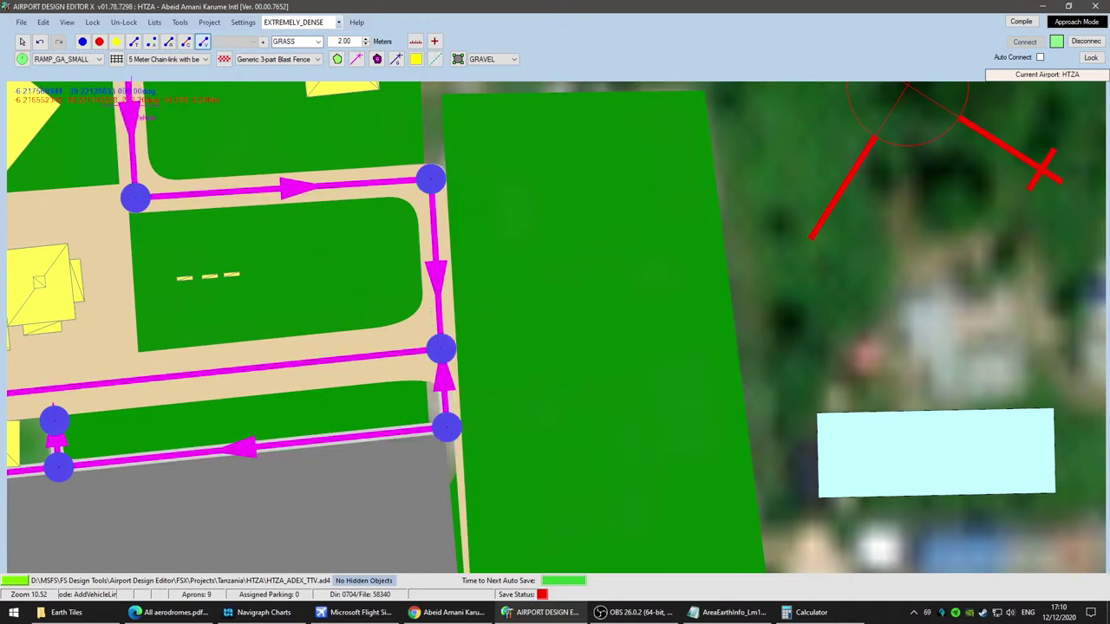
left_click(447, 427)
left_click(440, 350)
Step: Nudge the Cement polygon's upper and lower western corners right to align with the taxiway
scroll(564, 430, "down", 2)
middle_click_drag(586, 447, 511, 147)
left_click_drag(507, 194, 488, 373)
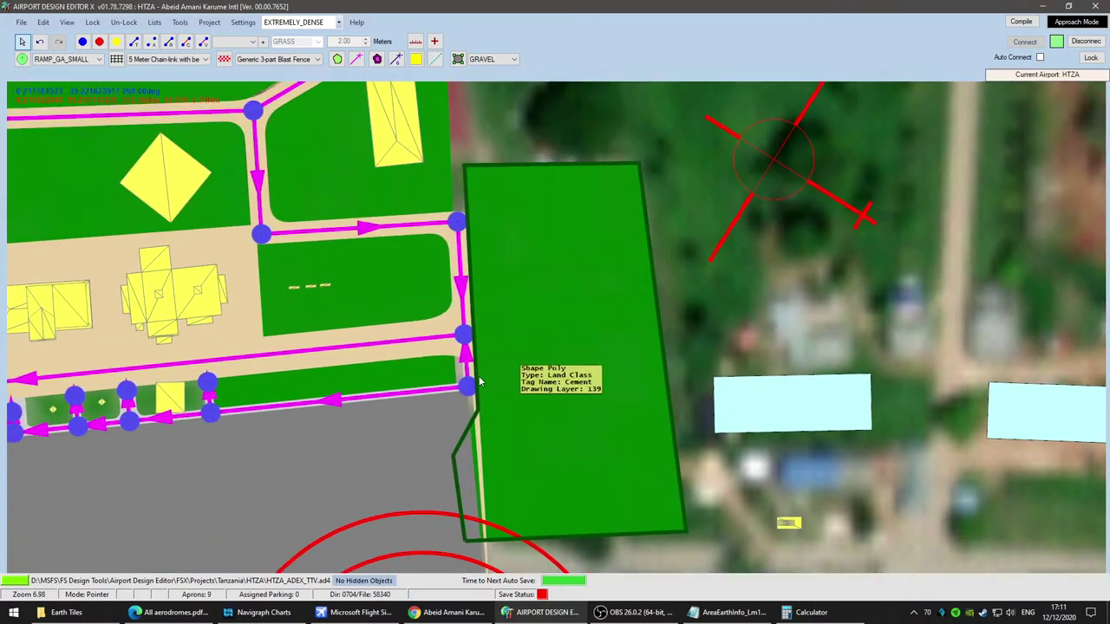
left_click(475, 386)
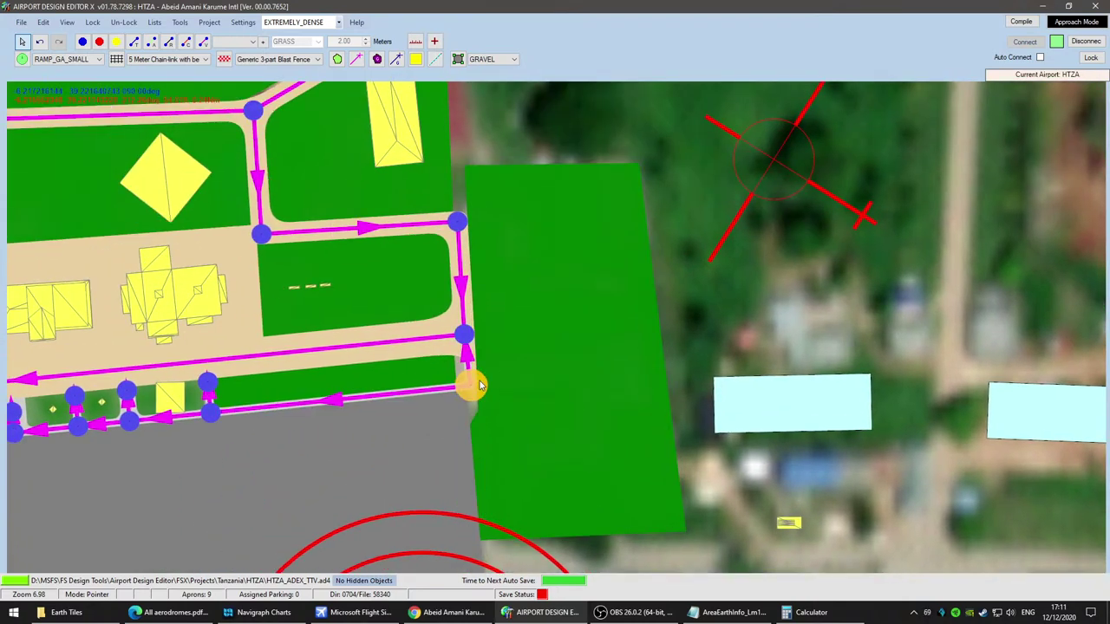
scroll(542, 352, "up", 2)
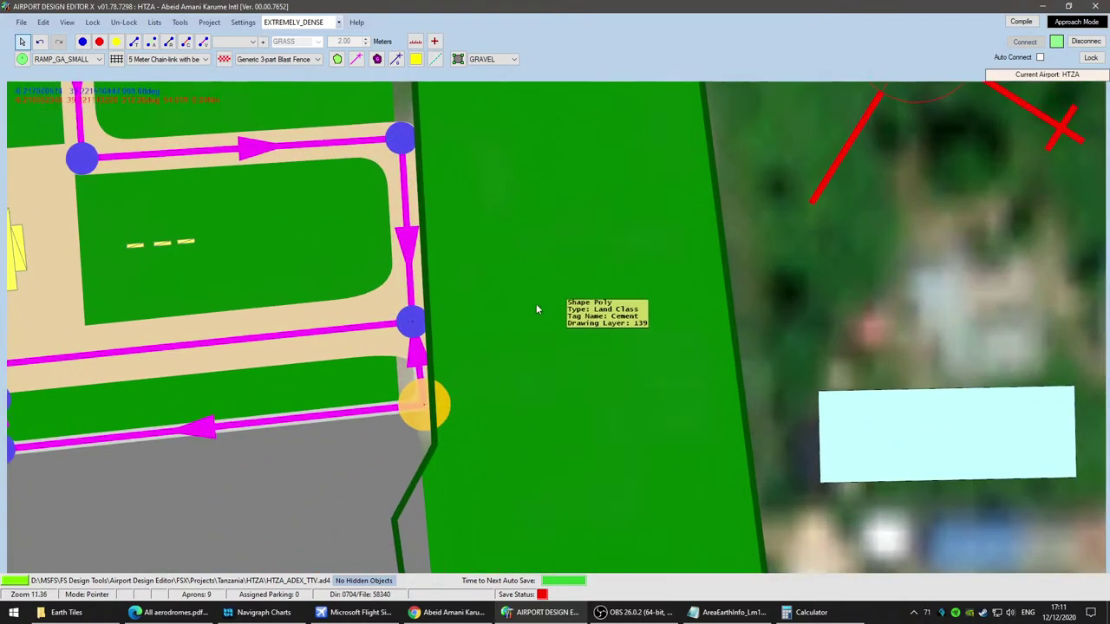
scroll(520, 355, "up", 3)
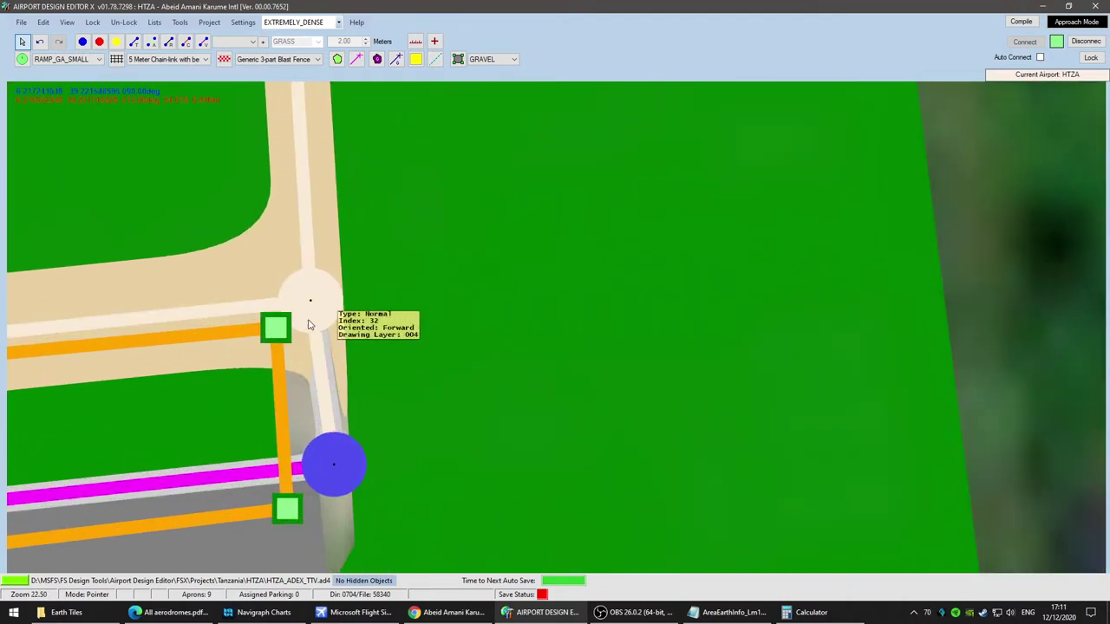
left_click_drag(284, 328, 297, 325)
mouse_move(291, 510)
left_mouse_down()
mouse_move(316, 509)
mouse_move(319, 477)
left_mouse_up()
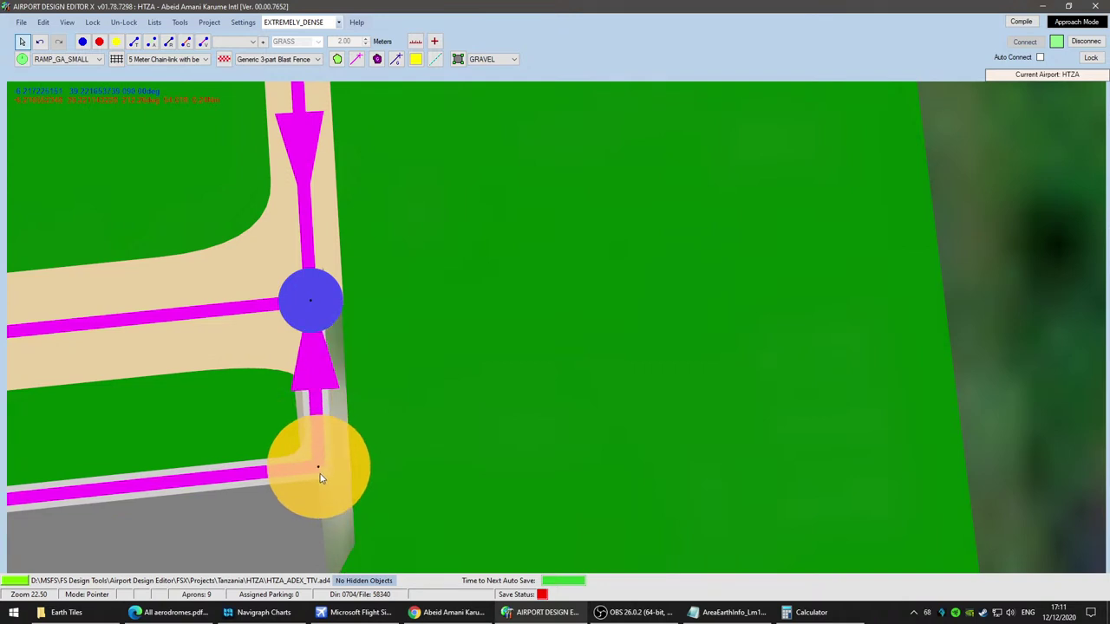
Step: Drag the land-class polygon corners onto the taxiway edge and shift its top-left corner left
left_click(437, 350)
left_click(254, 408)
left_click_drag(294, 328, 310, 334)
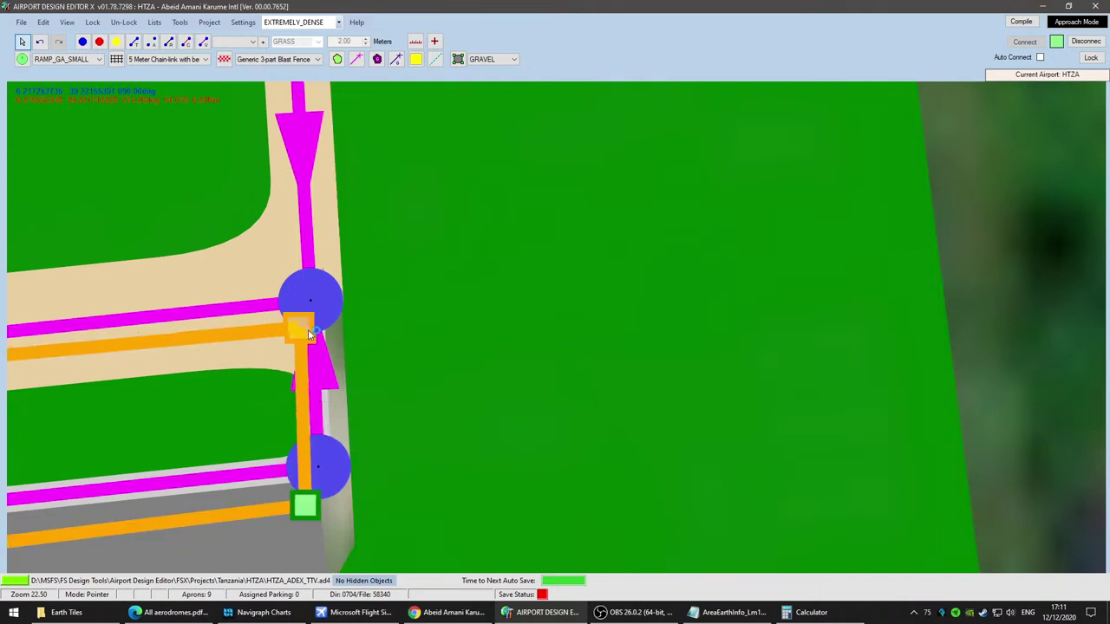
left_click_drag(305, 507, 313, 512)
left_click(409, 485)
scroll(444, 492, "up", 3)
scroll(443, 492, "down", 3)
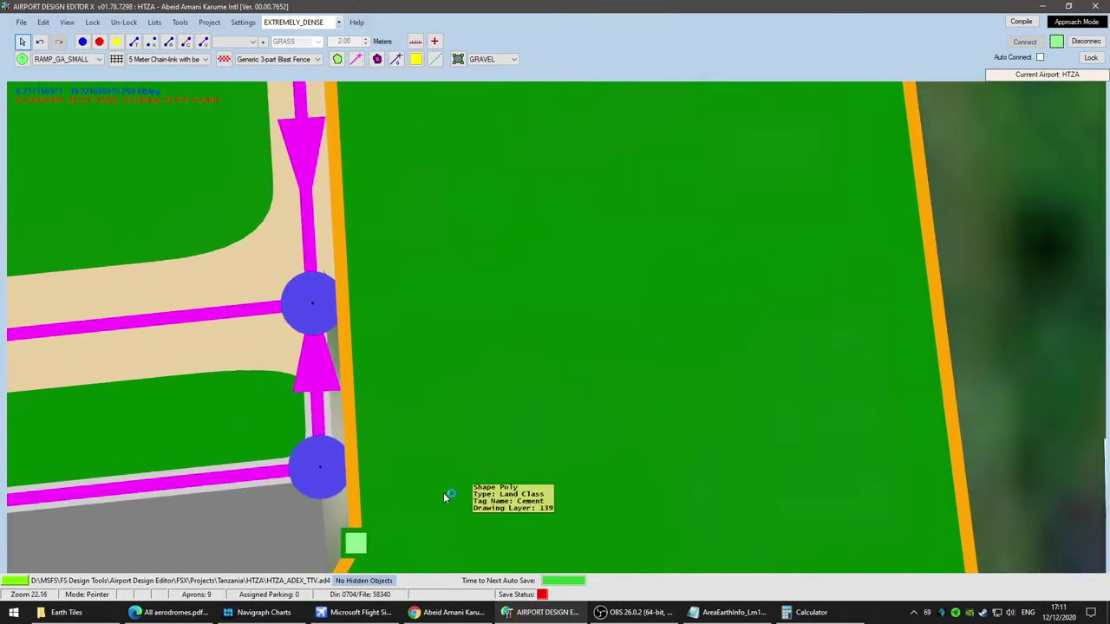
left_click_drag(365, 547, 321, 512)
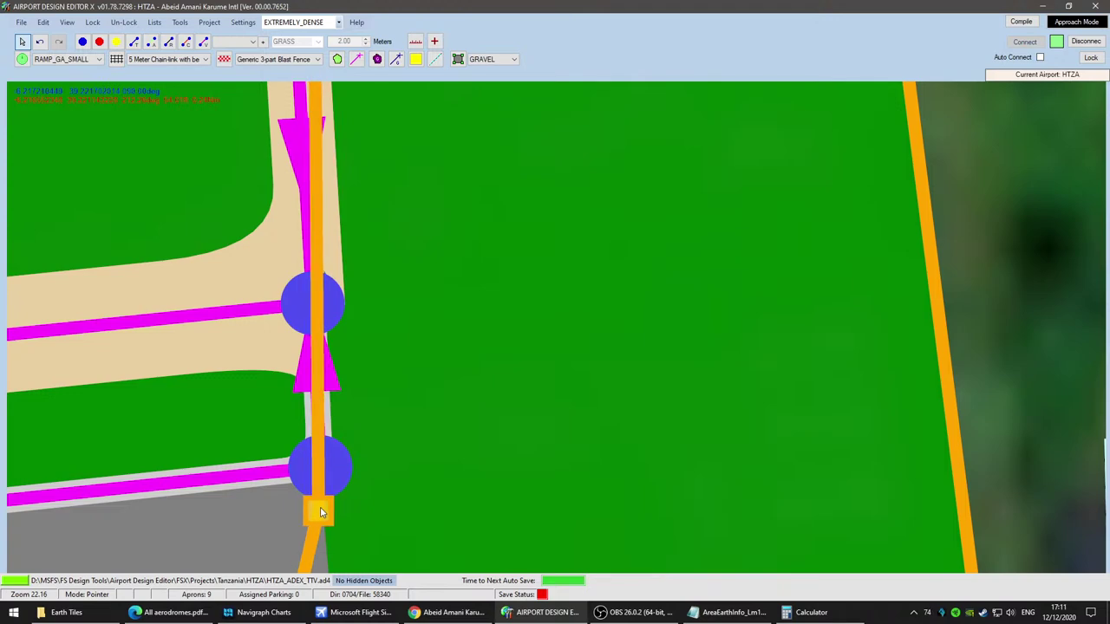
right_click_drag(439, 220, 439, 439)
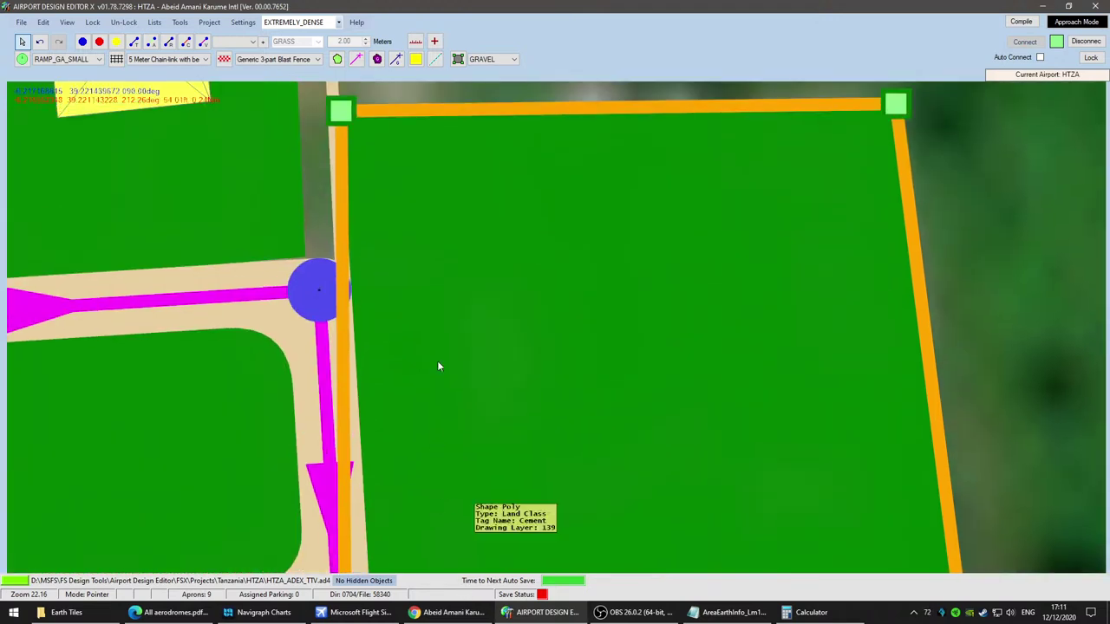
scroll(428, 250, "down", 1)
right_click_drag(429, 217, 463, 488)
left_click_drag(386, 408, 367, 403)
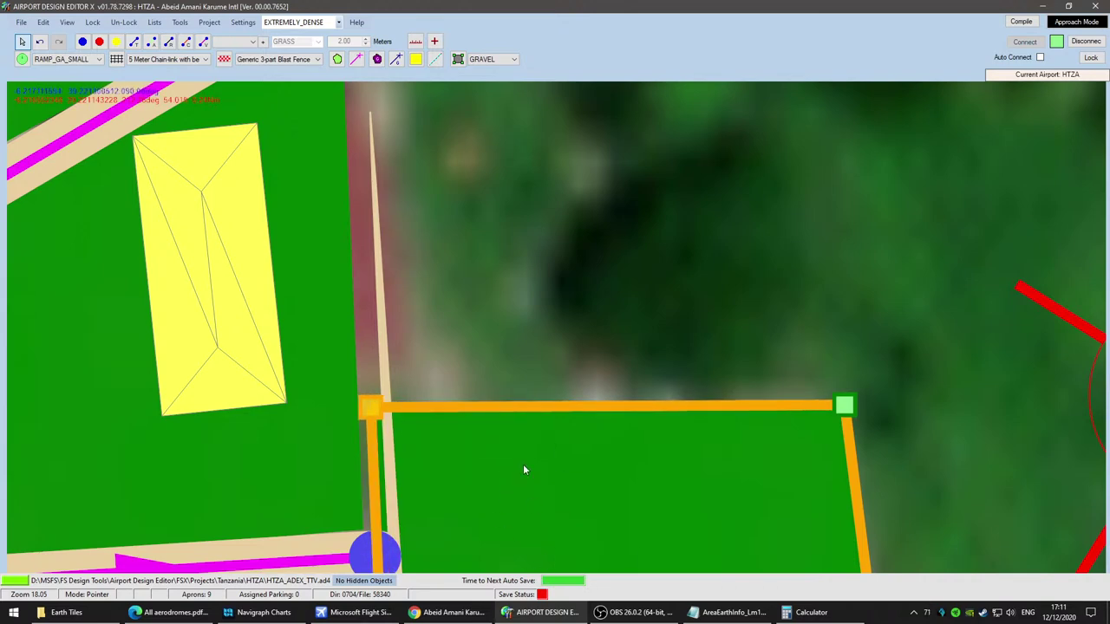
scroll(533, 444, "down", 8)
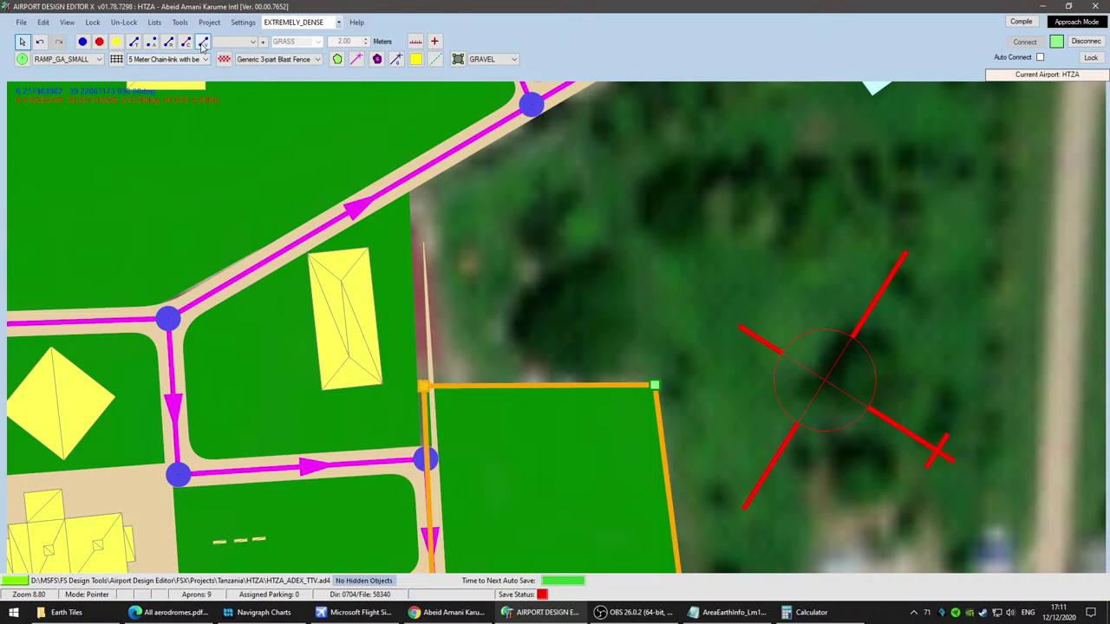
Step: Draw a vehicle line linking the taxiway node to the northern road
left_click(203, 42)
left_click(425, 459)
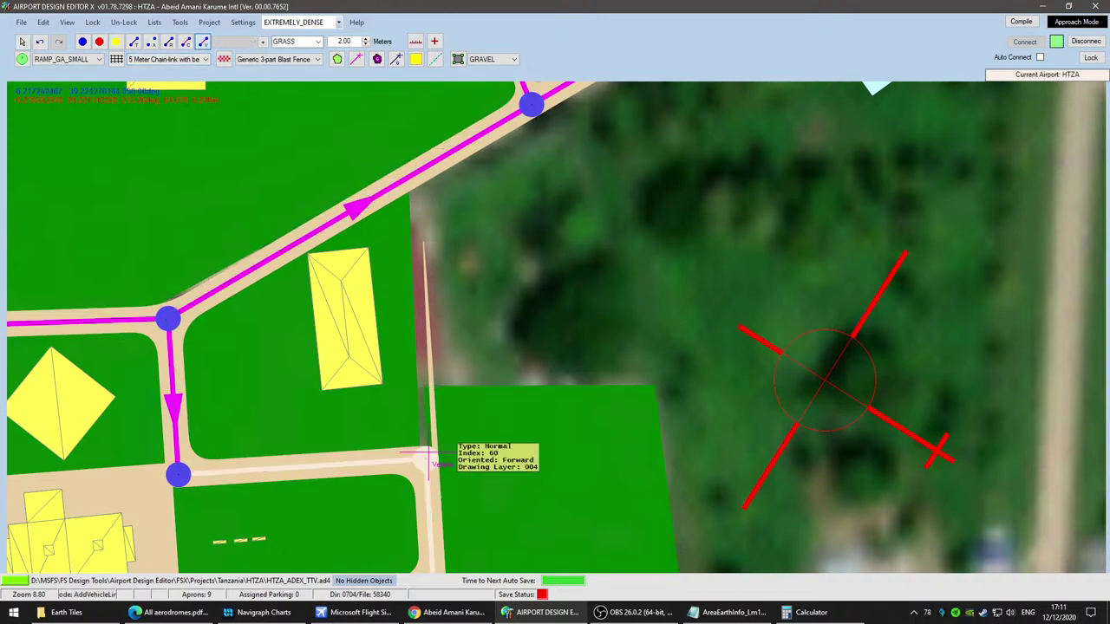
left_click(412, 174)
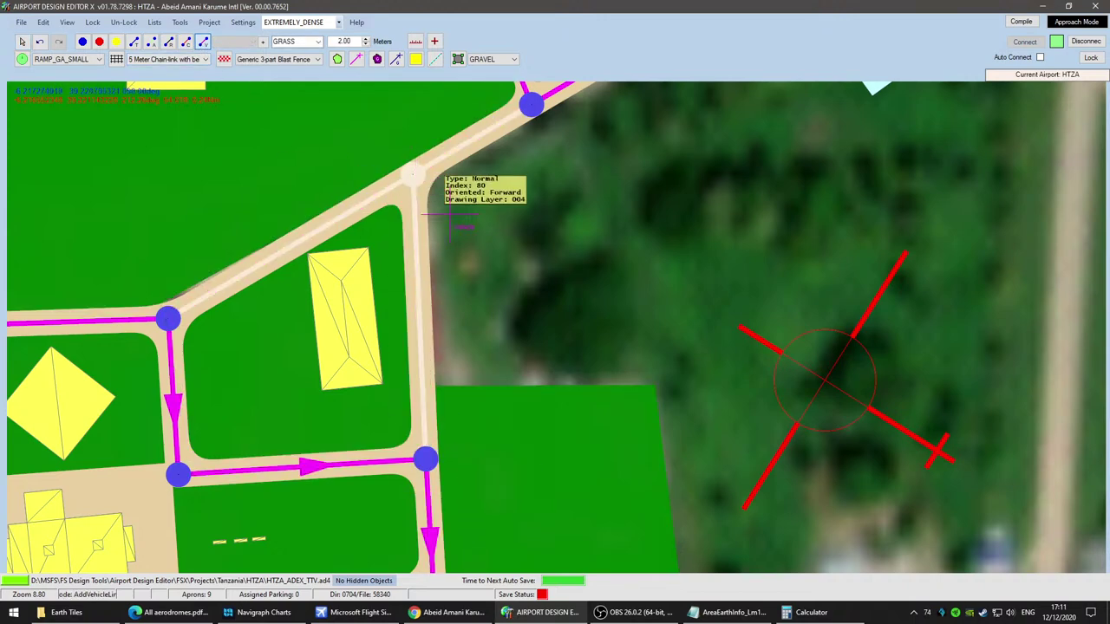
scroll(591, 552, "down", 3)
right_click_drag(584, 495, 430, 169)
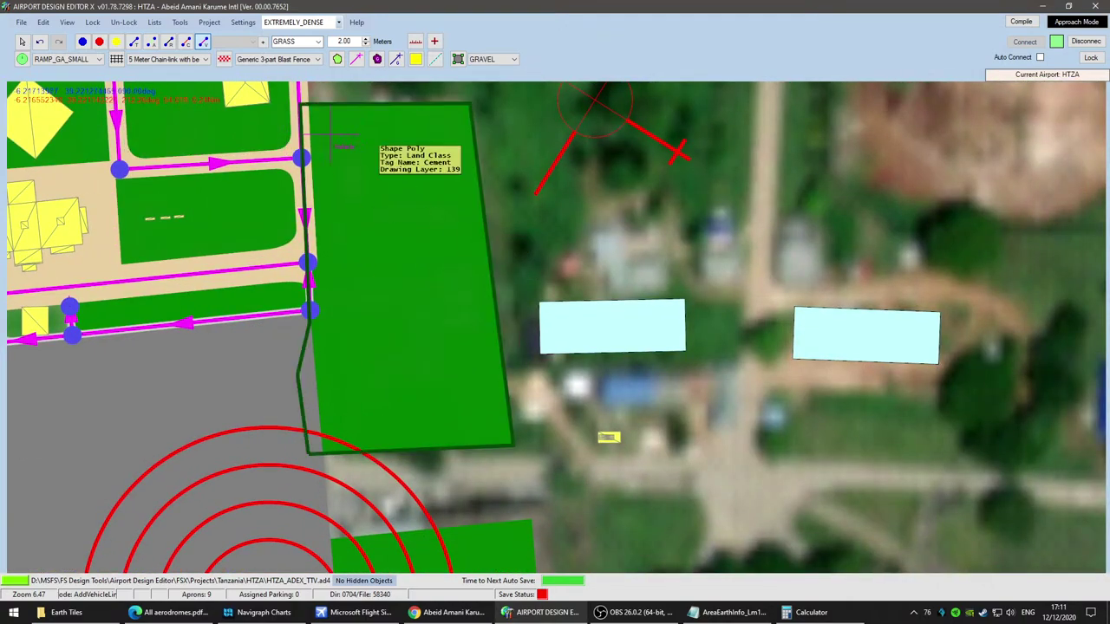
Step: Raise the green polygon's lower corner up to the taxiway junction
left_click(21, 43)
right_click_drag(458, 228, 540, 448)
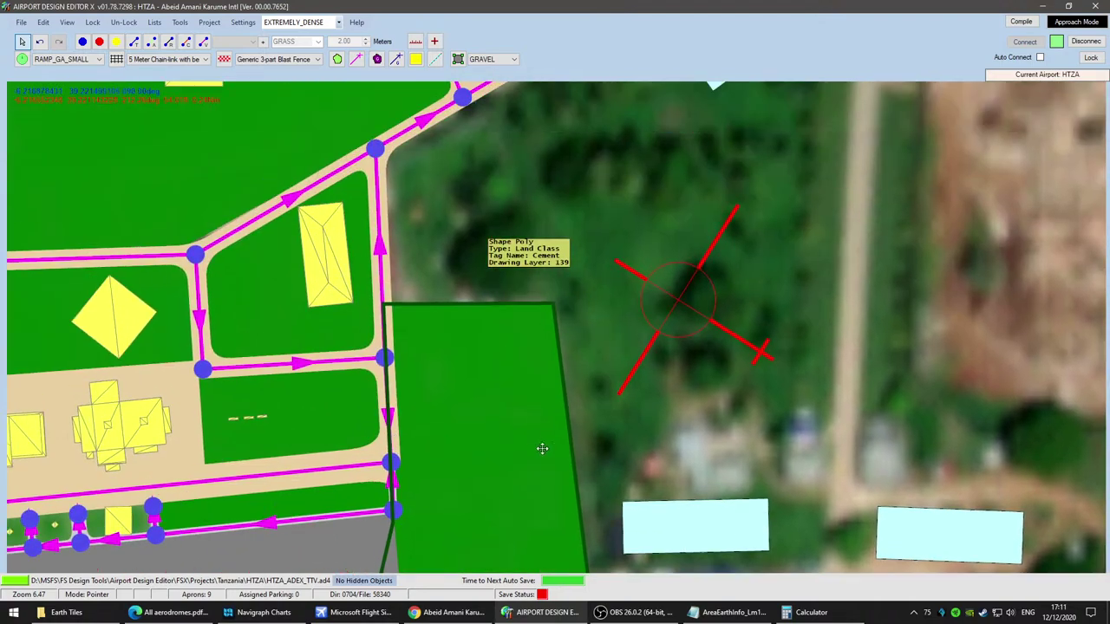
scroll(438, 286, "up", 3)
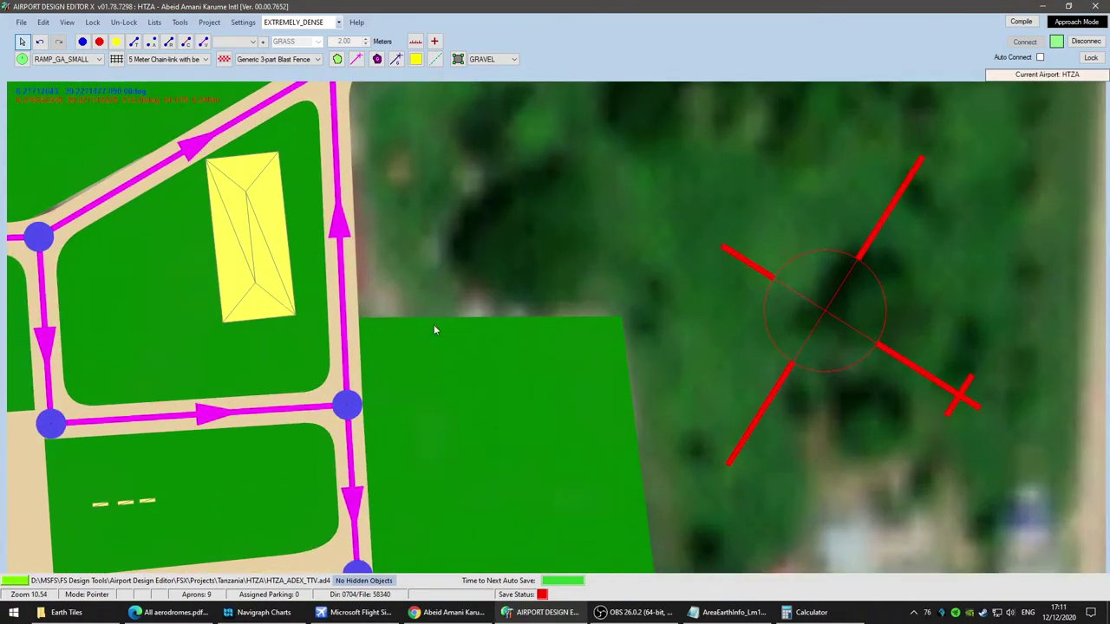
left_click(348, 320)
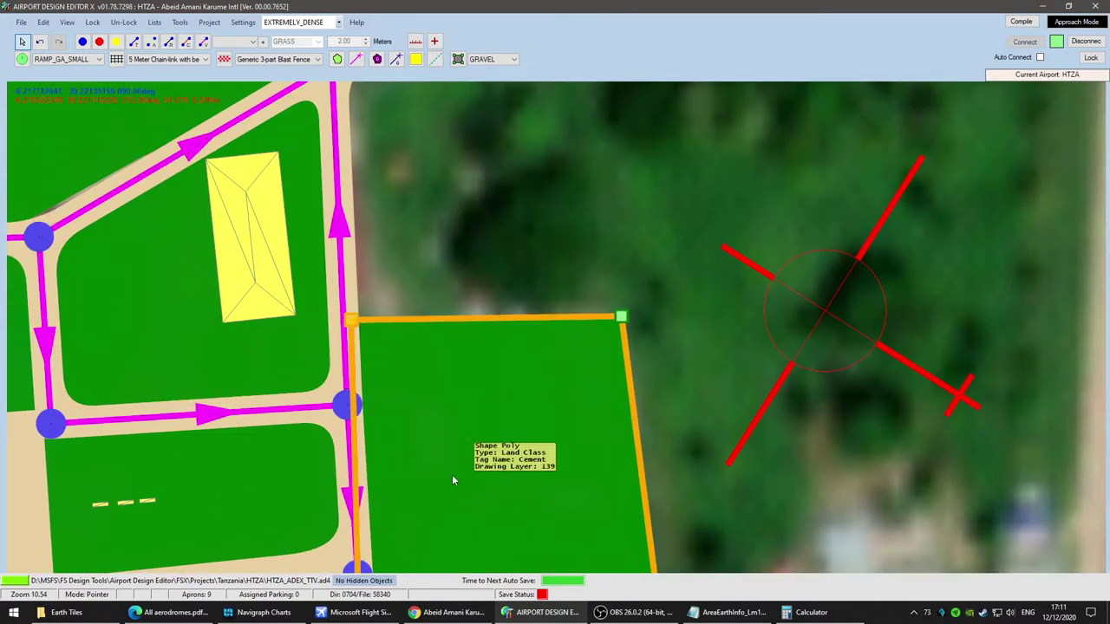
right_click_drag(449, 474, 471, 309)
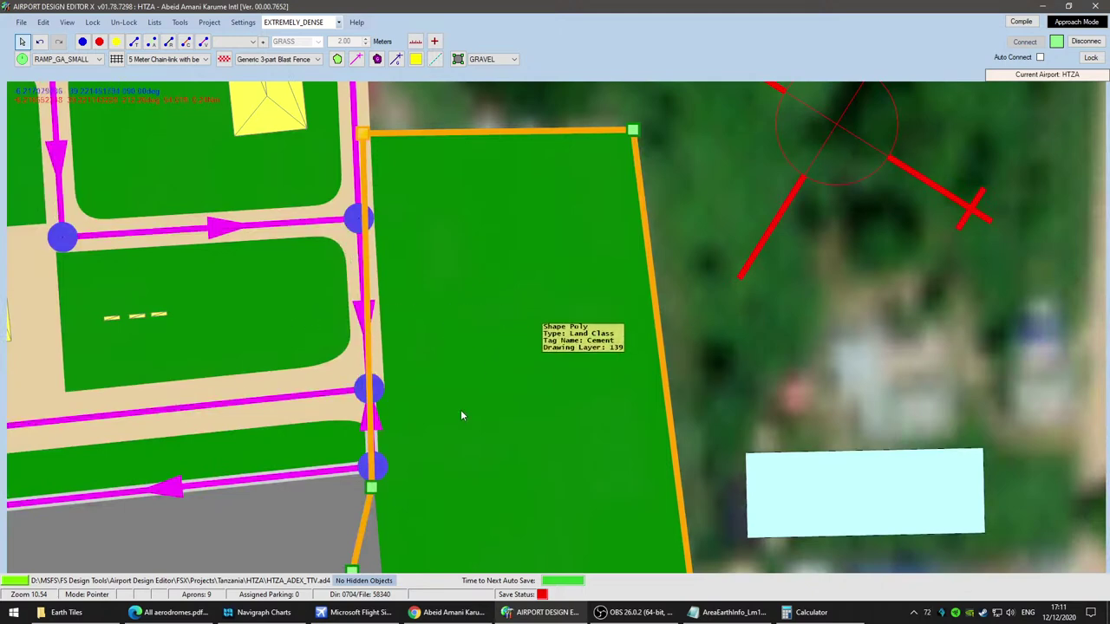
left_click_drag(371, 483, 371, 475)
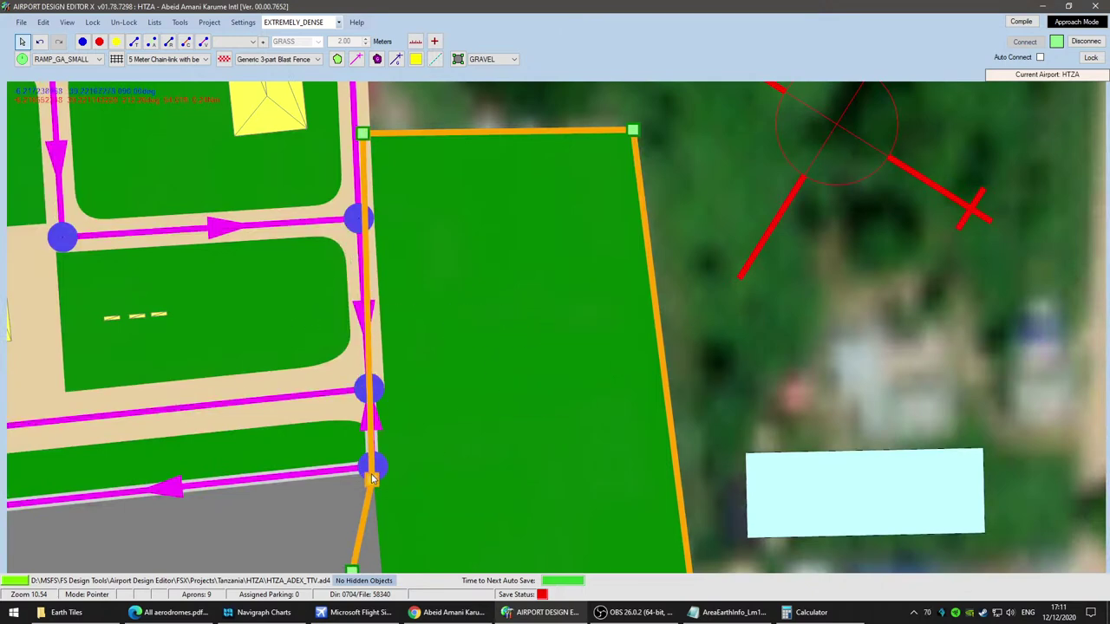
right_click_drag(426, 440, 440, 354)
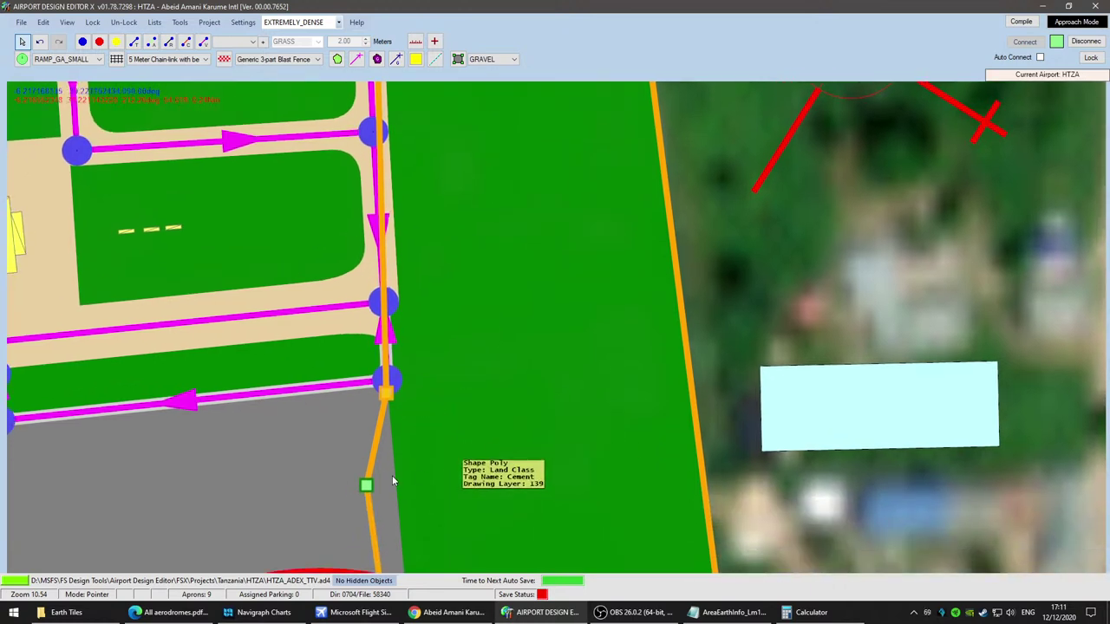
left_click_drag(367, 484, 371, 412)
left_click(388, 396)
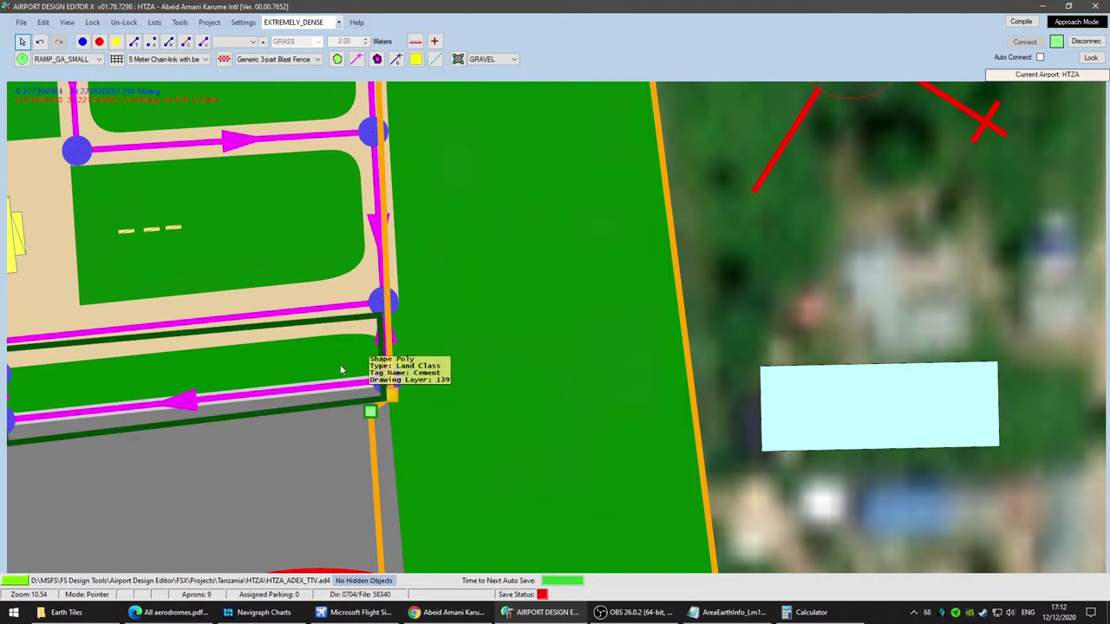
Step: Pull the polygon's bottom-right corner inward and fine-tune its top corners outward
left_click_drag(436, 538, 566, 286)
scroll(566, 285, "down", 2)
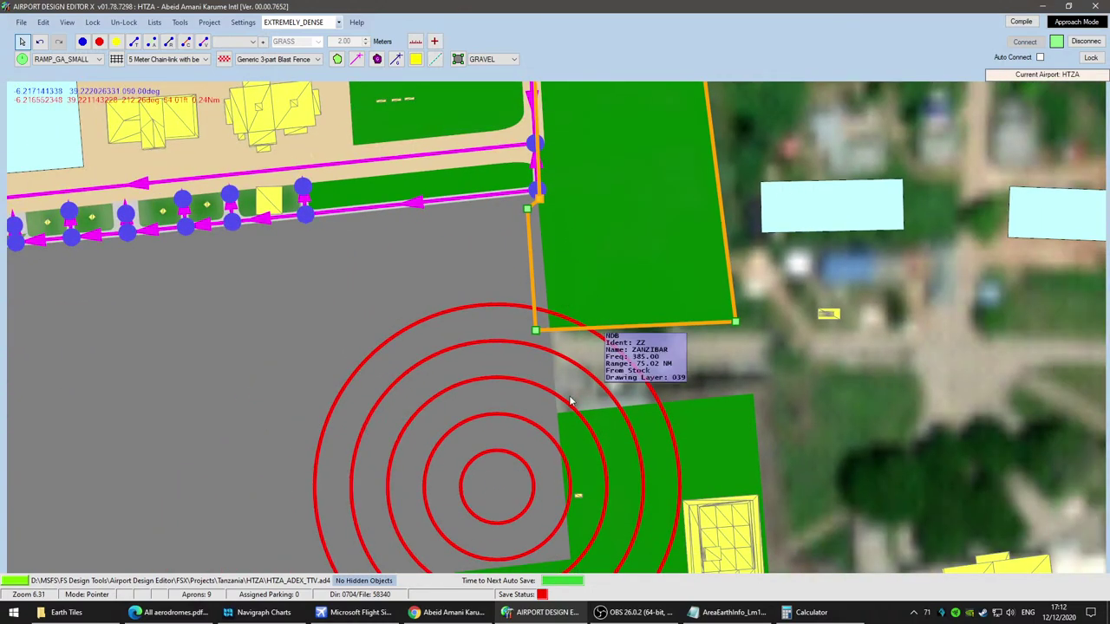
left_click_drag(826, 388, 687, 451)
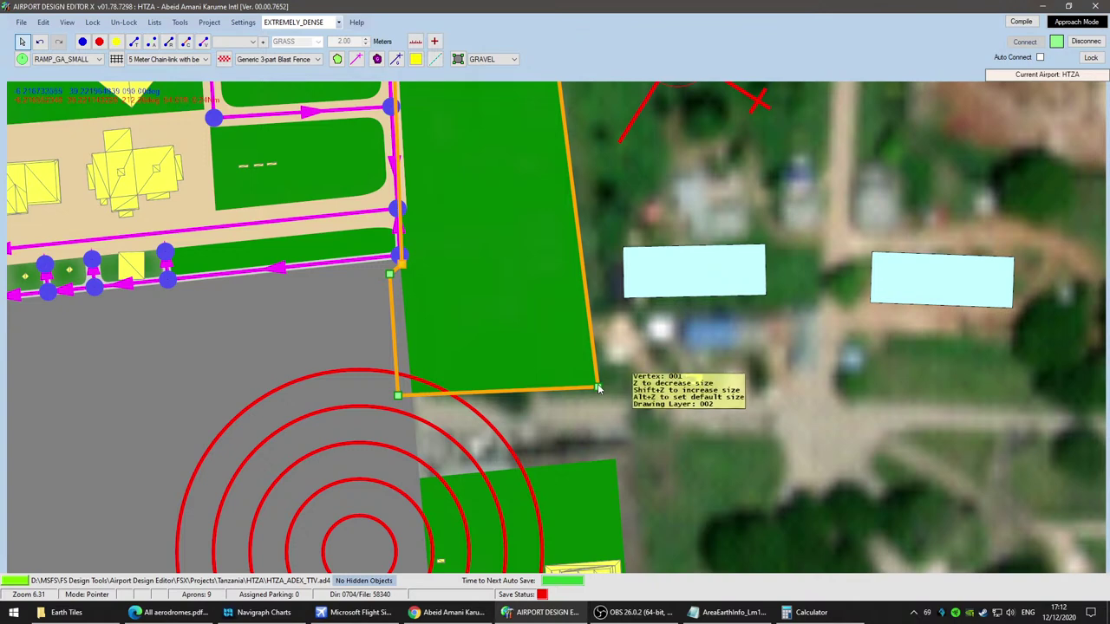
left_click_drag(597, 388, 588, 370)
left_click_drag(607, 171, 549, 282)
left_click_drag(500, 165, 503, 156)
left_click_drag(337, 168, 338, 172)
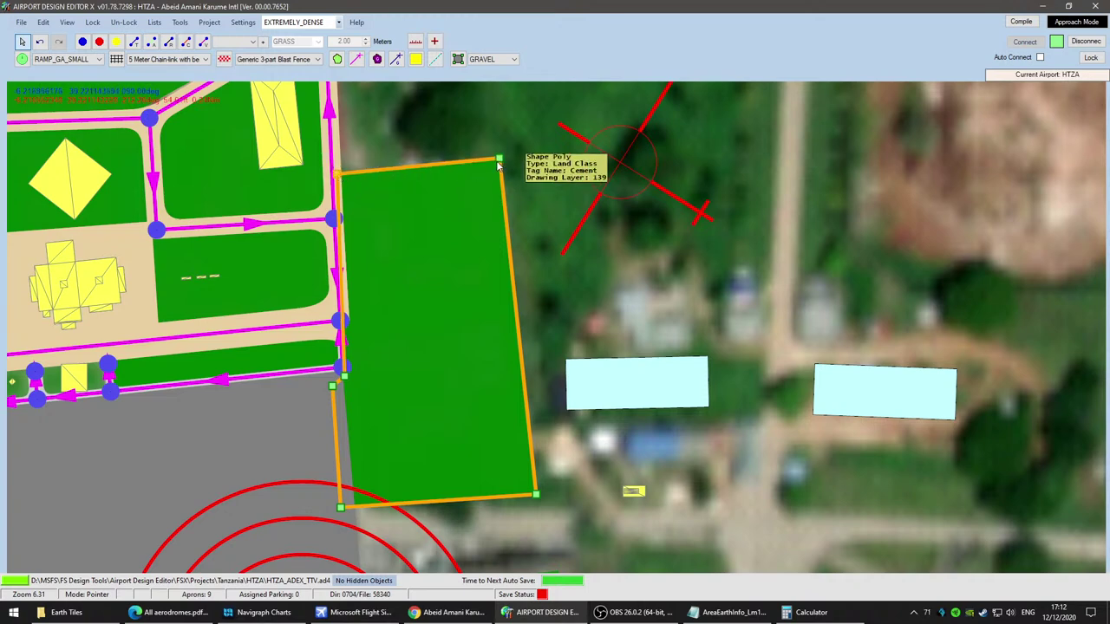
left_click_drag(502, 160, 511, 162)
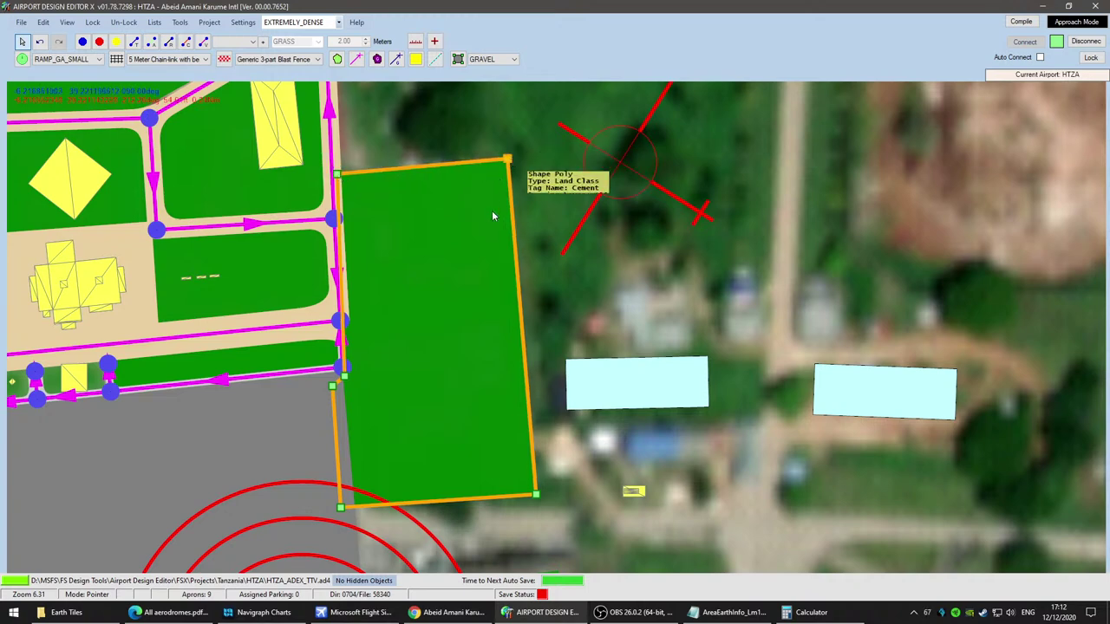
scroll(537, 416, "down", 1)
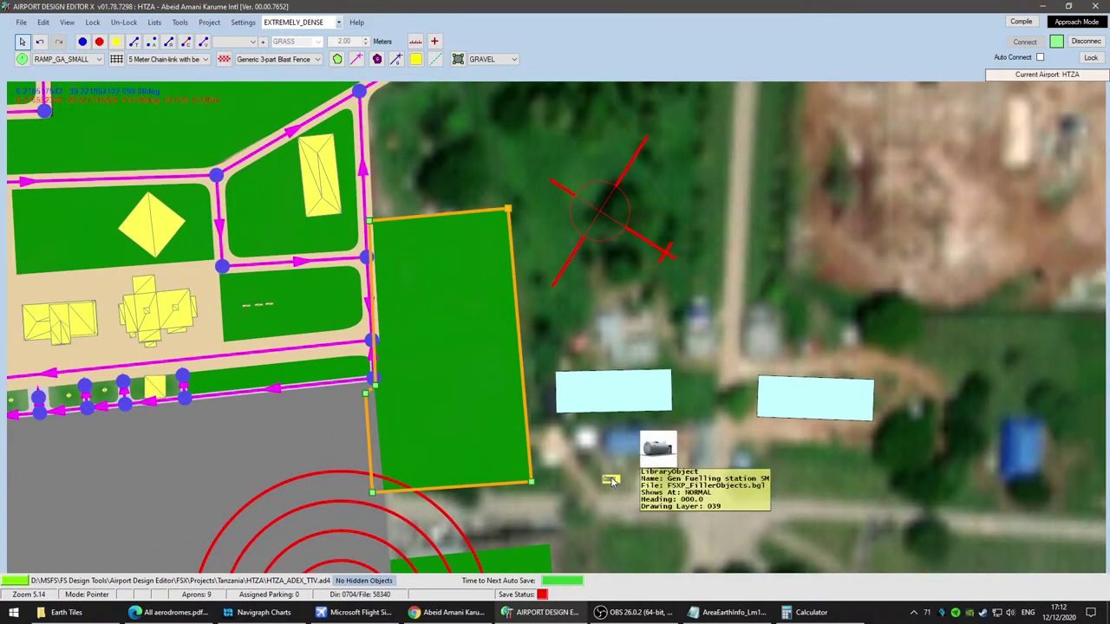
scroll(510, 466, "up", 3)
scroll(510, 465, "up", 2)
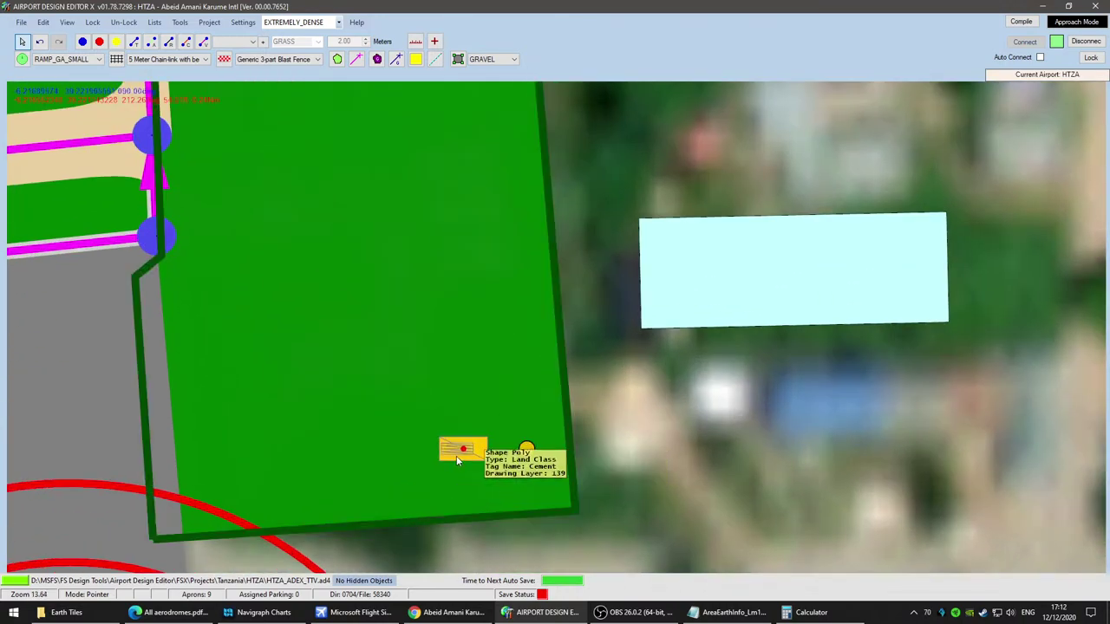
Step: Copy the Gen Fuelling station SM and check the airport's satellite view in Google Maps
right_click(459, 458)
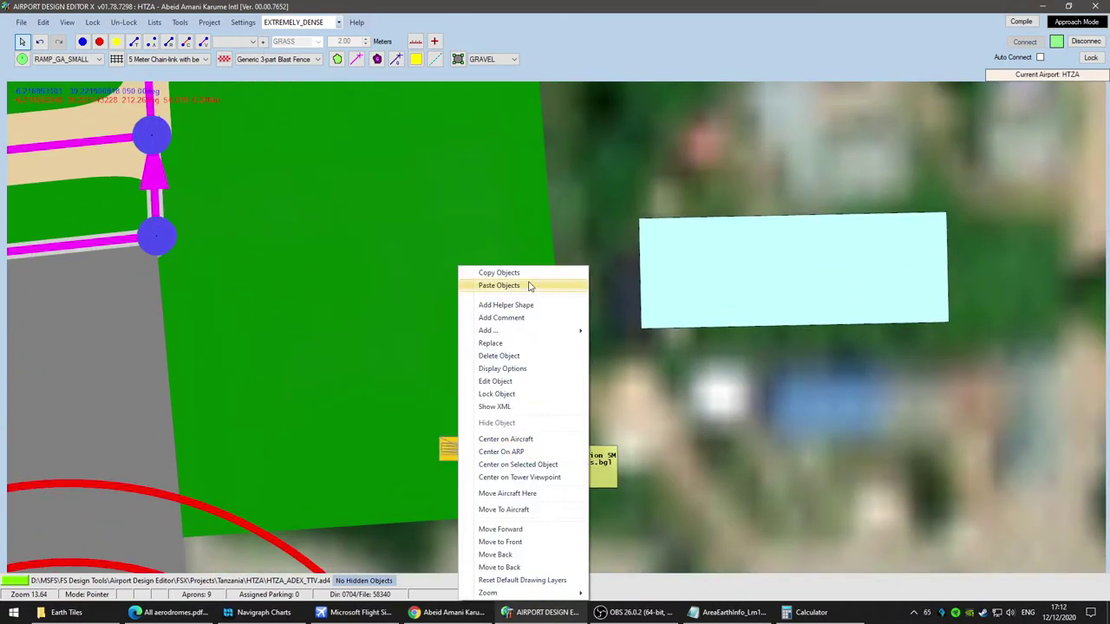
left_click(530, 270)
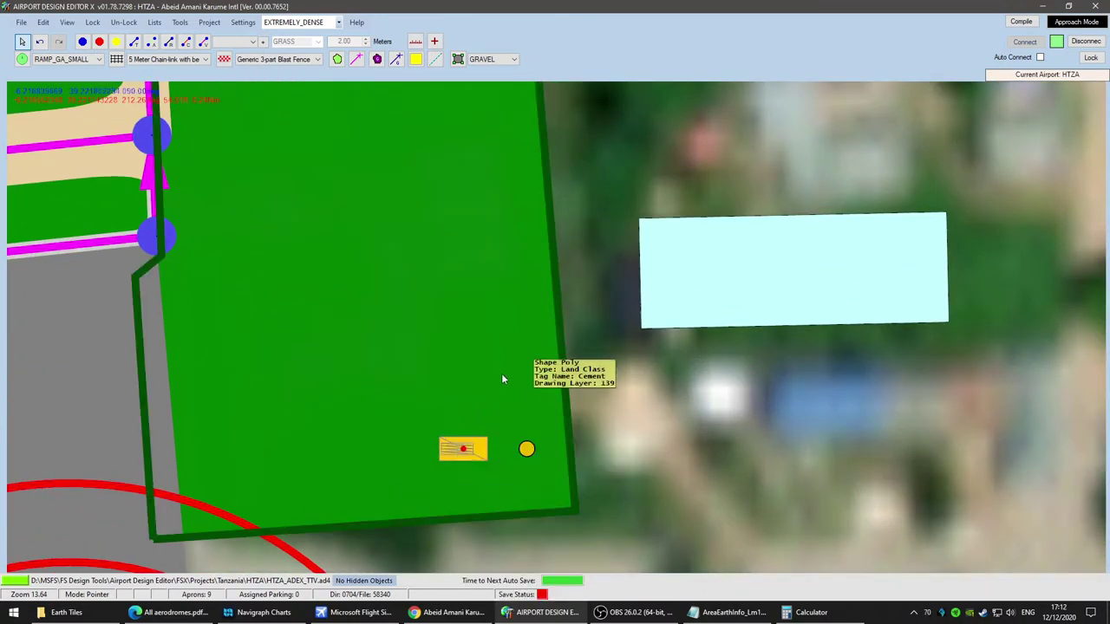
right_click(458, 417)
left_click(429, 616)
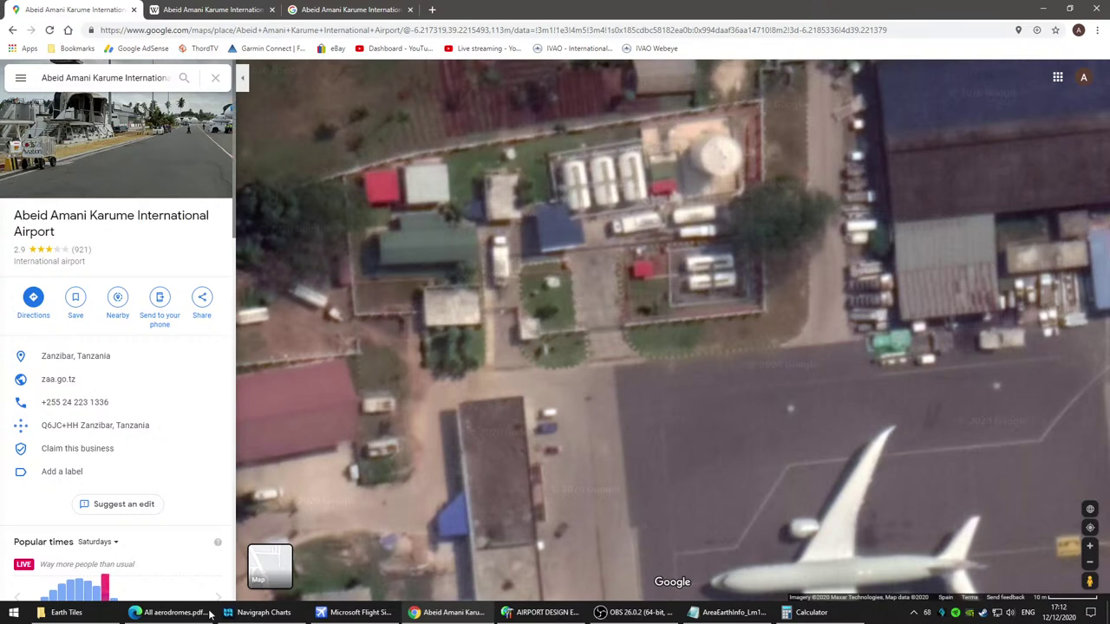
left_click(517, 616)
Step: Move the fuelling station up and paste several copies of it onto the apron
left_click_drag(477, 426, 486, 351)
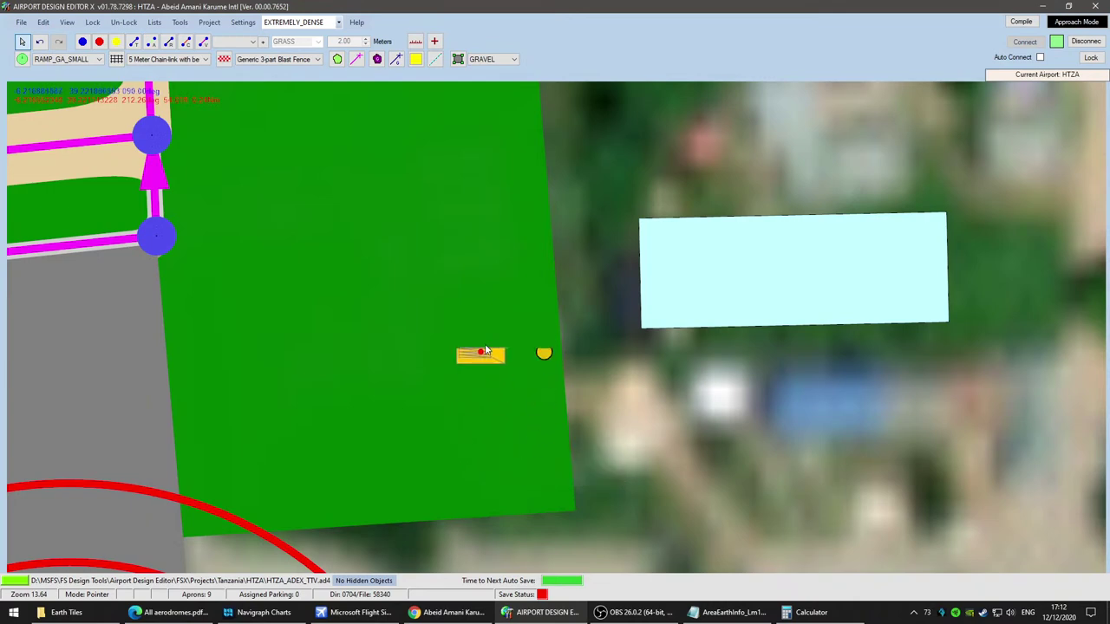
right_click(485, 351)
left_click(520, 287)
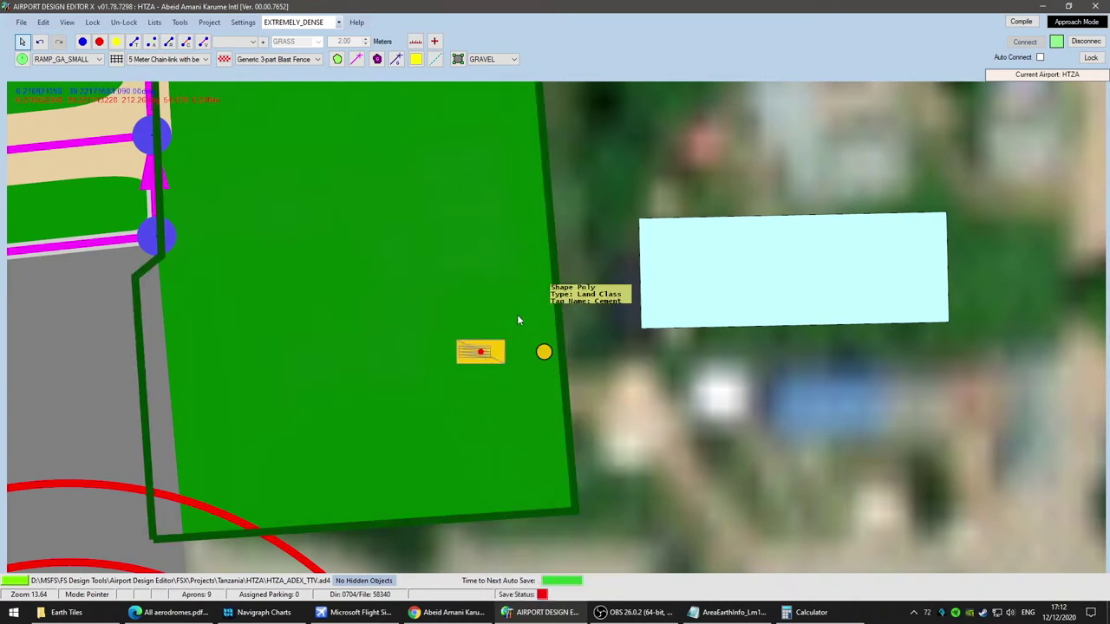
right_click(480, 395)
left_click(532, 291)
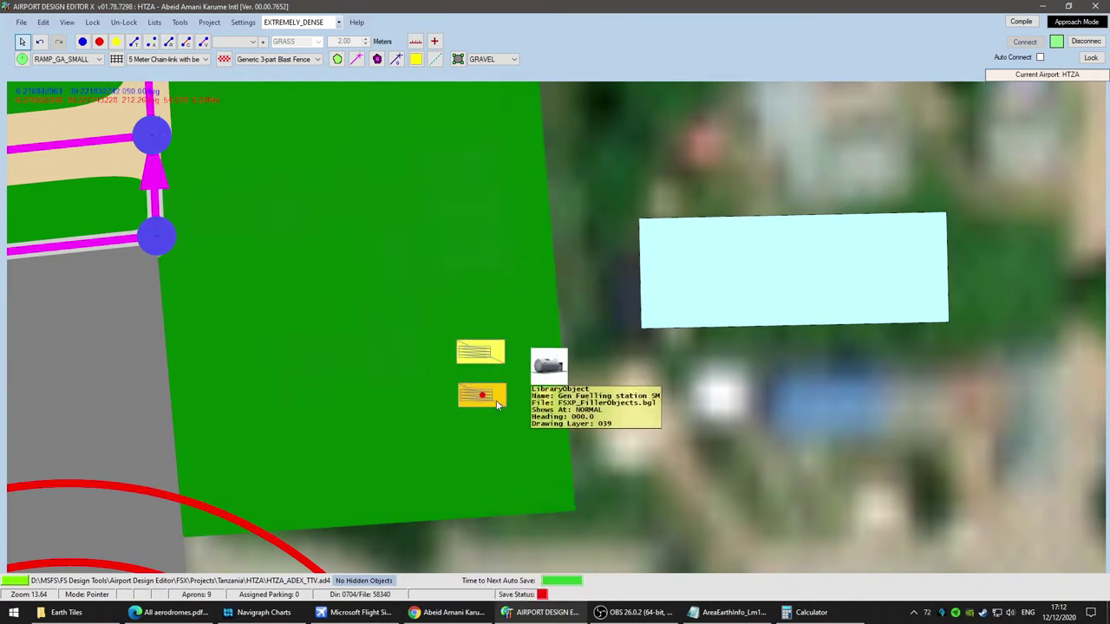
right_click(486, 395)
left_click(506, 292)
right_click(506, 298)
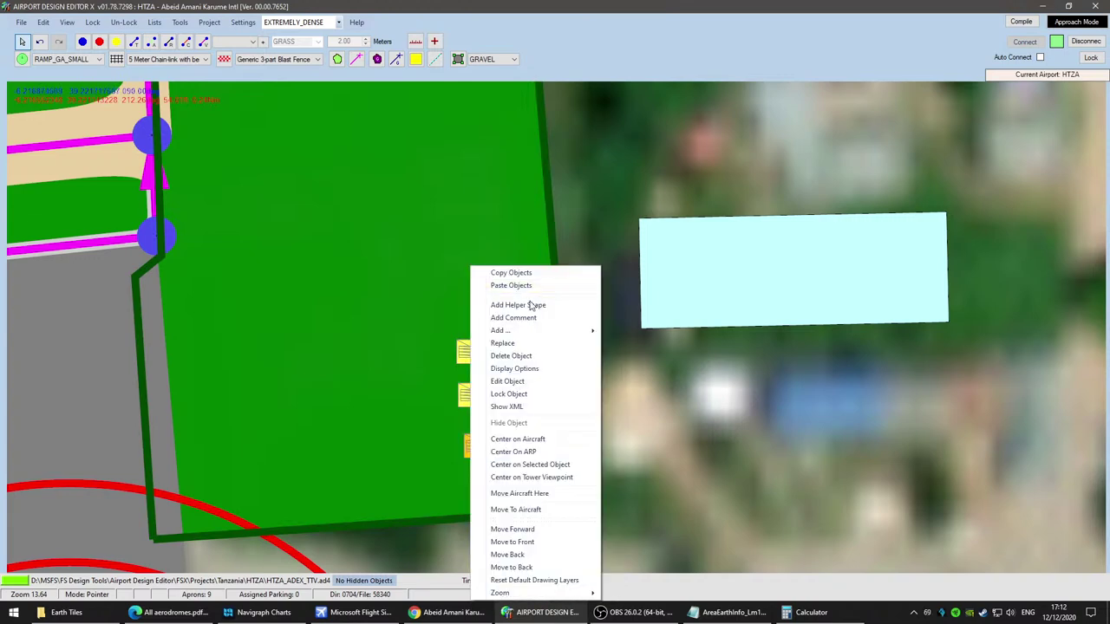
left_click(525, 291)
right_click(359, 501)
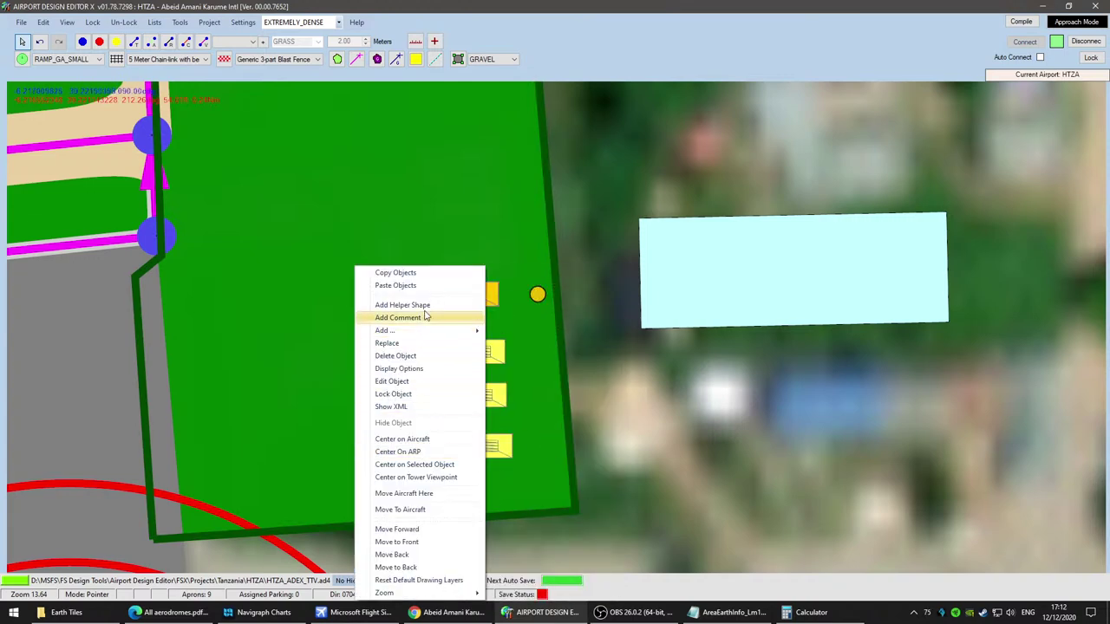
left_click(422, 274)
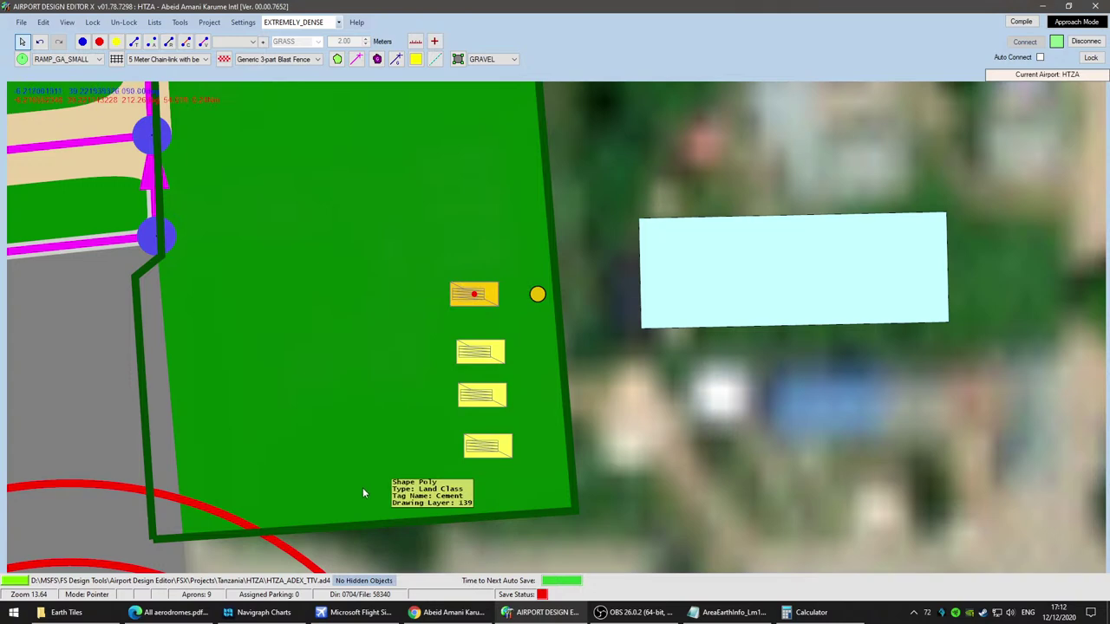
right_click(362, 493)
left_click(408, 284)
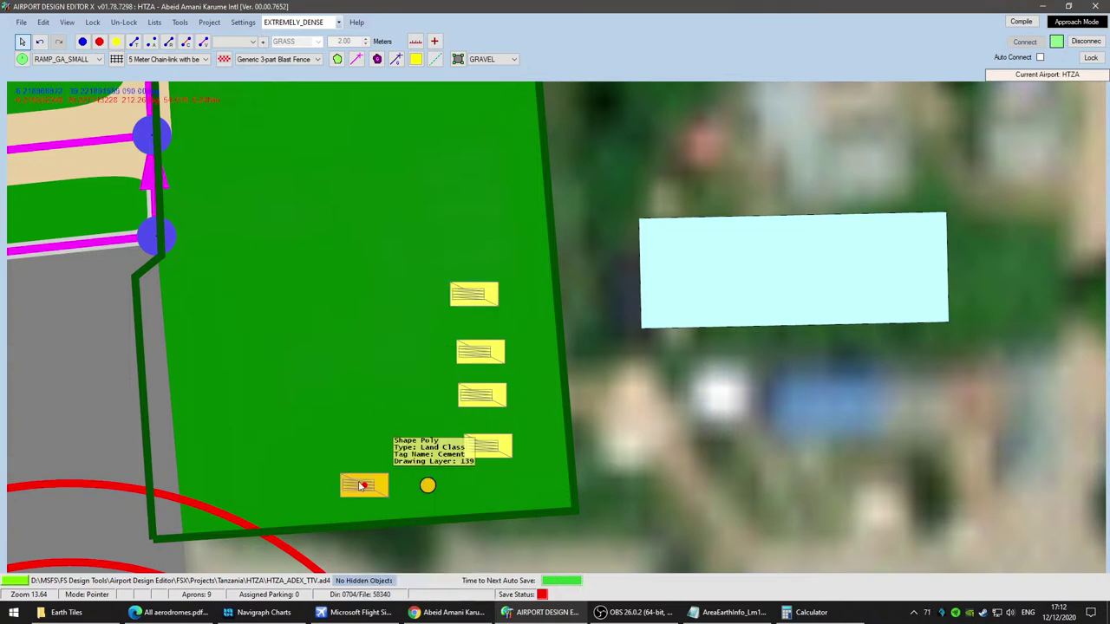
Step: Lock the green cement polygon in place
left_click(362, 501)
right_click(345, 393)
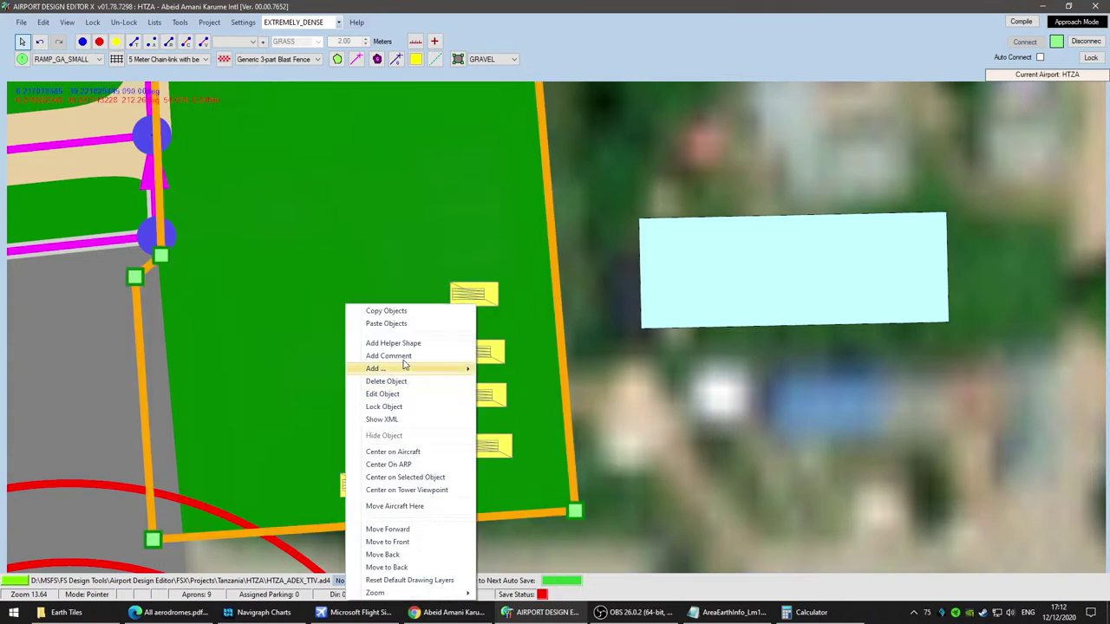
left_click(404, 408)
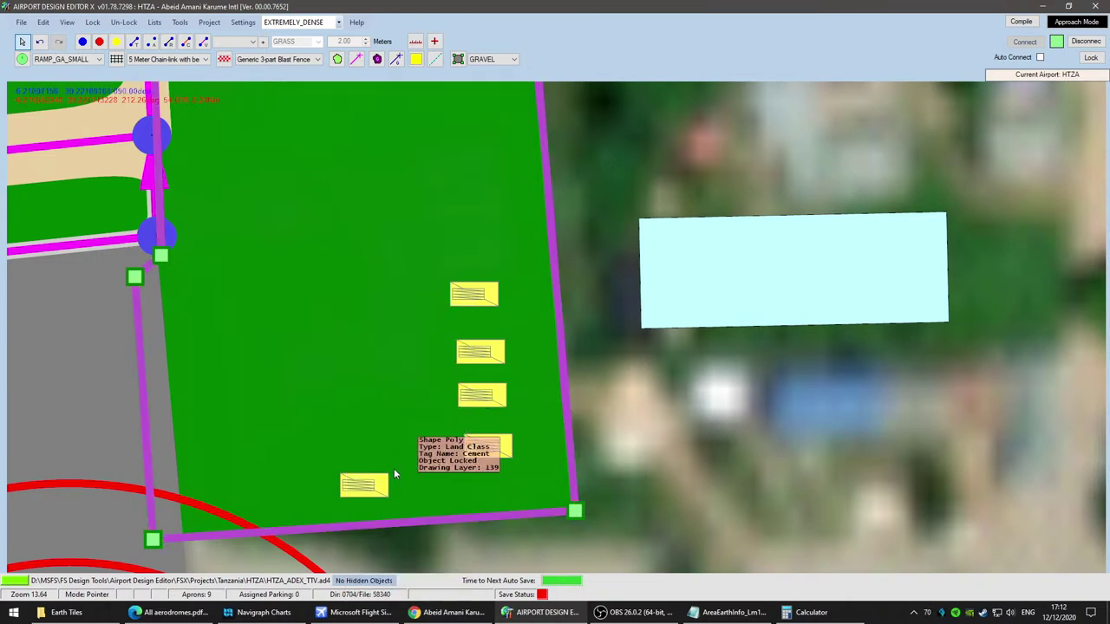
Step: Rotate the lower-left fuelling station to vertical and adjust another one slightly
left_click(375, 485)
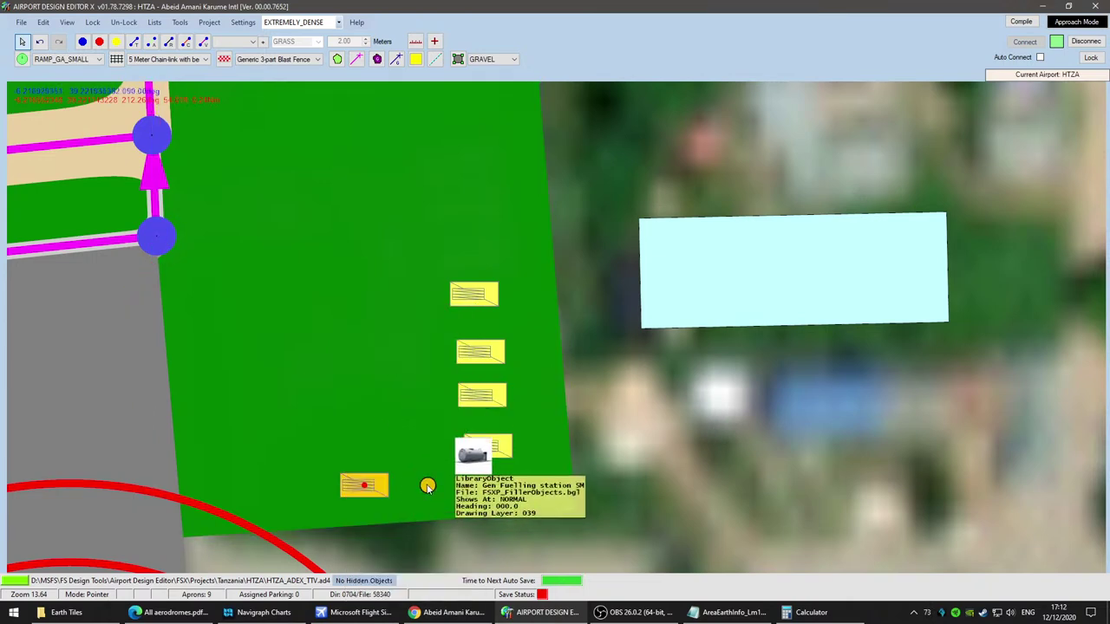
left_click(396, 396)
left_click(373, 483)
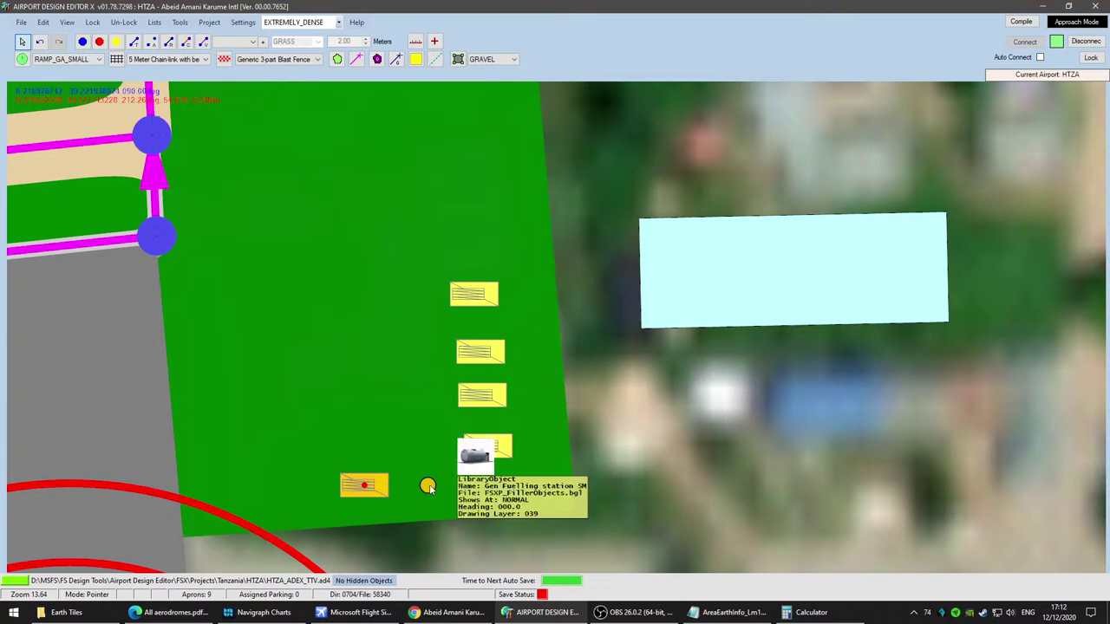
left_click_drag(428, 485, 359, 372)
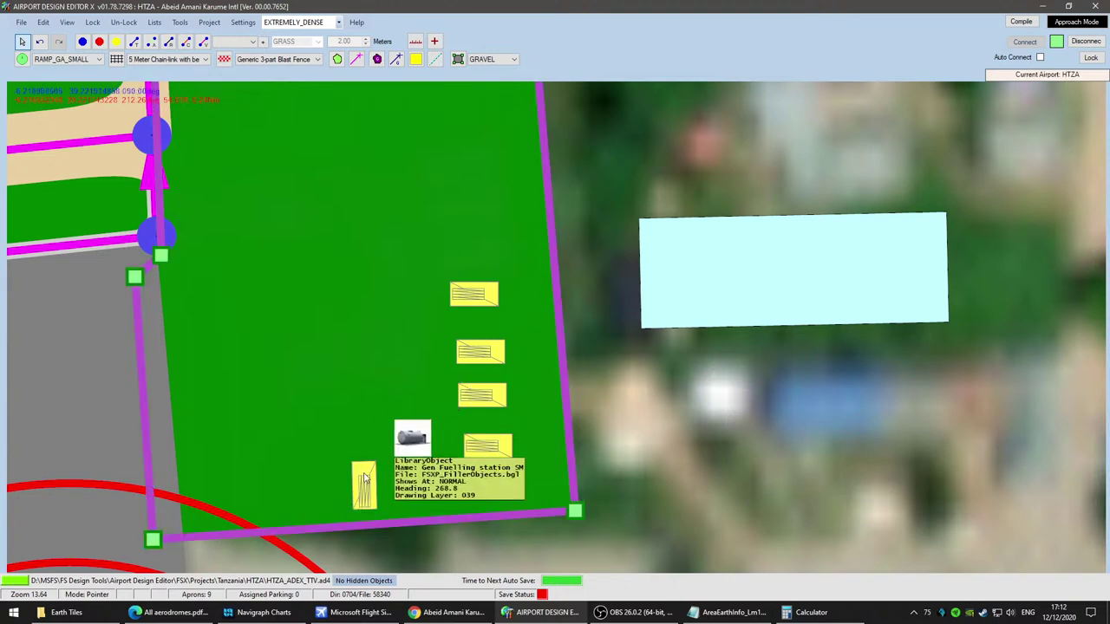
right_click(346, 486)
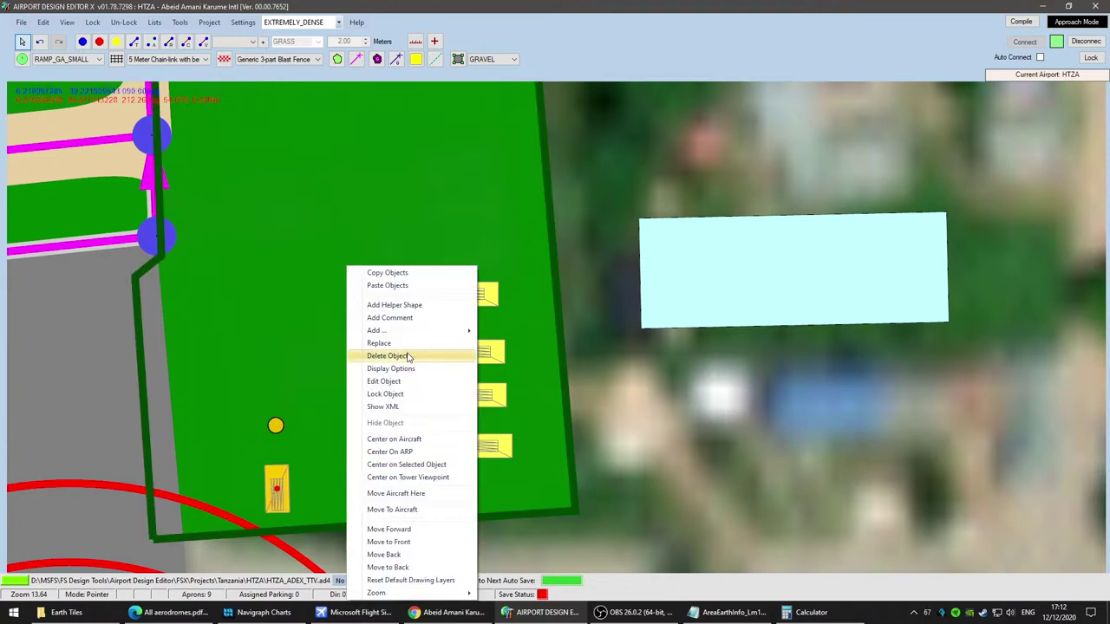
left_click(311, 458)
left_click(296, 458)
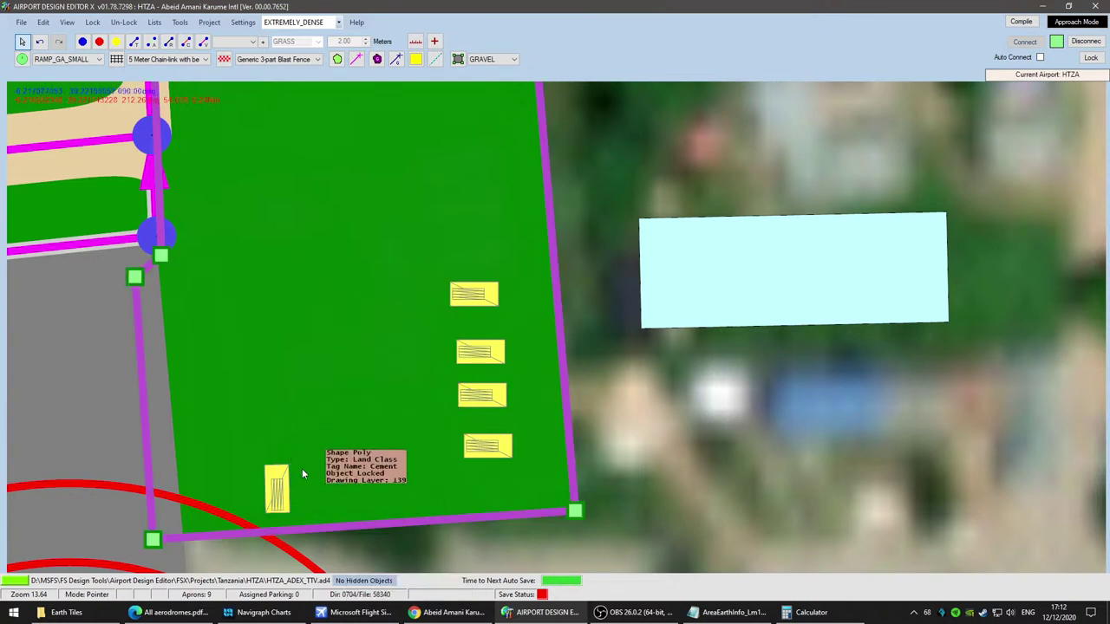
scroll(304, 483, "up", 4)
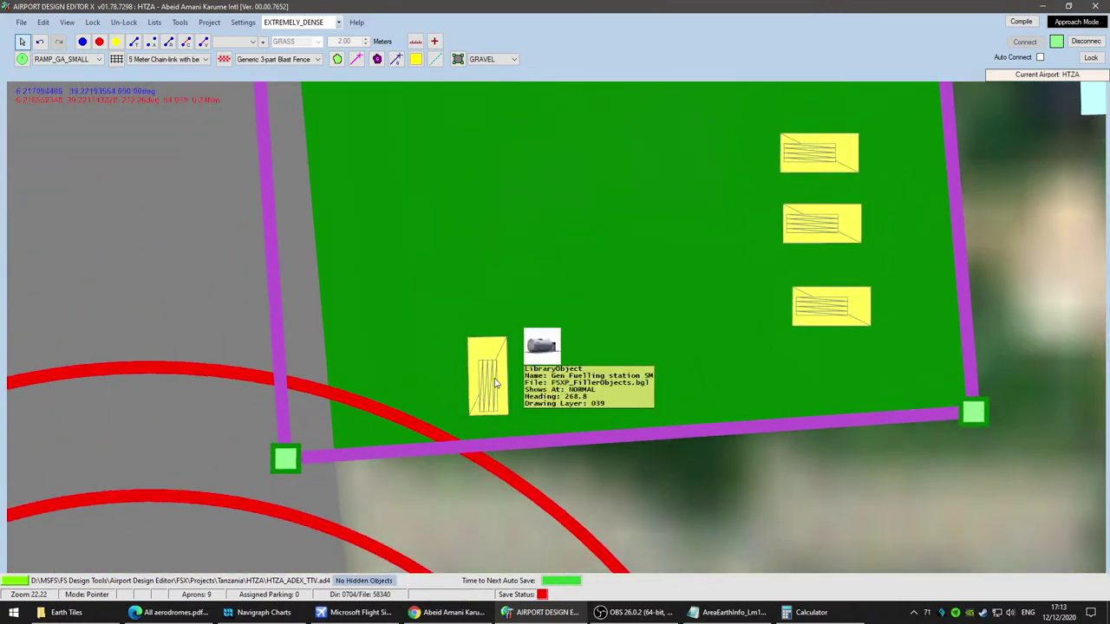
left_click(489, 381)
left_click_drag(486, 272, 476, 272)
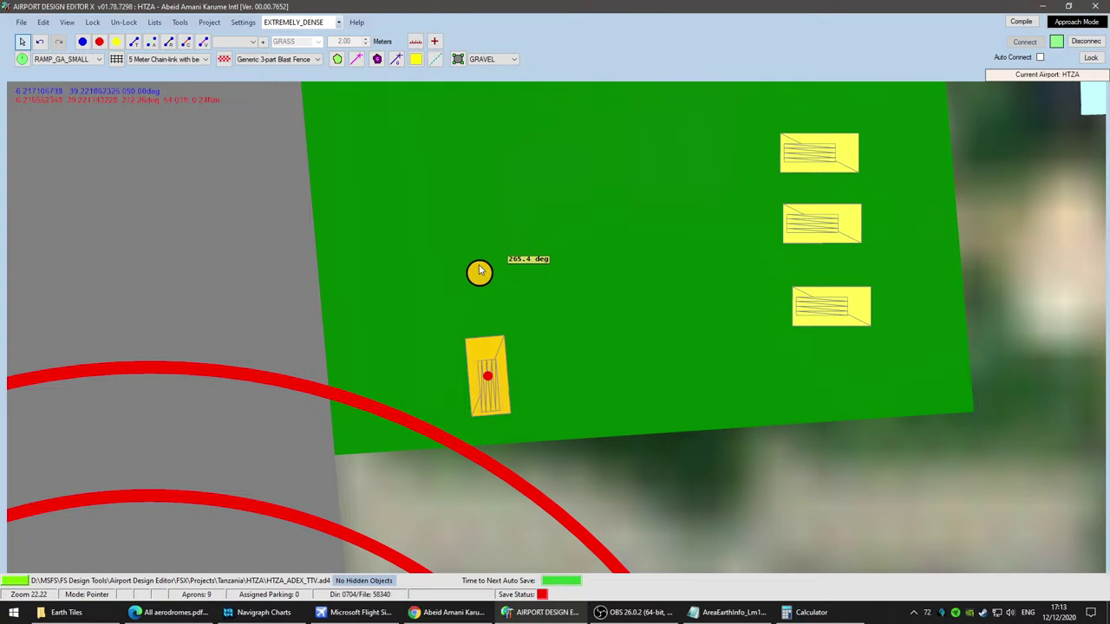
Step: Paste a fuelling station copy beside the original near the apron's right edge
right_click(488, 399)
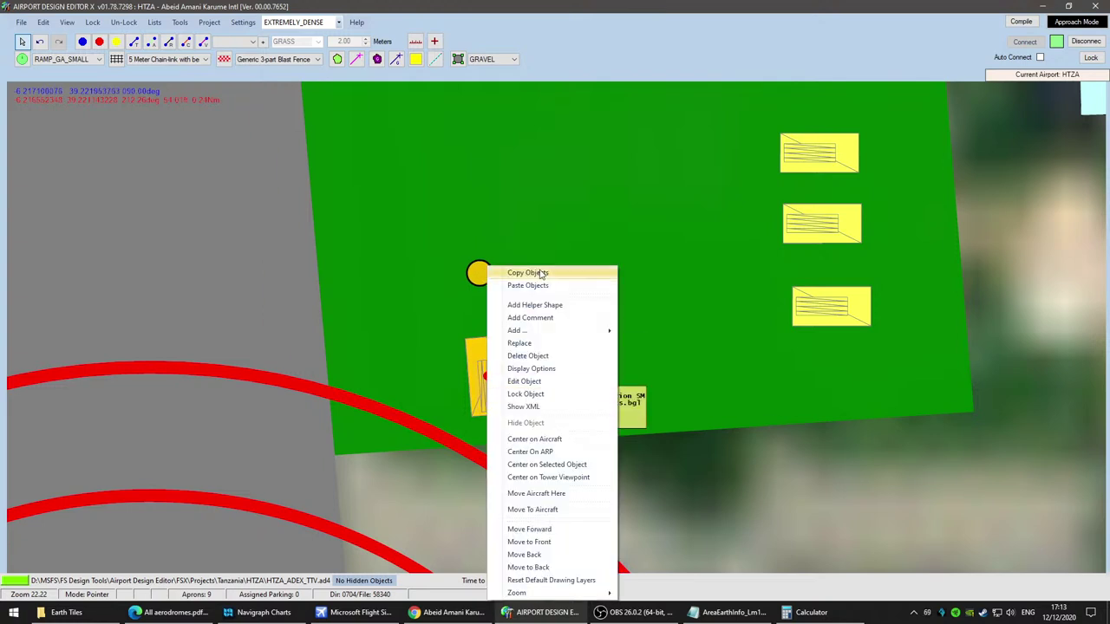
left_click(518, 270)
left_click(606, 356)
right_click(606, 356)
left_click(653, 286)
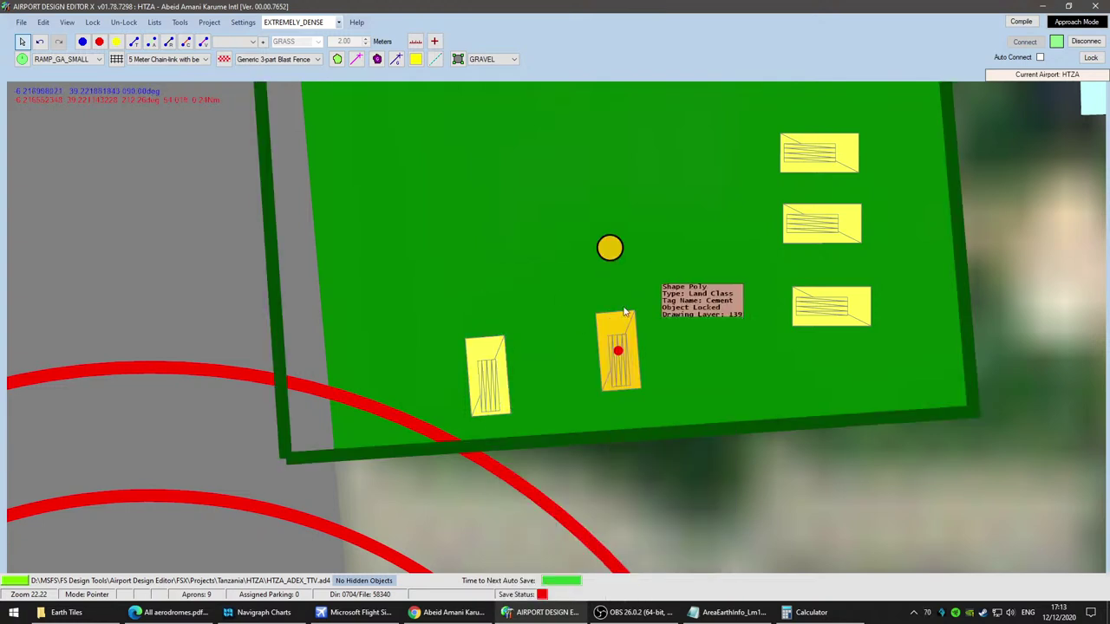
left_click(586, 360)
left_click_drag(616, 348, 548, 371)
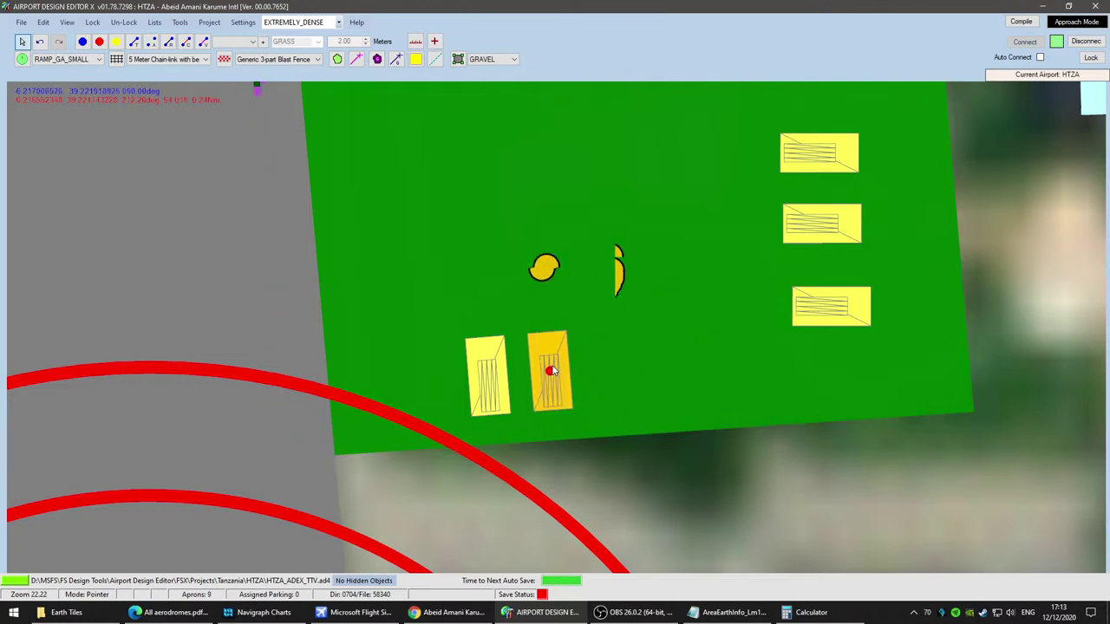
left_click_drag(854, 343, 512, 421)
left_click_drag(489, 332, 497, 365)
Step: Delete the three extra fuelling station objects
left_click(508, 411)
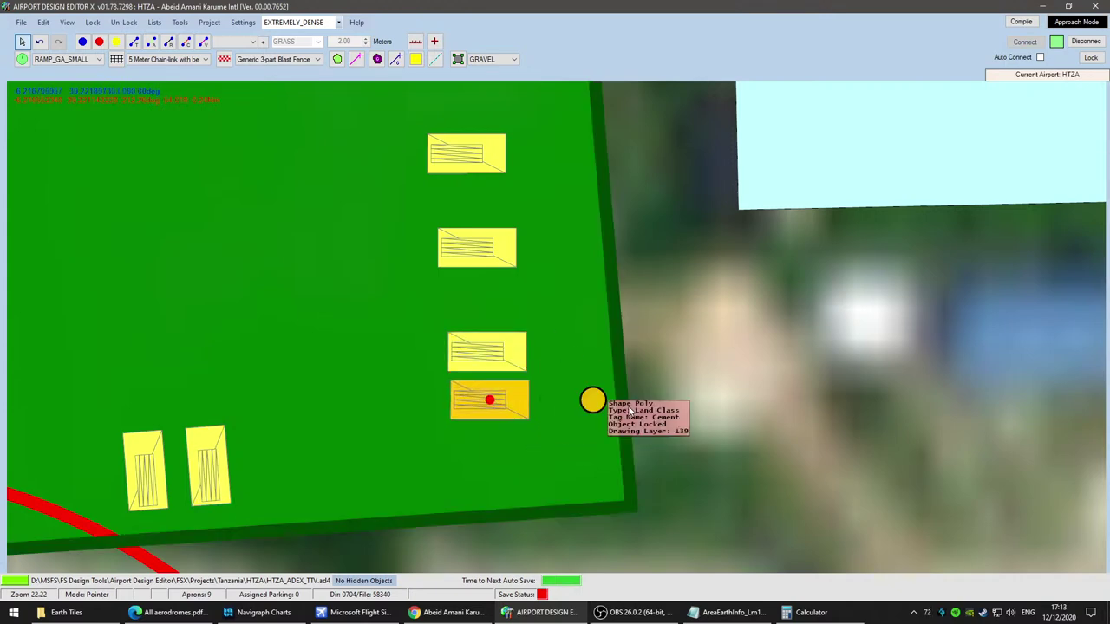
left_click(498, 356)
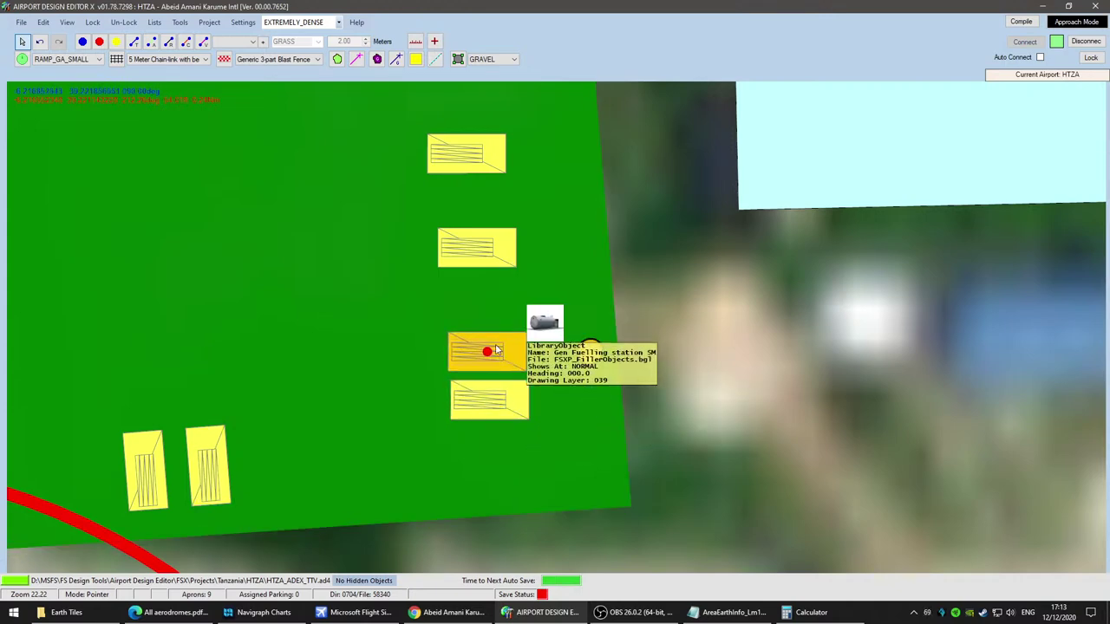
key("Delete")
left_click(471, 255)
key("Delete")
left_click(466, 150)
key("Delete")
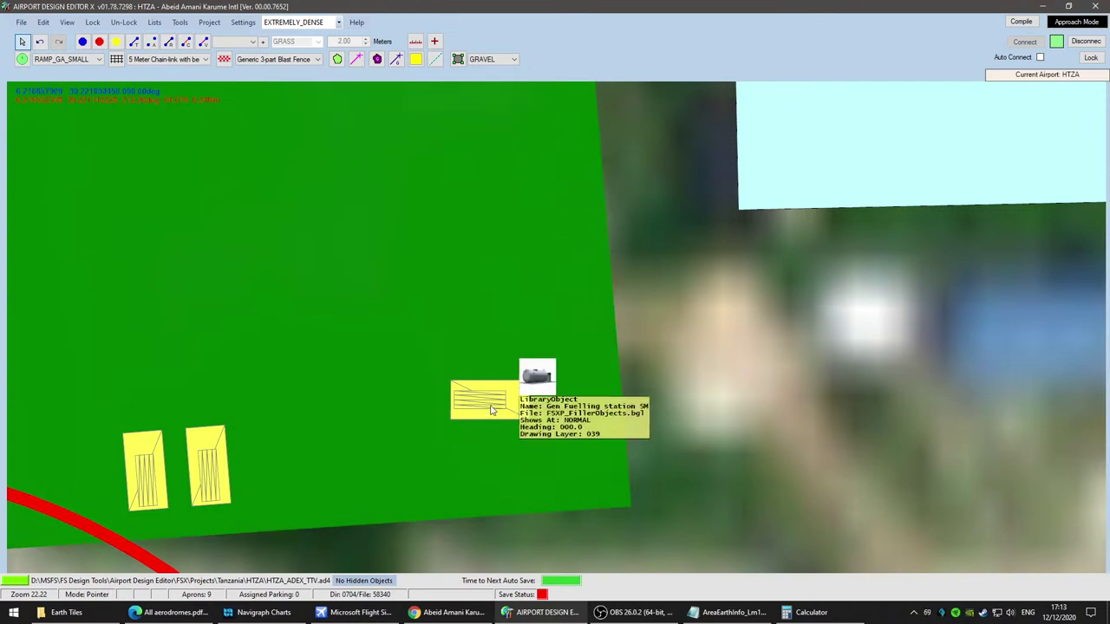
Step: Rotate the remaining fuelling station to about 350 degrees and move it toward the edge
left_click(491, 410)
left_click_drag(593, 399, 610, 393)
left_click_drag(496, 394, 509, 333)
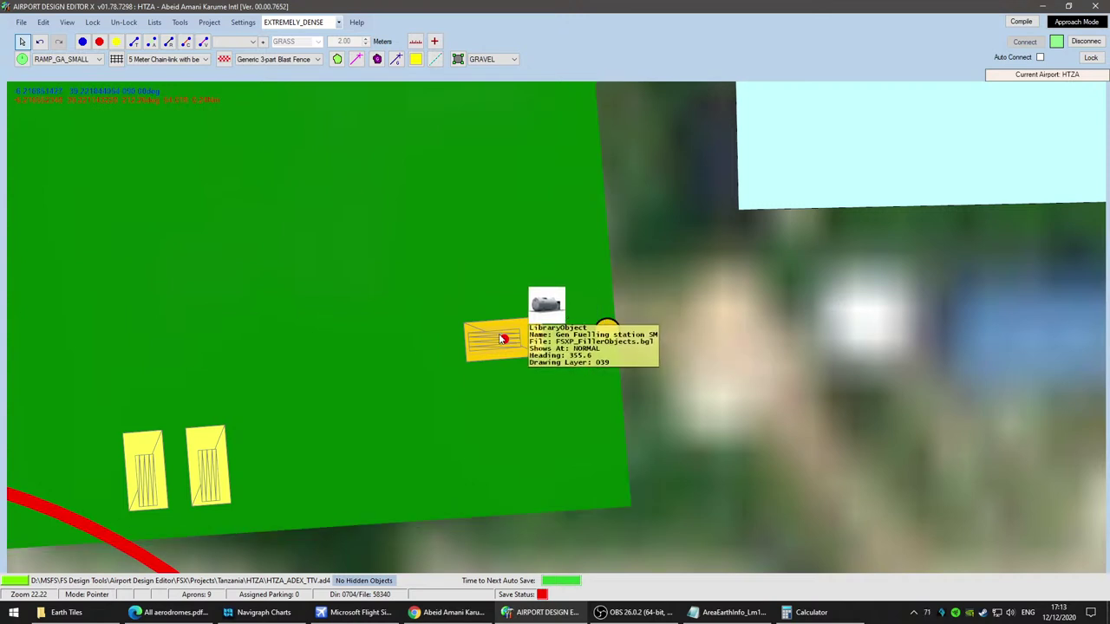
left_click_drag(501, 340, 532, 339)
Step: Paste three copies of that fuelling station and move one down to the lower pair
right_click(532, 336)
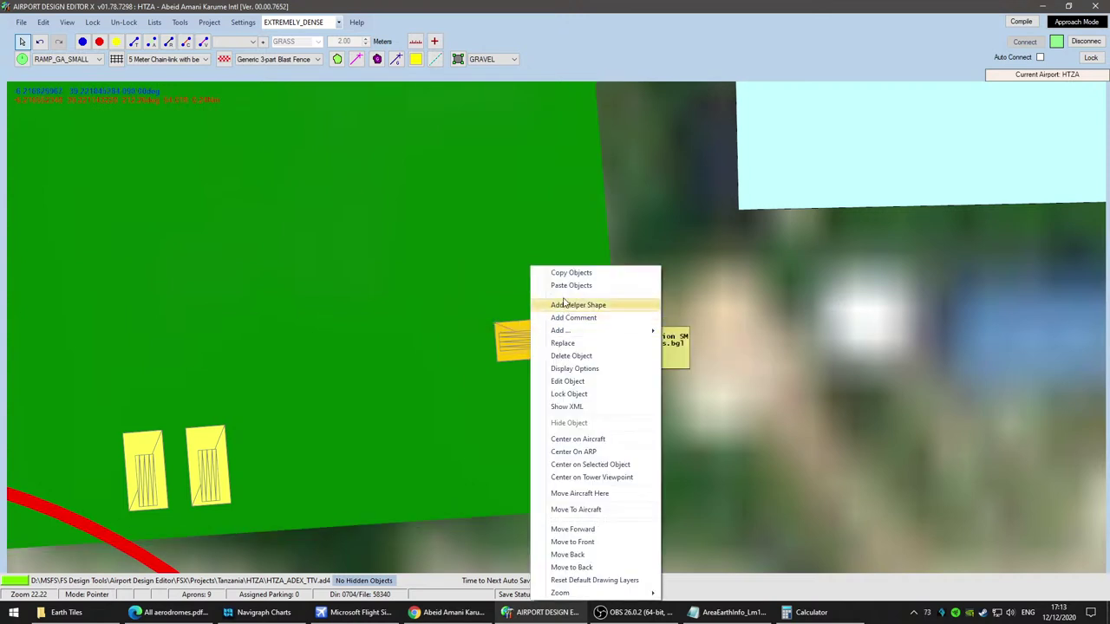
left_click(567, 274)
right_click(522, 298)
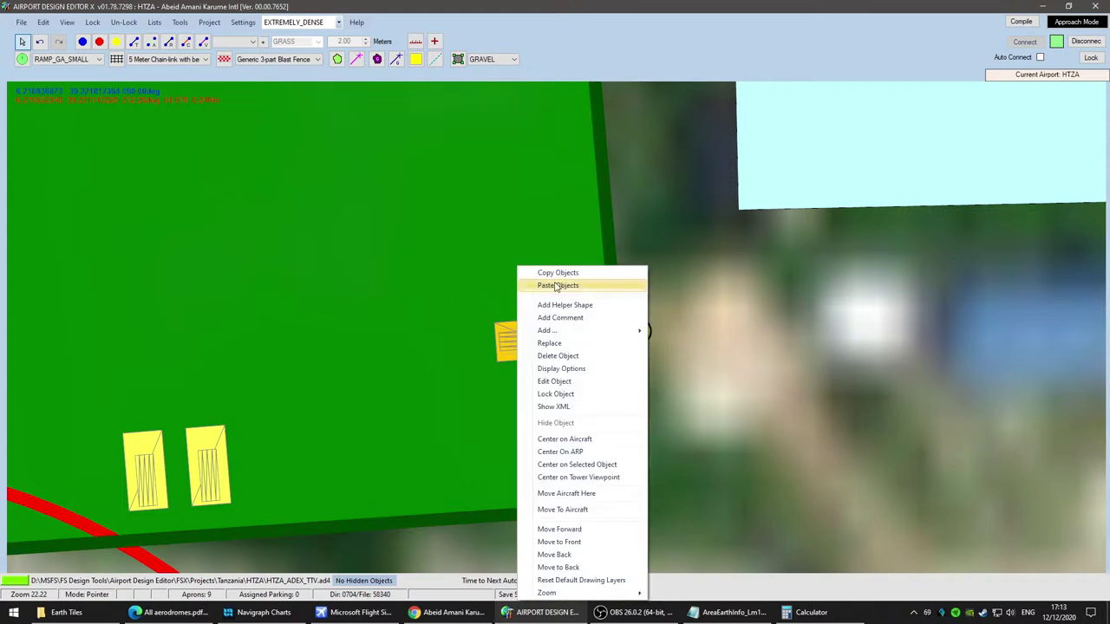
left_click(556, 286)
scroll(527, 340, "down", 2)
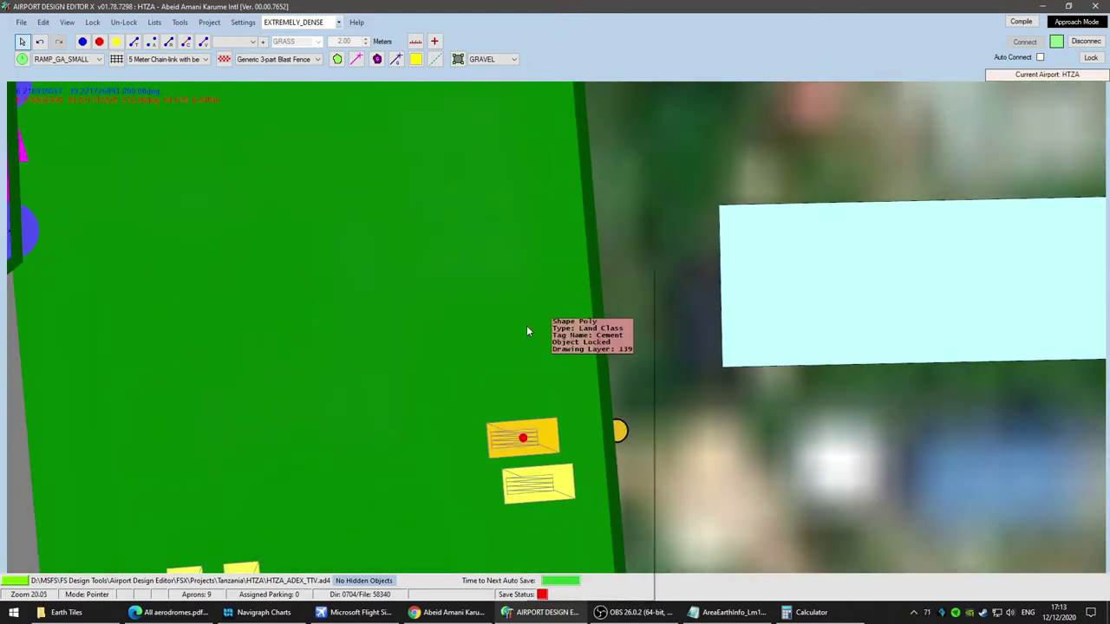
right_click(523, 332)
left_click(548, 286)
right_click(534, 278)
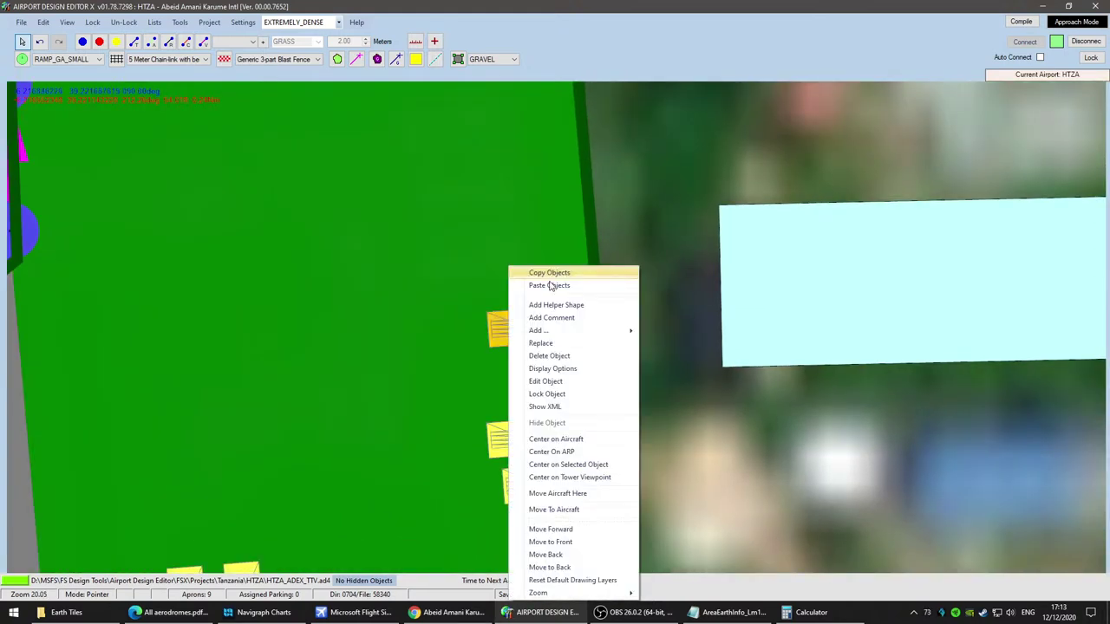
left_click(549, 285)
left_click(519, 325)
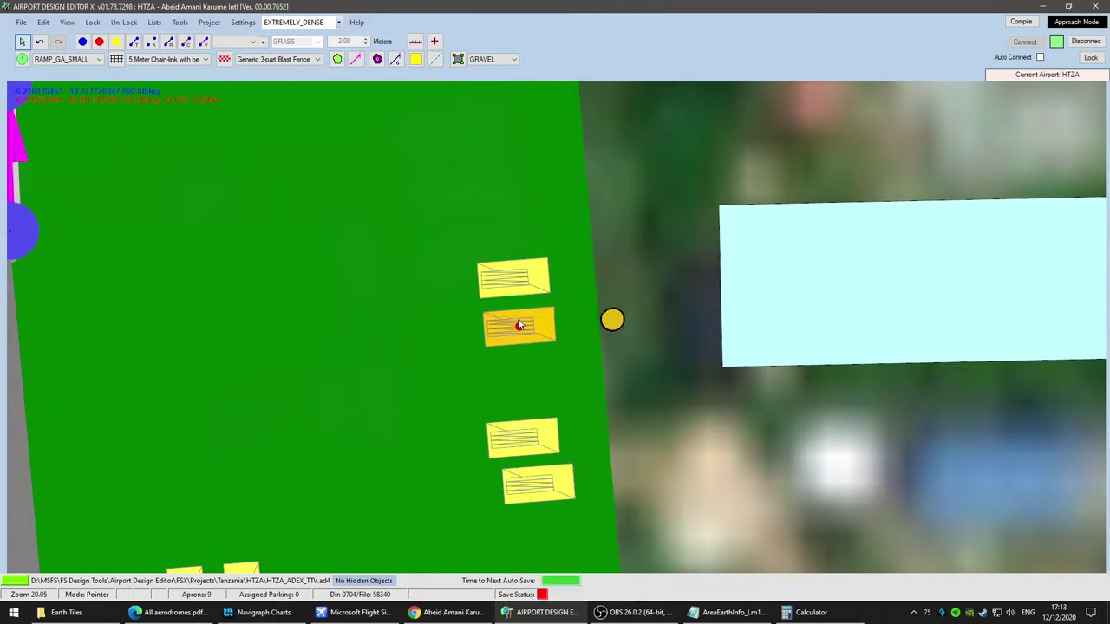
left_click_drag(518, 325, 545, 488)
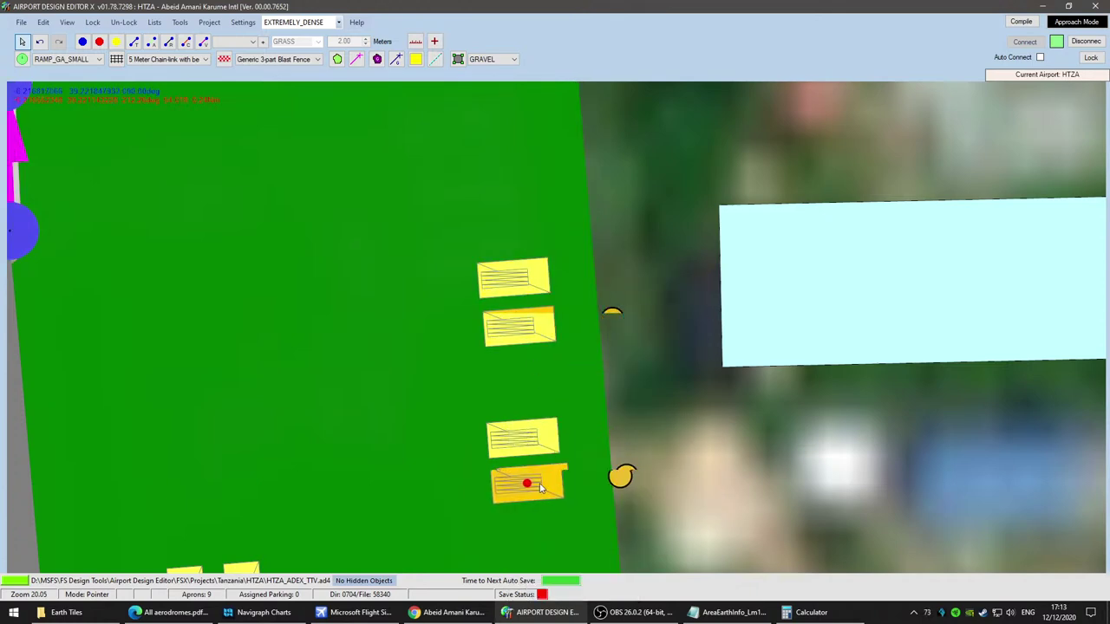
scroll(418, 466, "down", 5)
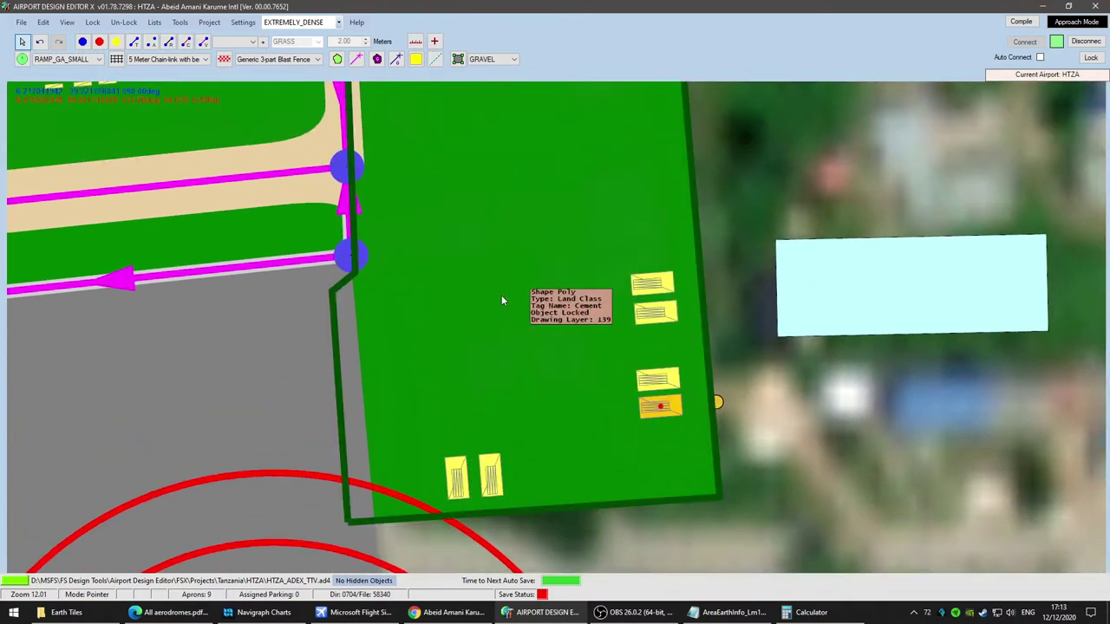
right_click(501, 295)
Step: Add the large fuel tank library object to the apron and turn it horizontal
mouse_move(623, 330)
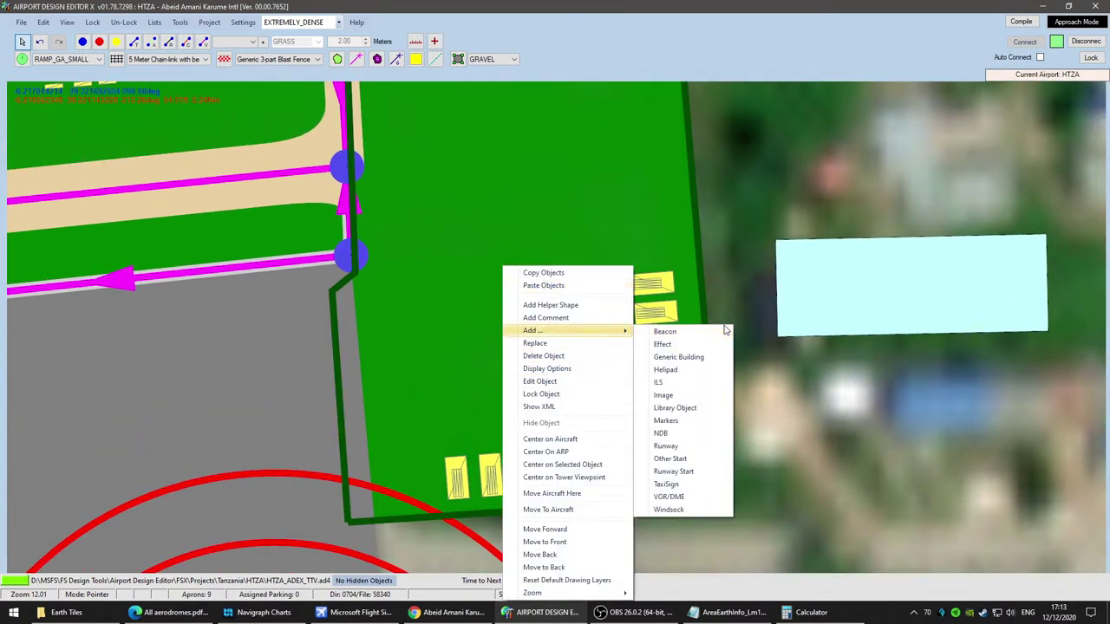
left_click(676, 408)
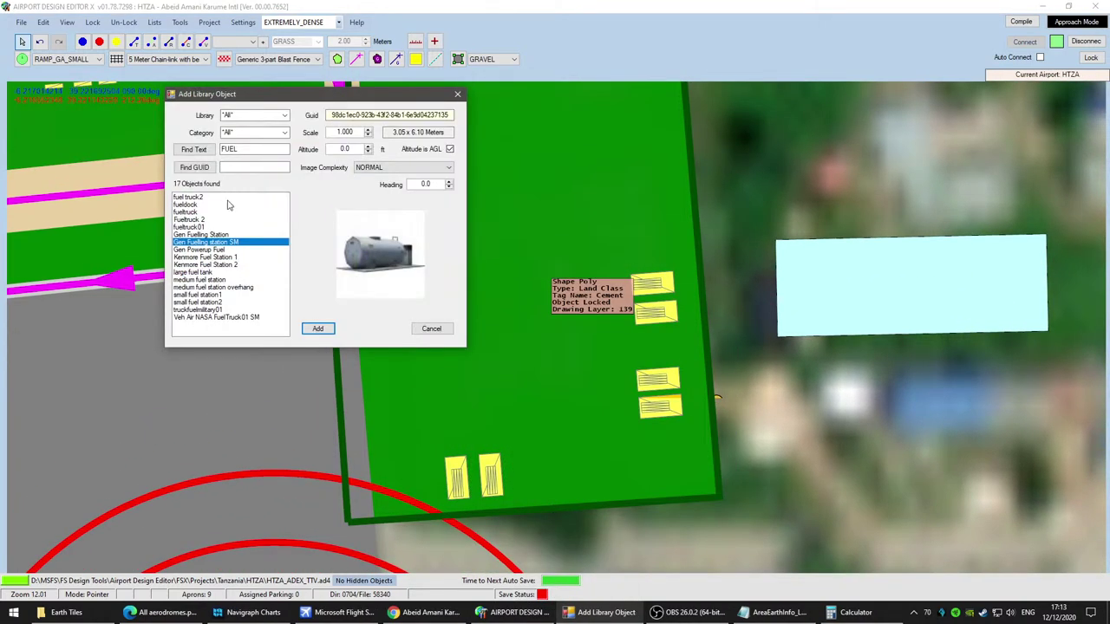
left_click(218, 296)
left_click(222, 302)
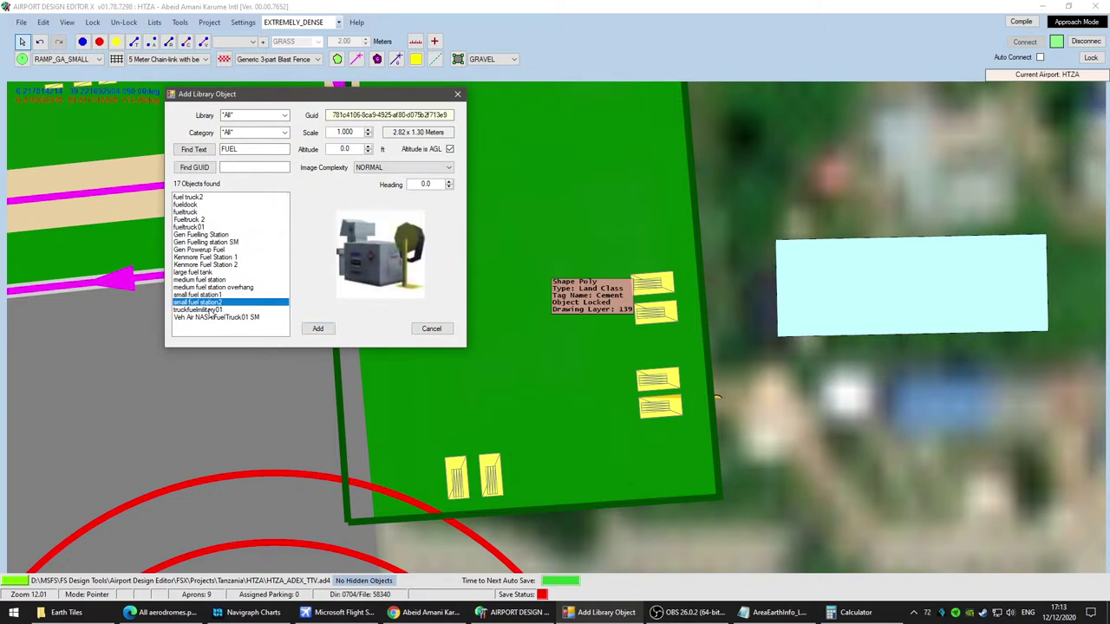
left_click(213, 317)
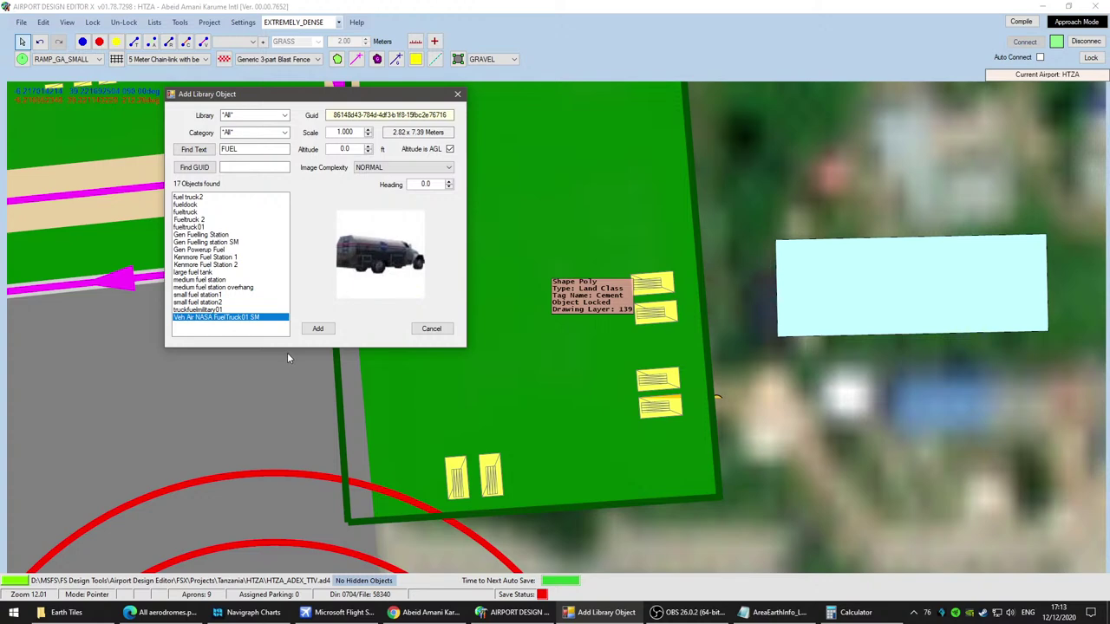
left_click(213, 274)
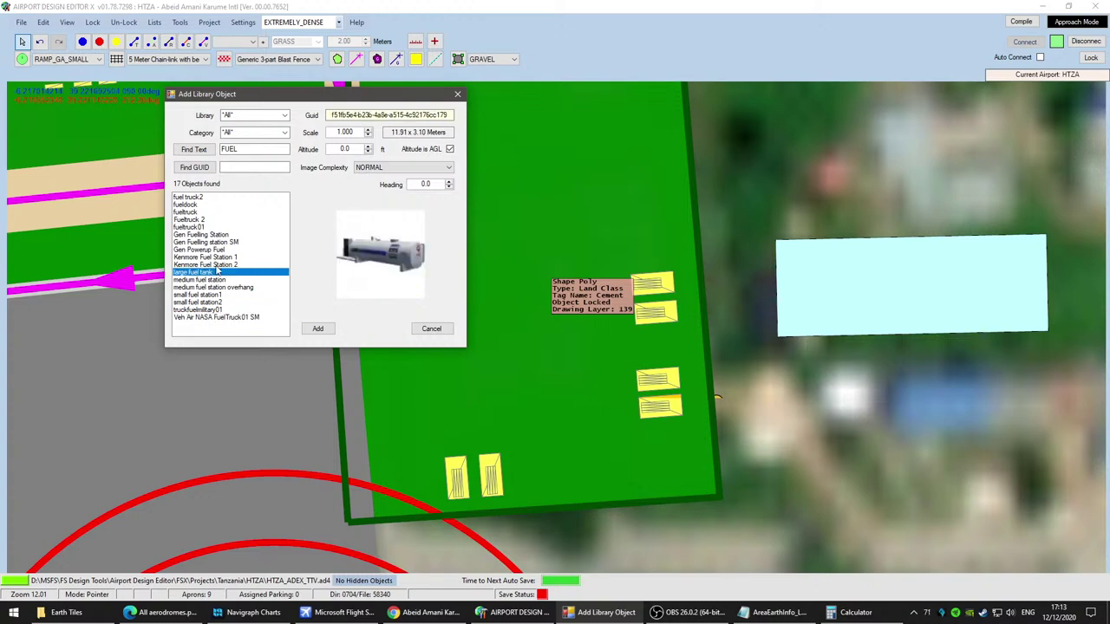
left_click(318, 330)
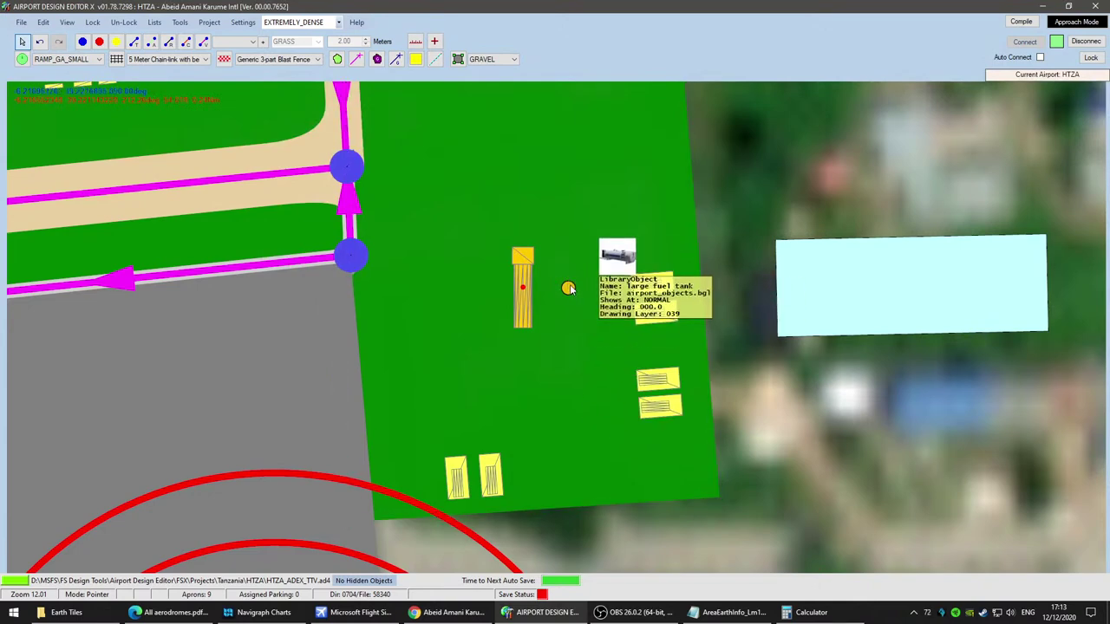
left_click_drag(568, 289, 577, 327)
left_click_drag(547, 365, 534, 371)
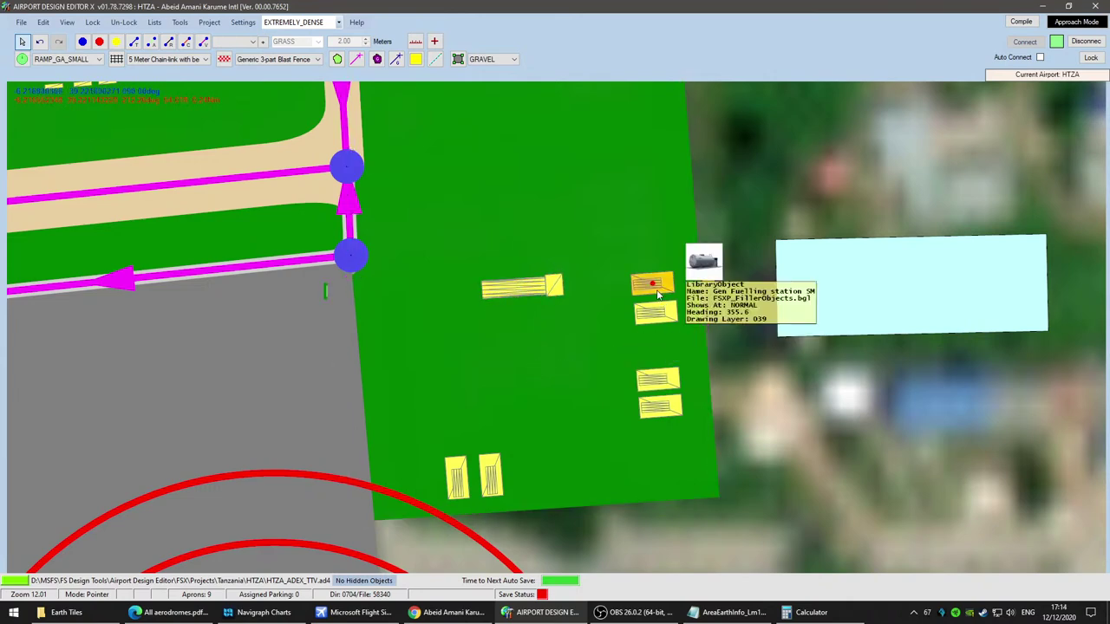
Step: Move the fuel tank to the apron's right edge and paste a copy directly above it
left_click_drag(658, 295, 653, 323)
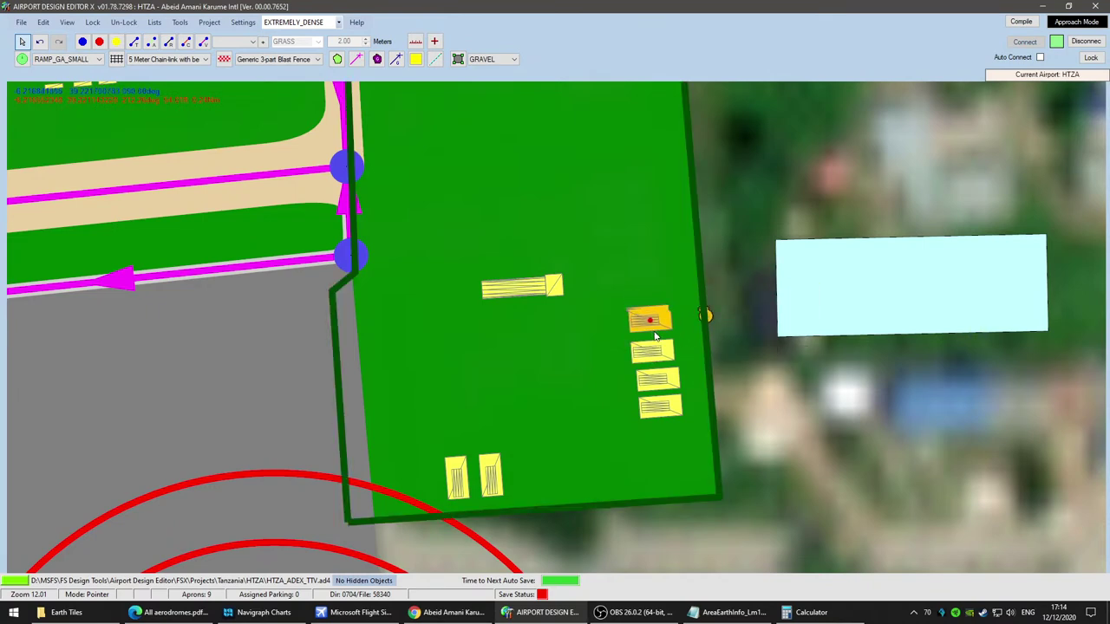
left_click(656, 349)
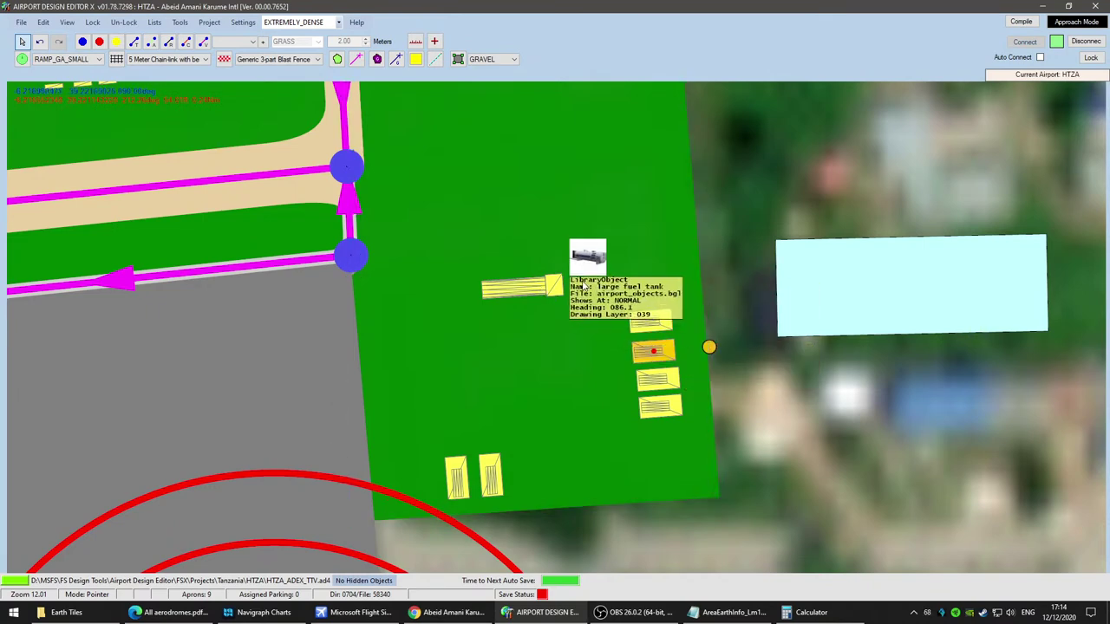
left_click_drag(555, 288, 659, 273)
right_click(658, 273)
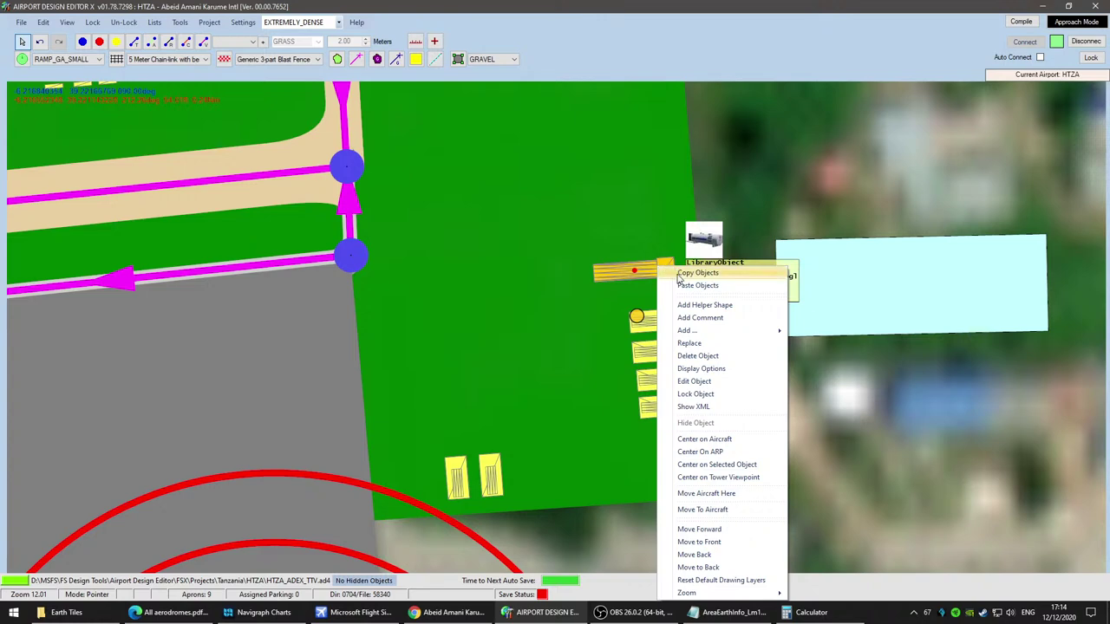
left_click(697, 273)
right_click(632, 237)
left_click(652, 251)
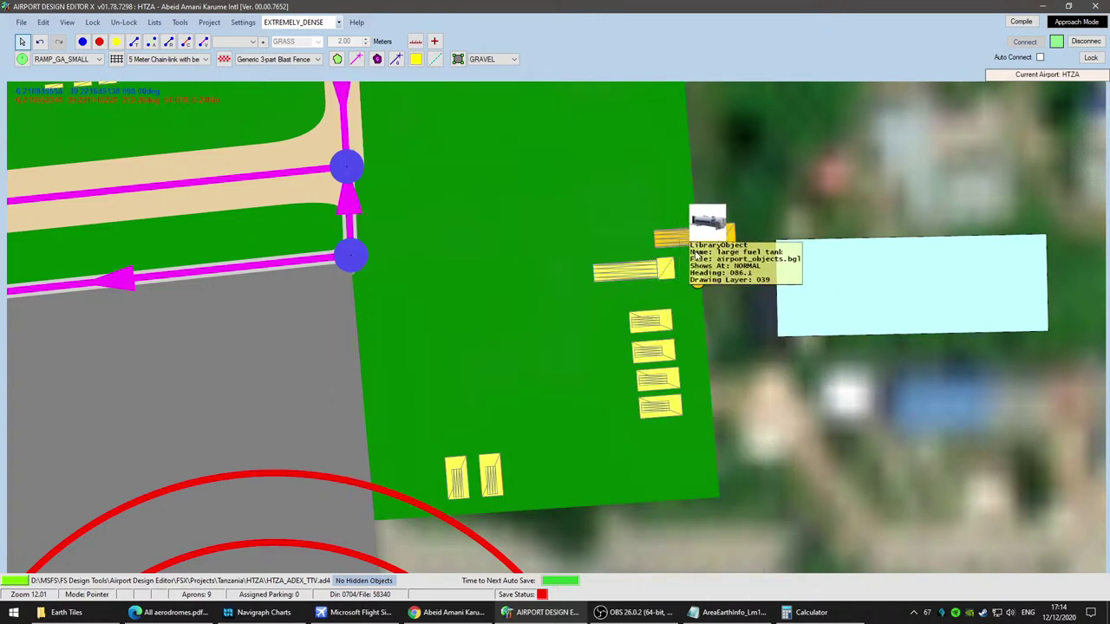
left_click_drag(716, 240, 654, 243)
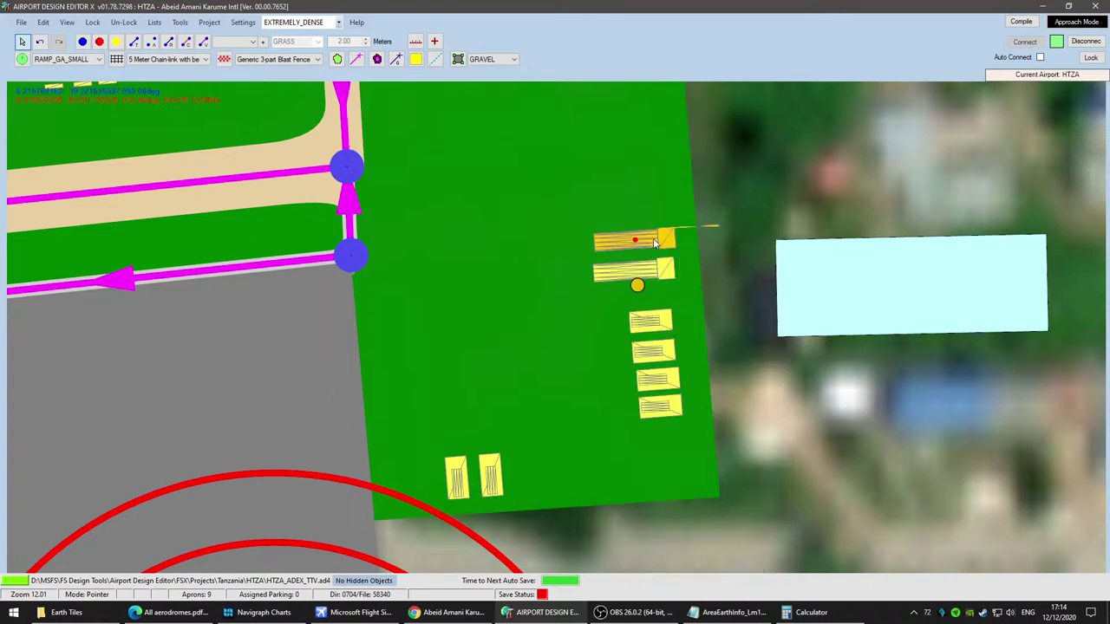
right_click(492, 266)
Step: Add the Fueltruck 2 tanker library object to the apron
mouse_move(564, 331)
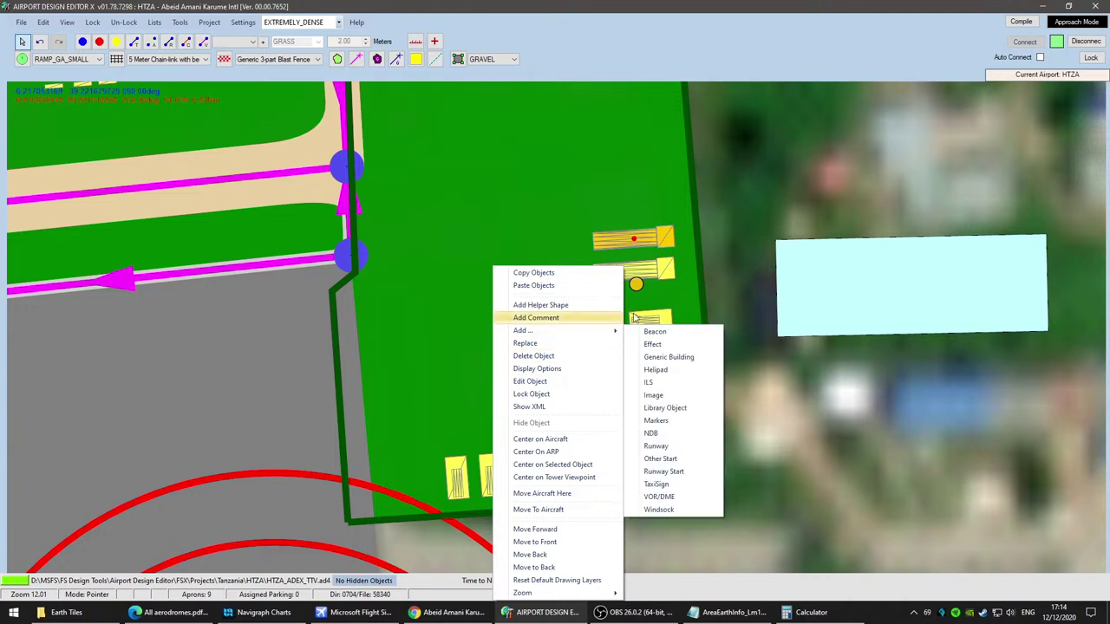
left_click(661, 408)
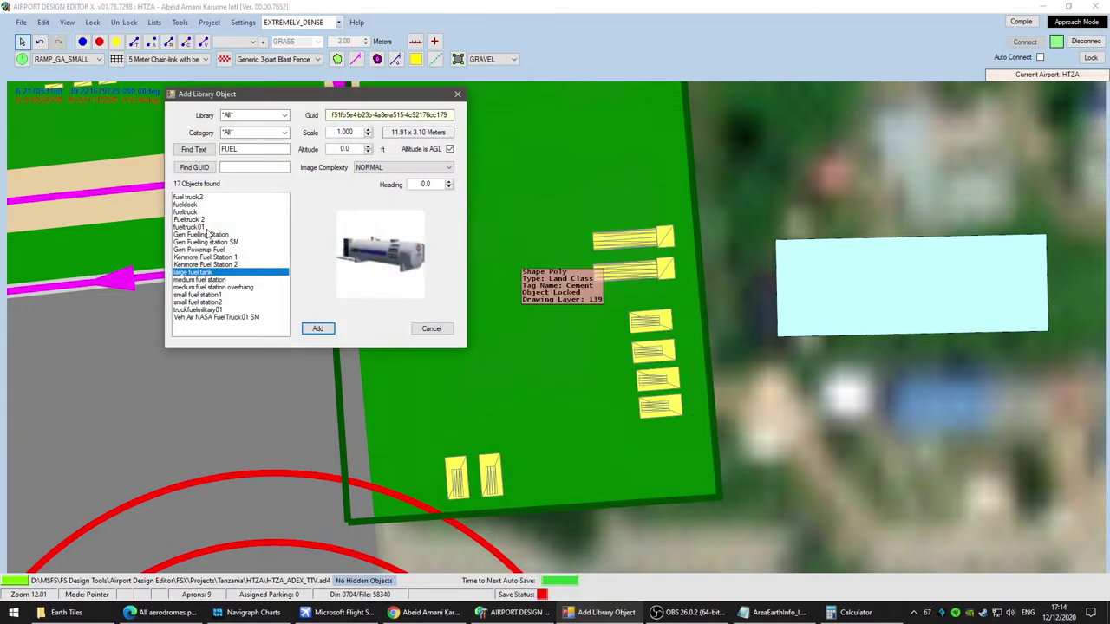
left_click(209, 226)
left_click(210, 212)
left_click(211, 205)
left_click(213, 198)
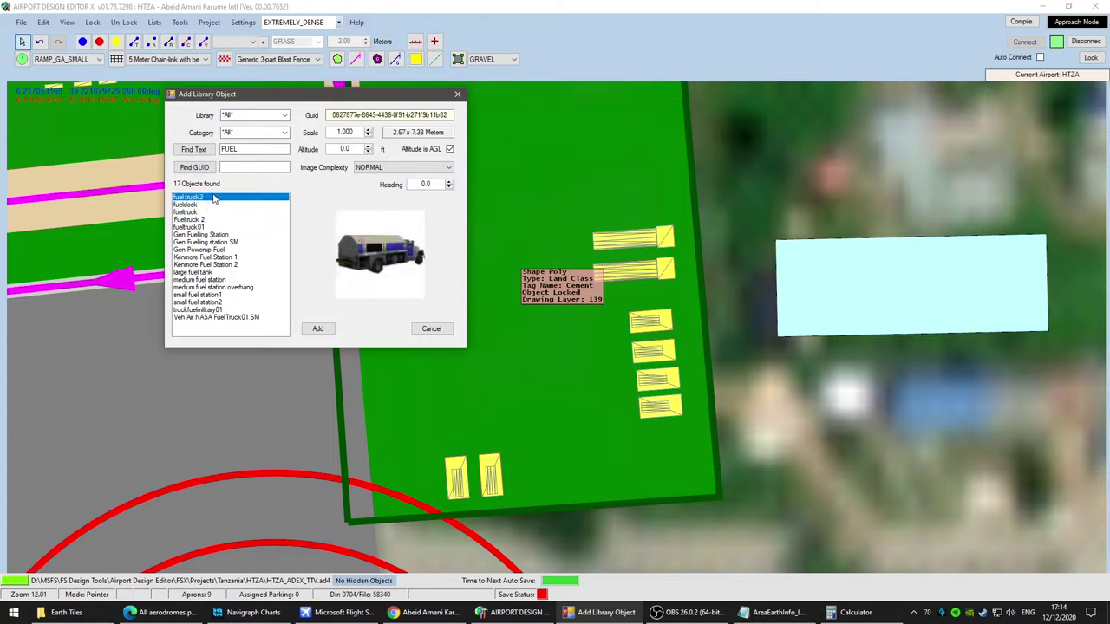
left_click(204, 220)
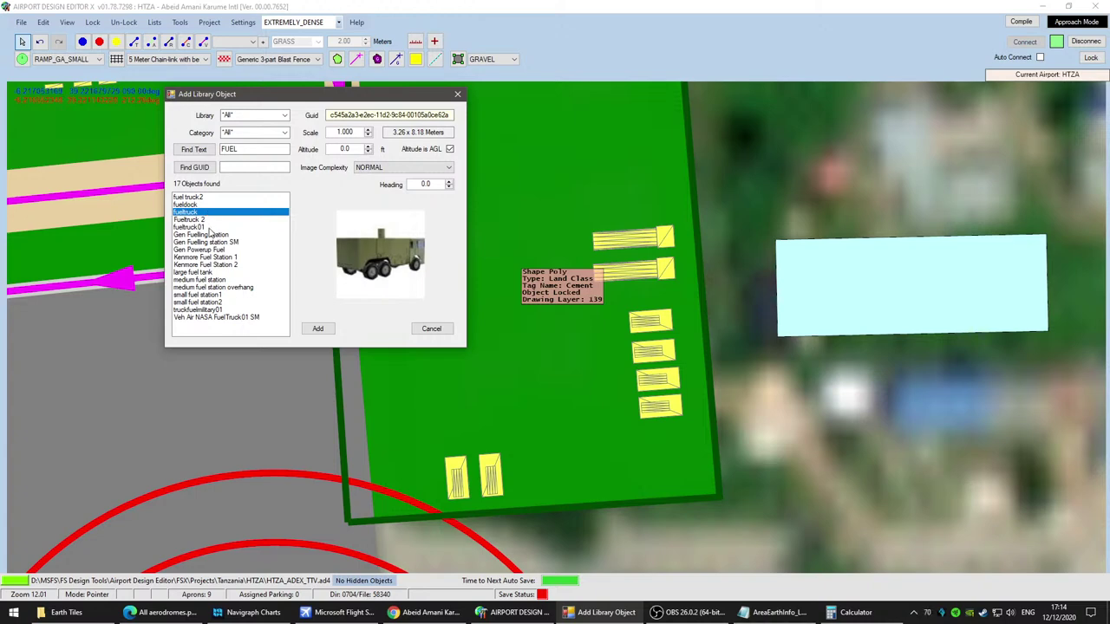
left_click(210, 222)
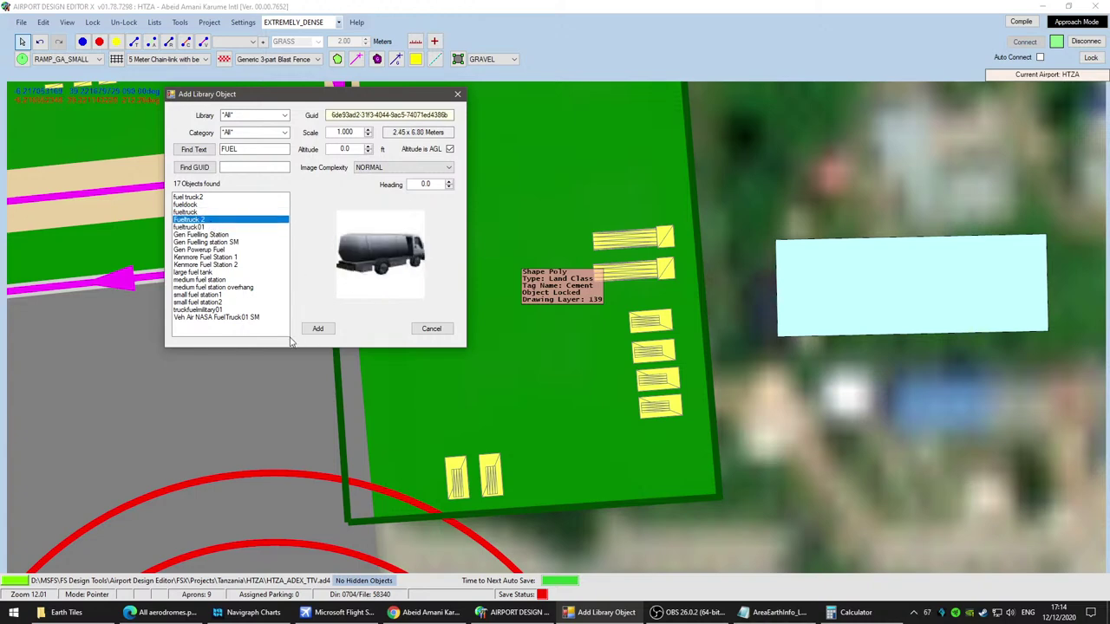
left_click(318, 330)
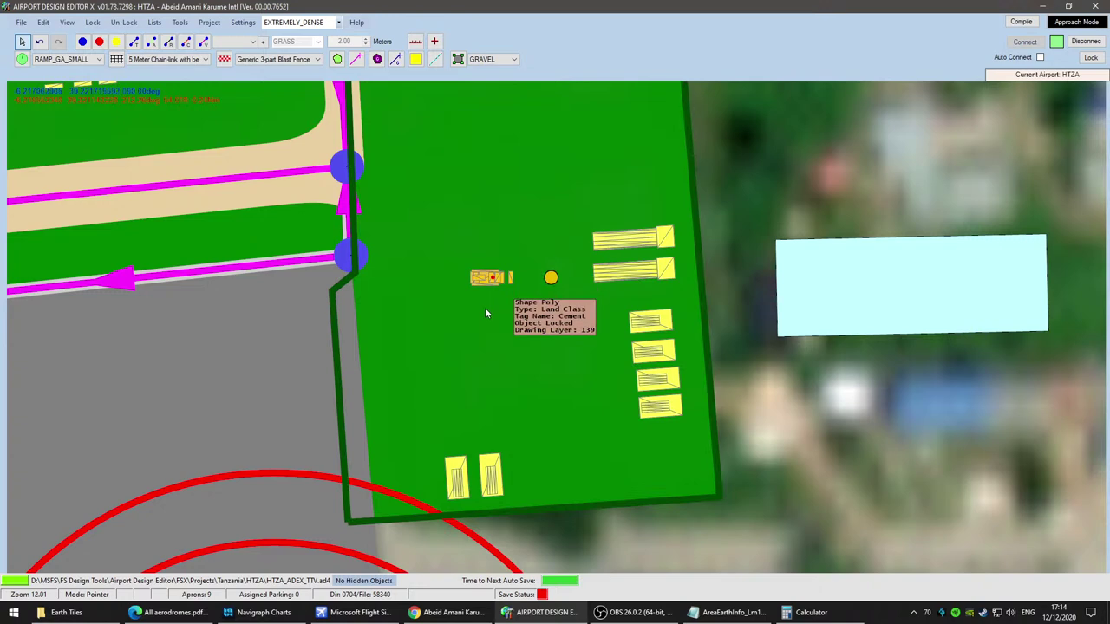
Step: Place a fueltruck01 beside the first truck and zoom out over the apron
right_click(485, 307)
mouse_move(546, 334)
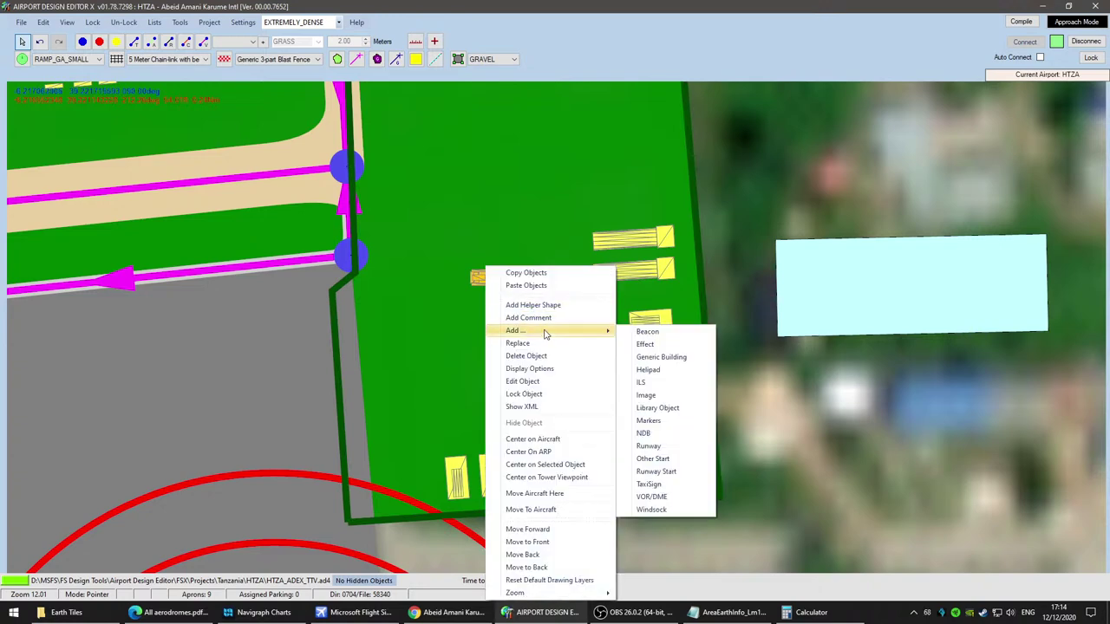
left_click(677, 410)
left_click(213, 227)
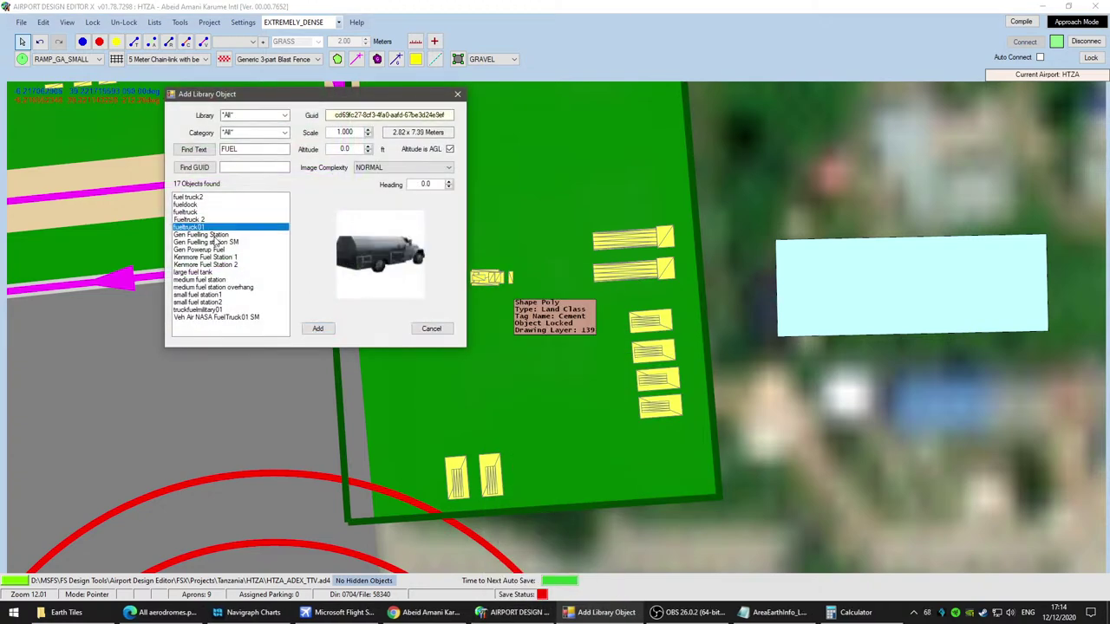
left_click(319, 329)
scroll(577, 392, "down", 2)
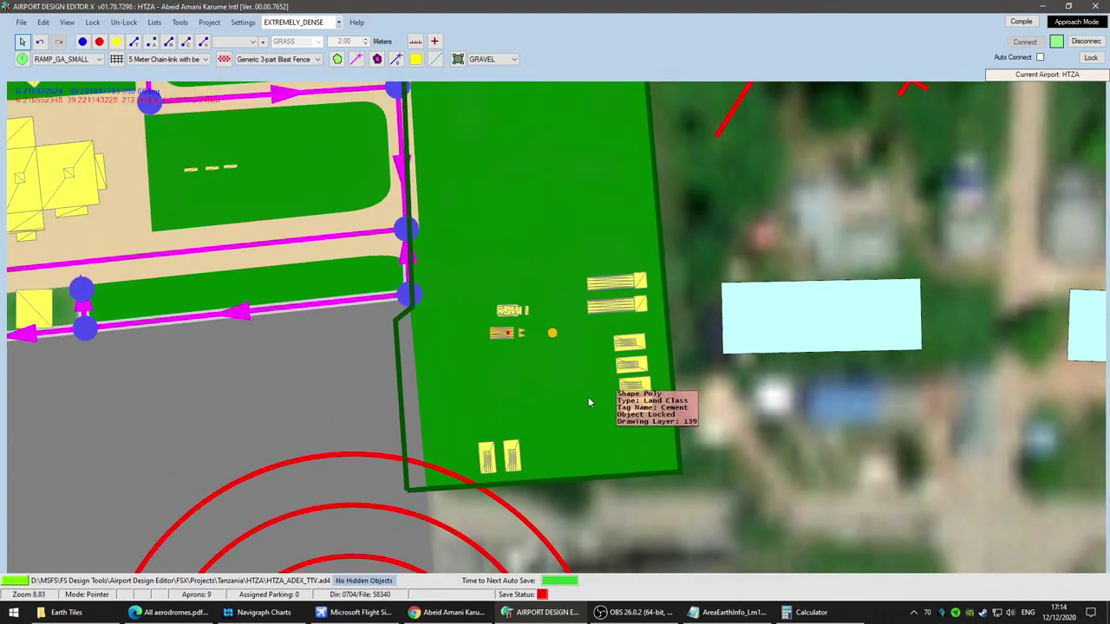
left_click_drag(579, 226, 550, 382)
scroll(550, 384, "up", 3)
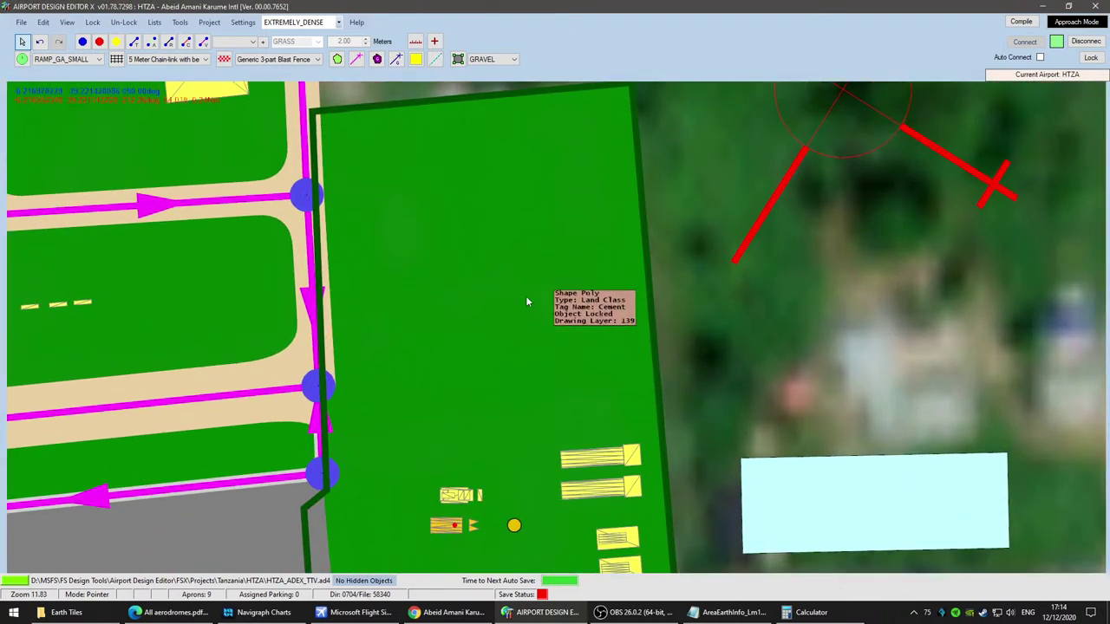
scroll(526, 297, "down", 4)
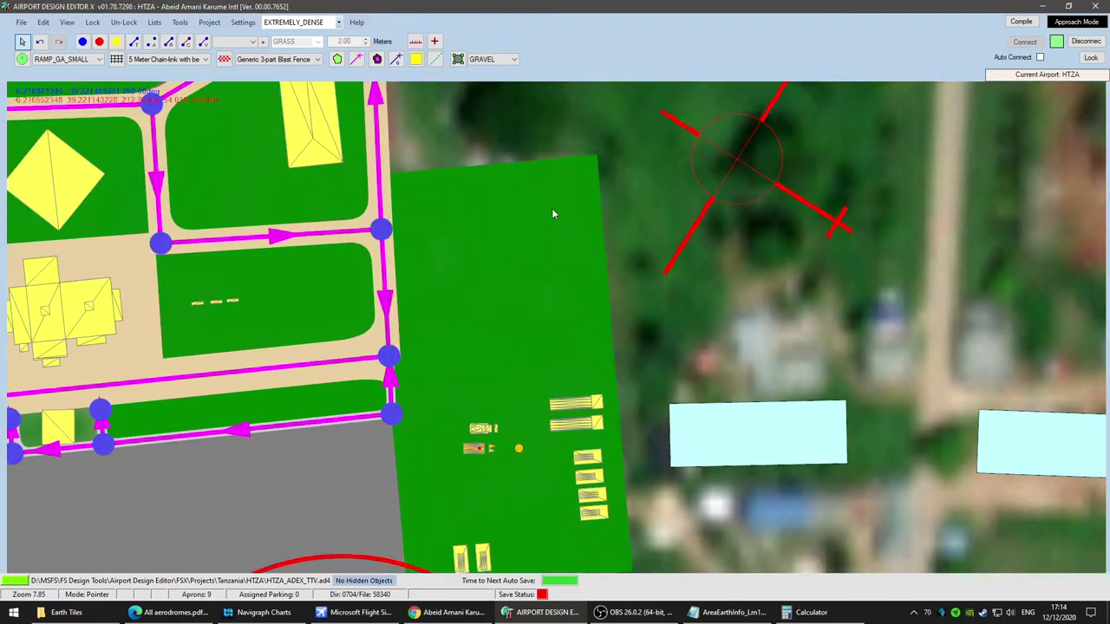
Step: Pan the Google Maps satellite view over the airport's fuel depot buildings for reference
left_click(447, 613)
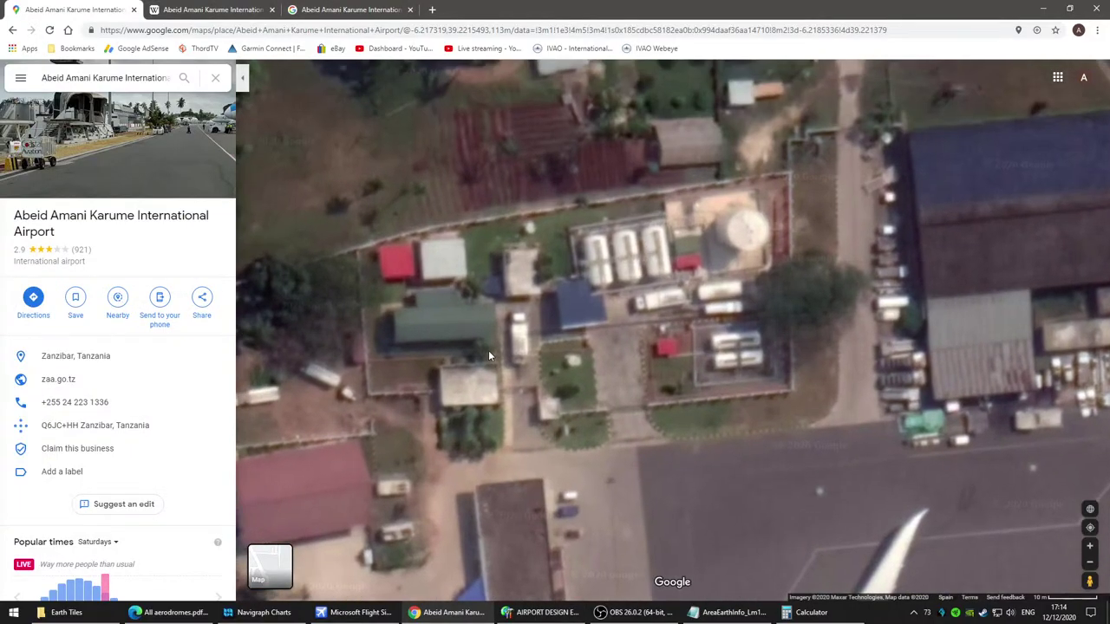
scroll(494, 348, "up", 1)
scroll(529, 427, "down", 1)
left_click_drag(527, 472, 517, 419)
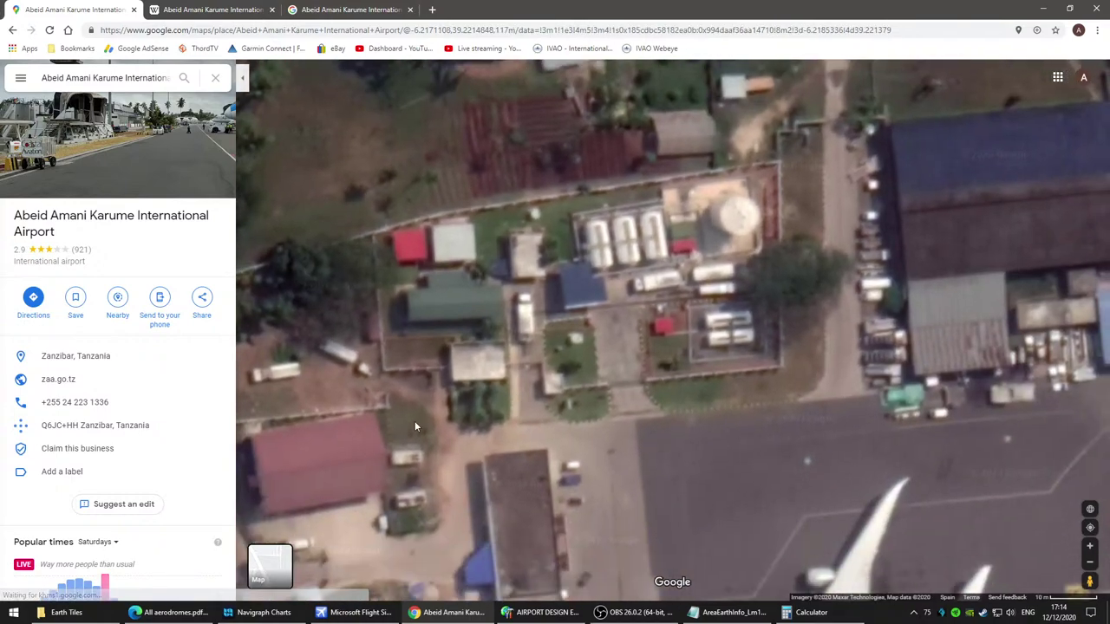
left_click(542, 612)
Step: Add the bldg shed brick building from buildings.bgl at the apron's top corner
right_click(512, 320)
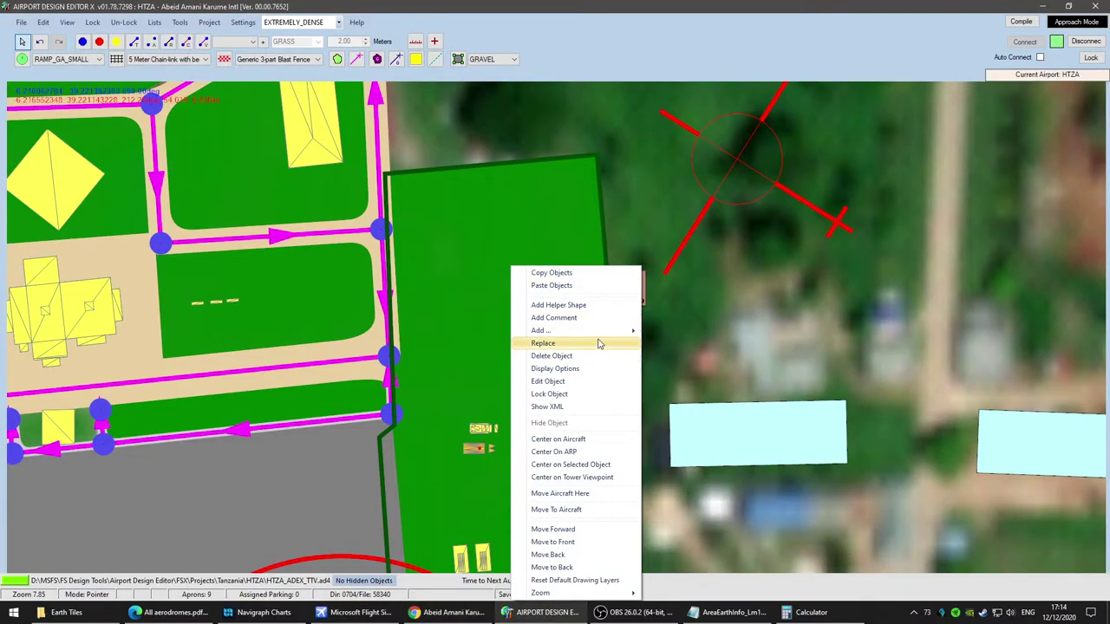
mouse_move(598, 331)
left_click(704, 414)
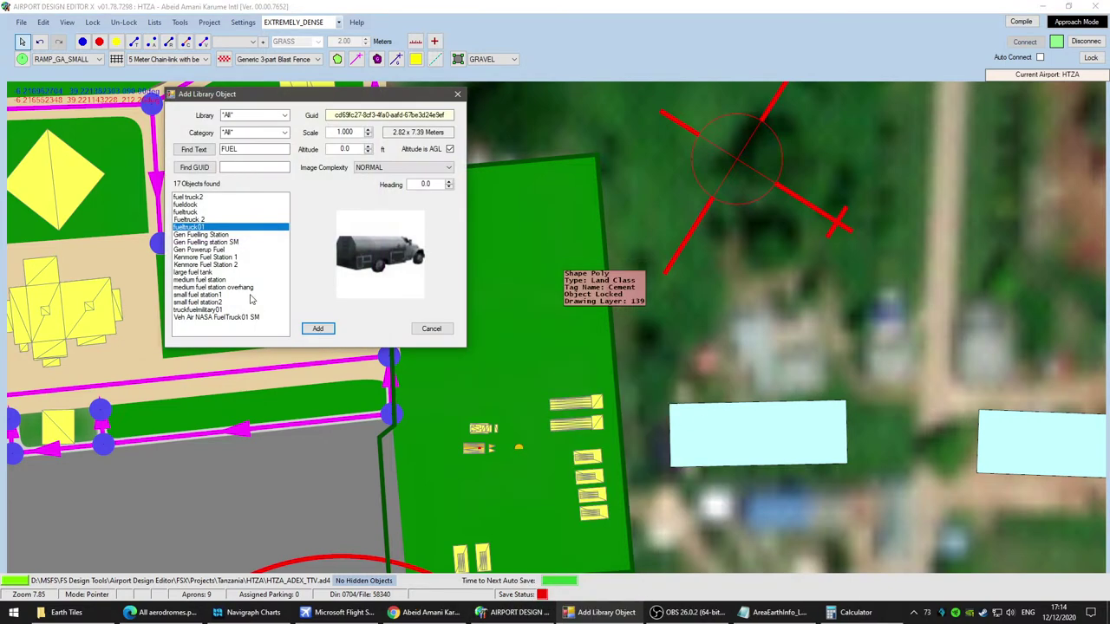
left_click(209, 302)
left_click(210, 310)
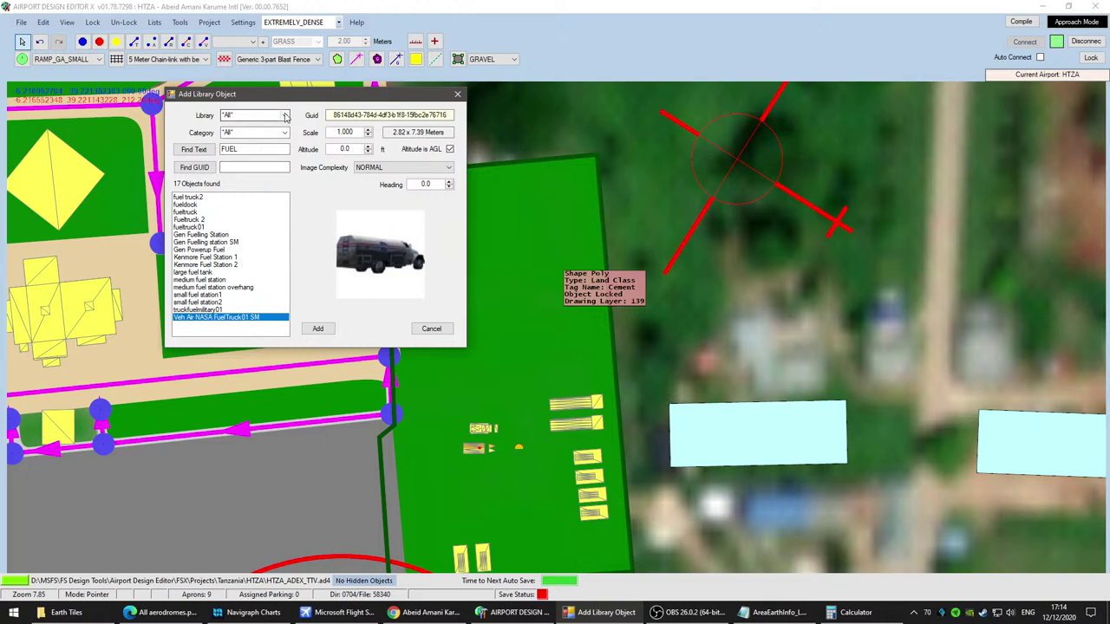
left_click(286, 116)
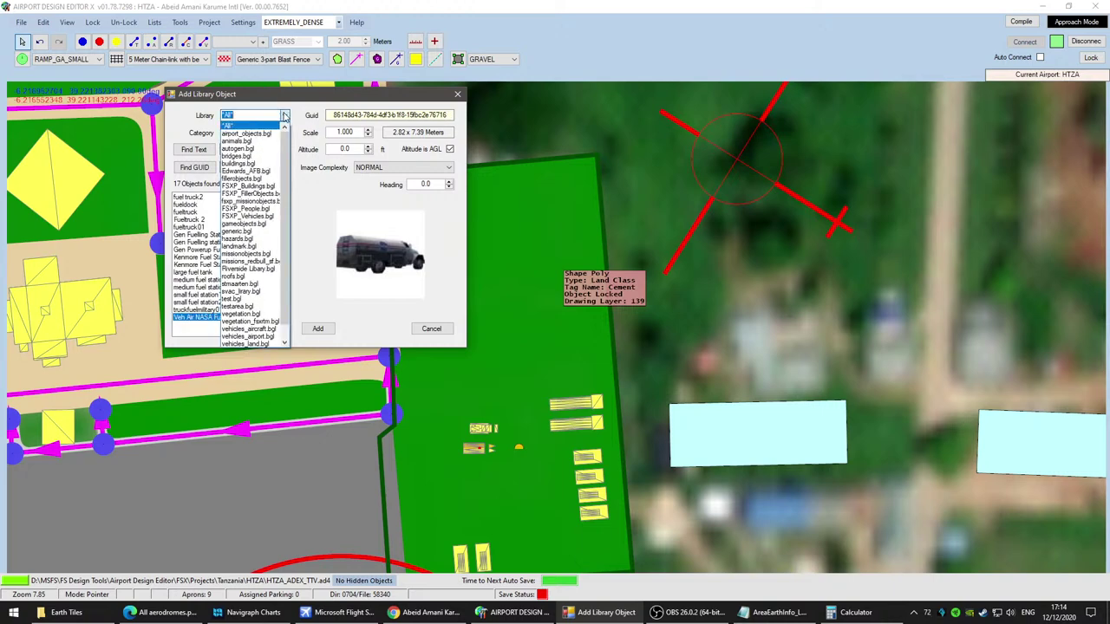
left_click(248, 163)
left_click(227, 249)
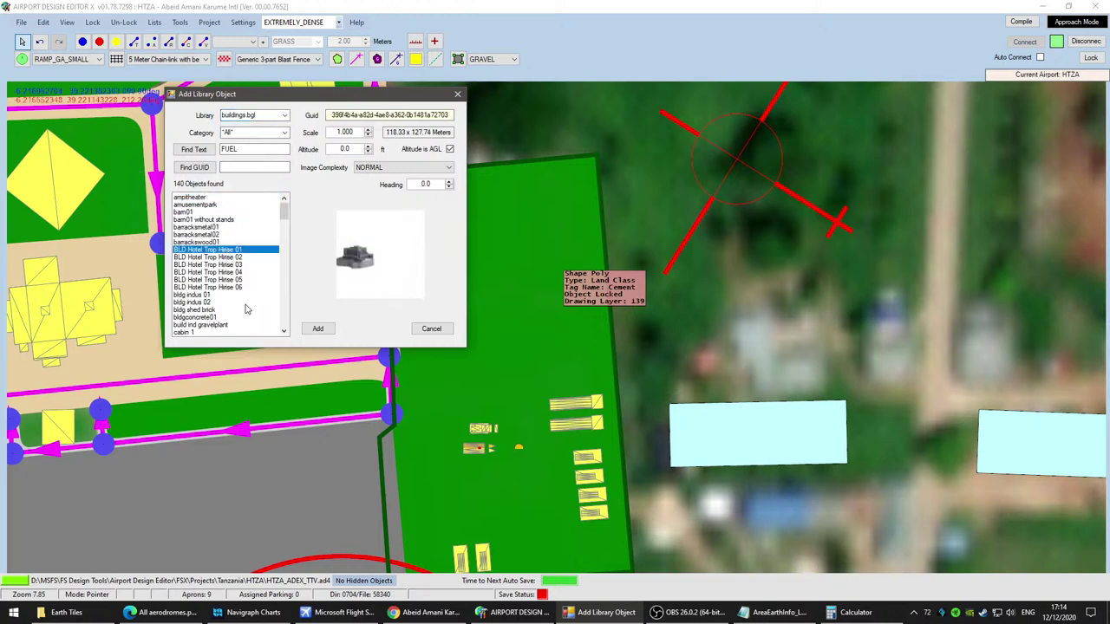
scroll(246, 308, "down", 3)
left_click(187, 234)
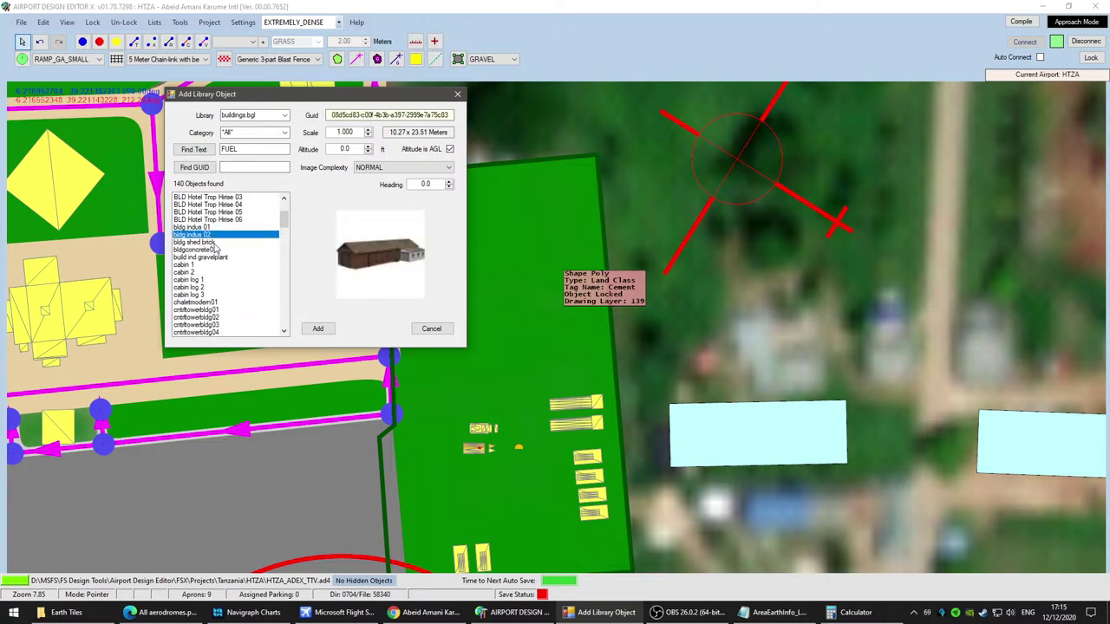
left_click(208, 242)
left_click(319, 329)
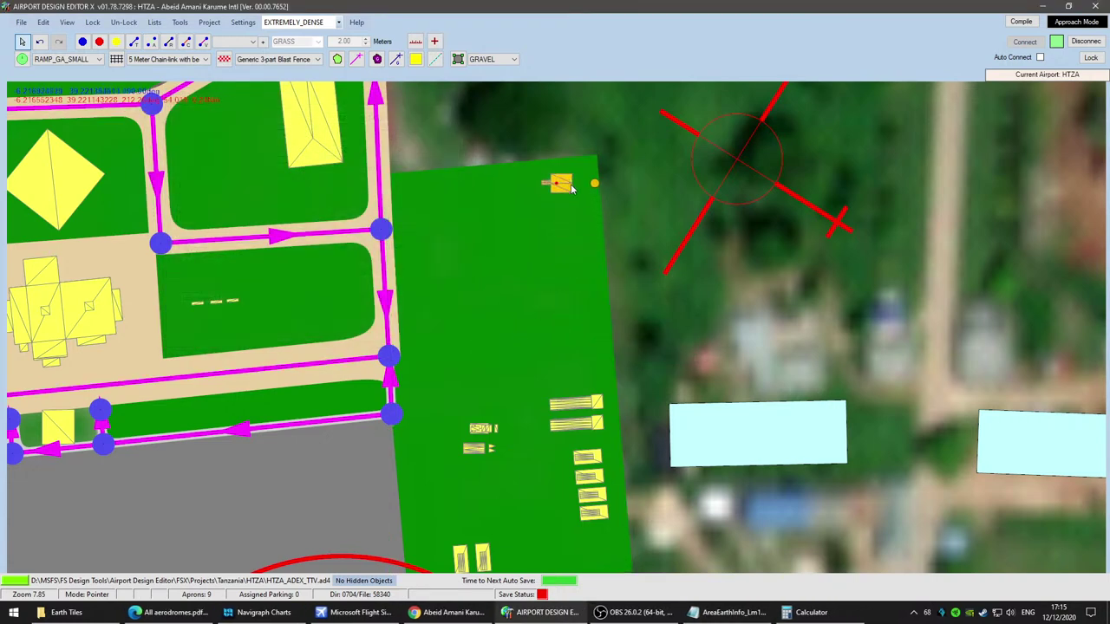
left_click(571, 189)
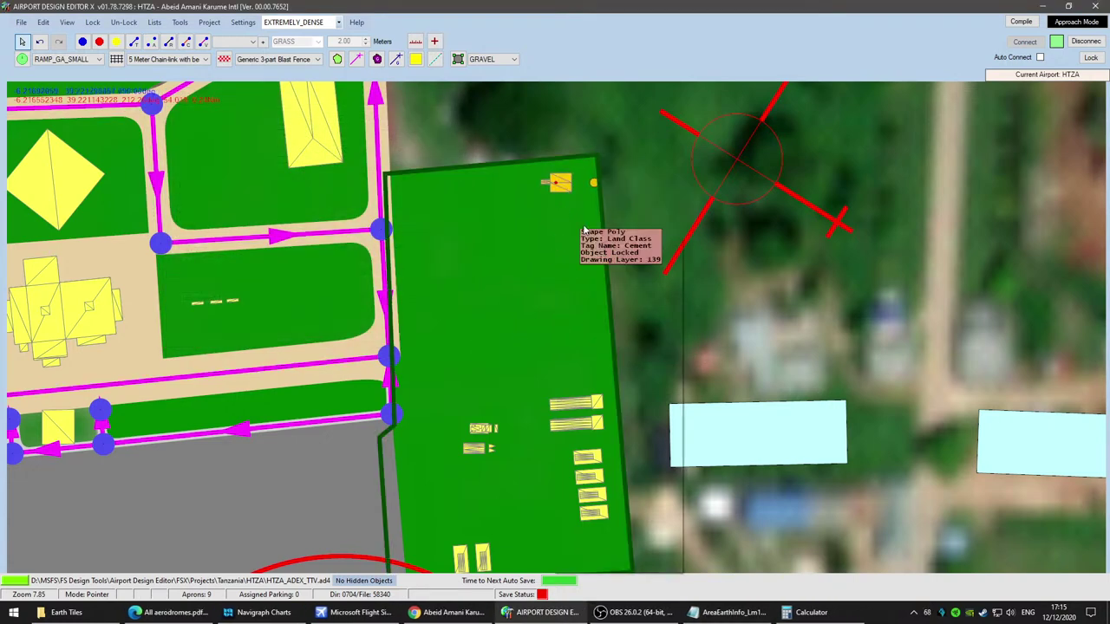
Step: Add the bldgconcrete01 building and move it just below the brick shed
right_click(554, 236)
mouse_move(607, 302)
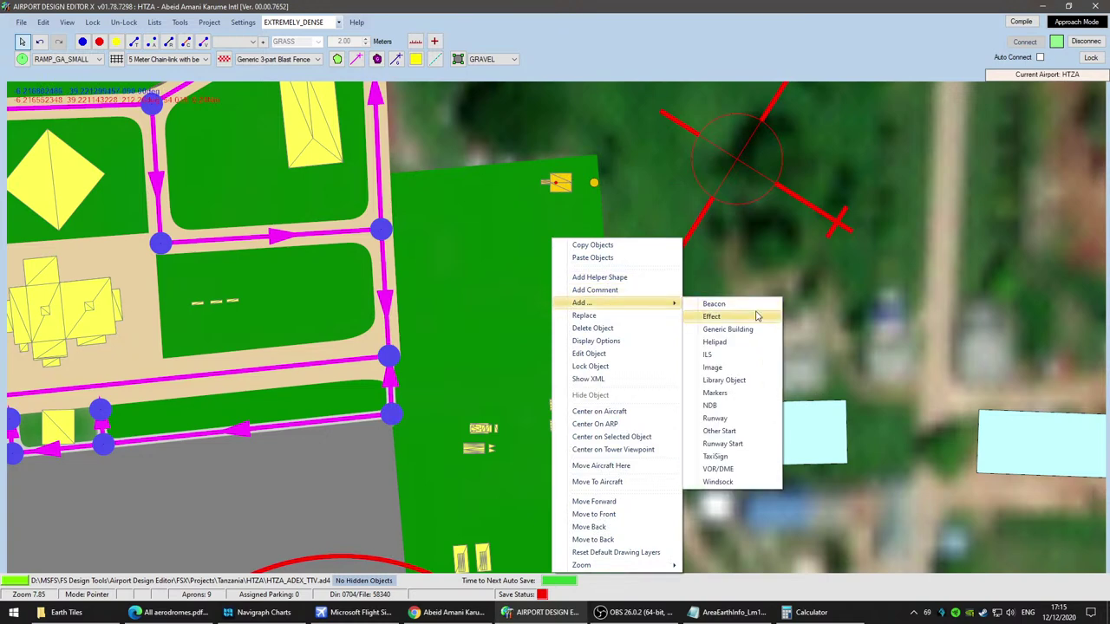
left_click(724, 381)
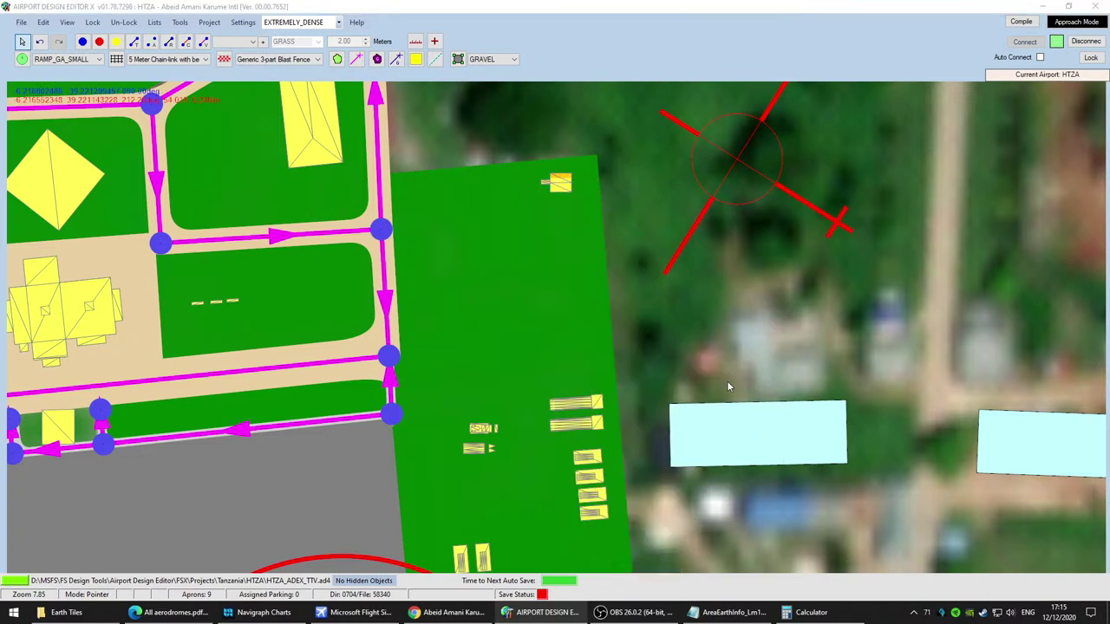
scroll(254, 279, "down", 3)
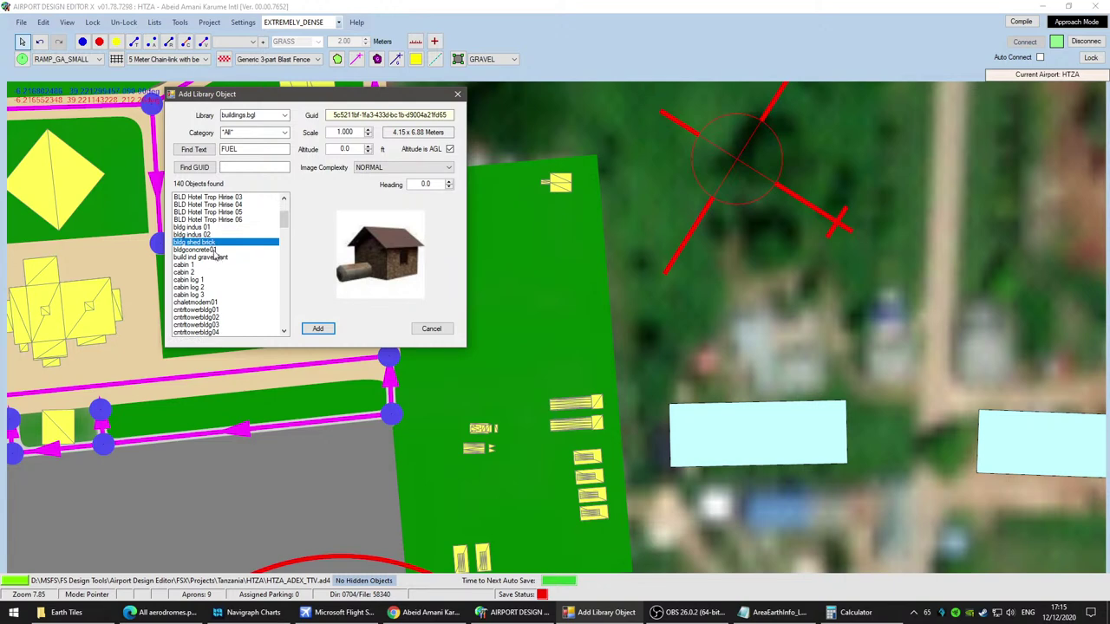
left_click(215, 251)
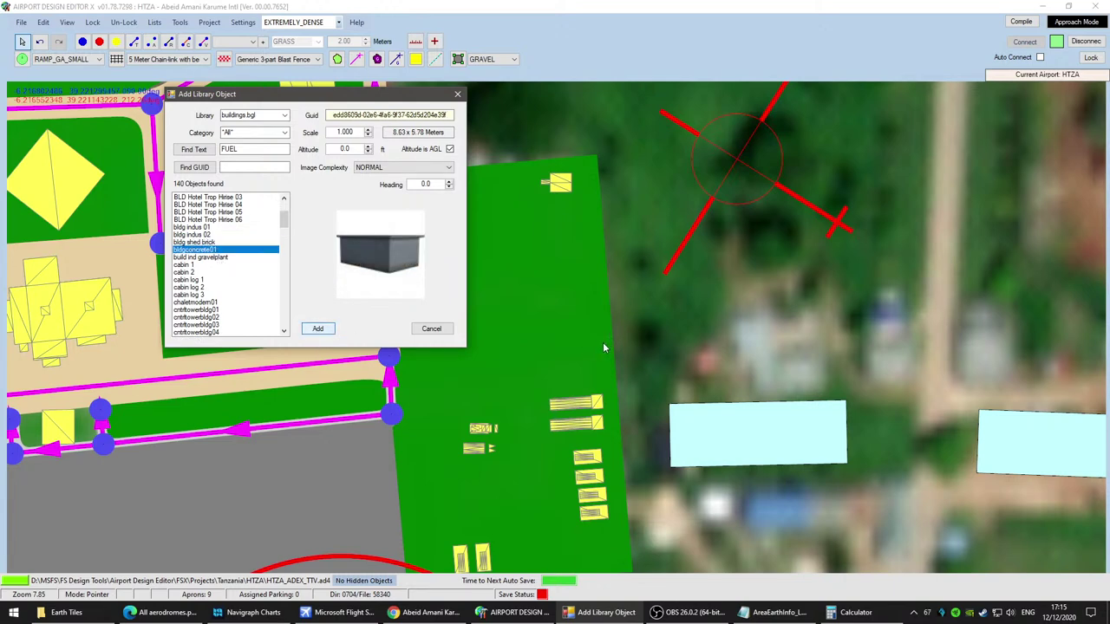
left_click(318, 329)
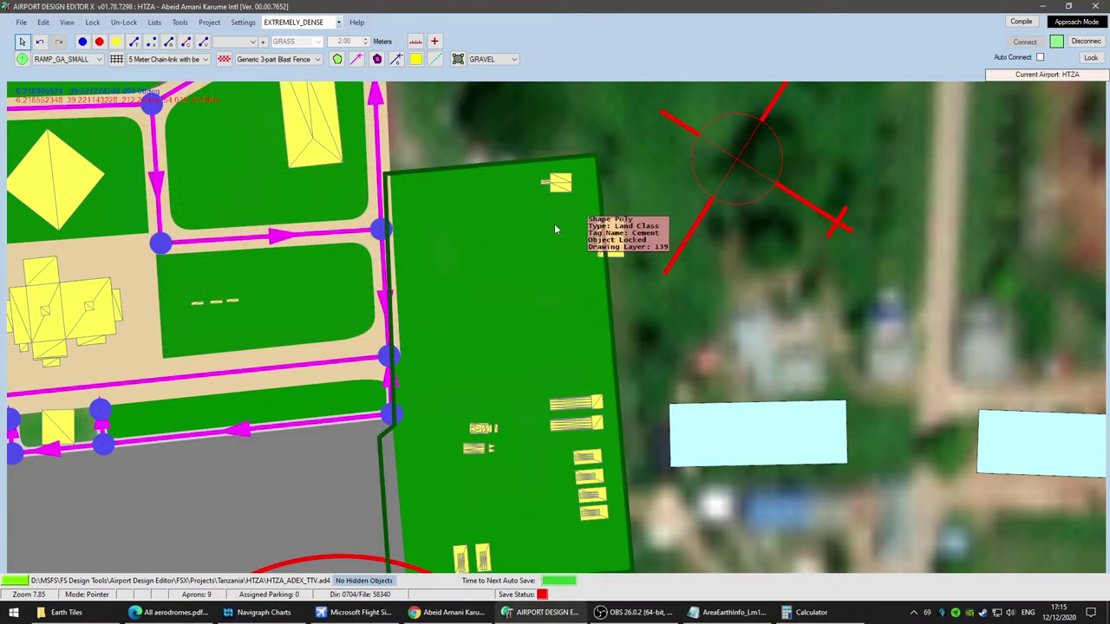
left_click_drag(621, 241, 604, 213)
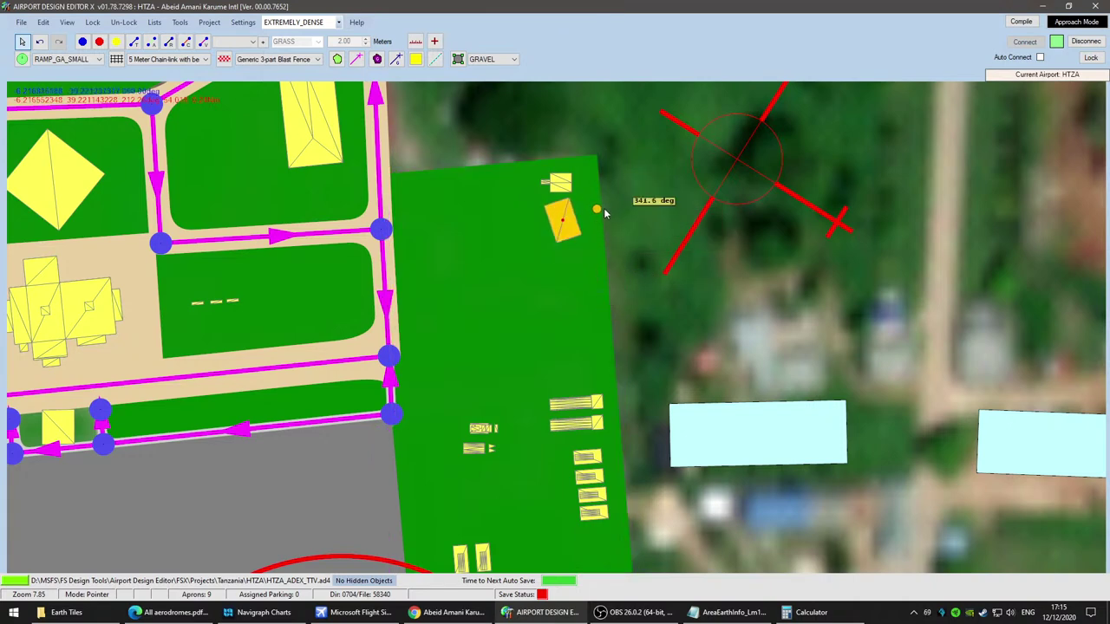
Step: Browse the buildings.bgl models and add the ebldg station building to the green area
right_click(532, 271)
mouse_move(607, 328)
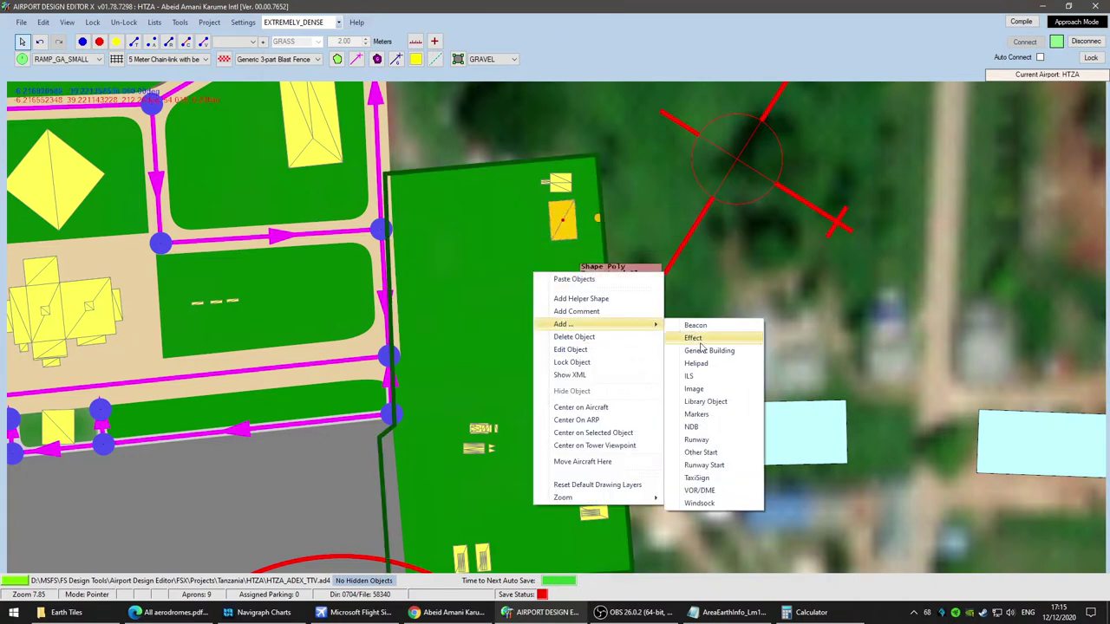
left_click(708, 404)
scroll(198, 269, "down", 3)
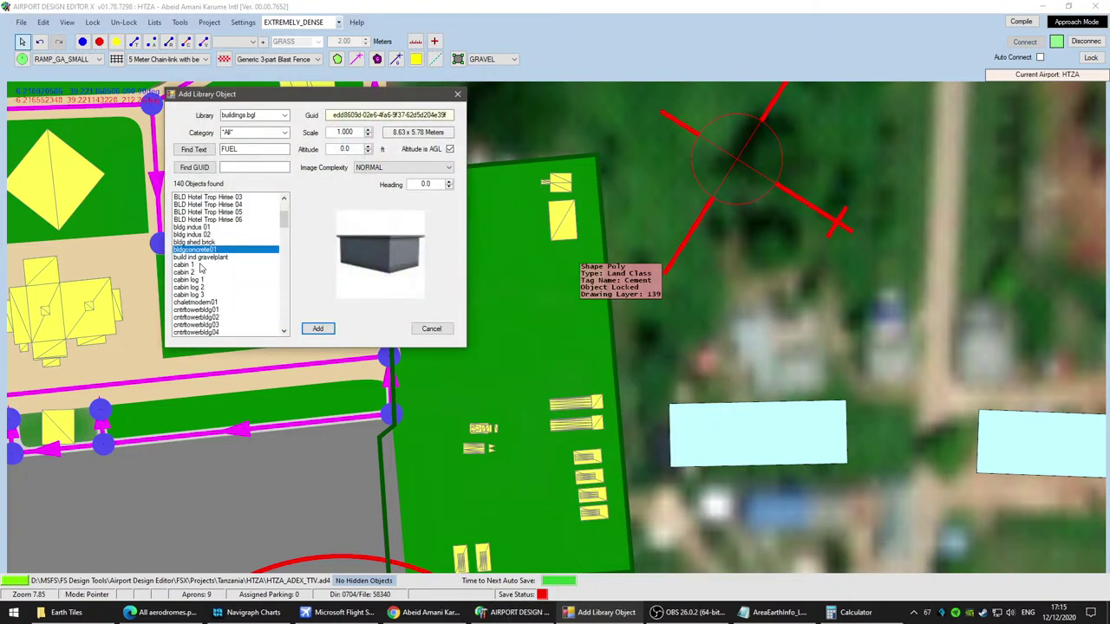
left_click(208, 257)
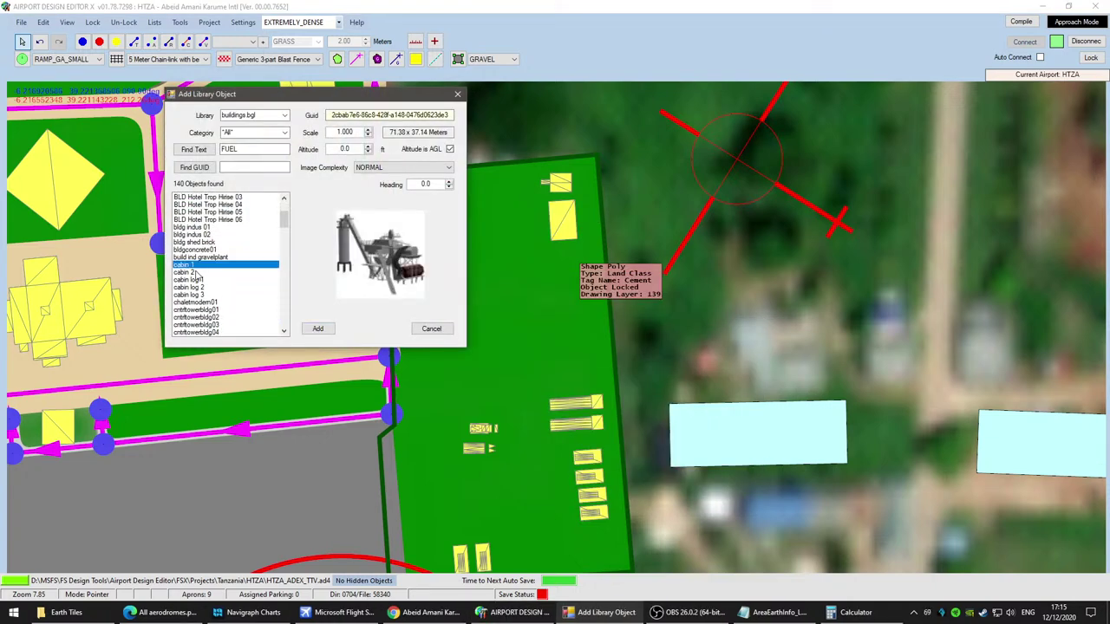
left_click(189, 272)
left_click(196, 295)
scroll(213, 280, "down", 2)
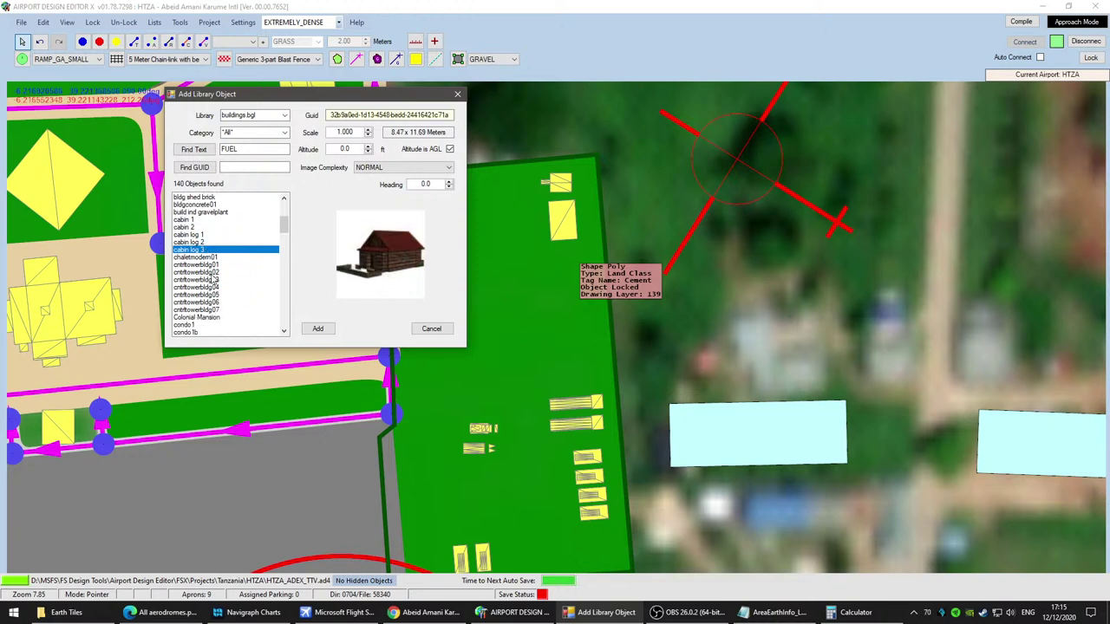
scroll(231, 307, "down", 3)
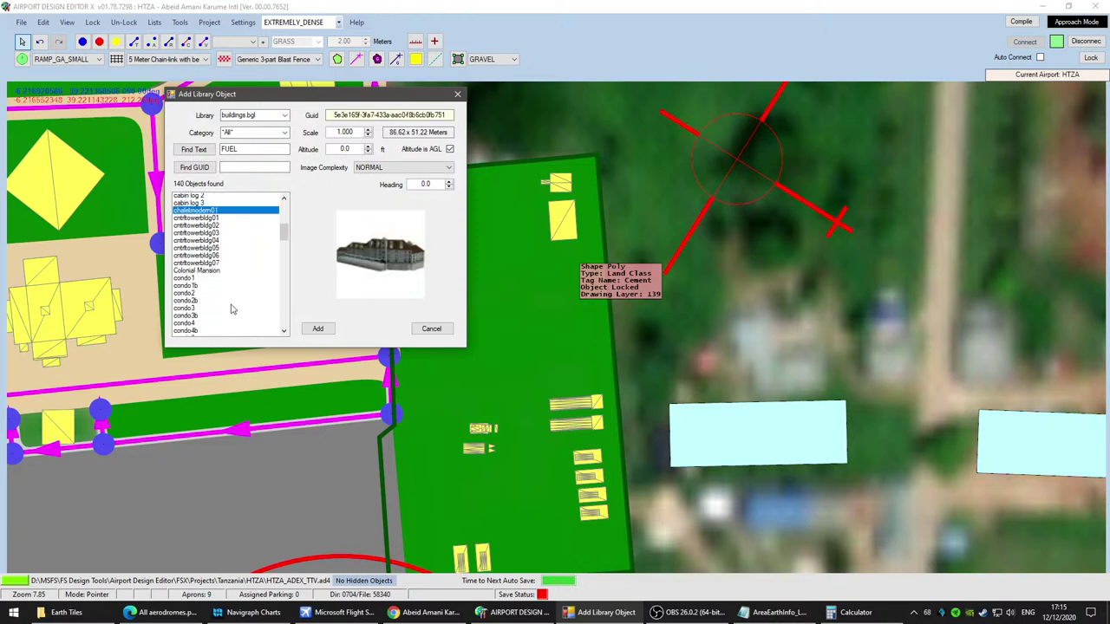
left_click(220, 259)
scroll(221, 299, "down", 5)
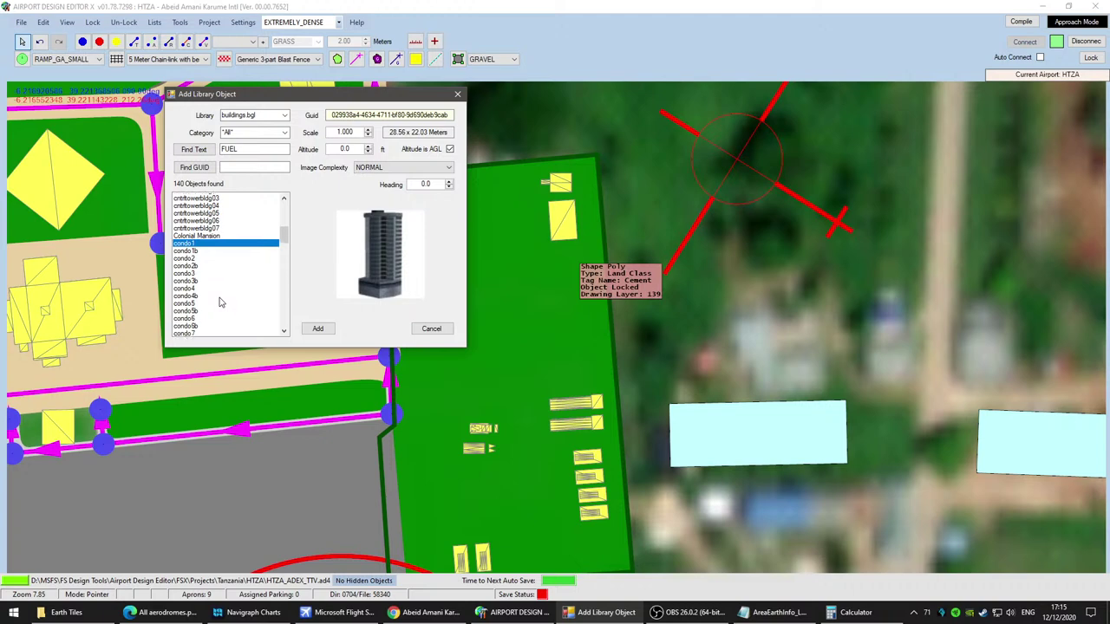
scroll(221, 300, "down", 3)
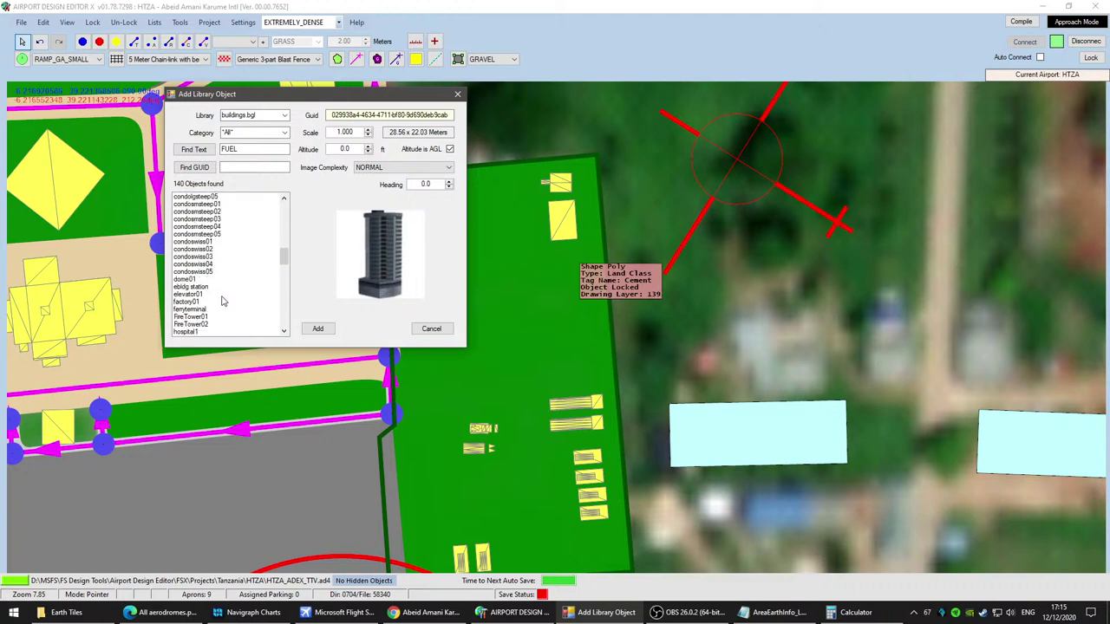
scroll(217, 293, "down", 3)
left_click(204, 235)
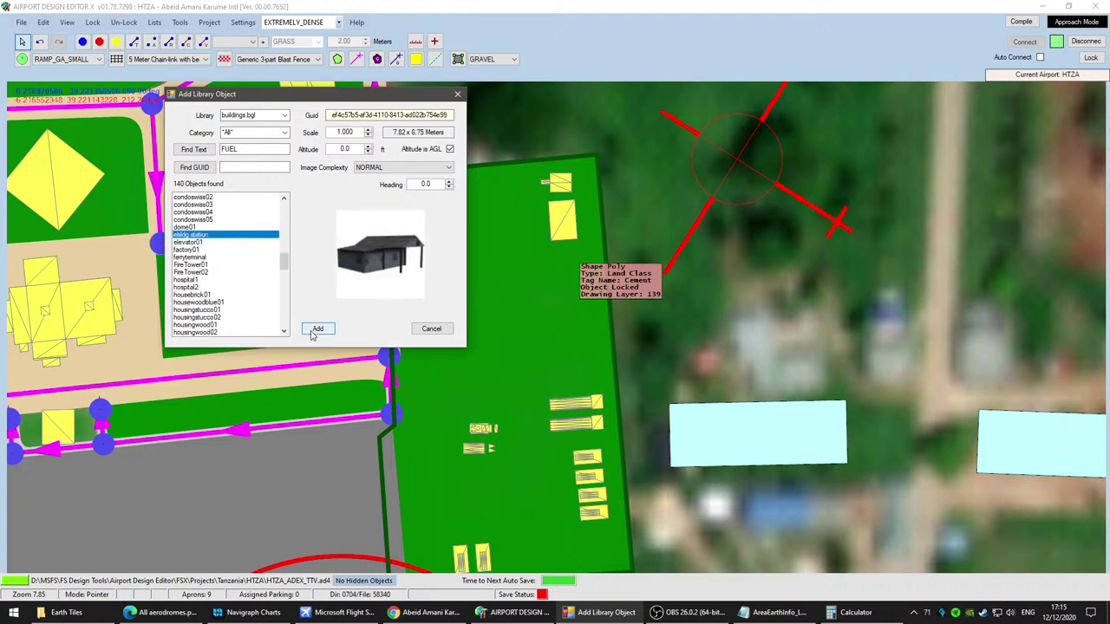
left_click(318, 329)
Step: Place the ebldg station in the upper green area and rotate it slightly
left_click(551, 271)
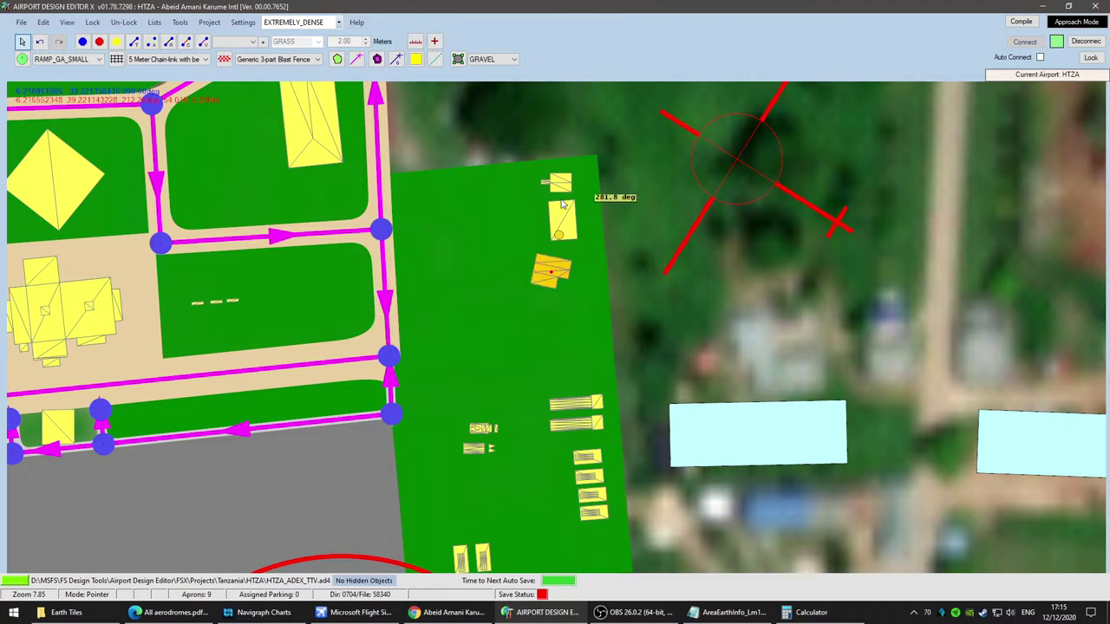
left_click(548, 199)
left_click_drag(541, 276, 448, 236)
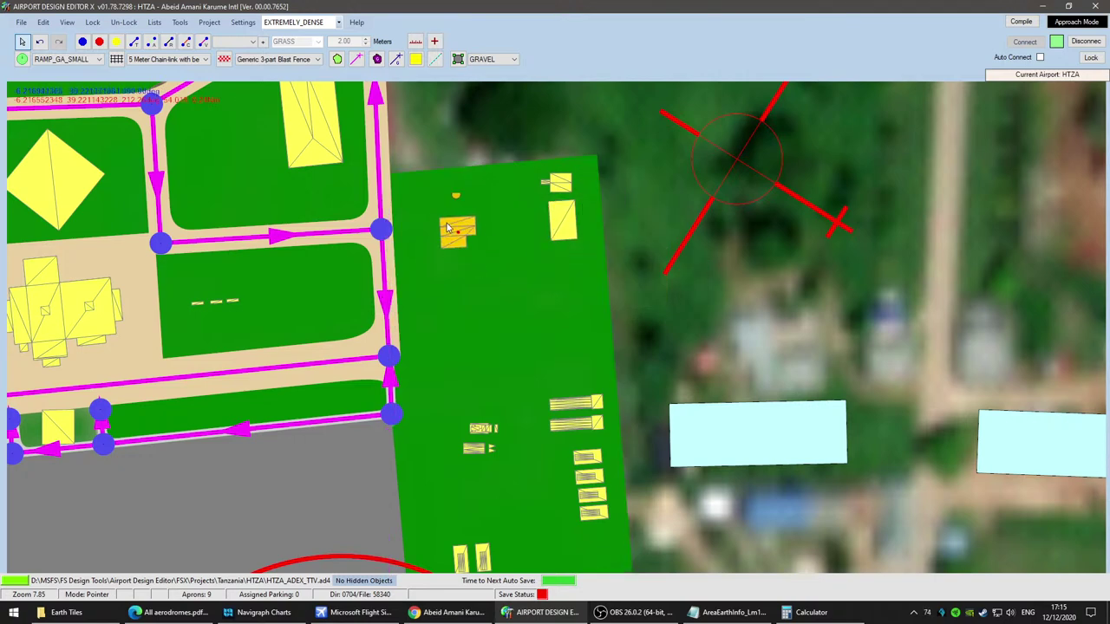
left_click(465, 163)
left_click_drag(465, 163, 461, 168)
Step: Move the fuel truck down and right, beside the parked vehicles
left_click_drag(516, 513, 458, 338)
left_click_drag(431, 281, 477, 350)
left_click_drag(441, 270, 492, 328)
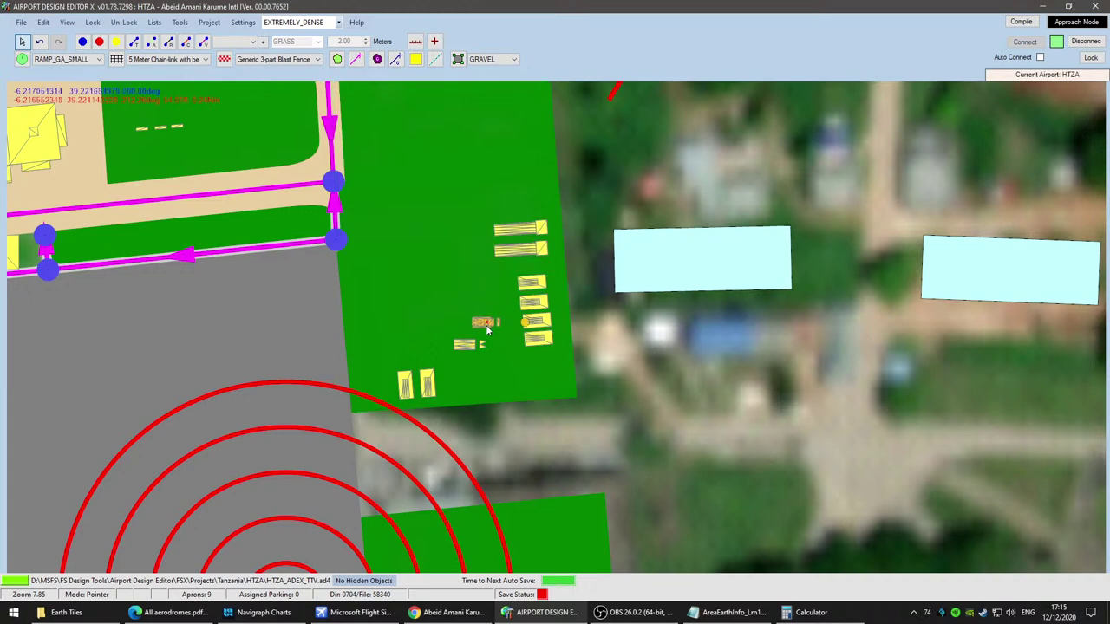
key("Up")
key("Up")
key("Up")
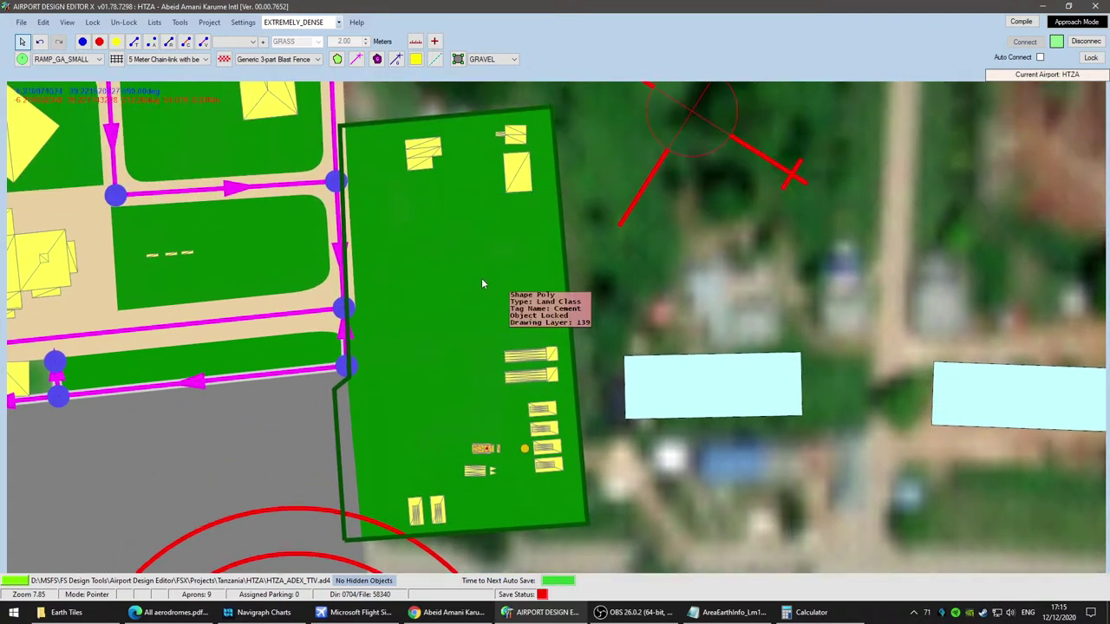
right_click(487, 256)
Step: Add the busyellow bus from vehicles_airport.bgl and move it onto the apron strip
mouse_move(556, 329)
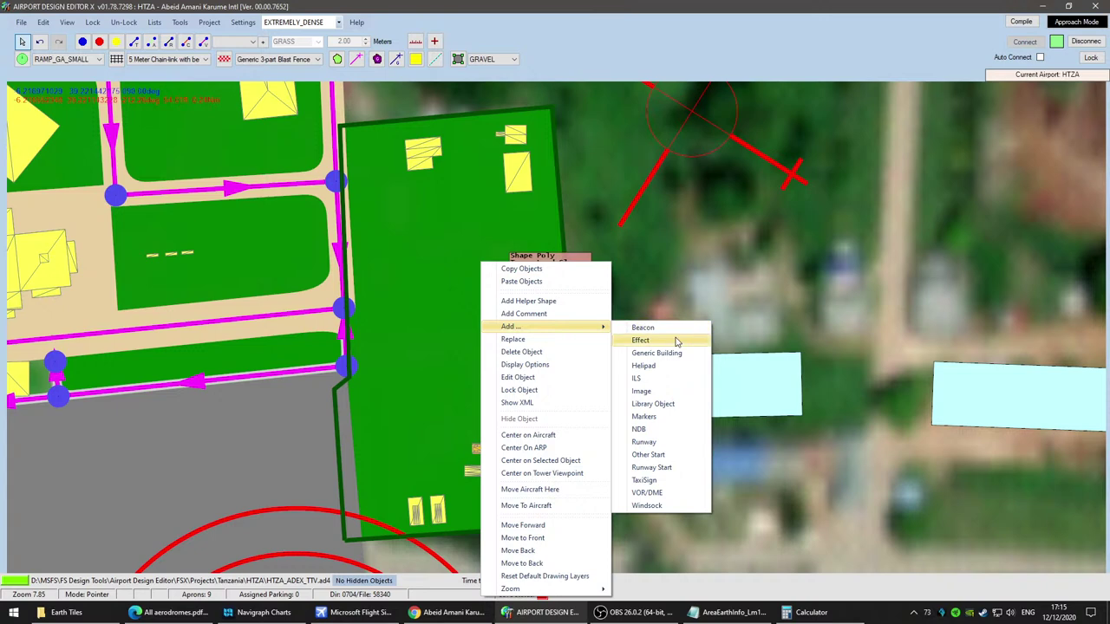
left_click(653, 404)
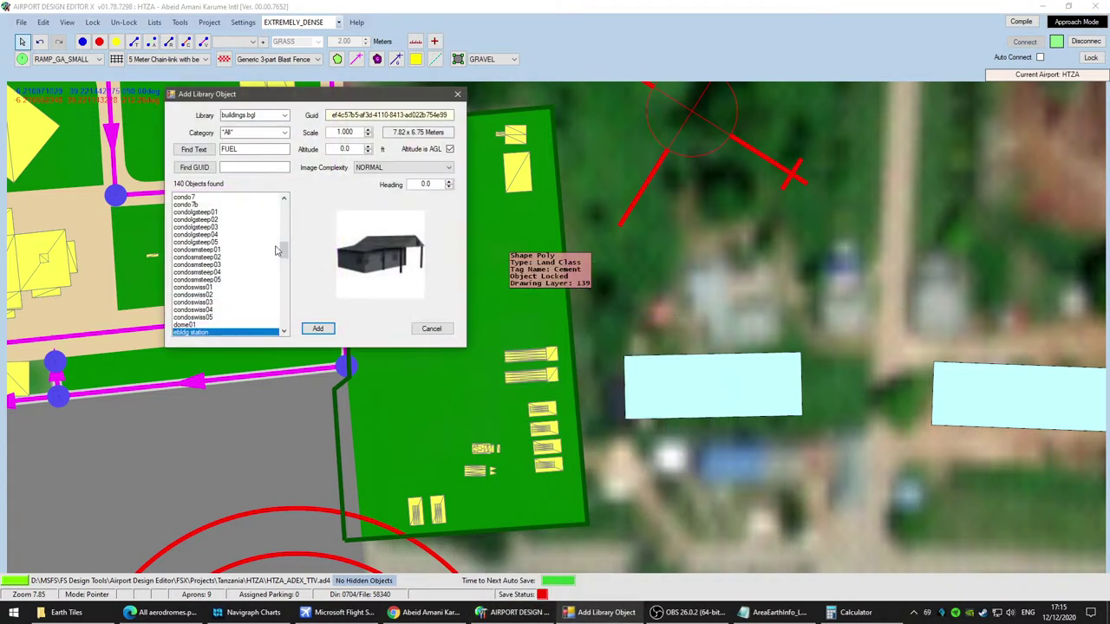
left_click(284, 115)
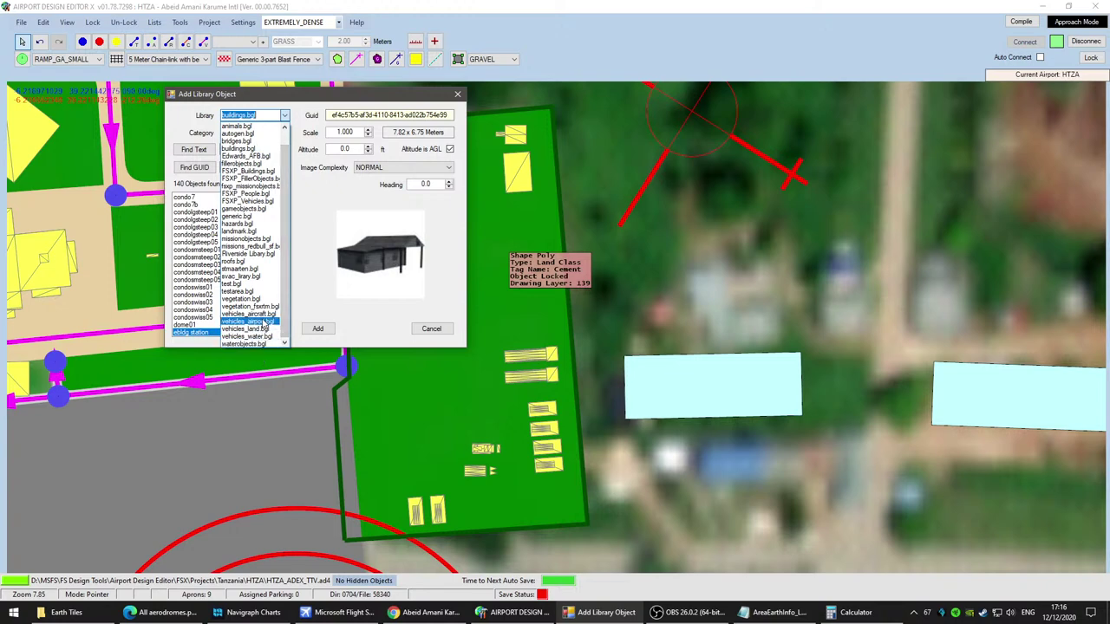
left_click(249, 322)
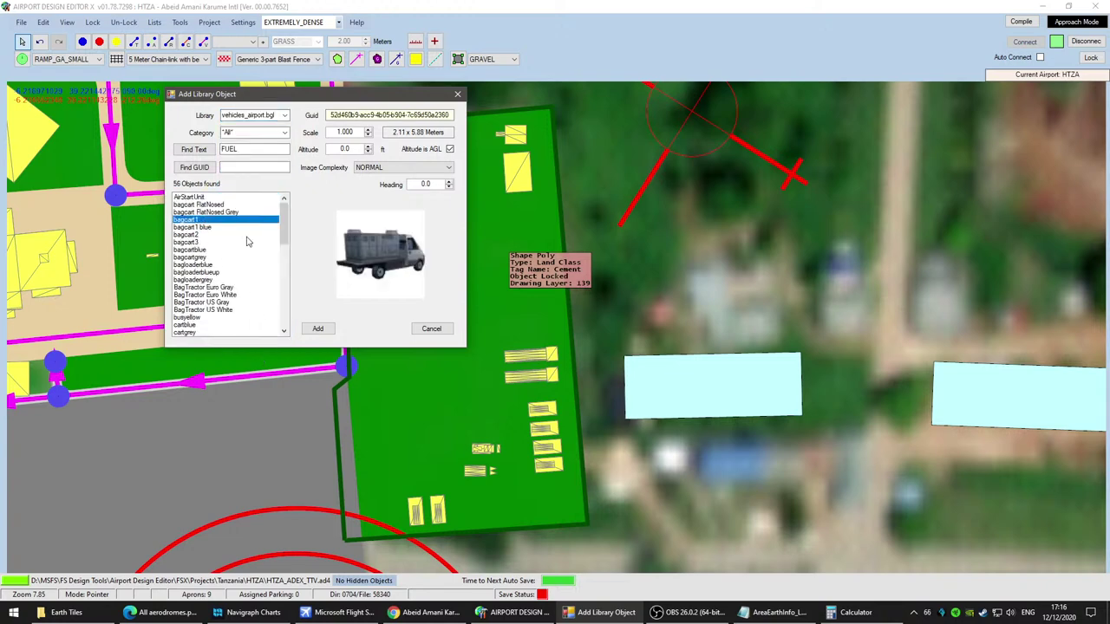
scroll(245, 257, "down", 2)
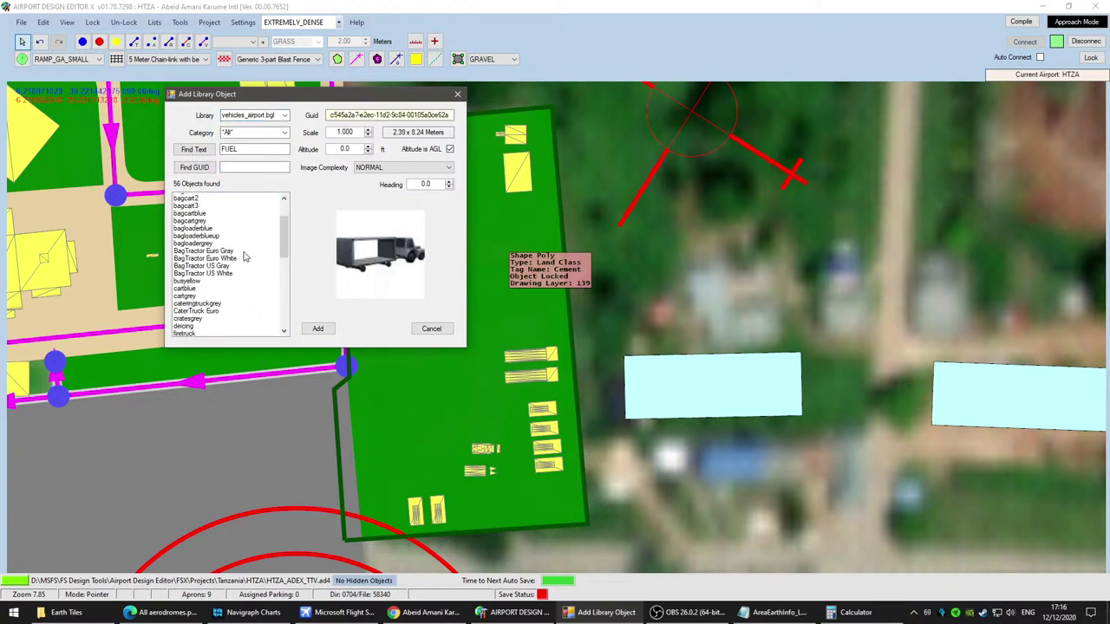
left_click(208, 242)
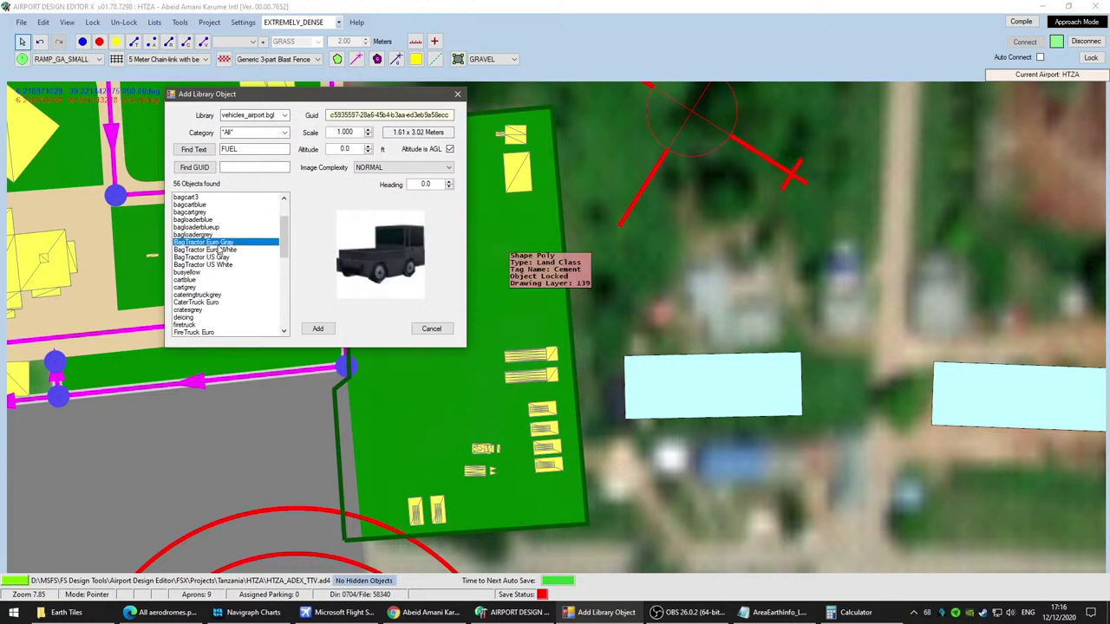
left_click(220, 274)
left_click(228, 287)
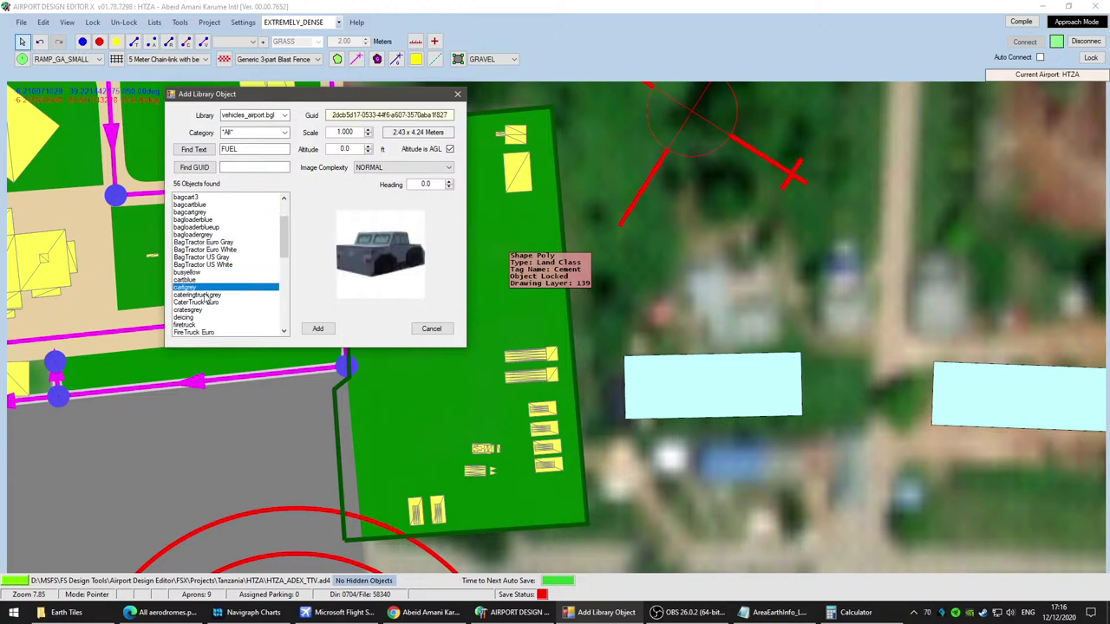
left_click(208, 272)
left_click(323, 331)
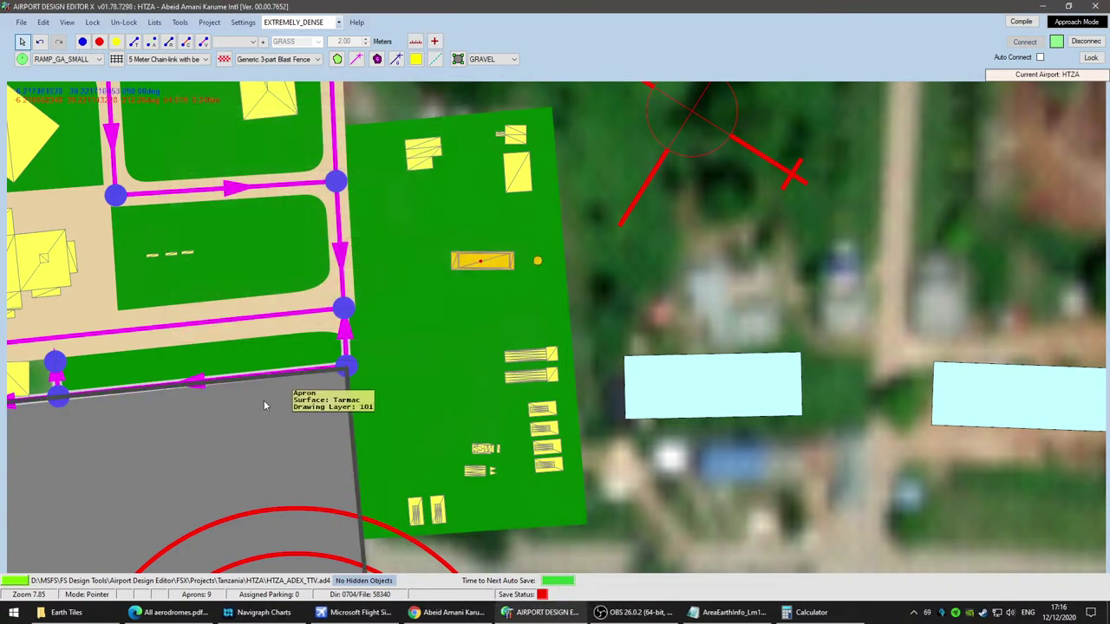
scroll(264, 401, "down", 2)
left_click_drag(197, 441, 572, 363)
left_click_drag(781, 234, 260, 300)
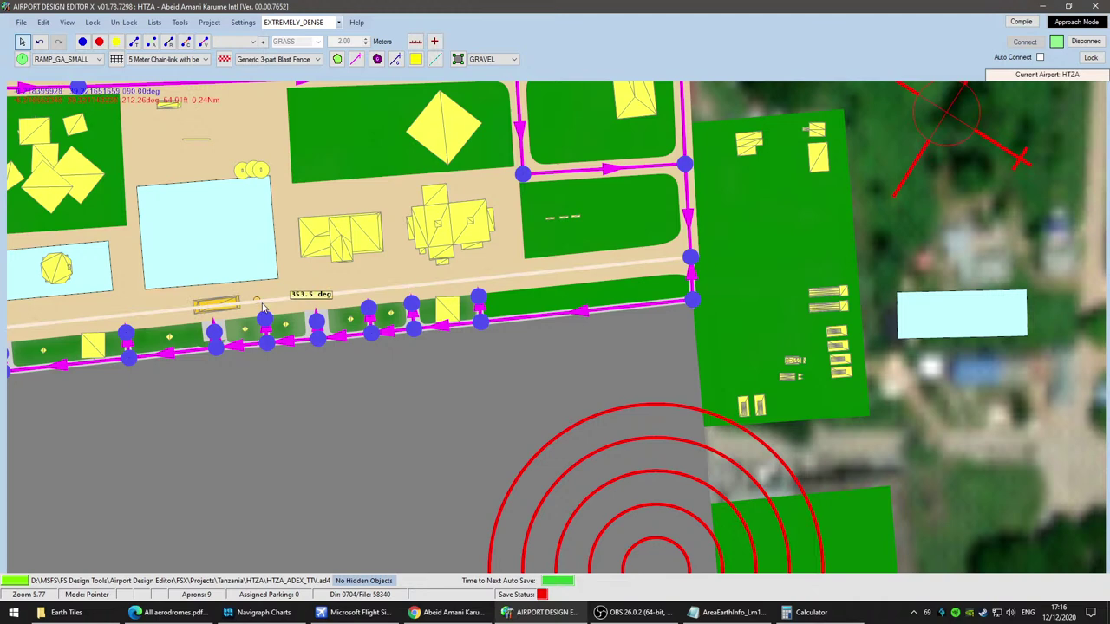
Step: Add a cratesgrey object to the green land-class area
right_click(728, 243)
mouse_move(797, 305)
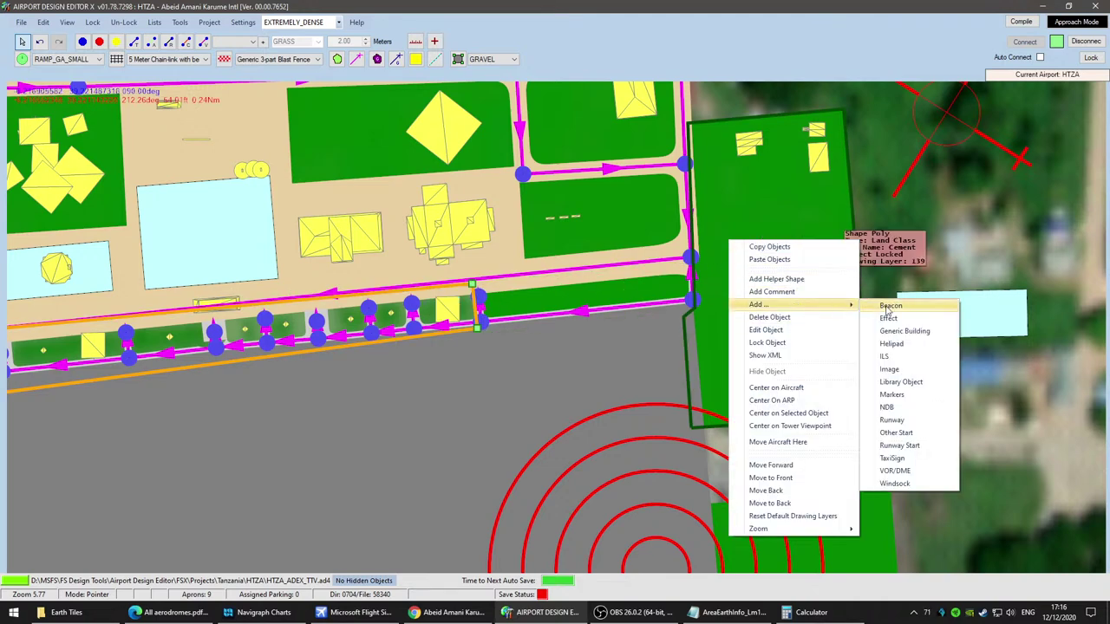
left_click(900, 382)
scroll(227, 286, "down", 4)
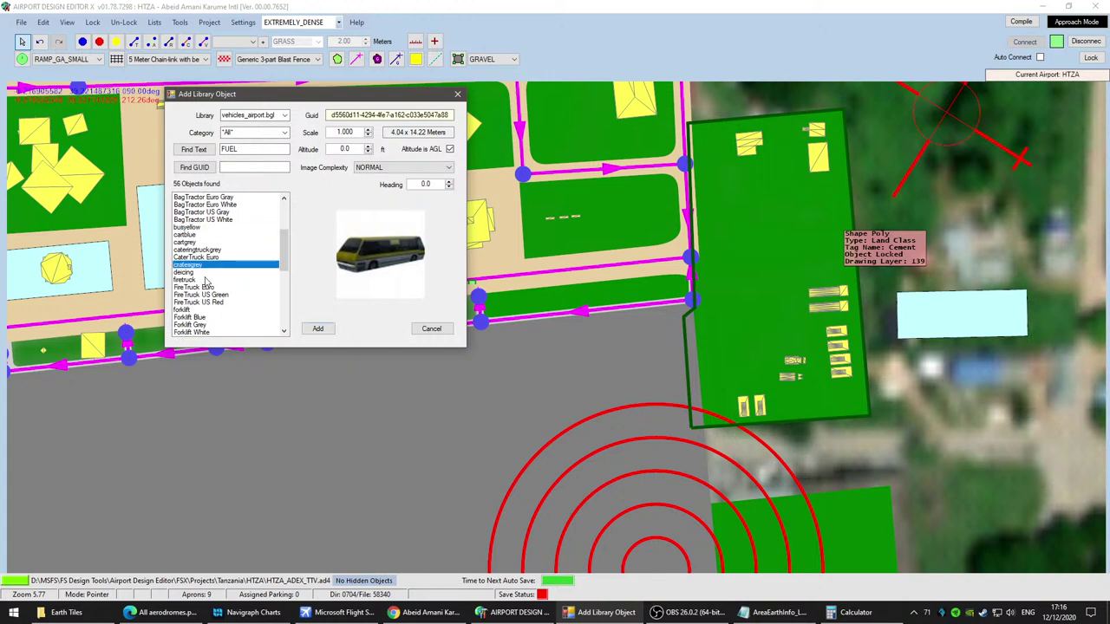
left_click(317, 330)
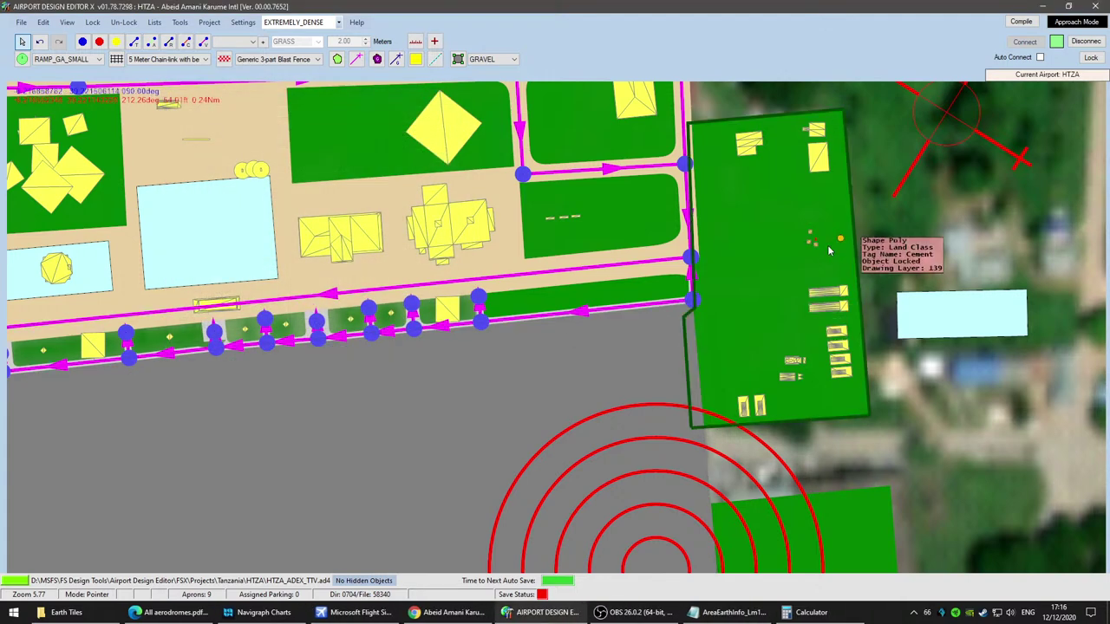
scroll(816, 244, "up", 3)
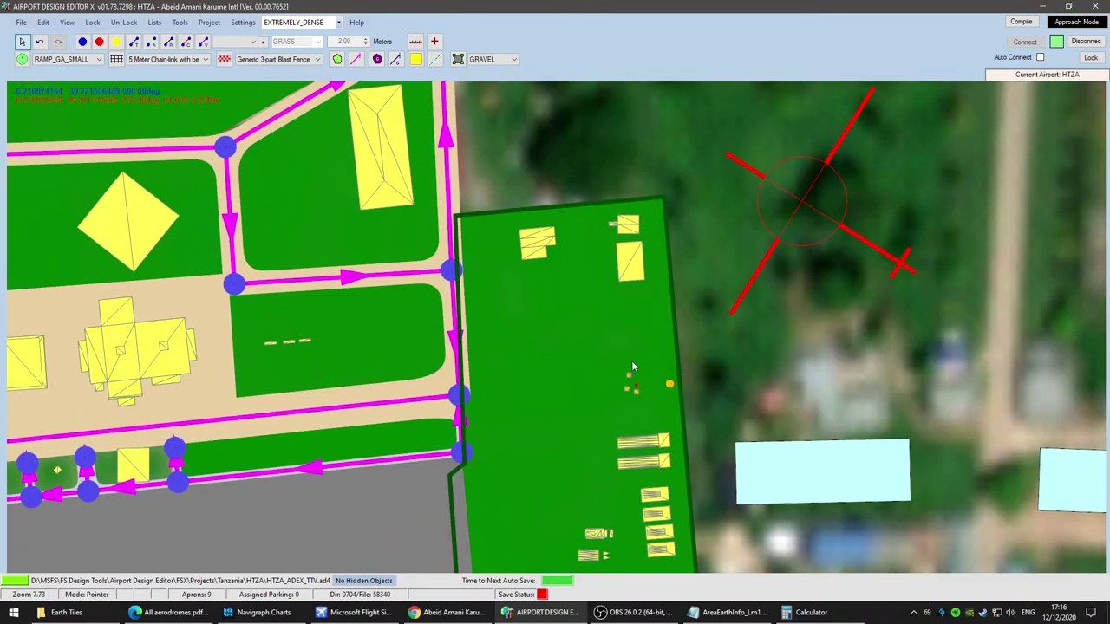
Step: Add the cateringtruckgrey vehicle and place it on the green area
right_click(670, 383)
mouse_move(670, 384)
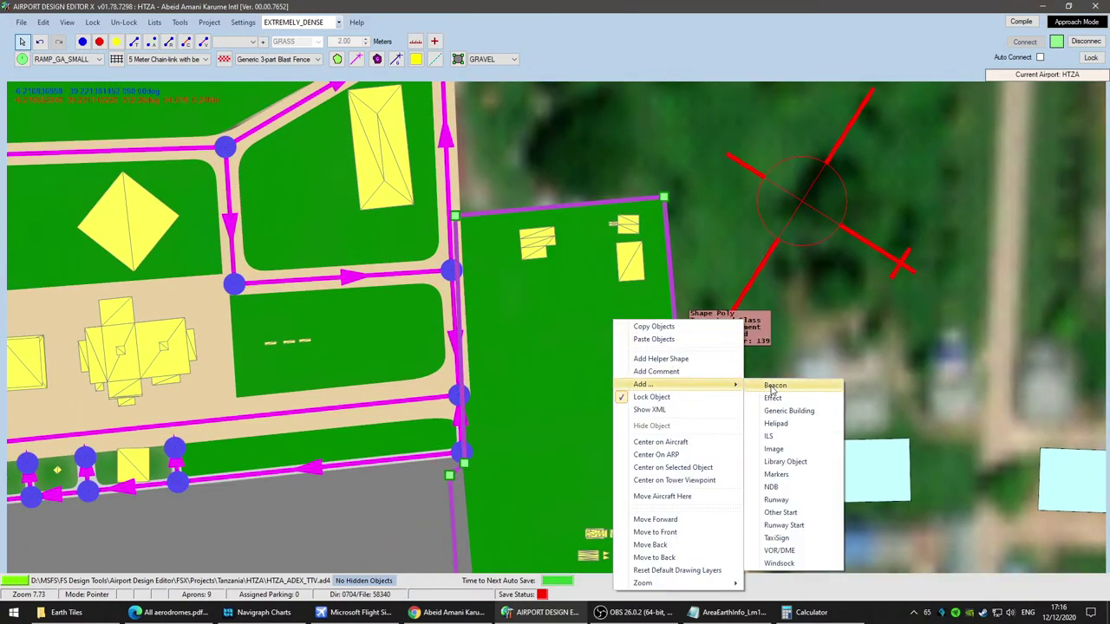
left_click(785, 462)
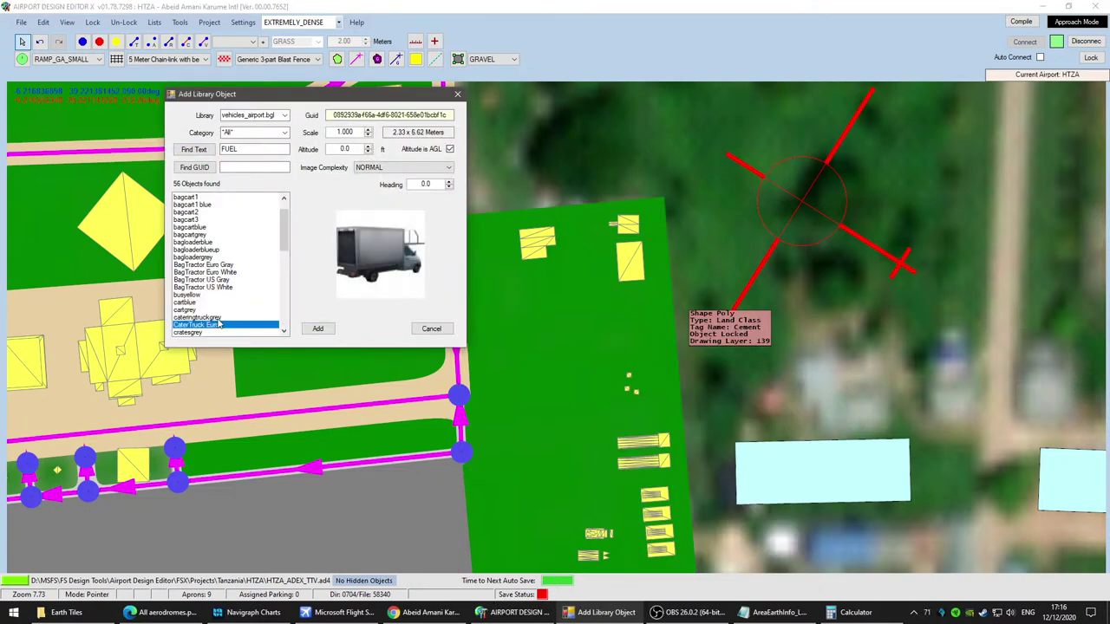
left_click(217, 319)
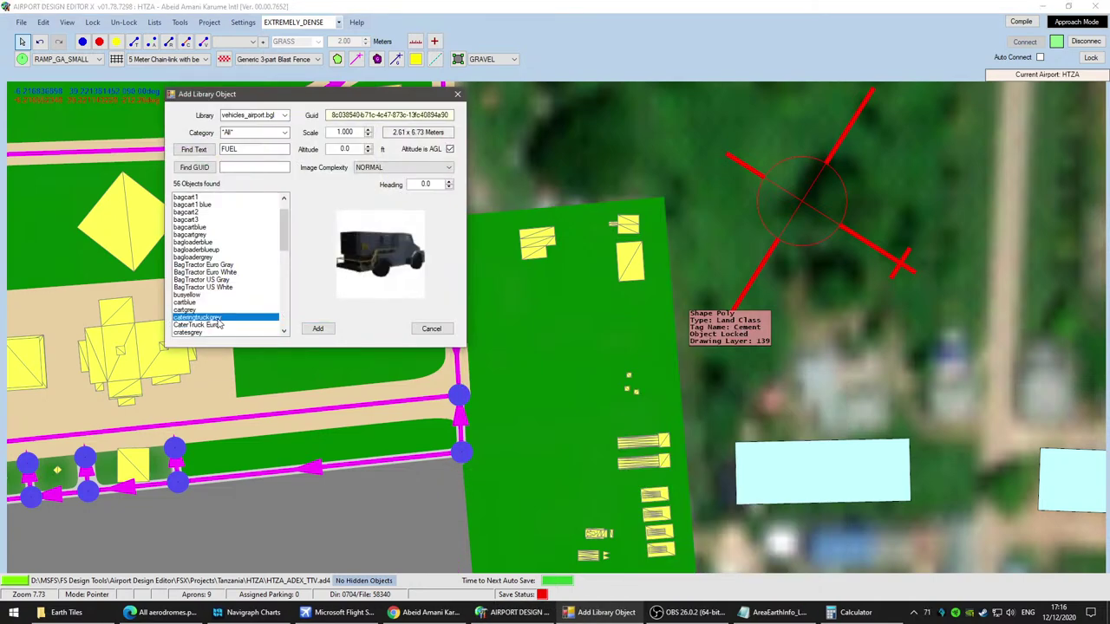
left_click(319, 329)
left_click(534, 344)
left_click(514, 399)
Step: Add another vehicles_airport object and move the grey crates into place on the apron
right_click(646, 337)
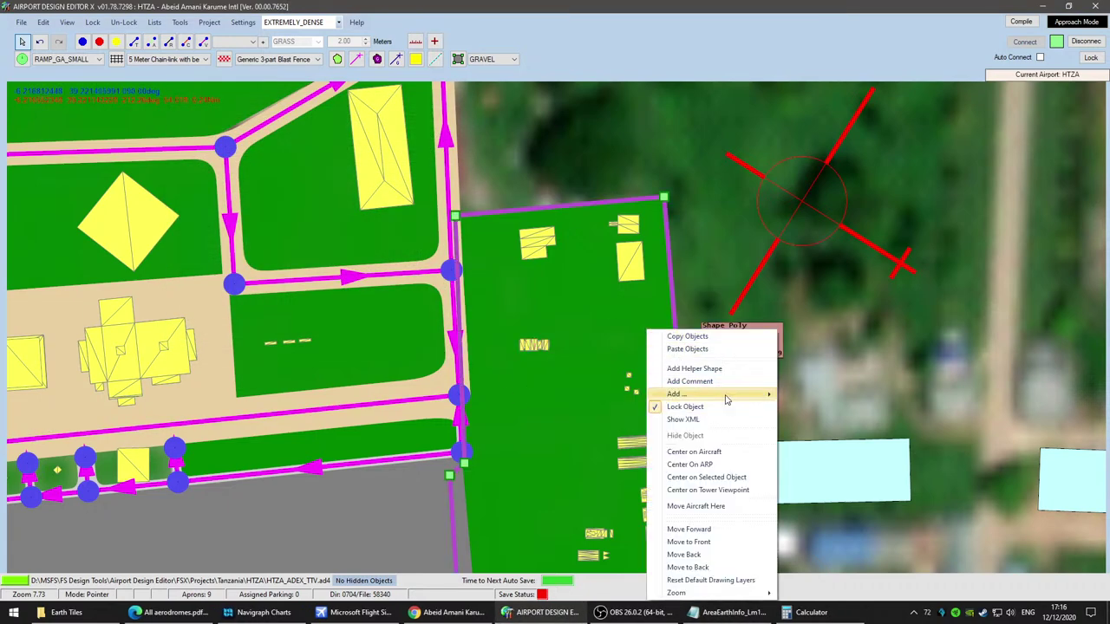
mouse_move(694, 395)
left_click(819, 472)
scroll(231, 289, "down", 3)
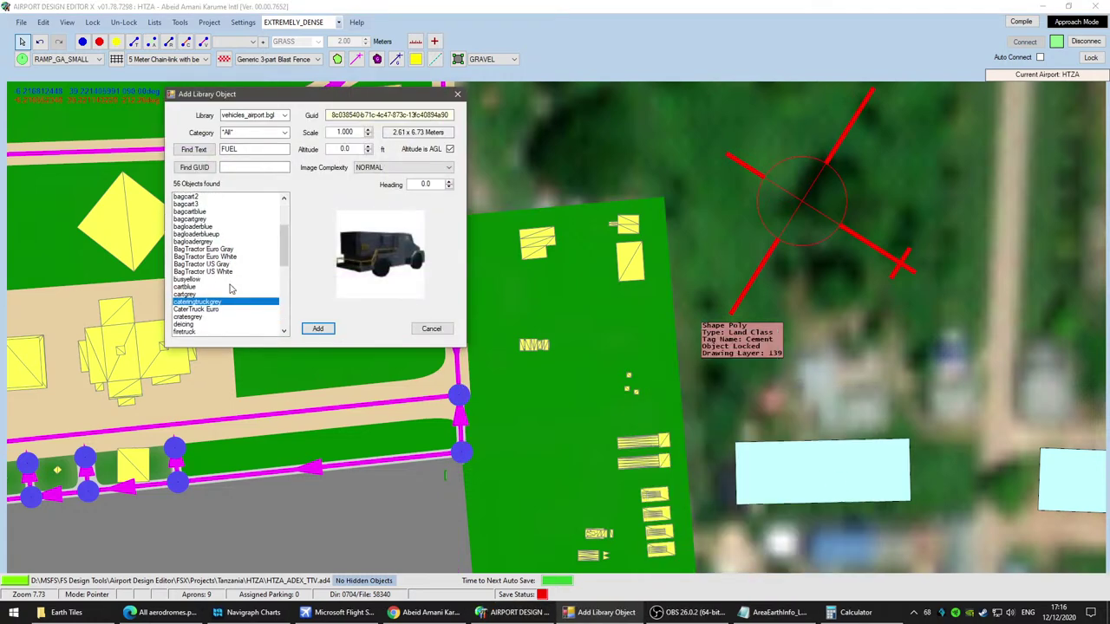
left_click(185, 287)
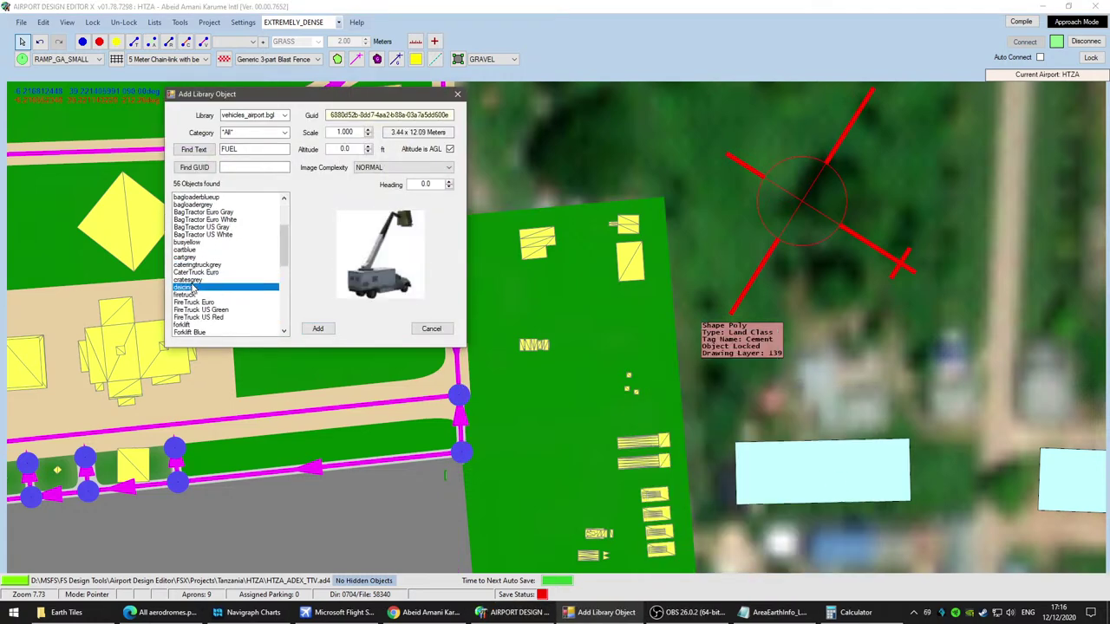
left_click(207, 272)
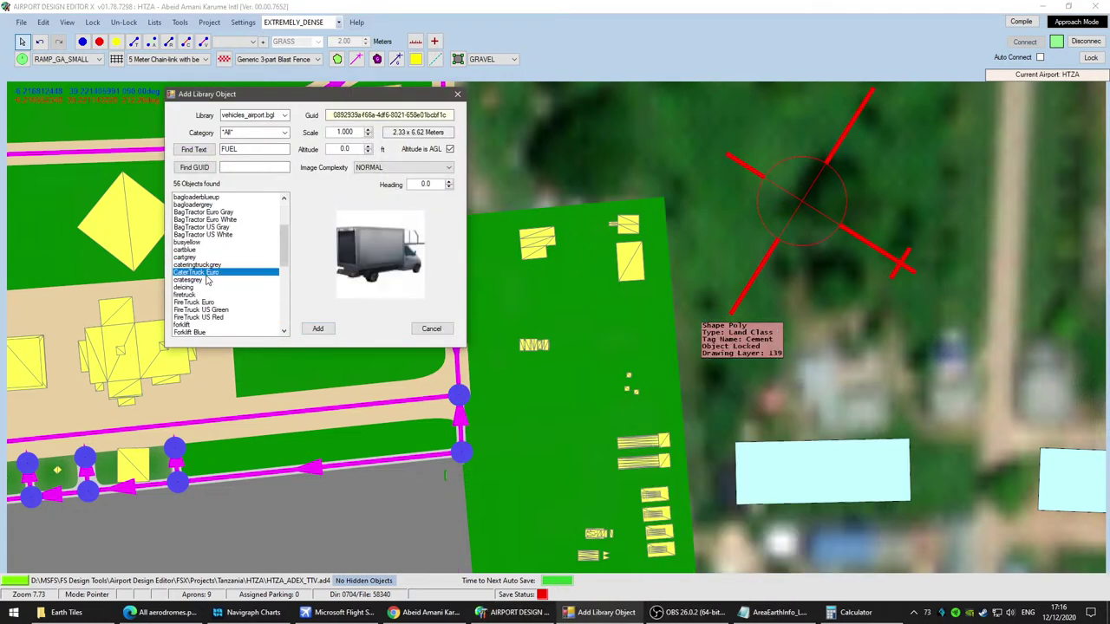
left_click(319, 330)
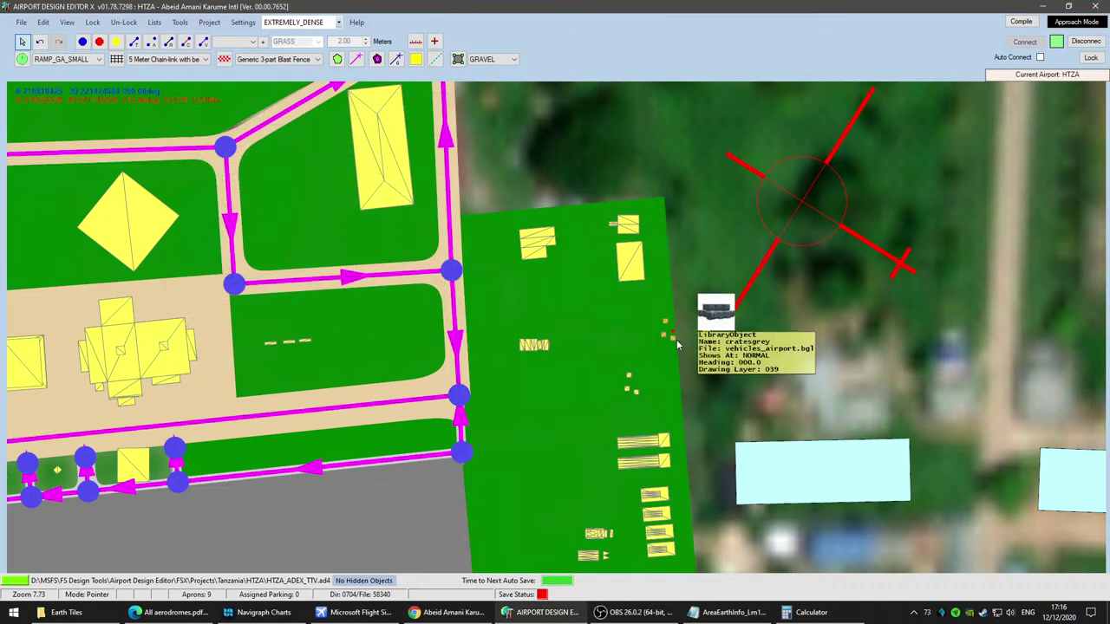
left_click_drag(674, 343, 645, 379)
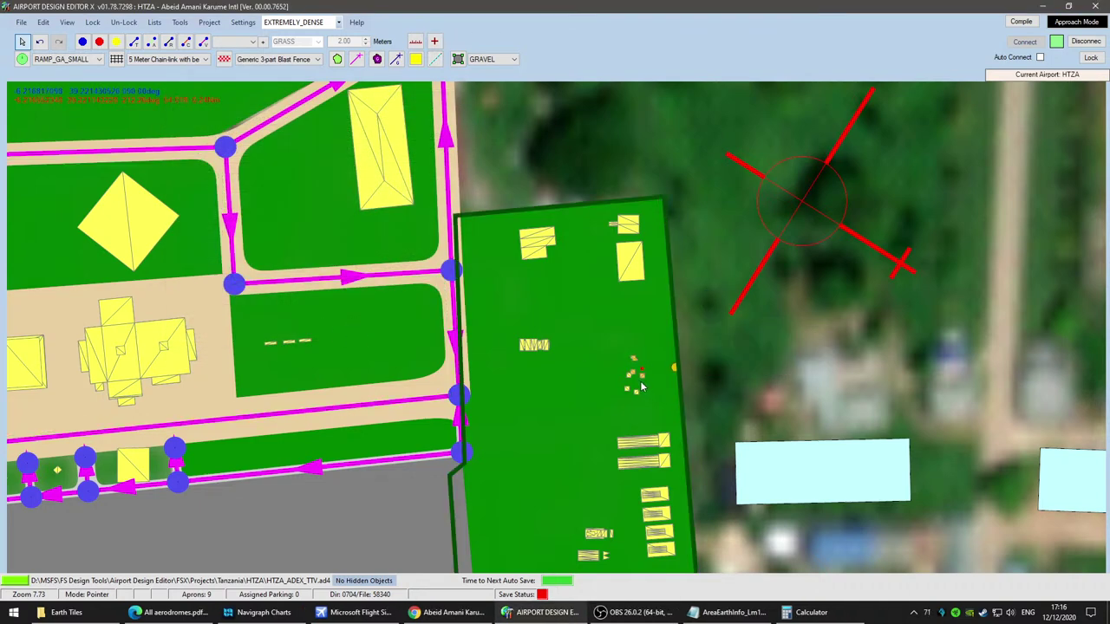
Step: Add a forklift and move it lower down on the green apron
right_click(621, 386)
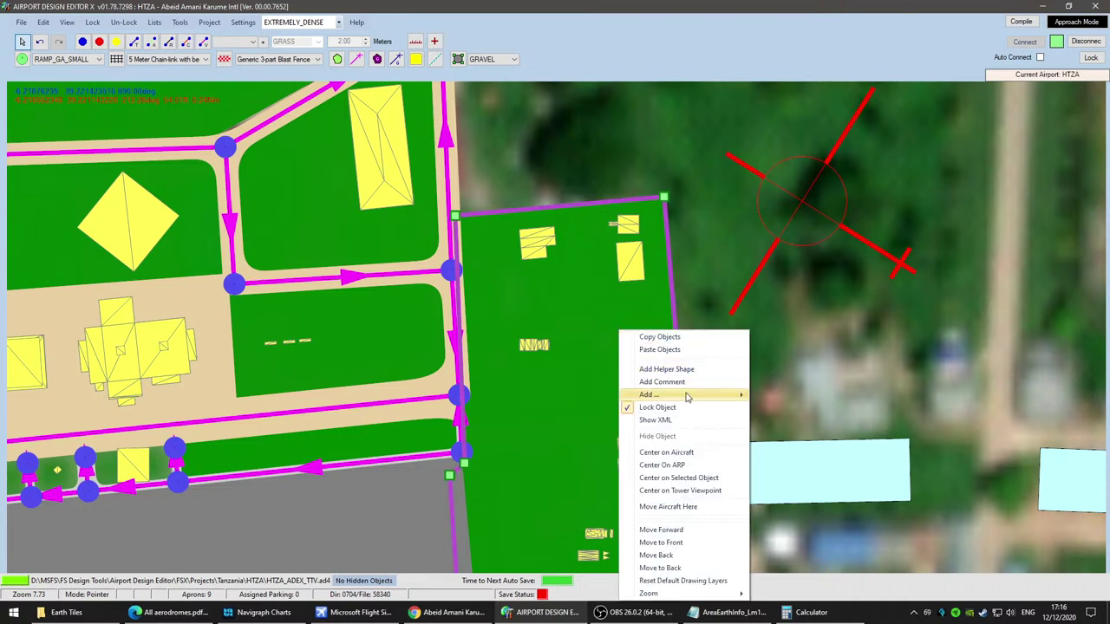
mouse_move(689, 396)
left_click(790, 472)
scroll(205, 259, "down", 3)
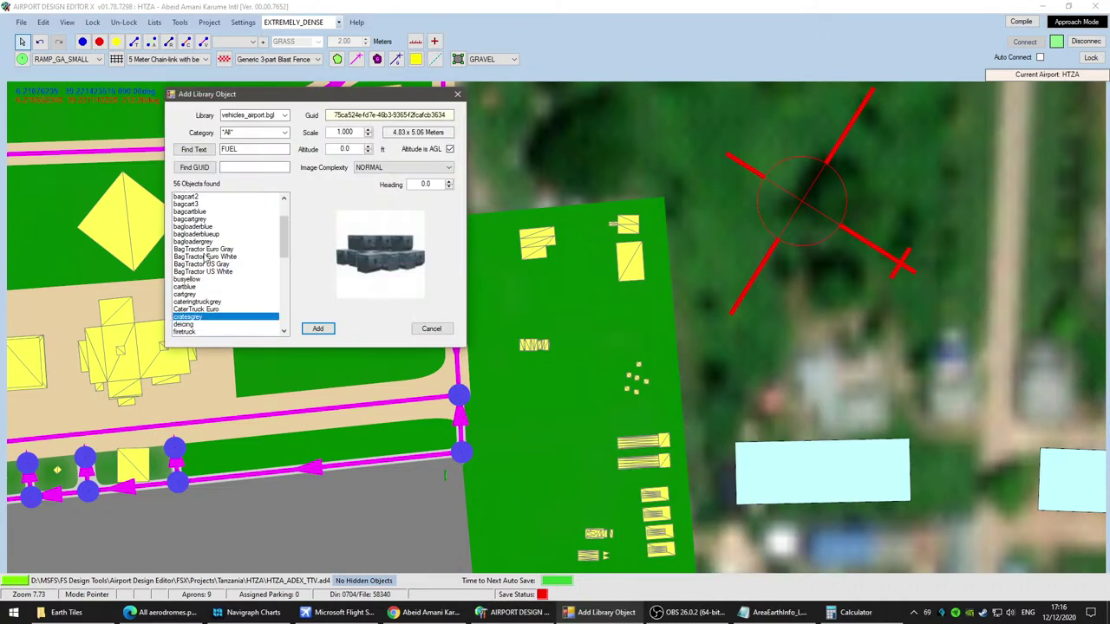
left_click(208, 252)
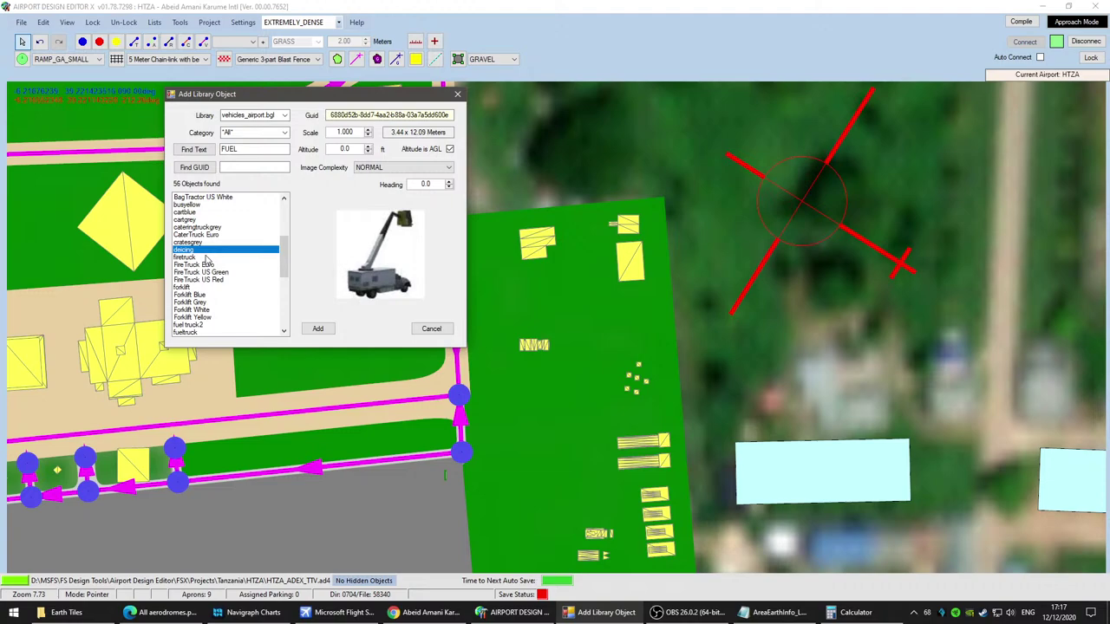
left_click(208, 257)
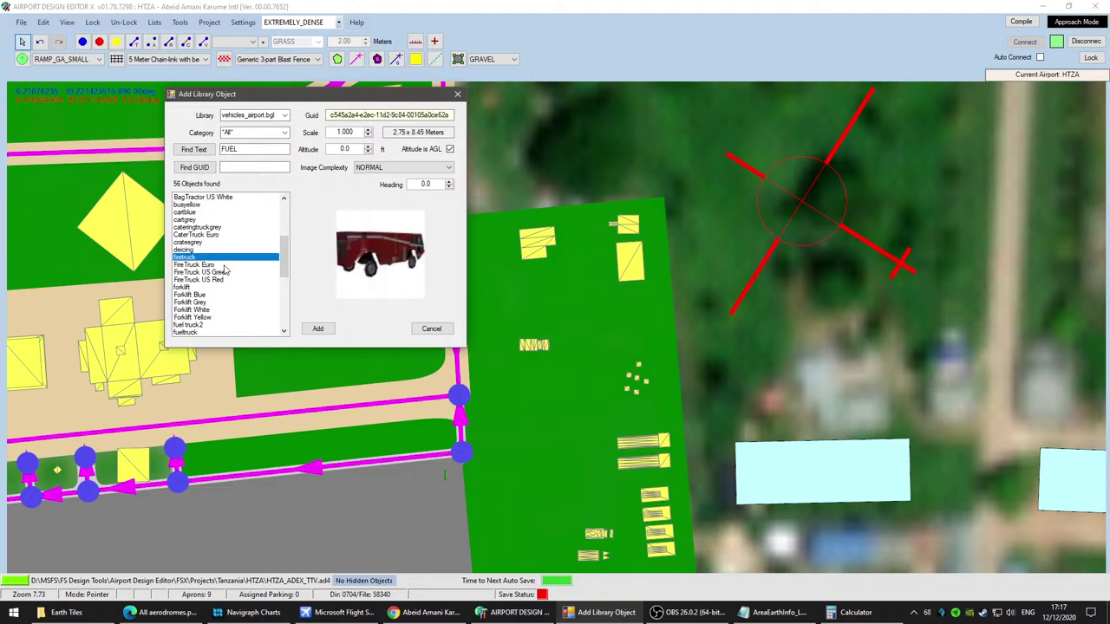
left_click(223, 265)
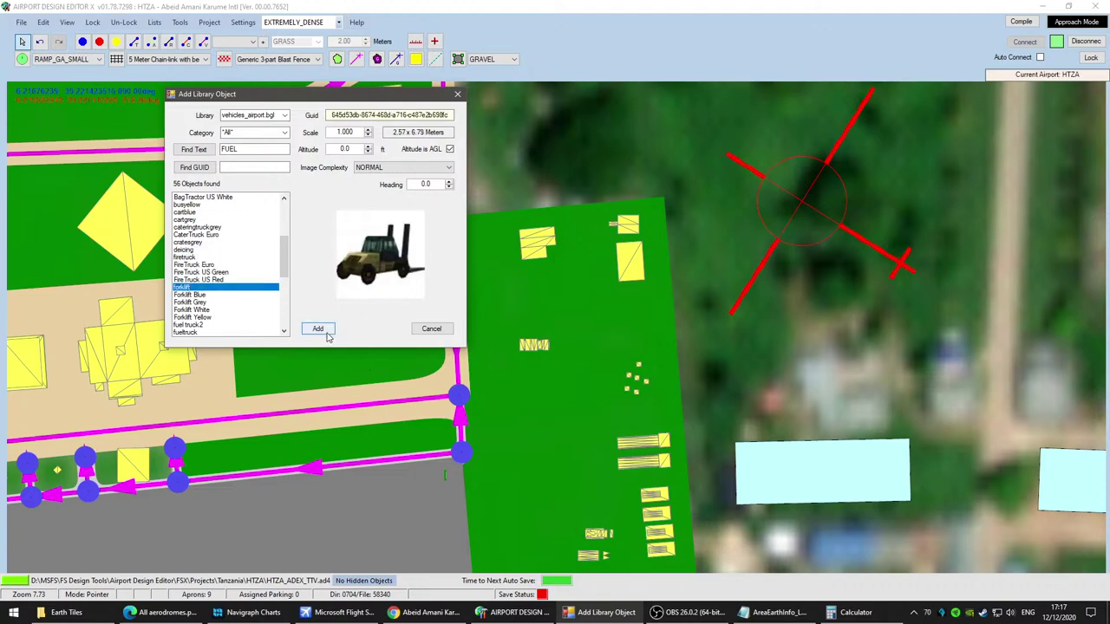
left_click(318, 329)
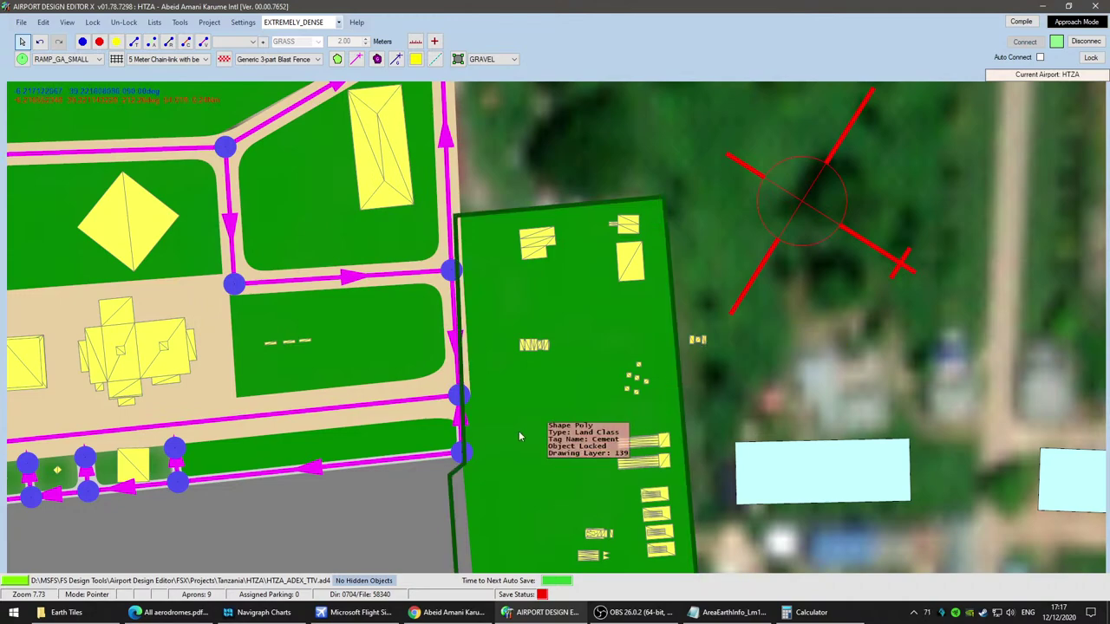
left_click(581, 411)
left_click_drag(699, 341, 581, 461)
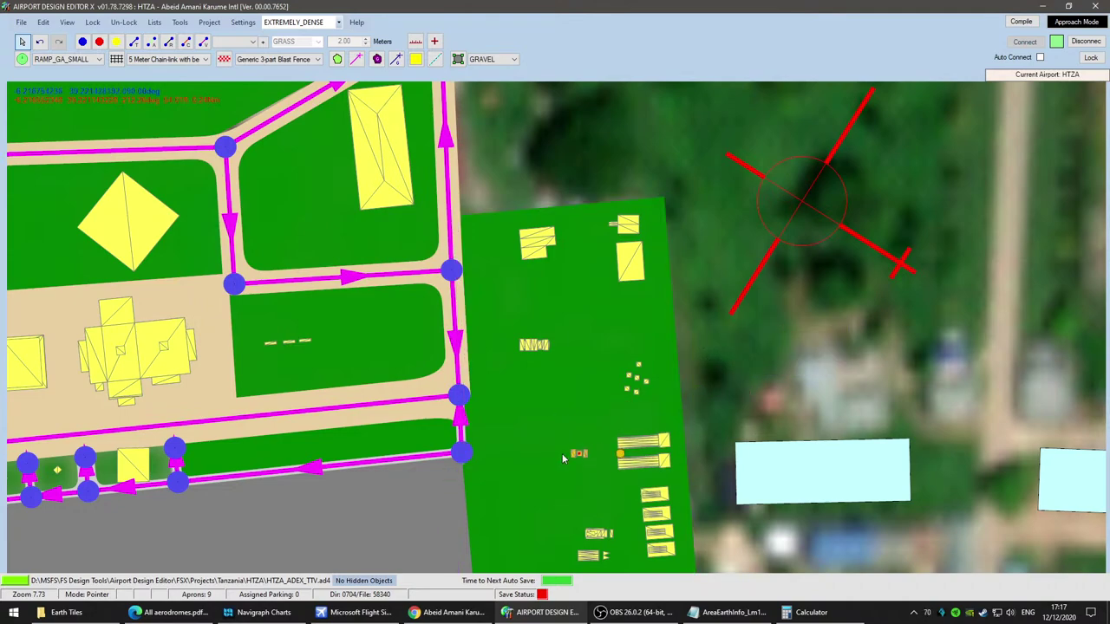
Step: Add a library vehicle to the apron near the western taxiway junction
scroll(537, 468, "down", 1)
right_click_drag(227, 479, 1094, 301)
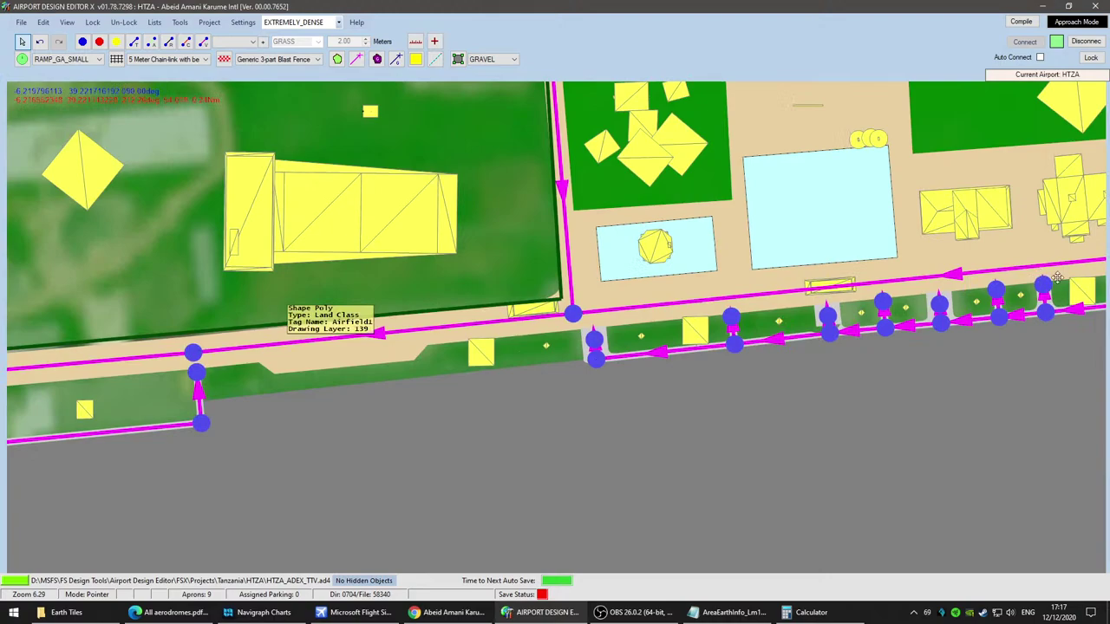
right_click_drag(265, 325, 992, 304)
scroll(327, 325, "down", 4)
right_click_drag(227, 416, 1002, 407)
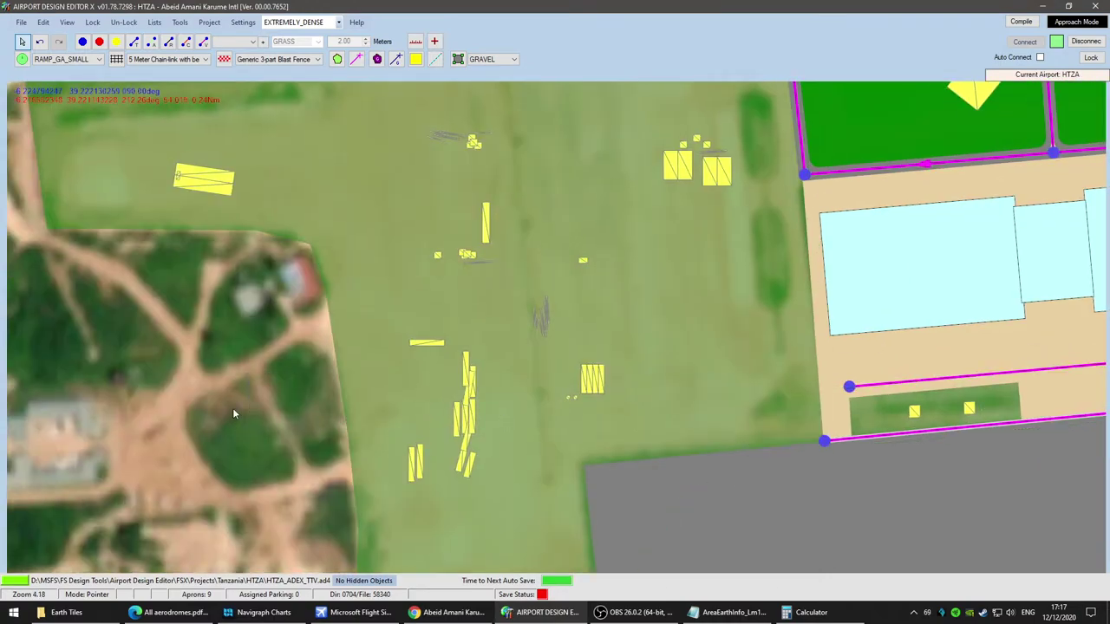
right_click_drag(431, 355, 1081, 258)
scroll(532, 364, "down", 6)
scroll(280, 391, "down", 2)
right_click_drag(187, 390, 758, 252)
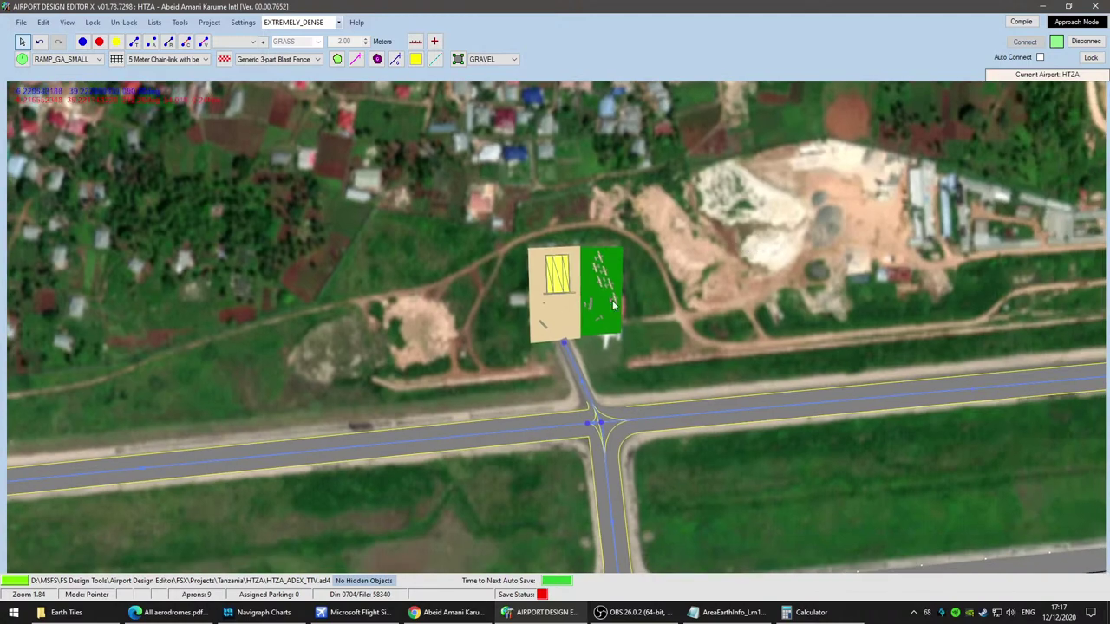
right_click(562, 312)
mouse_move(626, 330)
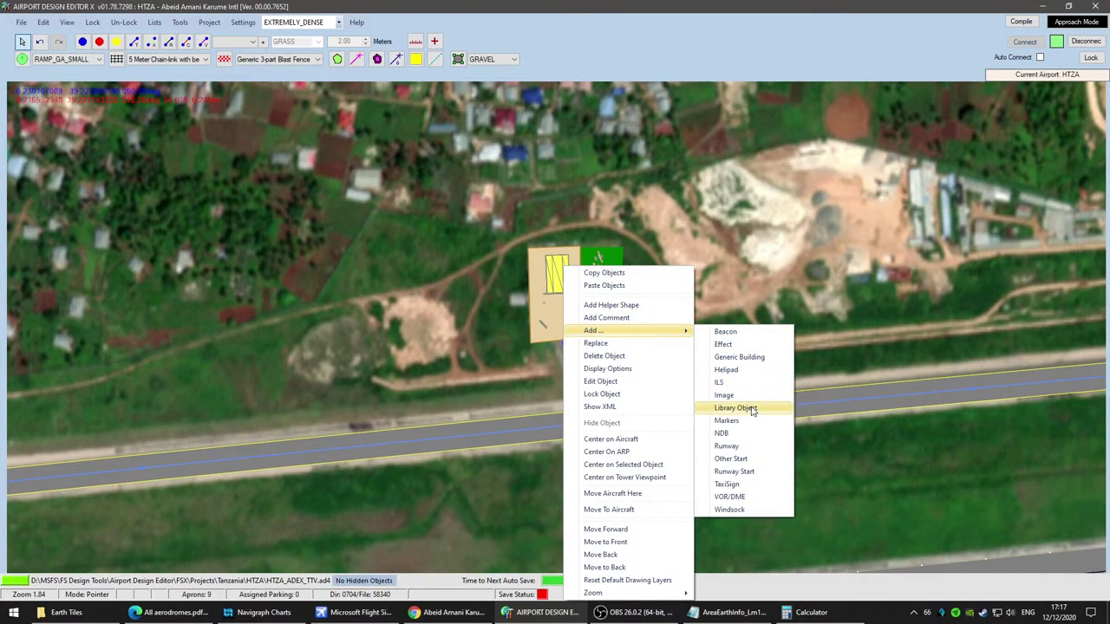
left_click(736, 407)
left_click(318, 329)
Step: Add a grey PickupAsian pickup to the cement apron
right_click_drag(890, 386, 9, 445)
right_click_drag(1041, 286, 327, 351)
right_click_drag(657, 350, 703, 404)
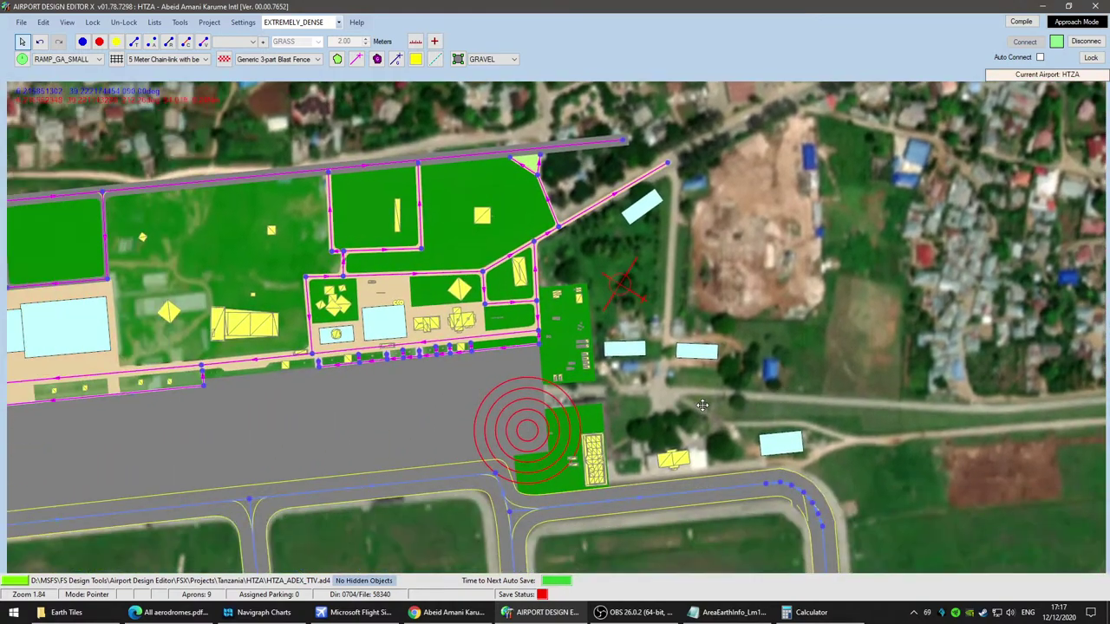
scroll(576, 318, "up", 3)
scroll(577, 318, "up", 1)
right_click(559, 319)
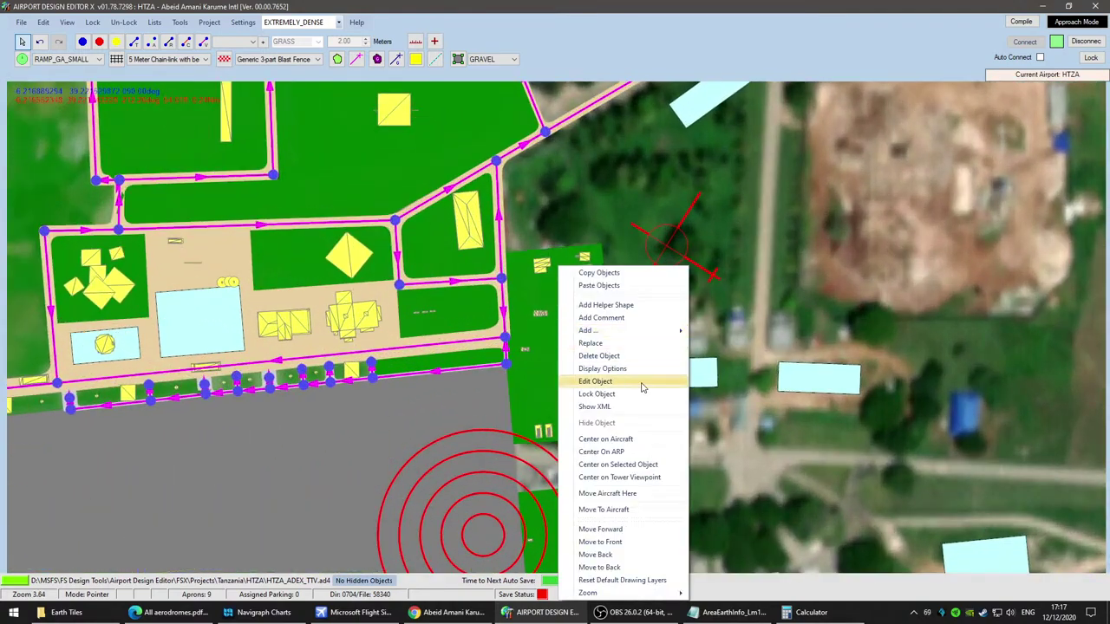
mouse_move(657, 336)
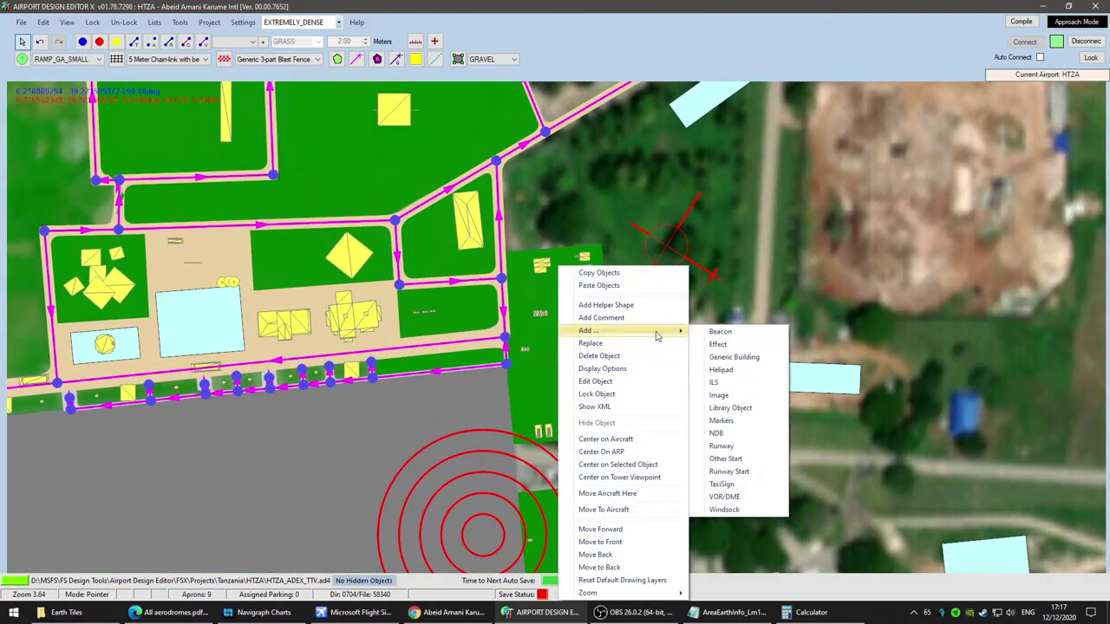
left_click(759, 417)
scroll(230, 301, "down", 5)
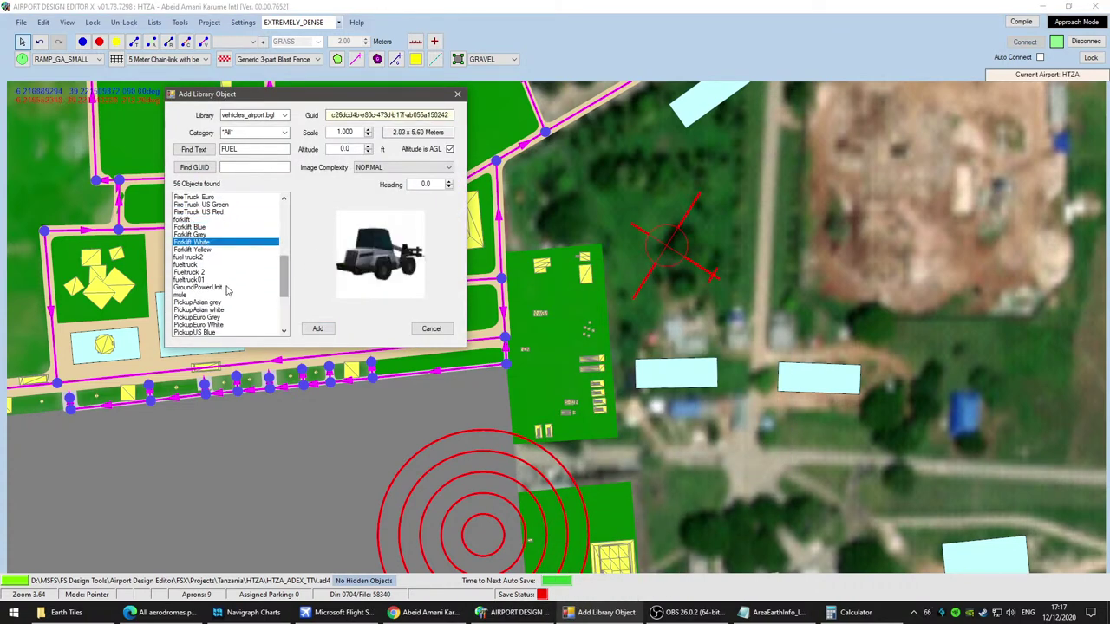
left_click(191, 257)
scroll(204, 292, "down", 2)
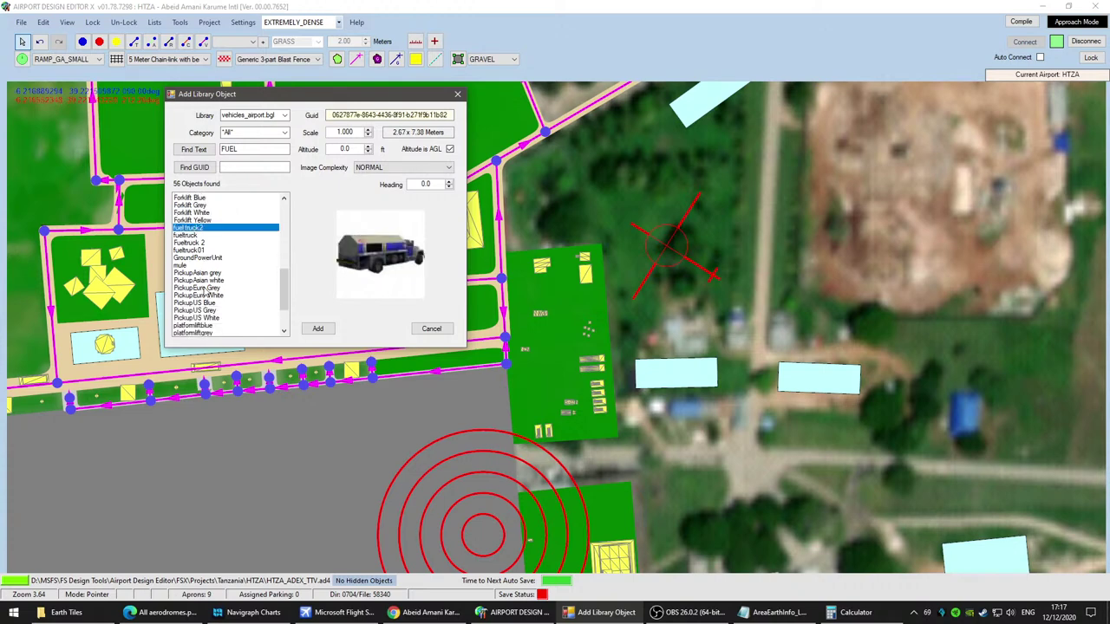
scroll(252, 299, "down", 2)
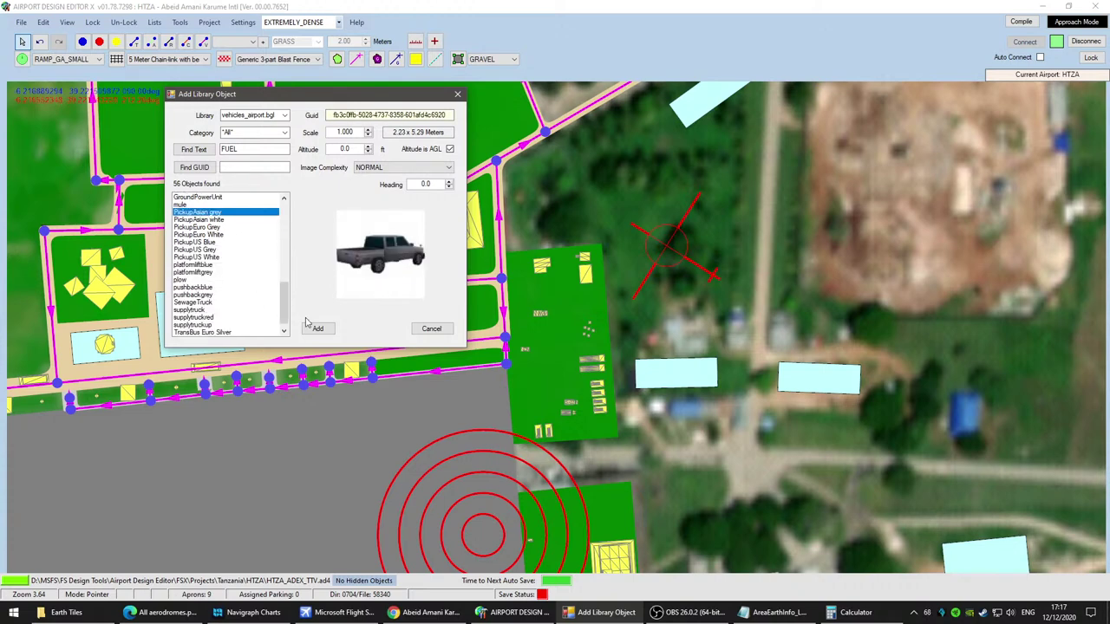
left_click(319, 330)
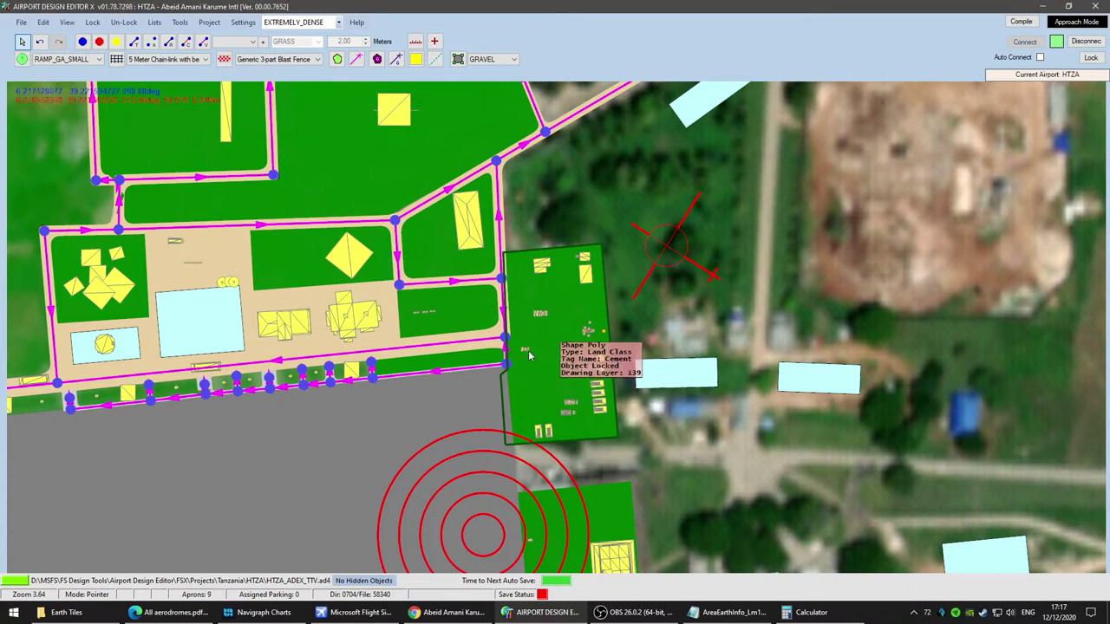
Step: Add a white PickupAsian pickup to the apron
scroll(645, 344, "up", 1)
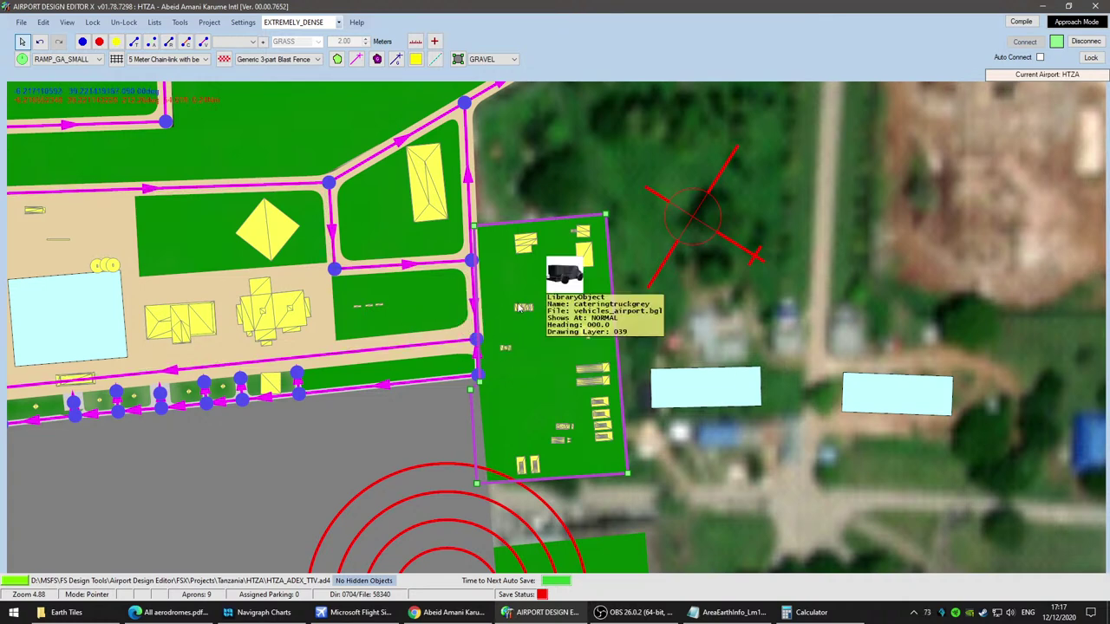
right_click(549, 327)
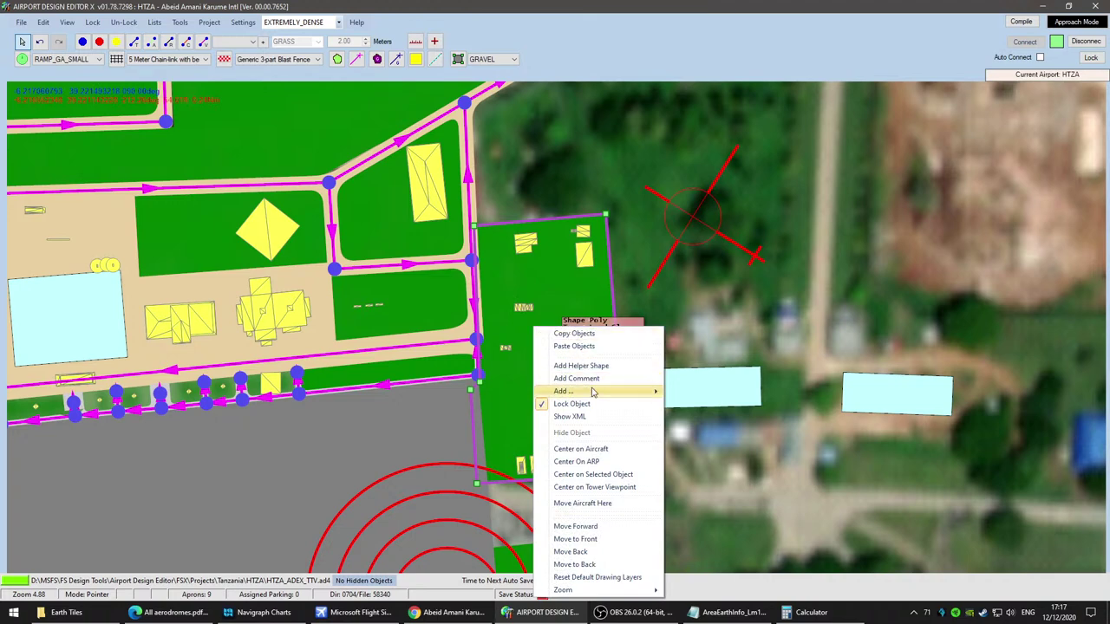
mouse_move(593, 391)
left_click(719, 460)
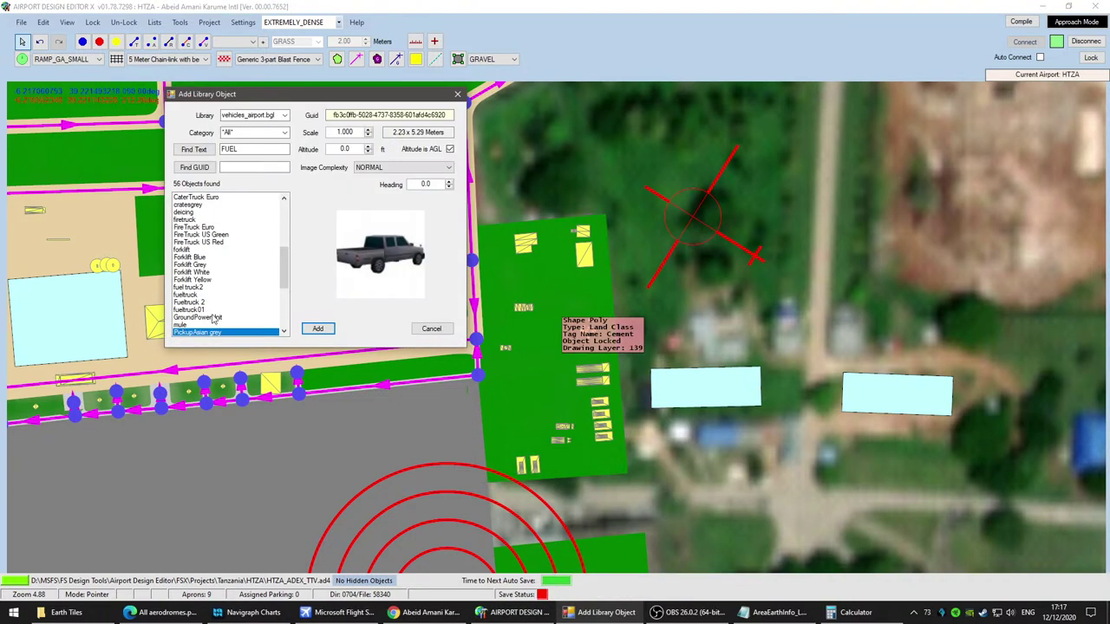
scroll(243, 303, "down", 3)
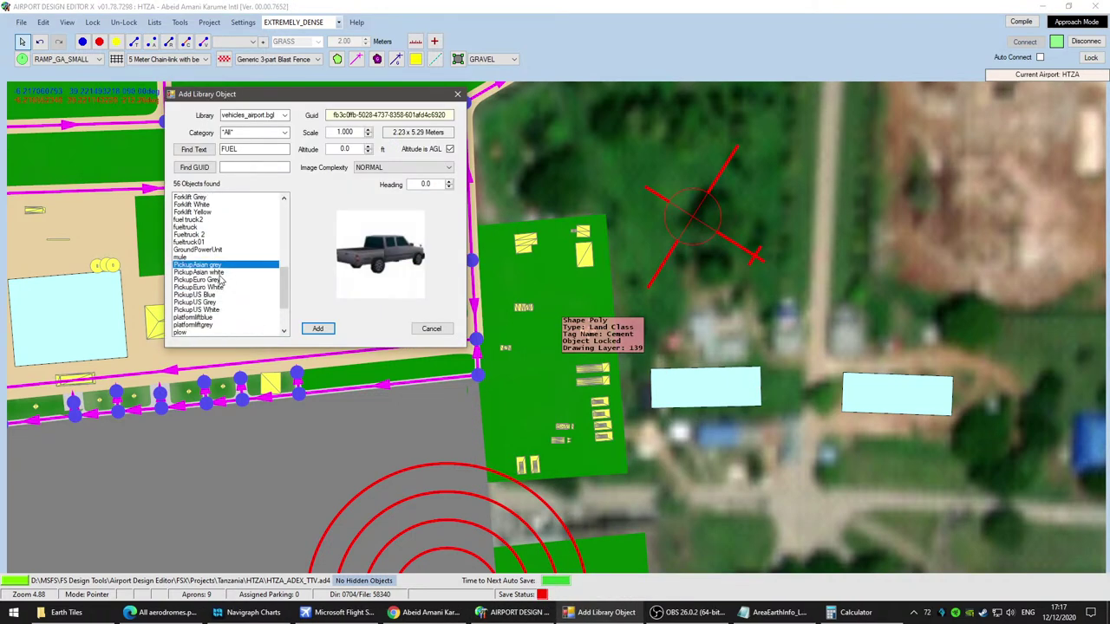
left_click(318, 328)
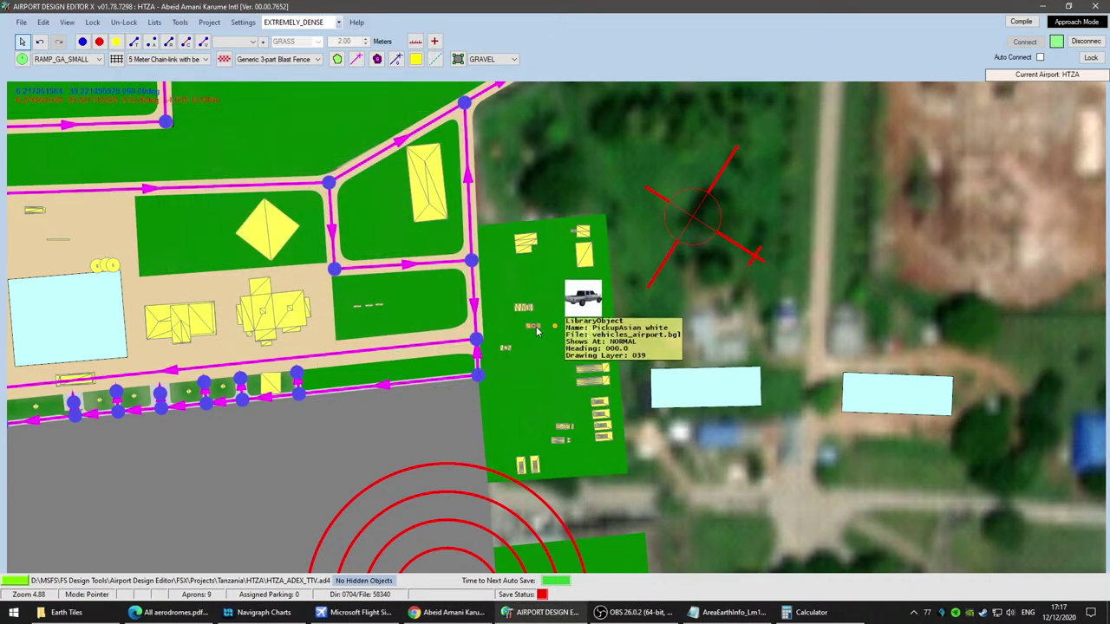
Step: Add a SewageTruck on the cement area, rotated to 81 degrees
right_click(524, 378)
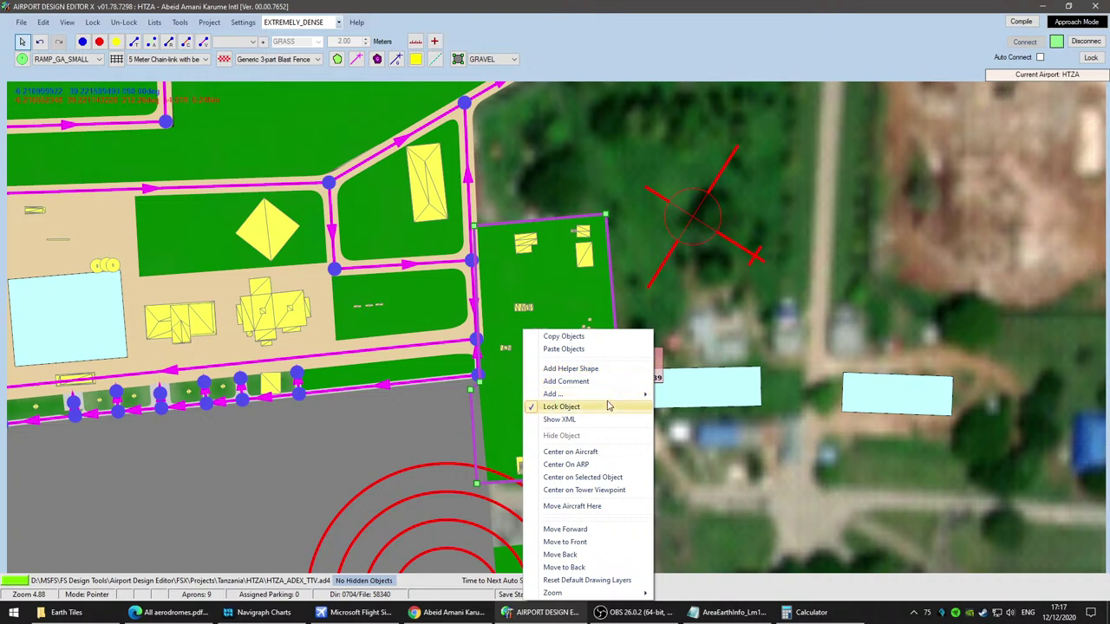
mouse_move(612, 399)
left_click(696, 472)
scroll(233, 321, "up", 3)
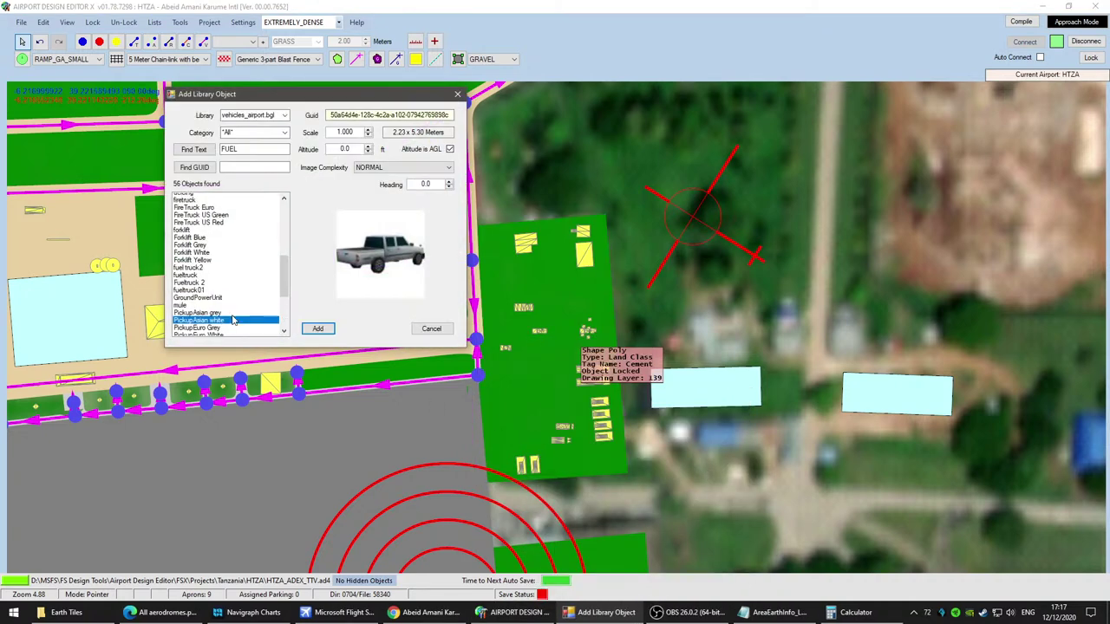
left_click(216, 265)
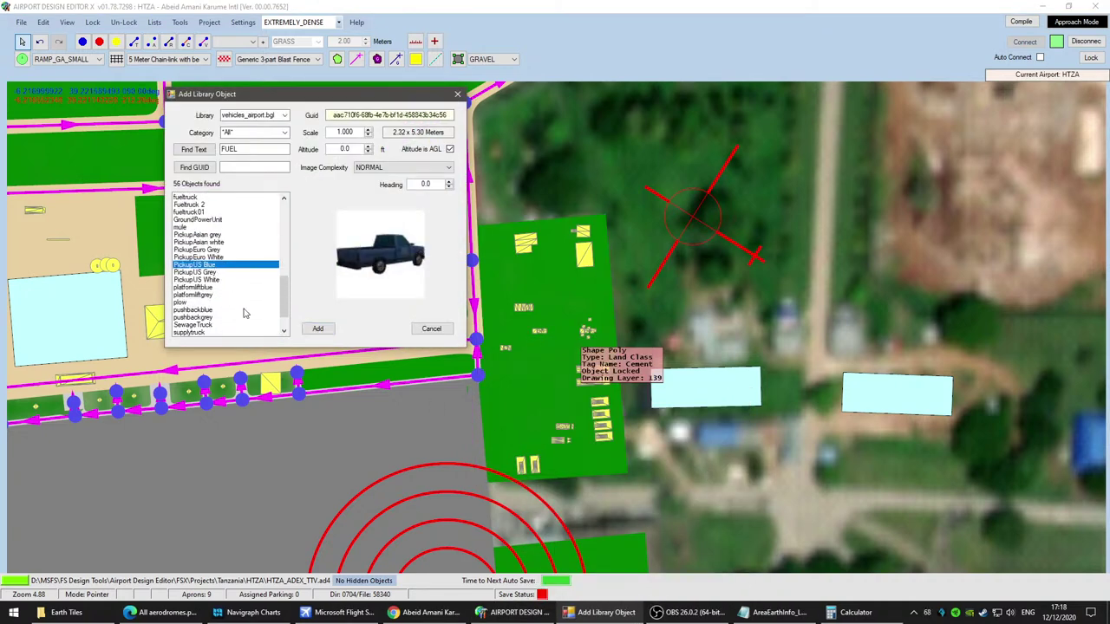
left_click(210, 288)
scroll(213, 274, "down", 2)
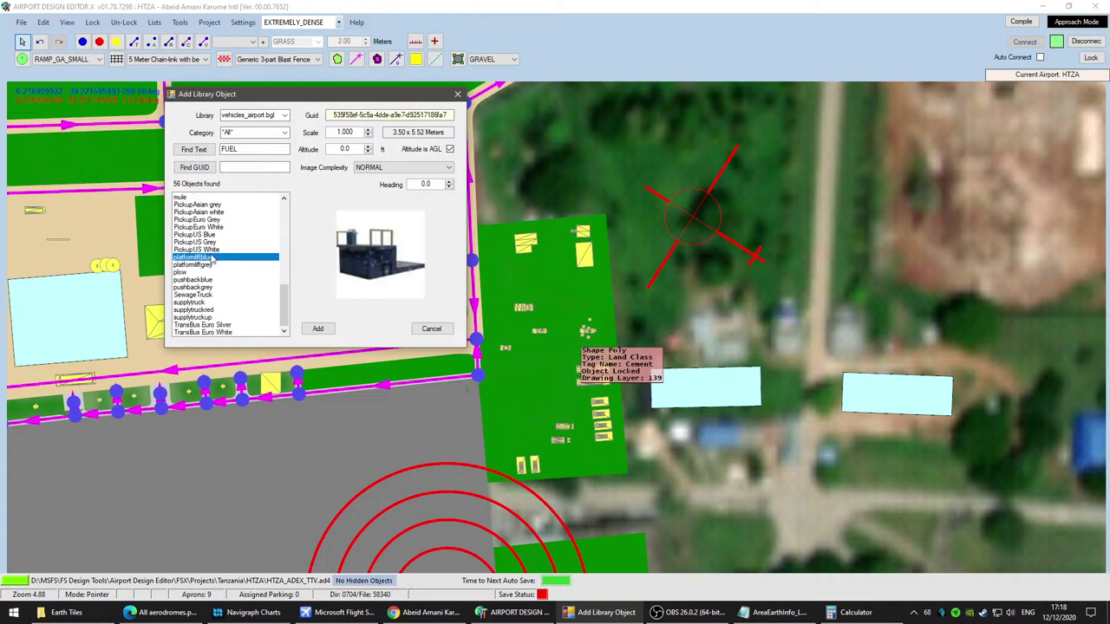
left_click(208, 279)
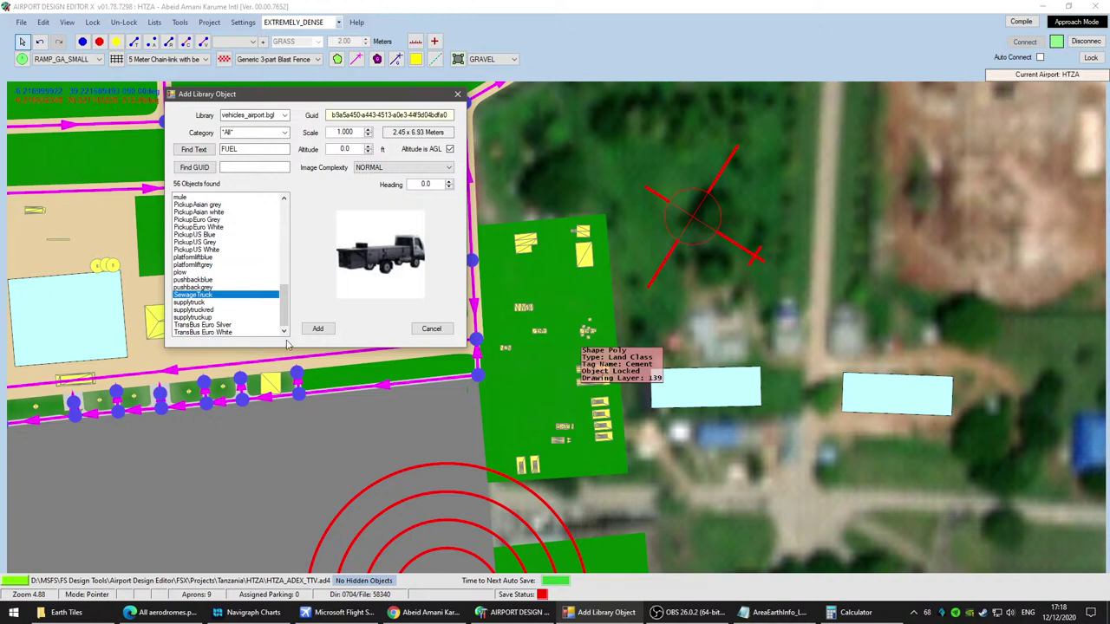
left_click(319, 329)
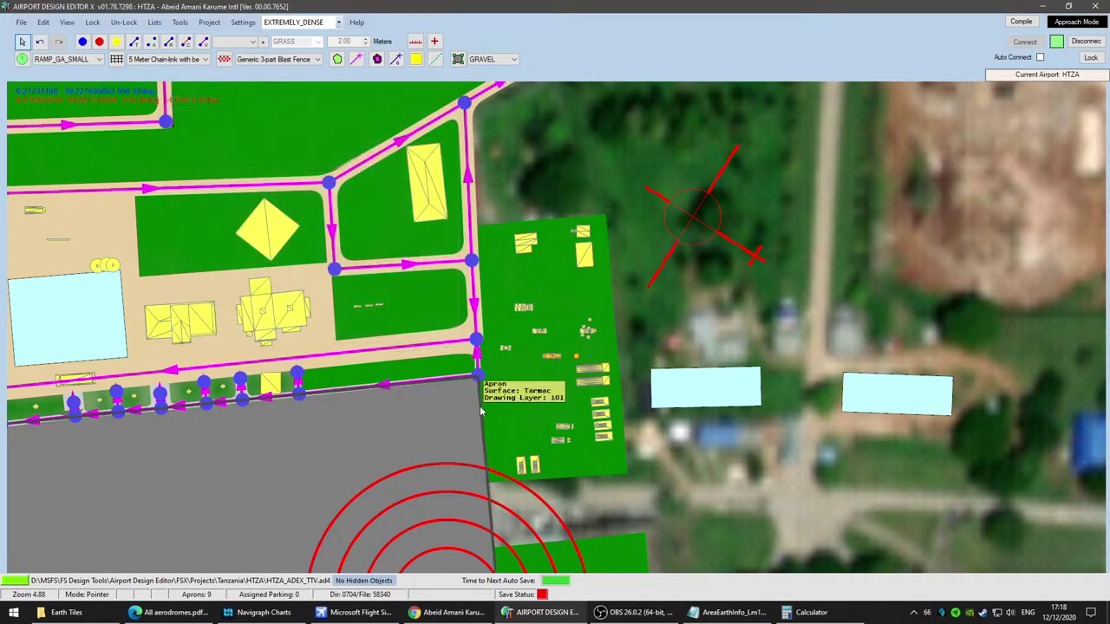
left_click(575, 346)
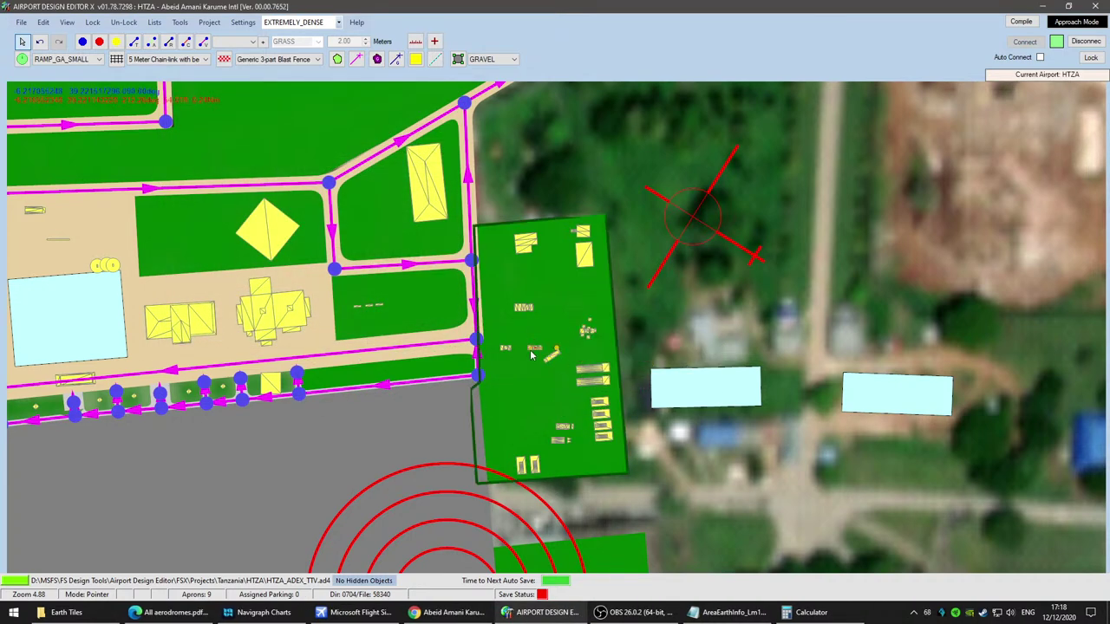
left_click_drag(522, 320, 503, 335)
left_click(501, 341)
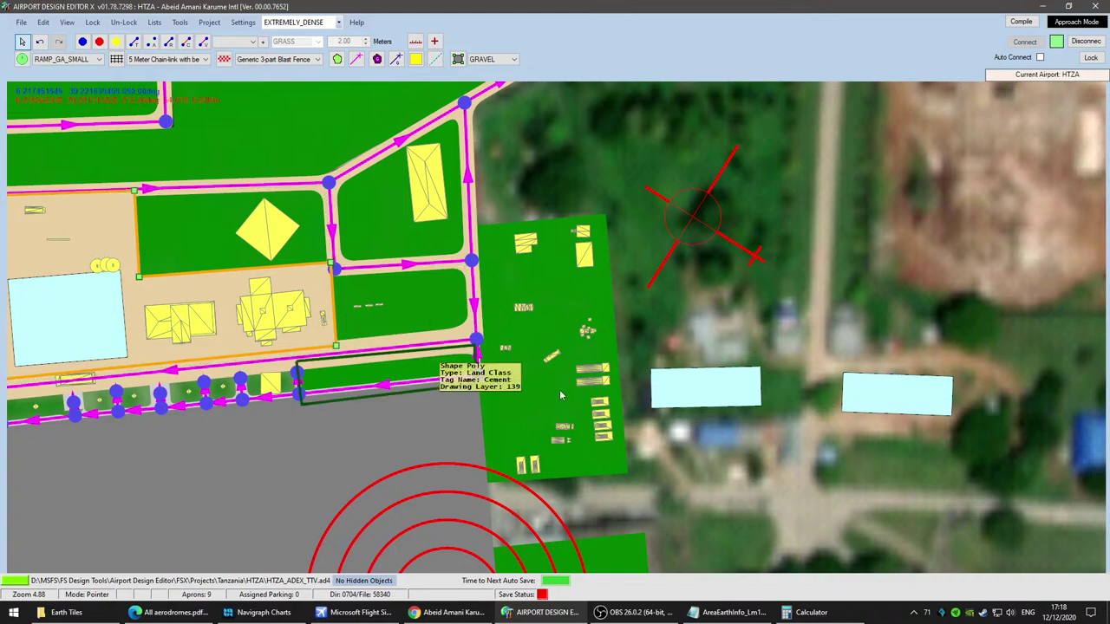
Step: Bring the tan gravel apron into view and select it
scroll(540, 384, "up", 2)
left_click_drag(500, 401, 798, 314)
scroll(668, 377, "down", 3)
left_click_drag(345, 401, 539, 467)
left_click(581, 303)
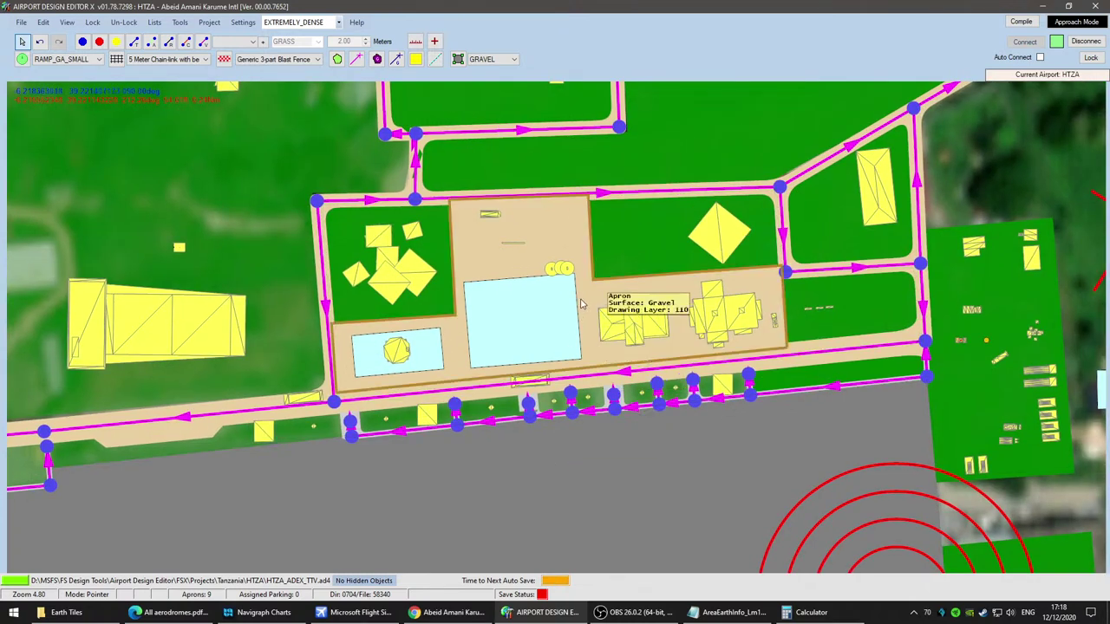
Step: Add the supplytruck library vehicle to the gravel apron
right_click(607, 280)
mouse_move(677, 337)
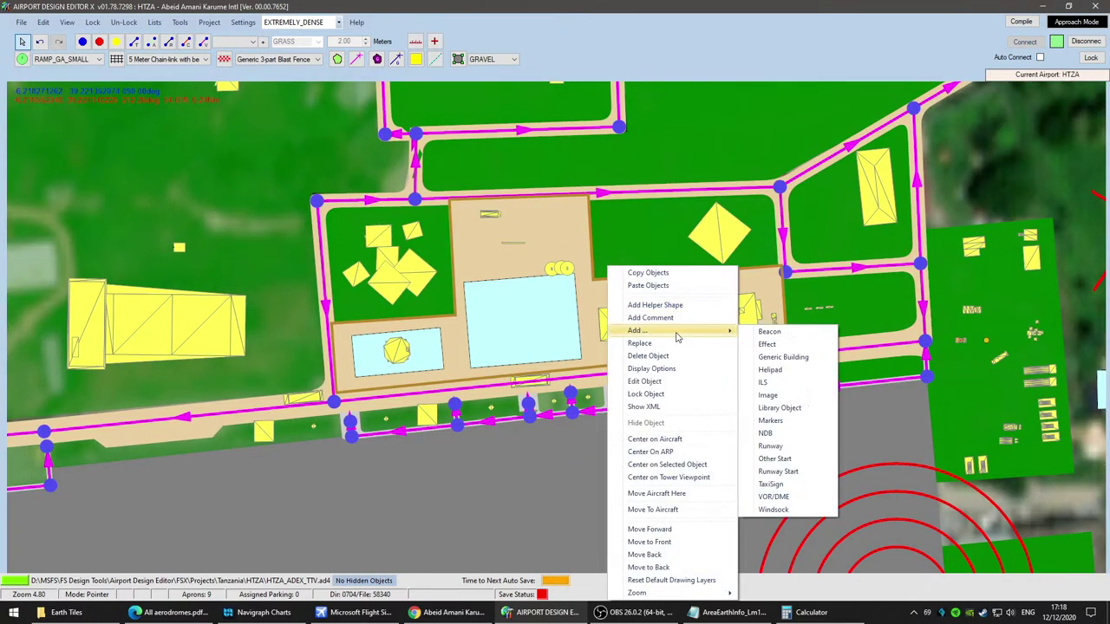
left_click(780, 408)
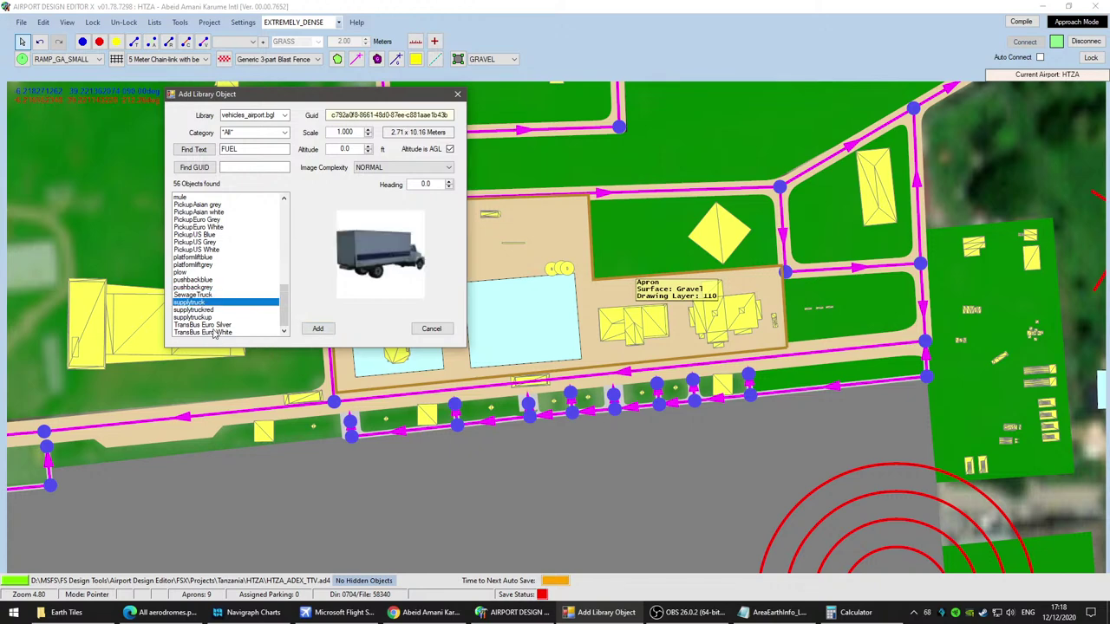
left_click(322, 331)
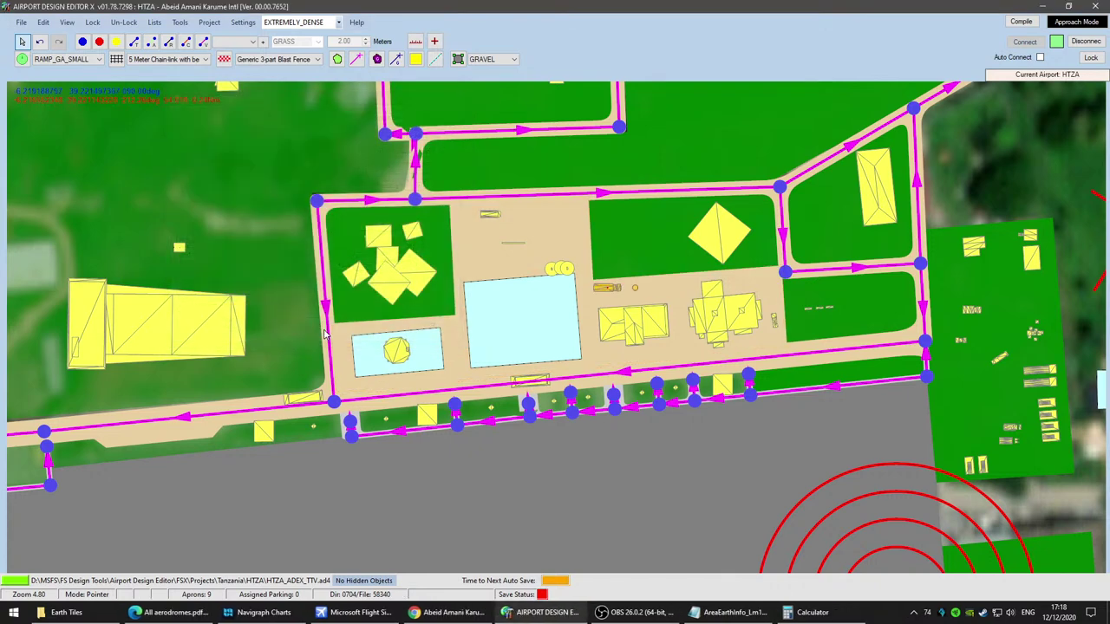
Step: Copy a vehicle and paste it onto the terminal gravel apron, angled diagonally in its bay
scroll(394, 443, "down", 1)
left_click_drag(394, 443, 1041, 326)
scroll(428, 401, "down", 1)
left_click_drag(373, 414, 515, 424)
left_click_drag(1034, 383, 765, 451)
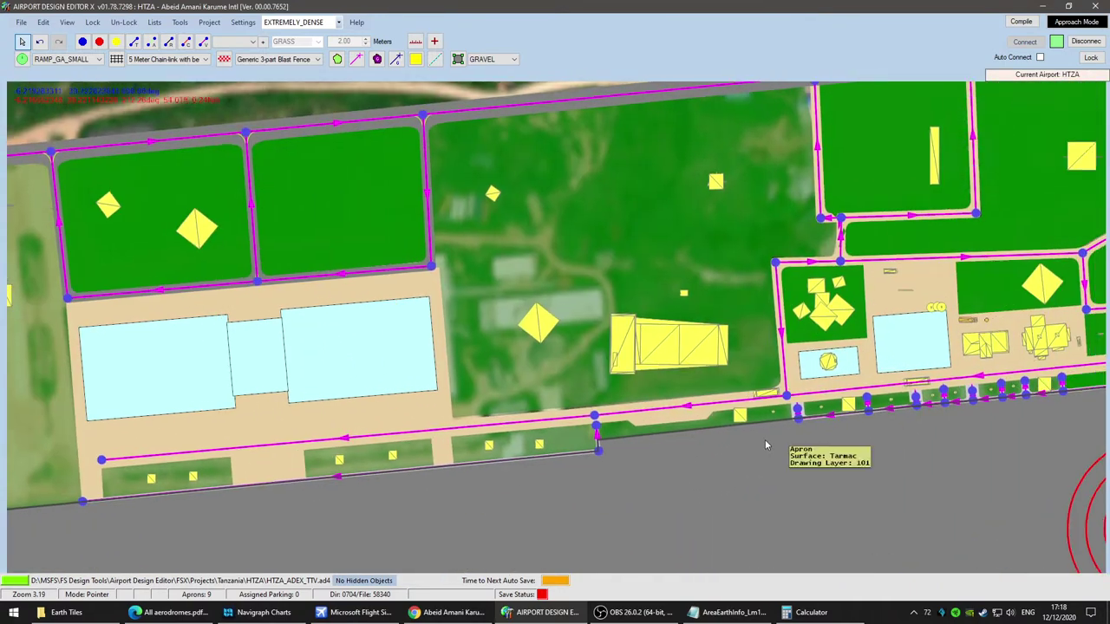
right_click(764, 397)
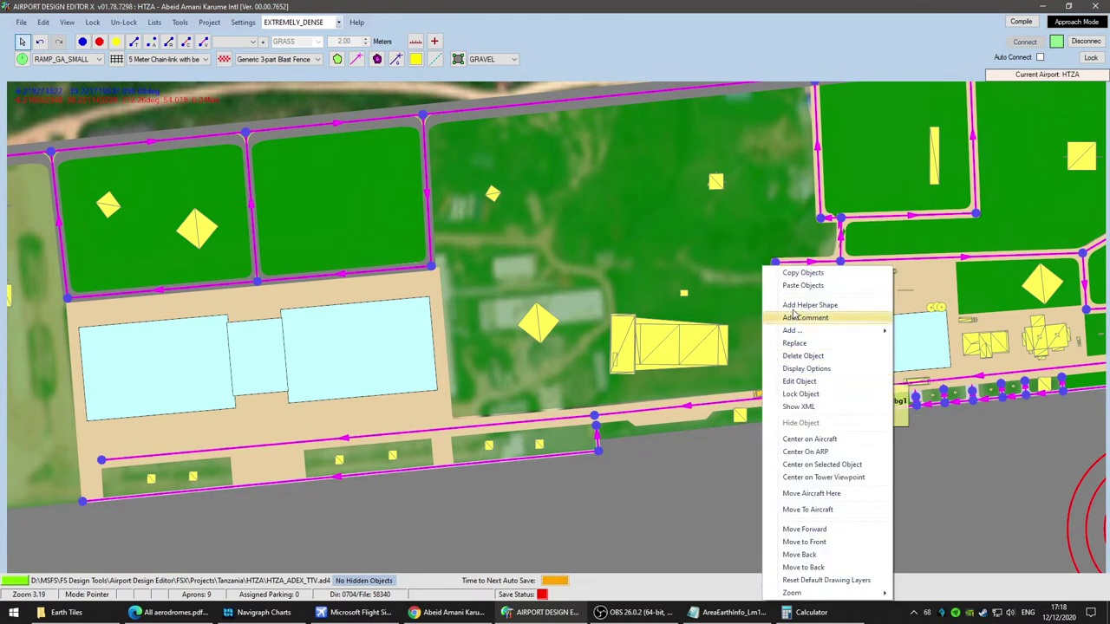
left_click(794, 273)
left_click_drag(265, 408, 509, 392)
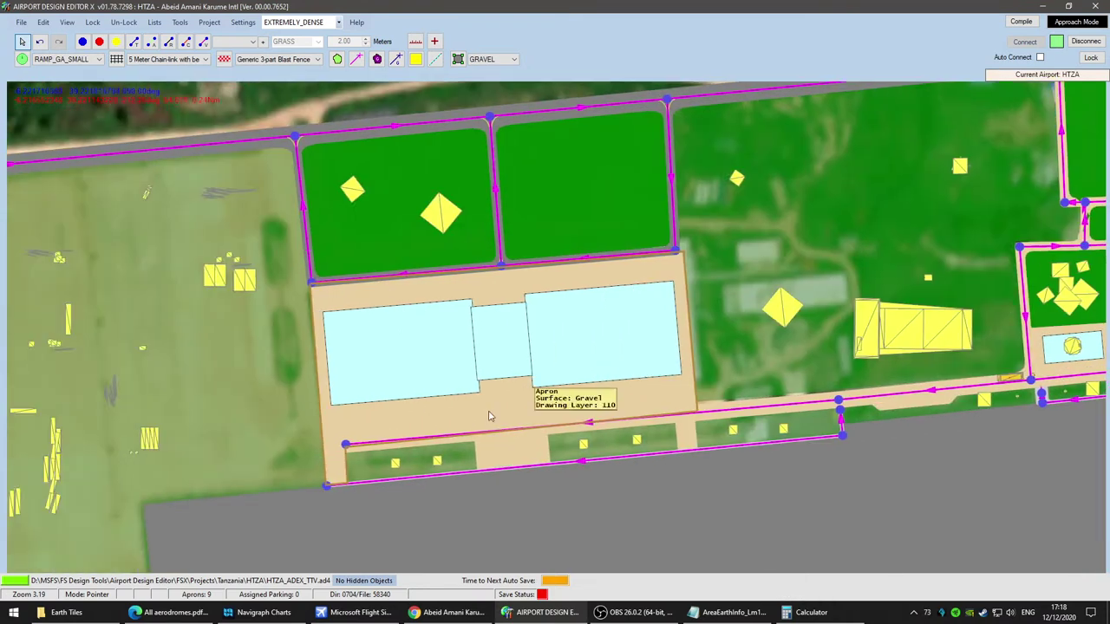
right_click(507, 456)
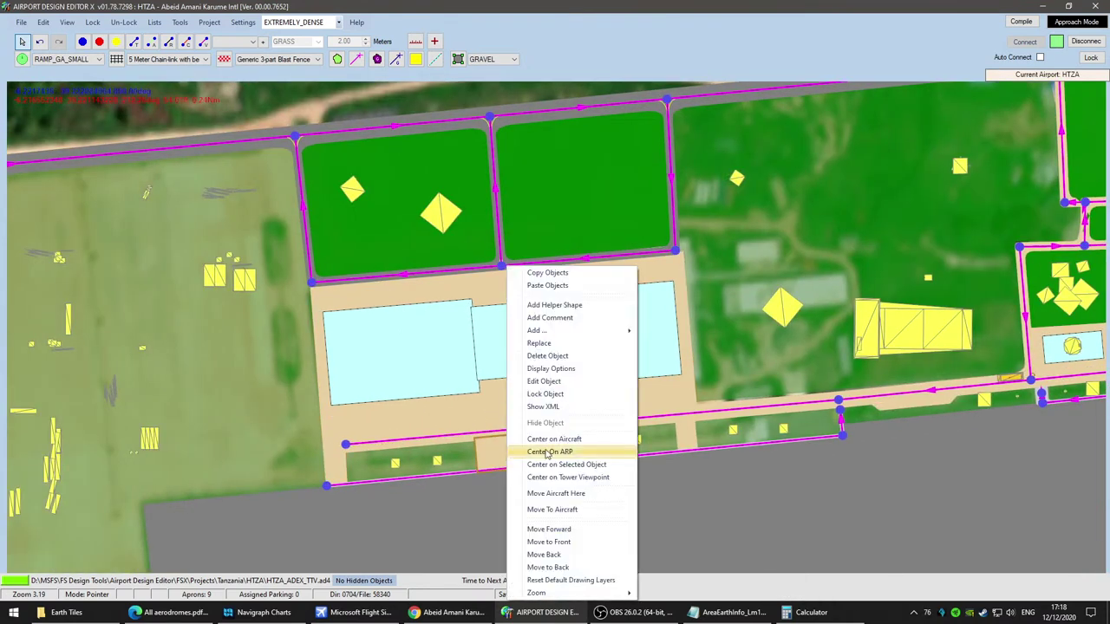
left_click(558, 288)
scroll(534, 407, "up", 1)
left_click_drag(529, 461, 539, 447)
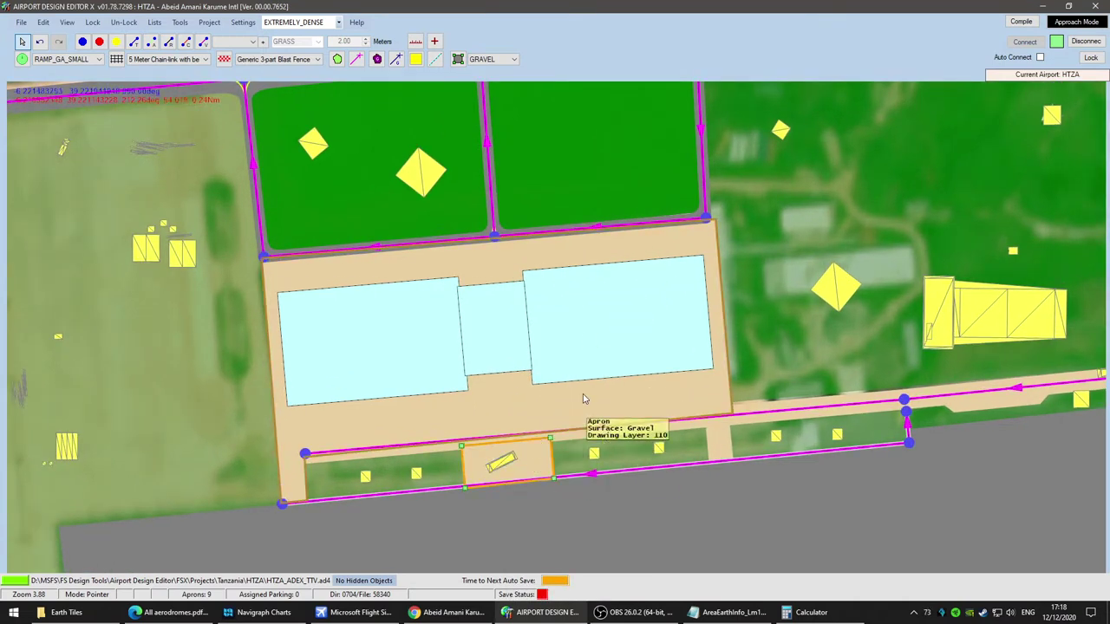
Step: Add the supplytrucked box truck and place it on the terminal apron
right_click(583, 400)
mouse_move(678, 408)
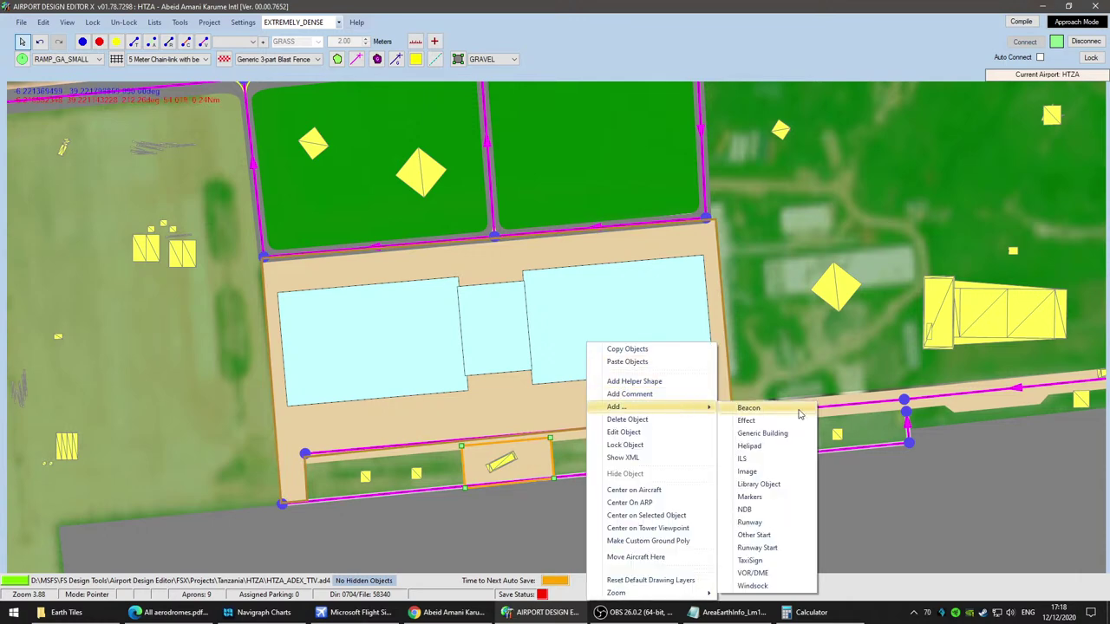
left_click(759, 483)
scroll(261, 291, "down", 3)
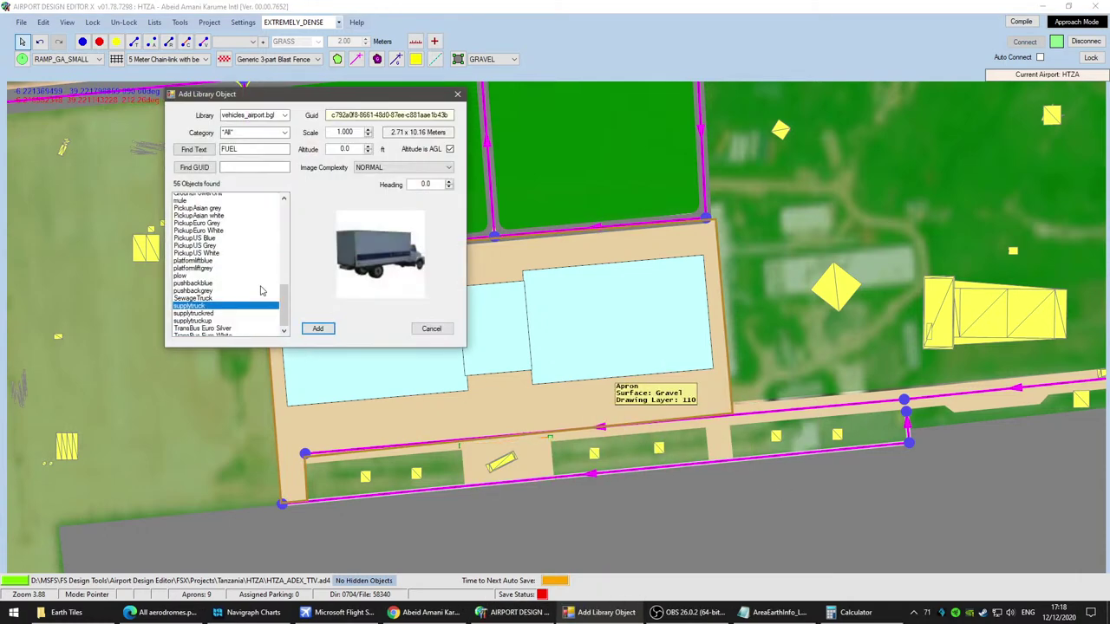
left_click(198, 317)
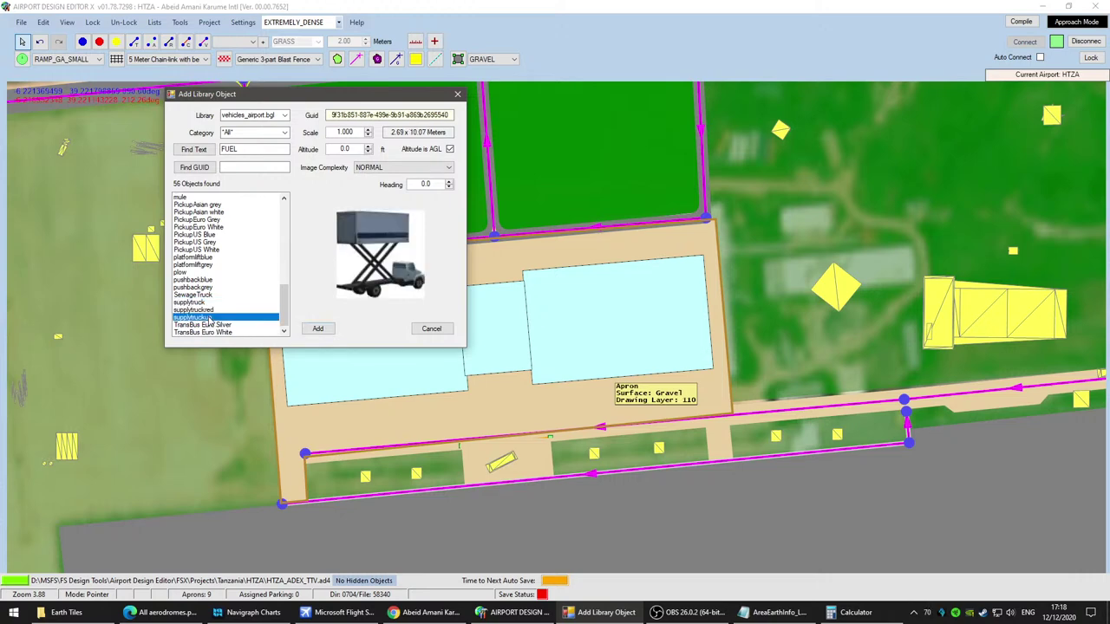
left_click(209, 310)
left_click(228, 325)
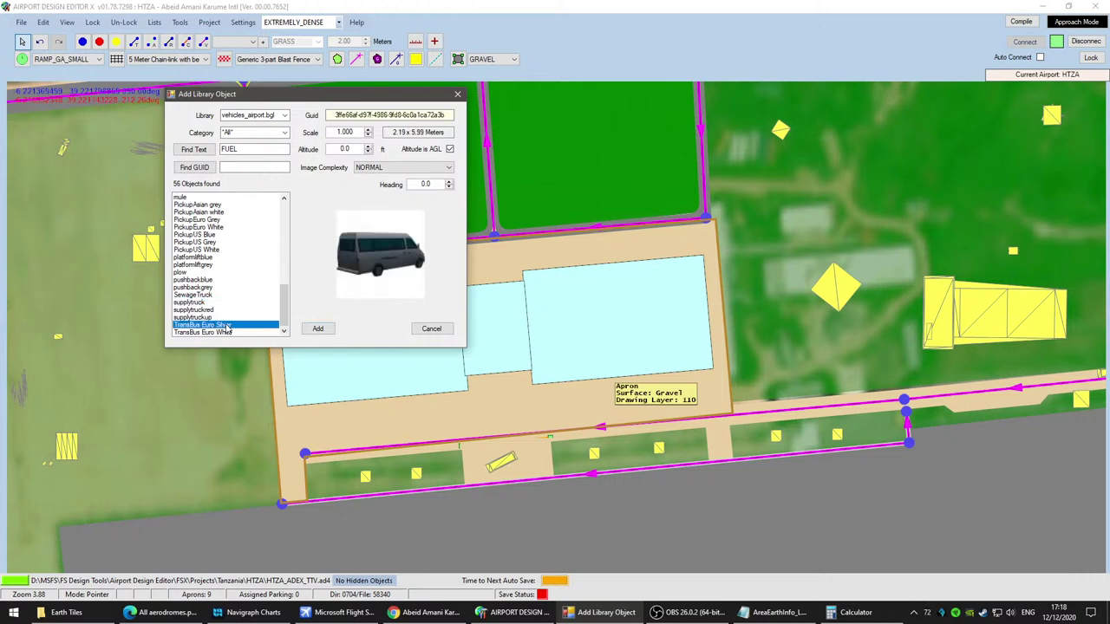
left_click(208, 310)
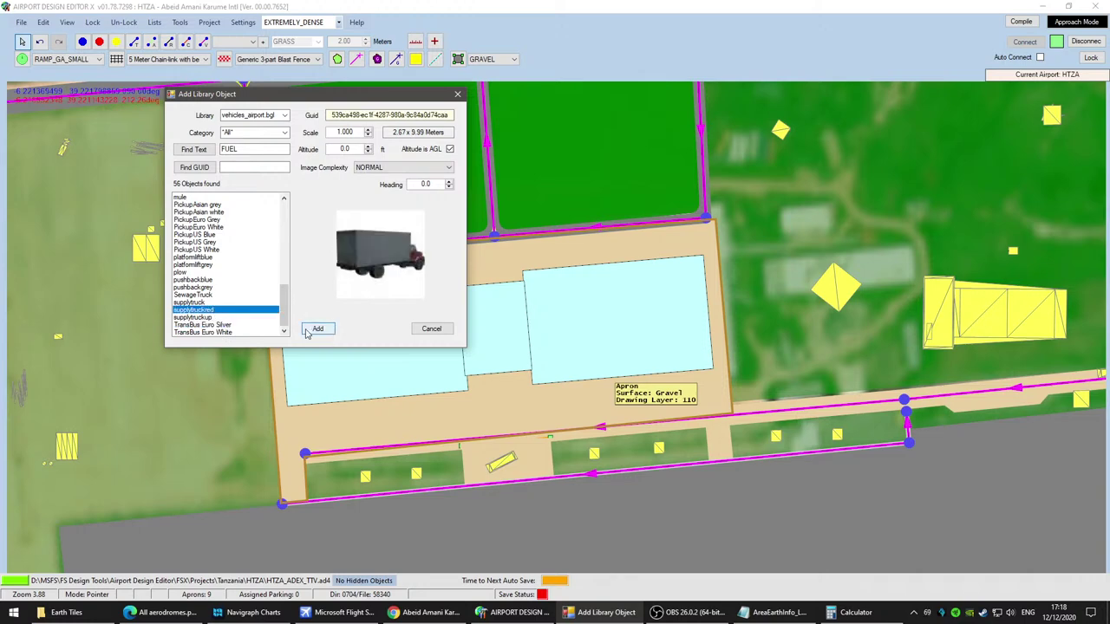
left_click(318, 331)
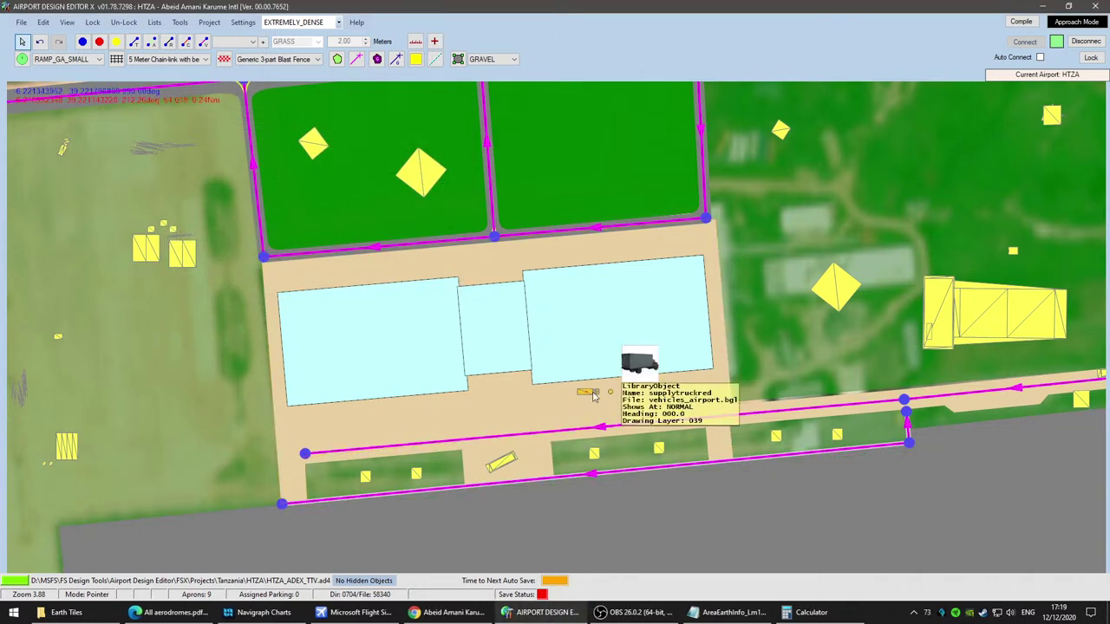
left_click(643, 276)
right_click(476, 343)
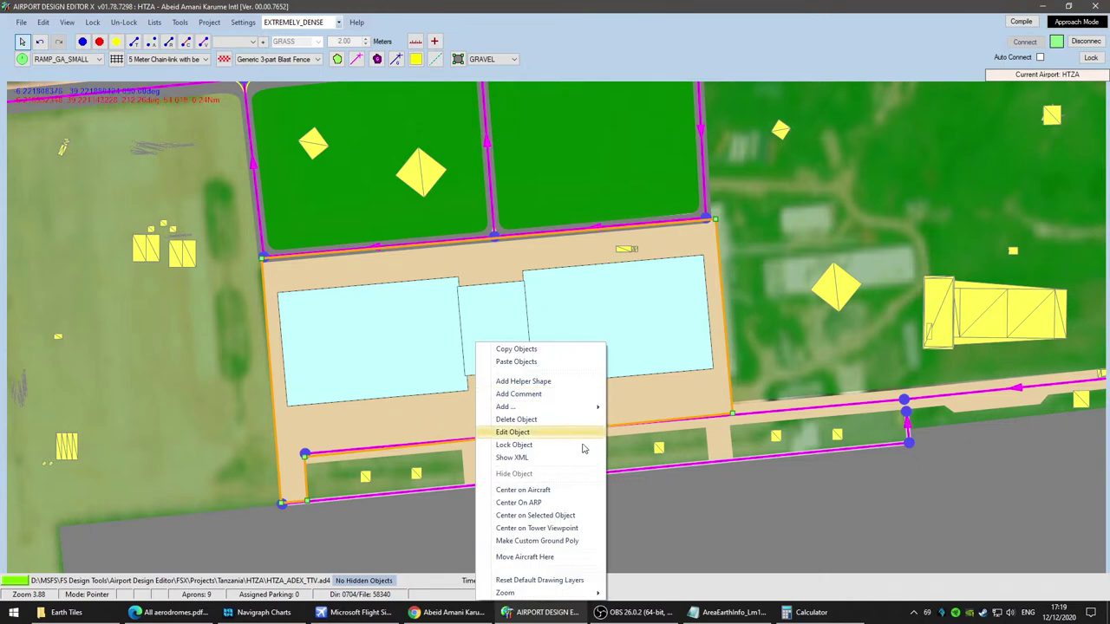
Step: Add an AmbulanceEur vehicle from the vehicles_land.bgl library
mouse_move(593, 415)
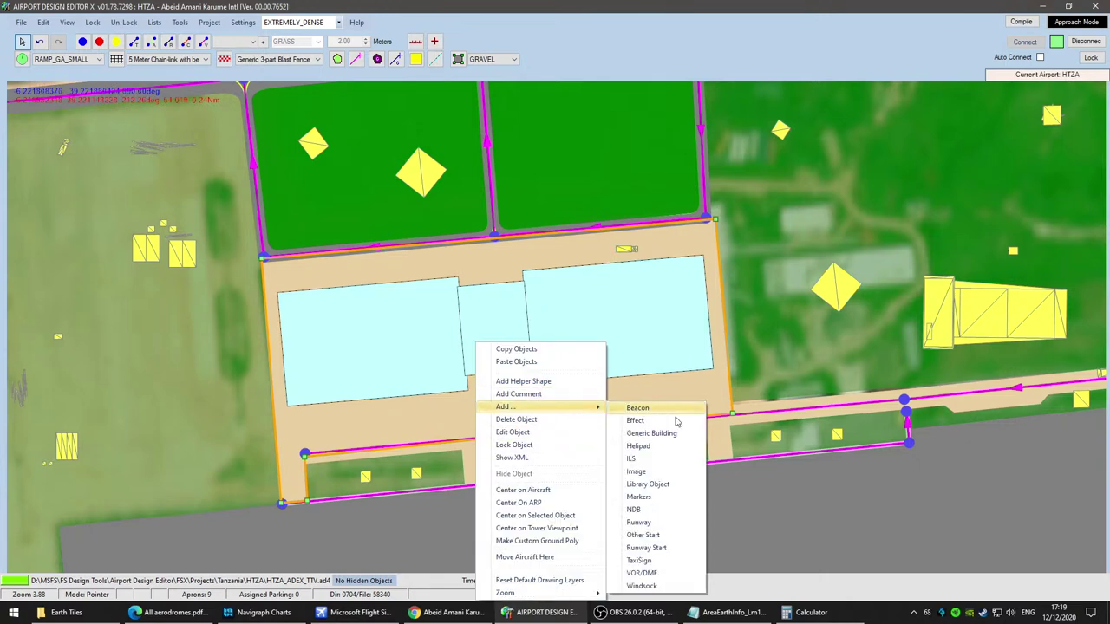
left_click(675, 484)
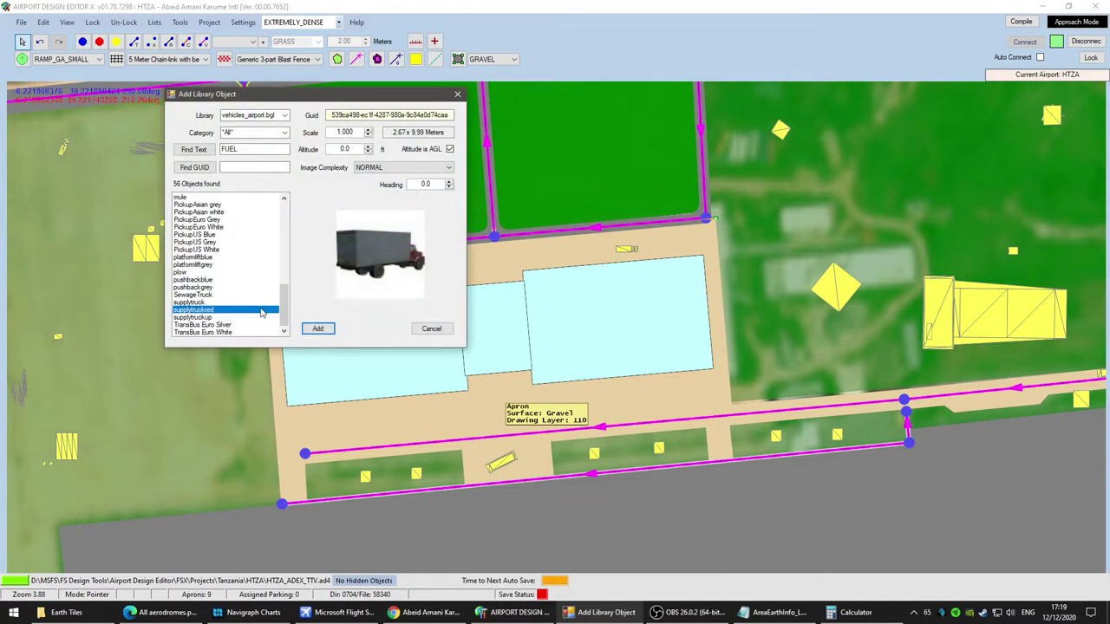
left_click(284, 115)
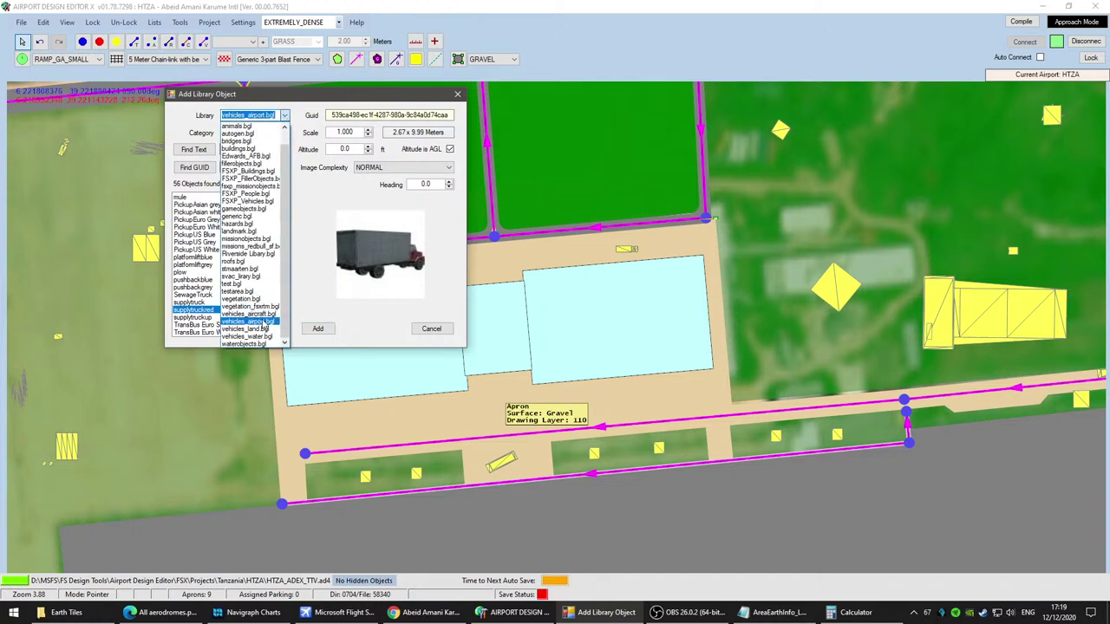
left_click(256, 336)
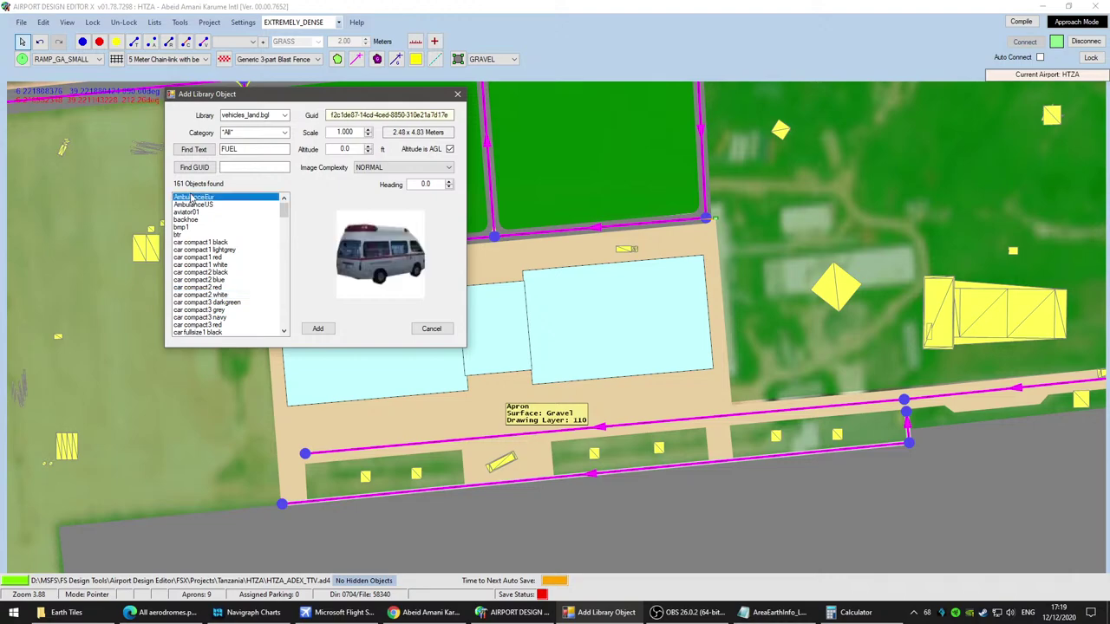
left_click(438, 333)
Step: Hide navaids so the NDB rings disappear around the fire station area
scroll(872, 373, "up", 1)
left_click_drag(871, 373, 301, 242)
scroll(301, 243, "up", 1)
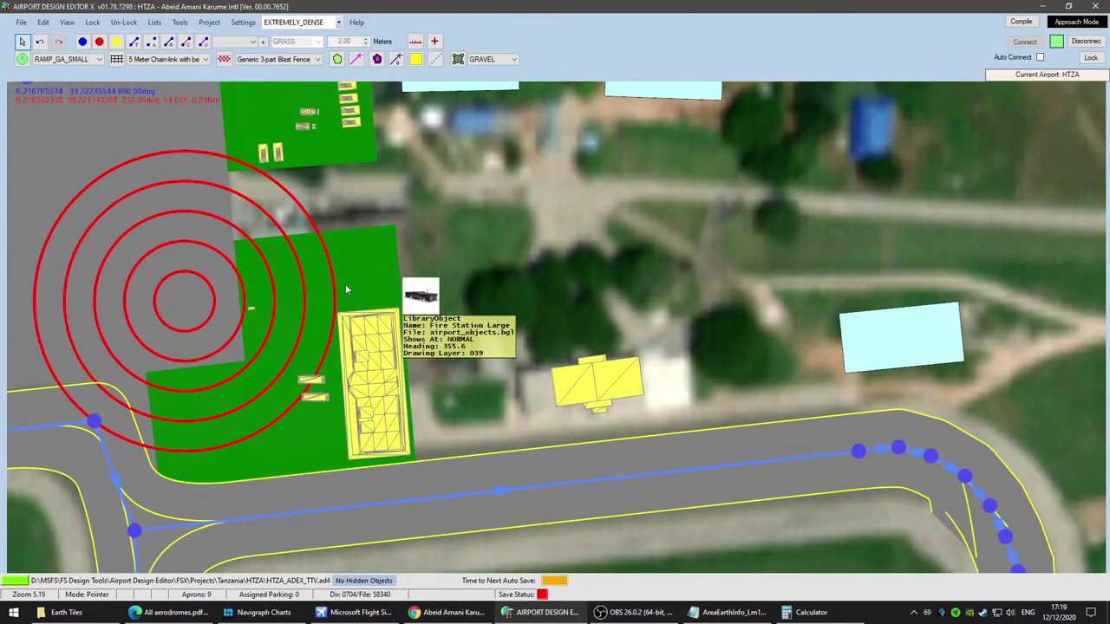
left_click(68, 23)
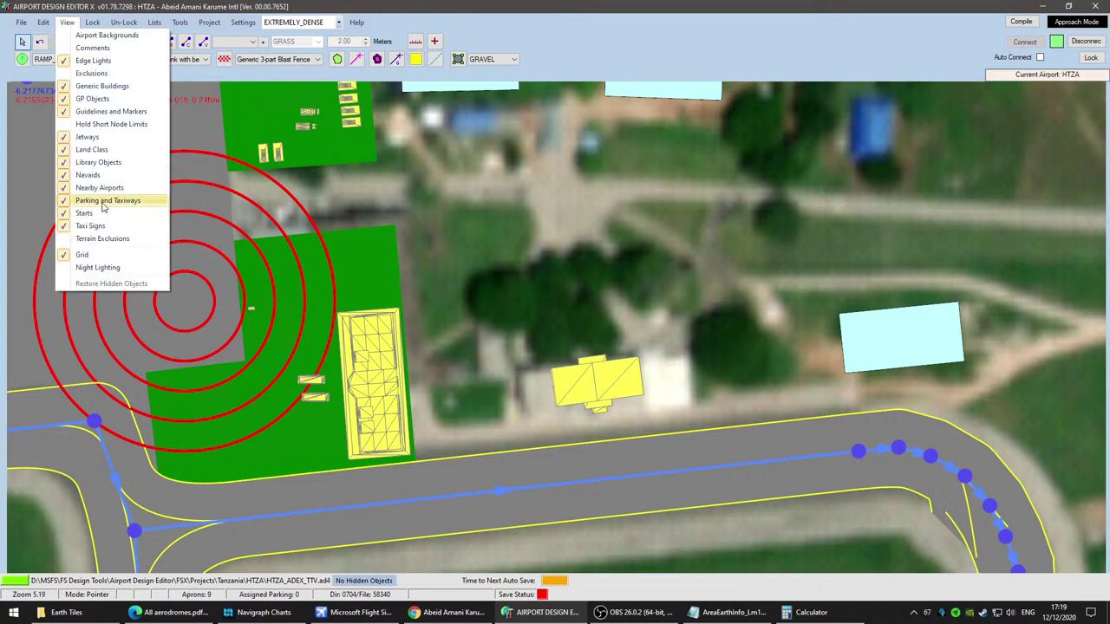
left_click(100, 177)
left_click_drag(245, 361, 484, 376)
scroll(484, 376, "up", 1)
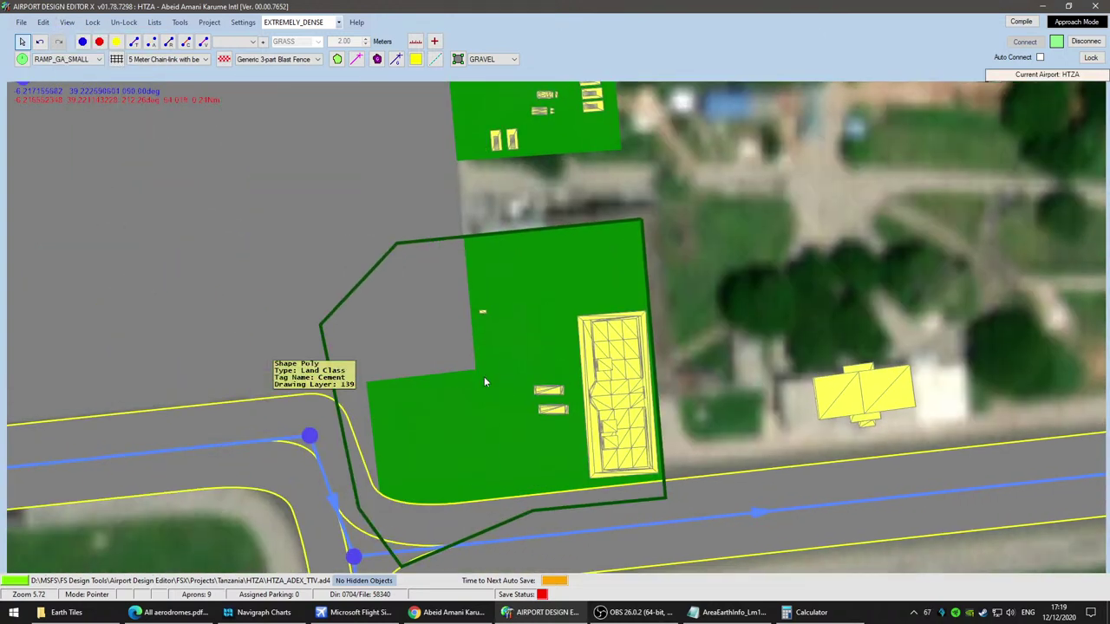
Step: Add another AmbulanceEur library object beside the fire station
right_click(561, 434)
mouse_move(620, 479)
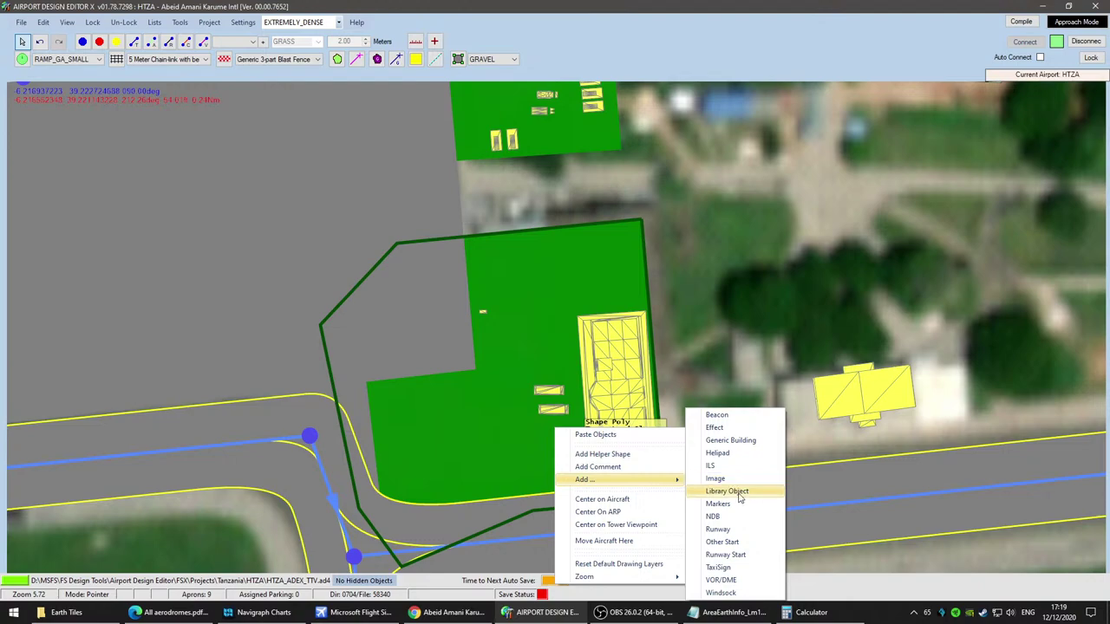
left_click(739, 497)
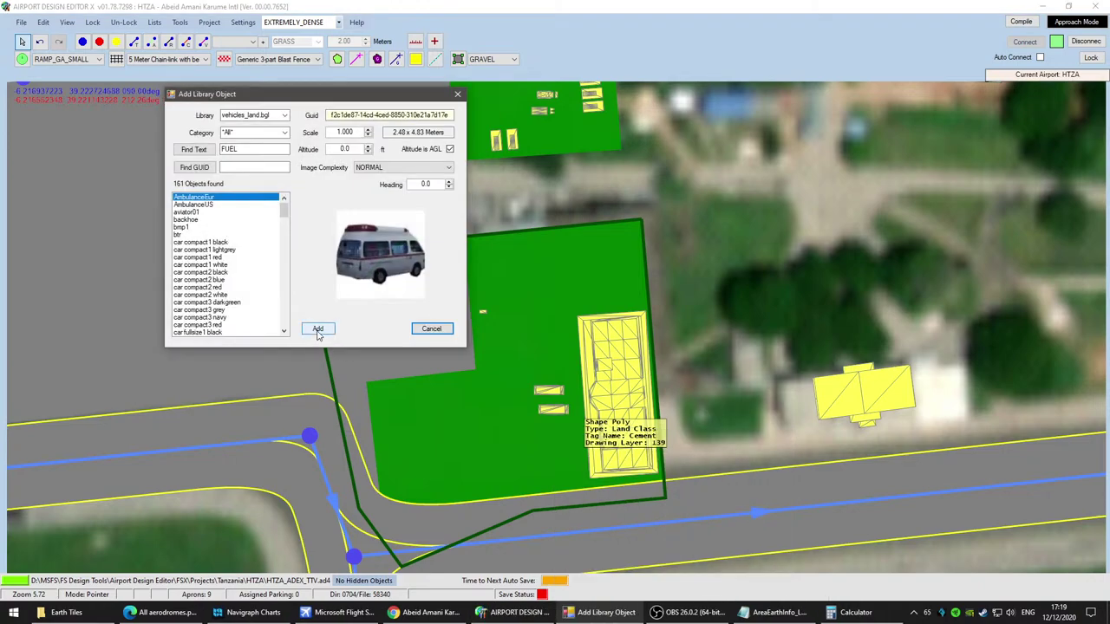
left_click(319, 331)
scroll(520, 425, "down", 4)
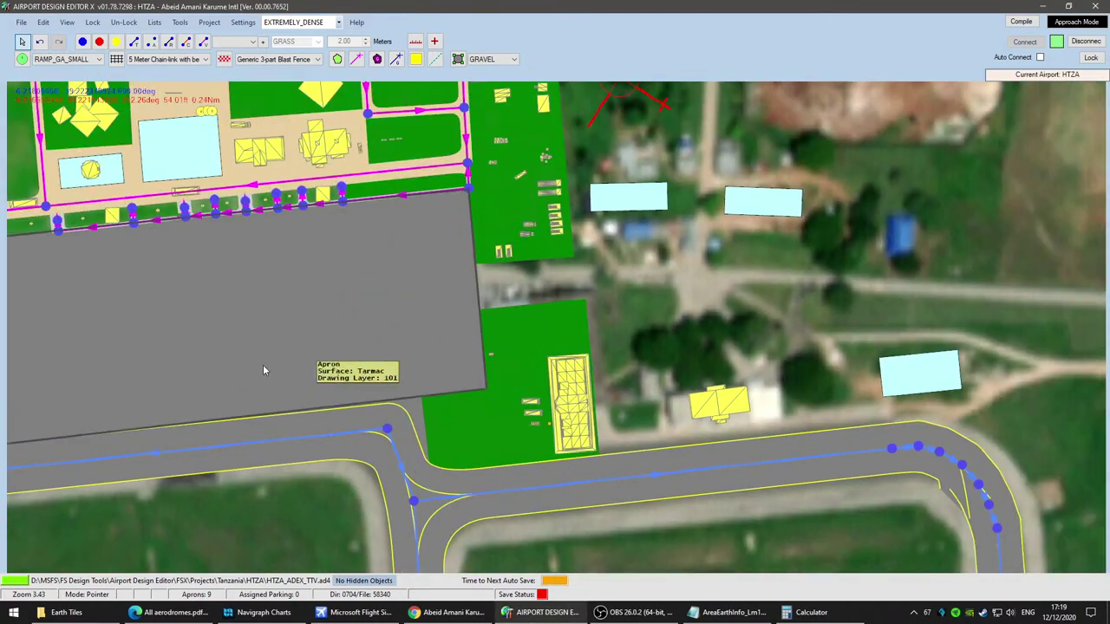
Step: Draw a new gravel apron polygon around the building beside the taxiway
left_click_drag(192, 366, 943, 329)
scroll(391, 321, "down", 2)
left_click_drag(685, 366, 0, 361)
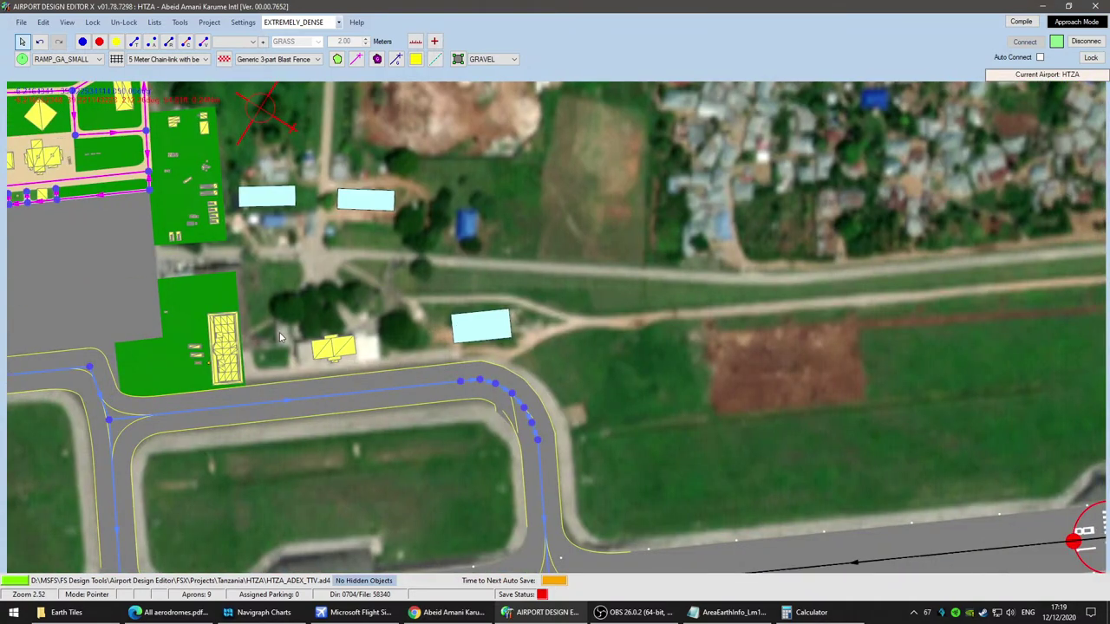
scroll(223, 301, "up", 5)
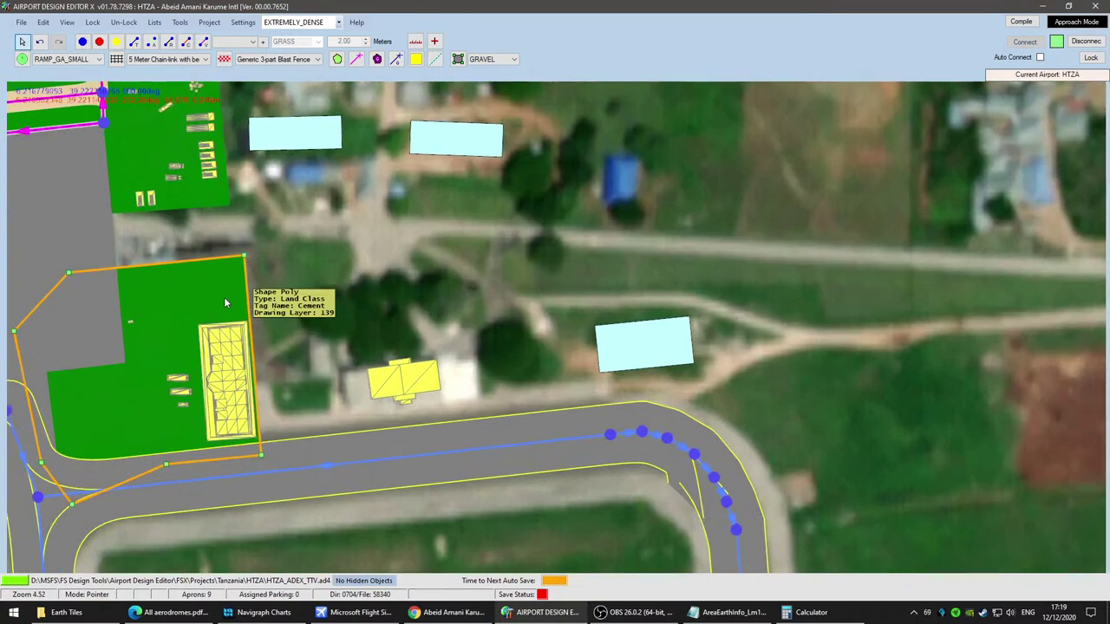
left_click(458, 59)
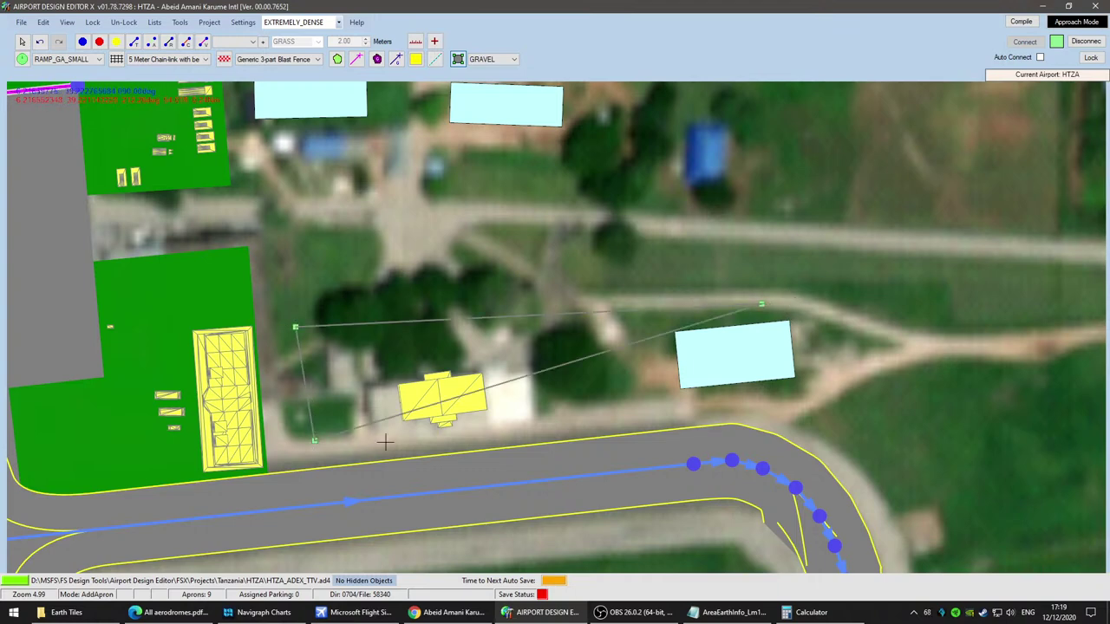
double_click(737, 411)
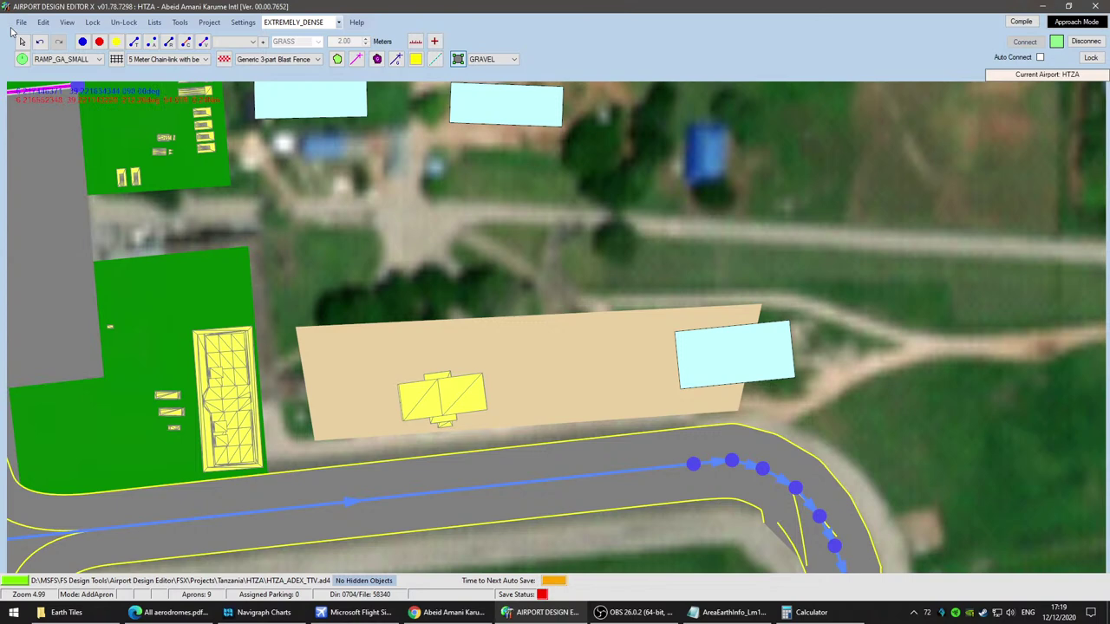
left_click(371, 340)
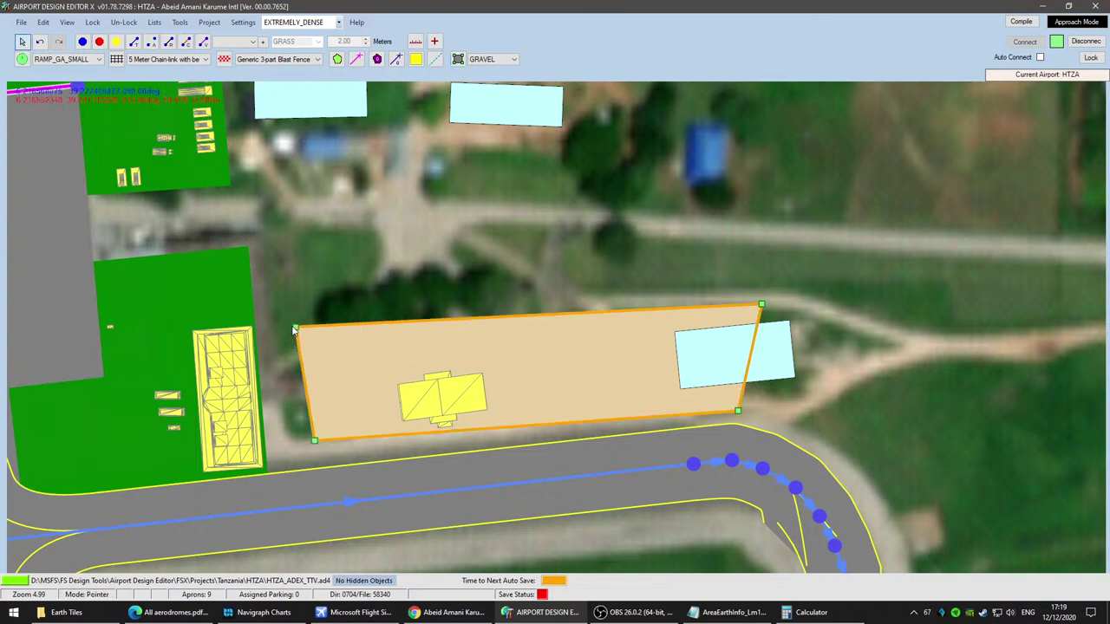
Step: Drag the gravel apron's corners out to the taxiway edge and straighten its top
scroll(300, 333, "up", 1)
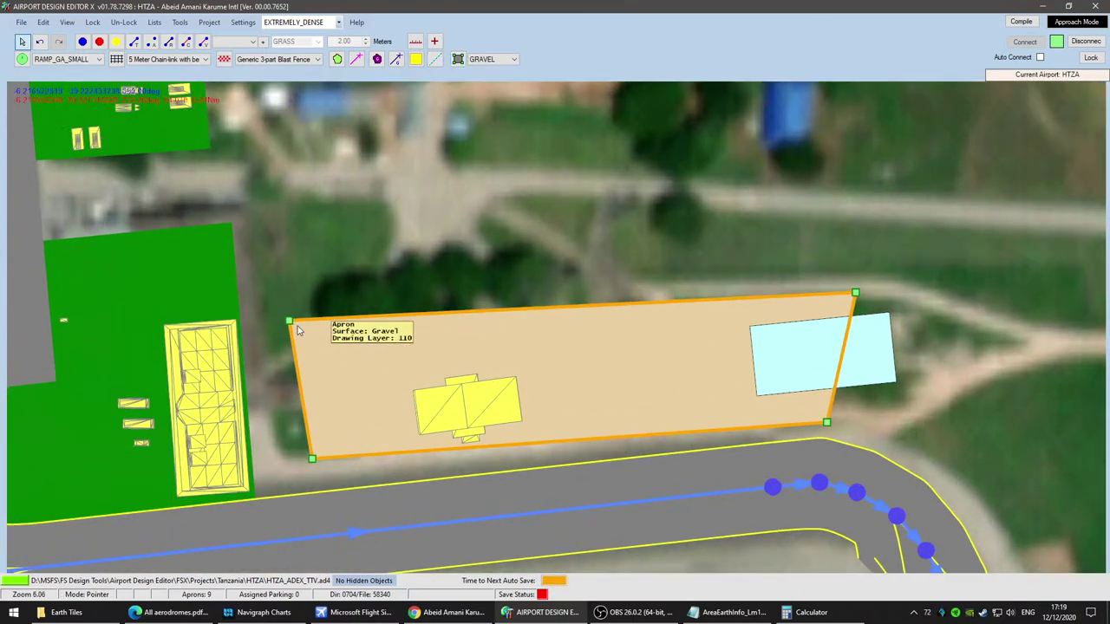
left_click_drag(289, 322, 270, 326)
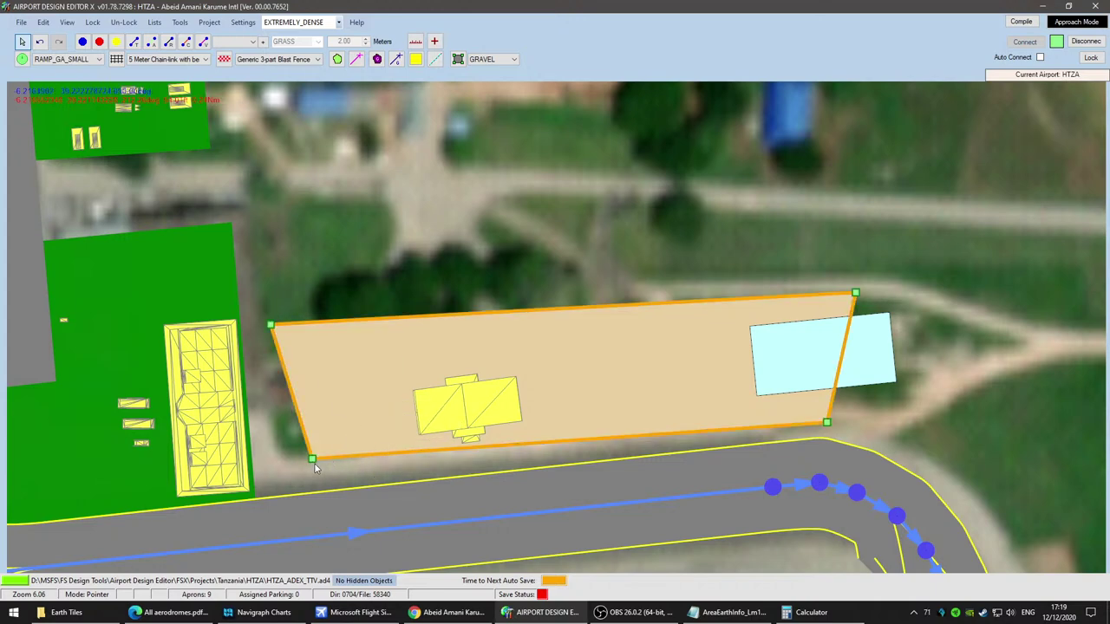
left_click_drag(315, 464, 279, 513)
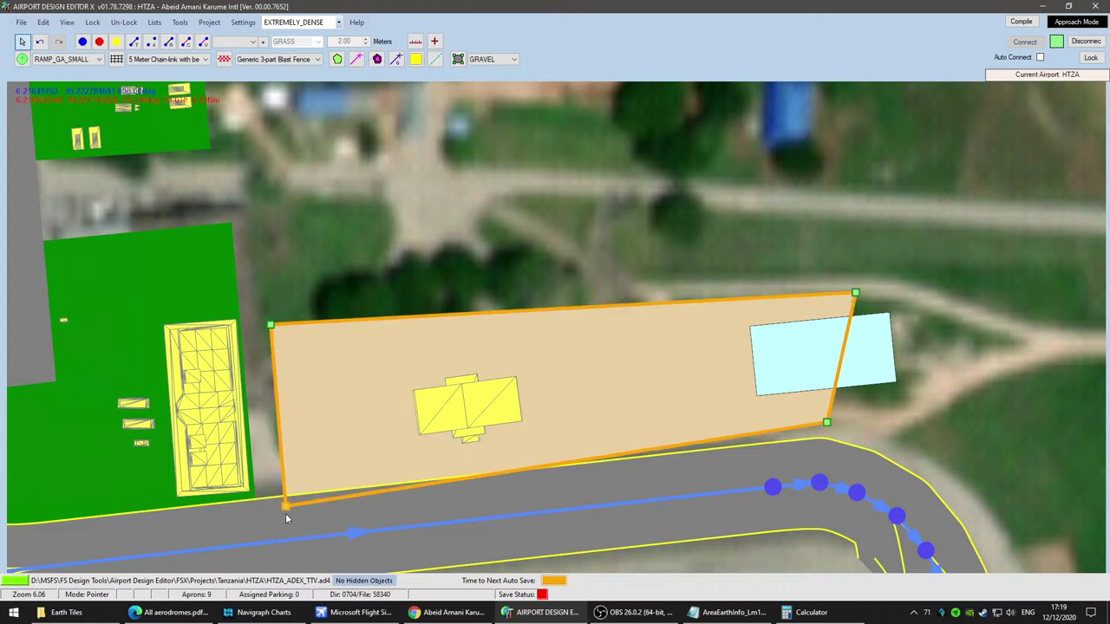
right_click_drag(858, 411, 433, 376)
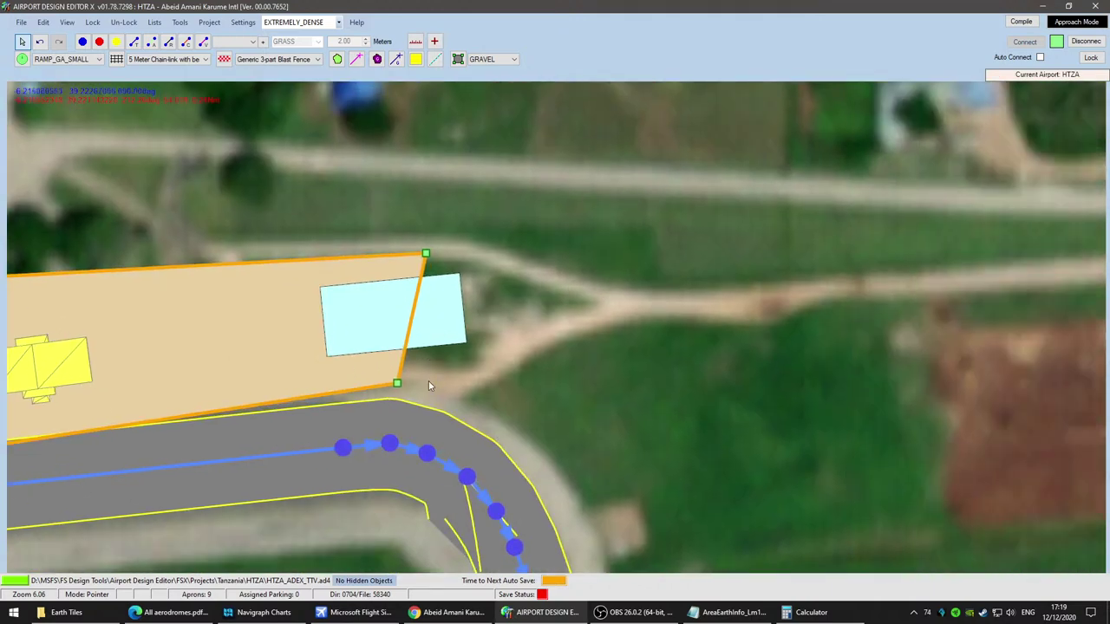
left_click_drag(399, 384, 352, 420)
left_click_drag(425, 254, 338, 250)
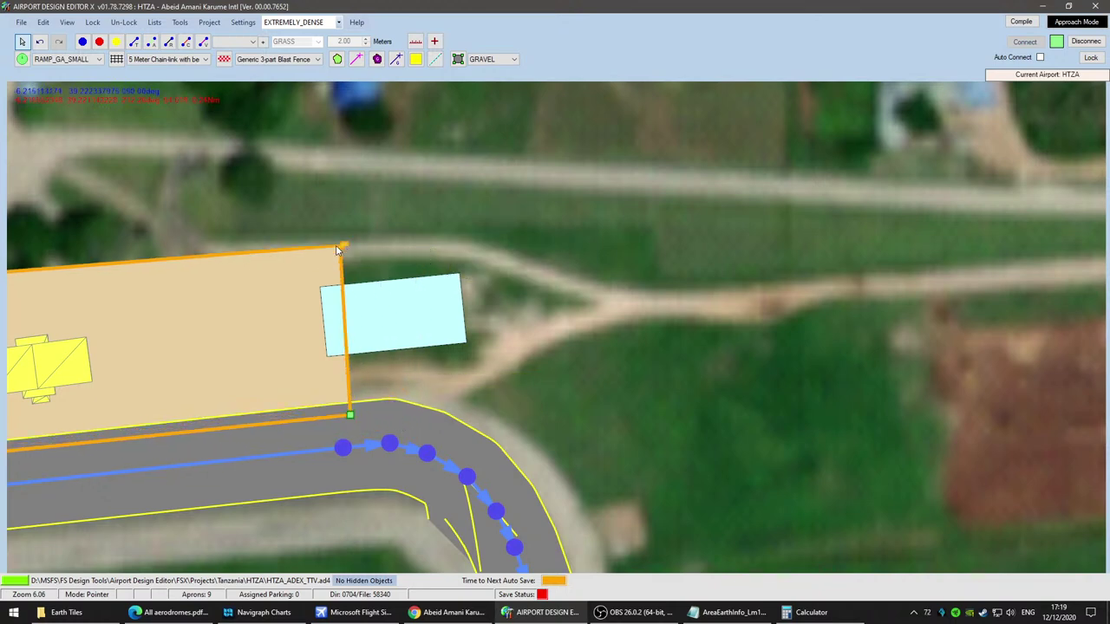
Step: Move the light-blue building onto the apron and rotate the town office to about 268°
left_click_drag(395, 317, 262, 336)
scroll(265, 383, "down", 2)
left_click_drag(590, 398, 1091, 383)
left_click_drag(607, 367, 576, 368)
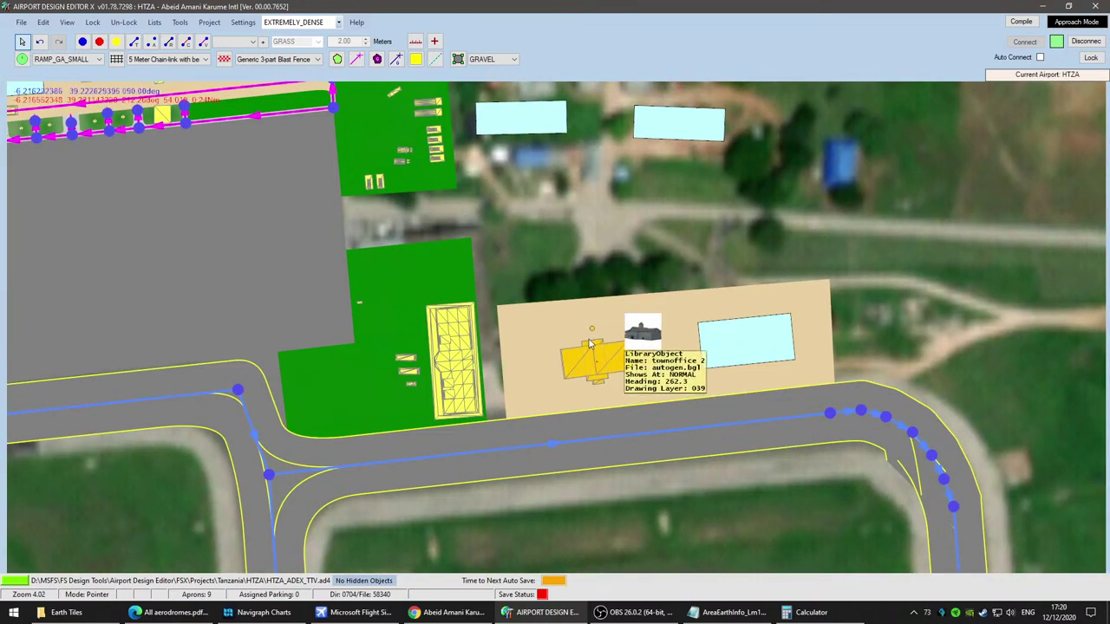
left_click_drag(594, 329, 605, 326)
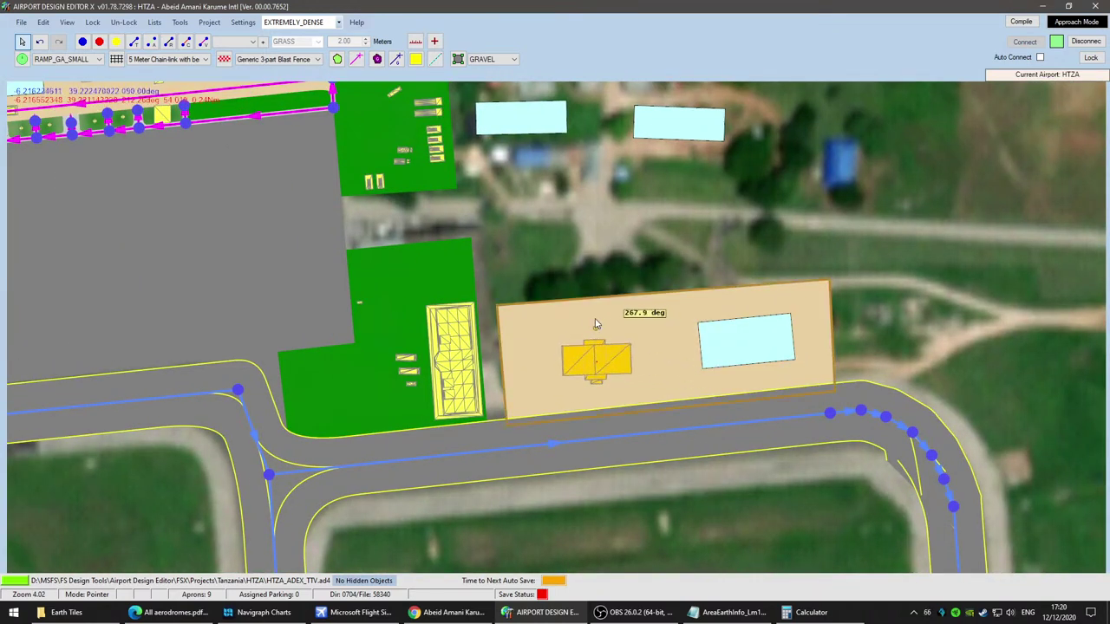
Step: Add a car library object onto the new gravel apron
left_click(594, 324)
right_click(646, 399)
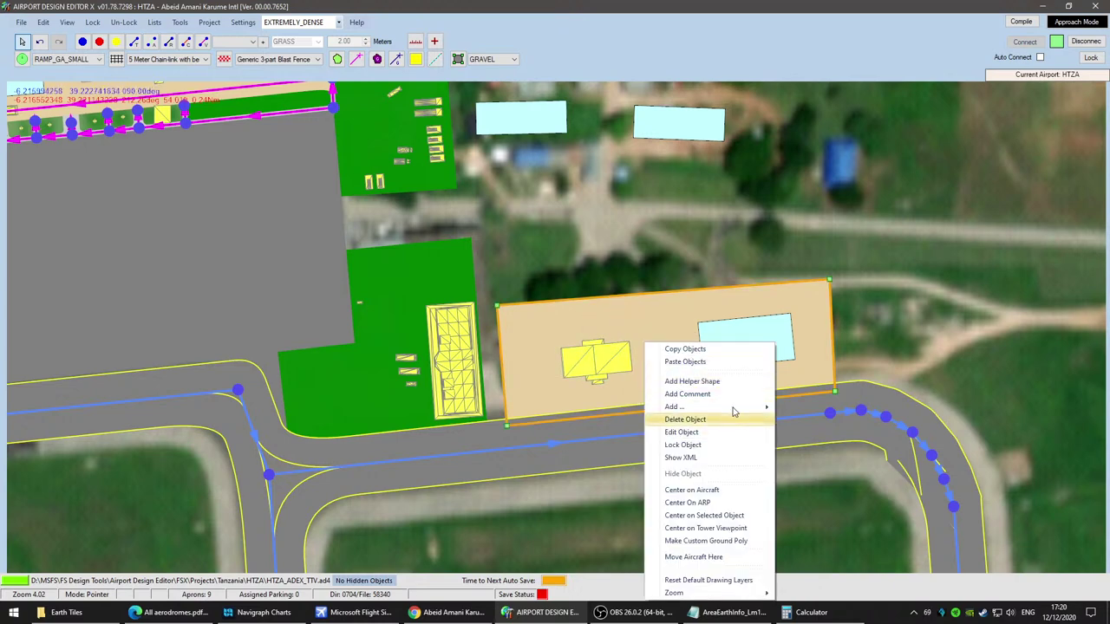
mouse_move(686, 407)
left_click(816, 484)
scroll(230, 264, "down", 5)
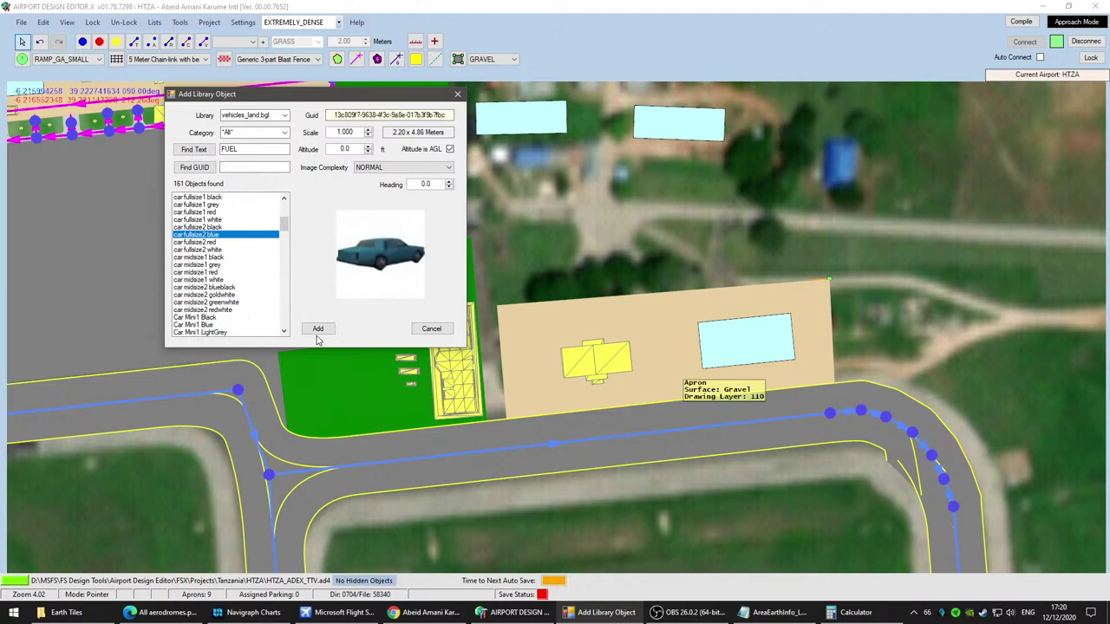
left_click(317, 332)
scroll(323, 436, "down", 1)
Step: Rotate the fire station to 354 degrees
left_click_drag(17, 371, 935, 344)
scroll(850, 328, "down", 1)
left_click_drag(872, 318, 25, 322)
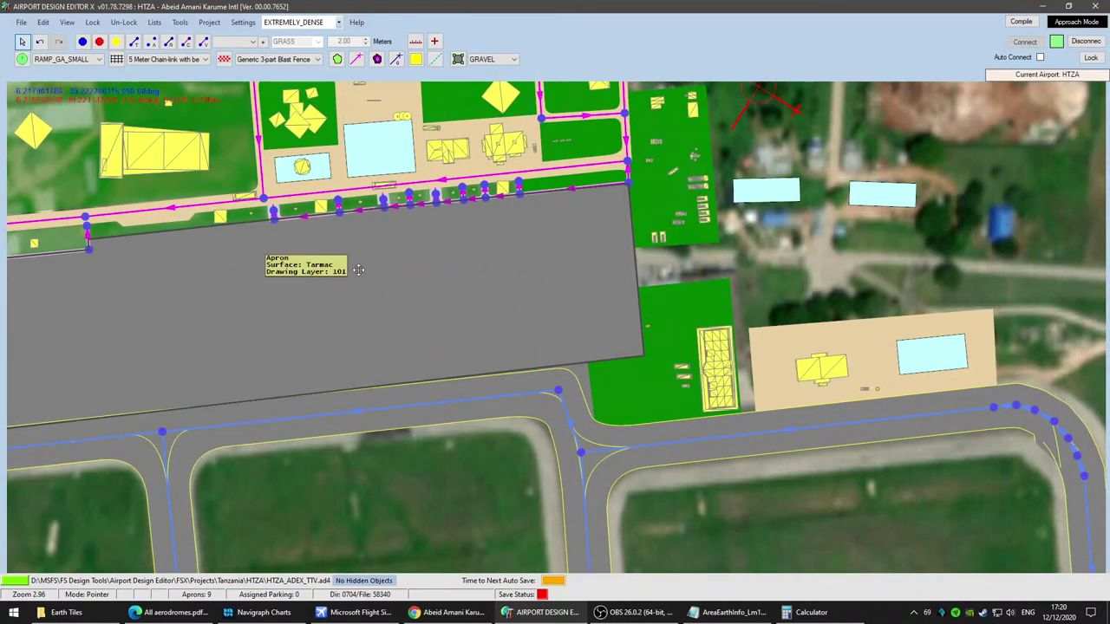
scroll(450, 347, "up", 5)
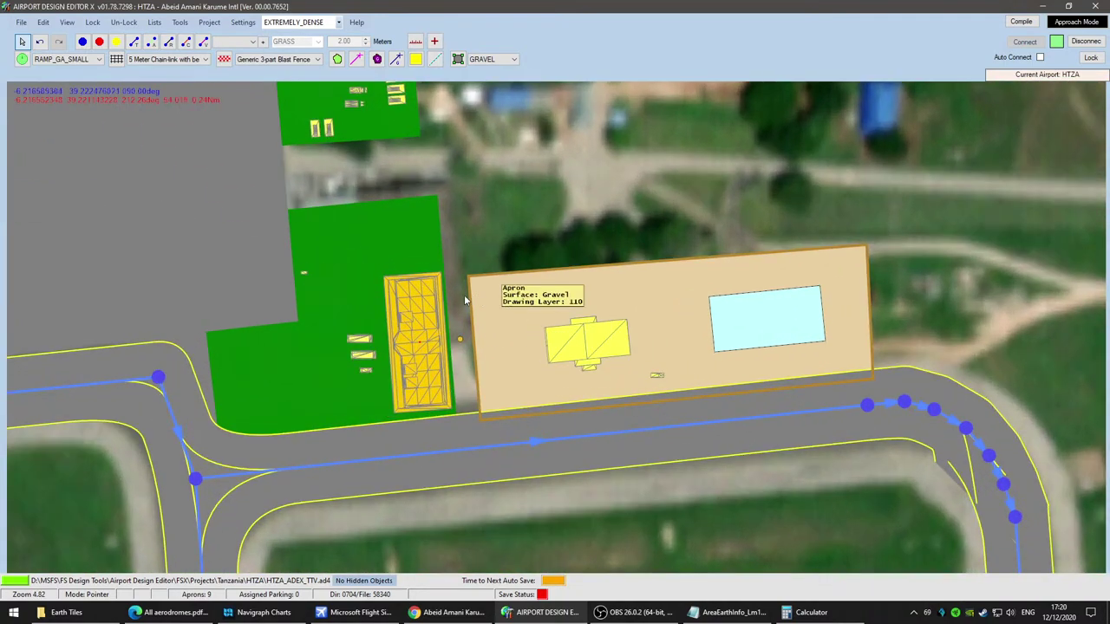
left_click_drag(461, 339, 465, 342)
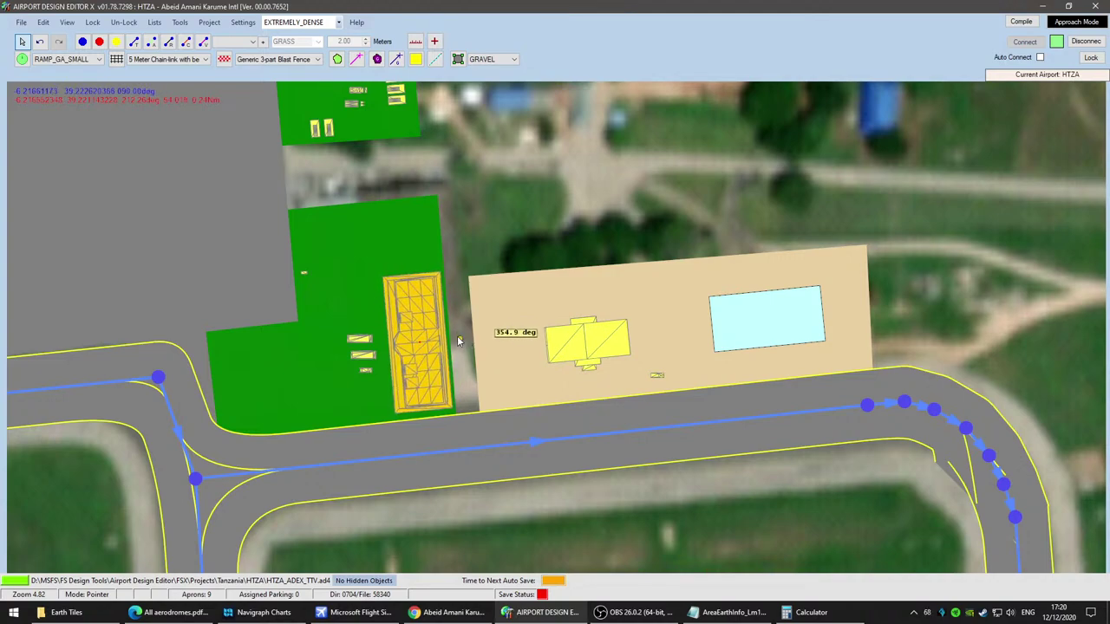
Step: Pan over the western terrain back to the main apron and terminal buildings
scroll(187, 305, "down", 3)
scroll(188, 306, "down", 1)
left_click_drag(187, 305, 900, 243)
left_click_drag(256, 291, 612, 235)
left_click_drag(260, 316, 886, 306)
scroll(517, 327, "down", 6)
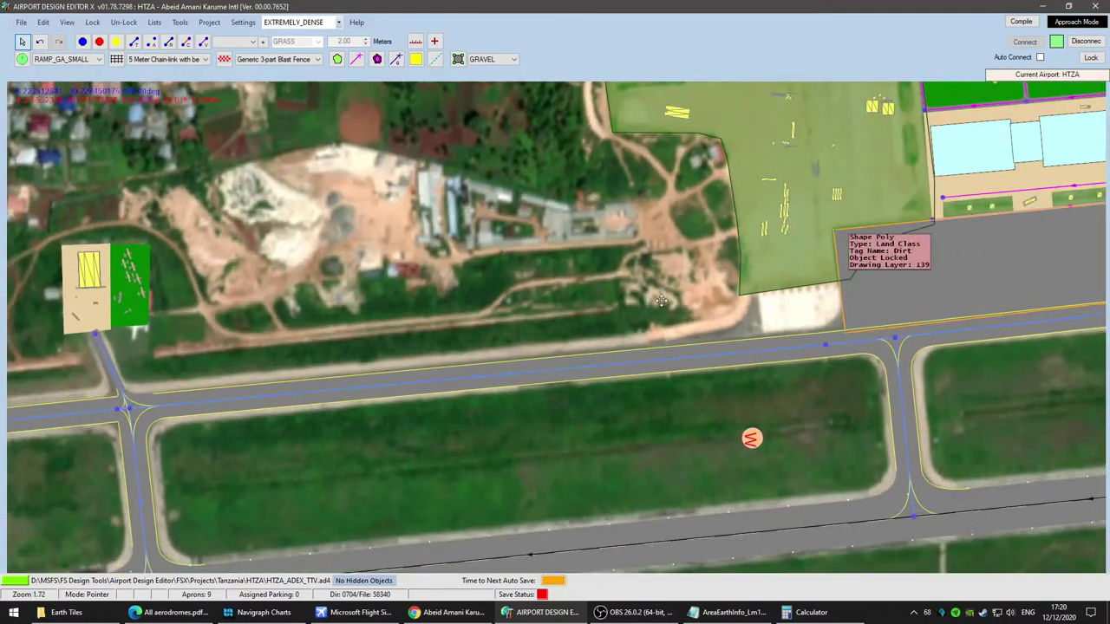
left_click_drag(929, 271, 233, 416)
scroll(331, 372, "up", 2)
scroll(330, 373, "up", 1)
right_click(373, 322)
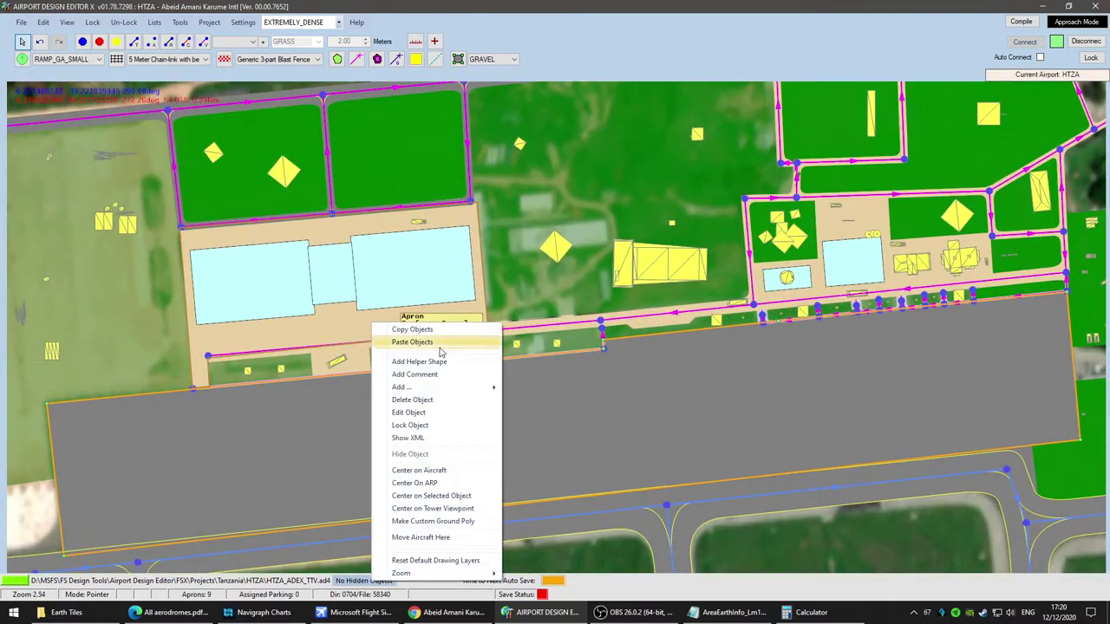
Step: Add a Car Mini1 LightGrey to the terminal apron and turn it to about 272°
mouse_move(437, 387)
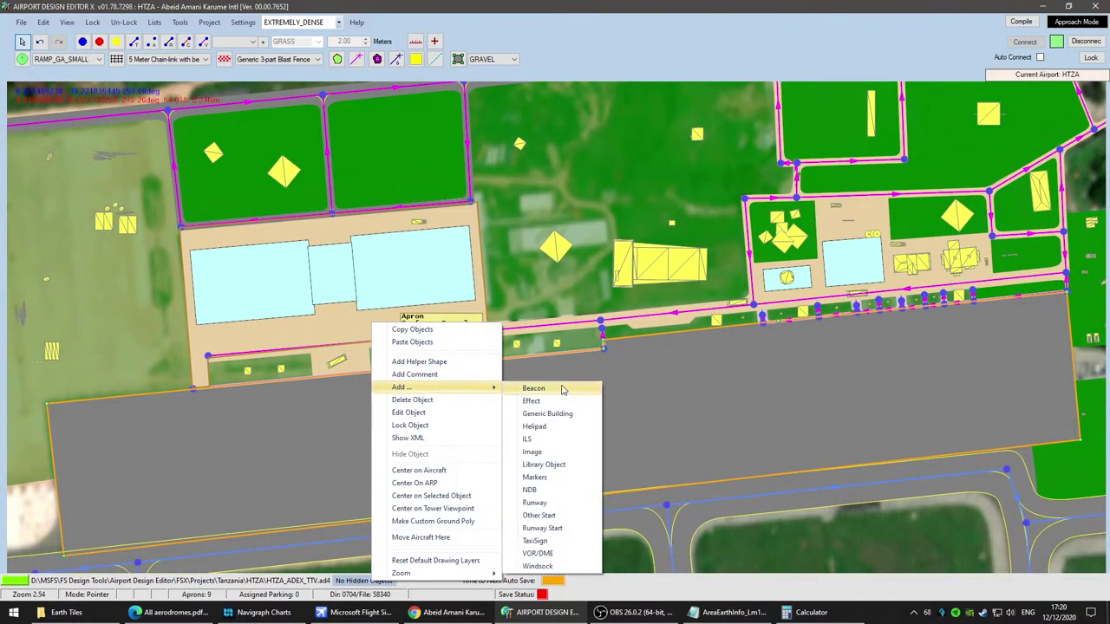
left_click(544, 465)
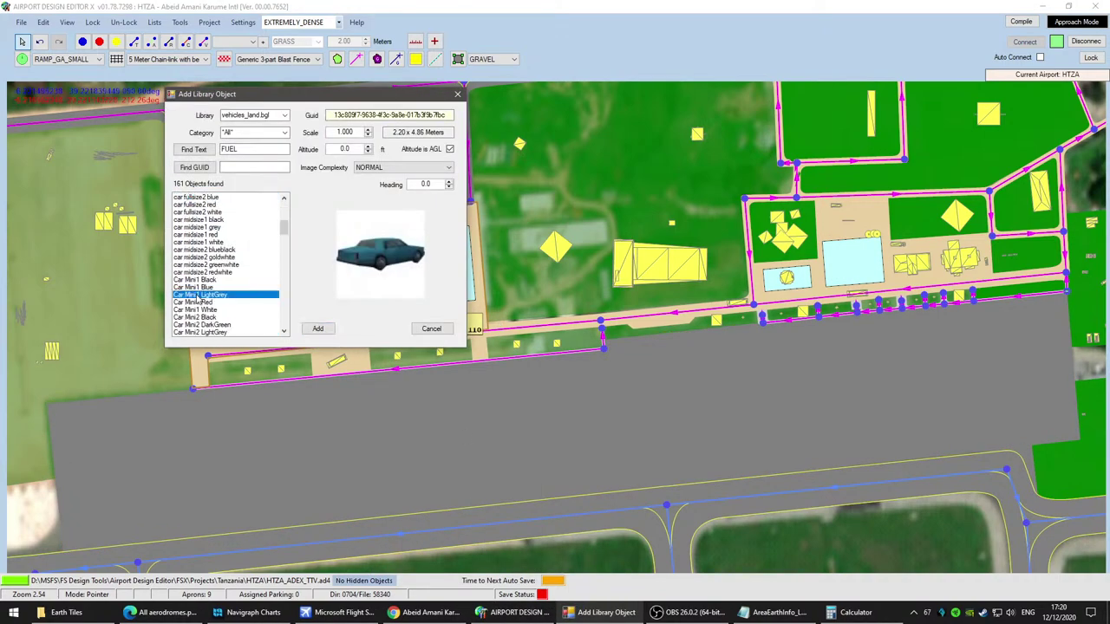
left_click(316, 331)
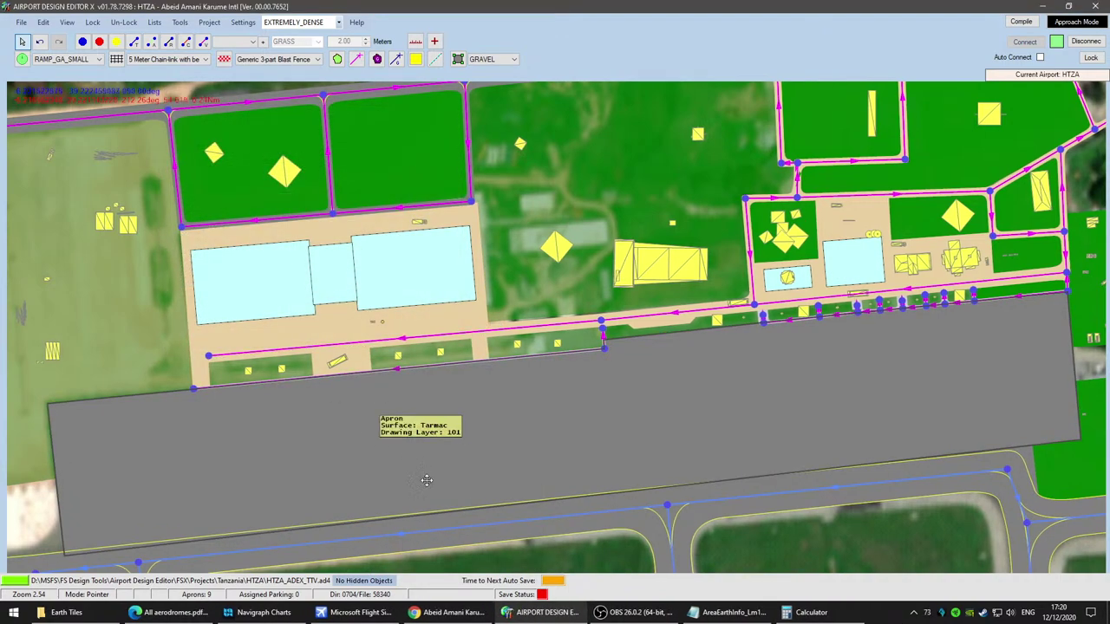
left_click_drag(391, 341, 476, 413)
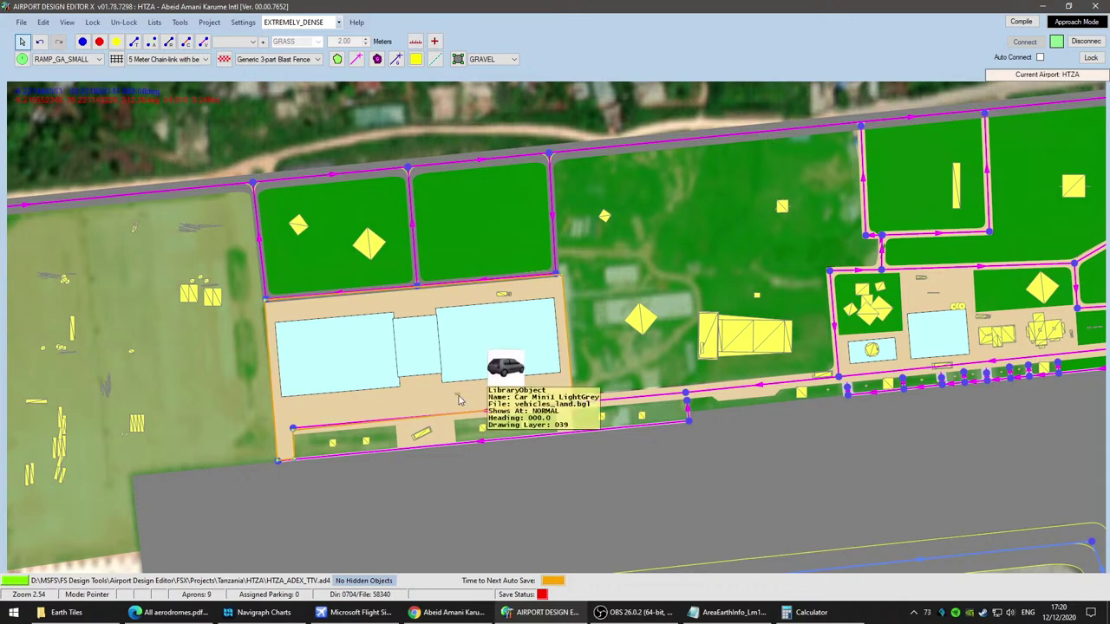
scroll(460, 400, "up", 4)
left_click_drag(457, 394, 579, 394)
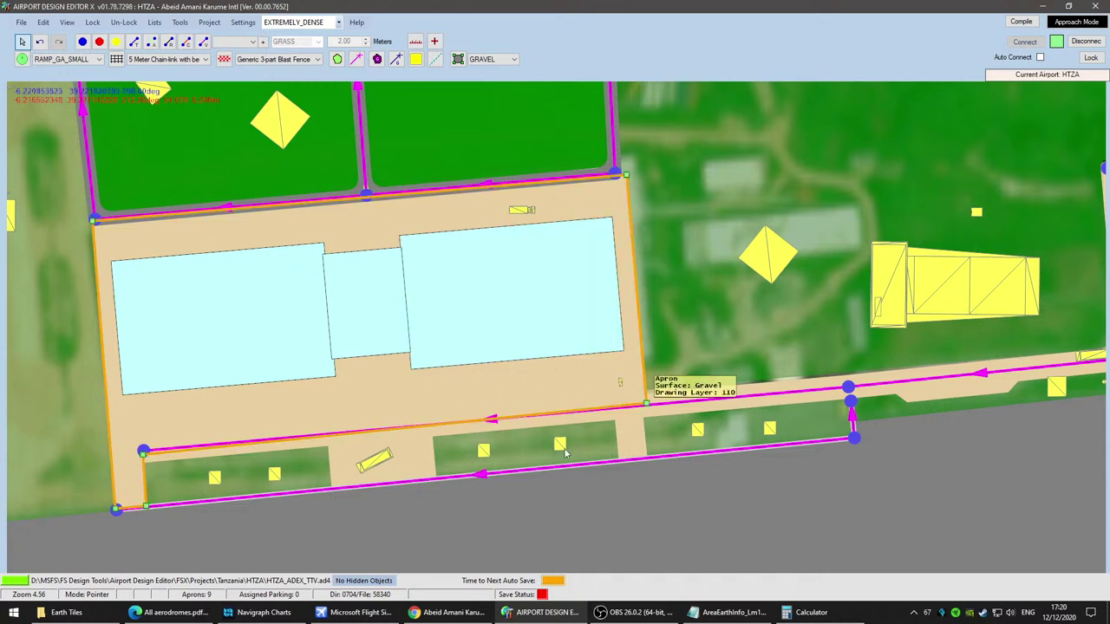
Step: Survey the eastern buildings and taxiway, ending with the whole airport layout in view
scroll(518, 465, "down", 2)
left_click_drag(306, 422, 166, 394)
scroll(727, 435, "down", 2)
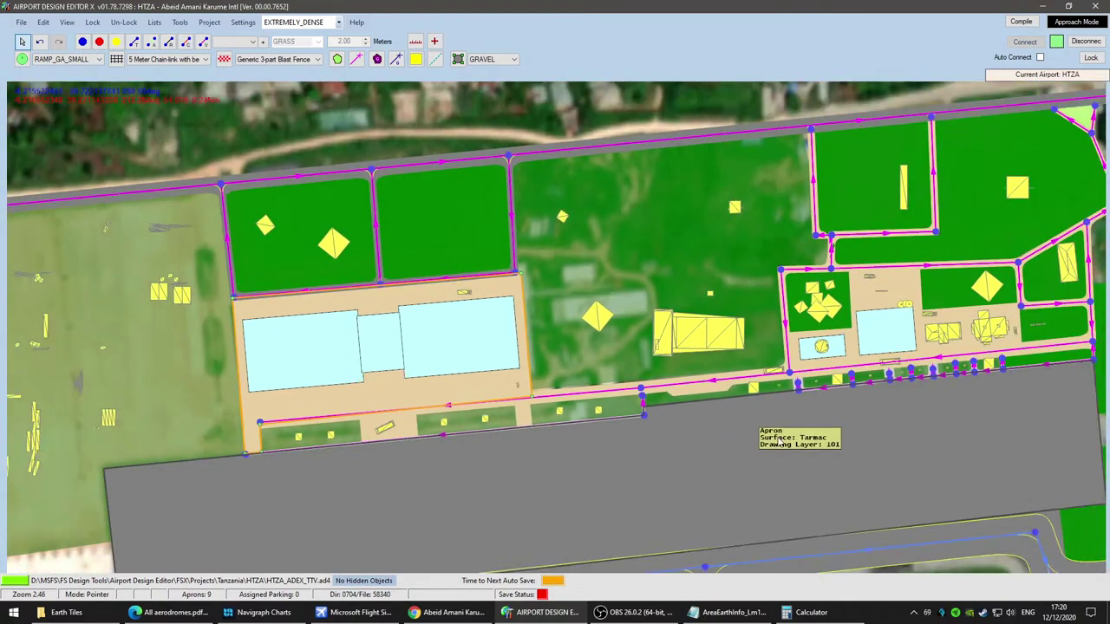
scroll(751, 442, "up", 1)
middle_click_drag(751, 442, 39, 457)
scroll(418, 470, "up", 3)
scroll(417, 471, "up", 1)
scroll(740, 405, "down", 3)
scroll(741, 423, "down", 1)
middle_click_drag(741, 424, 577, 339)
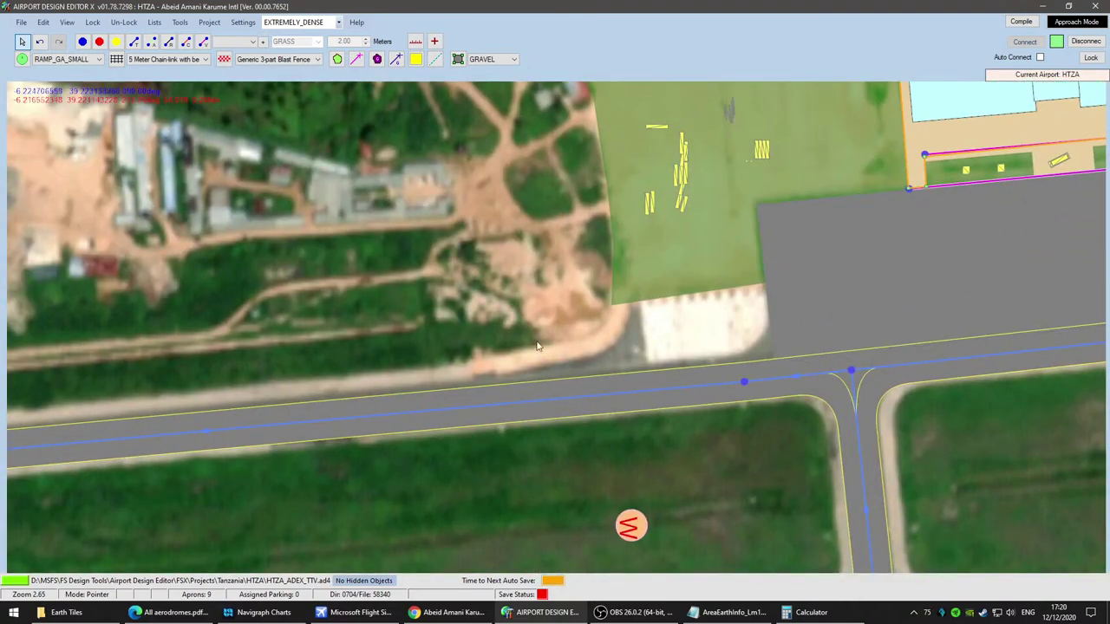
scroll(499, 359, "down", 6)
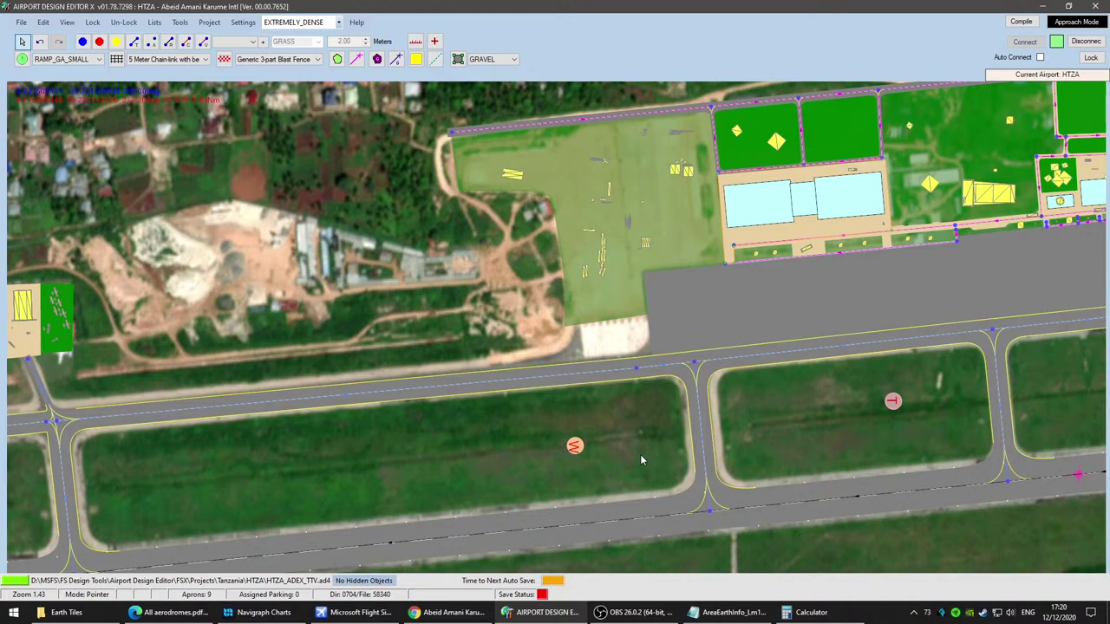
middle_click_drag(945, 293, 478, 397)
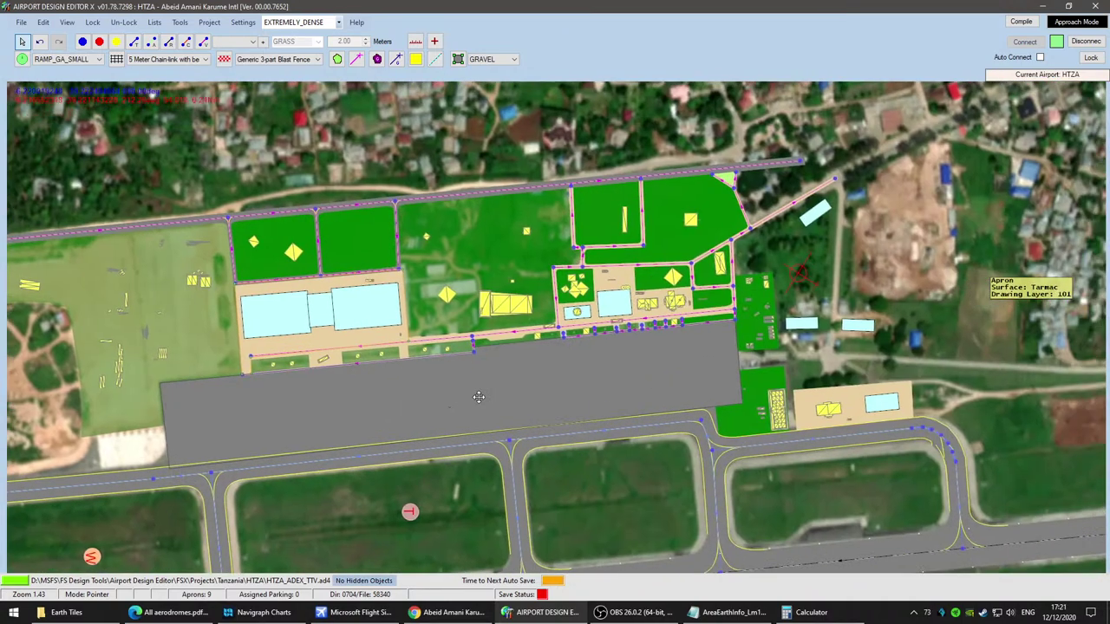
Step: Place a Gate Medium parking spot on the tarmac apron
left_click(85, 61)
left_click(62, 92)
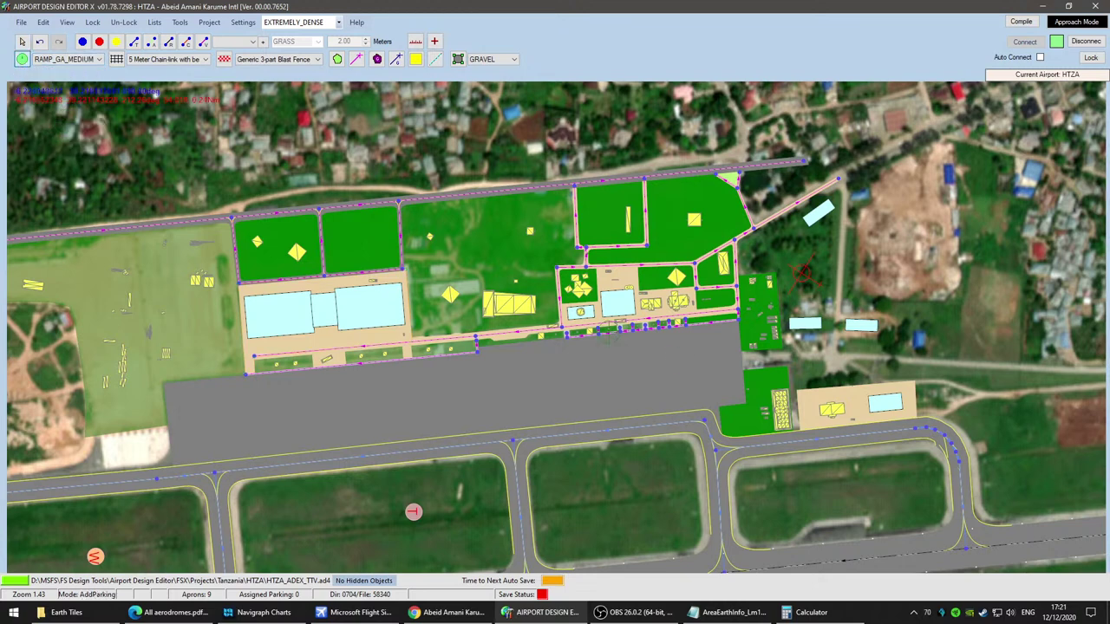
left_click(78, 61)
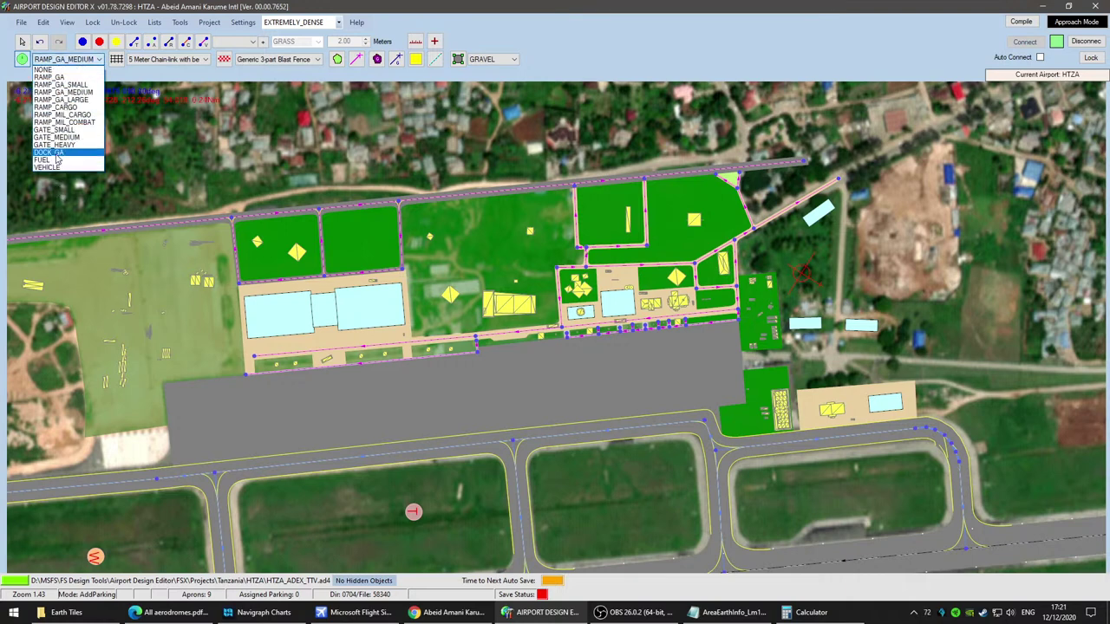
left_click(75, 130)
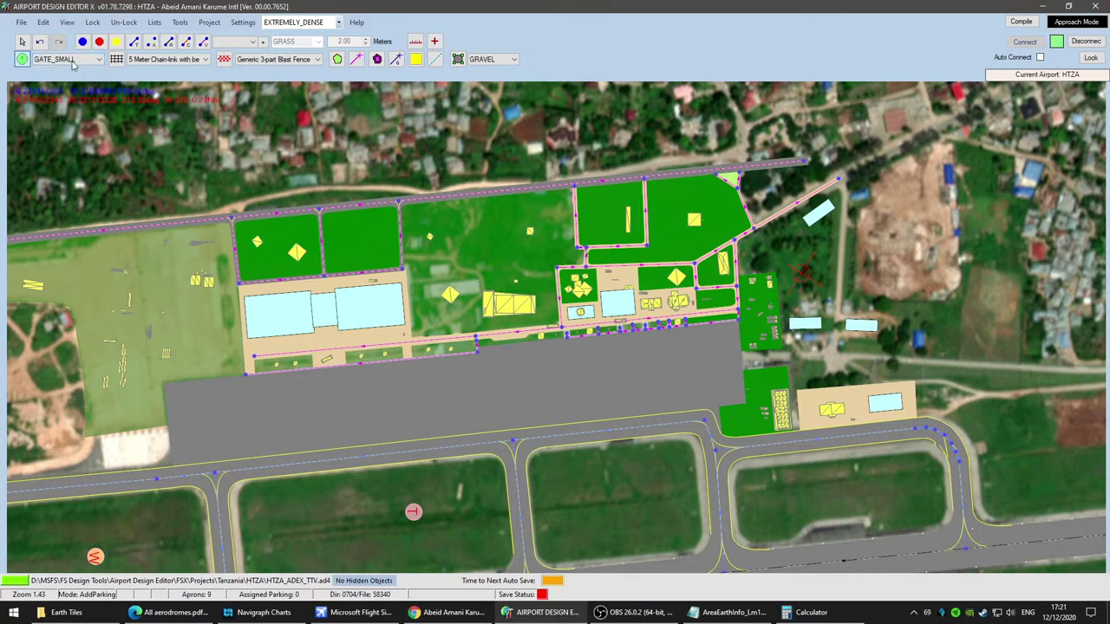
left_click(99, 61)
left_click(61, 130)
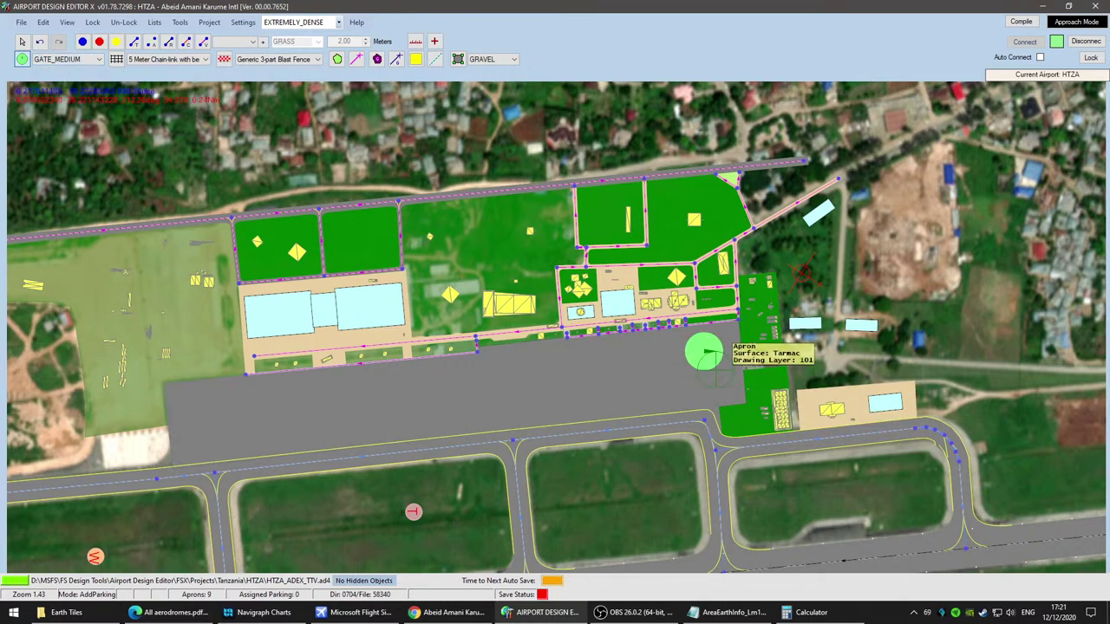
left_click(704, 351)
Step: Turn the parking spot's heading north and nudge it left into position
left_click(23, 41)
scroll(796, 316, "up", 3)
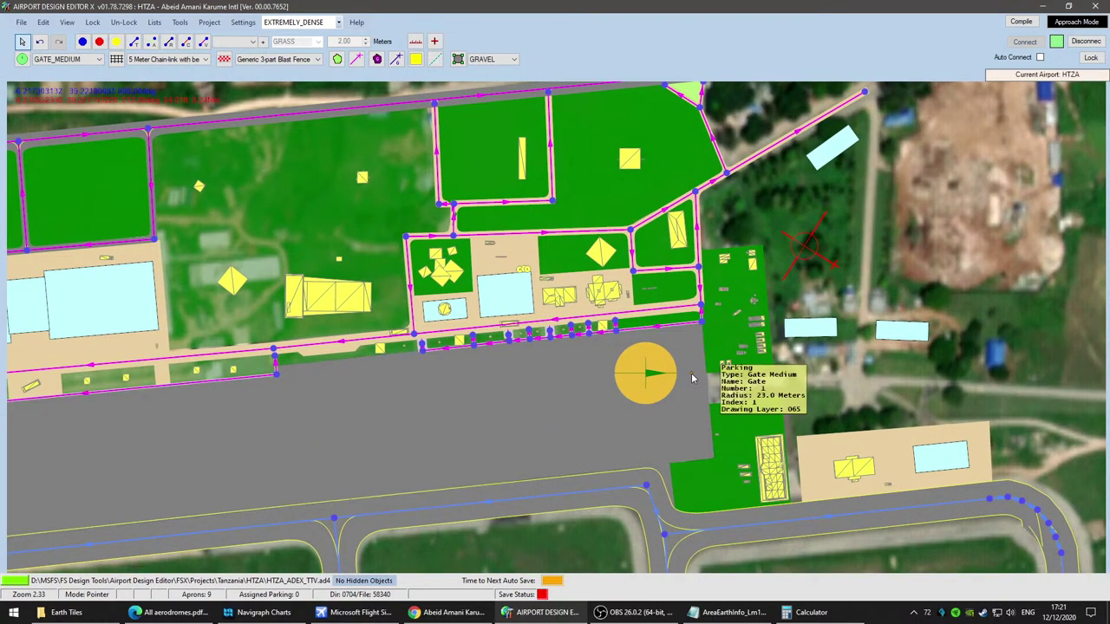
left_click_drag(690, 344, 642, 293)
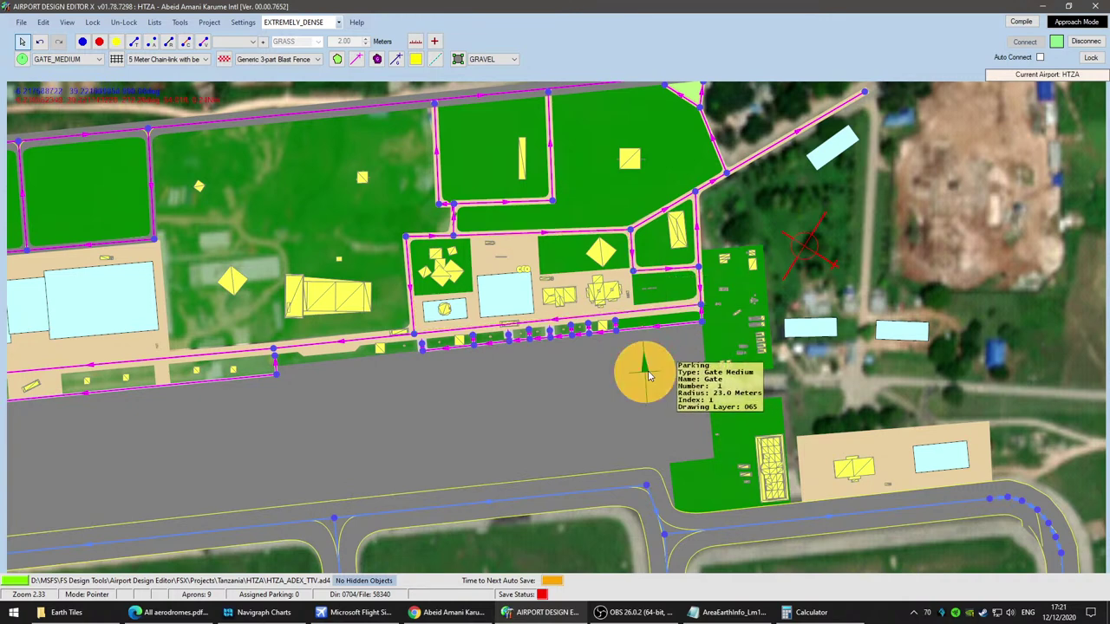
right_click(646, 370)
left_click(623, 372)
left_click_drag(640, 370, 612, 374)
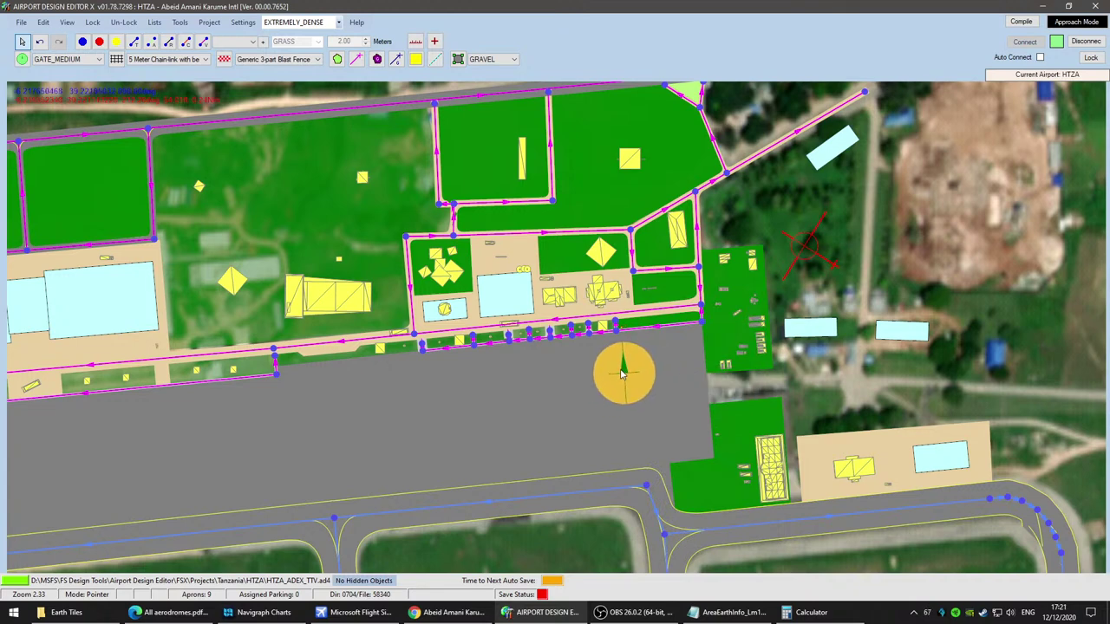
left_click_drag(621, 374, 597, 379)
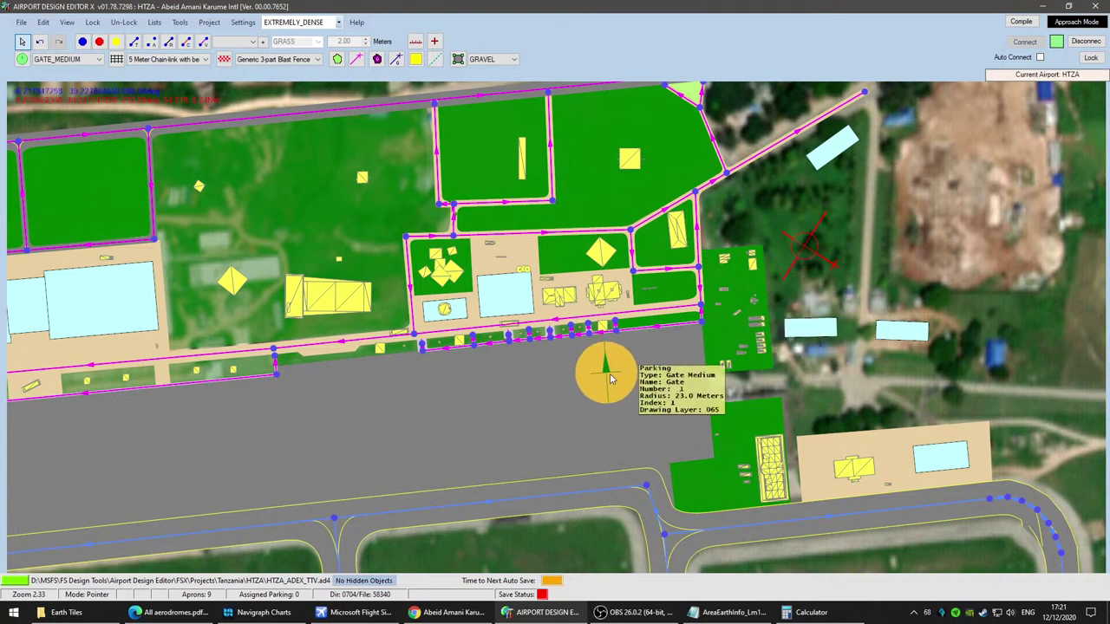
Step: Copy the Gate Medium spot and paste two copies further along the apron
right_click(607, 379)
left_click(651, 287)
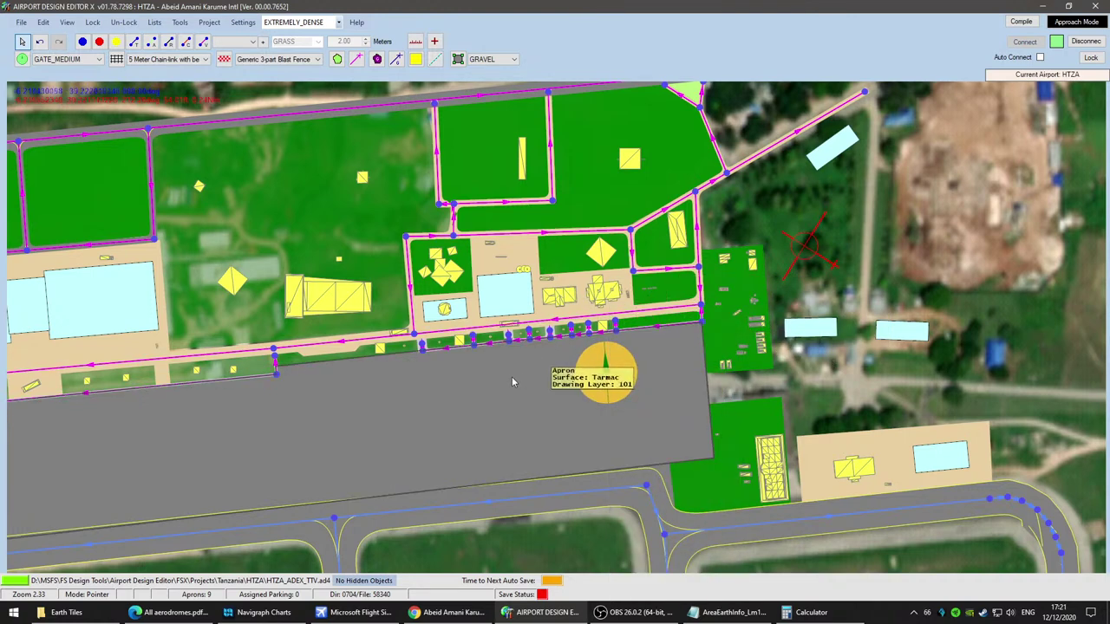
right_click(499, 388)
left_click(549, 298)
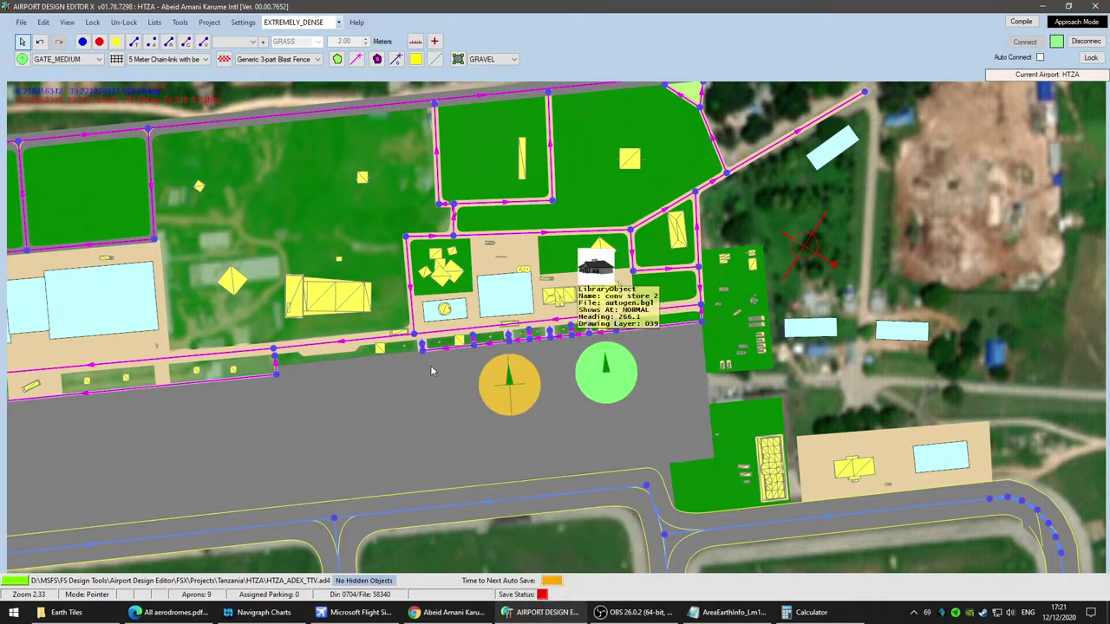
scroll(623, 371, "down", 3)
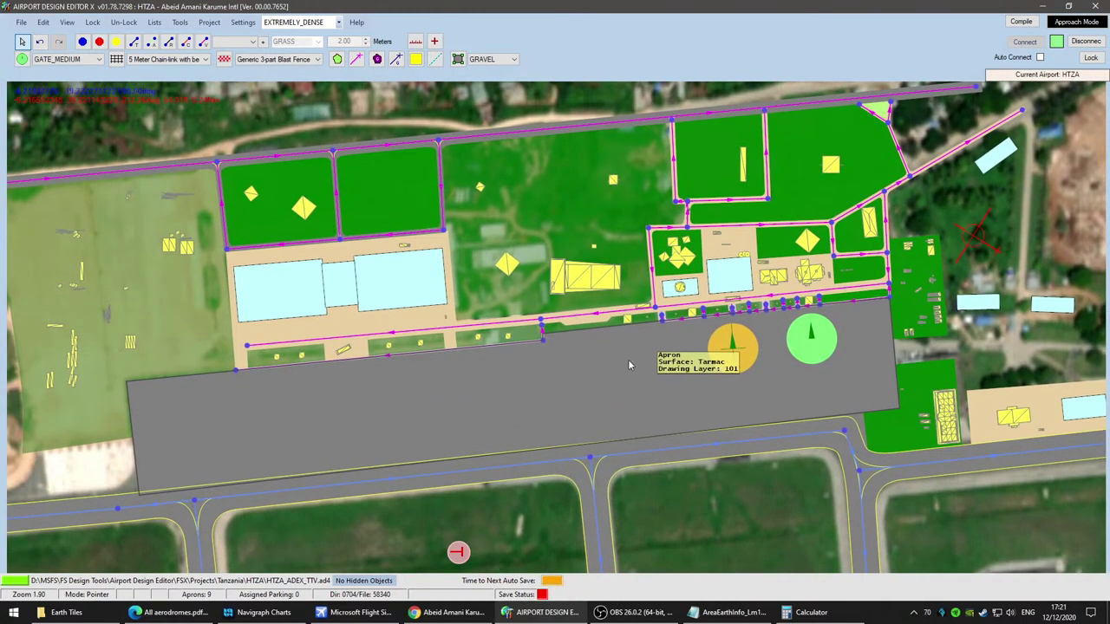
right_click(627, 360)
left_click(657, 301)
Step: Paste four more Gate Medium spots along the western apron and into the gap
left_click_drag(383, 405, 718, 398)
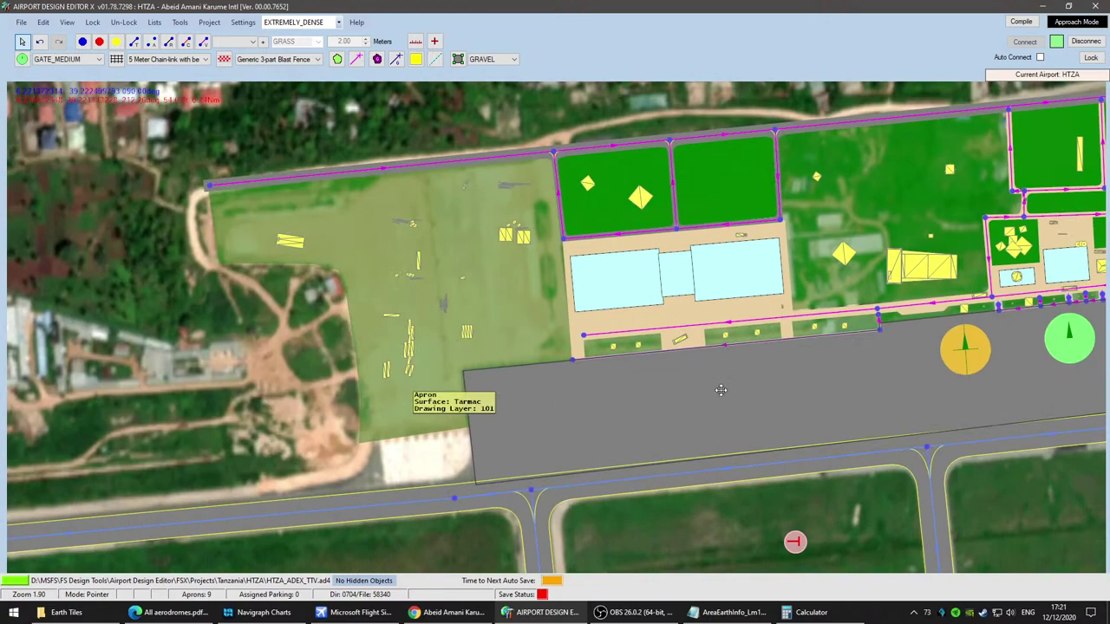
right_click(586, 381)
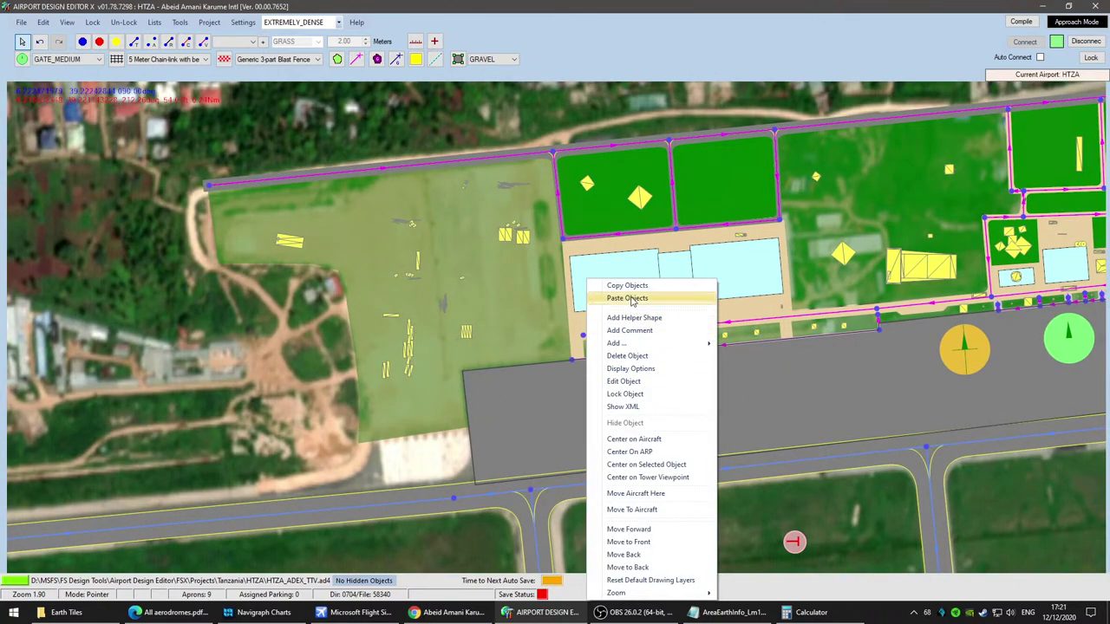
left_click(627, 299)
right_click(685, 388)
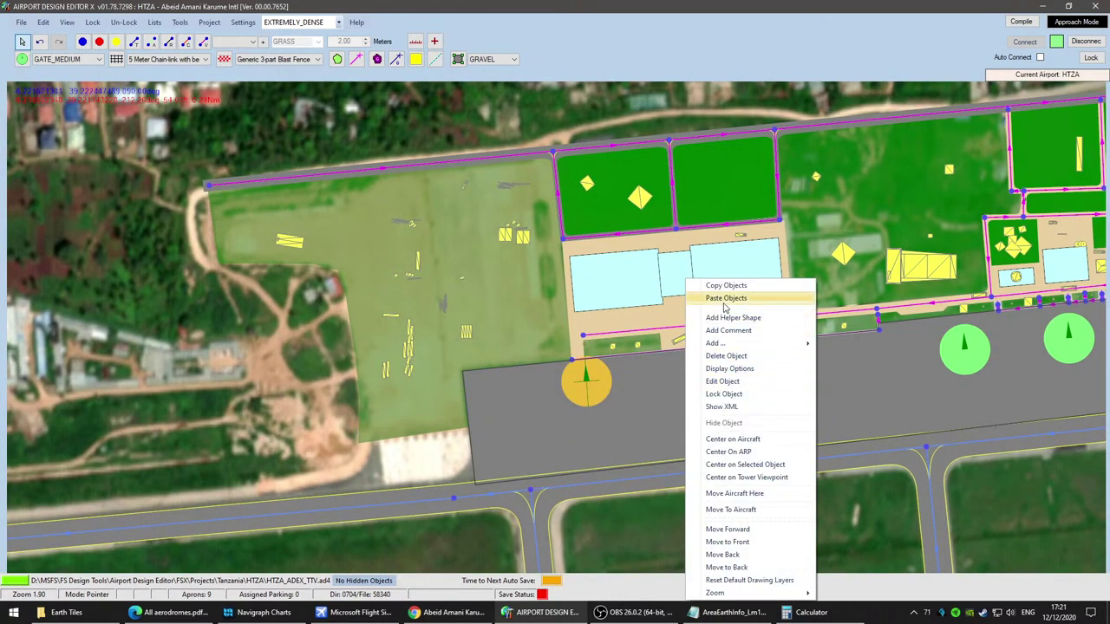
left_click(726, 298)
right_click(757, 382)
left_click(791, 298)
left_click_drag(815, 387, 604, 383)
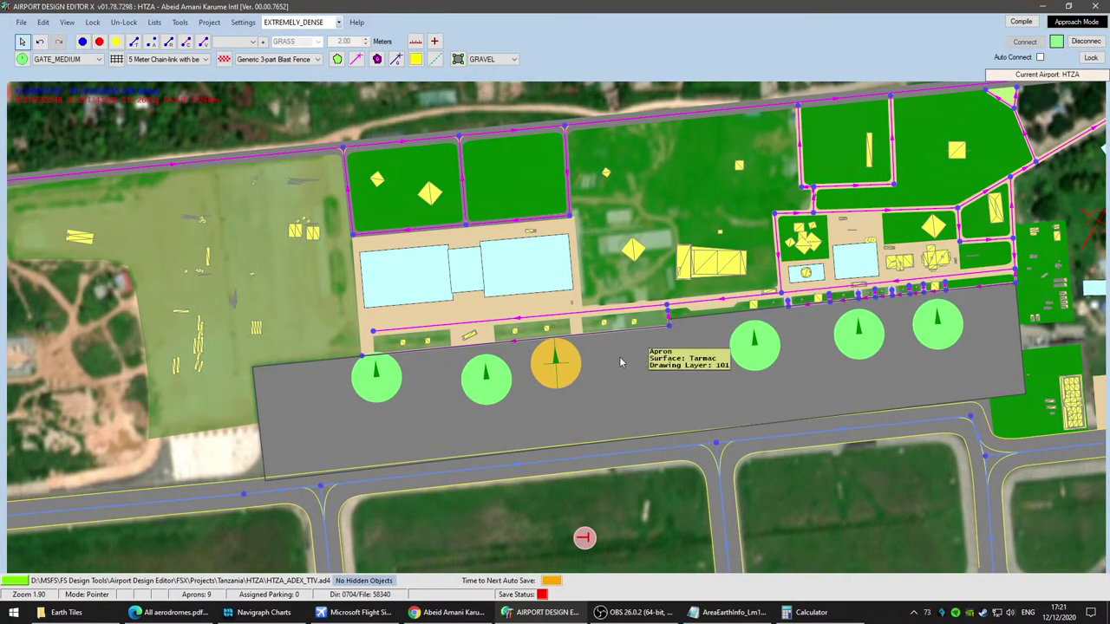
right_click(621, 364)
left_click(685, 298)
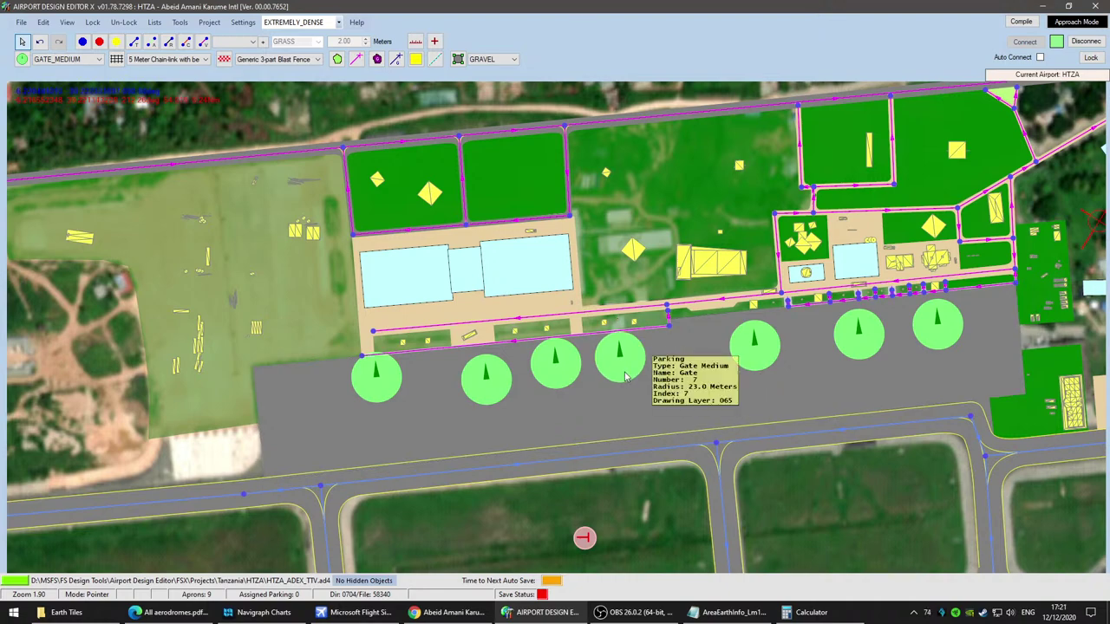
scroll(640, 373, "up", 1)
scroll(640, 373, "up", 1)
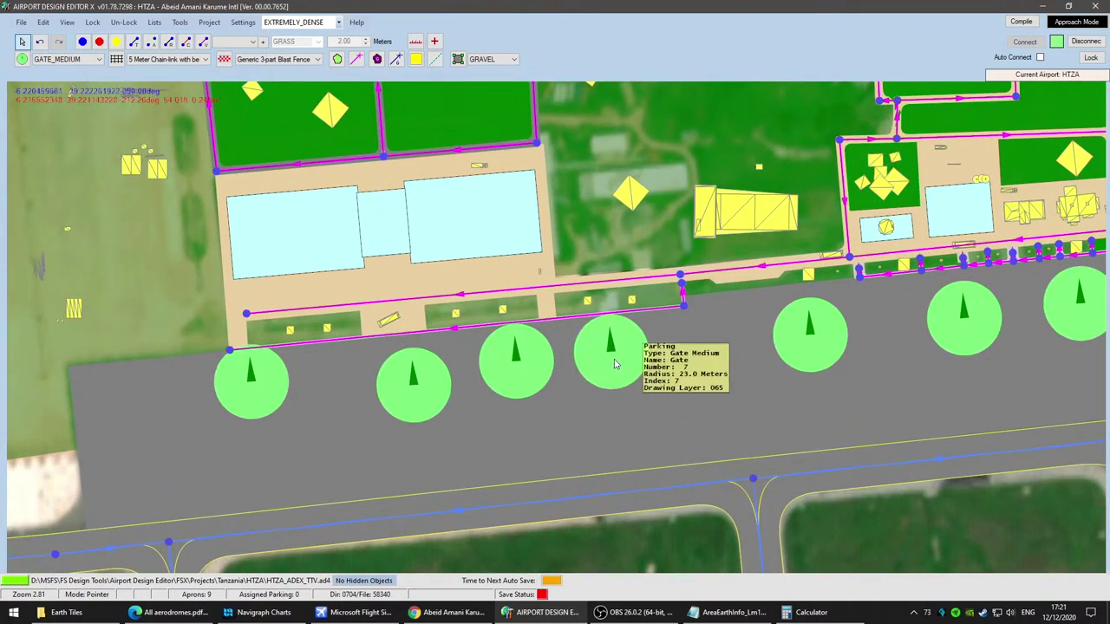
Step: Drag the four western gate parking spots into an evenly spaced row along the apron edge
left_click(613, 347)
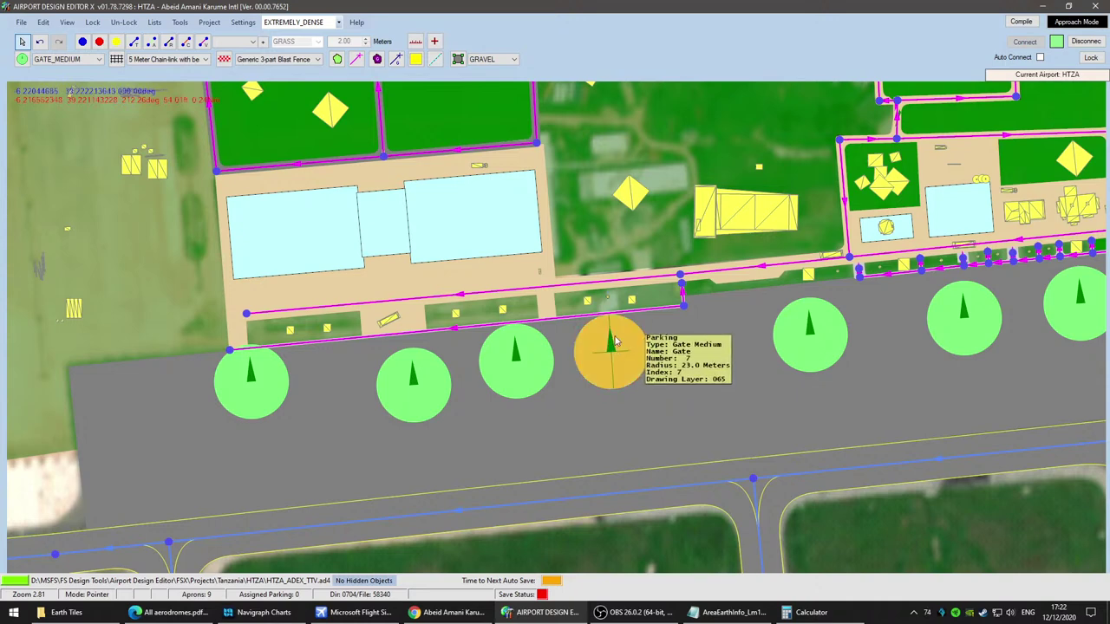
left_click(609, 357)
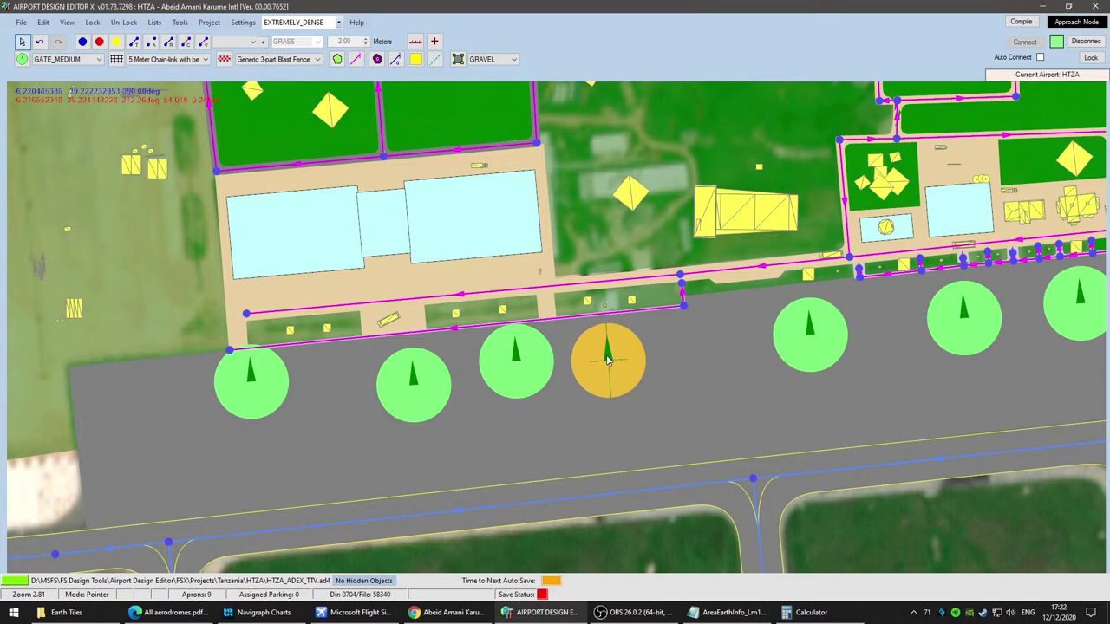
left_click_drag(255, 385, 280, 396)
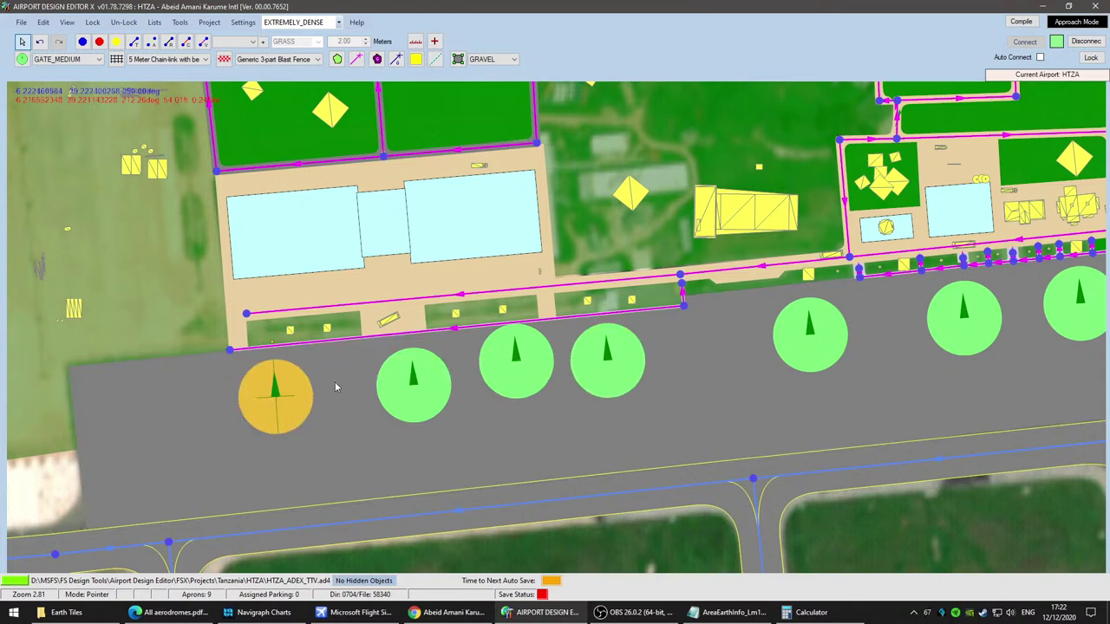
left_click_drag(388, 382, 337, 387)
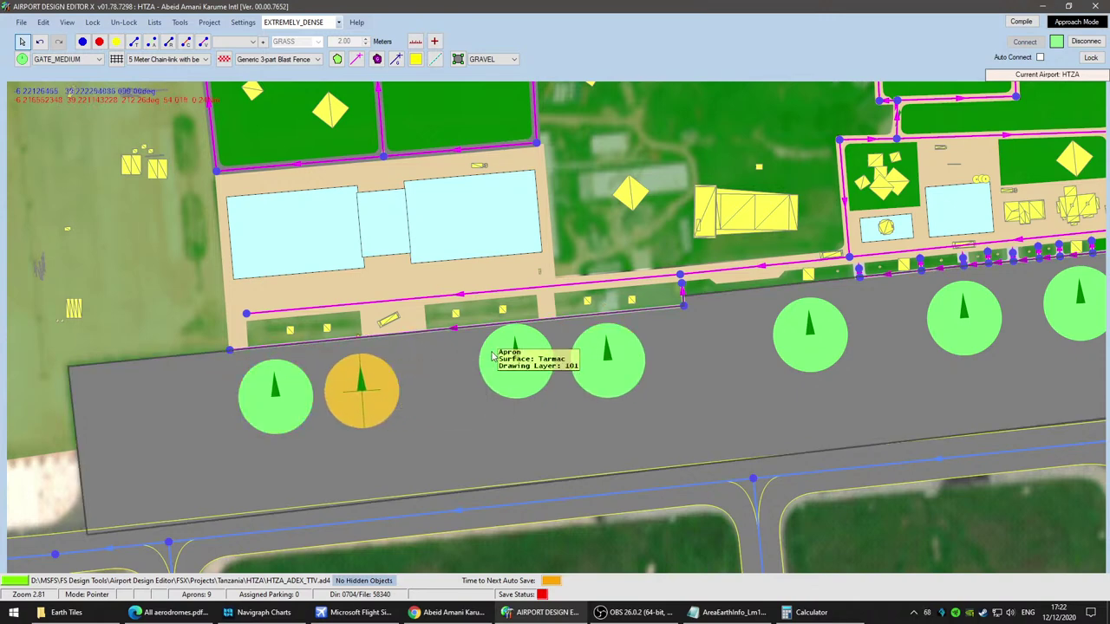
left_click_drag(483, 360, 445, 382)
left_click_drag(366, 387, 375, 387)
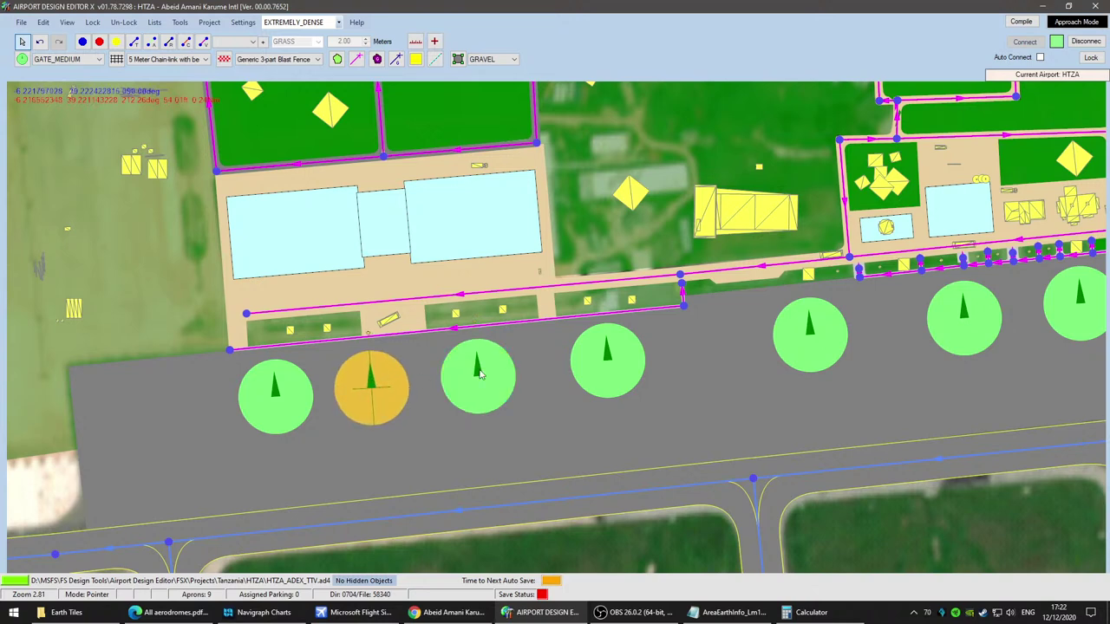
left_click_drag(607, 359, 587, 366)
Step: Reposition the three eastern parking spots into a closer, evenly spaced row along the apron's northern edge
right_click_drag(814, 400, 490, 412)
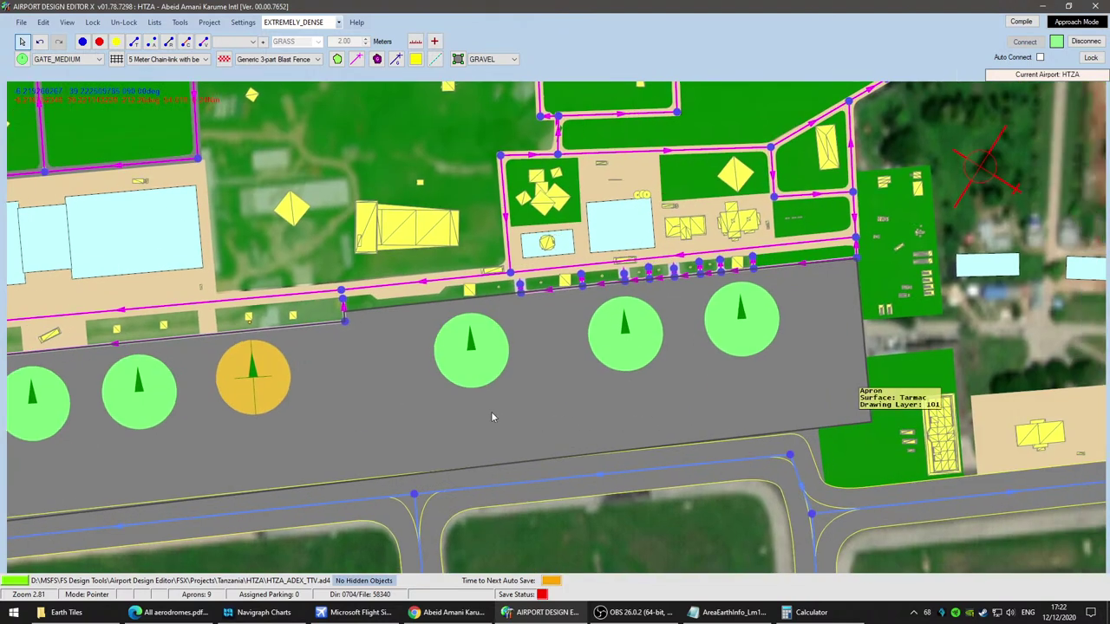
left_click_drag(496, 353, 575, 360)
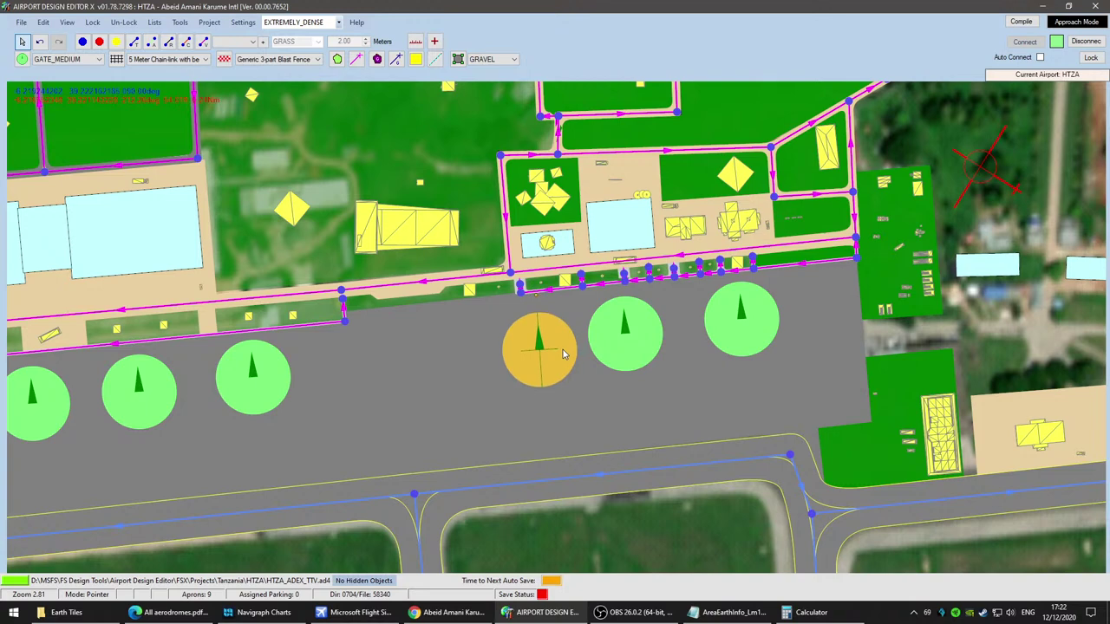
left_click_drag(763, 320, 775, 327)
left_click_drag(638, 335, 668, 334)
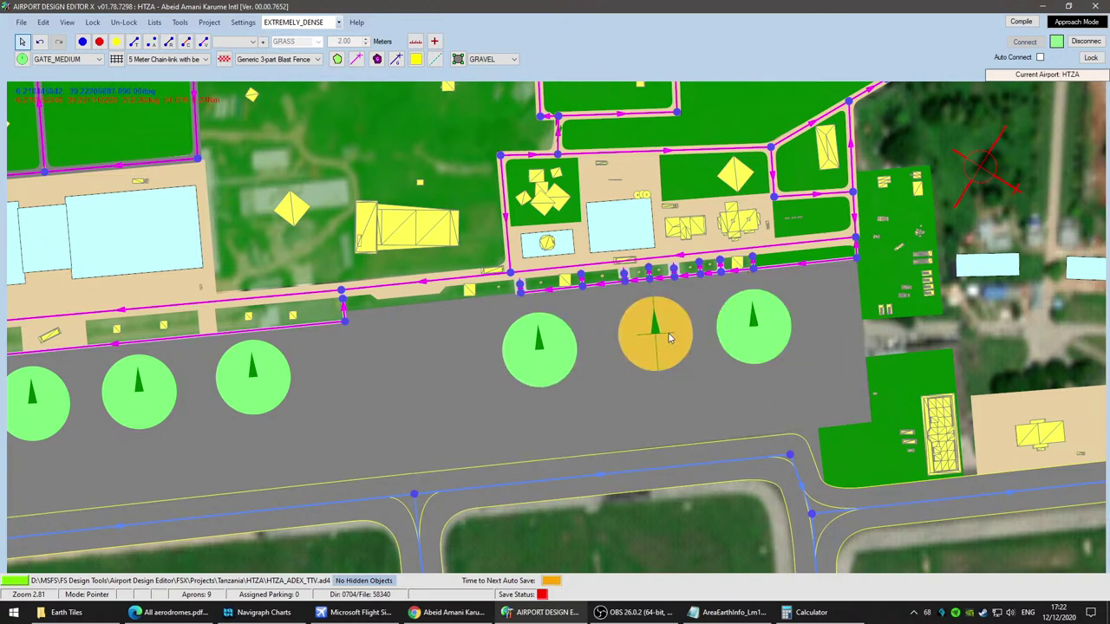
left_click(755, 327)
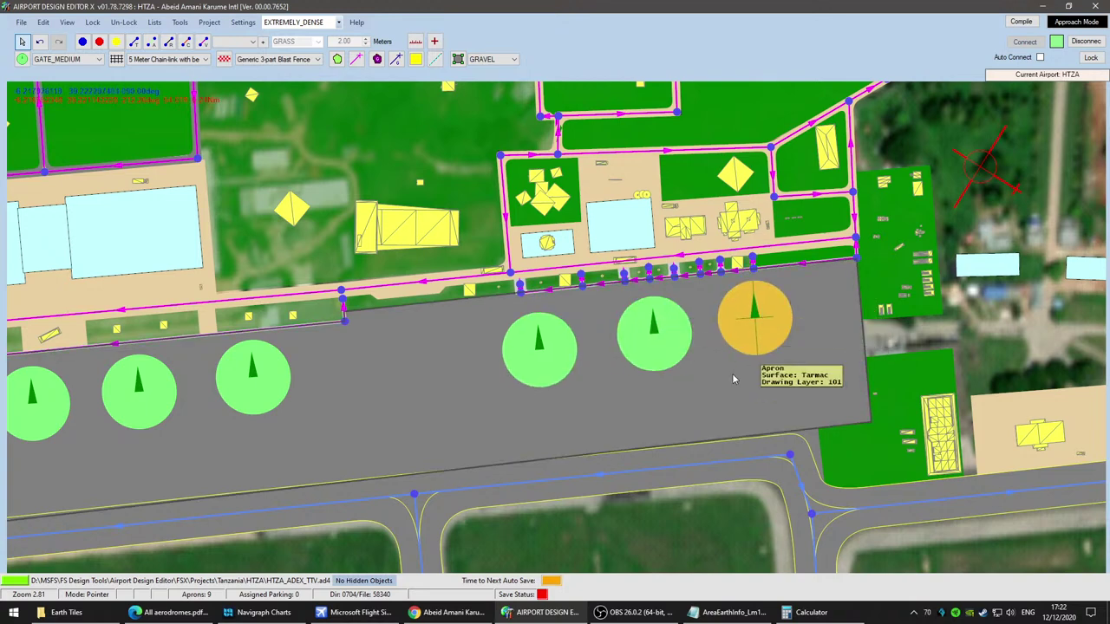
scroll(735, 357, "down", 2)
left_click_drag(586, 347, 586, 342)
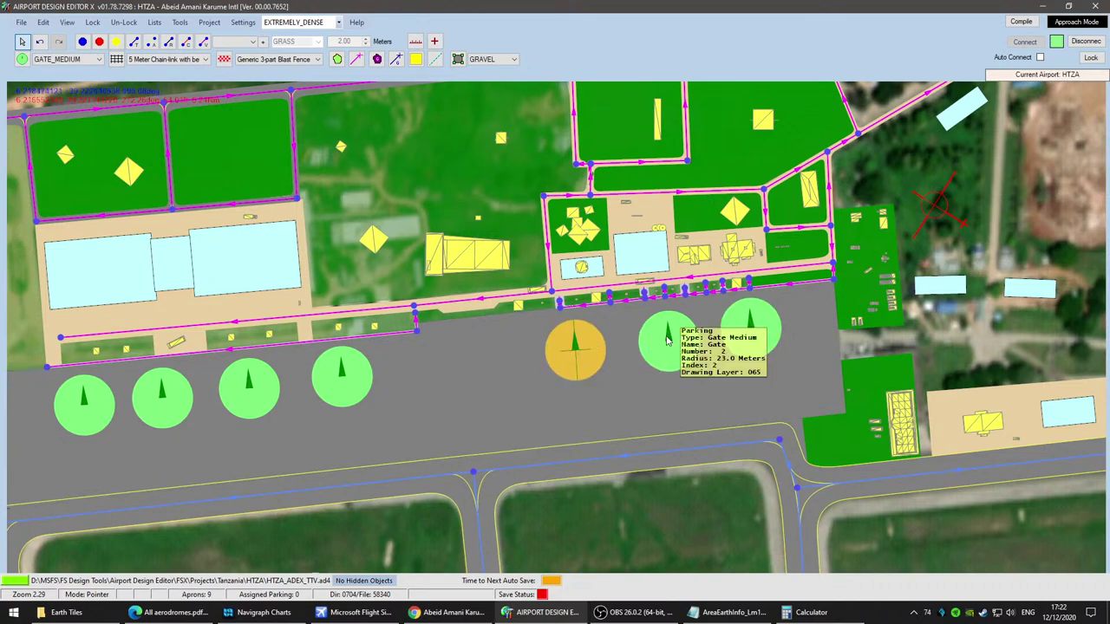
left_click_drag(667, 336, 664, 337)
scroll(772, 385, "down", 2)
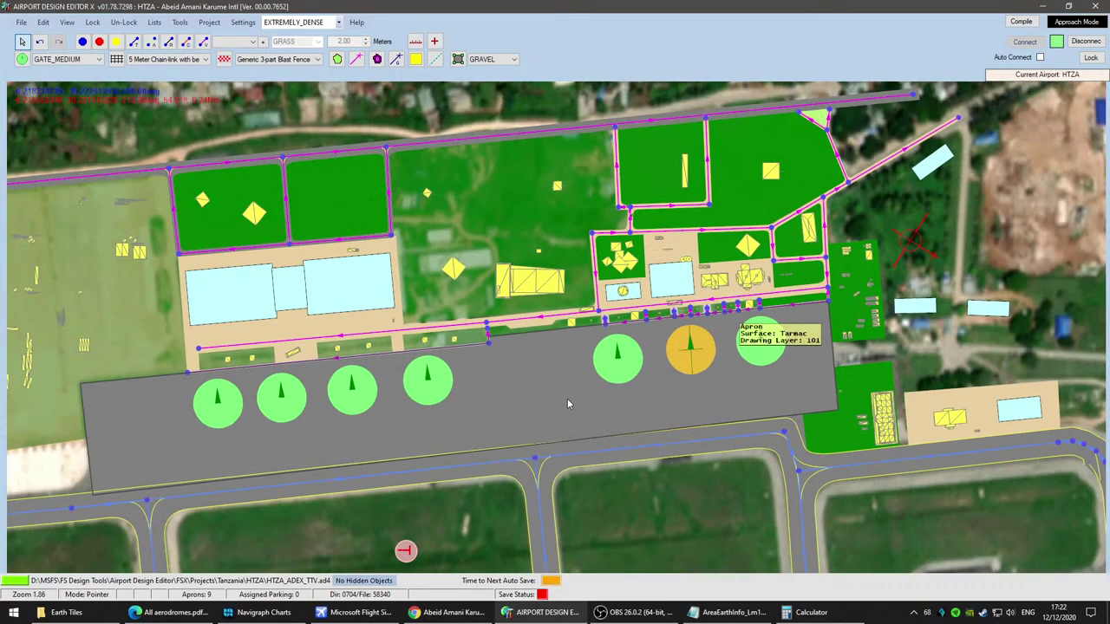
Step: Draw a 24 m TARMAC taxi link east–west from the apron's west end to its east end
left_click(133, 41)
right_click_drag(501, 409, 705, 262)
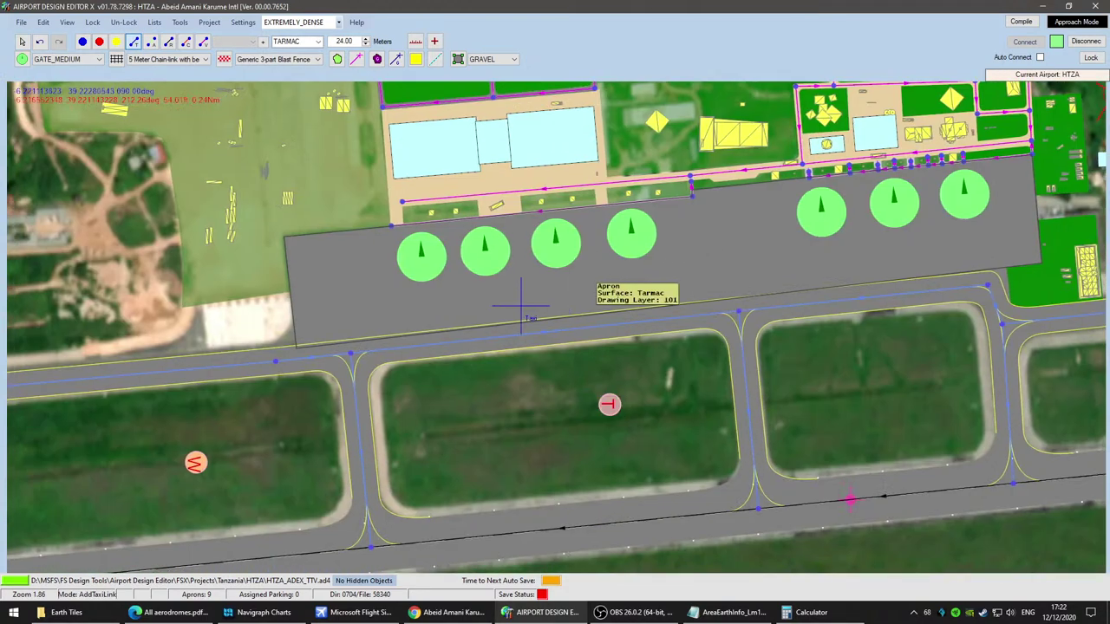
left_click(410, 303)
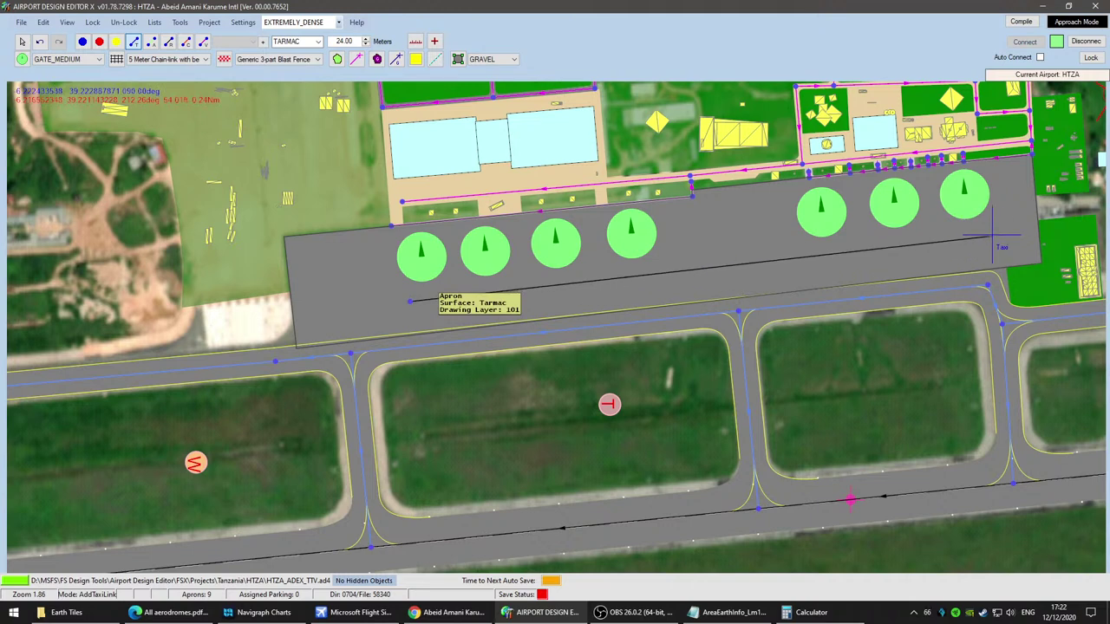
left_click(1002, 249)
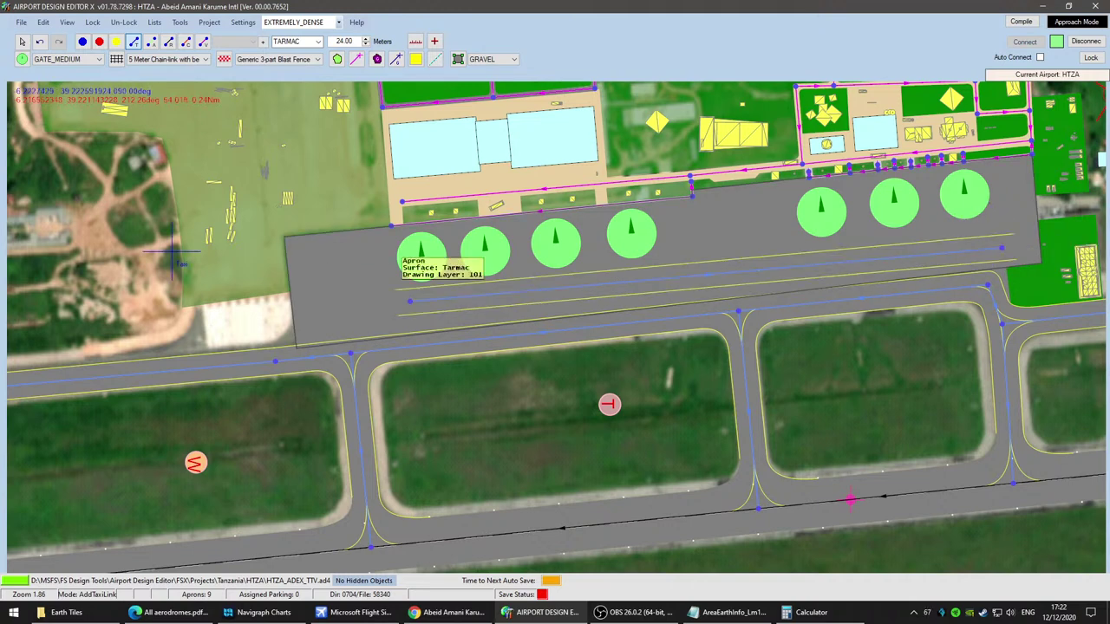
scroll(410, 308, "up", 2)
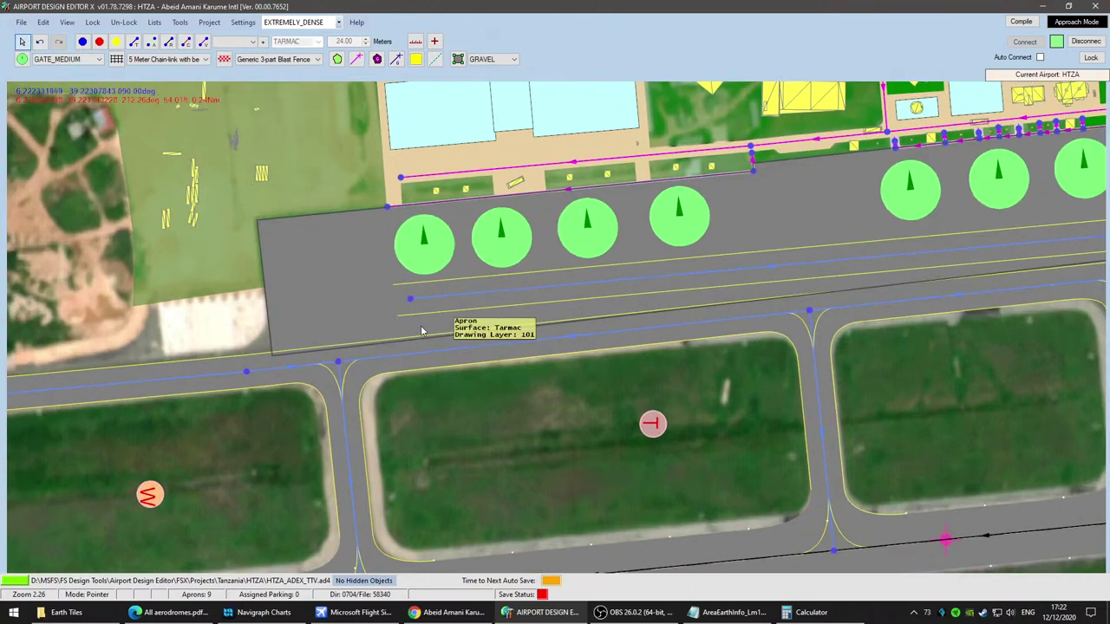
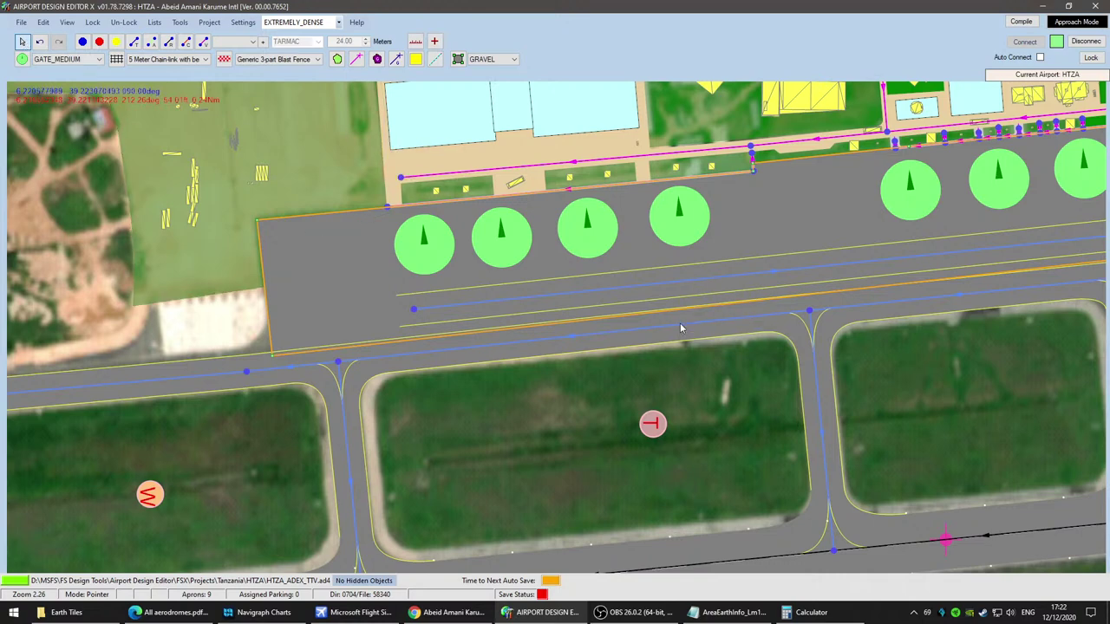
Step: Make the long apron link a 12 m TAXI link with no edge lines or centre line
double_click(685, 279)
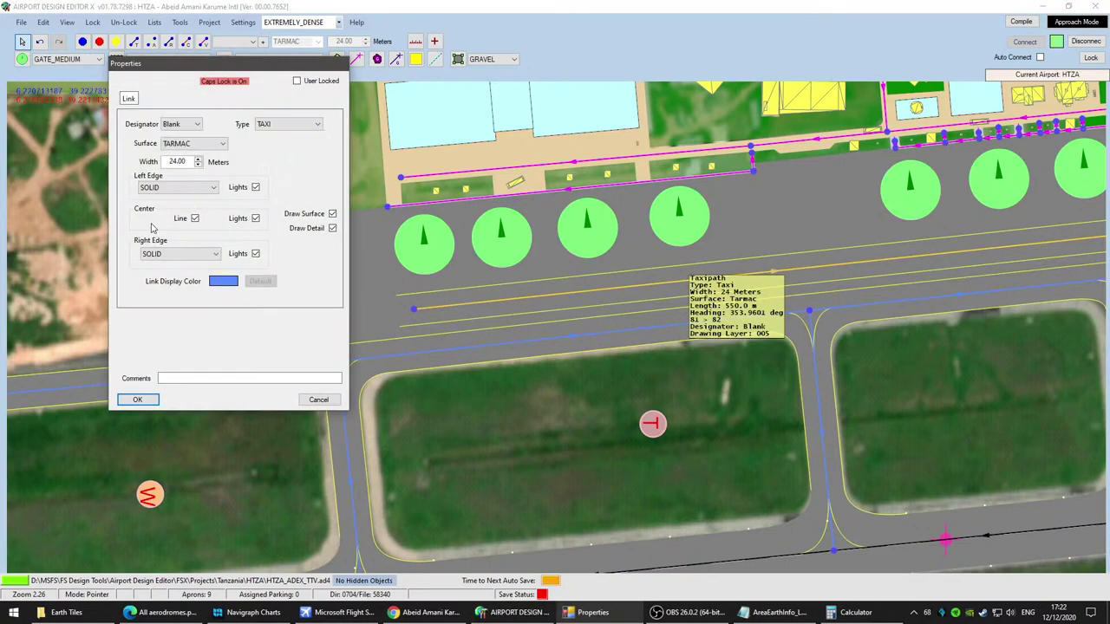
left_click(276, 124)
left_click(286, 145)
left_click(198, 188)
left_click(190, 200)
left_click(192, 257)
left_click(187, 266)
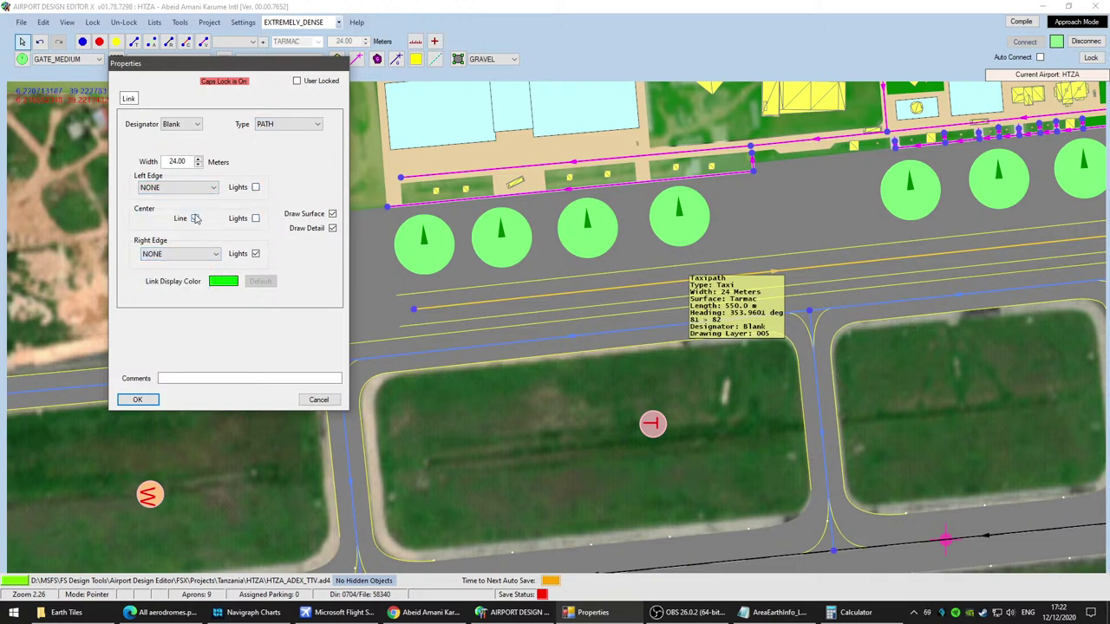
left_click(318, 126)
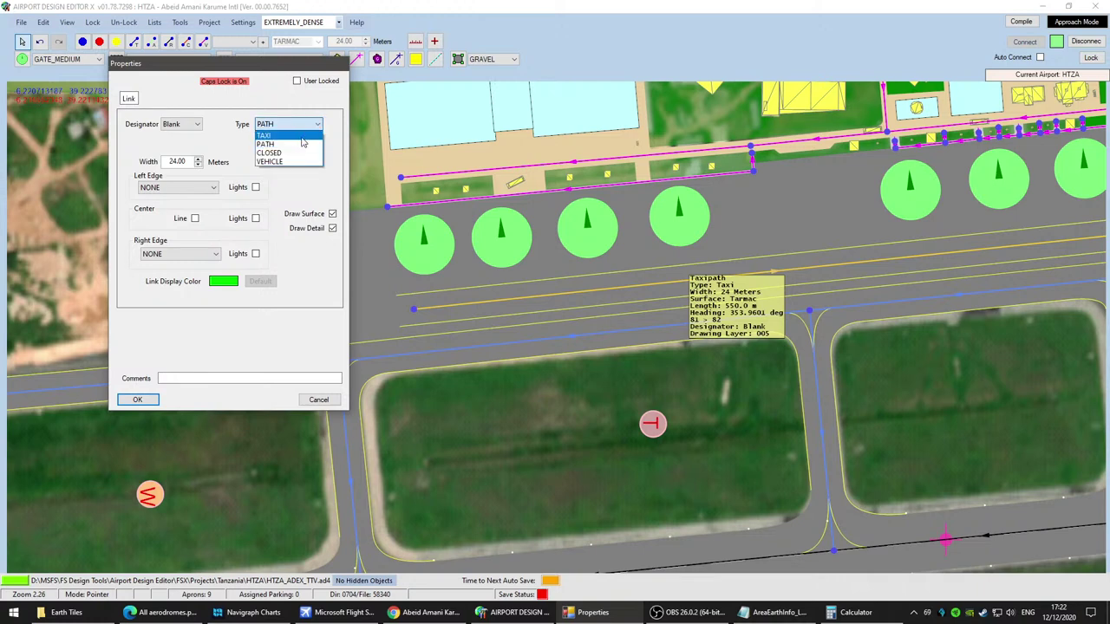
left_click(299, 136)
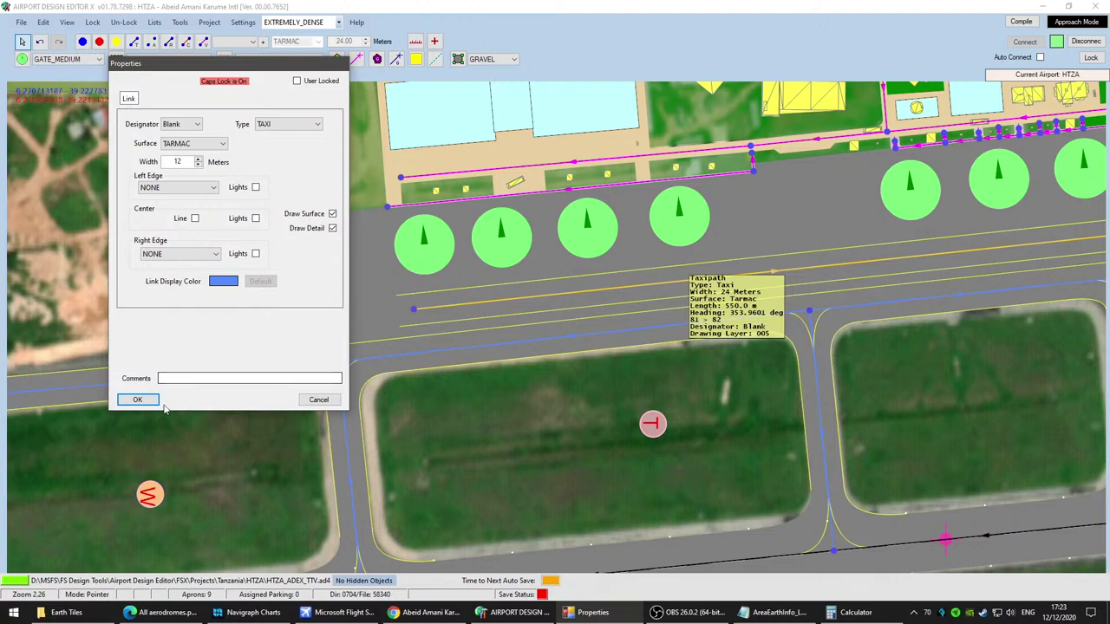
left_click(148, 397)
scroll(707, 269, "up", 3)
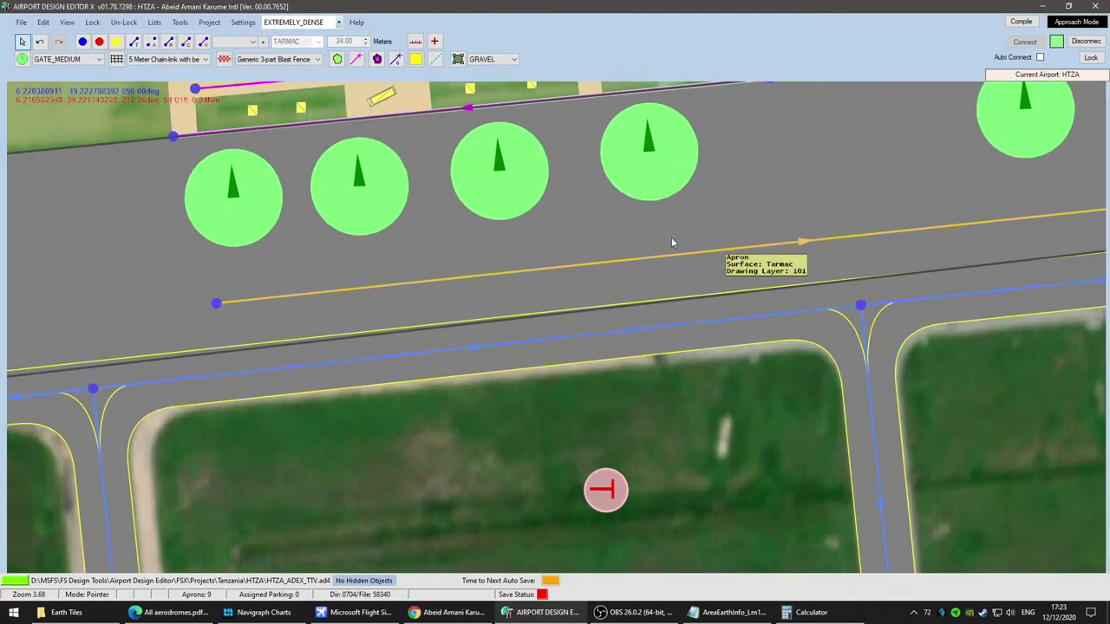
Step: Draw lead-in taxi links from gate parkings 4, 5, 6 and 7 to the apron taxi path
left_click(137, 43)
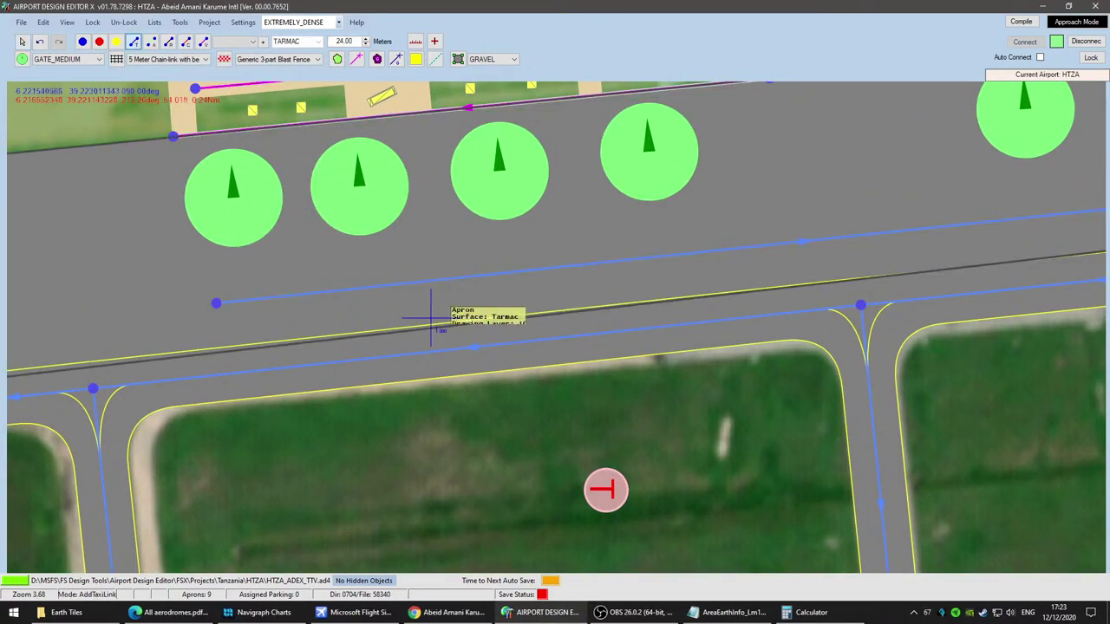
scroll(426, 315, "down", 1)
right_click_drag(374, 330, 647, 338)
left_click(547, 252)
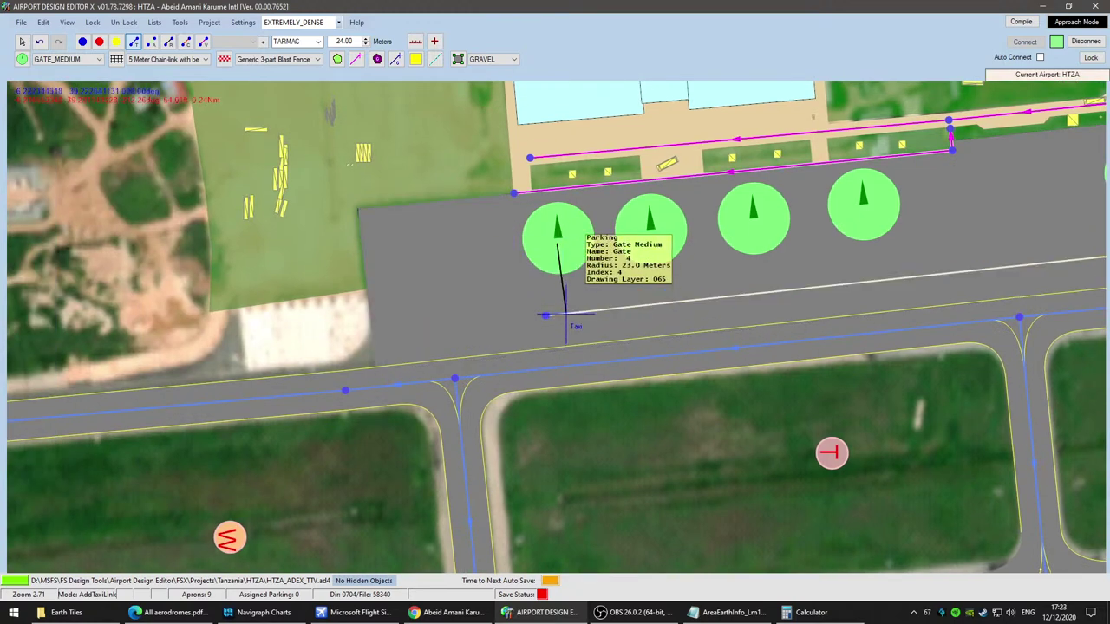
left_click(568, 313)
left_click(651, 233)
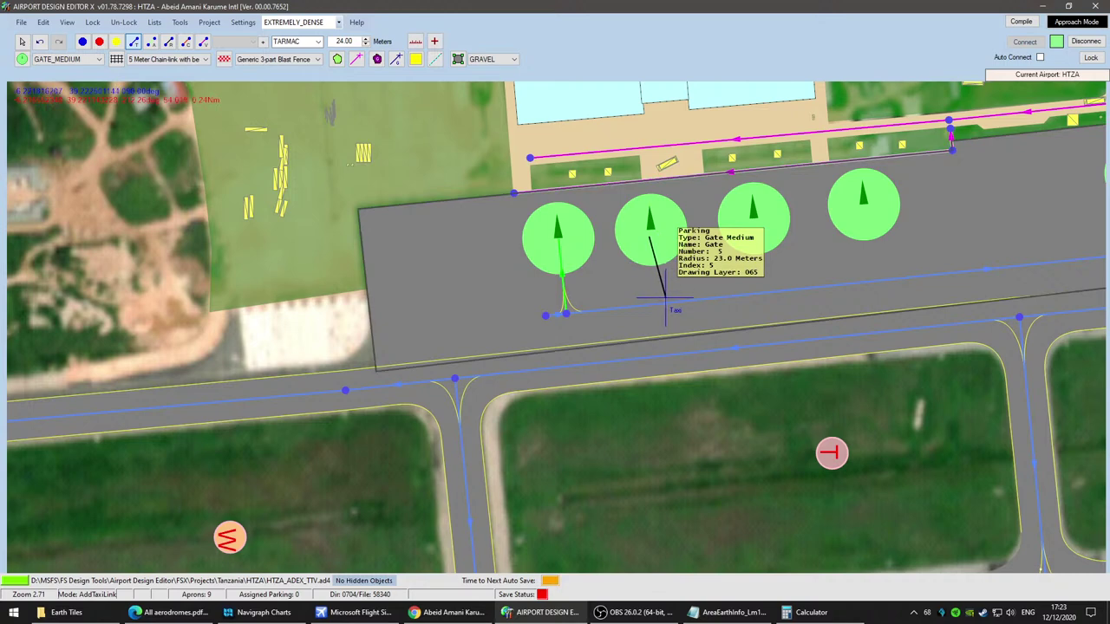
left_click(659, 306)
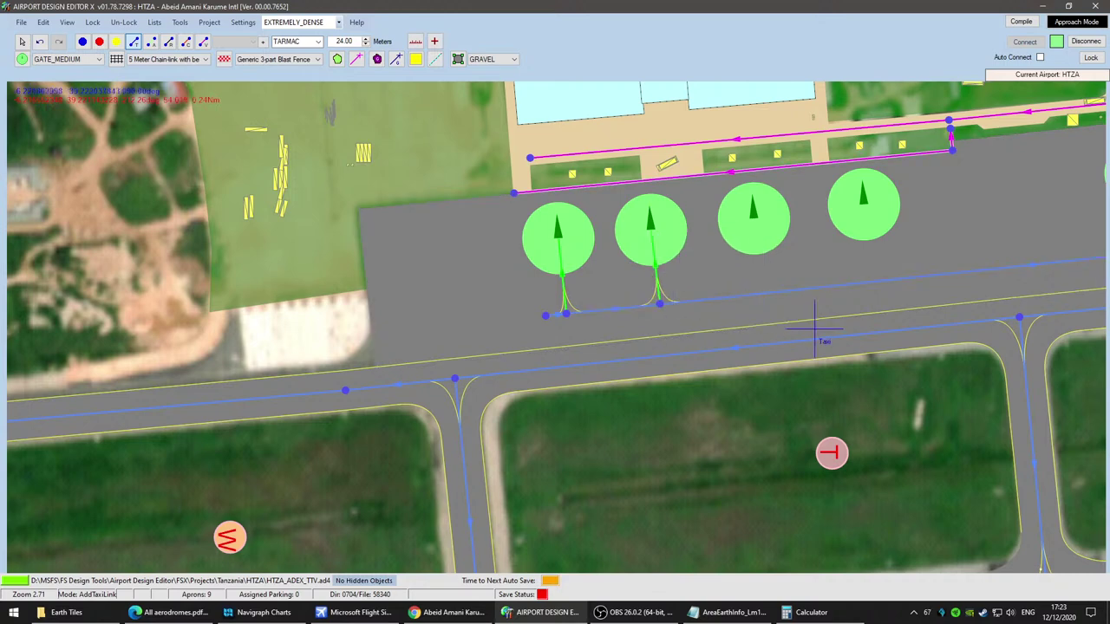
scroll(818, 315, "up", 3)
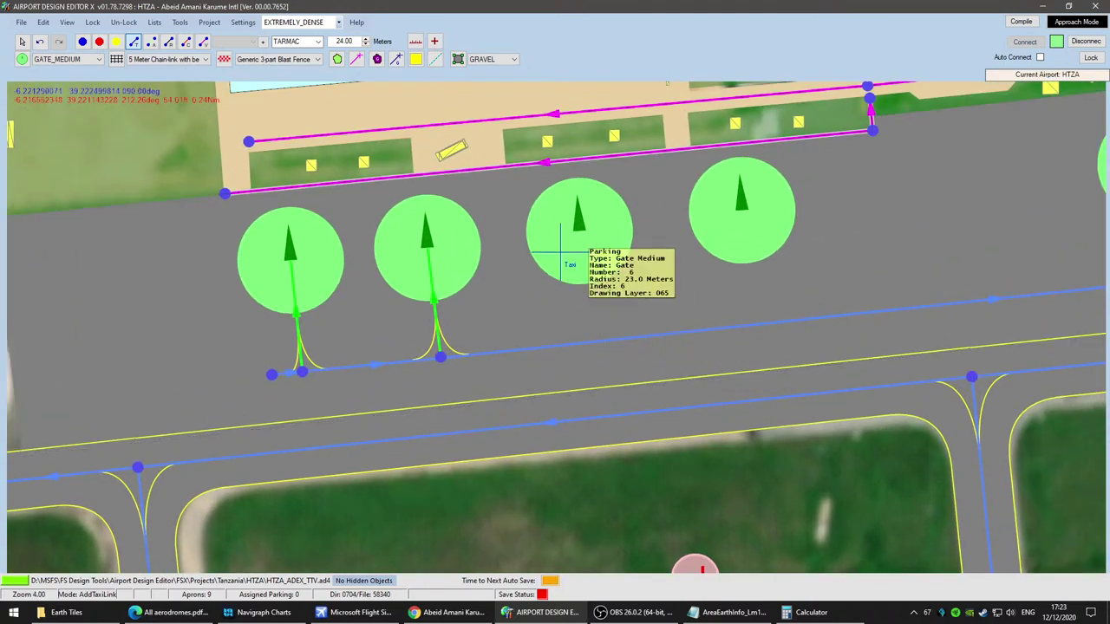
left_click(568, 227)
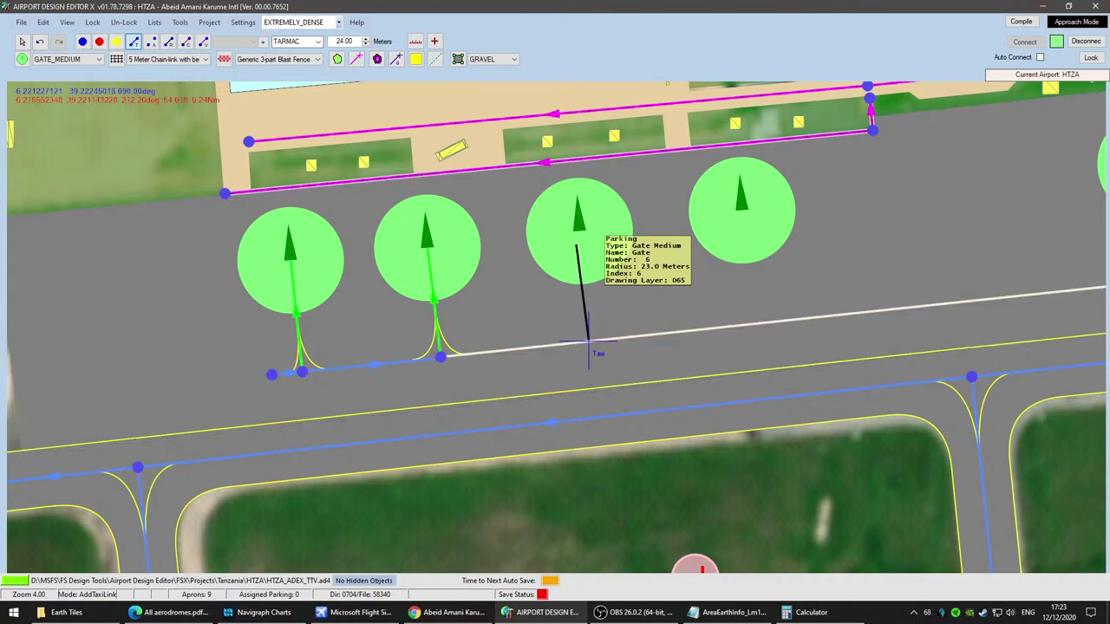
left_click(589, 344)
left_click(737, 177)
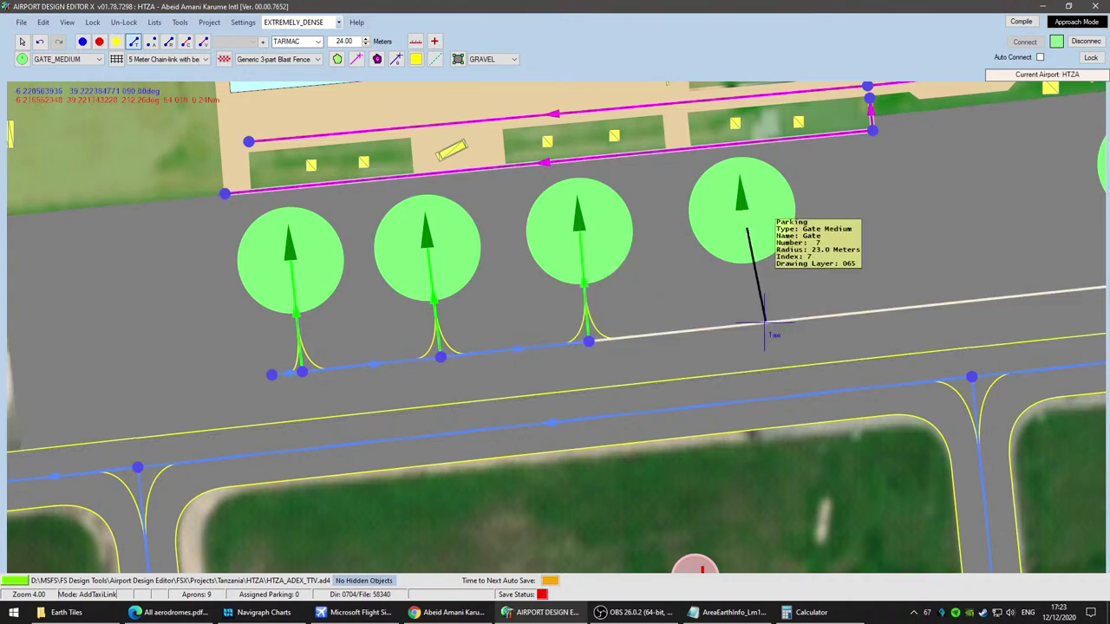
left_click(761, 323)
Step: Draw lead-in taxi links from gate parkings 3, 2 and 1 to the apron taxi path
scroll(957, 281, "down", 3)
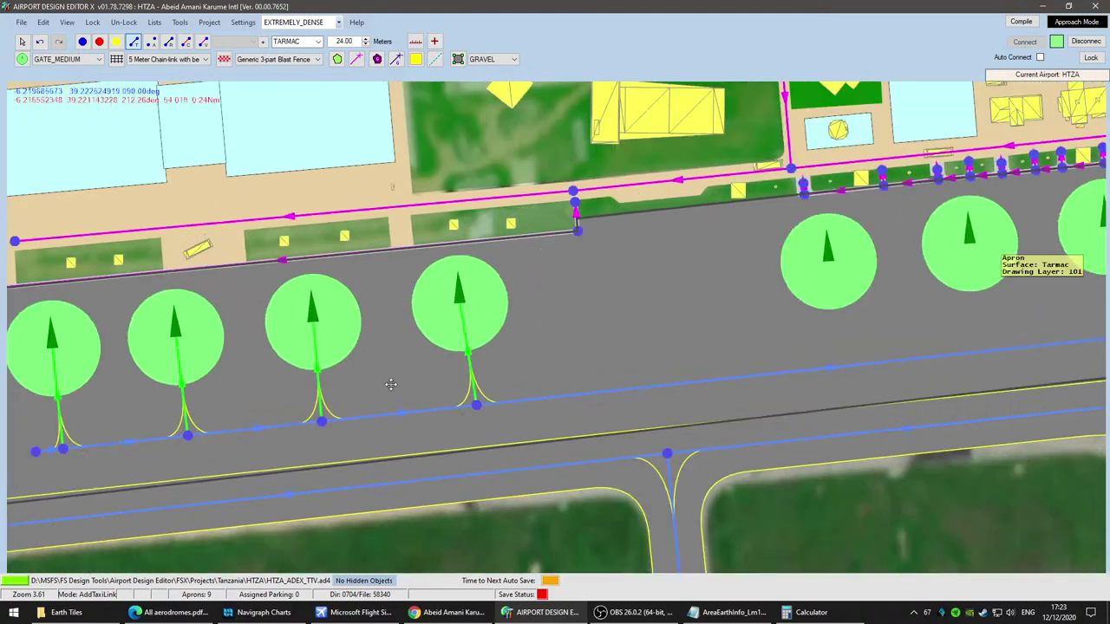
scroll(468, 304, "down", 1)
left_click(470, 304)
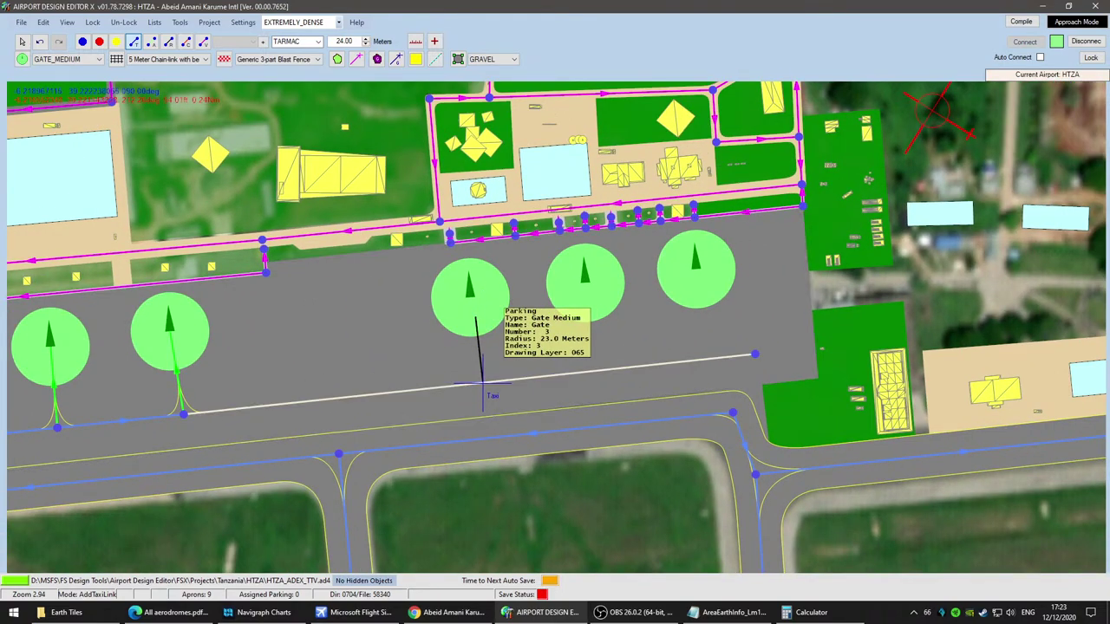
left_click(483, 381)
left_click(589, 299)
left_click(597, 371)
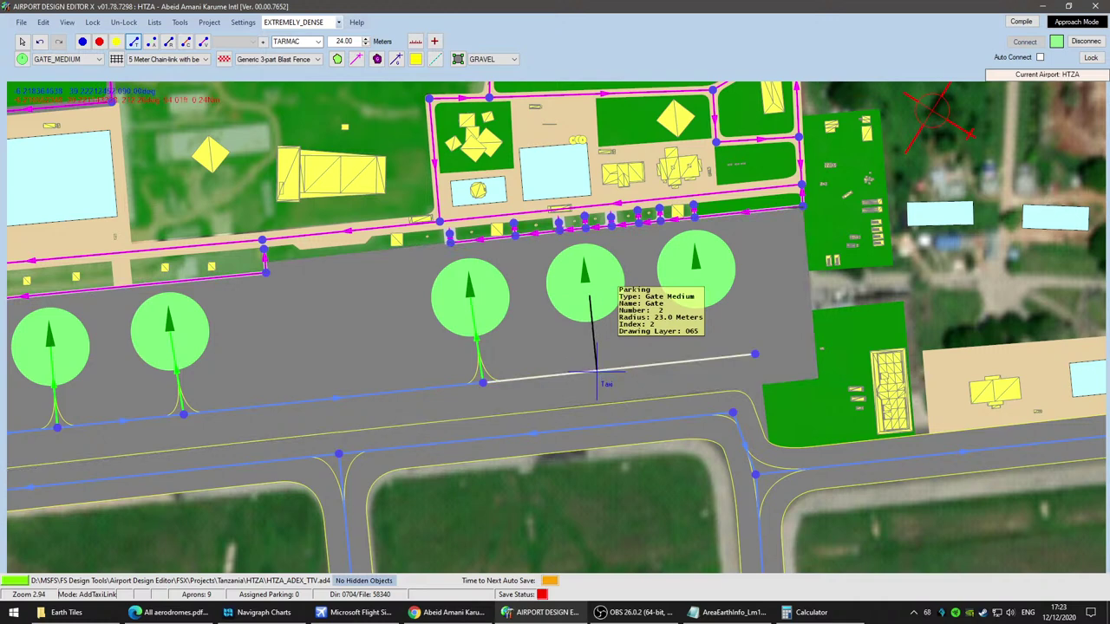
left_click(698, 278)
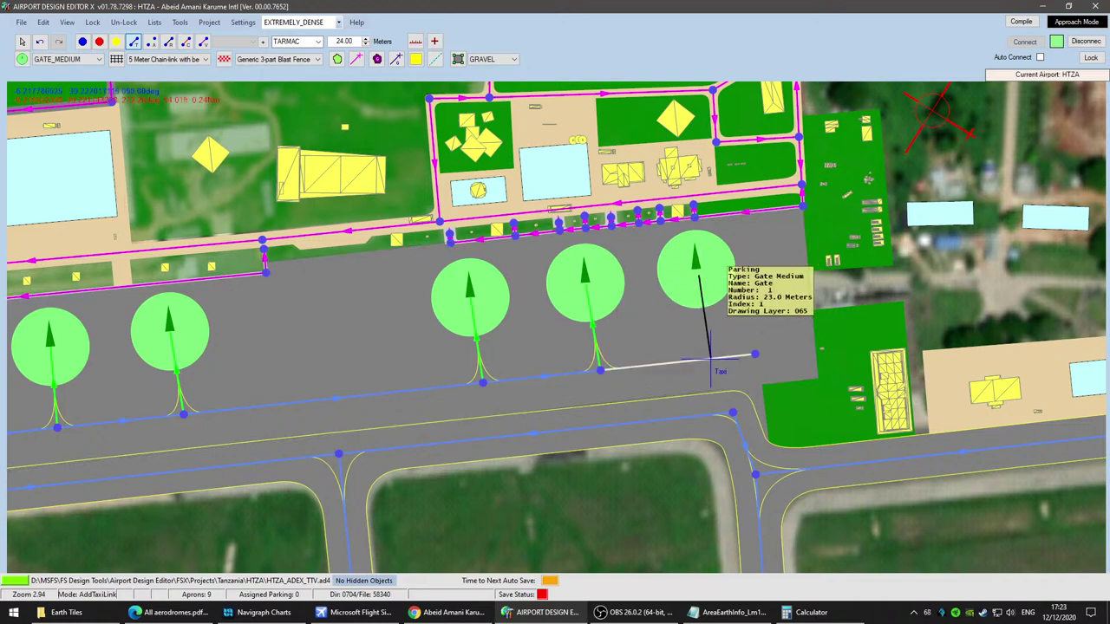
left_click(709, 357)
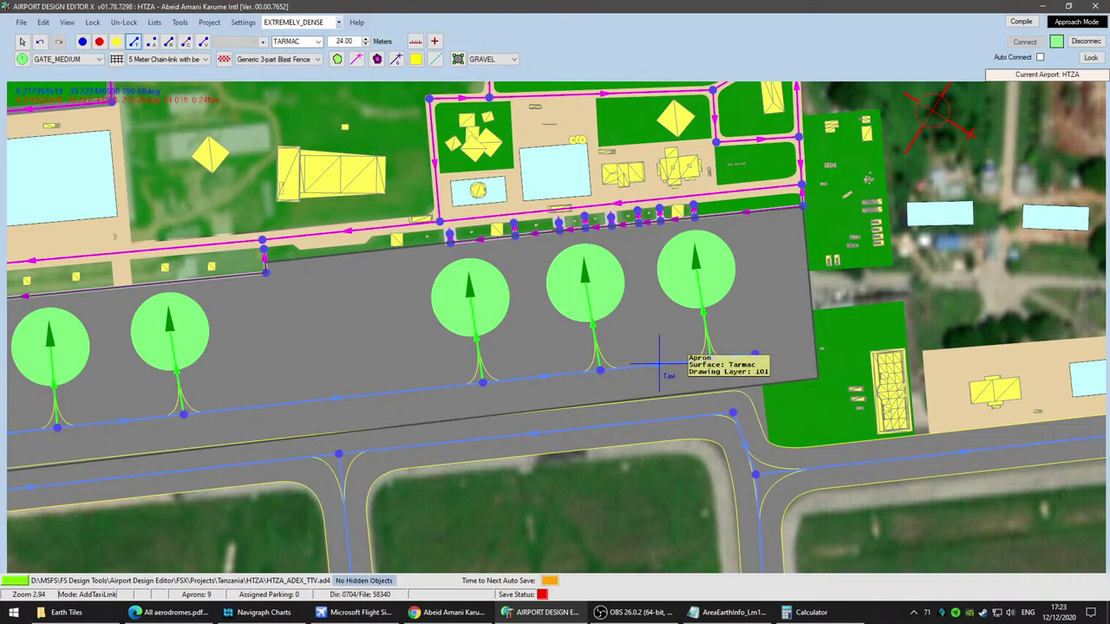
Step: Add two connector links from the apron taxi path down to the lower taxiway
left_click(660, 365)
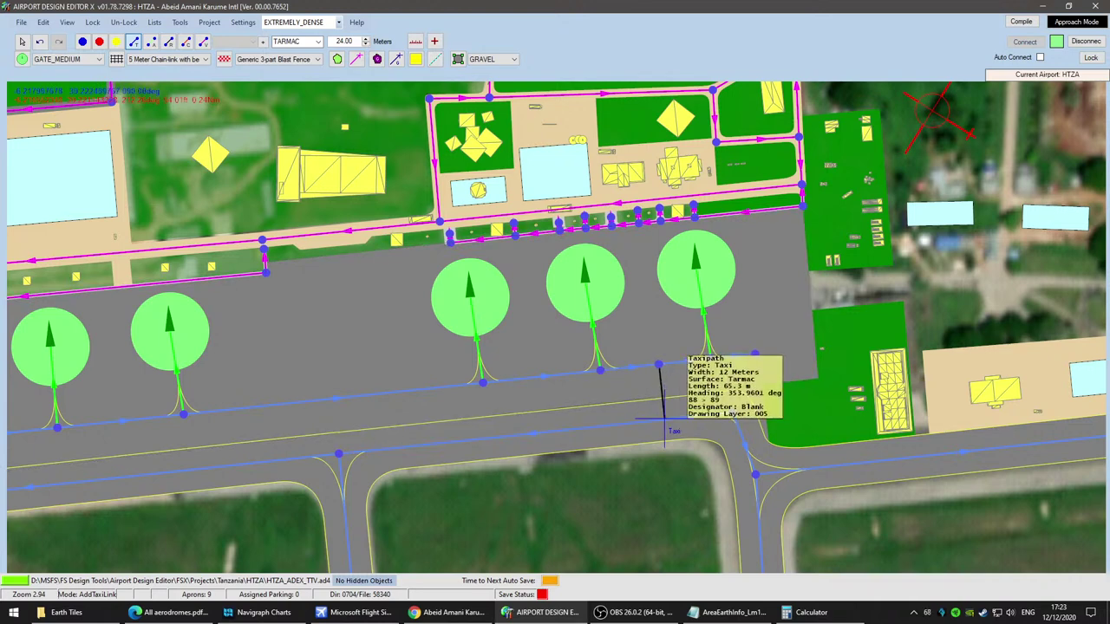
left_click(665, 421)
scroll(919, 322, "up", 2)
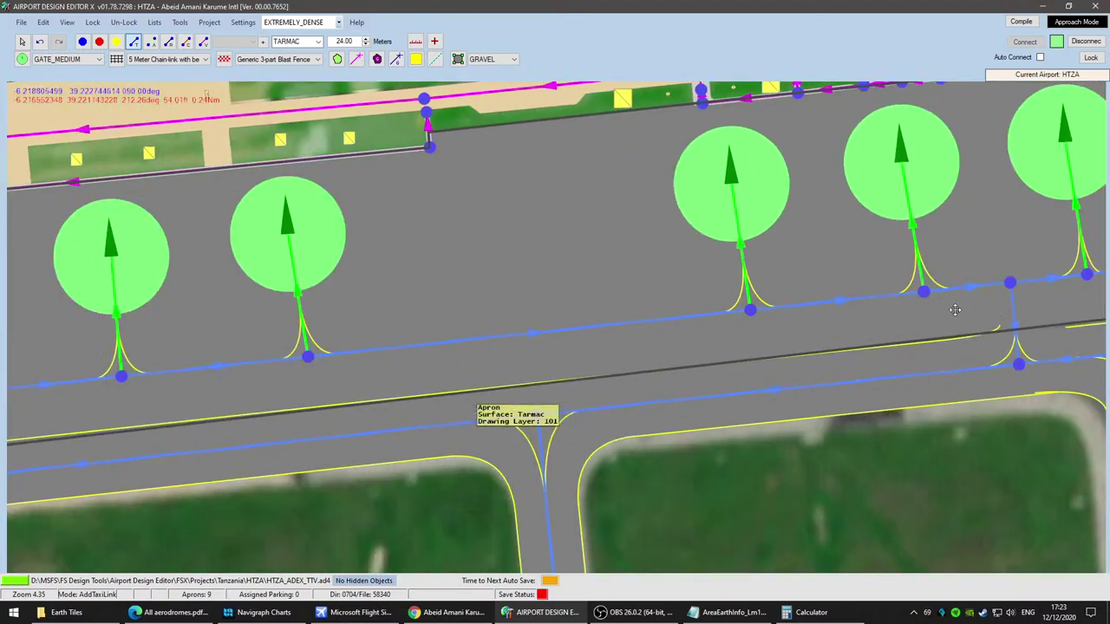
right_click_drag(919, 322, 932, 303)
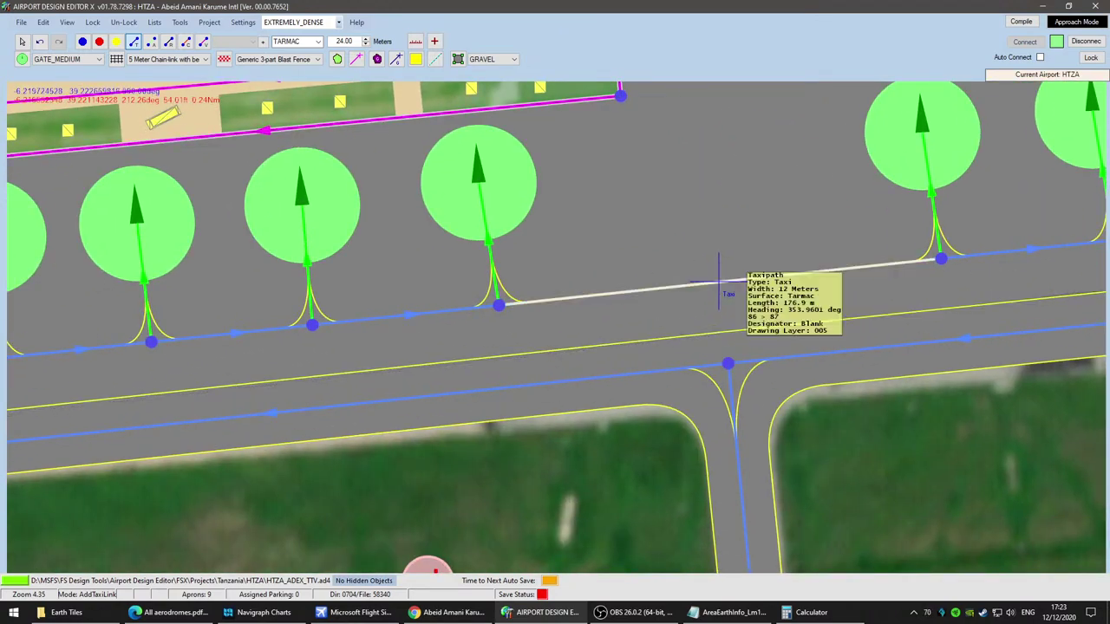
left_click(719, 282)
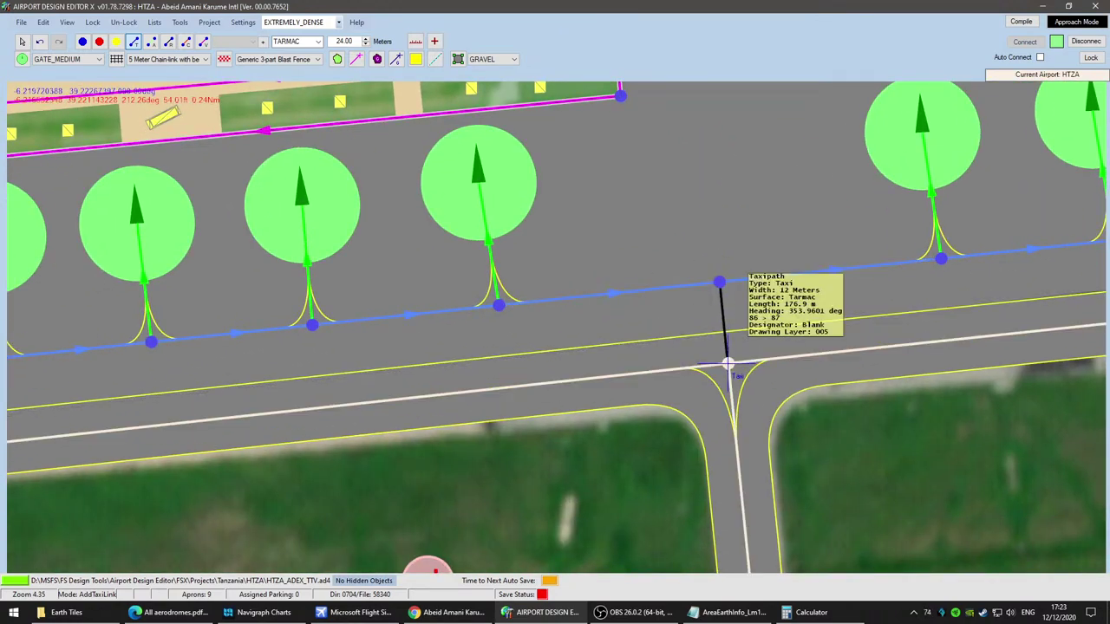
left_click(727, 364)
scroll(432, 387, "down", 2)
Step: Nudge the apron taxi path's west-end node slightly down
right_click_drag(390, 392, 865, 350)
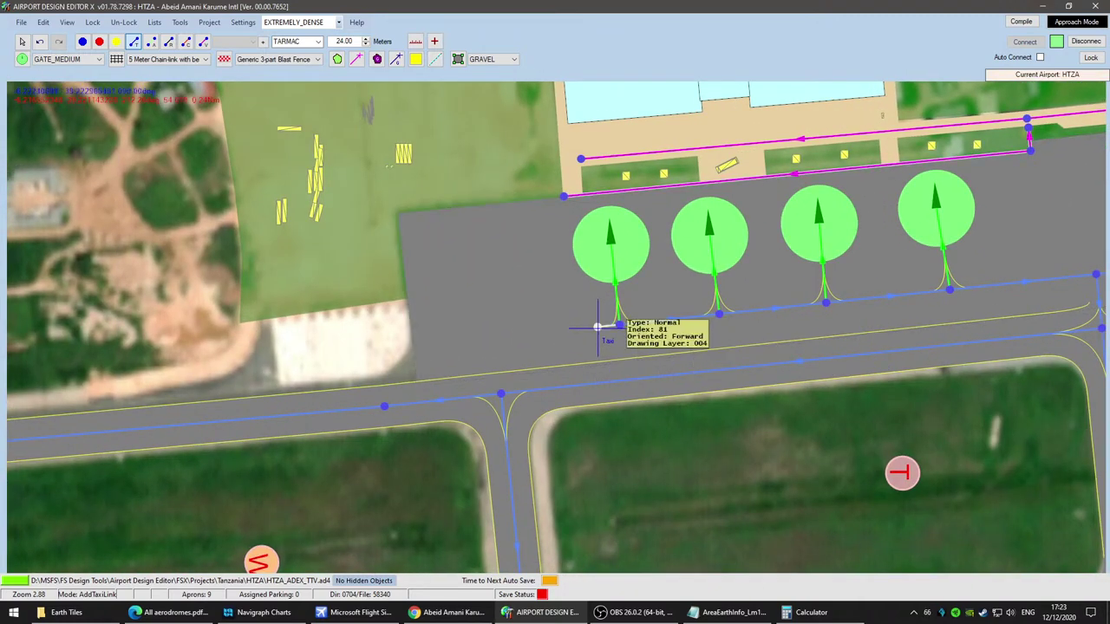
scroll(582, 454, "down", 2)
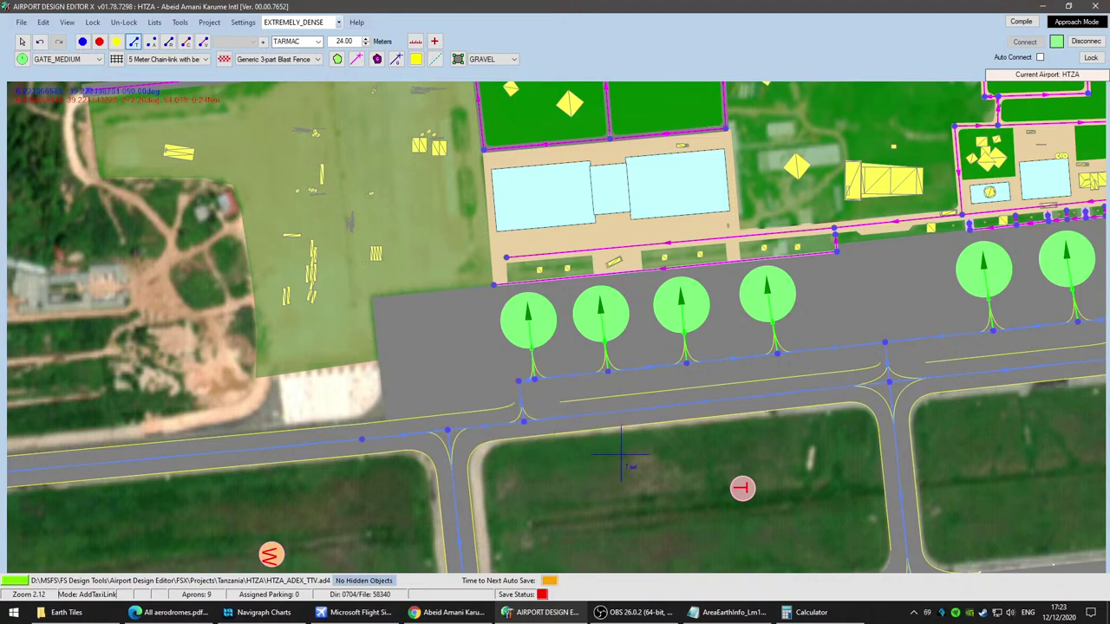
scroll(619, 454, "up", 4)
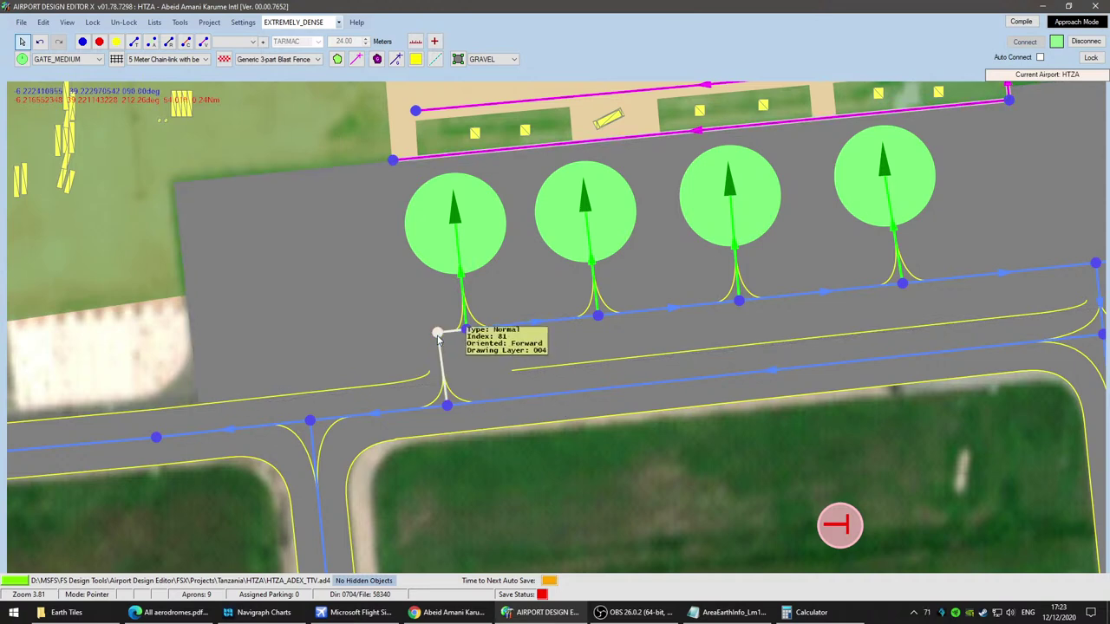
left_click_drag(441, 353, 442, 353)
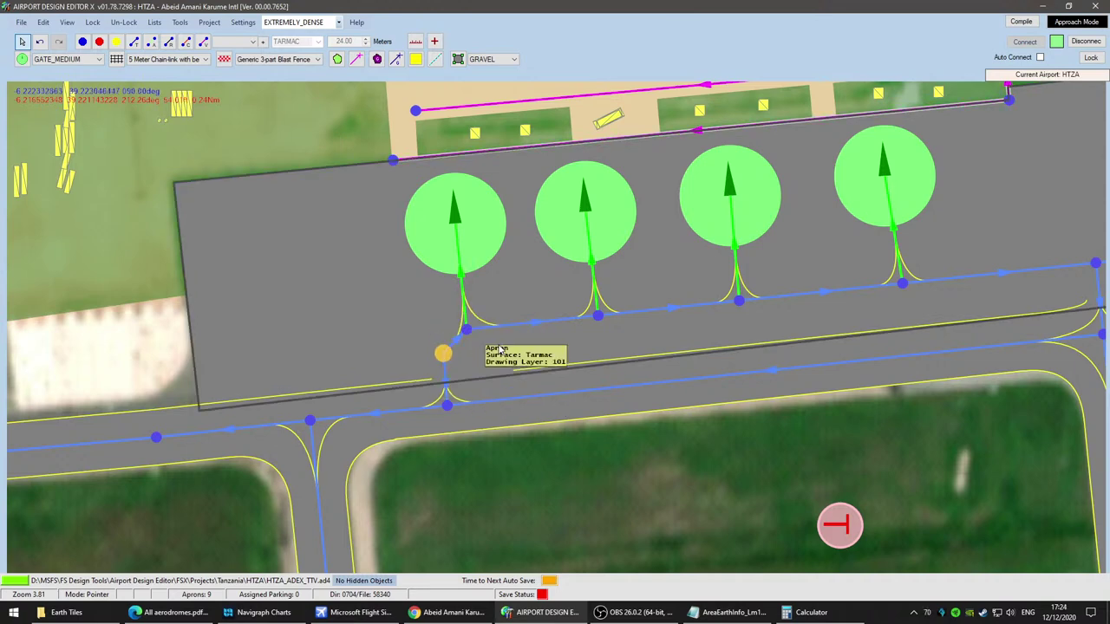
Step: Confirm the short connector and apron taxi link without centre lines
double_click(458, 344)
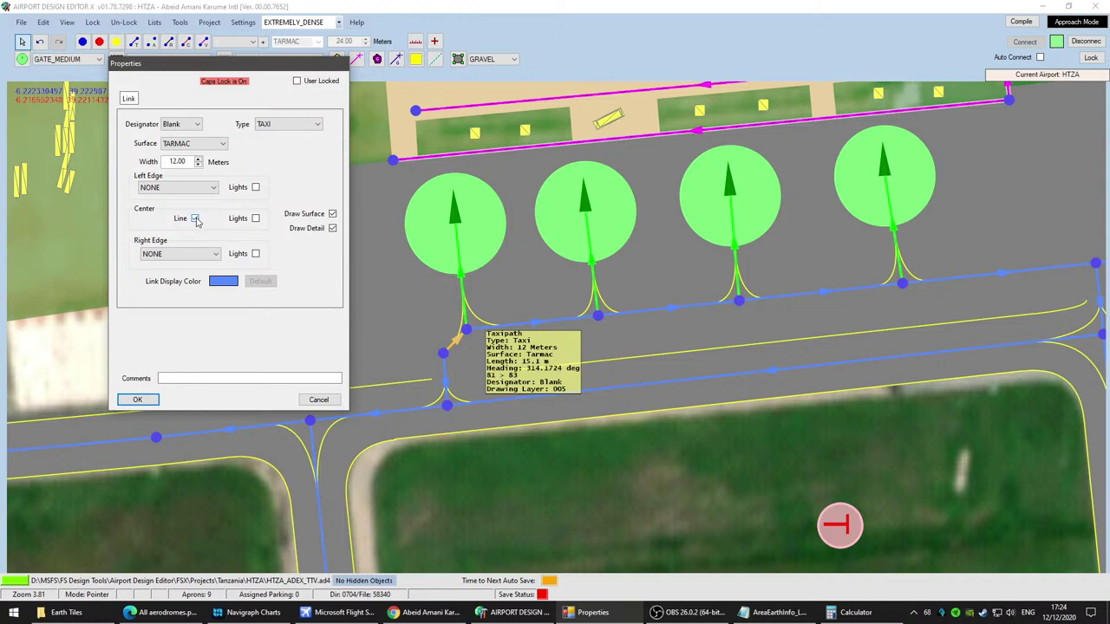
left_click(137, 399)
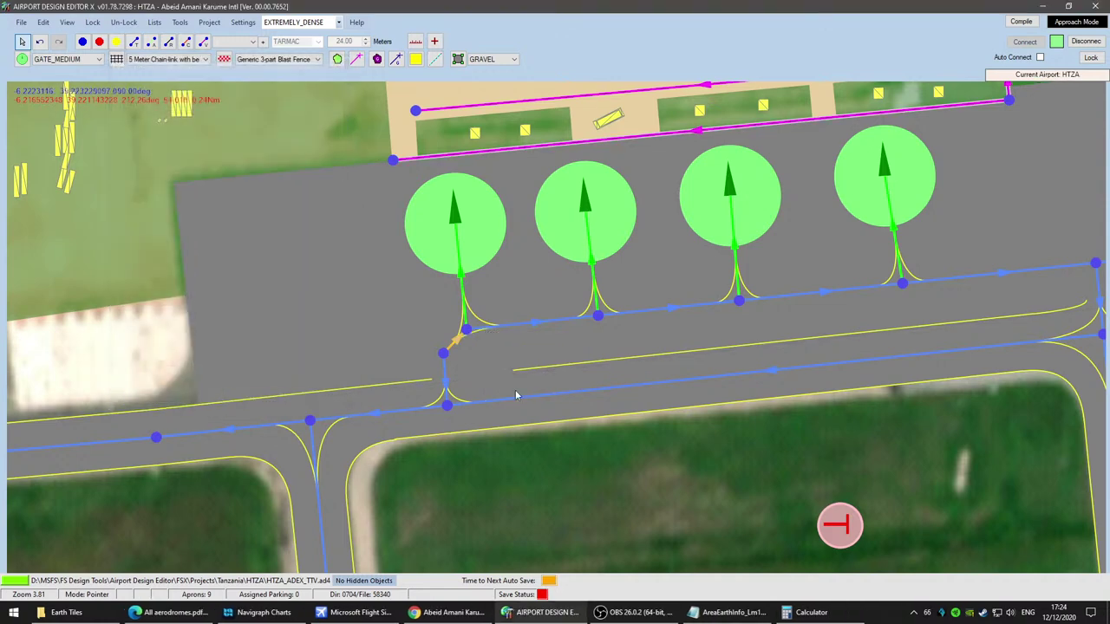
double_click(502, 326)
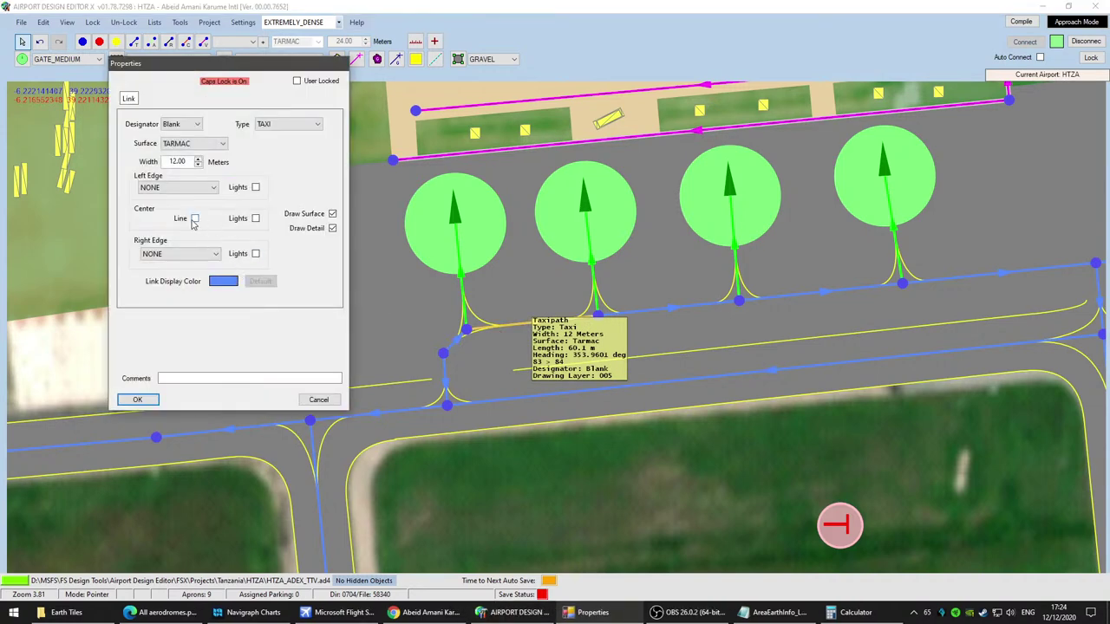
left_click(148, 402)
Step: Clear the centre line on the link between western parking spots, then bring up Google Maps satellite view
left_click_drag(753, 324, 388, 392)
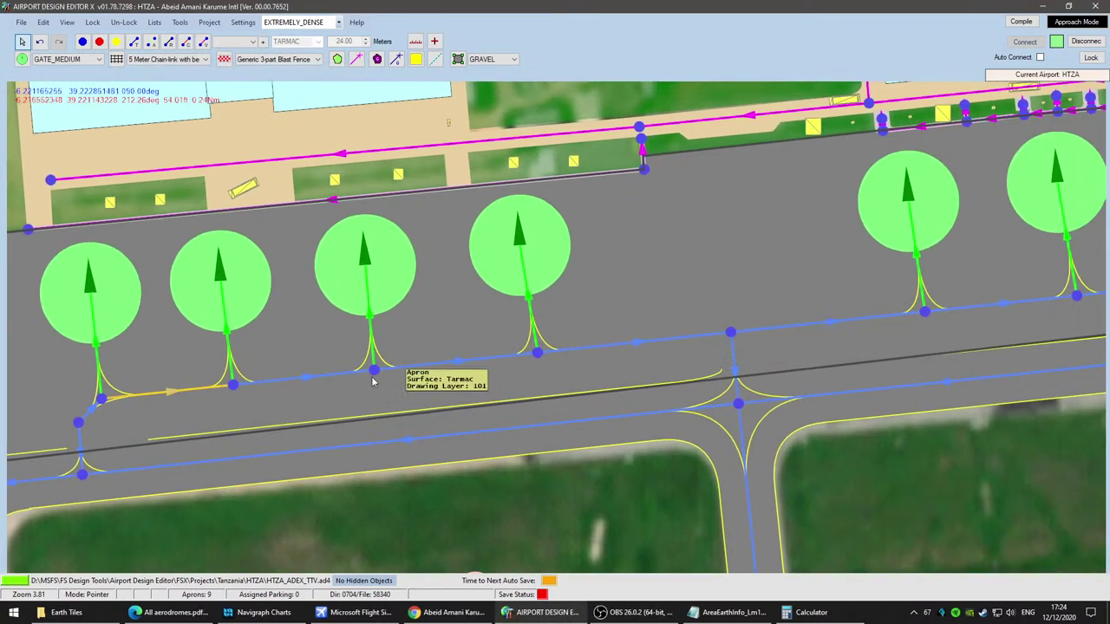
double_click(319, 378)
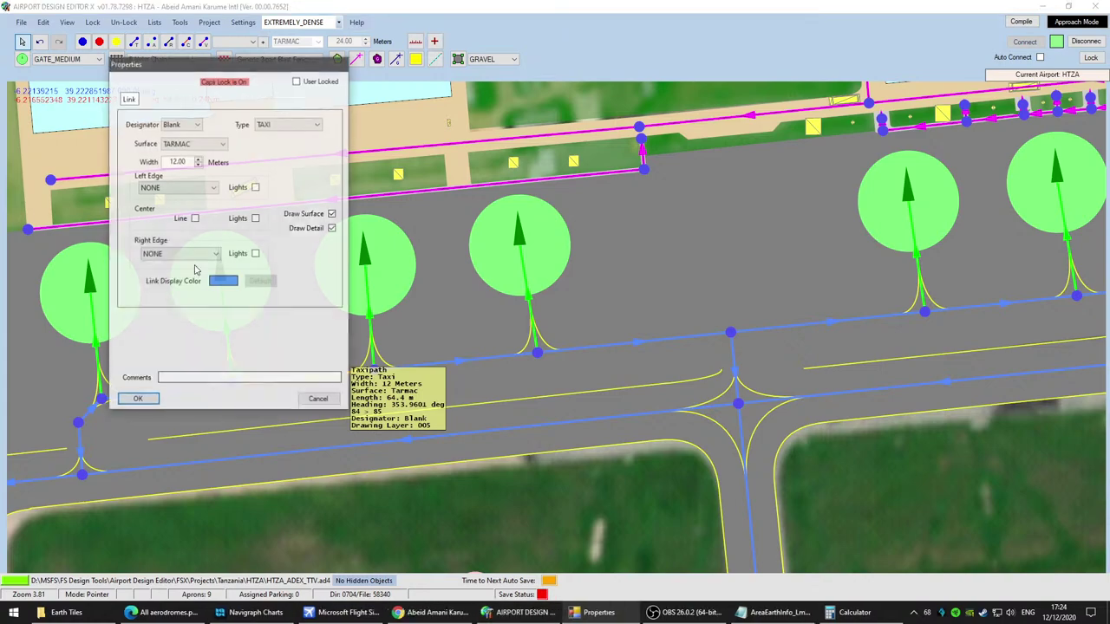
left_click(137, 400)
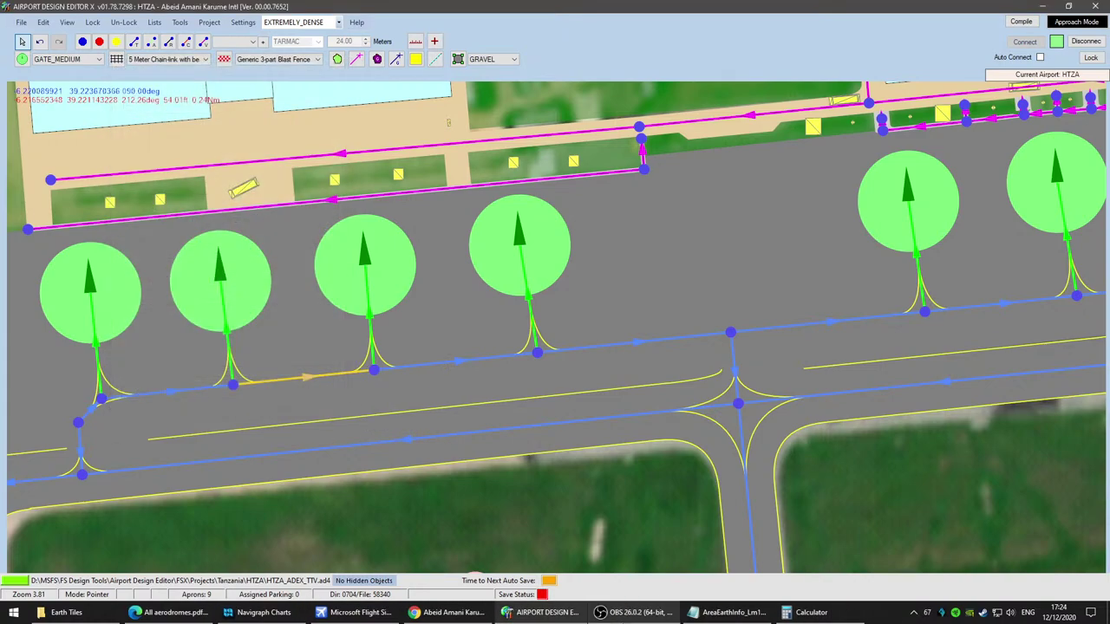
left_click(426, 612)
left_click_drag(772, 566, 290, 126)
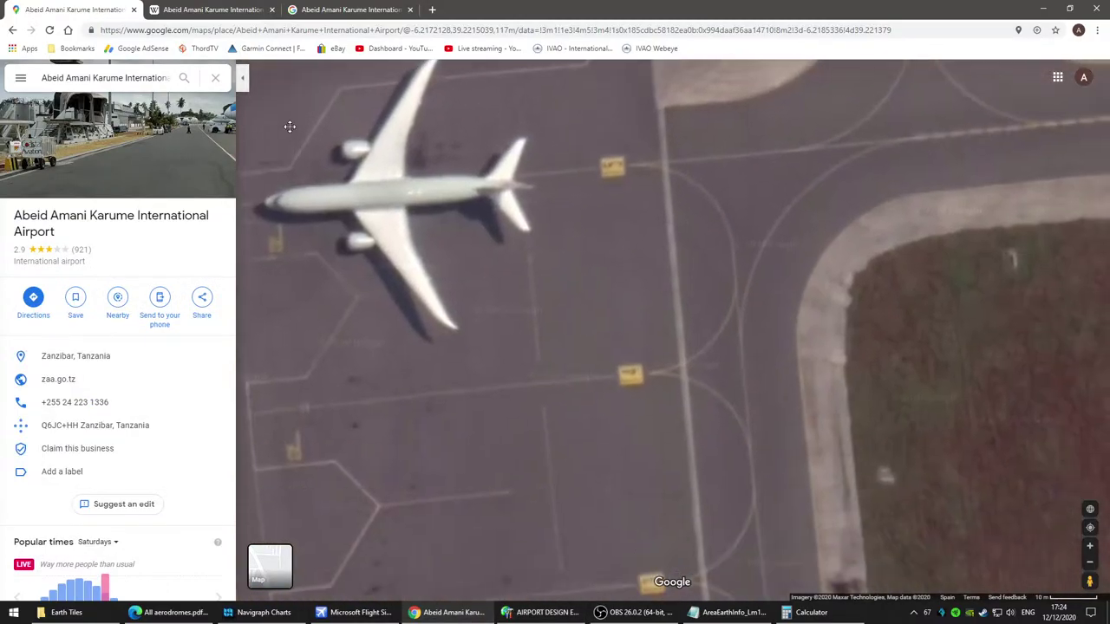
Step: Inspect the GA apron's parked light aircraft and taxi lines in satellite imagery, then return to ADE
scroll(557, 354, "down", 1)
left_click_drag(587, 455, 471, 303)
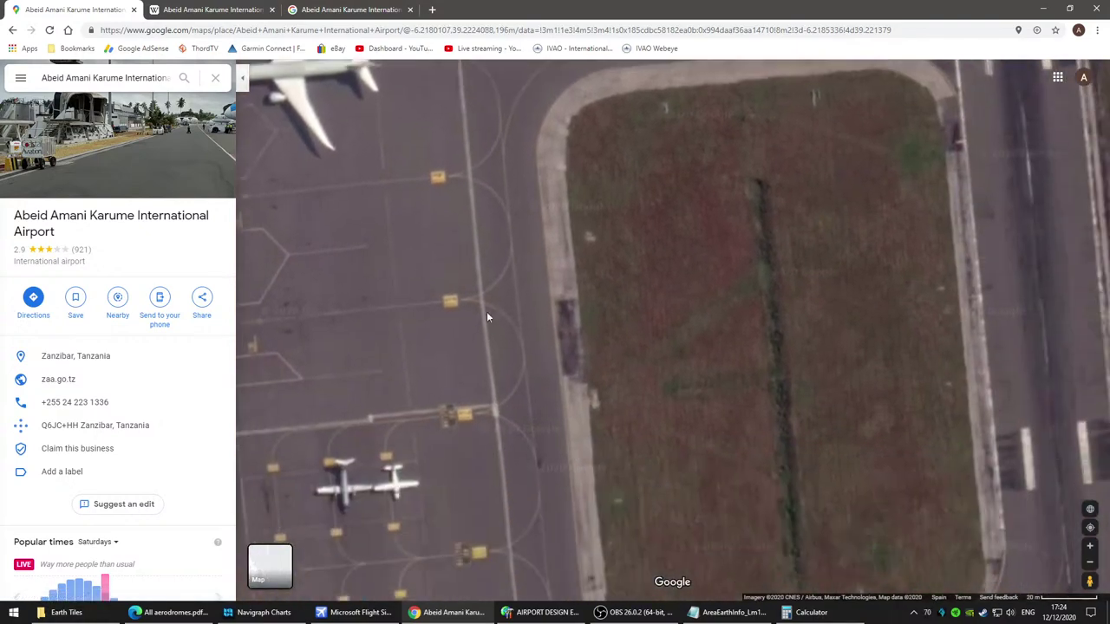
scroll(471, 303, "down", 2)
left_click_drag(568, 525, 559, 354)
scroll(537, 465, "up", 2)
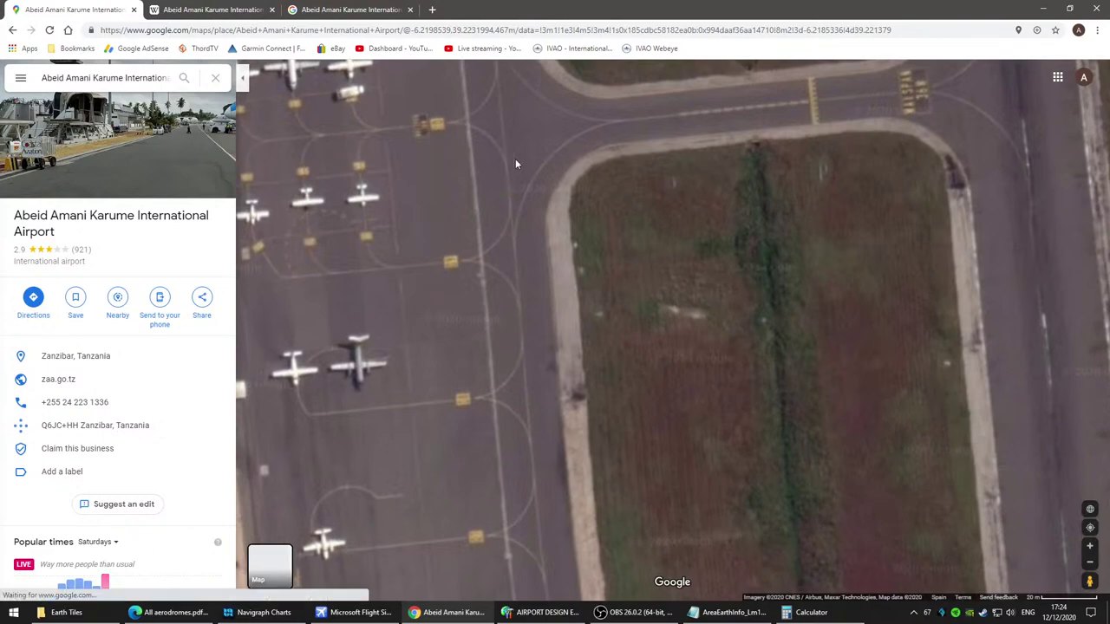
scroll(399, 335, "down", 2)
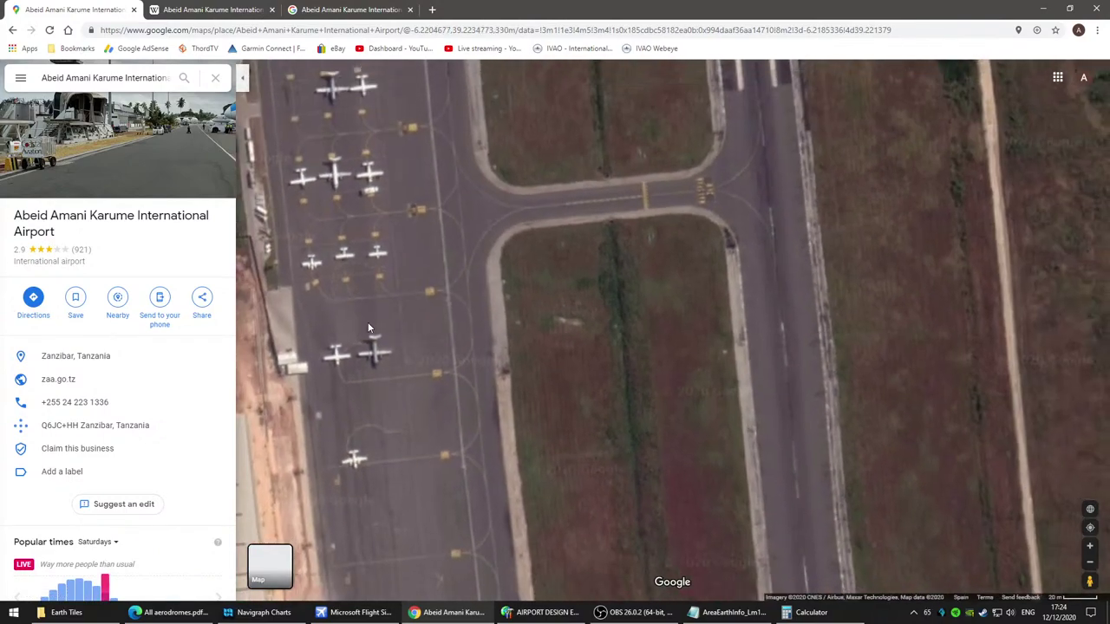
left_click_drag(359, 317, 446, 420)
left_click_drag(492, 456, 495, 183)
scroll(479, 274, "down", 3)
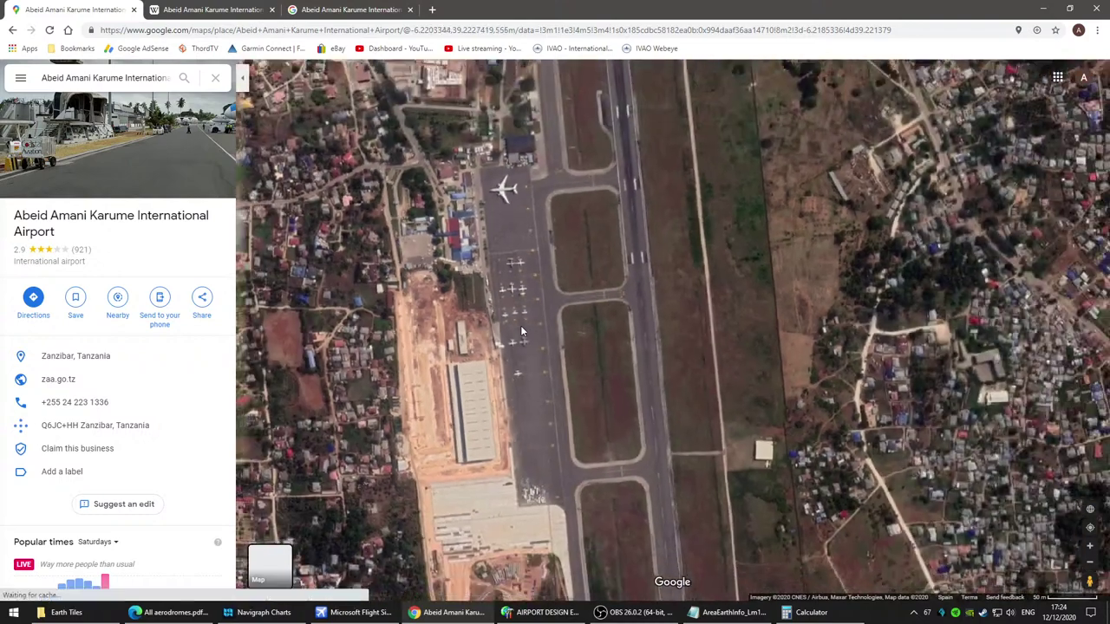
left_click_drag(521, 331, 525, 359)
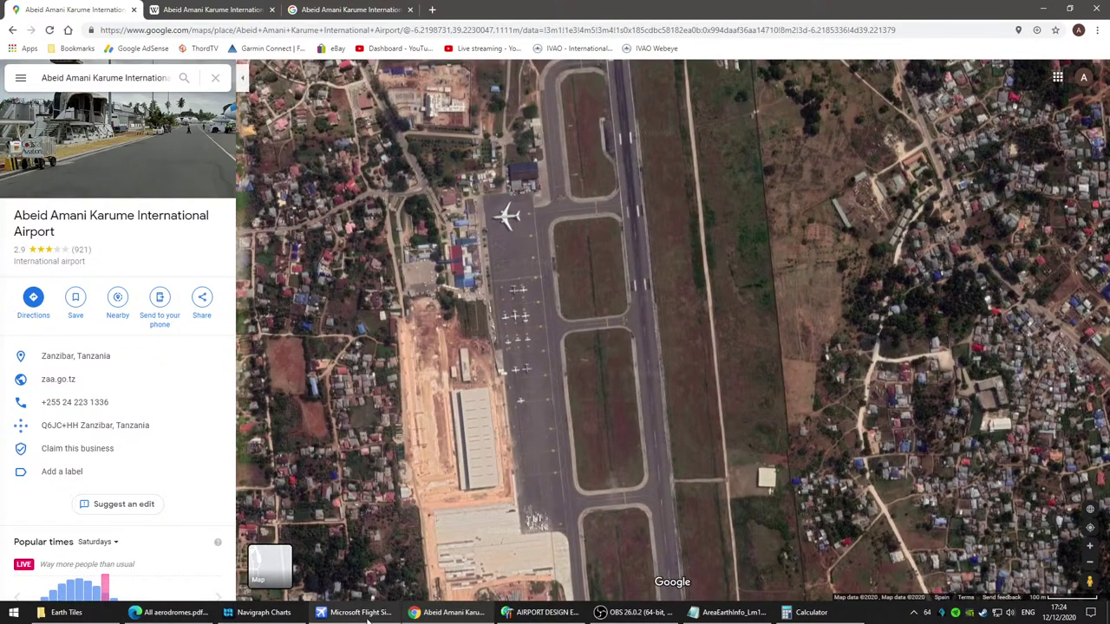
left_click(536, 619)
scroll(746, 275, "down", 3)
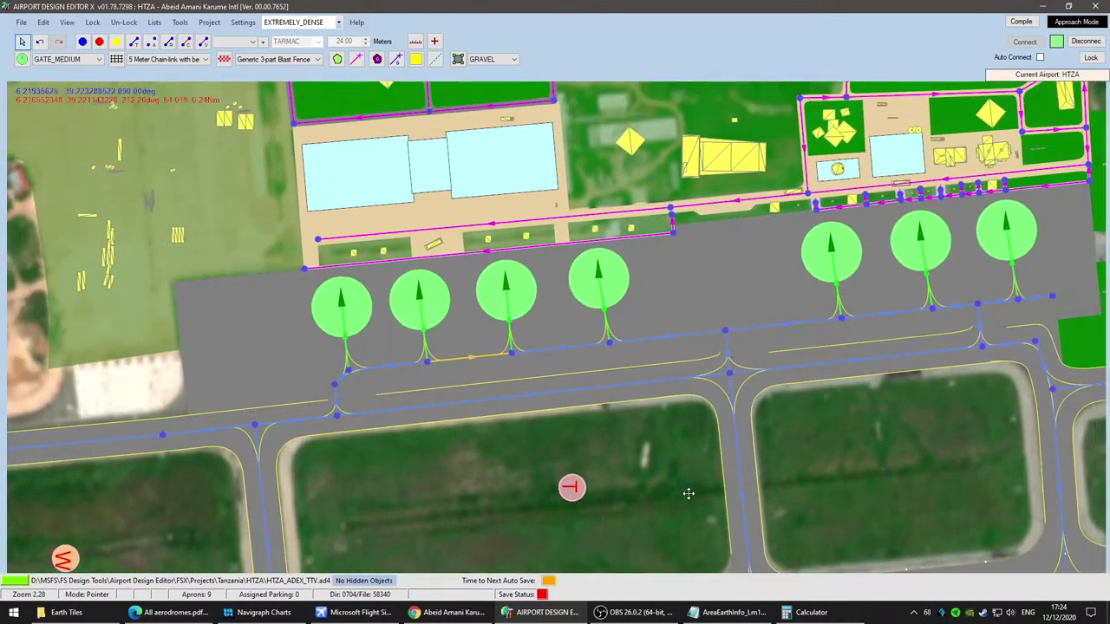
Step: Review the western apron taxi links, short connector and junction link as 12 m TARMAC TAXI links
left_click_drag(688, 493, 636, 511)
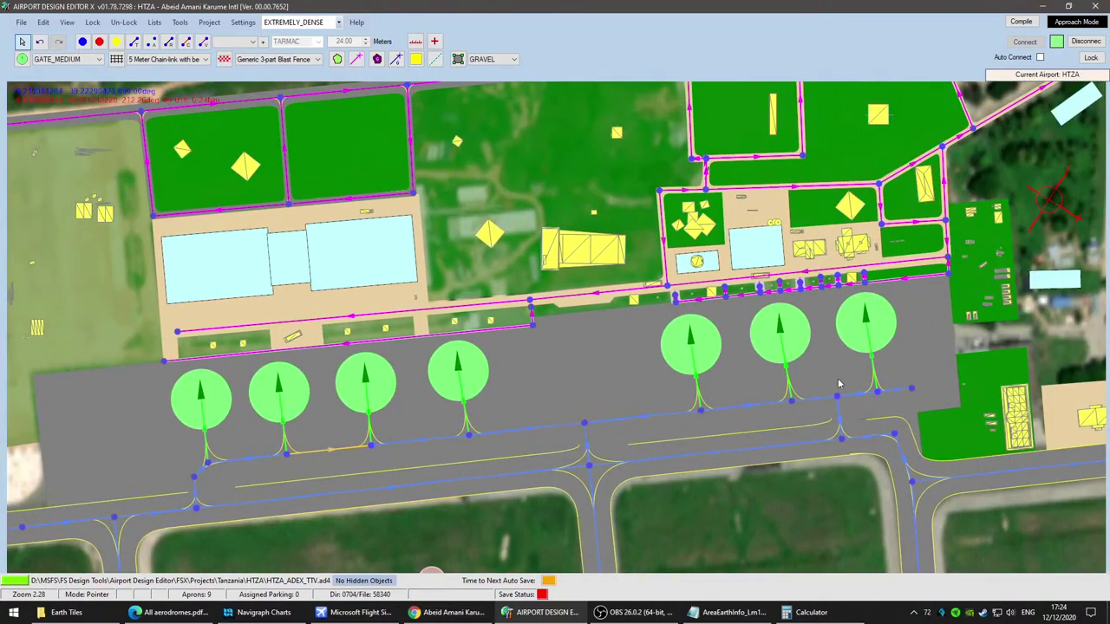
left_click(477, 377)
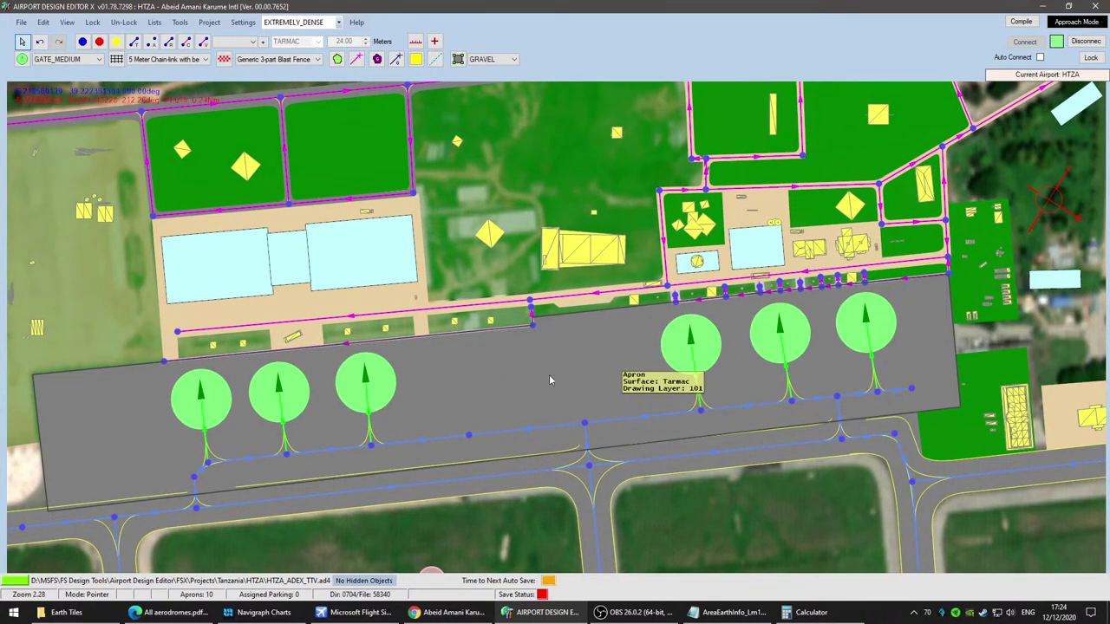
scroll(598, 382, "up", 3)
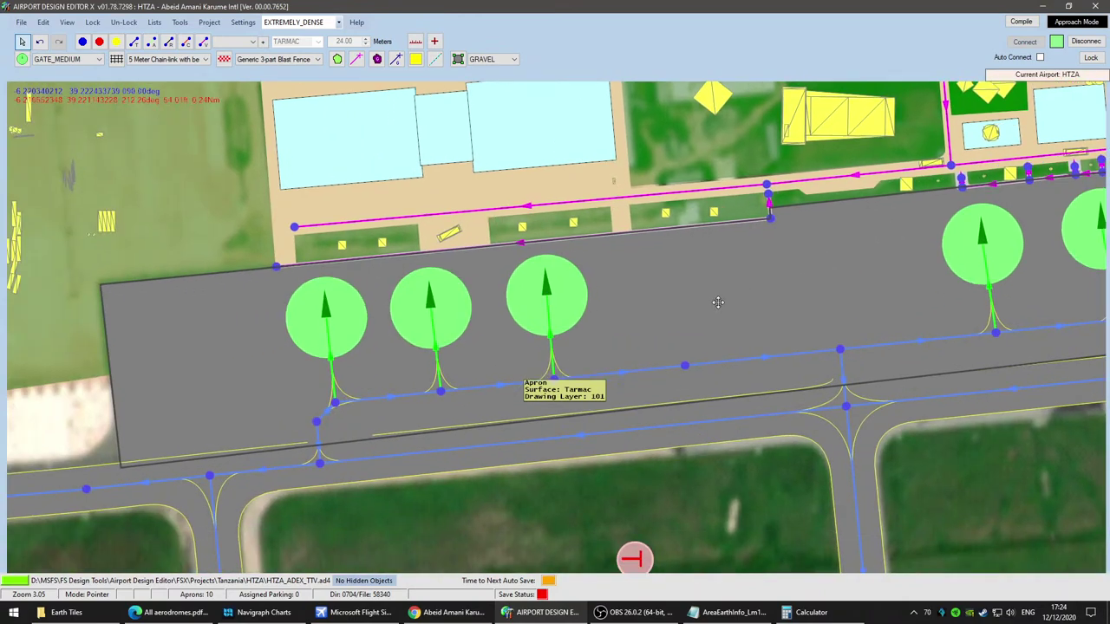
mouse_move(718, 302)
left_mouse_down()
mouse_move(571, 316)
mouse_move(909, 297)
mouse_move(876, 286)
mouse_move(713, 290)
left_mouse_up()
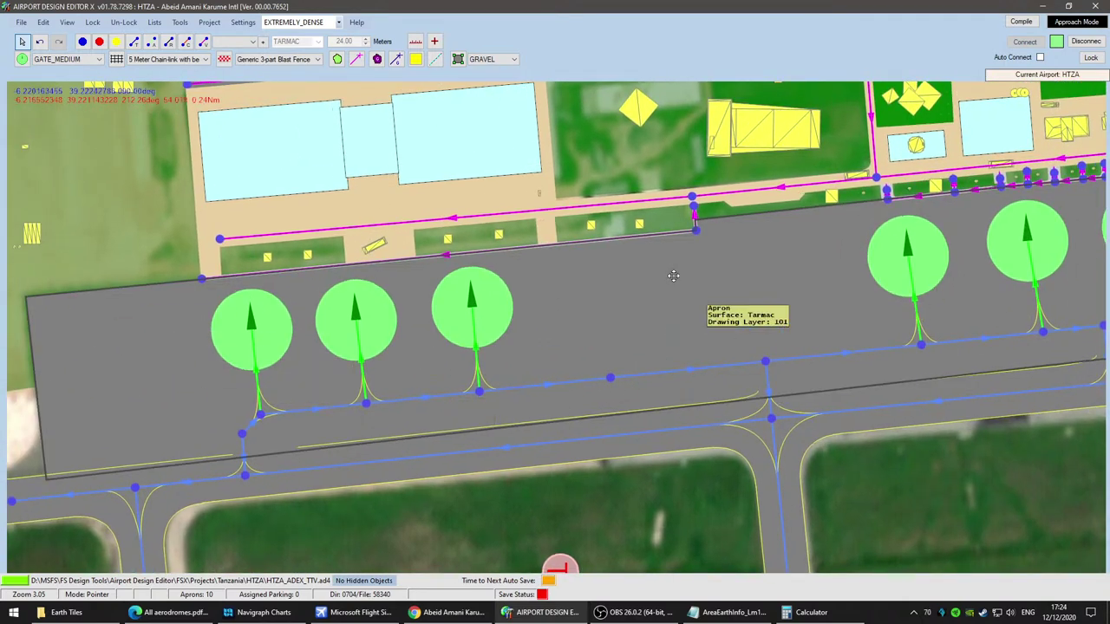
left_click_drag(527, 363, 526, 324)
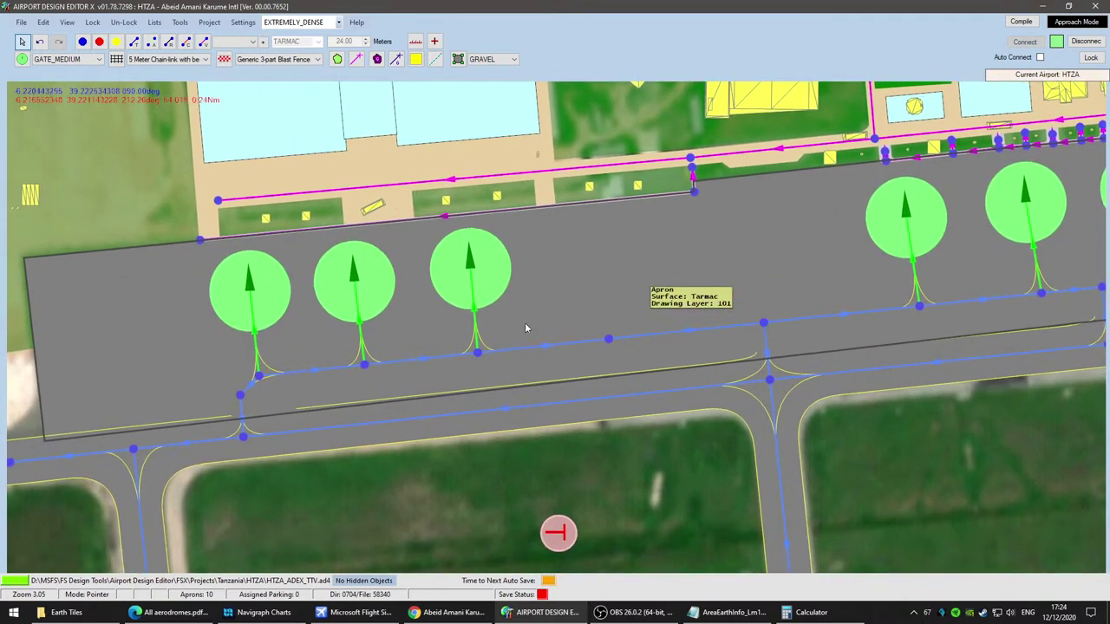
double_click(335, 373)
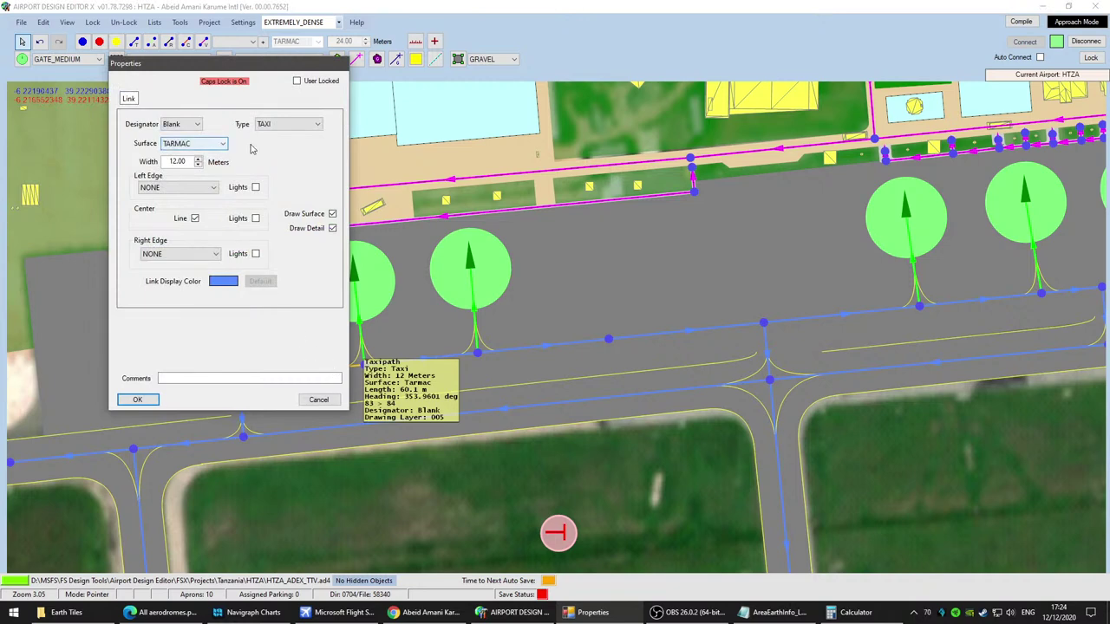
left_click(137, 401)
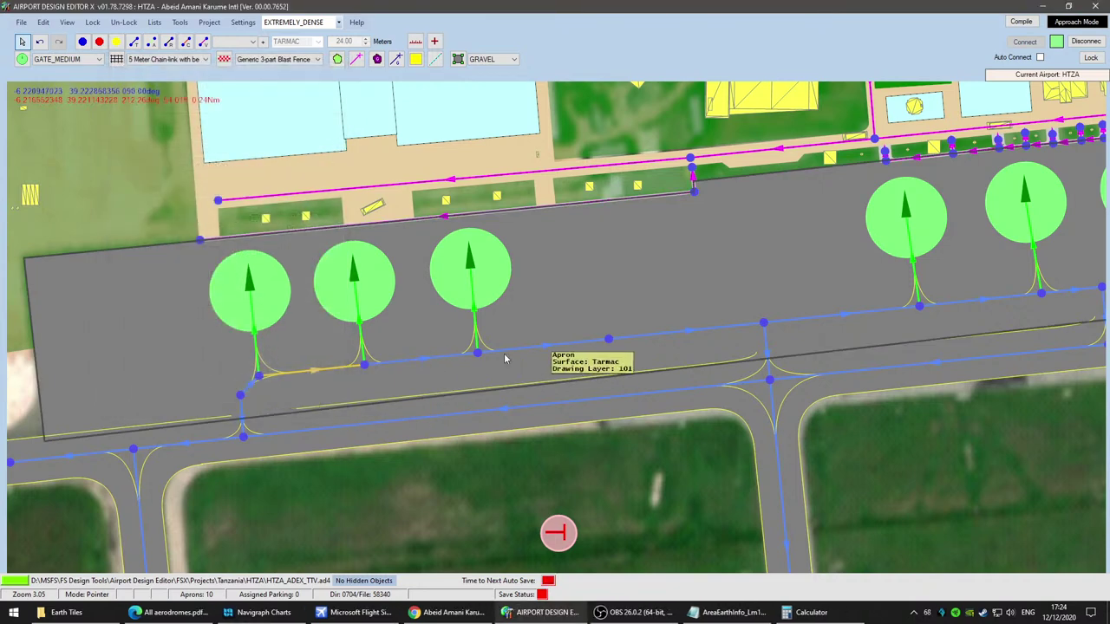
double_click(439, 361)
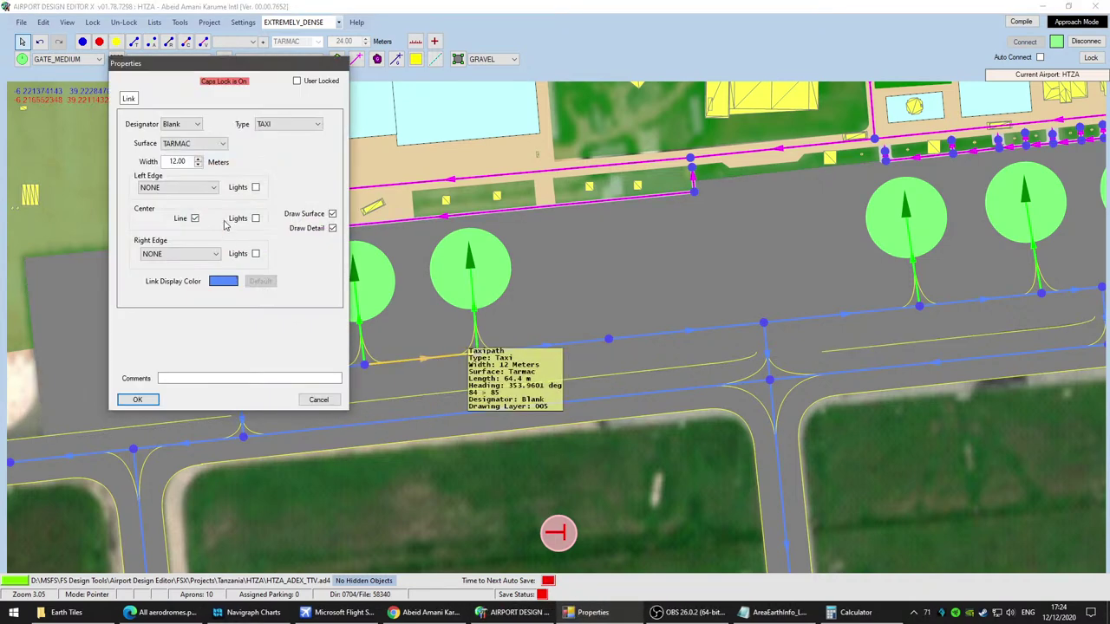
left_click(137, 400)
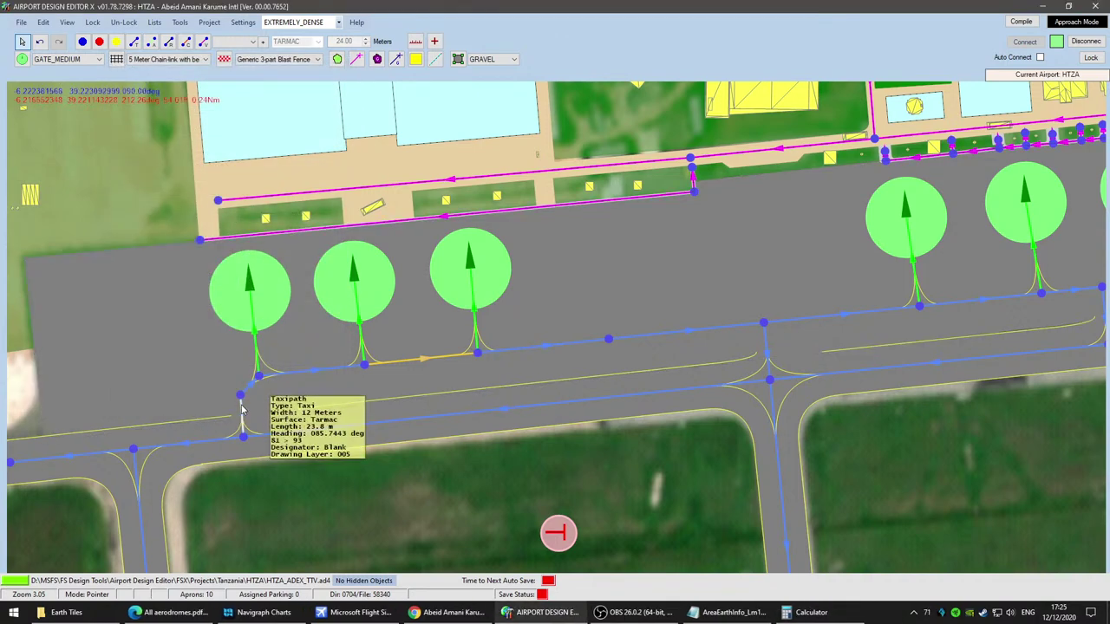
double_click(242, 408)
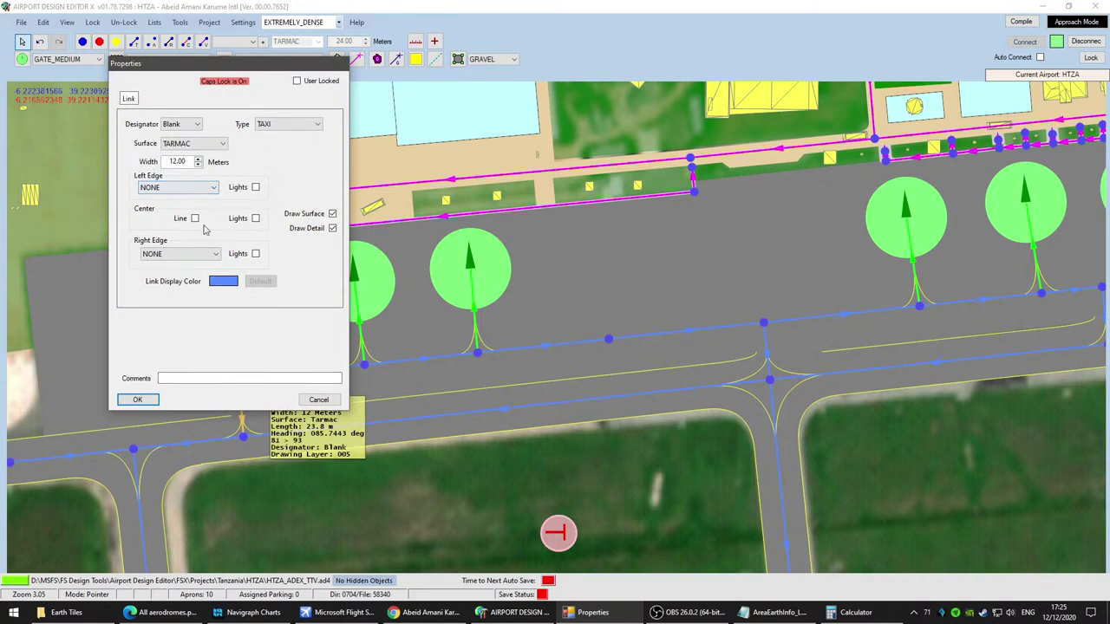
left_click(153, 403)
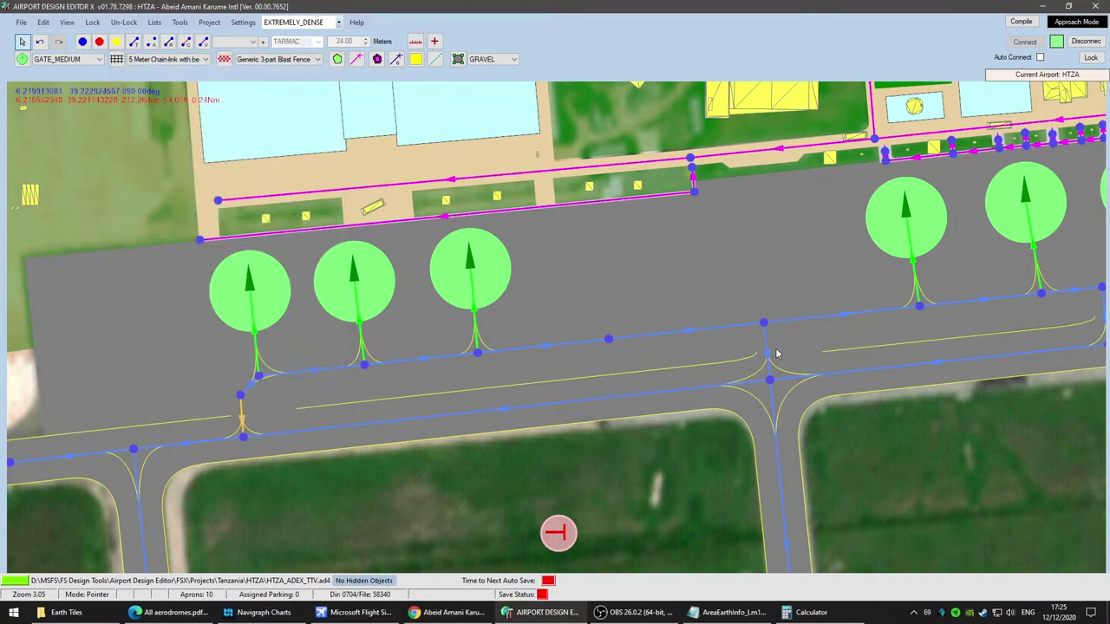
double_click(732, 349)
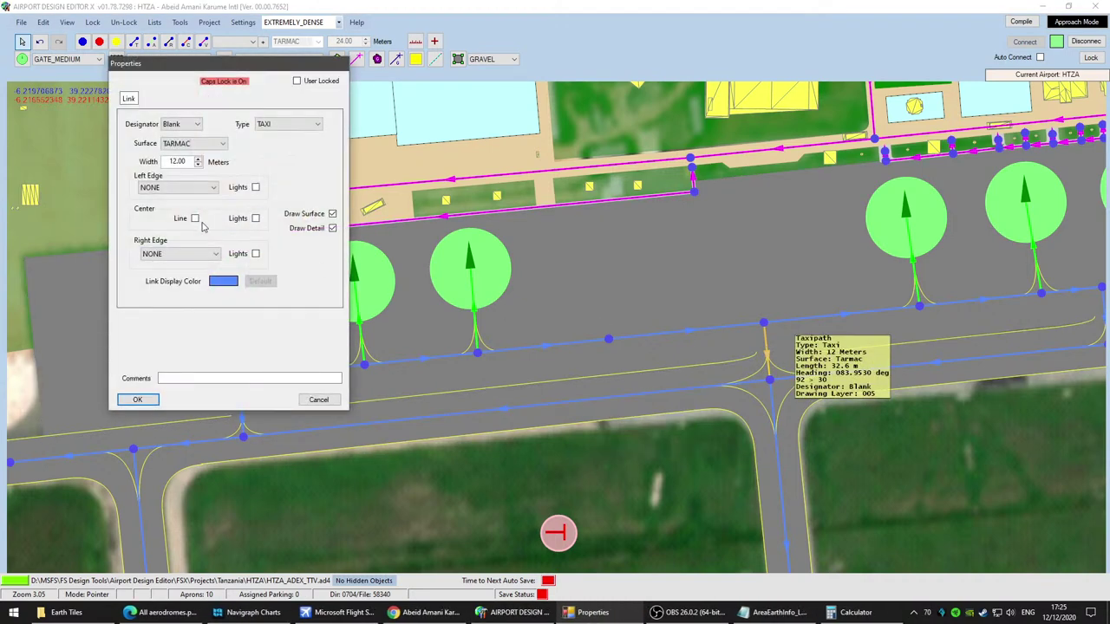
left_click(138, 401)
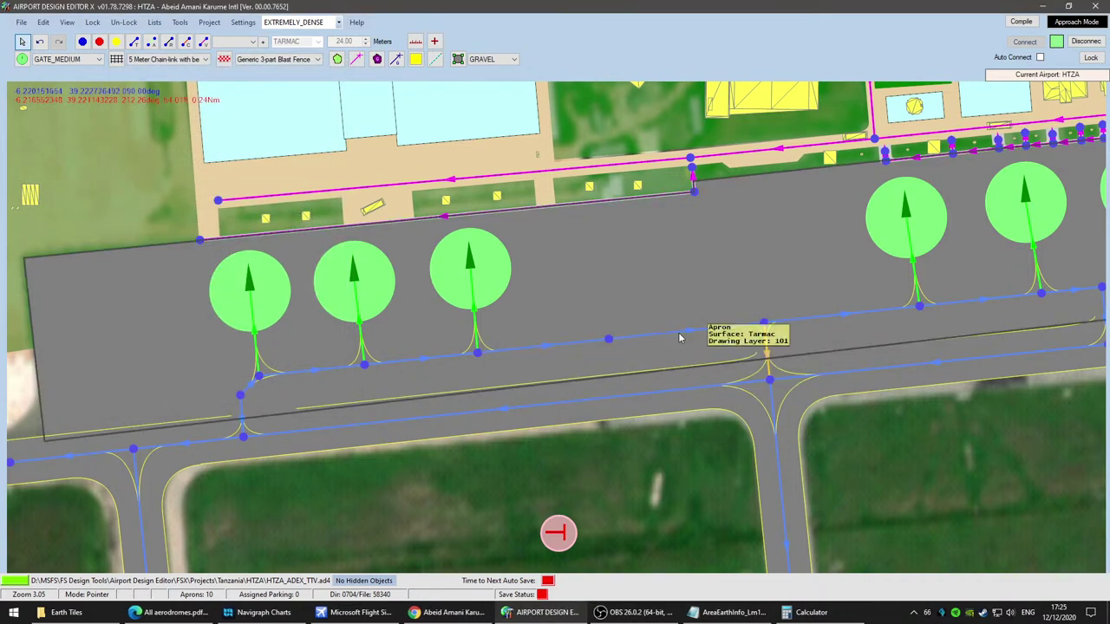
Step: Check the eastern apron taxi link, the apron's properties and the western stand's taxi link
left_click_drag(874, 335, 473, 416)
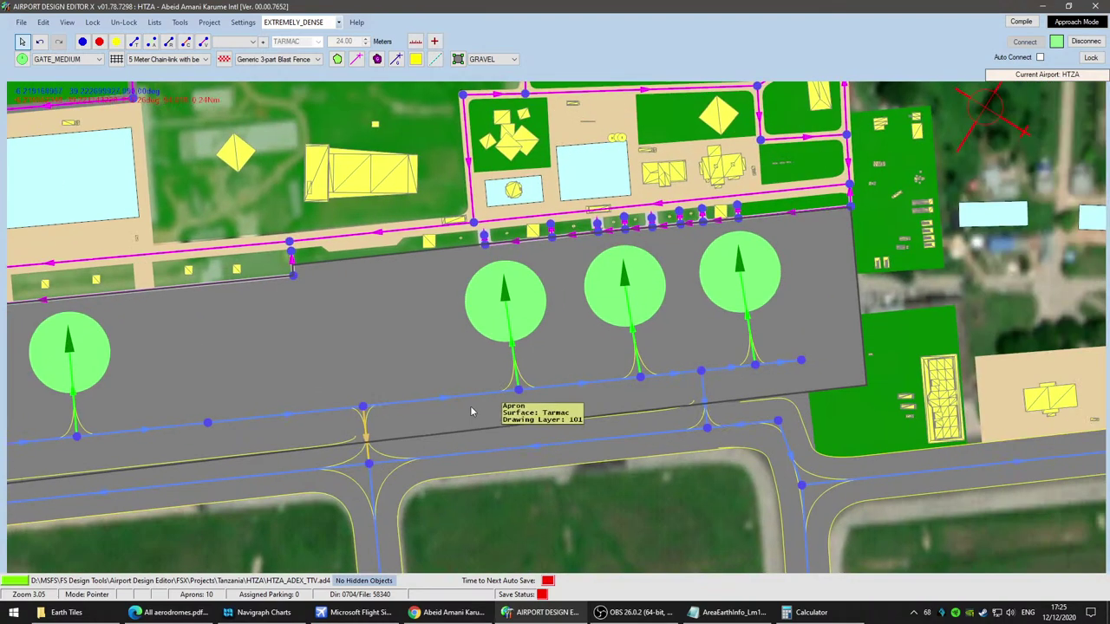
double_click(461, 401)
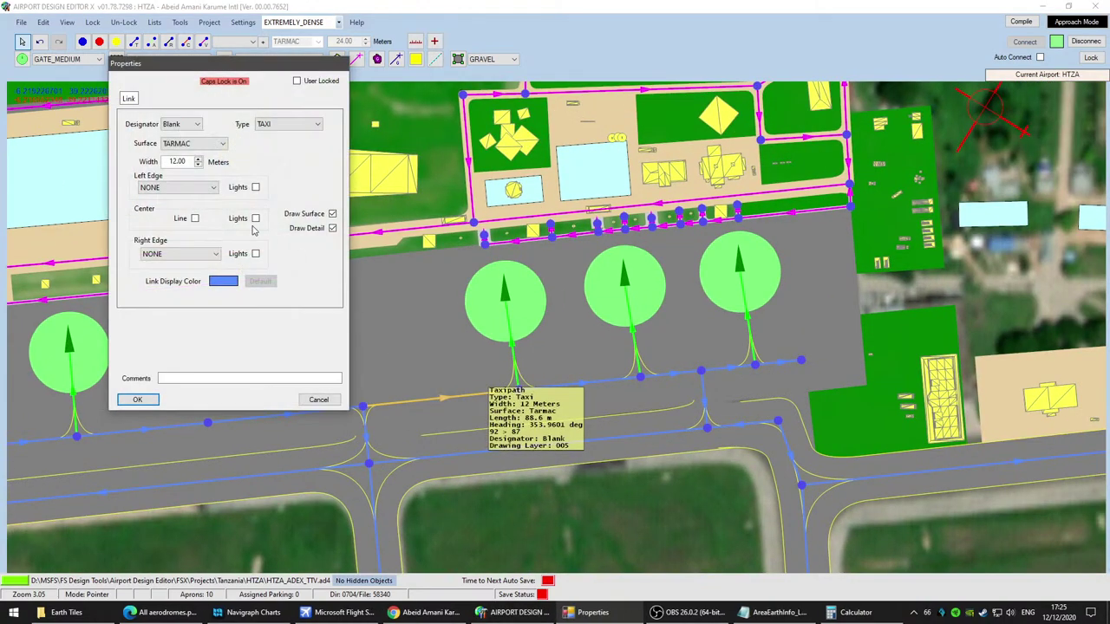
left_click(138, 400)
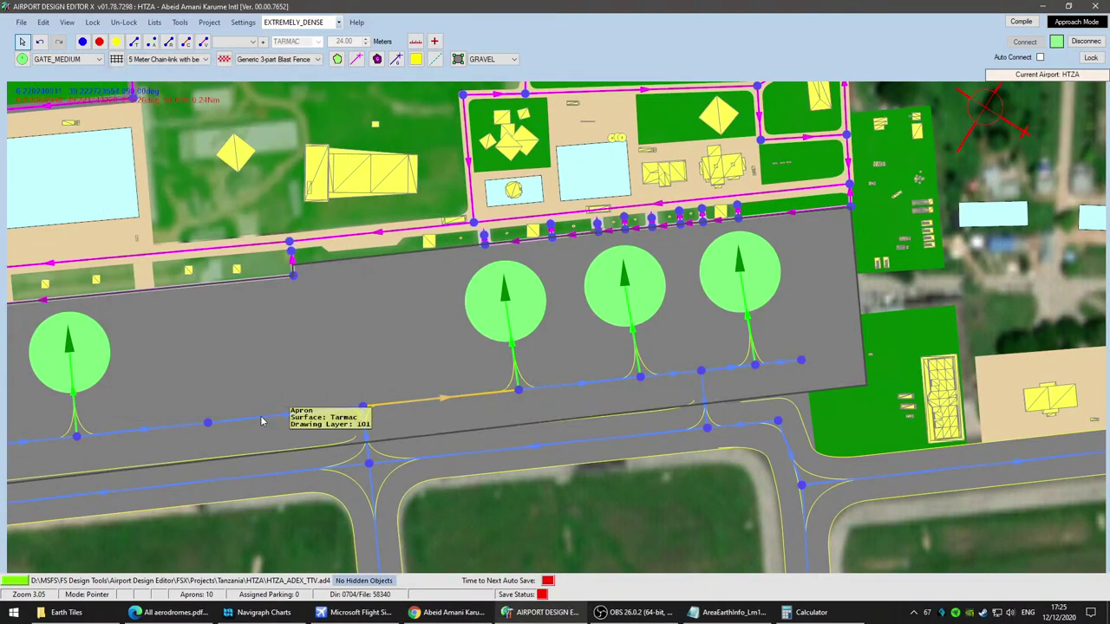
double_click(262, 421)
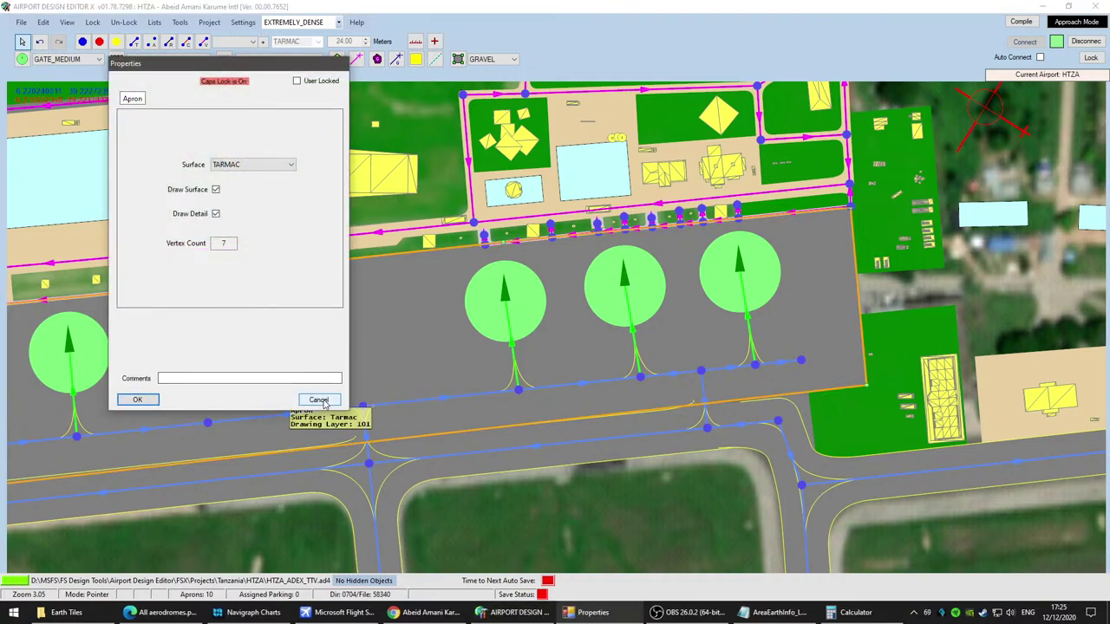
left_click(320, 400)
scroll(316, 407, "up", 1)
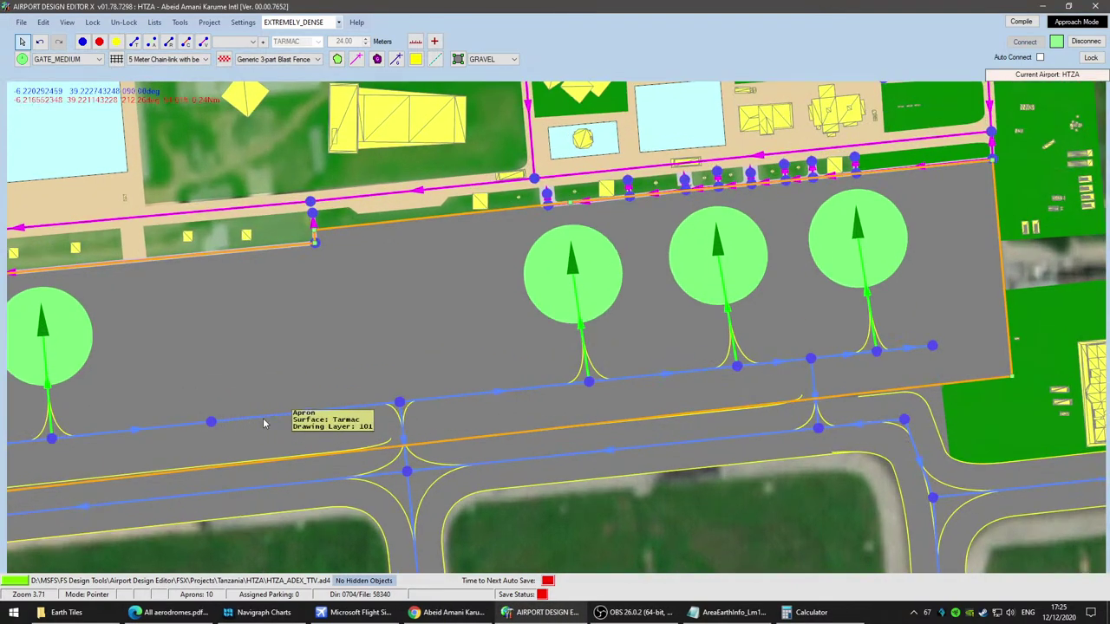
right_click(305, 351)
left_click(371, 445)
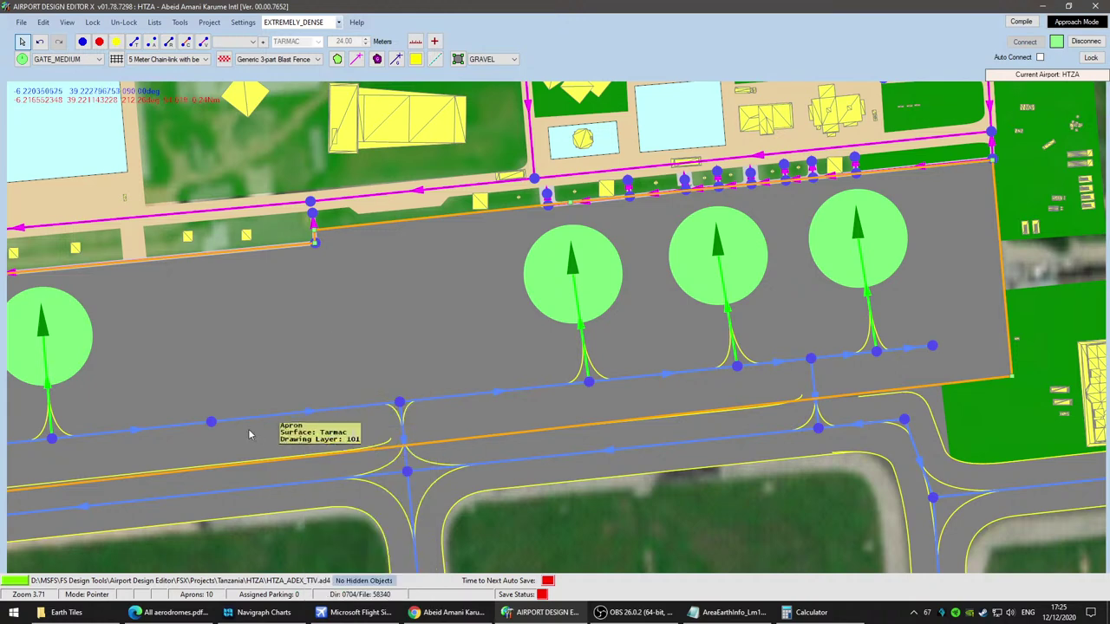
double_click(254, 421)
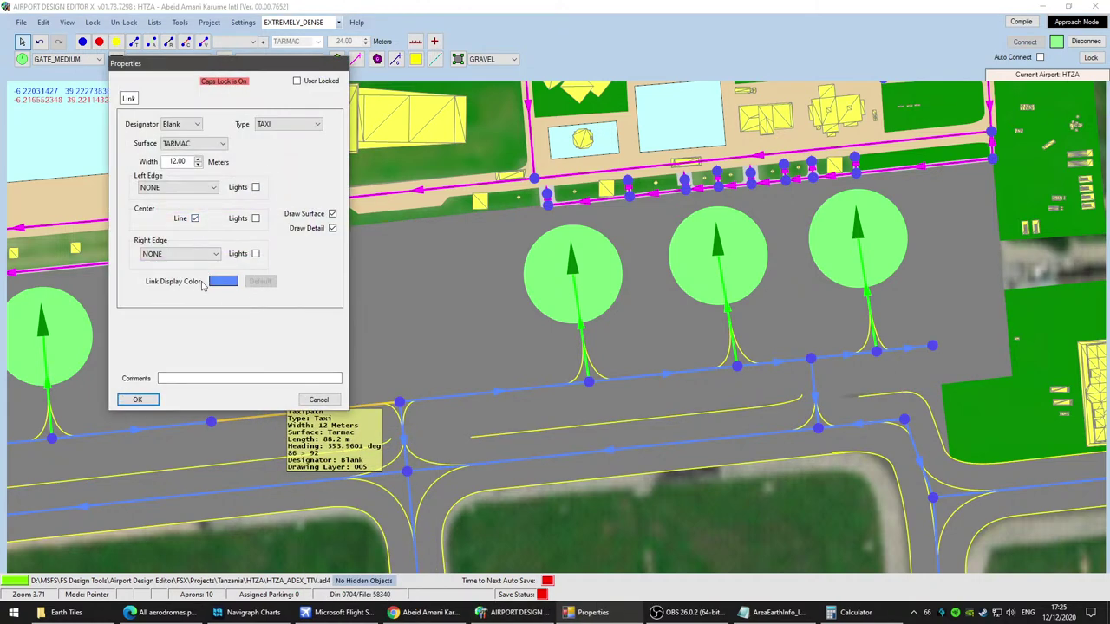
left_click(138, 400)
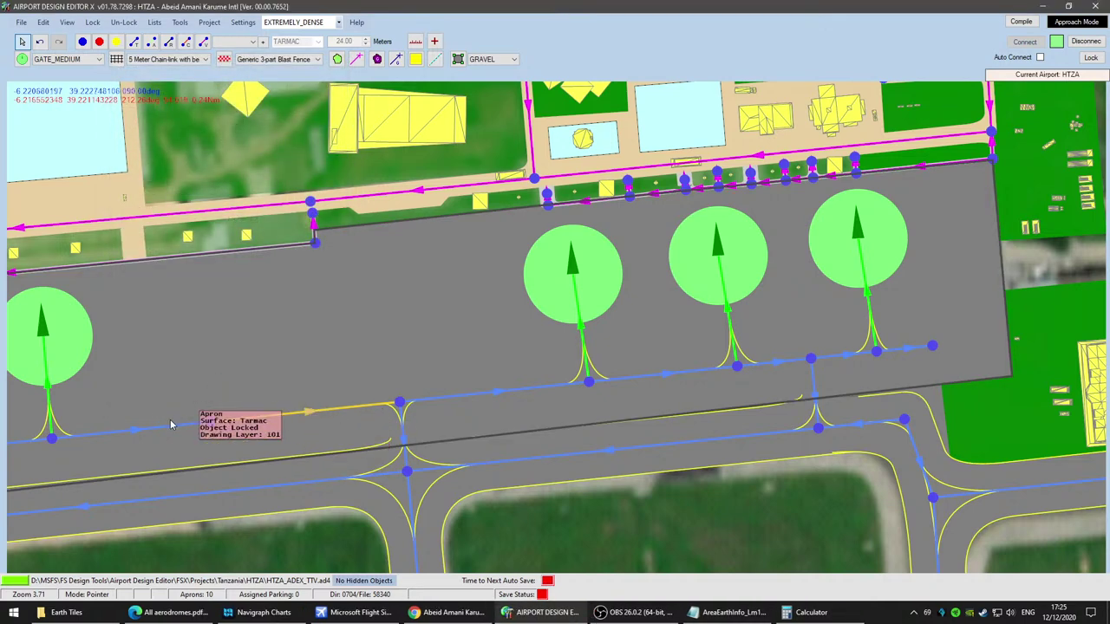
double_click(138, 433)
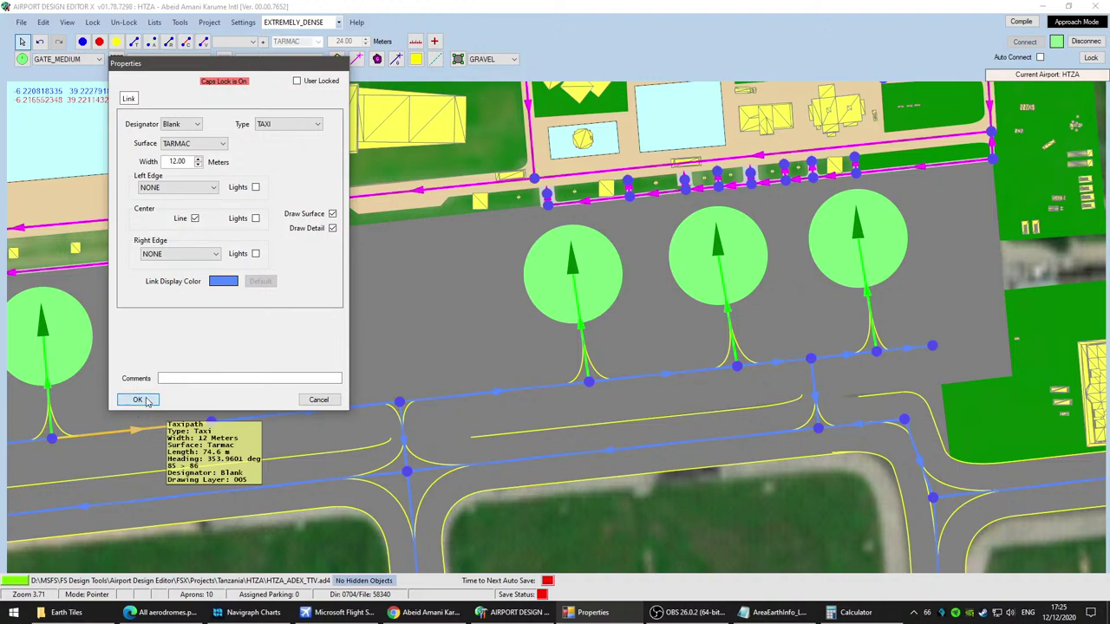
left_click(147, 401)
Step: Check the stand-row links and turn off the centre line on the link past the last stand
scroll(127, 468, "up", 1)
left_click_drag(126, 468, 645, 331)
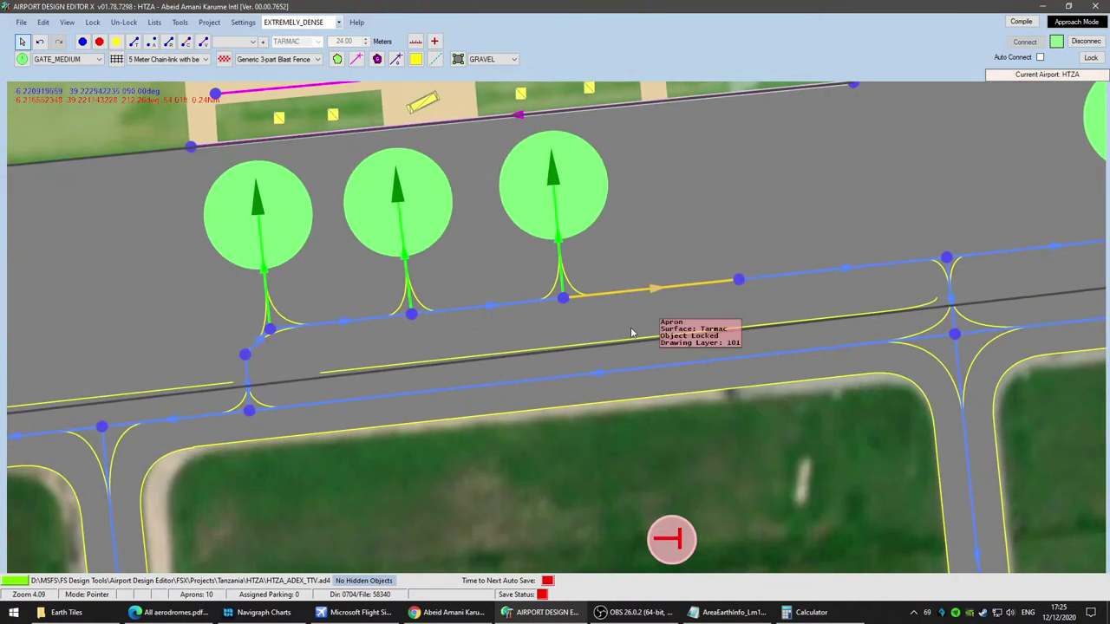
double_click(503, 307)
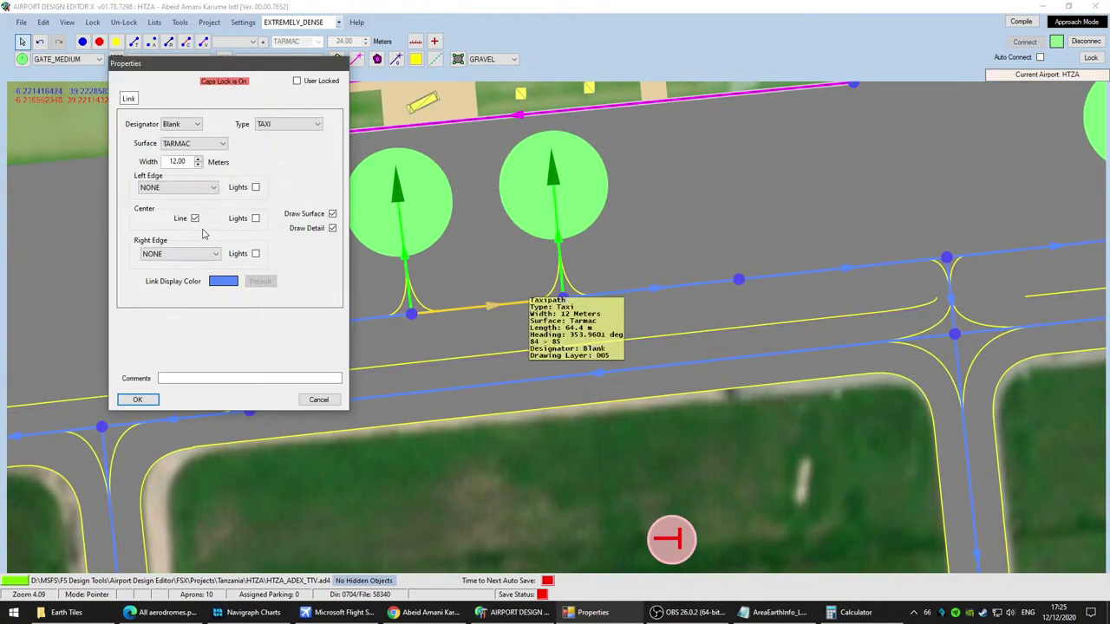
left_click(137, 400)
left_click_drag(350, 312, 445, 381)
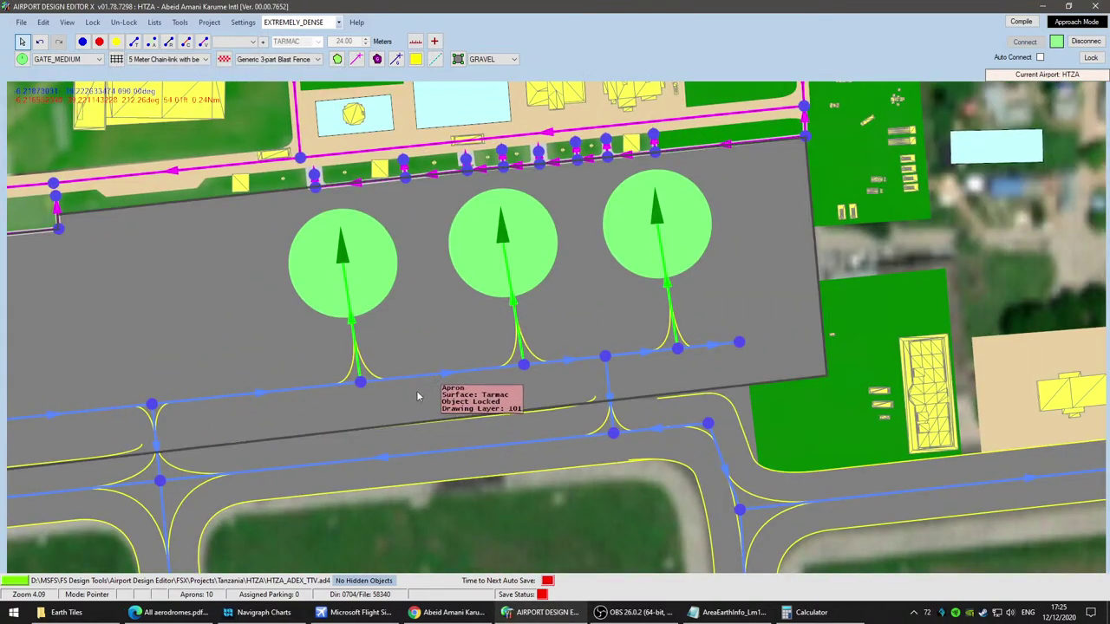
double_click(446, 373)
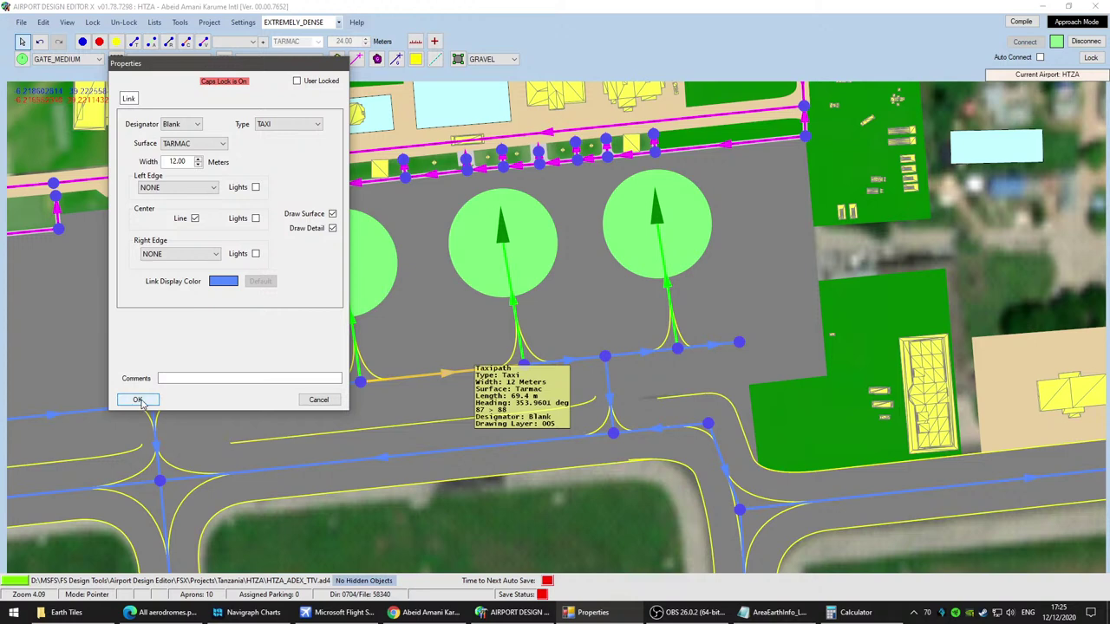
left_click(138, 399)
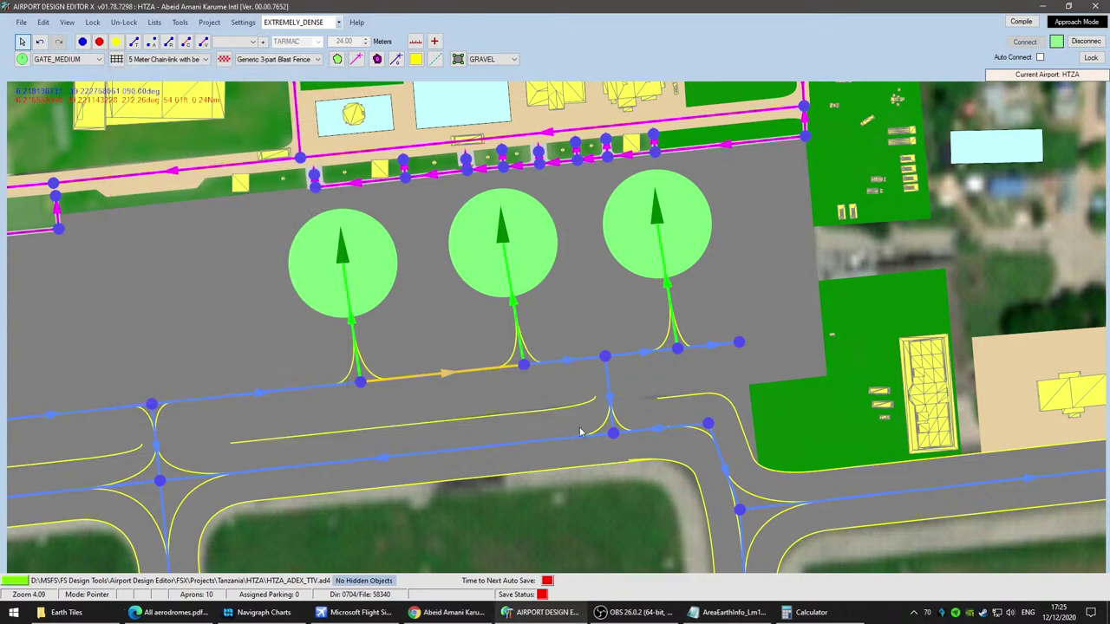
double_click(567, 362)
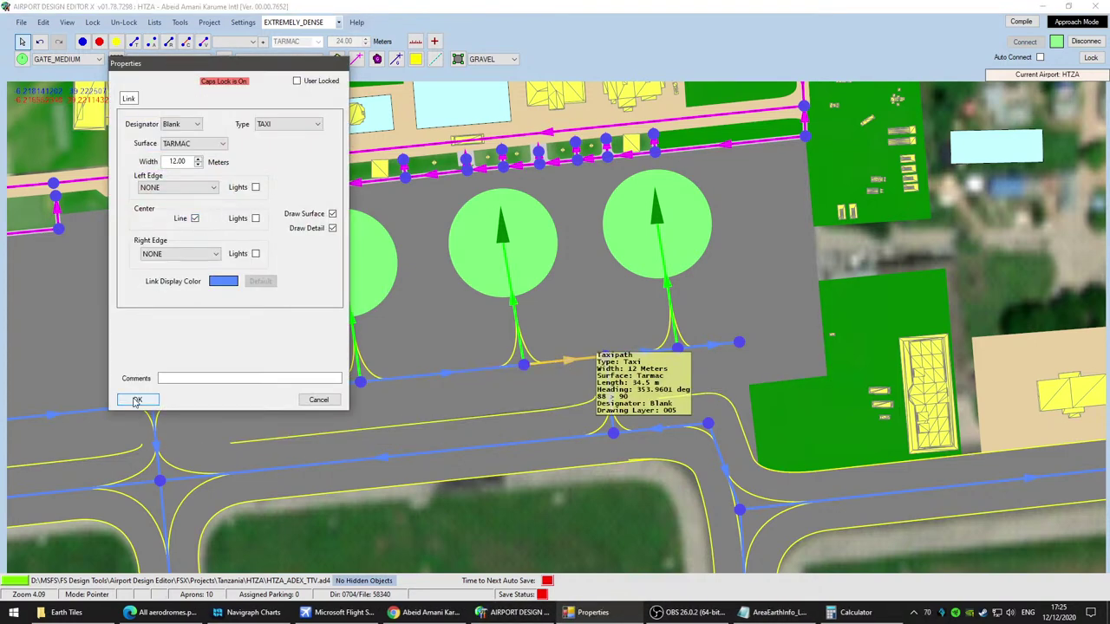
left_click(137, 400)
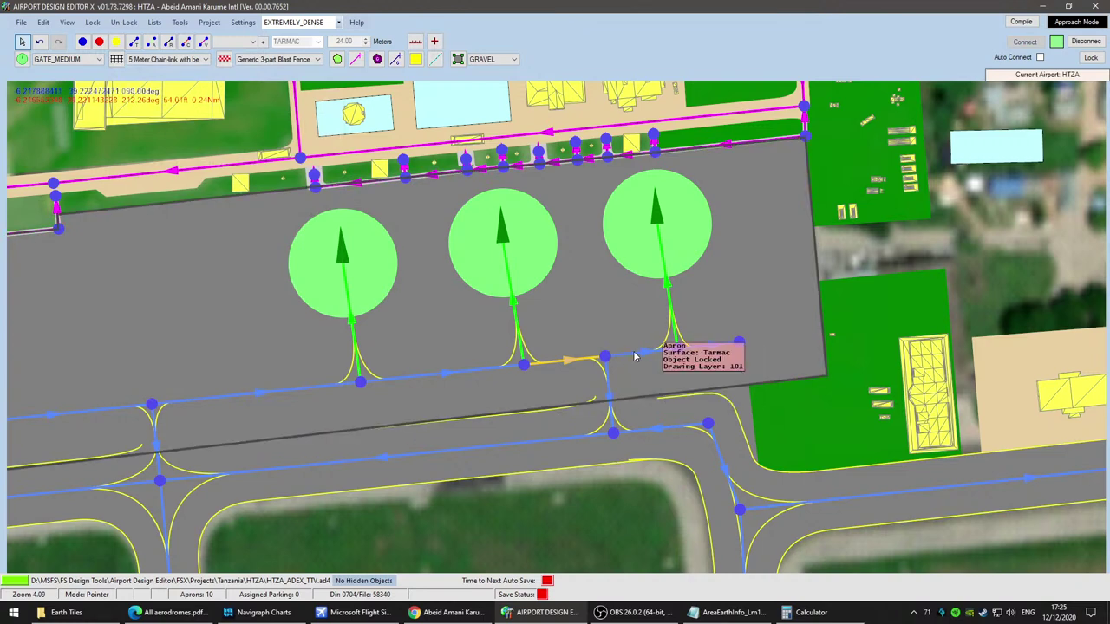
double_click(636, 357)
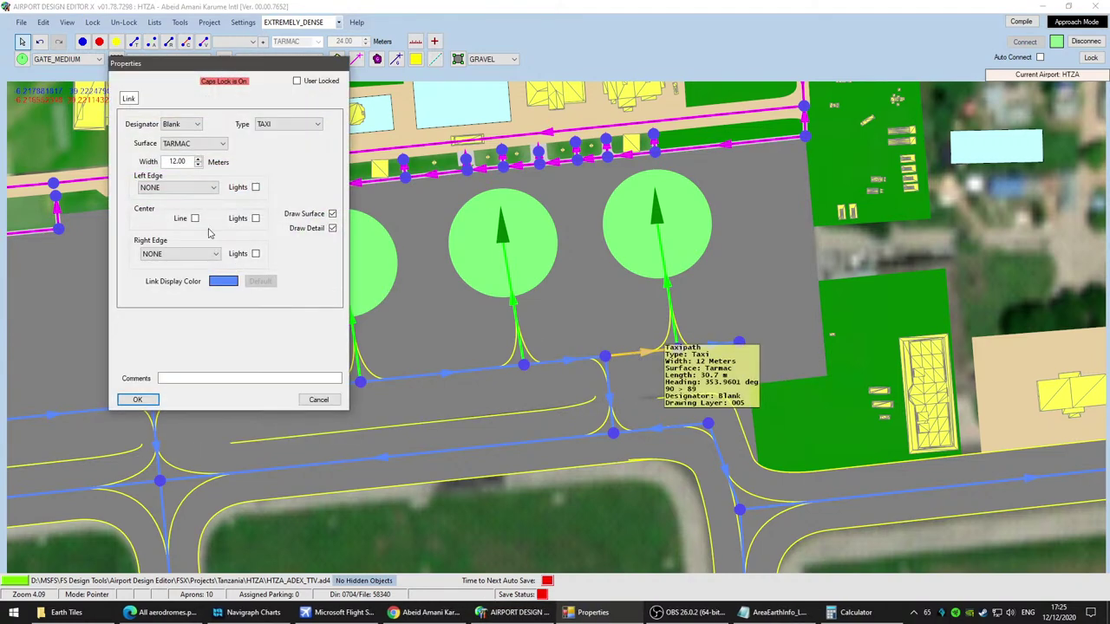
left_click(137, 400)
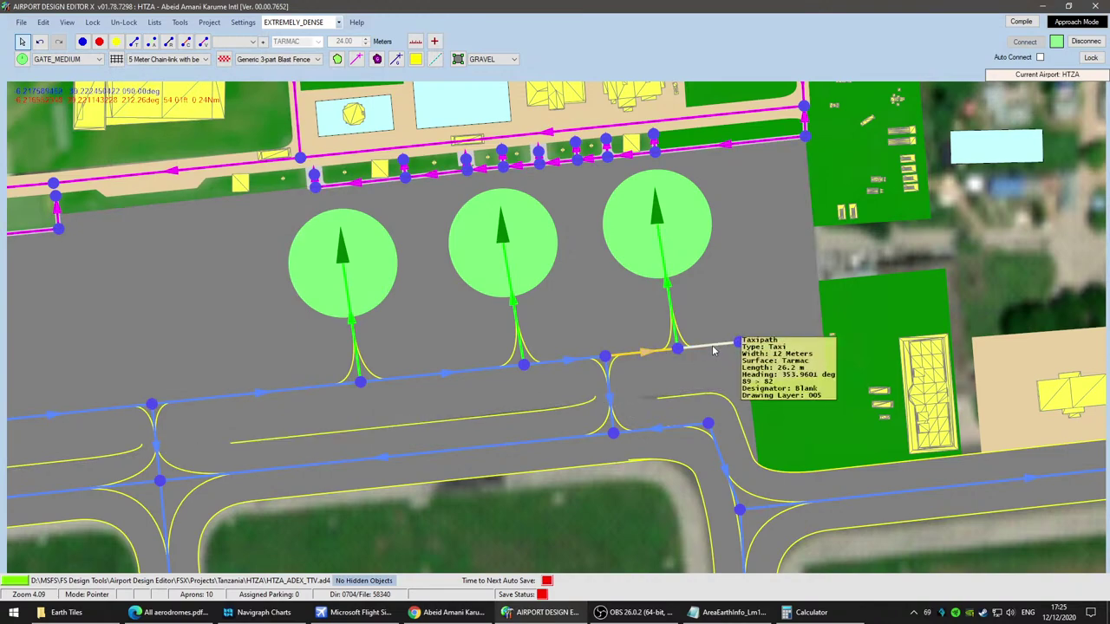
scroll(508, 525, "down", 1)
left_click_drag(459, 521, 1088, 375)
left_click_drag(235, 461, 158, 536)
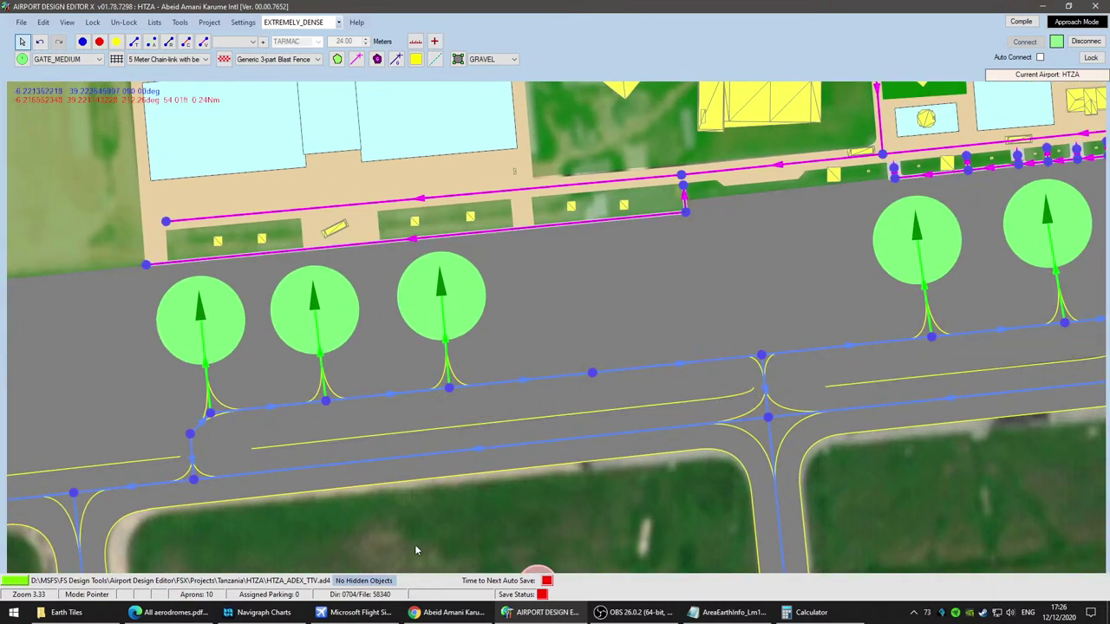
Step: Temporarily hide Parking and Taxiways to inspect the apron and sand stands, then show them again
left_click(67, 23)
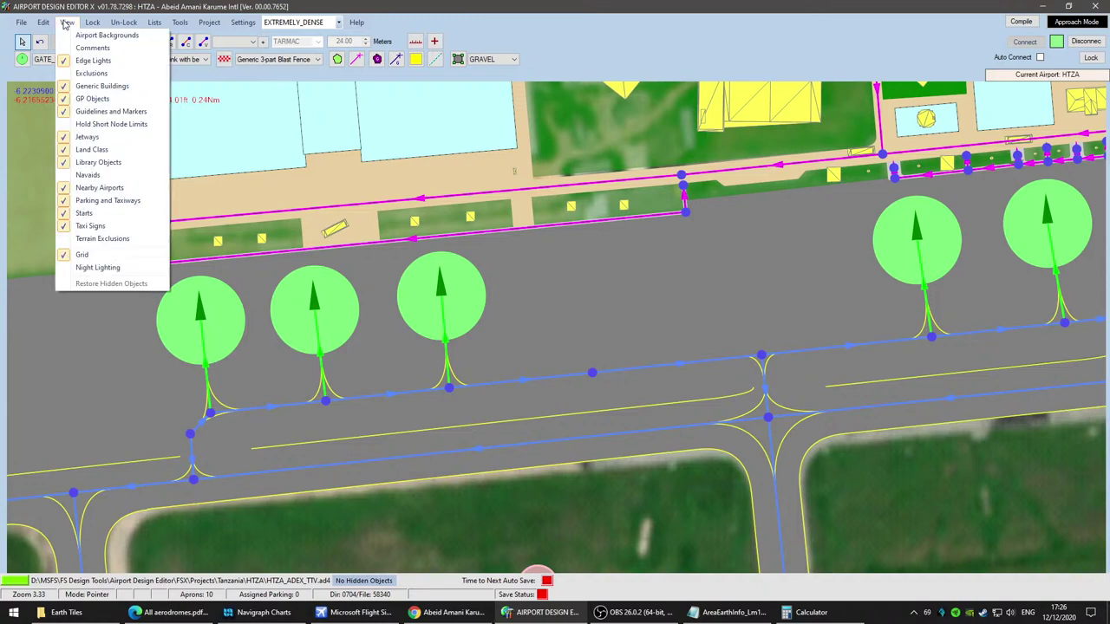
left_click(127, 202)
left_click_drag(552, 517, 499, 375)
scroll(537, 416, "down", 2)
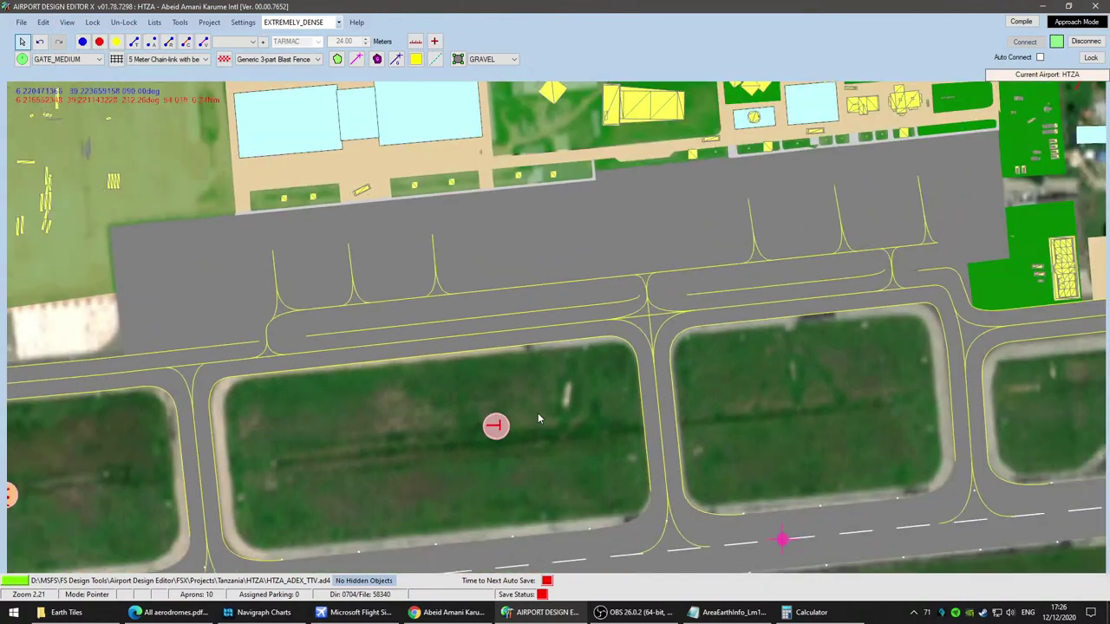
scroll(538, 419, "down", 1)
left_click_drag(740, 431, 780, 485)
scroll(780, 484, "up", 1)
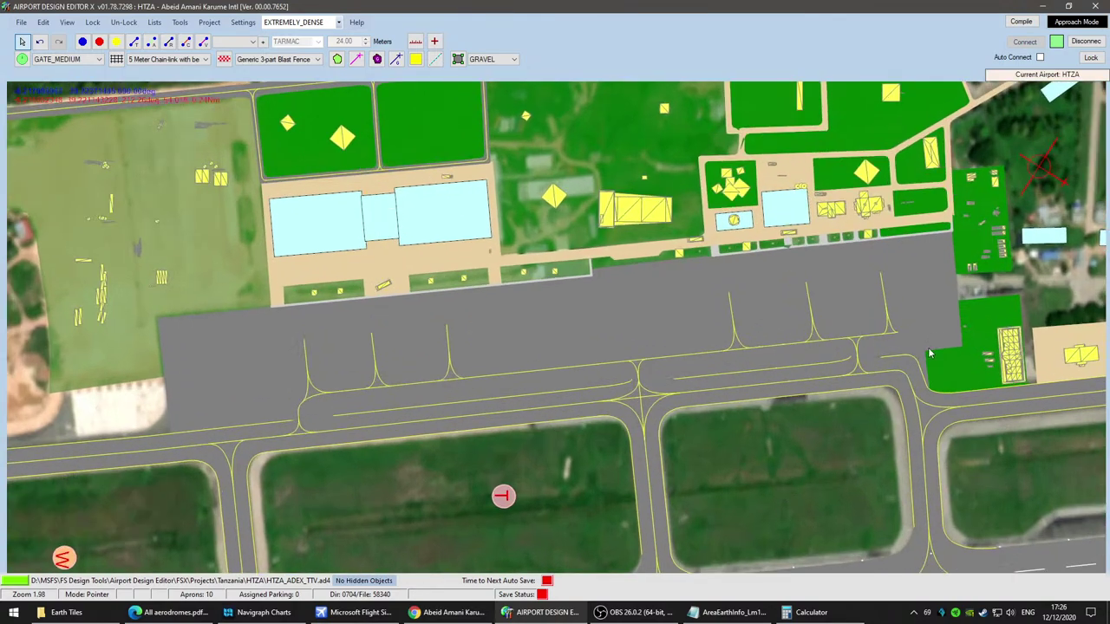
scroll(376, 498, "up", 3)
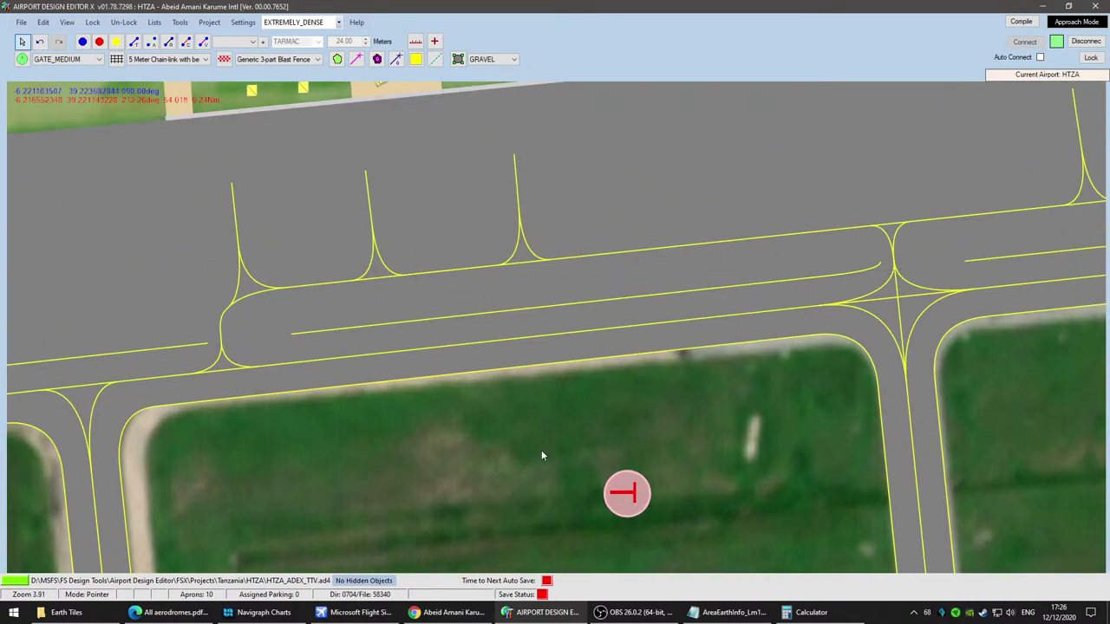
left_click_drag(546, 457, 549, 556)
scroll(607, 368, "down", 2)
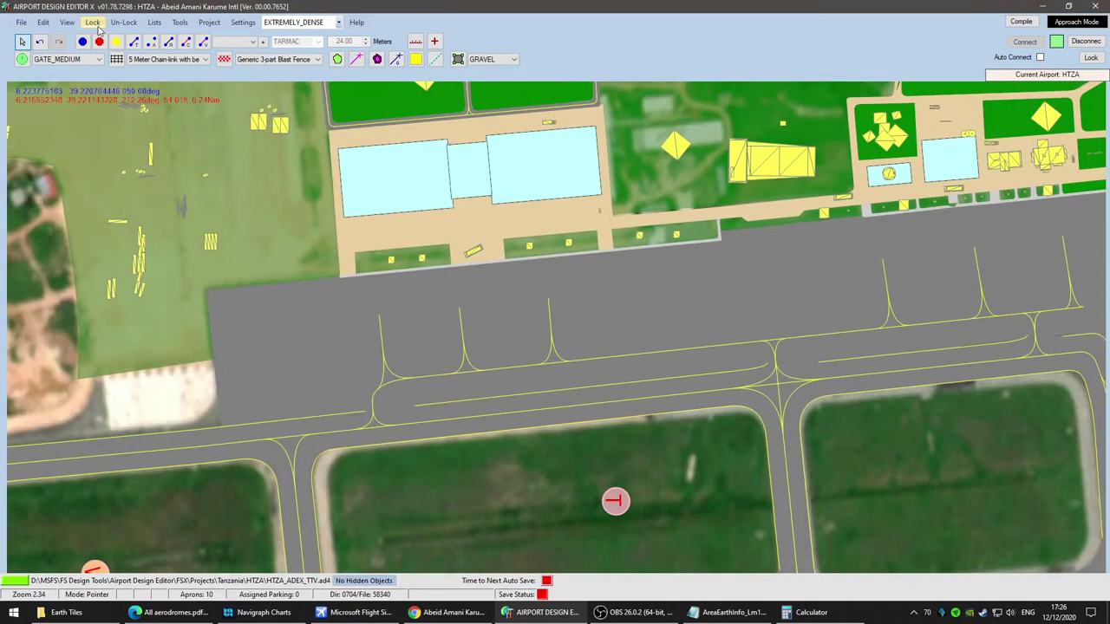
left_click(70, 23)
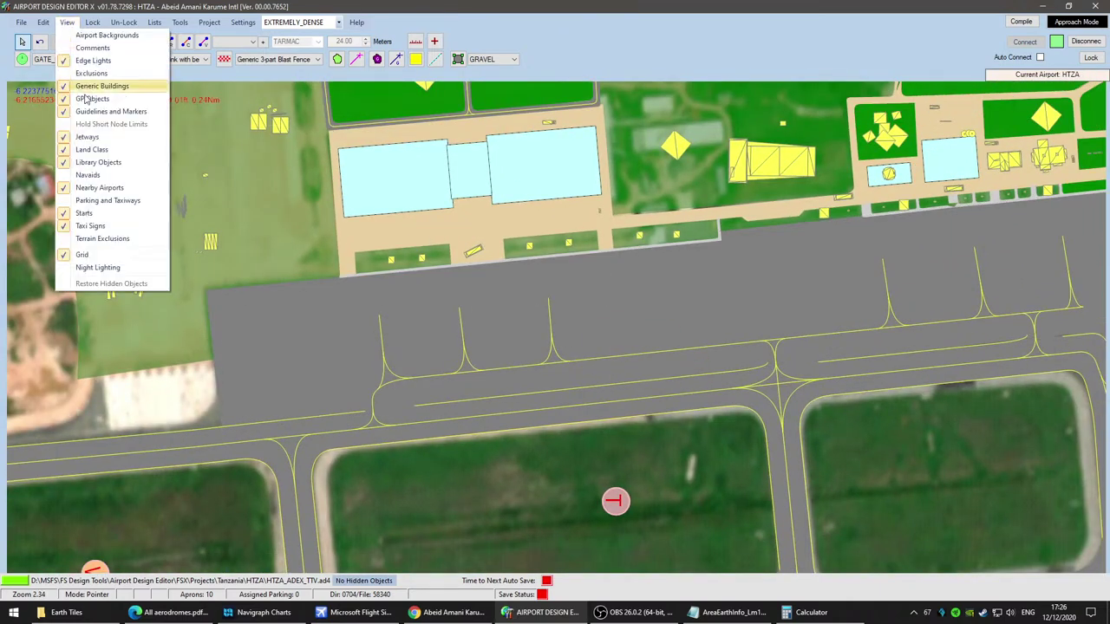
left_click(98, 204)
Step: Delete the connector node linking the stand row's west end to the parallel taxiway
left_click_drag(442, 451, 792, 431)
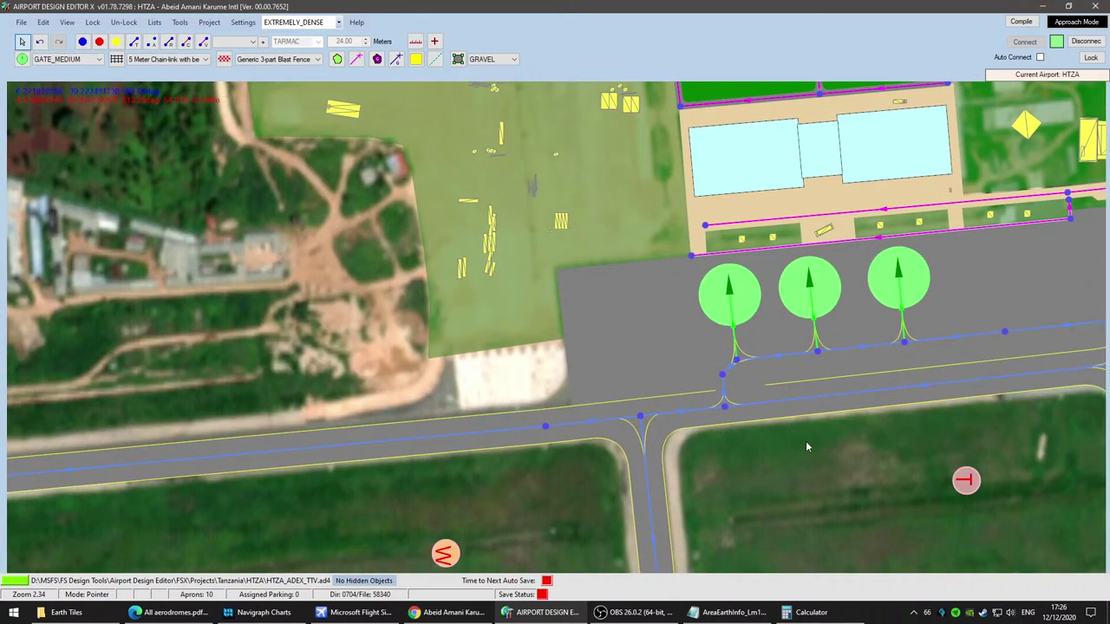
scroll(806, 447, "up", 4)
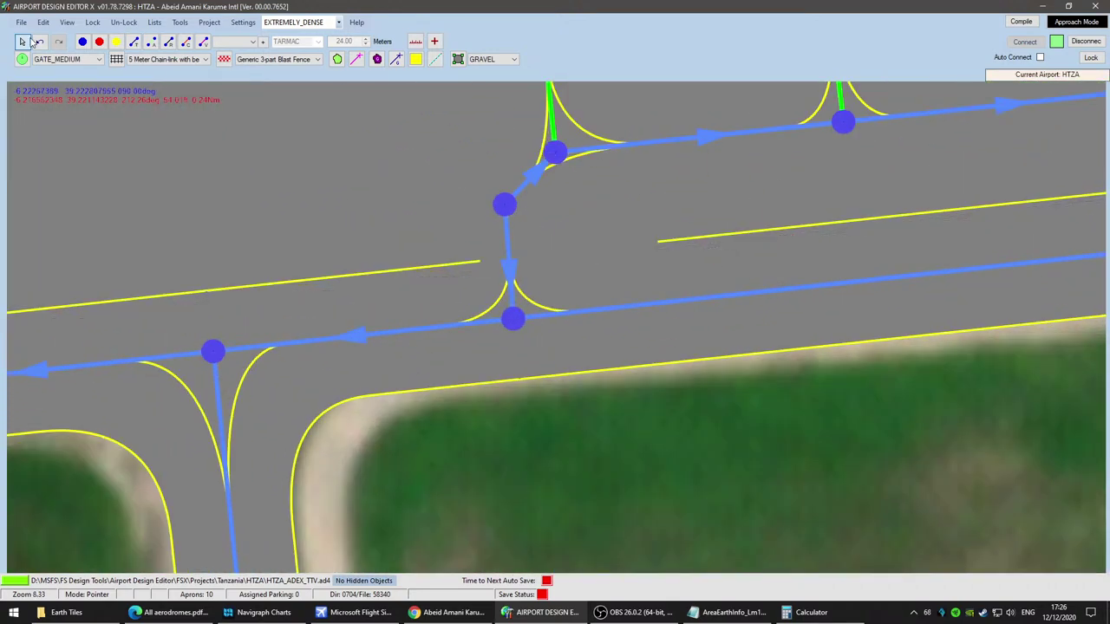
left_click(505, 204)
key("Delete")
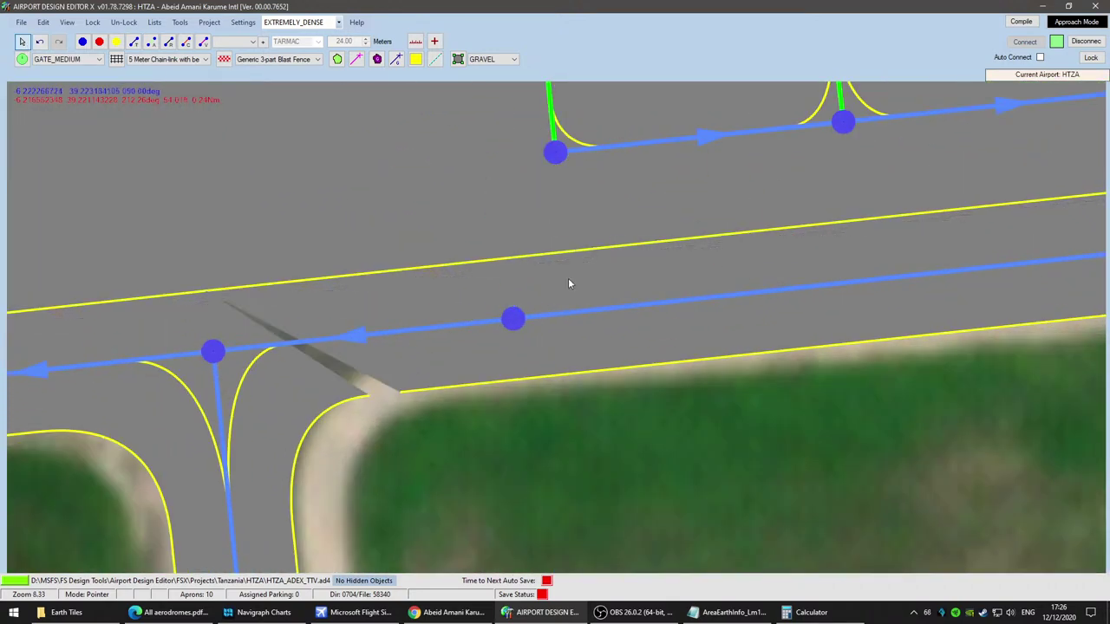
scroll(558, 271, "down", 2)
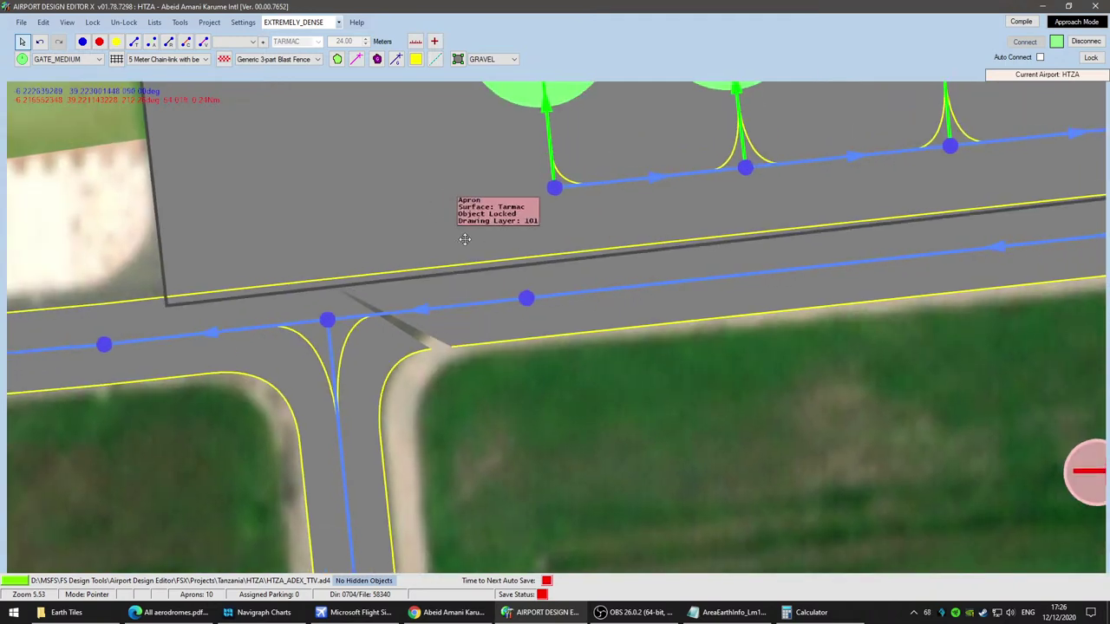
left_click_drag(311, 356, 416, 457)
left_click_drag(529, 352, 404, 373)
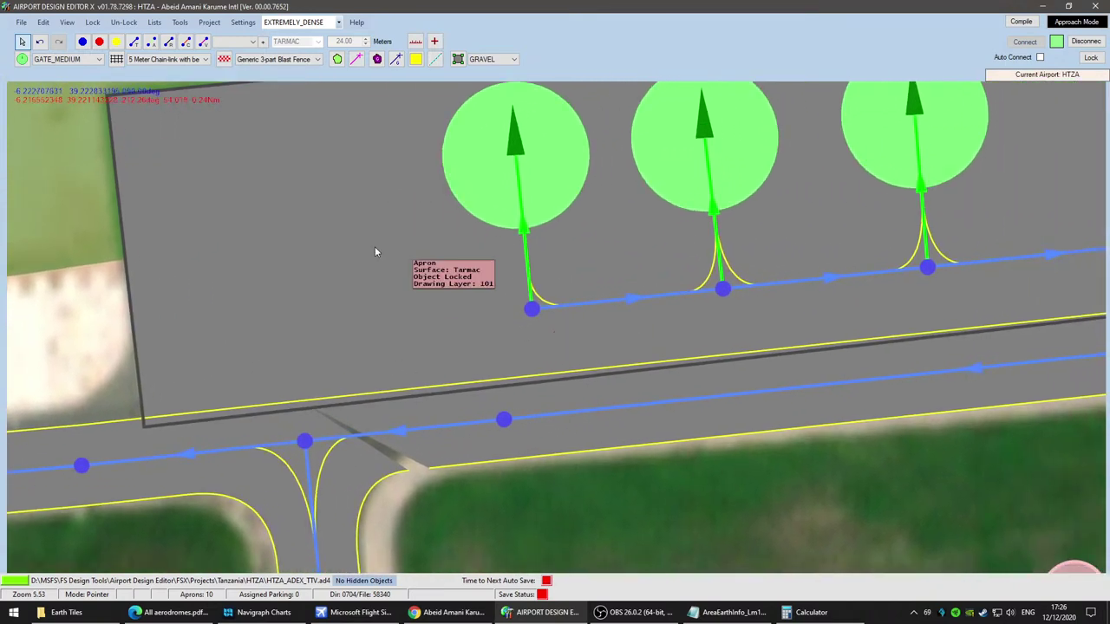
Step: Extend the apron taxi path west from the westernmost stand to a new corner node
left_click(136, 43)
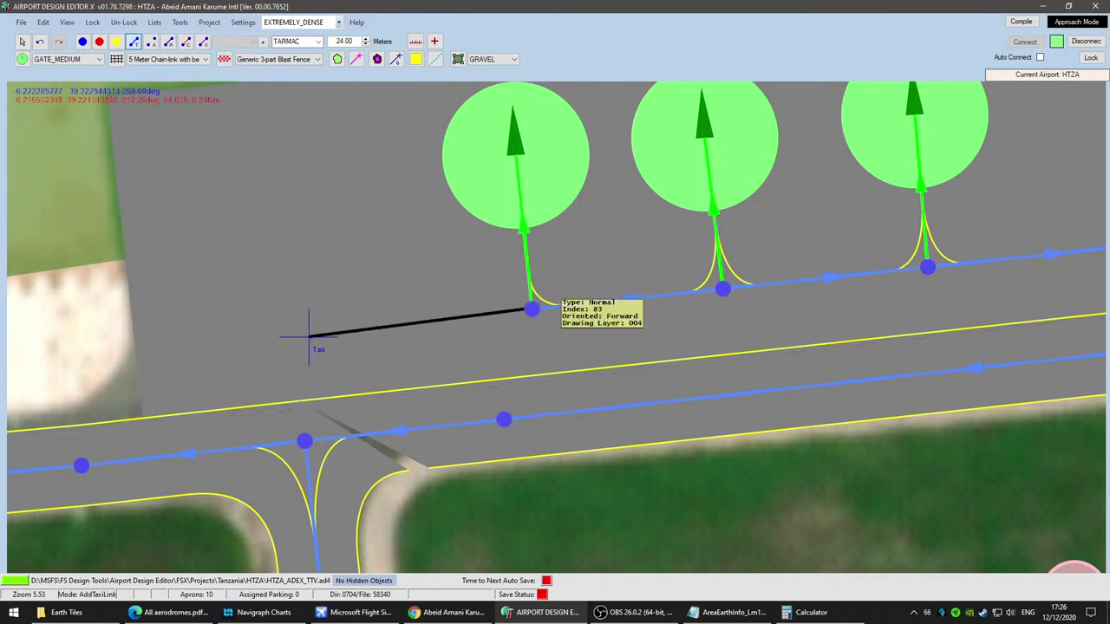
left_click(308, 335)
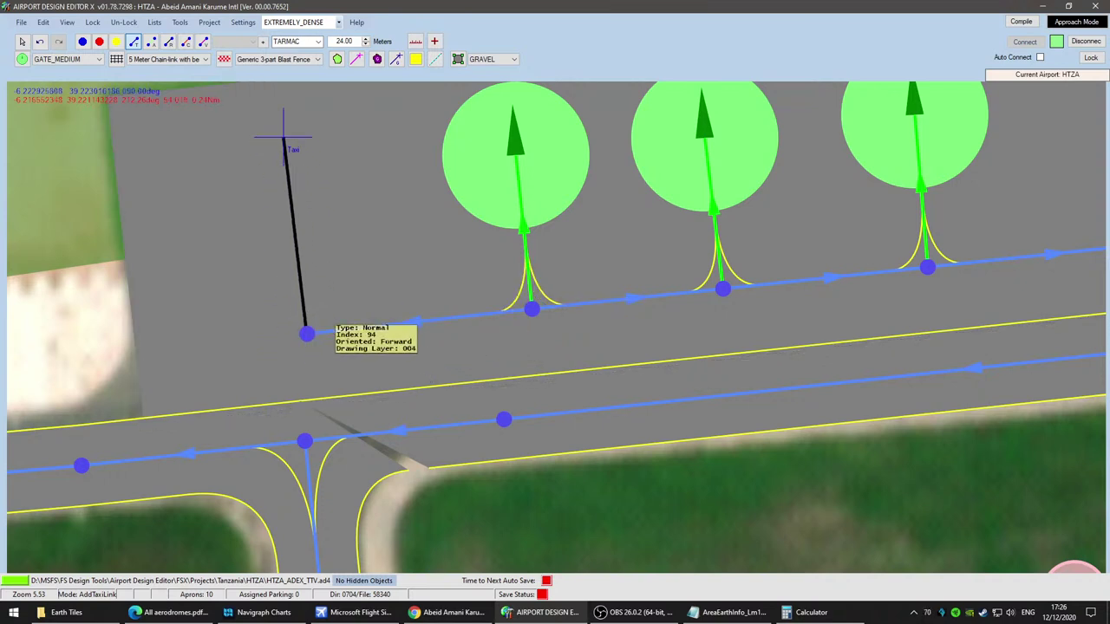
left_click(81, 59)
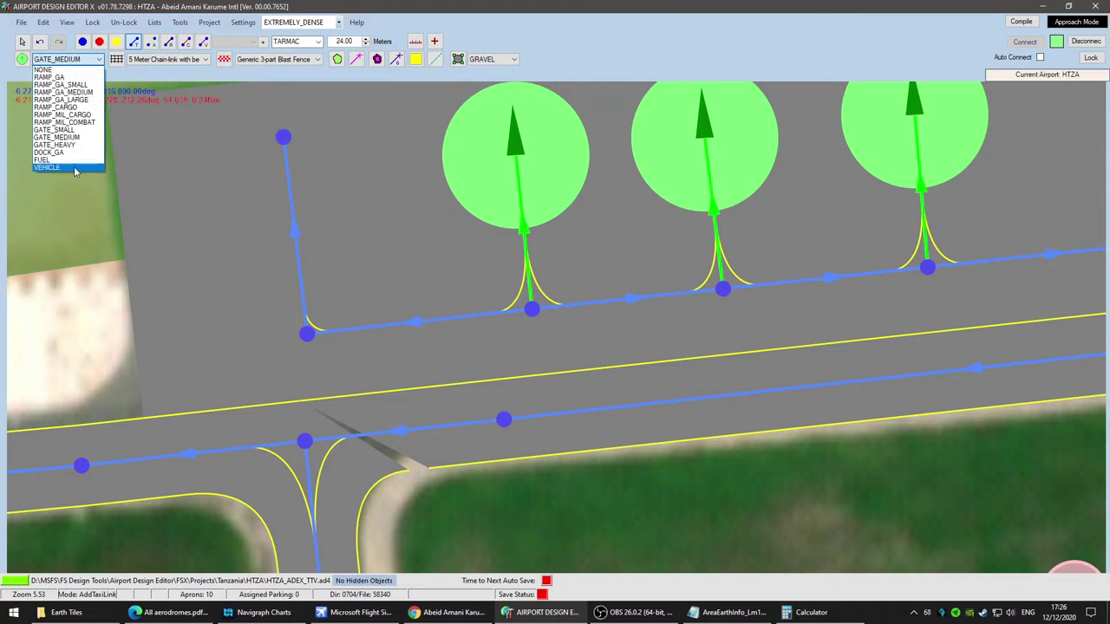
Step: Place RAMP_GA_SMALL parking spots on the western apron, then delete the two extras
left_click(63, 85)
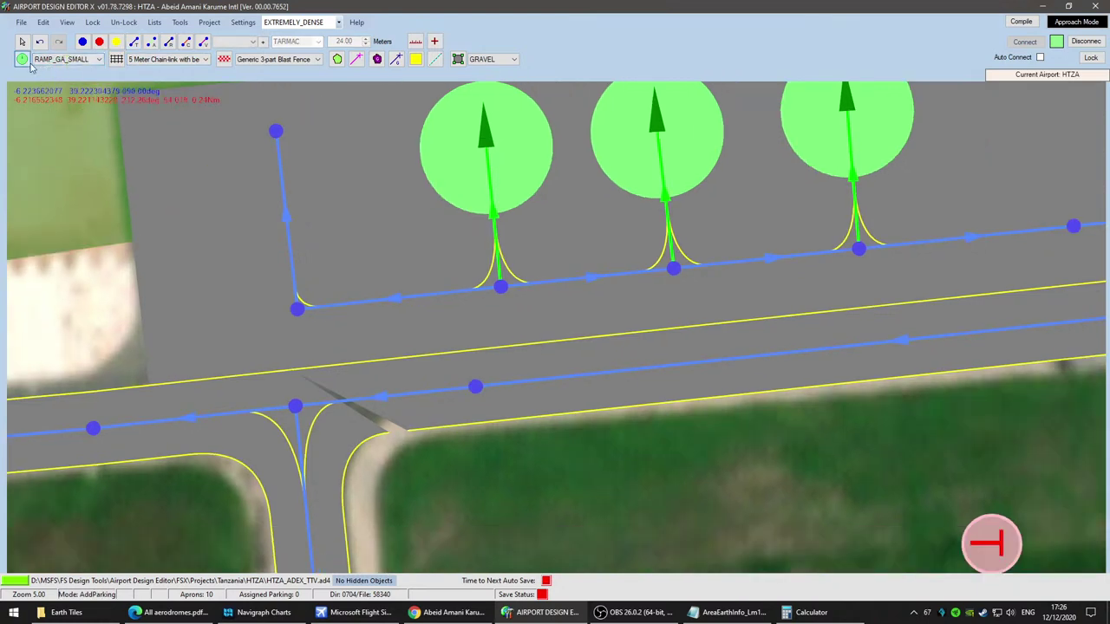
left_click(21, 59)
left_click(192, 157)
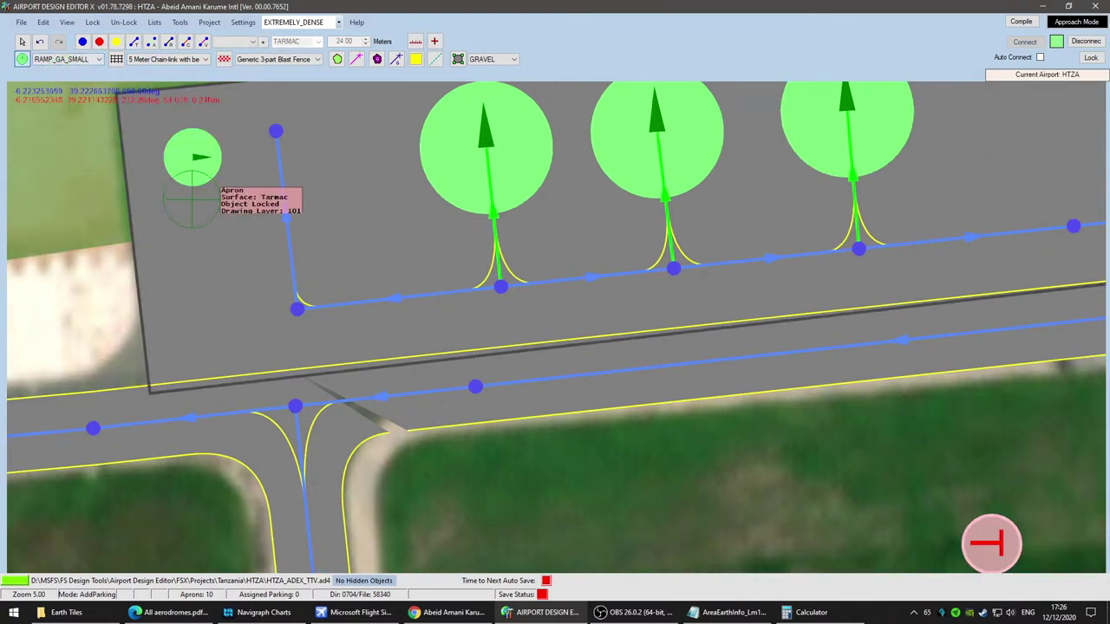
left_click(198, 234)
left_click(202, 305)
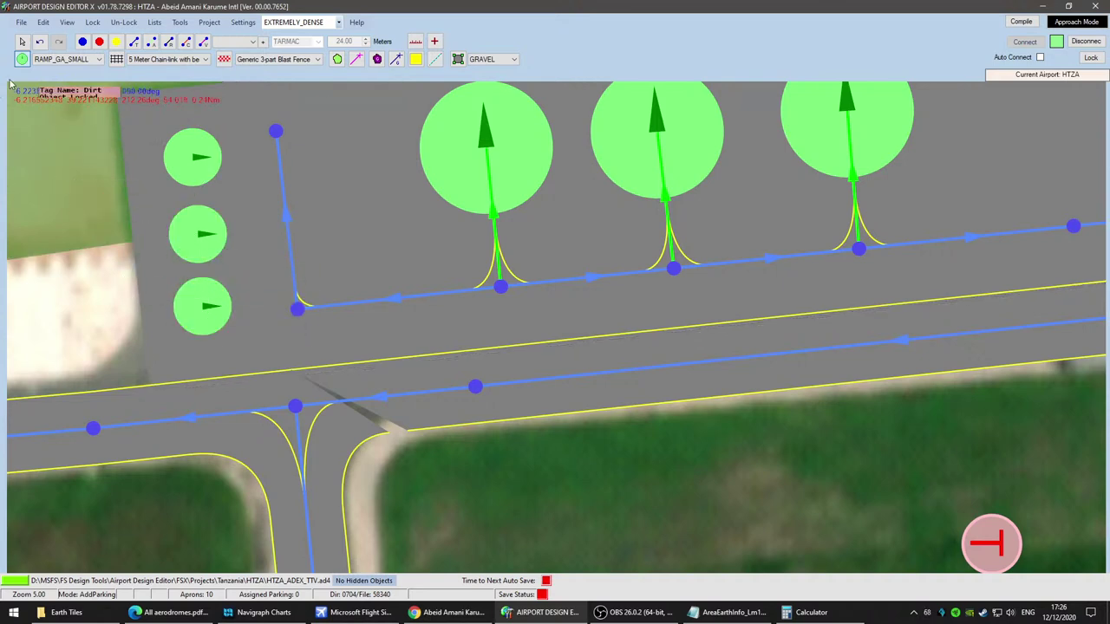
left_click(22, 42)
left_click(203, 239)
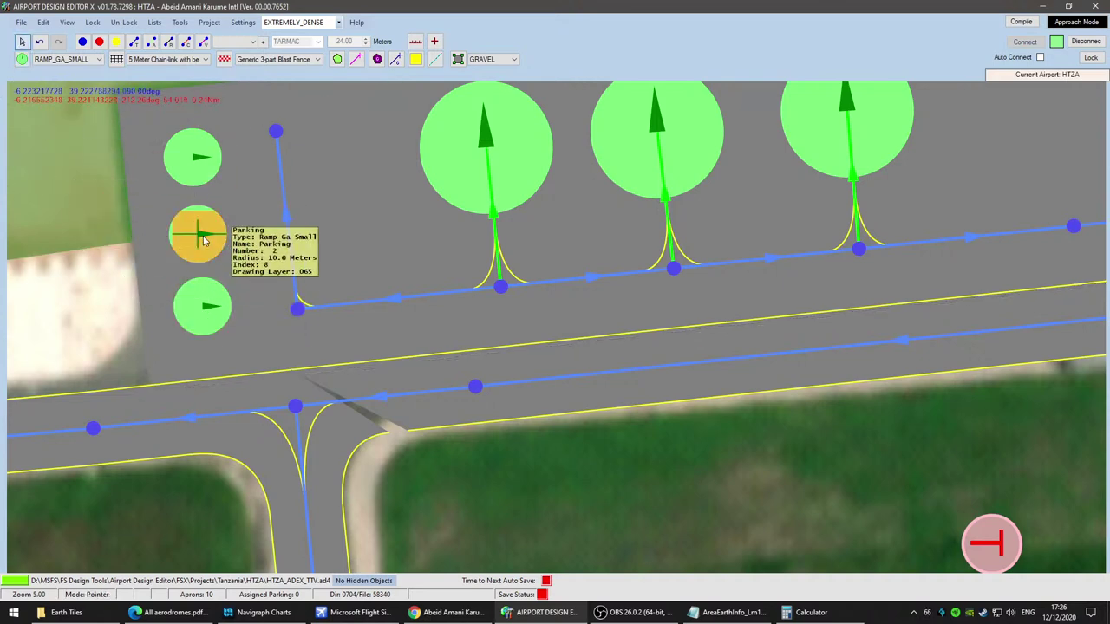
key("Delete")
left_click(210, 311)
key("Delete")
scroll(262, 260, "down", 2)
left_click_drag(262, 256, 401, 352)
Step: Rotate the remaining parking spot's heading to face west
left_click(371, 285)
scroll(383, 286, "up", 5)
left_click_drag(421, 261, 184, 271)
left_click(337, 264)
Step: Paste three copies of the parking spot below the original with Paste Objects
right_click(337, 264)
left_click(329, 361)
right_click(330, 360)
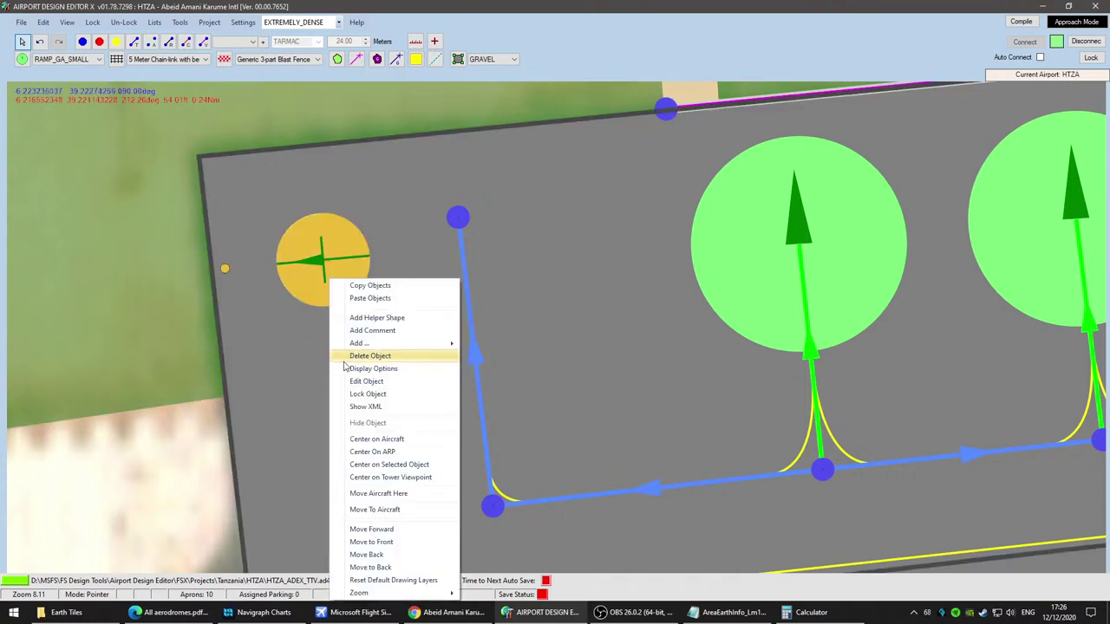
left_click(369, 298)
scroll(428, 372, "down", 3)
right_click(366, 279)
left_click(390, 297)
right_click(383, 279)
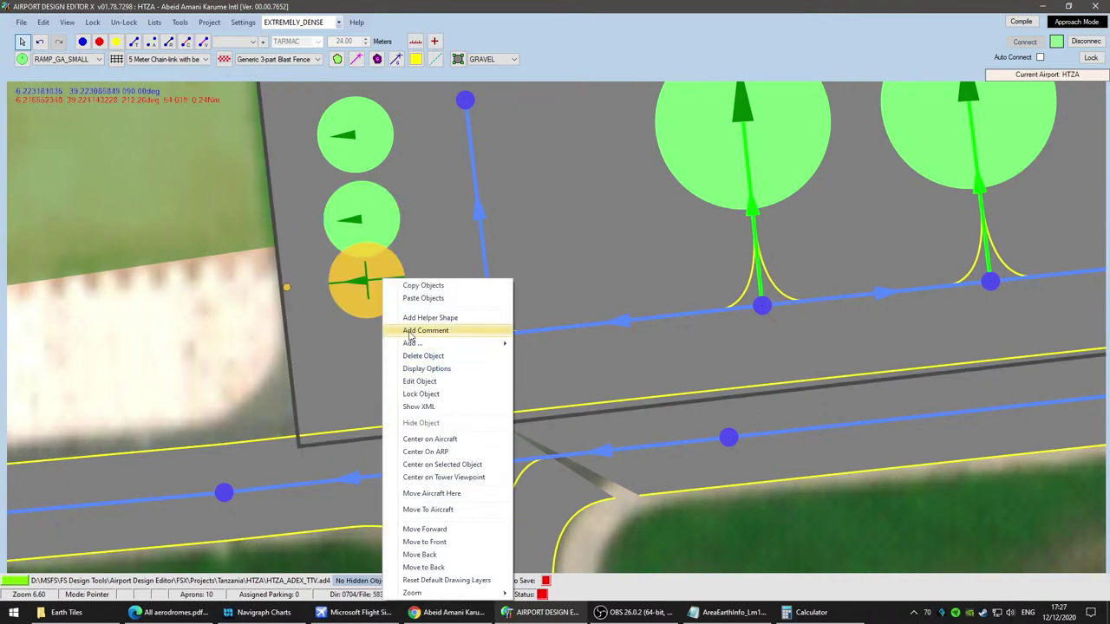
left_click(418, 300)
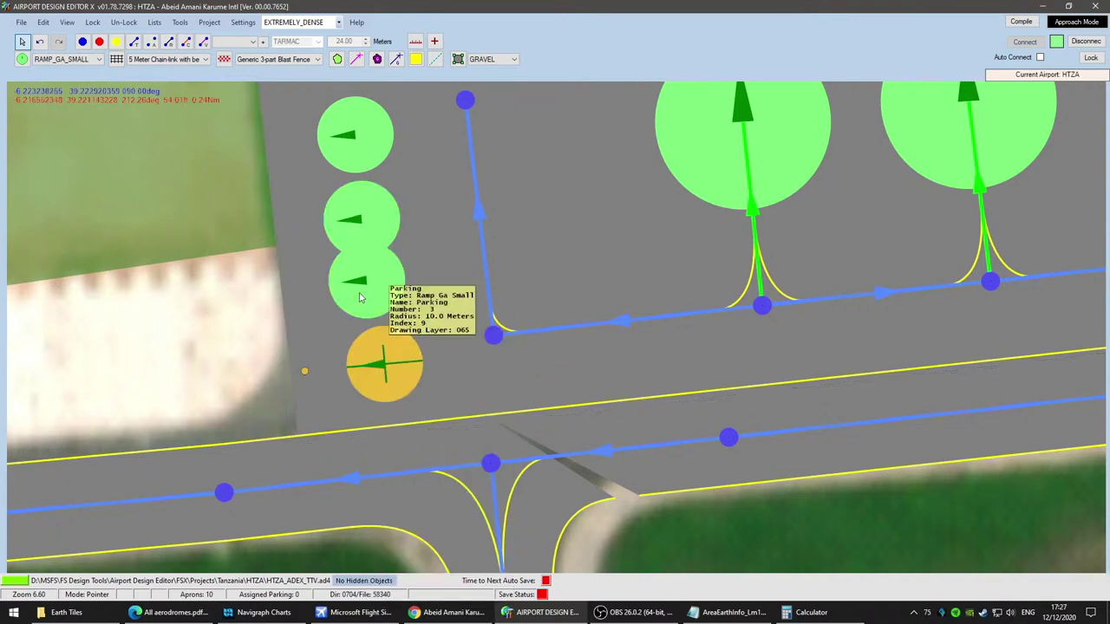
Step: Drag the four parking spots into an evenly spaced column
scroll(461, 229, "up", 3)
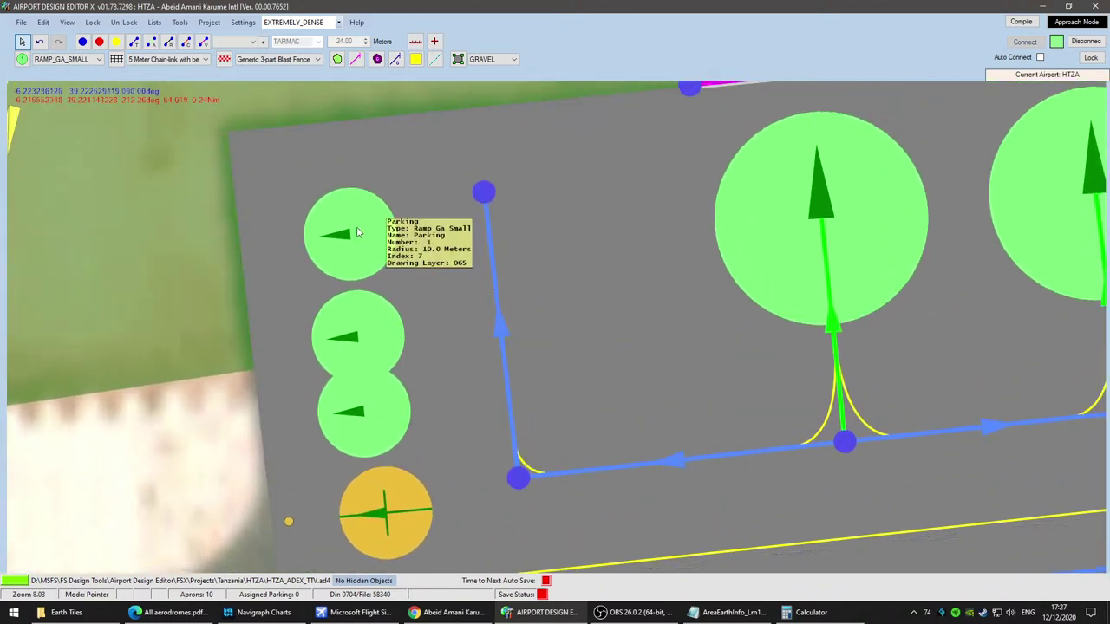
left_click_drag(355, 234, 361, 198)
left_click_drag(358, 321, 365, 289)
left_click_drag(369, 416, 373, 409)
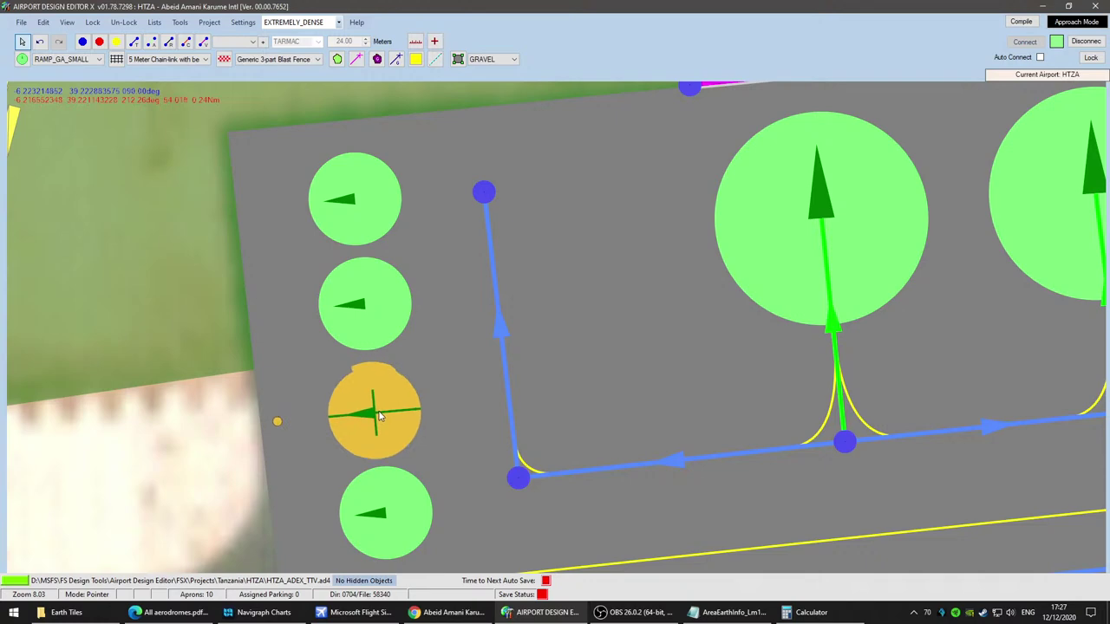
left_click_drag(383, 525, 382, 522)
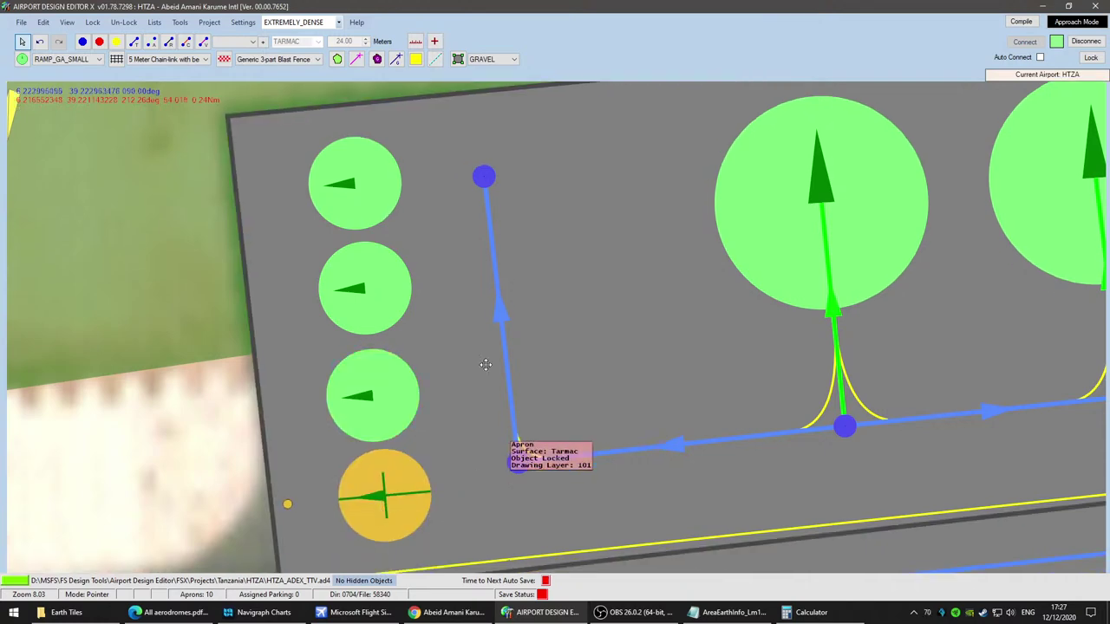
scroll(477, 347, "down", 5)
scroll(196, 167, "up", 3)
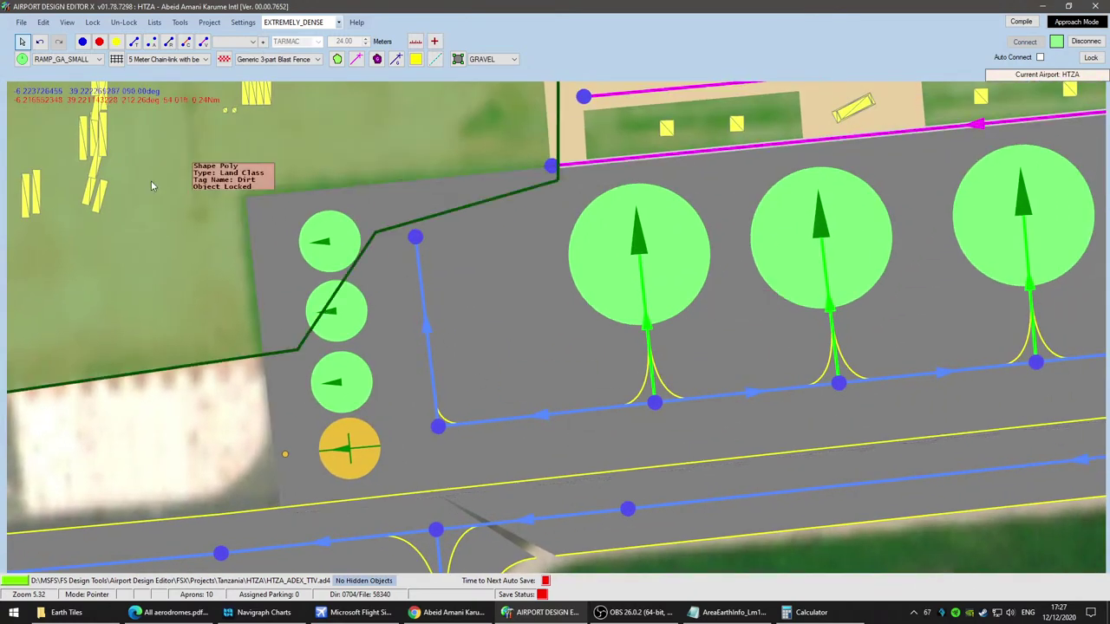
left_click(133, 41)
scroll(385, 205, "up", 2)
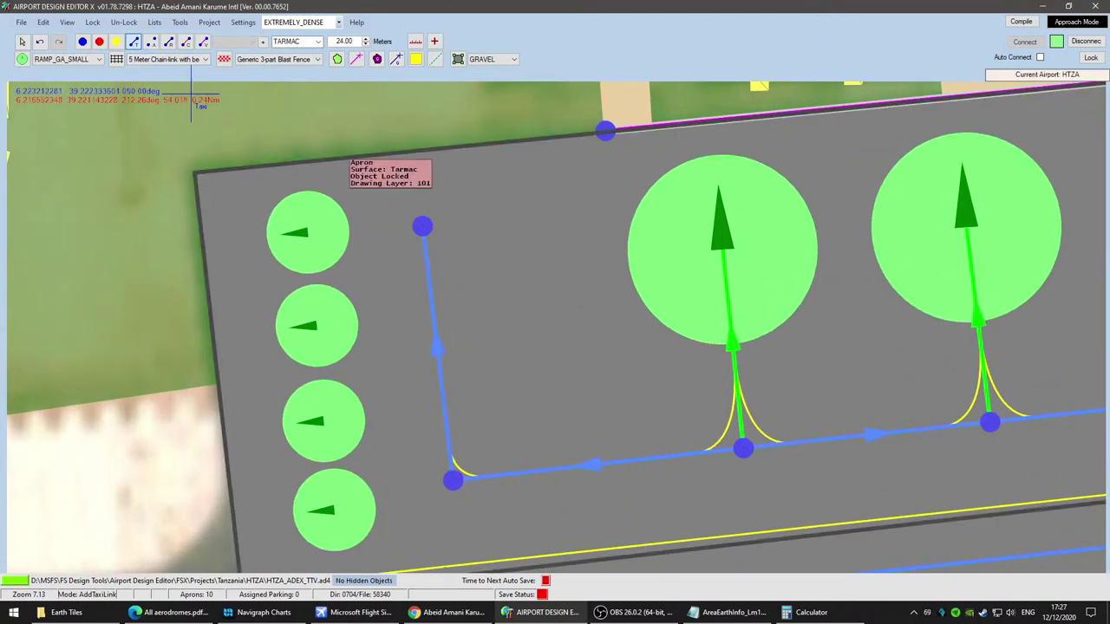
left_click(24, 41)
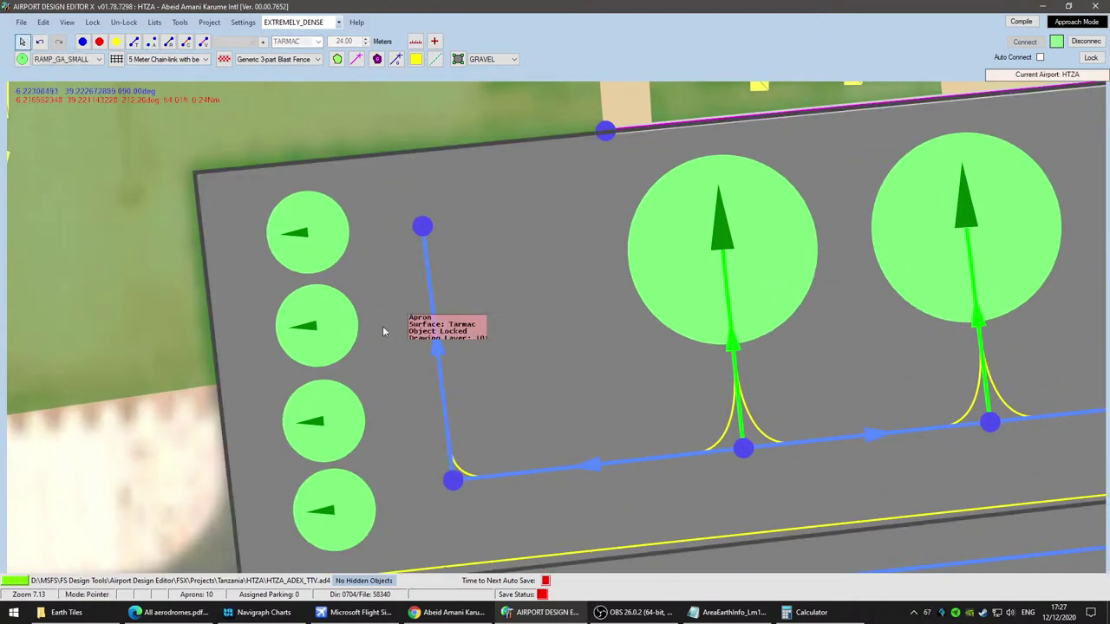
Step: Check the taxi path properties, then link three parking spots to the path, undoing a fourth link
double_click(436, 347)
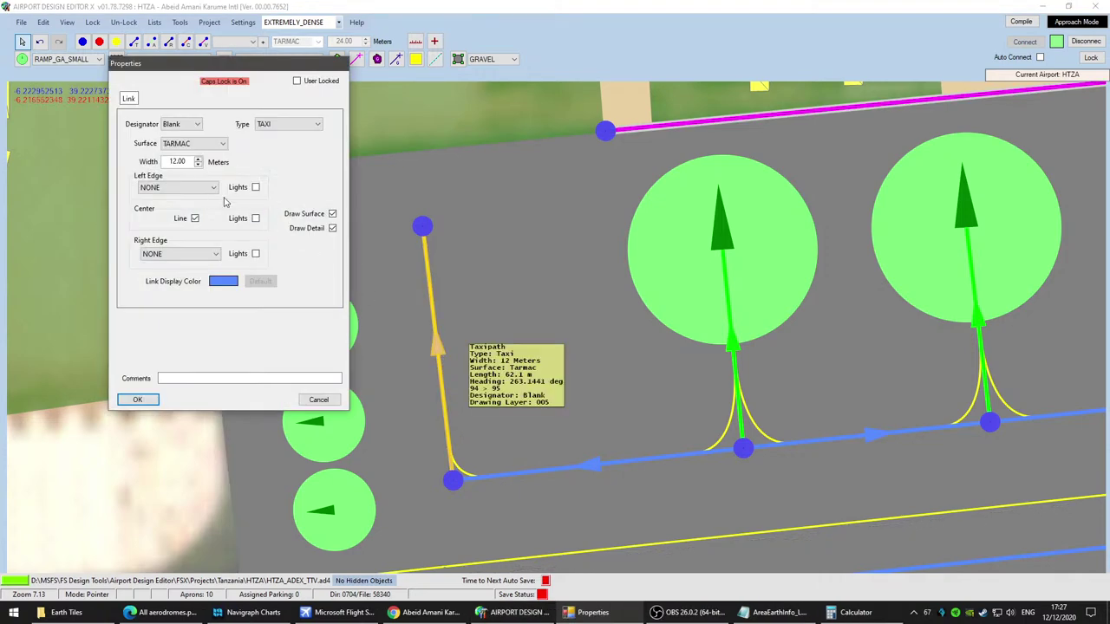
left_click(137, 400)
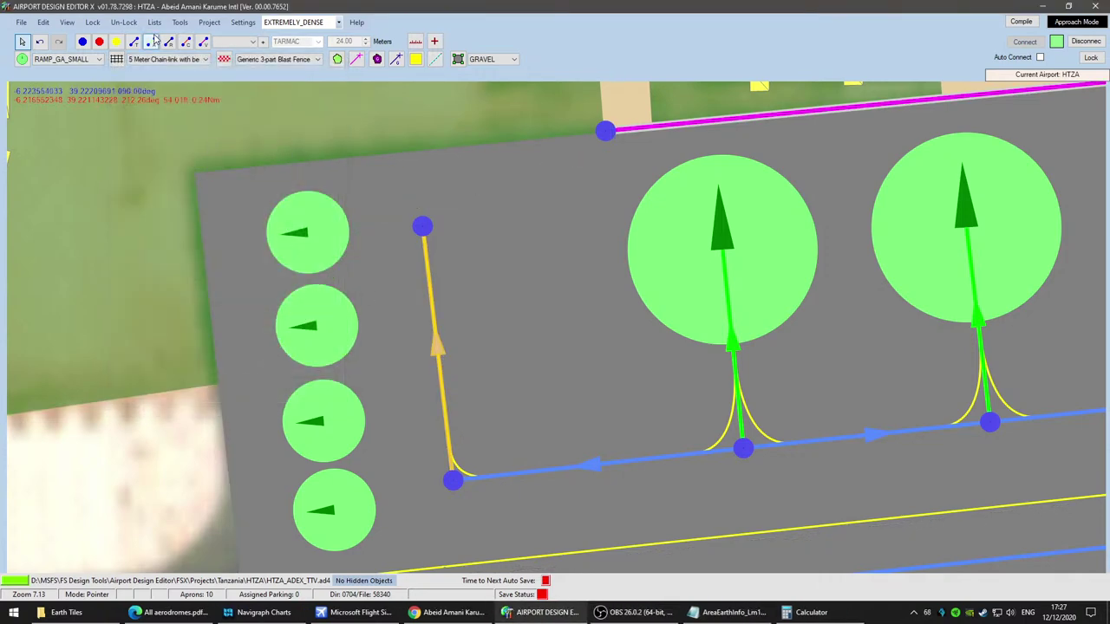
left_click(135, 42)
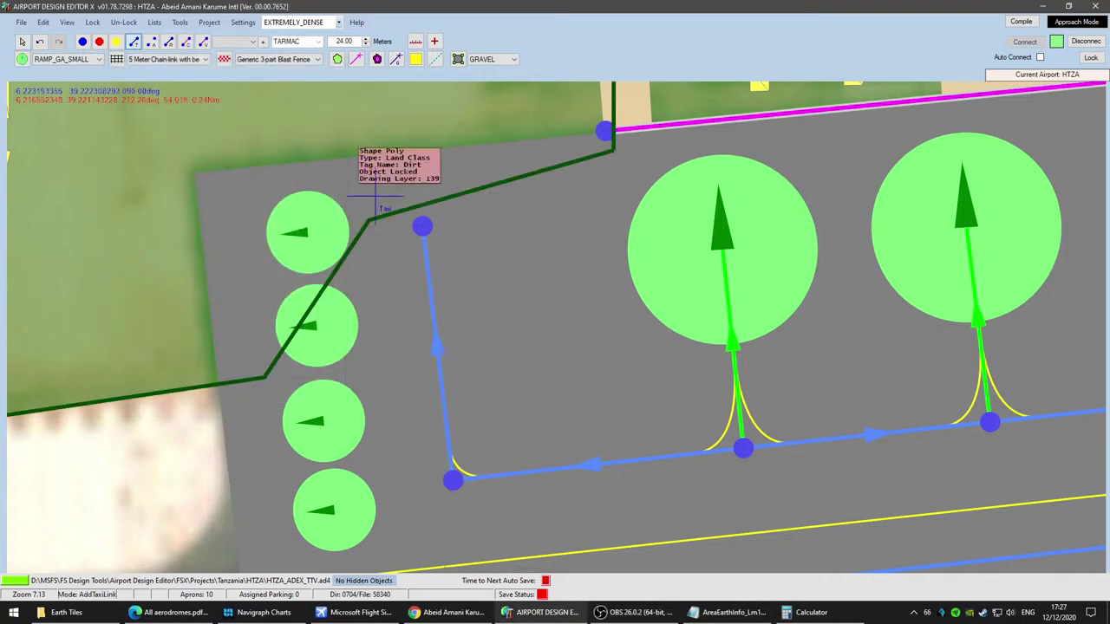
left_click(425, 227)
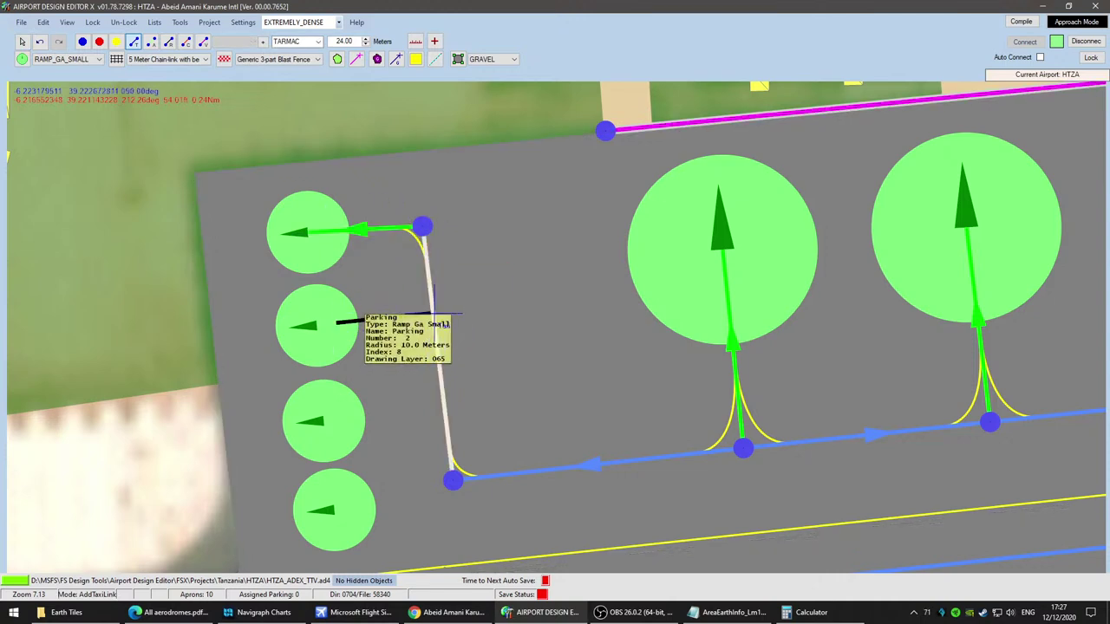
left_click(434, 314)
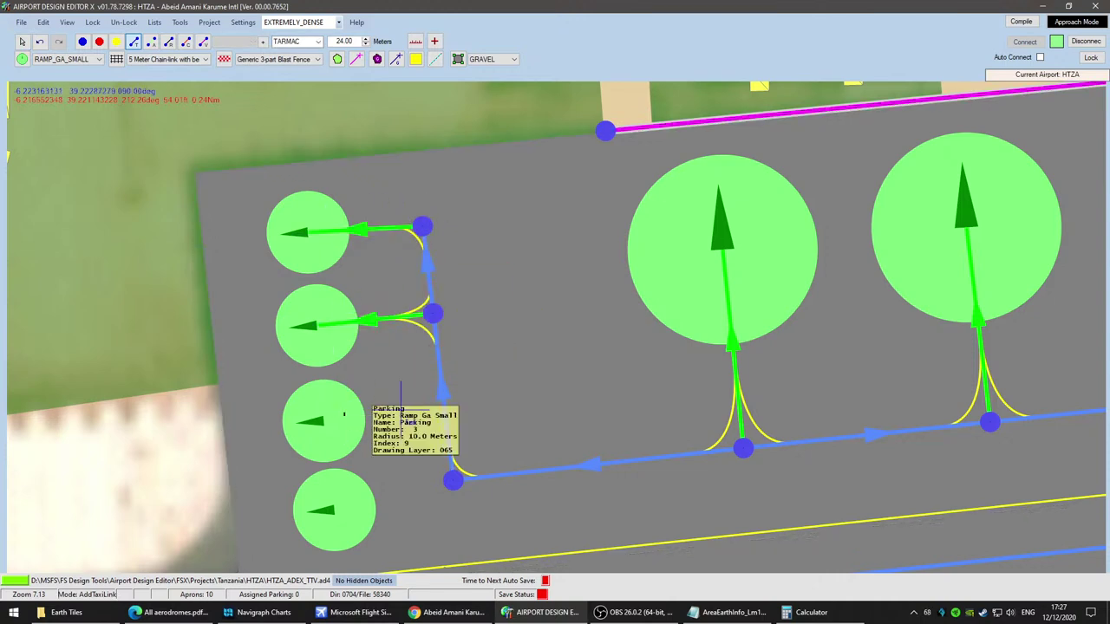
left_click_drag(445, 402, 442, 401)
right_click_drag(416, 326, 466, 218)
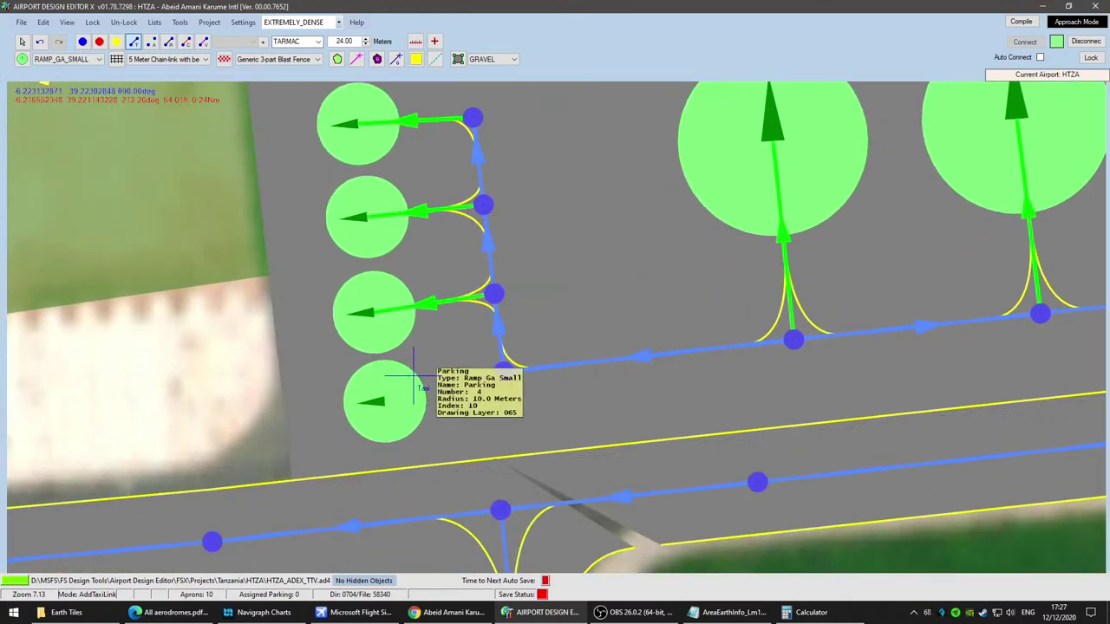
left_click_drag(507, 366, 505, 370)
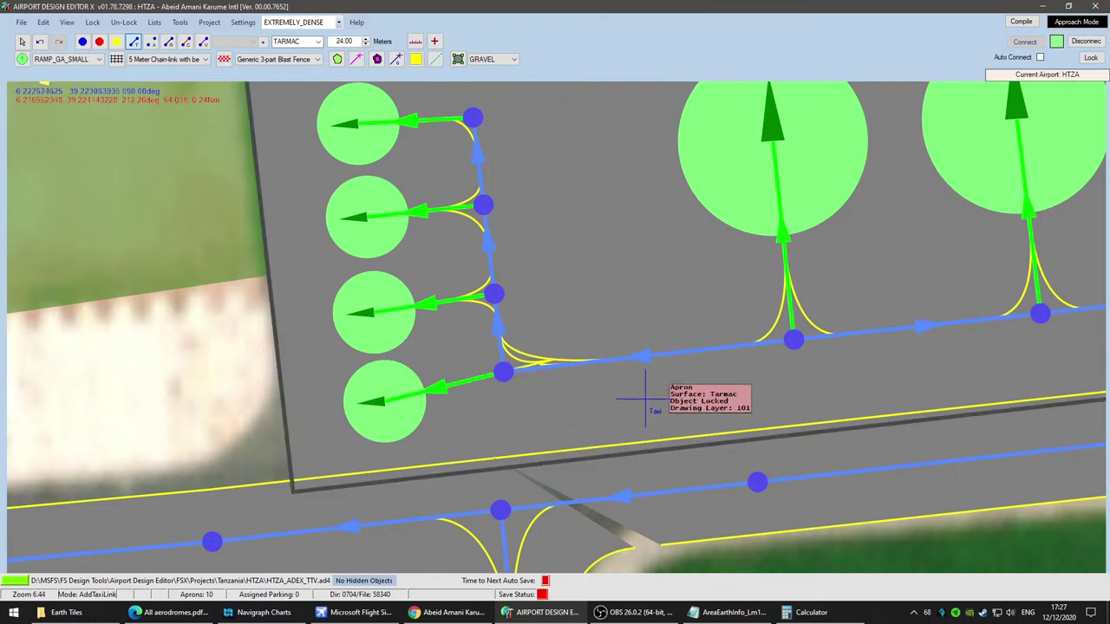
scroll(647, 395, "down", 1)
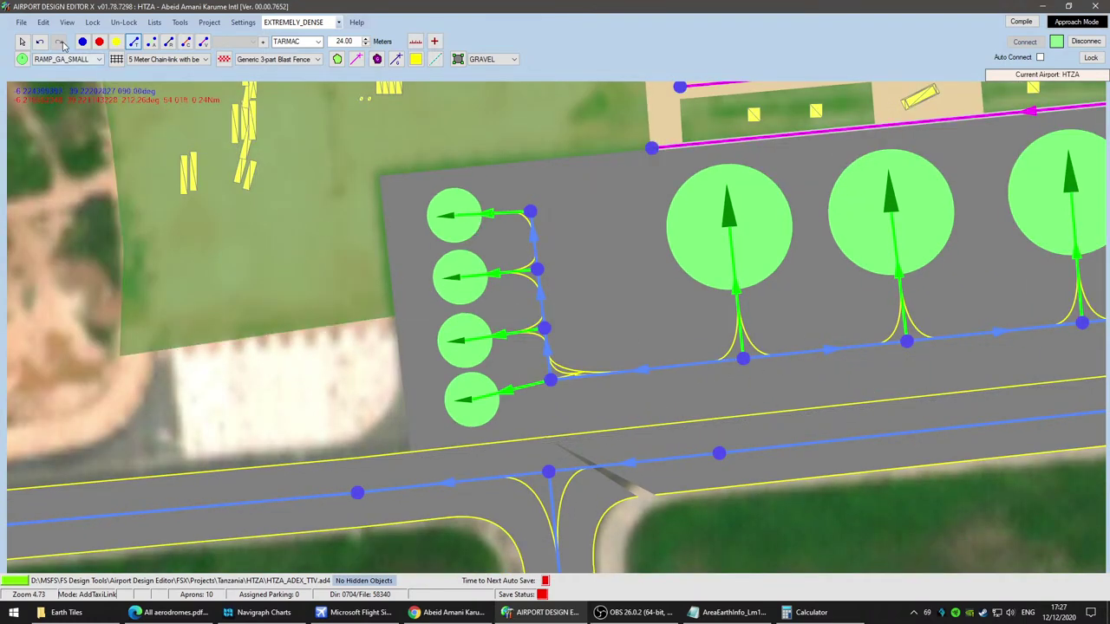
left_click(40, 45)
scroll(564, 369, "up", 4)
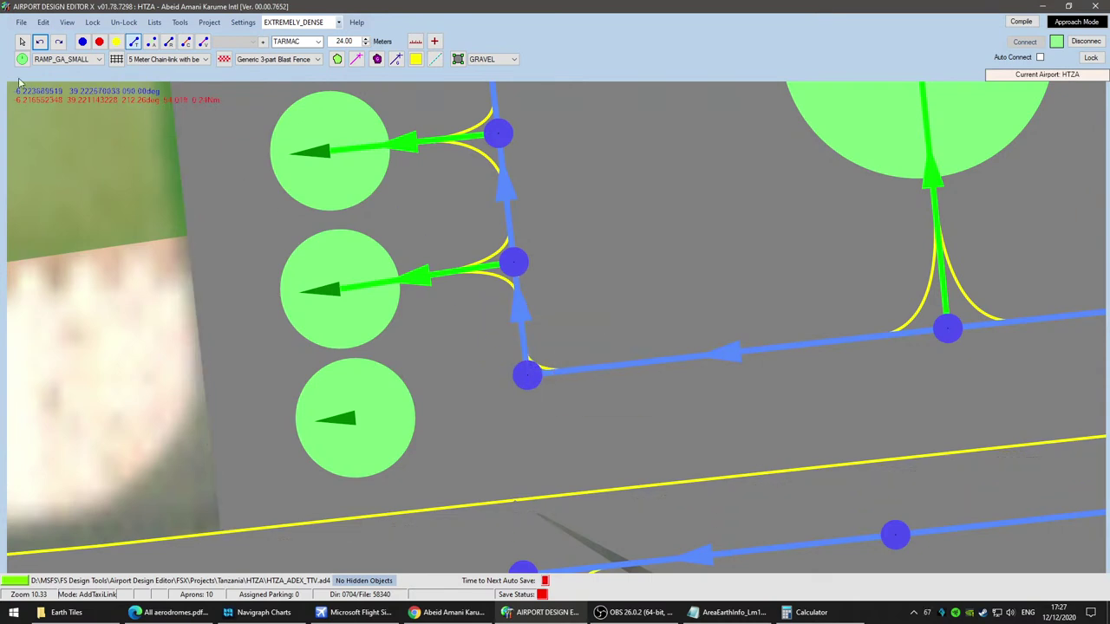
Step: Raise each spot's lead-in node and parking spot to tidy the spacing
left_click(23, 45)
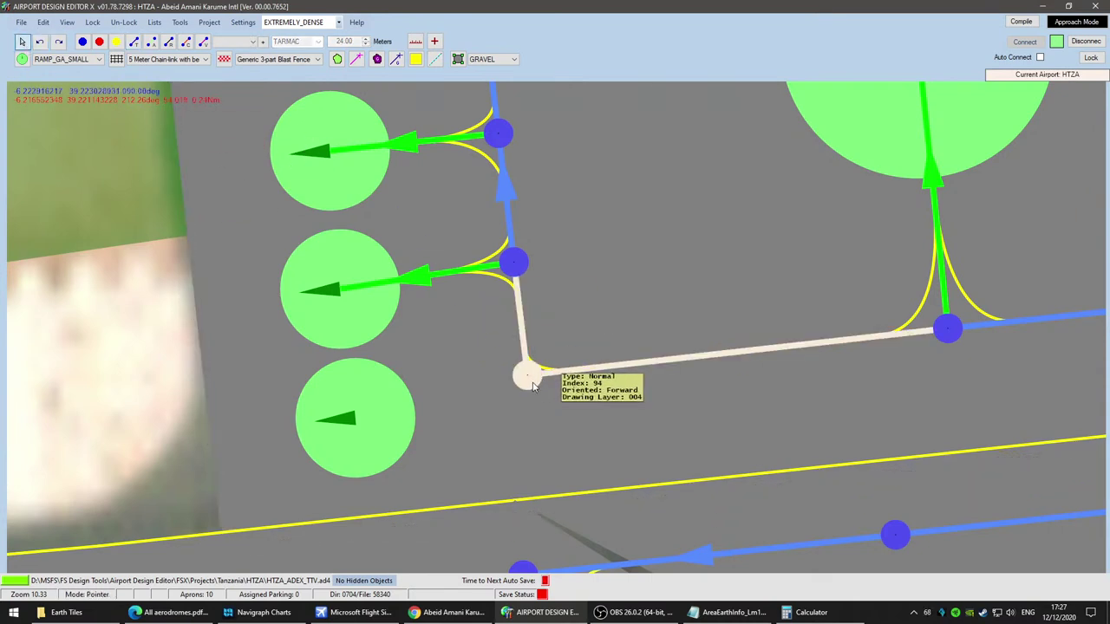
scroll(534, 388, "down", 1)
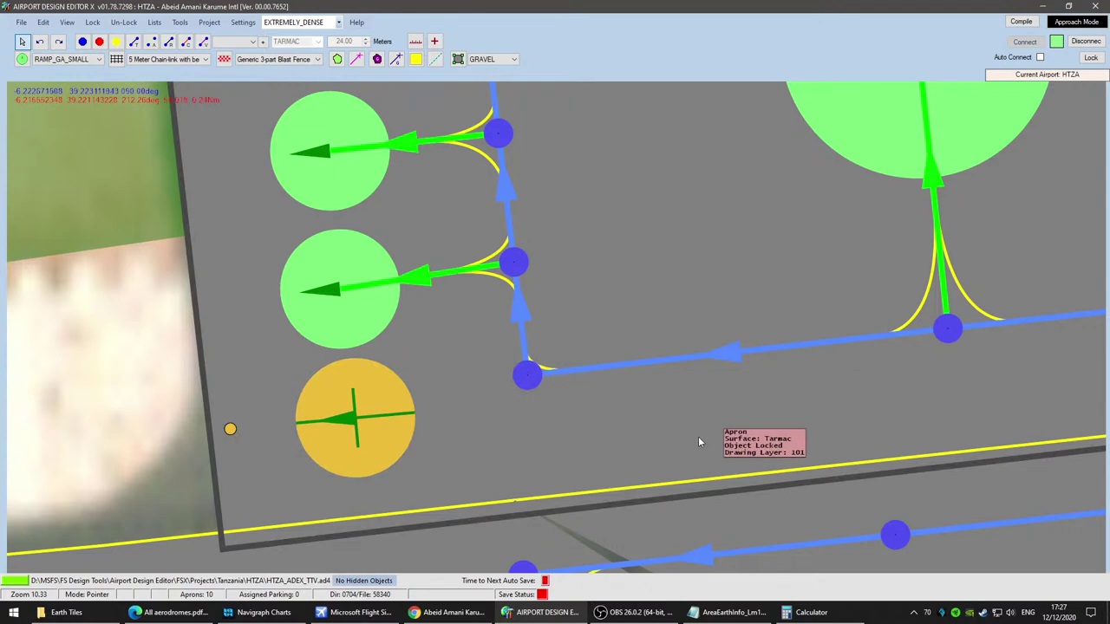
scroll(695, 437, "down", 1)
scroll(717, 443, "down", 2)
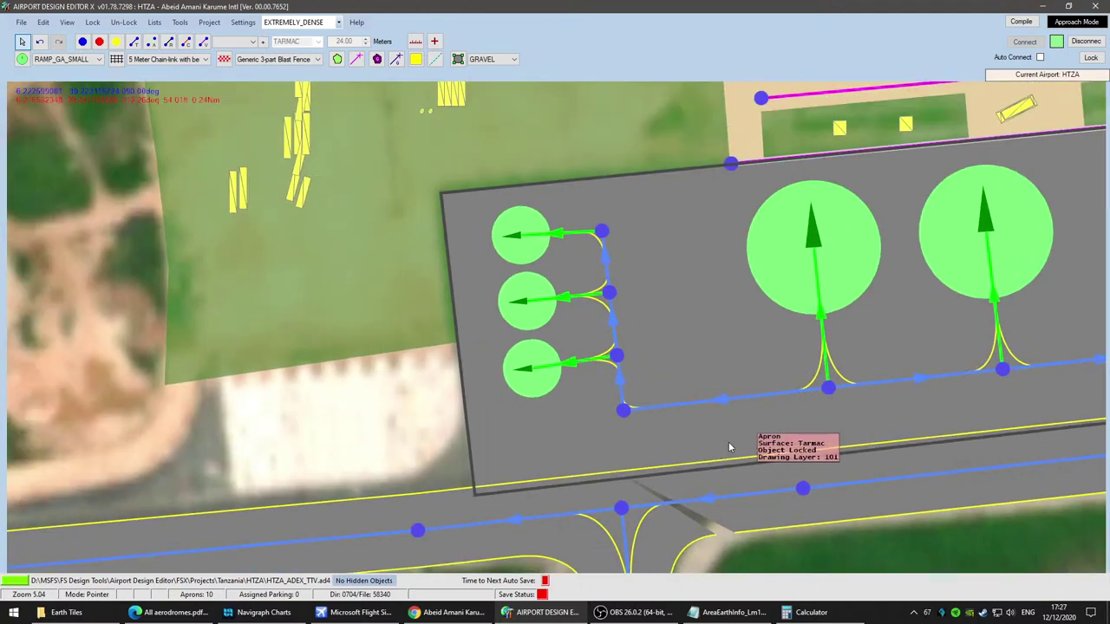
left_click_drag(845, 427, 739, 497)
scroll(534, 290, "up", 1)
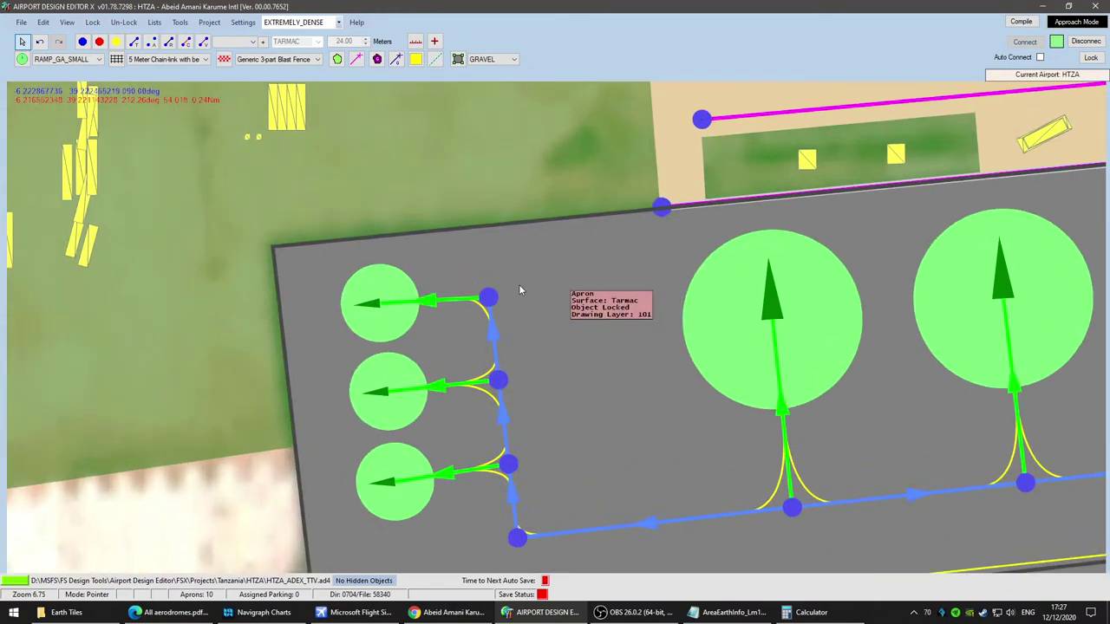
left_click_drag(488, 297, 486, 276)
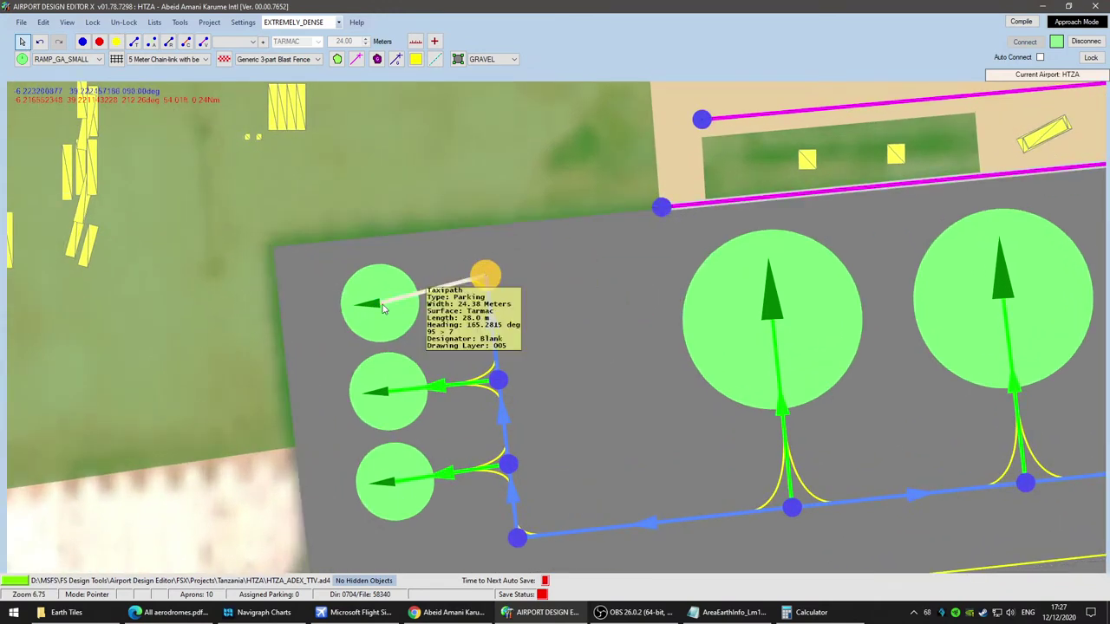
left_click_drag(387, 307, 382, 294)
left_click_drag(497, 378, 500, 366)
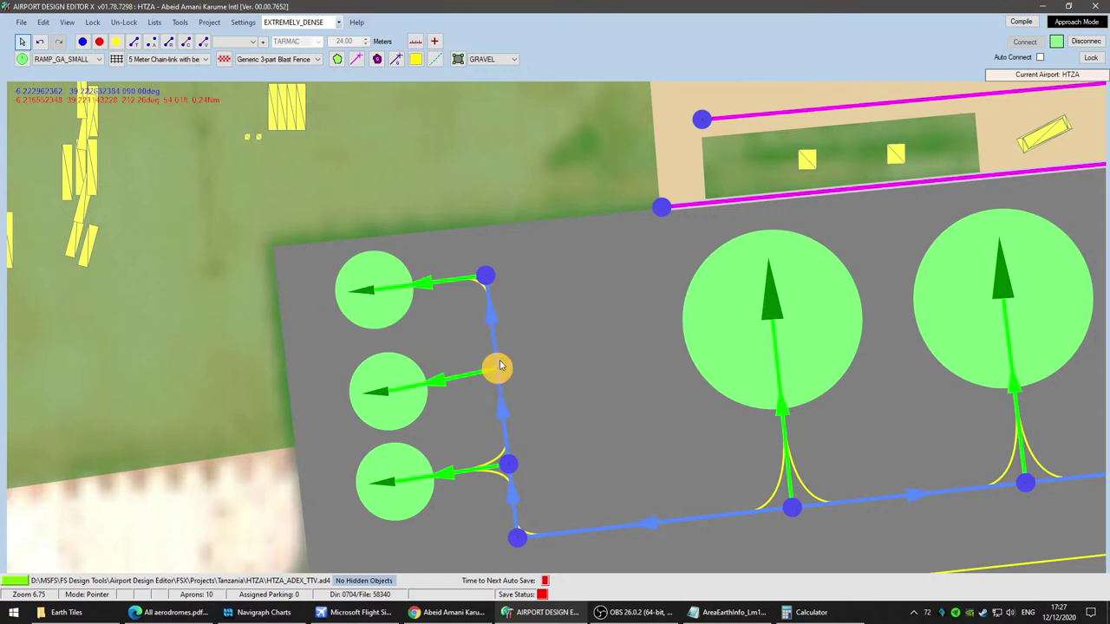
left_click_drag(387, 390, 386, 377)
left_click_drag(510, 464, 508, 449)
left_click_drag(398, 478, 395, 451)
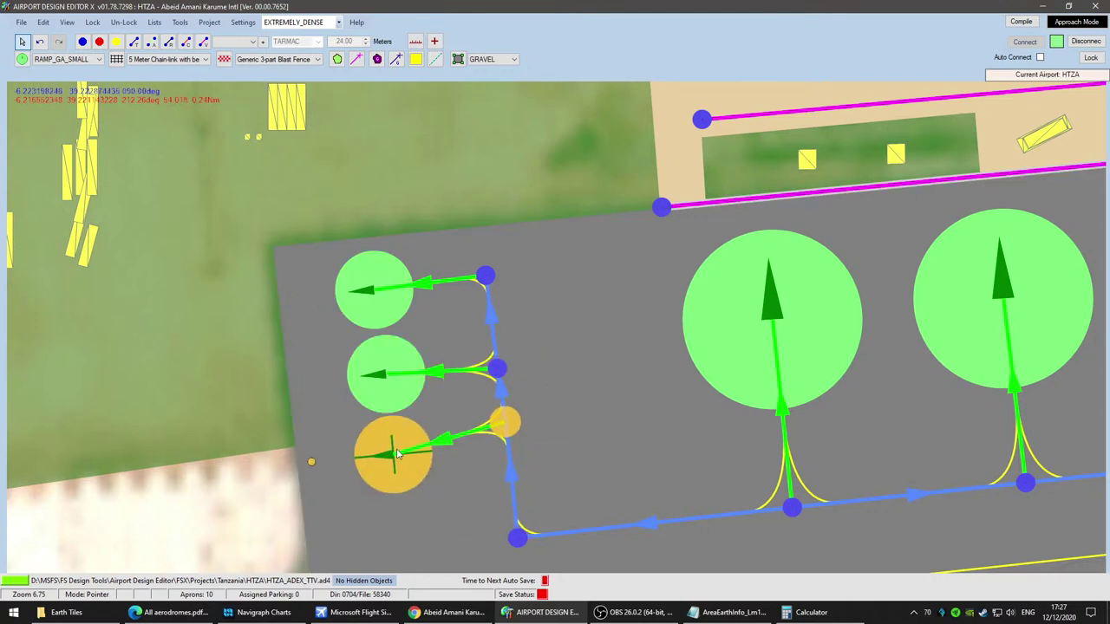
left_click_drag(427, 510, 517, 398)
right_click(481, 356)
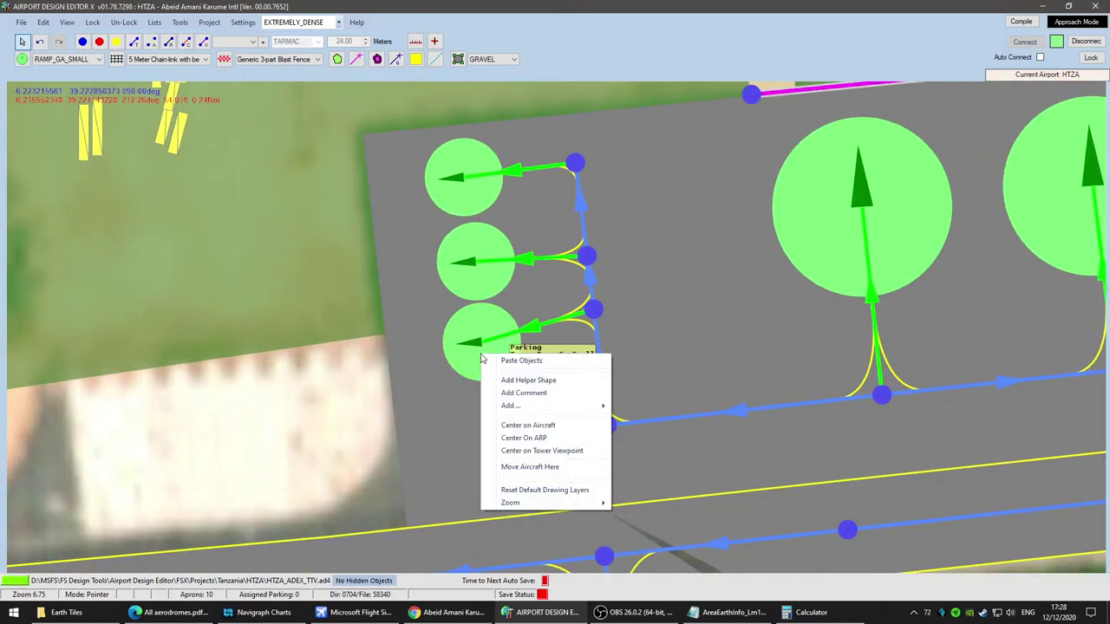
Step: Copy the bottom parking spot to make a fourth below it and link the corner node to it
left_click(480, 356)
right_click(482, 357)
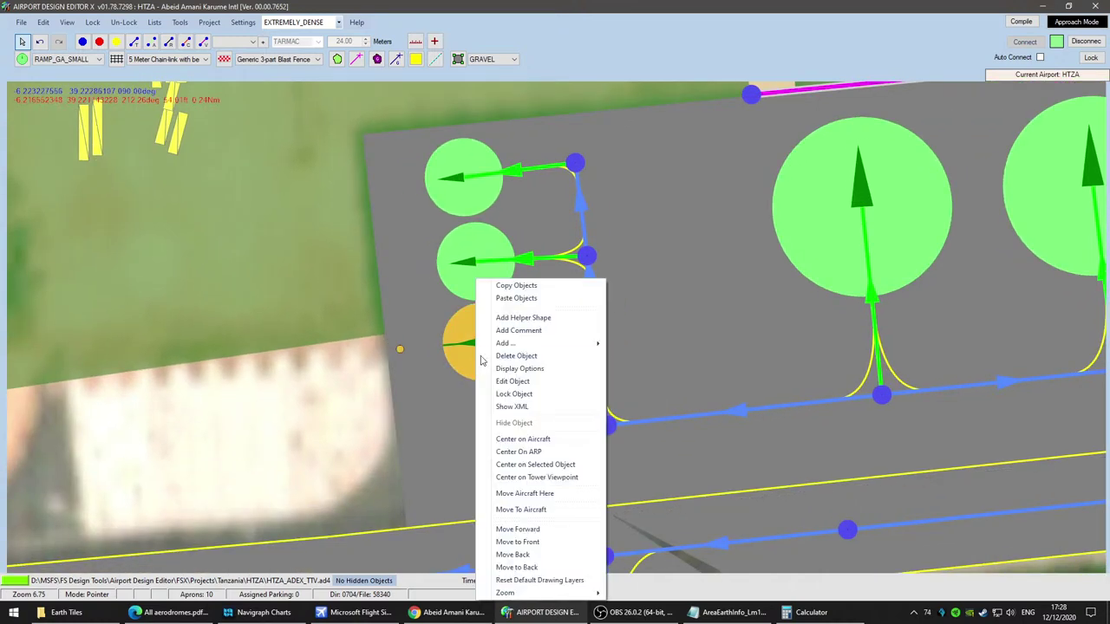
left_click(526, 293)
right_click(508, 438)
left_click(521, 297)
left_click_drag(512, 447, 497, 438)
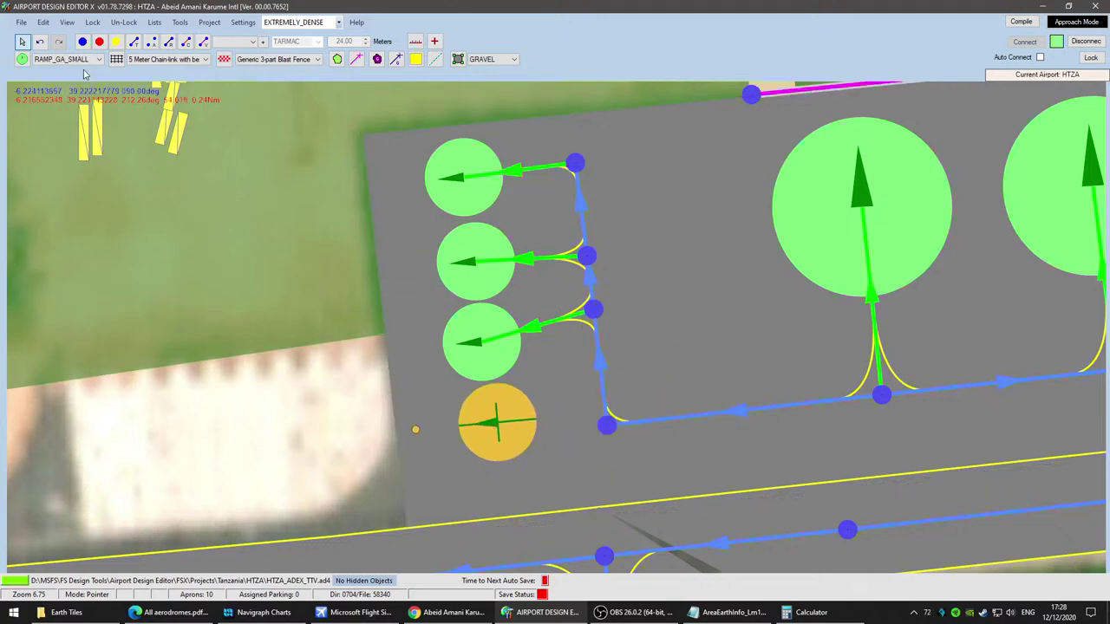
left_click(134, 42)
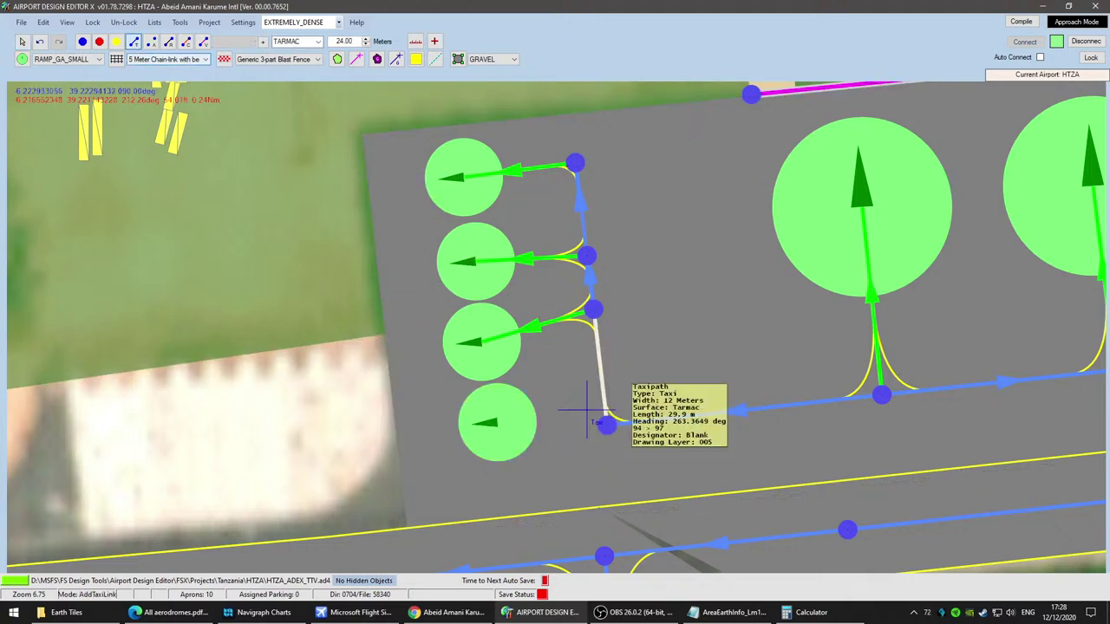
left_click(522, 423)
scroll(694, 464, "up", 3)
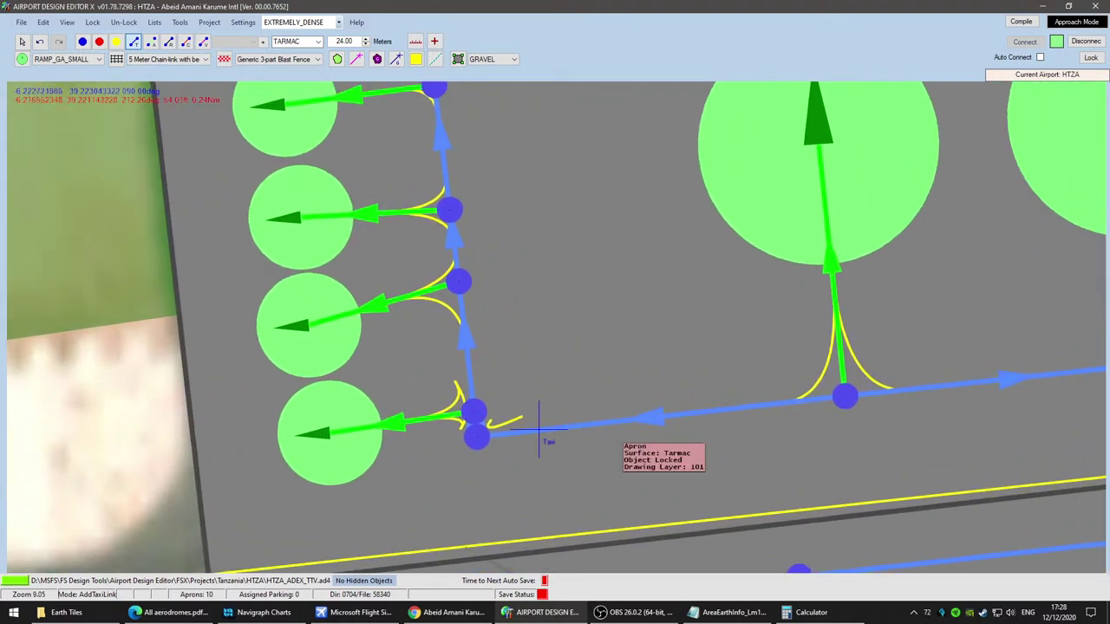
left_click(24, 43)
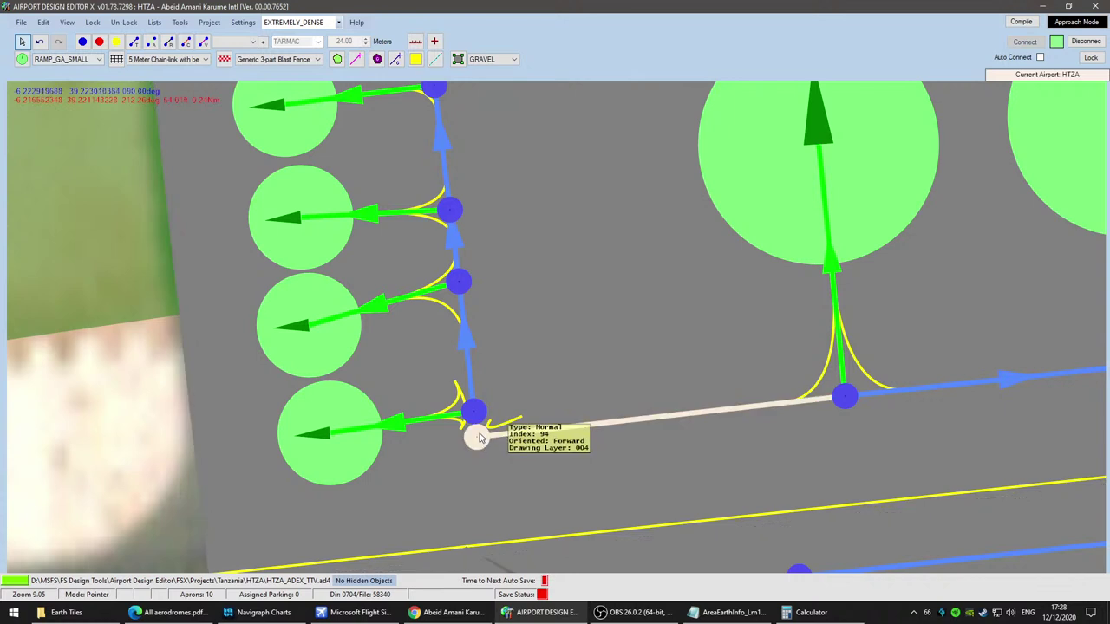
Step: Delete the redundant junction node, reposition the taxipath nodes and reconnect the corner node upward
left_click(480, 438)
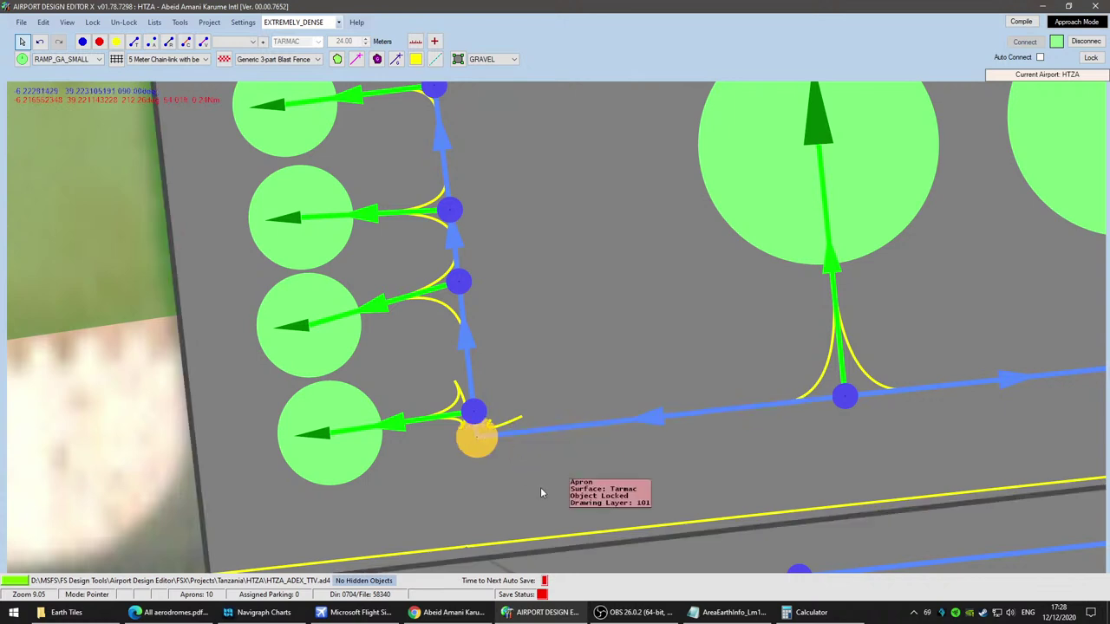
left_click(479, 417)
left_click(351, 457)
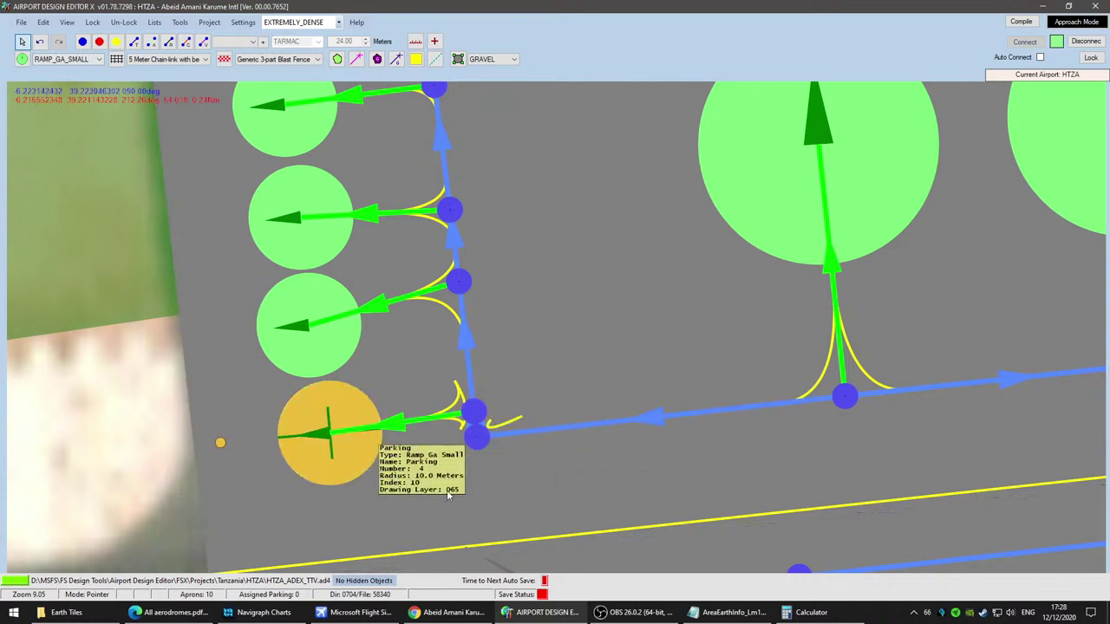
left_click(475, 411)
key("Delete")
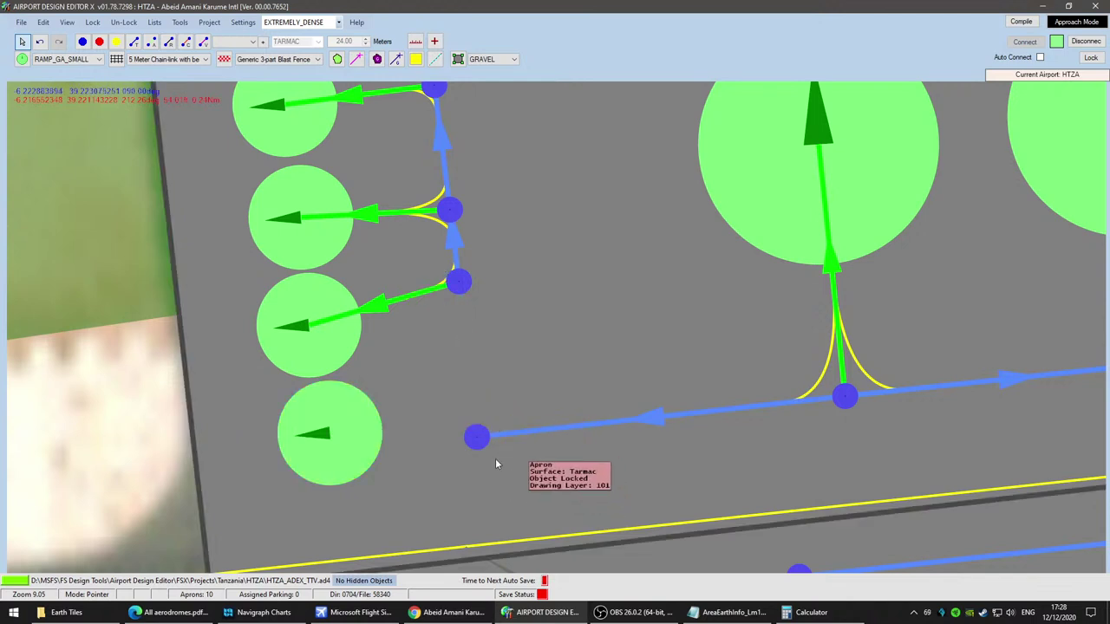
left_click_drag(483, 446, 495, 469)
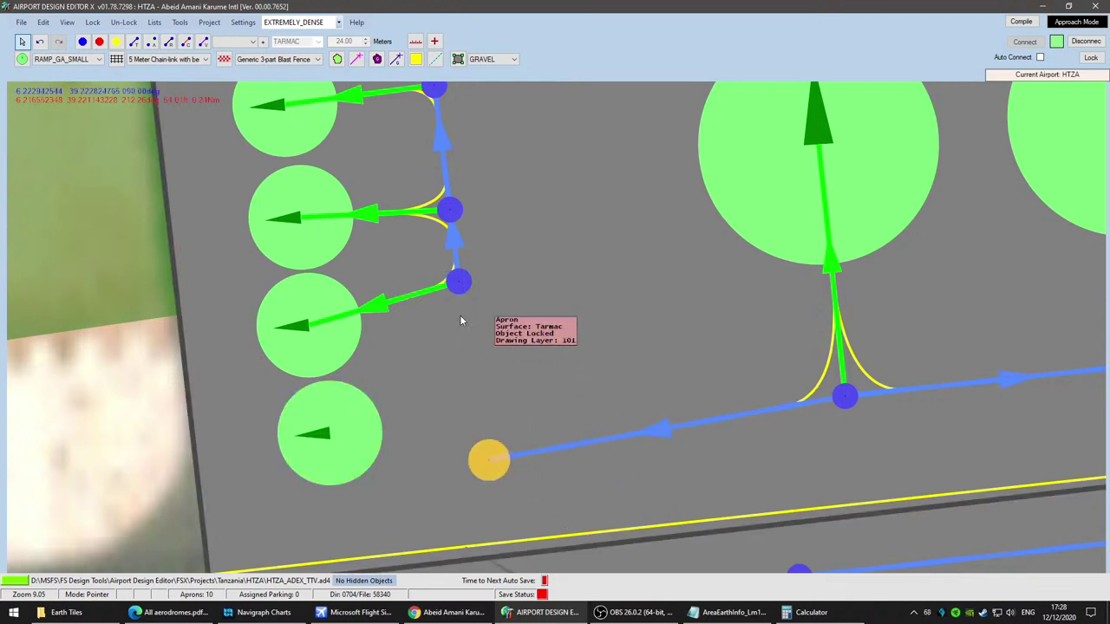
left_click_drag(463, 295, 464, 340)
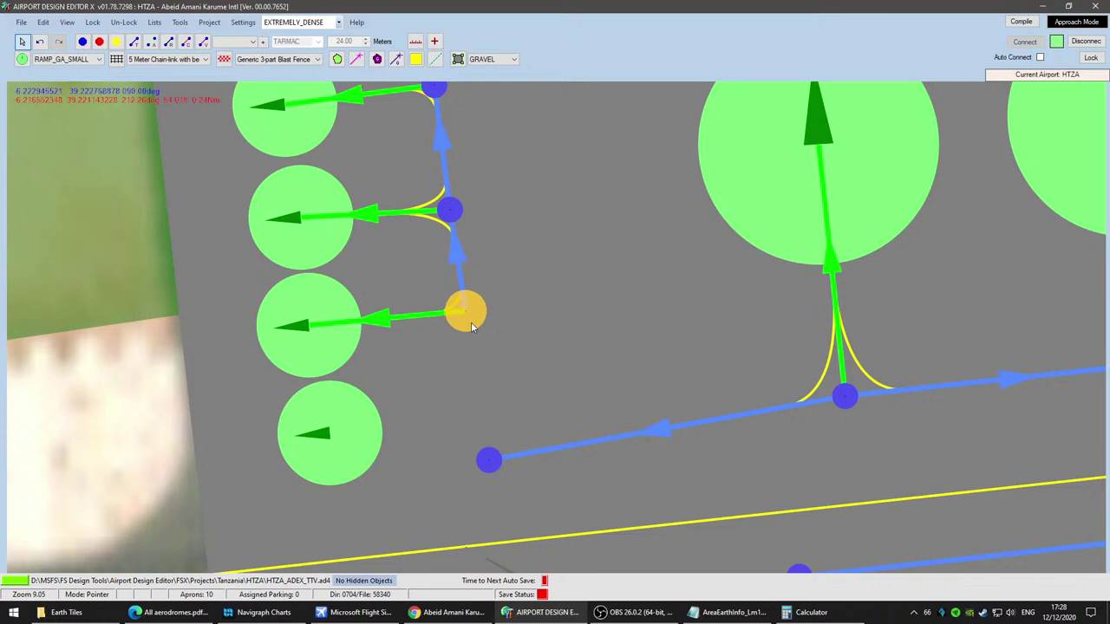
left_click(136, 45)
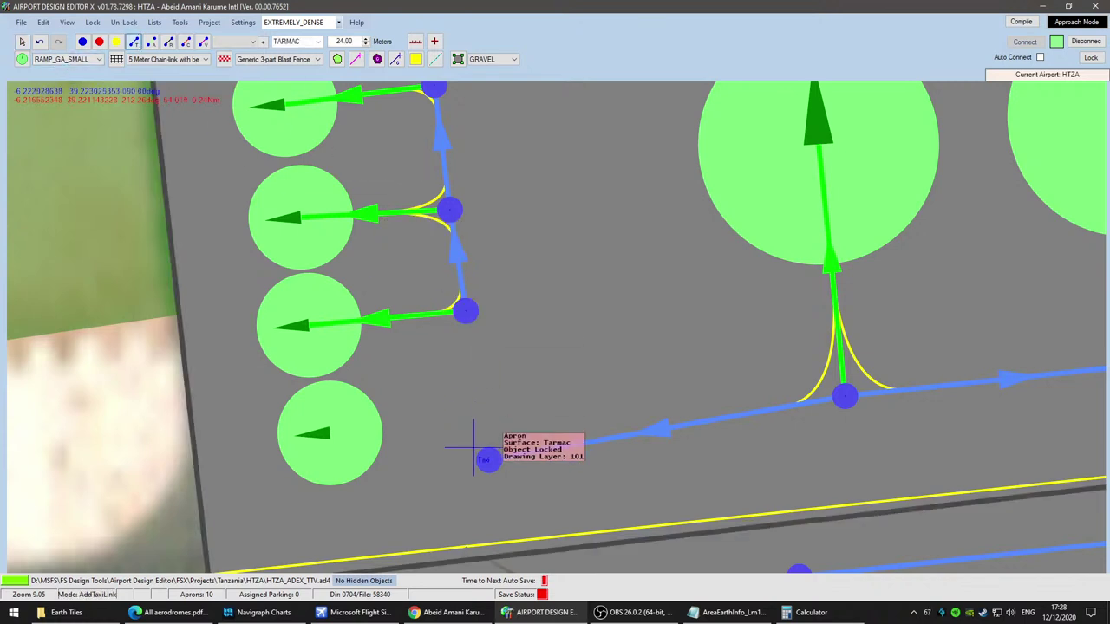
left_click_drag(488, 460, 465, 312)
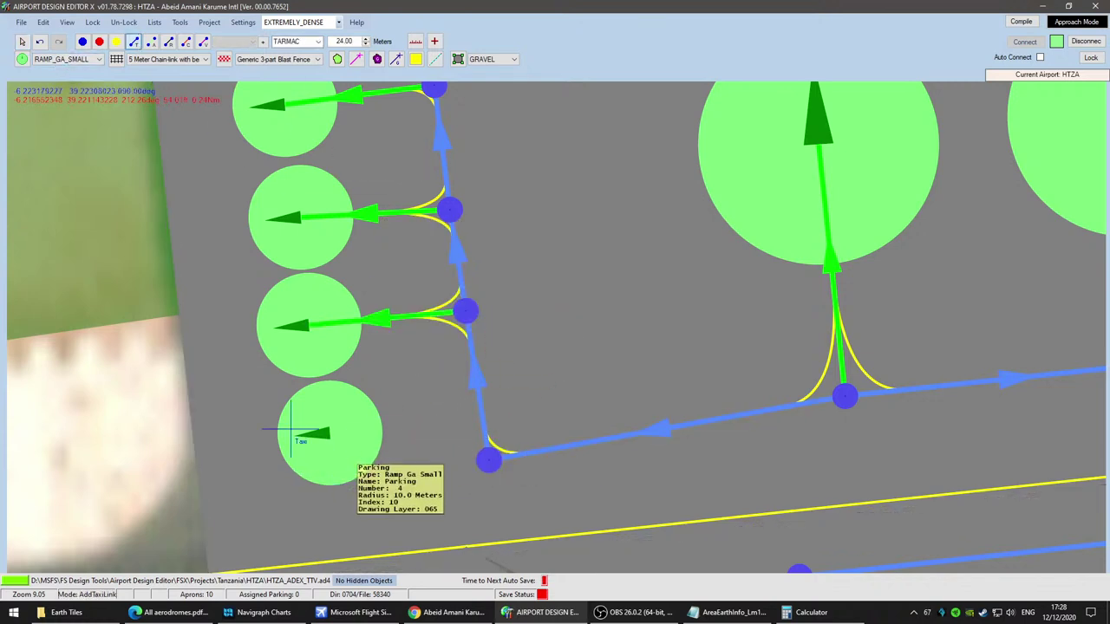
left_click(23, 42)
left_click_drag(496, 464, 482, 468)
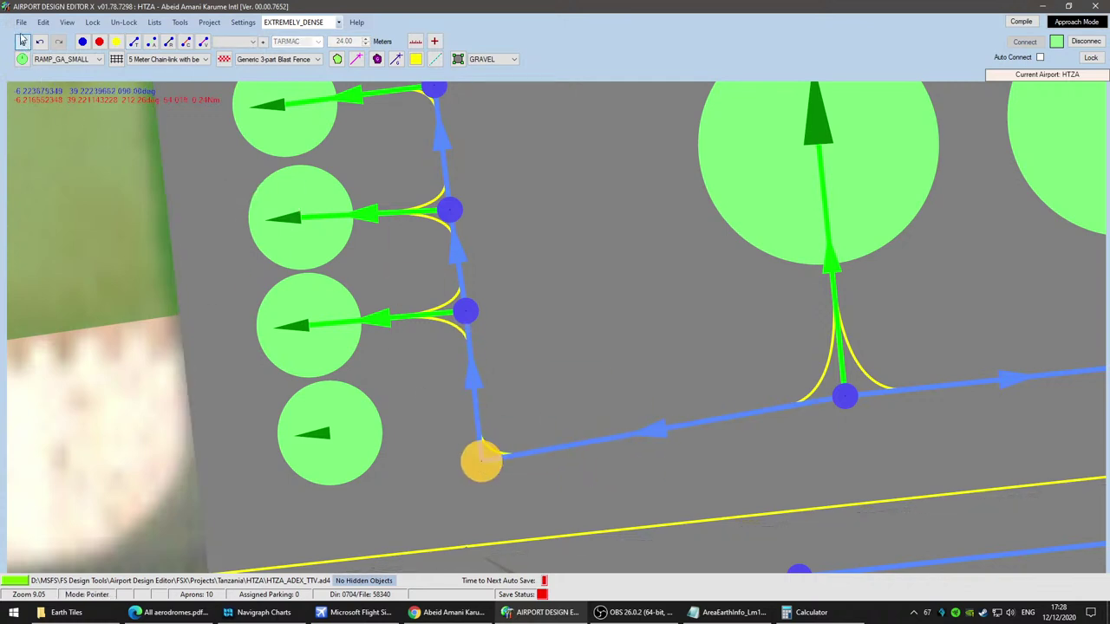
Step: Link the bottom-left parking spot to the taxipath
left_click(135, 43)
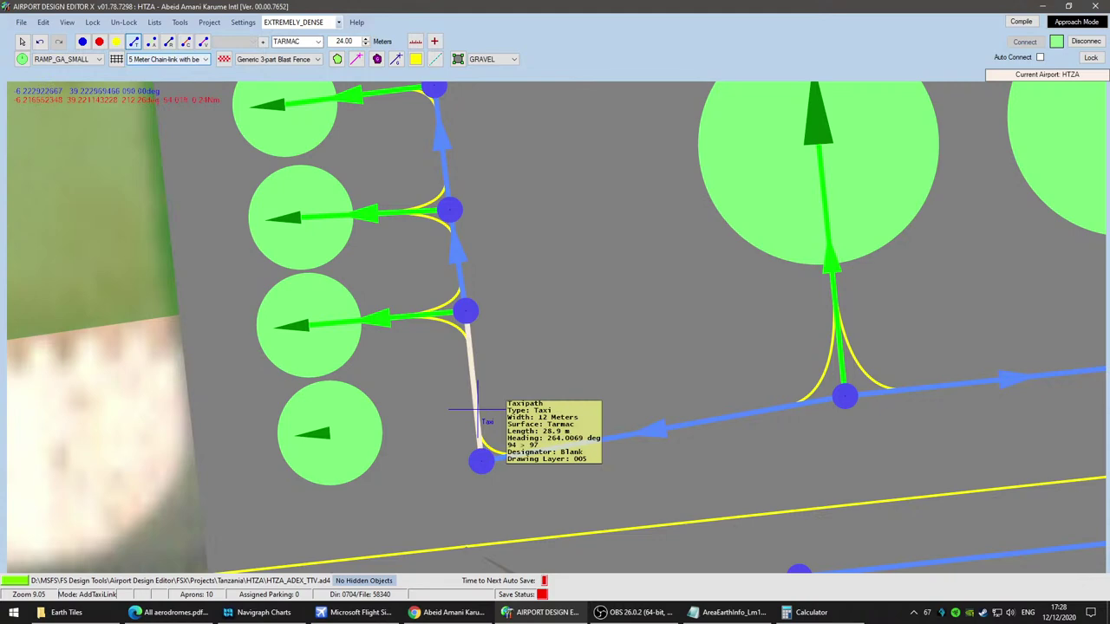
left_click_drag(327, 427, 329, 432)
scroll(478, 535, "down", 1)
left_click_drag(677, 474, 671, 365)
scroll(681, 388, "down", 5)
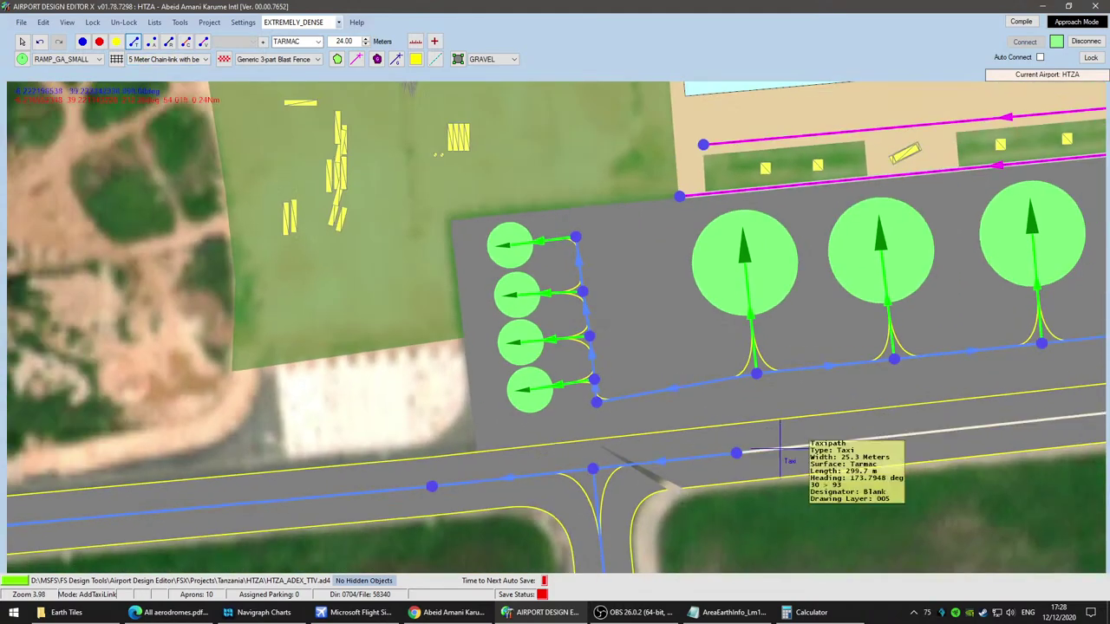
scroll(646, 364, "up", 2)
left_click_drag(833, 377, 666, 444)
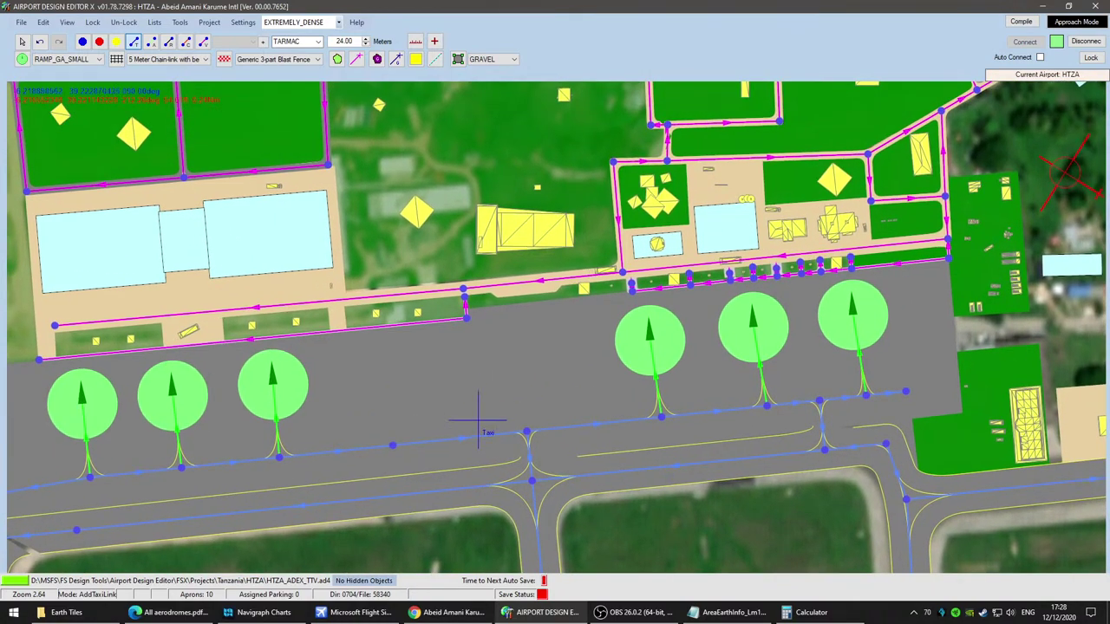
Step: Place one Ramp GA Small parking spot between the large stands, undoing the misplaced extras
scroll(482, 431, "up", 4)
left_click(23, 59)
left_click(384, 349)
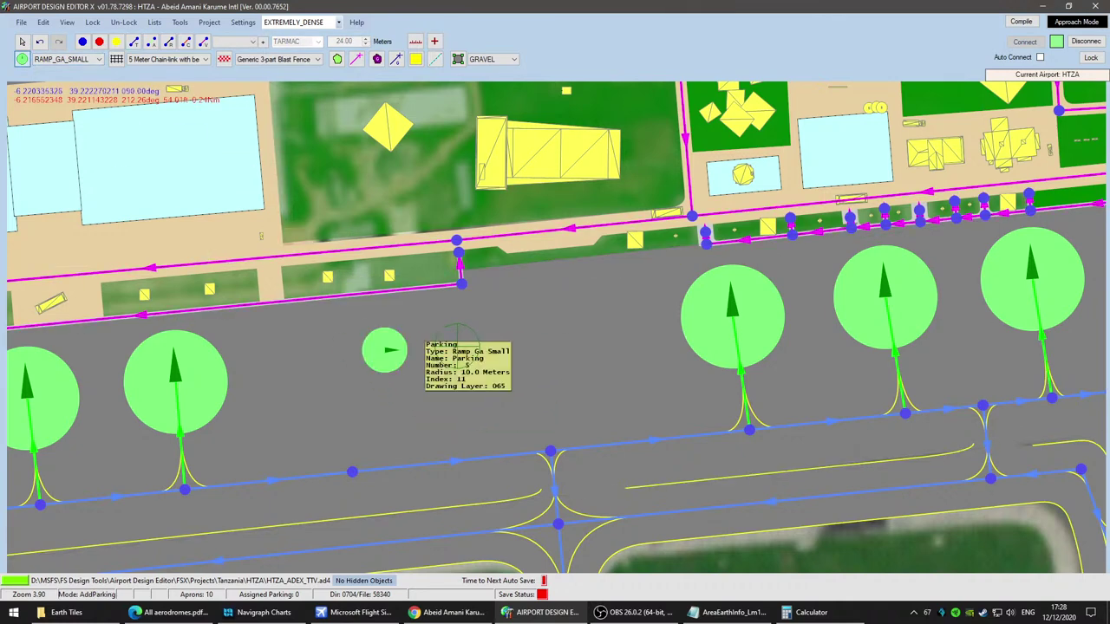
left_click(464, 340)
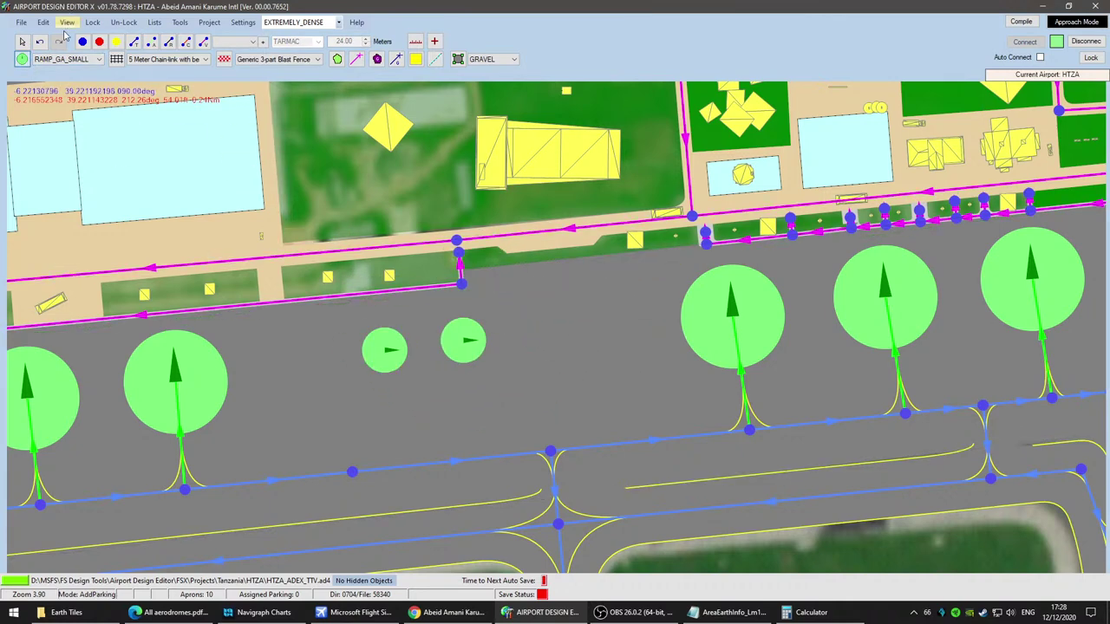
left_click(39, 41)
left_click(22, 40)
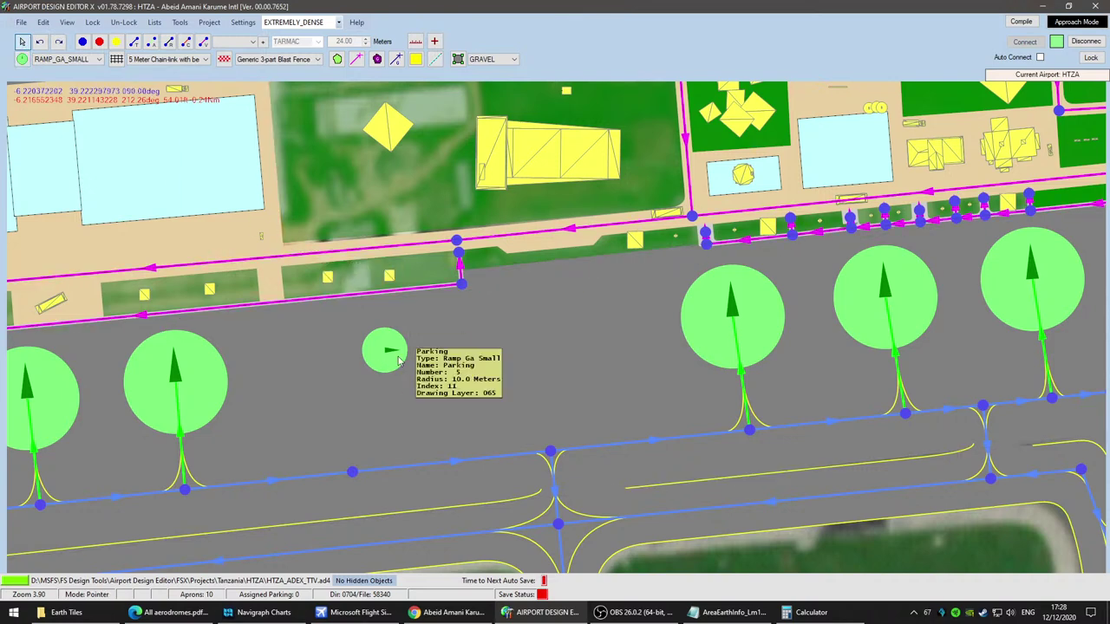
left_click(392, 362)
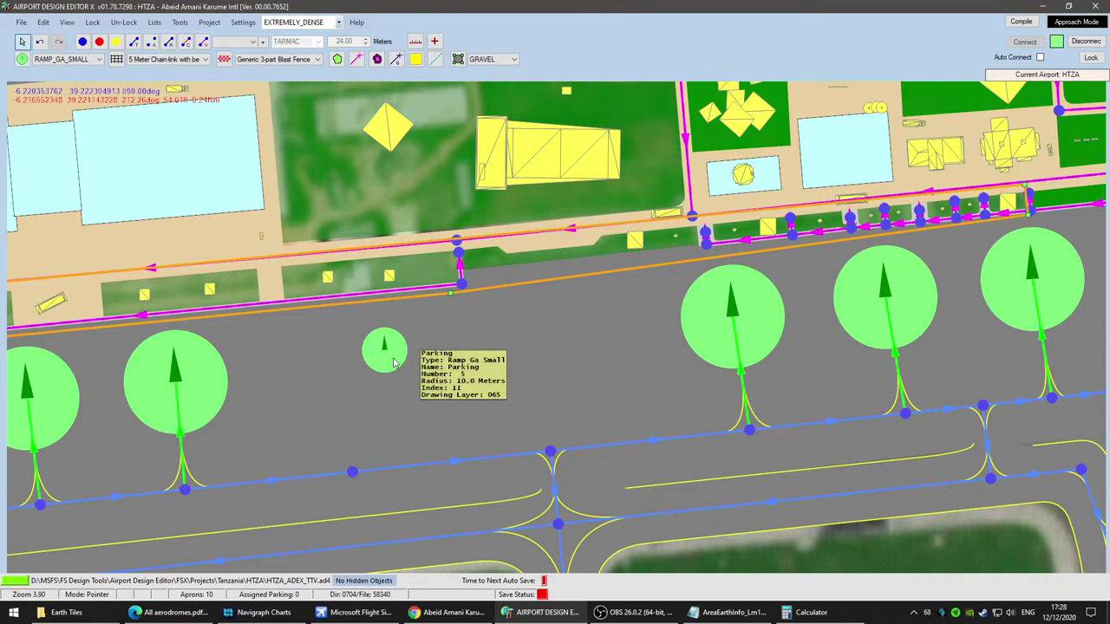
left_click_drag(384, 347, 391, 335)
left_click(150, 43)
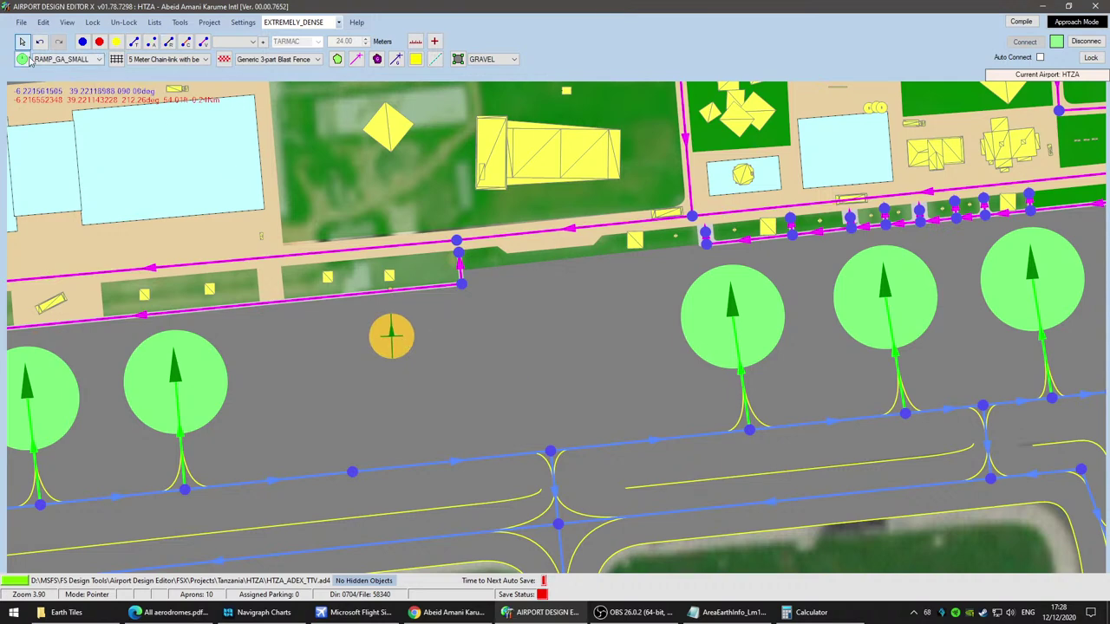
left_click(444, 333)
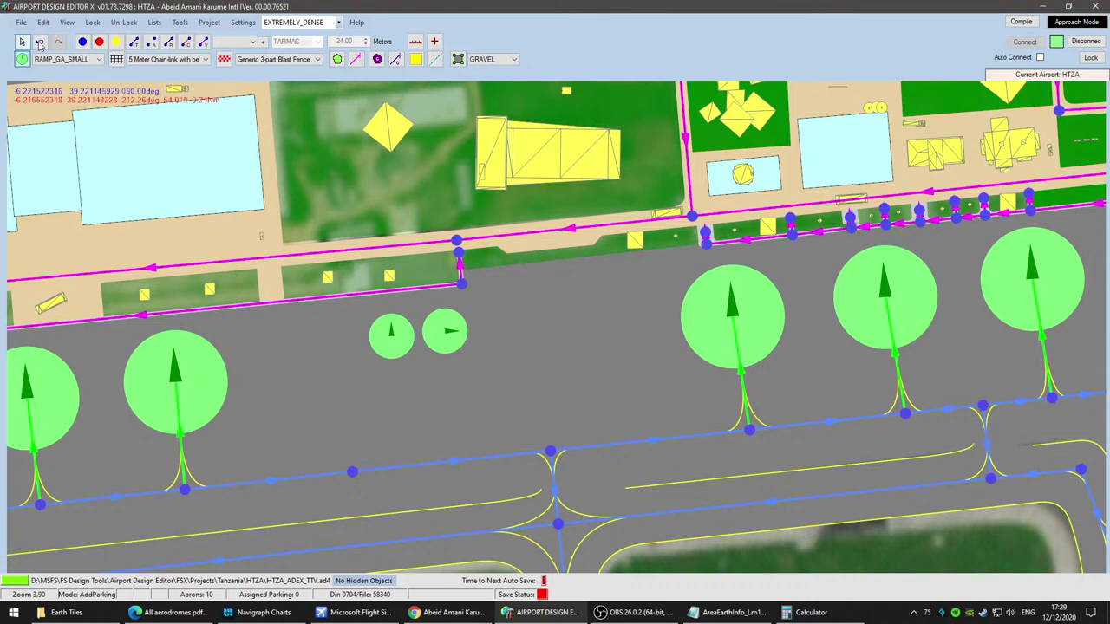
left_click(39, 40)
left_click(22, 41)
Step: Copy the parking spot and paste two copies to its right
left_click(393, 344)
right_click(393, 344)
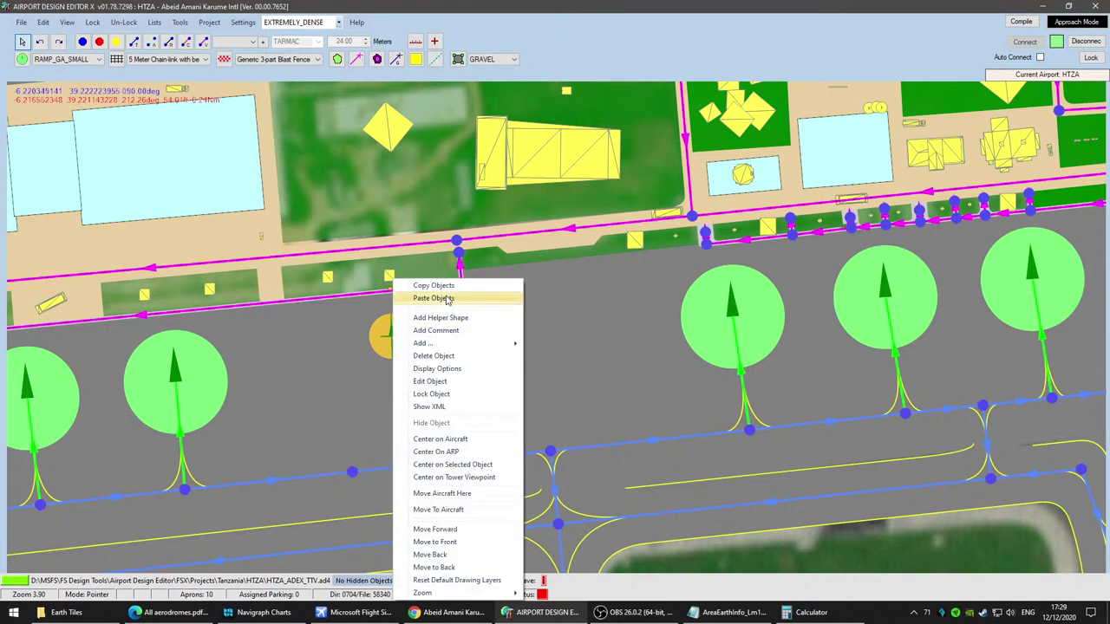
left_click(425, 285)
right_click(456, 326)
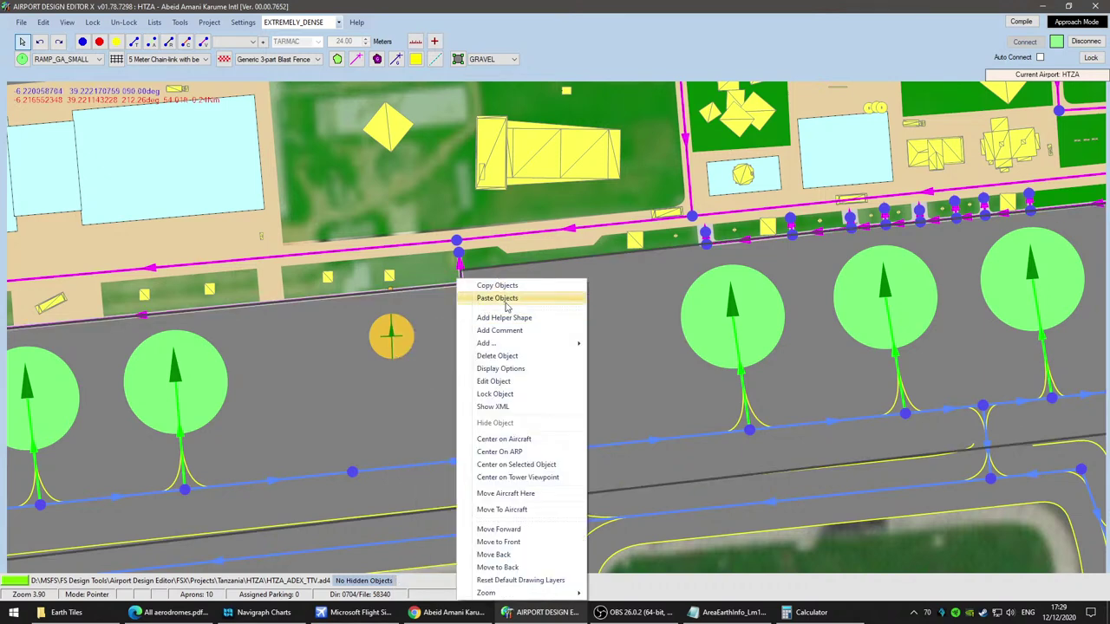
left_click(496, 299)
right_click(487, 328)
left_click(527, 298)
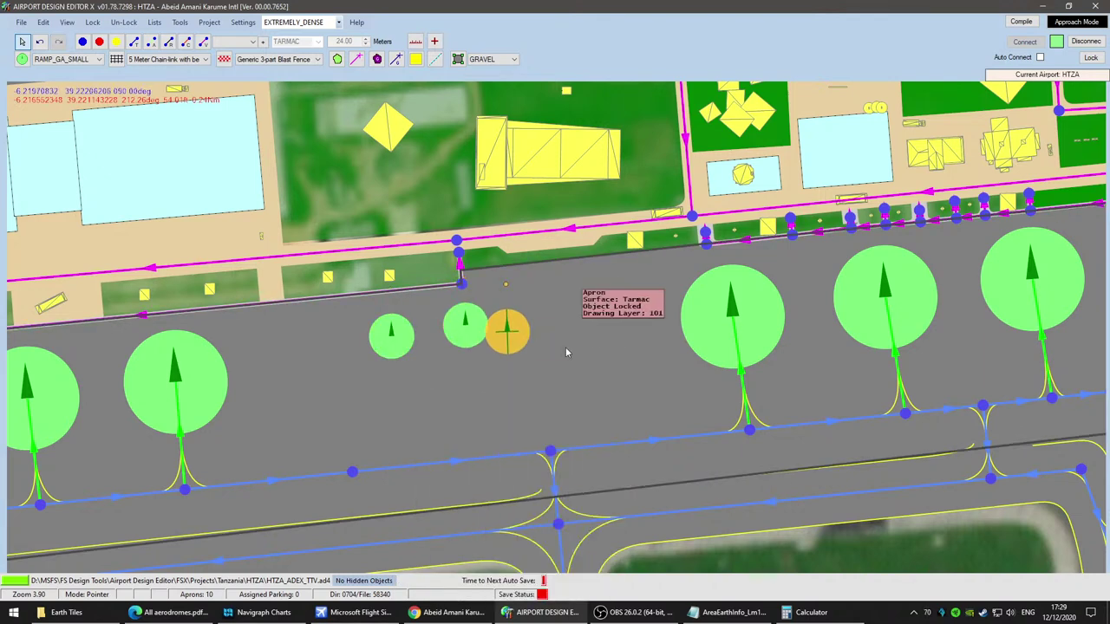
left_click_drag(471, 327, 463, 333)
Step: Link parking spots 5, 6 and 7 down to the taxiway
left_click(134, 40)
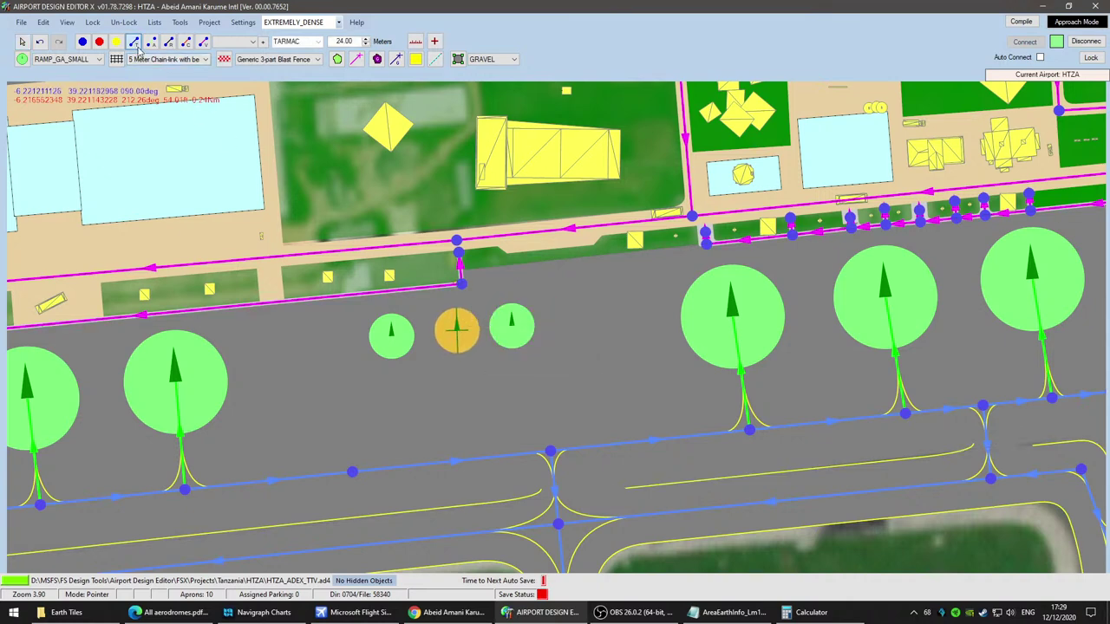
left_click(394, 352)
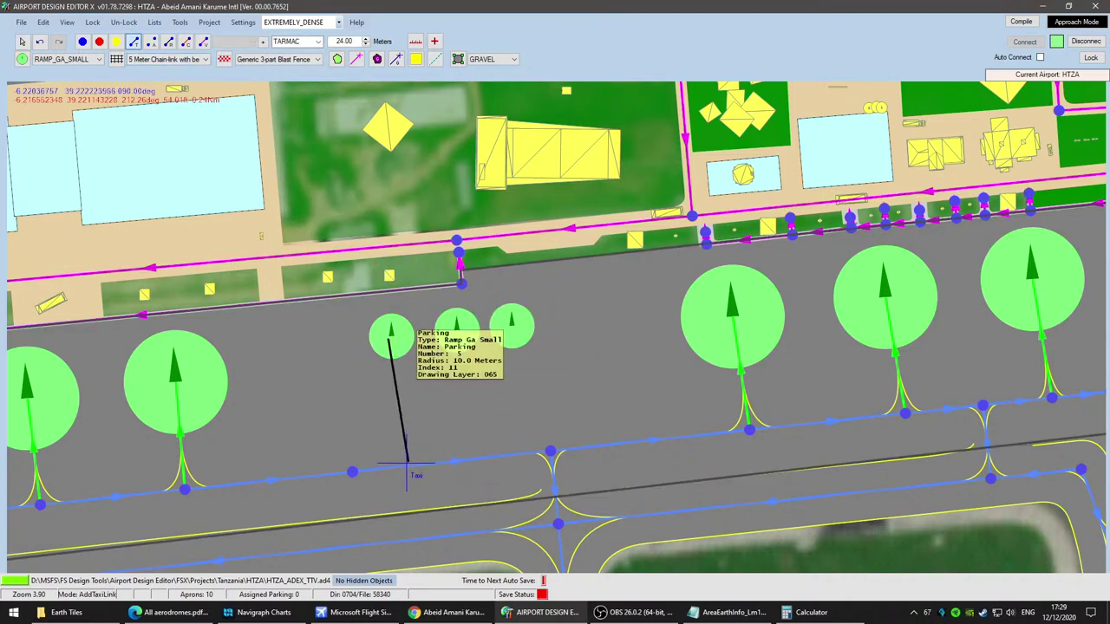
left_click(403, 468)
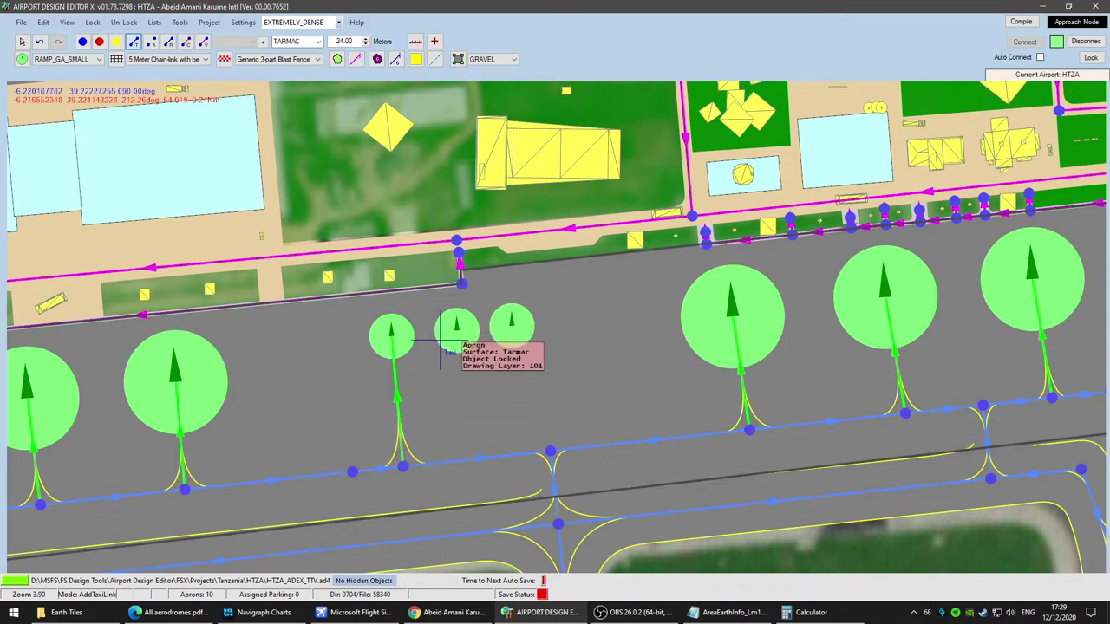
left_click(445, 331)
left_click(464, 459)
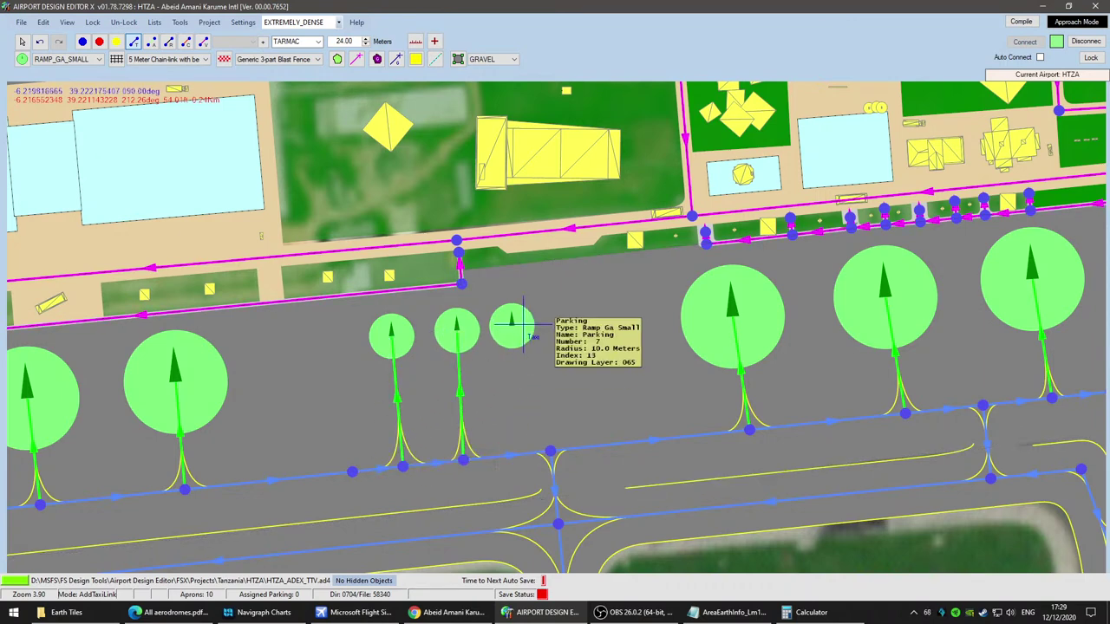
left_click(512, 321)
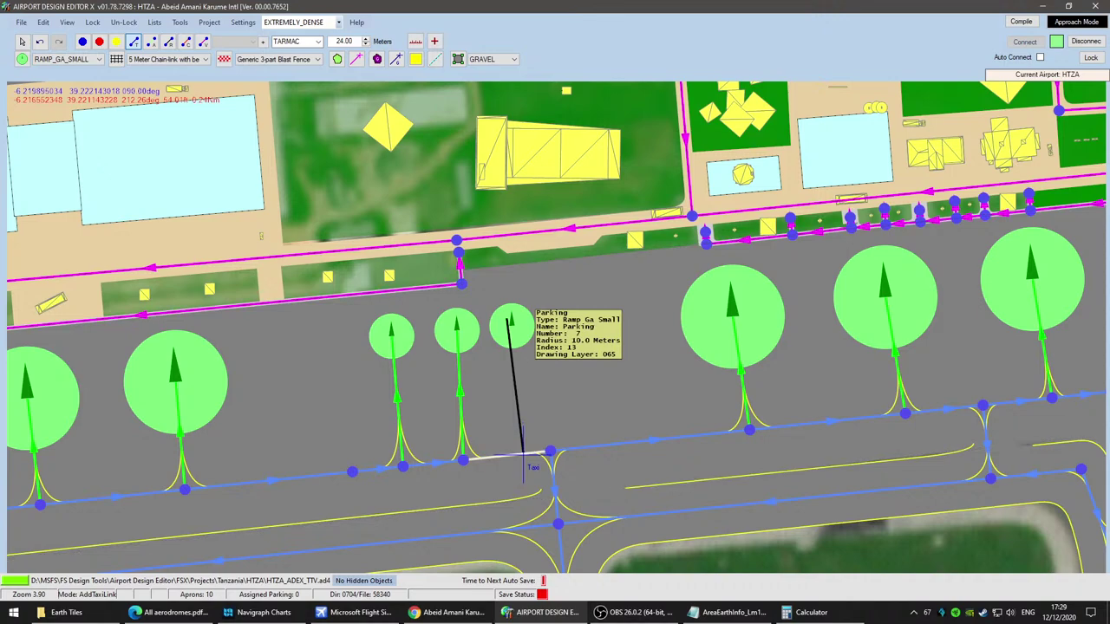
left_click(522, 453)
scroll(756, 506, "down", 3)
left_click_drag(866, 471, 330, 461)
scroll(520, 466, "down", 5)
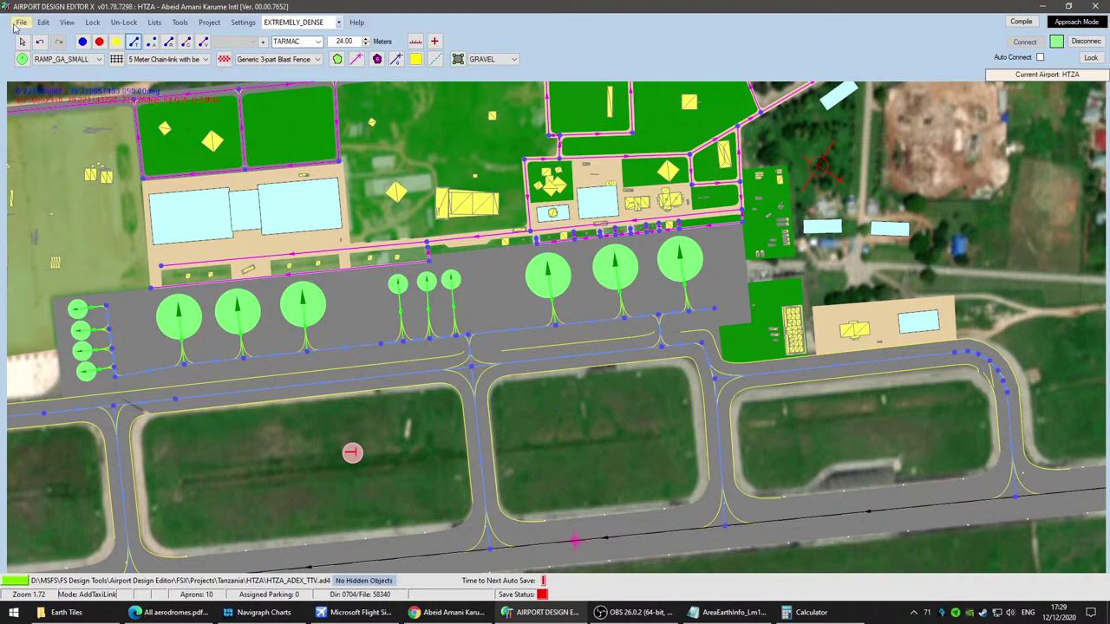
Step: Save the airport project with File > Save Airport
left_click(19, 23)
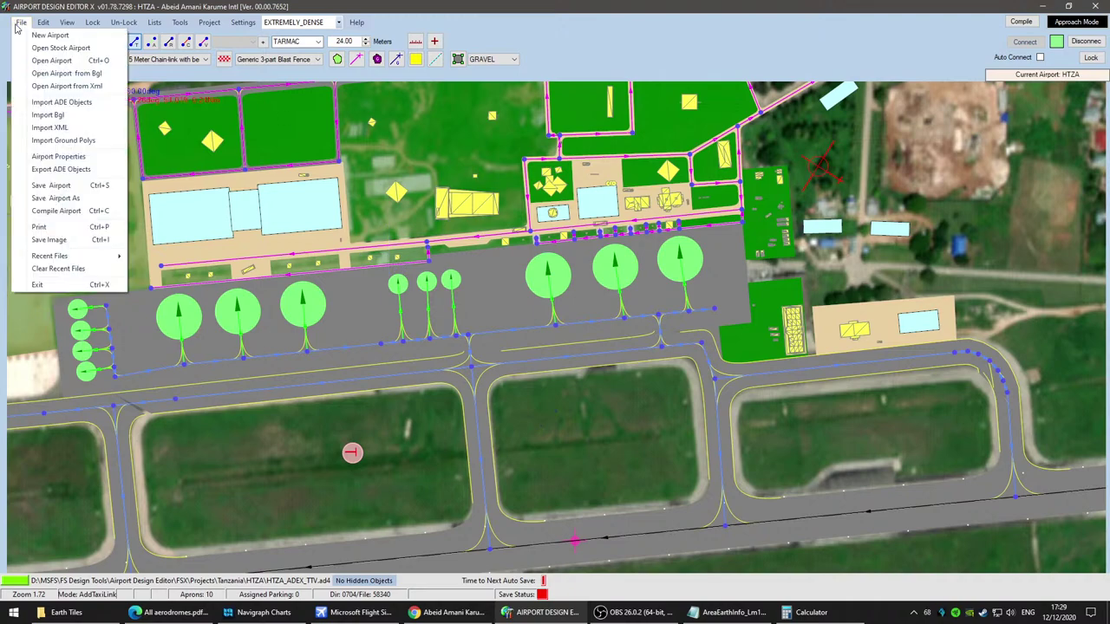
left_click(50, 185)
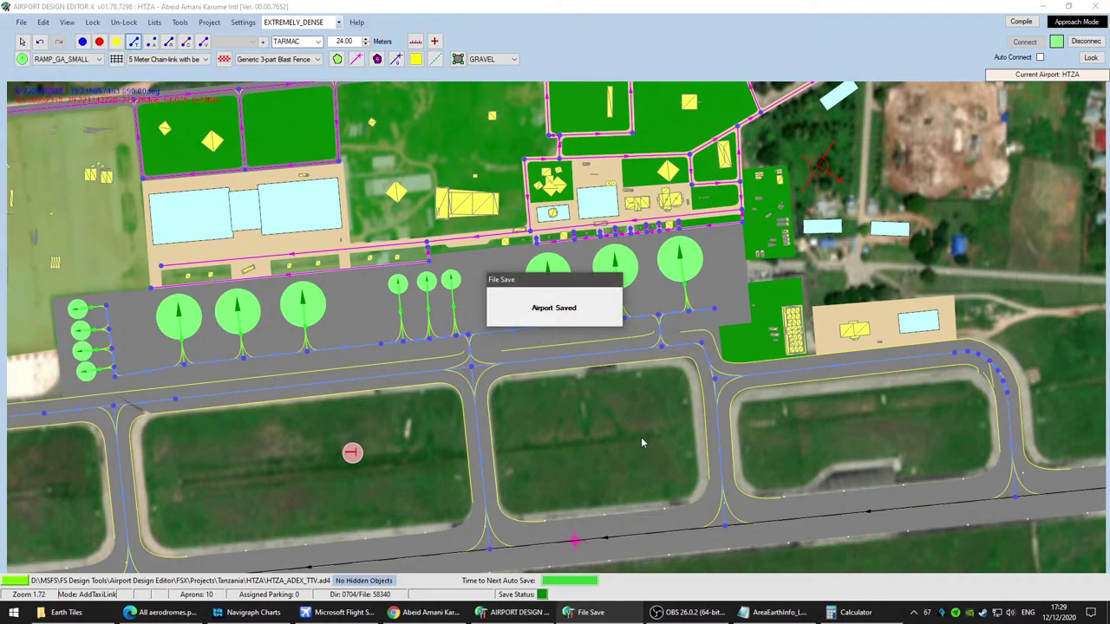
scroll(530, 418, "up", 3)
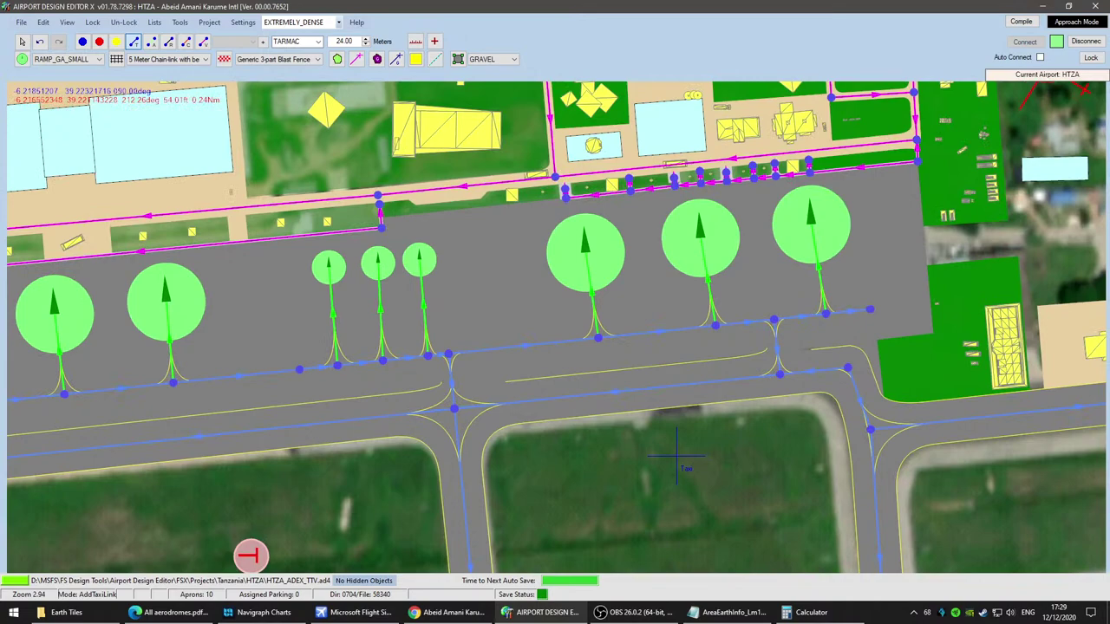
right_click_drag(783, 455, 302, 503)
scroll(302, 503, "up", 1)
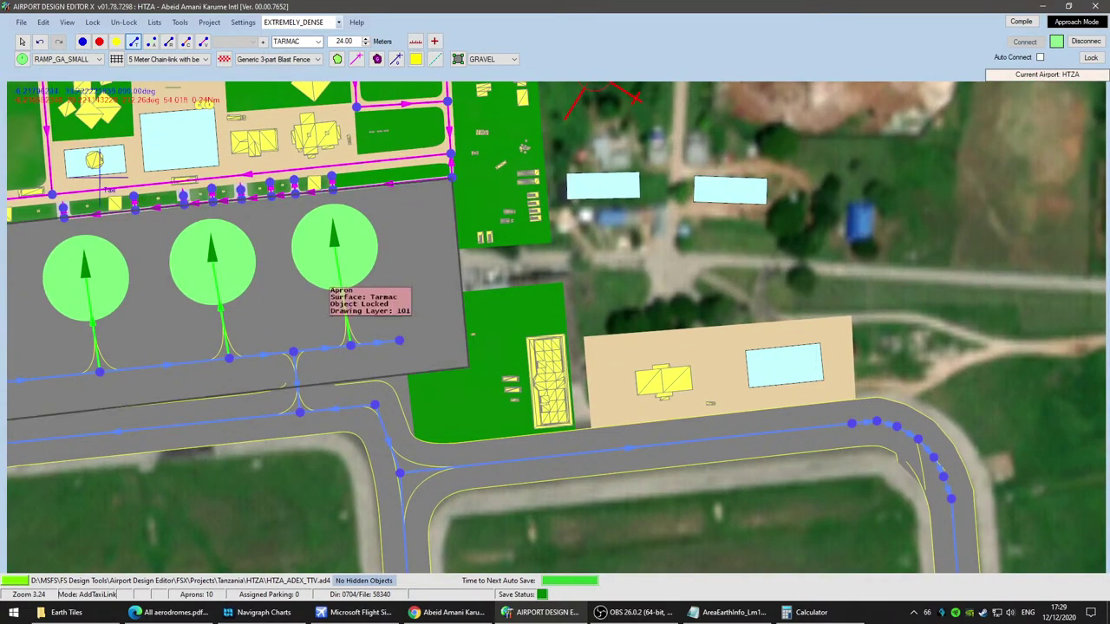
Step: Select the taxi node at the apron's east end, then switch to Flight Simulator X
left_click(22, 41)
left_click(399, 340)
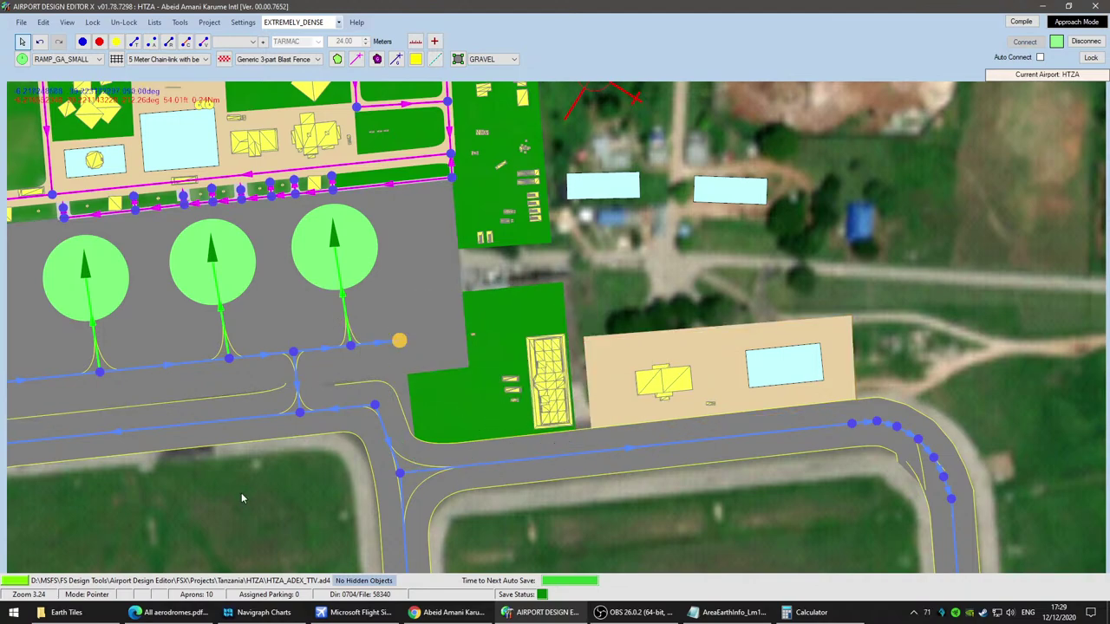
scroll(243, 493, "down", 1)
right_click_drag(143, 470, 698, 493)
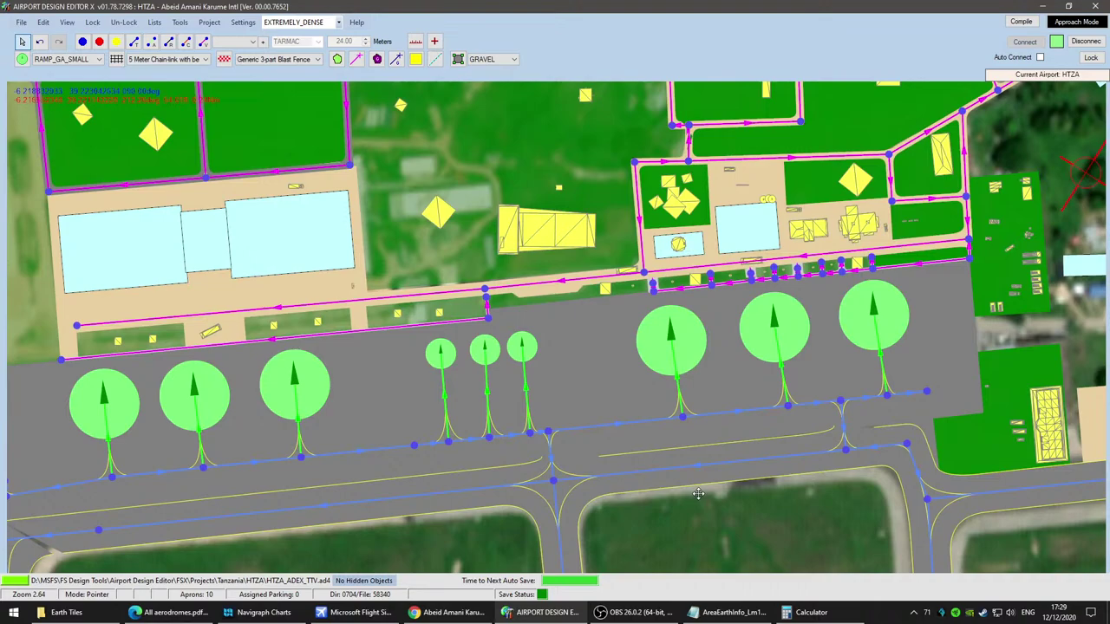
left_click(360, 613)
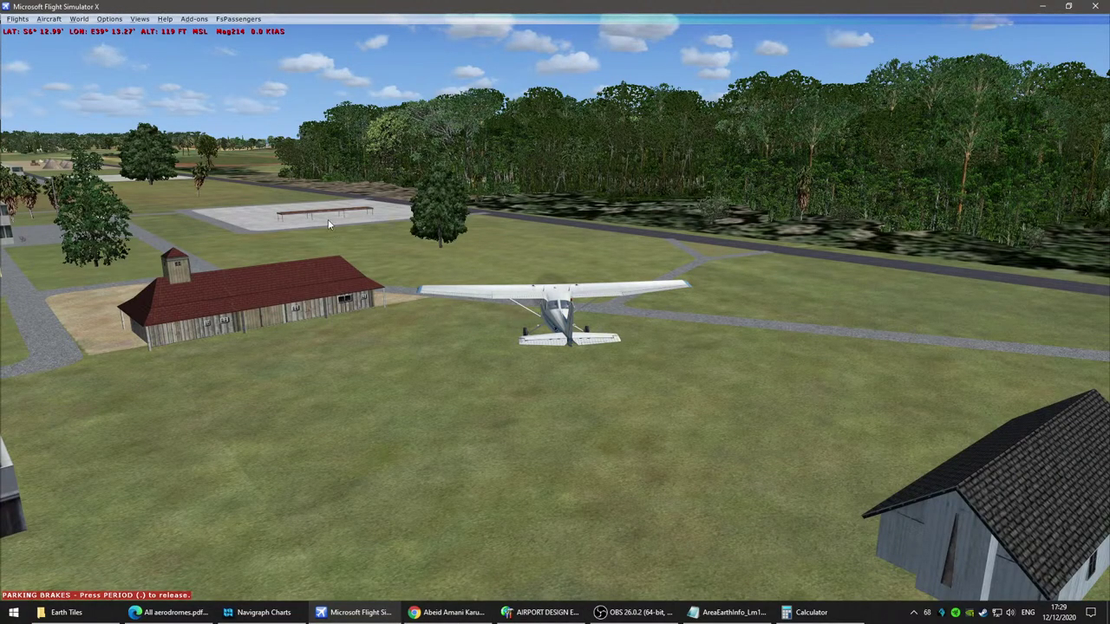
Step: End the FSX flight, untick Tanzania in the Scenery Library, and return to ADE
key("Escape")
key("alt+Tab")
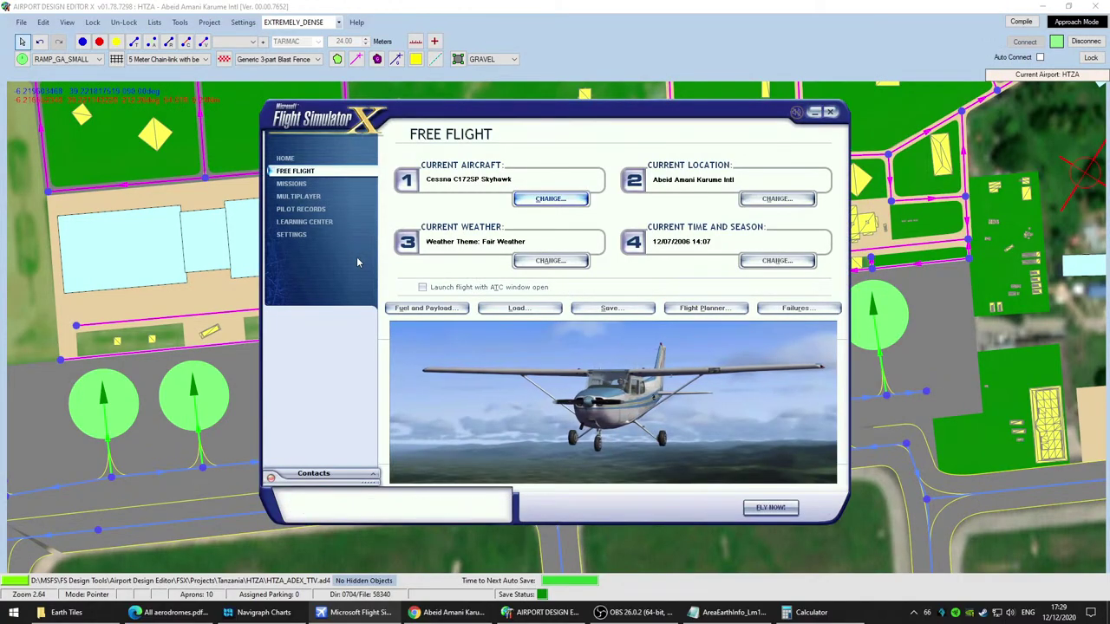
left_click(757, 281)
left_click(396, 211)
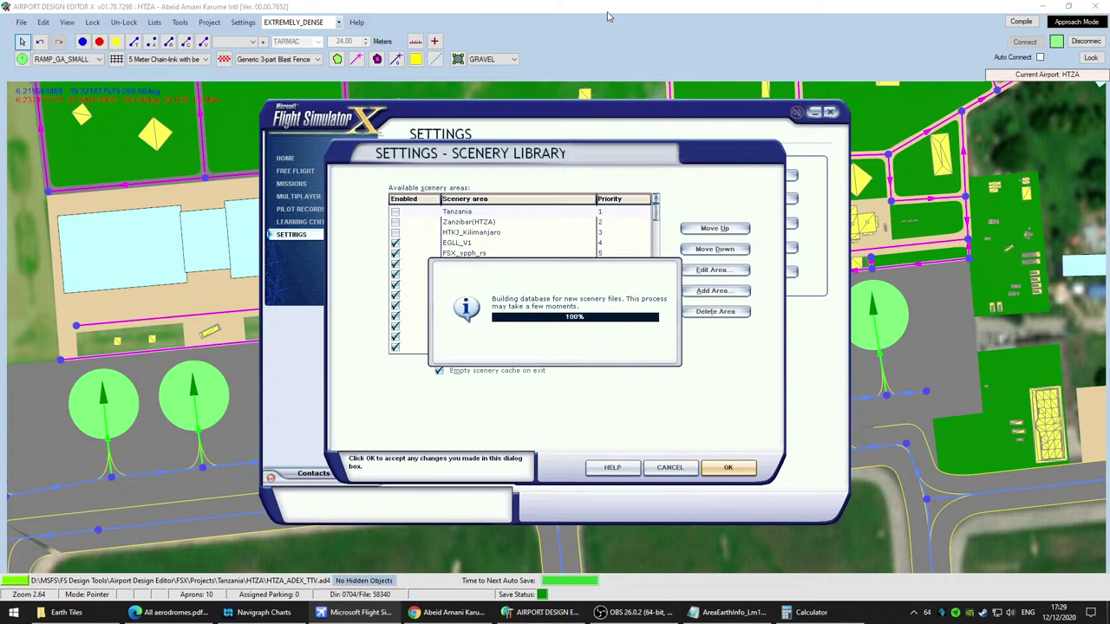
left_click(607, 16)
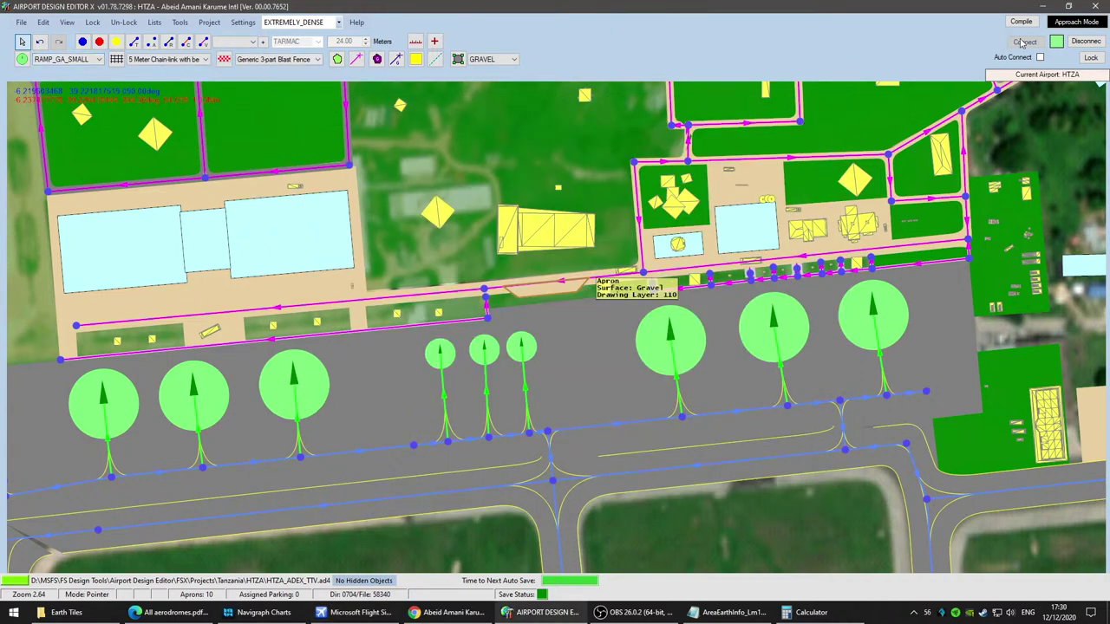
Step: Compile HTZA_ADEX_TTV into the Flight Simulator X scenery folder from Compile Options
left_click(1020, 23)
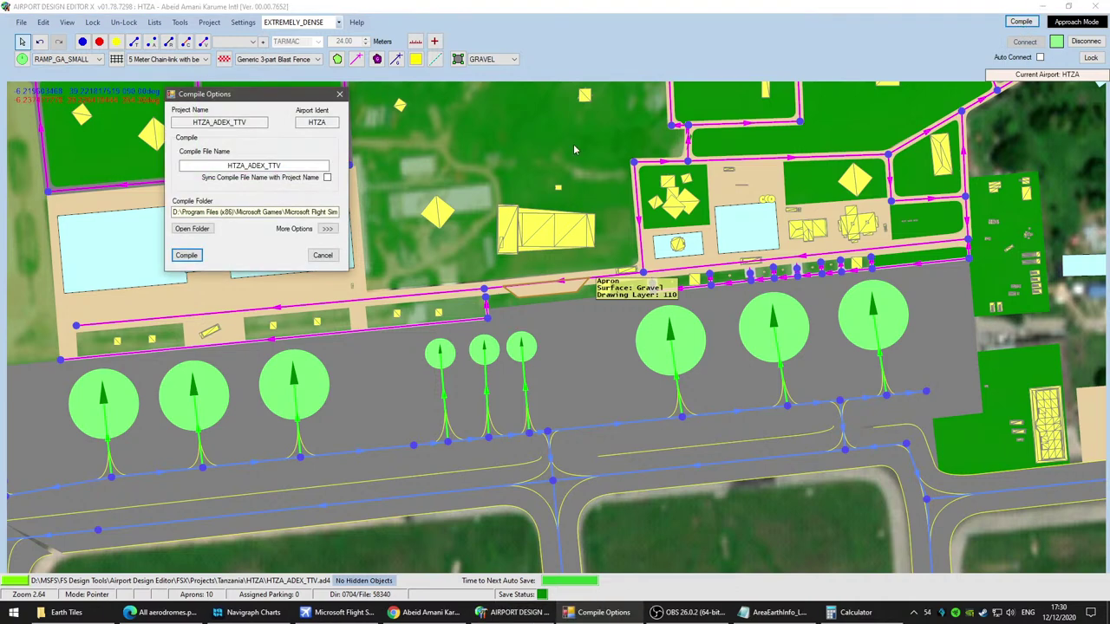
left_click(185, 256)
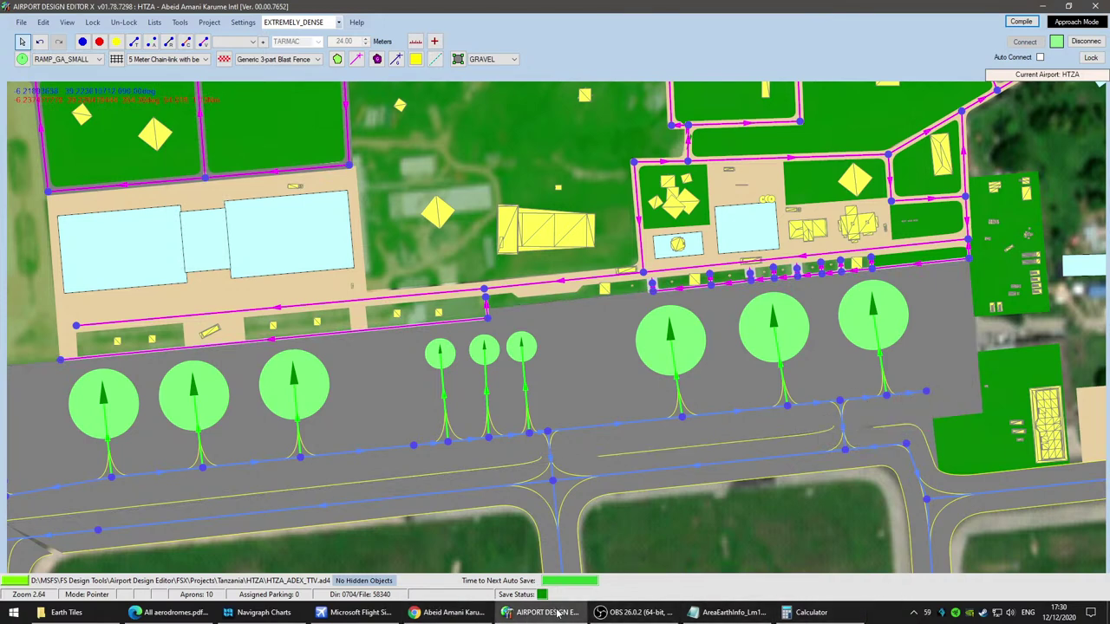
Step: Re-tick Tanzania in FSX's Scenery Library, confirm, and launch a Free Flight with Fly Now
left_click(356, 612)
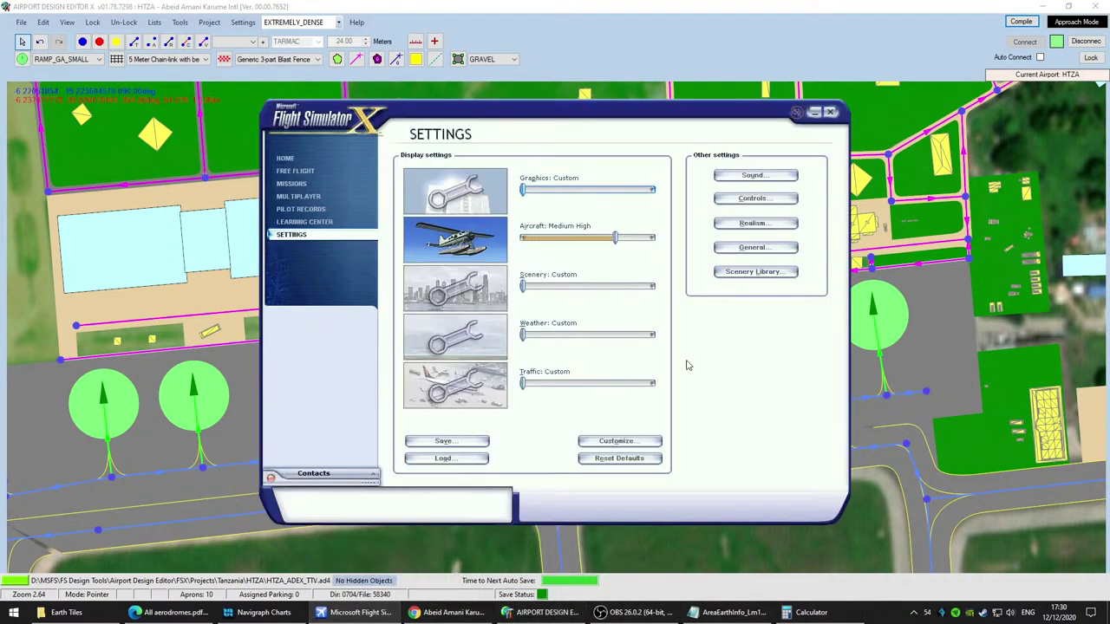
left_click(754, 273)
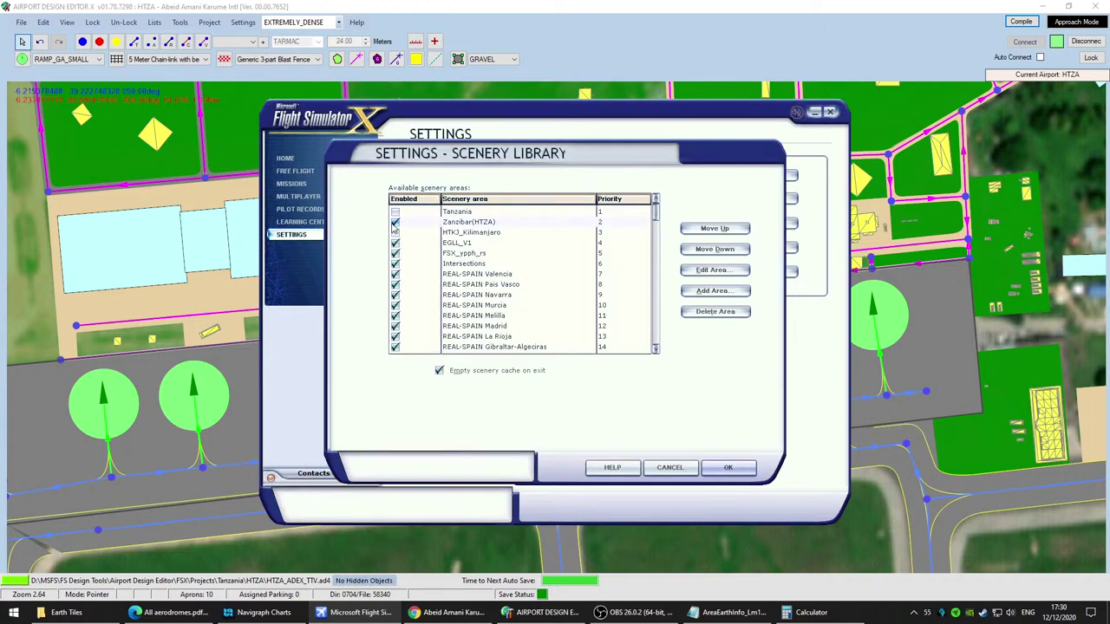
left_click(397, 213)
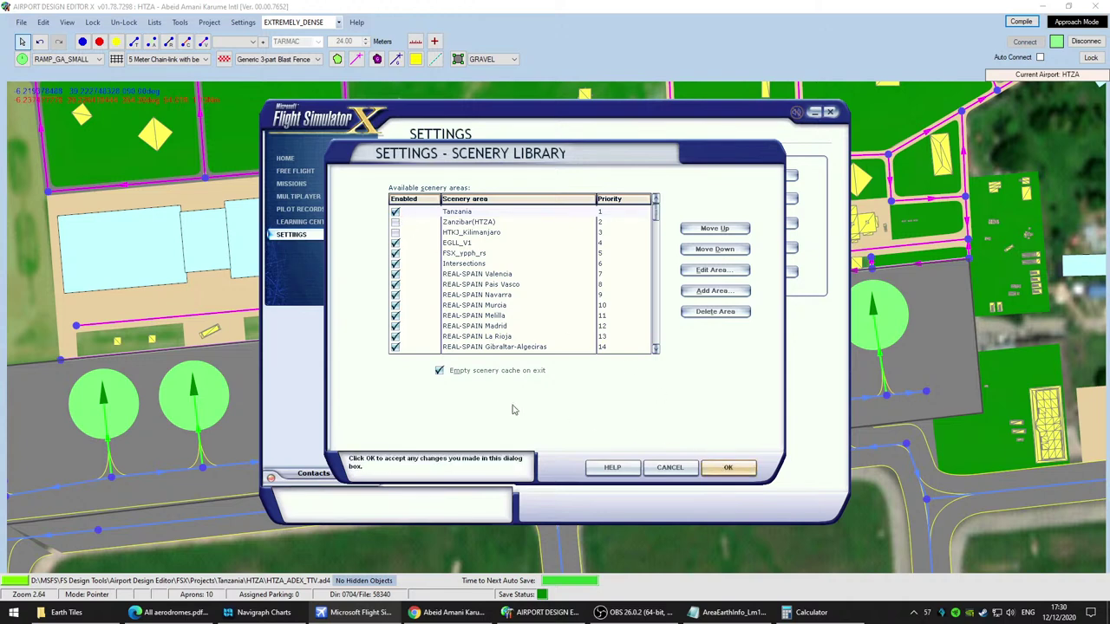
left_click(291, 171)
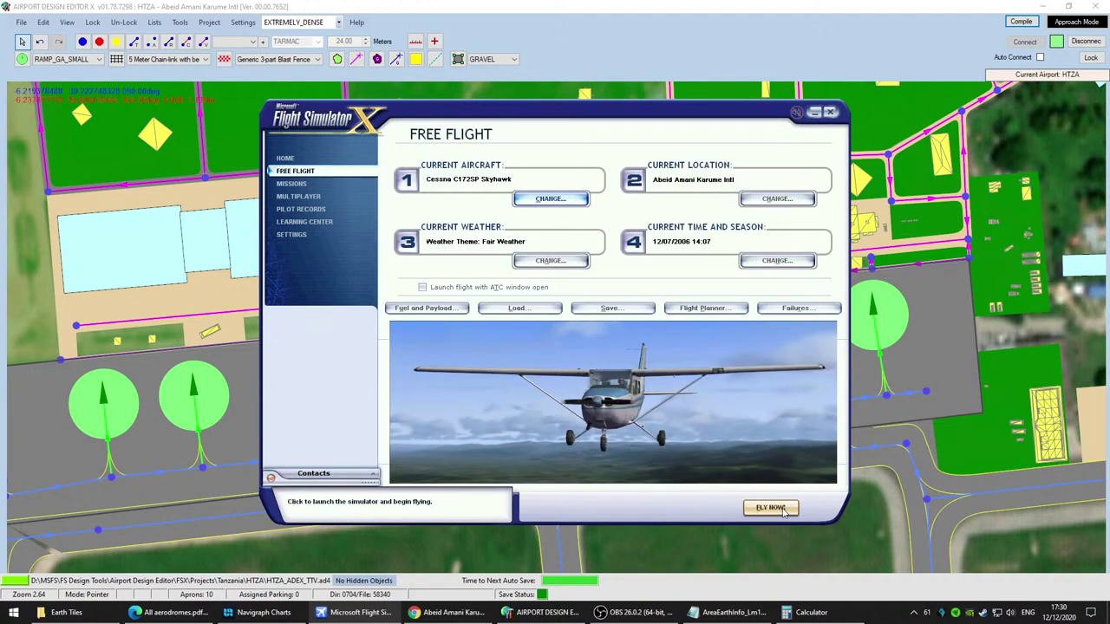
left_click(771, 508)
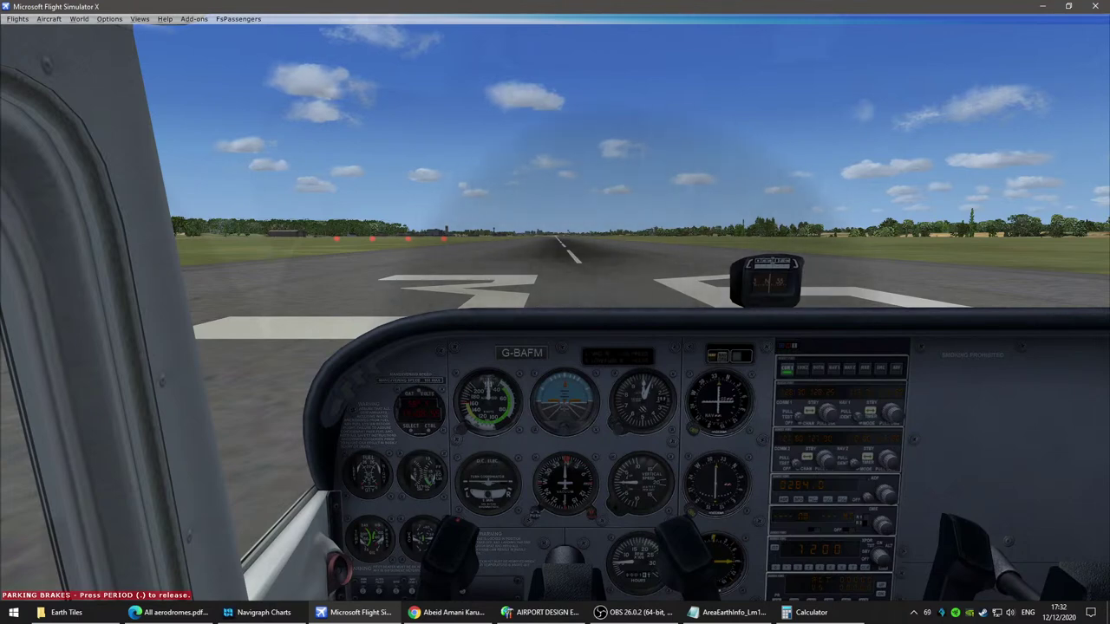
Step: Switch to the outside spot view behind the Cessna, show the position readout, and move it beside the hangar
key("s")
middle_click_drag(530, 290, 471, 404)
key("shift+z")
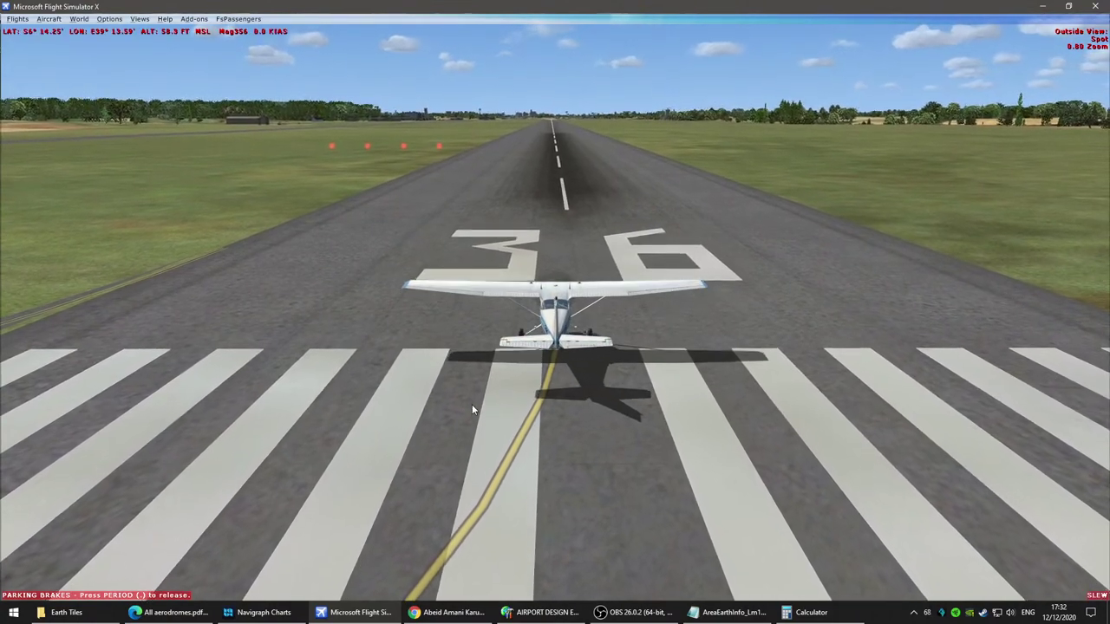
key("KP_1")
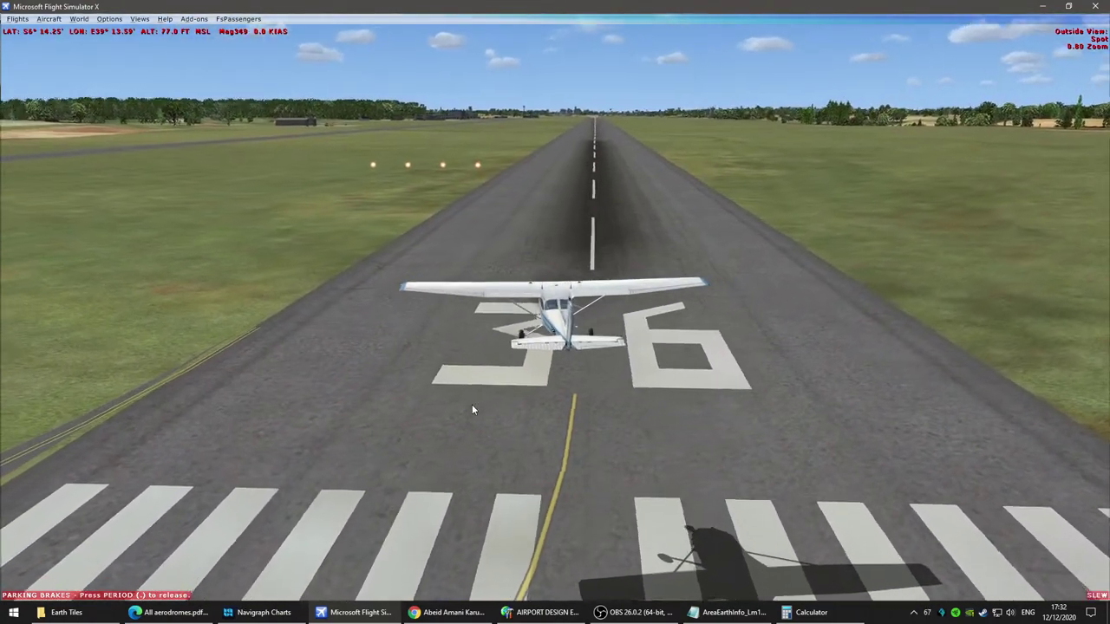
key("KP_8")
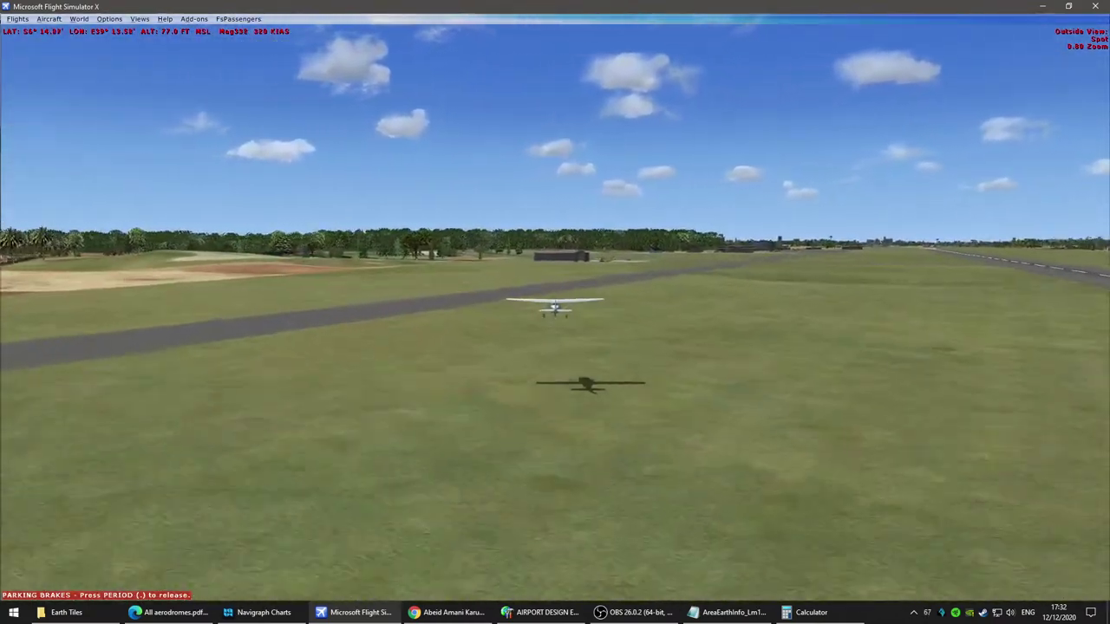
key("KP_3")
key("KP_5")
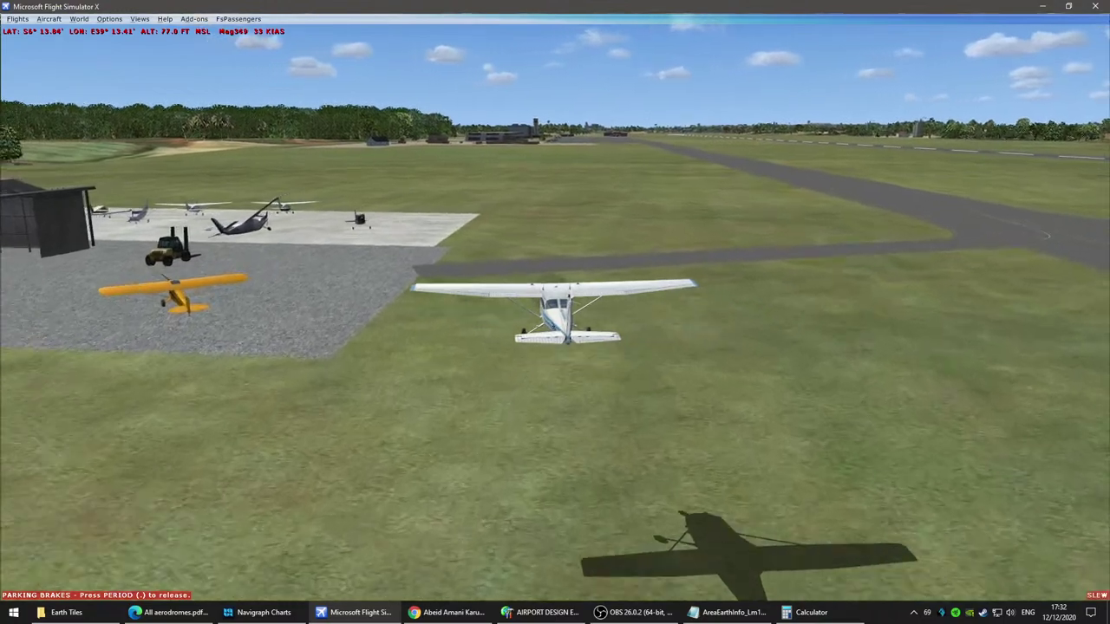
Step: Enter slew mode and slew the Cessna over the apron toward the terminal and tower, then return to ADE
key("y")
key("KP_8")
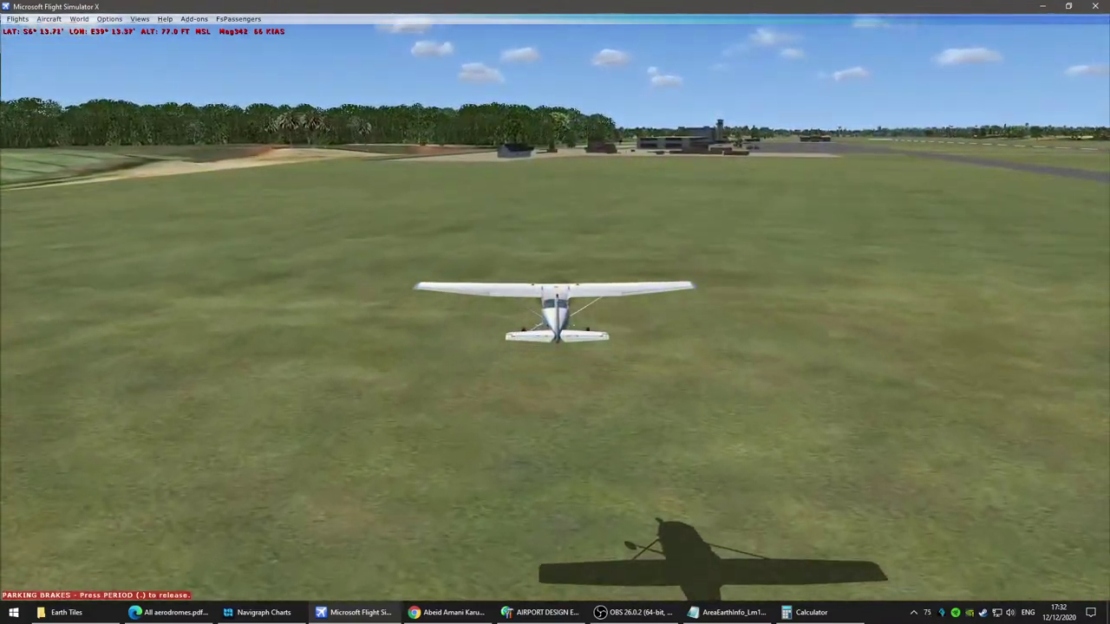
key("q")
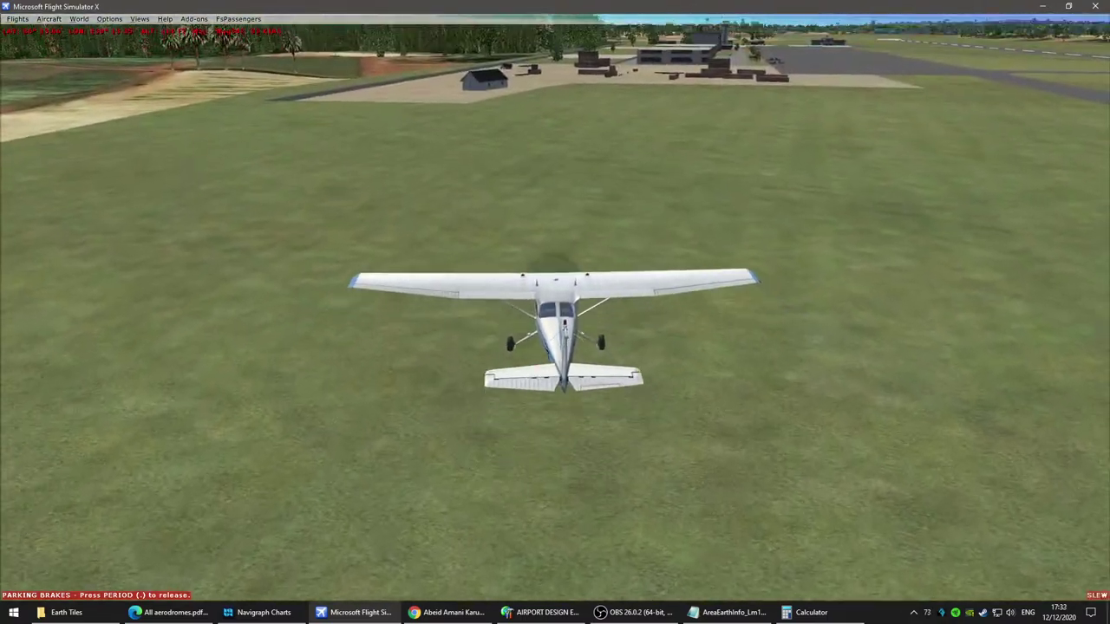
key("y")
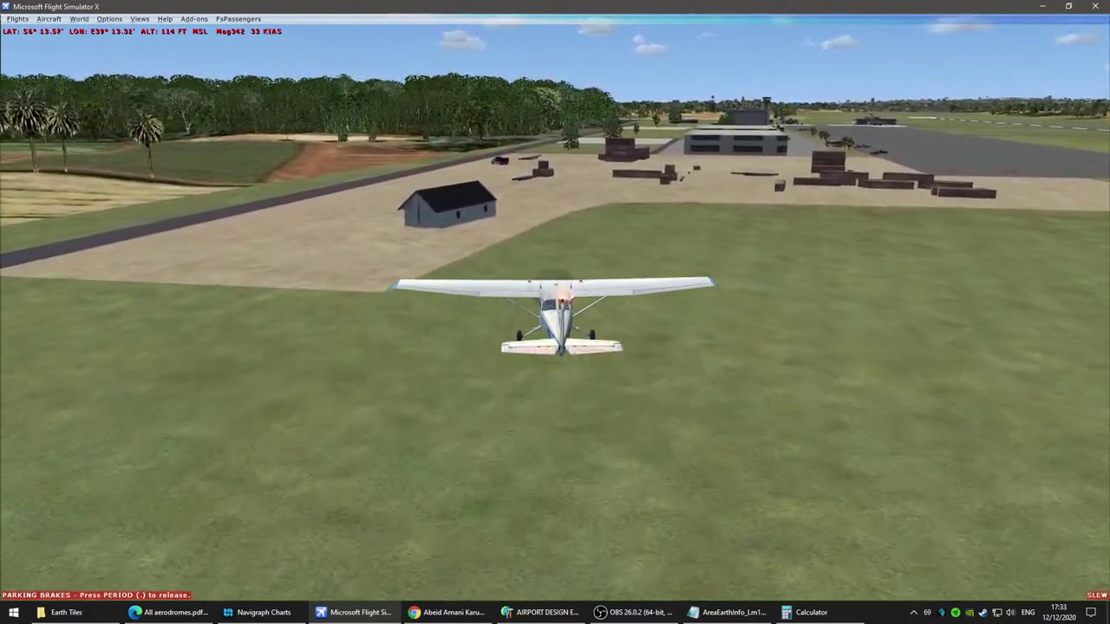
key("y")
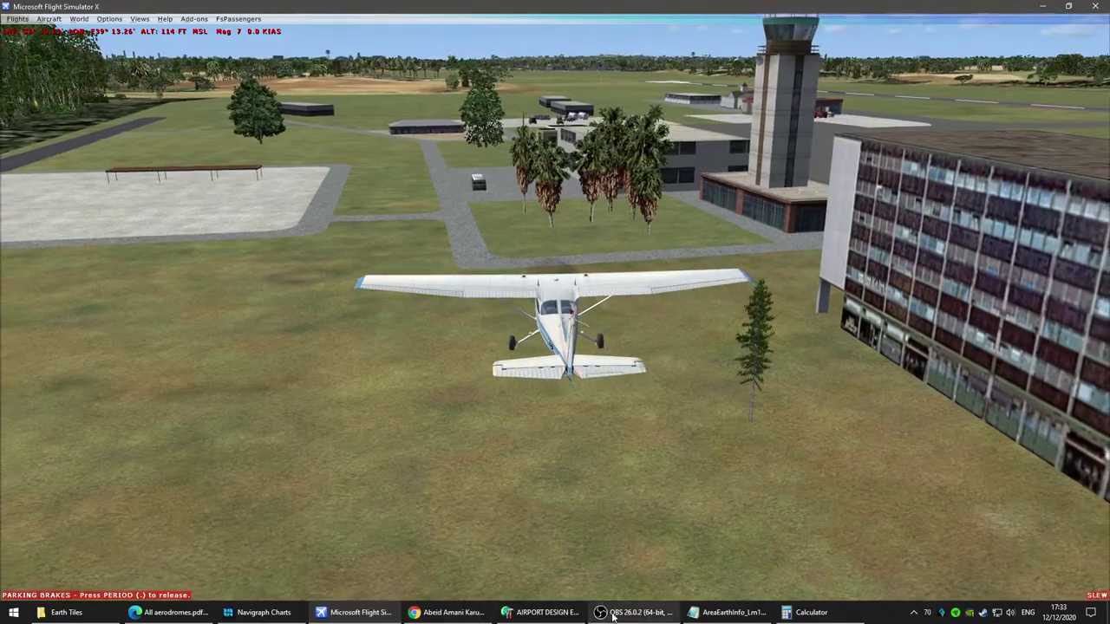
left_click(548, 612)
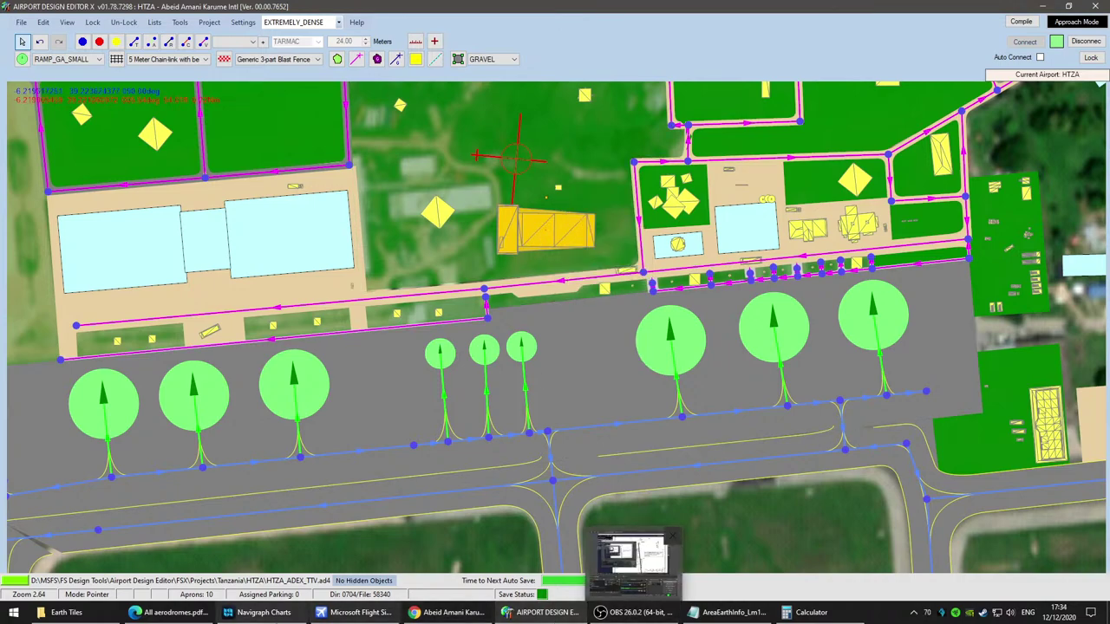
Step: Back in the simulator, slide the Cessna sideways and turn it left toward the building
left_click(356, 612)
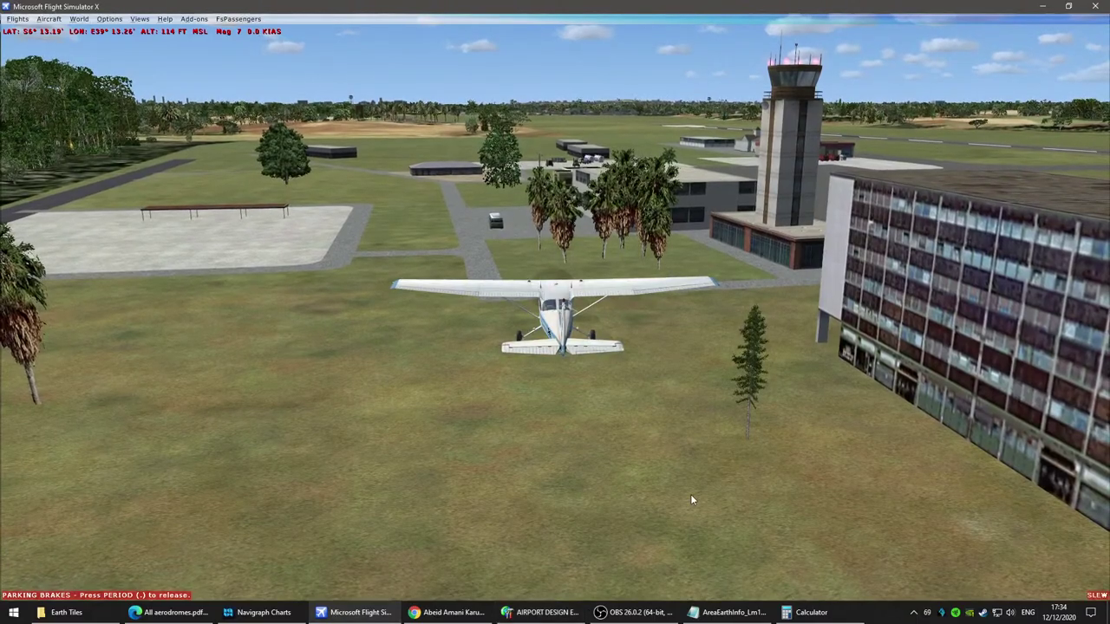
key("KP_6")
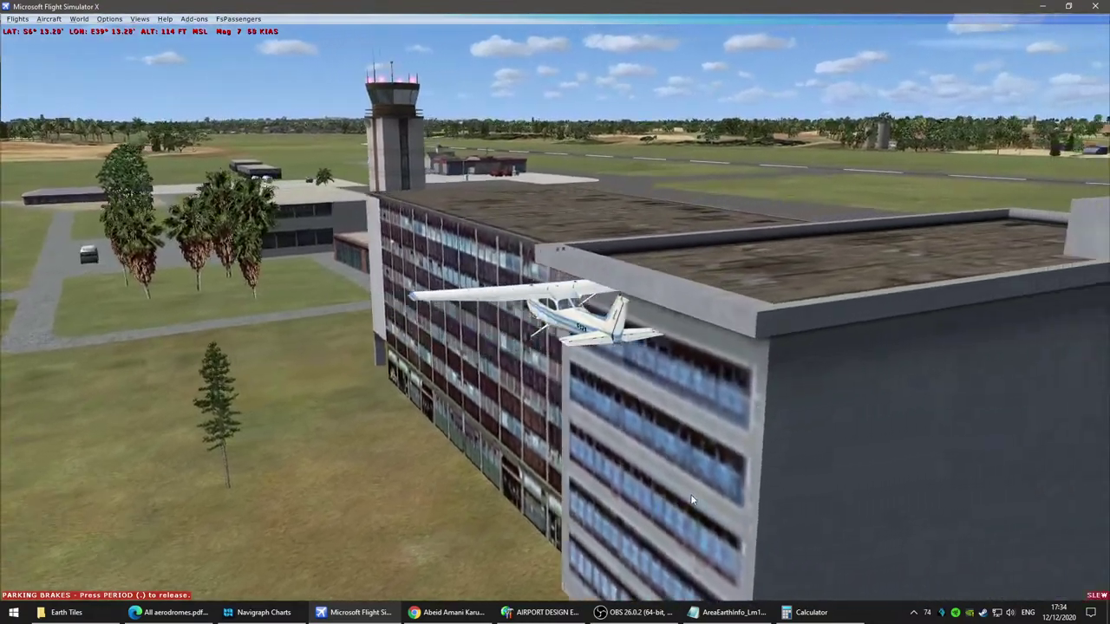
key("KP_5")
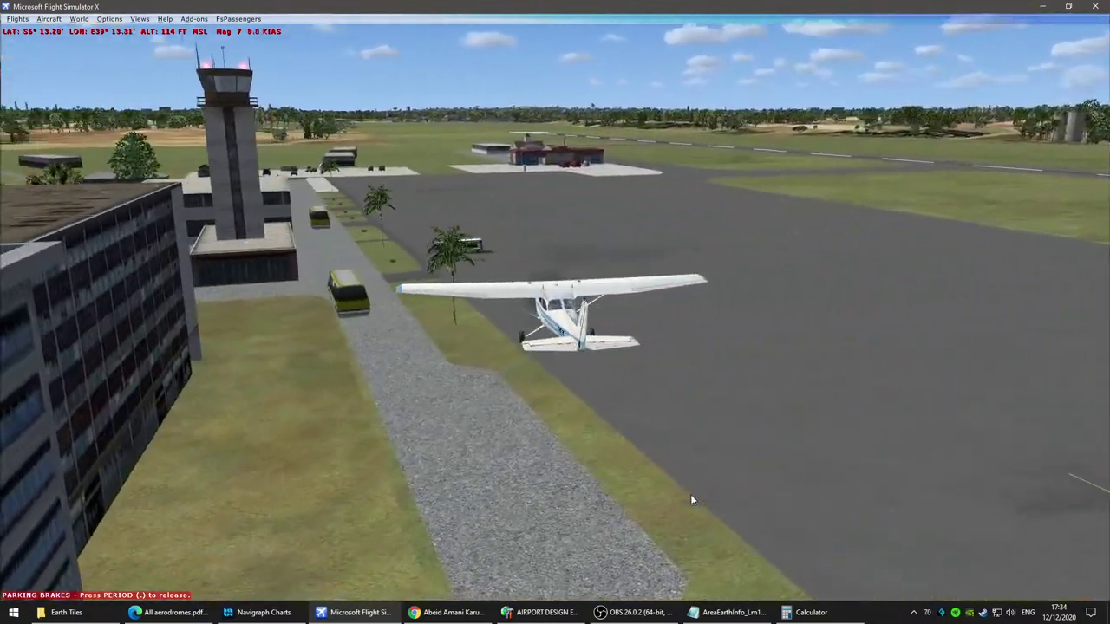
key("KP_1")
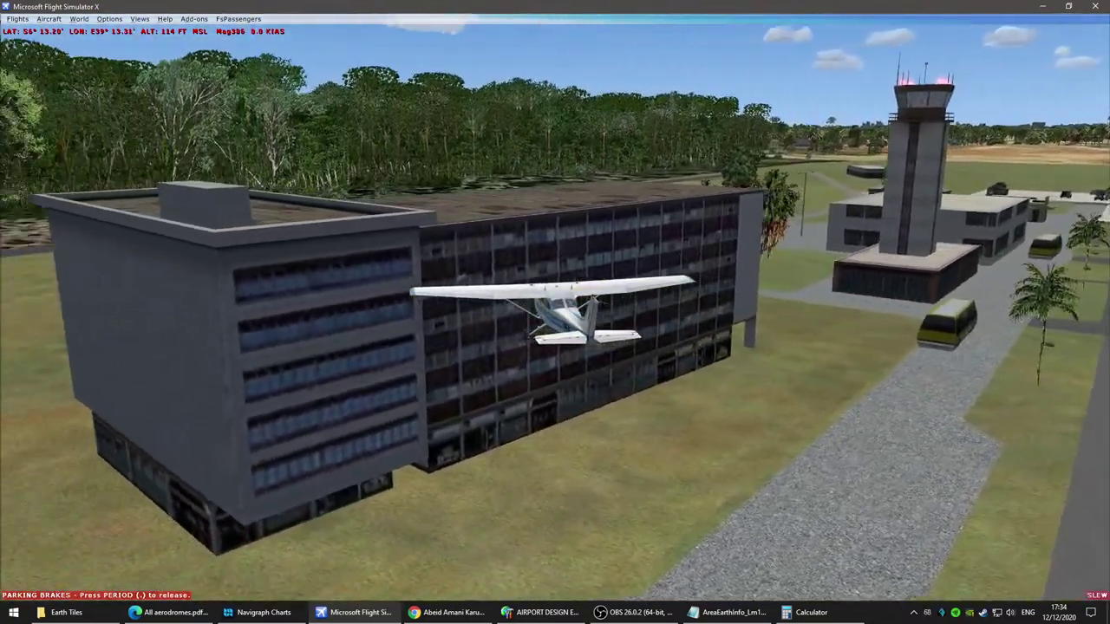
key("KP_5")
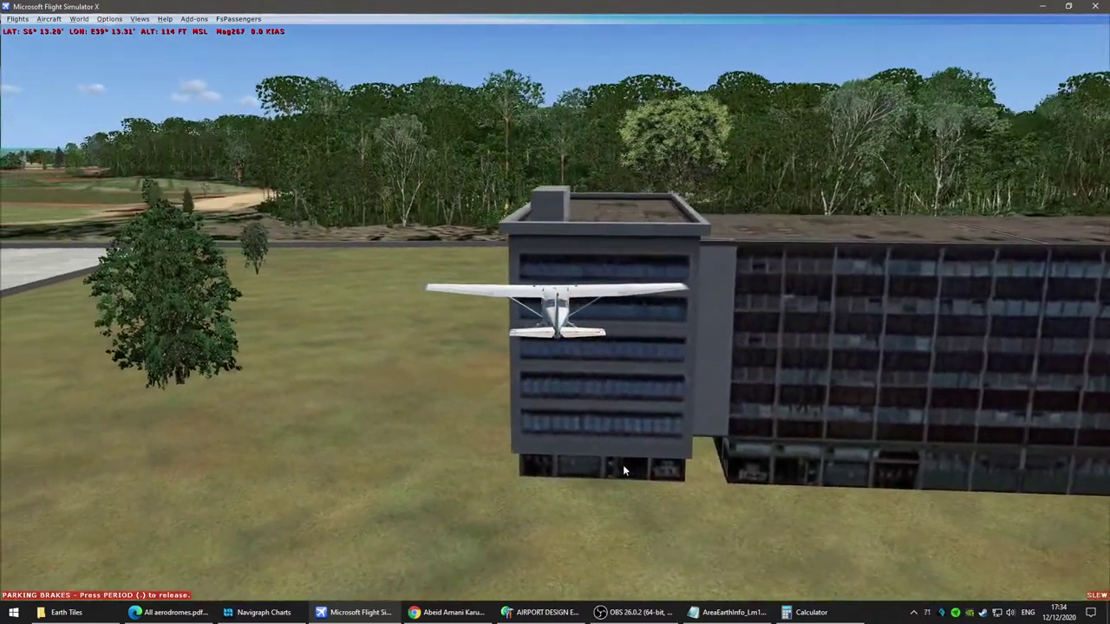
Step: Compare with the ADE layout, then slew past the building over the grass to face the GA building
left_click(545, 613)
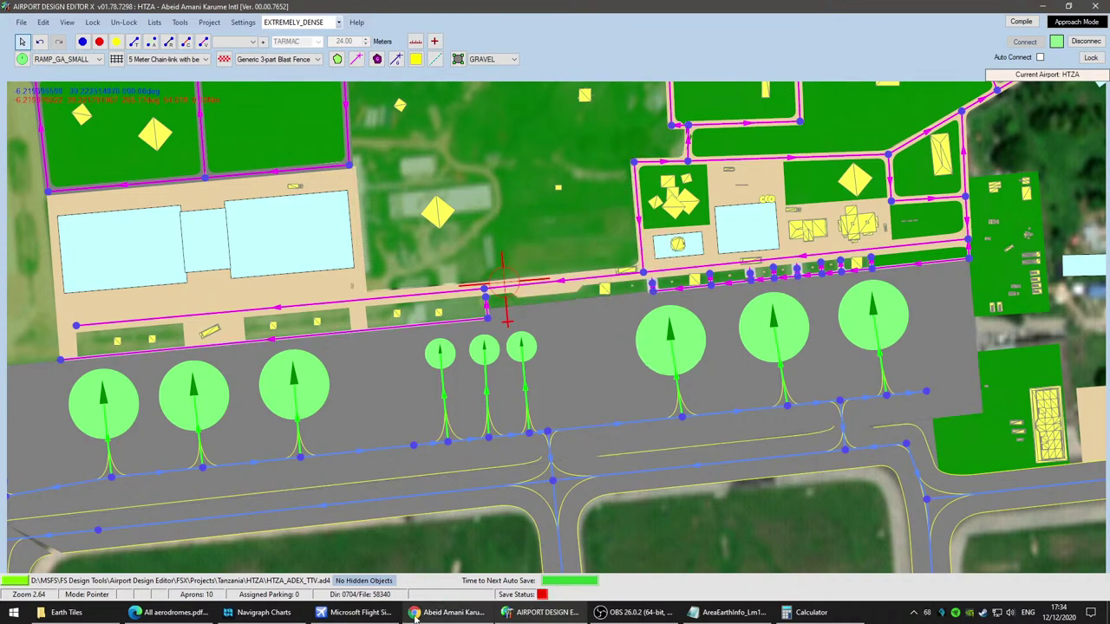
left_click(355, 612)
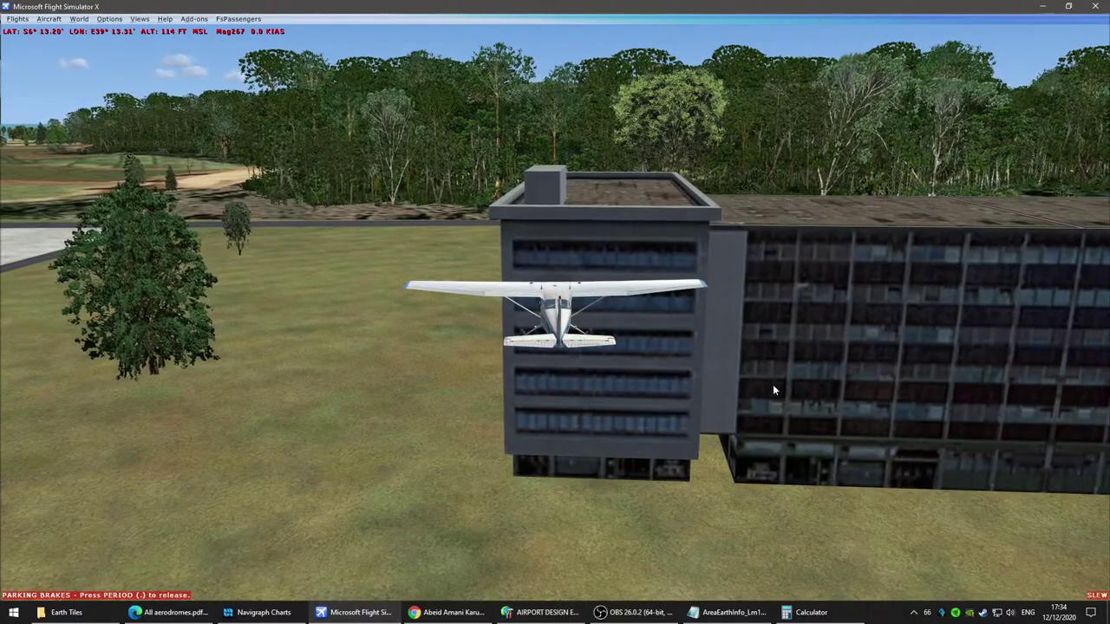
key("KP_8")
key("KP_5")
key("KP_3")
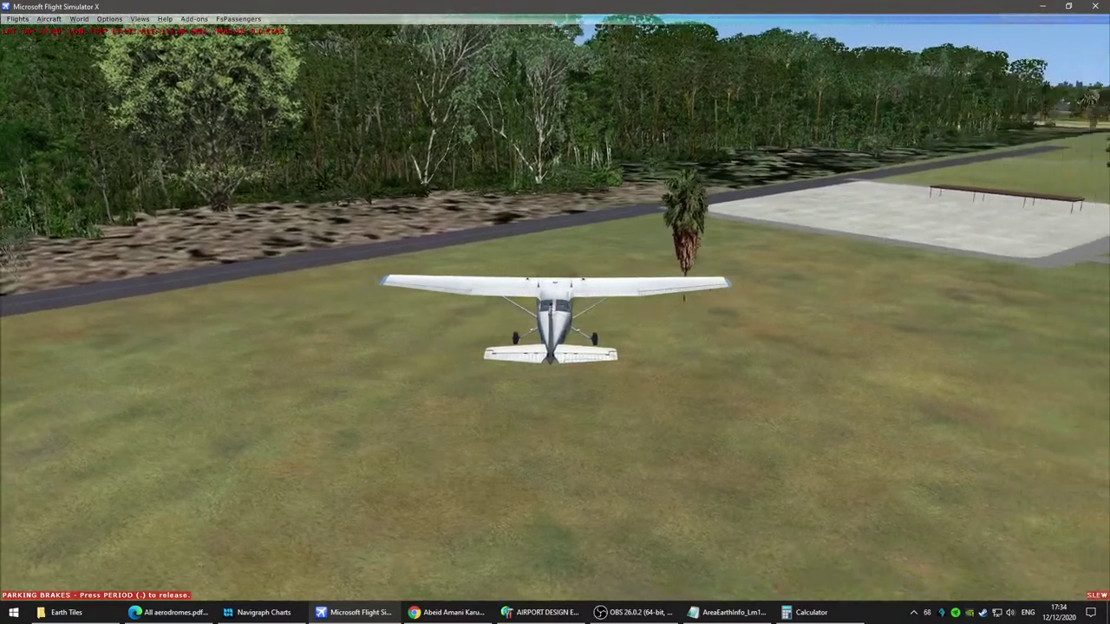
key("KP_5")
key("KP_8")
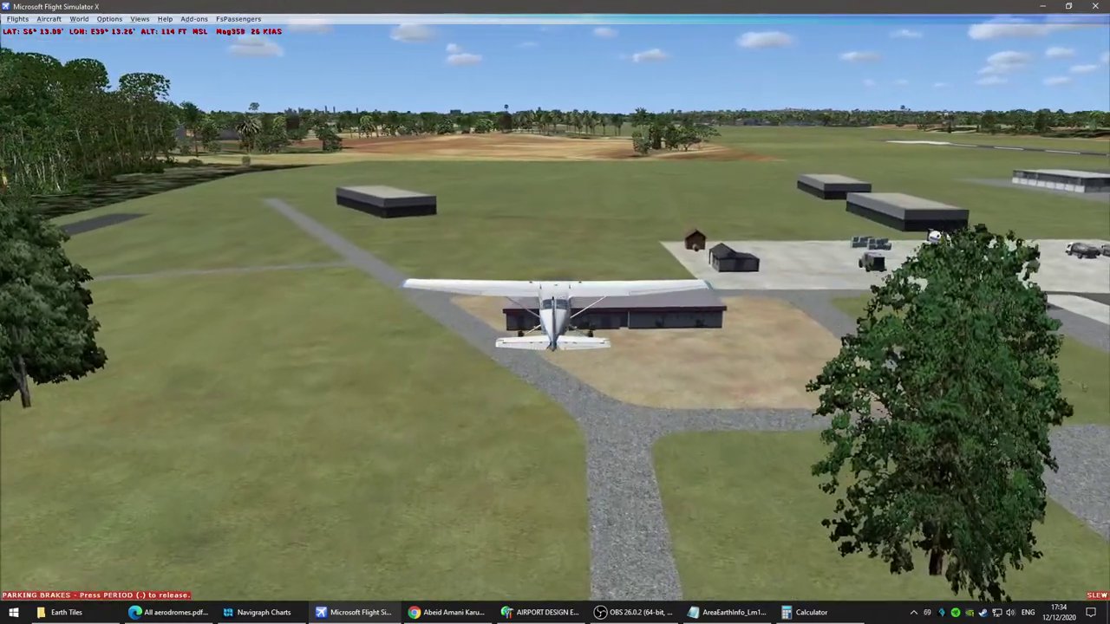
key("KP_3")
key("KP_5")
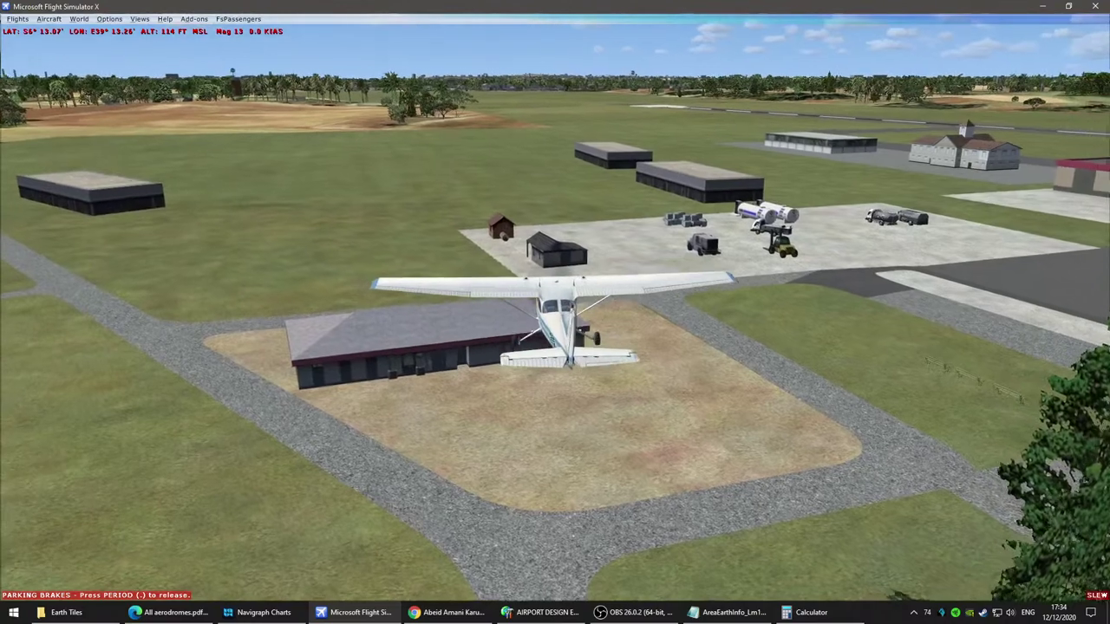
key("KP_1")
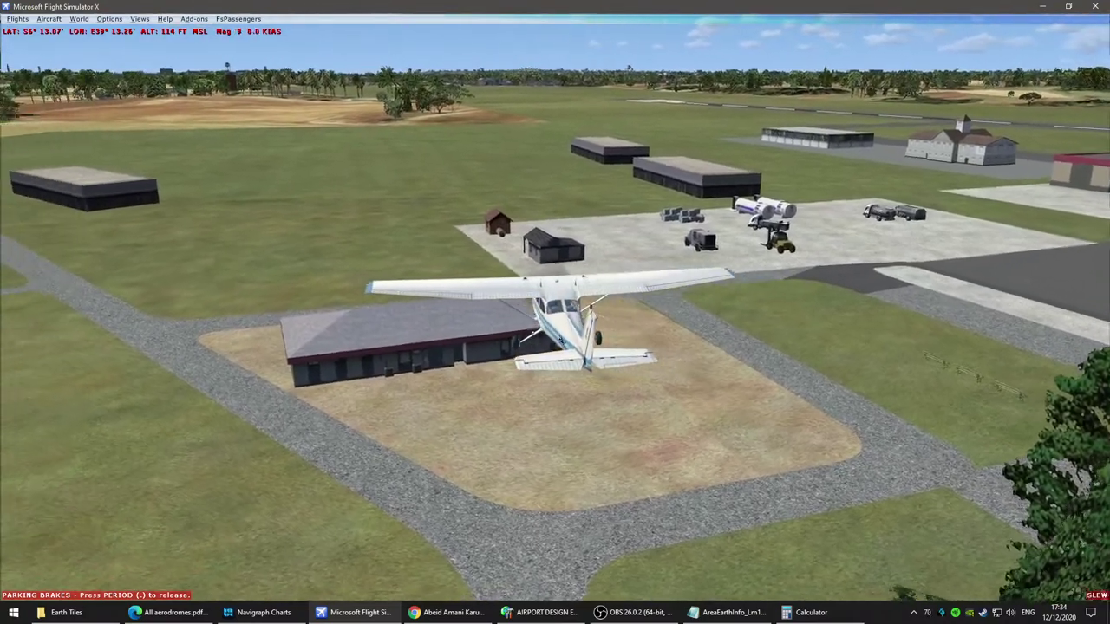
key("KP_5")
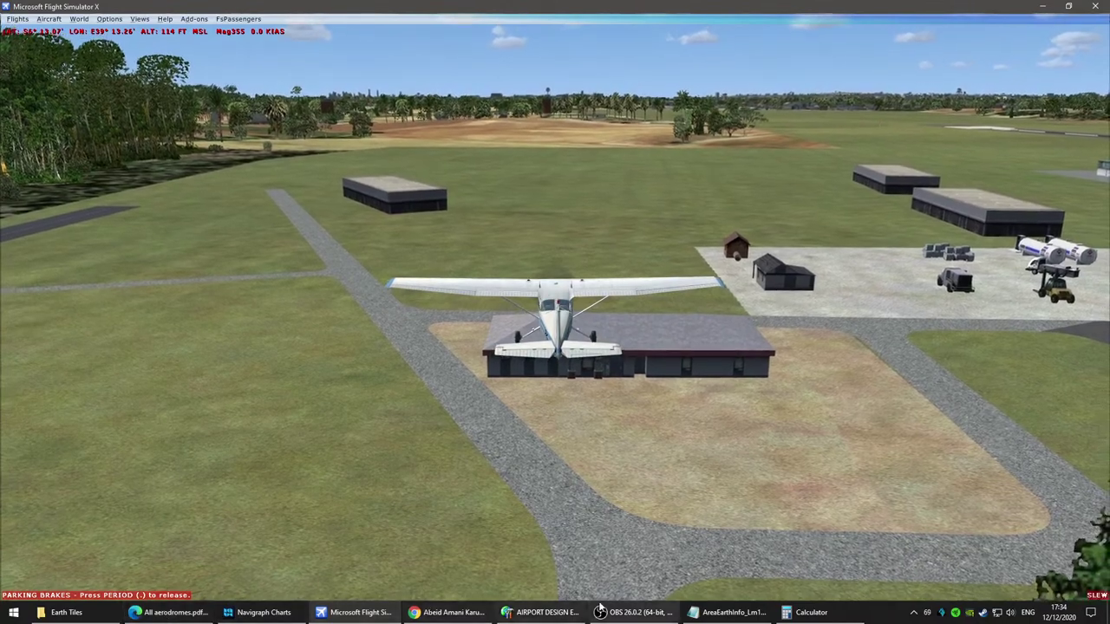
Step: Check the GA apron layout in ADE, then slew the Cessna to face the fuel tanks and trucks
left_click(543, 612)
scroll(710, 544, "up", 5)
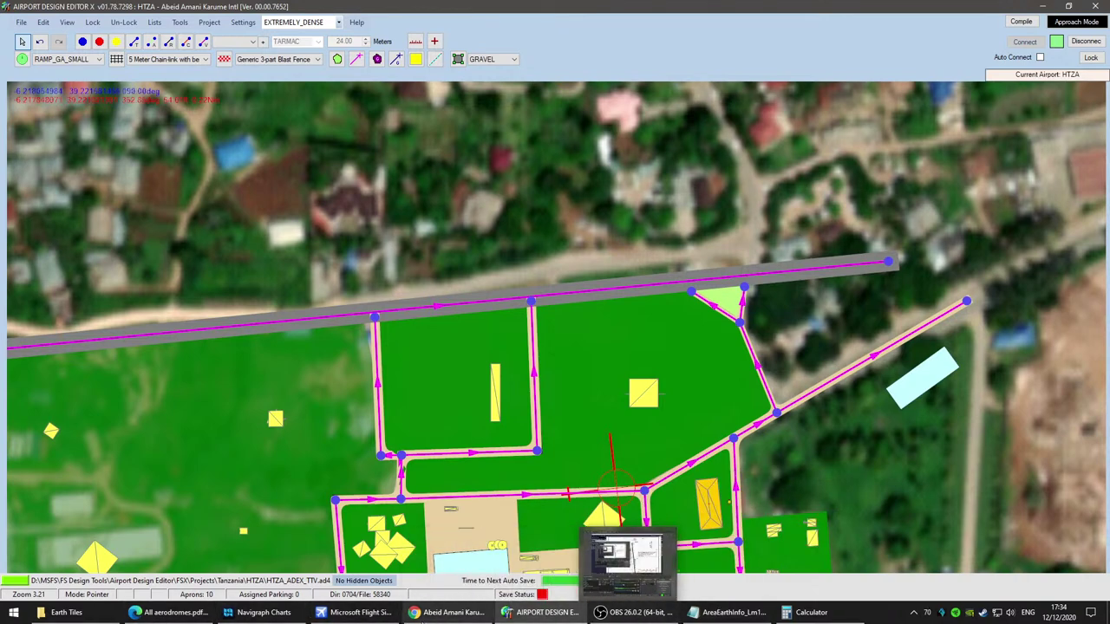
left_click(356, 612)
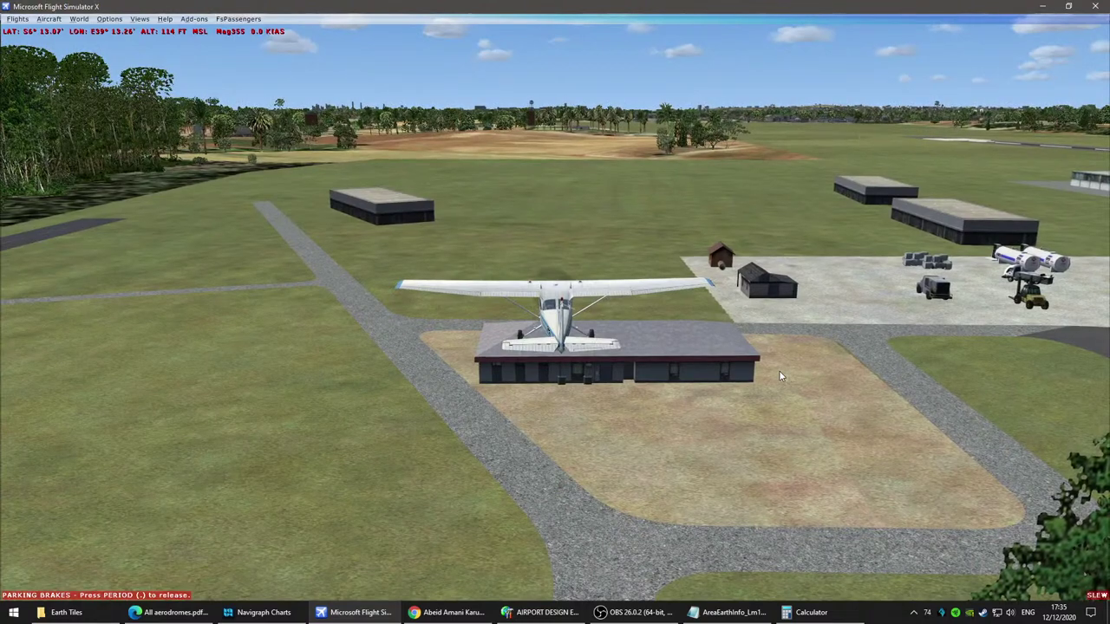
key("KP_8")
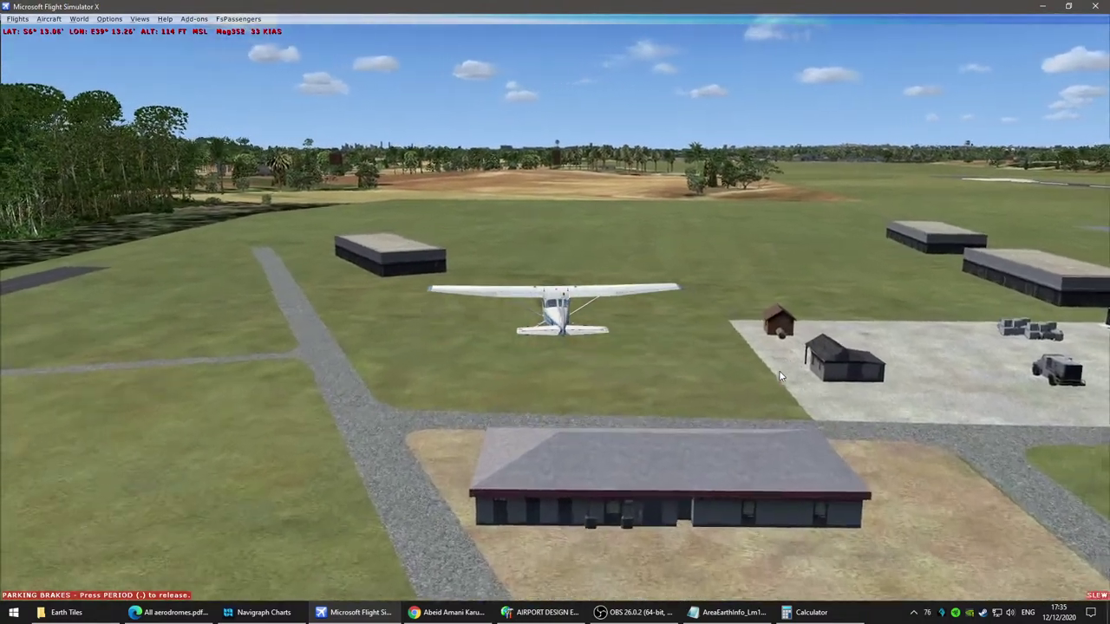
key("KP_5")
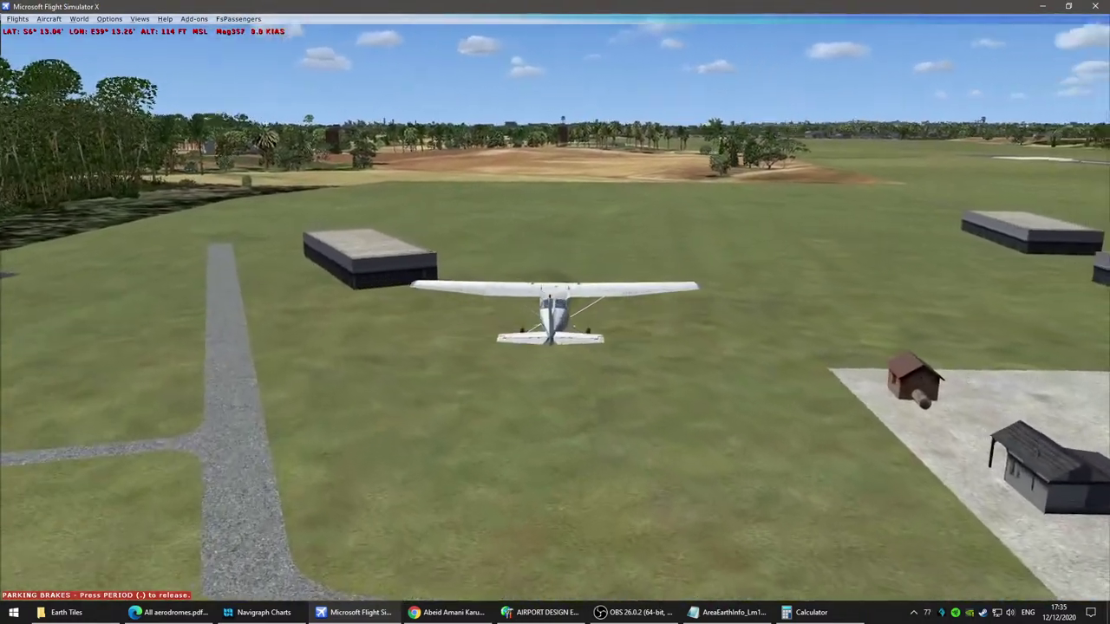
key("KP_3")
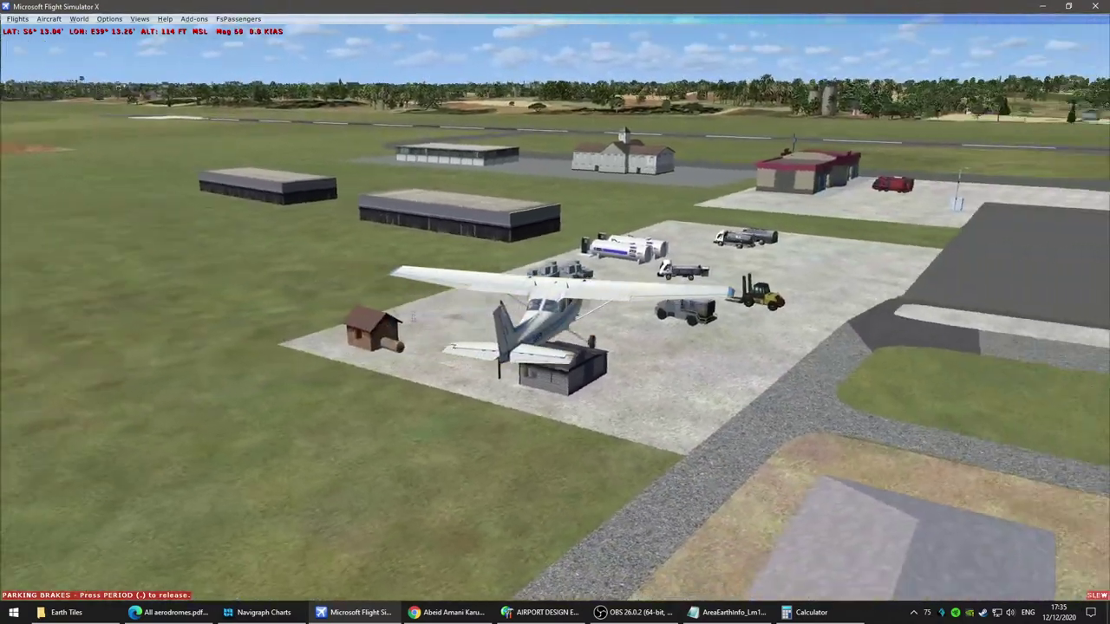
key("KP_5")
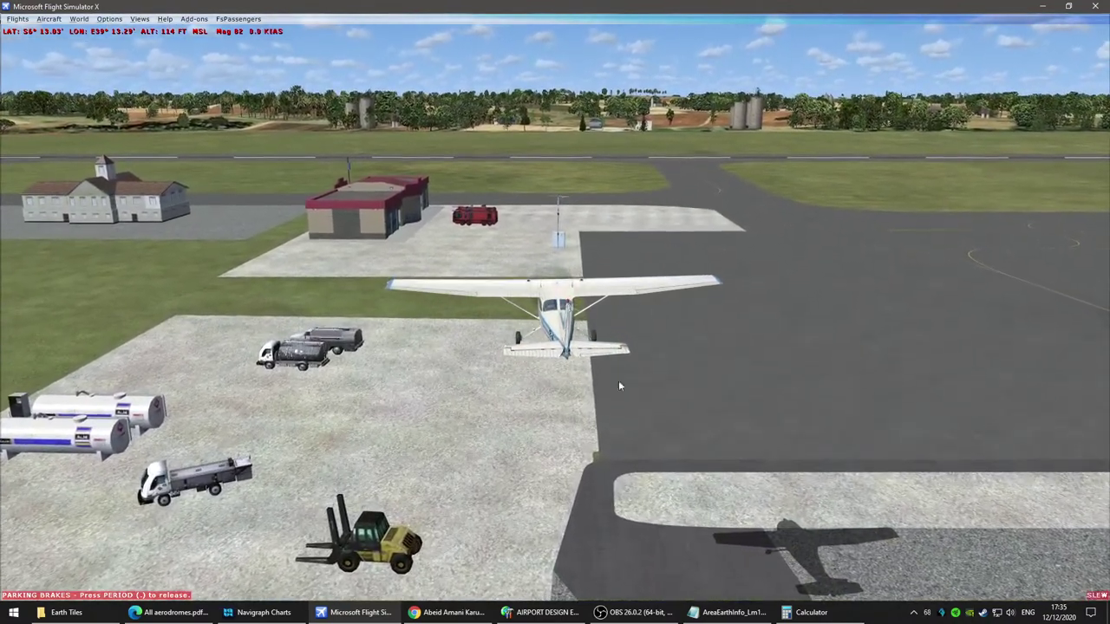
left_click(626, 613)
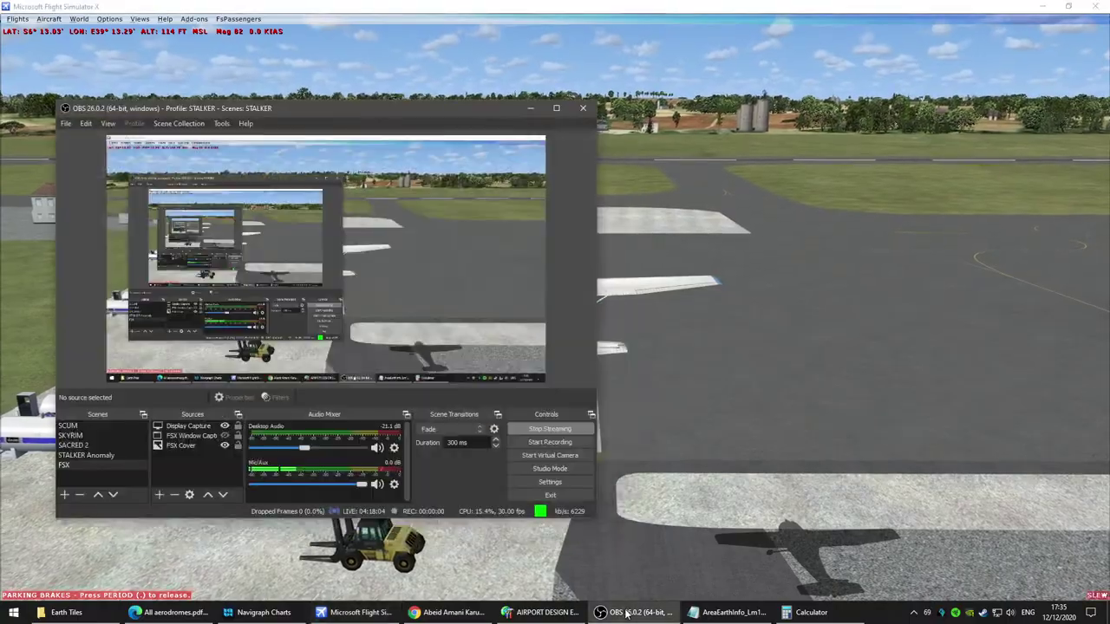
Step: In ADE, zoom and pan to bring the GA fuel apron and its fuel tank into view
left_click(532, 613)
scroll(722, 395, "down", 3)
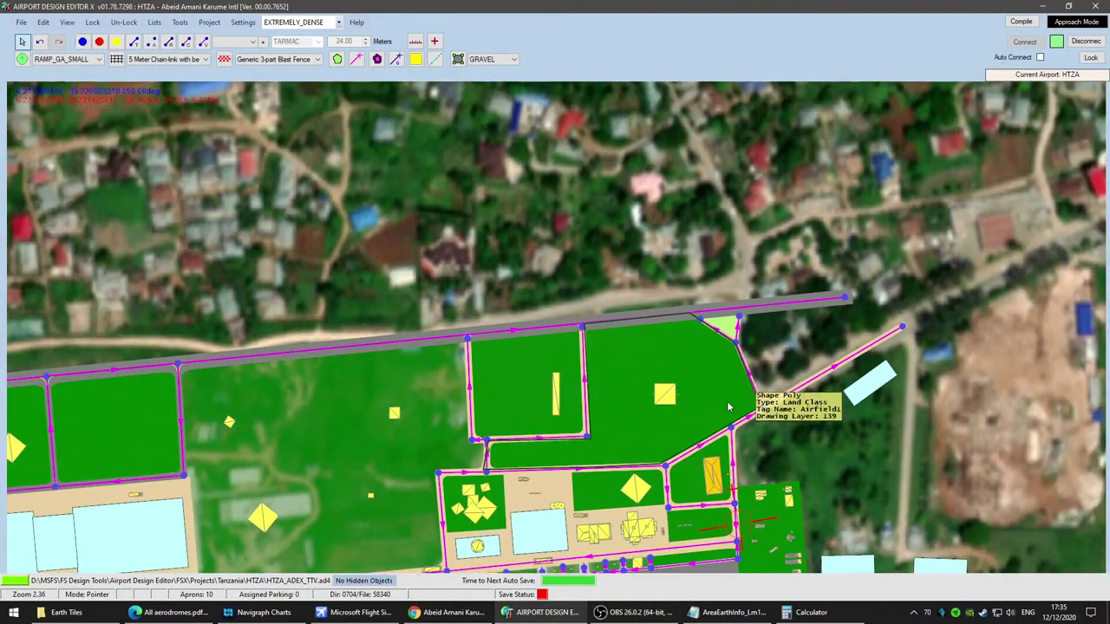
left_click_drag(721, 402, 547, 287)
scroll(560, 312, "up", 3)
scroll(562, 339, "up", 2)
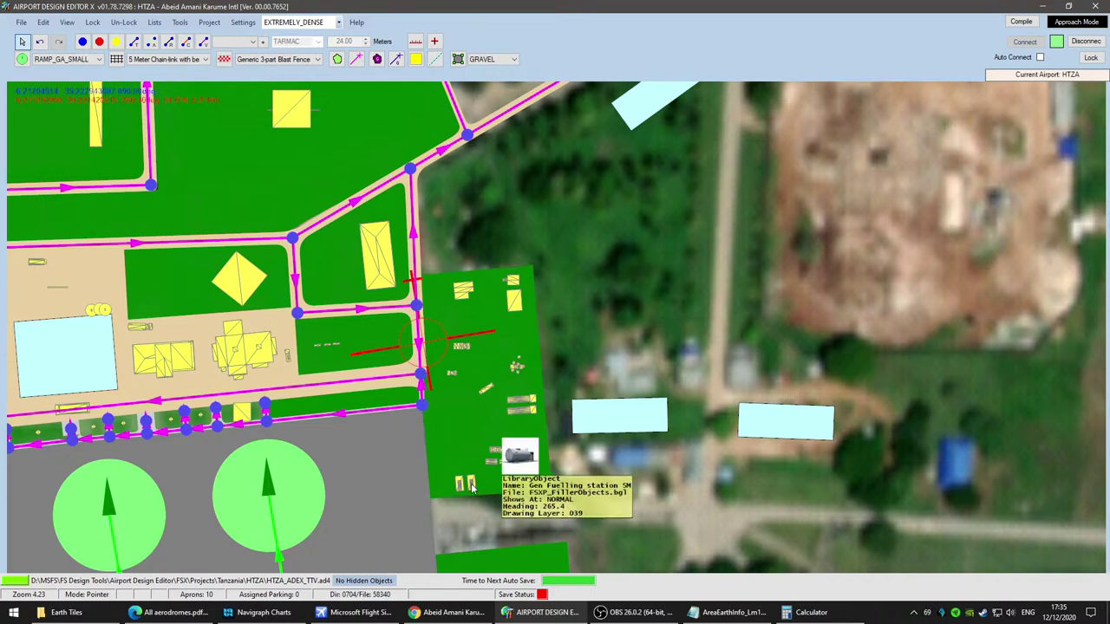
right_click(523, 402)
left_click(585, 274)
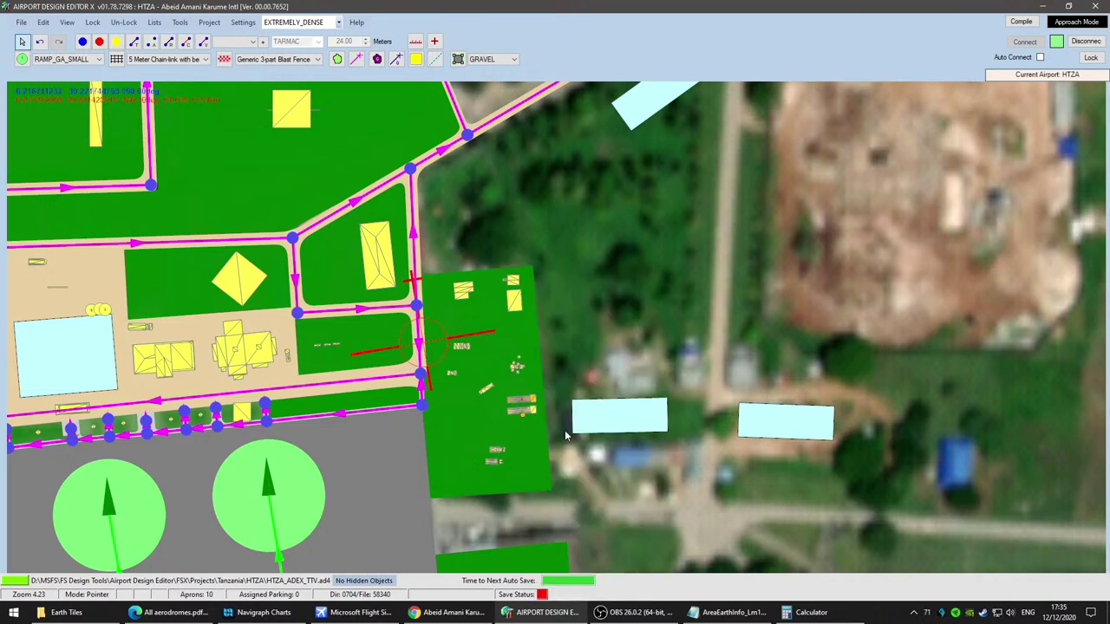
scroll(564, 428, "up", 2)
Step: Paste four copies of the copied fuel objects onto the apron
right_click(514, 426)
left_click(570, 286)
right_click(517, 423)
left_click(556, 287)
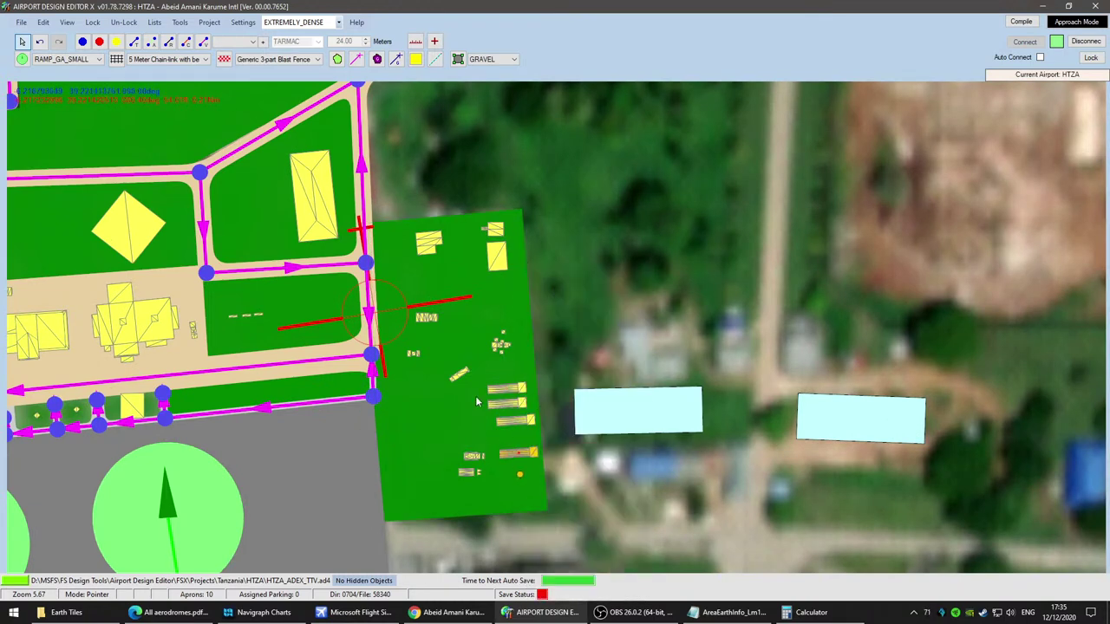
right_click(437, 492)
left_click(496, 286)
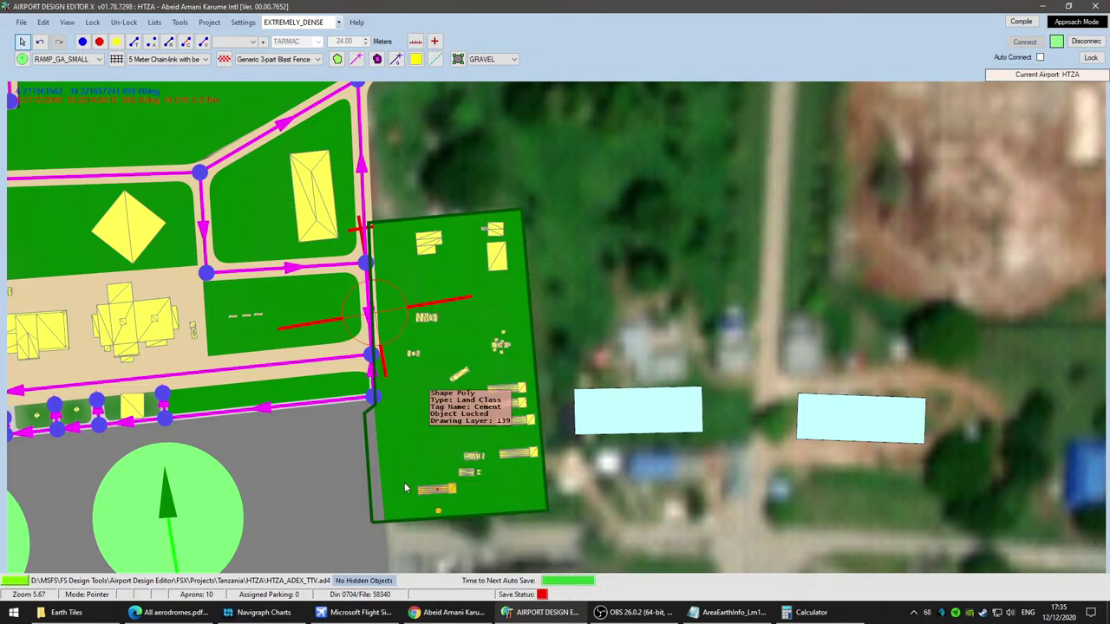
right_click(403, 486)
left_click(499, 287)
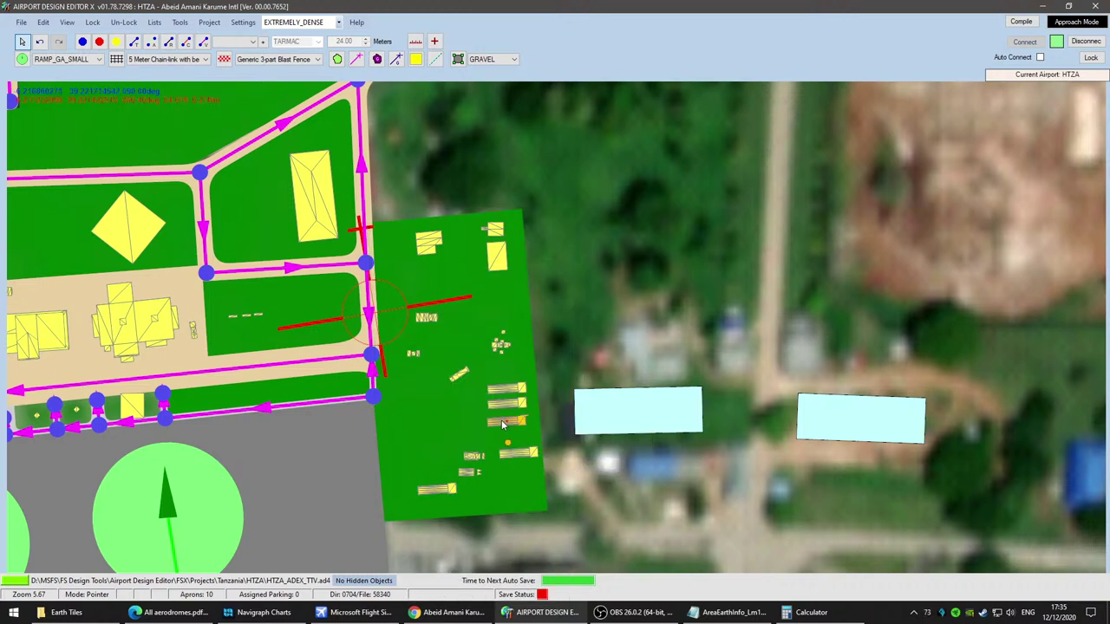
Step: Line up the fourth fuel truck, rotate the yellow object to 163.8° and the fuel tank to 181.7°
left_click_drag(511, 449, 501, 436)
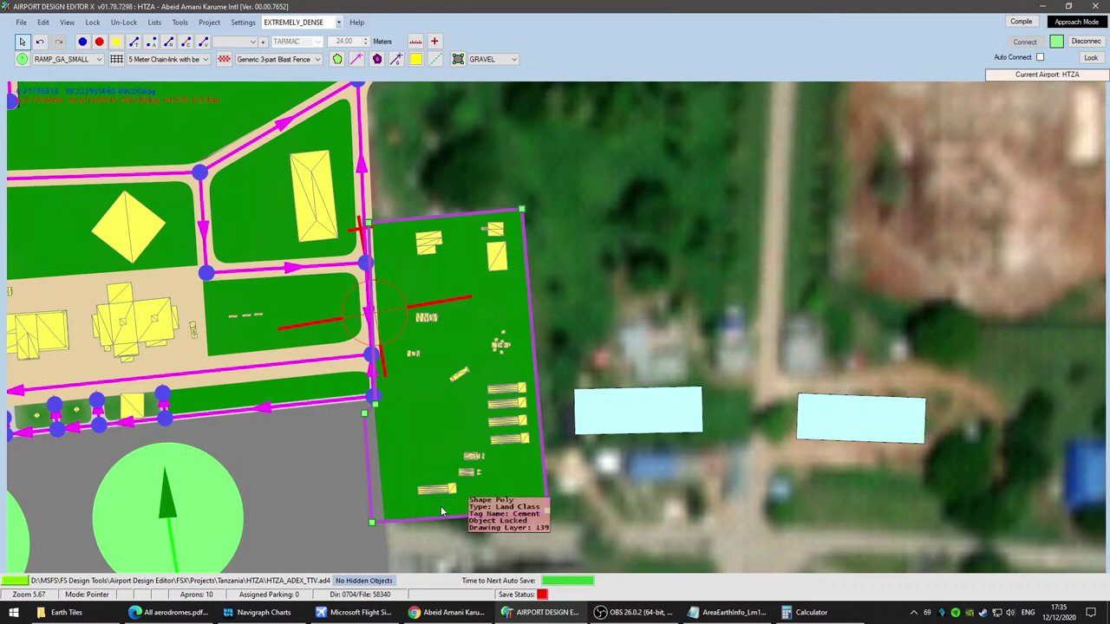
left_click_drag(439, 492, 409, 502)
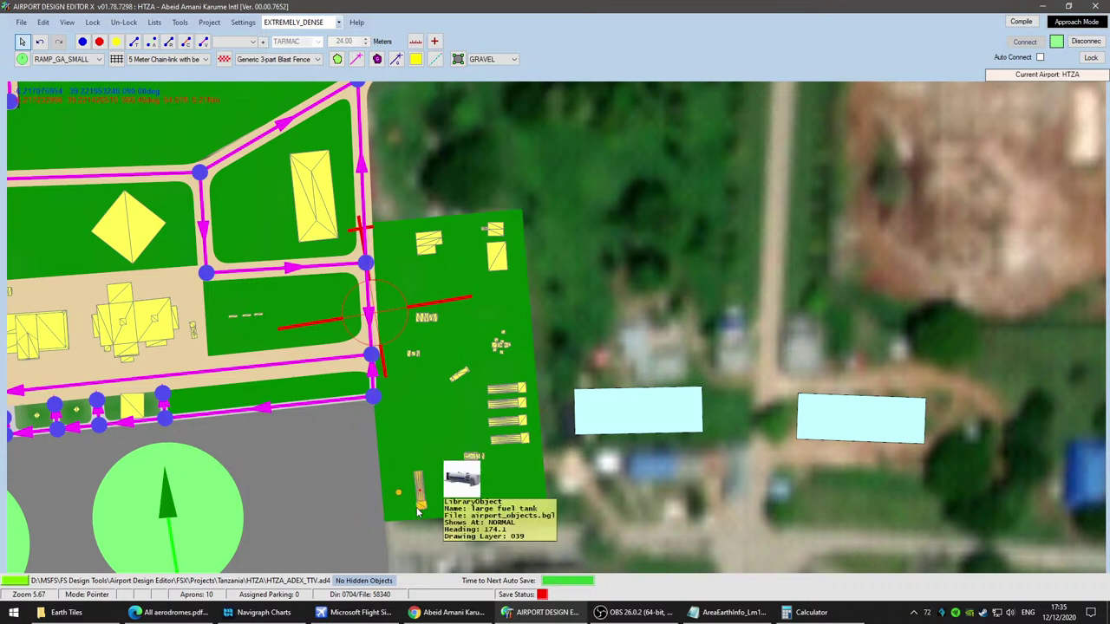
scroll(416, 511, "up", 3)
left_click_drag(357, 465, 358, 467)
right_click(389, 448)
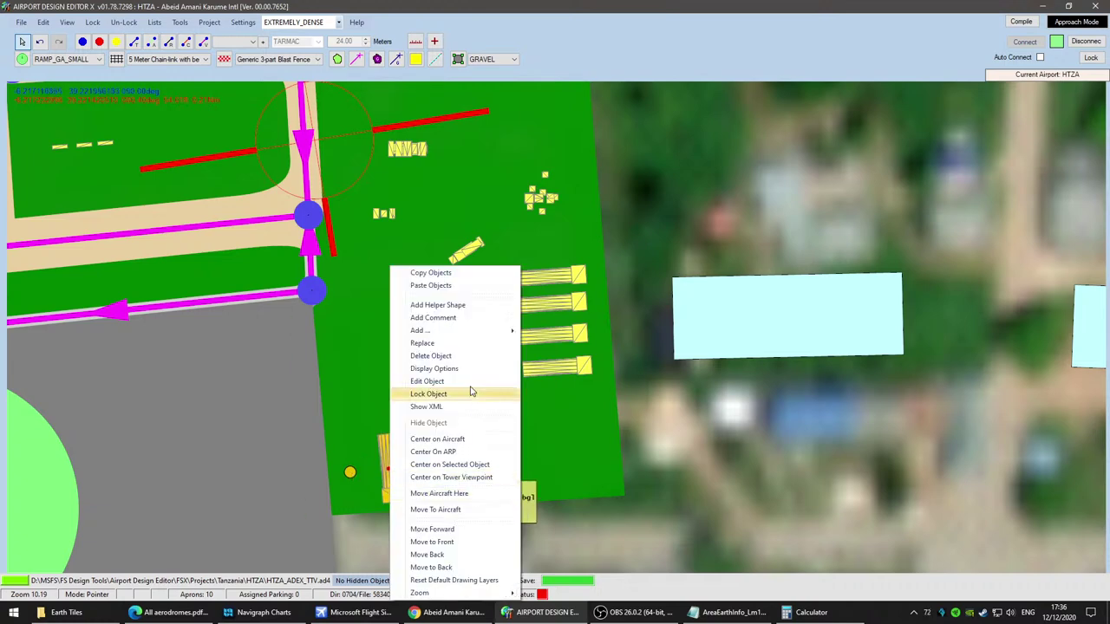
left_click(368, 464)
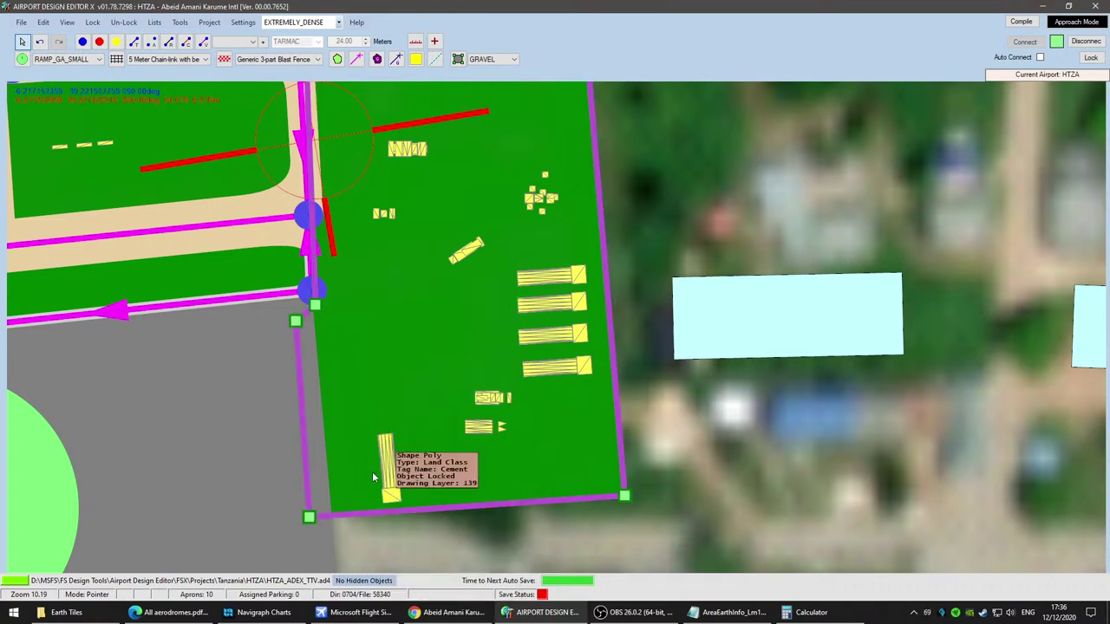
left_click_drag(349, 474, 349, 474)
Step: Copy the large fuel tank and paste a second copy beside the original
right_click(437, 369)
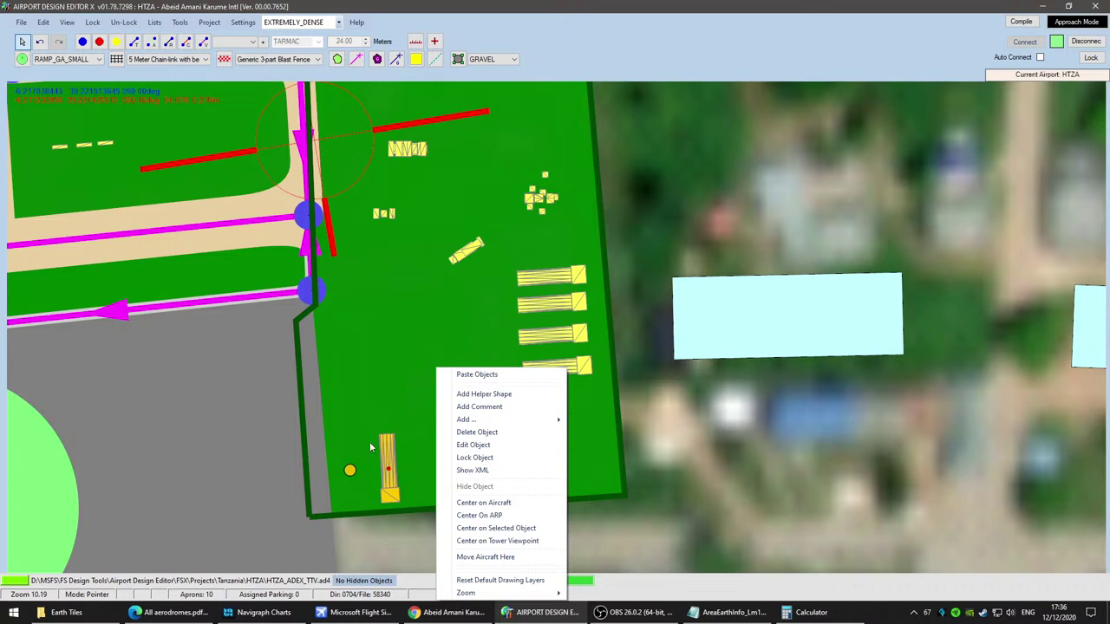
double_click(389, 477)
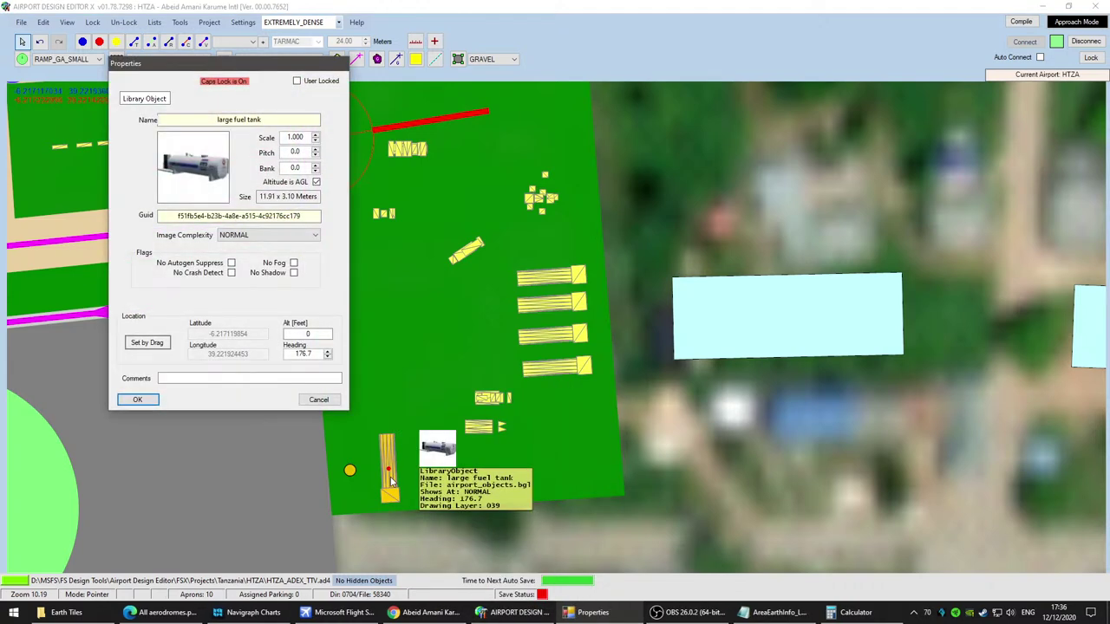
left_click(319, 400)
right_click(390, 473)
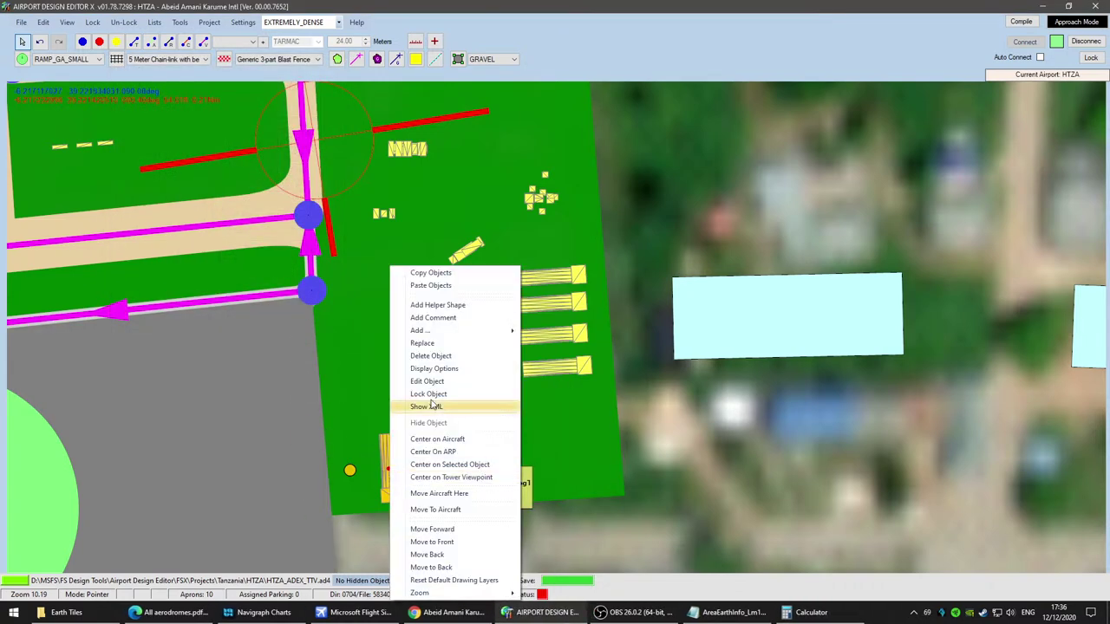
left_click(439, 277)
right_click(412, 475)
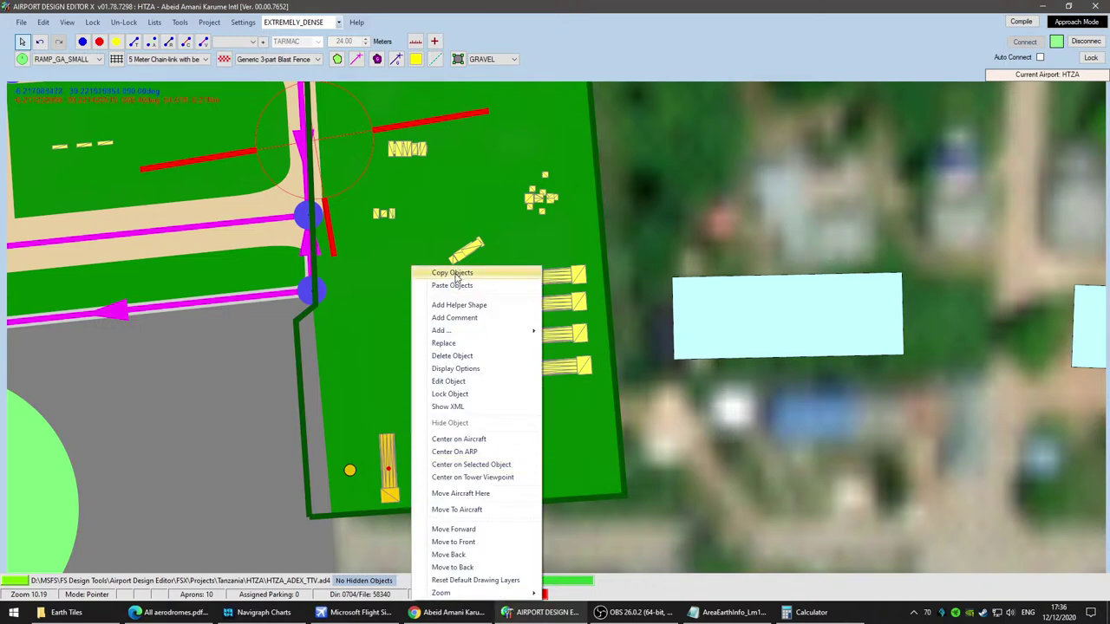
left_click(452, 286)
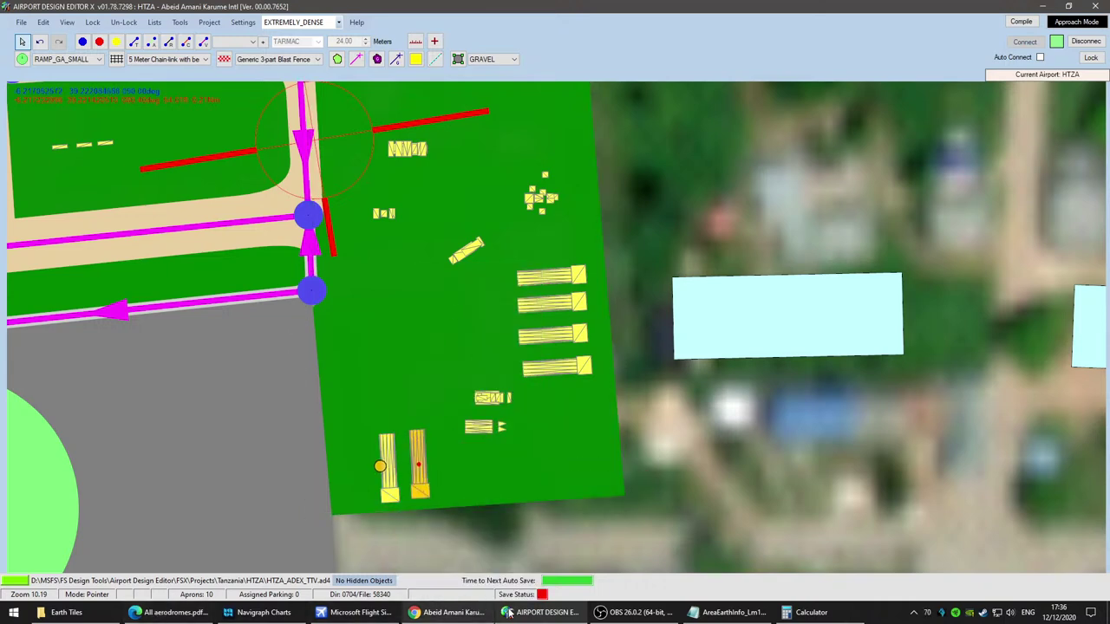
left_click(380, 612)
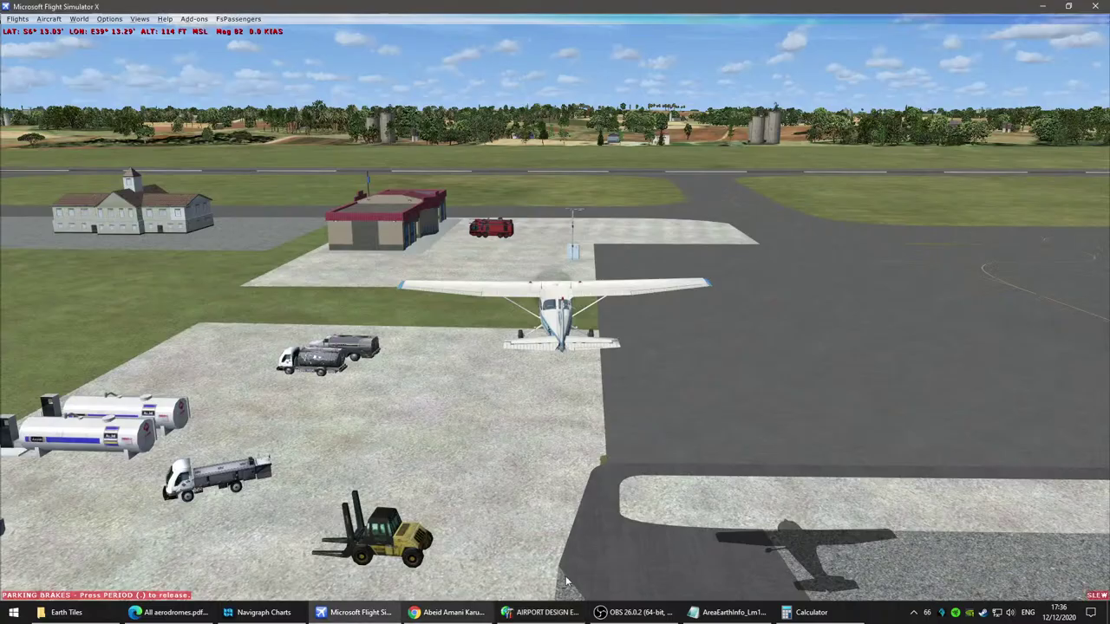
Step: Slew the Cessna forward over the apron to view its fuel trucks, tanks and forklift, then return to ADE
key("KP_8")
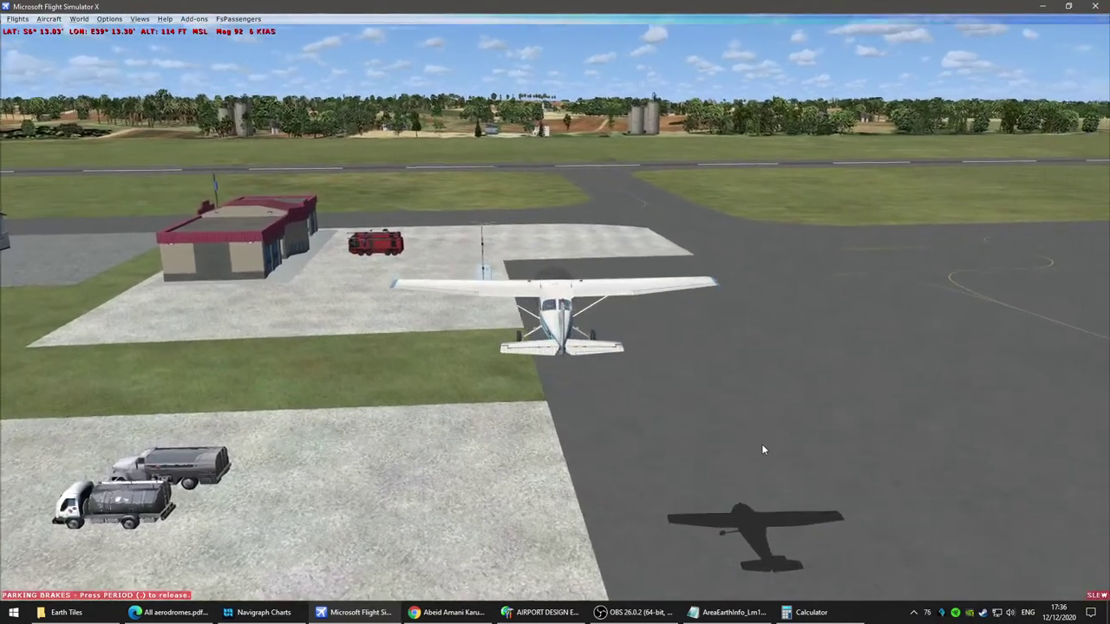
key("KP_5")
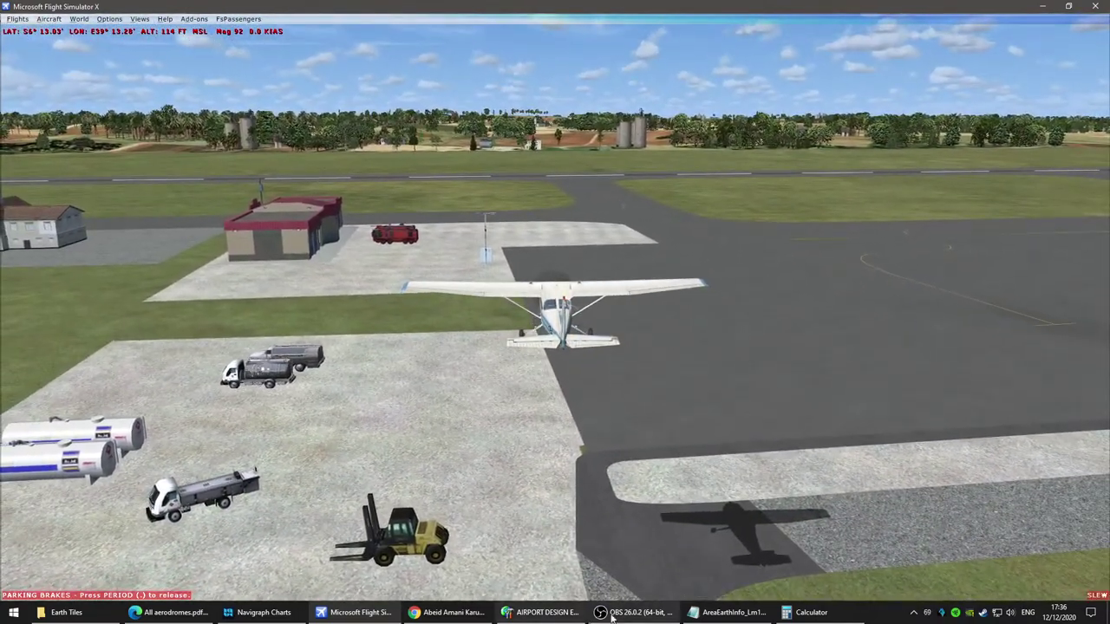
left_click(533, 614)
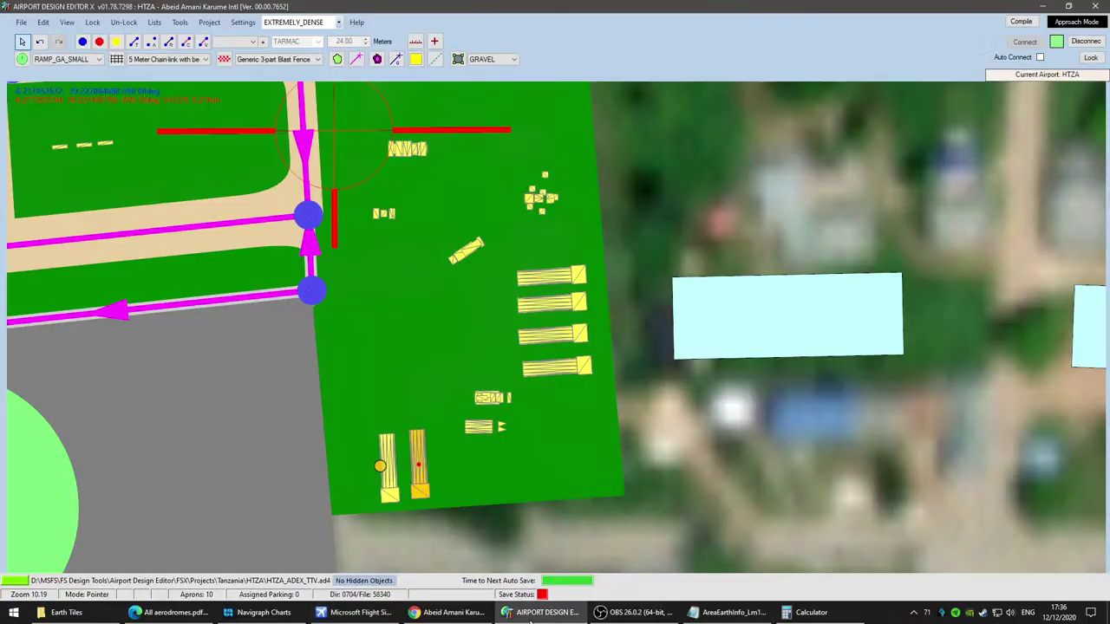
Step: Zoom in, select and deselect the cement land-class polygon, and pan toward the taxiway junction
scroll(463, 395, "up", 5)
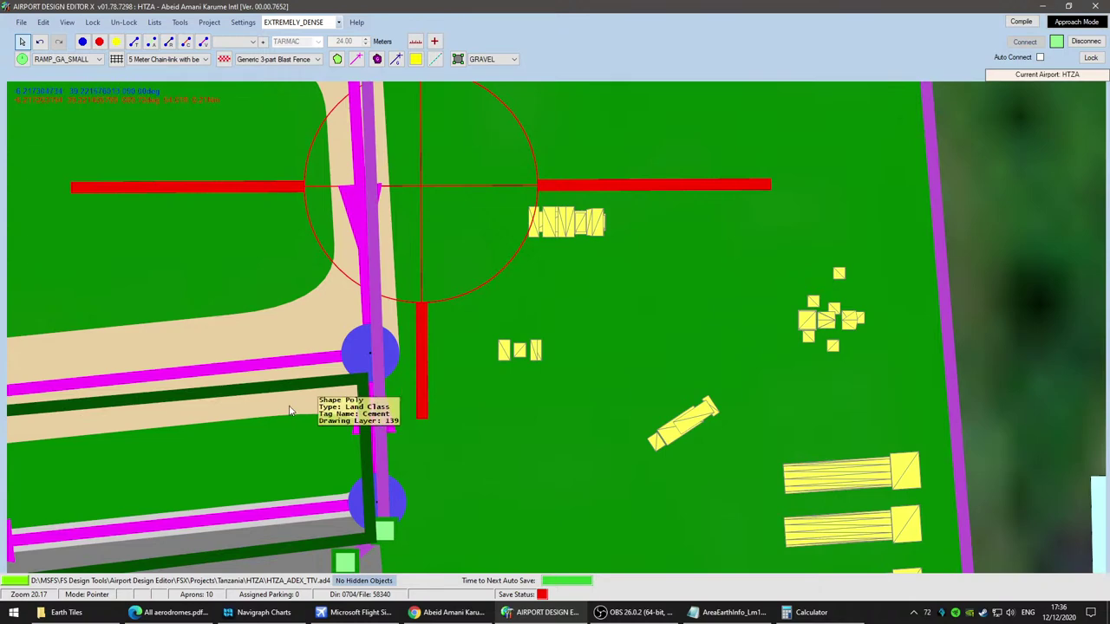
left_click(291, 411)
left_click(470, 425)
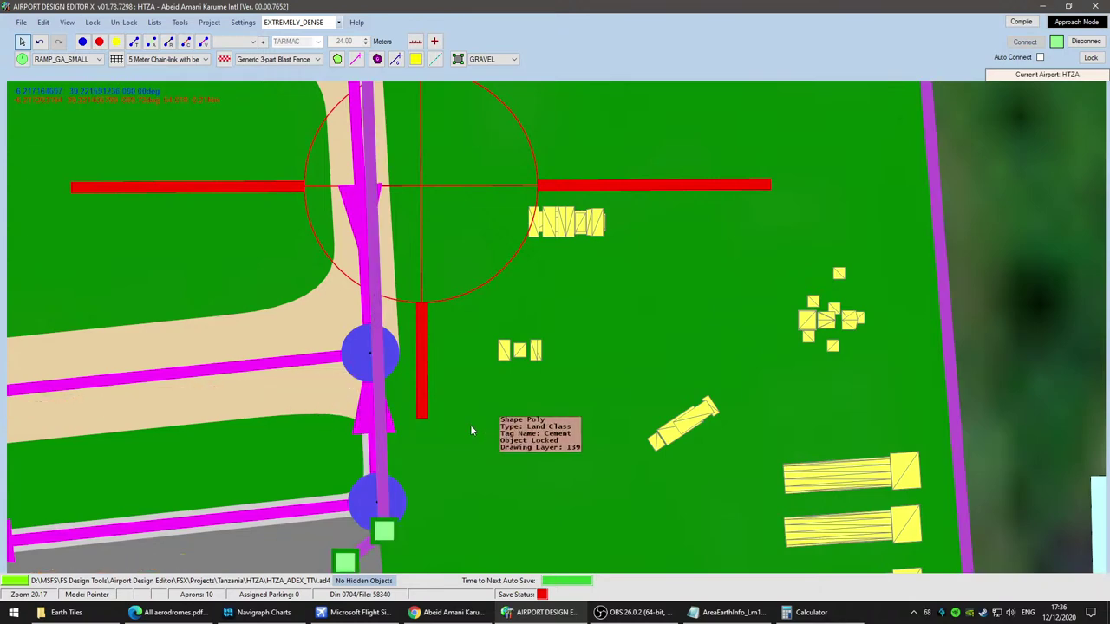
scroll(468, 424, "up", 3)
left_click_drag(648, 388, 721, 393)
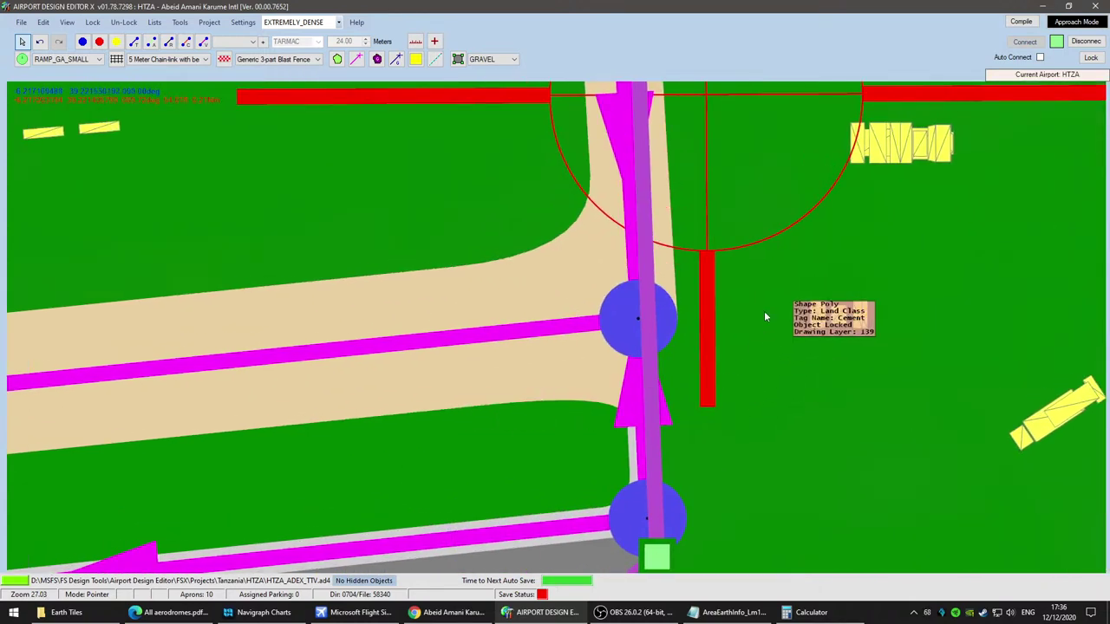
Step: Inspect the polygon and taxiway node at the junction, recentring and zooming the map on it
left_click(569, 373)
left_click(642, 320)
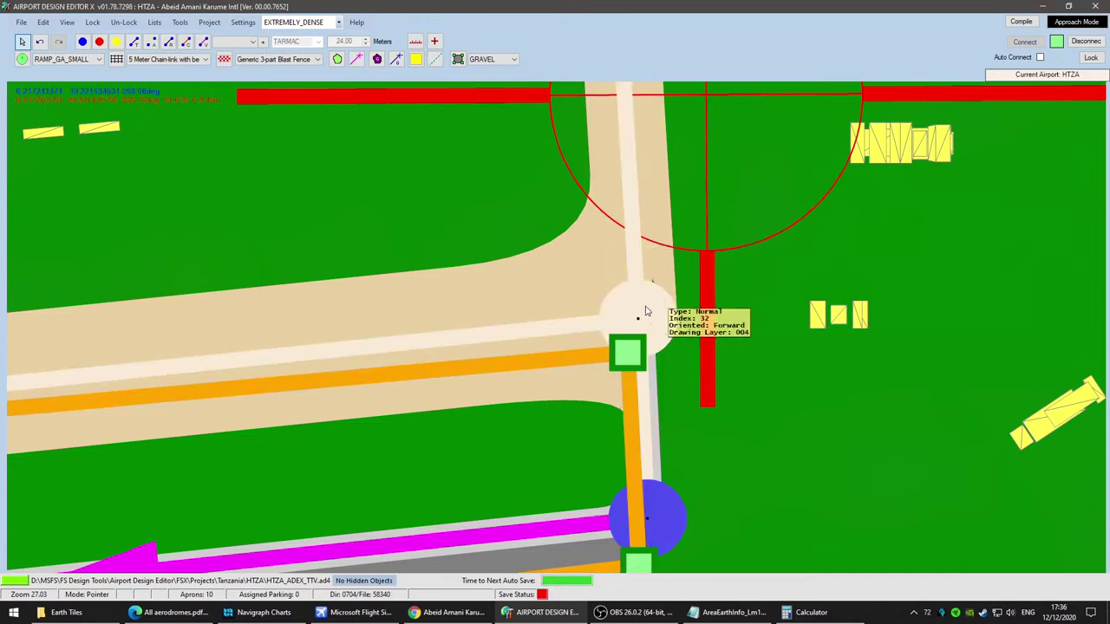
left_click(800, 403)
left_click(800, 403)
left_click_drag(770, 348, 716, 427)
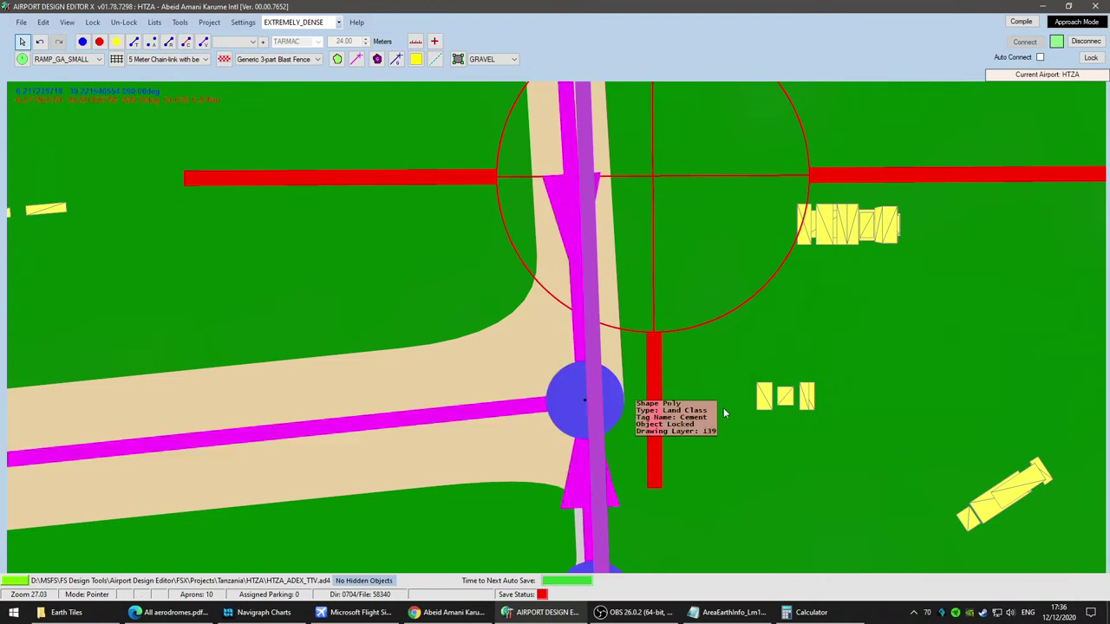
right_click(767, 496)
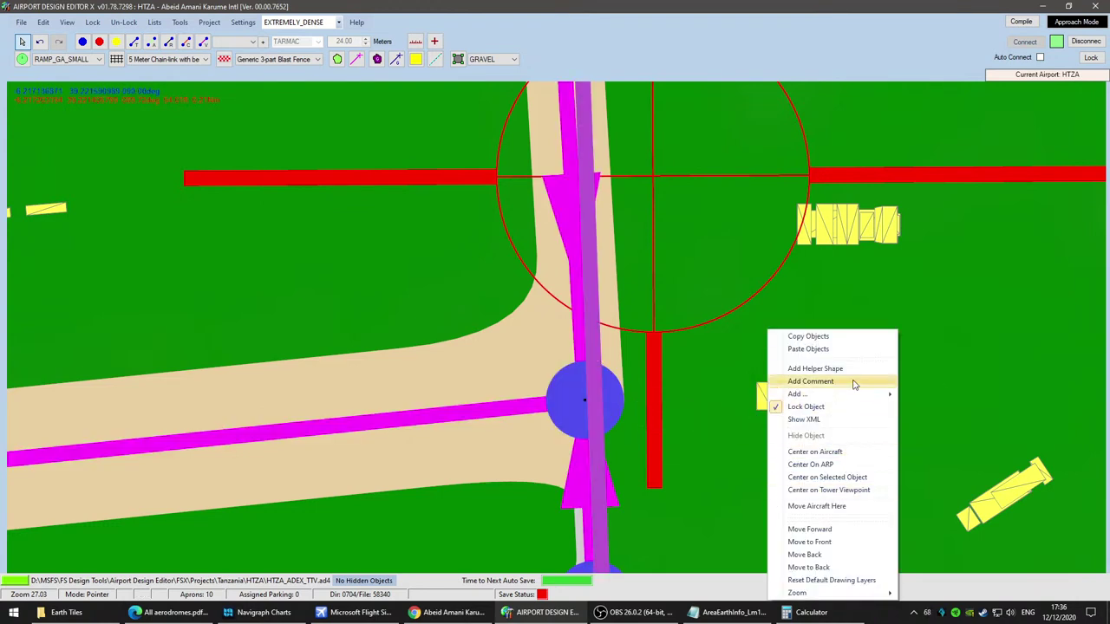
left_click(858, 409)
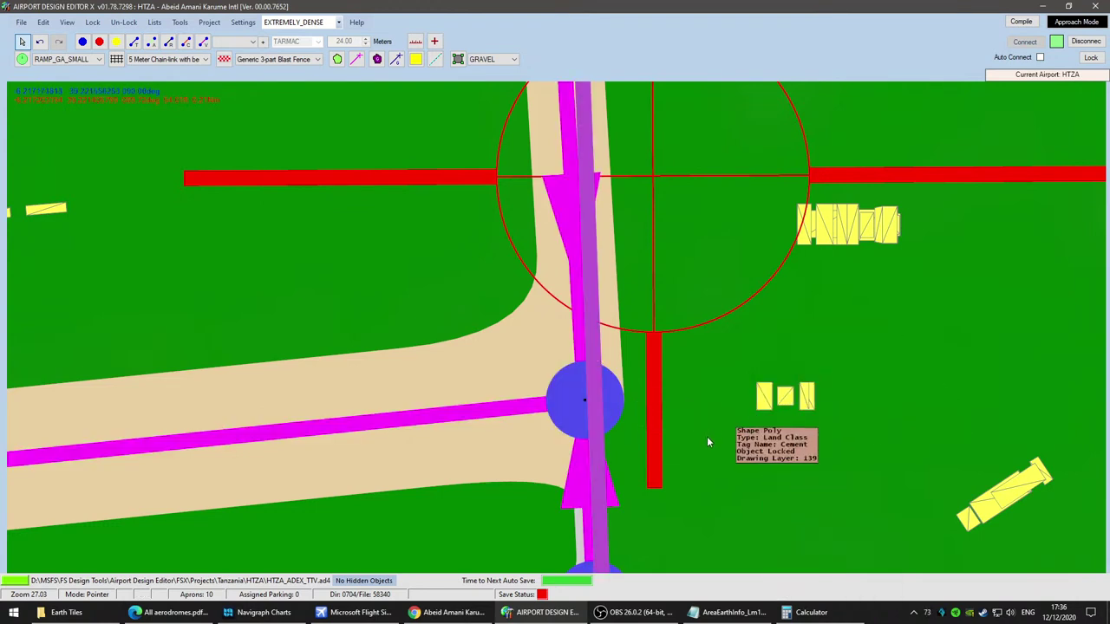
left_click(599, 407)
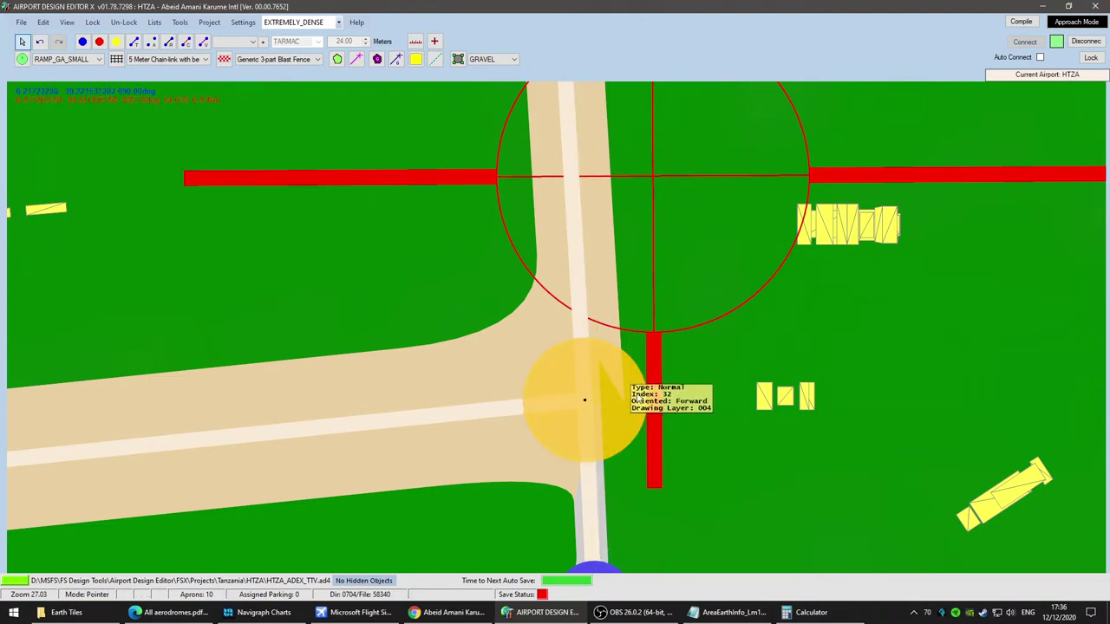
left_click(700, 418)
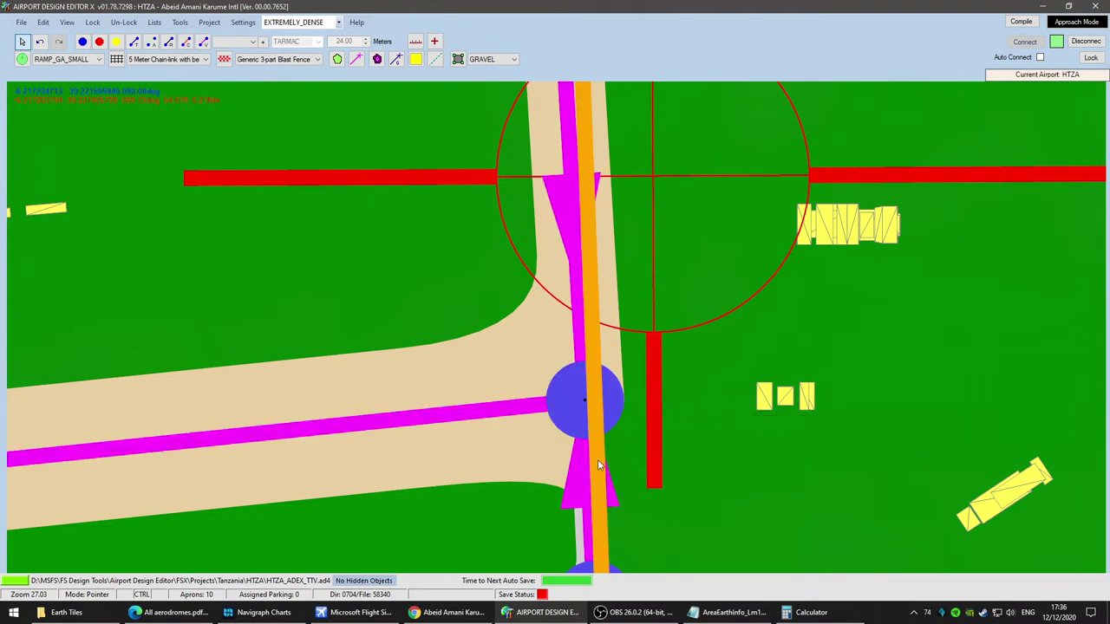
scroll(607, 459, "up", 3)
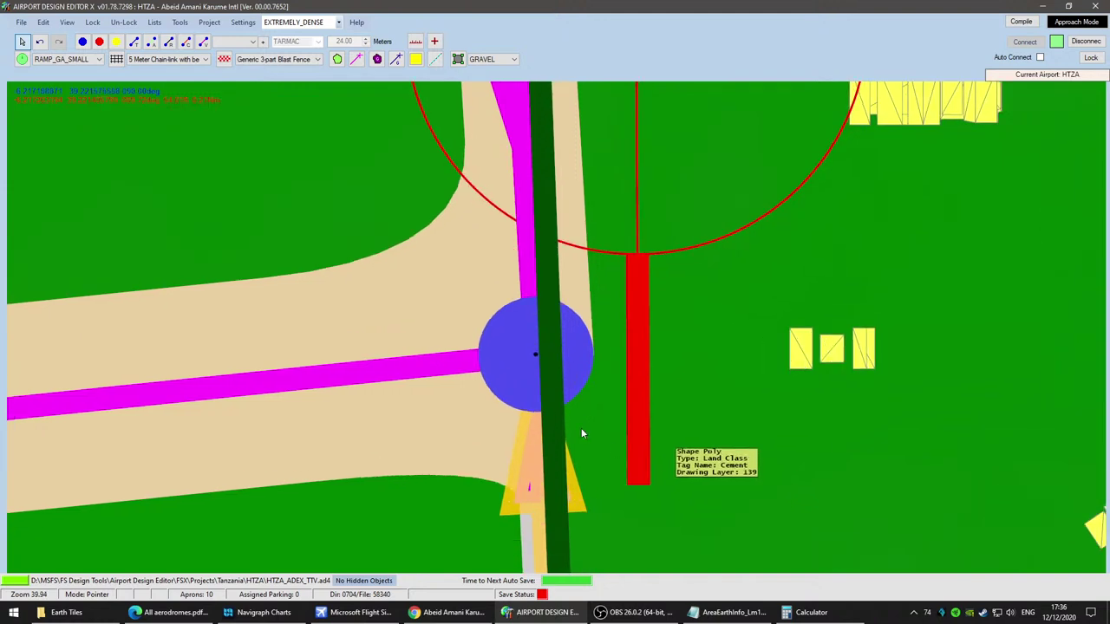
Step: Ctrl-add a vertex to the orange path and drag its vertices left to reshape the bend
key("ctrl")
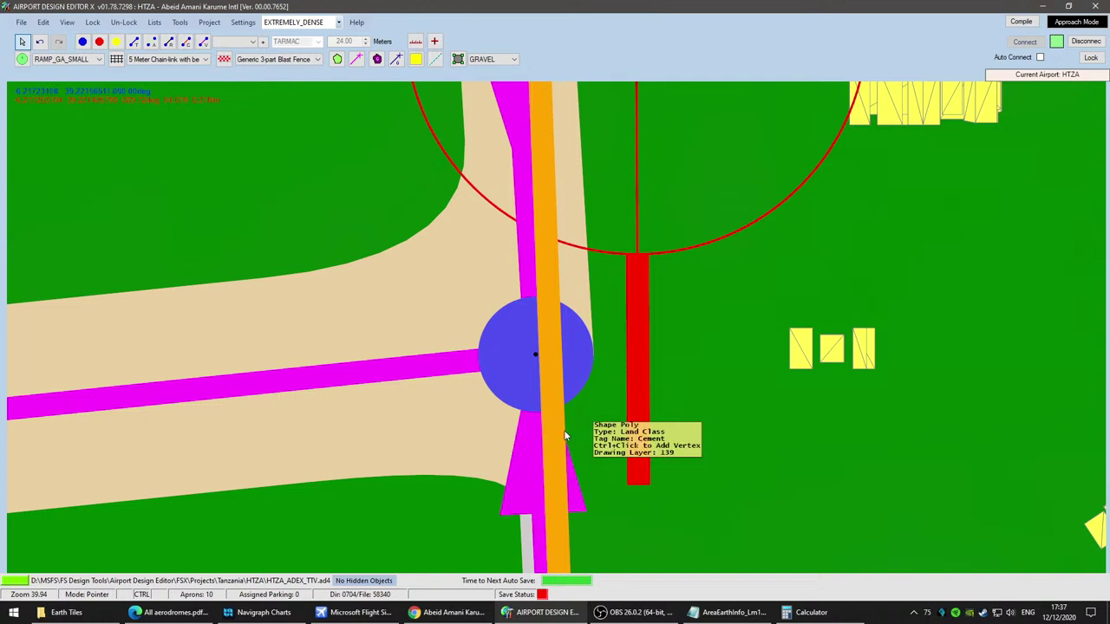
left_click_drag(558, 427, 530, 382)
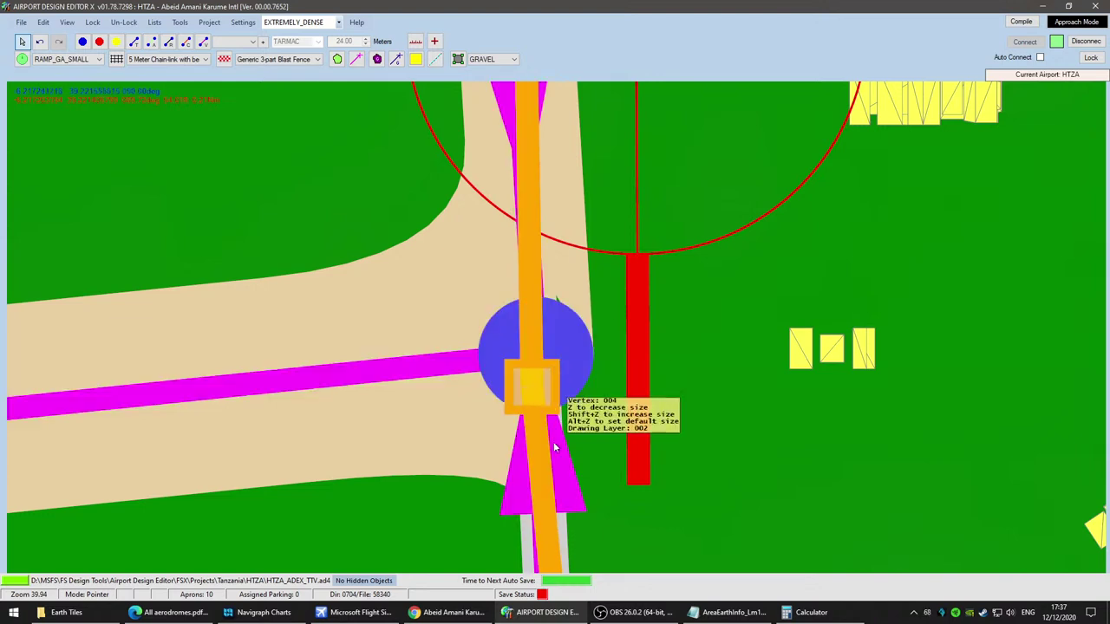
left_click(548, 493, "ctrl")
left_click_drag(543, 492, 527, 491)
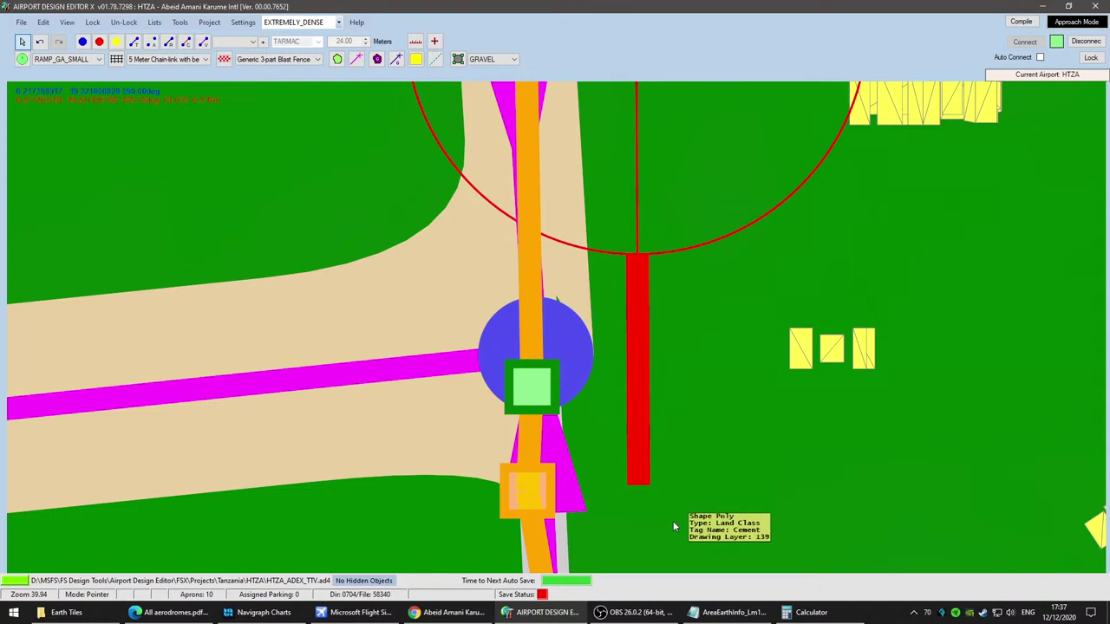
left_click(356, 612)
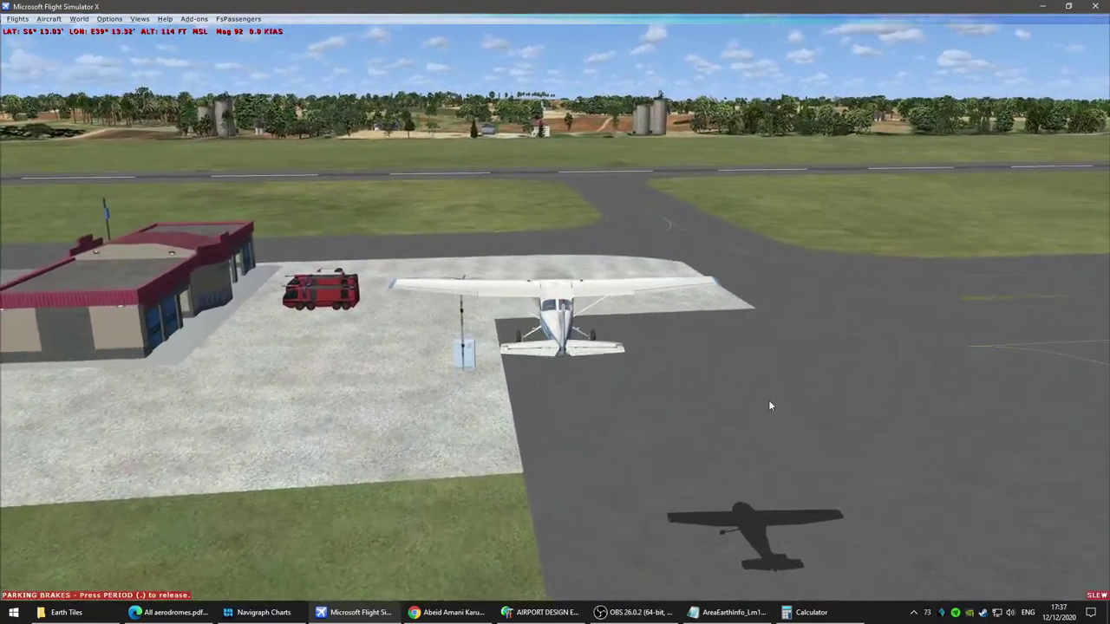
Step: Pan ADE to the lower apron and drag the small yellow object north beside the fence
left_click(351, 614)
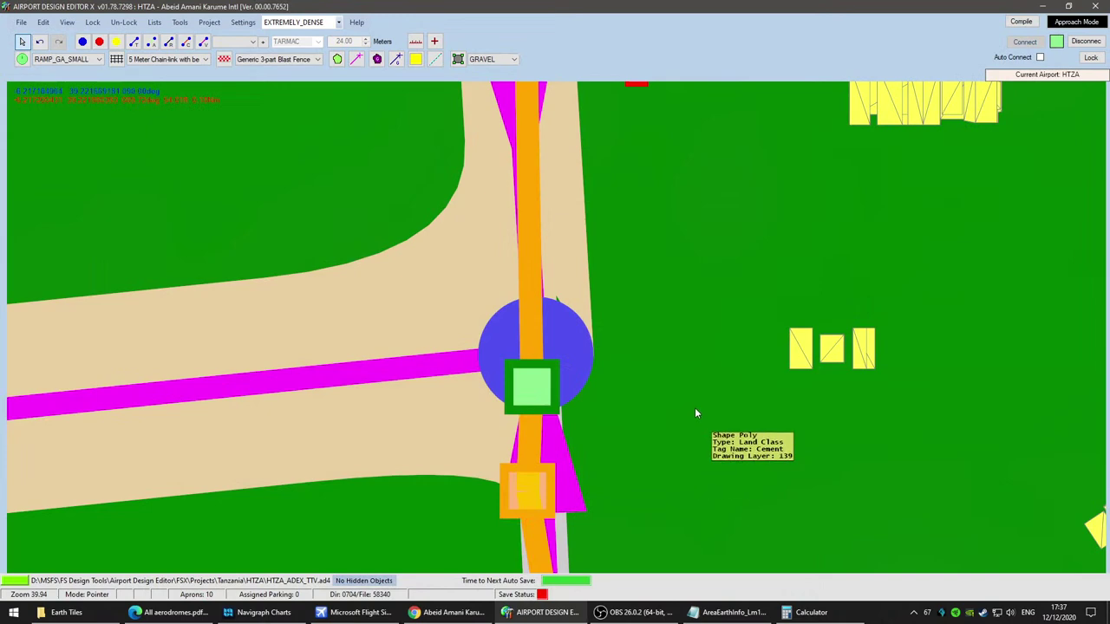
scroll(713, 426, "down", 2)
left_click_drag(772, 520, 621, 108)
scroll(622, 484, "down", 2)
left_click_drag(711, 429, 659, 150)
scroll(628, 405, "up", 2)
scroll(627, 404, "down", 3)
left_click_drag(605, 446, 515, 188)
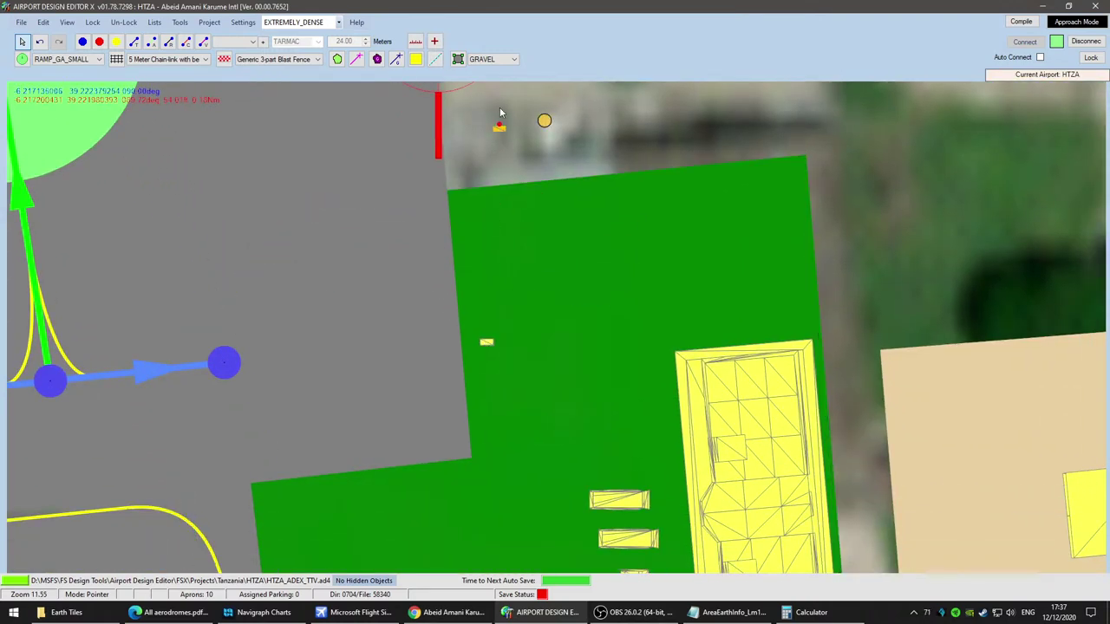
left_click_drag(565, 186, 551, 327)
left_click_drag(473, 484, 512, 250)
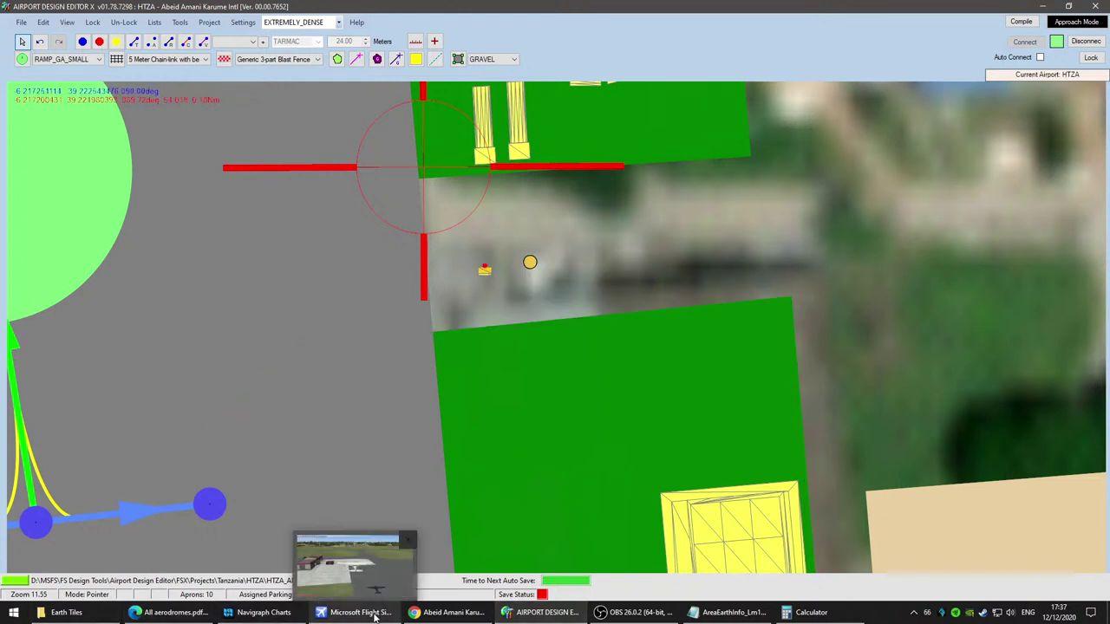
left_click(337, 613)
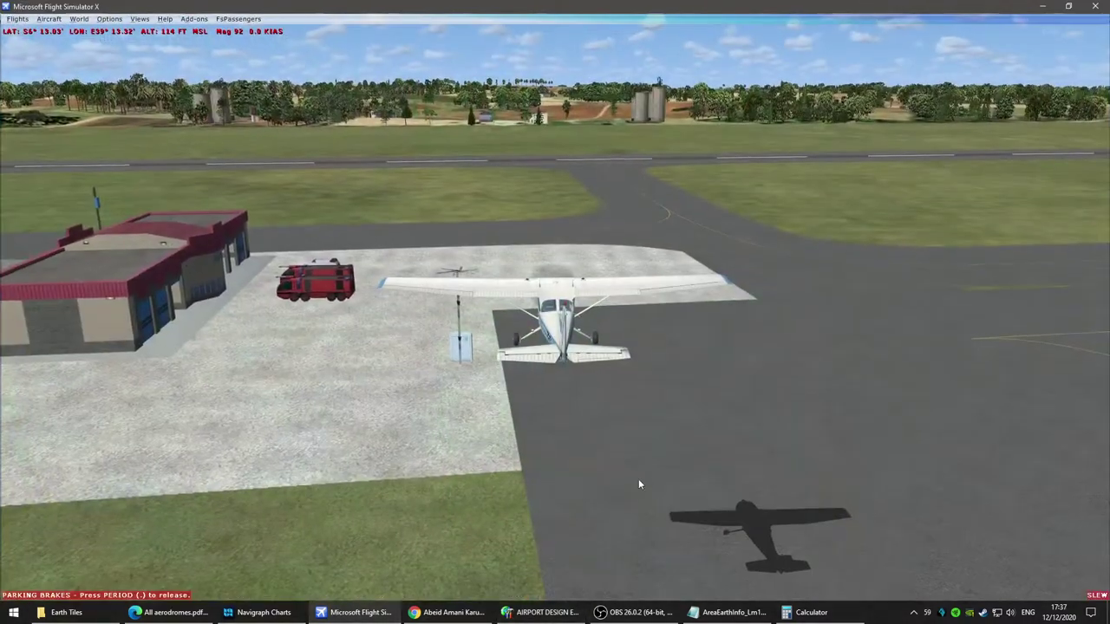
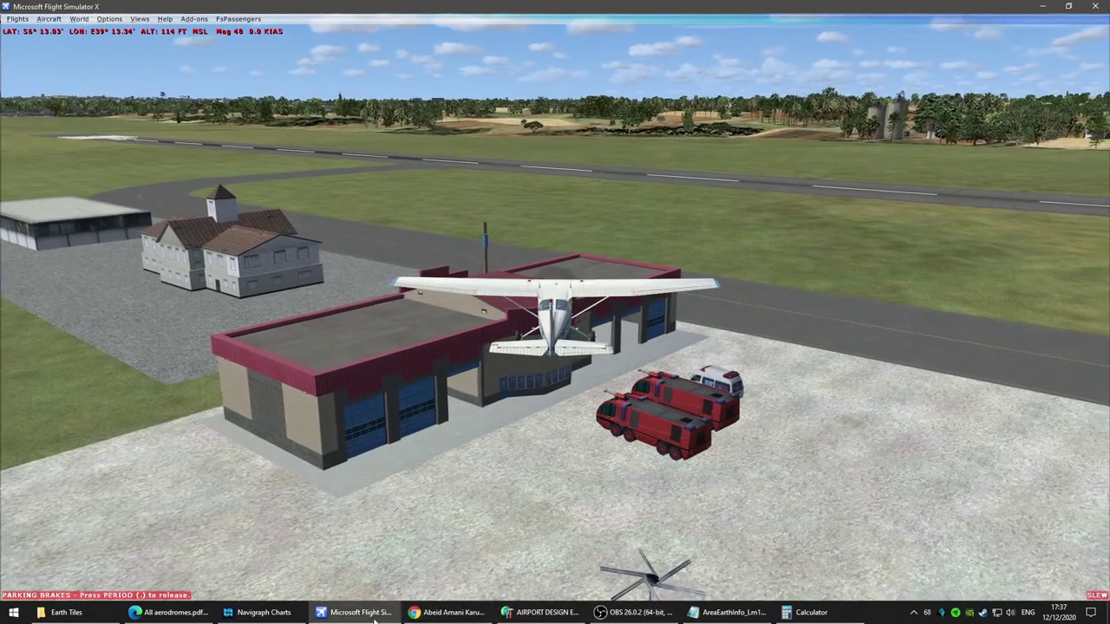
Step: Nudge the FireTruck Euro slightly up and the small vehicle slightly down at the fire station
left_click(542, 612)
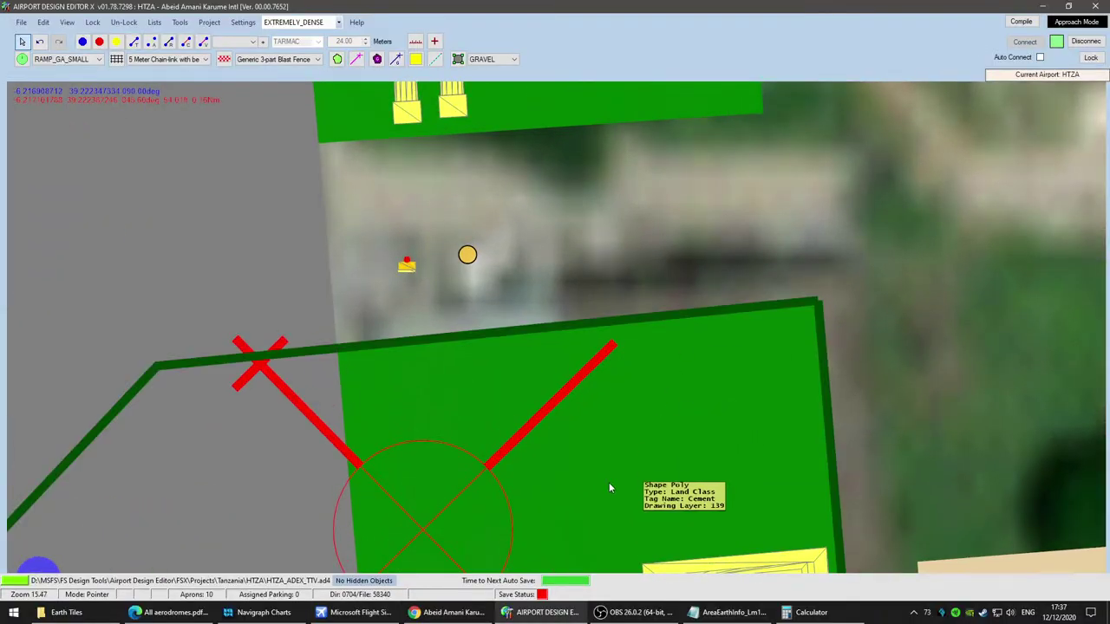
right_click_drag(606, 551, 574, 196)
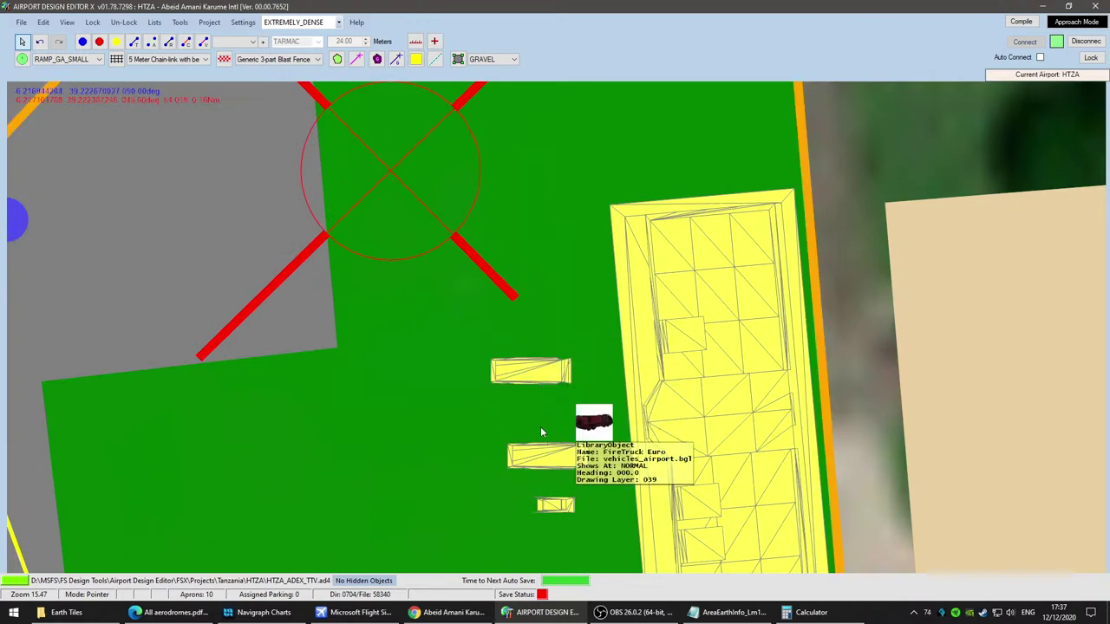
left_click_drag(545, 439, 538, 414)
left_click_drag(560, 512, 559, 531)
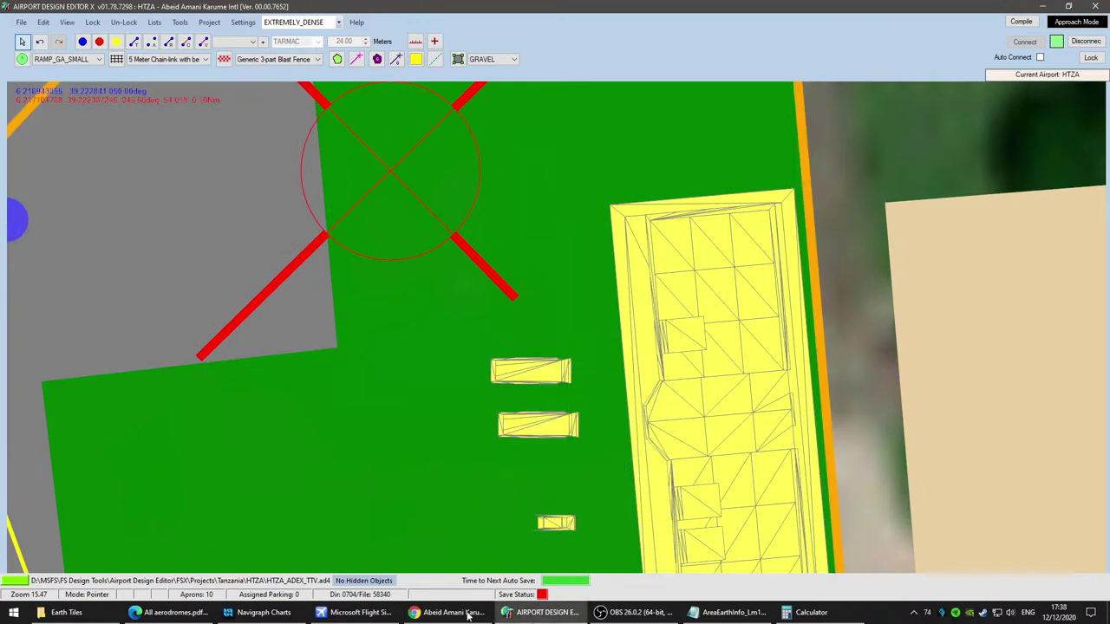
Step: Preview in FSX, slewing the aircraft over the fire station and turning toward the apron
left_click(354, 614)
key("KP_8")
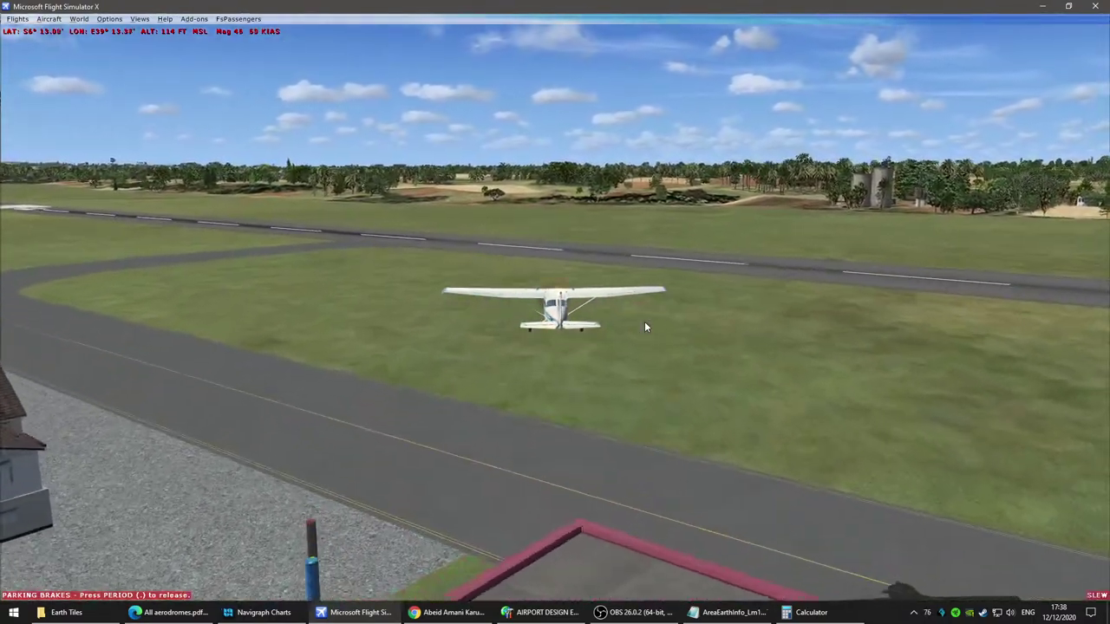
key("KP_5")
key("KP_1")
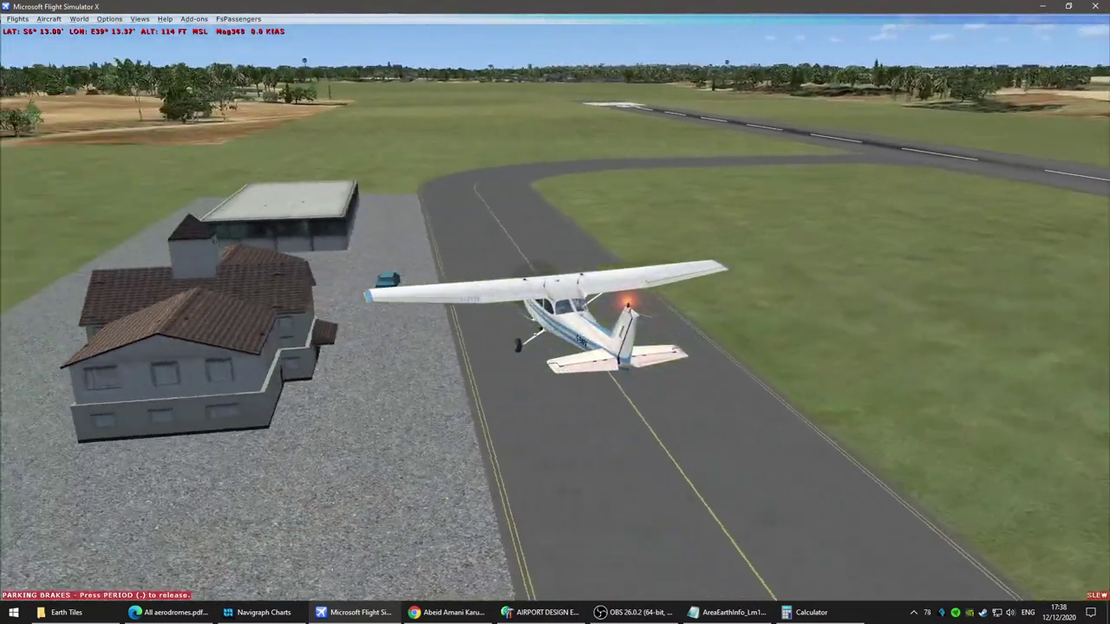
key("KP_5")
key("KP_8")
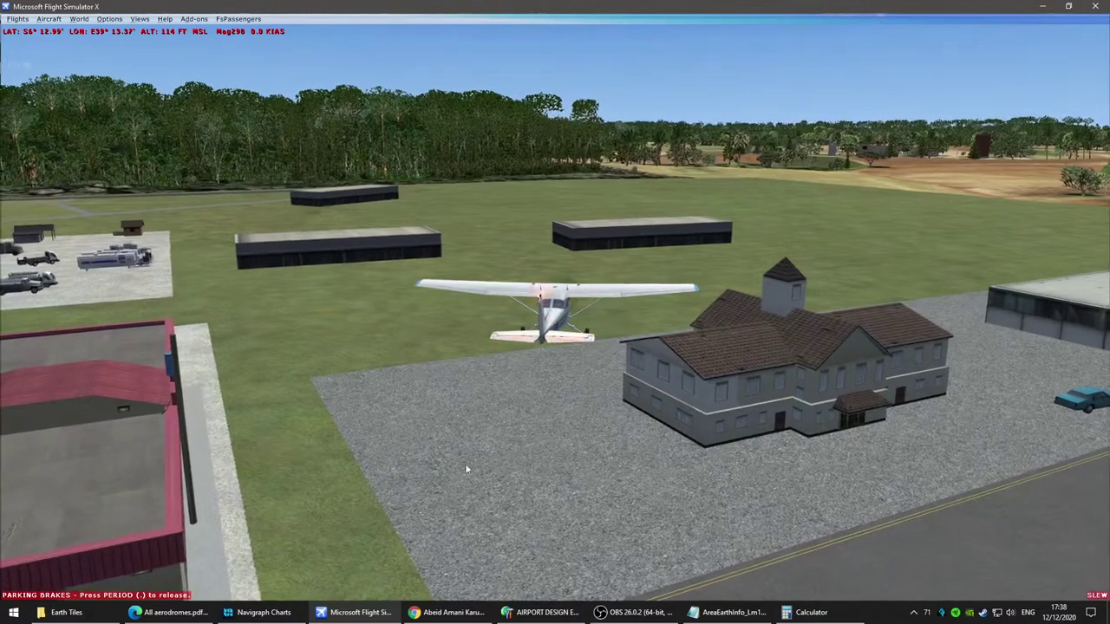
Step: Bring the gravel apron and buildings into view in ADE and compare them in FSX
left_click(564, 613)
scroll(795, 468, "down", 1)
right_click_drag(841, 526, 501, 368)
right_click_drag(808, 330, 726, 374)
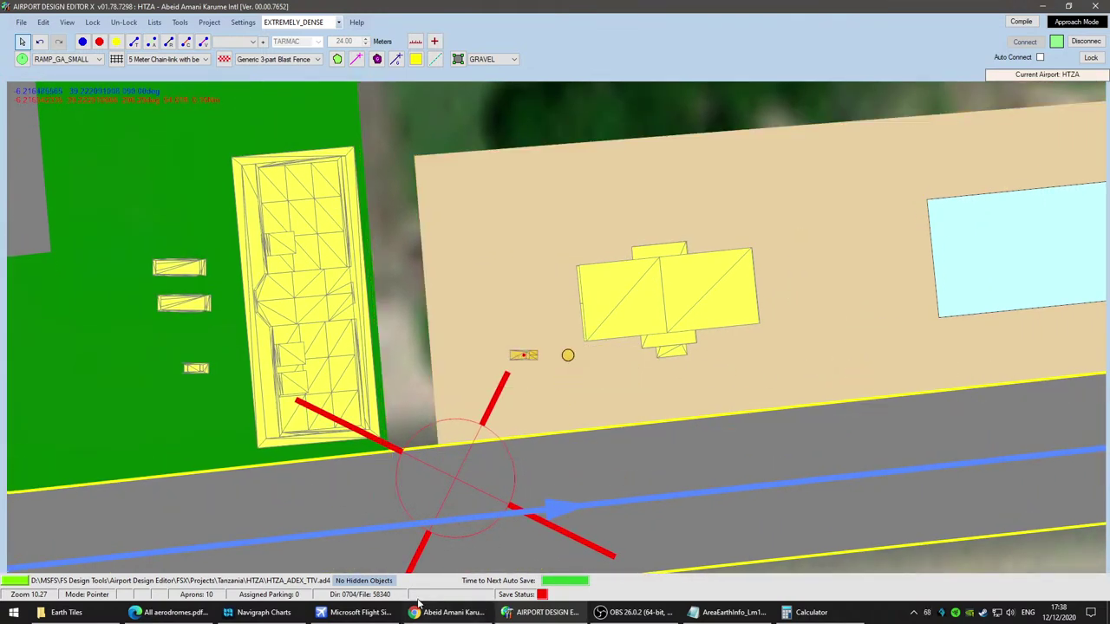
left_click(383, 616)
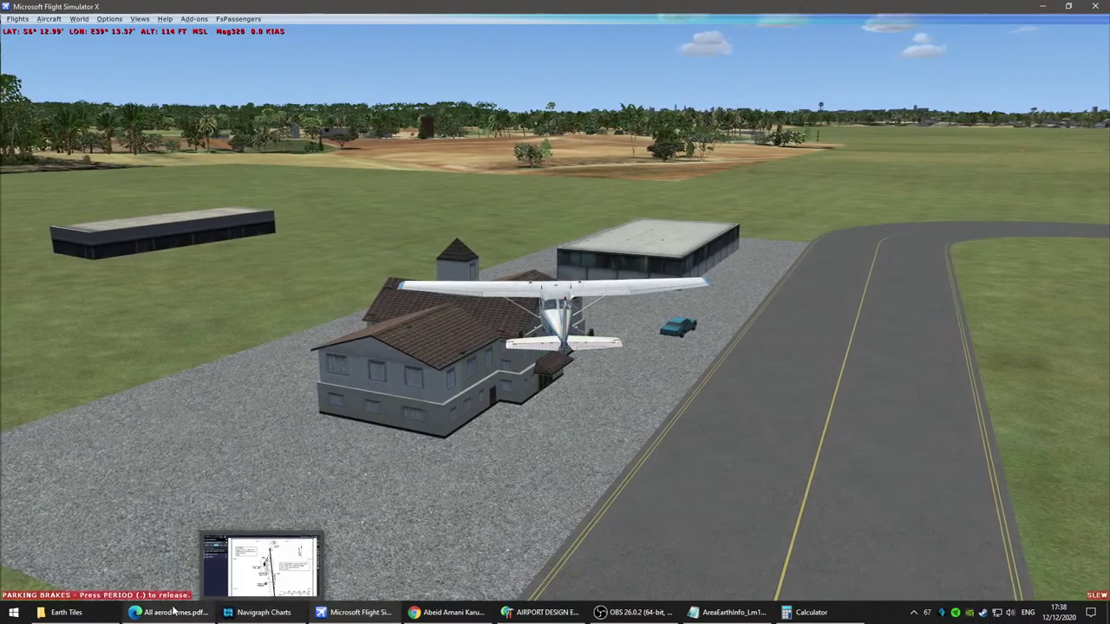
left_click(555, 616)
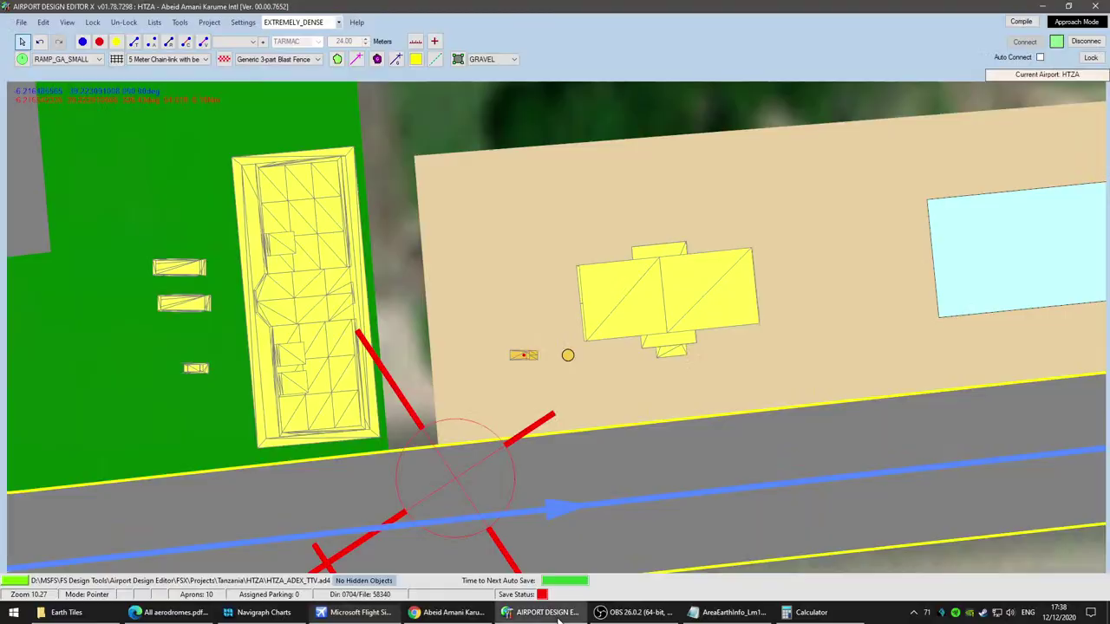
Step: Add the LightGrey and Blue Car Mini library objects to the gravel apron
right_click_drag(808, 272, 623, 400)
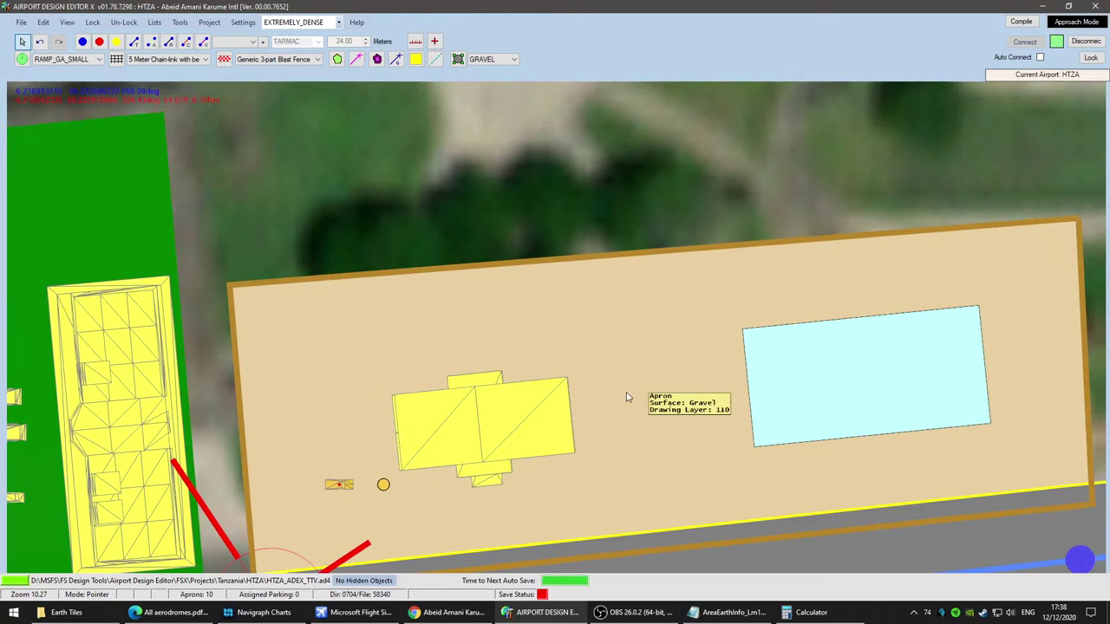
right_click(624, 372)
mouse_move(699, 331)
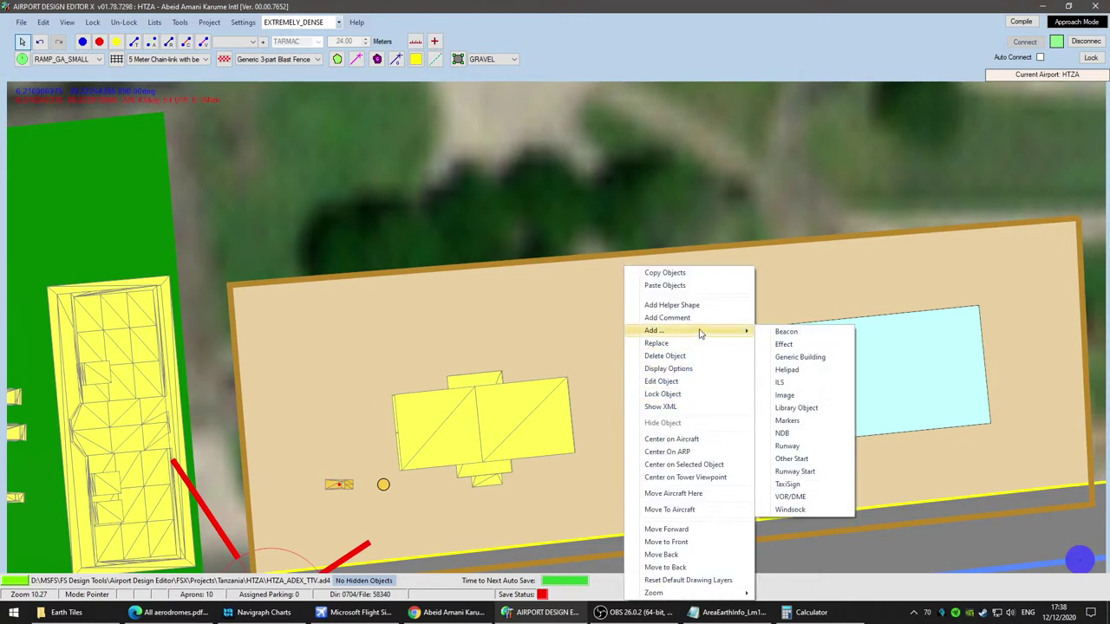
left_click(796, 408)
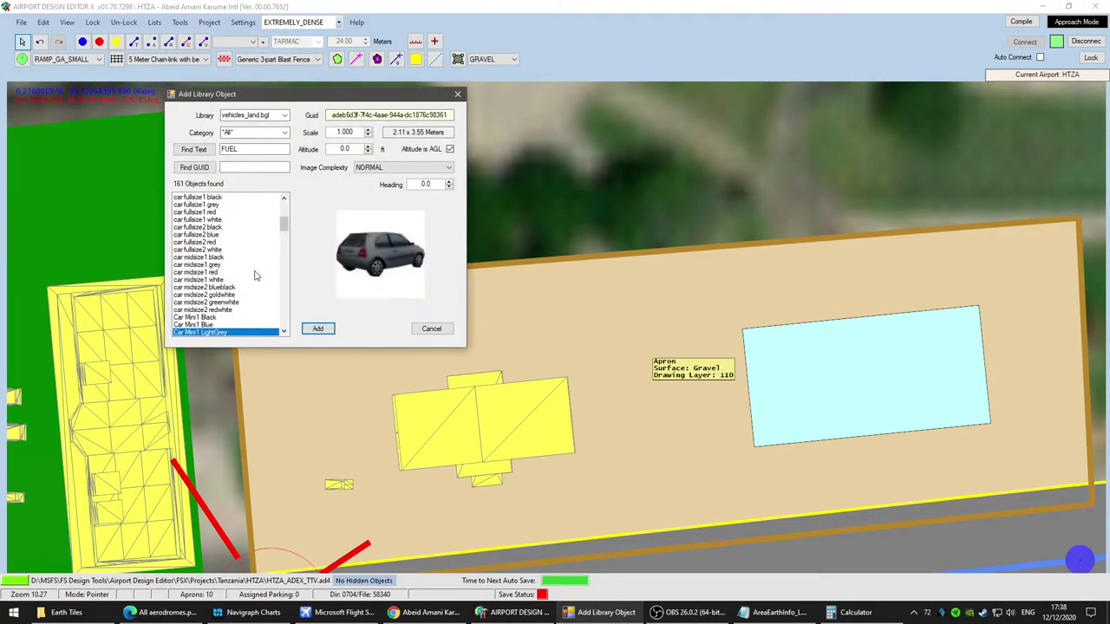
left_click(318, 330)
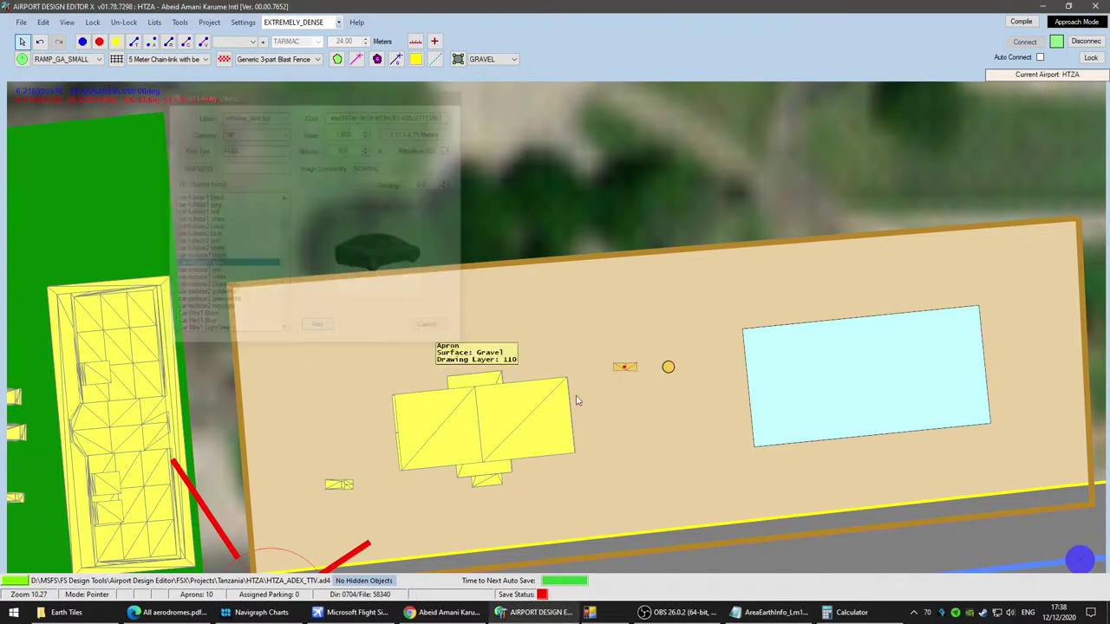
right_click(629, 389)
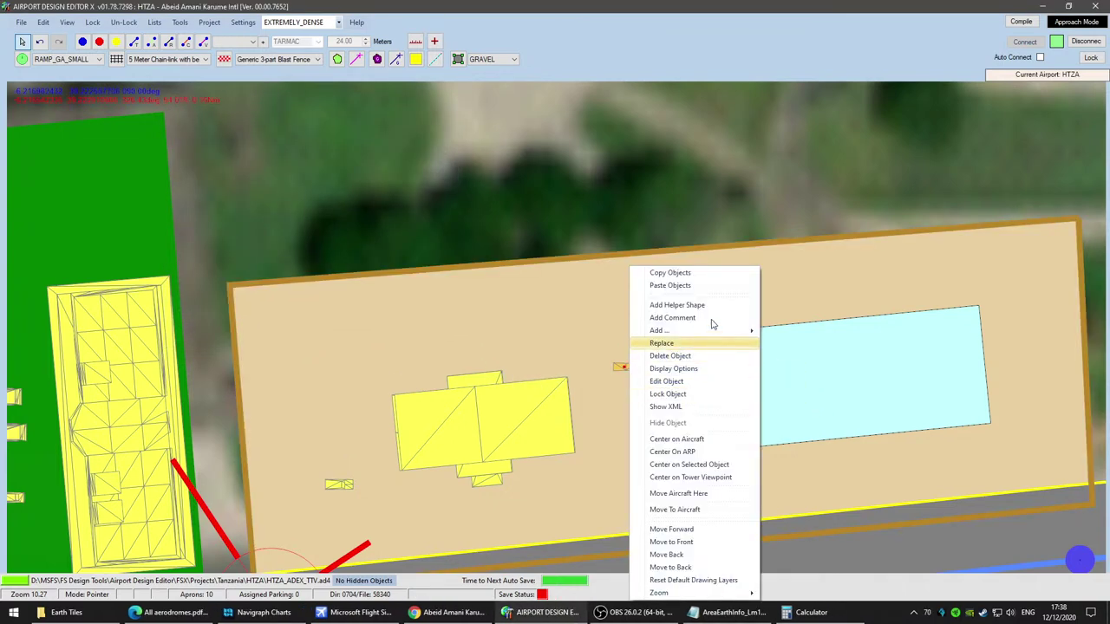
mouse_move(715, 332)
left_click(830, 407)
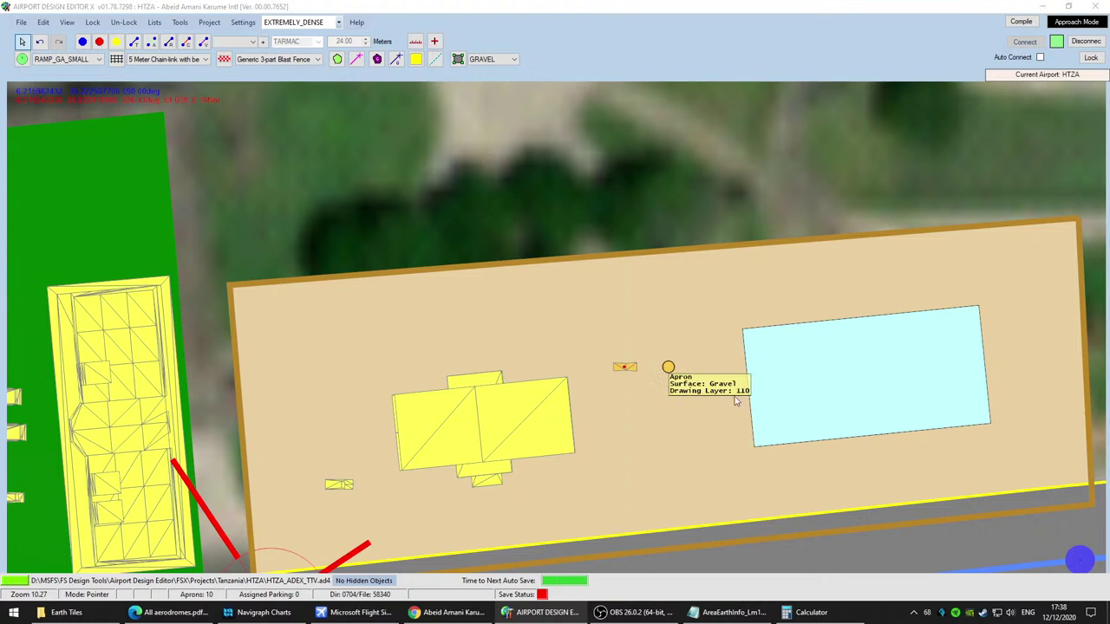
scroll(236, 287, "down", 5)
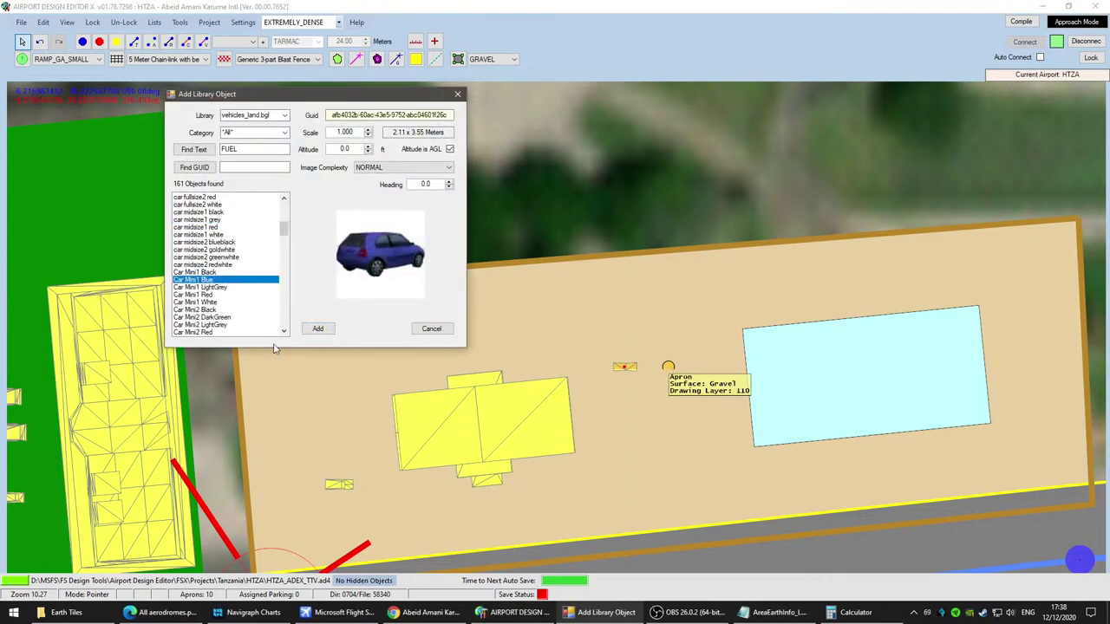
left_click(316, 329)
Step: Add the DarkGreen Car Mini to the apron, leaving the replace-object choices unchanged
right_click(621, 440)
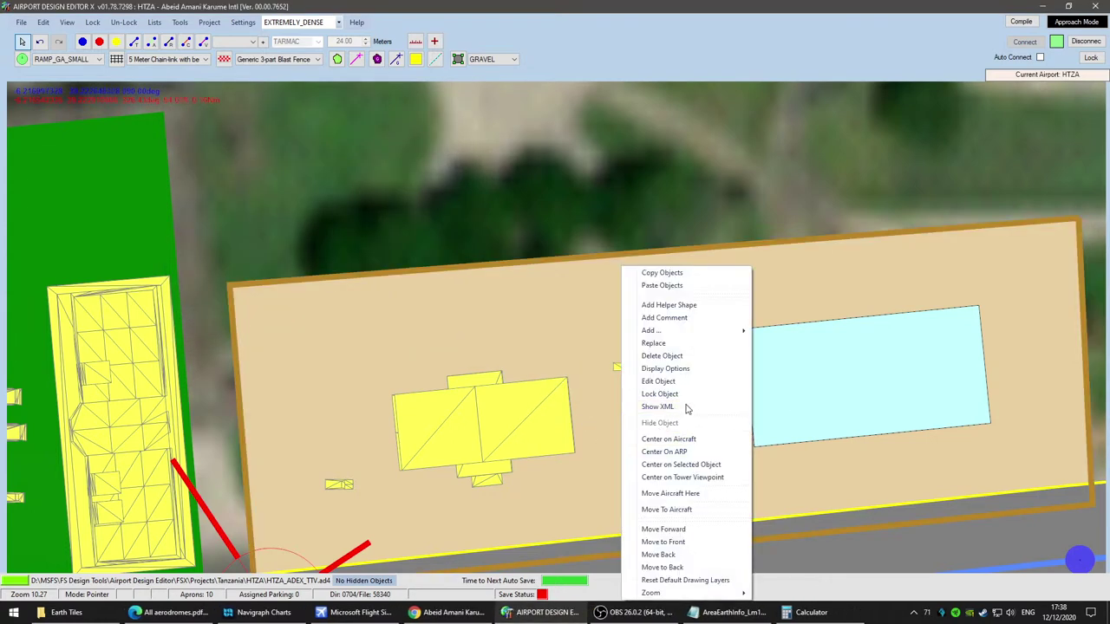
mouse_move(733, 332)
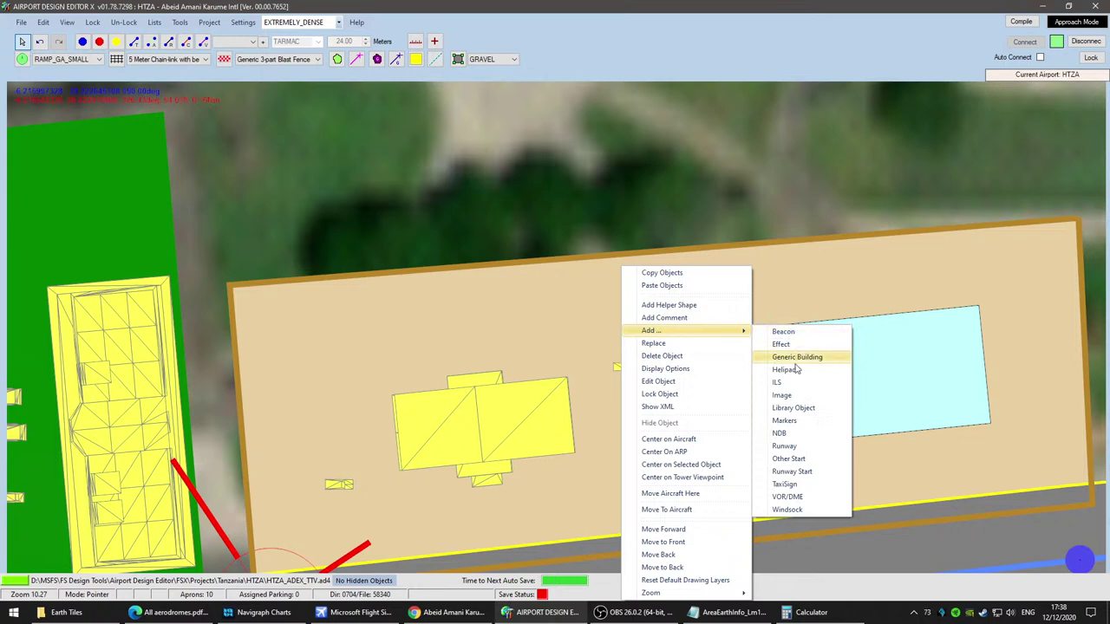
left_click(801, 408)
scroll(209, 299, "down", 4)
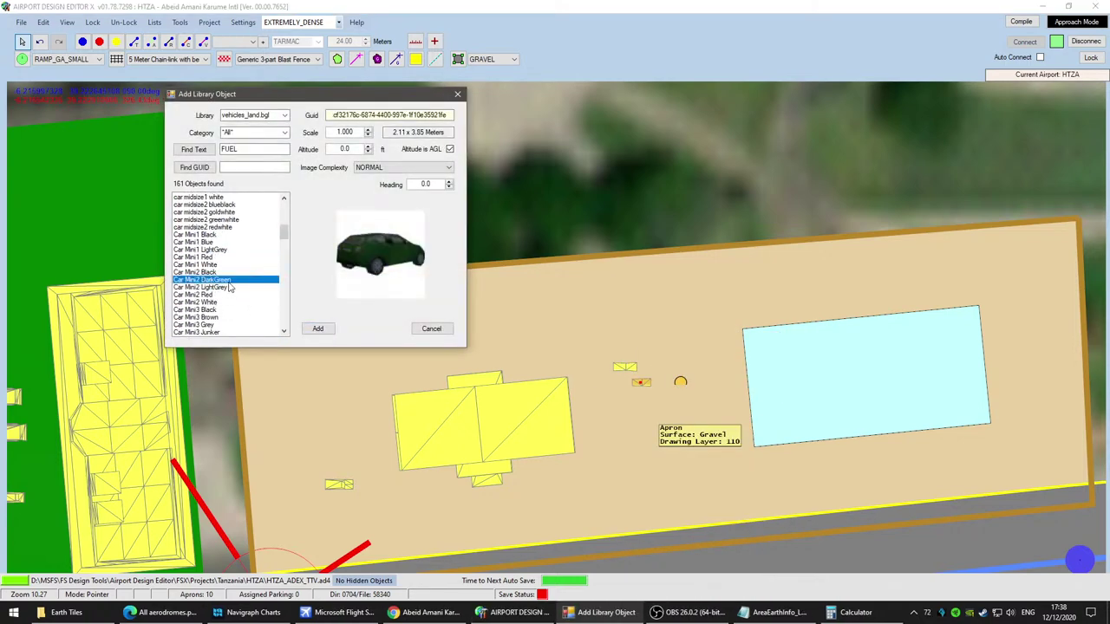
left_click(315, 330)
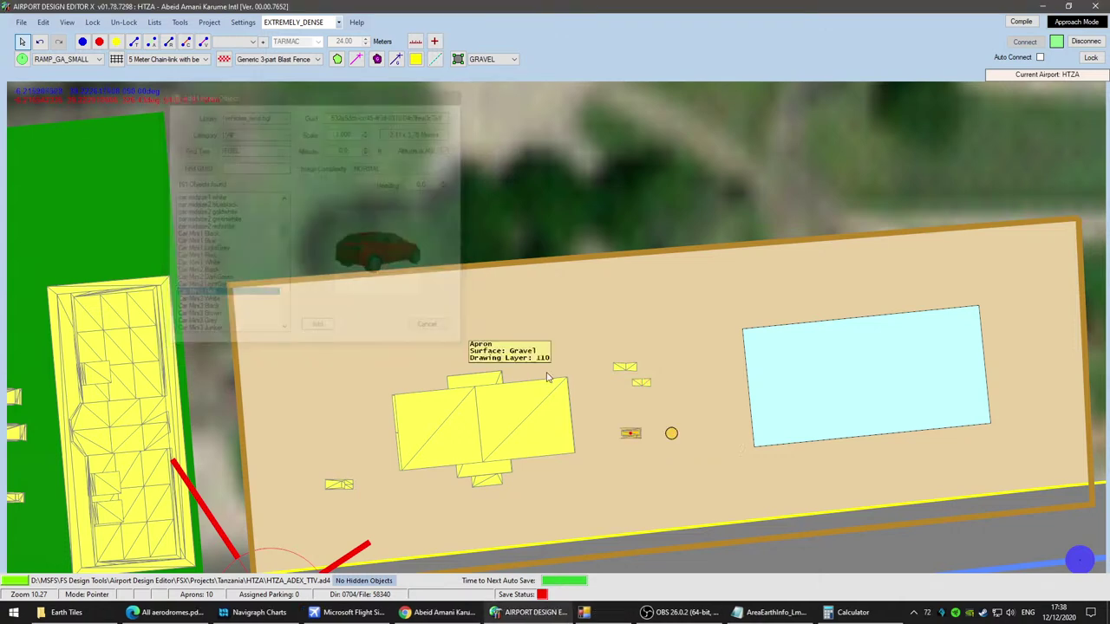
right_click(638, 406)
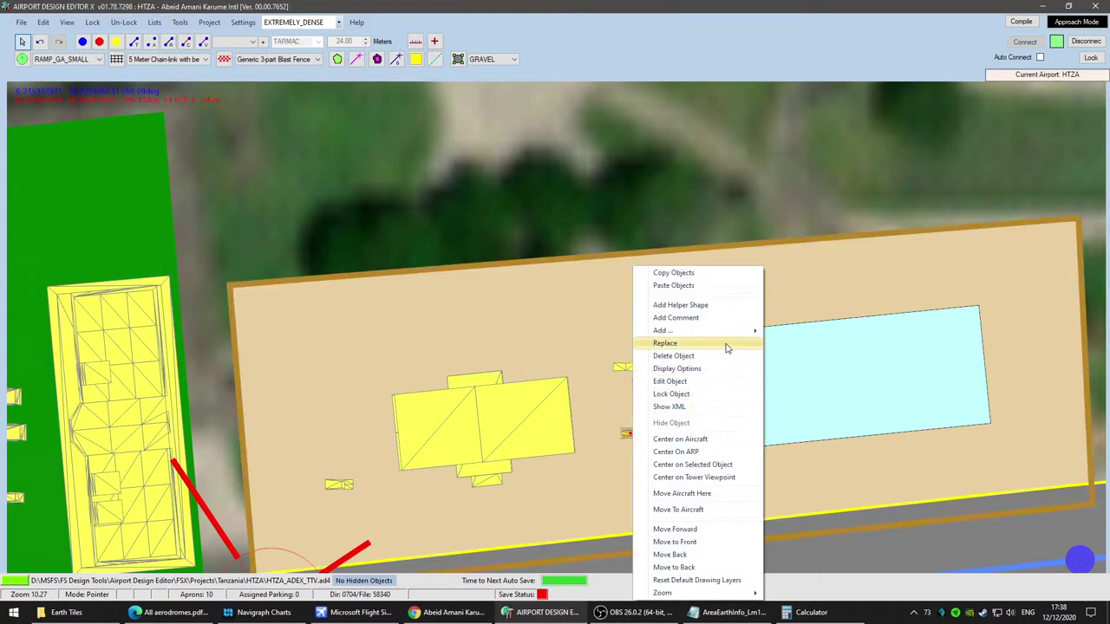
left_click(727, 344)
left_click(431, 329)
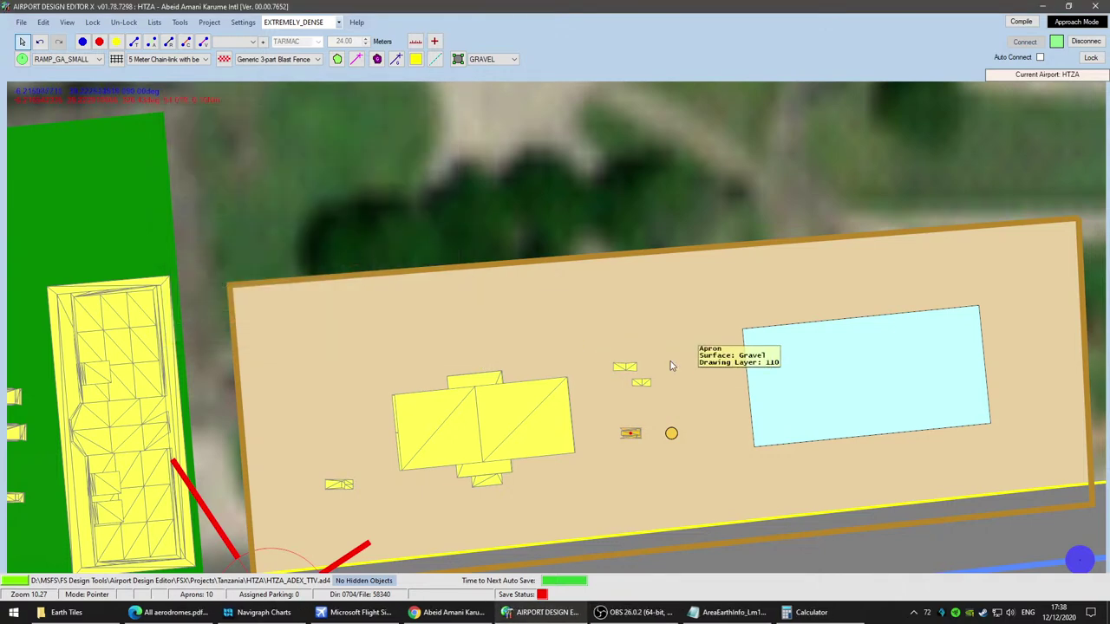
Step: Add the car minivan1 white from vehicles_land.bgl to the gravel apron
right_click(621, 351)
mouse_move(732, 337)
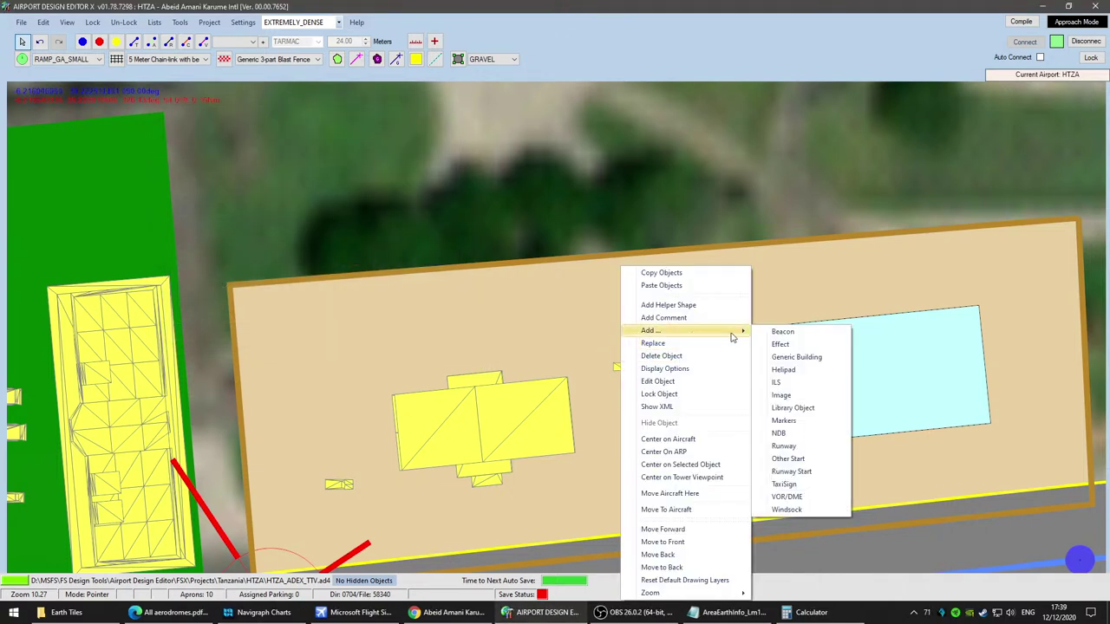
left_click(804, 408)
scroll(232, 293, "down", 3)
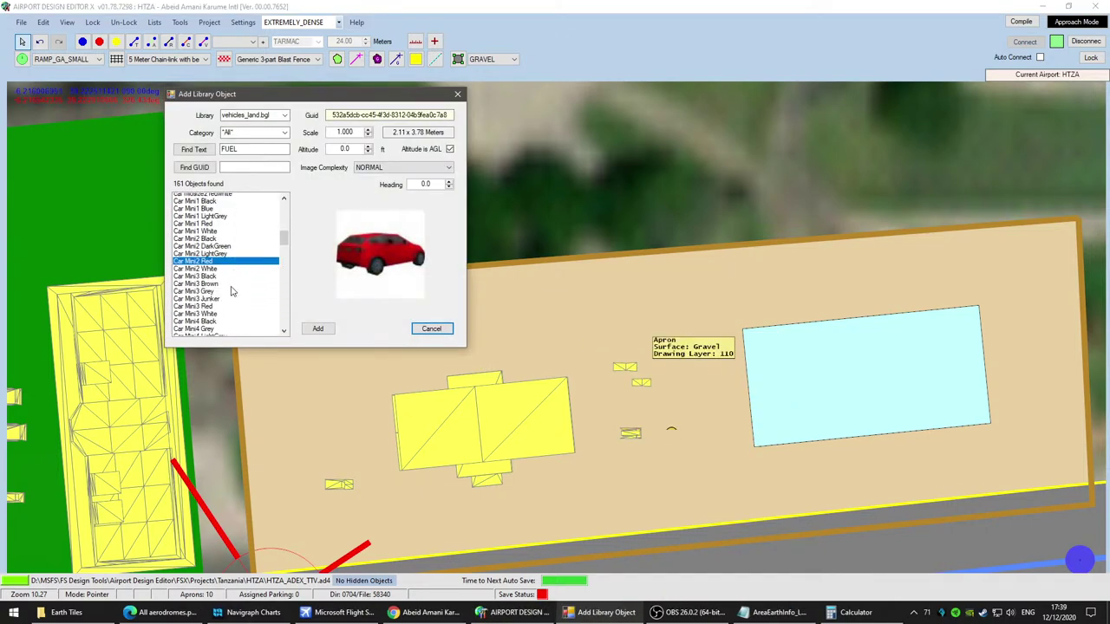
scroll(232, 292, "down", 1)
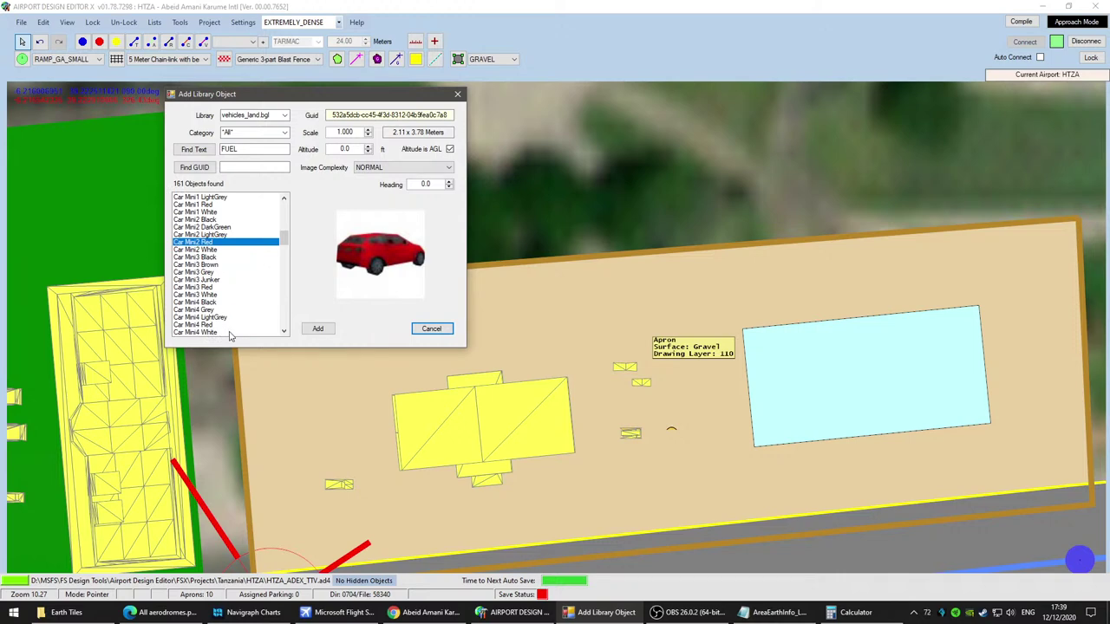
scroll(245, 306, "down", 3)
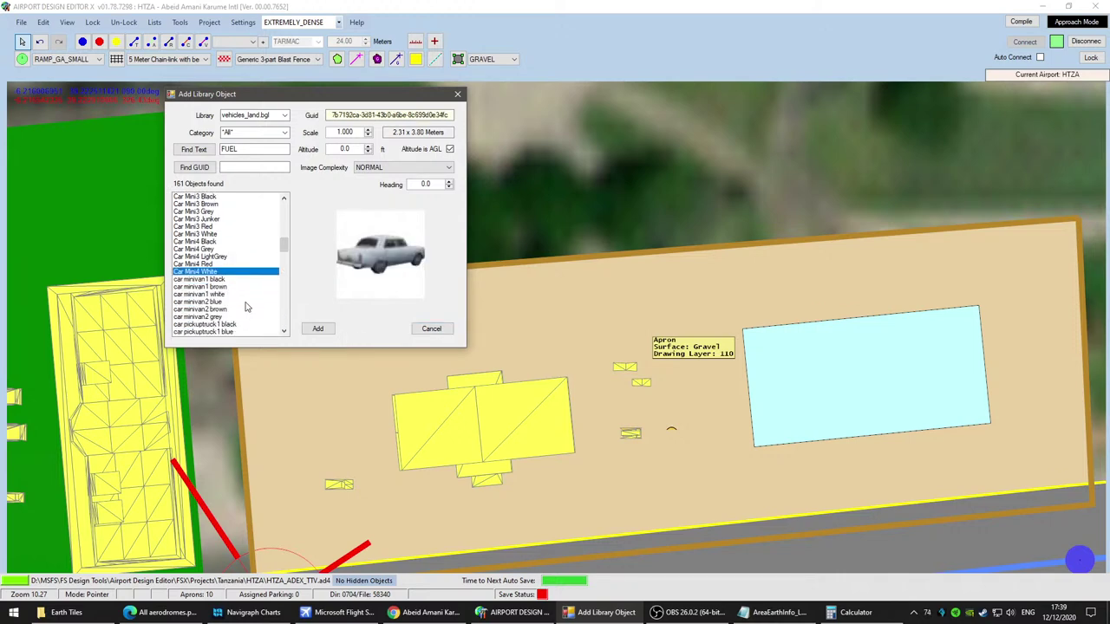
left_click(230, 288)
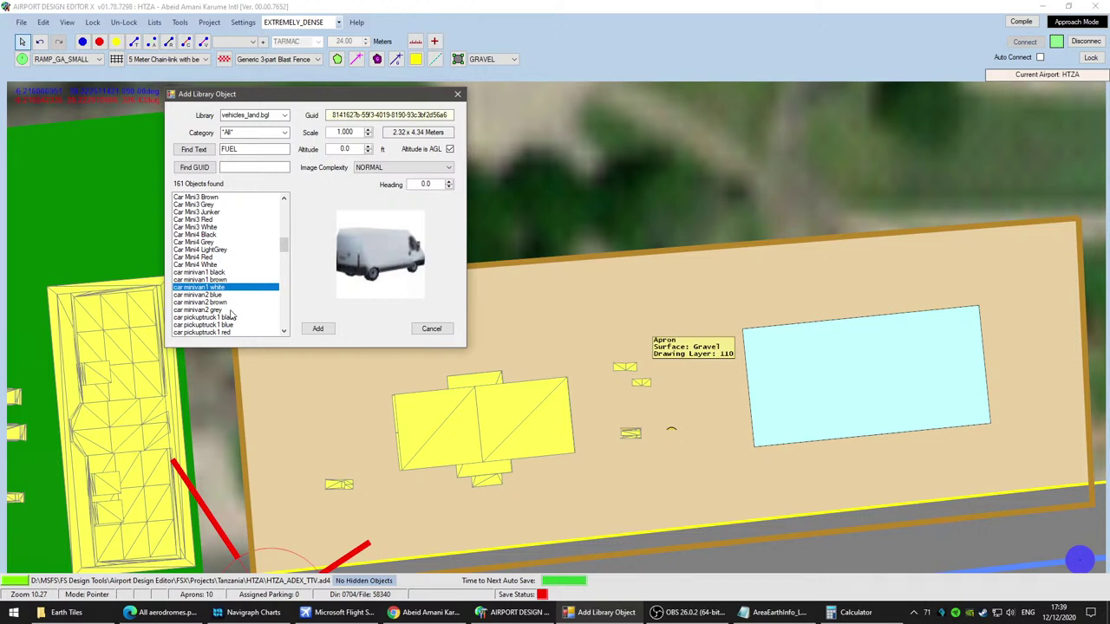
left_click(319, 328)
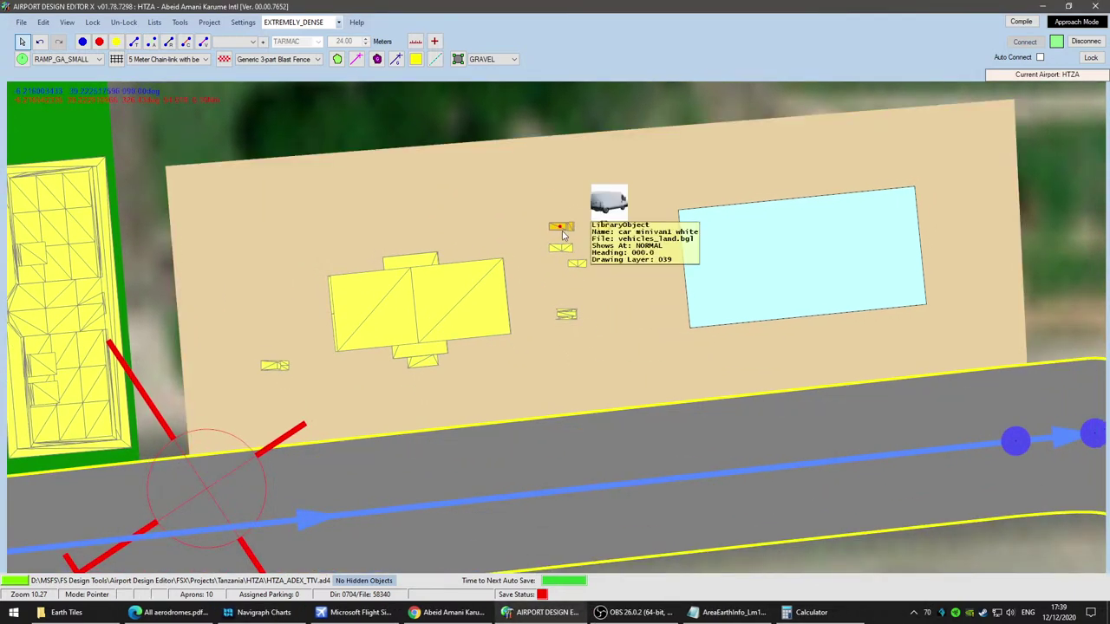
Step: Set the minivan below the pale blue building at about 49.5°, then add another library car
left_click_drag(564, 230, 708, 344)
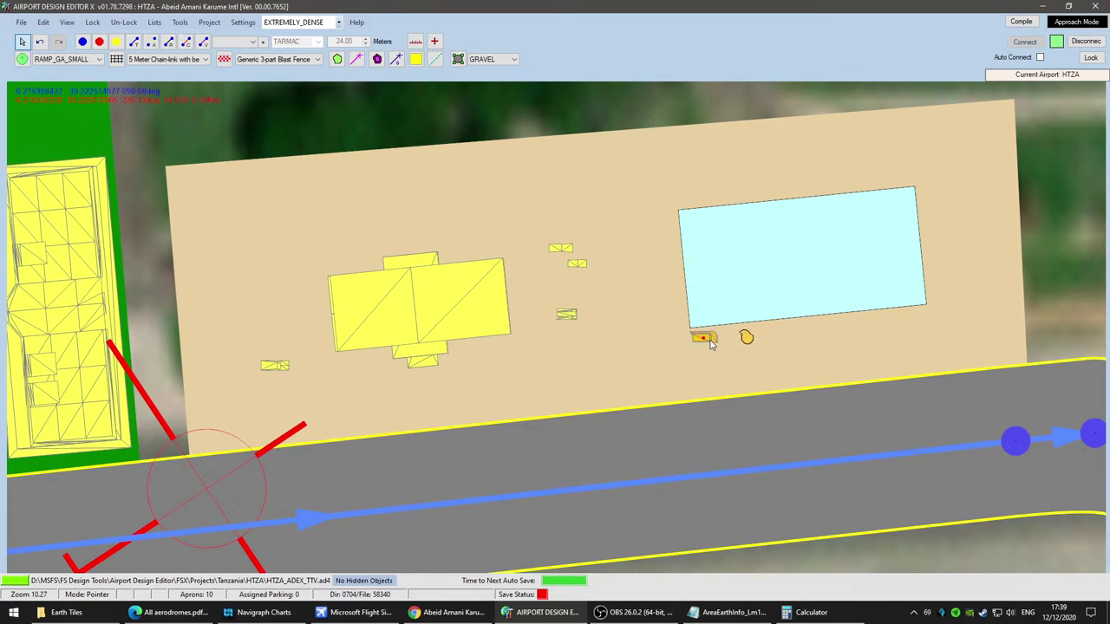
left_click_drag(987, 263, 950, 331)
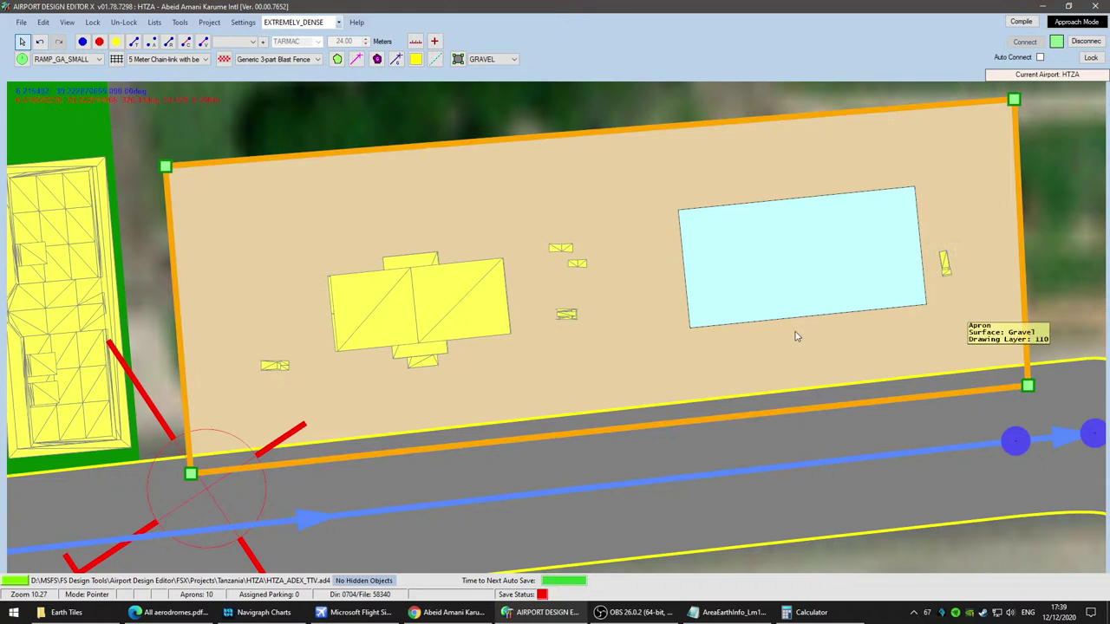
right_click(572, 296)
mouse_move(658, 360)
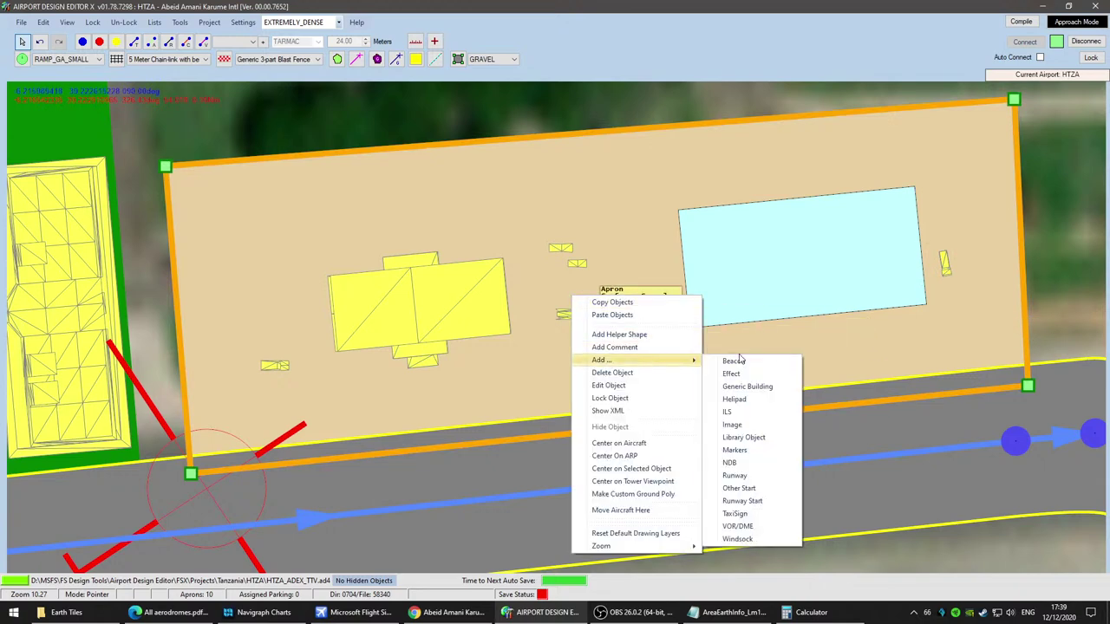
left_click(785, 442)
scroll(266, 269, "down", 2)
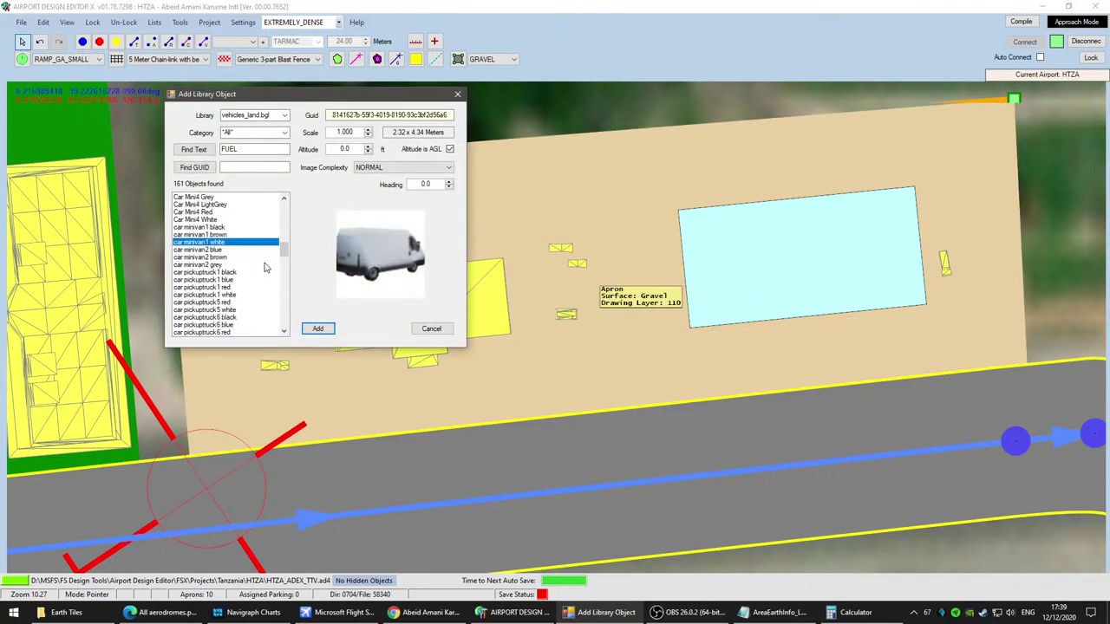
left_click(227, 310)
scroll(224, 274, "down", 3)
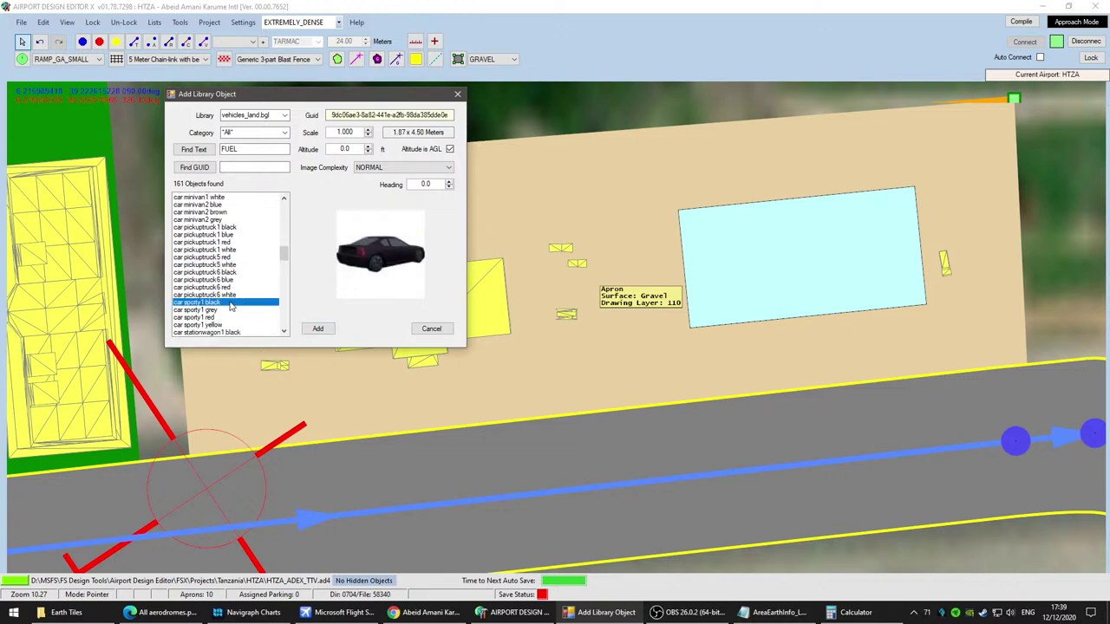
scroll(231, 306, "down", 3)
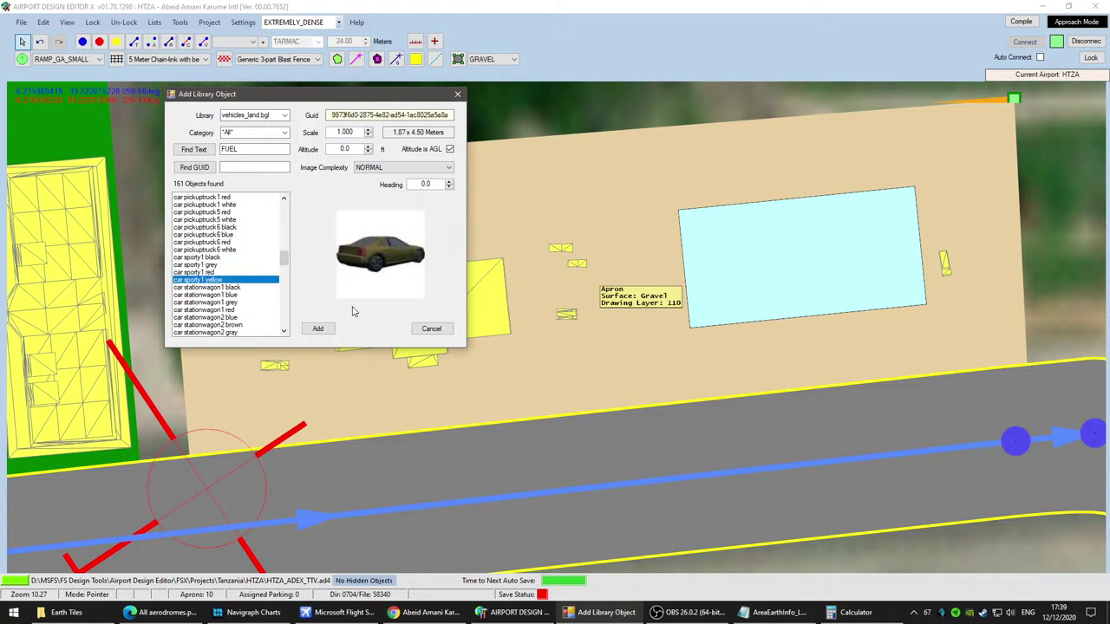
left_click(314, 330)
Step: Rotate the new car and park it beside the other vehicles
scroll(599, 305, "up", 4)
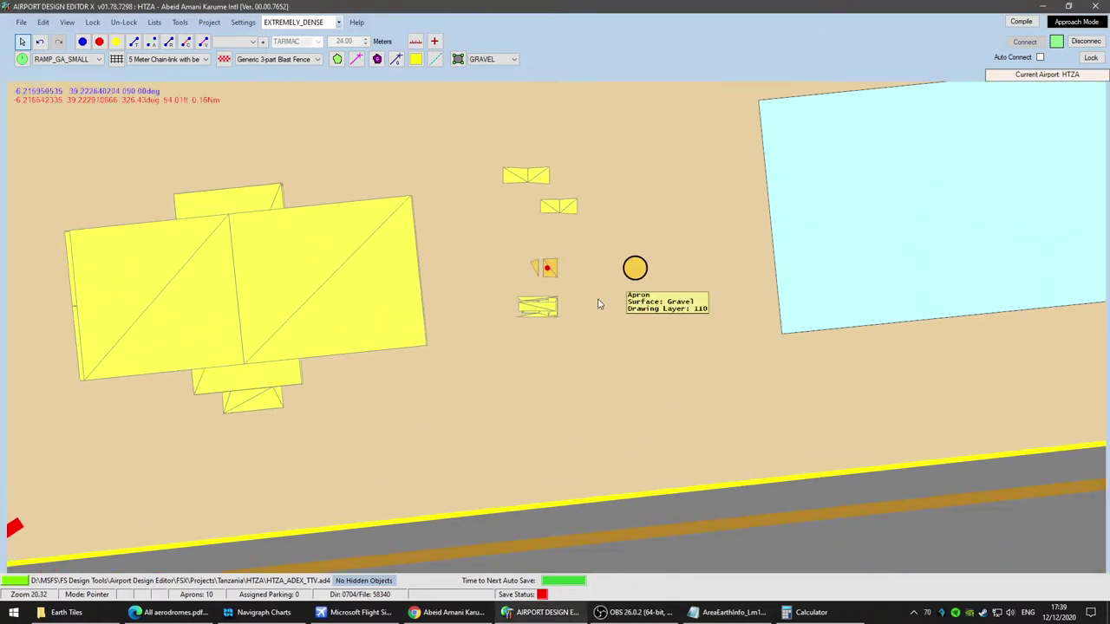
left_click_drag(634, 271, 683, 272)
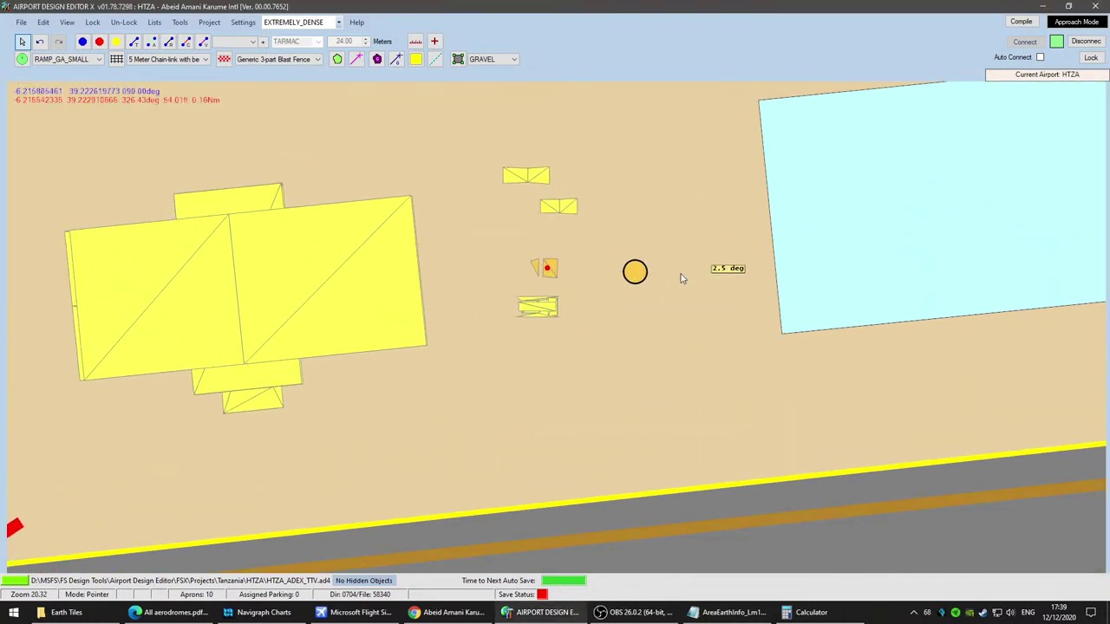
left_click_drag(552, 272, 530, 244)
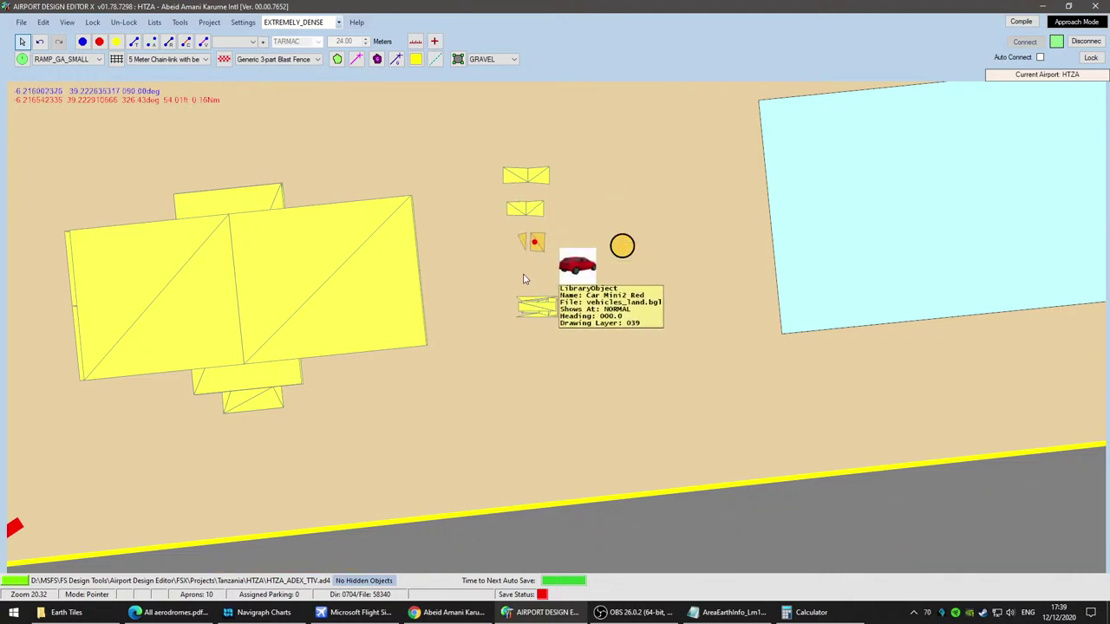
left_click_drag(535, 319, 518, 270)
Step: Pan the map over the green land-class area to the parking cover objects
scroll(530, 365, "down", 8)
scroll(161, 260, "down", 1)
left_click_drag(161, 260, 706, 362)
scroll(570, 312, "down", 2)
scroll(552, 307, "down", 3)
left_click_drag(220, 236, 564, 487)
scroll(509, 217, "down", 1)
left_click_drag(509, 217, 506, 485)
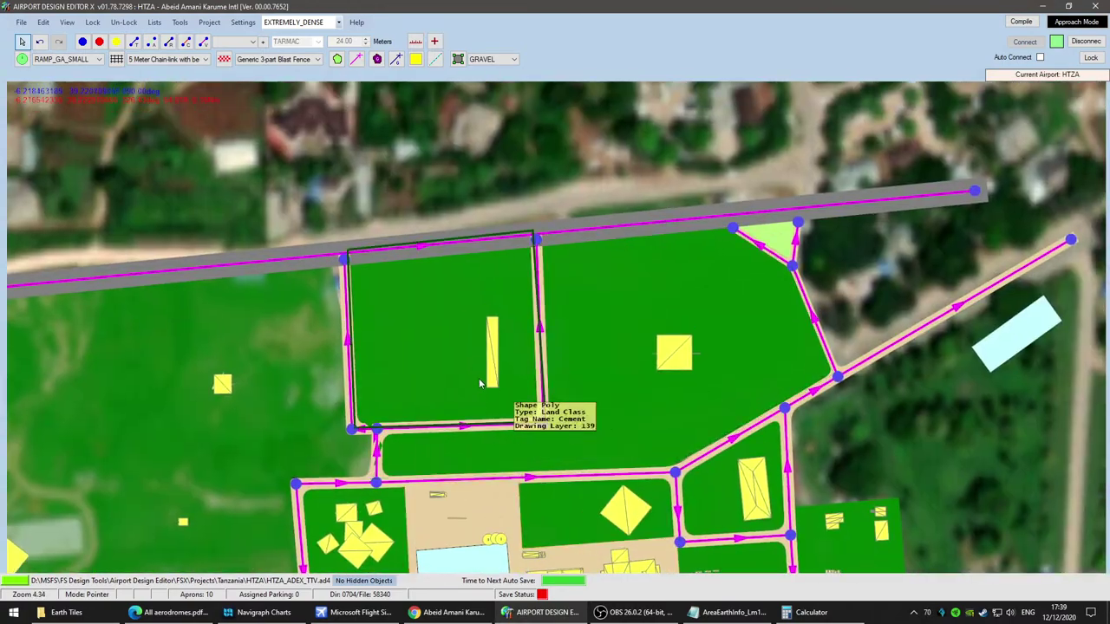
Step: Copy the parking cover and paste it into the cement plot, spacing the two covers apart
scroll(481, 396, "up", 3)
right_click(501, 334)
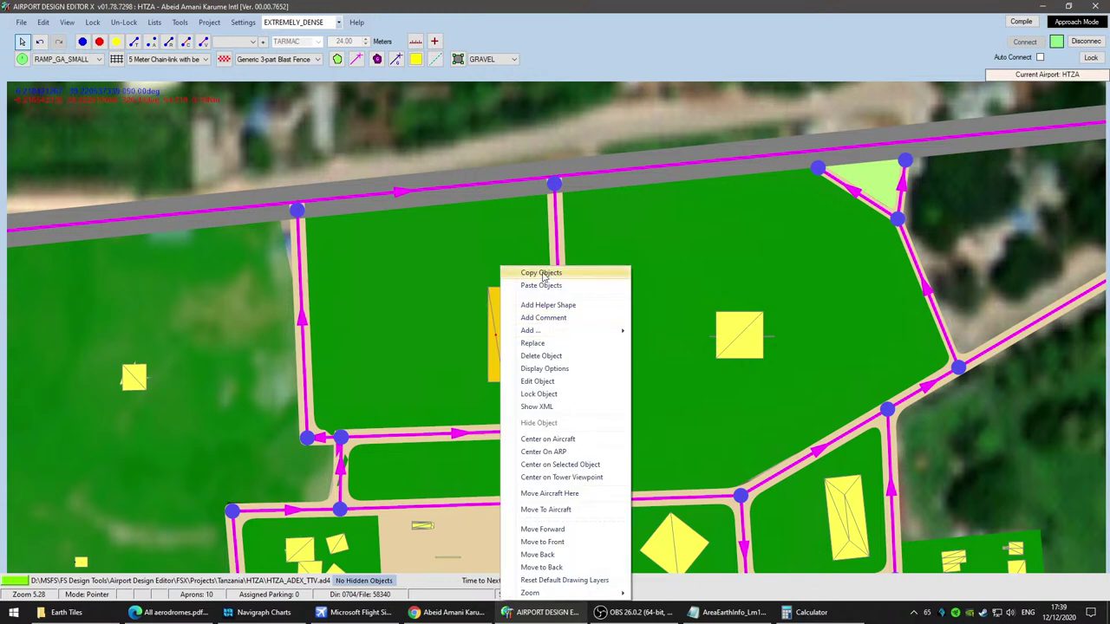
left_click(543, 274)
right_click(389, 327)
left_click(425, 285)
left_click_drag(397, 341, 339, 332)
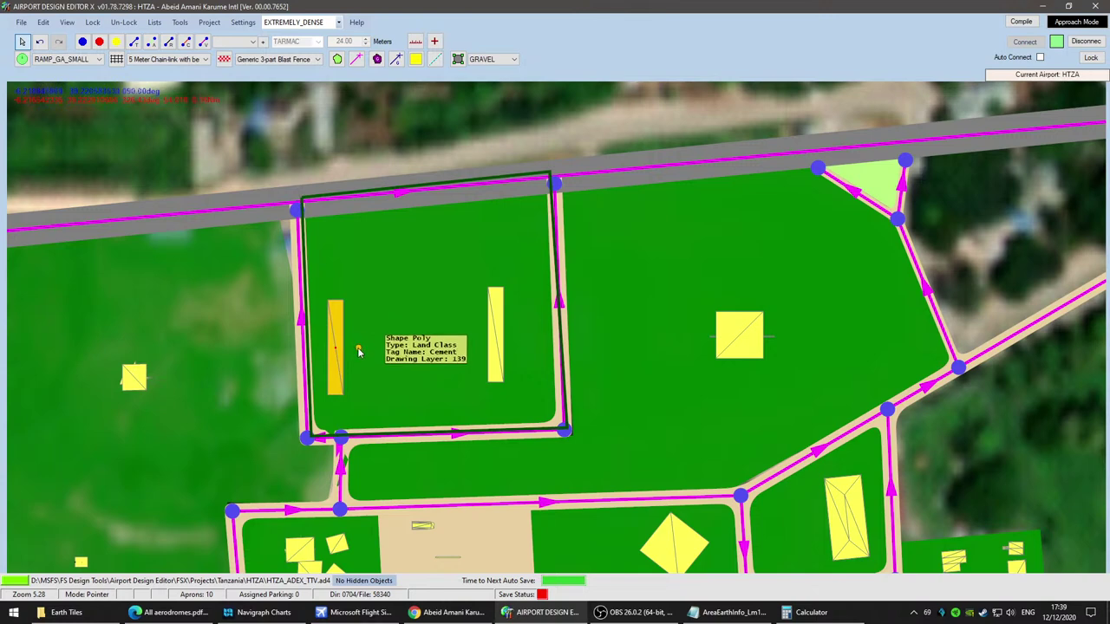
left_click(476, 340)
left_click_drag(496, 338, 556, 336)
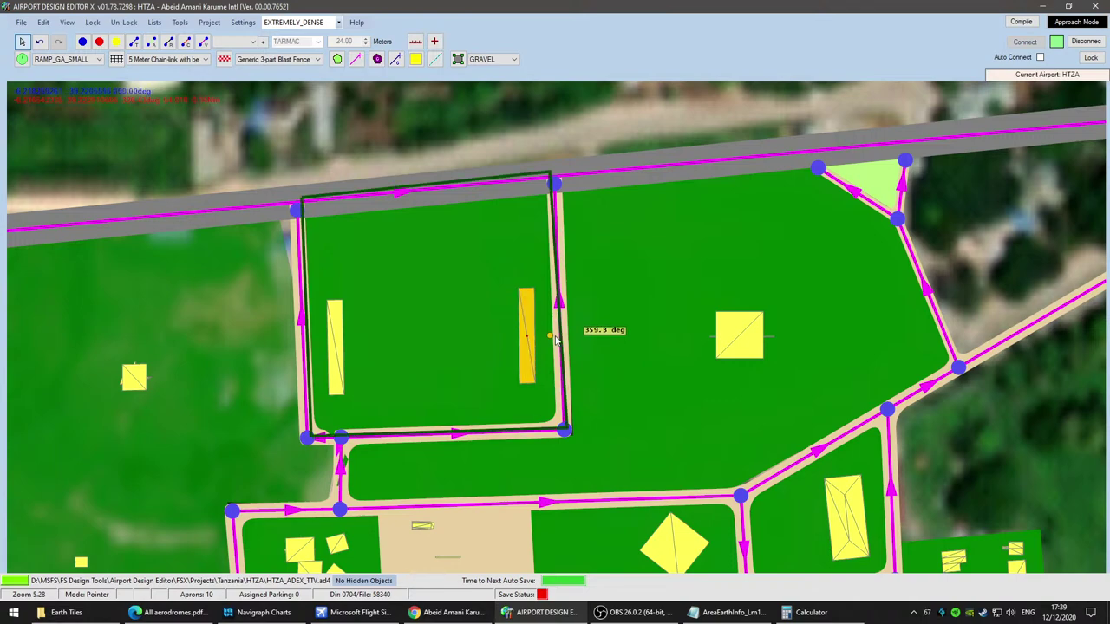
Step: Paste parking cover copies into the green plot above the western gravel apron and position them
scroll(342, 425, "down", 5)
right_click_drag(286, 437, 591, 370)
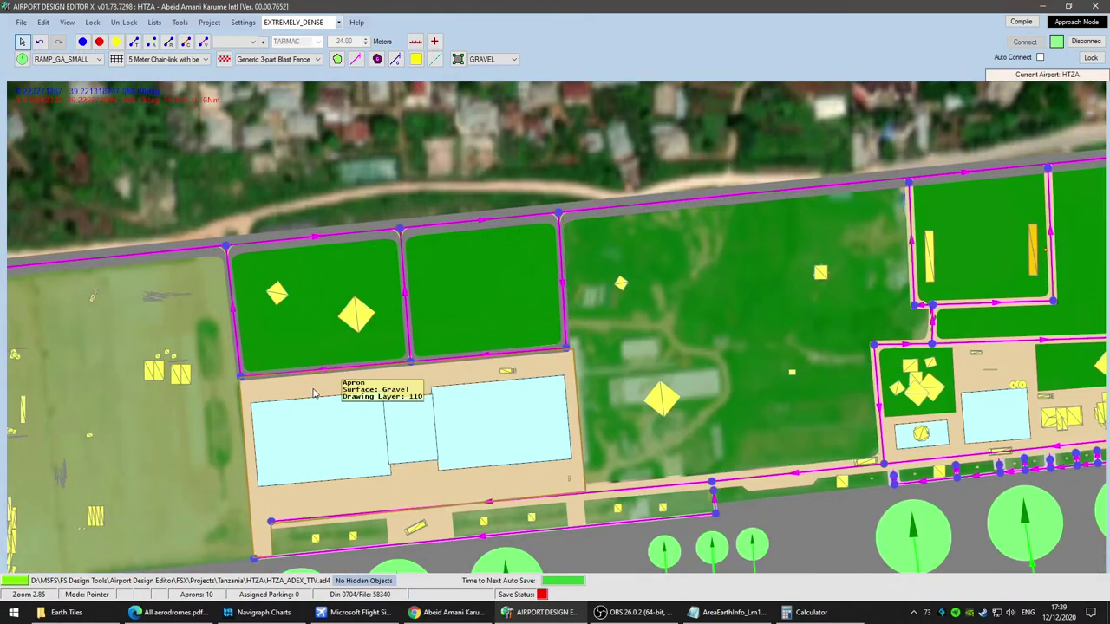
right_click(457, 275)
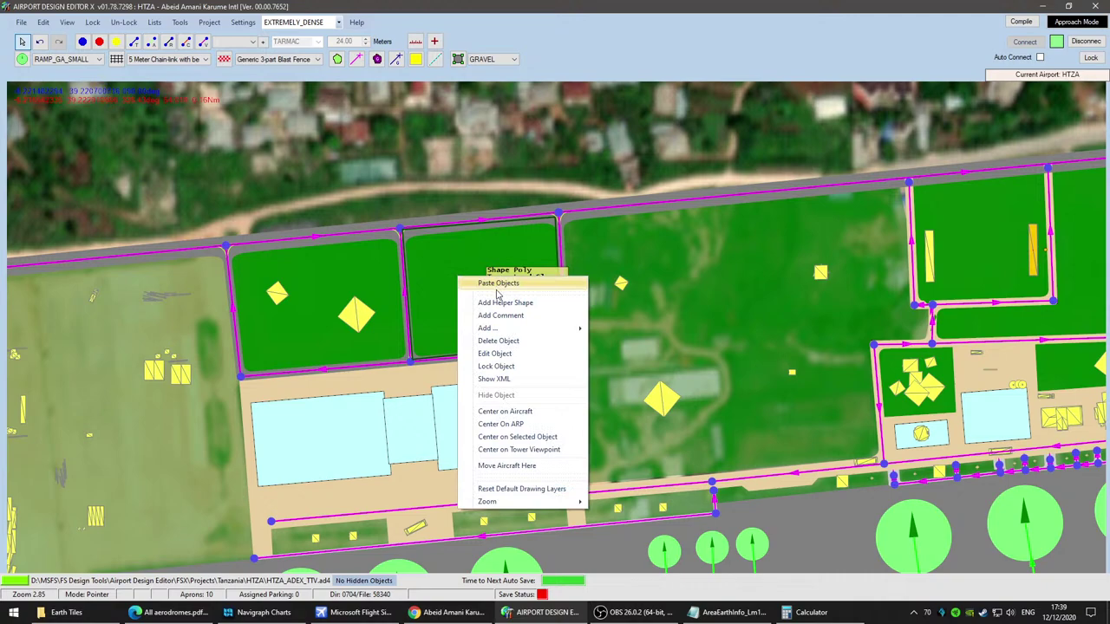
left_click(499, 284)
right_click(535, 279)
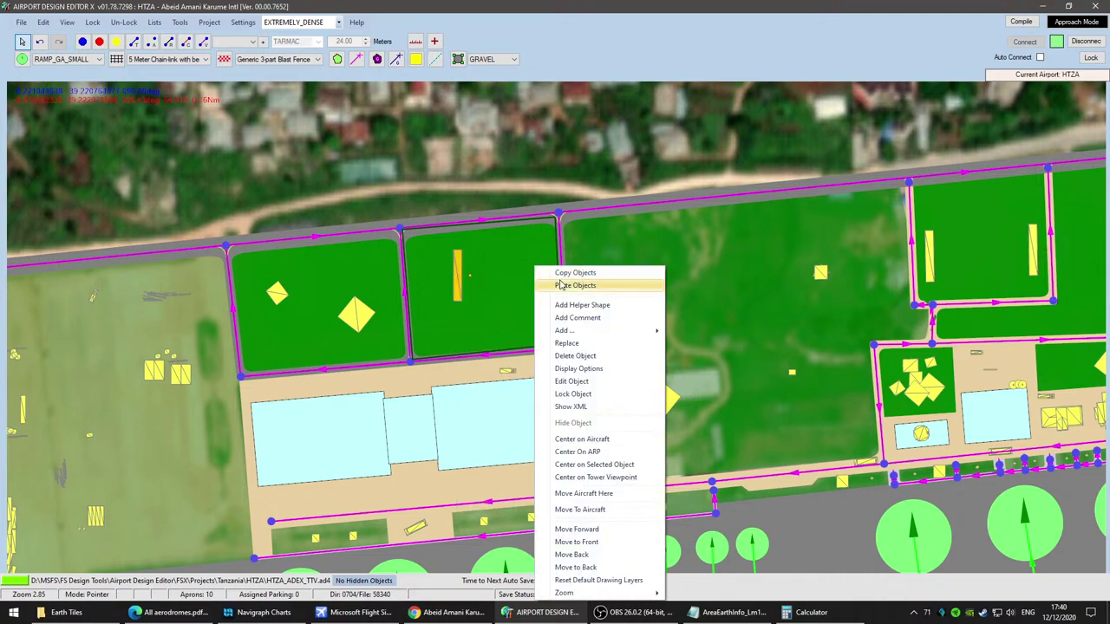
left_click(562, 285)
scroll(559, 299, "up", 4)
mouse_move(570, 303)
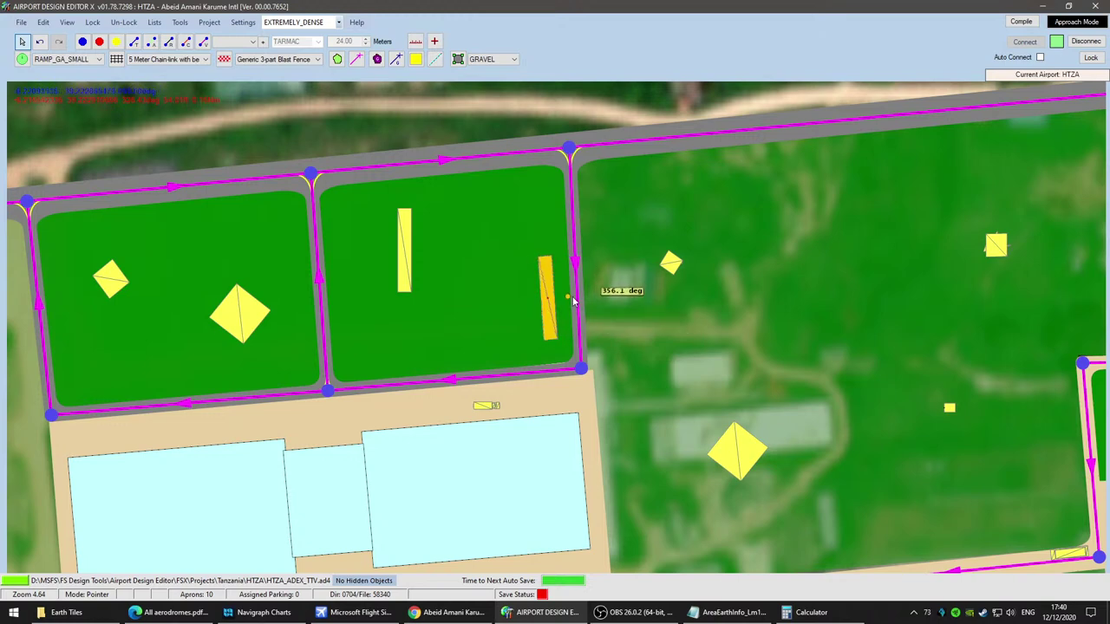
left_click_drag(402, 255, 361, 327)
mouse_move(400, 314)
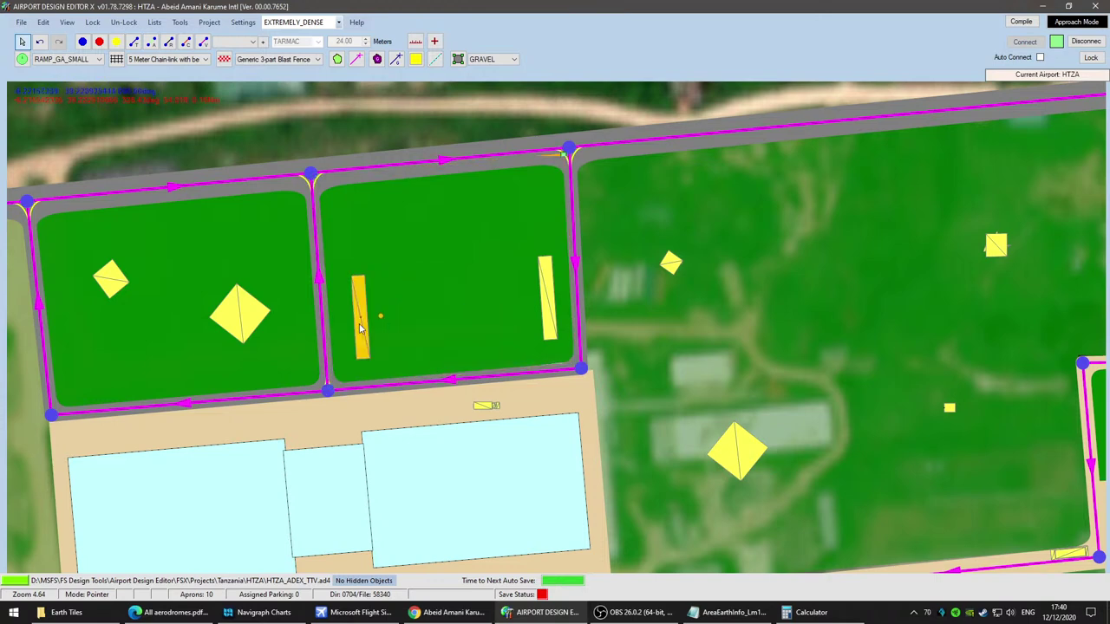
Step: Pan across the airport to the runway and nearby apron, then preview in FSX
left_click(544, 310)
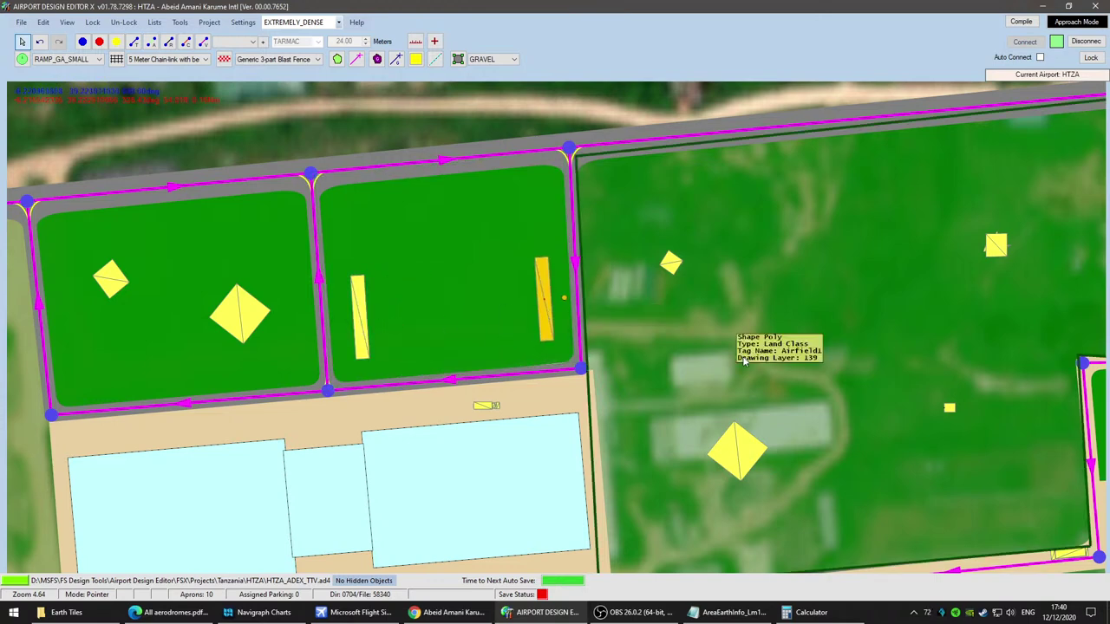
scroll(764, 389, "down", 2)
scroll(764, 390, "down", 1)
middle_click_drag(1000, 446, 216, 475)
middle_click_drag(702, 400, 375, 508)
scroll(484, 404, "up", 8)
left_click(364, 372)
scroll(470, 441, "down", 9)
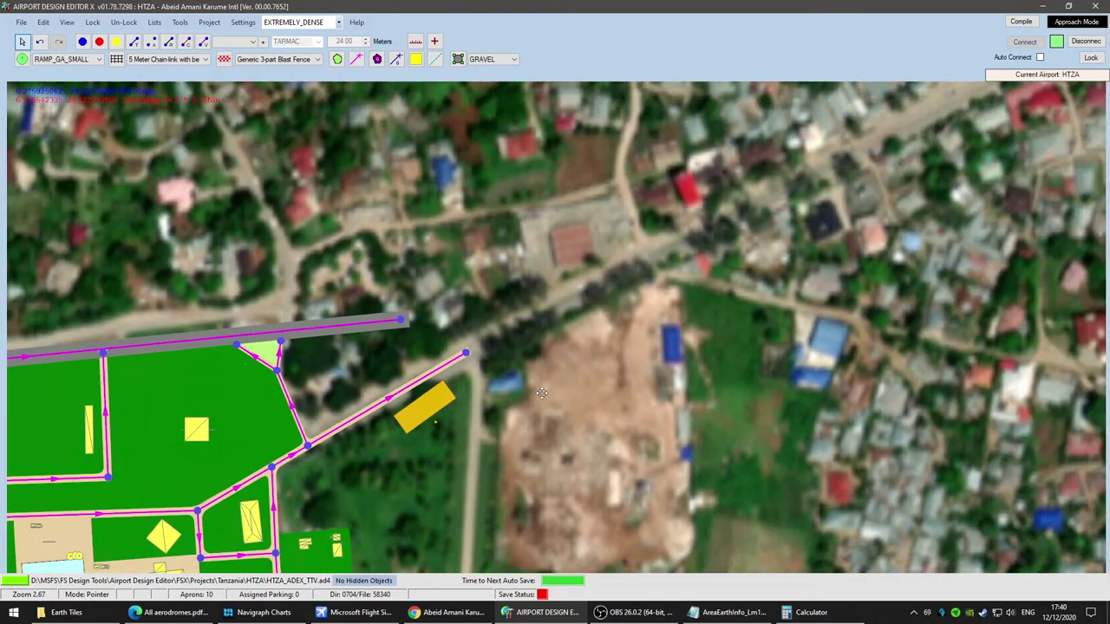
middle_click_drag(522, 432, 641, 176)
scroll(693, 304, "down", 2)
left_click_drag(768, 485, 590, 200)
left_click(265, 615)
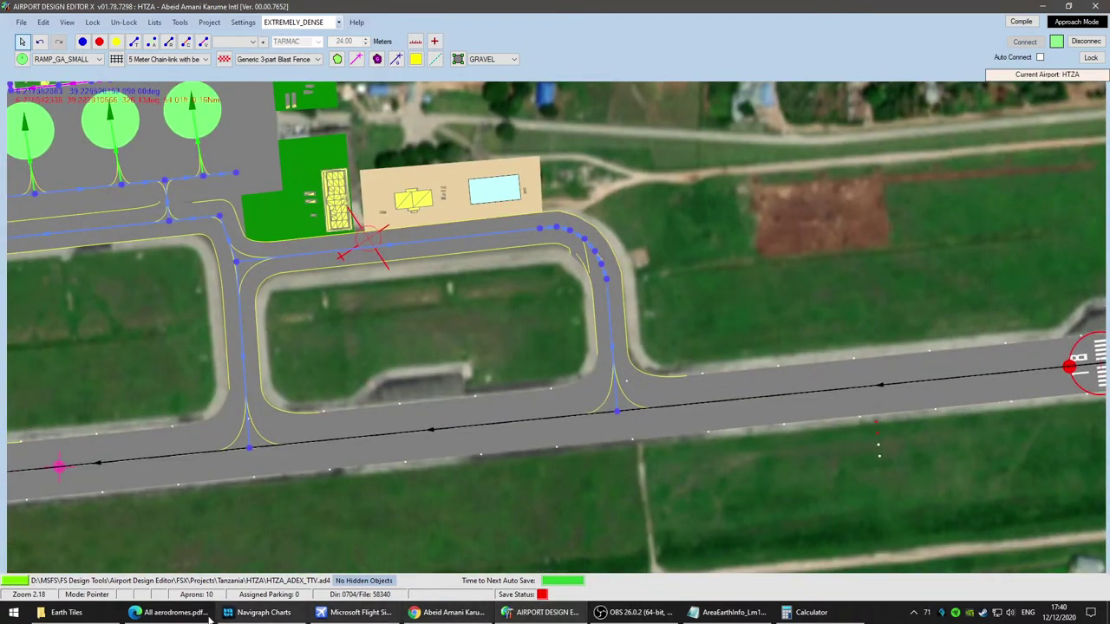
left_click(347, 613)
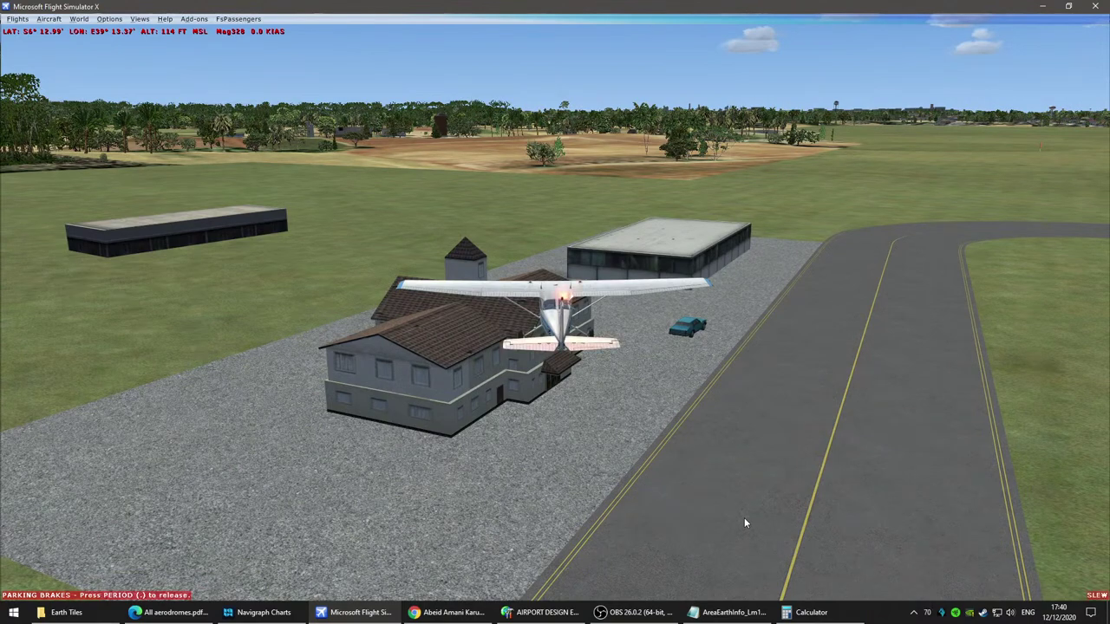
Step: Turn the aircraft to view the hangars, and check the town north of the airport in ADE
key("KP_3")
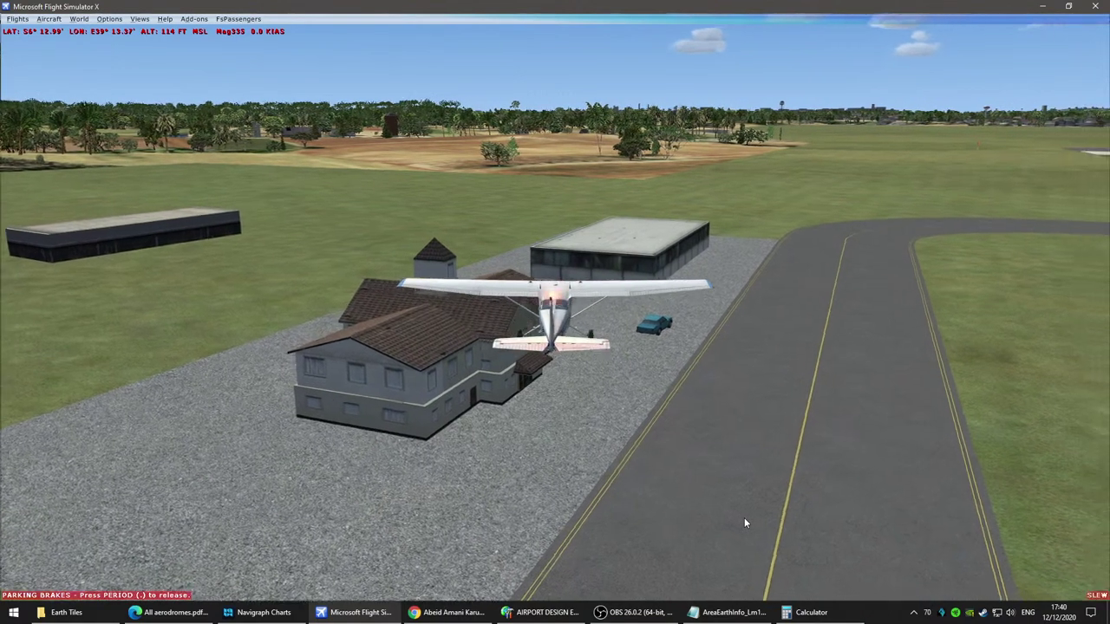
key("KP_1")
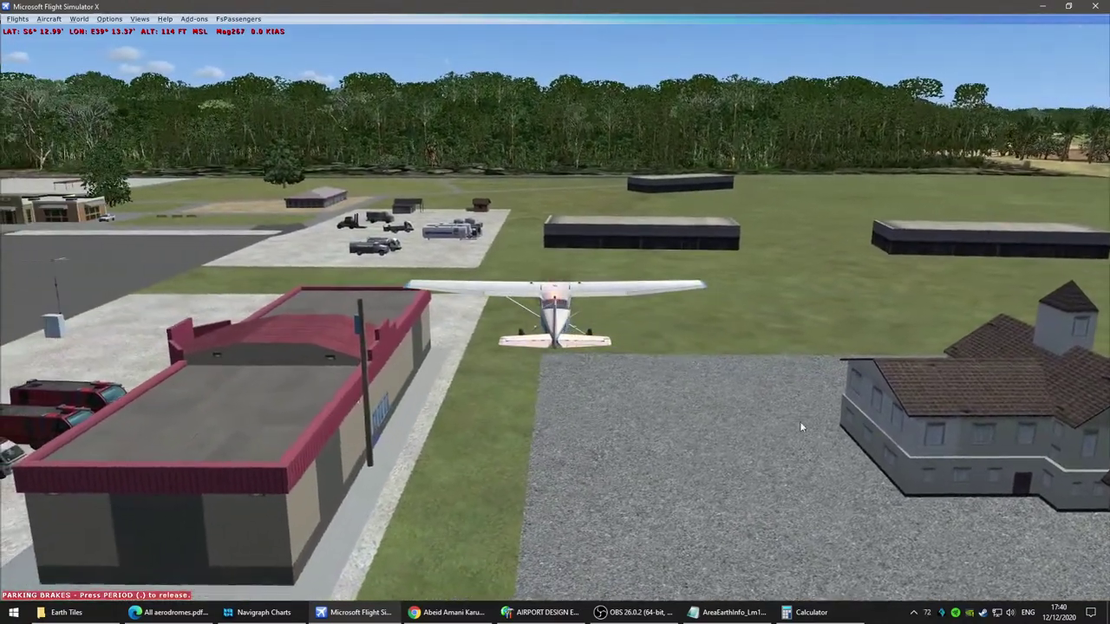
left_click(544, 613)
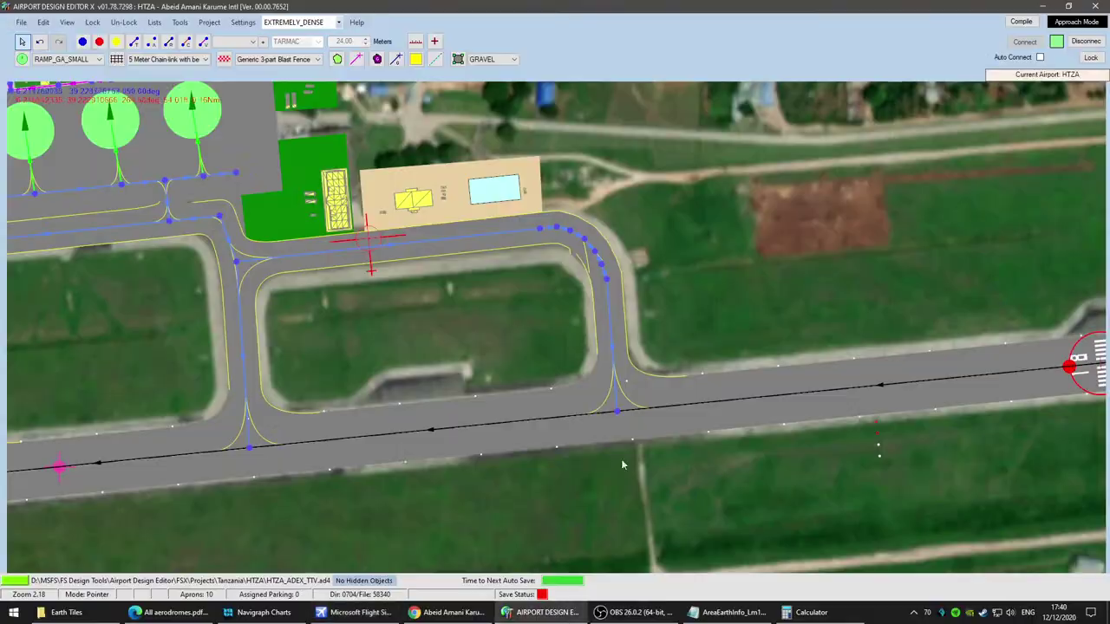
scroll(630, 334, "down", 2)
scroll(630, 333, "up", 1)
left_click_drag(630, 334, 678, 588)
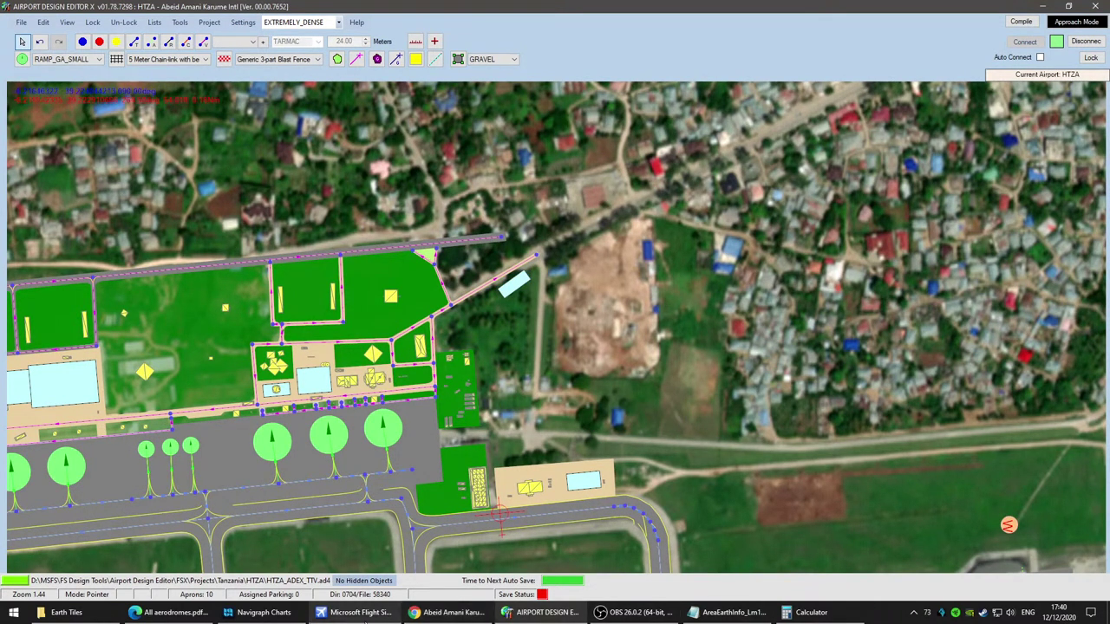
left_click(364, 614)
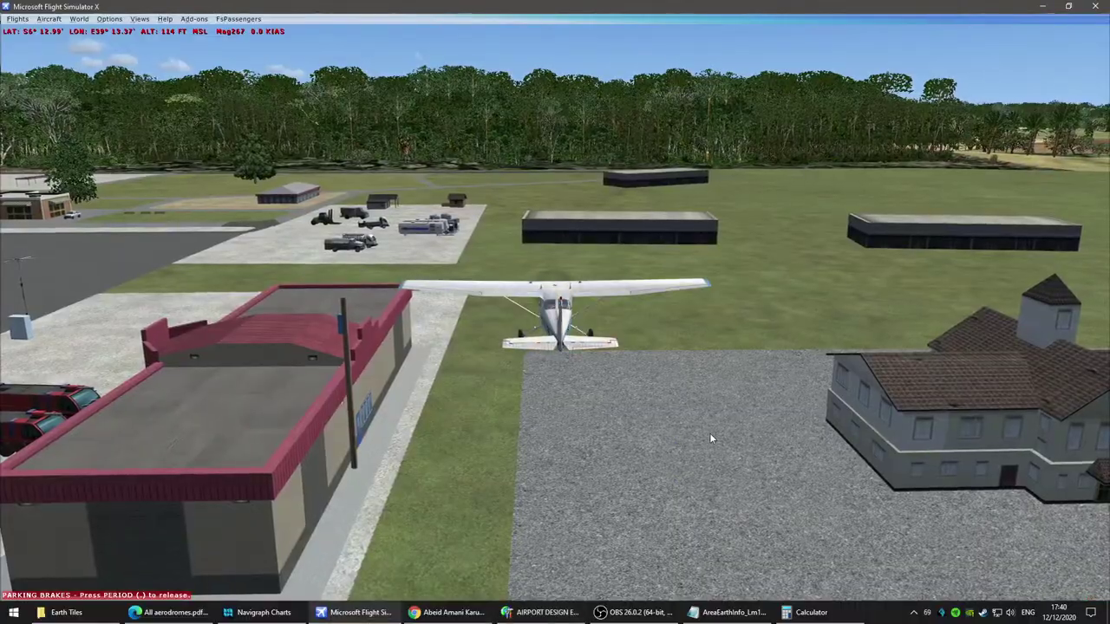
Step: Slew the aircraft across the airfield, reset it onto the apron, and swing it toward the fire station
key("KP_8")
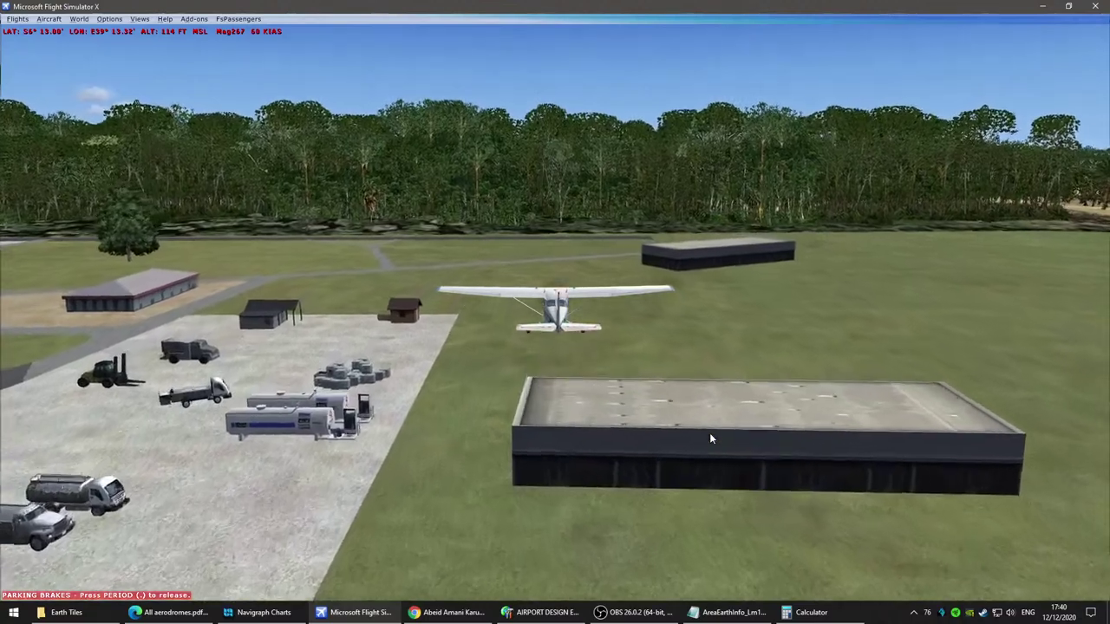
key("ctrl+semicolon")
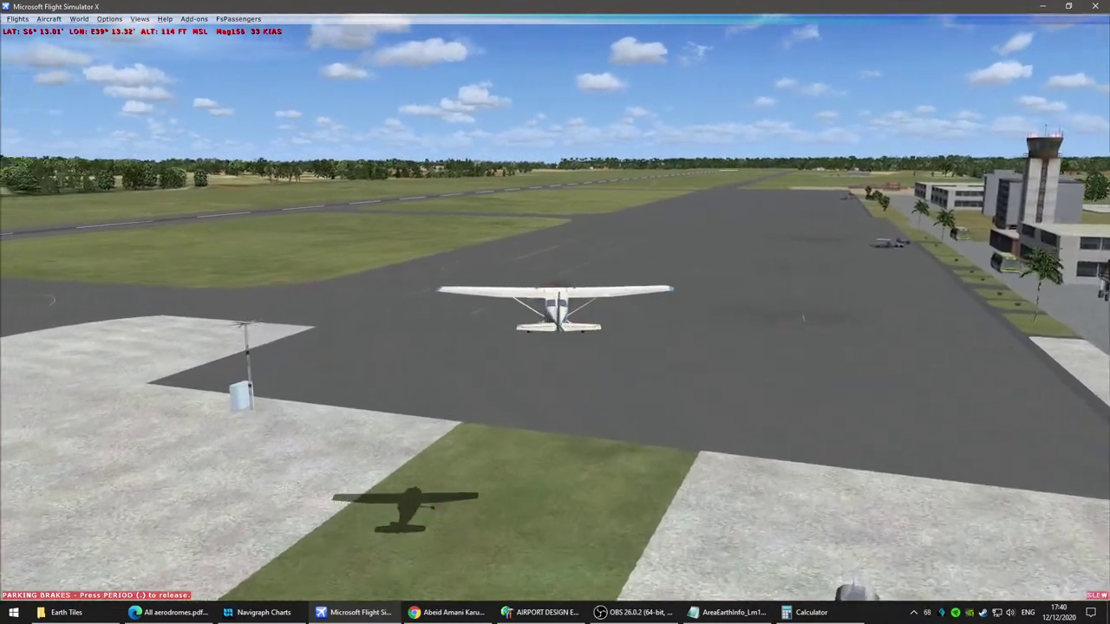
key("y")
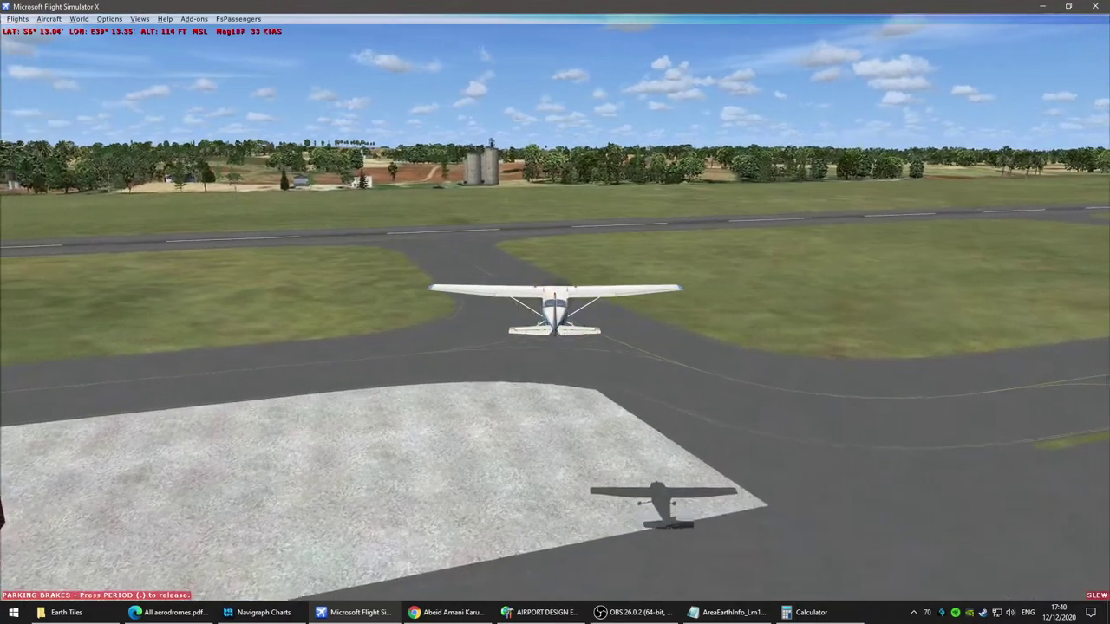
key("KP_1")
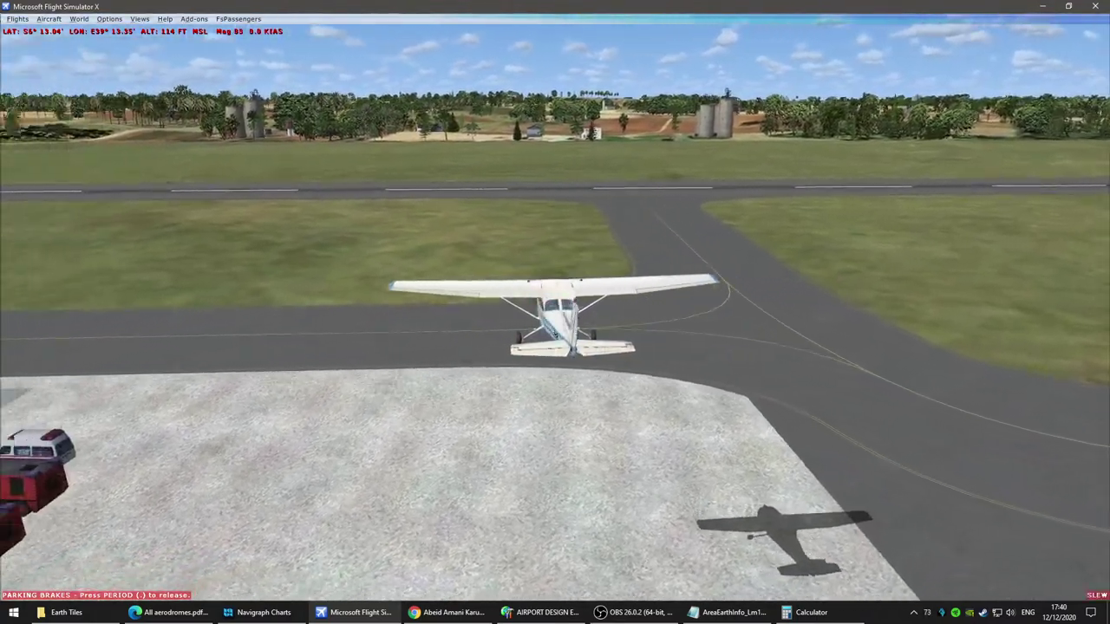
key("KP_3")
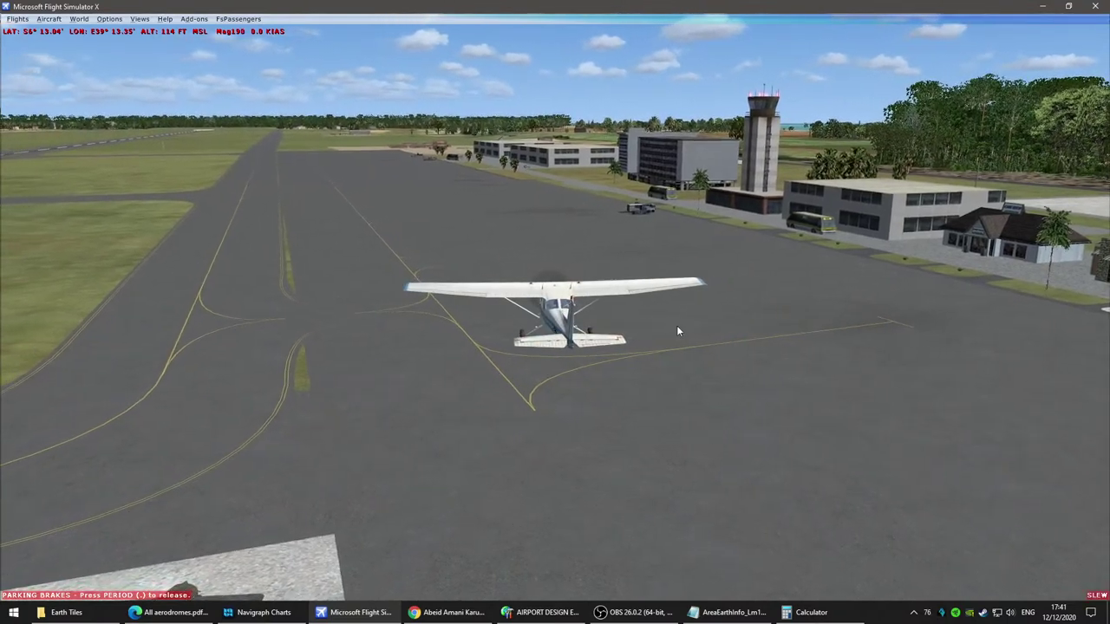
left_click(536, 612)
Step: Select the tarmac apron and zoom in on its corner
scroll(450, 356, "up", 5)
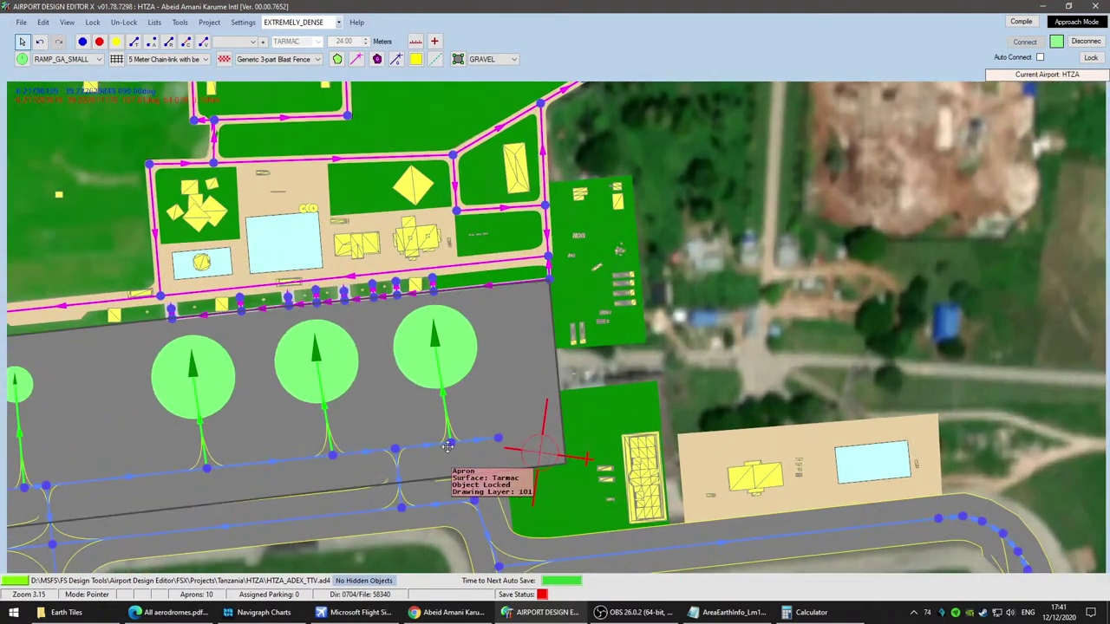
left_click_drag(448, 447, 537, 337)
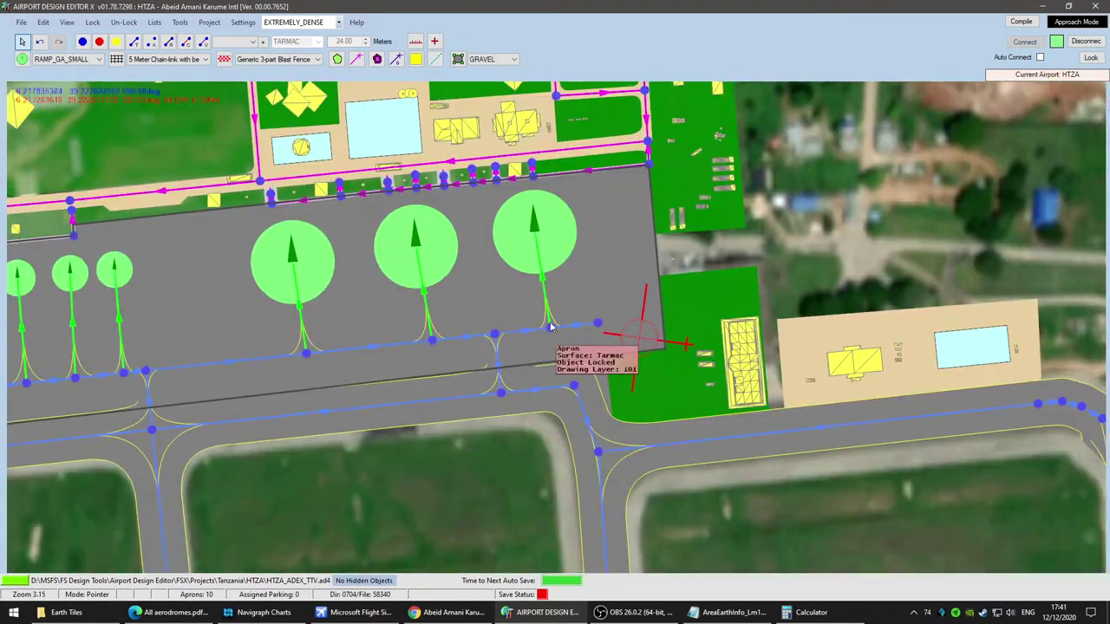
left_click(595, 269)
scroll(639, 416, "up", 2)
scroll(638, 415, "up", 1)
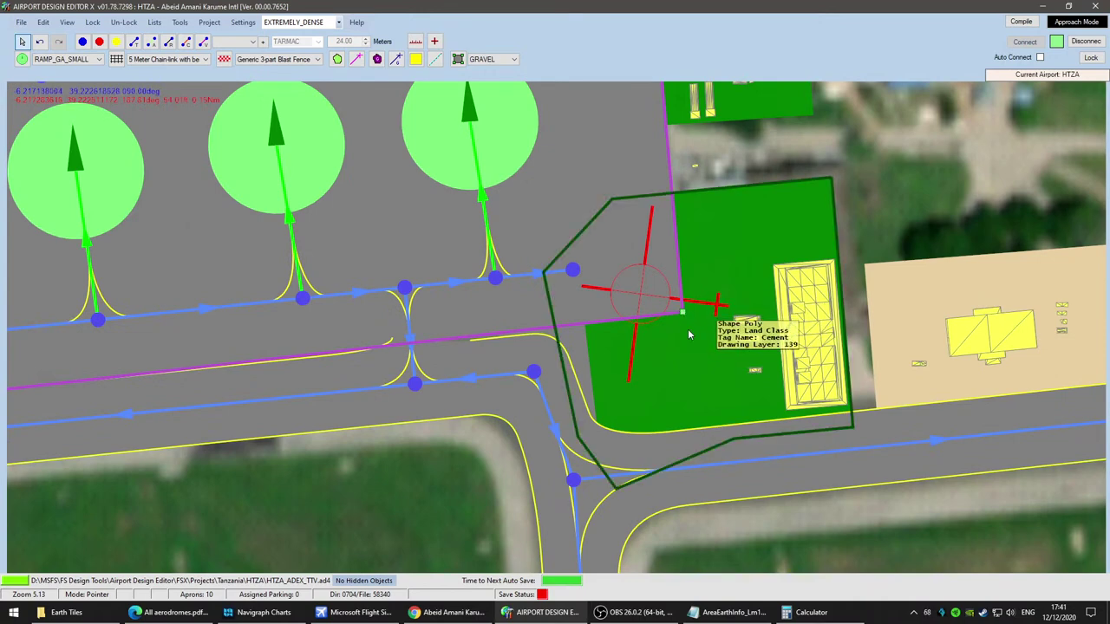
Step: Unlock the apron and drag corner vertex 002 down onto the green land-class corner
right_click(679, 284)
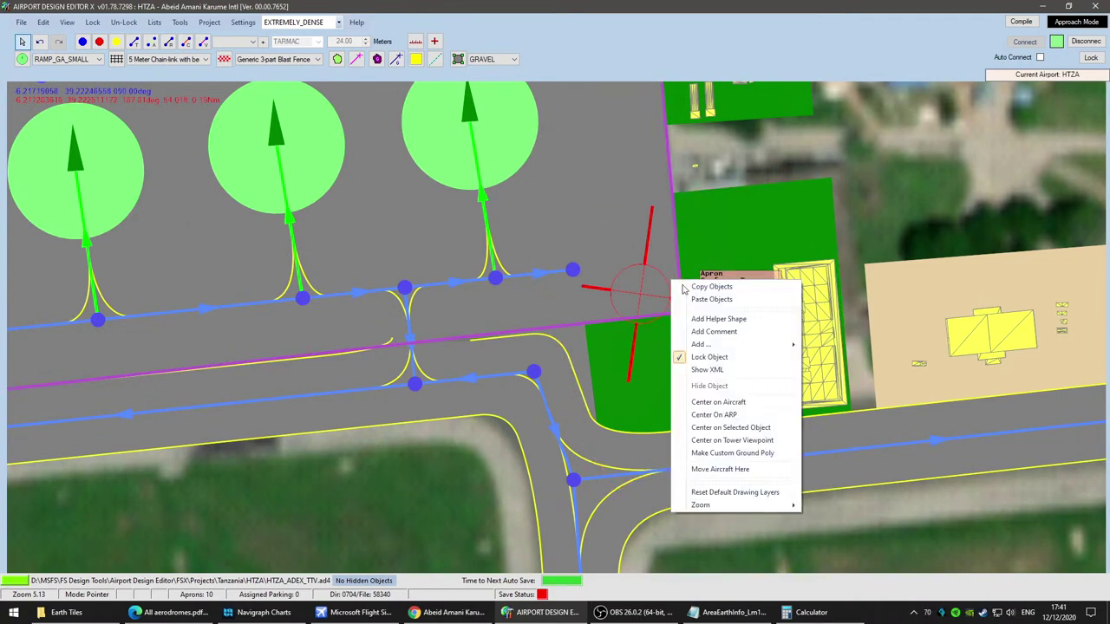
left_click(594, 212)
right_click(594, 211)
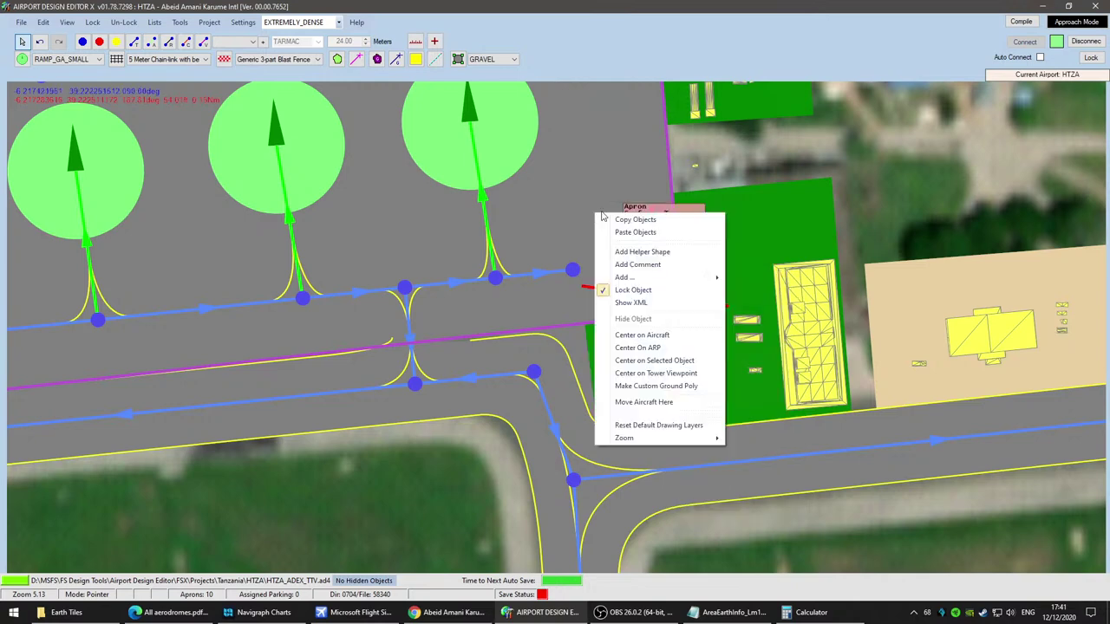
left_click(634, 292)
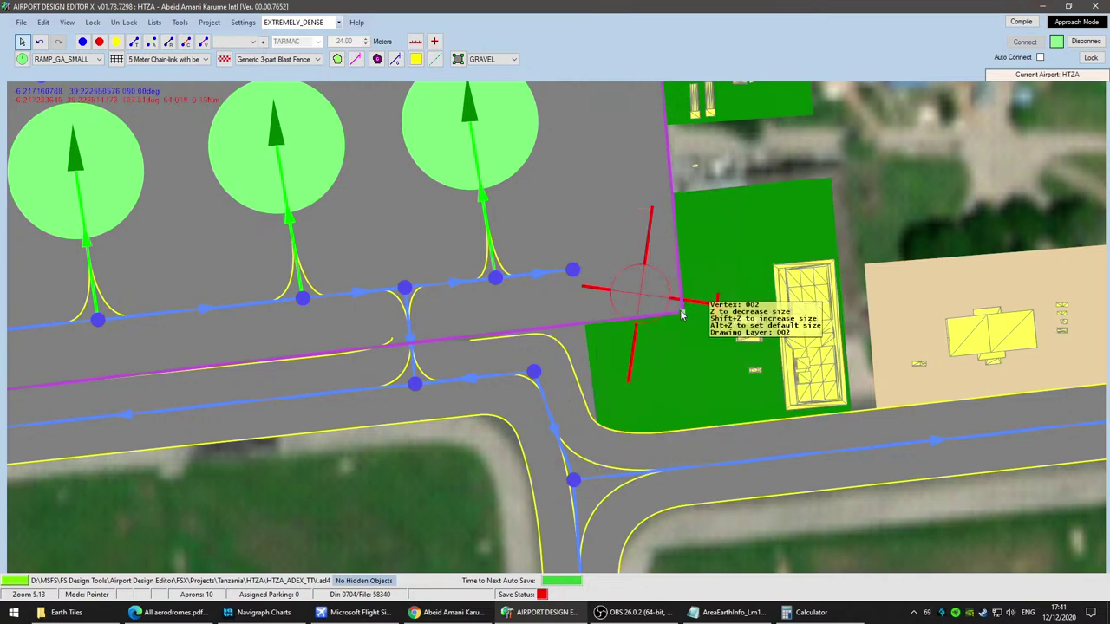
left_click_drag(682, 314, 685, 325)
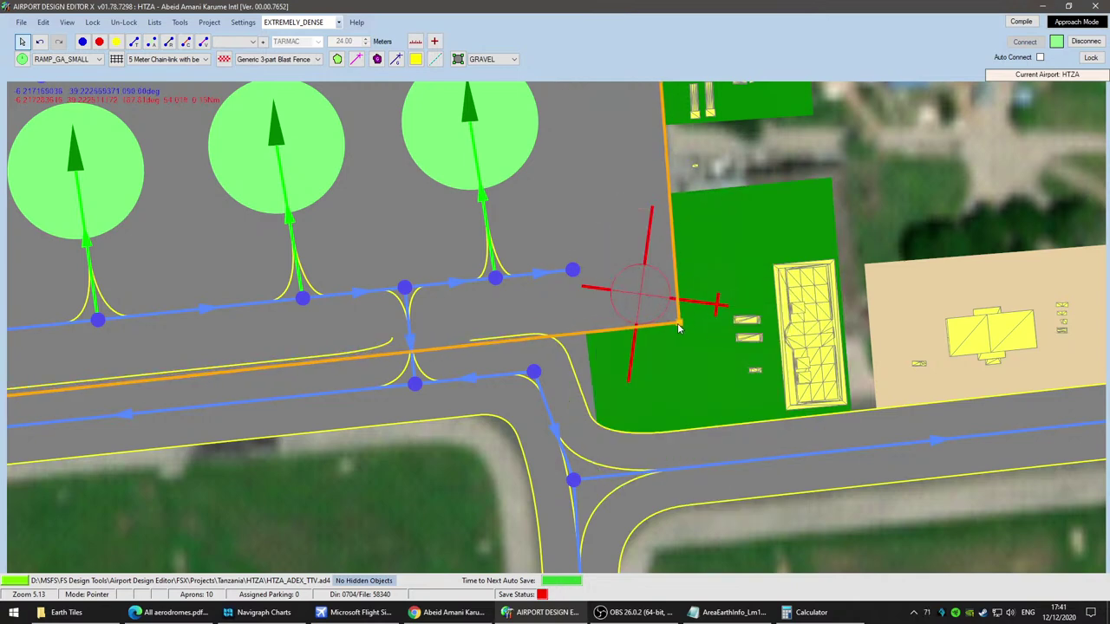
Step: Pan along the apron's southern edge and preview it in FSX
left_click_drag(139, 383, 931, 269)
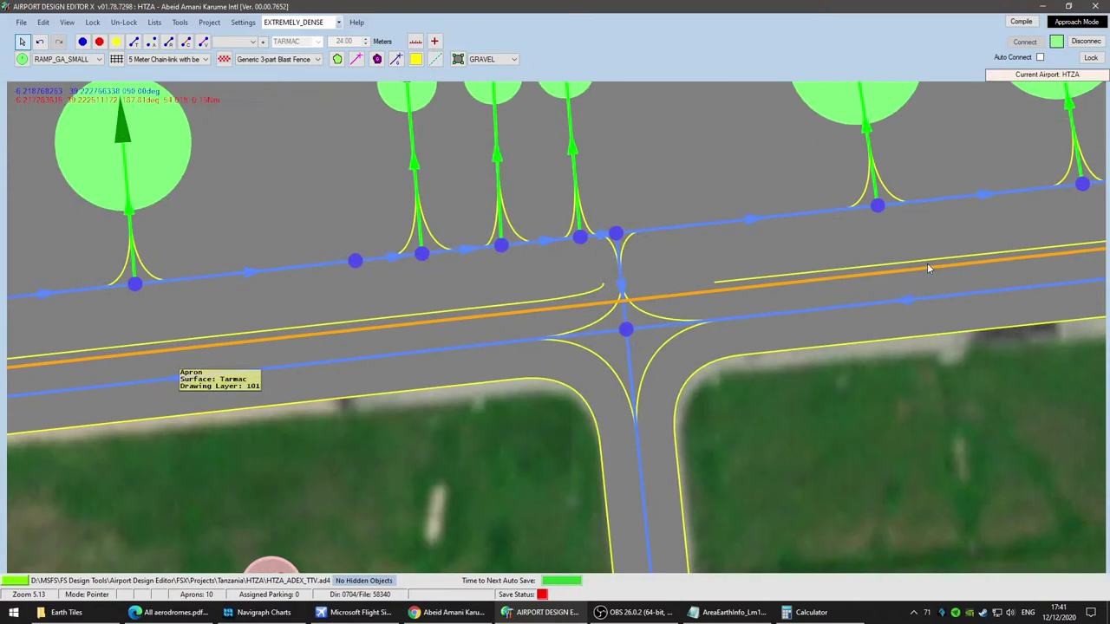
scroll(199, 347, "down", 1)
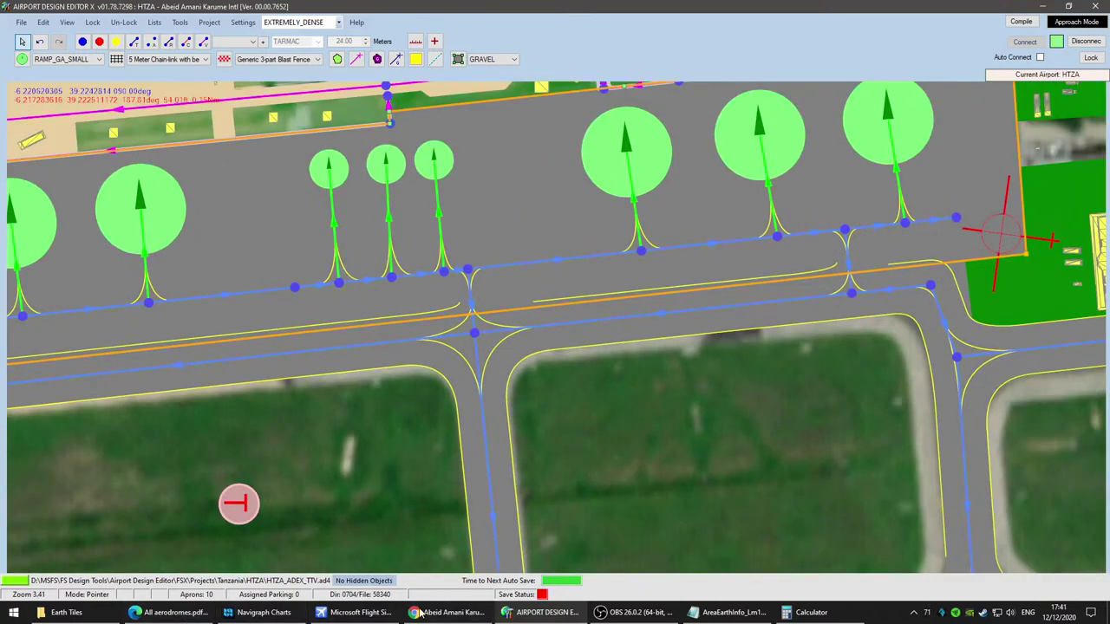
left_click(366, 612)
Step: Slew the aircraft forward across the apron and rotate it to the right
key("KP_8")
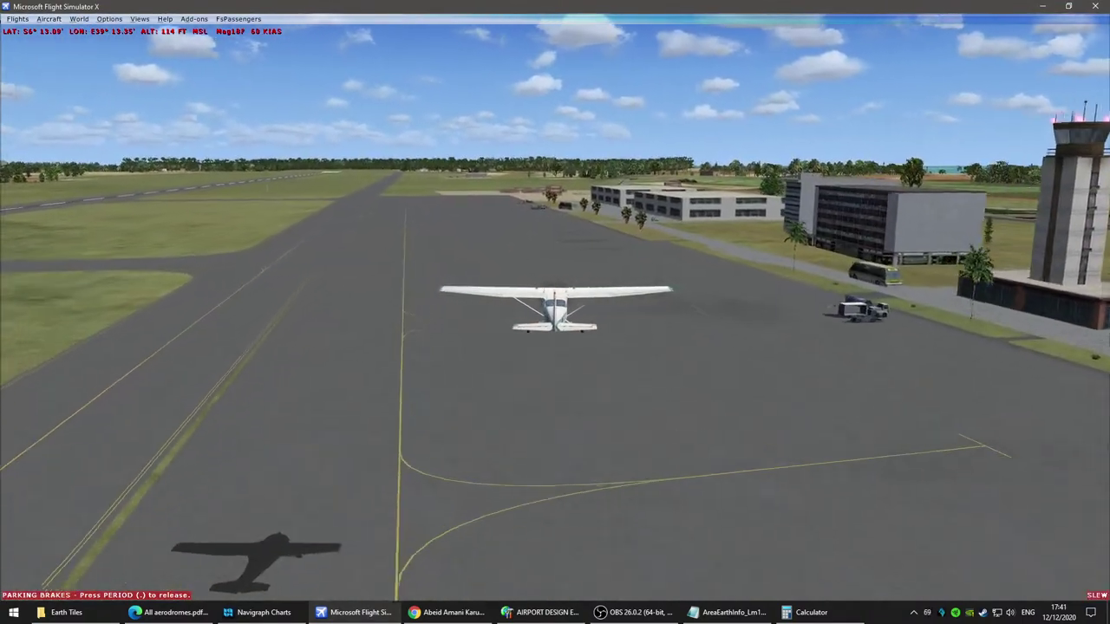
key("KP_3")
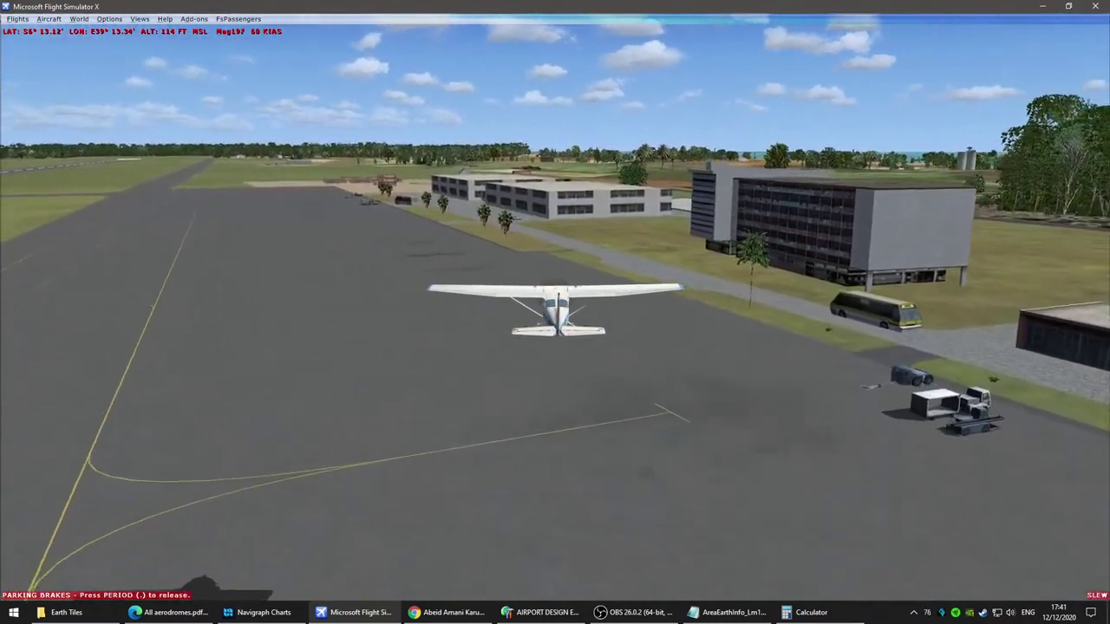
key("KP_5")
key("KP_1")
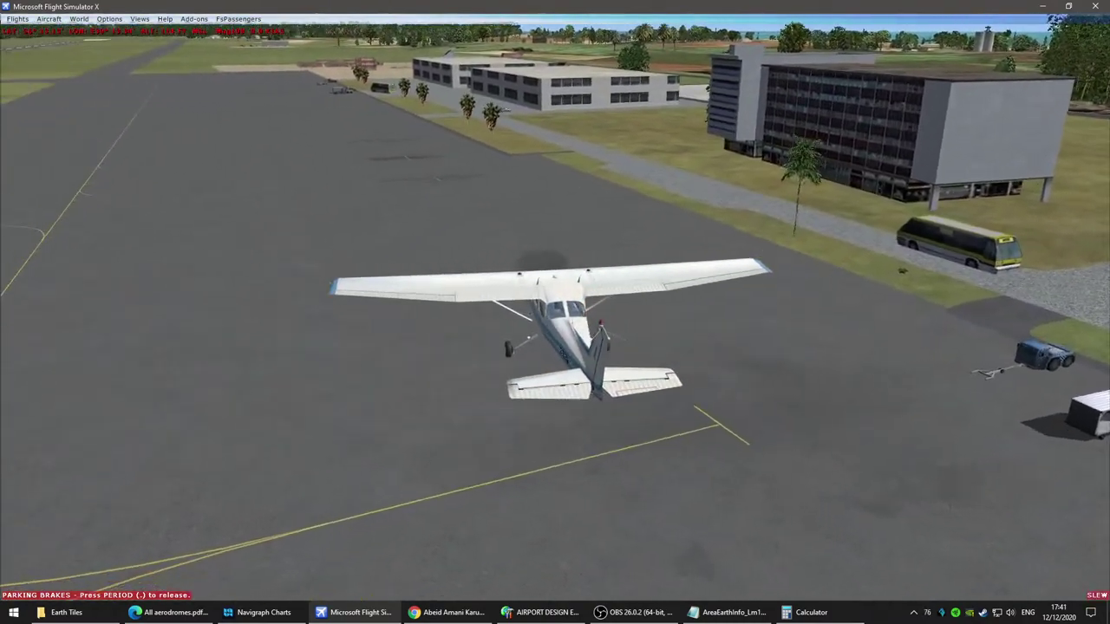
key("KP_3")
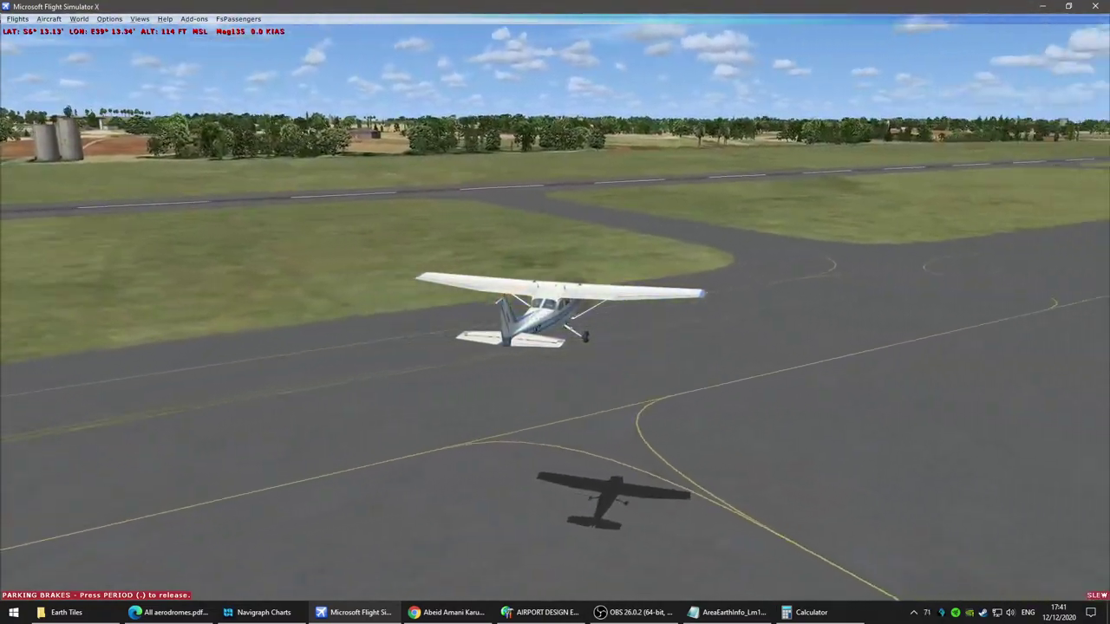
key("KP_5")
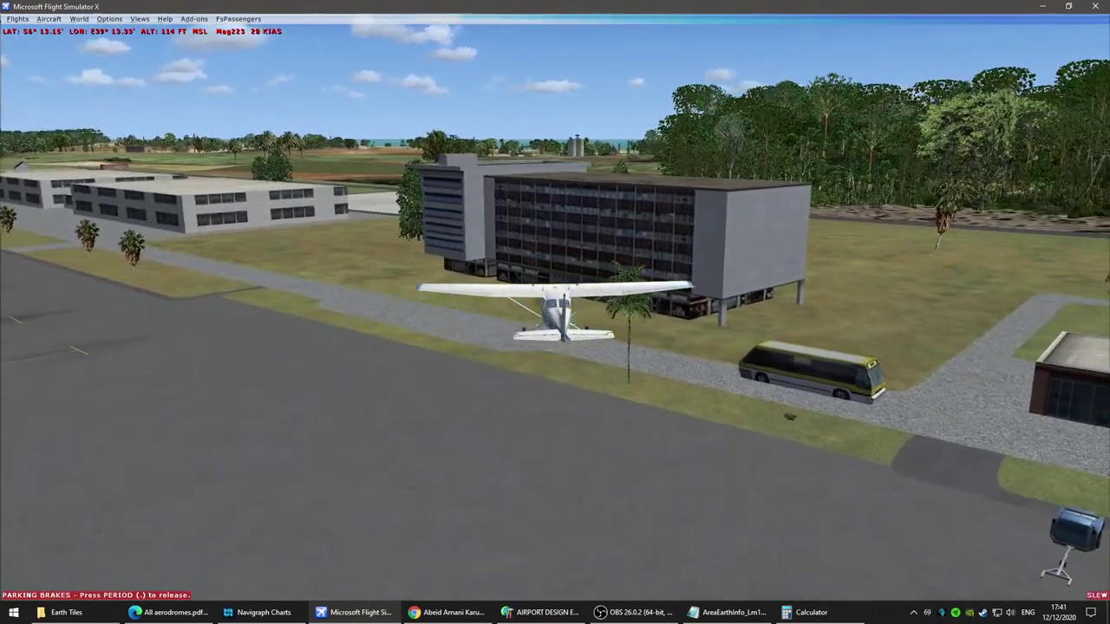
Step: Steer the aircraft left along the gravel road, halt it on the gravel area, and return to ADE
key("KP_1")
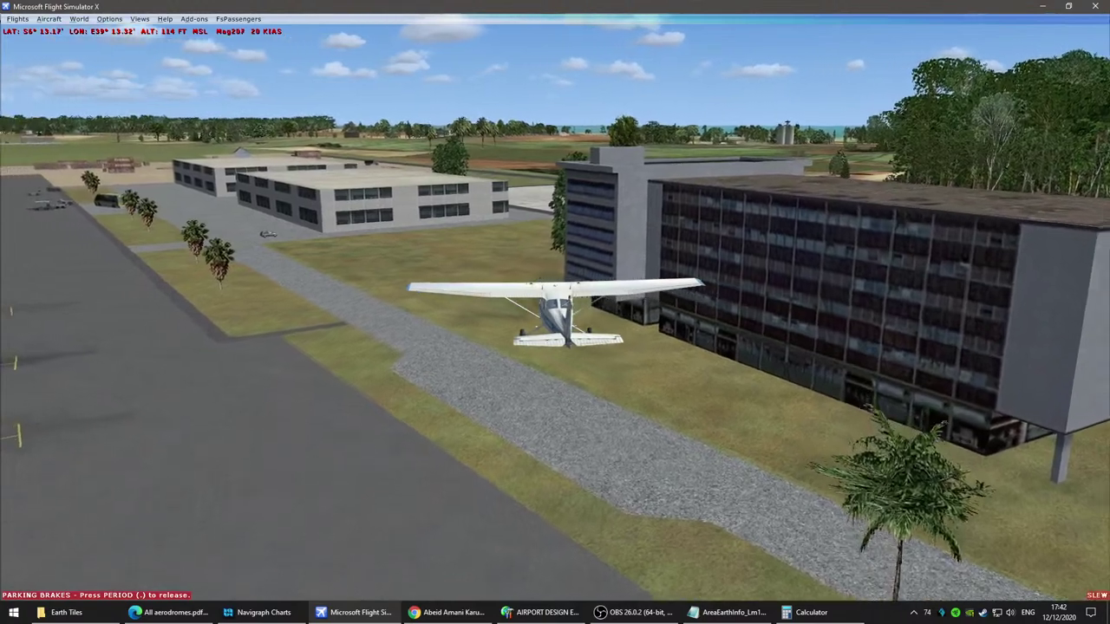
key("y")
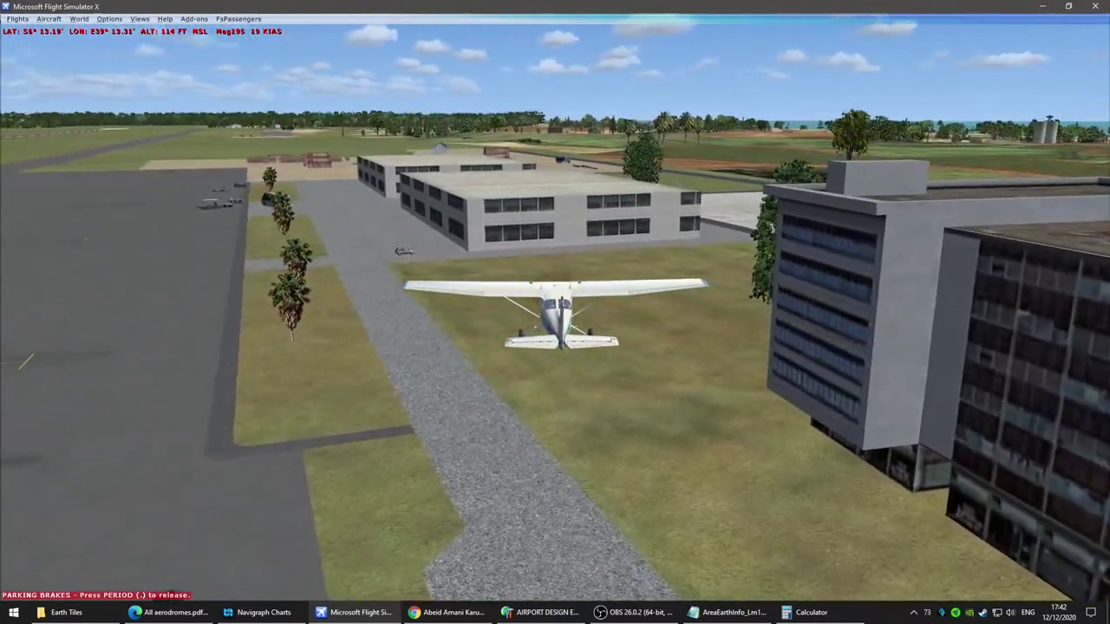
key("y")
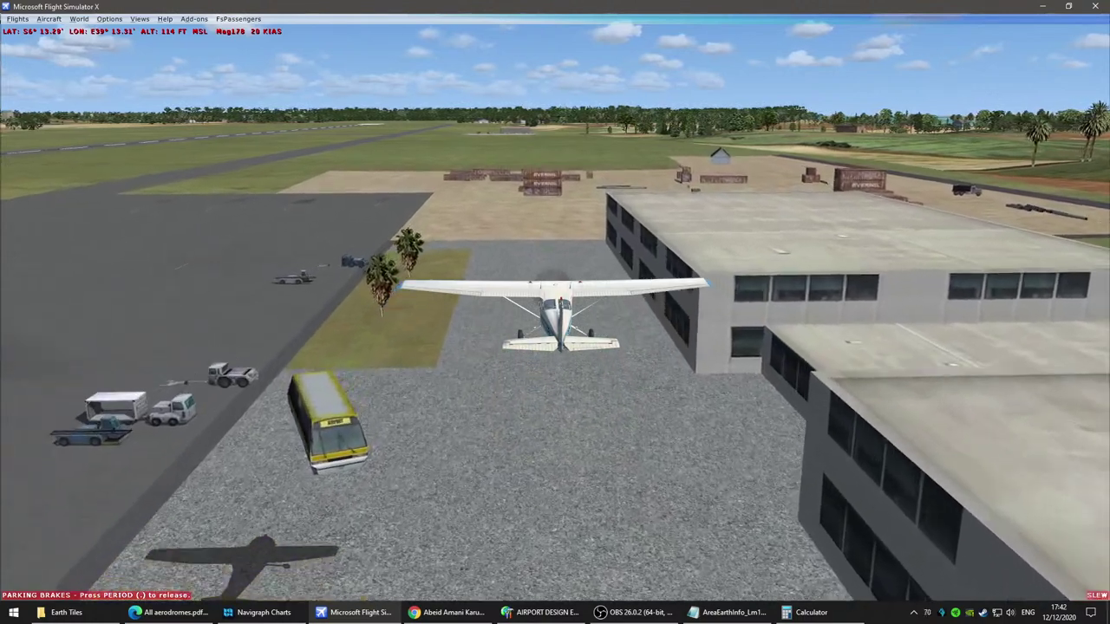
key("y")
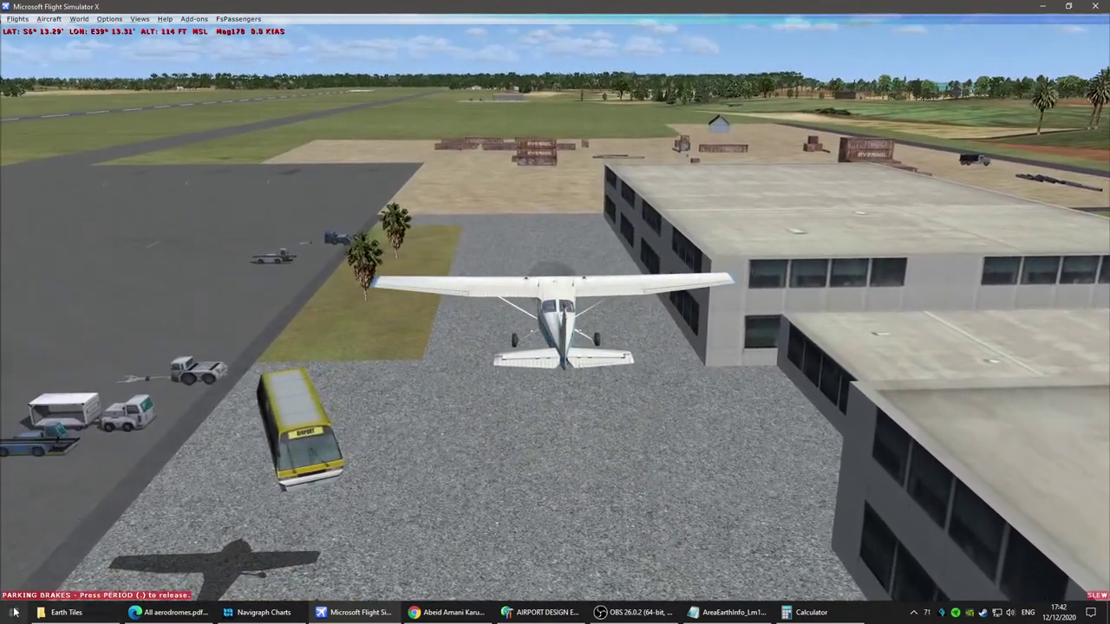
left_click(542, 612)
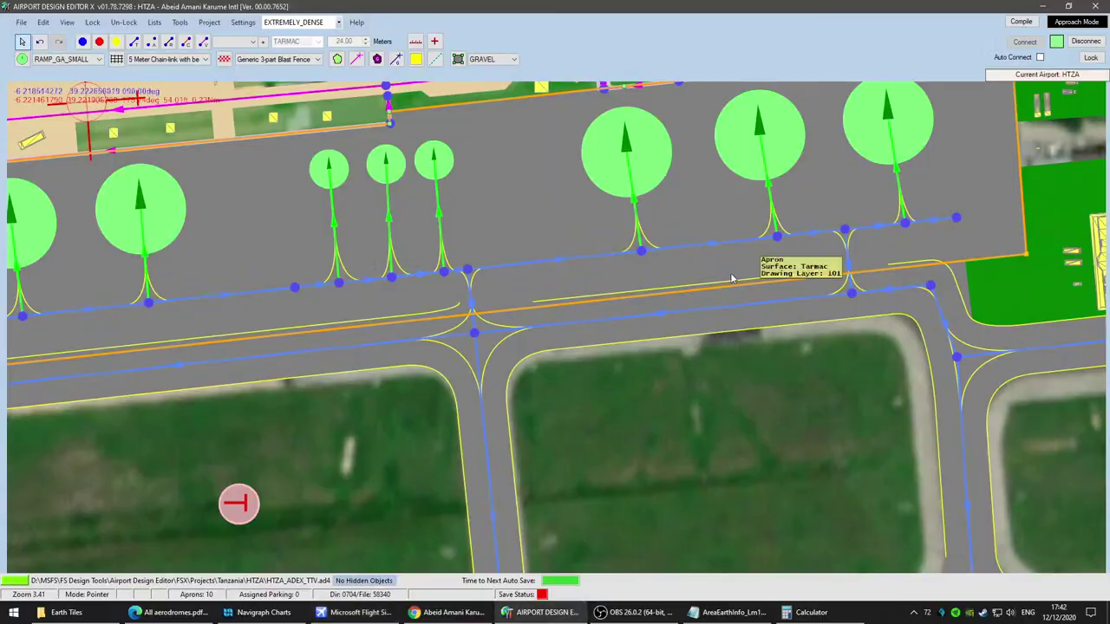
Step: Copy the cart object and paste a copy onto the gravel apron
scroll(733, 273, "down", 5)
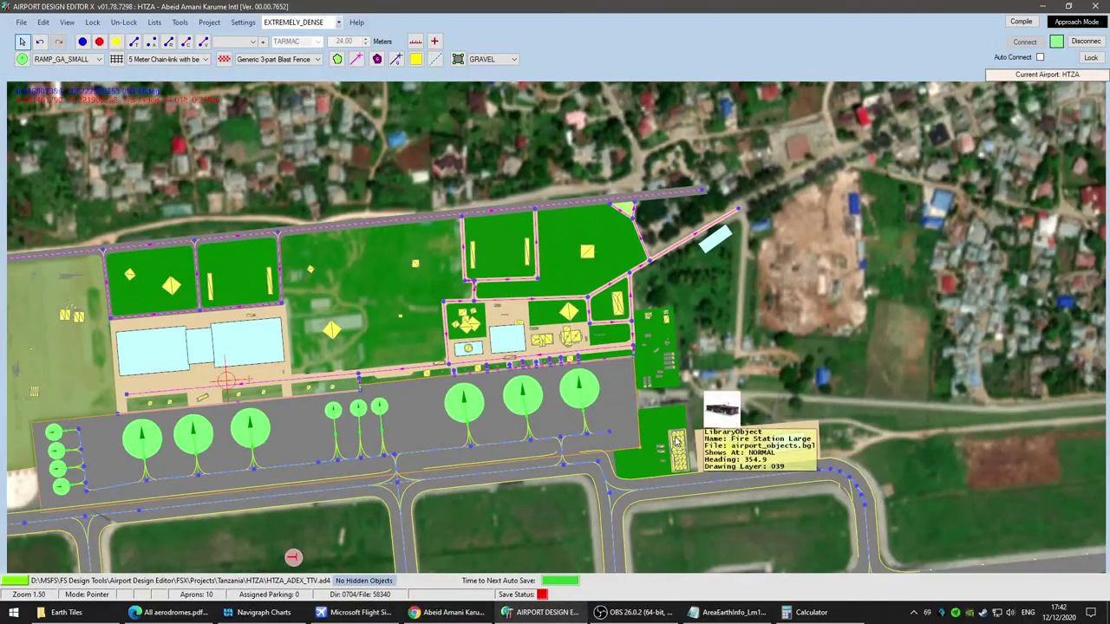
scroll(501, 378, "up", 5)
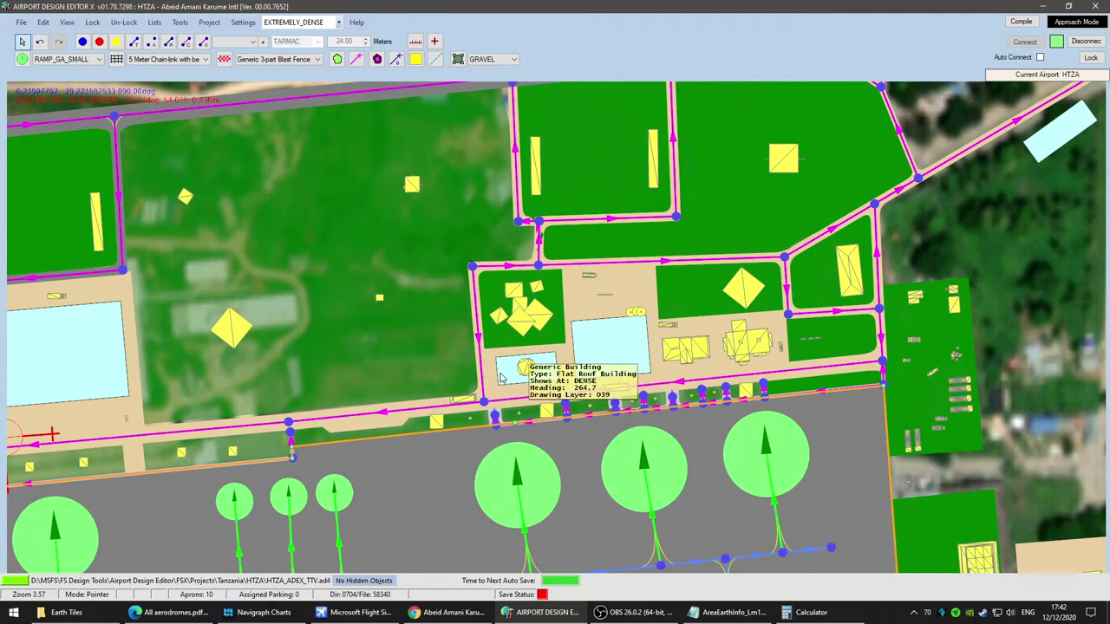
scroll(500, 378, "up", 1)
scroll(630, 302, "up", 6)
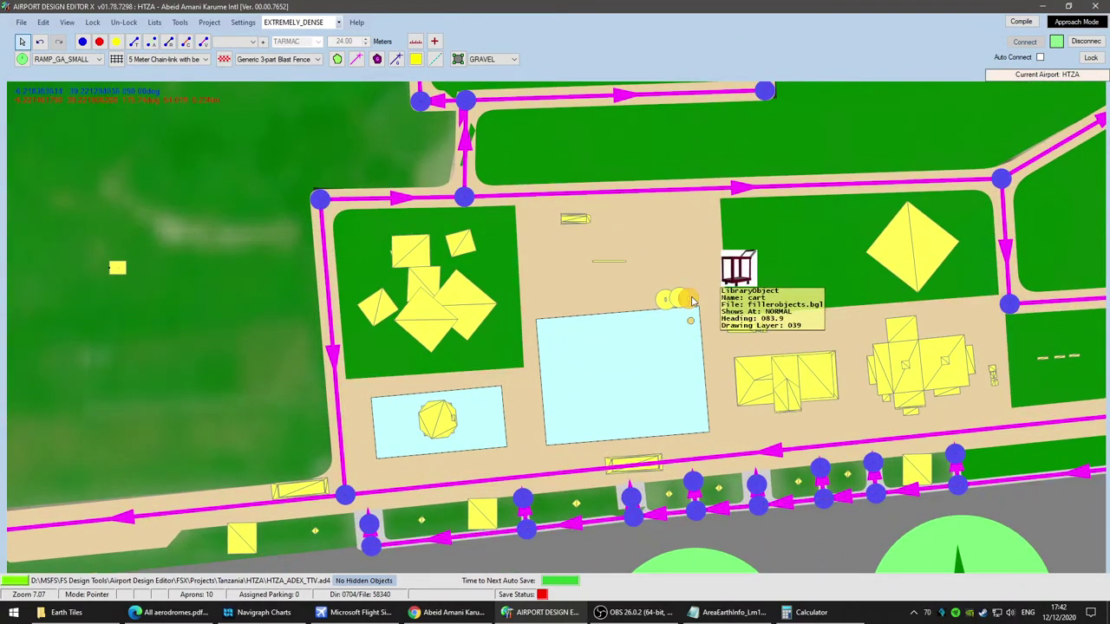
right_click(693, 301)
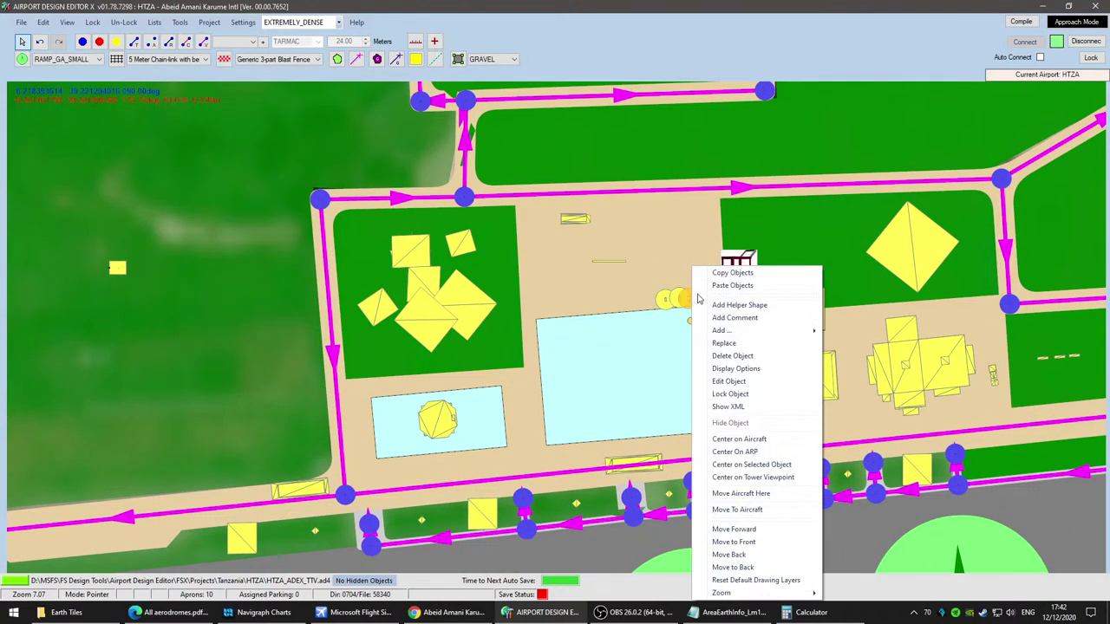
left_click(710, 274)
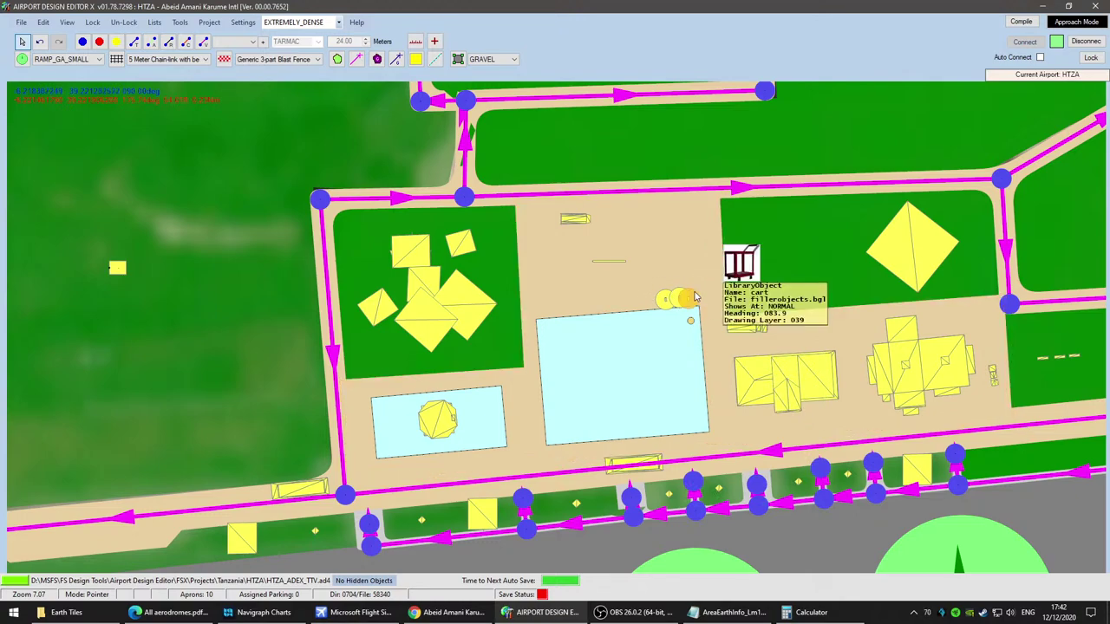
right_click(673, 300)
left_click(701, 285)
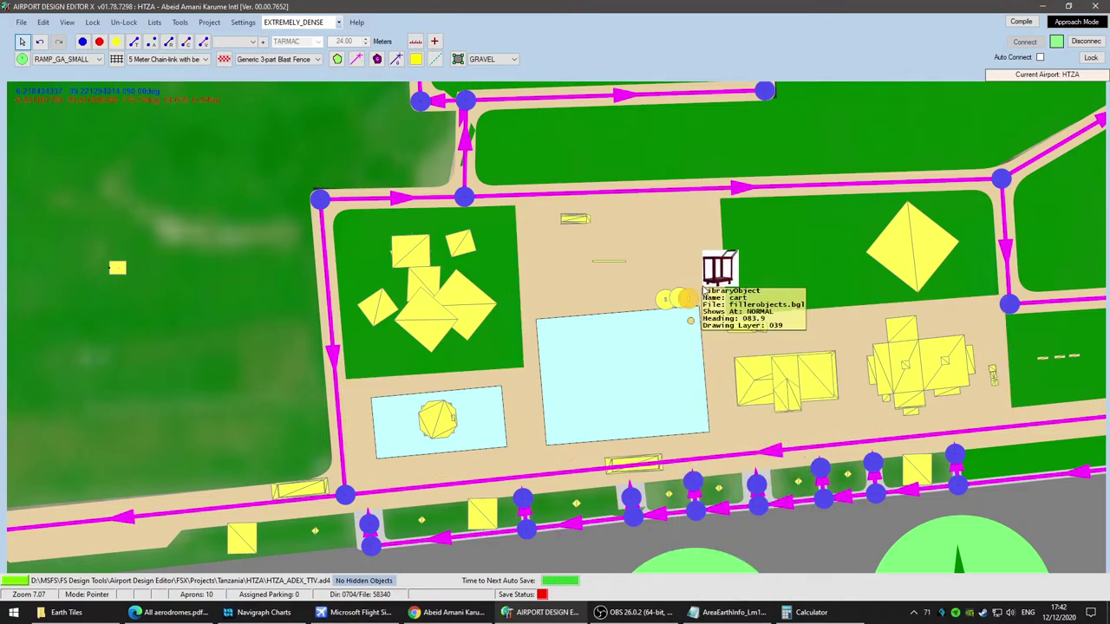
Step: Paste three more cart copies onto the hangar apron
scroll(557, 409, "down", 2)
left_click_drag(813, 342, 883, 325)
left_click_drag(332, 427, 754, 442)
scroll(376, 408, "up", 6)
right_click(317, 365)
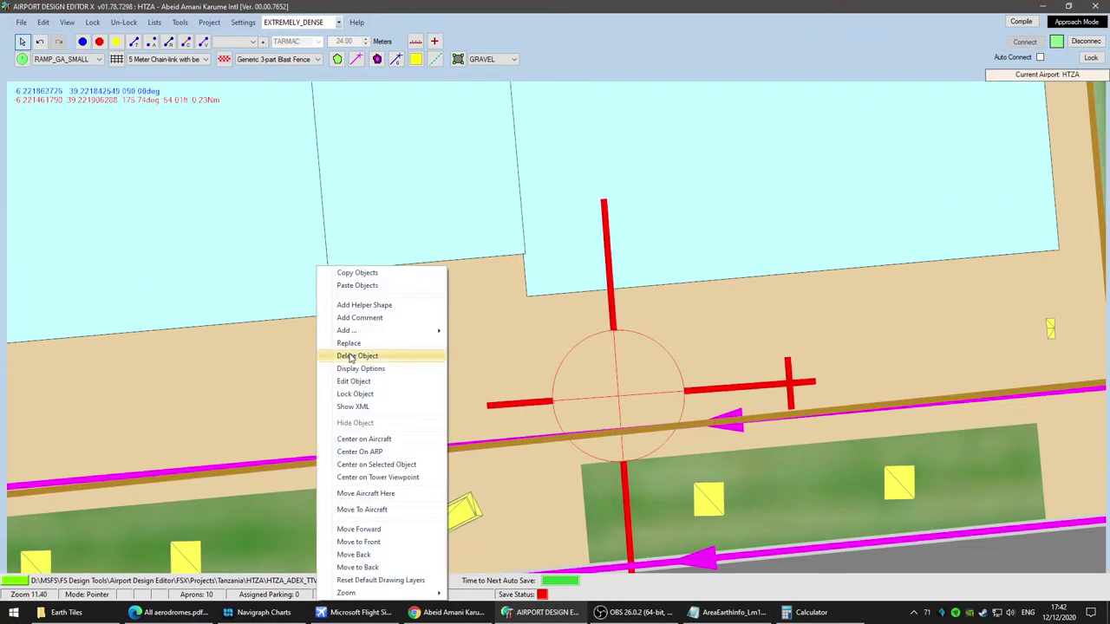
left_click(389, 304)
right_click(355, 343)
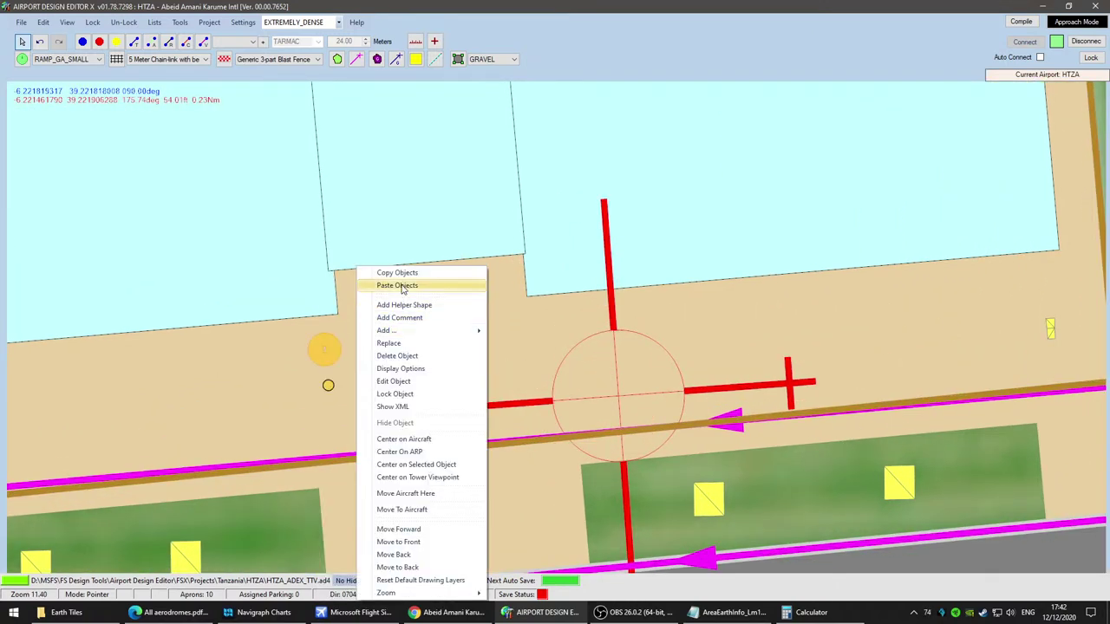
left_click(402, 287)
right_click(345, 345)
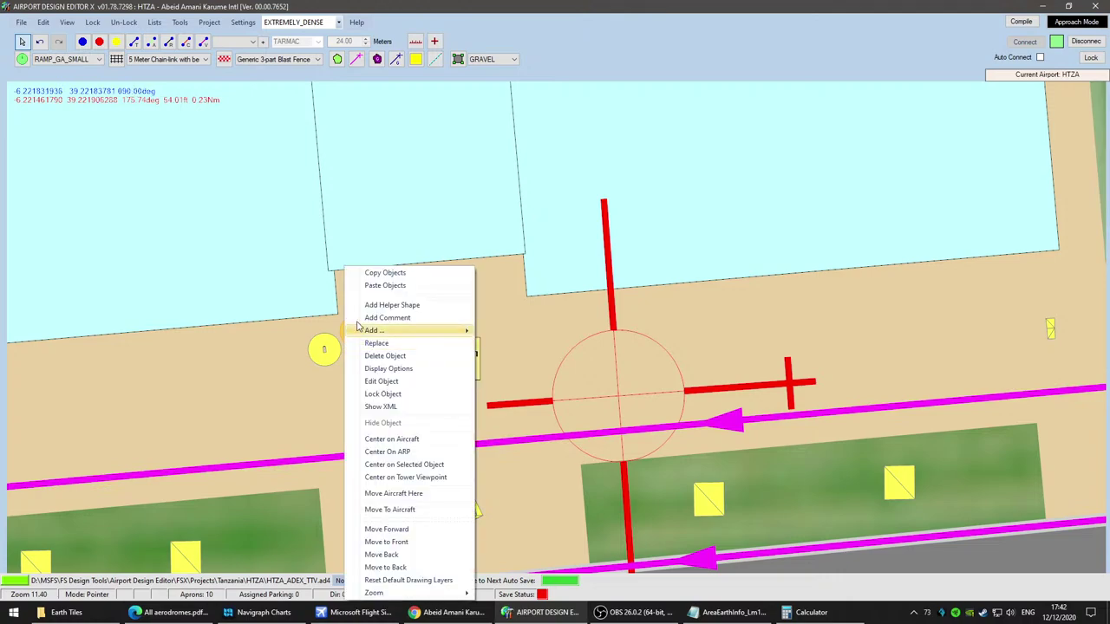
left_click(384, 287)
Step: Copy the small object beside the road near the eastern apron
scroll(580, 375, "down", 5)
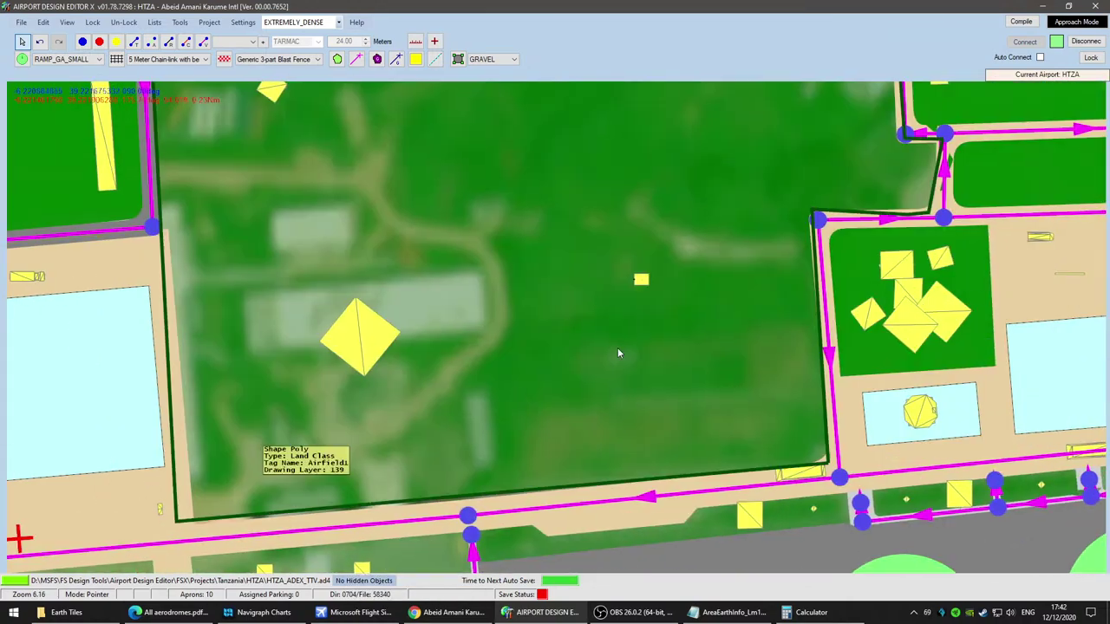
scroll(717, 332, "down", 2)
left_click_drag(973, 276, 210, 348)
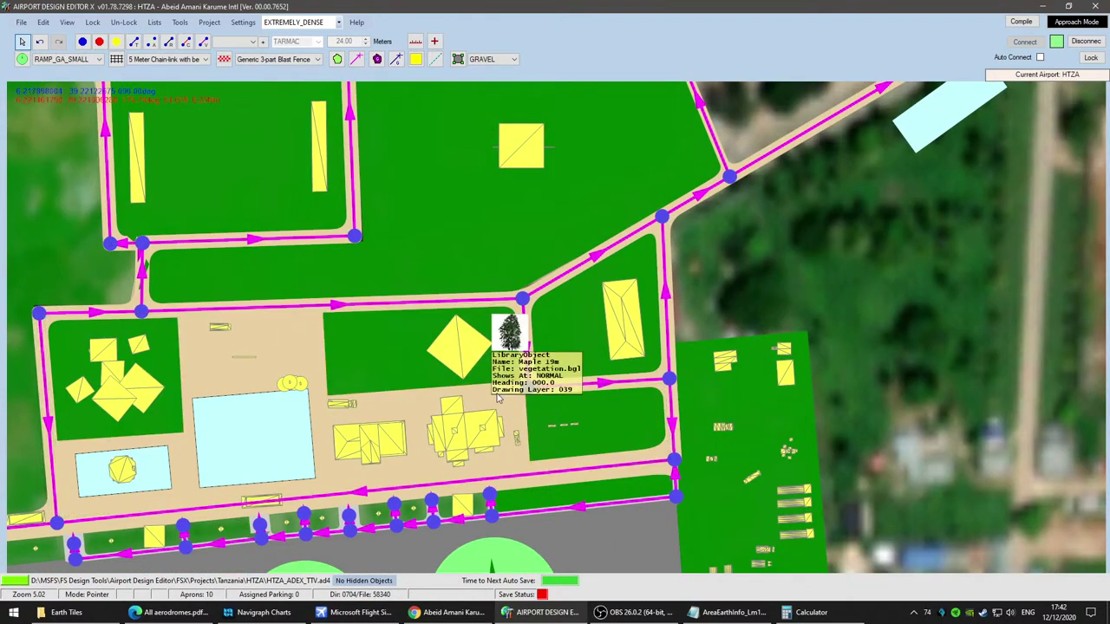
right_click(553, 429)
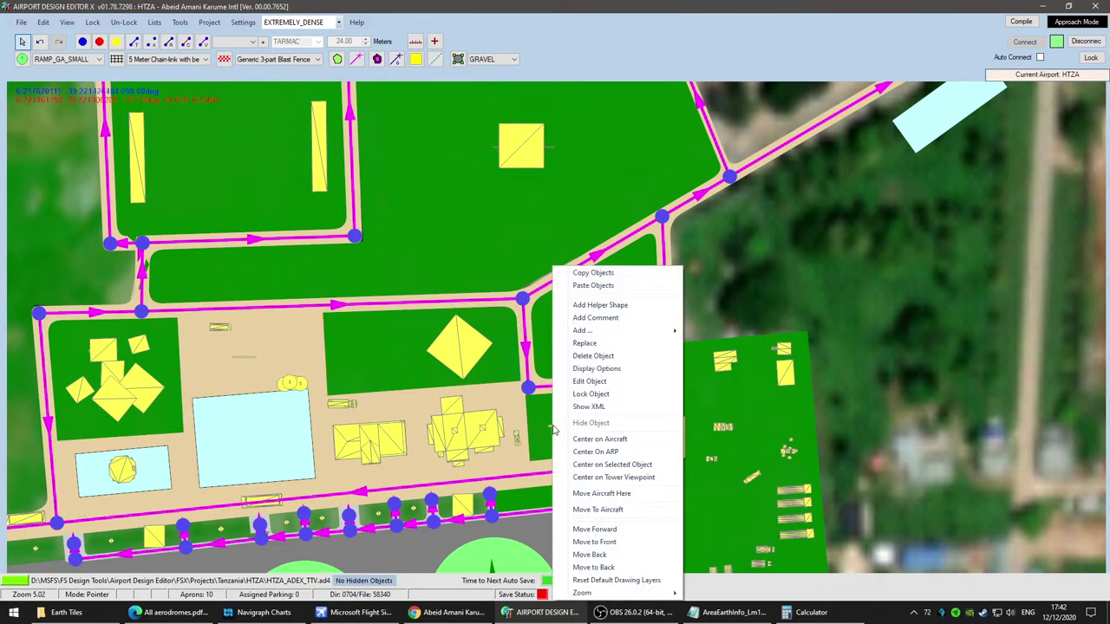
left_click(600, 277)
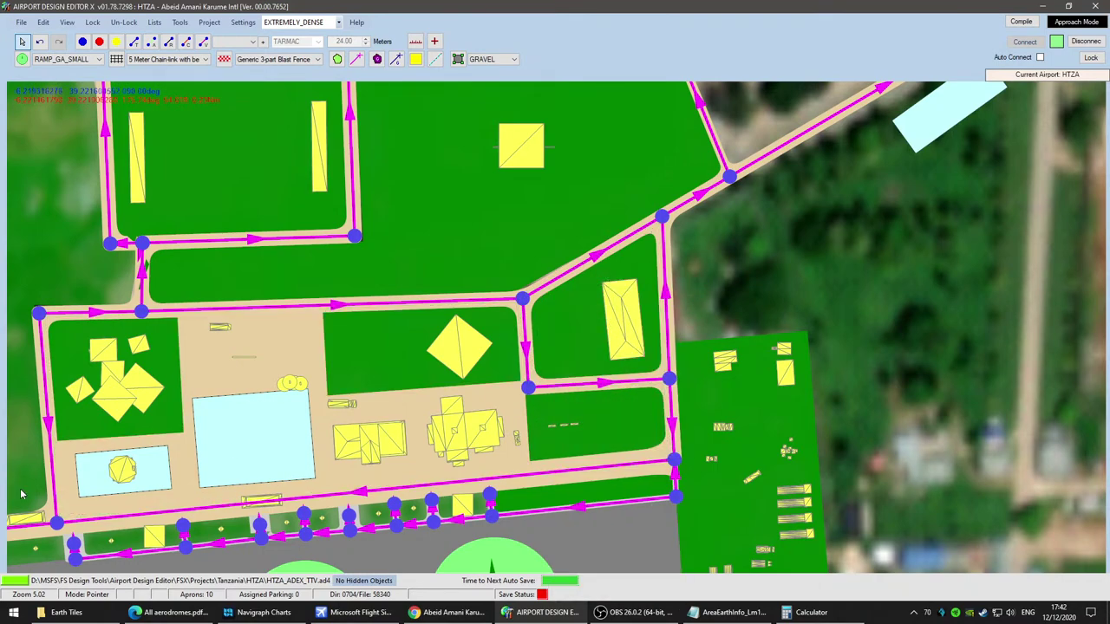
Step: Paste the copied object onto the gravel apron by the cyan buildings
left_click_drag(7, 493, 945, 343)
scroll(766, 353, "up", 1)
left_click_drag(523, 379, 921, 355)
scroll(619, 378, "up", 1)
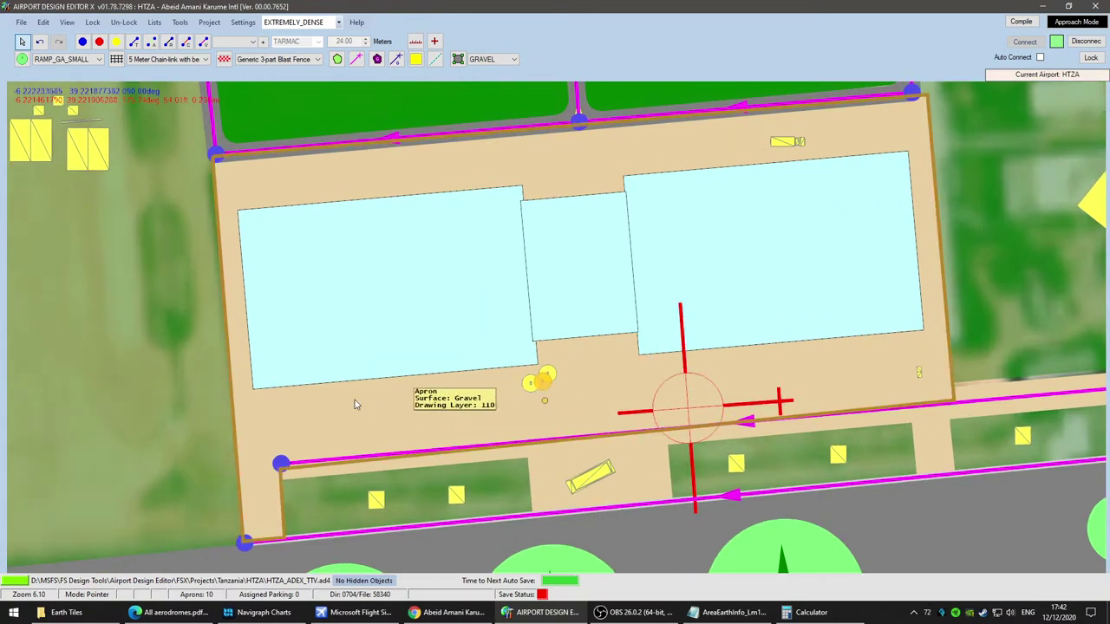
right_click(347, 399)
left_click(414, 318)
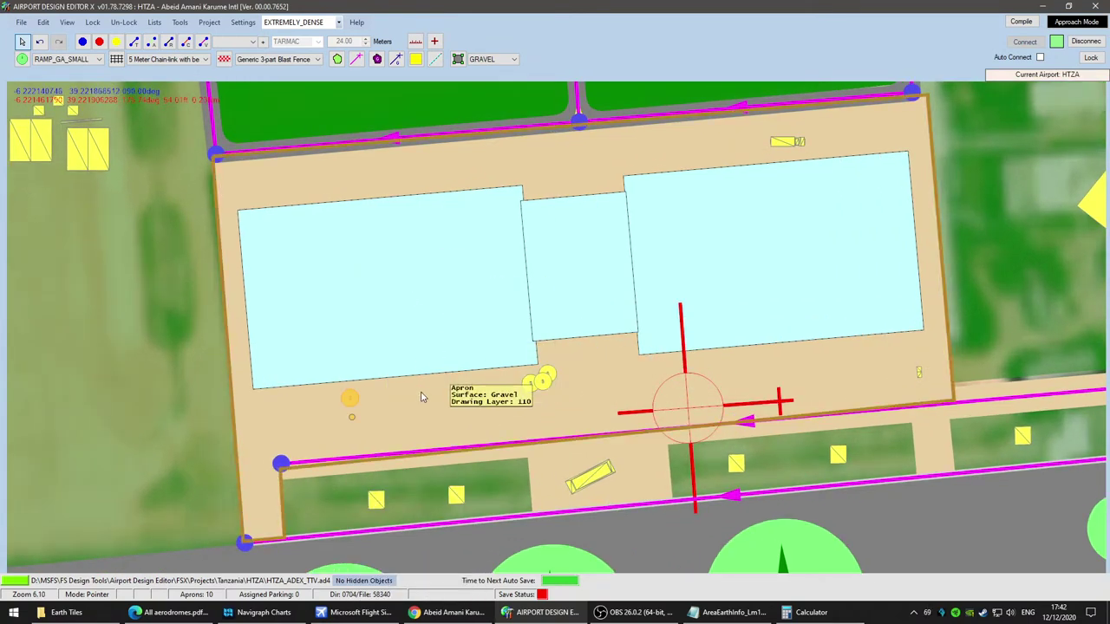
right_click(425, 396)
left_click(414, 395)
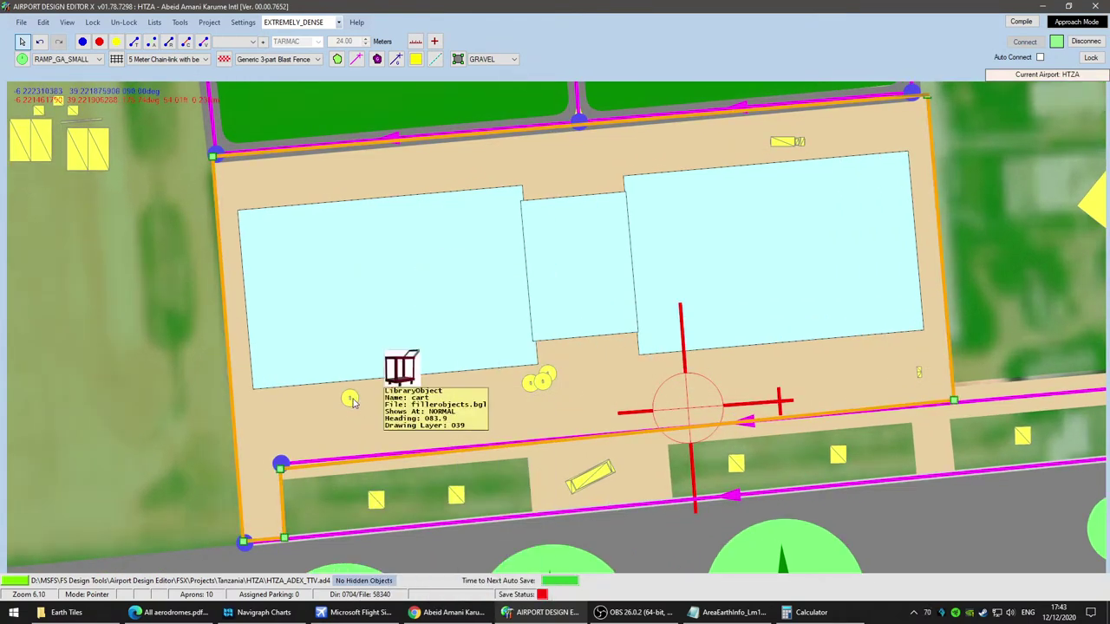
Step: Paste the bench onto the grass plot beside the eastern buildings and drag it into place
left_click_drag(1019, 320, 105, 437)
scroll(731, 373, "down", 2)
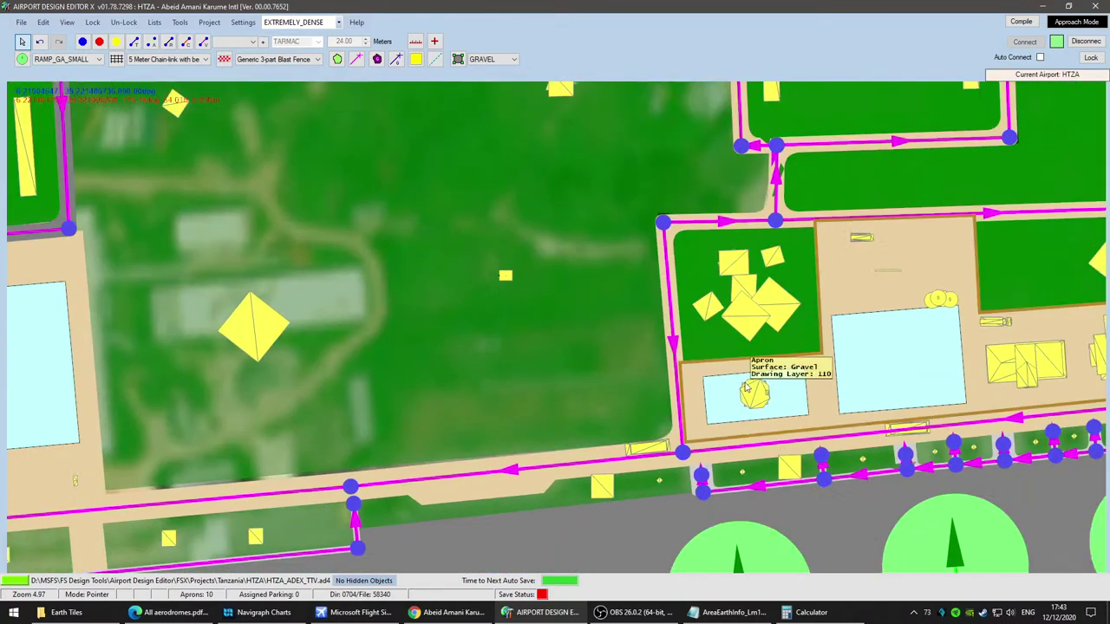
left_click_drag(1016, 331, 261, 440)
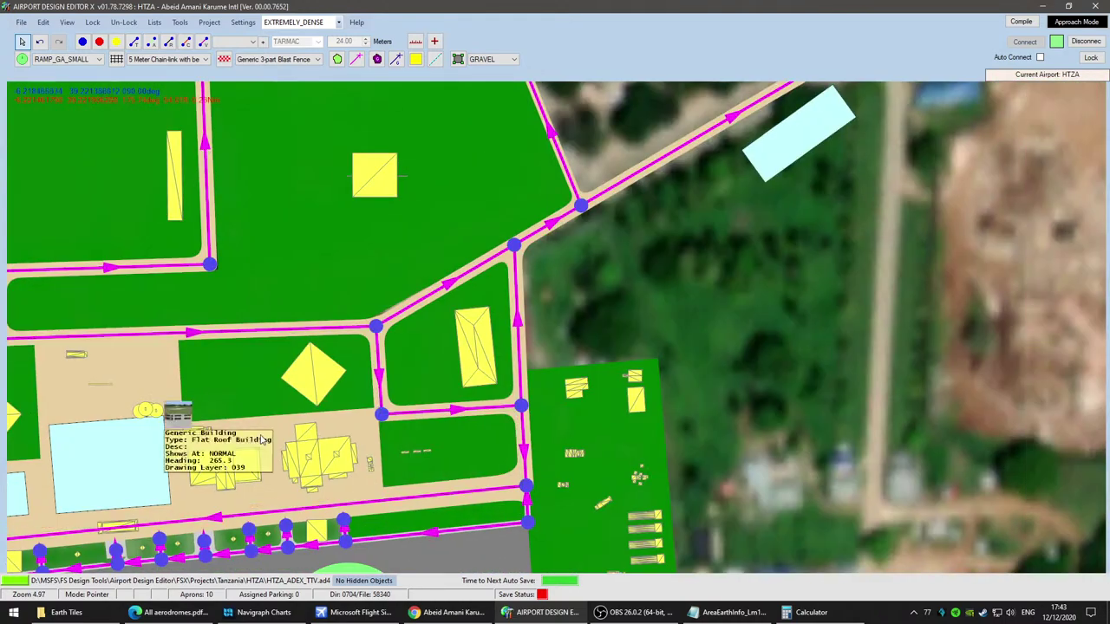
right_click(452, 445)
left_click(507, 286)
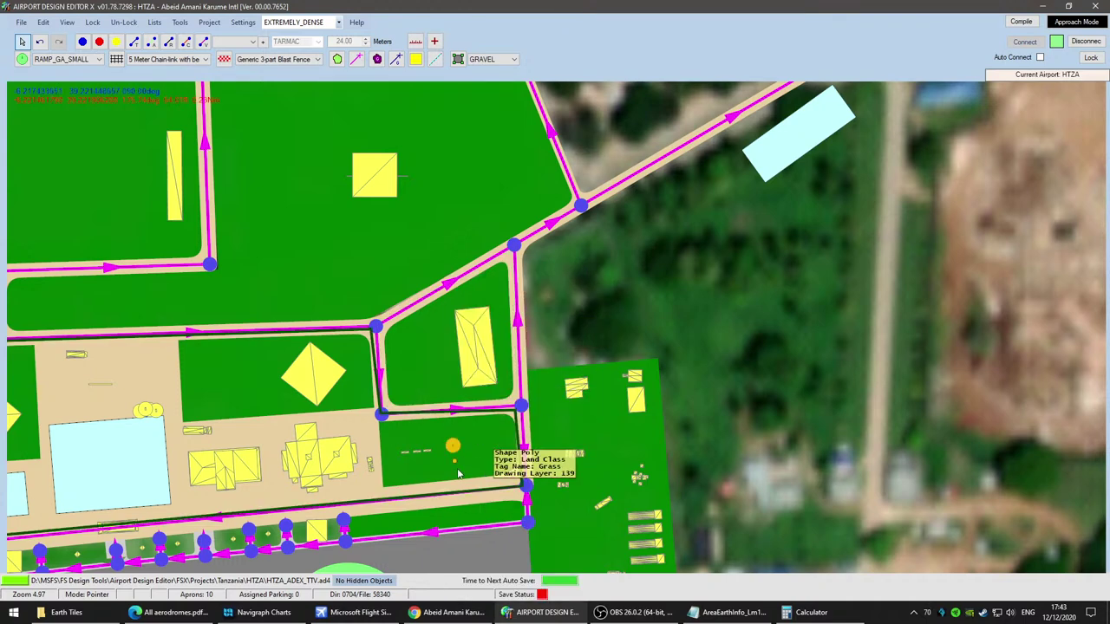
scroll(454, 446, "up", 2)
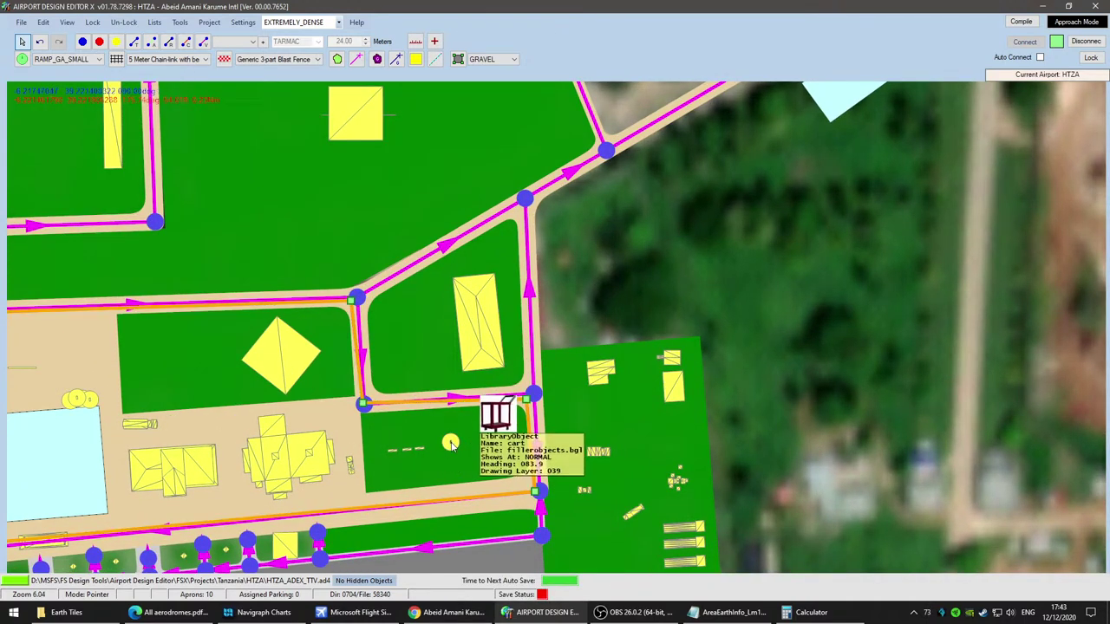
left_click_drag(451, 443, 436, 462)
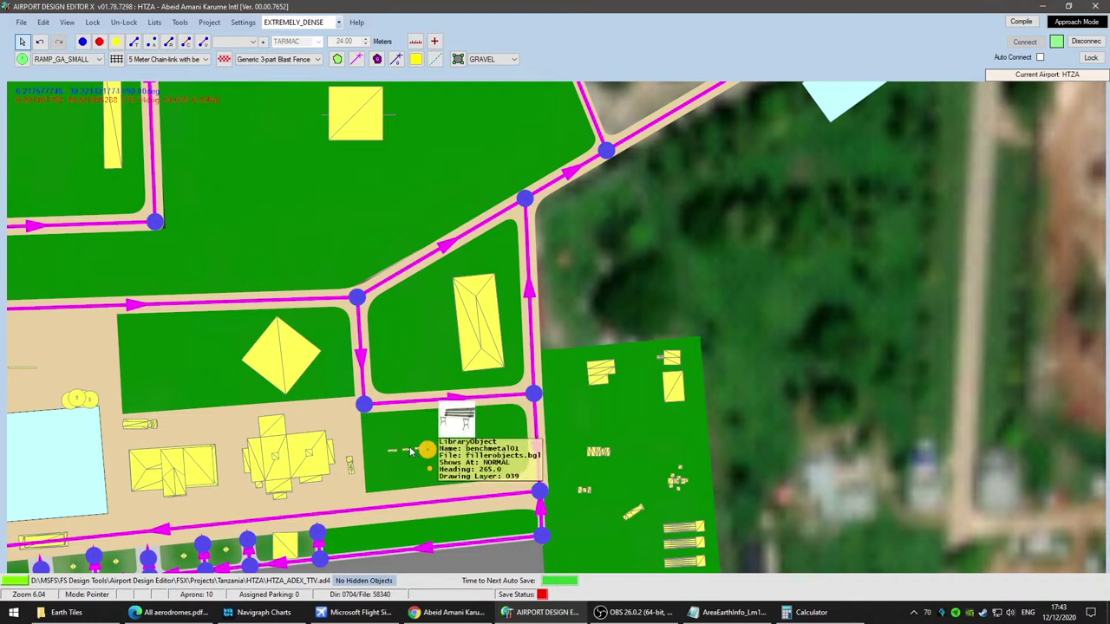
Step: Copy the bench from the grass plot
right_click(407, 448)
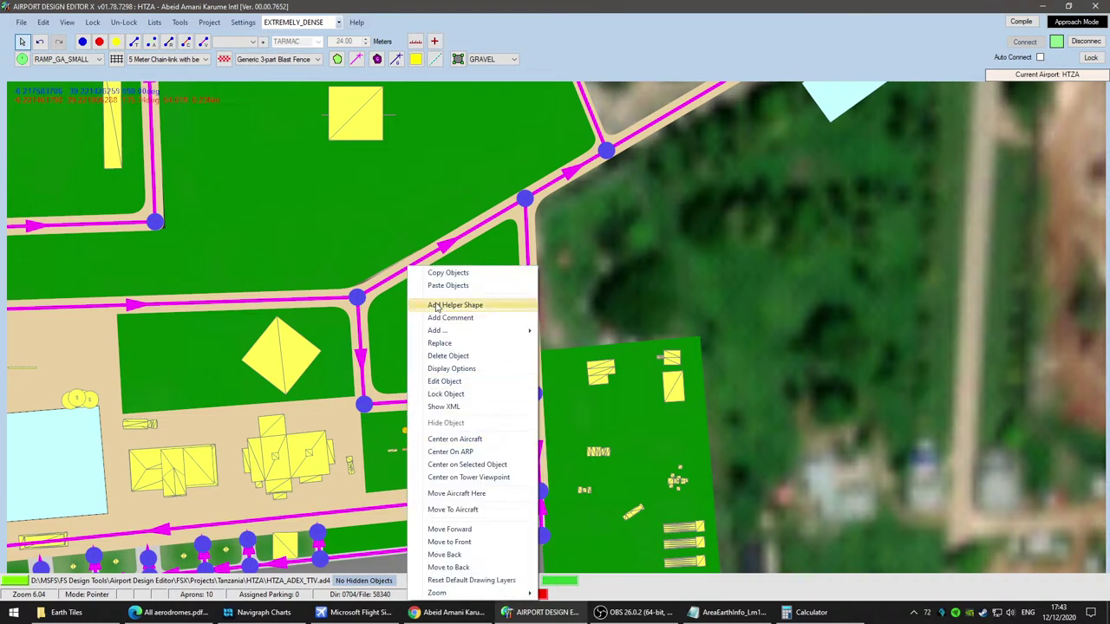
left_click(444, 278)
left_click_drag(339, 402, 720, 345)
left_click_drag(379, 404, 714, 346)
left_click_drag(286, 425, 752, 397)
scroll(434, 404, "up", 1)
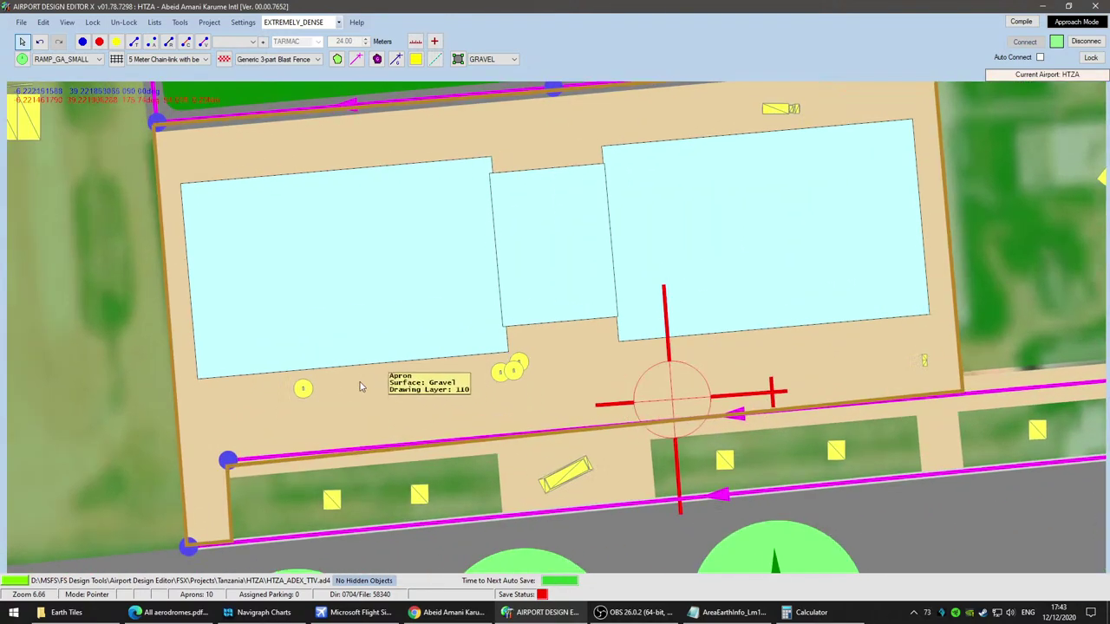
Step: Paste four benches along the gravel apron in front of the large buildings
right_click(388, 373)
left_click(425, 286)
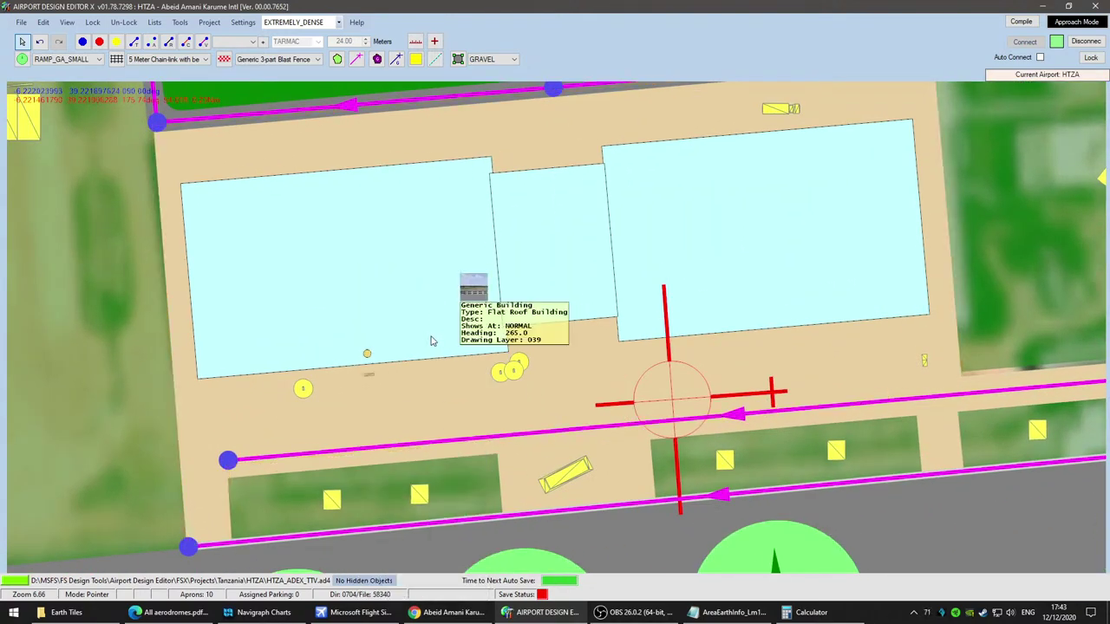
right_click(434, 381)
left_click(488, 291)
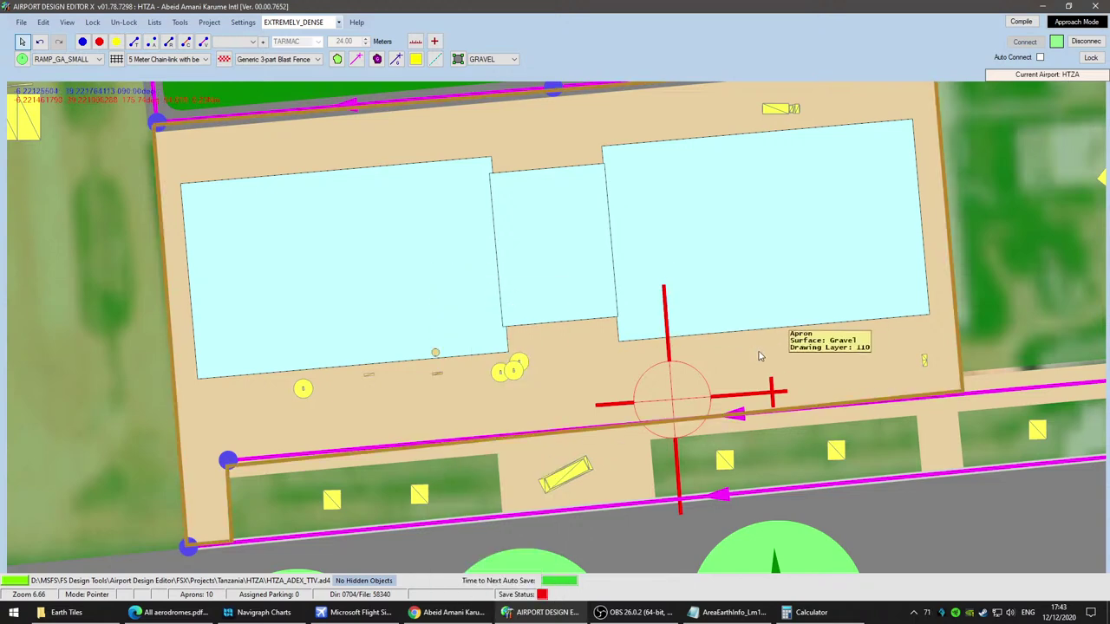
right_click(739, 353)
left_click(776, 286)
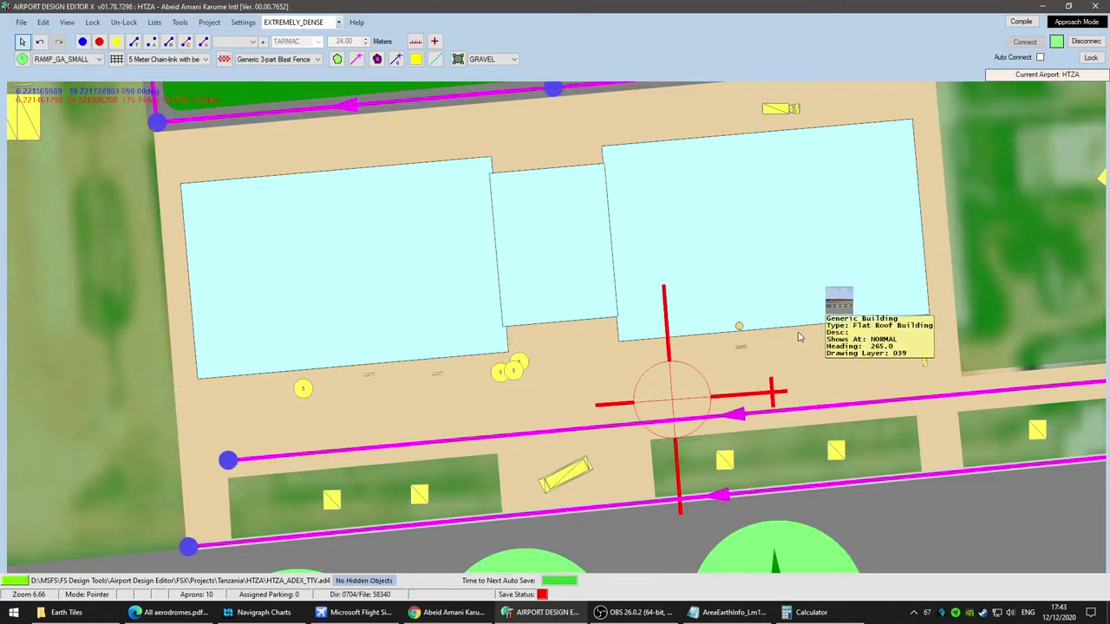
right_click(764, 343)
left_click(796, 287)
Step: Nudge a bench to the right, undoing an accidental apron move with Ctrl+Z
scroll(696, 329, "up", 4)
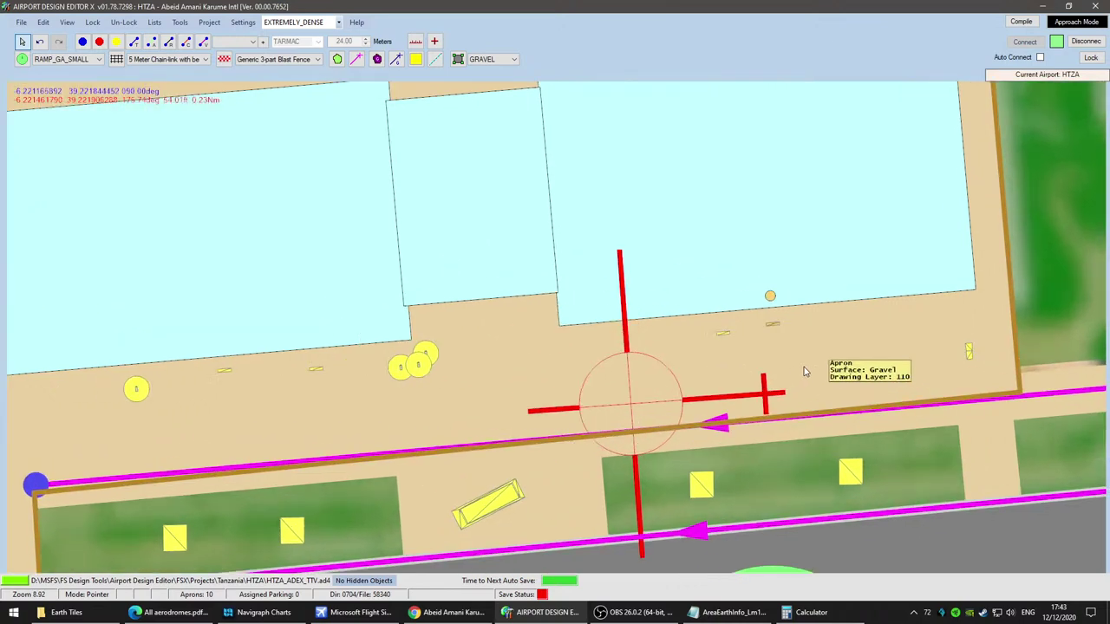
left_click_drag(696, 329, 735, 321)
left_click_drag(193, 423, 782, 405)
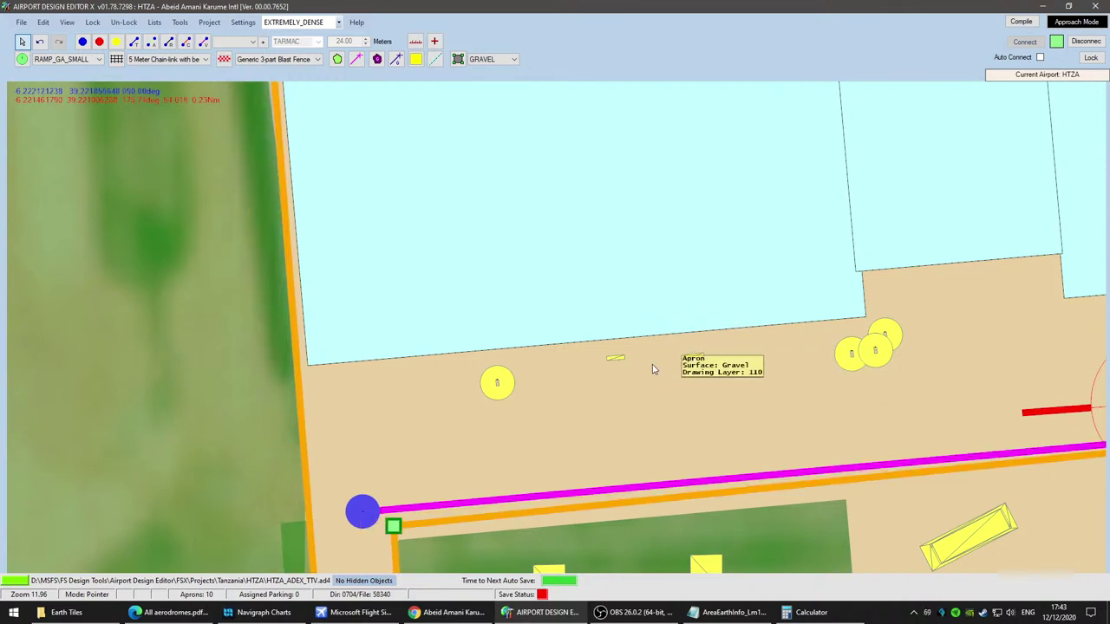
key("ctrl+z")
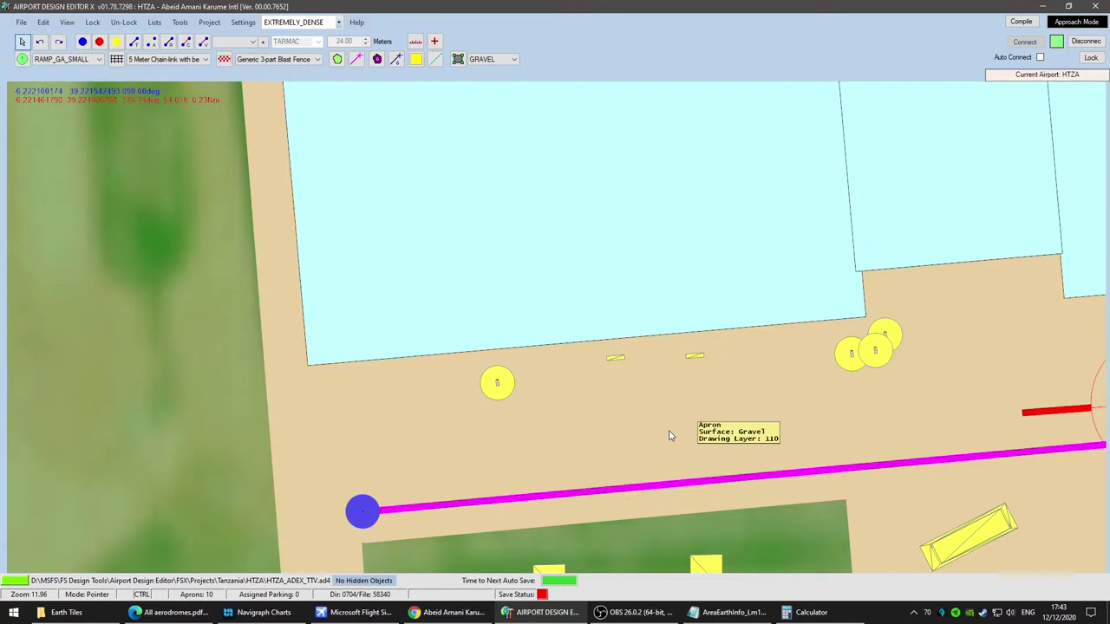
left_click_drag(617, 357, 679, 362)
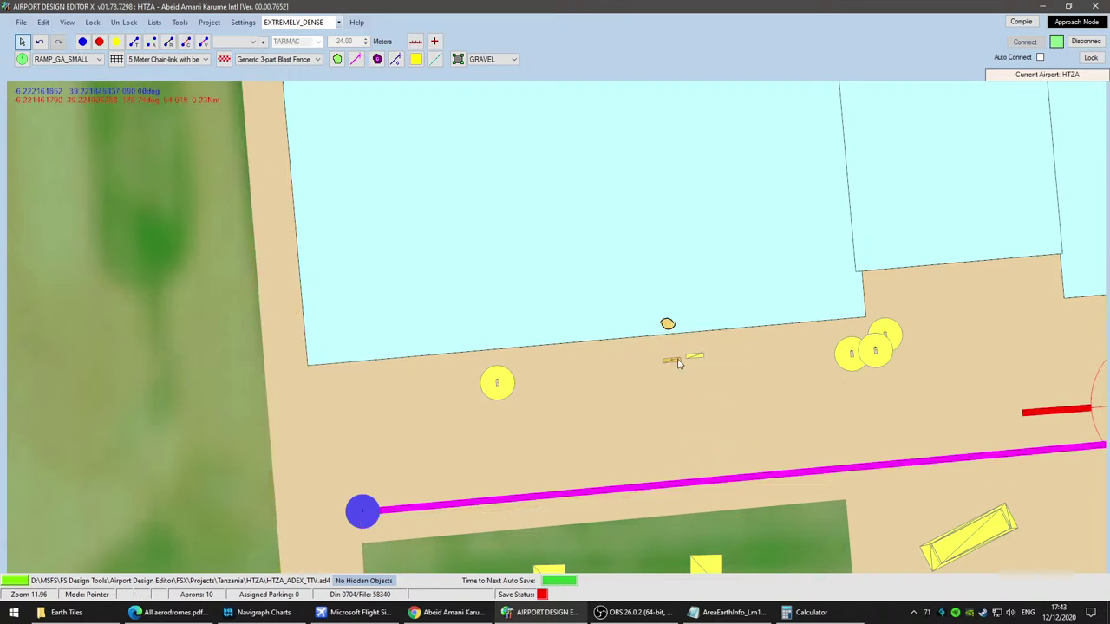
Step: Lock the gravel apron so it can no longer be moved
right_click(669, 417)
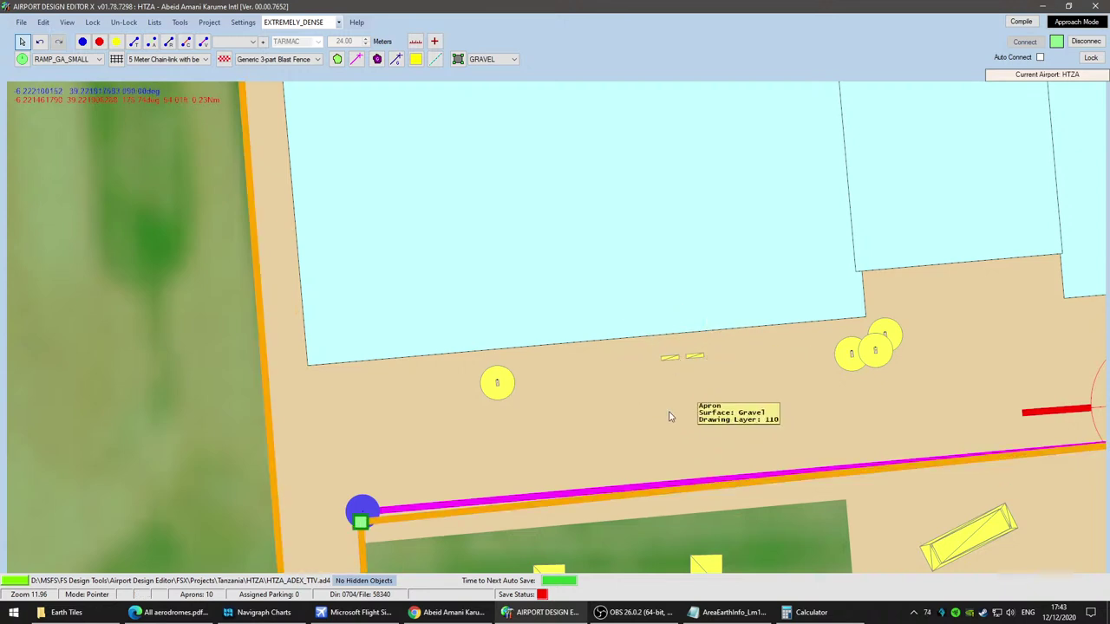
left_click(728, 446)
left_click_drag(1041, 392, 160, 493)
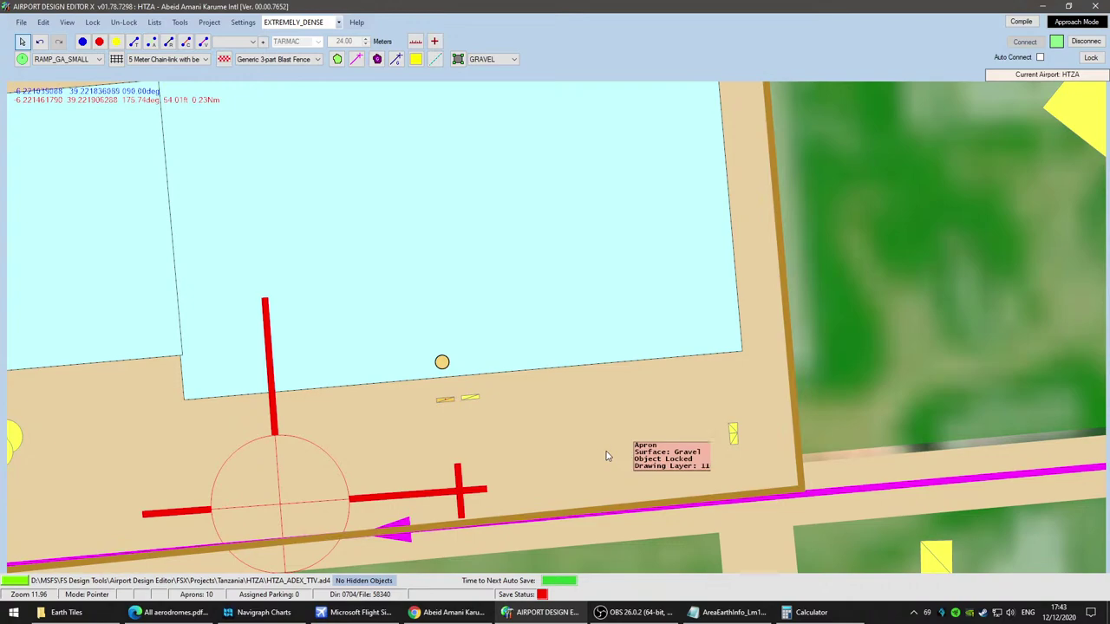
scroll(617, 466, "down", 1)
scroll(693, 454, "down", 1)
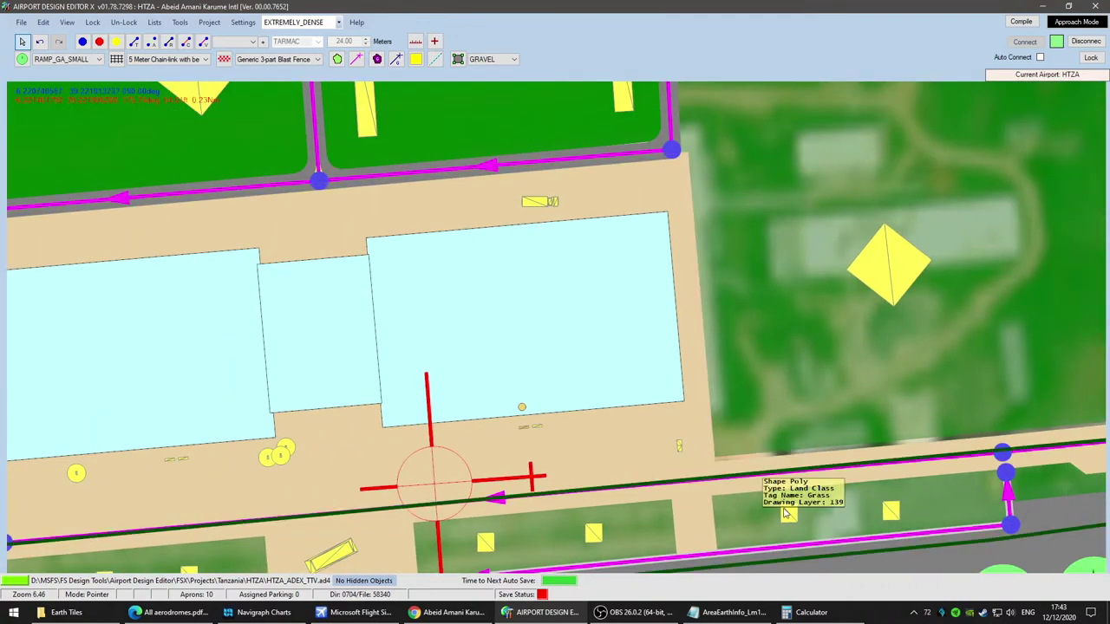
scroll(683, 451, "down", 1)
left_click_drag(1017, 393, 514, 325)
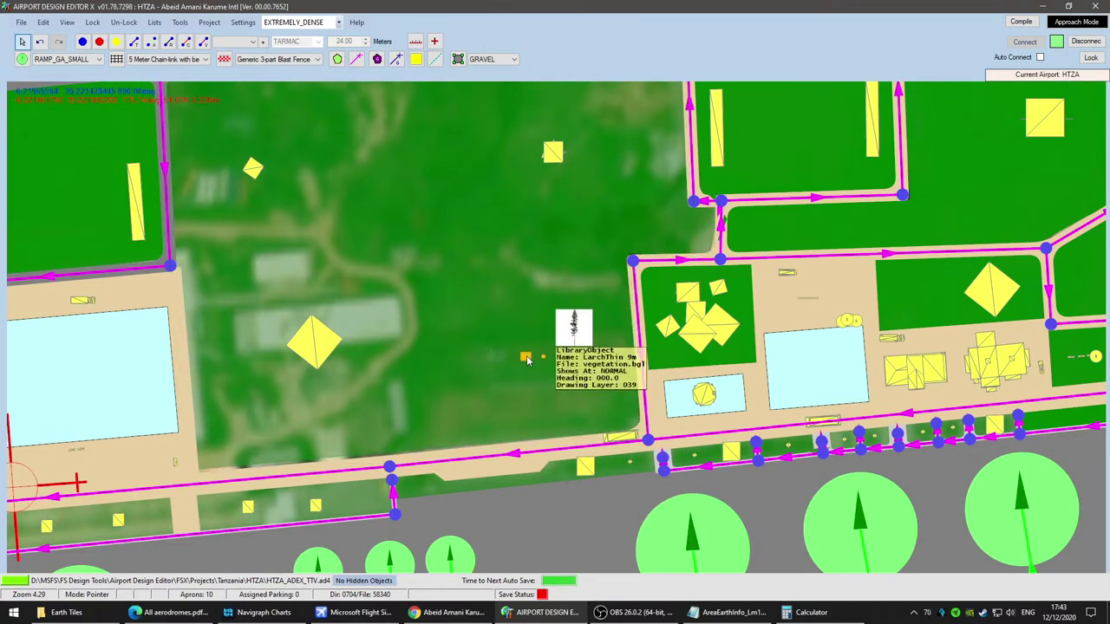
Step: Add a californiapalm mat3 palm from the vegetation.bgl library to the scenery
right_click(526, 361)
left_click(494, 322)
right_click(492, 305)
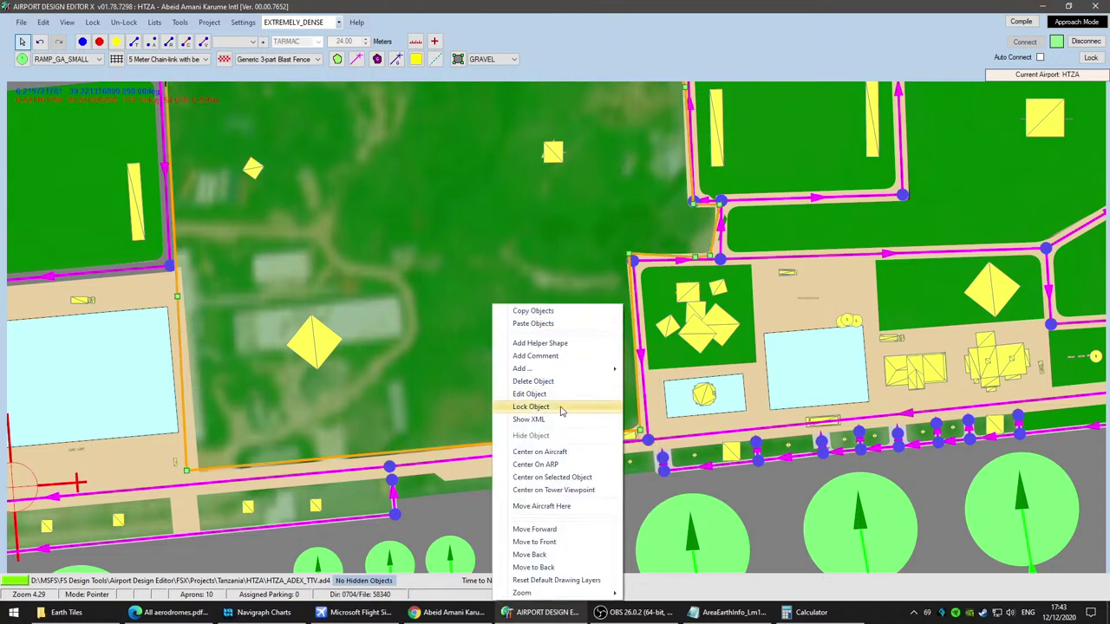
mouse_move(563, 371)
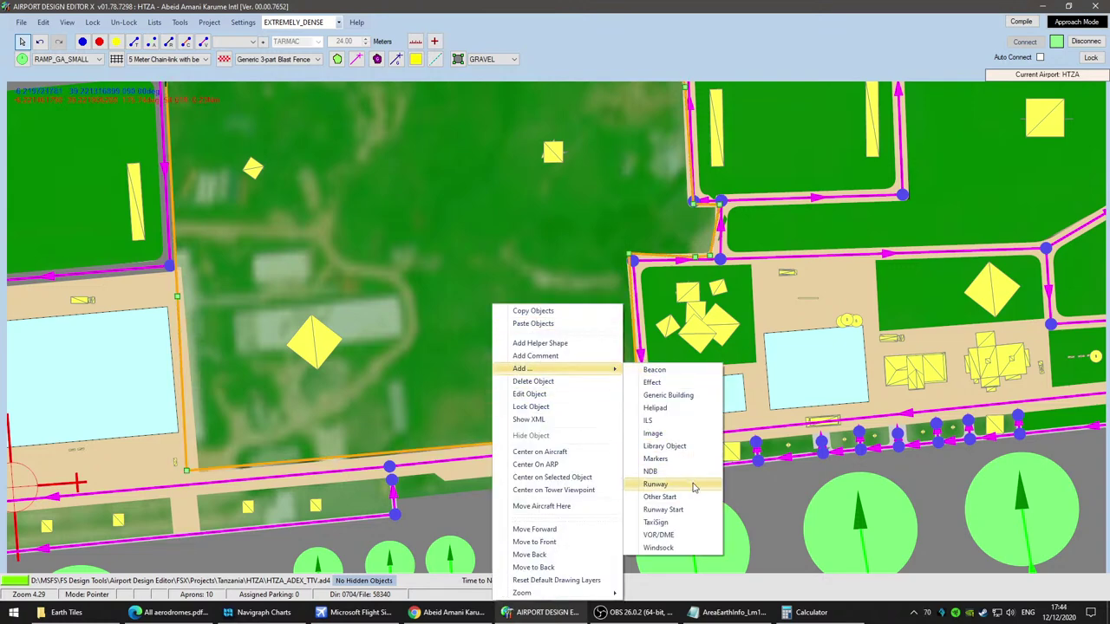
left_click(665, 445)
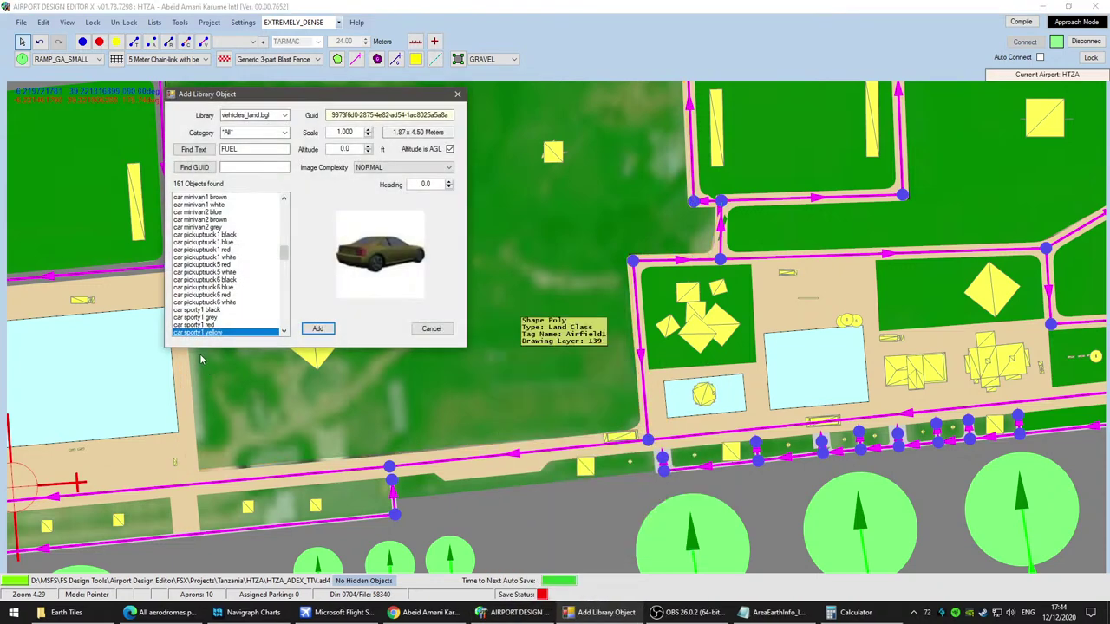
left_click(276, 115)
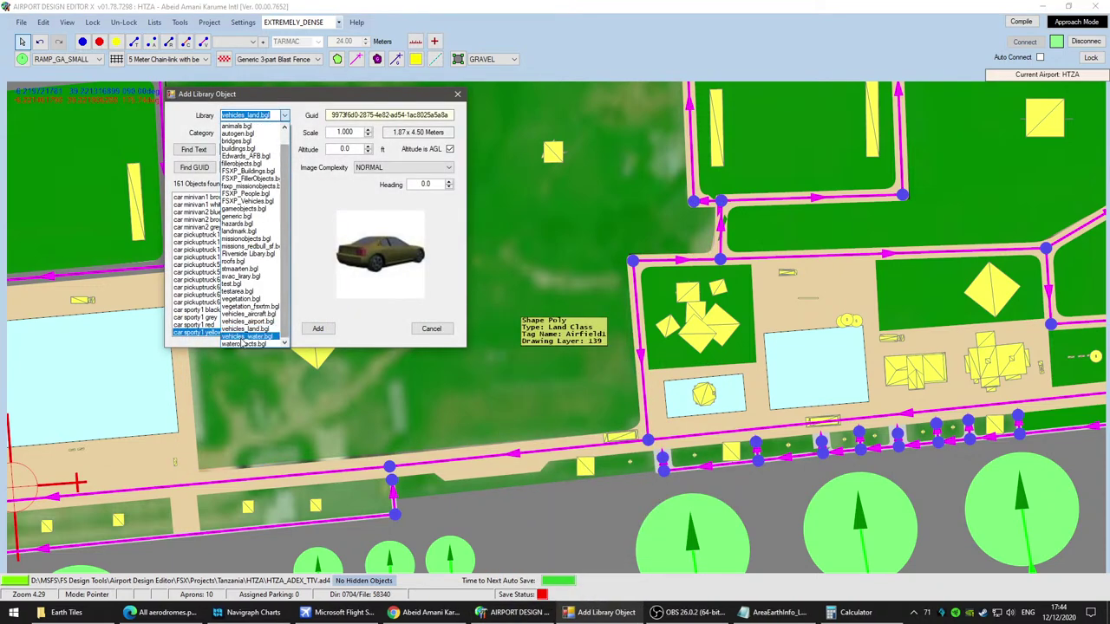
left_click(251, 299)
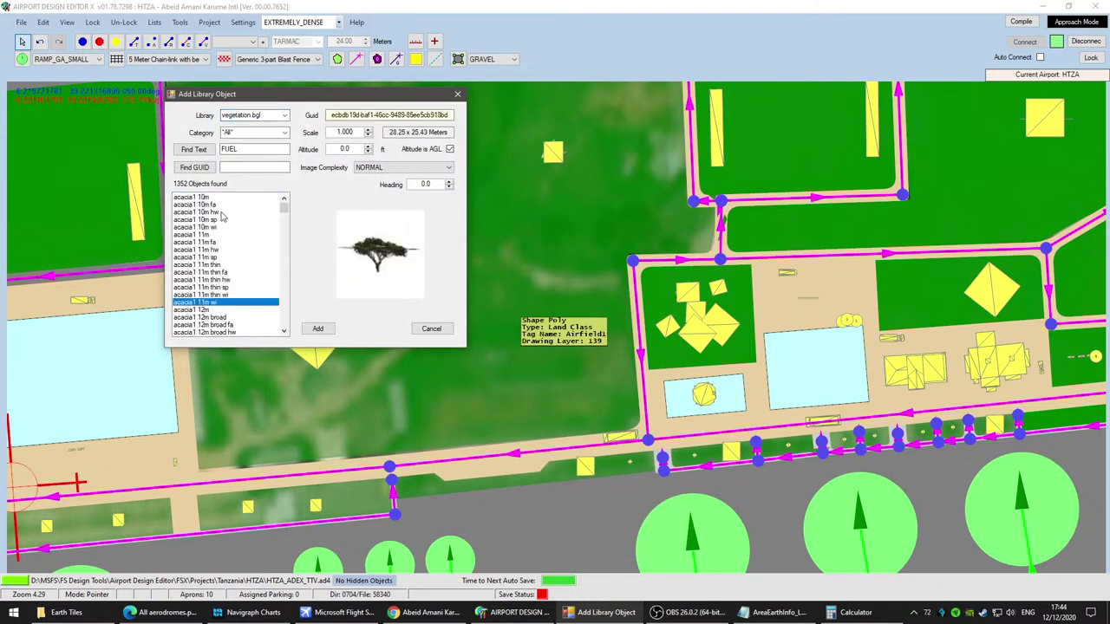
key("c")
scroll(193, 268, "down", 5)
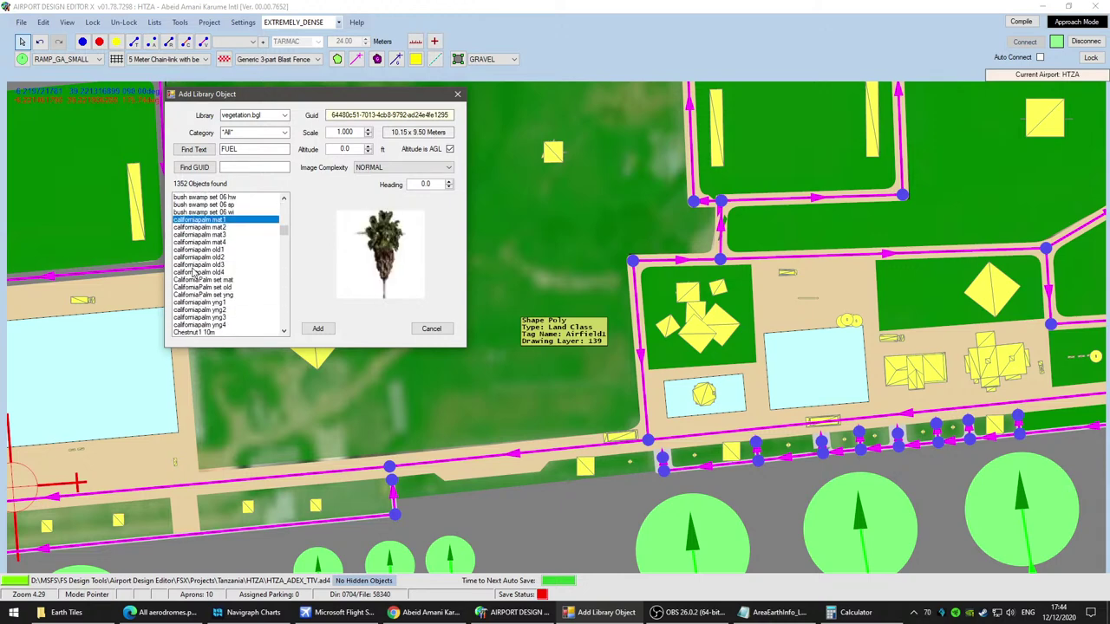
left_click(222, 236)
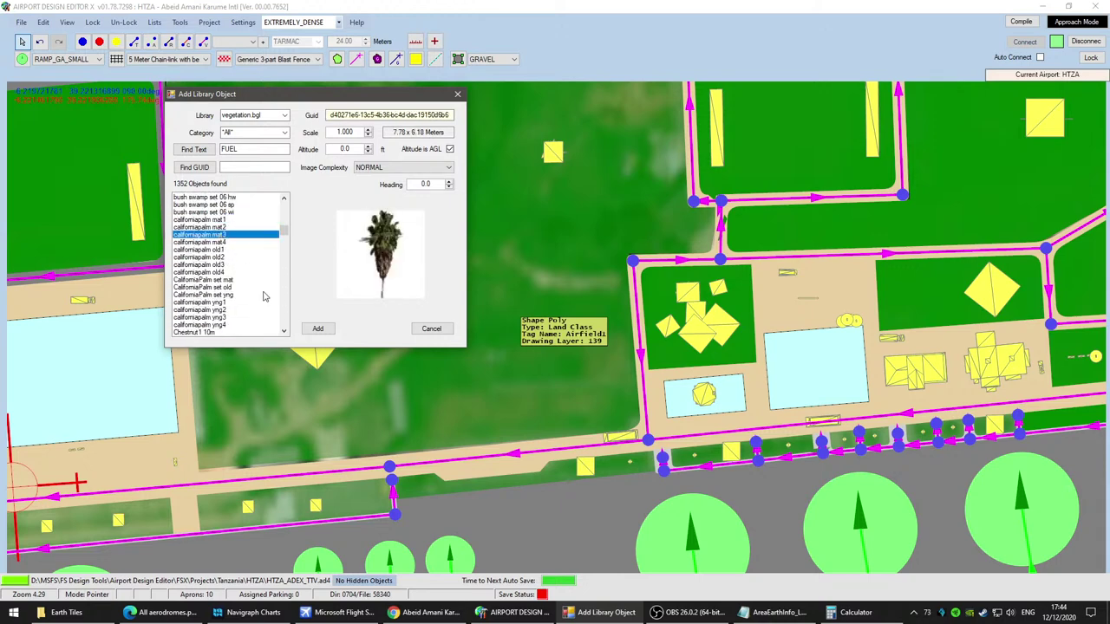
left_click(318, 329)
Step: Pan around to check the new palm and center the whole airport
scroll(565, 398, "down", 3)
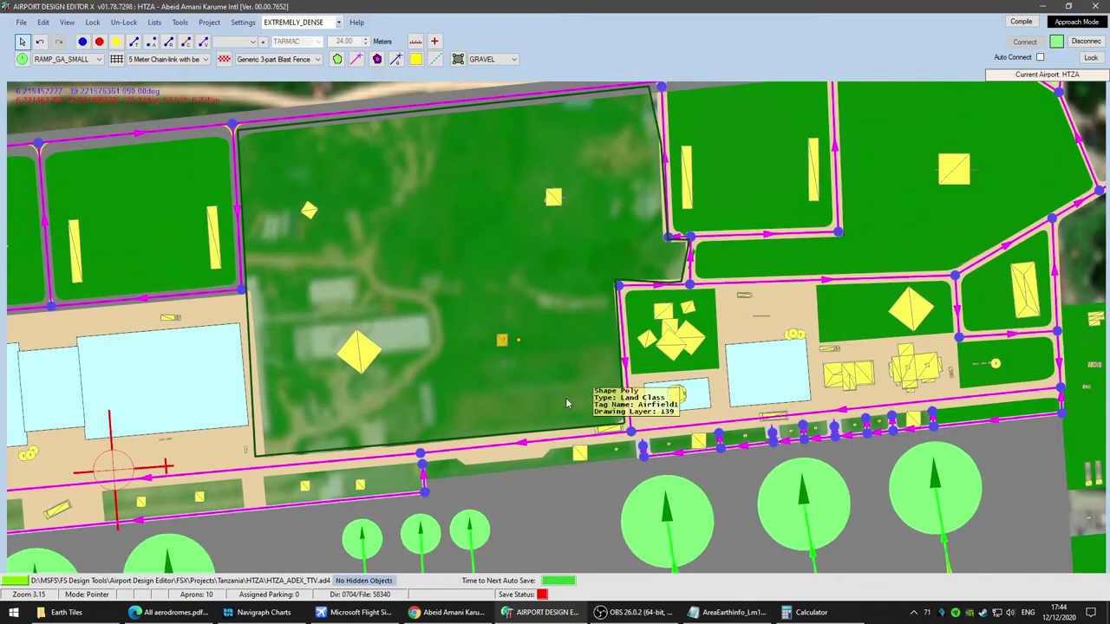
left_click_drag(877, 332, 406, 227)
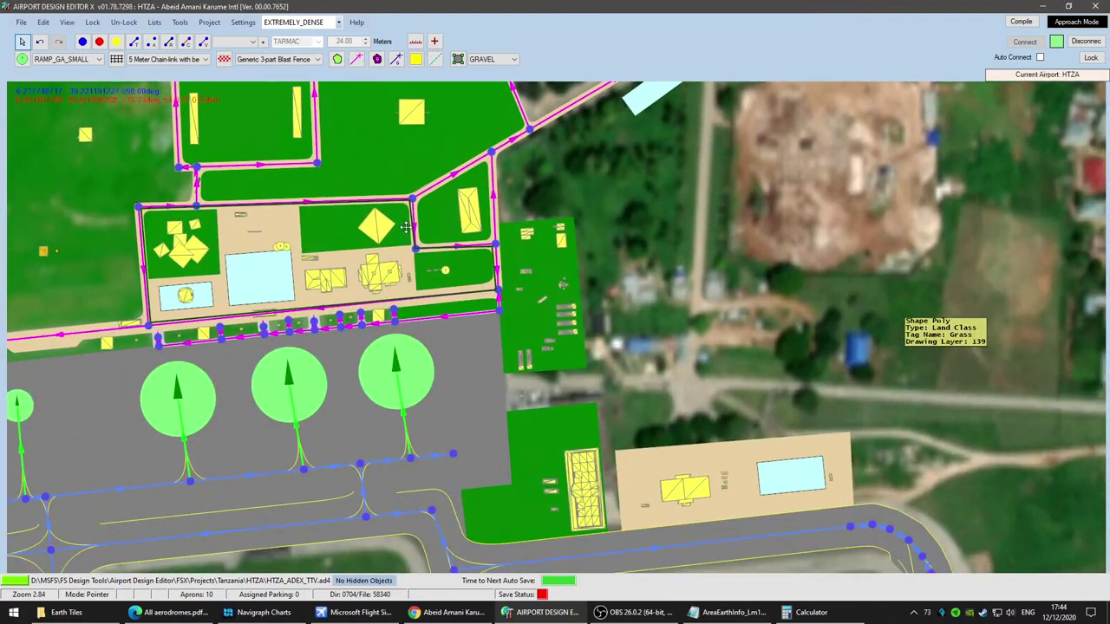
left_click_drag(437, 291, 465, 452)
left_click_drag(619, 390, 1078, 383)
scroll(500, 406, "down", 8)
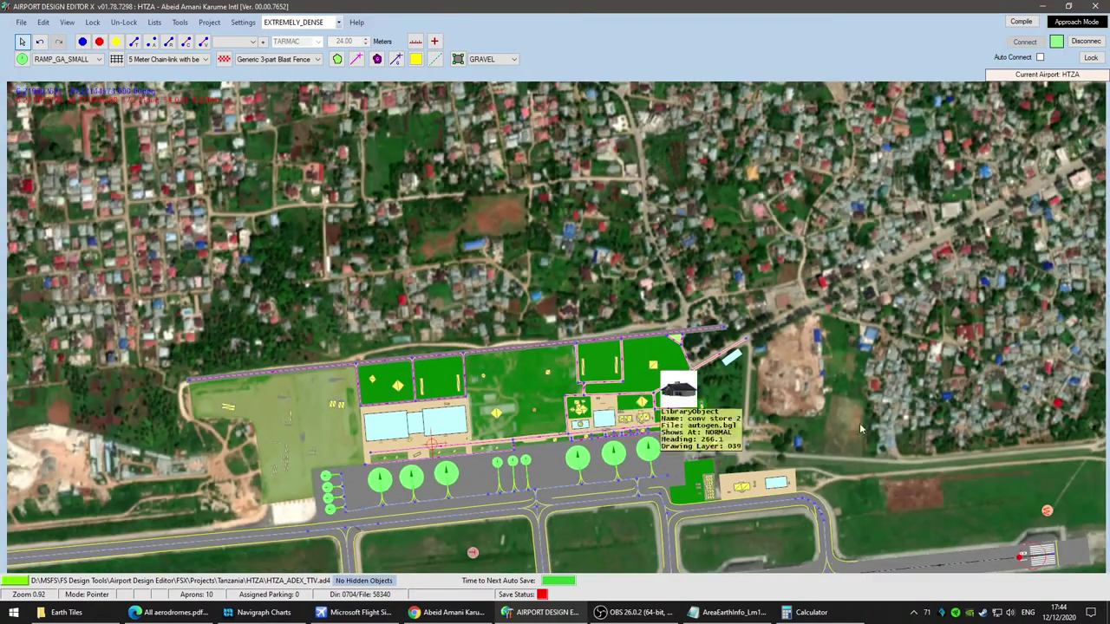
right_click_drag(859, 423, 894, 220)
right_click_drag(890, 295, 953, 344)
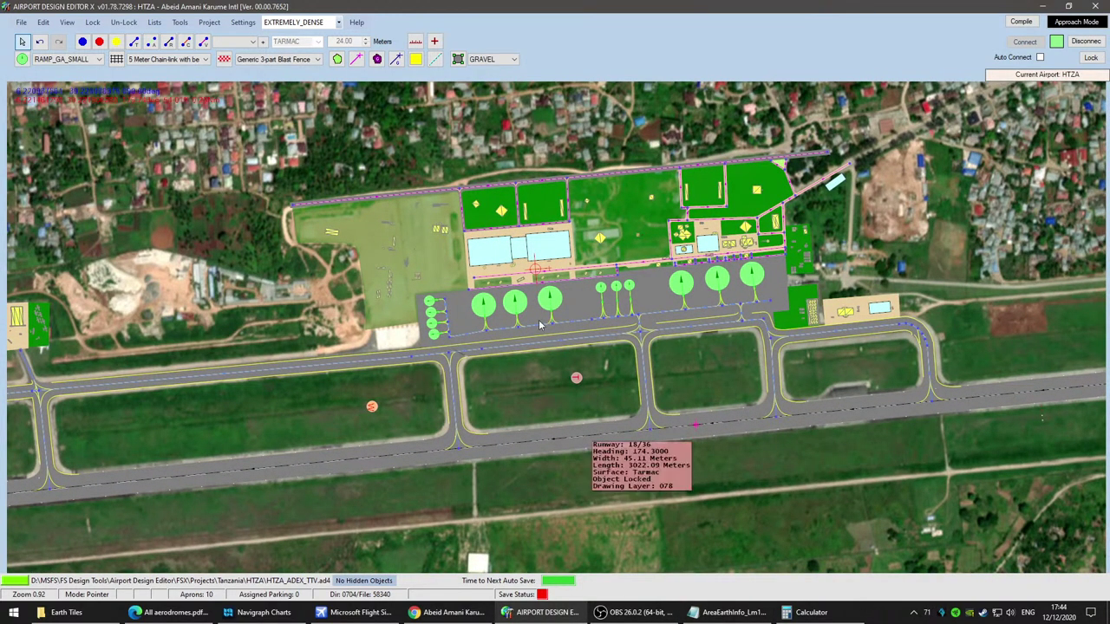
Step: Zoom in on the GA apron and switch to the Add Taxi Link tool
scroll(692, 360, "up", 3)
scroll(702, 372, "up", 4)
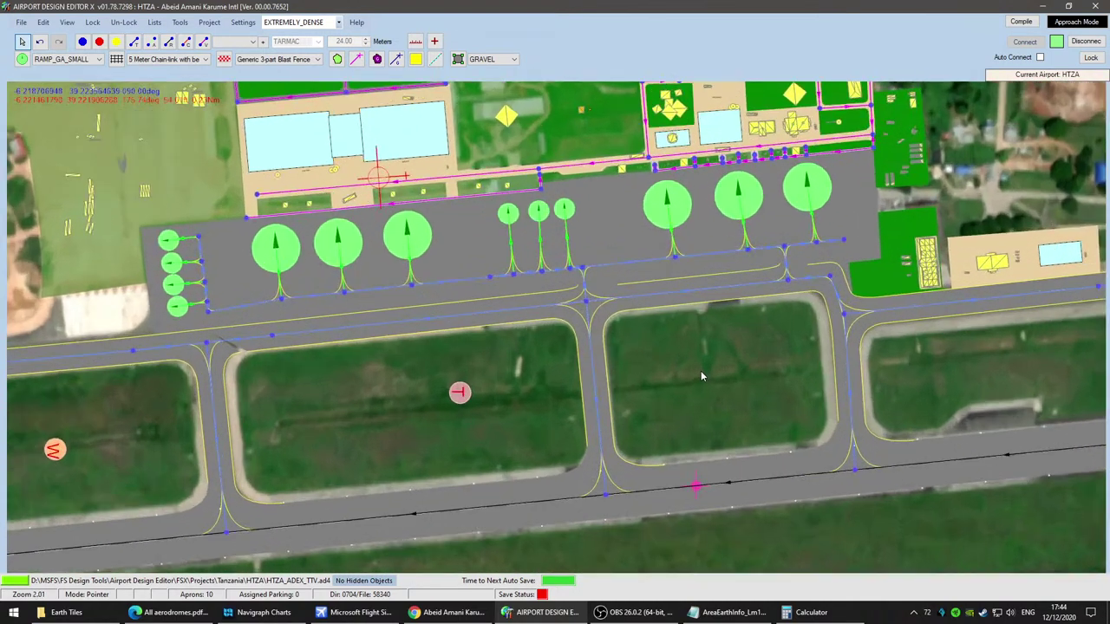
right_click_drag(289, 424, 555, 464)
scroll(518, 385, "up", 2)
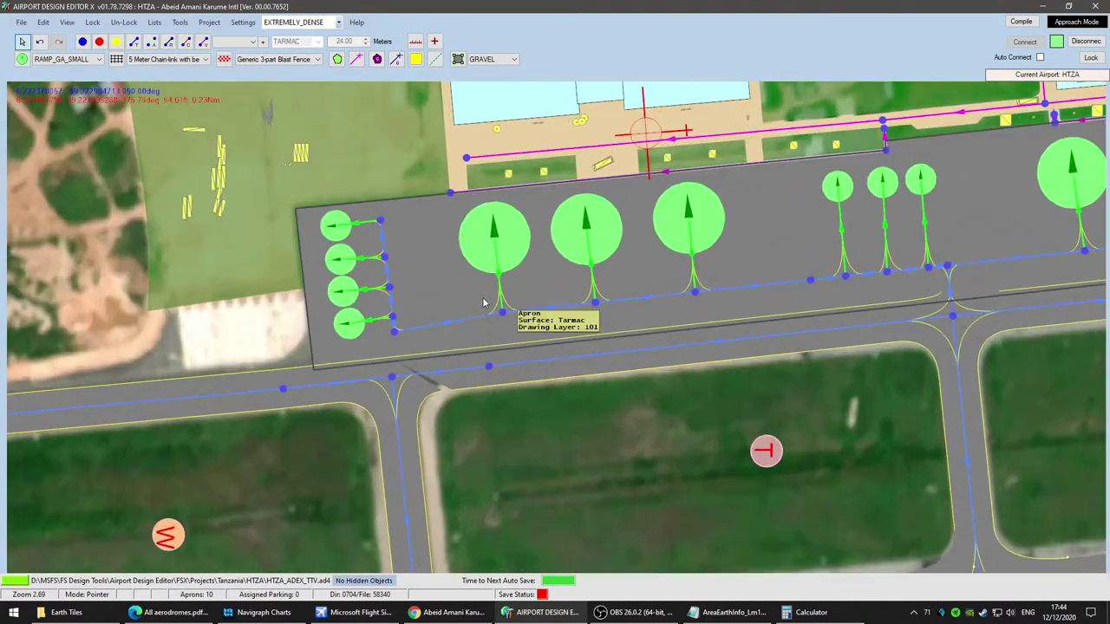
left_click(135, 42)
scroll(484, 362, "up", 3)
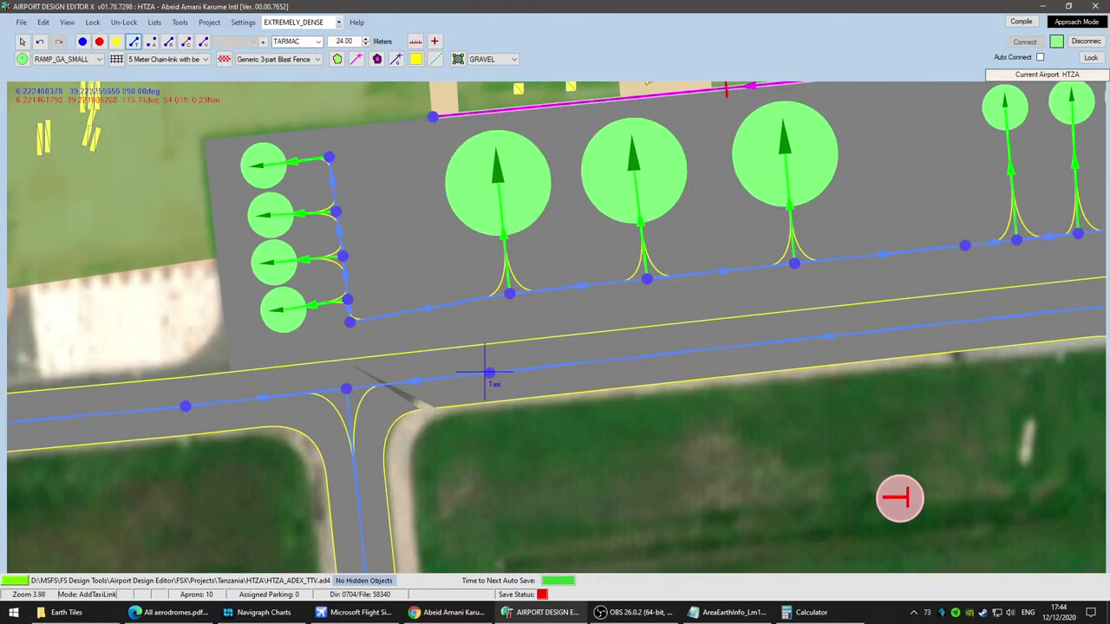
Step: Draw a taxi link joining the GA apron taxi line to the parallel taxiway
left_click(489, 373)
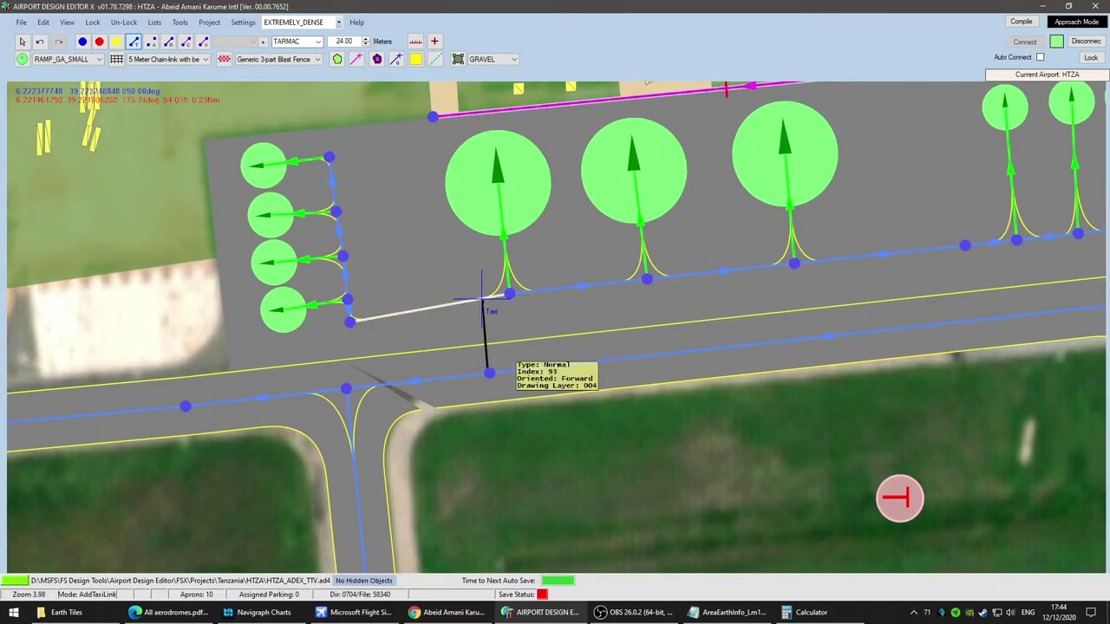
left_click(483, 300)
scroll(741, 431, "down", 2)
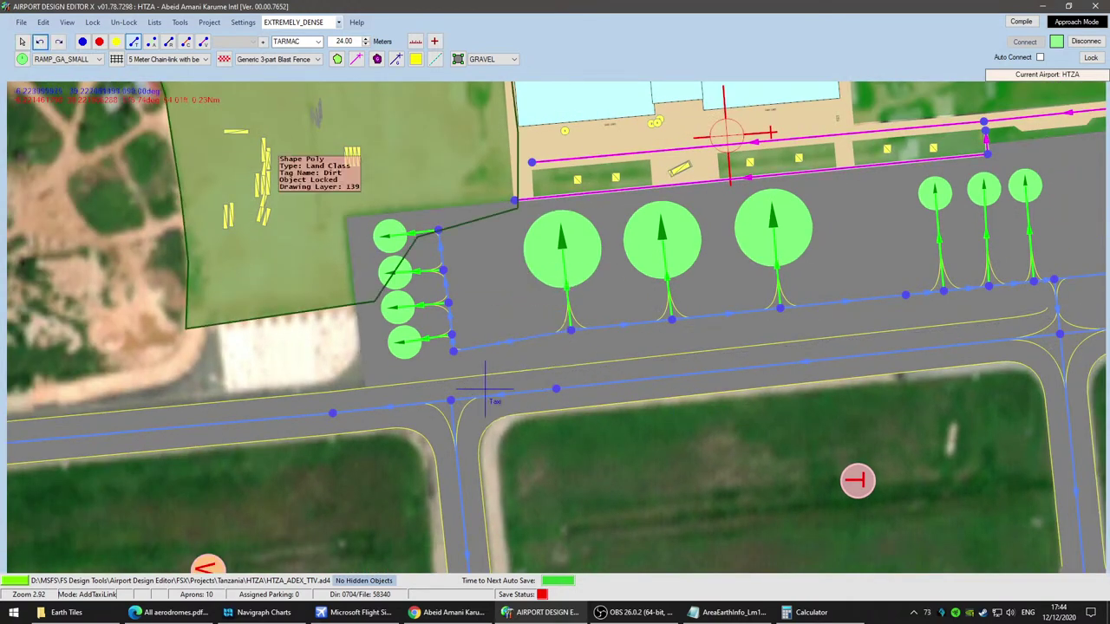
scroll(558, 450, "up", 2)
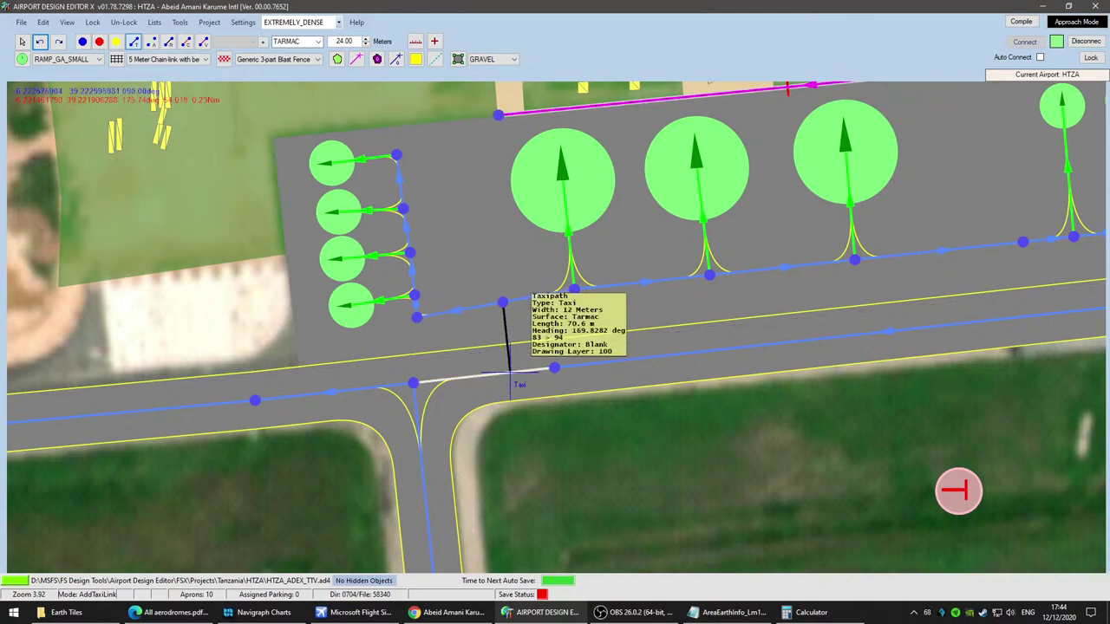
left_click(510, 372)
scroll(574, 457, "down", 5)
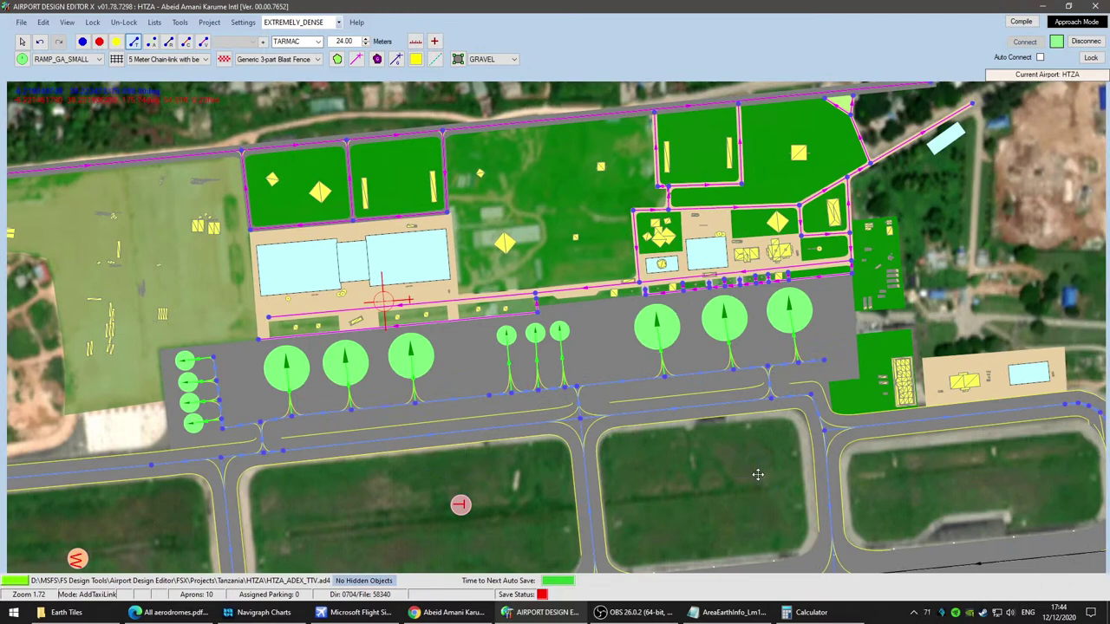
Step: Center the view on the western taxiway junction and return to Pointer mode
middle_click_drag(757, 475, 626, 376)
middle_click_drag(590, 408, 740, 177)
scroll(726, 396, "down", 2)
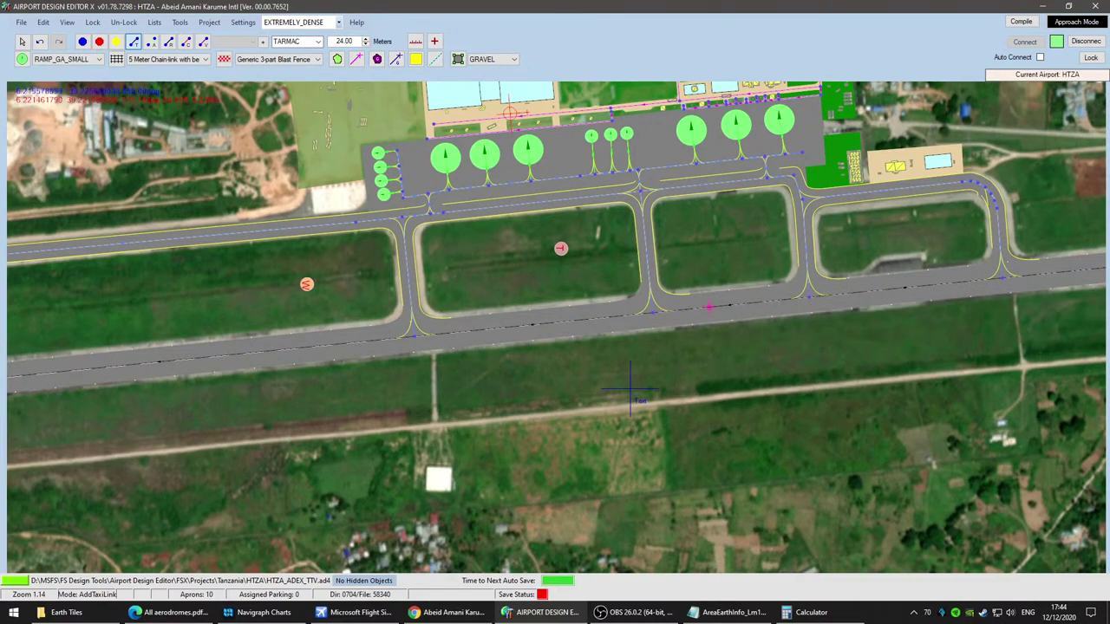
middle_click_drag(272, 416, 818, 389)
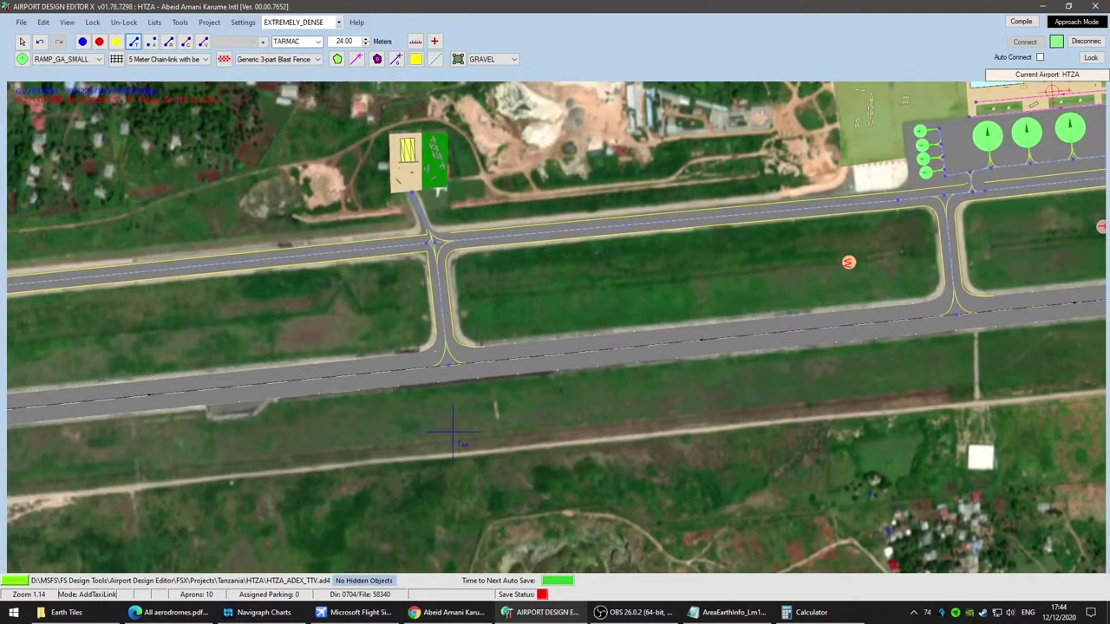
middle_click_drag(274, 427, 380, 502)
scroll(554, 273, "up", 1)
scroll(572, 260, "up", 10)
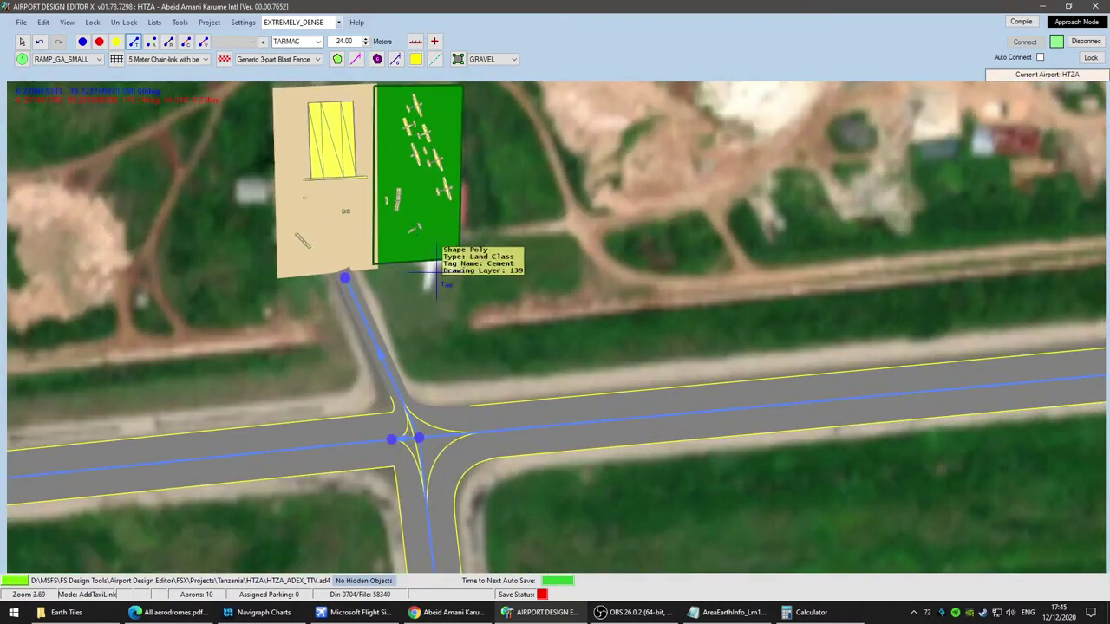
left_click(23, 41)
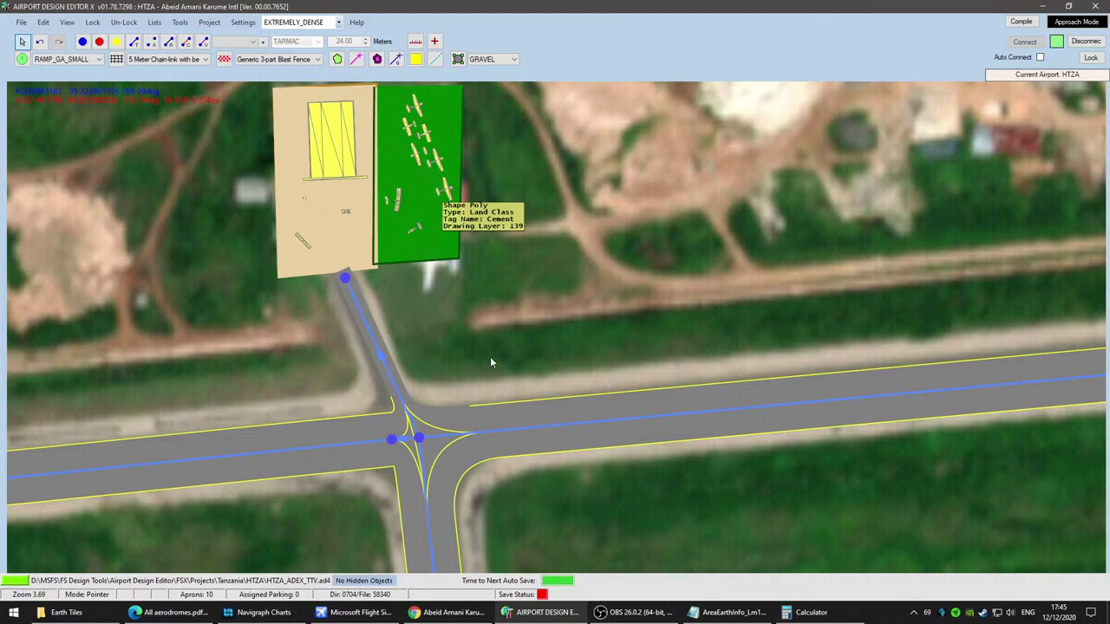
Step: Rotate the library building on the grass west of the apron to 68.7°
scroll(533, 300, "down", 5)
scroll(537, 297, "down", 7)
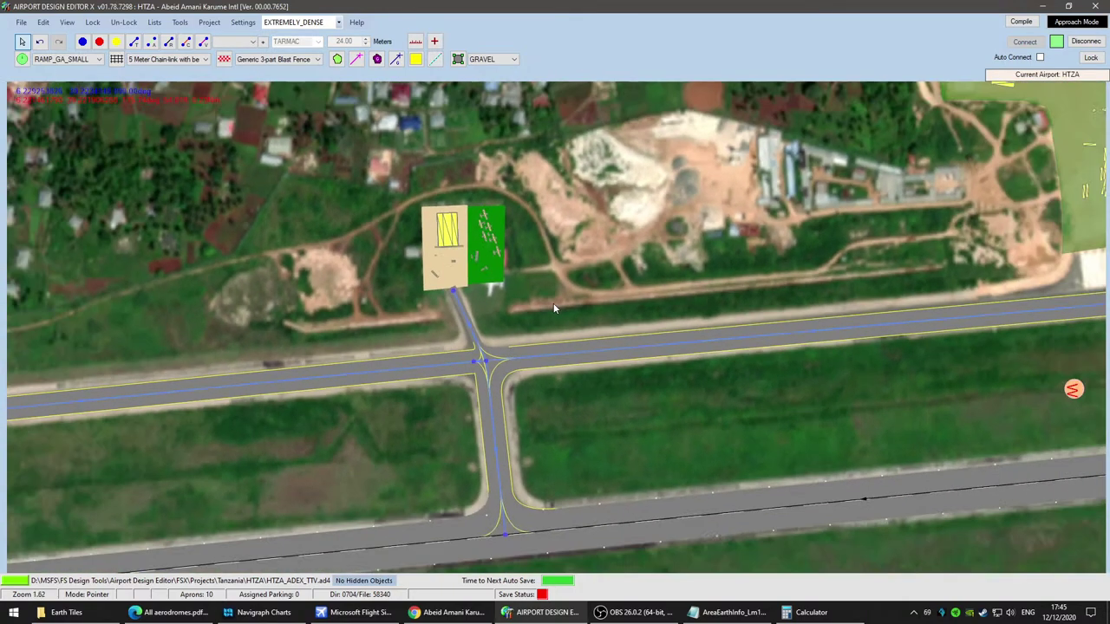
middle_click_drag(692, 368, 273, 438)
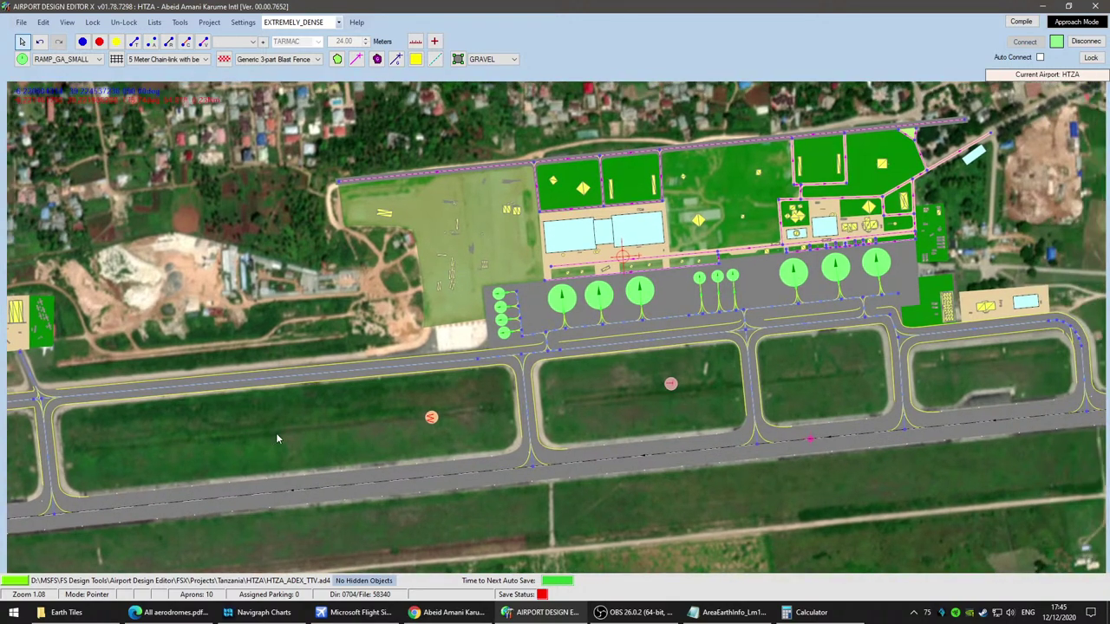
scroll(789, 373, "down", 1)
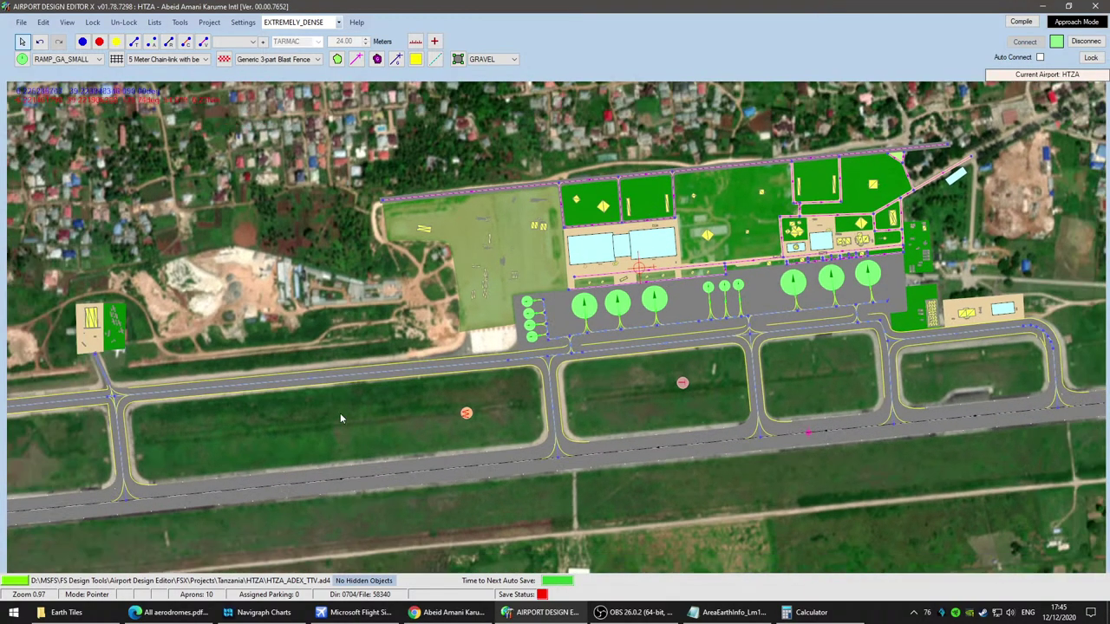
middle_click_drag(343, 418, 535, 462)
scroll(607, 313, "up", 8)
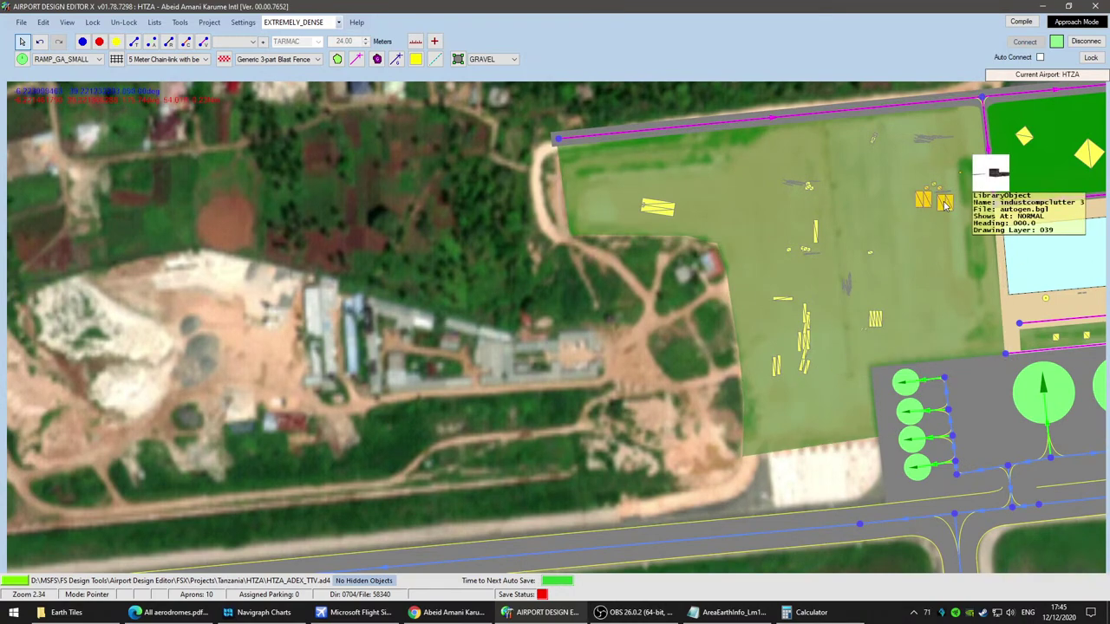
right_click(810, 191)
left_click(768, 233)
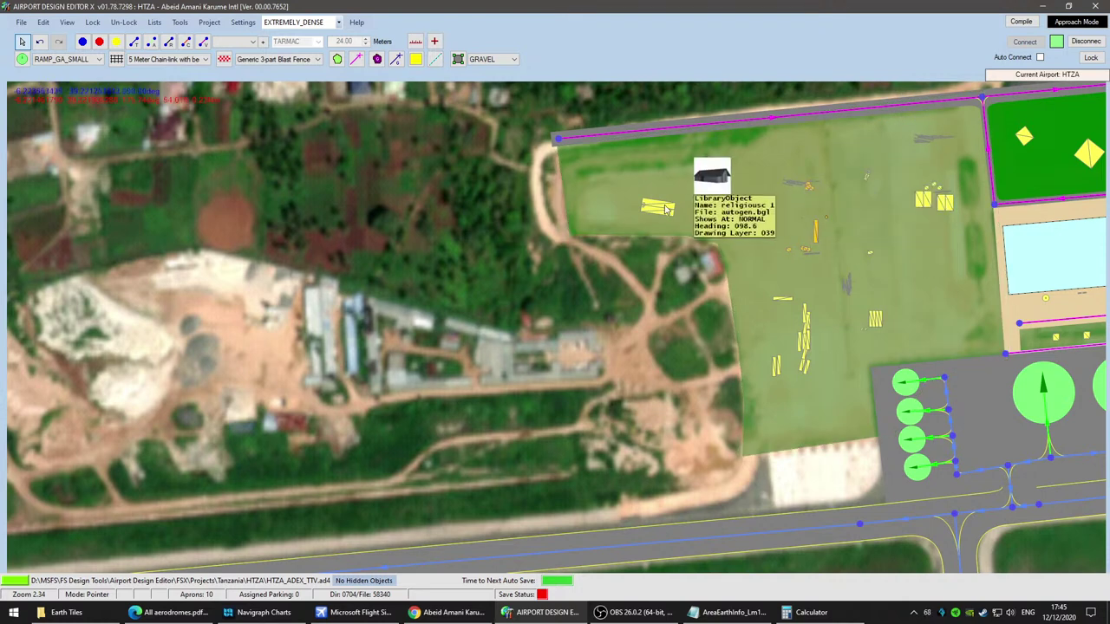
left_click_drag(656, 221, 664, 223)
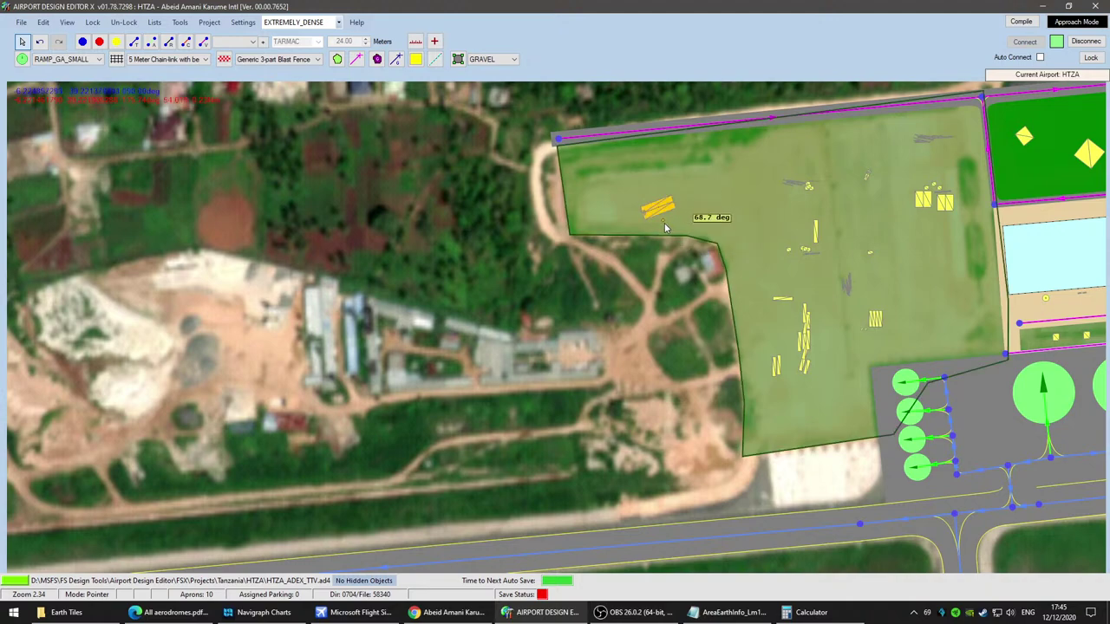
Step: Save the HTZA airport and bring Flight Simulator X to the front
scroll(661, 230, "down", 5)
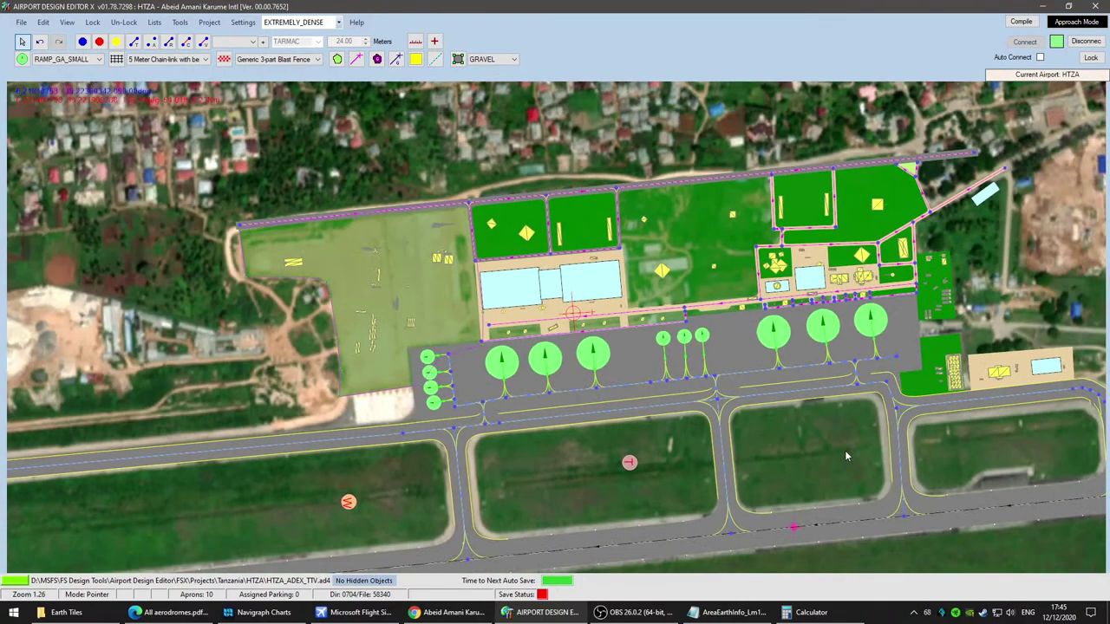
left_click_drag(844, 450, 274, 412)
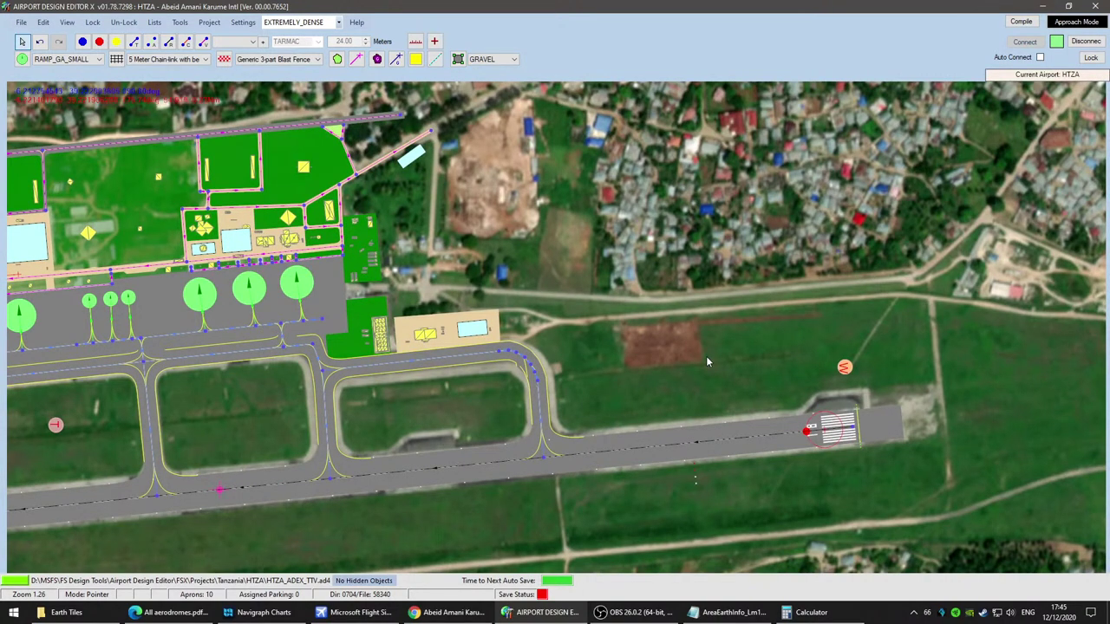
scroll(707, 361, "down", 4)
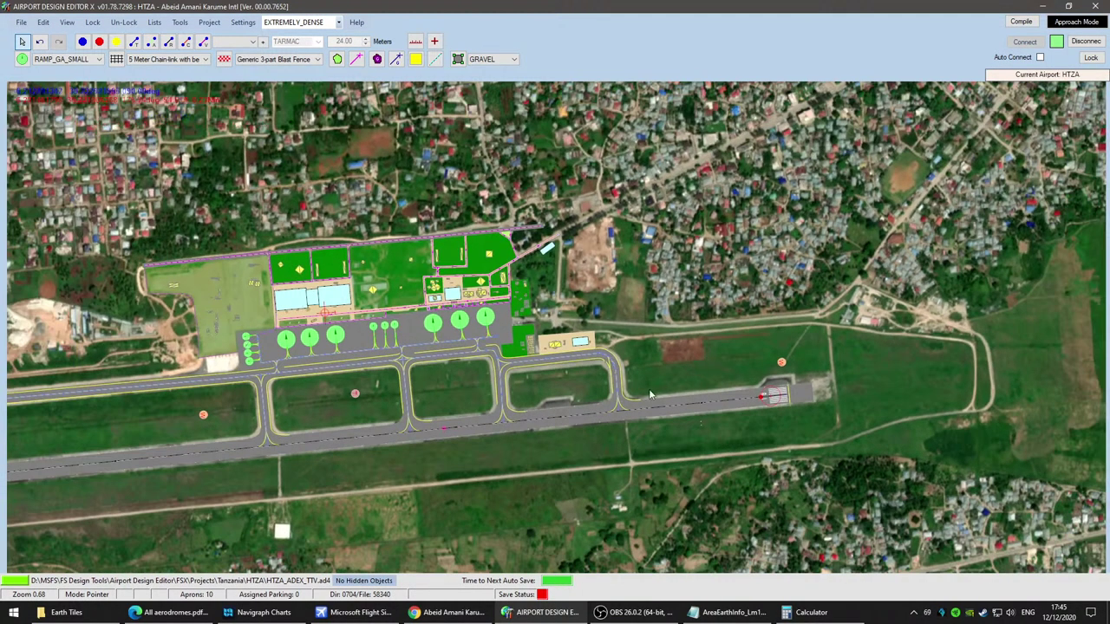
left_click_drag(613, 471, 823, 394)
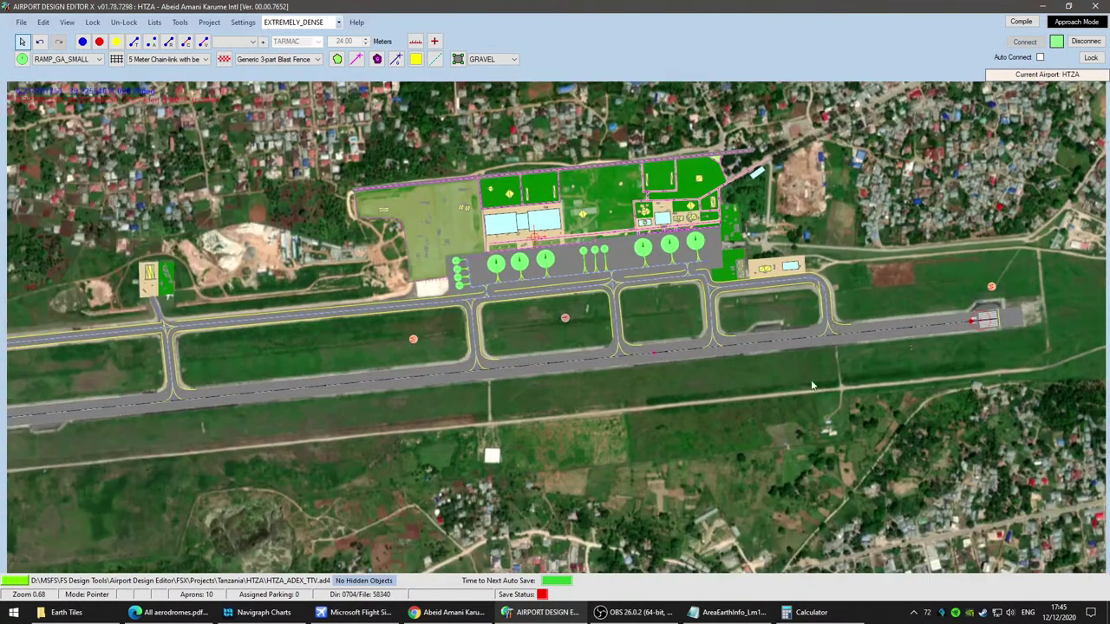
left_click(20, 22)
left_click(59, 185)
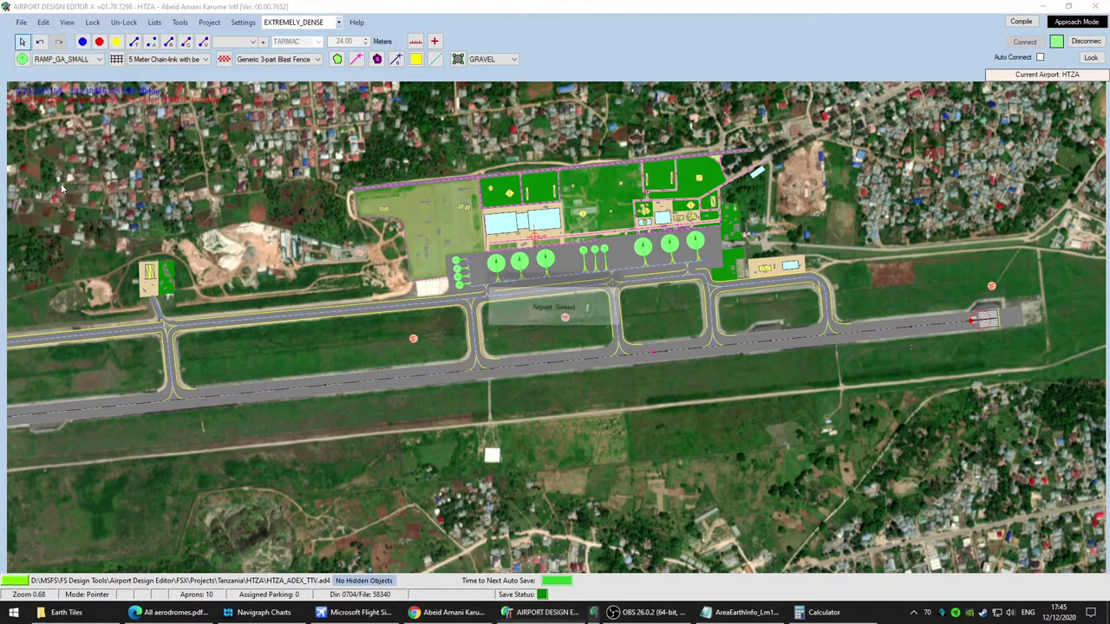
left_click(345, 613)
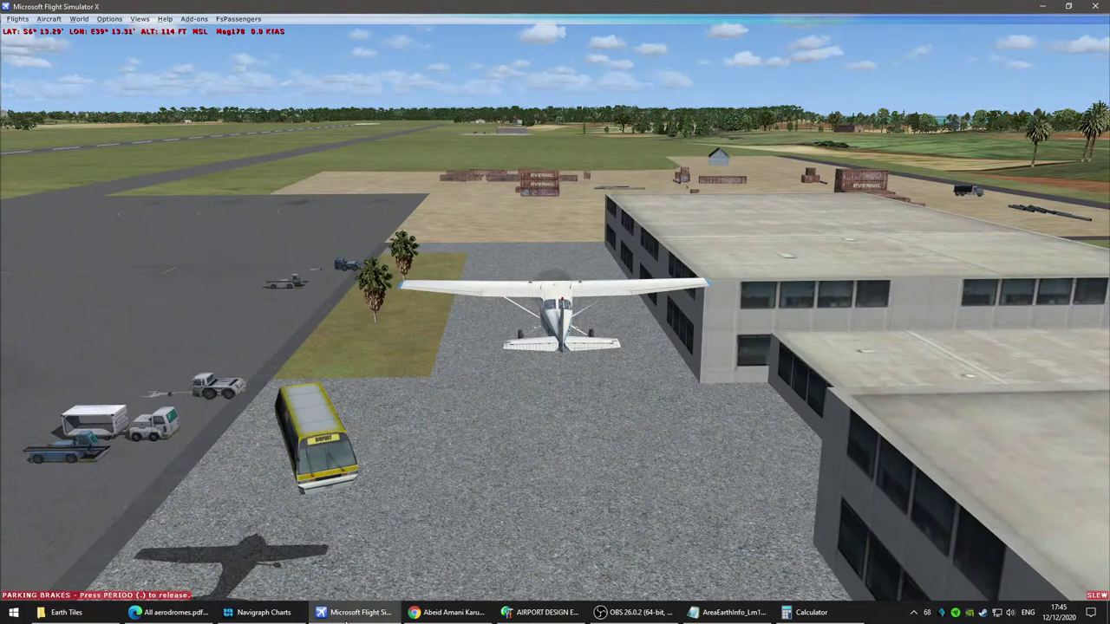
left_click(109, 18)
mouse_move(130, 127)
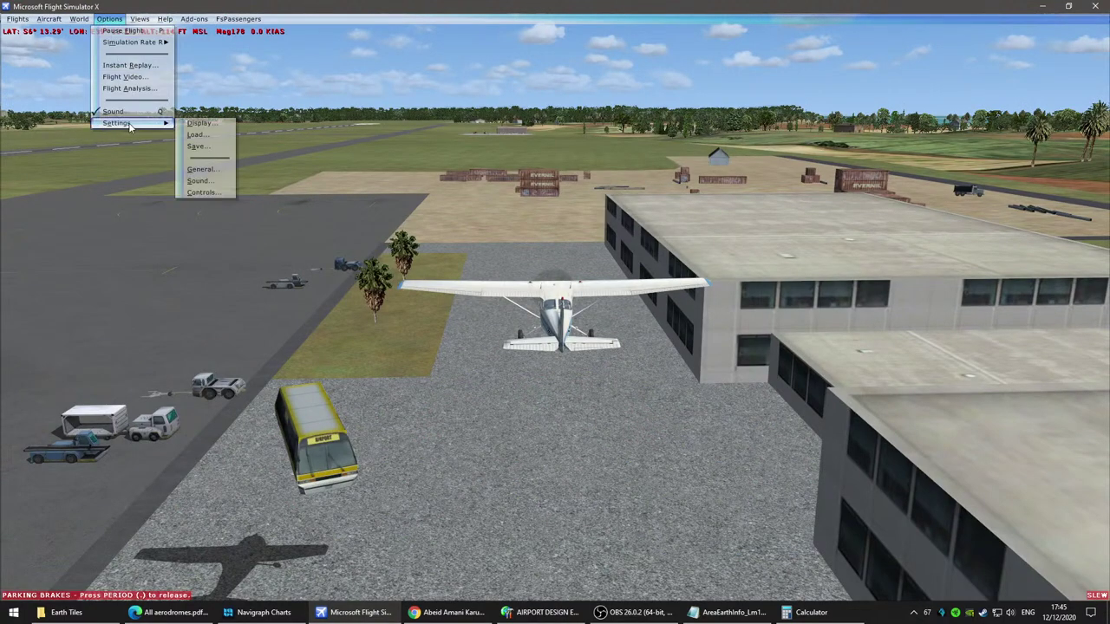
left_click(219, 126)
left_click(460, 169)
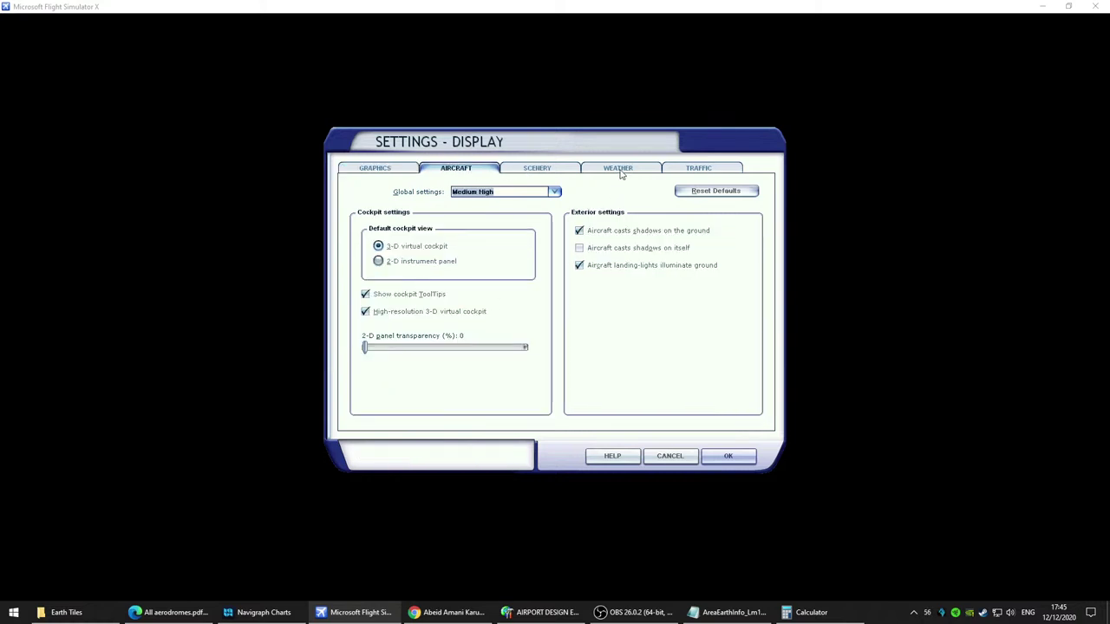
left_click(696, 170)
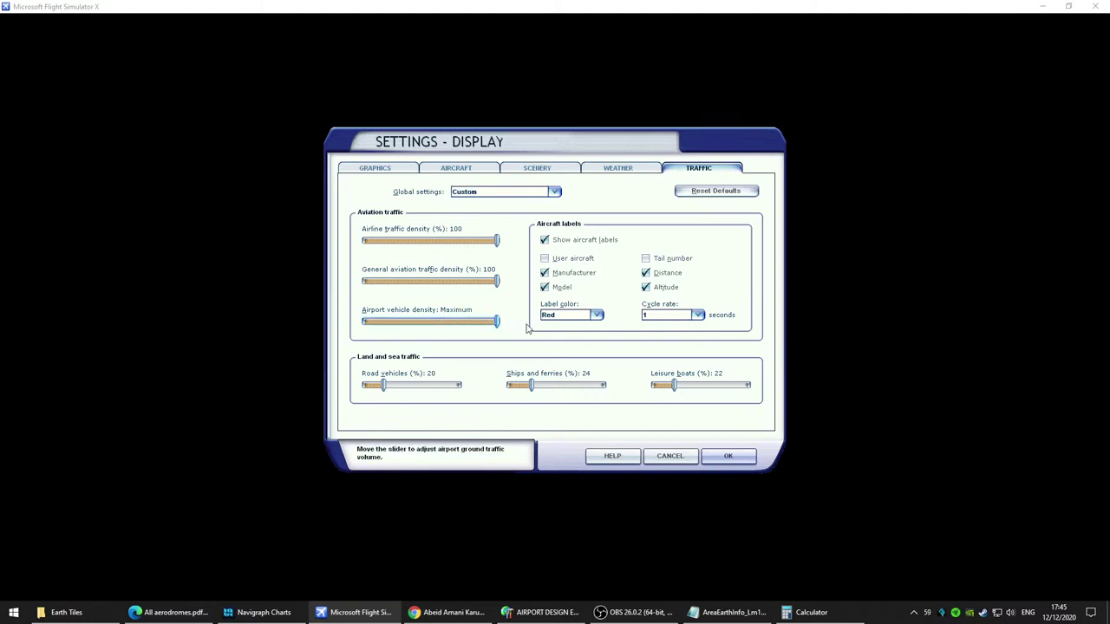
left_click(726, 457)
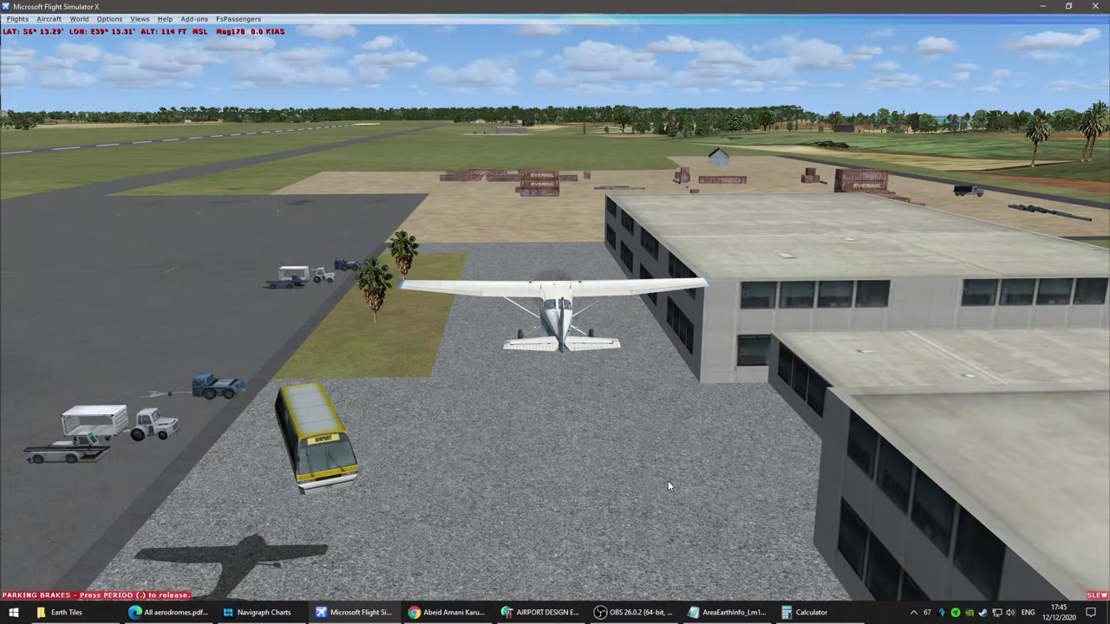
Step: Yaw the slewed aircraft a full circle, stopping at heading 181 over the gravel apron
key("KP_1")
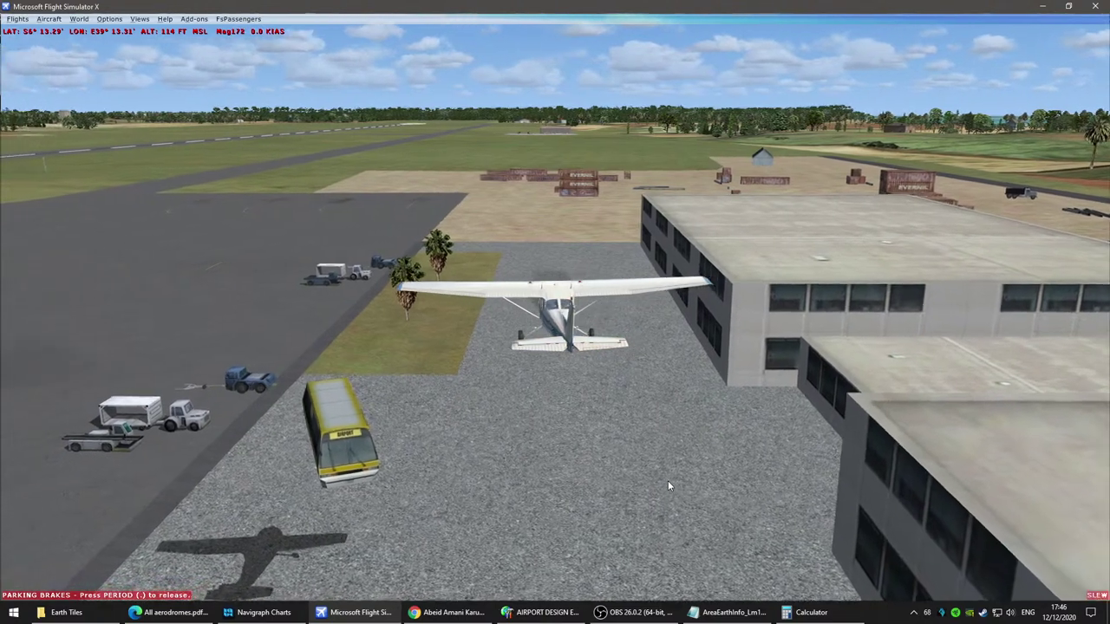
key("KP_1")
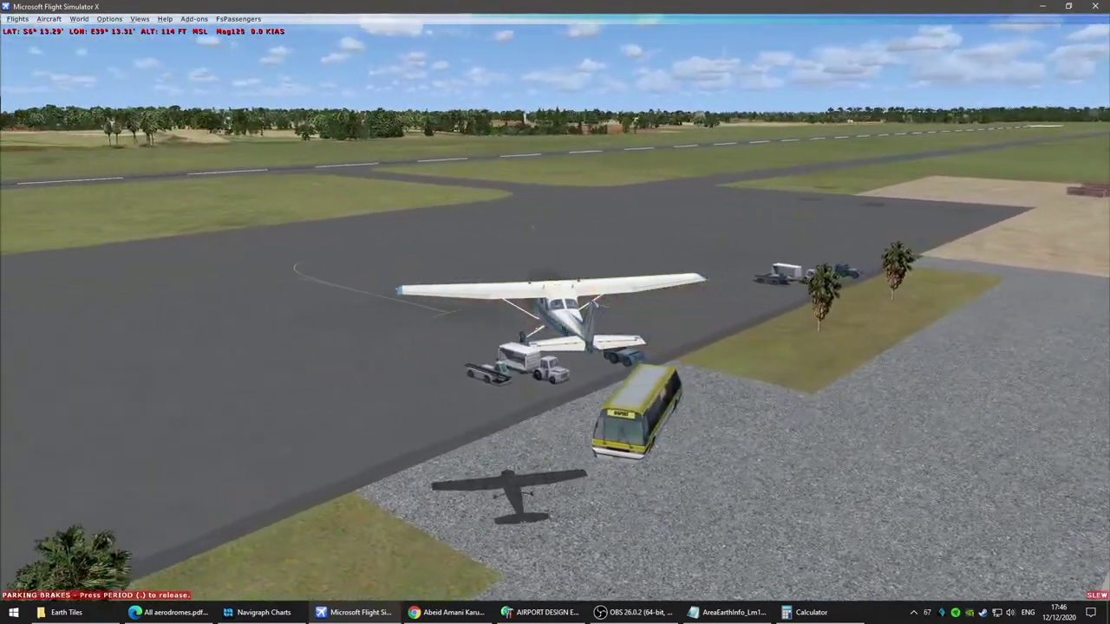
key("KP_0")
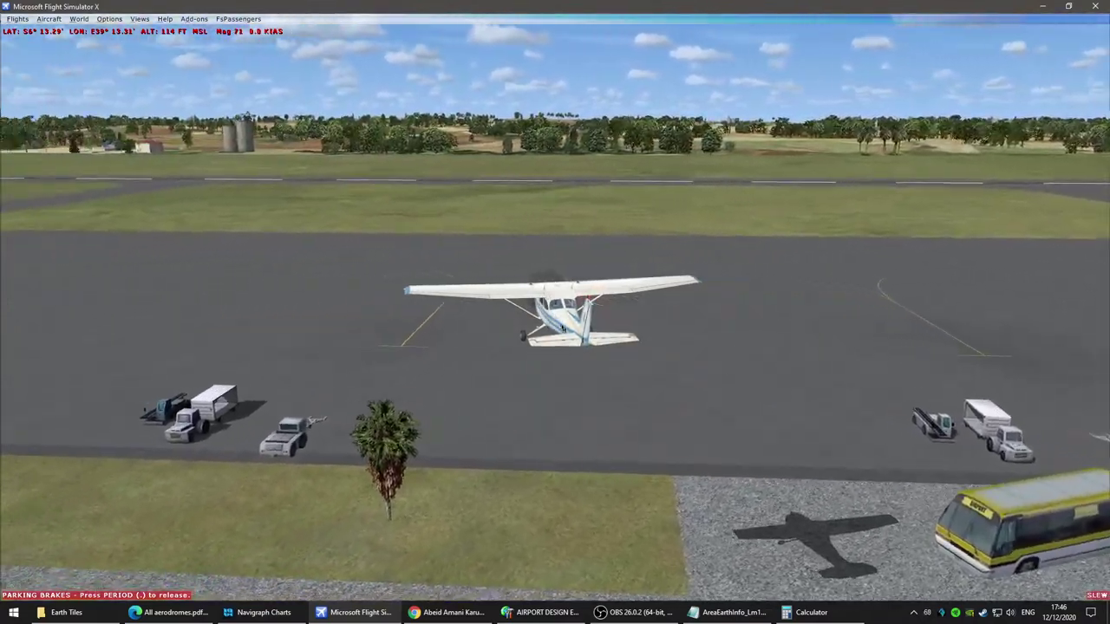
key("KP_1")
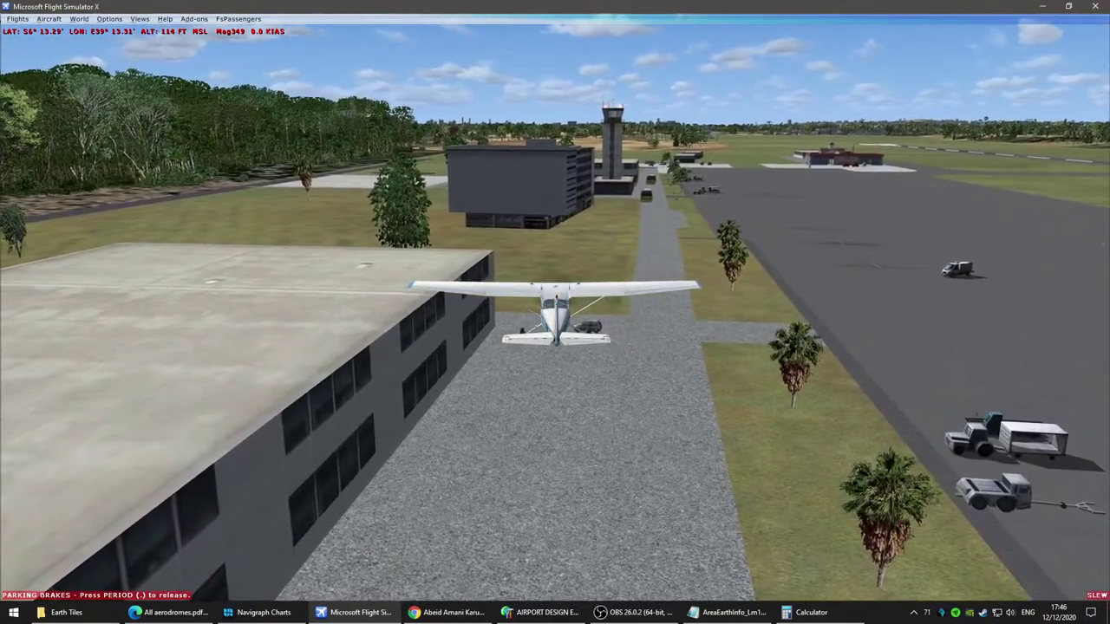
key("KP_3")
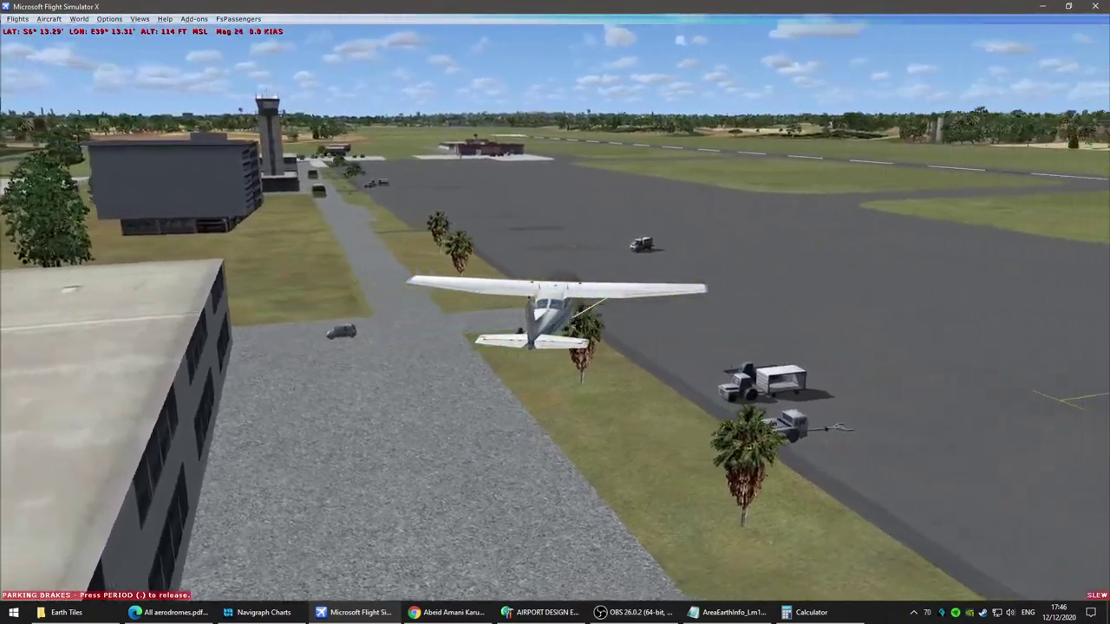
key("KP_3")
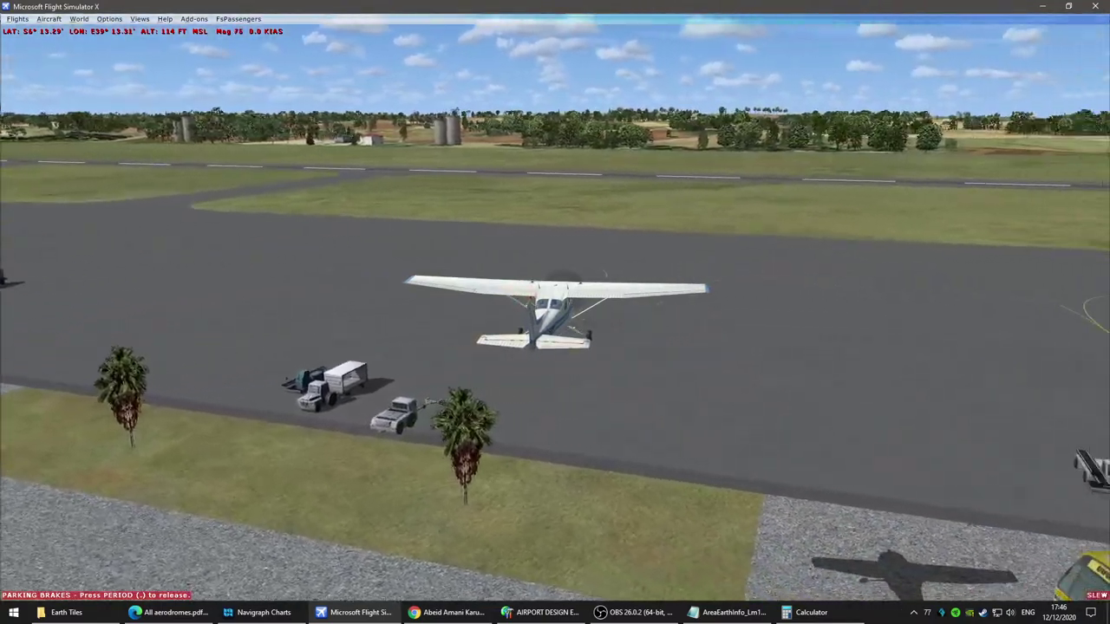
key("KP_3")
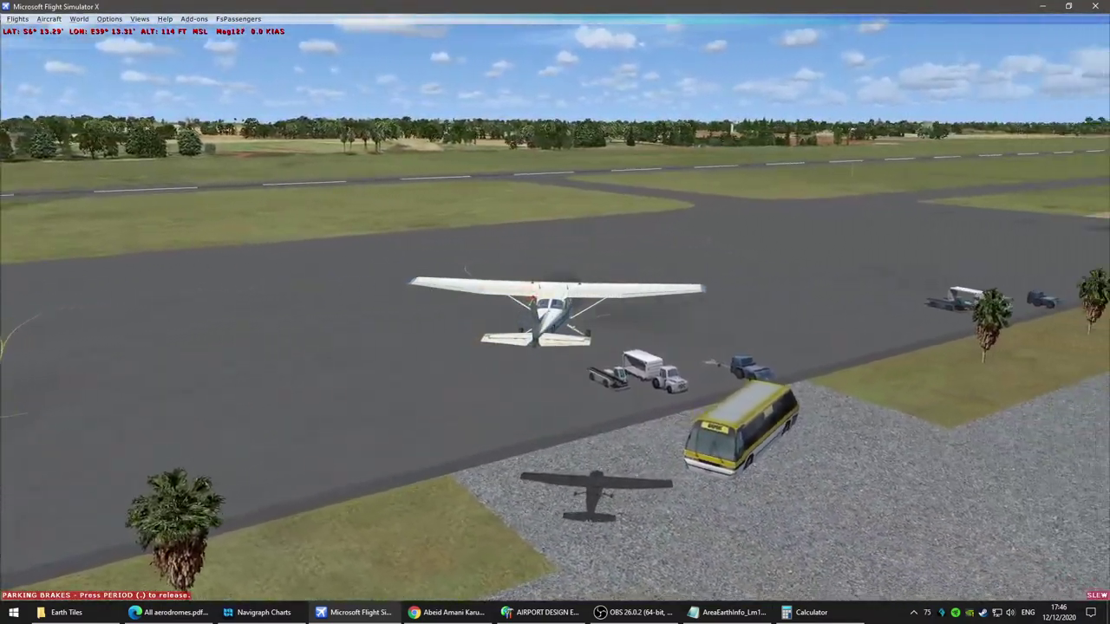
key("KP_3")
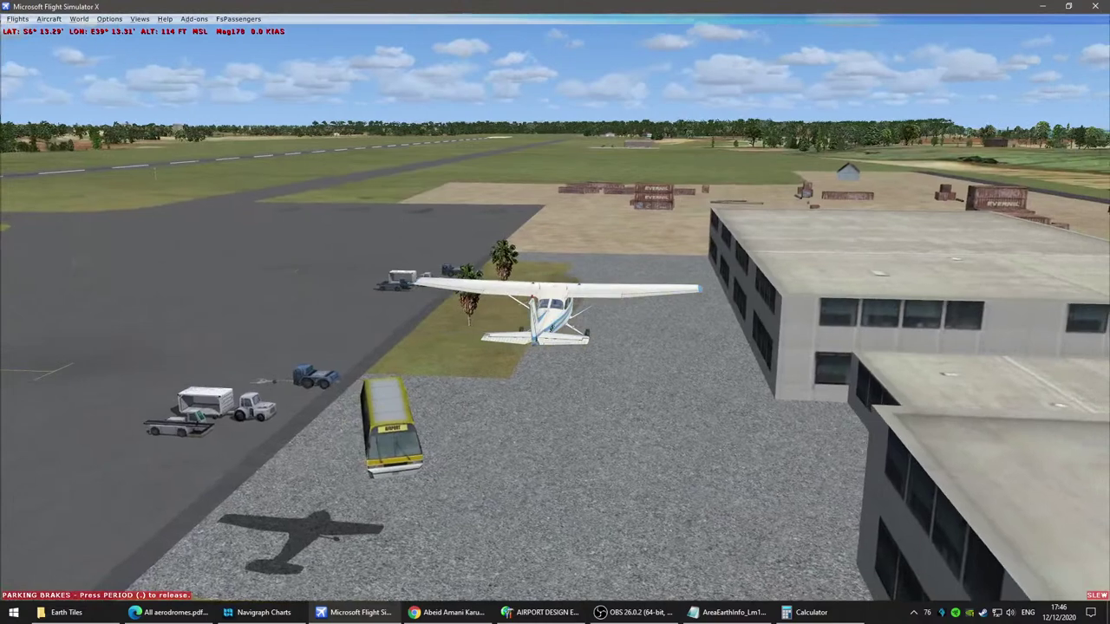
key("KP_5")
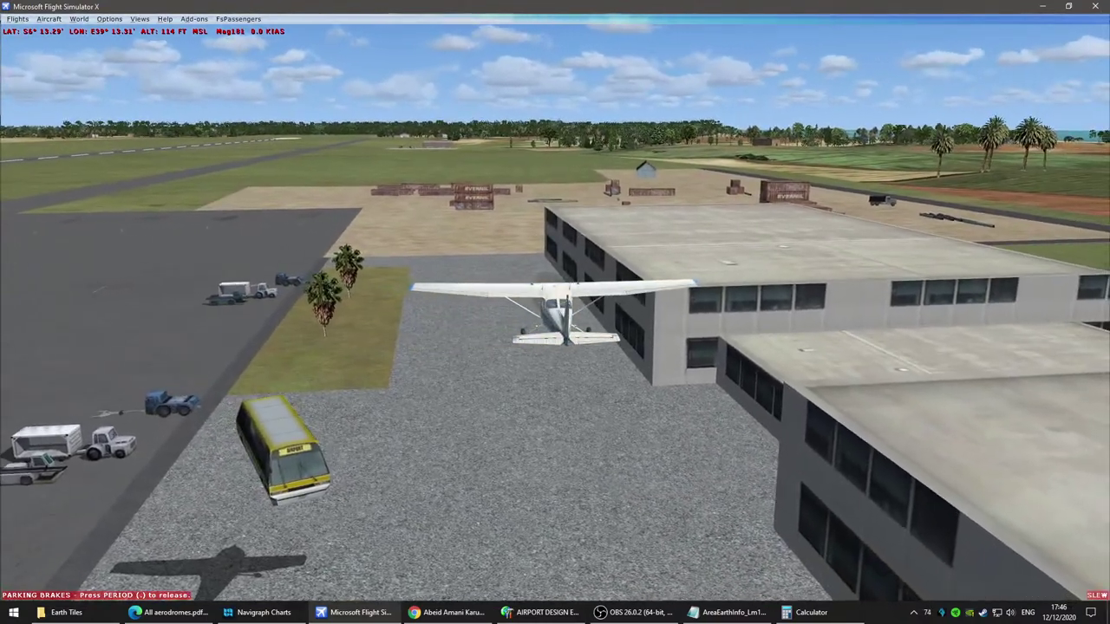
left_click(423, 617)
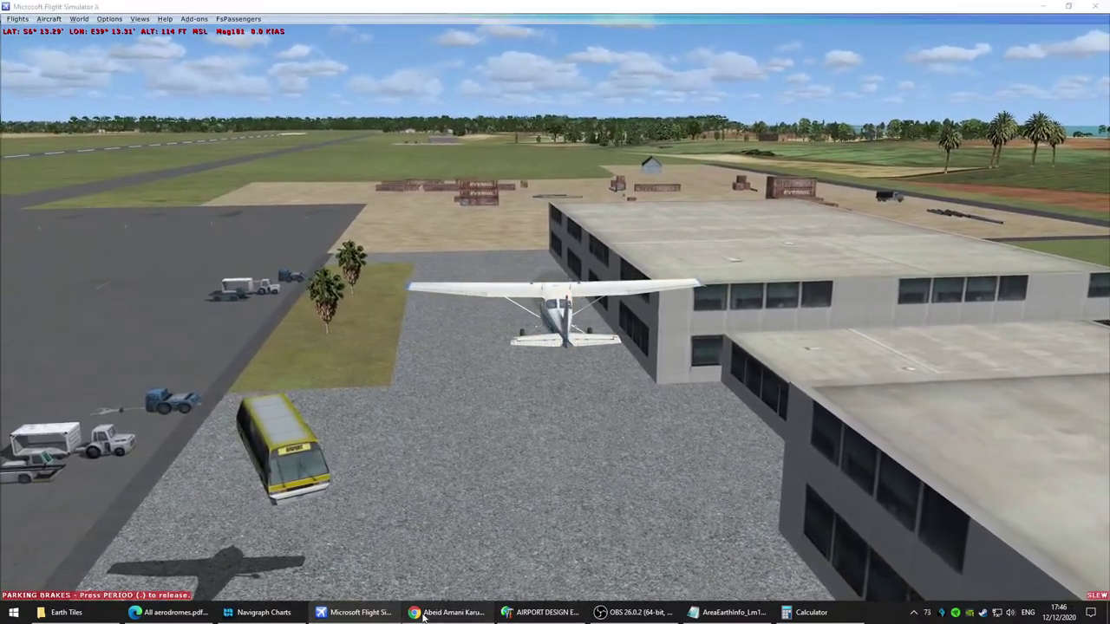
Step: Zoom into the satellite map and pan over the parked-aircraft apron and the construction yard south of it
scroll(533, 294, "up", 2)
scroll(510, 384, "up", 2)
scroll(708, 555, "up", 1)
left_click_drag(709, 555, 676, 174)
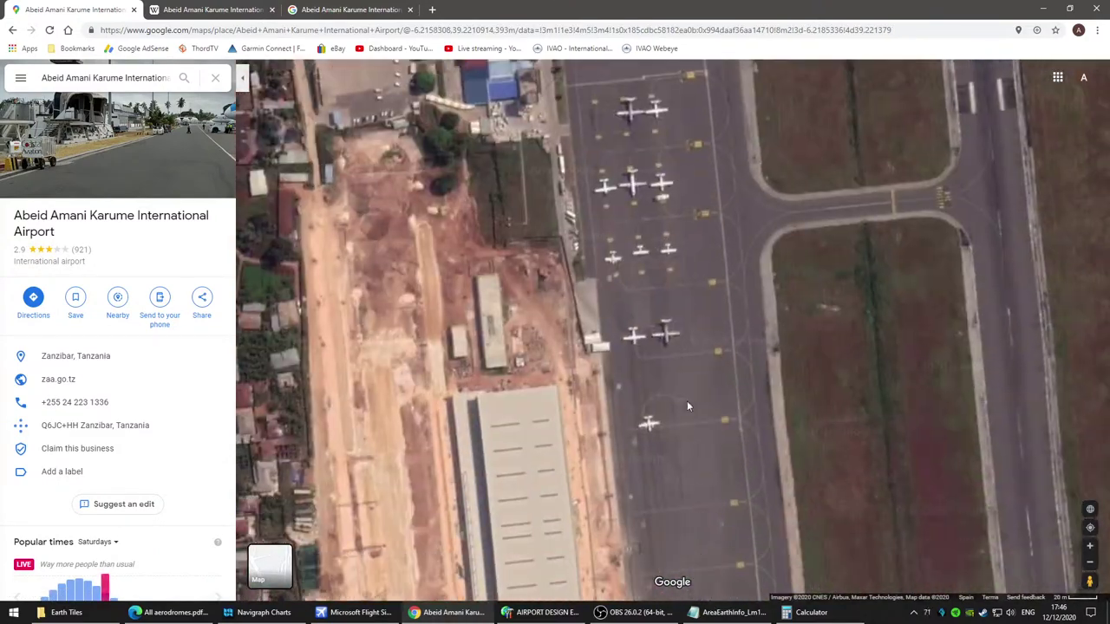
left_click_drag(683, 347, 711, 87)
left_click_drag(830, 442, 726, 124)
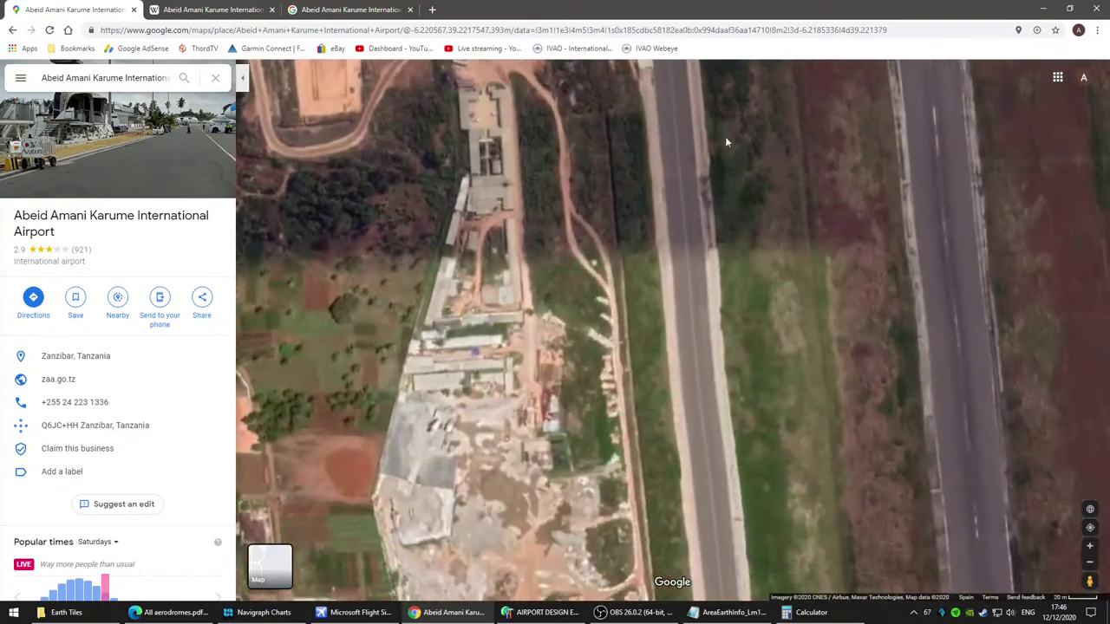
left_click_drag(711, 565, 714, 279)
left_click_drag(611, 450, 632, 438)
left_click_drag(719, 488, 673, 253)
left_click_drag(745, 458, 621, 66)
Step: Follow the runway to its southern end and the northern coast, center the runway and apron, then return to FSX
scroll(725, 409, "down", 2)
left_click_drag(772, 425, 656, 186)
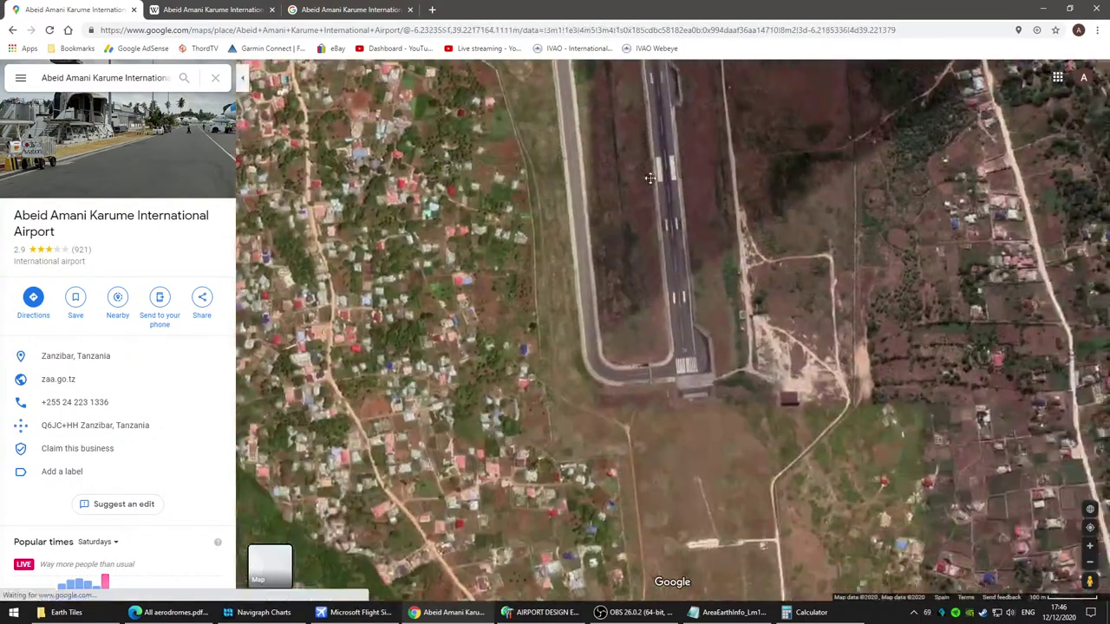
scroll(788, 341, "up", 2)
scroll(788, 339, "down", 3)
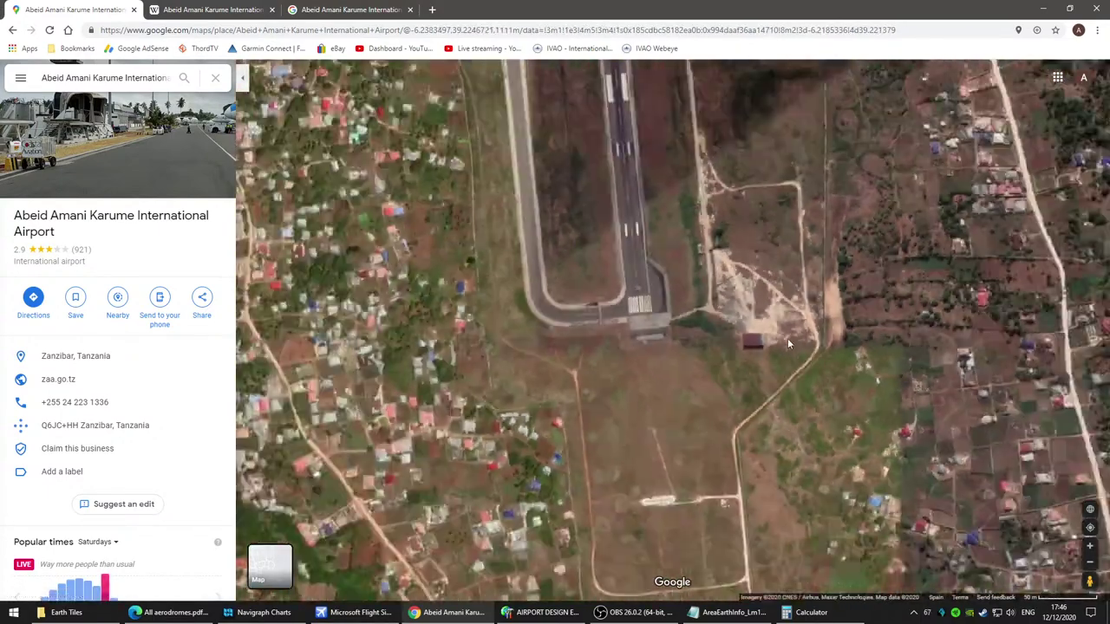
scroll(777, 472, "up", 1)
left_click_drag(606, 234, 679, 224)
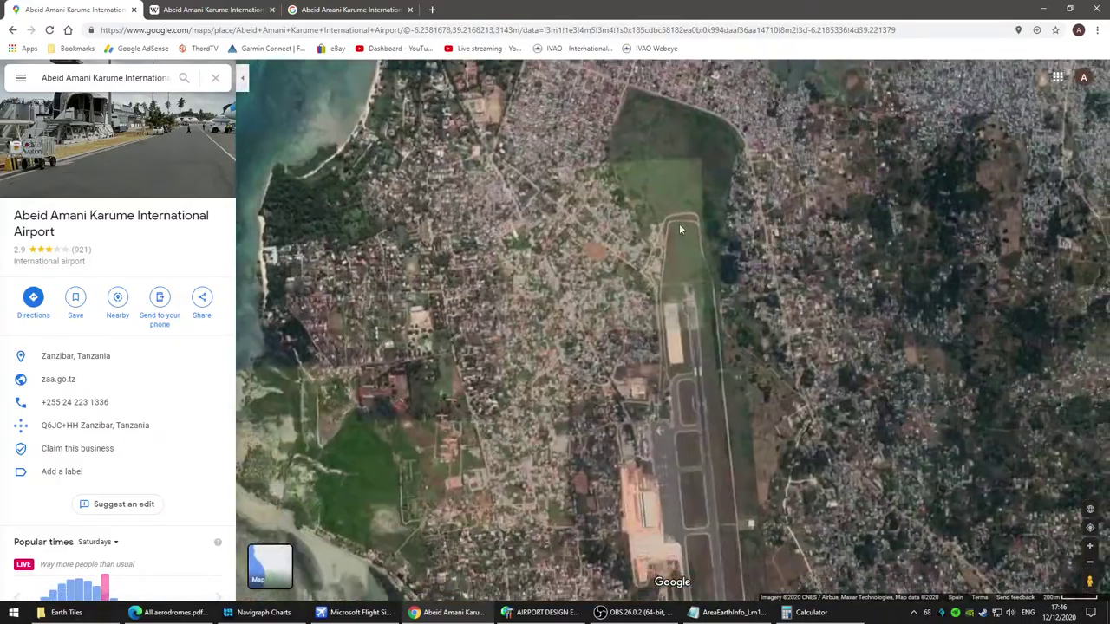
scroll(727, 426, "up", 2)
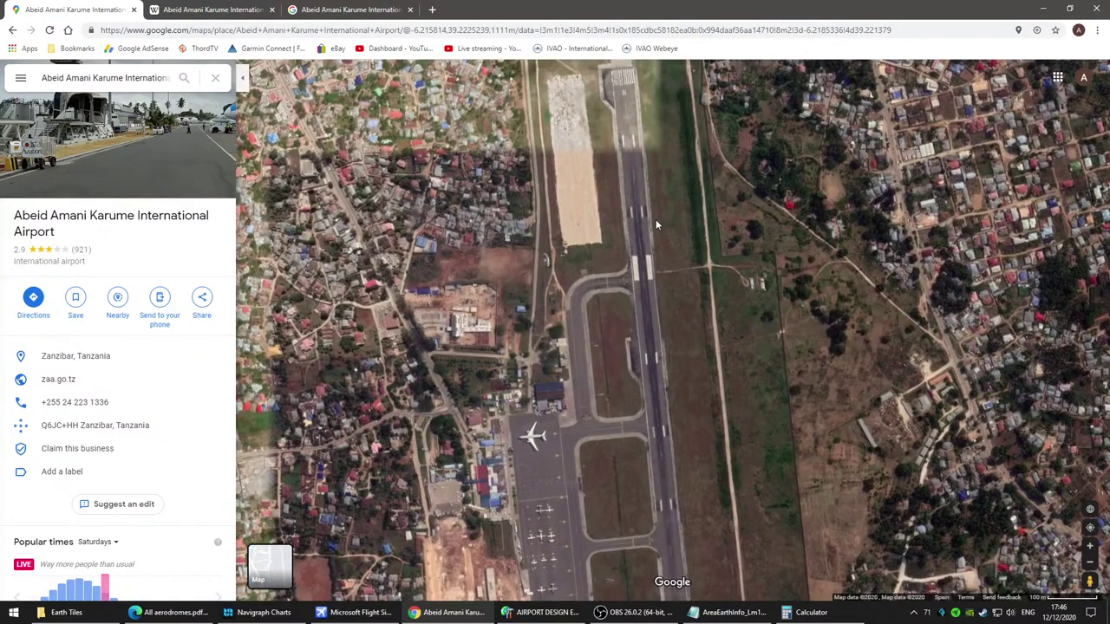
left_click_drag(606, 520, 428, 305)
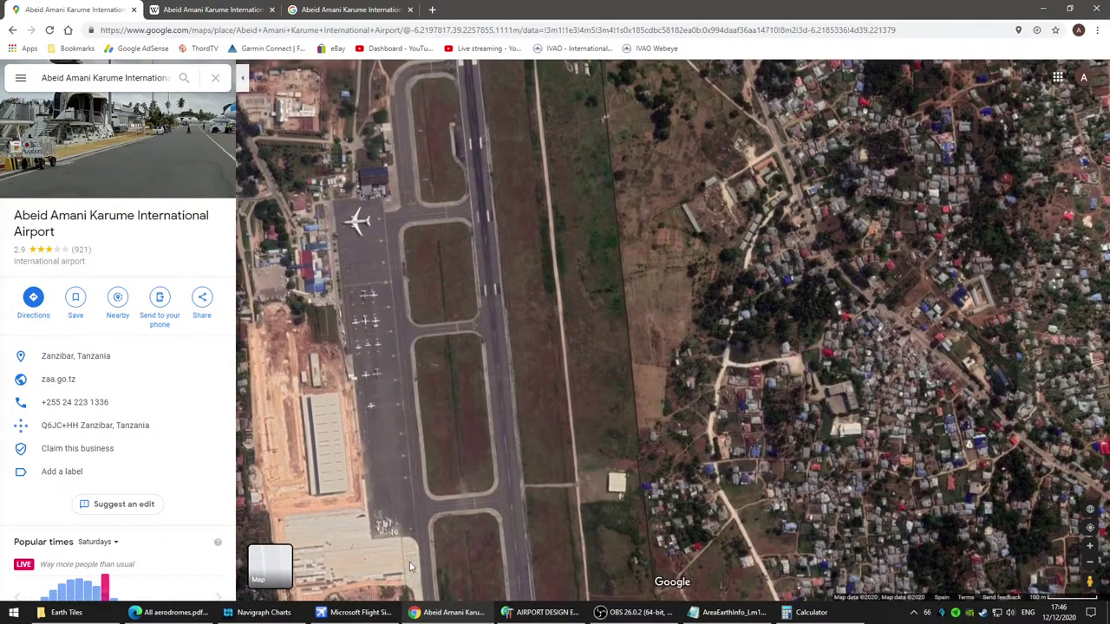
left_click(355, 612)
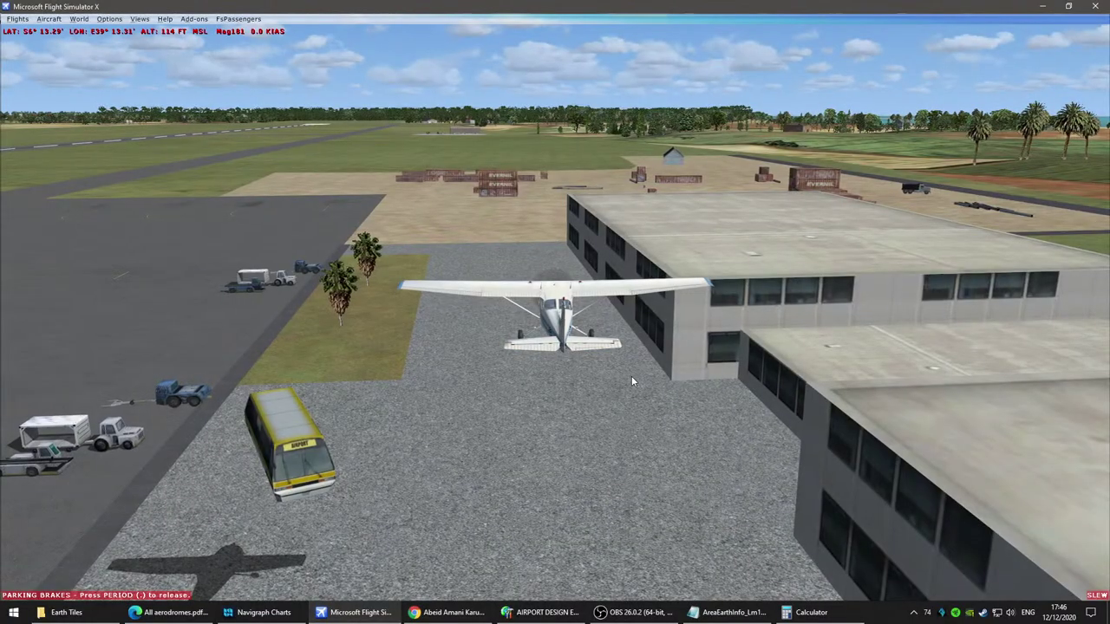
Step: Slew the Cessna sideways onto the apron and rotate it to face north
key("KP_1")
key("KP_5")
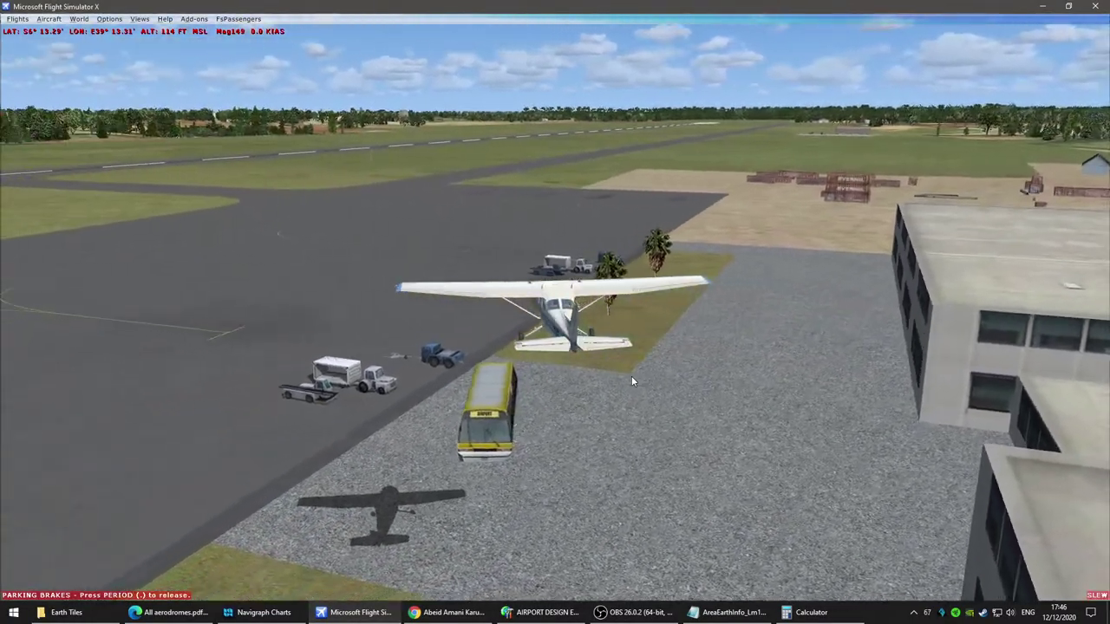
key("KP_4")
key("KP_5")
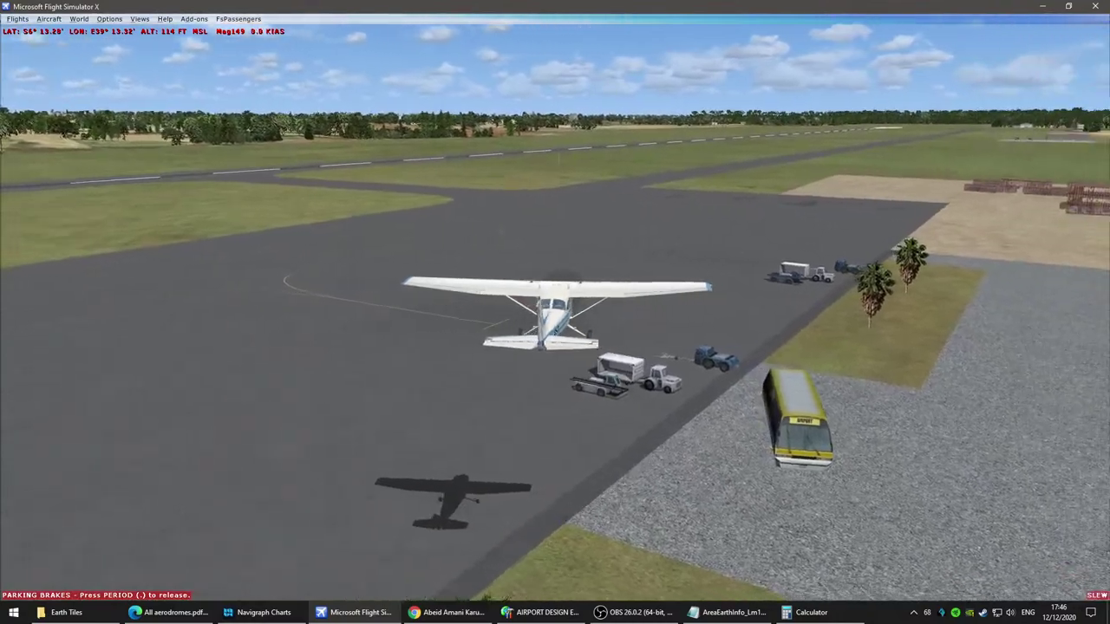
key("KP_3")
key("KP_3")
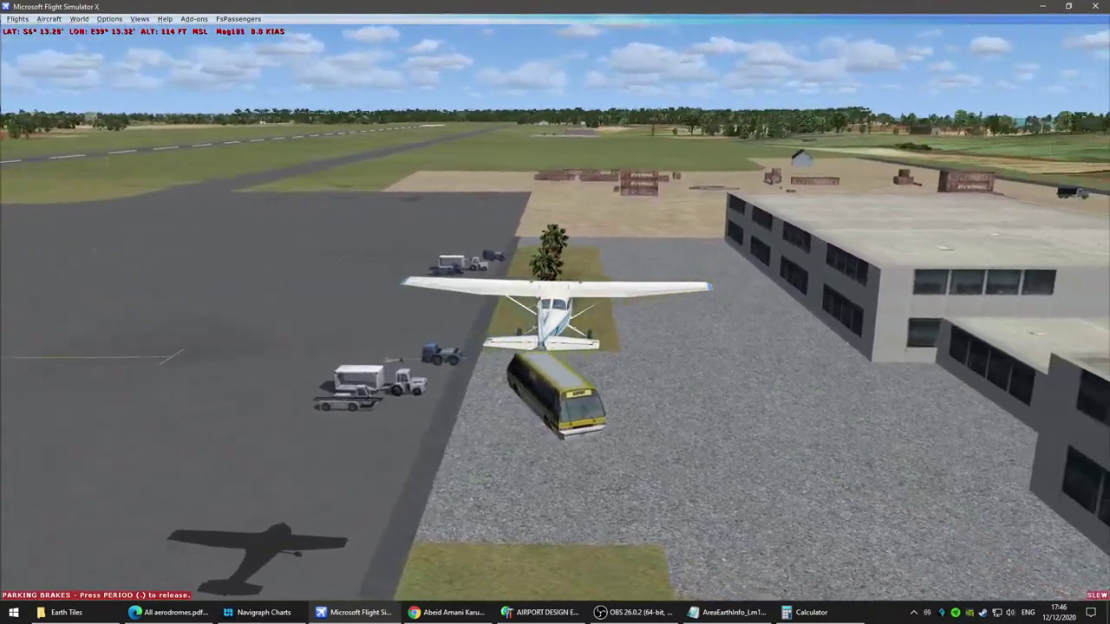
key("KP_3")
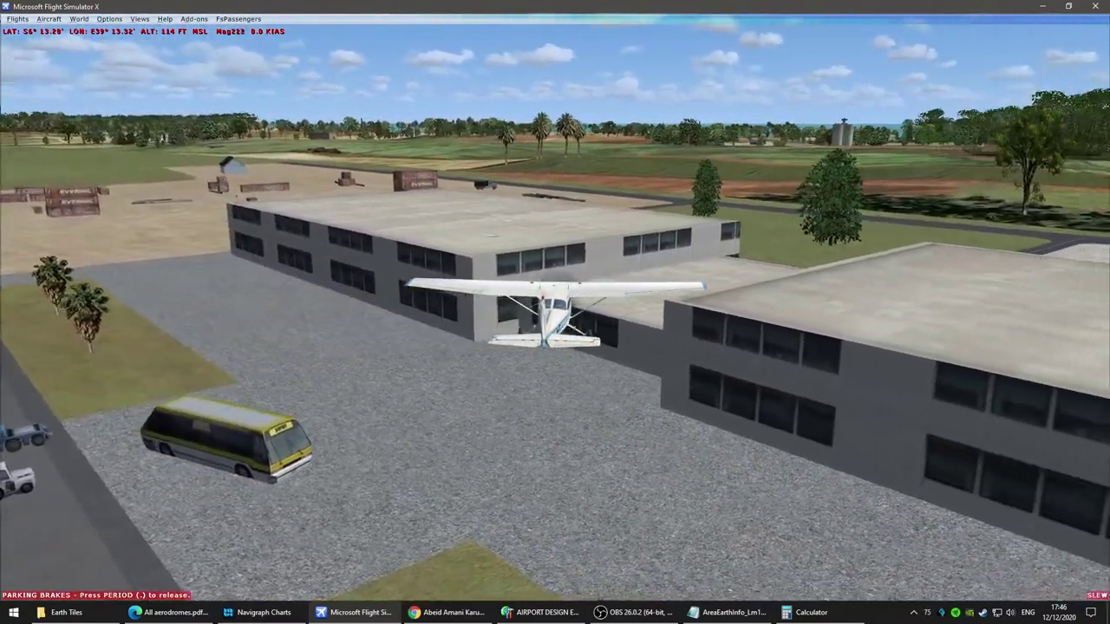
key("KP_3")
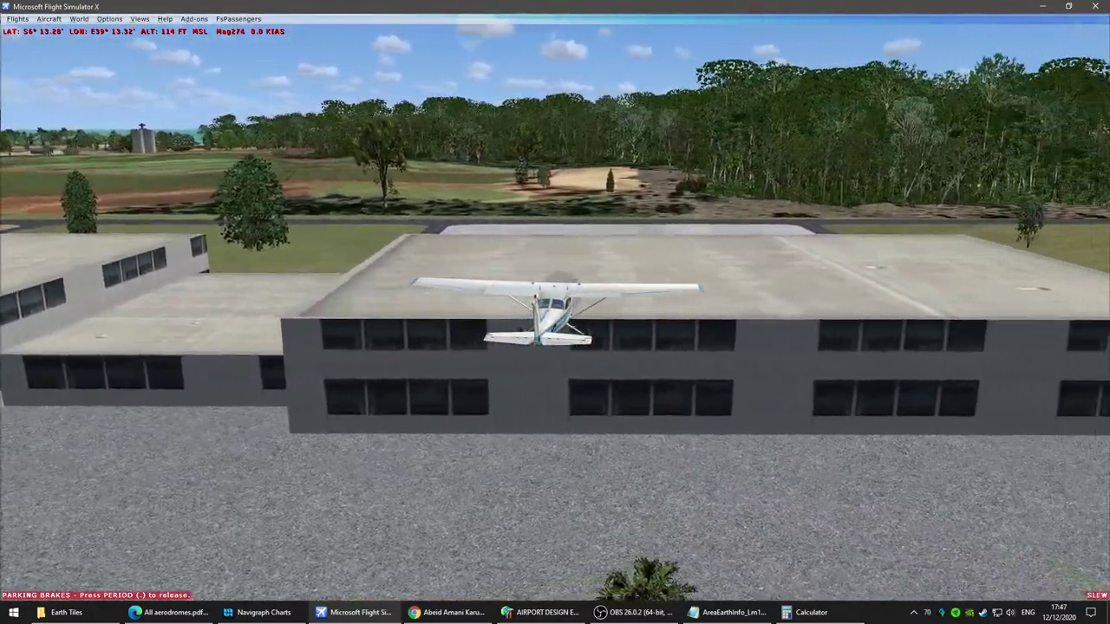
key("KP_3")
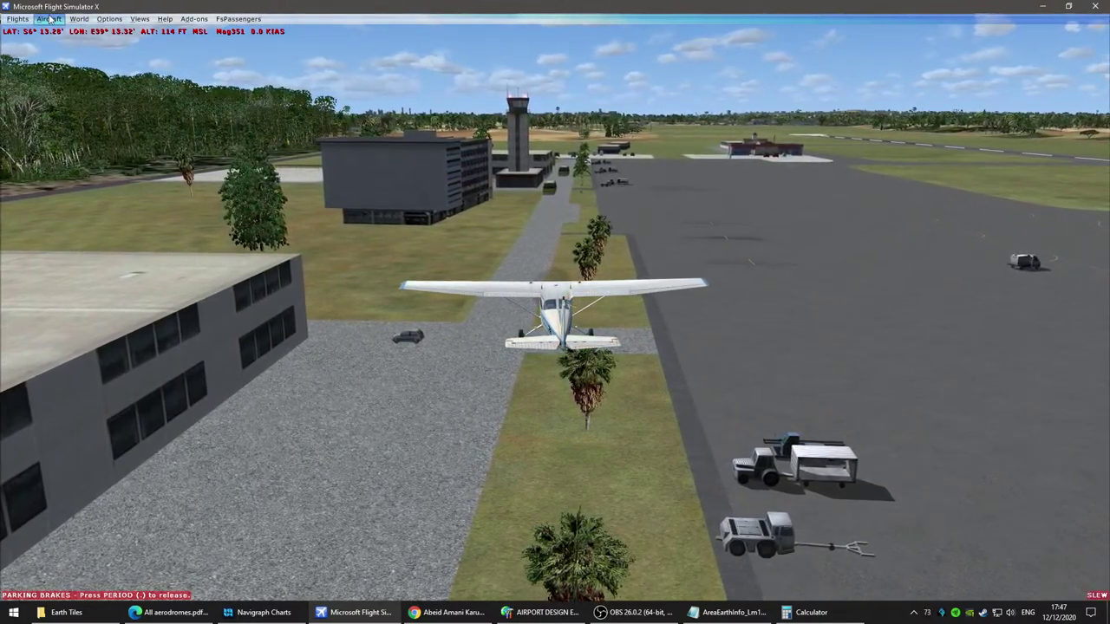
Step: Set the simulation rate to 4x Speed and switch back to the Google Maps satellite view
left_click(109, 18)
mouse_move(130, 42)
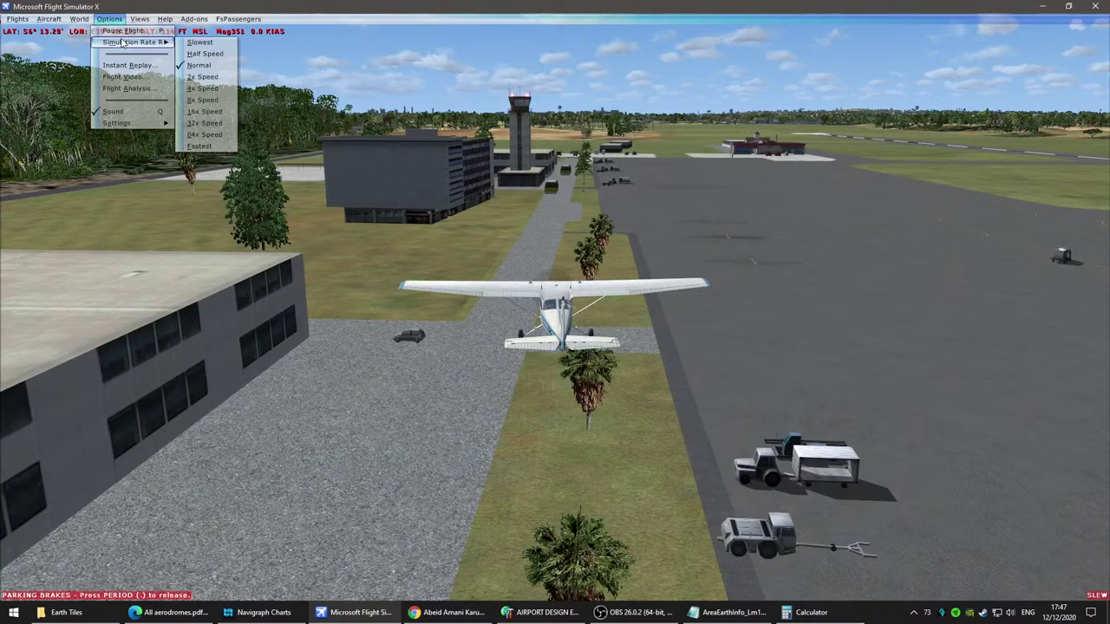
left_click(203, 88)
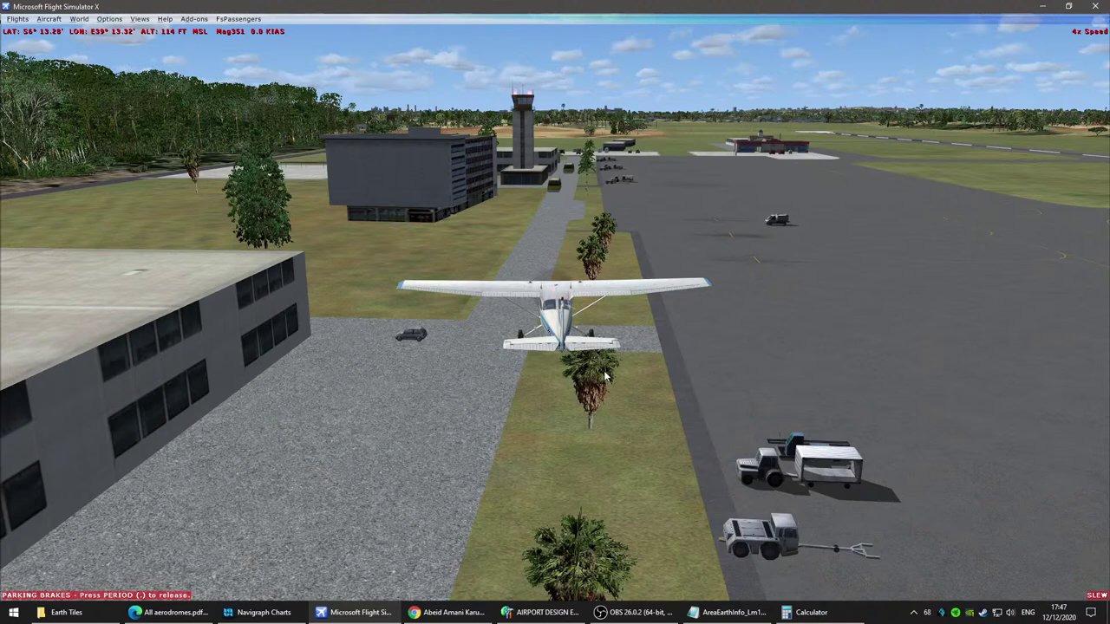
left_click(79, 18)
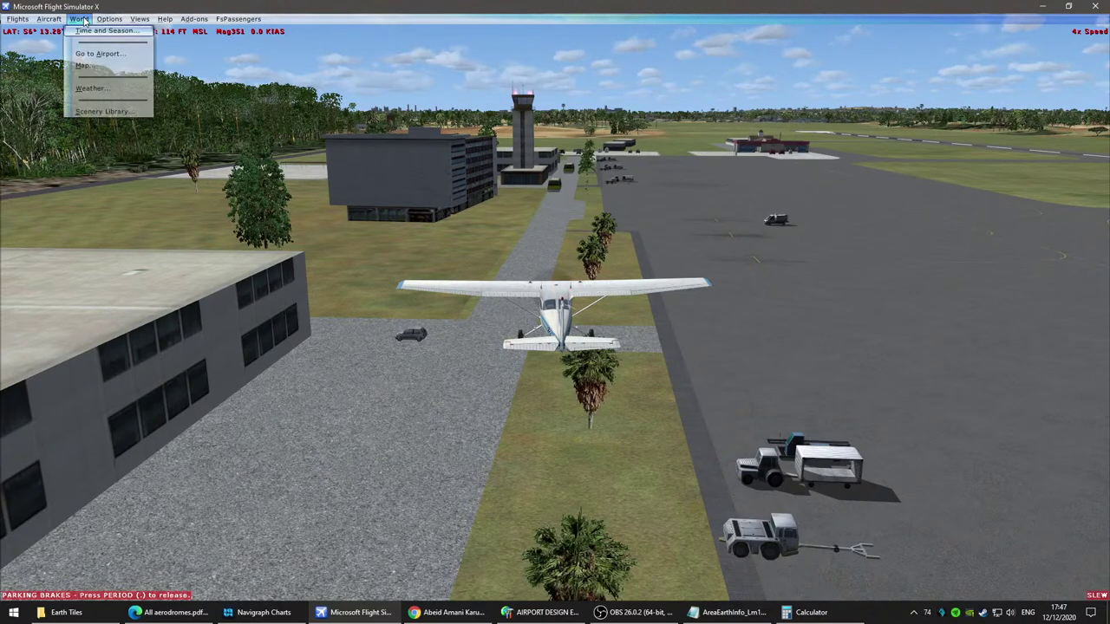
left_click(547, 445)
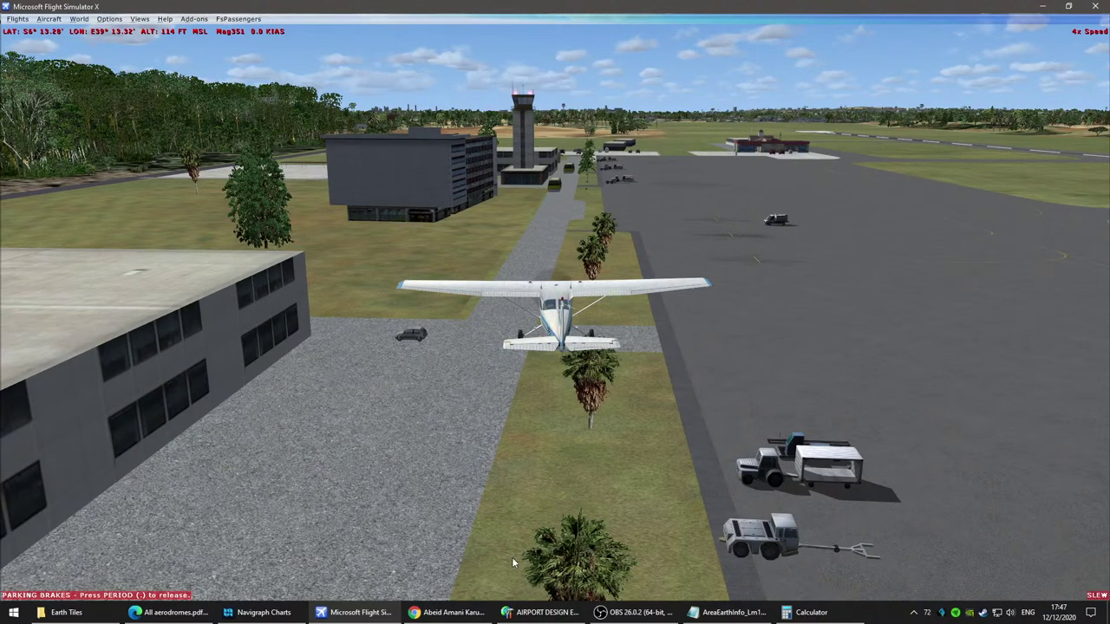
left_click(447, 612)
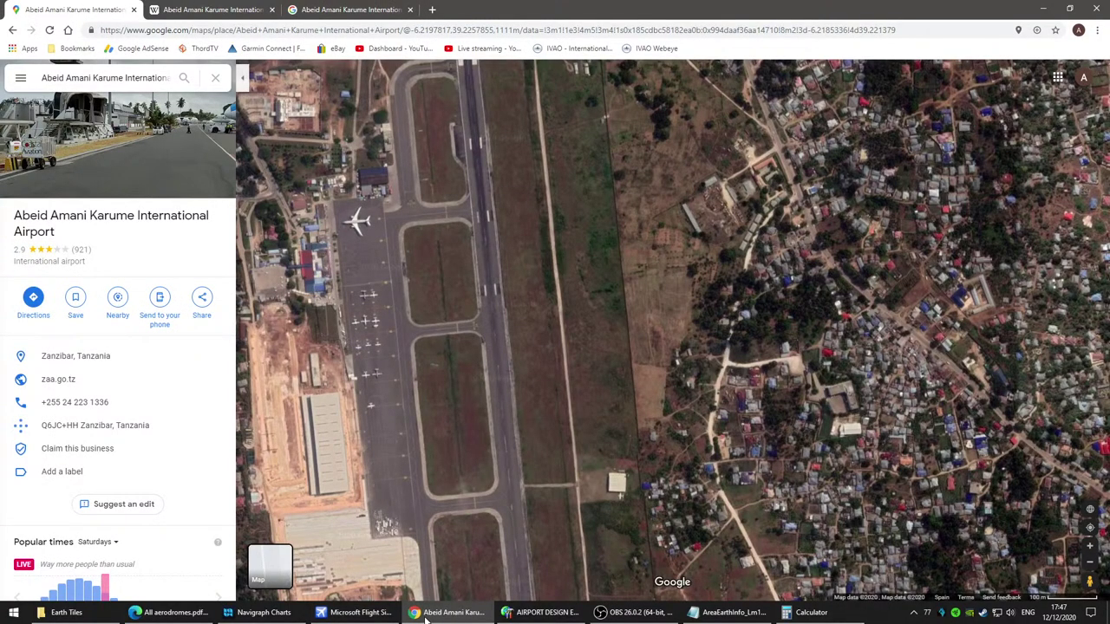
Step: Put the browser away and bring Airport Design Editor back to the front
left_click(425, 617)
left_click(527, 612)
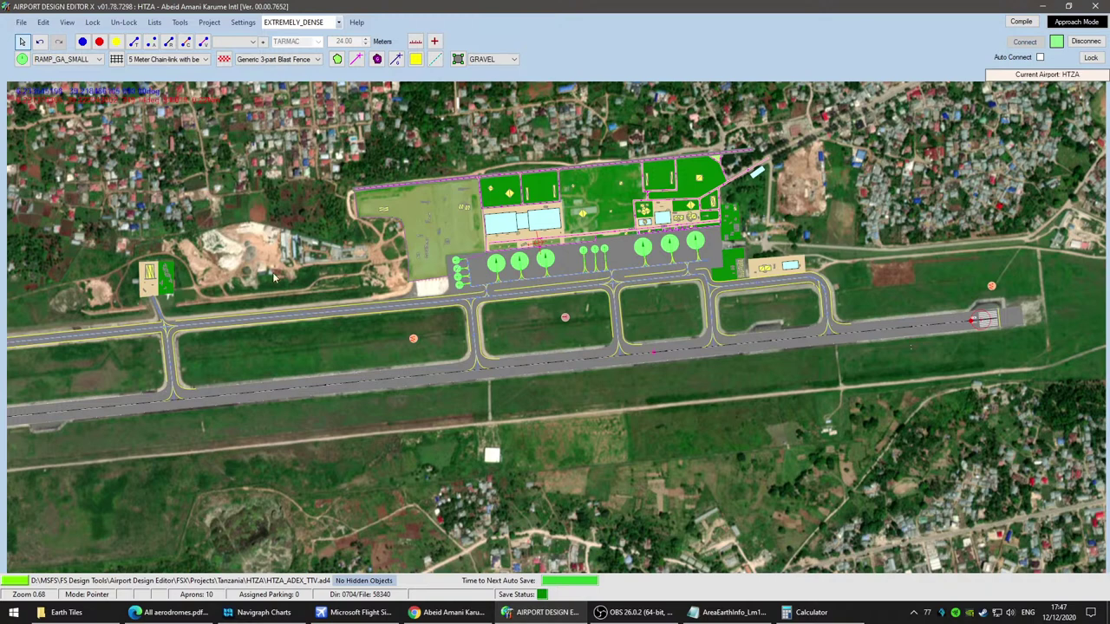
left_click(20, 22)
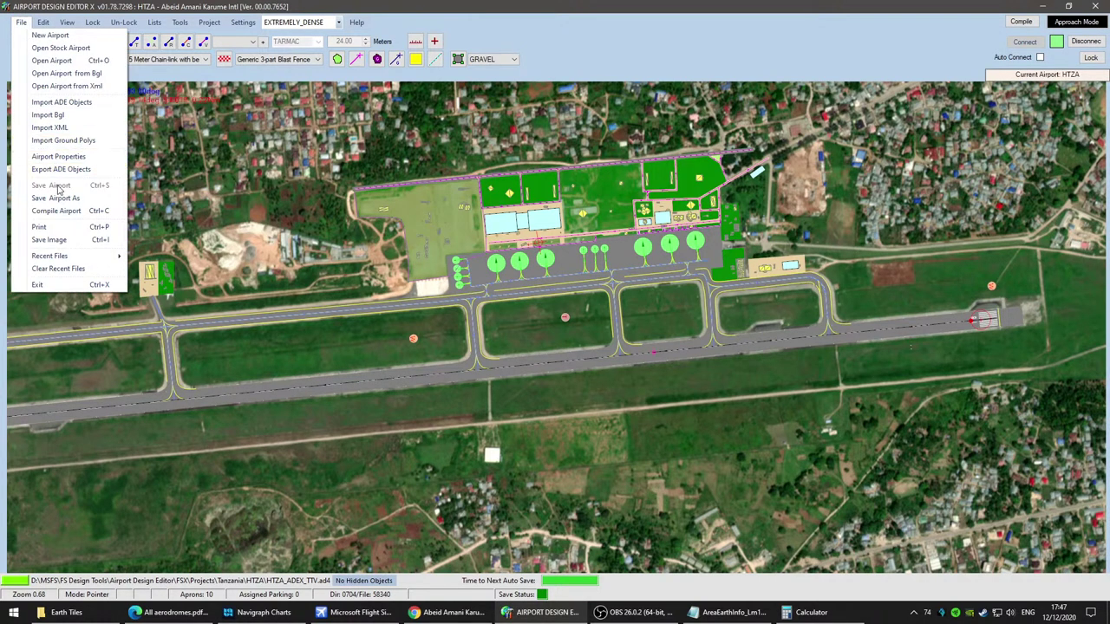
left_click(766, 458)
Step: Zoom and pan the HTZA layout onto the vehicle path along the perimeter road east of the apron
left_click_drag(869, 457, 413, 527)
scroll(649, 393, "up", 3)
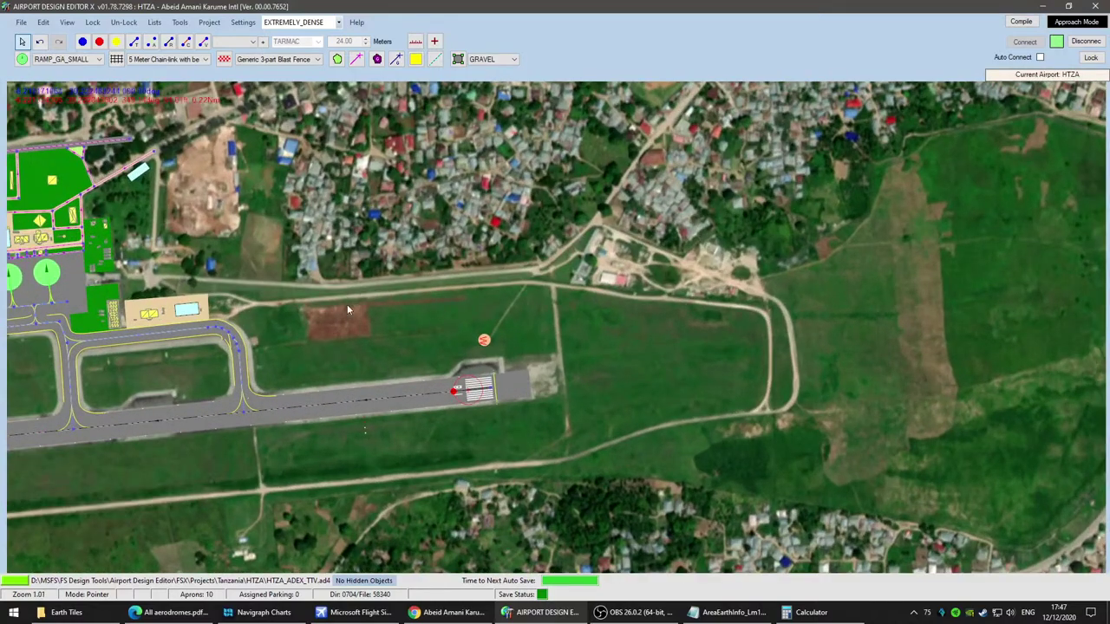
left_click_drag(347, 310, 526, 463)
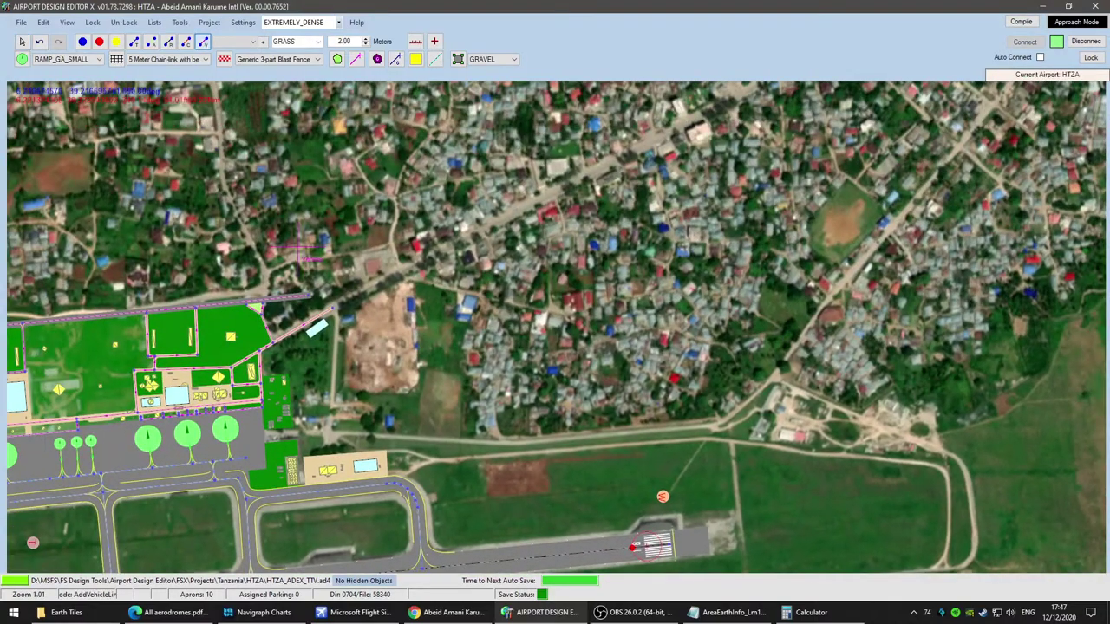
scroll(819, 455, "up", 6)
scroll(496, 443, "up", 3)
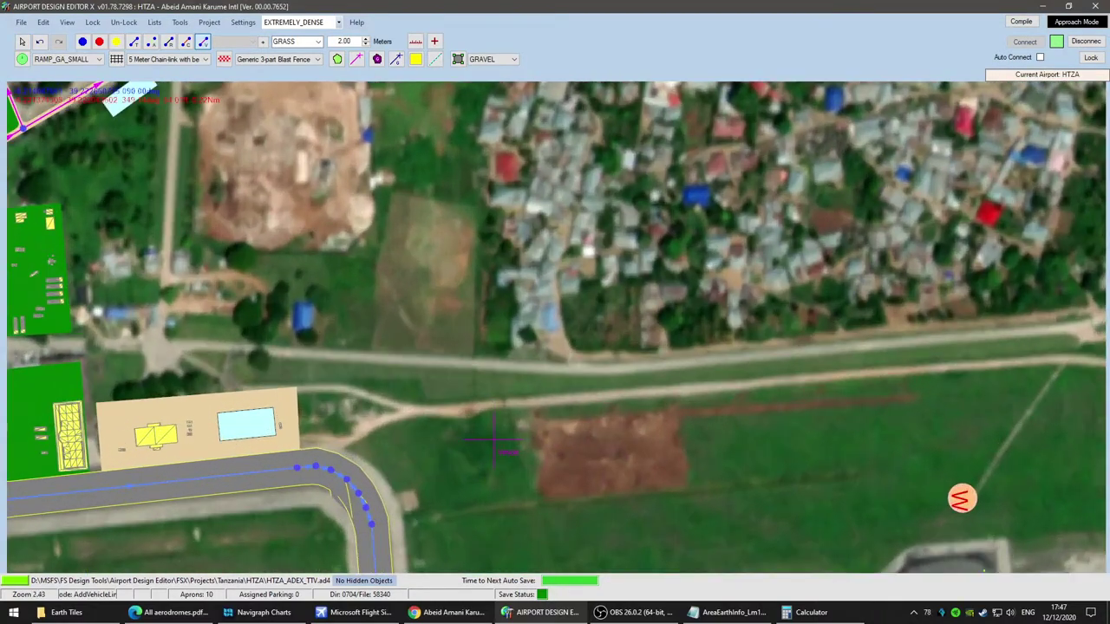
scroll(482, 425, "down", 4)
scroll(756, 468, "down", 4)
scroll(689, 466, "up", 2, "ctrl")
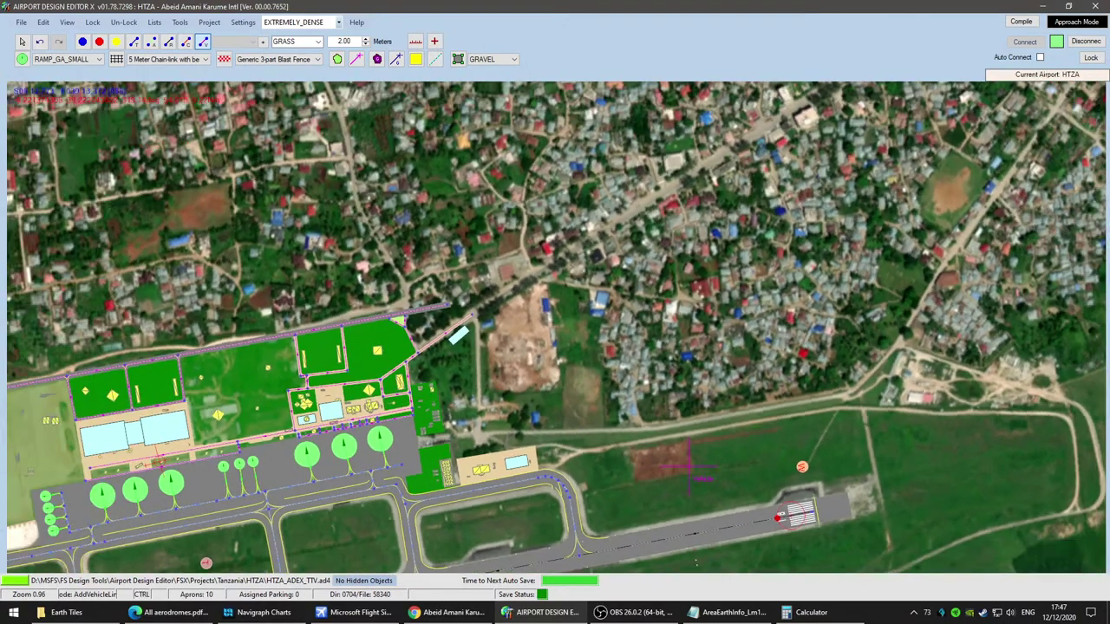
scroll(688, 465, "down", 4, "ctrl")
scroll(688, 466, "up", 1, "ctrl")
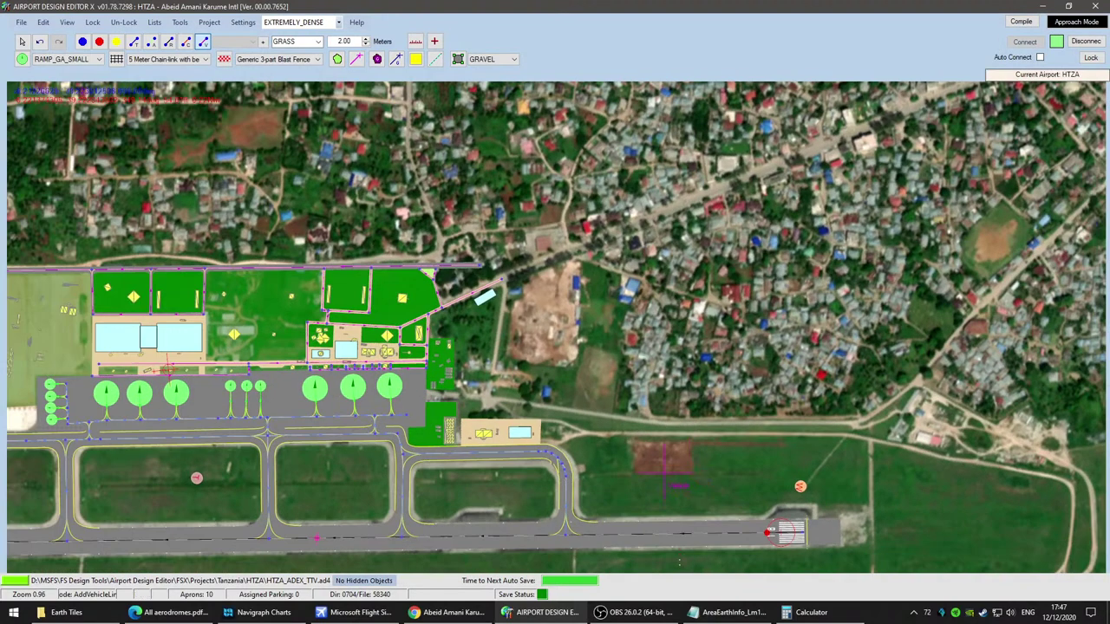
scroll(665, 469, "up", 4)
middle_click_drag(726, 441, 649, 488)
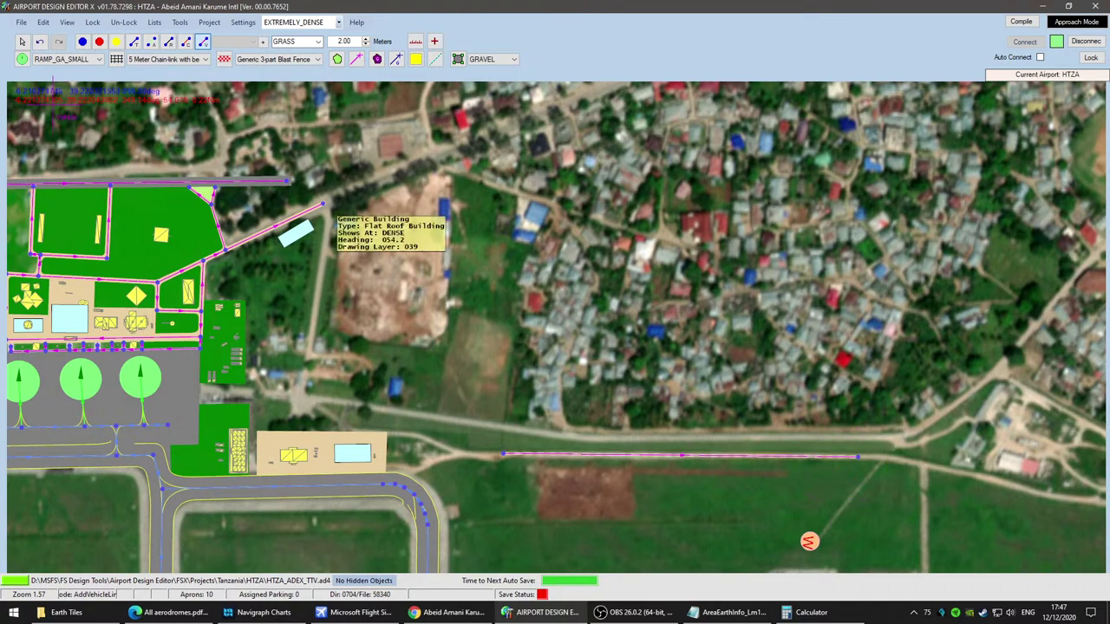
scroll(708, 509, "up", 6)
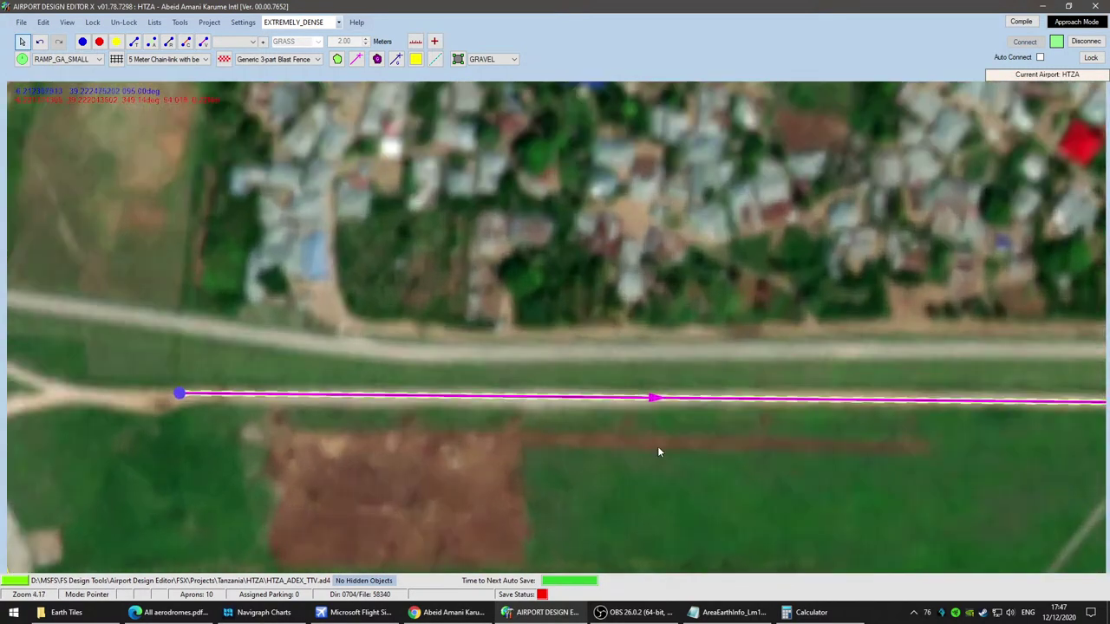
Step: Set the vehicle path's left and right edges to NONE and its surface to GRAVEL
double_click(684, 402)
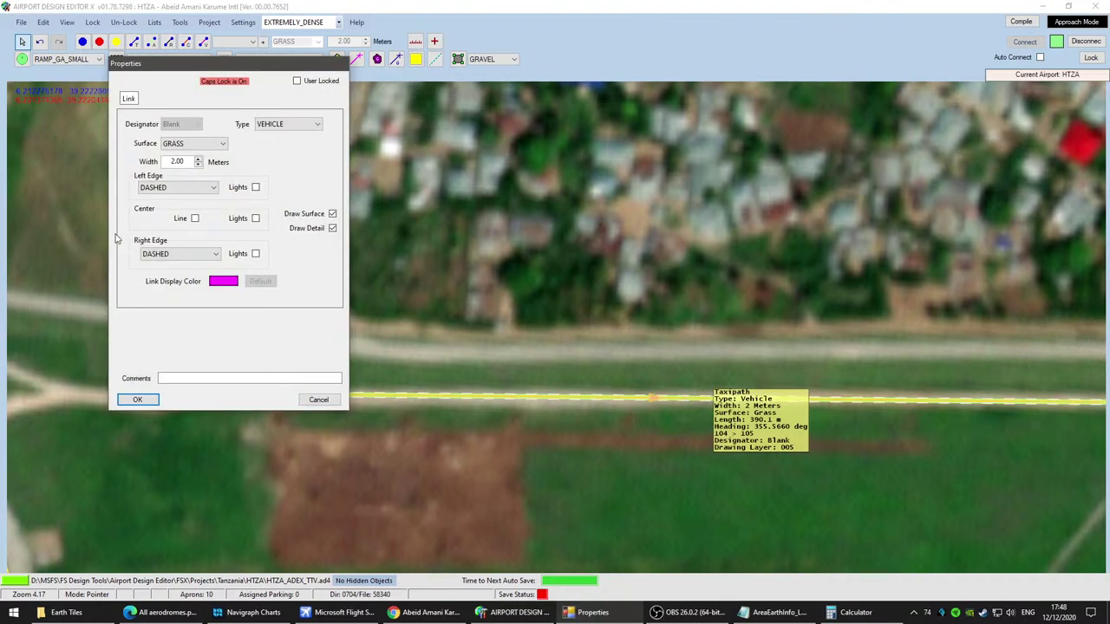
left_click(157, 188)
left_click(162, 197)
left_click(178, 253)
left_click(173, 267)
left_click(191, 145)
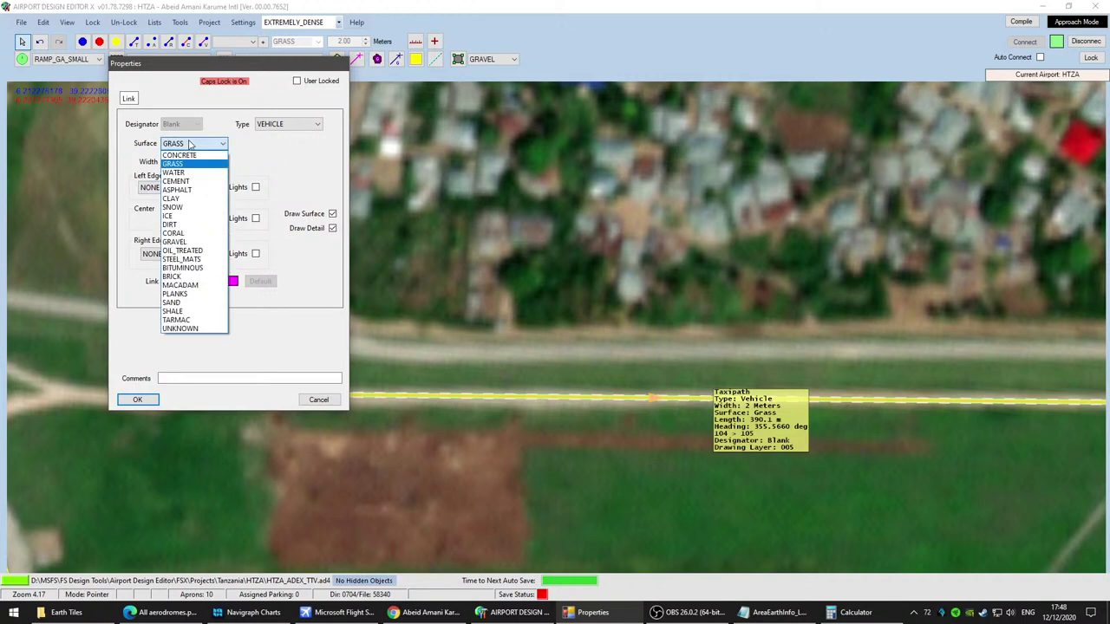
left_click(185, 242)
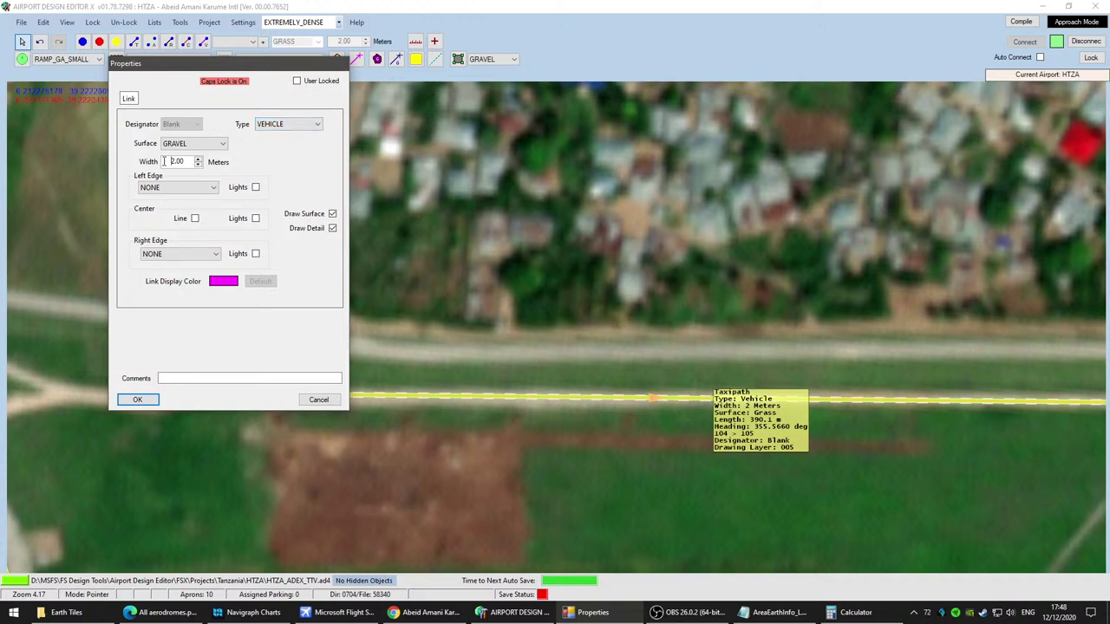
left_click(150, 405)
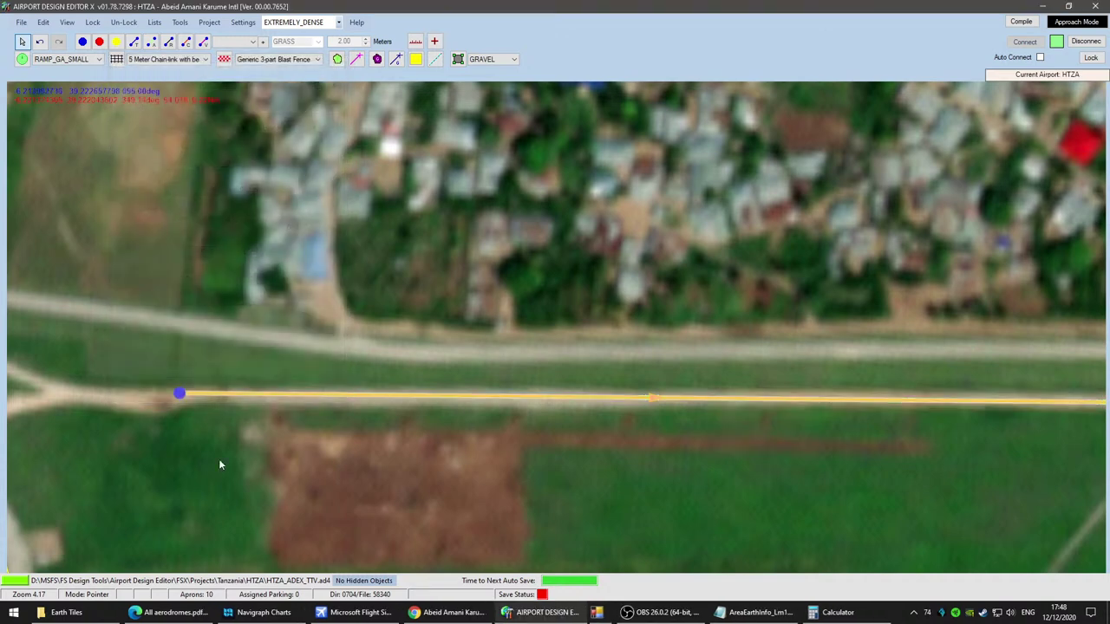
Step: Widen the gravel path to 3 m and drag its west end onto the track junction
right_click_drag(140, 455, 604, 379)
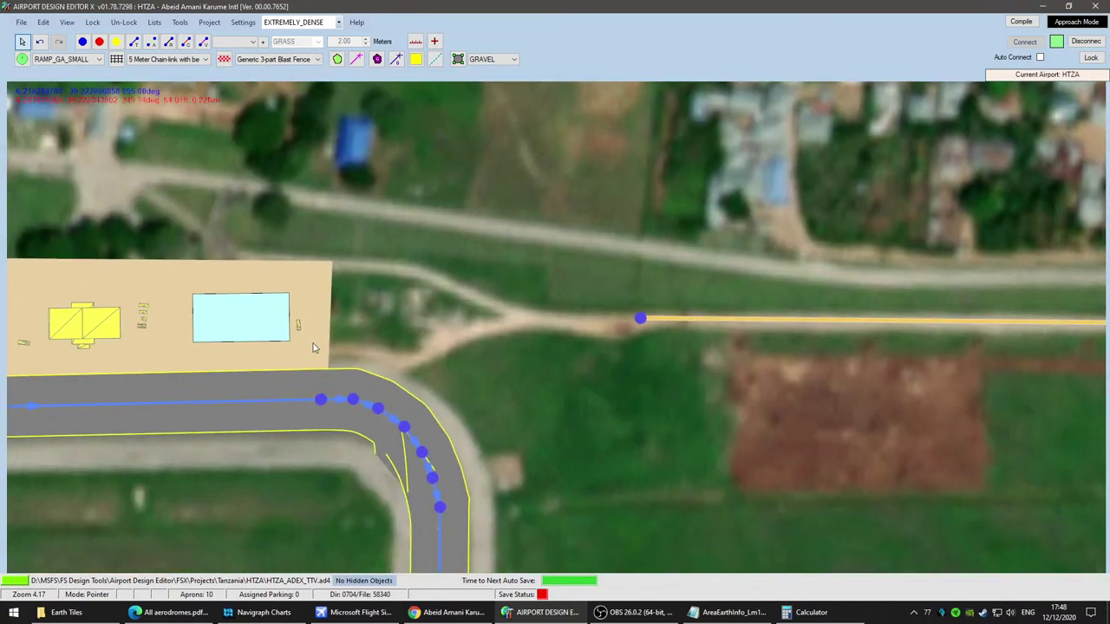
scroll(656, 382, "up", 3)
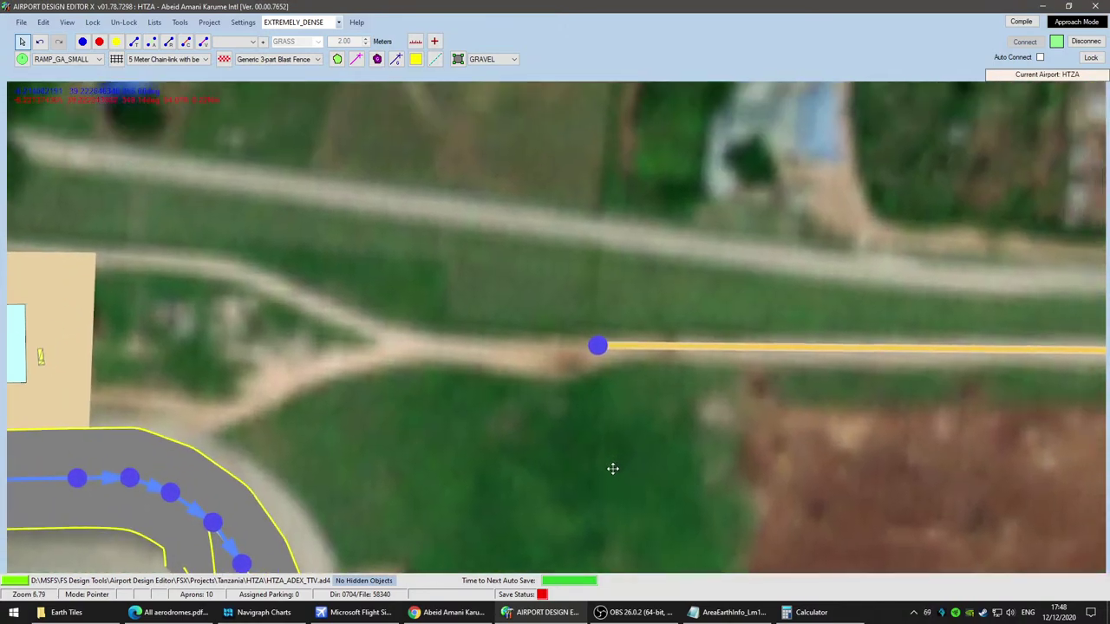
scroll(615, 461, "down", 3)
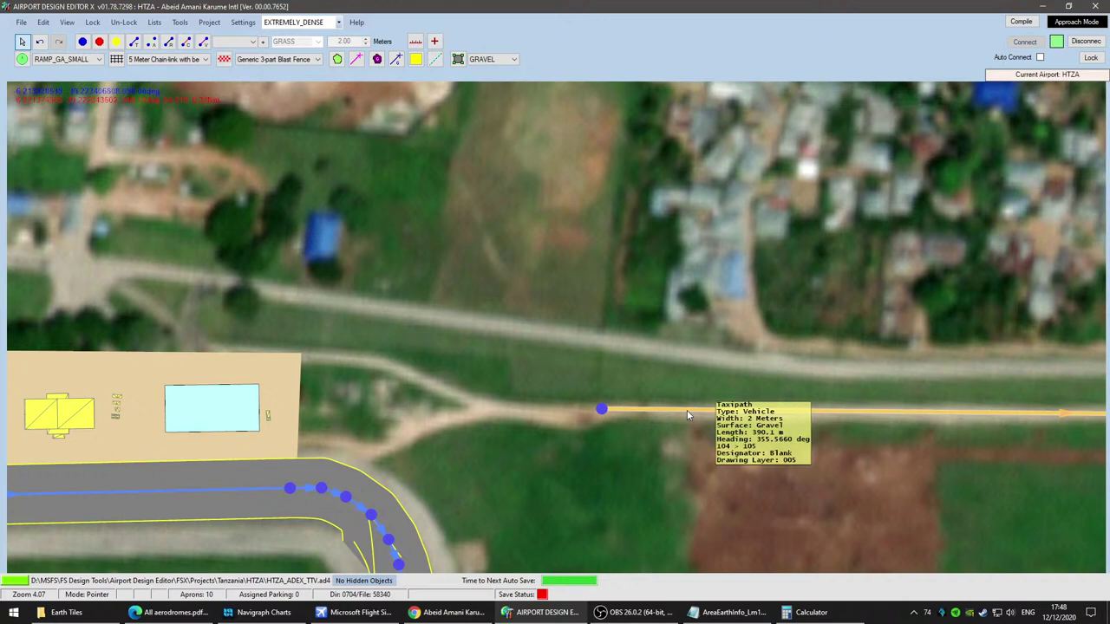
double_click(688, 415)
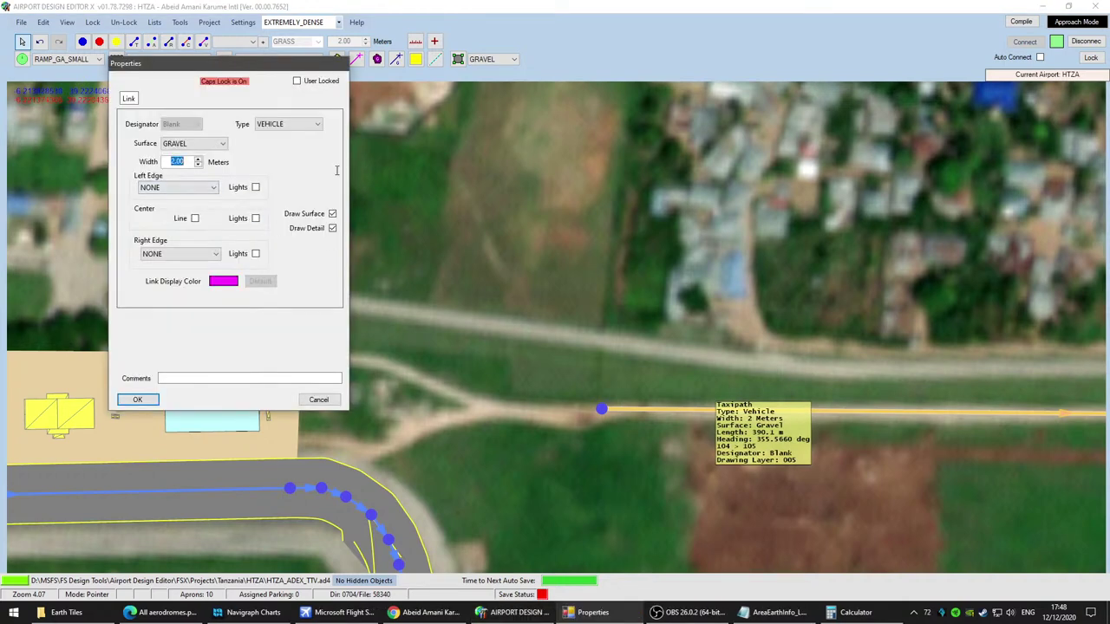
type("3")
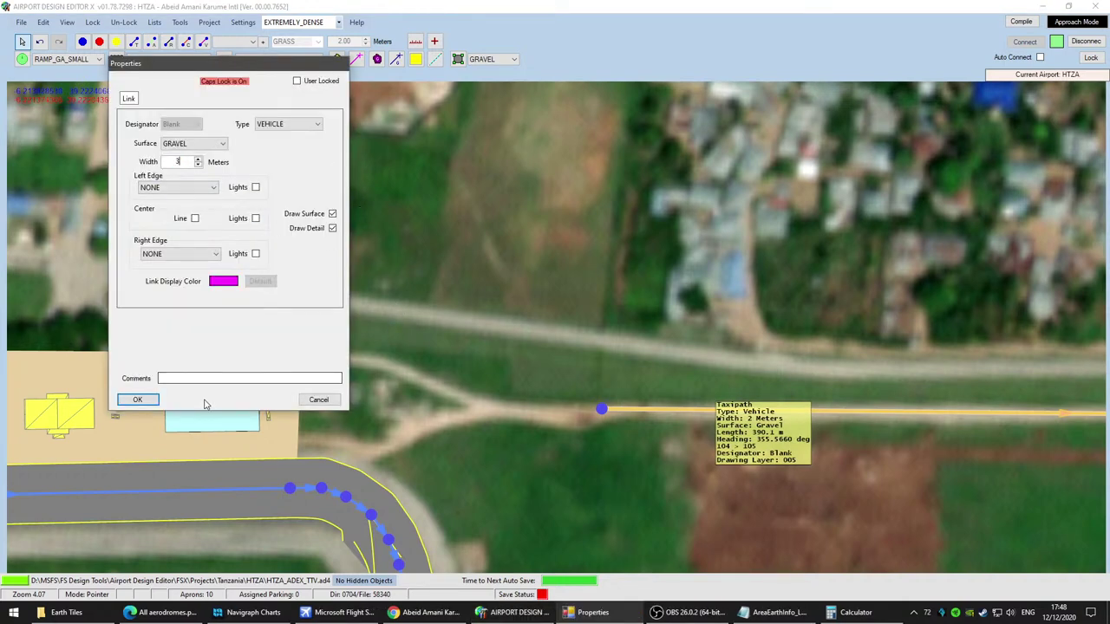
left_click(139, 400)
scroll(607, 391, "up", 3)
left_click_drag(657, 372, 425, 373)
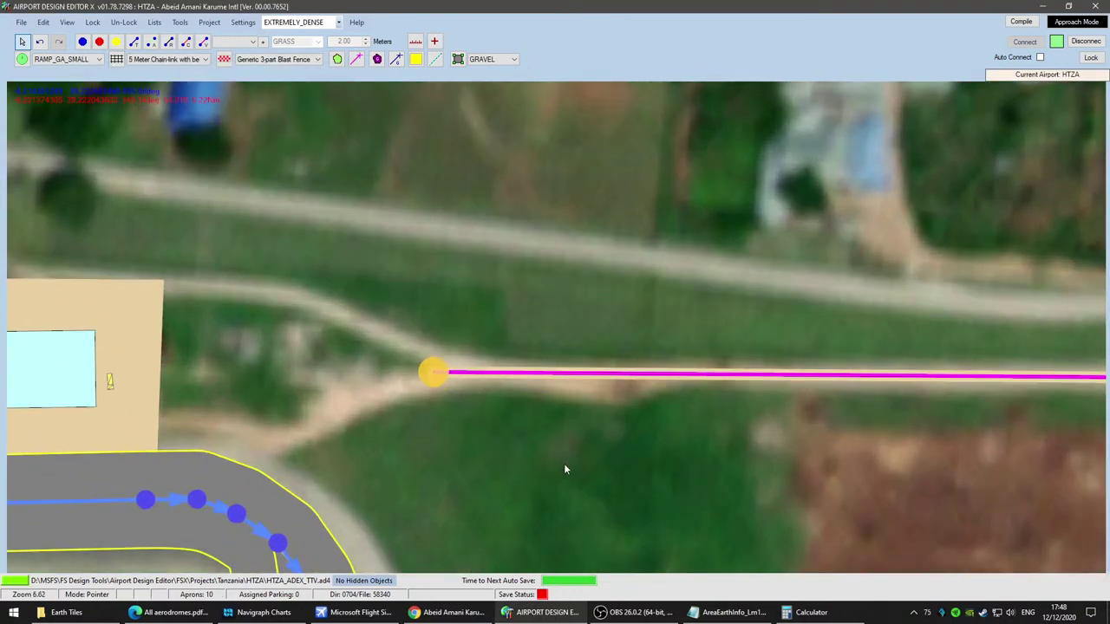
Step: With the Add Vehicle Link tool, link the gravel path's end to the taxiway edge by the apron
scroll(565, 468, "down", 3)
scroll(564, 469, "down", 1)
left_click(203, 43)
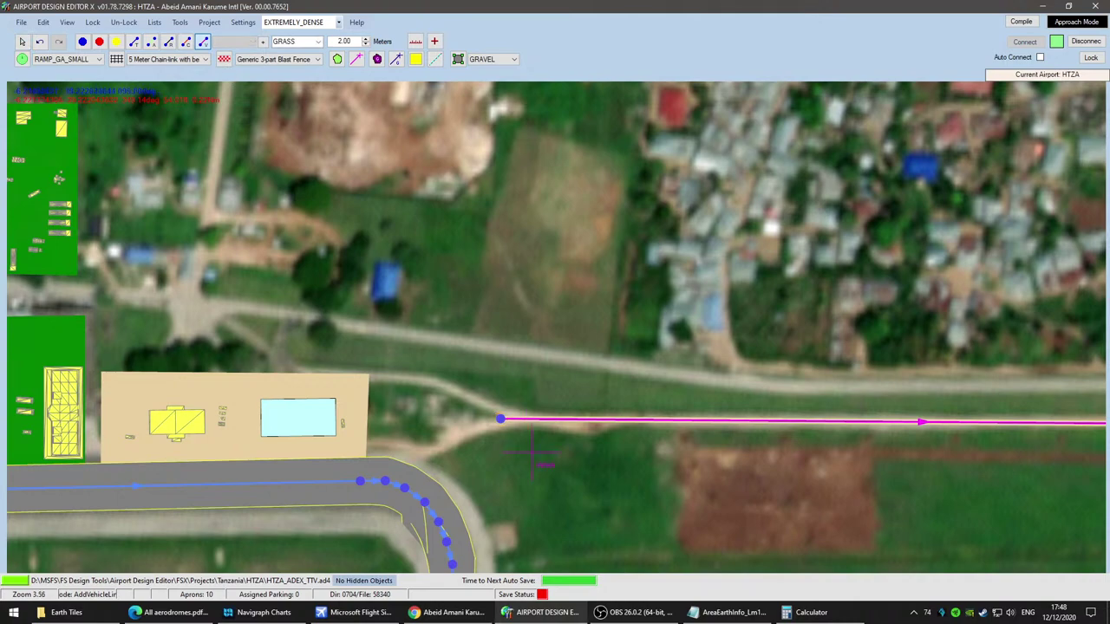
scroll(524, 451, "up", 2)
left_click(483, 402)
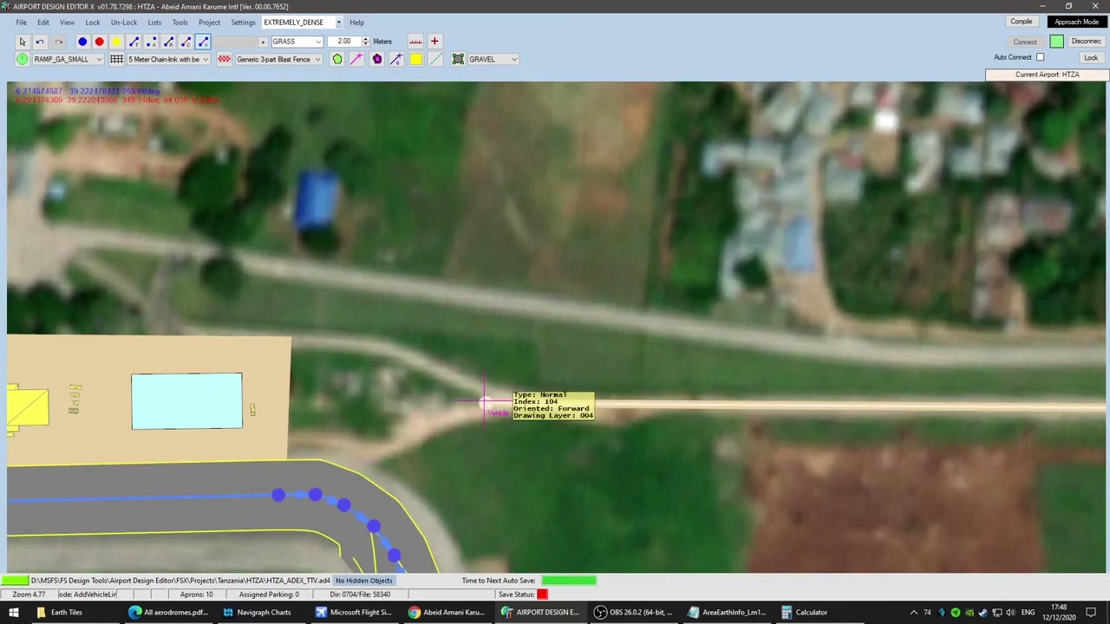
left_click(347, 468)
scroll(561, 492, "down", 2)
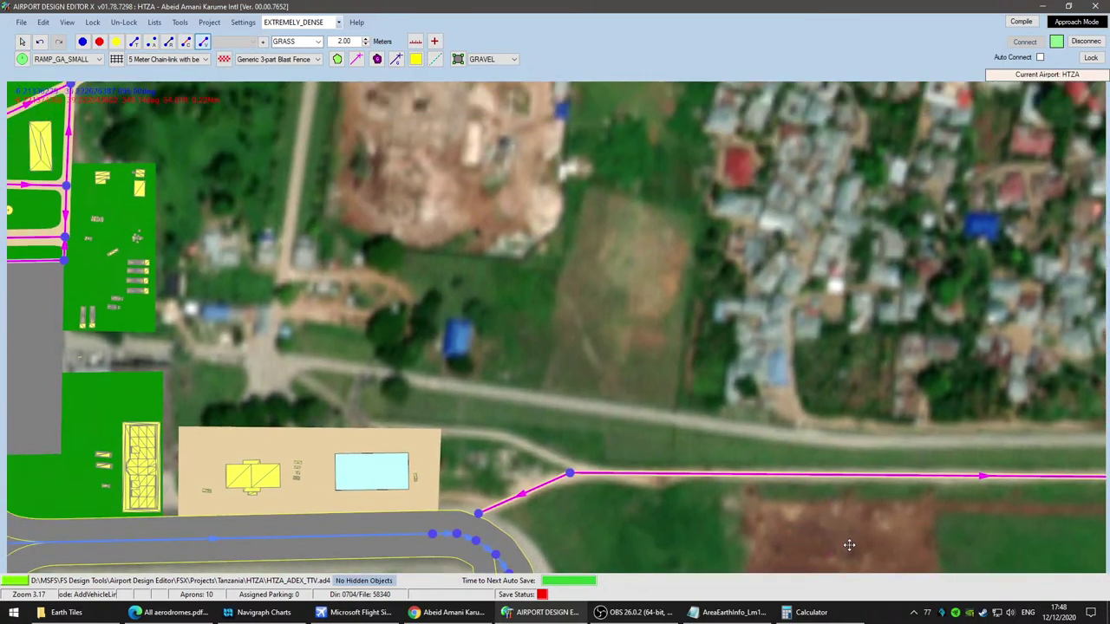
middle_click_drag(849, 546, 867, 565)
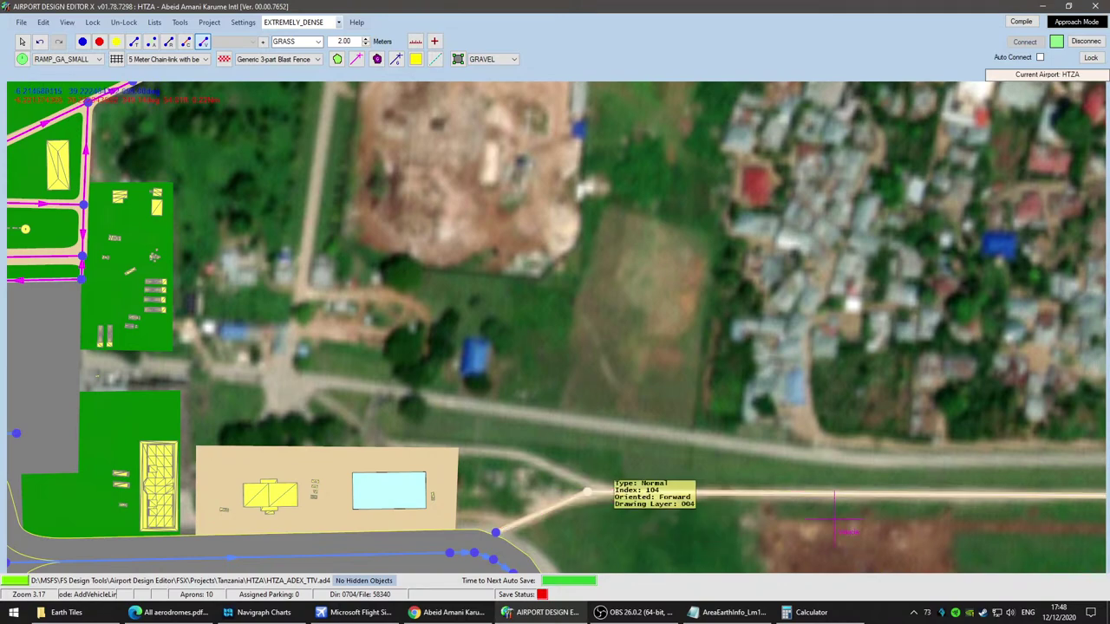
scroll(763, 514, "down", 1)
middle_click_drag(930, 521, 914, 520)
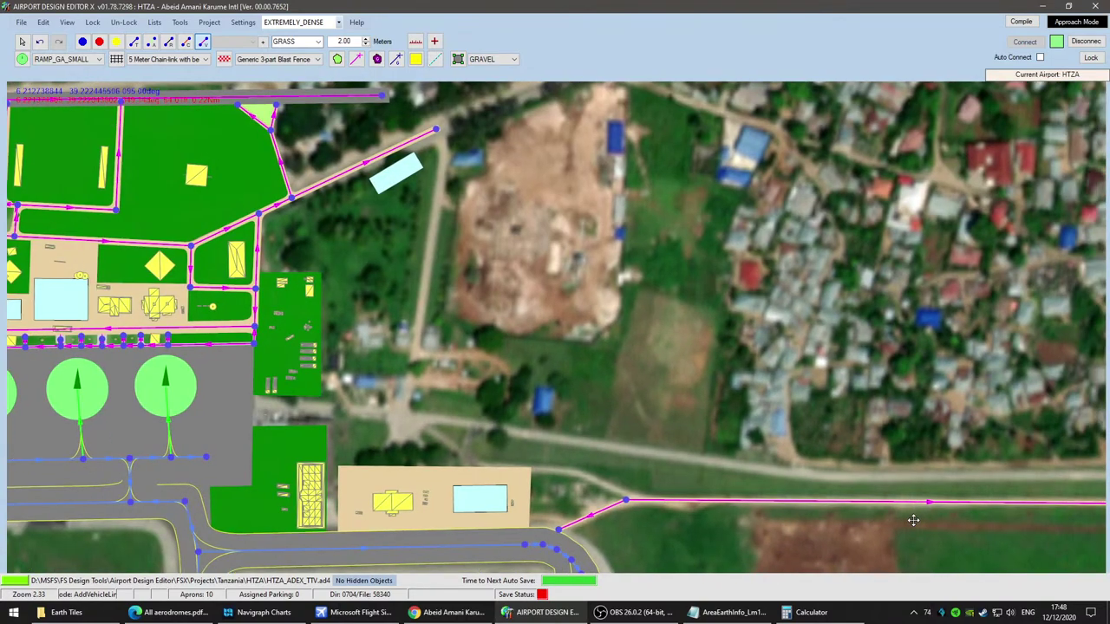
Step: Start a vehicle road at the junction and run it east along the dirt road
left_click(625, 498)
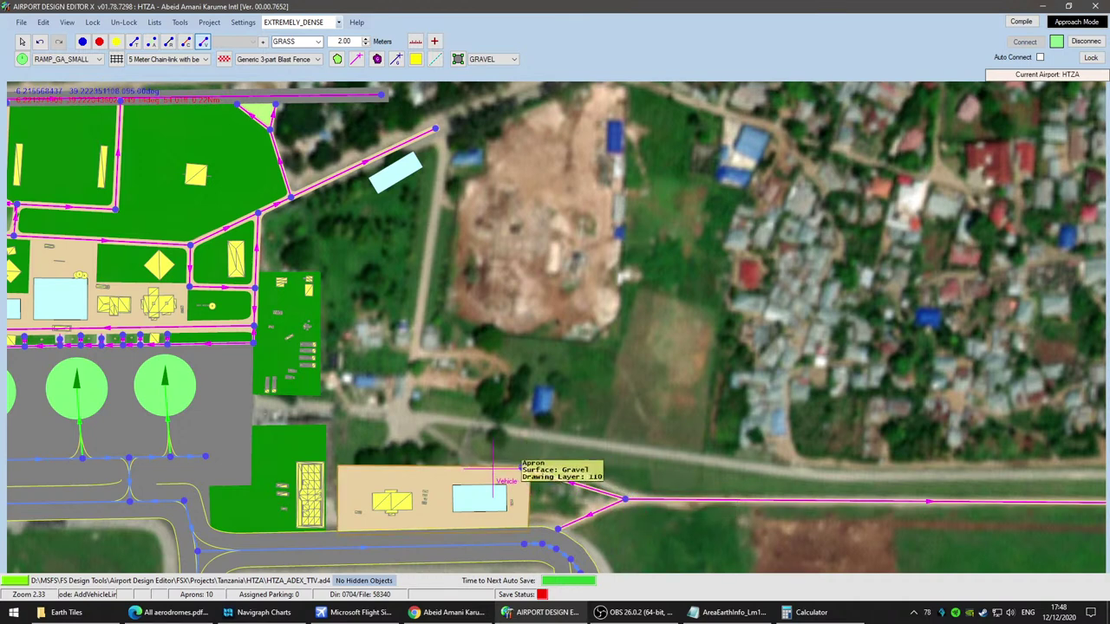
scroll(691, 469, "down", 3)
right_click_drag(1023, 555, 330, 371)
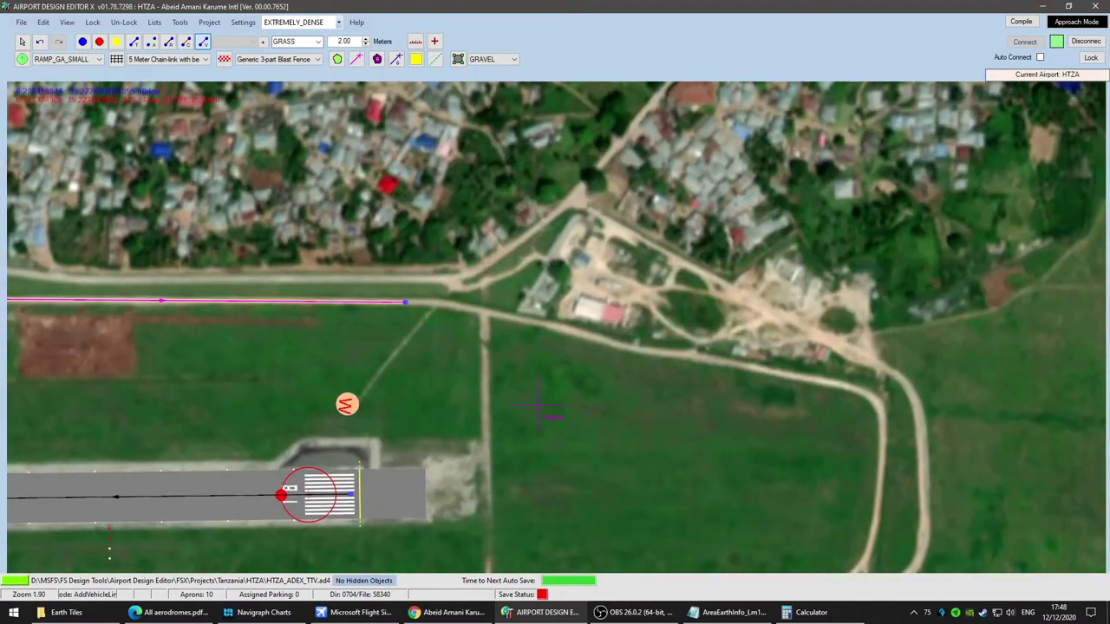
scroll(562, 405, "down", 3)
scroll(512, 333, "up", 9)
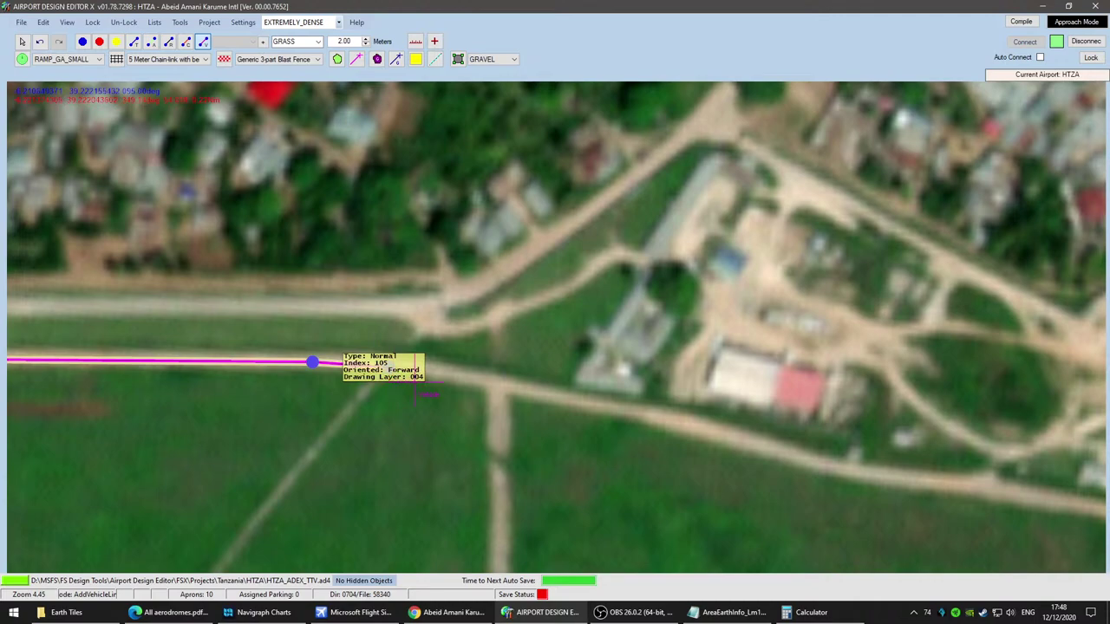
left_click(391, 367)
left_click(507, 388)
scroll(416, 390, "down", 7)
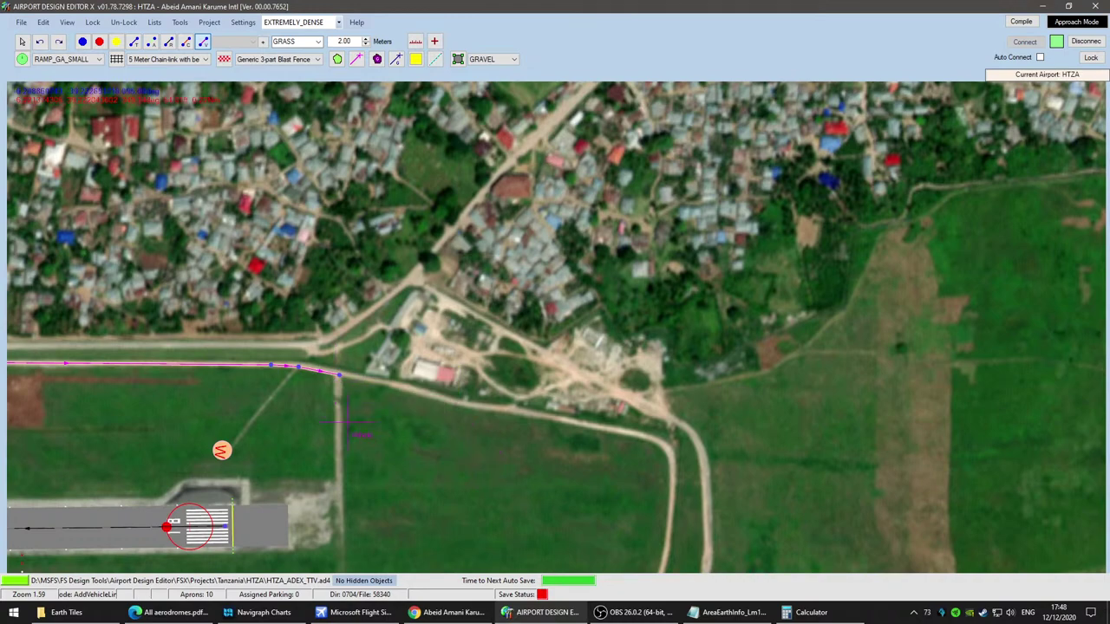
scroll(348, 424, "up", 3)
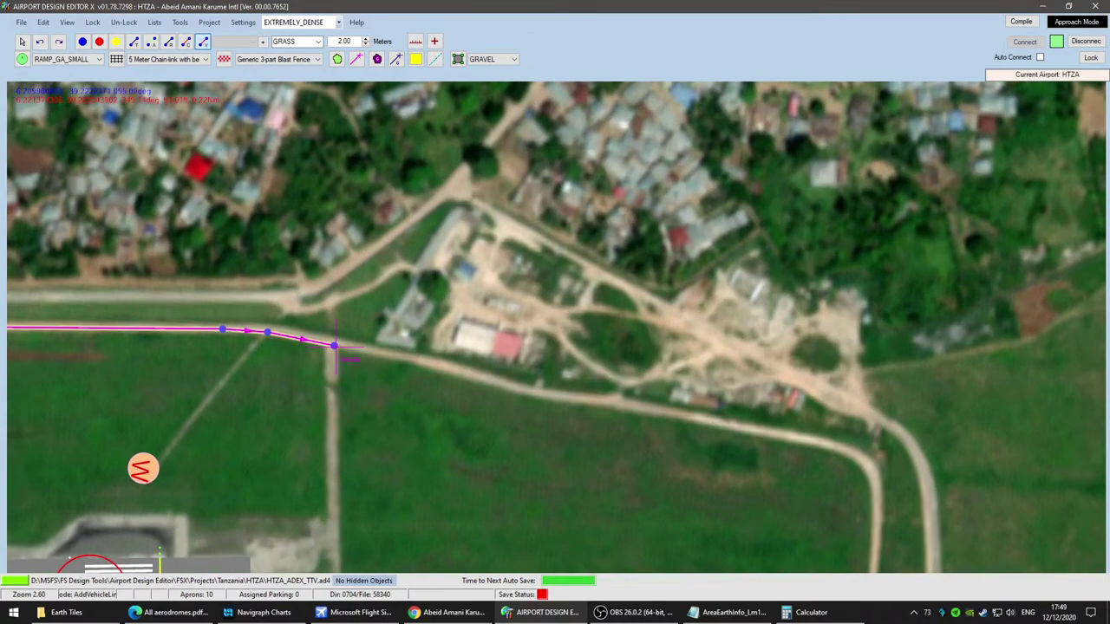
left_click(850, 453)
scroll(879, 516, "down", 3)
middle_click_drag(872, 517, 439, 211)
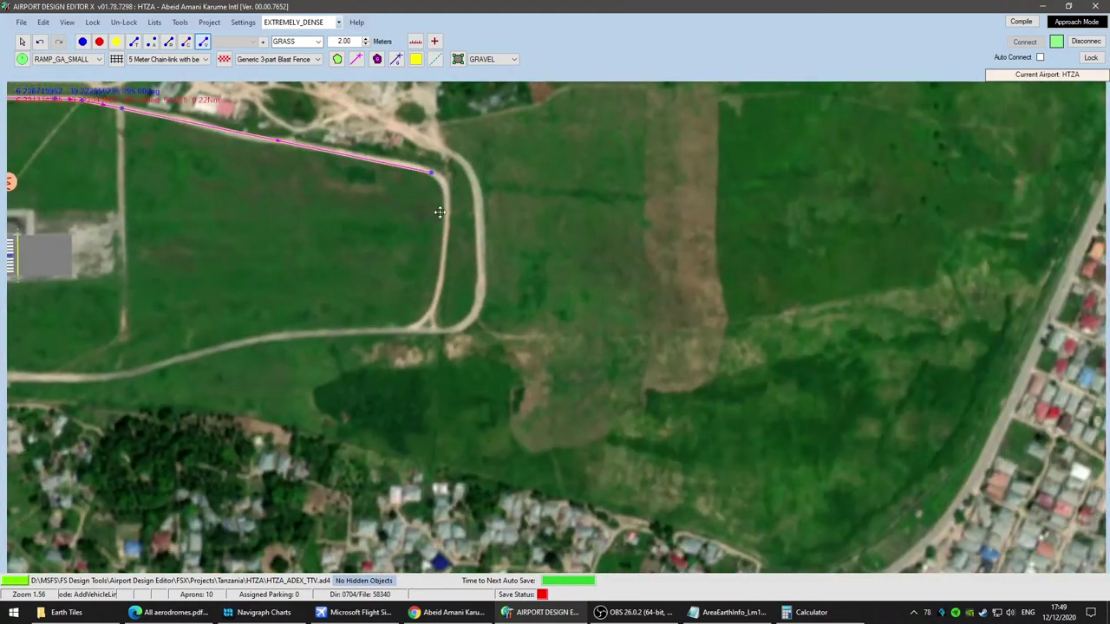
Step: Continue the road around the bend and west along the southern dirt road, redoing one misplaced segment, then finish it
left_click(449, 188)
mouse_move(449, 190)
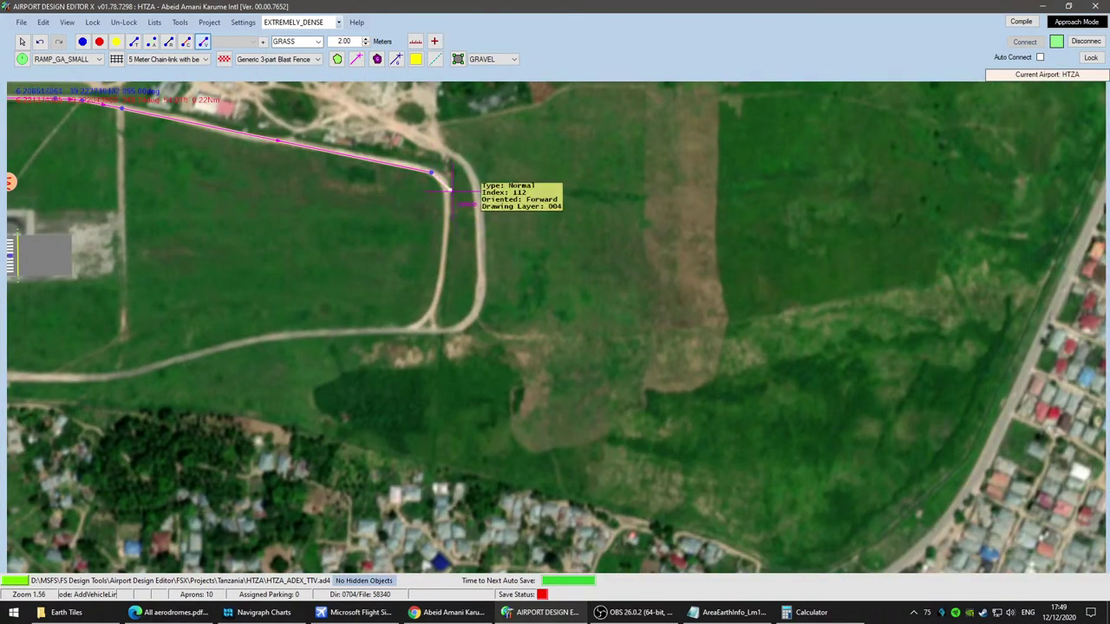
left_click(435, 314)
key("ctrl+z")
scroll(482, 234, "up", 2)
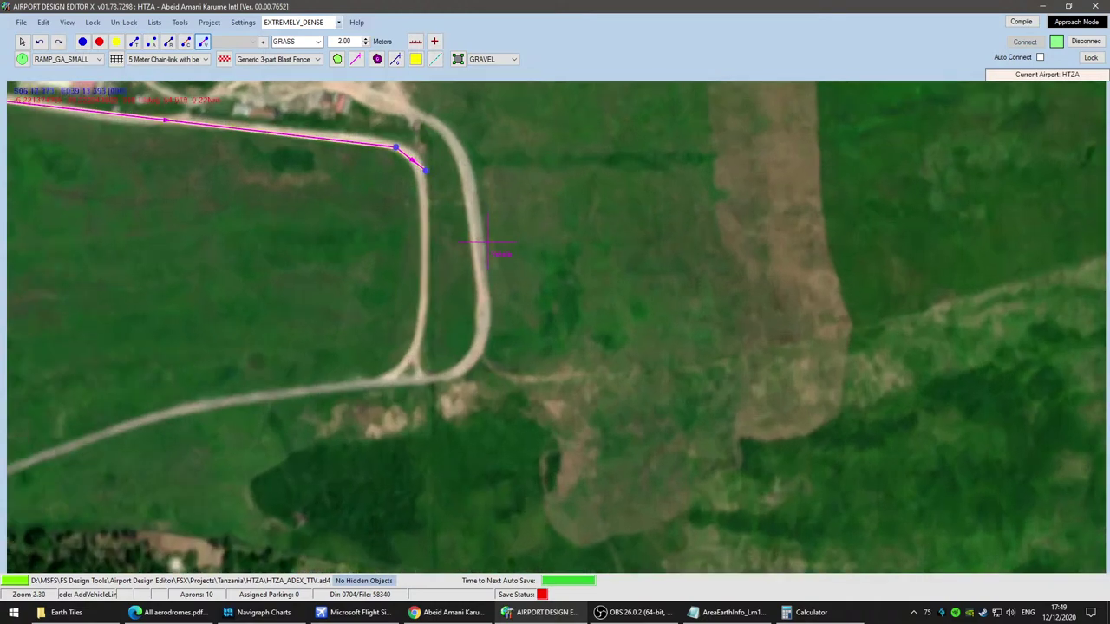
left_click(416, 353)
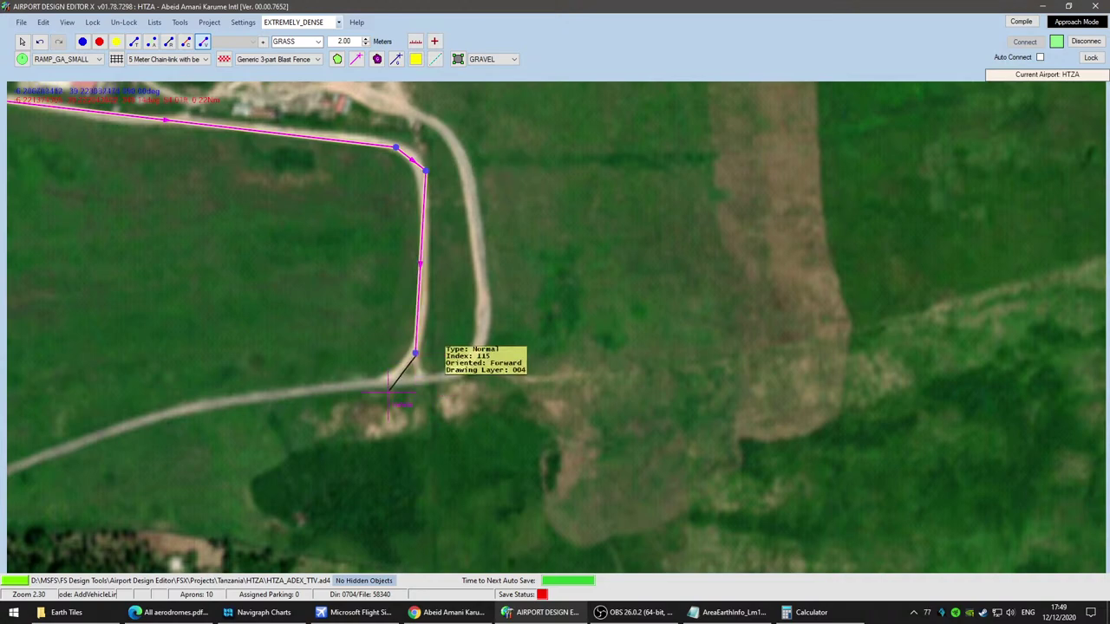
scroll(380, 384, "down", 3)
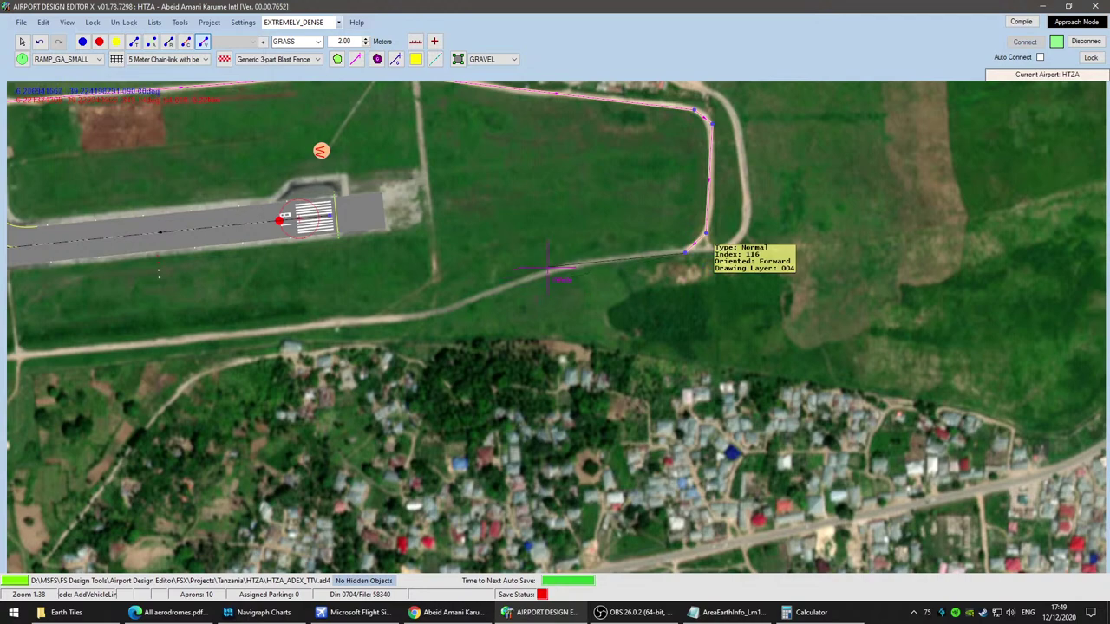
left_click(550, 269)
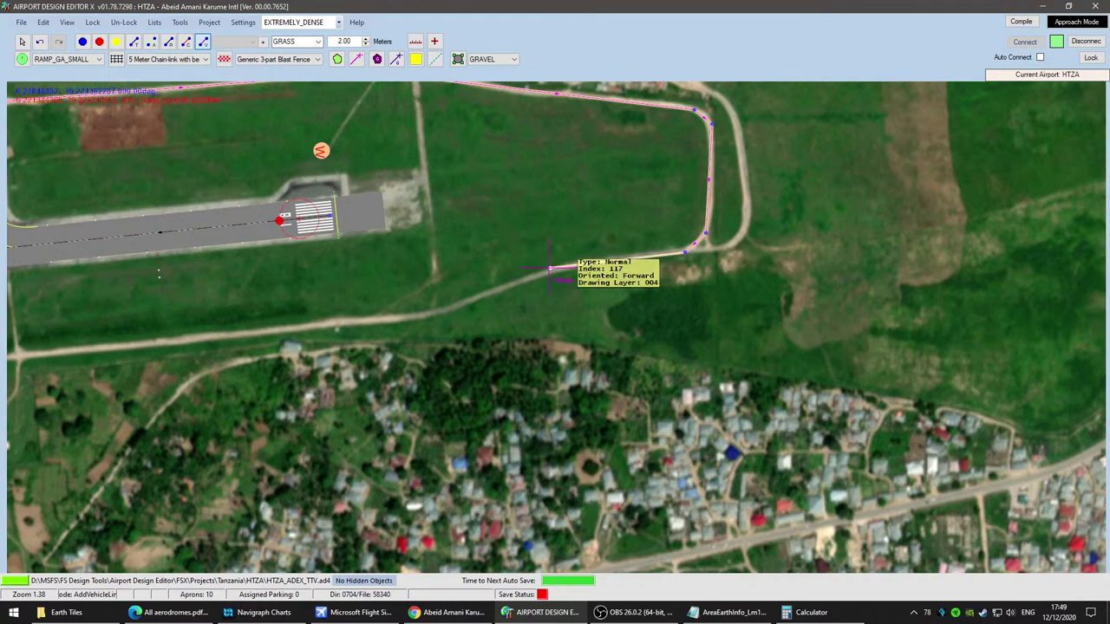
scroll(431, 318, "up", 3)
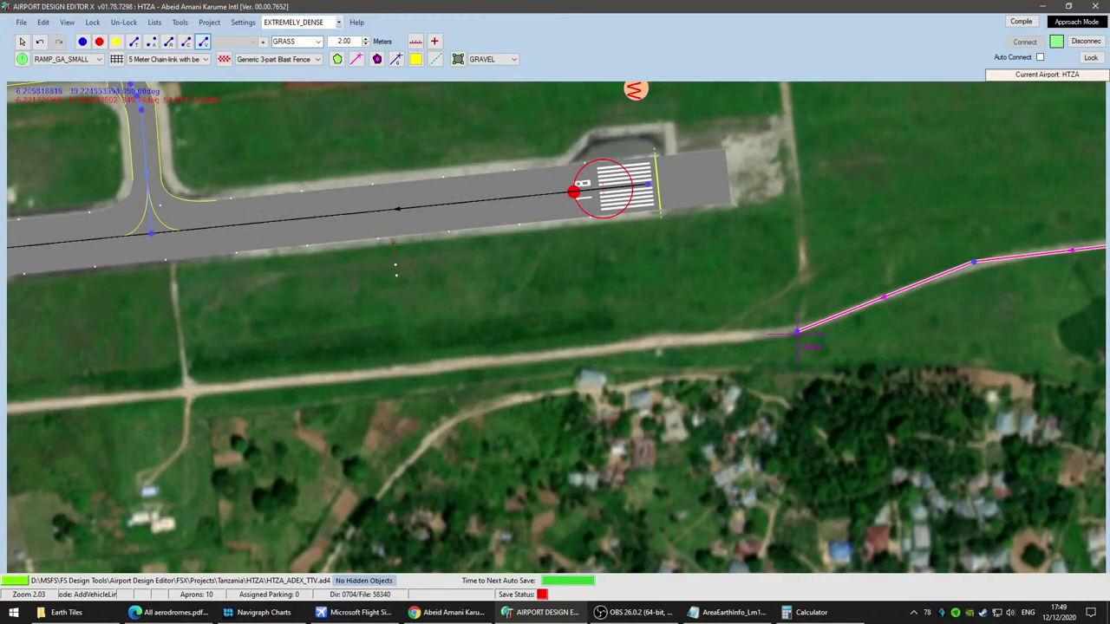
left_click(798, 332)
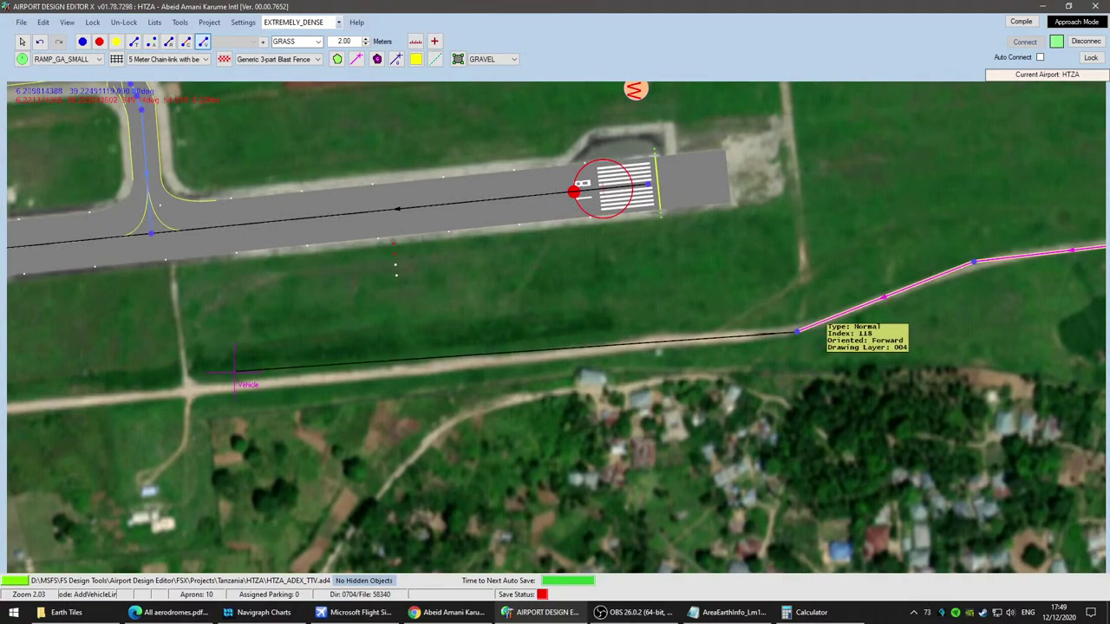
right_click(190, 395)
Step: Add a short road from the existing road node to the track junction
scroll(305, 467, "up", 5)
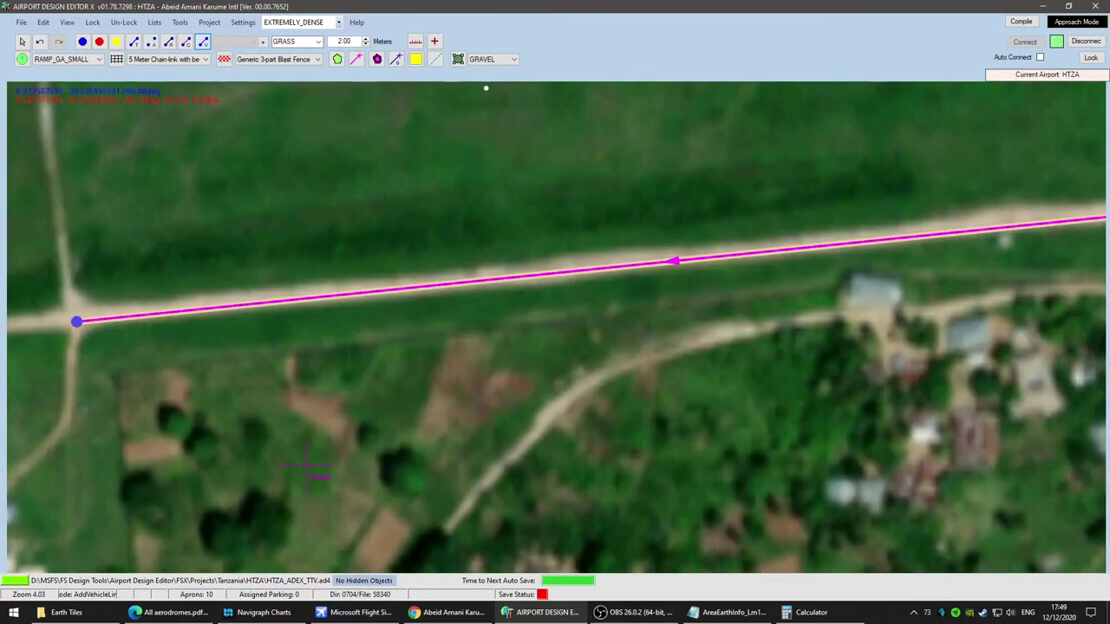
scroll(305, 467, "down", 6)
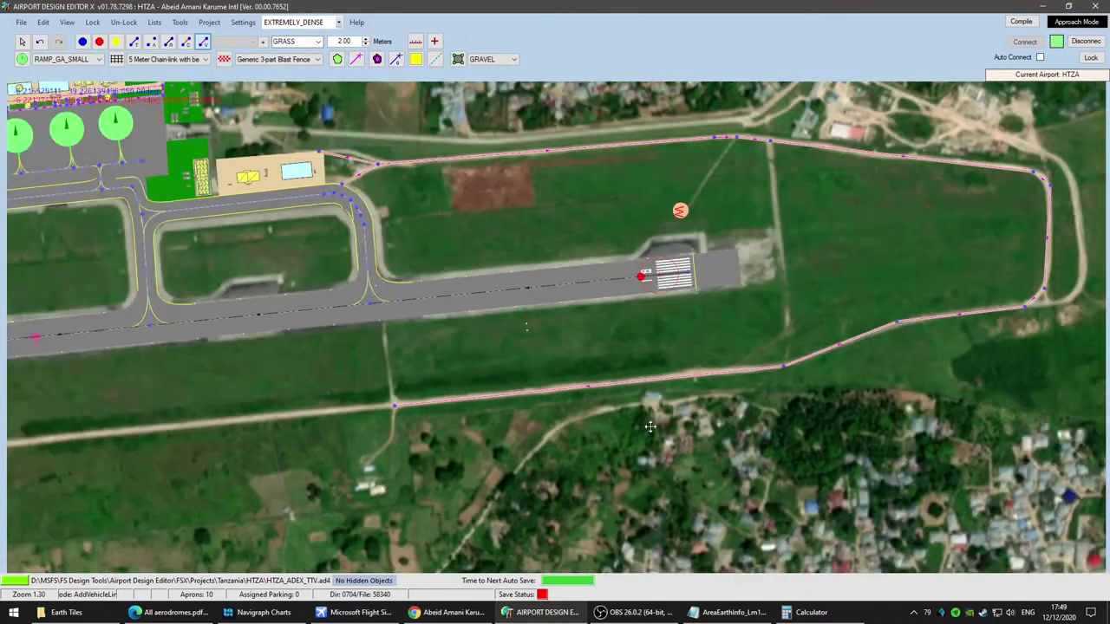
scroll(649, 425, "up", 2)
left_click(739, 365)
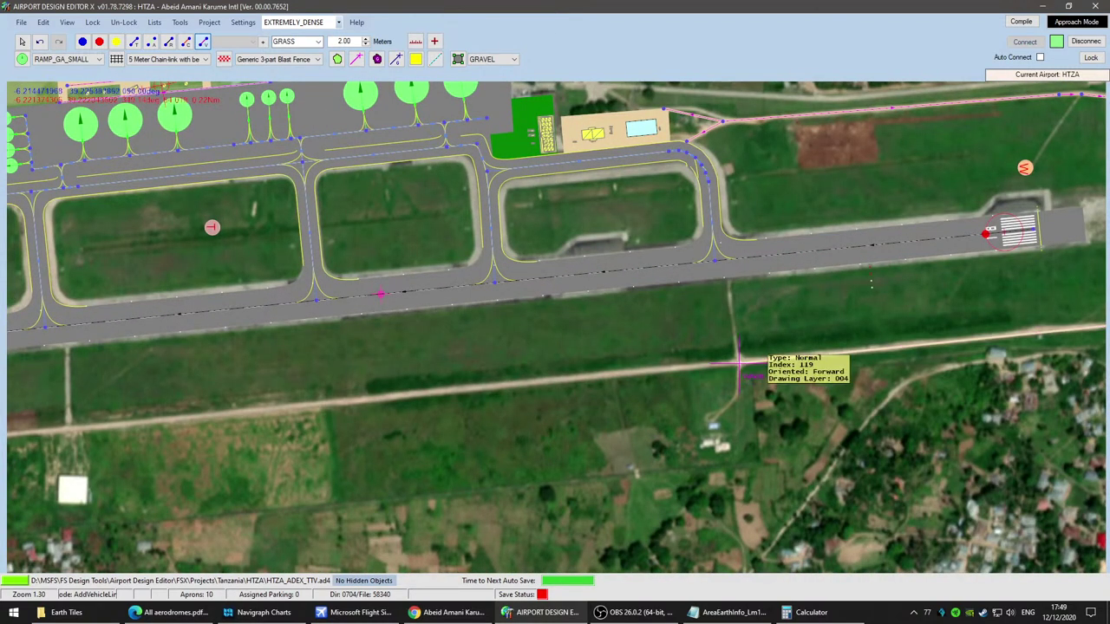
left_click(68, 430)
right_click(78, 483)
Step: Add road nodes along the perimeter track up to the runway 36 end, then stop drawing roads
middle_click_drag(79, 483, 873, 440)
mouse_move(864, 392)
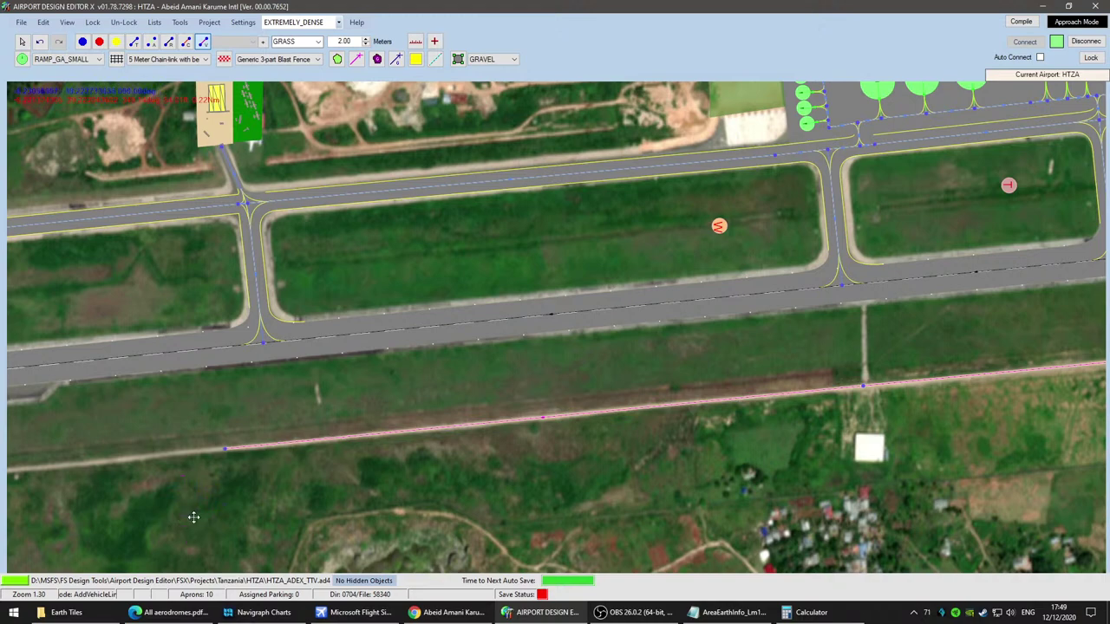
left_click_drag(224, 451, 762, 461)
left_click(796, 395)
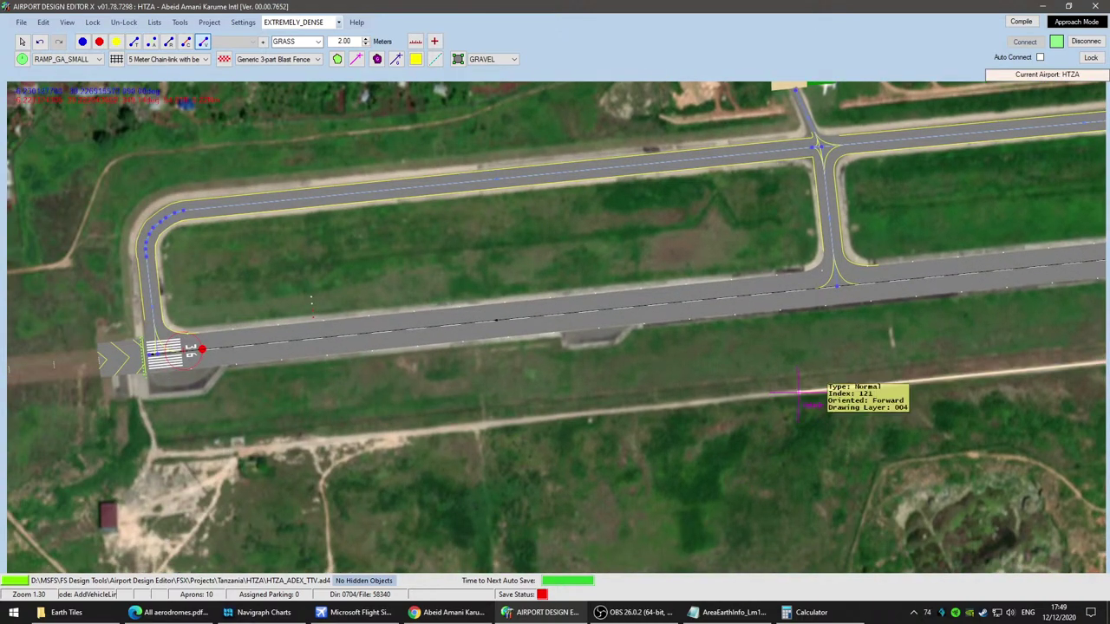
left_click(157, 459)
left_click_drag(212, 531, 685, 315)
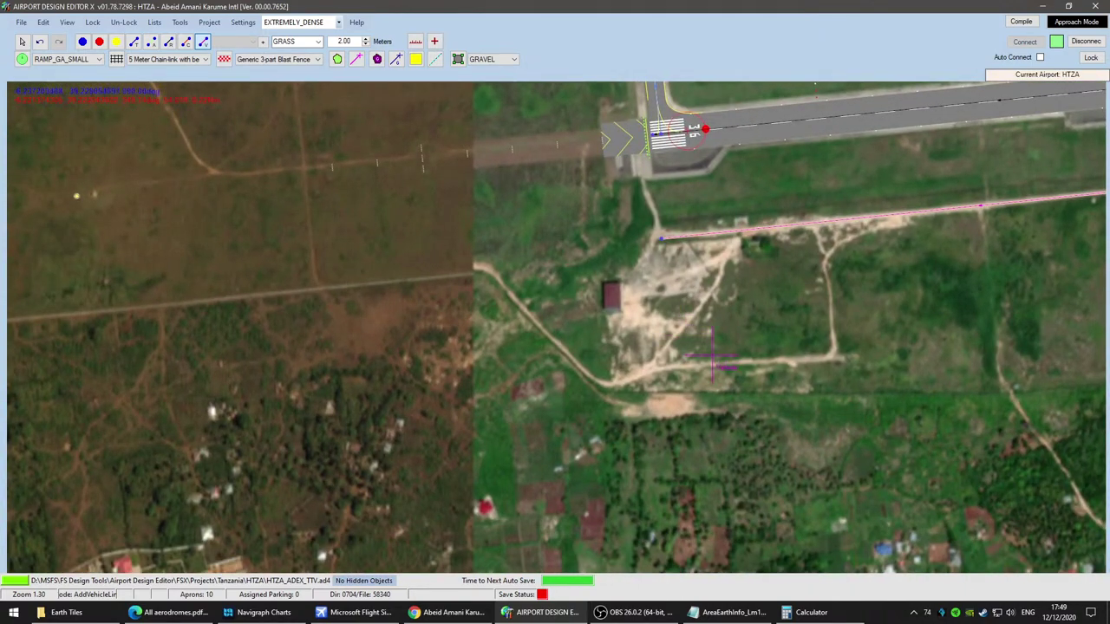
scroll(760, 342, "down", 3)
left_click_drag(760, 294, 590, 427)
scroll(508, 345, "up", 5)
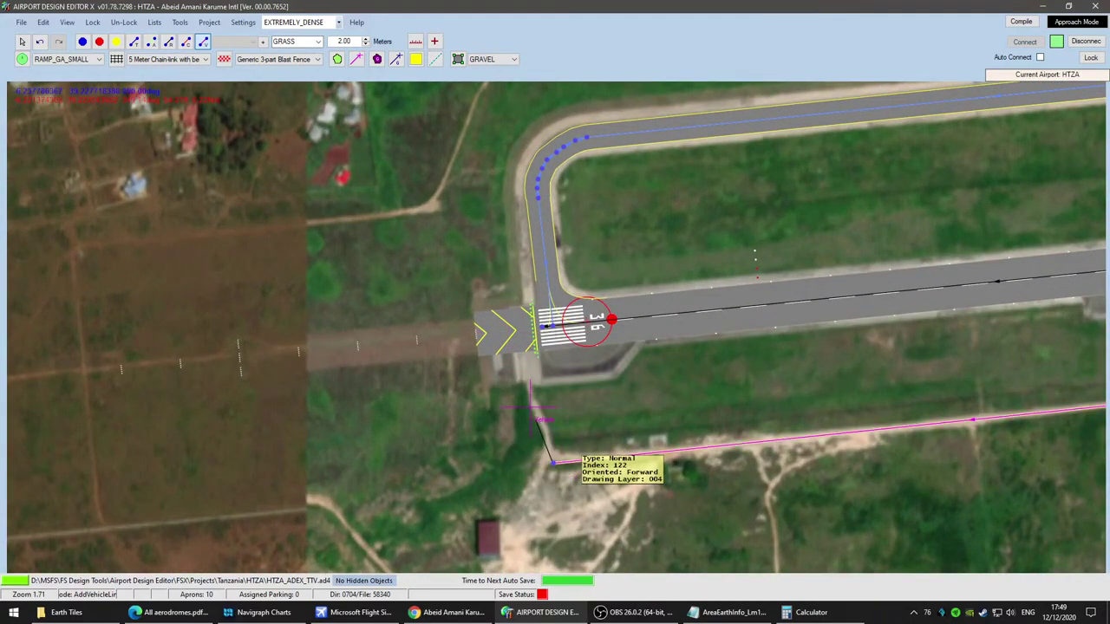
scroll(741, 425, "down", 3)
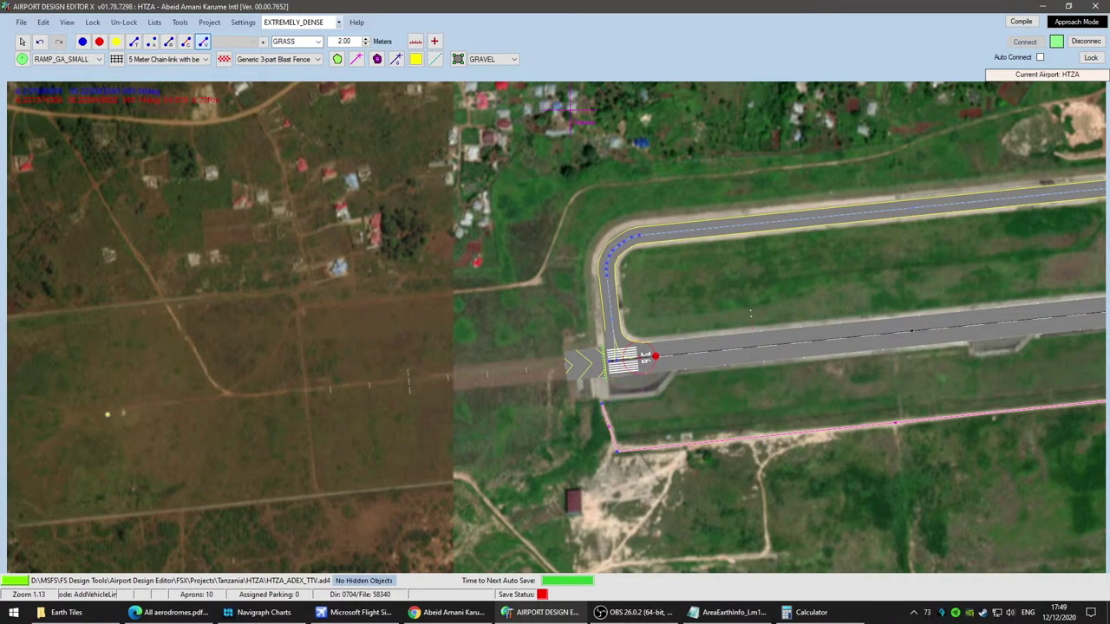
left_click(22, 42)
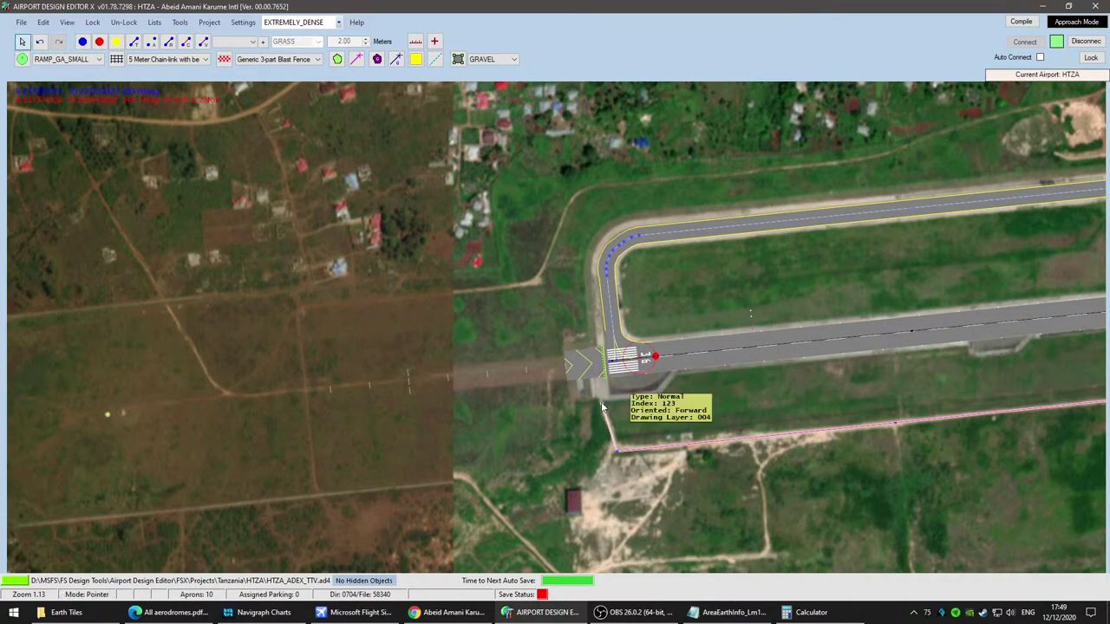
Step: Draw a TARMAC apron pad just south of the runway 36 threshold
scroll(692, 421, "up", 4)
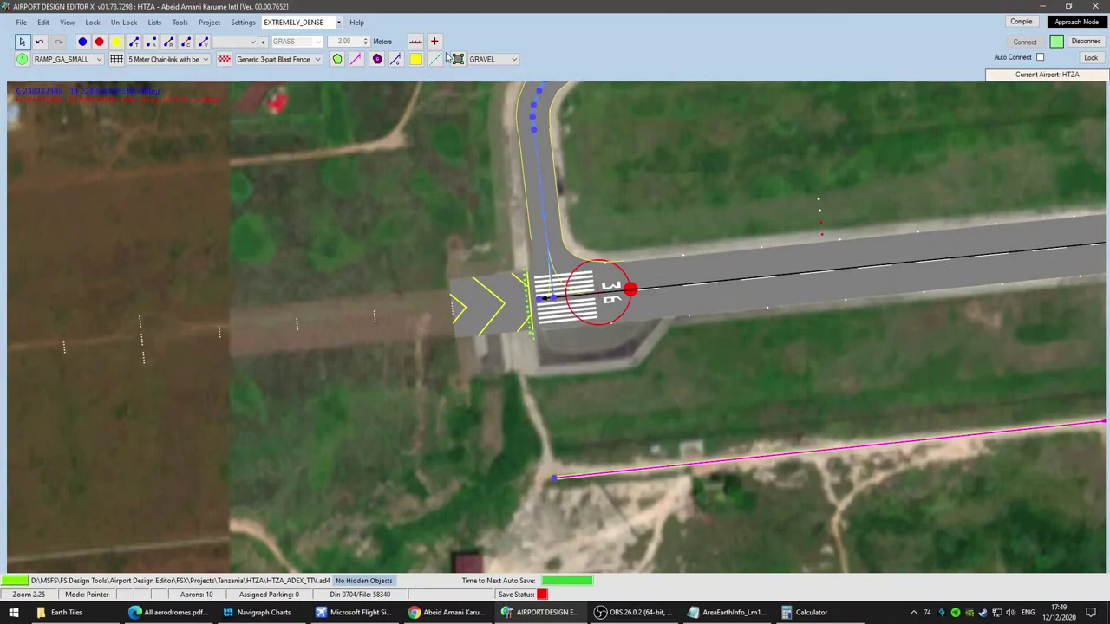
left_click(458, 59)
left_click(491, 59)
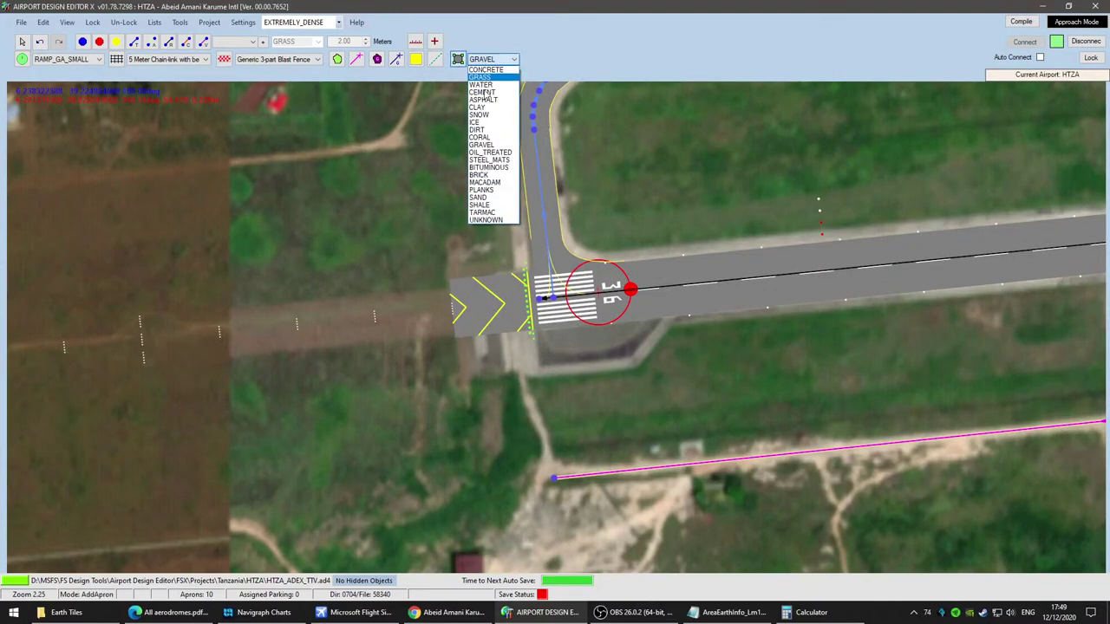
left_click(482, 99)
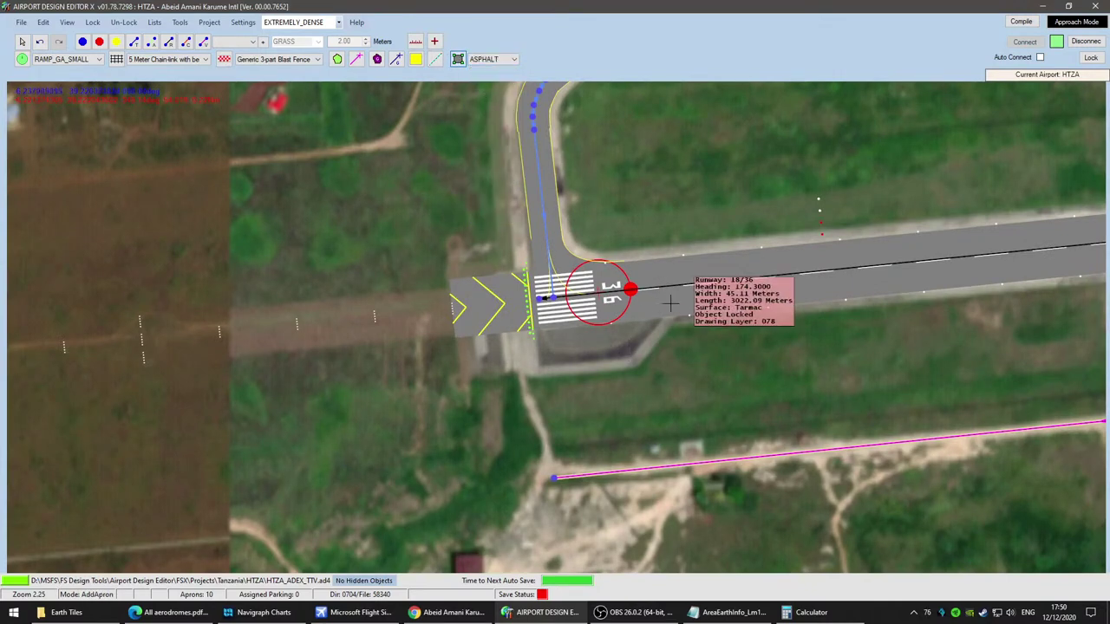
left_click(516, 59)
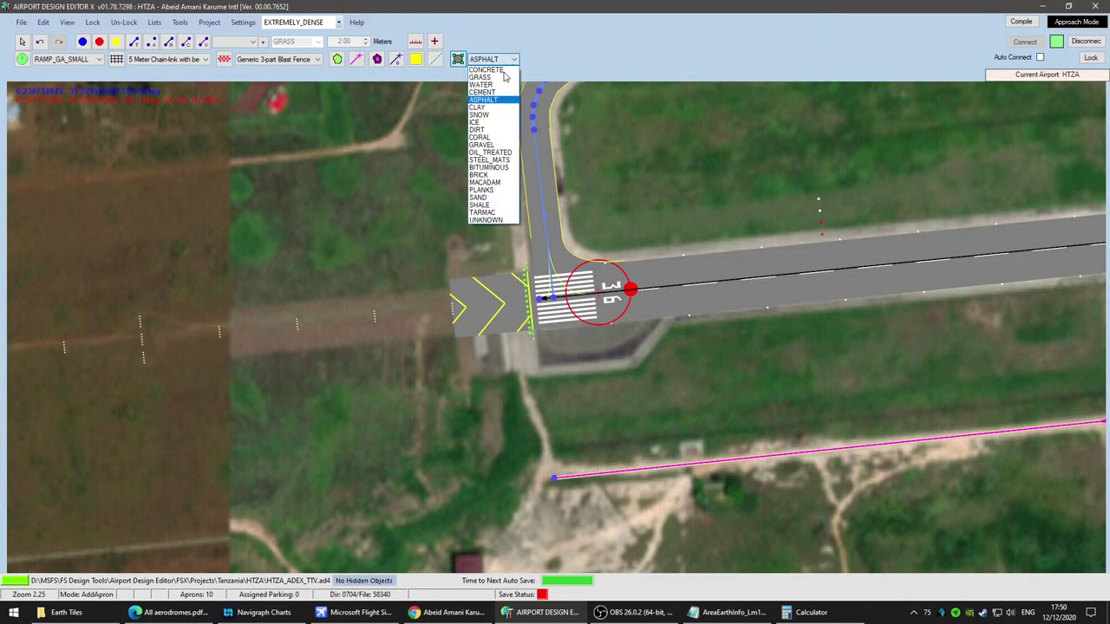
left_click(494, 209)
key("Down")
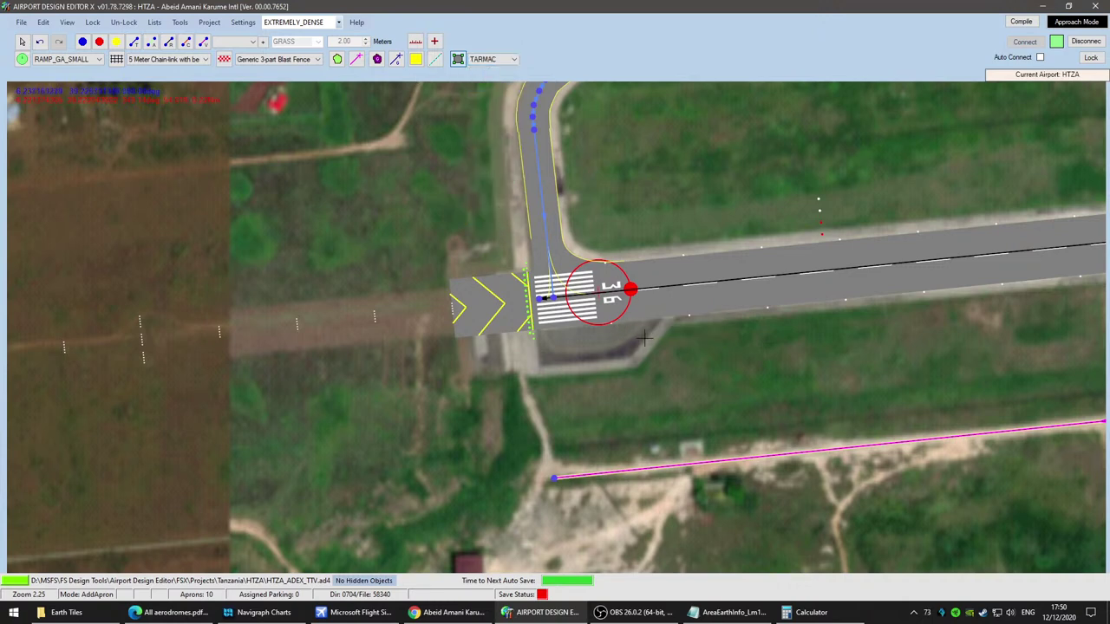
double_click(513, 353)
left_click(22, 41)
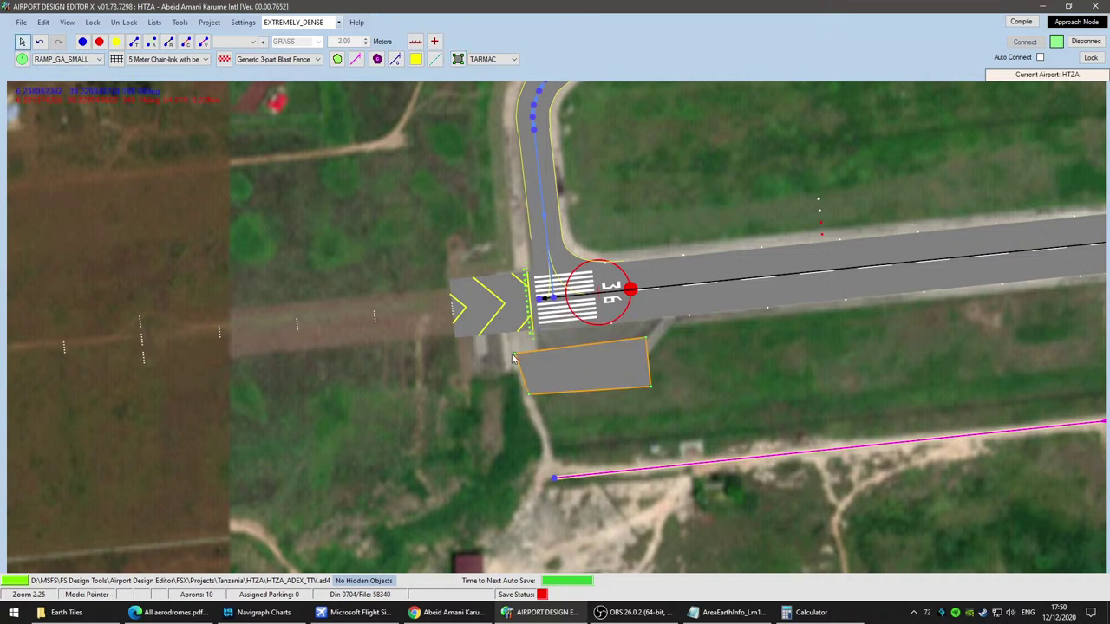
Step: Drag the pad's four corners so it fits against the runway edge
left_click(546, 373)
left_click_drag(516, 354, 529, 318)
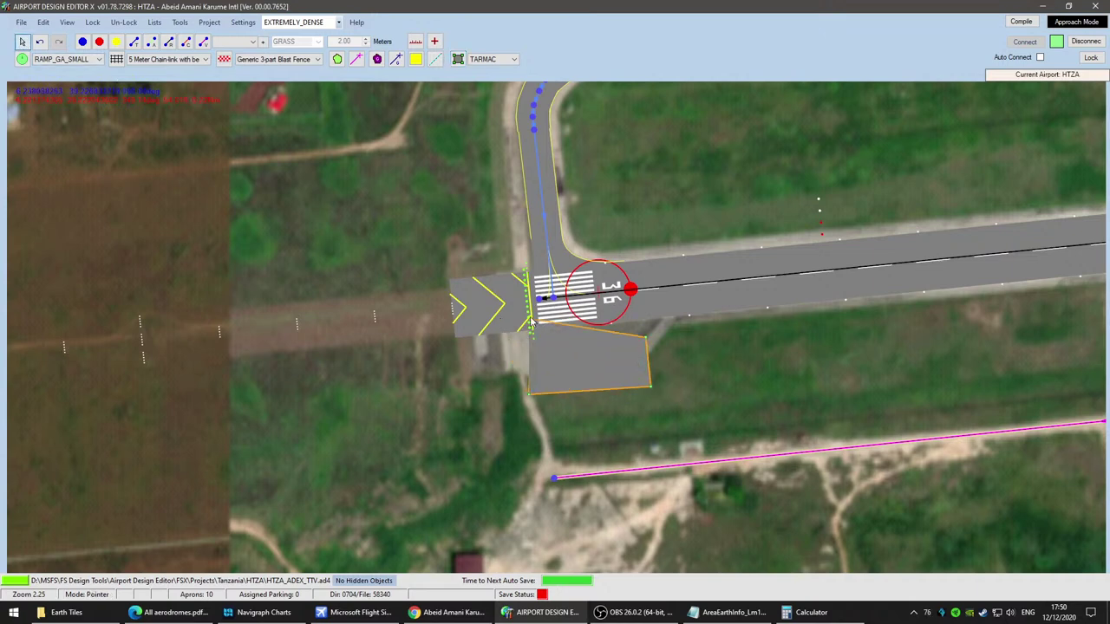
left_click_drag(646, 341, 682, 303)
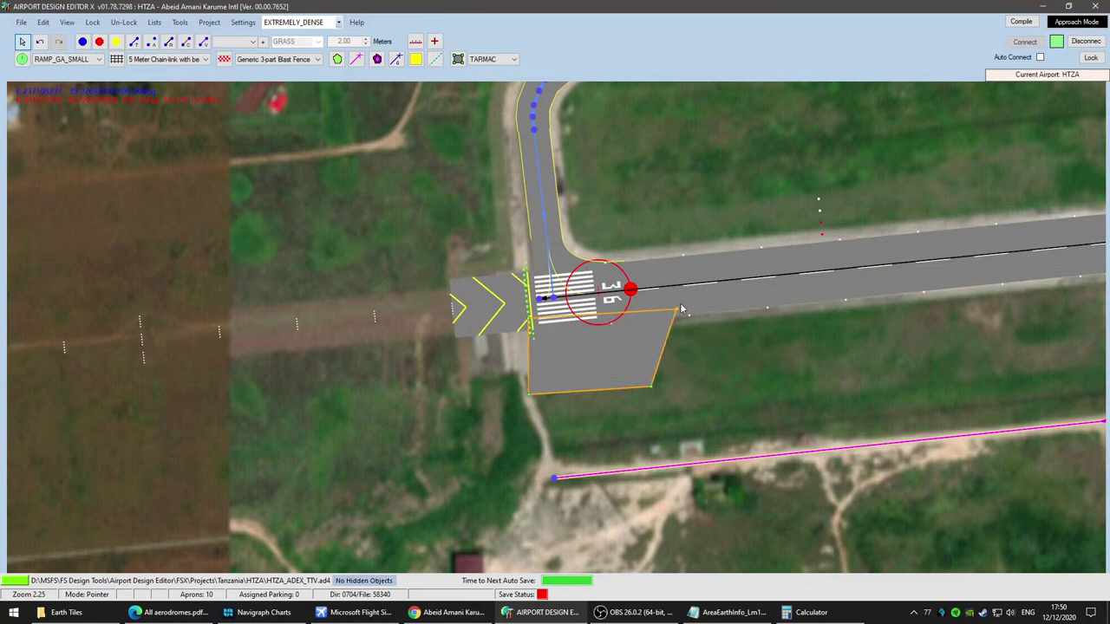
left_click_drag(651, 383, 642, 366)
left_click_drag(535, 397, 540, 374)
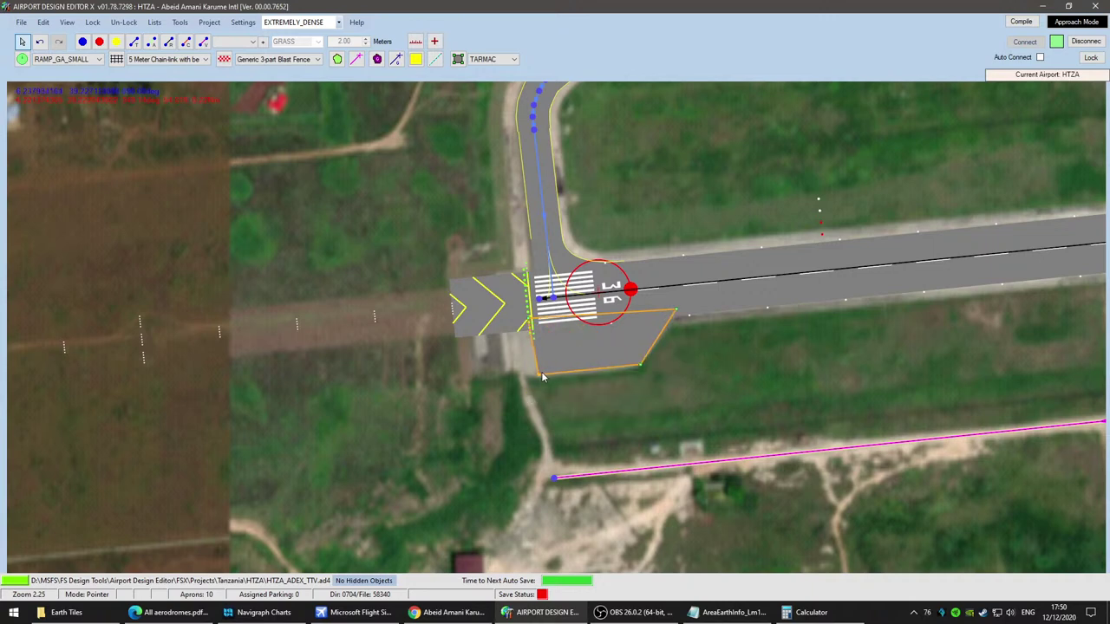
left_click(133, 42)
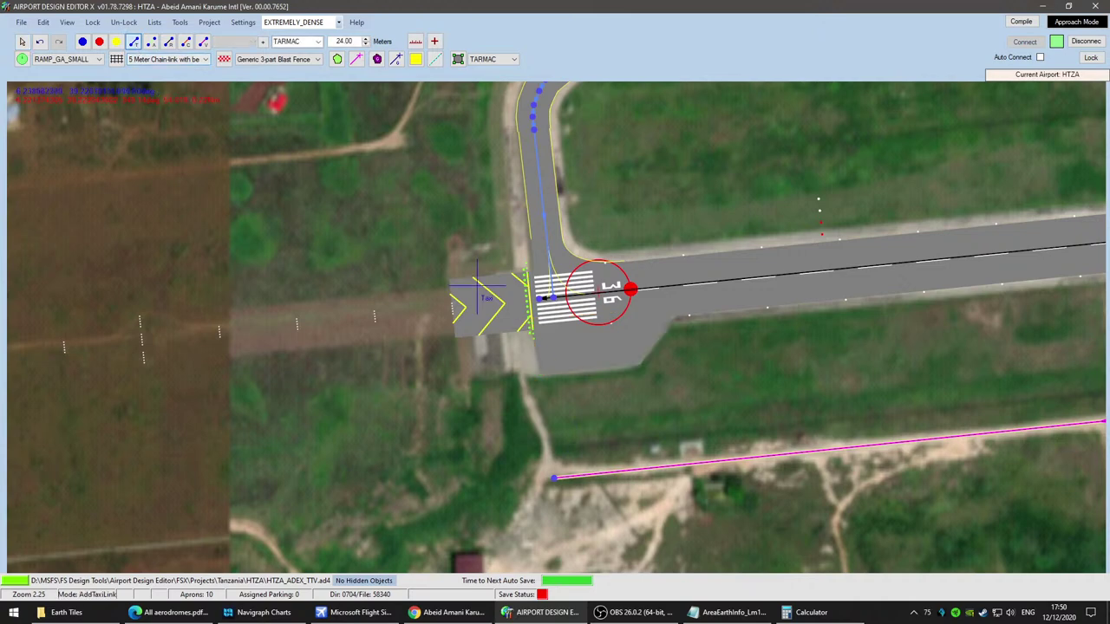
Step: Draw a vehicle link from the pad corner, plus a branch running south off the perimeter road
left_click(202, 42)
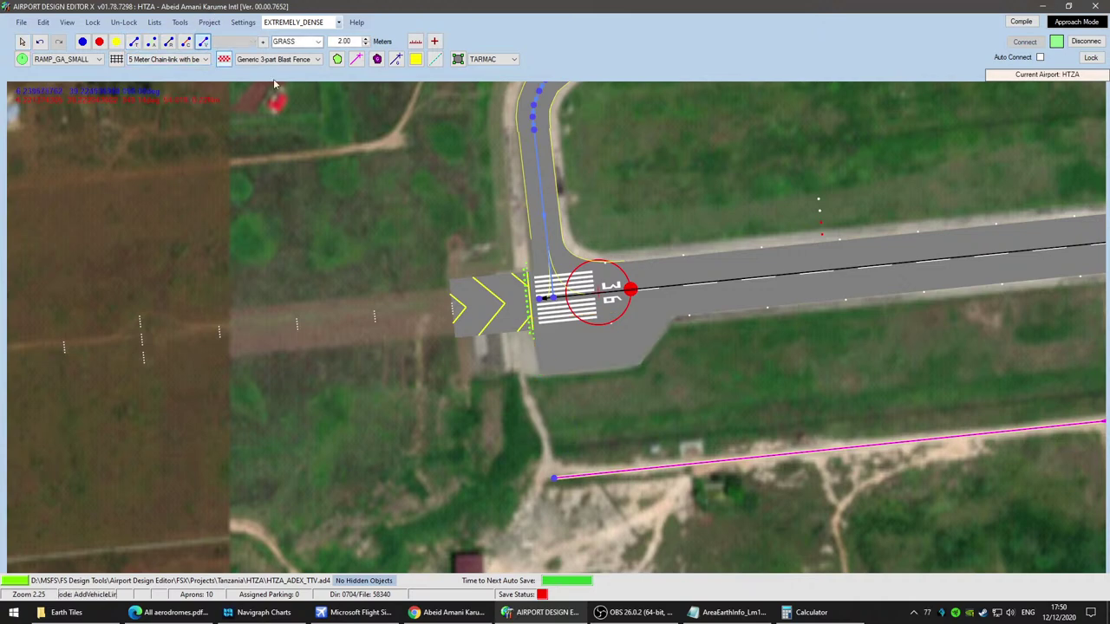
left_click(555, 476)
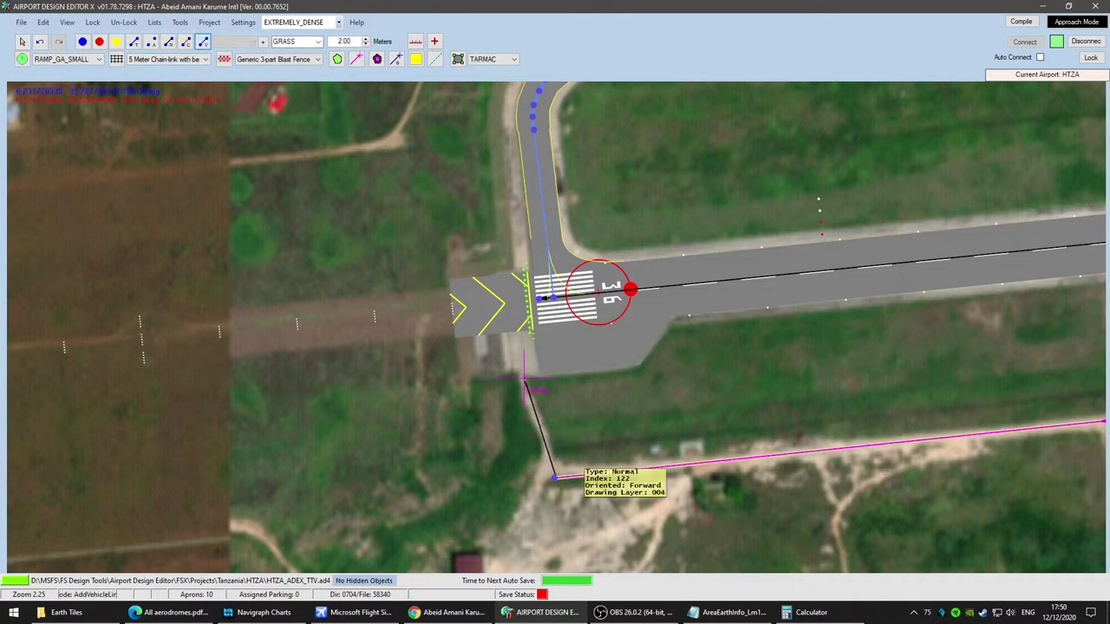
scroll(525, 382, "down", 5)
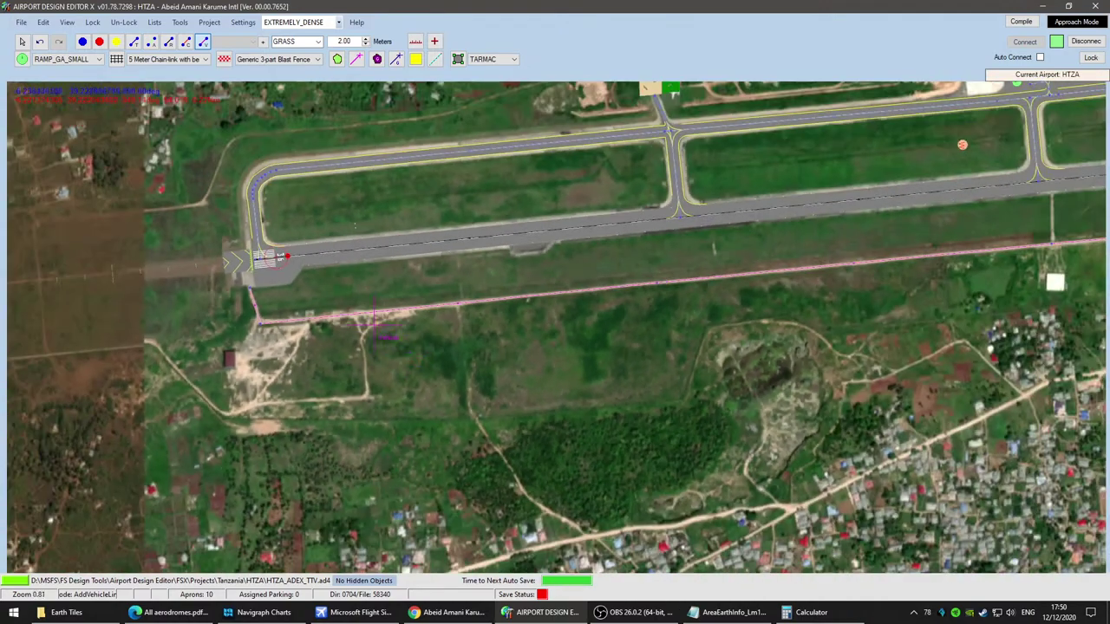
scroll(379, 314, "up", 3)
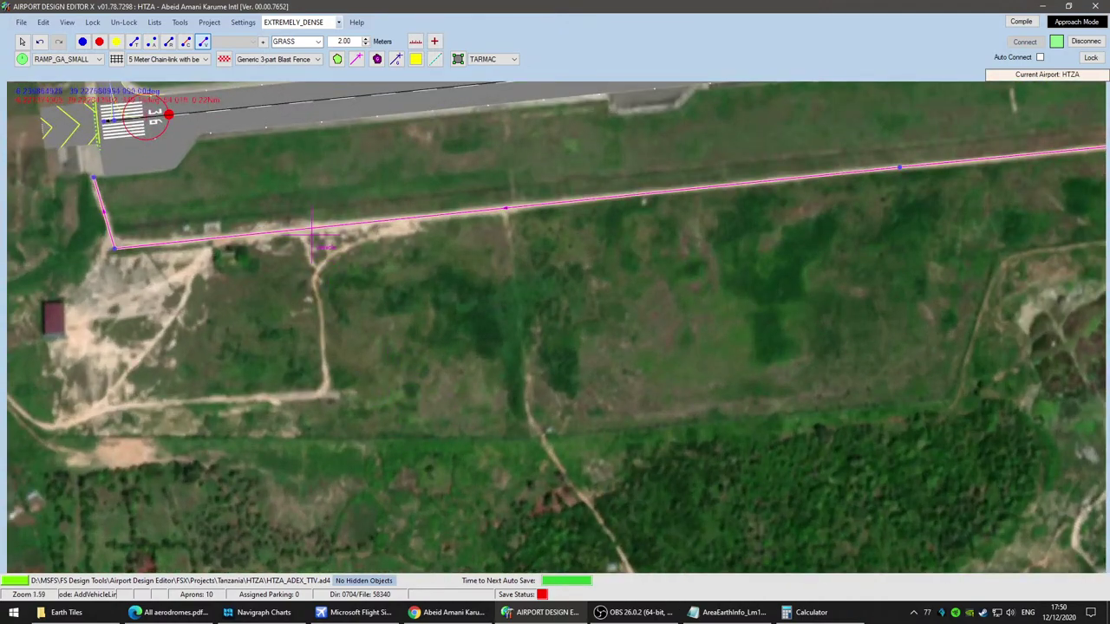
left_click(310, 229)
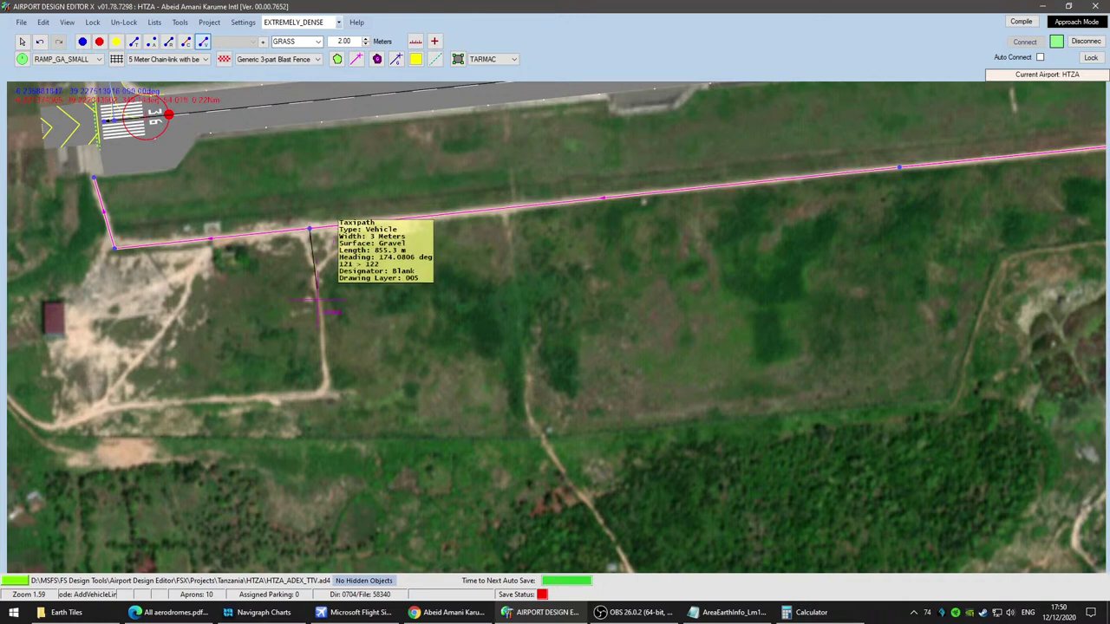
double_click(324, 390)
left_click(314, 276)
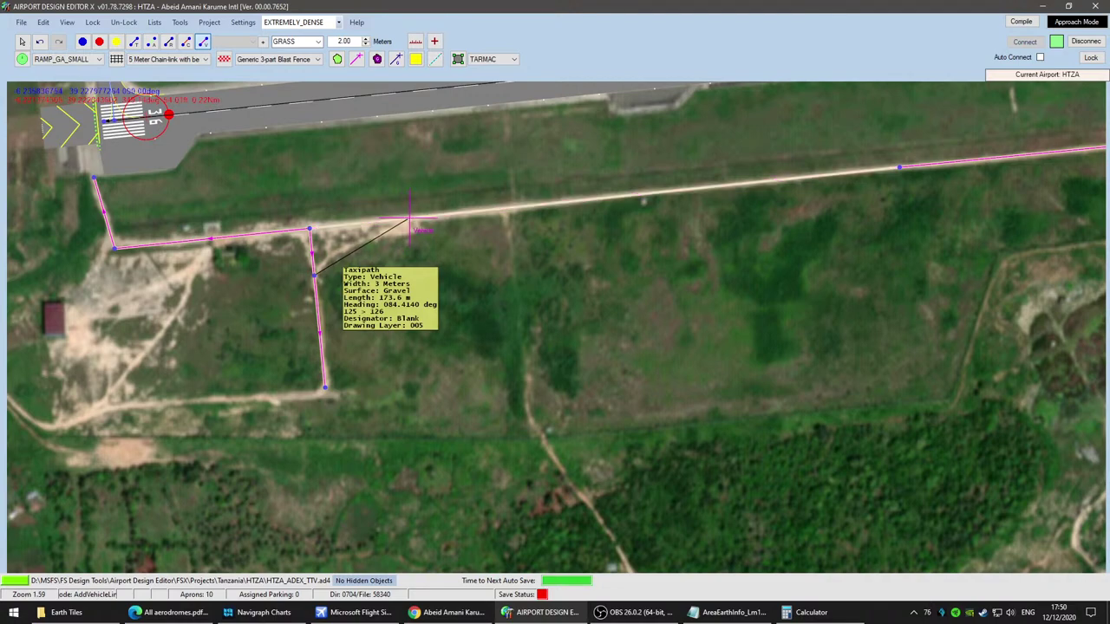
key("Escape")
Step: Extend a vehicle road from the branch's southern end southwest, then northwest along the dirt track
scroll(530, 444, "down", 4)
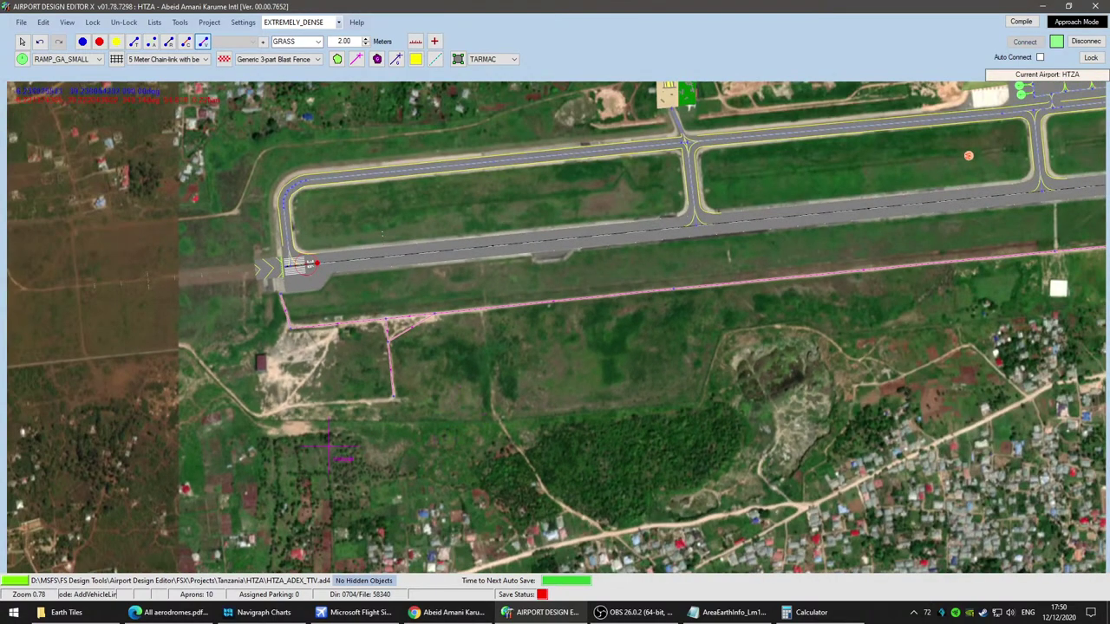
scroll(530, 445, "up", 2)
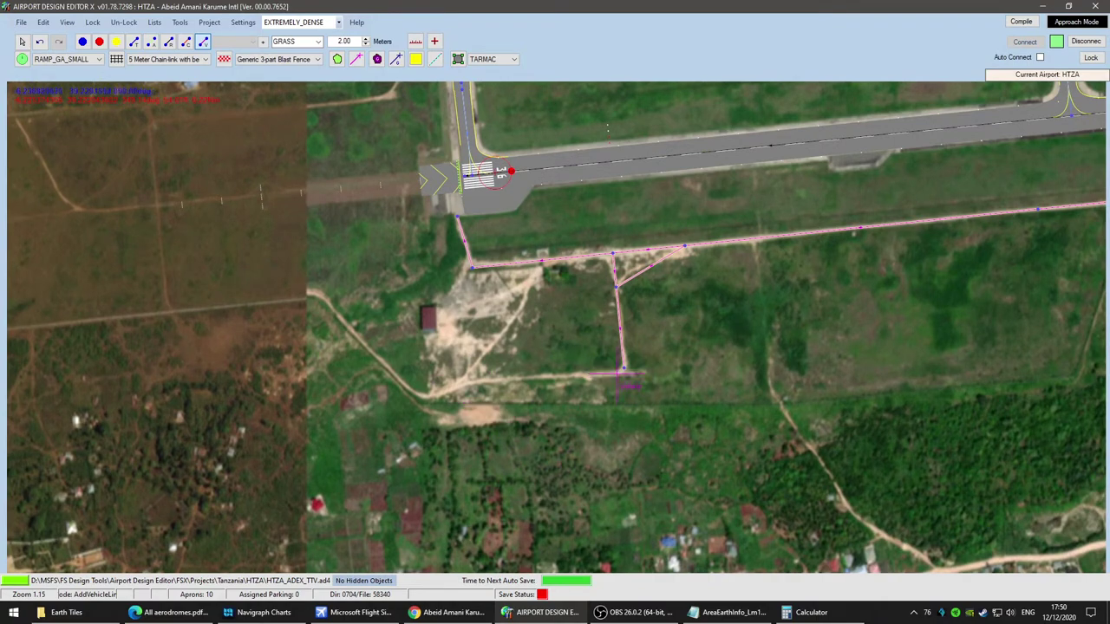
left_click(621, 371)
left_click(424, 394)
middle_click_drag(448, 403, 572, 539)
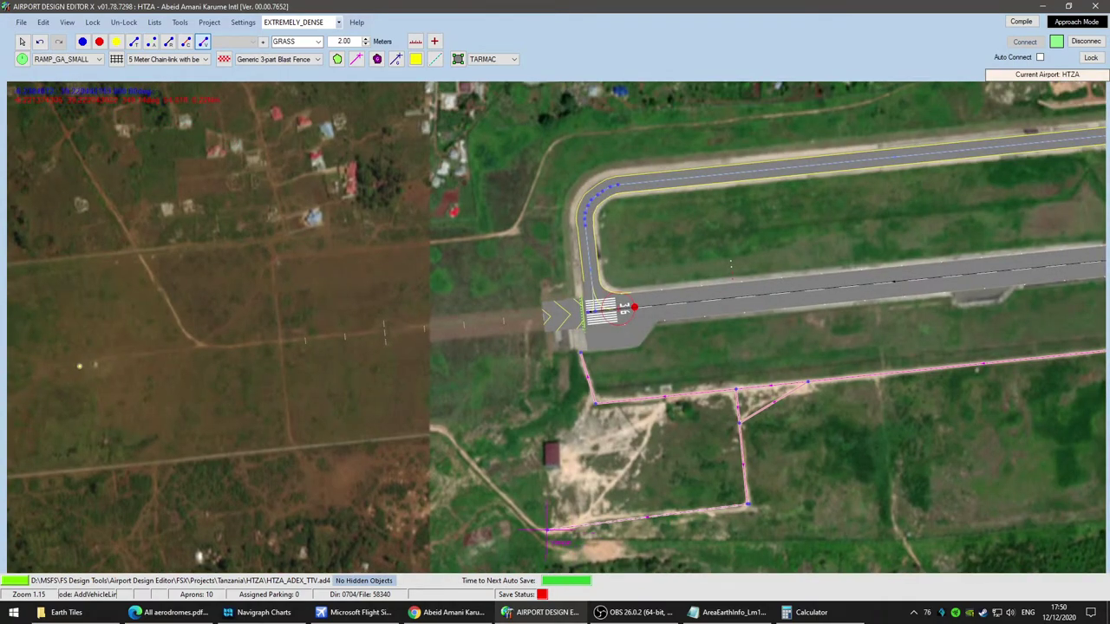
left_click(547, 530)
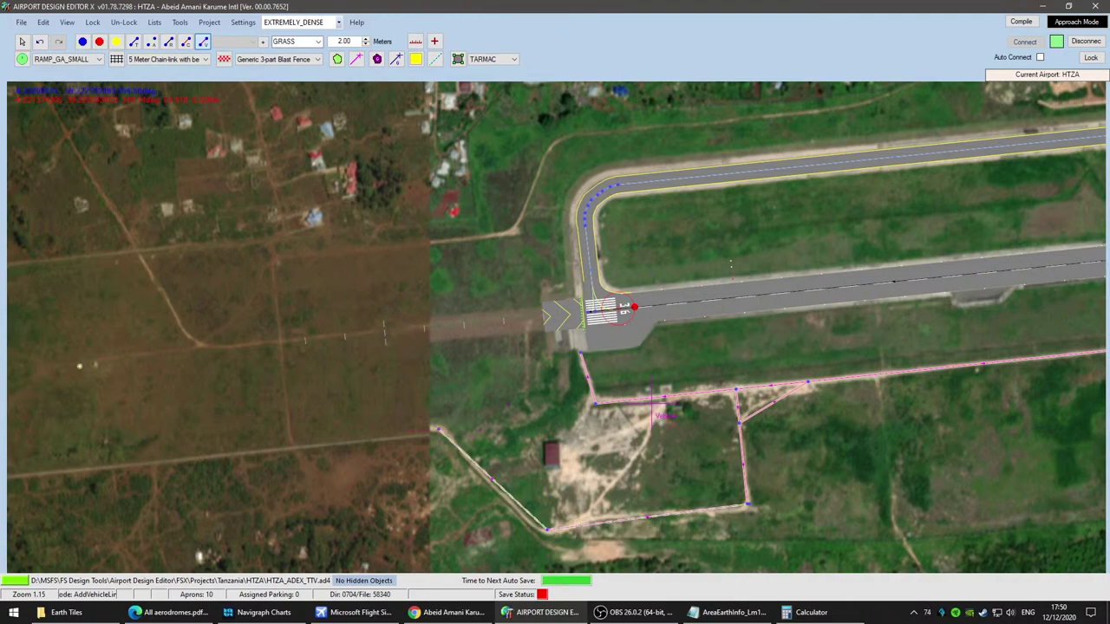
left_click(661, 397)
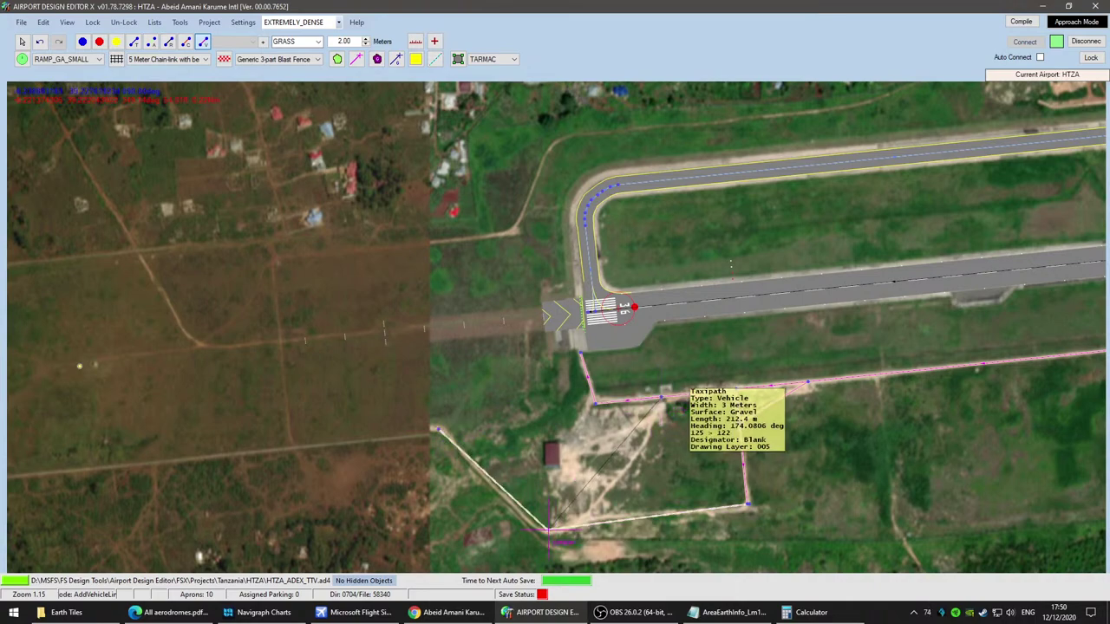
scroll(549, 542, "down", 3)
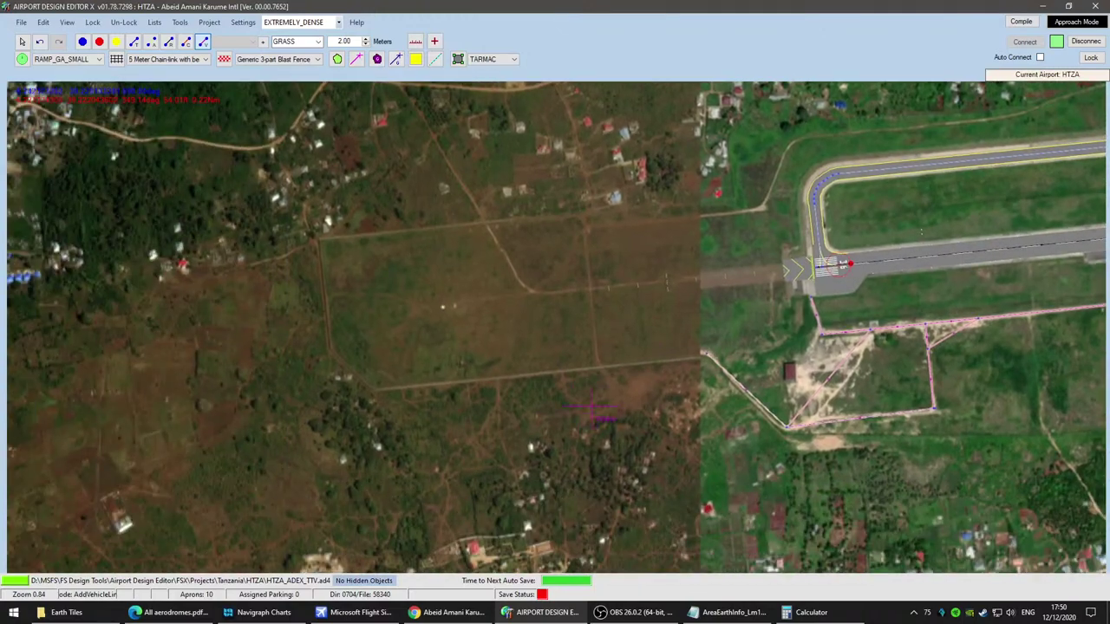
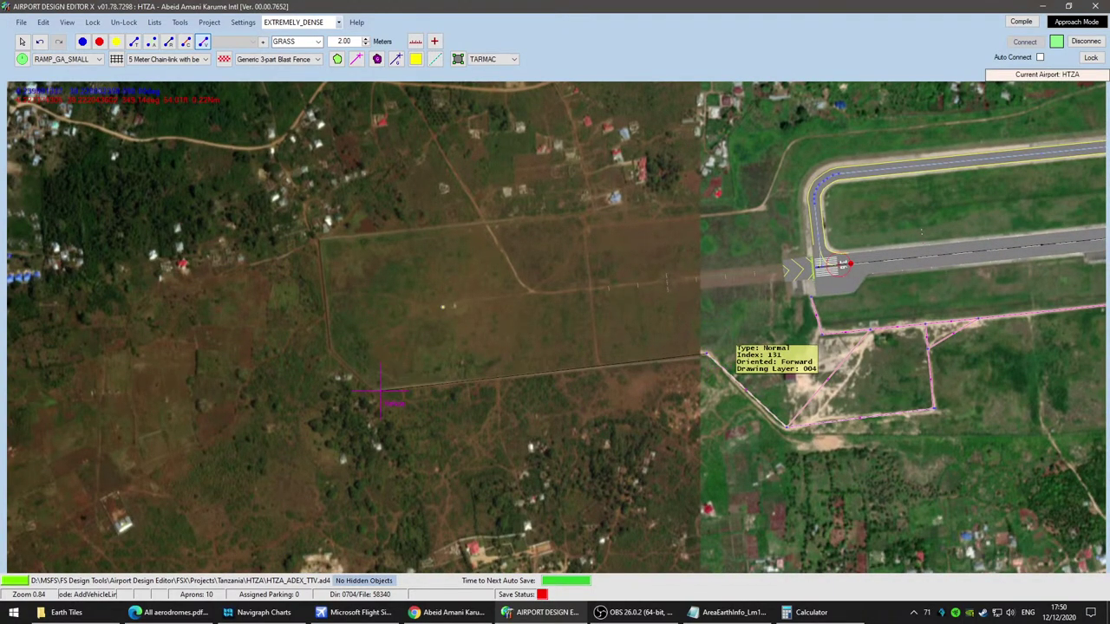
Step: Trace a multi-corner vehicle path across the grass field west of the runway end
left_click(602, 369)
scroll(629, 512, "up", 3)
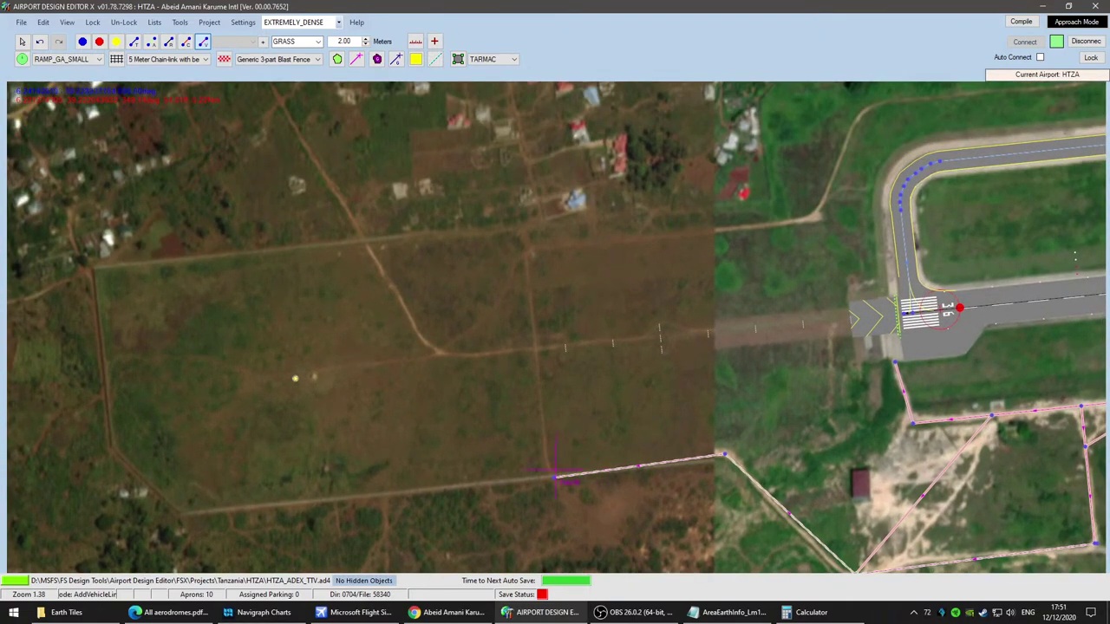
left_click(532, 252)
scroll(523, 405, "down", 3)
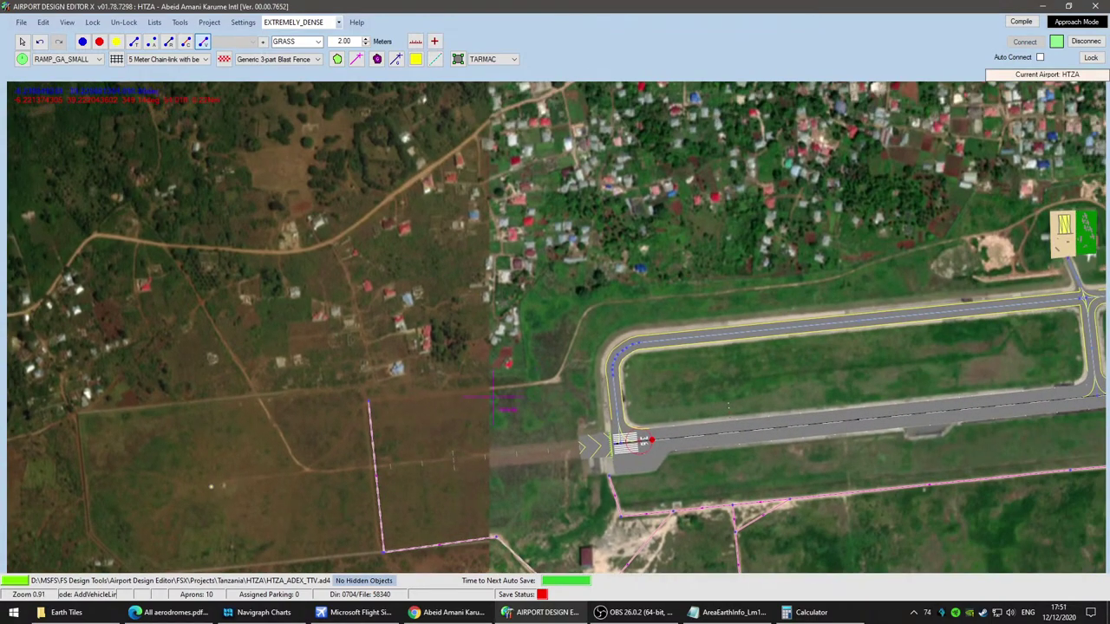
left_click(369, 400)
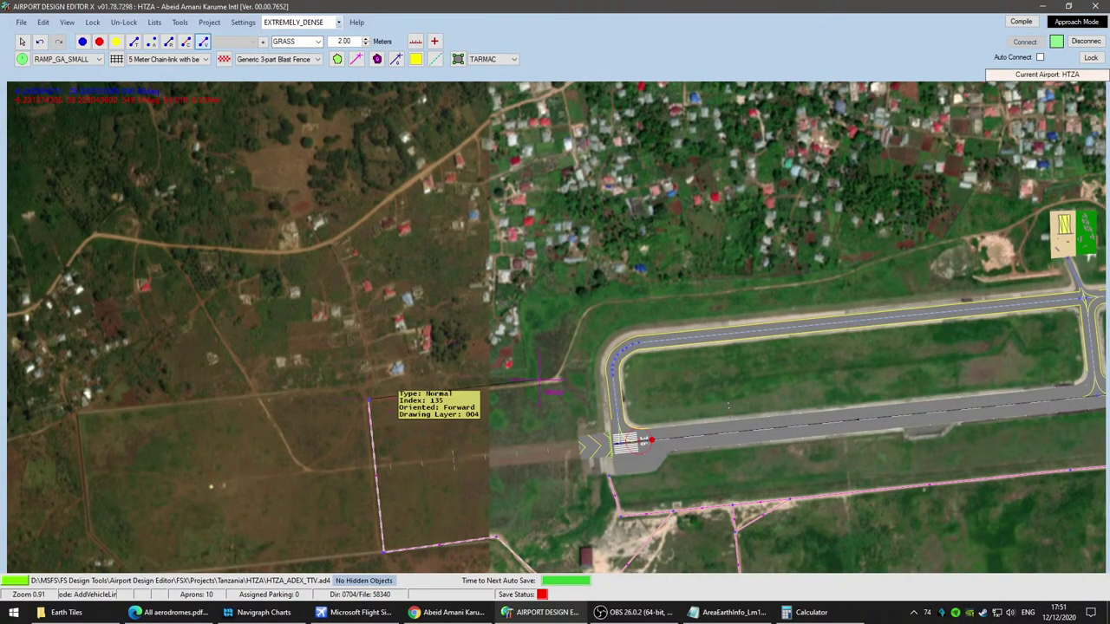
left_click(558, 379)
scroll(557, 379, "up", 5)
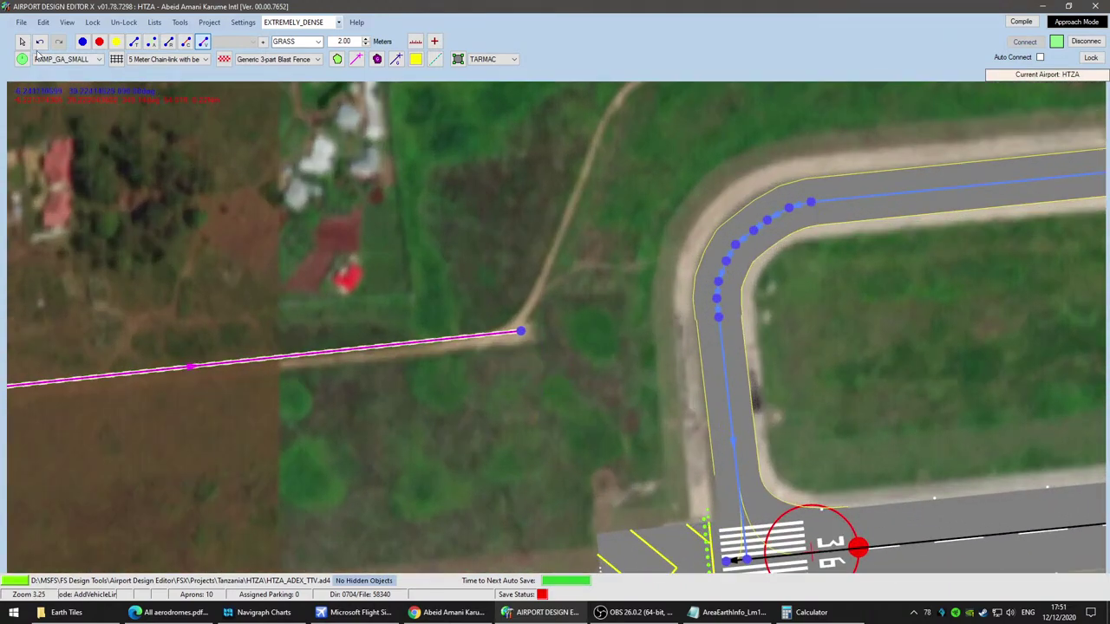
left_click(22, 41)
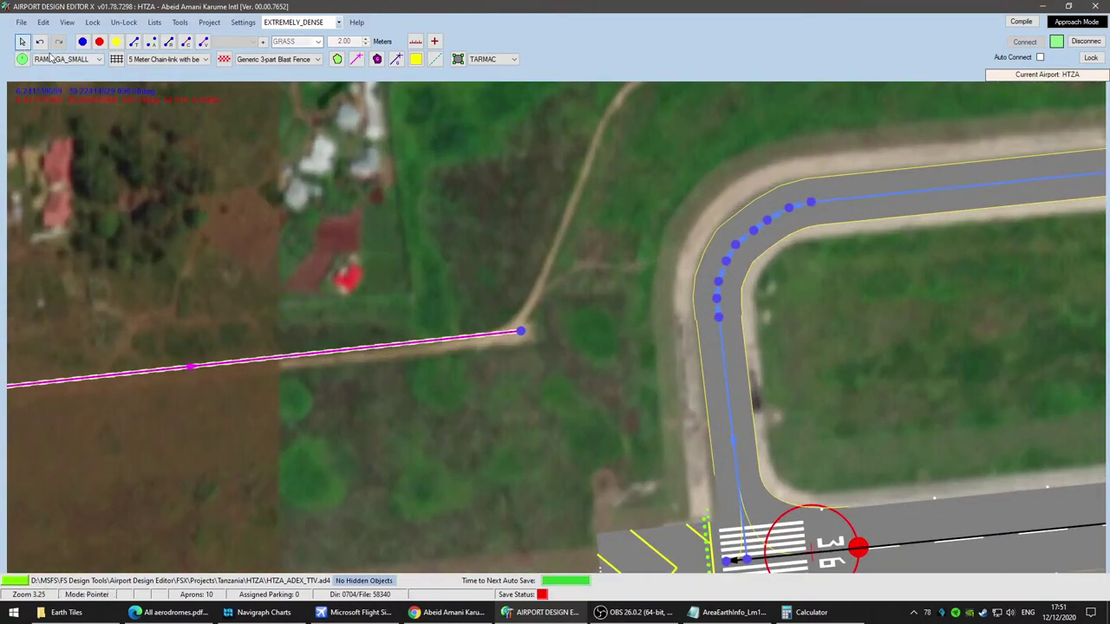
Step: Set the first field path's left edge to SOLID and its right edge to NONE
double_click(447, 342)
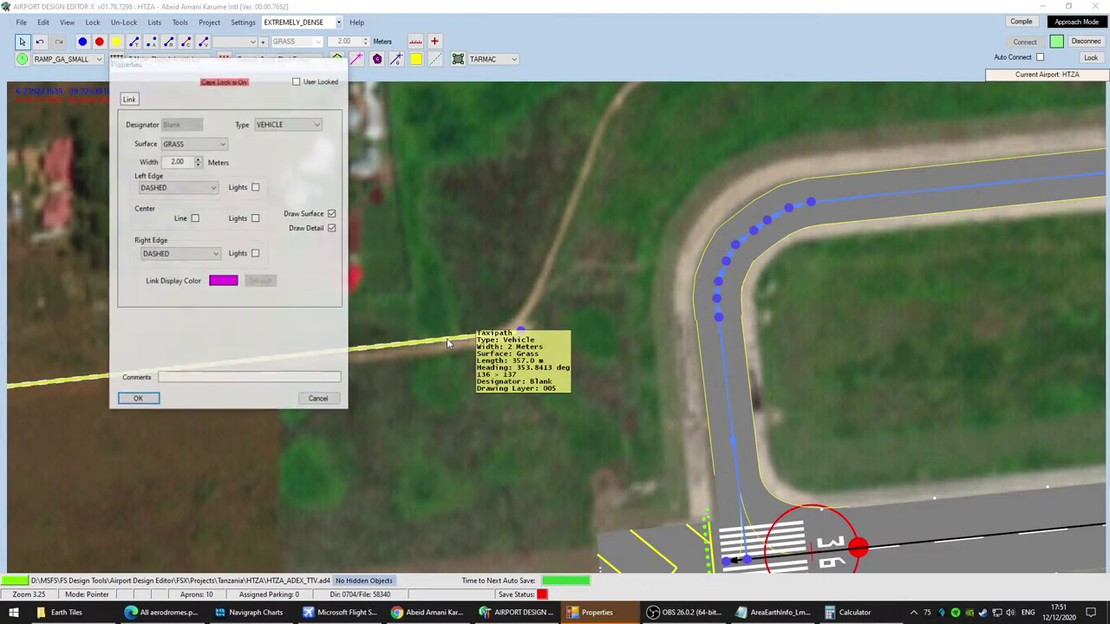
left_click(189, 188)
left_click(184, 208)
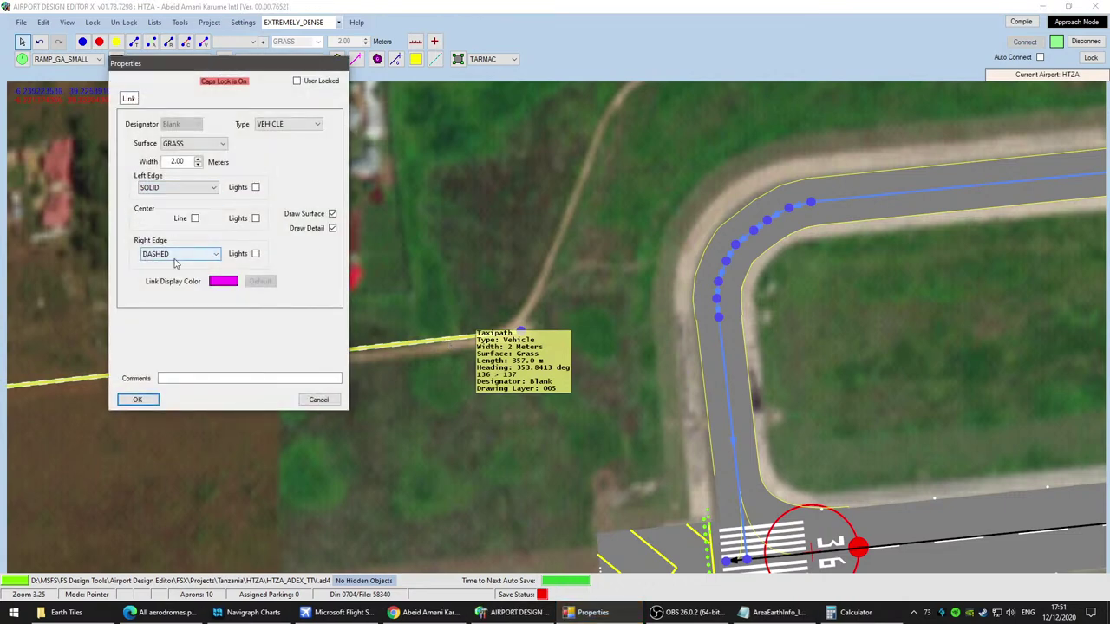
left_click(180, 253)
left_click(160, 266)
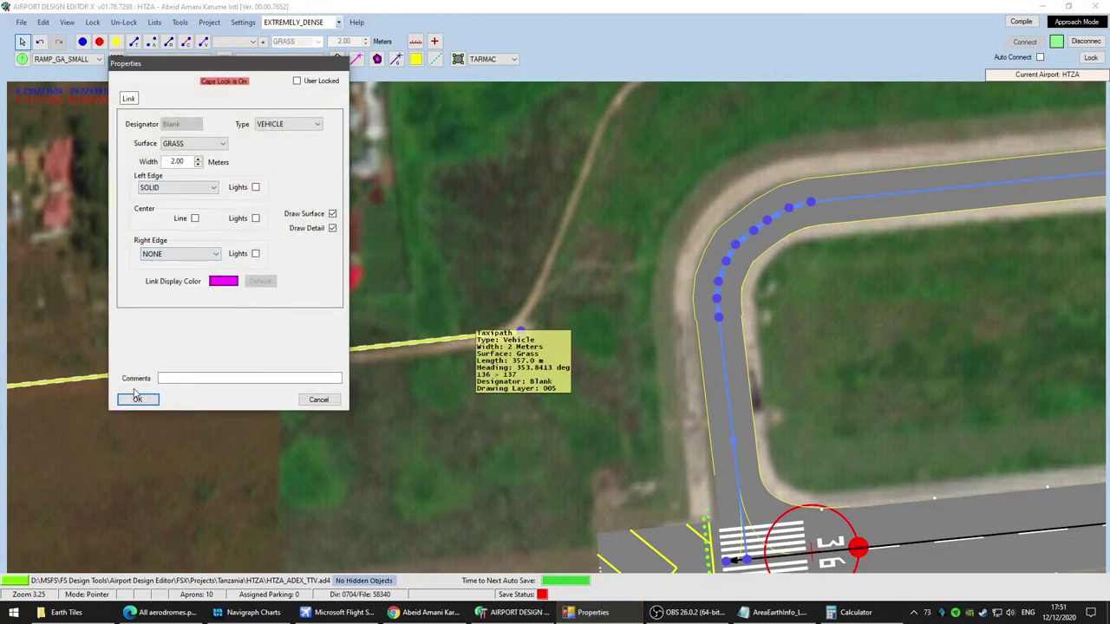
left_click(138, 399)
Step: Set both edges of the north-south field path to NONE
scroll(195, 522, "down", 3)
left_click_drag(193, 503, 689, 200)
scroll(538, 329, "up", 3)
double_click(469, 392)
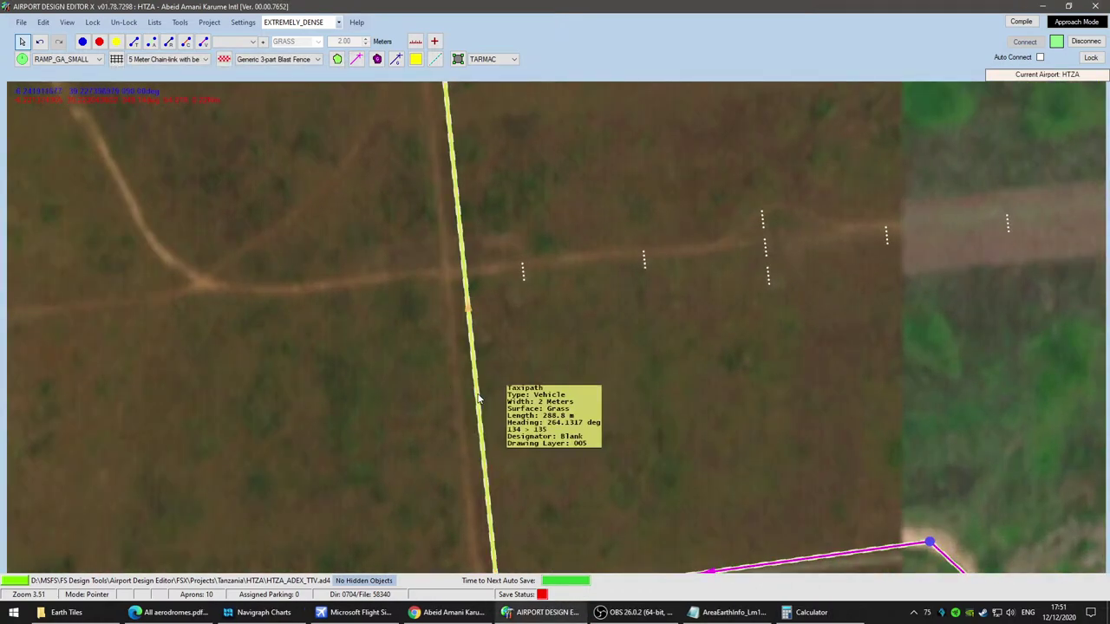
left_click(208, 190)
left_click(155, 199)
left_click(184, 255)
left_click(174, 265)
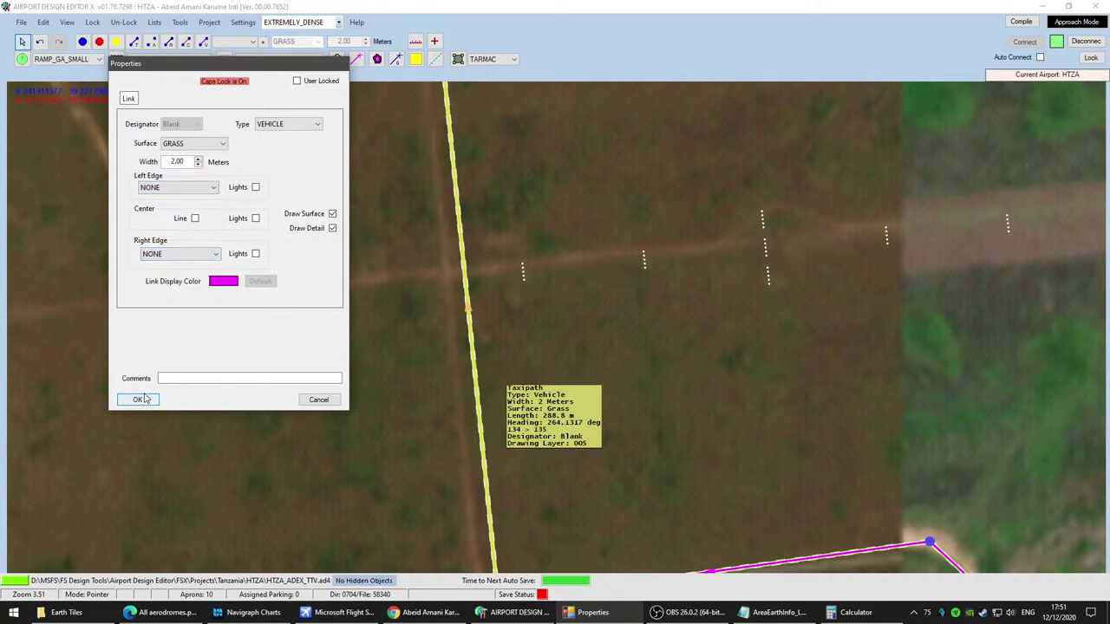
left_click(139, 399)
Step: Set both edges of the westward path segment to NONE
left_click_drag(738, 516, 423, 250)
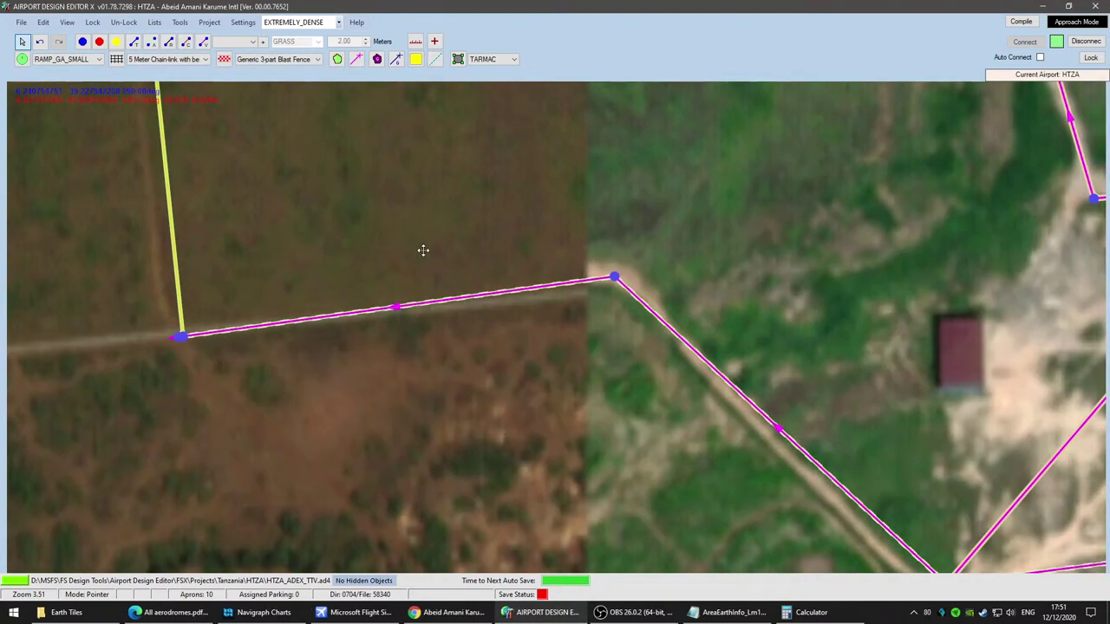
double_click(445, 303)
left_click(178, 187)
left_click(178, 200)
left_click(162, 254)
left_click(160, 265)
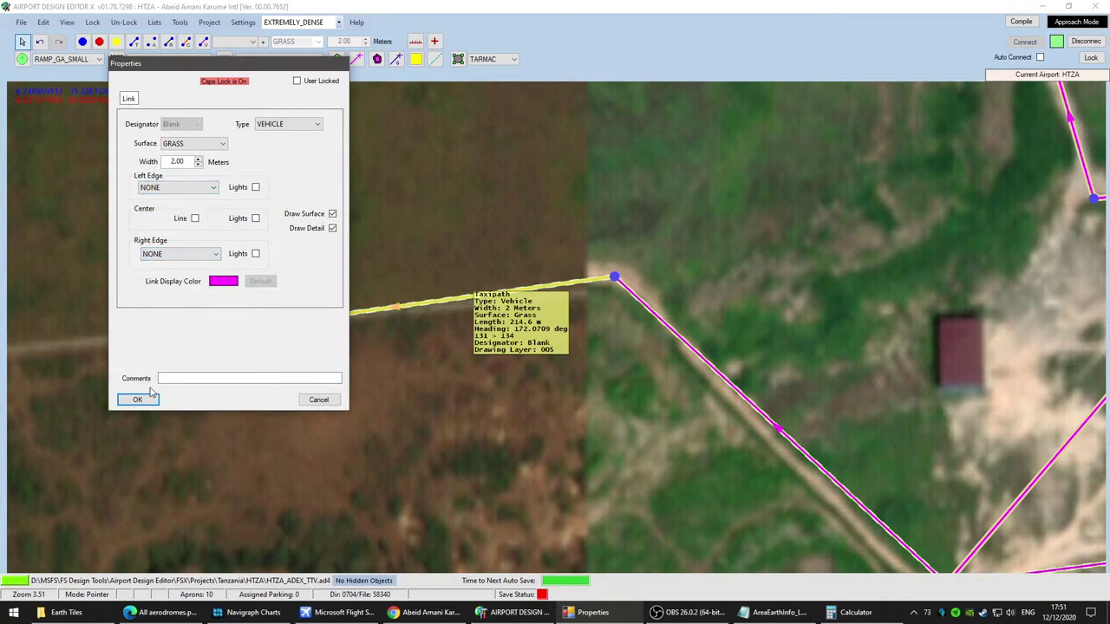
left_click(137, 399)
Step: Discard the edge edits on the diagonal path and delete it
double_click(701, 367)
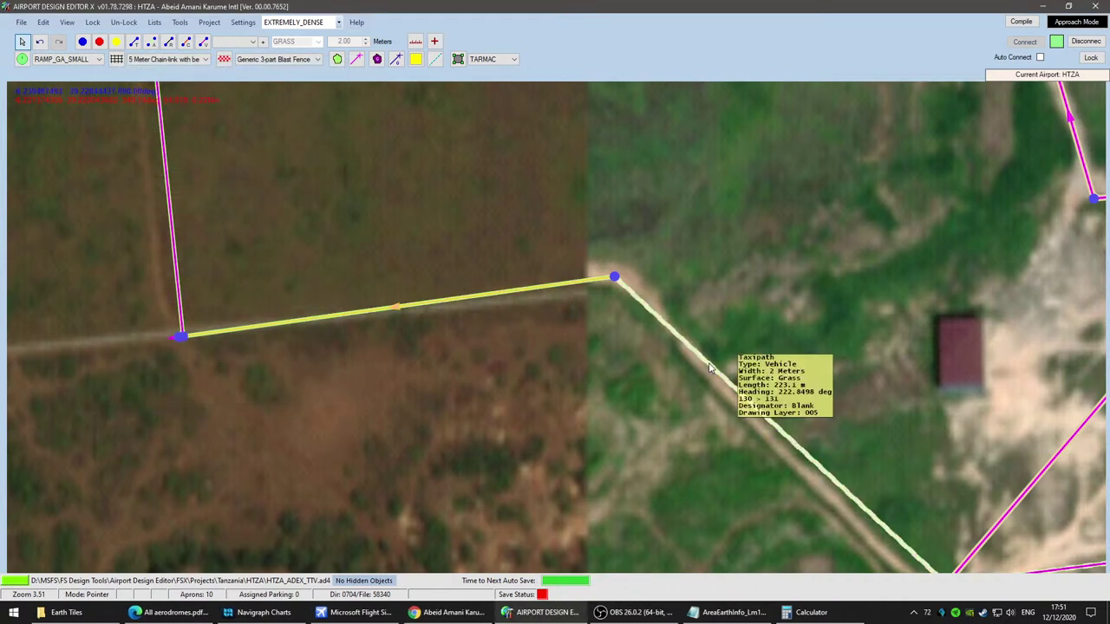
left_click(178, 187)
left_click(174, 199)
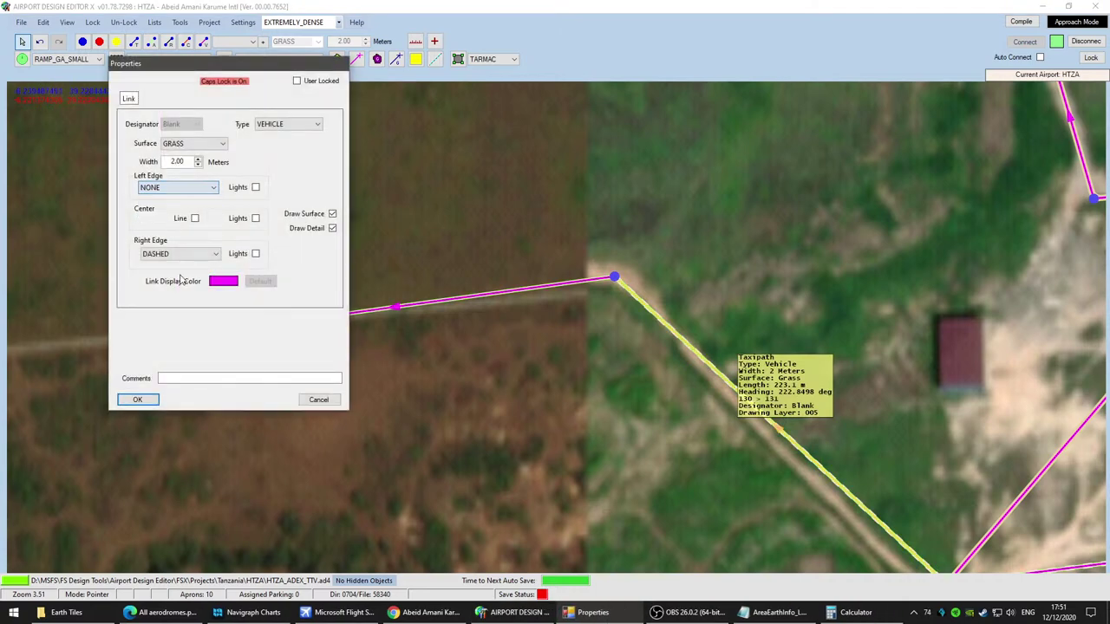
left_click(178, 254)
left_click(173, 266)
left_click(319, 400)
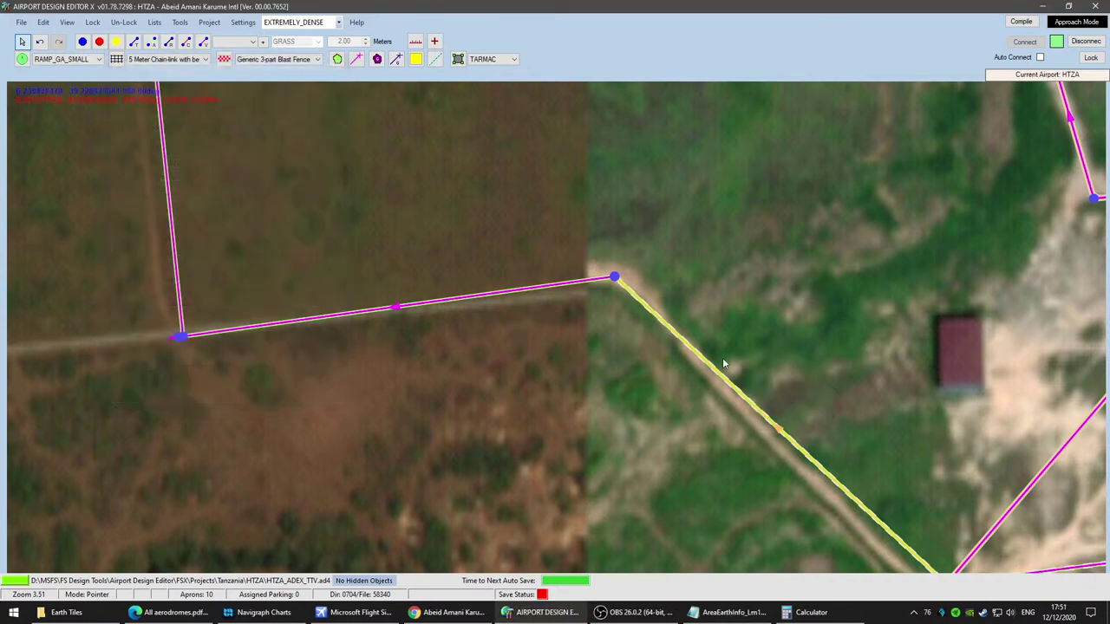
key("Delete")
Step: Delete the horizontal path, another unwanted side path and the leftover end node
left_click(611, 279)
key("Delete")
left_click(180, 334)
key("Delete")
left_click(180, 339)
key("Delete")
scroll(393, 411, "down", 2)
scroll(392, 411, "down", 1)
left_click_drag(364, 196, 405, 465)
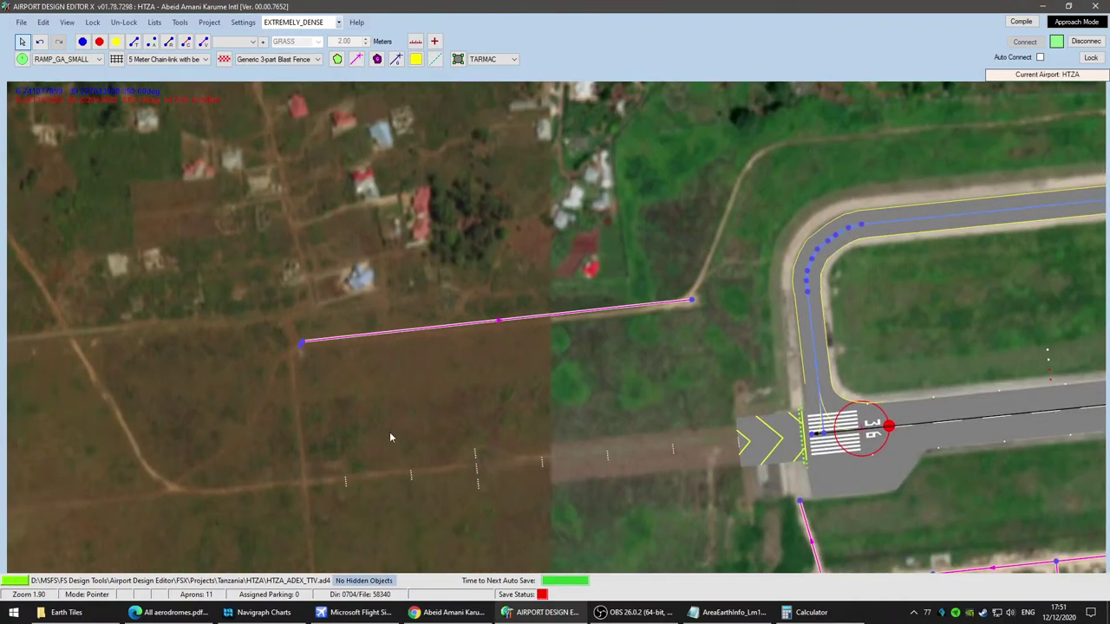
Step: Delete the leftover westward path and the short bottom path by the building
left_click_drag(297, 330, 295, 350)
left_click(294, 333)
key("Delete")
left_click_drag(640, 535, 234, 304)
left_click(405, 313)
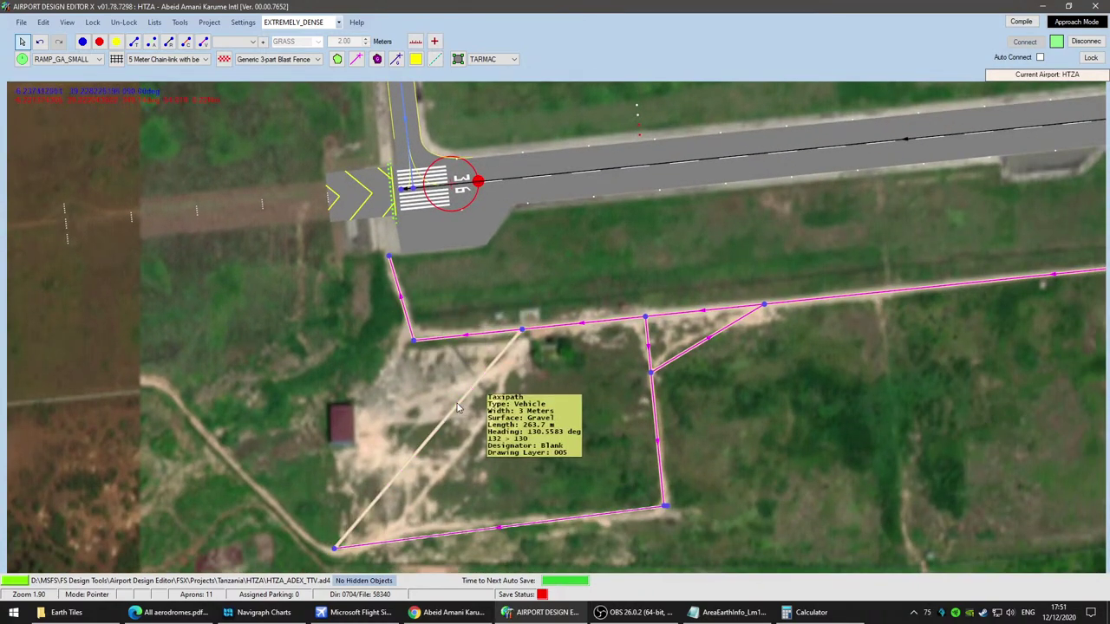
mouse_move(429, 540)
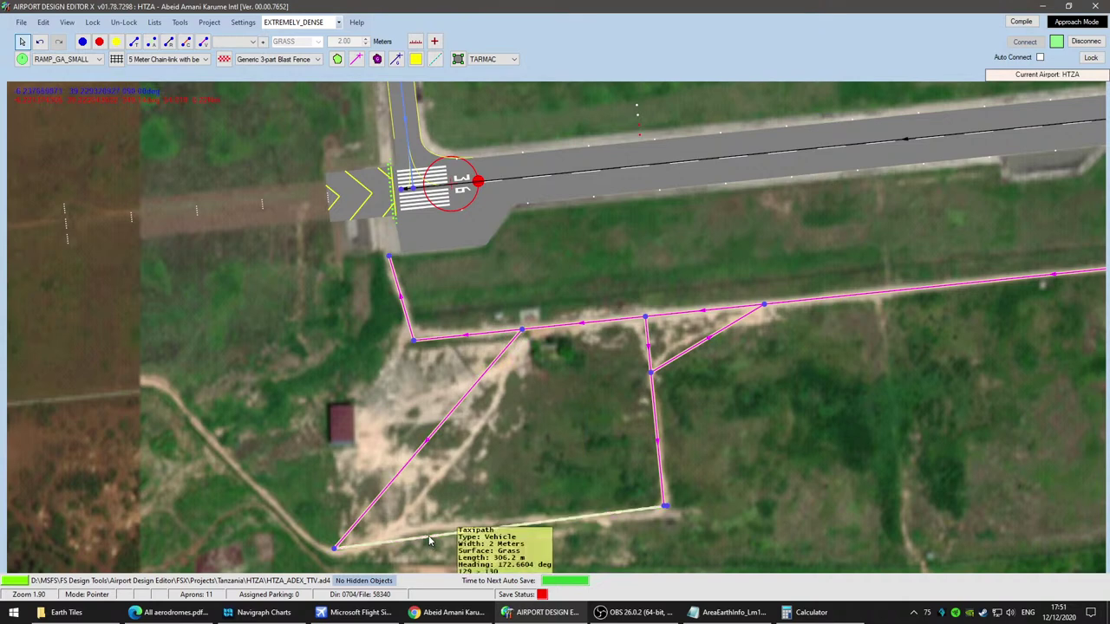
key("Delete")
Step: Look over the western and southern paths, then select the Add Vehicle Line tool
left_click_drag(614, 547, 392, 522)
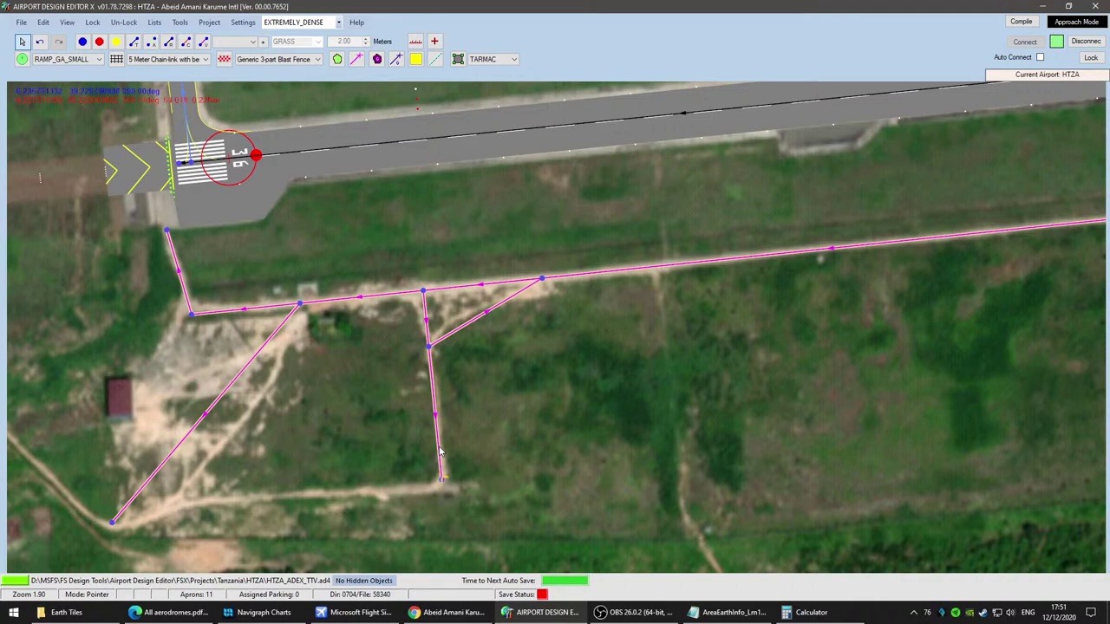
mouse_move(439, 451)
scroll(490, 478, "up", 5)
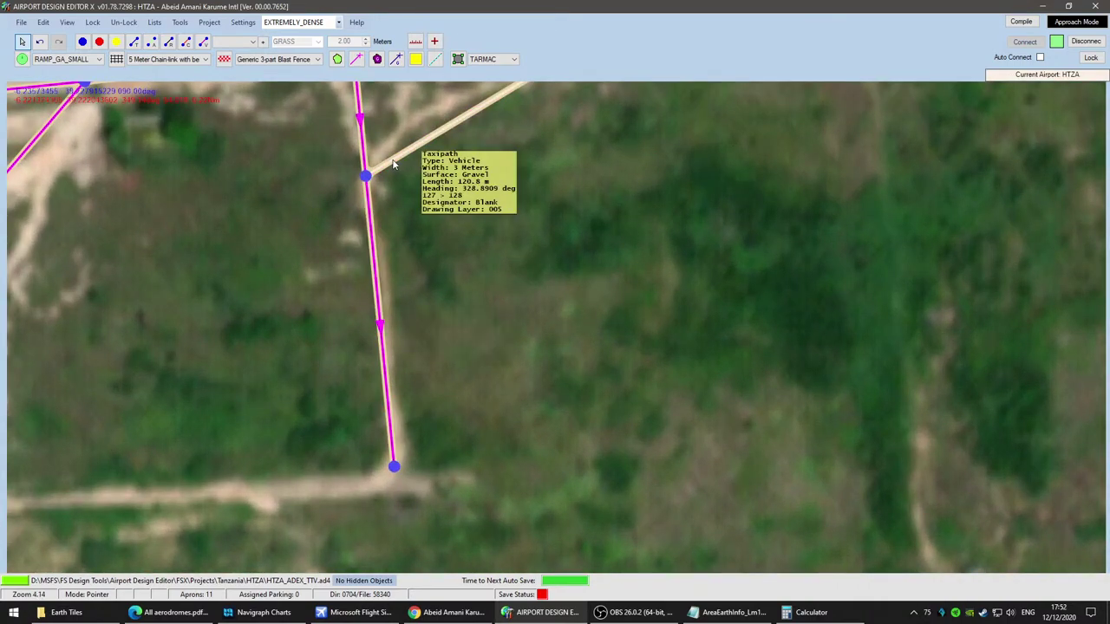
scroll(393, 164, "down", 5)
left_click_drag(300, 384, 590, 367)
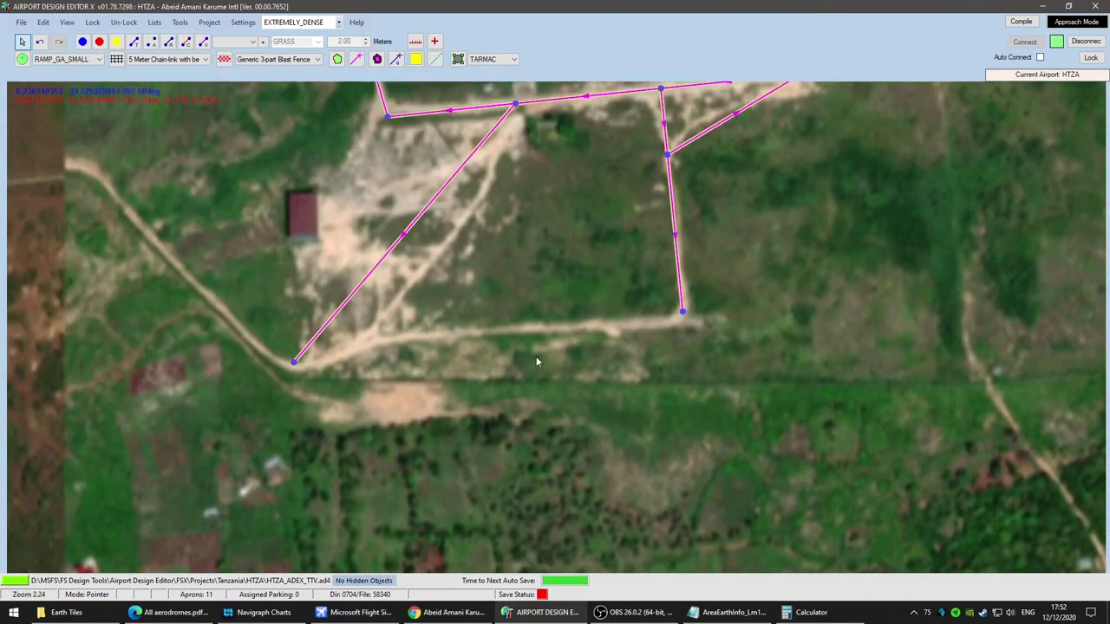
scroll(535, 358, "up", 4)
scroll(511, 343, "up", 2)
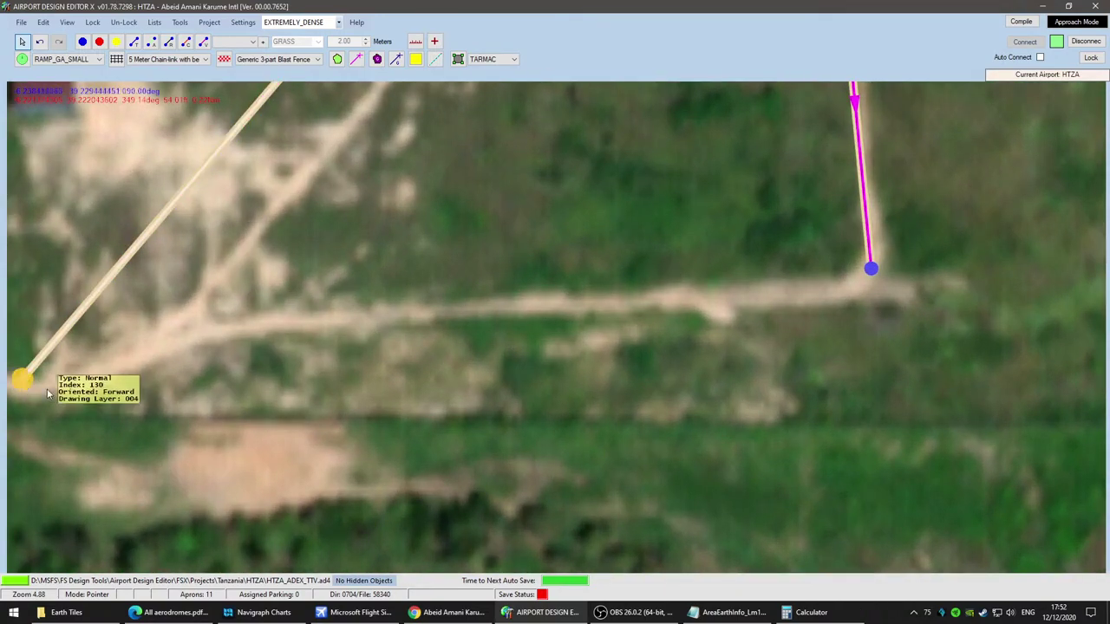
scroll(404, 168, "down", 3)
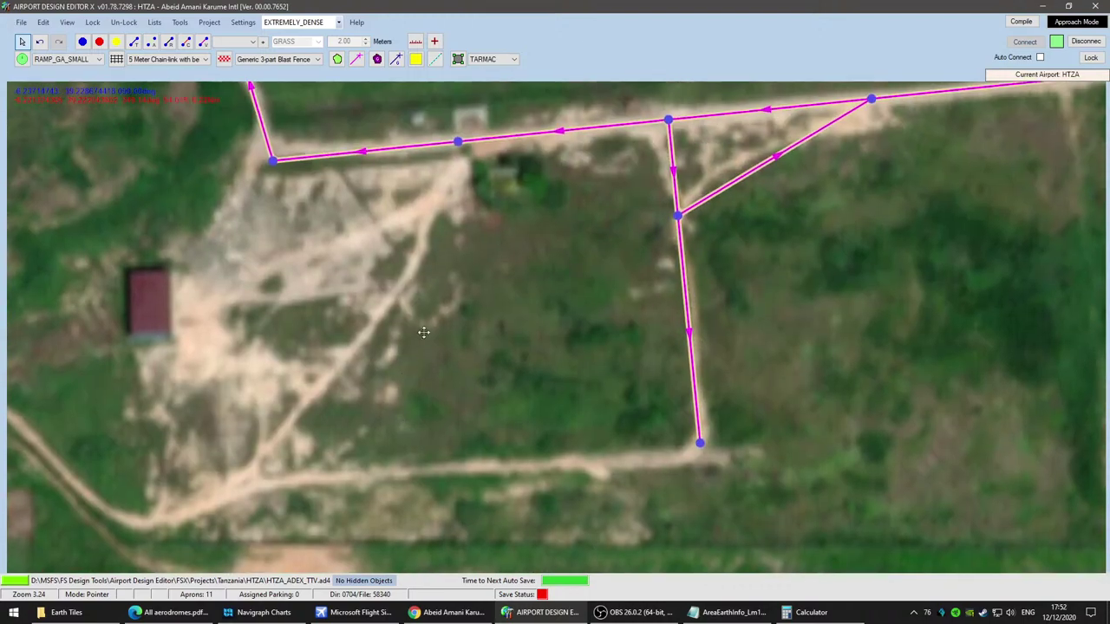
scroll(485, 285, "up", 2)
scroll(485, 284, "down", 2)
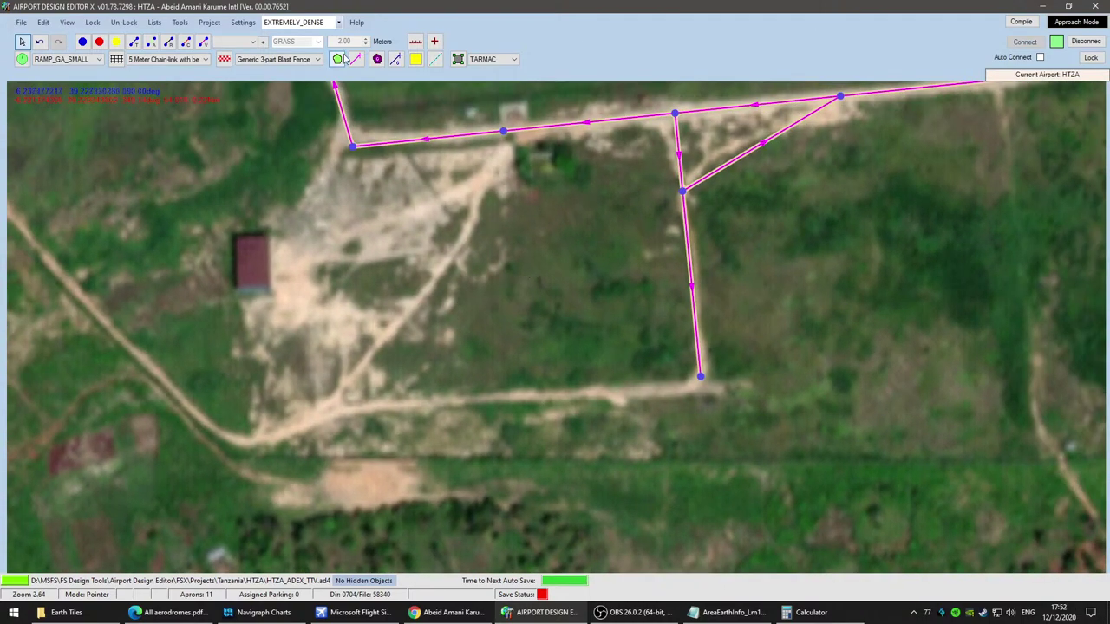
left_click(203, 41)
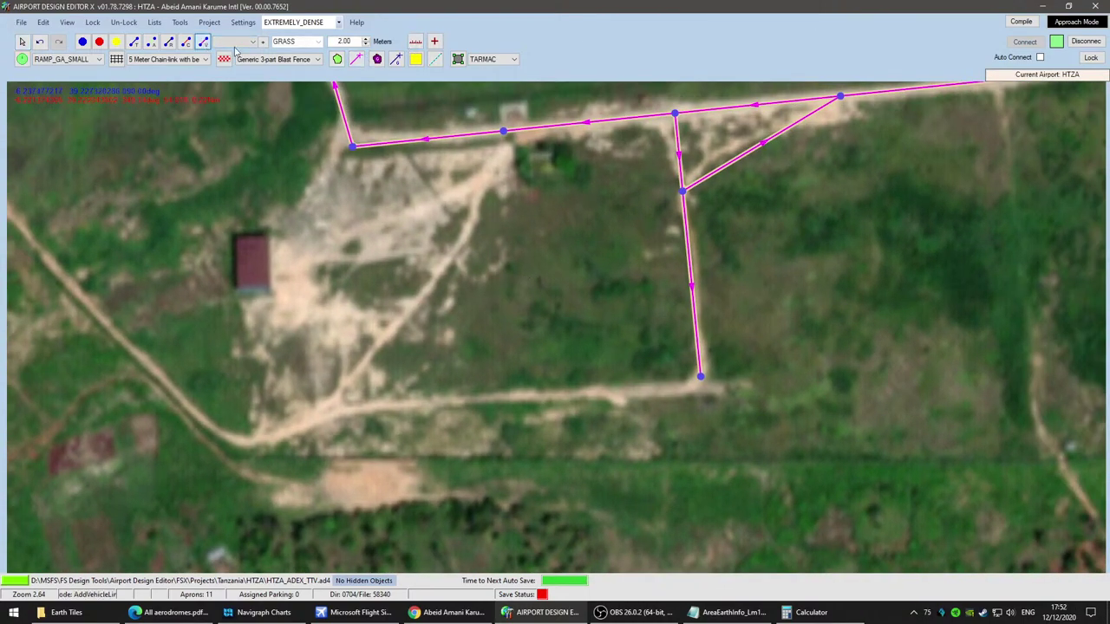
Step: Draw short vehicle lines from the southern path end to the dirt track, then northwest along it
left_click(700, 377)
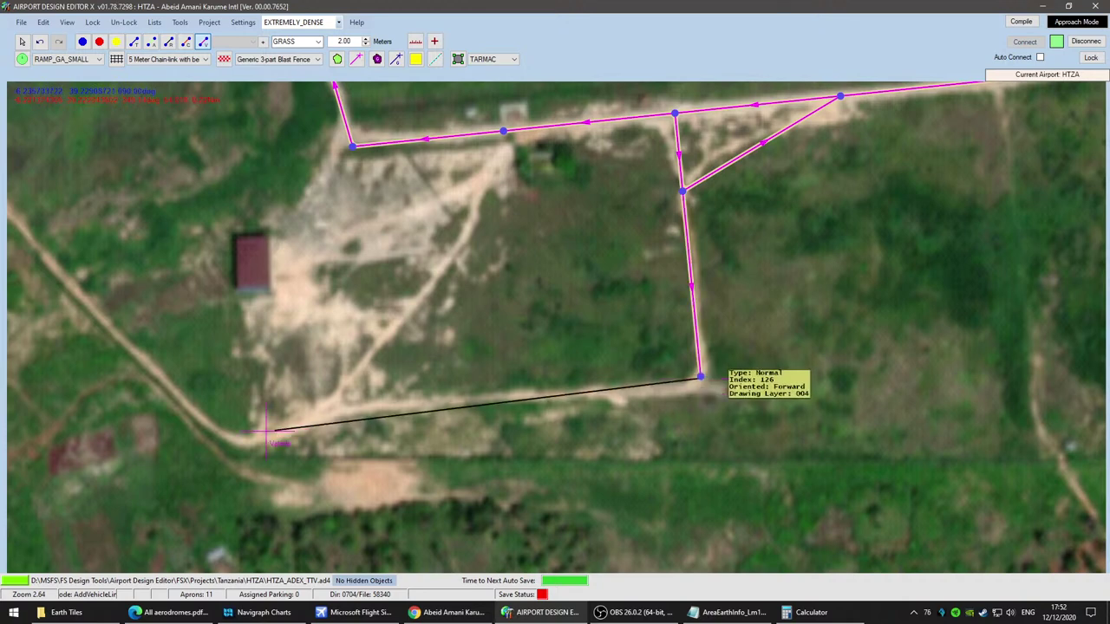
double_click(241, 440)
left_click(503, 132)
double_click(242, 441)
right_click_drag(125, 441, 533, 526)
scroll(534, 527, "down", 2)
scroll(535, 524, "down", 1)
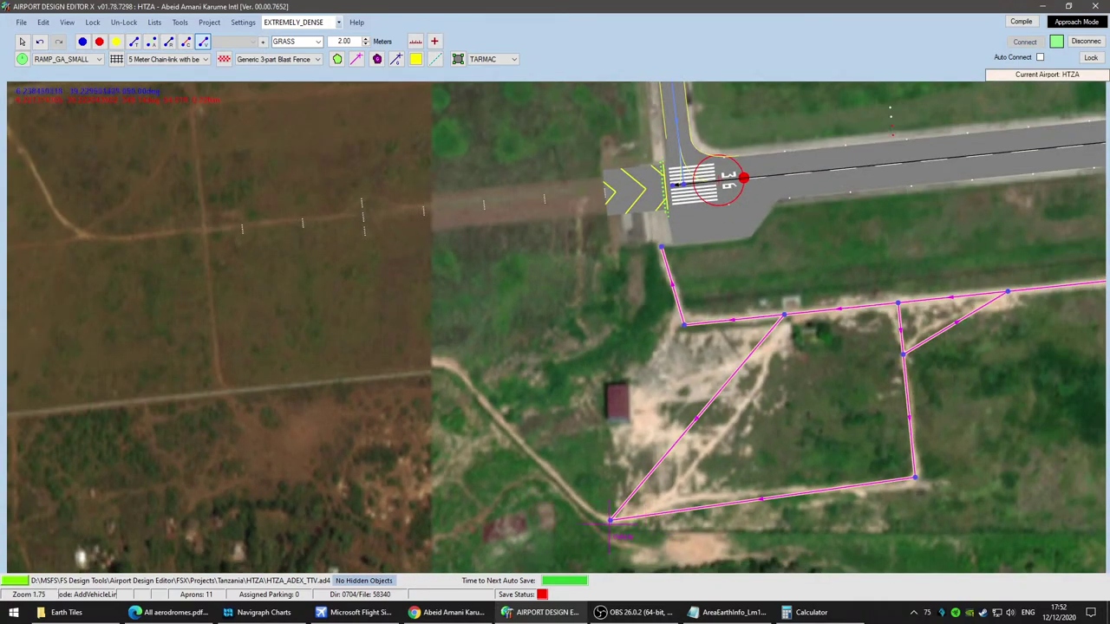
left_click(611, 521)
double_click(442, 362)
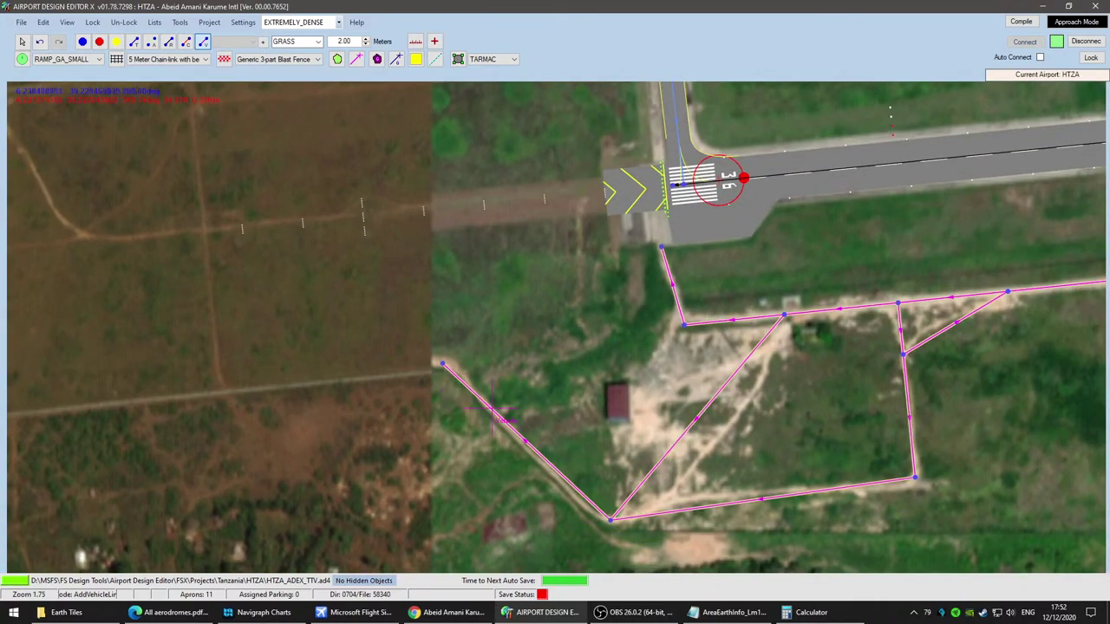
Step: Extend the vehicle road from its end along the field track toward the taxiway
right_click_drag(358, 404, 704, 401)
scroll(704, 399, "down", 3)
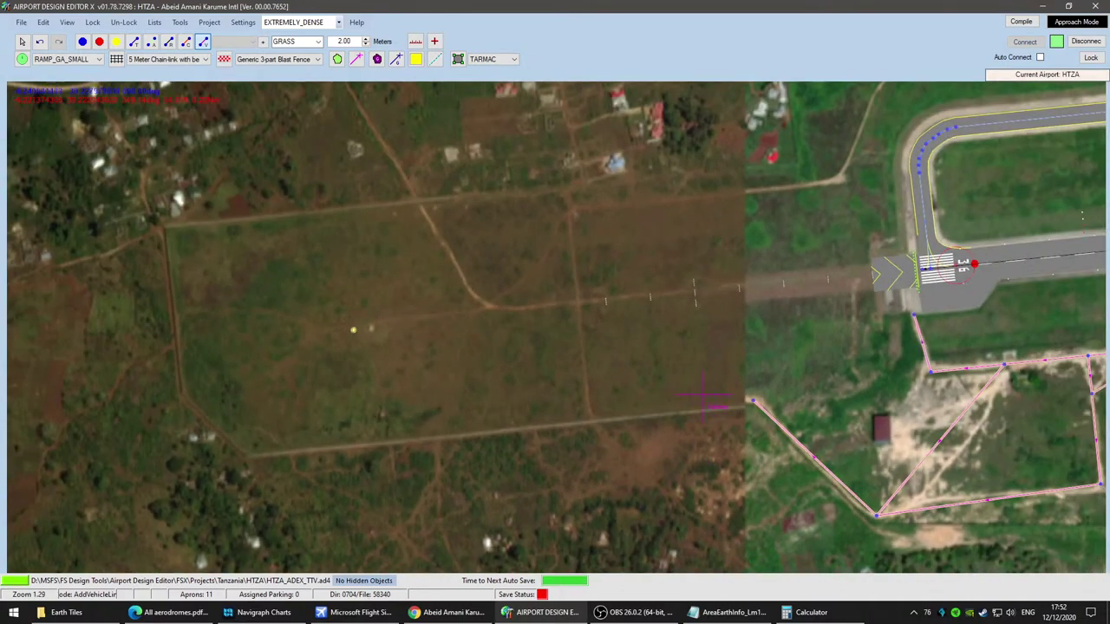
left_click(753, 404)
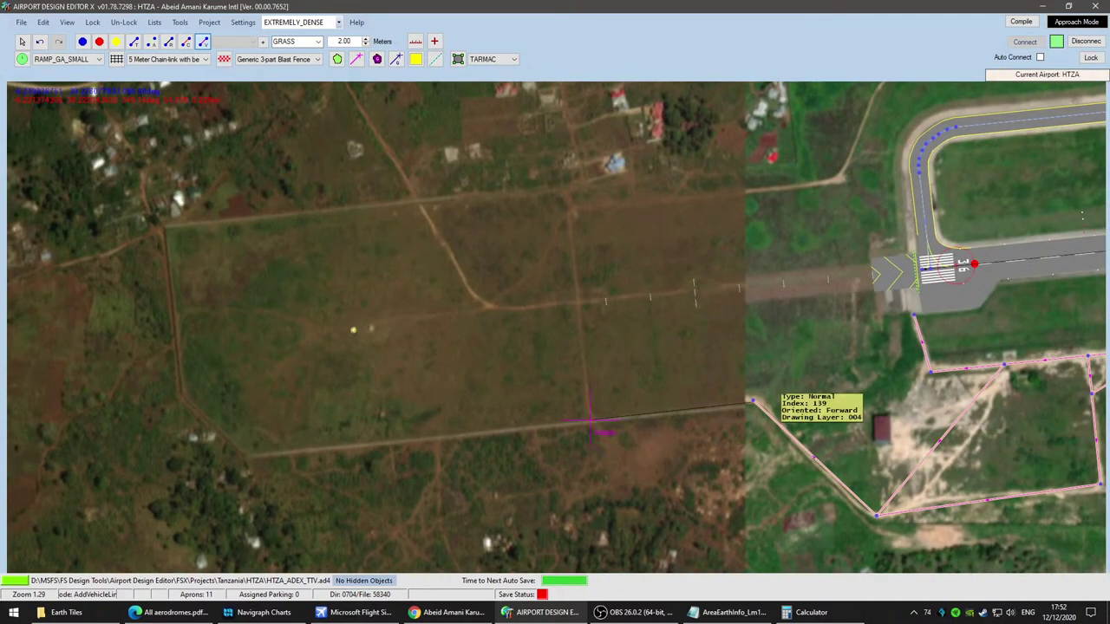
left_click(589, 421)
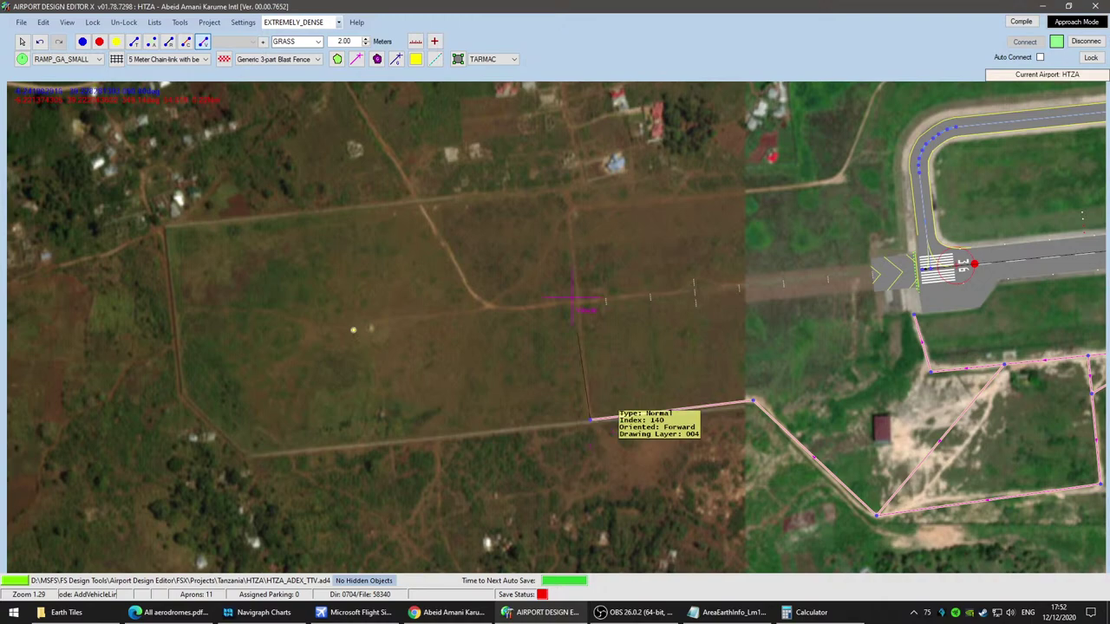
left_click(572, 206)
left_click_drag(753, 250, 515, 484)
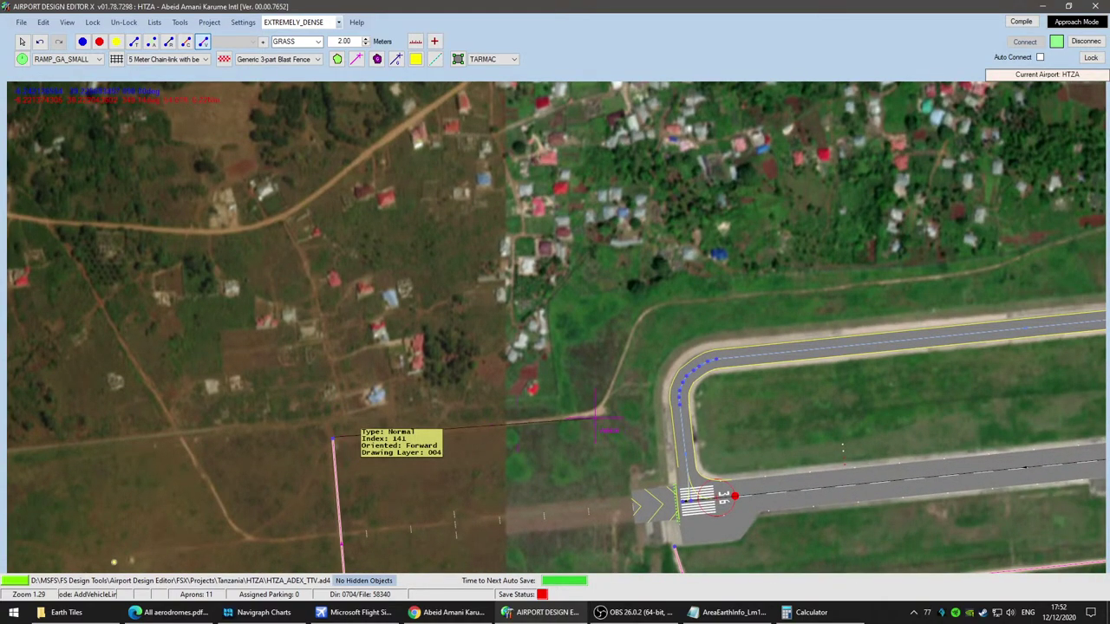
left_click(598, 415)
left_click_drag(599, 415, 491, 507)
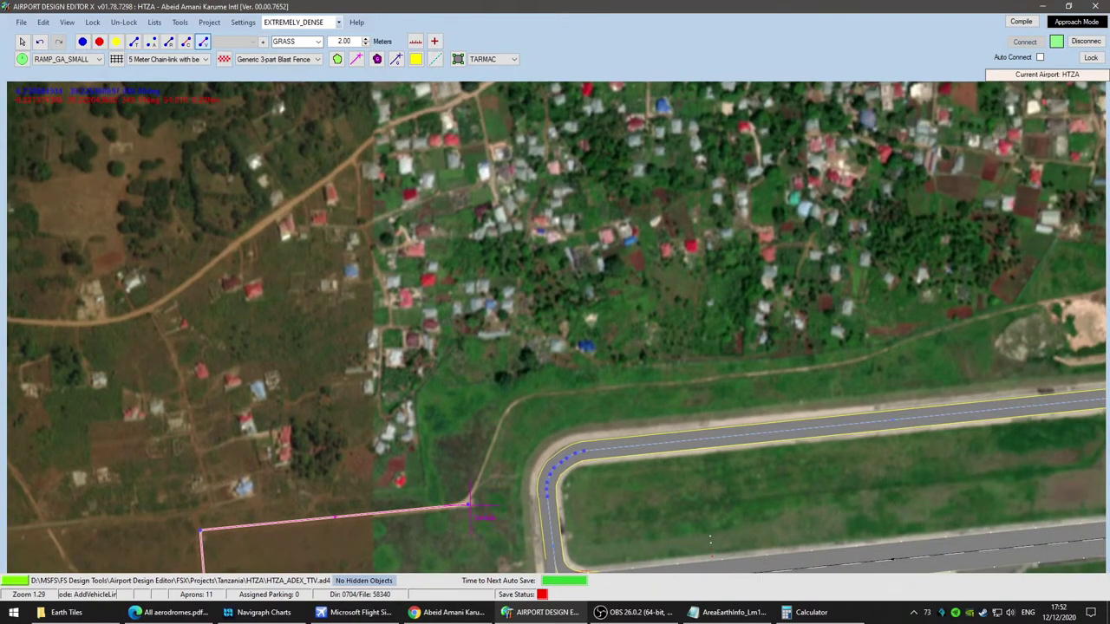
left_click(520, 402)
left_click_drag(735, 397, 463, 425)
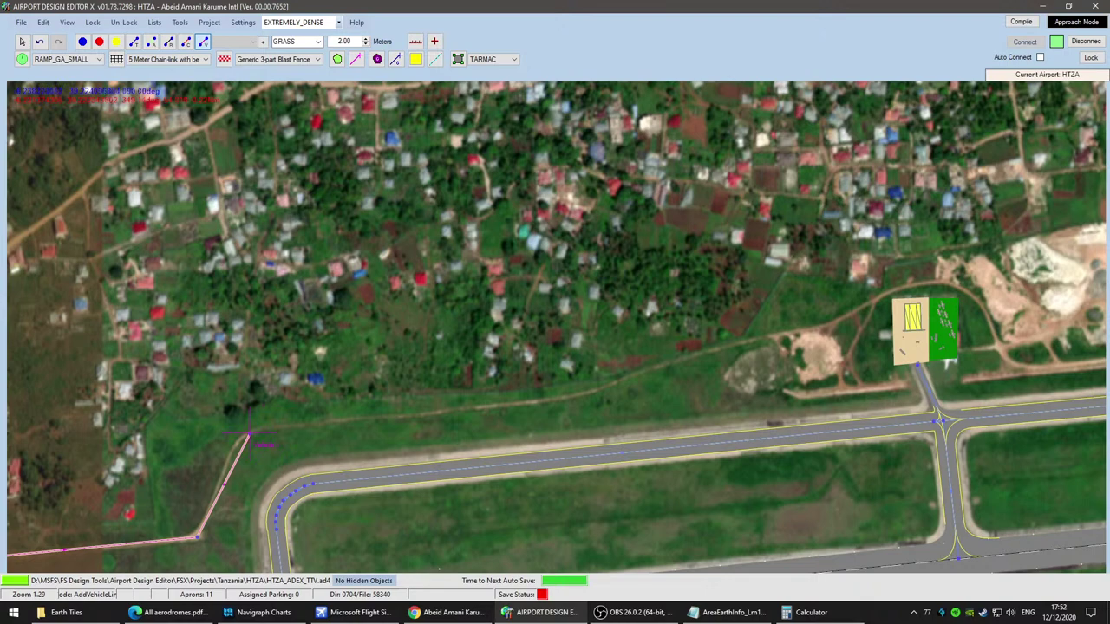
left_click(592, 397)
Step: Add road points around the curving track near the small apron, then undo three segments
left_click_drag(728, 399, 360, 508)
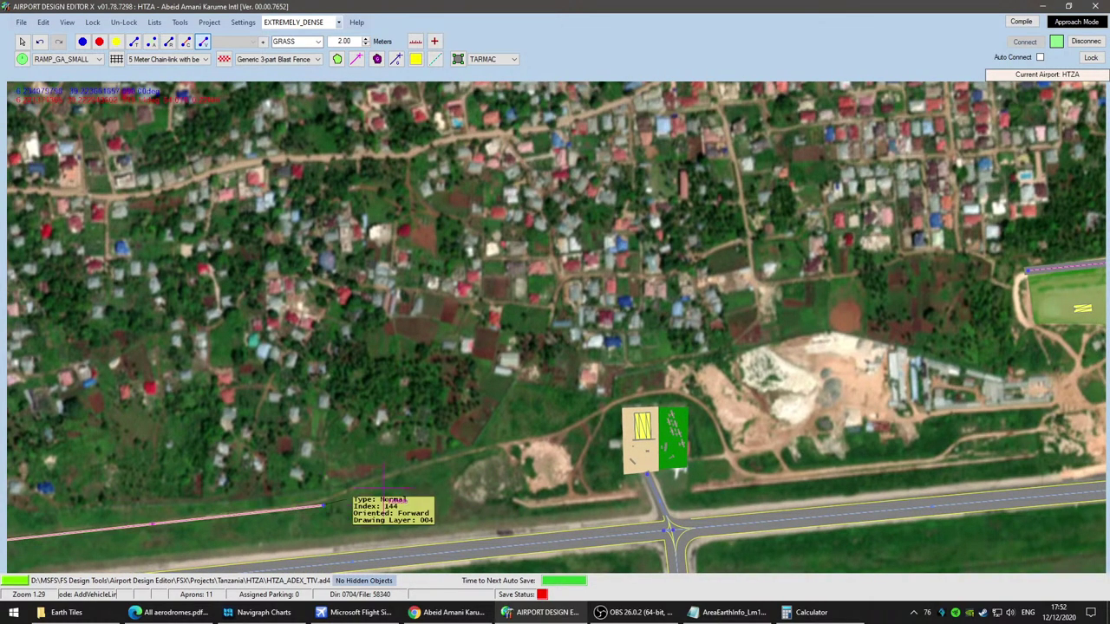
left_click(555, 442)
scroll(536, 492, "up", 2)
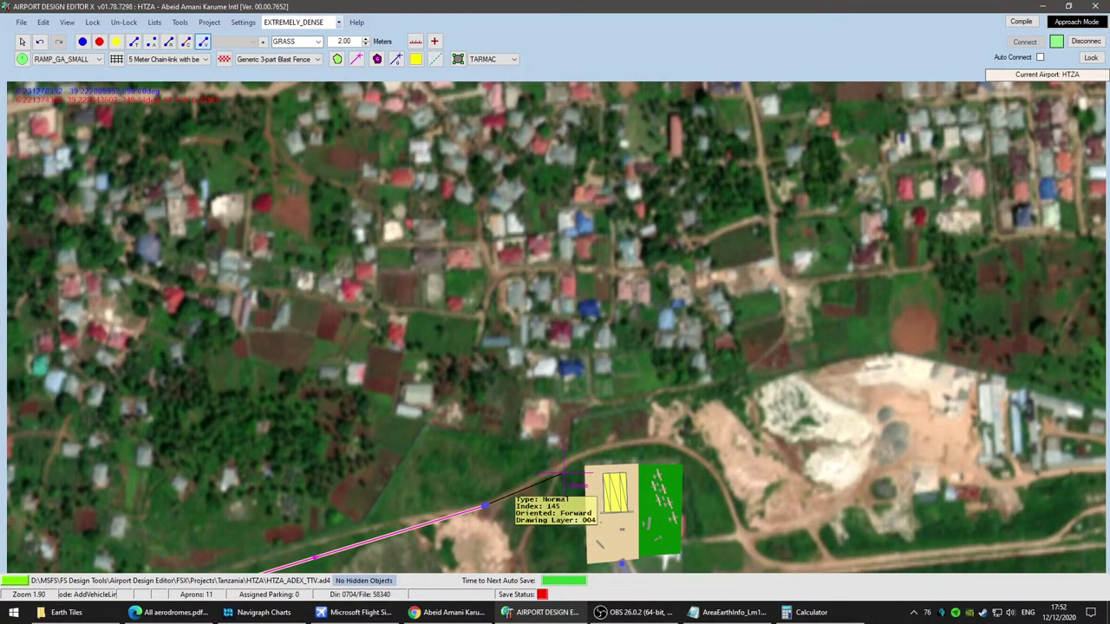
left_click(557, 471)
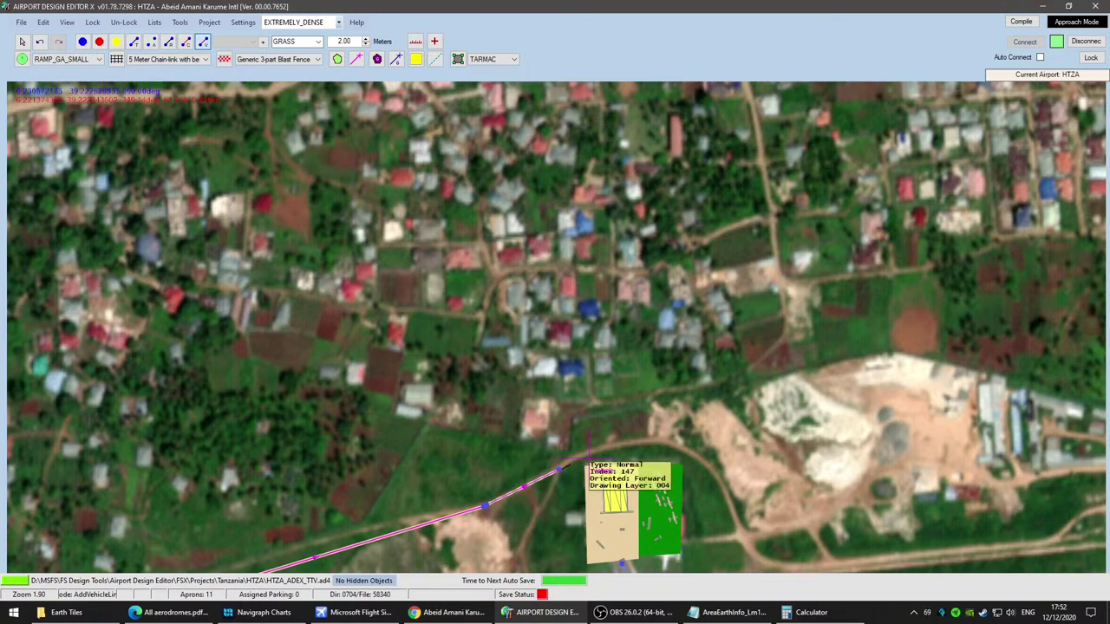
left_click(593, 455)
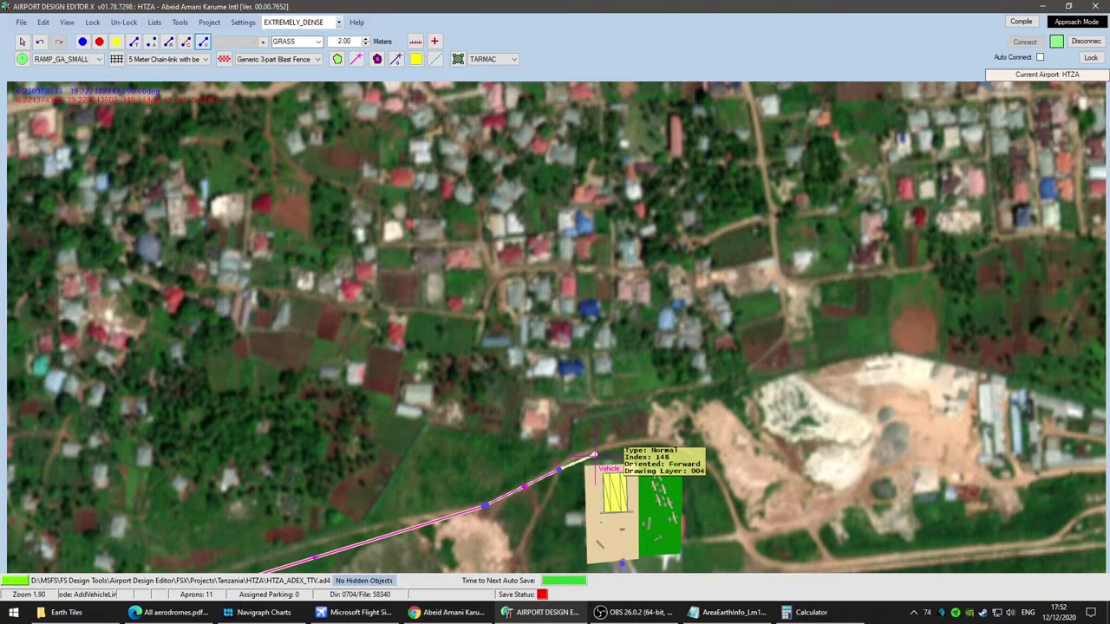
left_click(671, 446)
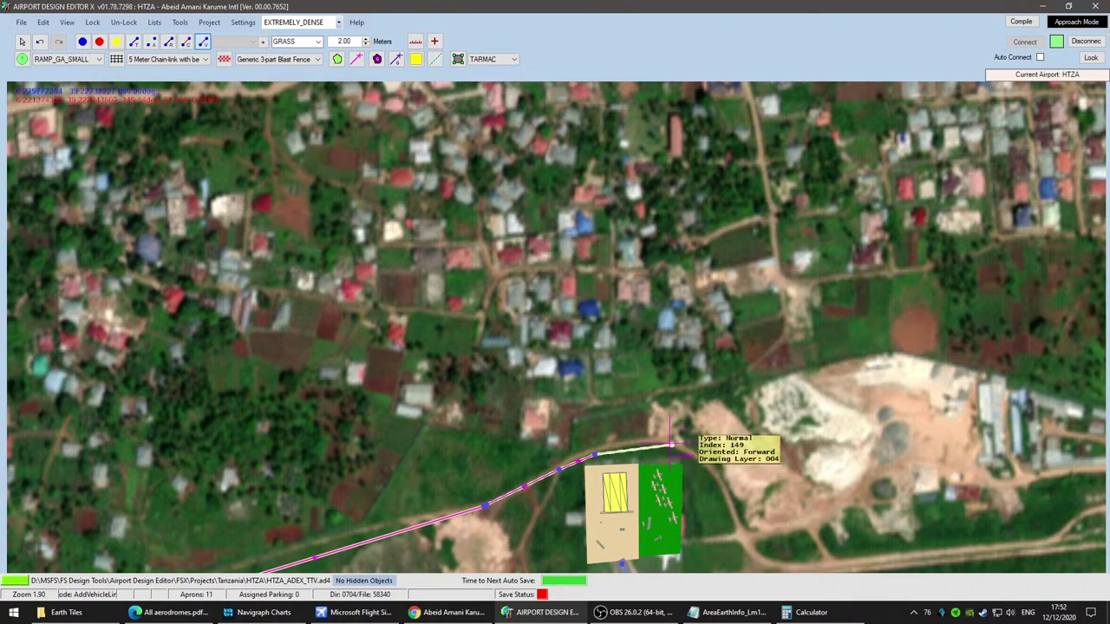
scroll(682, 447, "up", 2)
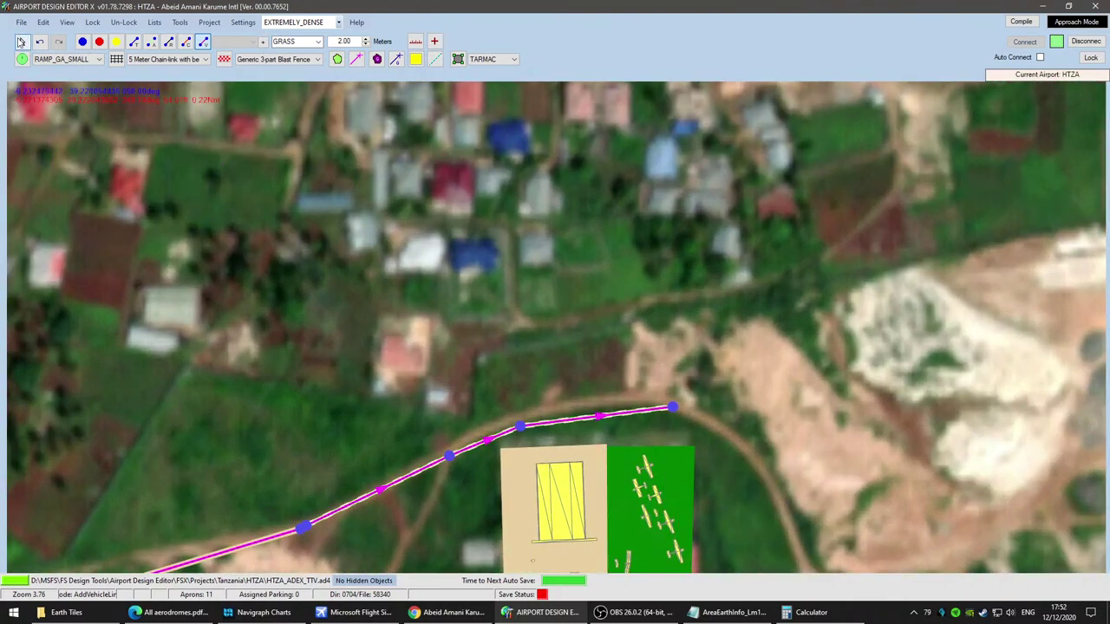
left_click(40, 42)
left_click(40, 43)
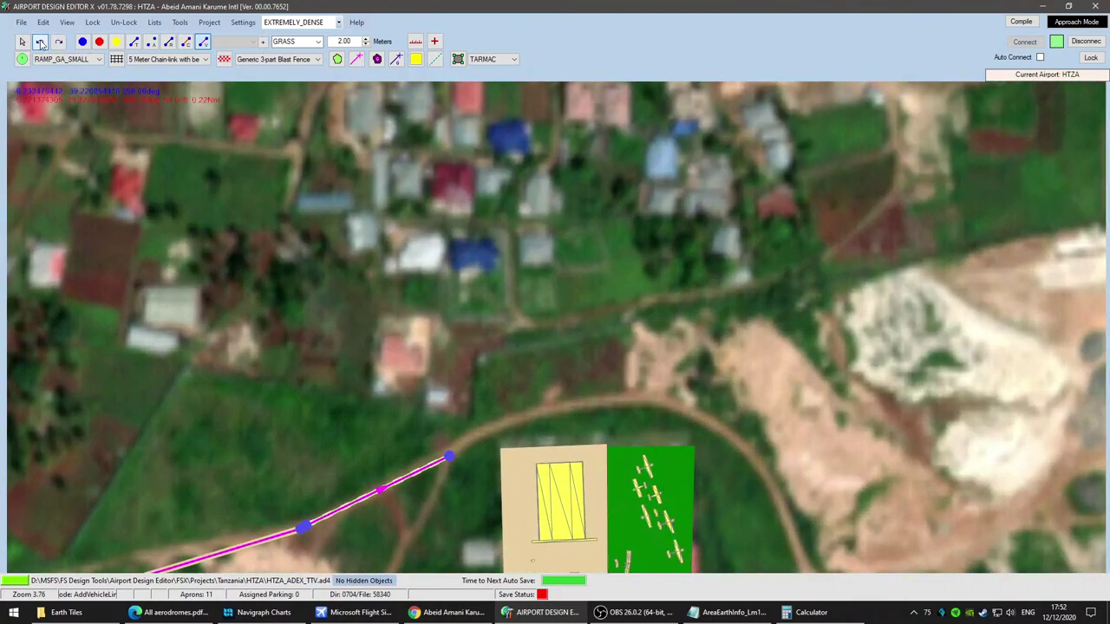
left_click(40, 42)
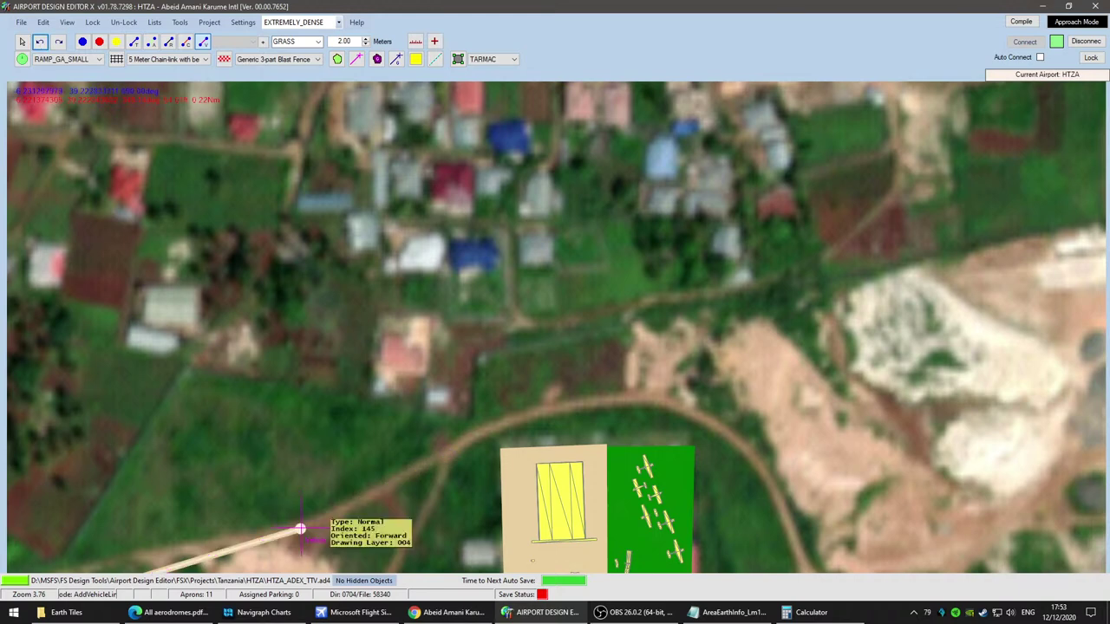
Step: Redraw the road over the curve's top and down the lower track to the taxiway
left_click(463, 440)
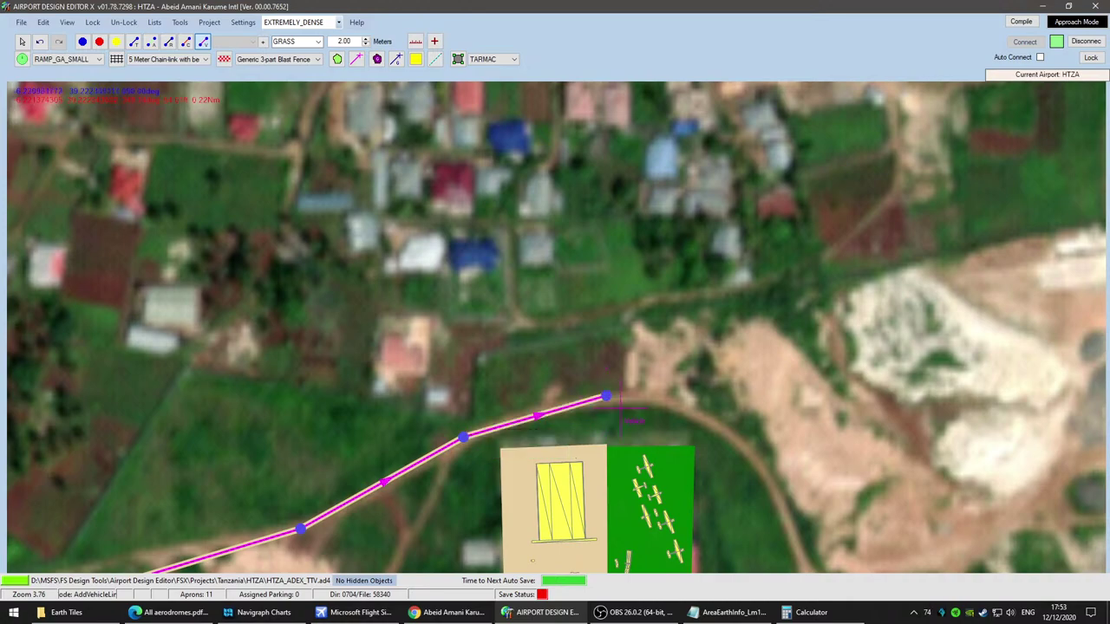
left_click(607, 397)
left_click(731, 425)
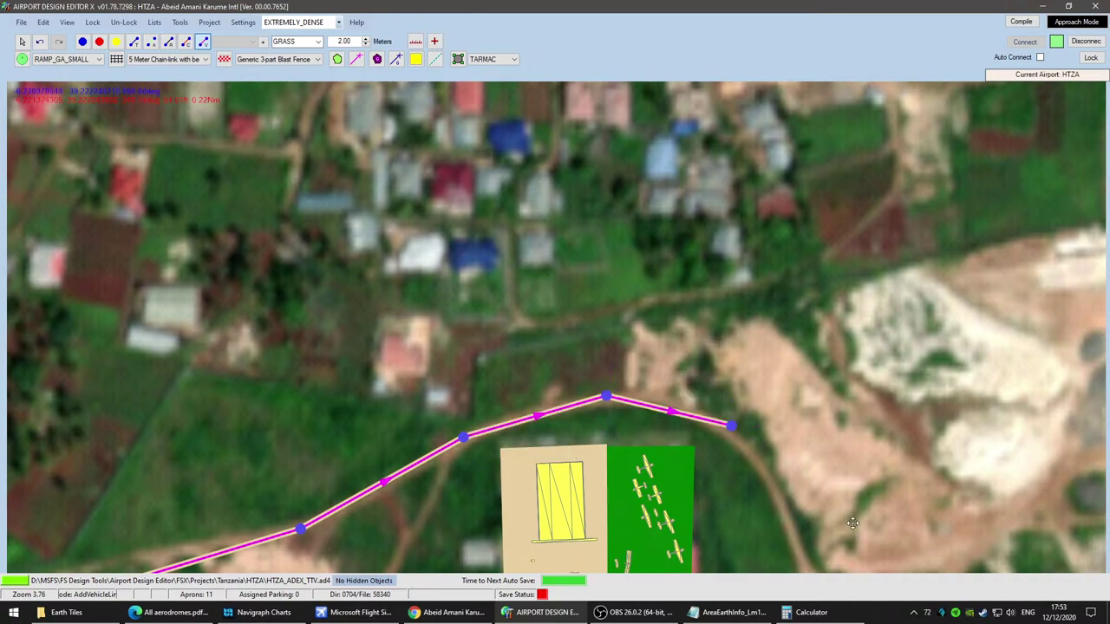
middle_click_drag(861, 534, 631, 291)
left_click_drag(501, 182, 639, 383)
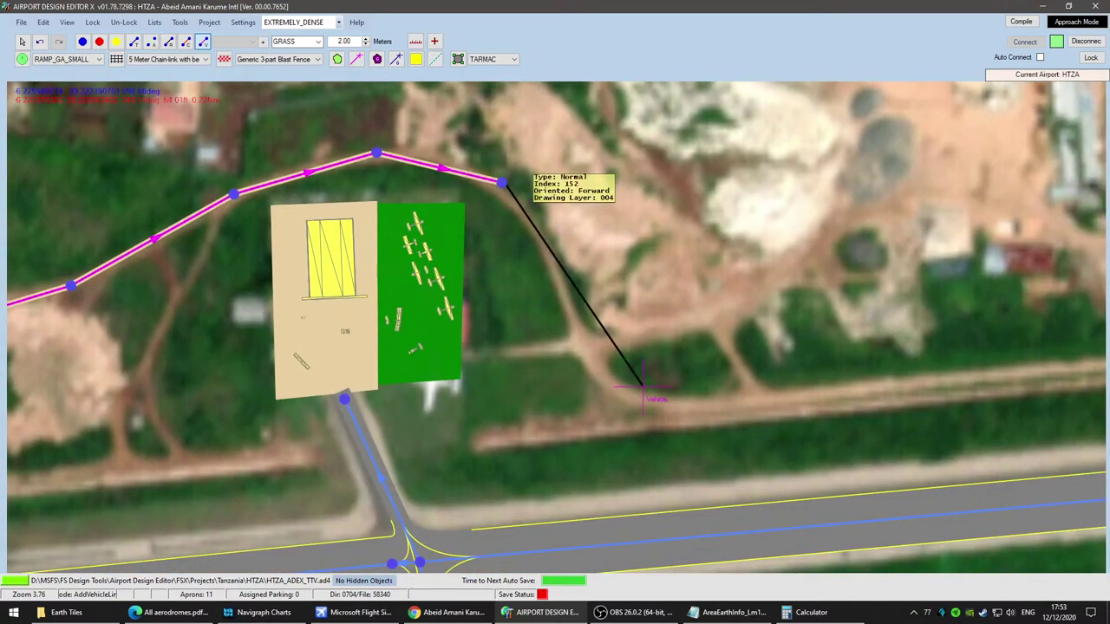
left_click(654, 408)
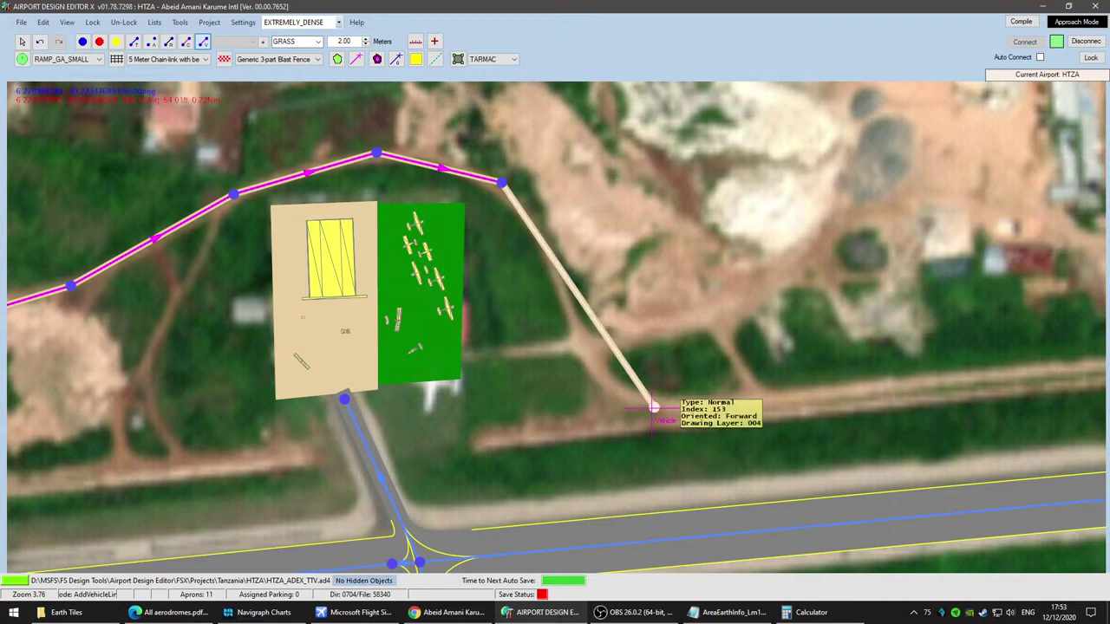
left_click_drag(404, 452, 386, 449)
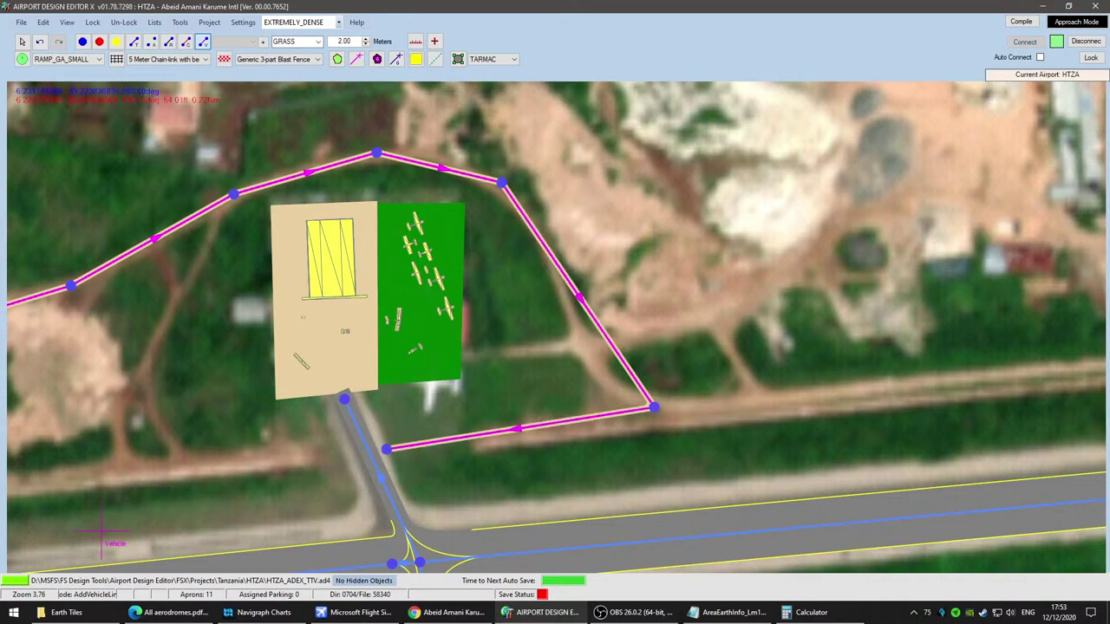
Step: Add branch roads linking the loop's top, the western road and the taxiway at the lower track
middle_click_drag(109, 524, 567, 444)
scroll(567, 442, "down", 1)
mouse_move(537, 267)
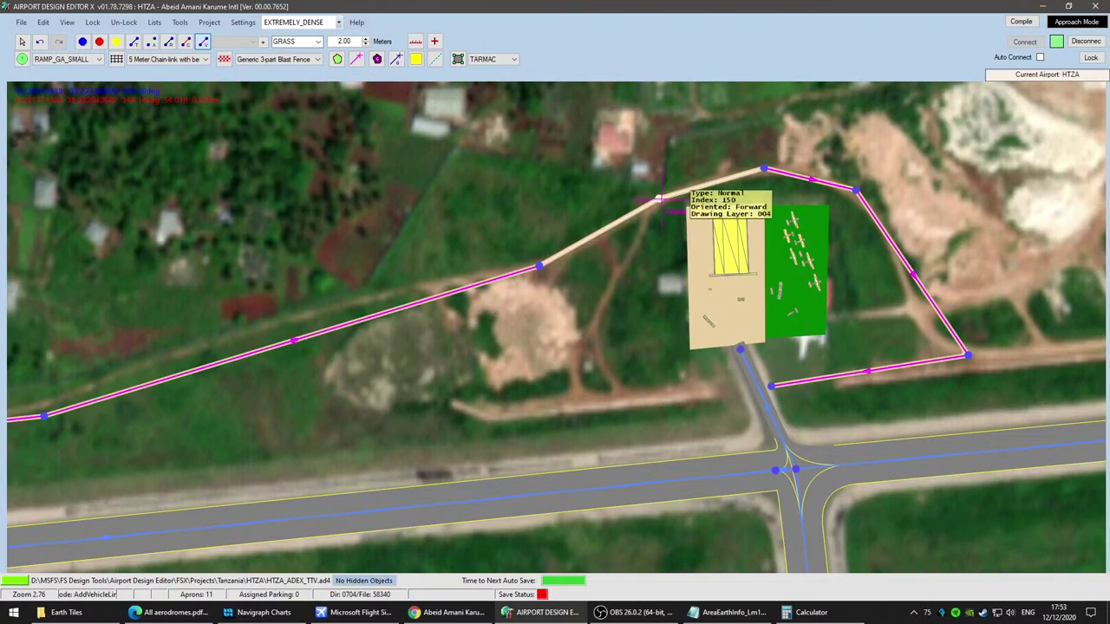
left_click(659, 200)
double_click(578, 406)
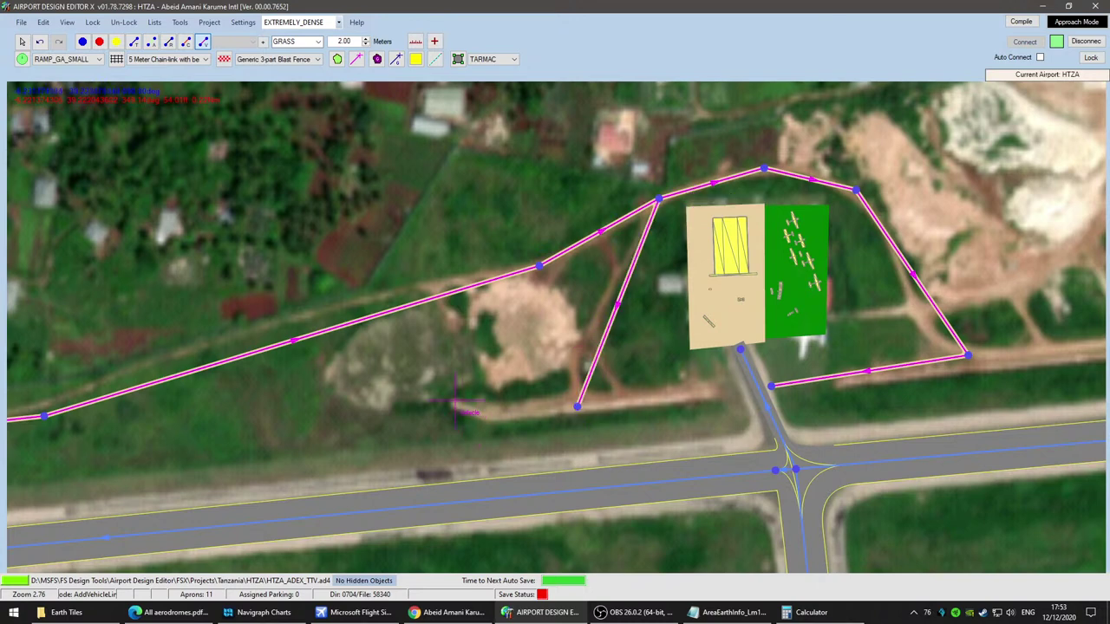
left_click(501, 422)
double_click(578, 406)
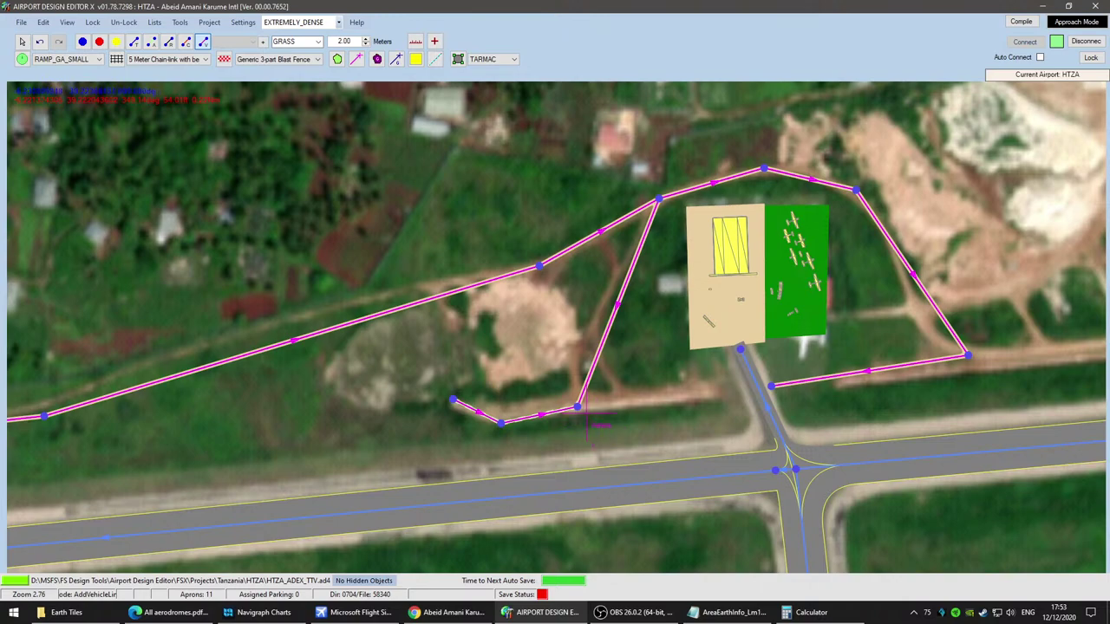
left_click(577, 406)
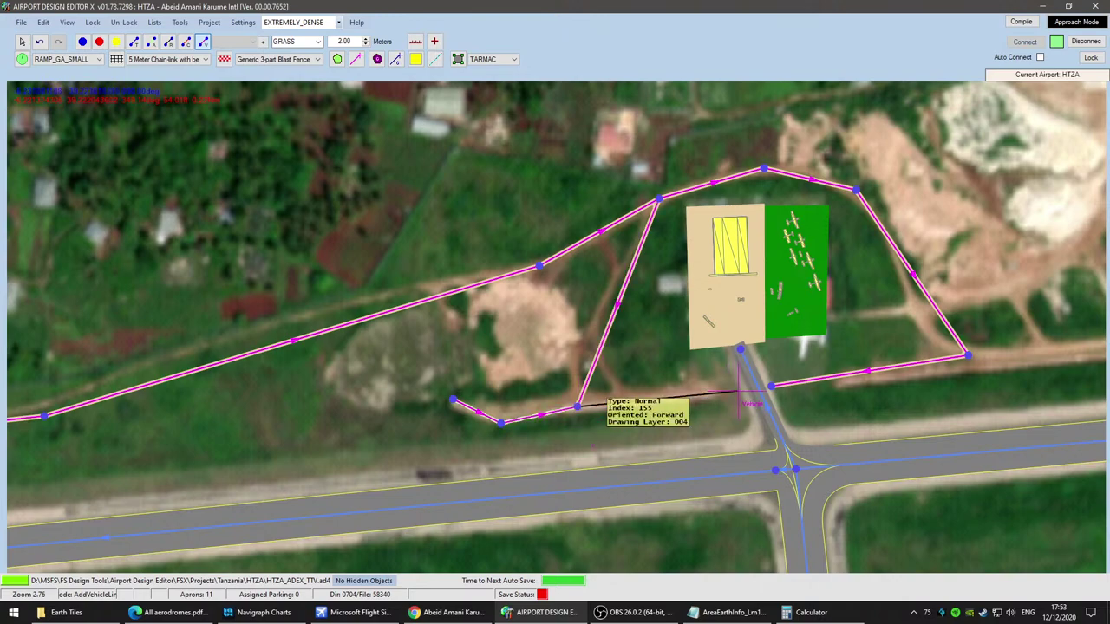
double_click(740, 391)
Step: Run a road east from the loop's south-east corner past the buildings toward the apron edge
right_click_drag(991, 399, 326, 478)
scroll(522, 431, "down", 1)
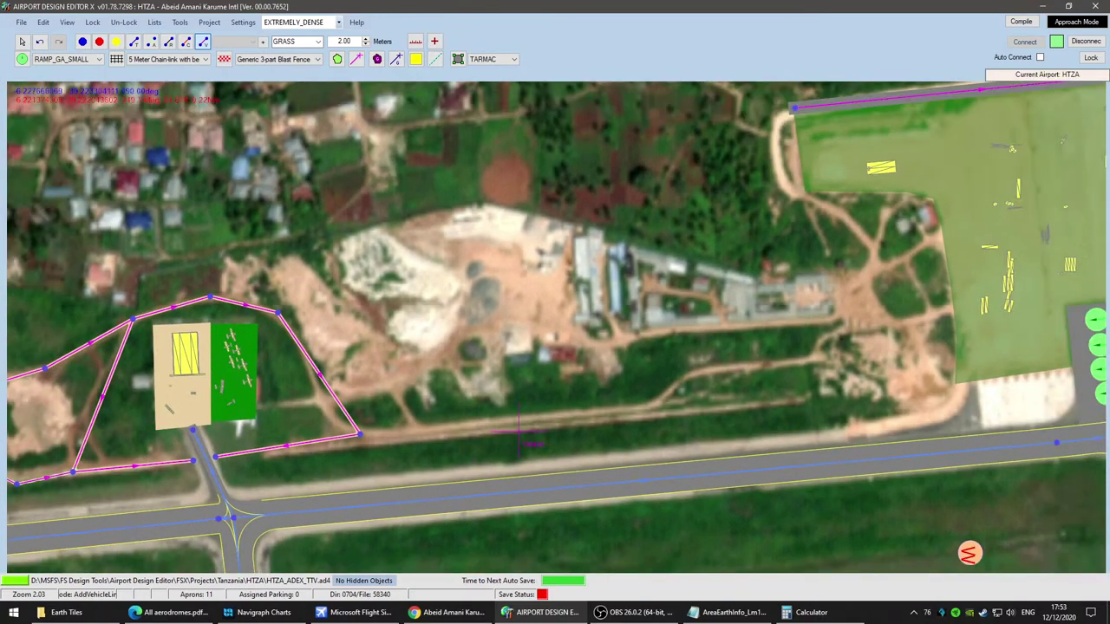
left_click(361, 433)
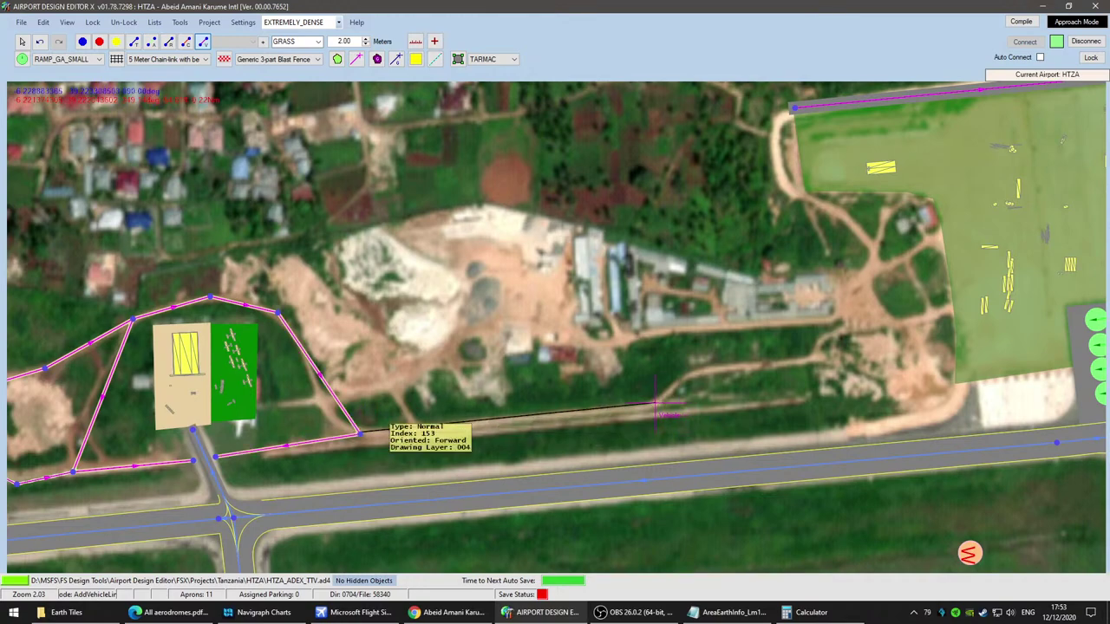
left_click(656, 403)
scroll(495, 340, "up", 2)
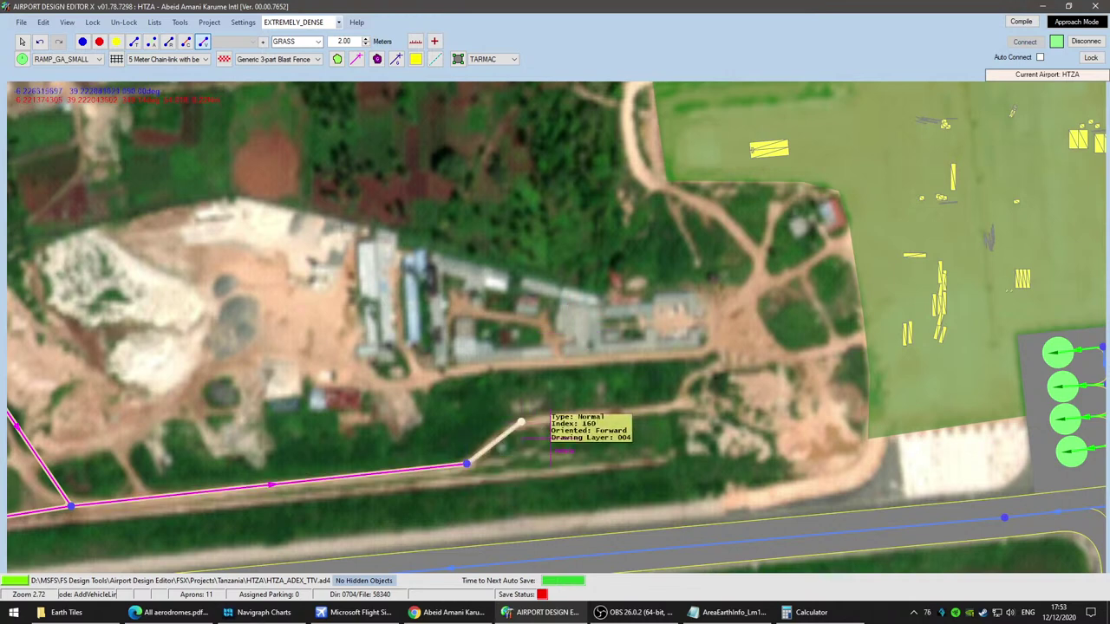
left_click(521, 422)
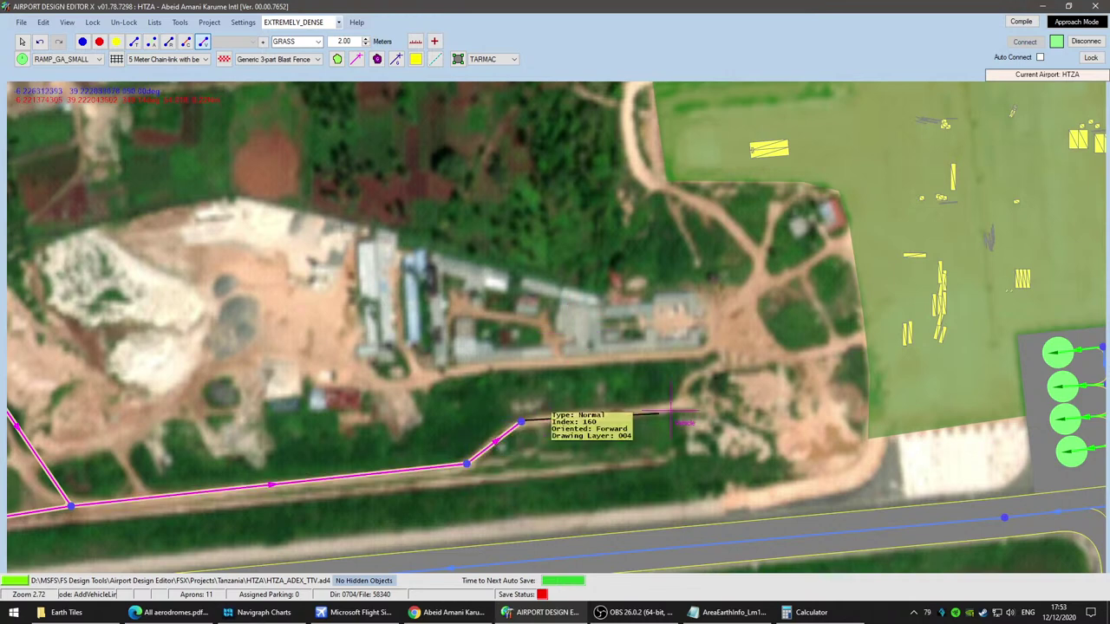
left_click(726, 407)
scroll(818, 404, "down", 1)
middle_click_drag(819, 404, 417, 450)
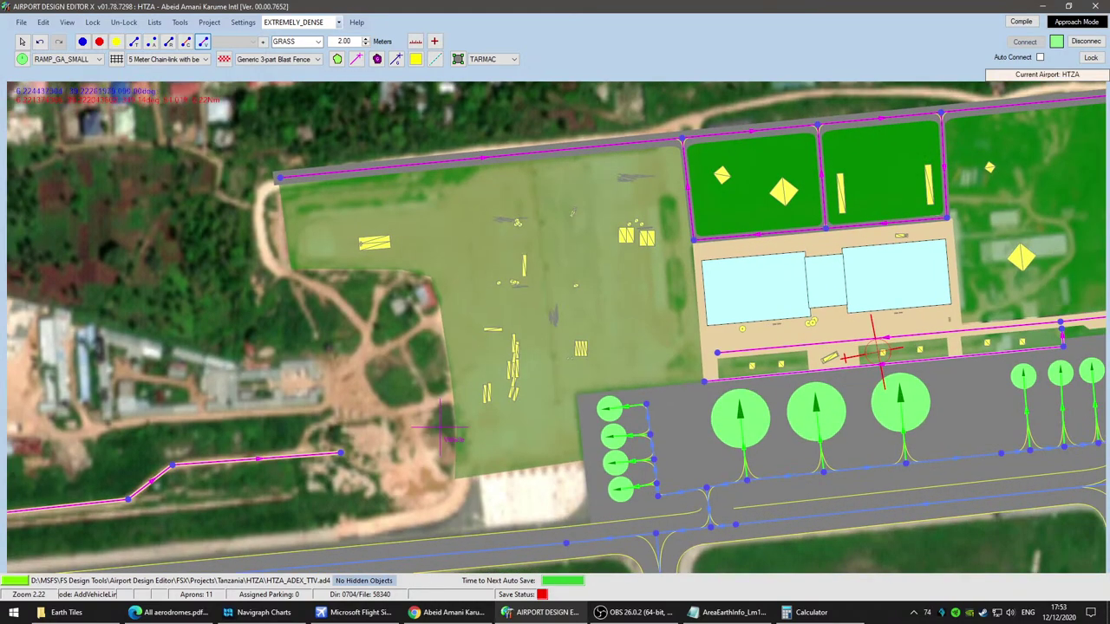
Step: Trace the path up the dirt track to the field's top-left corner, undoing one stray segment
mouse_move(341, 453)
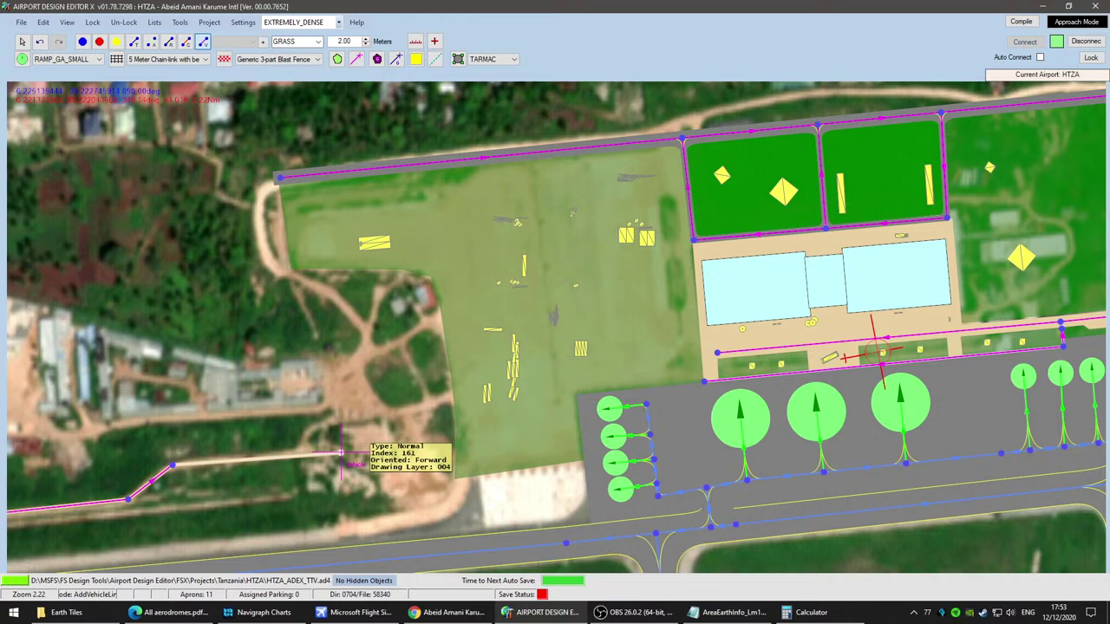
left_click(340, 452)
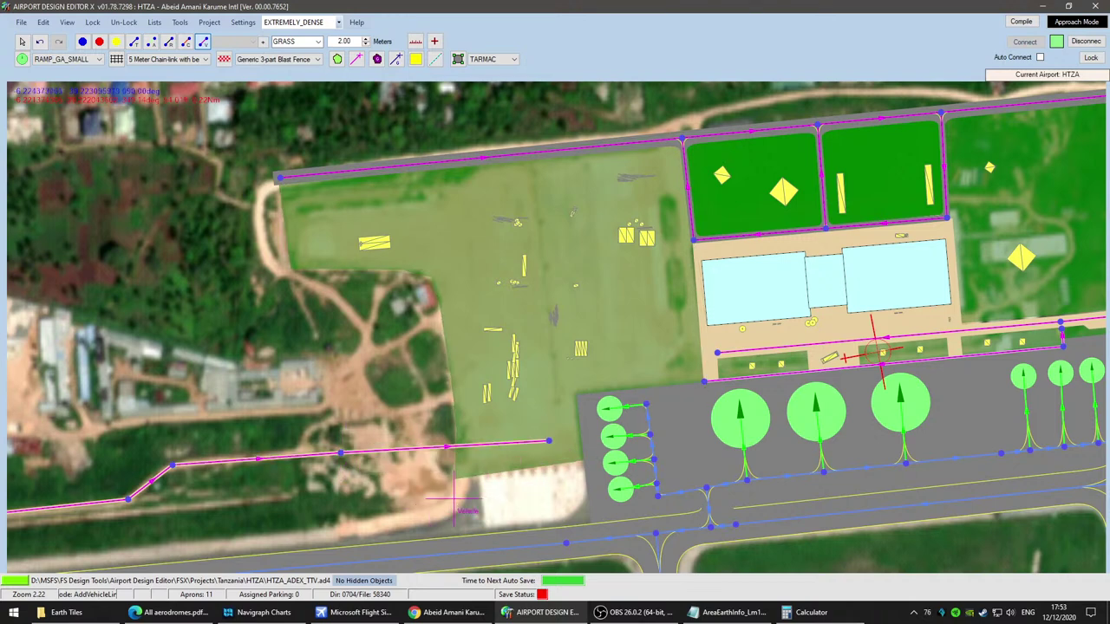
left_click(549, 442)
left_click(40, 41)
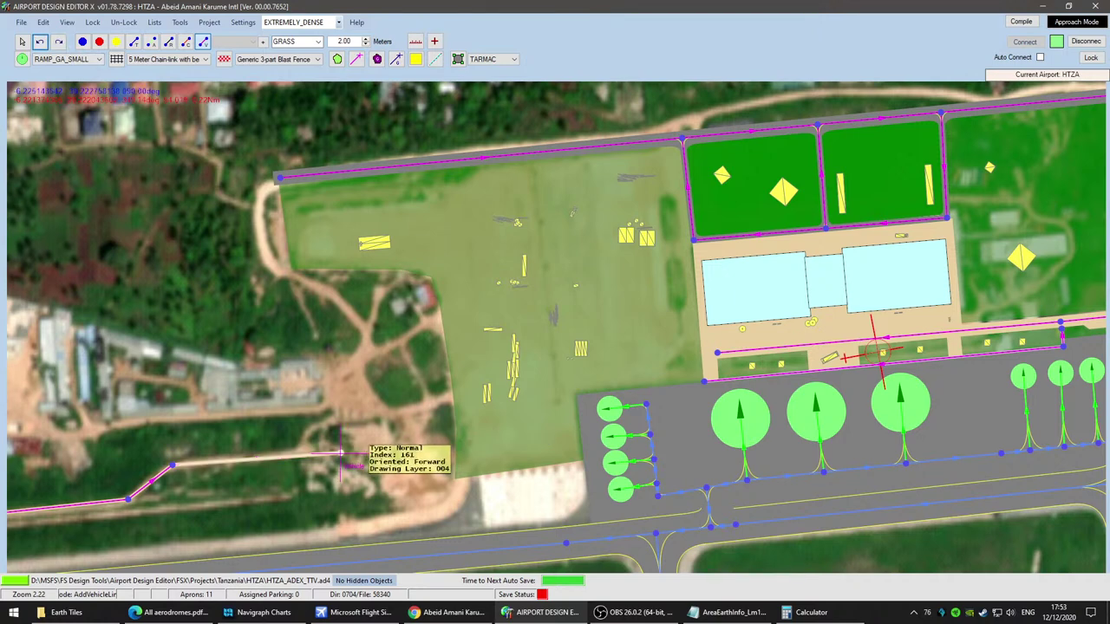
left_click(325, 295)
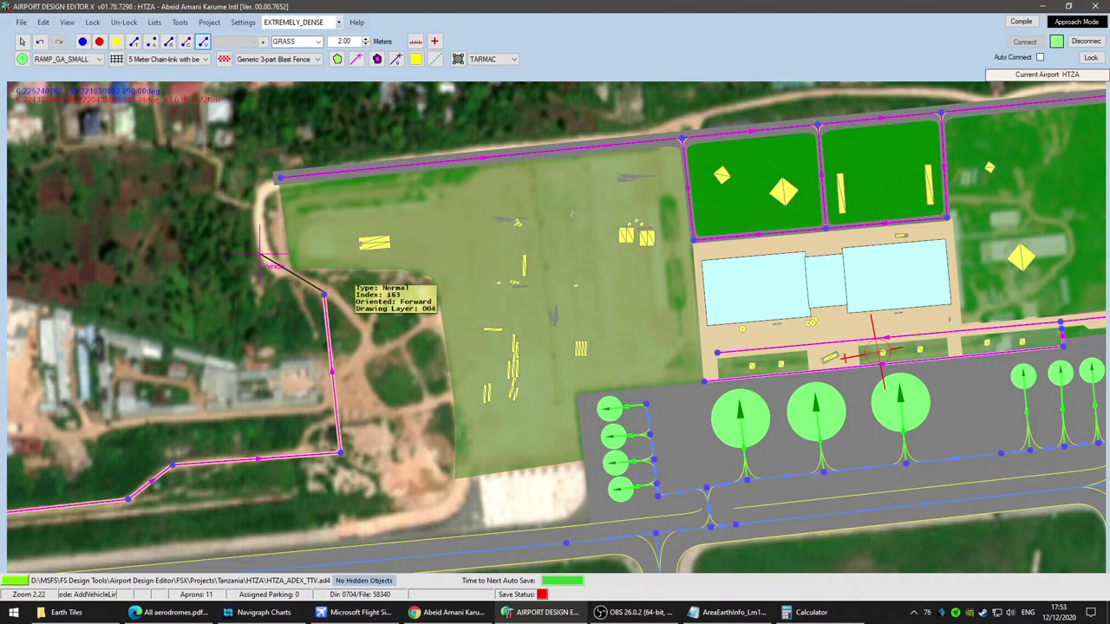
left_click(260, 254)
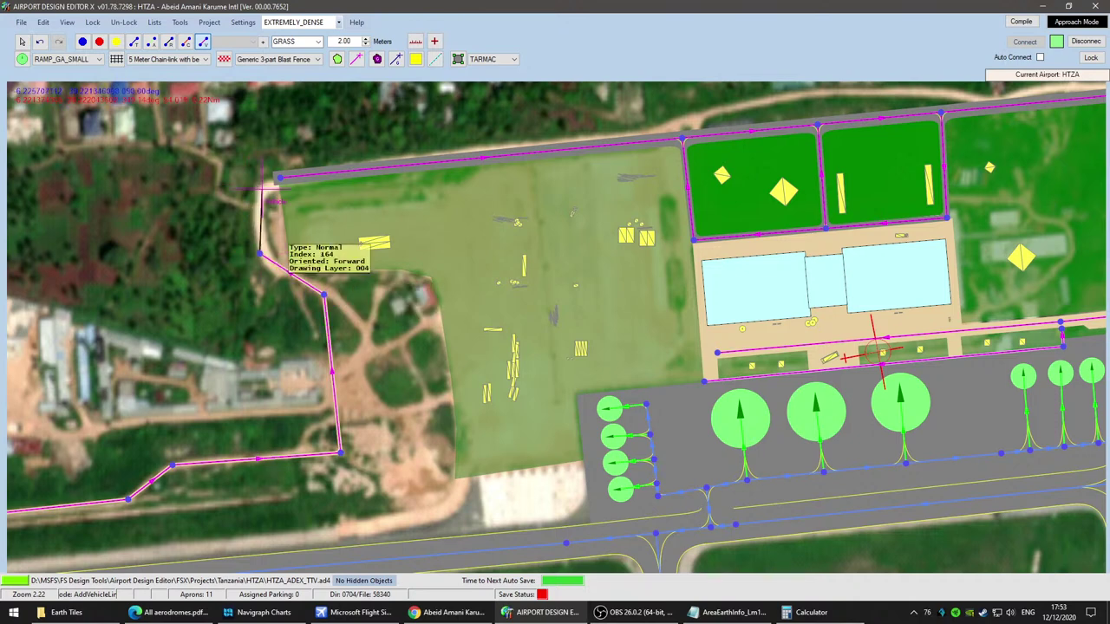
left_click(260, 189)
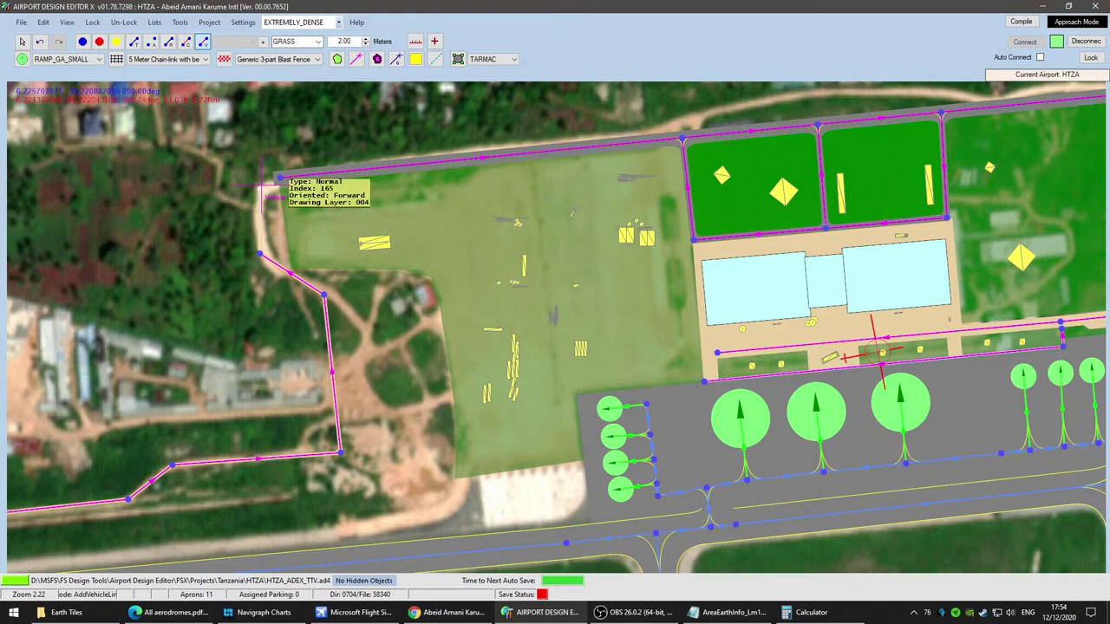
Step: End the dirt-track path and drag its end vertex onto the top path's first node
right_click(270, 182)
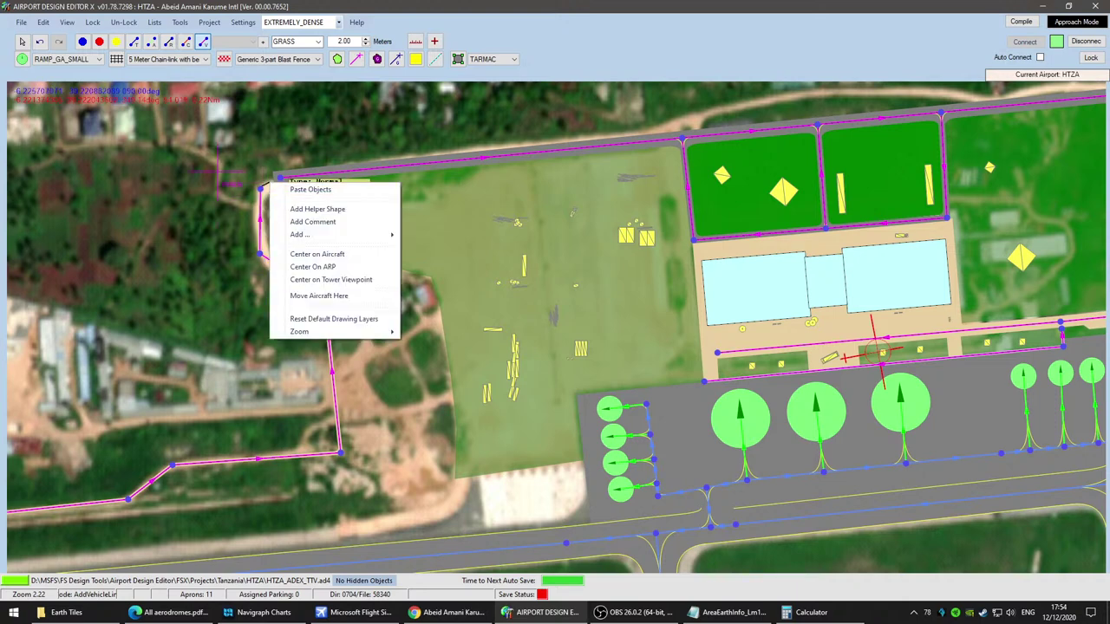
left_click(23, 41)
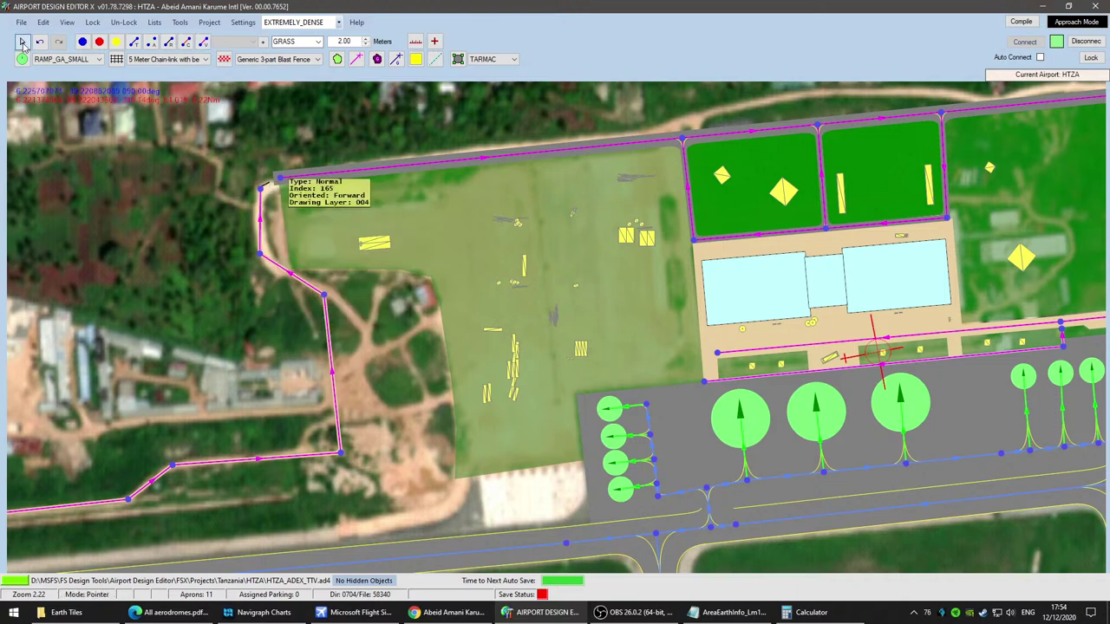
scroll(274, 140, "up", 5)
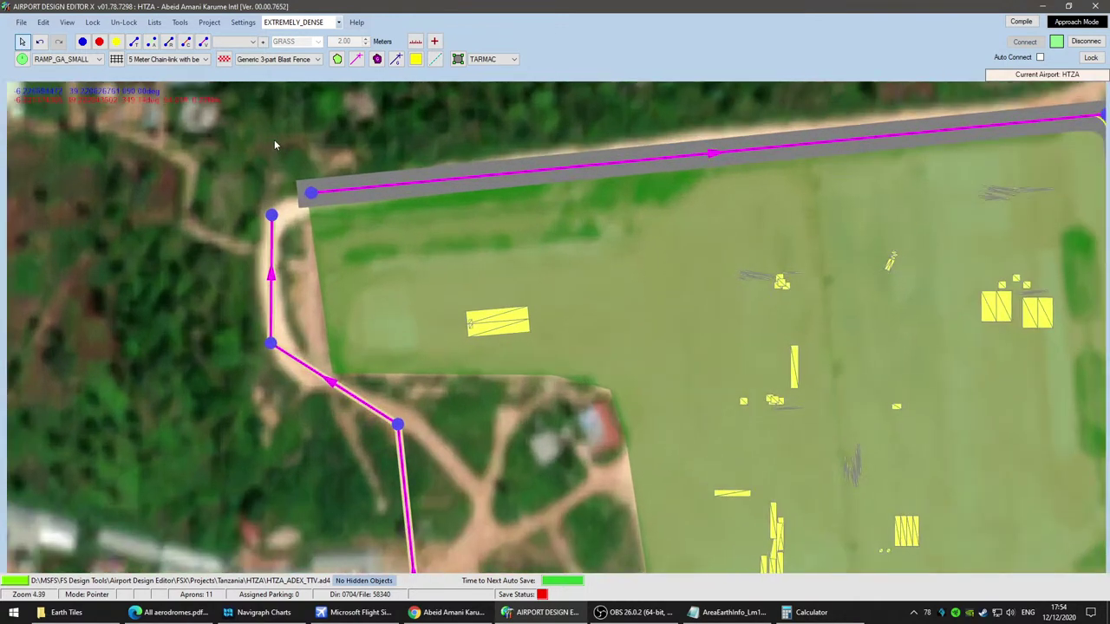
left_click(203, 41)
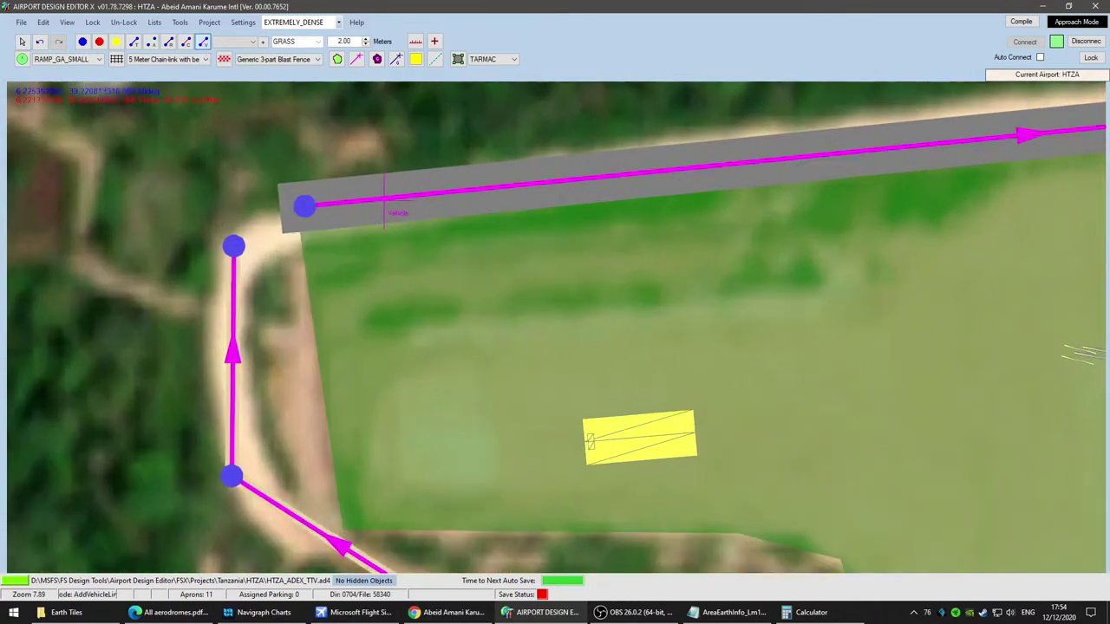
left_click(248, 228)
left_click(20, 41)
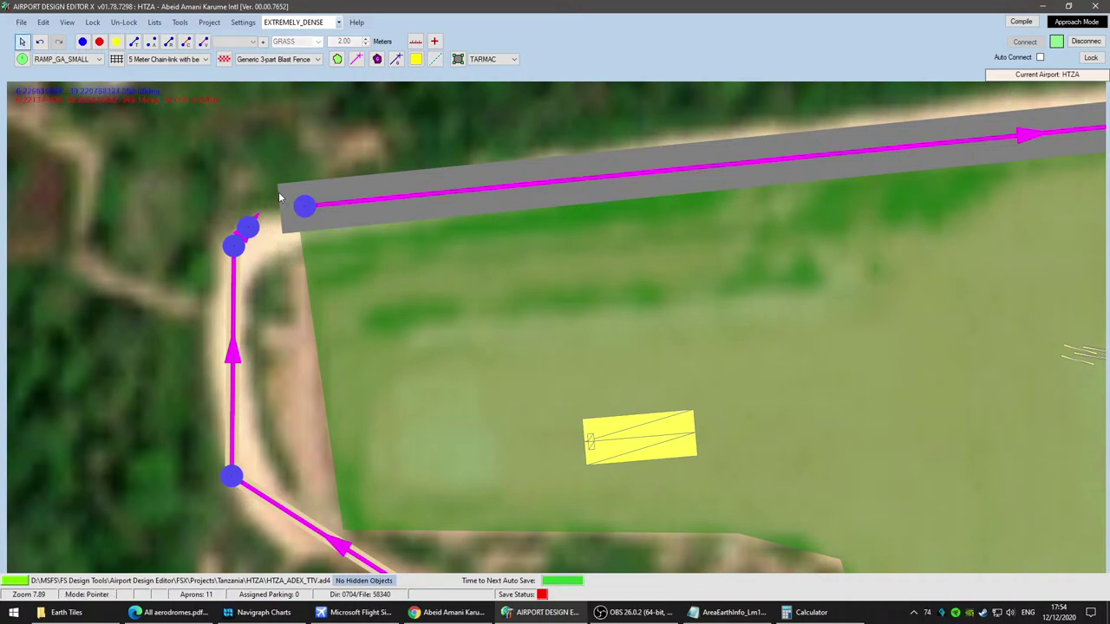
left_click_drag(253, 228, 280, 217)
Step: Move the view to the runway's south side and reselect Add Vehicle Line
scroll(345, 371, "down", 4)
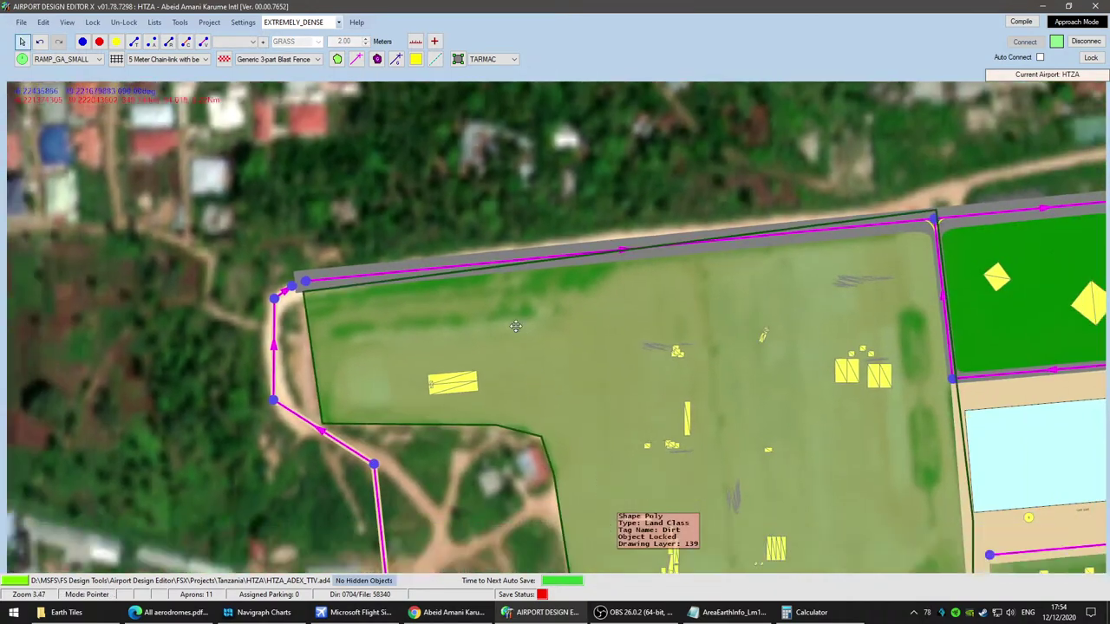
left_click_drag(516, 326, 433, 86)
scroll(537, 446, "down", 4)
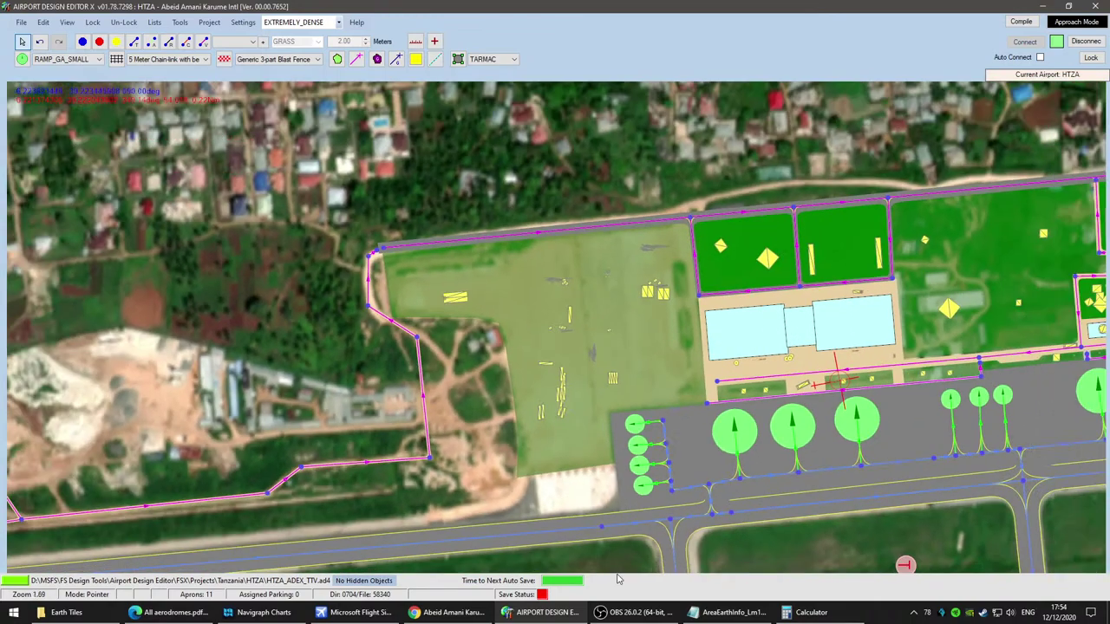
left_click_drag(539, 454, 320, 58)
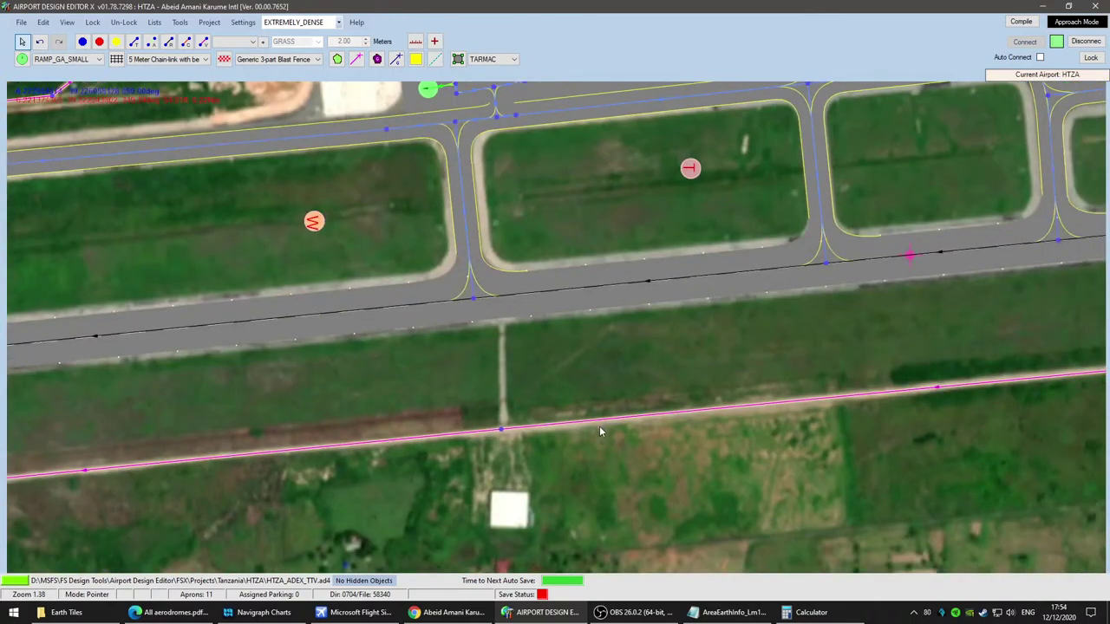
scroll(600, 428, "down", 5)
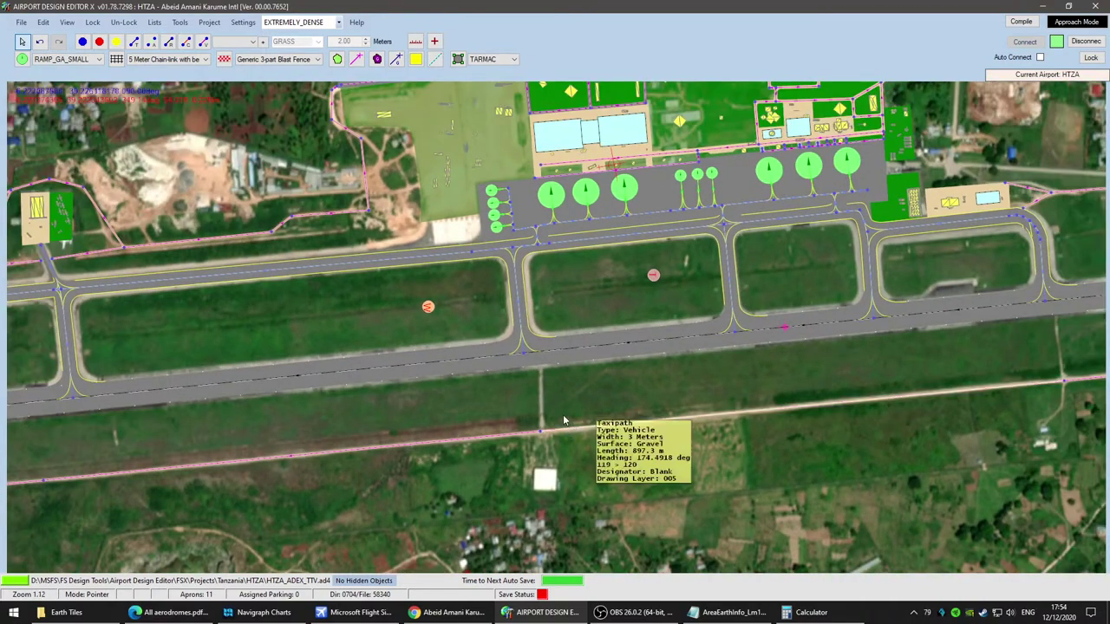
scroll(503, 394, "up", 3)
left_click(203, 41)
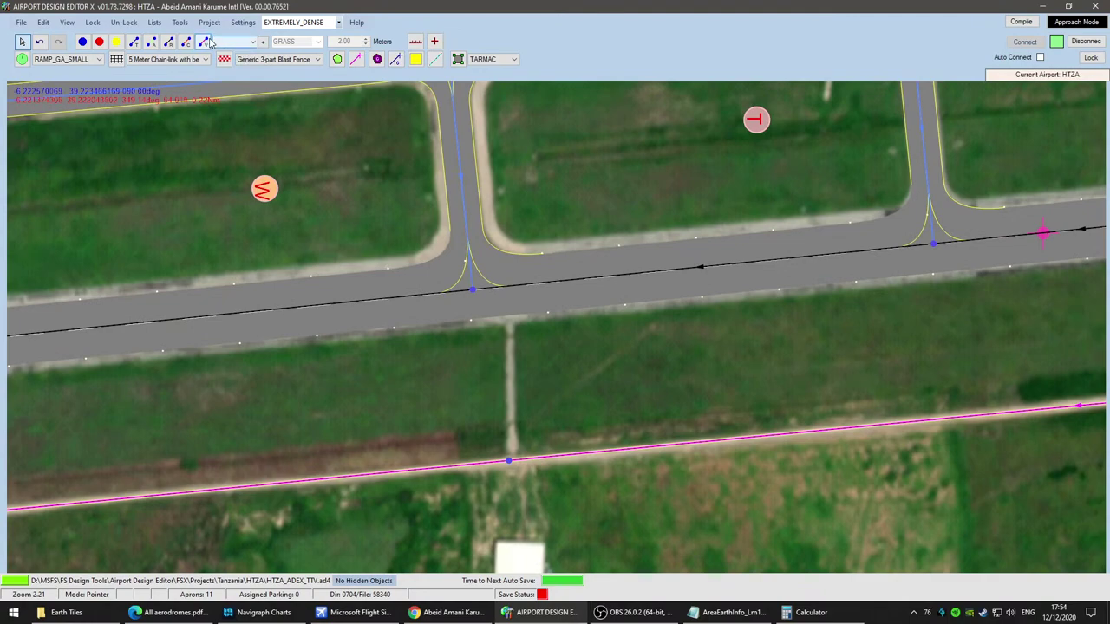
Step: Draw two short vehicle paths from the south perimeter road up to the runway edge
left_click(509, 462)
double_click(512, 306)
left_click_drag(760, 379, 49, 346)
left_click_drag(970, 266, 430, 398)
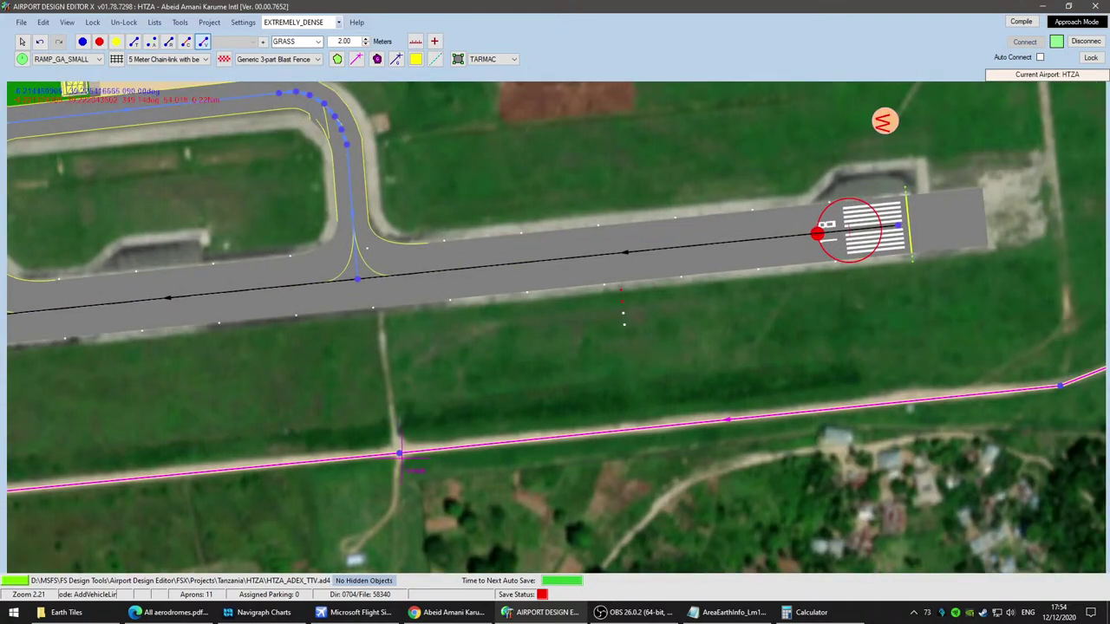
left_click(399, 452)
double_click(384, 294)
right_click_drag(480, 530, 757, 268)
scroll(595, 299, "down", 1)
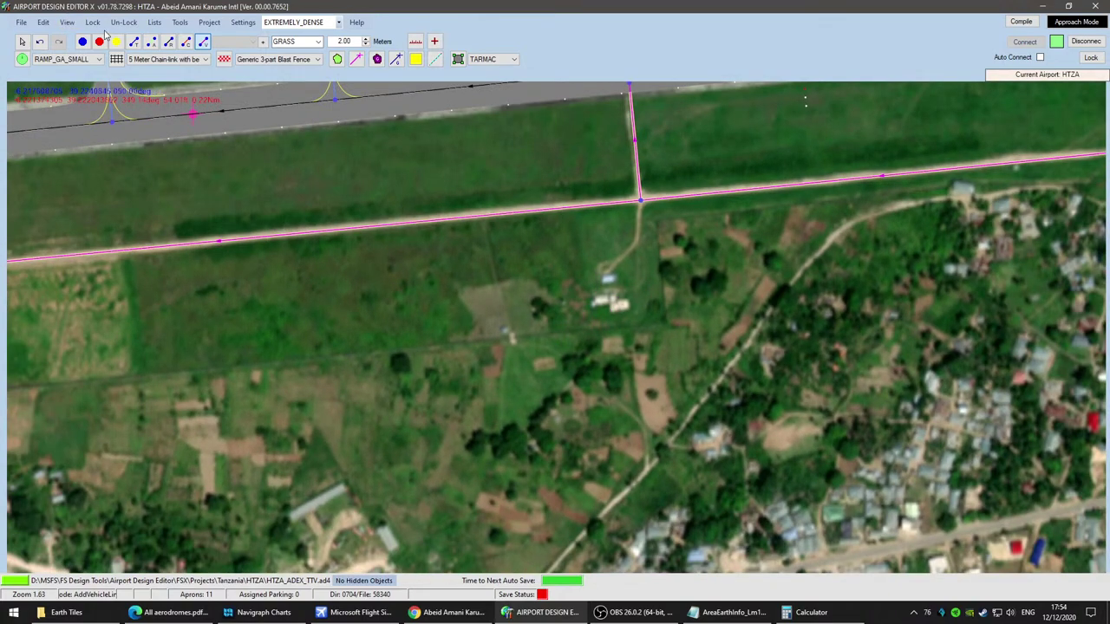
Step: Turn on the Navaids layer and adjust which other map layers are displayed
left_click(55, 23)
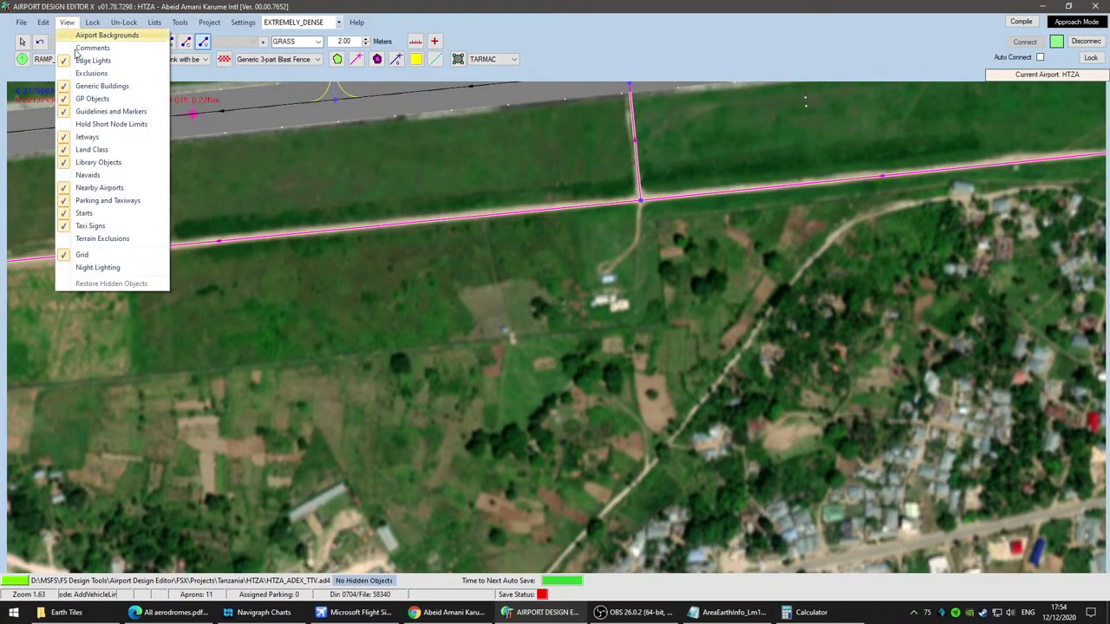
left_click(114, 184)
left_click(64, 24)
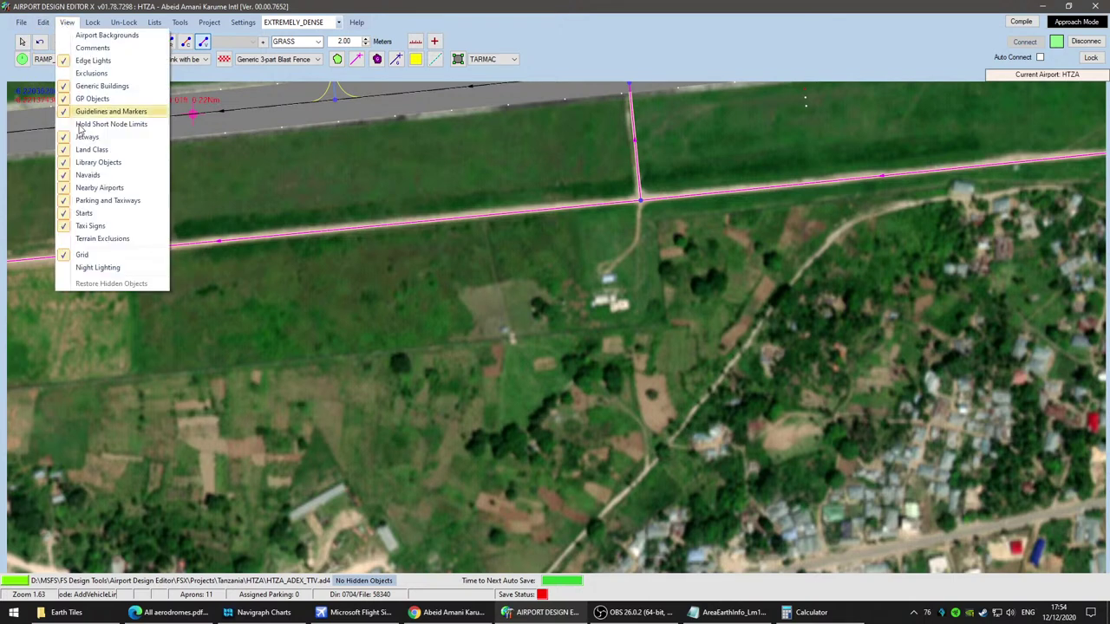
left_click(111, 174)
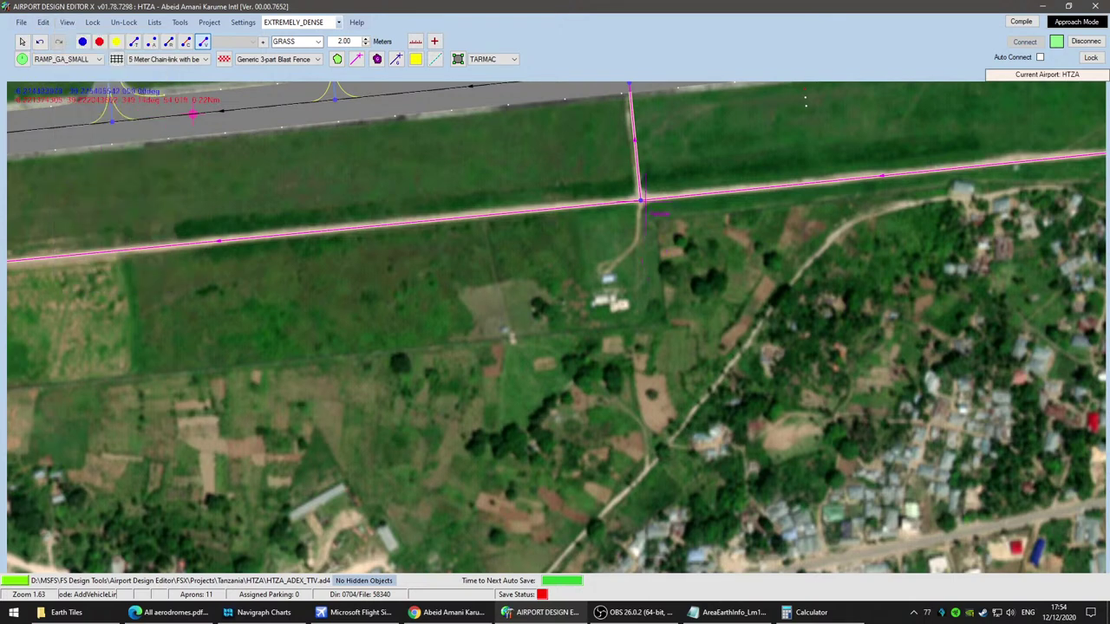
Step: Add a vehicle path from the perimeter junction to beside the small building
left_click(640, 201)
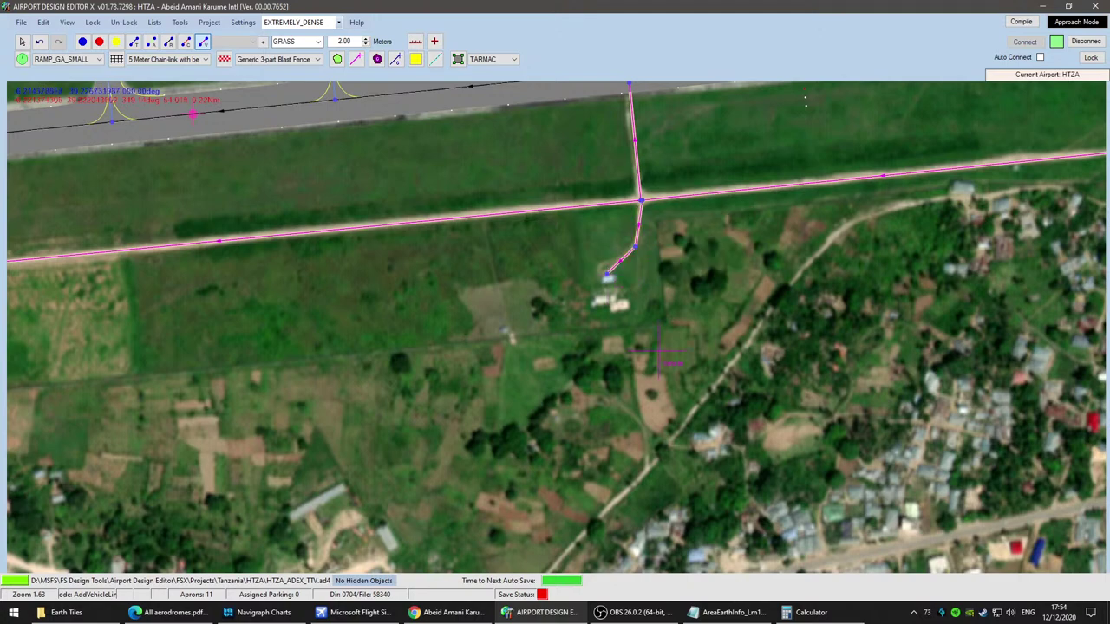
left_click(606, 276)
scroll(780, 396, "down", 1)
right_click_drag(780, 395, 555, 475)
scroll(552, 475, "down", 4)
scroll(528, 349, "up", 8)
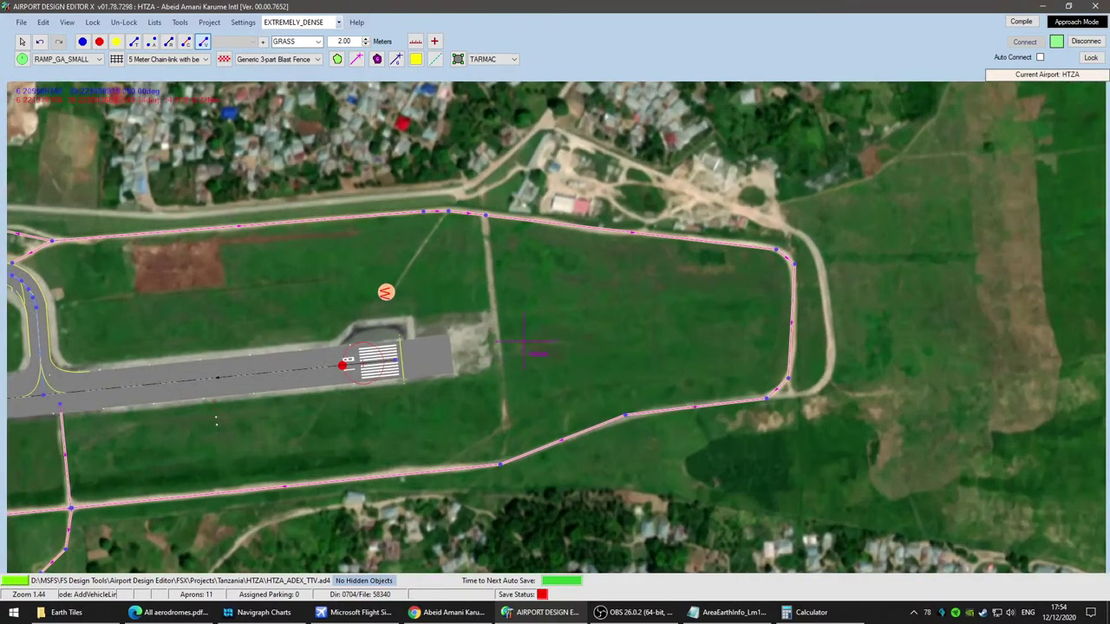
Step: Add two cross links from the top perimeter node toward the bottom perimeter road on the east loop
left_click(469, 163)
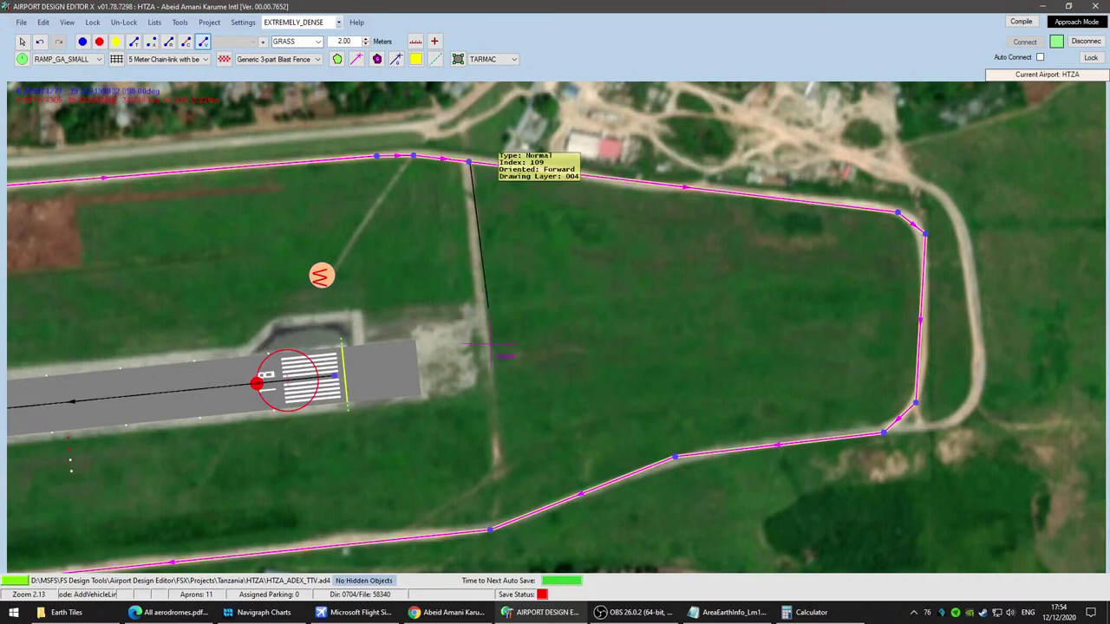
left_click(491, 529)
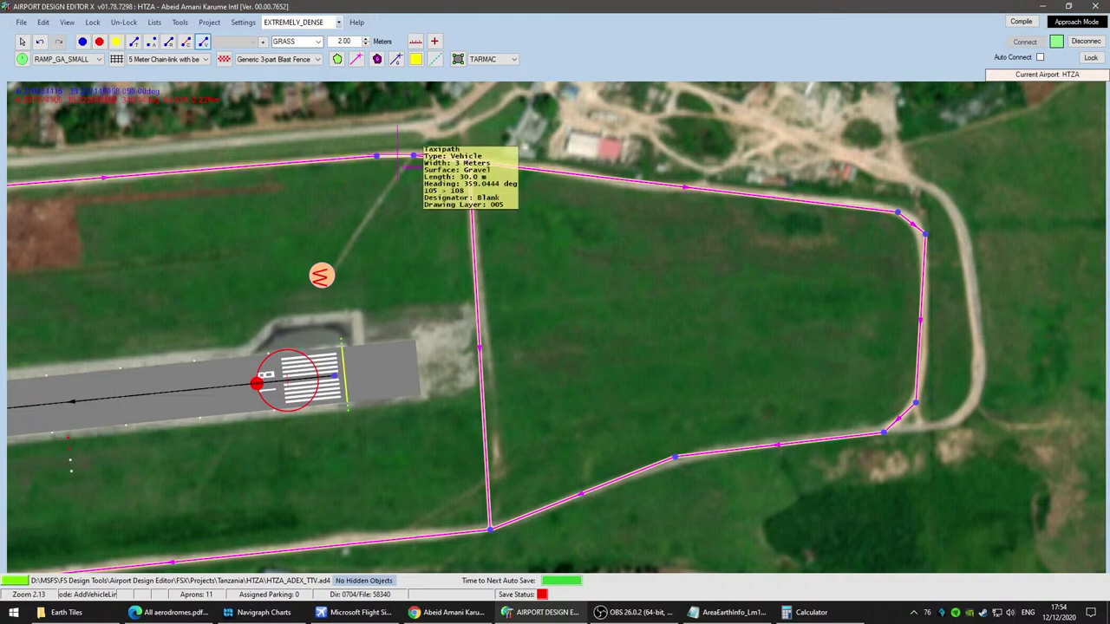
left_click(413, 157)
left_click_drag(351, 254, 337, 265)
Step: Draw a vehicle path from the south perimeter road to the runway edge near the runway end
right_click_drag(125, 395, 807, 422)
scroll(492, 400, "down", 2)
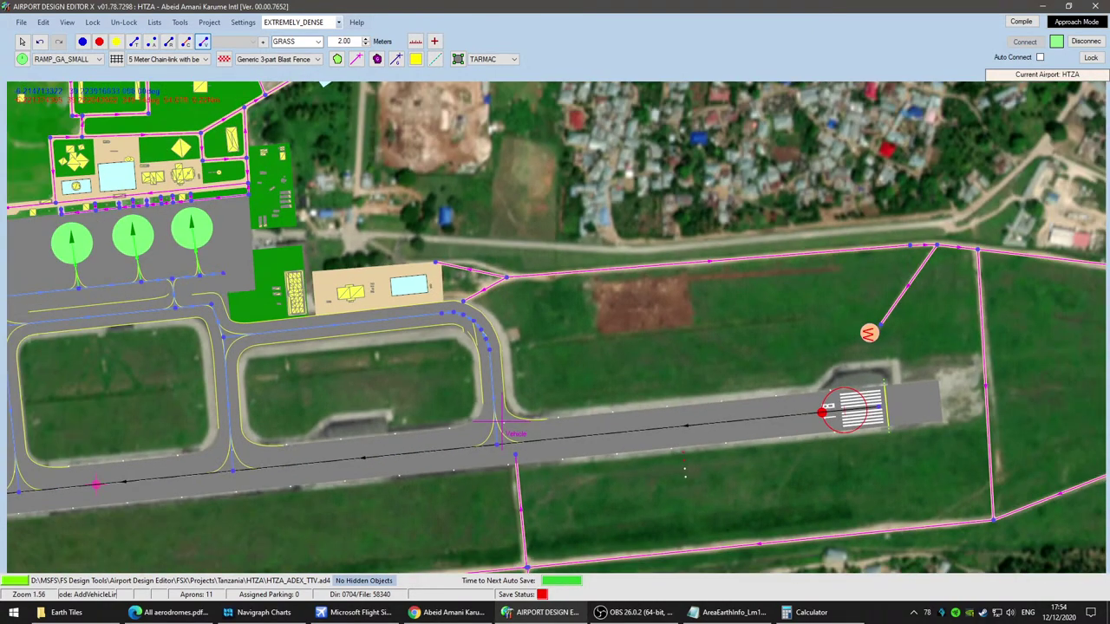
right_click_drag(413, 378, 455, 500)
key("Down")
key("Left")
key("Left")
key("Left")
key("Left")
key("Left")
key("Left")
key("Left")
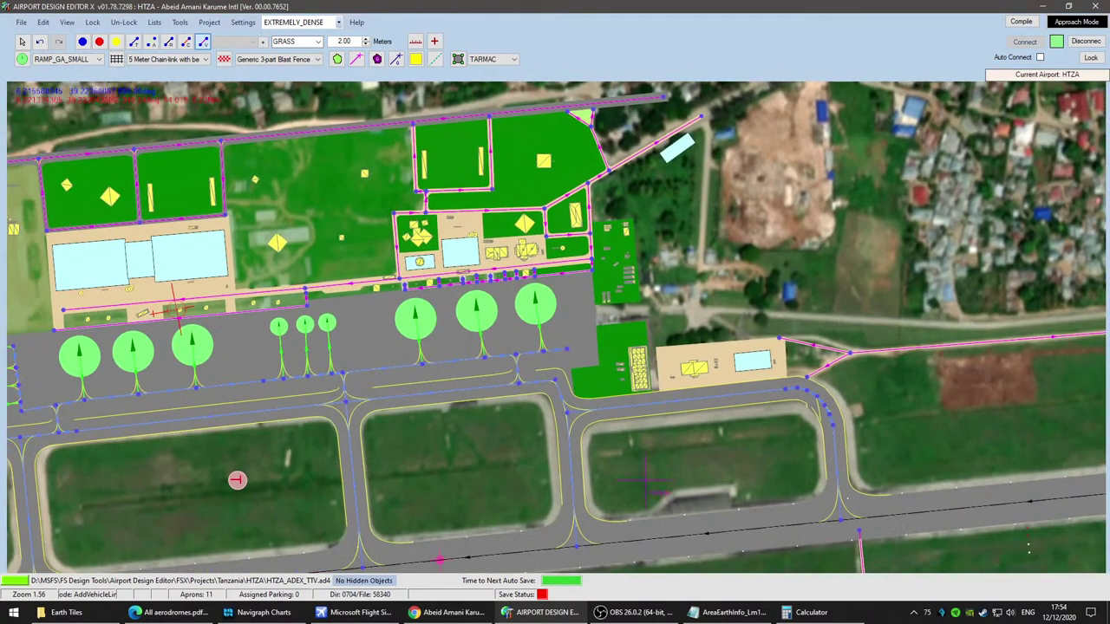
right_click_drag(244, 499, 1040, 214)
scroll(781, 222, "down", 1)
right_click_drag(314, 276, 790, 177)
scroll(815, 346, "up", 8)
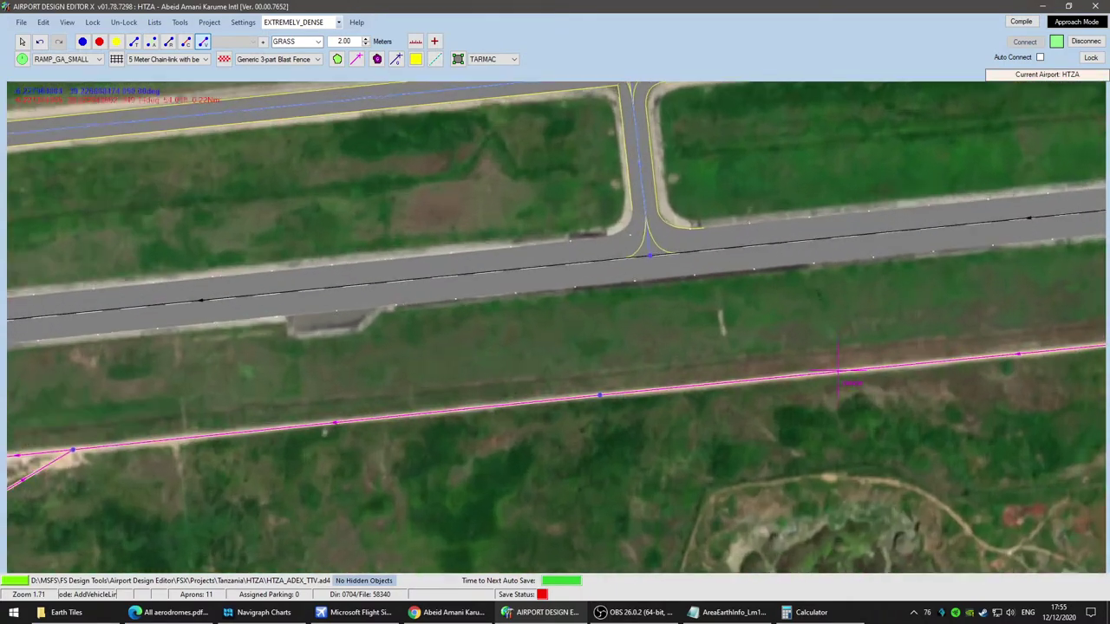
left_click(654, 399)
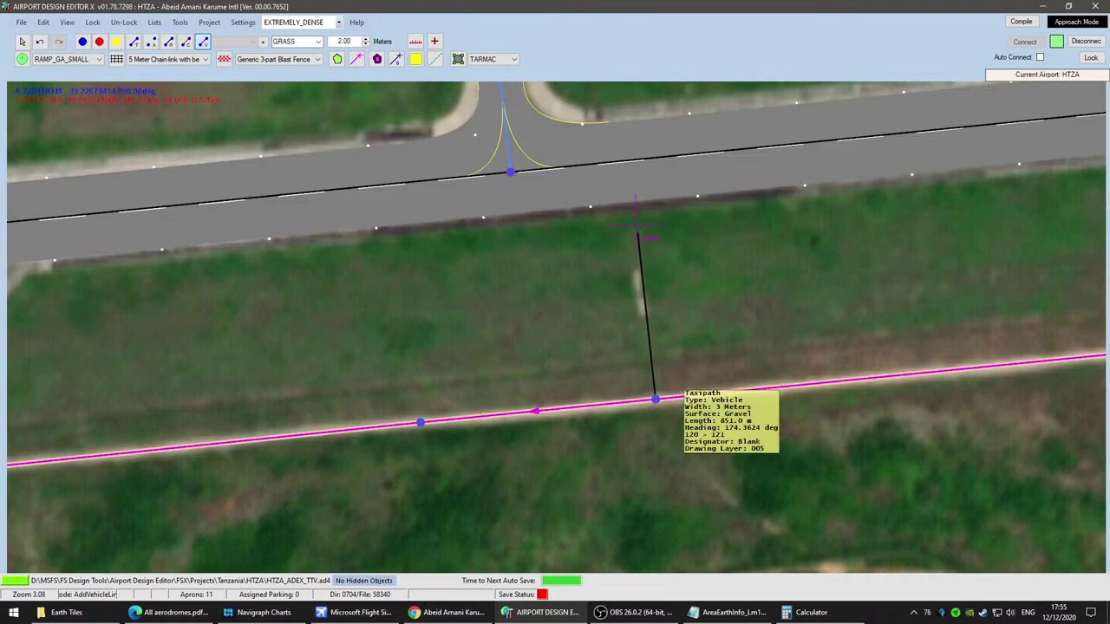
left_click(627, 194)
Step: Add another vehicle path from a western perimeter-road node to the runway edge
right_click_drag(222, 371, 850, 296)
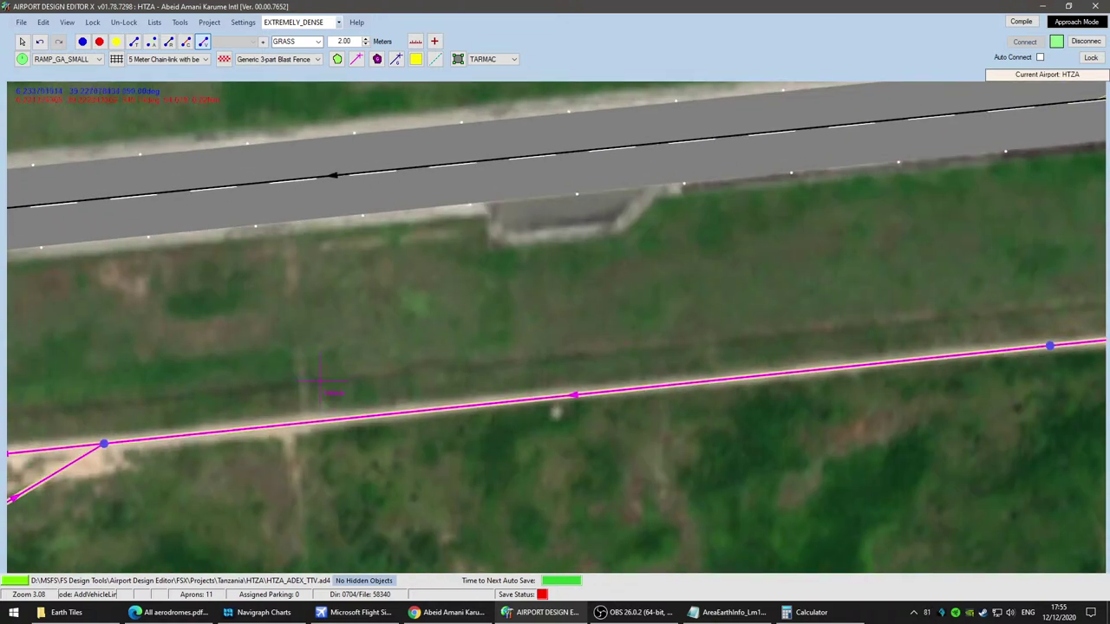
left_click(307, 422)
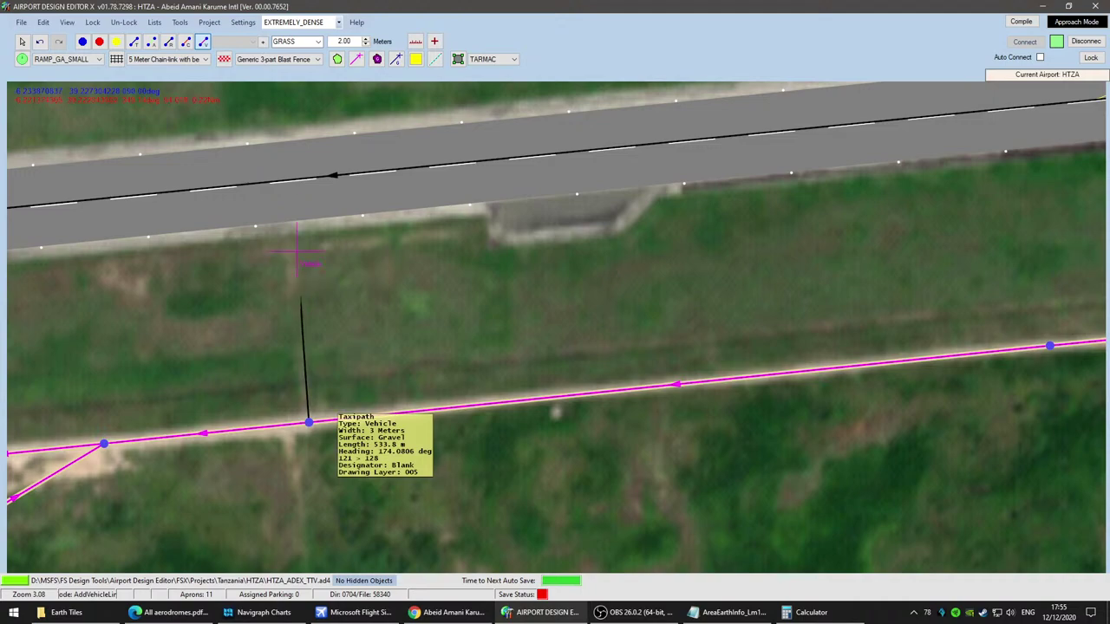
left_click(287, 205)
scroll(407, 467, "down", 1)
right_click_drag(428, 482, 505, 200)
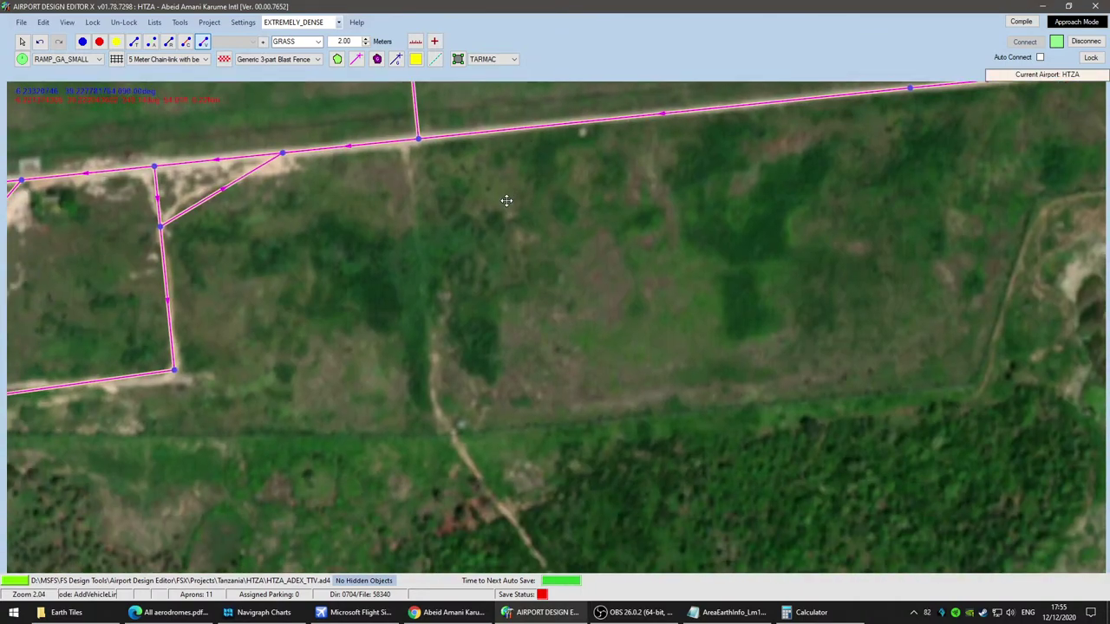
scroll(615, 443, "down", 2)
scroll(618, 459, "down", 3)
scroll(507, 187, "up", 1)
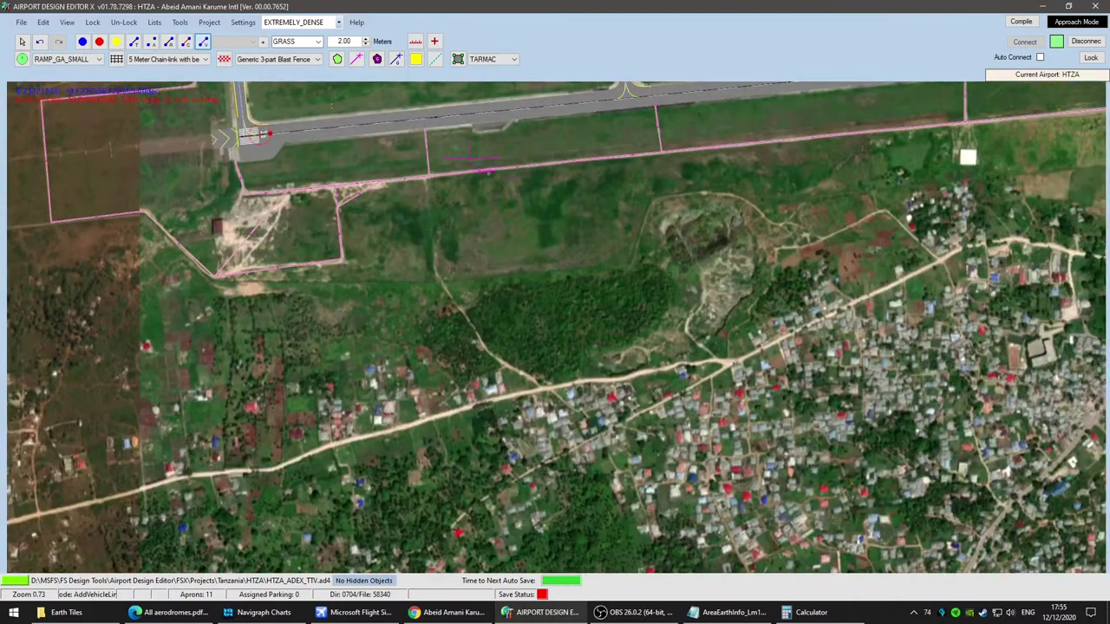
right_click_drag(511, 229, 786, 437)
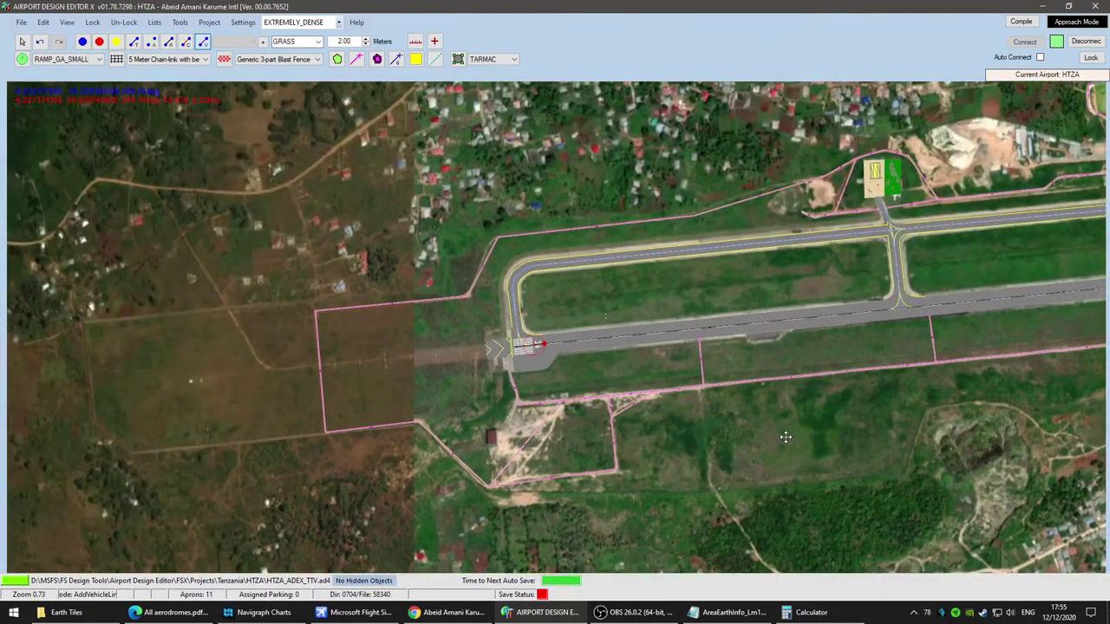
scroll(147, 407, "up", 2)
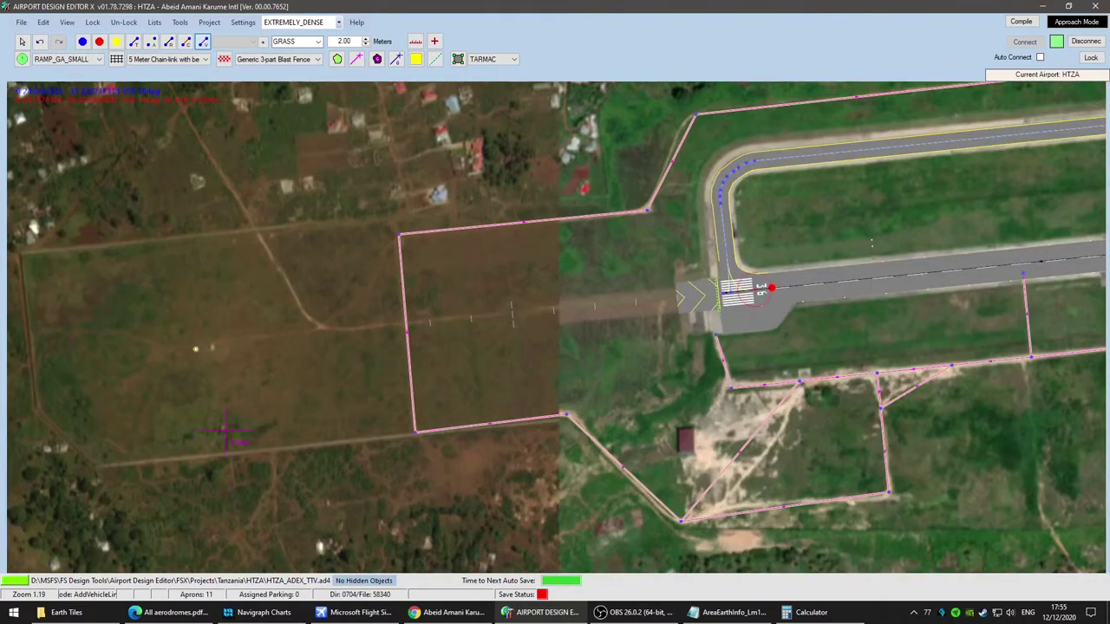
scroll(514, 433, "down", 3)
right_click_drag(508, 444, 205, 508)
right_click_drag(868, 485, 437, 482)
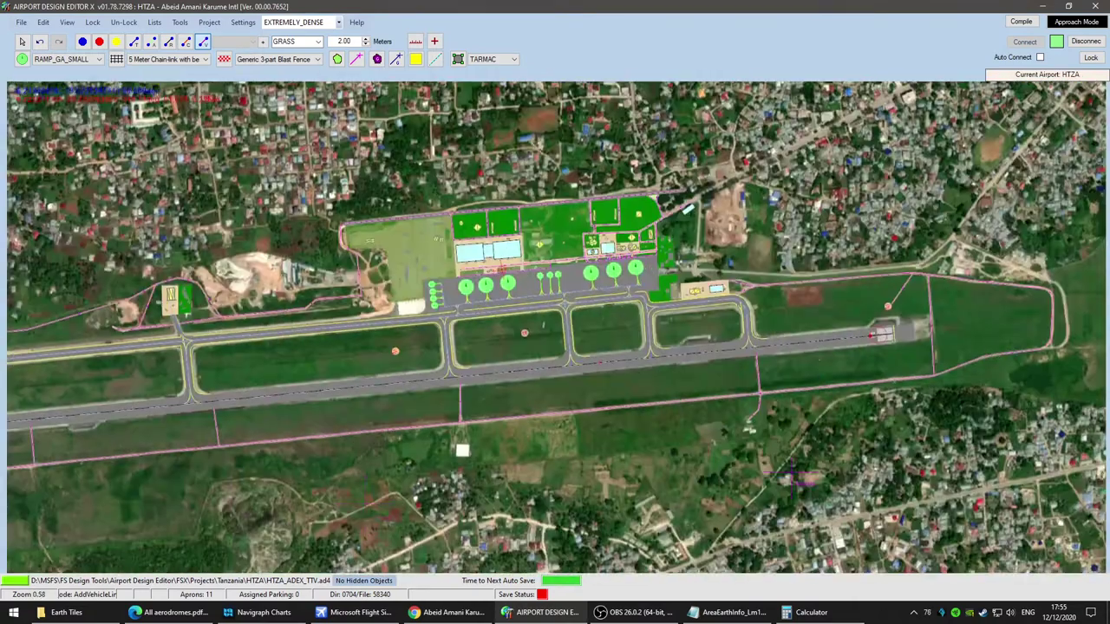
right_click_drag(508, 484, 434, 498)
right_click_drag(262, 511, 268, 511)
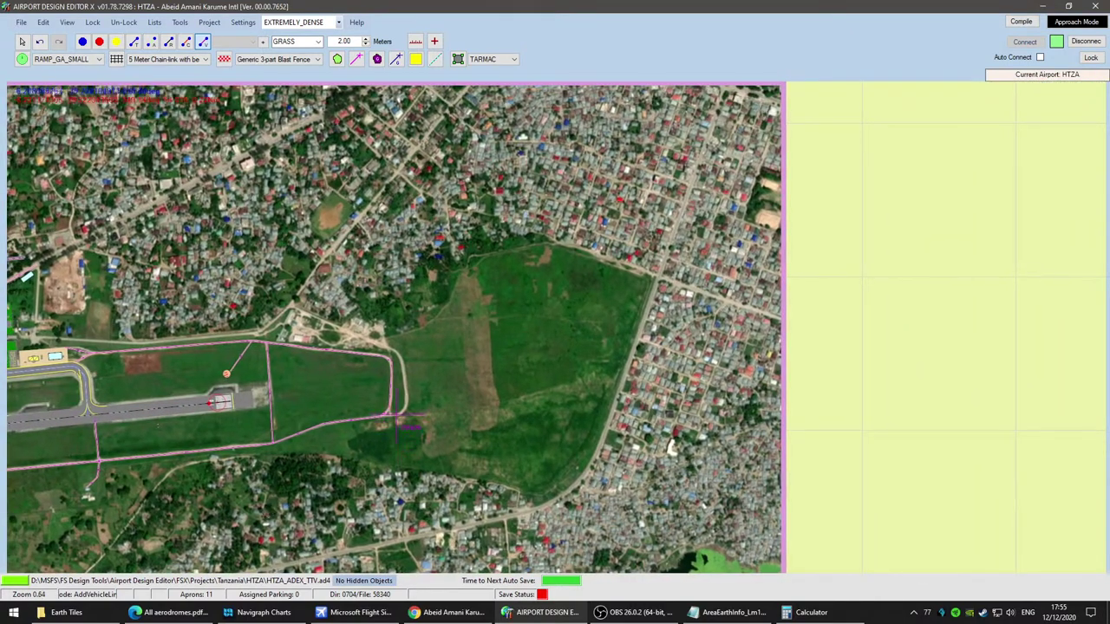
scroll(398, 425, "up", 4)
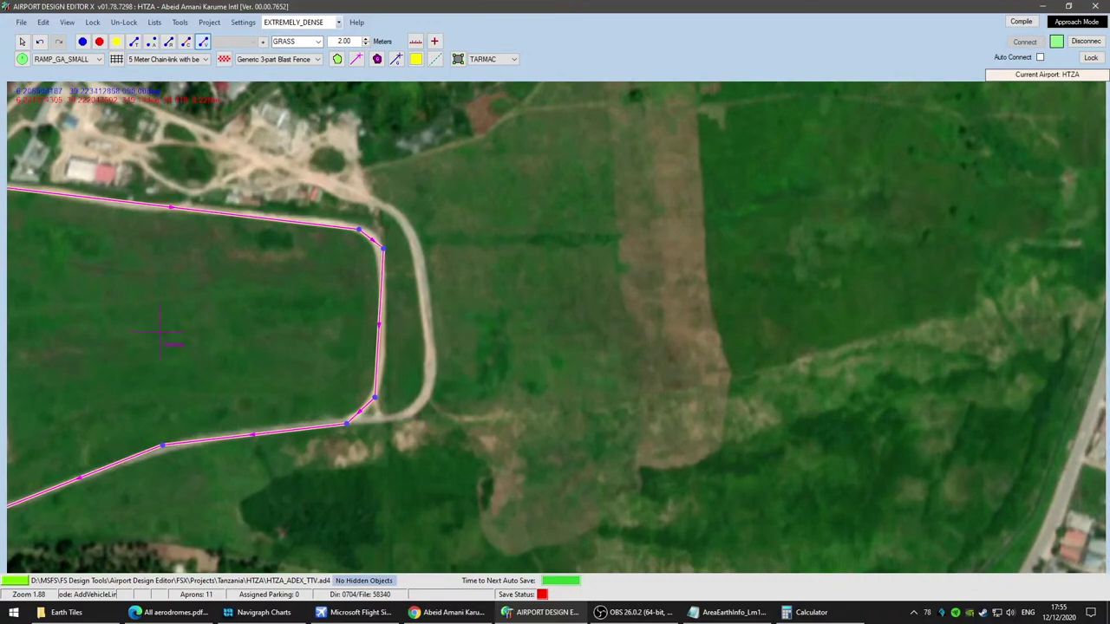
right_click_drag(159, 326, 783, 451)
right_click_drag(227, 422, 807, 406)
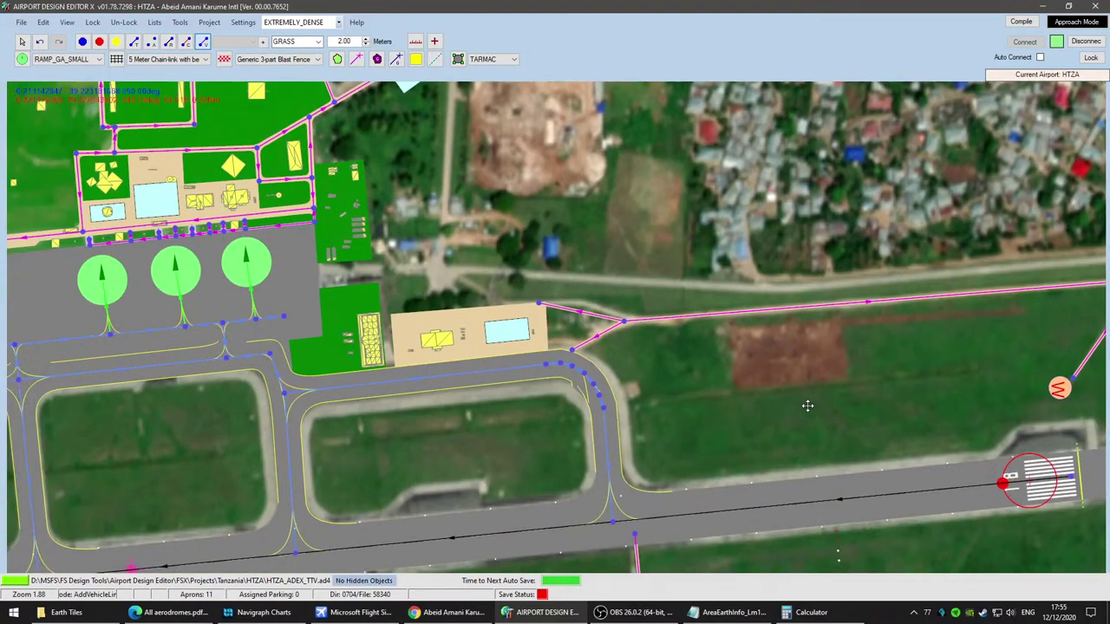
scroll(768, 420, "down", 2)
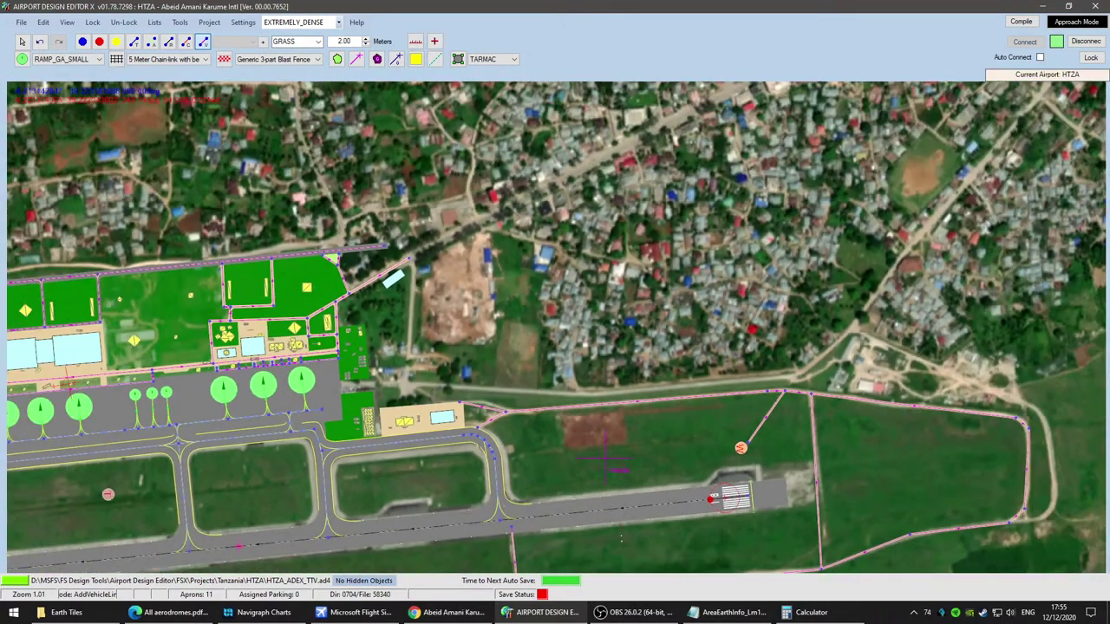
right_click_drag(658, 429, 604, 476)
scroll(321, 312, "up", 3)
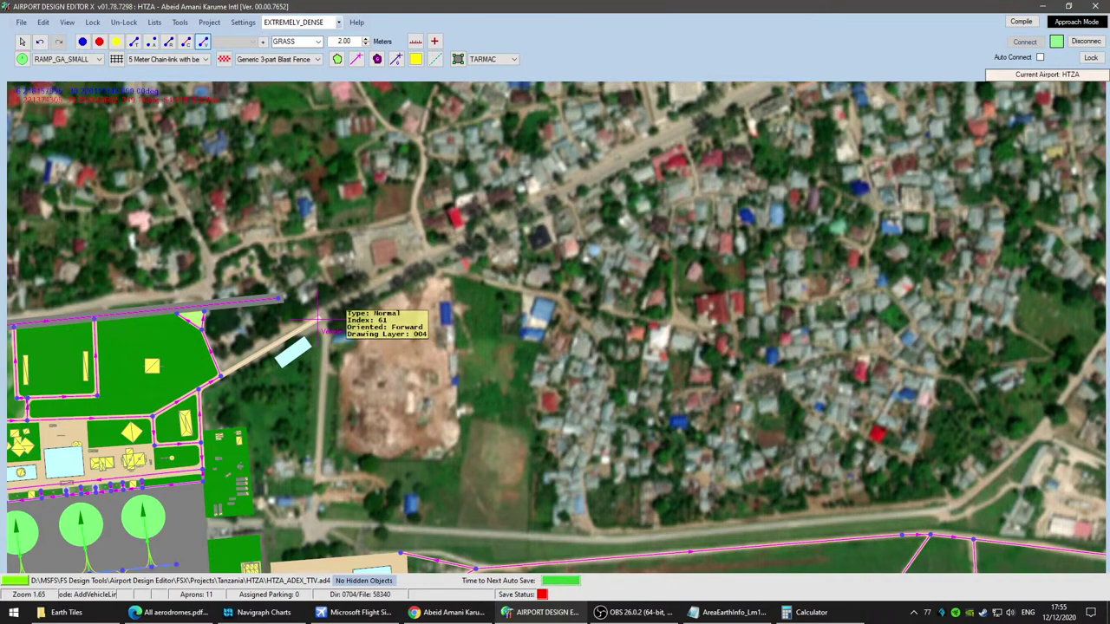
scroll(375, 419, "up", 4)
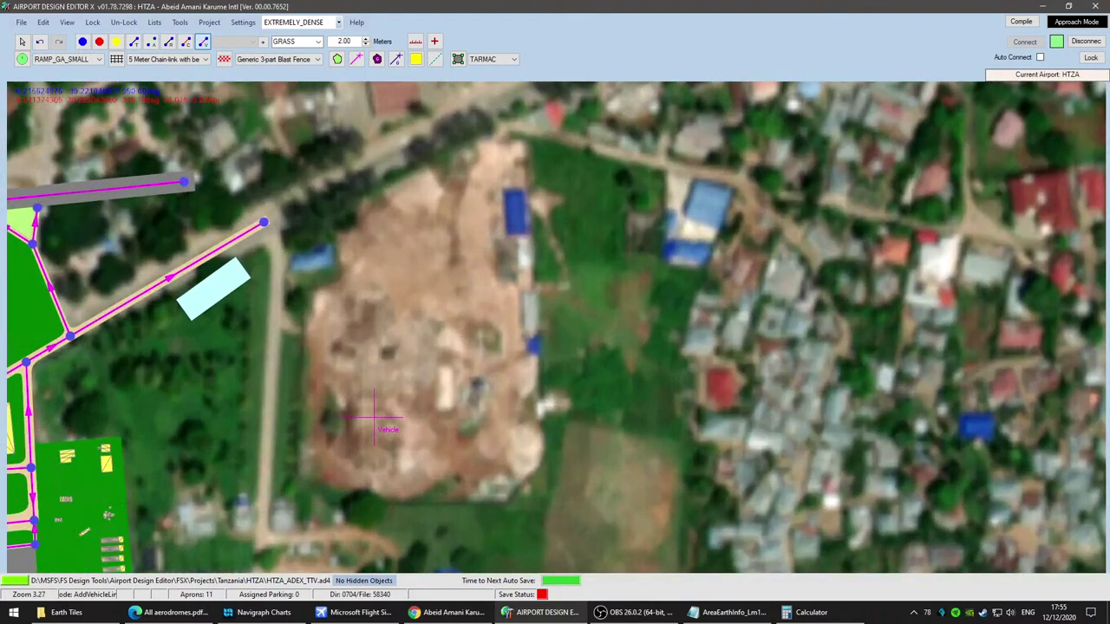
scroll(374, 419, "down", 1)
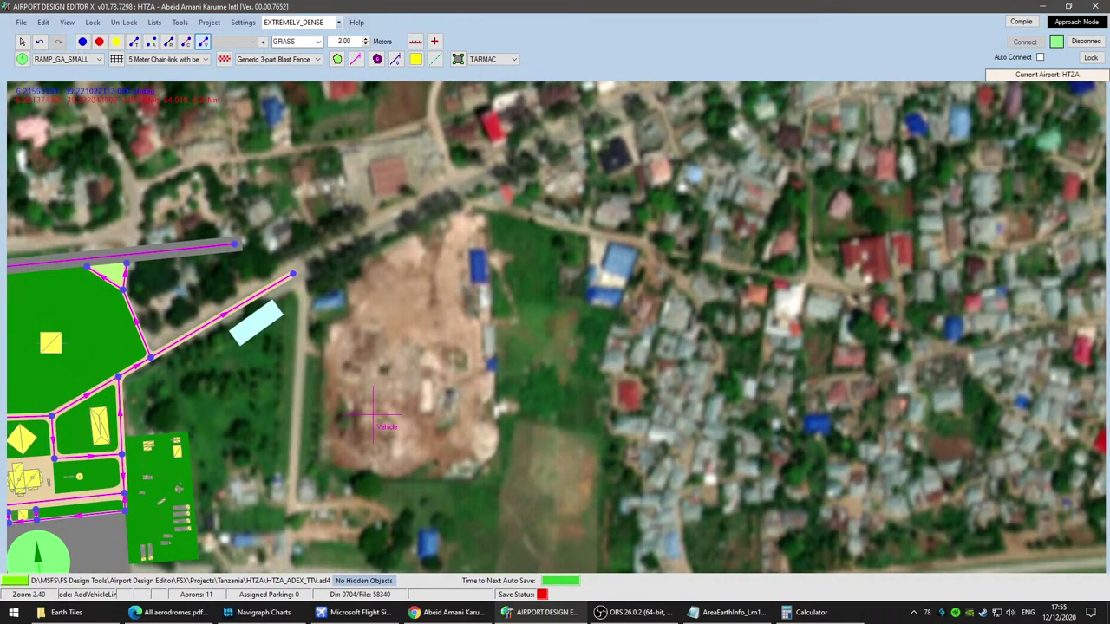
scroll(373, 414, "down", 2)
middle_click_drag(385, 424, 413, 267)
scroll(449, 350, "down", 1)
scroll(451, 355, "down", 1)
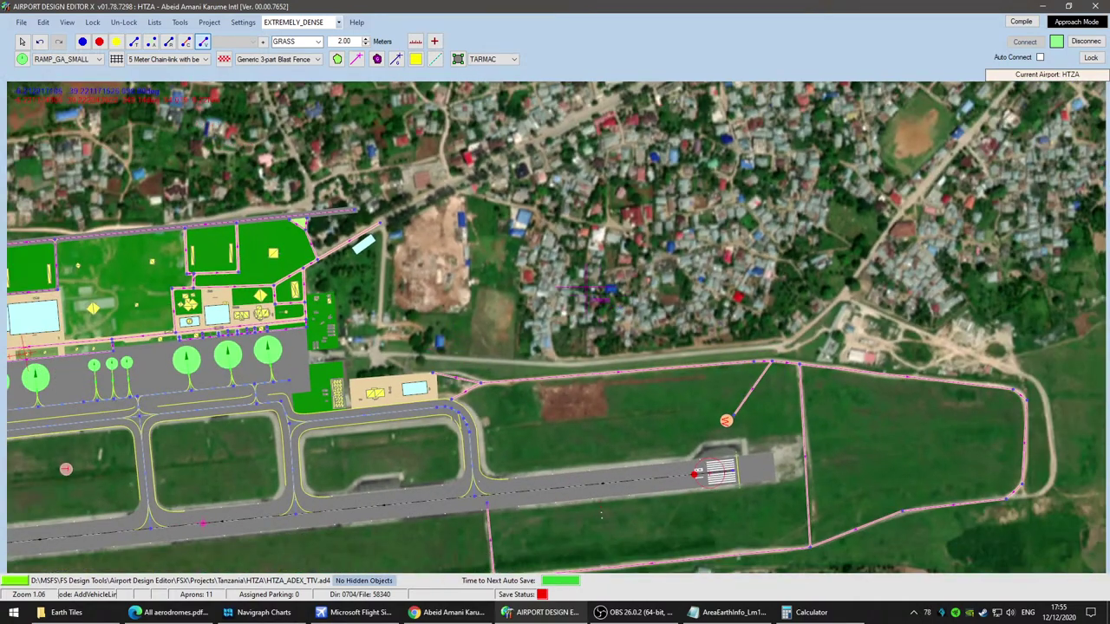
Step: Close the new tarmac apron polygon in the grass strip beside the runway
left_click(23, 43)
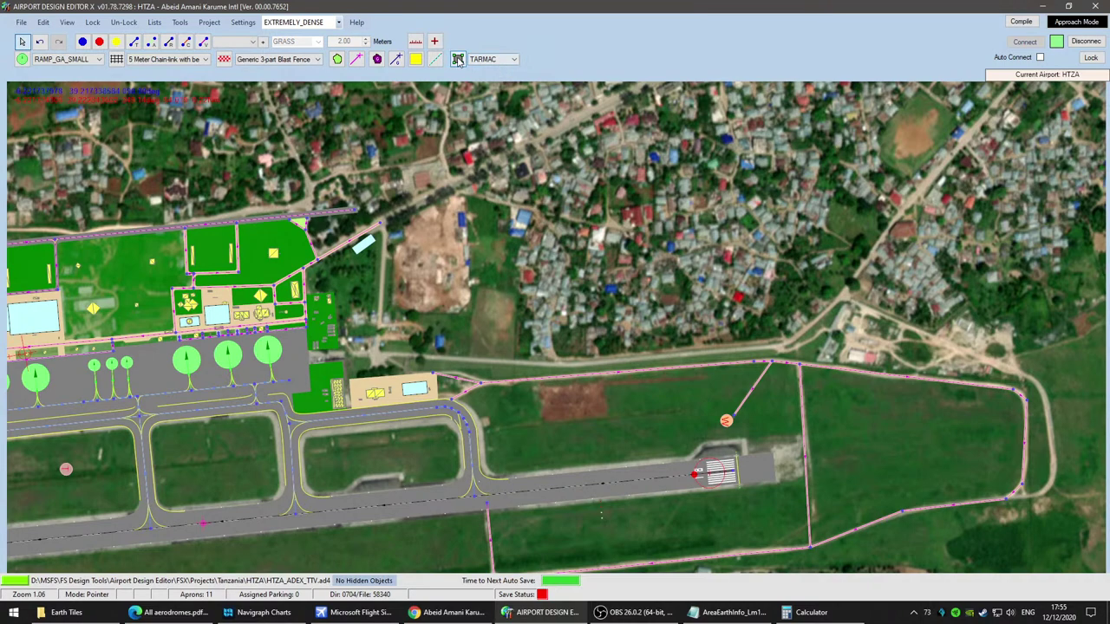
scroll(462, 449, "up", 3)
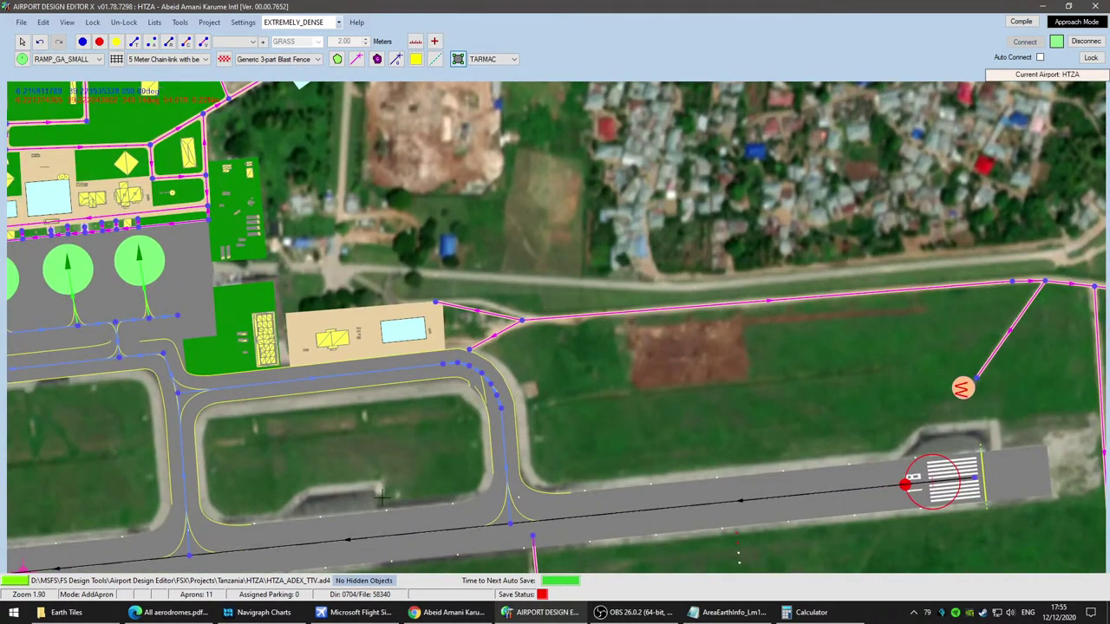
double_click(282, 500)
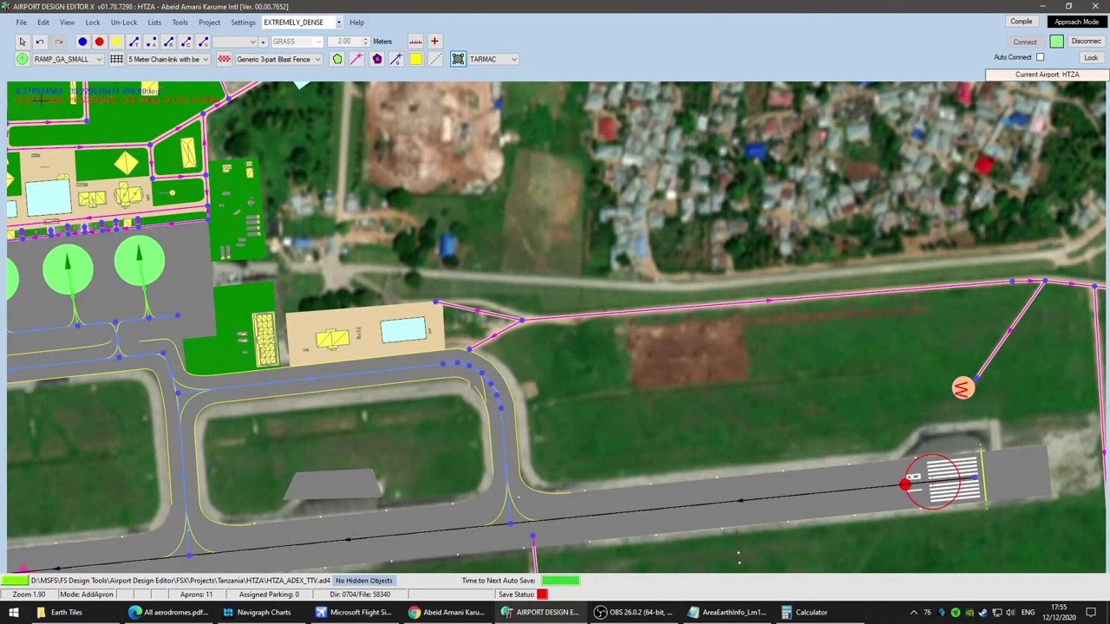
left_click(22, 42)
scroll(408, 469, "up", 2)
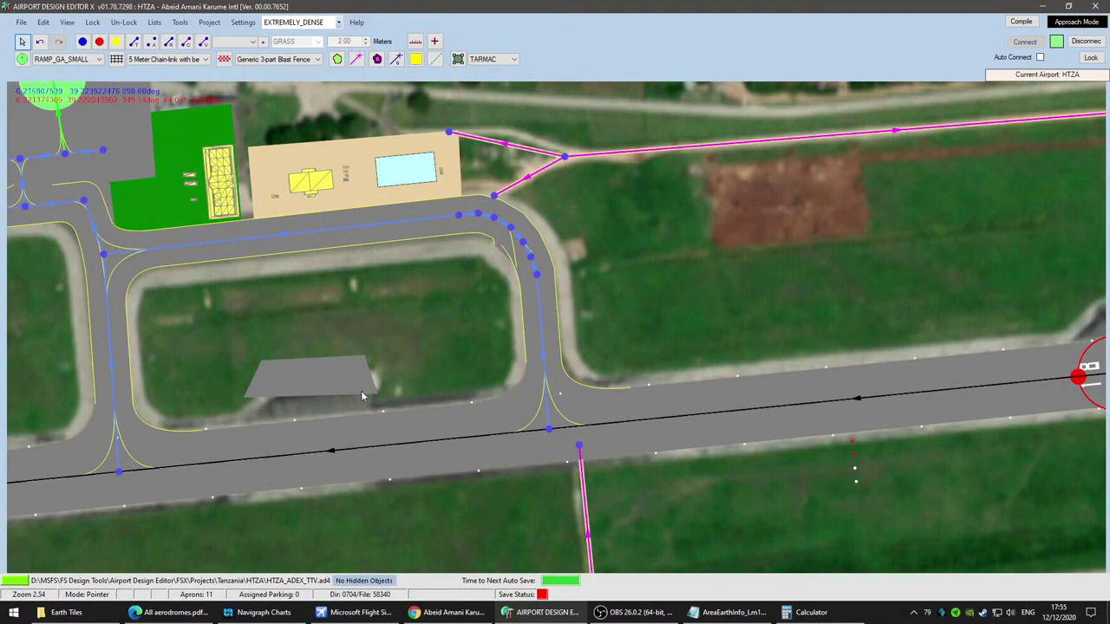
Step: Reshape the apron by dragging its top-right and left corners toward the runway
mouse_move(379, 397)
left_mouse_down()
mouse_move(368, 441)
mouse_move(376, 446)
mouse_move(375, 401)
left_mouse_up()
mouse_move(365, 357)
left_mouse_down()
mouse_move(354, 394)
mouse_move(370, 374)
left_mouse_up()
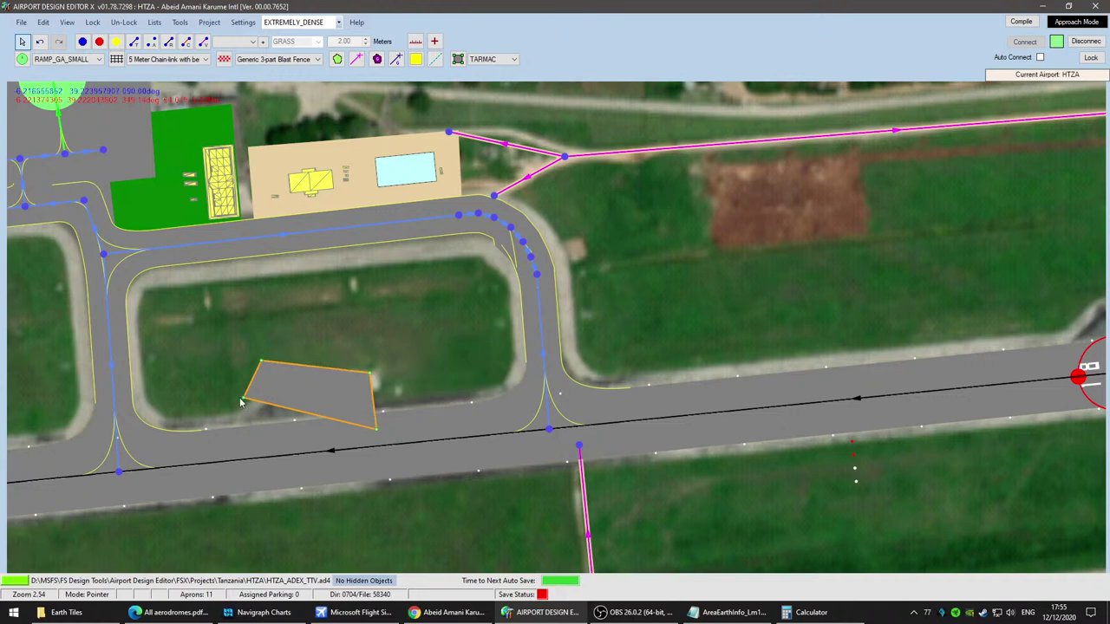
left_click_drag(244, 402, 271, 387)
left_click(271, 392)
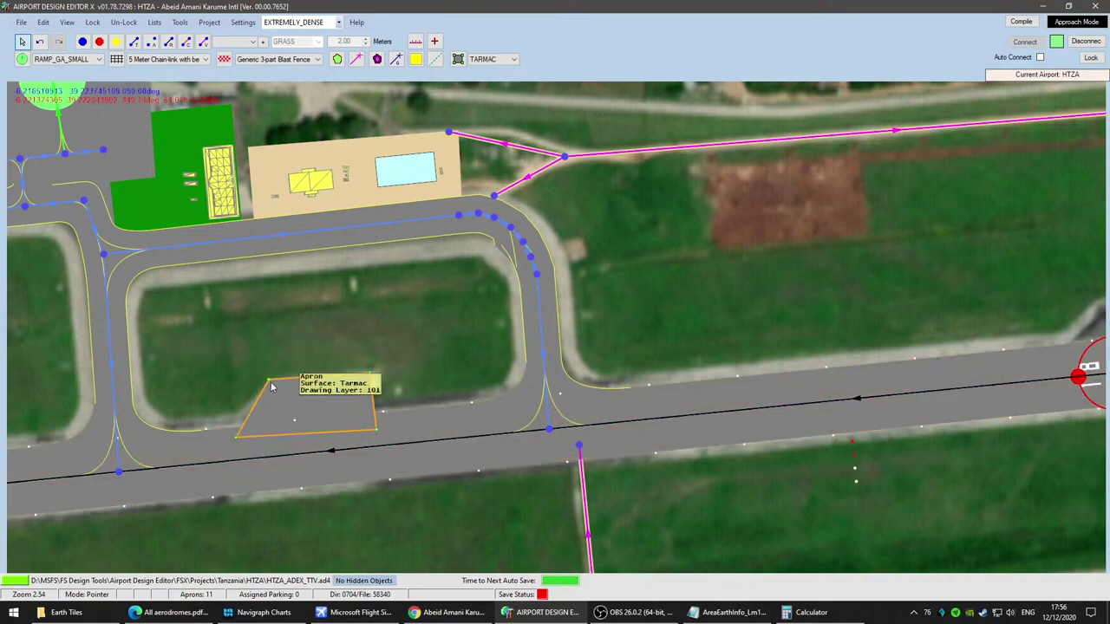
scroll(645, 426, "down", 1)
left_click_drag(988, 459, 429, 539)
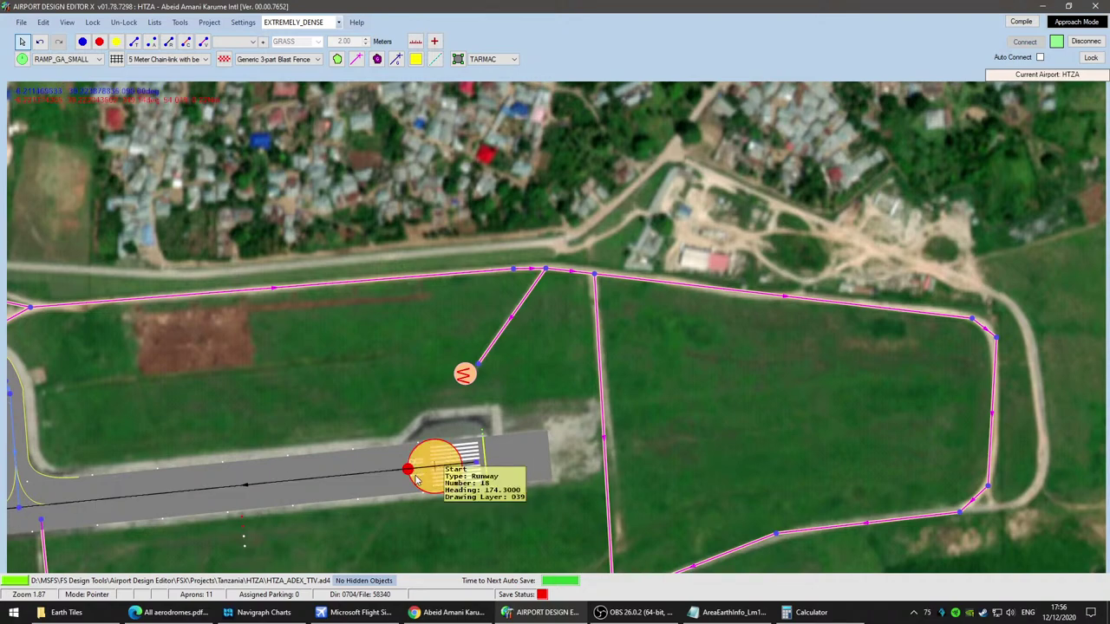
scroll(312, 505, "down", 2)
scroll(310, 507, "down", 1)
left_click_drag(211, 492, 906, 317)
left_click_drag(243, 416, 920, 327)
left_click_drag(324, 401, 903, 362)
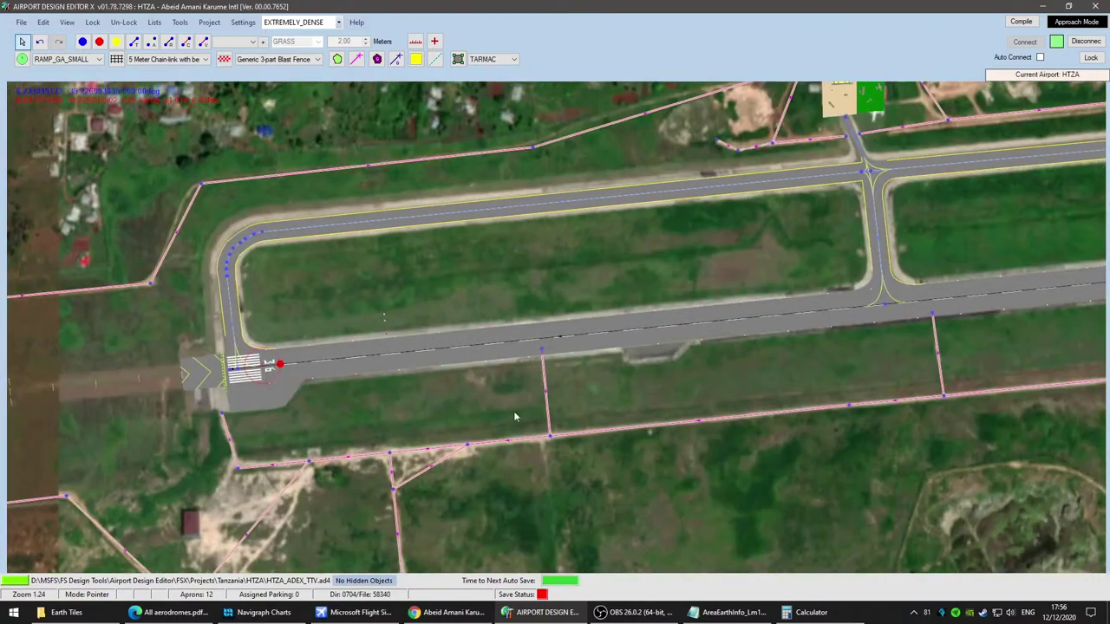
Step: Add a runway start at the Runway 36 threshold and save the airport
right_click(268, 375)
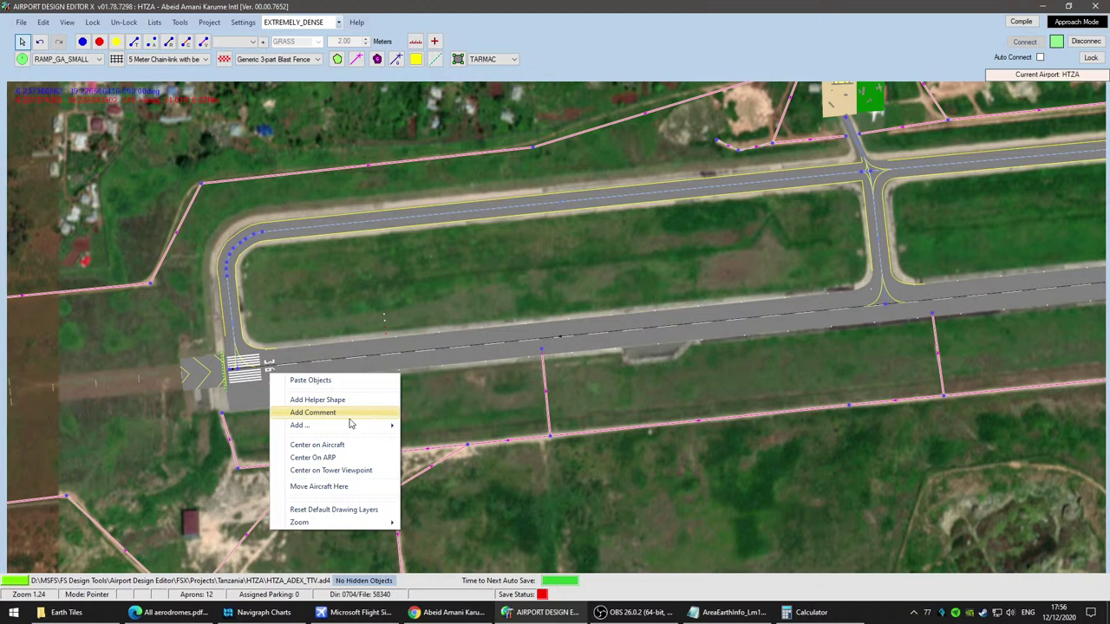
mouse_move(346, 426)
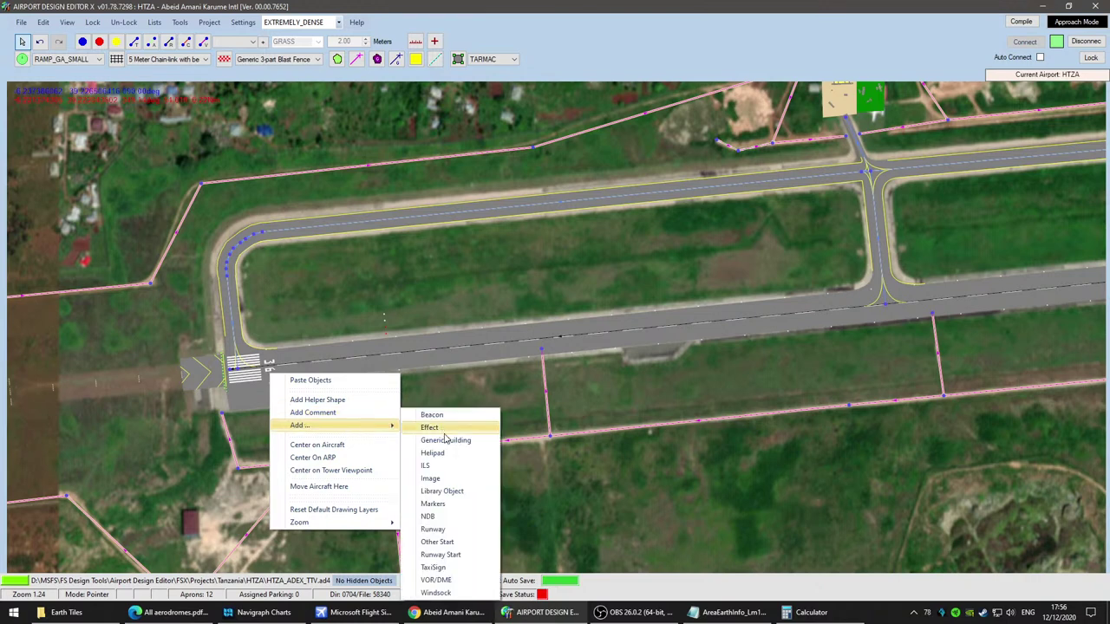
left_click(440, 555)
left_click(269, 125)
right_click(440, 354)
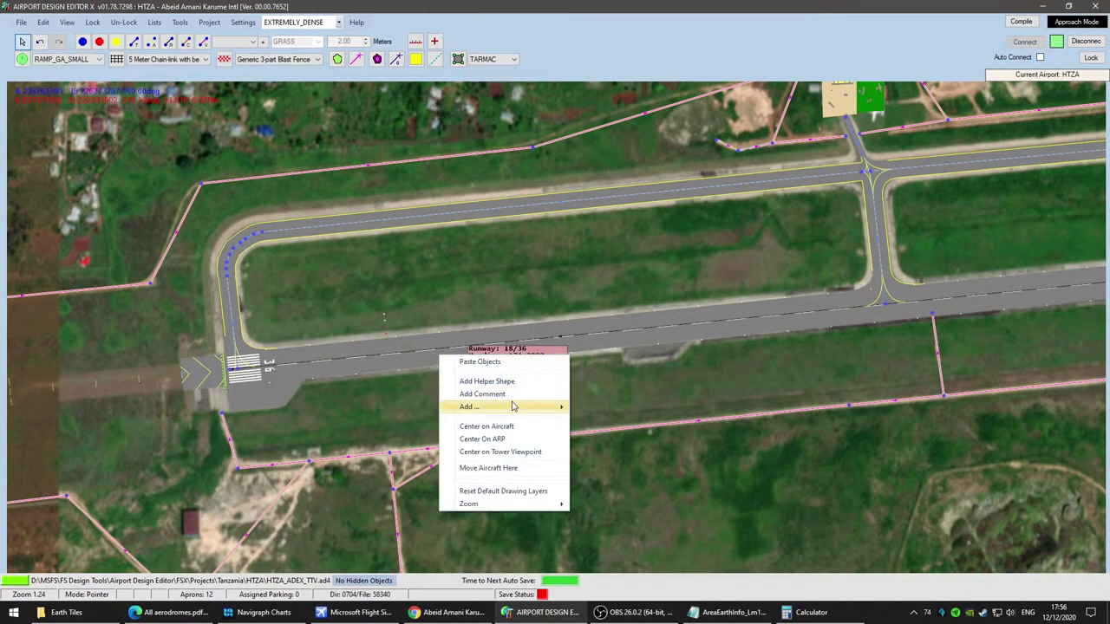
mouse_move(515, 407)
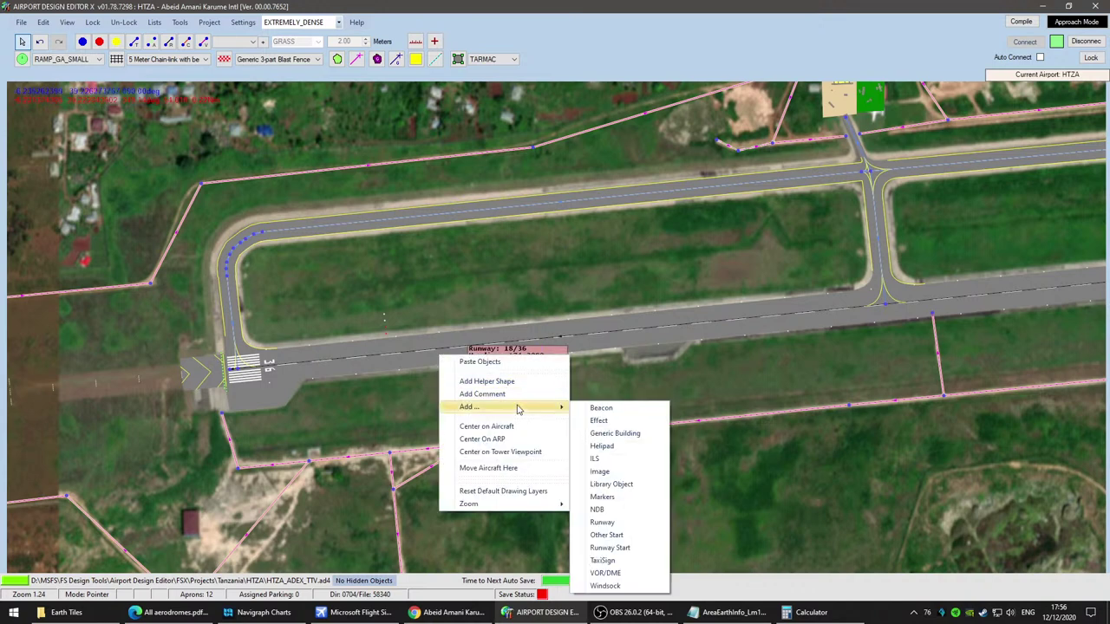
left_click(611, 548)
left_click(270, 125)
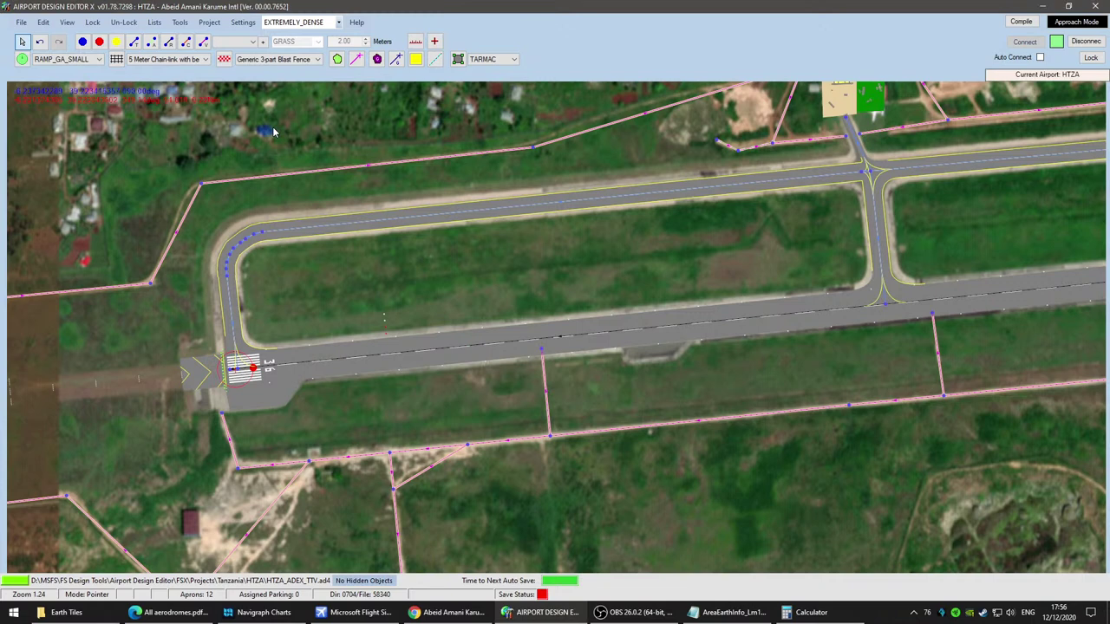
left_click(22, 22)
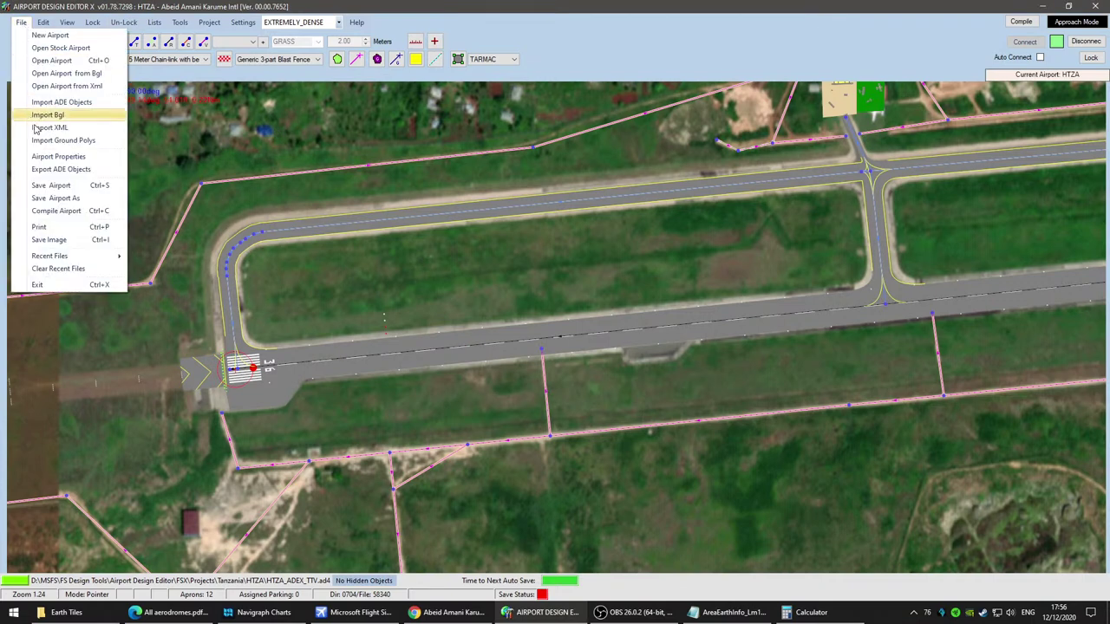
left_click(52, 185)
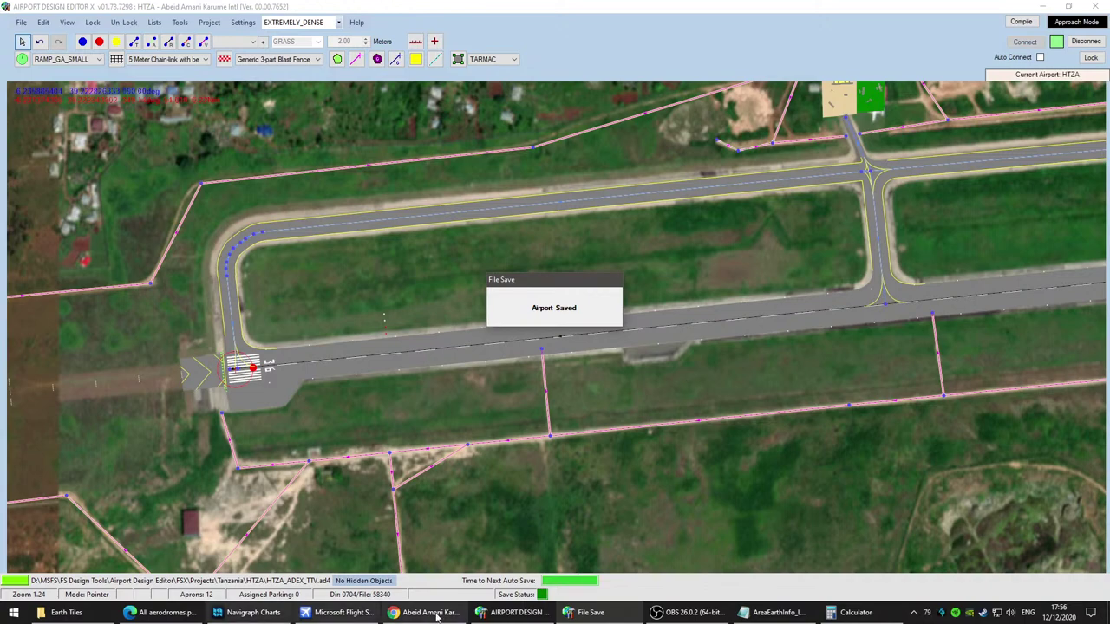
Step: Follow the runway on Google Maps satellite imagery south to the threshold markings and turn loop
left_click(543, 618)
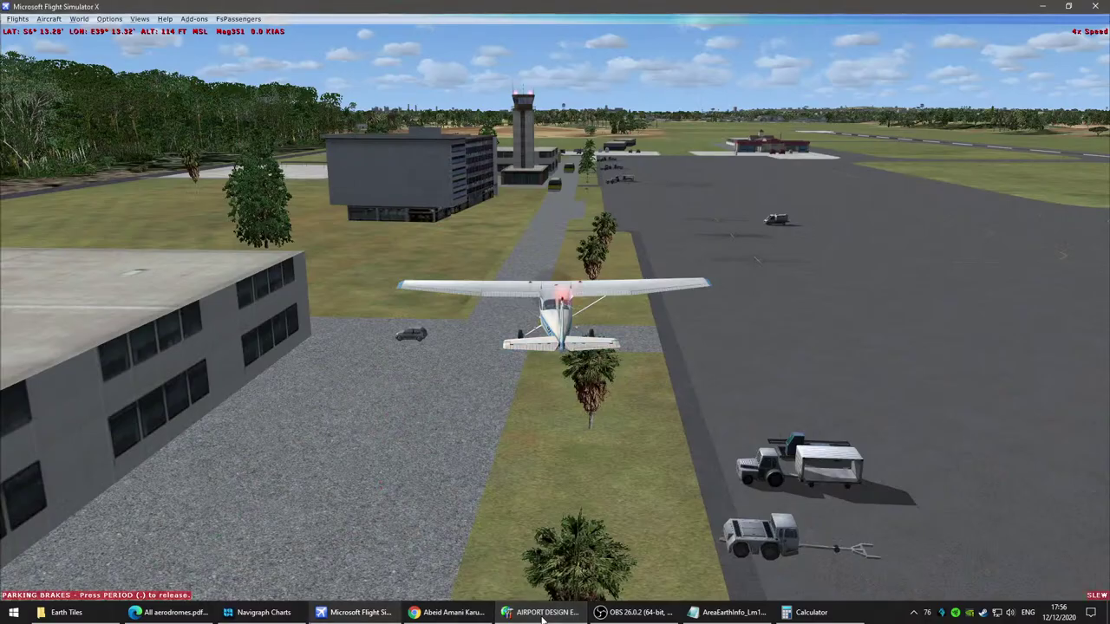
left_click(540, 616)
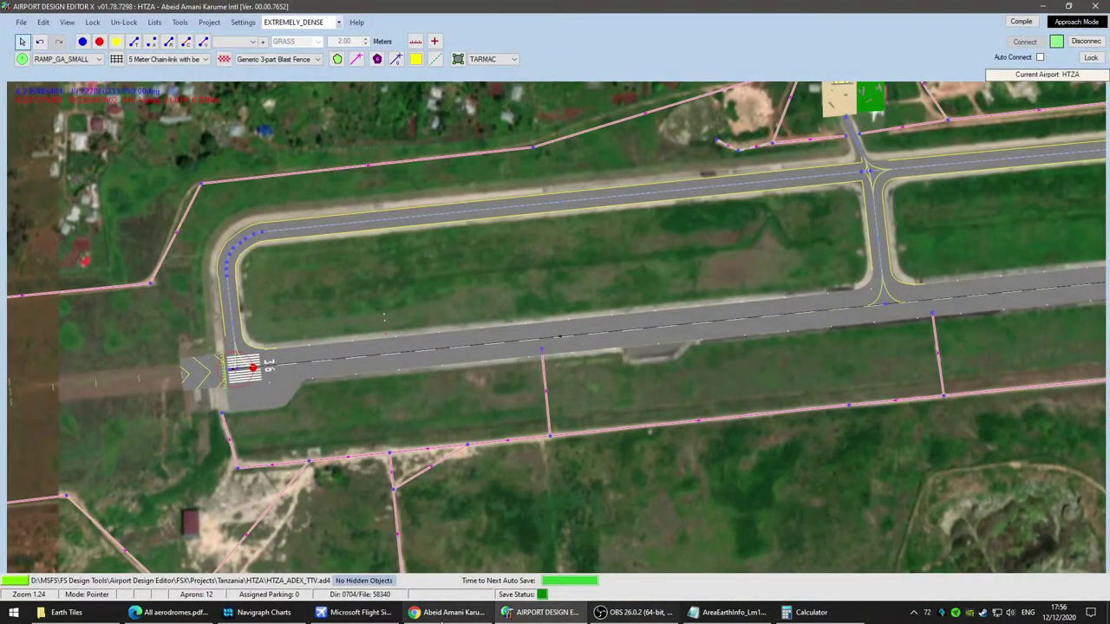
left_click(449, 612)
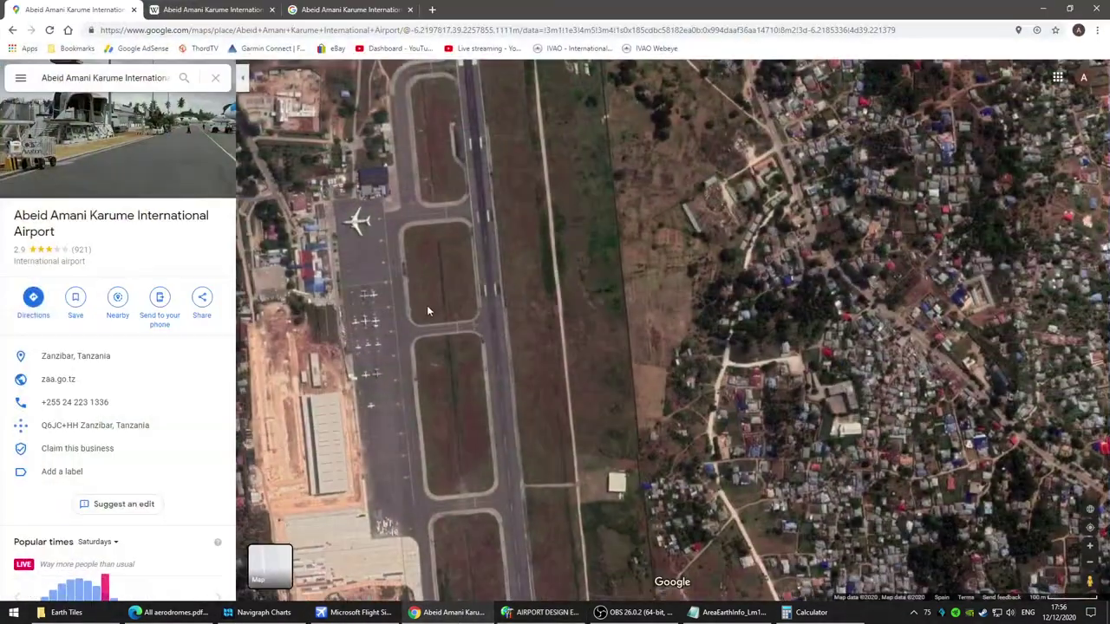
scroll(586, 489, "up", 6)
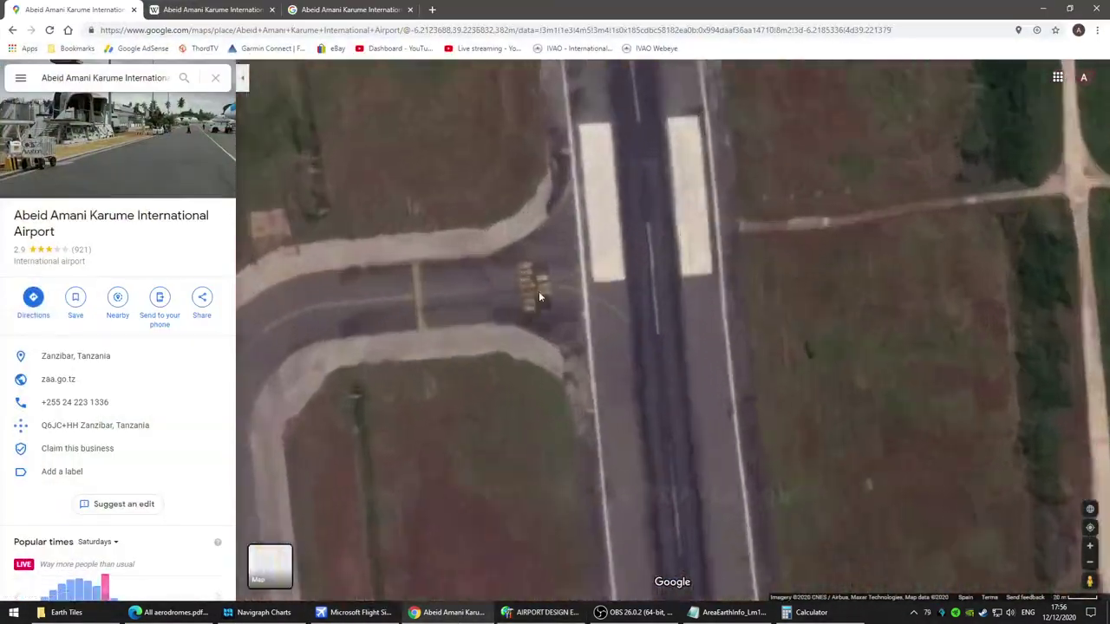
left_click_drag(422, 400, 543, 408)
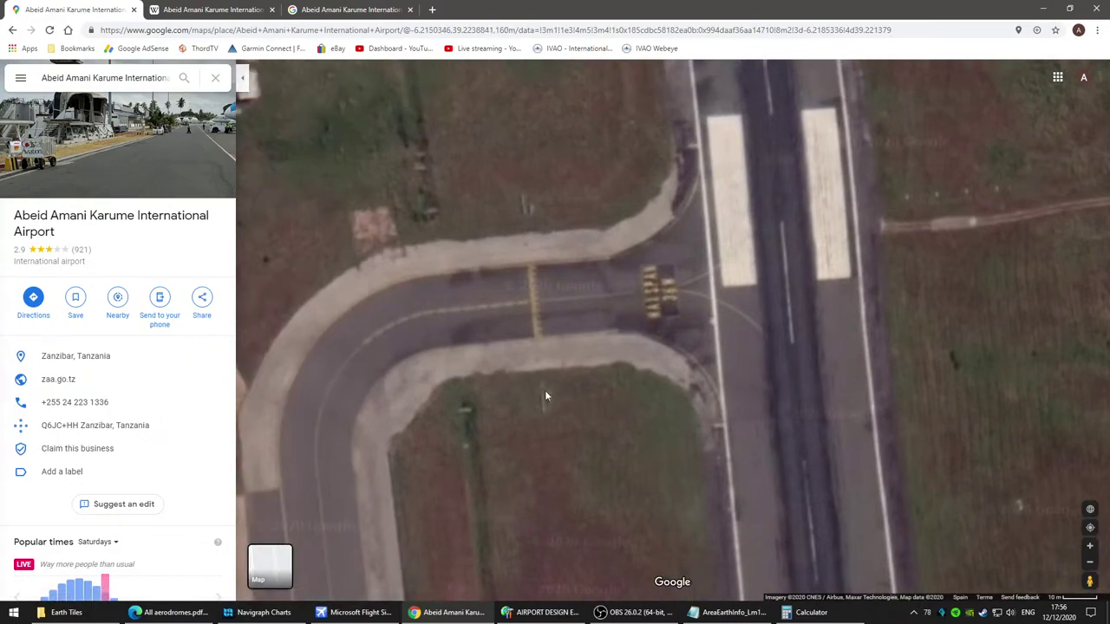
scroll(605, 532, "down", 1)
scroll(606, 531, "down", 2)
left_click_drag(614, 495, 622, 129)
left_click_drag(664, 529, 602, 199)
left_click_drag(617, 522, 572, 157)
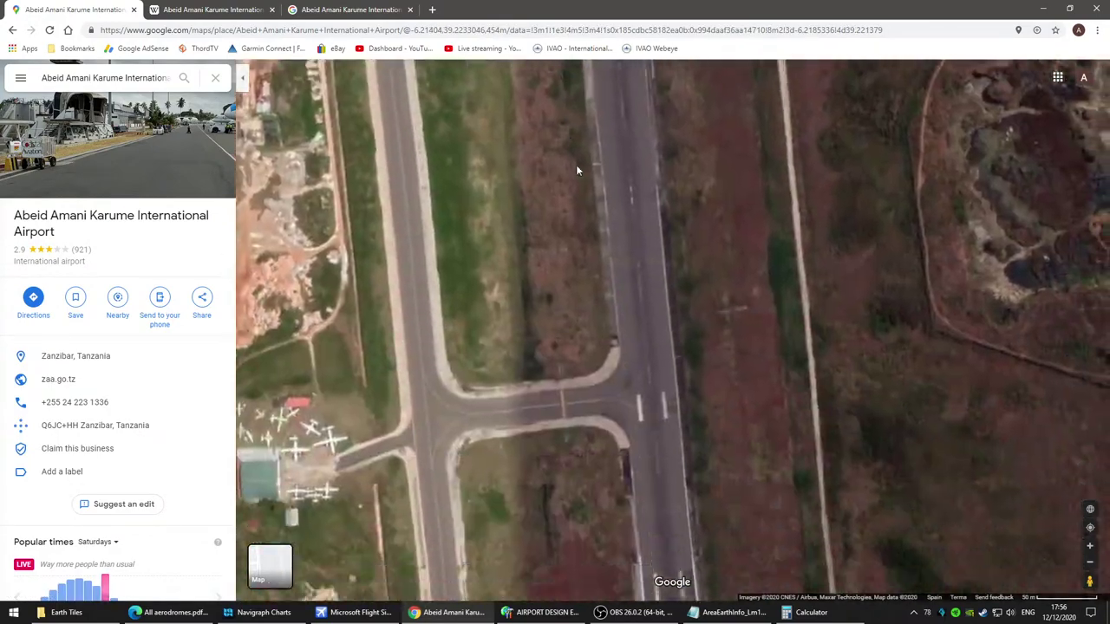
left_click_drag(567, 488, 549, 137)
left_click_drag(607, 440, 556, 319)
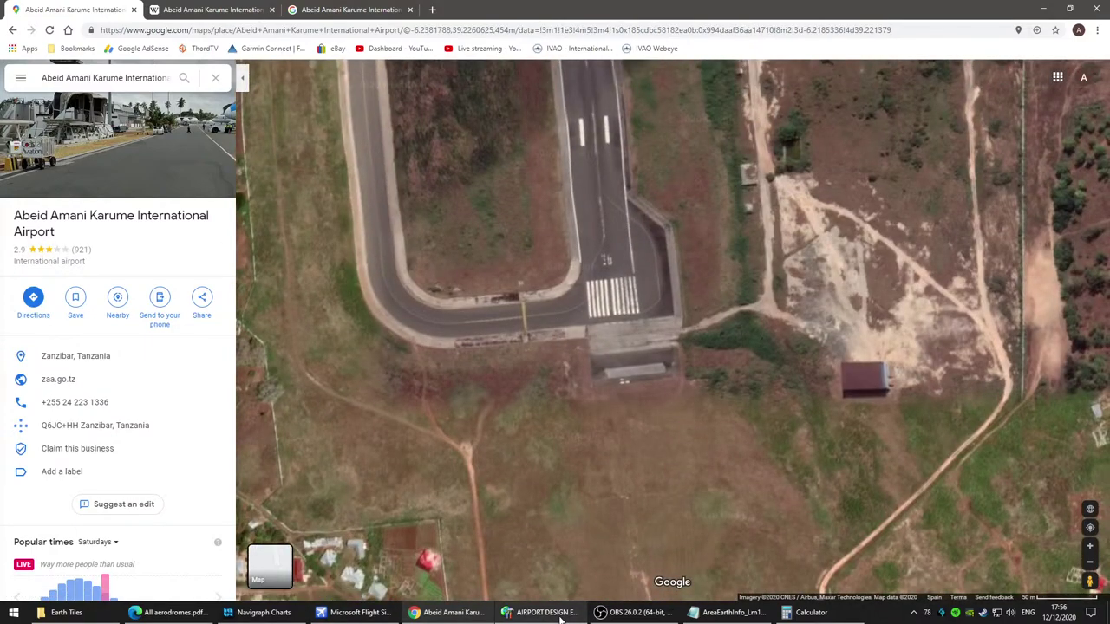
left_click(546, 613)
Step: Place a hold-short point on the first taxipath near its runway entry, undoing the misplaced attempt
left_click(99, 43)
scroll(492, 297, "up", 4)
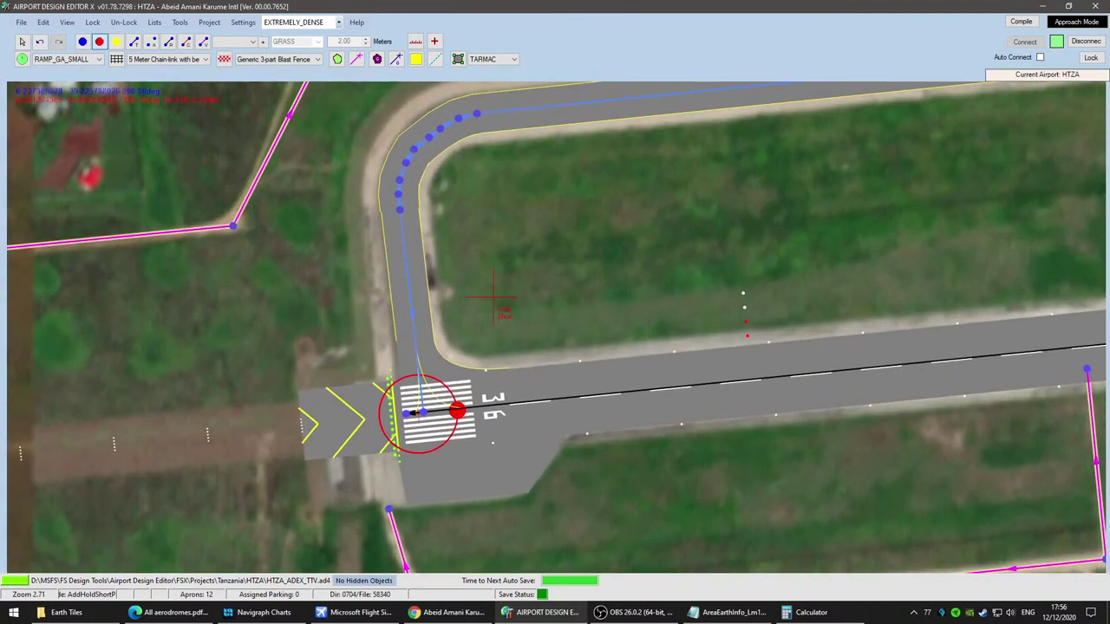
scroll(493, 297, "up", 2)
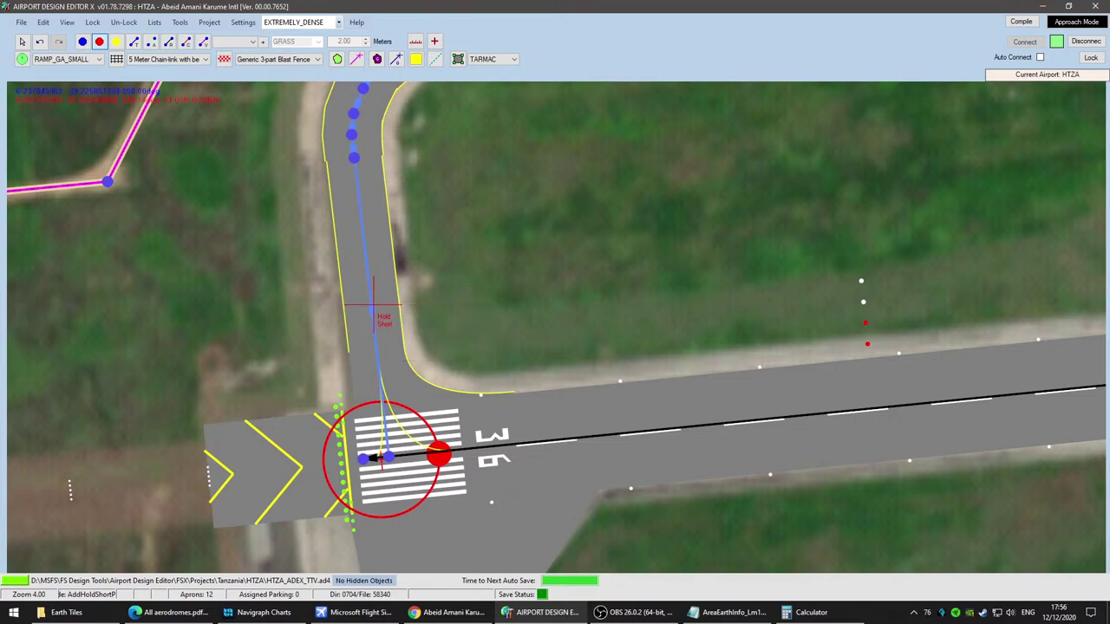
left_click(369, 282)
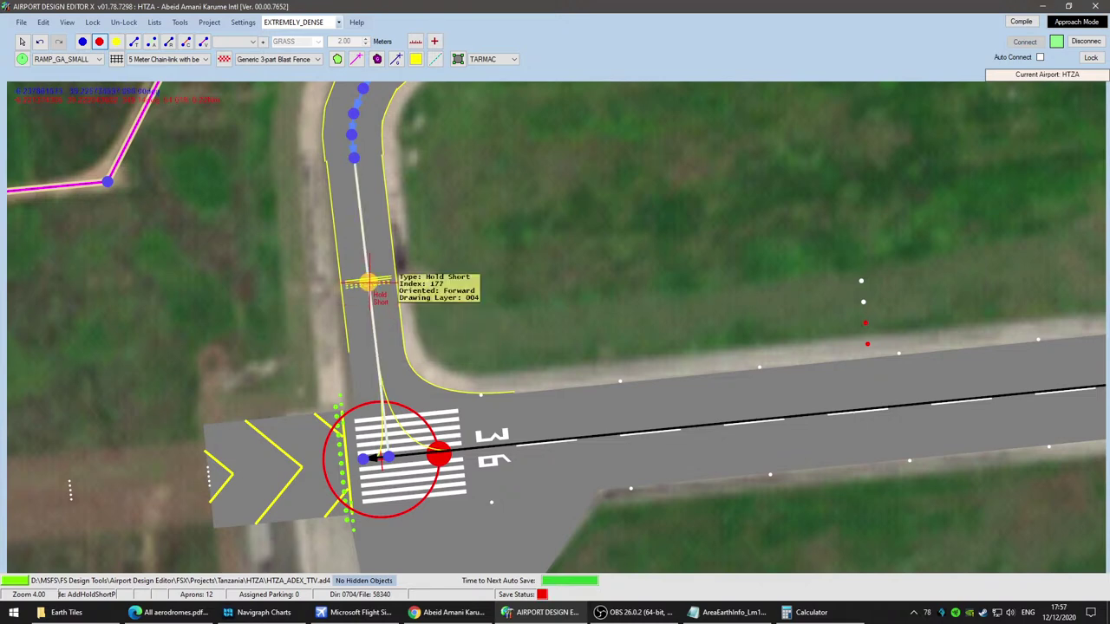
left_click(40, 44)
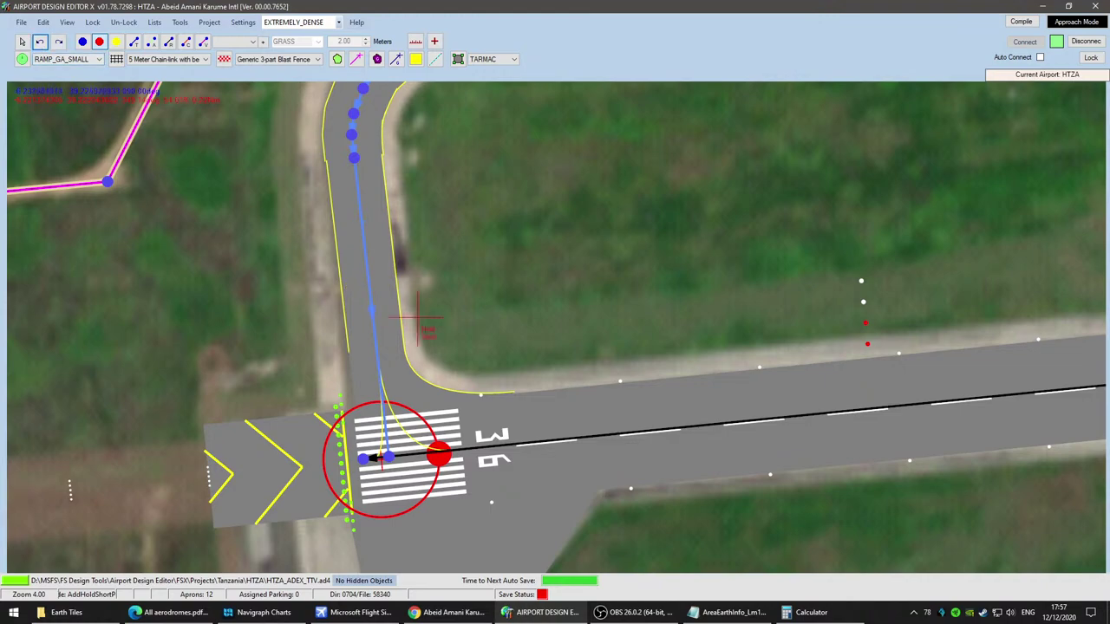
left_click(369, 289)
Step: Add hold-short points at the next two taxiway junctions along the runway
left_click_drag(856, 255, 118, 344)
left_click_drag(670, 305, 421, 330)
mouse_move(1051, 314)
left_mouse_down()
mouse_move(548, 322)
mouse_move(292, 342)
left_mouse_up()
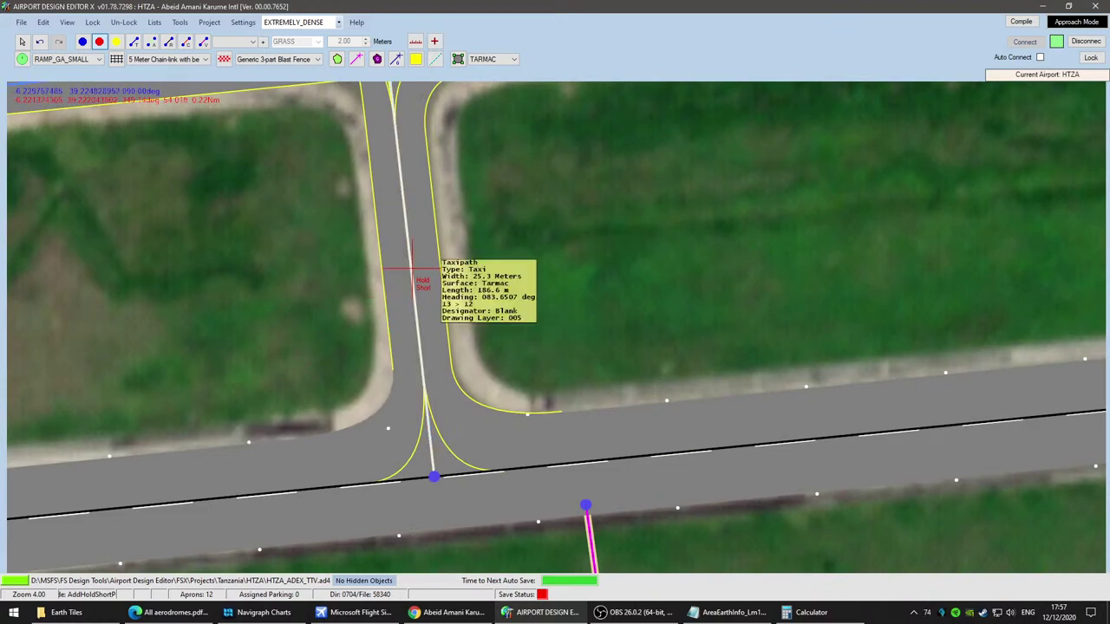
left_click(412, 271)
left_click_drag(983, 253, 251, 385)
mouse_move(528, 326)
left_mouse_down()
mouse_move(9, 405)
mouse_move(353, 362)
left_mouse_up()
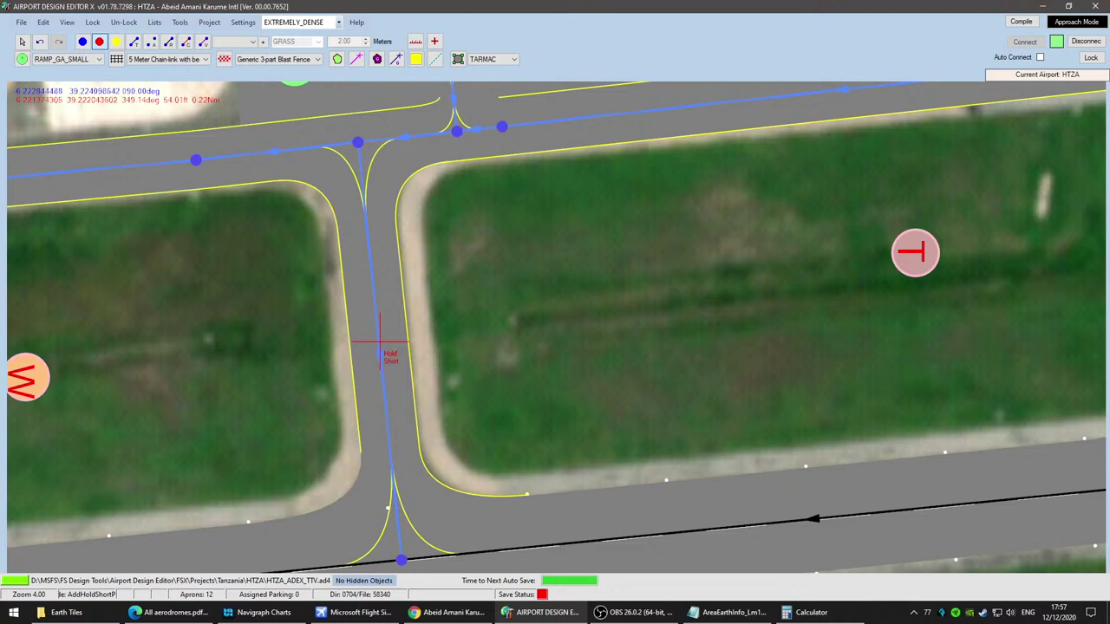
left_click(378, 343)
left_click_drag(969, 309, 24, 375)
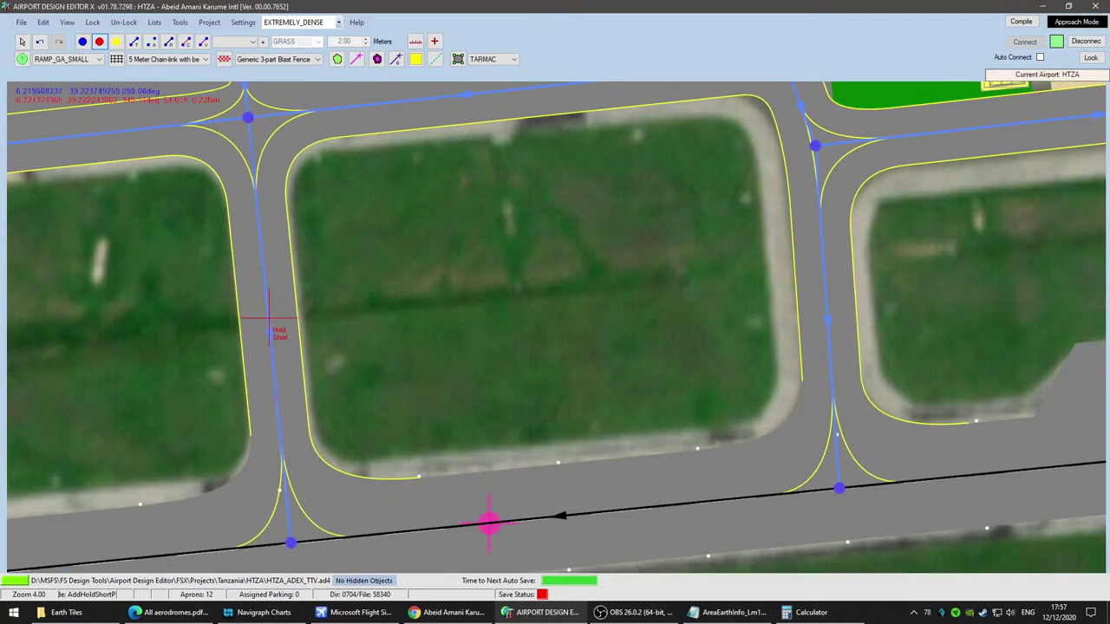
left_click_drag(709, 324, 128, 366)
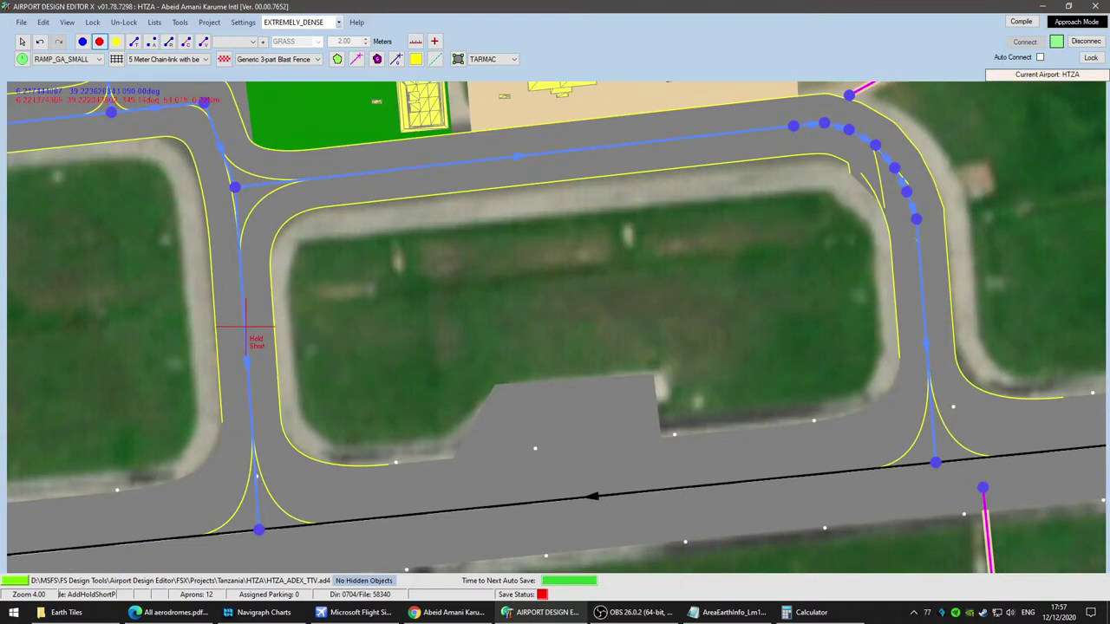
left_click_drag(743, 285, 311, 302)
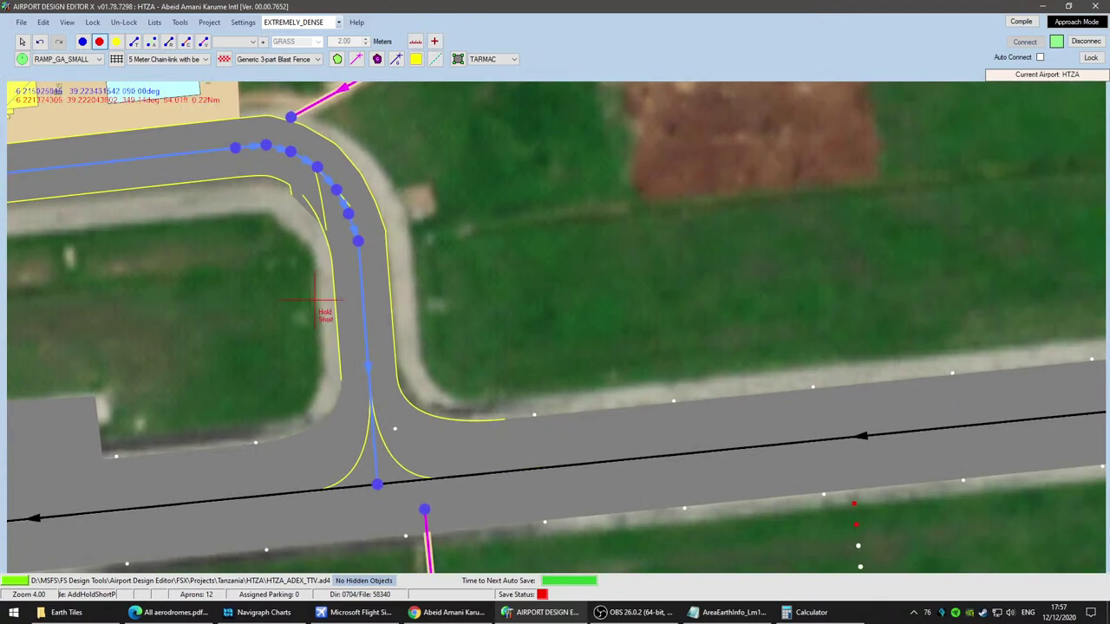
scroll(663, 451, "down", 5)
scroll(393, 411, "down", 6)
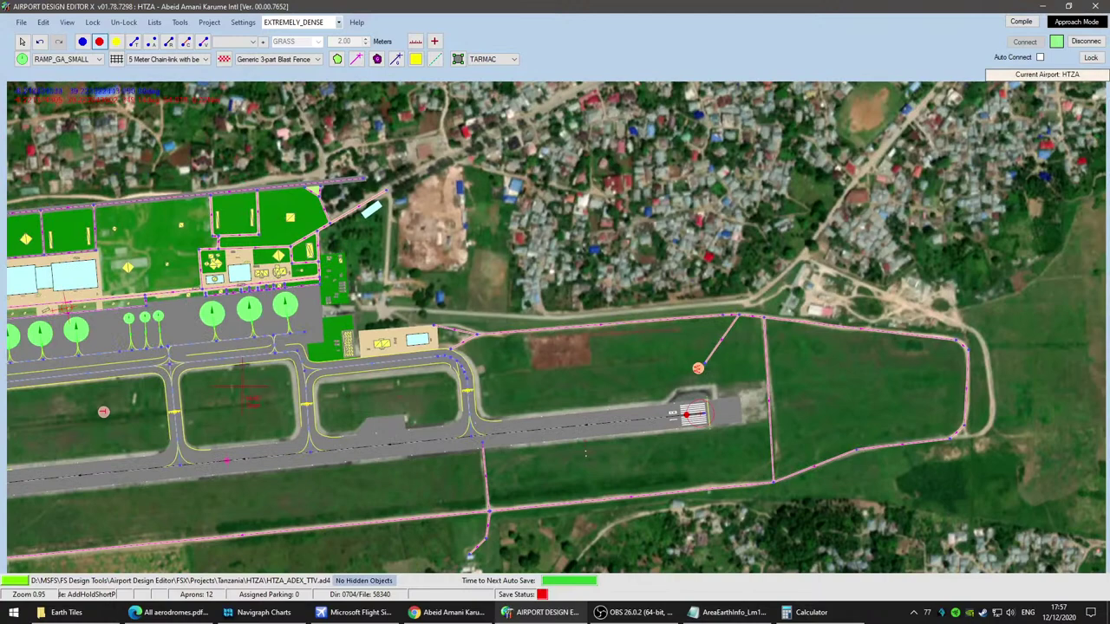
left_click_drag(293, 398, 593, 405)
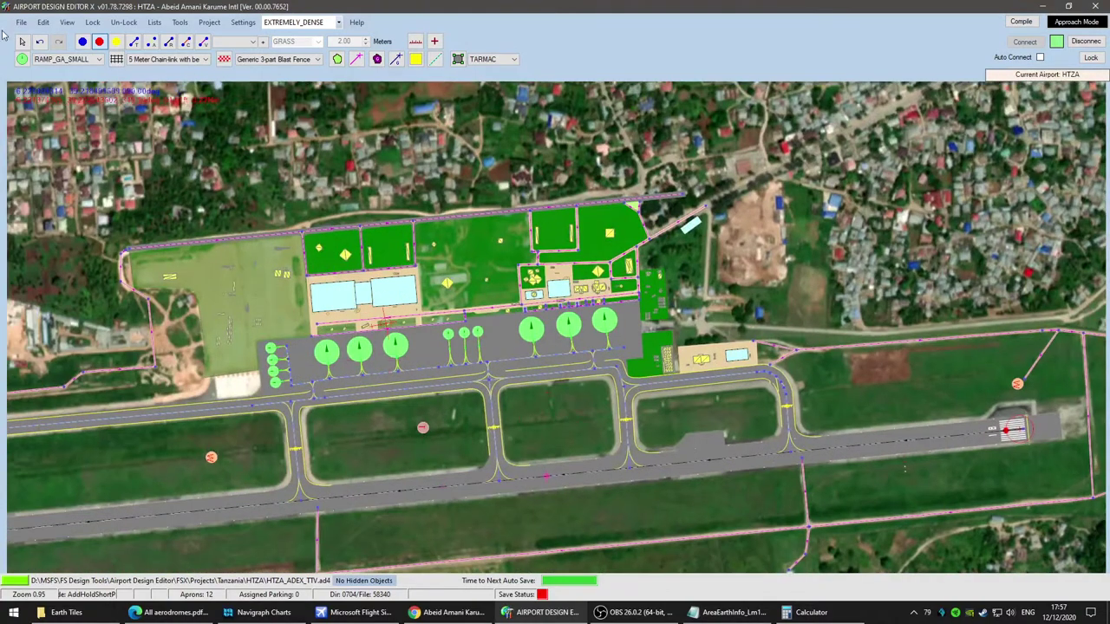
Step: Save the airport and centre the view on the service roads beyond the runway end
left_click(21, 22)
left_click(43, 182)
left_click(24, 45)
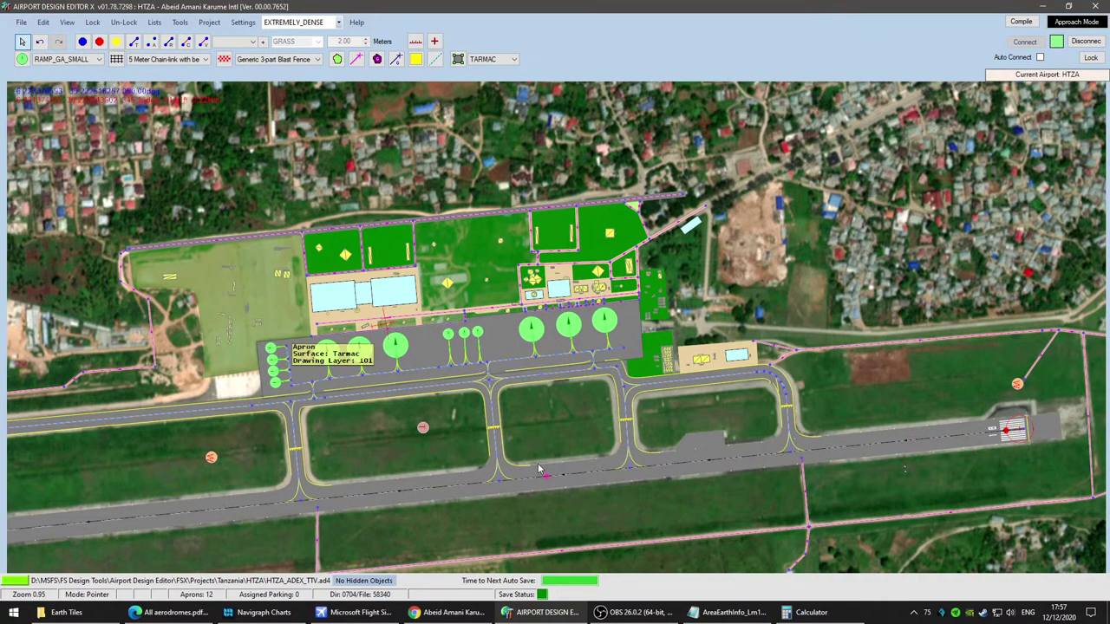
left_click_drag(690, 504, 227, 264)
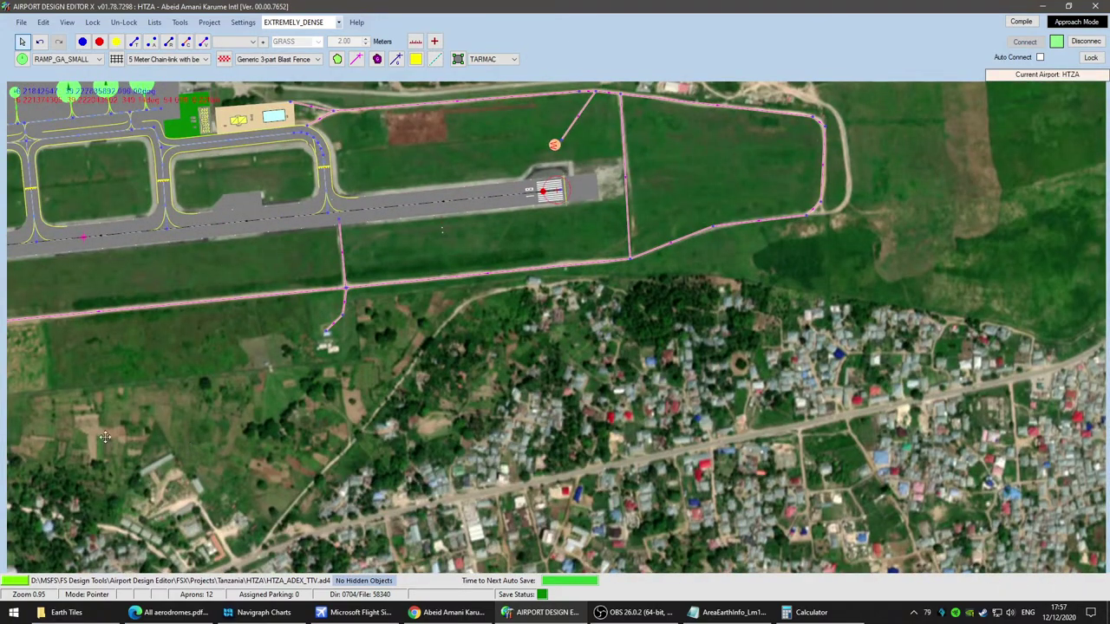
left_click_drag(104, 437, 997, 305)
left_click_drag(563, 322, 728, 324)
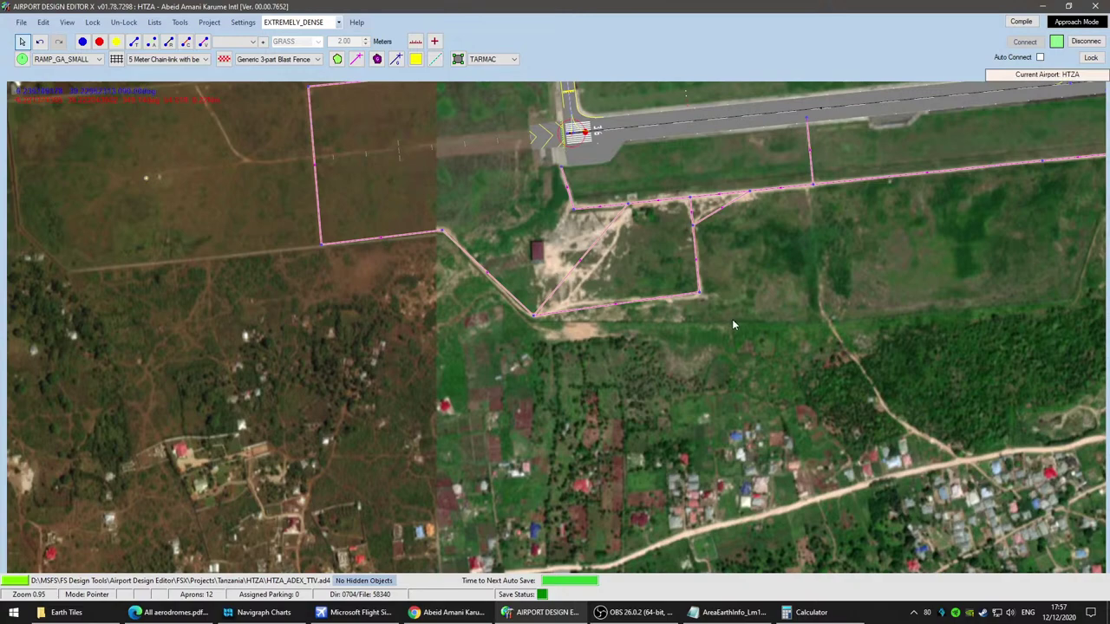
left_click_drag(839, 268, 712, 344)
scroll(712, 344, "up", 3)
left_click_drag(216, 406, 702, 384)
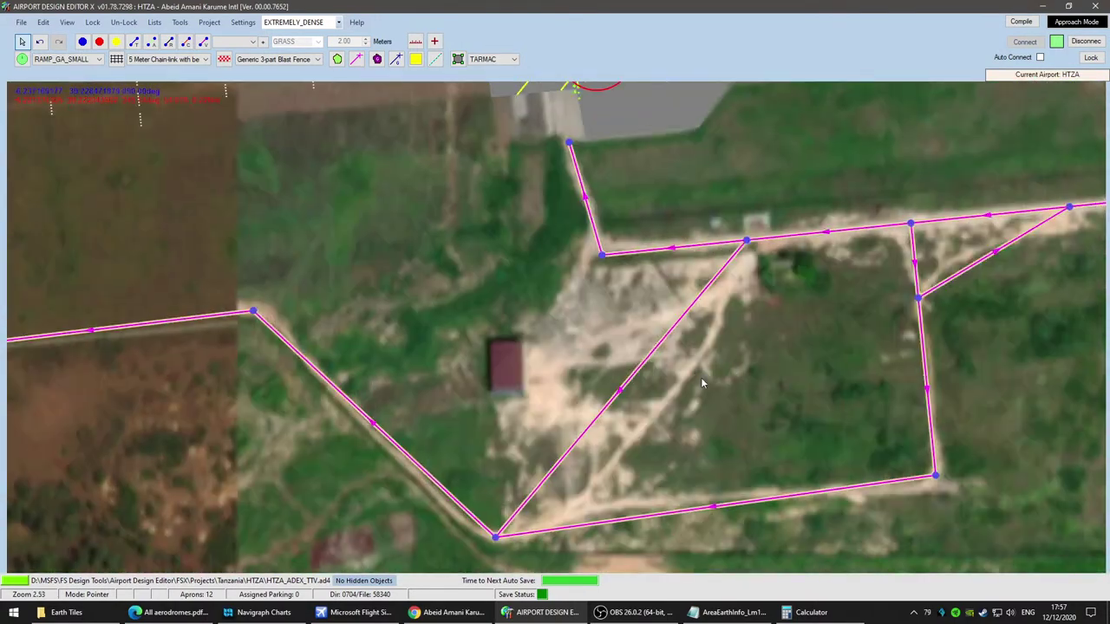
Step: Draw a vehicle road from the junction node to beside the small dark-roofed building
left_click(203, 42)
left_click(601, 256)
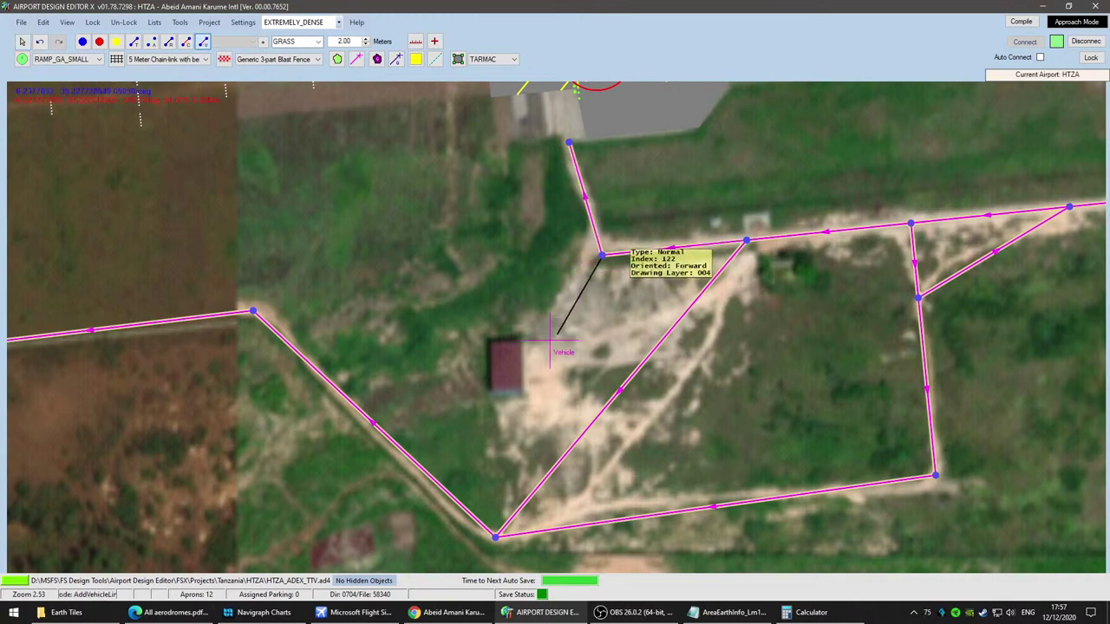
left_click(556, 335)
left_click(22, 42)
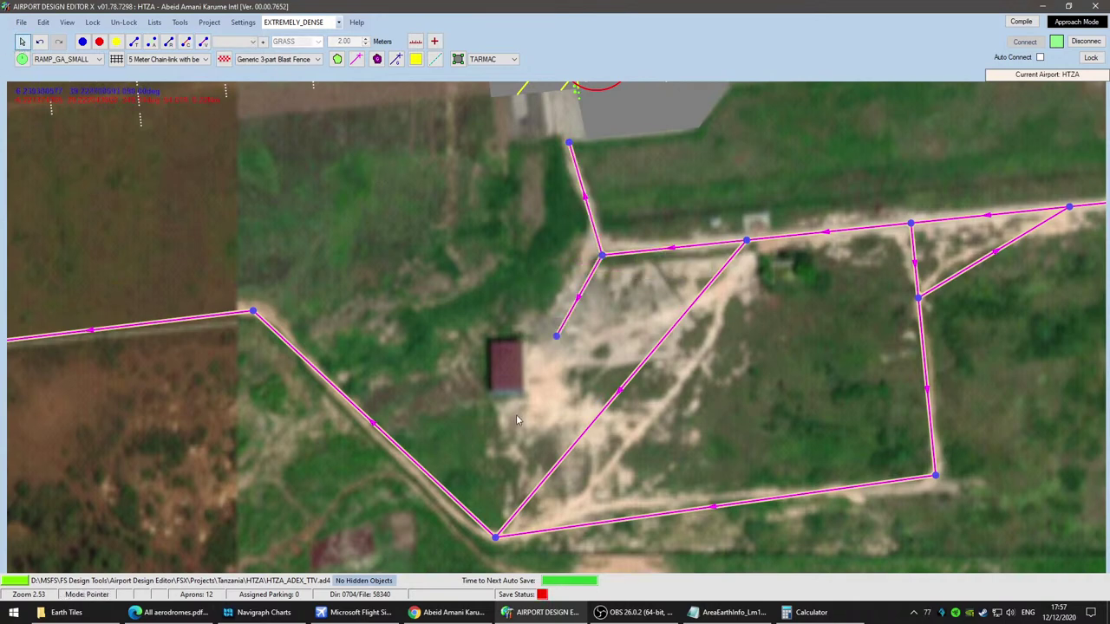
Step: Start adding a library object at this map spot and choose the autogen.bgl library
right_click(508, 366)
mouse_move(590, 418)
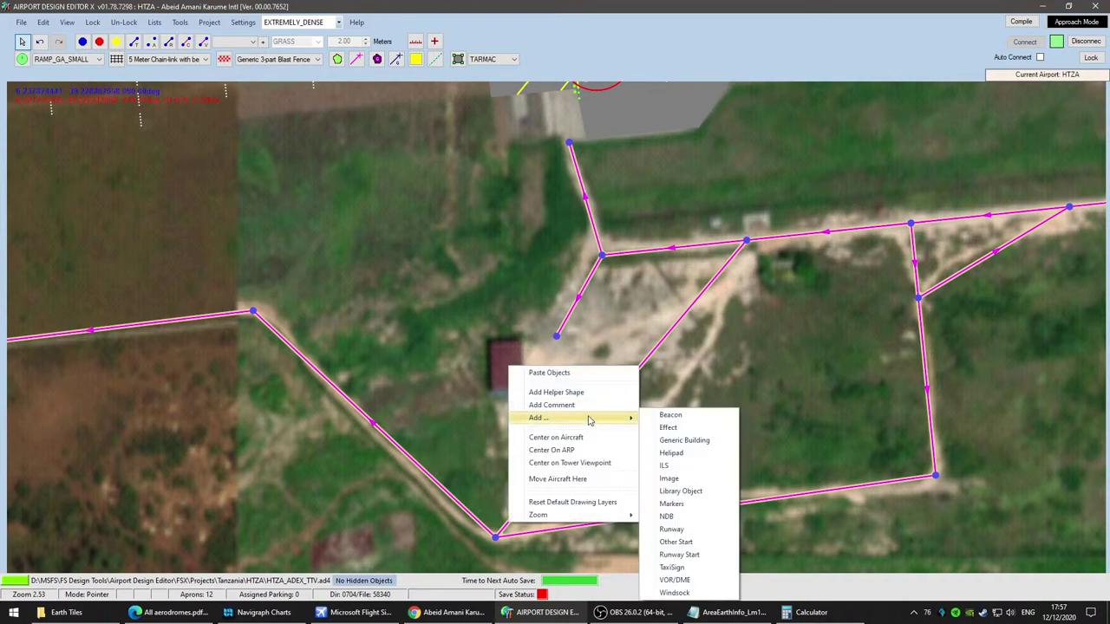
left_click(708, 490)
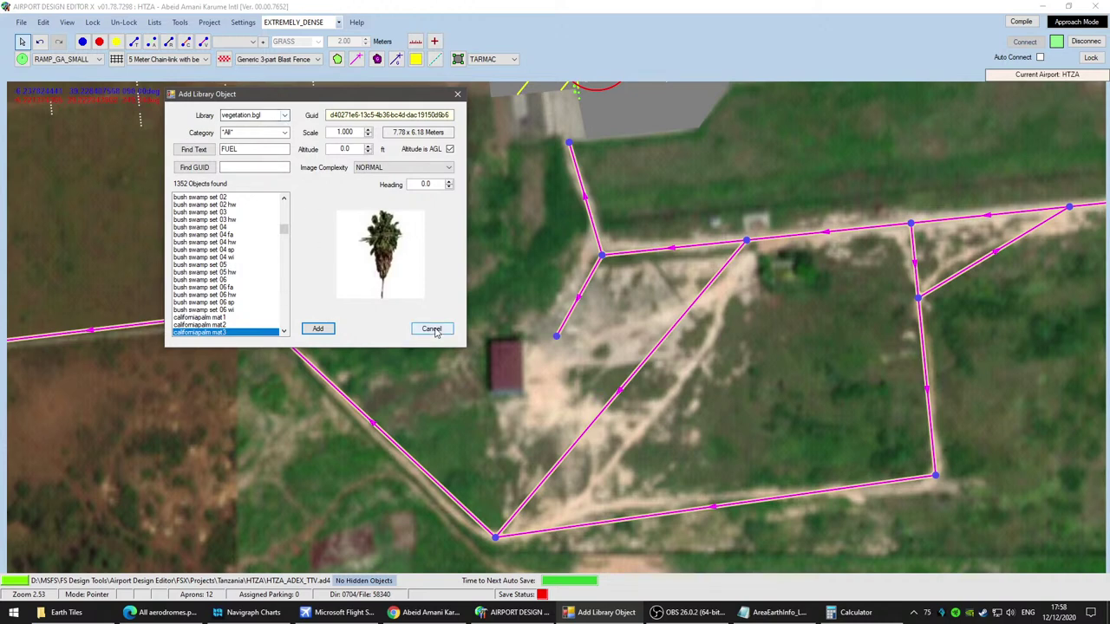
left_click(286, 115)
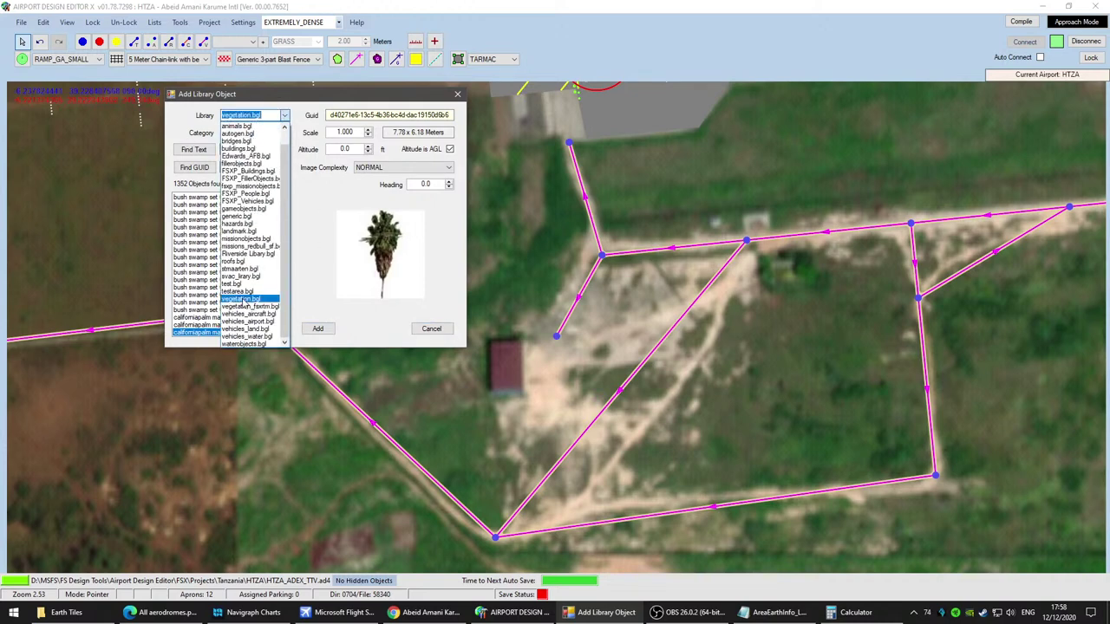
scroll(239, 266, "up", 1)
left_click(248, 150)
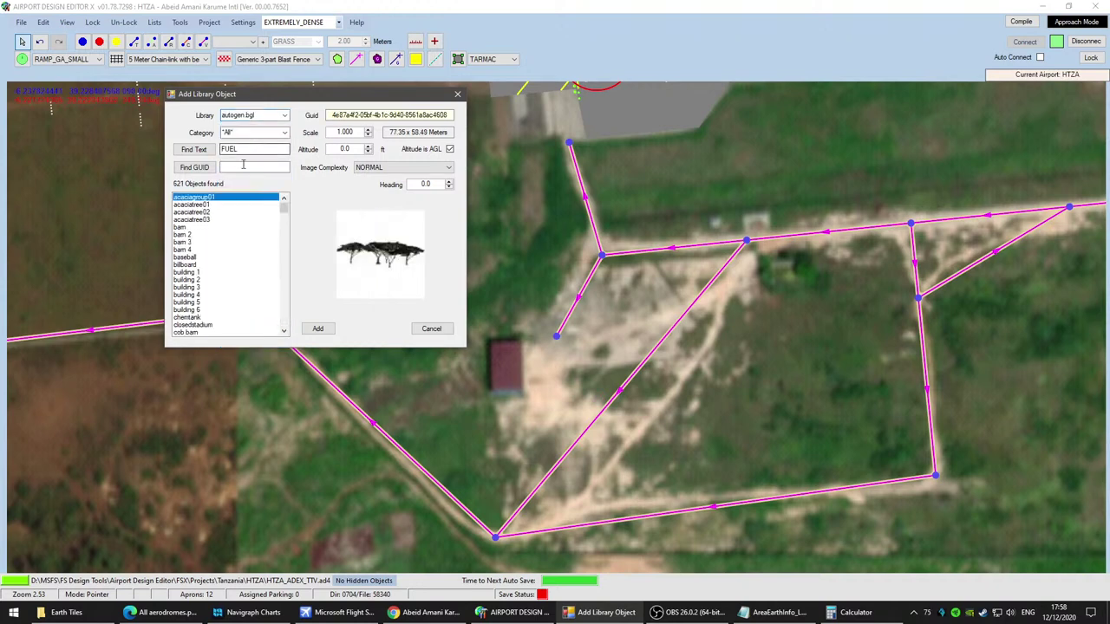
Step: Preview the barn, building, containers, conv store and DocObj objects in autogen.bgl
left_click(202, 234)
left_click(207, 242)
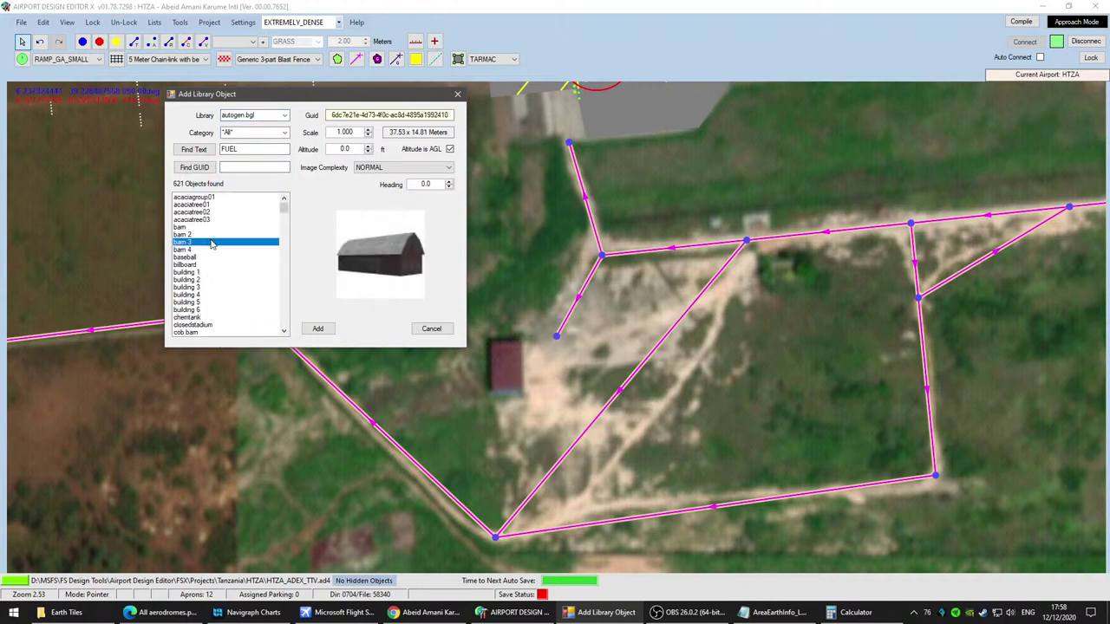
scroll(261, 299, "down", 3)
scroll(260, 298, "down", 1)
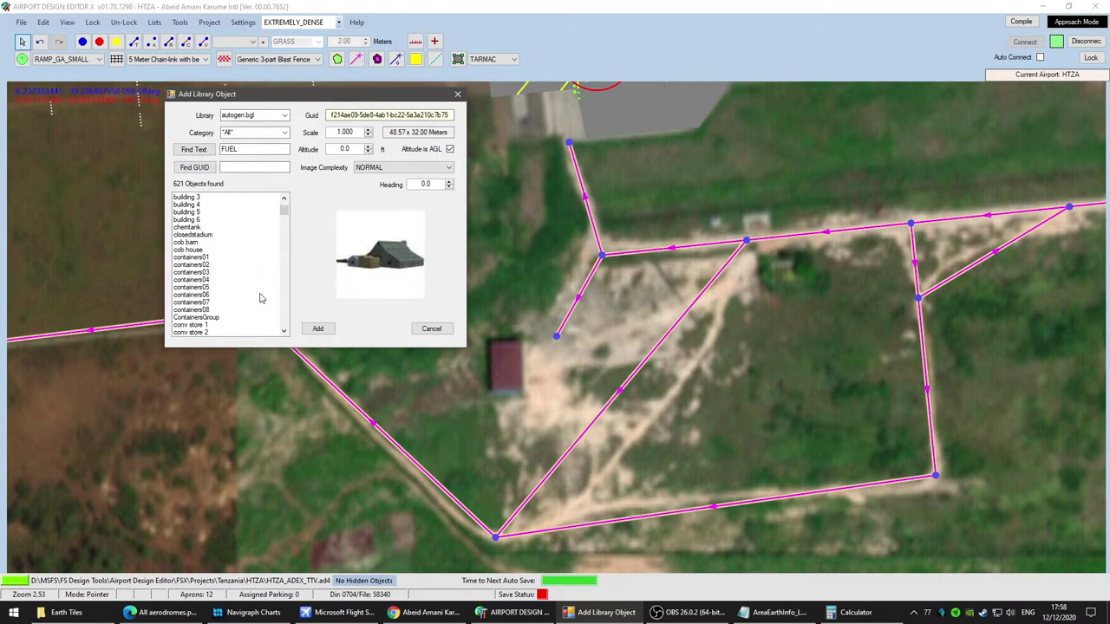
left_click(208, 206)
left_click(198, 212)
left_click(202, 220)
left_click(205, 258)
left_click(204, 280)
scroll(247, 308, "down", 4)
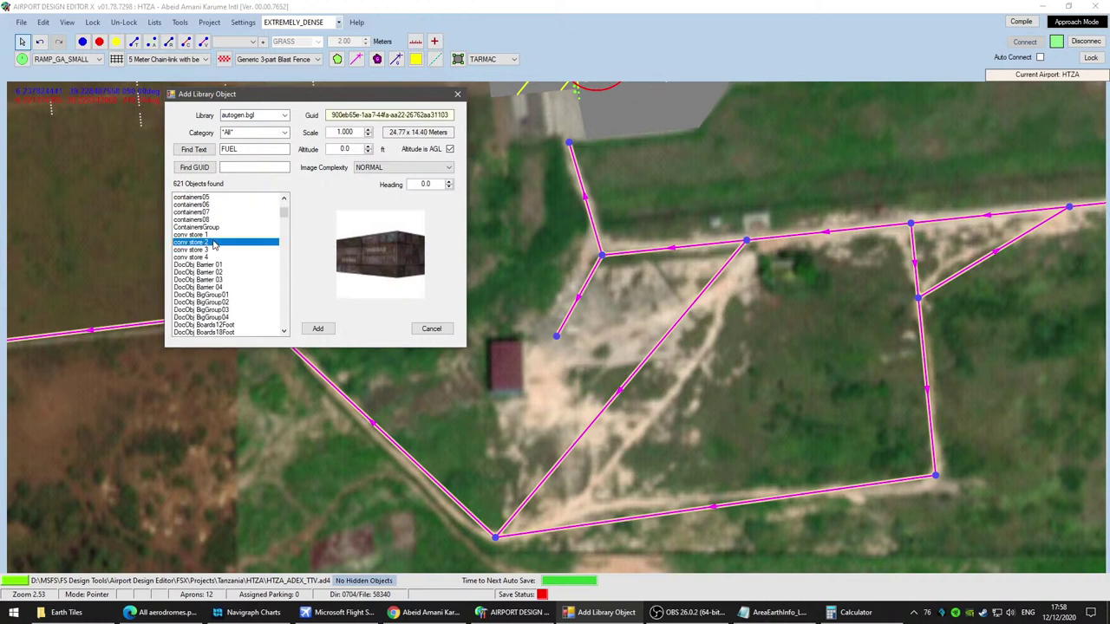
left_click(214, 249)
left_click(224, 272)
scroll(244, 314, "down", 5)
scroll(243, 314, "down", 5)
left_click(214, 206)
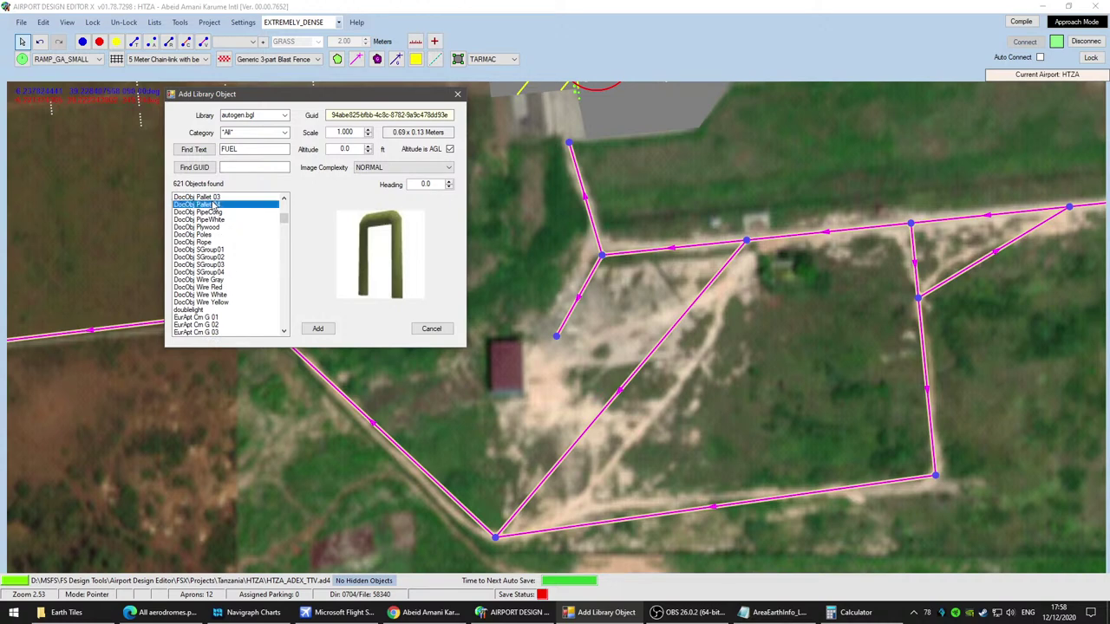
left_click(223, 234)
left_click(225, 257)
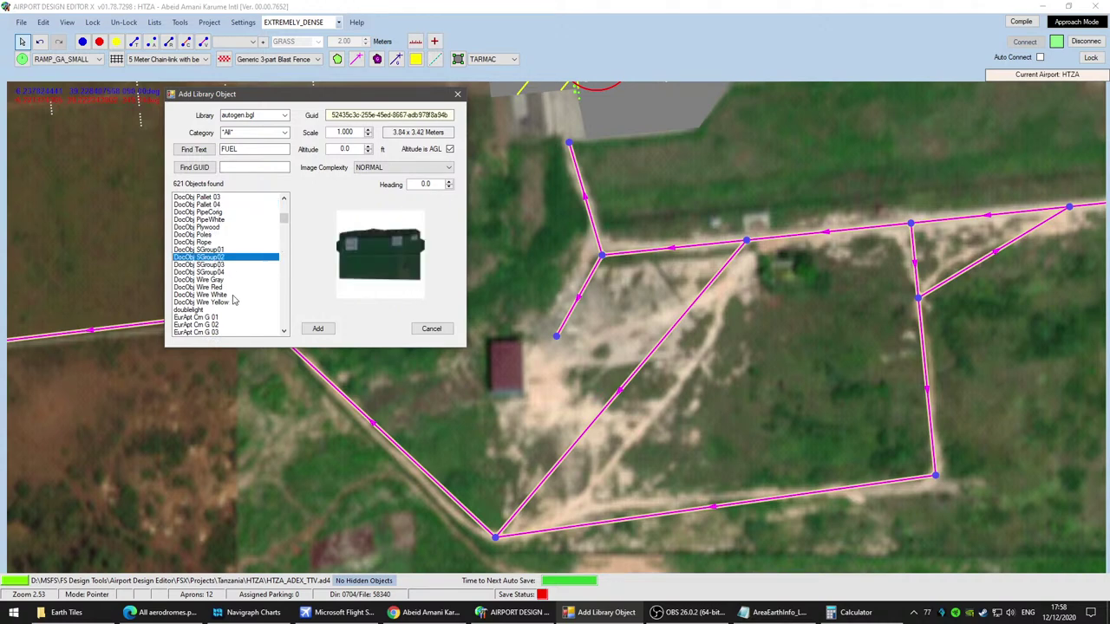
Step: Preview DocObj Wire Red, the doublelight pole, a European apartment, and the farm coop, greenhouse, longhouse, pen, quonset and silo objects
scroll(233, 300, "down", 2)
left_click(219, 242)
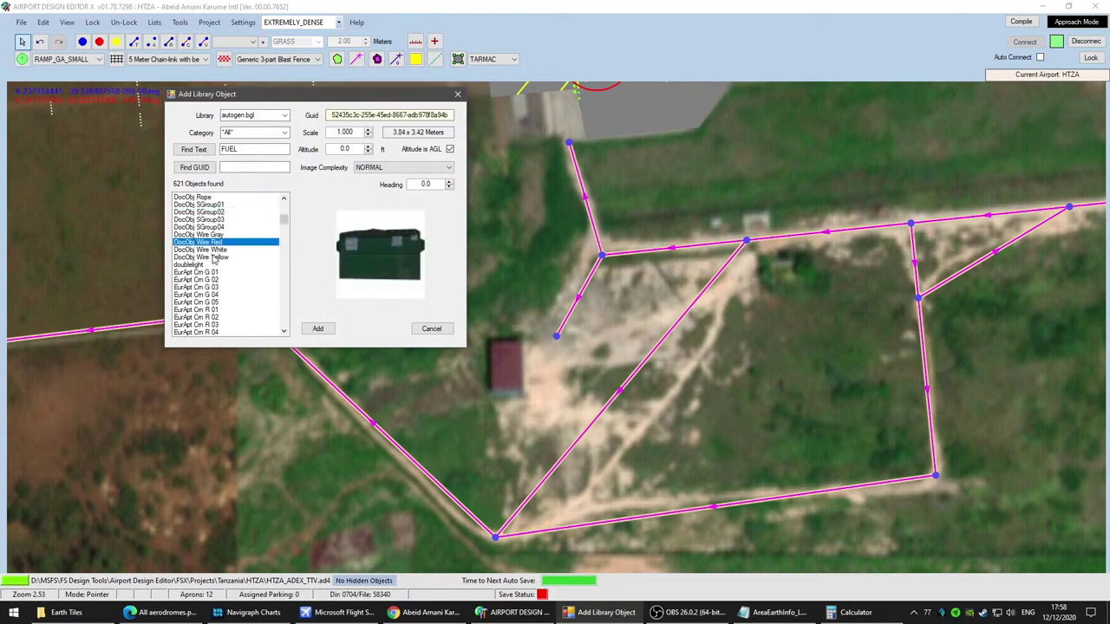
left_click(207, 264)
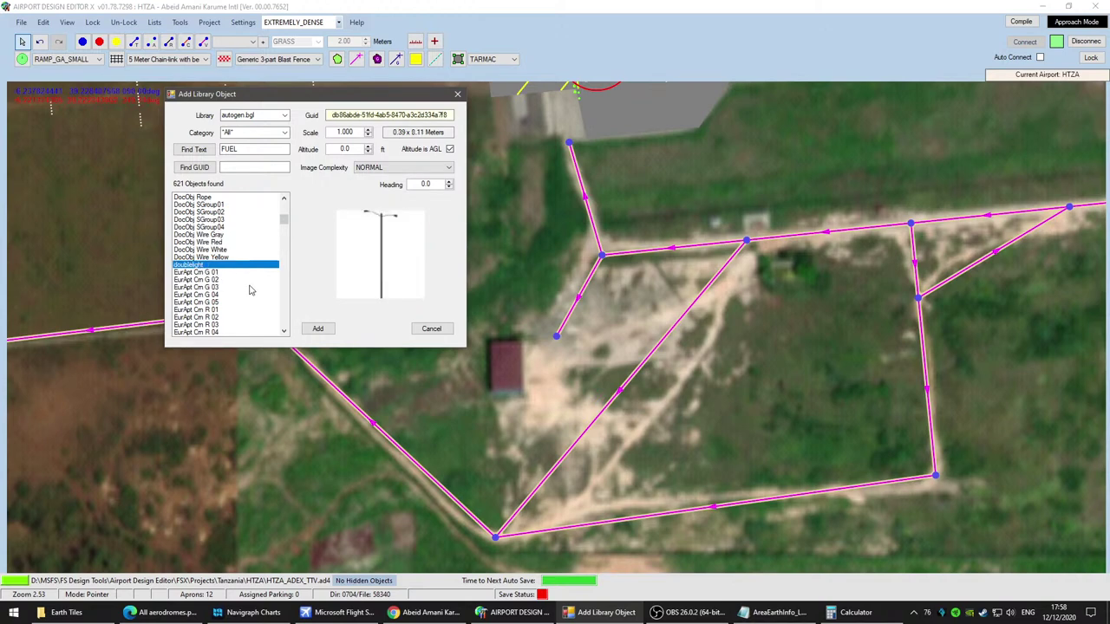
scroll(248, 287, "down", 3)
left_click(228, 253)
scroll(240, 303, "down", 15)
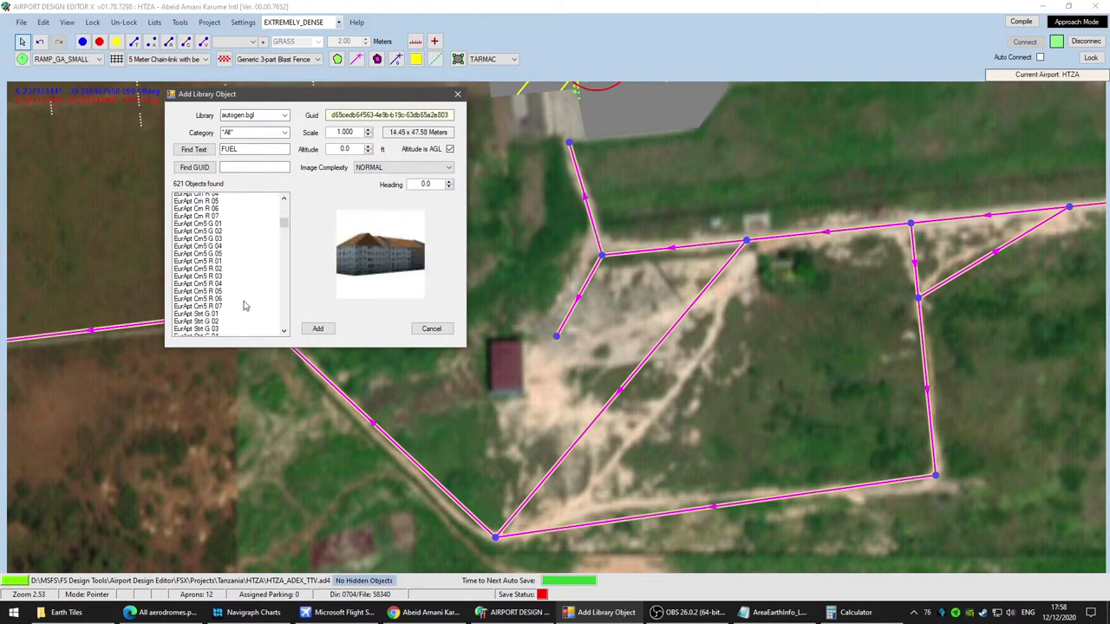
scroll(244, 306, "down", 9)
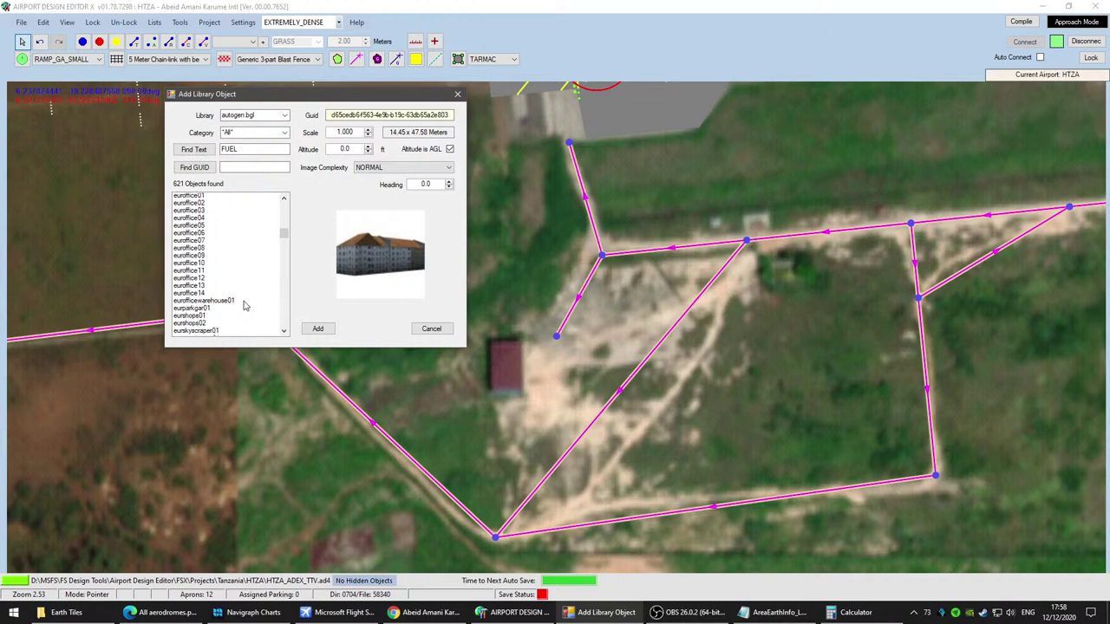
scroll(244, 305, "down", 5)
scroll(245, 305, "down", 8)
scroll(244, 305, "down", 1)
left_click(217, 250)
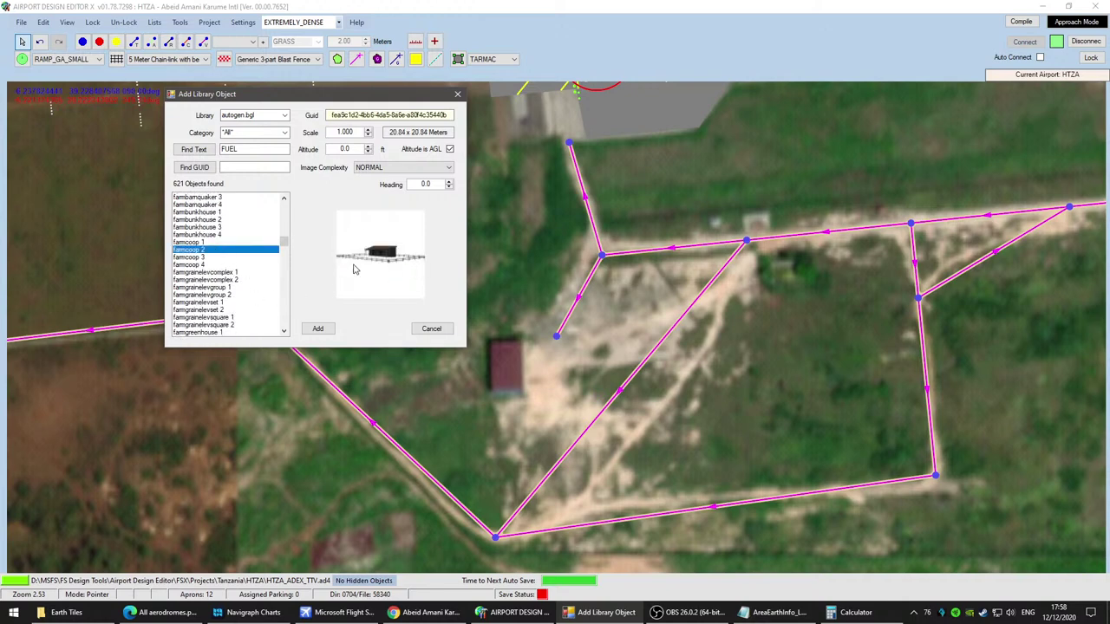
scroll(256, 300, "down", 5)
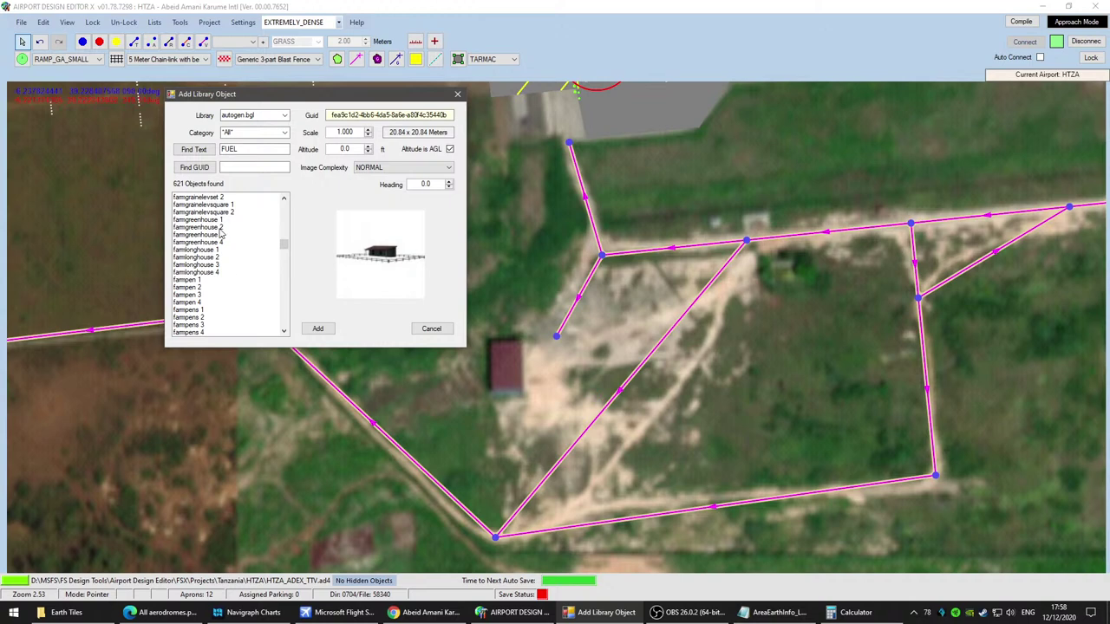
left_click(221, 228)
left_click(199, 258)
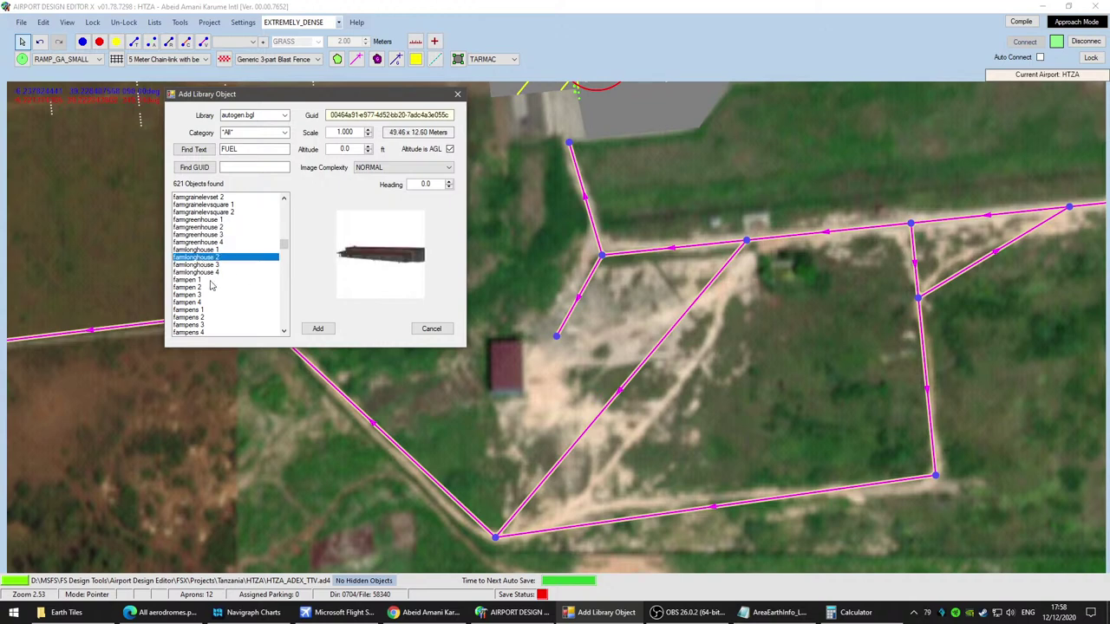
left_click(200, 281)
scroll(238, 306, "down", 4)
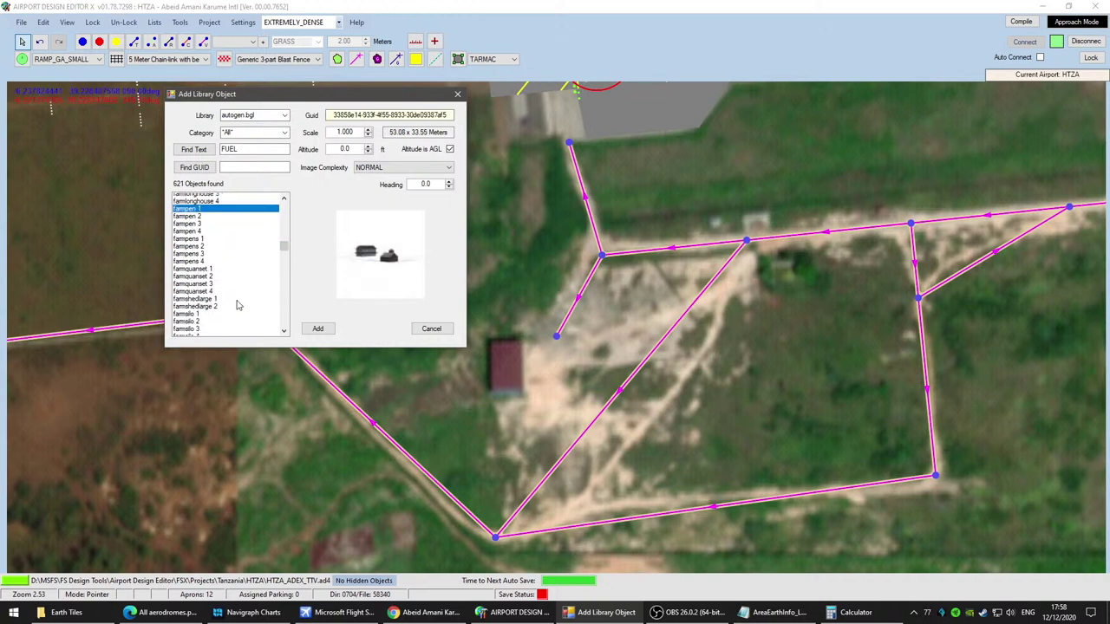
left_click(202, 259)
scroll(258, 292, "down", 2)
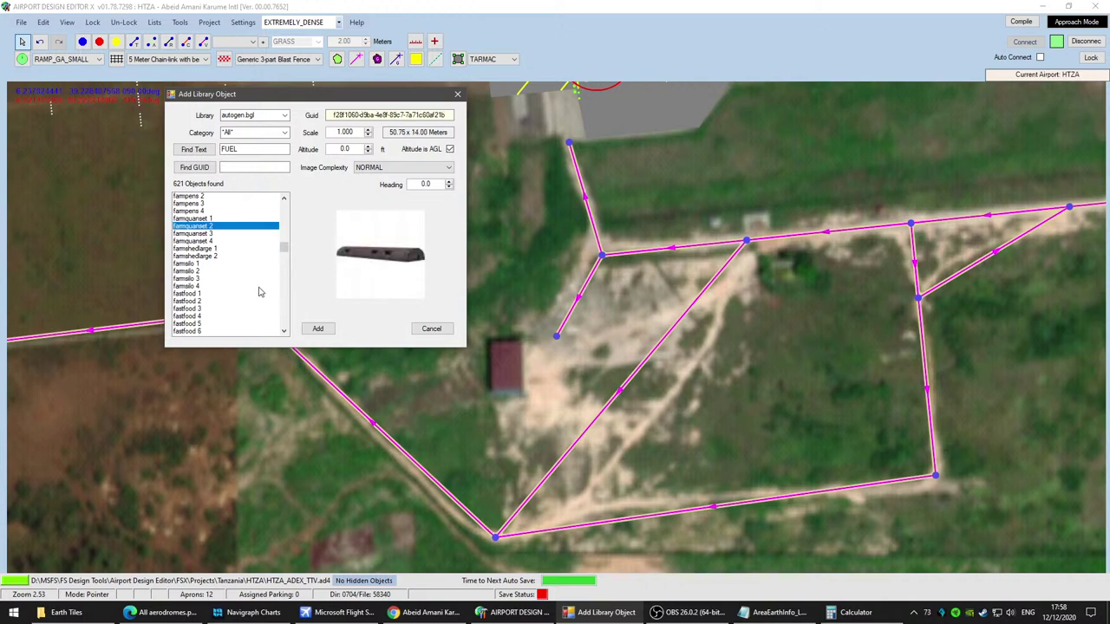
left_click(207, 205)
left_click(210, 220)
left_click(211, 213)
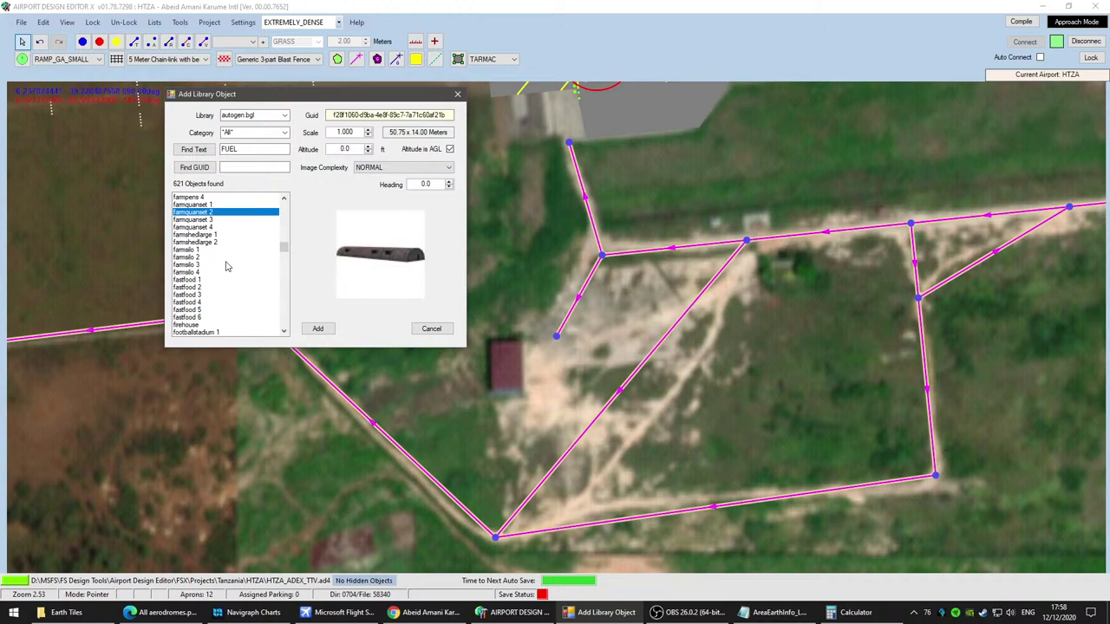
left_click(187, 254)
Step: Preview the firehouse, gas stations, genericsign, pylon, industrial clutter, lightpole, MedApartments, grandstand, mounds, observatory and church
scroll(234, 294, "down", 3)
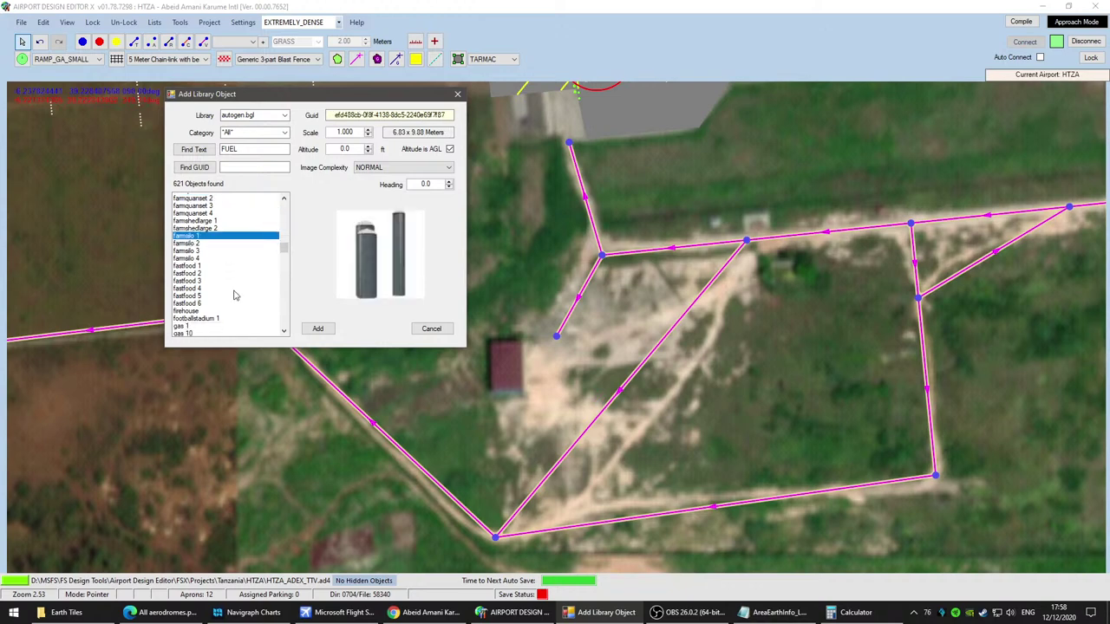
left_click(178, 257)
left_click(182, 272)
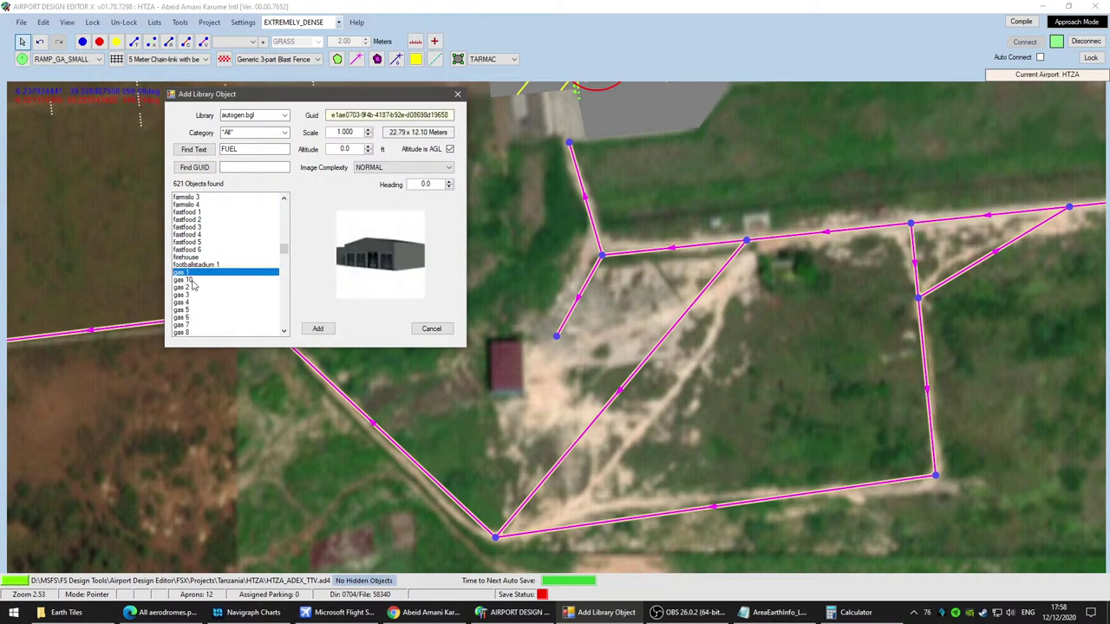
scroll(231, 319, "down", 5)
left_click(188, 250)
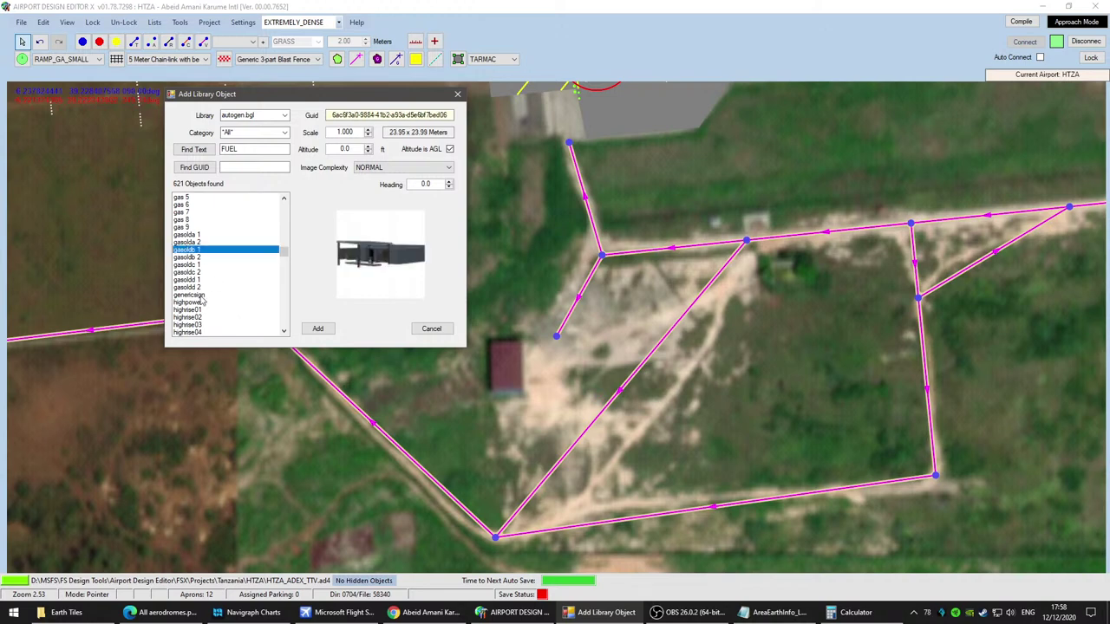
left_click(200, 295)
left_click(204, 302)
scroll(216, 312, "down", 4)
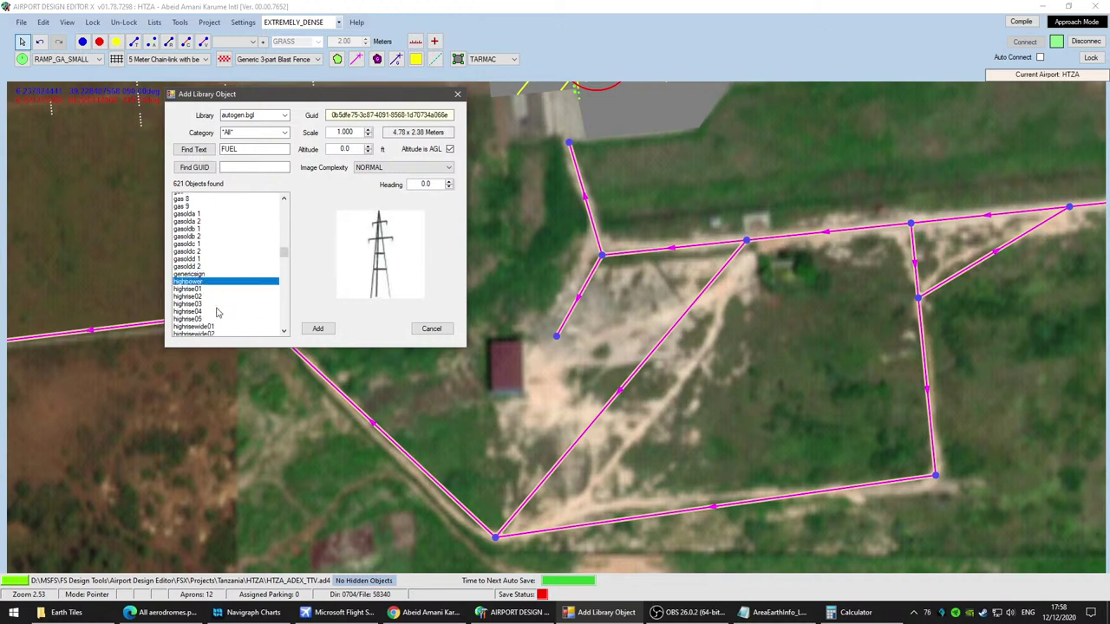
scroll(217, 312, "down", 6)
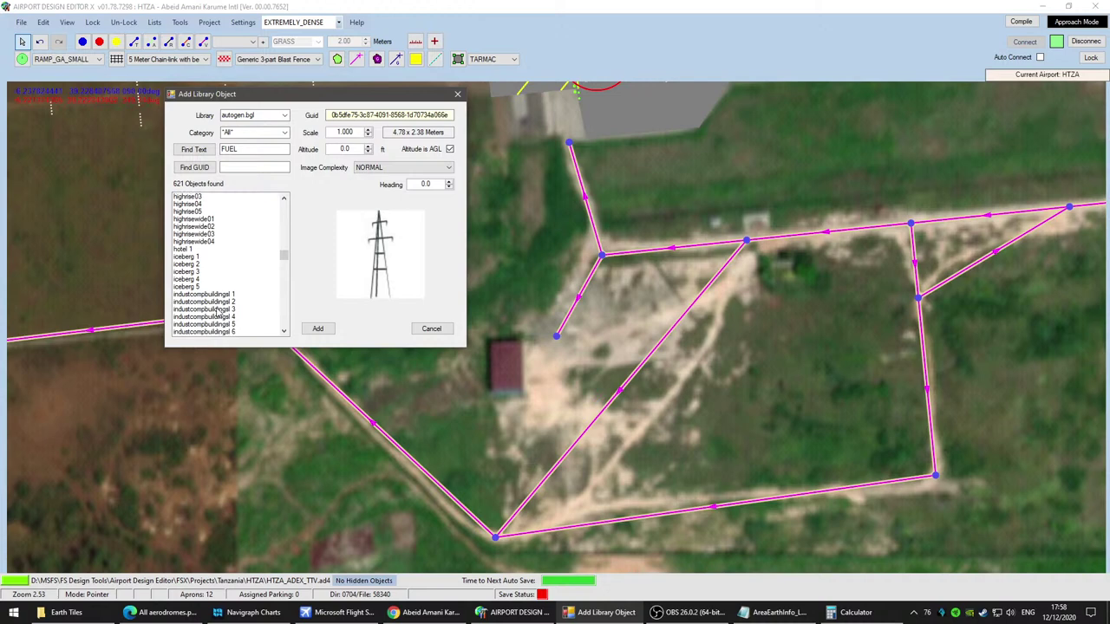
scroll(217, 310, "down", 8)
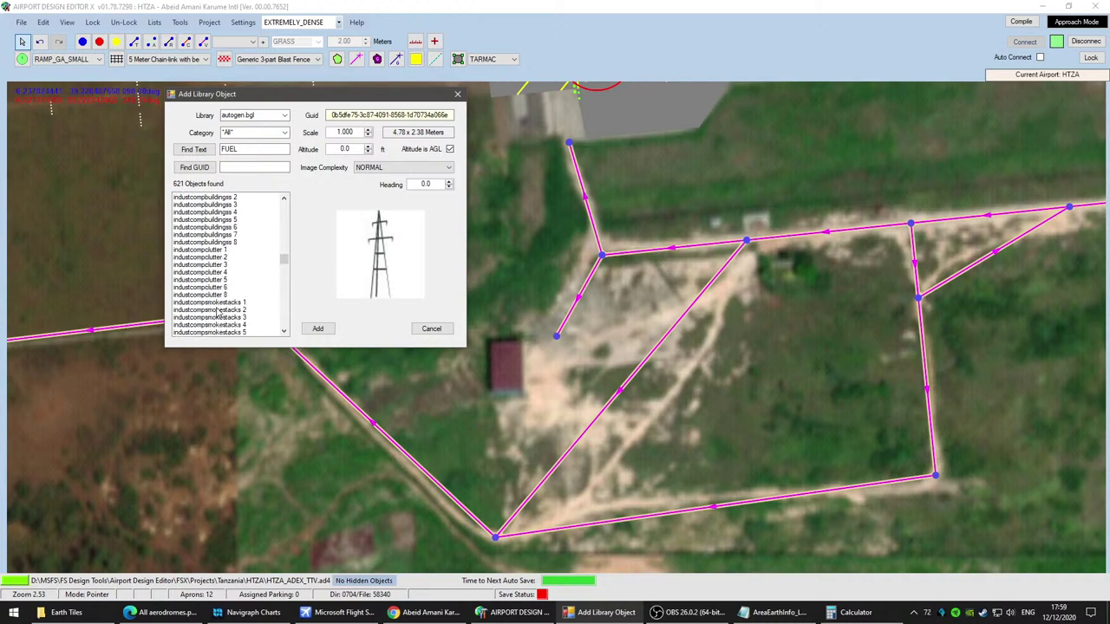
left_click(222, 206)
scroll(254, 292, "down", 4)
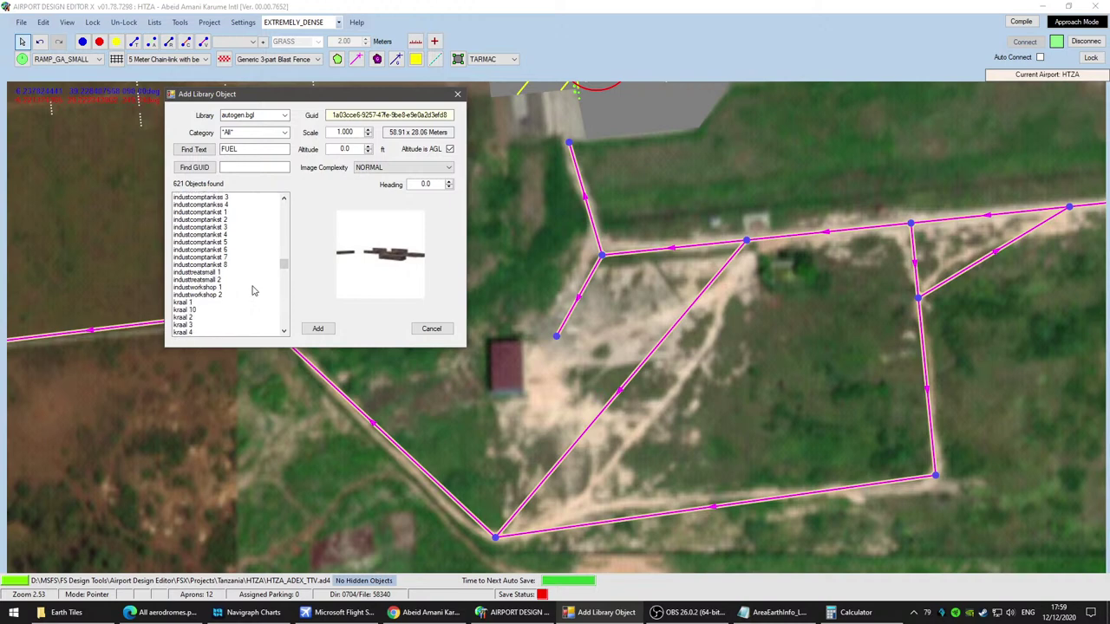
scroll(254, 291, "down", 5)
scroll(255, 291, "down", 3)
left_click(185, 220)
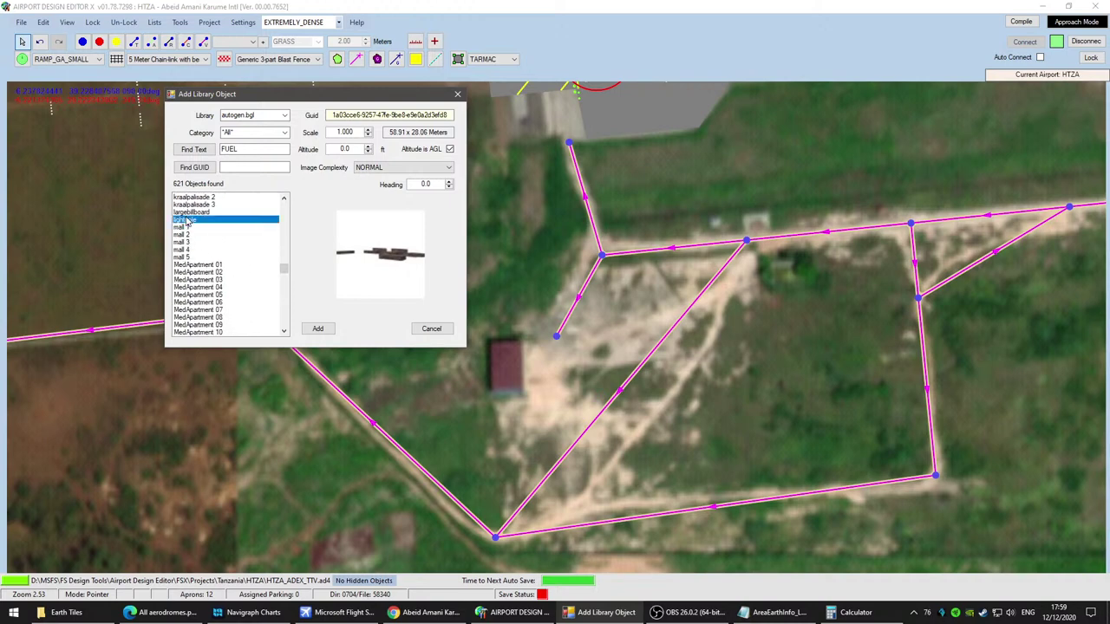
left_click(207, 272)
scroll(251, 306, "down", 9)
scroll(251, 306, "down", 10)
left_click(198, 212)
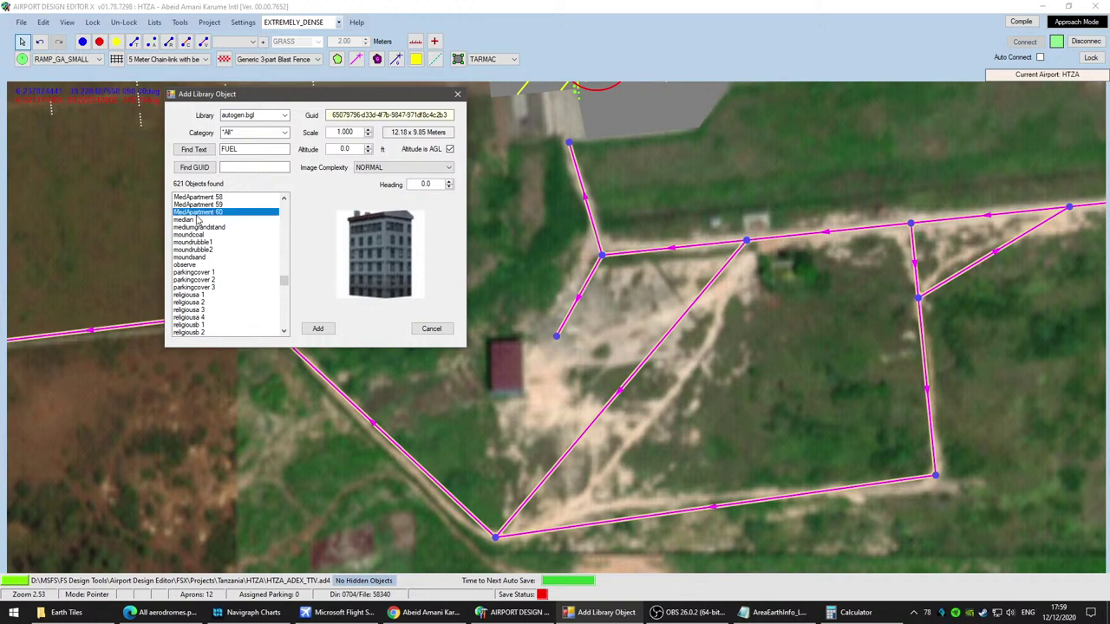
left_click(196, 227)
left_click(193, 236)
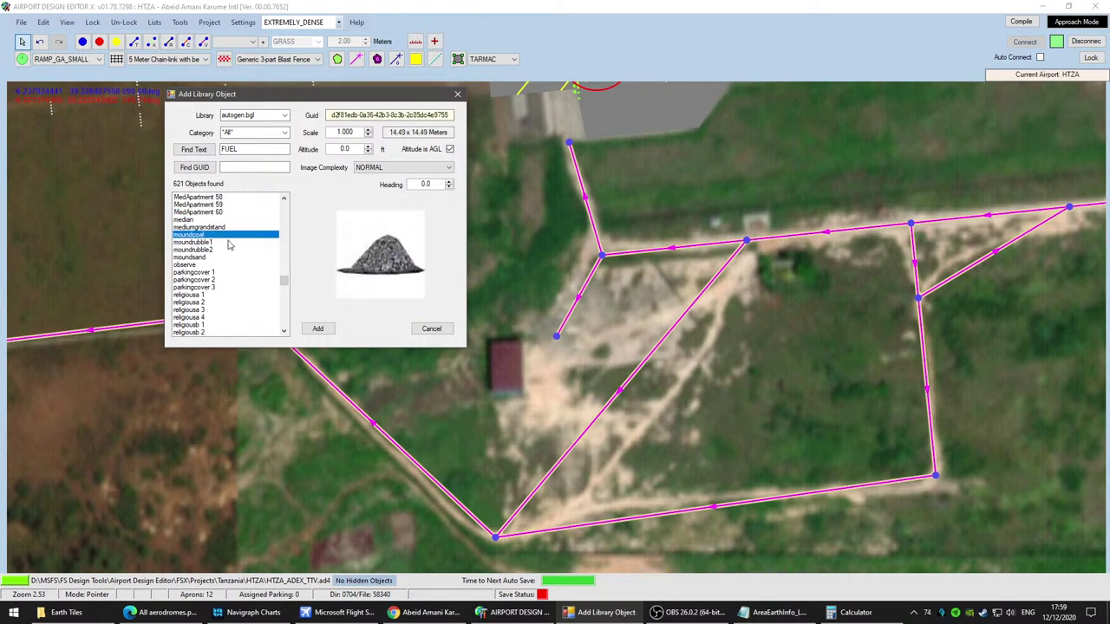
left_click(218, 258)
left_click(222, 265)
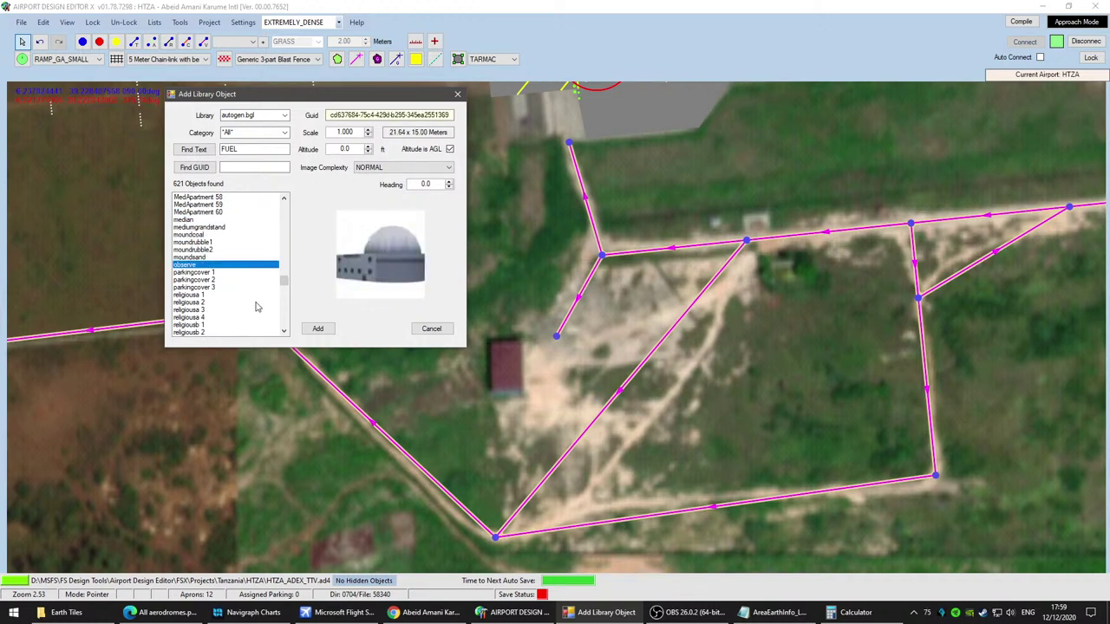
scroll(256, 307, "down", 1)
scroll(256, 306, "down", 2)
left_click(219, 224)
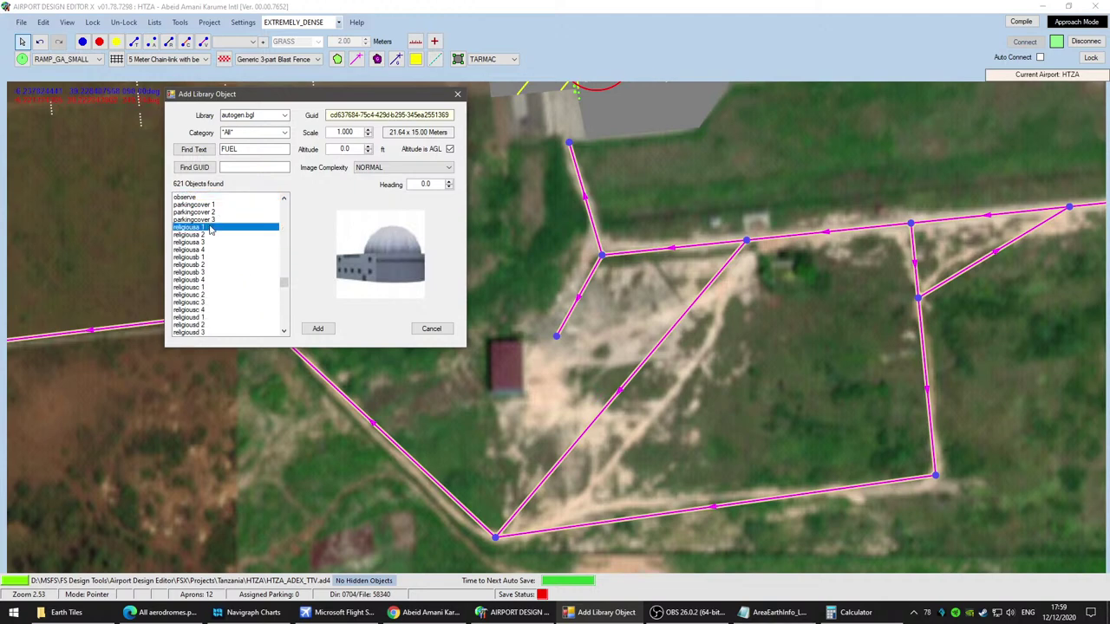
Step: Preview the roadsign, school, shacks, silo, suburbansignage and the town chimneyed, gallery, house, office, station and watertower objects
scroll(249, 286, "down", 6)
scroll(249, 286, "down", 8)
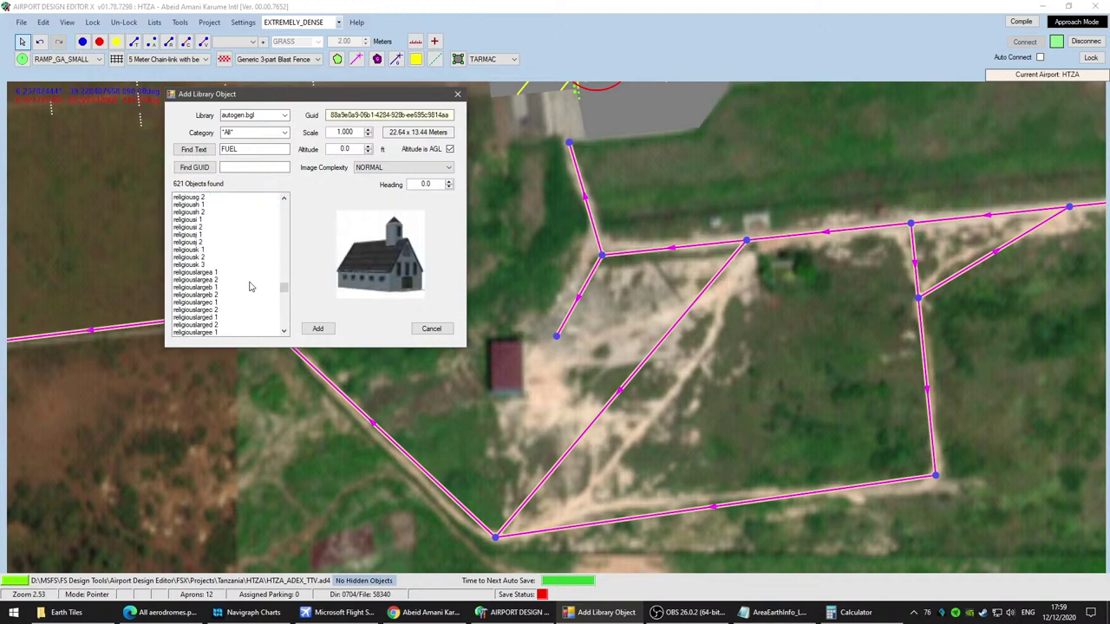
scroll(248, 286, "down", 1)
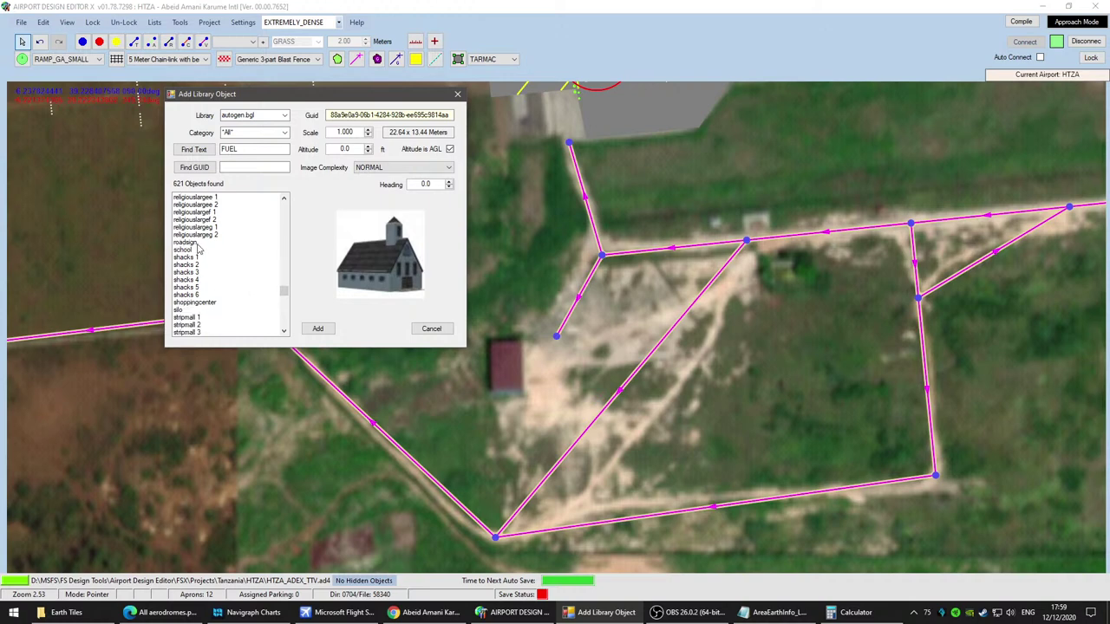
left_click(197, 244)
left_click(190, 250)
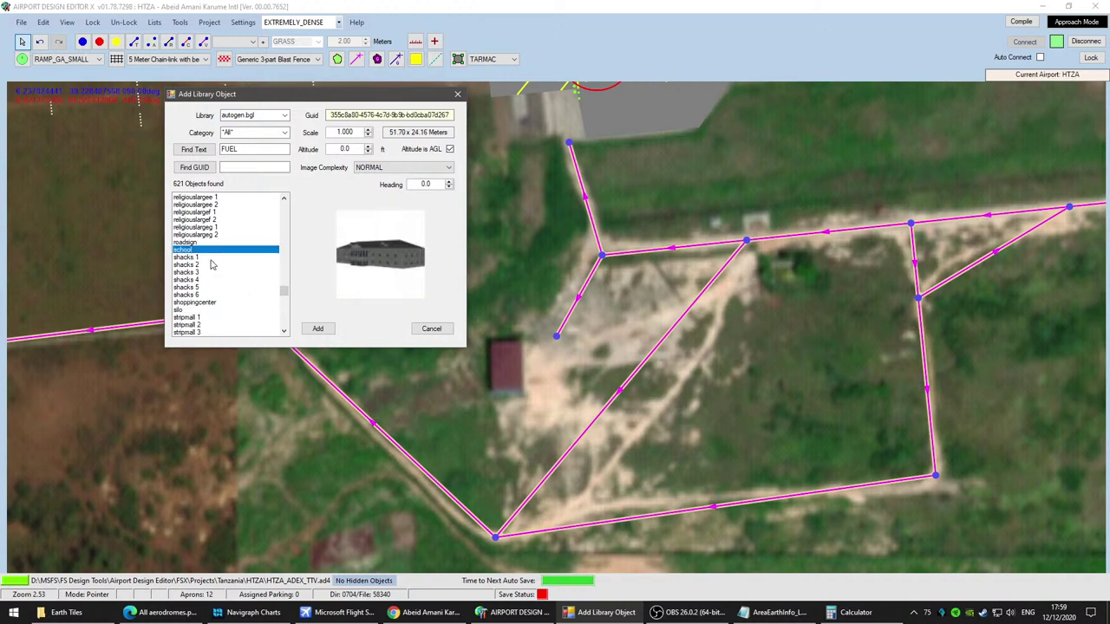
left_click(210, 259)
key("Down")
left_click(214, 280)
scroll(238, 305, "down", 3)
scroll(238, 307, "down", 1)
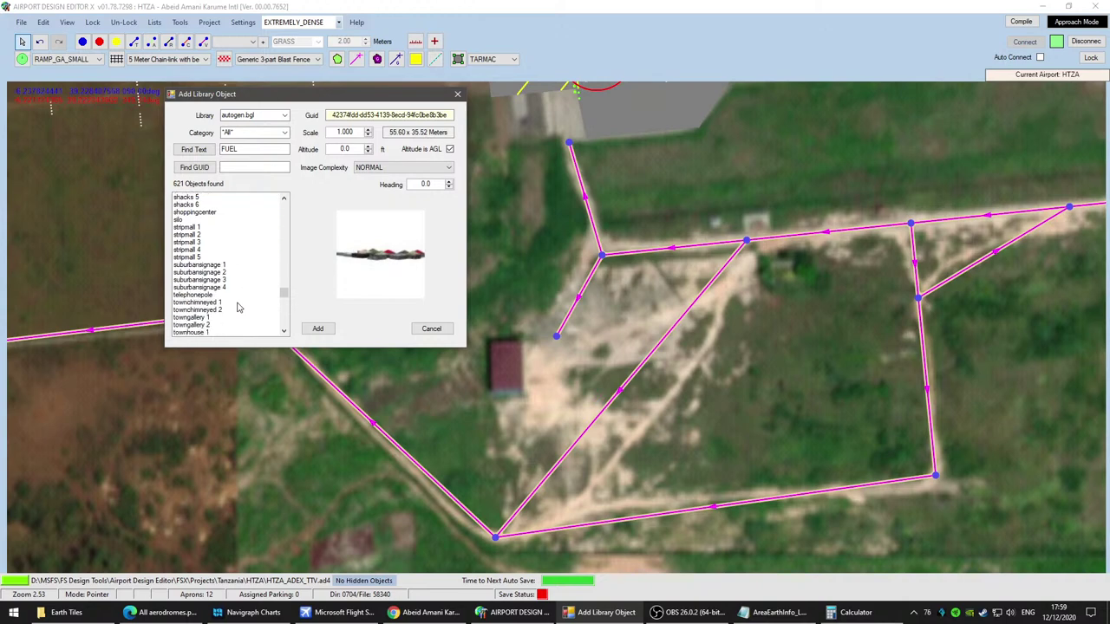
left_click(197, 221)
left_click(219, 264)
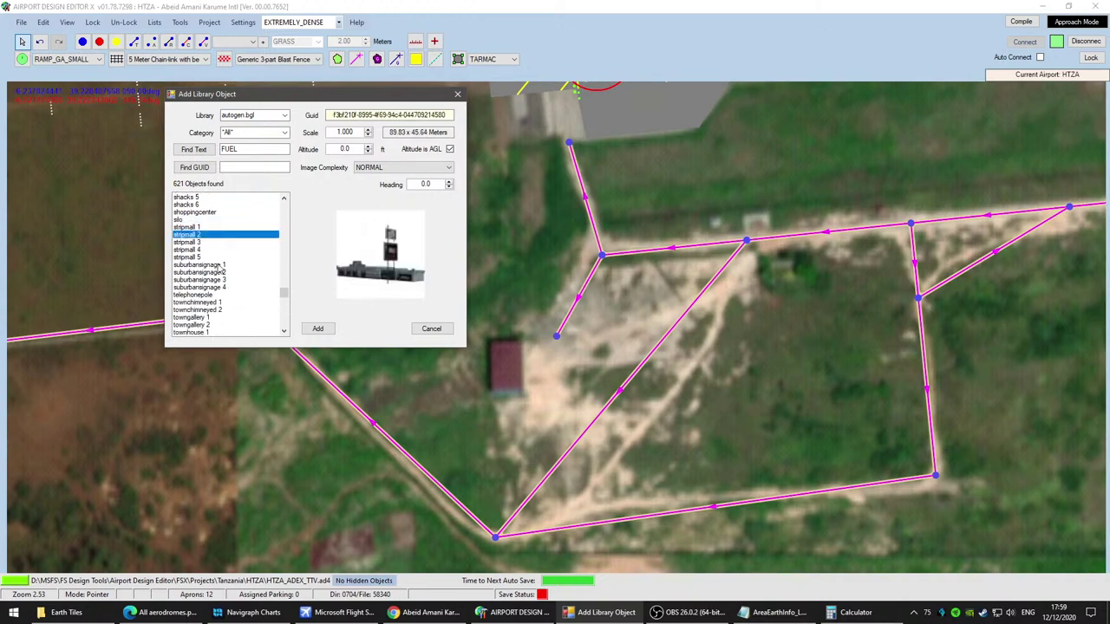
left_click(221, 302)
scroll(231, 306, "down", 3)
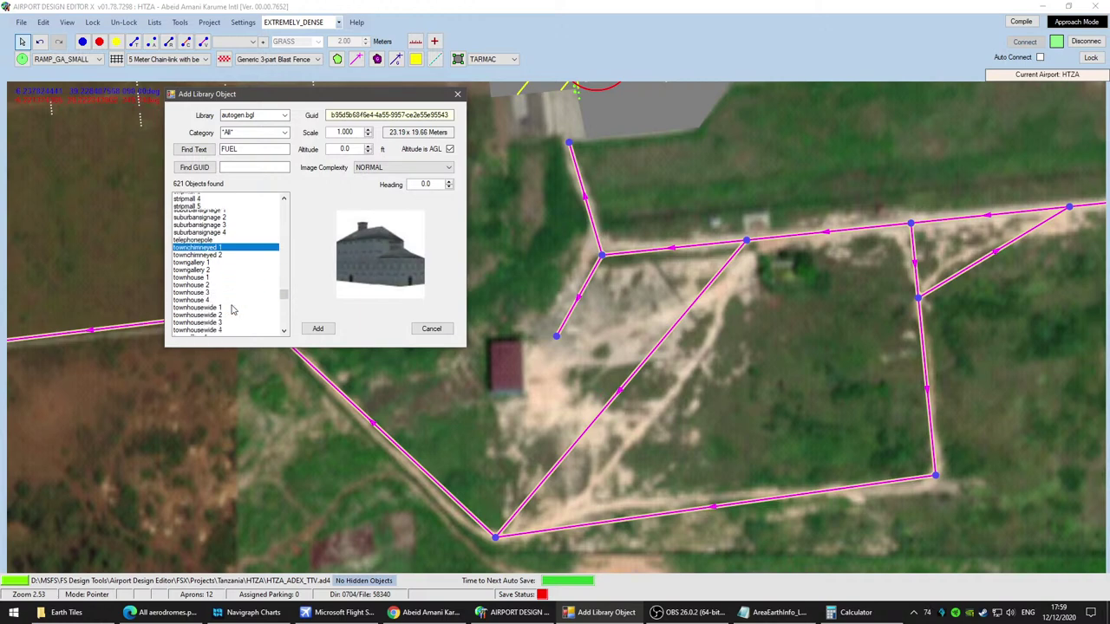
left_click(199, 243)
left_click(201, 250)
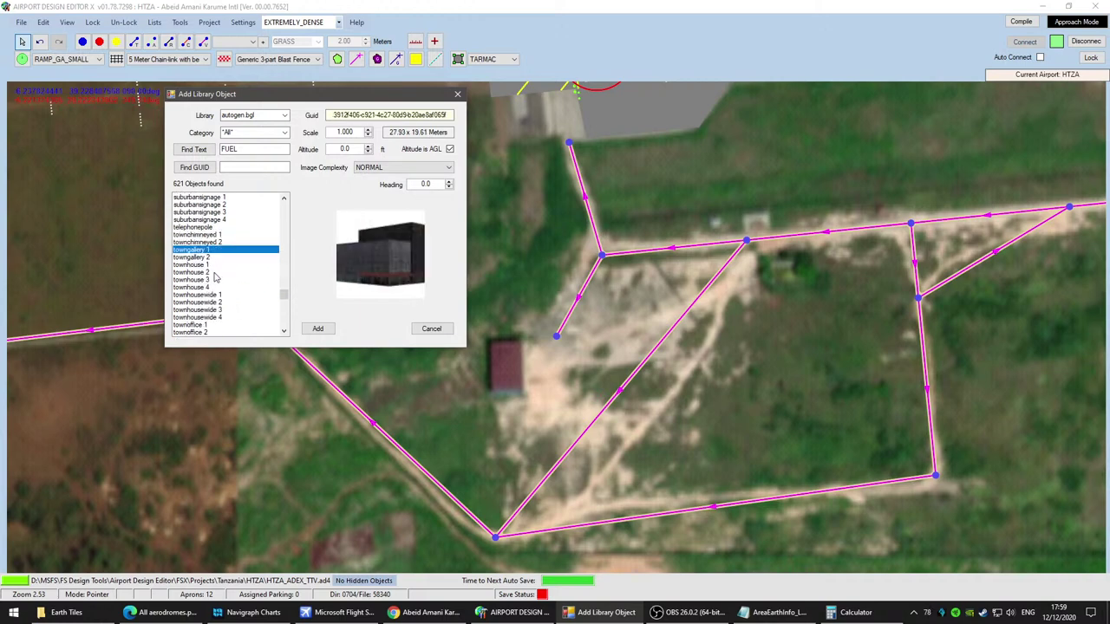
left_click(215, 272)
left_click(219, 296)
scroll(225, 301, "down", 4)
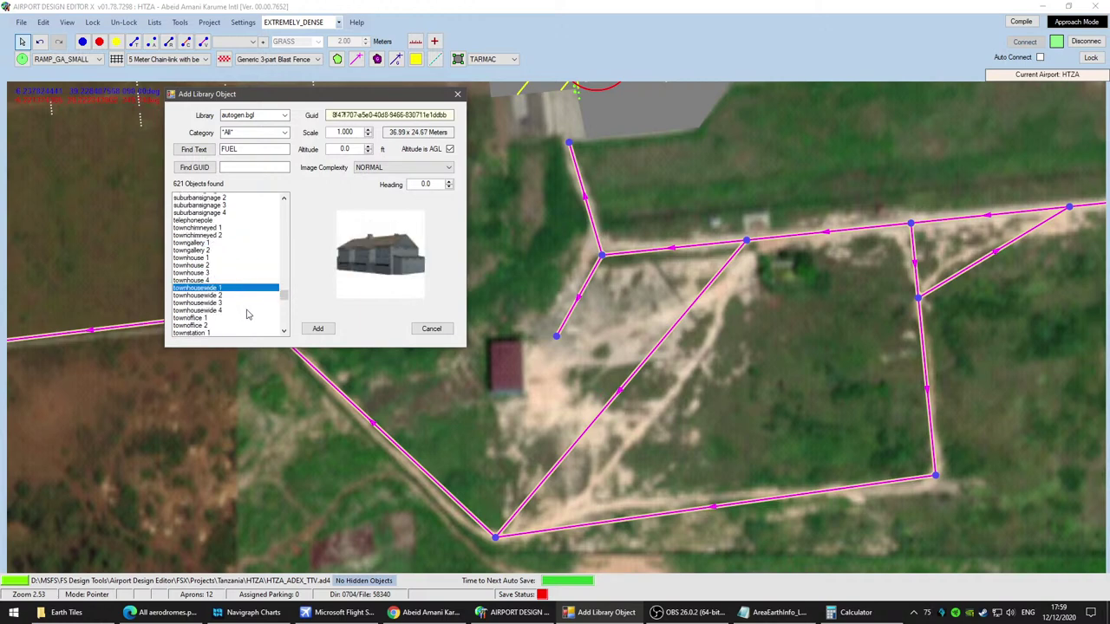
left_click(205, 234)
left_click(206, 258)
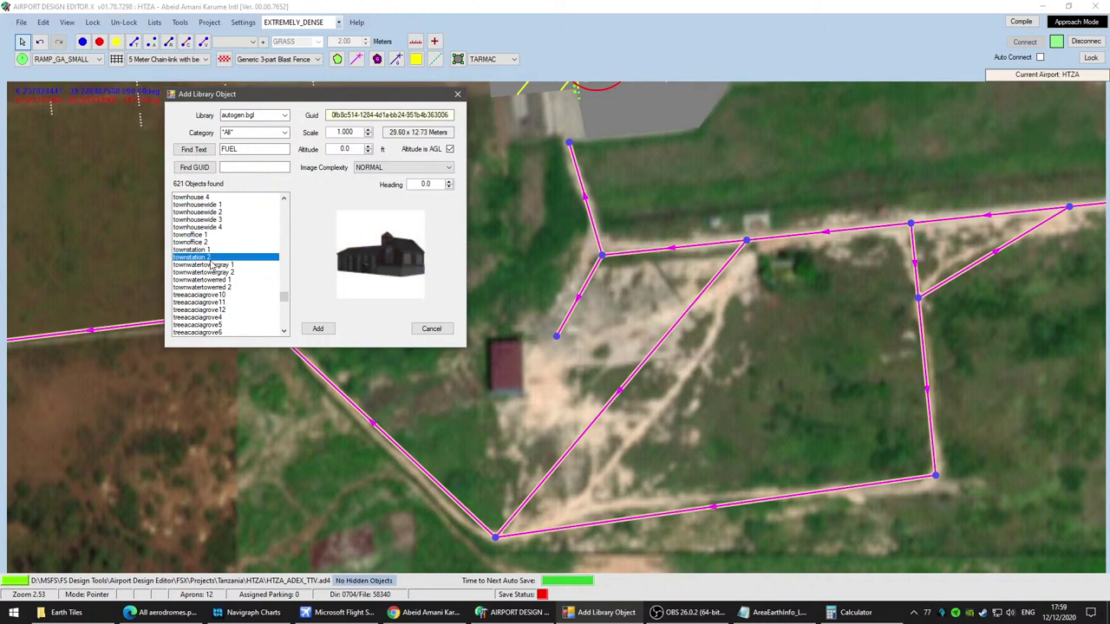
left_click(208, 287)
Step: Preview usgas01, utility, vegetation and walledhouses objects down to the water tanks, then bring up the library list
scroll(243, 320, "down", 6)
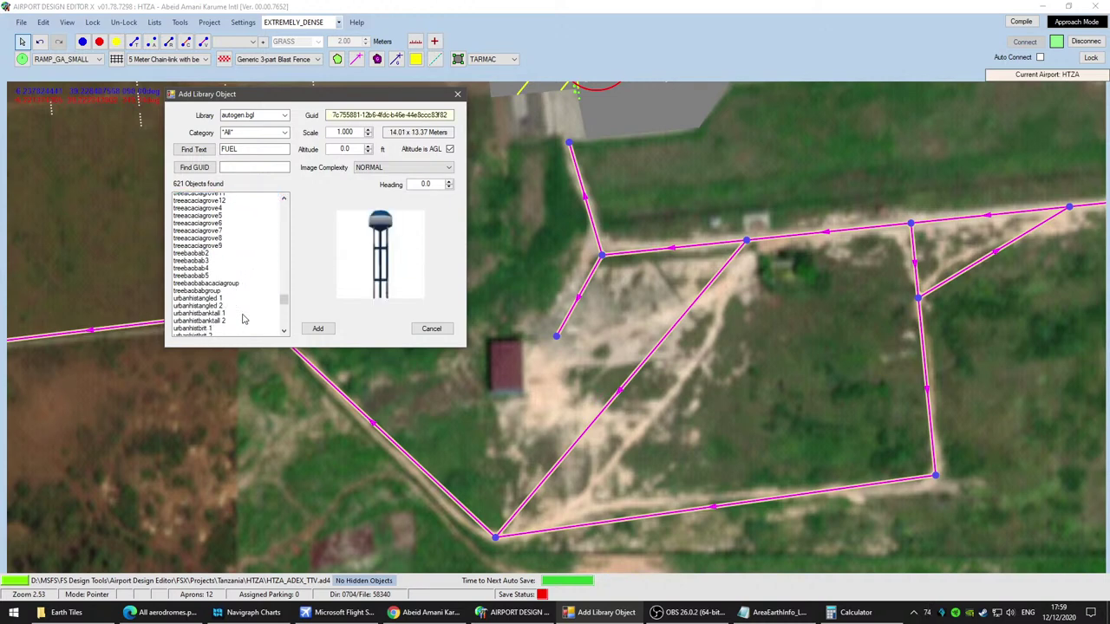
scroll(243, 319, "down", 3)
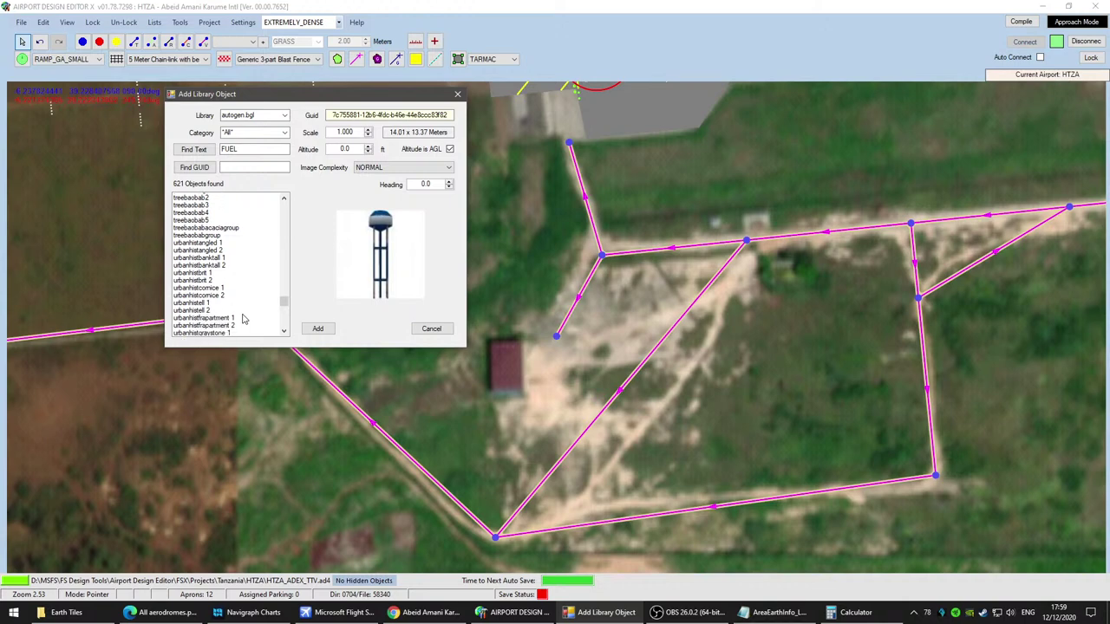
scroll(243, 319, "down", 7)
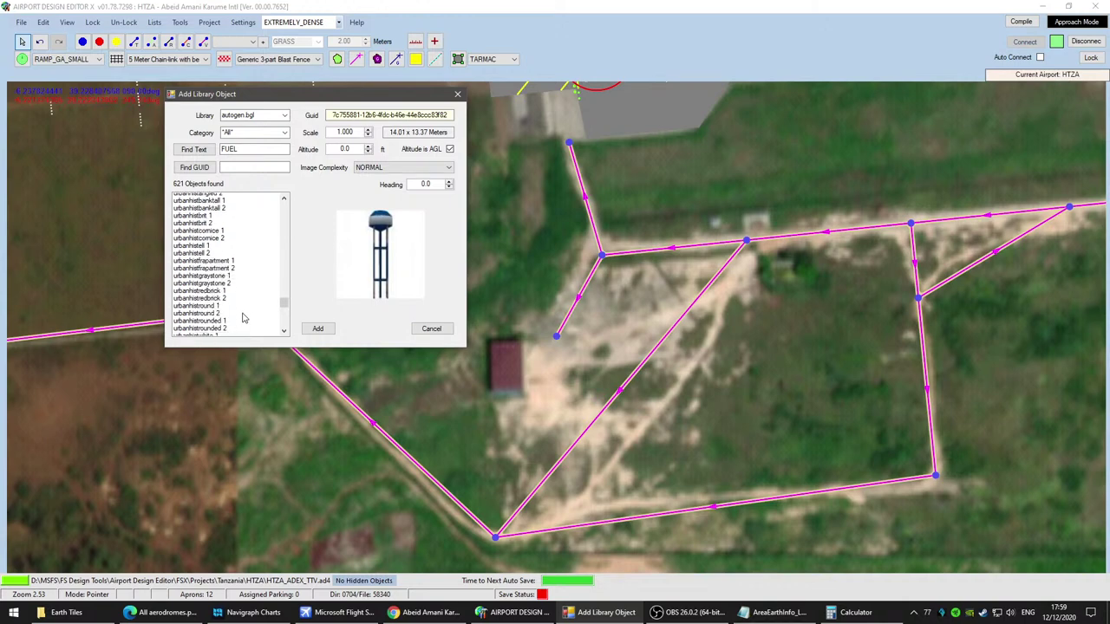
scroll(243, 319, "down", 3)
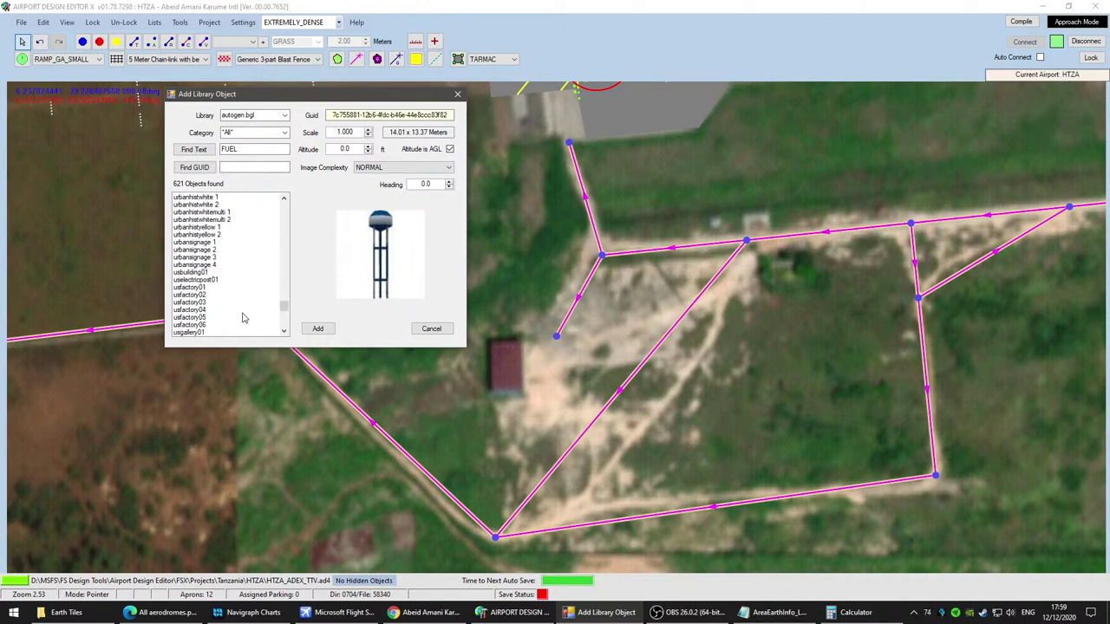
scroll(243, 320, "down", 2)
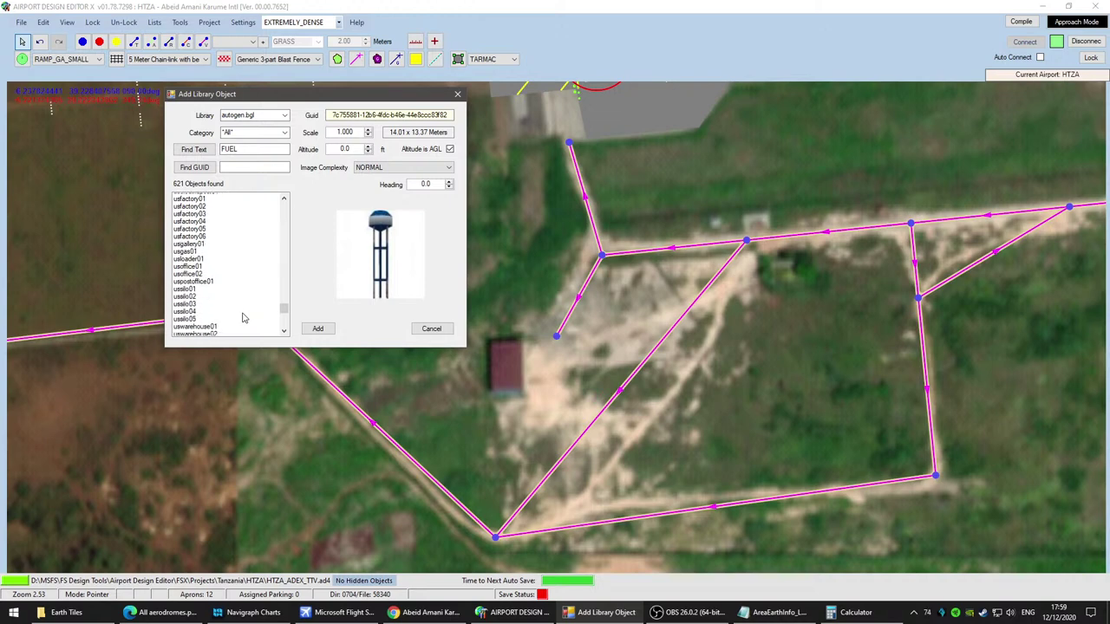
left_click(193, 227)
scroll(250, 303, "down", 5)
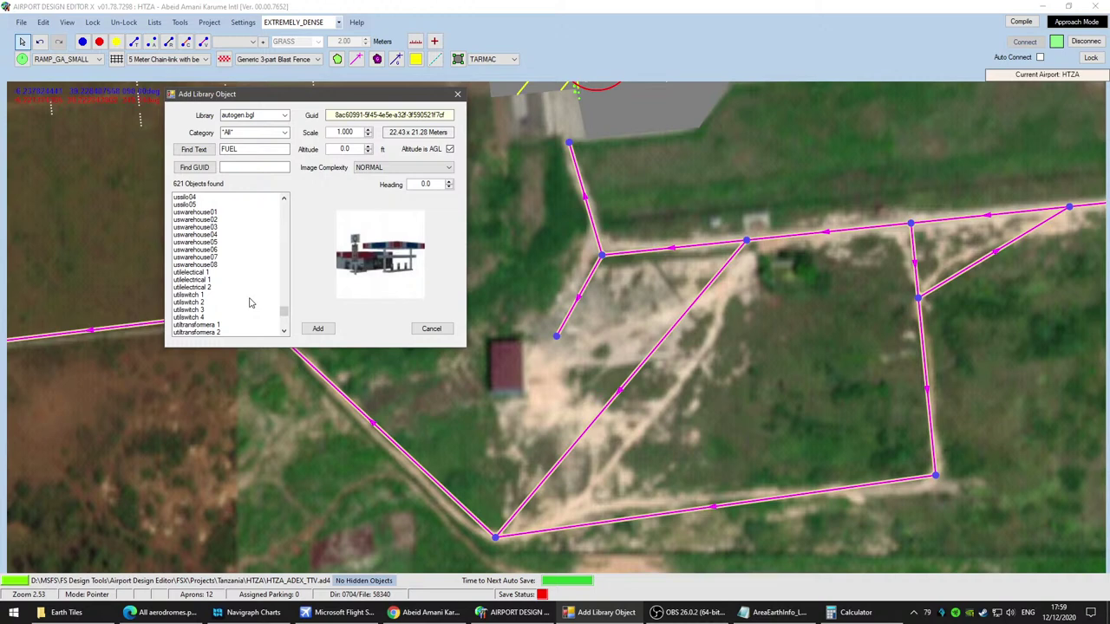
scroll(249, 303, "down", 1)
left_click(216, 251)
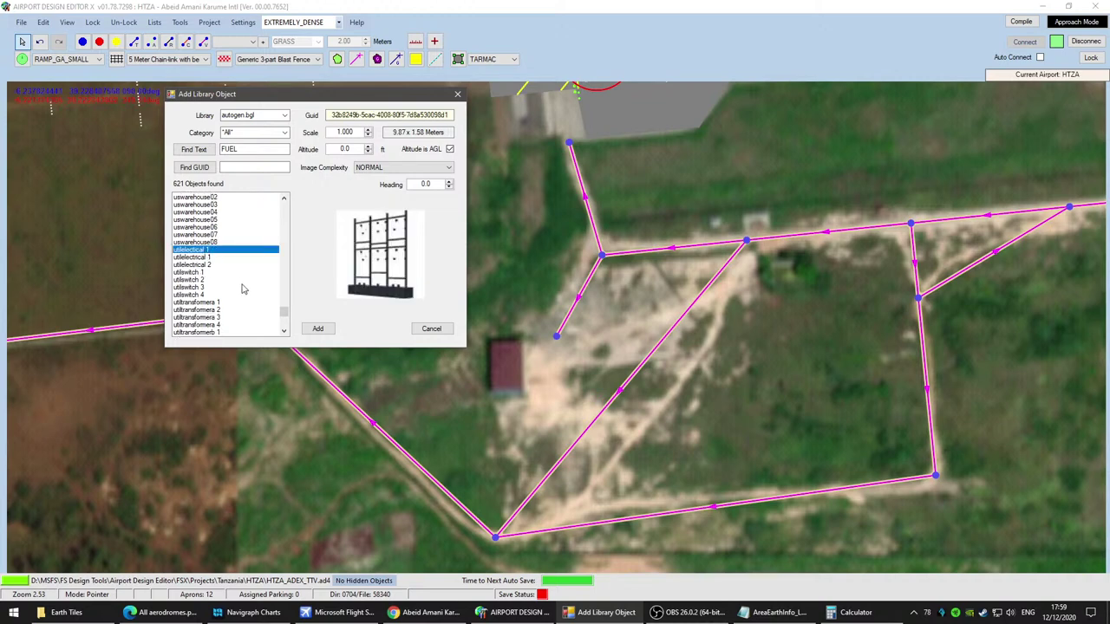
scroll(244, 289, "down", 3)
left_click(222, 258)
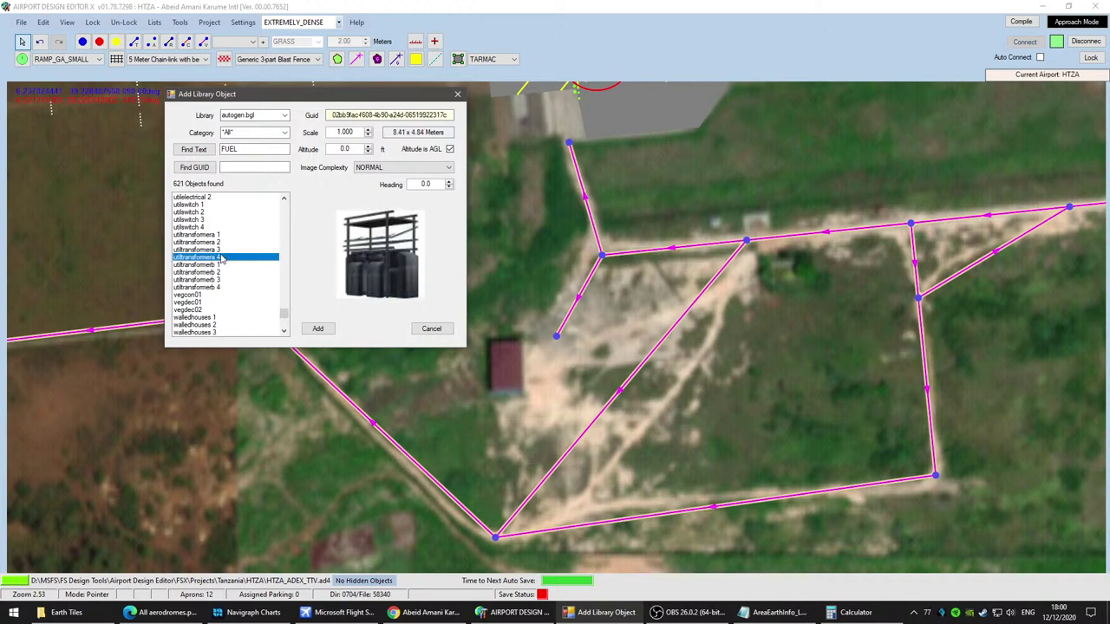
left_click(201, 296)
left_click(210, 309)
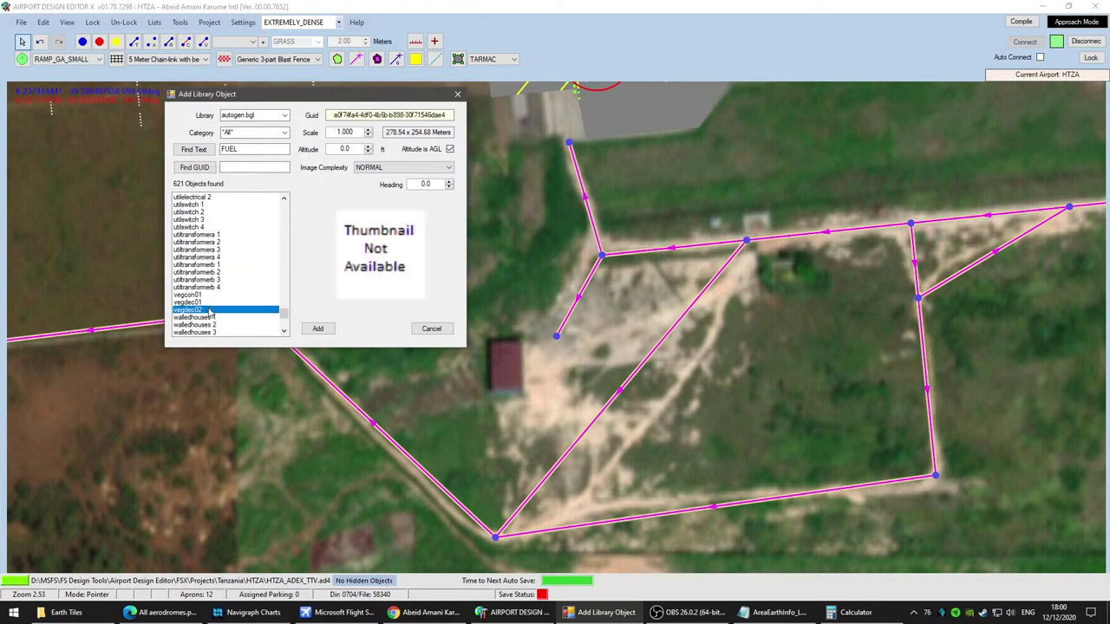
left_click(214, 317)
scroll(240, 328, "down", 8)
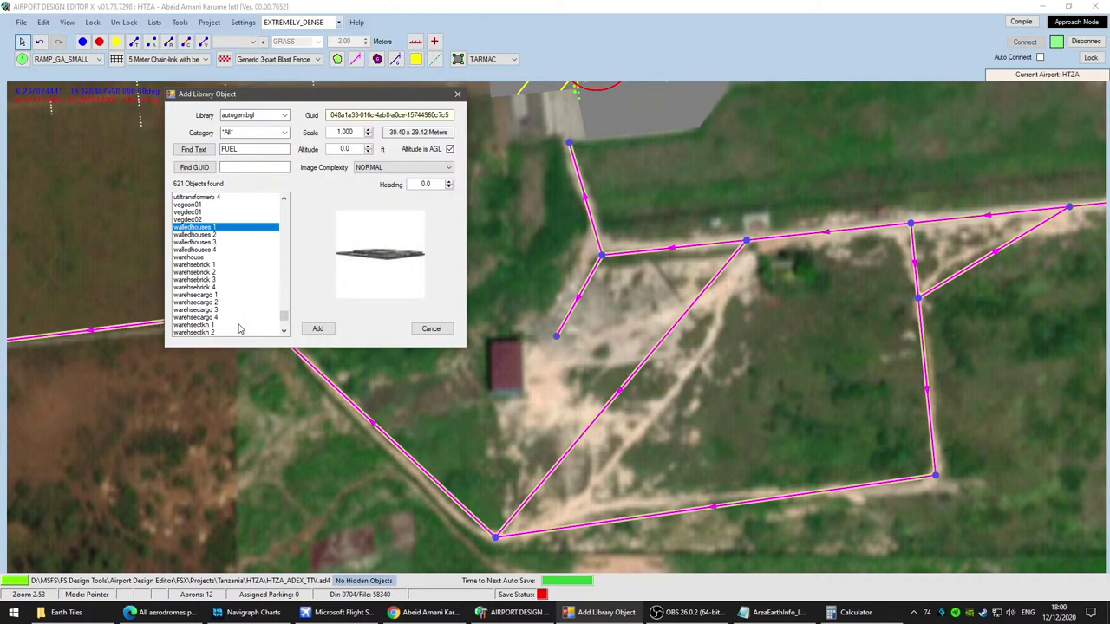
scroll(240, 328, "down", 7)
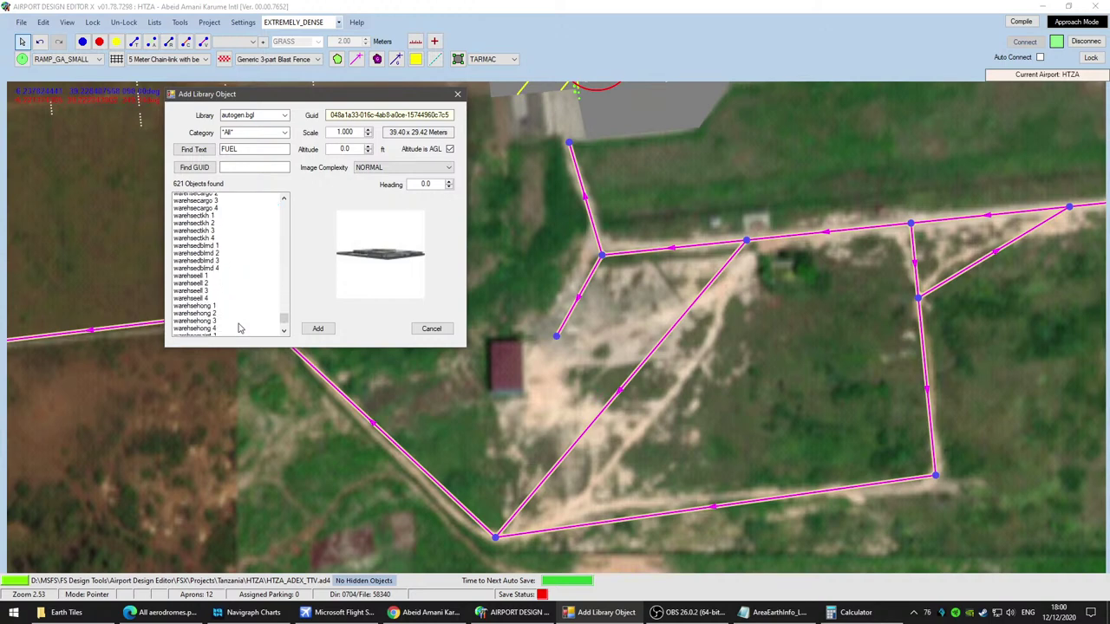
scroll(240, 329, "down", 1)
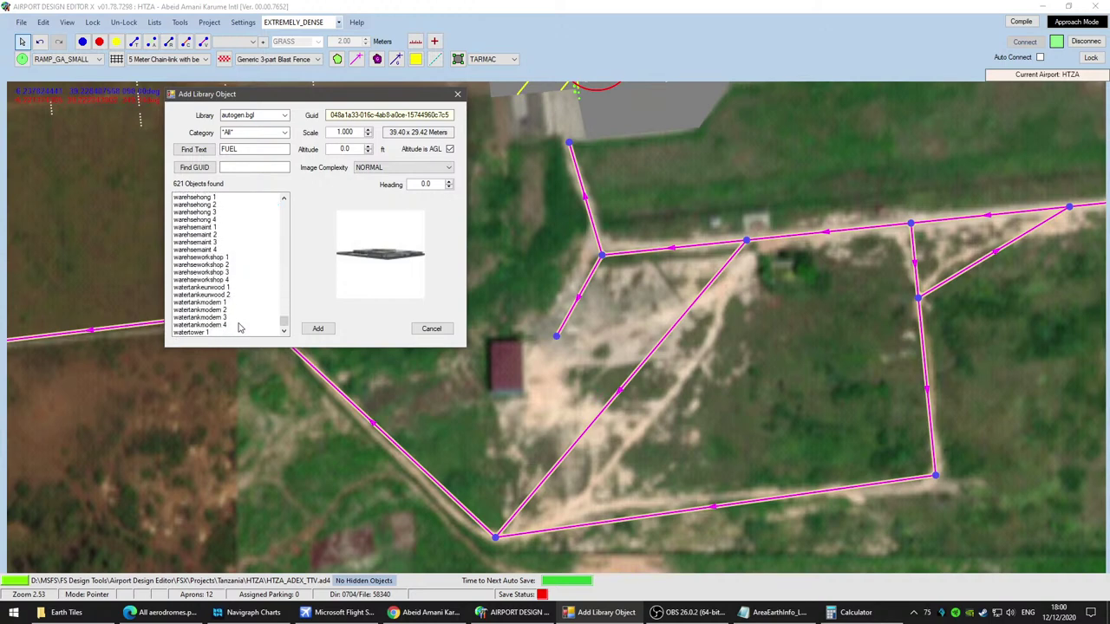
left_click(285, 115)
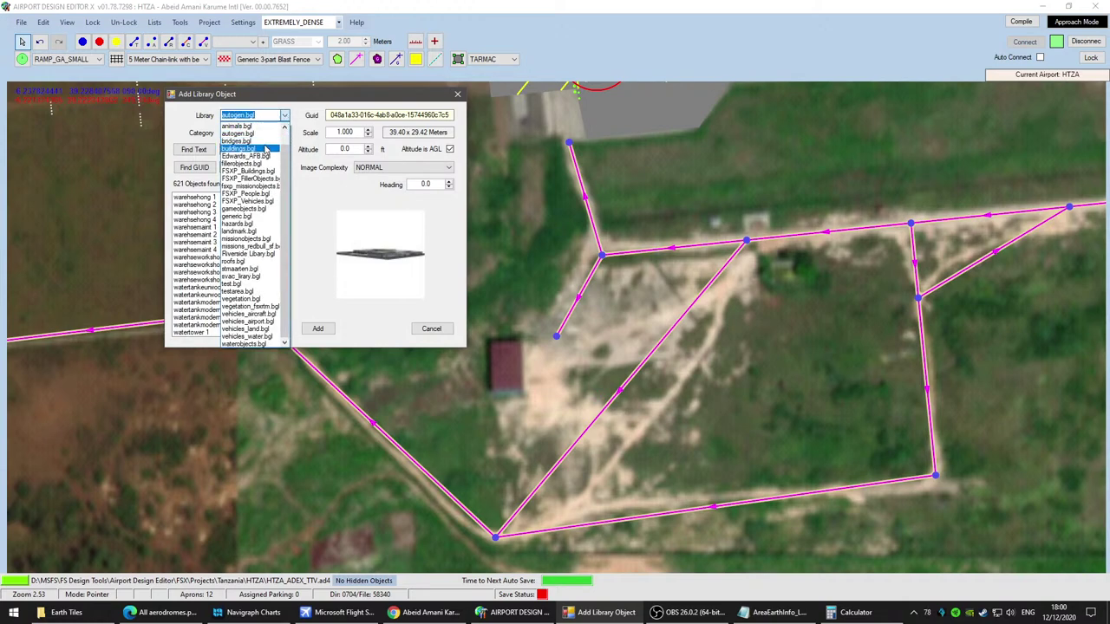
Step: Switch to buildings.bgl and preview the tropical hotel, industrial, brick shed, concrete and cabin buildings
left_click(251, 149)
left_click(223, 258)
scroll(247, 308, "down", 3)
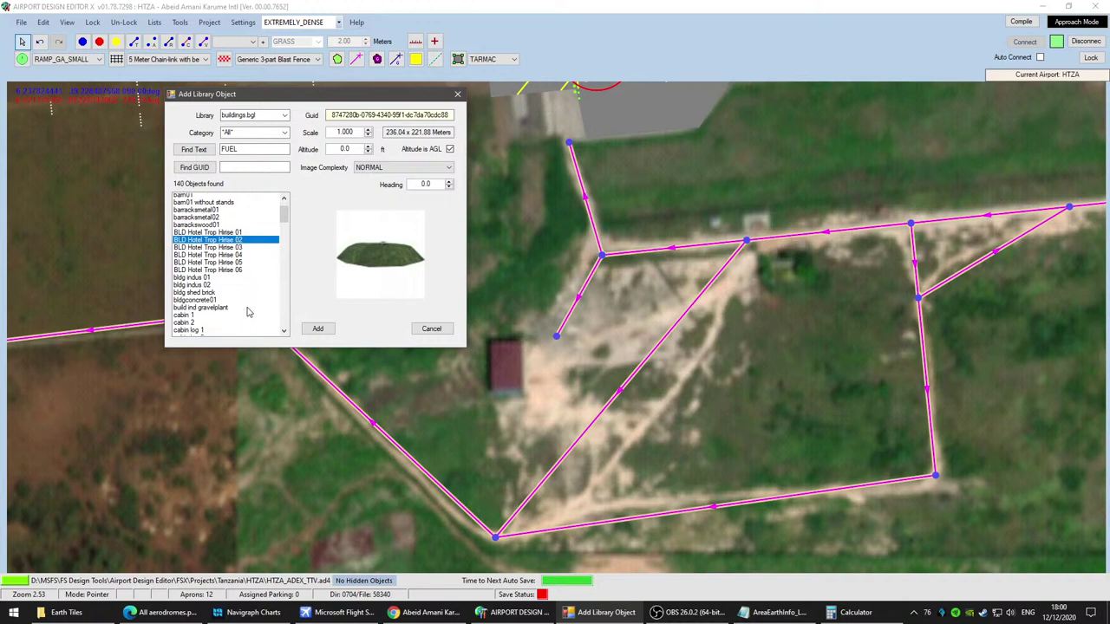
left_click(202, 229)
left_click(202, 234)
left_click(201, 242)
left_click(200, 249)
left_click(202, 265)
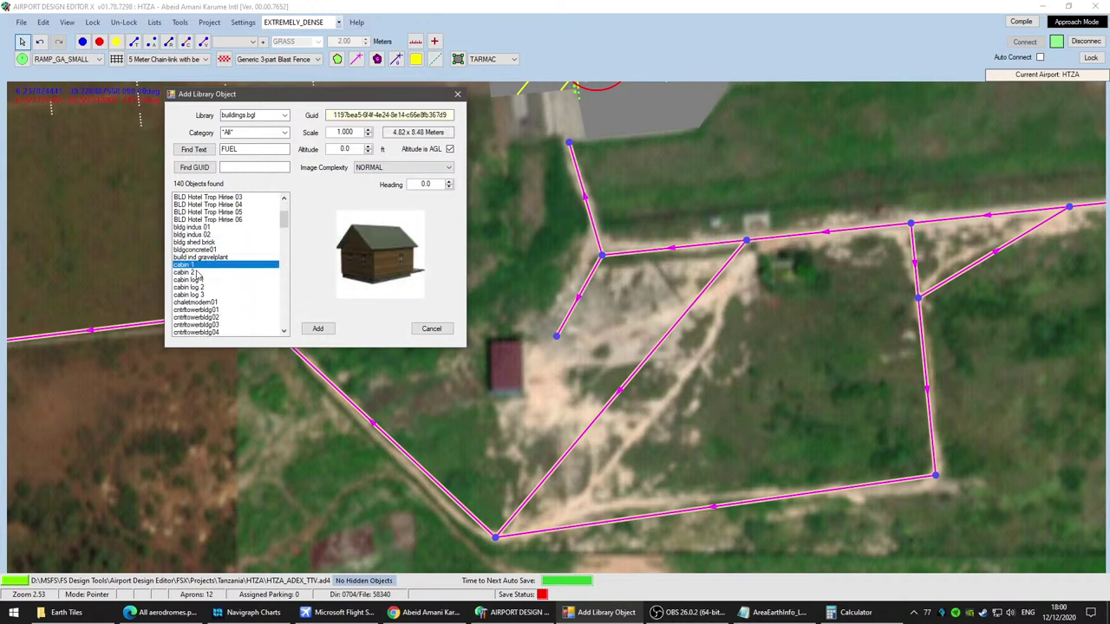
left_click(199, 273)
left_click(204, 265)
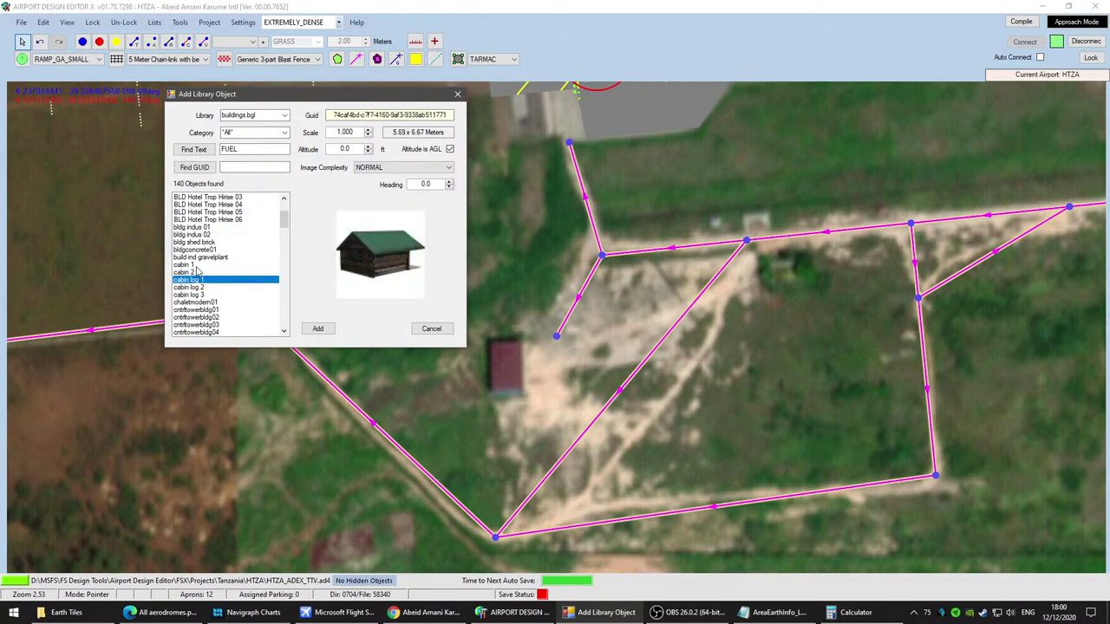
Step: Preview chaletmodern01, the Colonial Mansion and the condo2b tower, then cancel without adding anything
left_click(222, 303)
scroll(229, 310, "down", 4)
left_click(192, 279)
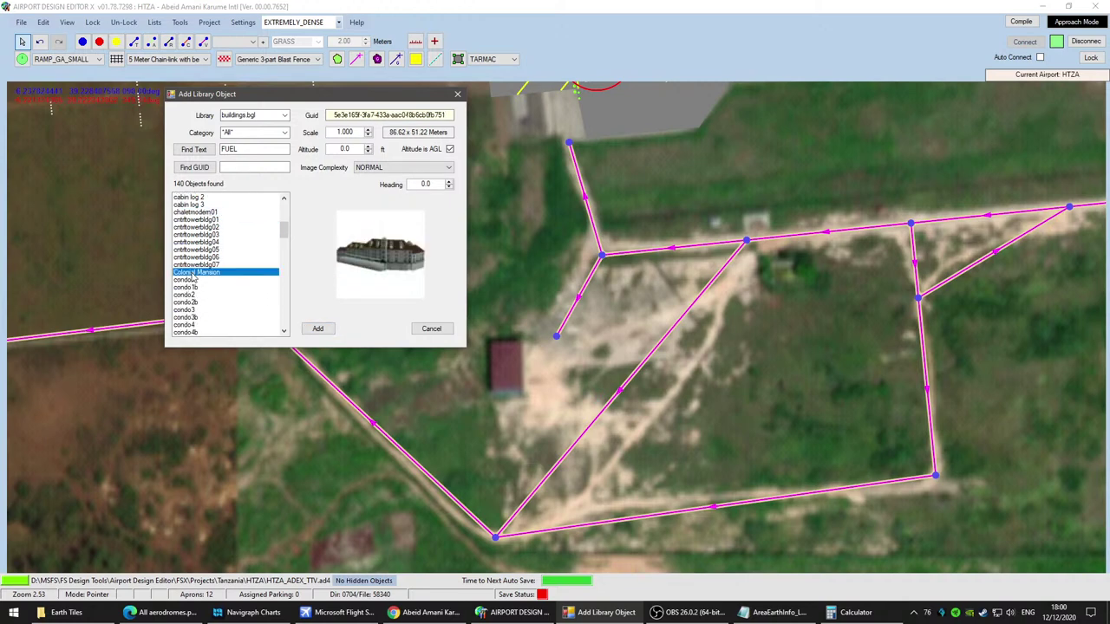
left_click(193, 303)
scroll(216, 320, "down", 4)
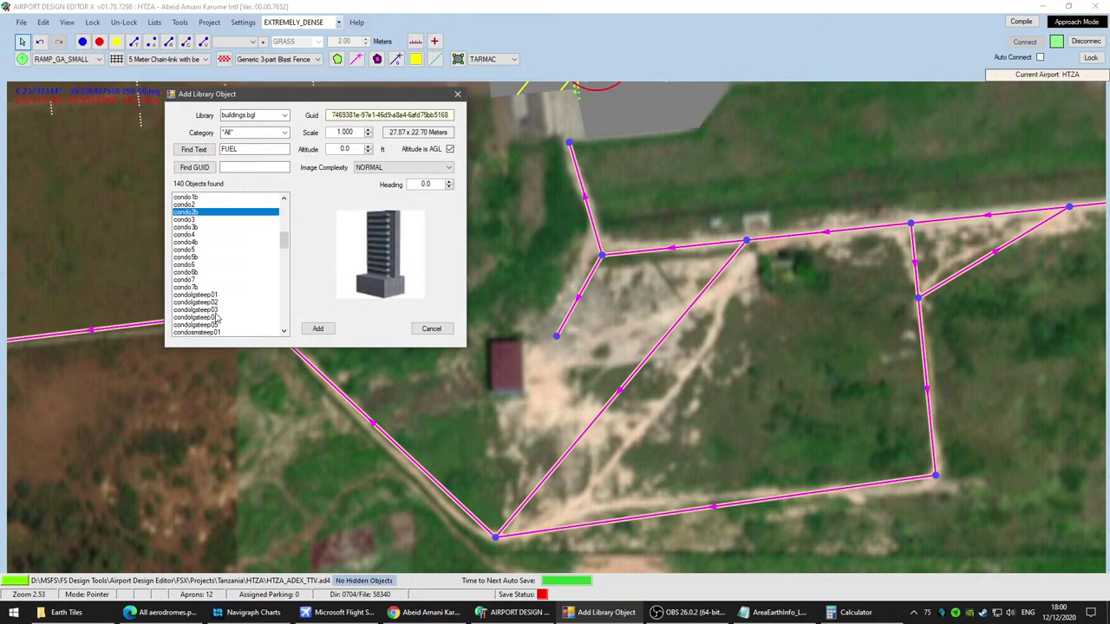
scroll(217, 319, "down", 2)
left_click(443, 329)
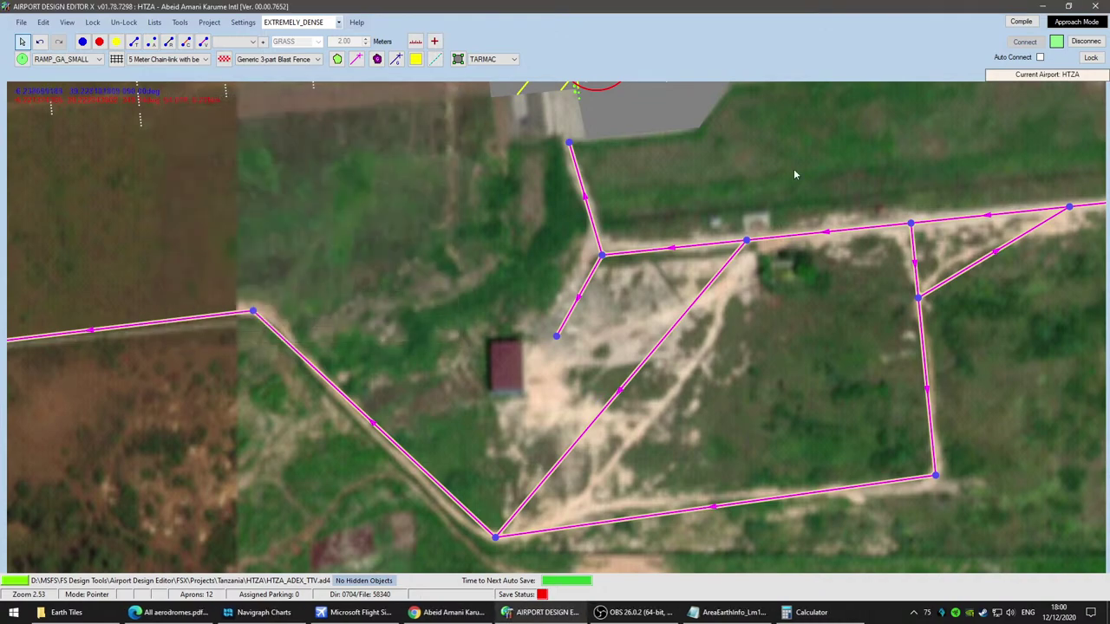
Step: Find the concrete building bldgconcrete01 on the map and copy it
left_click_drag(795, 173, 512, 454)
scroll(785, 298, "down", 4)
left_click_drag(727, 298, 174, 547)
left_click_drag(792, 226, 174, 409)
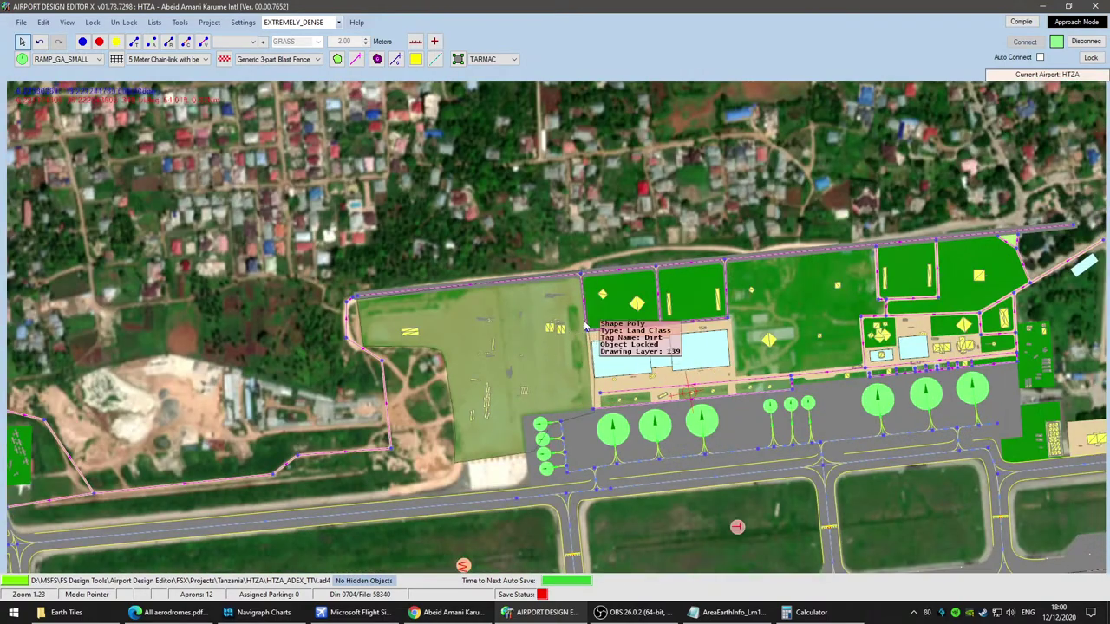
left_click_drag(790, 301, 293, 360)
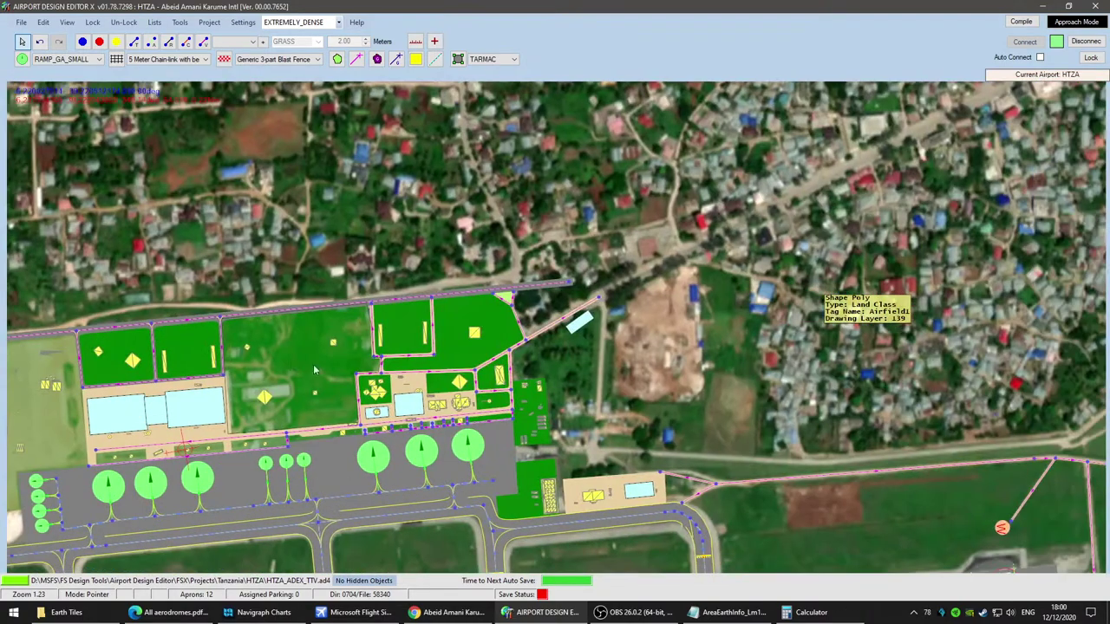
scroll(491, 385, "up", 1)
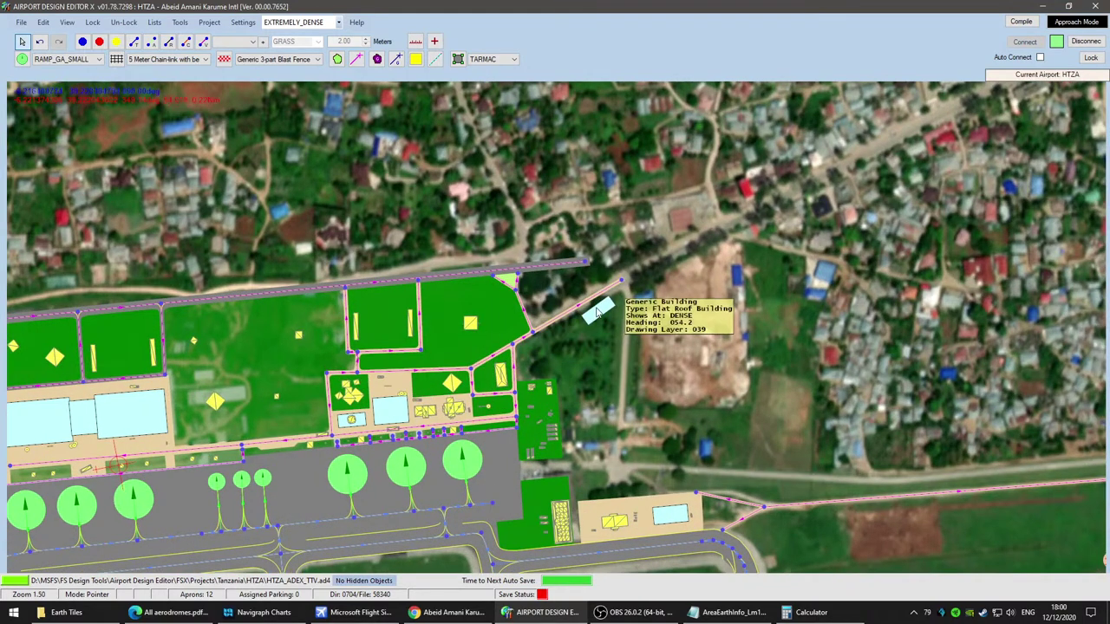
right_click(551, 392)
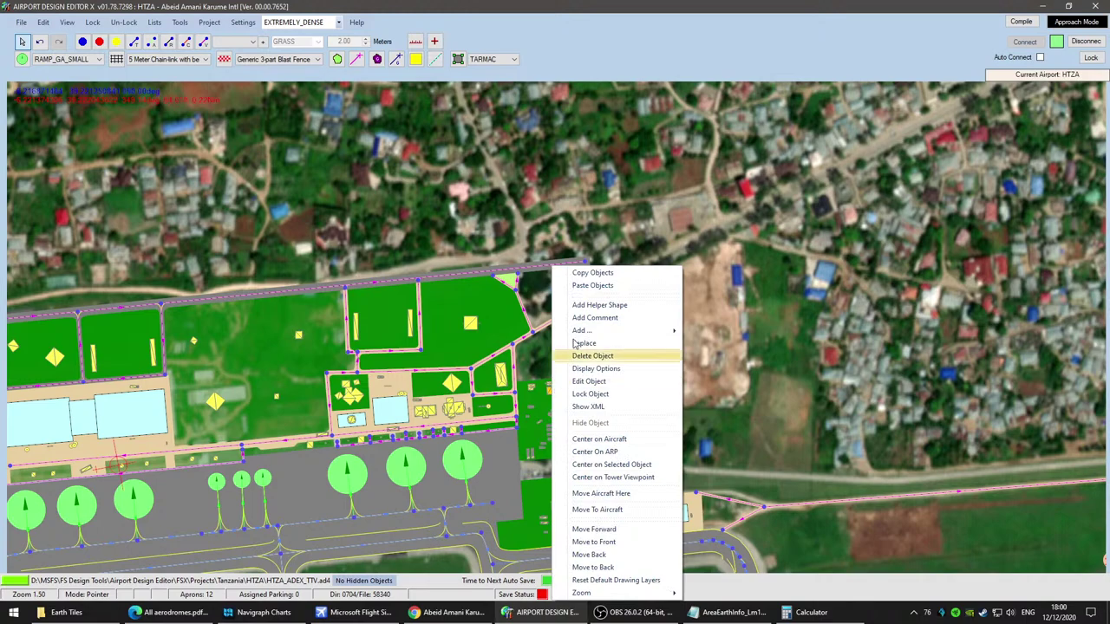
left_click(594, 279)
Step: Paste the copied building onto the sandy clearing beside the dark red building and zoom to check it
middle_click_drag(142, 490, 909, 105)
scroll(281, 397, "up", 1)
middle_click_drag(281, 397, 955, 102)
scroll(375, 382, "down", 5)
middle_click_drag(199, 425, 592, 360)
scroll(552, 359, "up", 5)
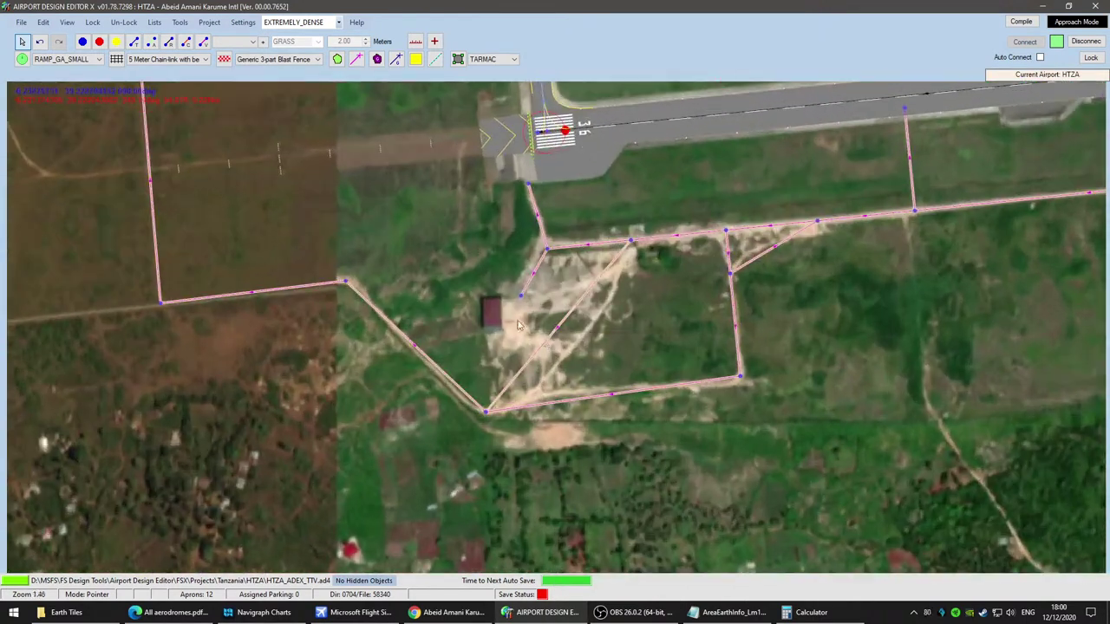
right_click(491, 312)
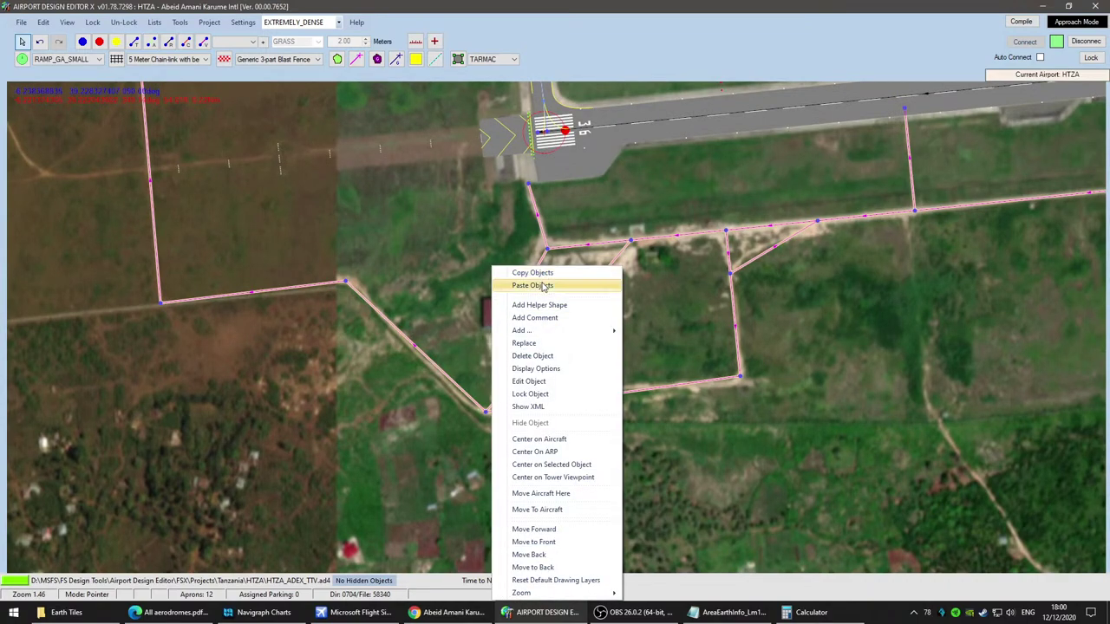
left_click(532, 286)
scroll(707, 415, "down", 2)
scroll(707, 415, "down", 1)
scroll(590, 351, "up", 4)
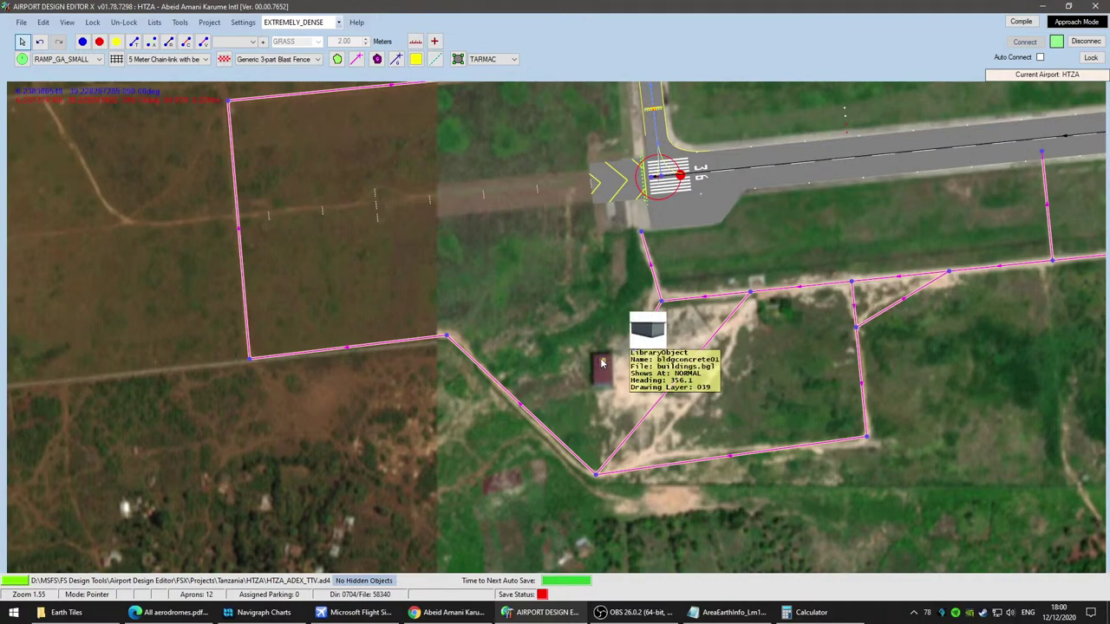
right_click(602, 364)
Step: Start adding a library object from buildings.bgl and select housingwood01
mouse_move(710, 411)
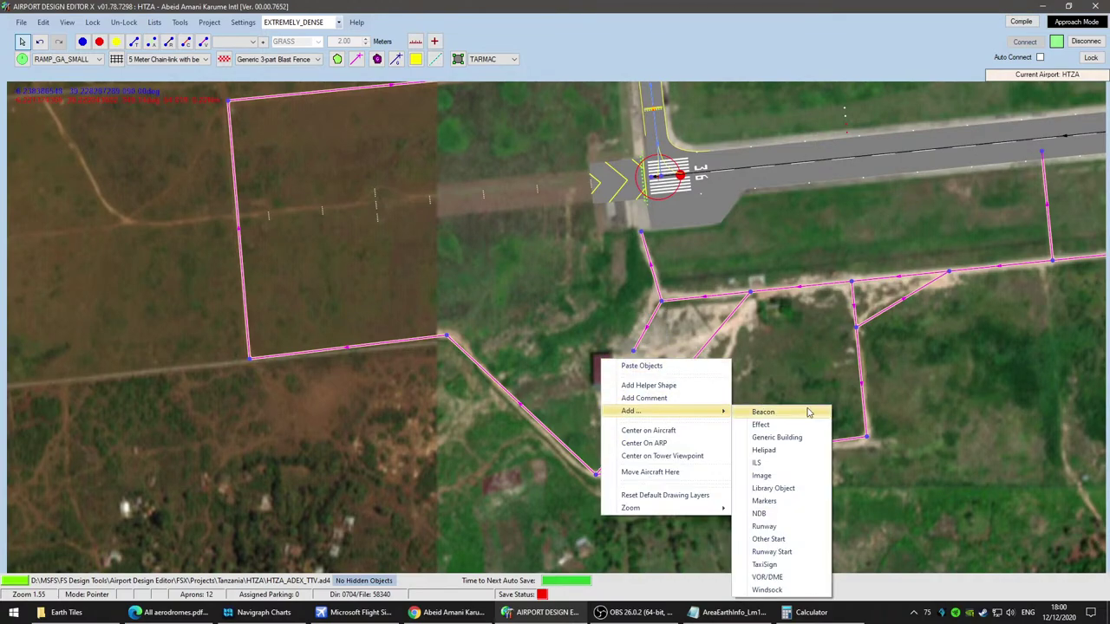
left_click(796, 488)
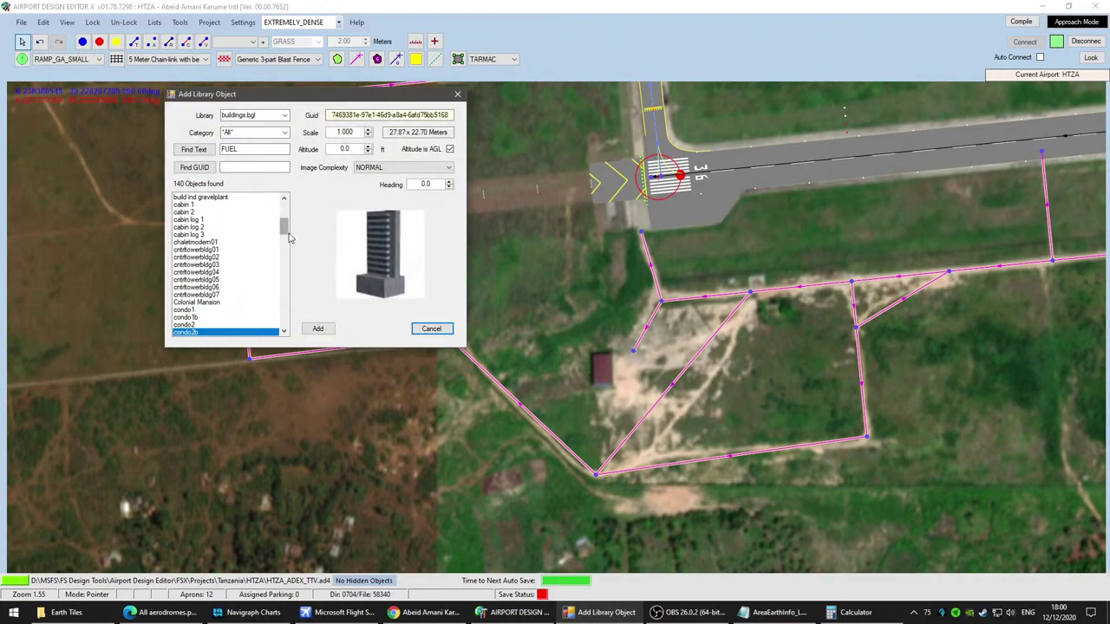
scroll(268, 278, "down", 5)
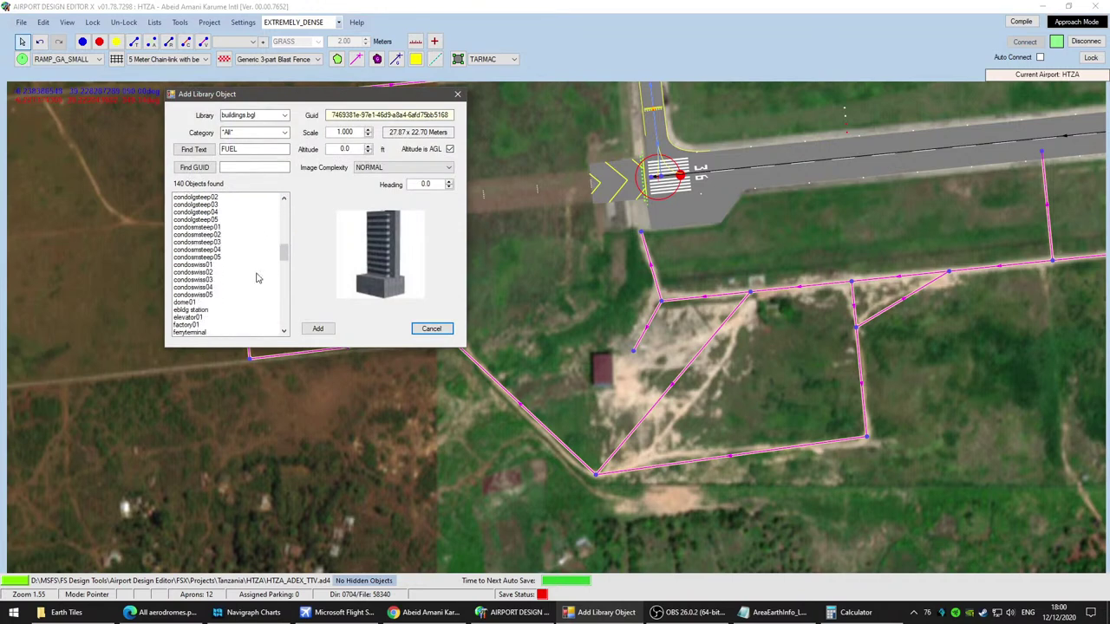
scroll(255, 278, "down", 4)
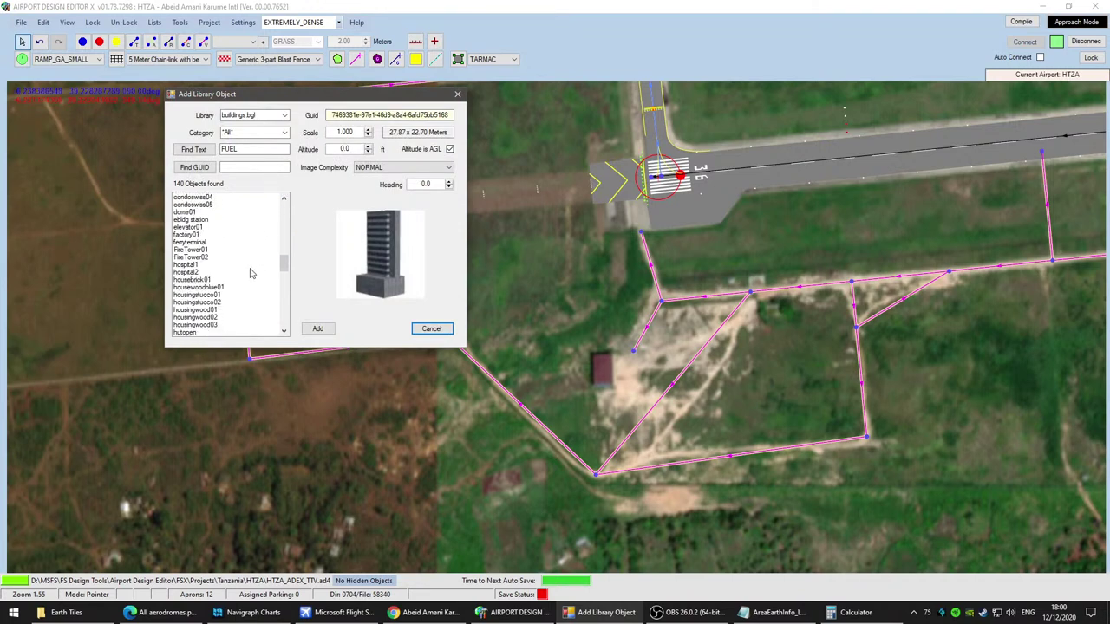
left_click(283, 115)
left_click(284, 116)
left_click(211, 310)
Step: Compare neighbouring building models, then place the grey housingwood01 house on the clearing
scroll(216, 304, "down", 2)
left_click(231, 274)
scroll(221, 278, "down", 1)
left_click(214, 244)
left_click(214, 236)
left_click(213, 243)
left_click(214, 250)
left_click(216, 258)
left_click(215, 265)
left_click(217, 280)
left_click(238, 310)
left_click(217, 242)
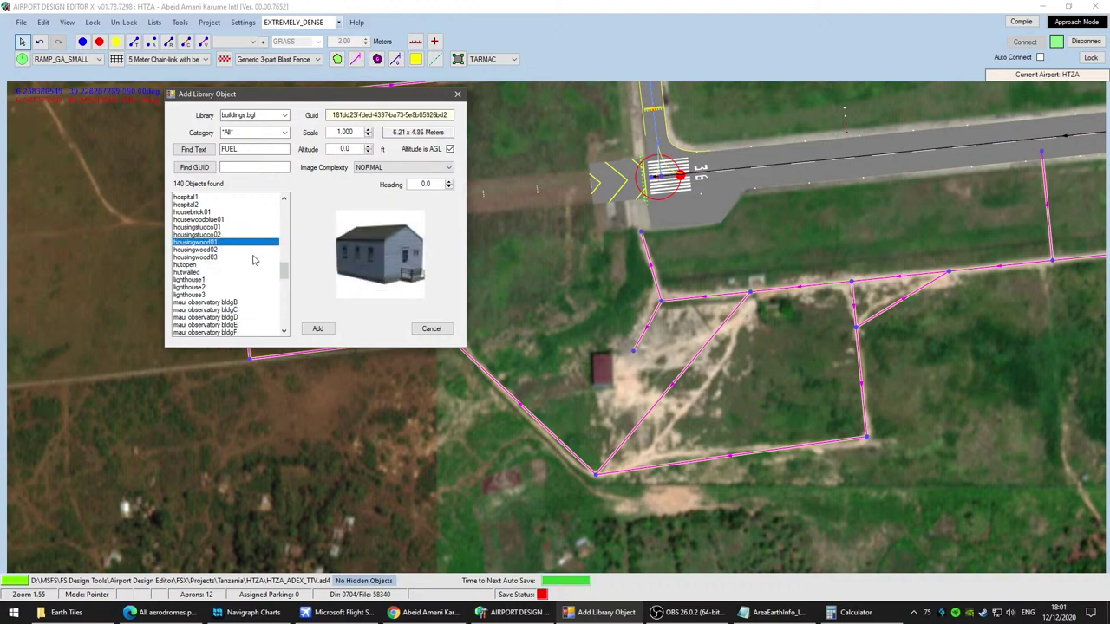
left_click(317, 329)
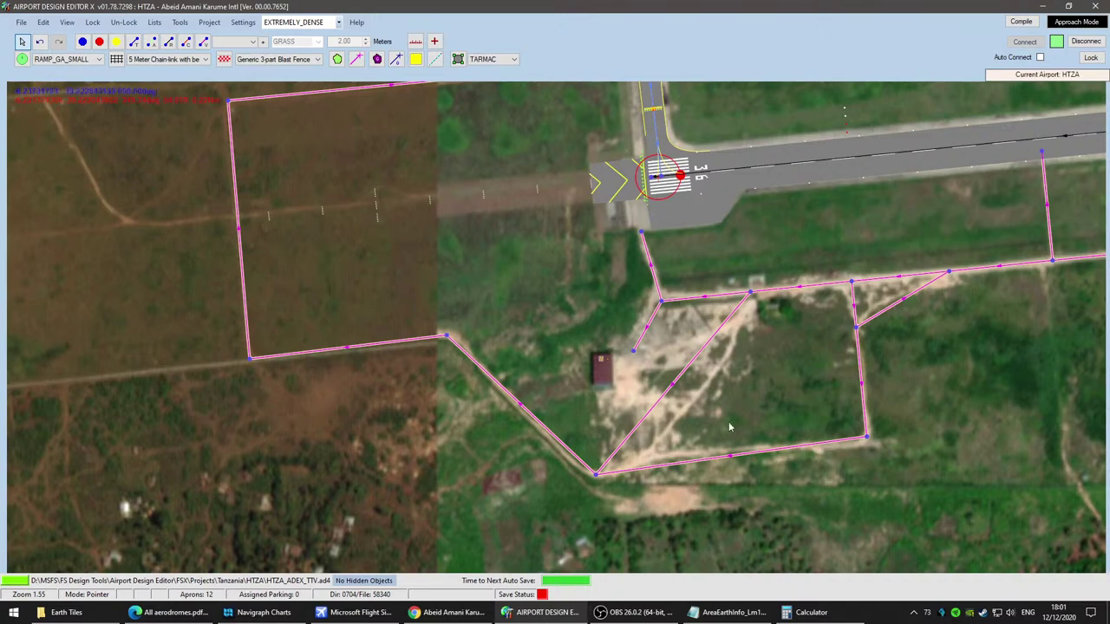
Step: Add the 17 x 17 m flat-roof generic building bldg_03_17x17 on the clearing south of the runway end
right_click(616, 371)
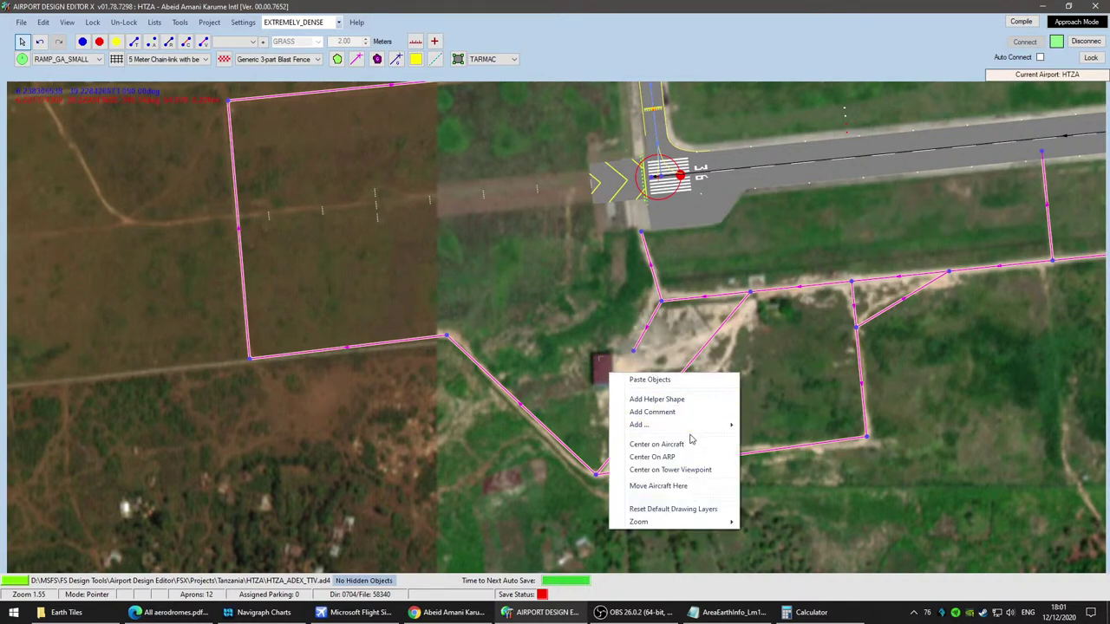
left_click(583, 383)
scroll(602, 362, "up", 1)
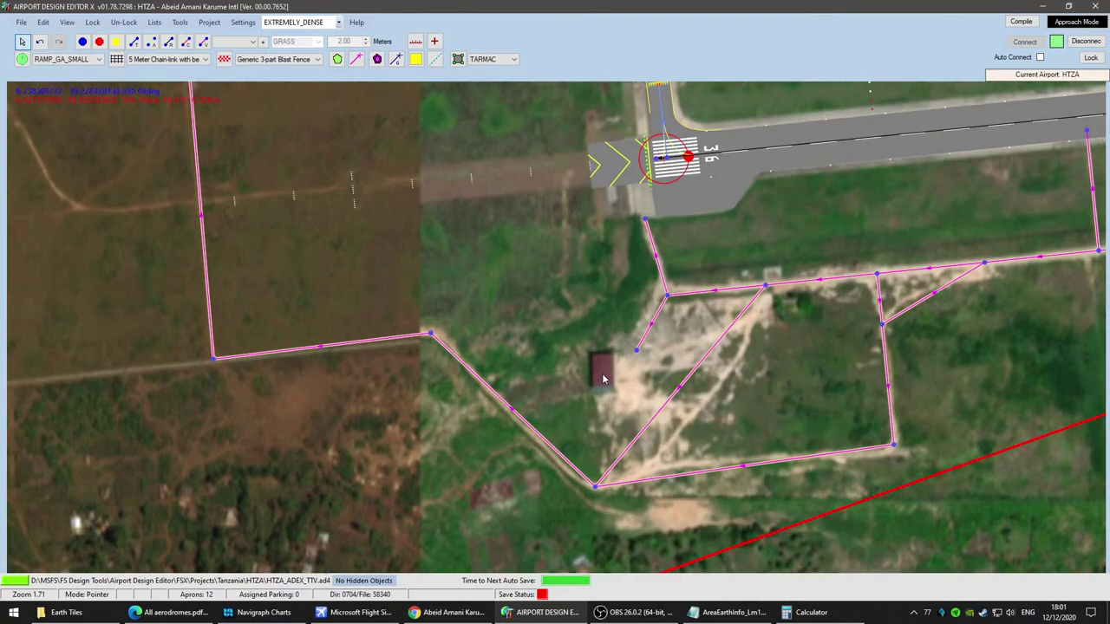
right_click(603, 378)
mouse_move(656, 431)
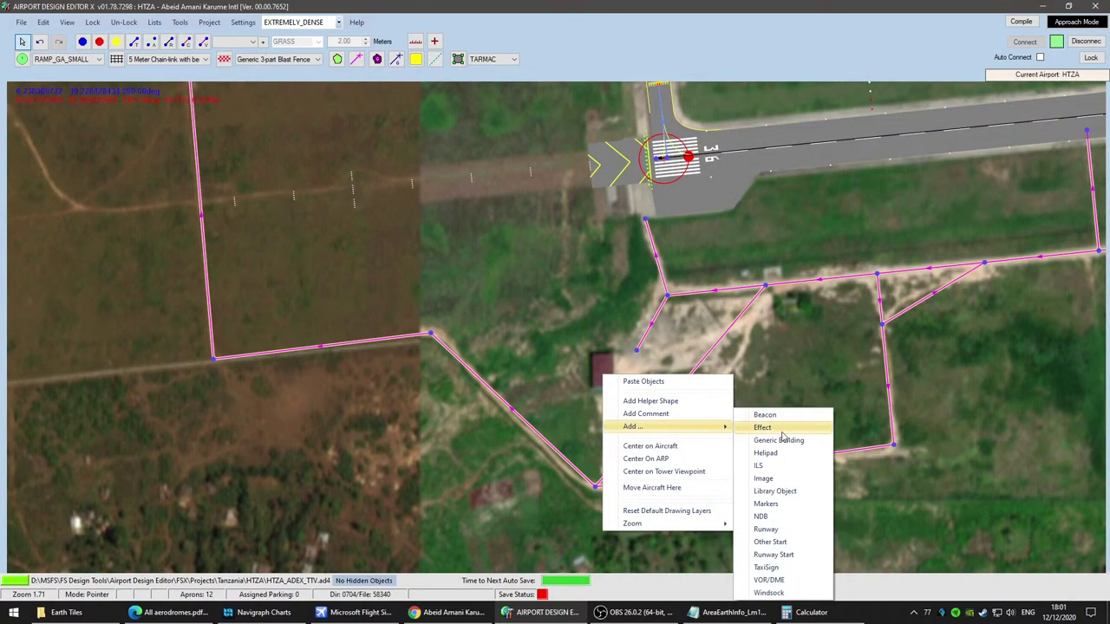
left_click(735, 440)
left_click_drag(144, 137, 144, 101)
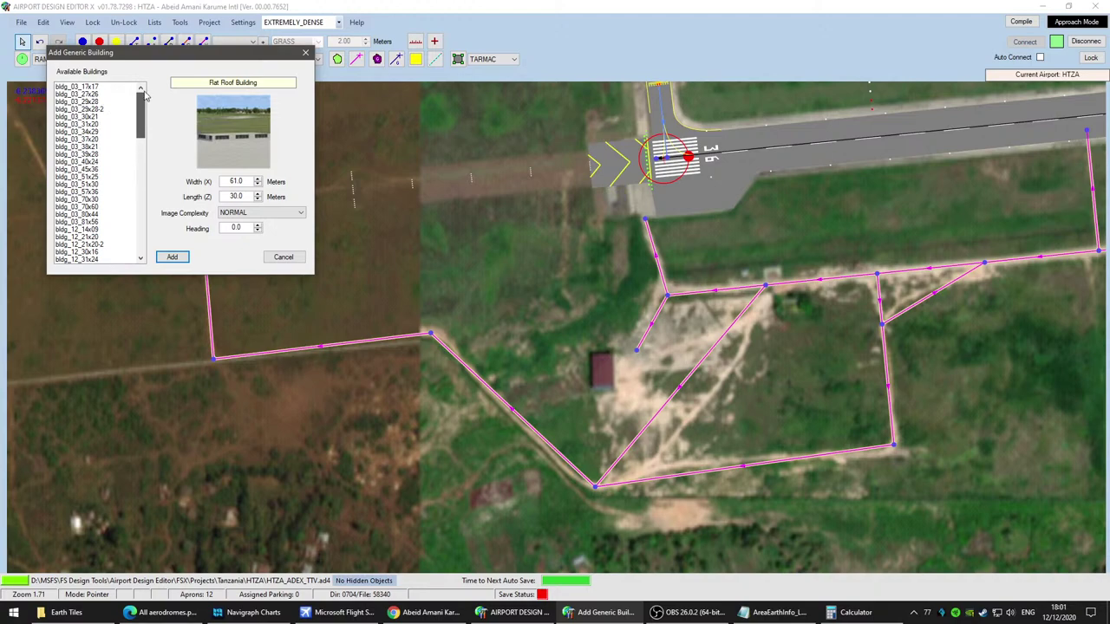
left_click(99, 88)
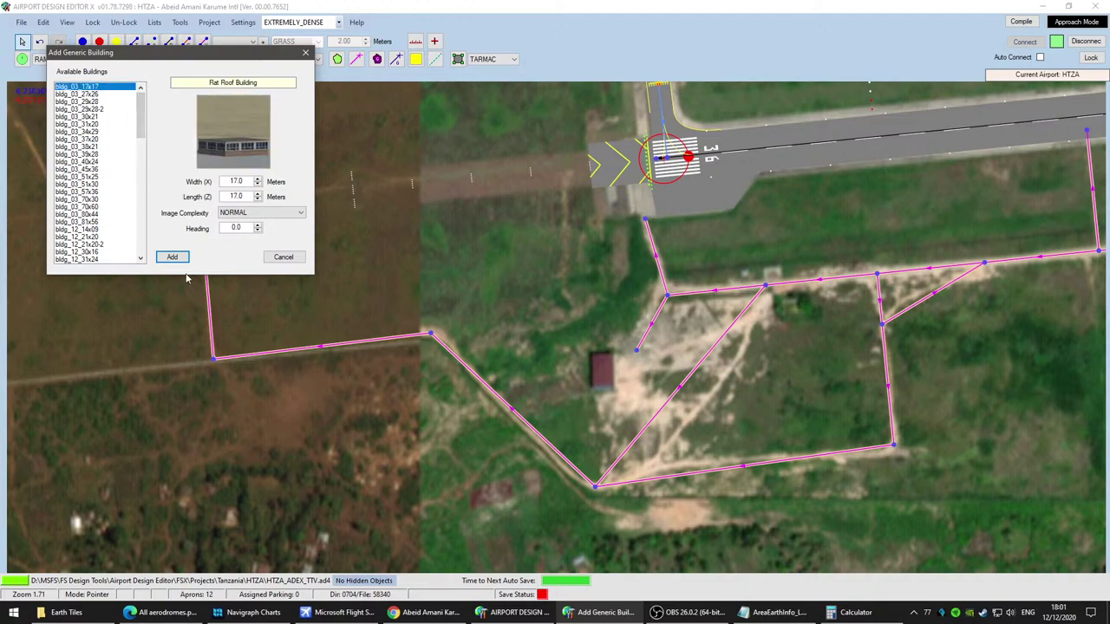
left_click(173, 258)
scroll(897, 363, "down", 1)
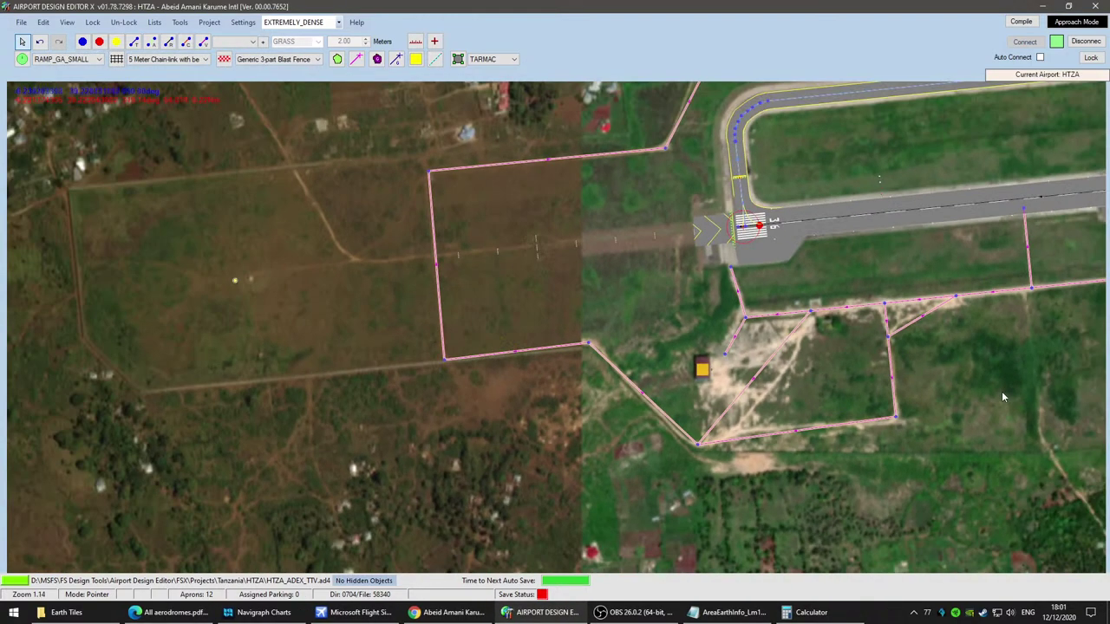
left_click_drag(1057, 404, 134, 322)
scroll(664, 382, "down", 1)
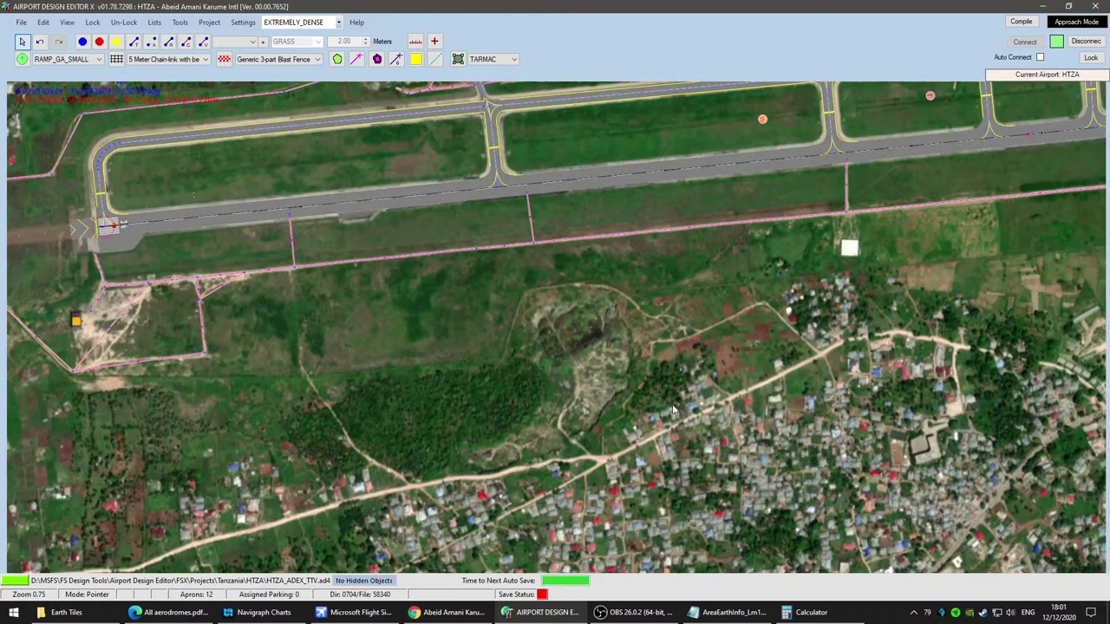
Step: Copy the yellow flat-roof building and paste a second copy further along the runway
right_click(78, 326)
left_click(145, 285)
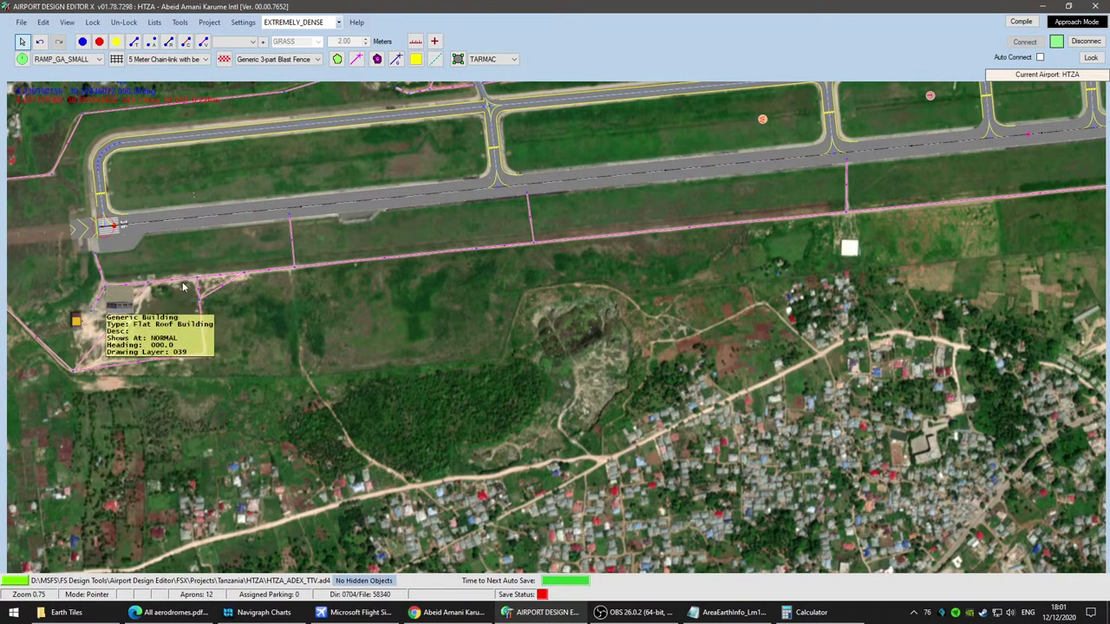
left_click_drag(917, 363, 469, 435)
right_click(400, 322)
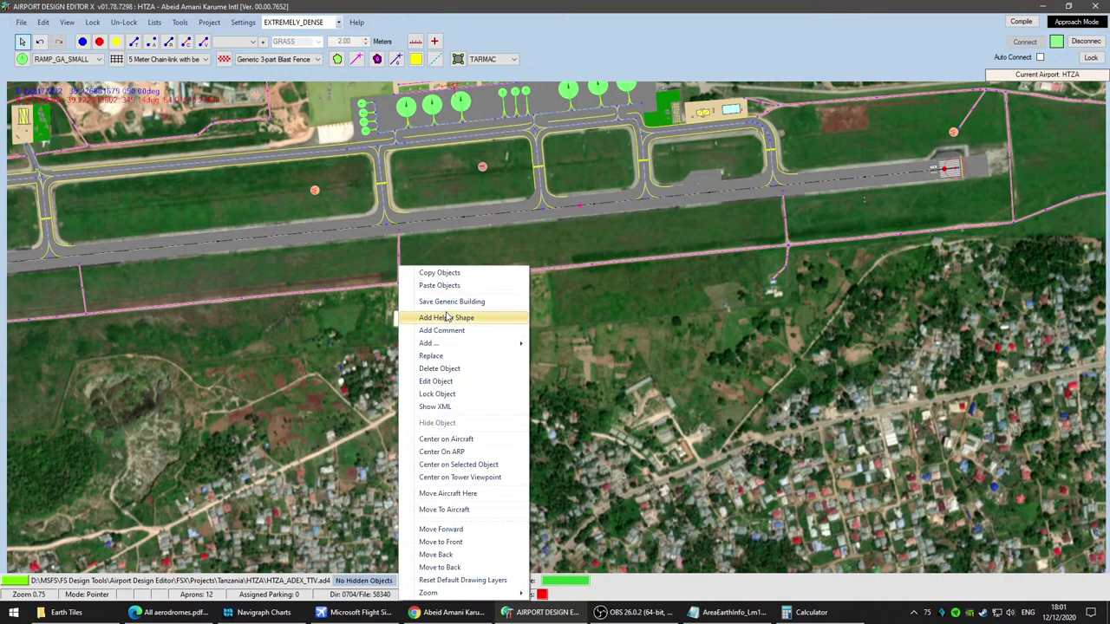
left_click(467, 285)
left_click_drag(771, 309, 617, 359)
right_click(614, 336)
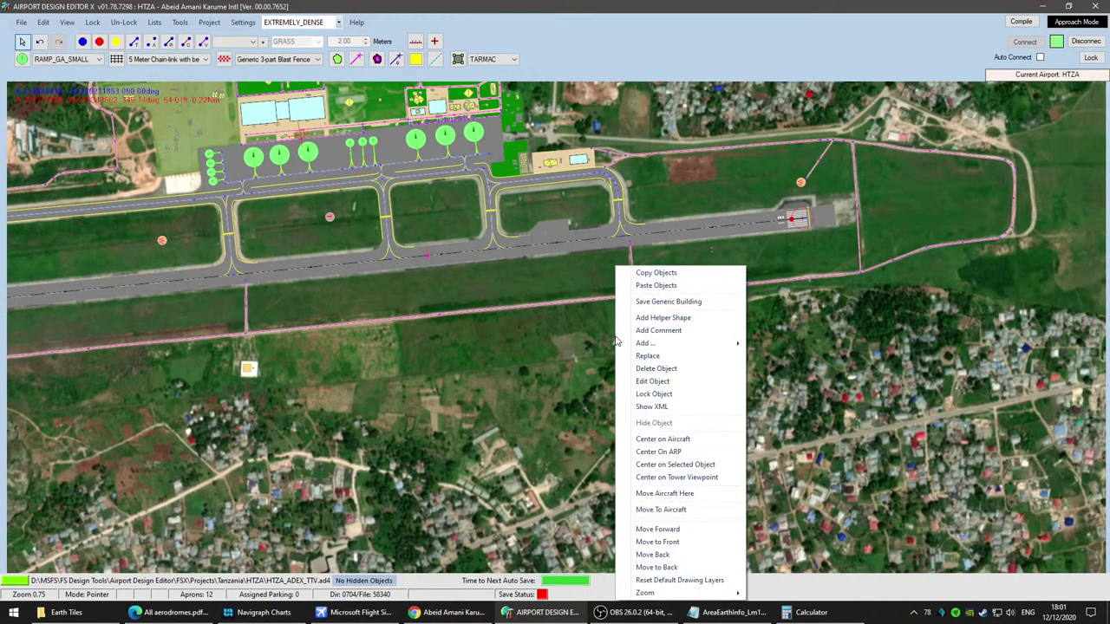
left_click(657, 285)
Step: Pan and zoom past the terminal to the western terrain beside the apron
left_click_drag(902, 322, 634, 456)
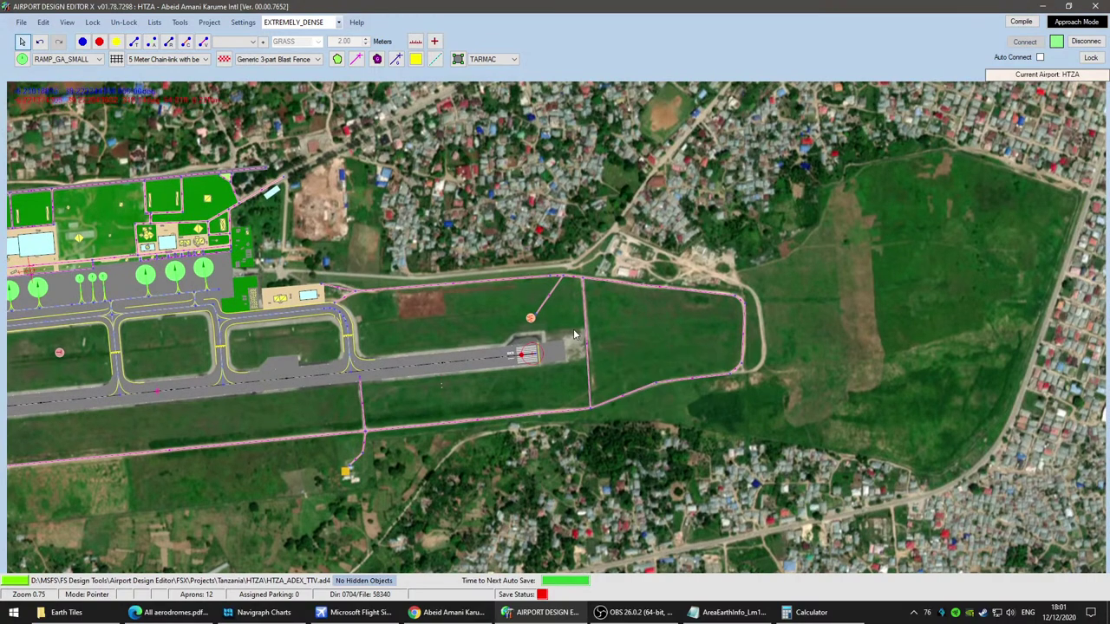
scroll(571, 332, "up", 2)
left_click_drag(335, 334, 711, 415)
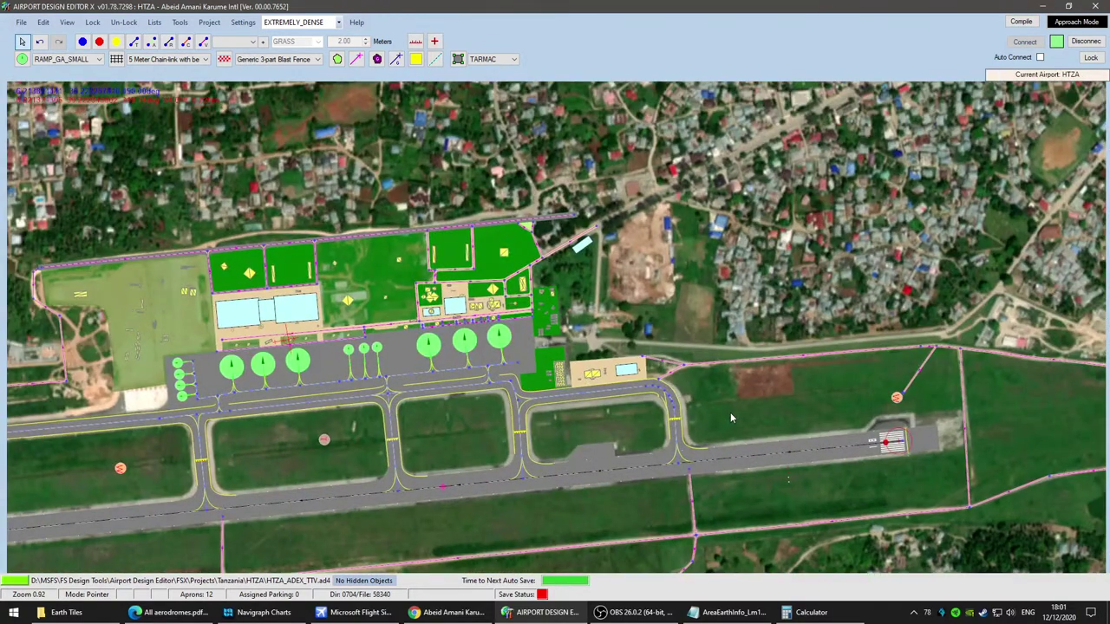
right_click_drag(343, 457, 918, 402)
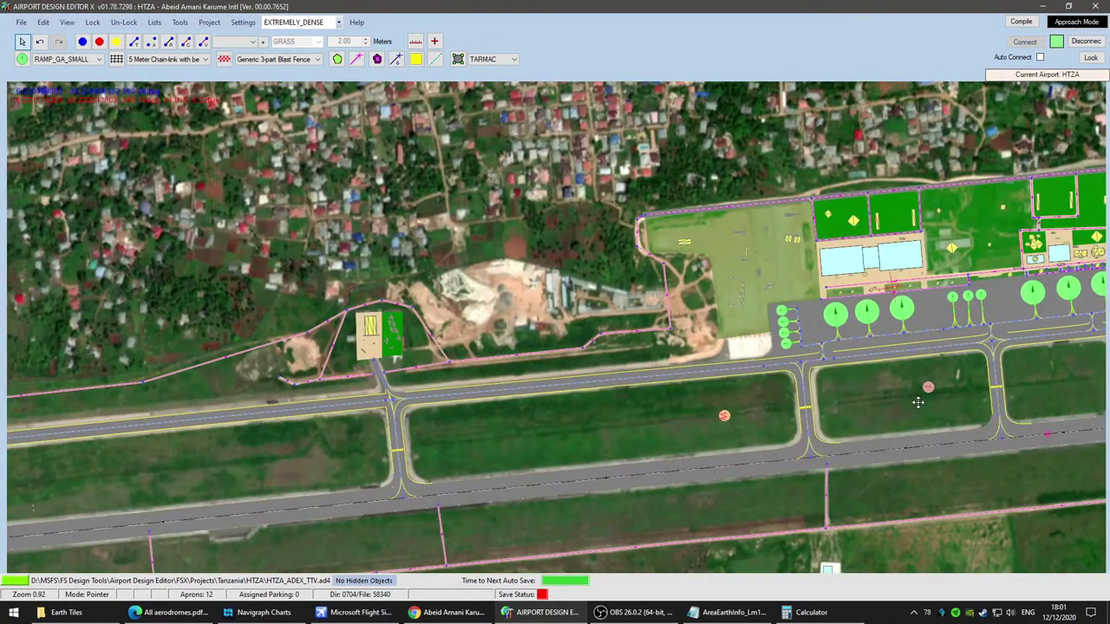
scroll(562, 424, "up", 3)
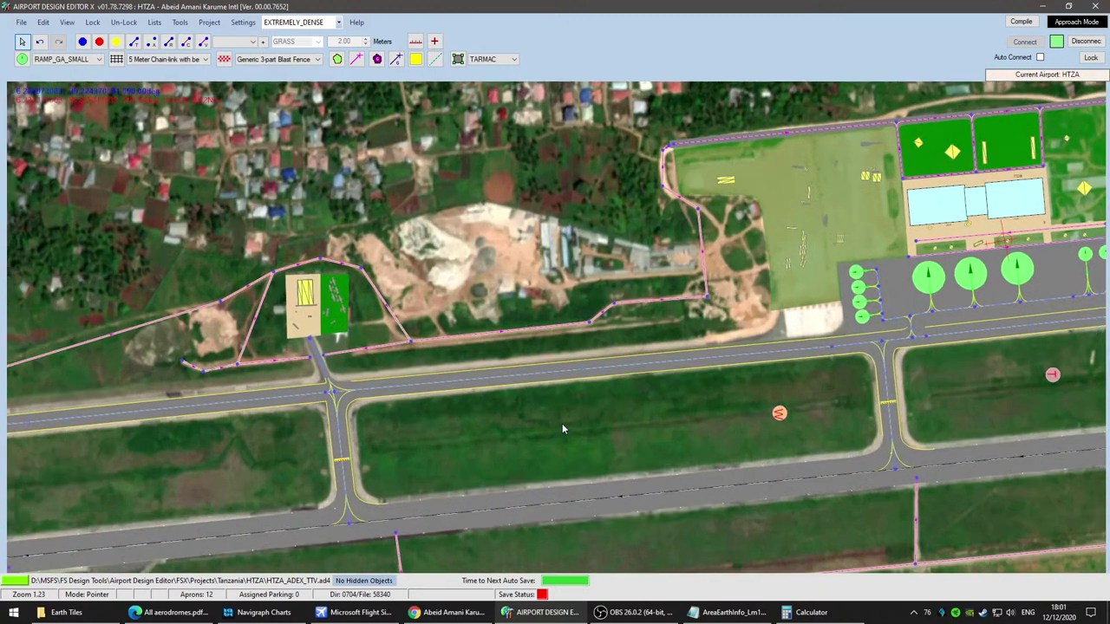
scroll(503, 211, "up", 1)
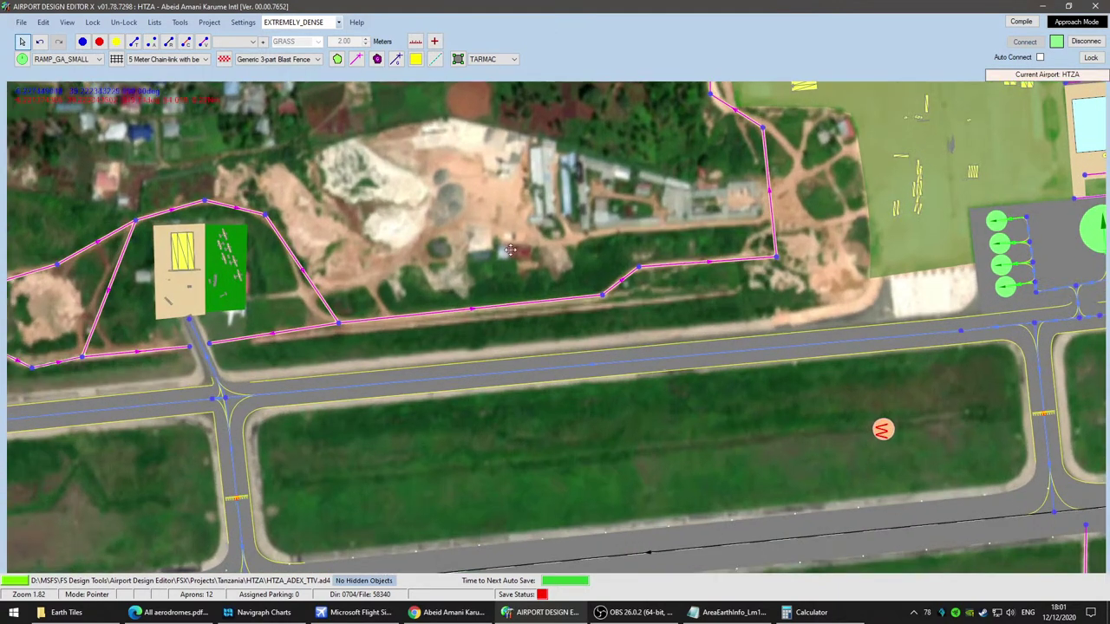
Step: Search the object library for CLUTT and place industcompclutter 1 and 2 in the quarry
right_click_drag(494, 182, 497, 273)
right_click(497, 272)
mouse_move(600, 324)
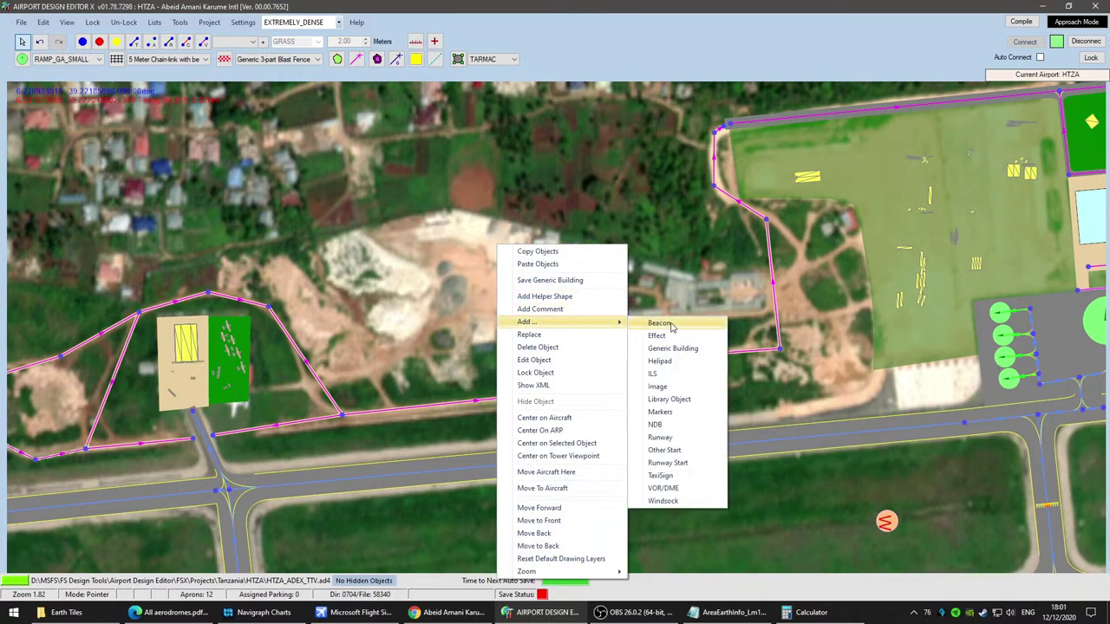
left_click(690, 403)
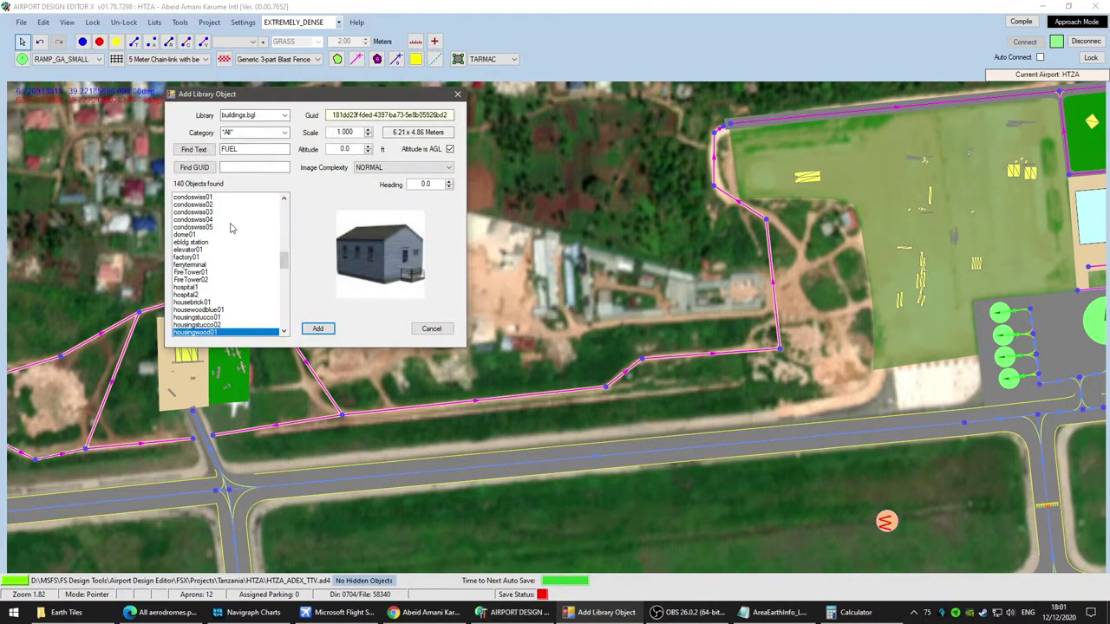
double_click(264, 149)
left_click(194, 149)
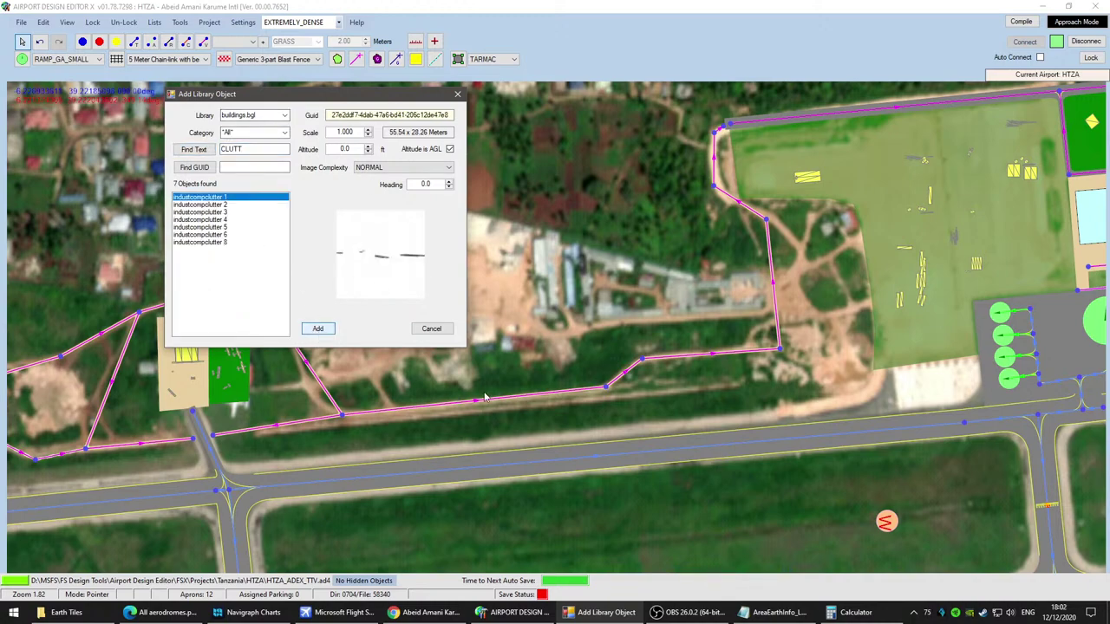
left_click(331, 329)
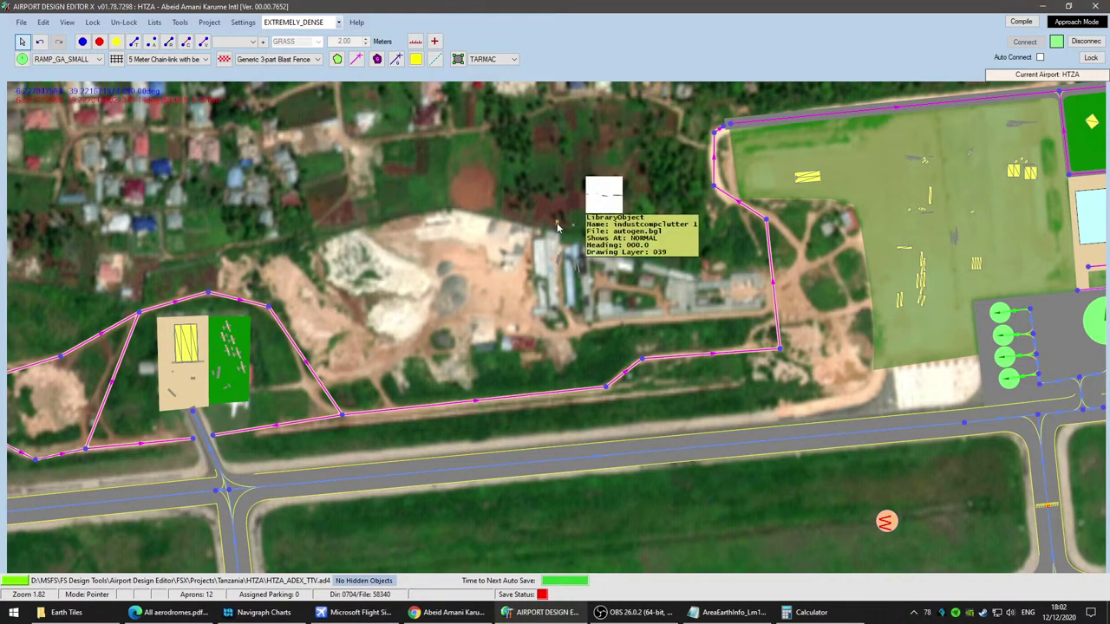
right_click(479, 279)
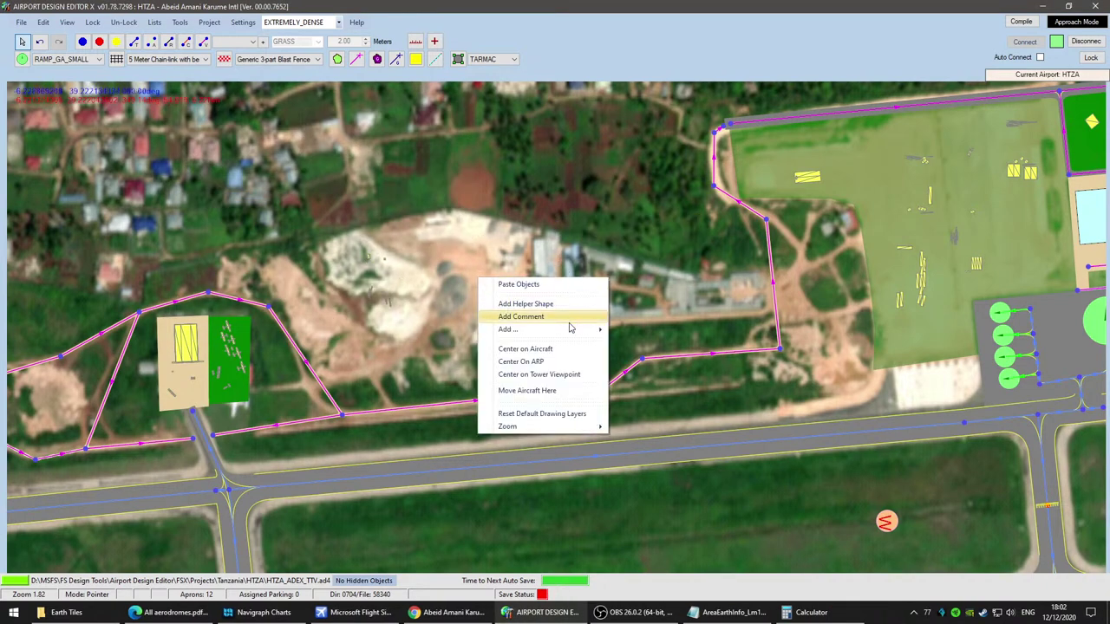
mouse_move(572, 330)
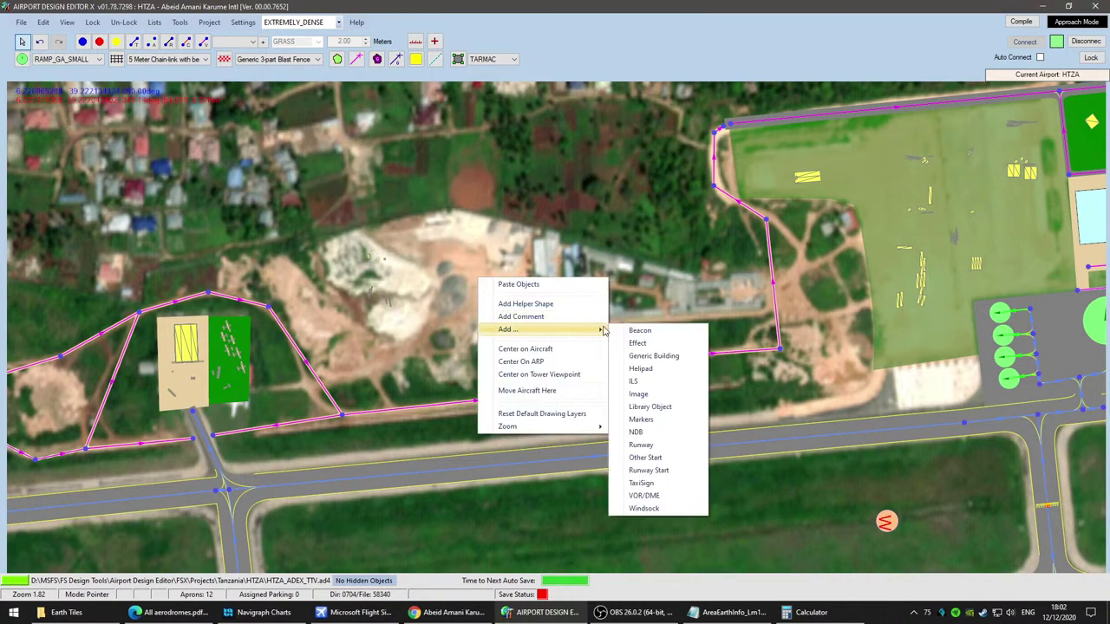
left_click(655, 408)
left_click(228, 206)
left_click(318, 328)
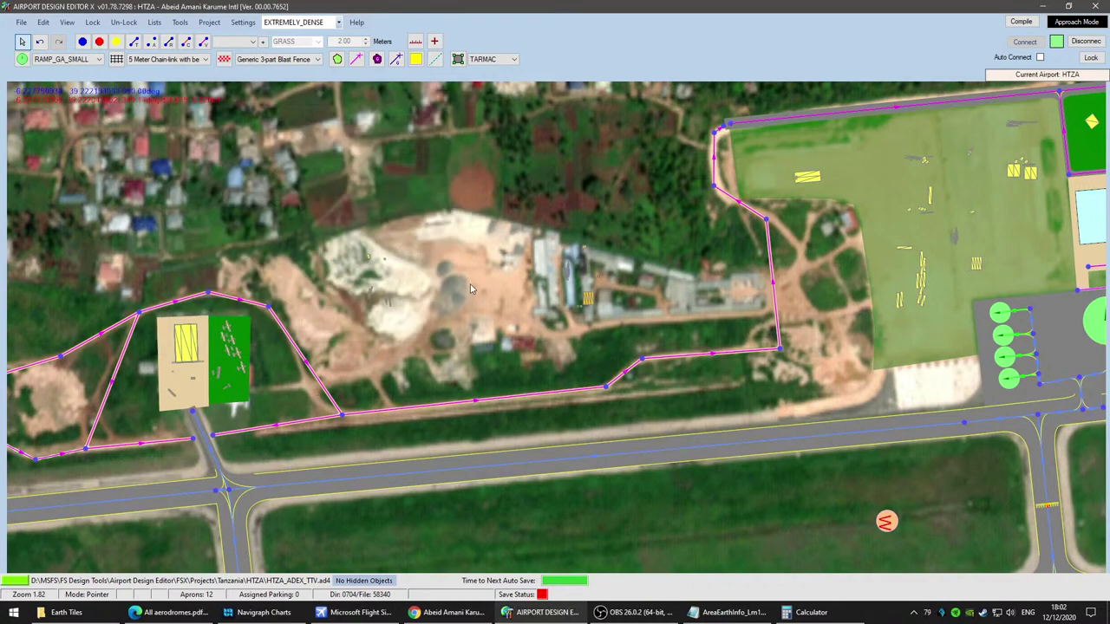
Step: Add industcompclutter 3 and 6, dragging 6 further into the sandy yard
right_click(471, 289)
mouse_move(530, 333)
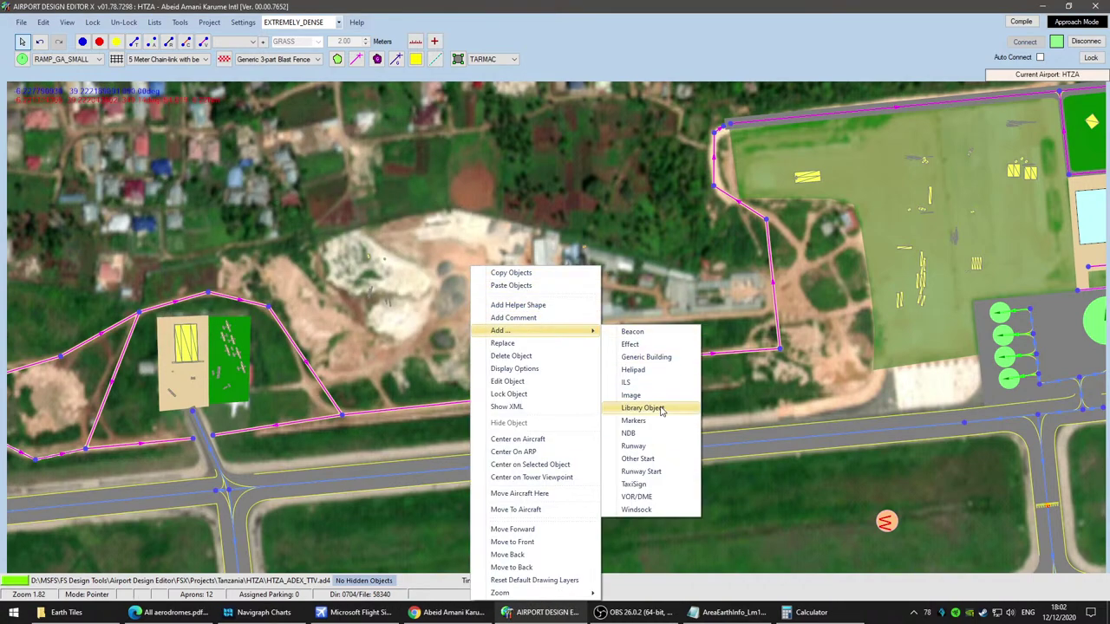
left_click(654, 408)
left_click(223, 213)
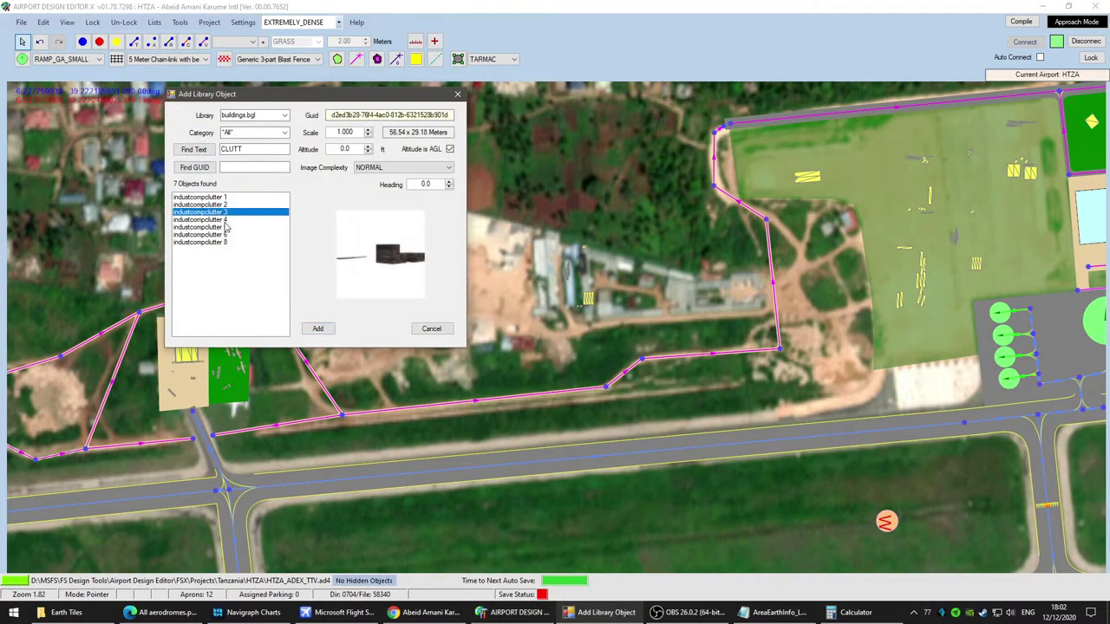
left_click(317, 328)
right_click(427, 355)
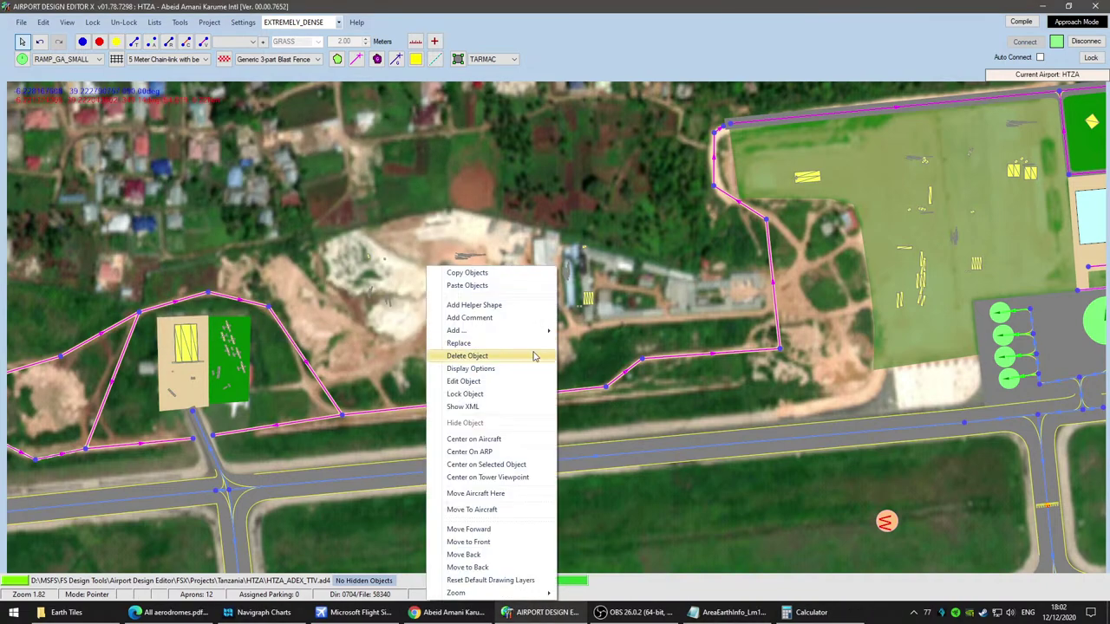
mouse_move(522, 330)
left_click(649, 407)
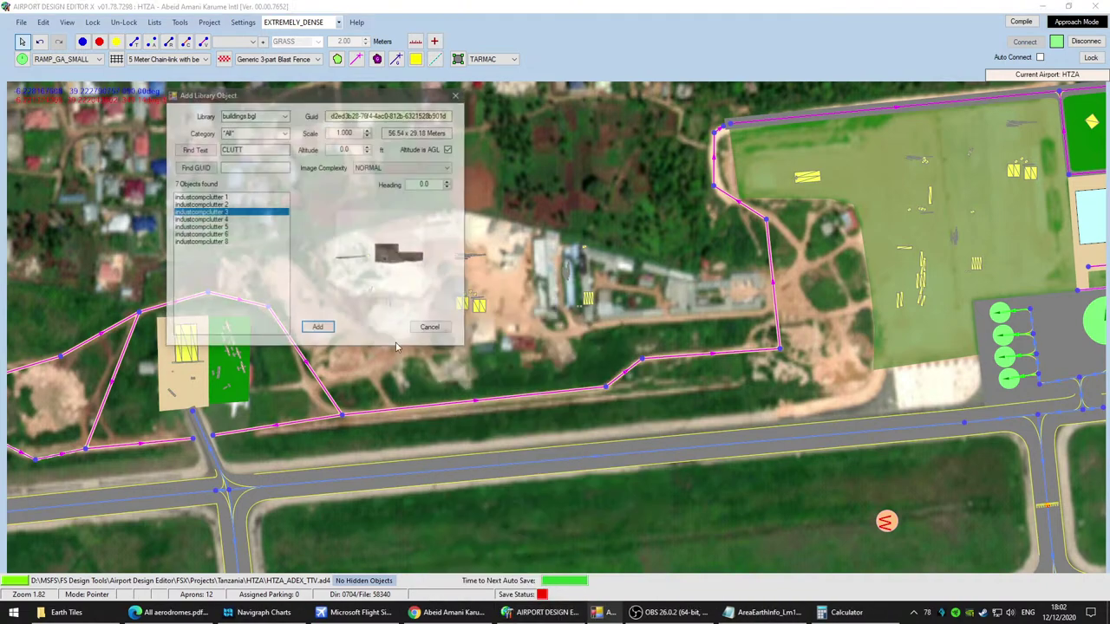
left_click(222, 235)
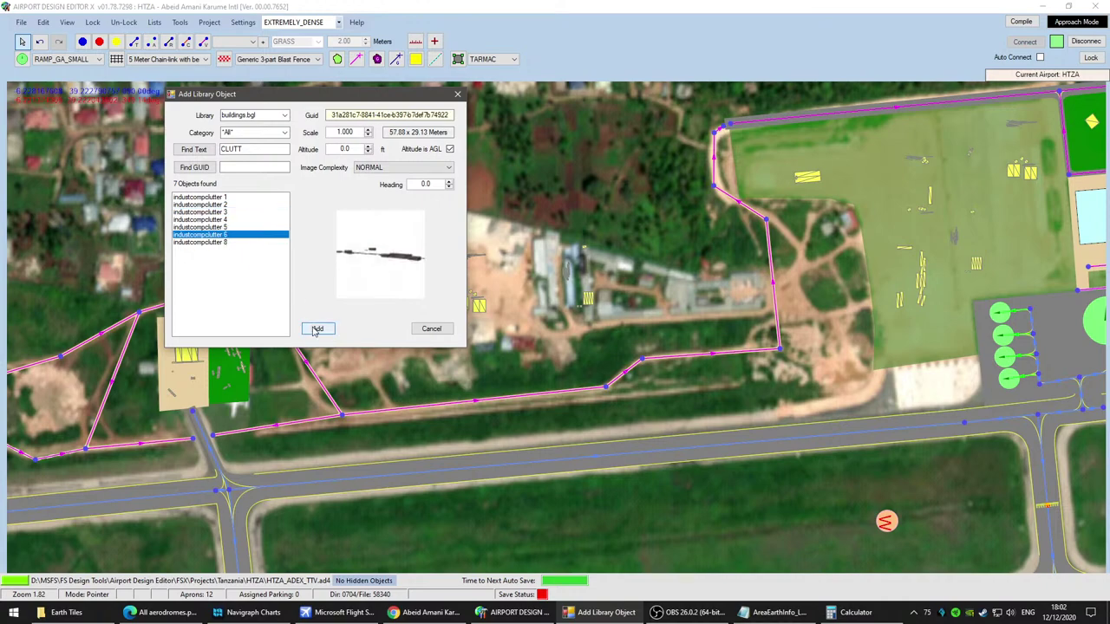
key("Return")
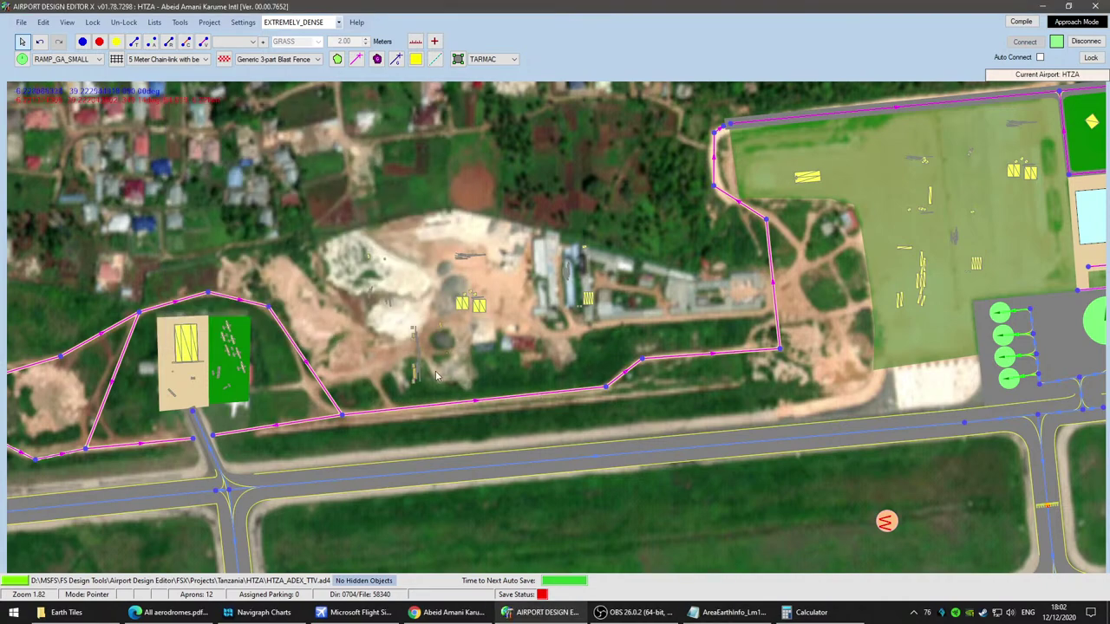
left_click_drag(417, 378, 342, 321)
Step: Review the layout with the new clutter, then save the HTZA airport from the File menu
scroll(571, 344, "down", 6)
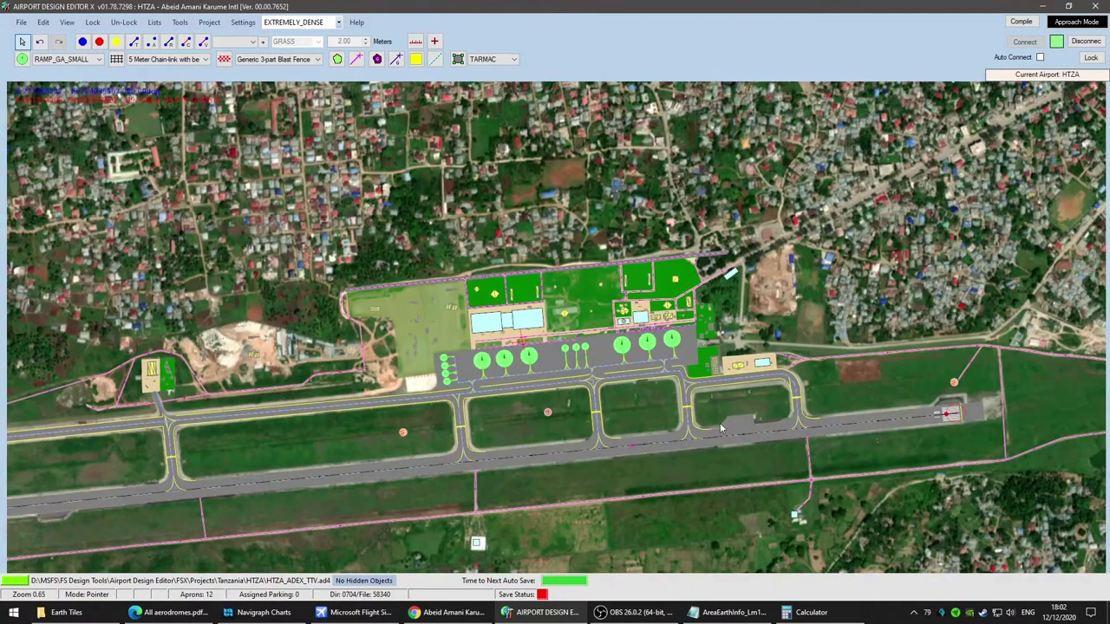
left_click_drag(941, 427, 470, 408)
scroll(480, 401, "up", 6)
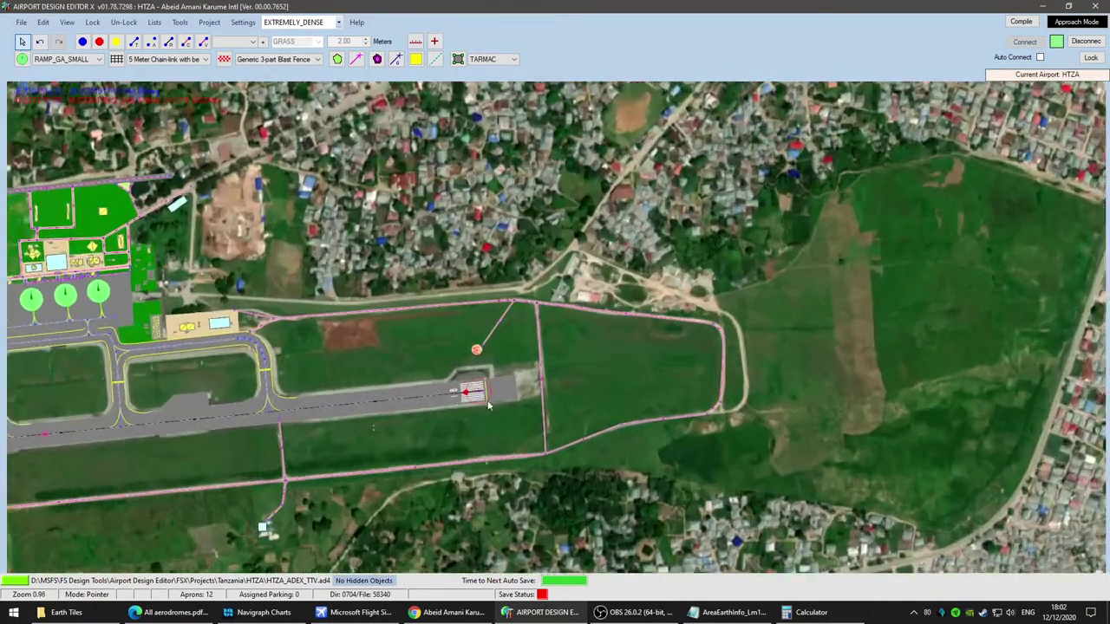
scroll(365, 310, "up", 2)
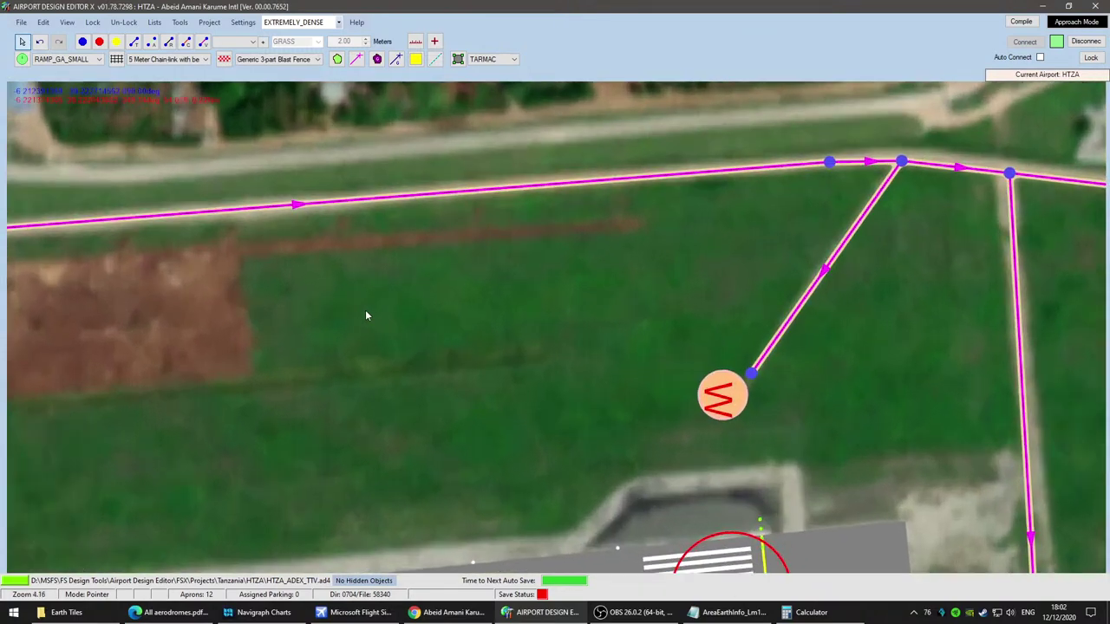
scroll(343, 342, "down", 4)
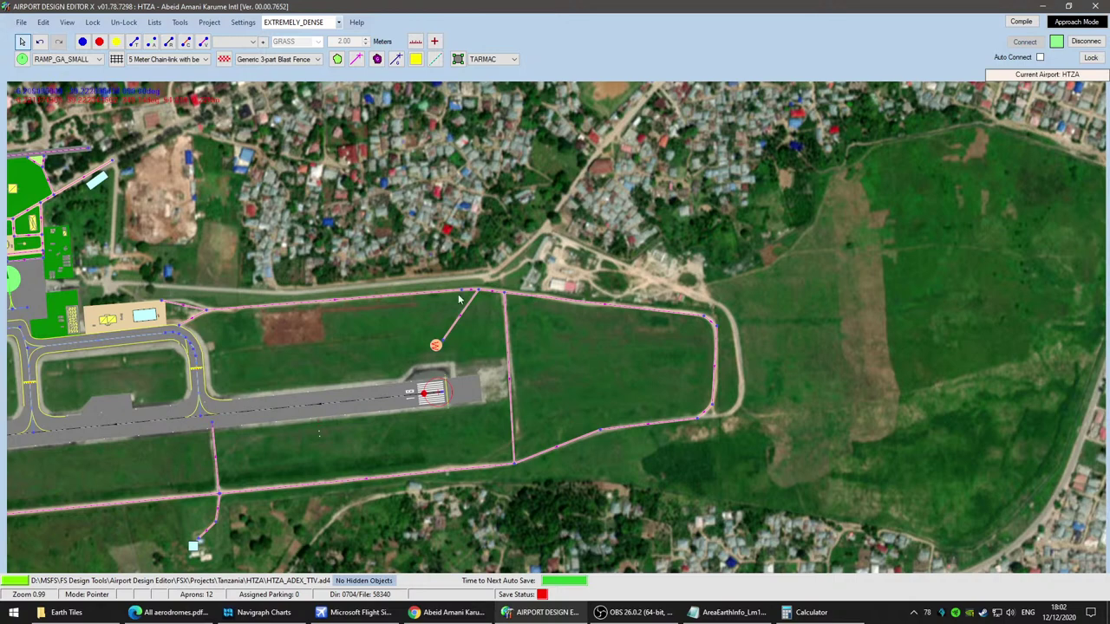
left_click(21, 21)
left_click(47, 186)
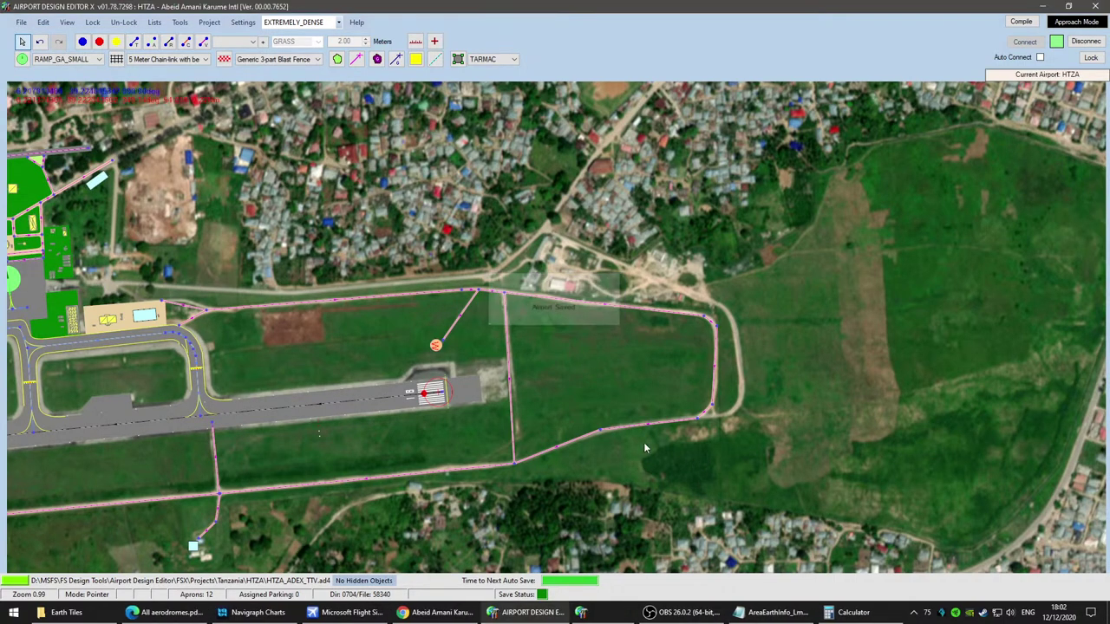
Step: Switch to Flight Simulator X and end the current flight
left_click(369, 614)
key("Escape")
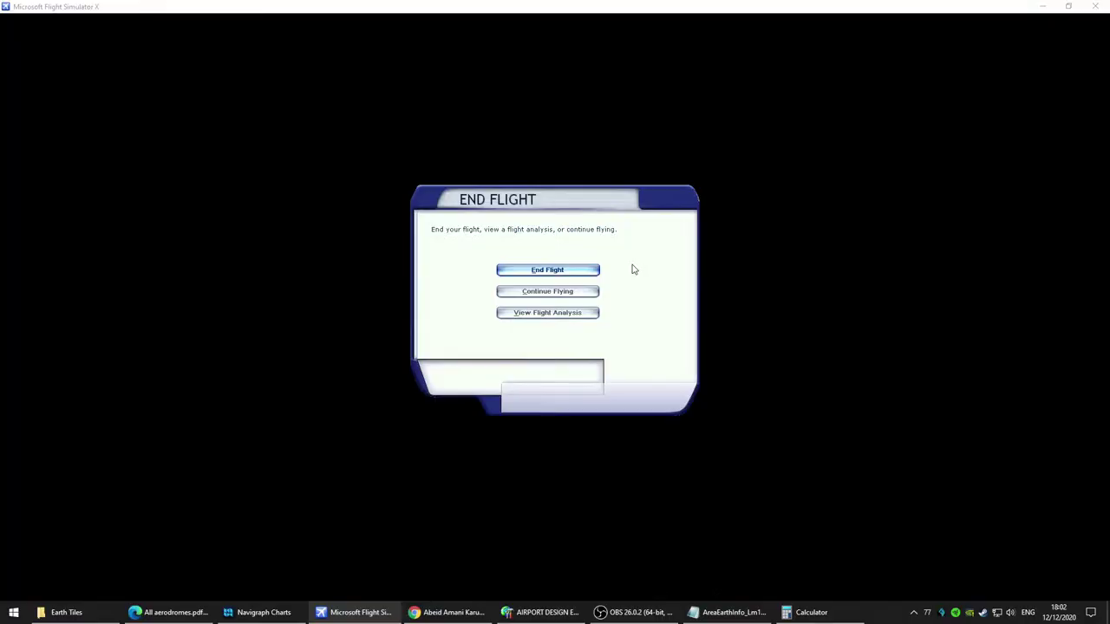
left_click(545, 269)
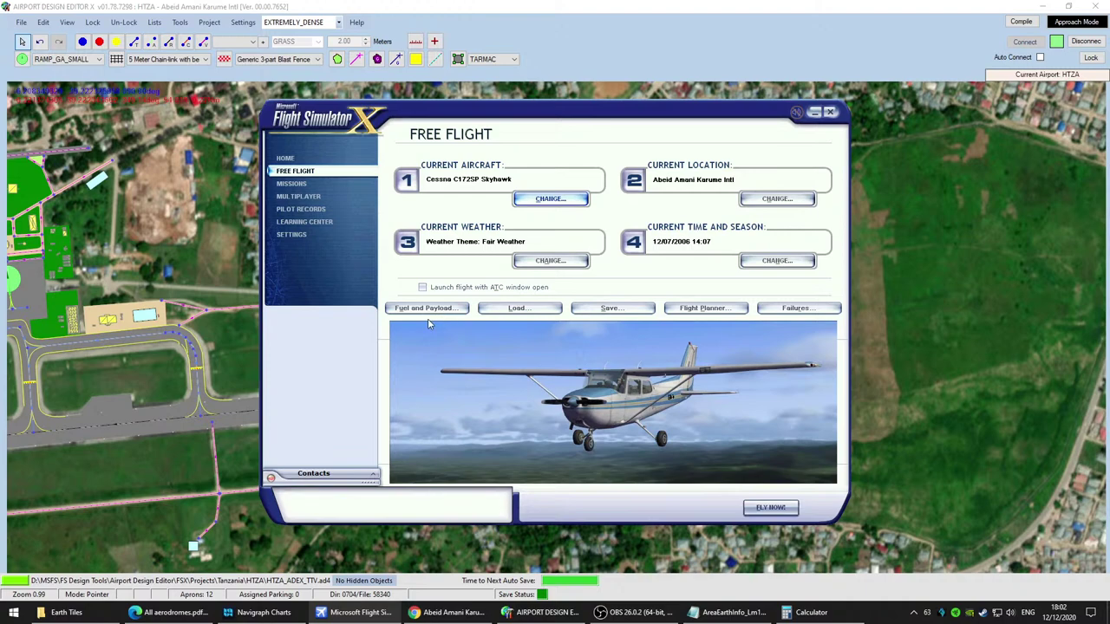
Step: Untick the Tanzania area in Settings > Scenery Library and confirm with OK
left_click(291, 235)
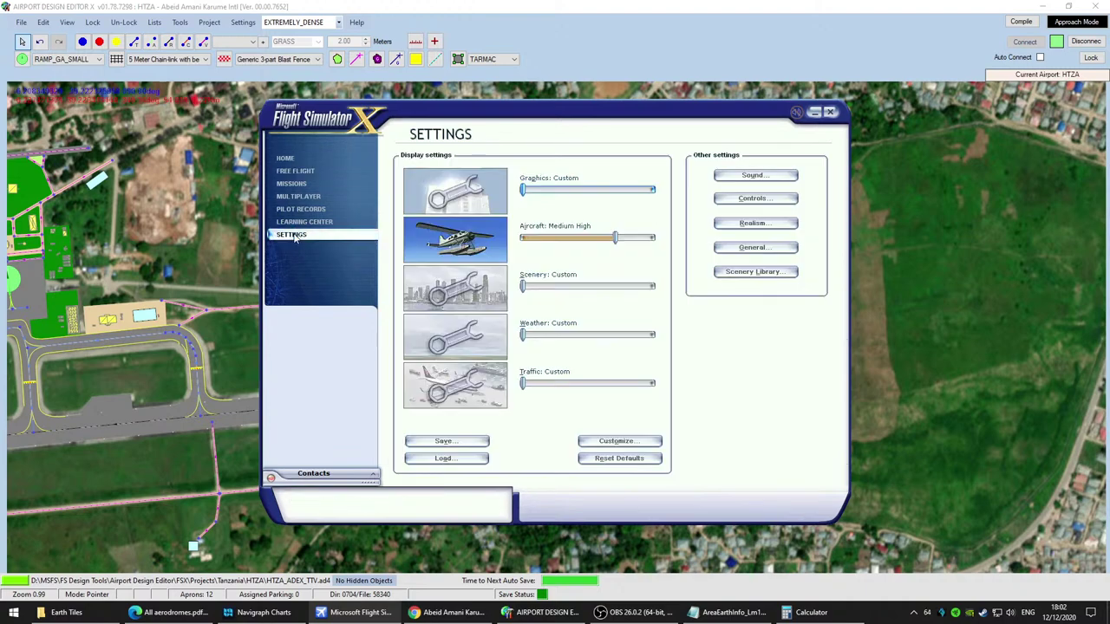
left_click(776, 272)
left_click(393, 214)
left_click(395, 213)
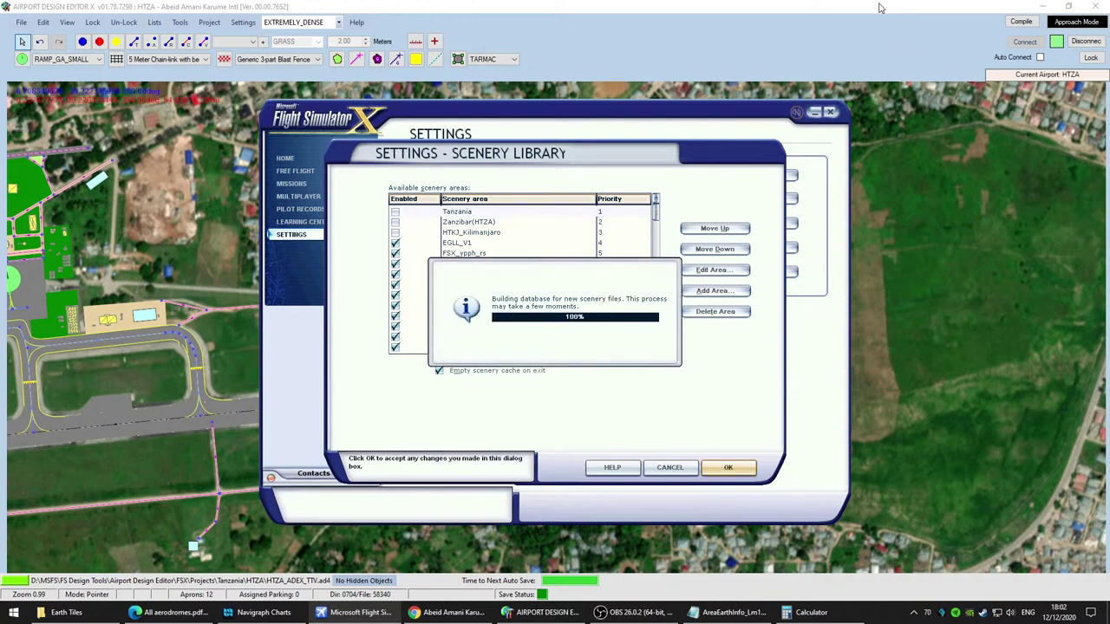
left_click(962, 286)
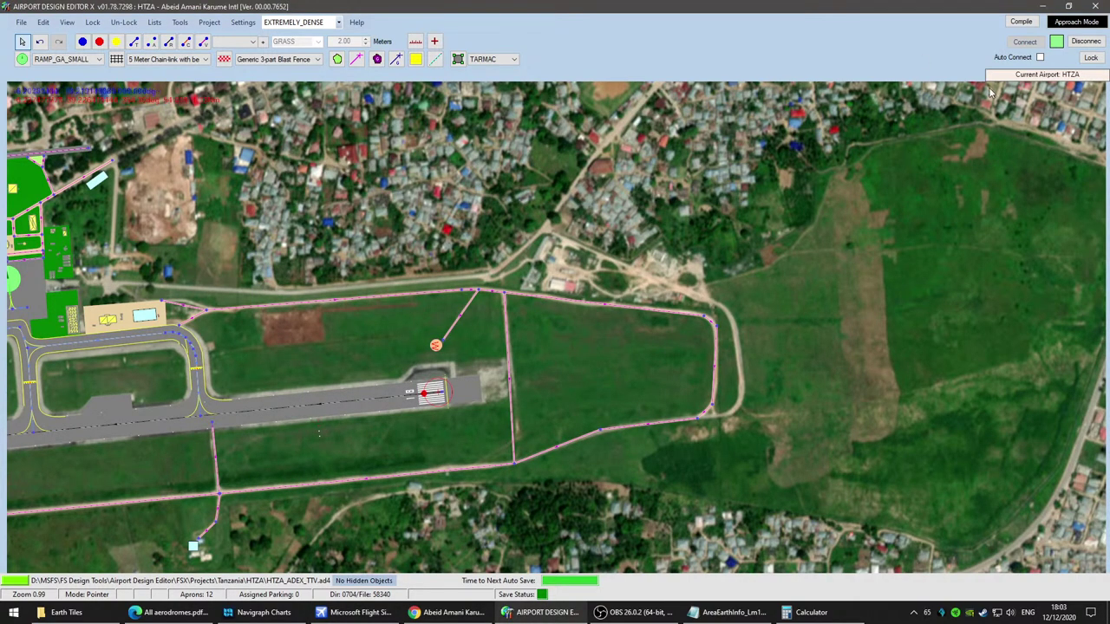
Step: Compile the HTZA_ADEX_TTV scenery, then reopen Flight Simulator X's scenery library list
left_click(1021, 21)
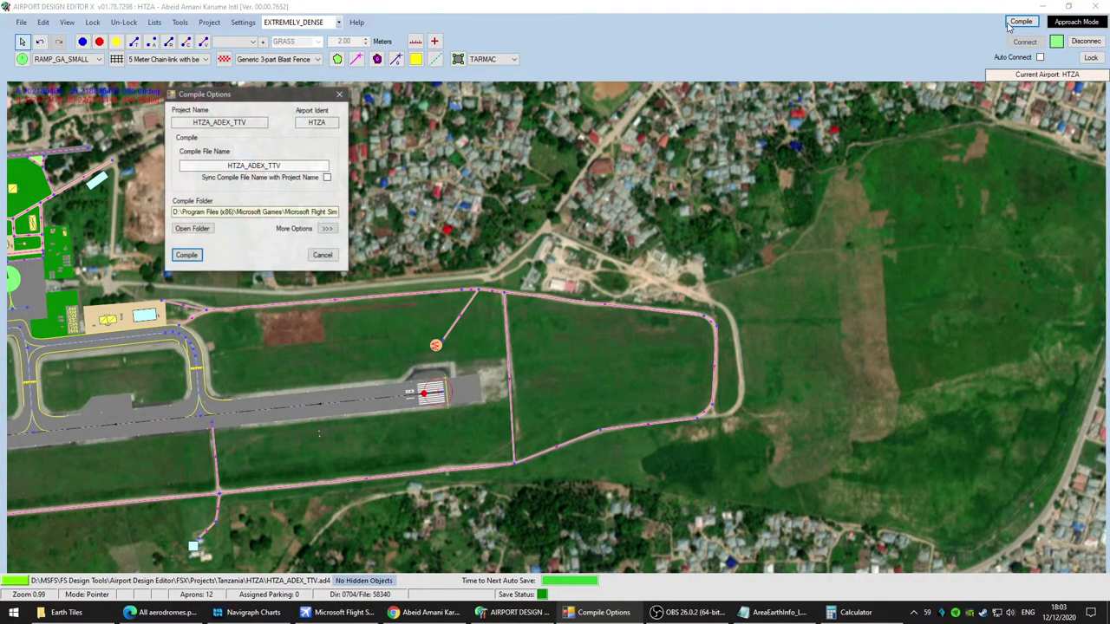
left_click(187, 256)
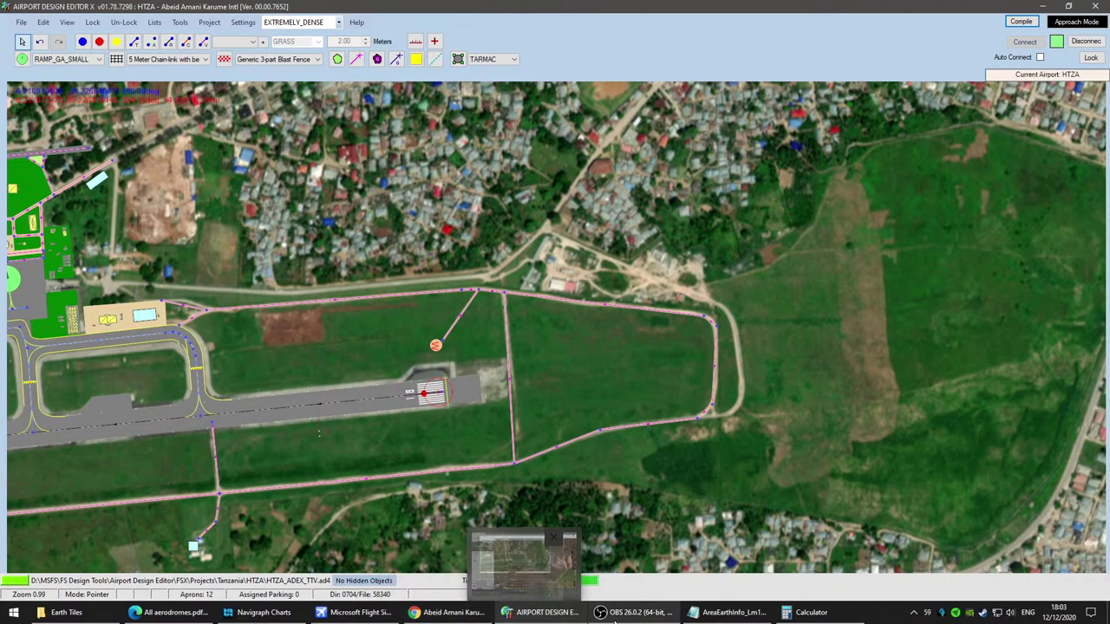
left_click(355, 612)
left_click(755, 272)
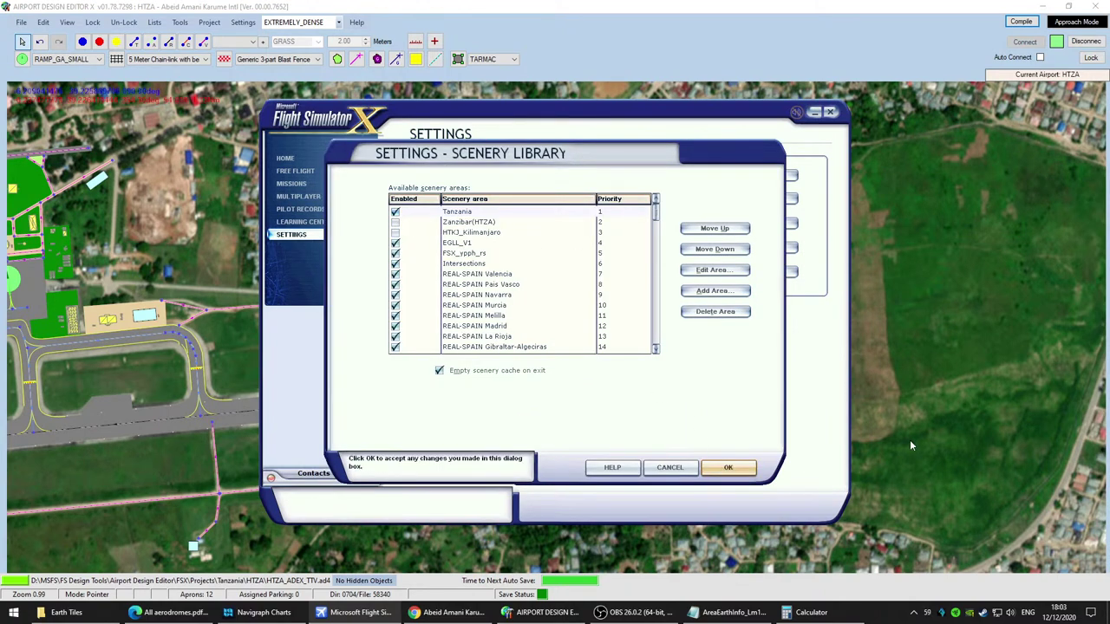
Step: Rebuild the scenery database, move the free-flight time an hour earlier to 12:07, and fly at Zanzibar
left_click(728, 473)
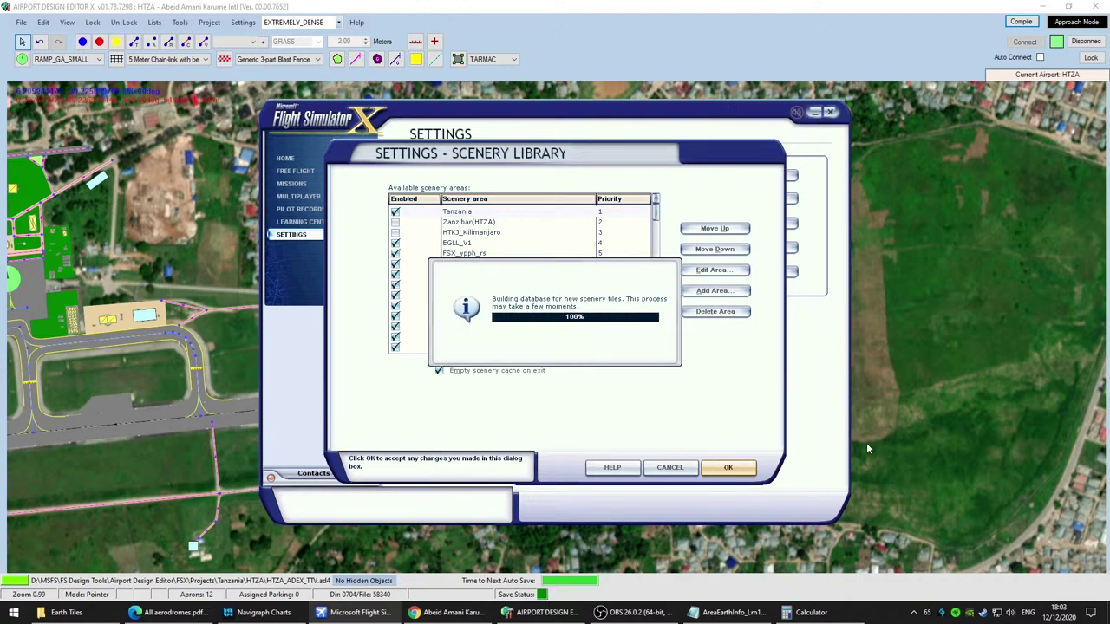
left_click(295, 170)
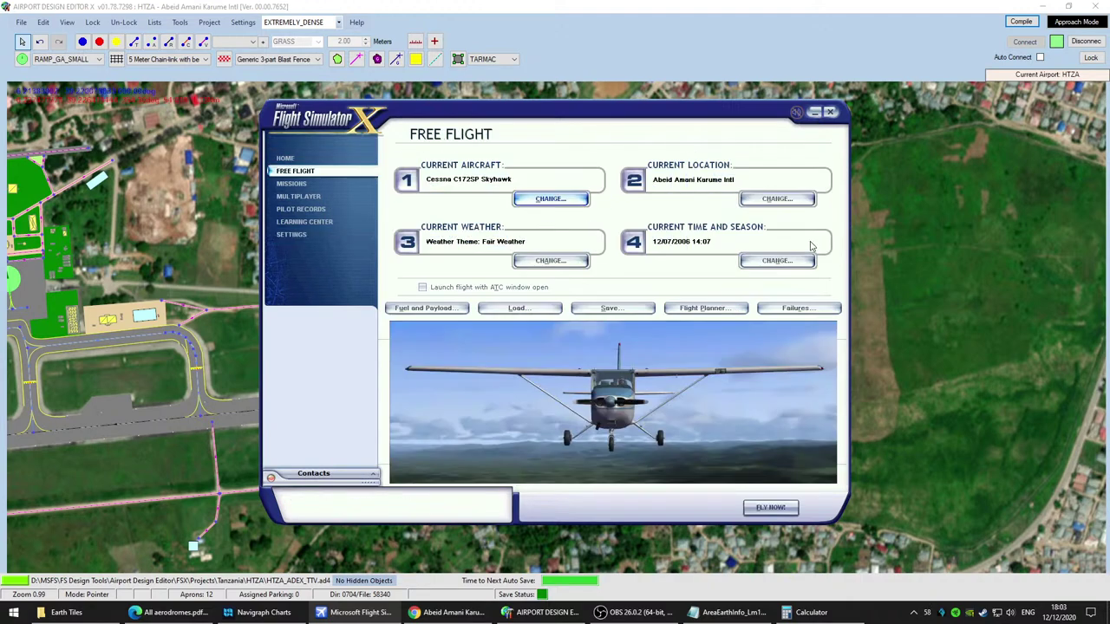
left_click(775, 260)
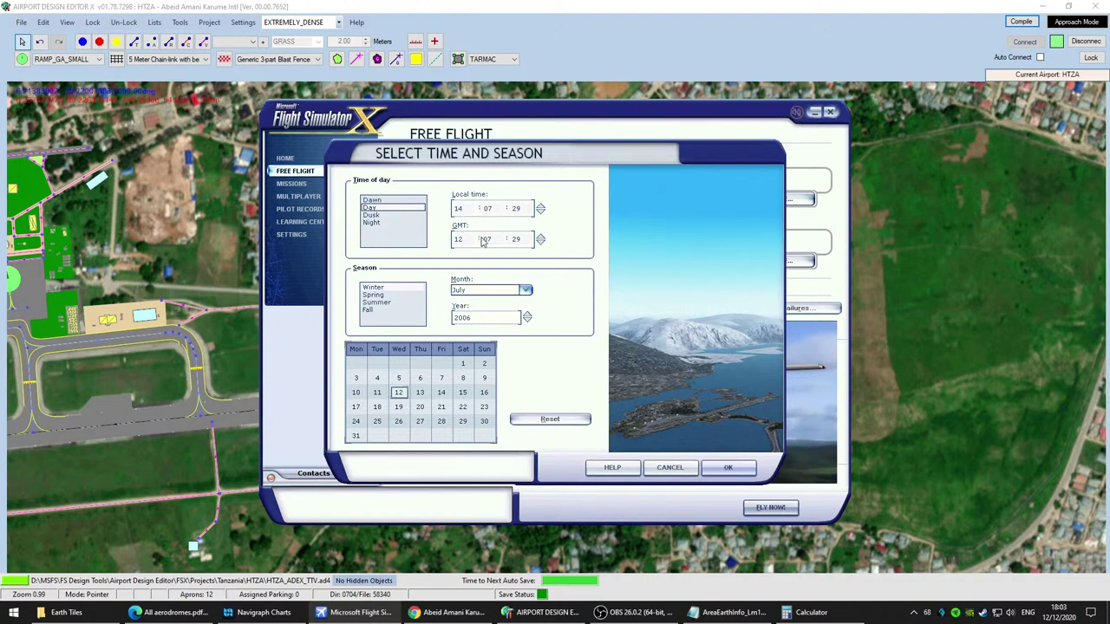
left_click(540, 213)
left_click(729, 468)
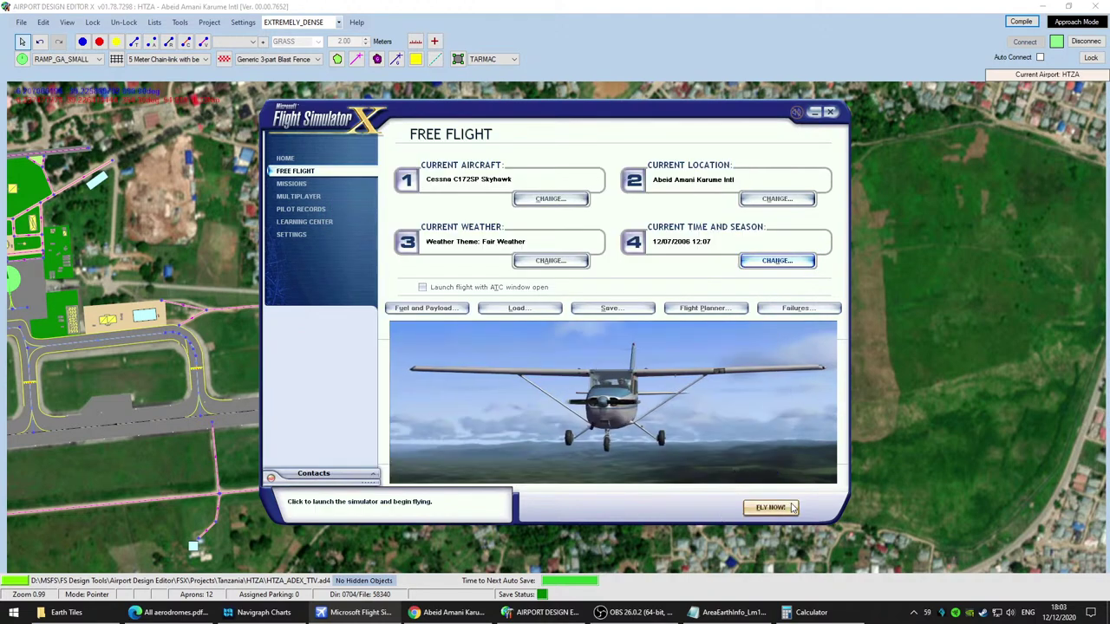
left_click(785, 508)
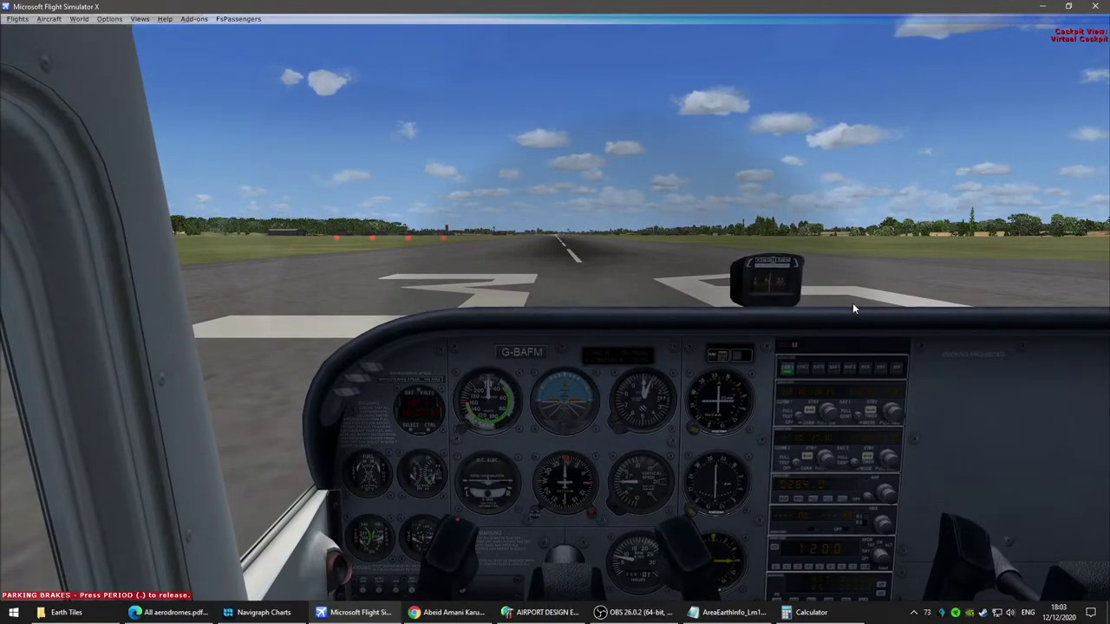
Step: Switch to an outside view and slew the Cessna upward, turning right over the clutter
key("s")
middle_click_drag(853, 304, 473, 411)
scroll(526, 436, "down", 3)
key("y")
key("F4")
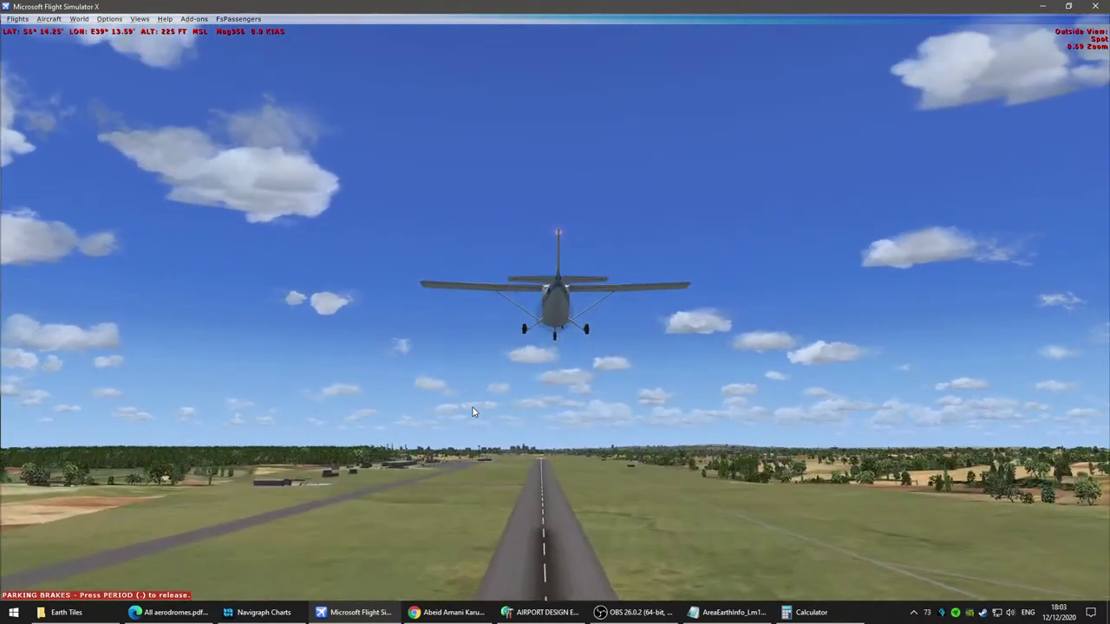
key("F2")
key("KP_3")
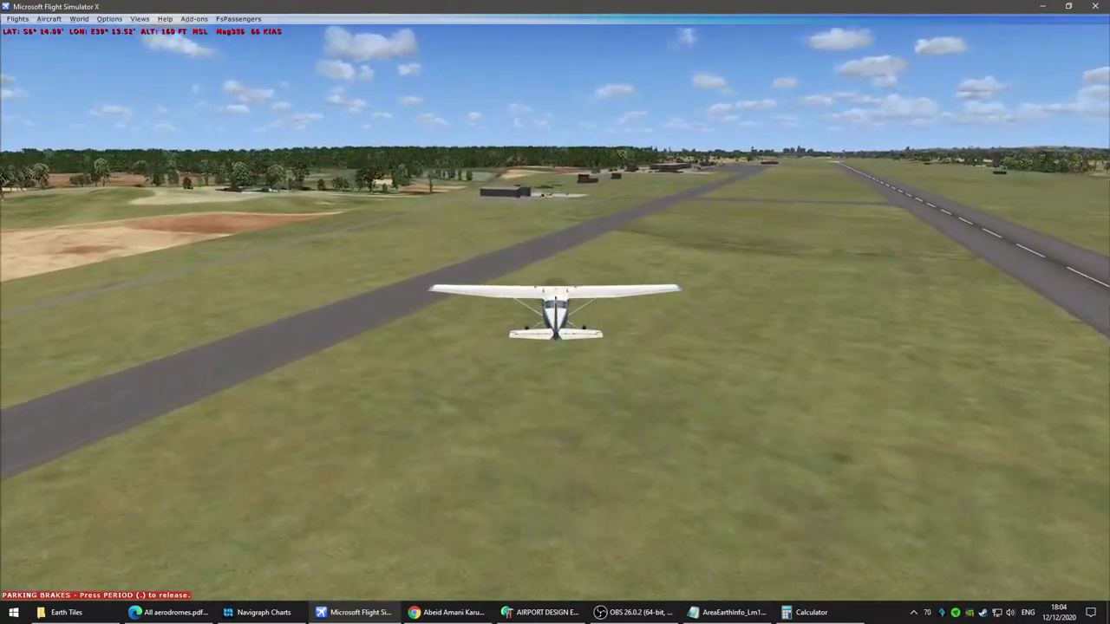
Step: Tune Zanzibar Ground from the ATC menu, then toggle slew mode off
key("grave")
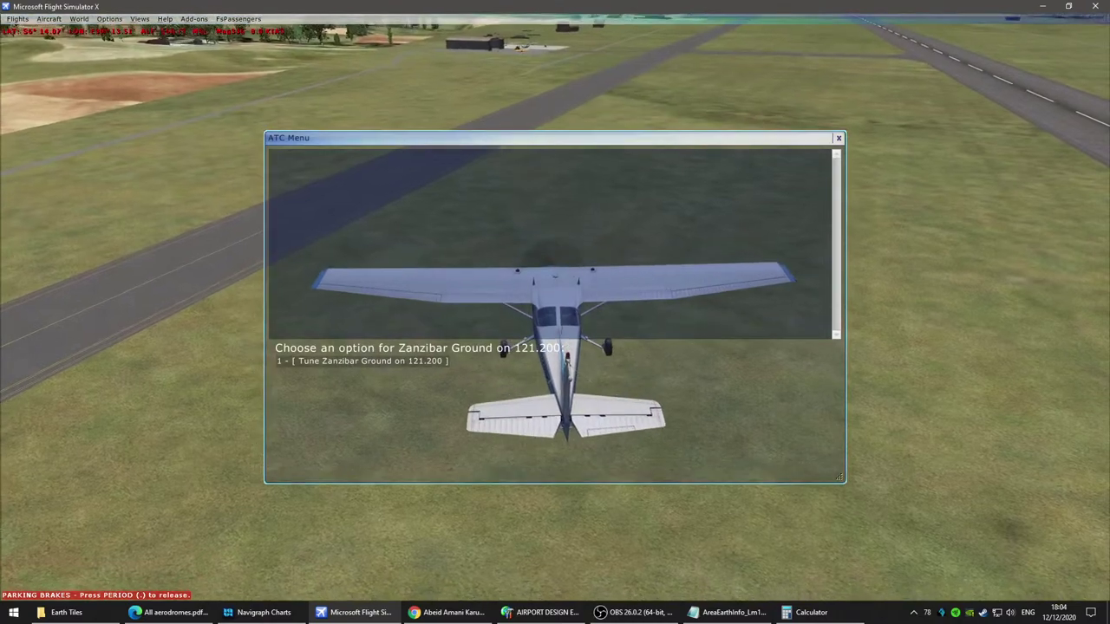
key("1")
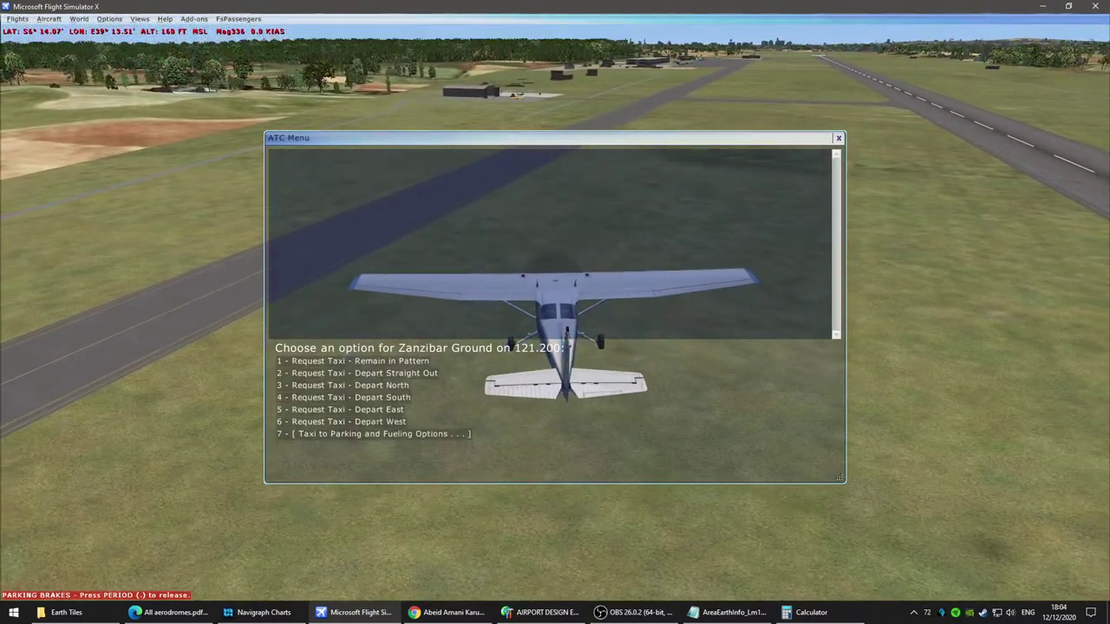
key("grave")
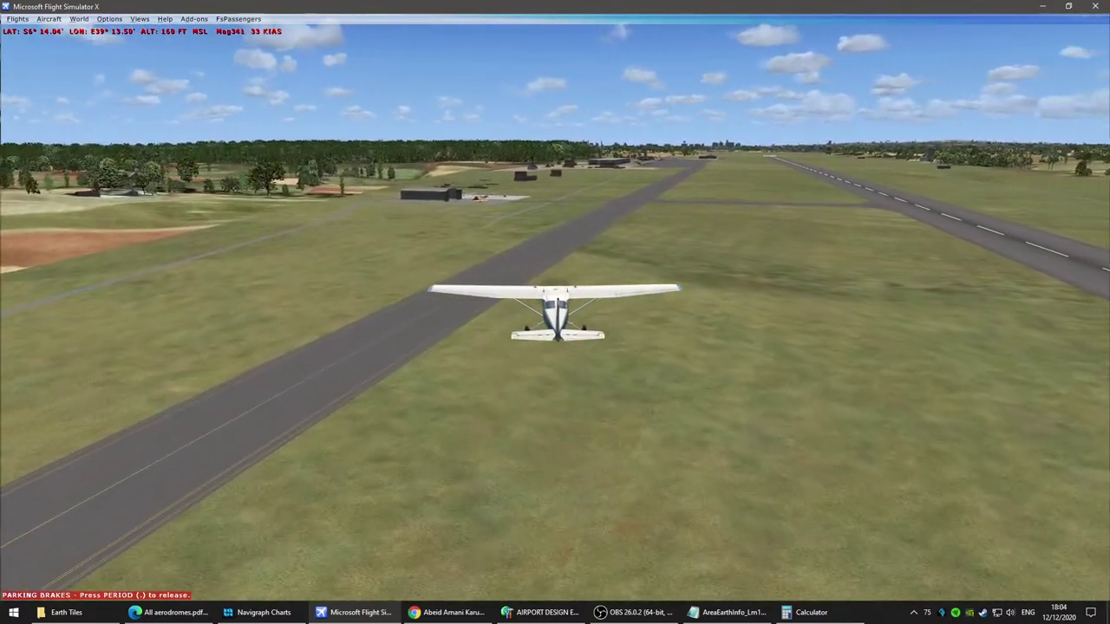
key("y")
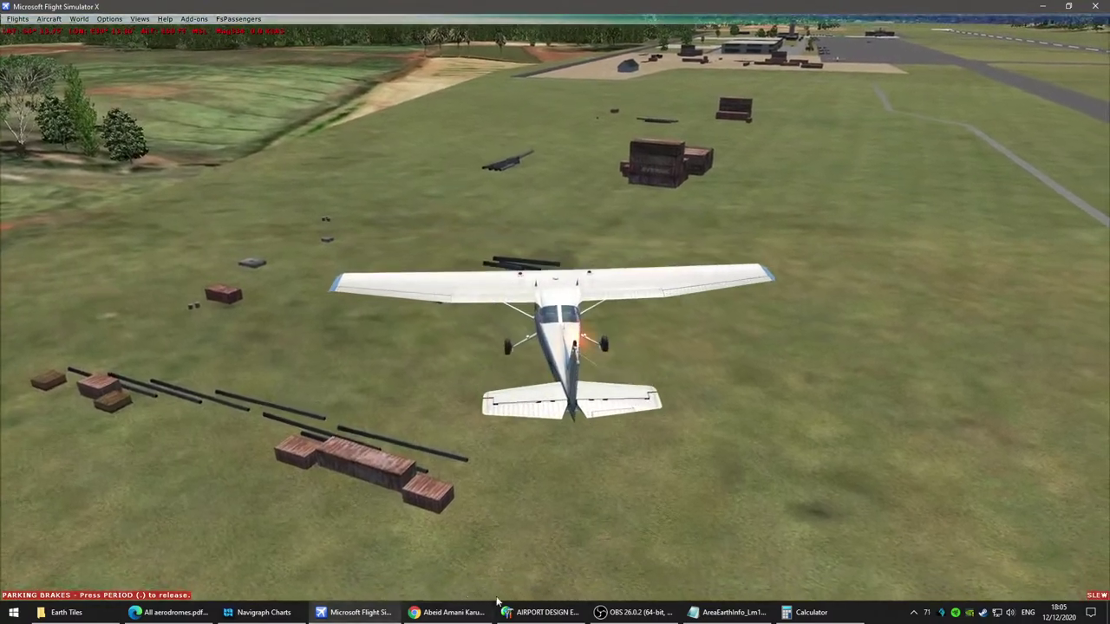
left_click(530, 616)
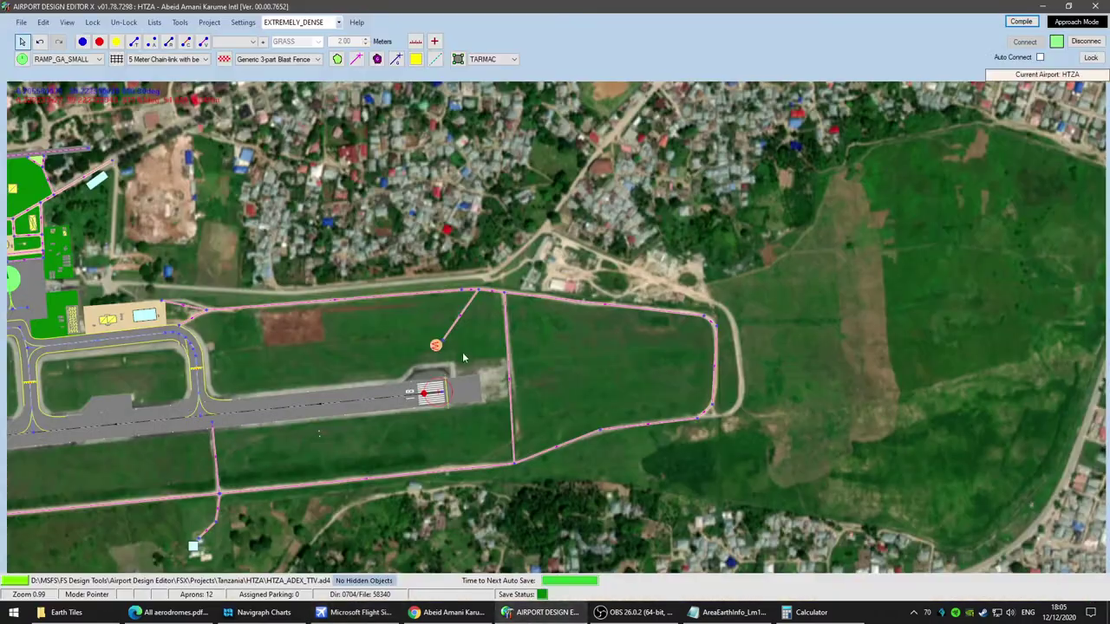
left_click_drag(108, 362, 1007, 282)
scroll(378, 305, "up", 5)
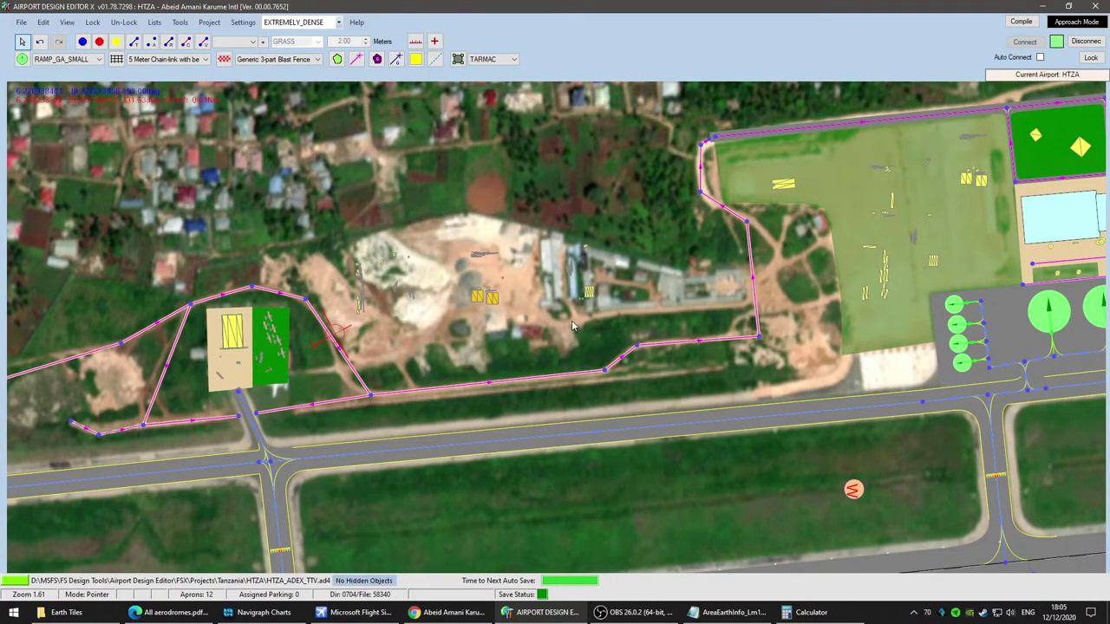
mouse_move(588, 296)
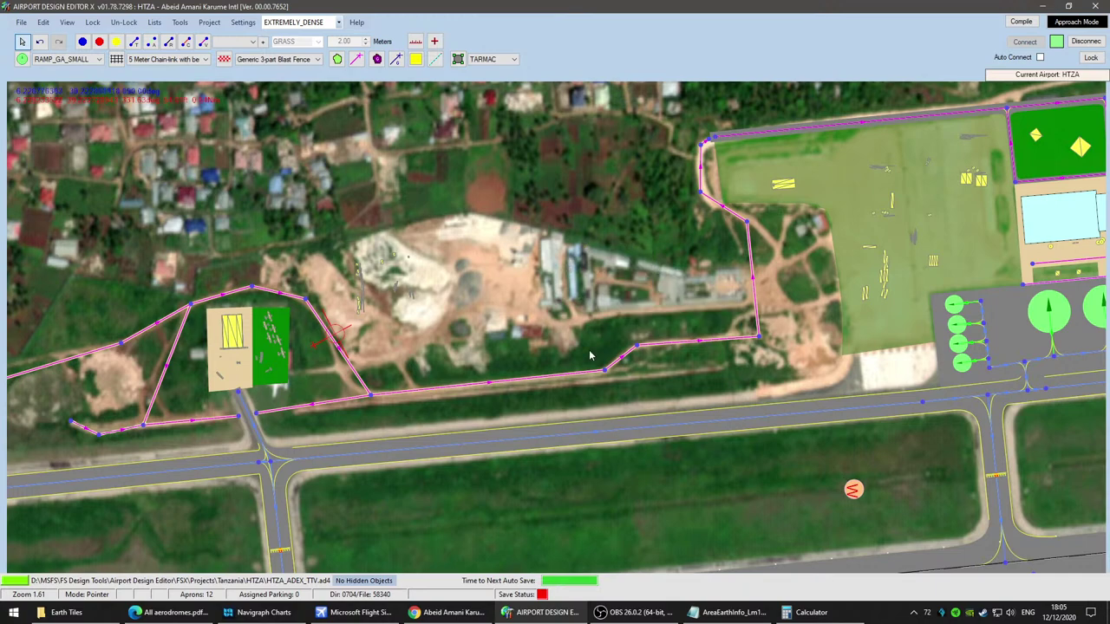
left_click(364, 612)
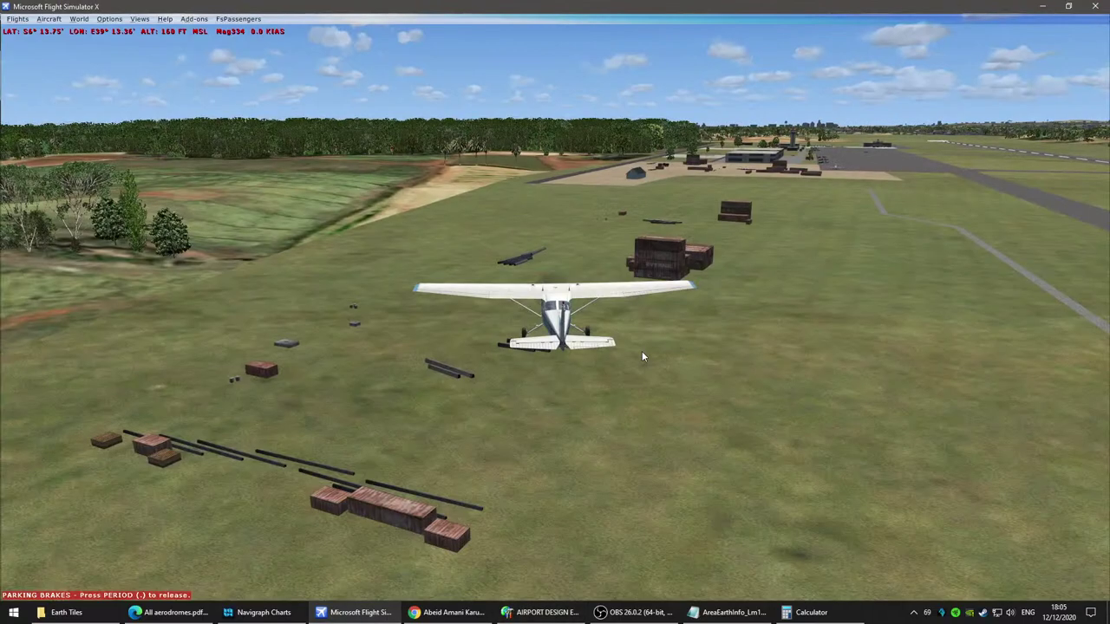
Step: Slew the Cessna forward and right over the container yard, stop it, then return to Airport Design Editor
key("KP_8")
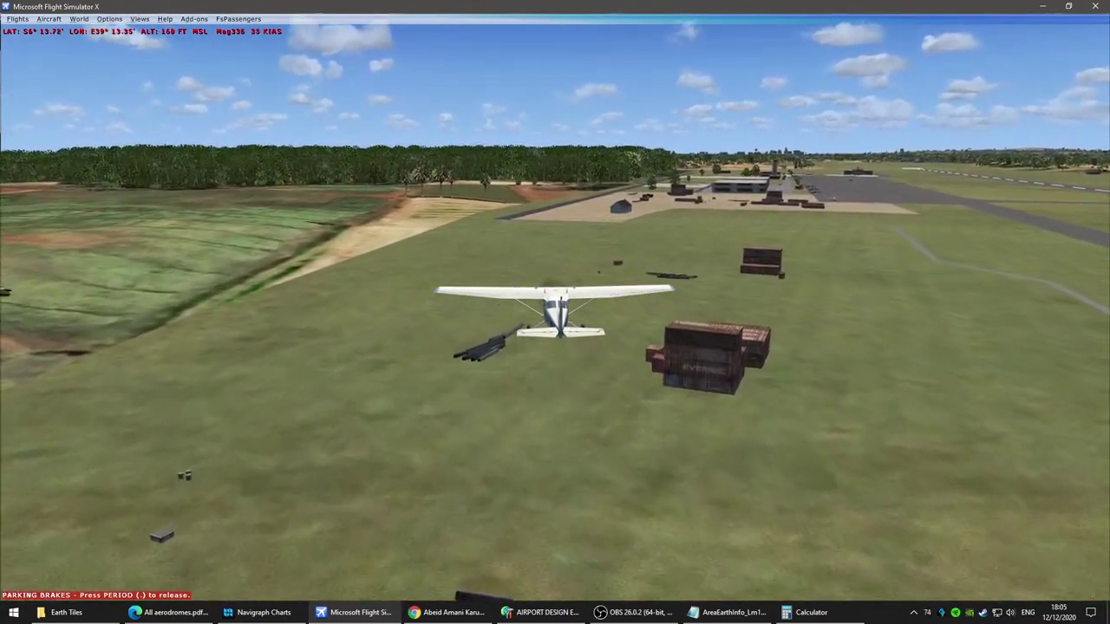
key("KP_3")
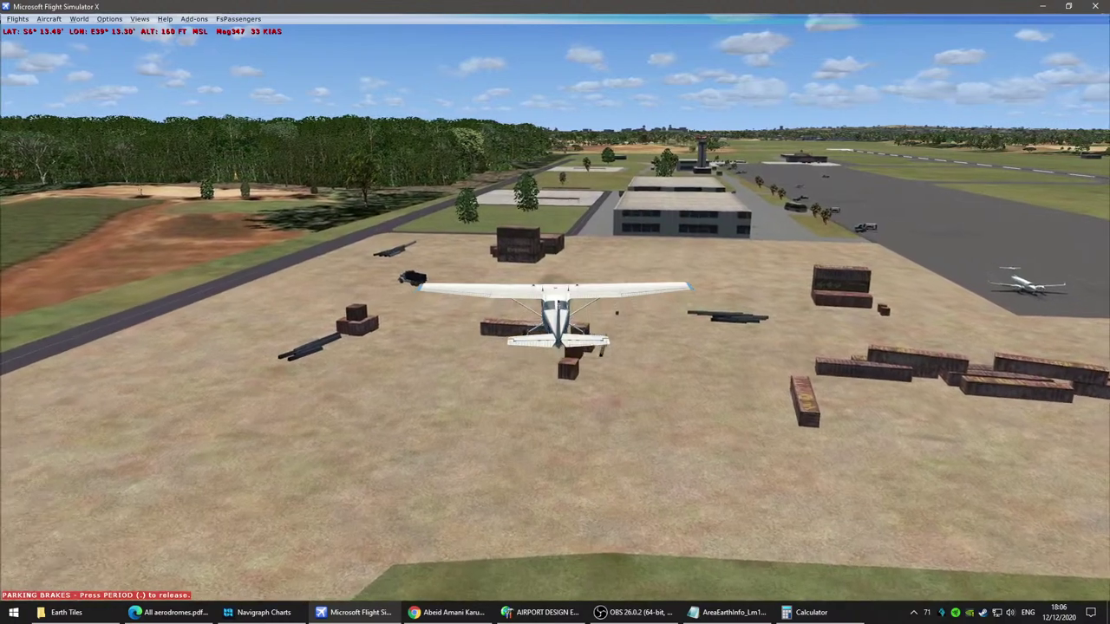
key("KP_5")
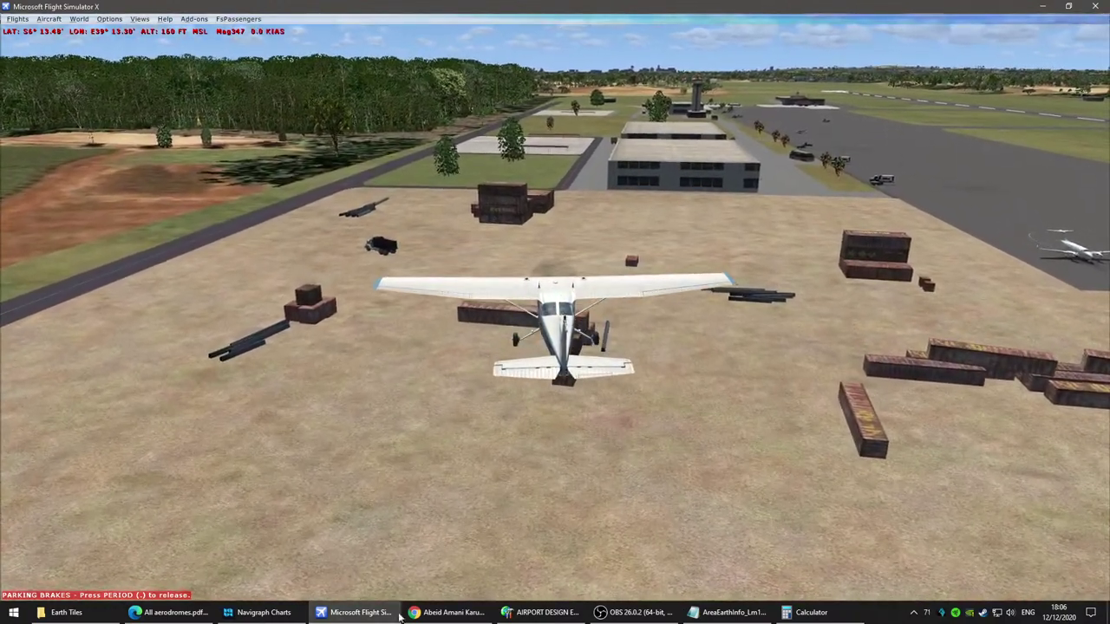
left_click(530, 612)
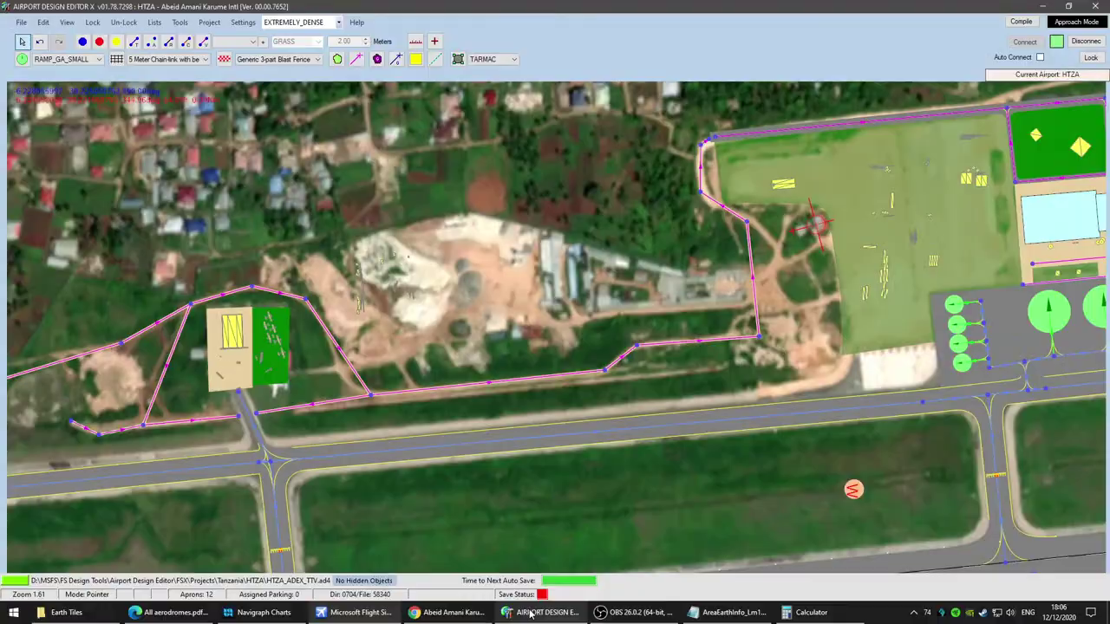
Step: Change parking gate 6 on the main apron to GATE_HEAVY and nudge its enlarged circle down into place
scroll(785, 259, "down", 3)
left_click_drag(784, 260, 299, 316)
scroll(638, 386, "up", 5)
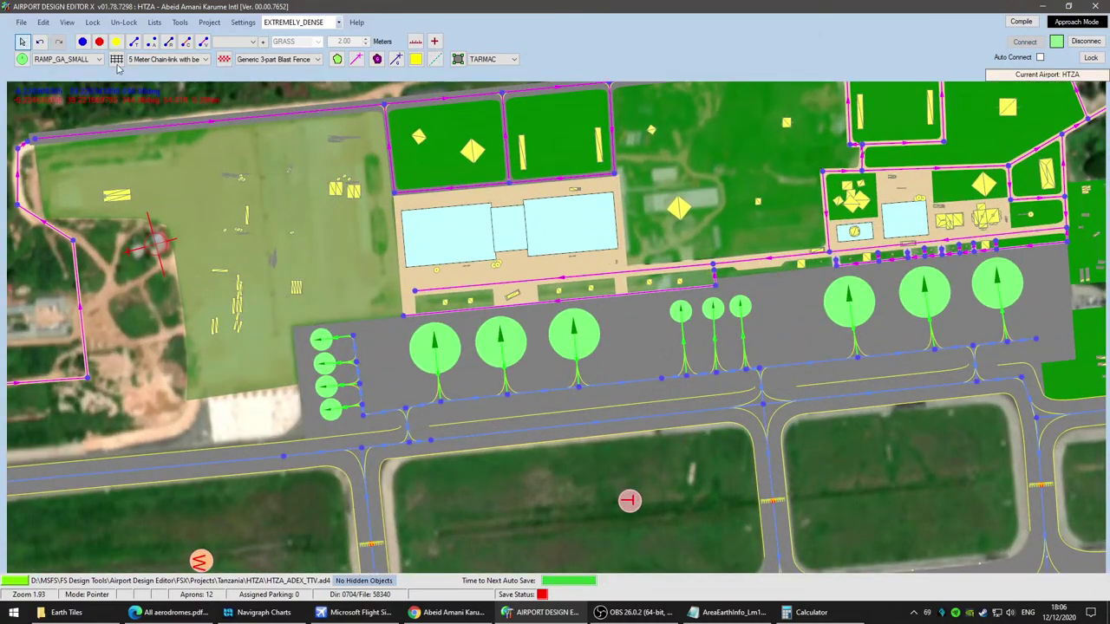
double_click(581, 345)
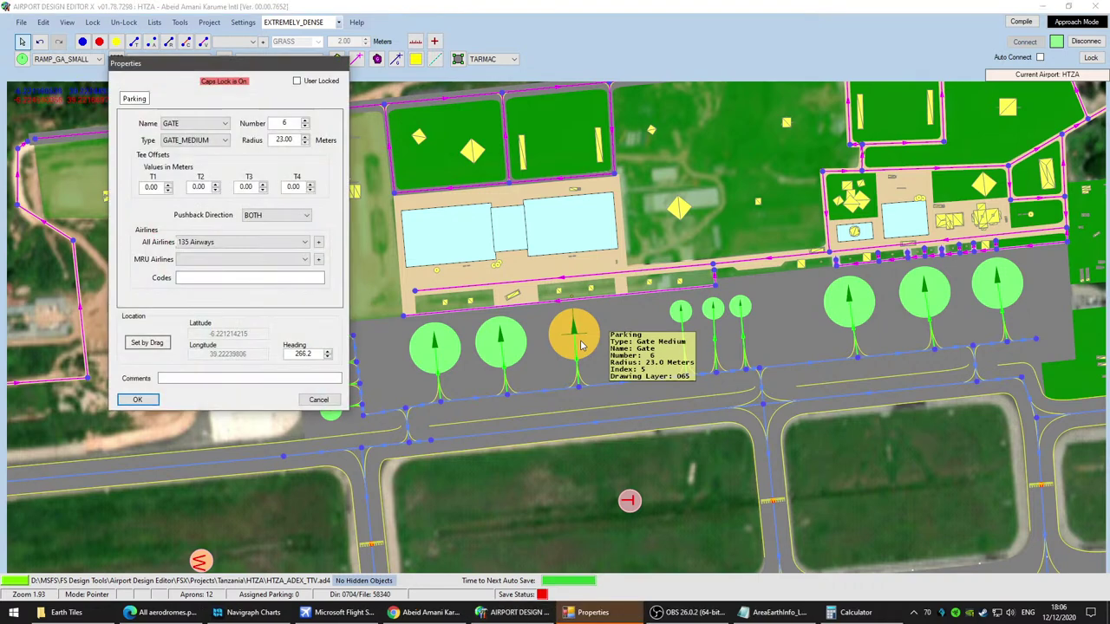
left_click(214, 141)
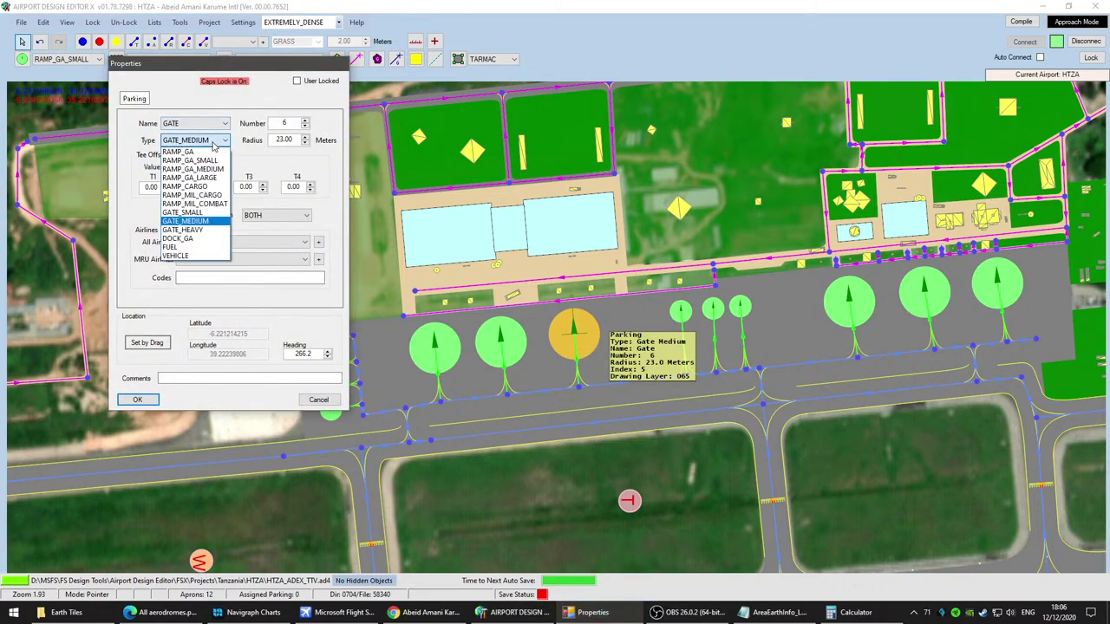
left_click(200, 231)
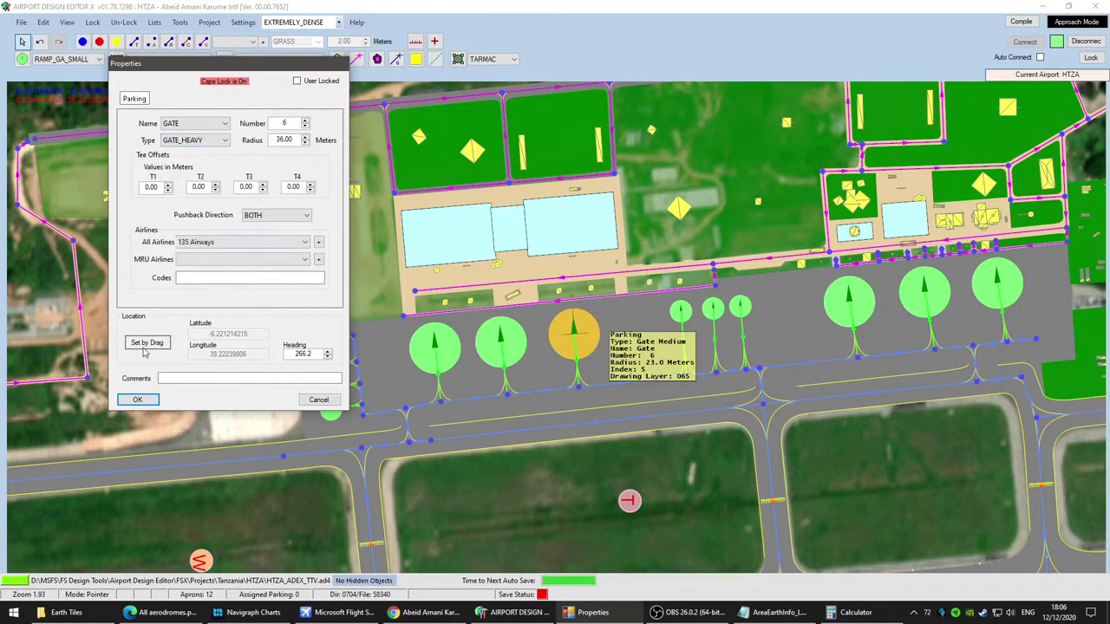
left_click(137, 400)
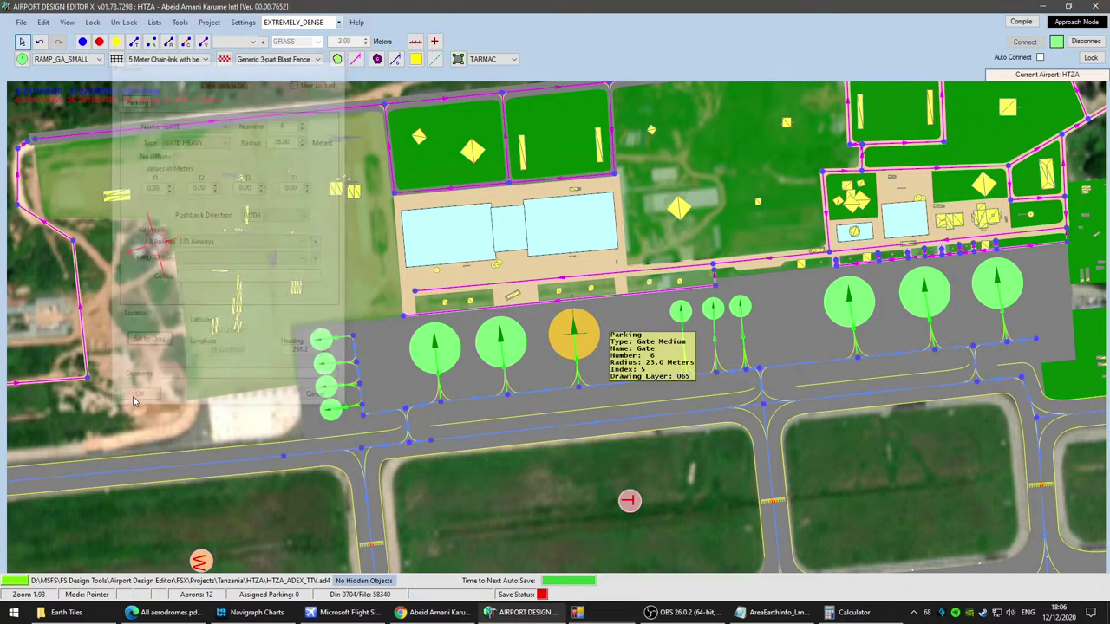
left_click_drag(589, 335, 588, 345)
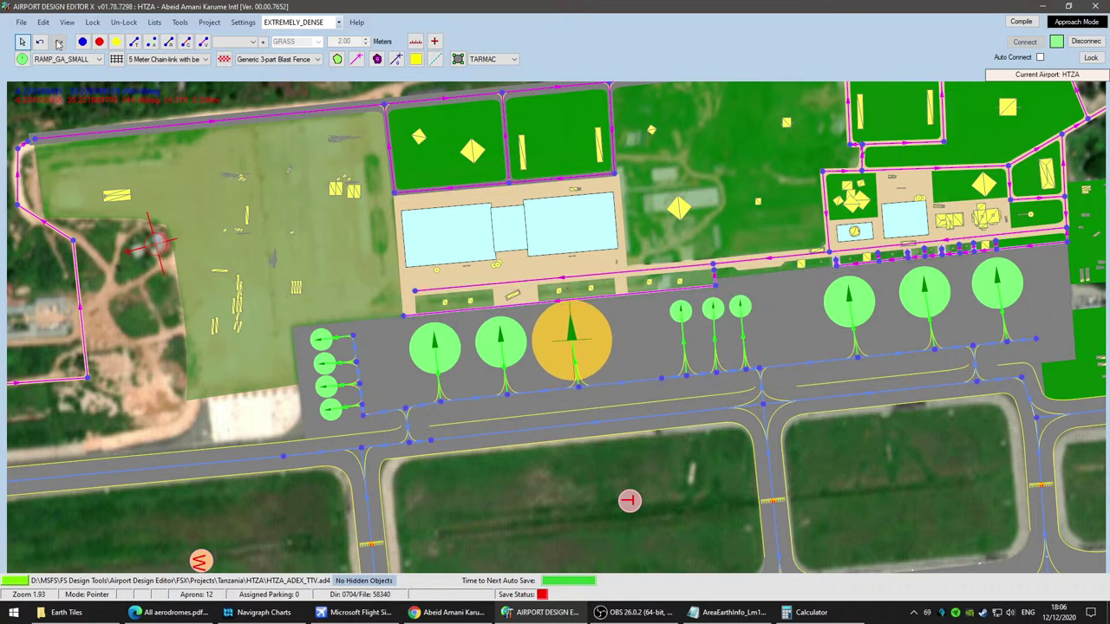
Step: Save the airport, shift gate 6 slightly back up, save again, and switch to Flight Simulator
left_click(22, 22)
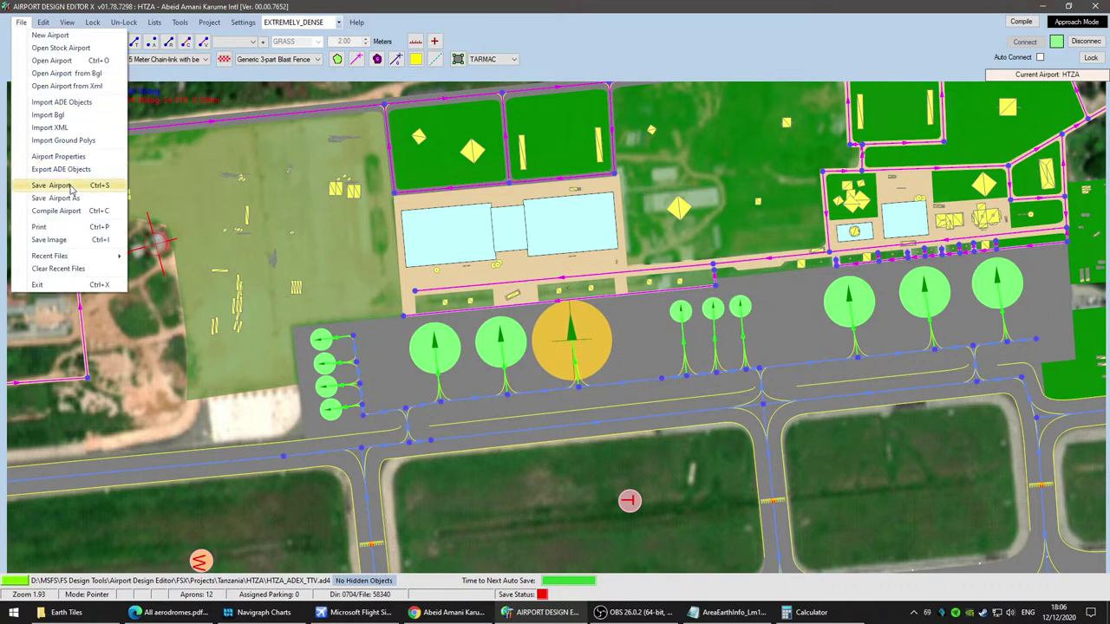
left_click(43, 187)
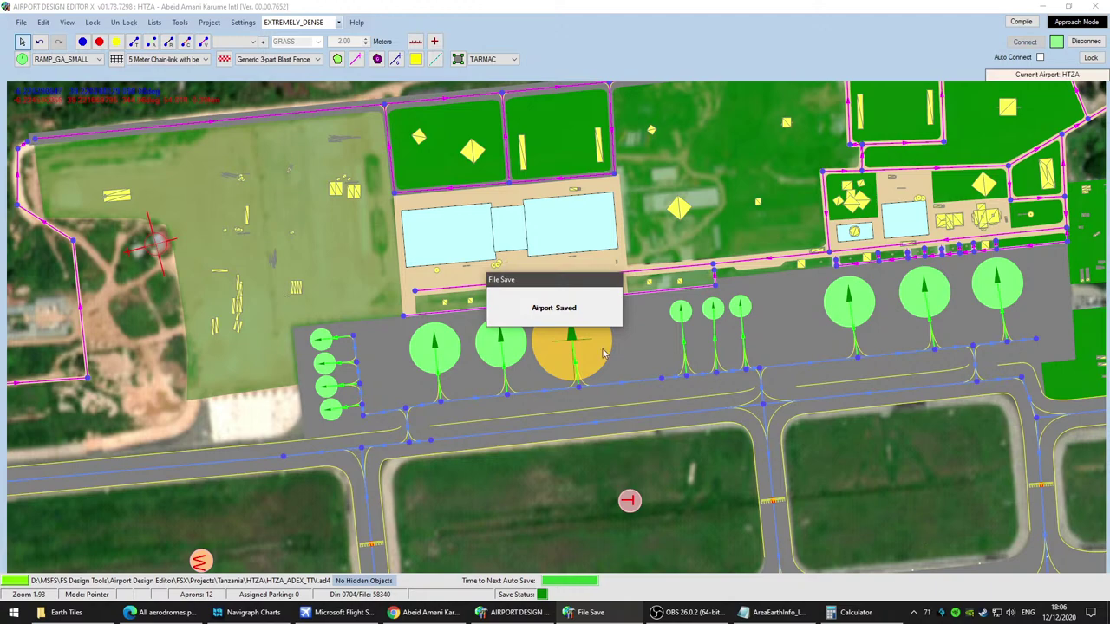
scroll(598, 360, "up", 4)
left_click_drag(584, 363, 583, 352)
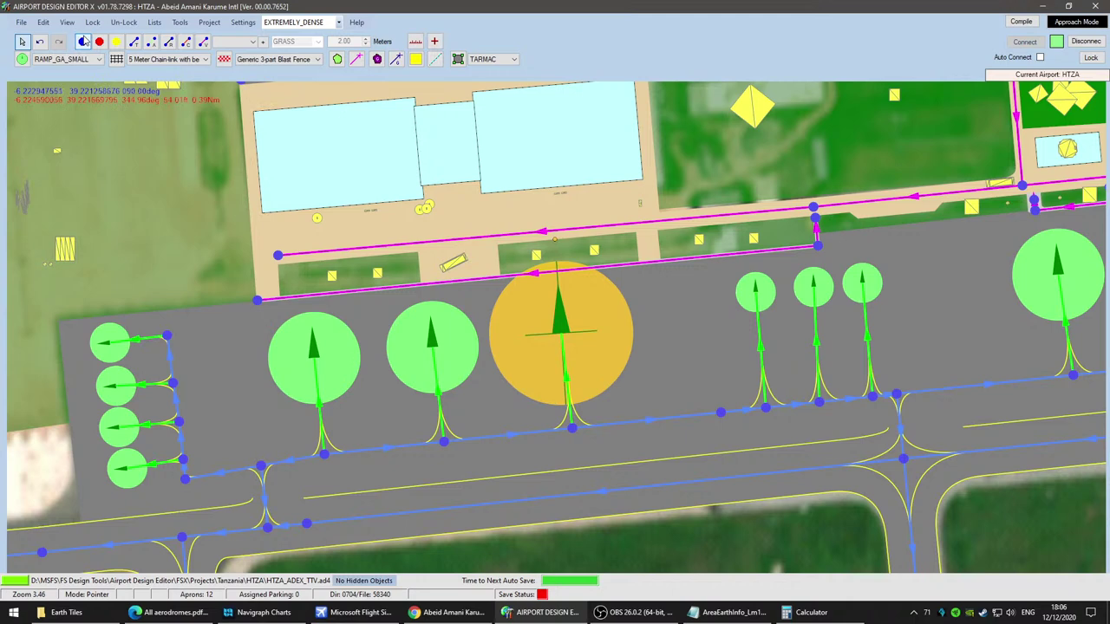
left_click(22, 23)
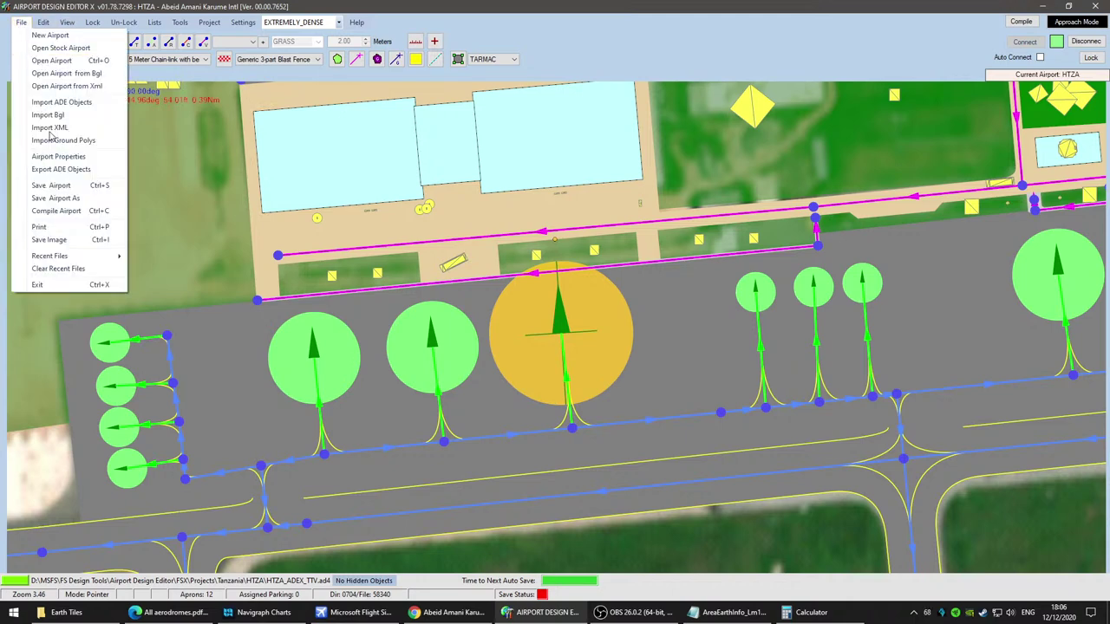
left_click(44, 187)
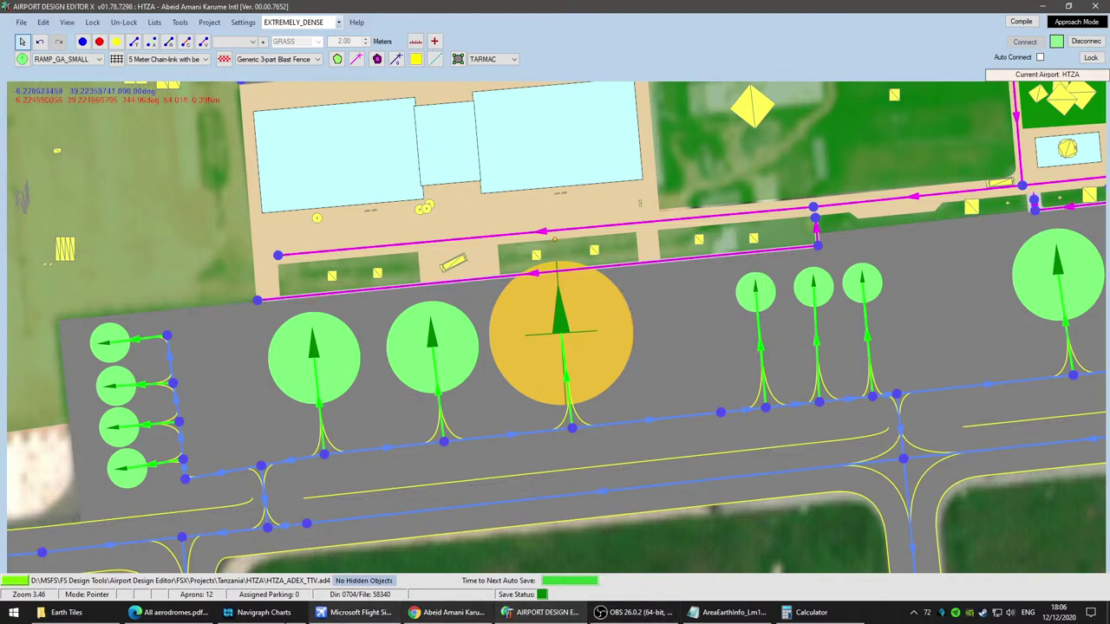
left_click(347, 613)
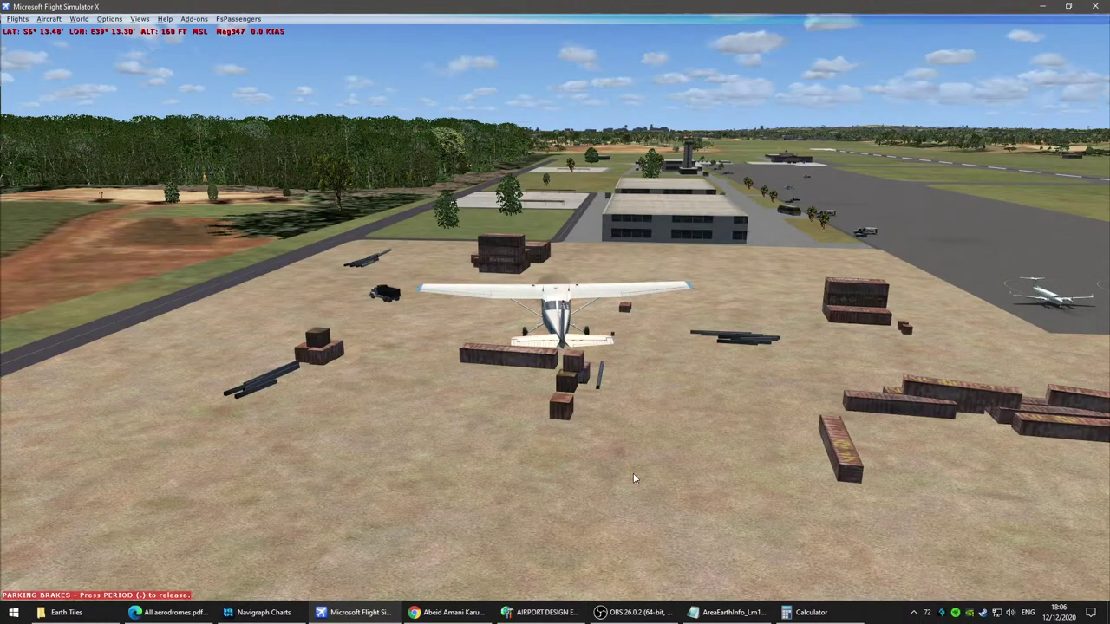
Step: Slew the Cessna faster past the control tower and terminal, yawing right toward the GA apron
key("KP_8")
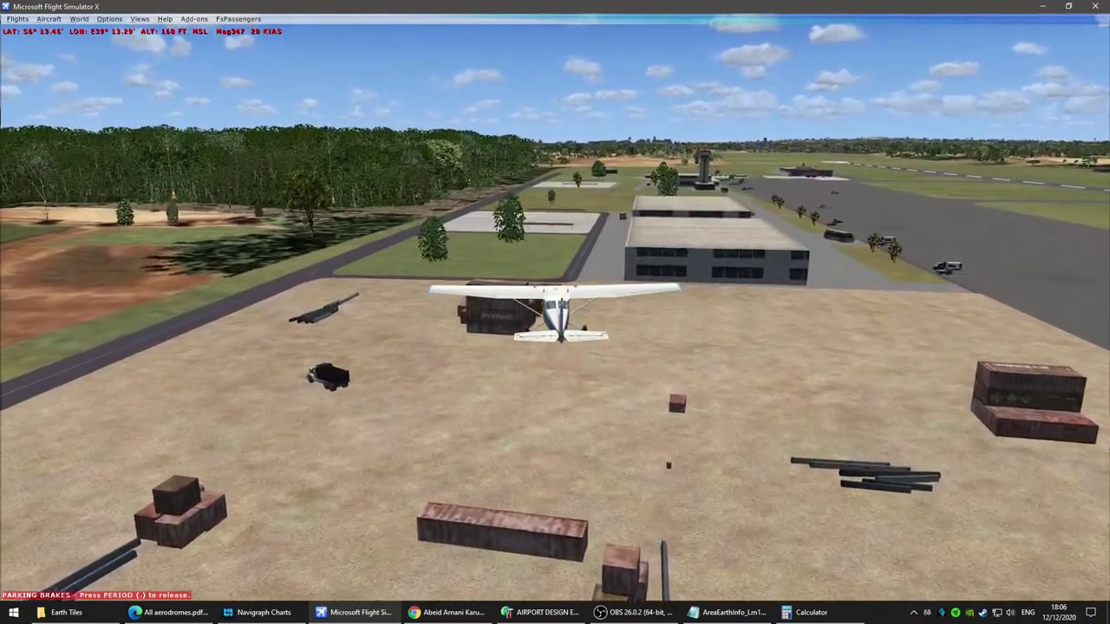
key("KP_8")
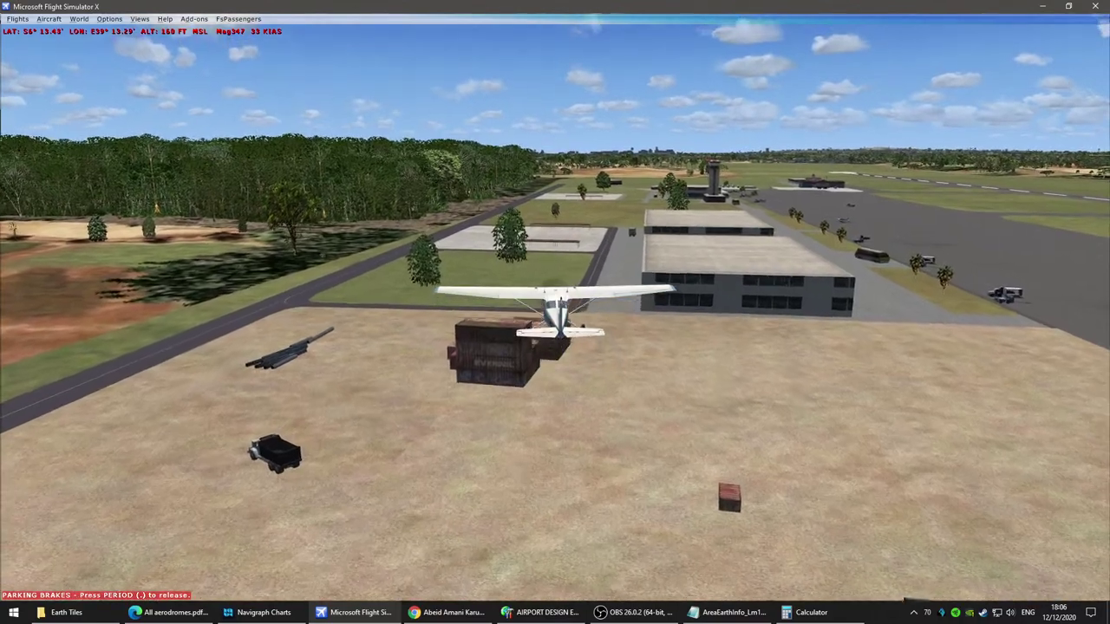
key("KP_3")
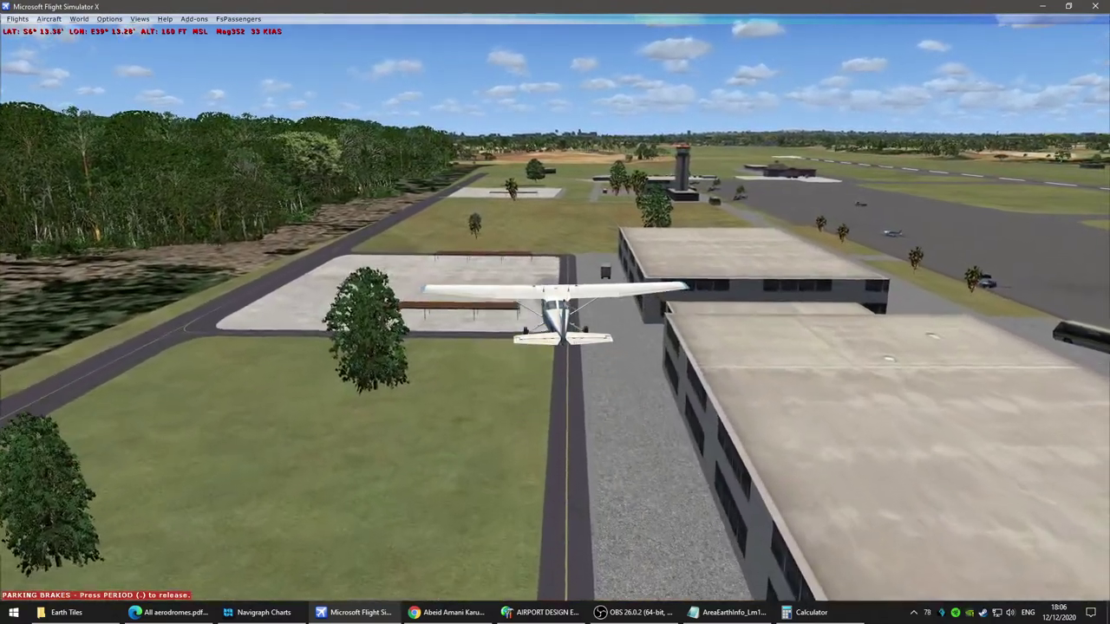
key("KP_3")
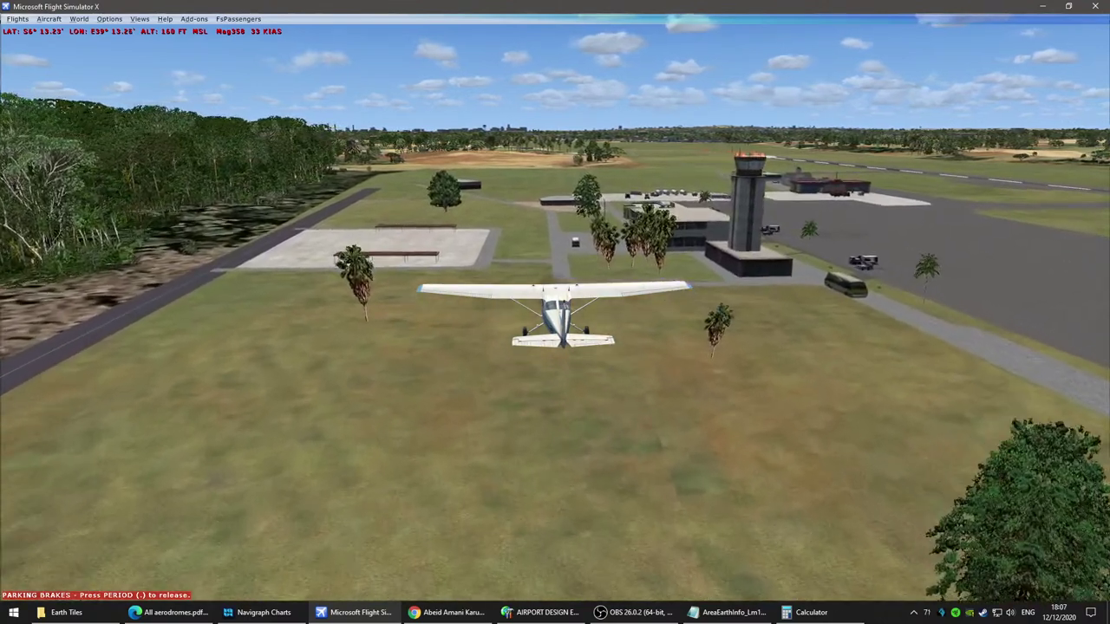
key("y")
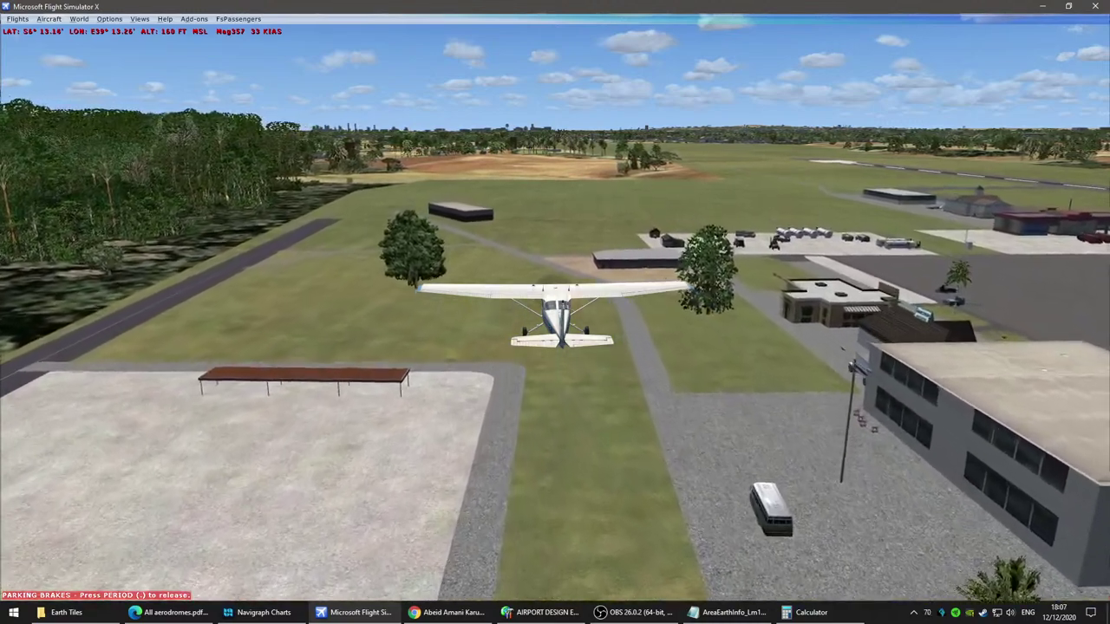
key("y")
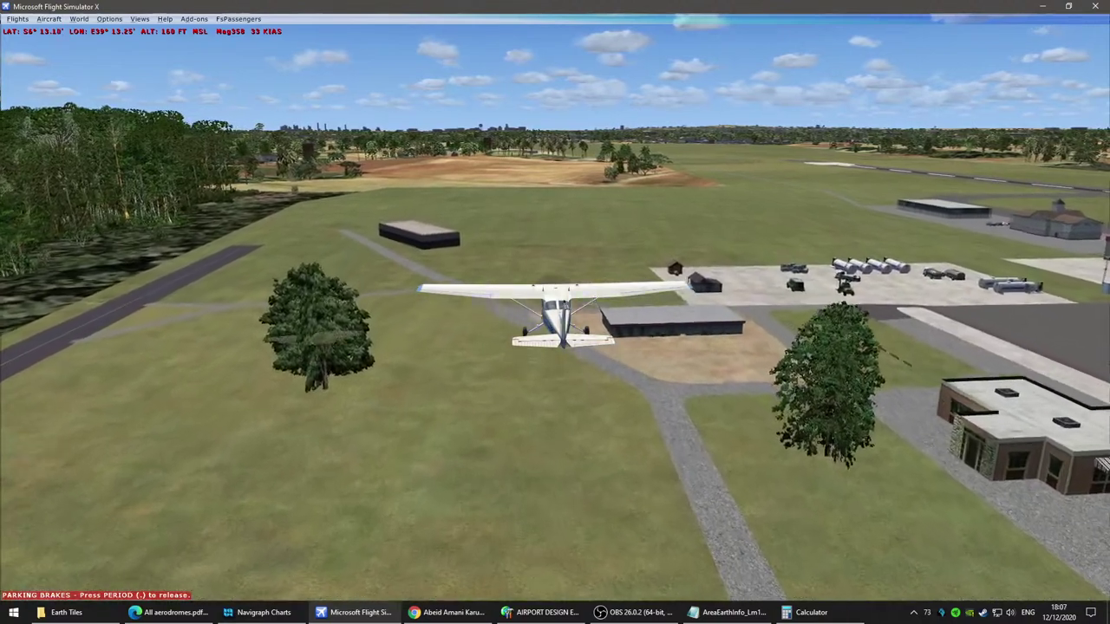
key("KP_3")
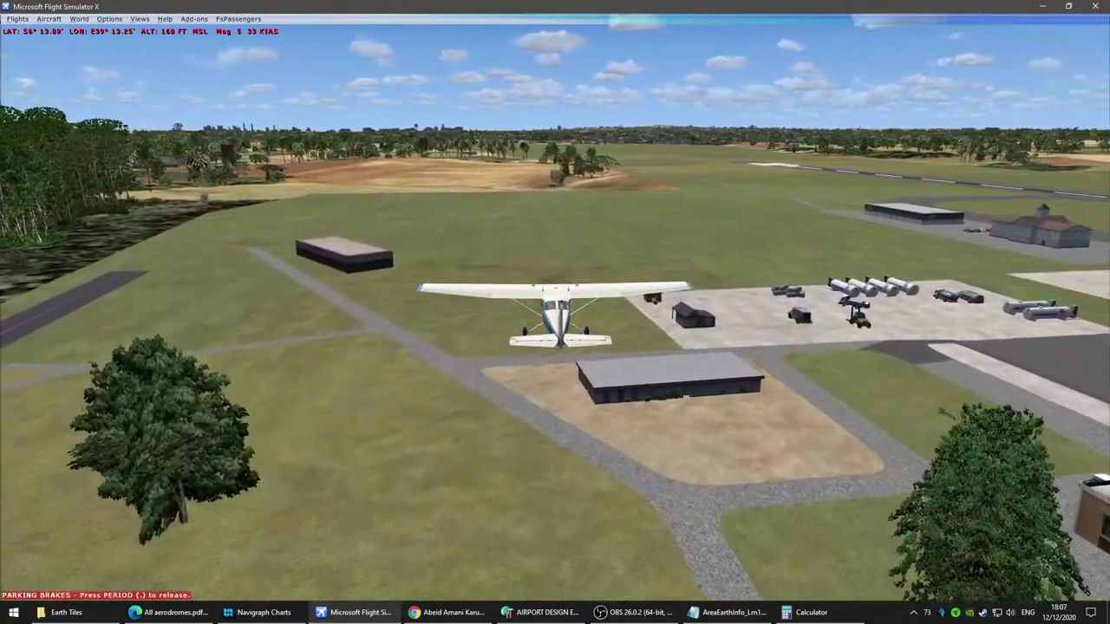
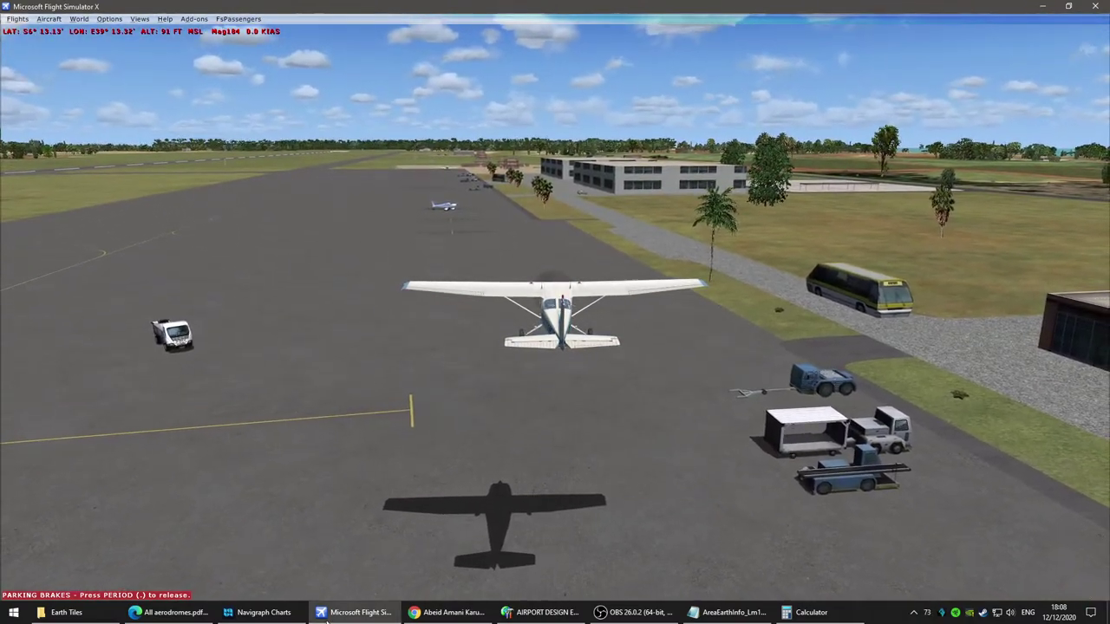
Step: Bring Airport Design Editor's HTZA map back in front of Flight Simulator
left_click(525, 613)
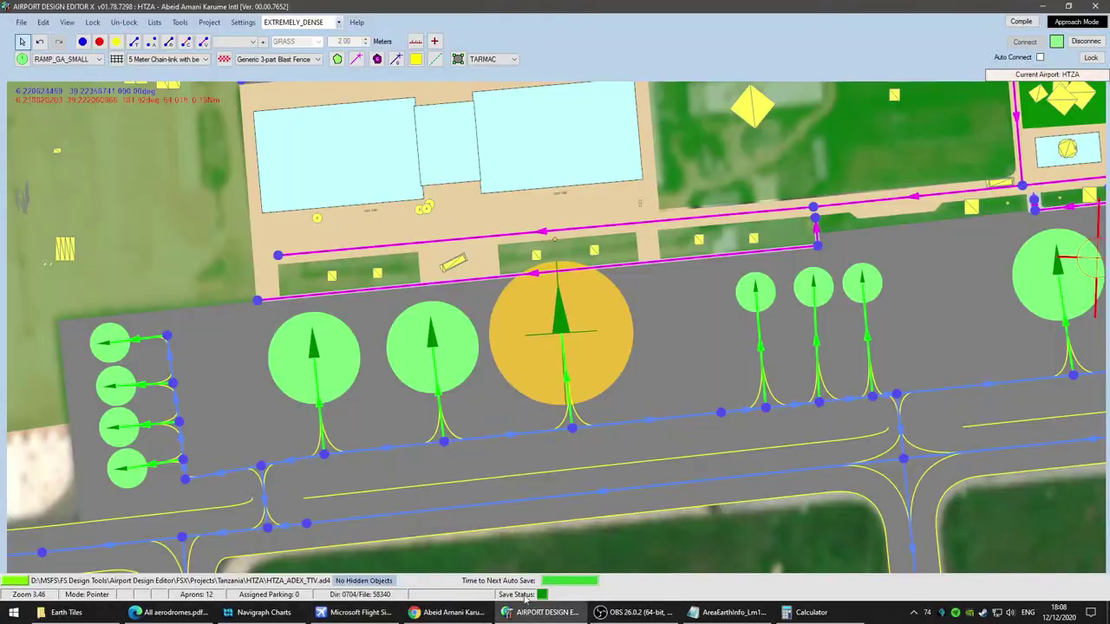
Step: Raise the scale of the two bush Bayberry 2ft objects beside the terminal road from 0.700 to 1
scroll(672, 303, "up", 4)
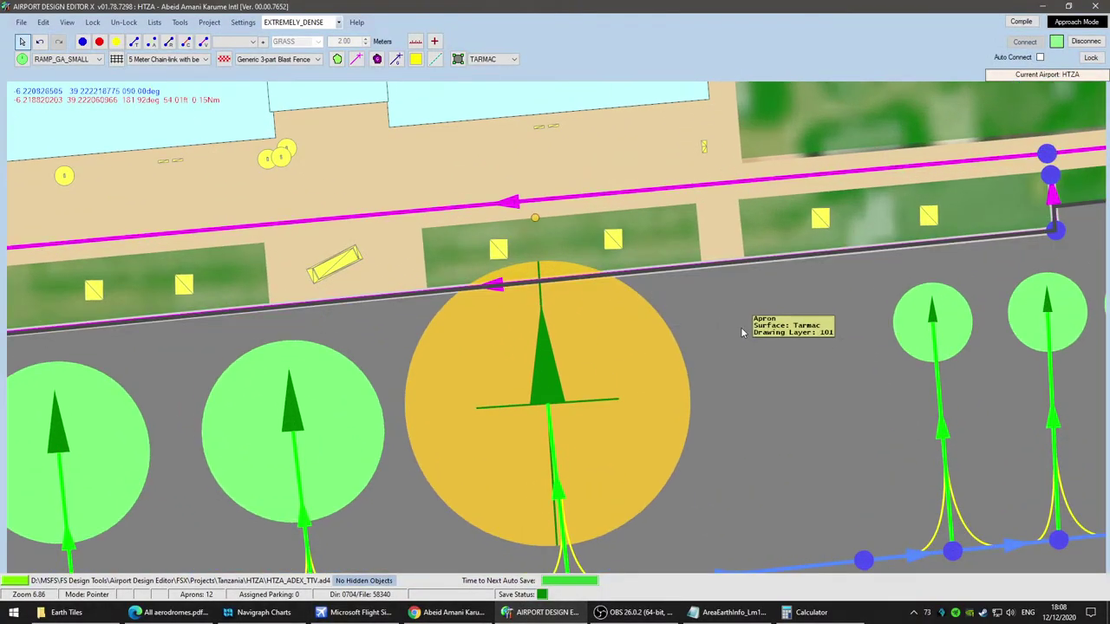
scroll(771, 375, "down", 4)
scroll(773, 388, "down", 2)
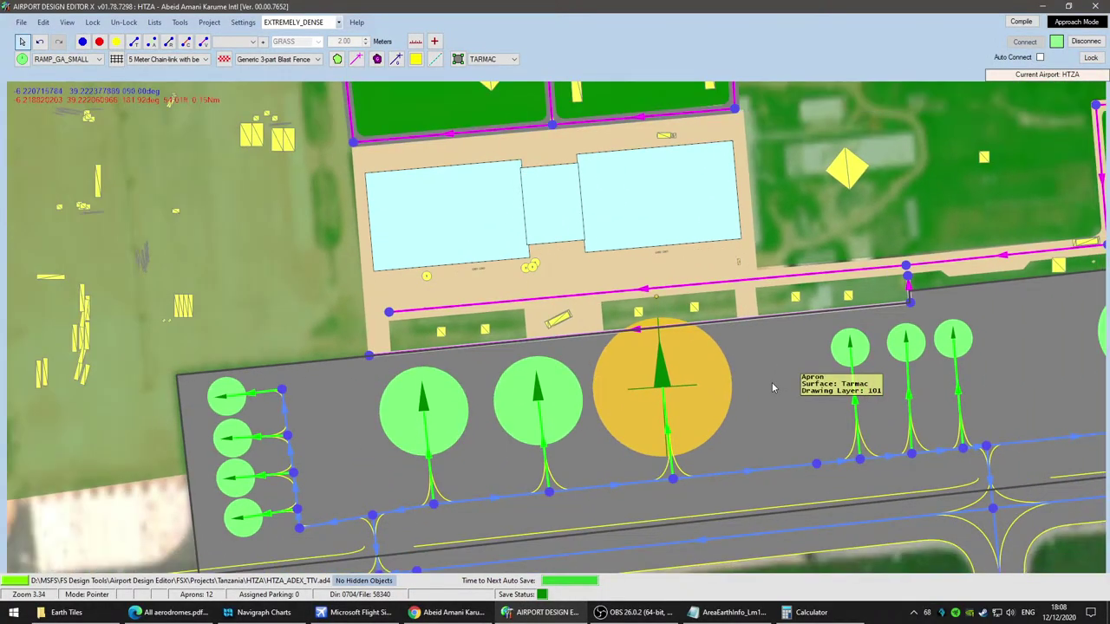
scroll(951, 384, "up", 5)
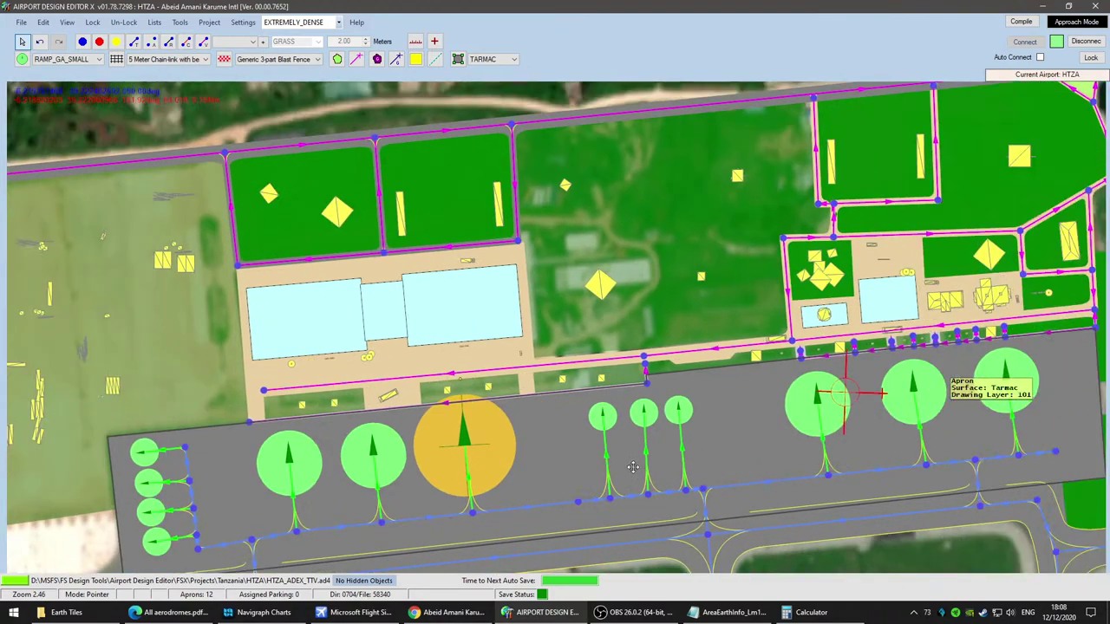
scroll(731, 345, "up", 2)
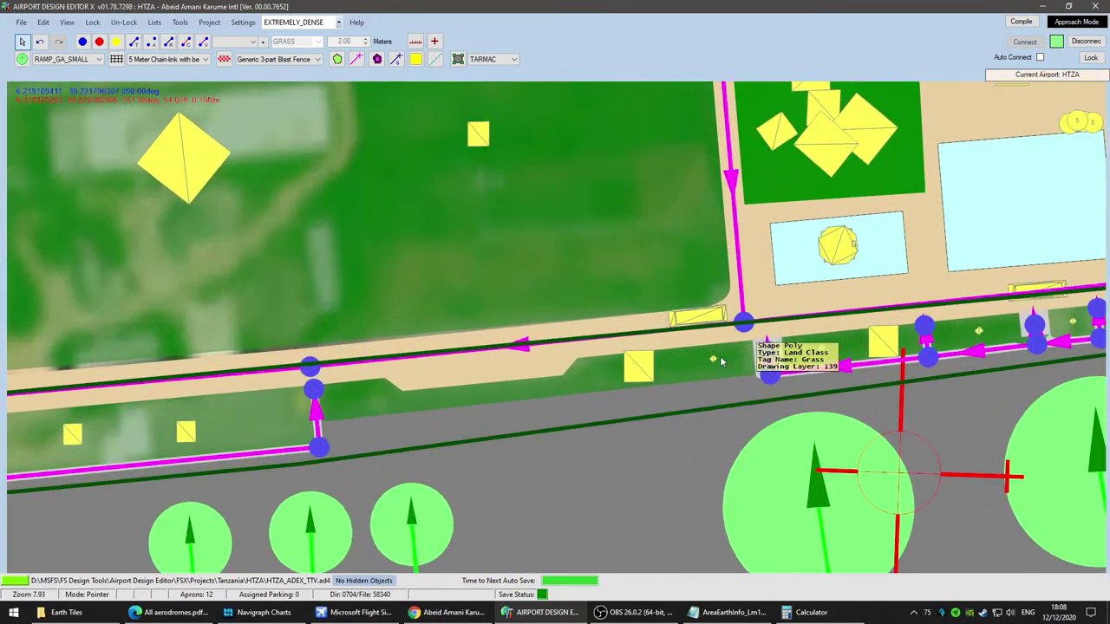
double_click(754, 328)
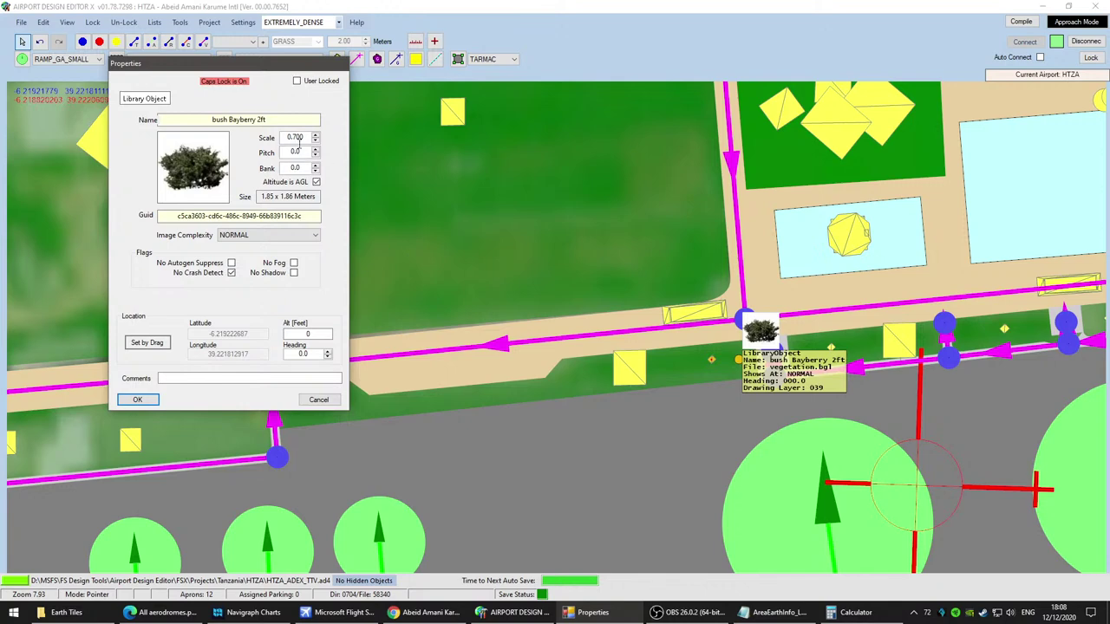
type("1")
left_click(139, 400)
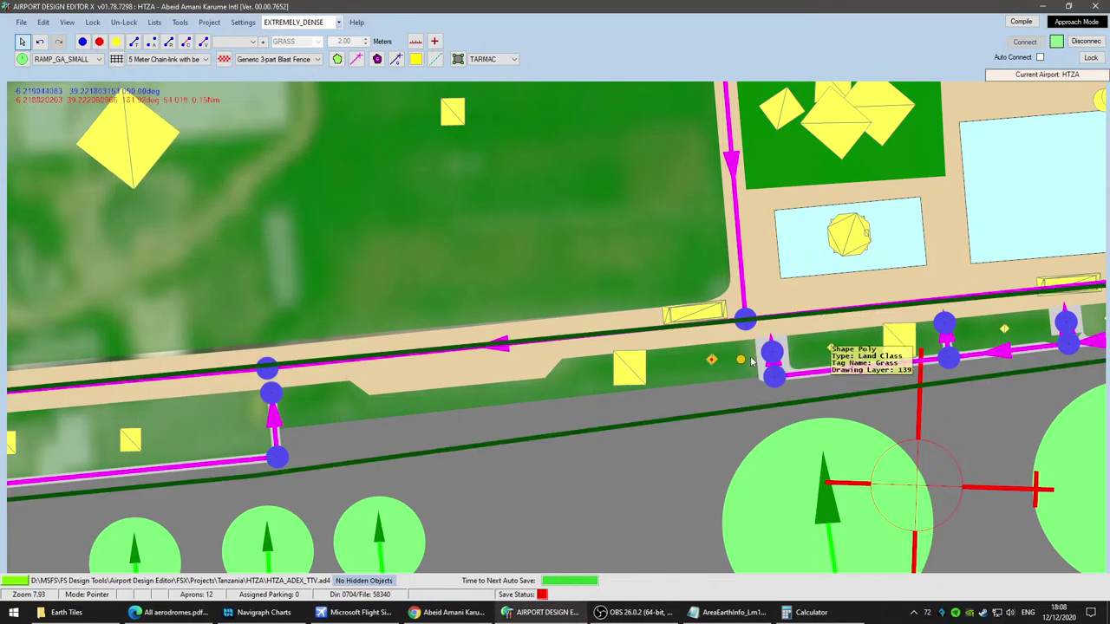
double_click(832, 350)
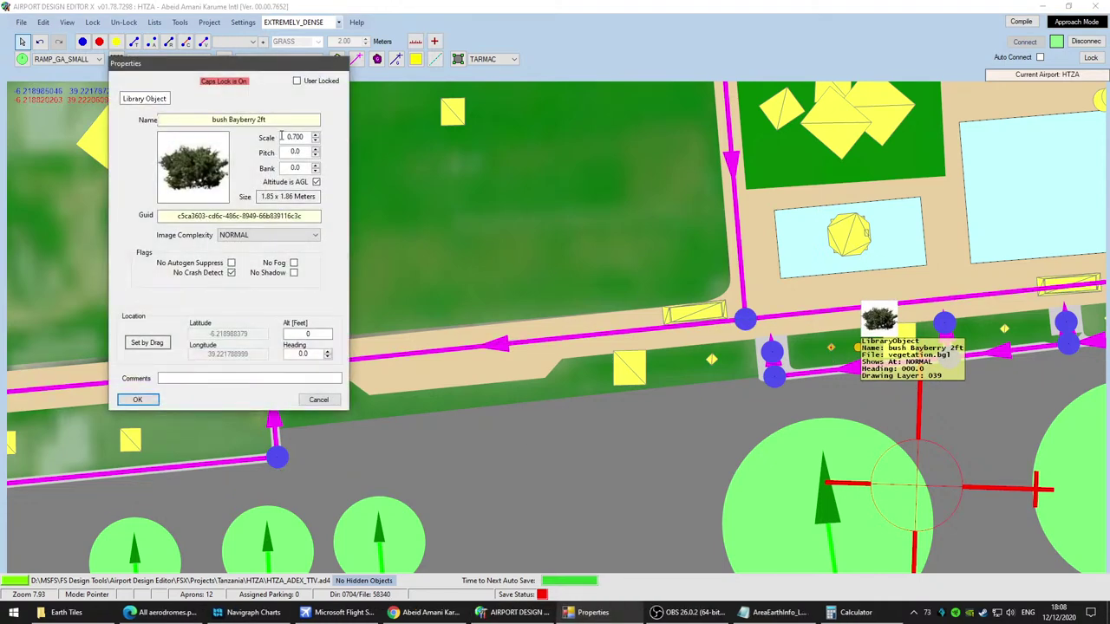
left_click(137, 401)
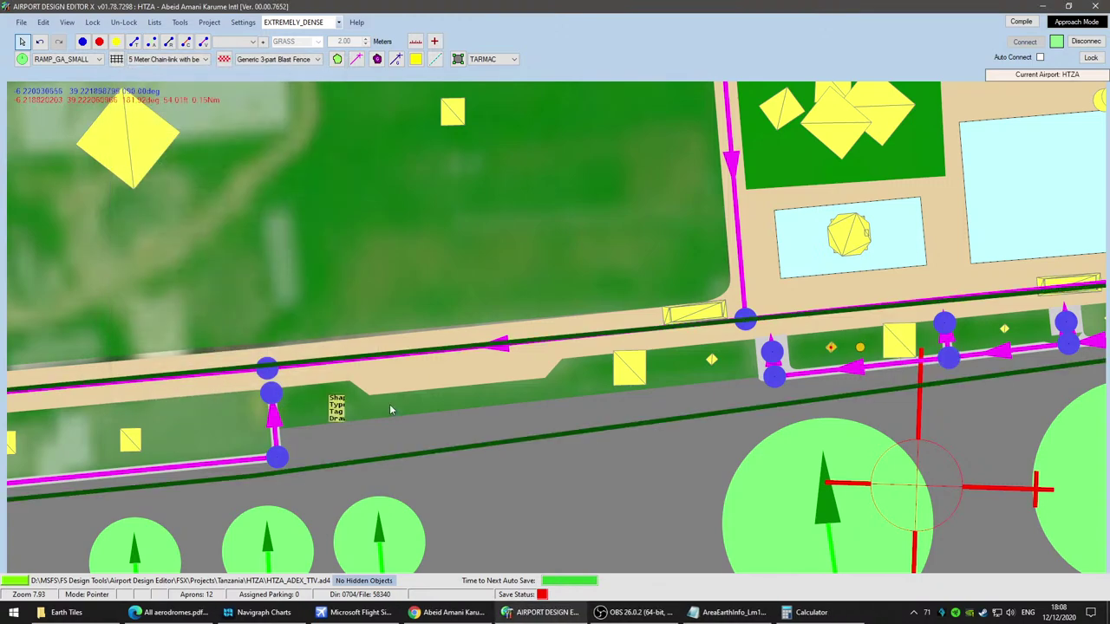
Step: Scale up five more bushes along the grass strip to 1, then check them in Flight Simulator
left_click_drag(1014, 389, 414, 441)
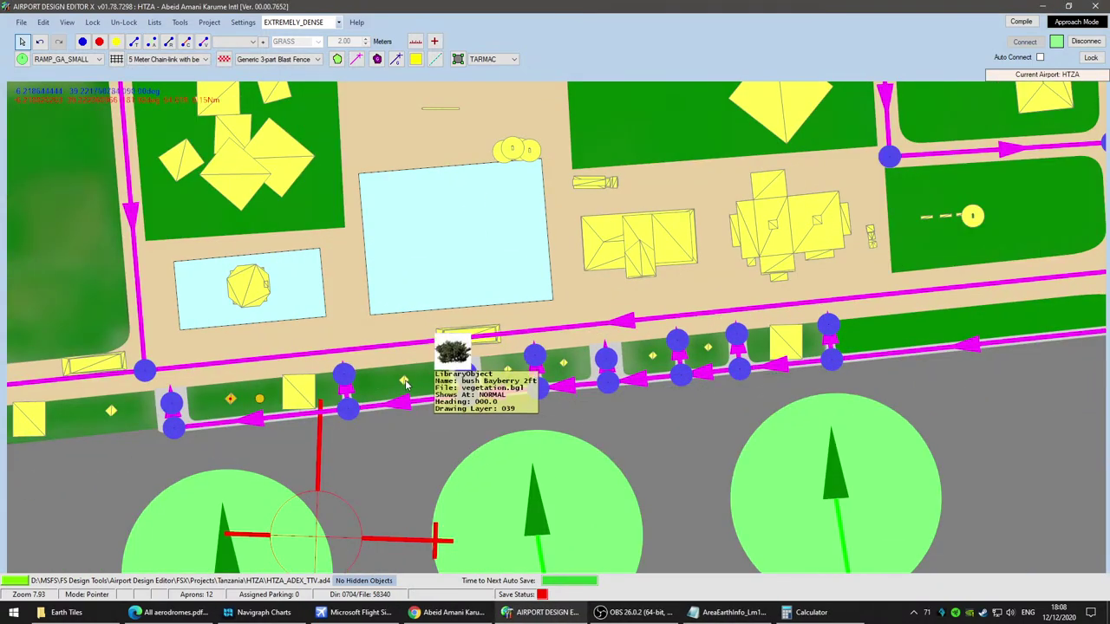
double_click(404, 382)
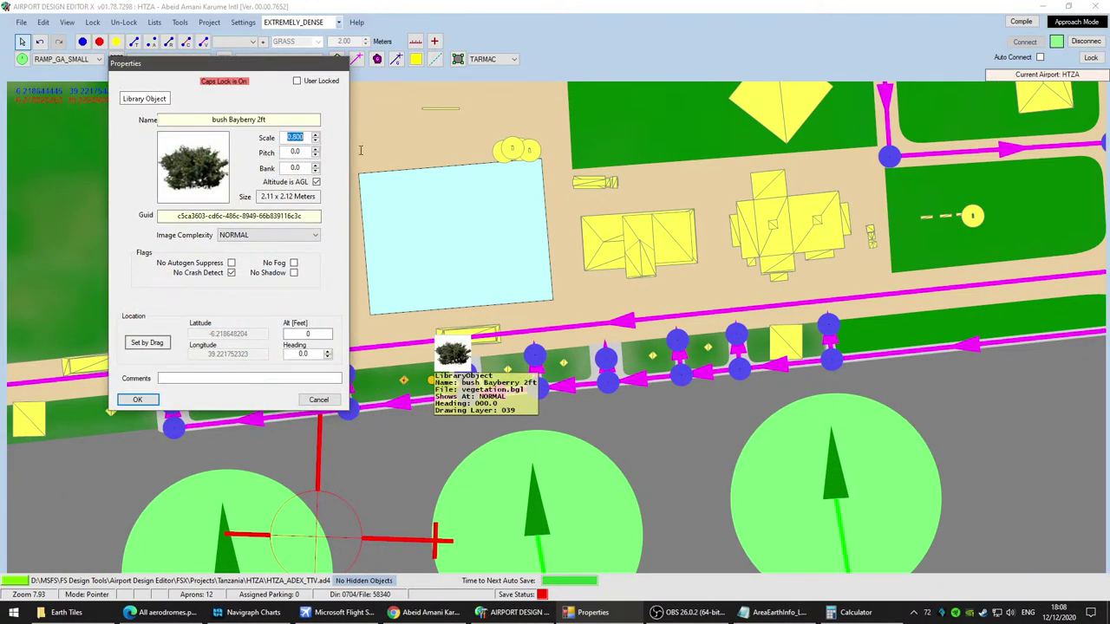
left_click(139, 401)
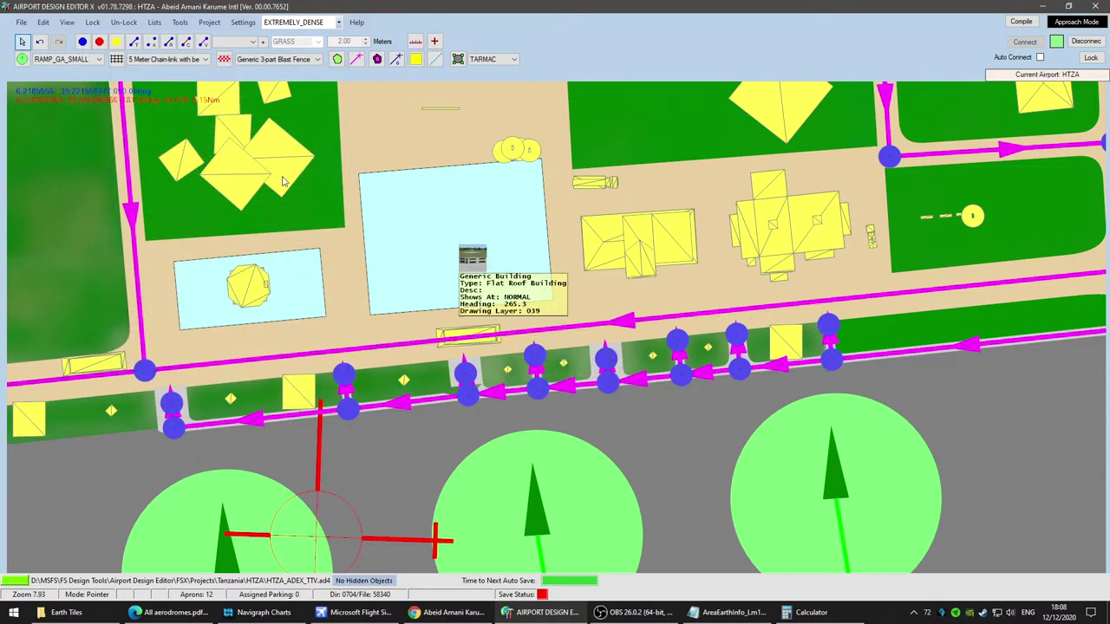
double_click(508, 369)
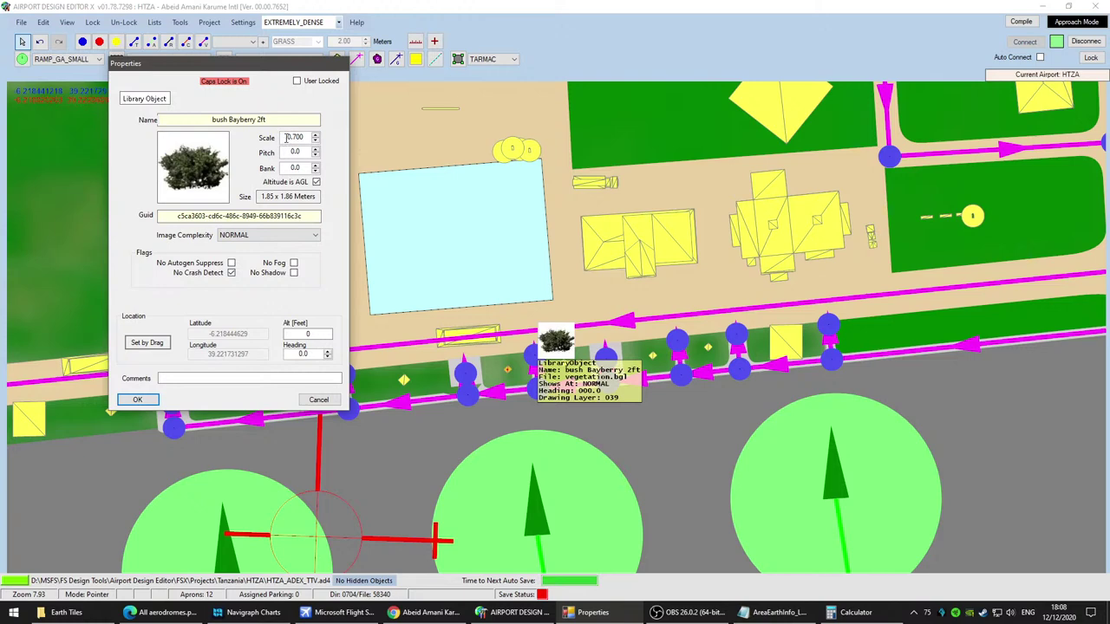
left_click(139, 401)
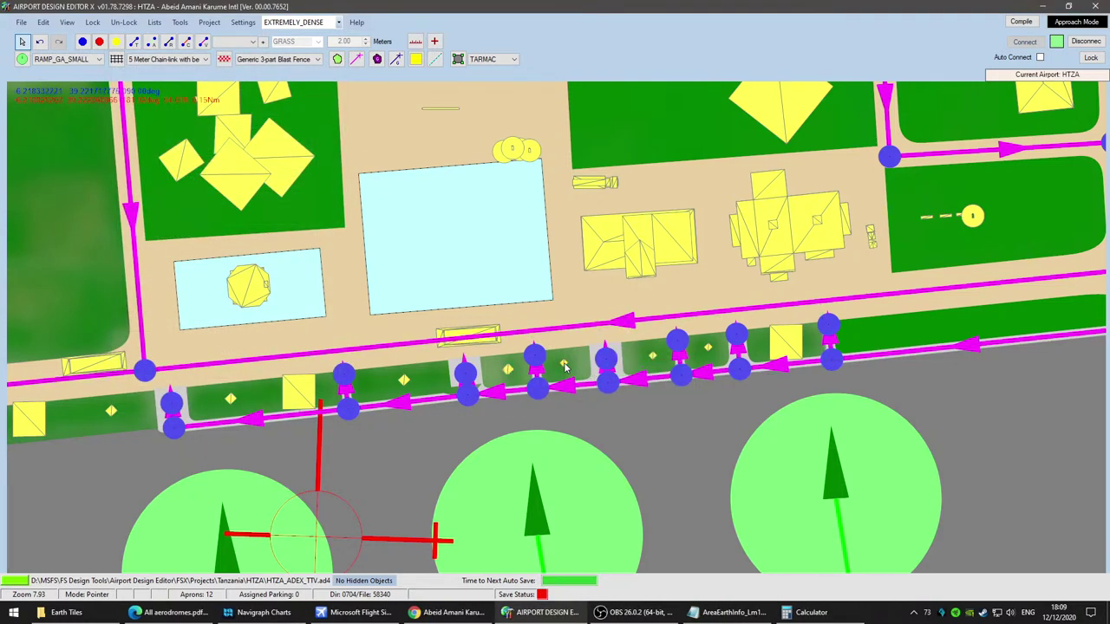
double_click(564, 367)
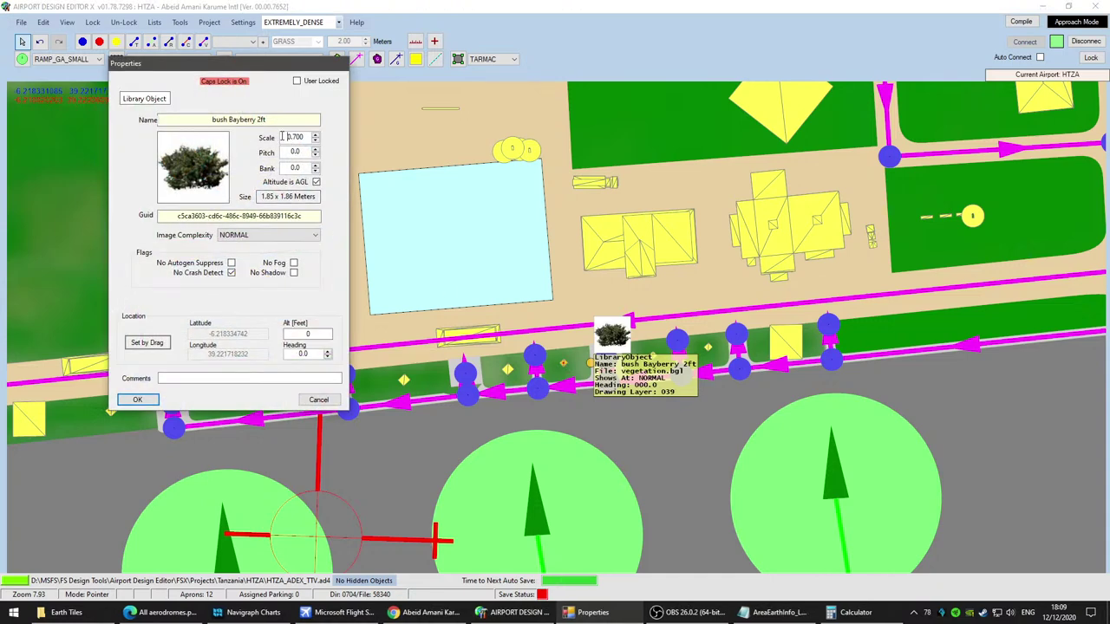
left_click(137, 401)
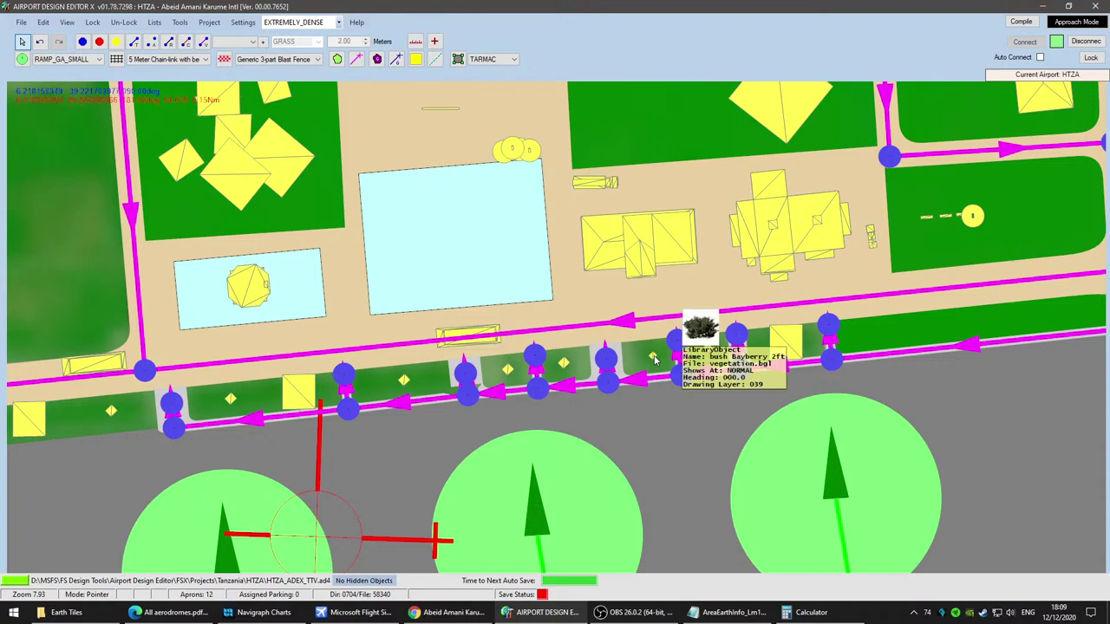
double_click(653, 359)
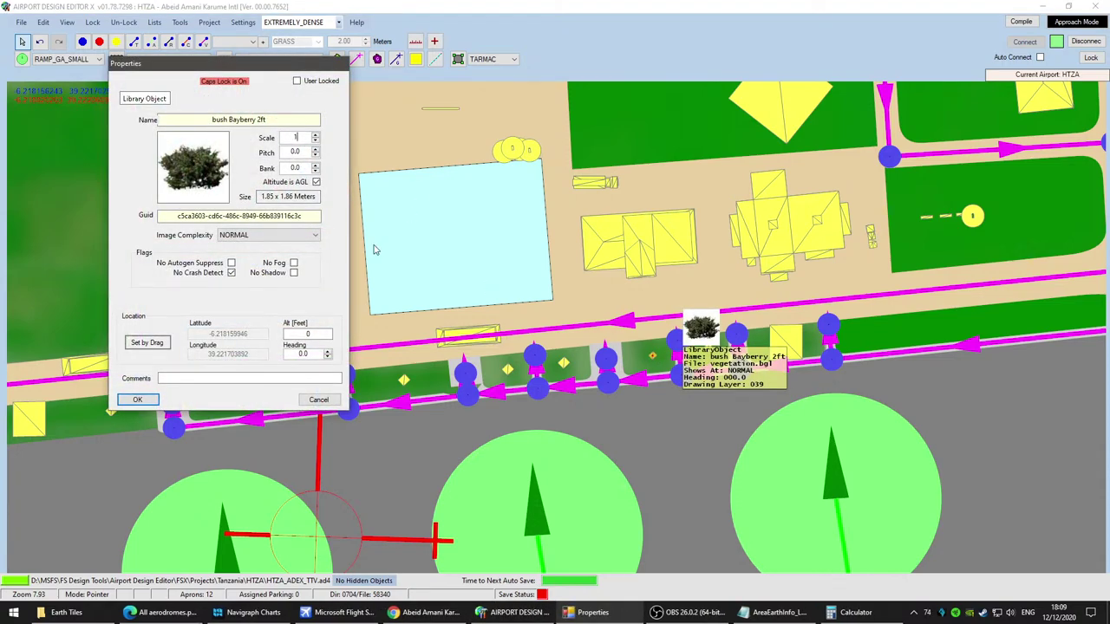
left_click(152, 402)
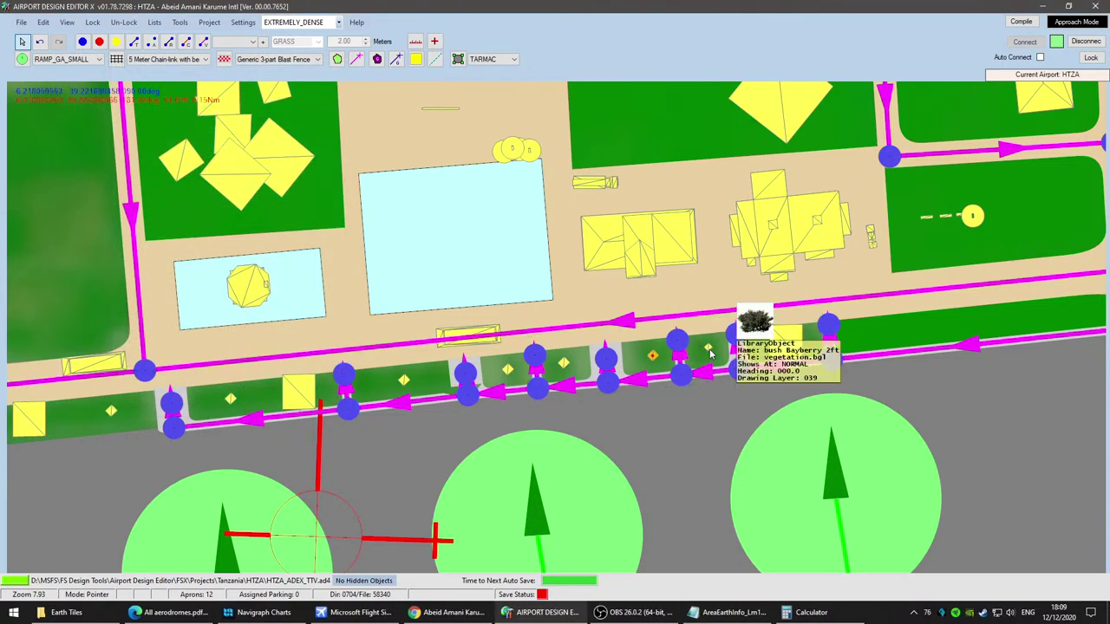
double_click(707, 351)
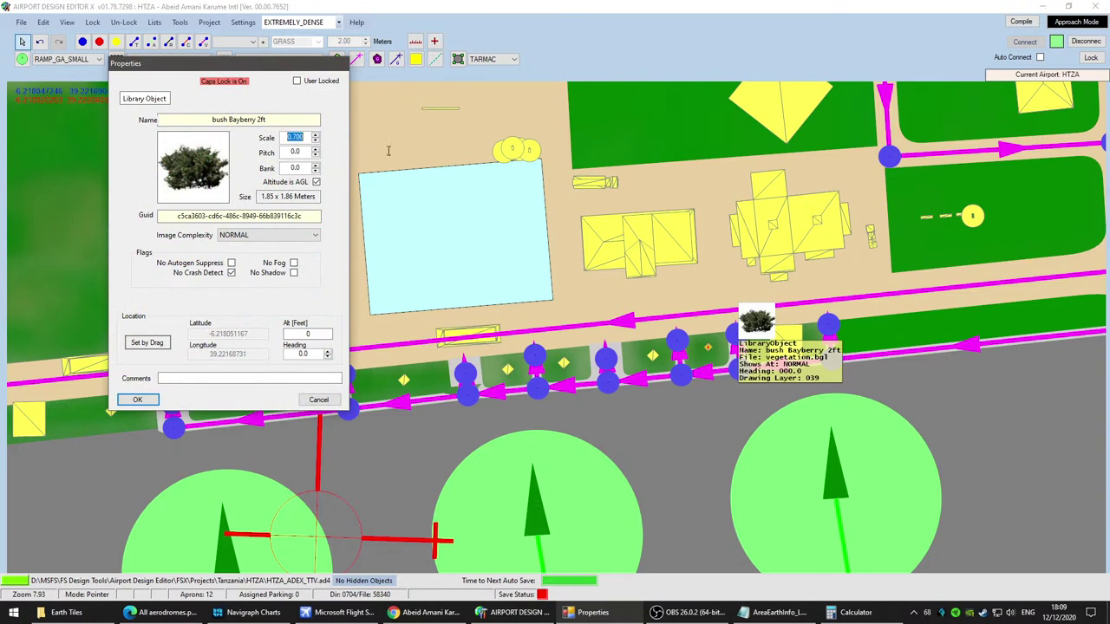
left_click(149, 401)
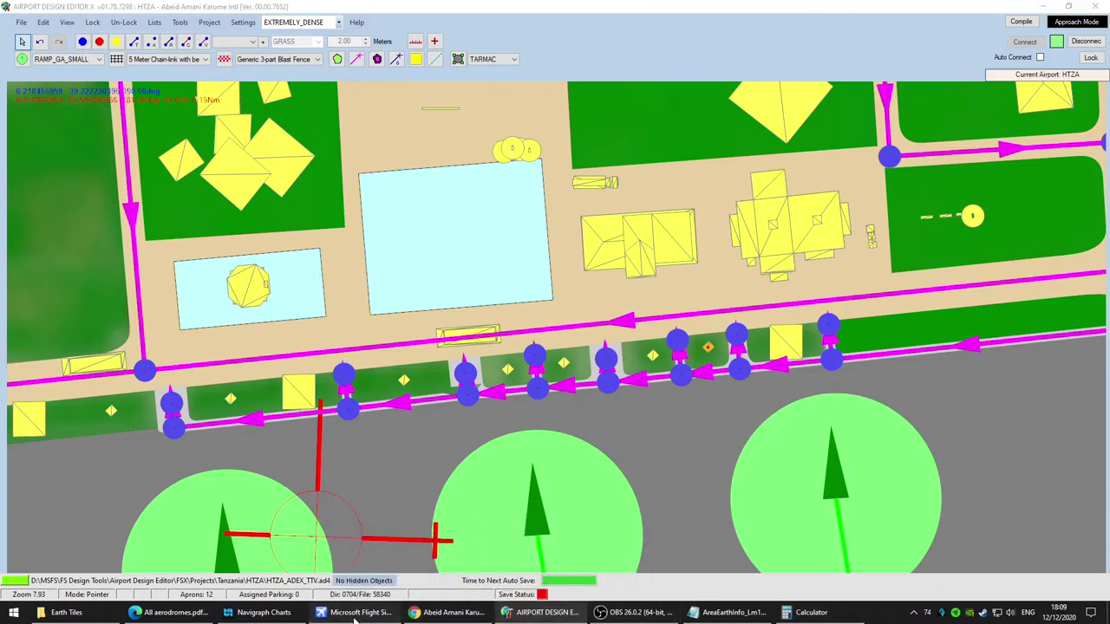
left_click(357, 613)
Step: Slew the aircraft right, forward across the apron, then sideways onto the gravel beside the terminal
key("KP_3")
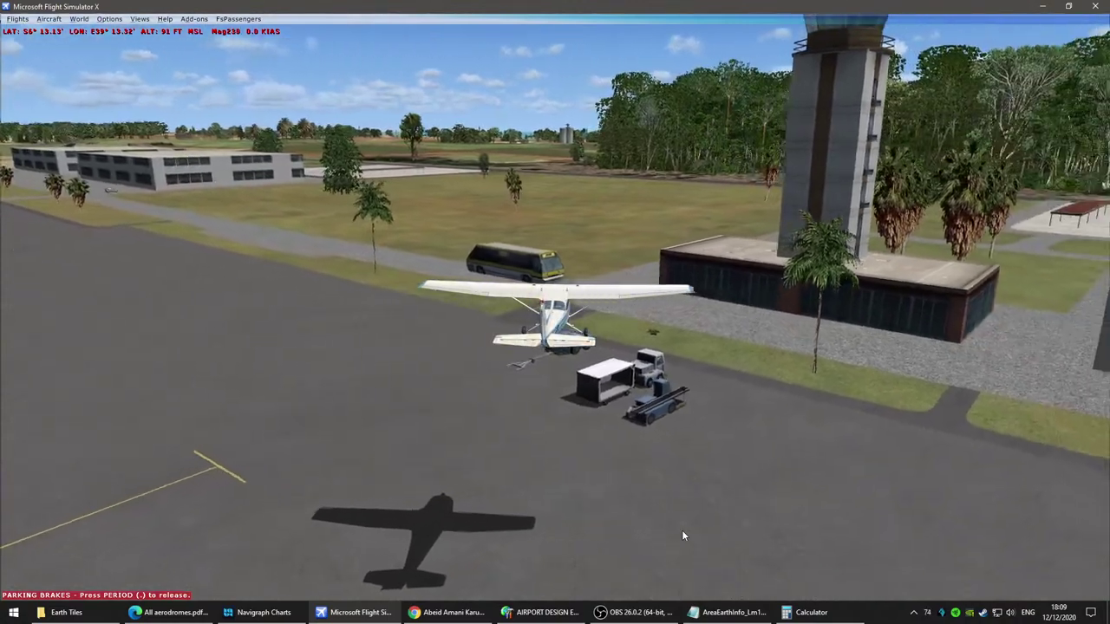
key("KP_5")
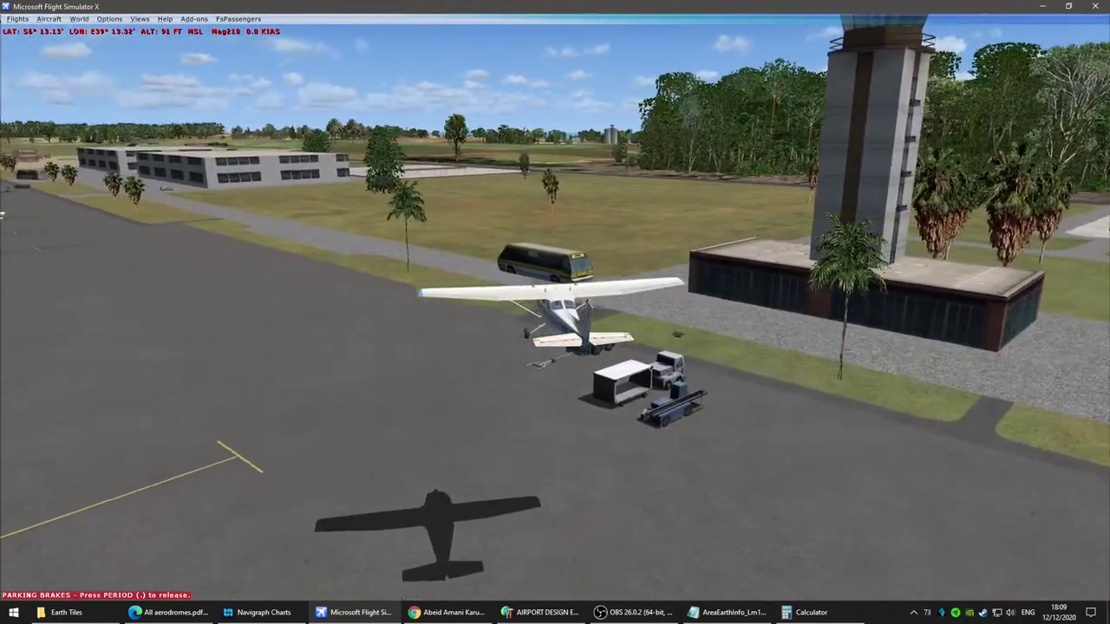
key("KP_8")
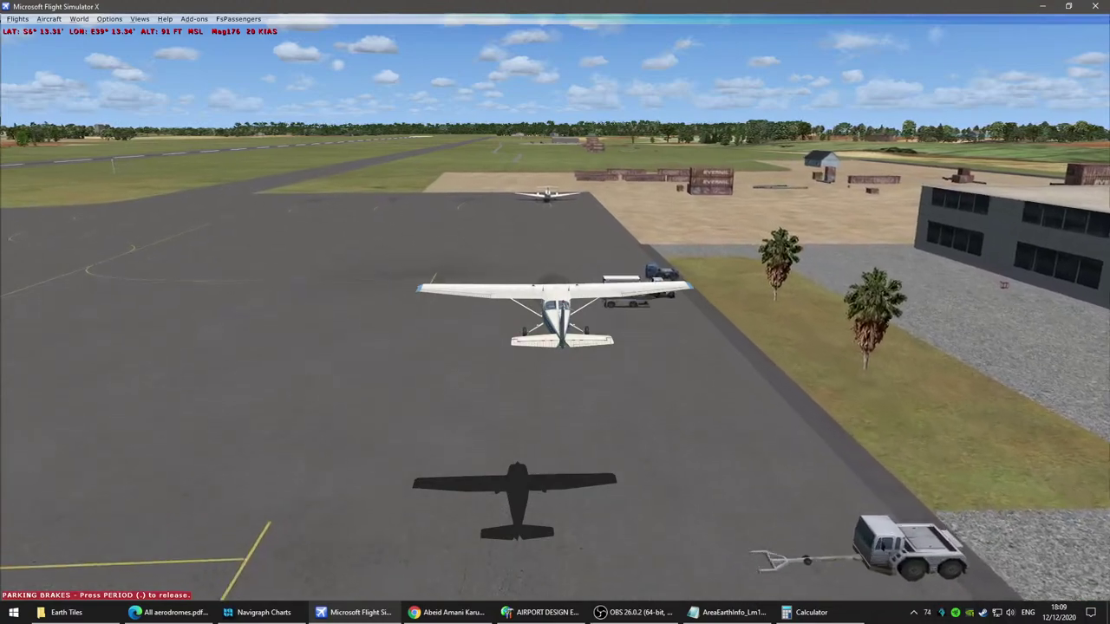
key("KP_6")
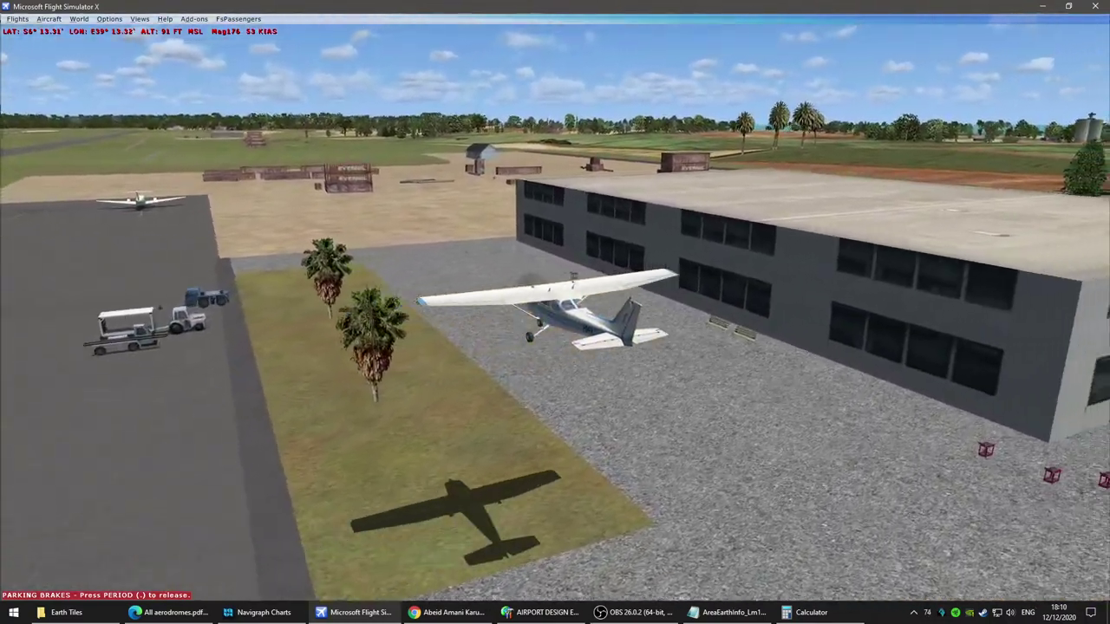
key("KP_5")
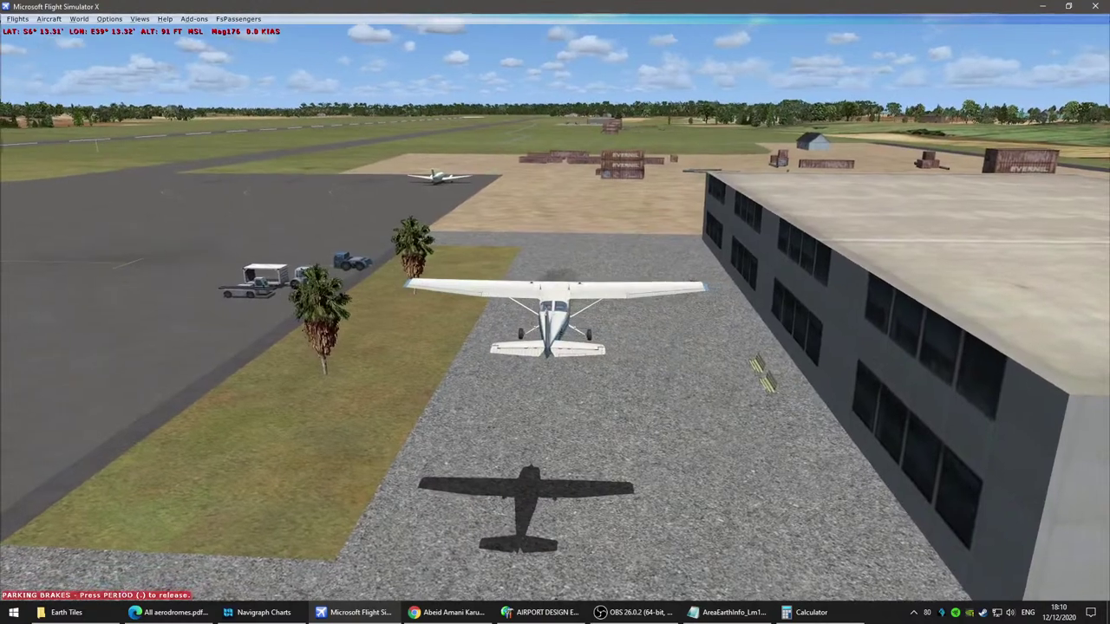
left_click(634, 612)
left_click(634, 612)
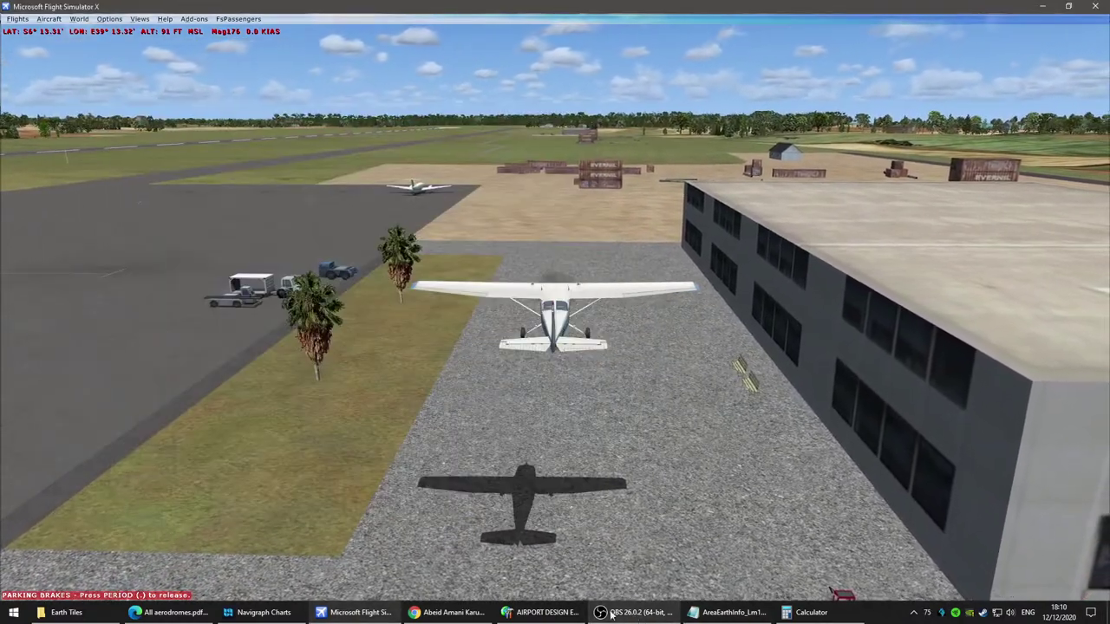
Step: Return to the editor and pan north of the terminal before glancing back at Flight Simulator
left_click(540, 612)
scroll(659, 260, "down", 3)
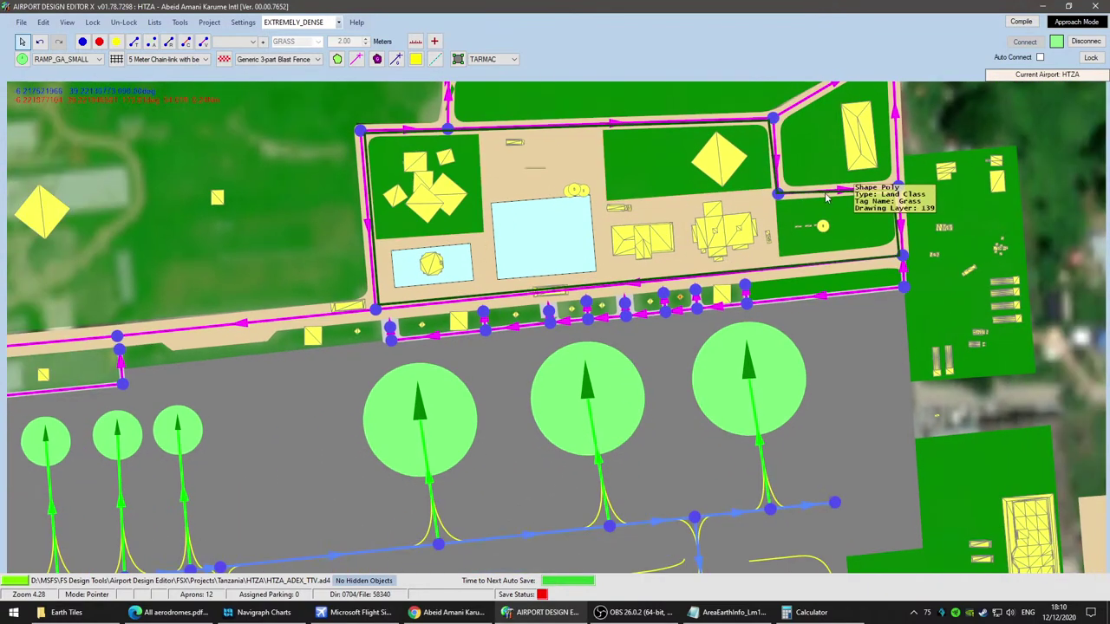
left_click_drag(826, 197, 868, 361)
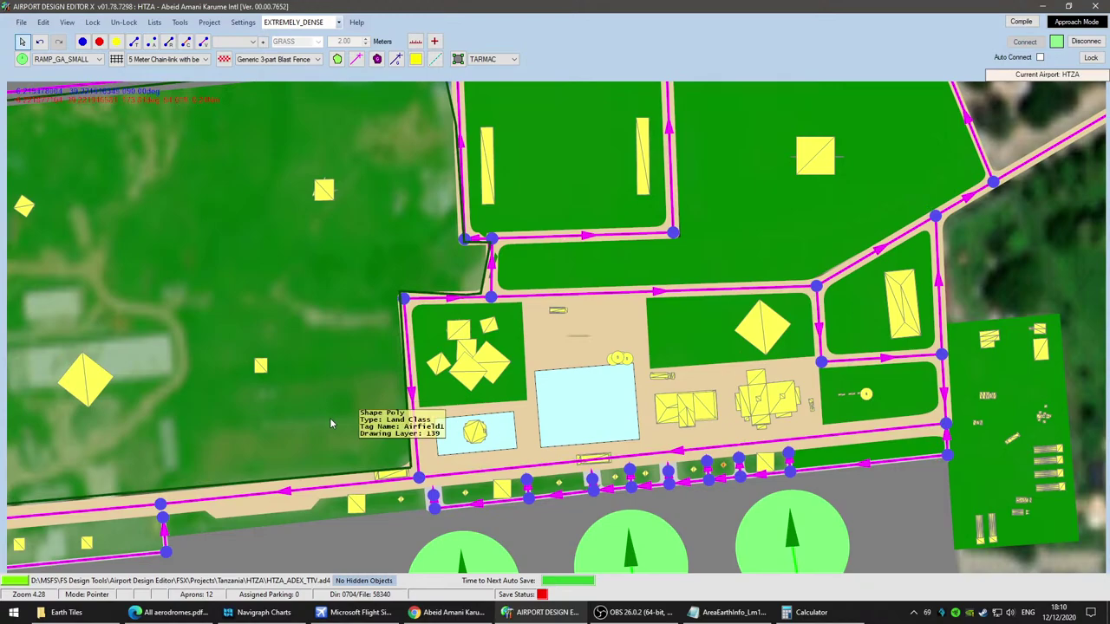
left_click(356, 612)
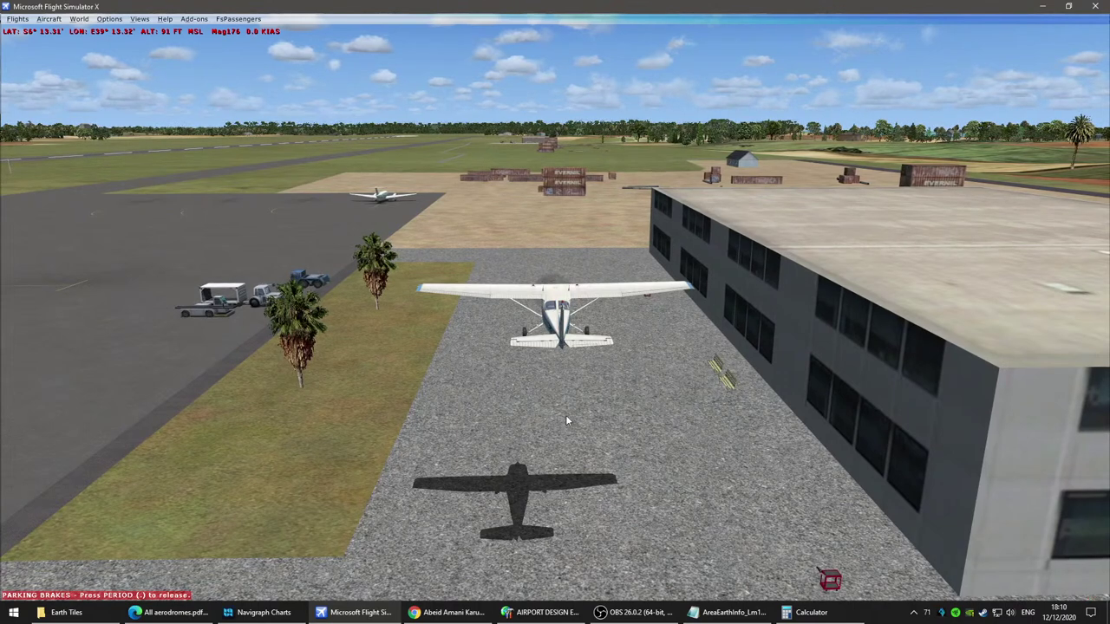
Step: Bring the editor forward again and zoom in on the green plot above the apron
mouse_move(442, 614)
left_click(542, 612)
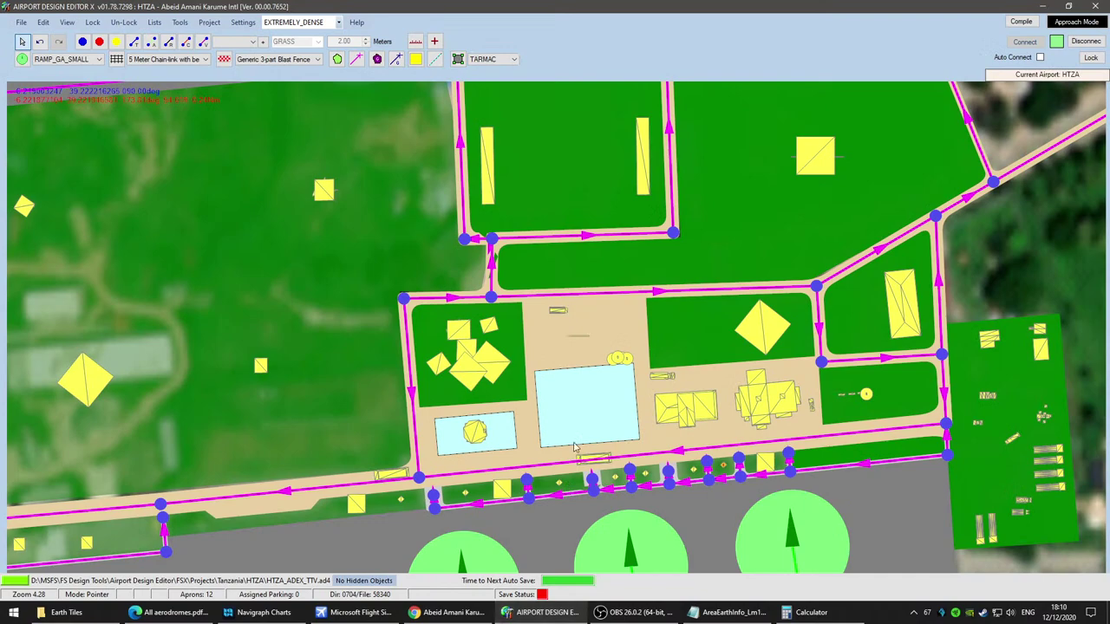
scroll(546, 348, "down", 3)
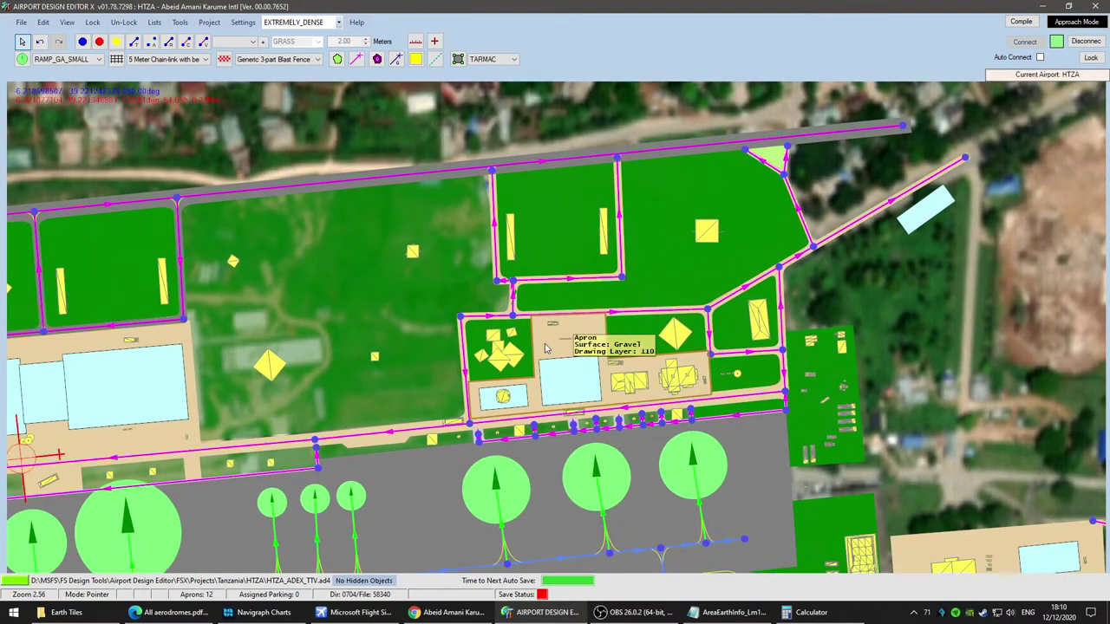
scroll(546, 347, "down", 2)
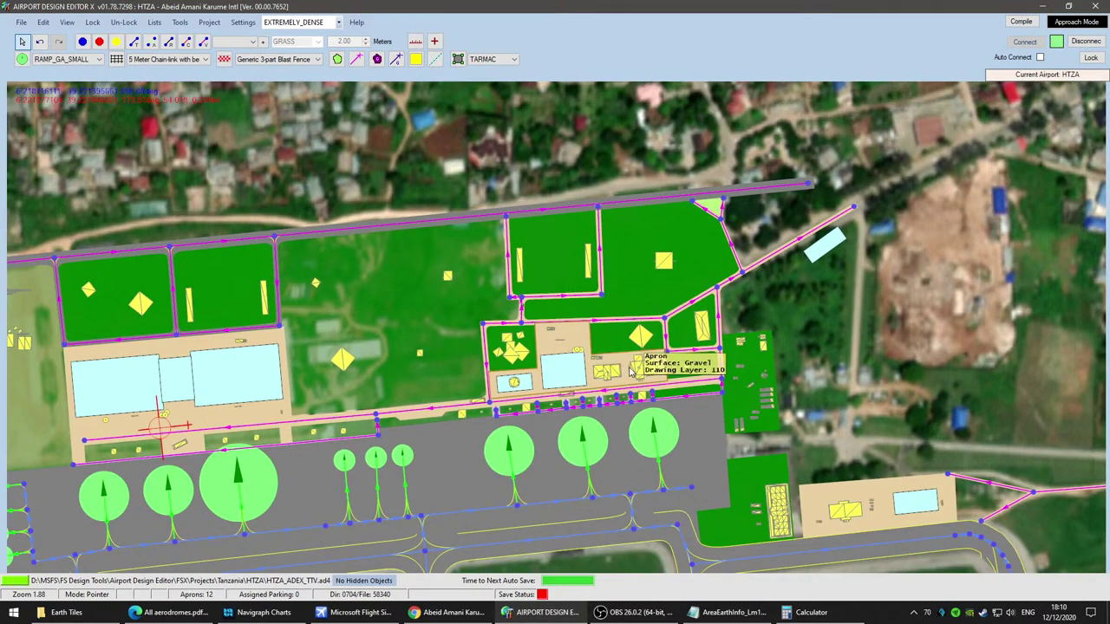
scroll(635, 375, "up", 7, "ctrl")
scroll(651, 378, "down", 11, "ctrl")
scroll(673, 386, "down", 13, "ctrl")
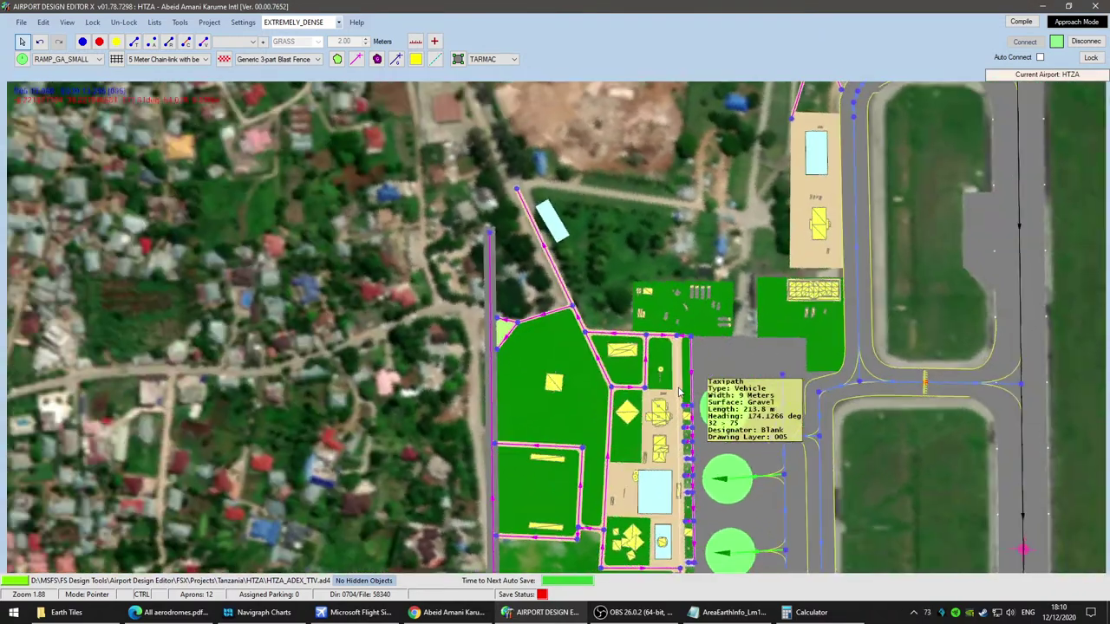
scroll(735, 353, "up", 2)
scroll(735, 352, "up", 5)
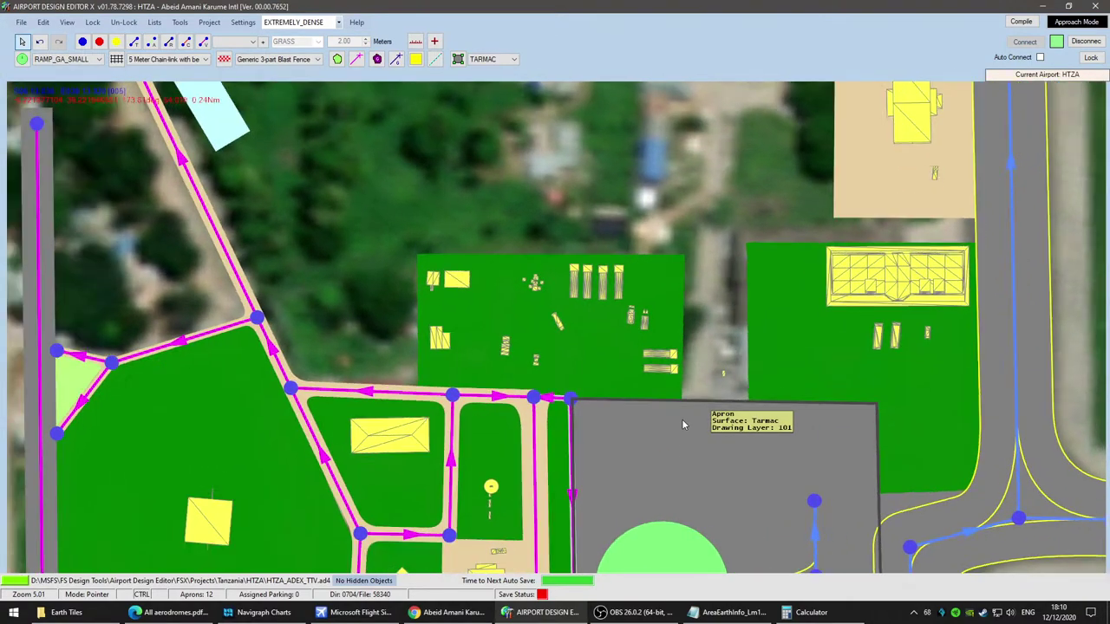
scroll(682, 419, "up", 4)
scroll(741, 295, "down", 2)
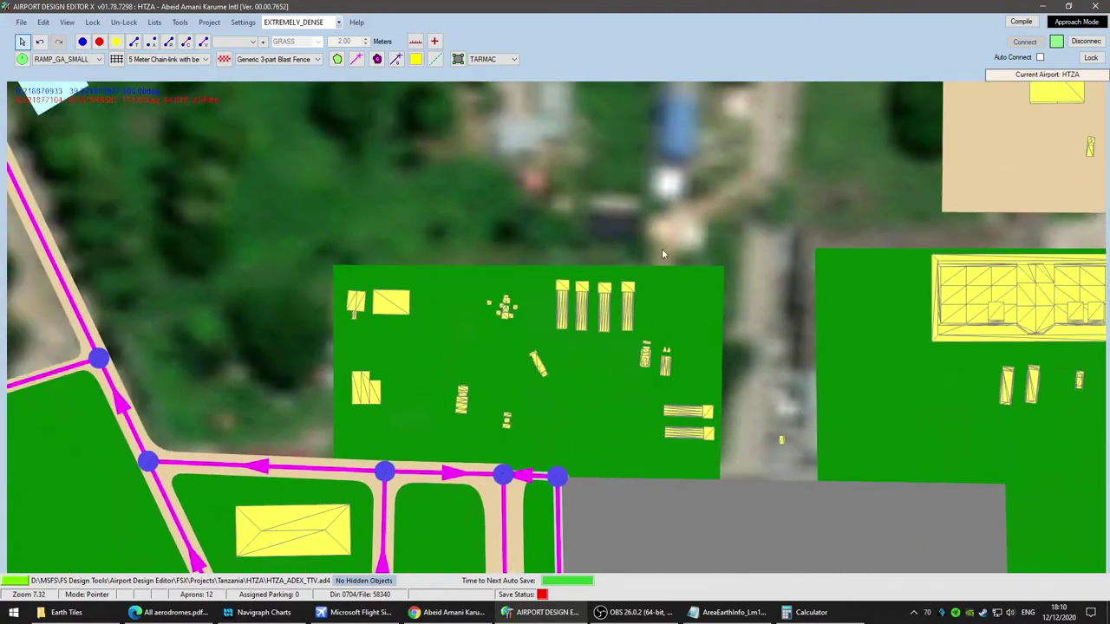
Step: Select the Medium Boundary Fence type and pan to the plot's right side
left_click(295, 59)
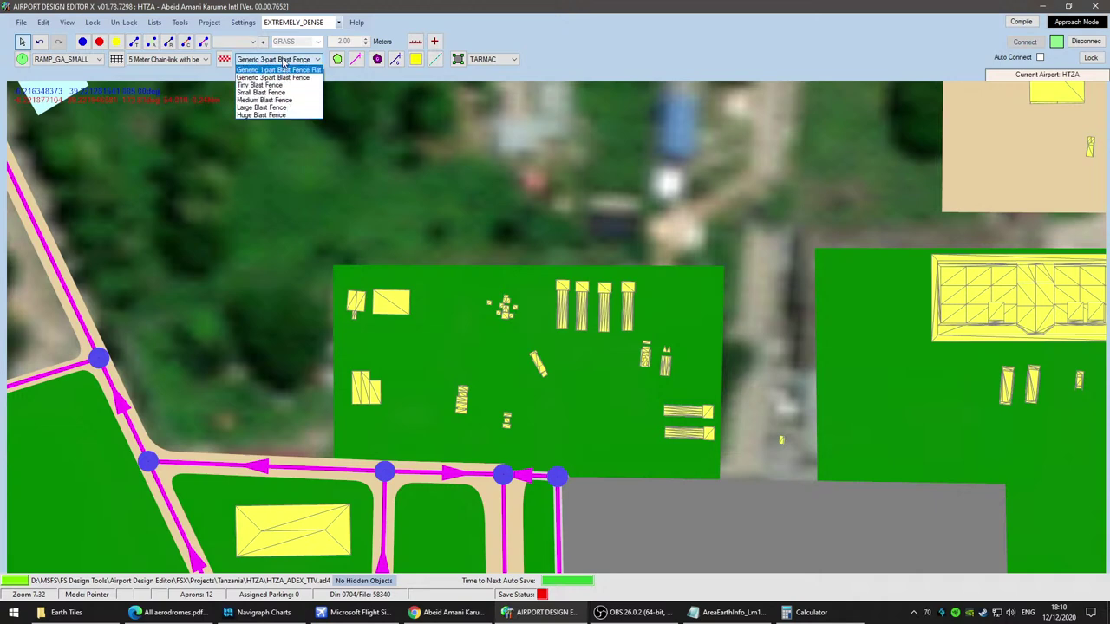
left_click(284, 60)
left_click(178, 59)
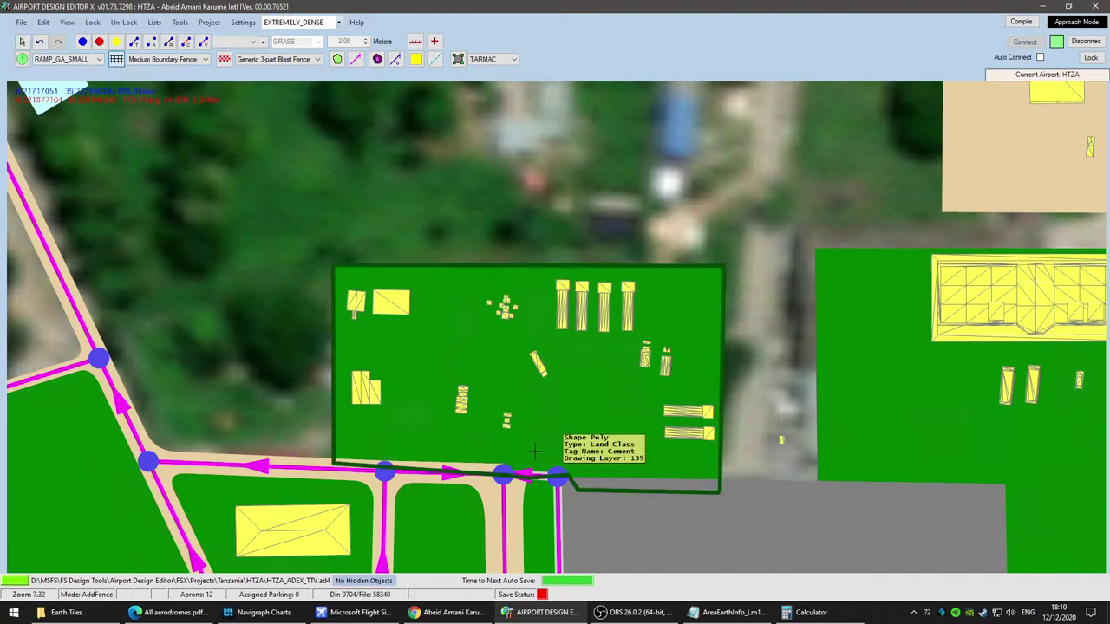
scroll(533, 434, "up", 1)
scroll(816, 299, "up", 1)
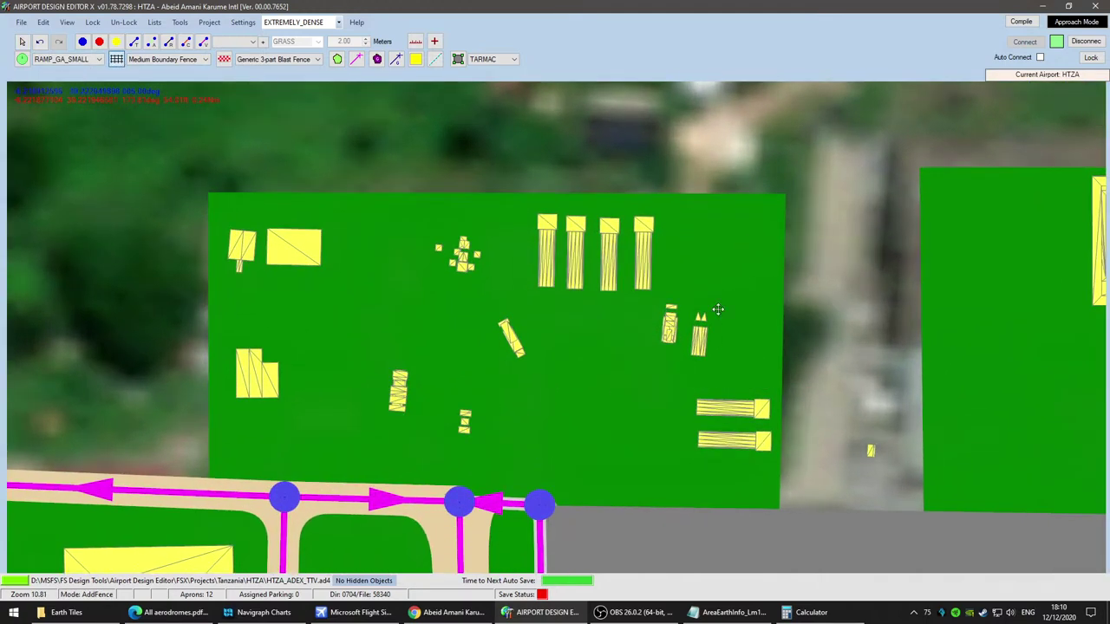
middle_click_drag(810, 306, 471, 296)
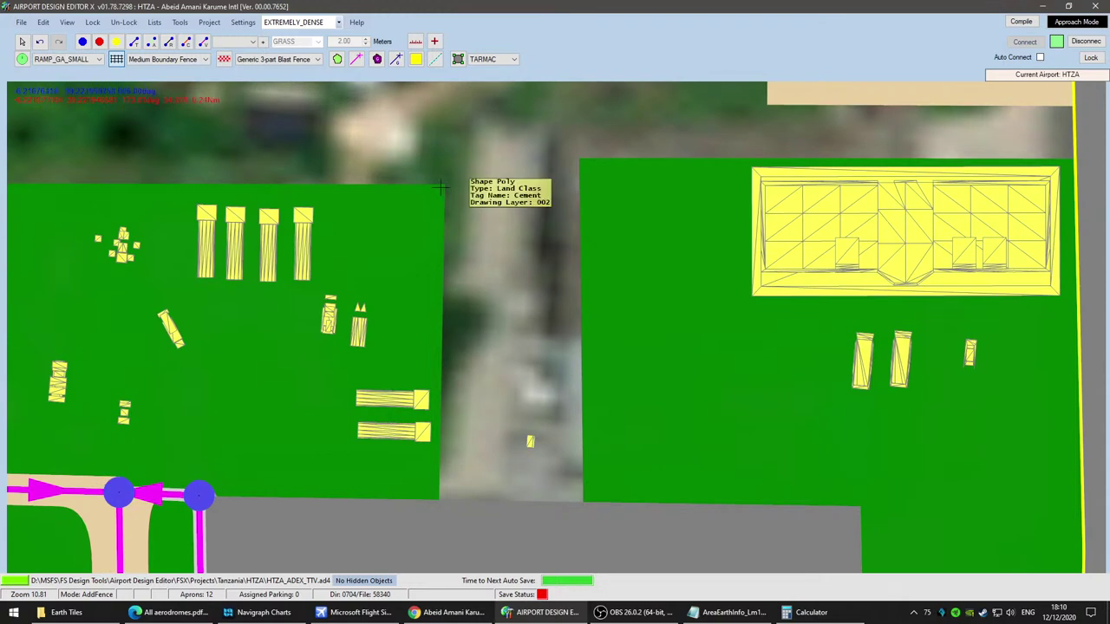
Step: Draw the fence from the top-right corner down the right edge, along the bottom, and up the left side
left_click(490, 152)
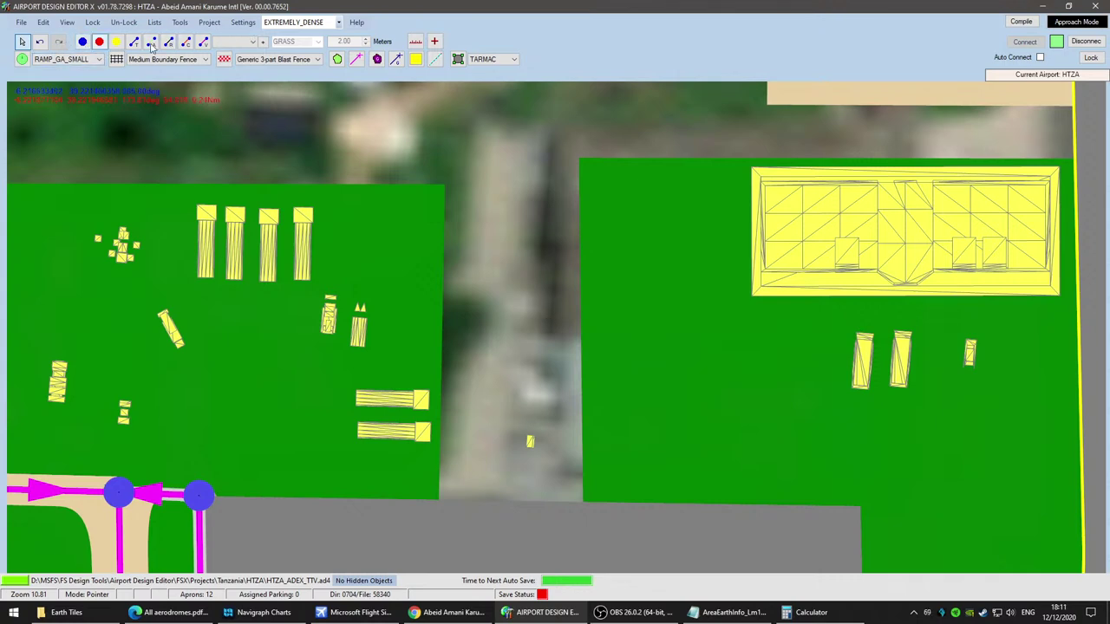
left_click(439, 190)
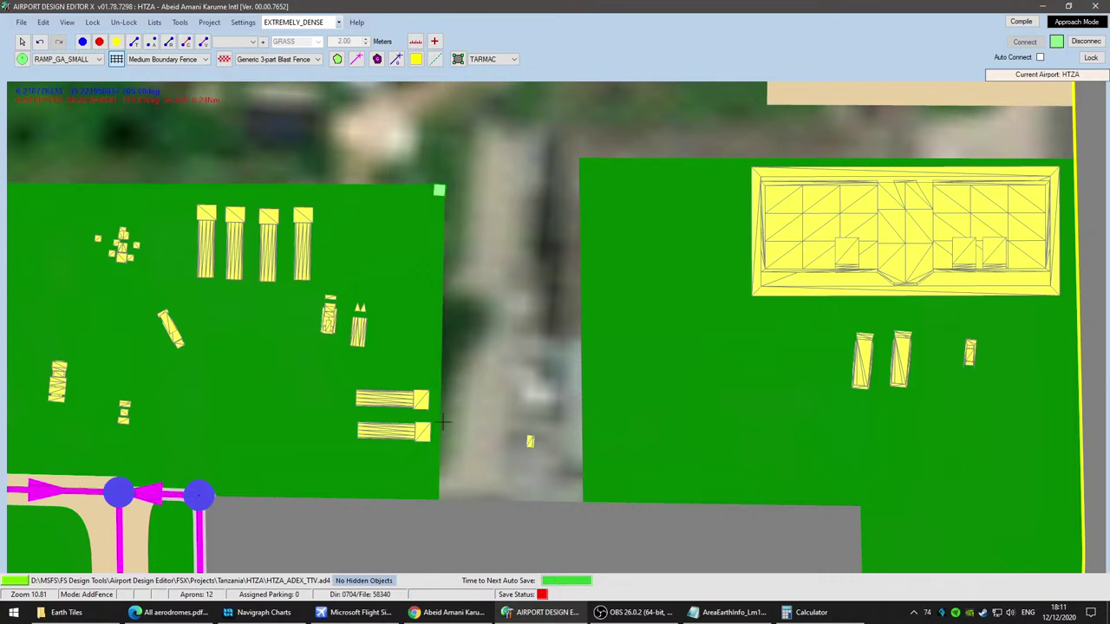
left_click(431, 495)
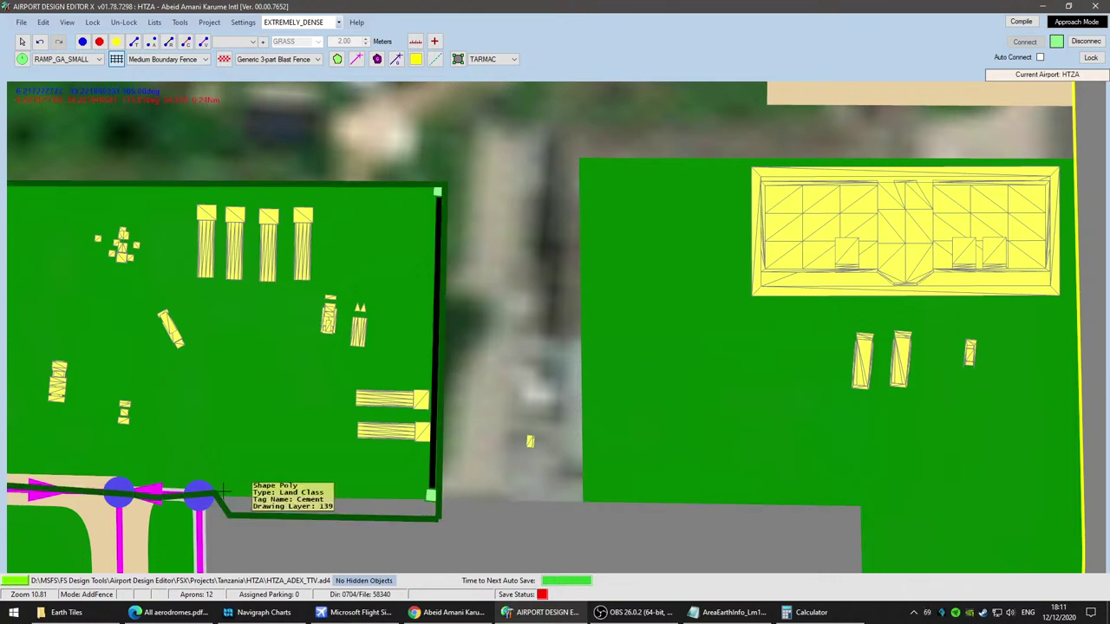
left_click(136, 478)
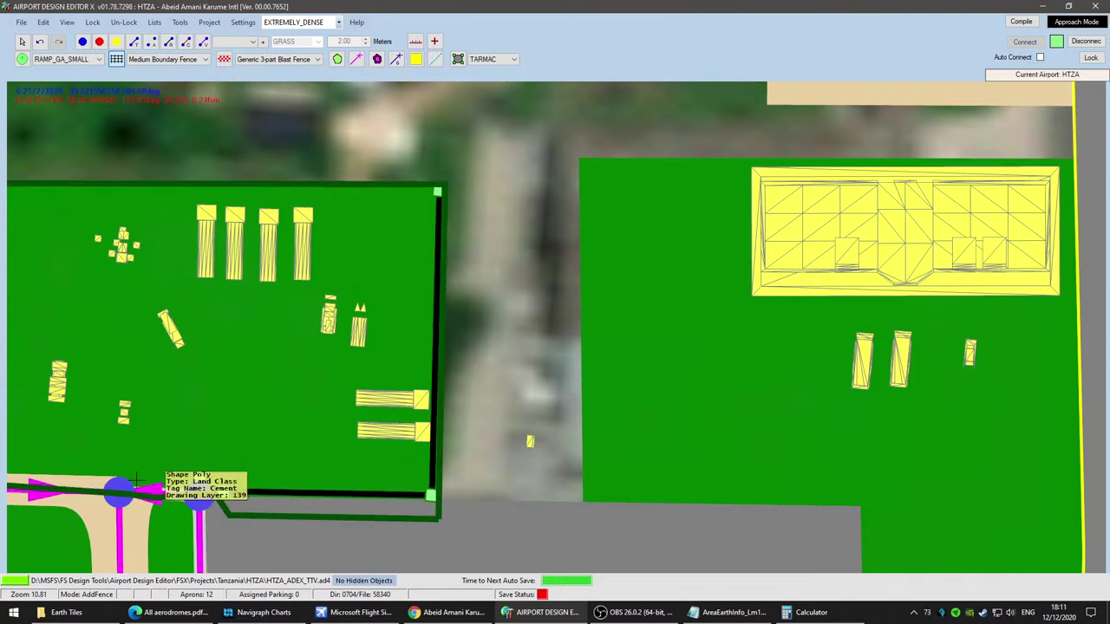
left_click(117, 470)
right_click_drag(78, 425, 456, 279)
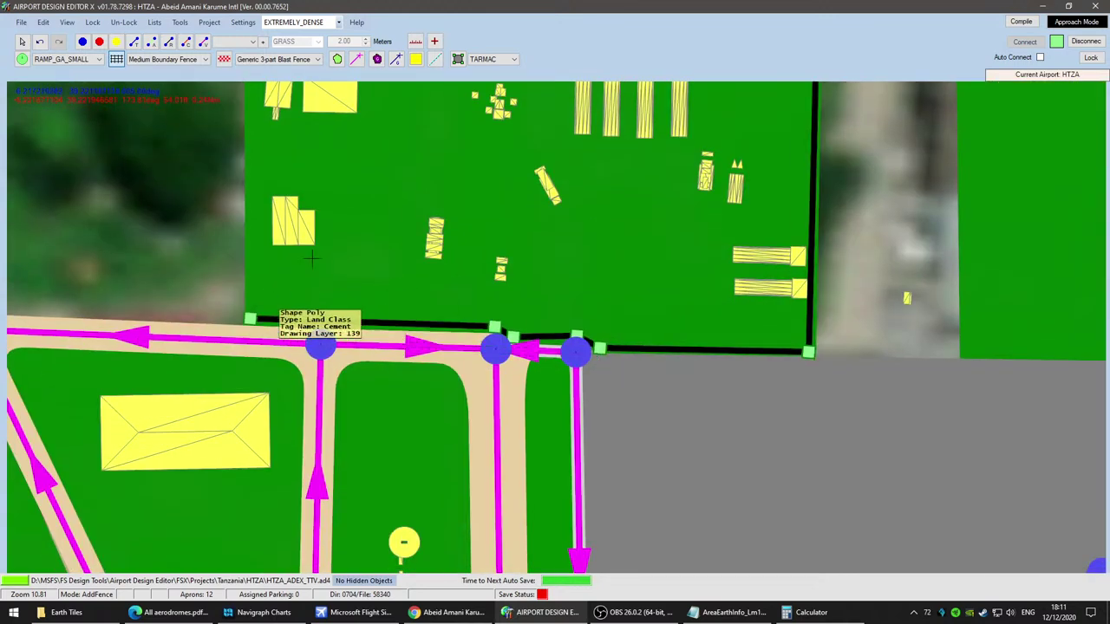
right_click_drag(386, 162, 394, 392)
left_click(257, 320)
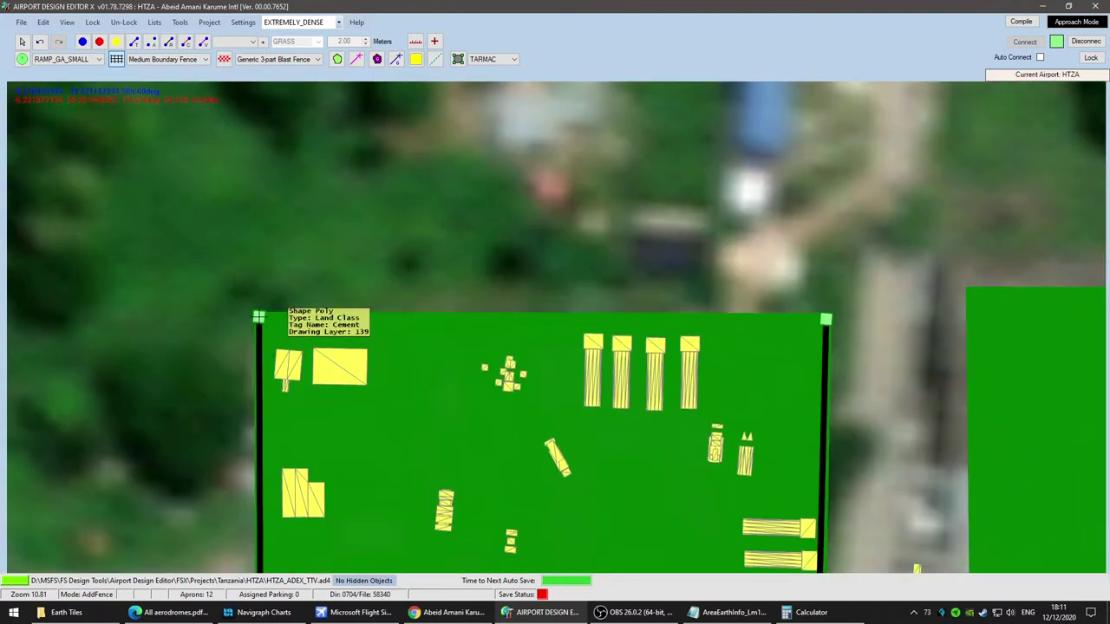
double_click(822, 319)
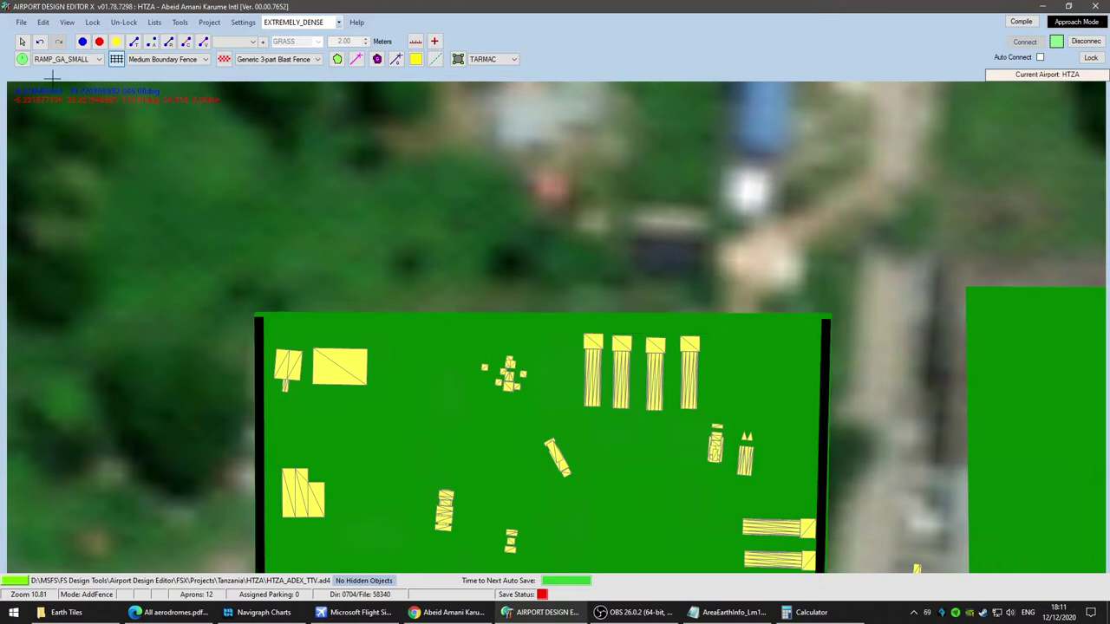
Step: Drop the unfinished top-edge fence and start a new fence along the plot's top edge
scroll(459, 302, "up", 5)
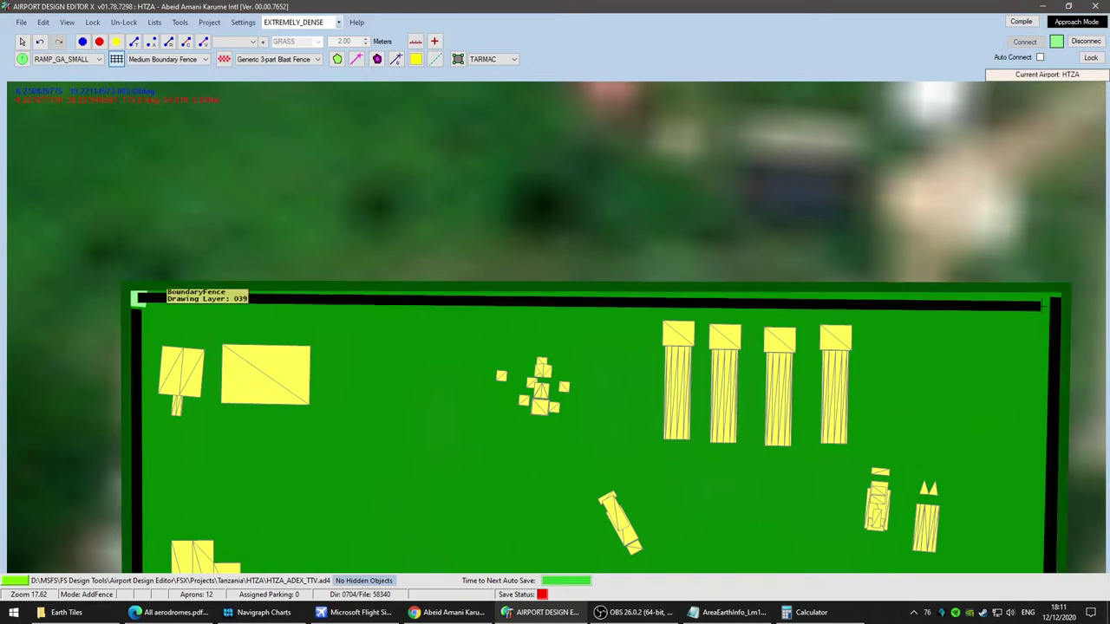
double_click(1065, 304)
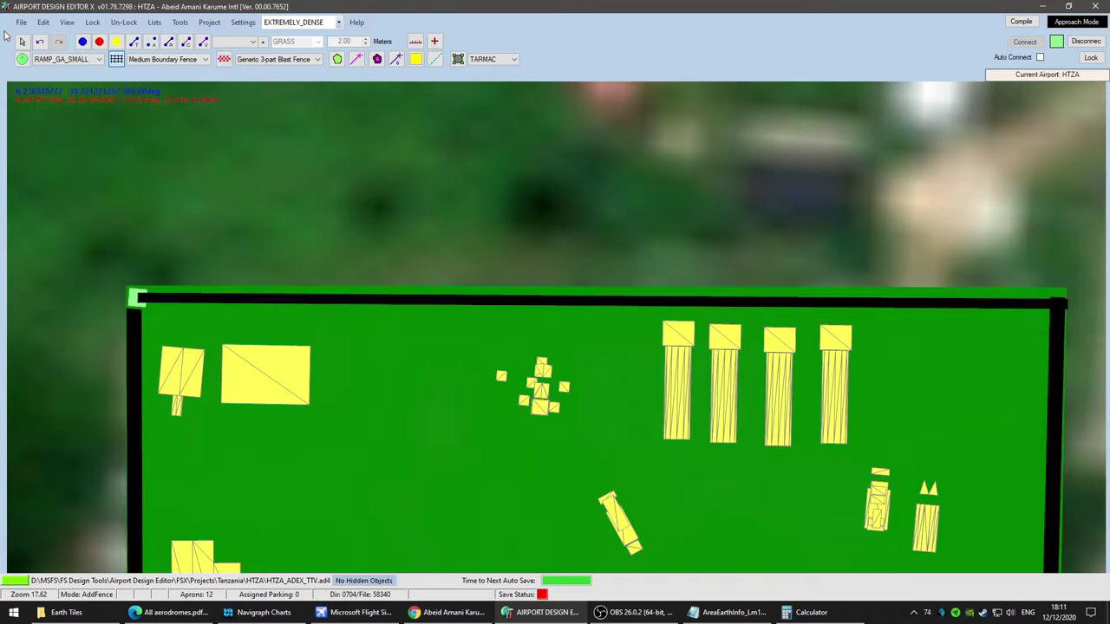
left_click(24, 43)
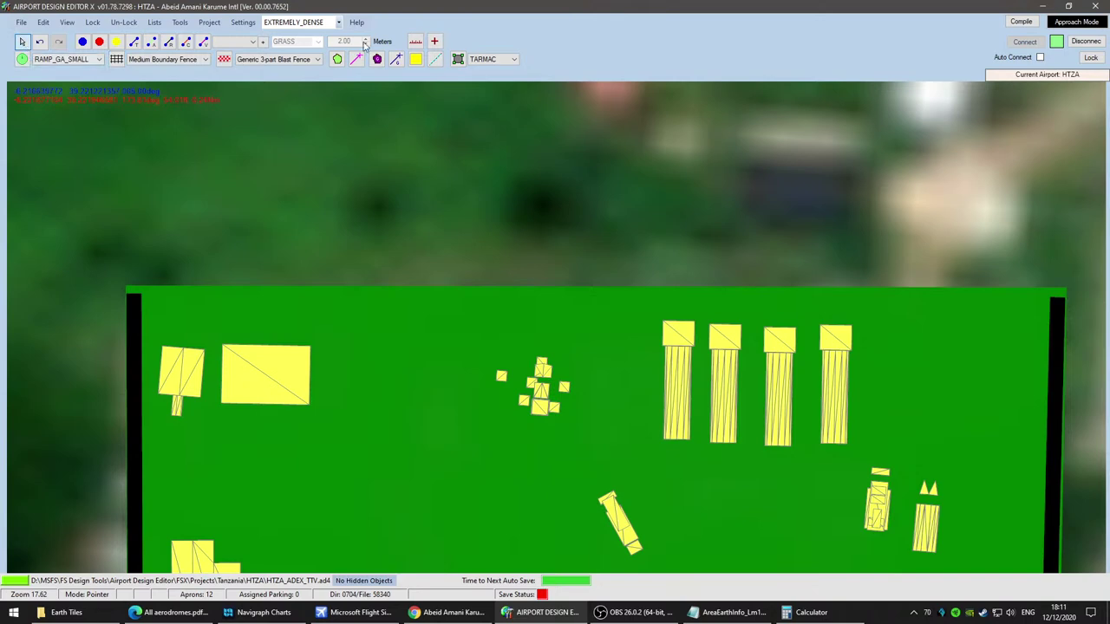
left_click(117, 59)
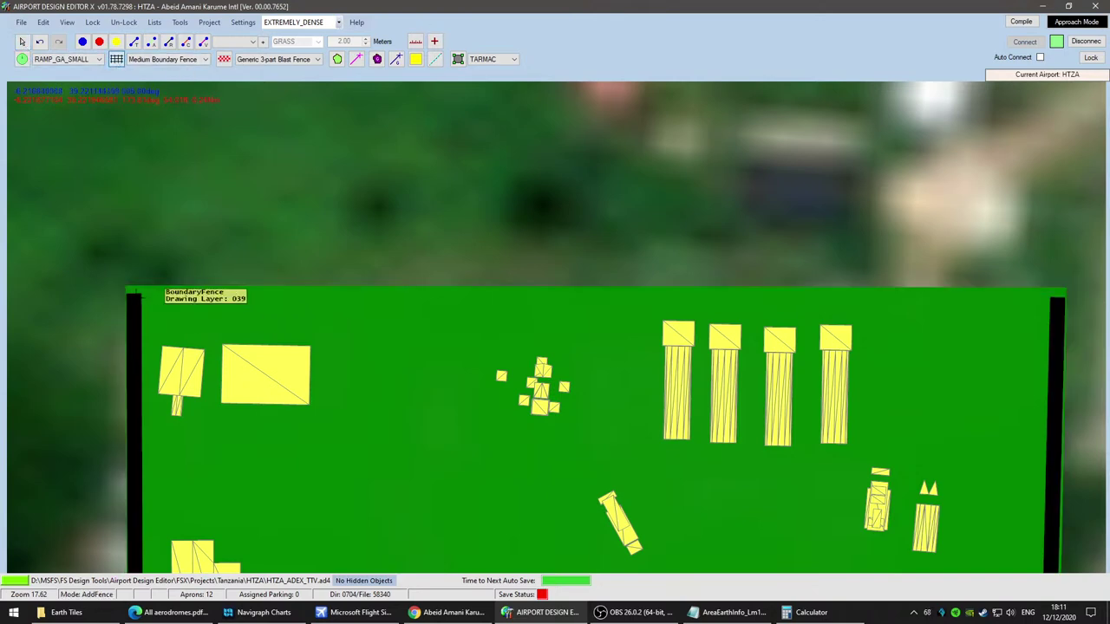
left_click(135, 297)
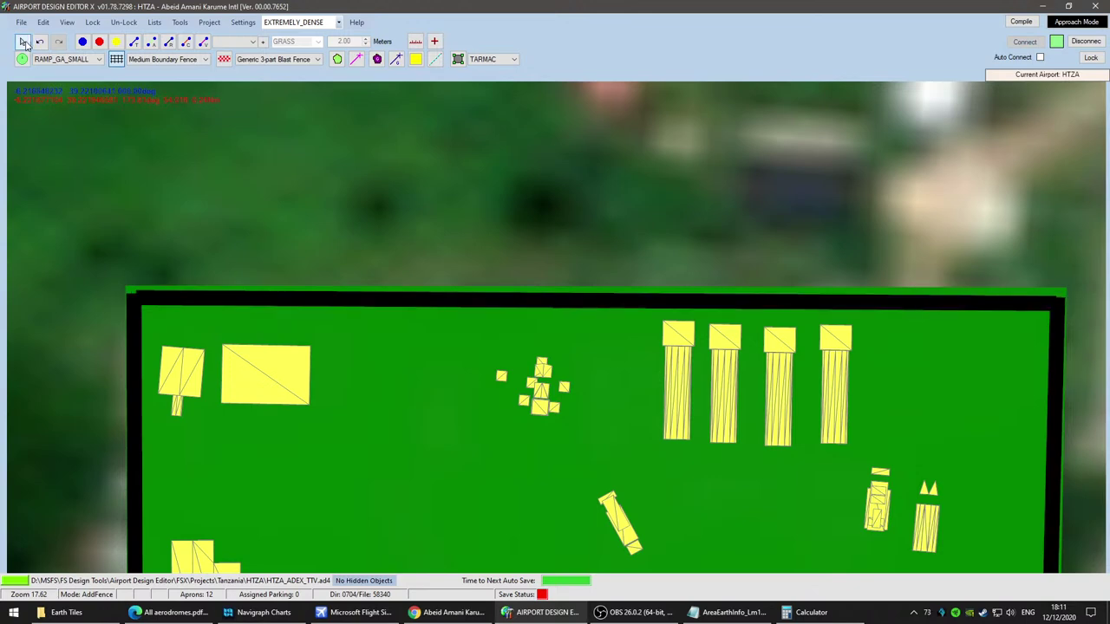
scroll(239, 266, "up", 2)
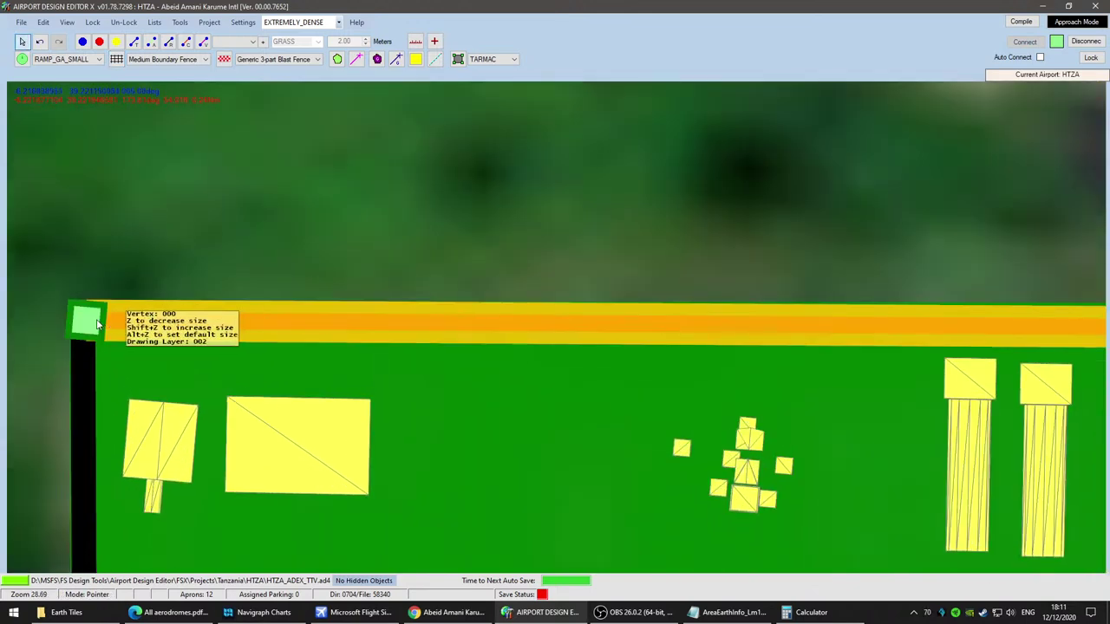
Step: Align the left and top fence ends with the plot's top-left and top-right corners
left_click(89, 345)
mouse_move(82, 314)
left_mouse_down()
mouse_move(25, 283)
mouse_move(95, 298)
left_mouse_up()
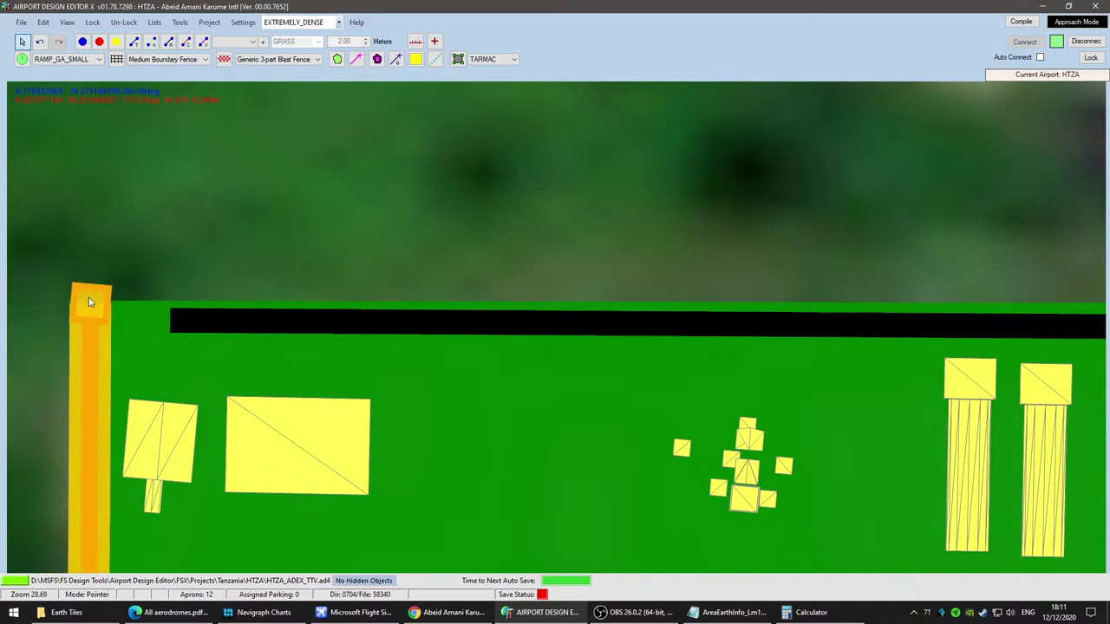
left_click_drag(169, 319, 76, 323)
scroll(512, 338, "down", 2)
left_click_drag(954, 346, 190, 310)
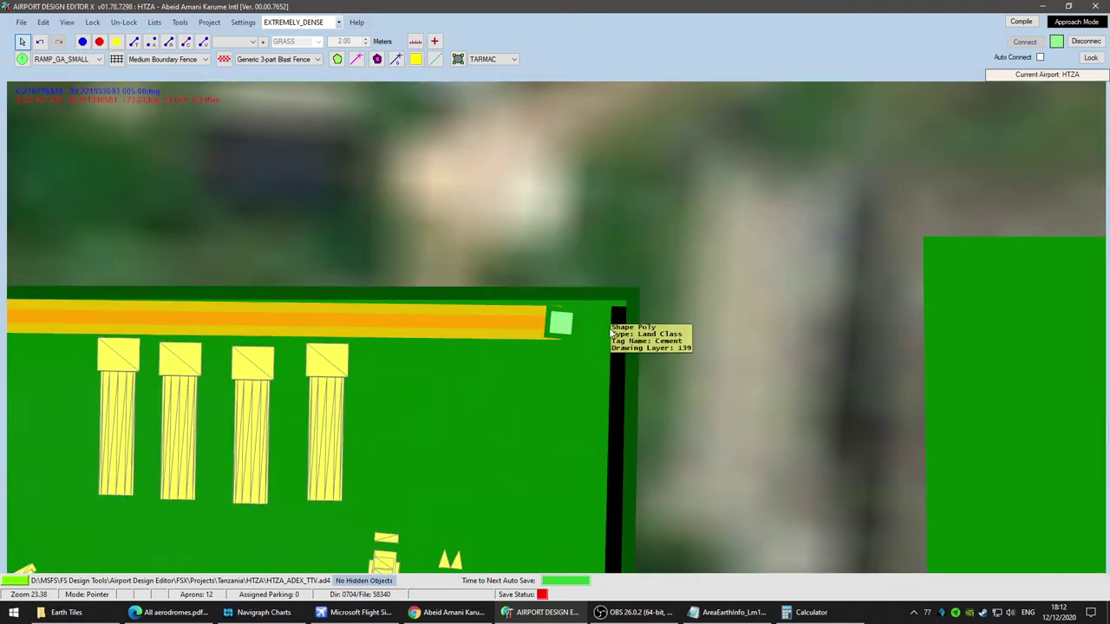
left_click(618, 330)
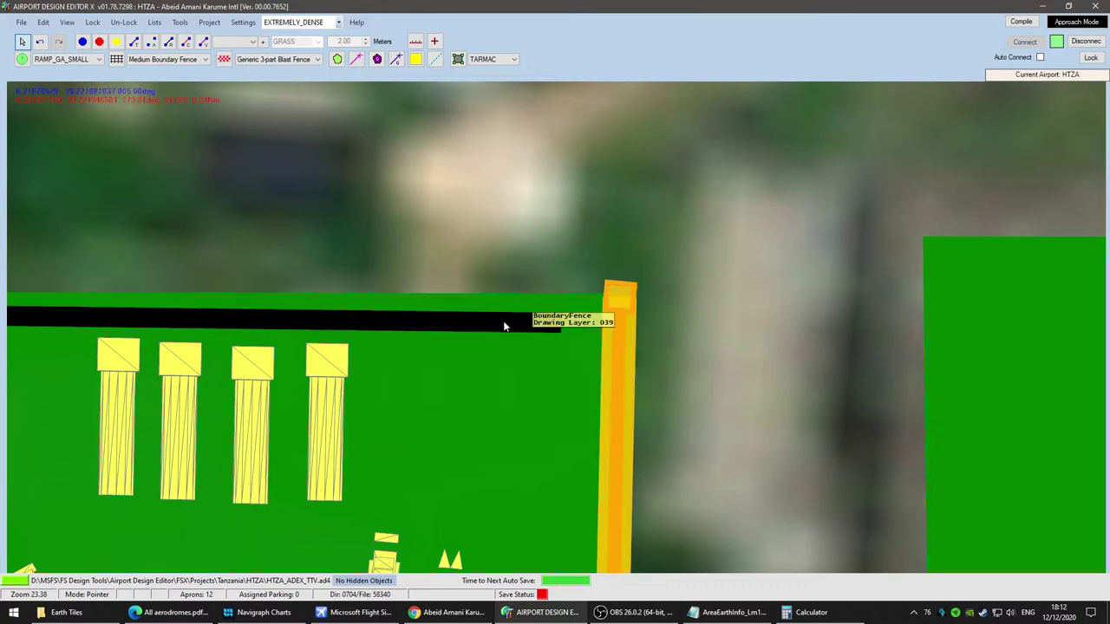
left_click(563, 321)
left_click_drag(622, 298, 629, 304)
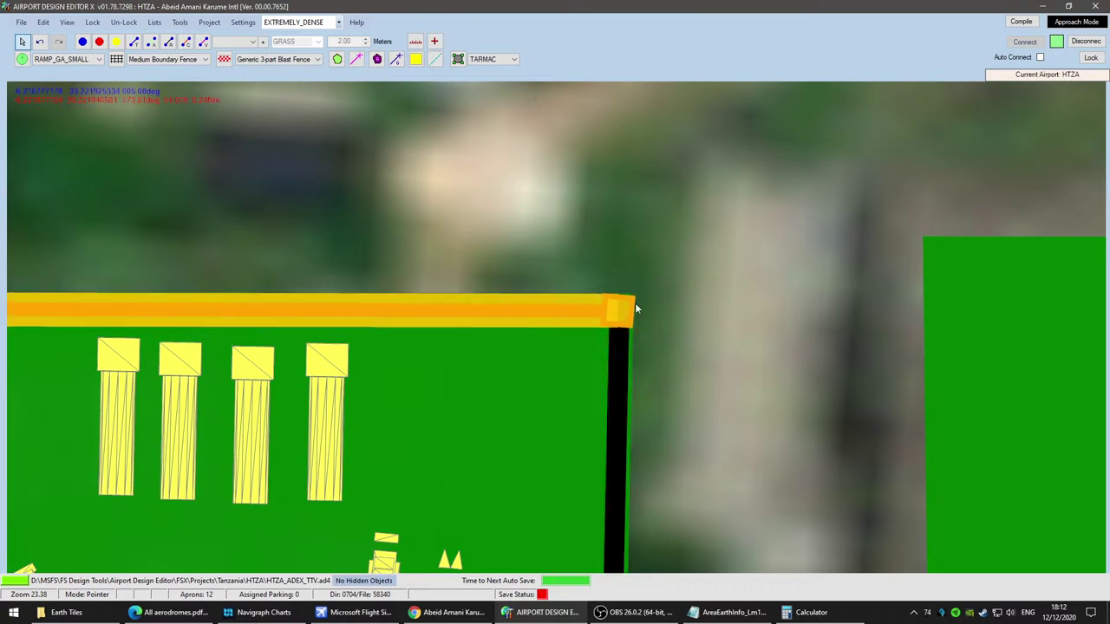
Step: Reshape the fence's bottom-right corner so its vertex sits on the plot's corner
scroll(718, 356, "down", 1)
left_click_drag(718, 478, 699, 93)
scroll(684, 394, "down", 1)
scroll(628, 435, "down", 1)
left_click(624, 435)
scroll(668, 429, "up", 2)
left_click_drag(619, 463, 640, 444)
left_click(649, 444)
scroll(649, 443, "up", 2)
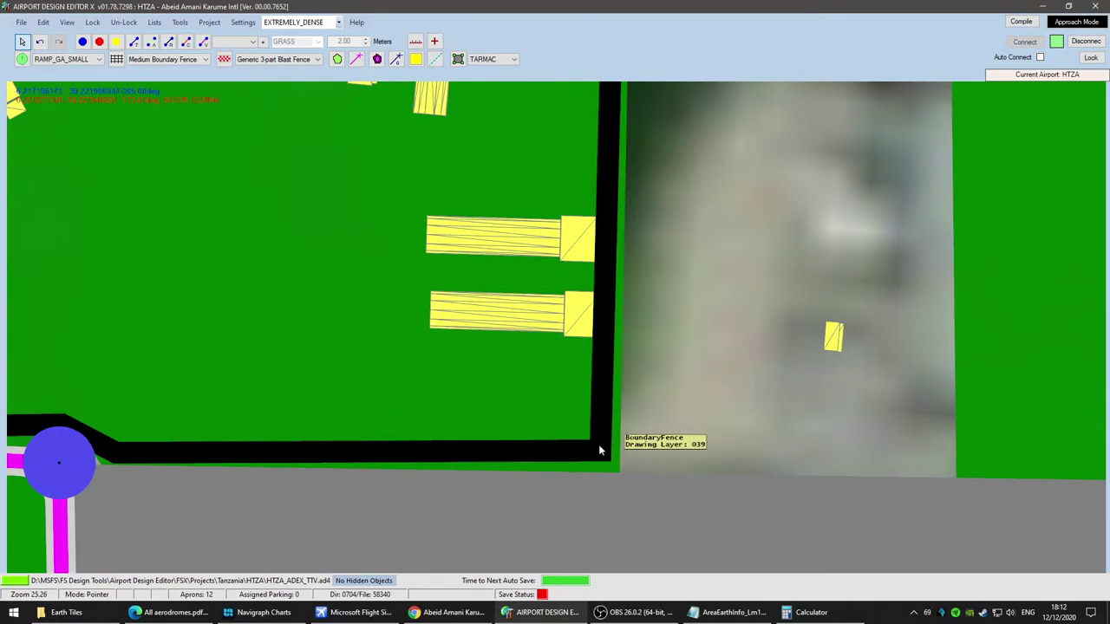
left_click(602, 447)
scroll(594, 321, "down", 1)
left_click_drag(594, 322, 633, 333)
scroll(633, 332, "up", 2)
left_click_drag(540, 388, 499, 366)
Step: Hide parking and taxiway links, then straighten the southern fence vertices along the edge
left_click(67, 22)
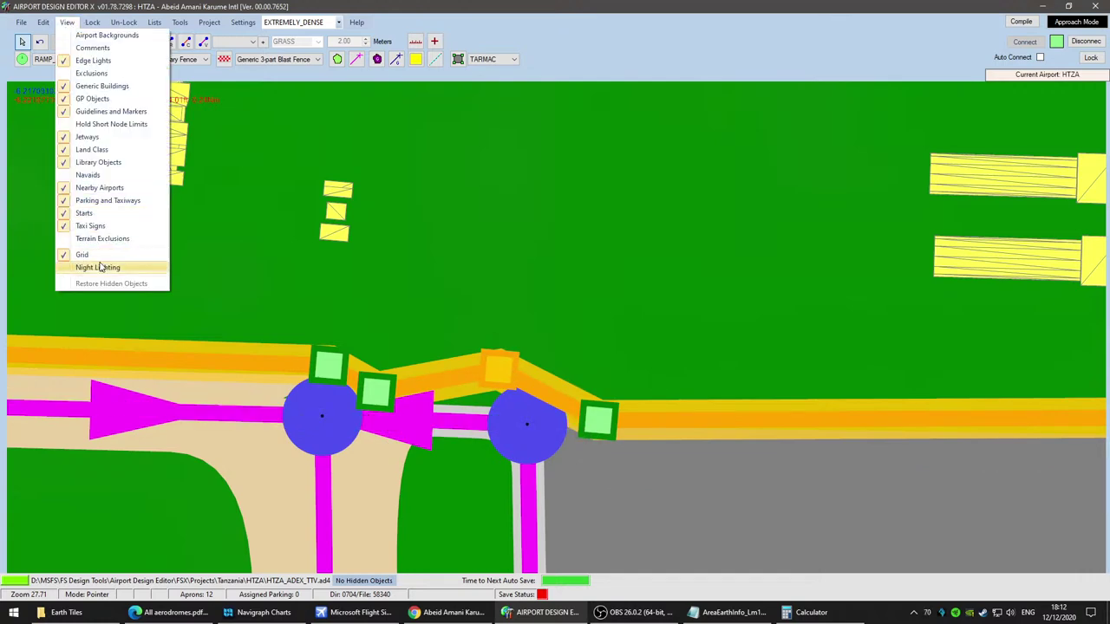
left_click(104, 200)
left_click(511, 379)
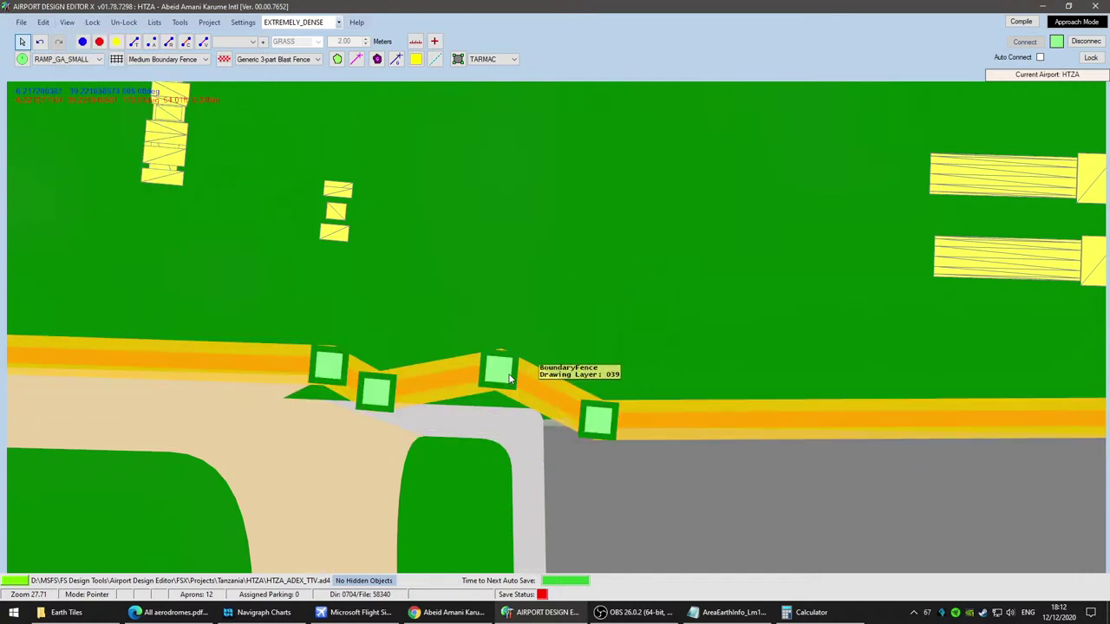
left_click(496, 375)
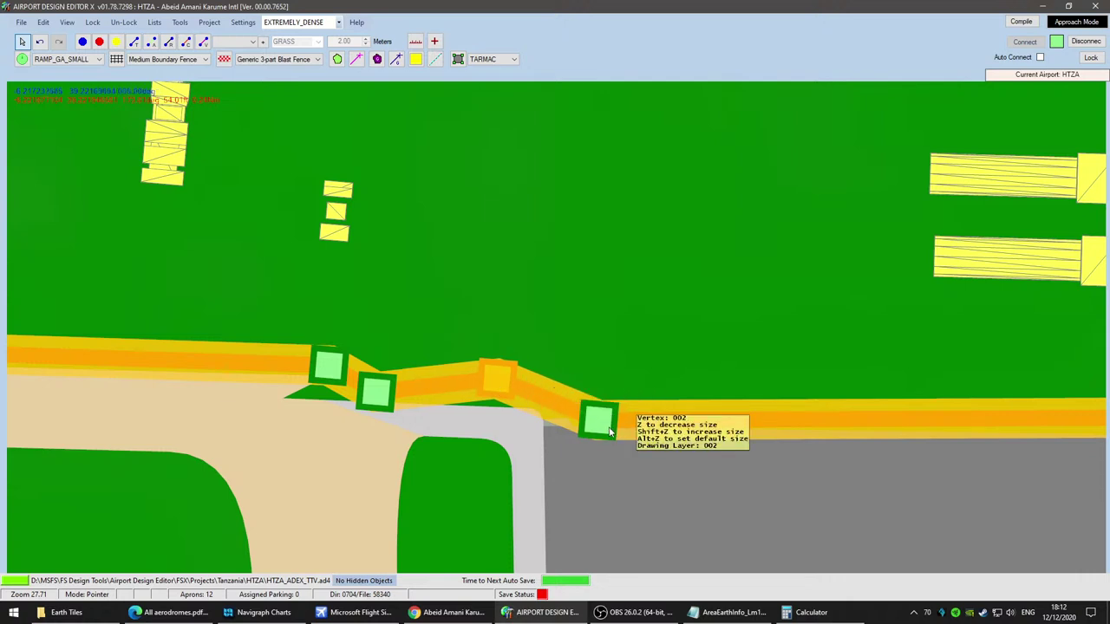
left_click_drag(599, 422, 567, 416)
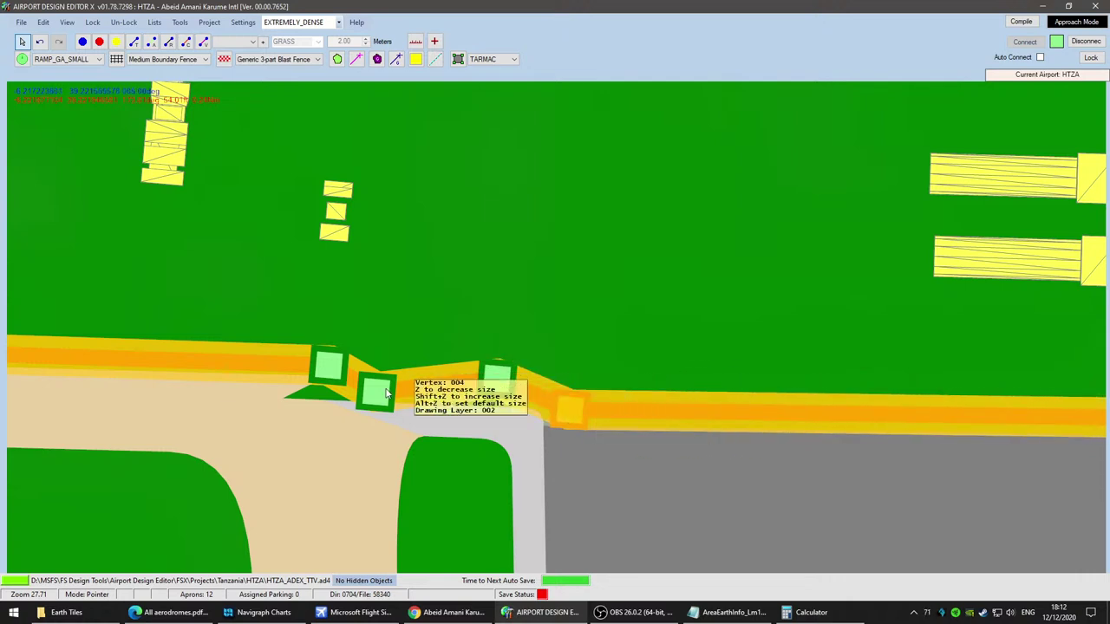
left_click_drag(386, 392, 407, 373)
left_click_drag(329, 366, 301, 371)
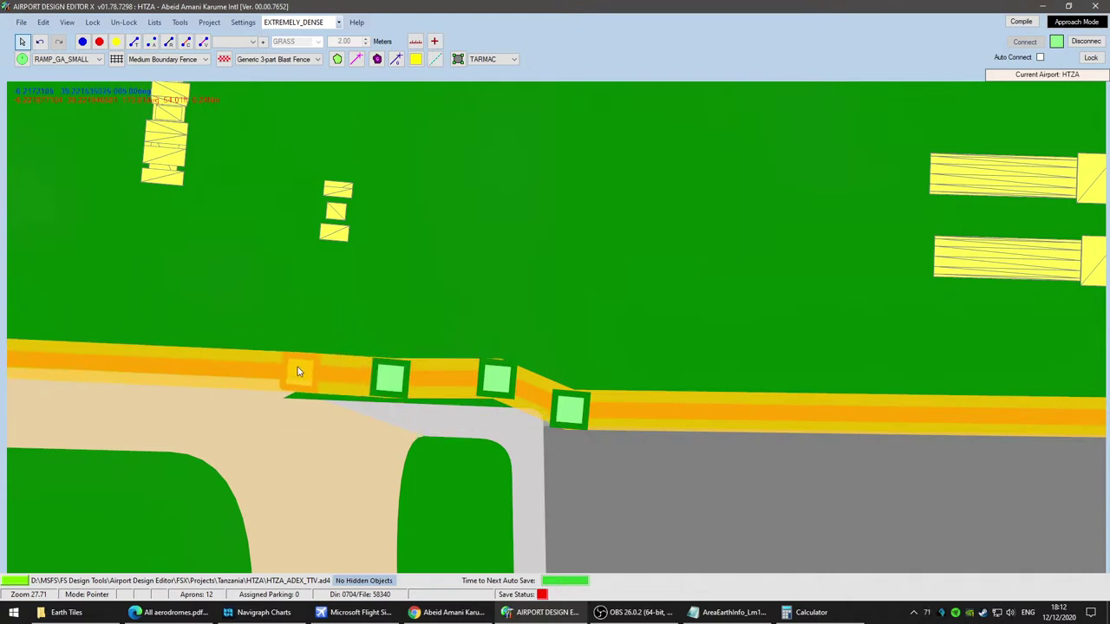
Step: Shift the bottom-left fence corner vertex into line and pan to the large building's area
left_click_drag(36, 320, 870, 292)
left_click_drag(555, 318, 533, 302)
scroll(743, 150, "down", 5)
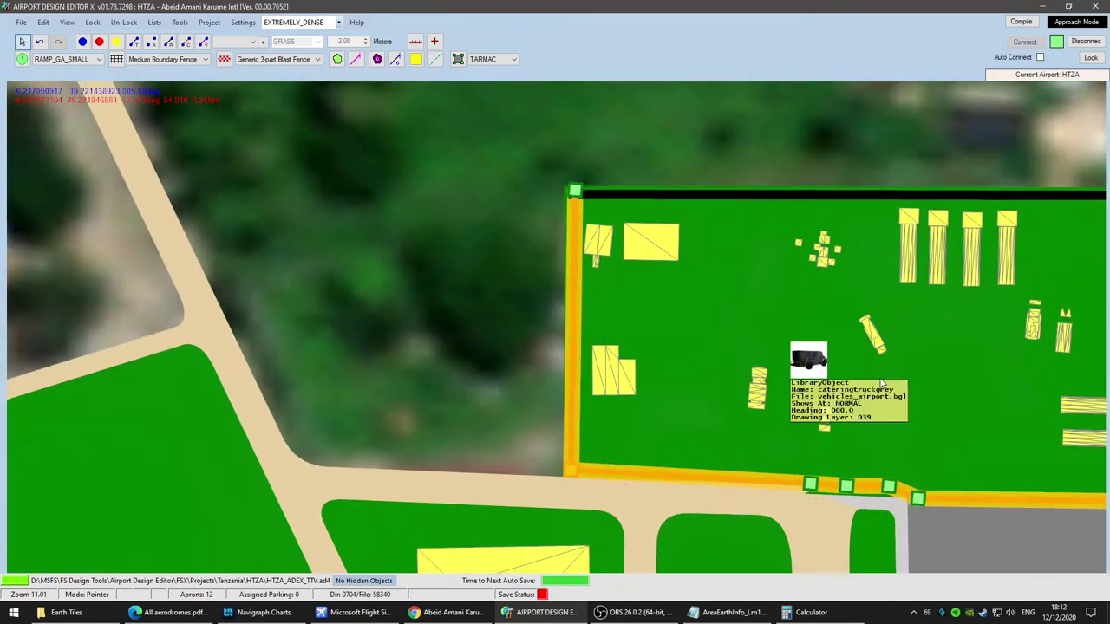
left_click_drag(903, 381, 291, 306)
left_click_drag(805, 384, 496, 379)
scroll(648, 406, "down", 2)
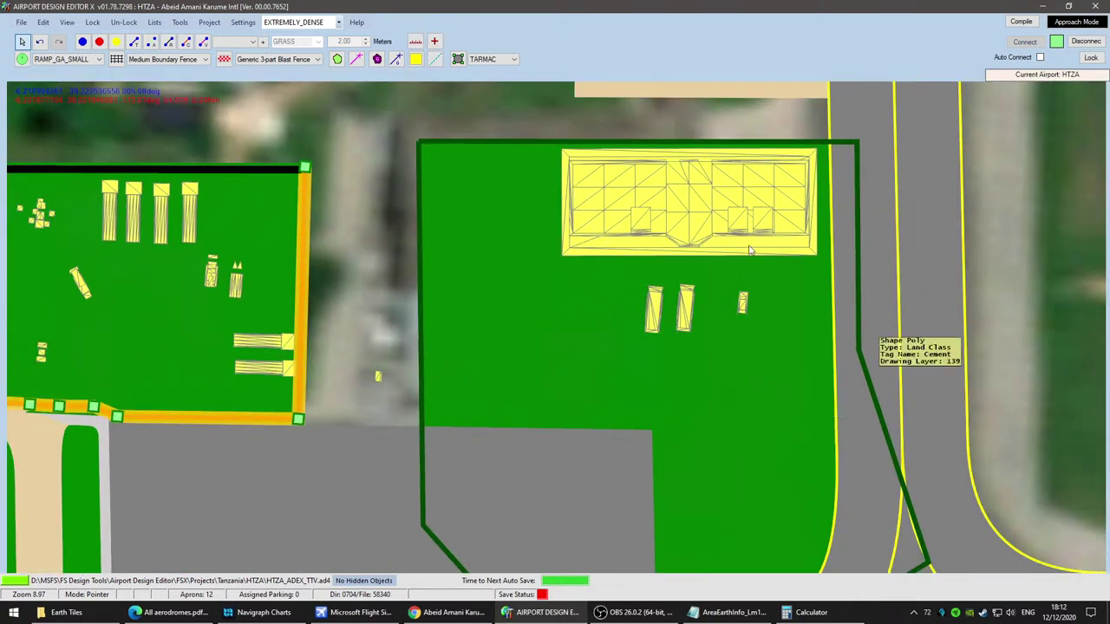
Step: Start a boundary fence along the building area's lower edge, then abandon the misplaced line
left_click_drag(768, 484, 665, 391)
scroll(665, 391, "down", 2)
scroll(665, 396, "down", 1)
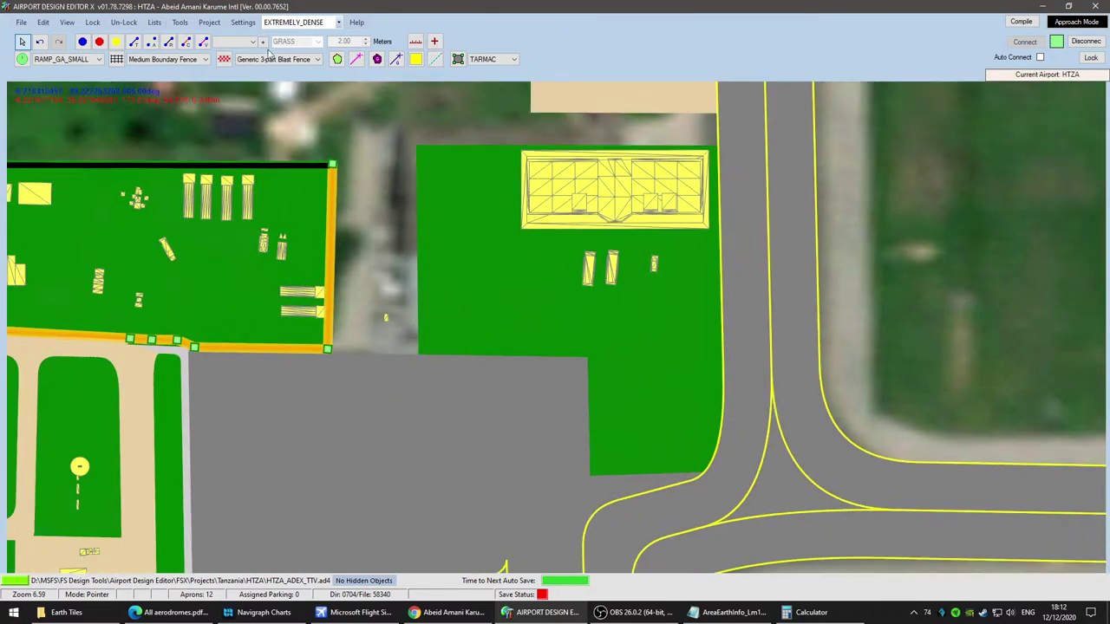
left_click(116, 59)
scroll(457, 263, "up", 3)
left_click(418, 379)
left_click(654, 385)
left_click(660, 532)
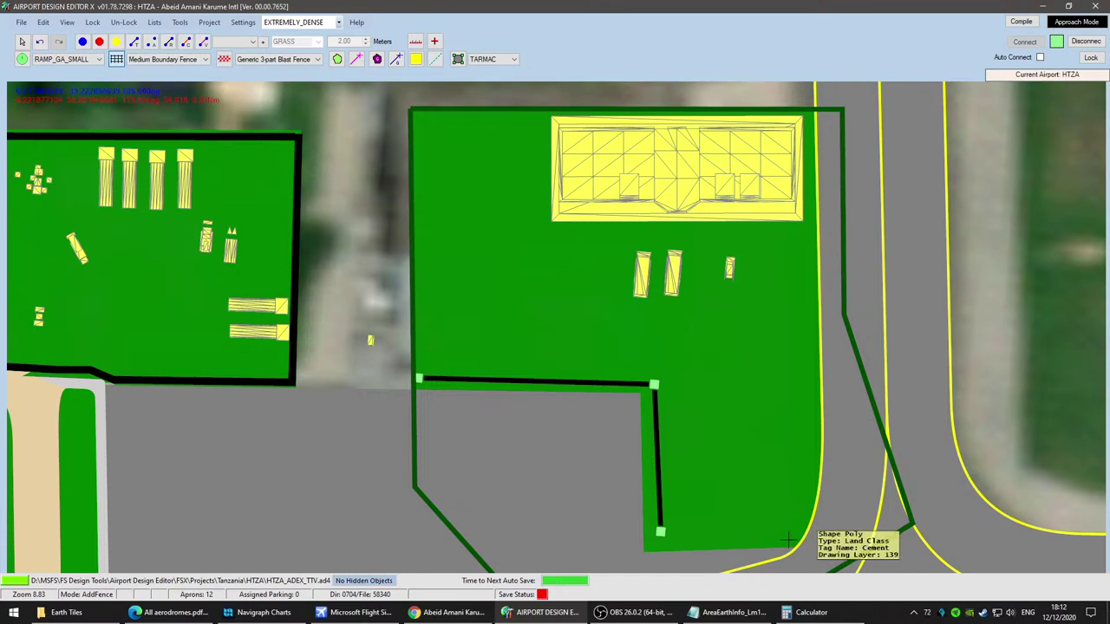
left_click(787, 539)
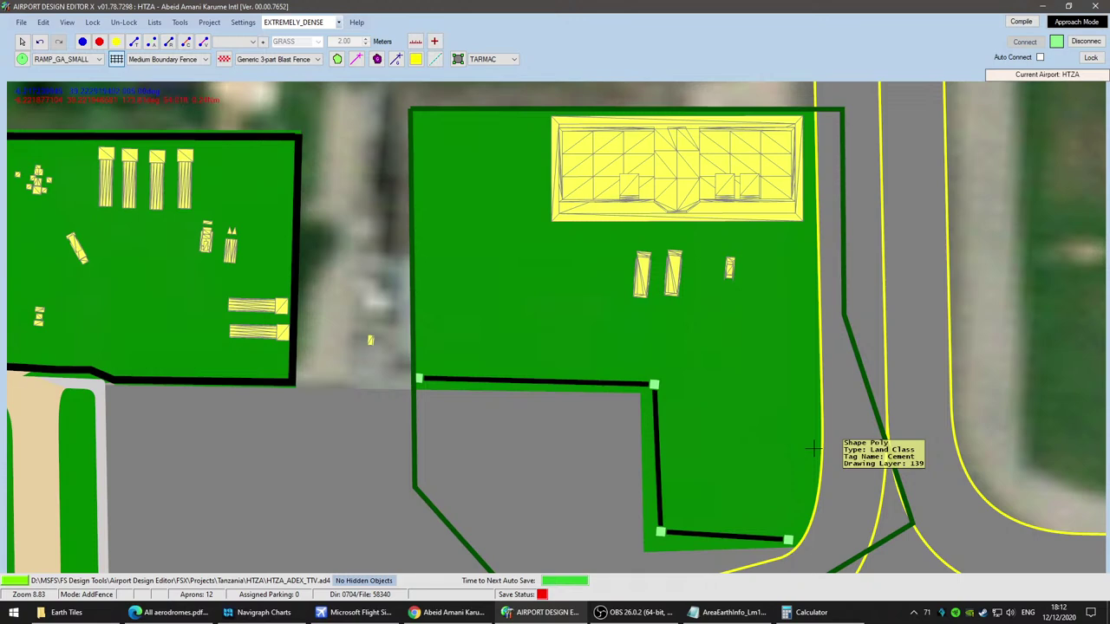
left_click(22, 42)
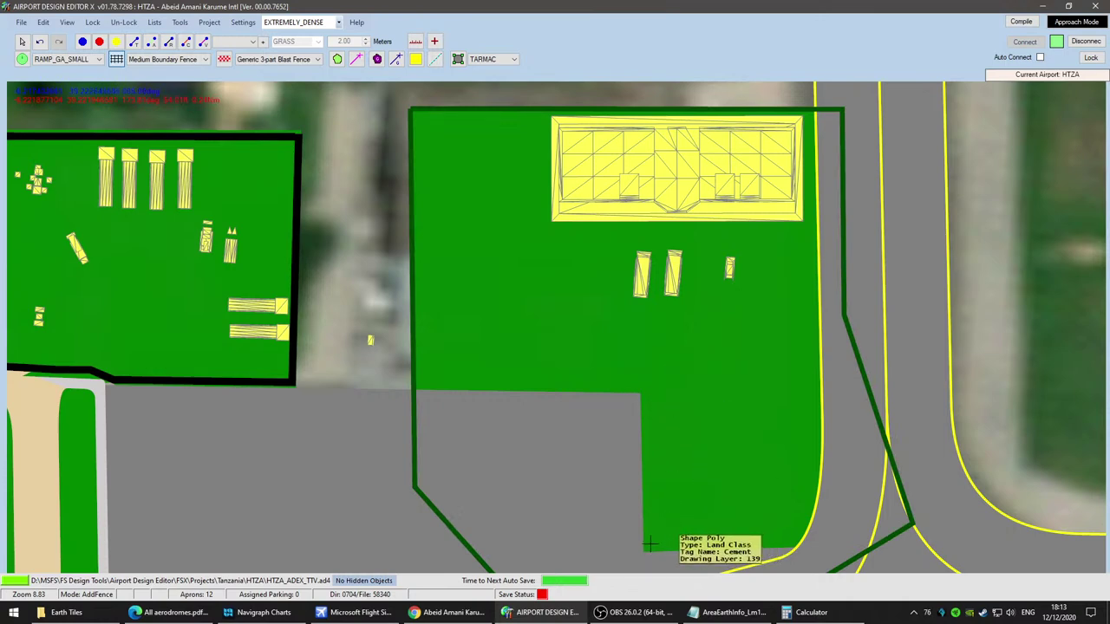
Step: Fence the building area along its bottom, right, top and left edges, closing the loop
left_click(786, 539)
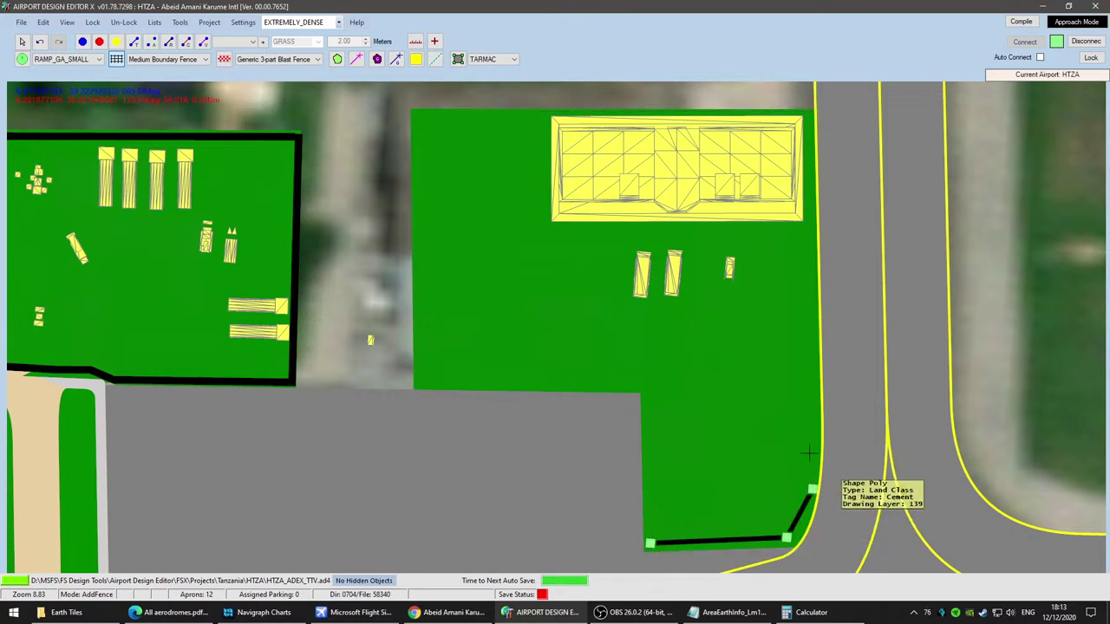
left_click(808, 114)
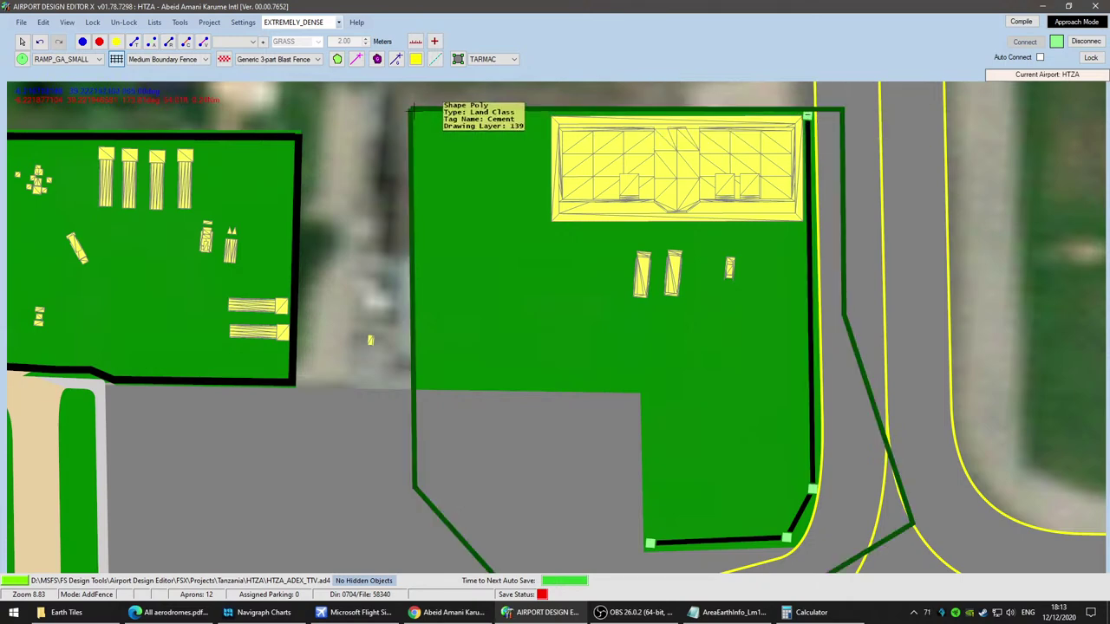
left_click(415, 112)
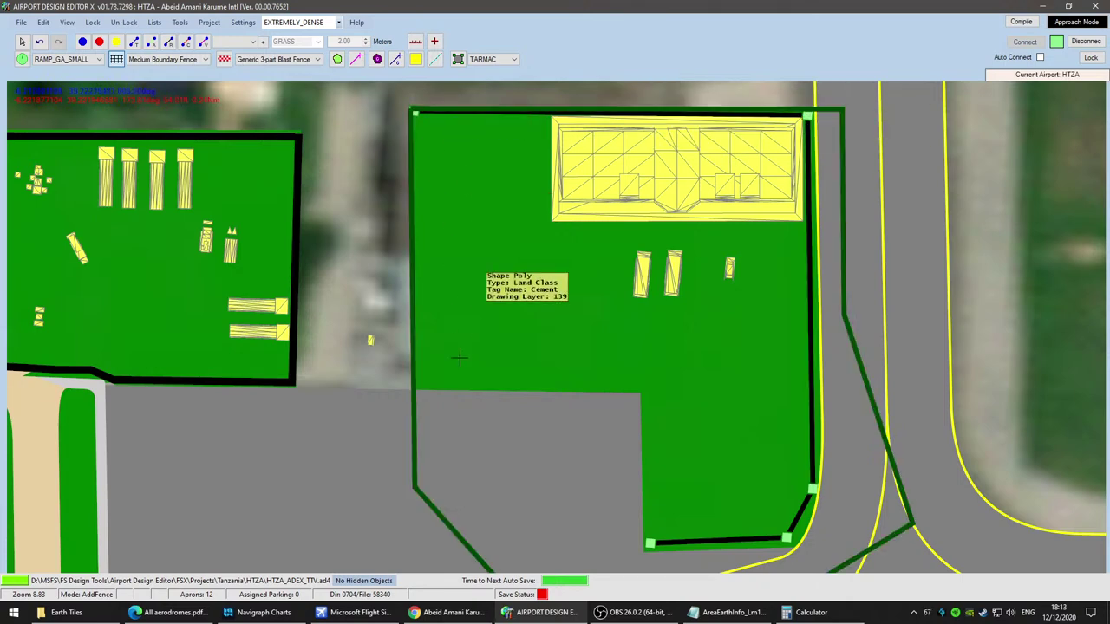
left_click(417, 386)
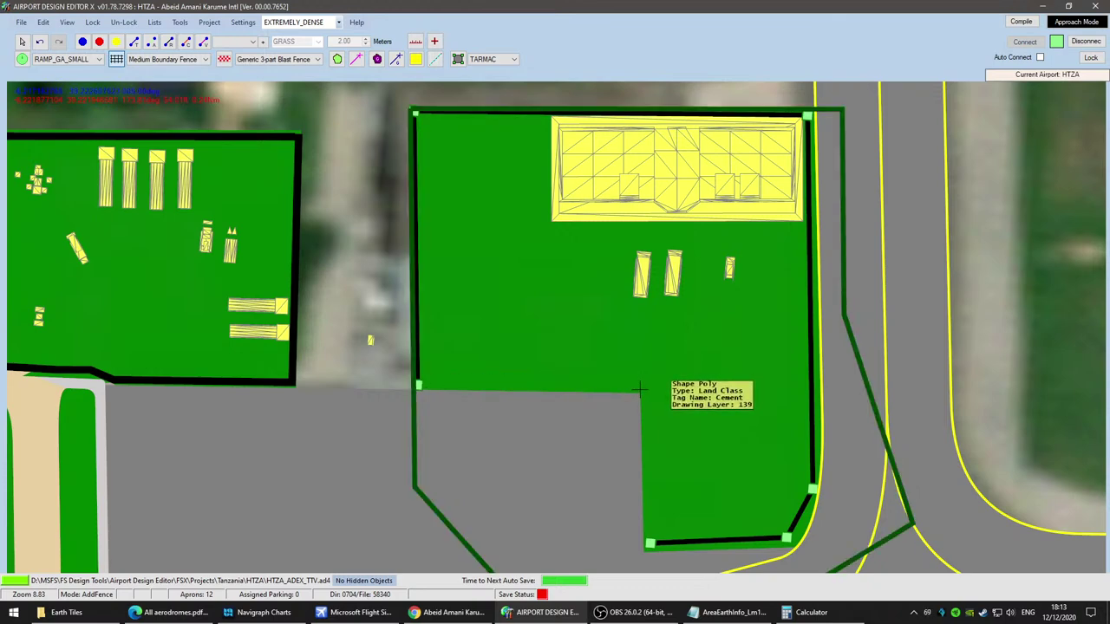
double_click(532, 387)
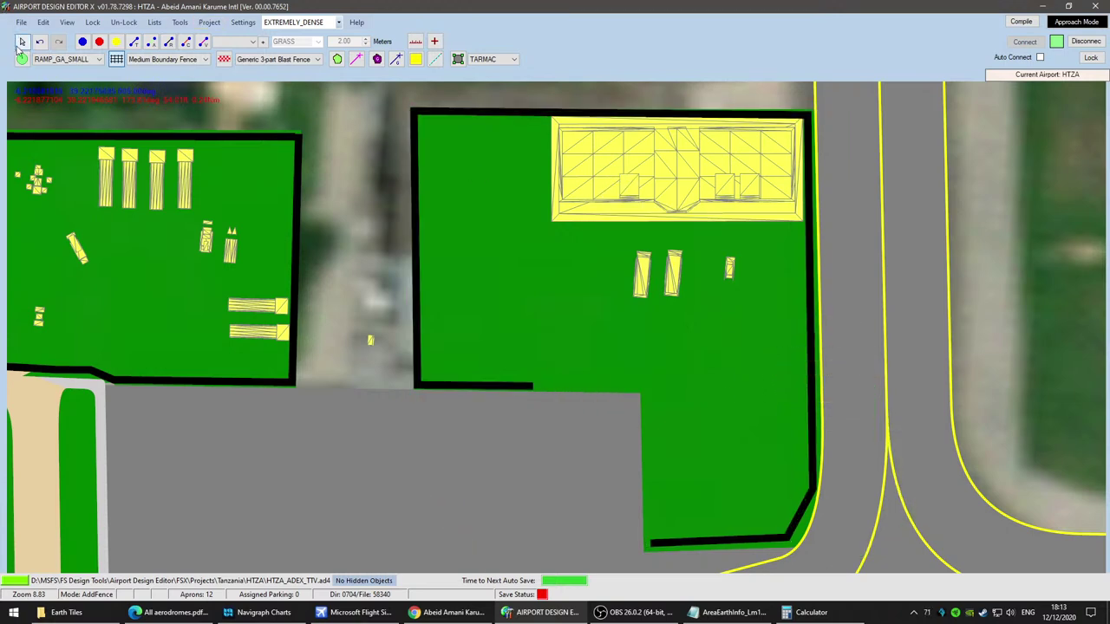
Step: Zoom and pan out to review the fenced areas beside the apron
scroll(438, 484, "down", 1)
middle_click_drag(518, 477, 554, 353)
scroll(500, 365, "up", 1, "ctrl")
scroll(501, 366, "down", 2, "ctrl")
scroll(500, 364, "down", 6, "ctrl")
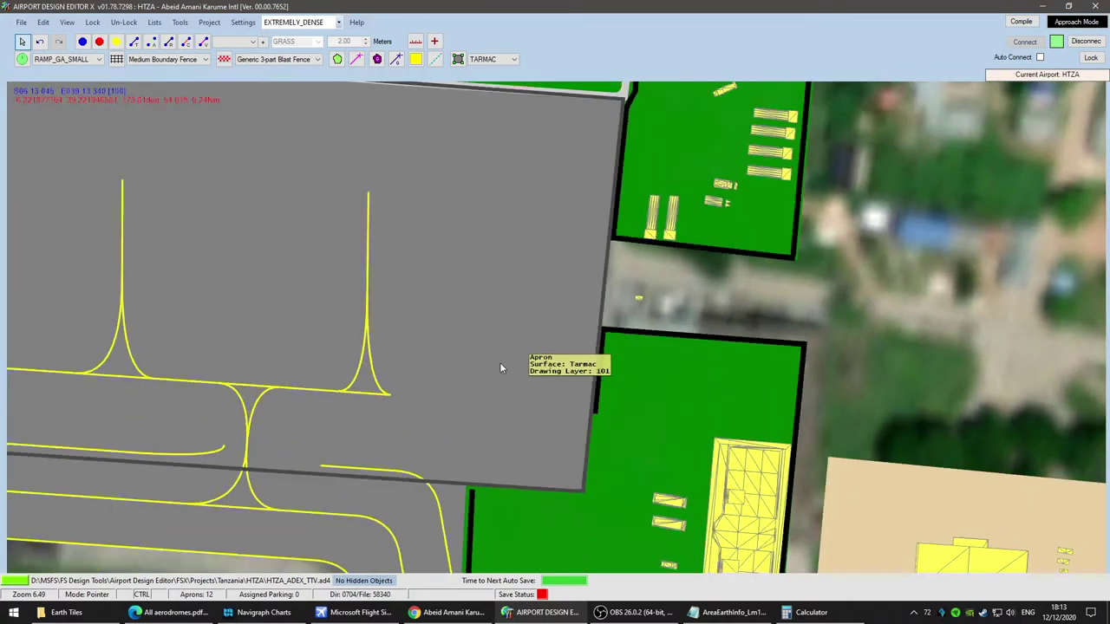
scroll(500, 366, "down", 2, "ctrl")
middle_click_drag(463, 213, 530, 424)
scroll(604, 425, "up", 2)
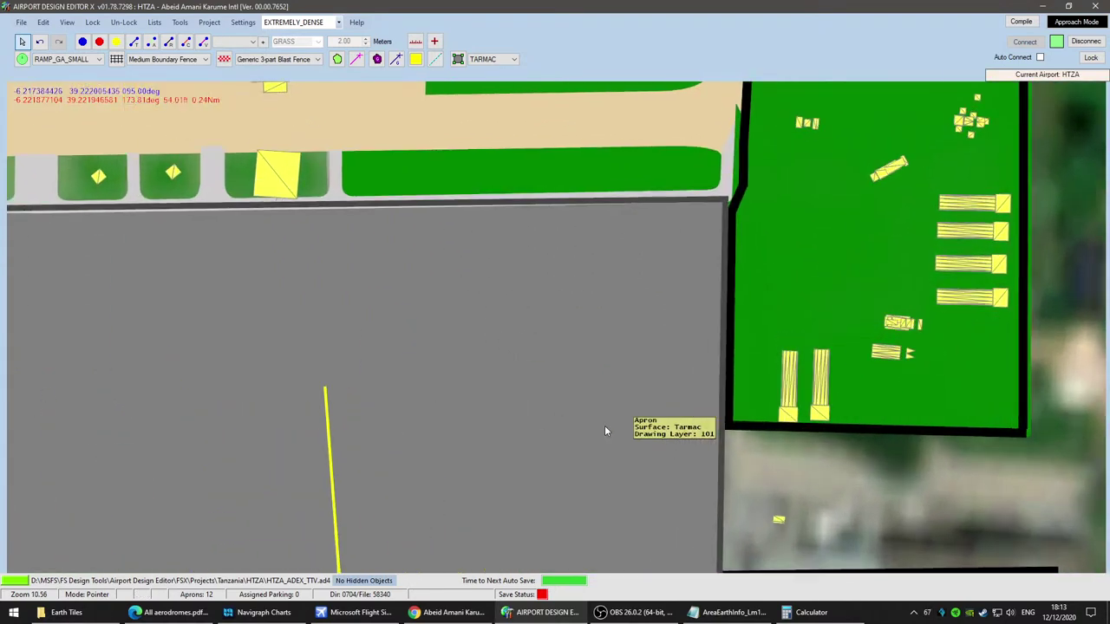
middle_click_drag(613, 476, 417, 220)
scroll(425, 227, "down", 1)
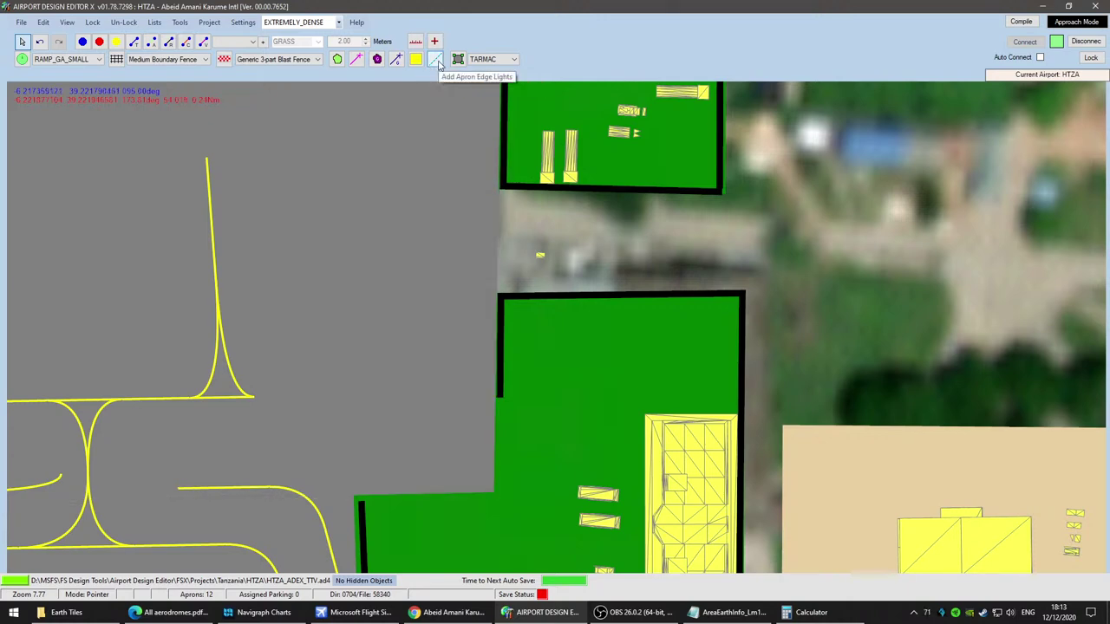
Step: Bring the fenced apron area into view and start an edge-light line at its corner
left_click_drag(549, 222, 565, 371)
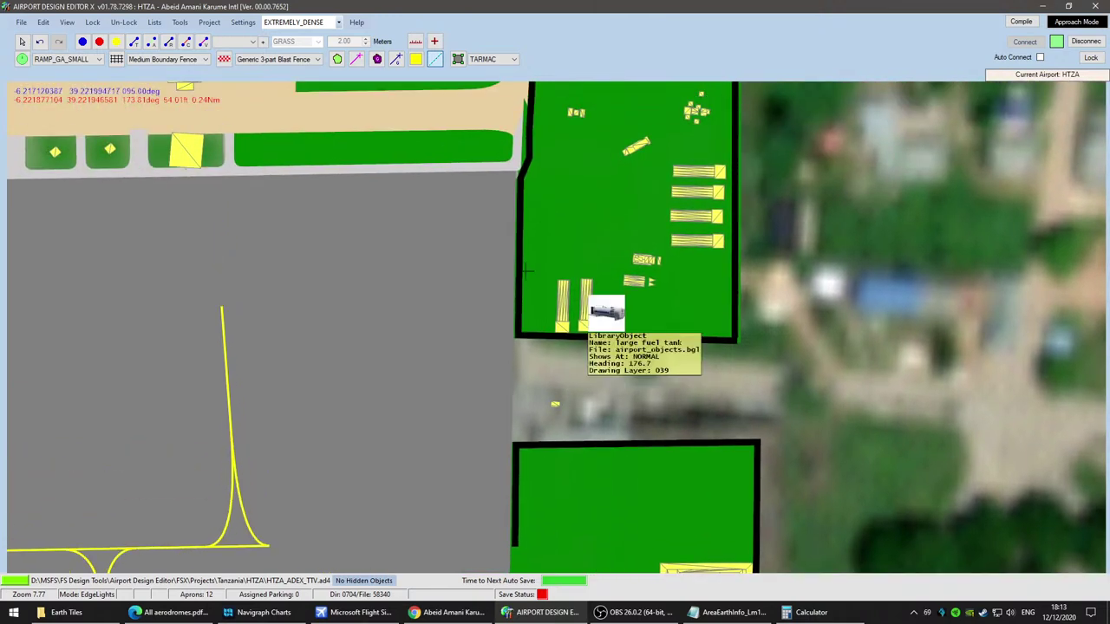
scroll(511, 203, "up", 5)
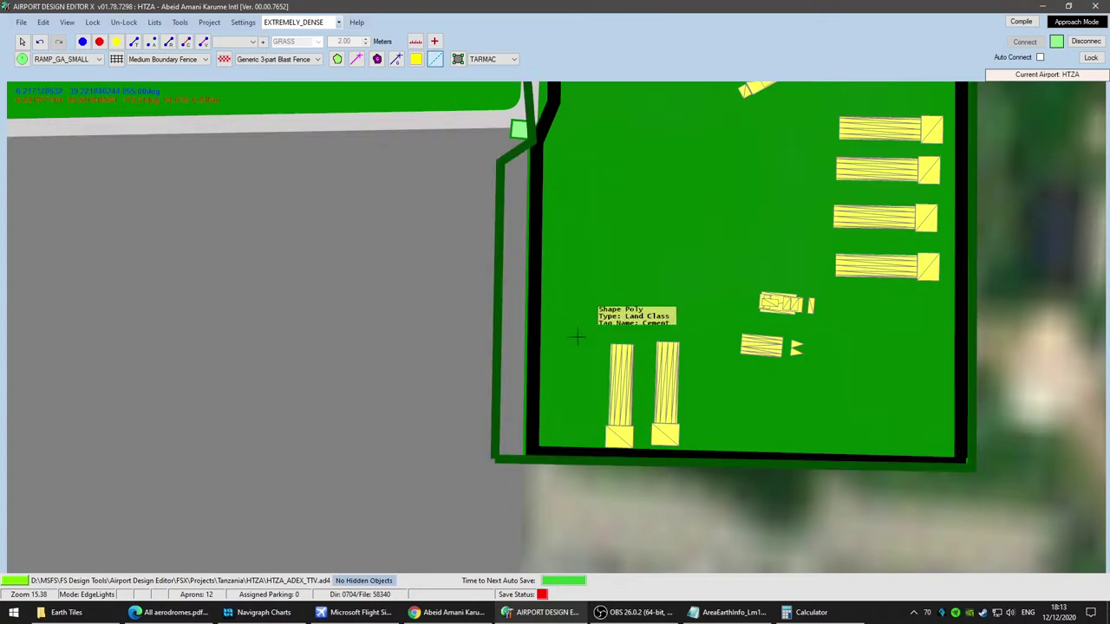
left_click_drag(616, 508, 638, 52)
left_click_drag(618, 459, 615, 43)
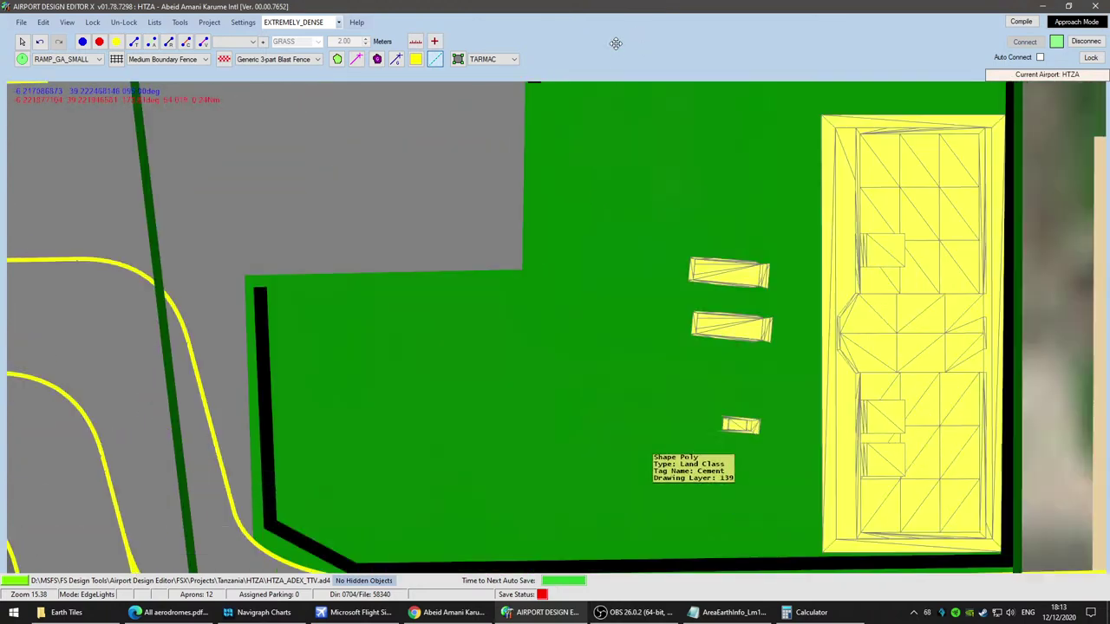
left_click_drag(555, 128, 592, 324)
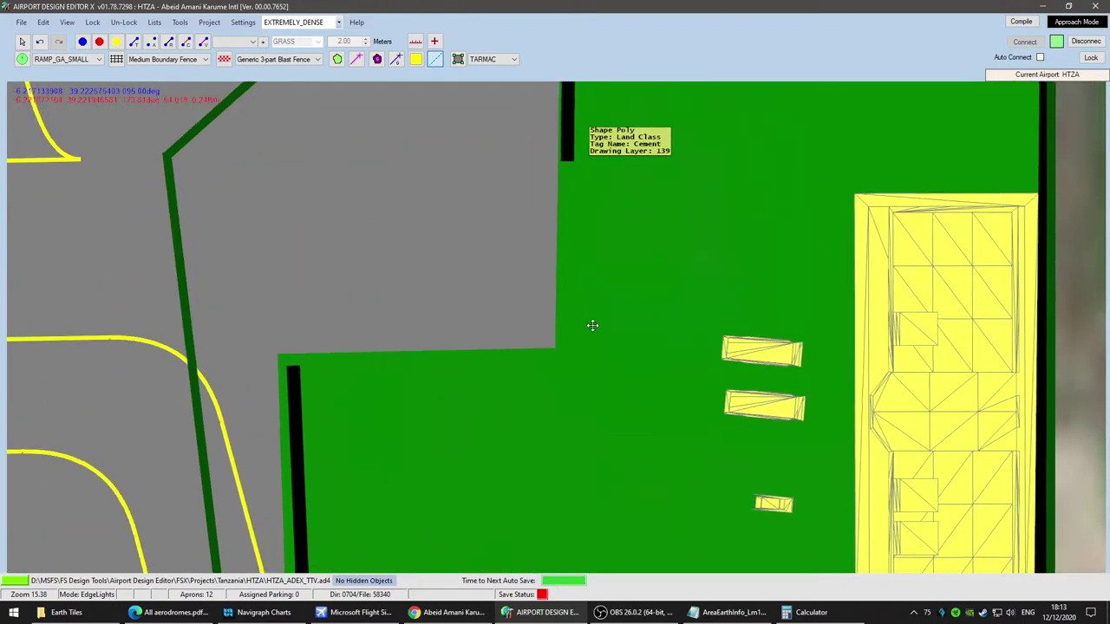
left_click(544, 341)
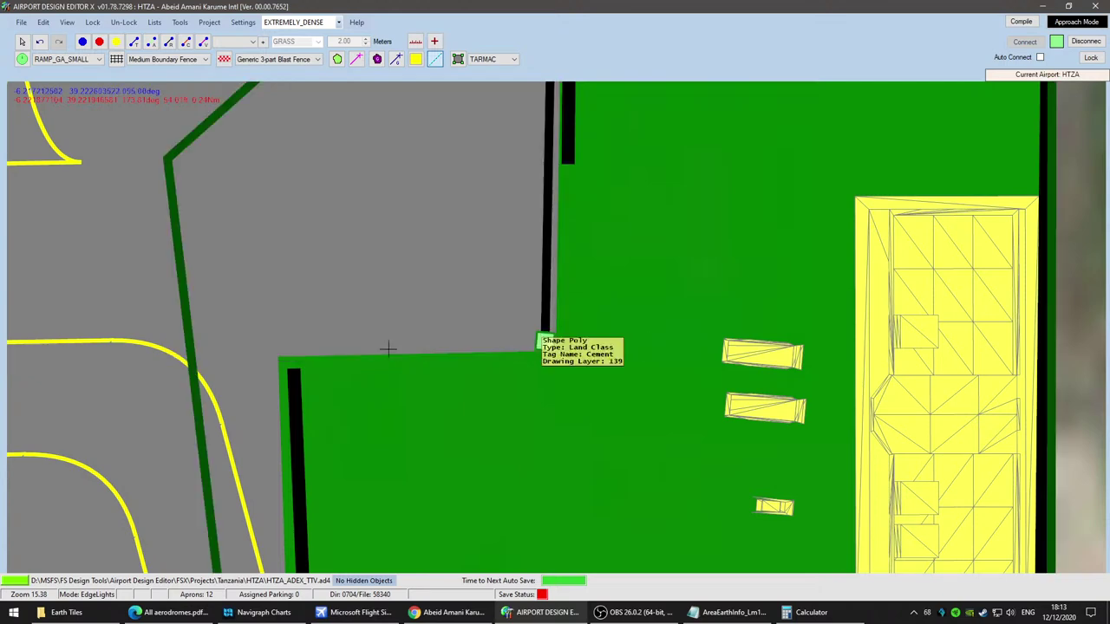
Step: Lay edge lights from the apron's lower-left corner up its left edge and along its top edge
left_click_drag(269, 336, 720, 219)
scroll(719, 221, "down", 3)
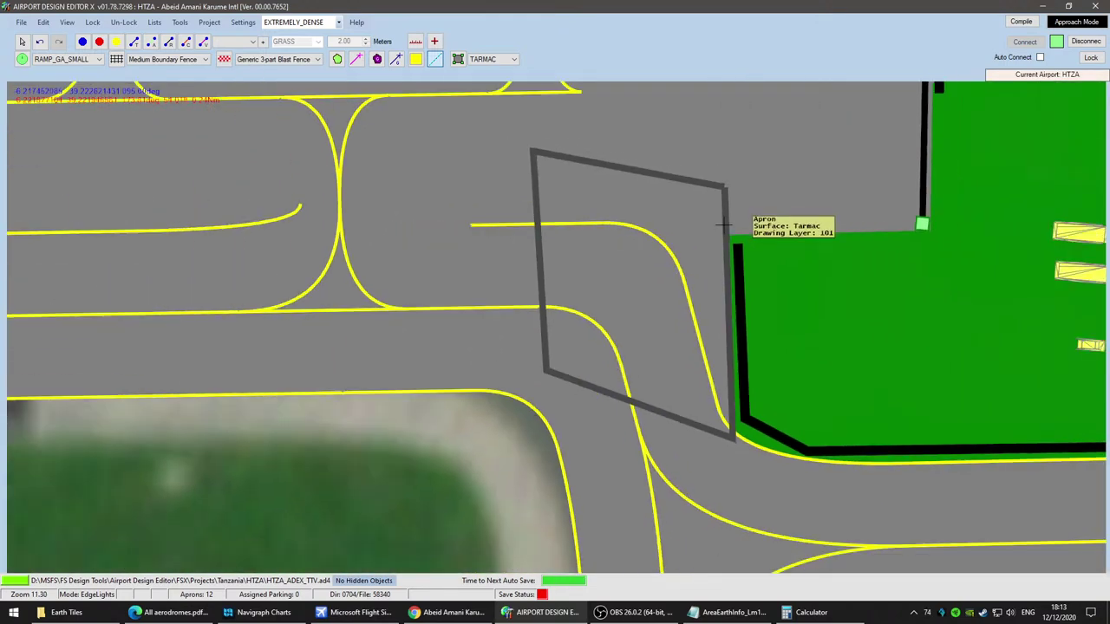
scroll(645, 423, "down", 1)
left_click_drag(645, 432, 541, 529)
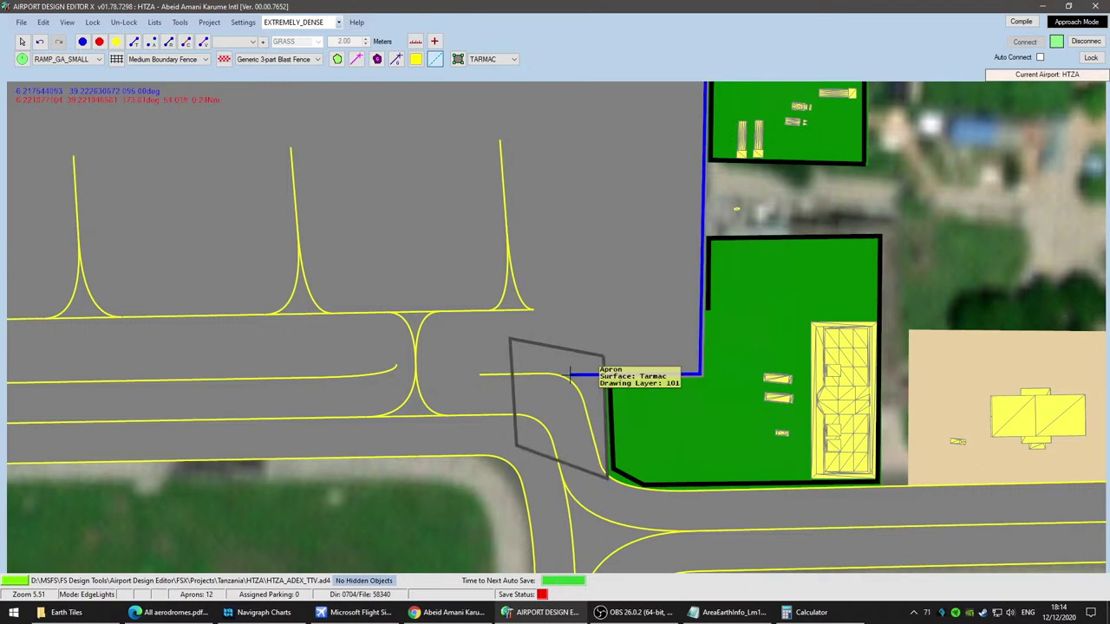
left_click_drag(619, 104, 687, 478)
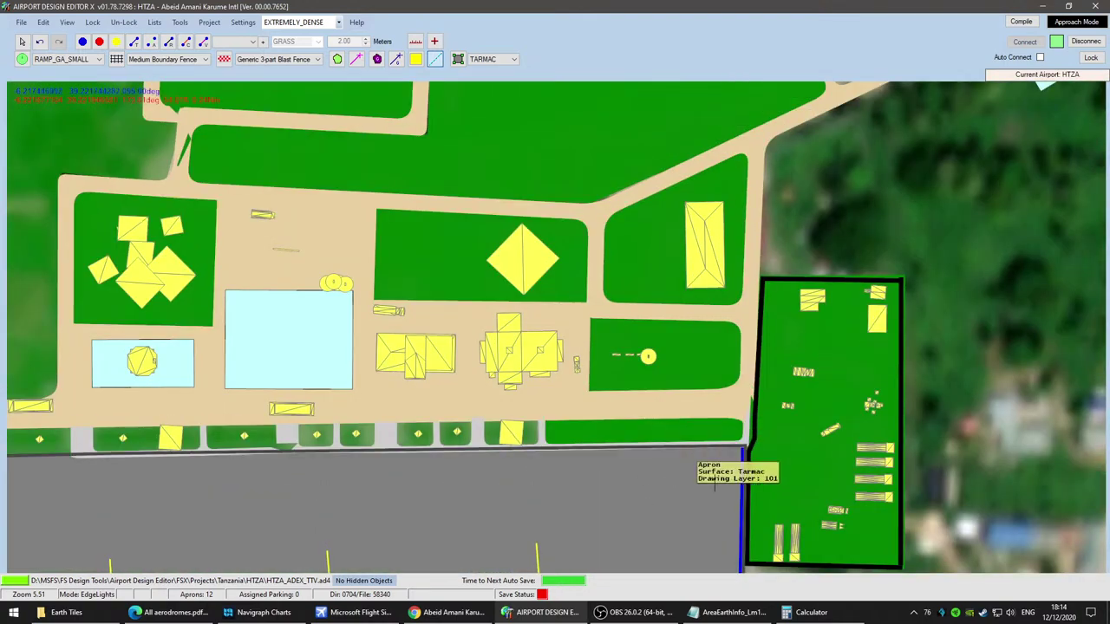
left_click_drag(254, 510, 910, 196)
scroll(735, 350, "down", 2)
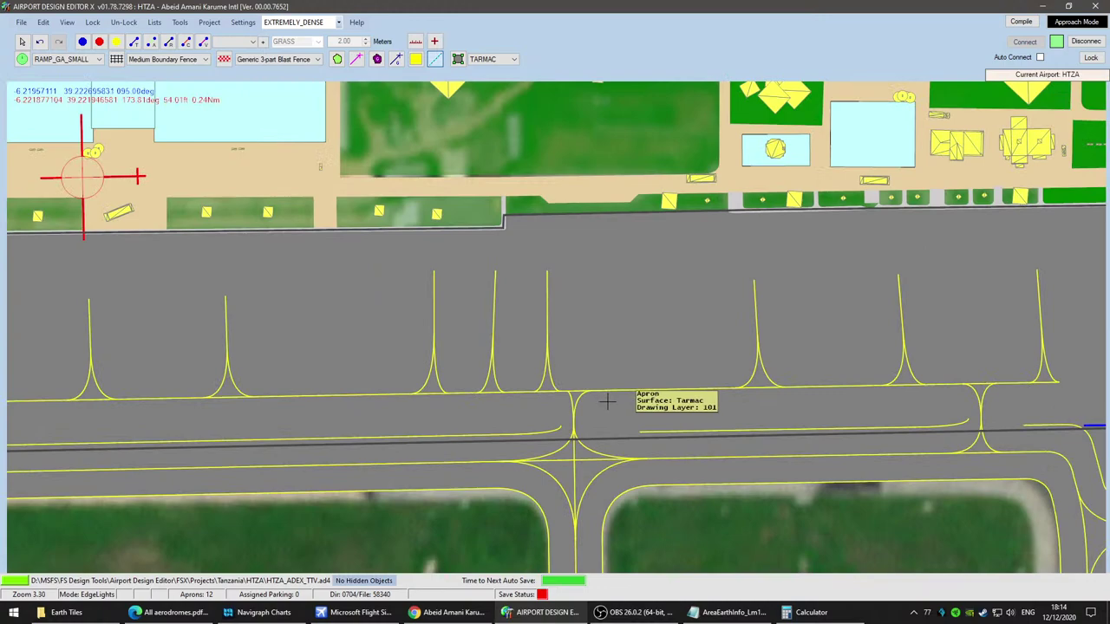
scroll(607, 400, "down", 3)
left_click_drag(396, 460, 731, 437)
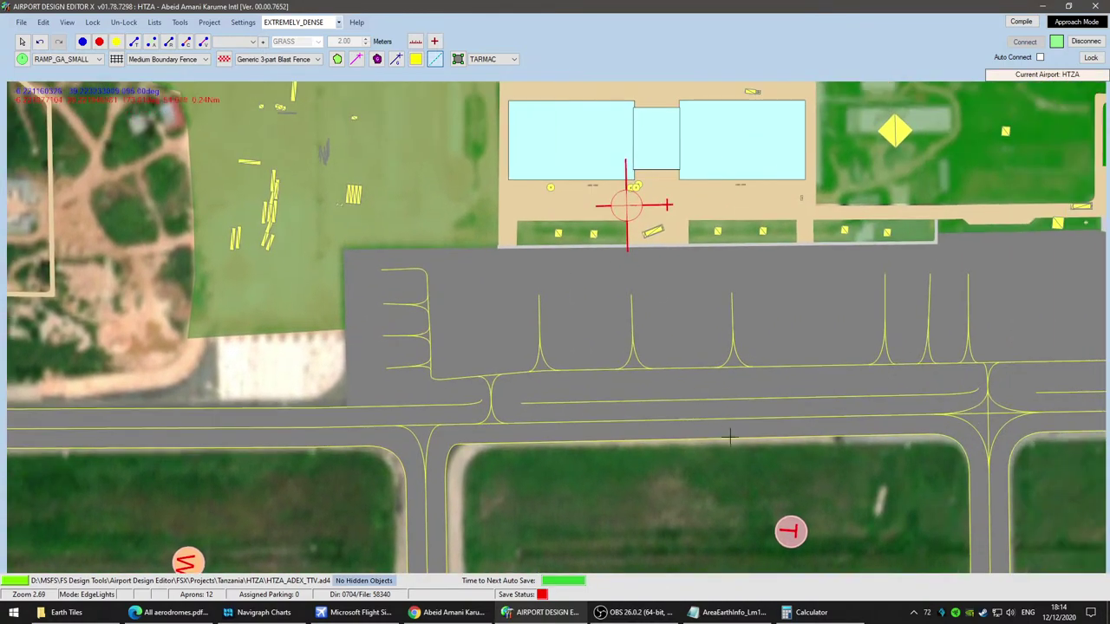
scroll(466, 435, "up", 3)
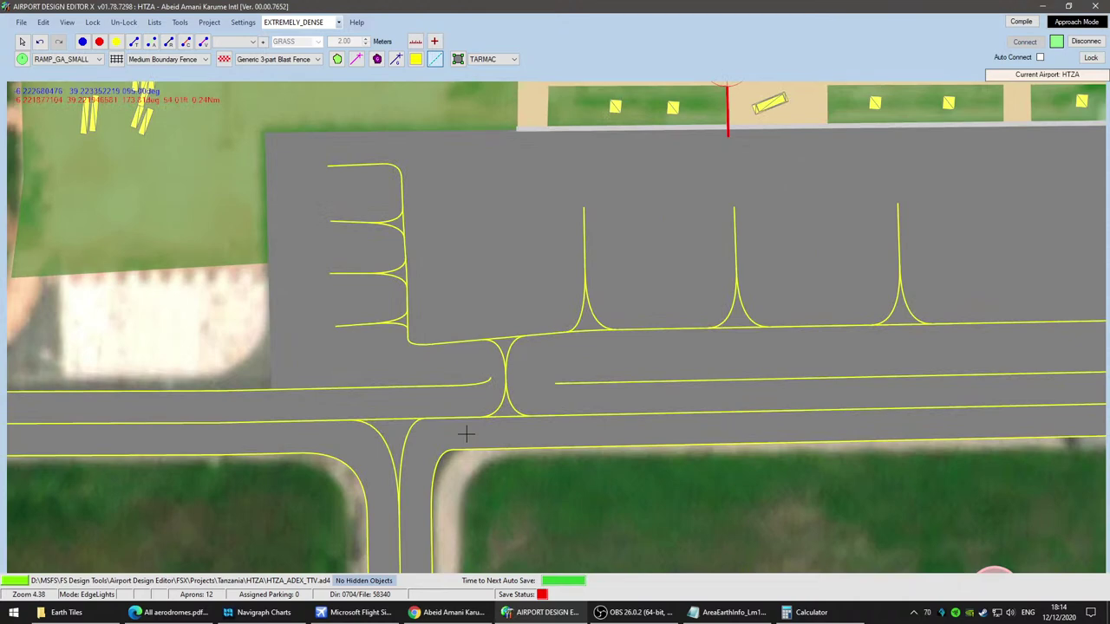
left_click(274, 387)
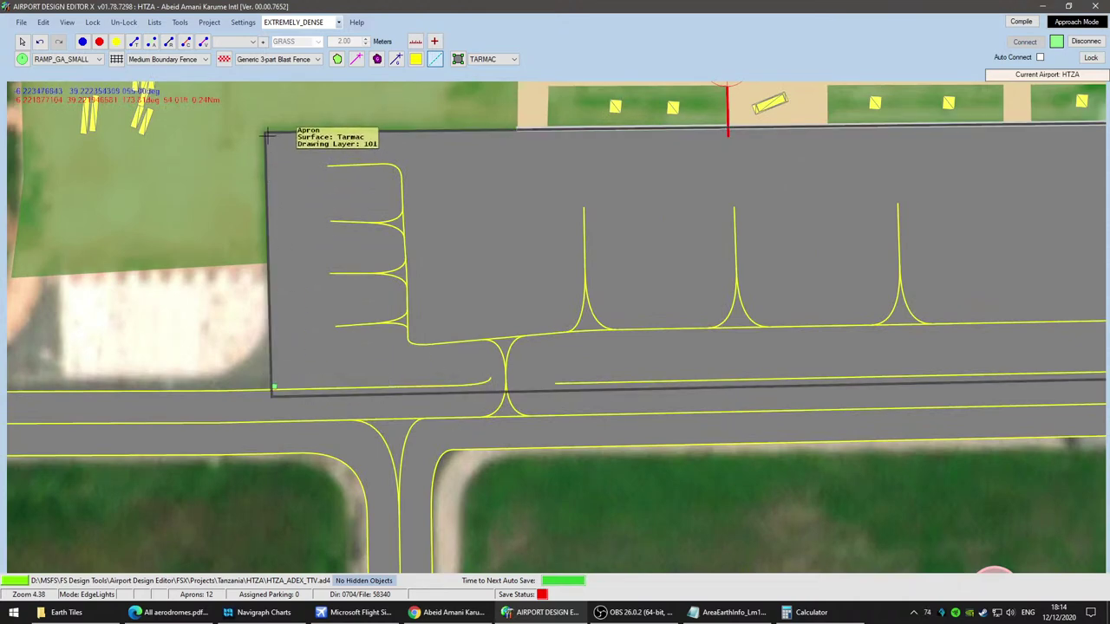
left_click(268, 136)
middle_click_drag(887, 225, 130, 330)
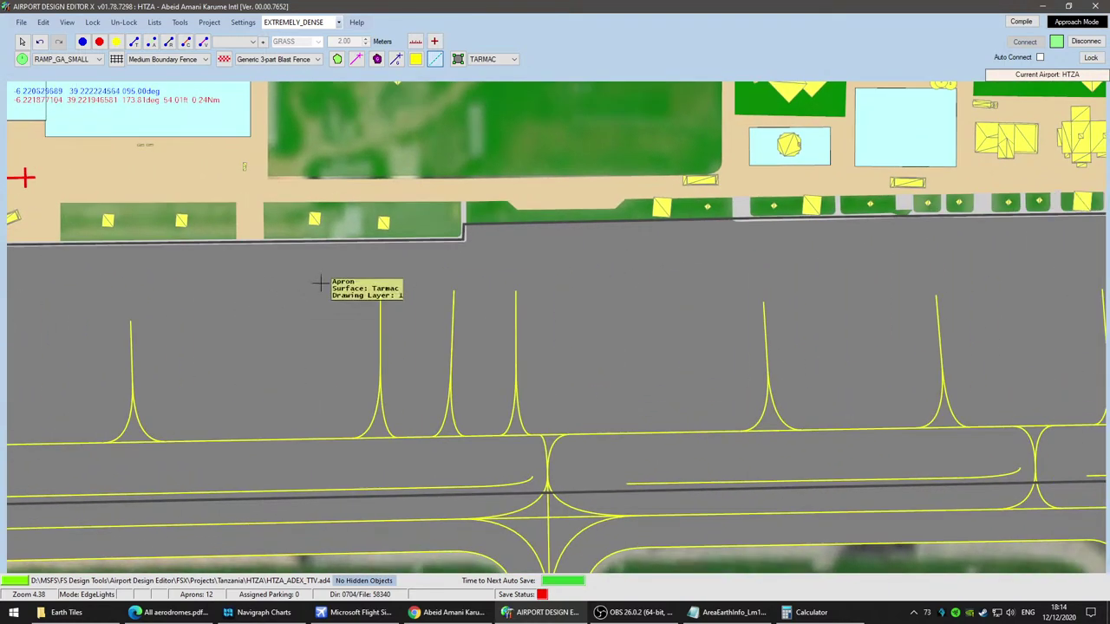
left_click(467, 246)
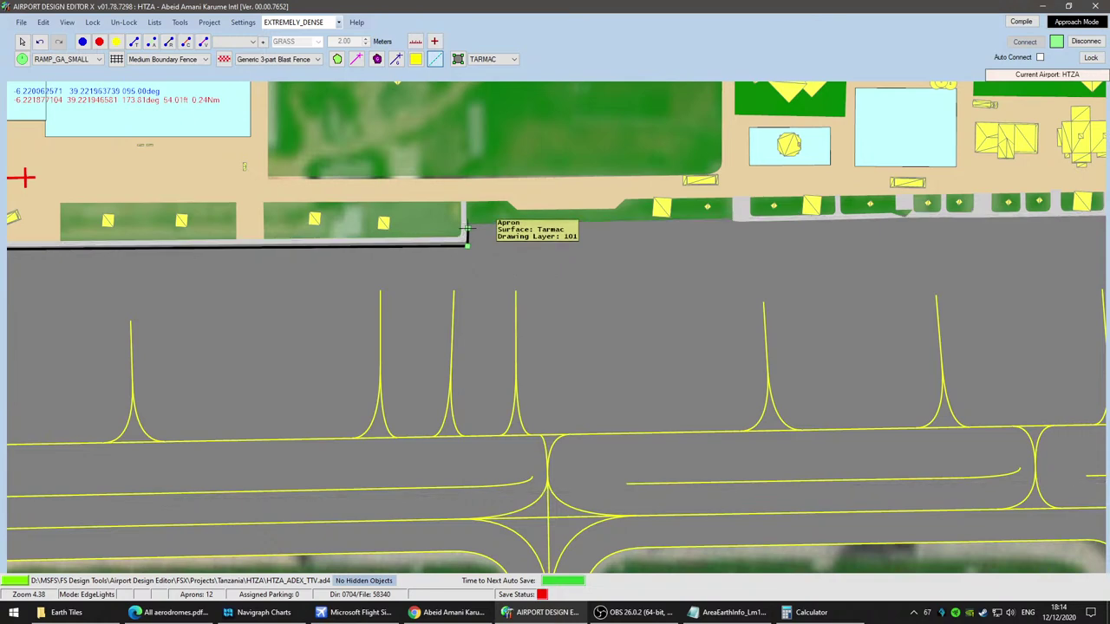
Step: Follow the apron edge to the parking stands and finish placing edge lights
right_click_drag(1053, 280, 384, 451)
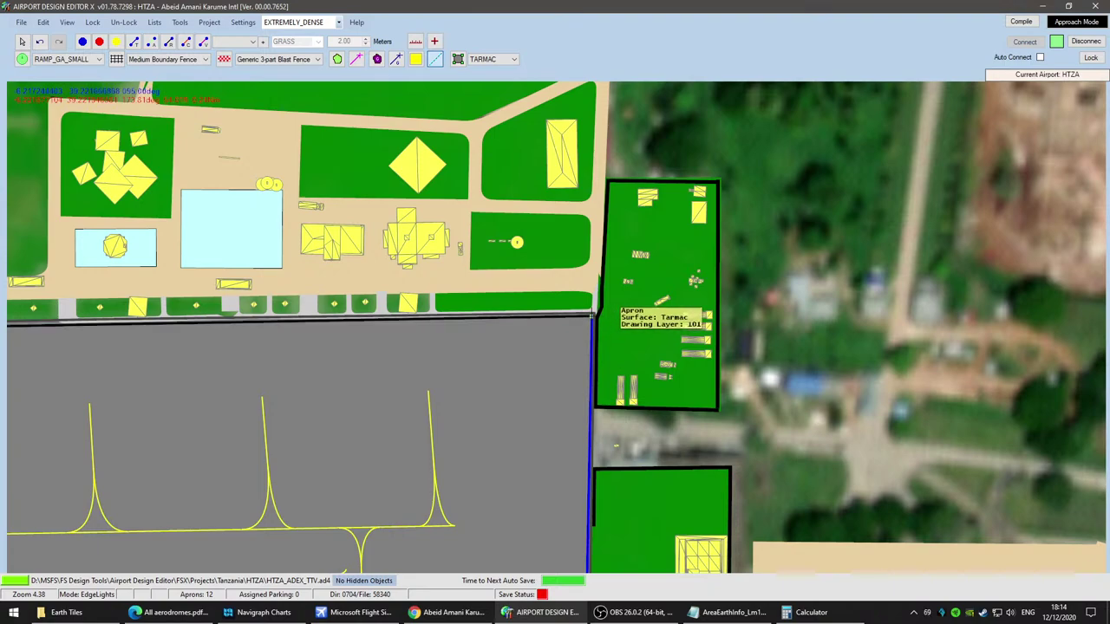
right_click_drag(290, 382, 670, 349)
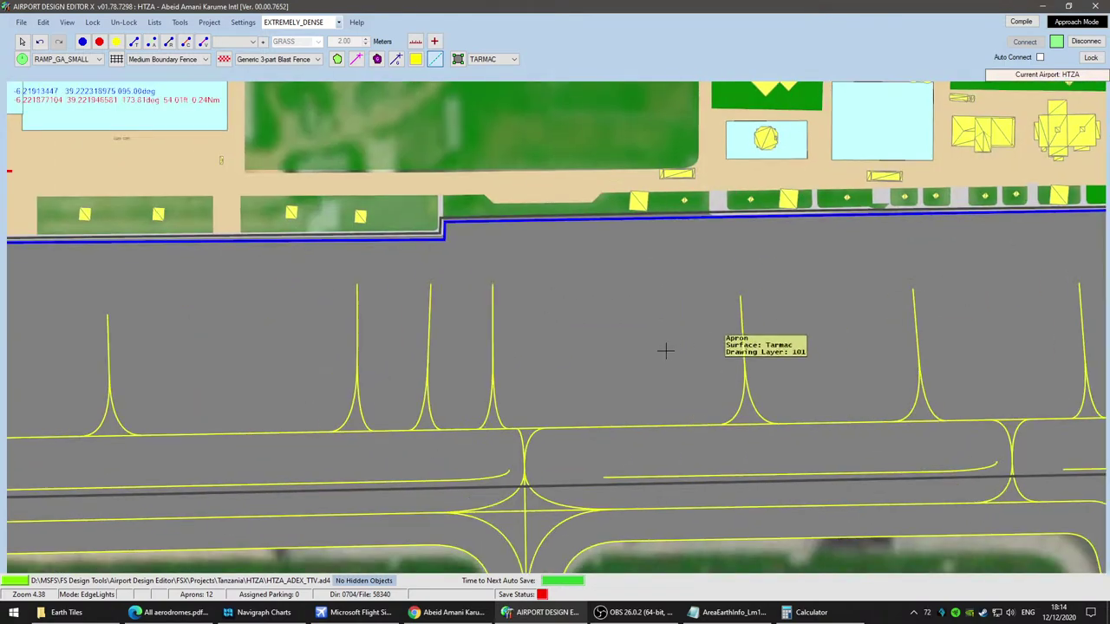
scroll(670, 349, "down", 2)
left_click(22, 43)
Step: Select the apron surface, check its right end, and open the map display options
scroll(758, 463, "up", 1)
left_click(663, 248)
scroll(584, 190, "up", 1)
right_click_drag(584, 189, 576, 422)
right_click_drag(653, 385, 373, 251)
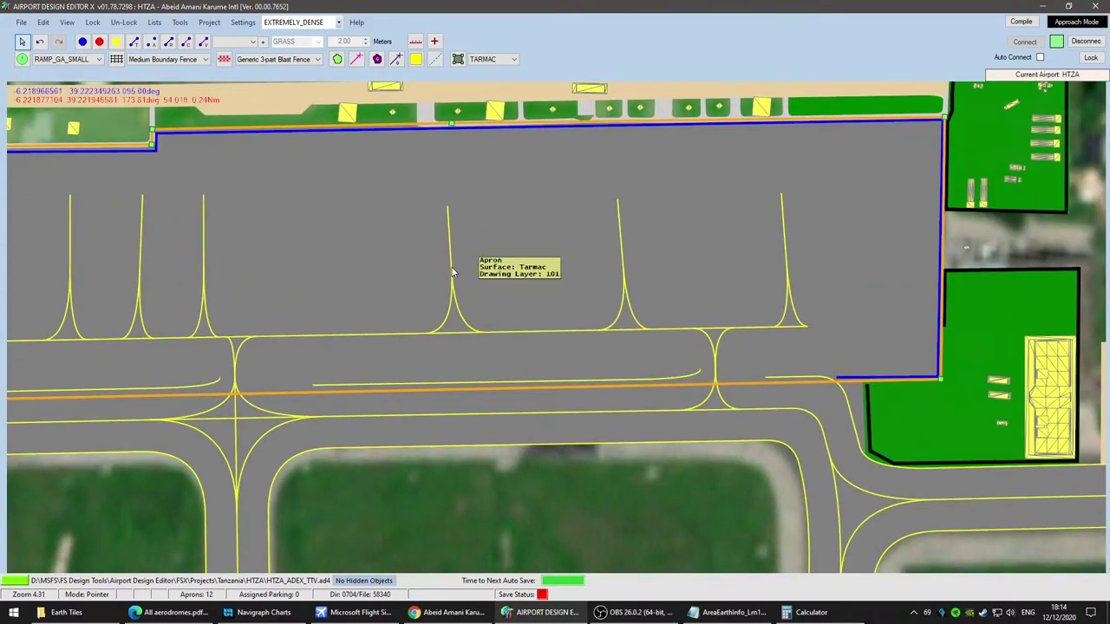
left_click(67, 23)
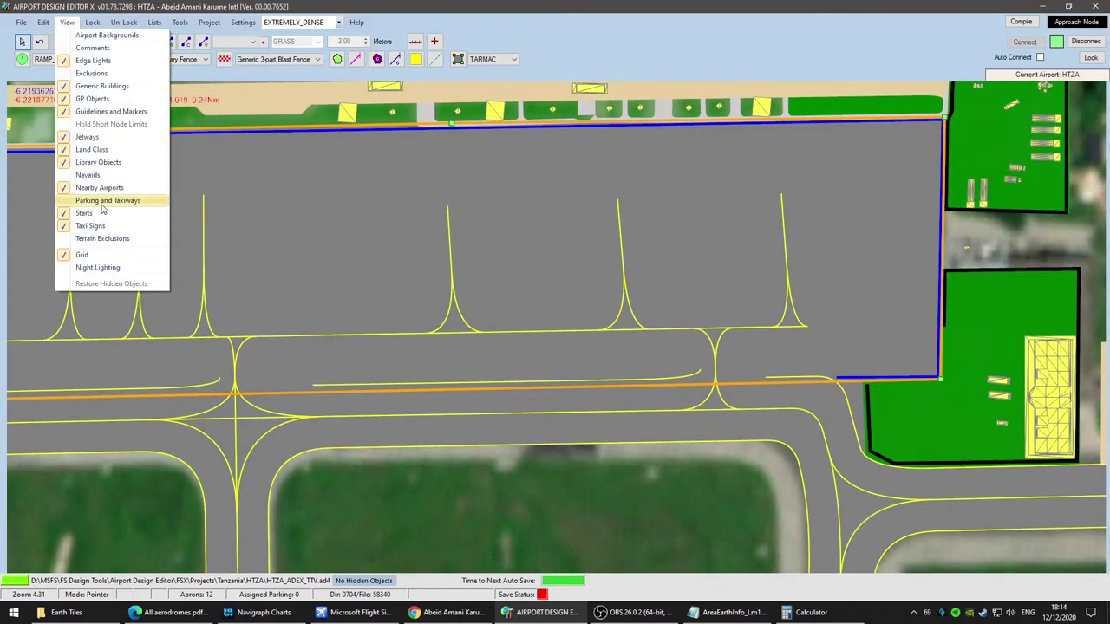
Step: Show parking spots and taxi paths, then review and confirm four parking links' properties
left_click(107, 200)
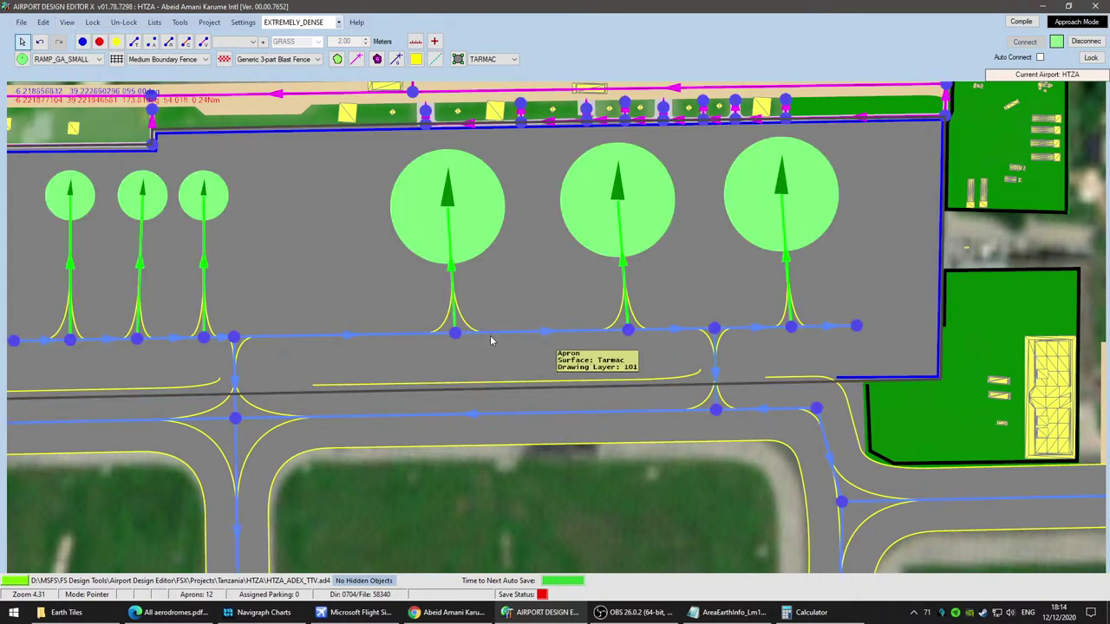
double_click(451, 295)
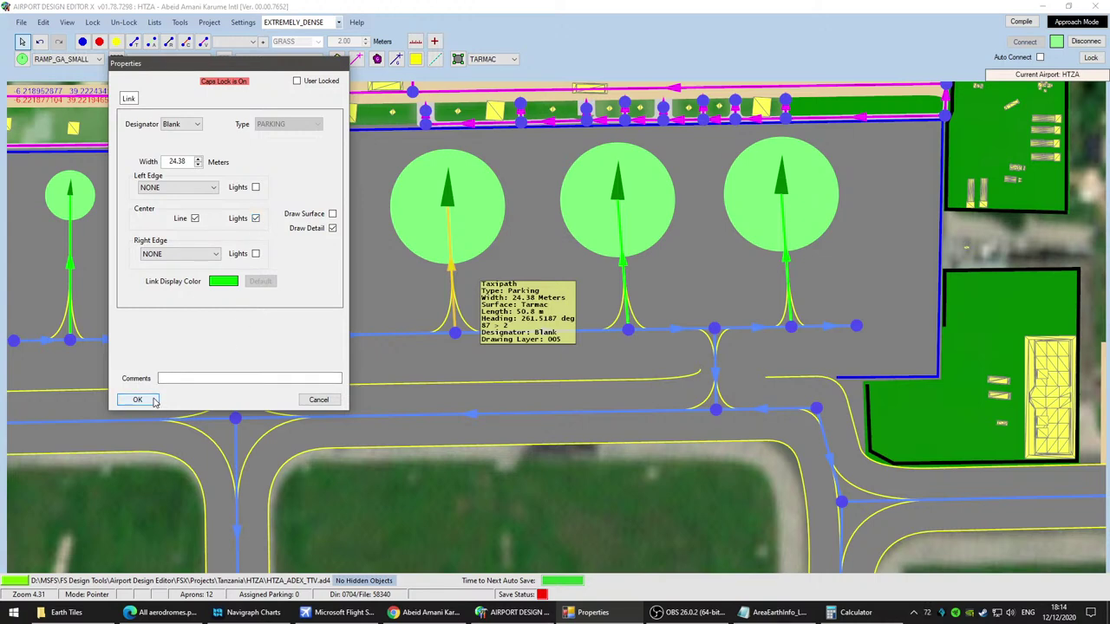
left_click(154, 402)
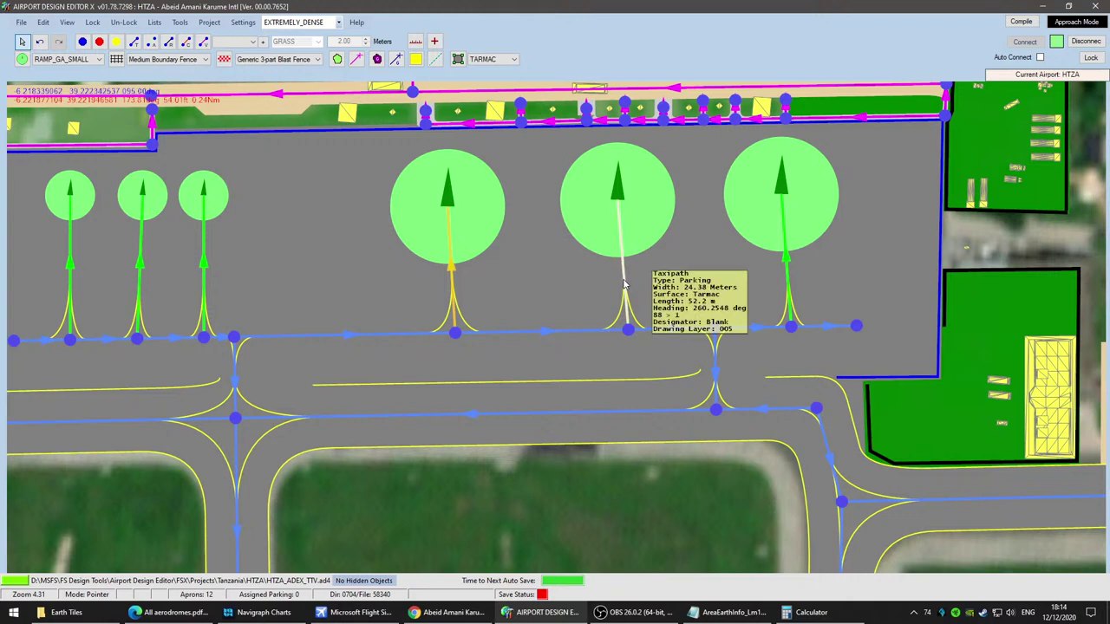
double_click(452, 287)
left_click(153, 402)
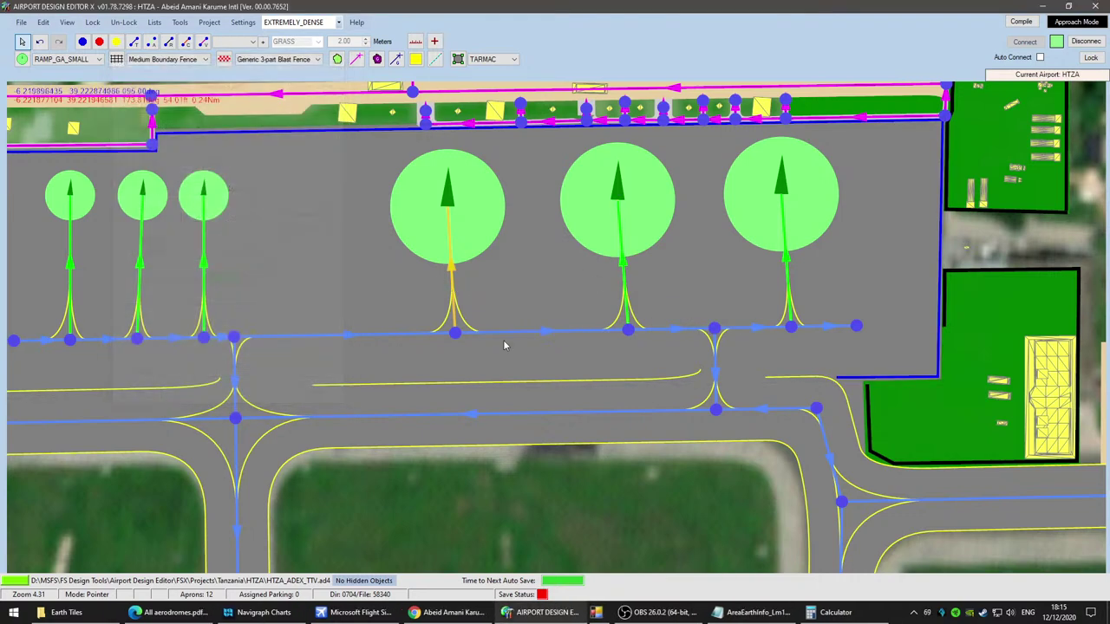
double_click(626, 297)
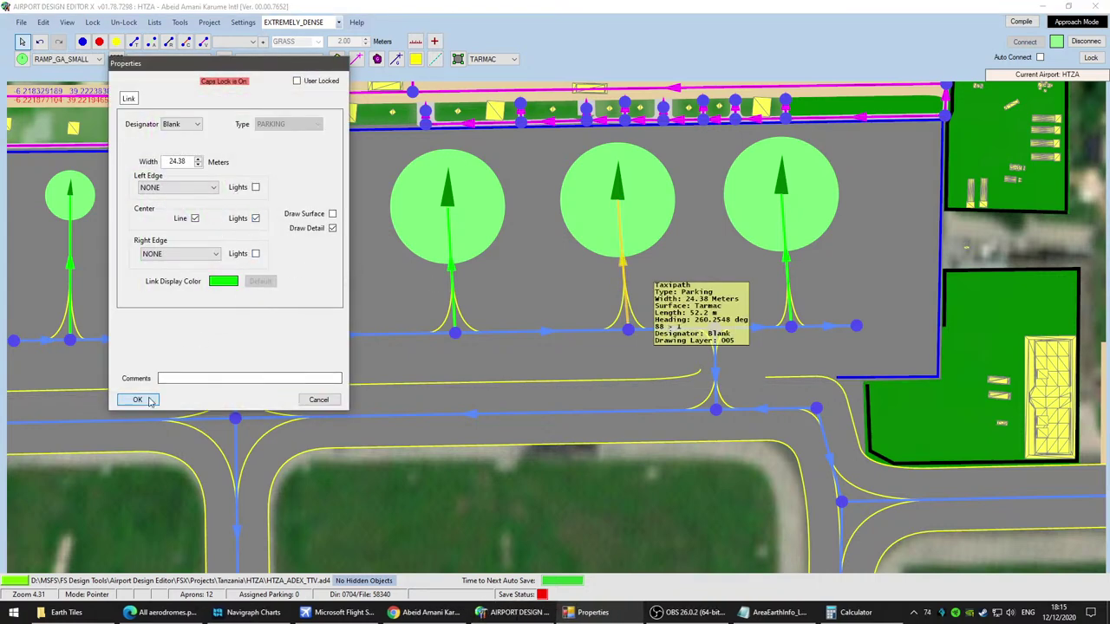
left_click(150, 403)
double_click(788, 295)
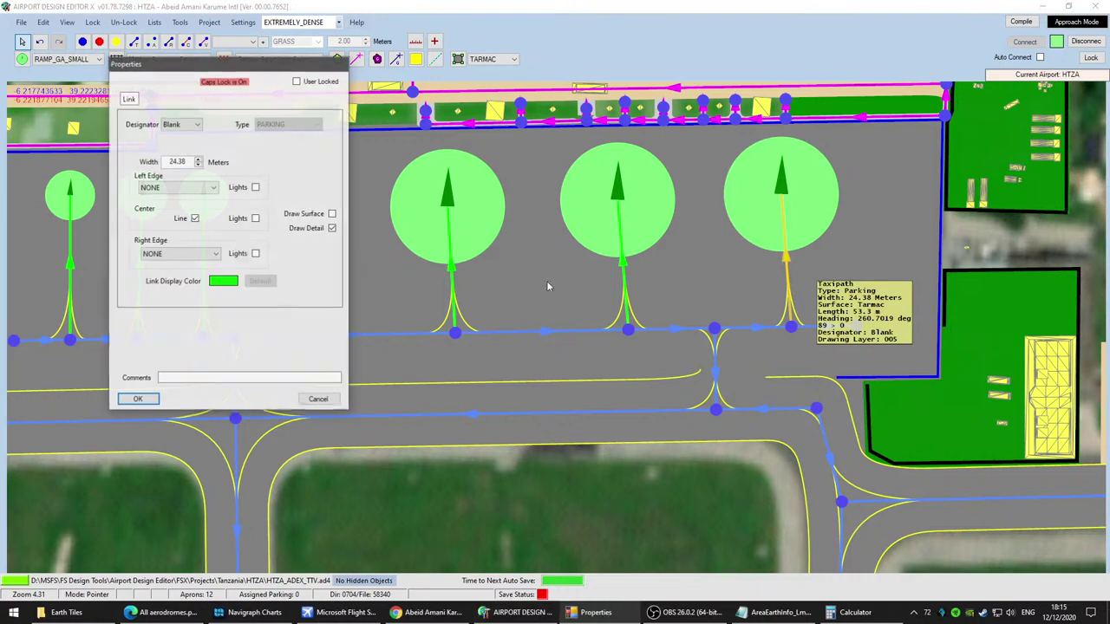
left_click(155, 400)
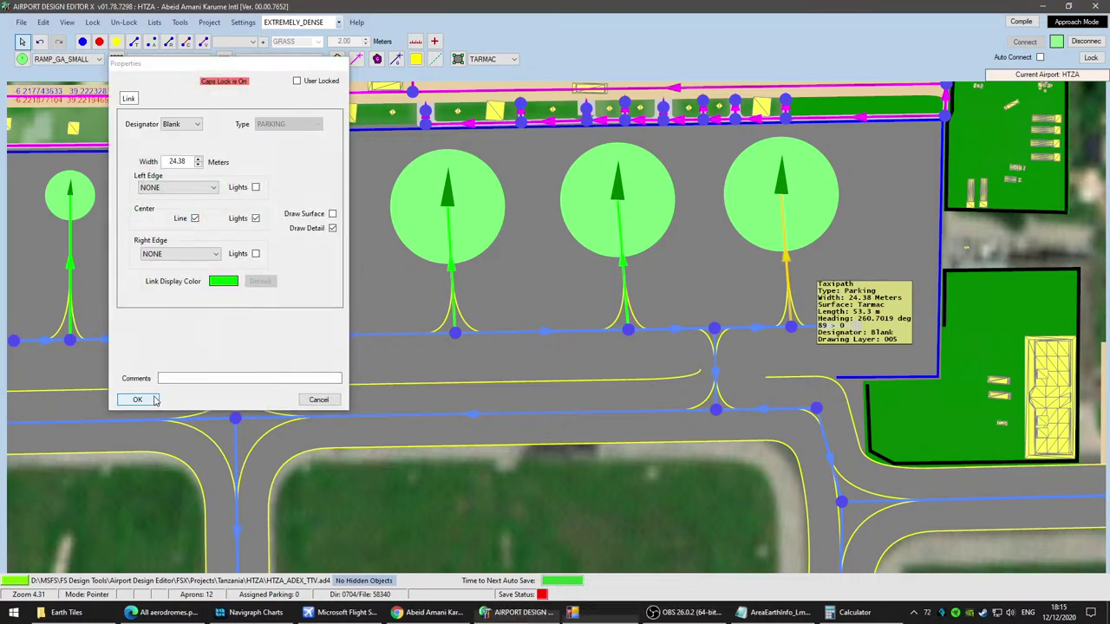
Step: Review and confirm the properties of three more parking links on other stands
left_click_drag(307, 428, 657, 459)
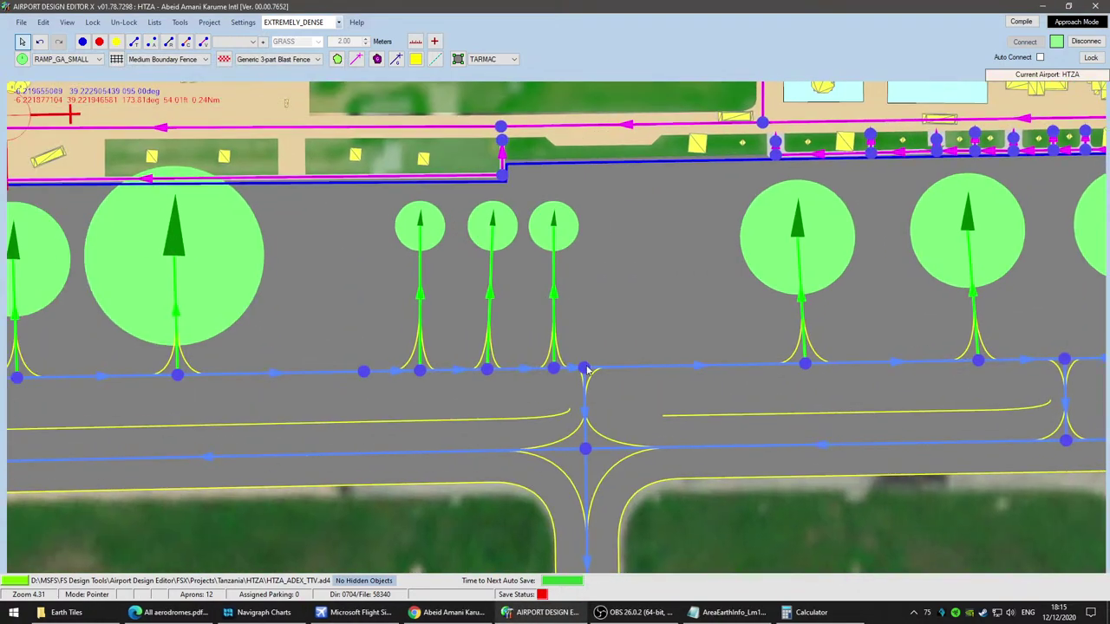
double_click(554, 317)
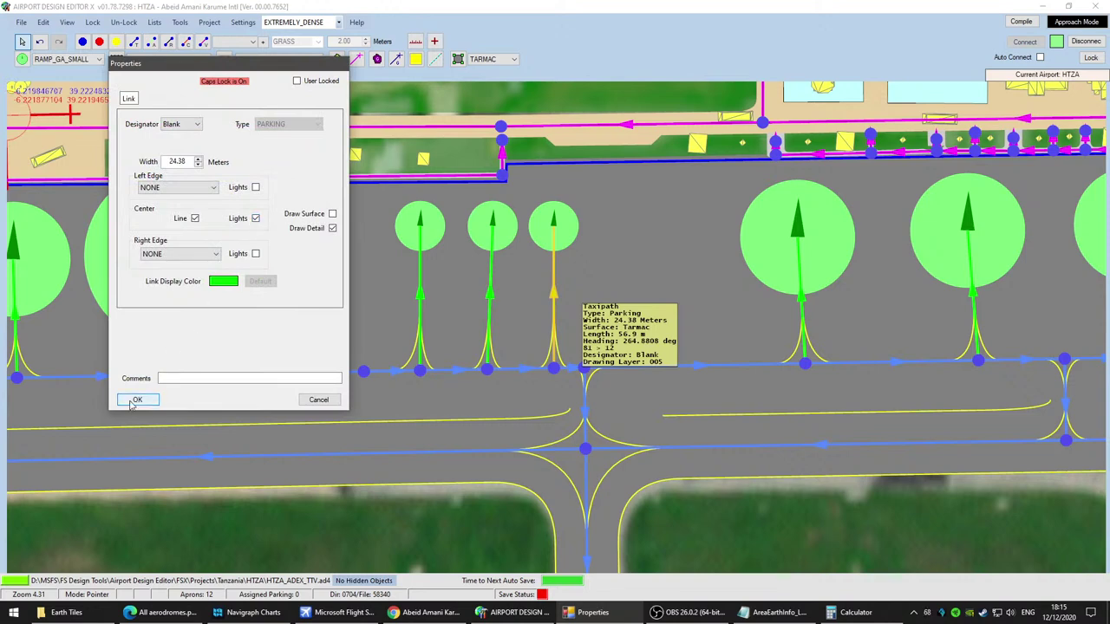
left_click(136, 400)
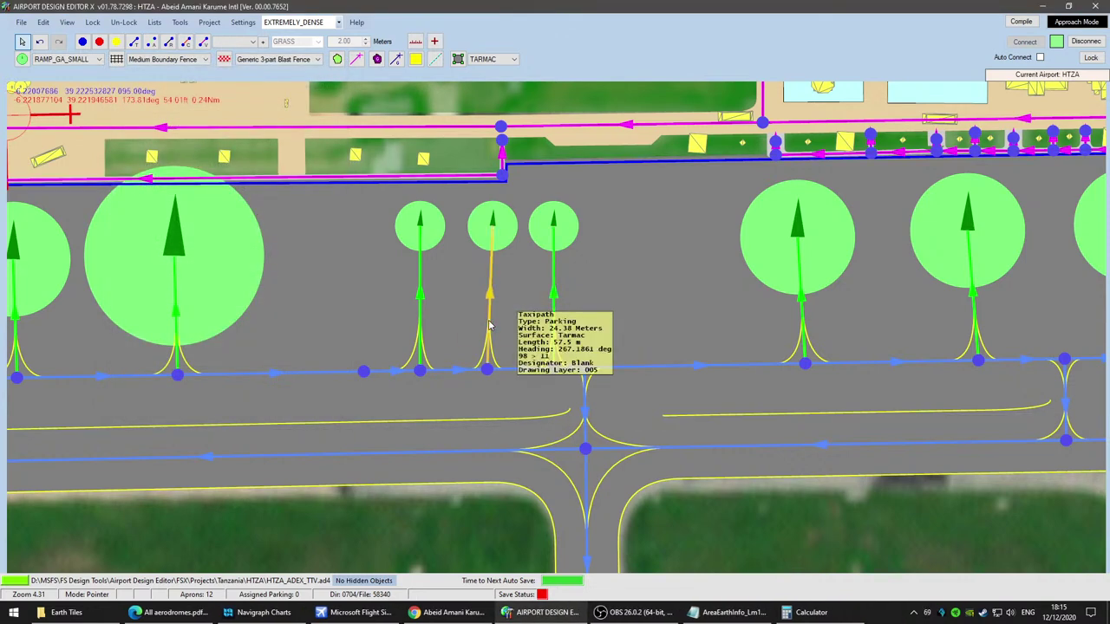
double_click(489, 326)
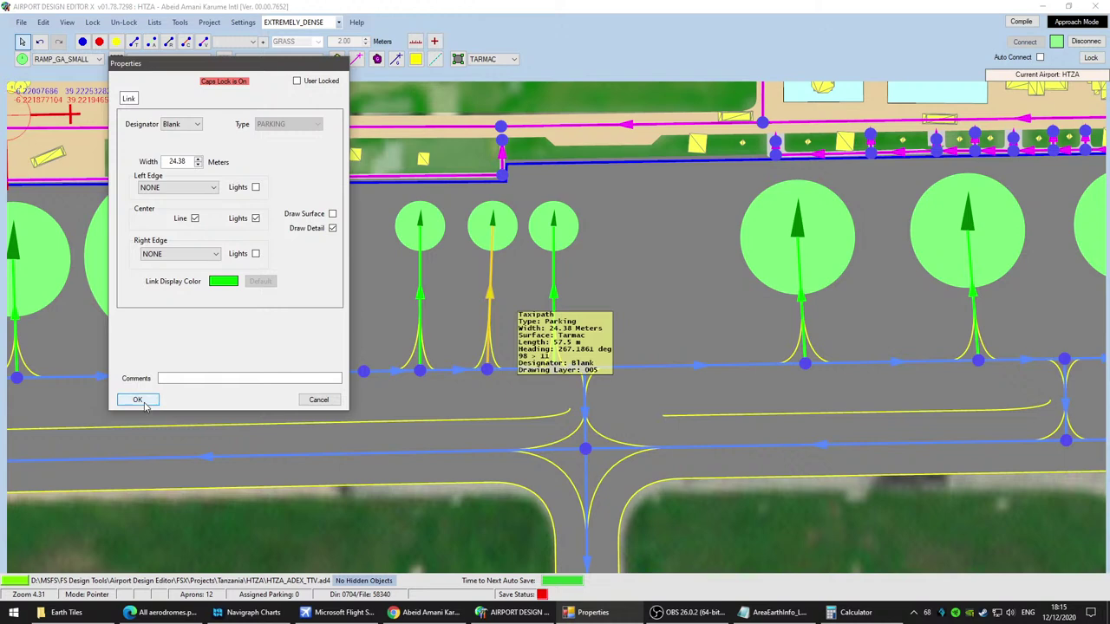
left_click(139, 400)
double_click(420, 326)
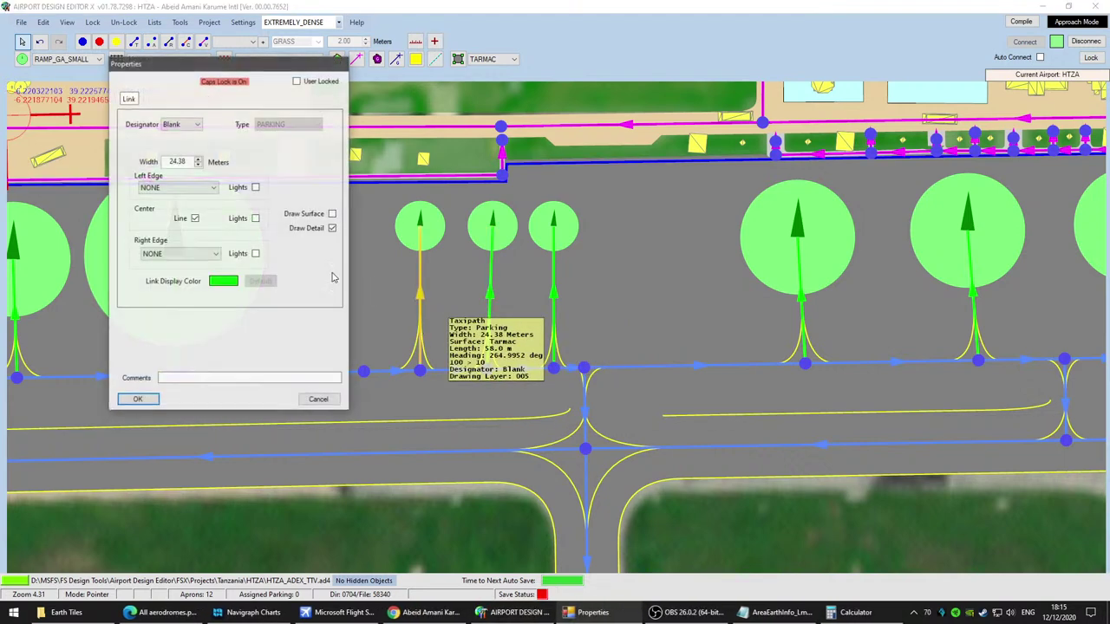
left_click(147, 400)
Step: Confirm the large stand's parking link and three further westward parking links
left_click_drag(198, 367, 551, 350)
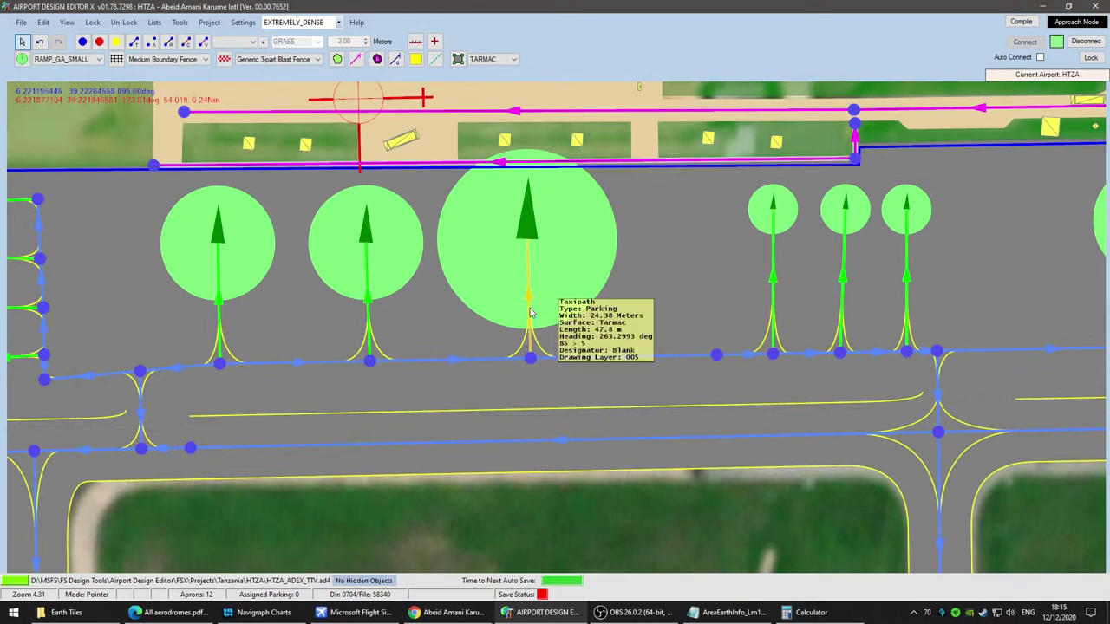
double_click(530, 312)
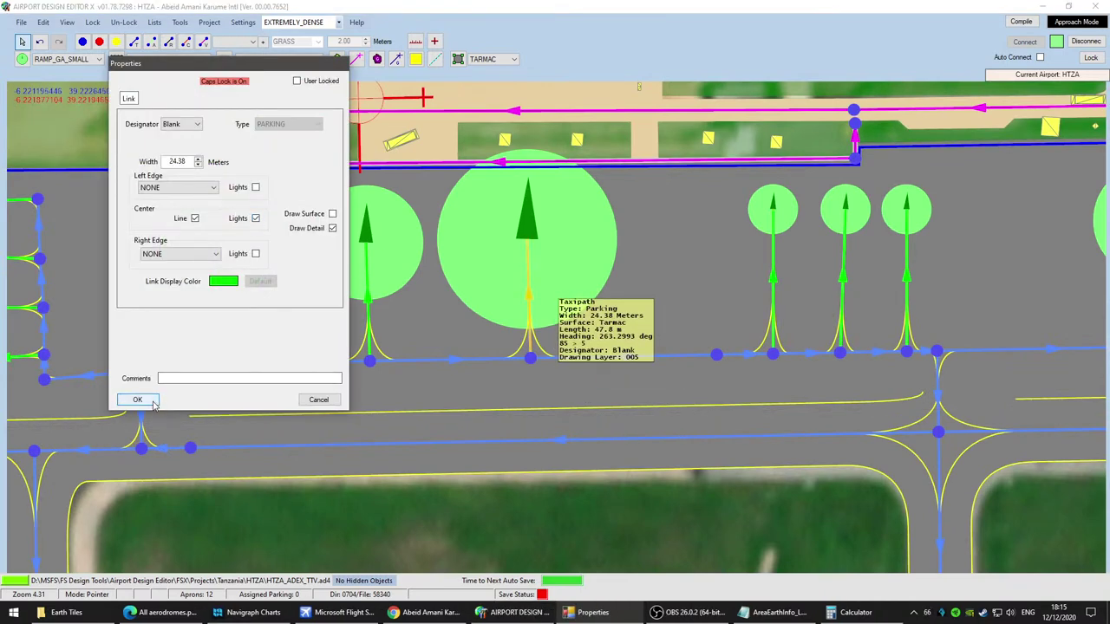
left_click(153, 404)
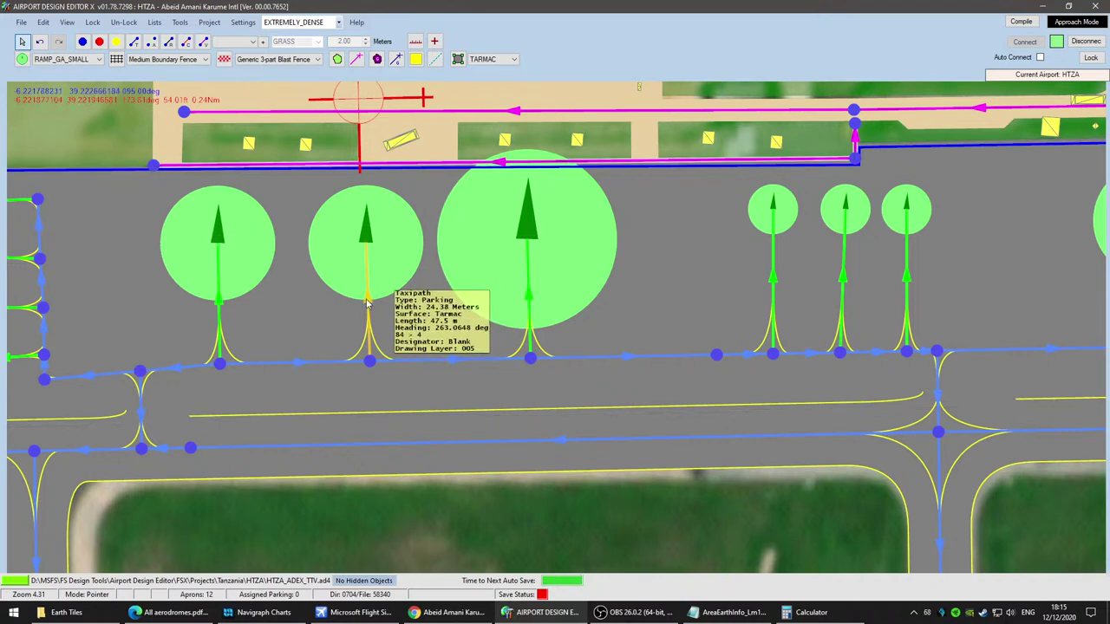
double_click(368, 303)
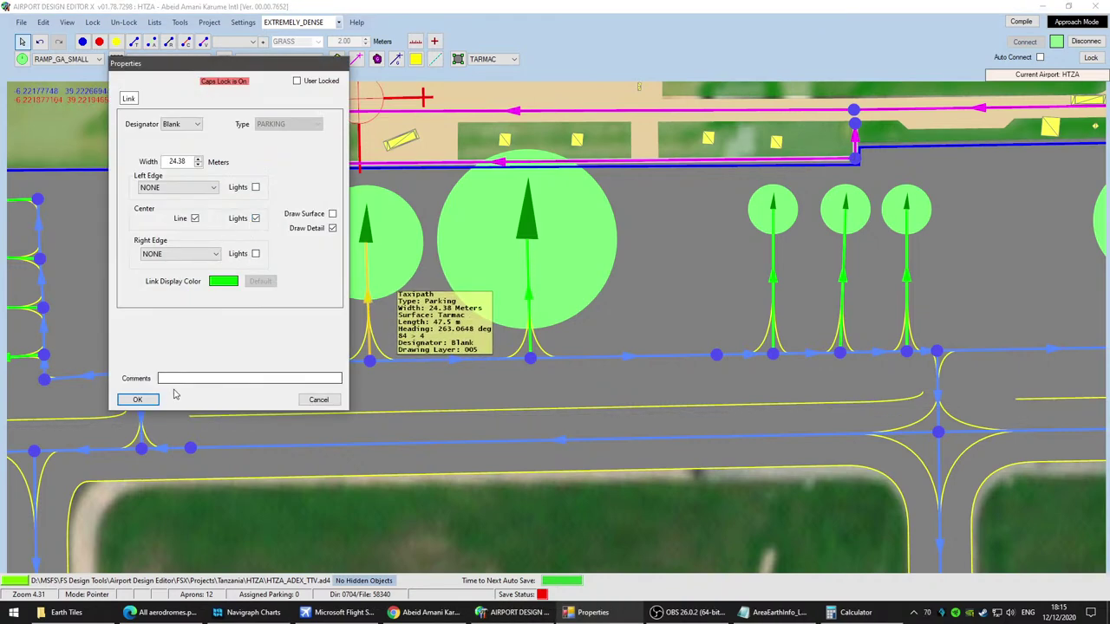
left_click(137, 399)
scroll(511, 345, "up", 2)
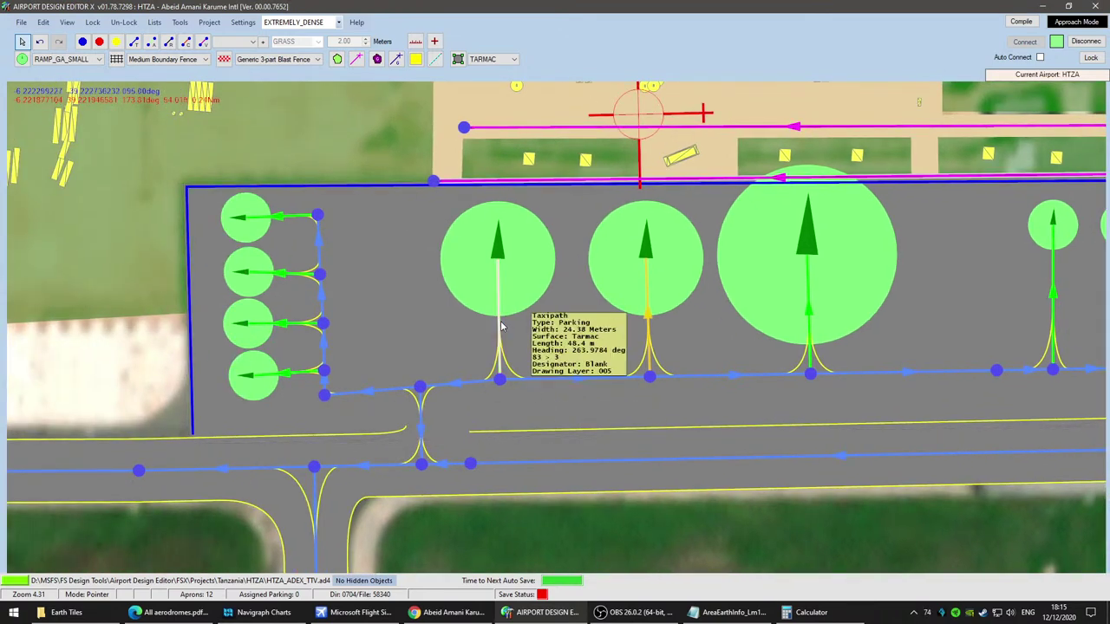
double_click(499, 323)
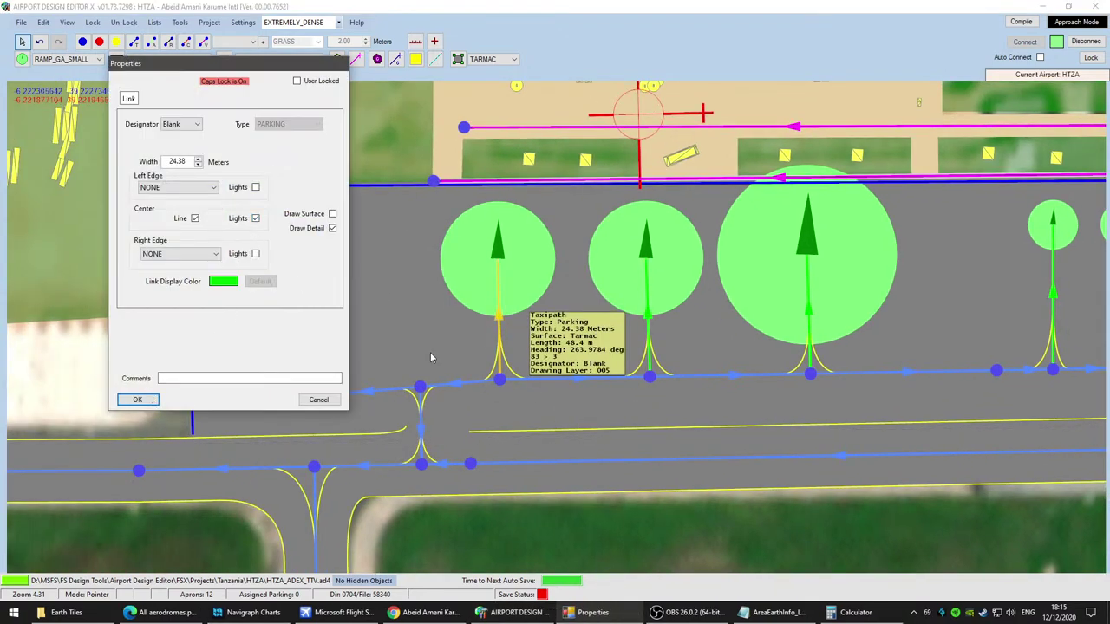
left_click(137, 399)
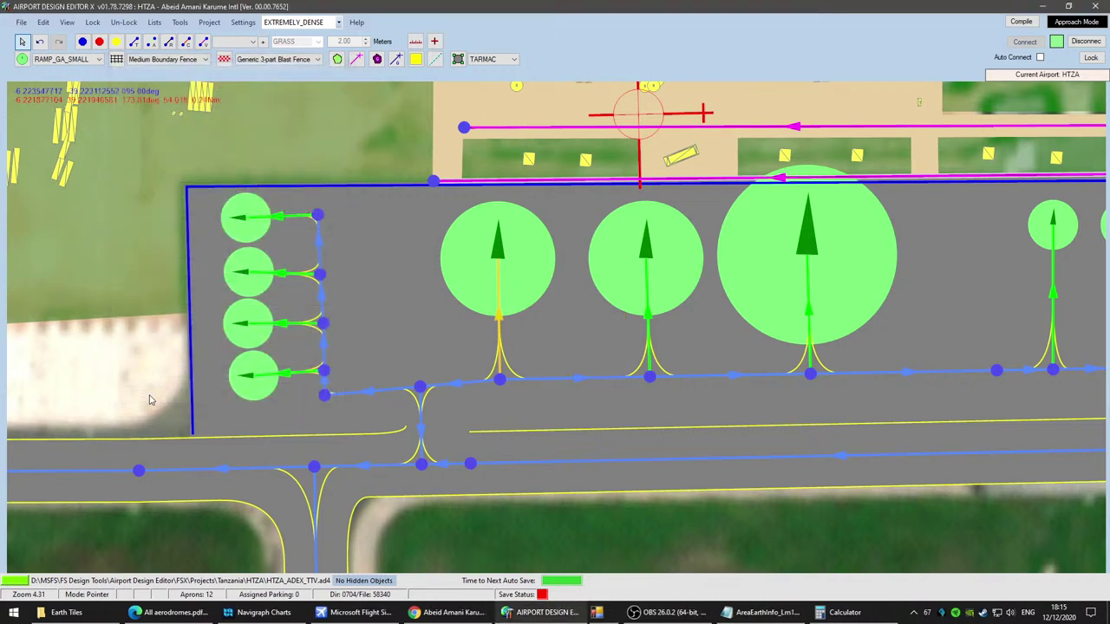
double_click(280, 218)
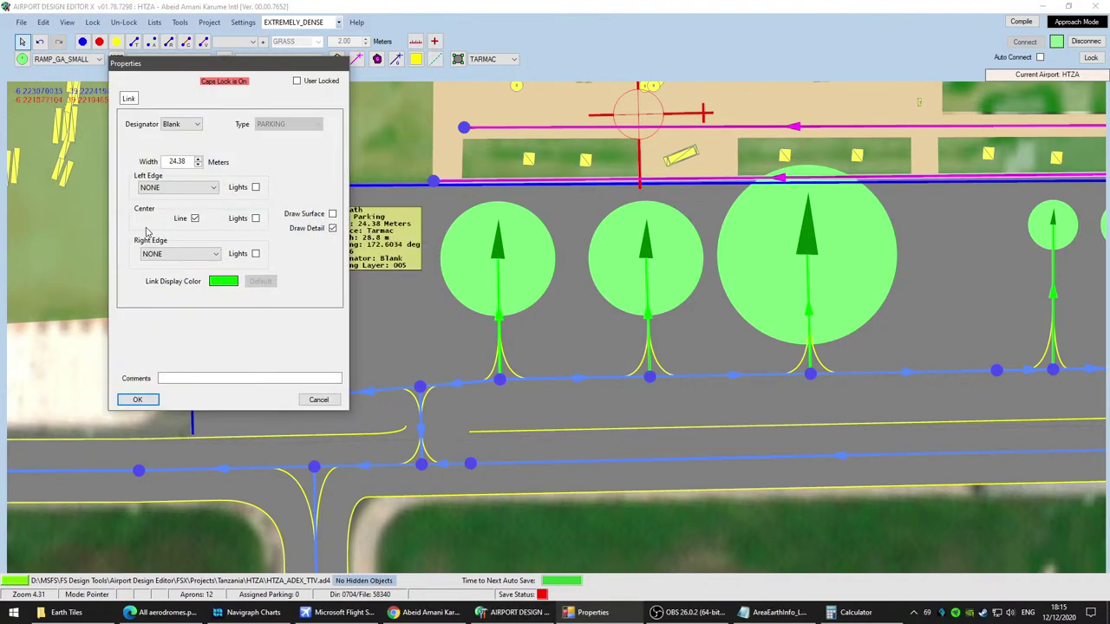
left_click(137, 399)
Step: Confirm the remaining westward parking links and open the next taxi link's properties
scroll(275, 286, "up", 3)
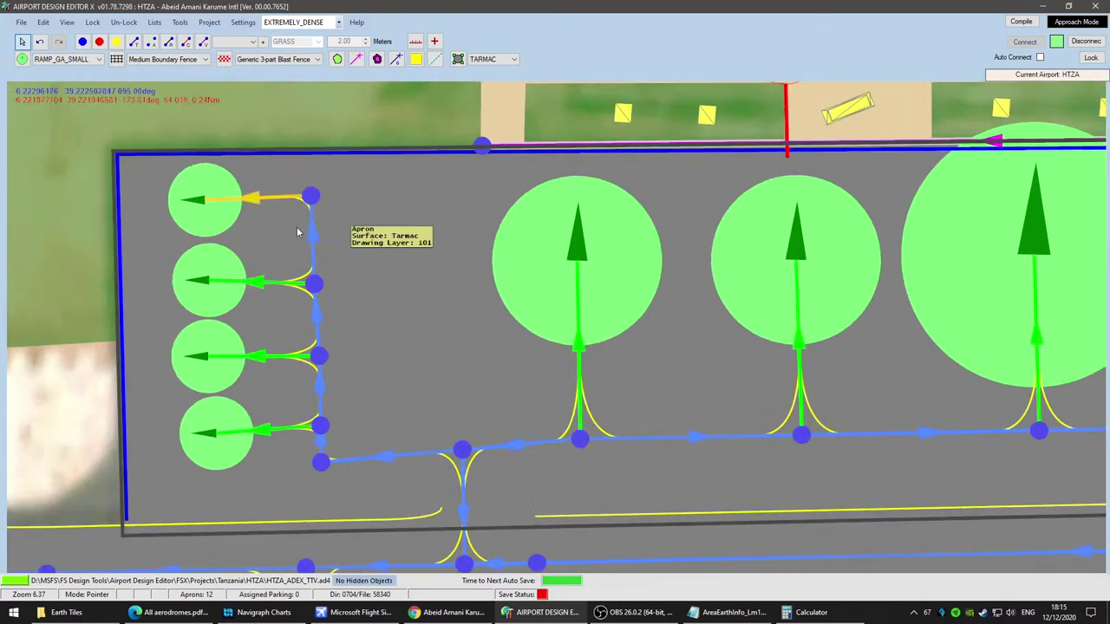
double_click(276, 286)
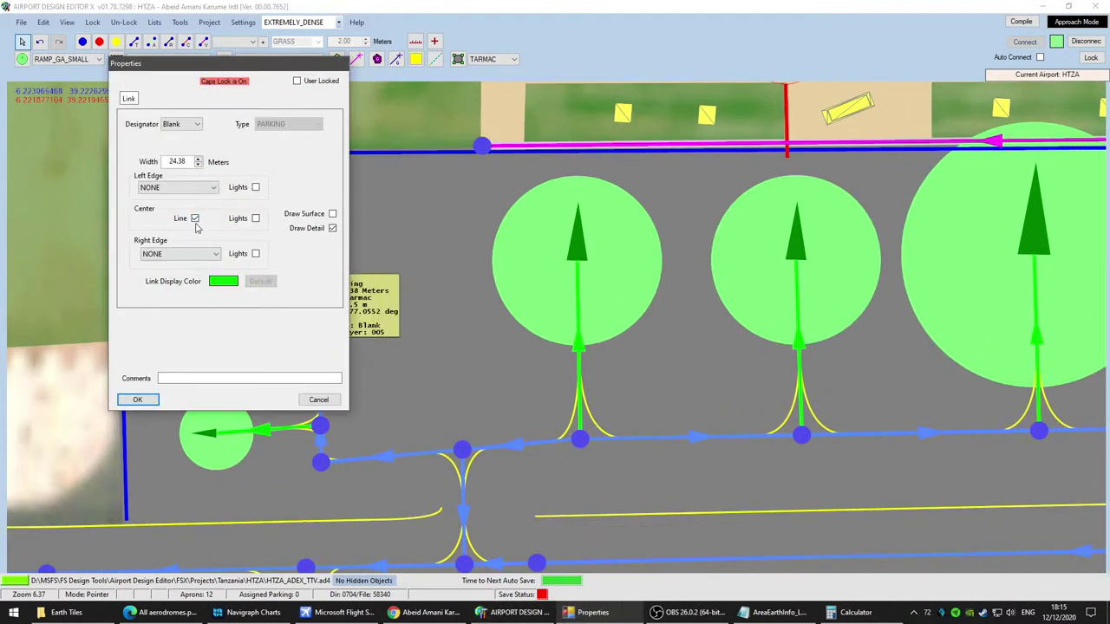
left_click(134, 400)
double_click(281, 201)
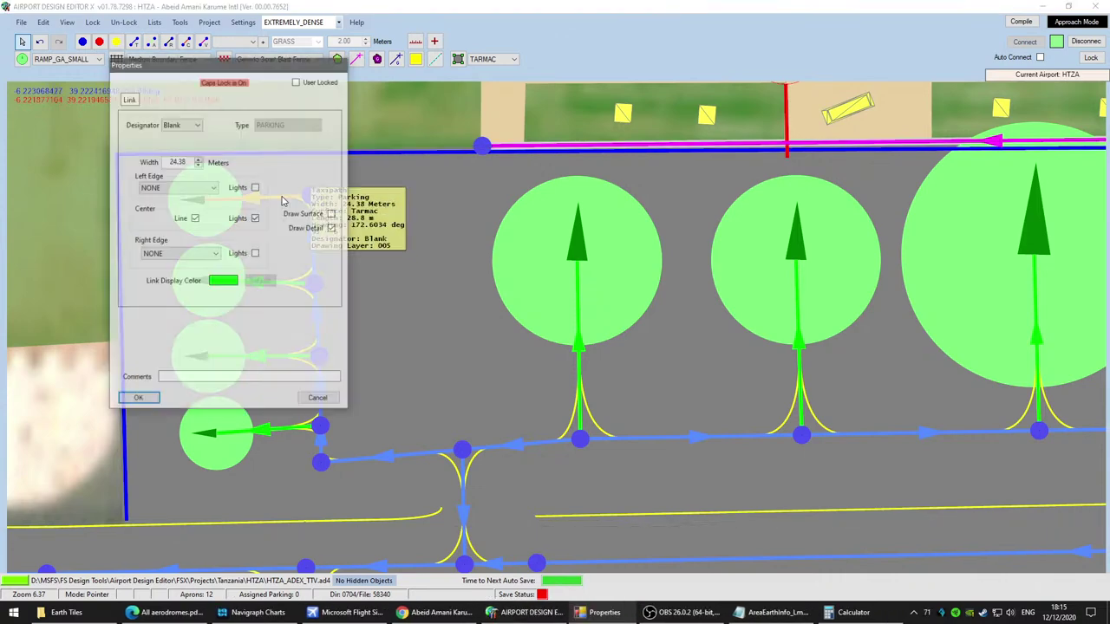
left_click(147, 402)
double_click(309, 196)
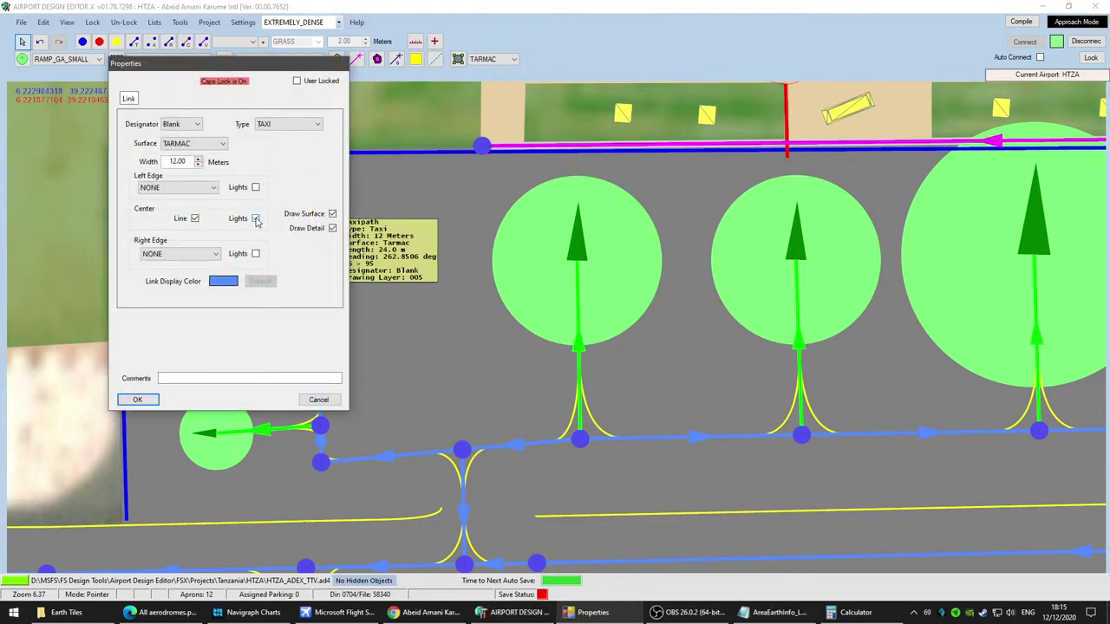
Step: Apply centre lights to six taxipath links alongside the parking spots and junction
left_click(143, 400)
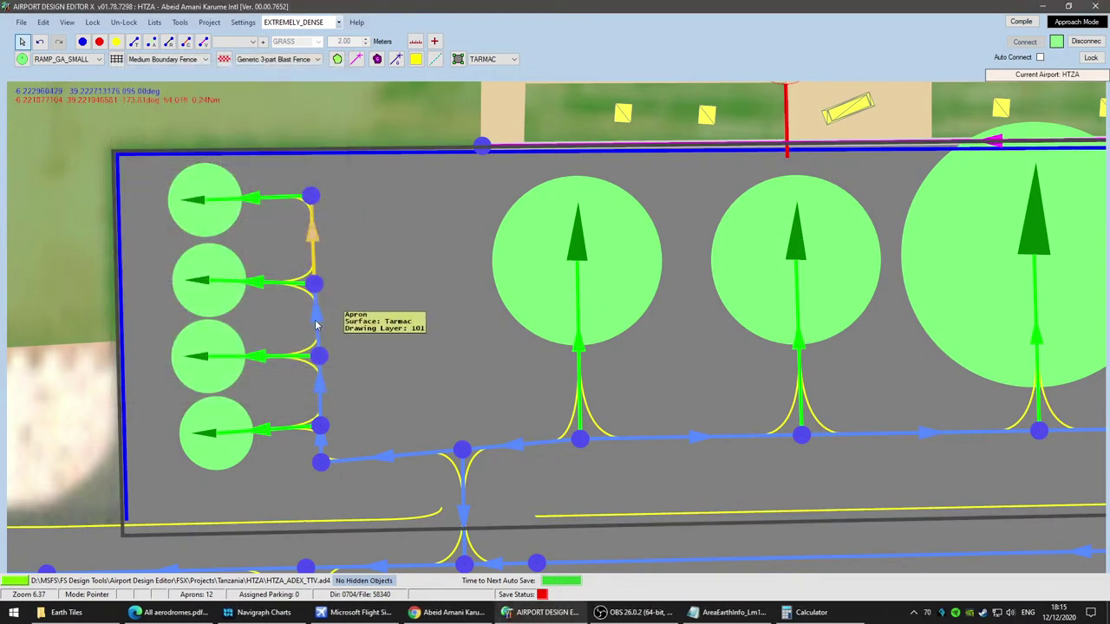
double_click(318, 325)
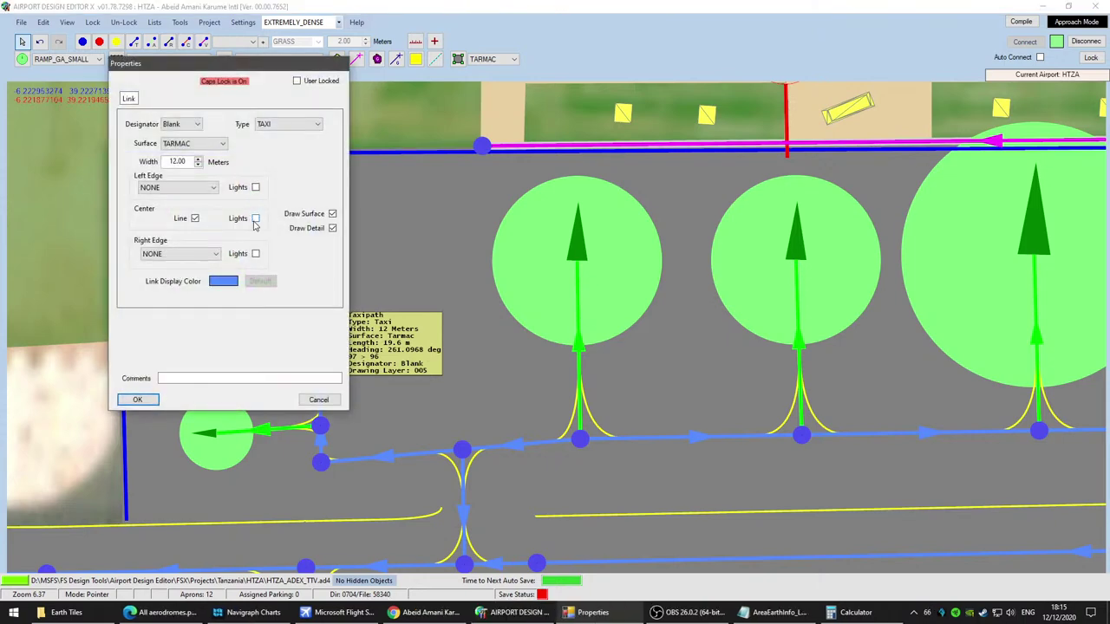
left_click(142, 402)
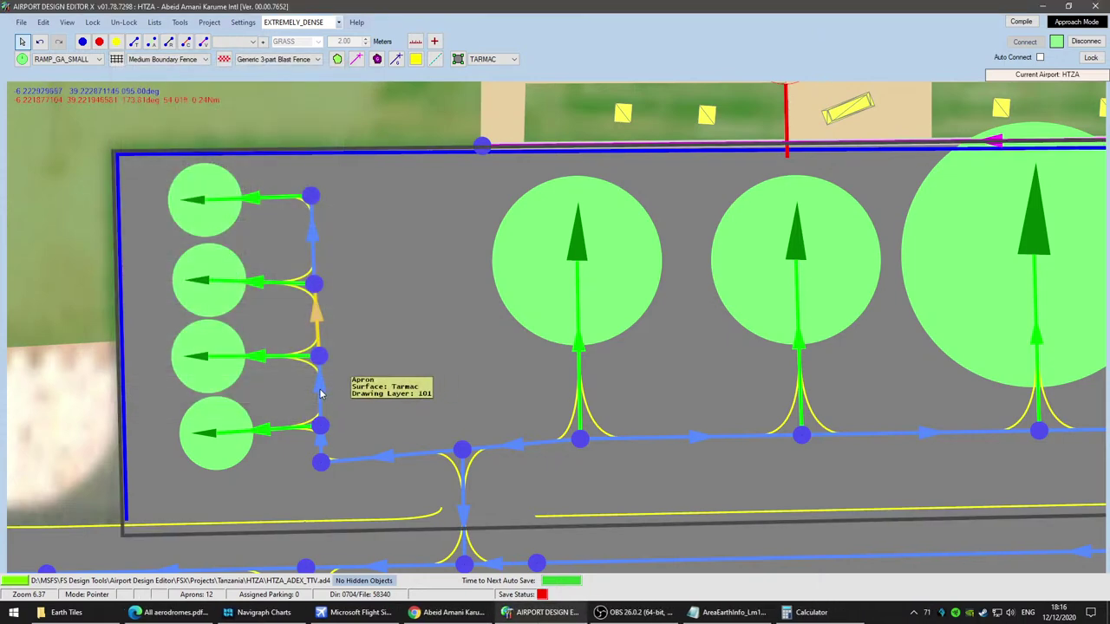
double_click(319, 395)
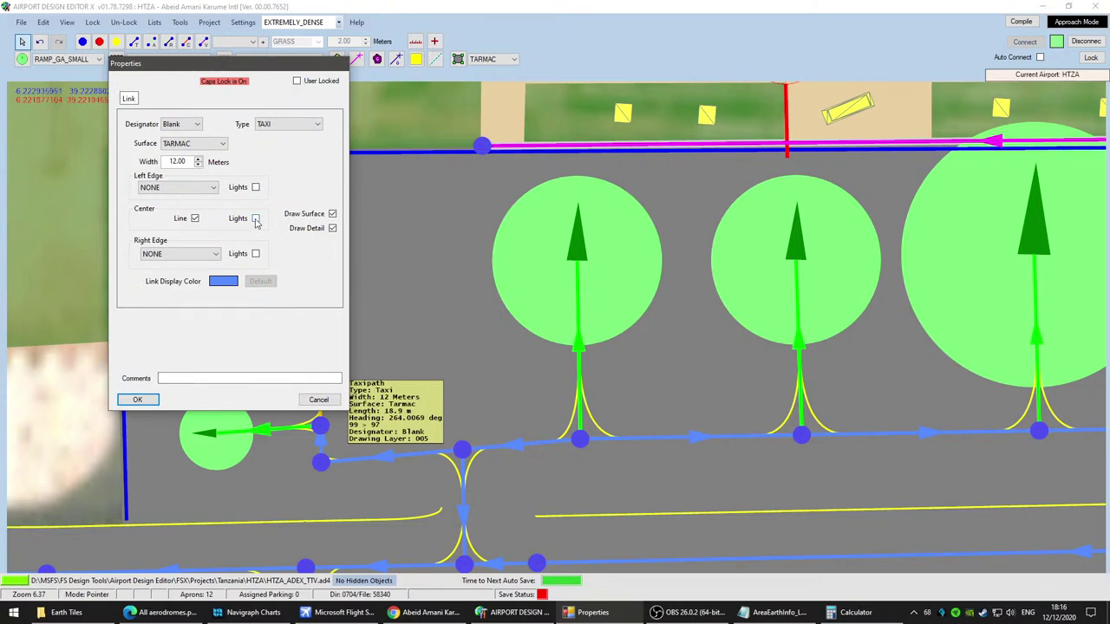
left_click(137, 402)
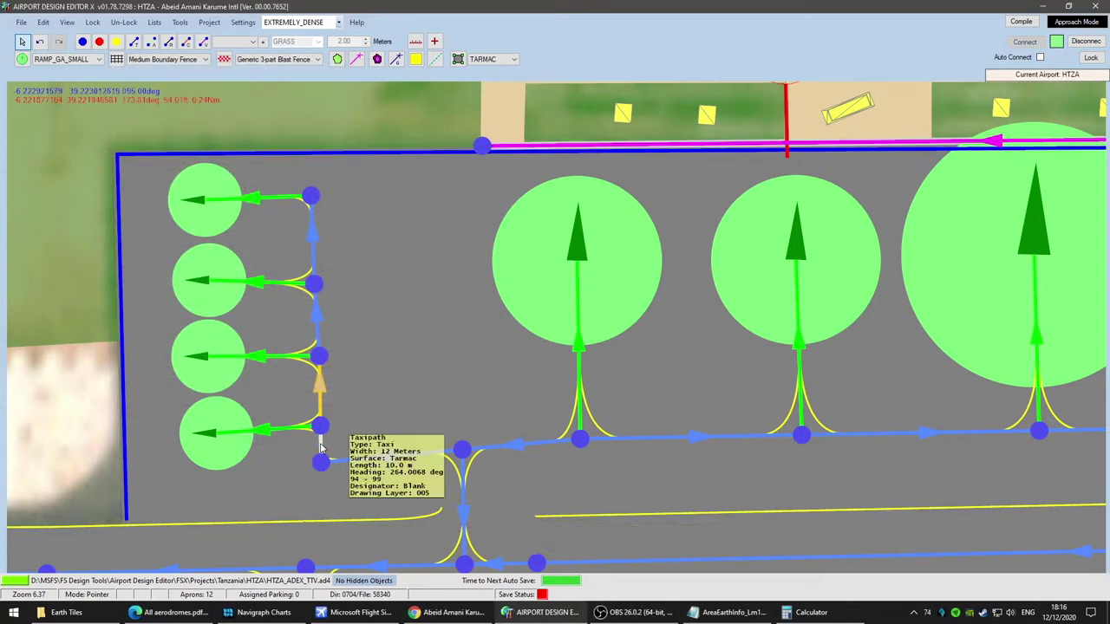
double_click(320, 445)
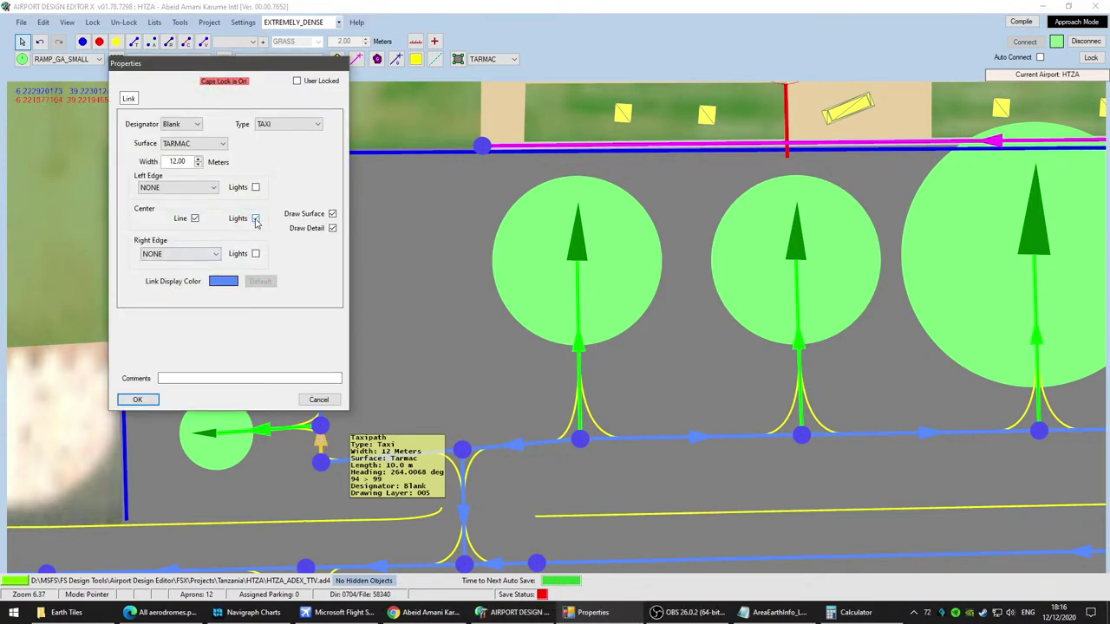
left_click(137, 401)
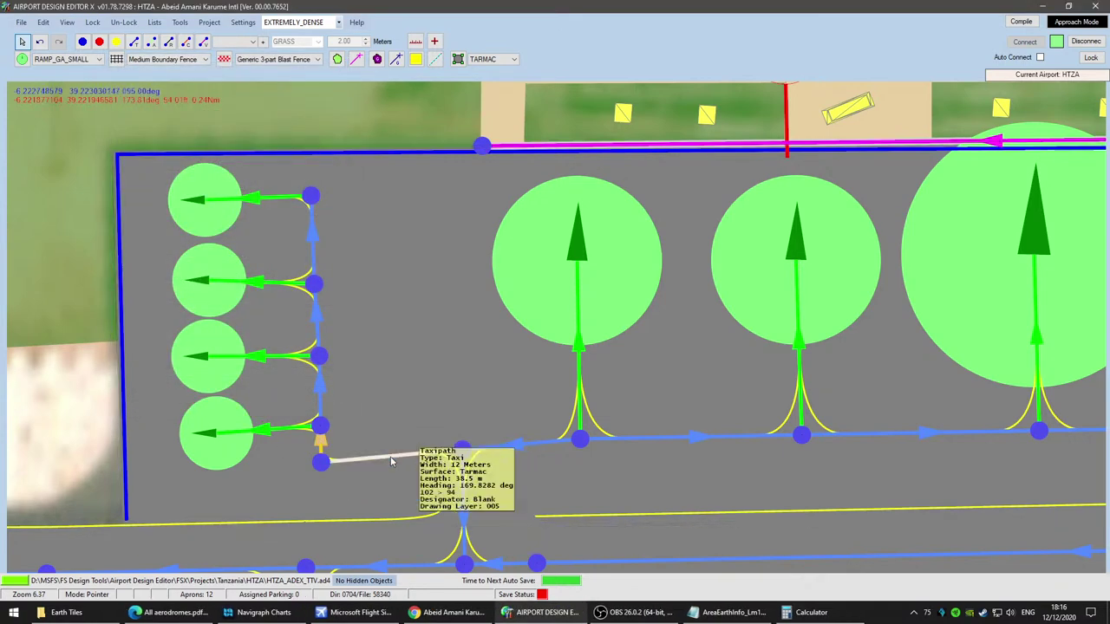
double_click(390, 461)
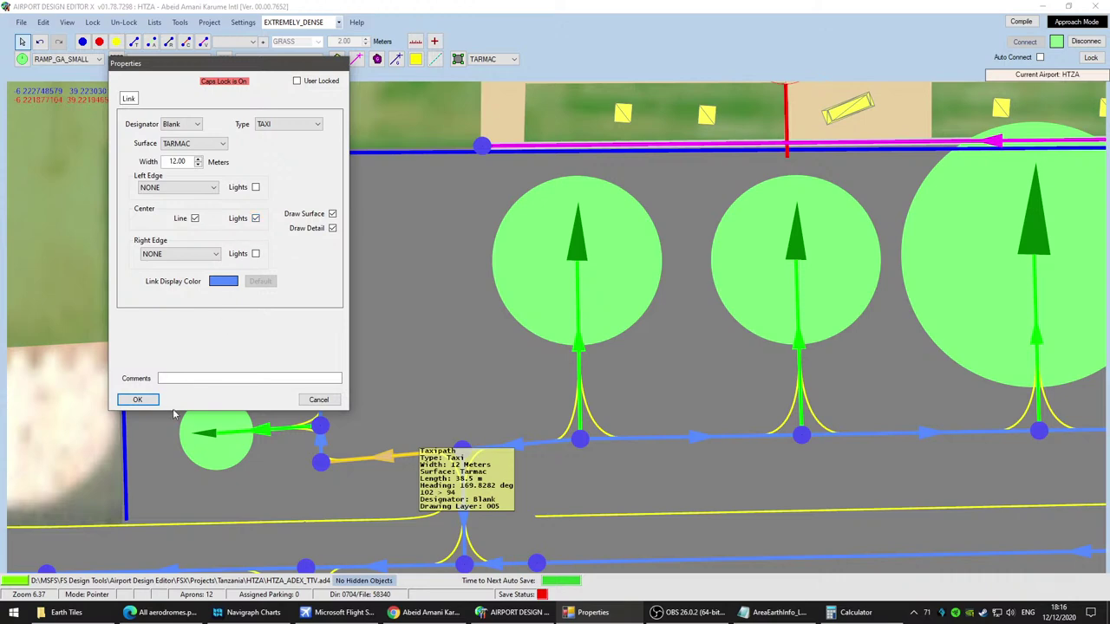
left_click(147, 402)
left_click_drag(667, 460, 432, 423)
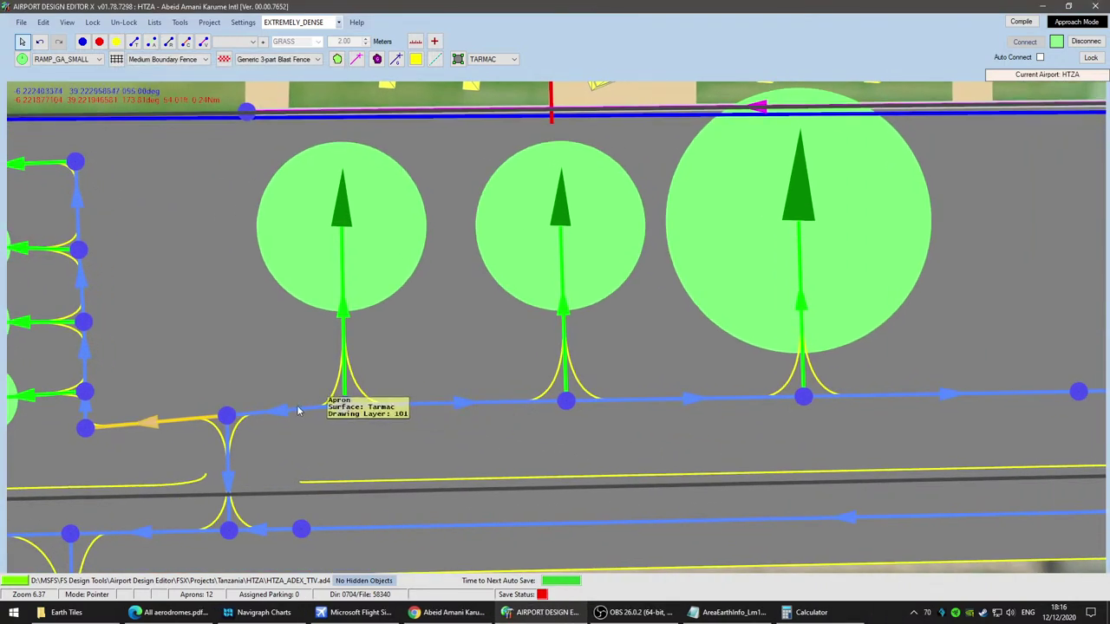
double_click(294, 414)
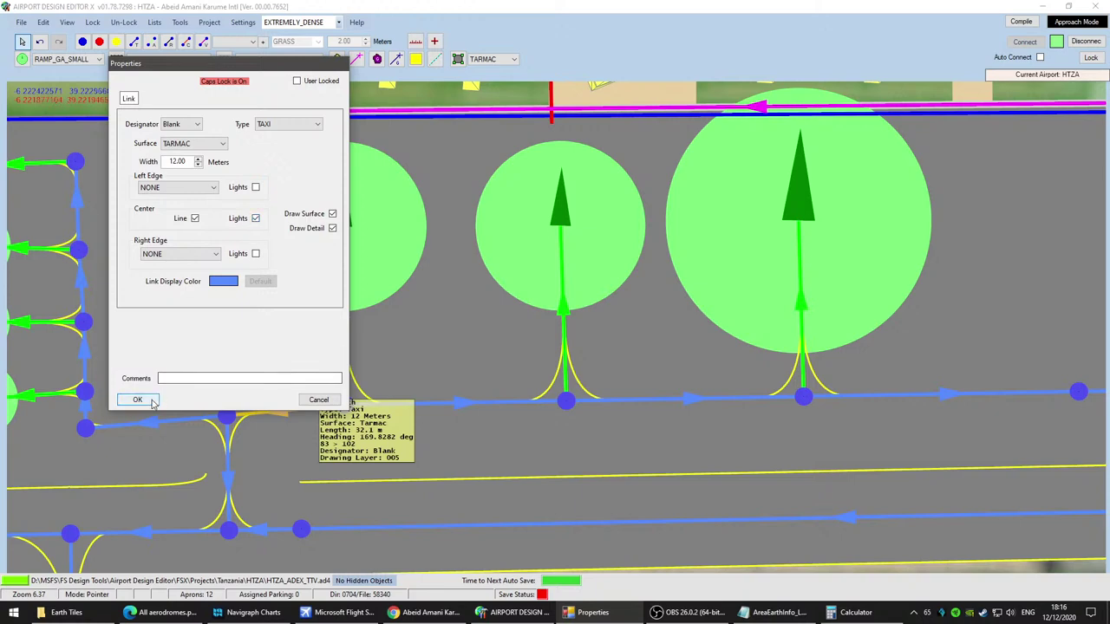
left_click(157, 400)
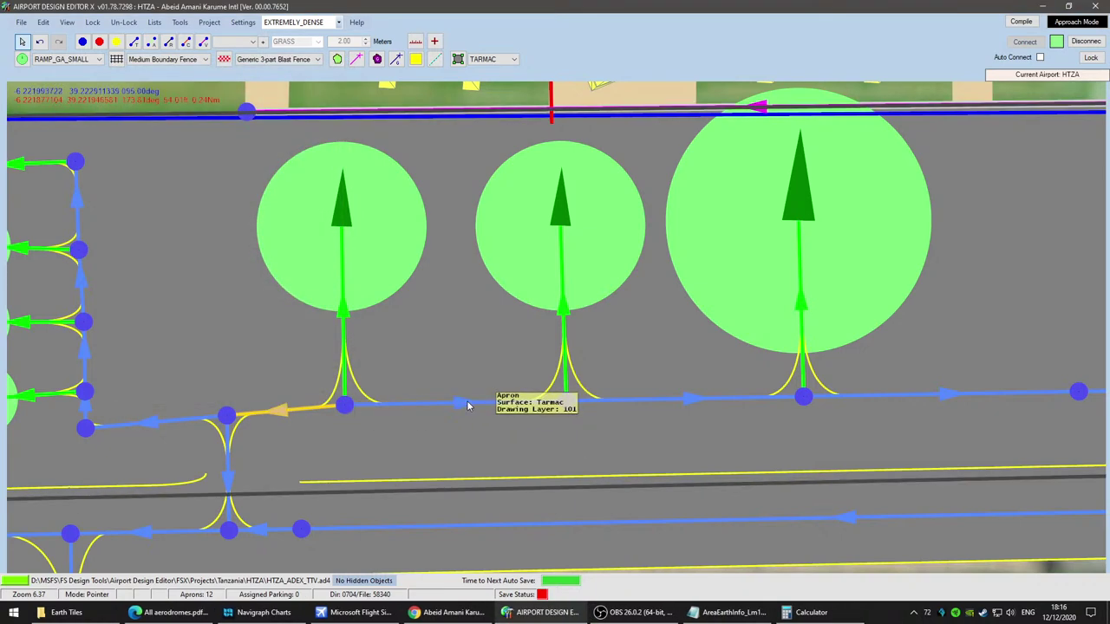
Step: Lock the apron surface so it is no longer picked when selecting links
double_click(468, 406)
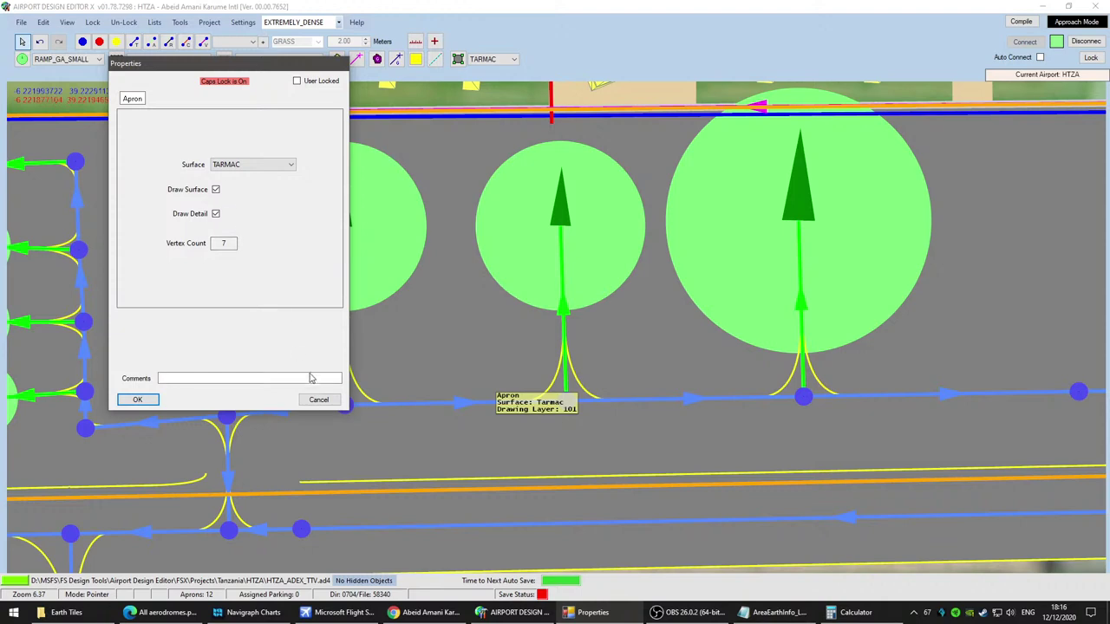
left_click(316, 402)
scroll(520, 449, "up", 3)
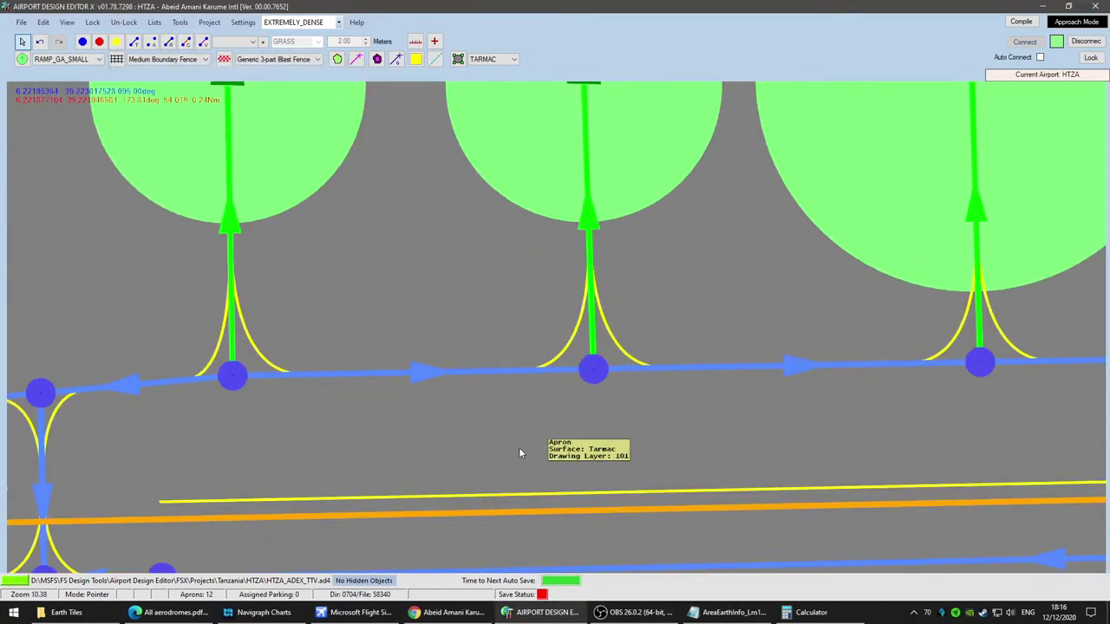
right_click(519, 448)
left_click(533, 445)
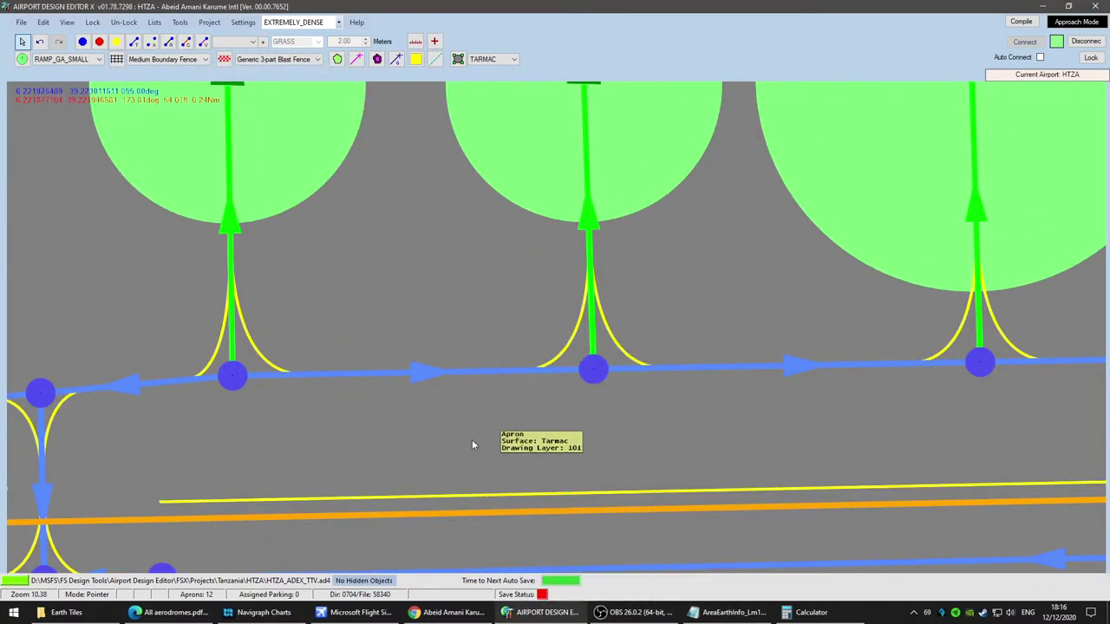
Step: Apply centre lights to three taxipath links heading east along the taxiway
double_click(433, 373)
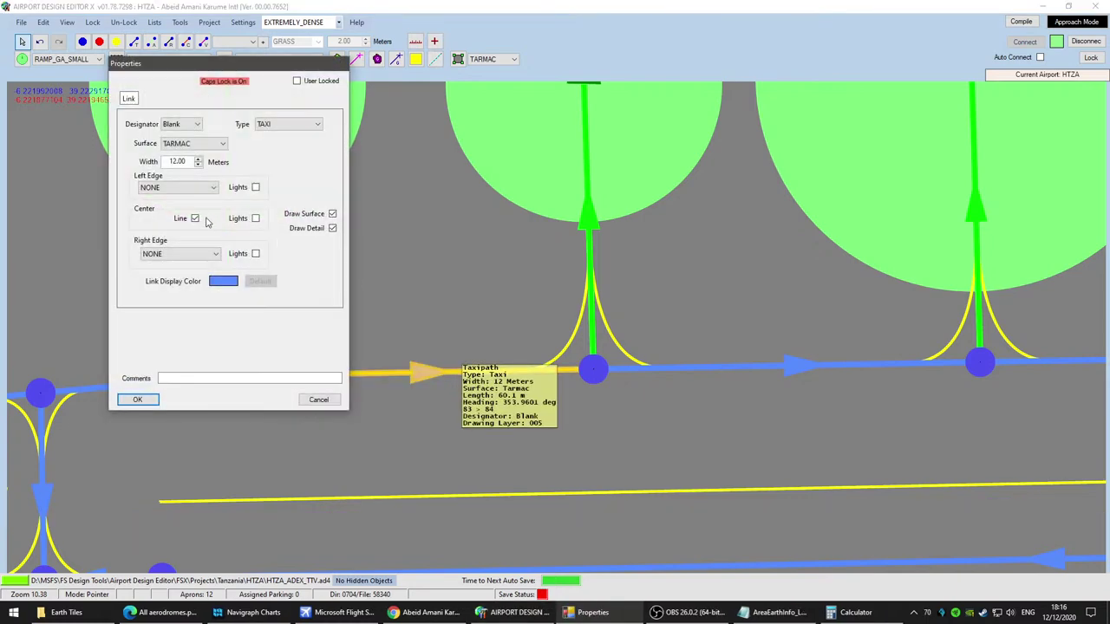
left_click(149, 402)
left_click_drag(786, 407, 348, 412)
double_click(353, 372)
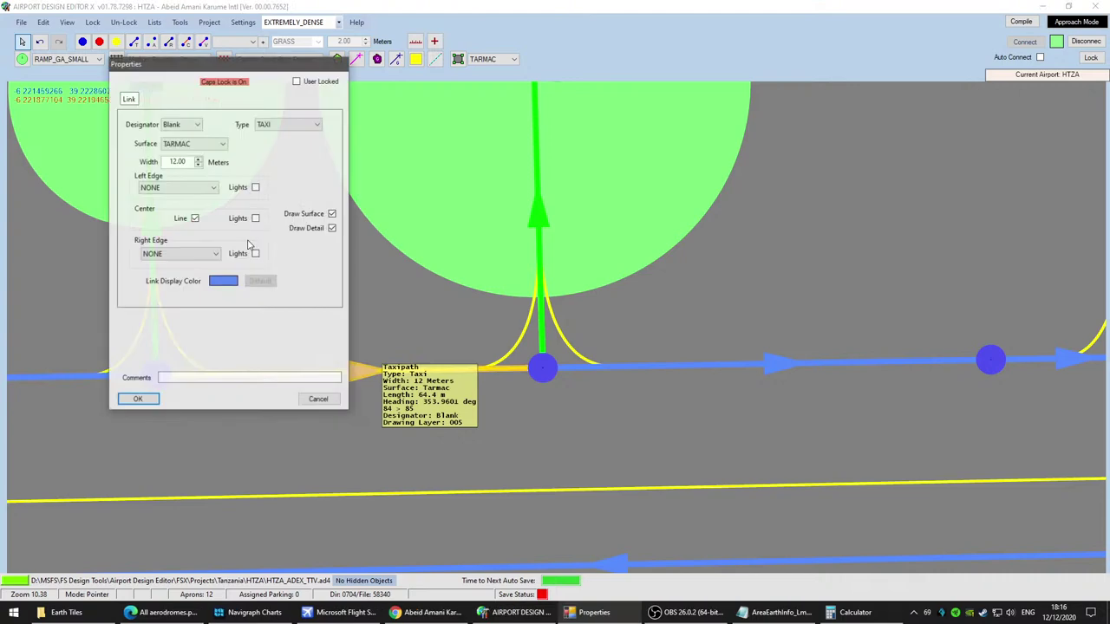
left_click(142, 400)
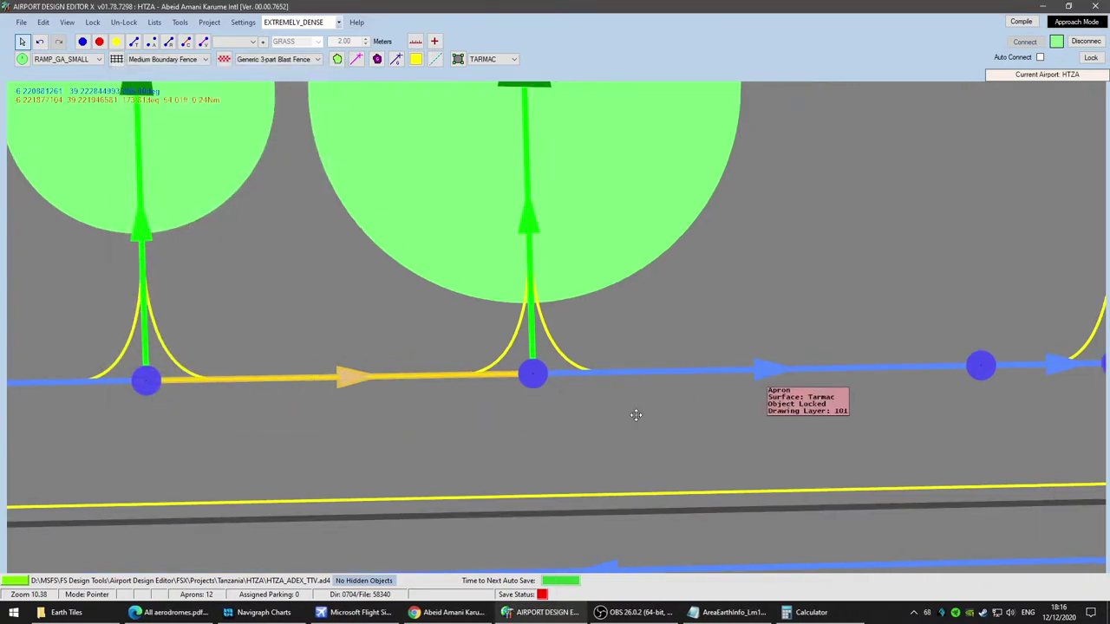
right_click_drag(567, 390, 321, 393)
double_click(331, 384)
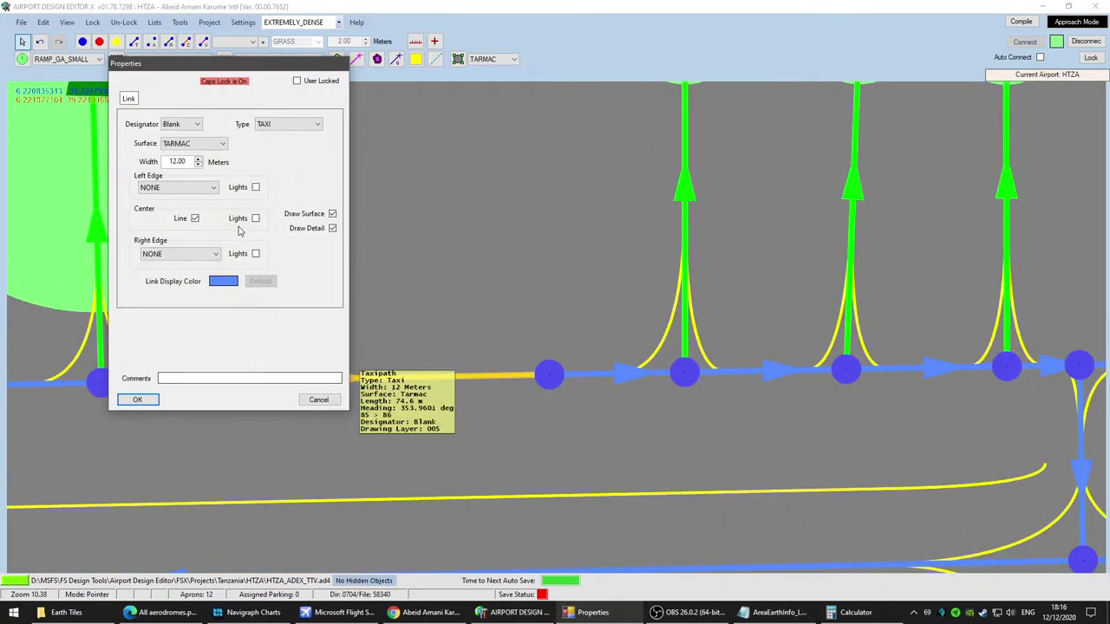
left_click(137, 399)
Step: Apply centre lights to four more eastward taxi links, ending at the short junction link
right_click_drag(518, 418, 218, 401)
double_click(156, 403)
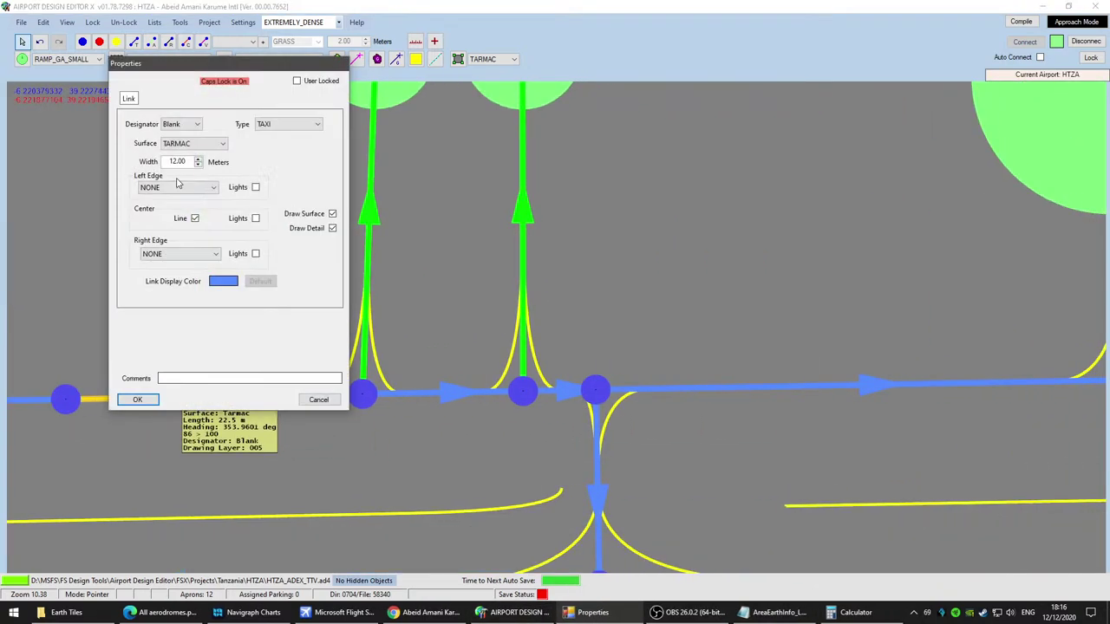
left_click(136, 401)
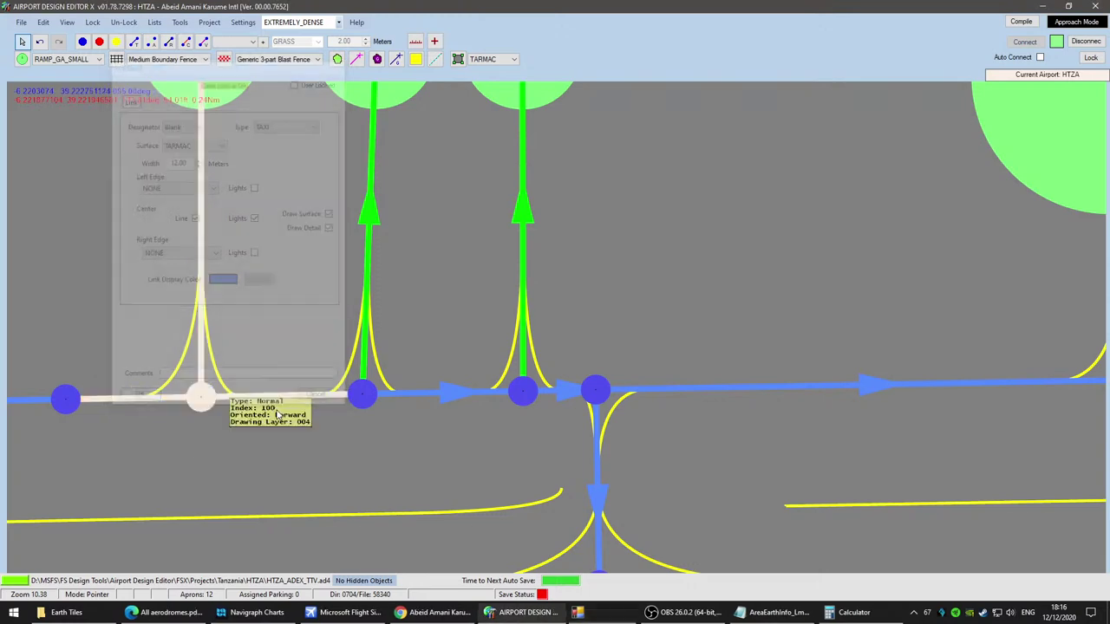
double_click(286, 394)
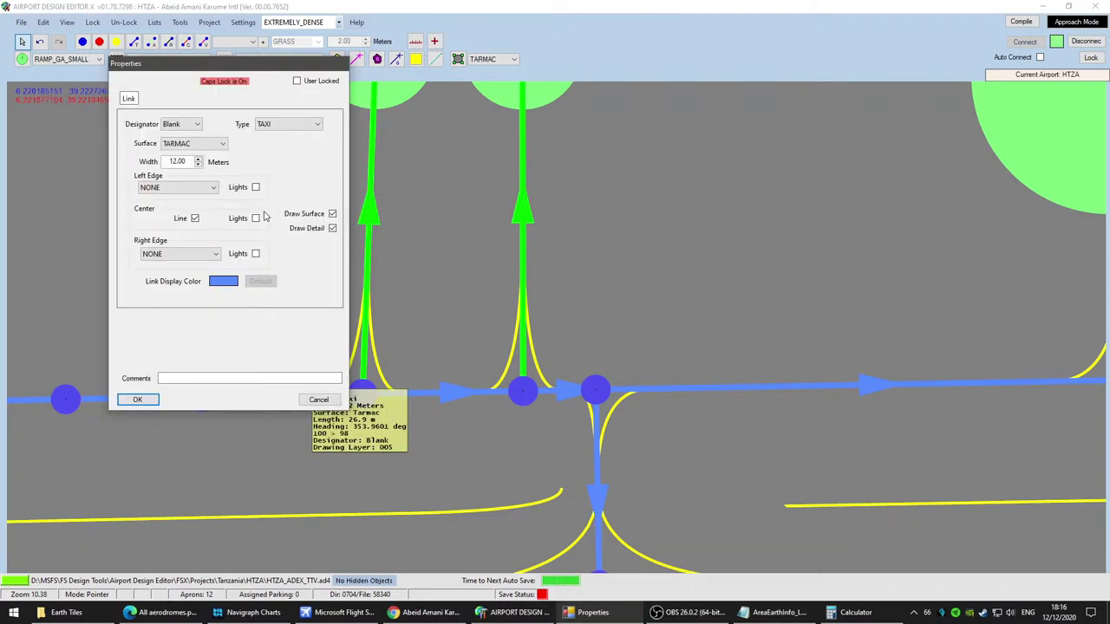
left_click(139, 400)
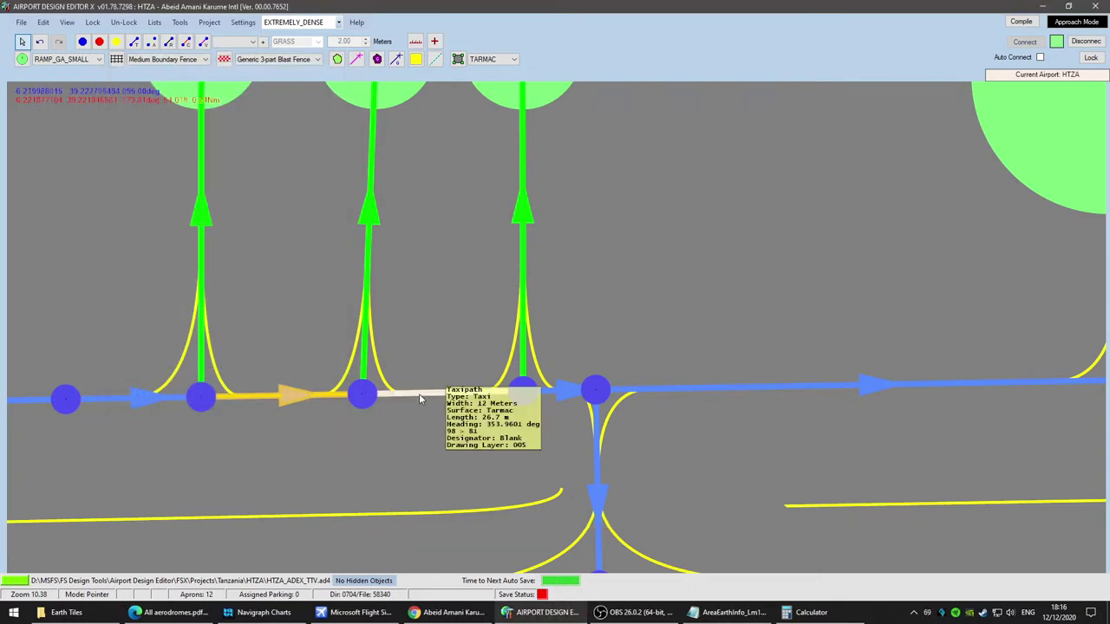
double_click(433, 393)
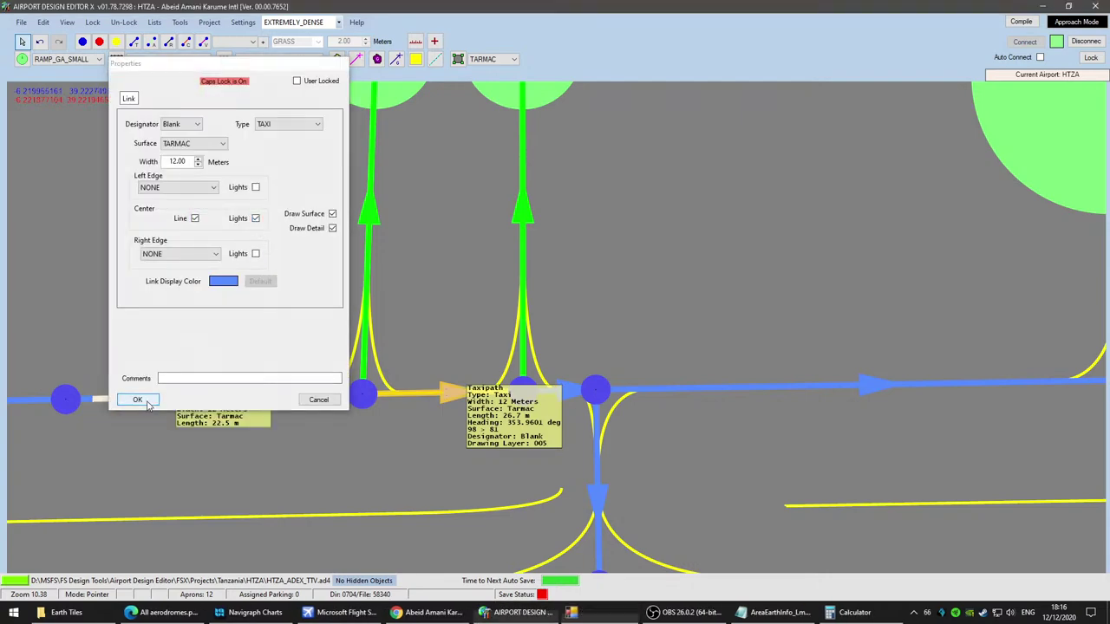
left_click(146, 402)
double_click(564, 395)
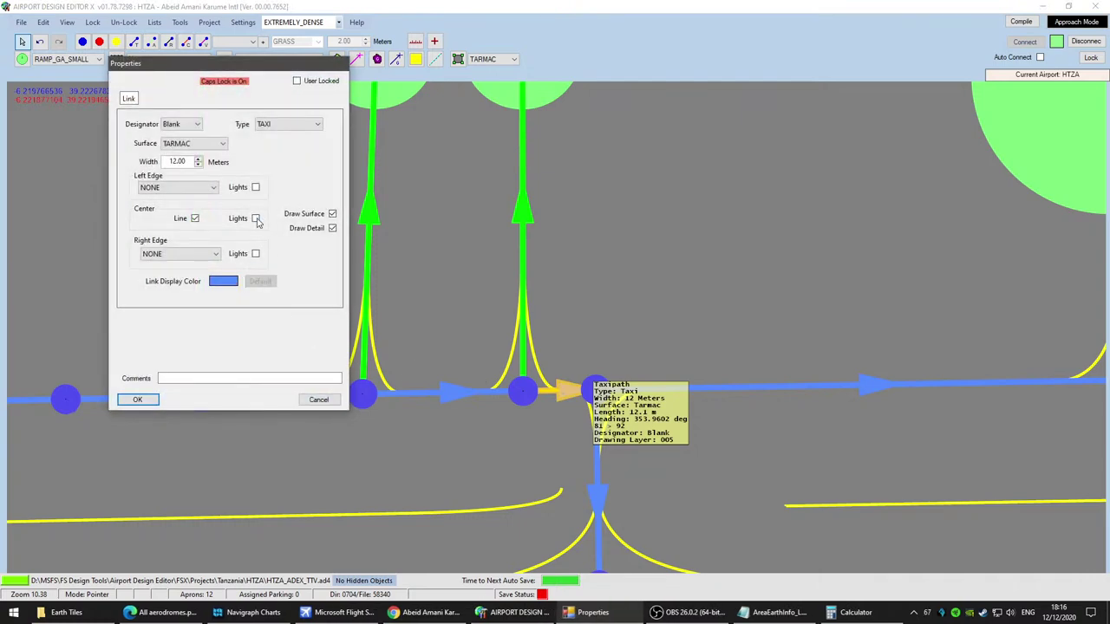
left_click(145, 401)
Step: Review four taxi links further east along the apron taxiway, leaving them unchanged
left_click_drag(785, 405, 325, 417)
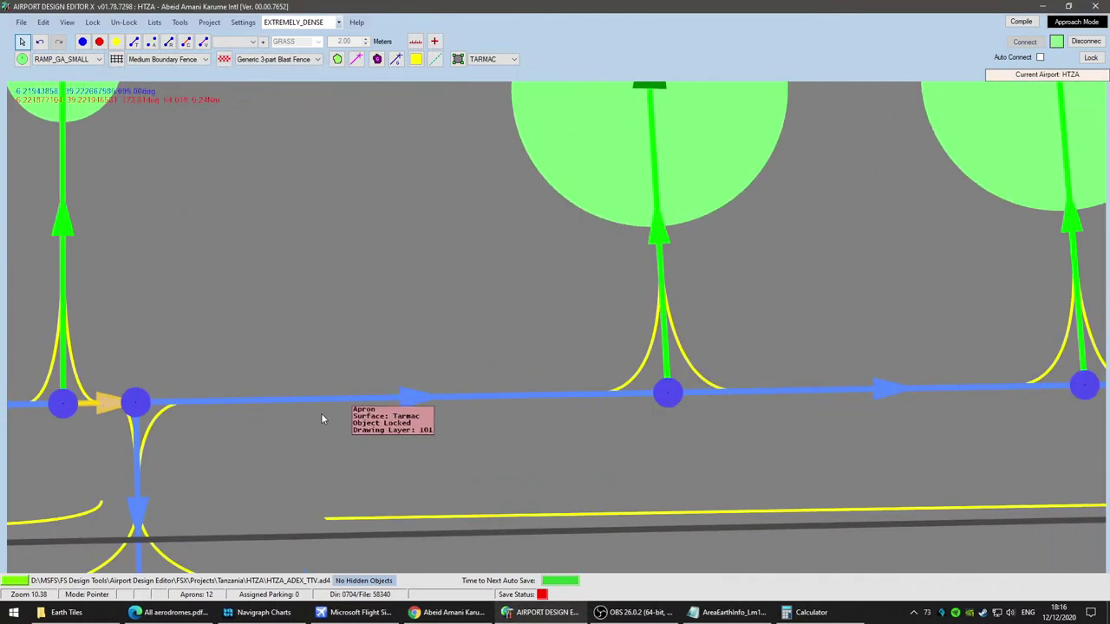
double_click(327, 405)
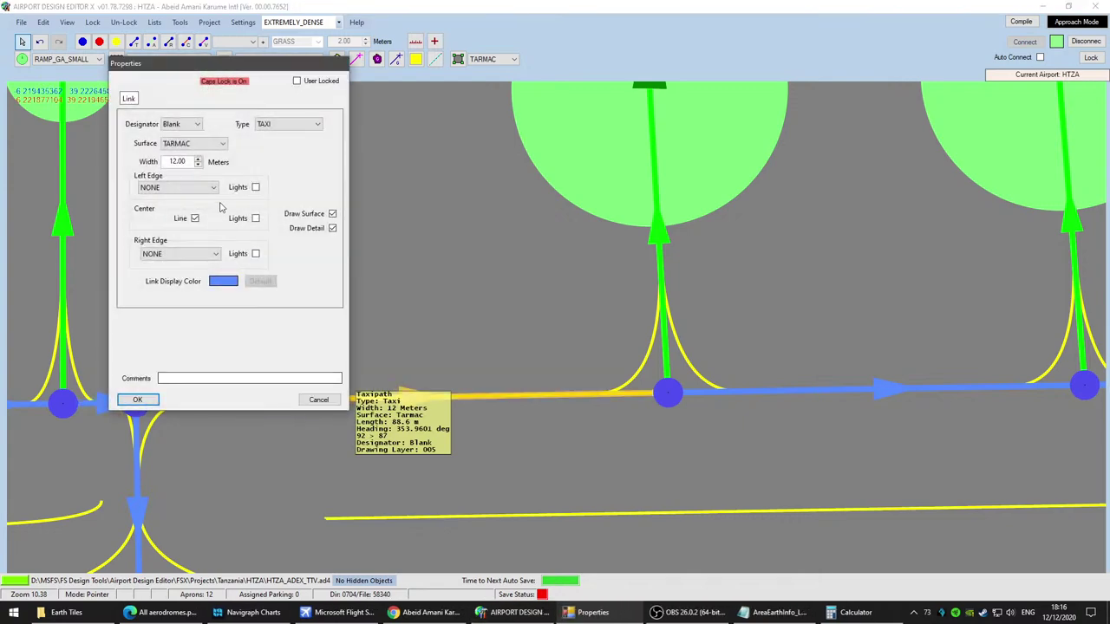
left_click(139, 399)
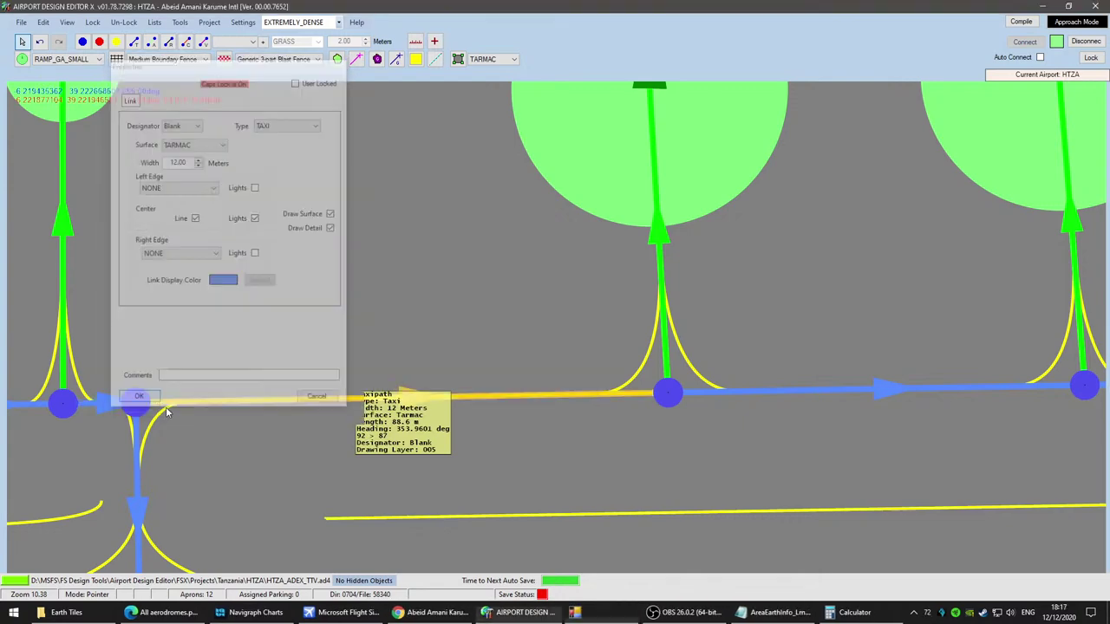
key("Right")
double_click(277, 409)
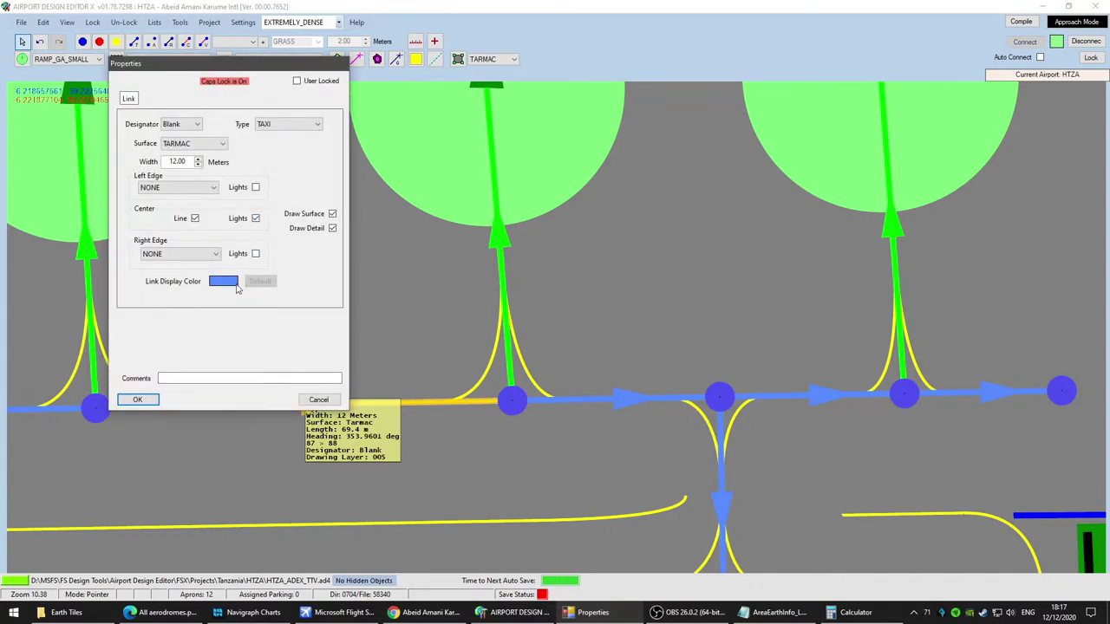
left_click(137, 399)
key("Right")
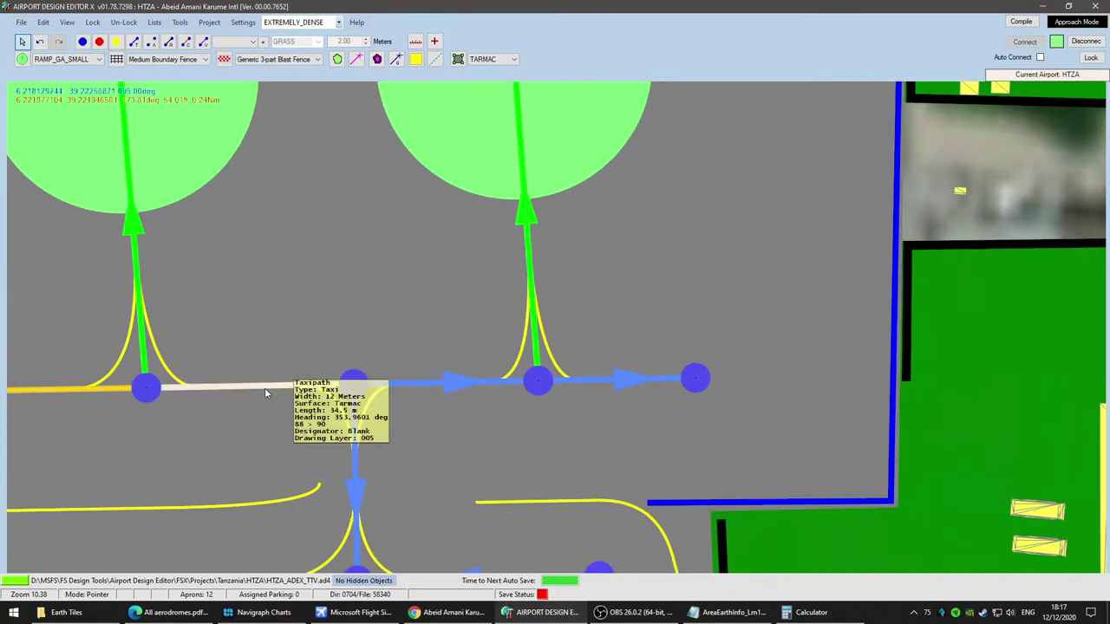
double_click(265, 388)
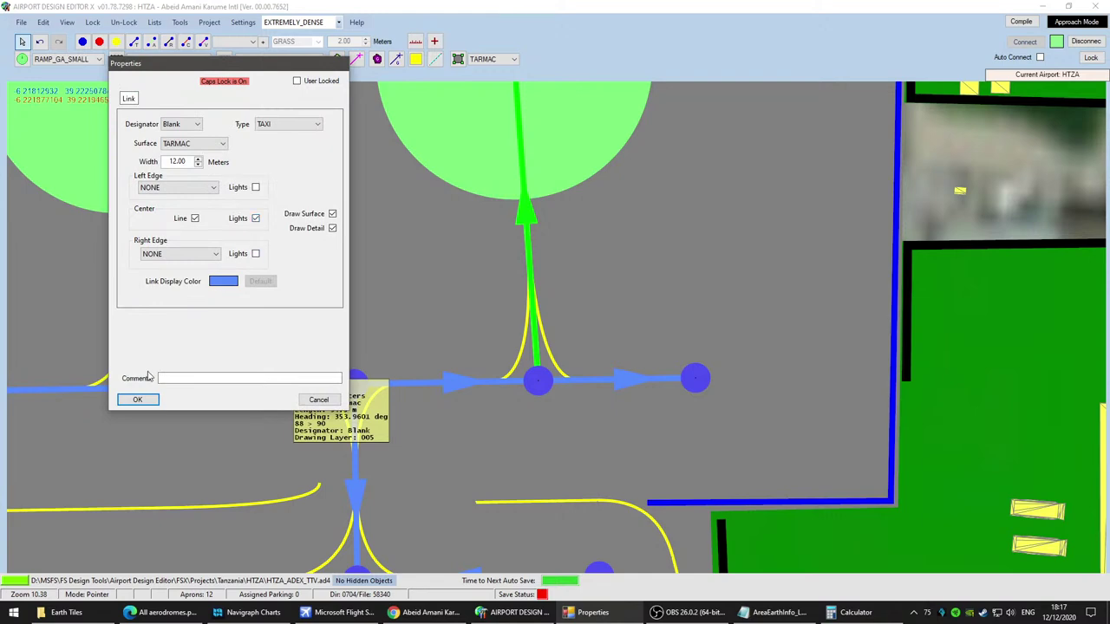
left_click(155, 401)
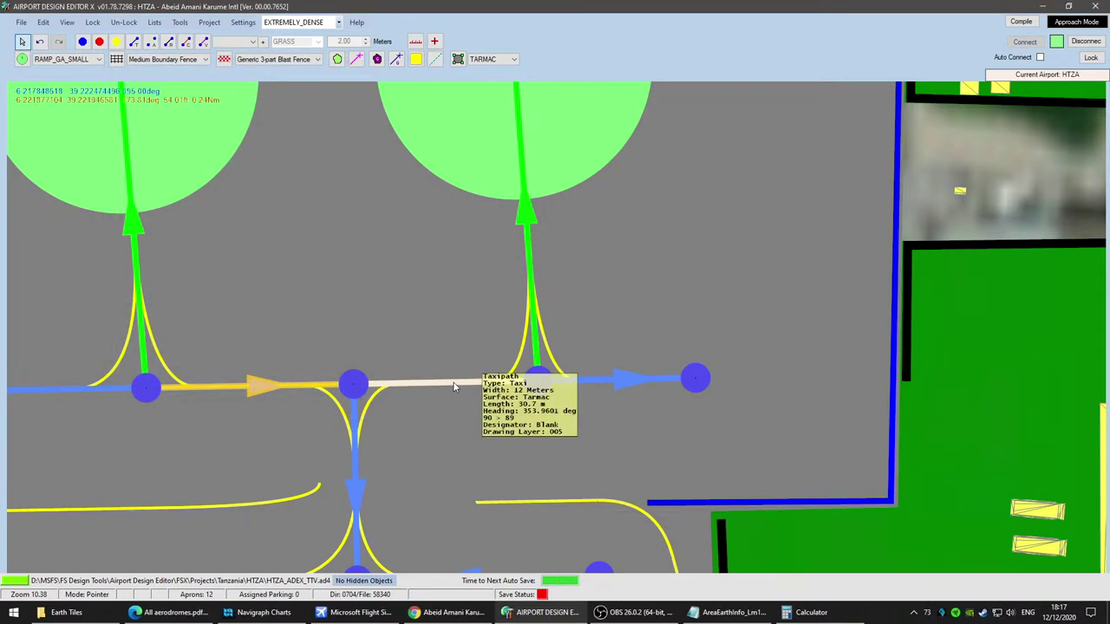
double_click(453, 386)
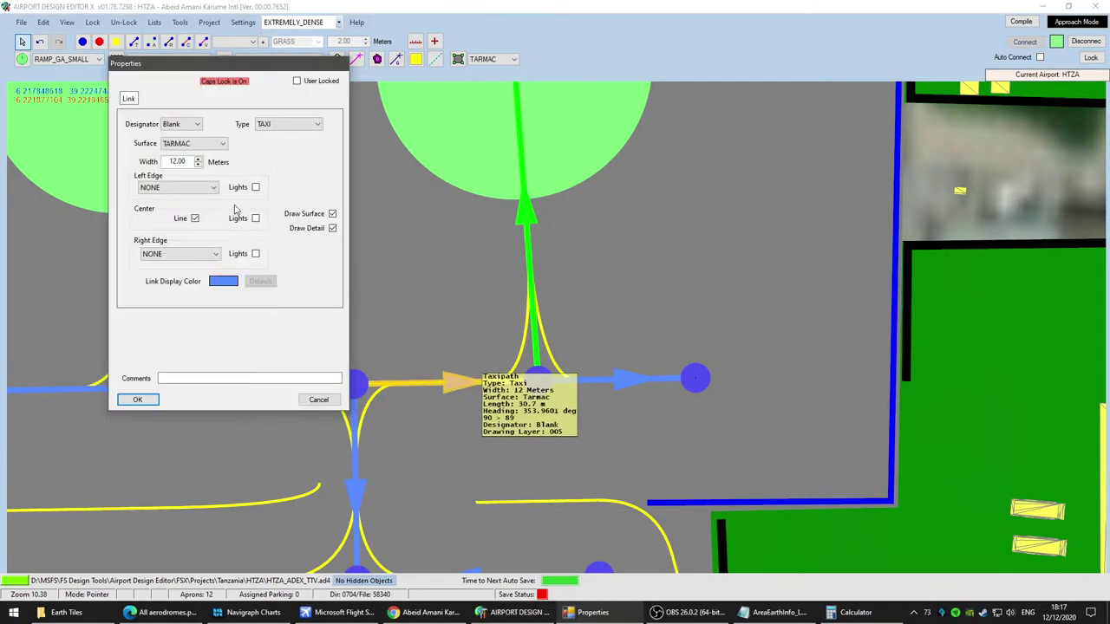
left_click(137, 401)
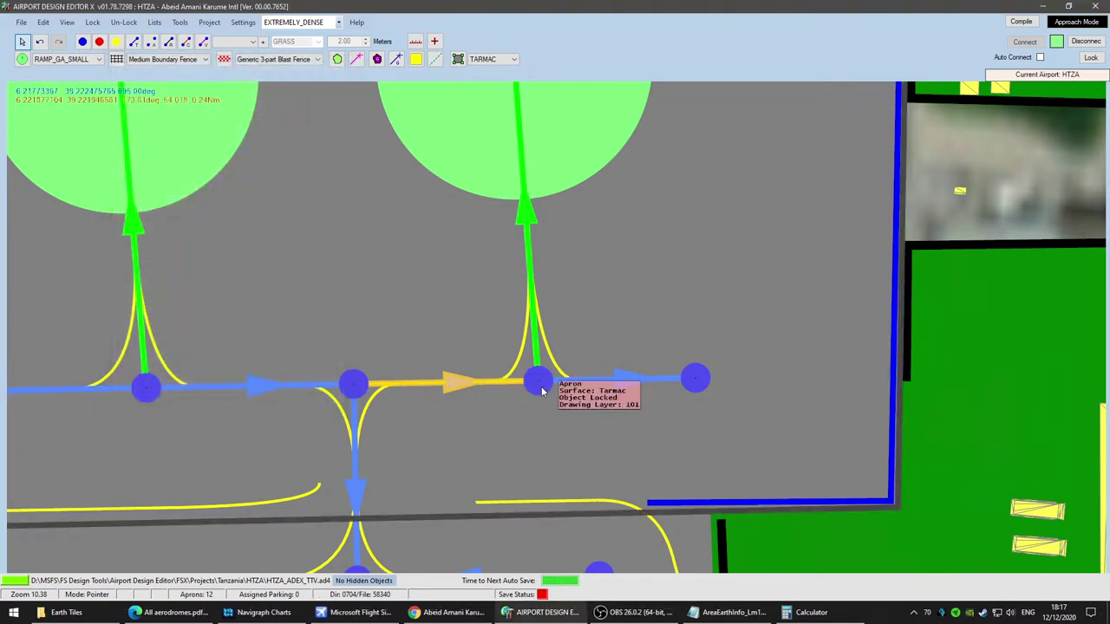
Step: Delete the dead-end taxi node and its link at the apron's east end
left_click(587, 383)
scroll(643, 453, "down", 2)
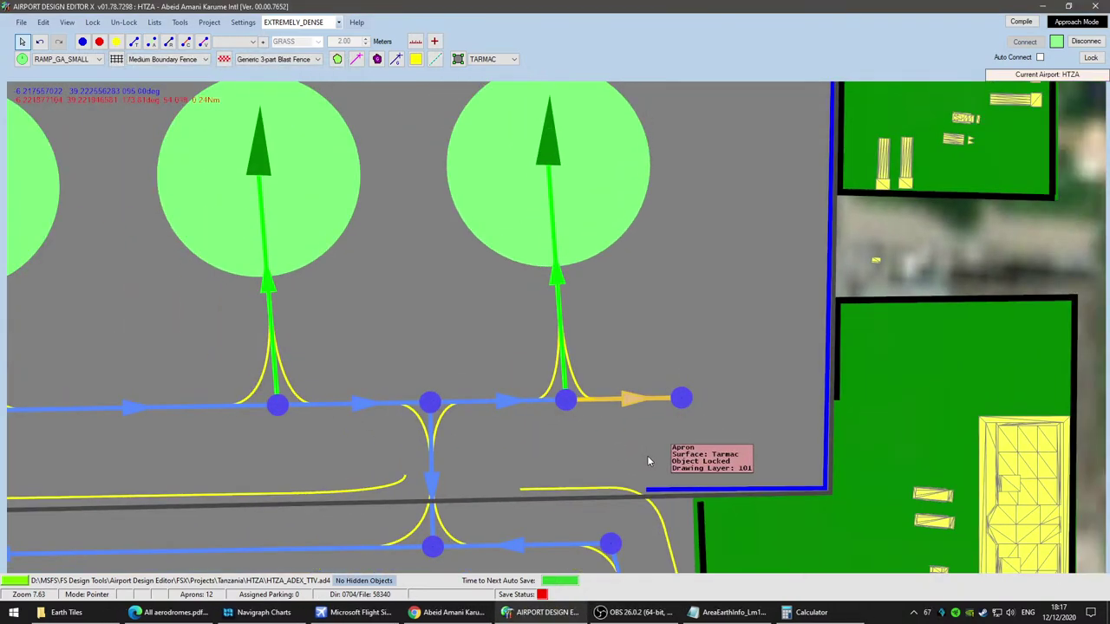
scroll(648, 458, "down", 2)
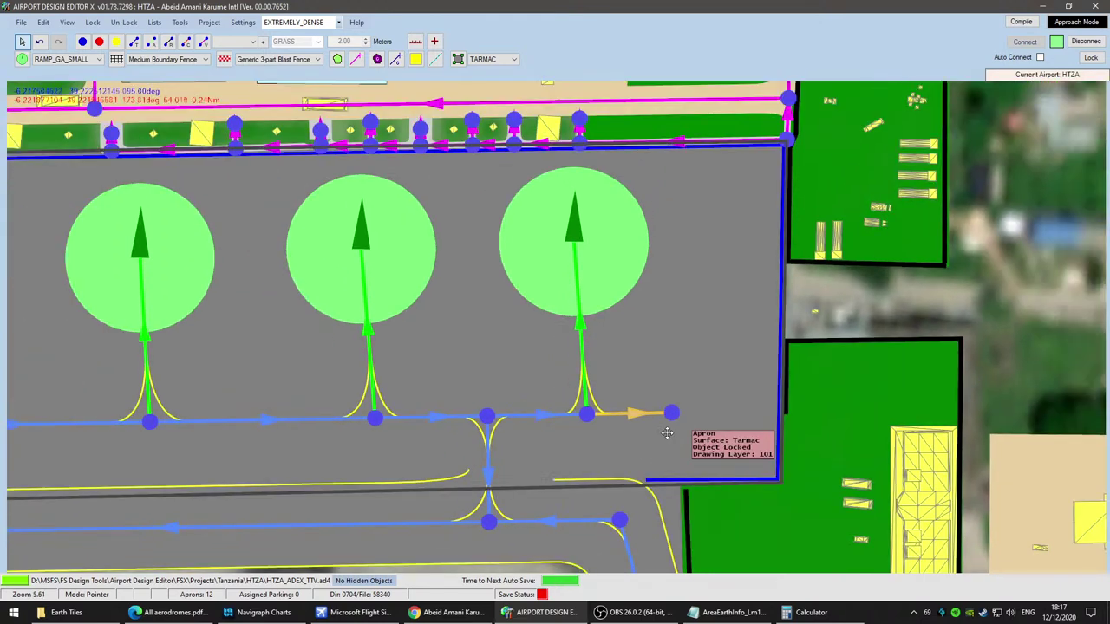
left_click_drag(663, 442, 723, 228)
left_click_drag(630, 304, 517, 399)
left_click(616, 303)
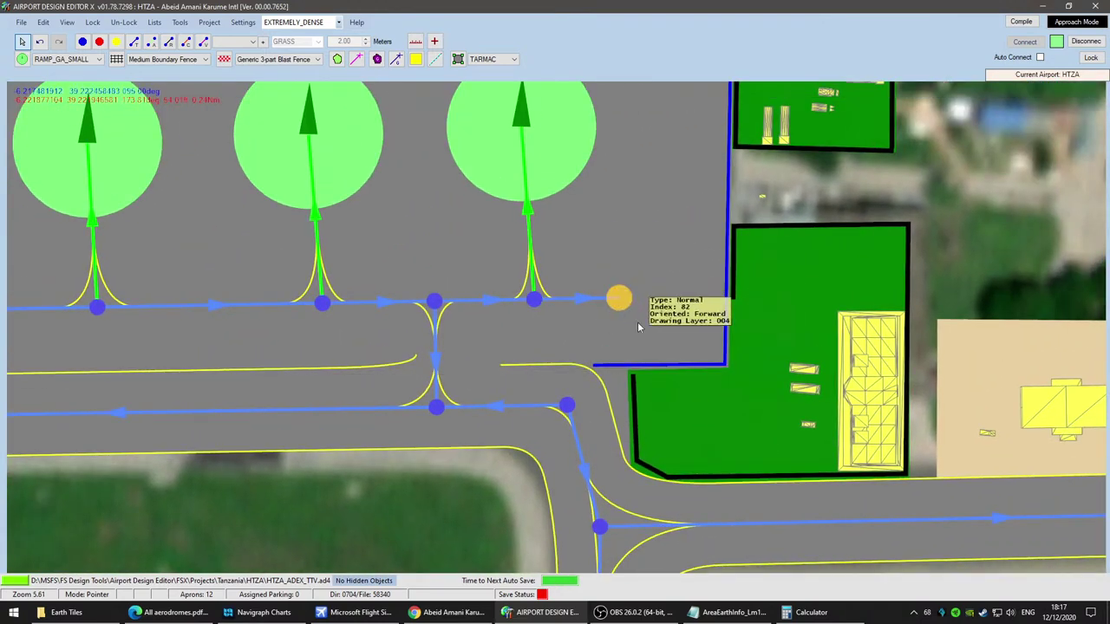
key("Delete")
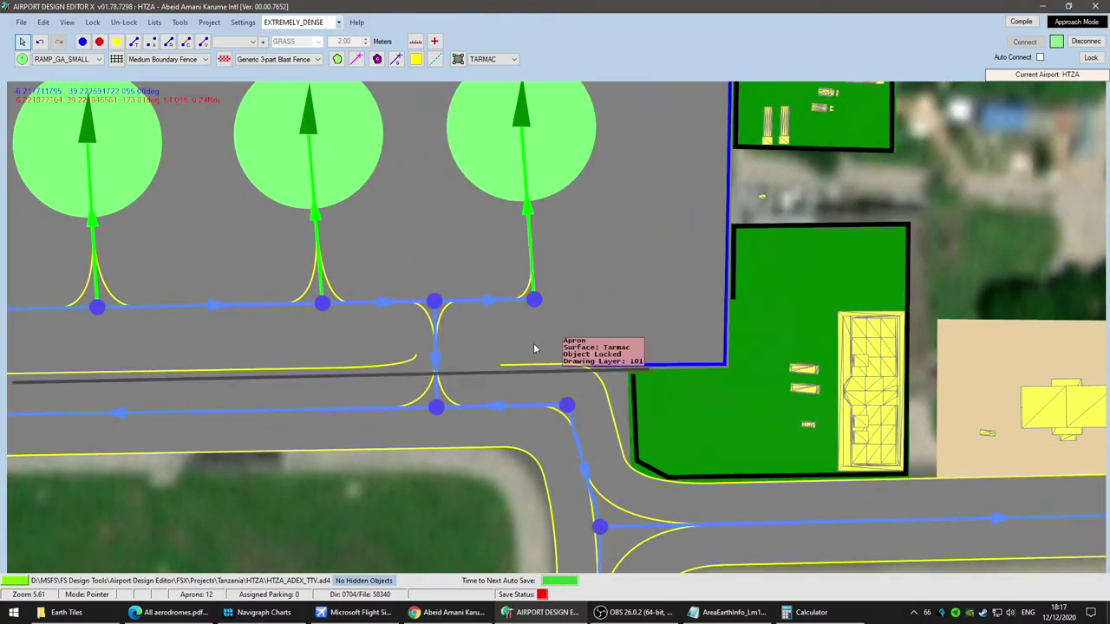
Step: Check the short connector and vertical connector links' properties without changes
scroll(532, 342, "down", 1)
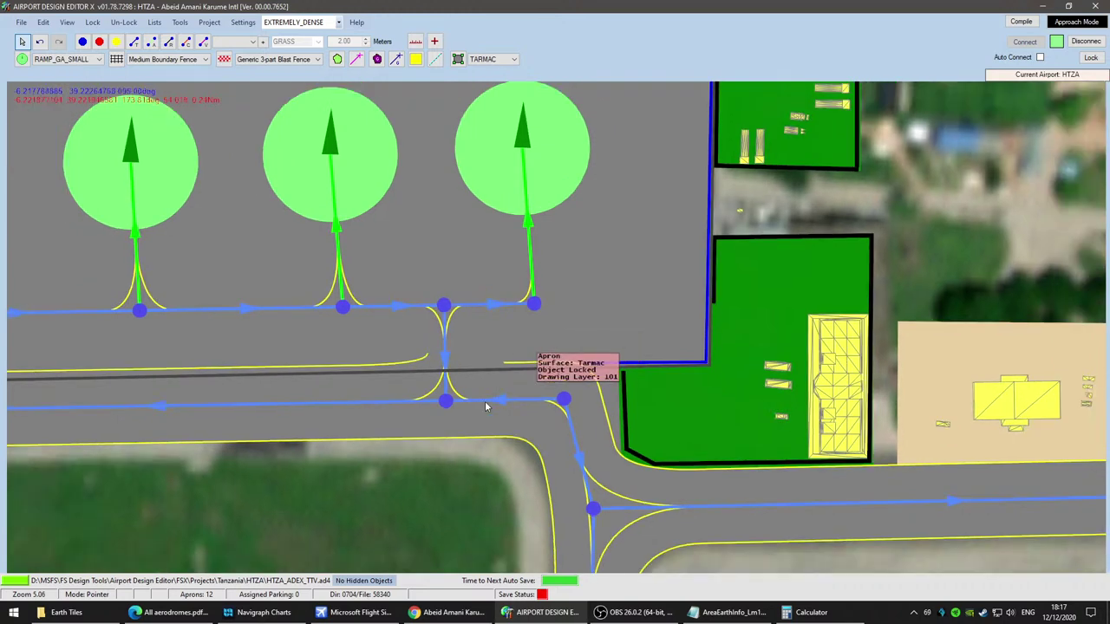
double_click(443, 355)
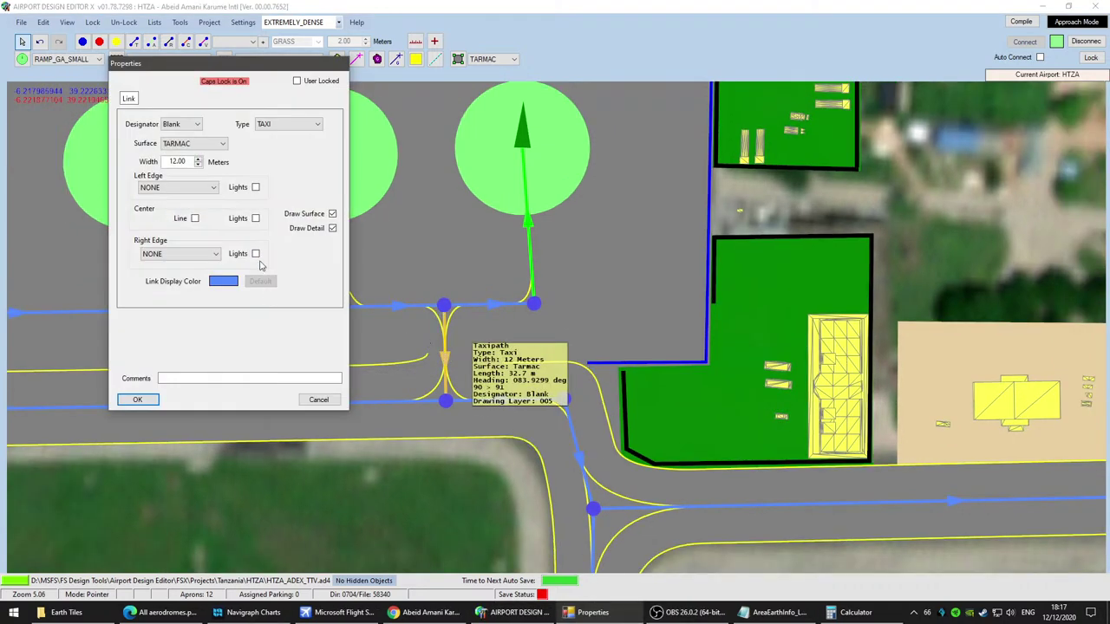
left_click(138, 400)
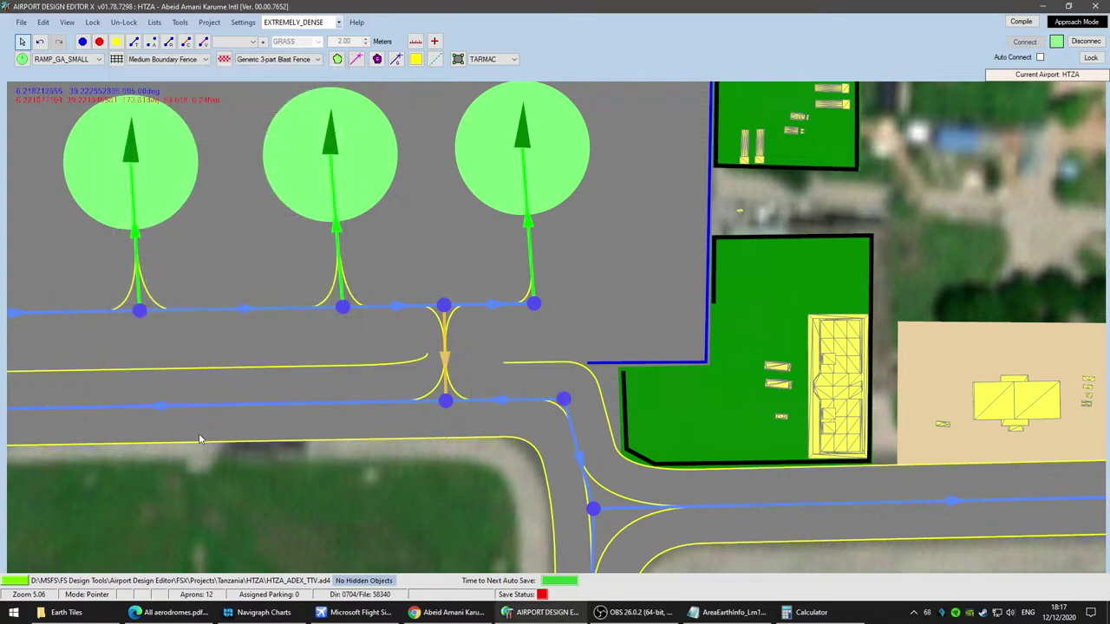
double_click(448, 357)
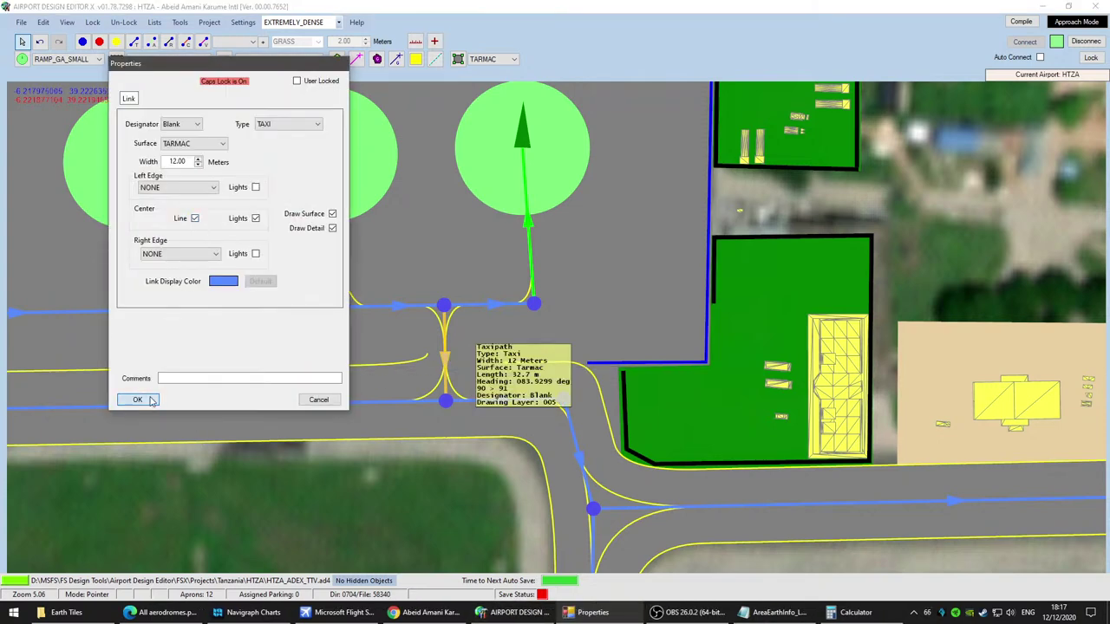
left_click(150, 401)
left_click_drag(164, 447, 830, 454)
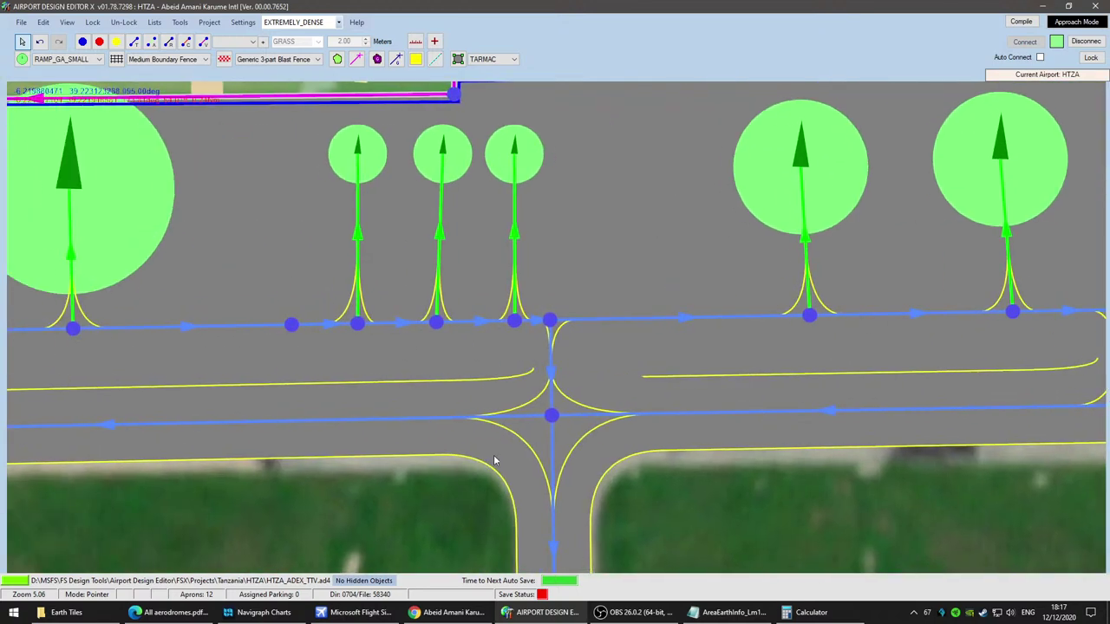
double_click(550, 375)
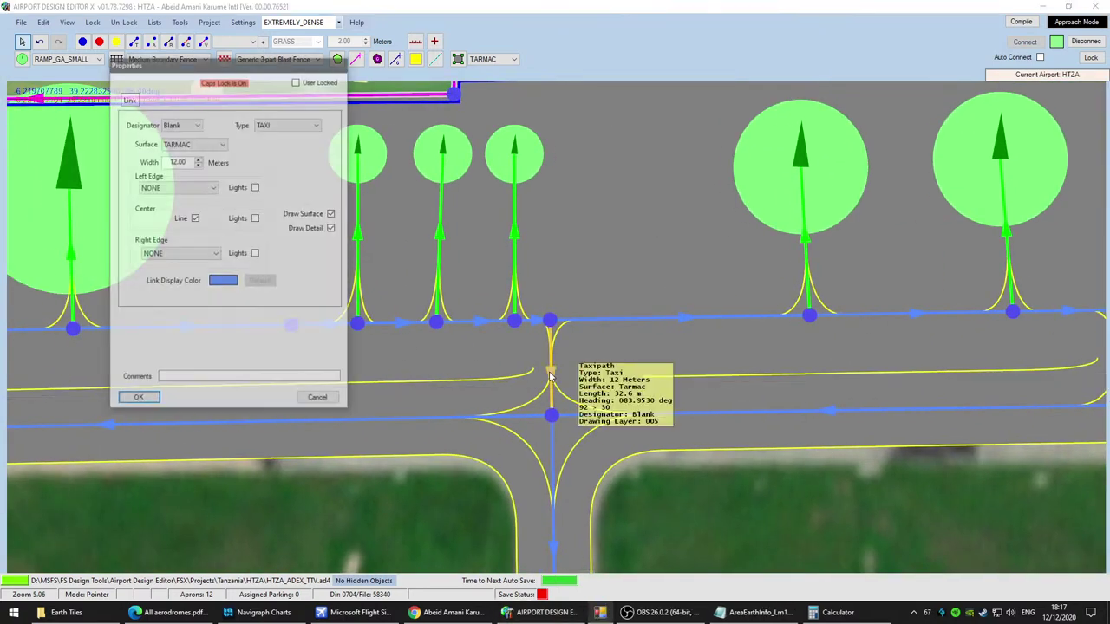
left_click(153, 402)
Step: Turn on centre lights for the western connector link
left_click_drag(162, 503, 907, 490)
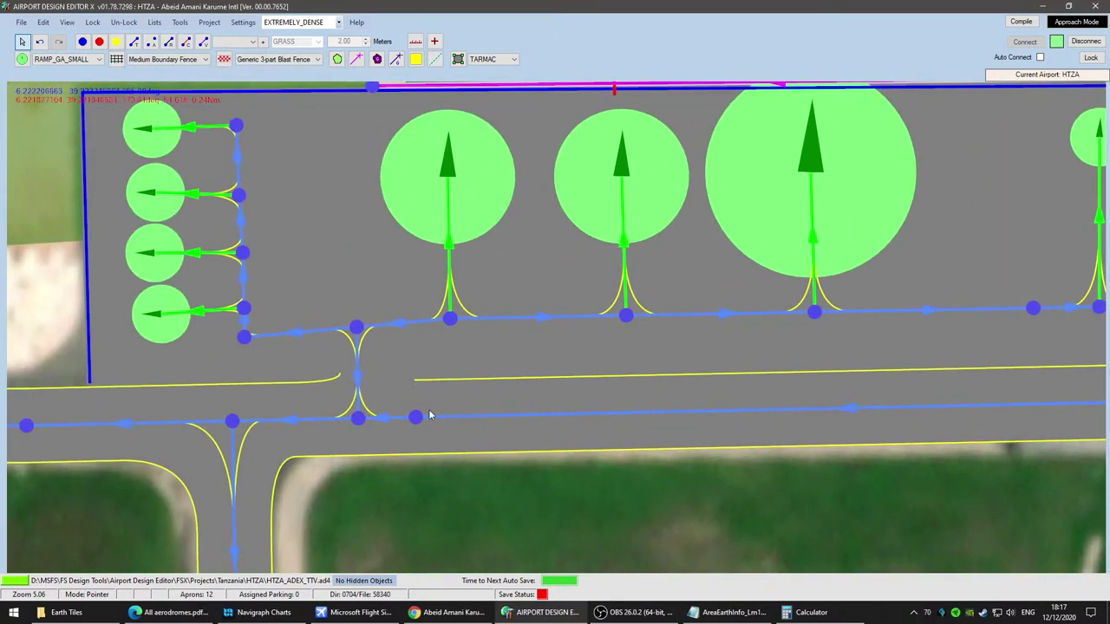
double_click(359, 375)
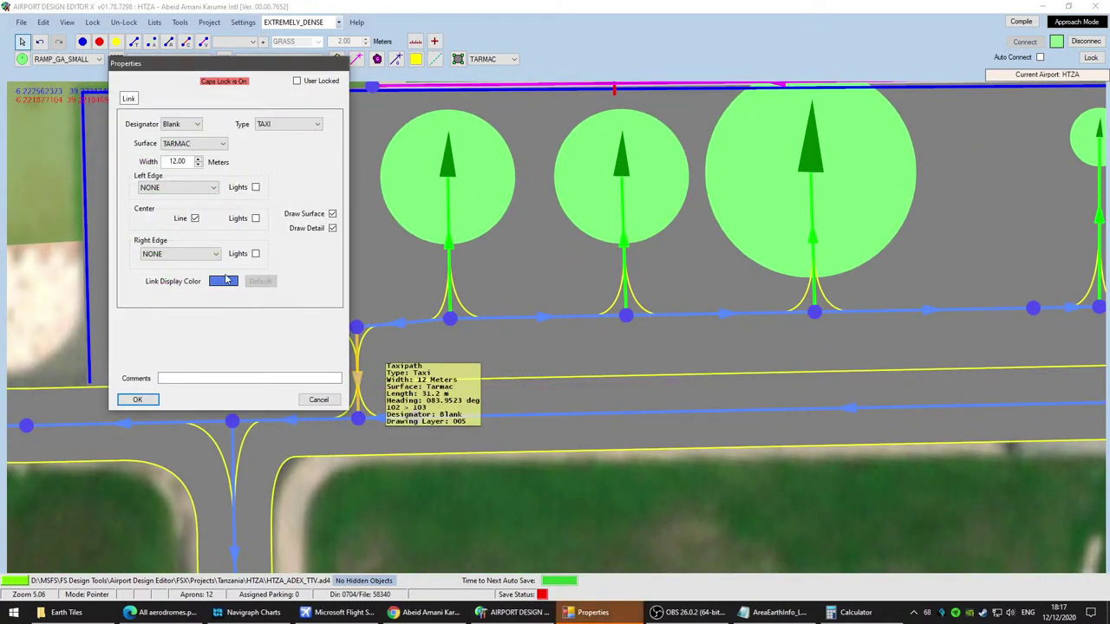
left_click(255, 218)
left_click(149, 402)
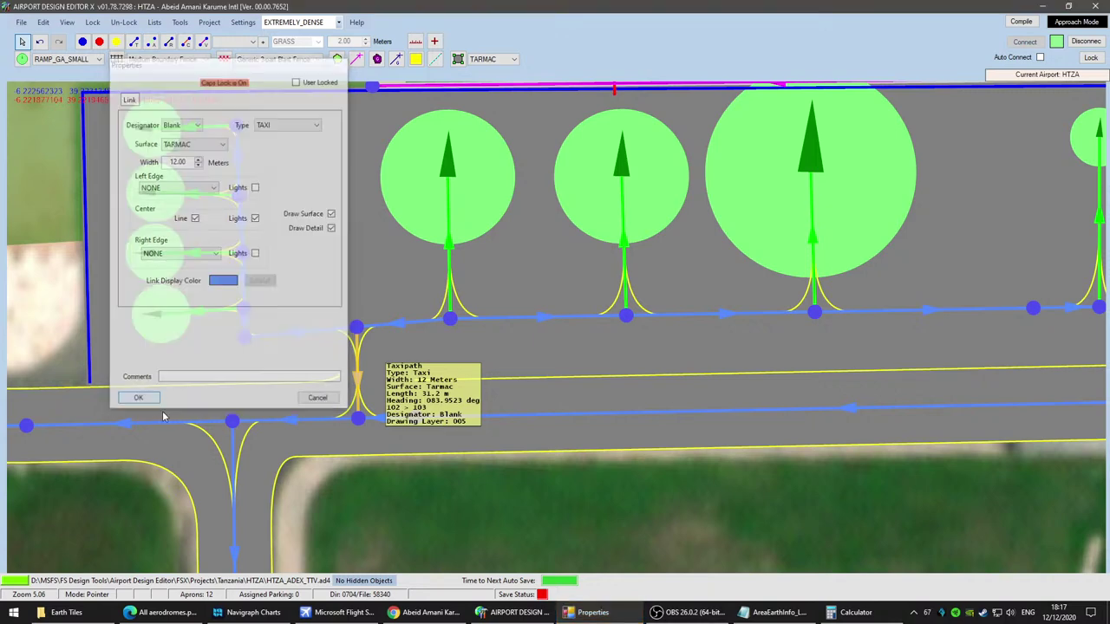
Step: Review the long parallel taxiway's properties, then pan to the eastern apron and runway end
double_click(479, 415)
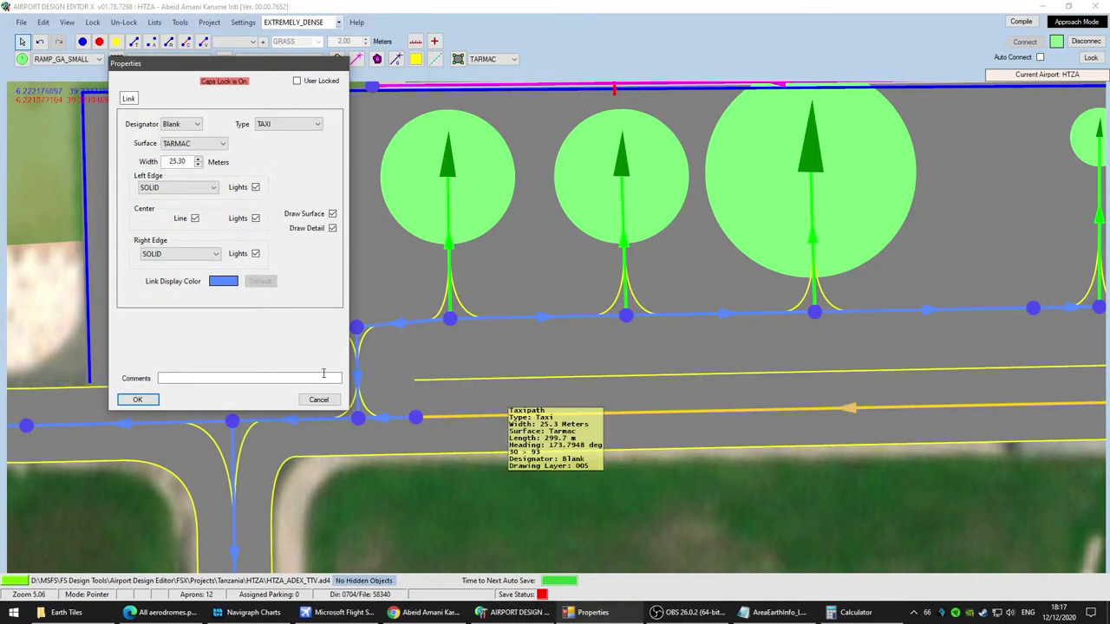
left_click(137, 399)
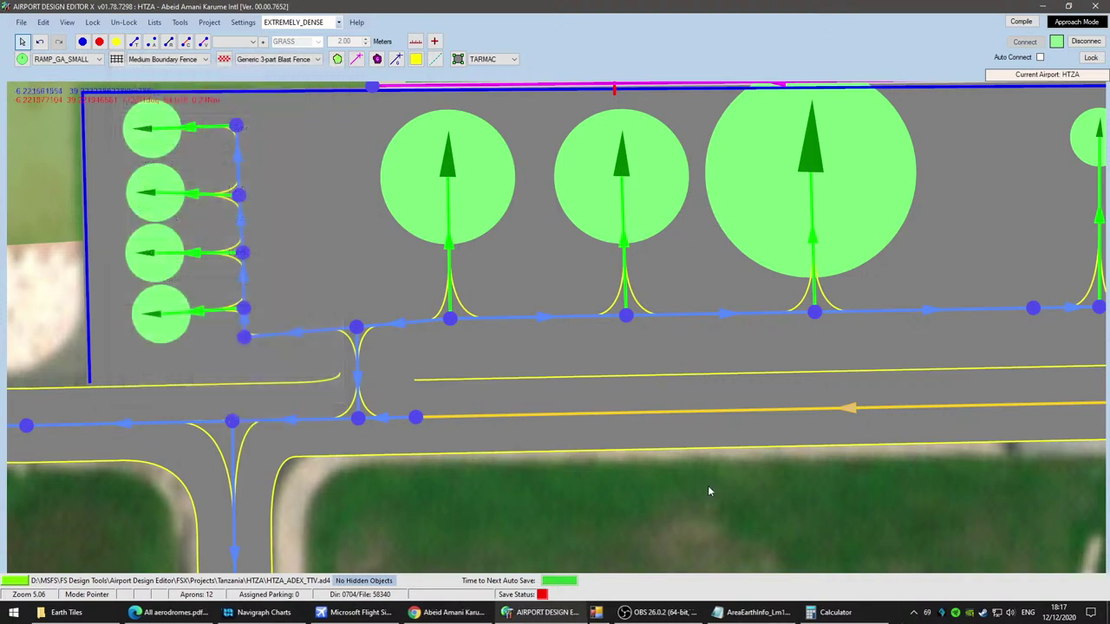
scroll(823, 503, "down", 5)
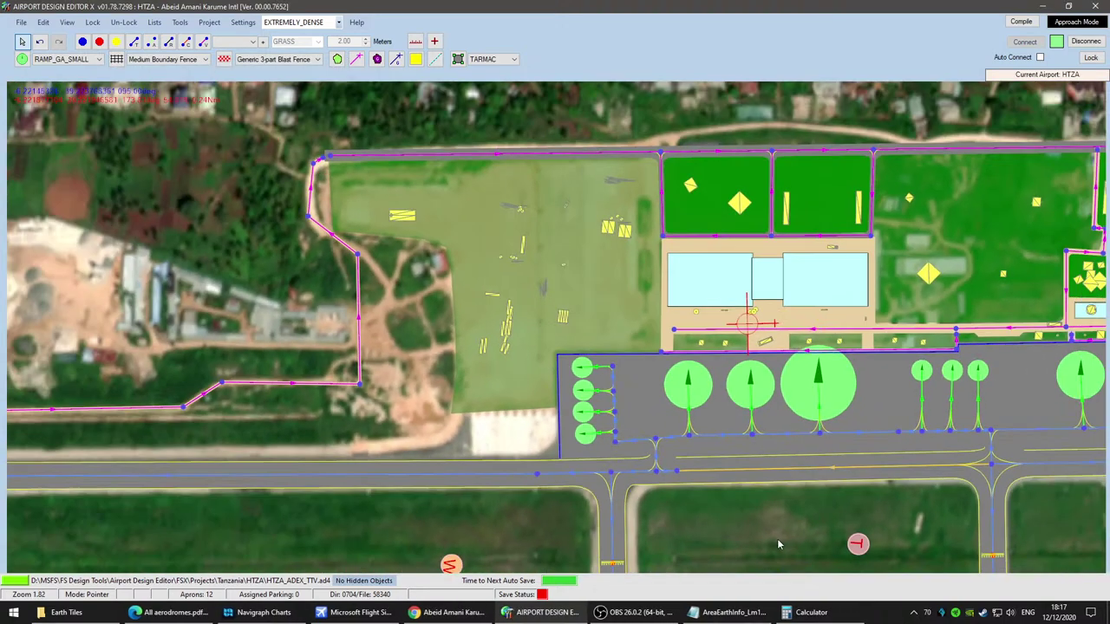
left_click_drag(778, 545, 227, 405)
left_click_drag(650, 456, 512, 468)
Step: Save the airport project with File > Save Airport
left_click(21, 23)
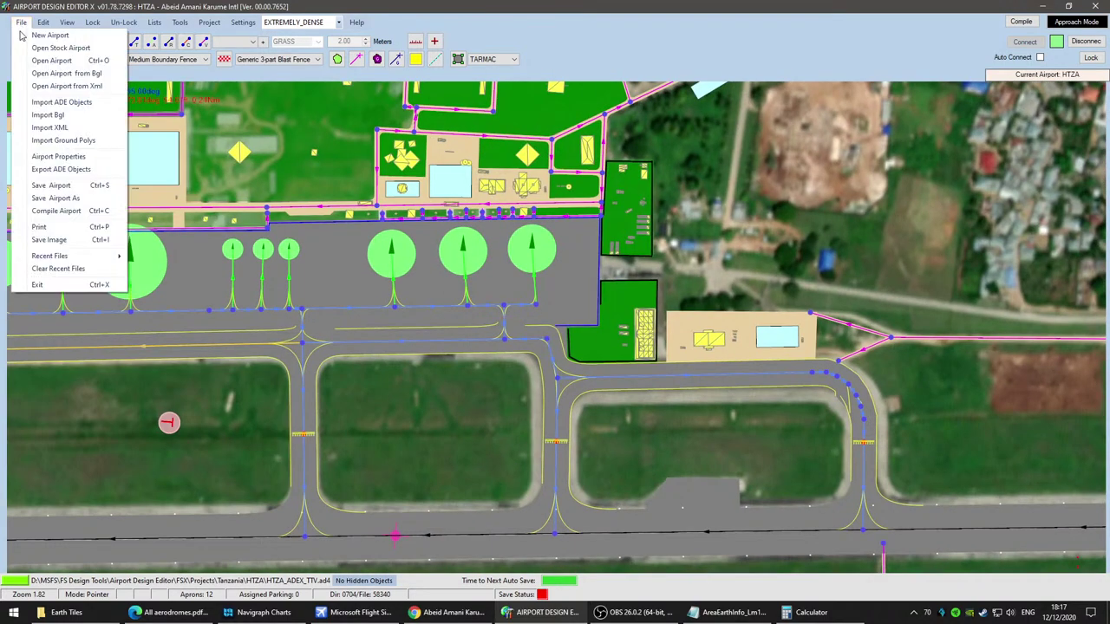
left_click(76, 185)
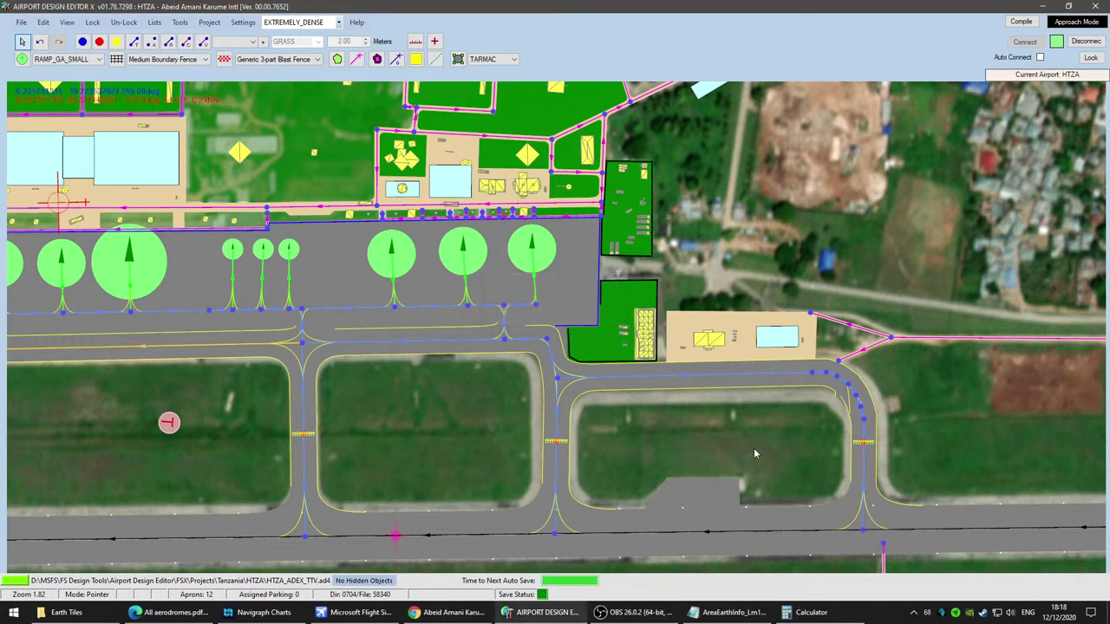
scroll(754, 448, "up", 5)
left_click_drag(805, 423, 729, 482)
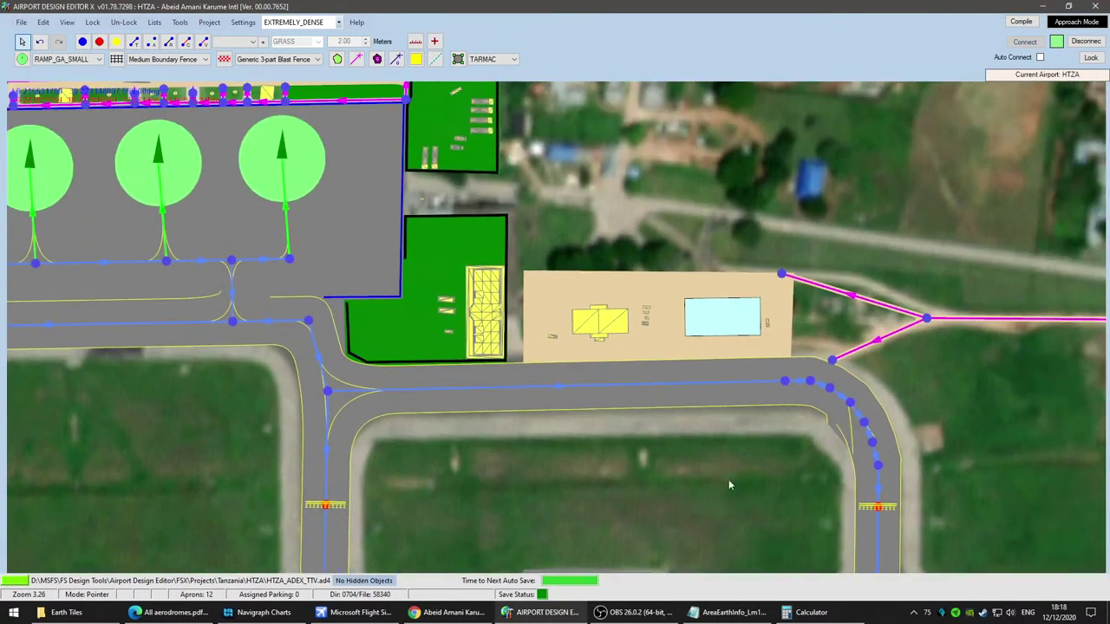
Step: Check the hangar-side taxiway's designator list, leaving it Blank, then view the HTZA chart
double_click(665, 387)
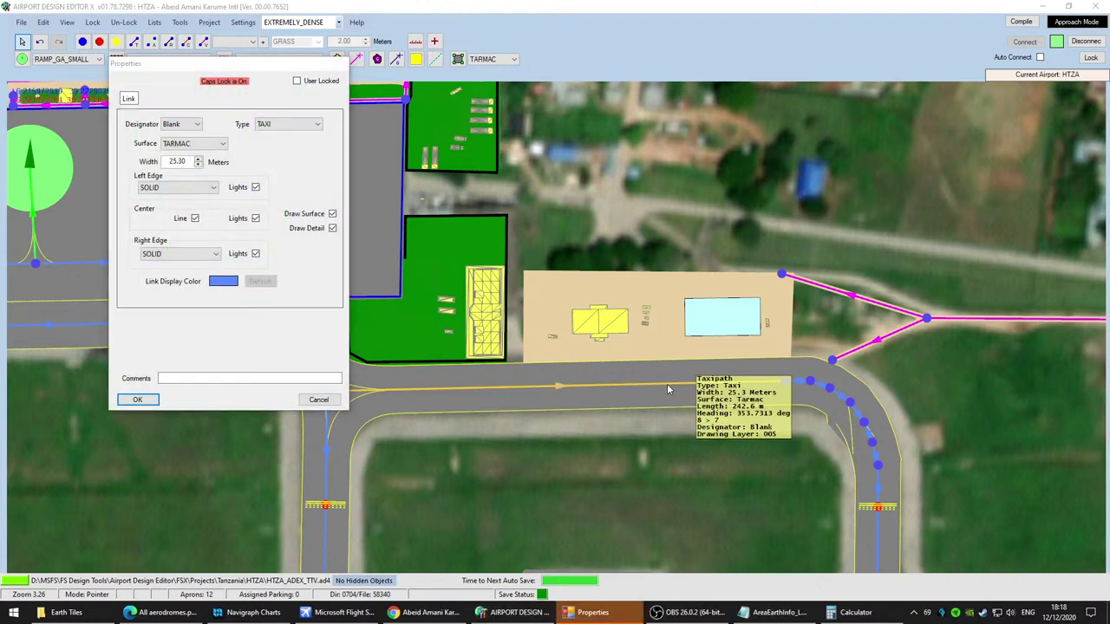
left_click(194, 124)
left_click(194, 125)
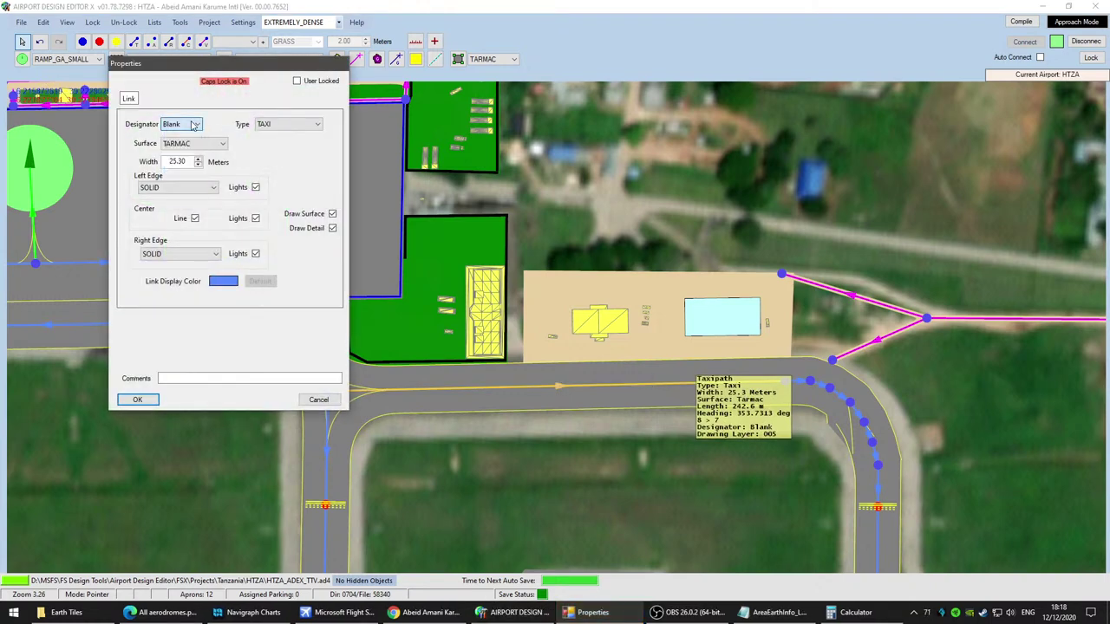
left_click(253, 613)
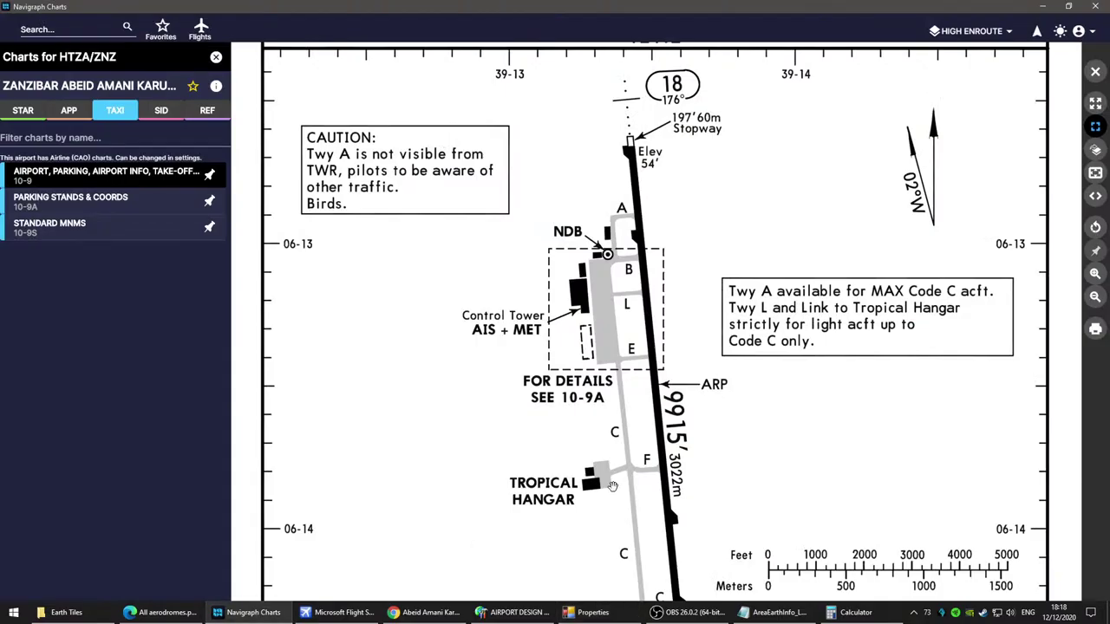
Step: Confirm on the Navigraph 10-9 taxi chart that taxiway C runs along the runway, then return to ADE
scroll(671, 270, "down", 3)
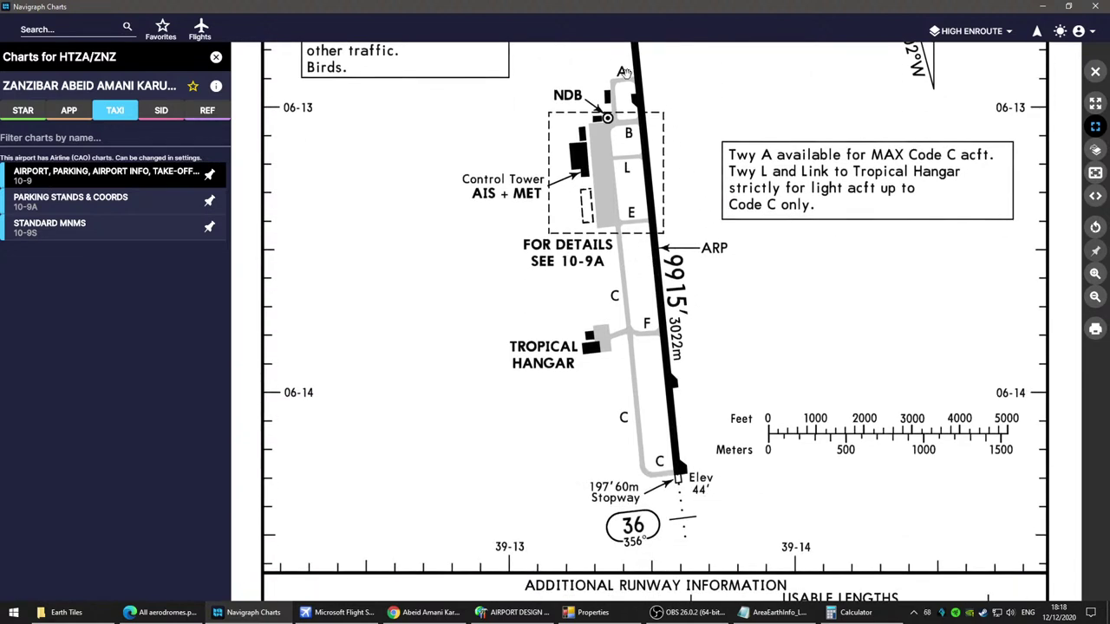
left_click_drag(663, 89, 604, 110)
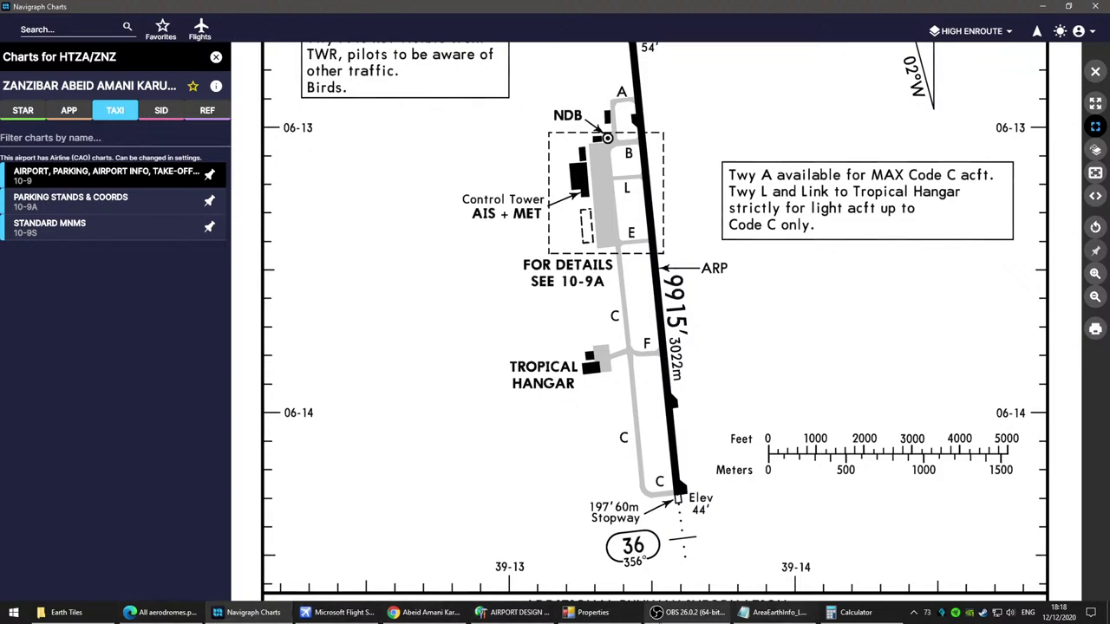
left_click(598, 612)
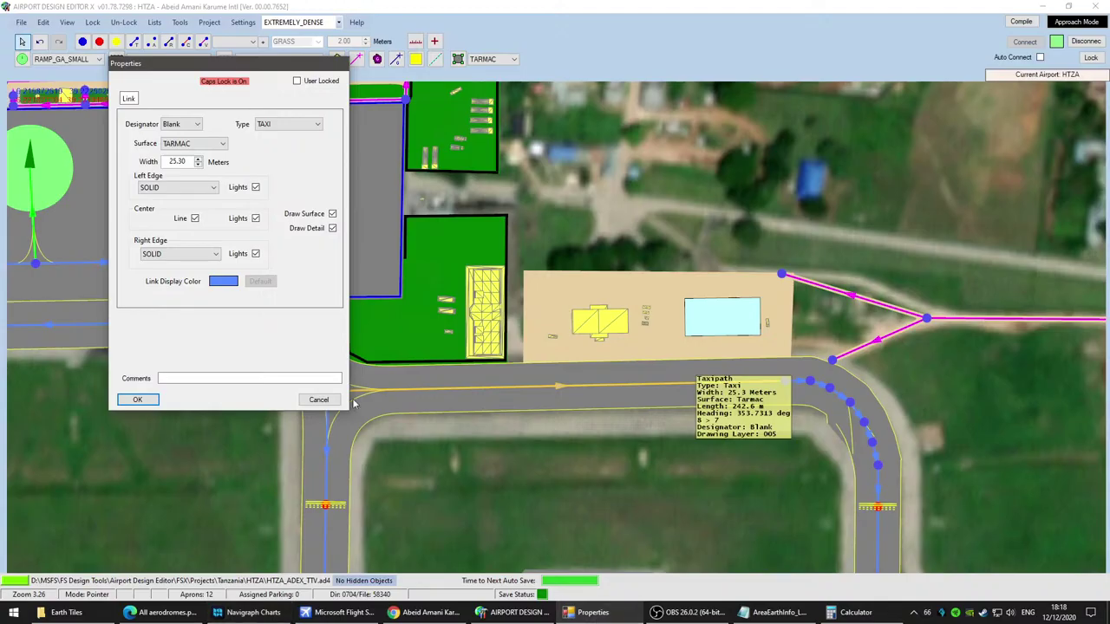
Step: Cancel the link properties and pan the map to the runway 36 end
left_click(336, 402)
scroll(425, 506, "down", 3)
left_click_drag(221, 493, 1109, 344)
left_click_drag(286, 378, 906, 471)
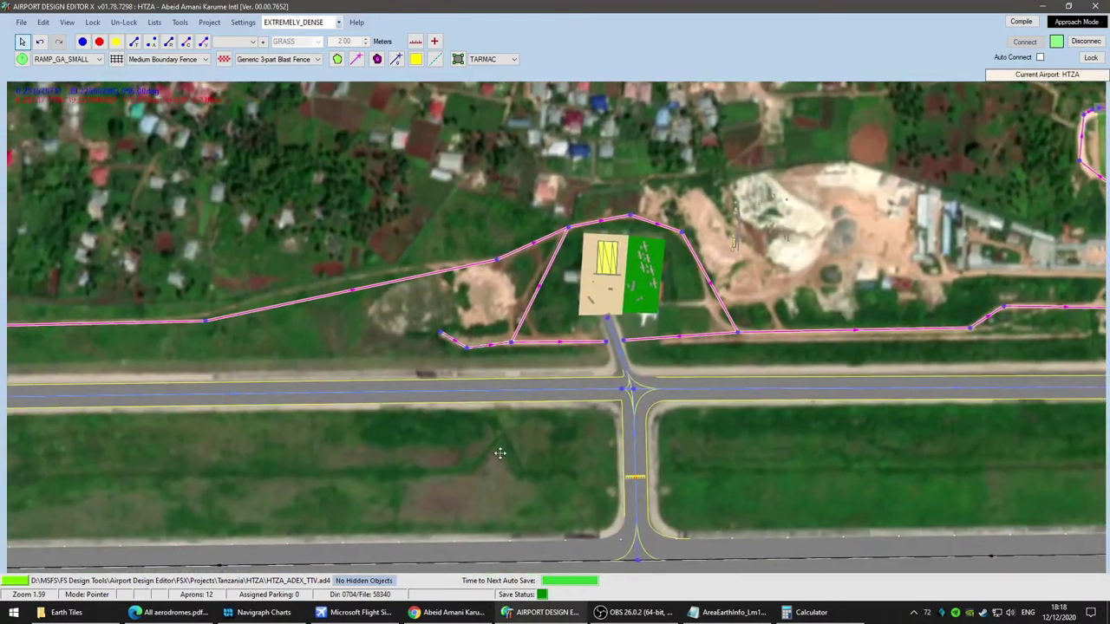
left_click_drag(377, 458, 1019, 391)
left_click_drag(699, 426, 567, 454)
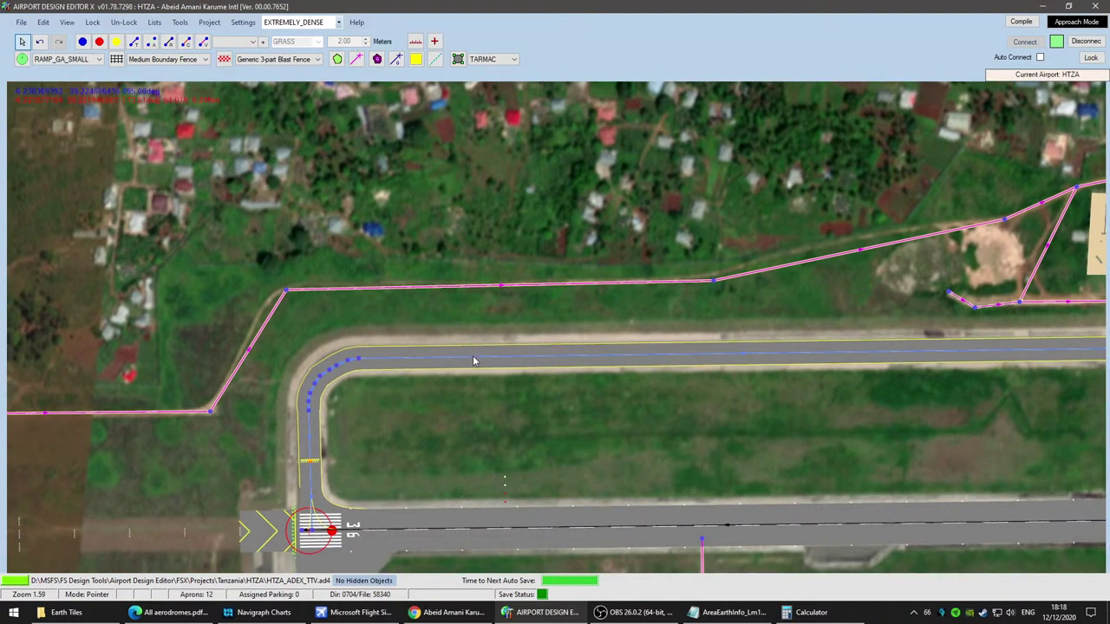
Step: Assign designator C to the long parallel taxi link near runway 36
double_click(475, 361)
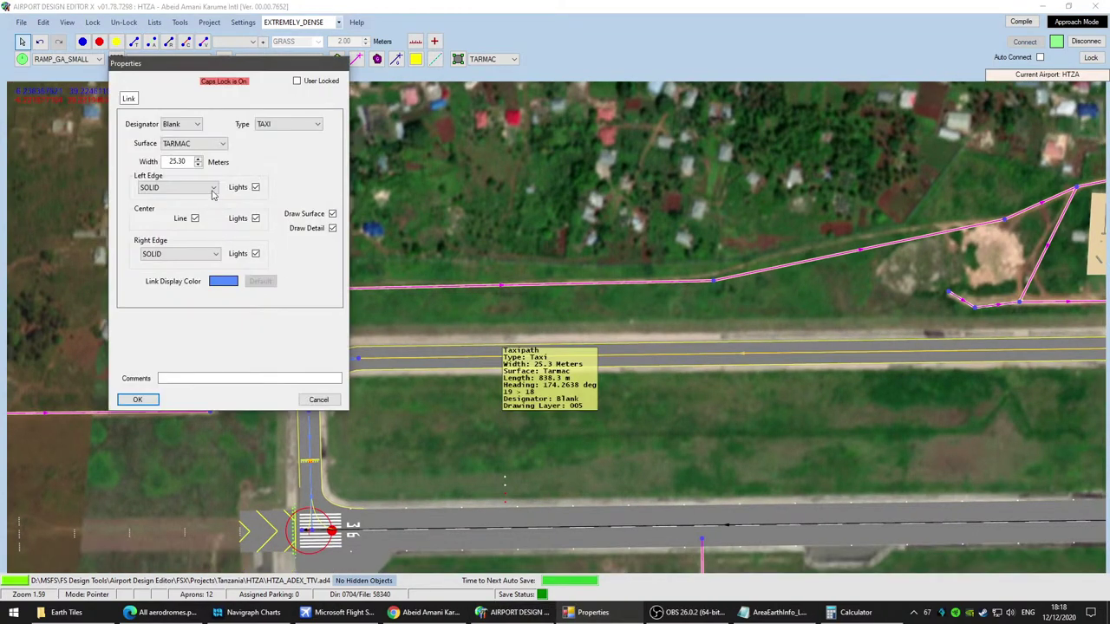
left_click(197, 125)
left_click(169, 170)
left_click(139, 400)
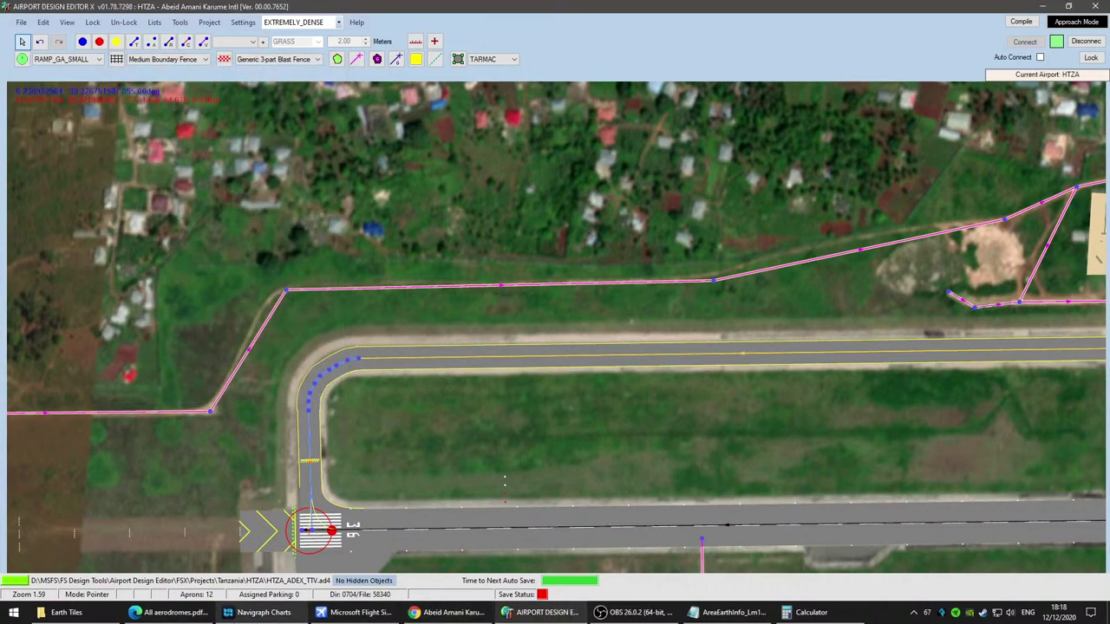
Step: Recheck taxiway names on the taxi chart, then zoom into the curve's first link
left_click(236, 615)
scroll(634, 506, "down", 3)
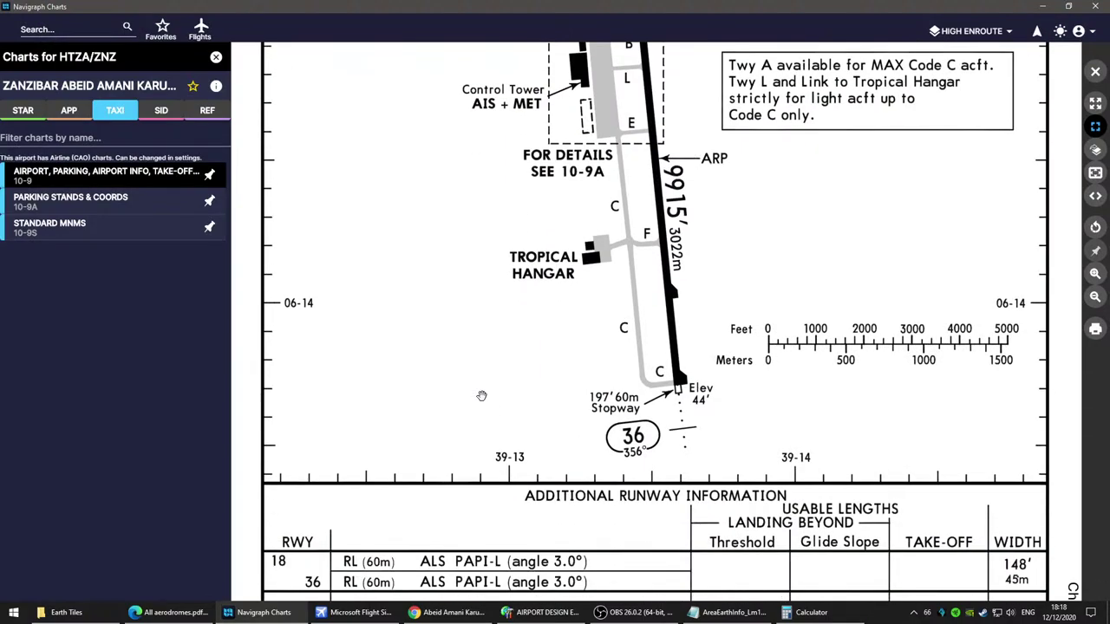
left_click(541, 612)
scroll(394, 387, "up", 5)
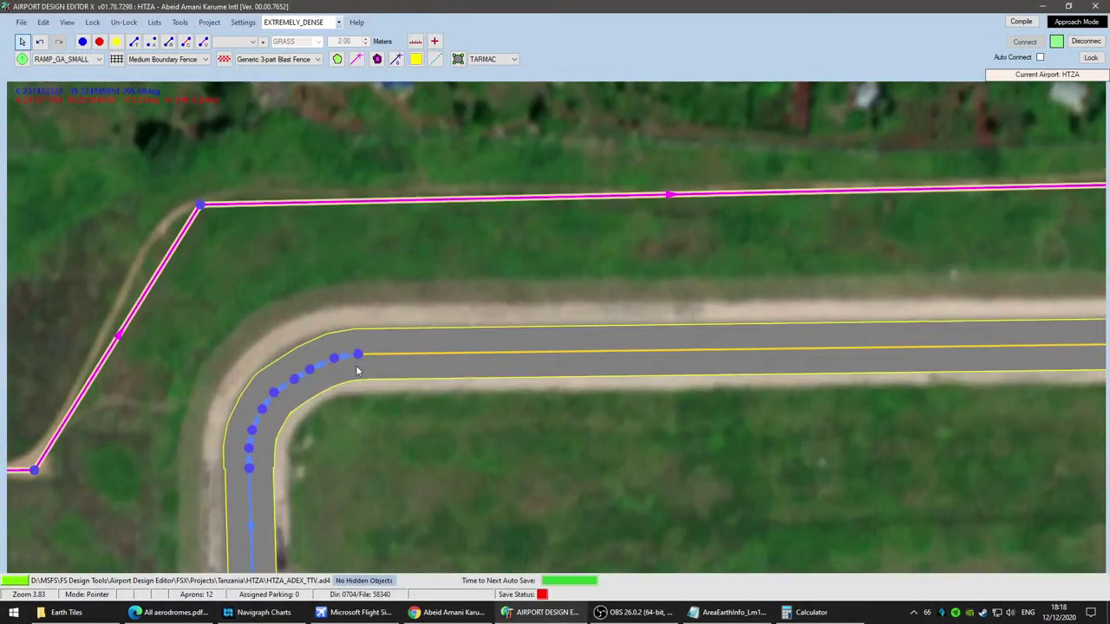
scroll(359, 379, "up", 4)
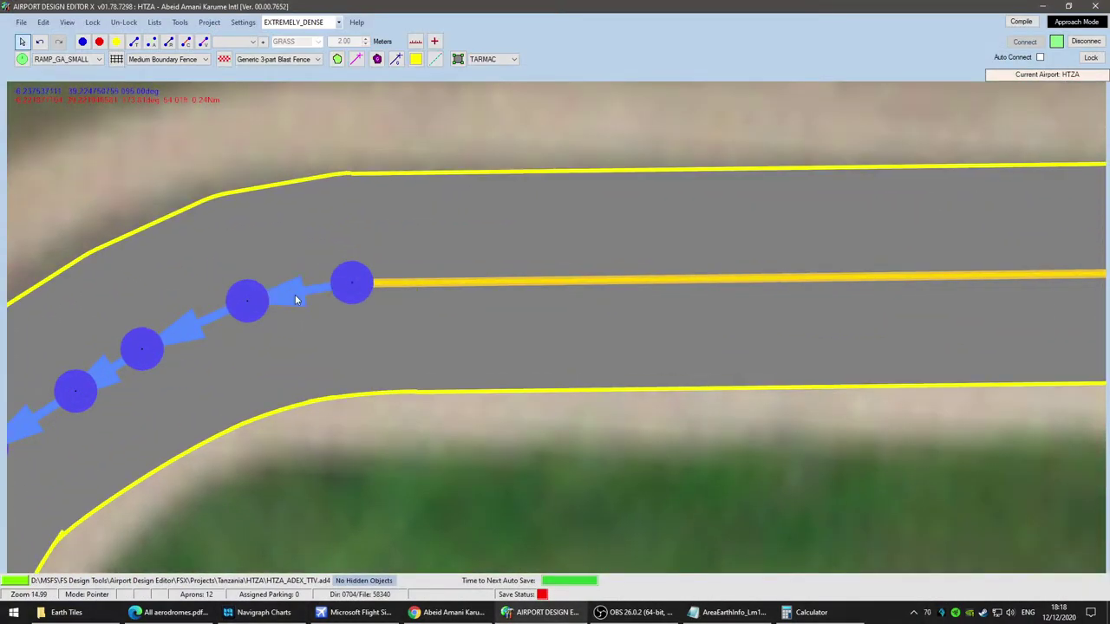
double_click(294, 300)
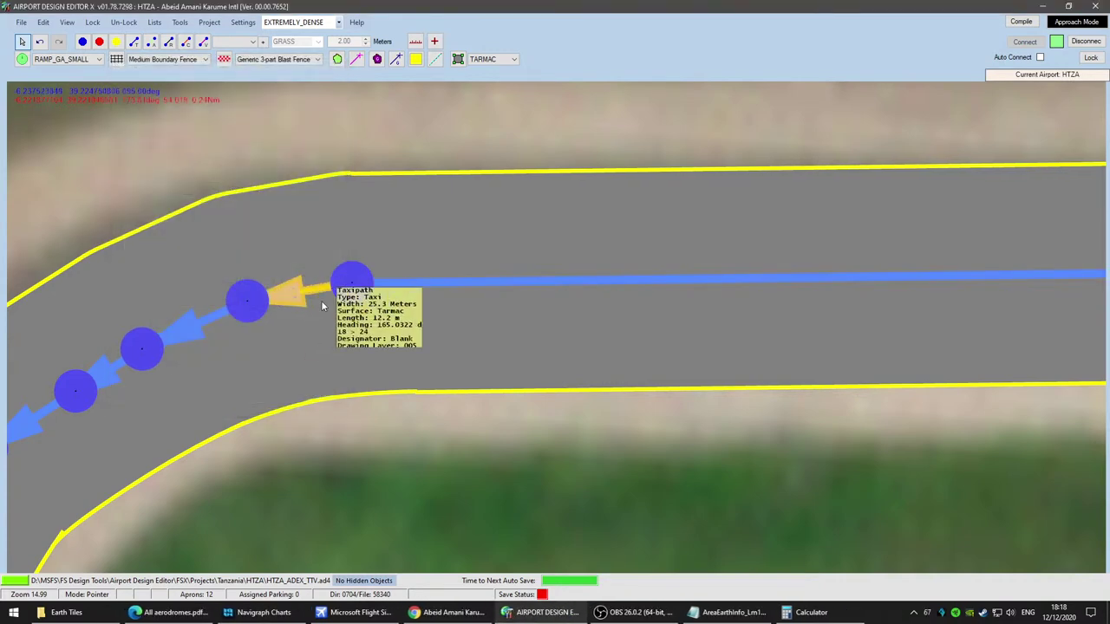
Step: Give the first short curve link designator C
right_click(368, 333)
left_click(318, 354)
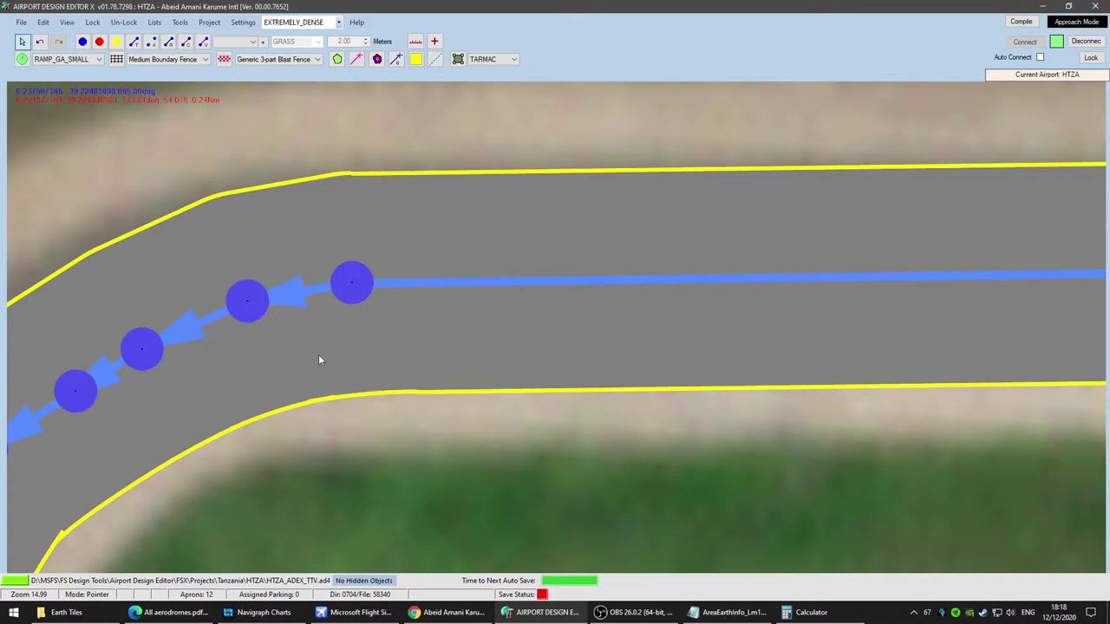
right_click(319, 354)
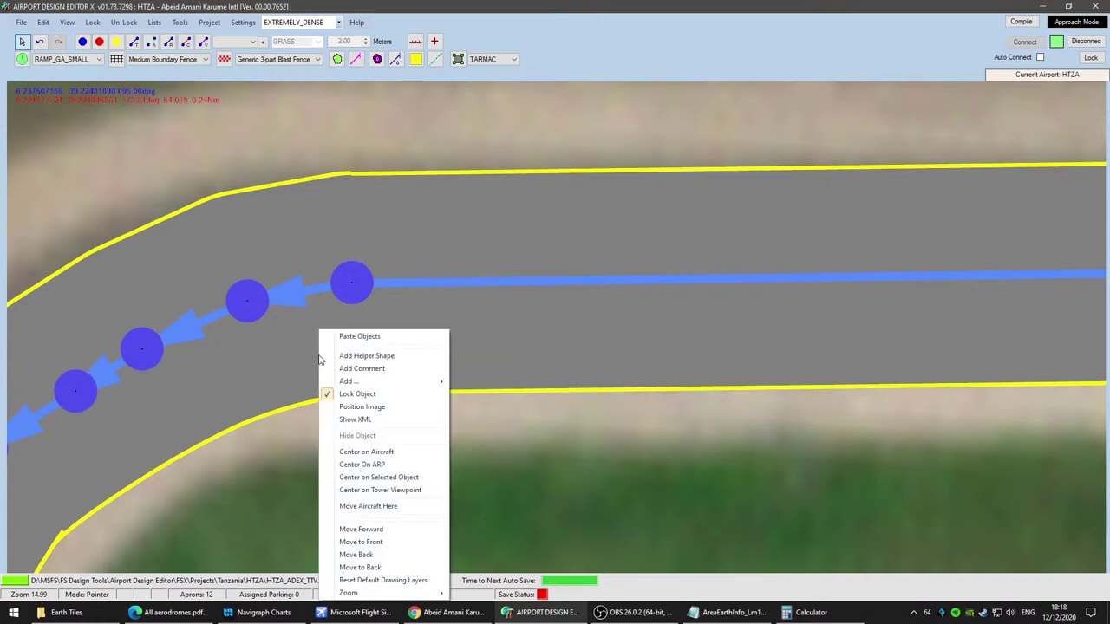
left_click(309, 286)
double_click(299, 292)
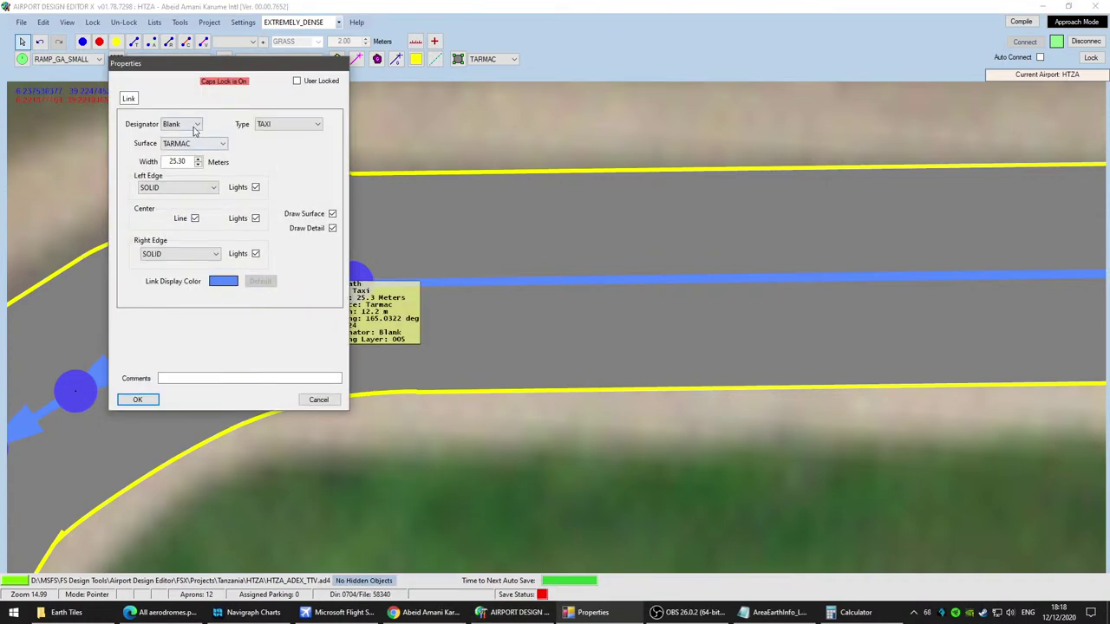
left_click(195, 126)
left_click(181, 170)
left_click(139, 400)
Step: Set designator C on the next two links along the curve
double_click(179, 330)
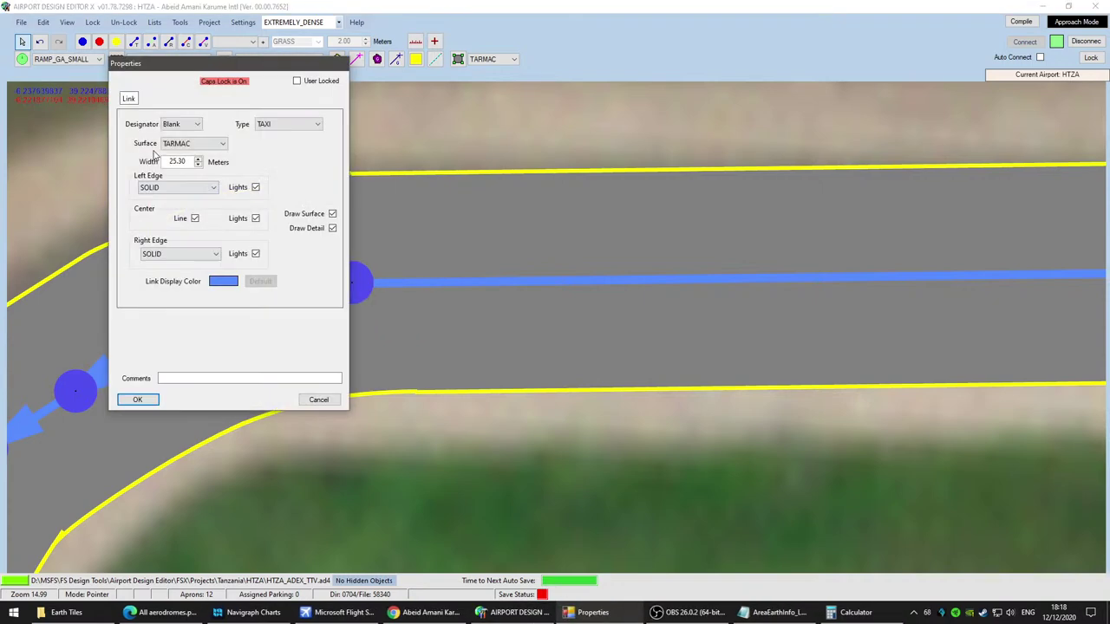
left_click(195, 124)
left_click(181, 170)
left_click(138, 399)
left_click_drag(216, 436, 599, 269)
scroll(533, 293, "up", 1)
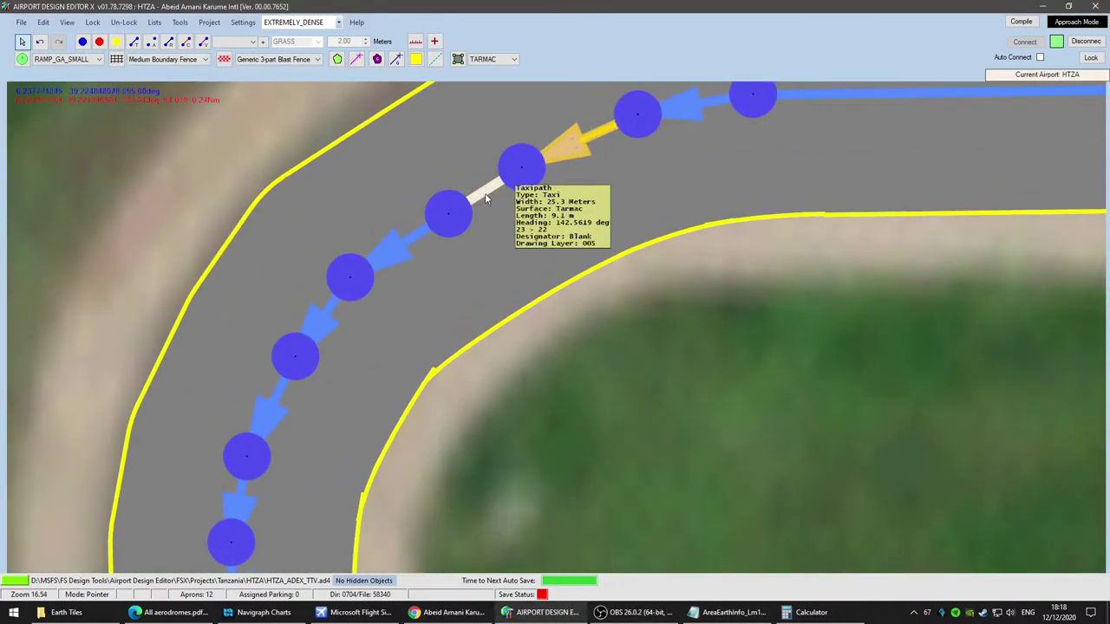
left_click(486, 198)
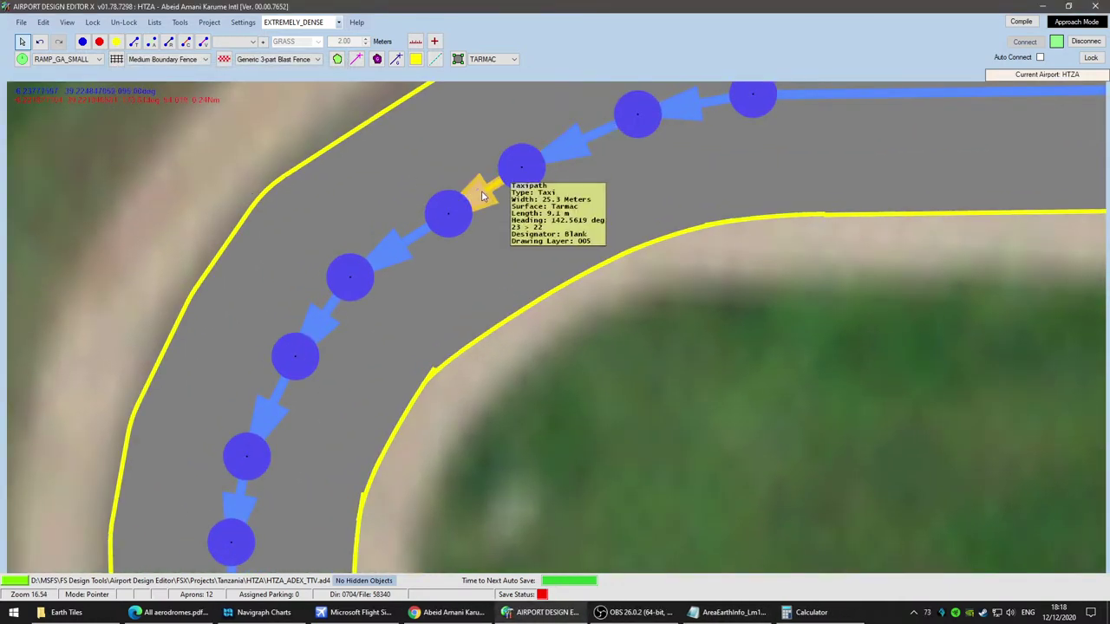
double_click(494, 213)
left_click(193, 124)
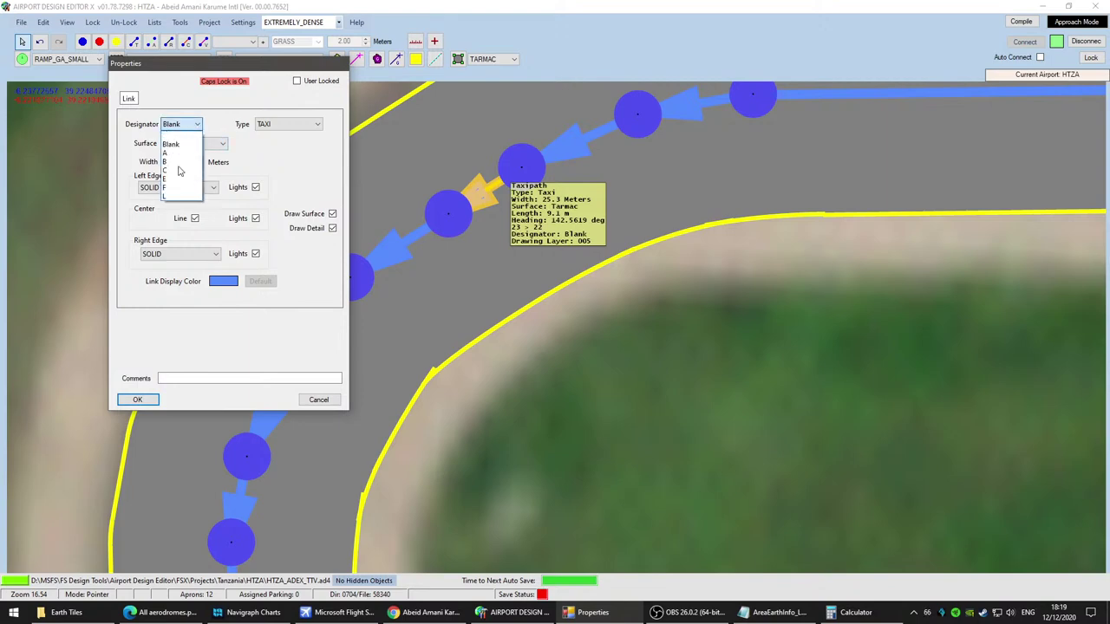
left_click(175, 170)
left_click(149, 402)
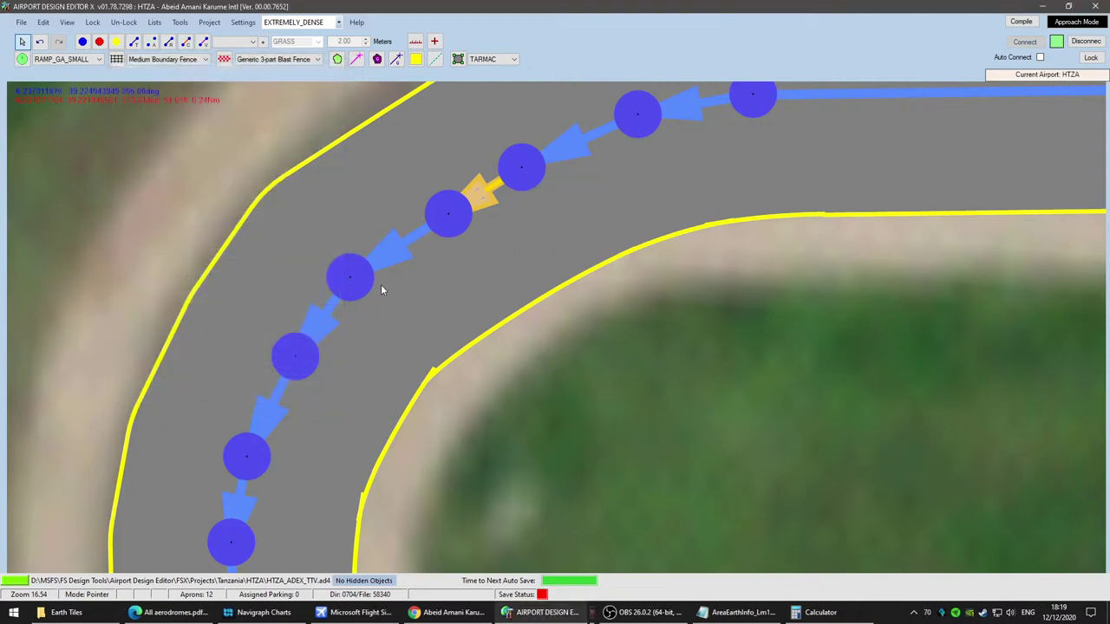
Step: Assign designator C to the following two links down the curve
double_click(394, 250)
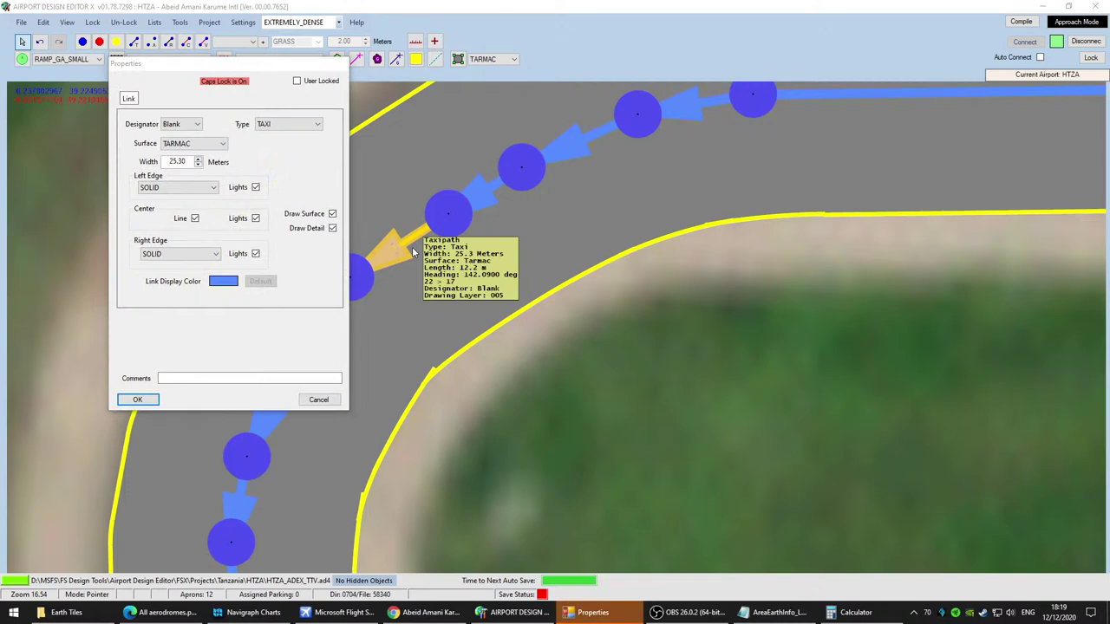
left_click(180, 124)
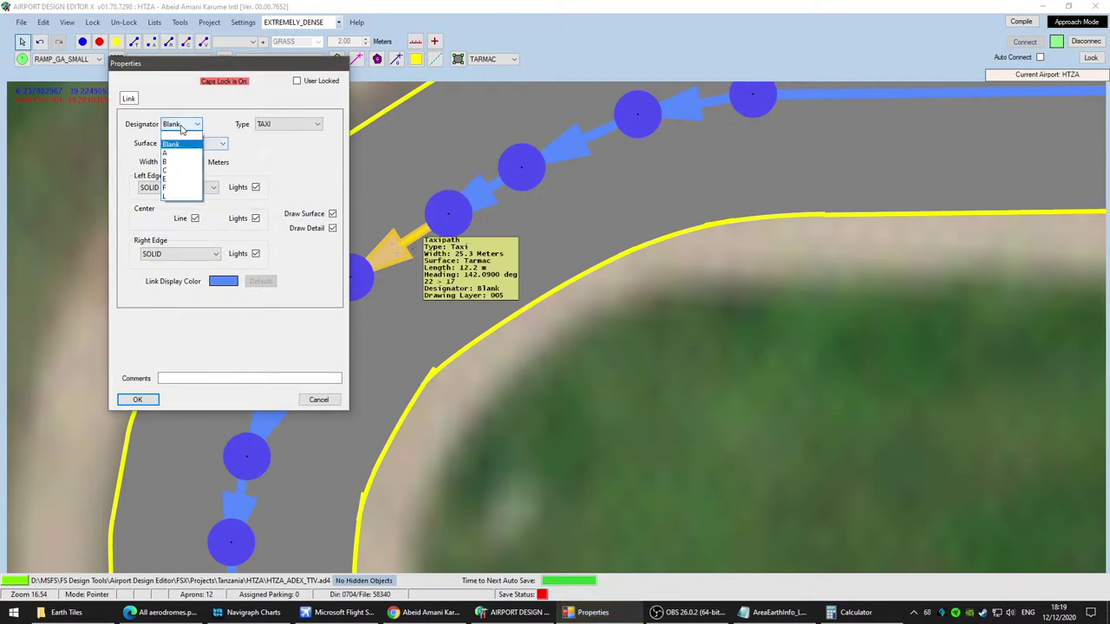
left_click(181, 171)
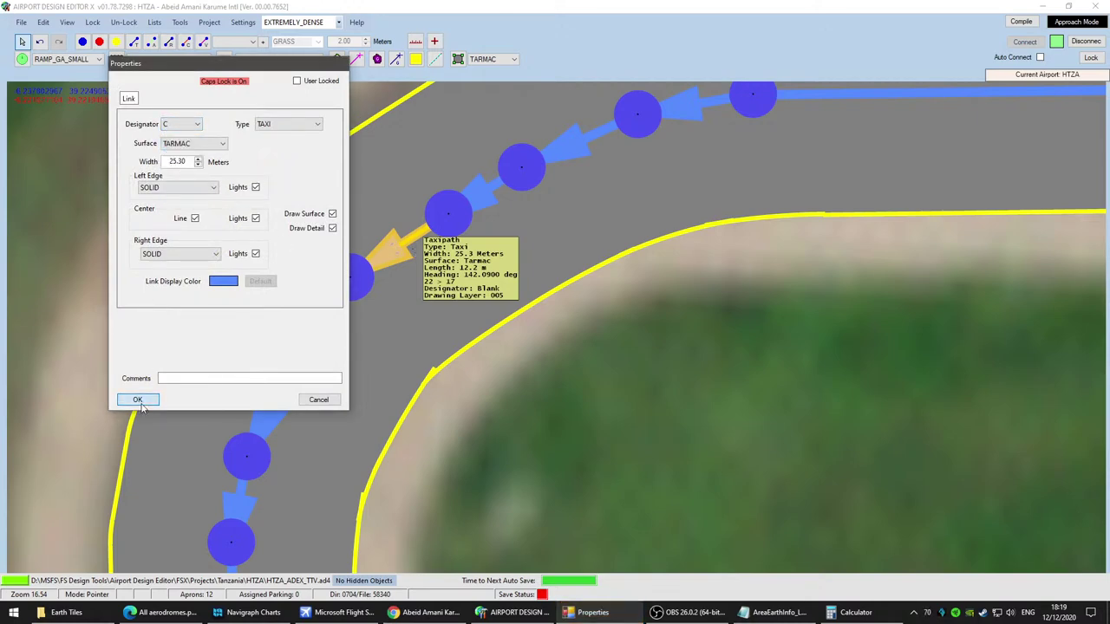
left_click(138, 401)
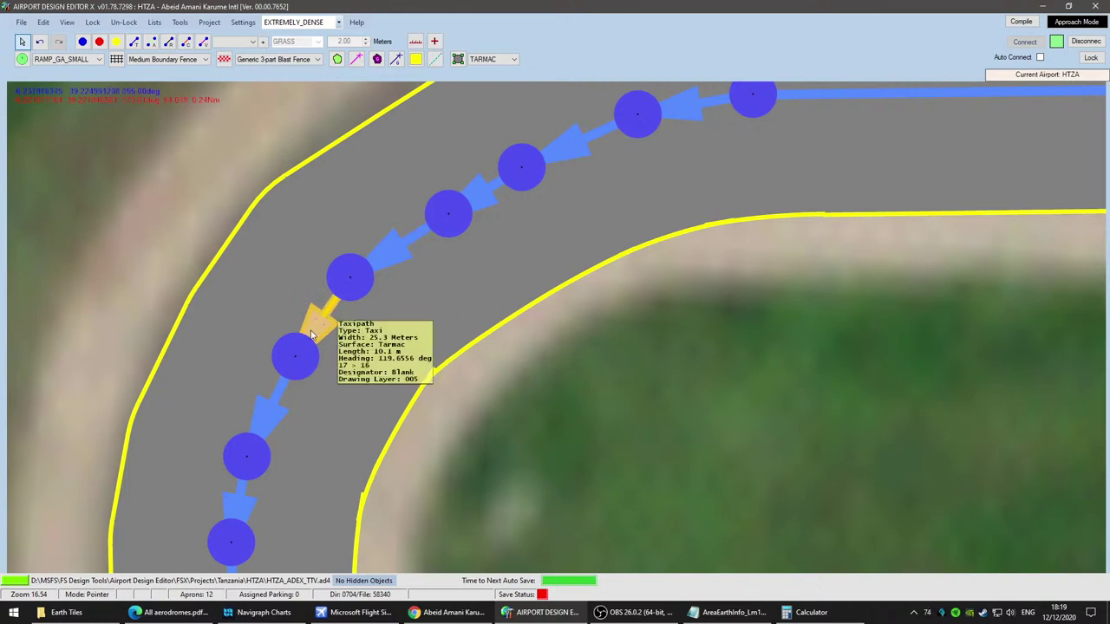
double_click(321, 318)
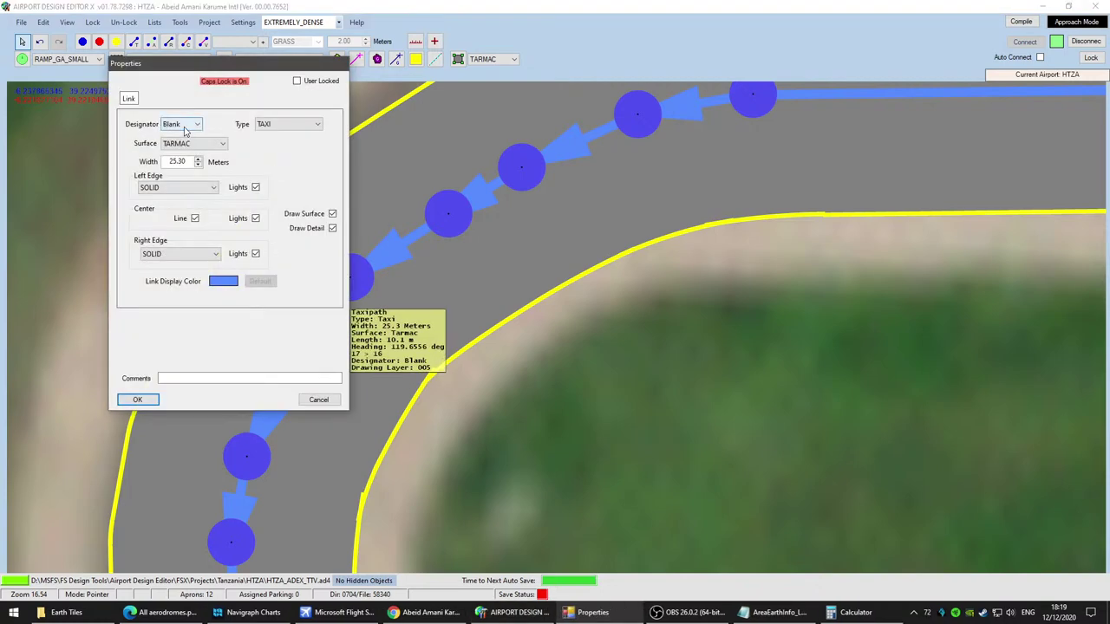
left_click(185, 127)
left_click(182, 171)
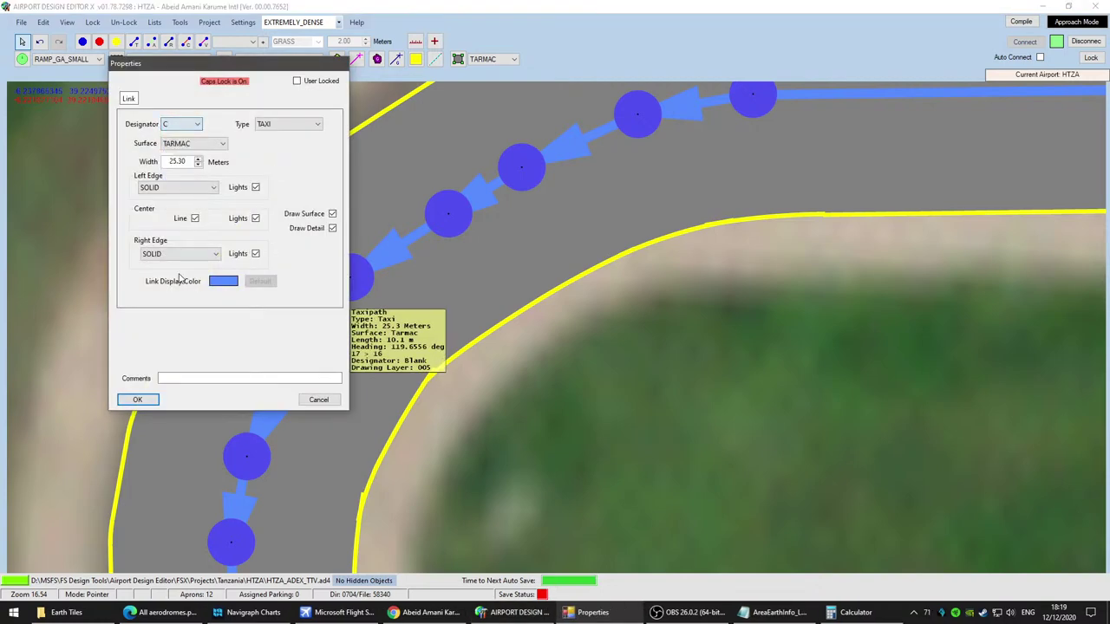
left_click(139, 400)
Step: Designate the last curve link and the first link below the curve as C
left_click(278, 405)
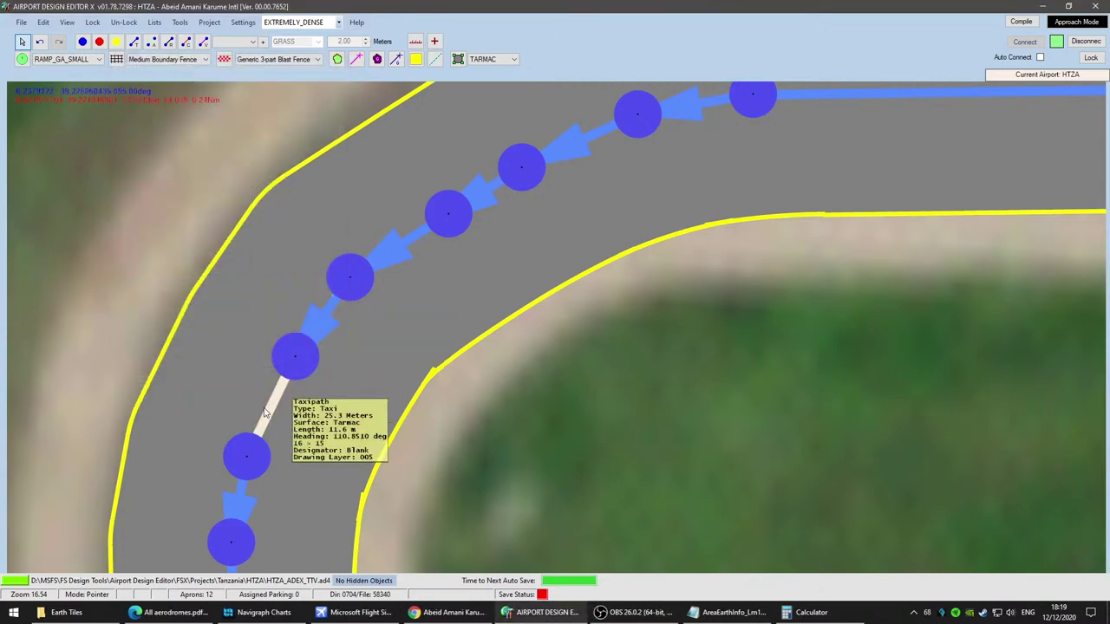
double_click(265, 420)
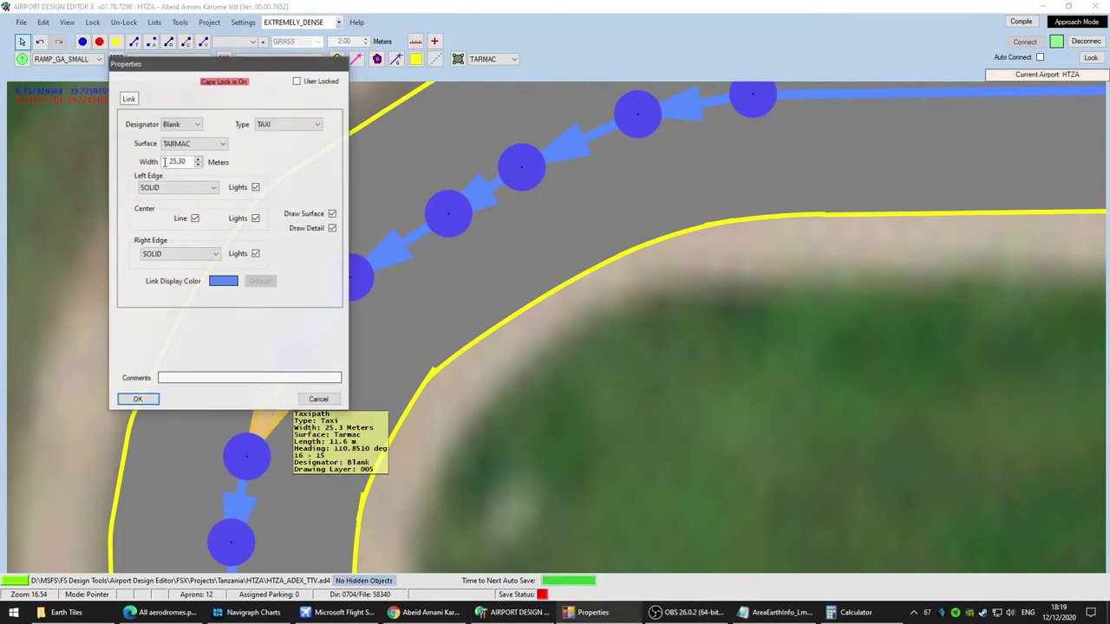
left_click(182, 124)
left_click(181, 171)
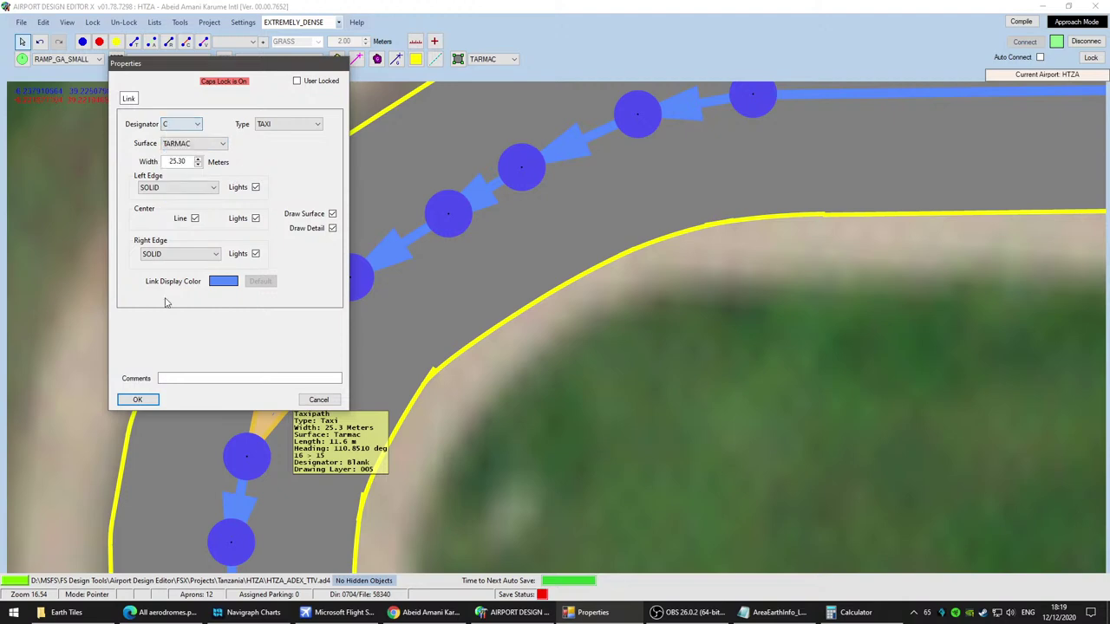
left_click(139, 401)
left_click_drag(413, 506, 595, 107)
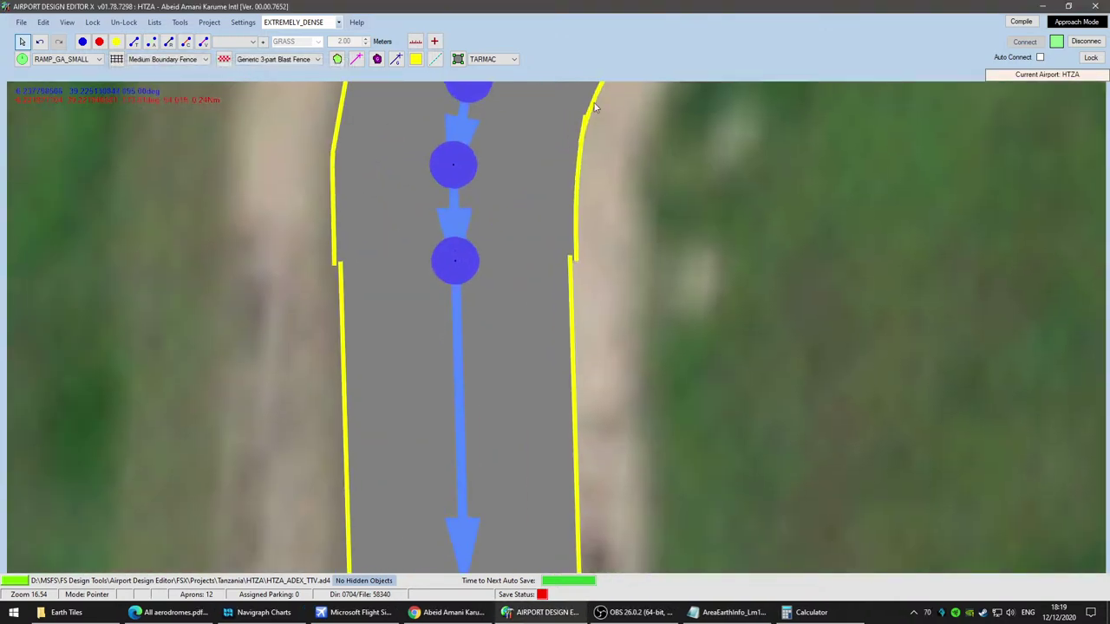
double_click(462, 118)
left_click(185, 124)
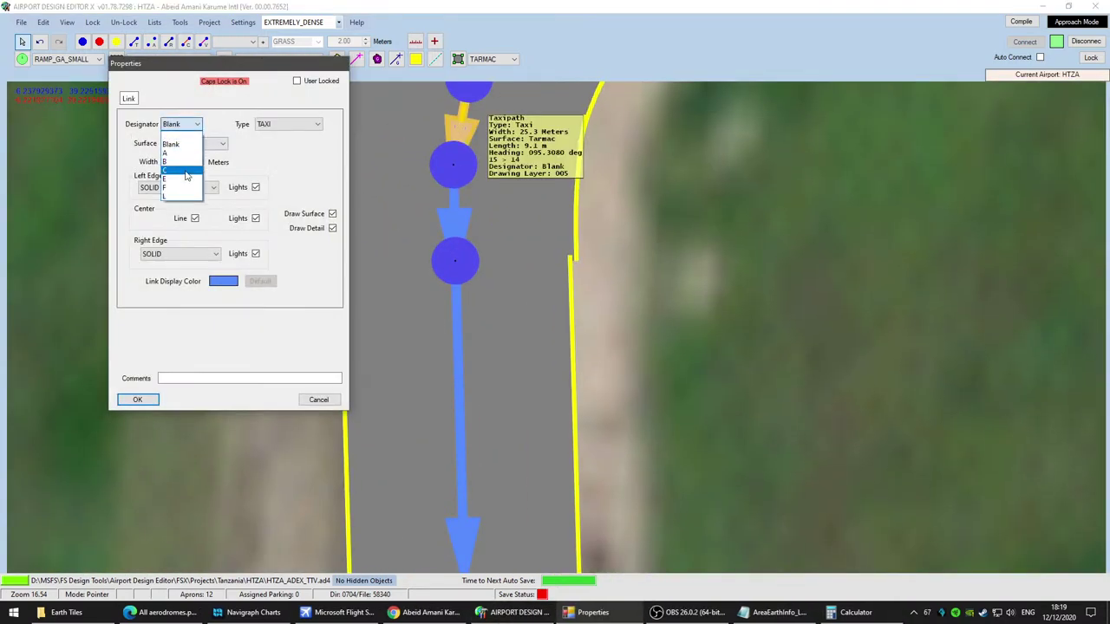
left_click(185, 171)
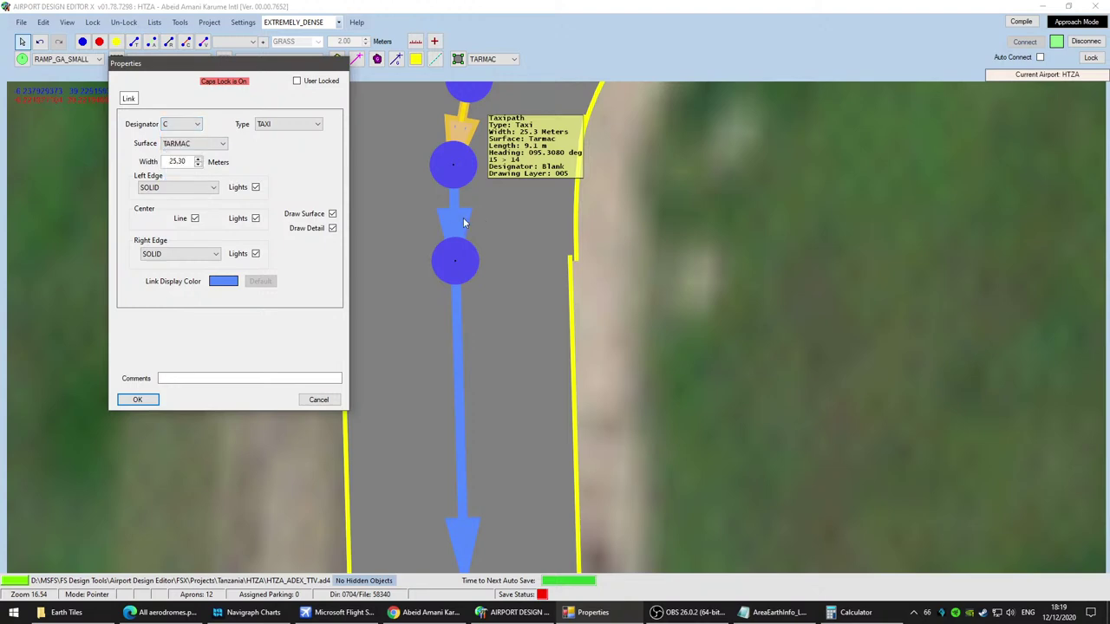
left_click(138, 400)
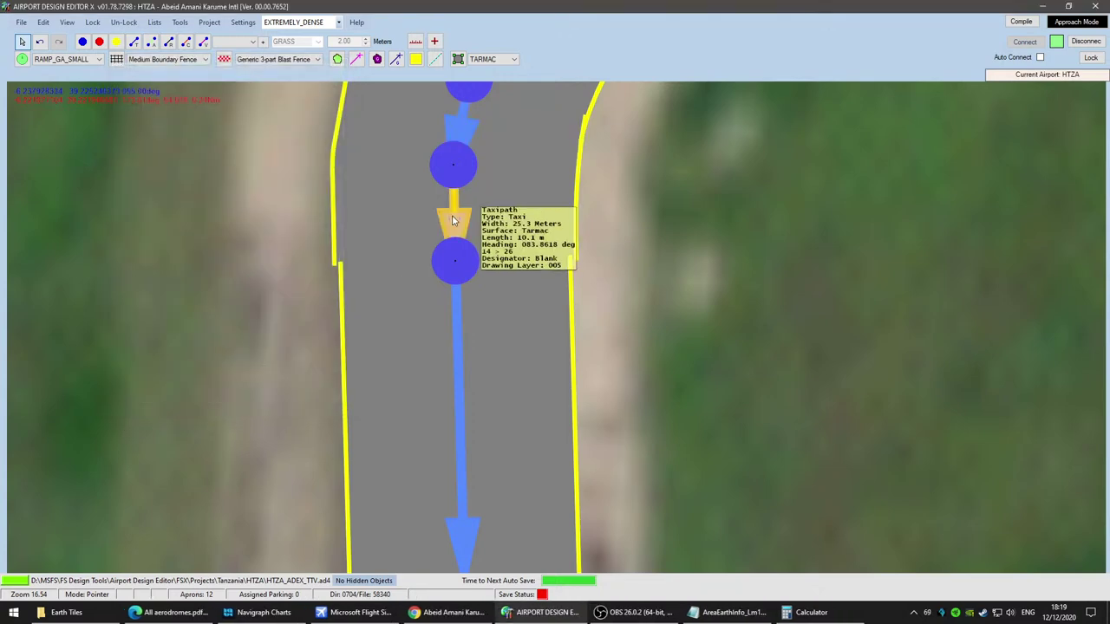
Step: Give the remaining two taxi links below the curve designator C
double_click(451, 220)
left_click(183, 124)
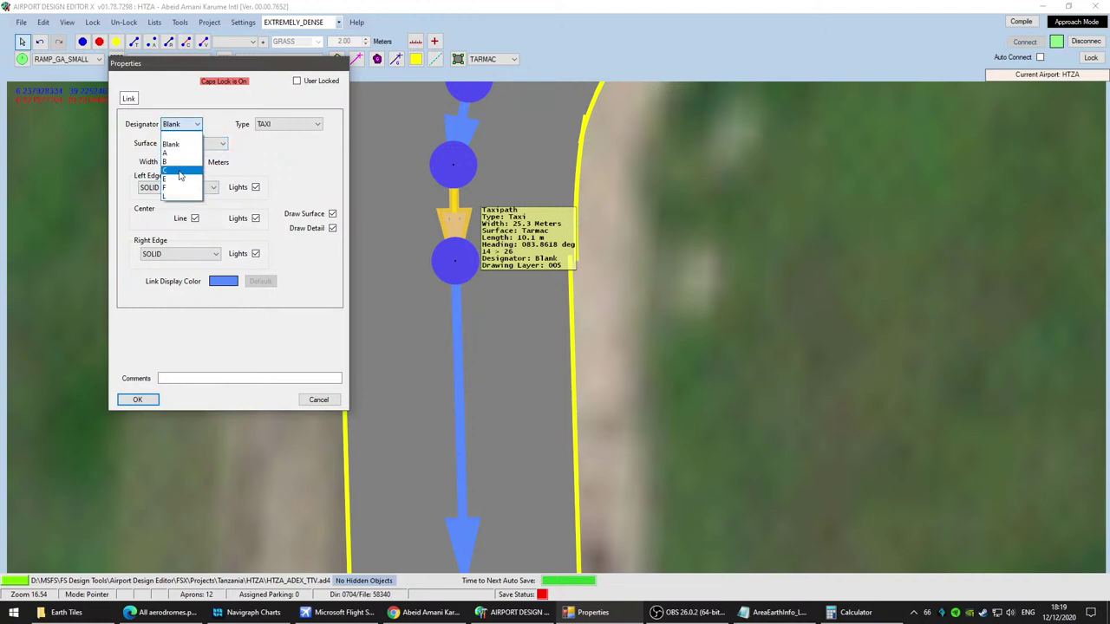
left_click(182, 171)
left_click(139, 400)
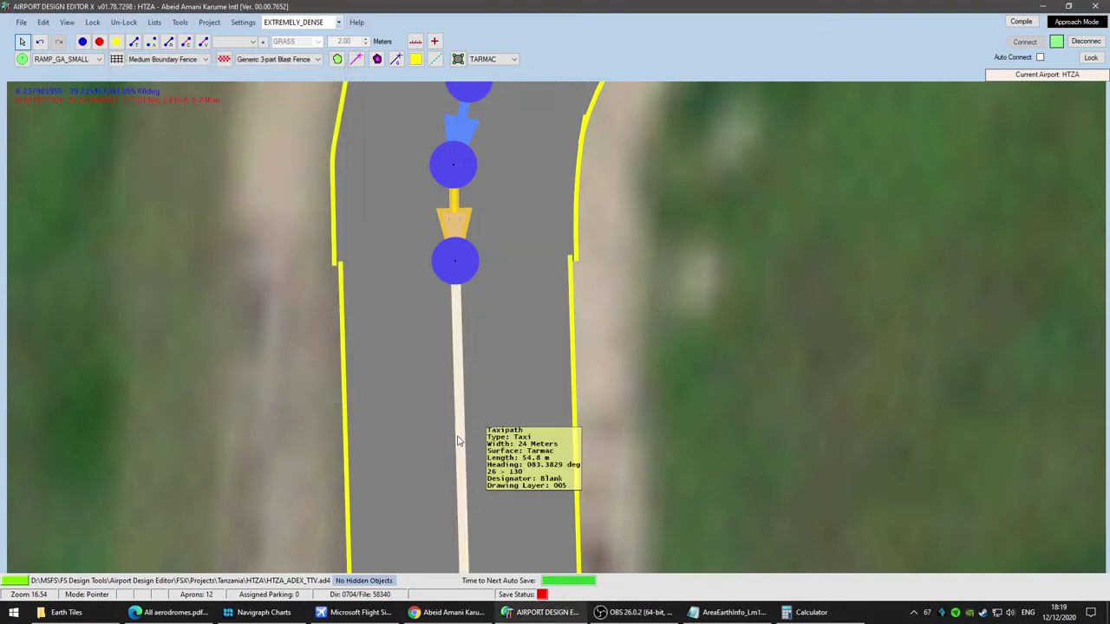
double_click(456, 436)
left_click(185, 144)
left_click(185, 144)
left_click(182, 124)
left_click(182, 171)
left_click(139, 401)
scroll(564, 149, "down", 3)
left_click_drag(646, 423, 637, 223)
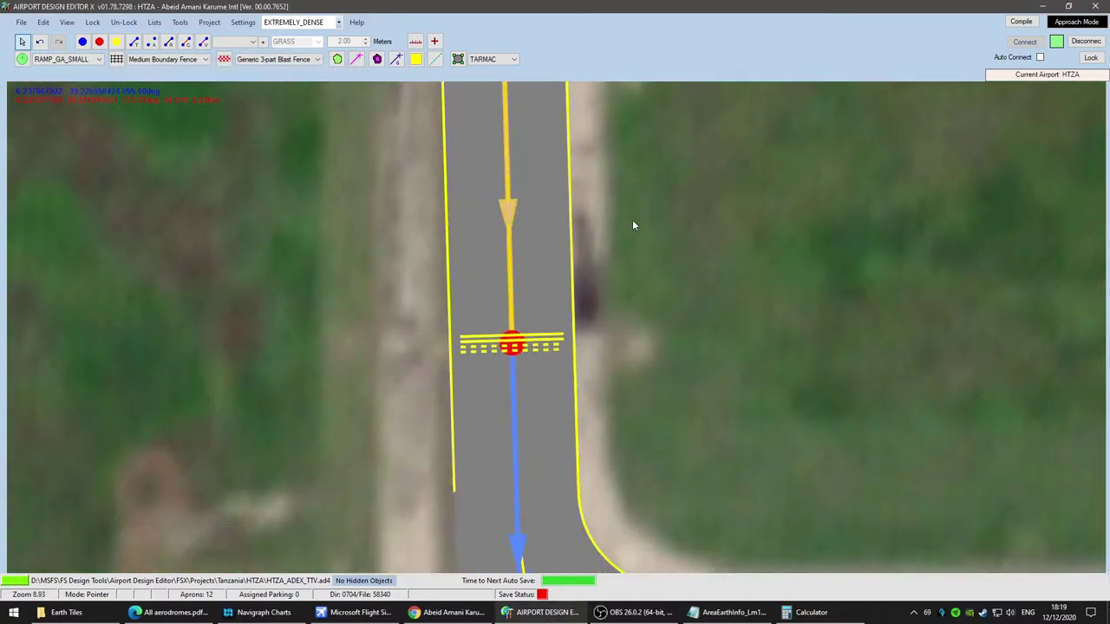
Step: Assign designator C to the taxi link near the runway 36 intersection
scroll(624, 303, "down", 3)
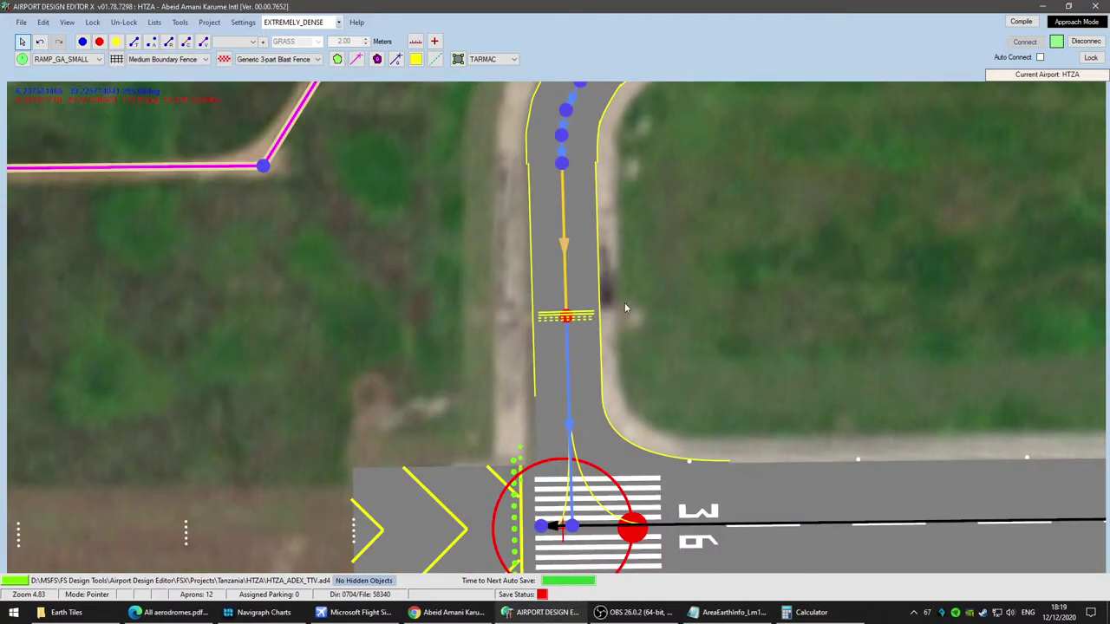
double_click(570, 406)
left_click(187, 124)
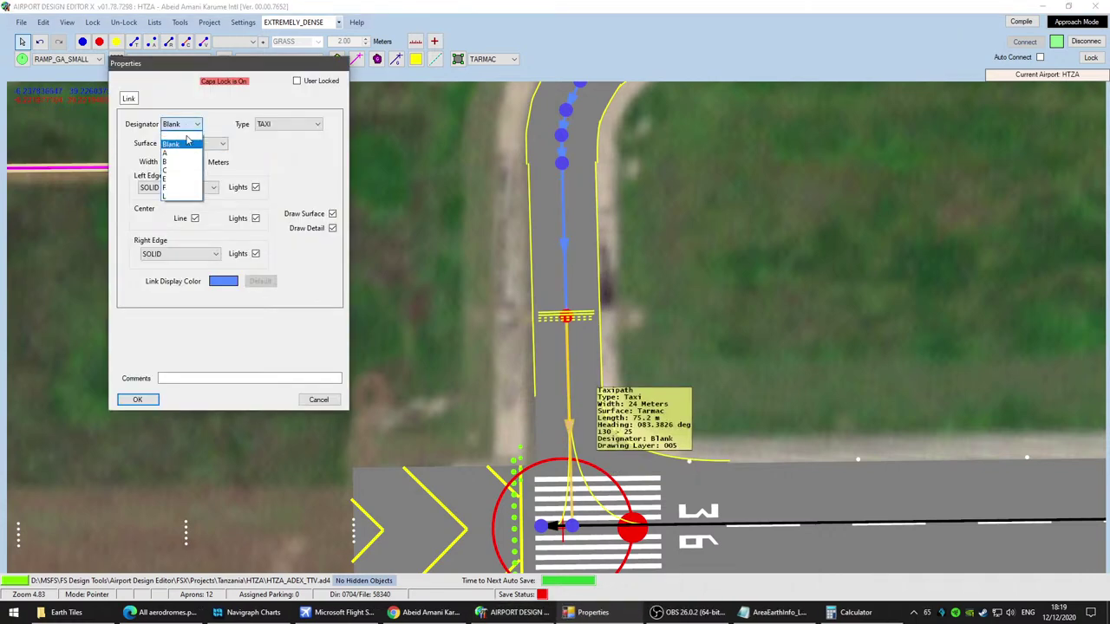
left_click(183, 172)
left_click(137, 400)
Step: Set the long parallel taxi link by the main apron to designator C
scroll(810, 292, "down", 4)
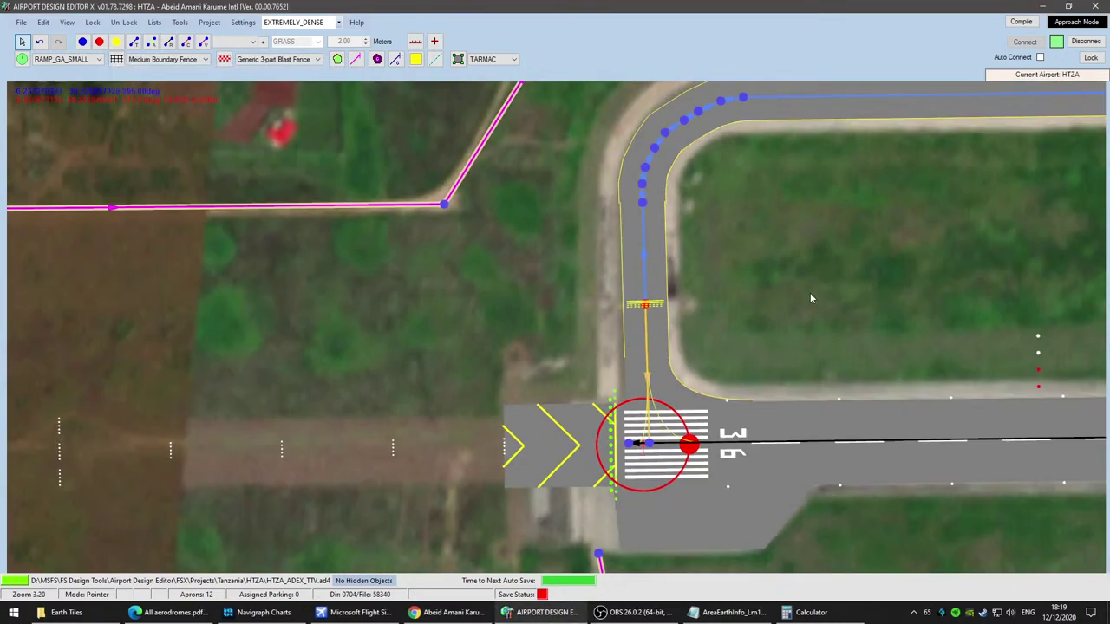
left_click_drag(908, 318, 10, 431)
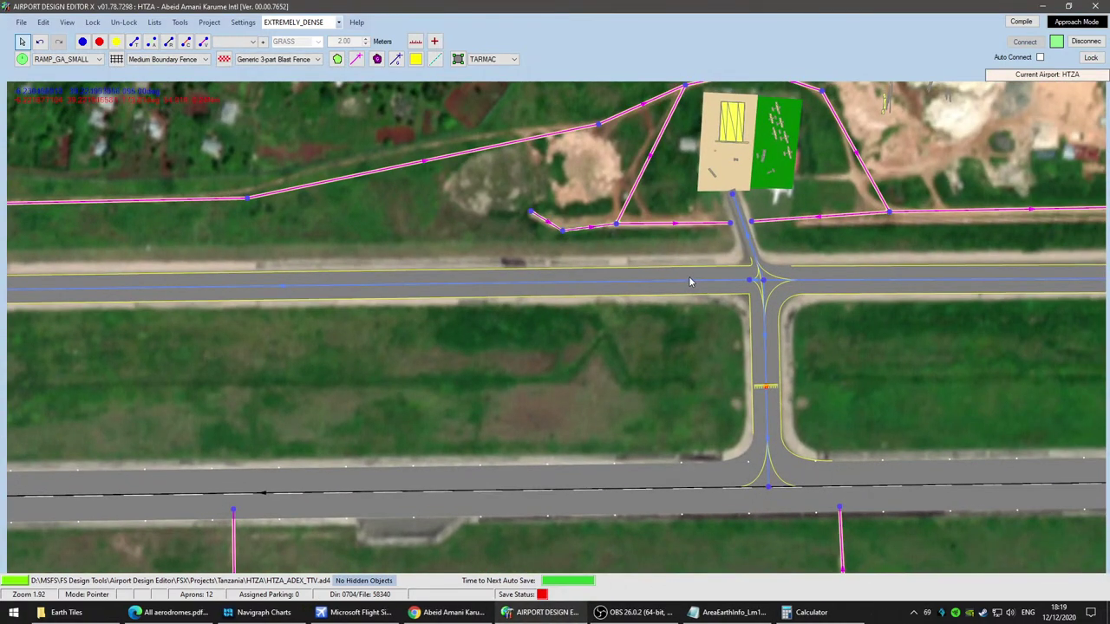
mouse_move(690, 285)
left_click_drag(1018, 339, 85, 396)
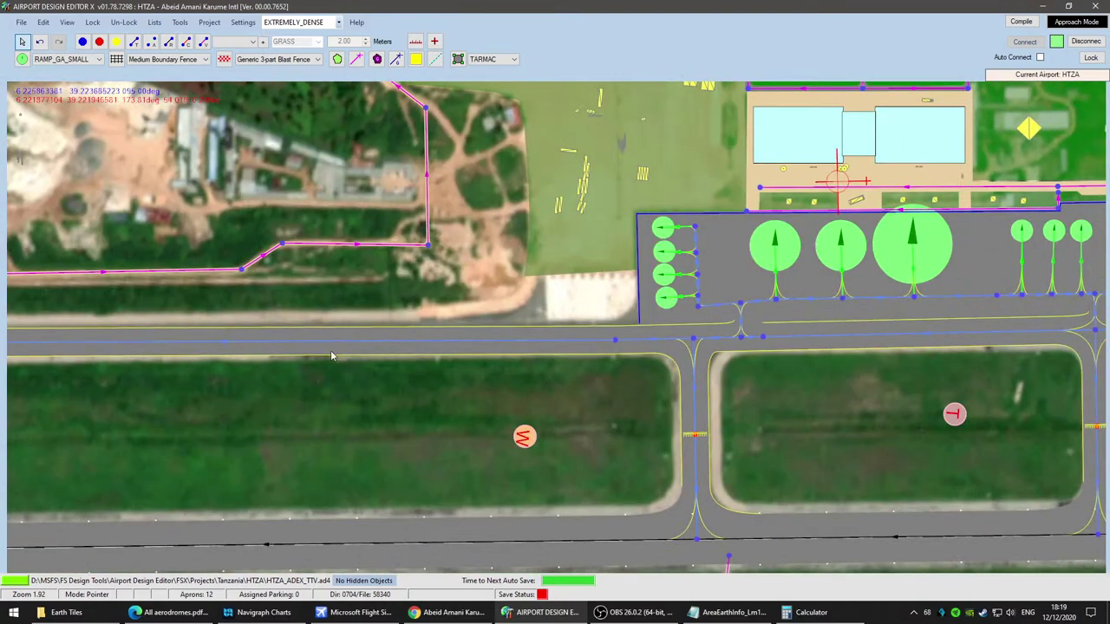
double_click(374, 345)
left_click(194, 124)
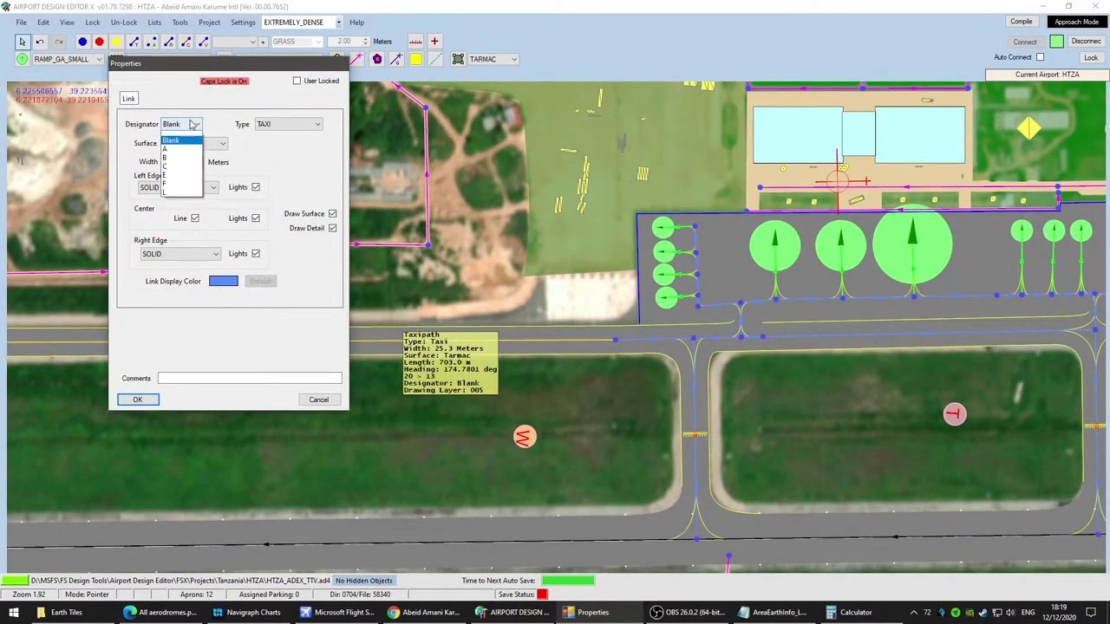
left_click(178, 173)
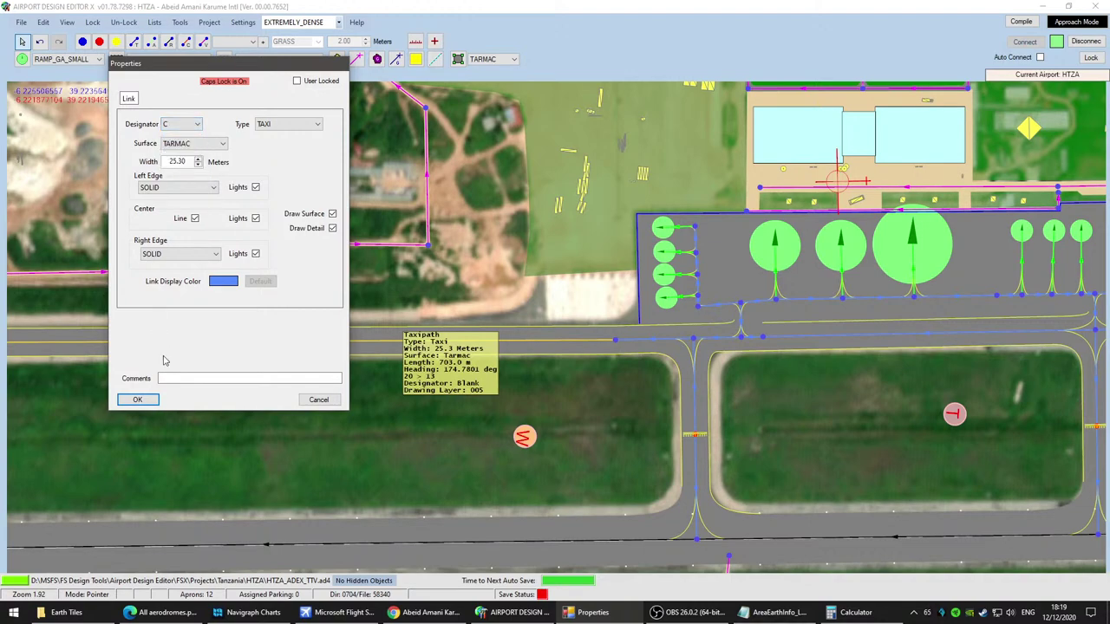
left_click(137, 400)
Step: Designate the next taxipath link along the apron's parallel taxiway as C
left_click_drag(631, 414, 333, 432)
scroll(343, 387, "up", 3)
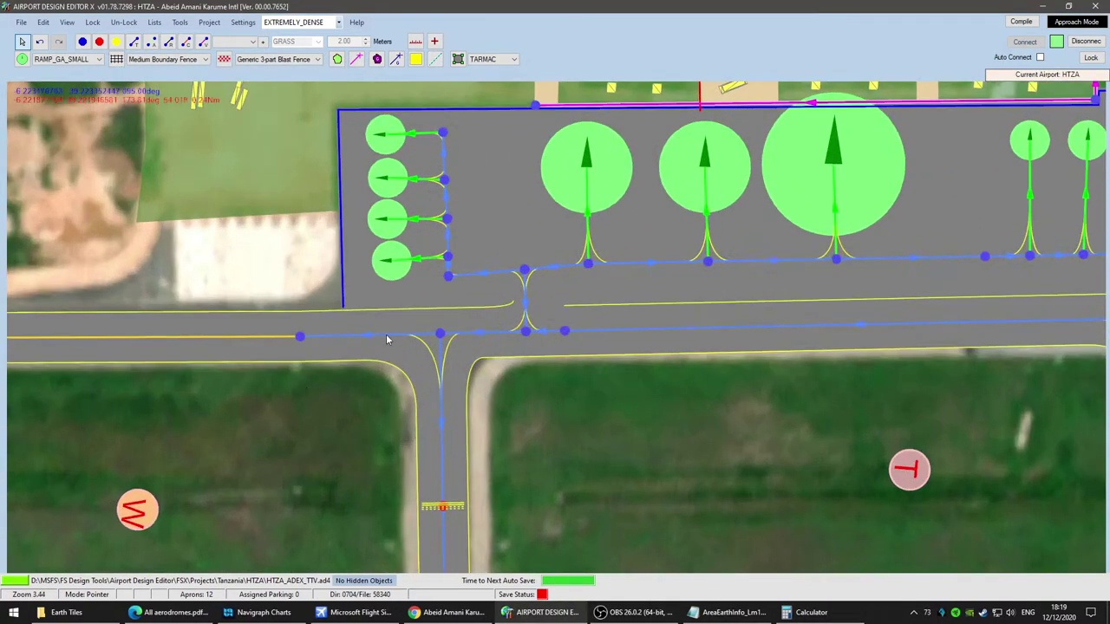
double_click(388, 335)
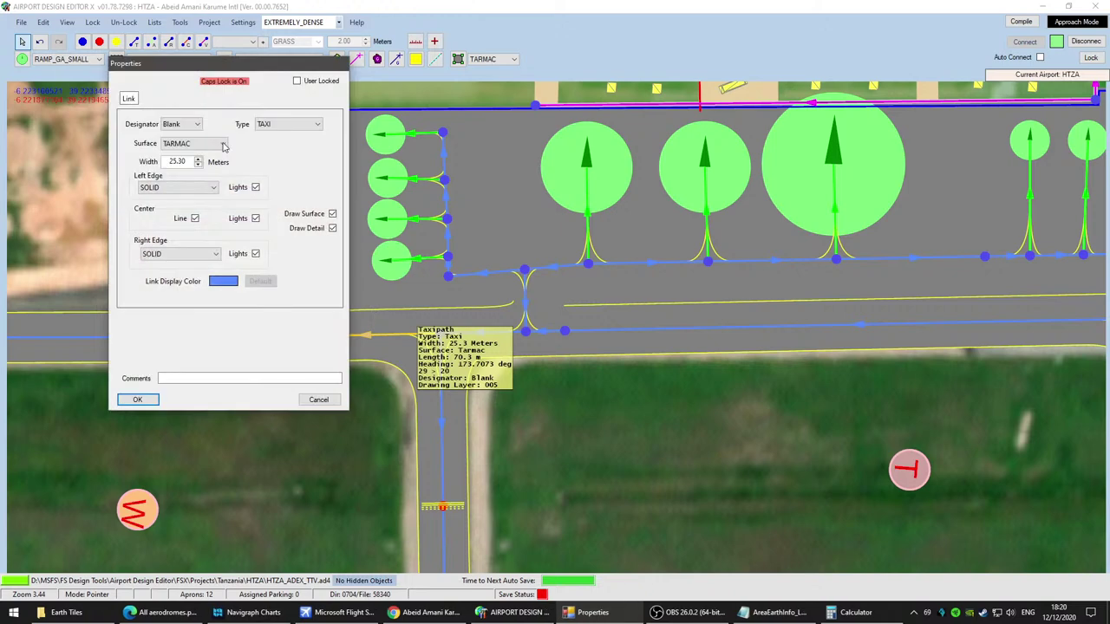
left_click(186, 124)
left_click(178, 171)
left_click(149, 402)
key("Right")
key("Right")
key("Right")
key("Right")
key("Right")
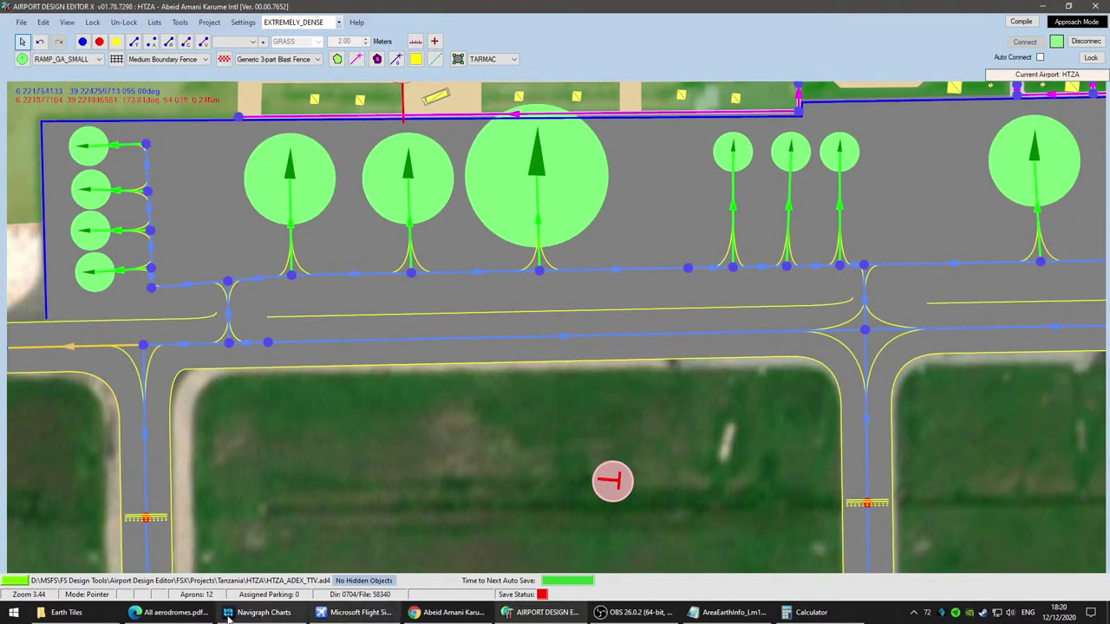
left_click(256, 619)
Step: View the top of the HTZA taxi chart with runway 18 and lettered taxiways, then return to ADE
left_click_drag(715, 247, 655, 488)
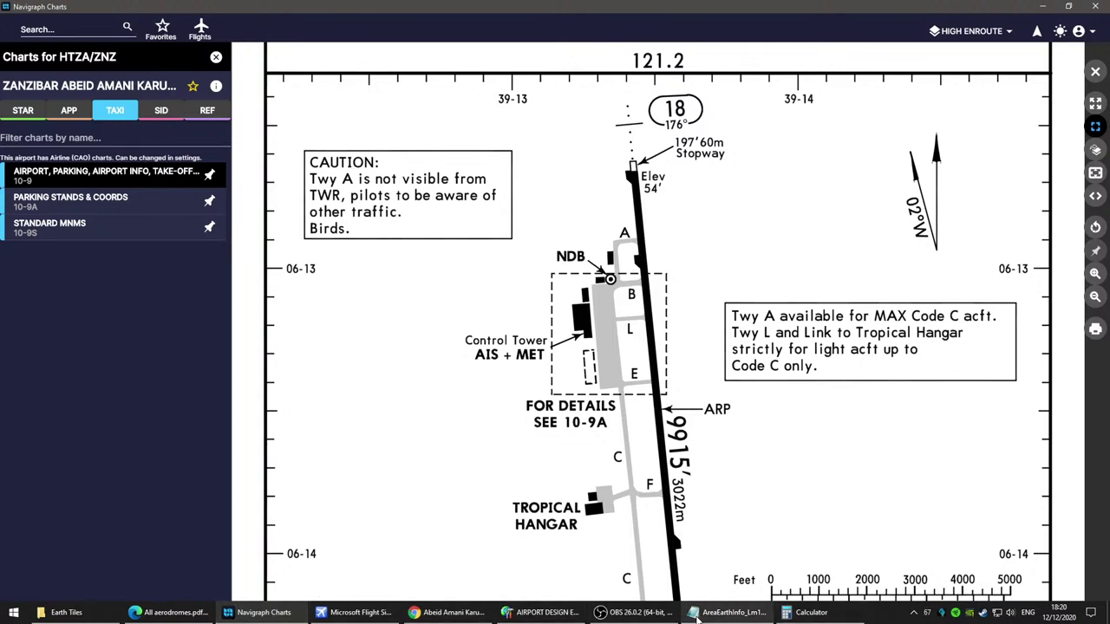
left_click(542, 614)
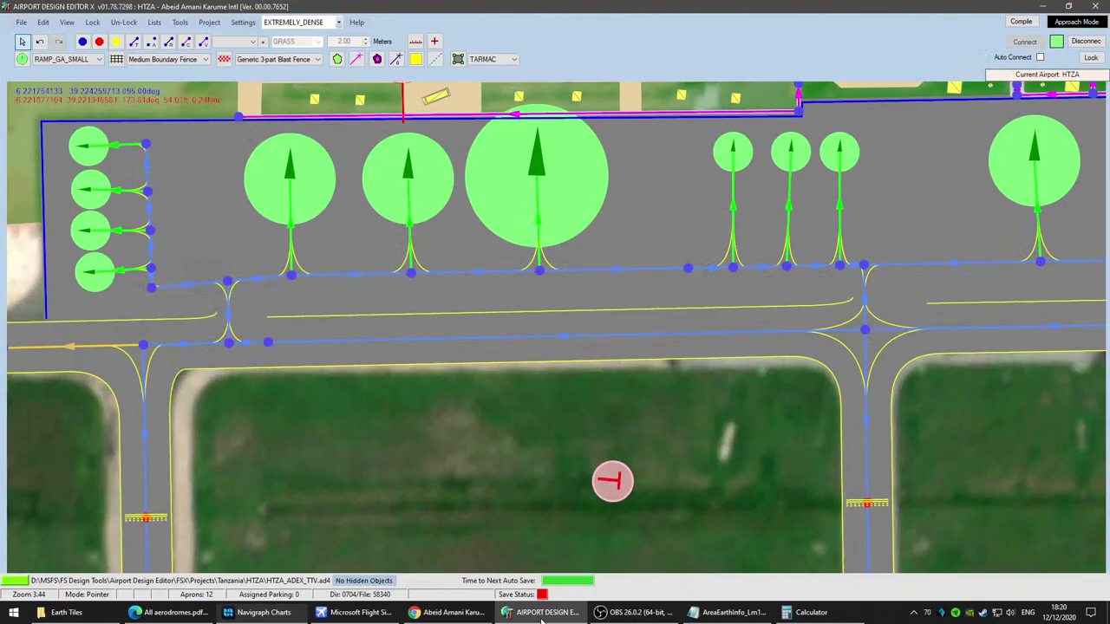
Step: Set designator C on the next two taxipath links along the apron taxiway
double_click(199, 348)
left_click(184, 125)
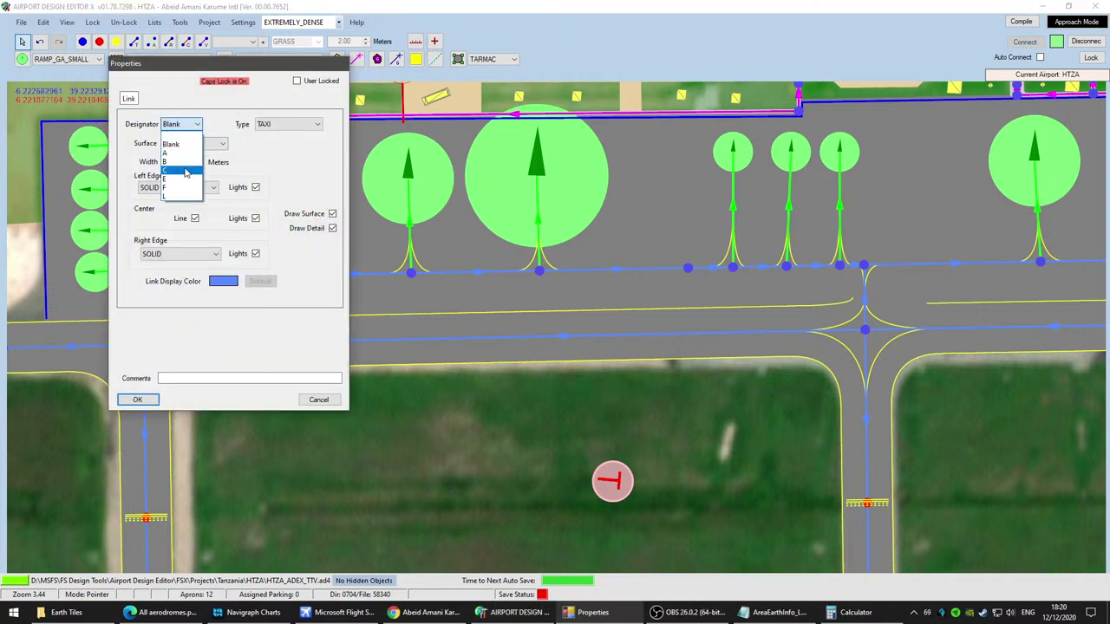
left_click(185, 172)
left_click(132, 399)
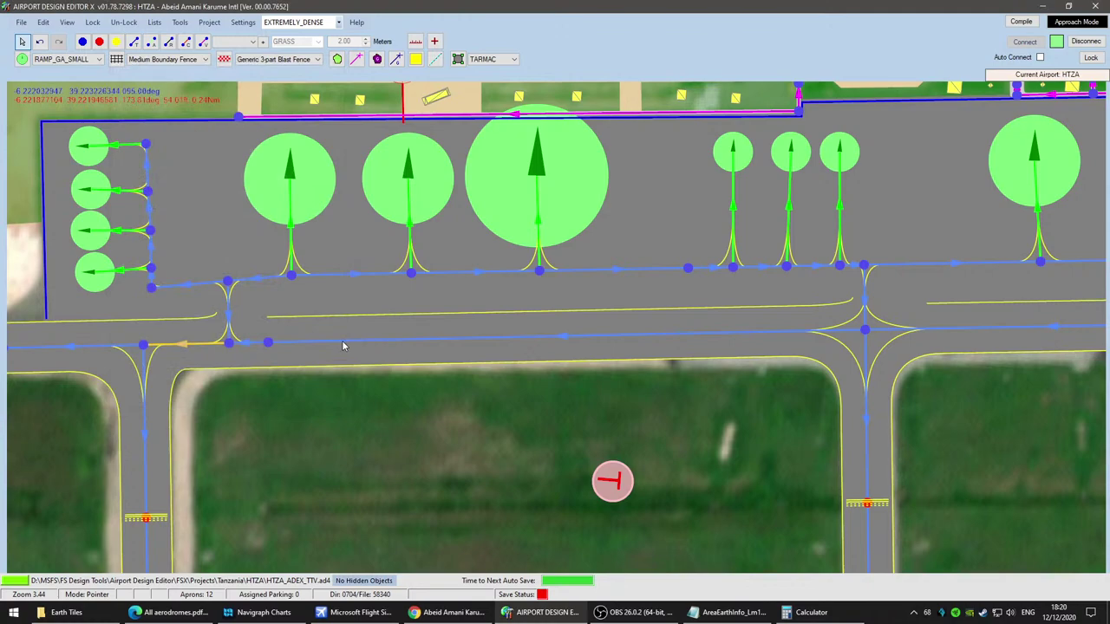
double_click(369, 337)
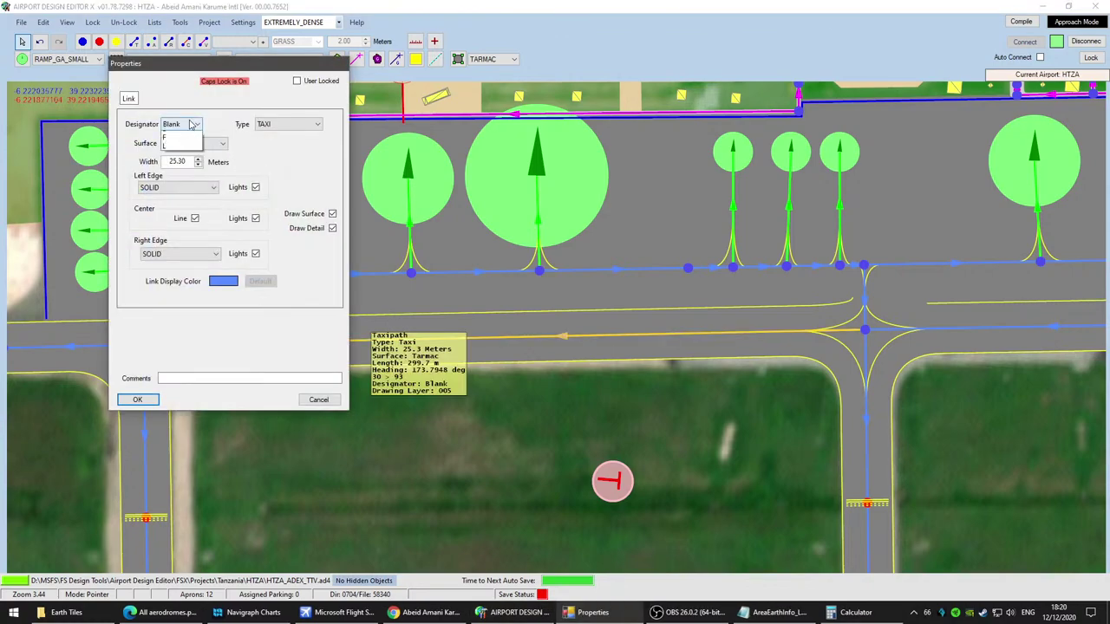
left_click(173, 172)
left_click(148, 399)
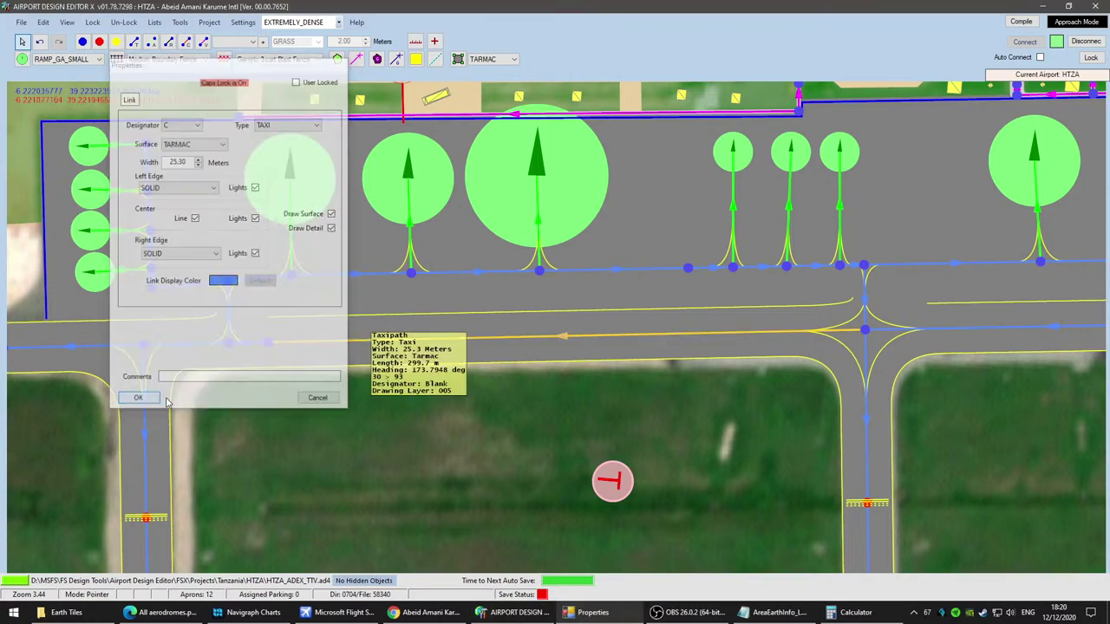
Step: Assign designator C to the following link and the short link beside the terminal
left_click_drag(618, 426, 33, 437)
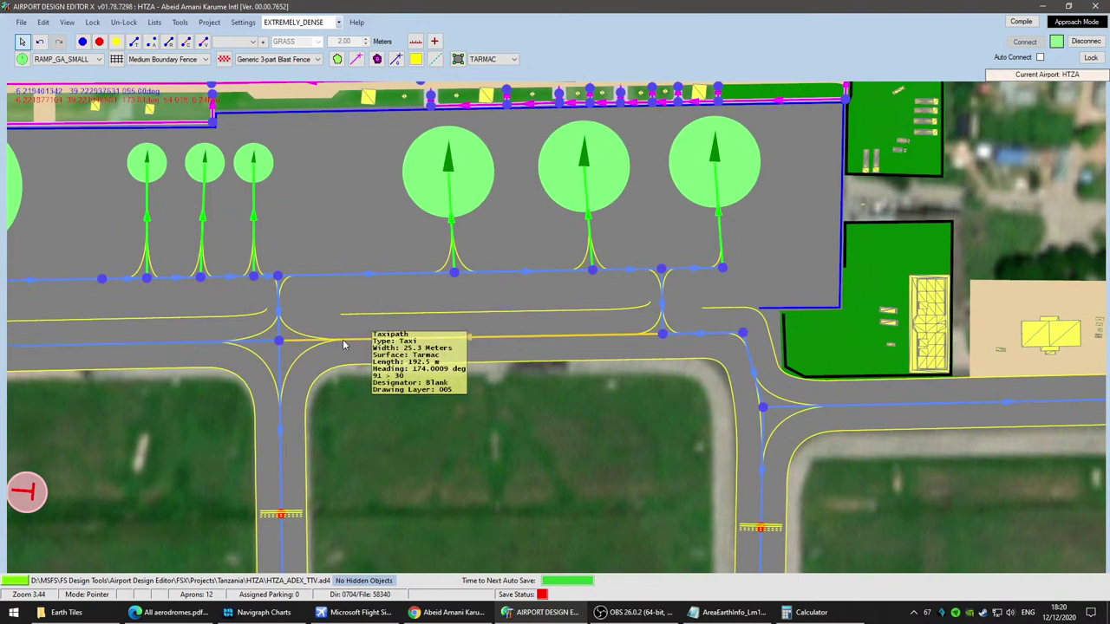
double_click(369, 338)
left_click(180, 124)
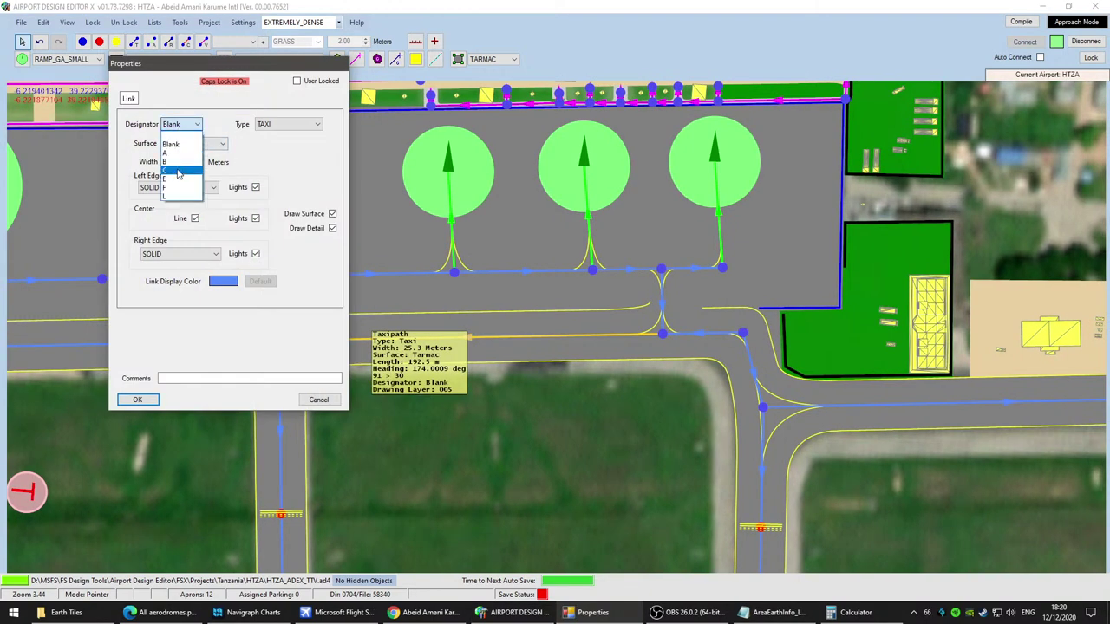
left_click(173, 173)
left_click(139, 400)
left_click_drag(632, 451, 60, 399)
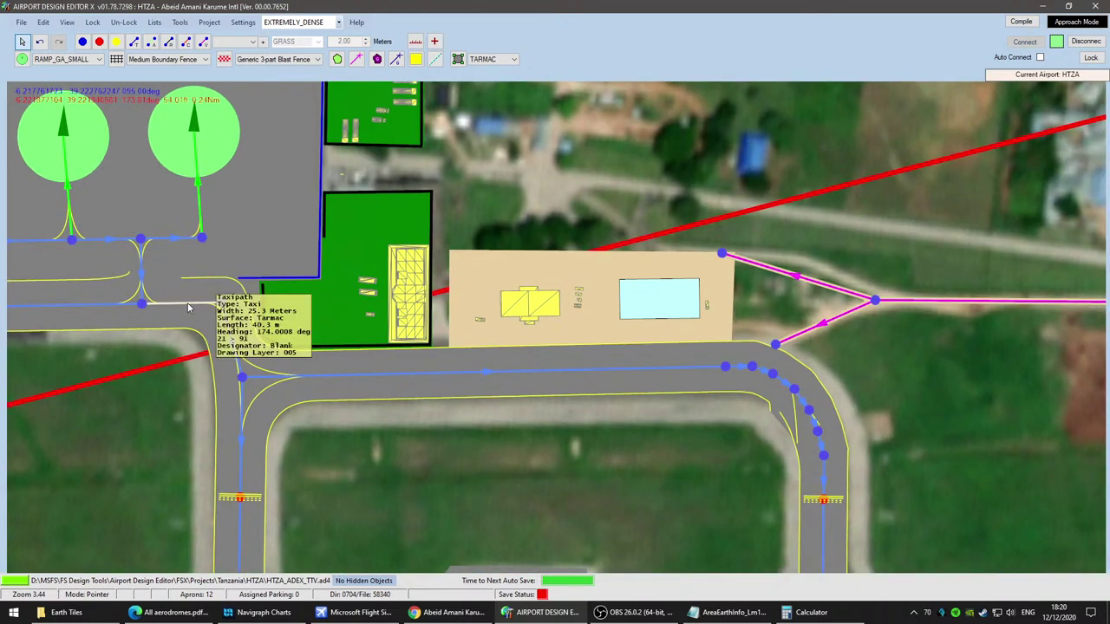
double_click(217, 305)
left_click(196, 124)
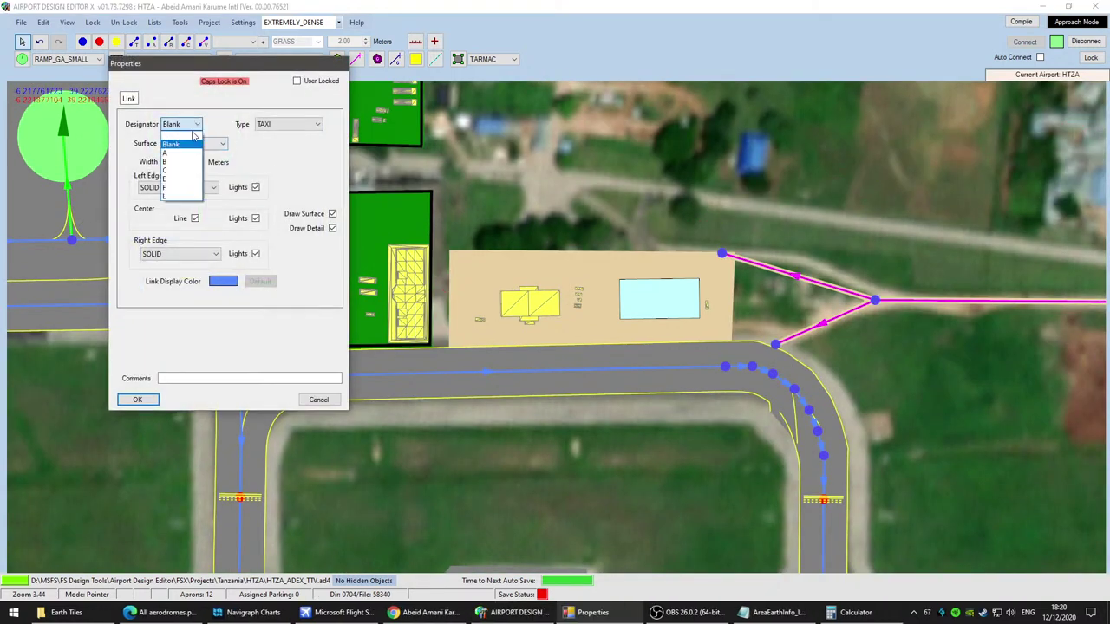
left_click(174, 172)
left_click(147, 400)
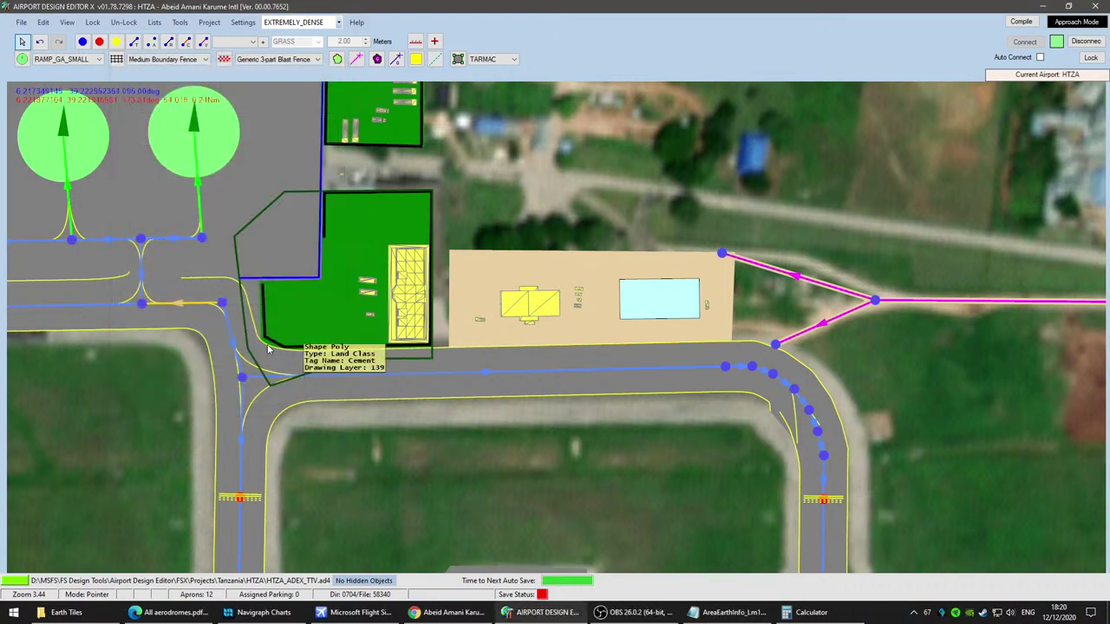
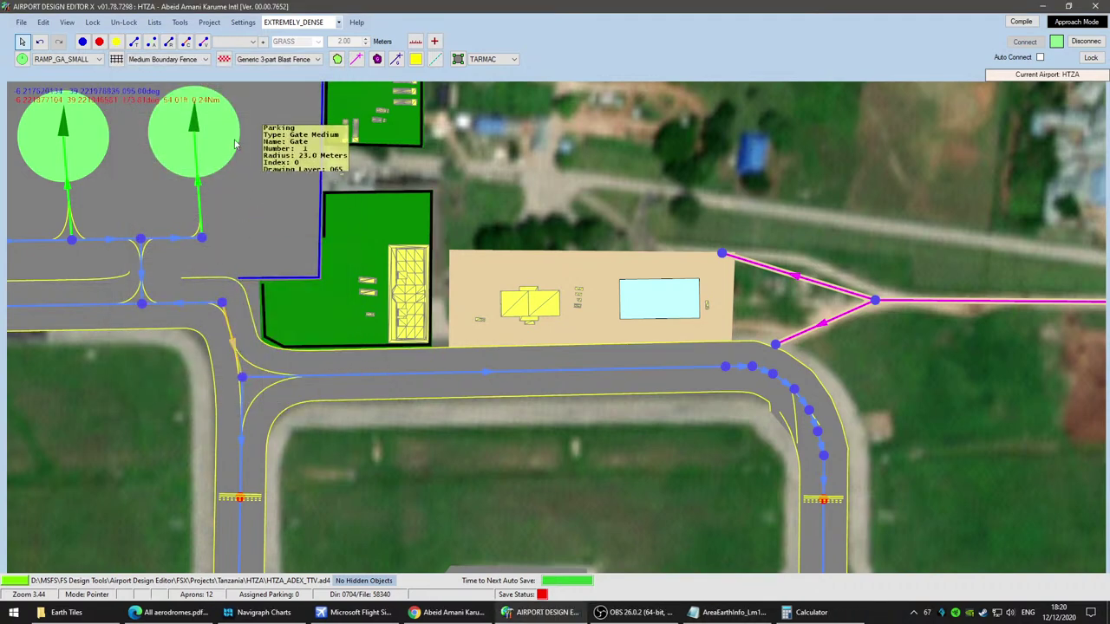
Step: Designate the apron taxiway link and the long link beside the apron as C
scroll(230, 352, "up", 2)
double_click(236, 349)
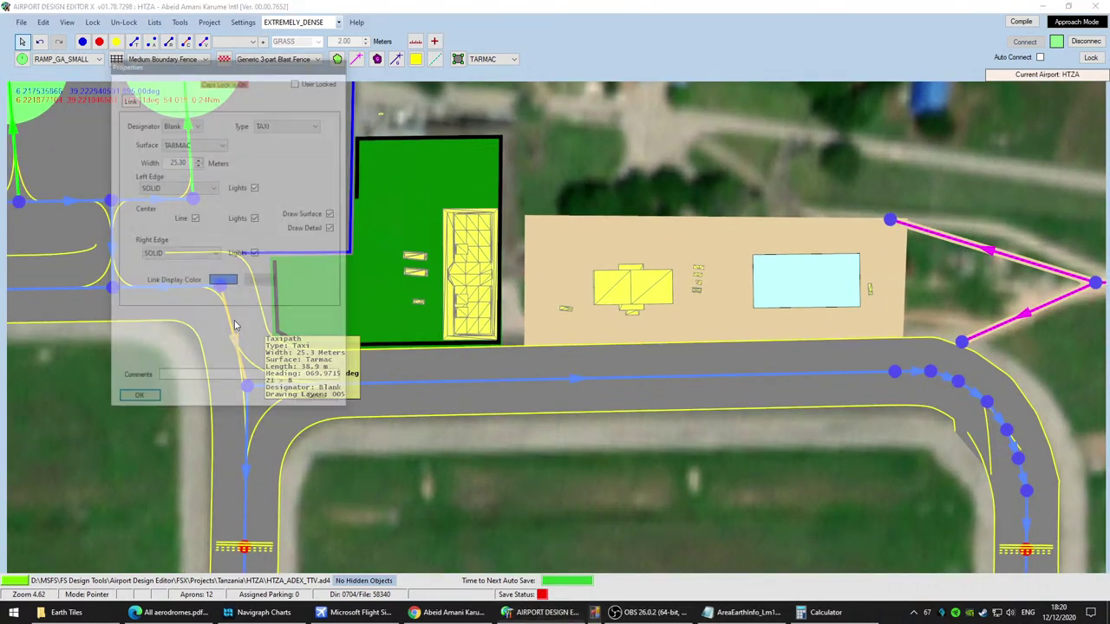
left_click(198, 124)
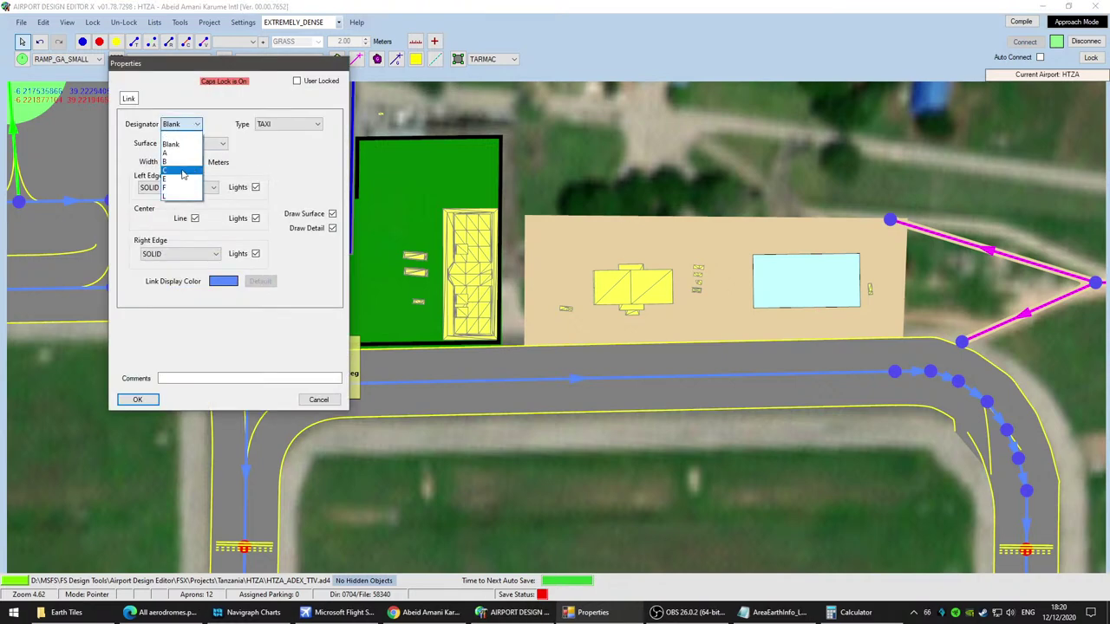
left_click(183, 173)
left_click(137, 400)
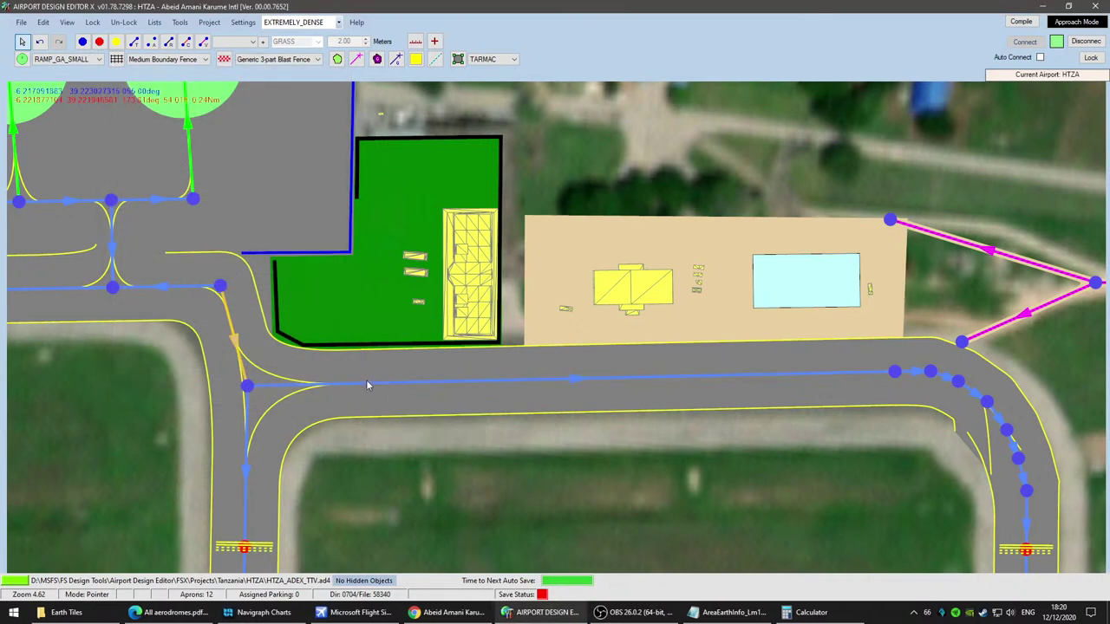
double_click(371, 383)
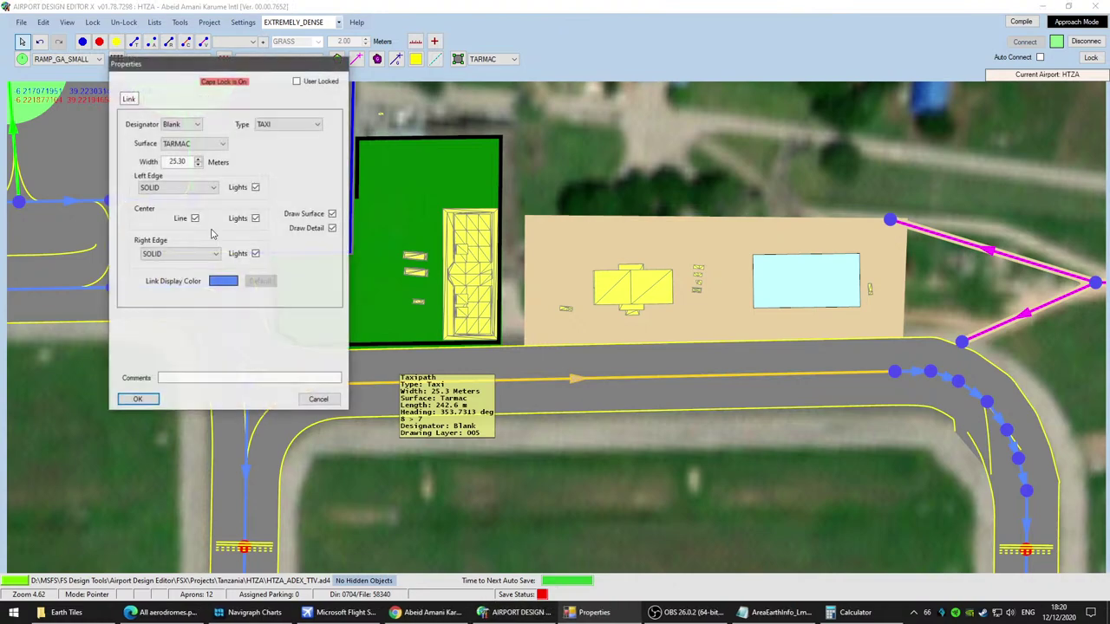
left_click(174, 127)
left_click(190, 171)
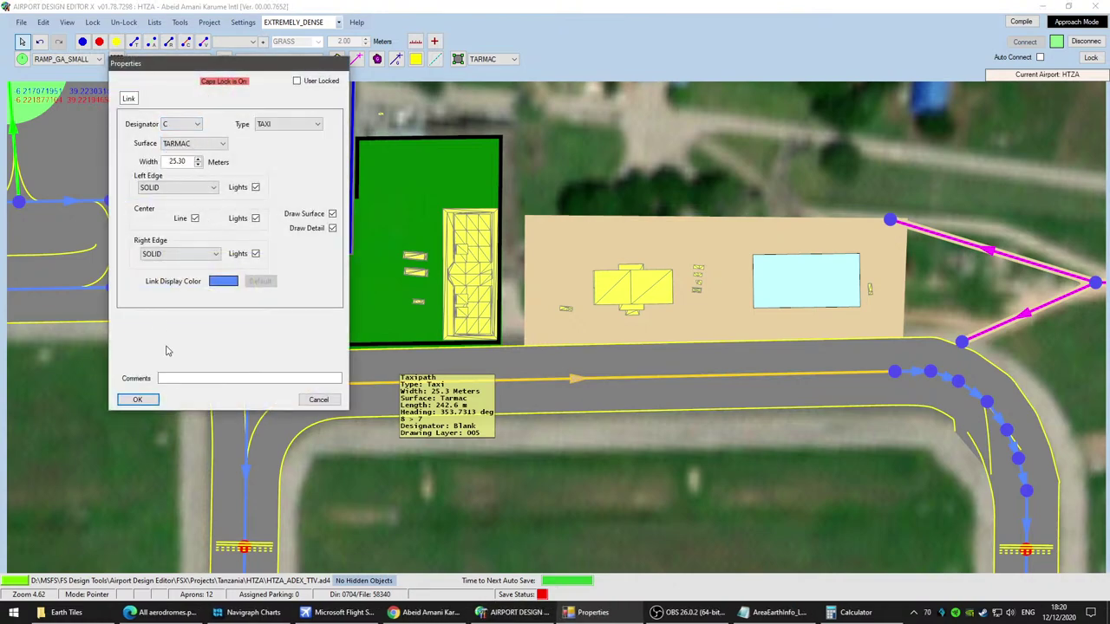
left_click(132, 401)
Step: Label the next taxiway link and the first link of the eastern bend C
left_click_drag(506, 468, 18, 391)
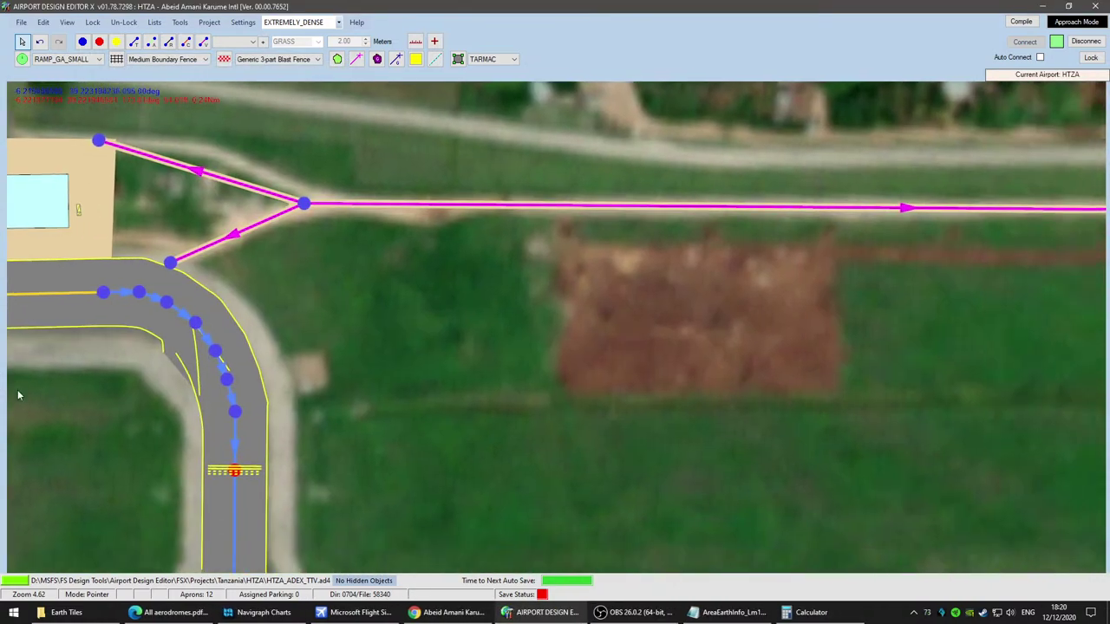
double_click(123, 296)
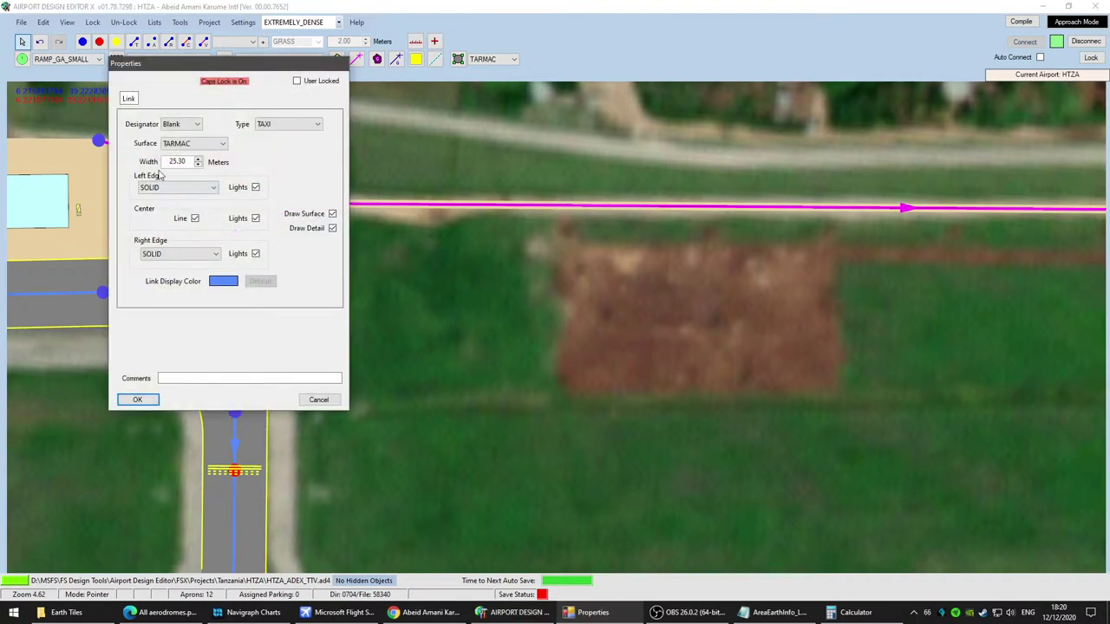
left_click(180, 124)
left_click(182, 171)
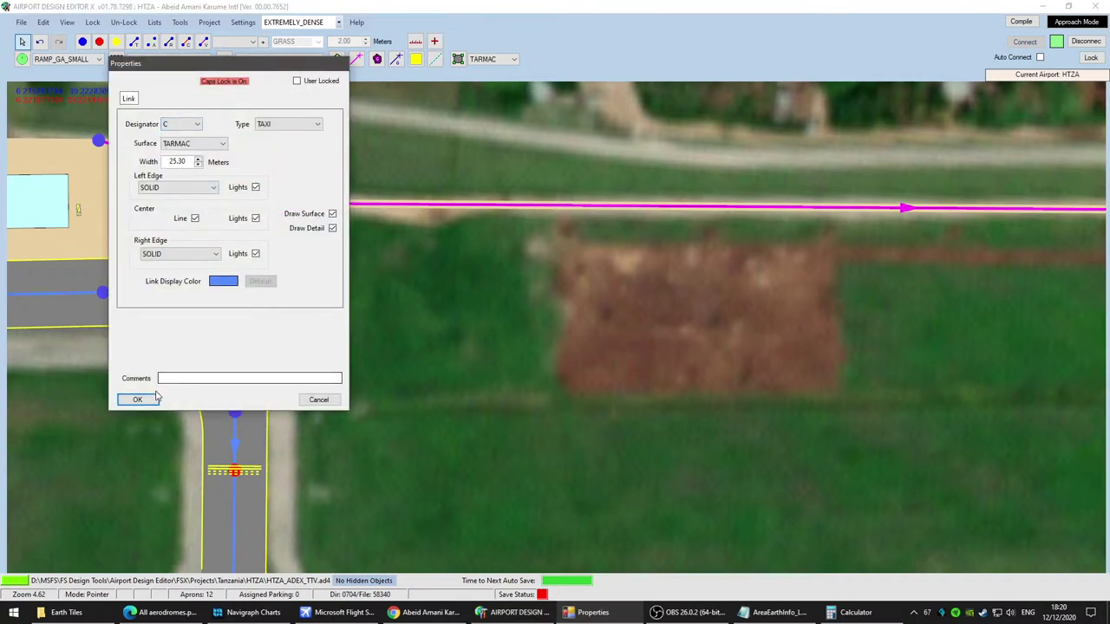
left_click(137, 400)
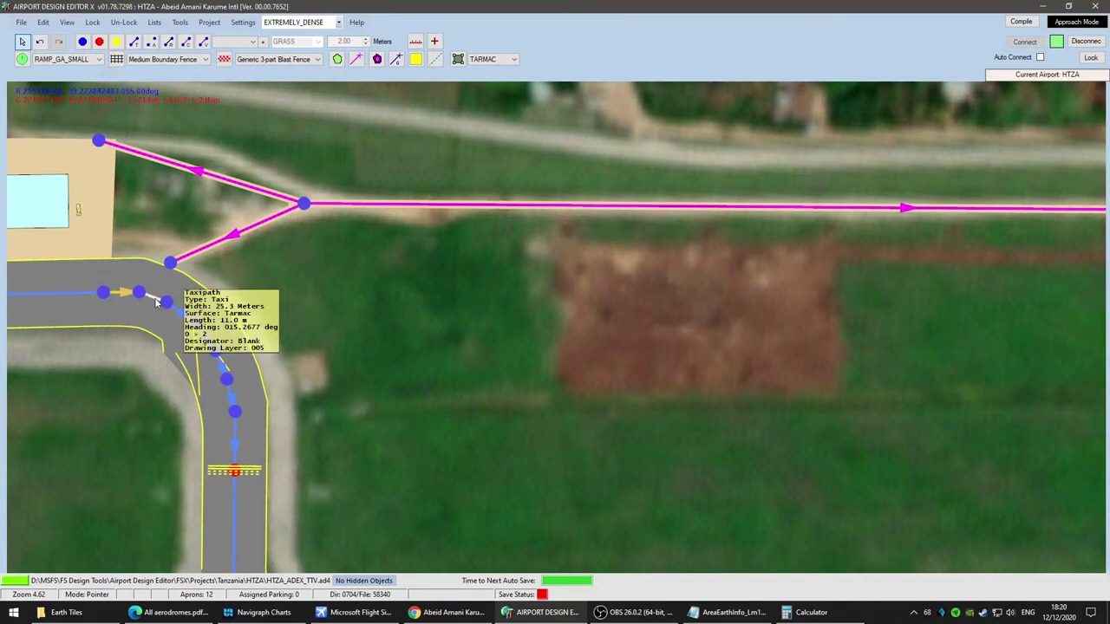
double_click(156, 300)
left_click(181, 124)
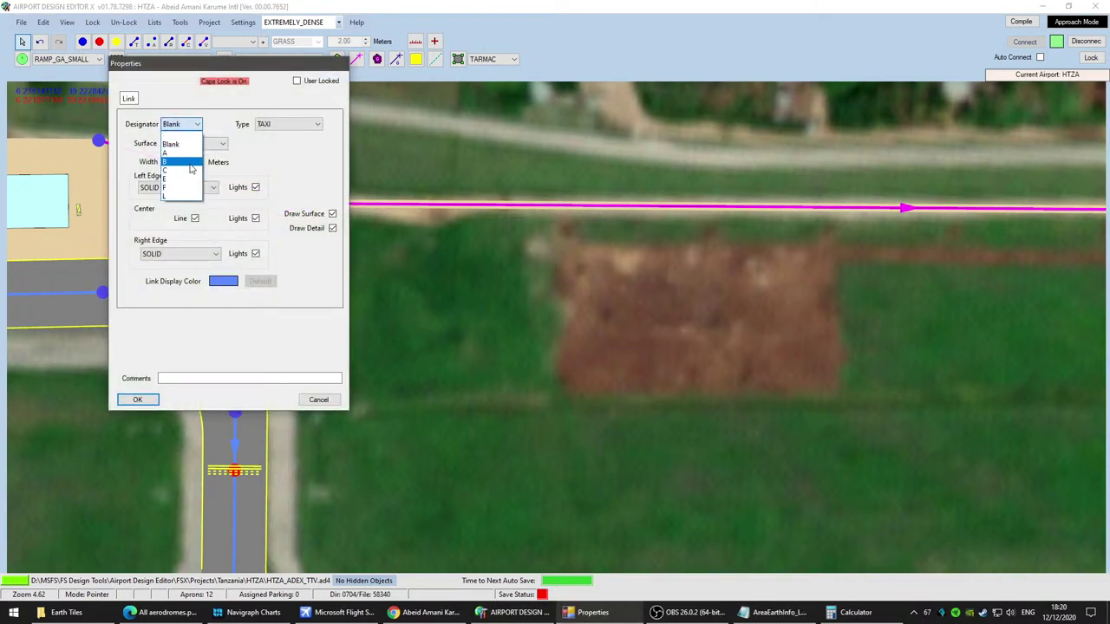
left_click(190, 172)
left_click(136, 400)
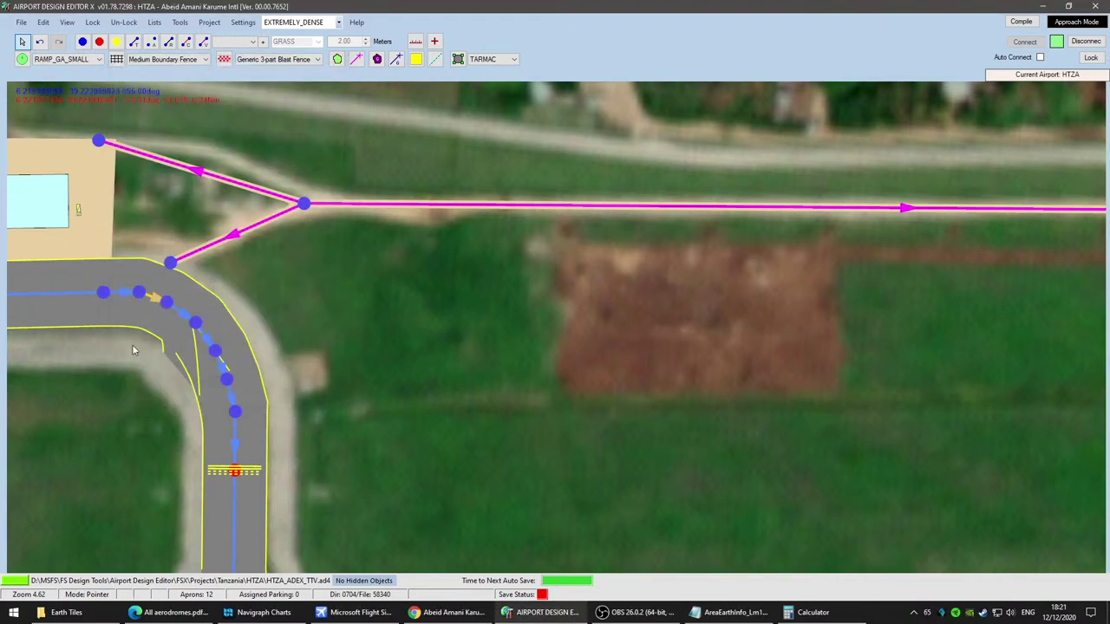
Step: Set designator C on the next two links down the bend
double_click(186, 321)
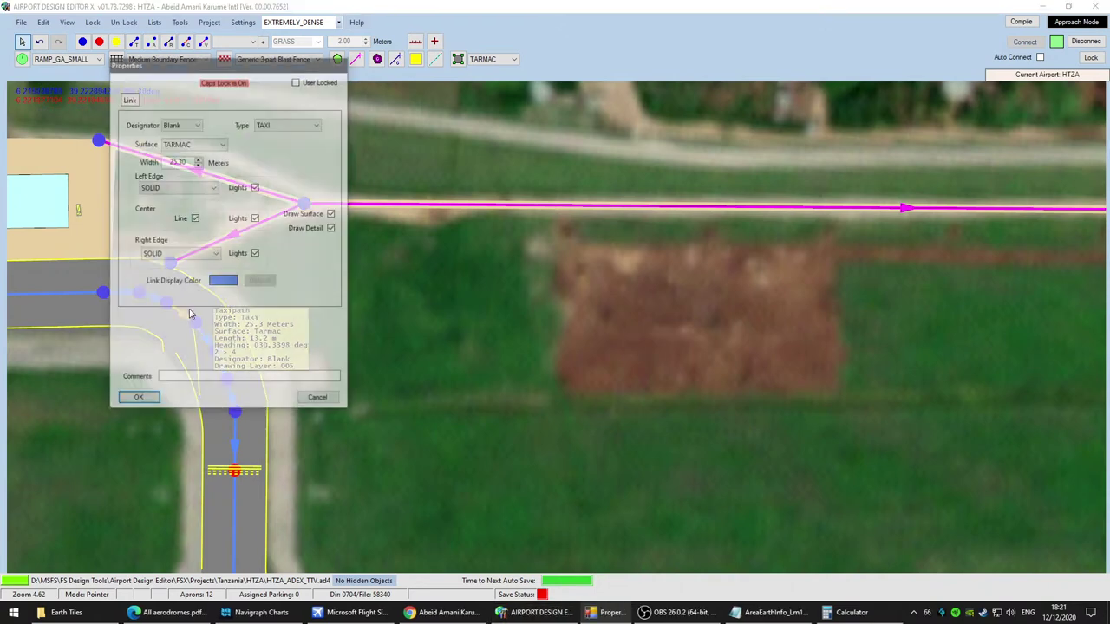
left_click(204, 144)
left_click(199, 191)
left_click(187, 124)
left_click(173, 170)
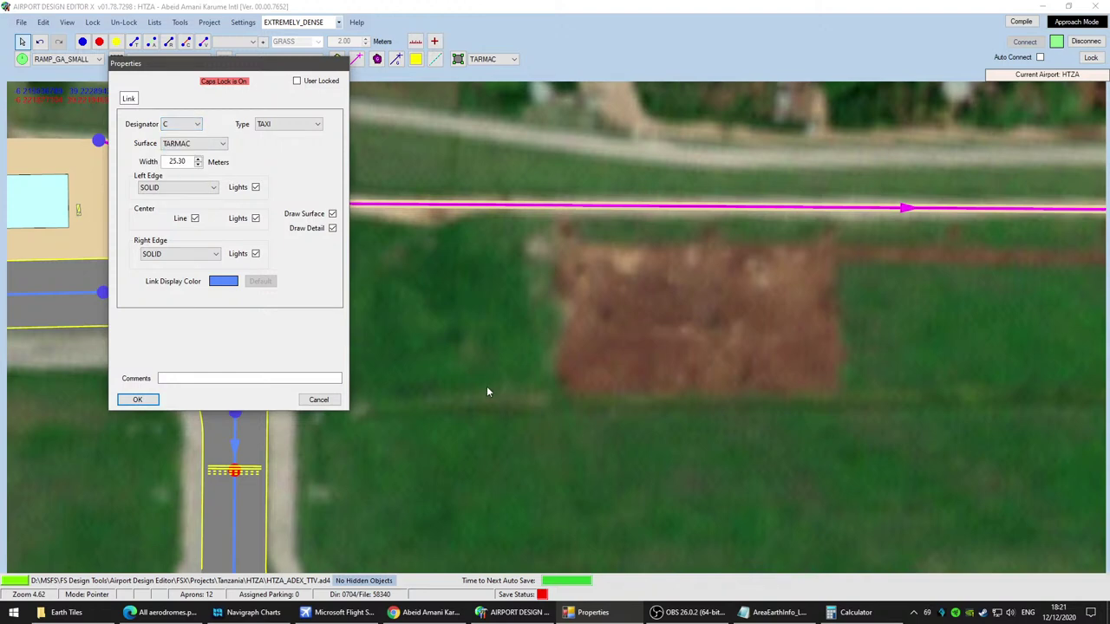
left_click(137, 400)
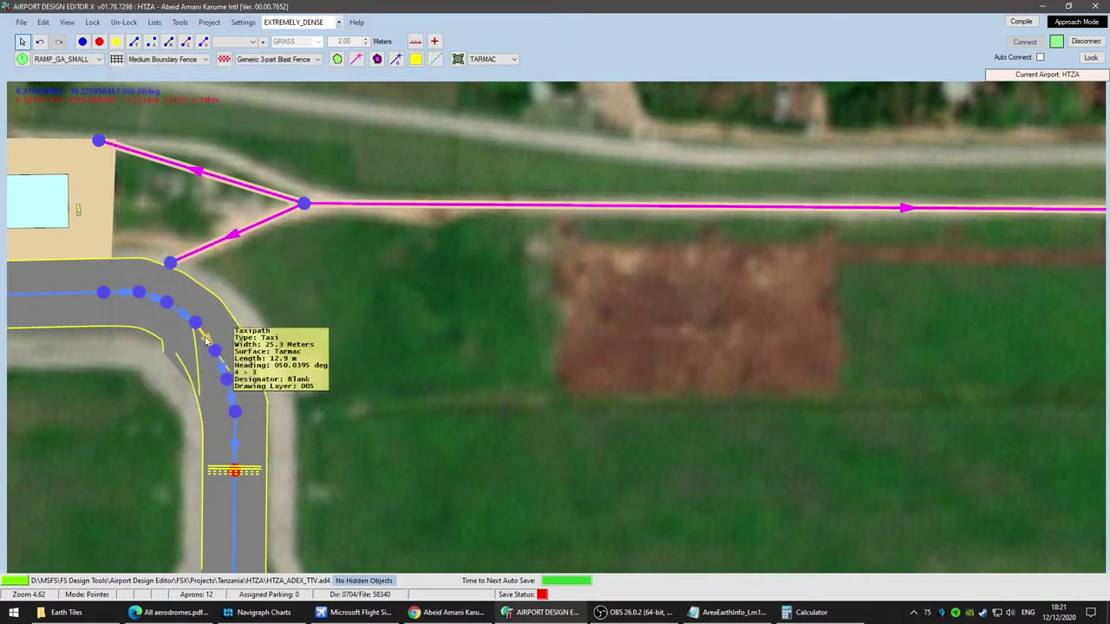
double_click(206, 340)
left_click(197, 124)
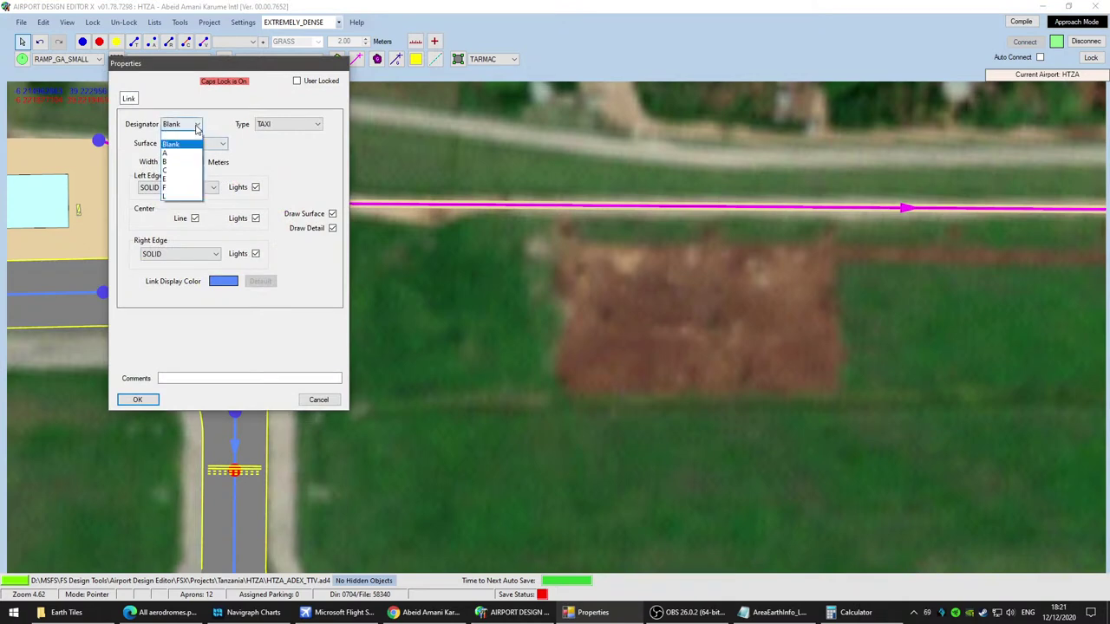
left_click(193, 171)
left_click(137, 400)
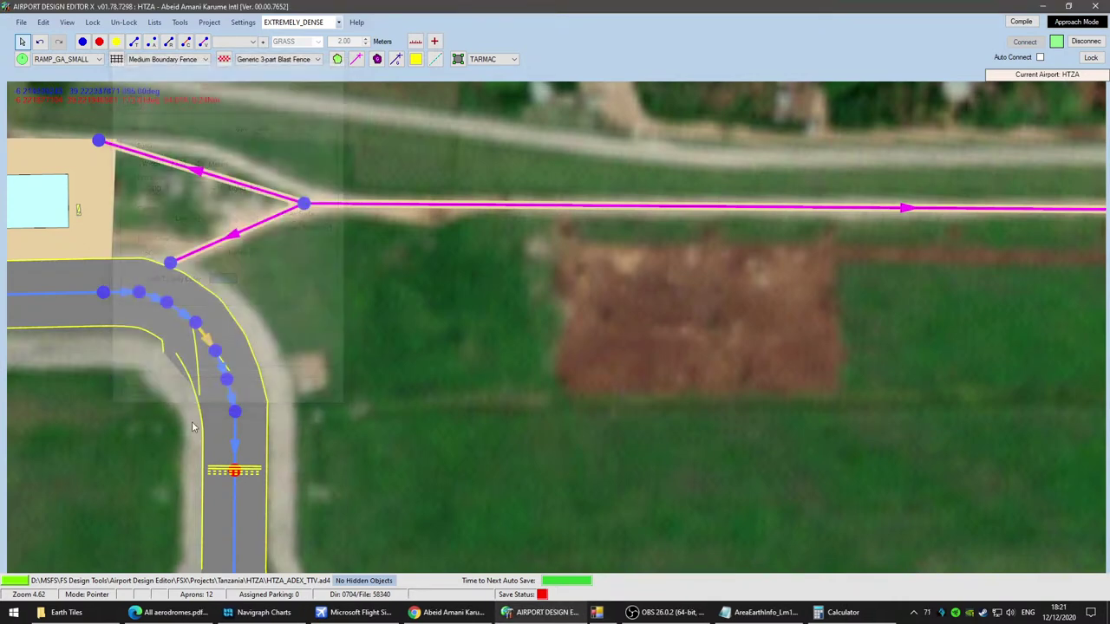
Step: Assign C to the lower bend links down to the hold-short line
double_click(227, 366)
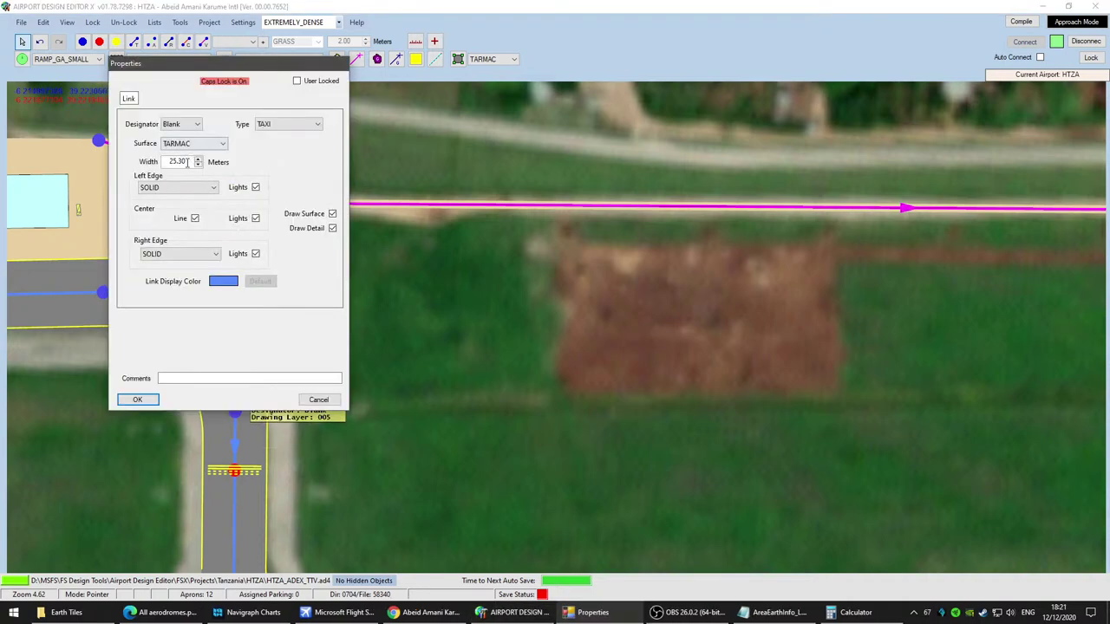
left_click(190, 127)
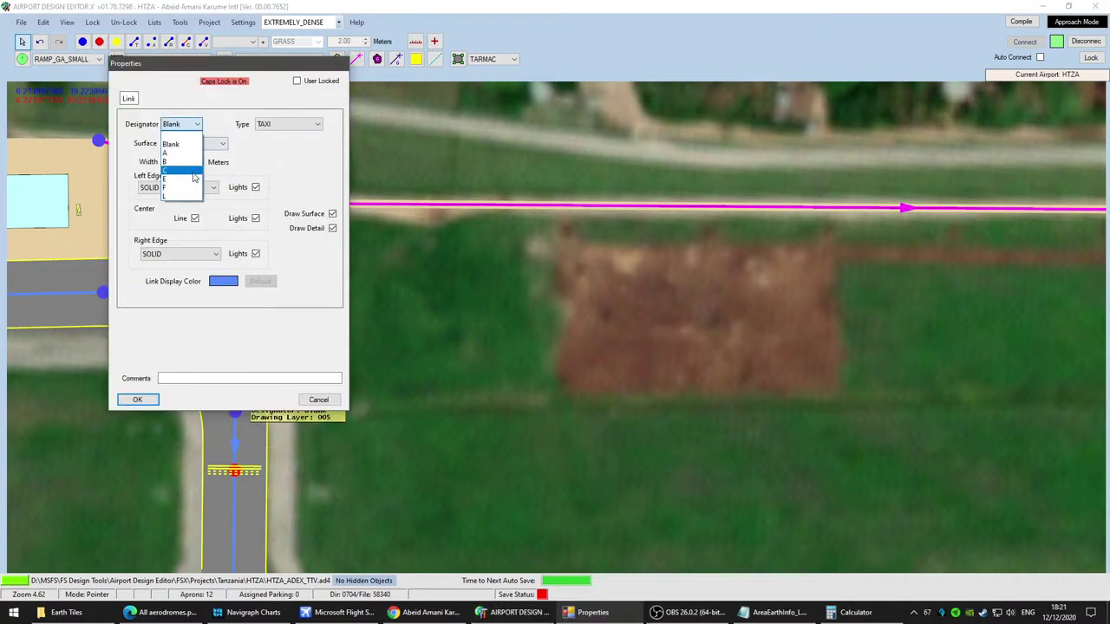
left_click(193, 173)
left_click(138, 399)
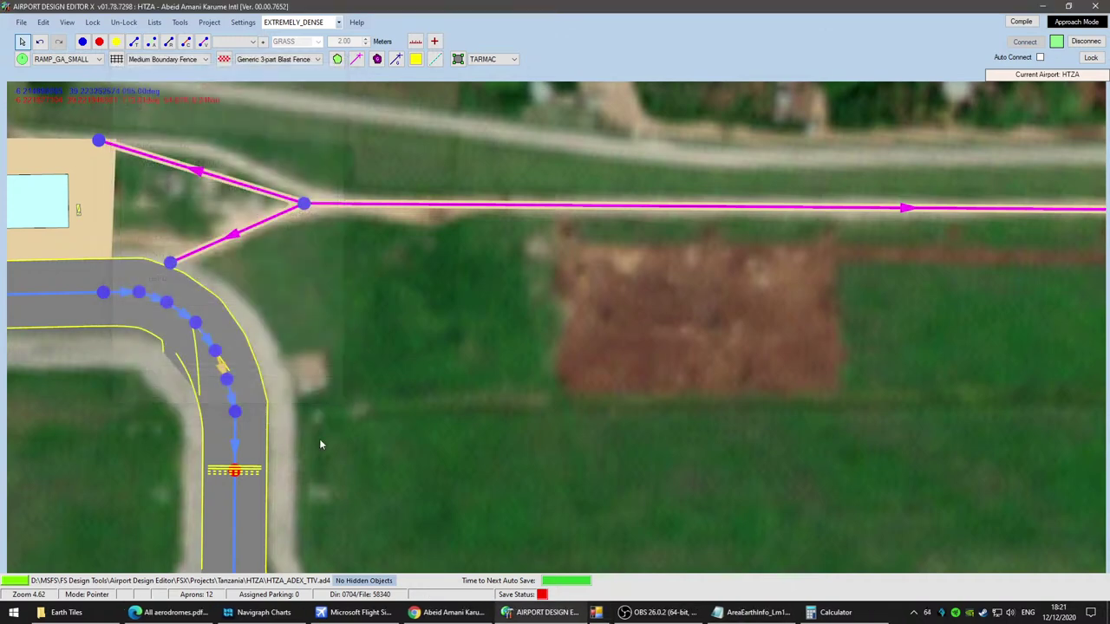
double_click(232, 401)
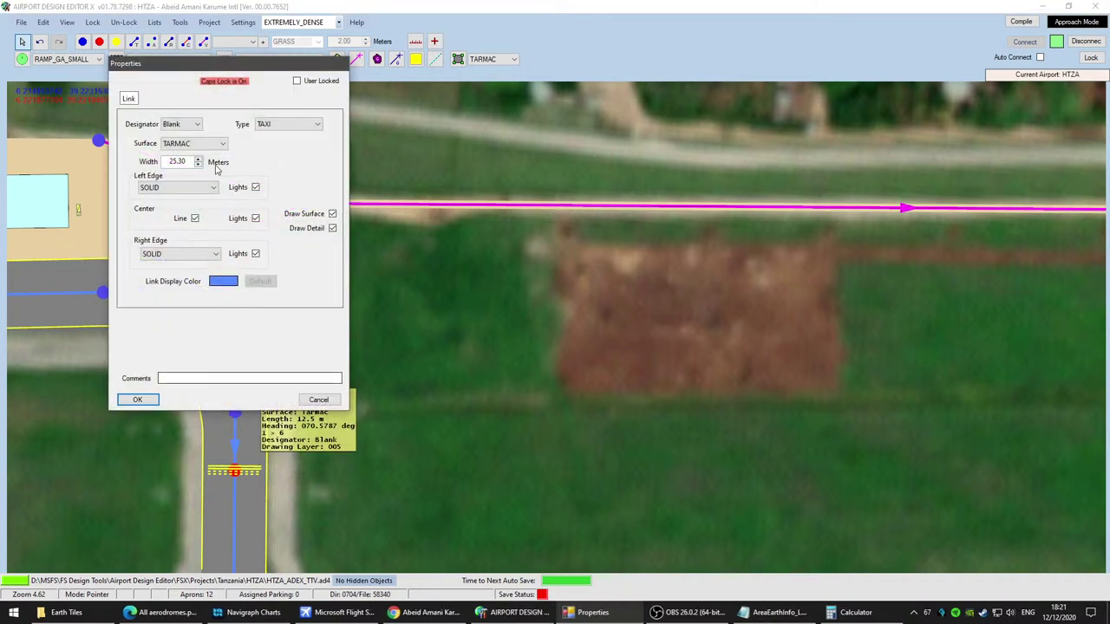
left_click(198, 126)
left_click(191, 171)
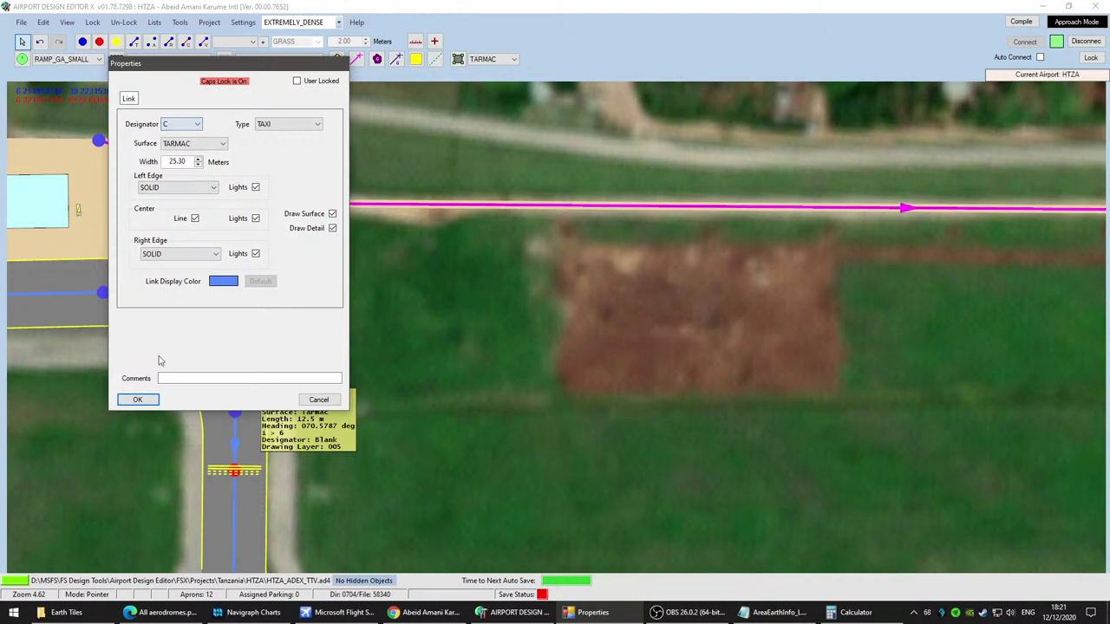
left_click(138, 400)
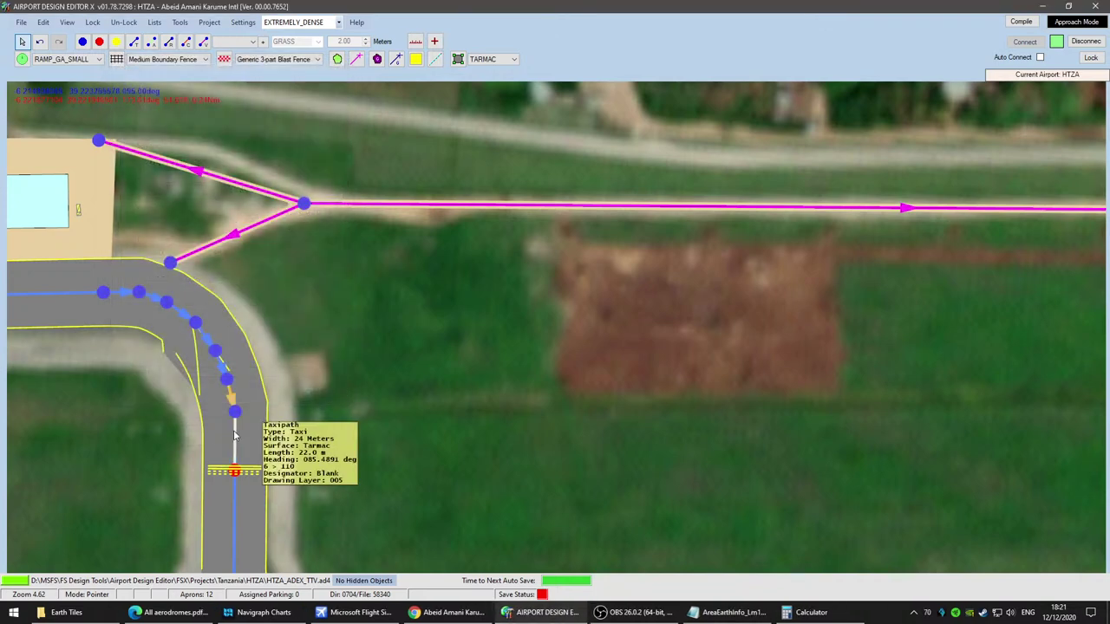
double_click(234, 436)
left_click(183, 124)
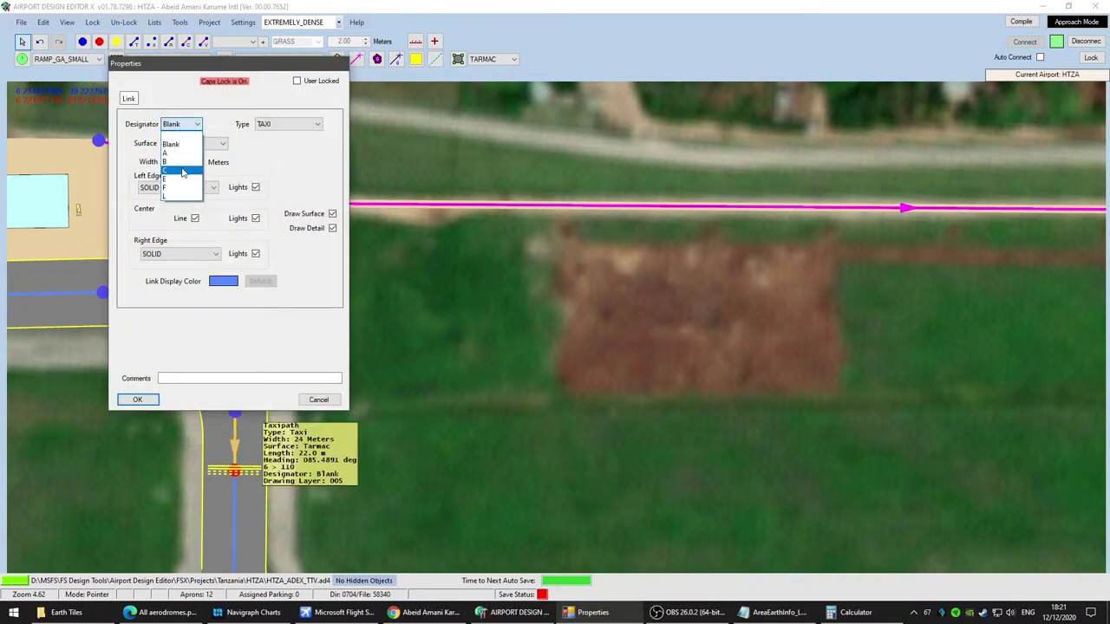
left_click(183, 171)
left_click(127, 404)
scroll(368, 415, "down", 3)
Step: Zoom into the bend and confirm one of its links already reads C
left_click_drag(439, 469, 513, 383)
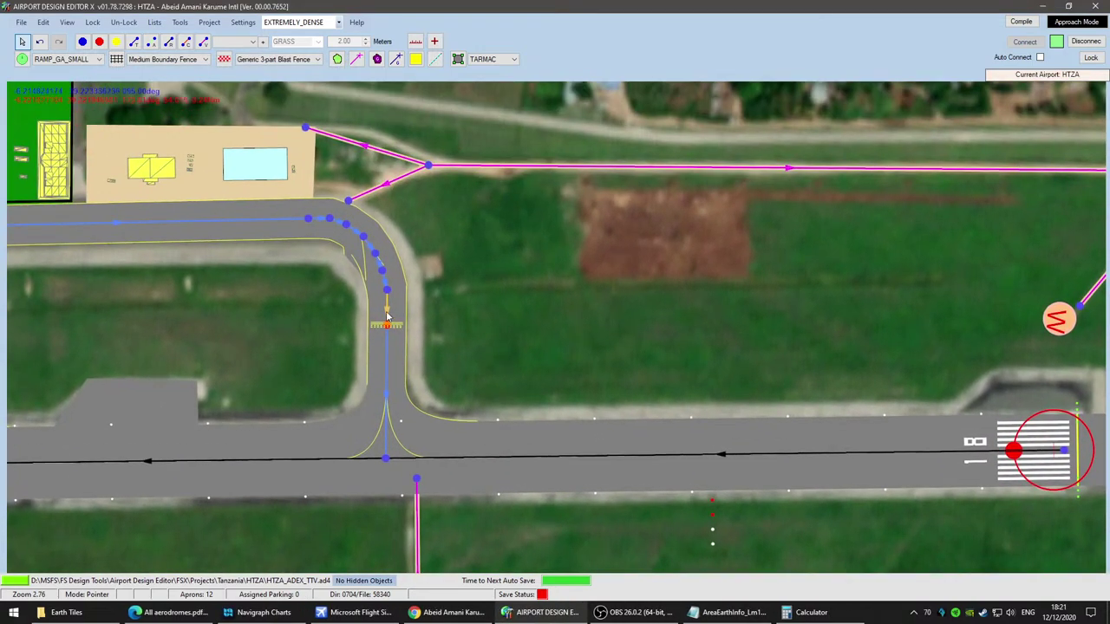
scroll(428, 251, "up", 2)
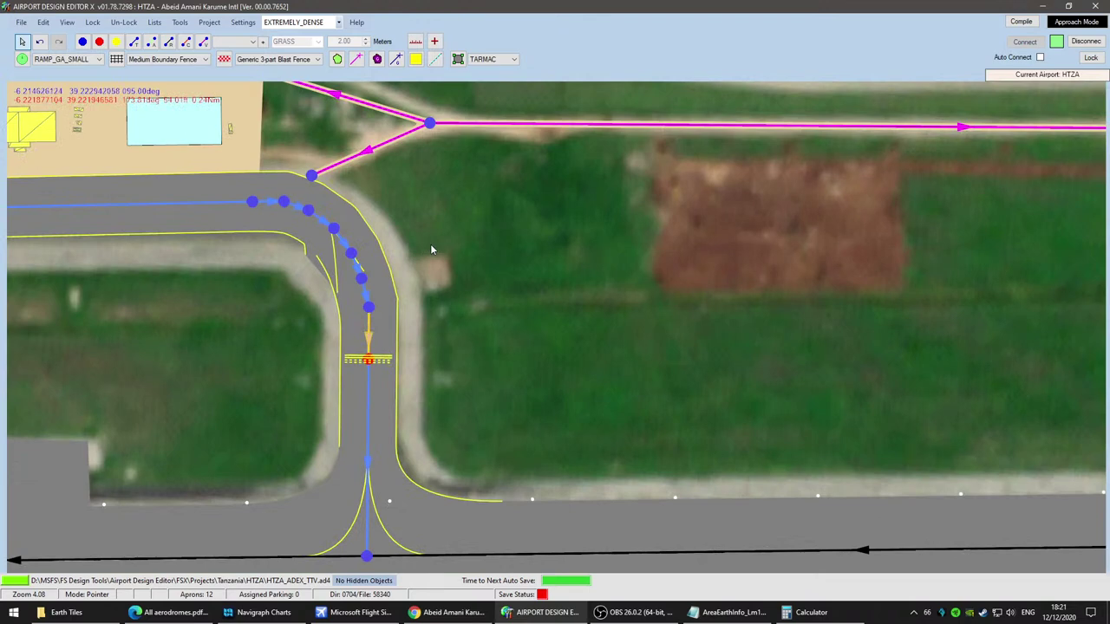
scroll(430, 245, "up", 2)
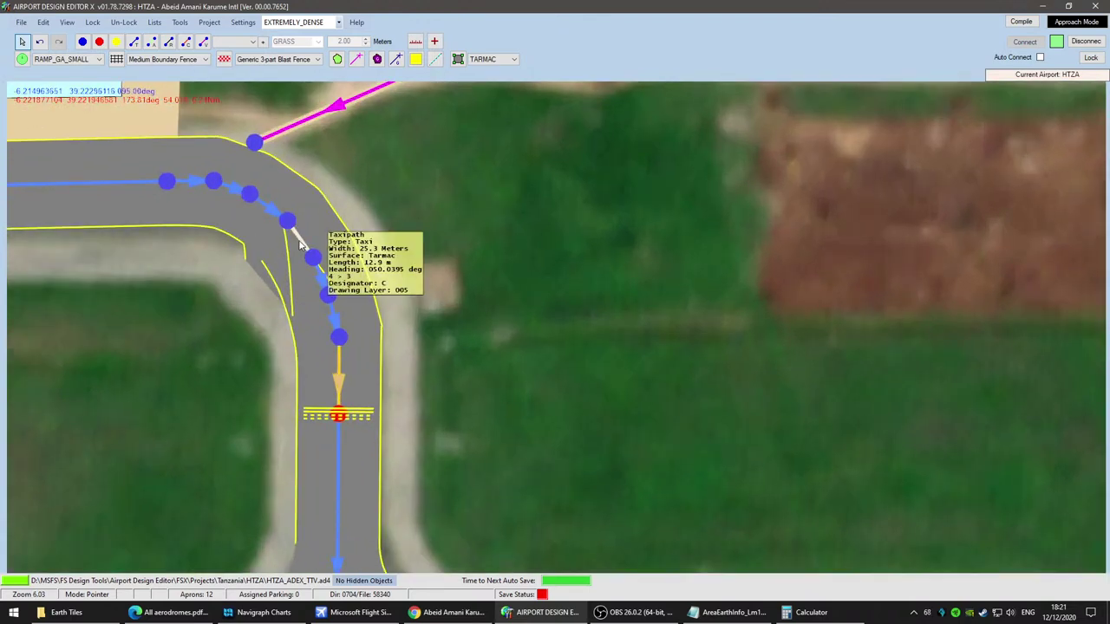
double_click(299, 245)
left_click(188, 132)
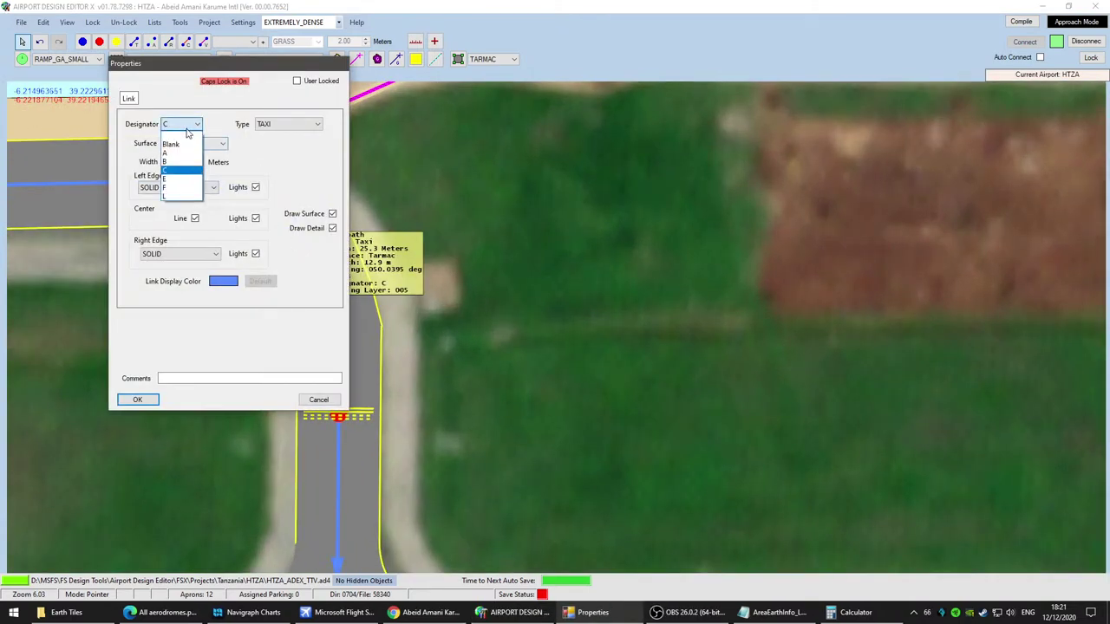
left_click(184, 146)
left_click(139, 400)
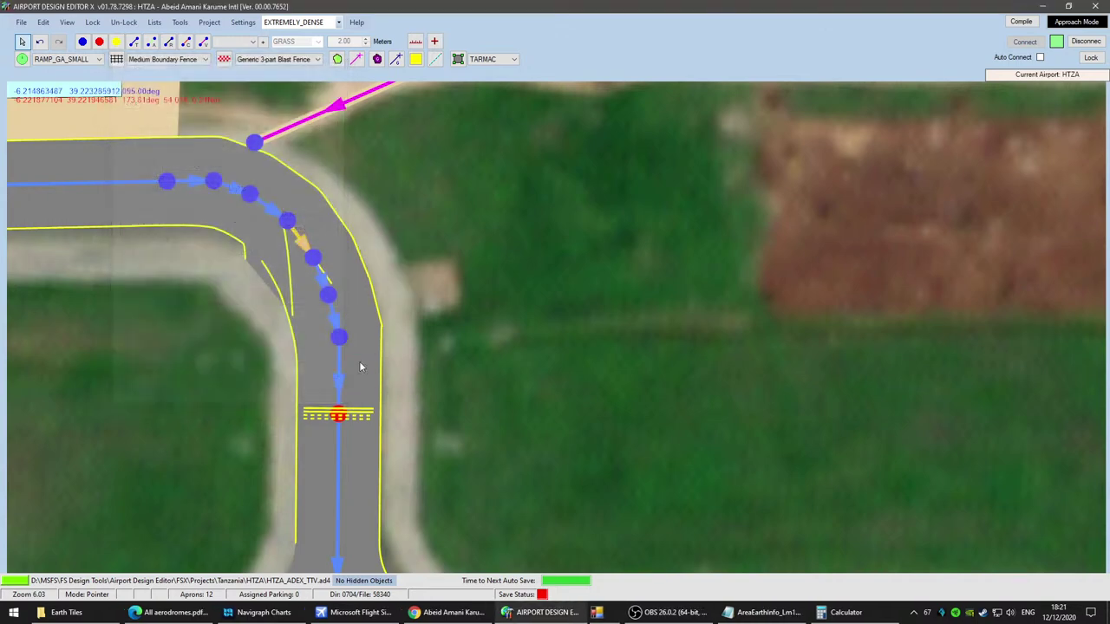
Step: Change the bend link labelled A to designator C
mouse_move(327, 282)
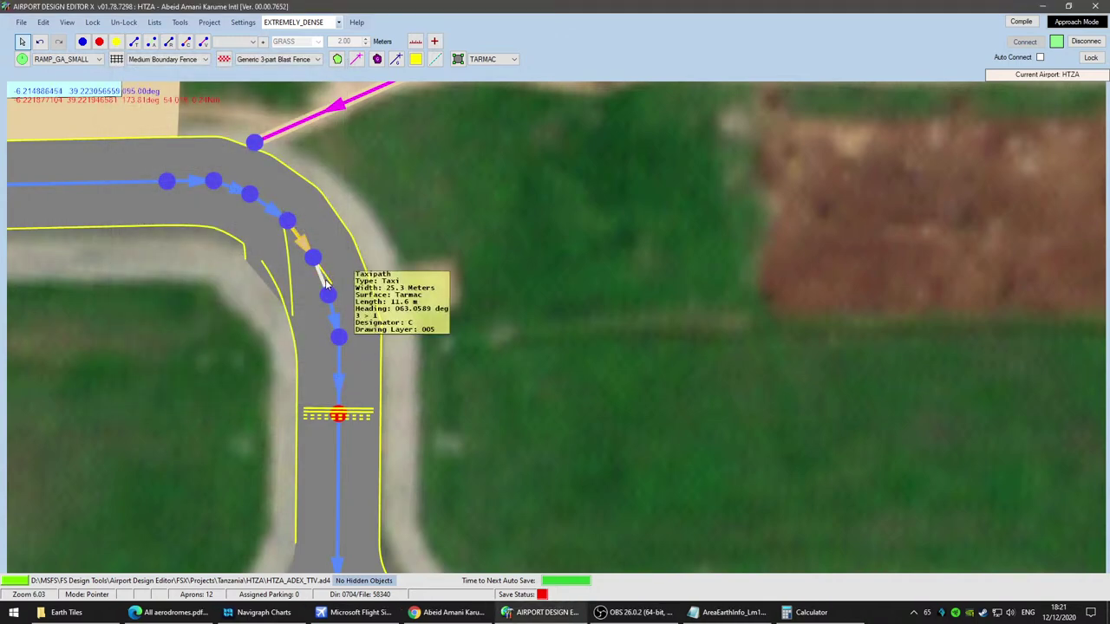
double_click(303, 241)
left_click(182, 124)
left_click(180, 178)
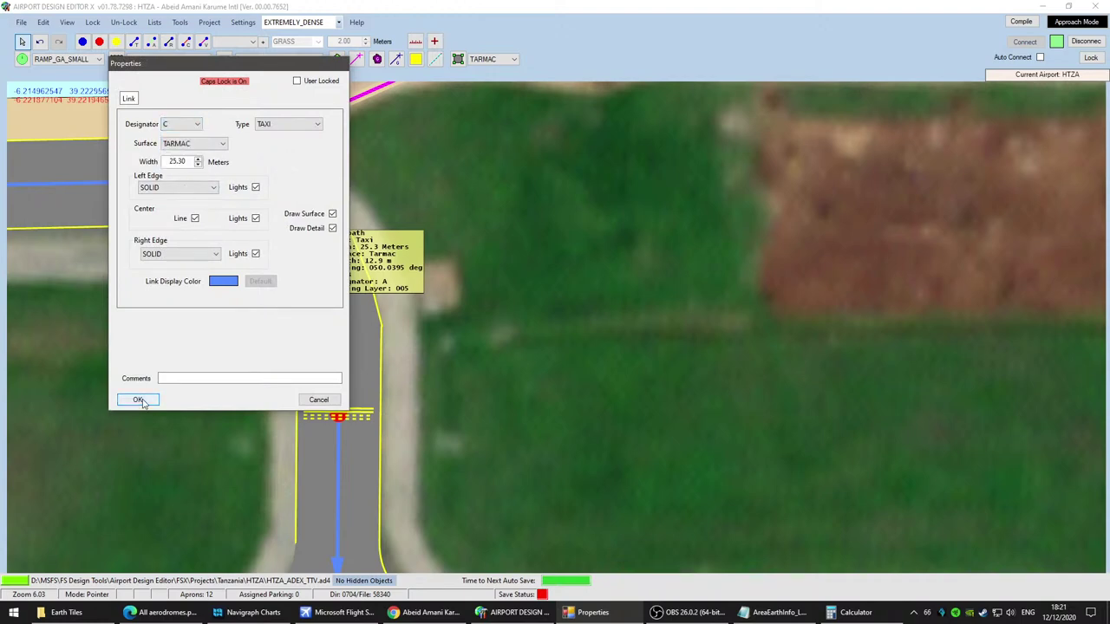
left_click(139, 400)
left_click(247, 612)
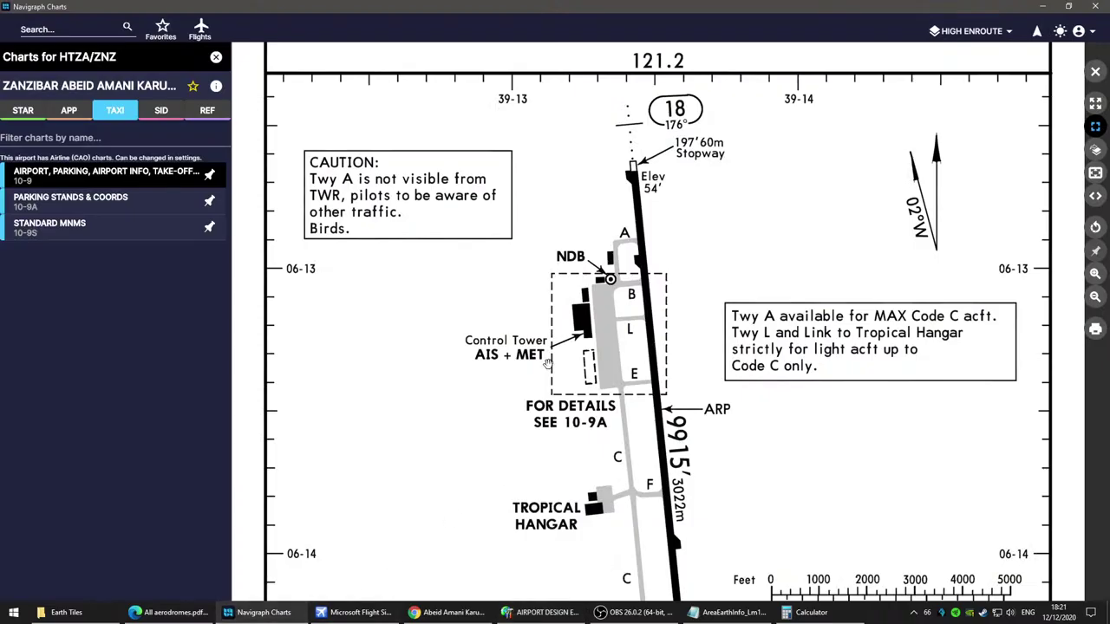
Step: Pan the HTZA taxi chart south to show taxiway C reaching the runway 36 end
left_click_drag(705, 257, 615, 238)
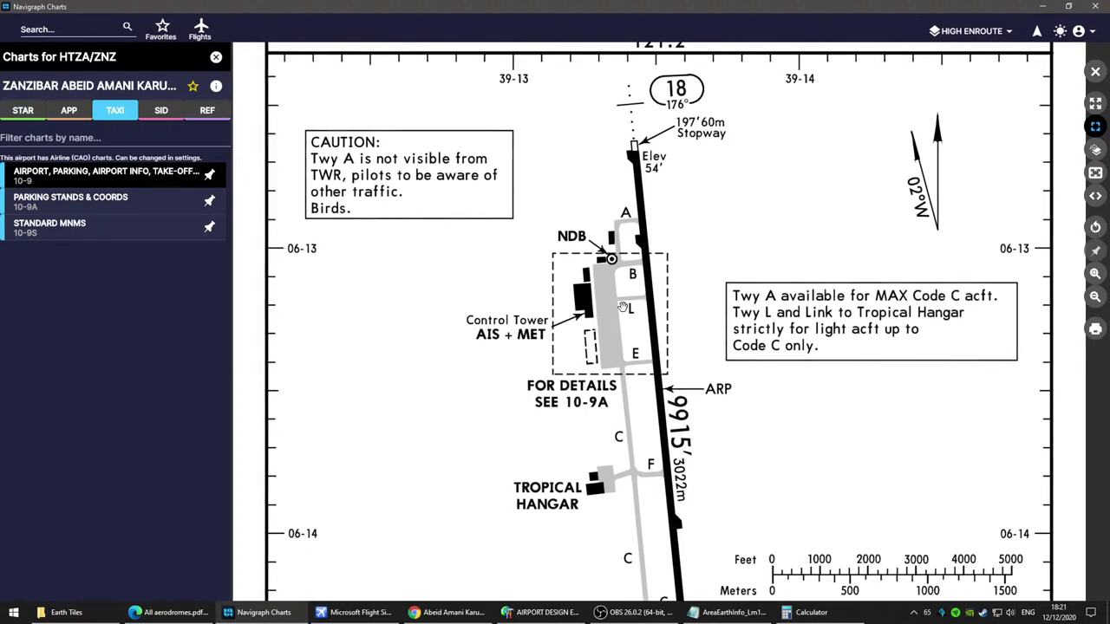
left_click_drag(605, 271, 607, 156)
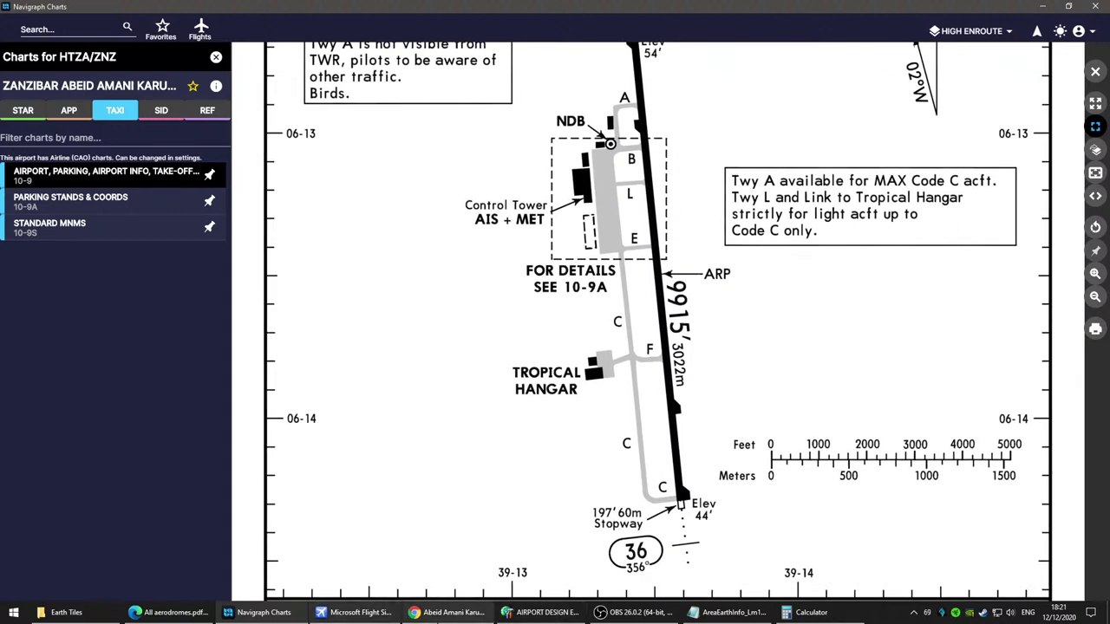
left_click(446, 612)
Step: Survey the satellite view of the terminal, aprons, northern threshold and painted wingspan sign
scroll(547, 129, "down", 5)
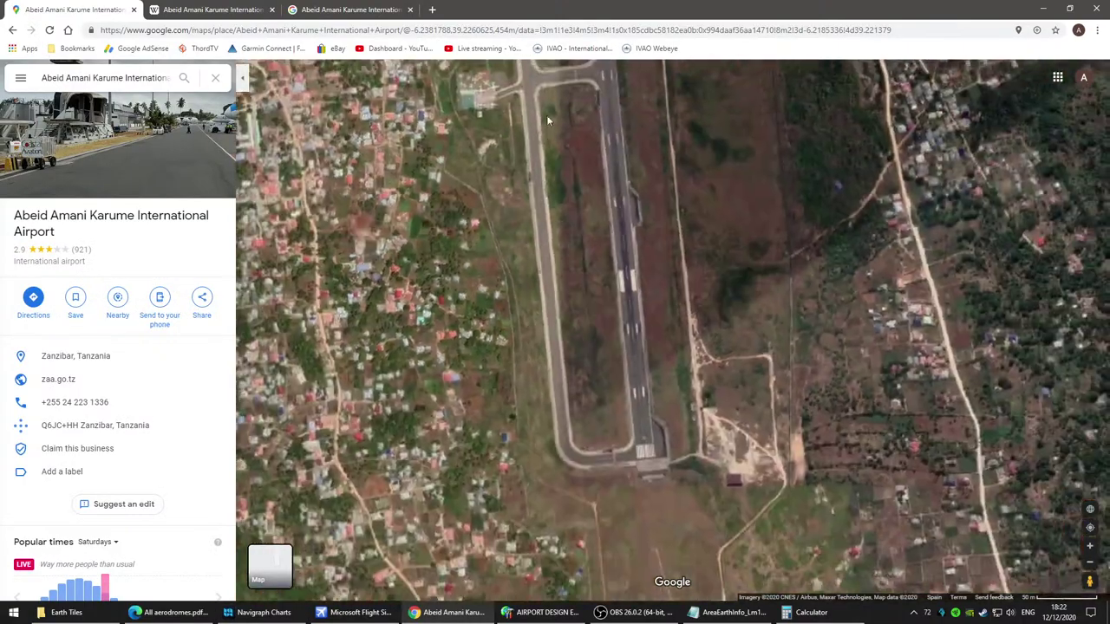
left_click_drag(547, 130, 590, 343)
scroll(593, 342, "up", 5)
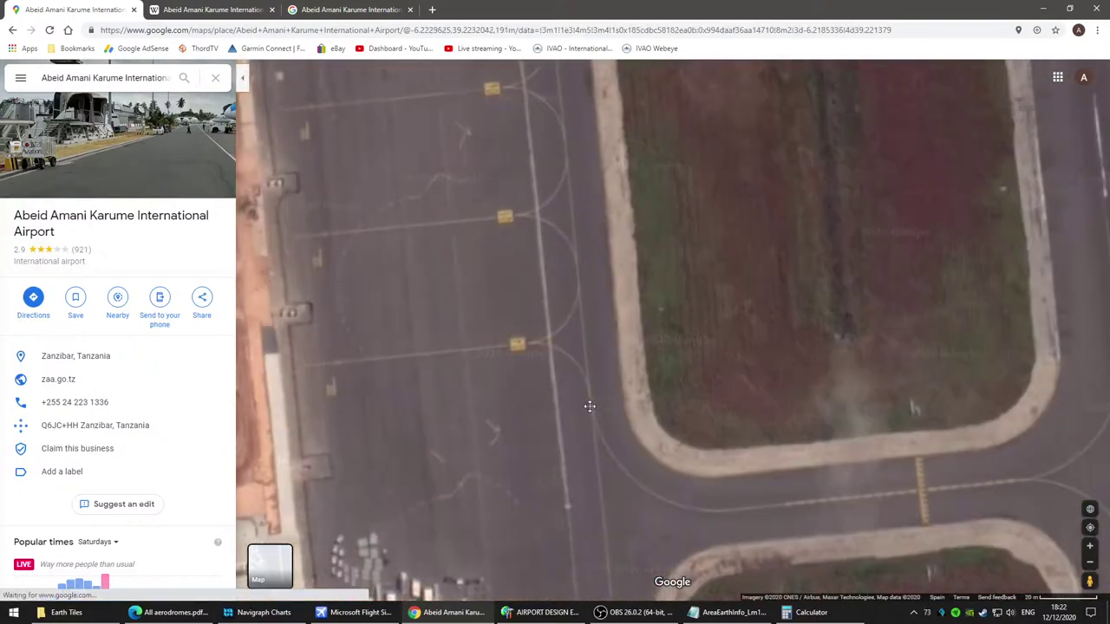
left_click_drag(512, 86, 512, 390)
left_click_drag(463, 461, 590, 319)
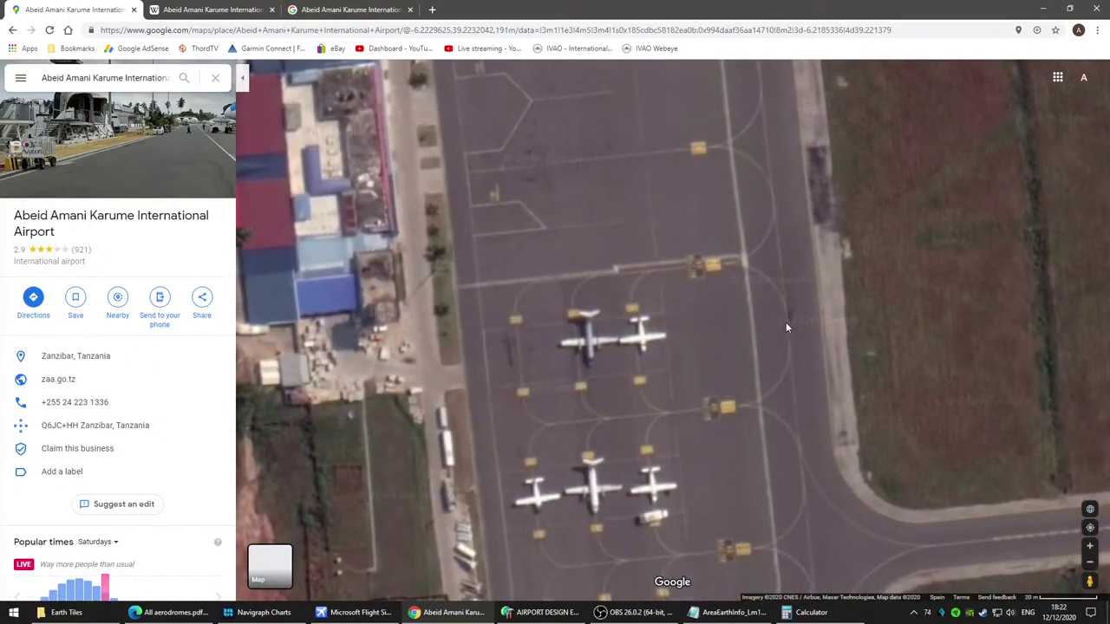
scroll(784, 321, "down", 3)
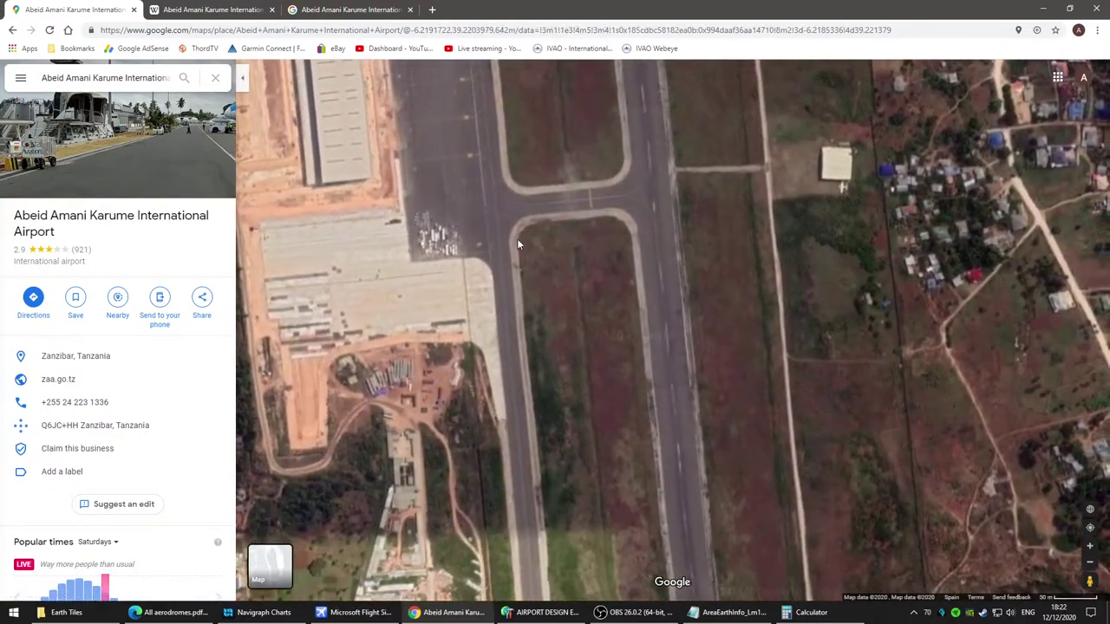
left_click_drag(538, 152, 575, 501)
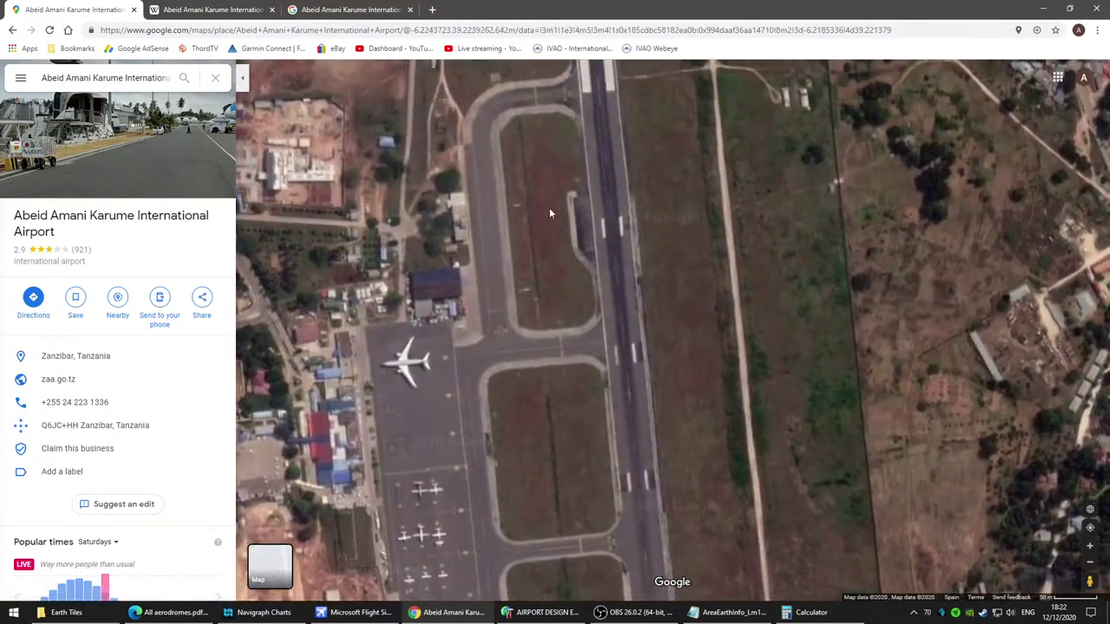
left_click_drag(549, 208, 555, 445)
scroll(532, 407, "up", 3)
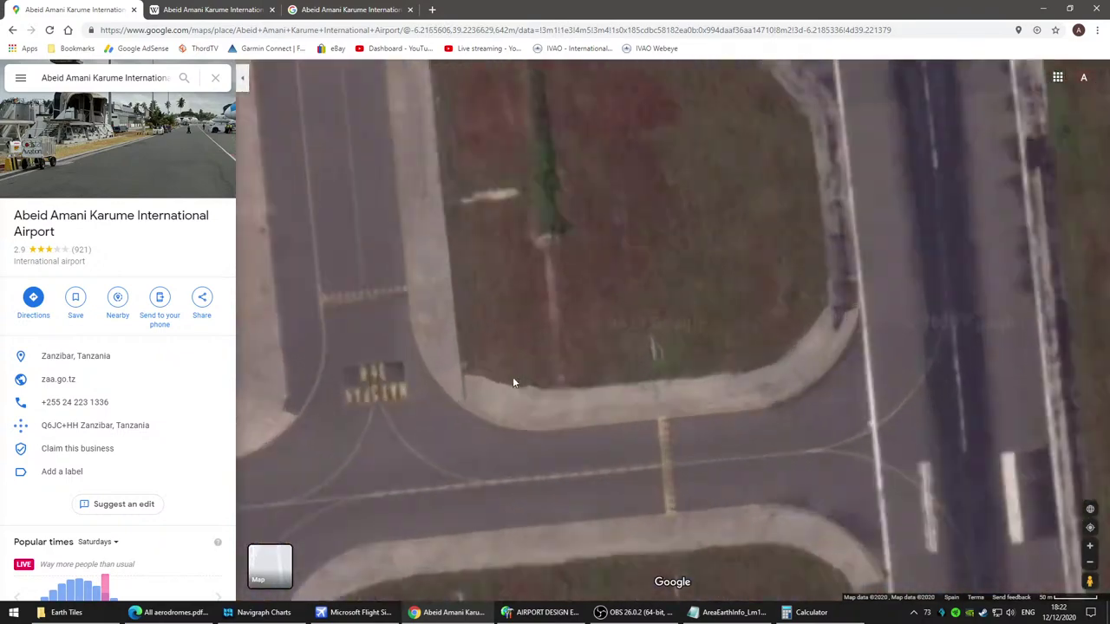
left_click_drag(381, 450, 610, 337)
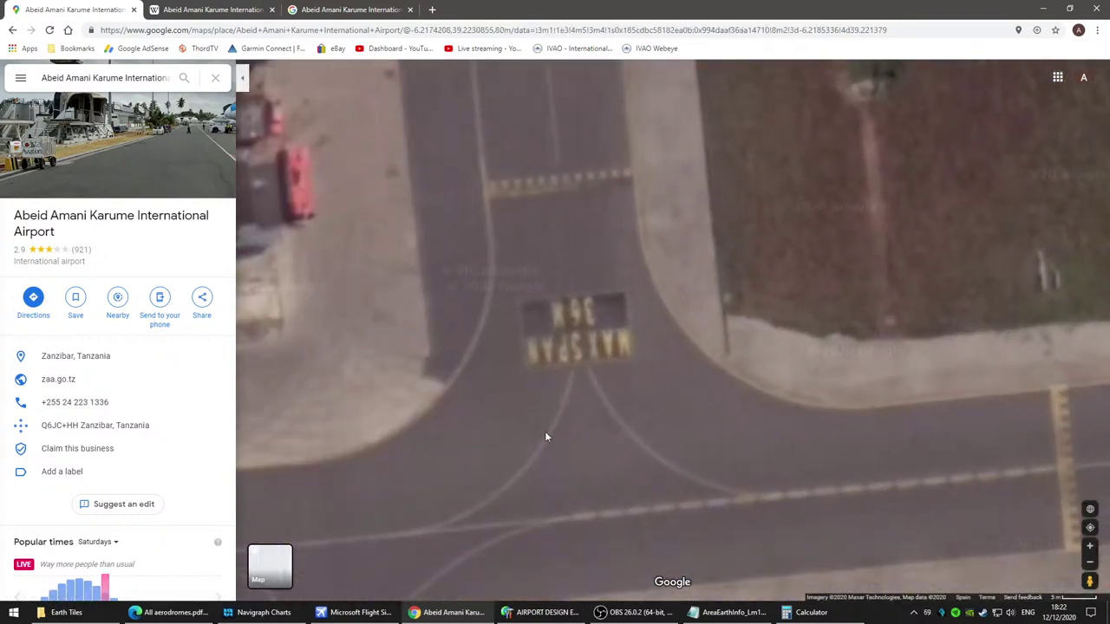
scroll(619, 379, "down", 4)
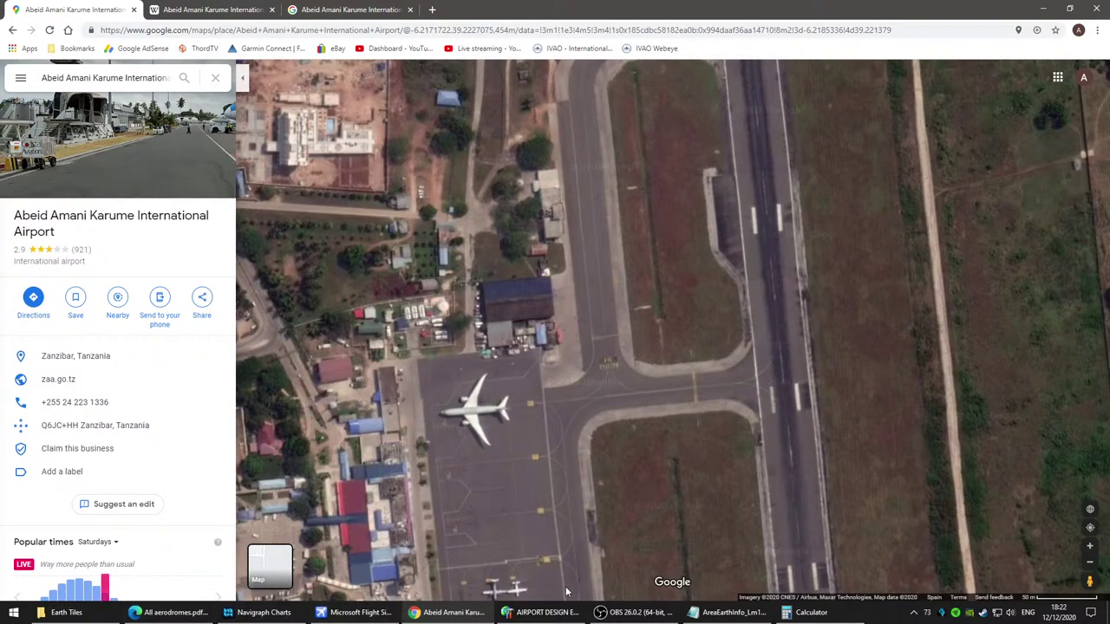
Step: Return to Airport Design Editor with the apron and parking stands in view
left_click(552, 614)
scroll(453, 376, "down", 2)
left_click_drag(200, 375, 859, 480)
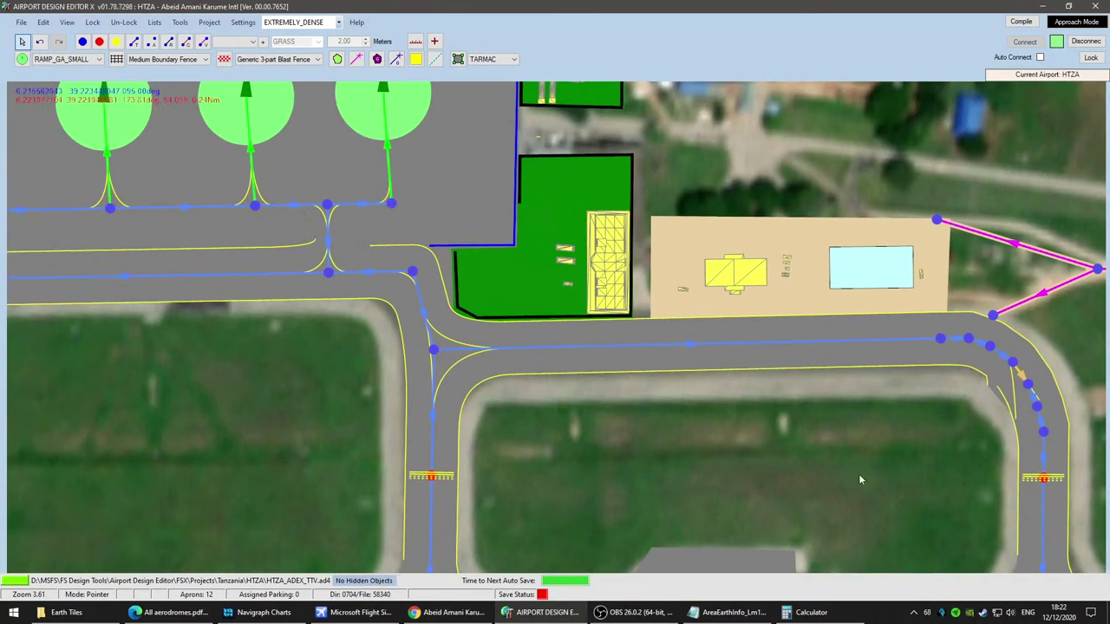
Step: Change the first taxiway link's designator from C to A
double_click(661, 344)
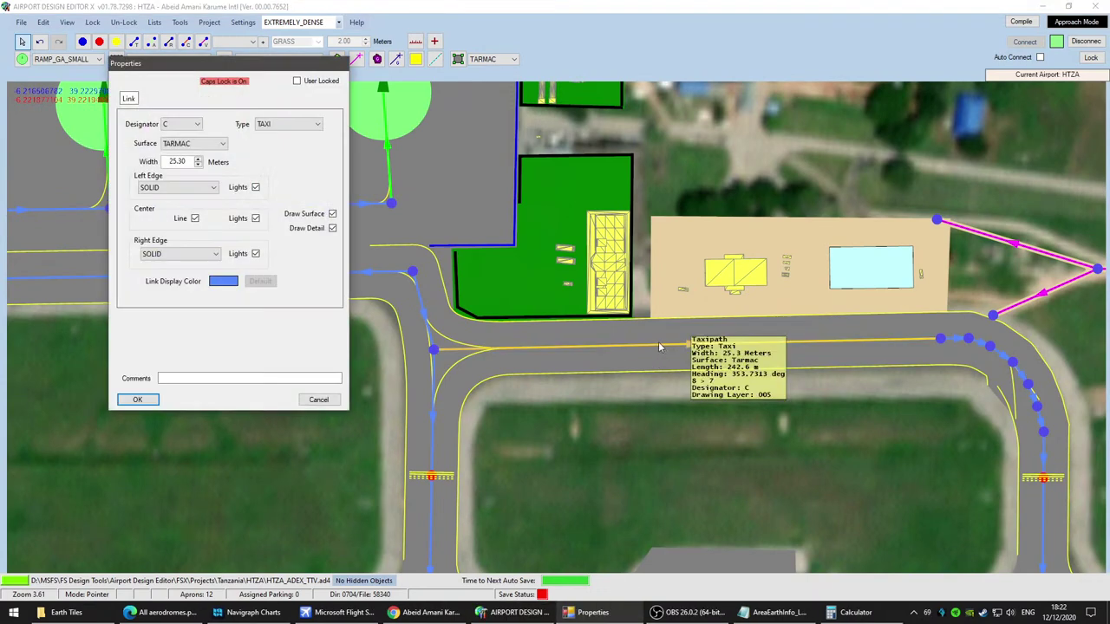
left_click(189, 127)
left_click(185, 153)
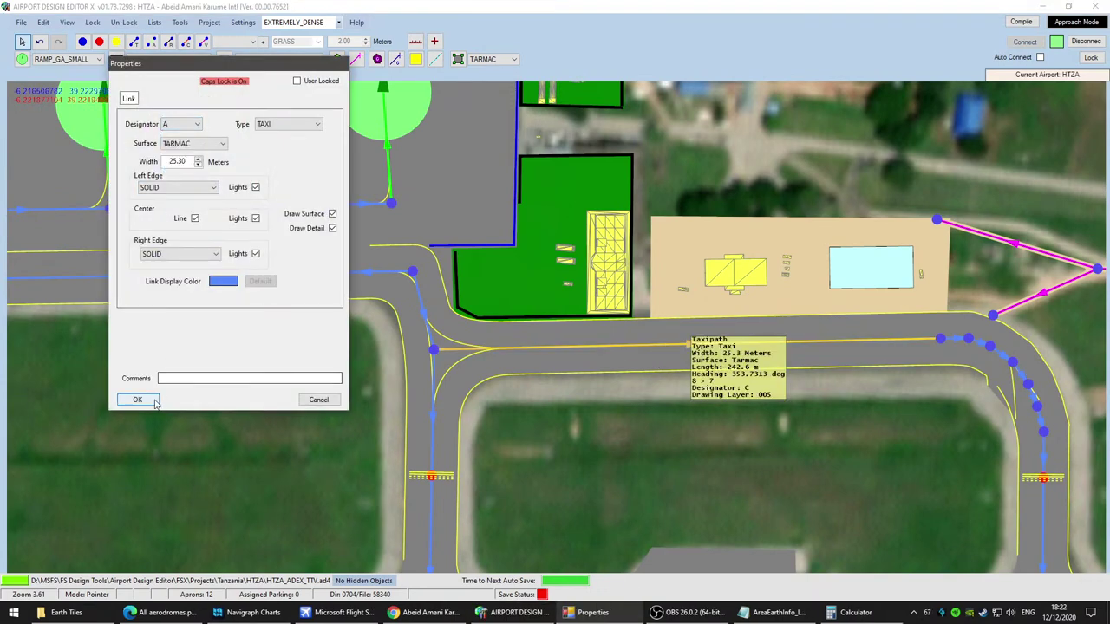
left_click(137, 399)
Step: Label the first two curved links of the eastern bend A
scroll(502, 367, "up", 2)
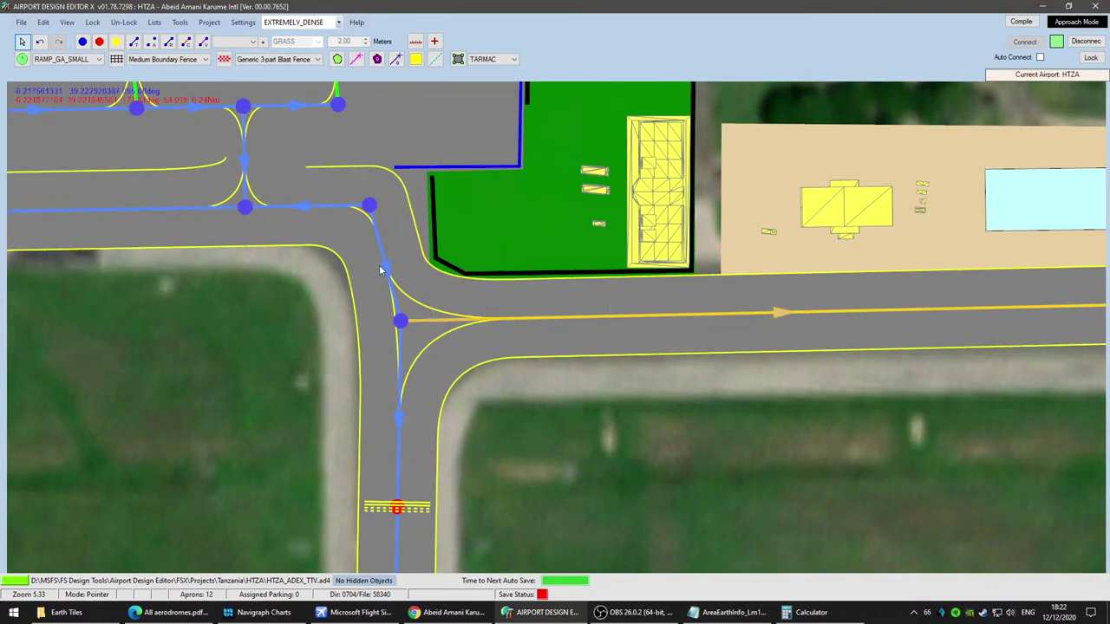
mouse_move(388, 275)
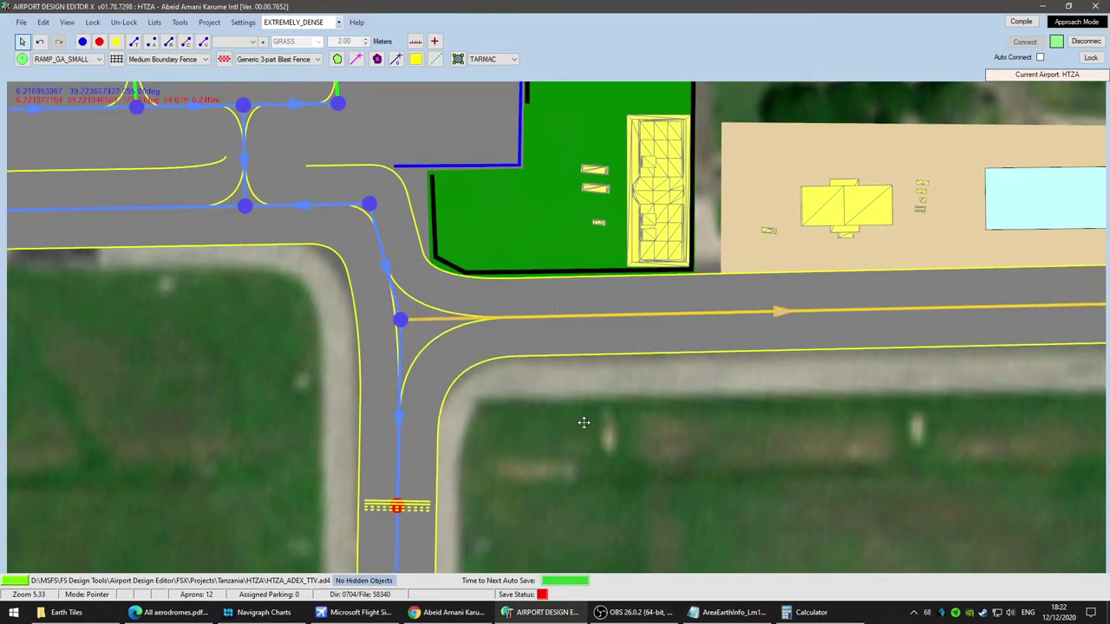
left_click_drag(584, 476, 568, 138)
left_click_drag(766, 153, 289, 524)
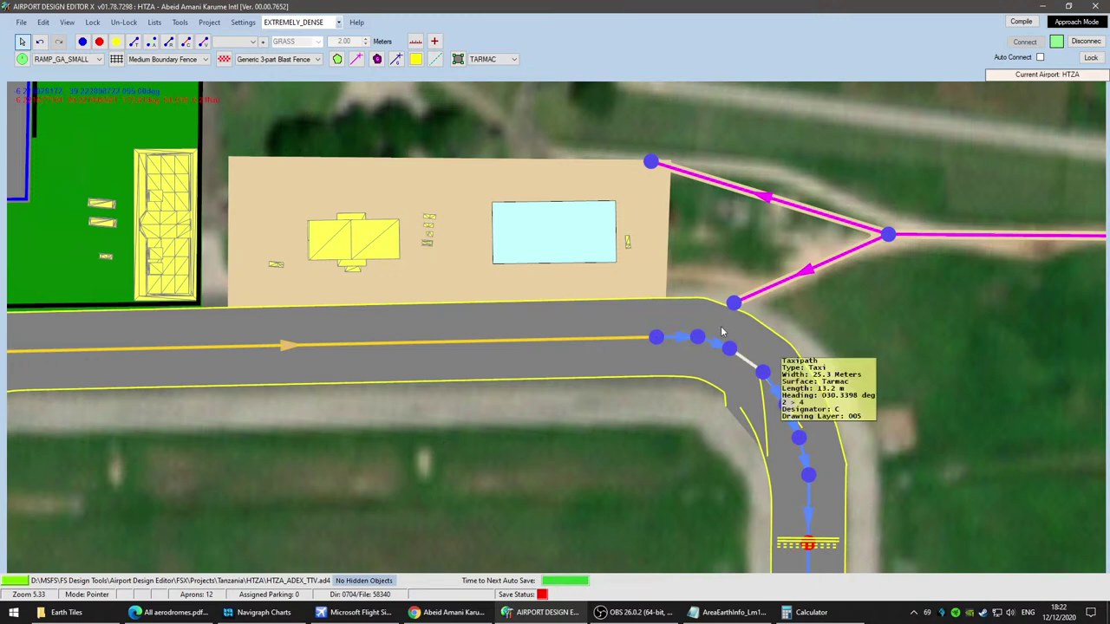
double_click(679, 341)
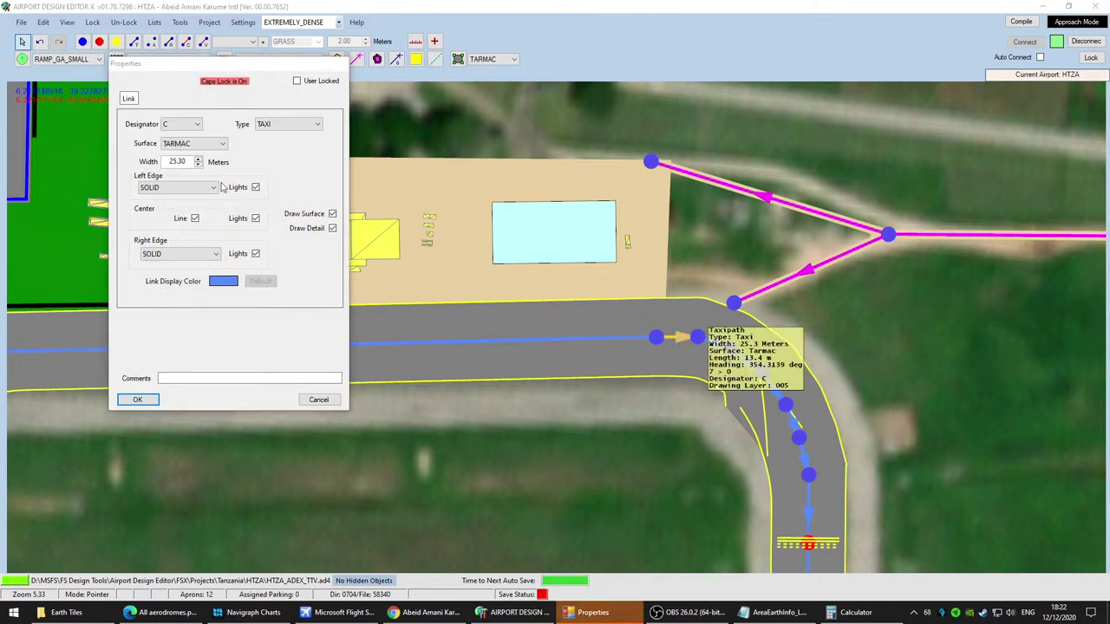
left_click(182, 124)
left_click(181, 149)
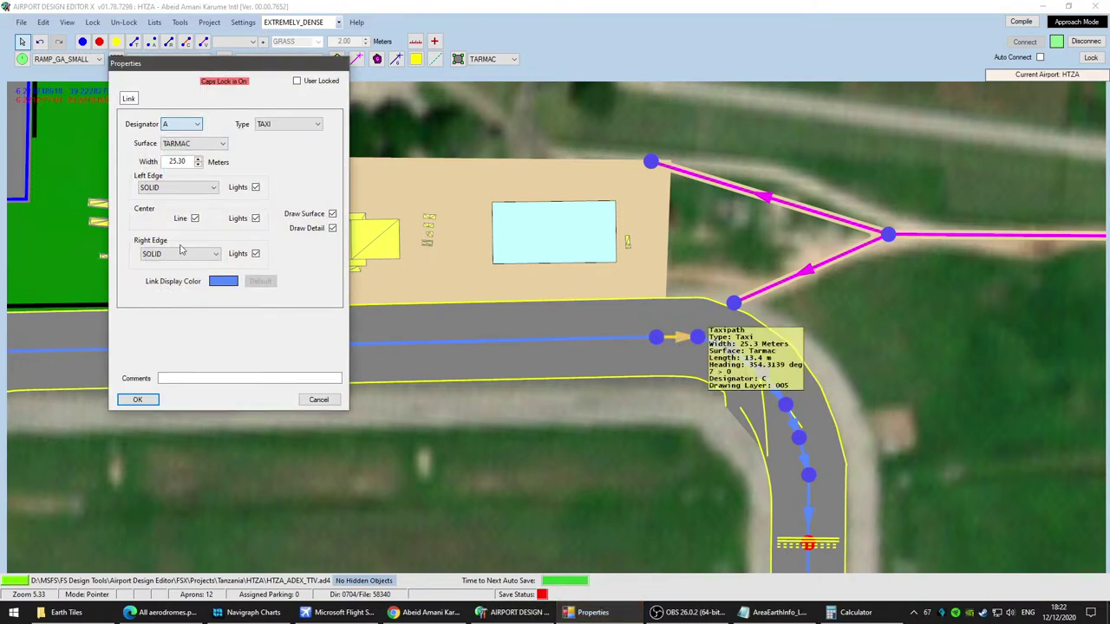
left_click(139, 400)
scroll(695, 406, "up", 5)
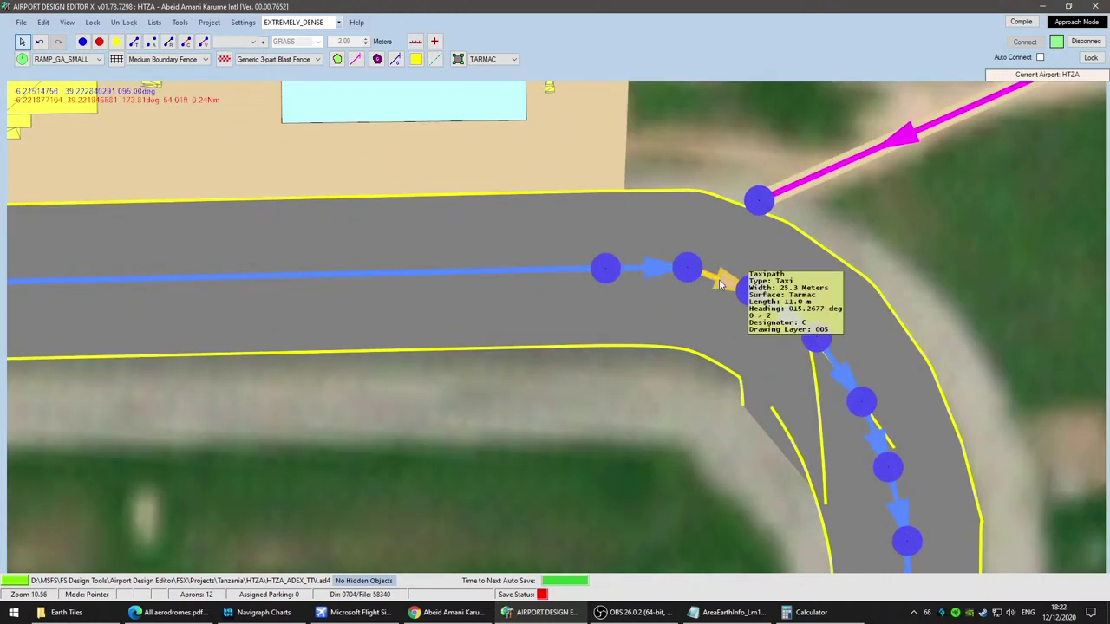
double_click(720, 284)
left_click(182, 124)
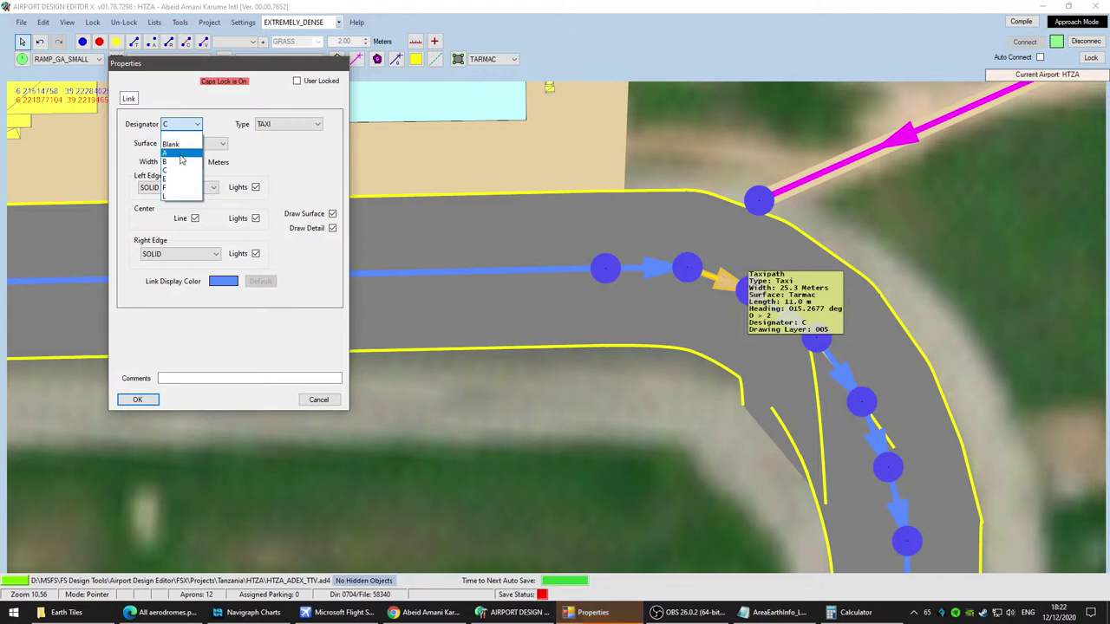
left_click(181, 153)
left_click(147, 401)
Step: Set designator A on the next three links down the bend
left_click_drag(715, 361, 270, 339)
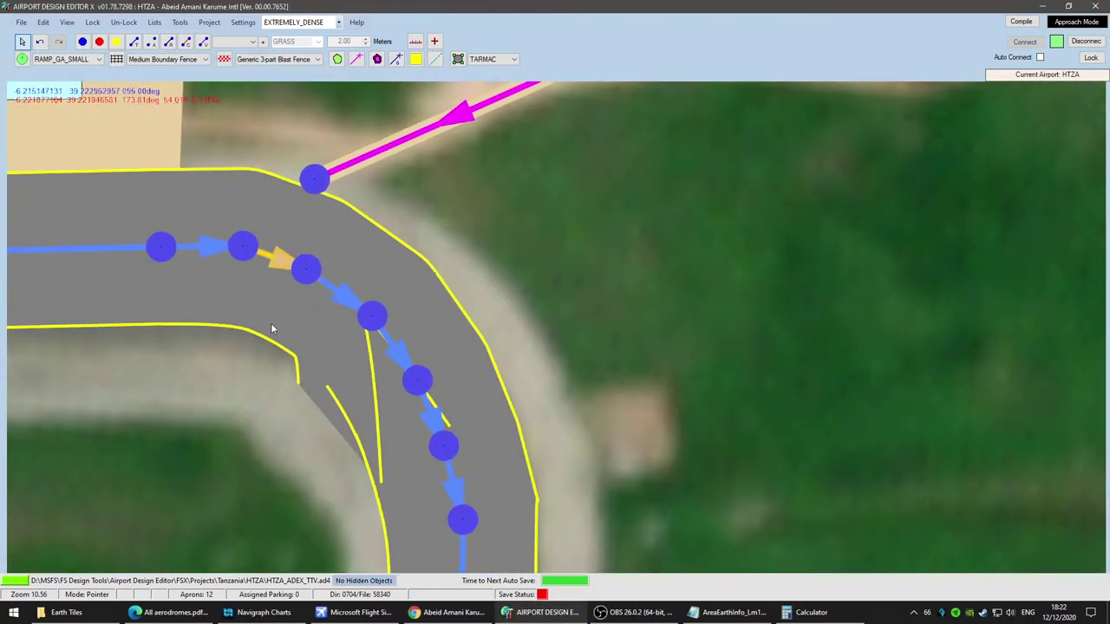
double_click(356, 305)
left_click(182, 124)
left_click(184, 154)
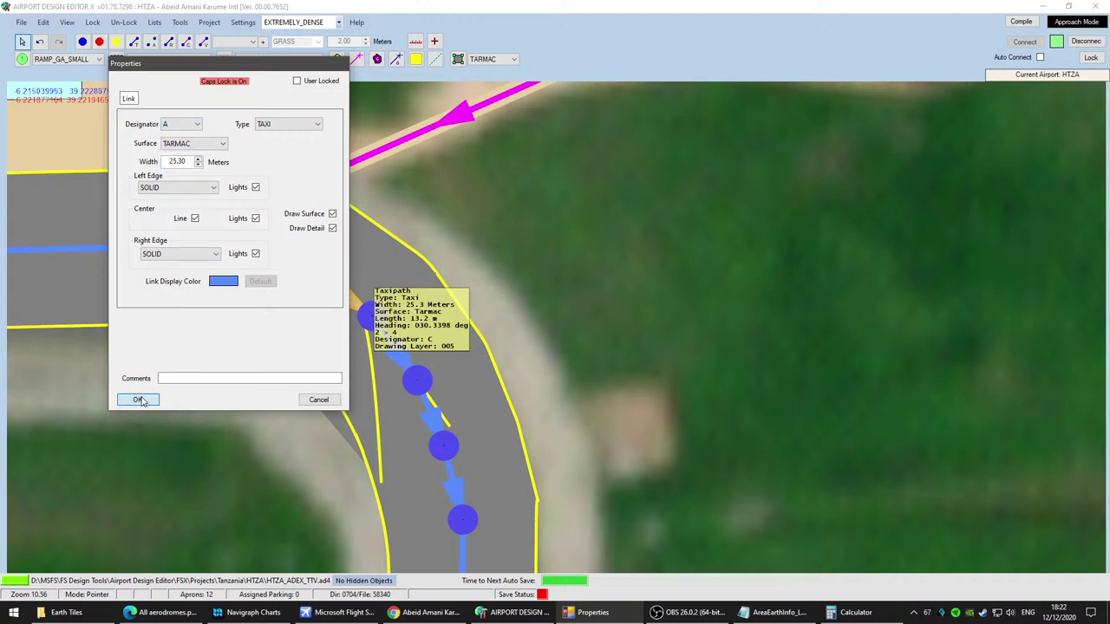
left_click(139, 399)
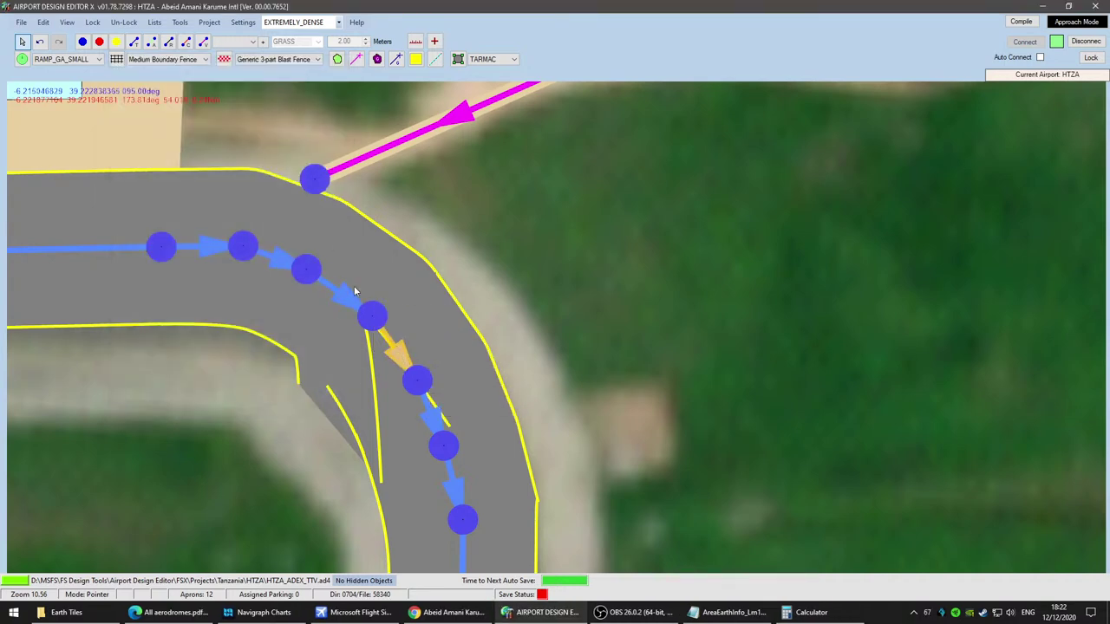
double_click(392, 363)
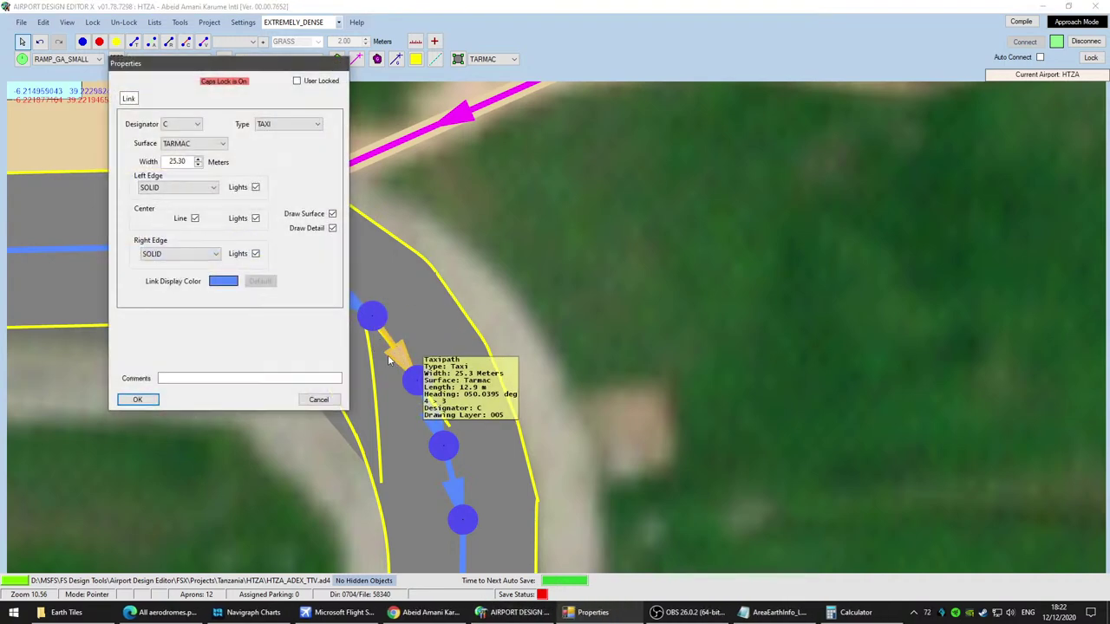
left_click(181, 126)
left_click(177, 155)
left_click(138, 400)
double_click(430, 416)
left_click(181, 127)
left_click(169, 154)
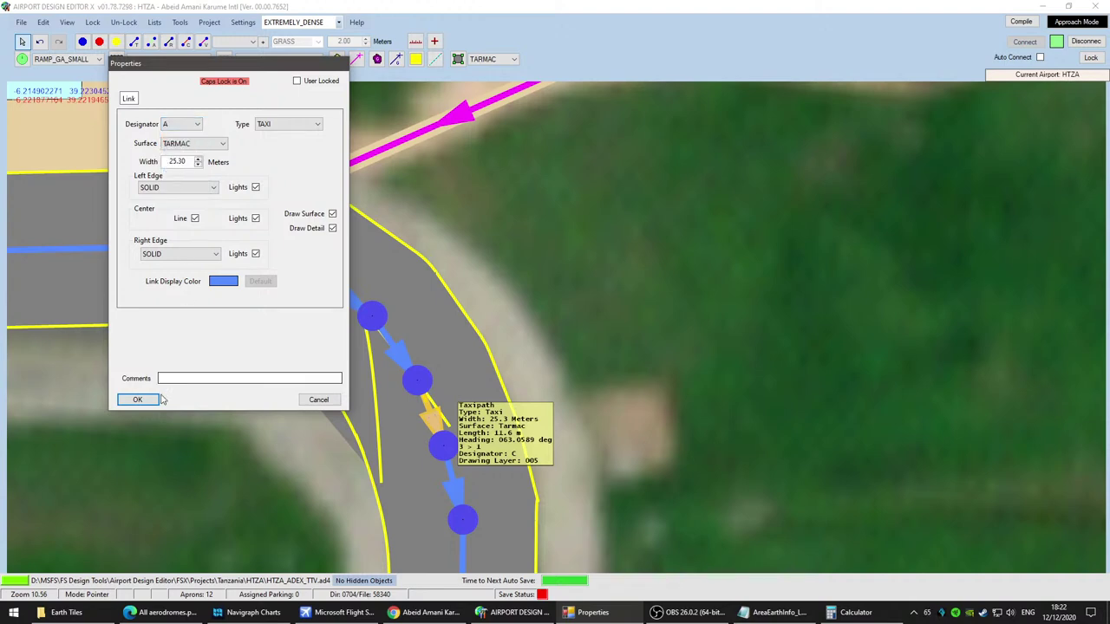
left_click(137, 400)
Step: Assign A to the two links leading to the hold-short line
left_click_drag(437, 457, 246, 284)
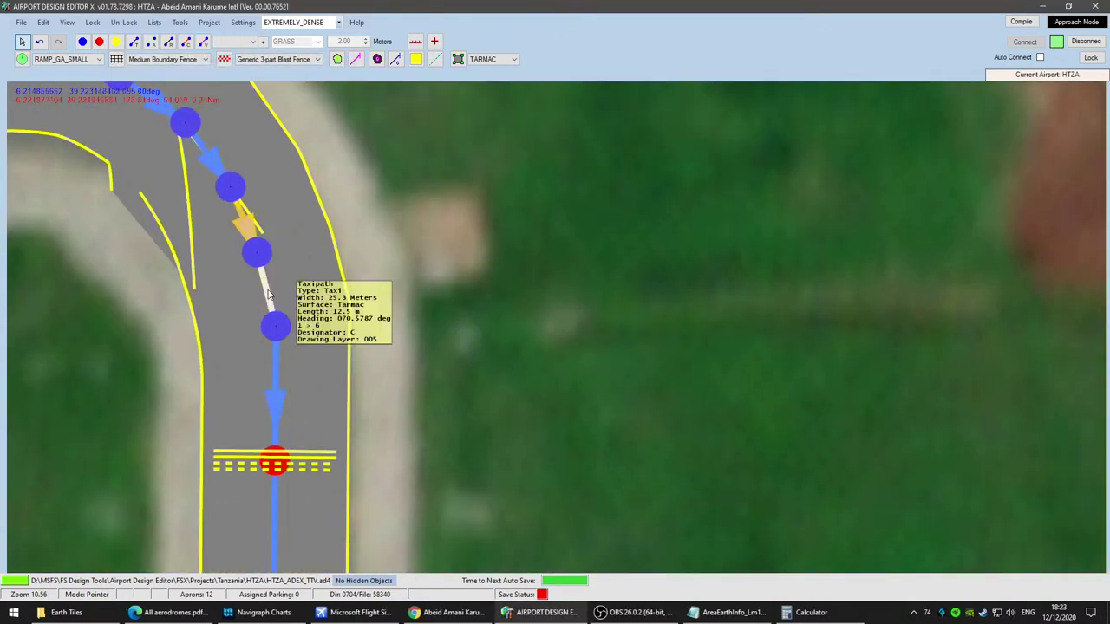
double_click(268, 295)
left_click(182, 126)
left_click(182, 155)
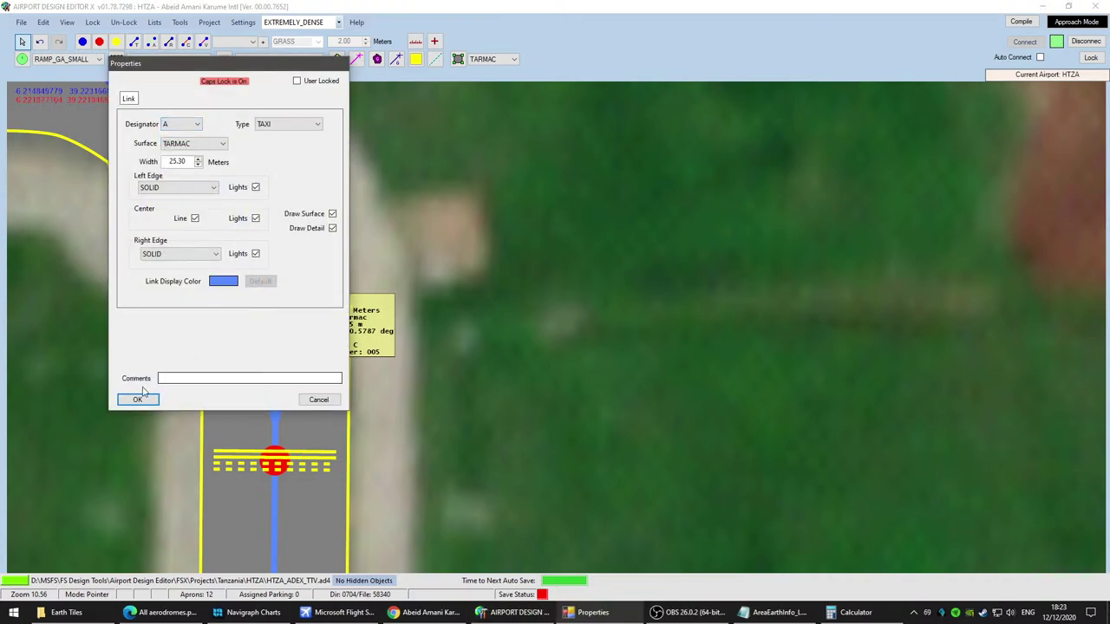
left_click(137, 399)
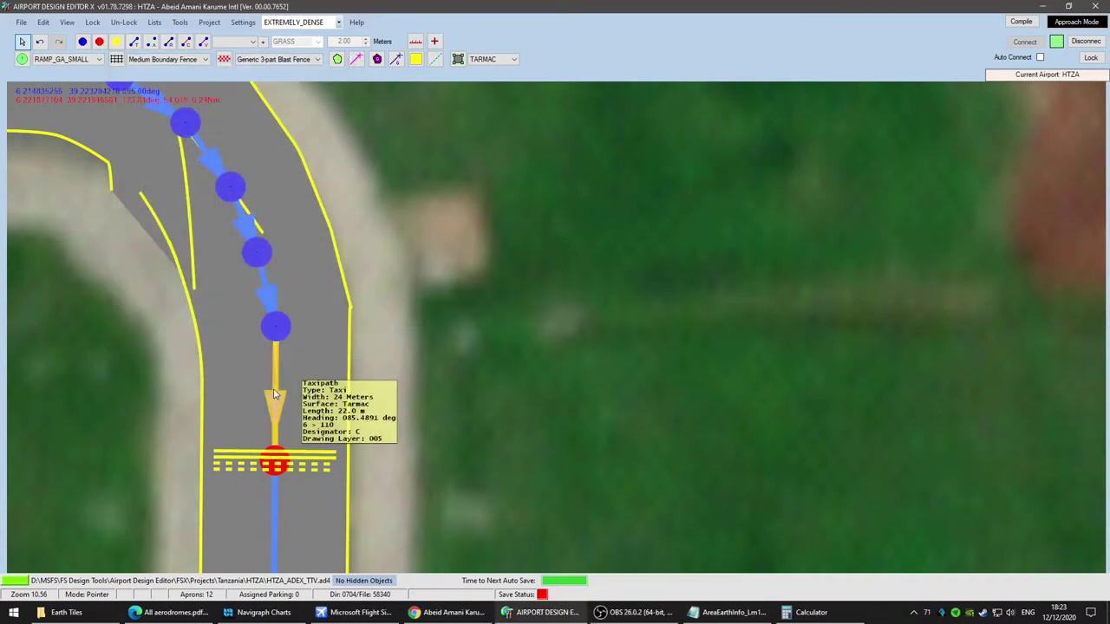
double_click(276, 381)
left_click(180, 125)
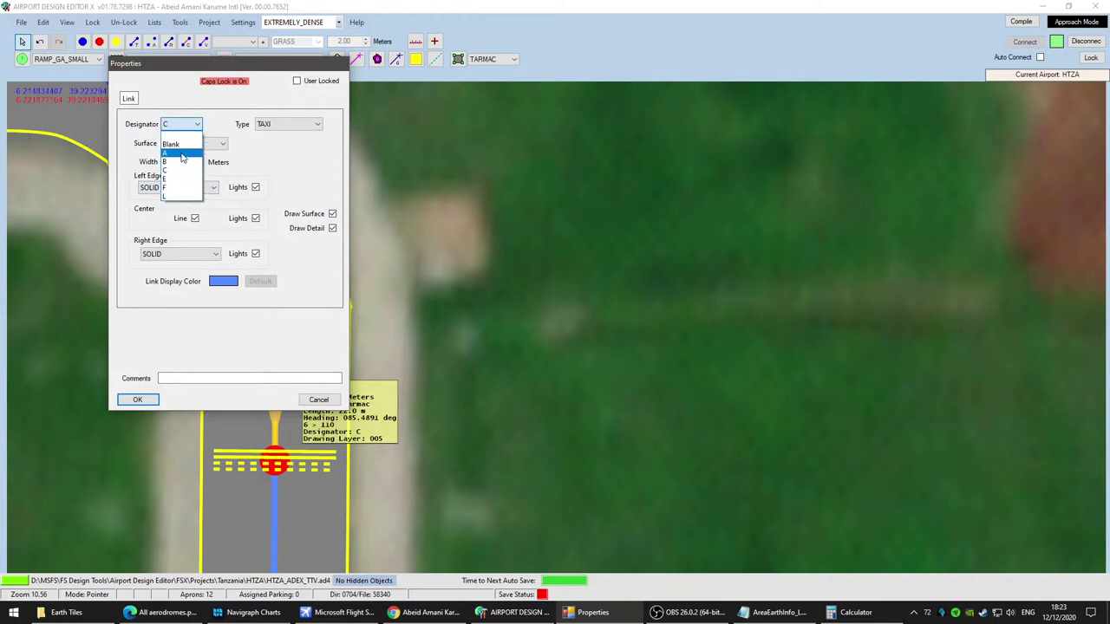
left_click(183, 155)
left_click(138, 402)
Step: Label the link at the taxiway-runway junction A, then zoom out over the network
left_click_drag(500, 527, 538, 162)
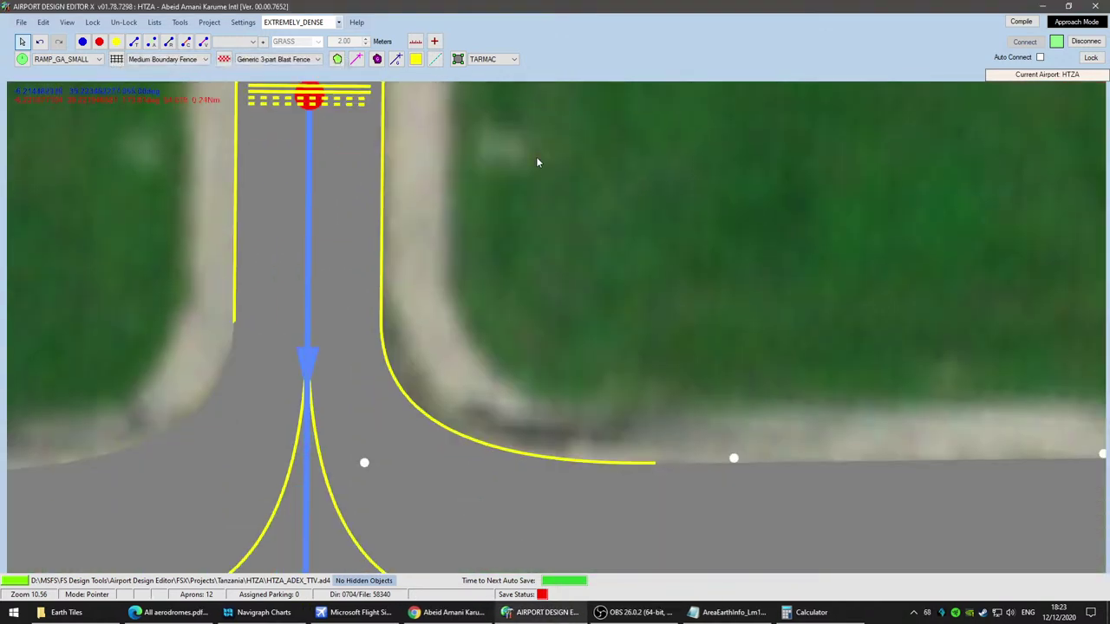
scroll(538, 161, "down", 2)
double_click(371, 294)
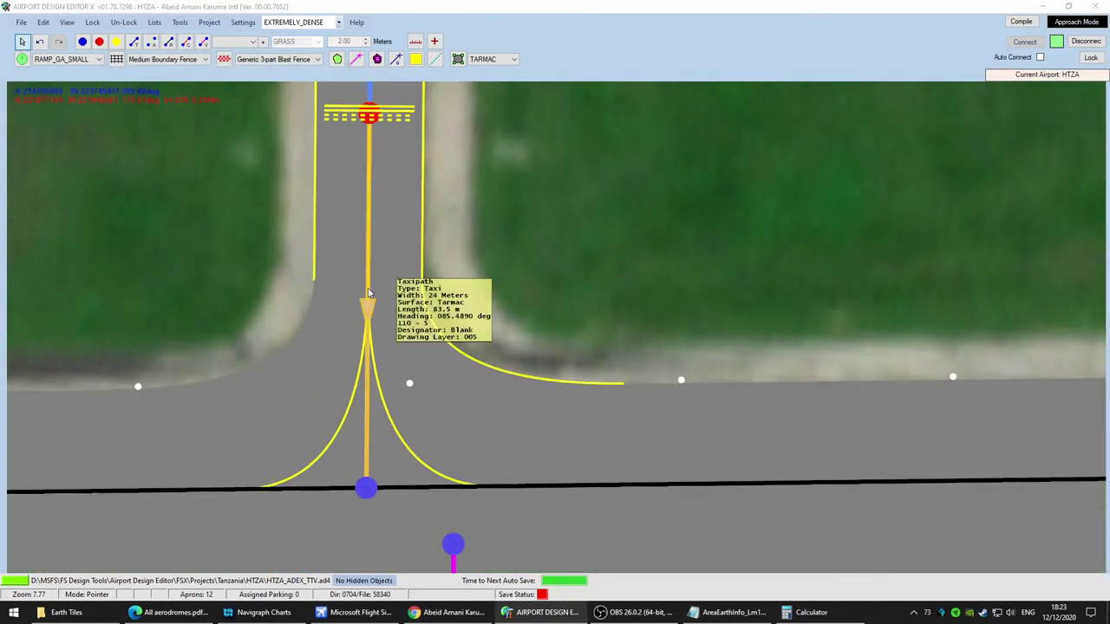
left_click(188, 129)
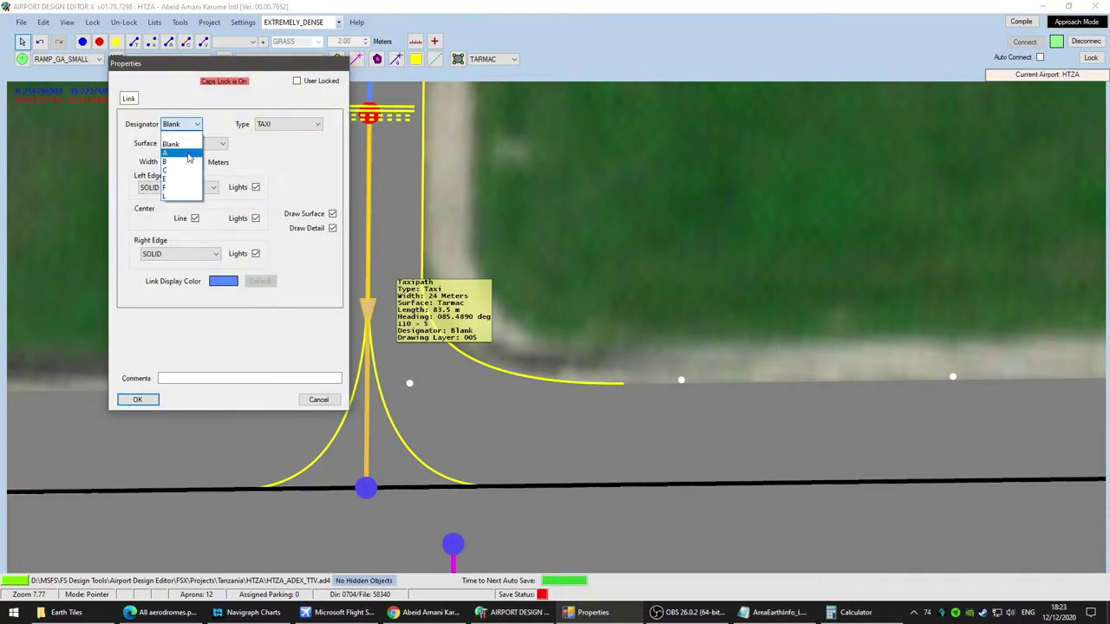
left_click(188, 154)
left_click(136, 399)
scroll(177, 286, "down", 3)
left_click_drag(196, 269, 897, 354)
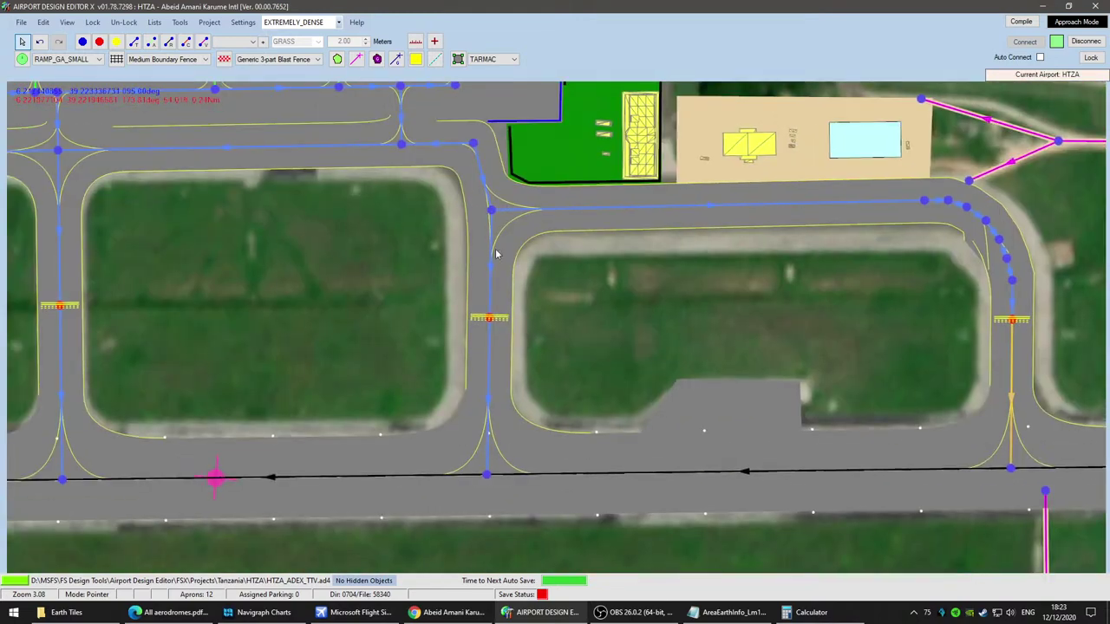
Step: After checking the taxi chart, label both middle connecting taxiway links B
left_click(256, 614)
left_click(256, 614)
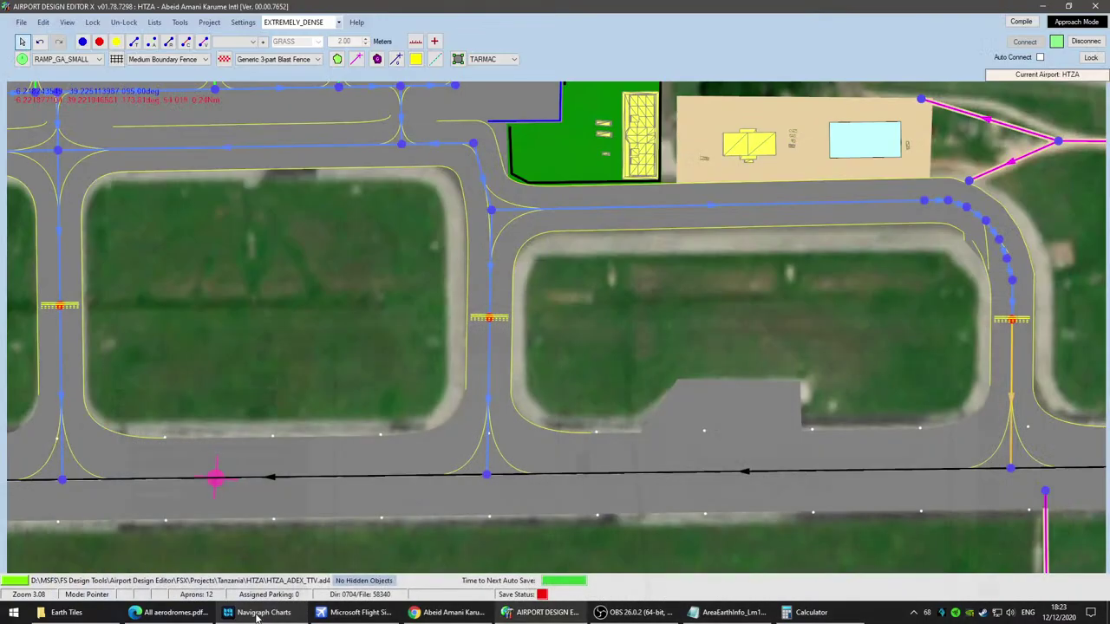
double_click(490, 296)
left_click(196, 125)
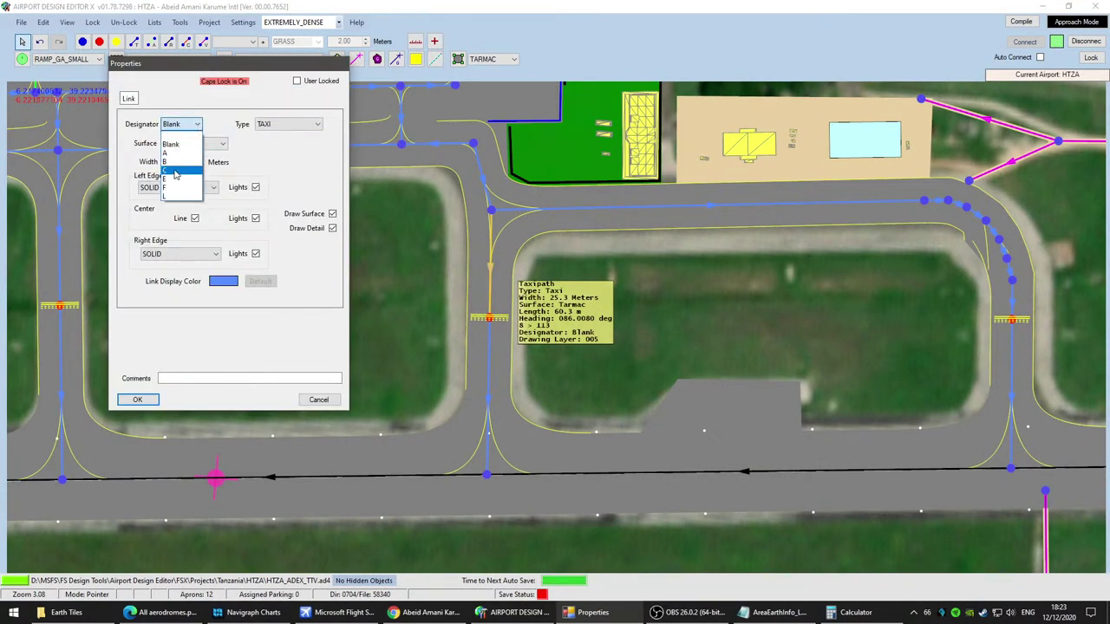
left_click(172, 163)
left_click(137, 400)
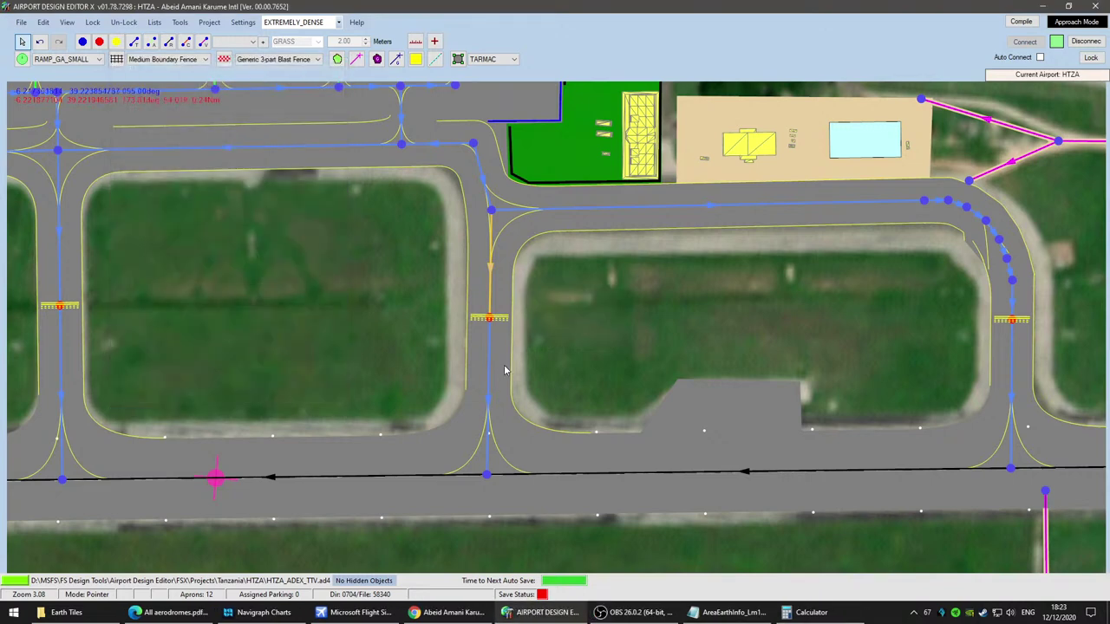
double_click(490, 364)
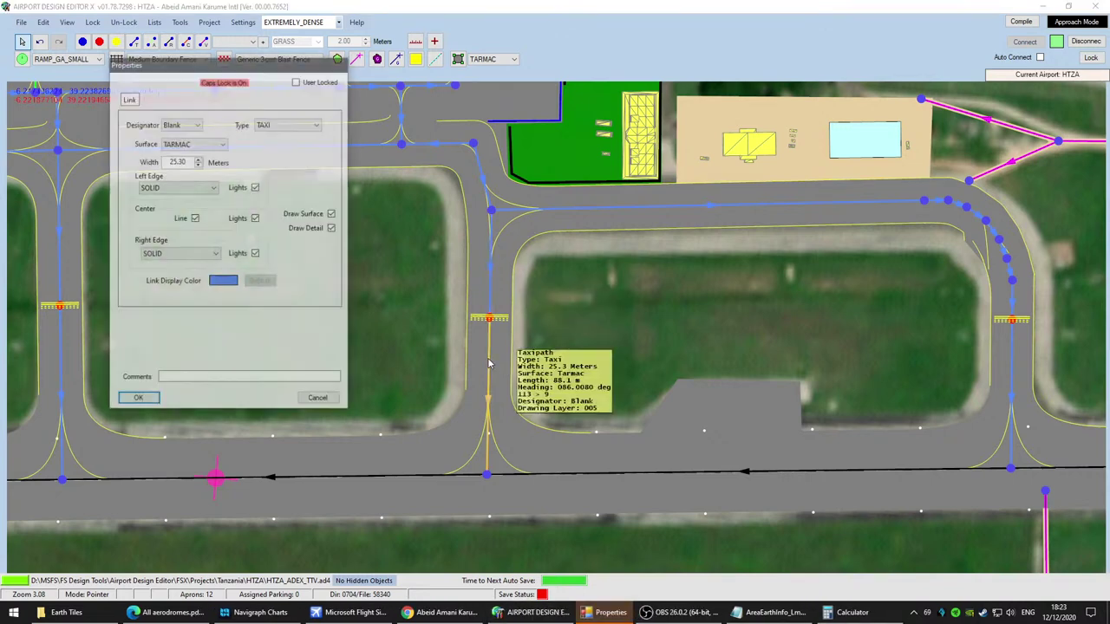
left_click(178, 125)
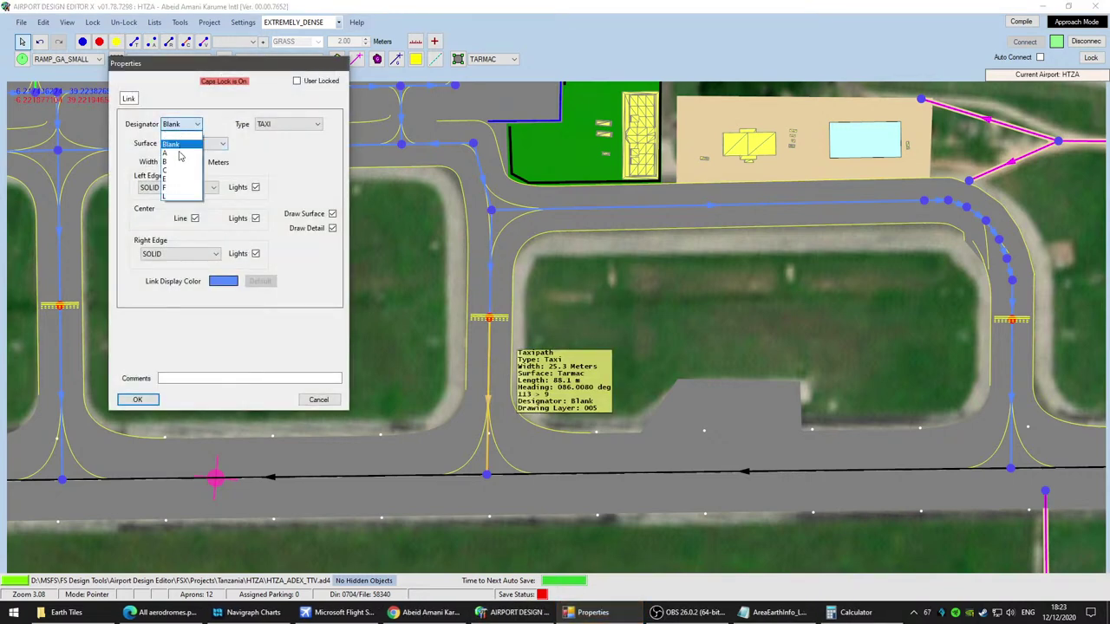
left_click(178, 162)
left_click(138, 399)
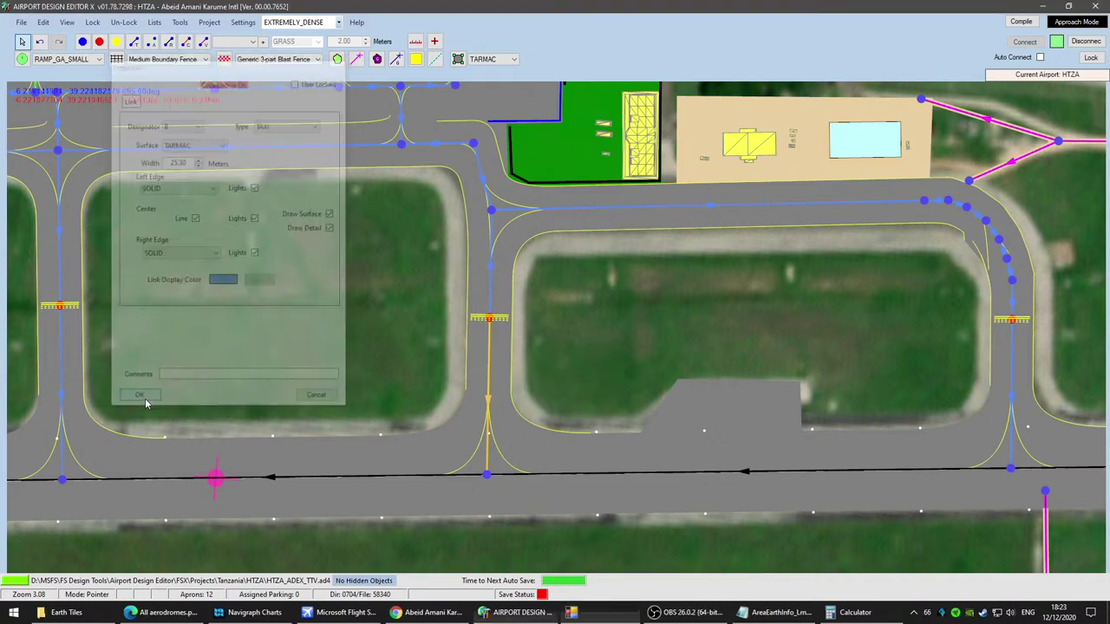
Step: Change the curved link beside the apron from C to B
left_click(484, 182)
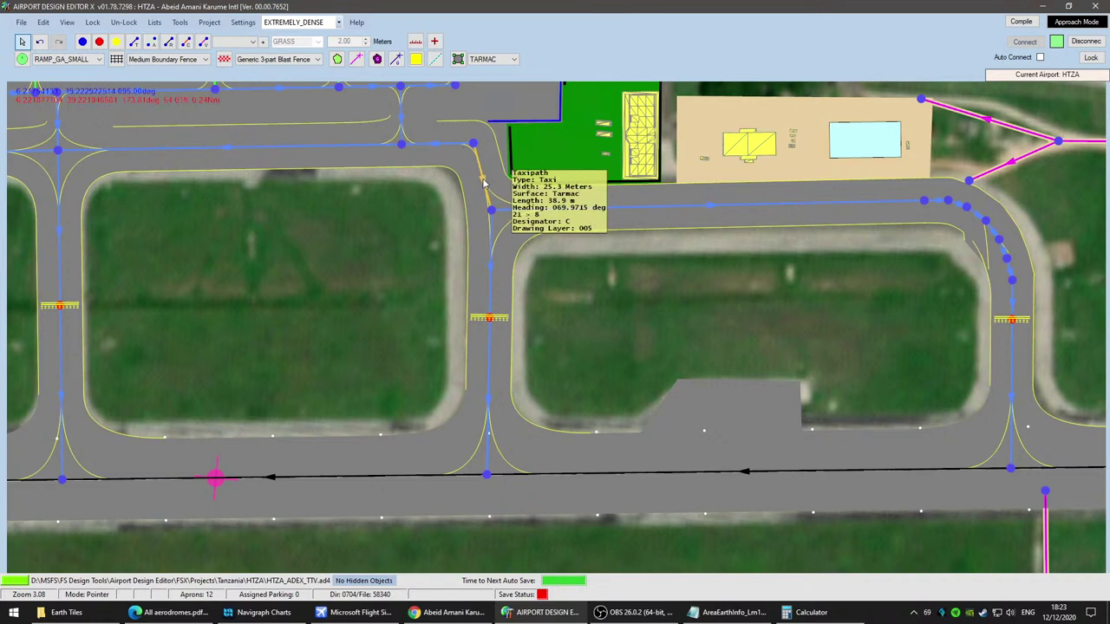
double_click(484, 182)
left_click(180, 125)
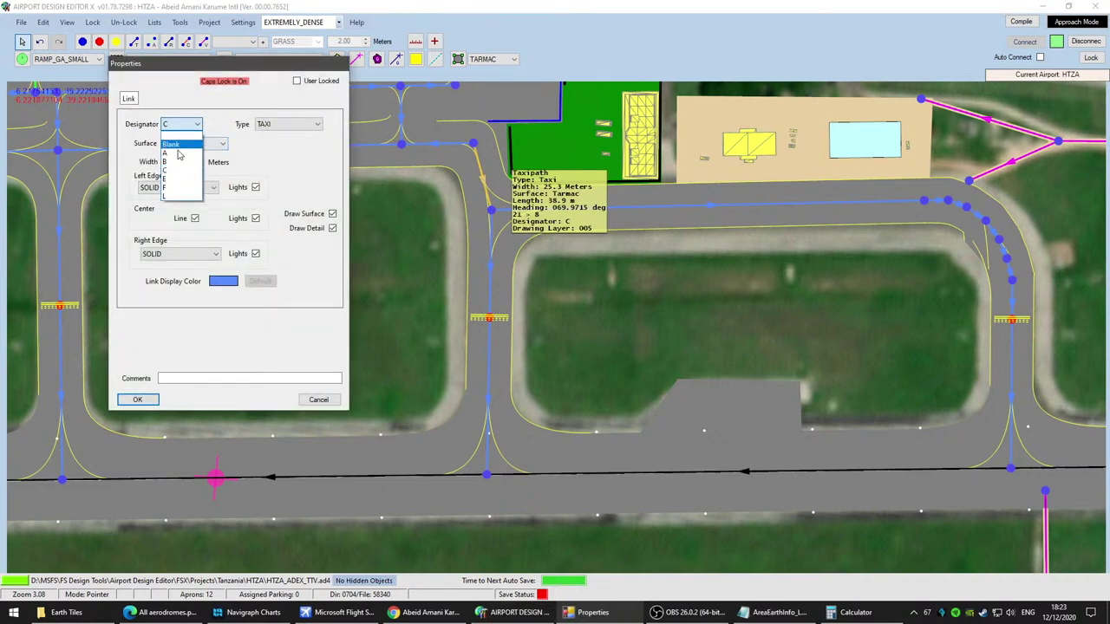
left_click(180, 162)
left_click(137, 401)
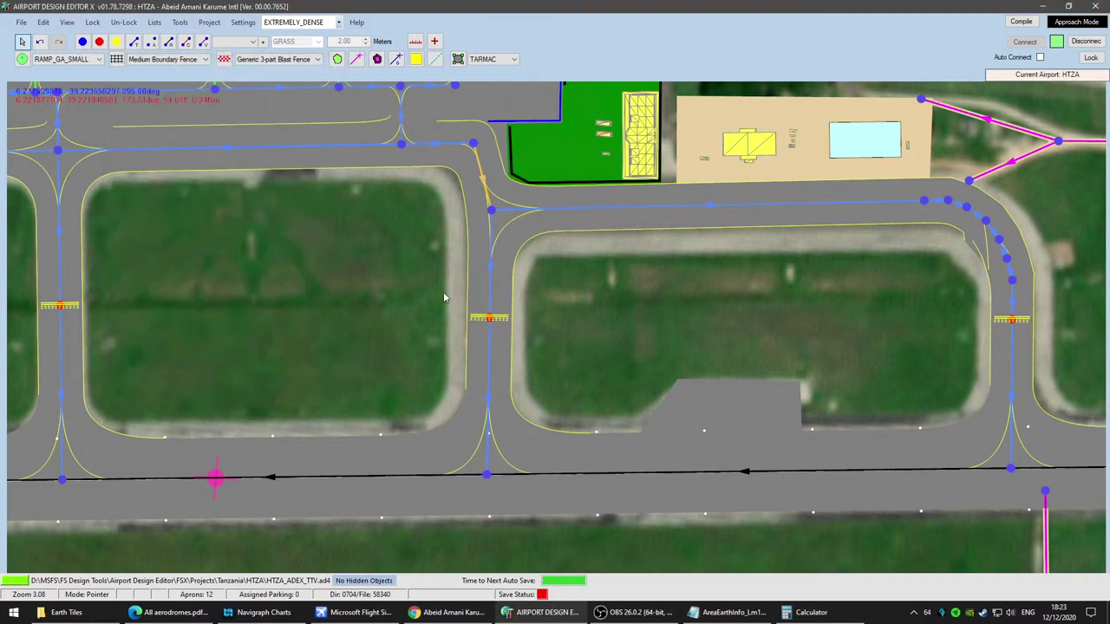
Step: Bring the left connecting taxiway into view and check its name on the taxi chart
left_click_drag(218, 412, 594, 350)
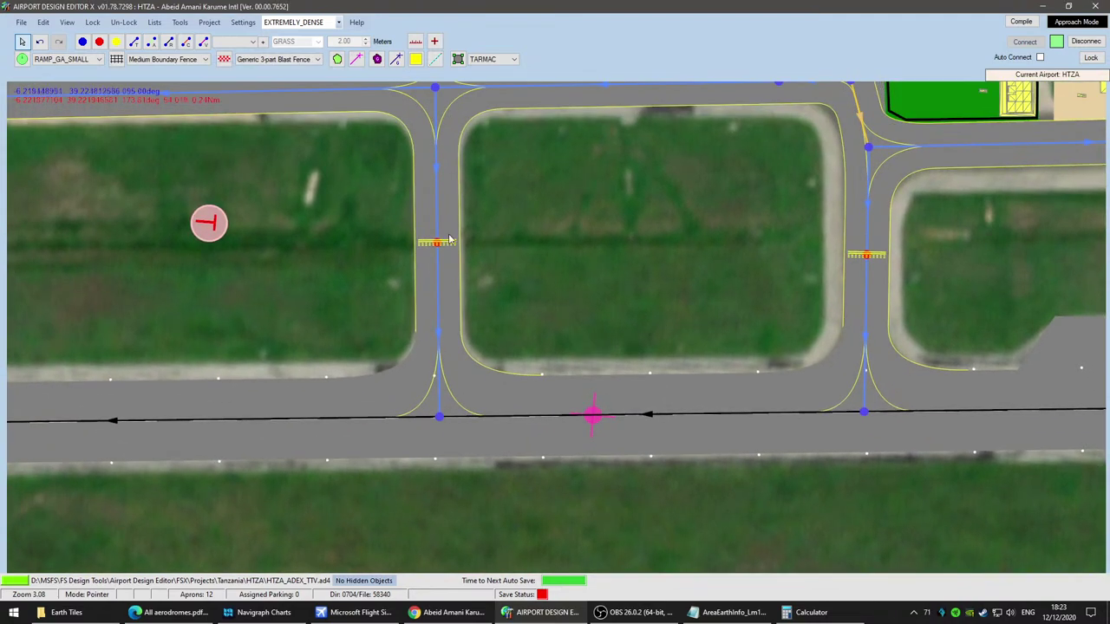
left_click(261, 612)
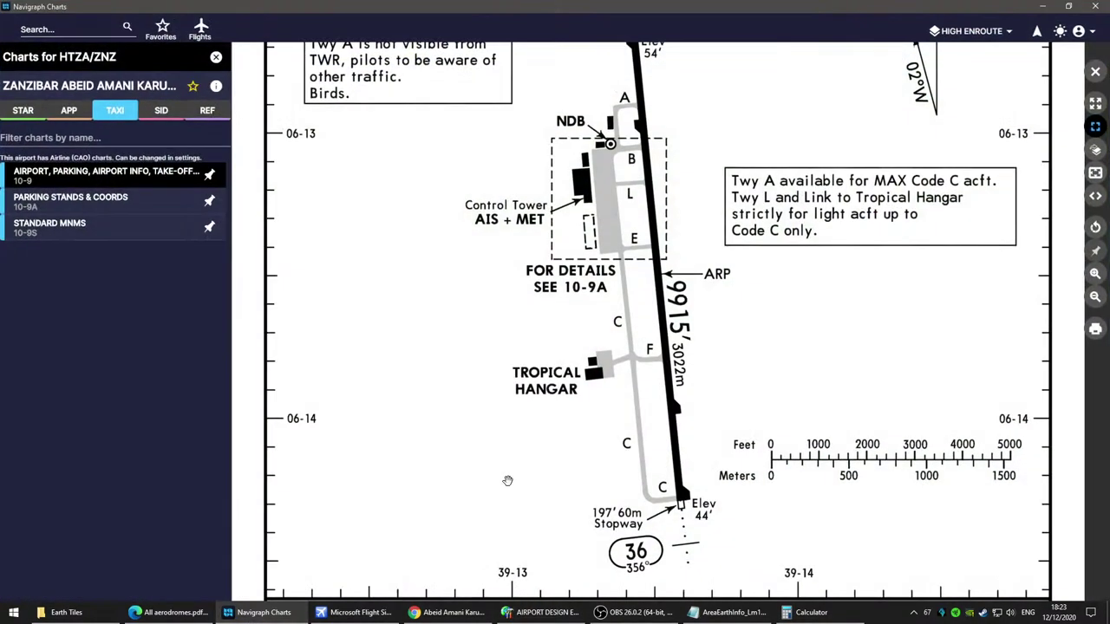
scroll(717, 439, "up", 1)
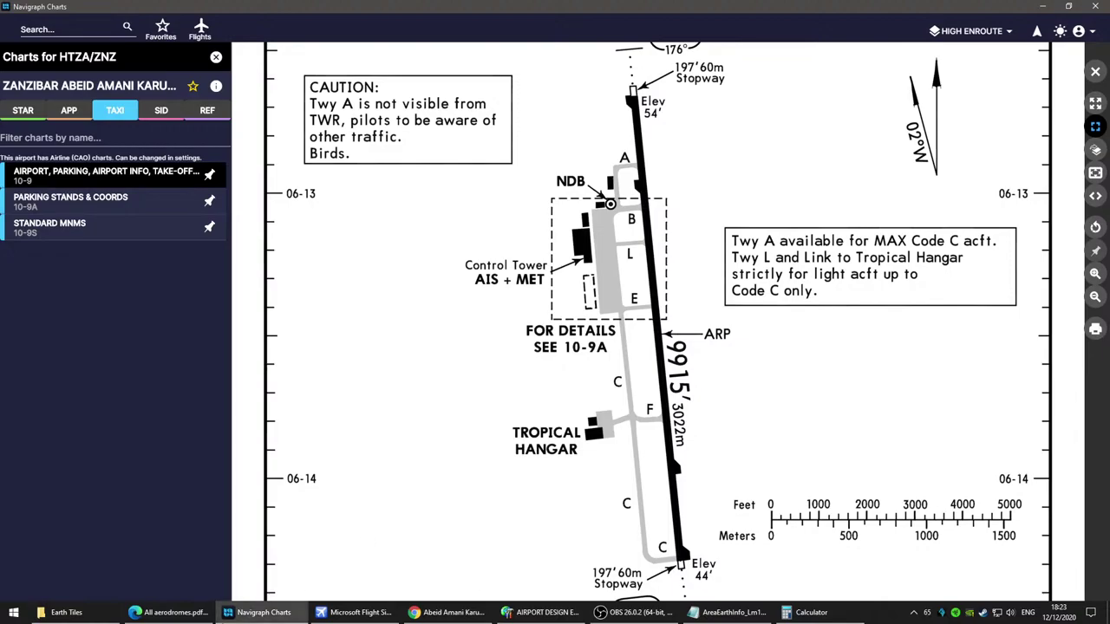
key("alt+Tab")
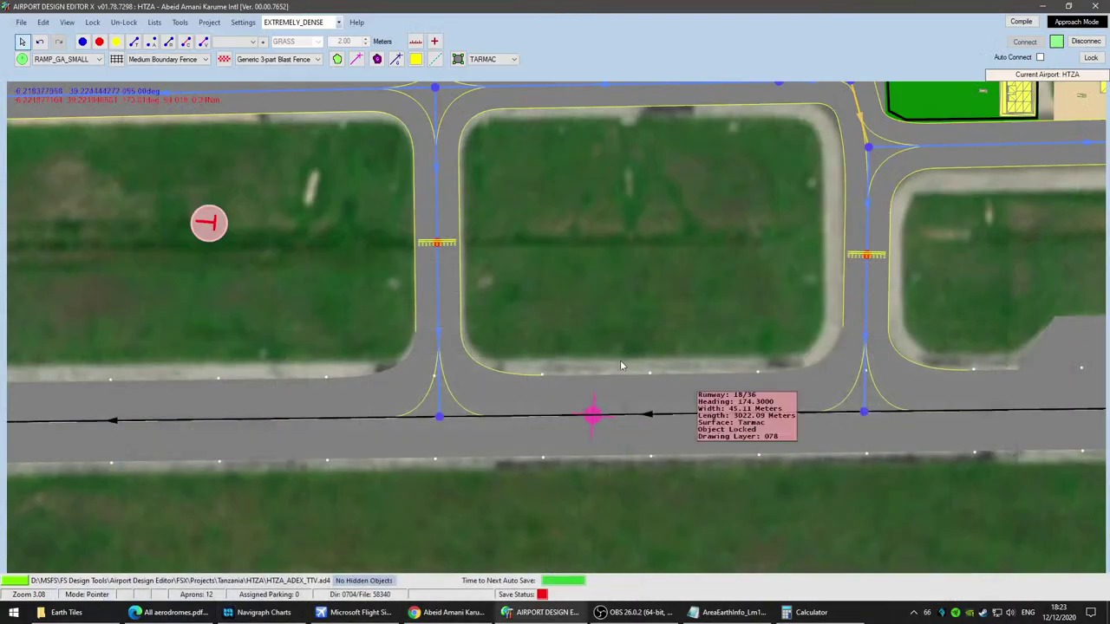
Step: Set designator L on the left taxiway link above the hold-short line and on the one below it
double_click(436, 186)
left_click(184, 126)
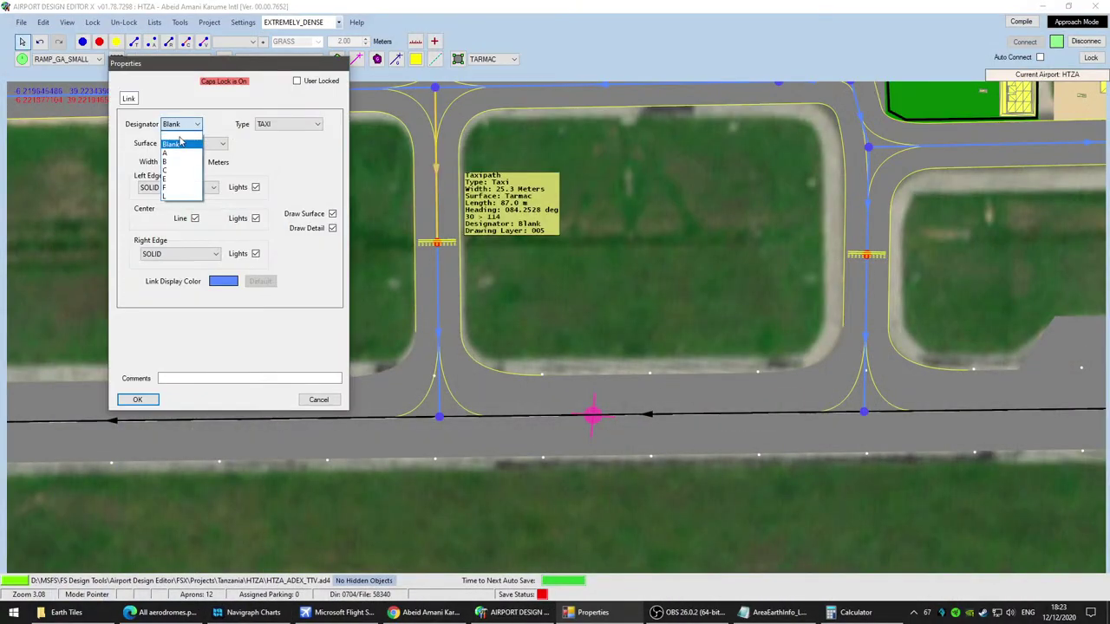
left_click(172, 198)
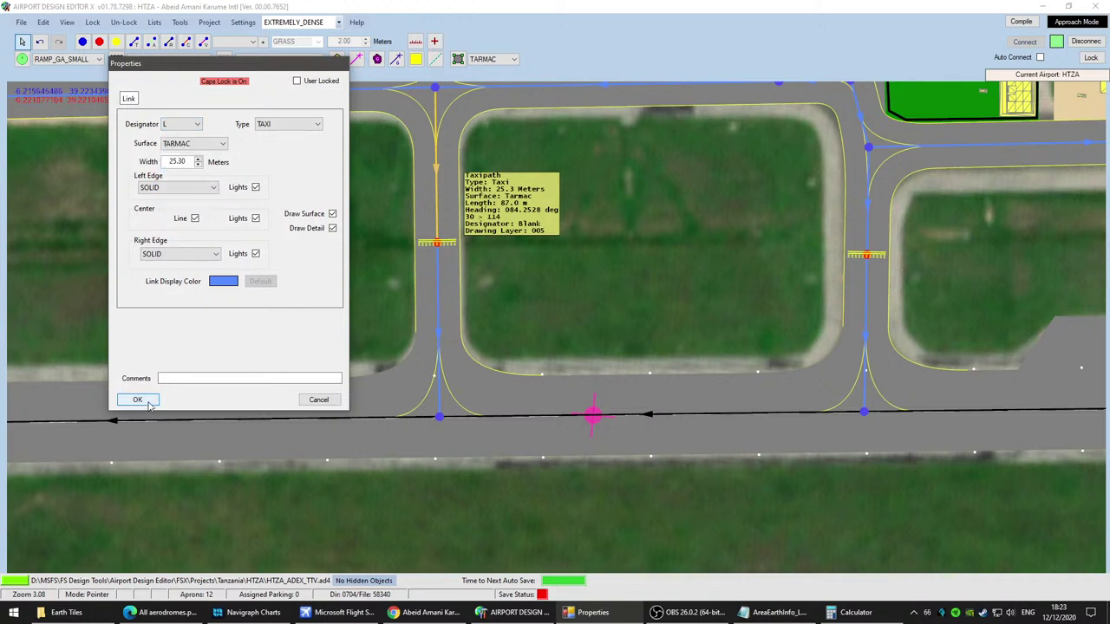
left_click(138, 400)
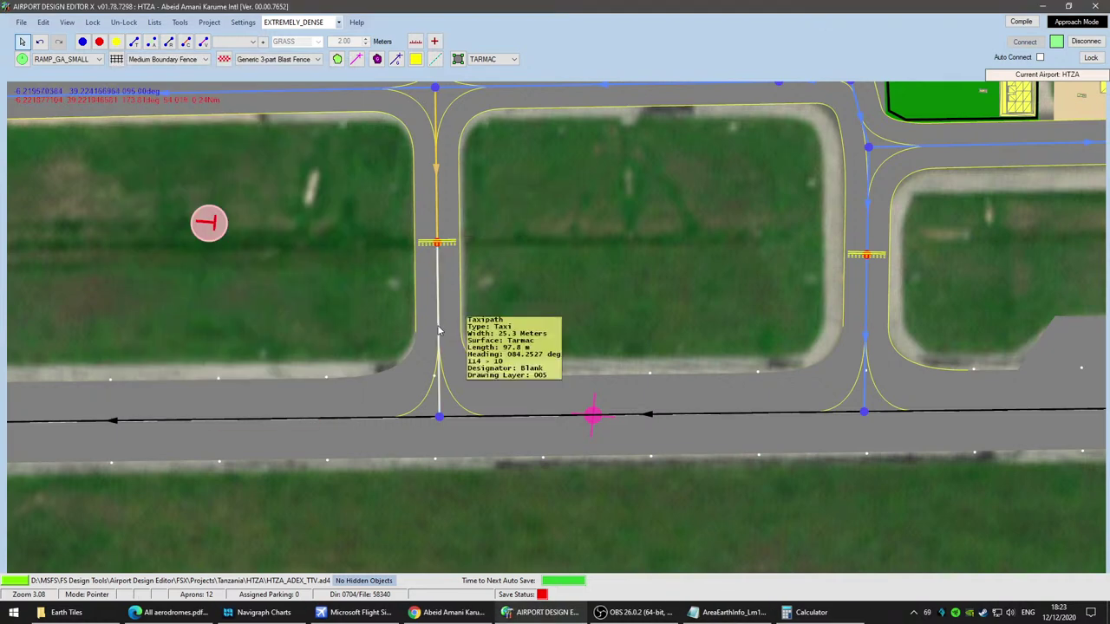
double_click(440, 330)
left_click(180, 126)
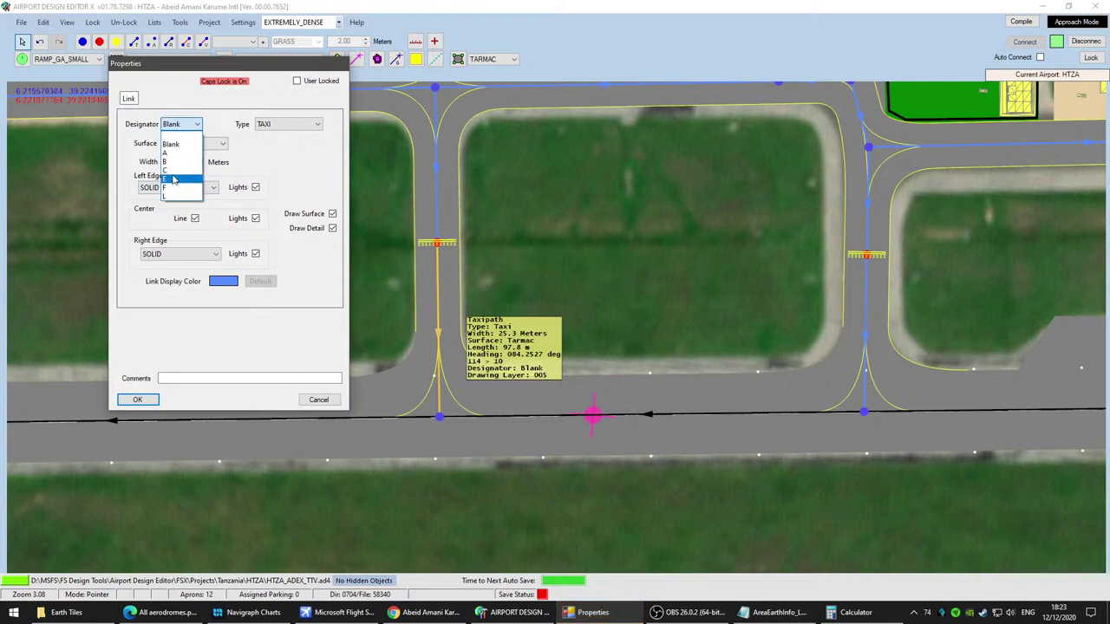
left_click(176, 196)
left_click(137, 400)
Step: Compare with the Navigraph taxi chart around the runway 36 end, then return to the layout
left_click(249, 612)
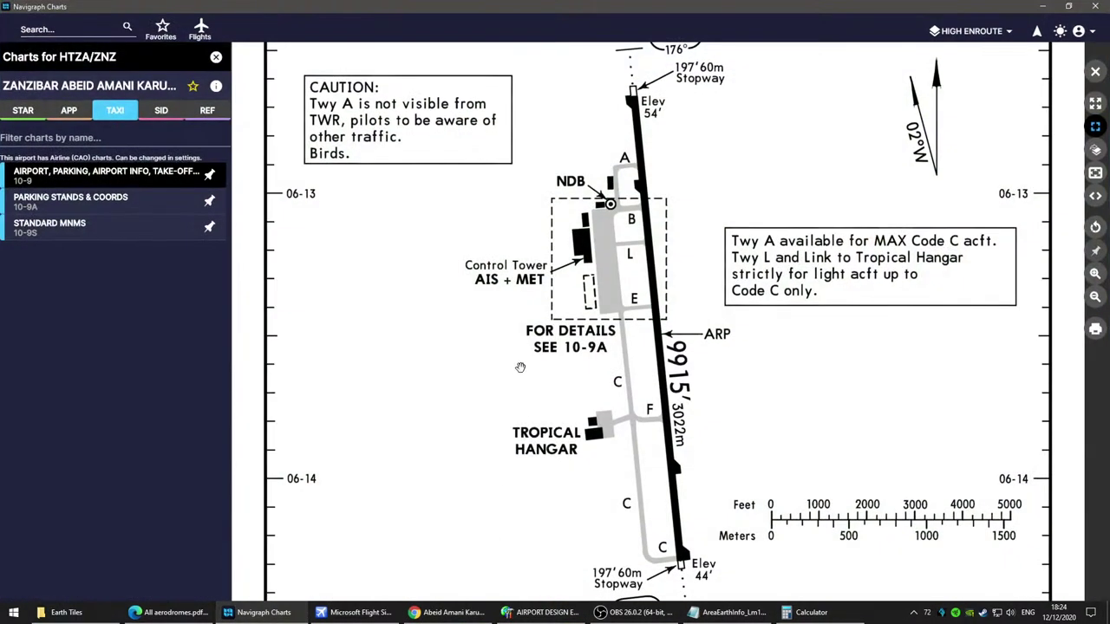
left_click_drag(639, 455, 639, 266)
left_click_drag(654, 132, 669, 228)
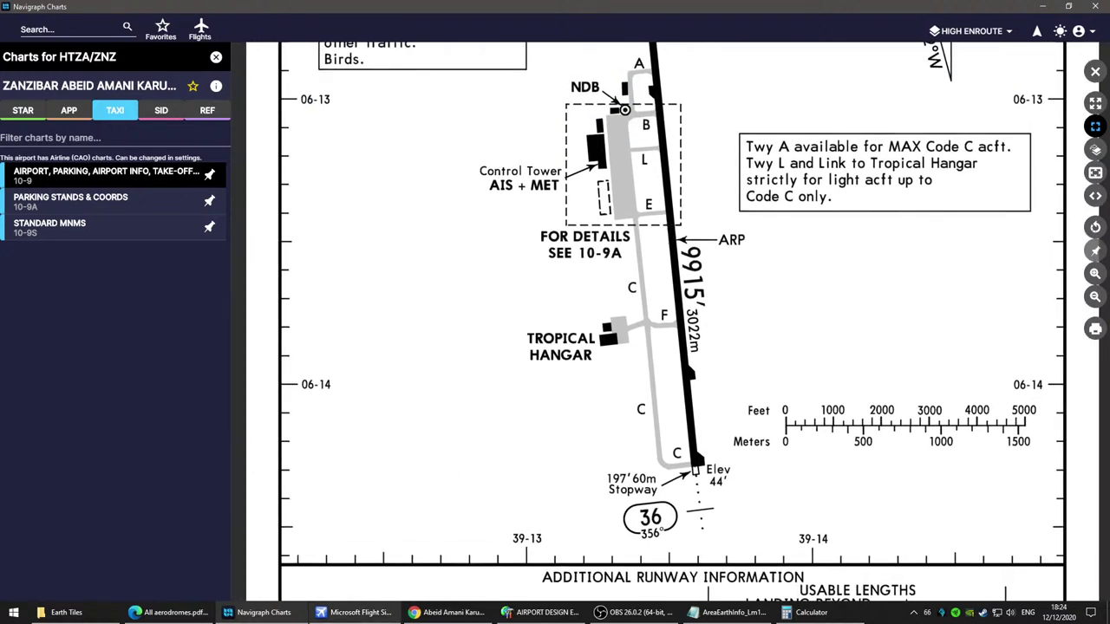
left_click(285, 612)
scroll(260, 385, "down", 2)
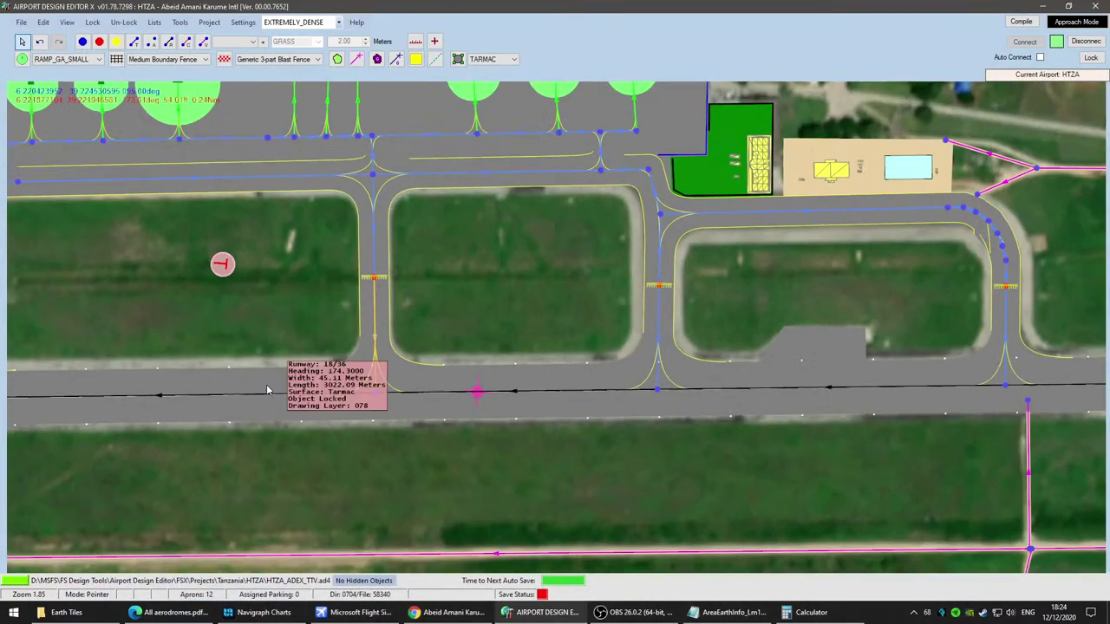
Step: Designate both links of the next connecting taxiway, above and below the hold-short line, as E
scroll(262, 383, "down", 3)
left_click_drag(293, 339, 630, 370)
scroll(405, 350, "up", 2)
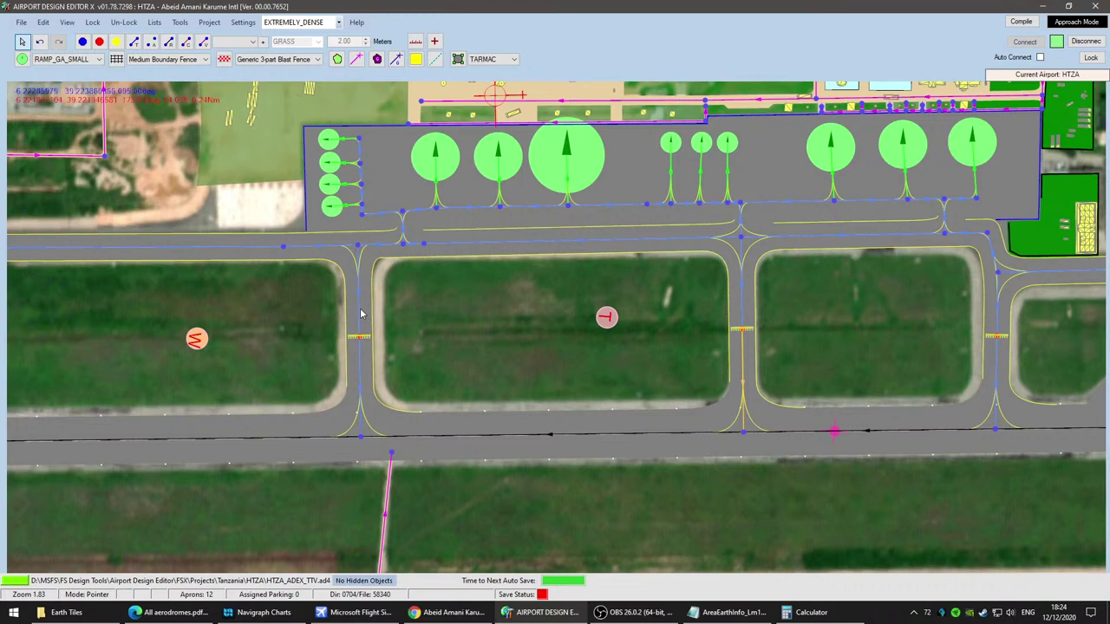
double_click(359, 314)
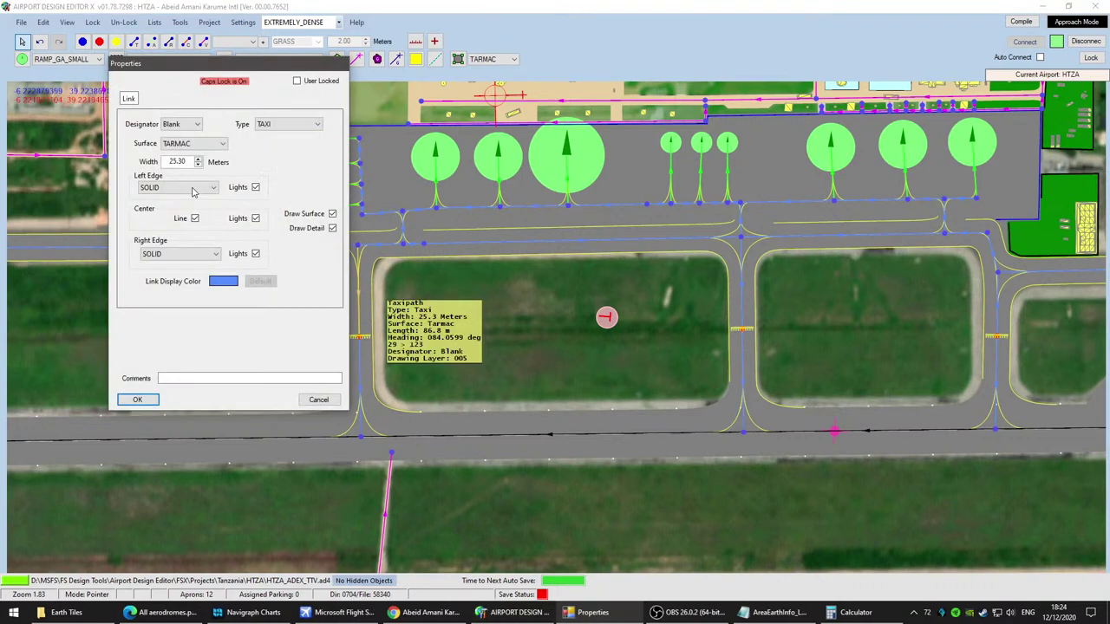
left_click(182, 125)
left_click(182, 179)
left_click(137, 399)
double_click(361, 379)
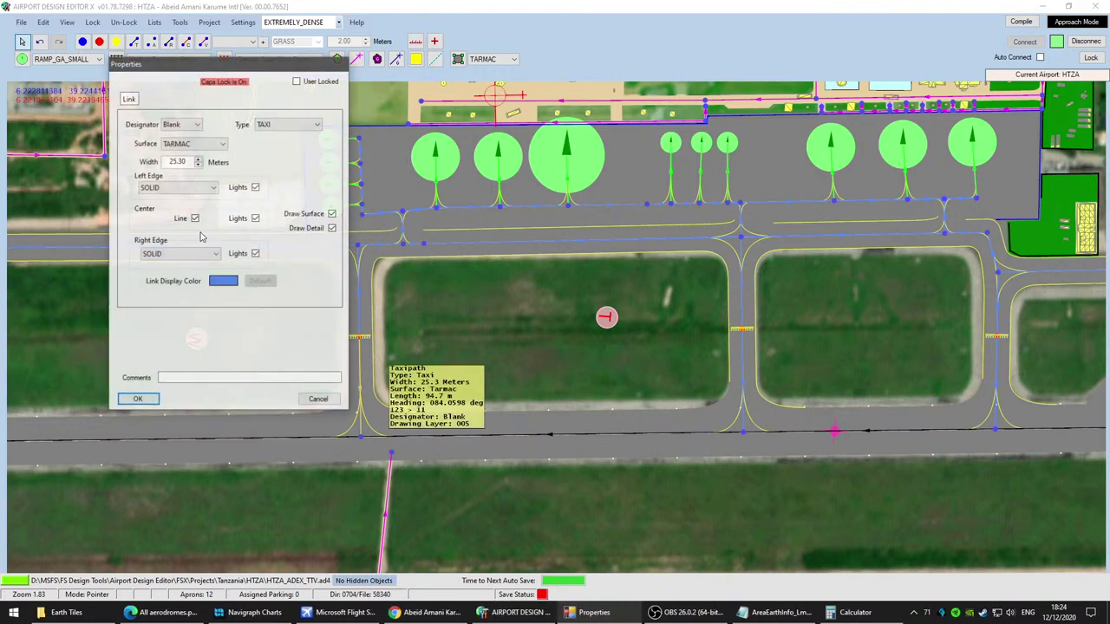
left_click(182, 126)
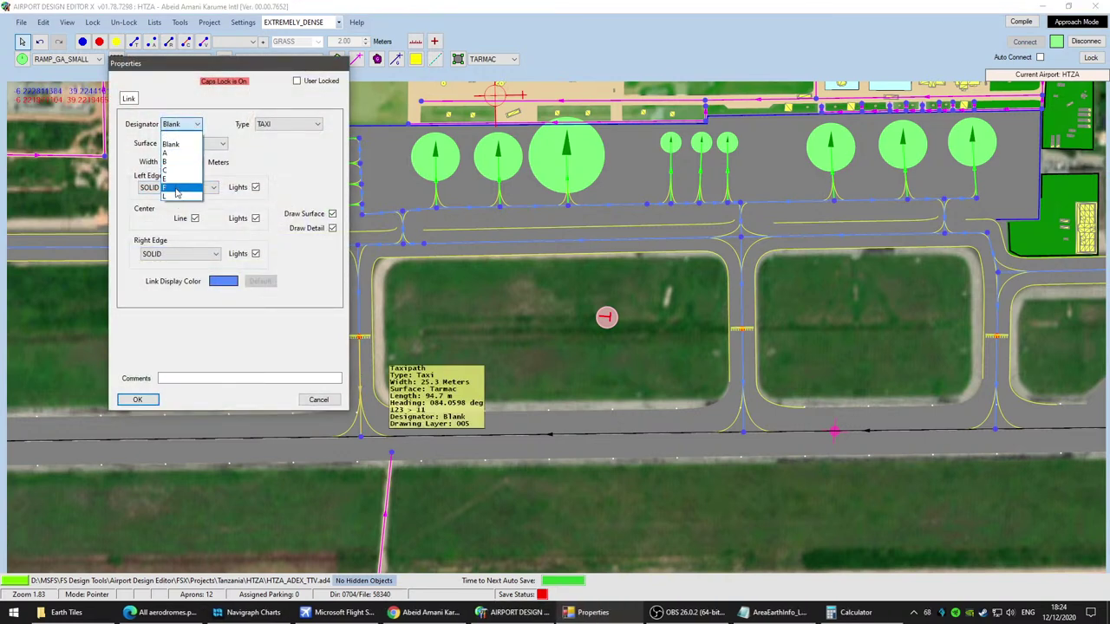
left_click(179, 182)
left_click(138, 400)
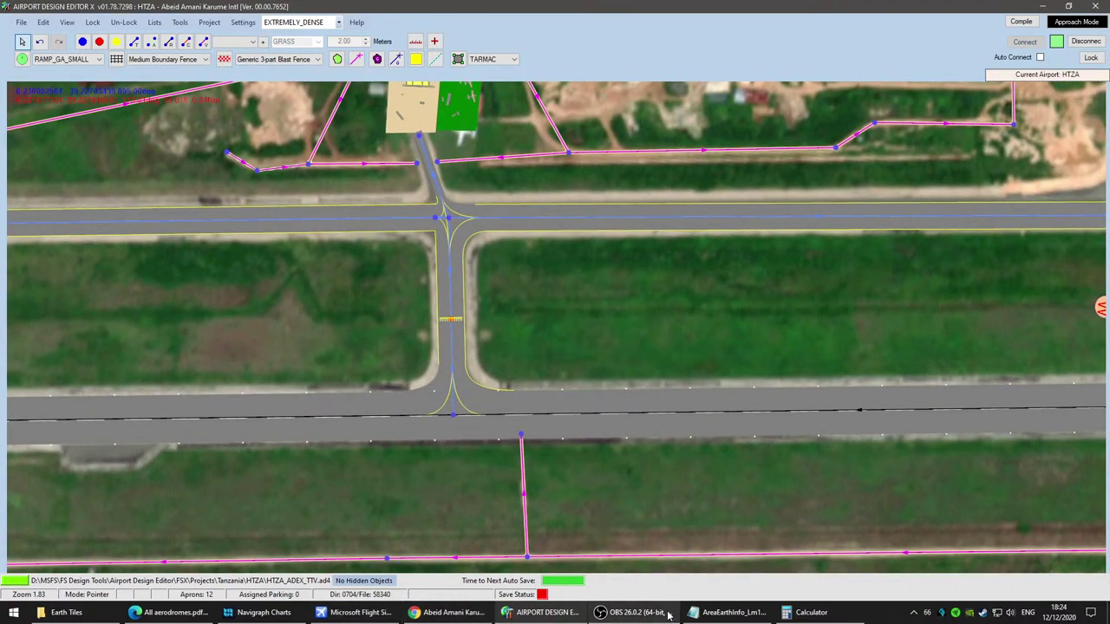
Step: After checking the taxi chart, give the following taxiway's upper and lower links designator F
left_click(271, 613)
left_click(271, 613)
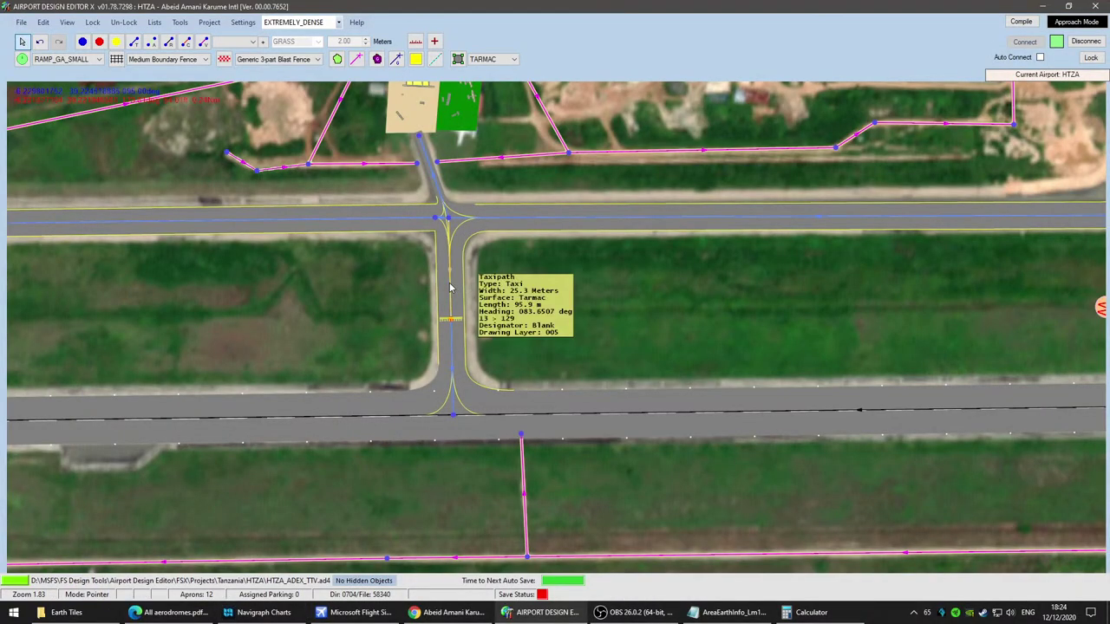
double_click(450, 289)
left_click(198, 126)
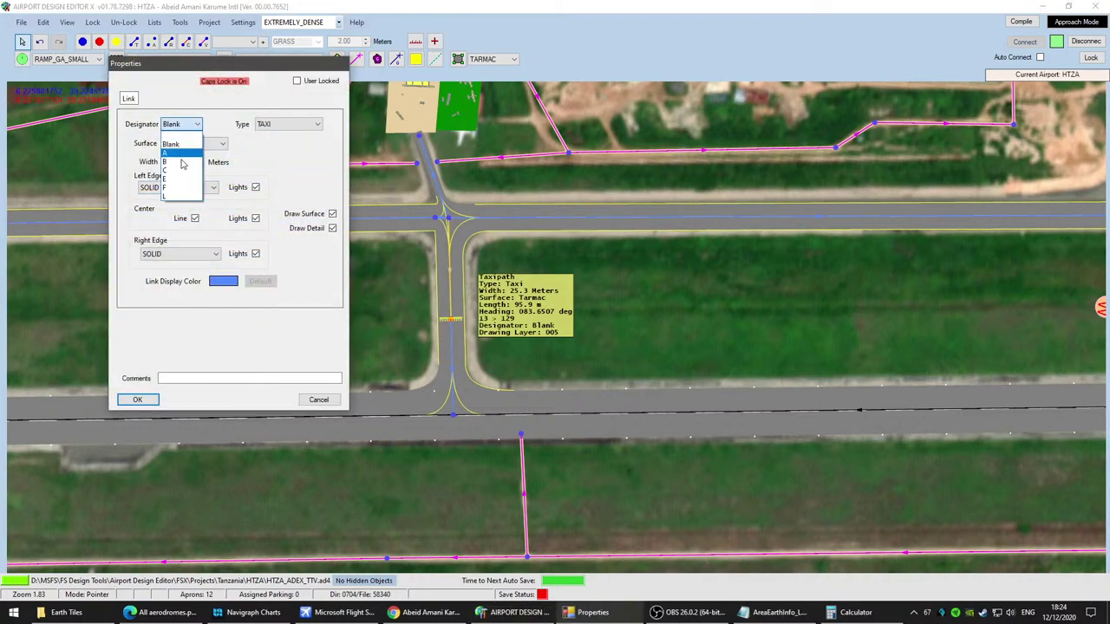
left_click(171, 189)
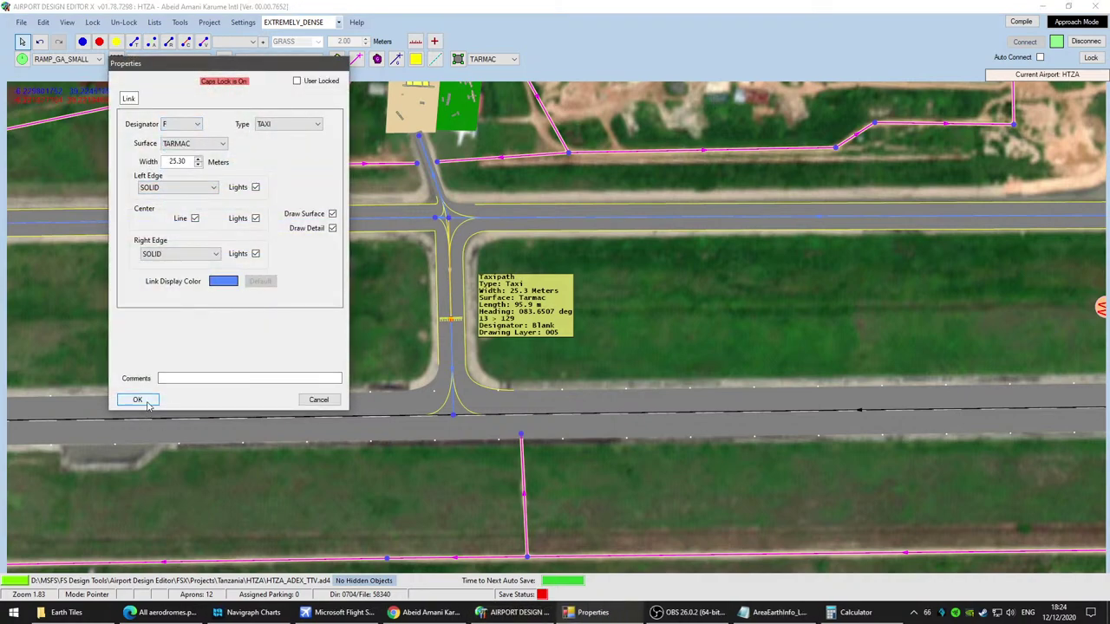
left_click(138, 400)
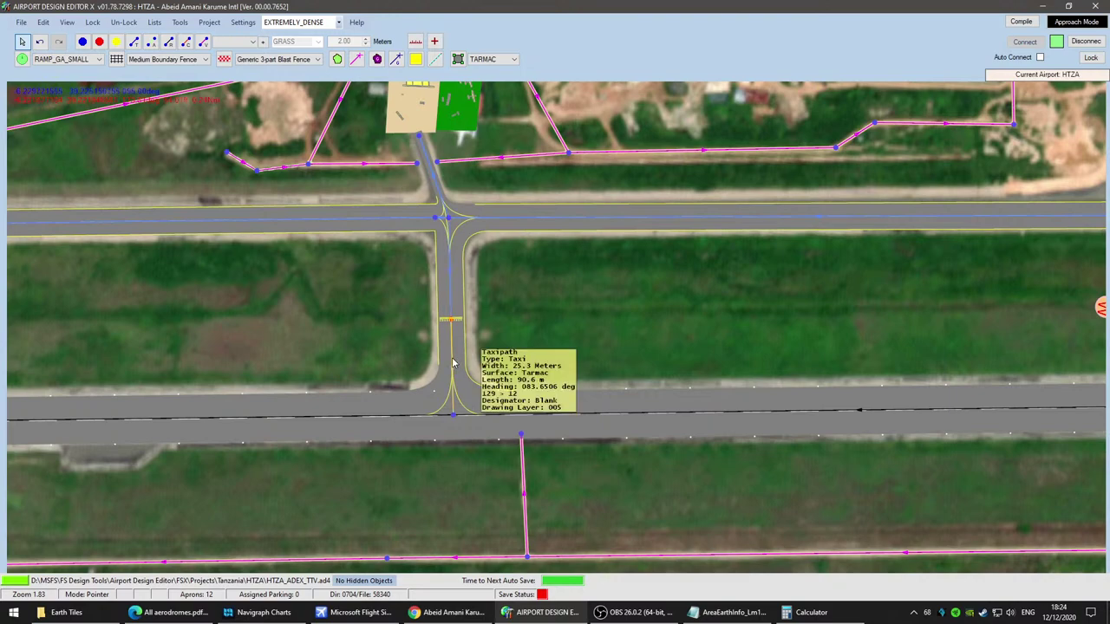
double_click(453, 362)
left_click(191, 124)
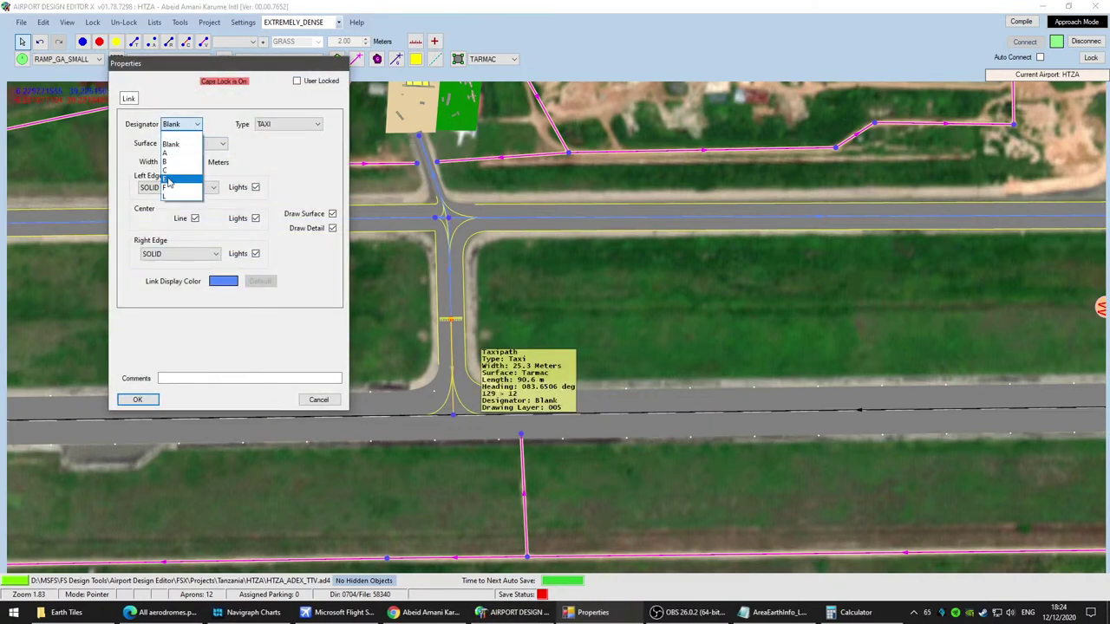
left_click(172, 190)
left_click(138, 399)
Step: Review the airport chart near the runway threshold and save the HTZA airport
scroll(190, 317, "down", 2)
left_click_drag(390, 323, 1006, 328)
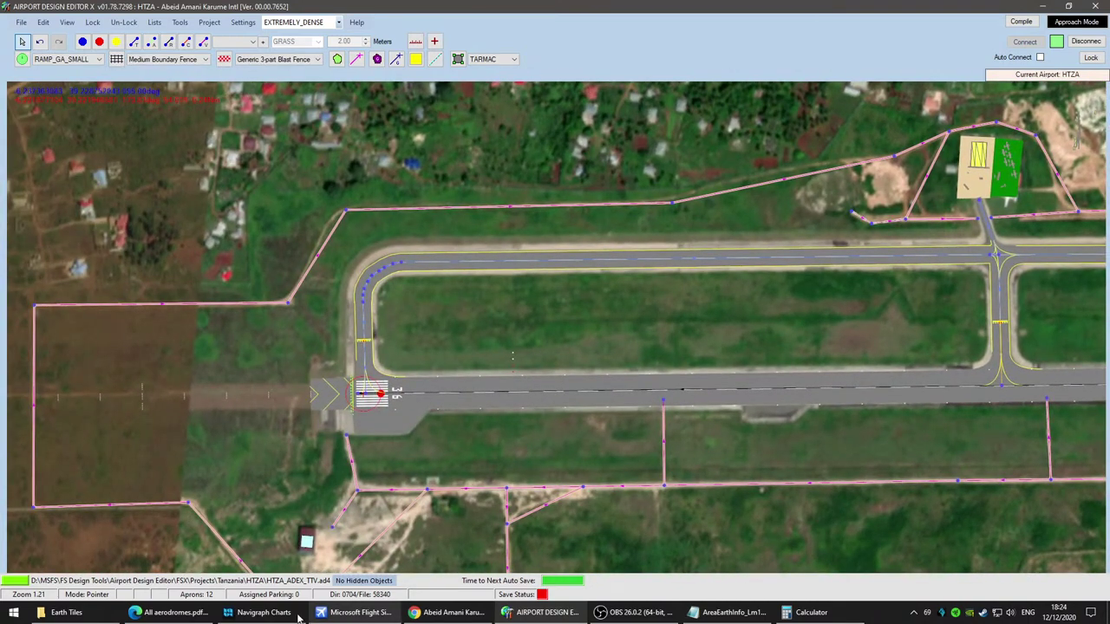
left_click(270, 614)
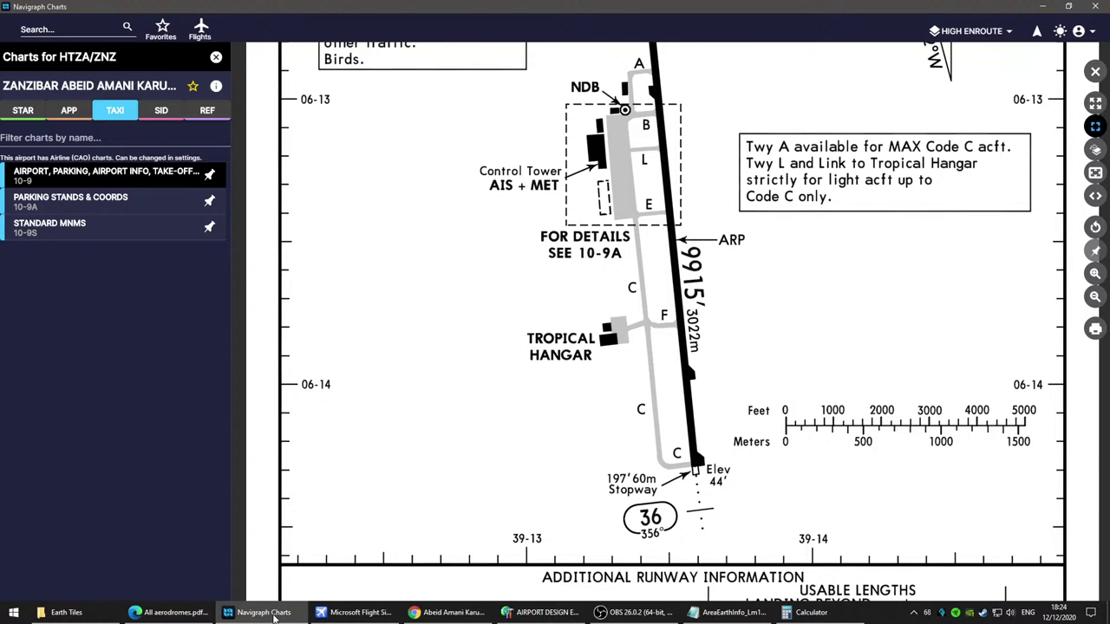
left_click(274, 616)
left_click(21, 23)
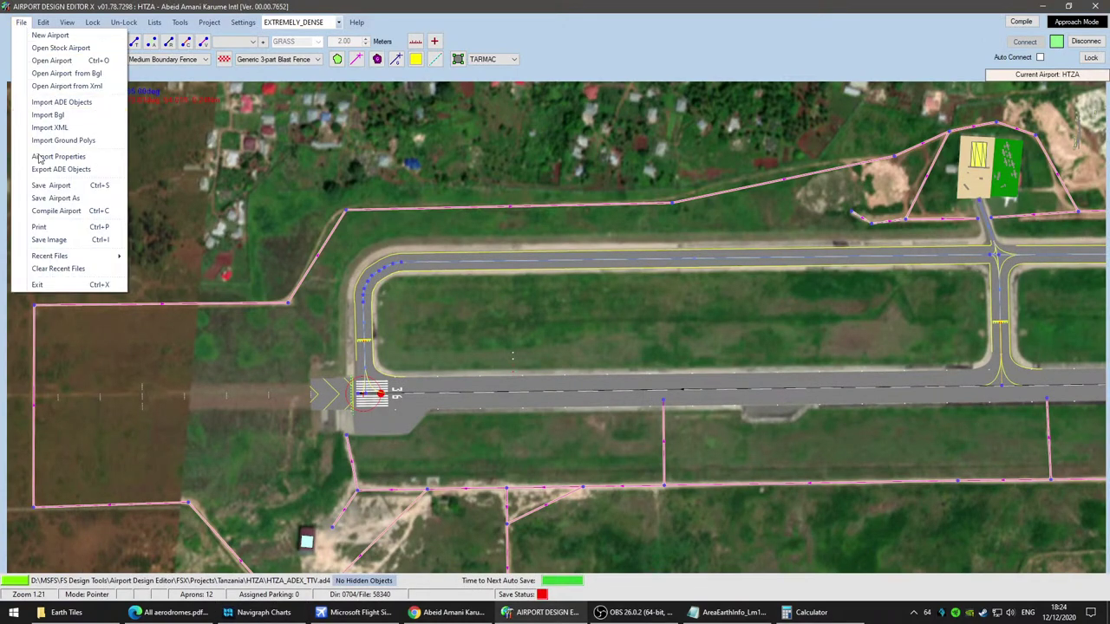
left_click(59, 188)
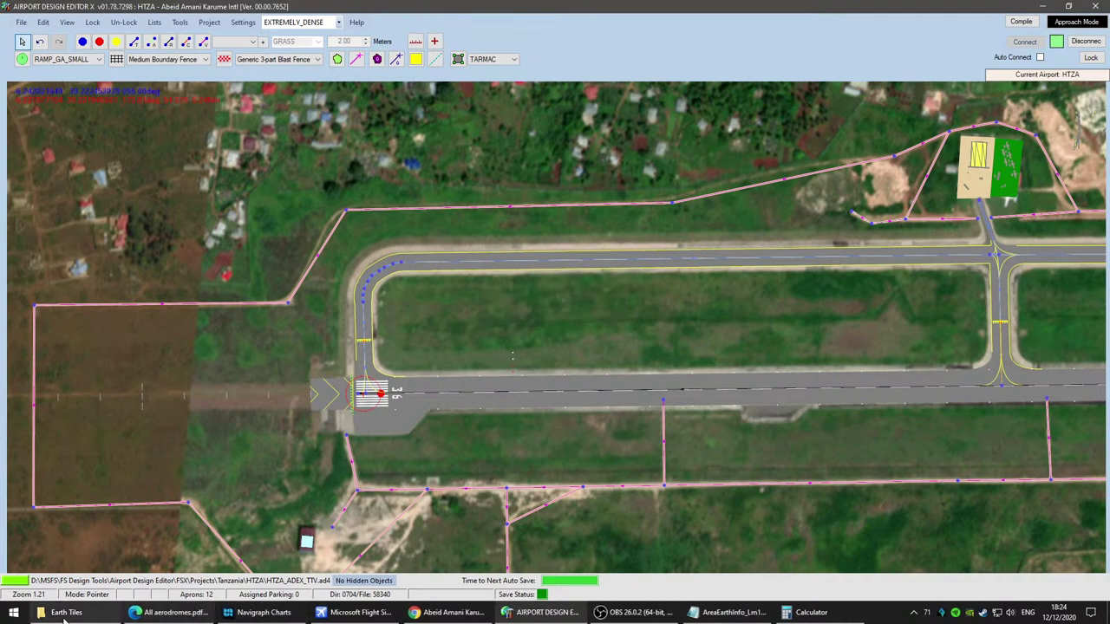
left_click(460, 611)
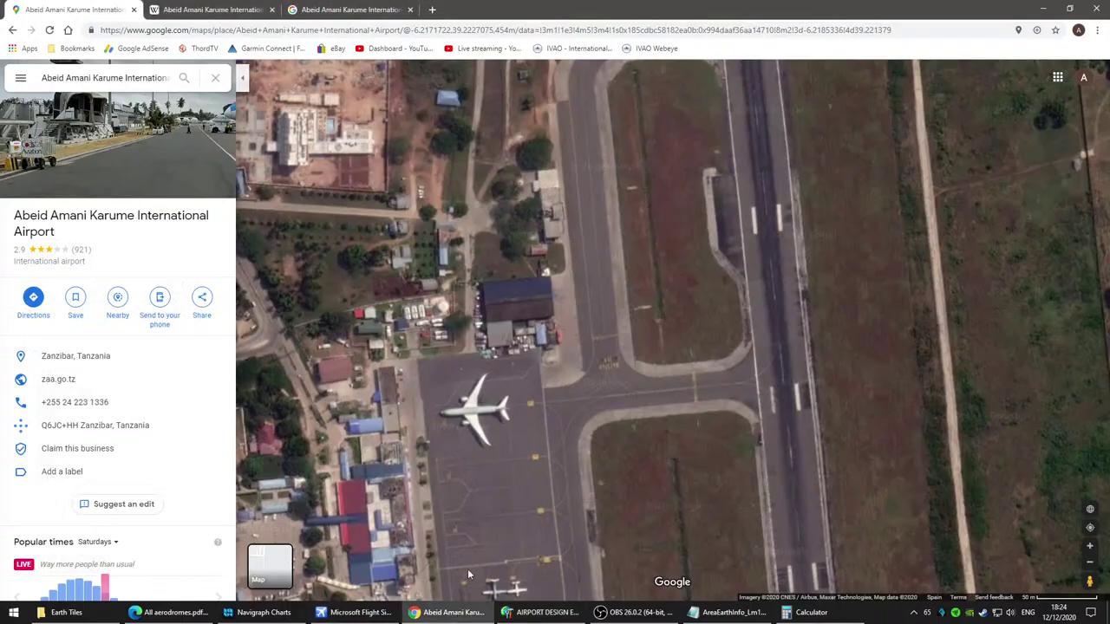
left_click_drag(673, 181, 684, 523)
left_click_drag(681, 113, 711, 319)
left_click_drag(725, 590, 701, 455)
scroll(701, 453, "up", 4)
scroll(694, 426, "down", 1)
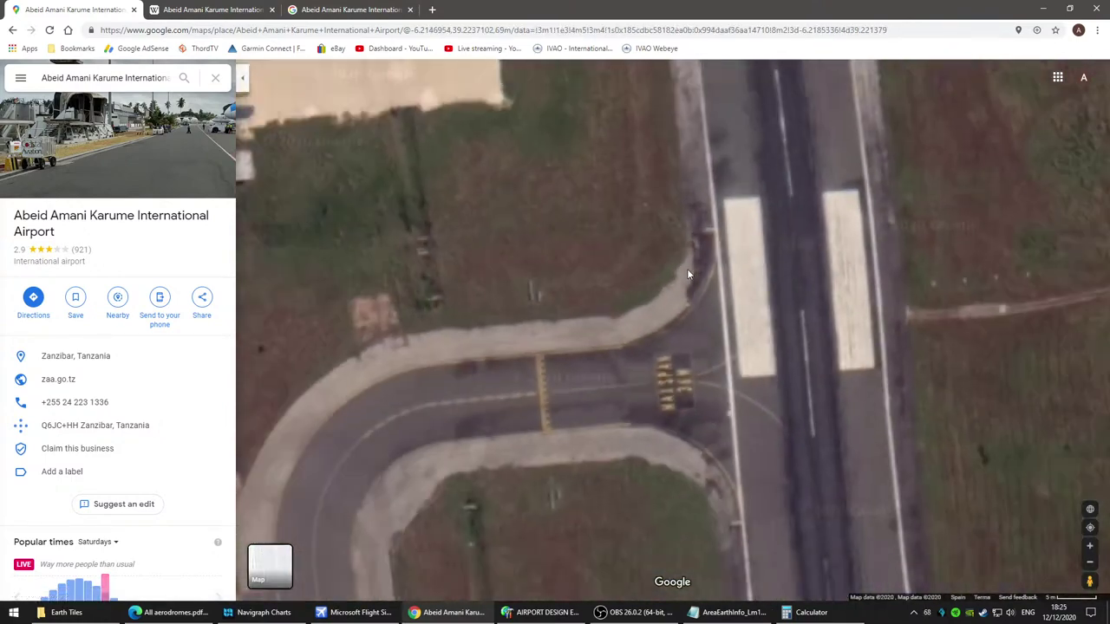
scroll(694, 313, "up", 3)
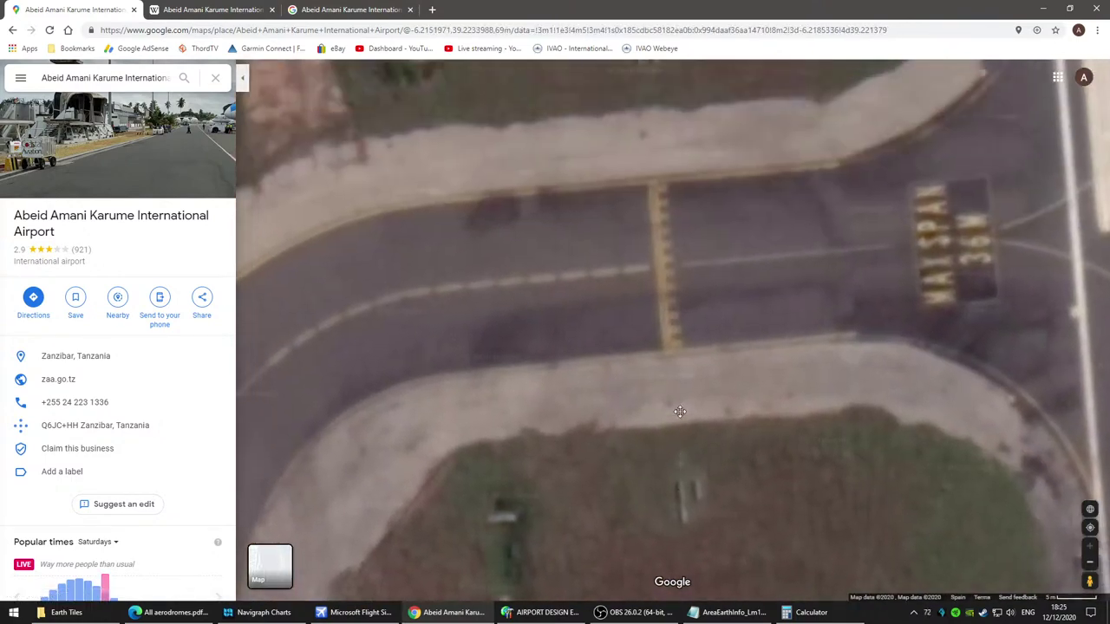
left_click_drag(680, 412, 699, 78)
left_click_drag(545, 384, 694, 494)
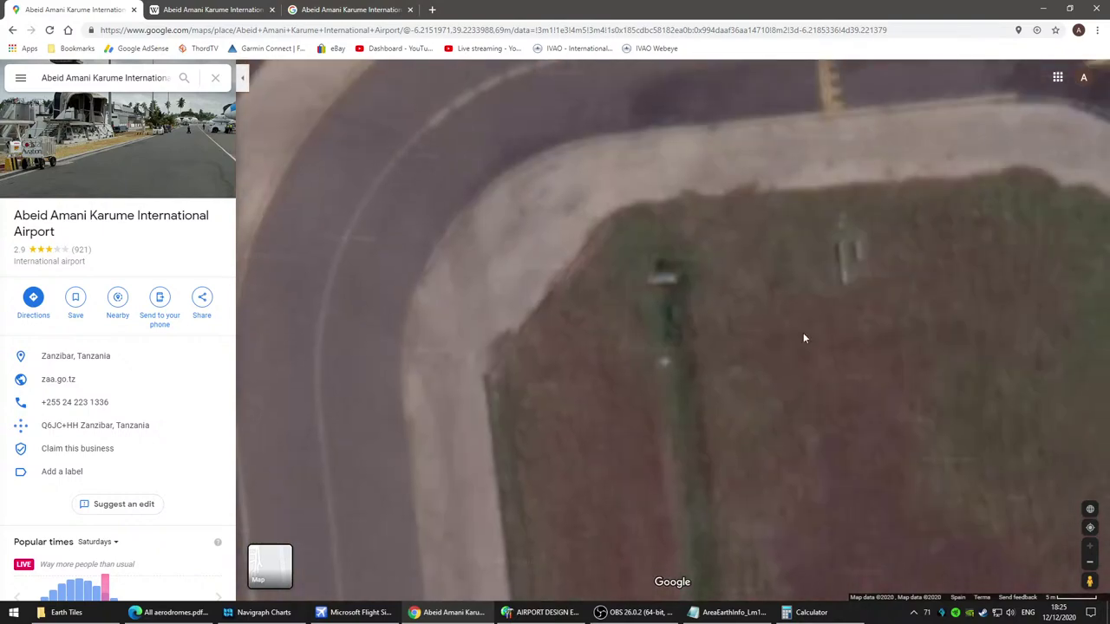
scroll(840, 250, "down", 1)
scroll(745, 454, "down", 3)
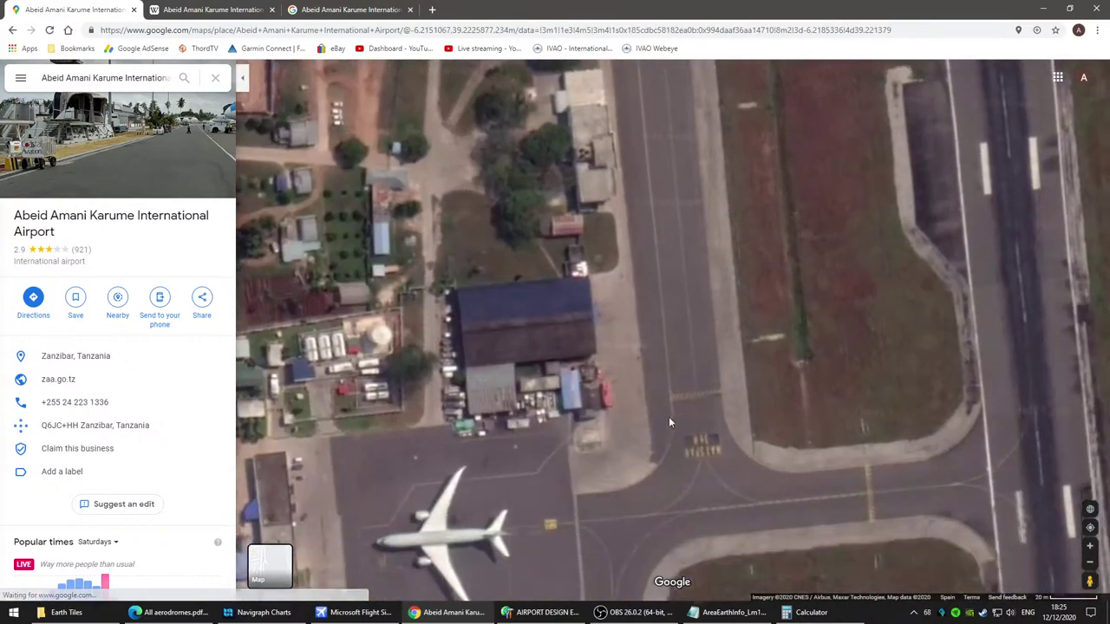
scroll(791, 298, "up", 3)
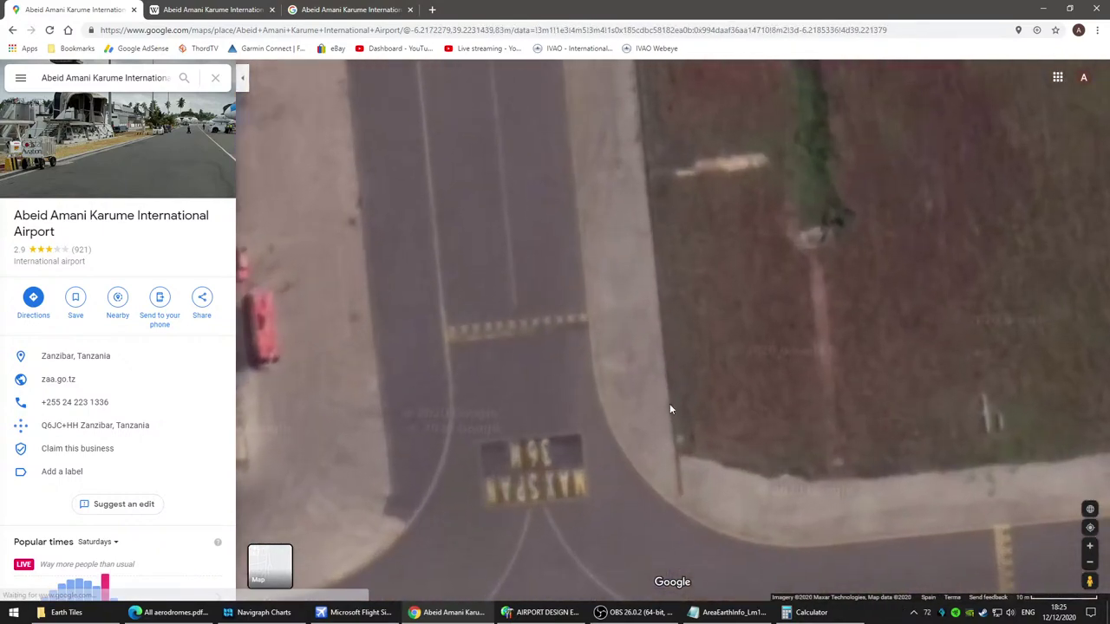
left_click_drag(791, 387, 813, 268)
scroll(671, 228, "down", 3)
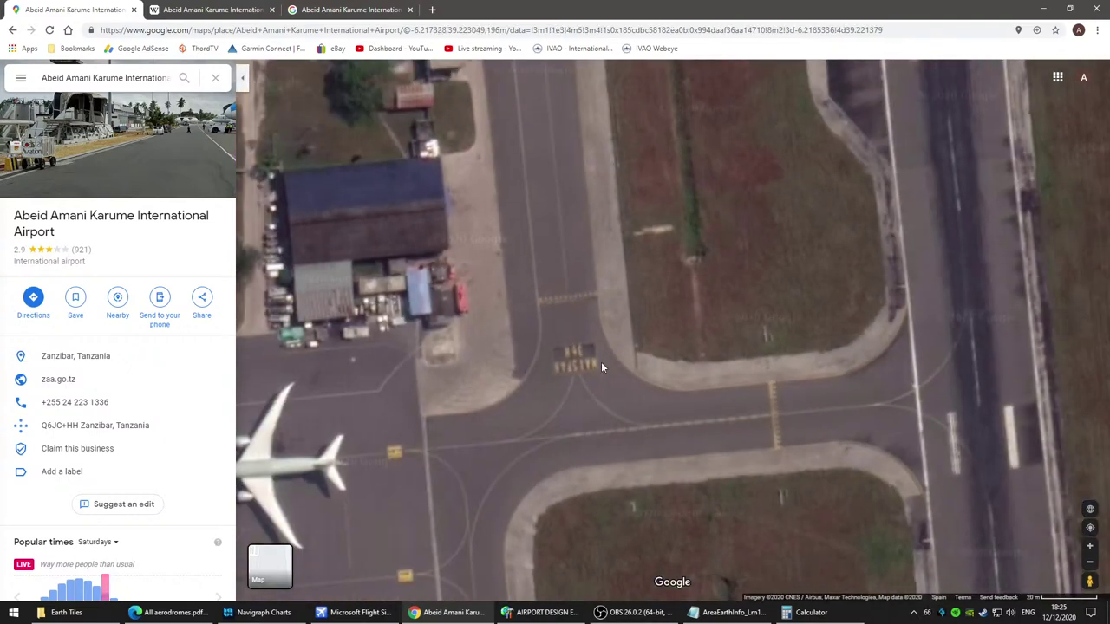
left_click_drag(748, 504, 622, 43)
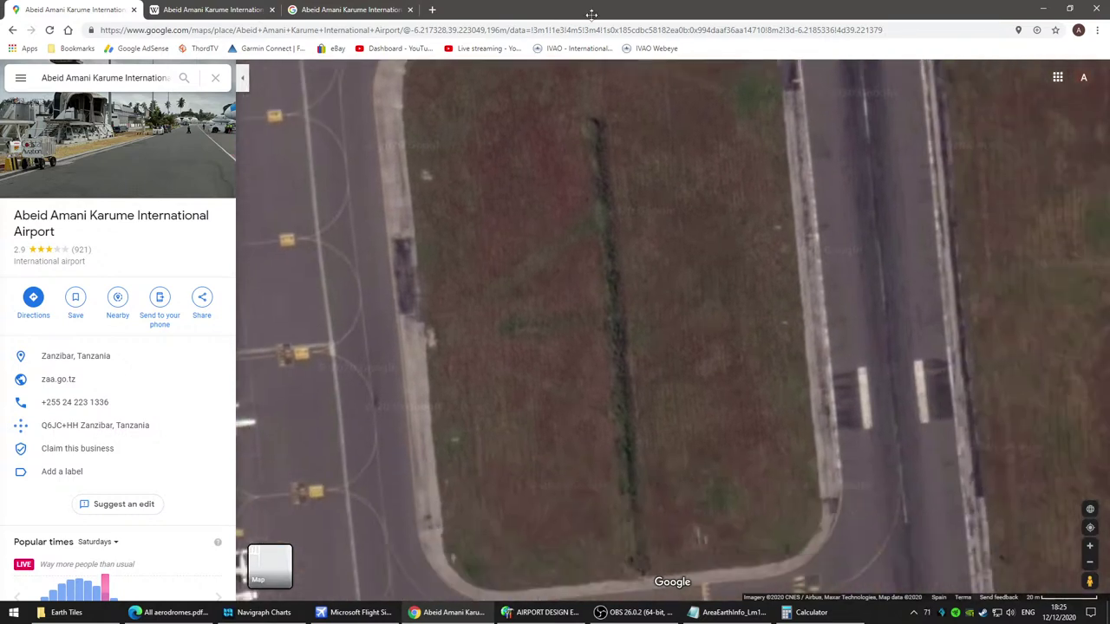
left_click_drag(637, 397, 736, 50)
scroll(519, 244, "down", 1)
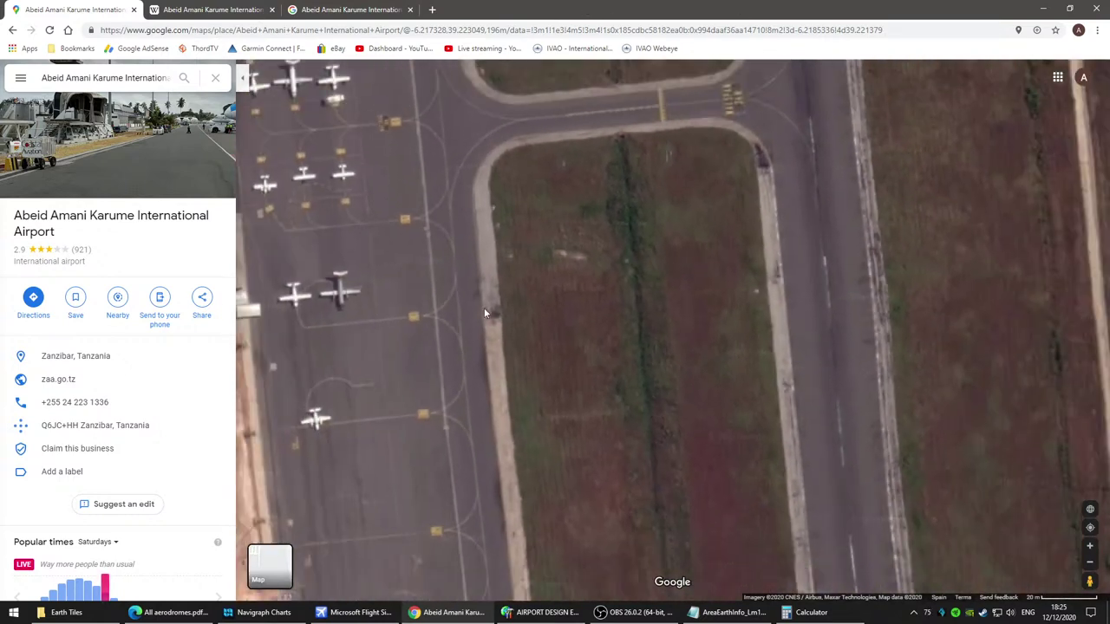
left_click_drag(511, 423, 504, 217)
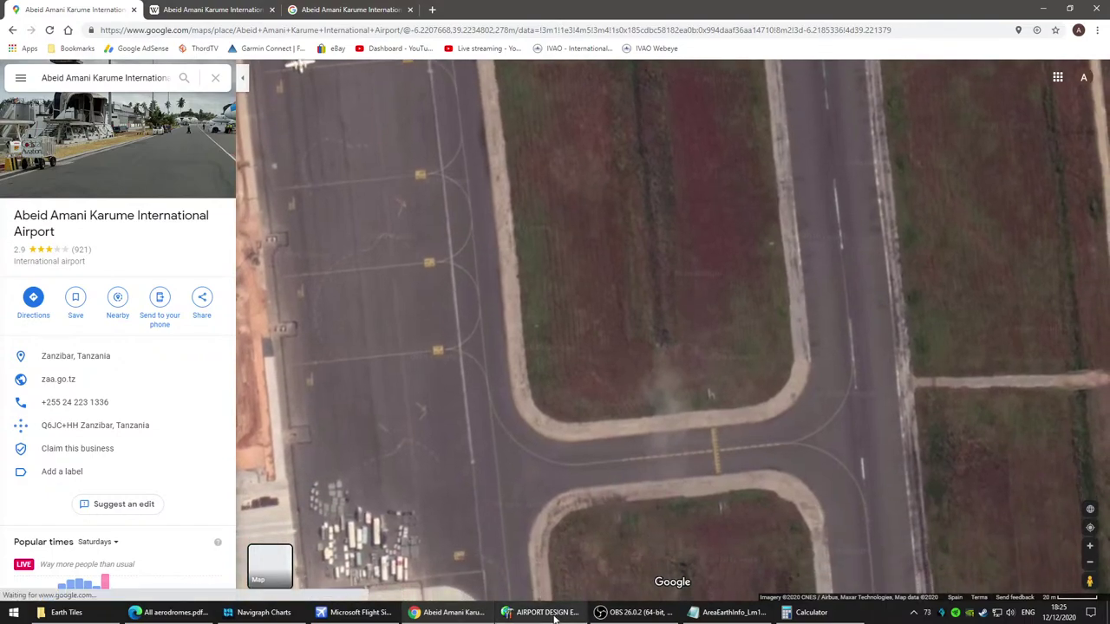
left_click(551, 613)
scroll(437, 292, "up", 2)
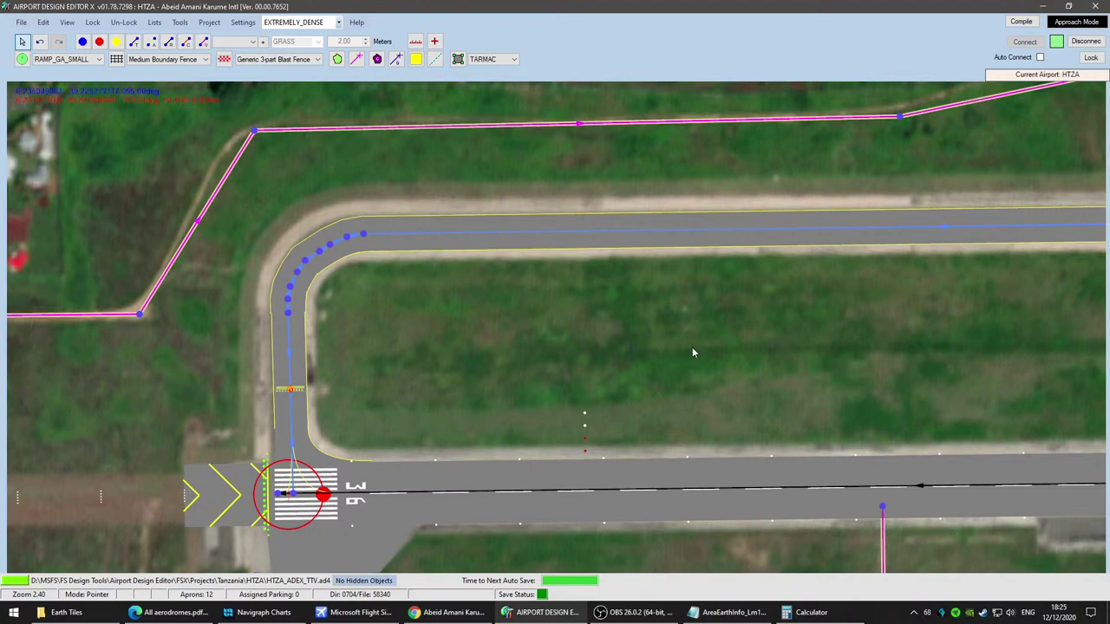
Step: Pan and zoom across the middle taxiways, apron and eastern taxiways to survey the layout
left_click_drag(985, 377, 42, 316)
left_click_drag(304, 332, 1091, 326)
scroll(627, 342, "down", 2)
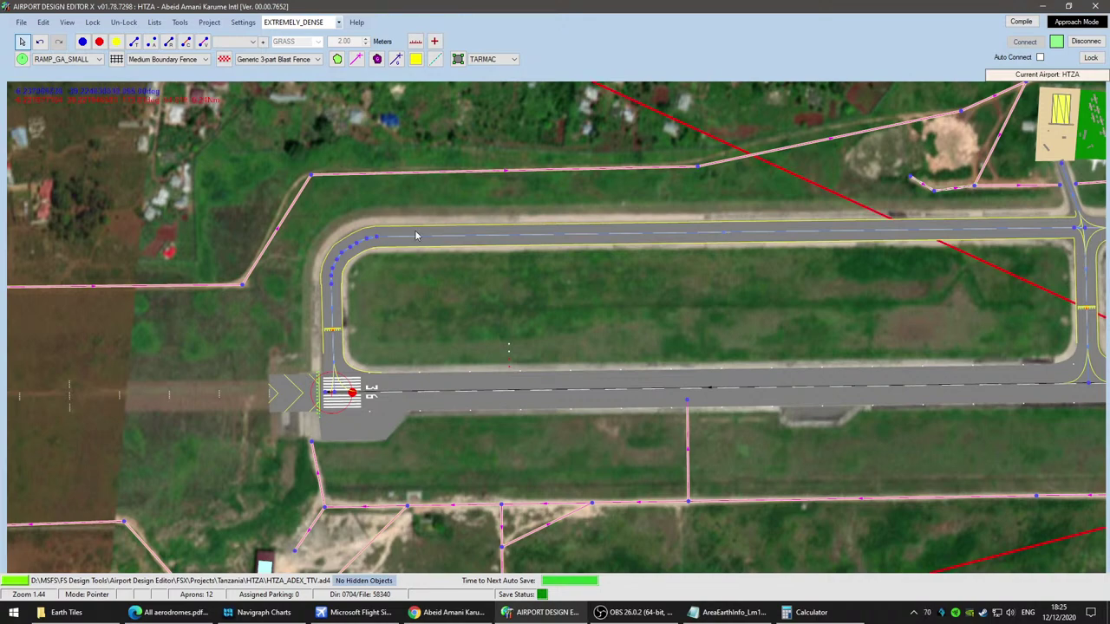
left_click_drag(932, 341, 73, 351)
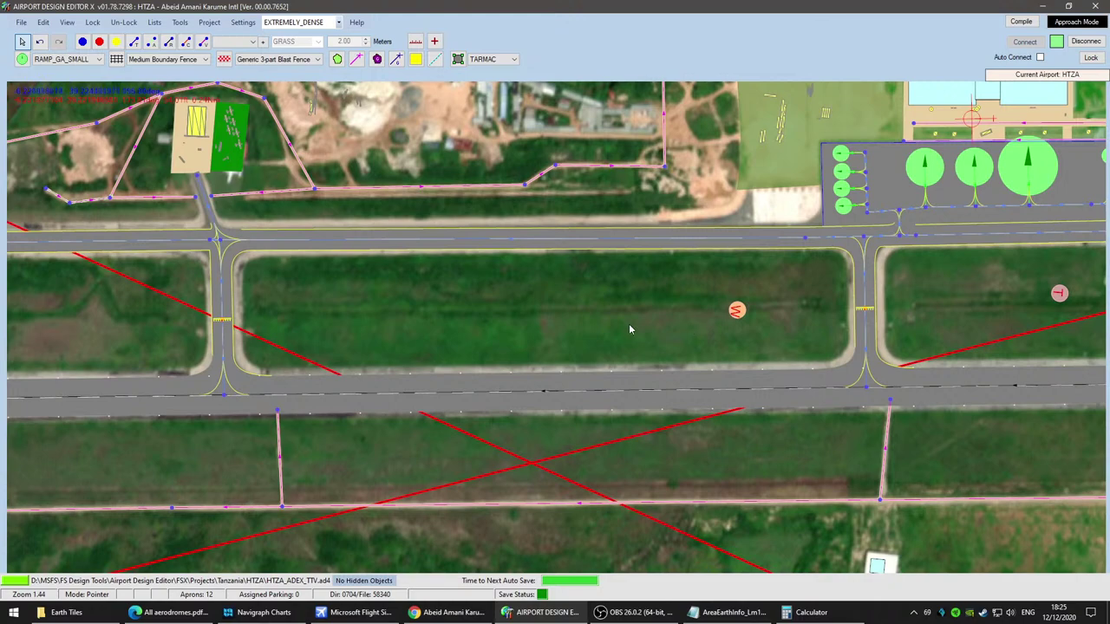
left_click_drag(359, 307, 407, 419)
left_click_drag(938, 444, 400, 391)
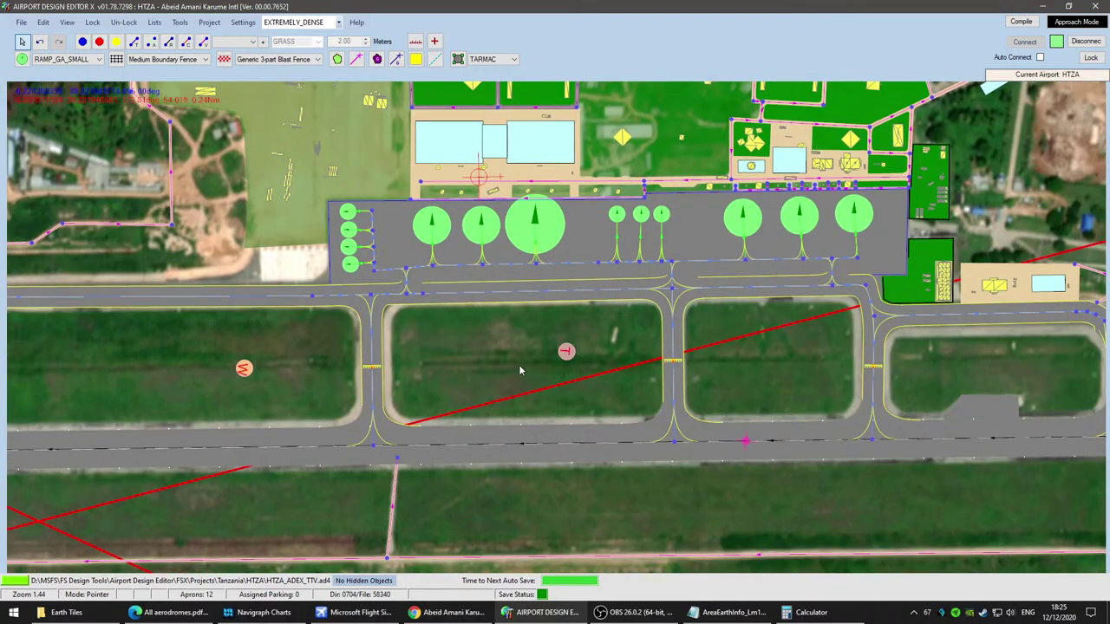
scroll(404, 384, "up", 5)
scroll(404, 384, "down", 6)
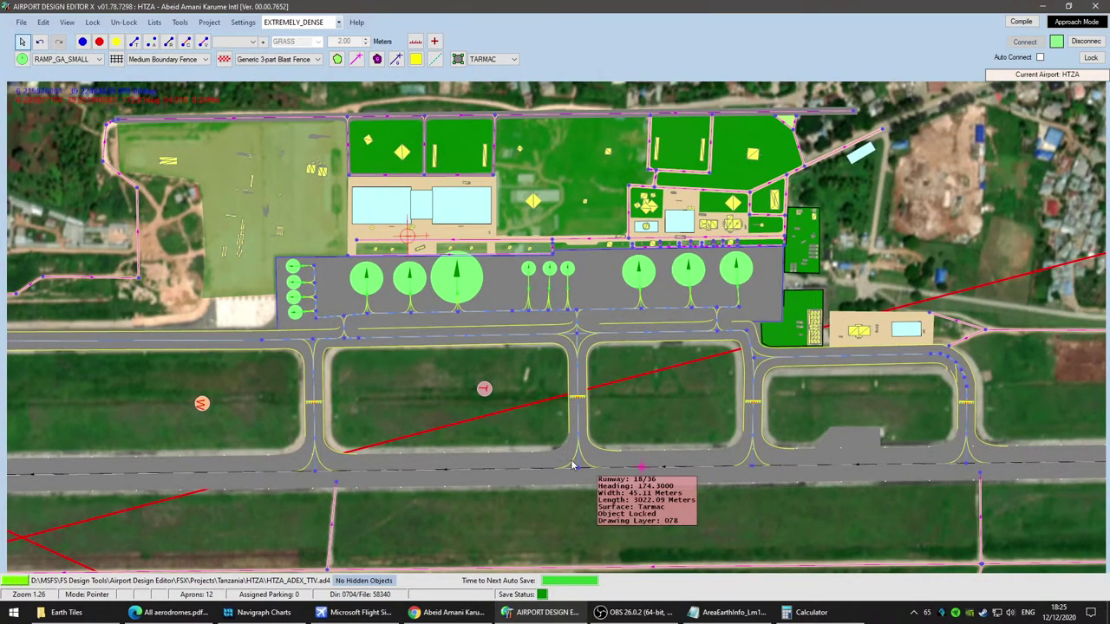
scroll(589, 503, "up", 4)
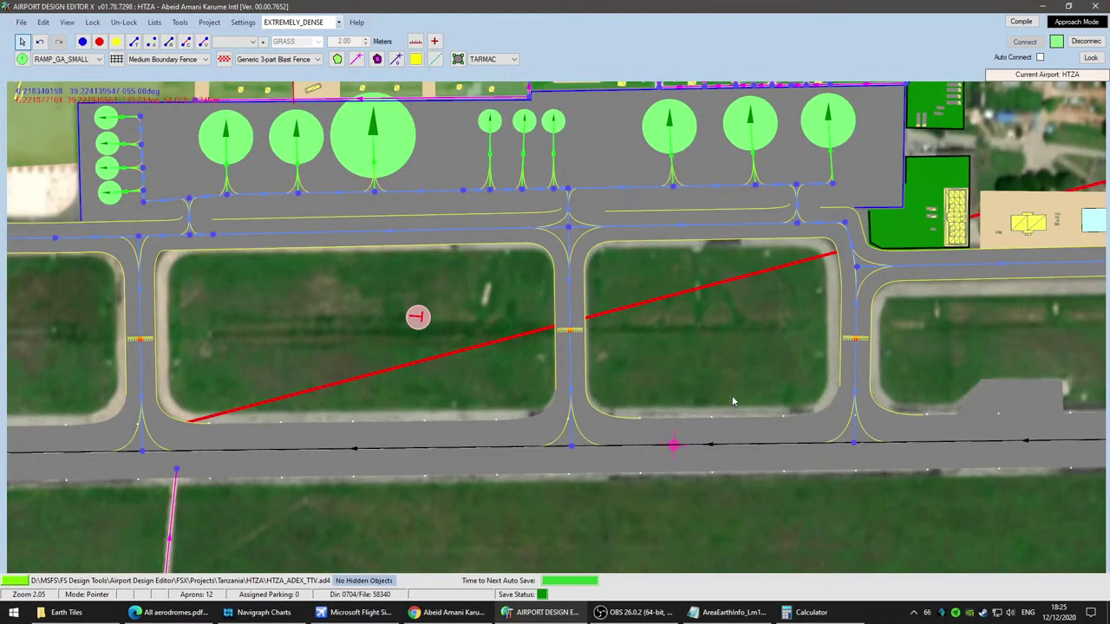
scroll(838, 250, "down", 5, "ctrl")
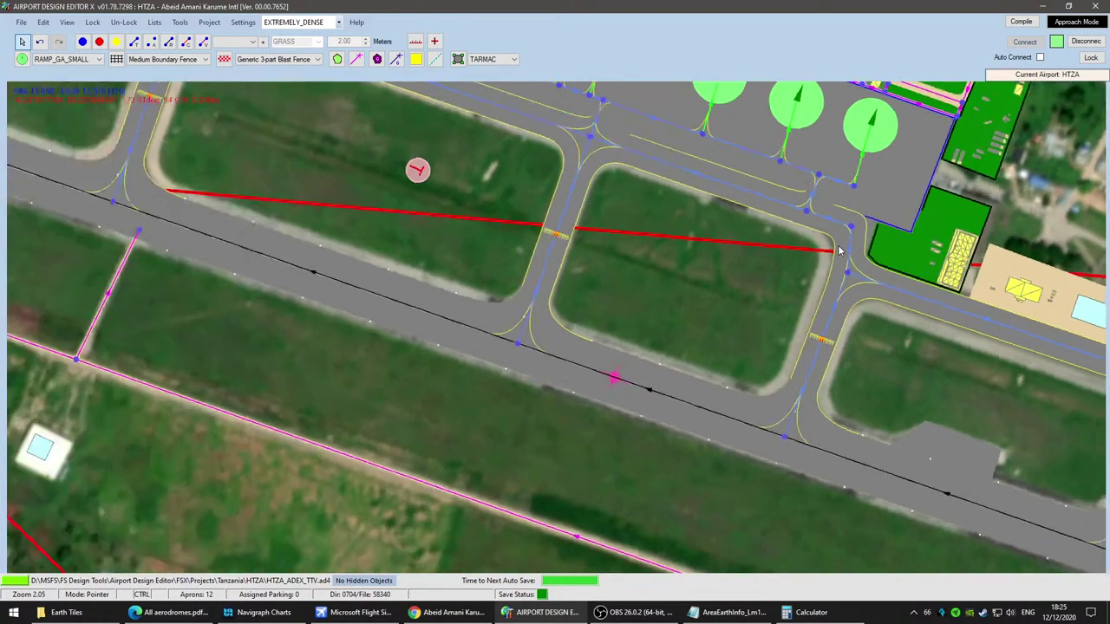
Step: Zoom in on the runway threshold and select the TARMAC apron drawing tool
scroll(838, 253, "up", 6, "ctrl")
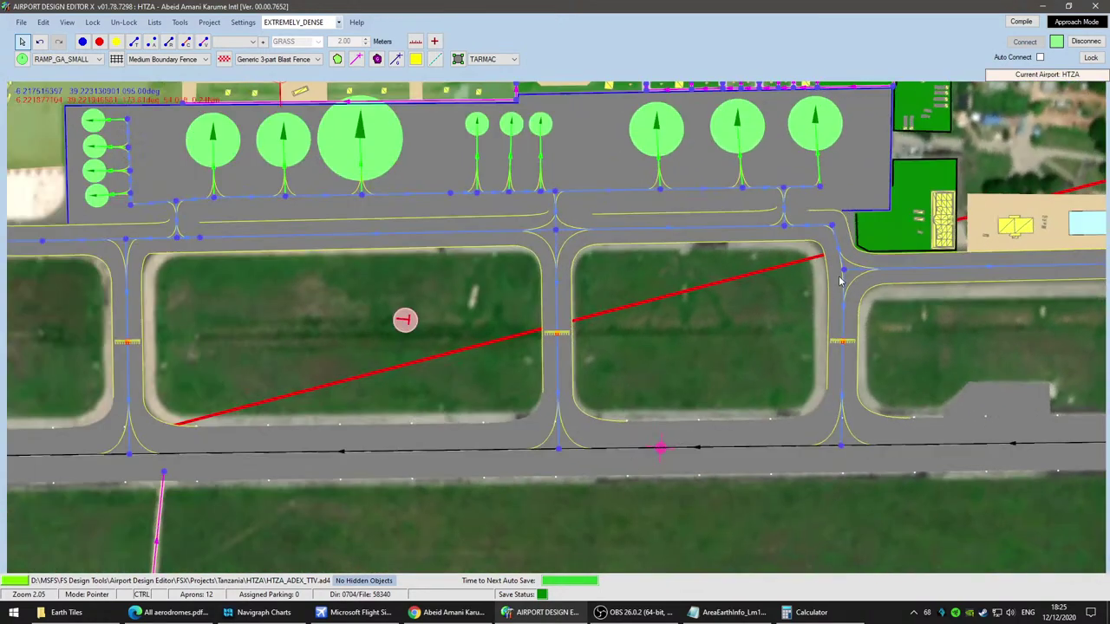
scroll(842, 277, "up", 6, "ctrl")
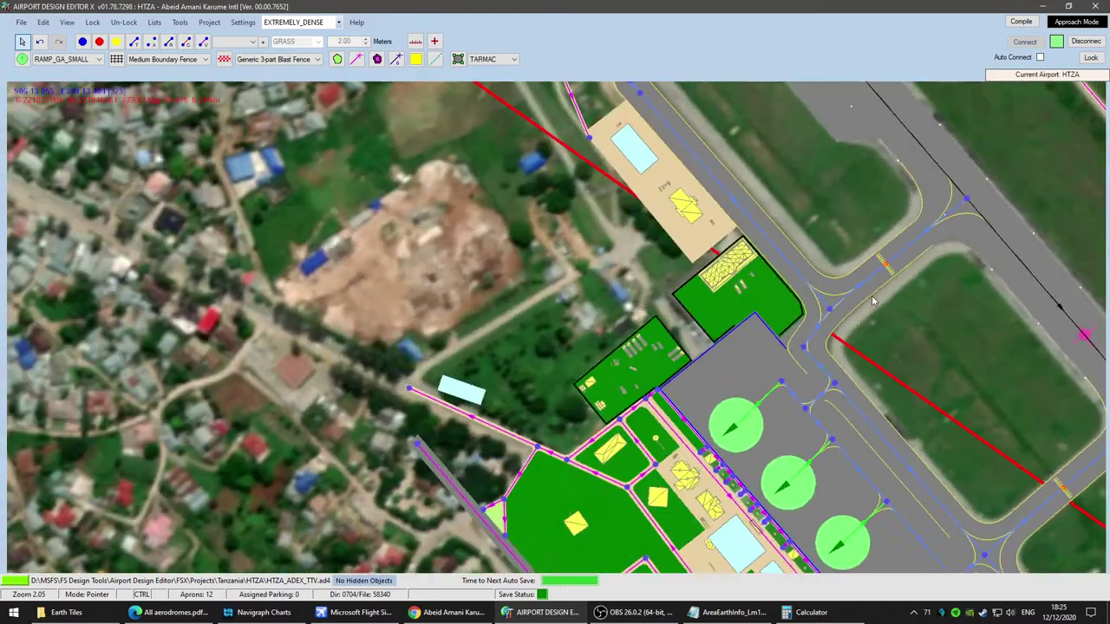
scroll(874, 301, "up", 3, "ctrl")
scroll(428, 249, "up", 1, "ctrl")
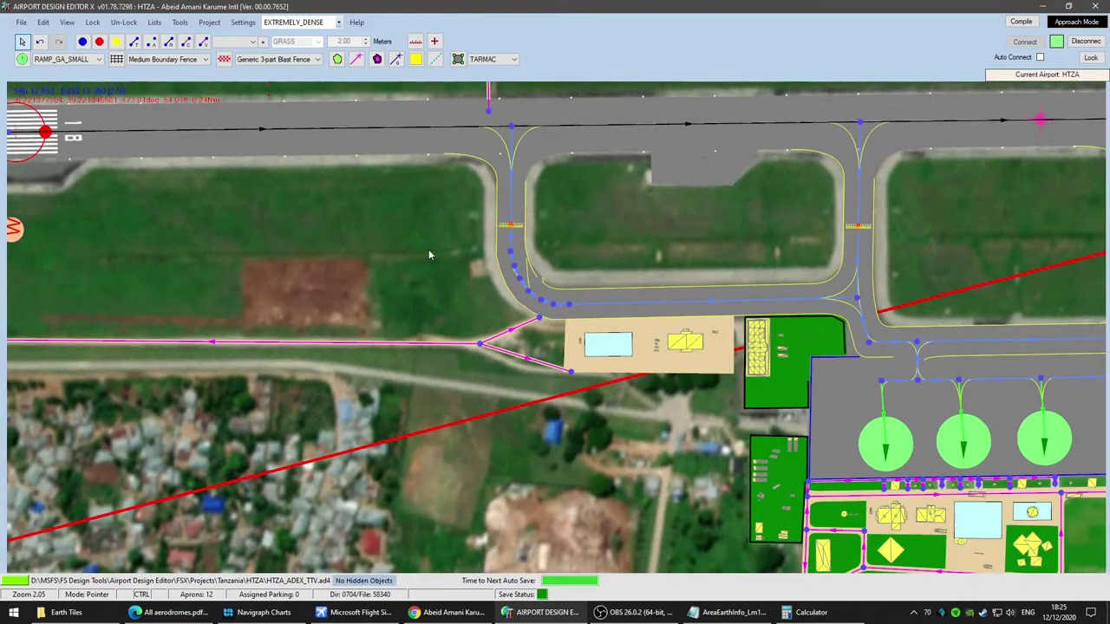
scroll(284, 253, "up", 1)
left_click_drag(284, 253, 737, 428)
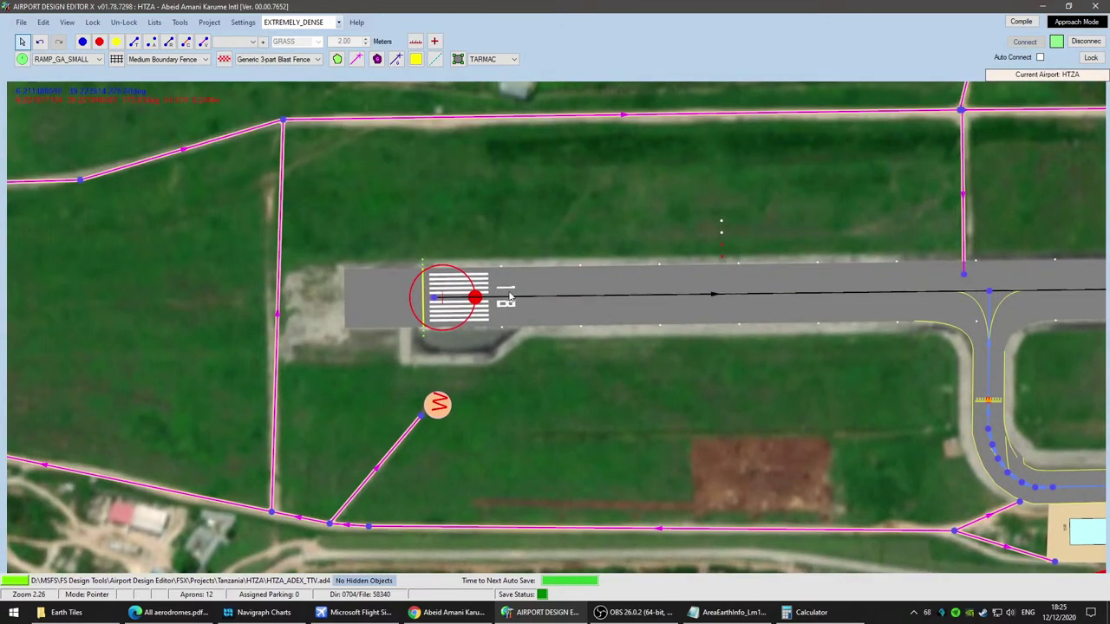
scroll(547, 386, "up", 4)
scroll(559, 350, "down", 1)
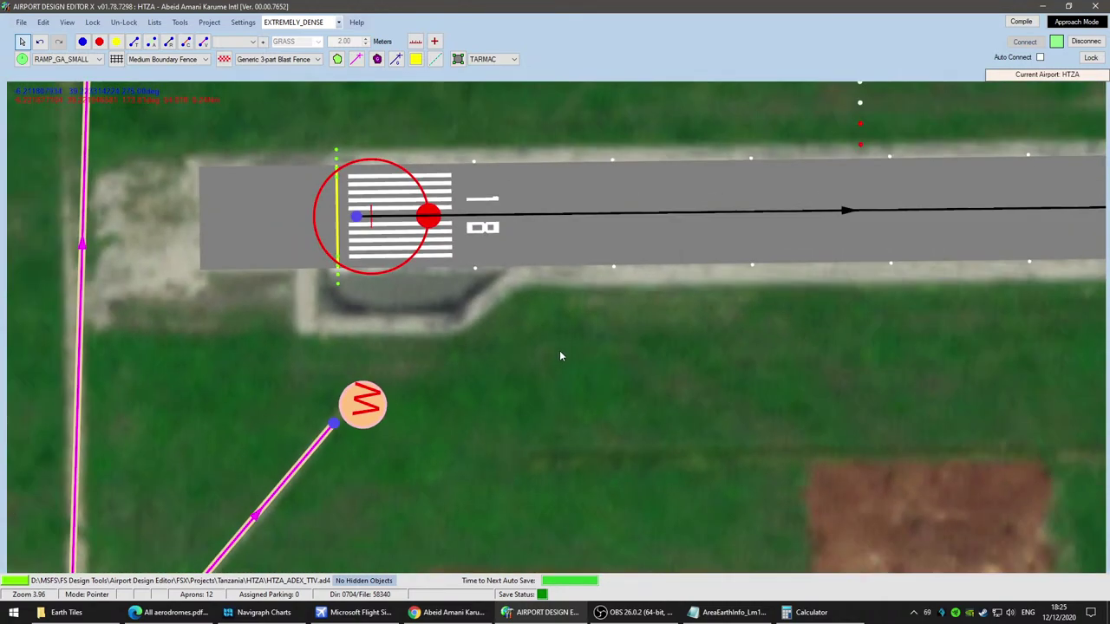
left_click(458, 59)
Step: Trace a four-corner tarmac apron over the paved patch beside the runway threshold
left_click(332, 291)
left_click(334, 325)
left_click(481, 335)
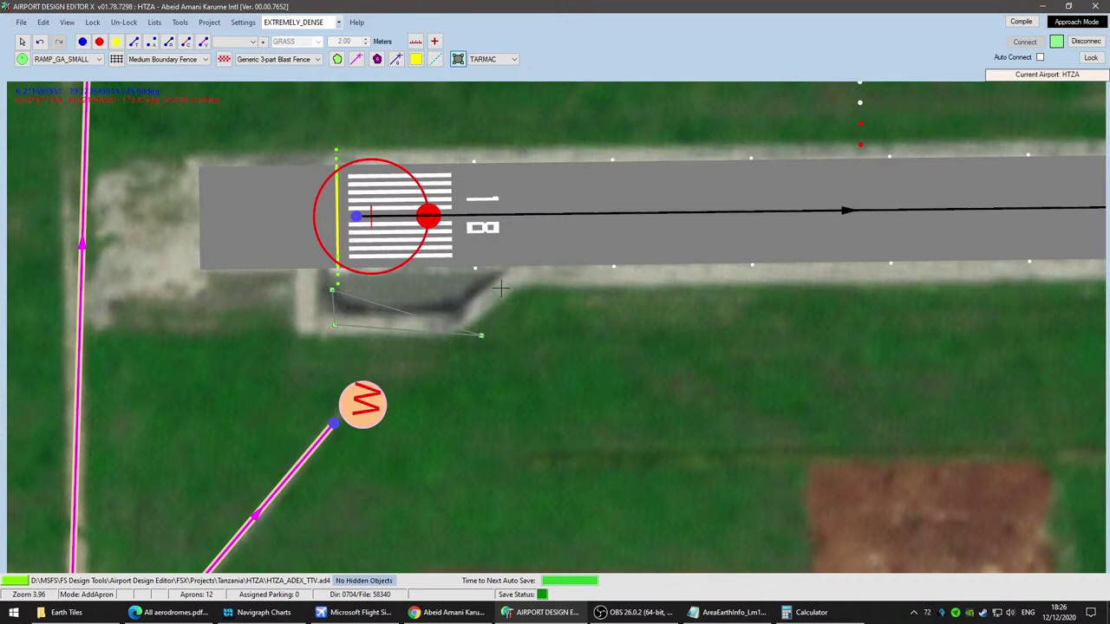
double_click(501, 288)
left_click(22, 41)
Step: Check the apron properties without changes, then drag its corners so it meets the runway edge
left_click(520, 241)
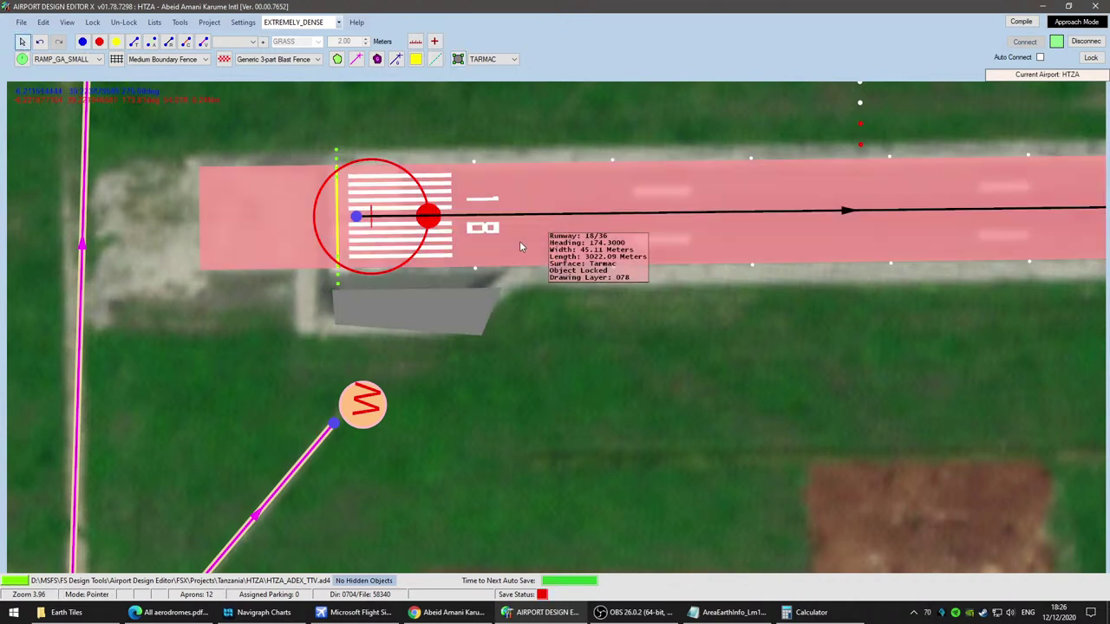
double_click(468, 310)
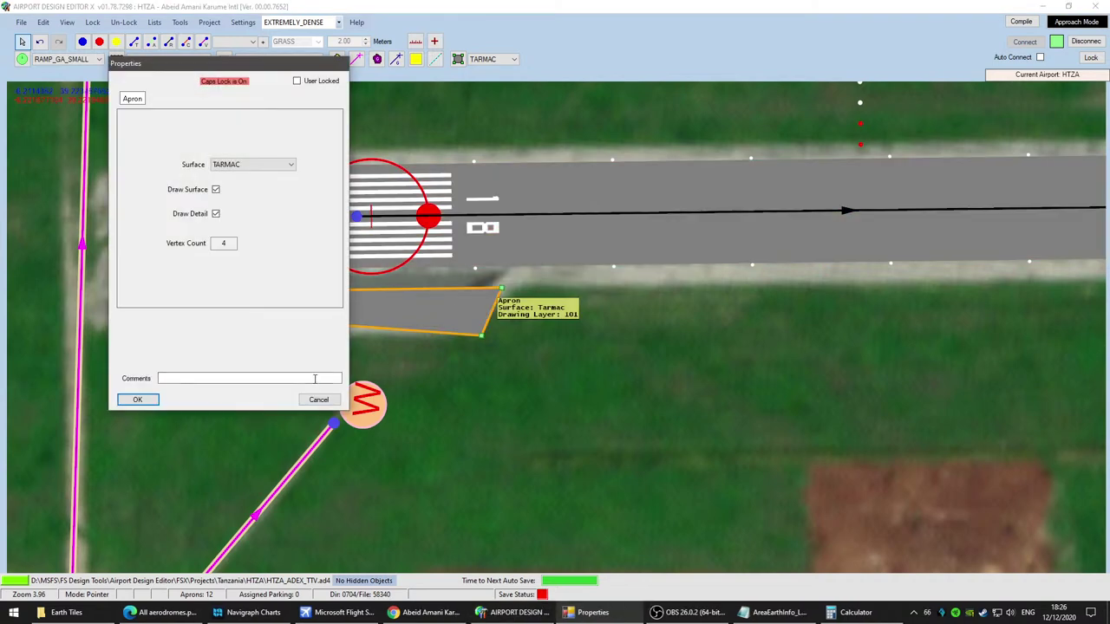
left_click(318, 400)
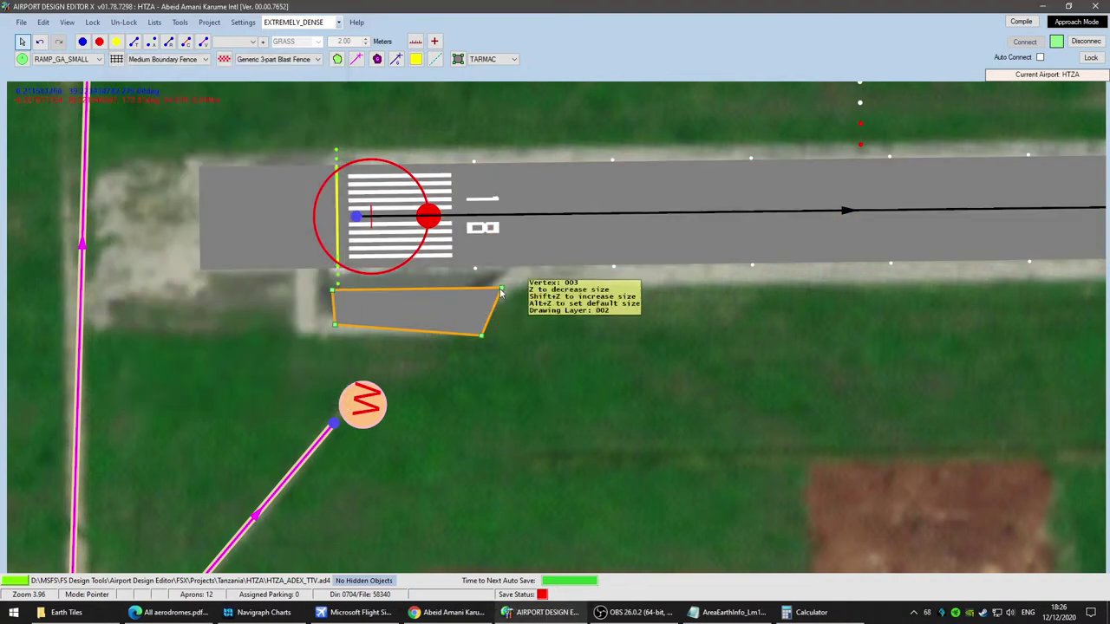
left_click_drag(501, 287, 504, 256)
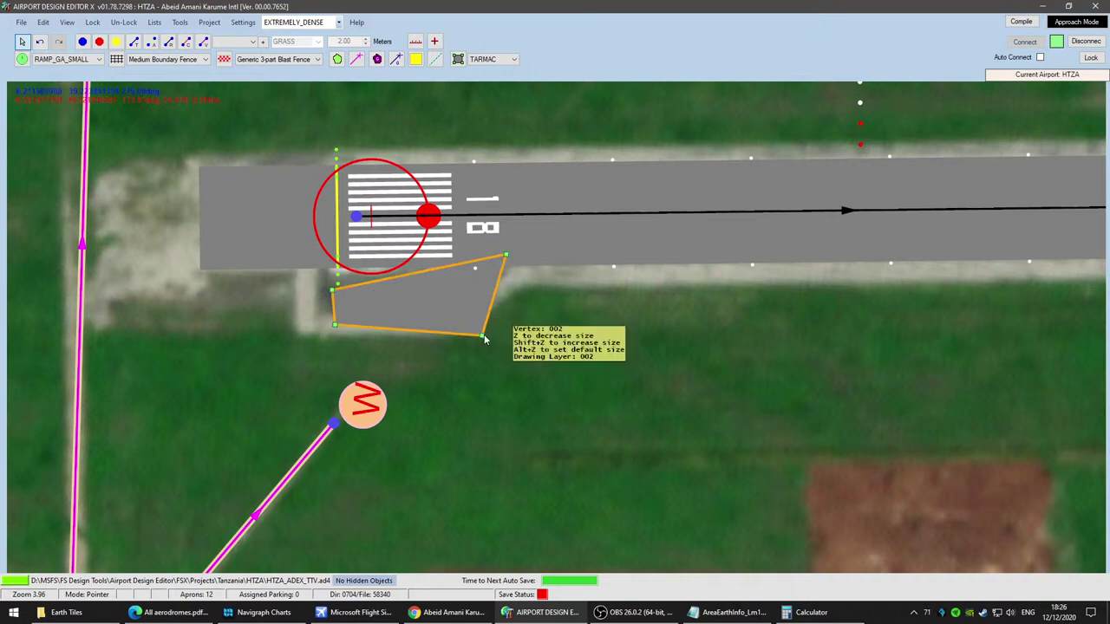
left_click_drag(483, 338, 465, 321)
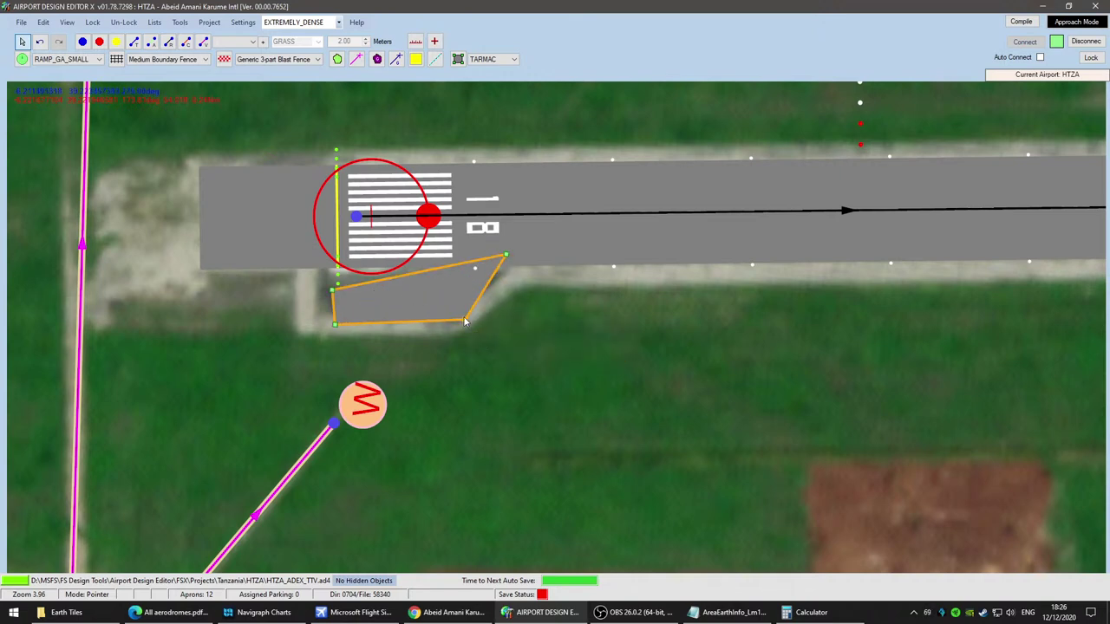
left_click_drag(508, 255, 530, 262)
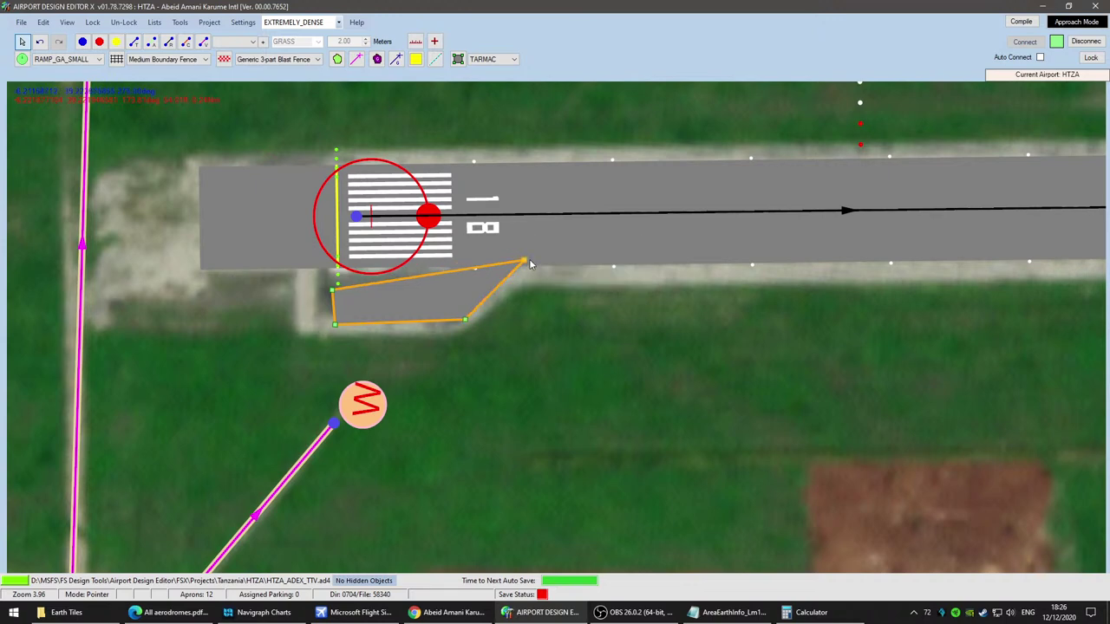
left_click_drag(334, 329, 316, 259)
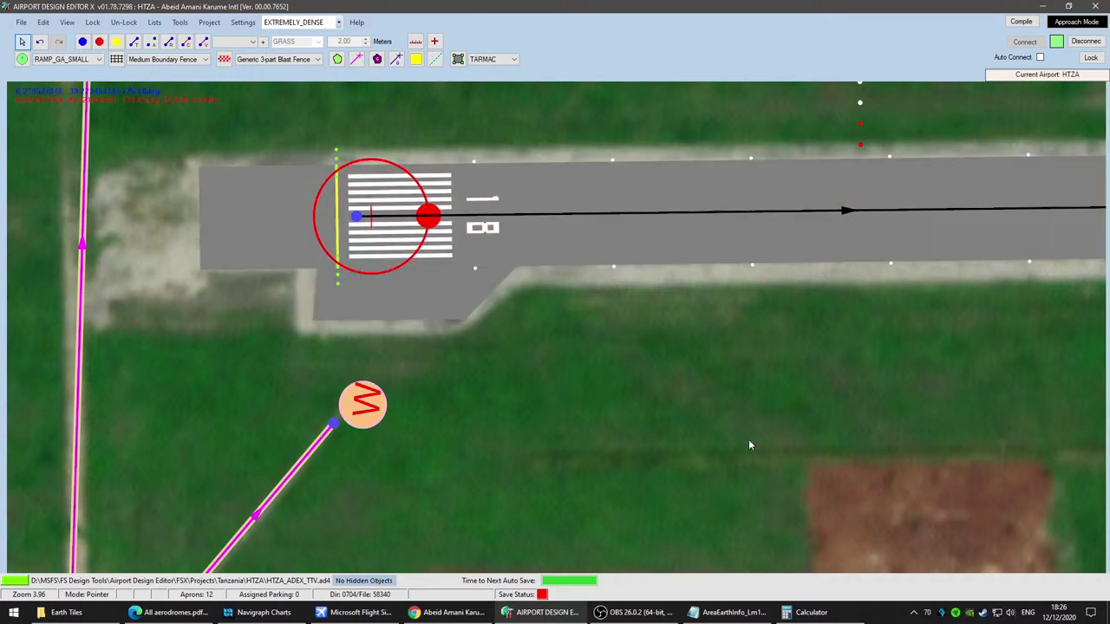
scroll(788, 463, "down", 1)
Step: Pan and zoom along the runway to the paved pad on its north side
left_click_drag(1019, 436, 210, 421)
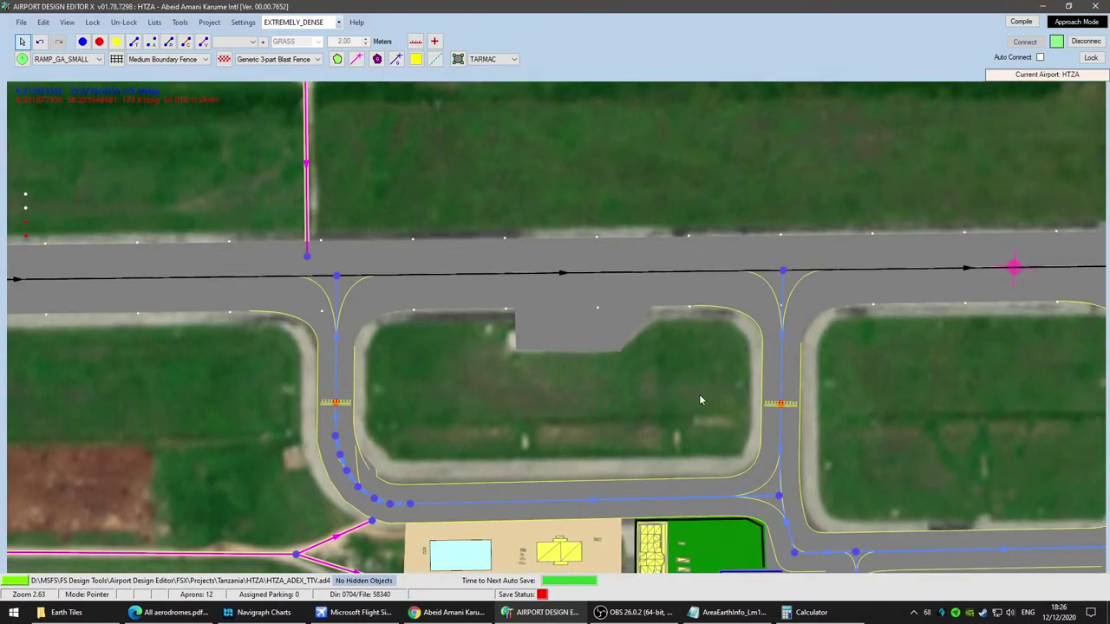
scroll(668, 418, "down", 3)
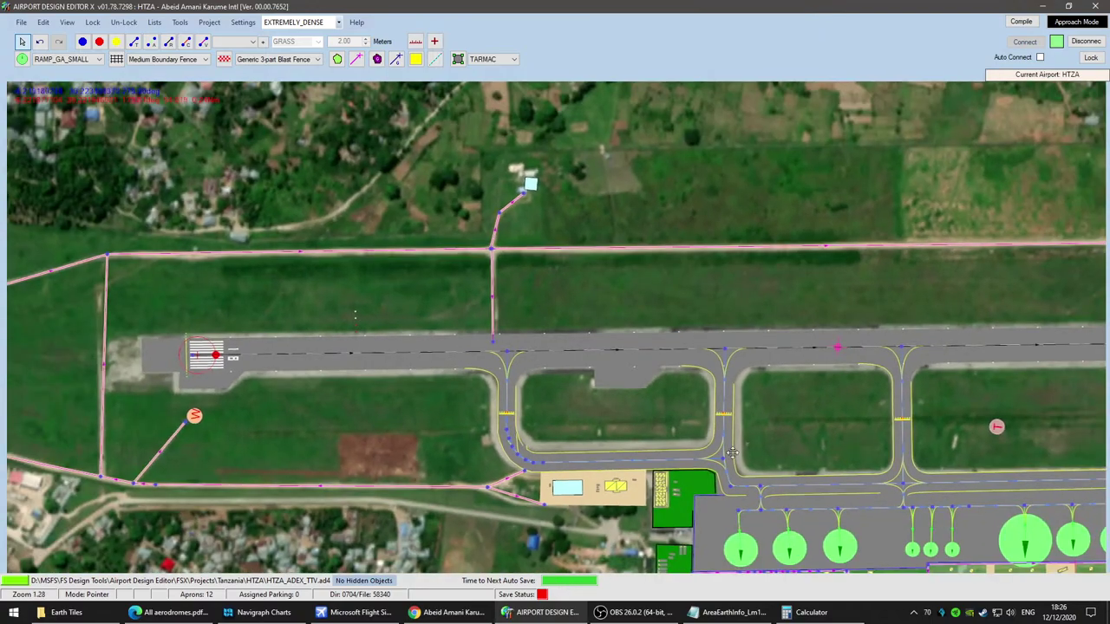
left_click_drag(815, 448, 236, 434)
left_click_drag(944, 415, 496, 444)
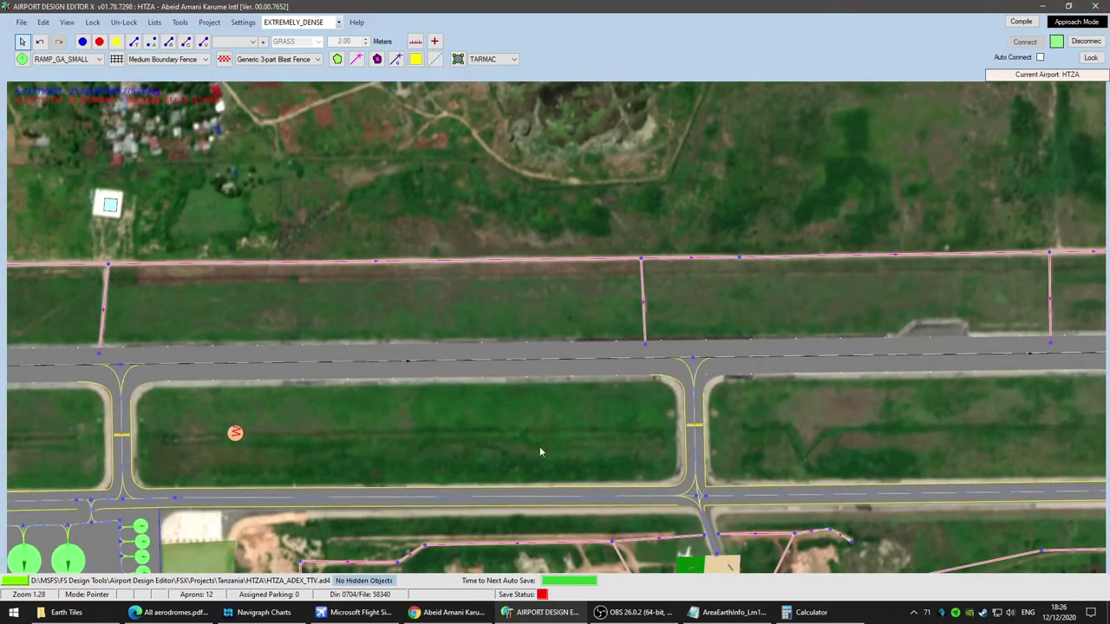
scroll(924, 451, "down", 2)
scroll(924, 450, "down", 1)
left_click_drag(978, 431, 612, 488)
scroll(580, 435, "up", 4)
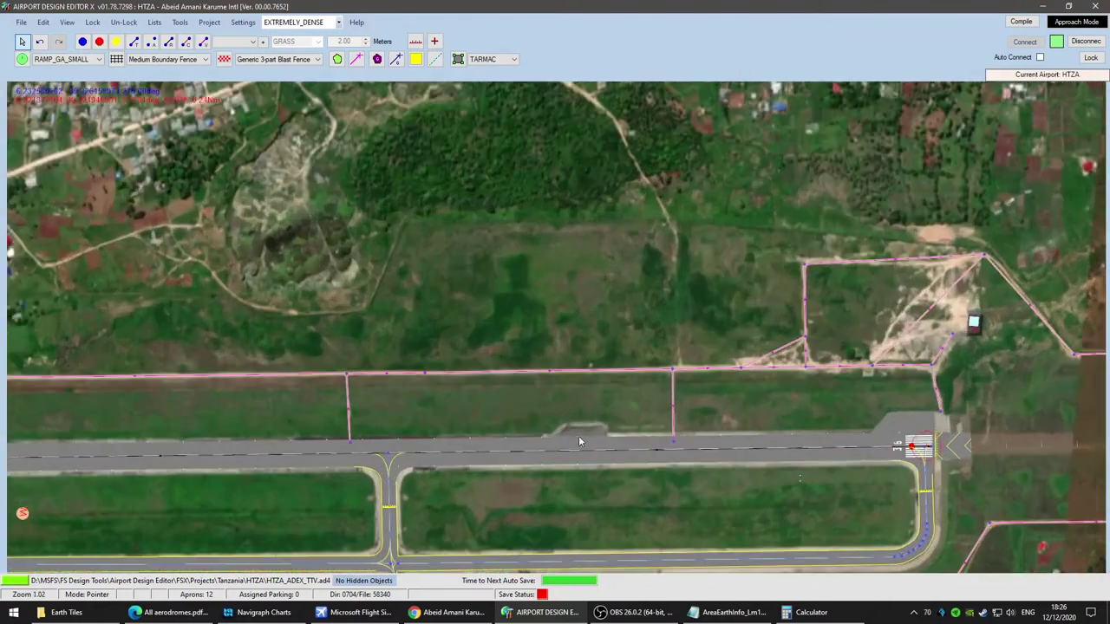
scroll(583, 438, "up", 2)
Step: Draw a new TARMAC apron around the runway-side pad and select it
left_click(458, 59)
left_click(665, 399)
left_click(660, 456)
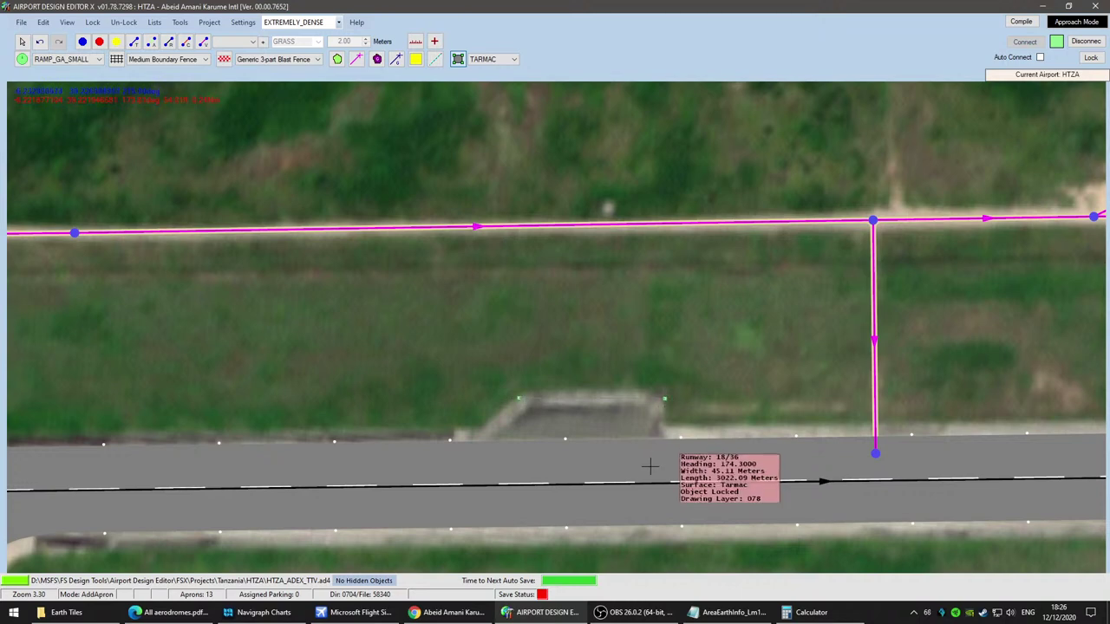
double_click(471, 465)
left_click(21, 41)
left_click(569, 416)
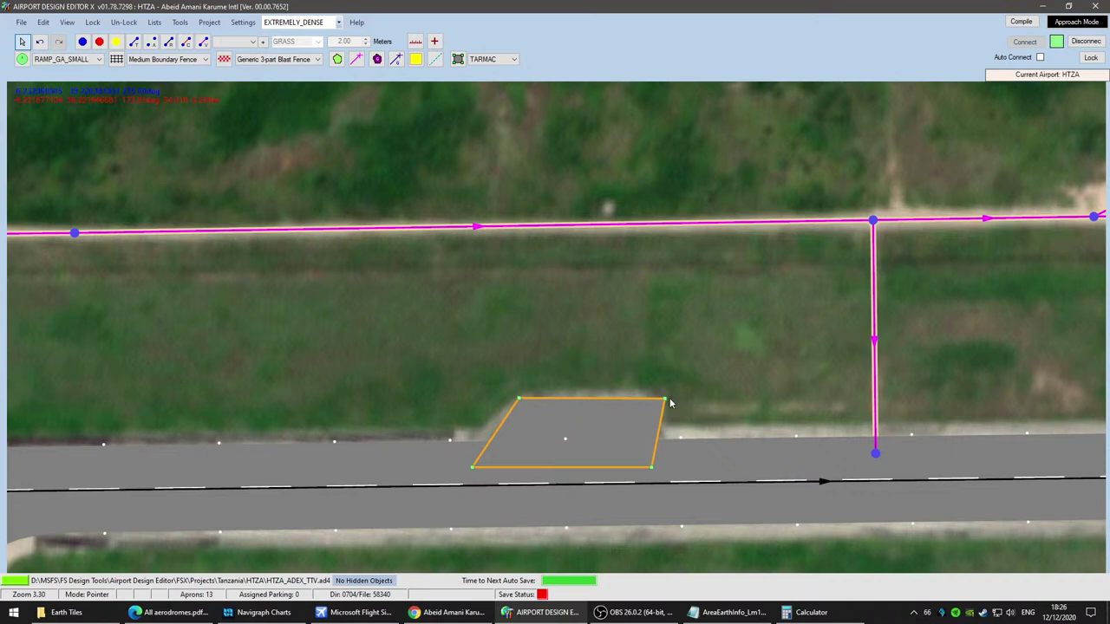
Step: Adjust the new apron's top-right, bottom-right and bottom-left corners to fit the pad
mouse_move(665, 399)
left_mouse_down()
mouse_move(643, 405)
mouse_move(657, 395)
left_mouse_up()
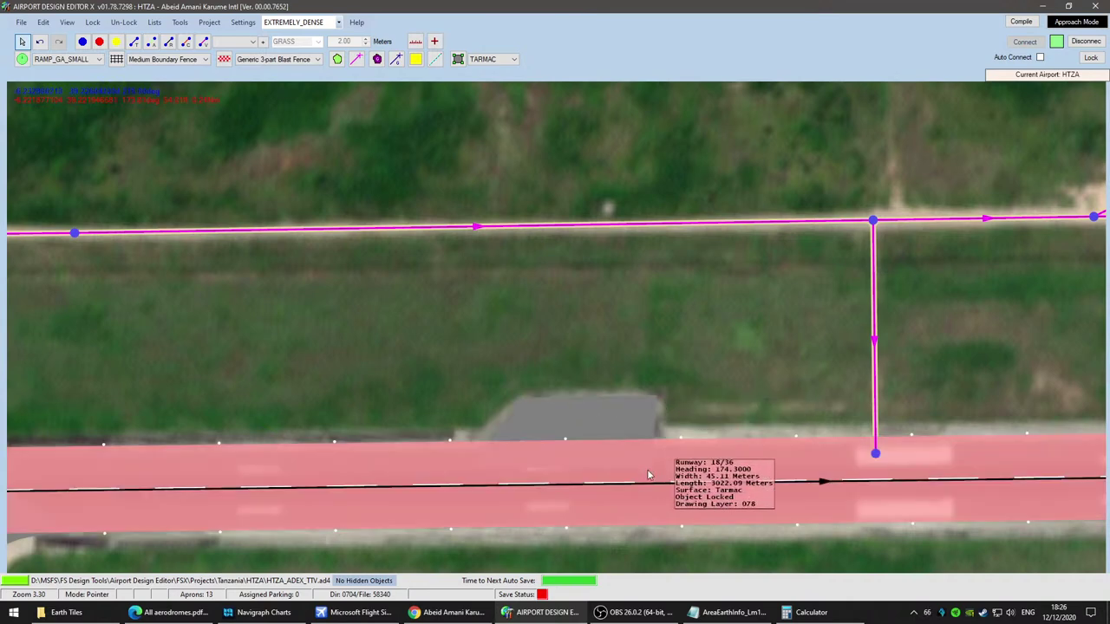
mouse_move(652, 467)
left_mouse_down()
mouse_move(602, 466)
mouse_move(682, 470)
mouse_move(662, 455)
left_mouse_up()
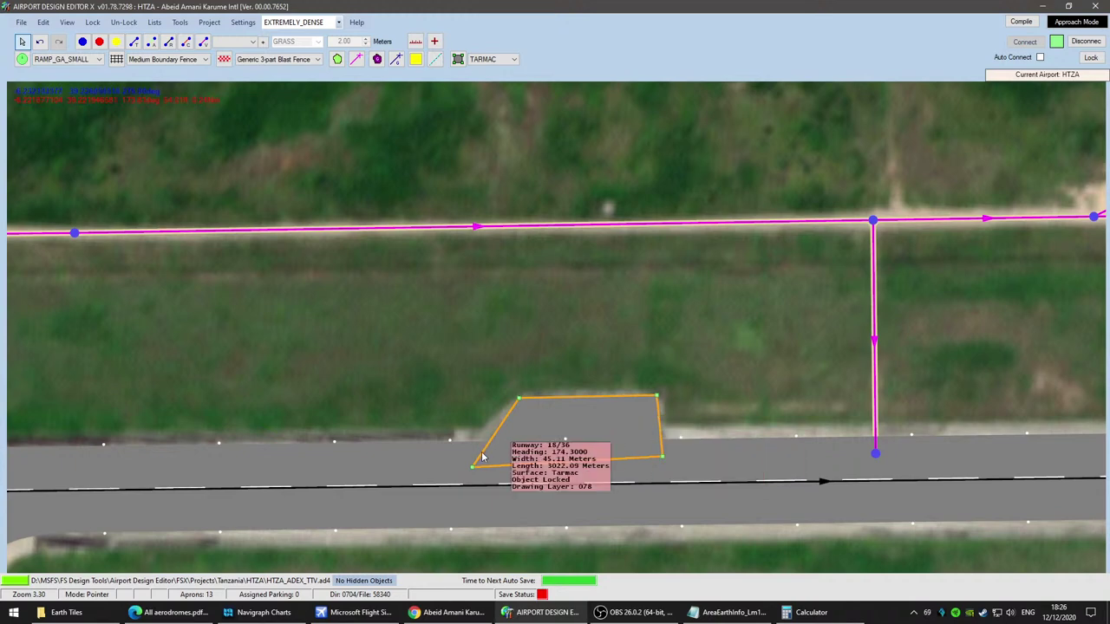
mouse_move(472, 467)
left_mouse_down()
mouse_move(440, 461)
mouse_move(386, 378)
mouse_move(543, 487)
mouse_move(457, 454)
left_mouse_up()
scroll(459, 454, "down", 4)
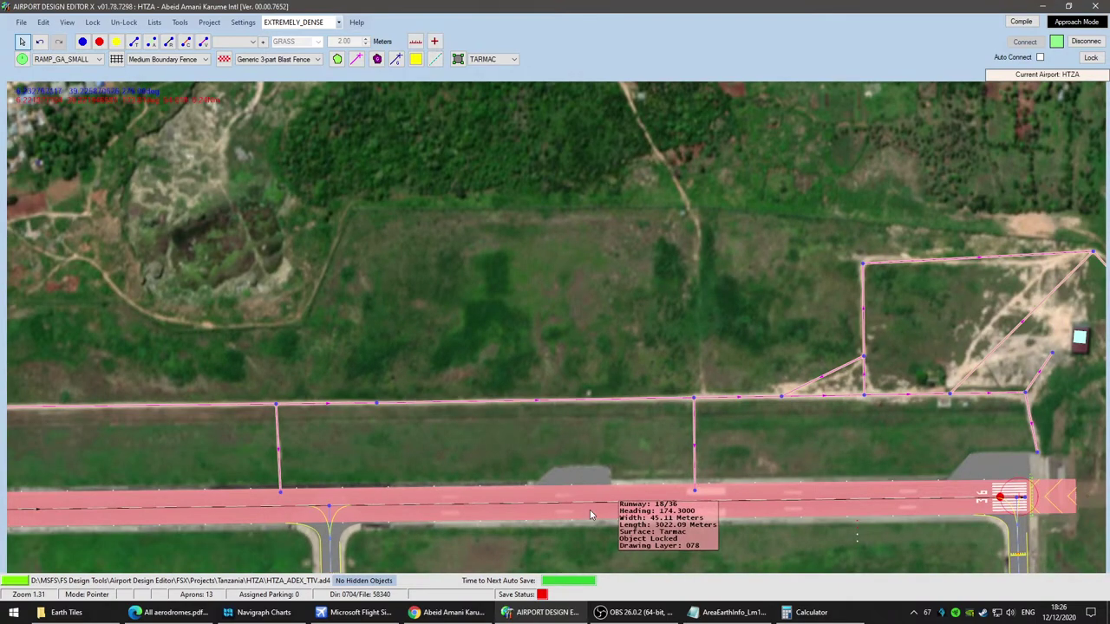
scroll(258, 477, "down", 3)
scroll(258, 477, "down", 1)
left_click_drag(216, 511, 885, 303)
scroll(325, 302, "up", 4)
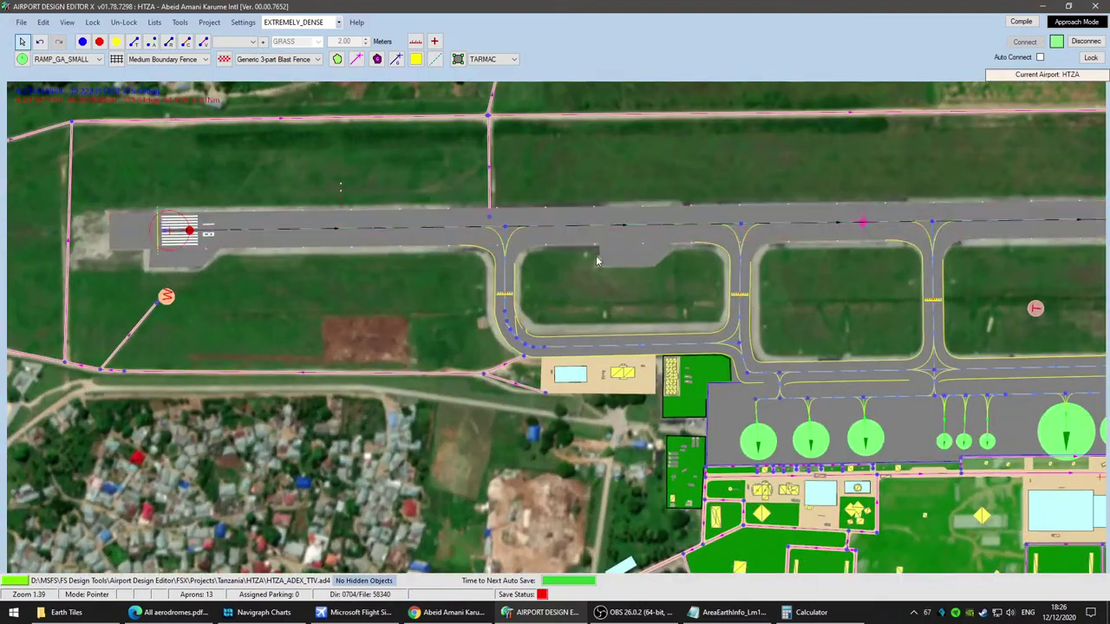
left_click_drag(595, 258, 621, 389)
scroll(622, 389, "up", 4)
left_click_drag(485, 443, 618, 375)
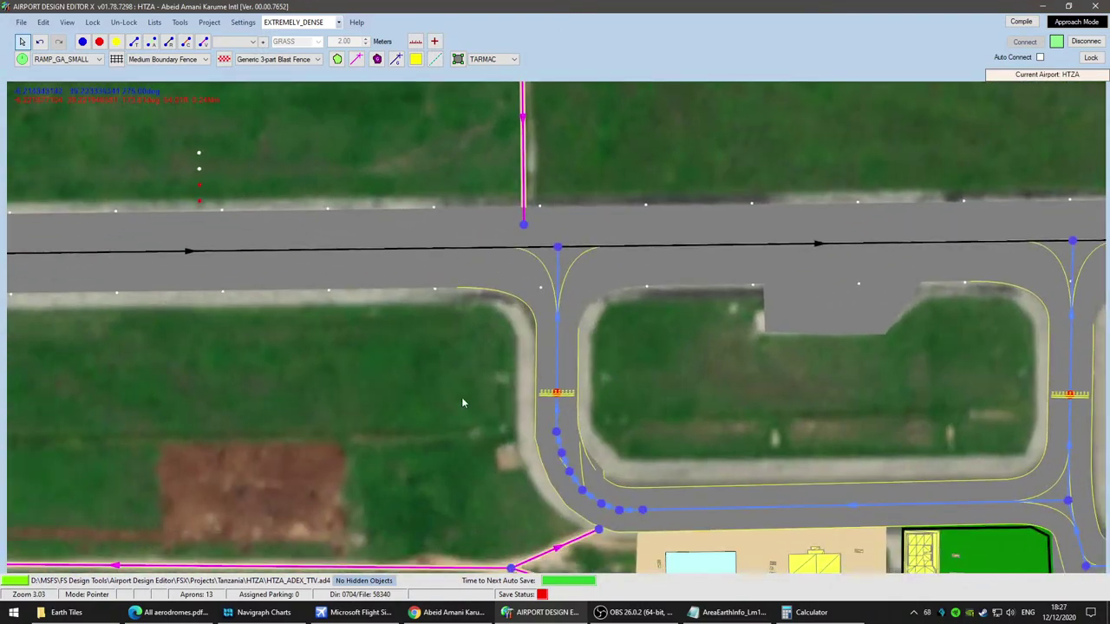
right_click(462, 399)
mouse_move(526, 452)
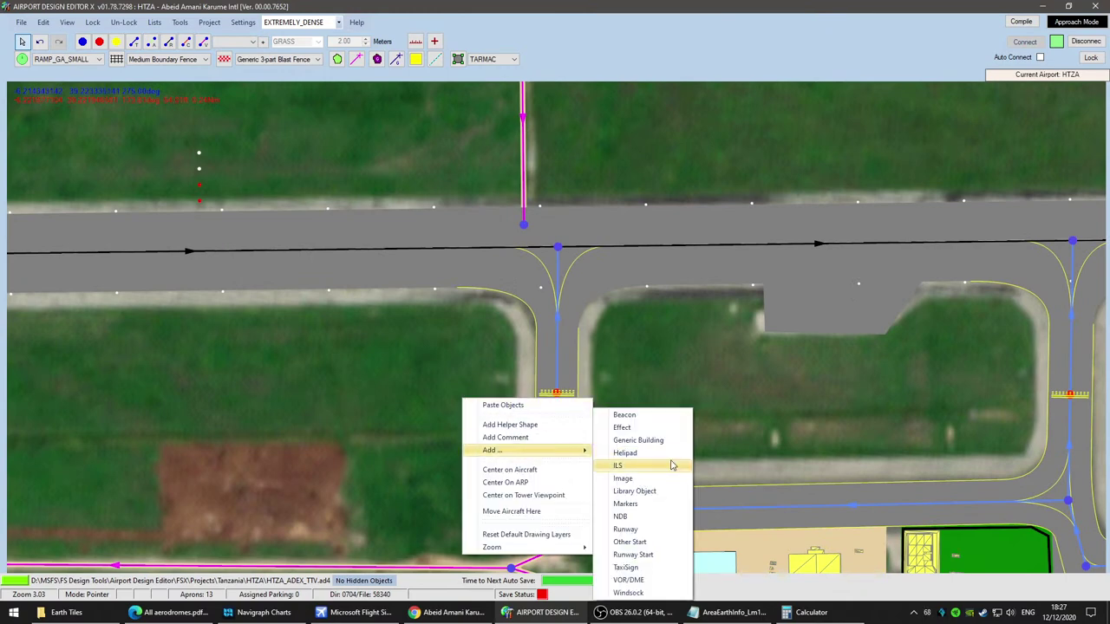
left_click(664, 567)
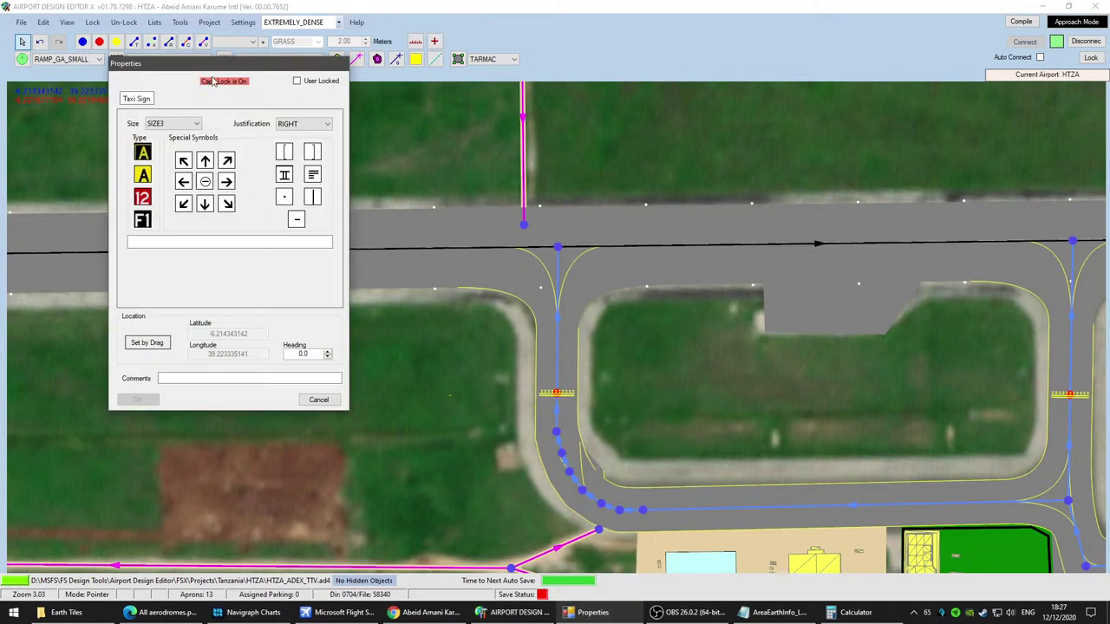
left_click_drag(222, 68, 763, 92)
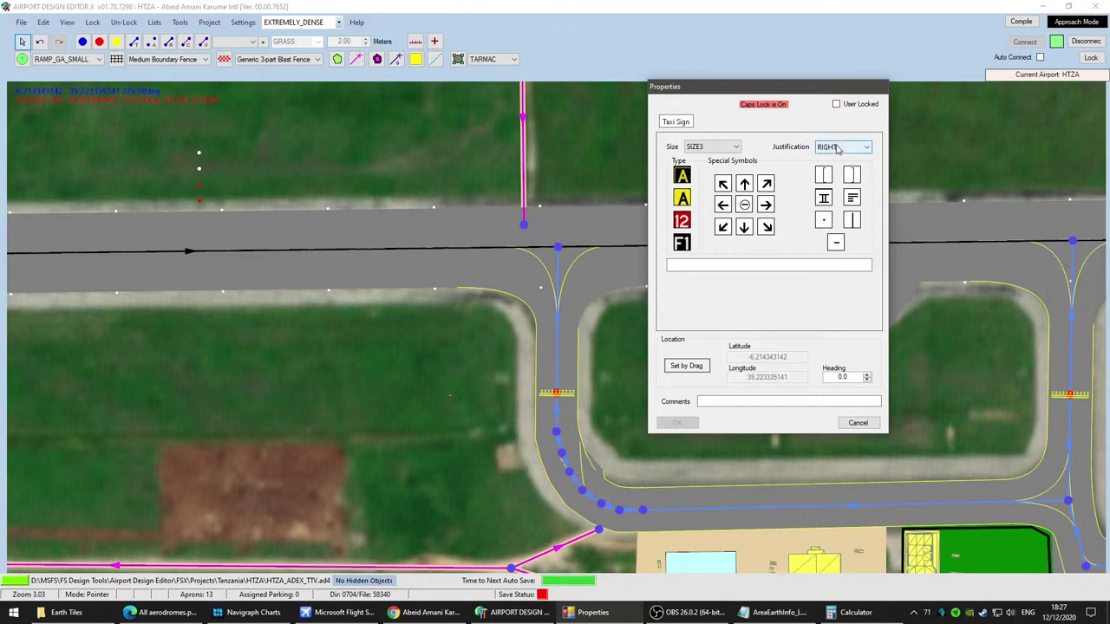
left_click(721, 149)
left_click(723, 153)
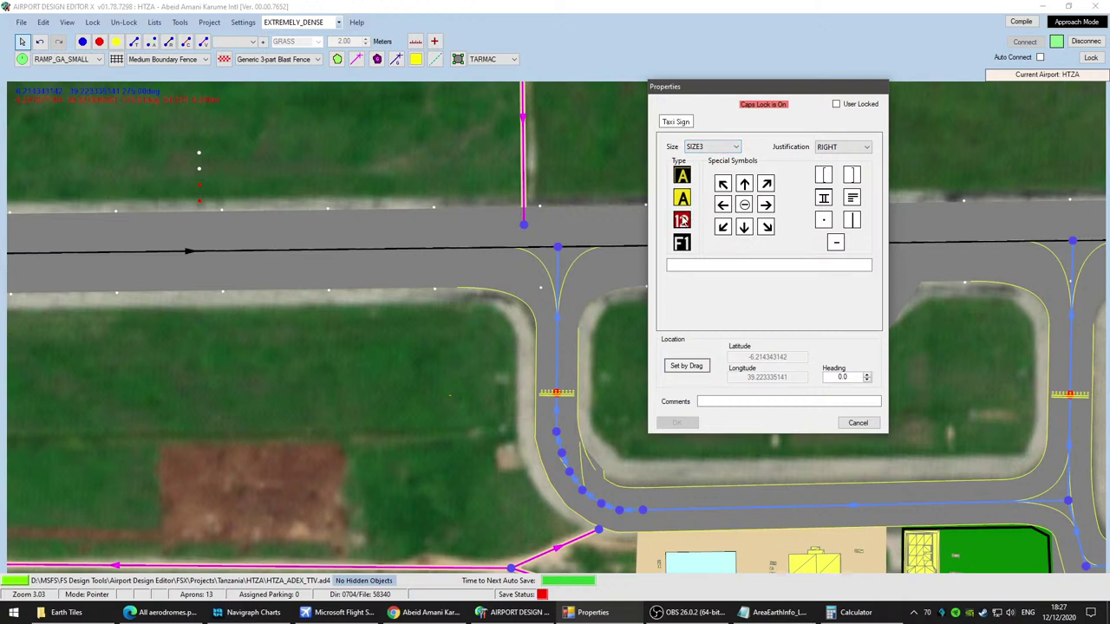
left_click(683, 221)
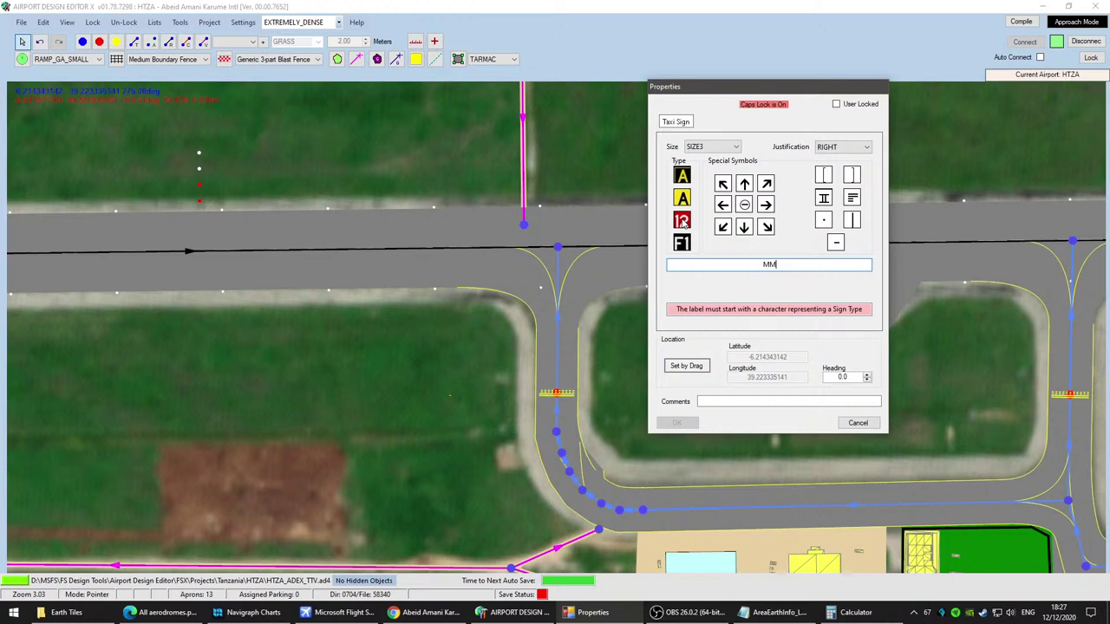
type("MMMMMMM")
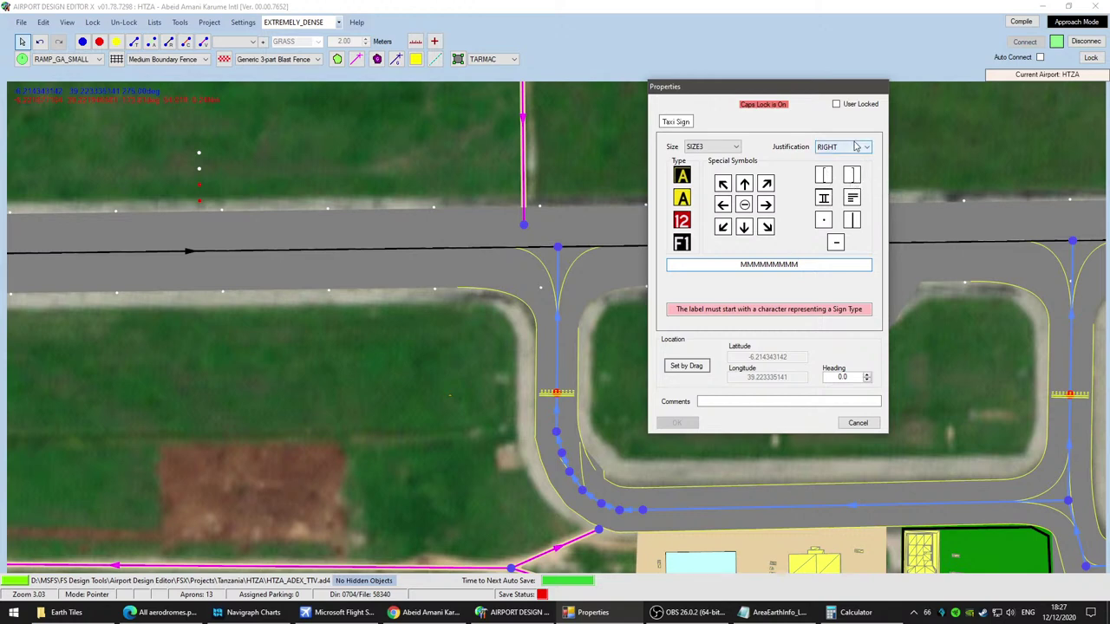
left_click(858, 422)
right_click(499, 336)
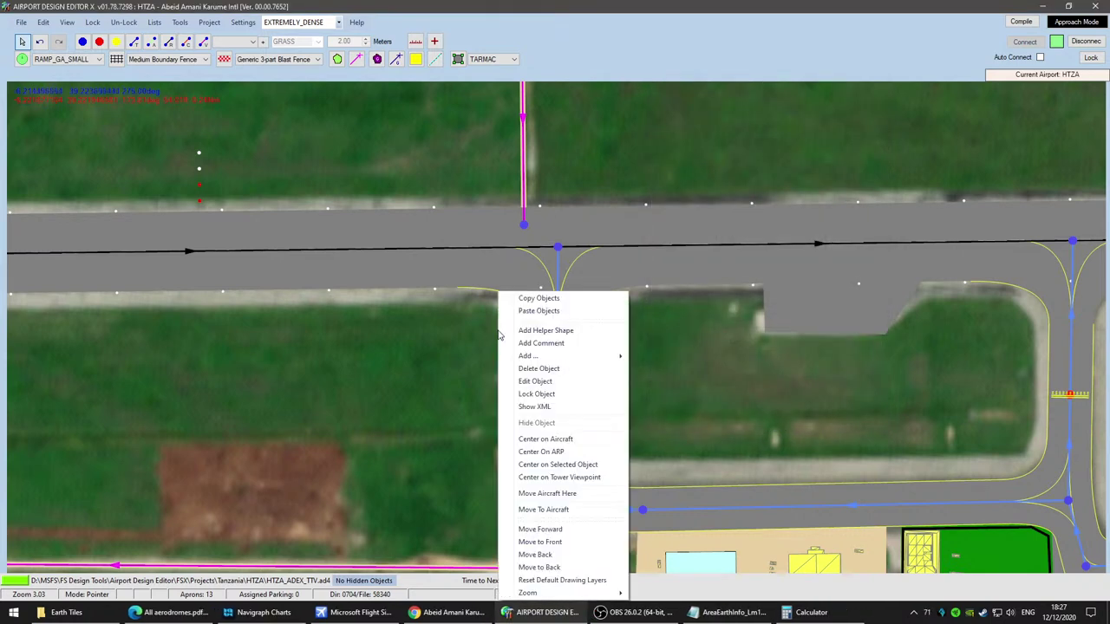
Step: Start a new taxi sign, keeping size SIZE3 and making it a mandatory sign
mouse_move(537, 359)
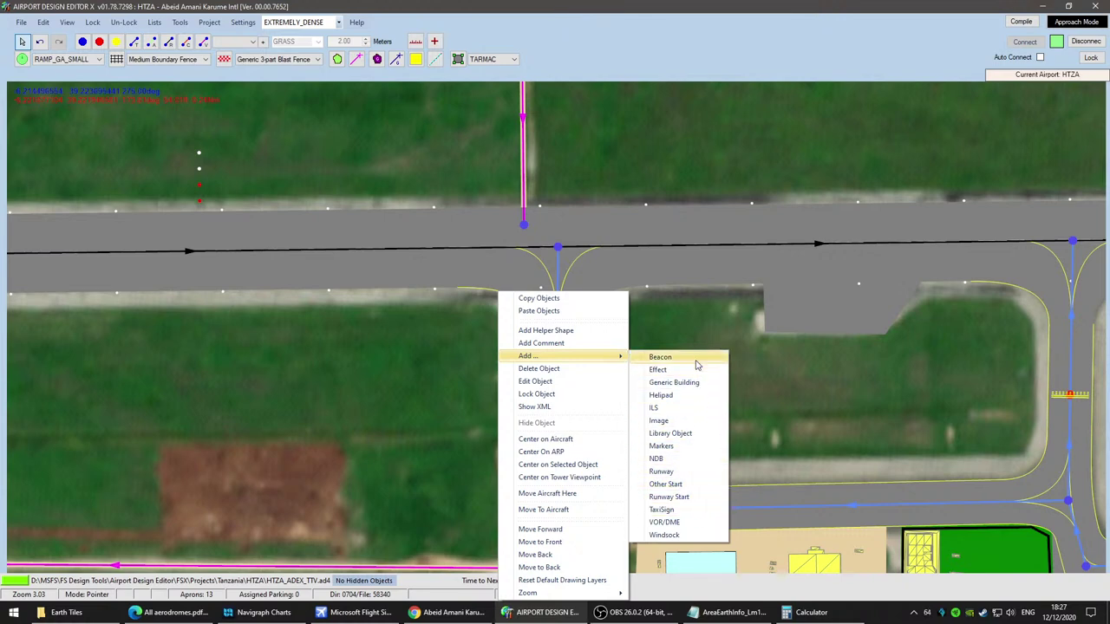
left_click(693, 512)
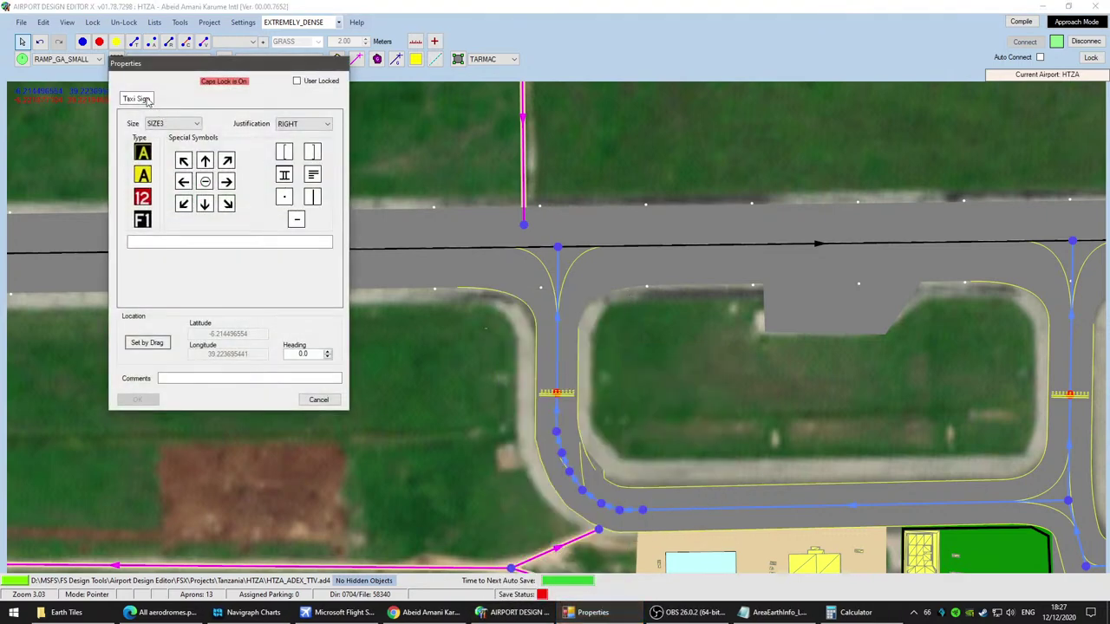
left_click_drag(232, 69, 302, 178)
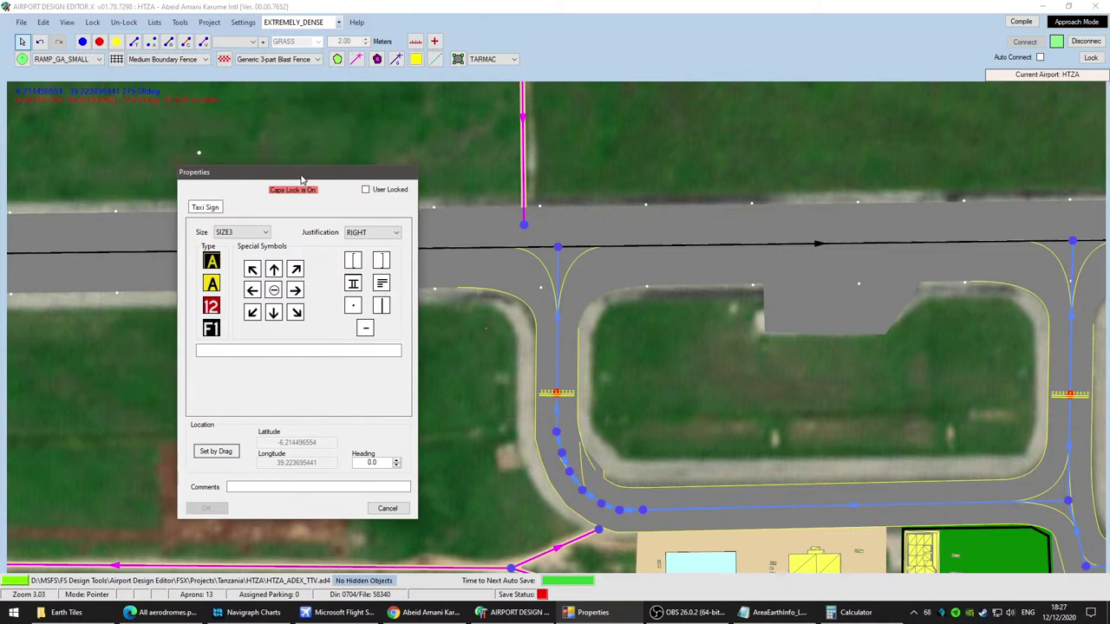
left_click(250, 235)
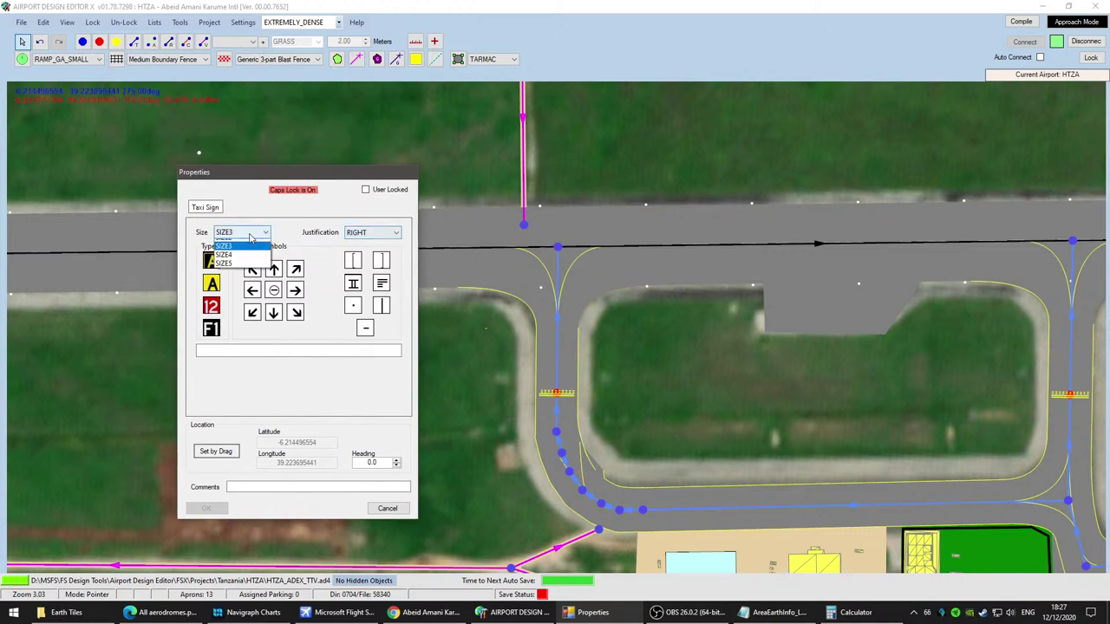
left_click(250, 235)
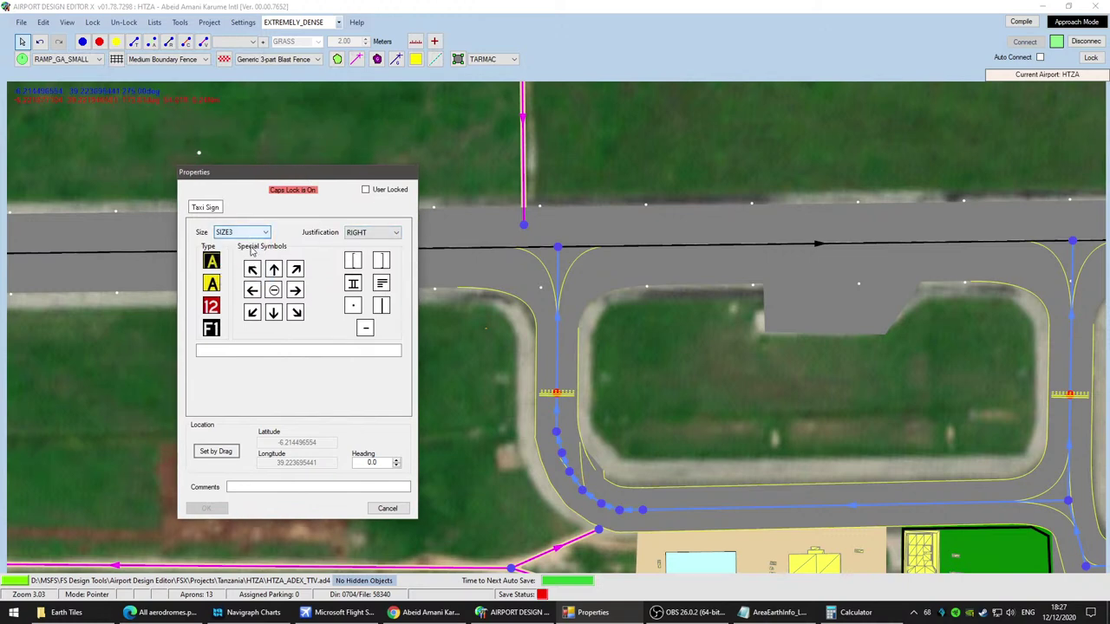
left_click(211, 307)
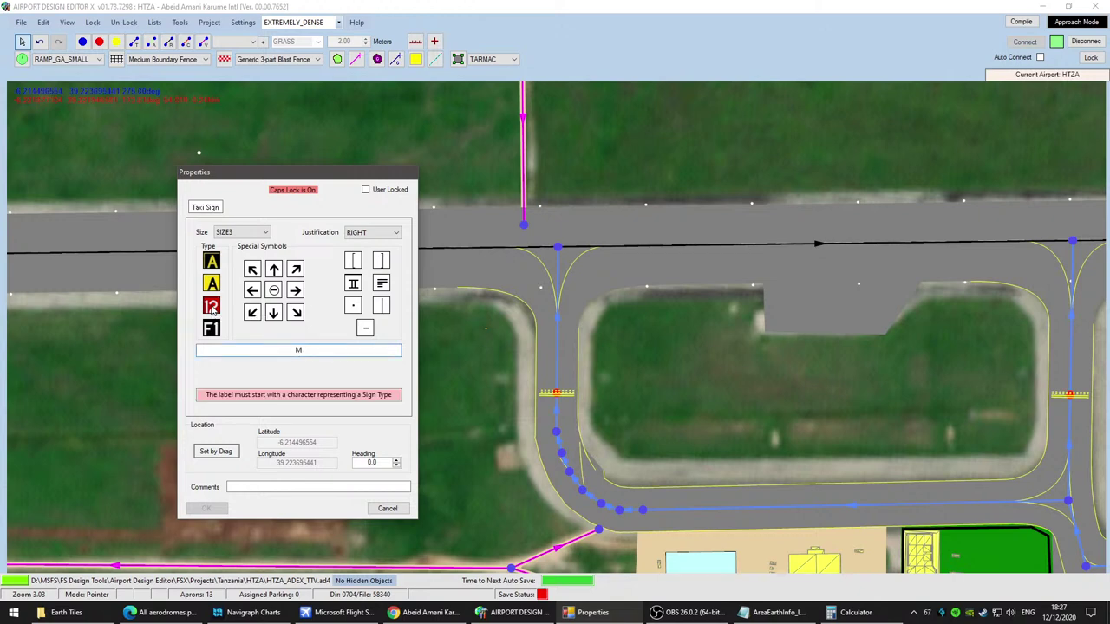
Step: Try the sign labels 18, r18 and R18M
key("BackSpace")
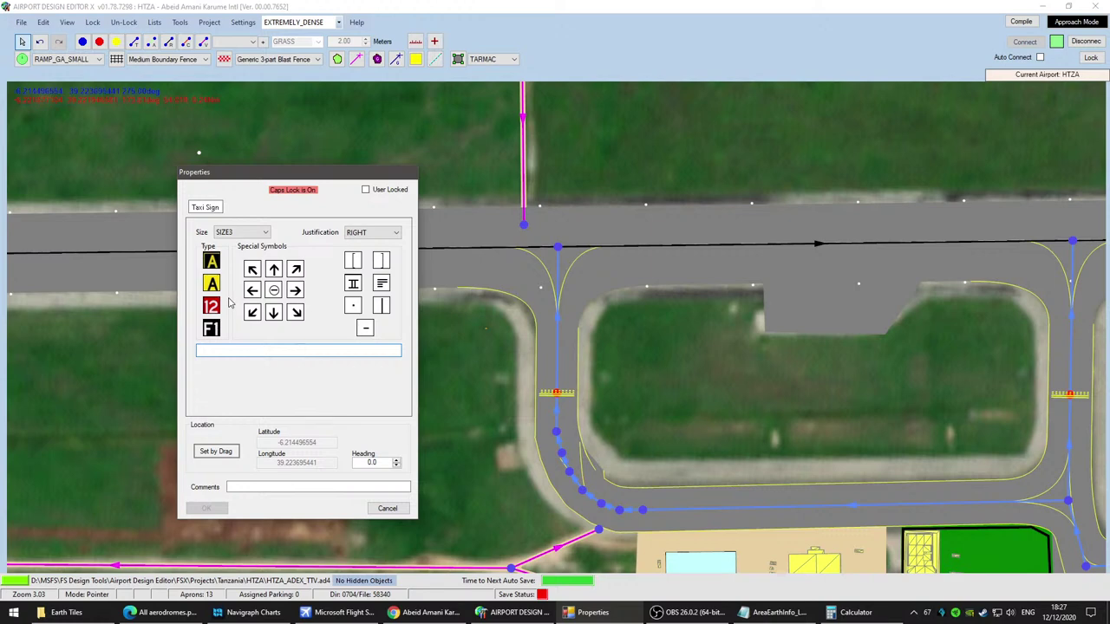
type("18")
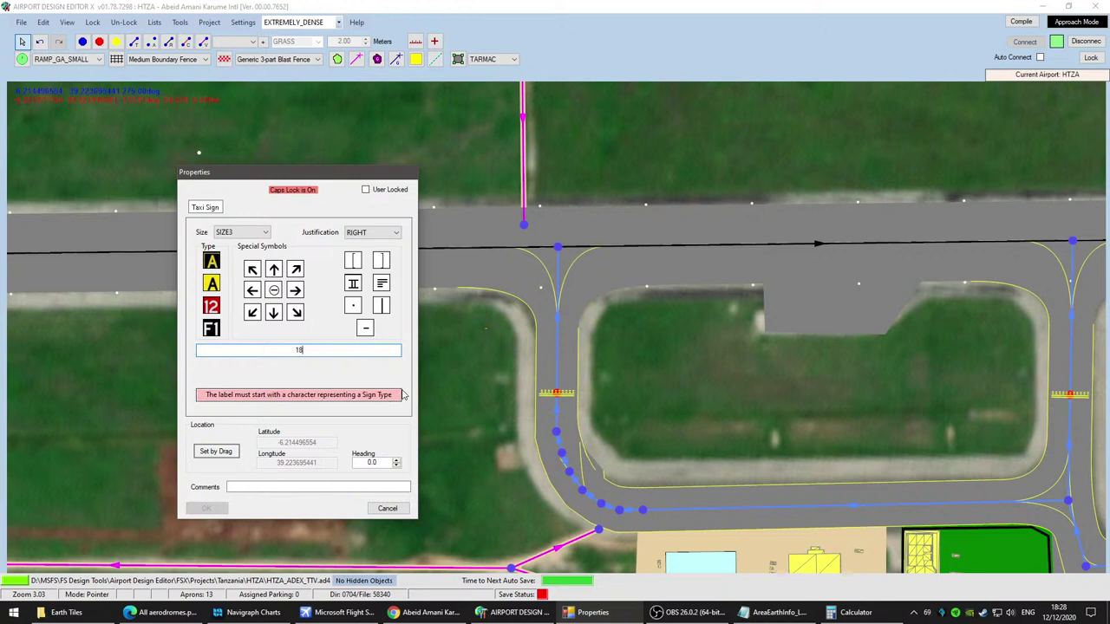
key("BackSpace")
key("BackSpace")
type("r18")
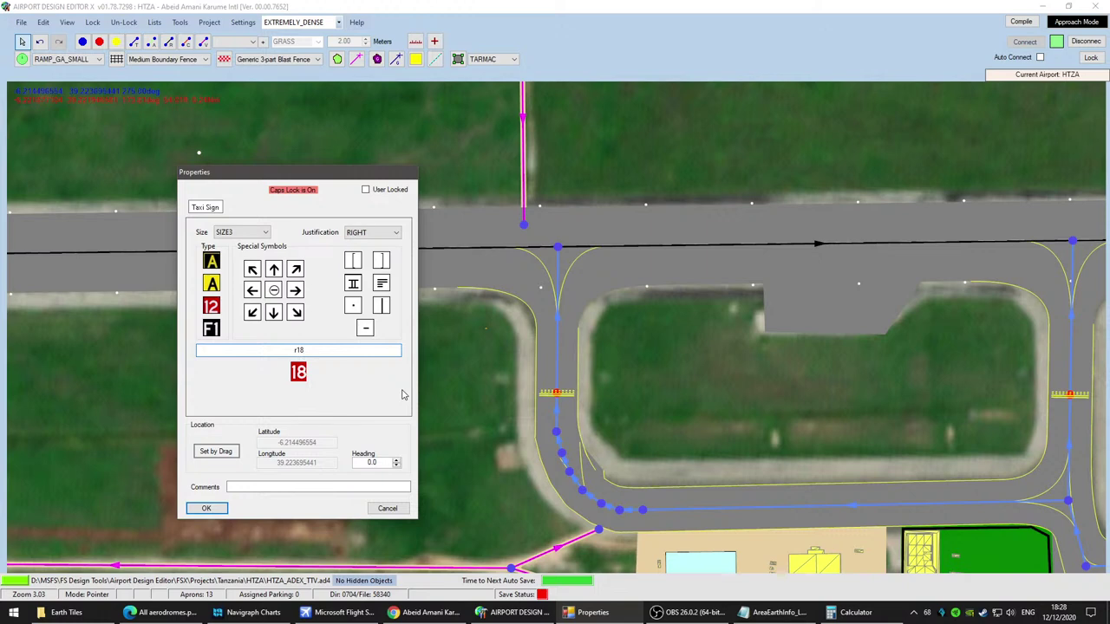
key("BackSpace")
key("BackSpace")
key("BackSpace")
type("R")
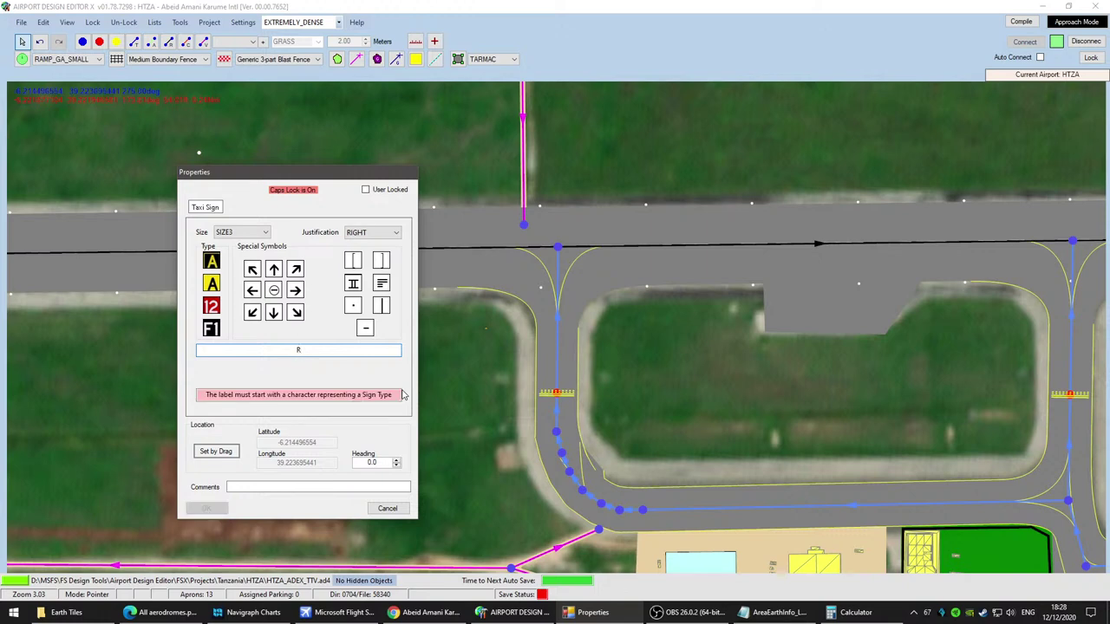
type("18M")
Step: Replace the label with 3, R and A in turn, then cancel the taxi sign
left_click_drag(338, 348, 284, 346)
left_click(292, 351)
left_click_drag(321, 352, 244, 349)
key("BackSpace")
type("3")
key("BackSpace")
key("BackSpace")
type("R")
key("BackSpace")
type("A")
key("BackSpace")
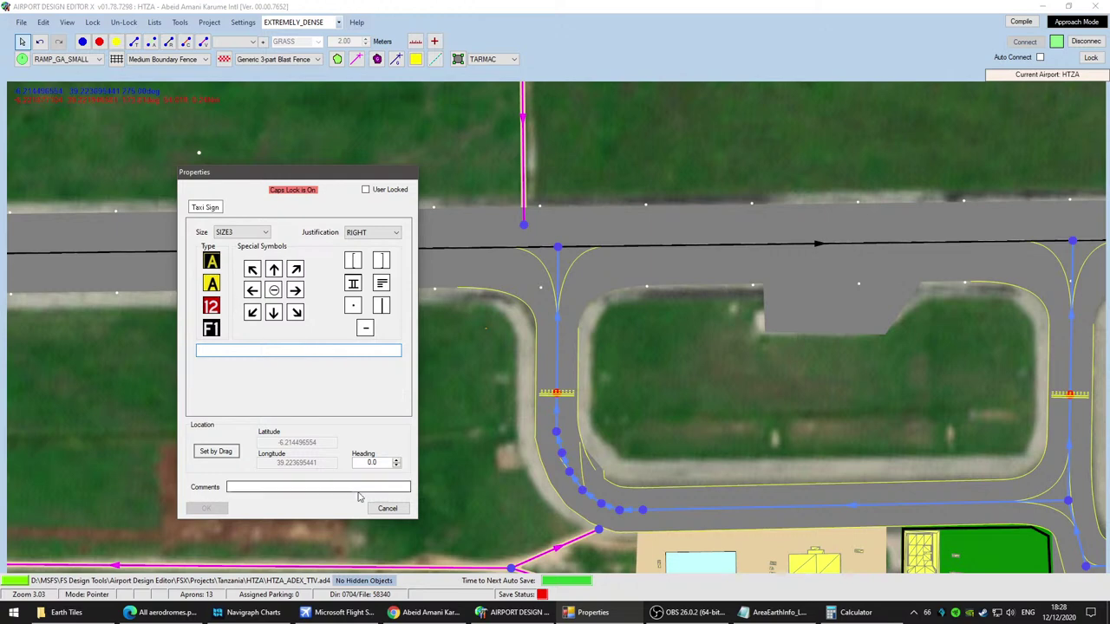
left_click(386, 509)
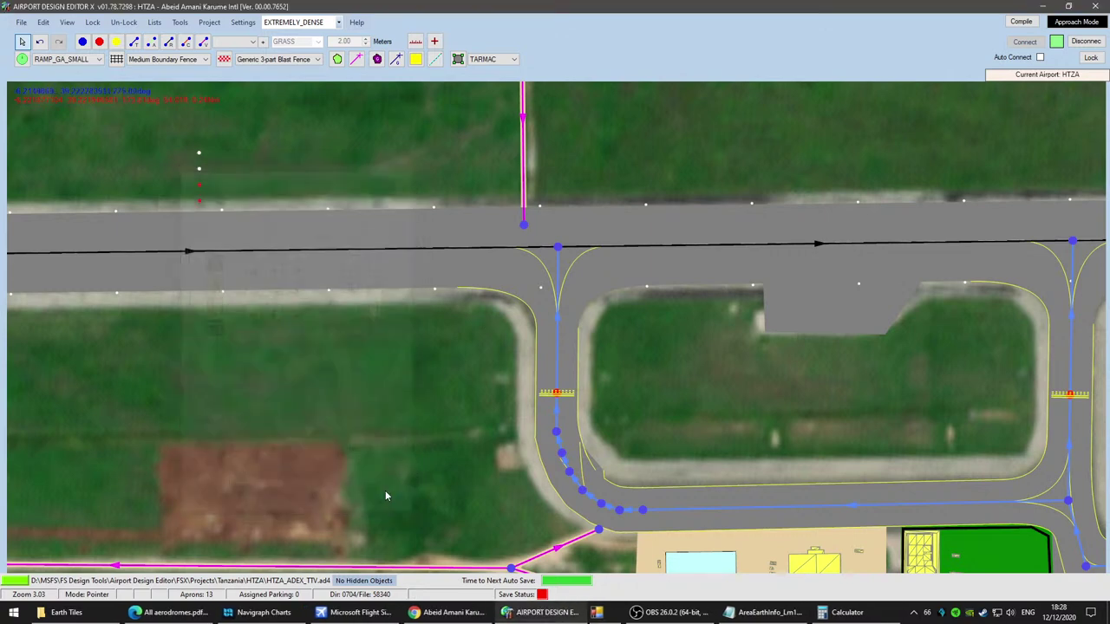
Step: Browse the Help menu and the map's Add options, then switch to Chrome's Google Maps view
left_click(357, 24)
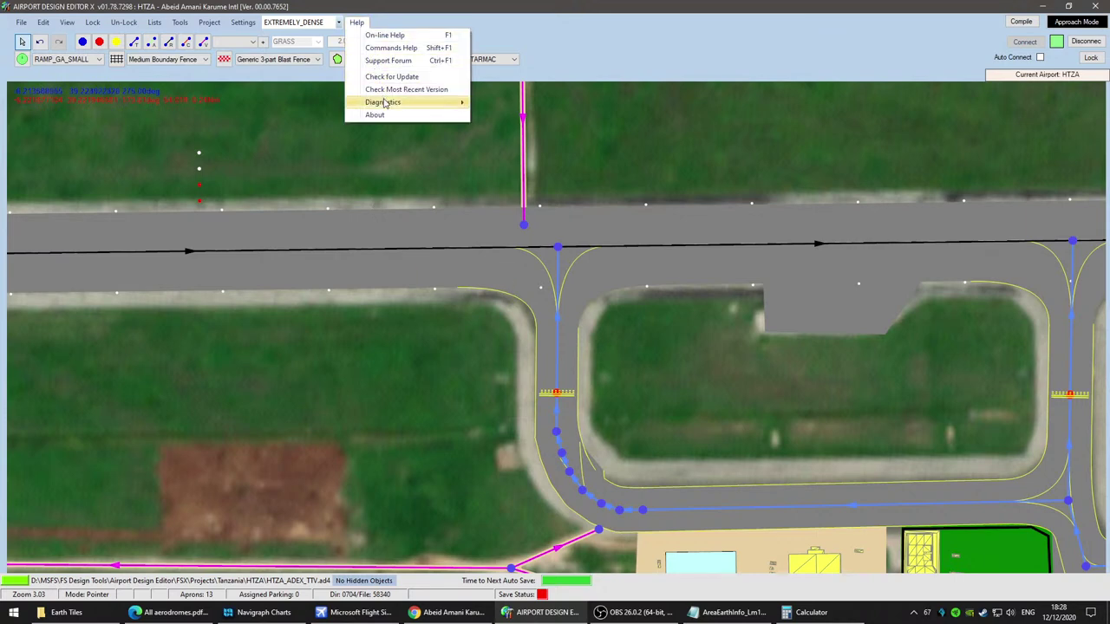
mouse_move(386, 104)
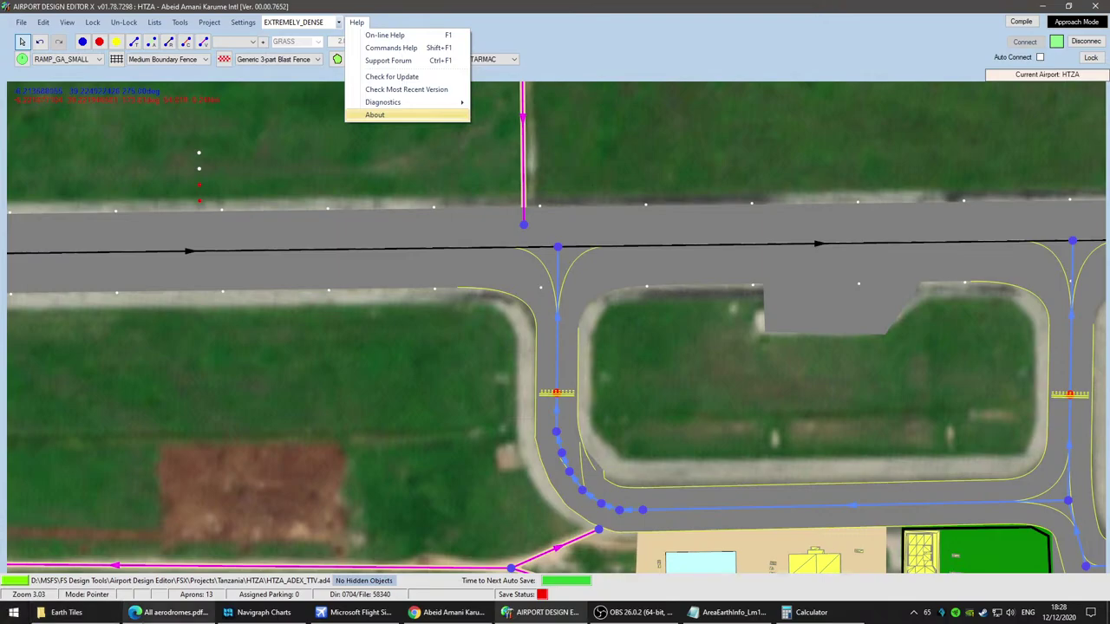
left_click(65, 613)
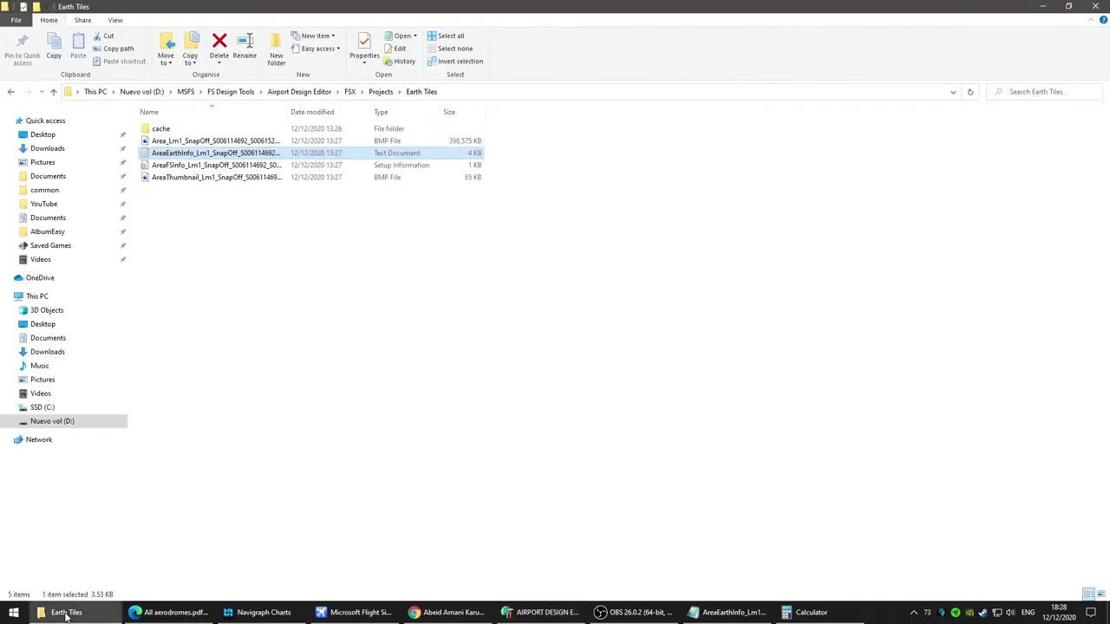
left_click(66, 613)
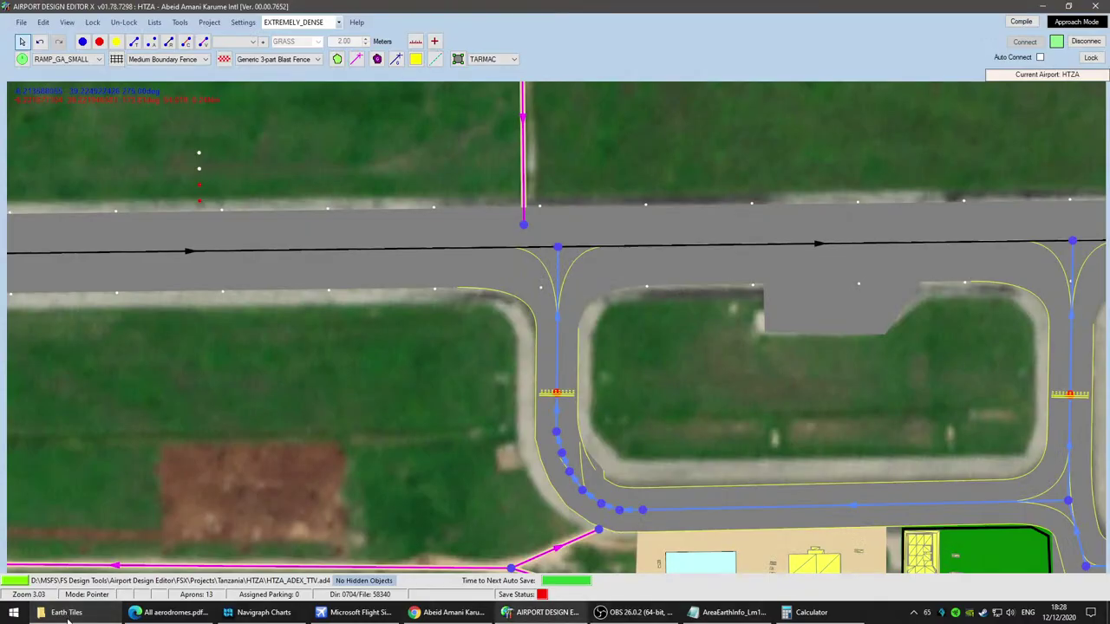
right_click(434, 347)
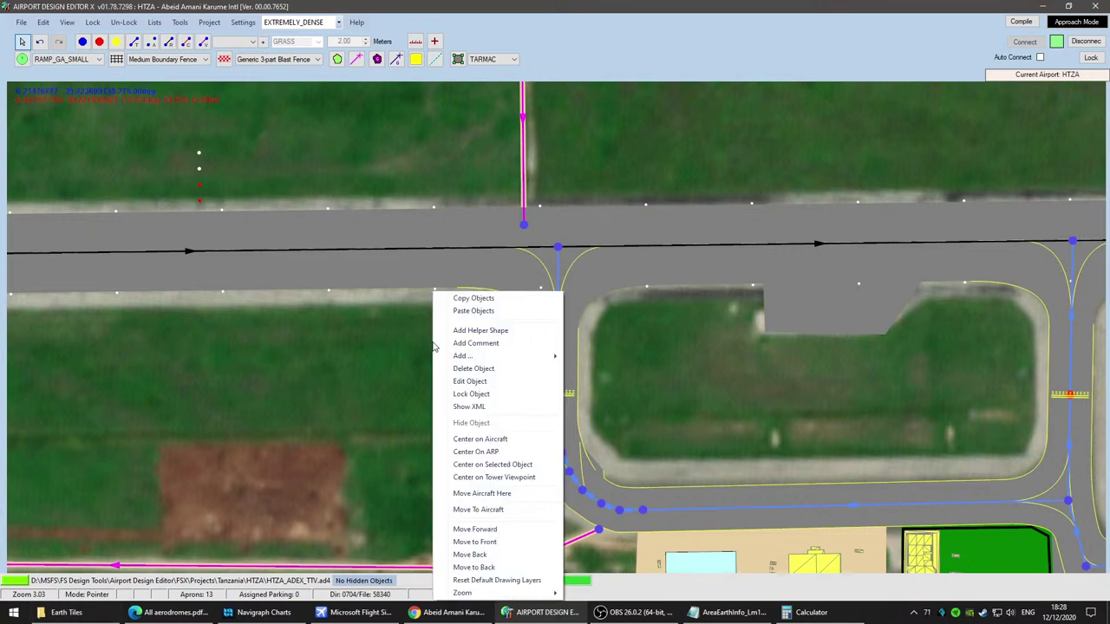
mouse_move(477, 358)
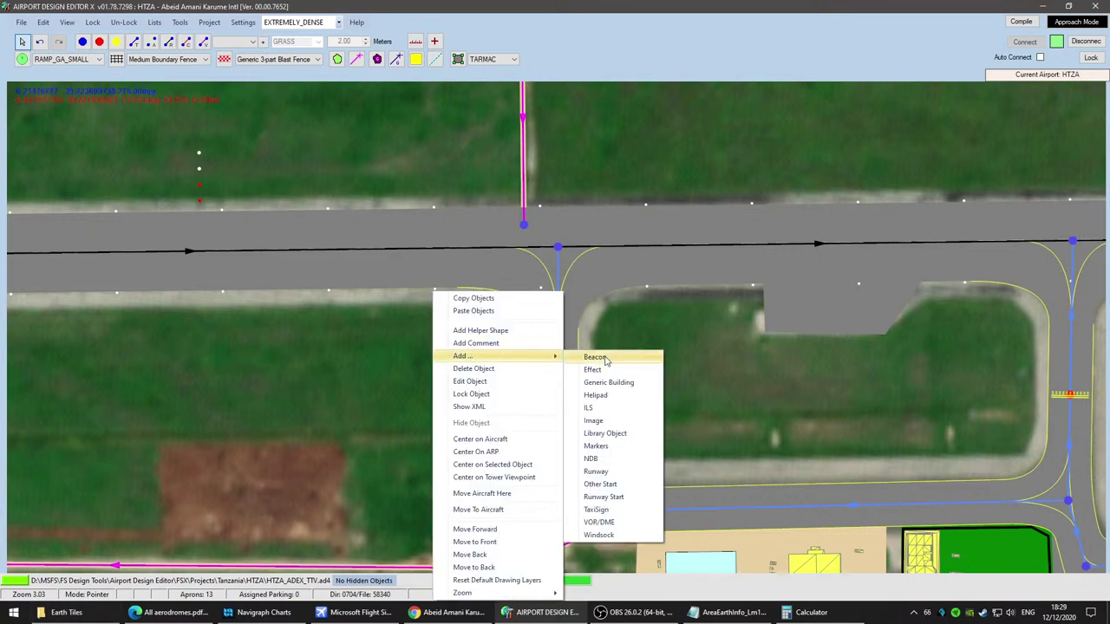
left_click(448, 613)
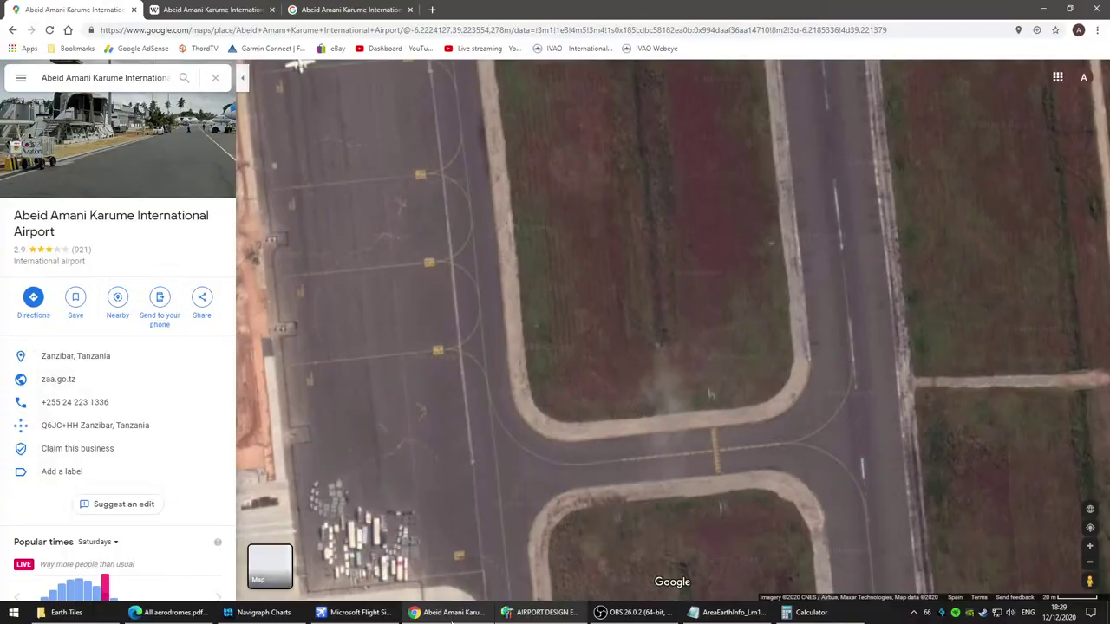
Step: Search Google in a new tab for 'FSX ADE ADD TAXIWAY SIGN'
left_click(364, 9)
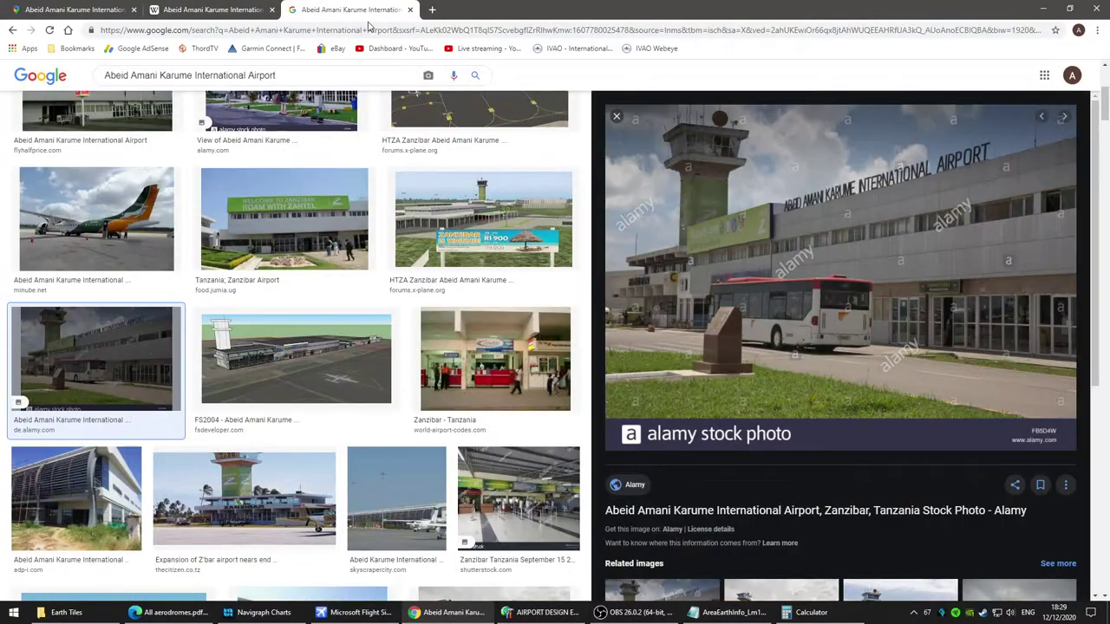
left_click(432, 9)
type("F")
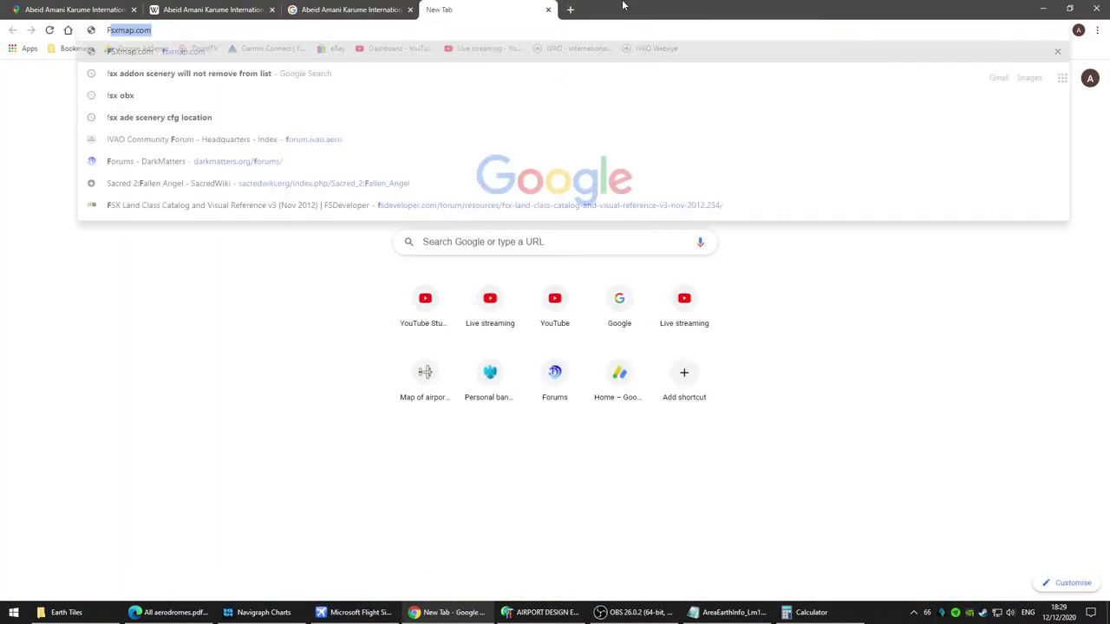
type("SX ADE ADD ")
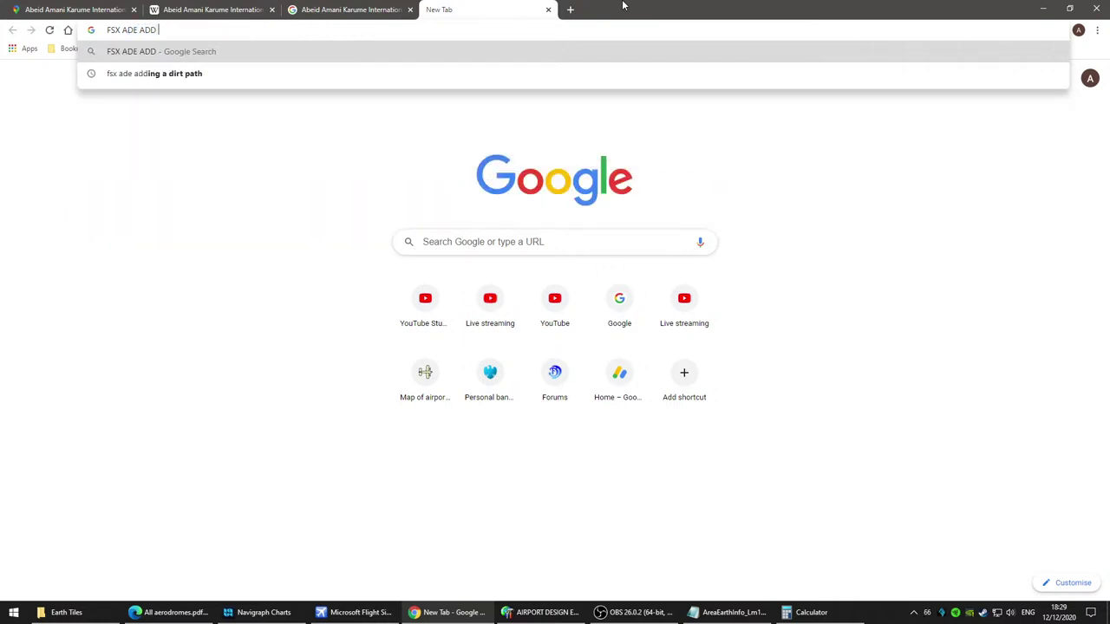
type("TAXIWAY SIGN")
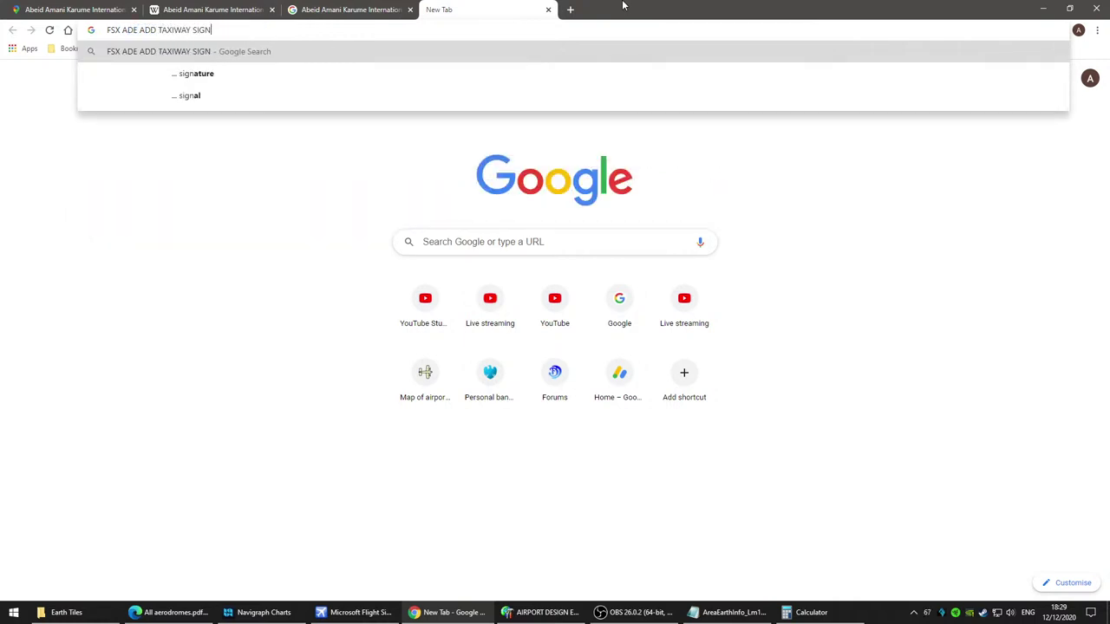
key("Return")
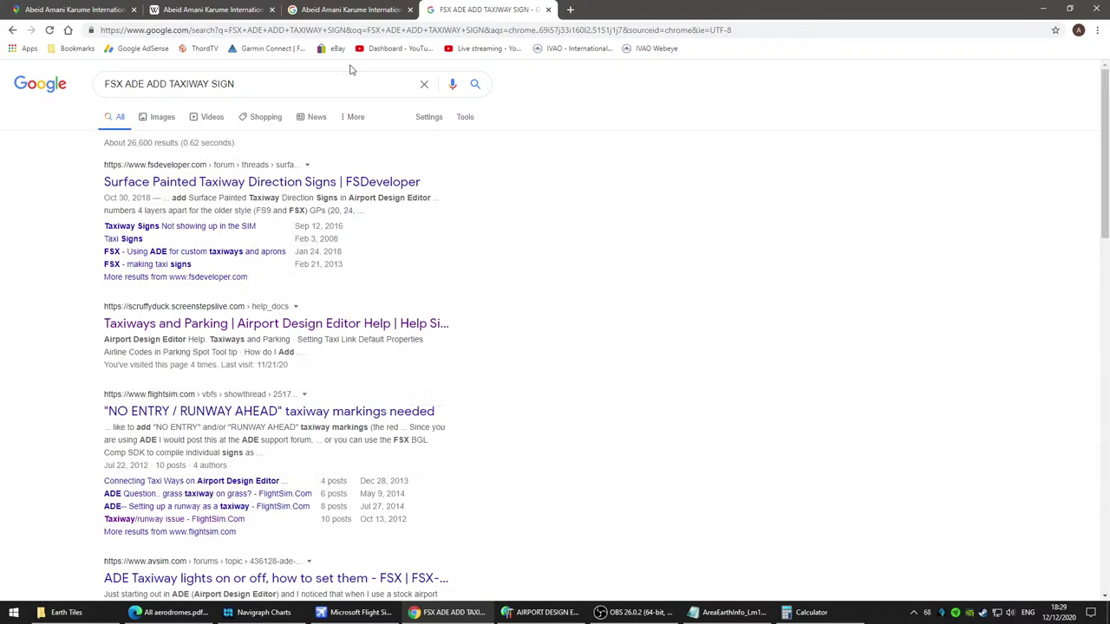
Step: Skim the FSDeveloper Surface Painted Taxiway Direction Signs thread, then return to the results
left_click(214, 179)
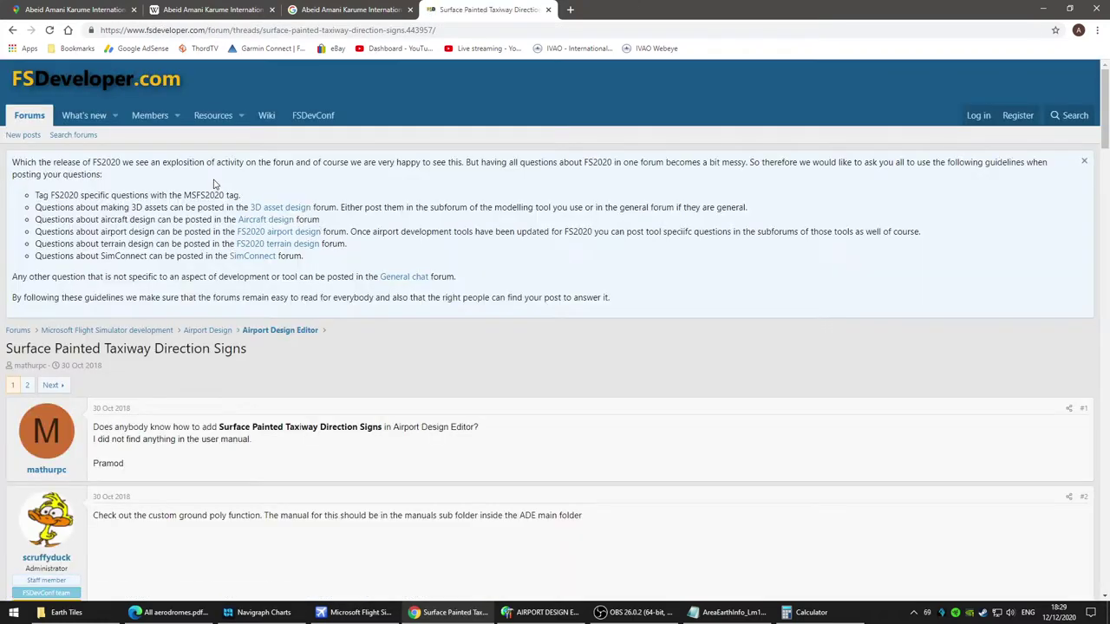
scroll(666, 386, "down", 3)
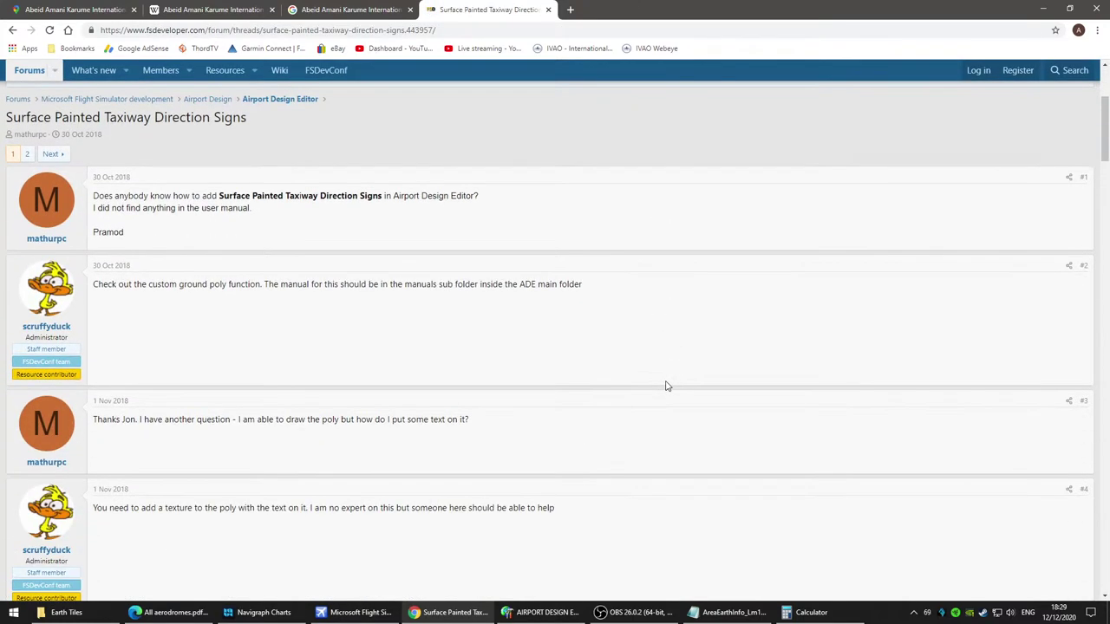
key("alt+Left")
scroll(666, 386, "down", 3)
left_click(321, 211)
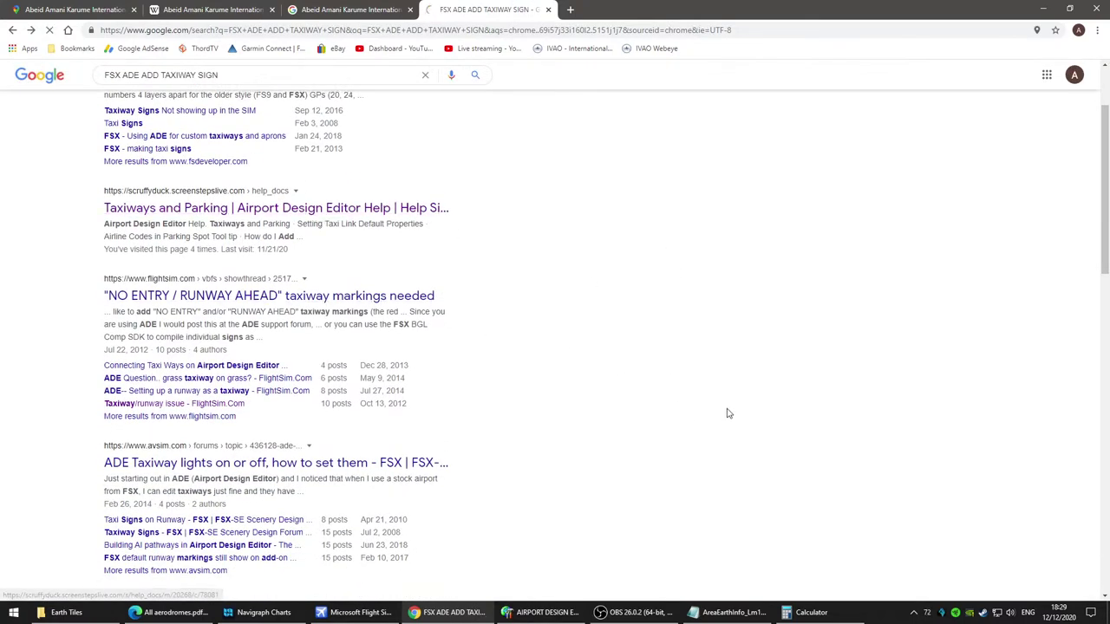
scroll(679, 389, "down", 3)
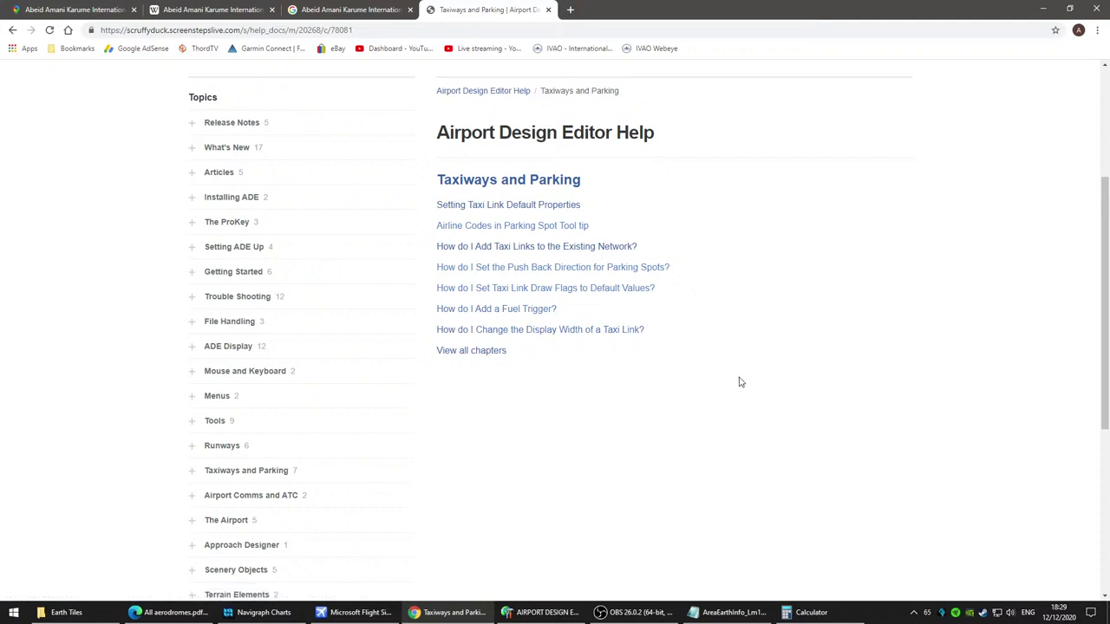
scroll(739, 380, "down", 3)
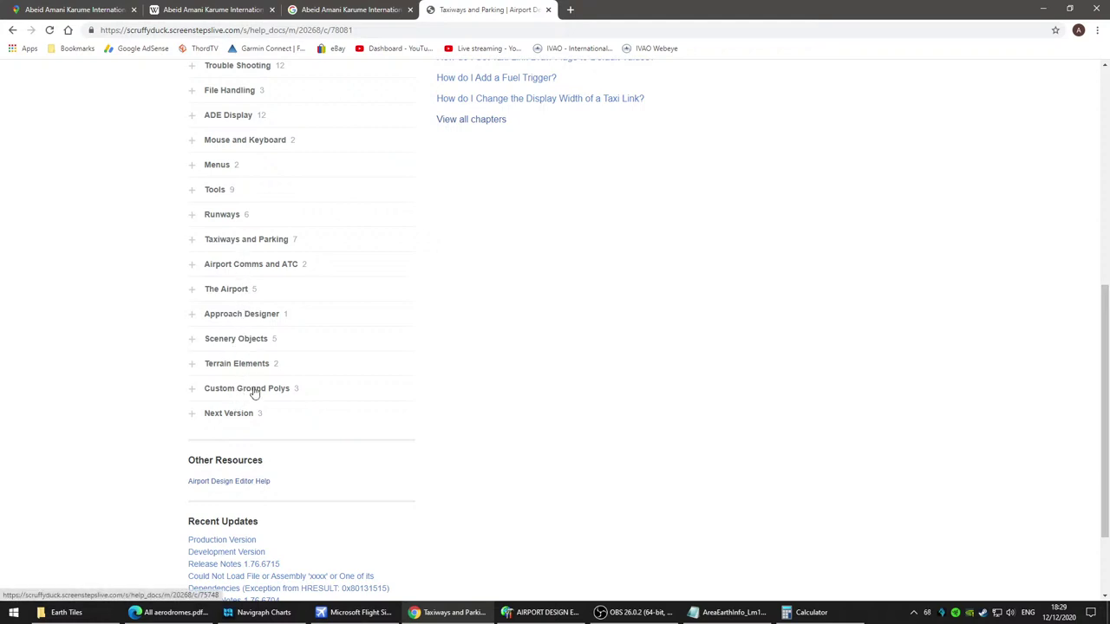
scroll(547, 371, "up", 2)
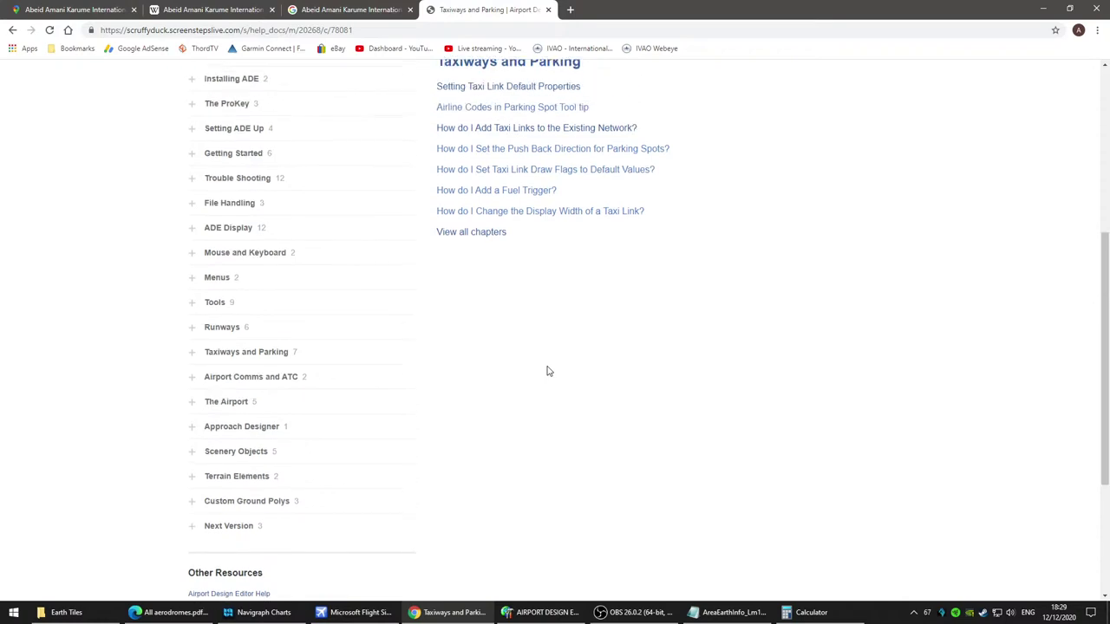
scroll(548, 371, "up", 1)
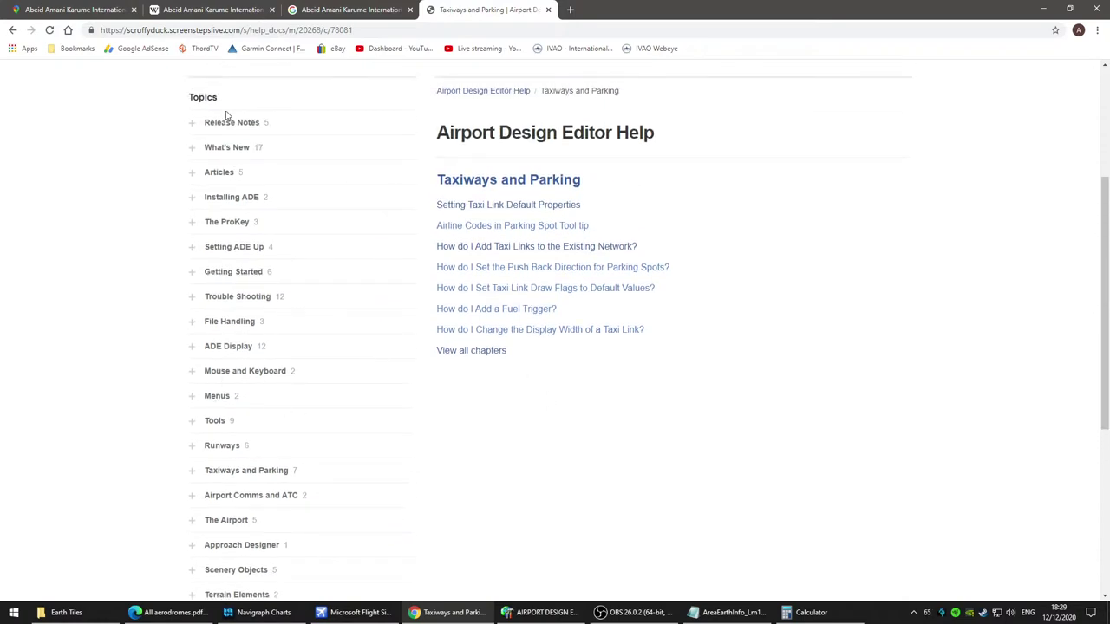
scroll(228, 252, "up", 3)
key("alt+Left")
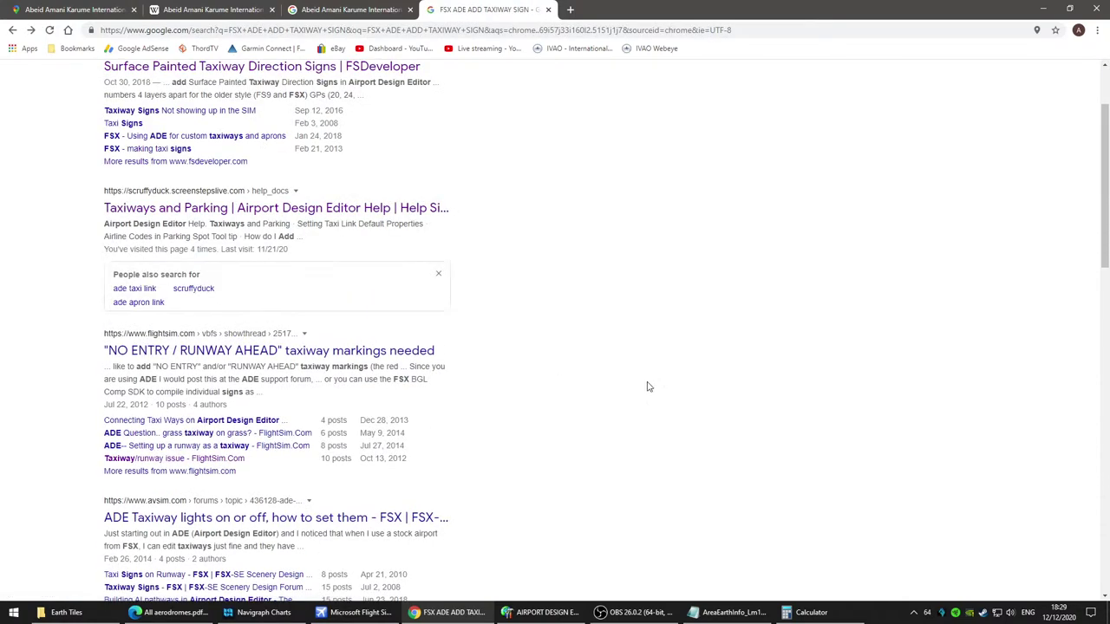
scroll(645, 386, "down", 1)
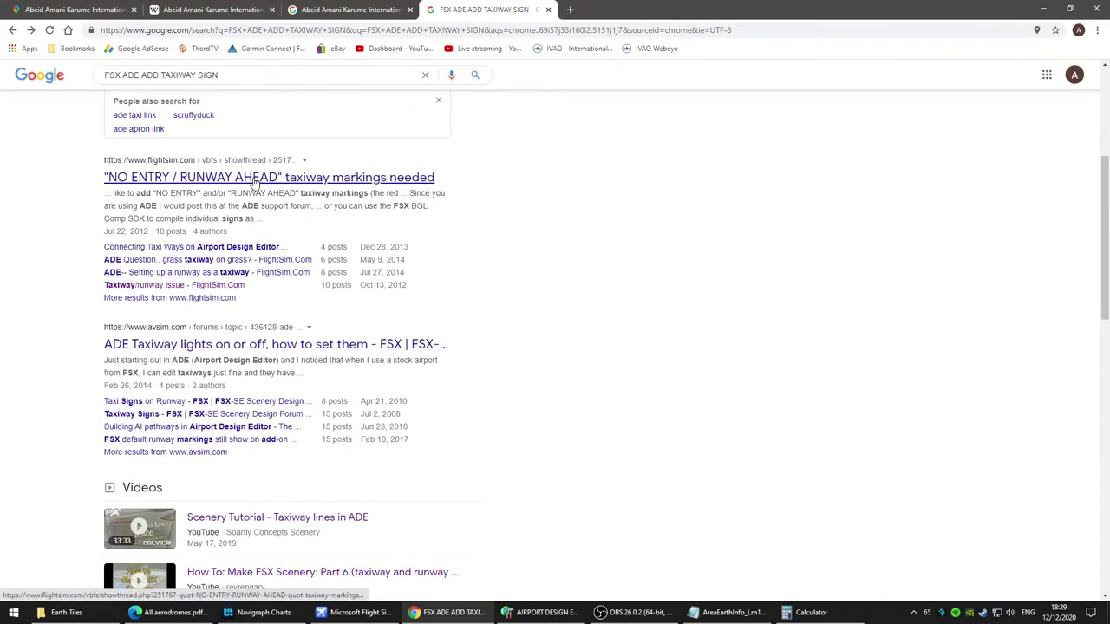
scroll(663, 374, "down", 1)
scroll(666, 380, "down", 3)
scroll(668, 382, "down", 2)
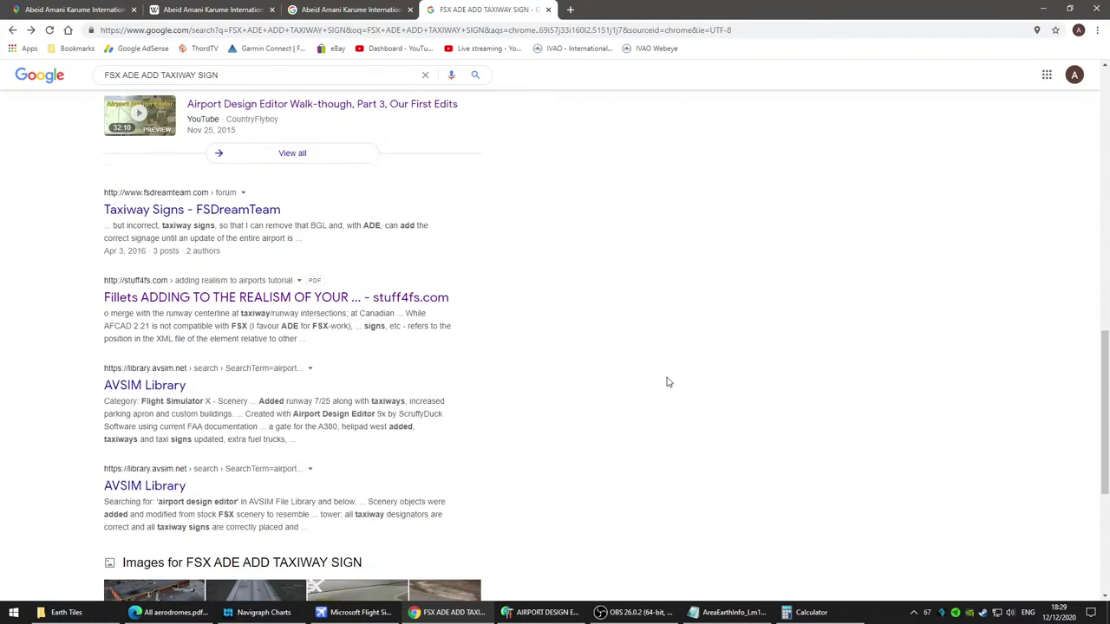
scroll(668, 382, "down", 2)
scroll(667, 381, "up", 6)
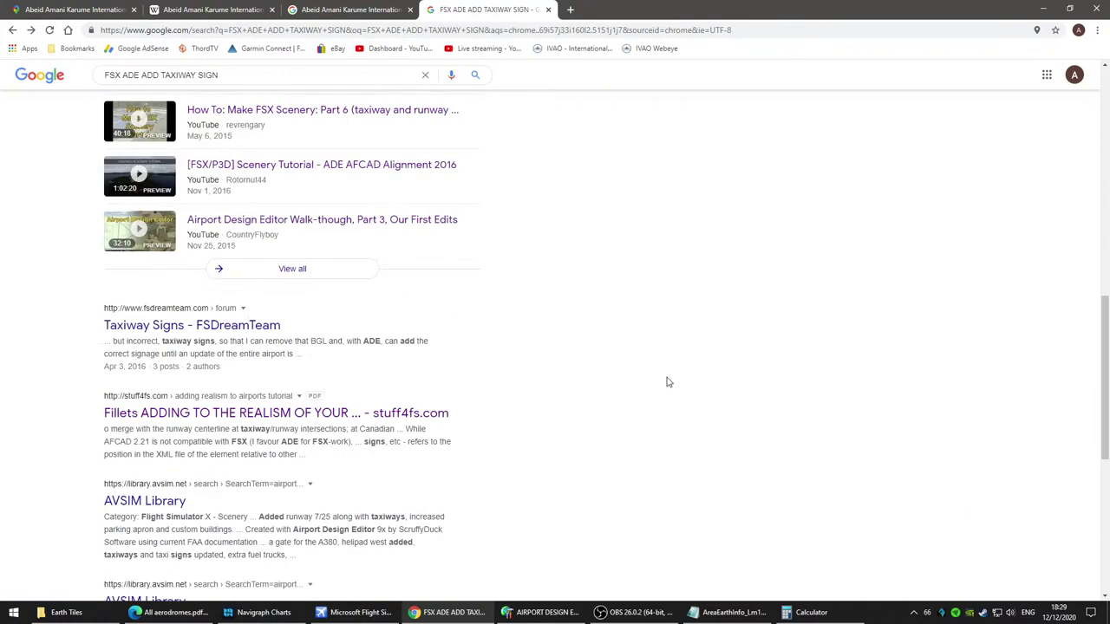
scroll(680, 385, "up", 3)
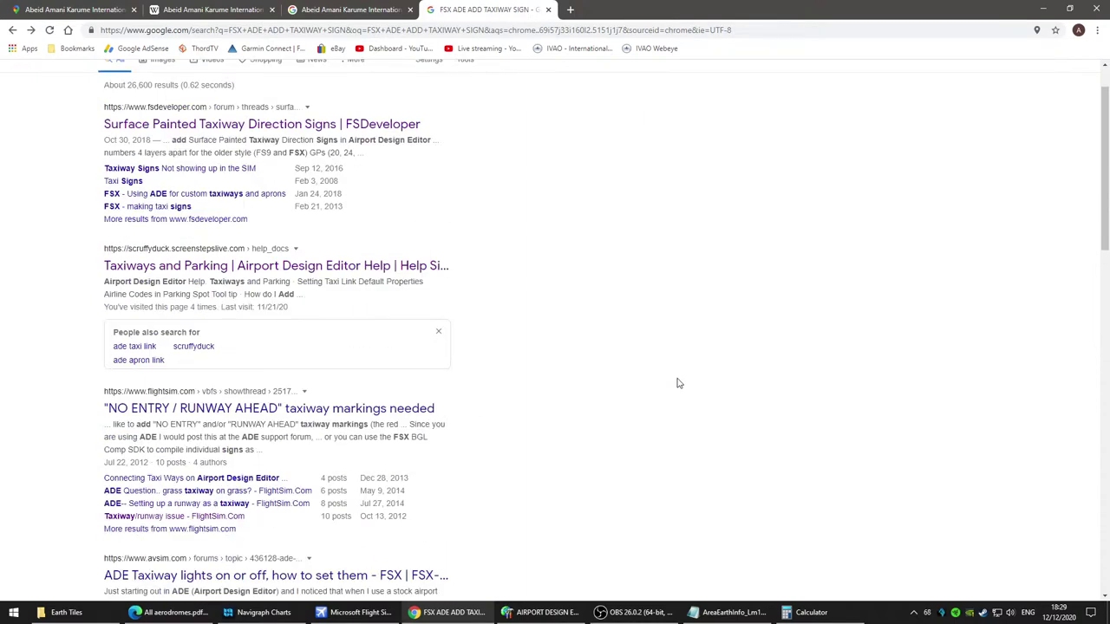
scroll(679, 383, "up", 1)
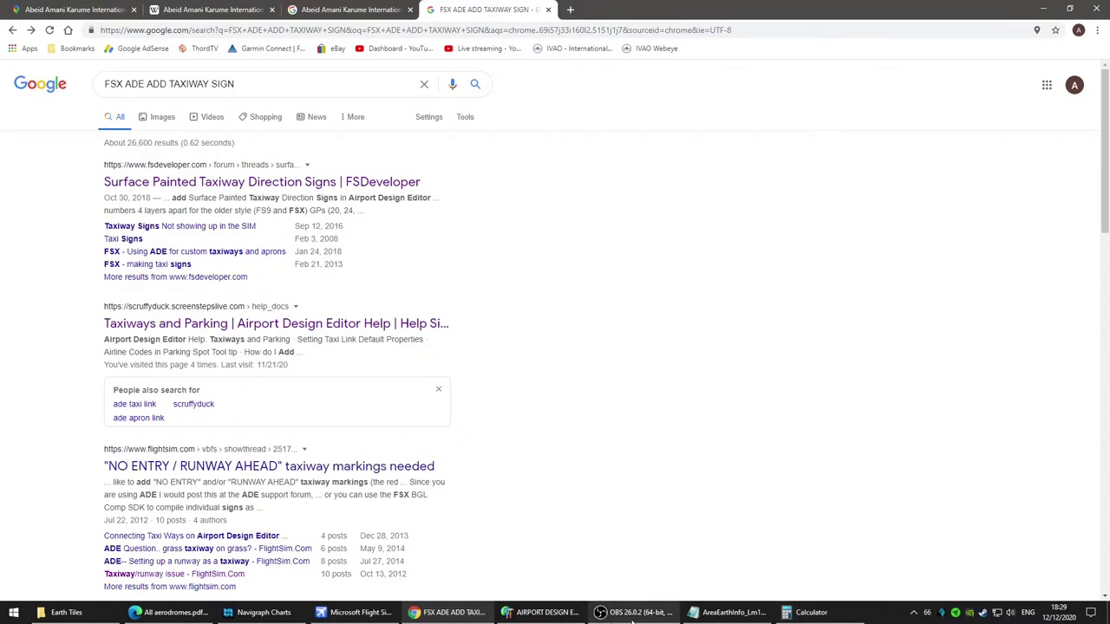
Step: Back in ADE, add a taxi sign to the map beside the taxiway
left_click(544, 612)
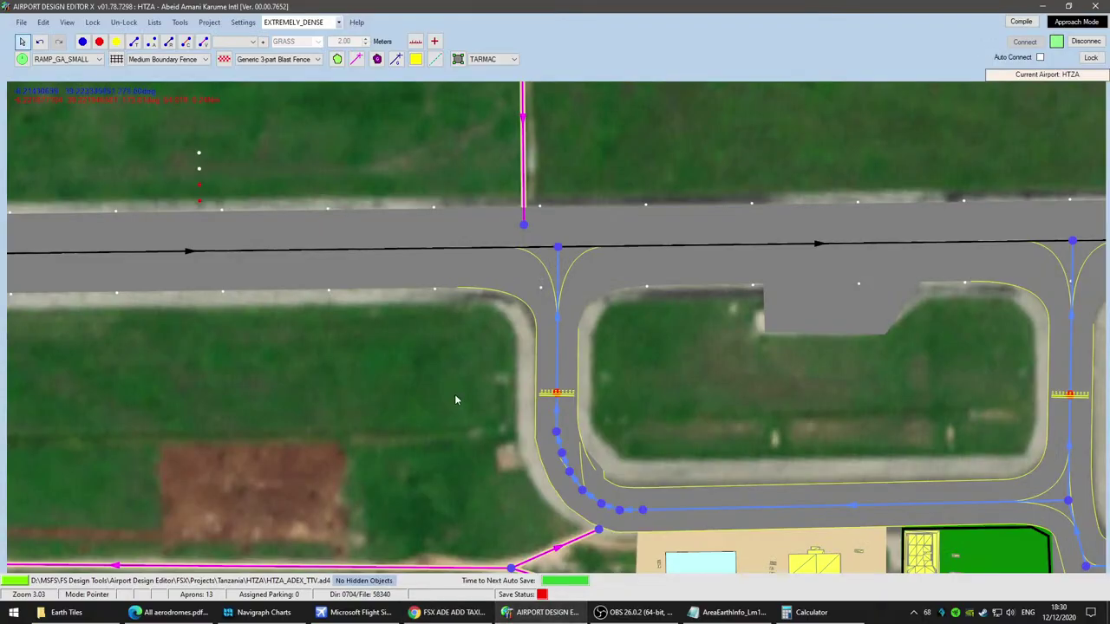
right_click(454, 293)
mouse_move(539, 357)
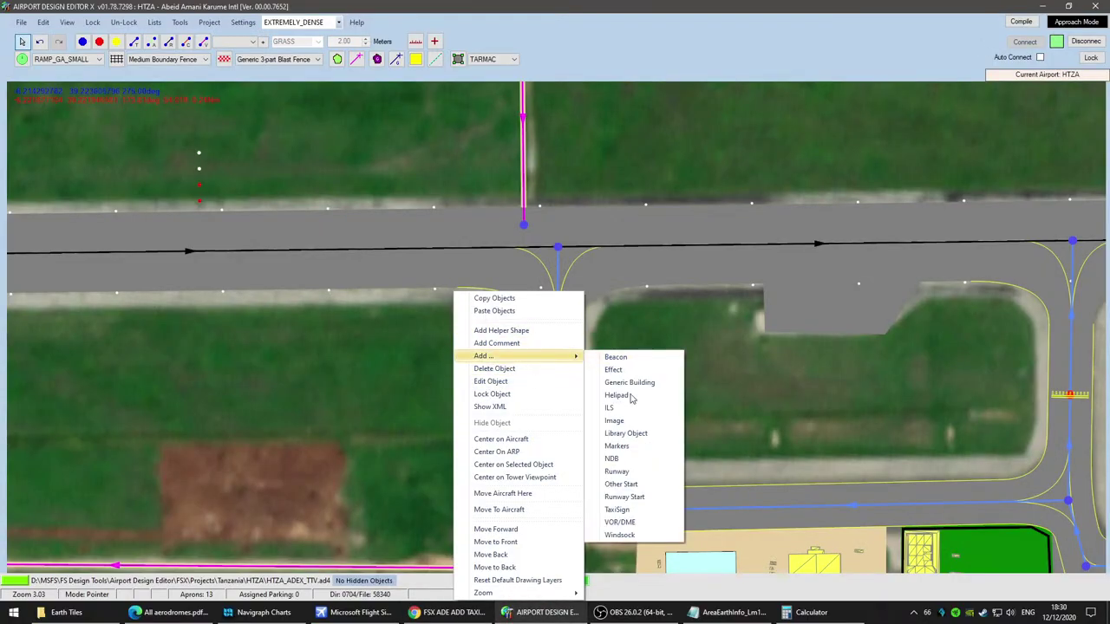
left_click(647, 512)
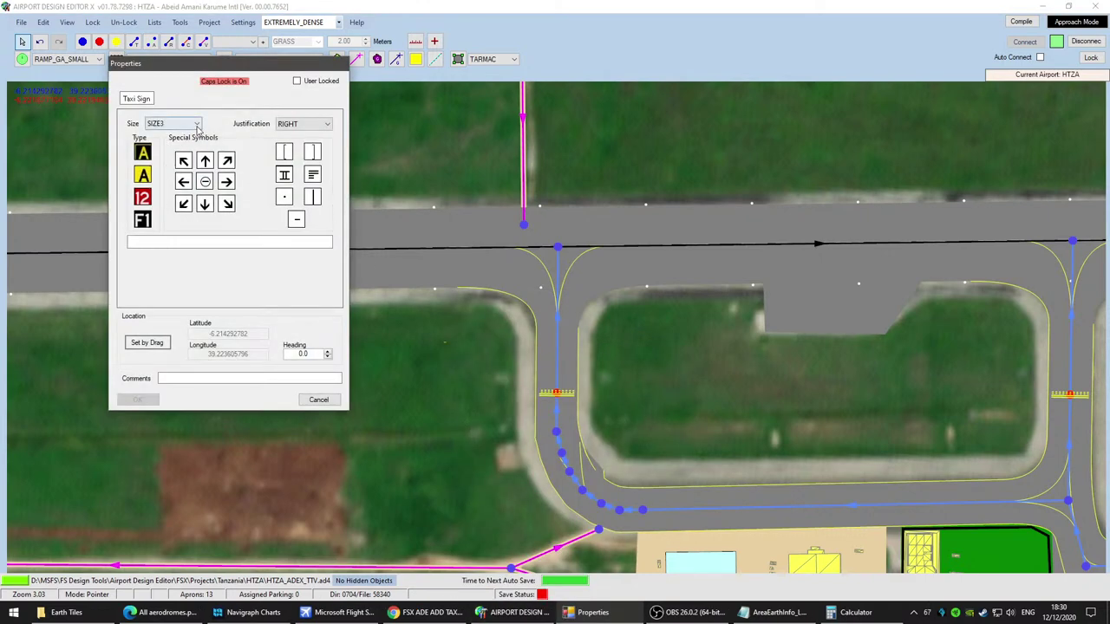
Step: Experiment with the sign label: type M, insert a sign-type code, try A and C, add a left arrow
left_click(239, 244)
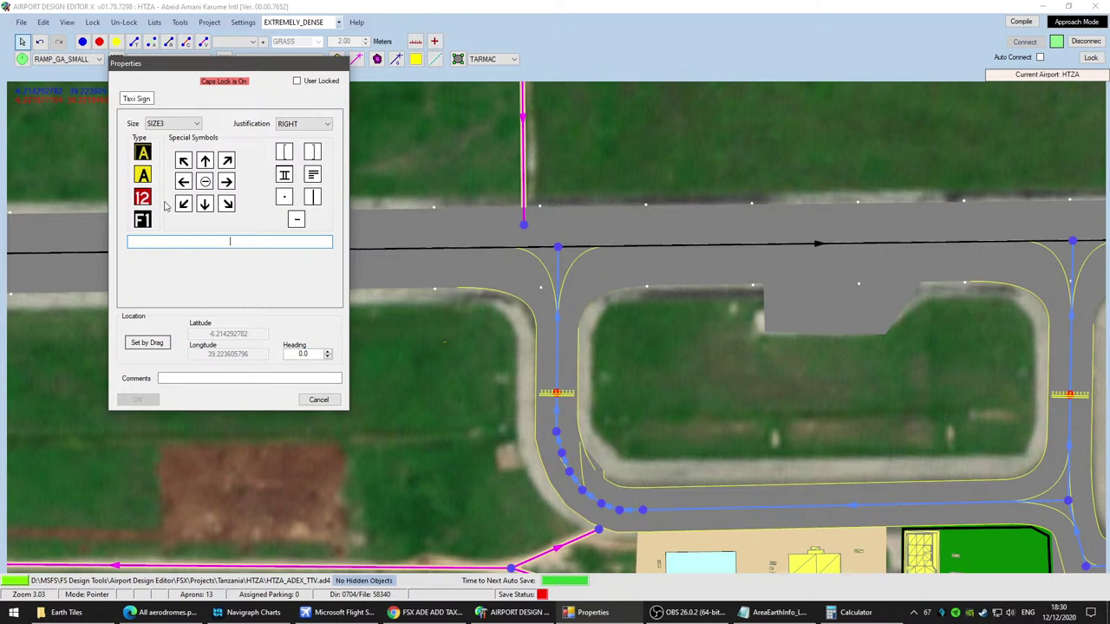
type("MR18")
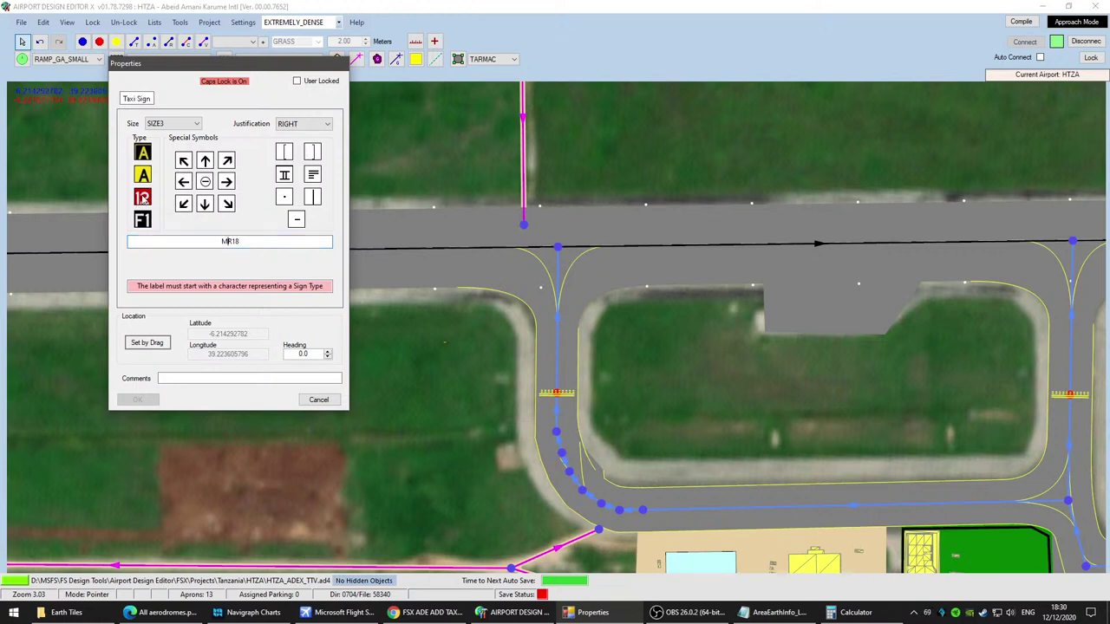
left_click(142, 220)
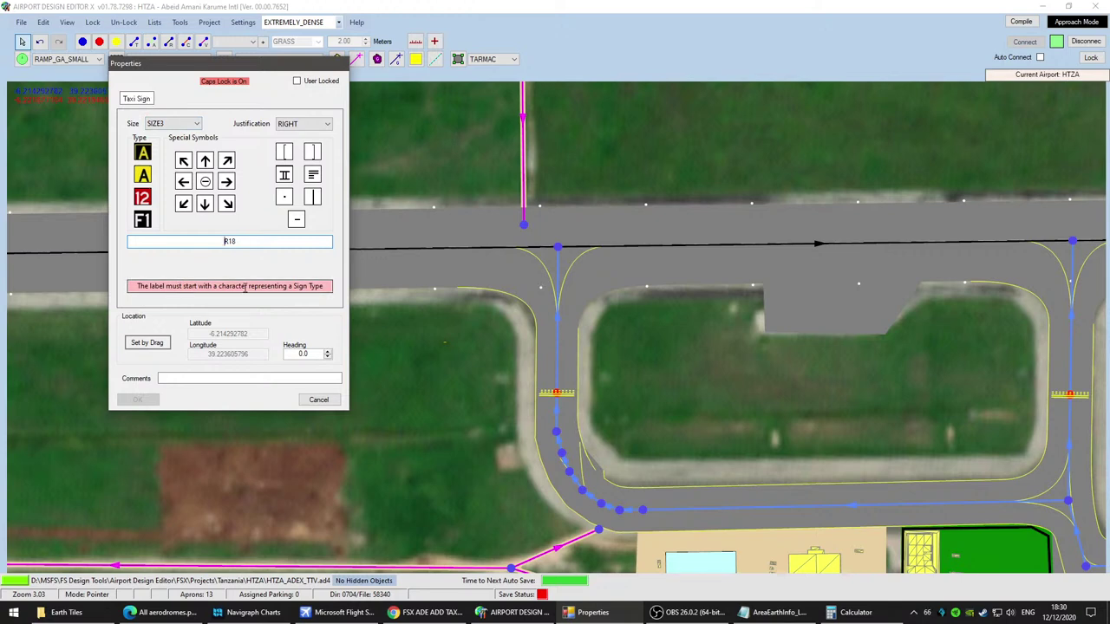
left_click(267, 242)
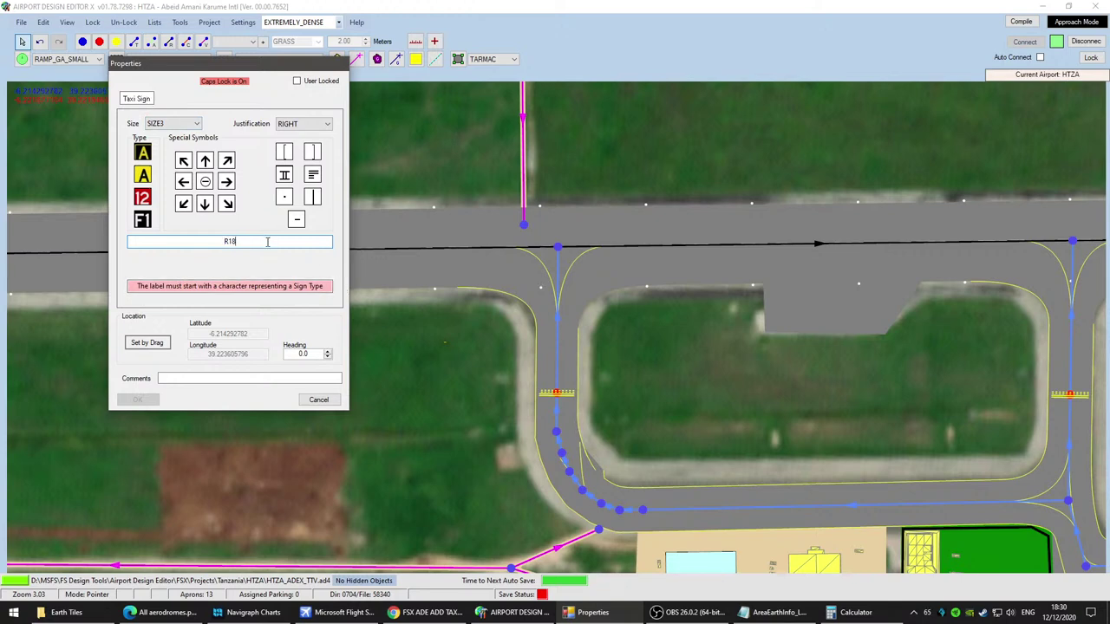
key("BackSpace")
type("A")
key("BackSpace")
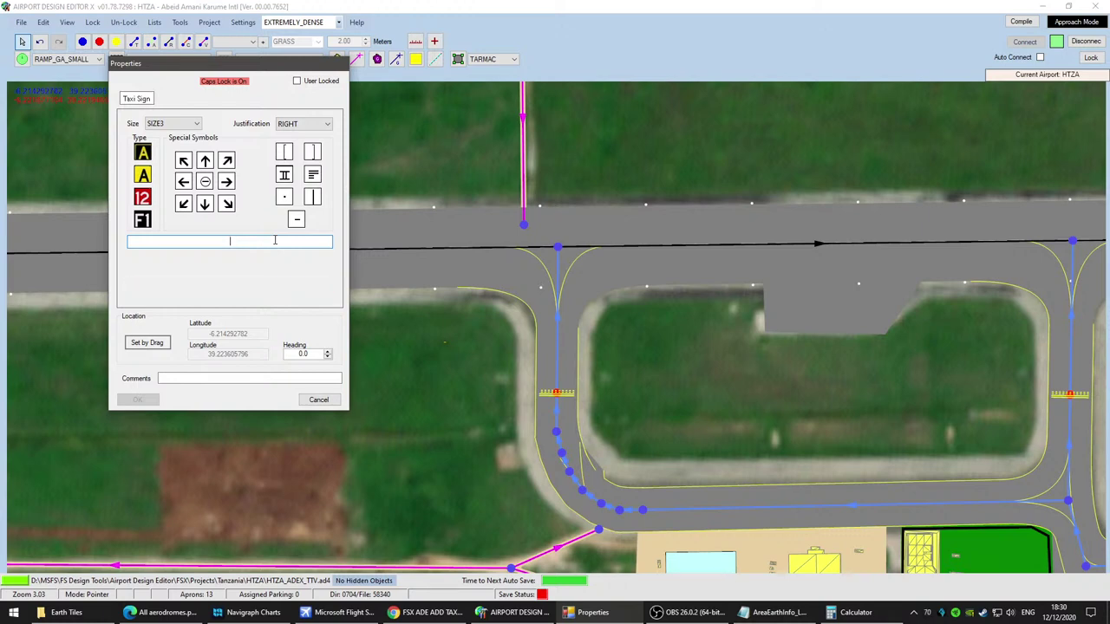
type("C")
key("BackSpace")
left_click(184, 183)
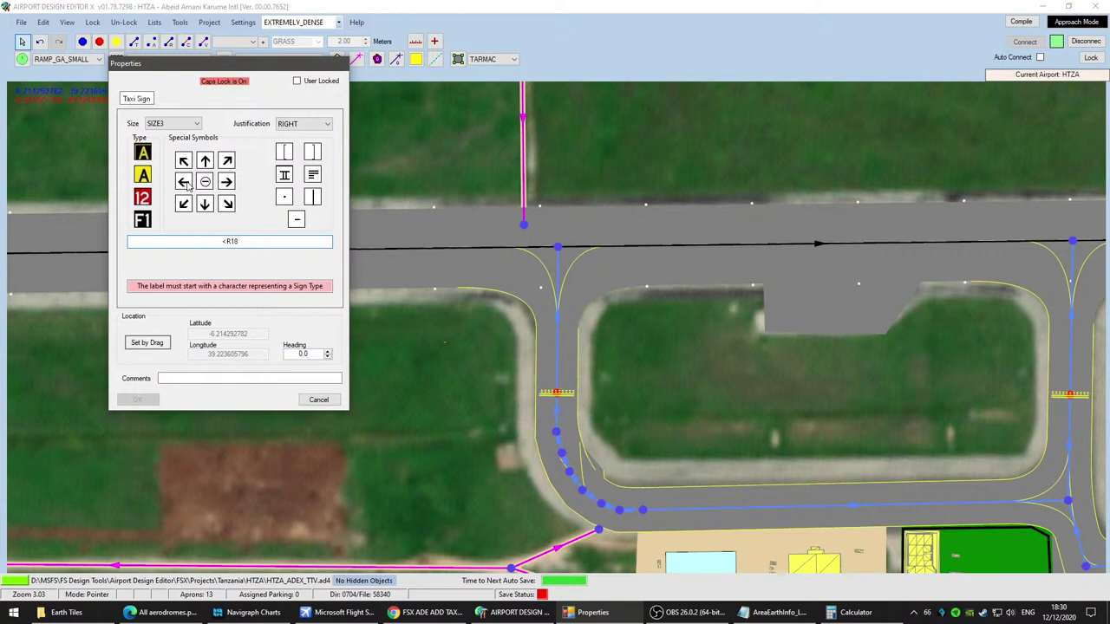
Step: Cancel the taxi sign and pan the map to the runway's western threshold
left_click(319, 400)
scroll(322, 400, "down", 2)
left_click_drag(205, 403, 282, 432)
Step: Start adding a runway start on the map, then dismiss its prompt
right_click(407, 409)
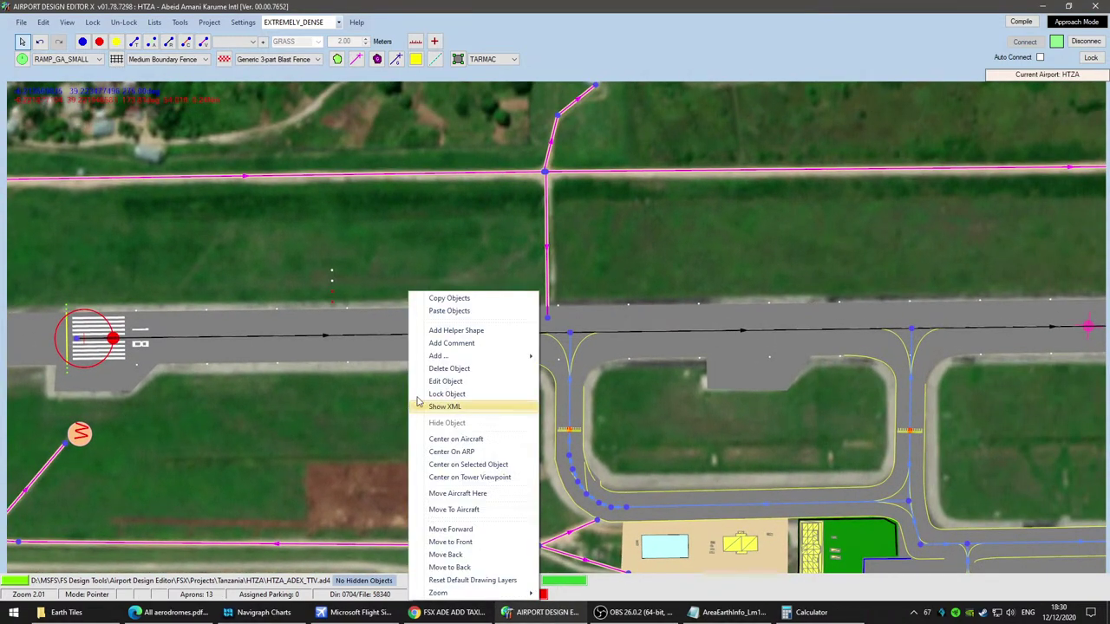
mouse_move(475, 357)
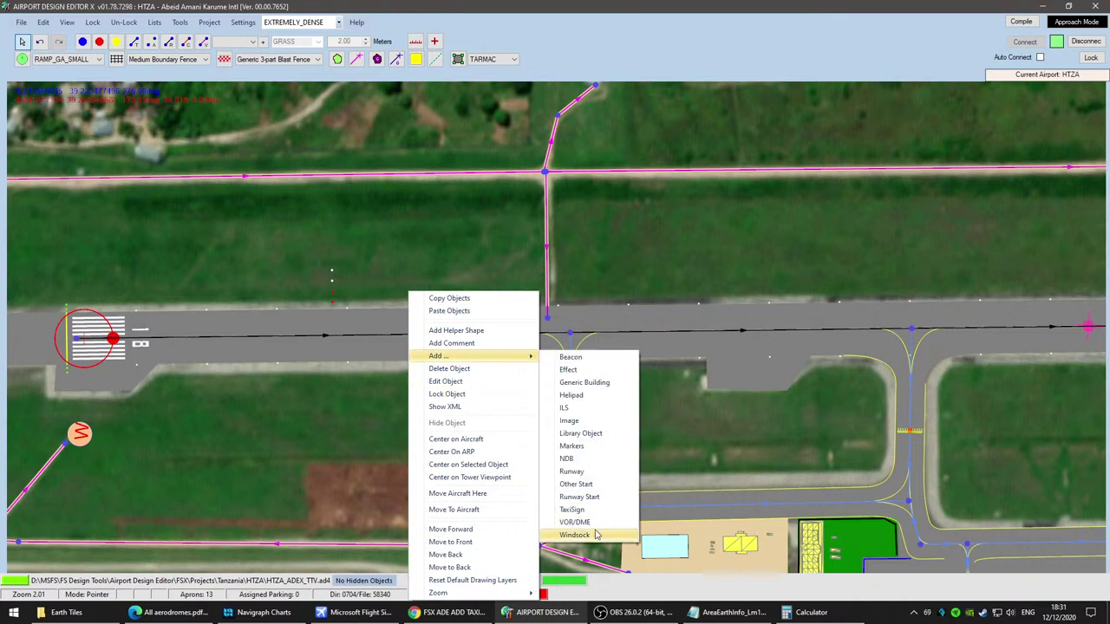
left_click(593, 498)
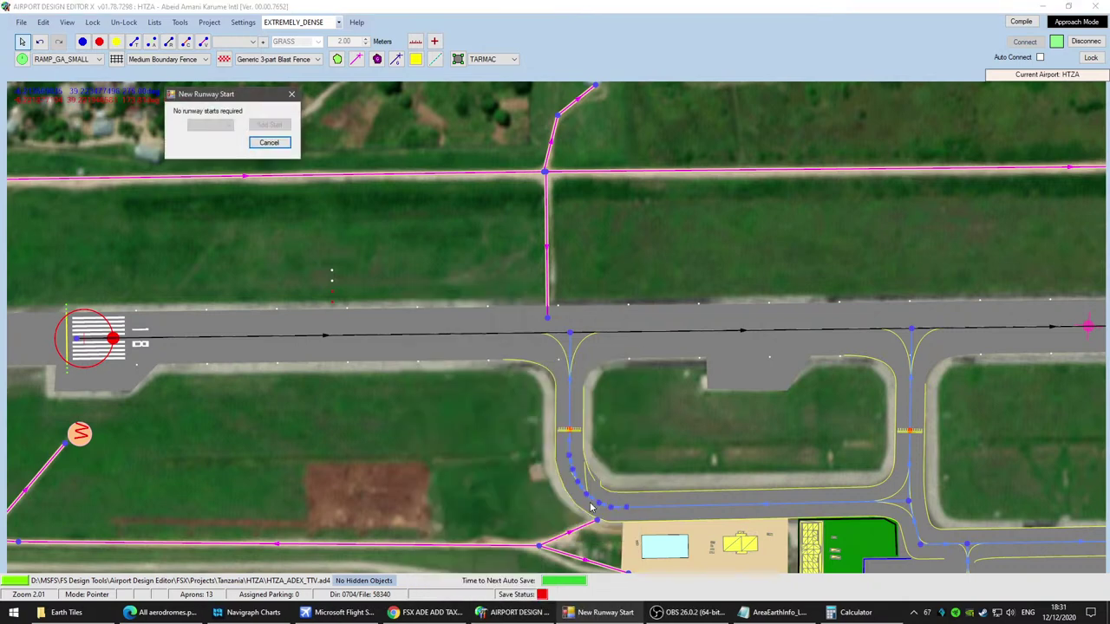
left_click(270, 142)
Step: Add another taxi sign with a lone up-arrow label, then go to Chrome to research labels
right_click(462, 475)
mouse_move(562, 496)
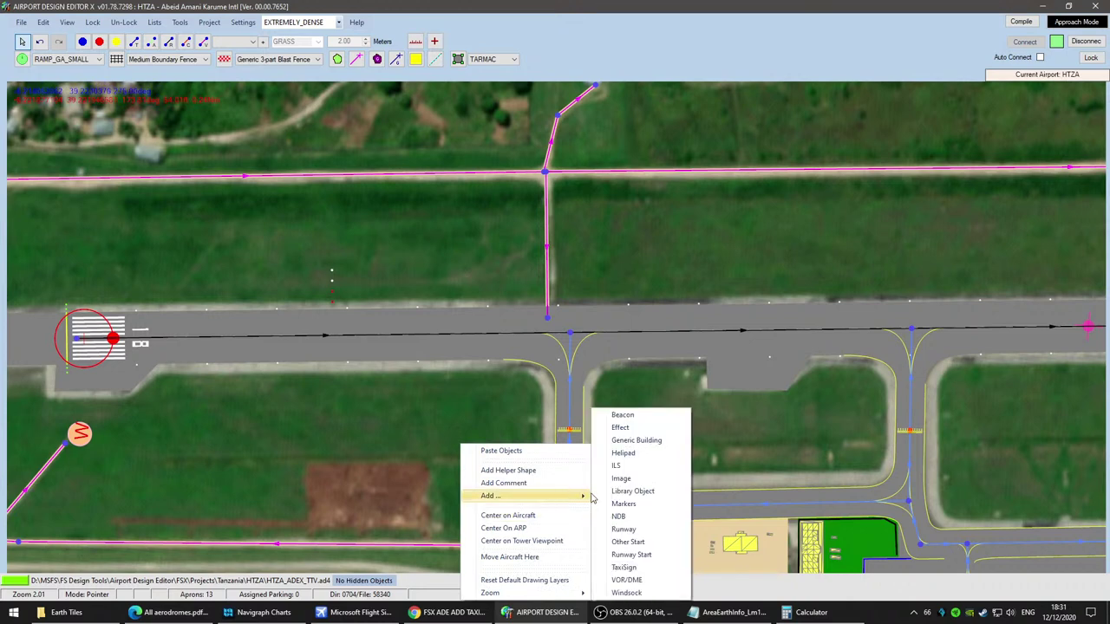
left_click(654, 570)
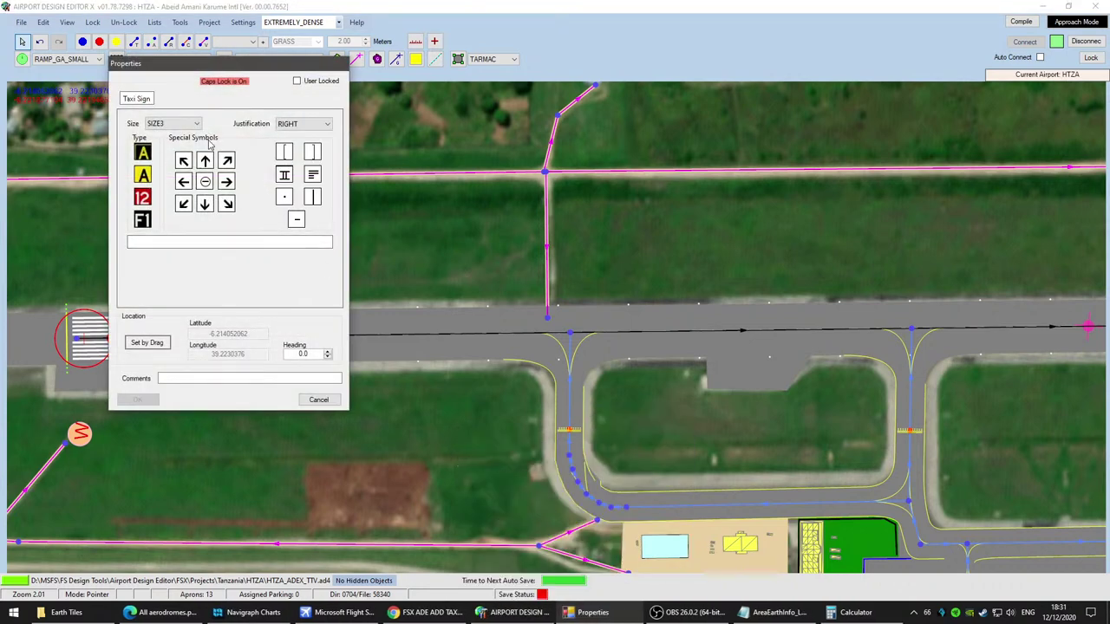
left_click(205, 161)
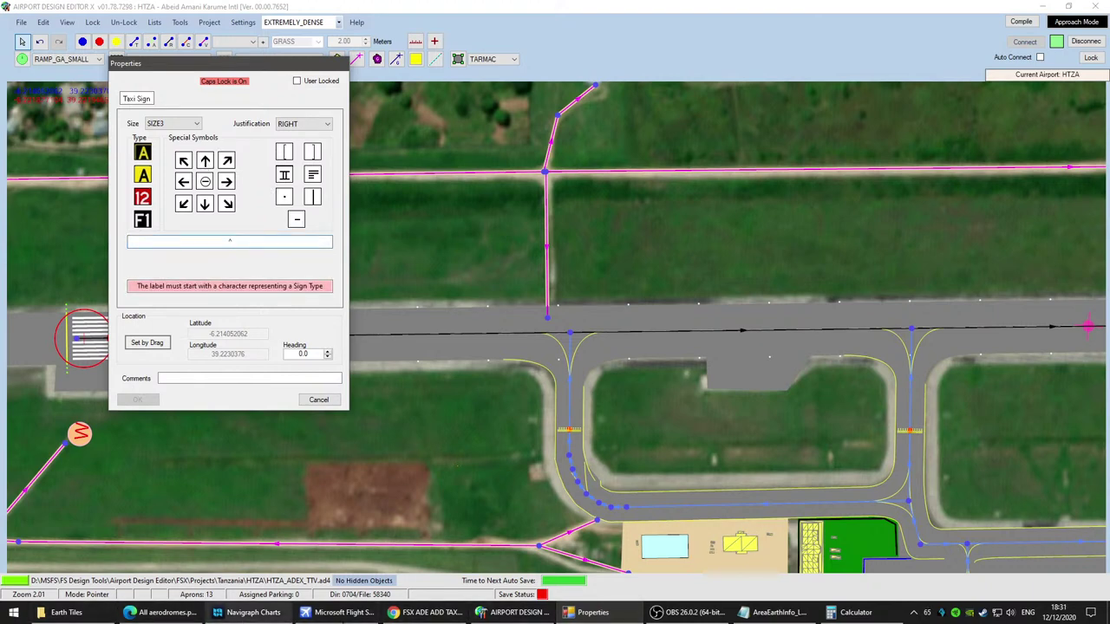
left_click(407, 613)
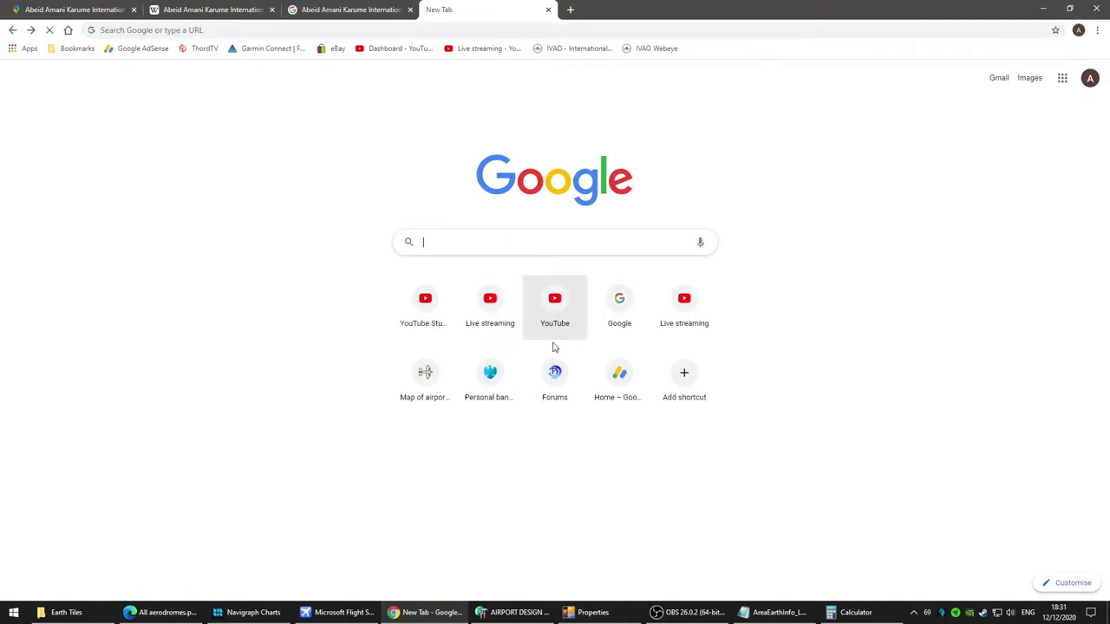
Step: Add 'TYPE' to the Google query, rerun the search and read the first thread
left_click(341, 84)
type("TYPE")
key("Return")
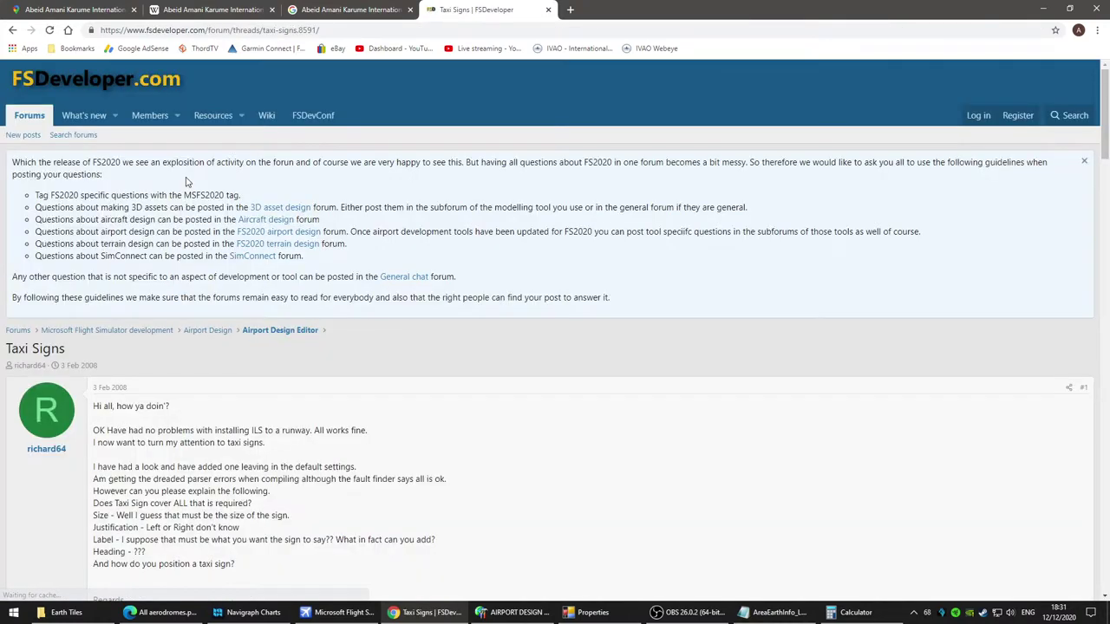
scroll(657, 438, "down", 3)
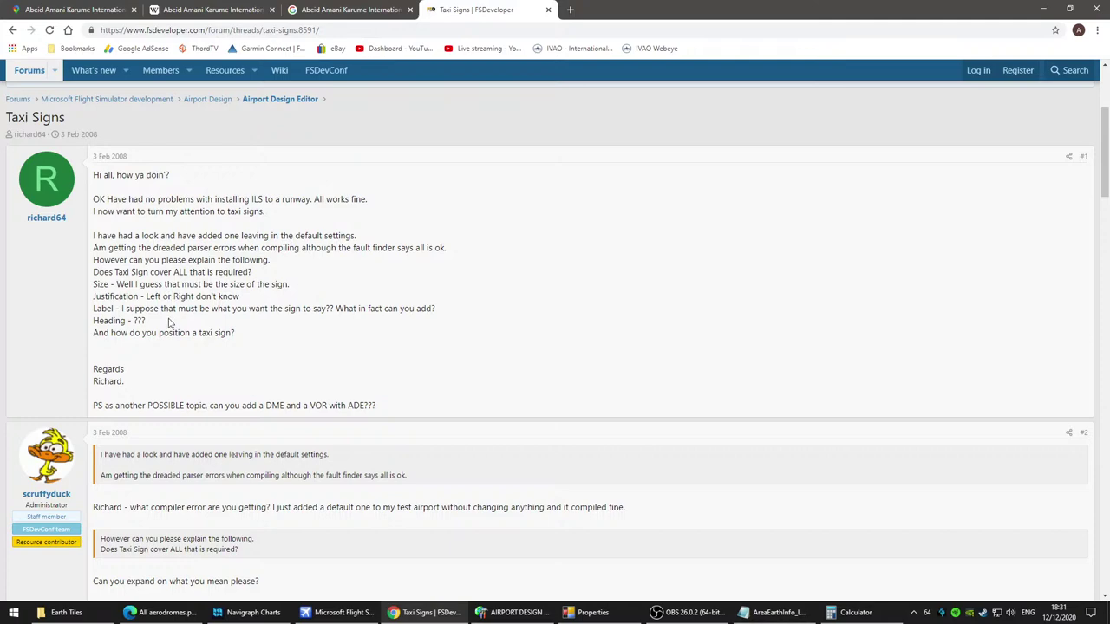
scroll(670, 351, "down", 3)
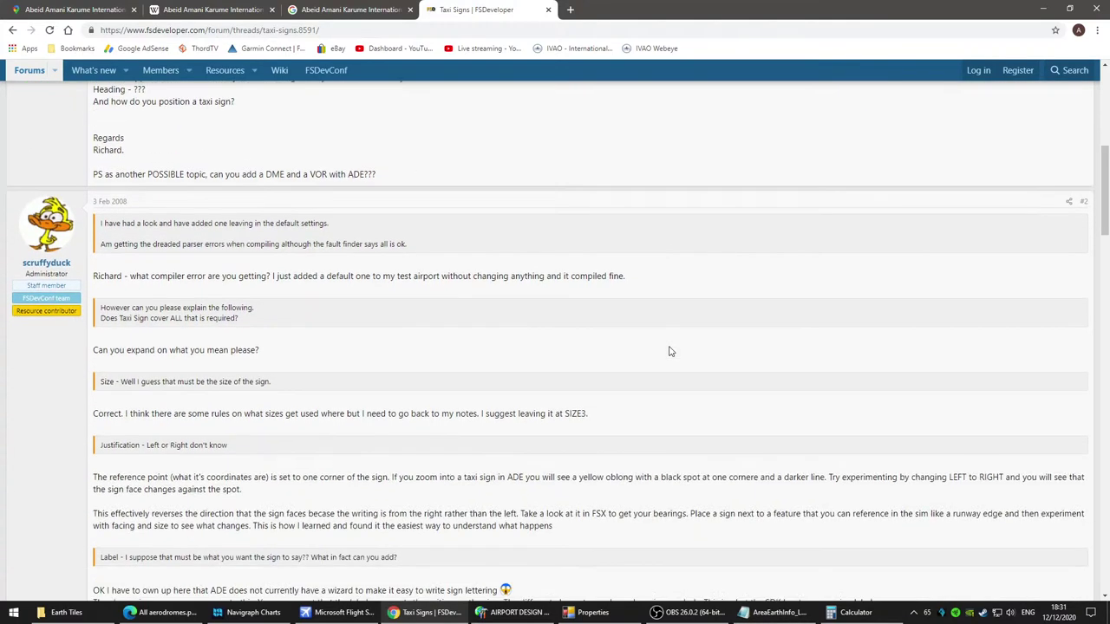
Step: Open the 'Taxi Signs on Runway' forum topic, return to results and load the next page
key("alt+Left")
scroll(347, 350, "down", 2)
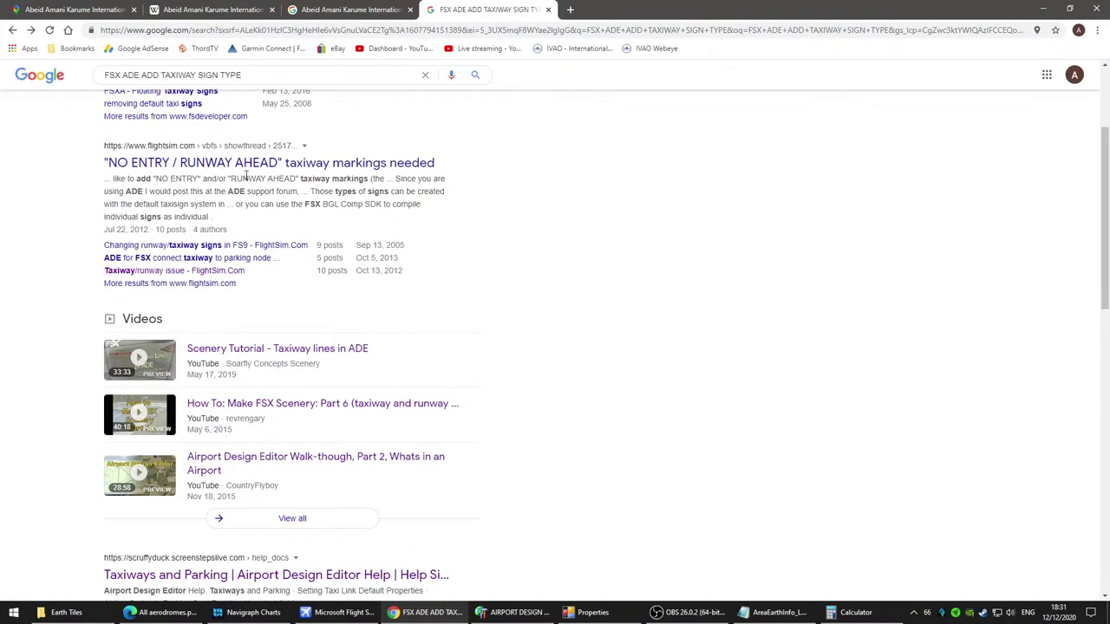
scroll(546, 282, "down", 4)
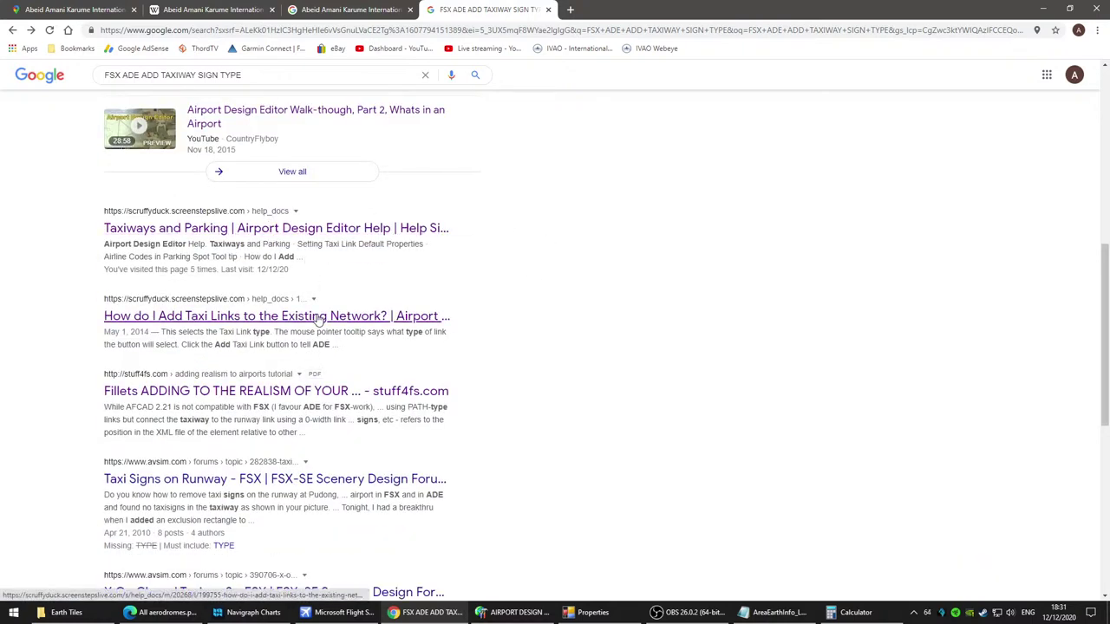
scroll(534, 396, "down", 1)
scroll(533, 396, "down", 2)
left_click(246, 192)
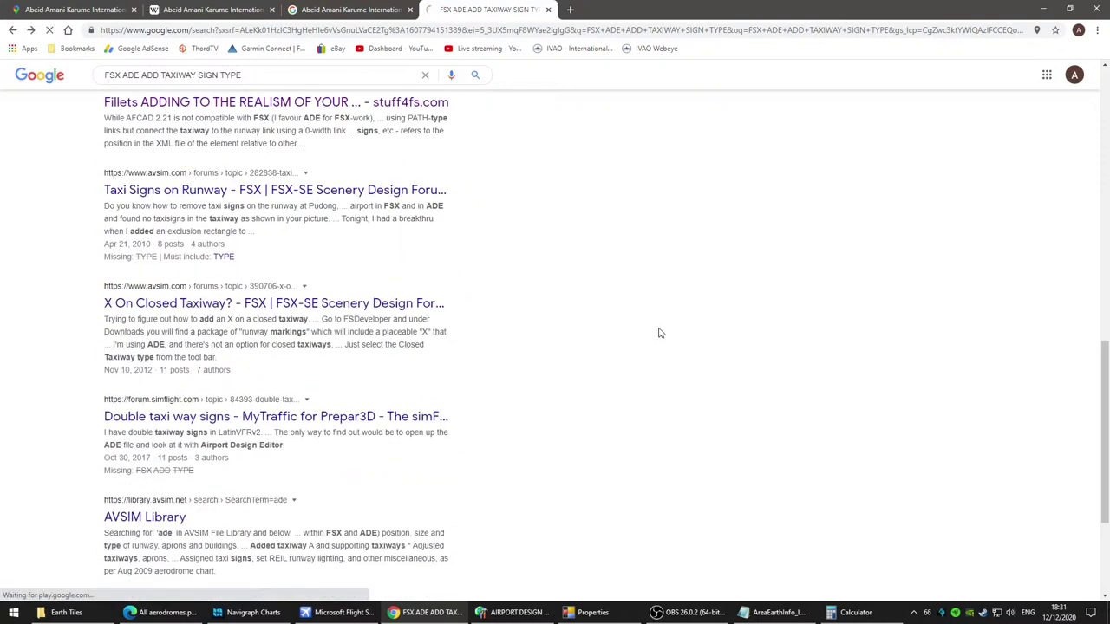
scroll(639, 409, "down", 2)
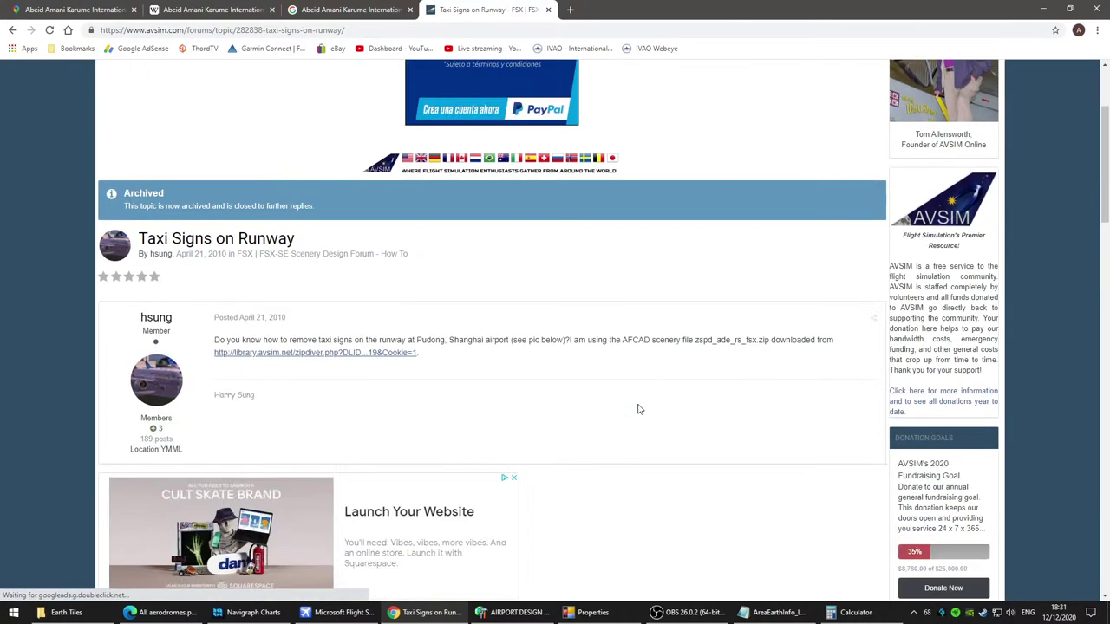
key("alt+Left")
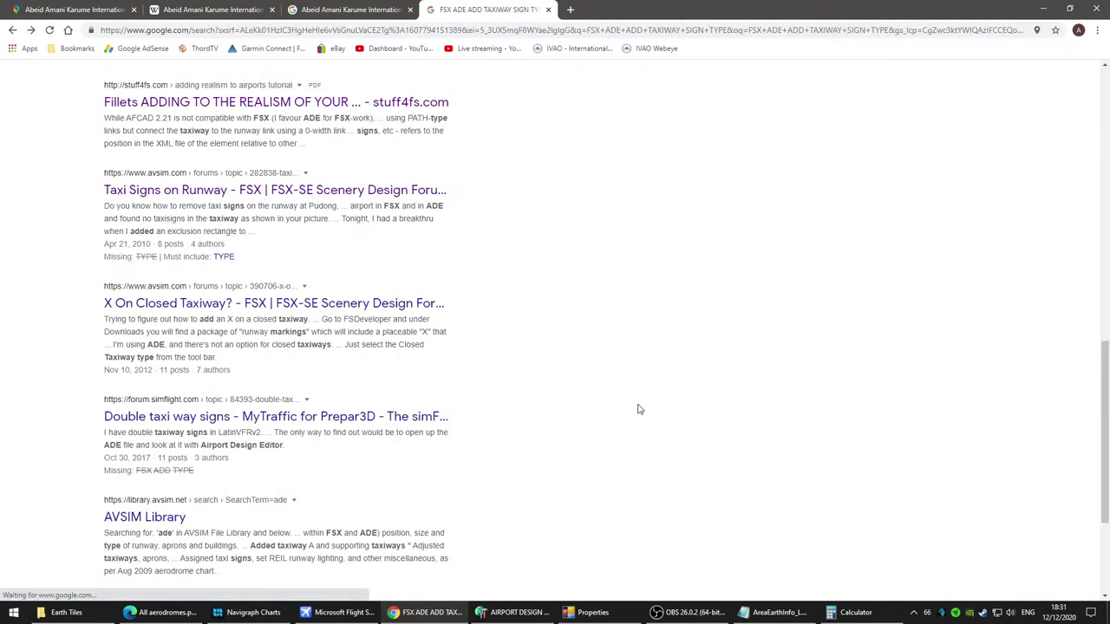
scroll(637, 408, "down", 2)
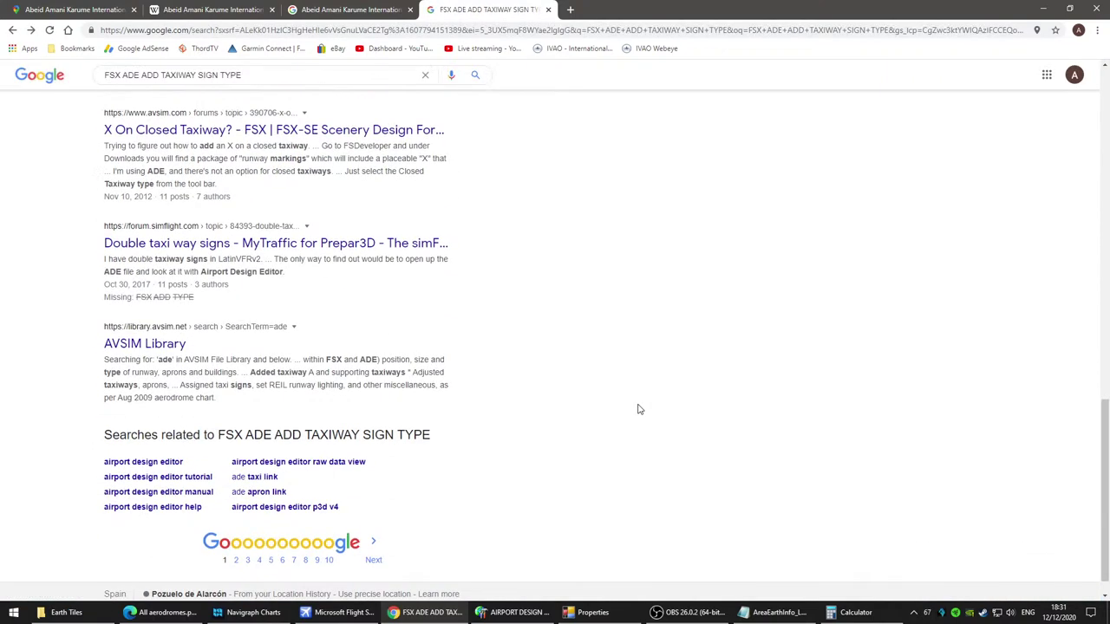
left_click(375, 561)
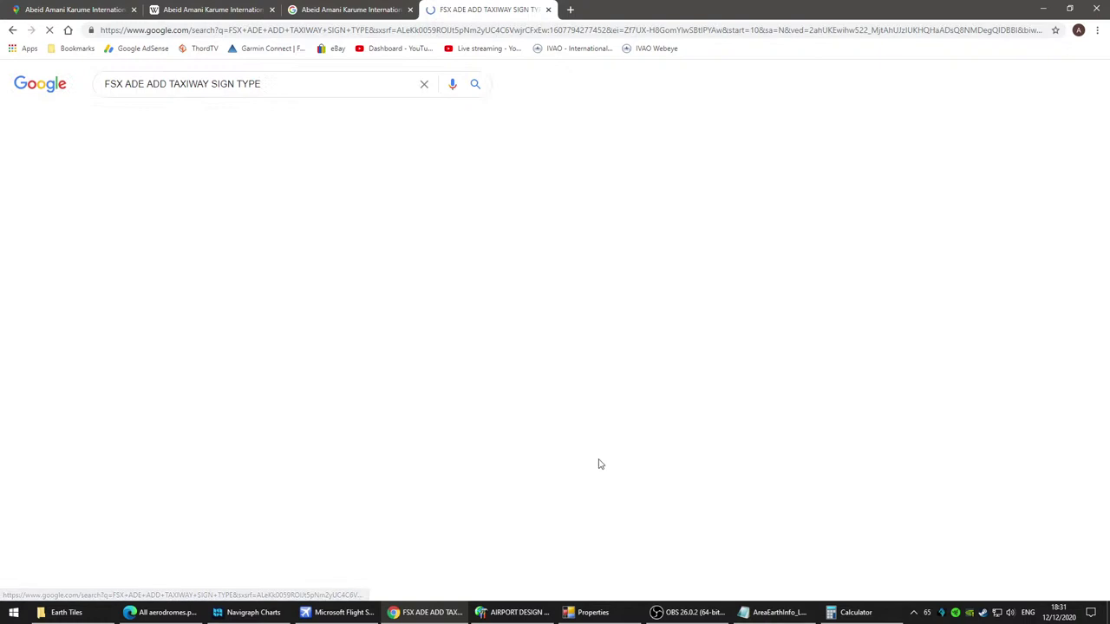
Step: Reword the search with 'HOW TO ADD', review results, then bring Flight Simulator X forward
left_click(147, 83)
type("HOW TO ")
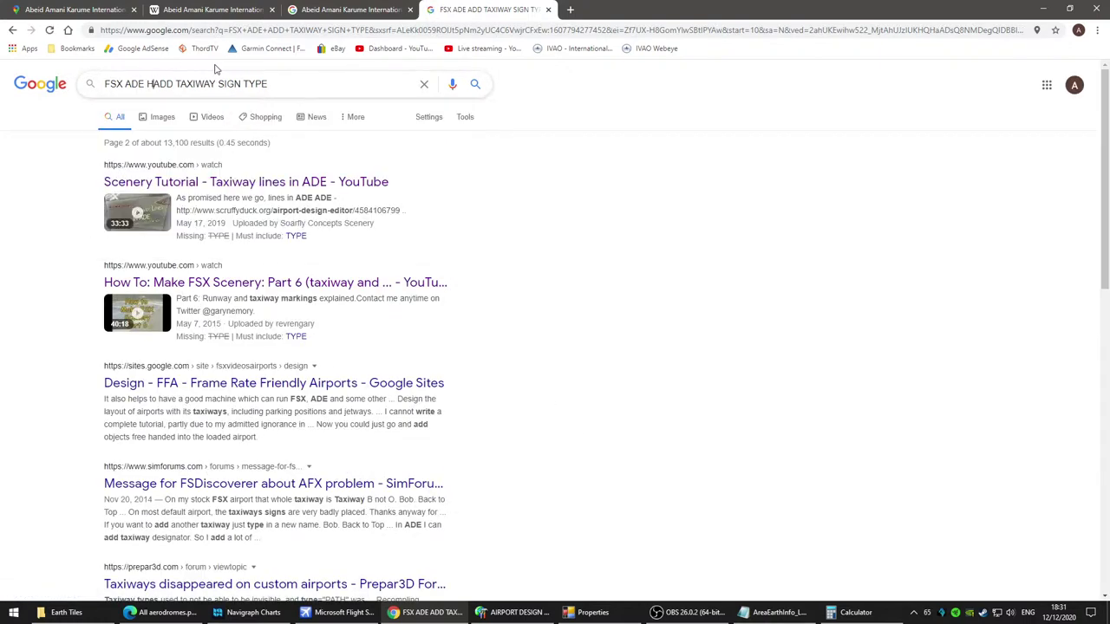
type("ADD")
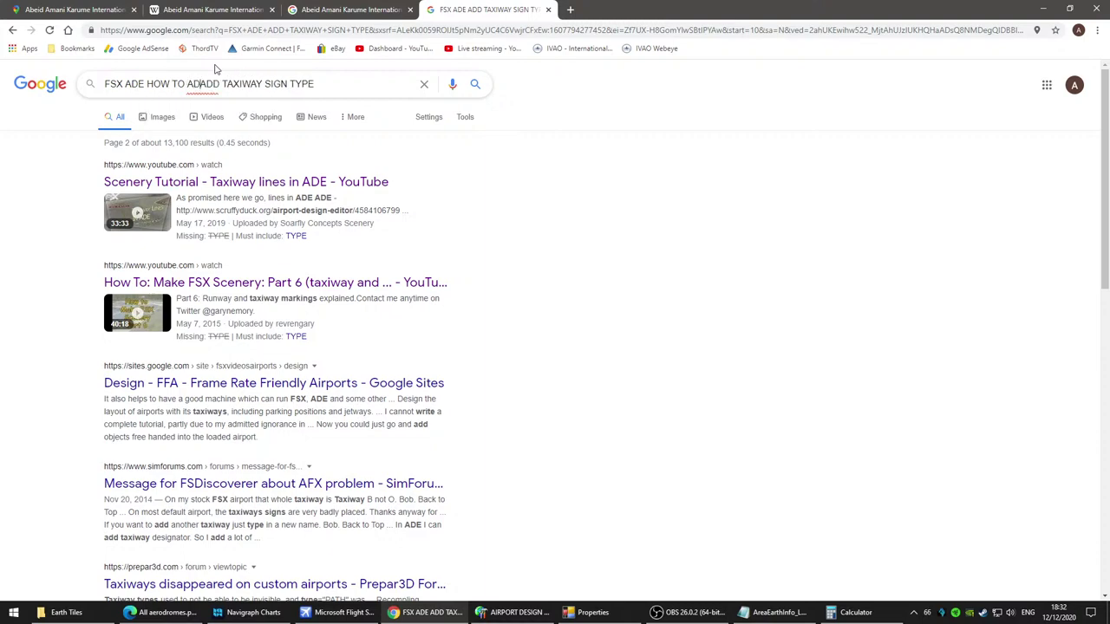
key("Return")
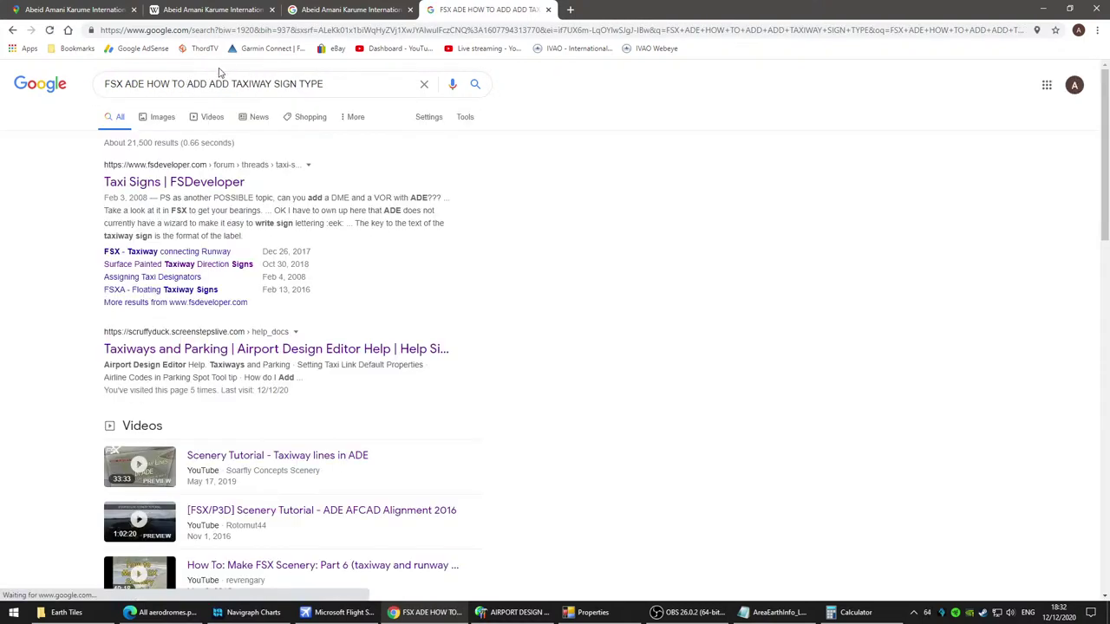
scroll(466, 359, "down", 3)
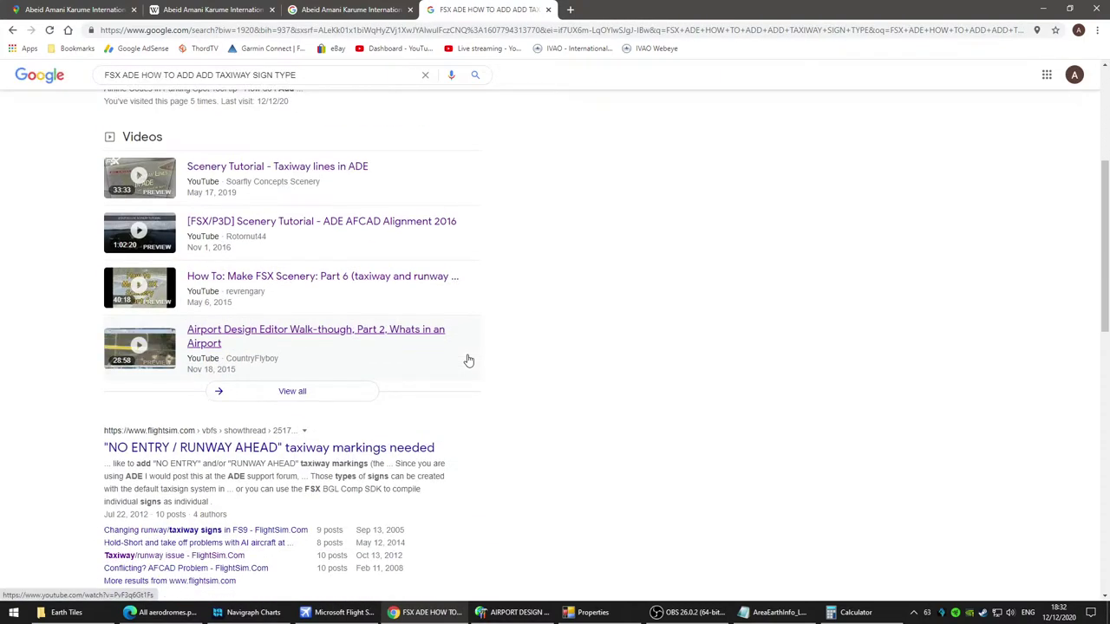
scroll(468, 359, "down", 4)
scroll(467, 359, "up", 8)
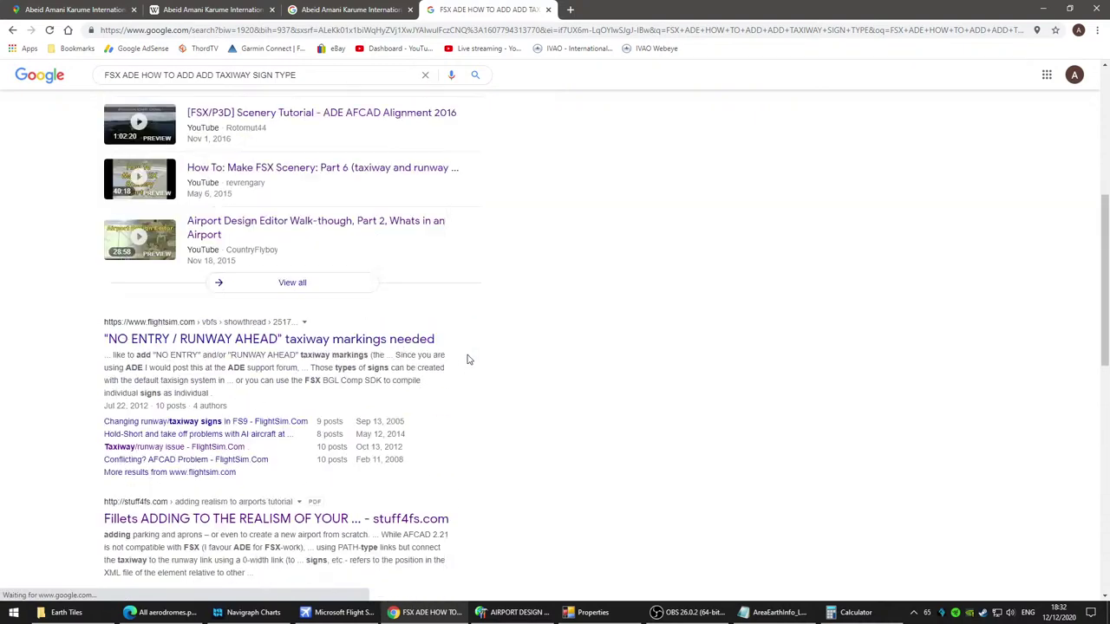
left_click(340, 612)
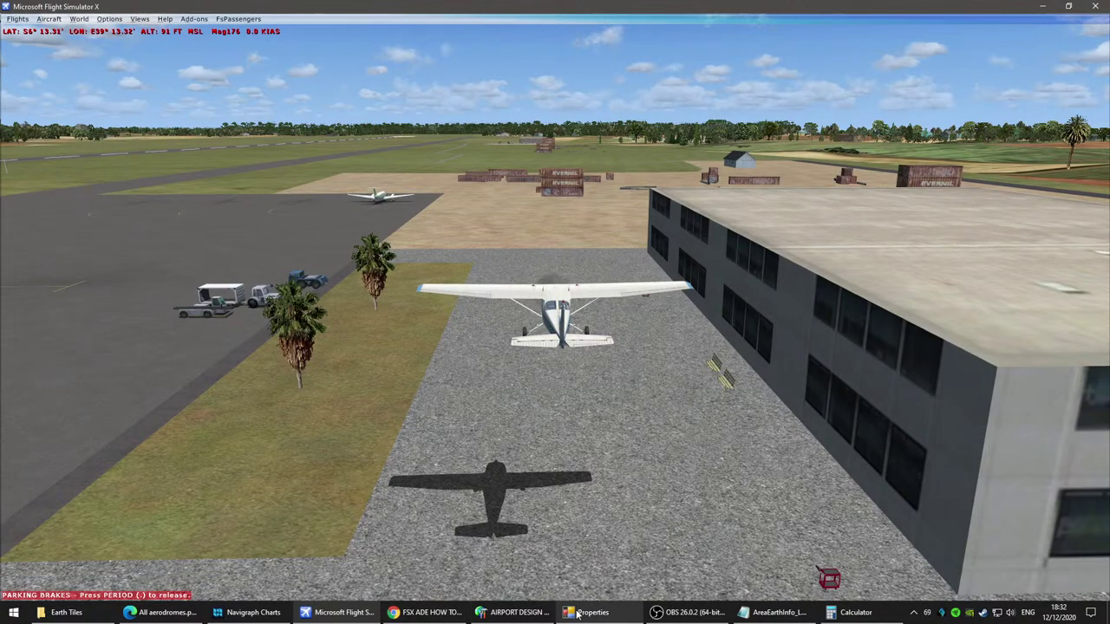
Step: In ADE, cancel the open taxi sign properties and pan across the airfield
left_click(518, 612)
left_click(308, 398)
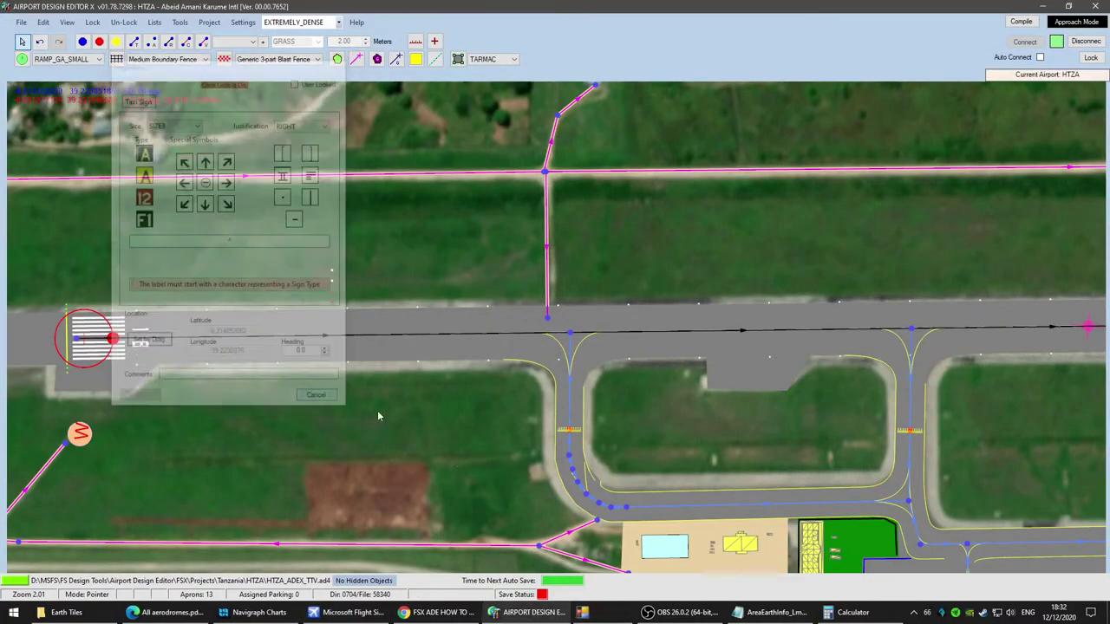
scroll(477, 432, "down", 1)
left_click_drag(478, 432, 71, 347)
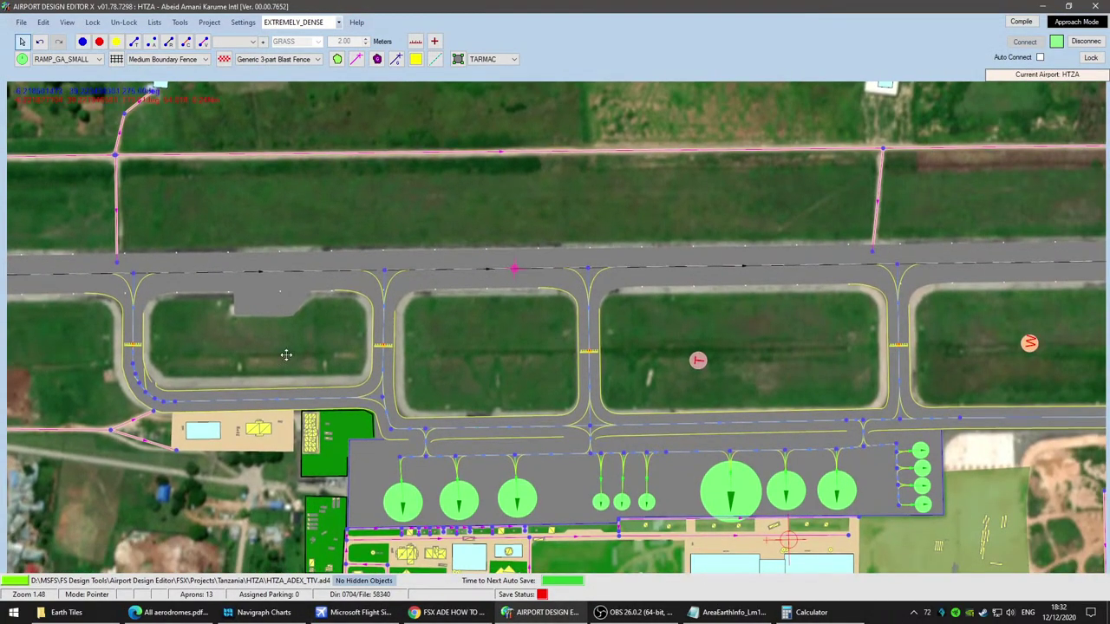
left_click_drag(327, 361, 246, 343)
scroll(547, 321, "down", 4)
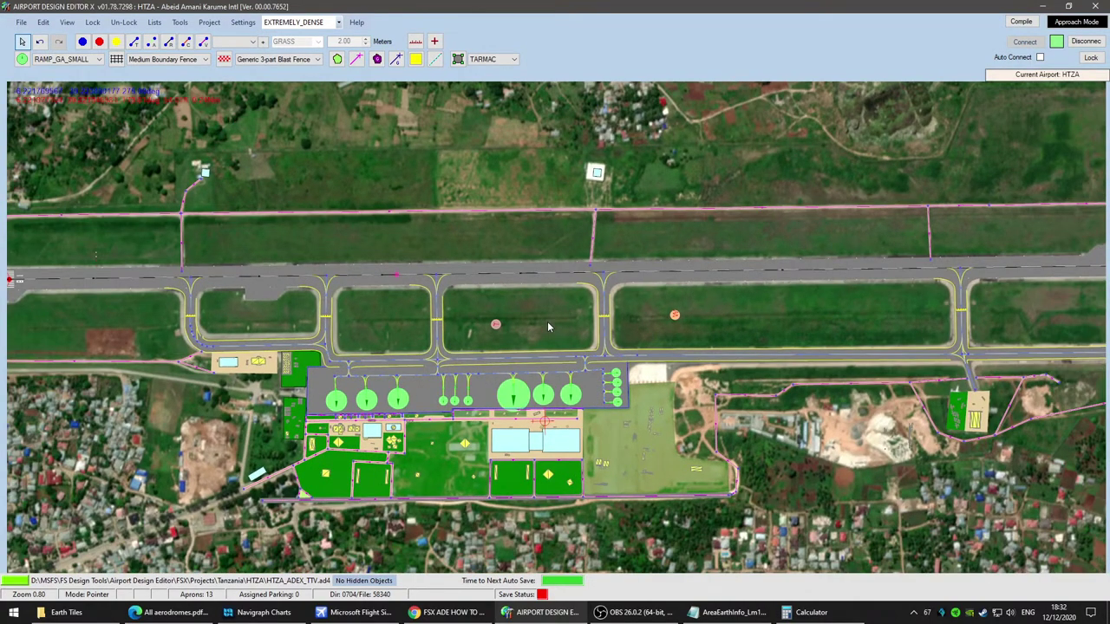
Step: Open the Tower properties, close them unchanged, and reposition the map
double_click(496, 325)
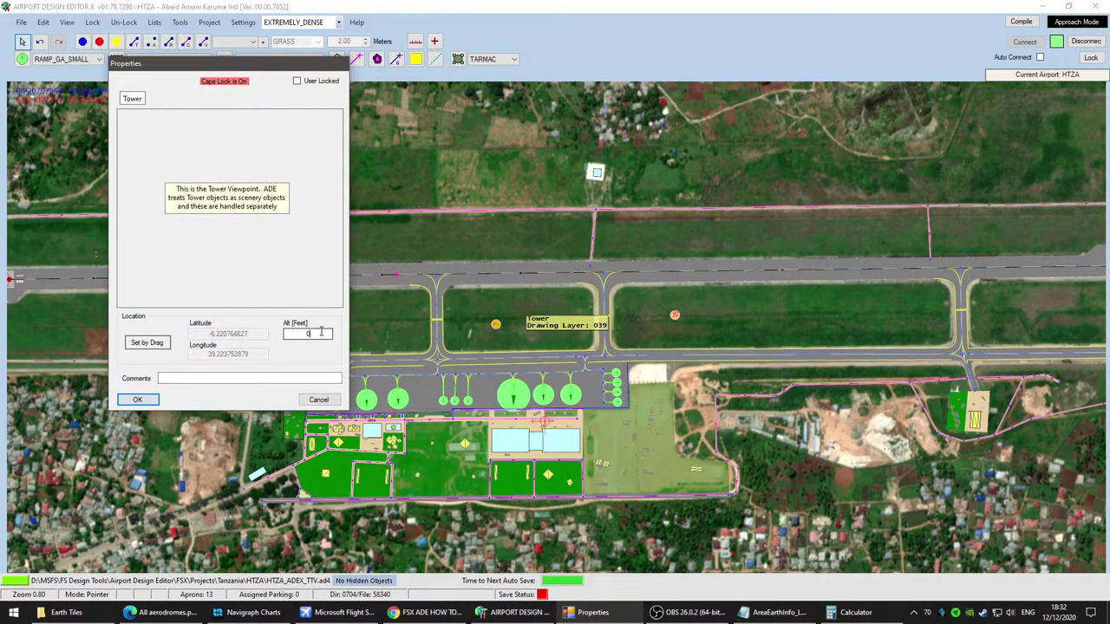
left_click(318, 400)
scroll(677, 300, "up", 2)
scroll(677, 300, "up", 1)
scroll(712, 250, "down", 2)
left_click_drag(822, 308, 398, 249)
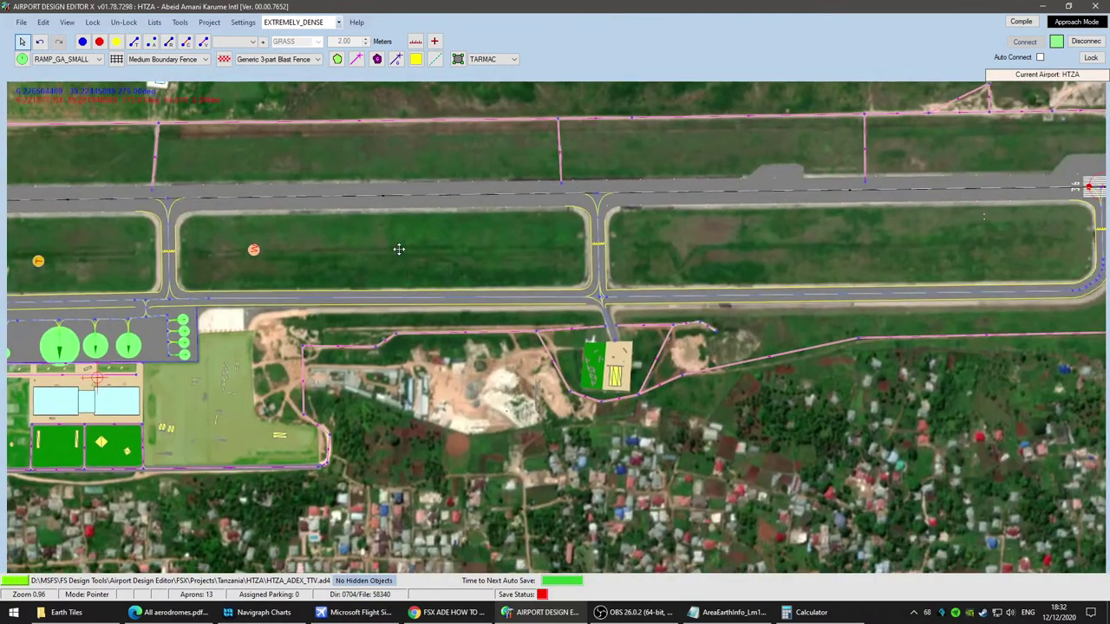
right_click_drag(398, 248, 647, 245)
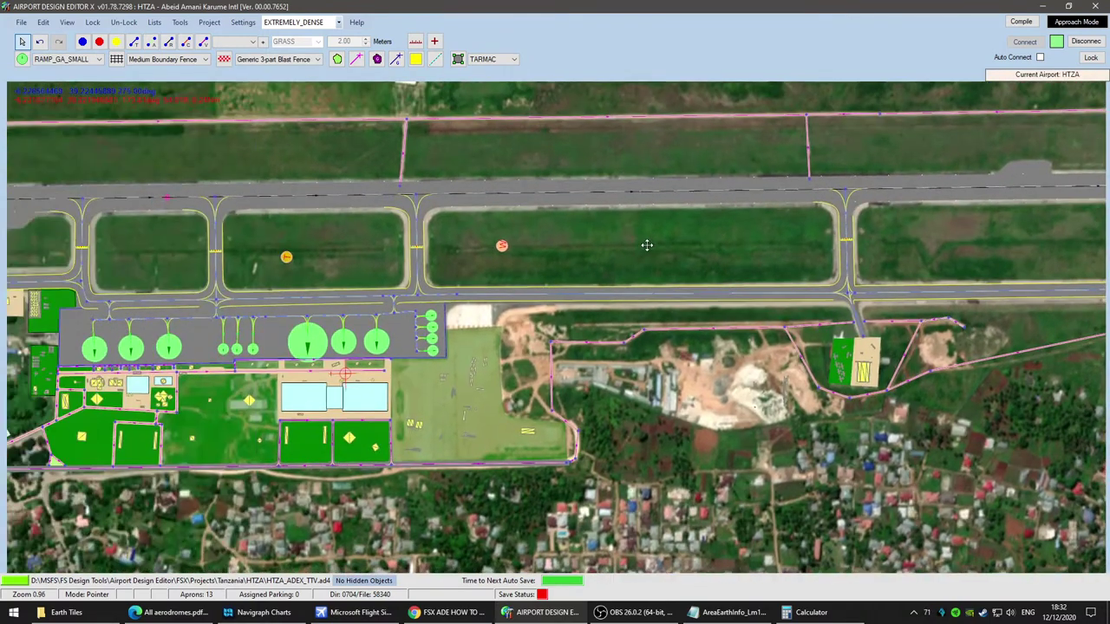
Step: Save the HTZA airport with File > Save Airport
left_click(23, 23)
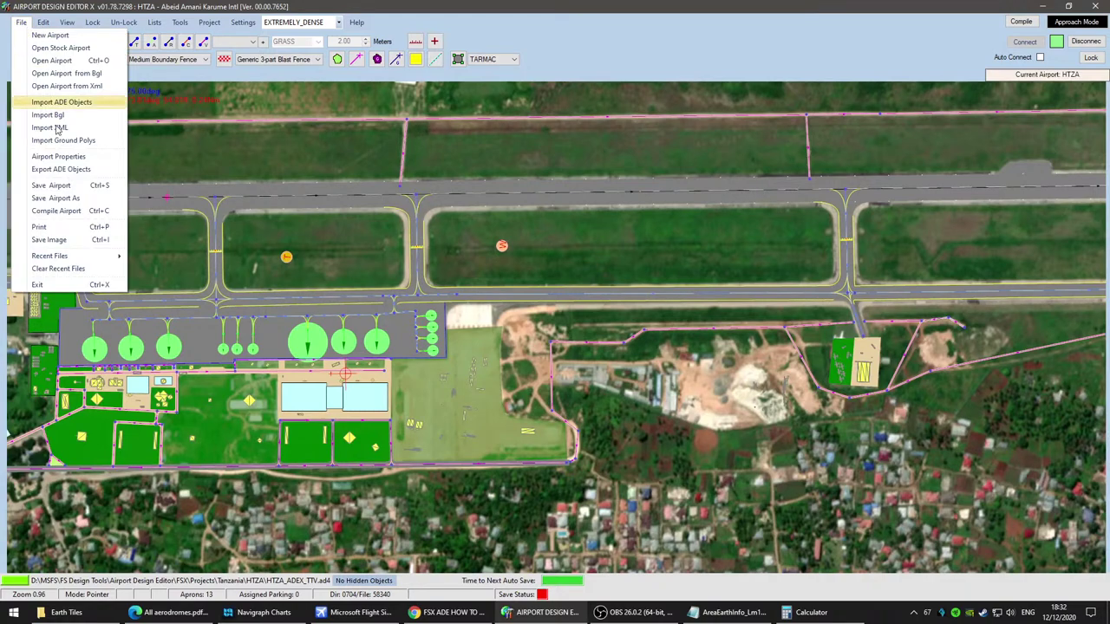
left_click(51, 184)
left_click(336, 614)
left_click(365, 614)
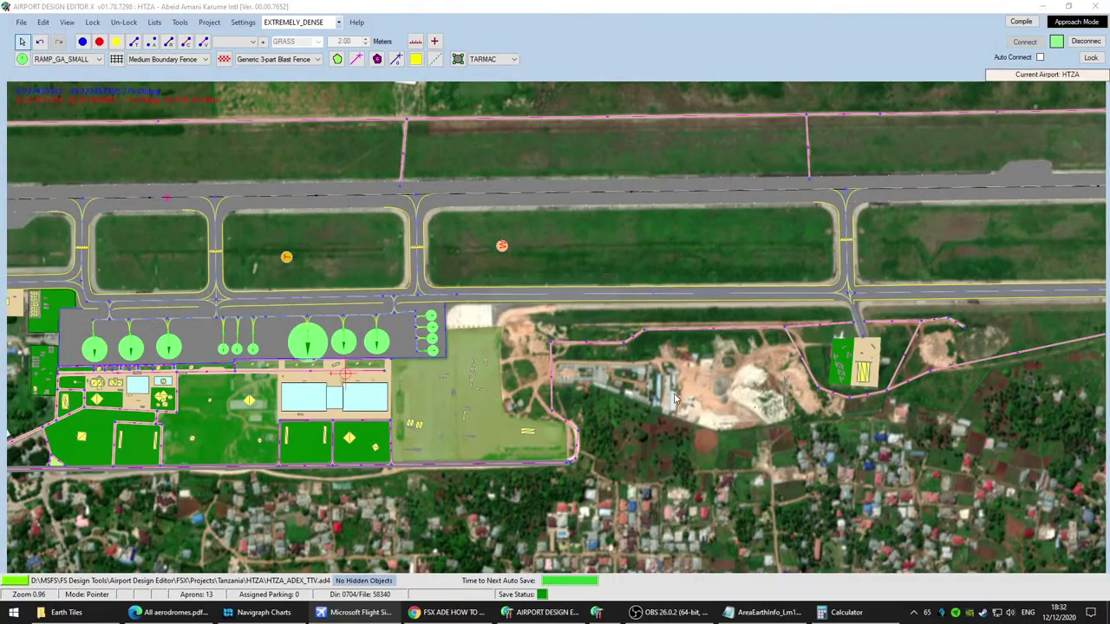
Step: End the current FSX flight and open Settings > Scenery Library
left_click(373, 614)
key("Escape")
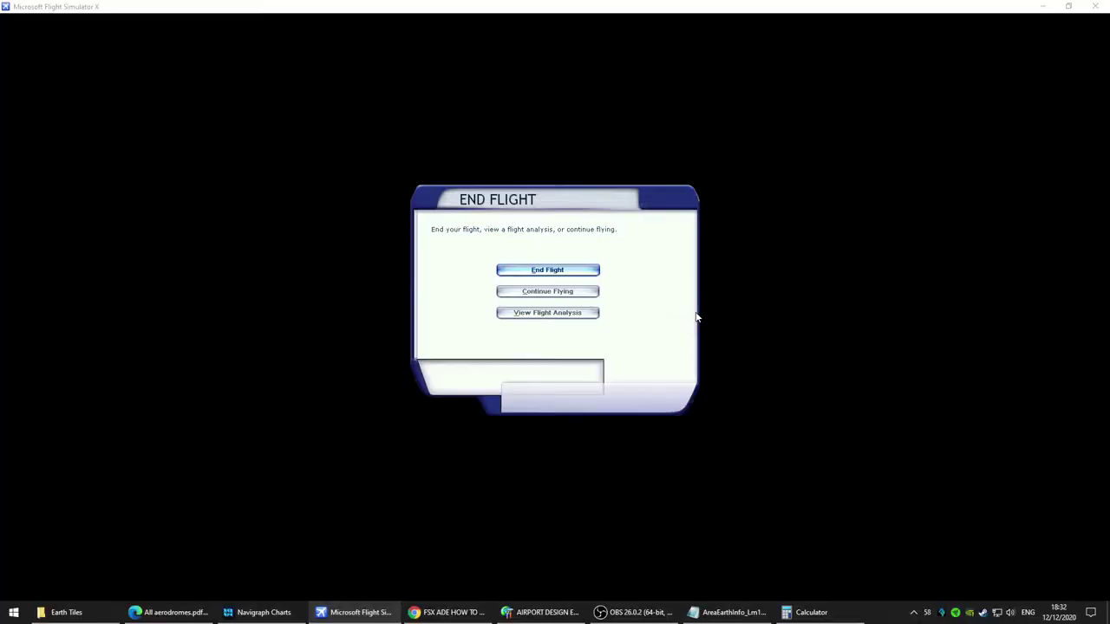
left_click(547, 269)
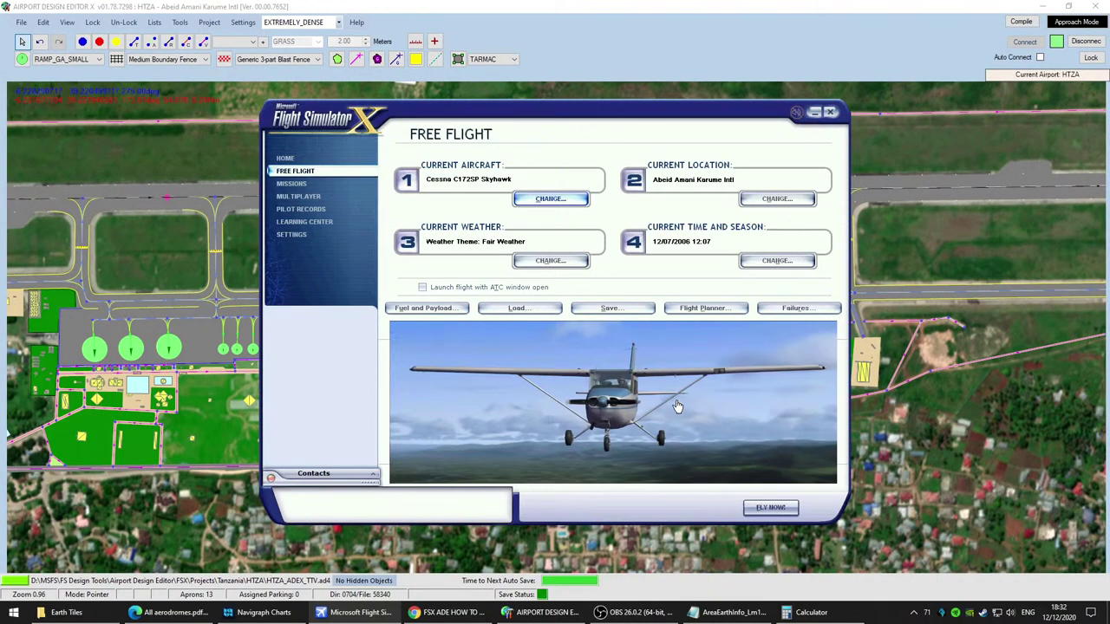
left_click(299, 235)
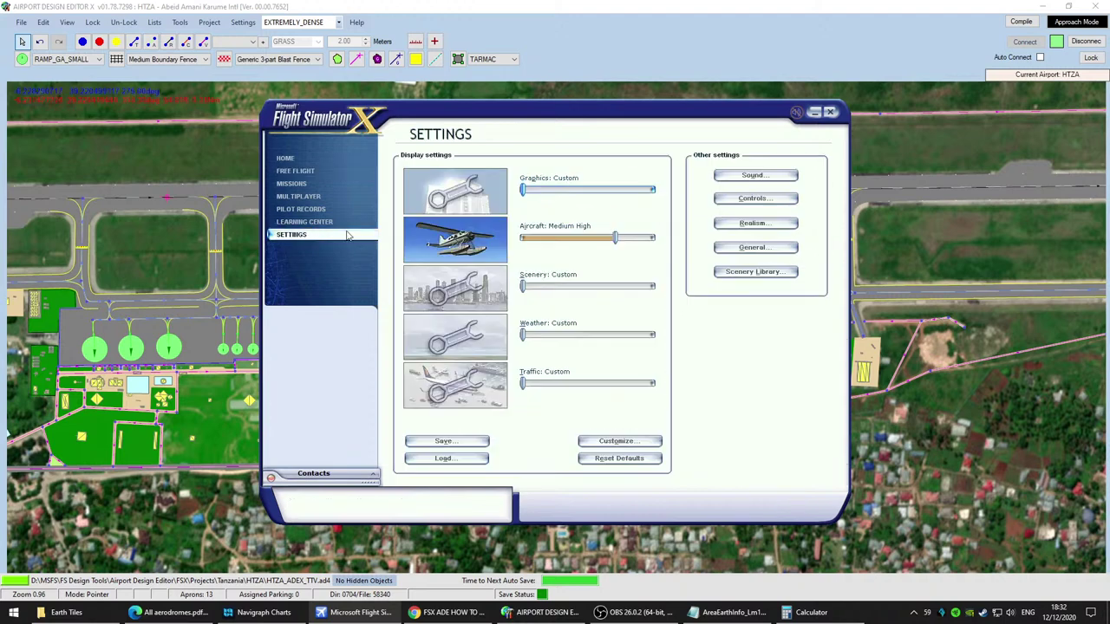
left_click(754, 271)
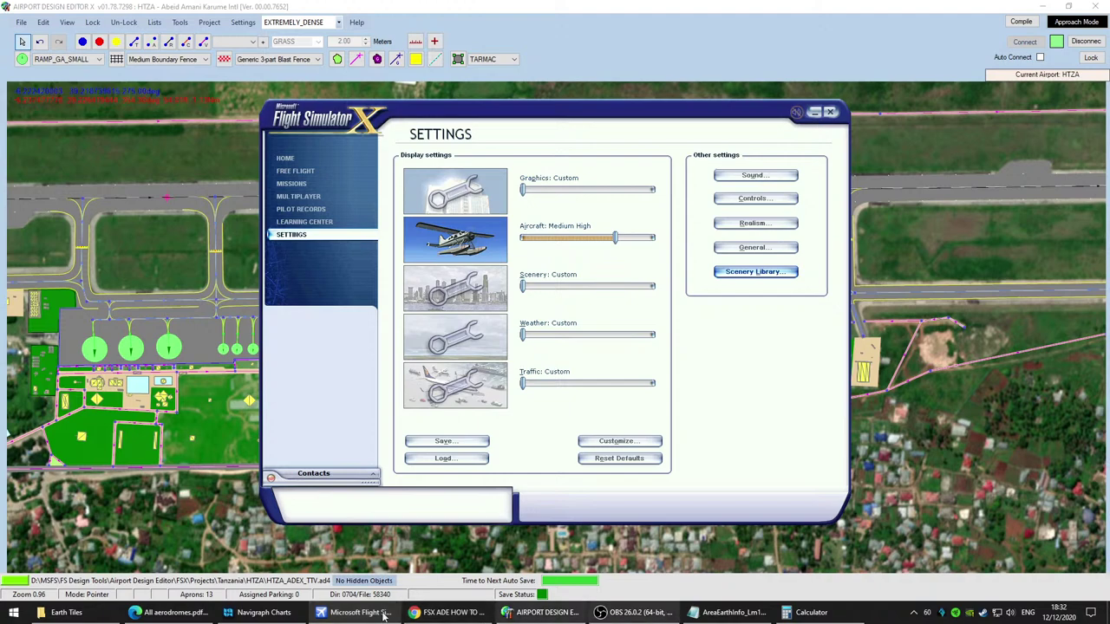
Step: Check ADE's compile options and the Tanzania scenery entry, then launch the free flight
left_click(554, 614)
left_click(1019, 23)
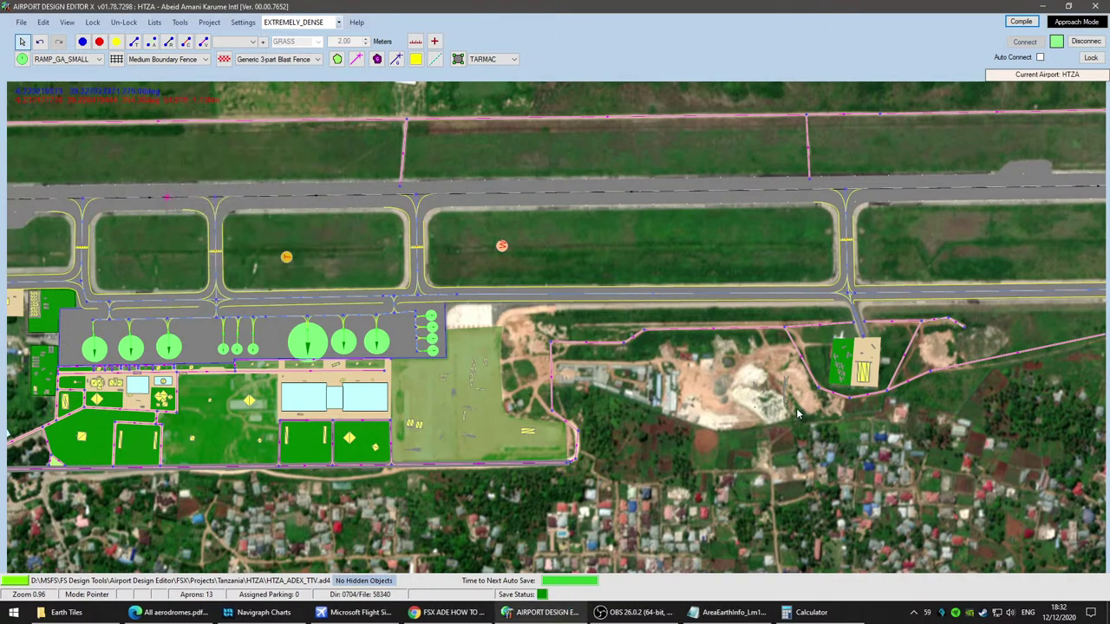
left_click(359, 614)
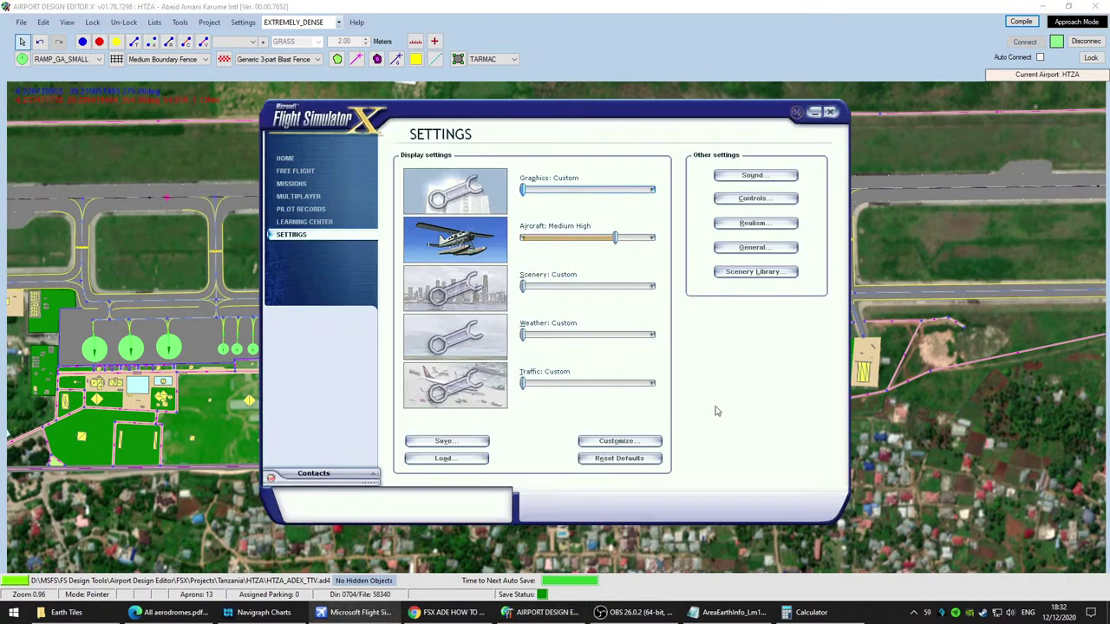
left_click(778, 273)
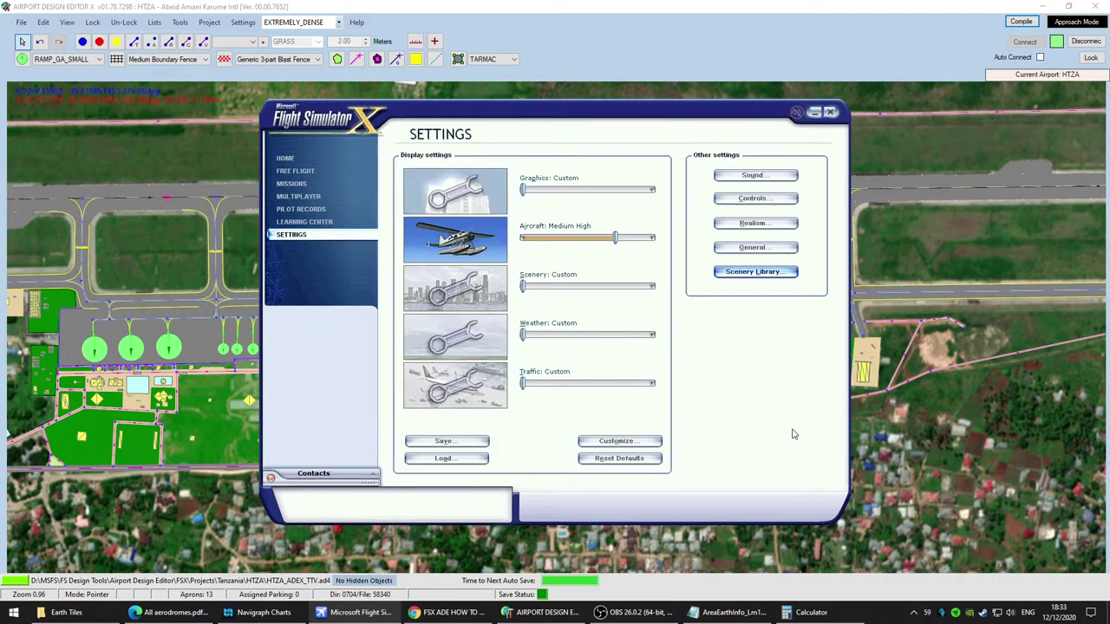
left_click(295, 170)
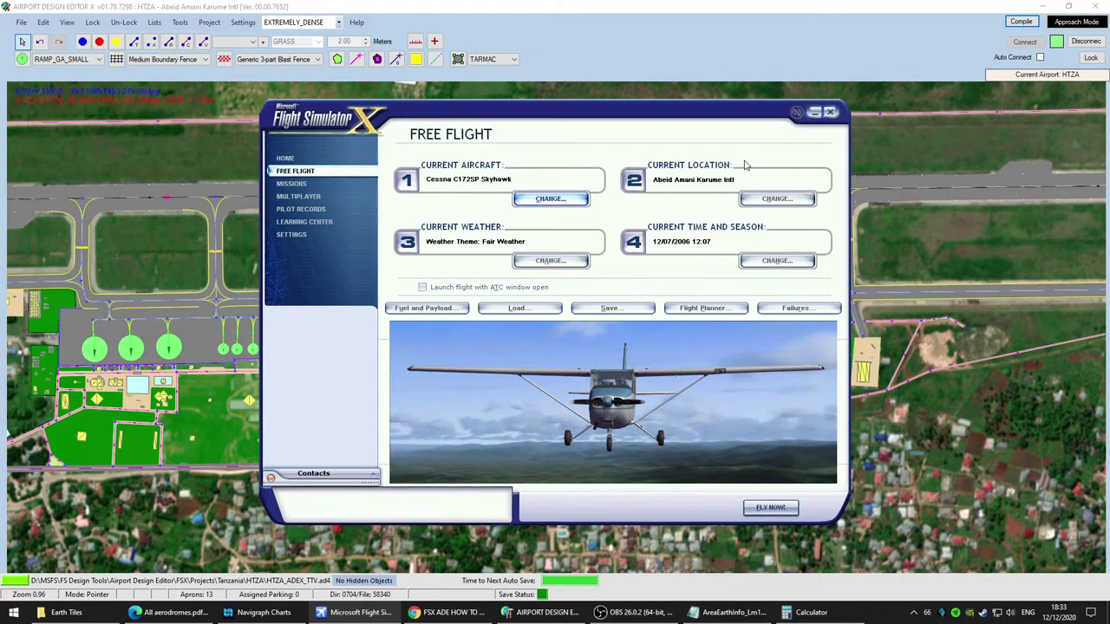
left_click(770, 507)
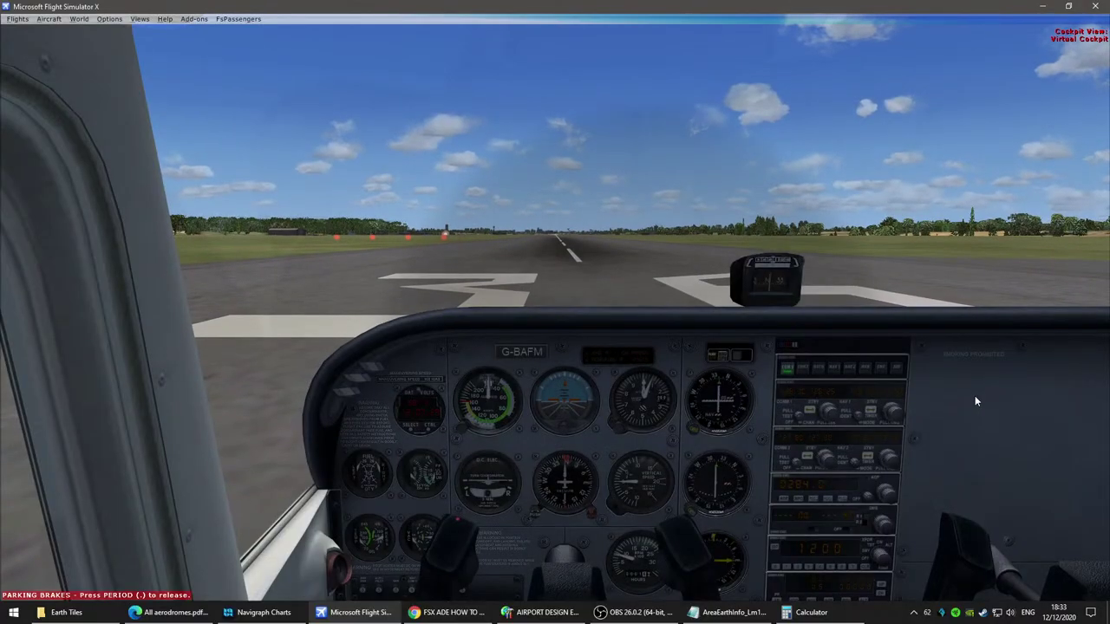
Step: Switch to spot view, enable slew mode, and slew the Cessna past the 36 numbers
key("s")
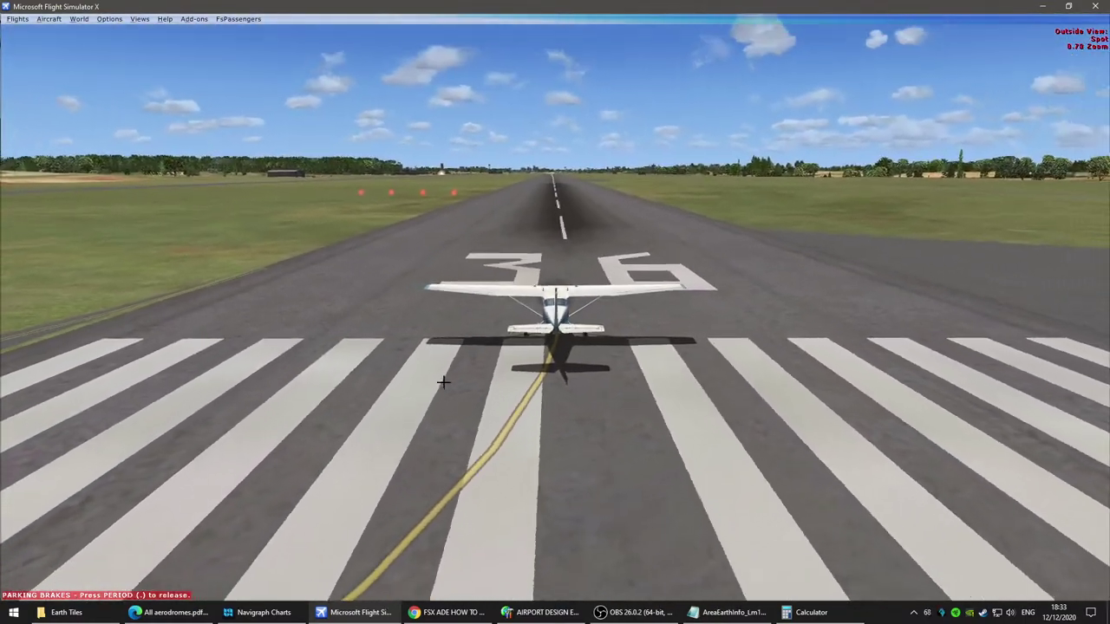
key("shift+z")
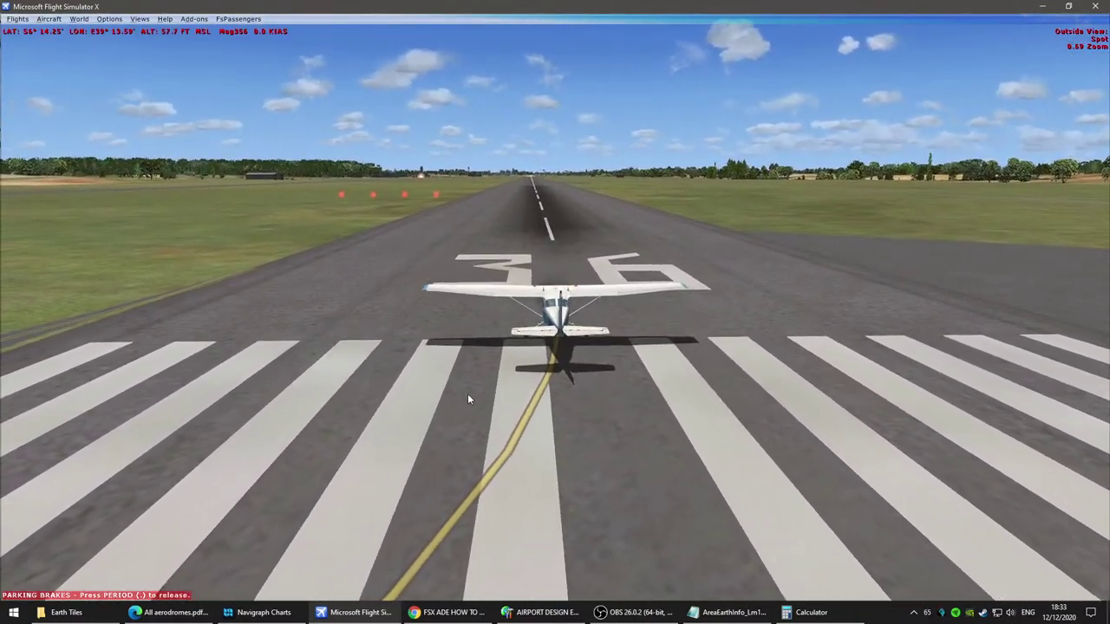
key("y")
key("F4")
key("Up")
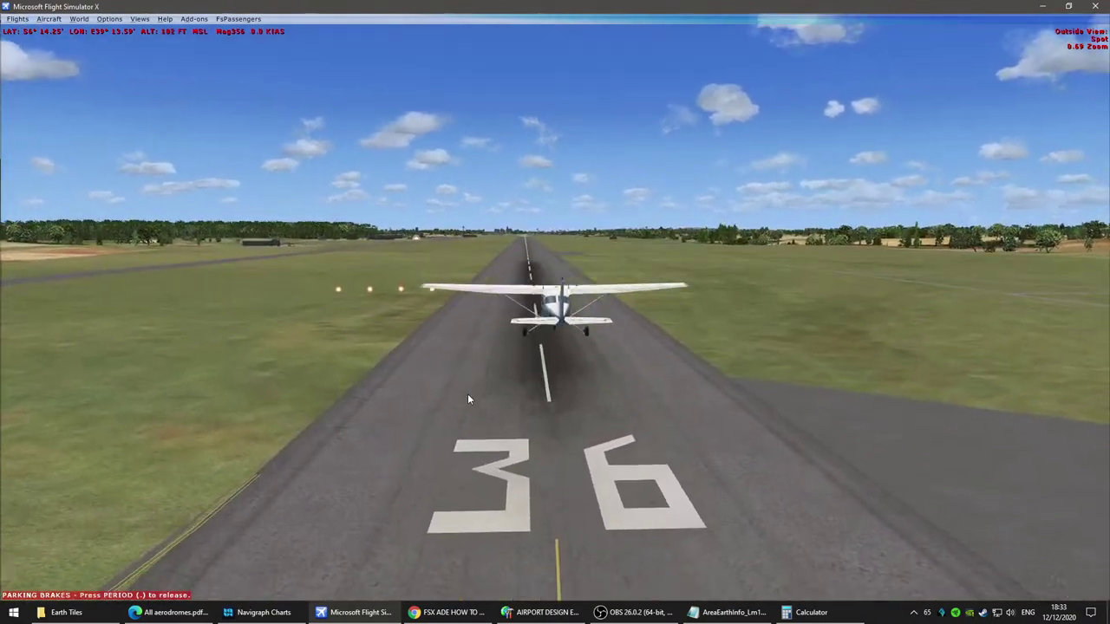
Step: Slew the Cessna left onto the taxiway and north along it, closing the ATC menu
key("KP_1")
key("KP_8")
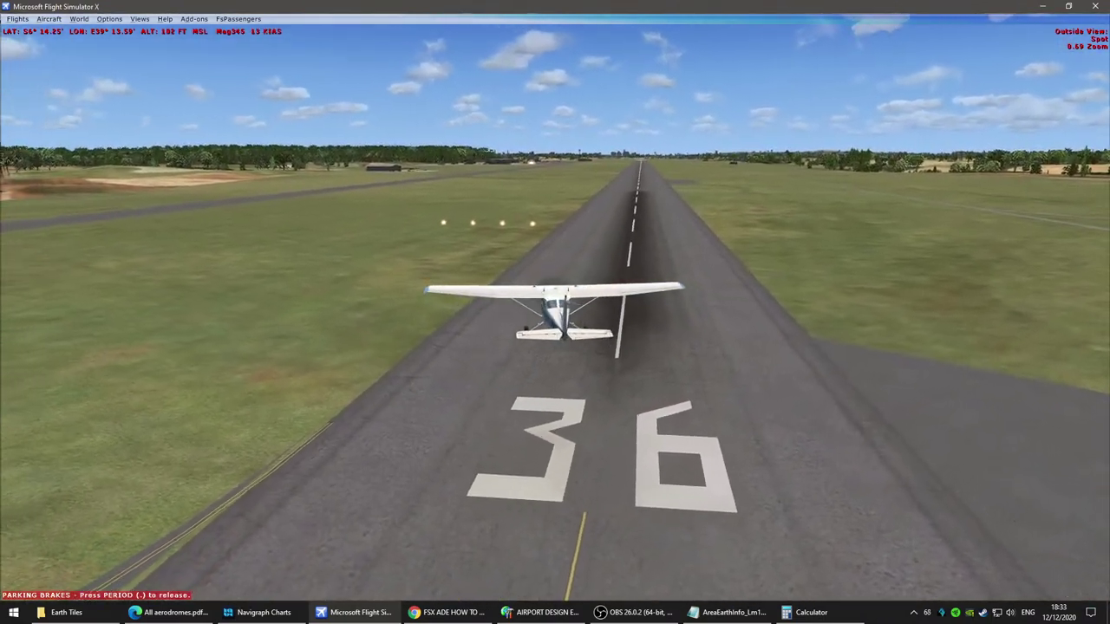
key("KP_2")
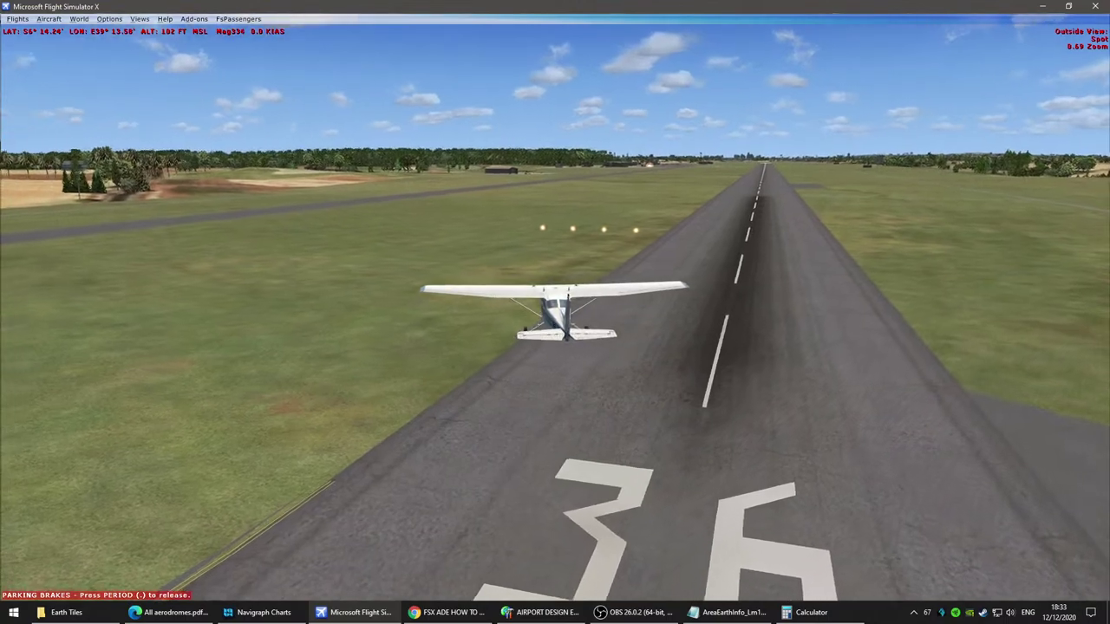
key("KP_1")
key("KP_5")
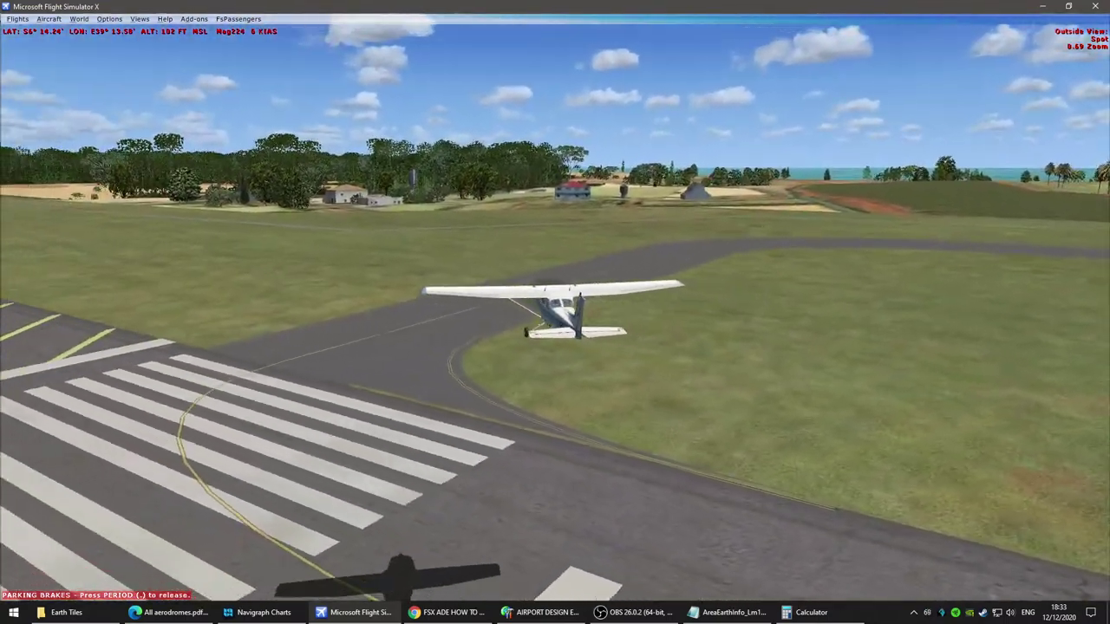
key("KP_8")
key("KP_2")
key("KP_3")
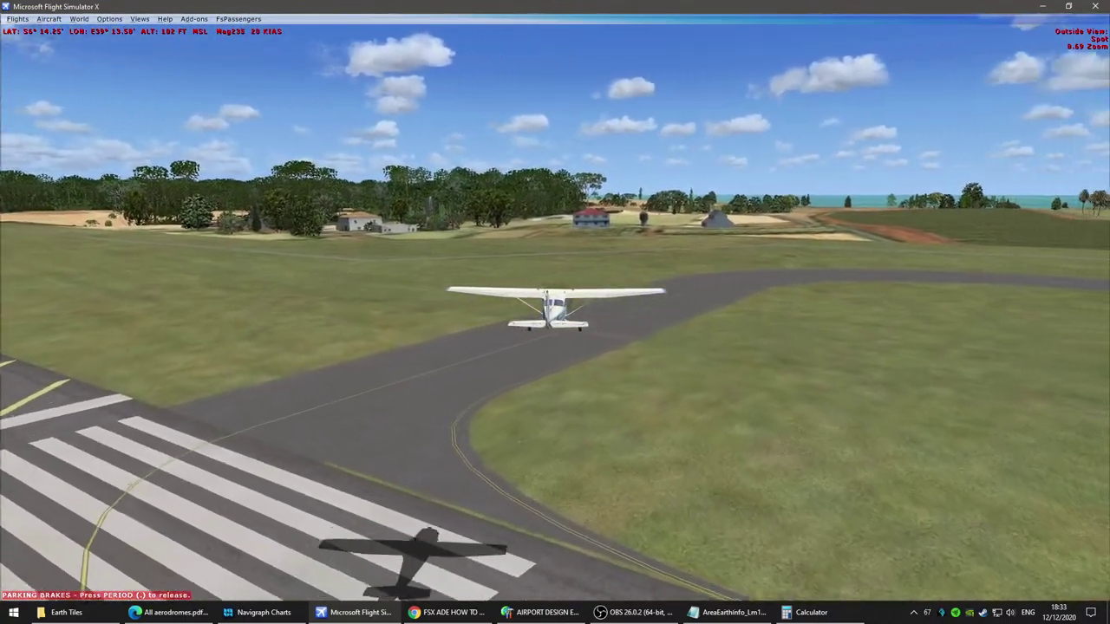
key("KP_1")
key("KP_8")
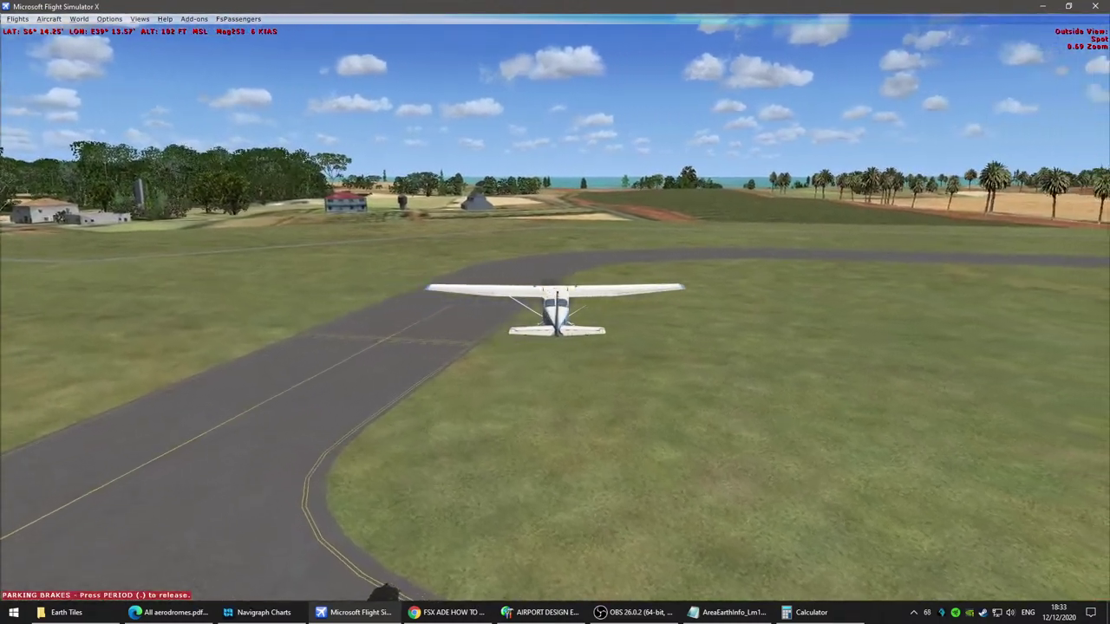
key("KP_8")
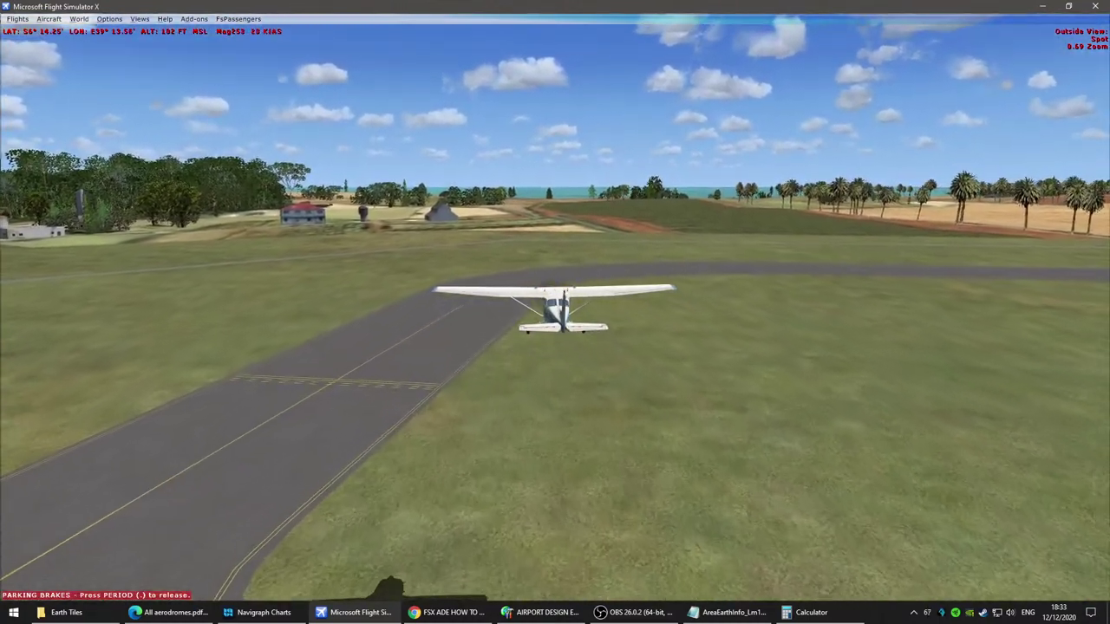
key("KP_3")
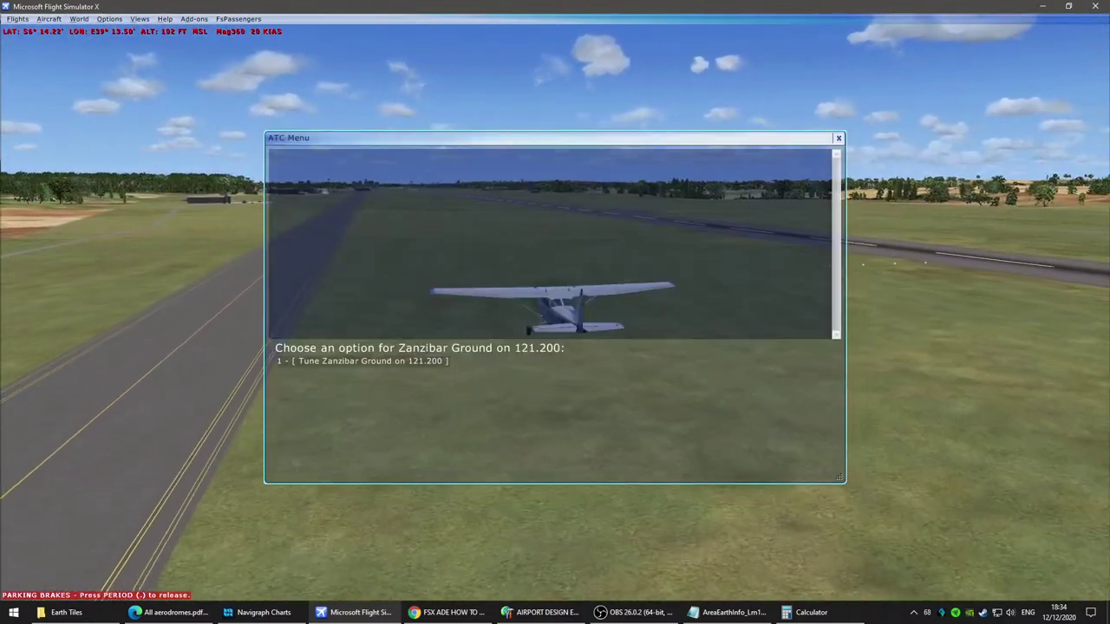
key("grave")
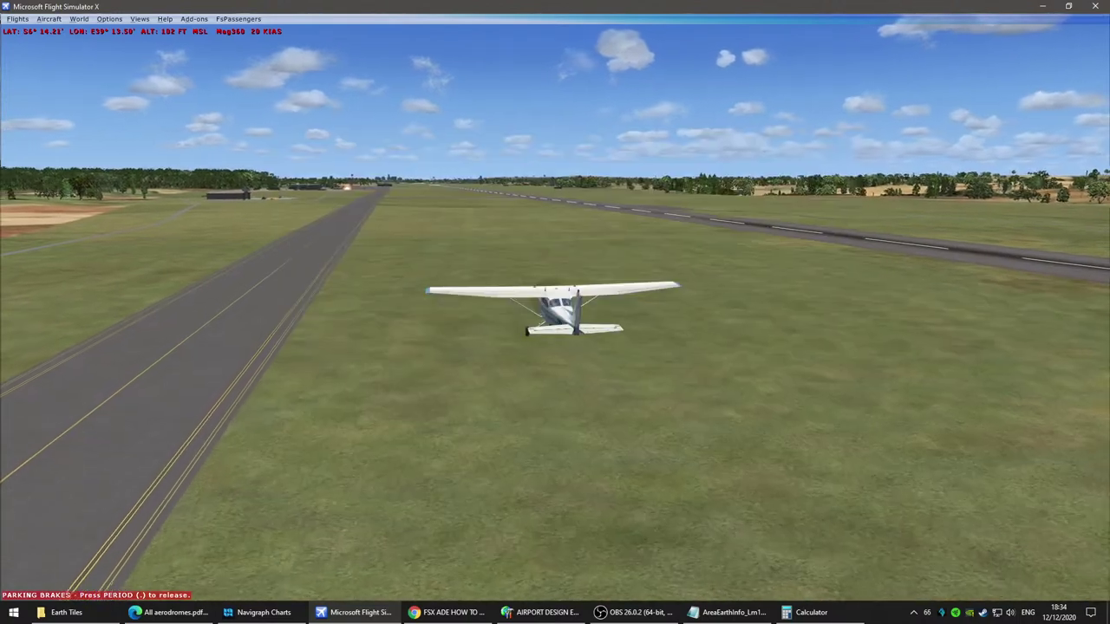
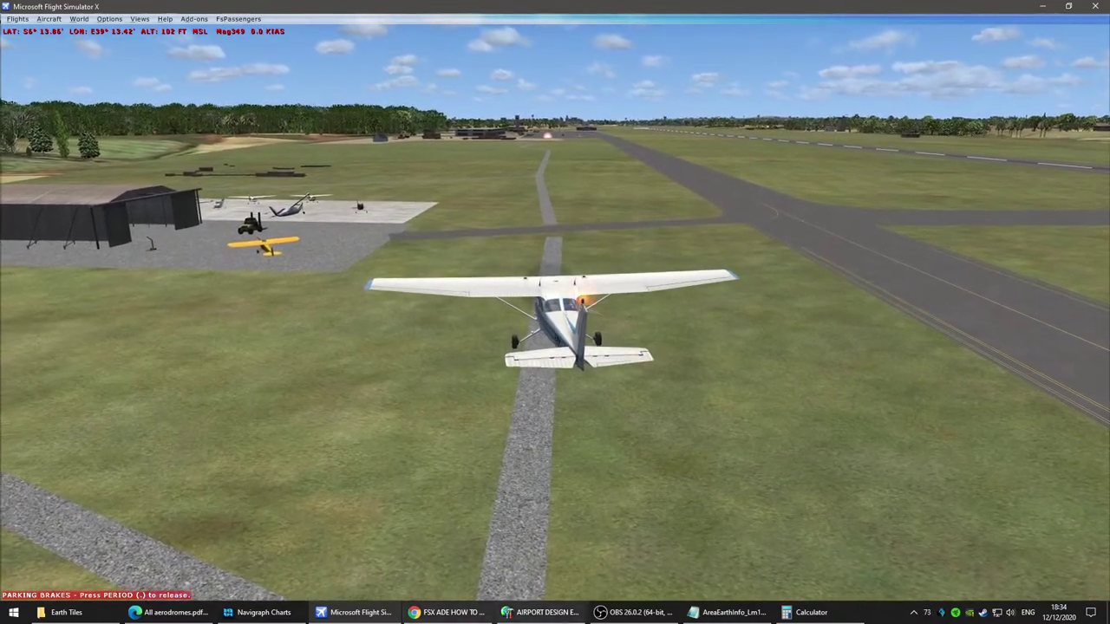
Step: Leave the taxiing Cessna and bring up the HTZA layout in Airport Design Editor
left_click(542, 612)
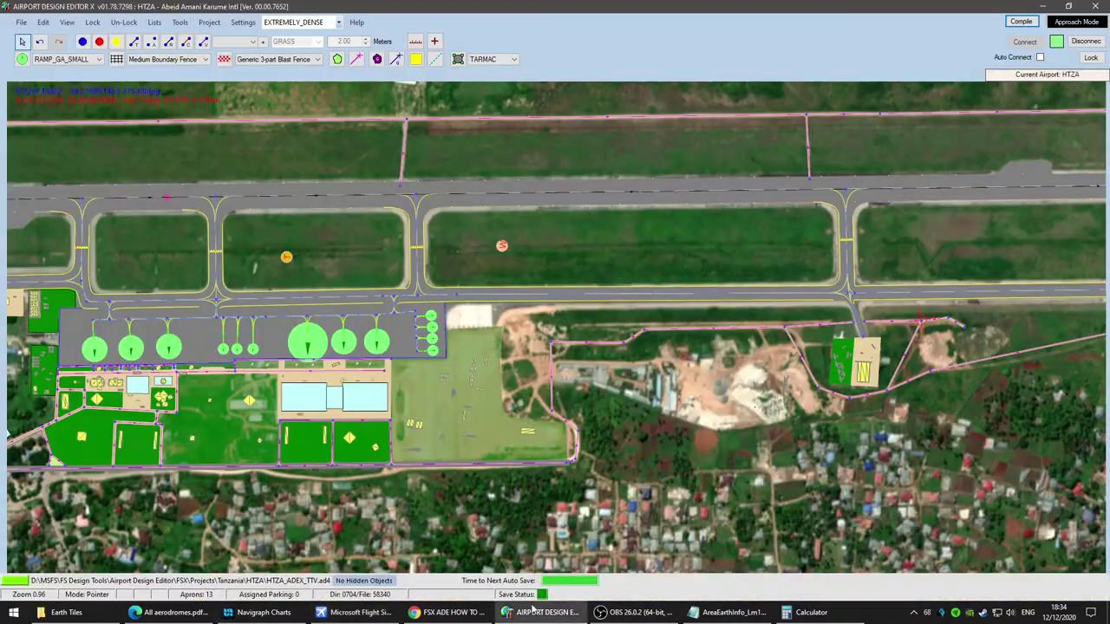
Step: Copy the small building and paste it just east of the vehicle road's end
scroll(437, 324, "down", 2)
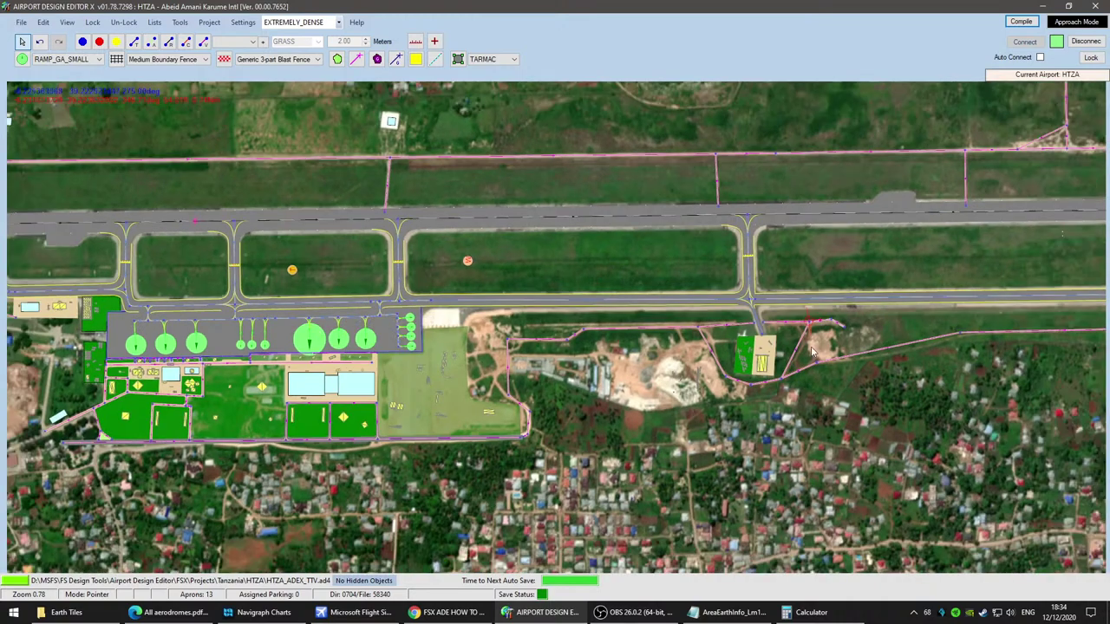
scroll(787, 349, "up", 8)
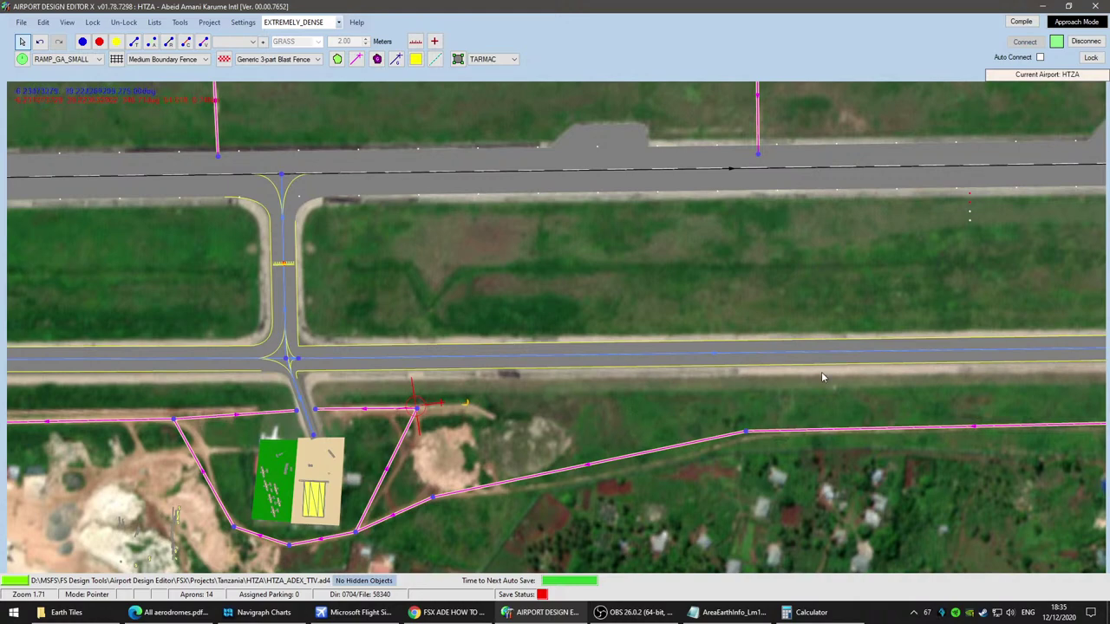
scroll(832, 327, "down", 2)
left_click_drag(930, 237, 716, 398)
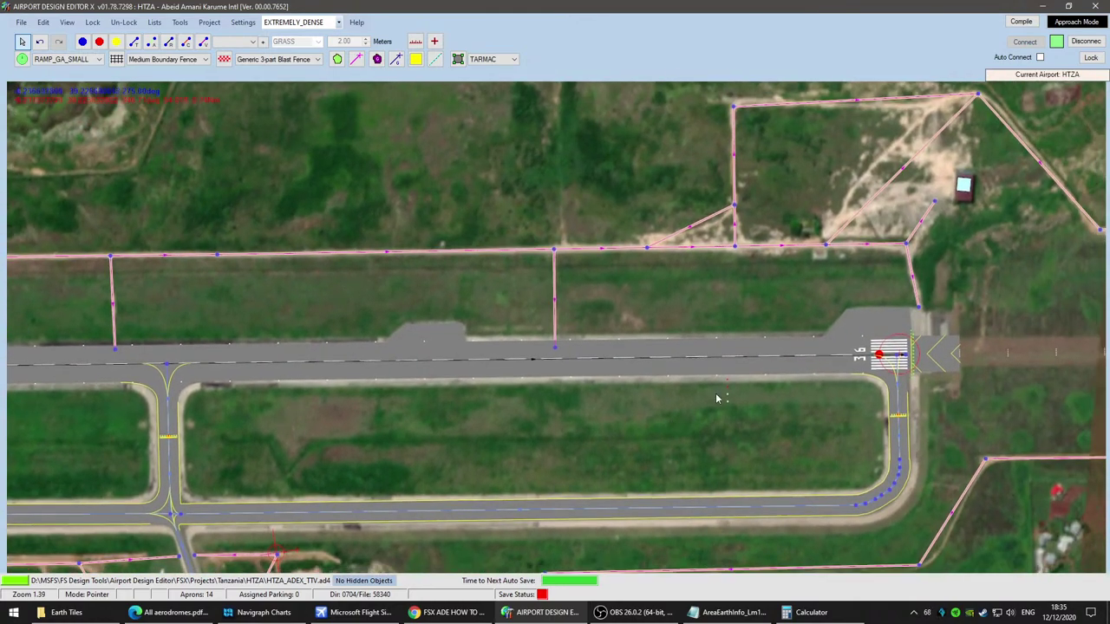
right_click(963, 185)
left_click(984, 188)
right_click_drag(452, 524, 750, 324)
scroll(751, 325, "up", 2)
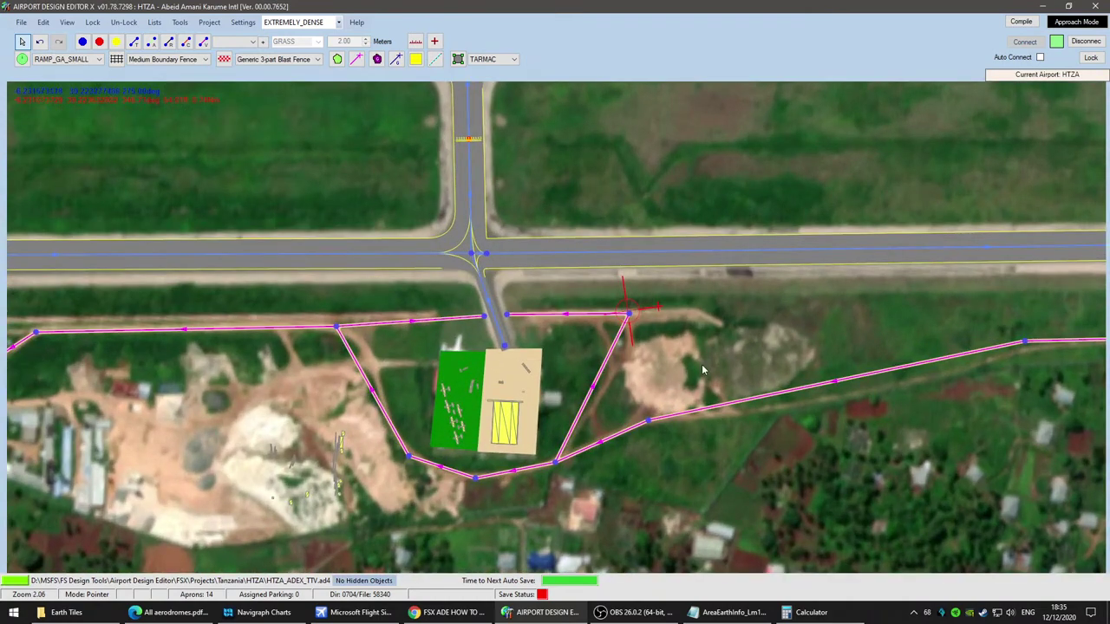
right_click(702, 364)
left_click(761, 289)
left_click_drag(705, 368, 760, 347)
Step: Extend the vehicle road from its current end to the pasted building
left_click(203, 40)
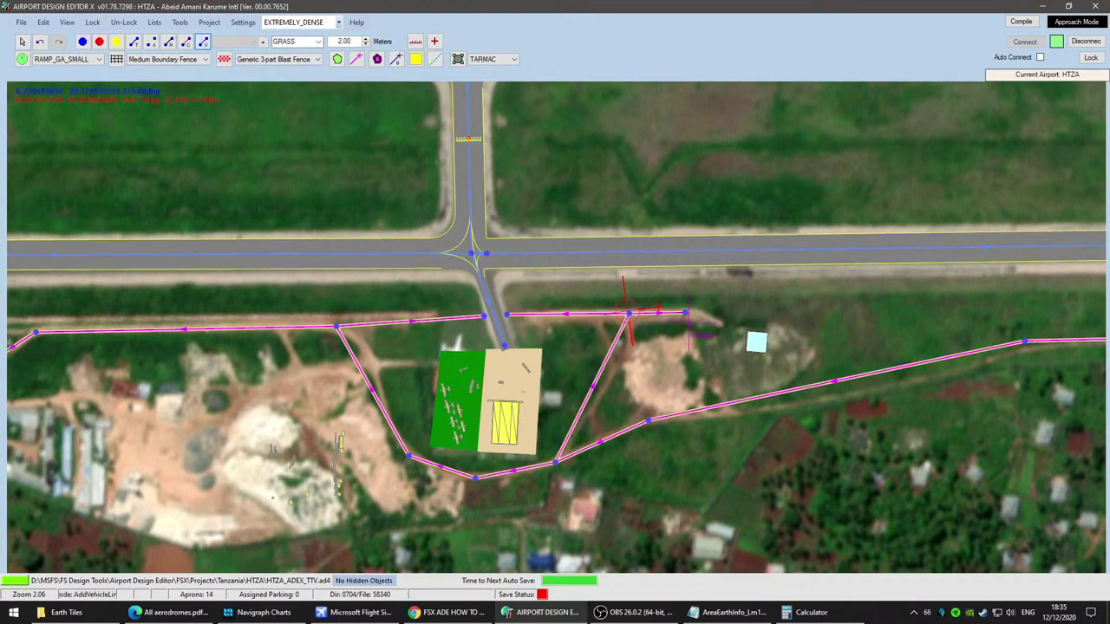
left_click(685, 314)
left_click(736, 330)
Step: Save the HTZA airport and return to Flight Simulator X
left_click(22, 23)
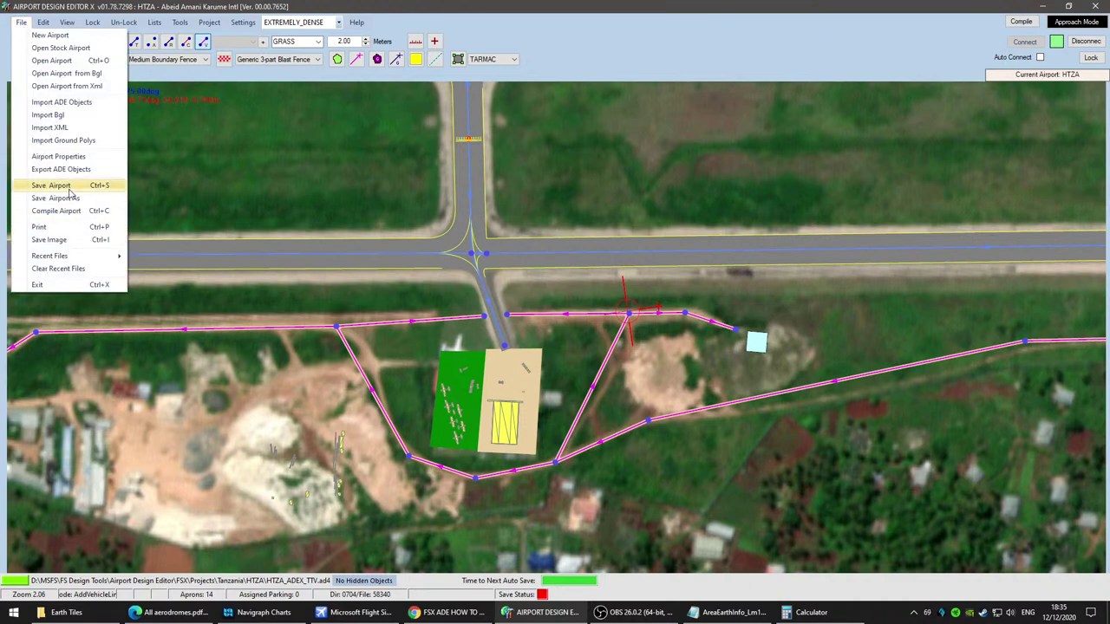
left_click(39, 185)
scroll(446, 511, "down", 2)
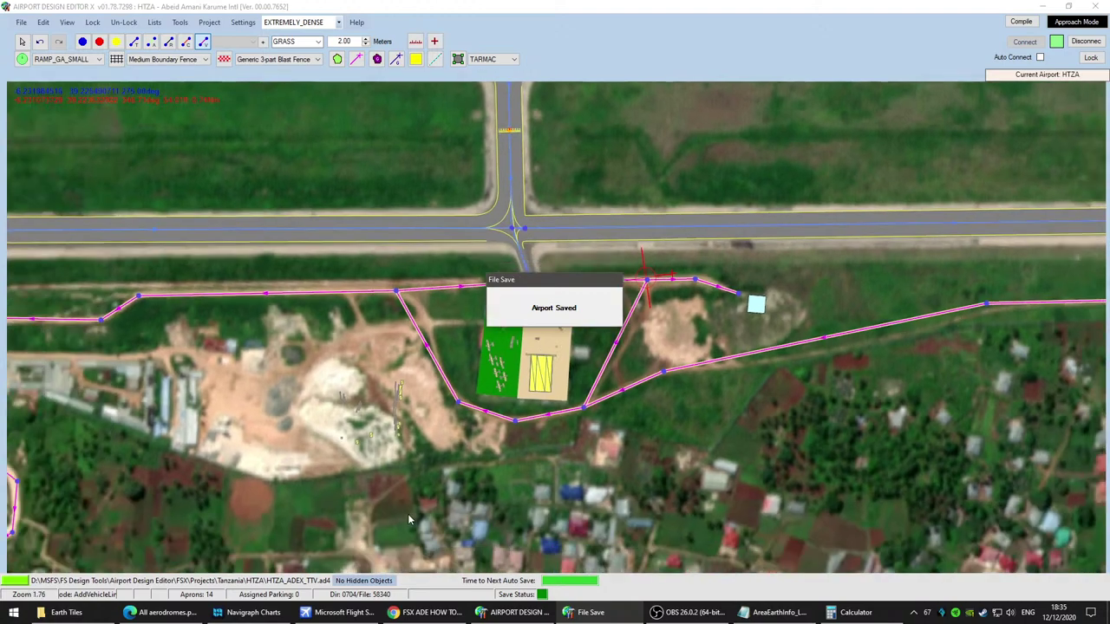
right_click_drag(279, 414, 623, 295)
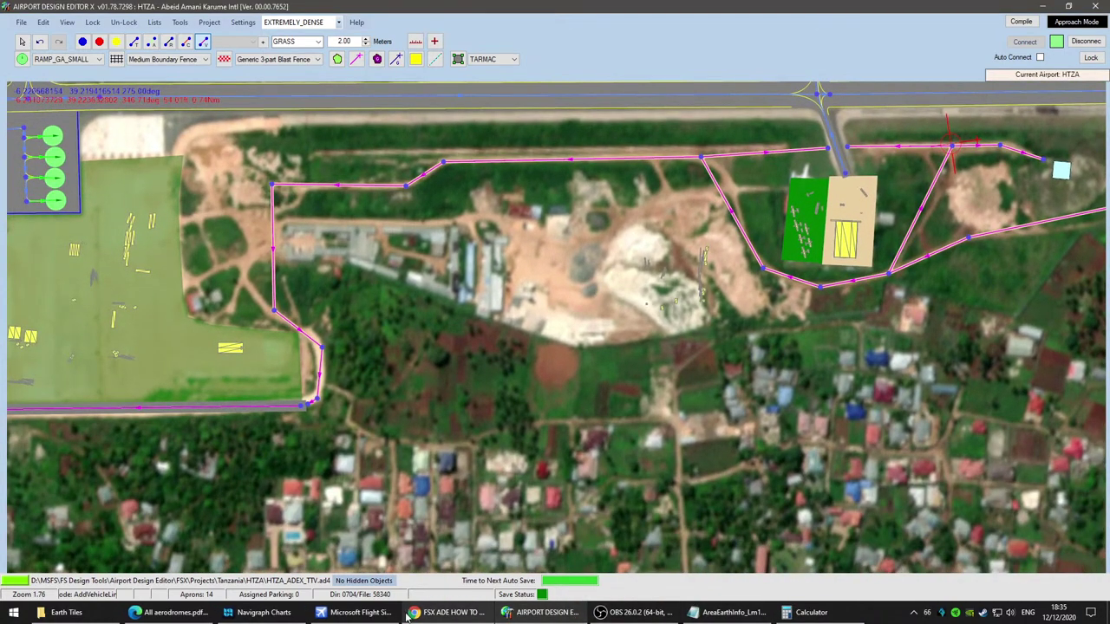
left_click(360, 613)
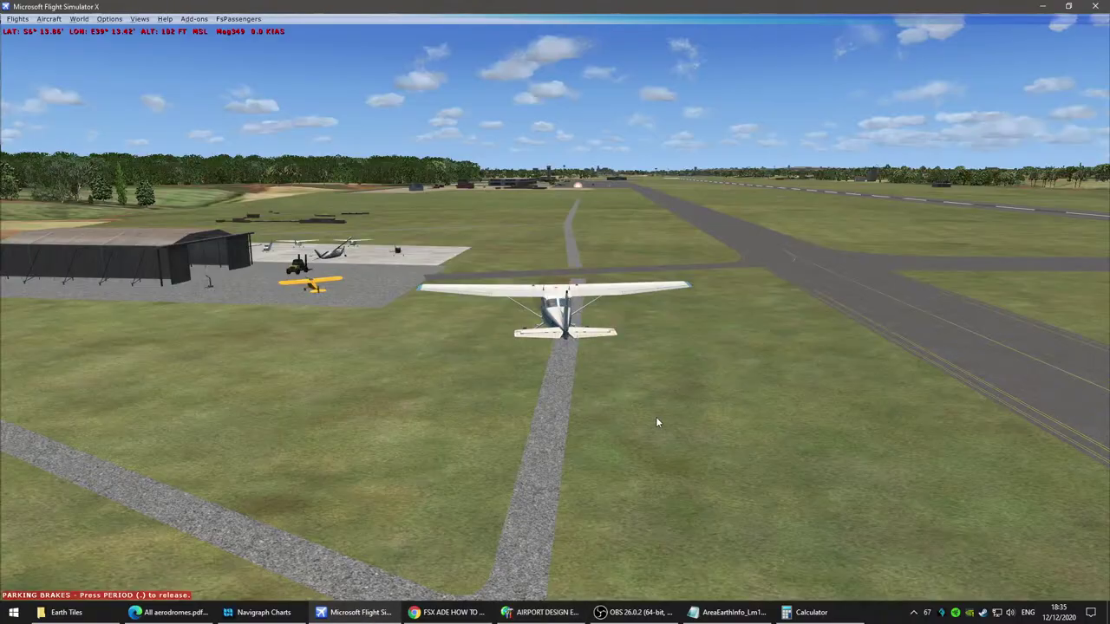
Step: Slew the Cessna forward and left to stop on the apron, then return to the editor's runway crossing
key("KP_8")
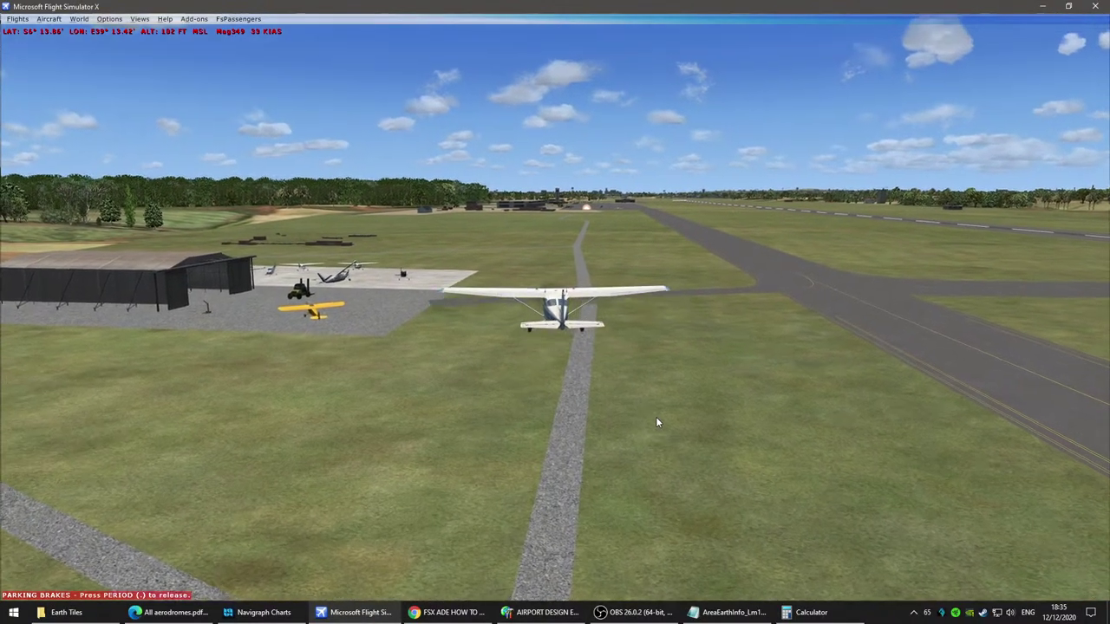
key("KP_1")
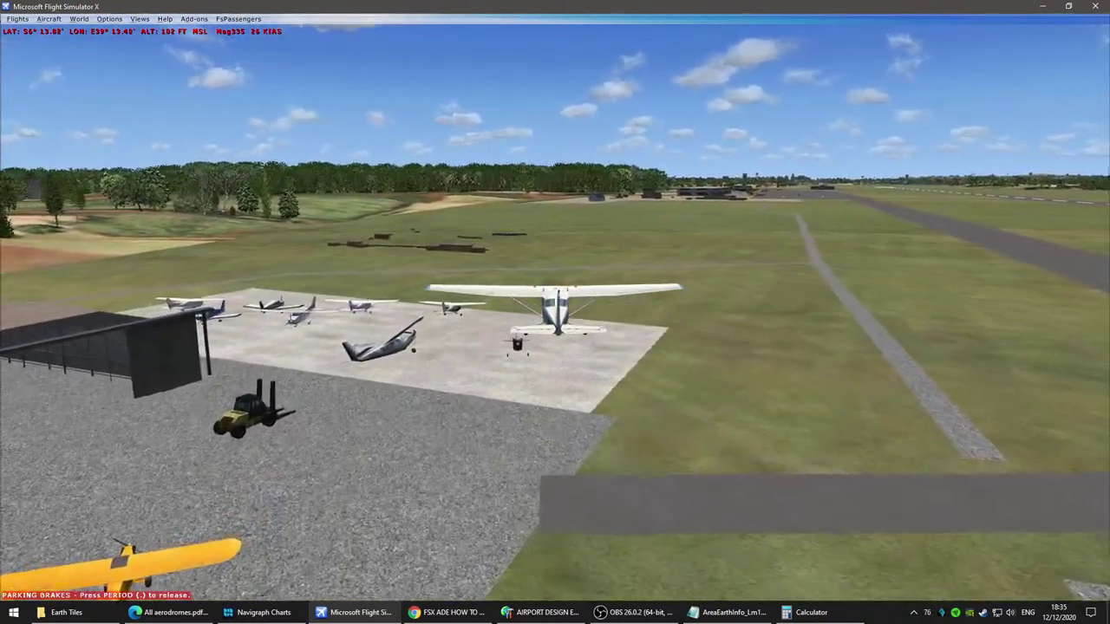
key("KP_5")
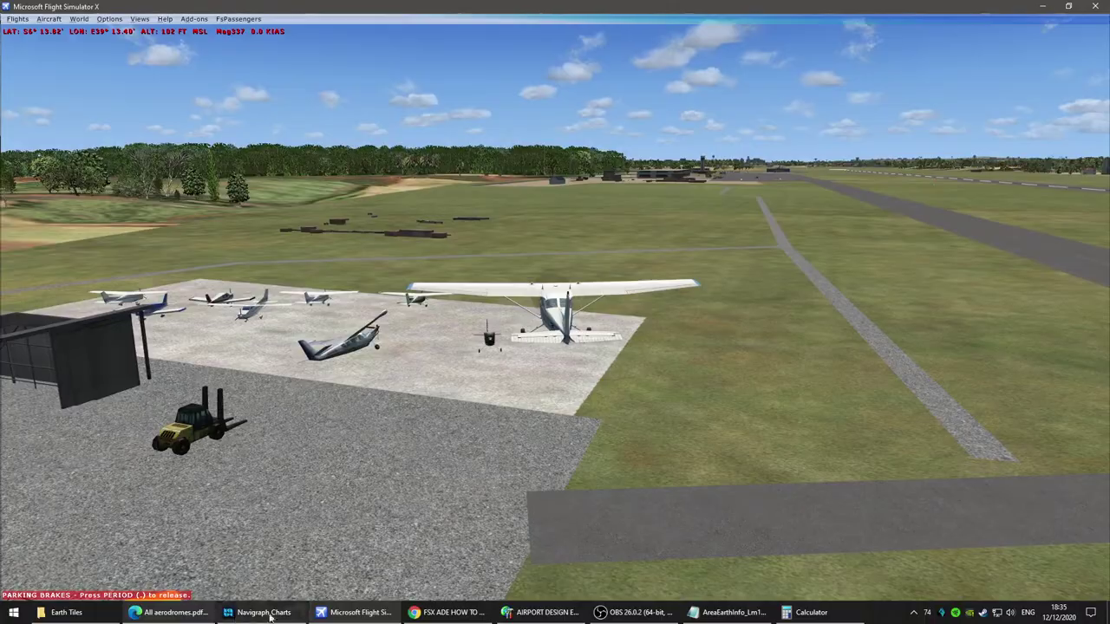
left_click(545, 612)
right_click_drag(741, 263, 359, 488)
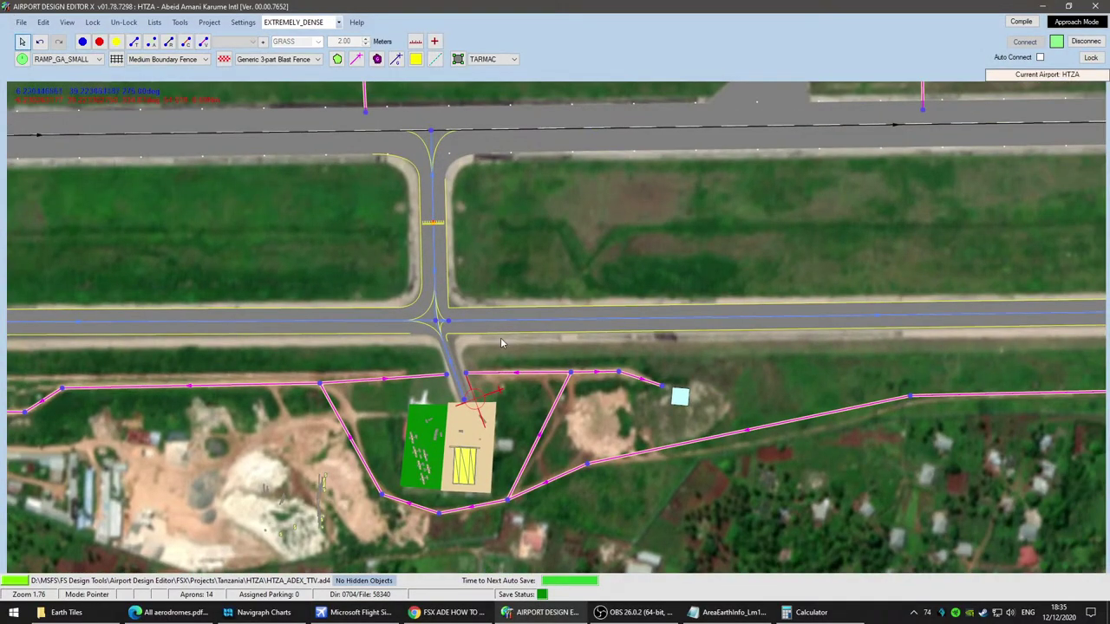
Step: Change the surface of the taxipath leading to the apron to GRAVEL
scroll(501, 339, "up", 3)
double_click(418, 390)
left_click(219, 143)
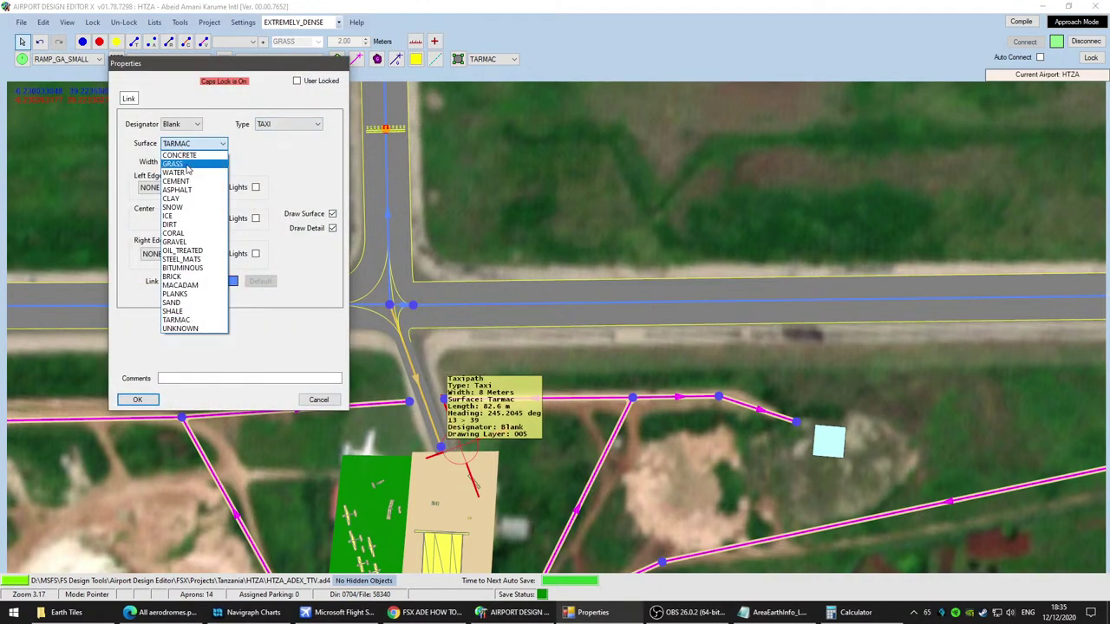
left_click(183, 242)
left_click(137, 401)
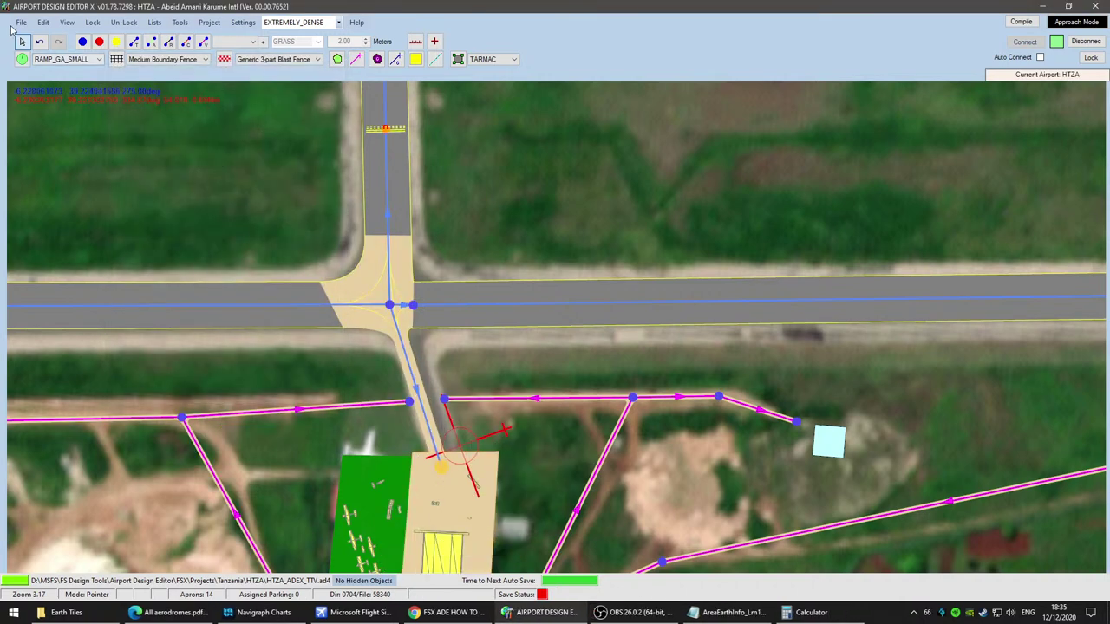
Step: Save the HTZA airport and switch to Flight Simulator X
left_click(21, 22)
left_click(48, 184)
left_click(353, 614)
Step: Slew the Cessna right, forward and back left onto the gravel apron between the two shelters
key("KP_3")
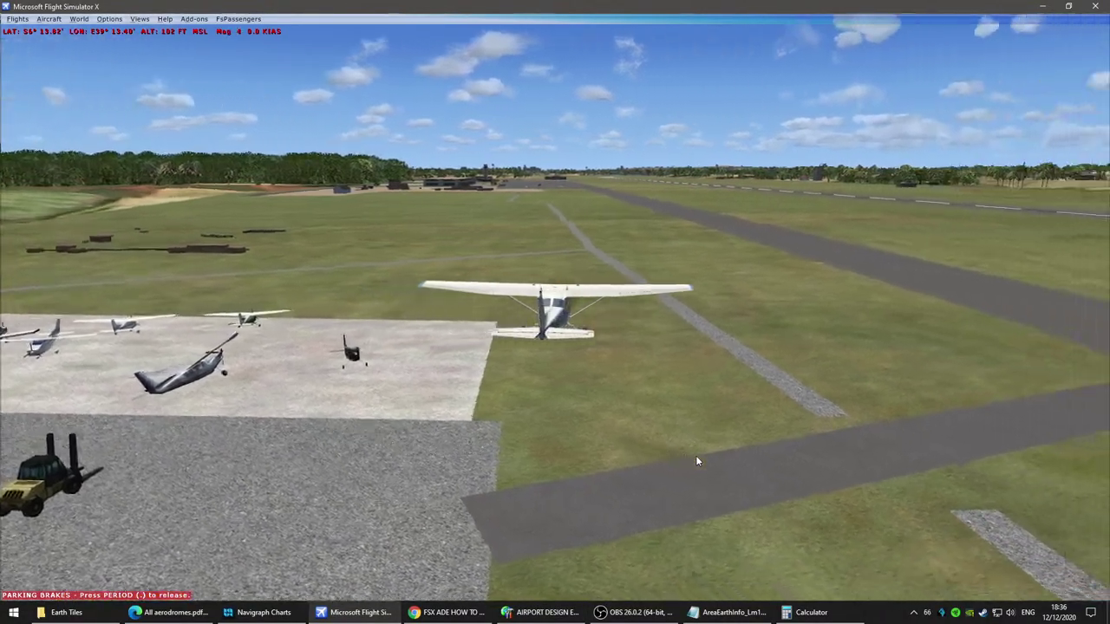
key("KP_5")
key("KP_8")
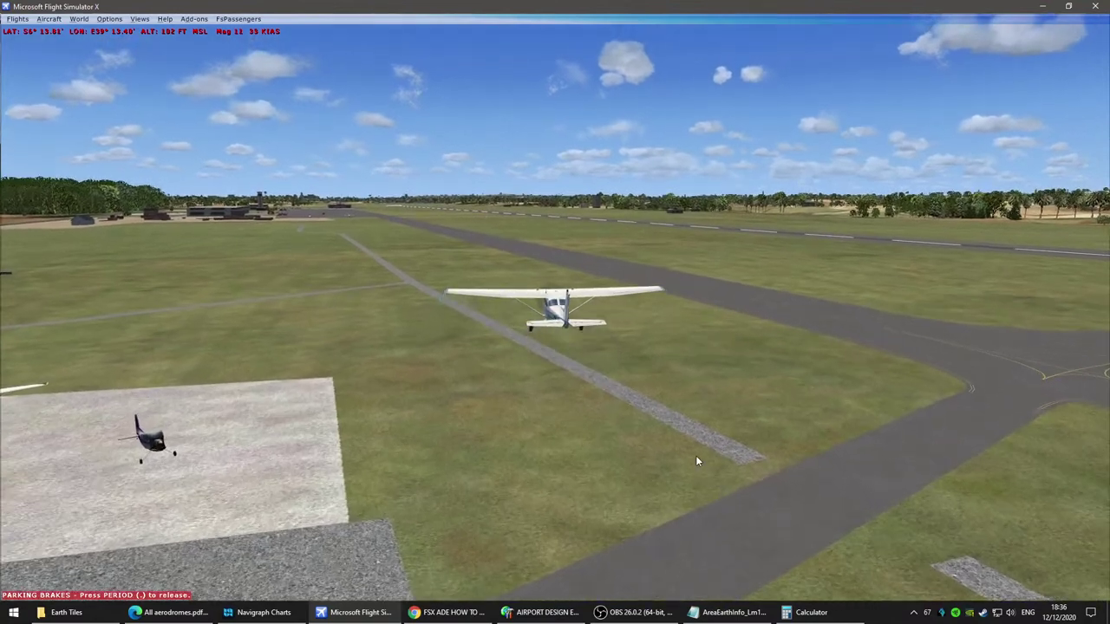
key("KP_1")
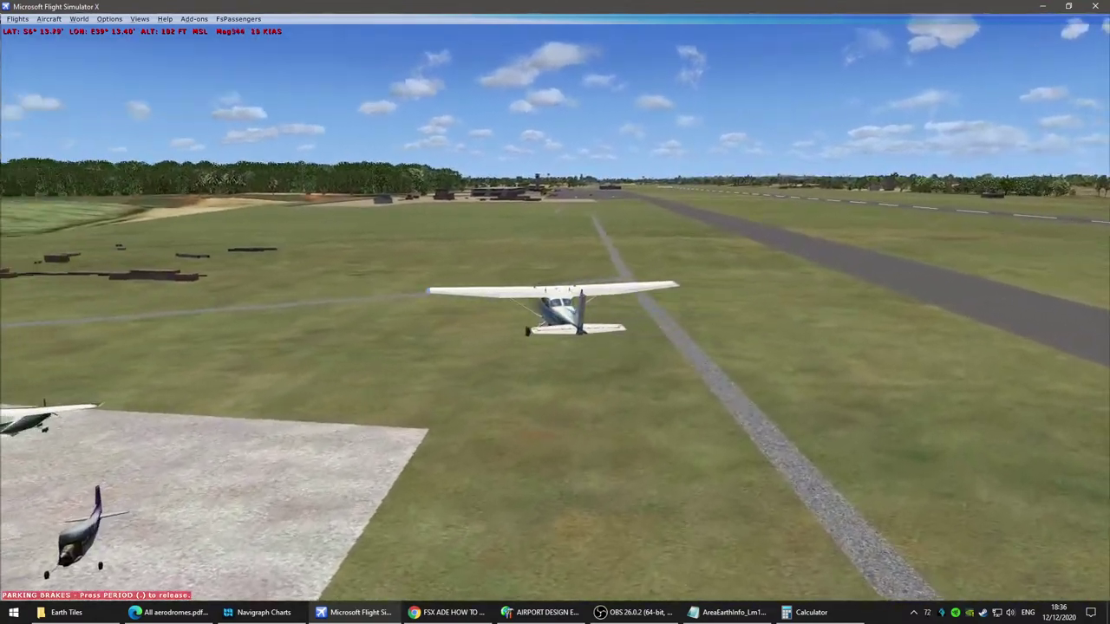
key("KP_5")
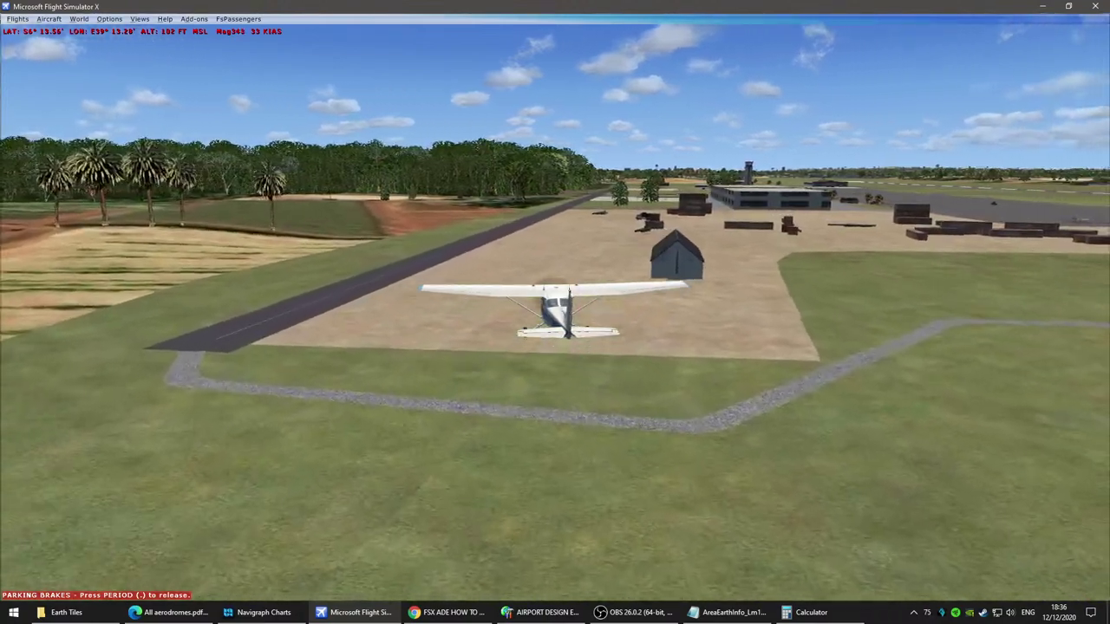
key("y")
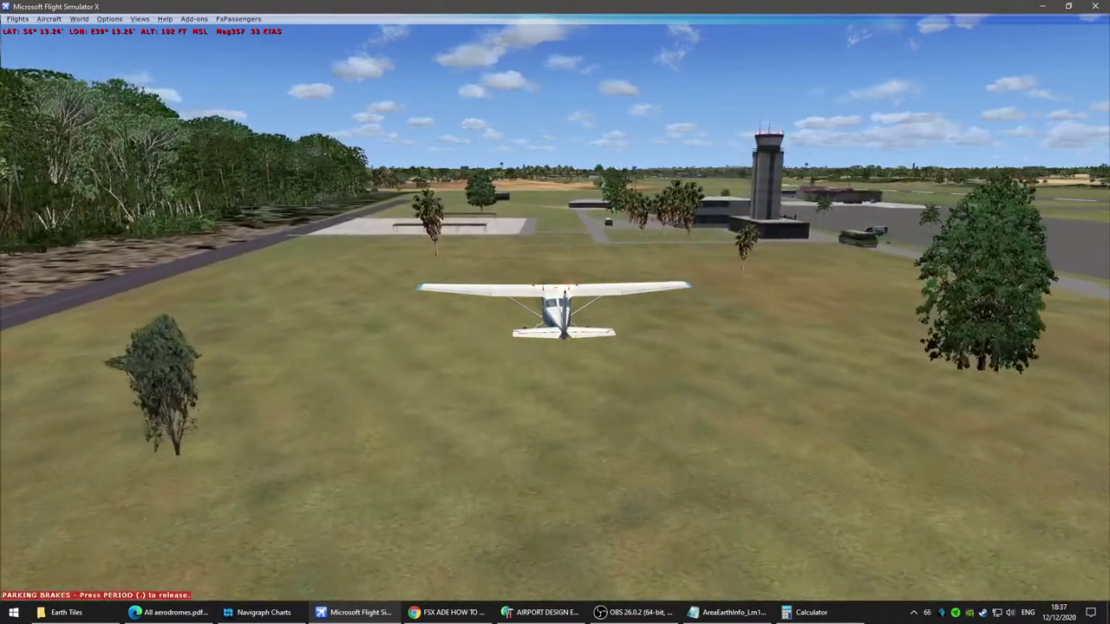
key("y")
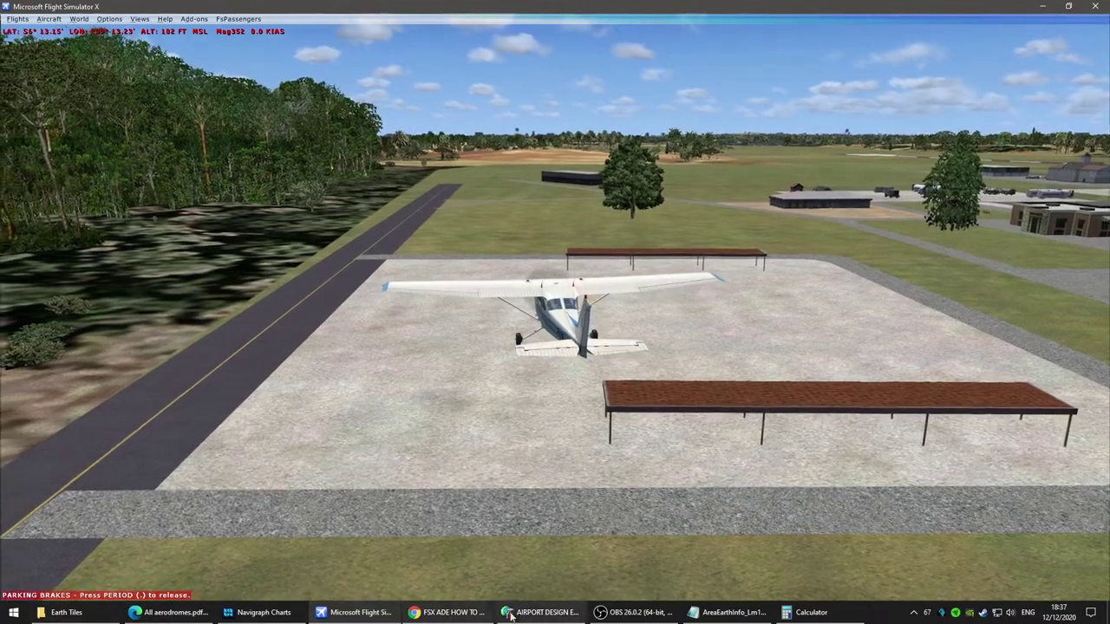
left_click(641, 612)
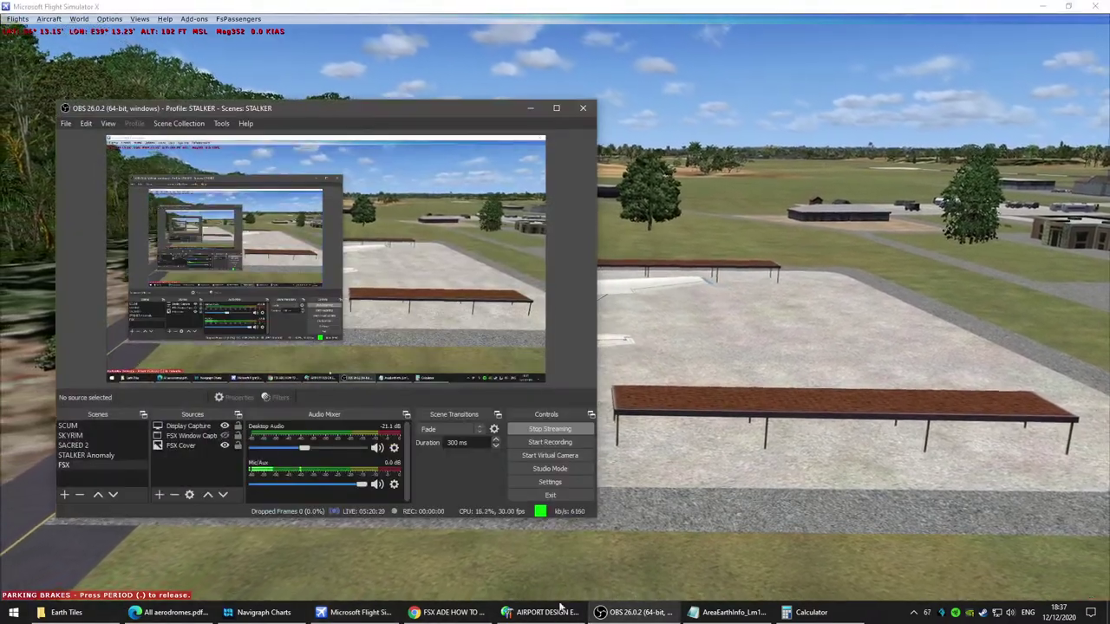
Step: Move the taxiway's end node upward and straighten the left lot polygon's edge
left_click(562, 612)
scroll(585, 338, "down", 3)
left_click_drag(519, 444, 744, 92)
left_click_drag(511, 304, 798, 330)
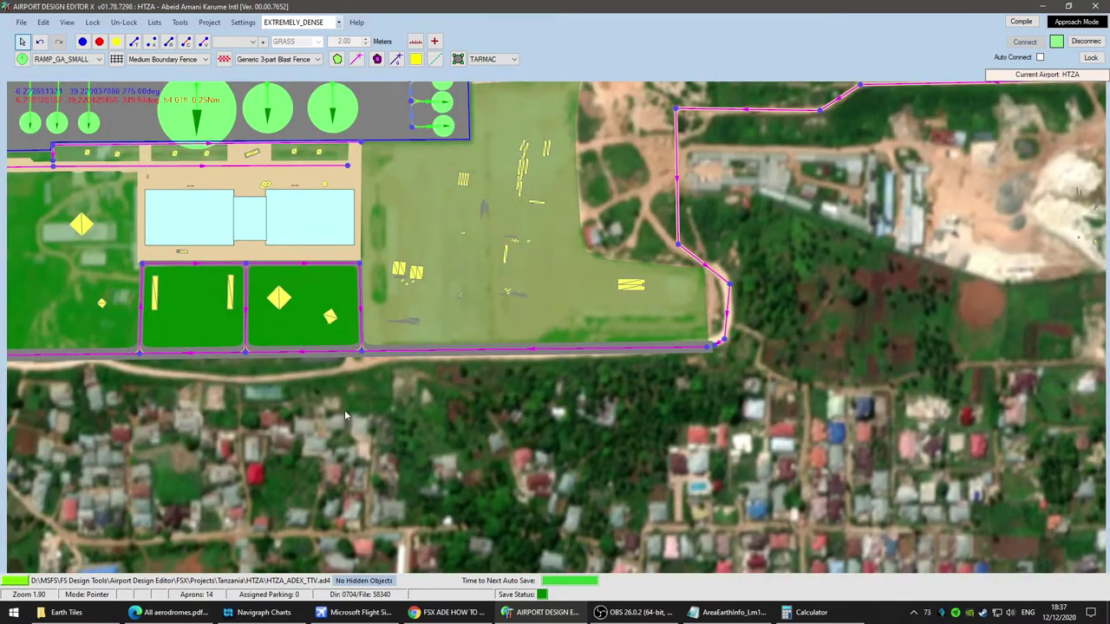
left_click_drag(344, 390, 492, 421)
scroll(492, 407, "up", 2)
scroll(492, 402, "up", 4)
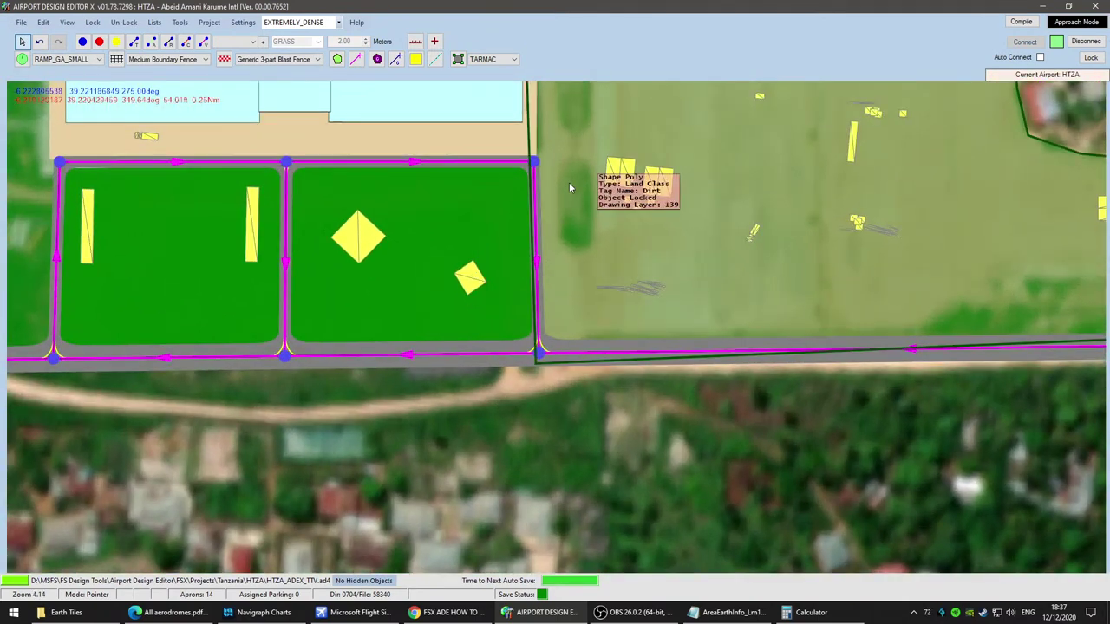
scroll(633, 338, "down", 4)
scroll(806, 275, "down", 1)
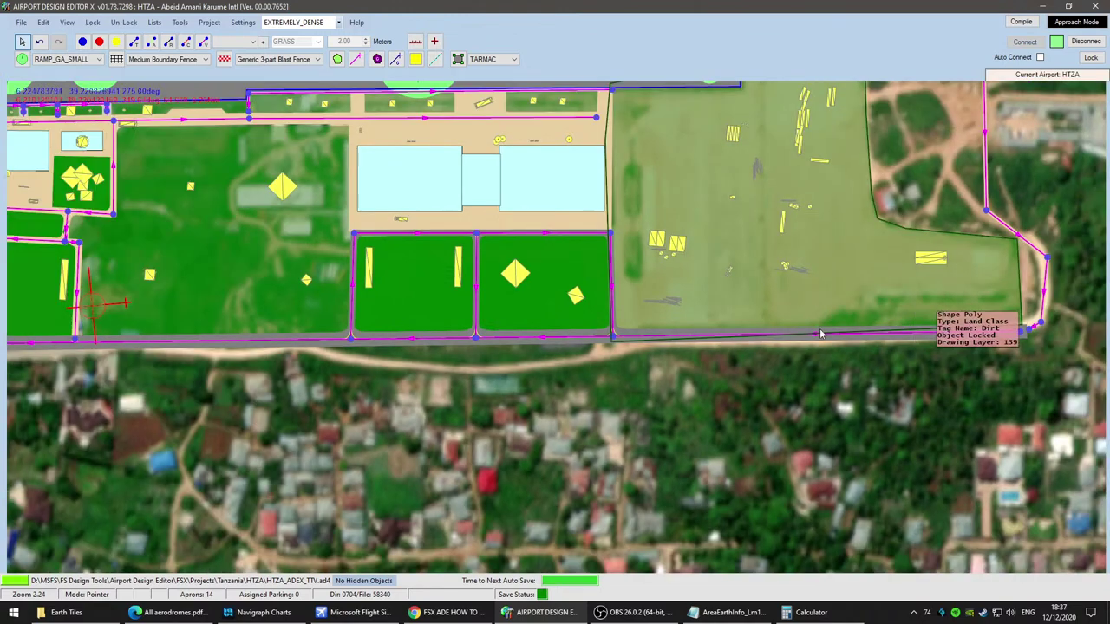
left_click_drag(592, 396, 907, 434)
left_click_drag(430, 463, 516, 455)
scroll(500, 421, "up", 6)
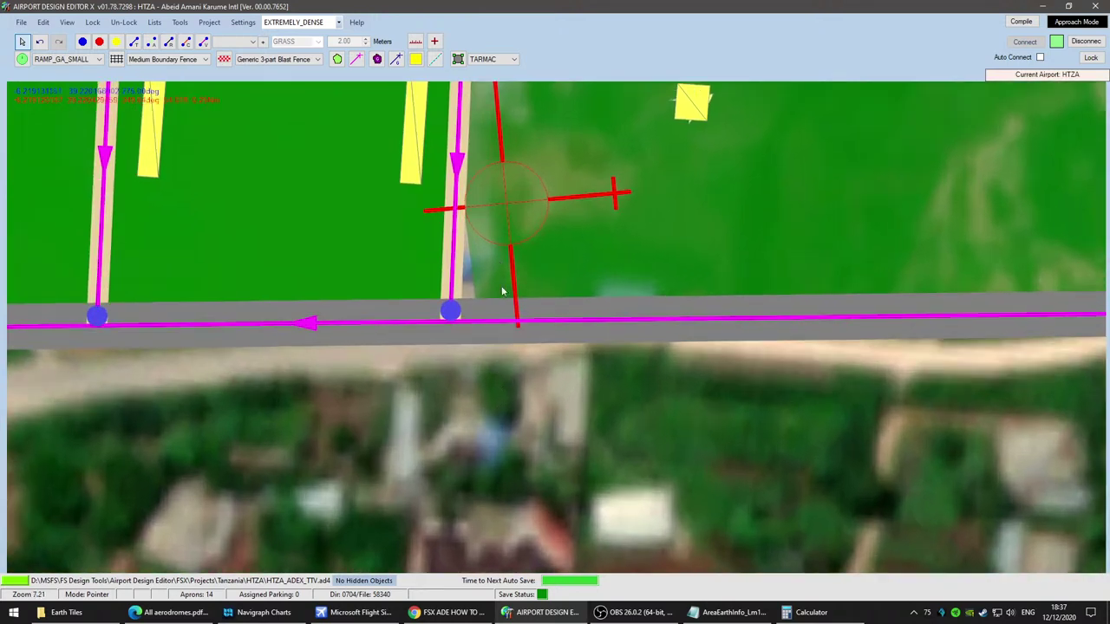
left_click_drag(490, 276, 508, 359)
scroll(508, 359, "up", 1)
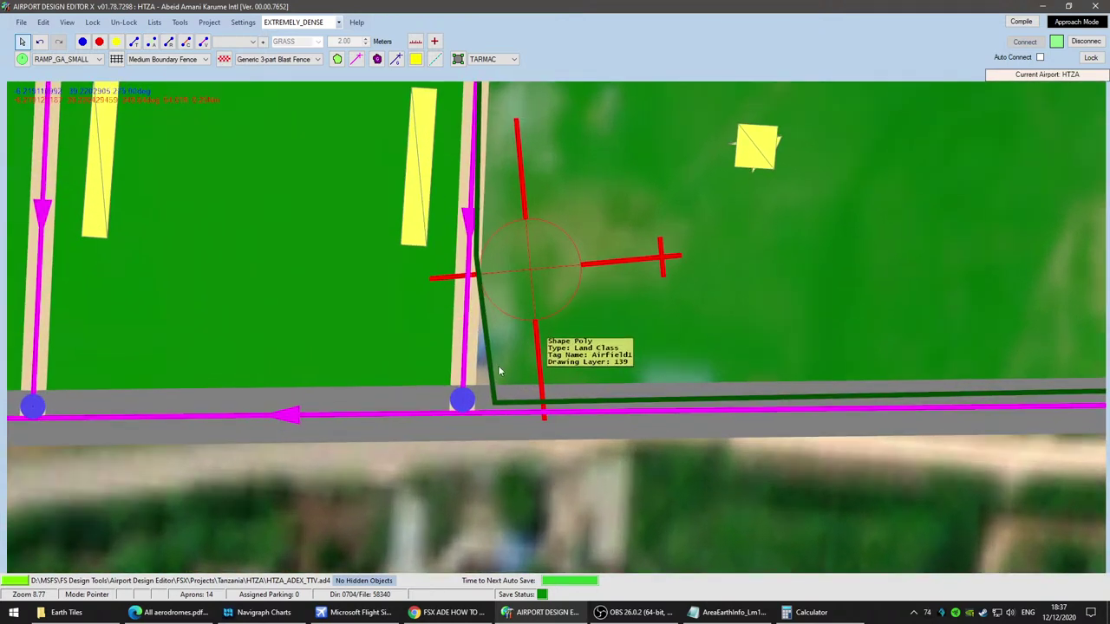
mouse_move(468, 399)
left_mouse_down()
mouse_move(483, 361)
mouse_move(460, 418)
left_mouse_up()
left_click(494, 398)
left_click(413, 347)
Step: Restore the accidentally deleted taxi path, raise its end node, and shift the lot corner right
key("Delete")
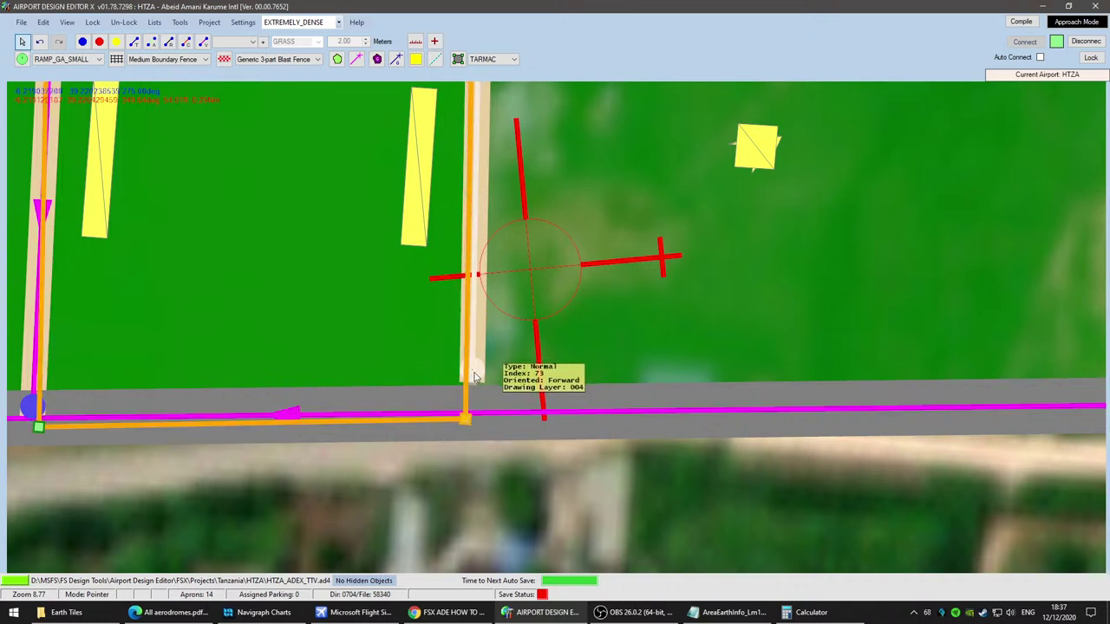
key("ctrl+z")
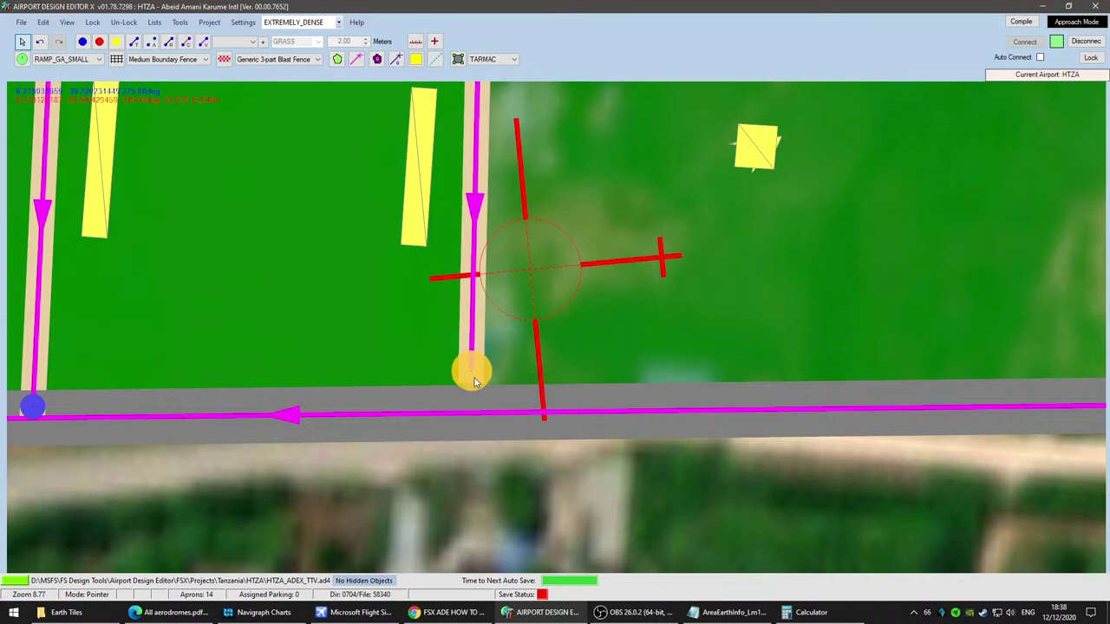
left_click_drag(186, 336, 655, 323)
scroll(569, 342, "up", 6)
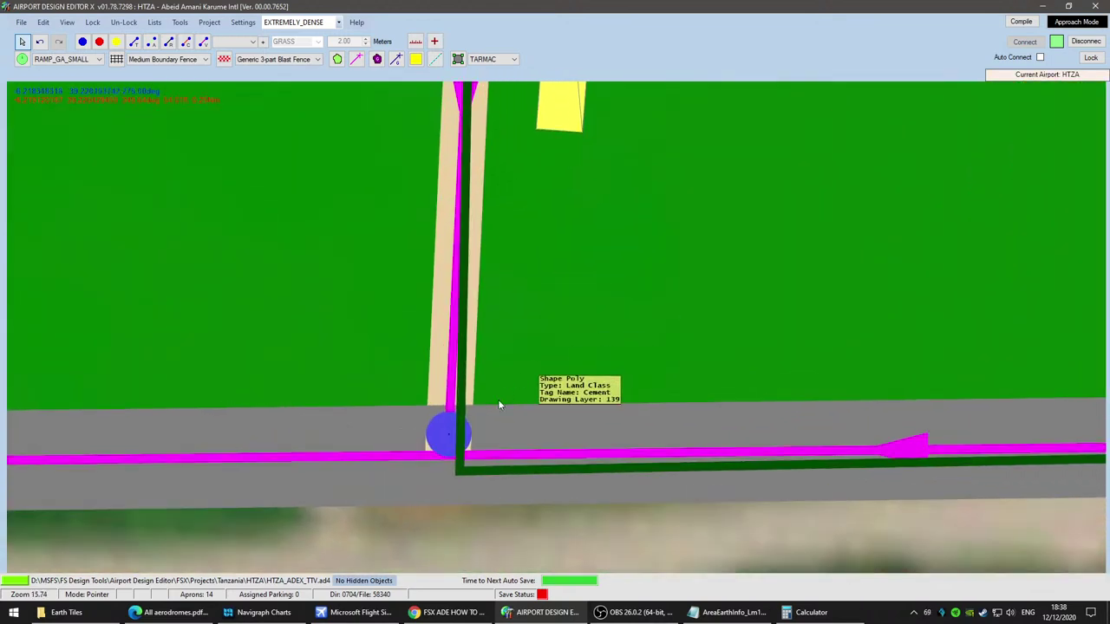
left_click_drag(451, 441, 474, 368)
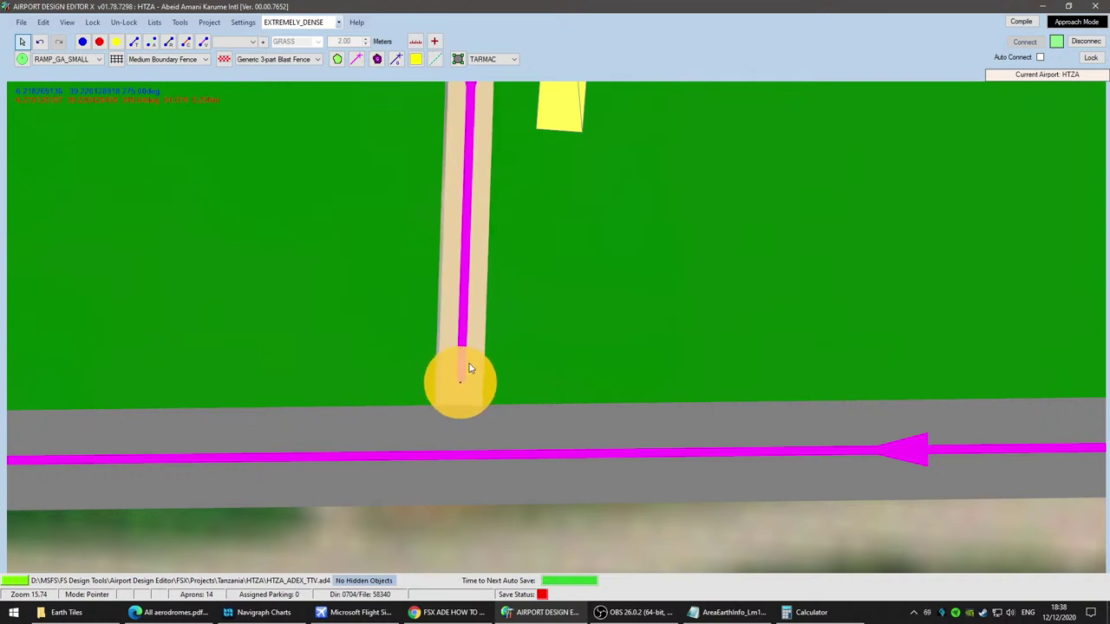
left_click(572, 346)
left_click(421, 347)
left_click_drag(436, 455, 477, 469)
Step: Align the right and upper-left land-class lot corners with the road edges
left_click(561, 340)
left_click_drag(614, 232, 535, 591)
left_click_drag(574, 205, 590, 491)
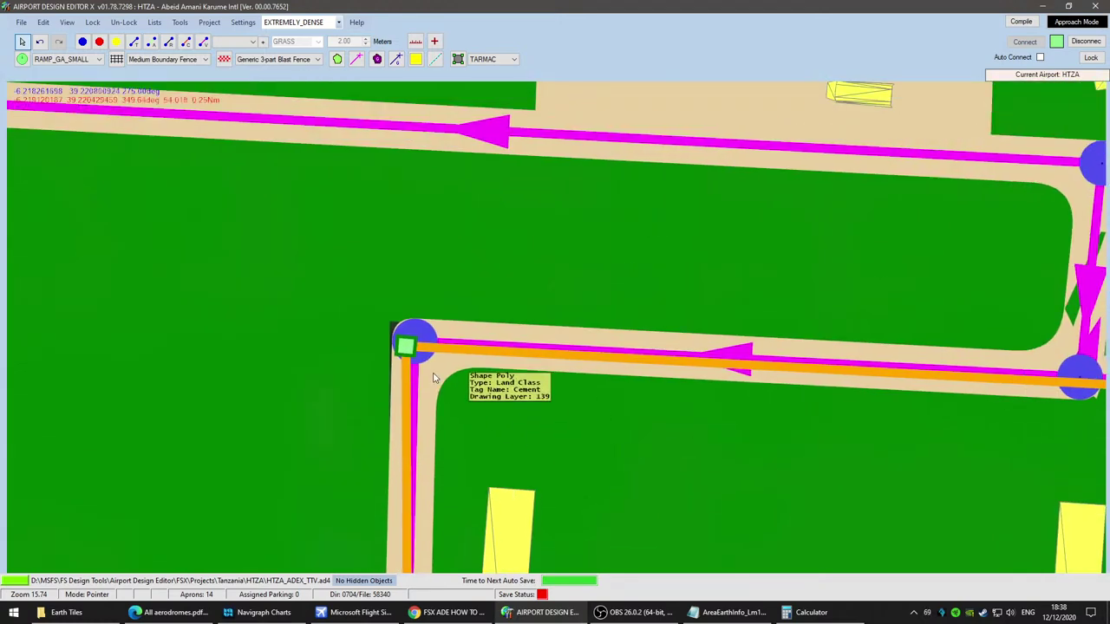
left_click_drag(416, 348, 444, 364)
left_click(381, 287)
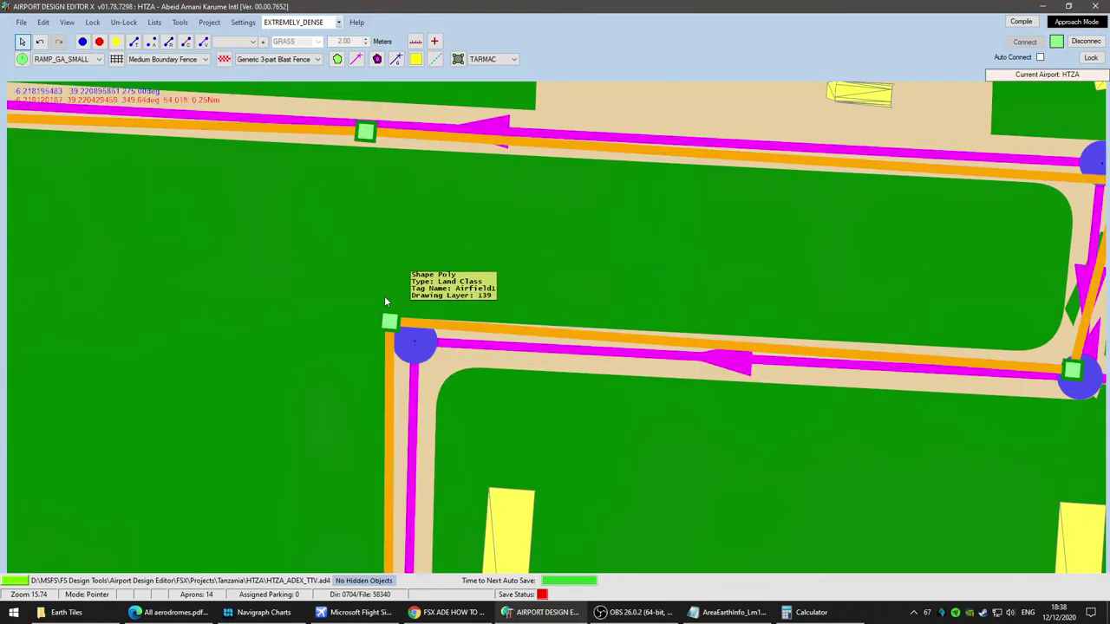
mouse_move(391, 324)
left_mouse_down()
mouse_move(403, 340)
mouse_move(404, 329)
left_mouse_up()
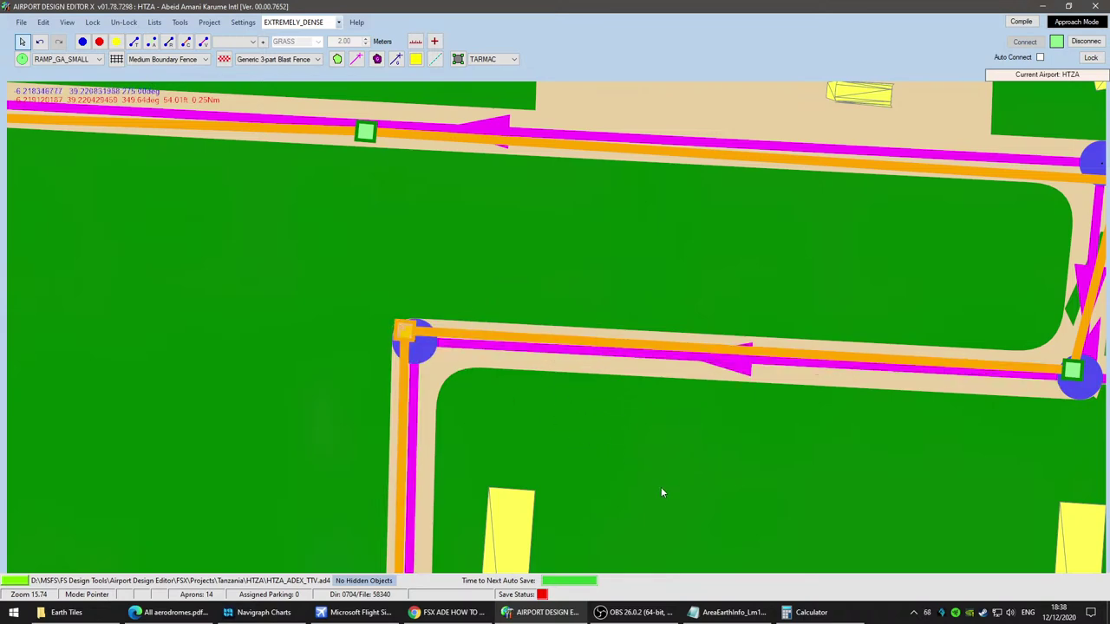
Step: Draw a vehicle path from the lower taxipath north to the upper road
scroll(659, 482, "down", 1)
left_click_drag(636, 547, 252, 257)
left_click_drag(402, 484, 471, 535)
left_click_drag(528, 284, 503, 561)
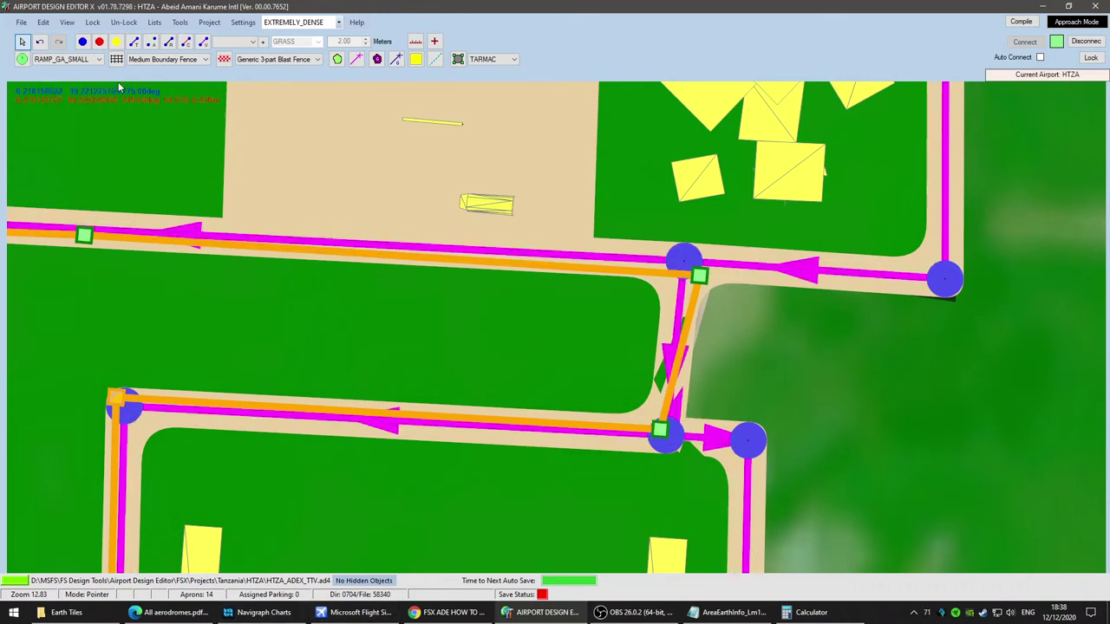
left_click(203, 43)
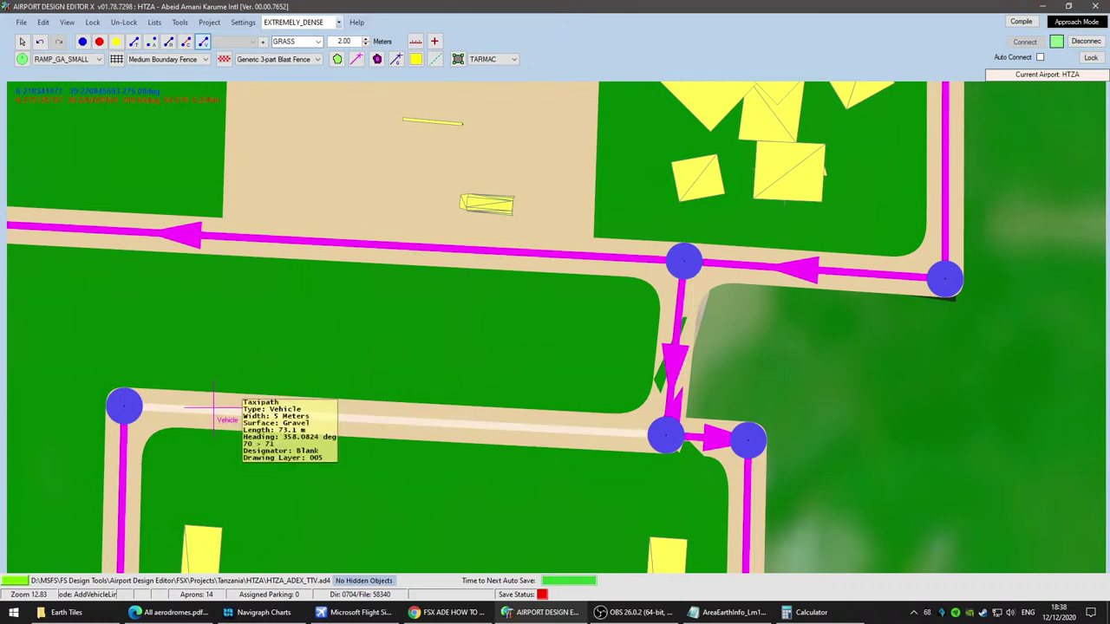
left_click(212, 408)
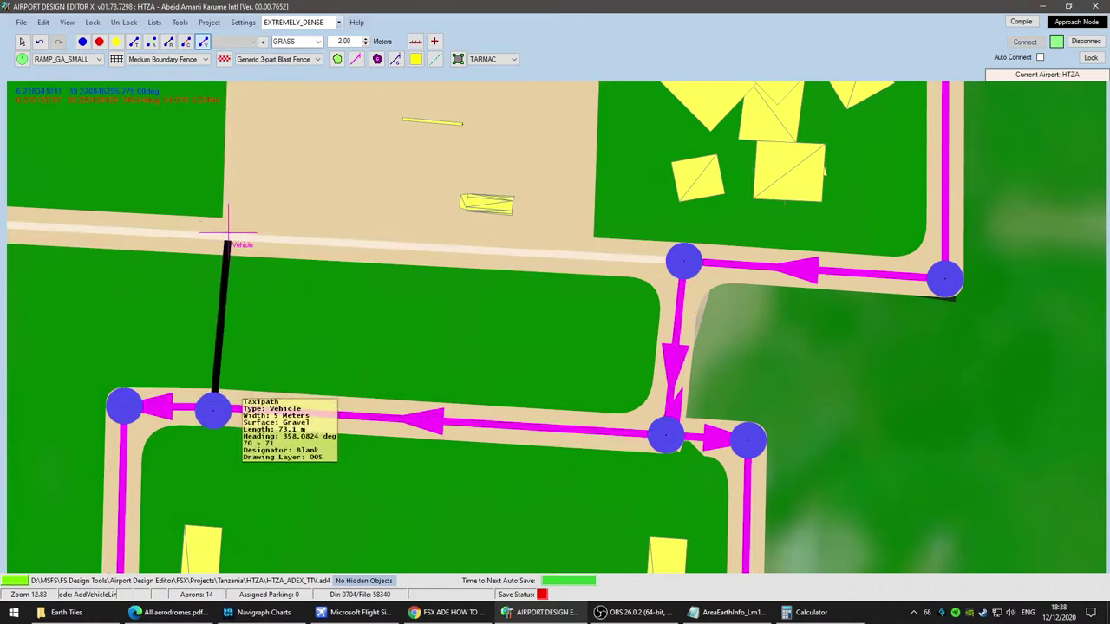
left_click(225, 232)
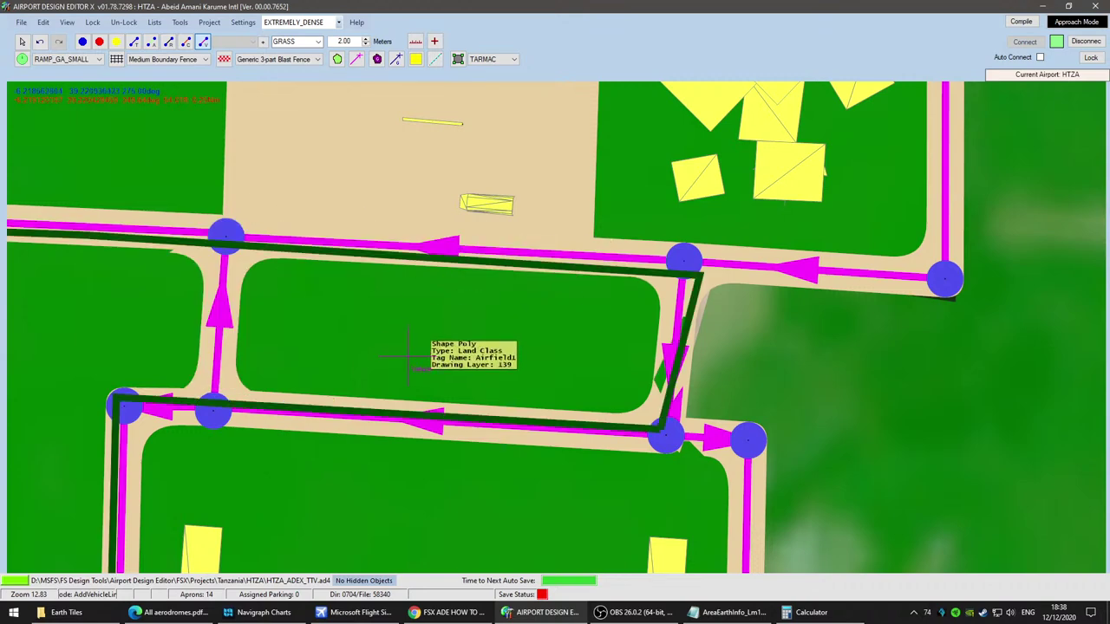
scroll(404, 347, "down", 2)
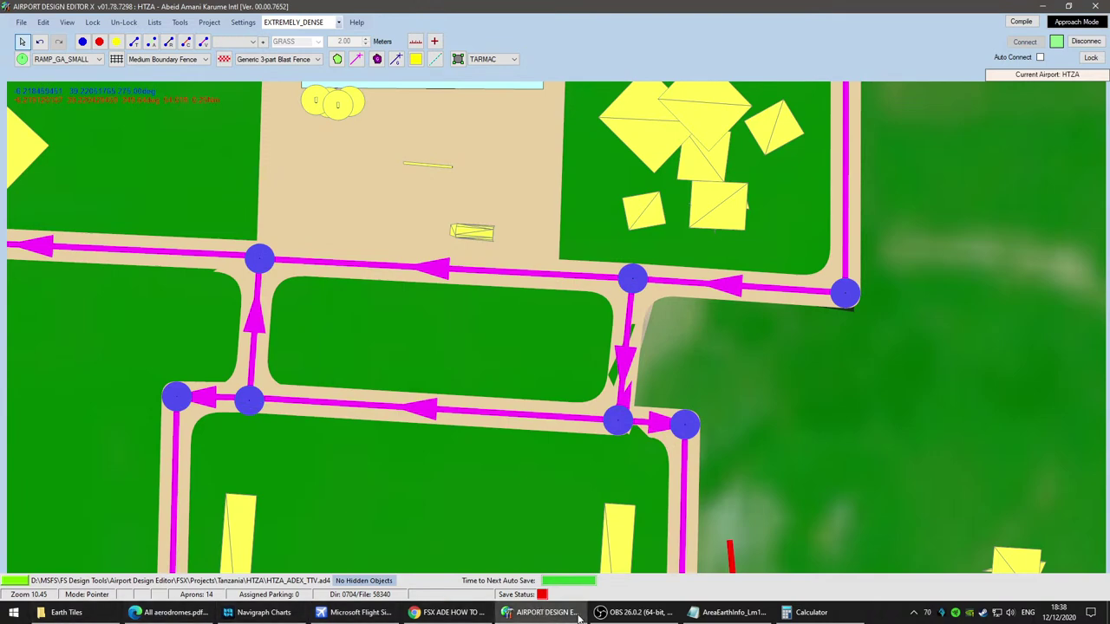
Step: Slew the Cessna right toward the tower and forward beside the hangar to check the gravel link
left_click(356, 613)
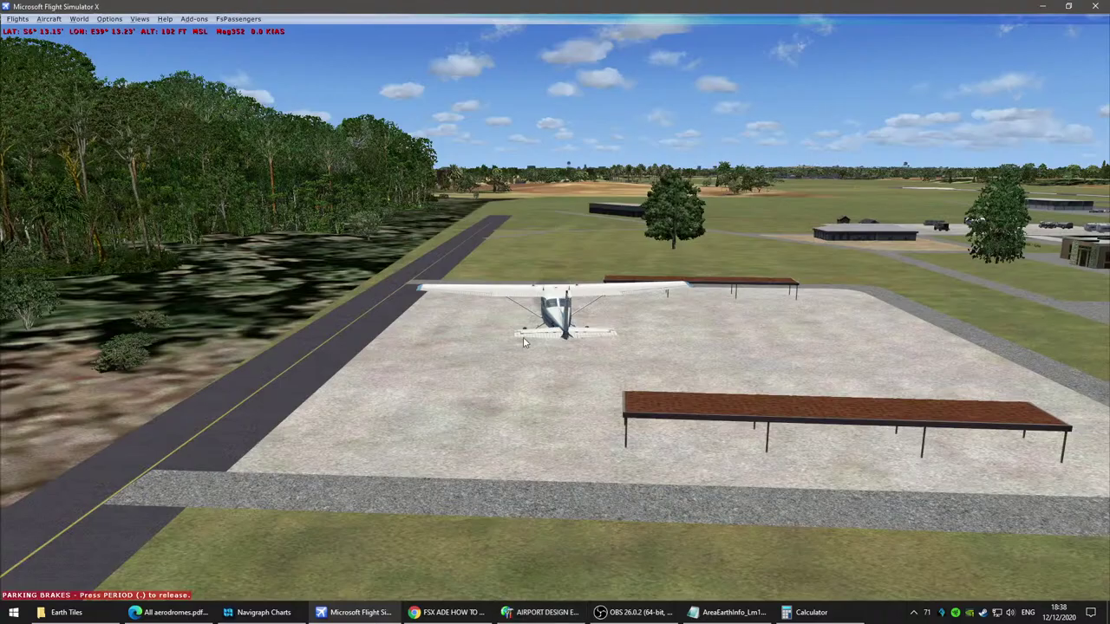
key("KP_3")
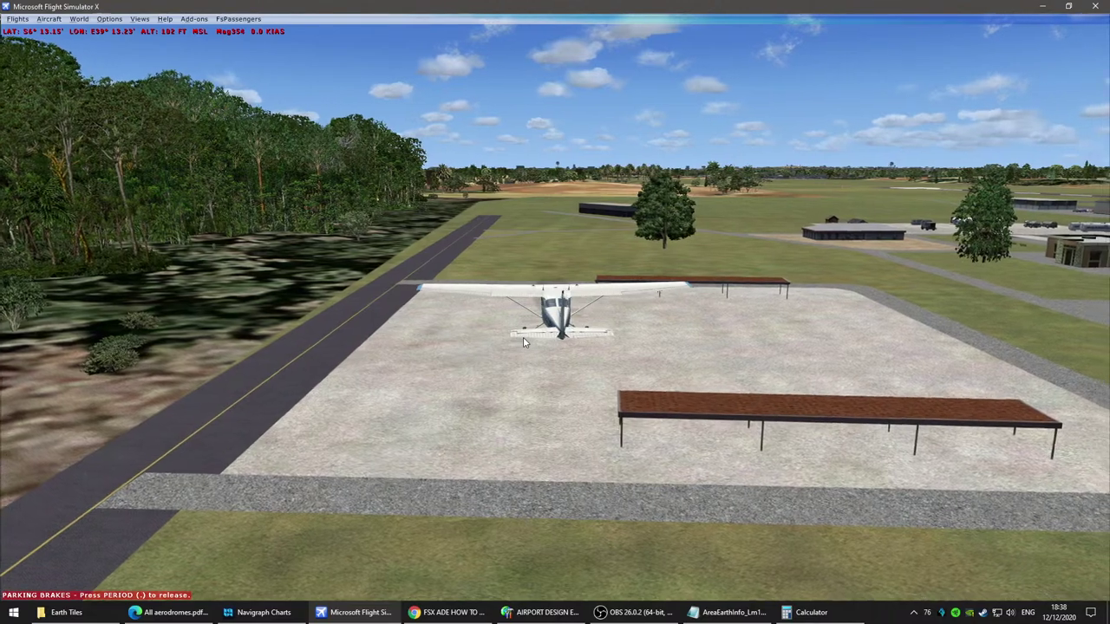
key("KP_1")
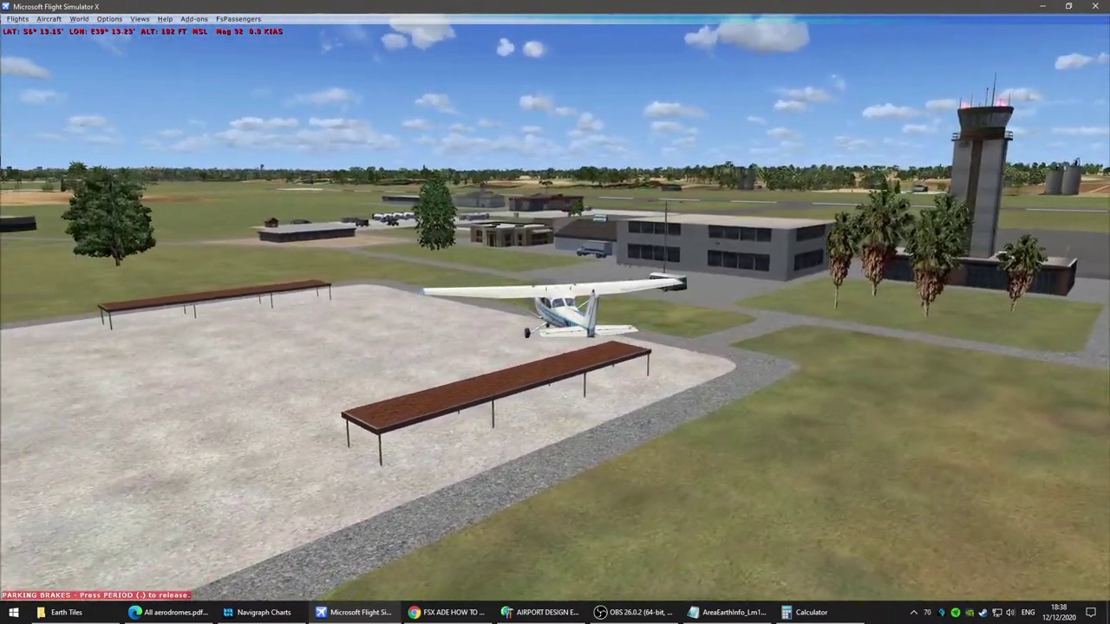
key("KP_5")
key("KP_8")
key("KP_8")
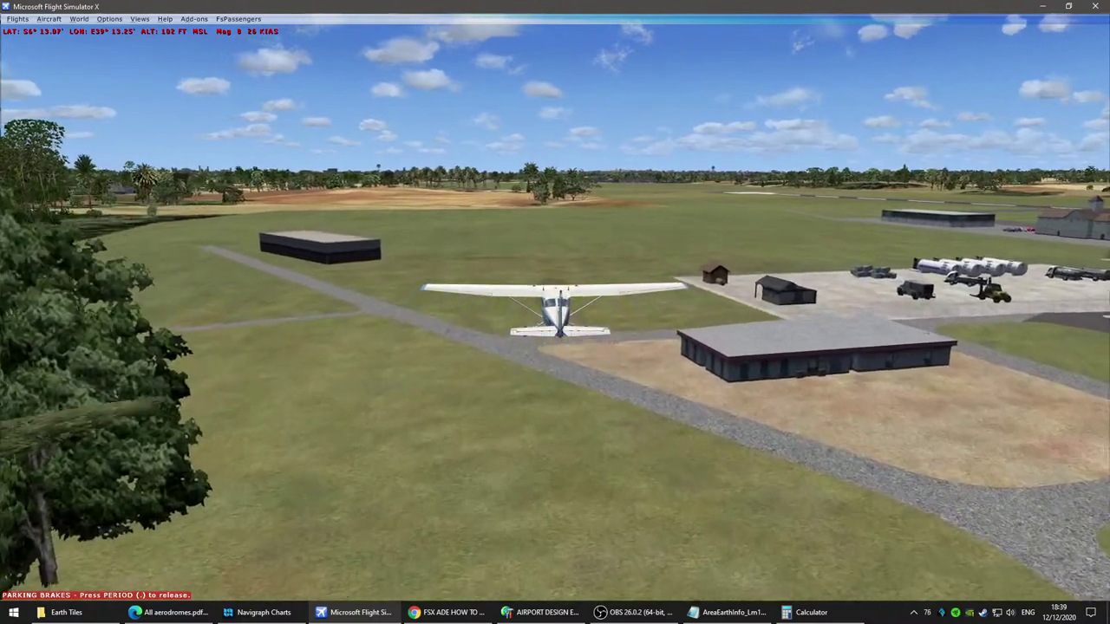
key("y")
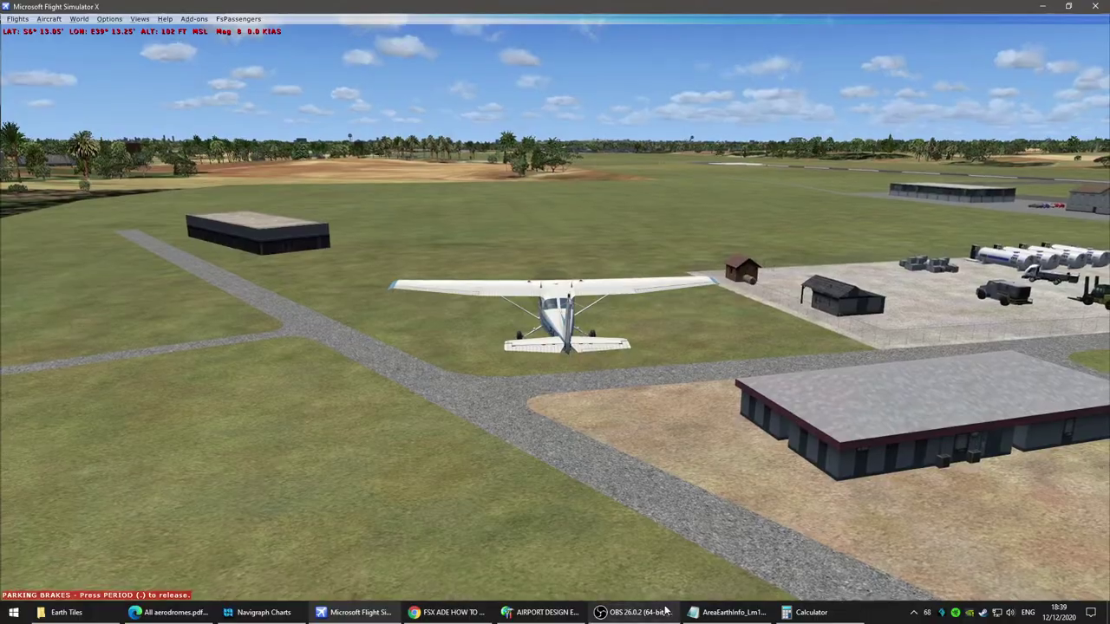
key("alt+Tab")
scroll(485, 355, "down", 2)
Step: Start adding a library object at the Dirt lot from the vehicles_airport.bgl library
right_click_drag(320, 454, 815, 506)
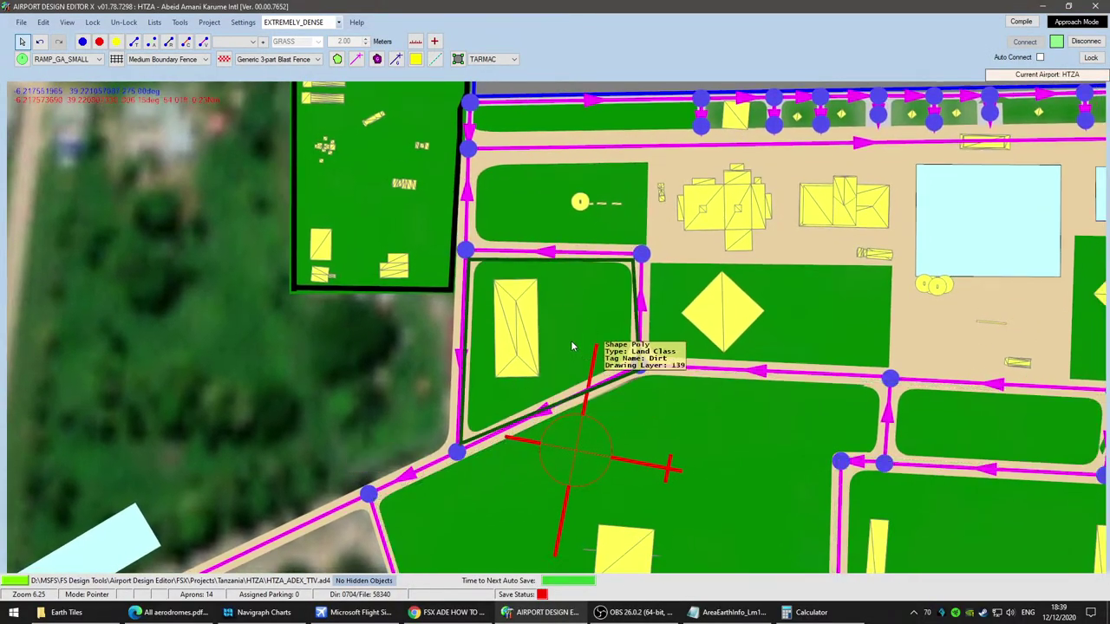
right_click(571, 342)
mouse_move(614, 395)
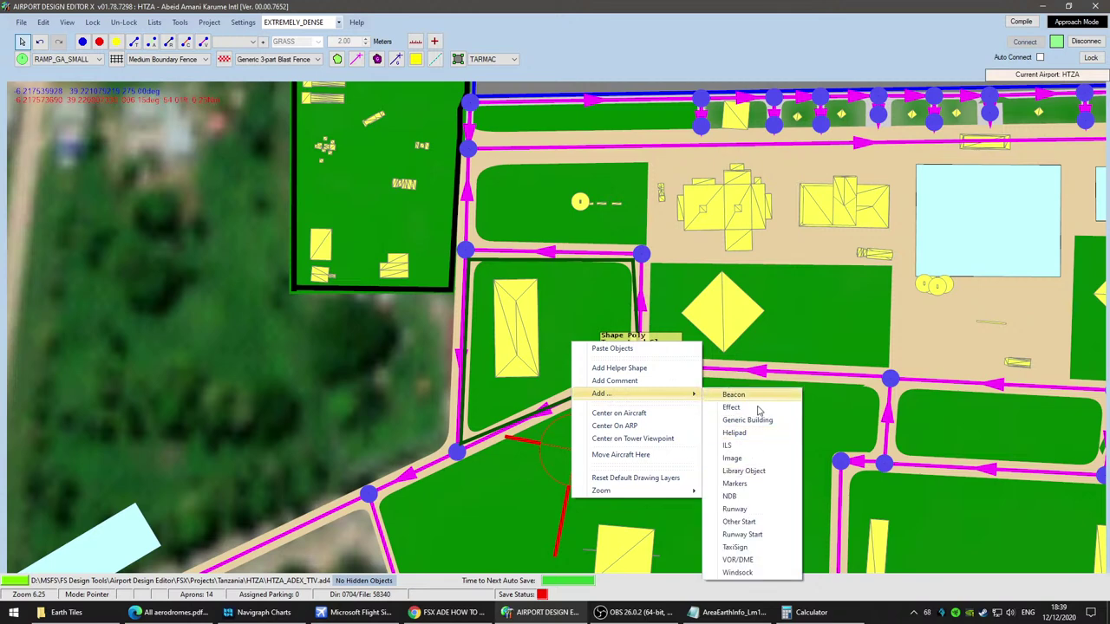
left_click(746, 471)
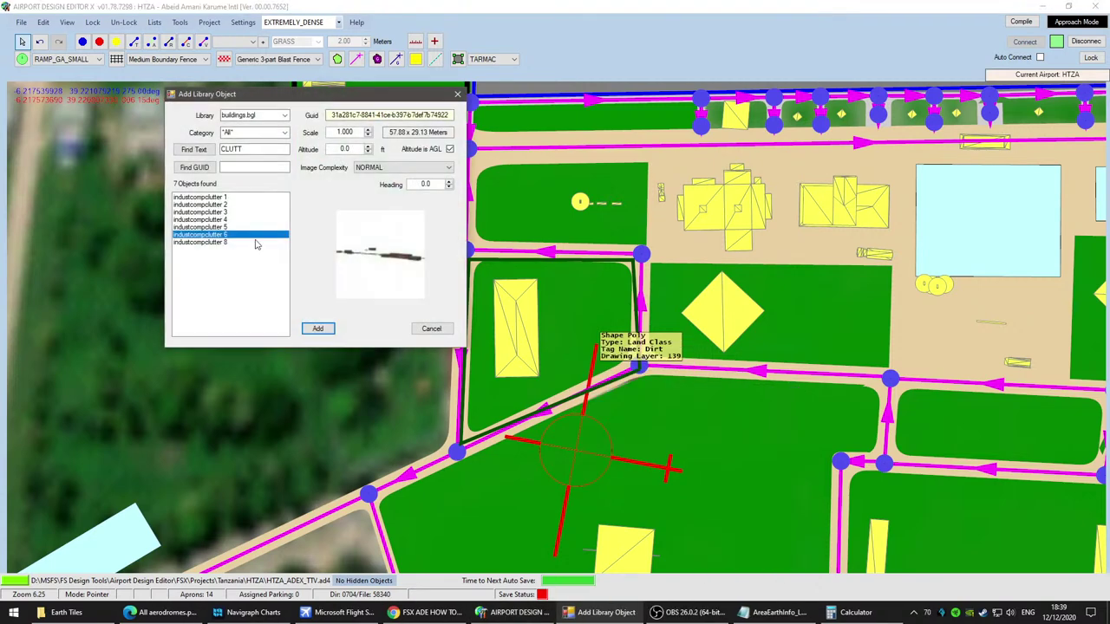
left_click(281, 115)
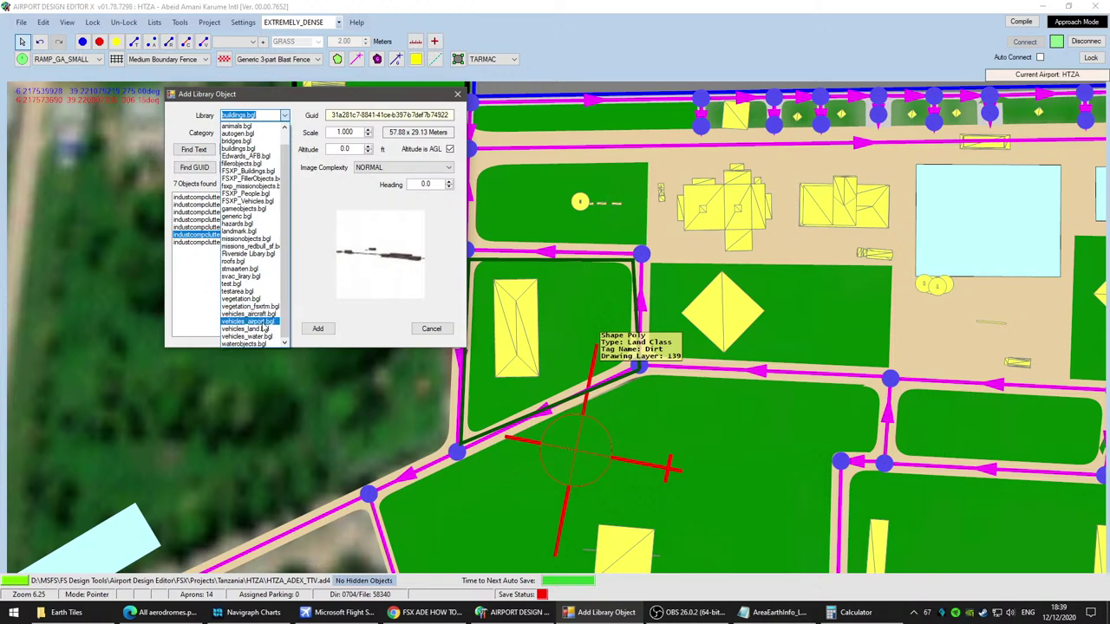
left_click(248, 321)
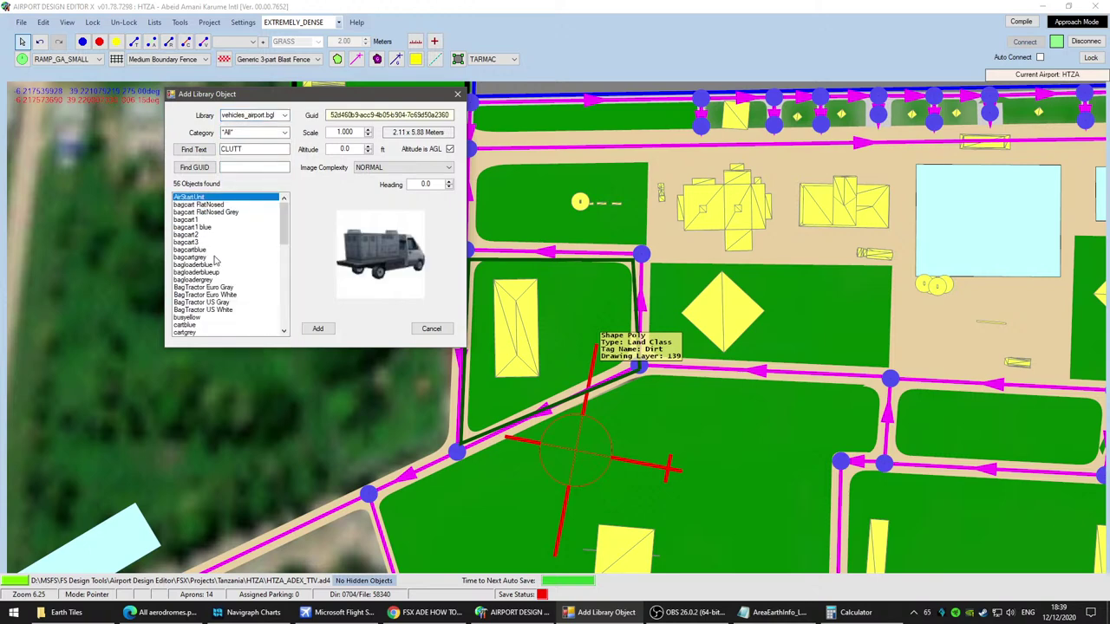
scroll(243, 317, "down", 3)
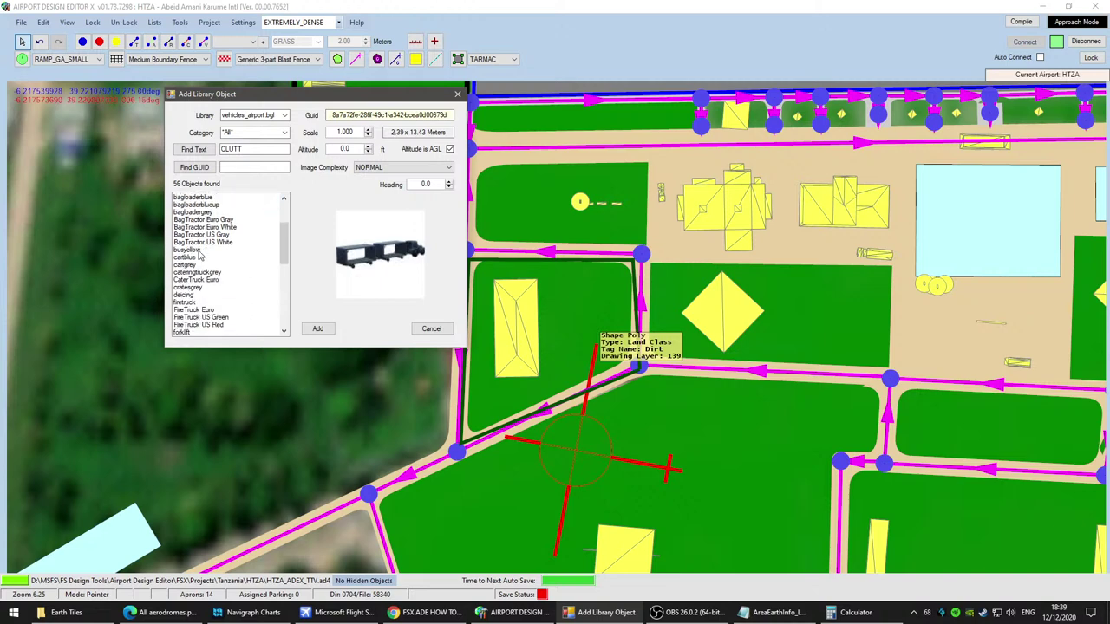
Step: Preview several vehicles, then place the GroundPowerUnit on the map
left_click(198, 280)
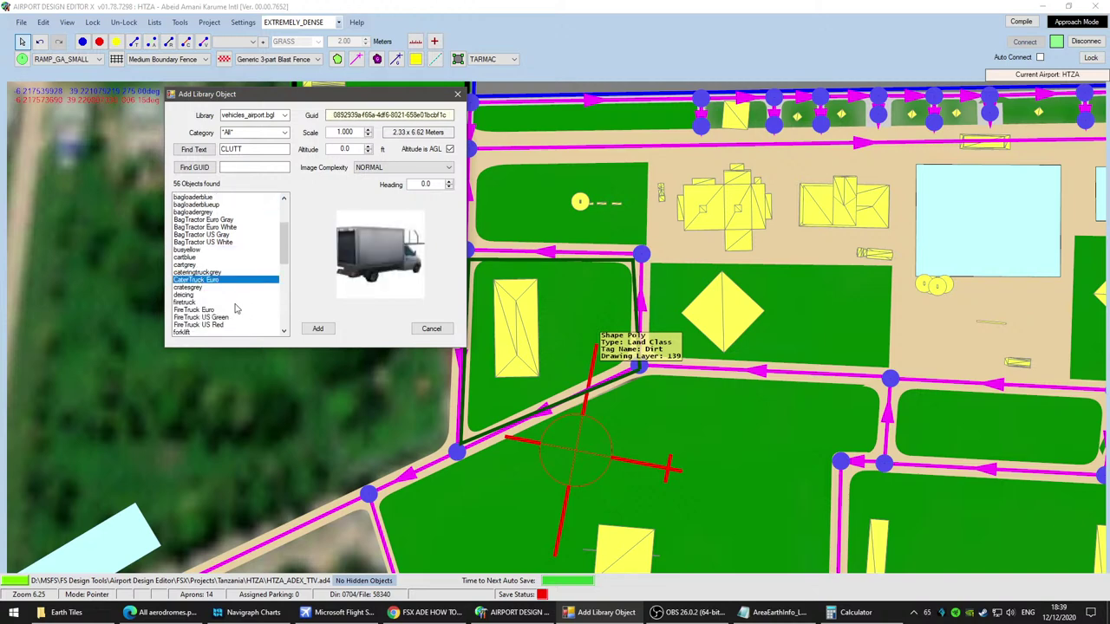
left_click(209, 274)
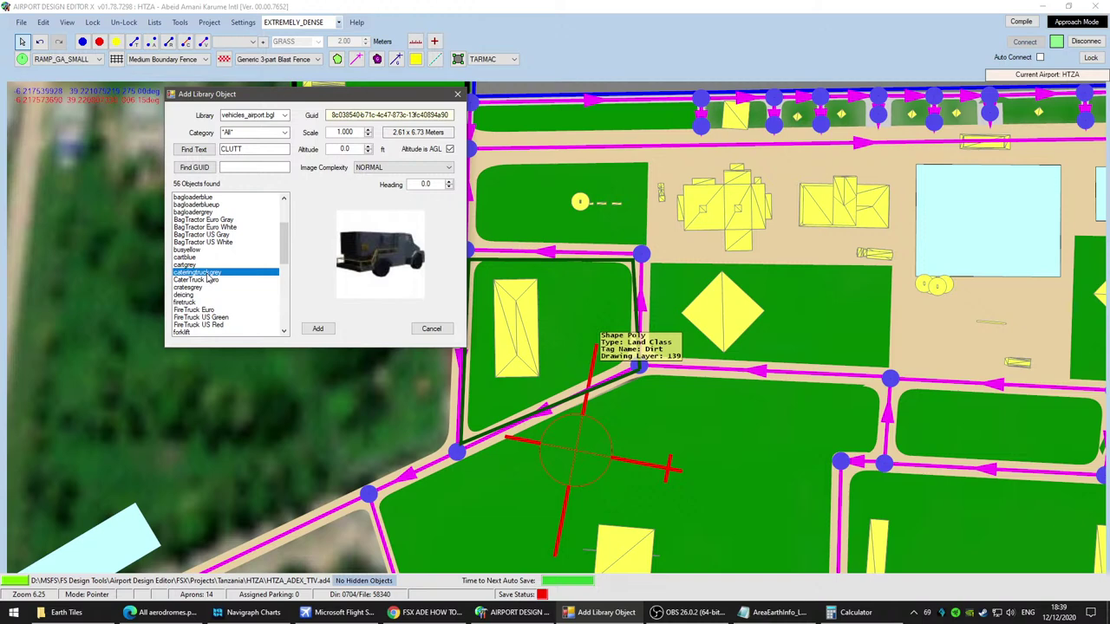
left_click(204, 265)
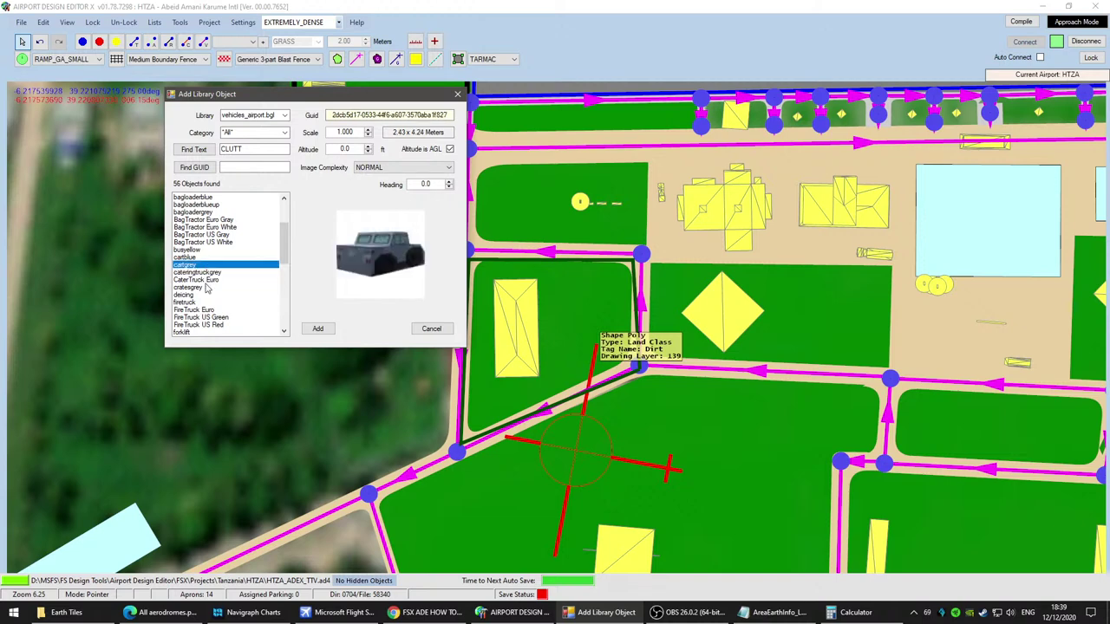
left_click(206, 288)
left_click(207, 296)
left_click(213, 303)
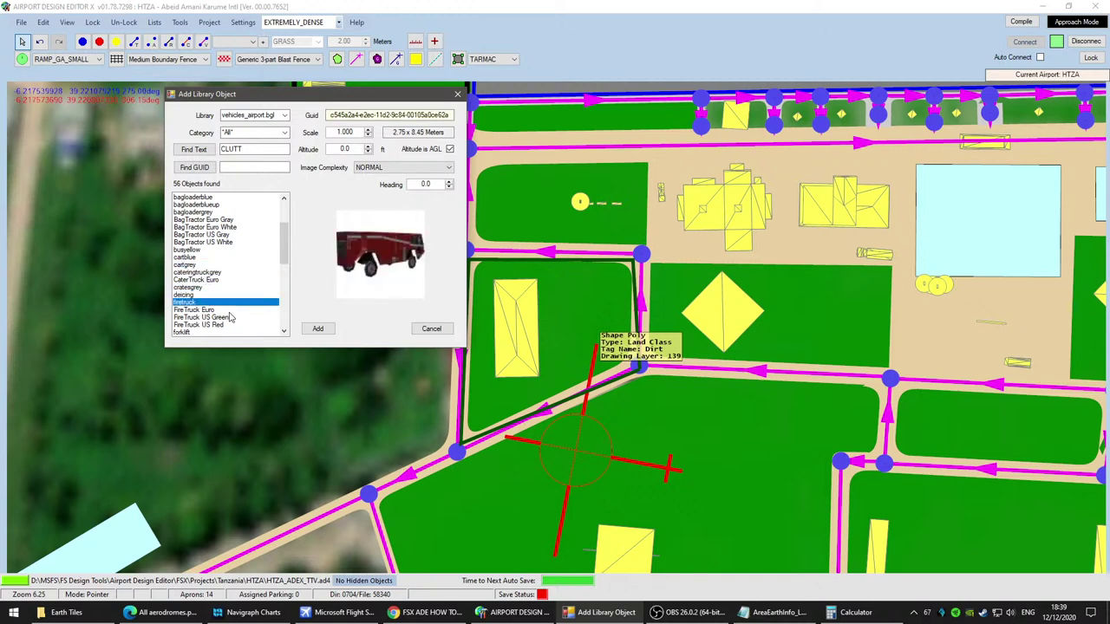
scroll(227, 313, "down", 4)
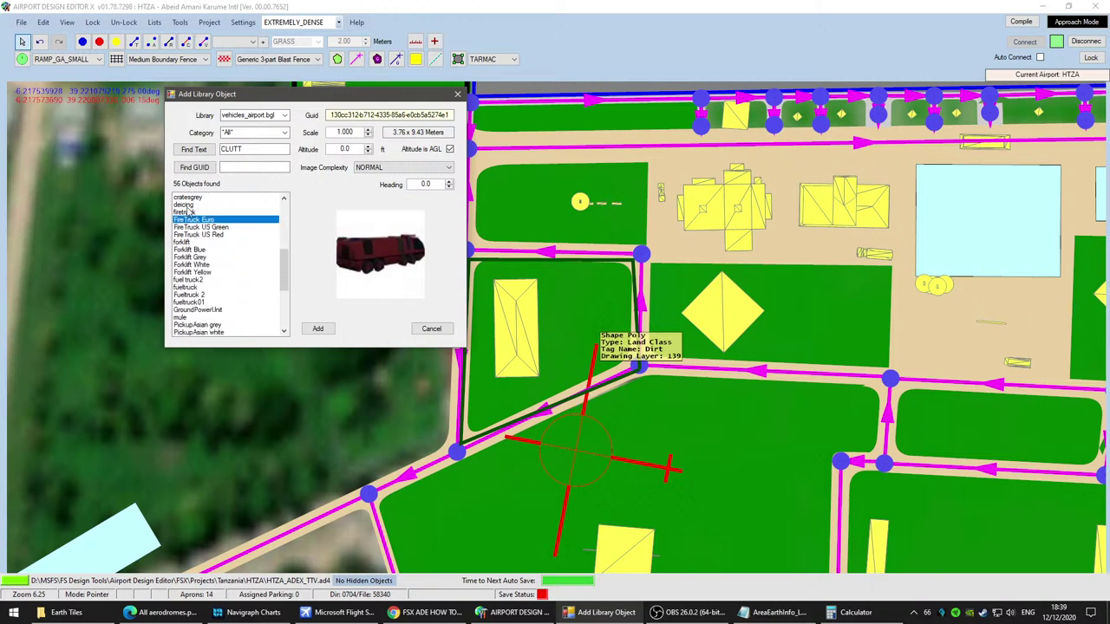
left_click(189, 243)
left_click(214, 265)
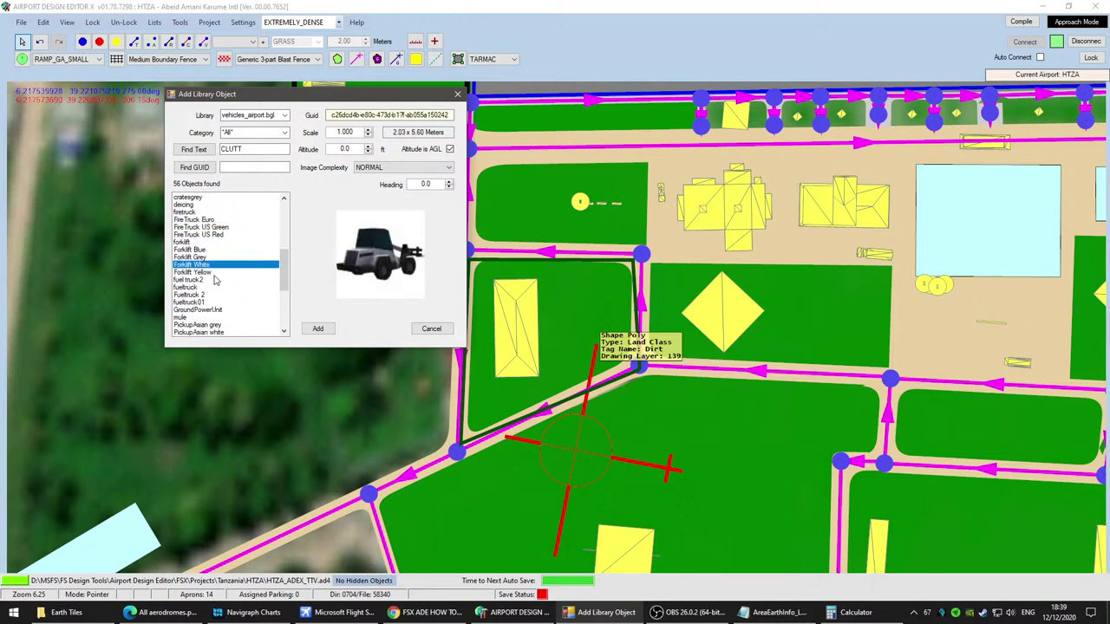
left_click(215, 295)
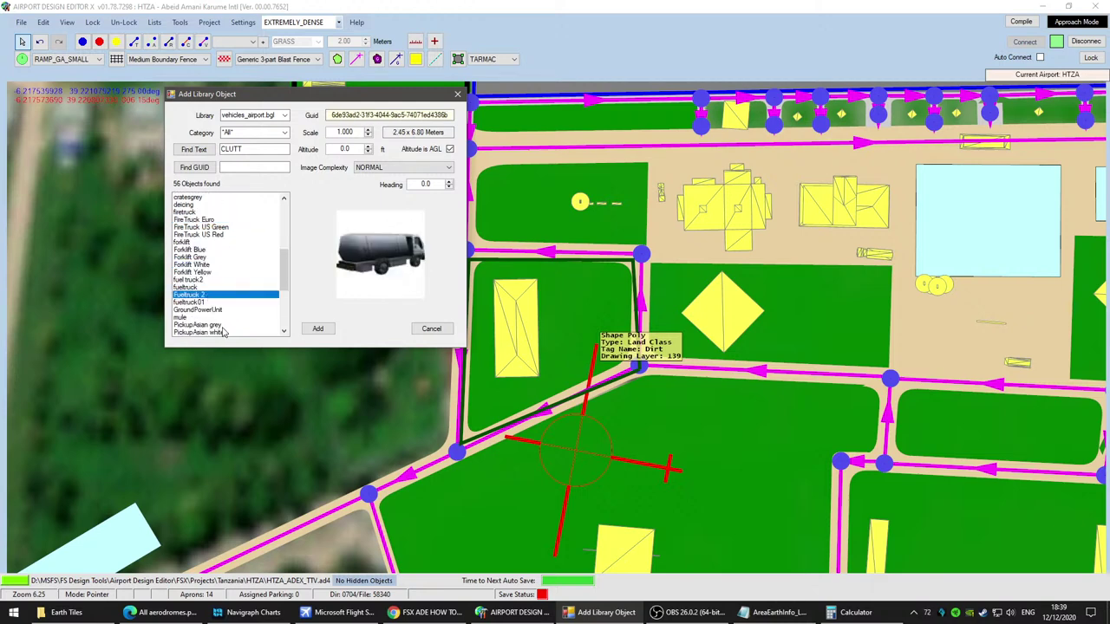
left_click(317, 330)
Step: Move the GroundPowerUnit up into the Dirt lot and check it in Flight Simulator X
left_click_drag(573, 341, 596, 300)
left_click(589, 313)
left_click(354, 613)
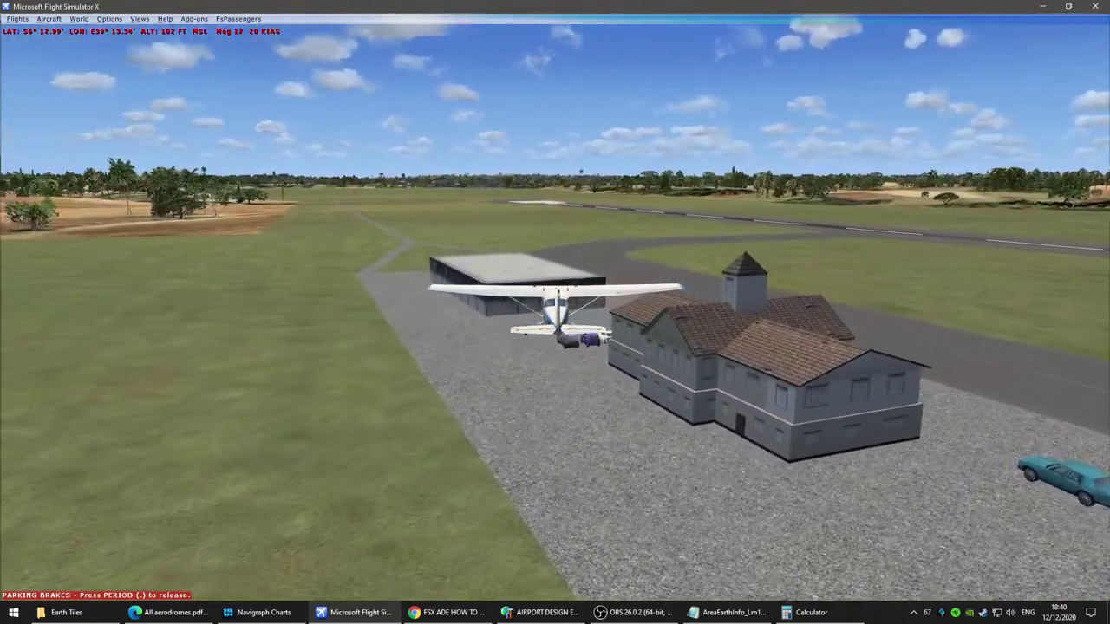
Step: Slew the Cessna past the hangar, swinging right to view the teal parked car
key("y")
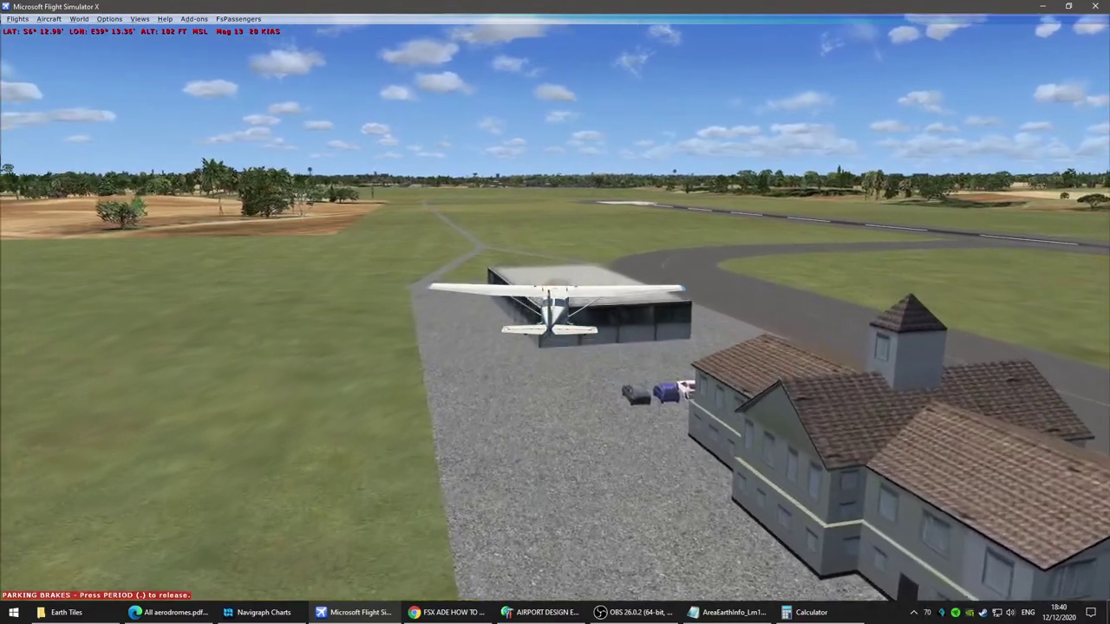
key("KP_3")
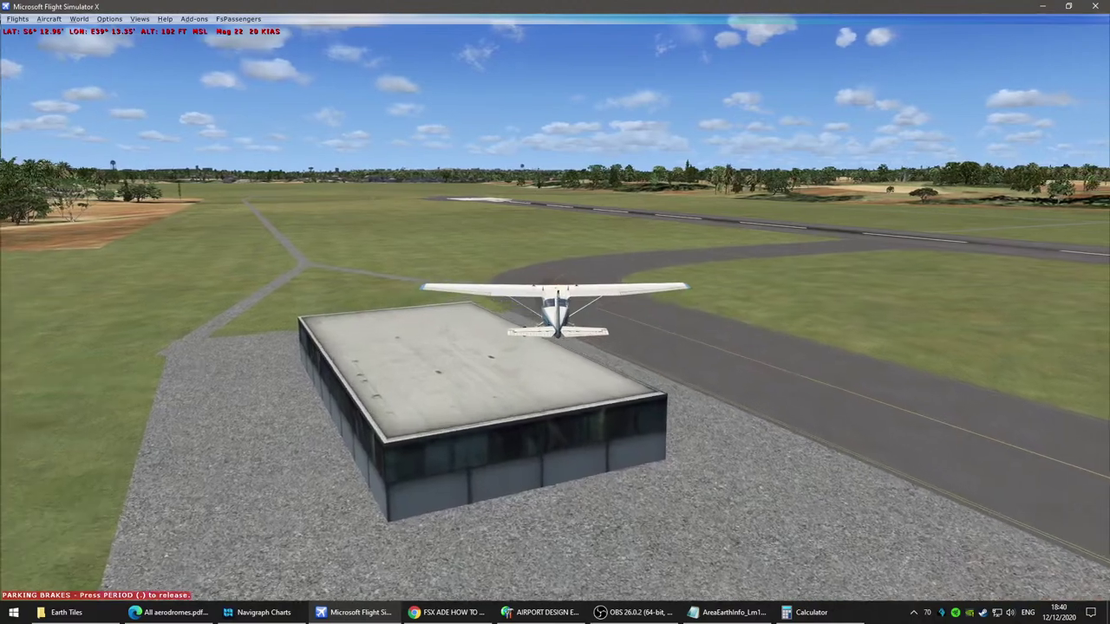
key("KP_3")
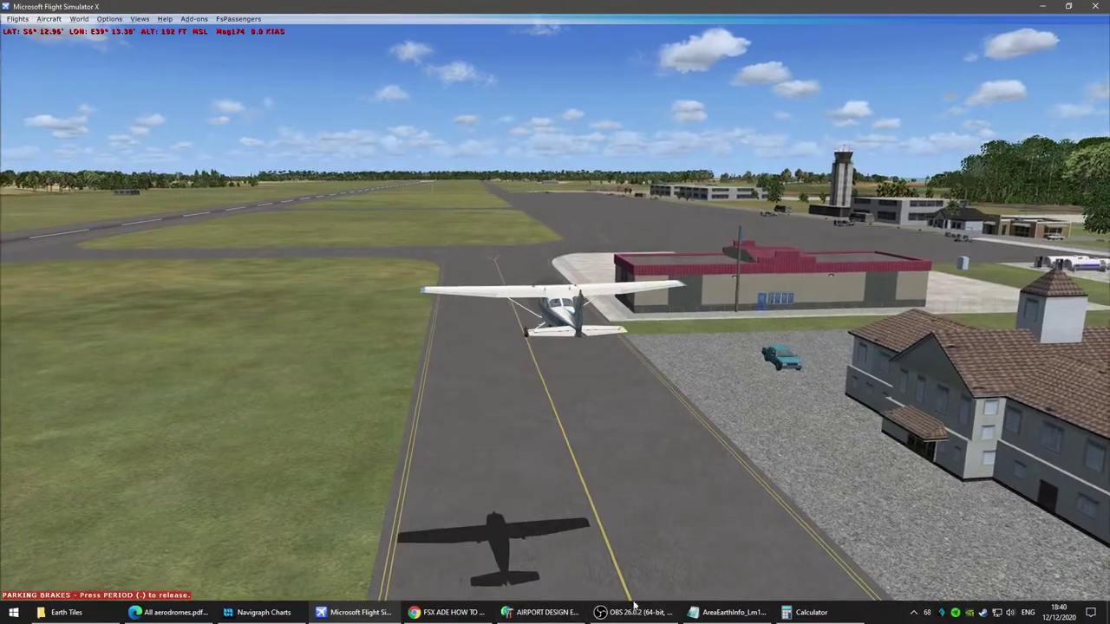
key("alt+Tab")
Step: Pan and zoom across the airport to centre the small gravel apron lot west of the terminal
left_click_drag(936, 309, 217, 397)
scroll(218, 397, "down", 1)
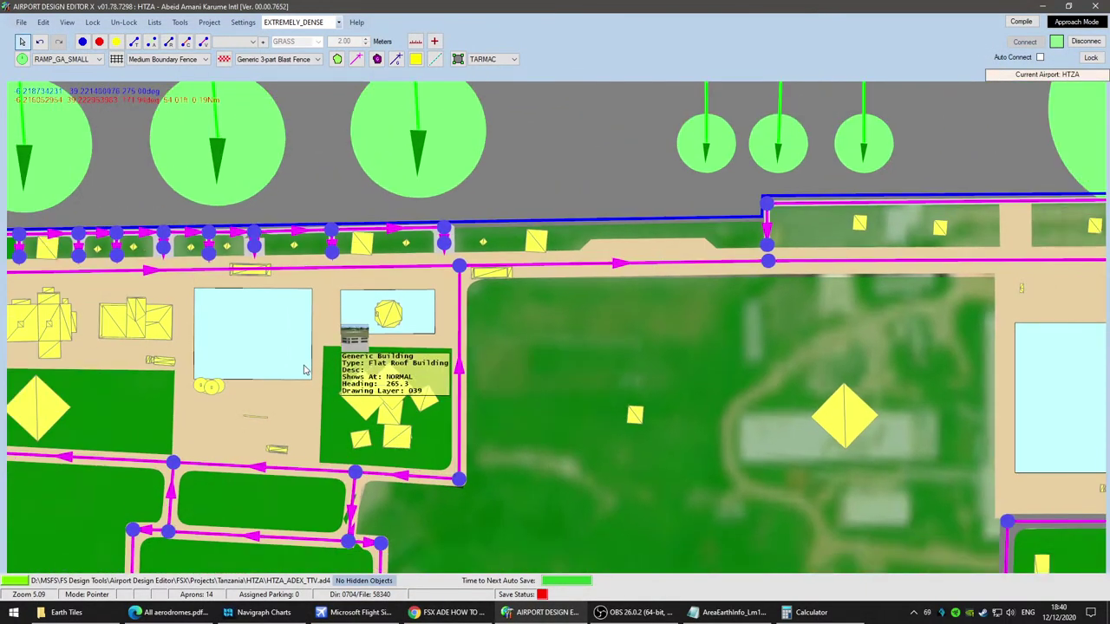
left_click_drag(304, 369, 434, 376)
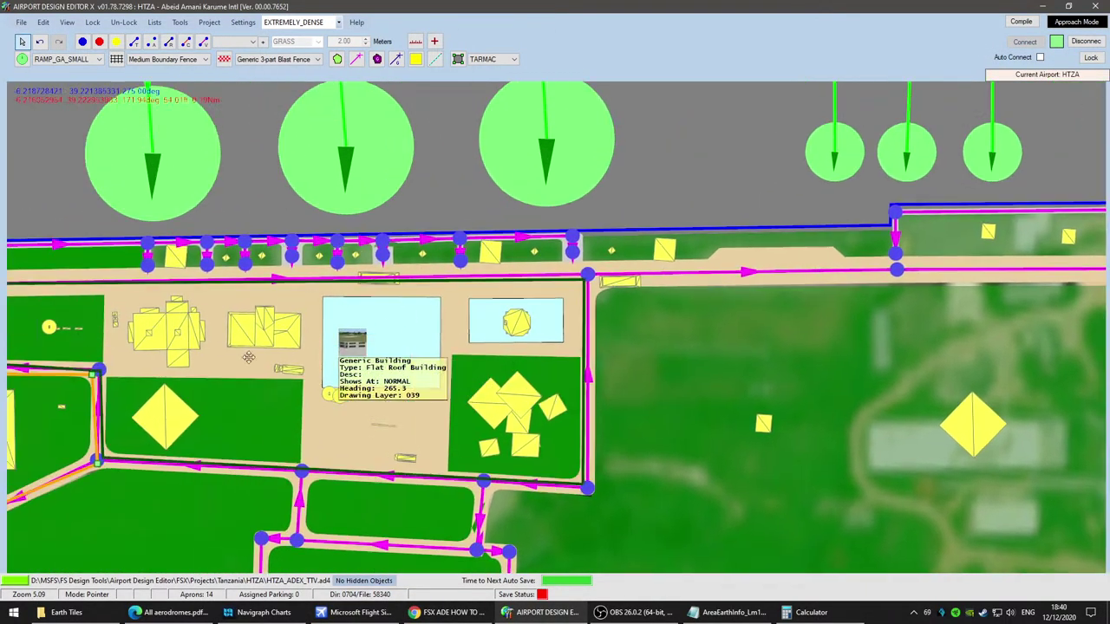
left_click_drag(1053, 416, 608, 376)
scroll(888, 405, "down", 2)
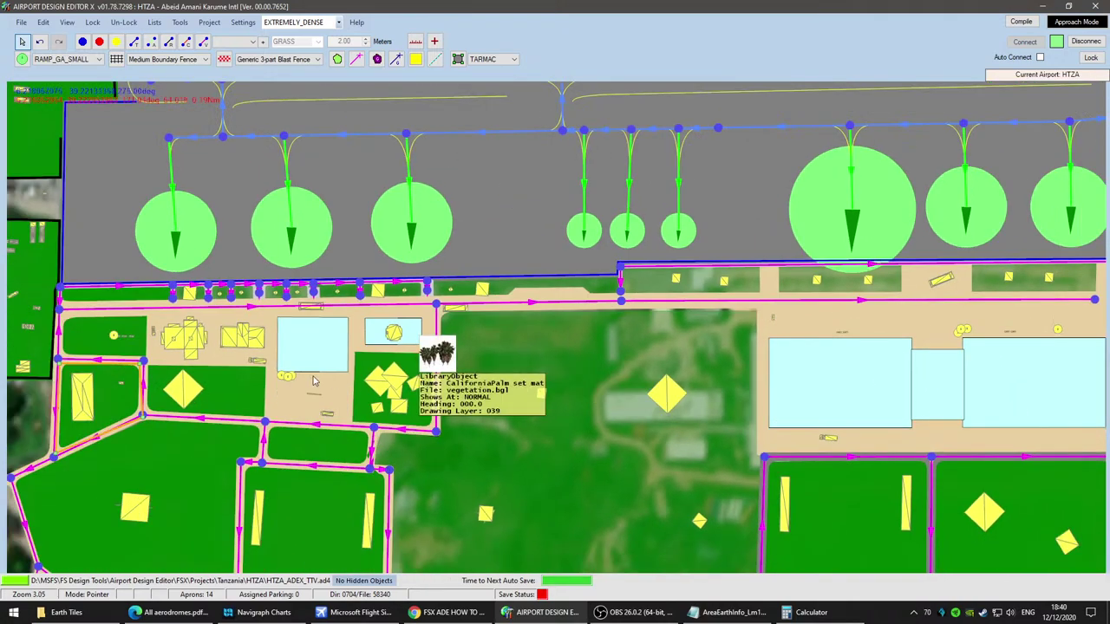
left_click_drag(239, 379, 473, 409)
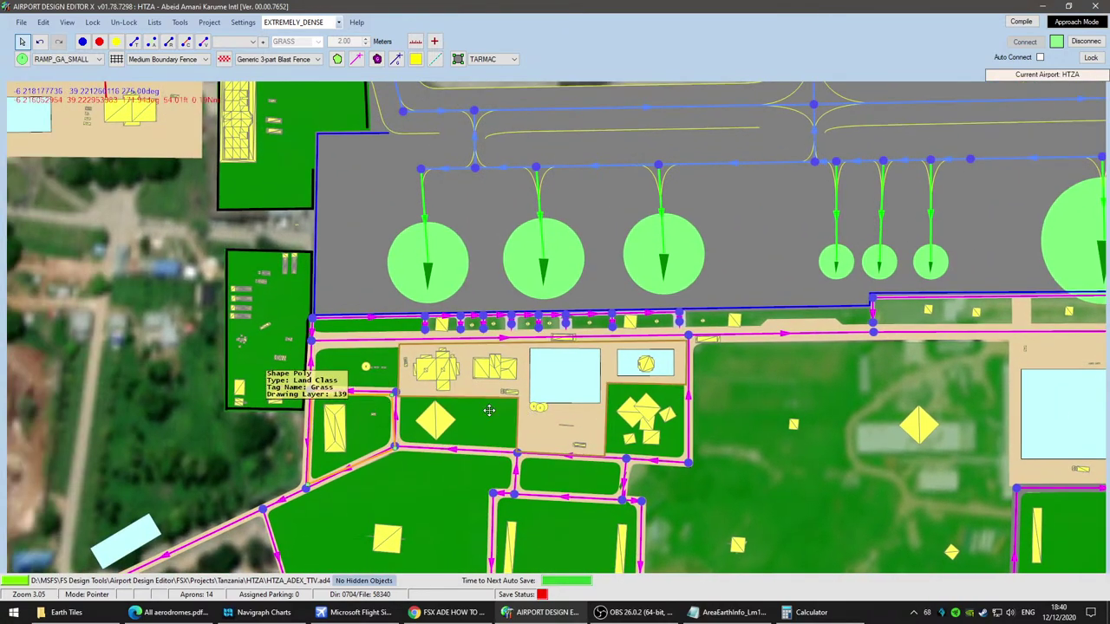
left_click_drag(361, 379, 691, 440)
left_click_drag(359, 288, 459, 467)
scroll(441, 399, "up", 3)
left_click_drag(412, 310, 412, 319)
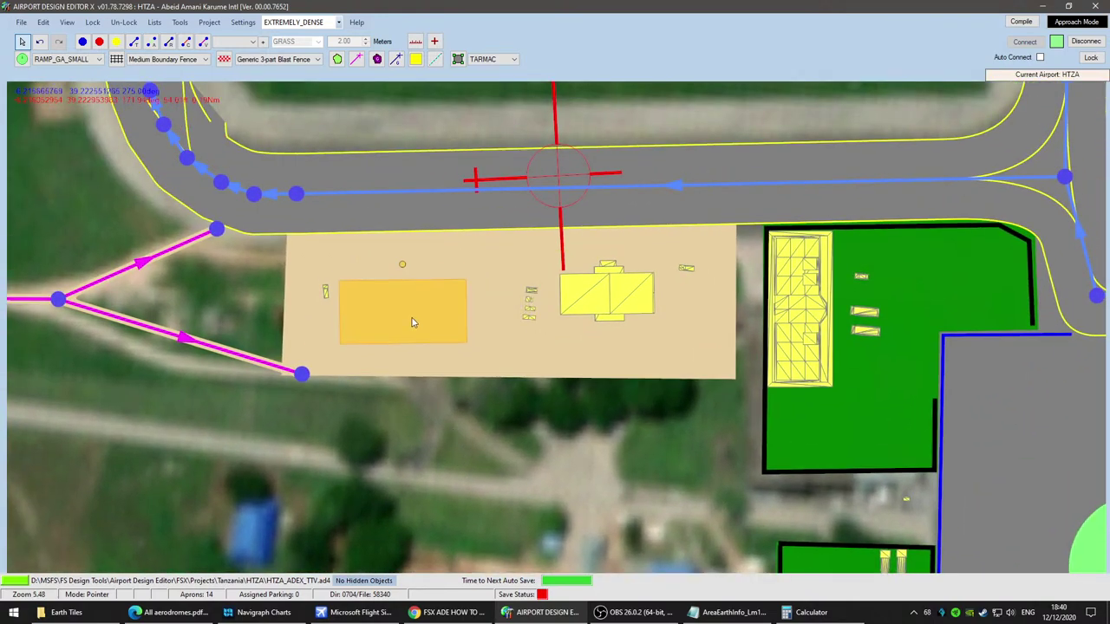
scroll(416, 334, "up", 1)
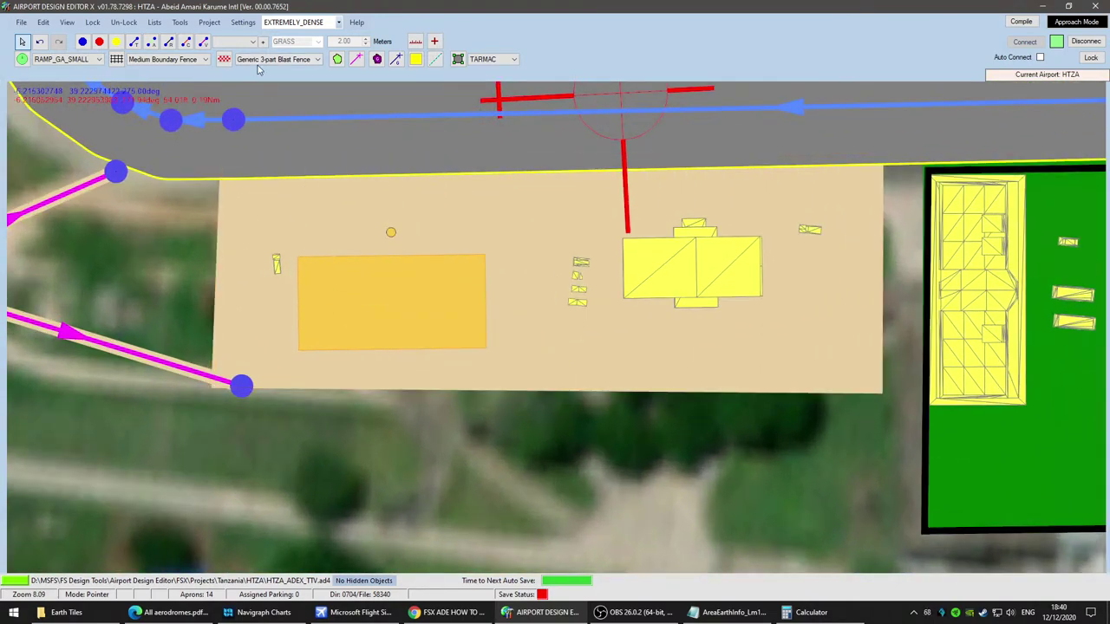
Step: Draw a boundary fence from the apron's top-right corner down its right edge
left_click(116, 59)
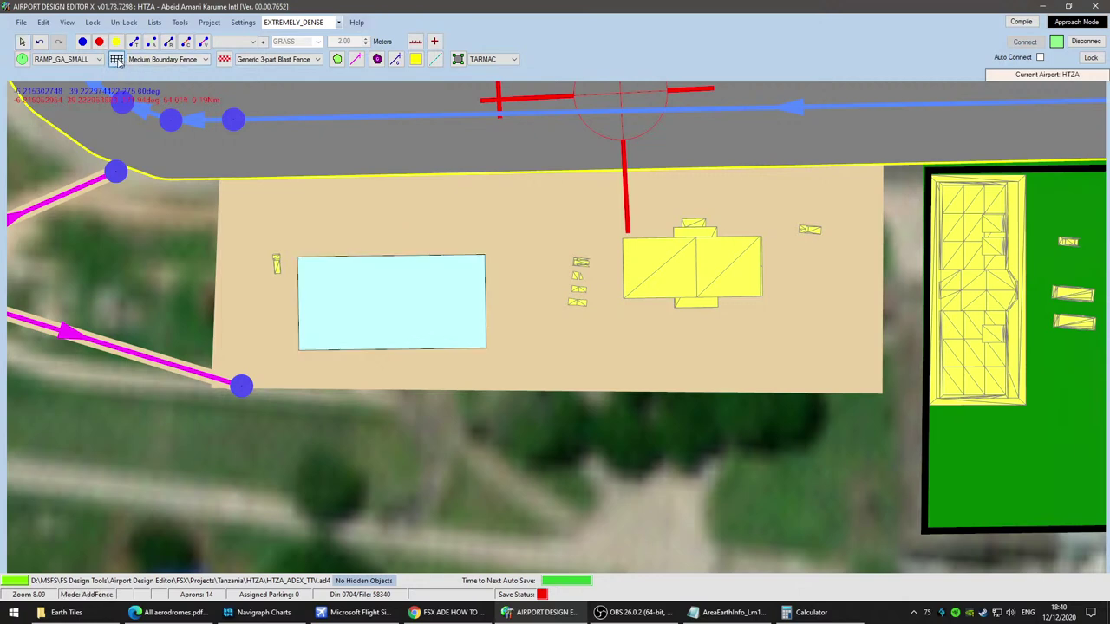
scroll(183, 241, "up", 1)
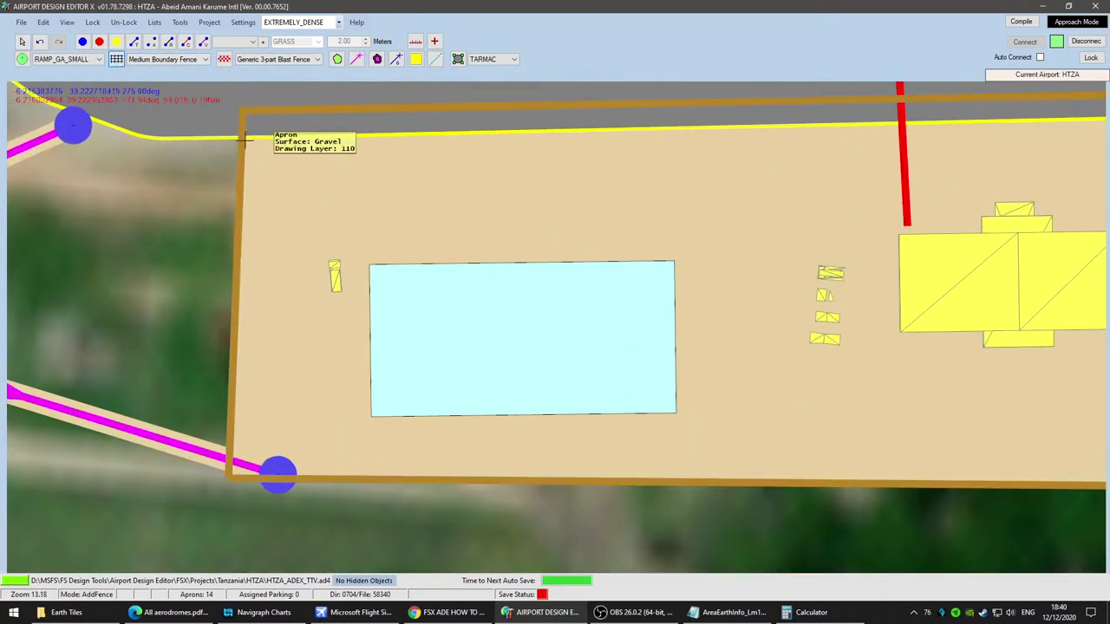
right_click_drag(906, 178, 141, 231)
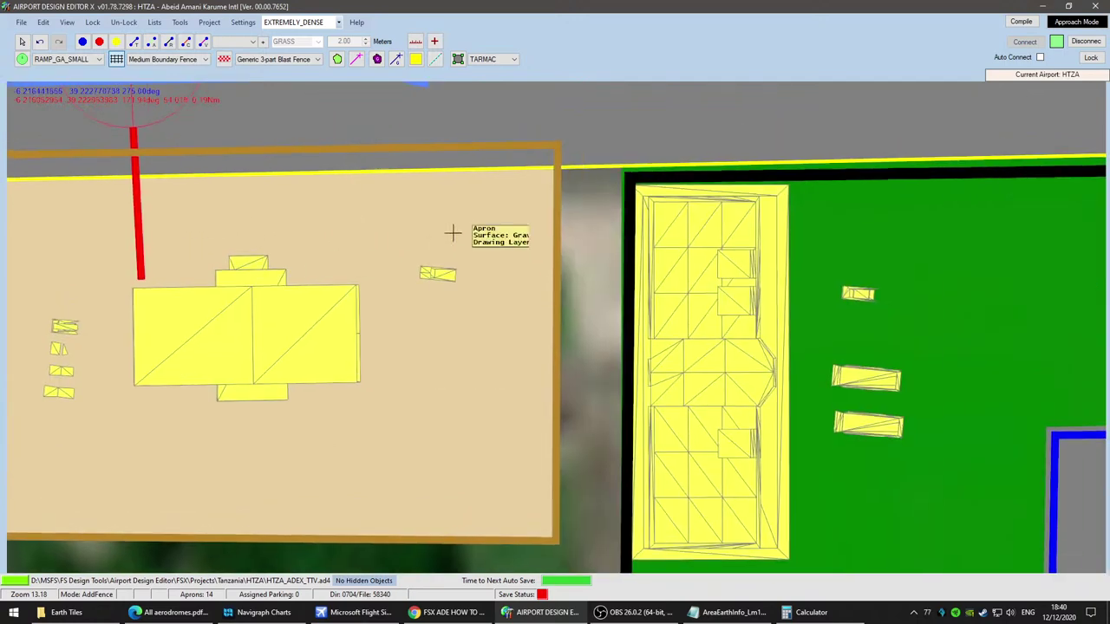
left_click(548, 172)
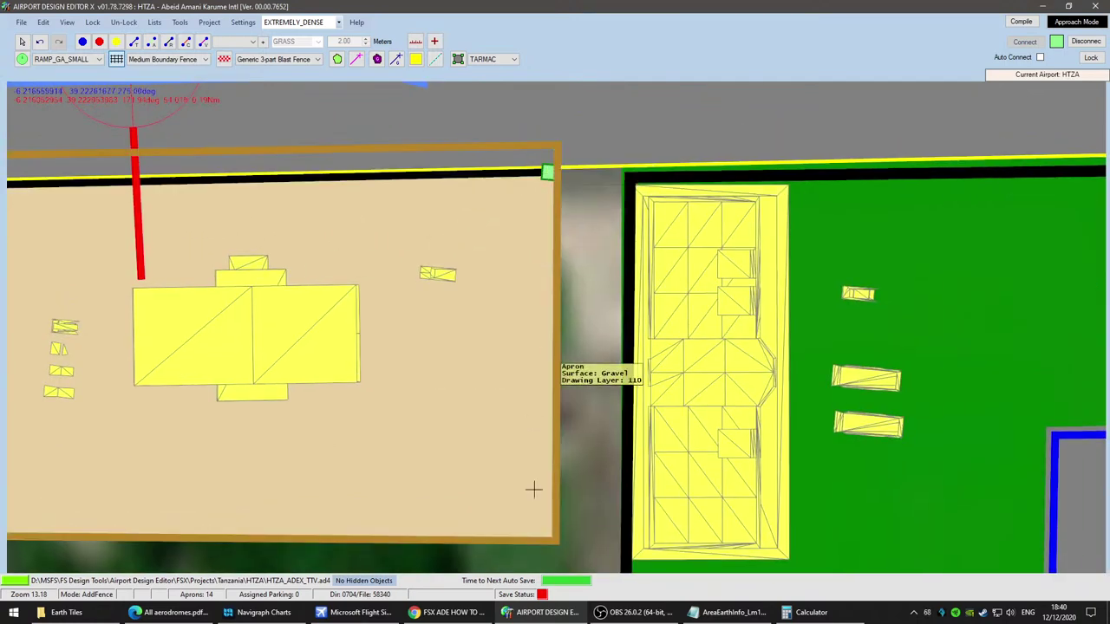
left_click(548, 393)
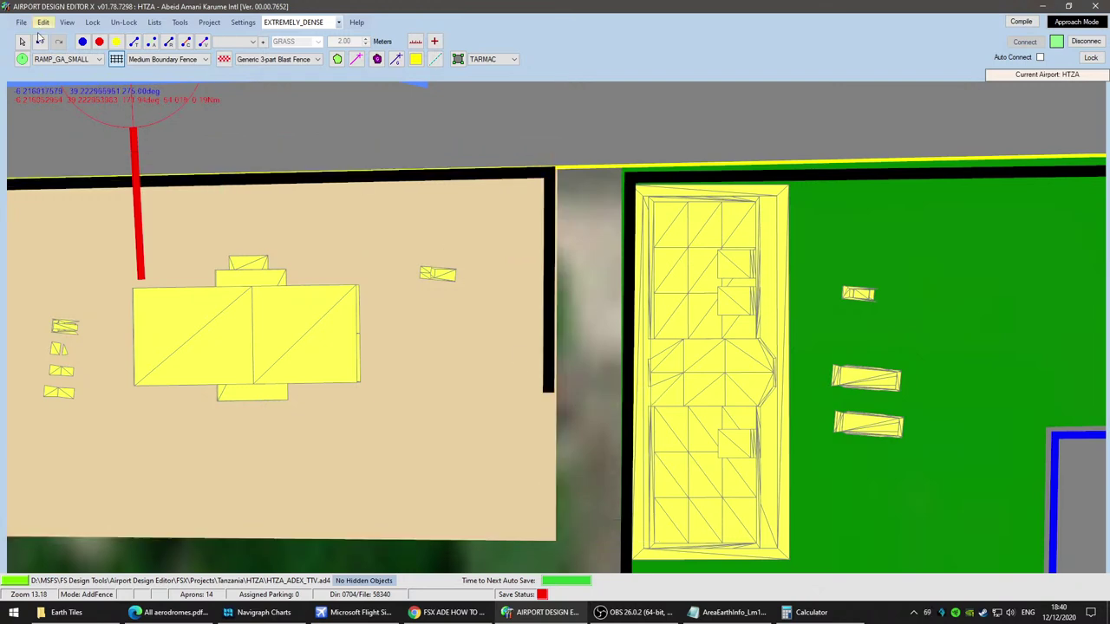
left_click(22, 41)
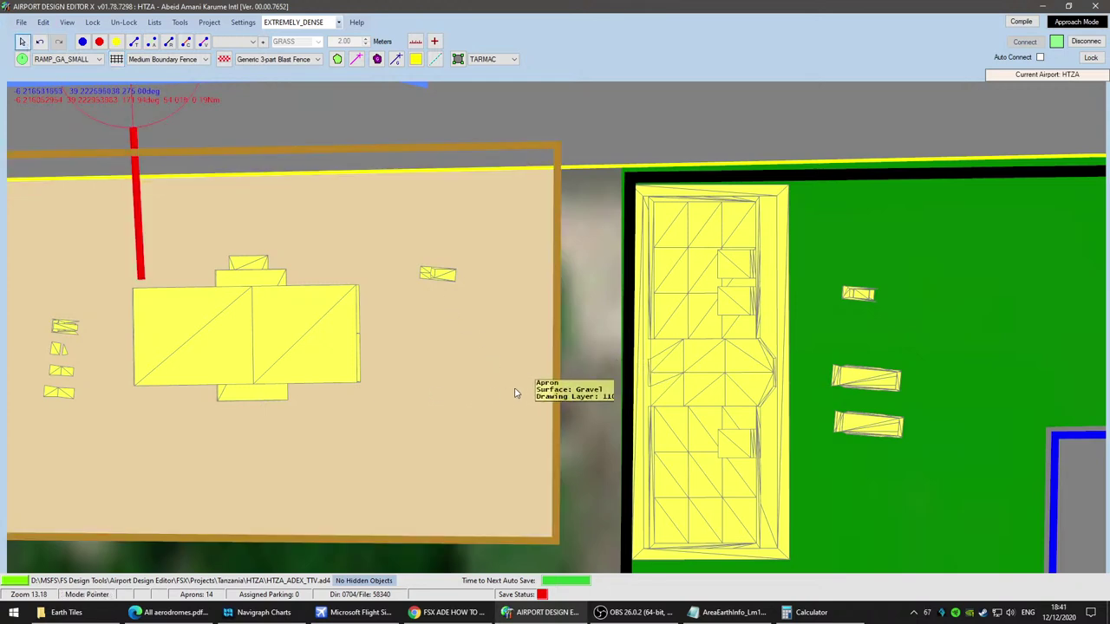
Step: Add fences along the apron's left edge and down the right edge to the bottom
scroll(472, 376, "down", 1)
left_click_drag(208, 362, 795, 351)
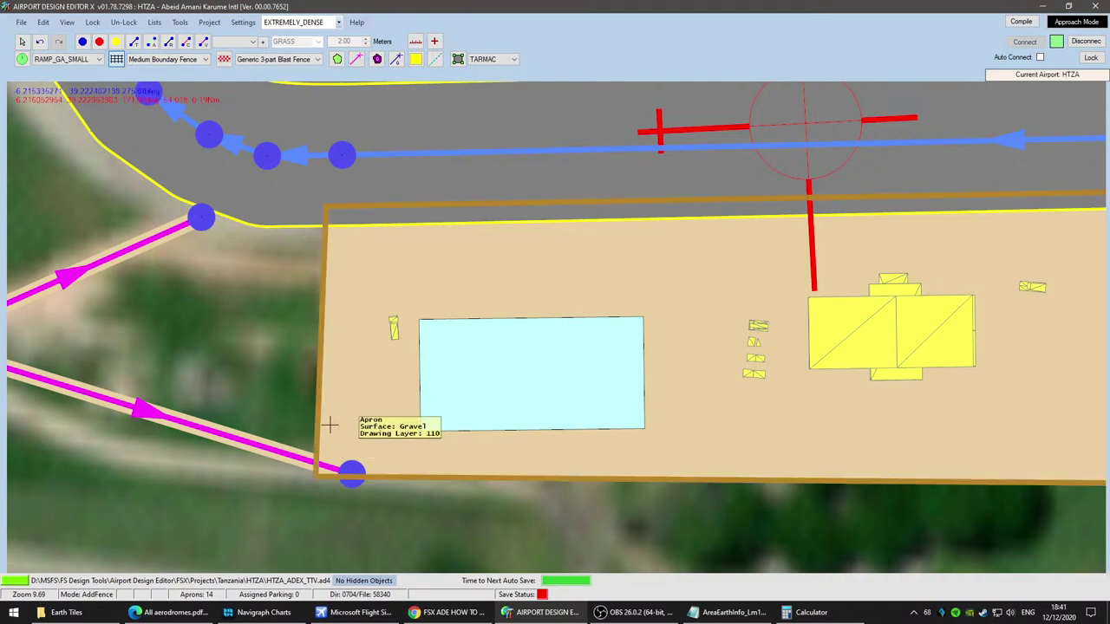
left_click(329, 232)
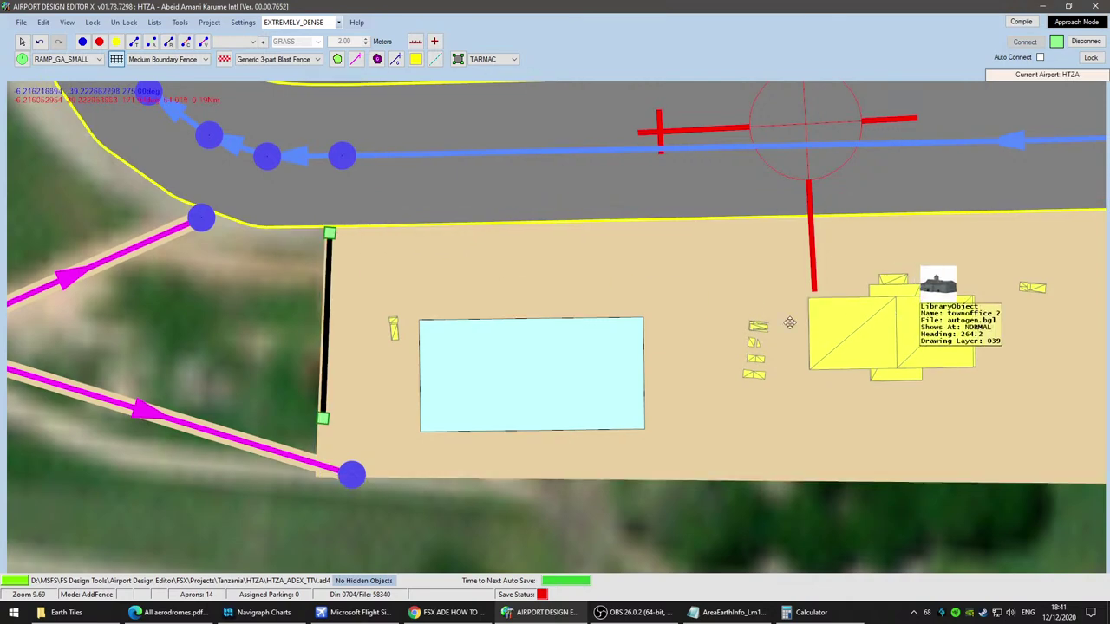
middle_click_drag(959, 312, 63, 352)
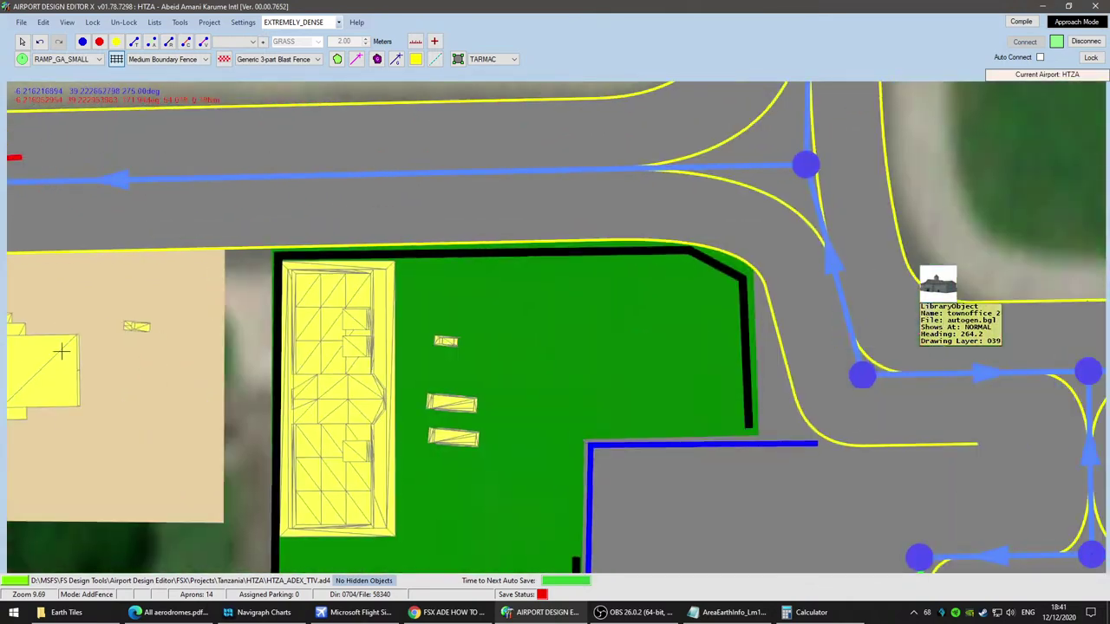
left_click(217, 254)
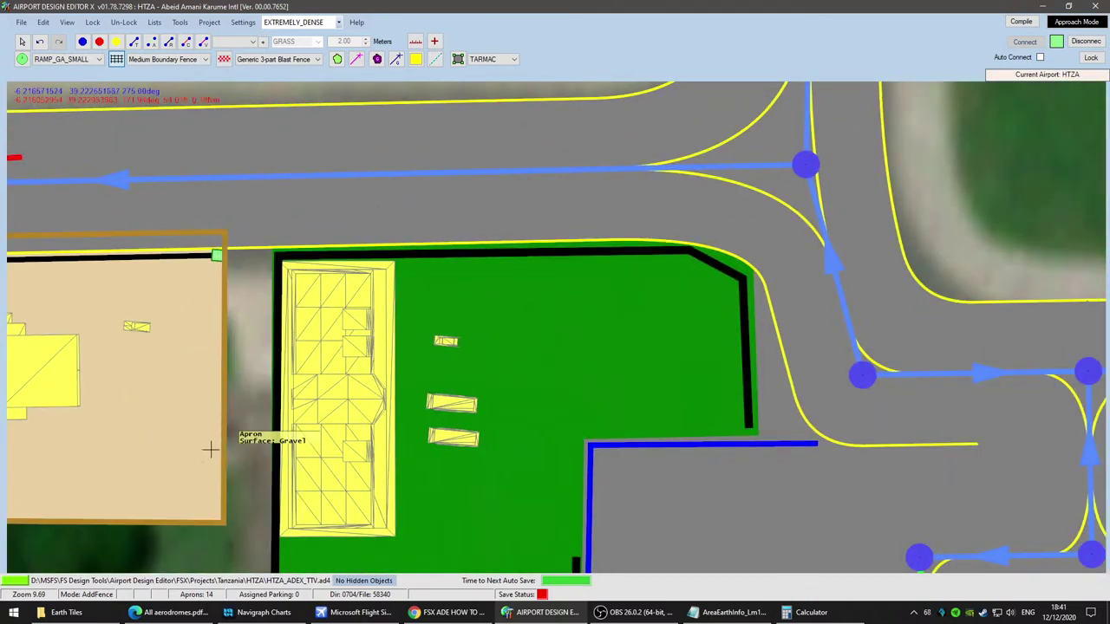
left_click(215, 514)
Step: Set the fence type to Tiny Boundary Fence
left_click_drag(181, 488, 750, 348)
scroll(264, 256, "down", 2)
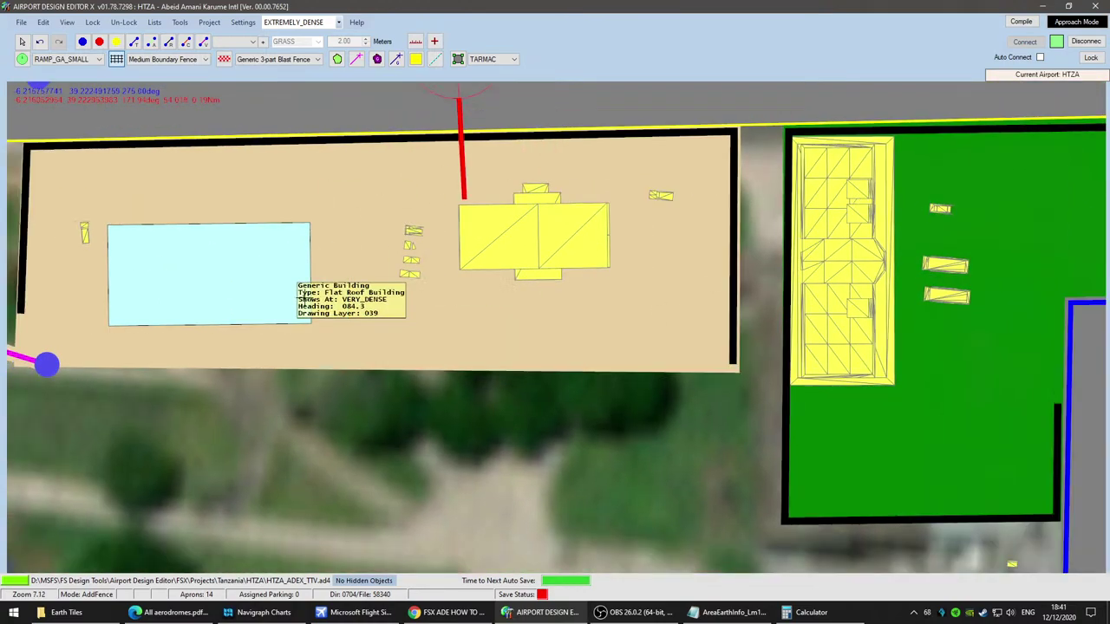
scroll(260, 293, "down", 3)
left_click_drag(632, 439, 8, 414)
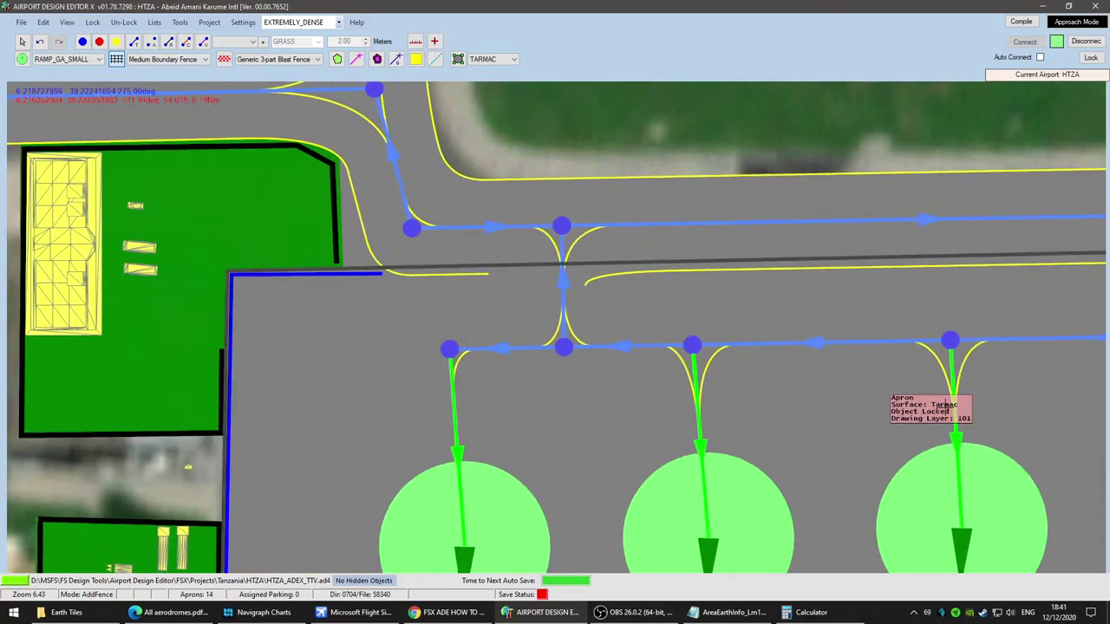
scroll(1000, 420, "down", 5)
right_click_drag(999, 420, 314, 350)
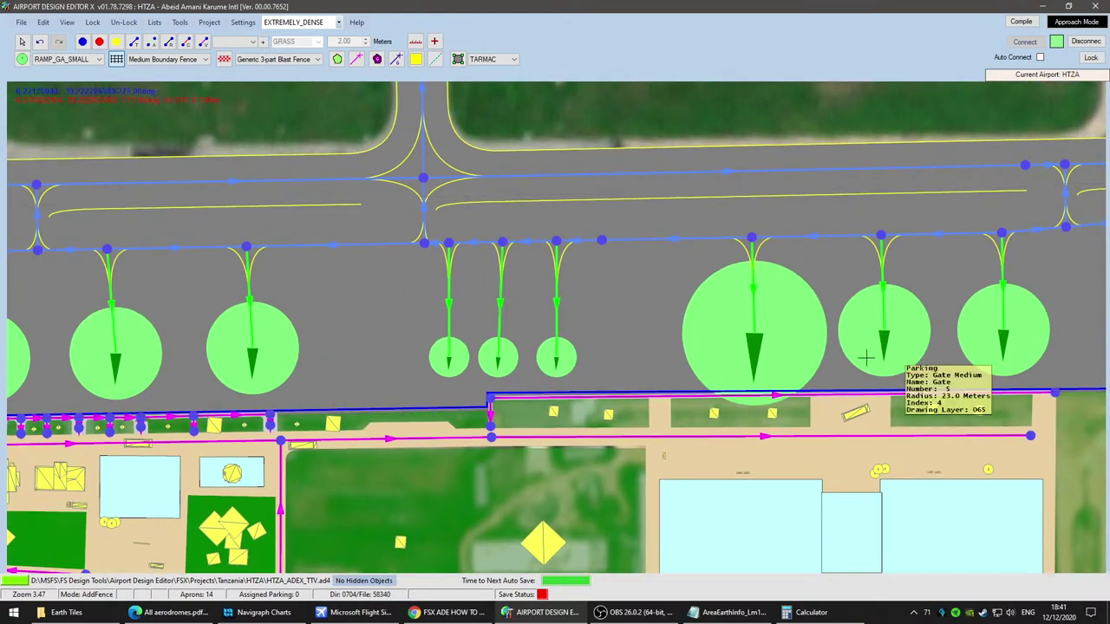
left_click(163, 60)
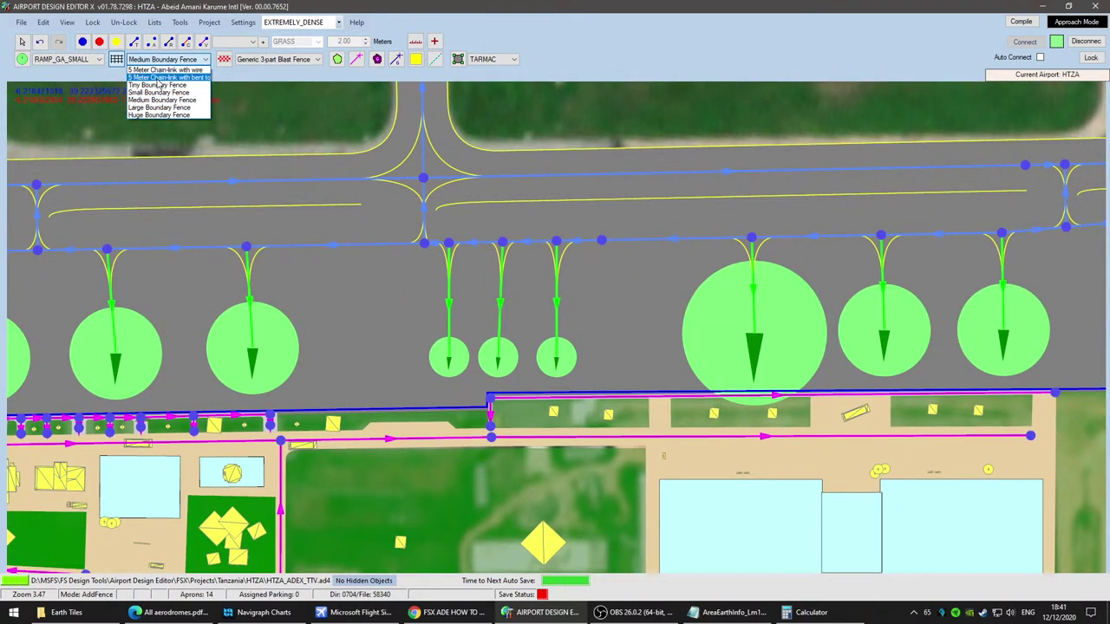
left_click(157, 85)
Step: Pan over the gate parking and land-class area, then switch to Flight Simulator X
right_click_drag(359, 396, 929, 342)
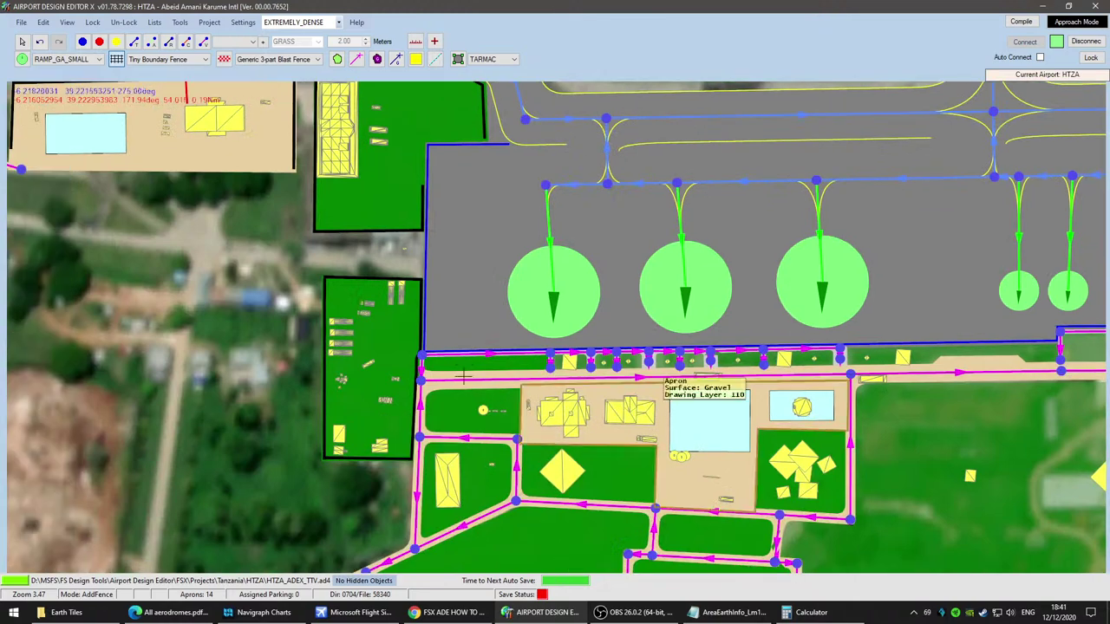
right_click_drag(561, 331, 433, 417)
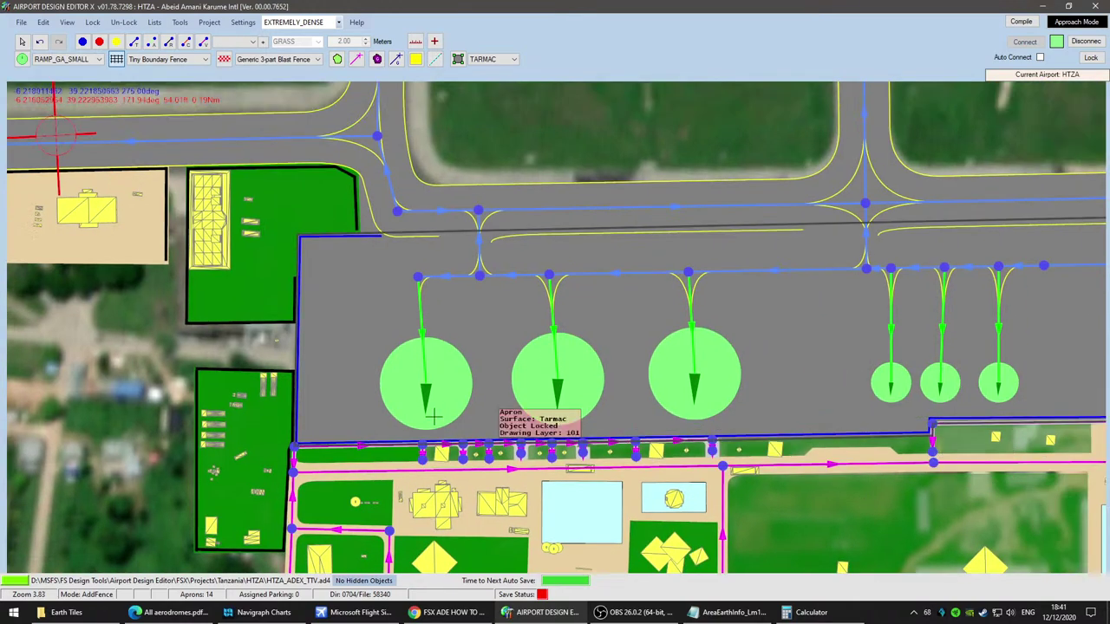
scroll(434, 416, "up", 1)
right_click_drag(910, 538, 476, 348)
scroll(525, 415, "down", 3)
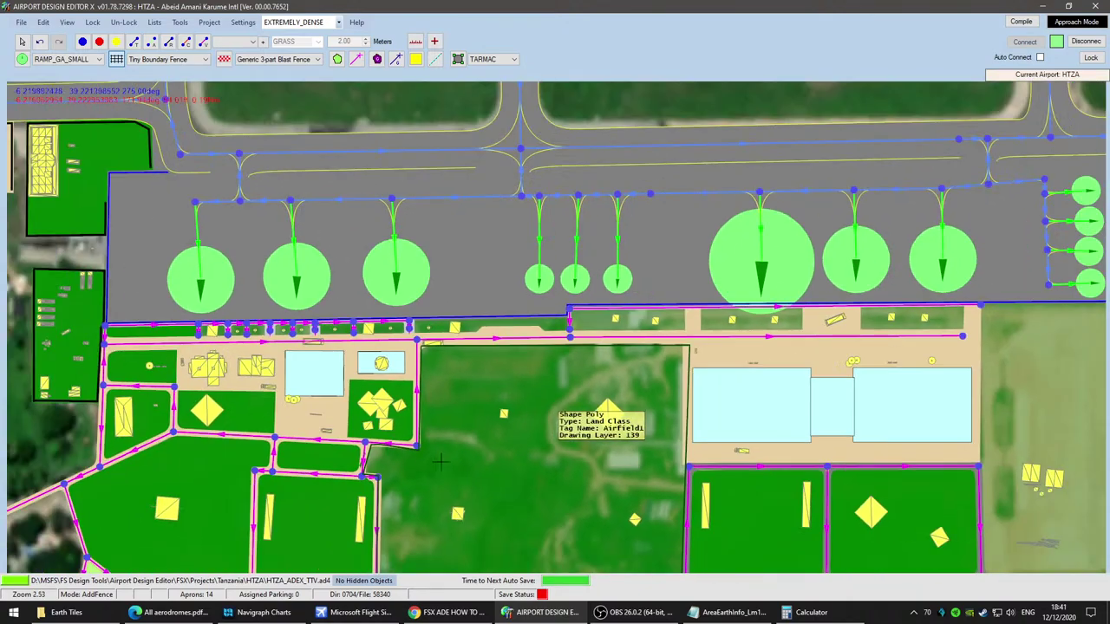
left_click(351, 612)
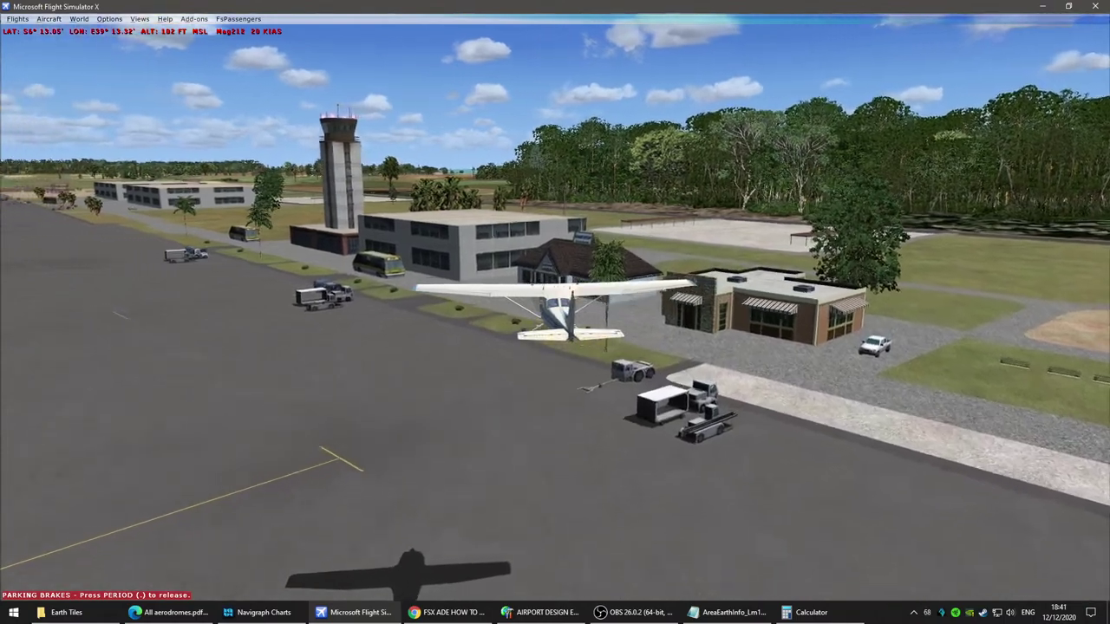
Step: Use Y slew mode to roam toward the tower and terminal, then return to Airport Design Editor
key("y")
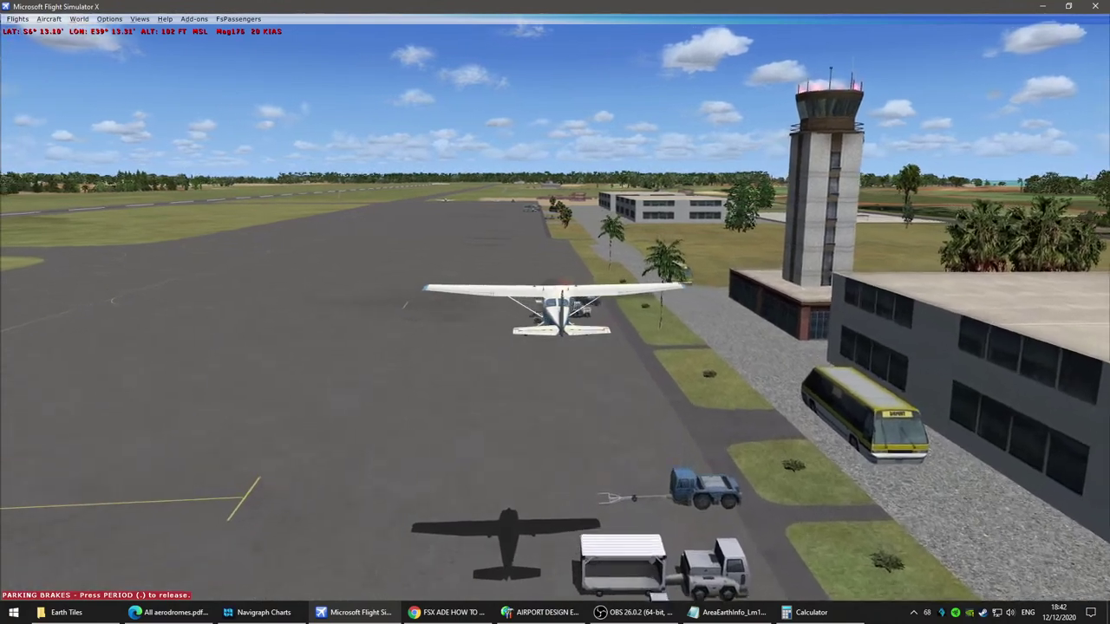
key("y")
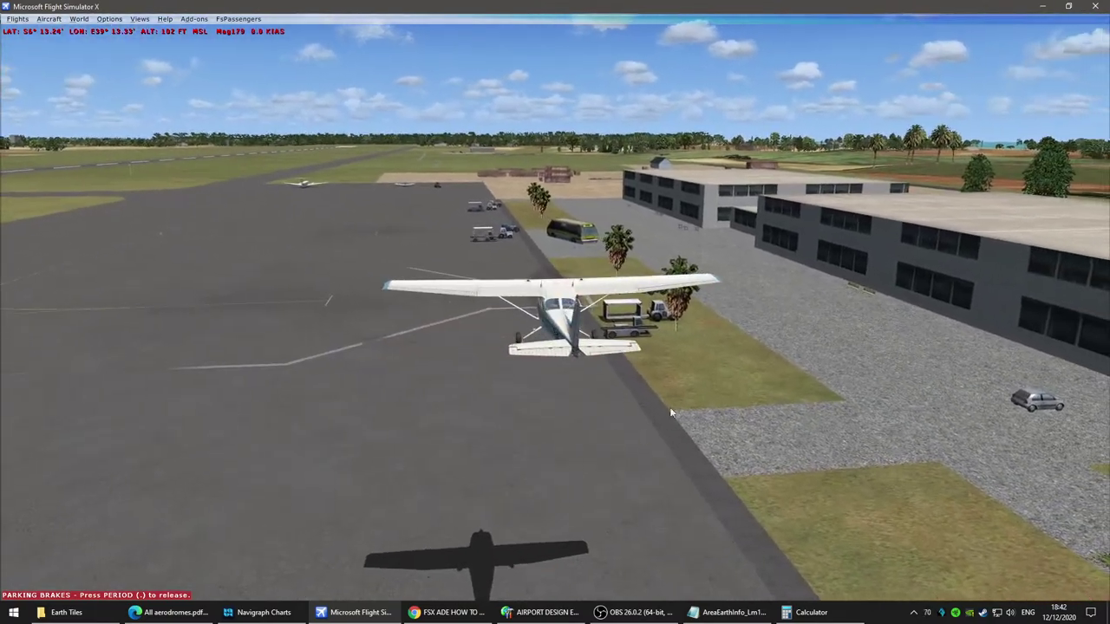
mouse_move(351, 617)
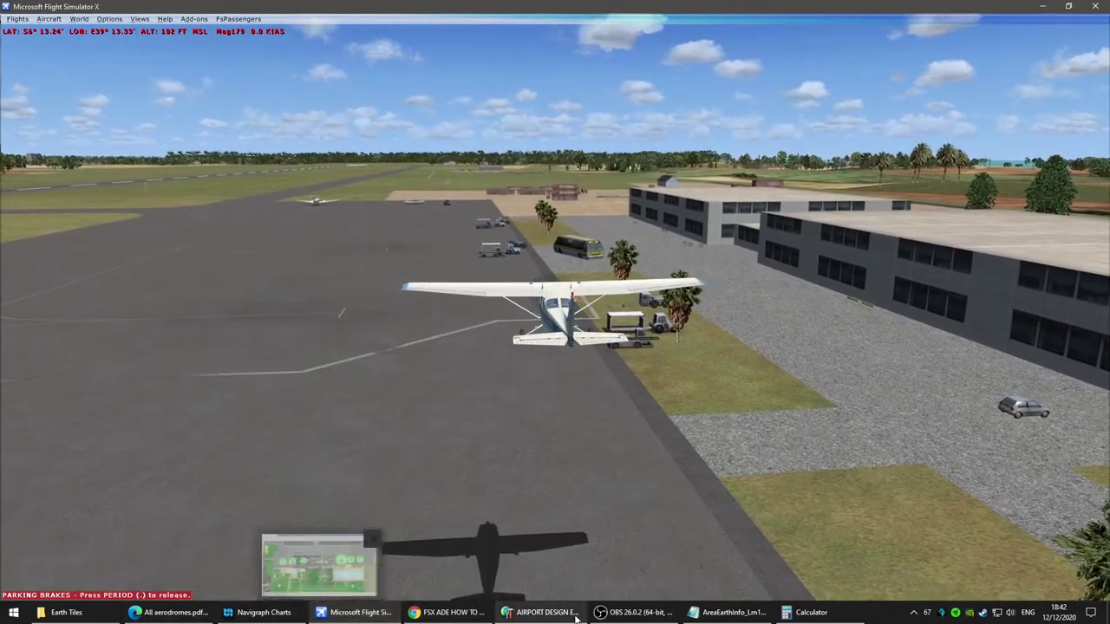
left_click(542, 612)
scroll(559, 377, "down", 2)
Step: Rotate parking gate 6 to a heading of about 345 degrees and shift it slightly left
middle_click_drag(753, 276, 512, 414)
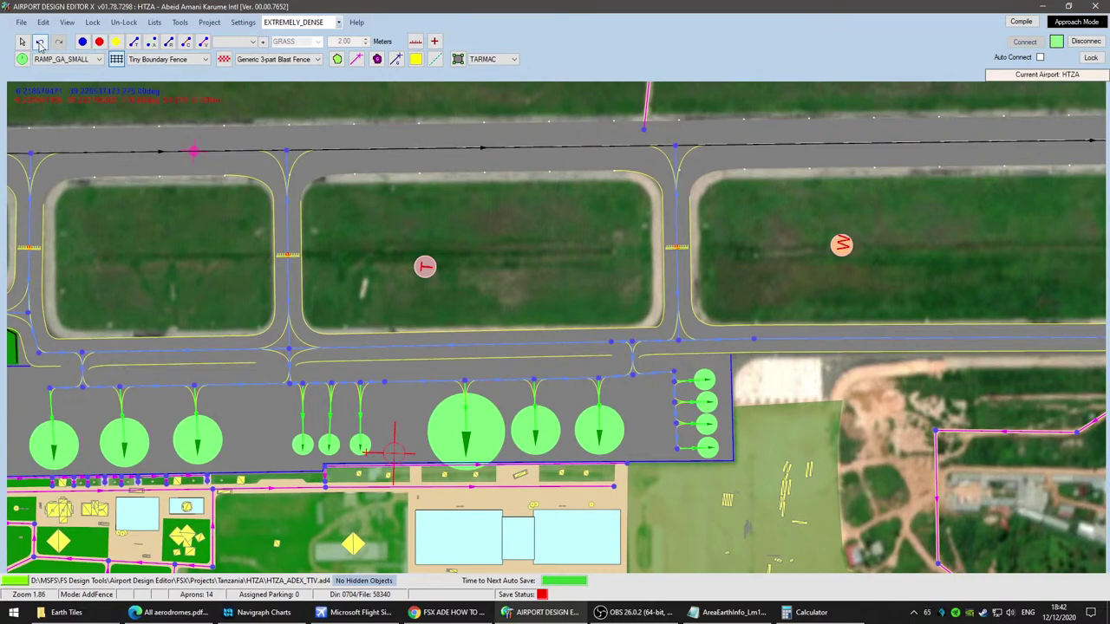
scroll(520, 381, "up", 4)
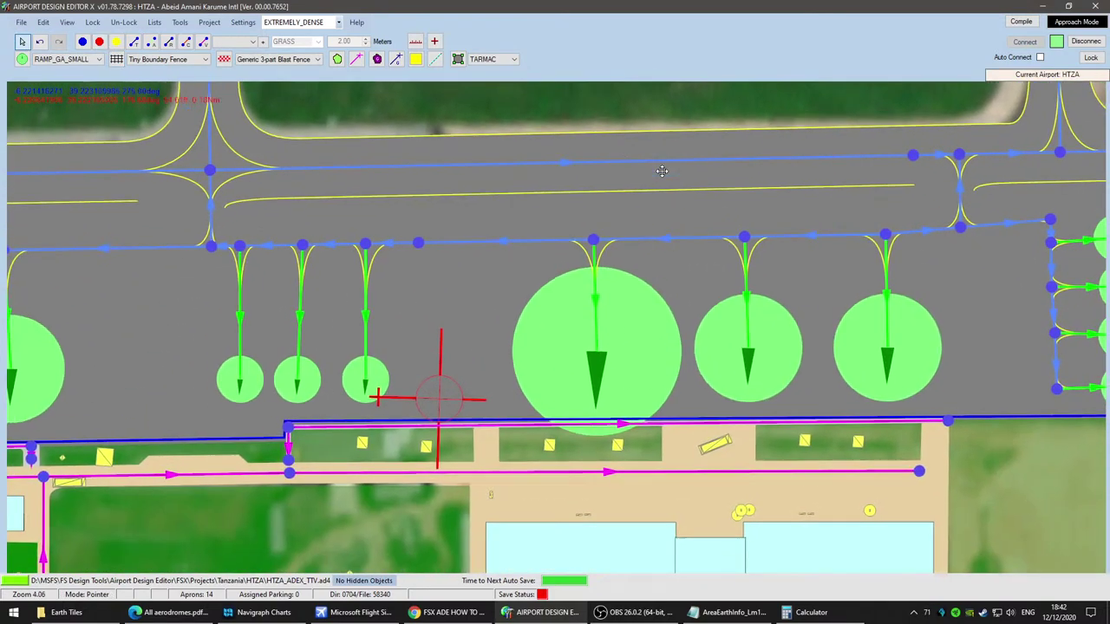
left_click(600, 350)
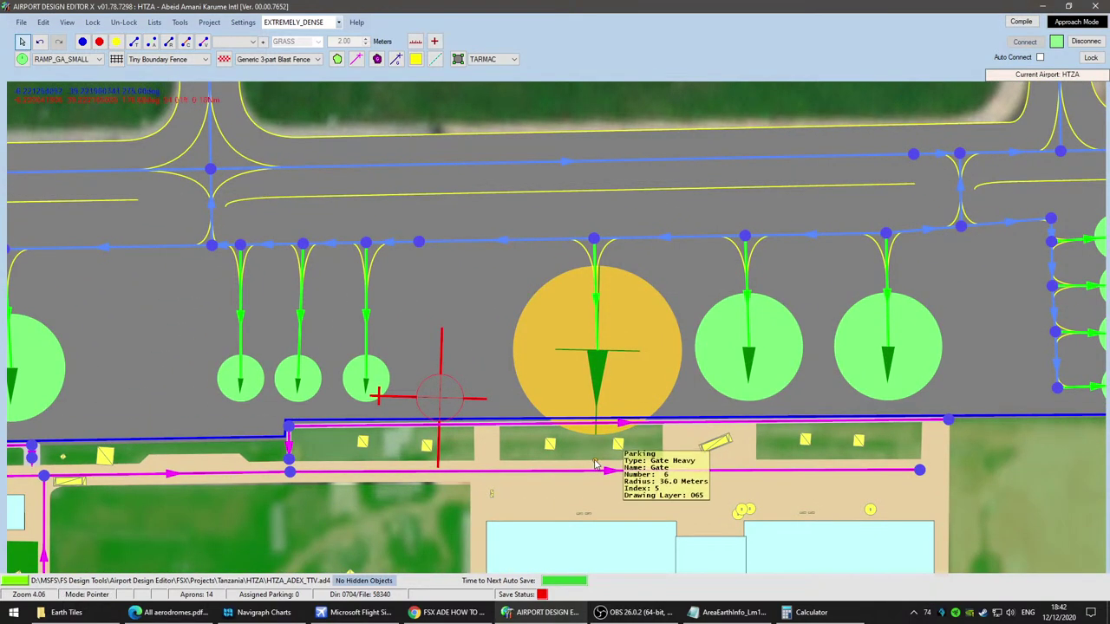
left_click_drag(595, 462, 477, 444)
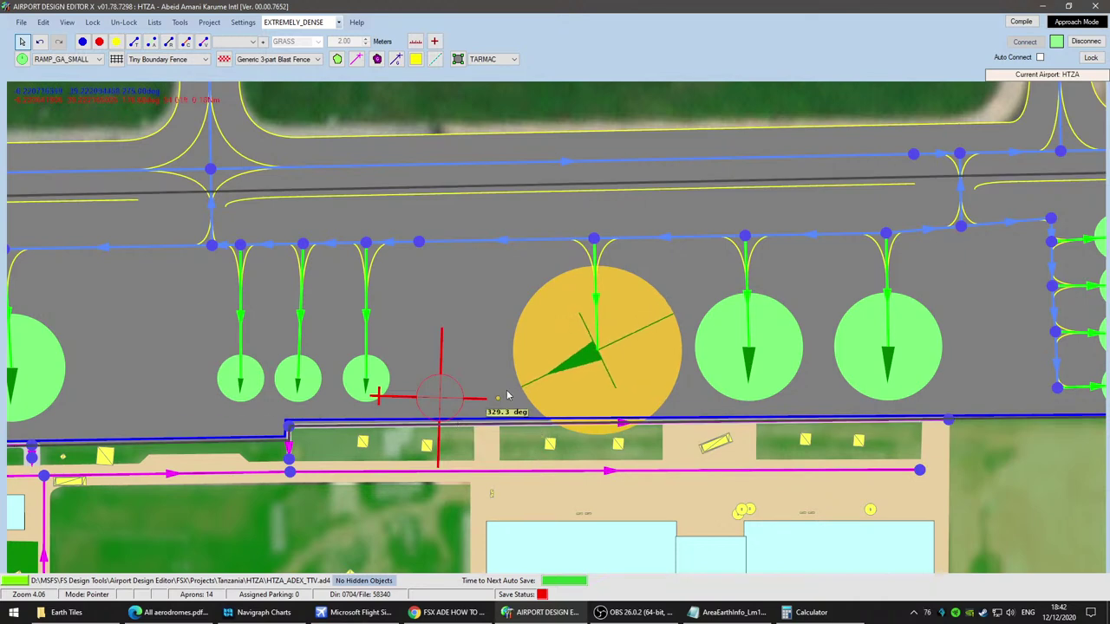
left_click_drag(620, 361, 598, 350)
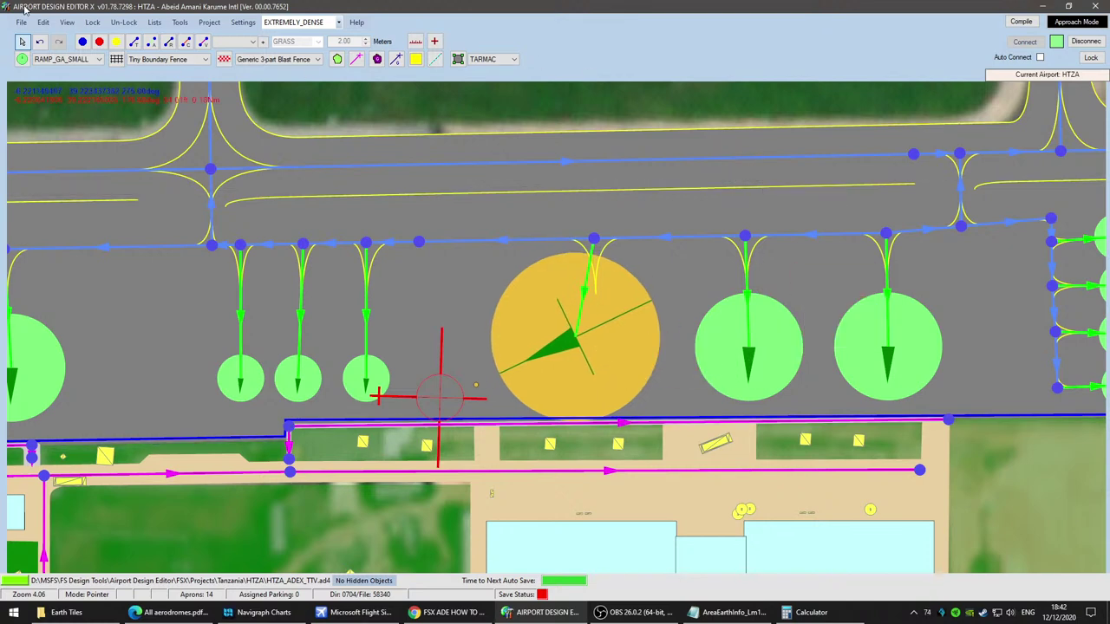
mouse_move(477, 386)
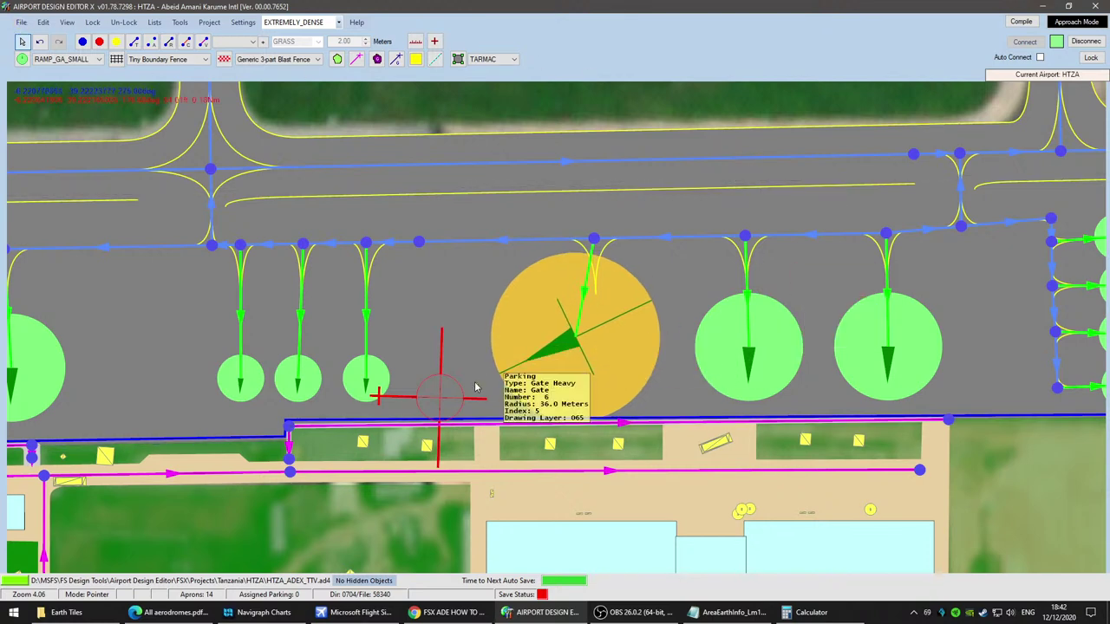
left_click_drag(474, 387, 460, 339)
mouse_move(593, 376)
left_mouse_down()
mouse_move(609, 371)
mouse_move(596, 372)
left_mouse_up()
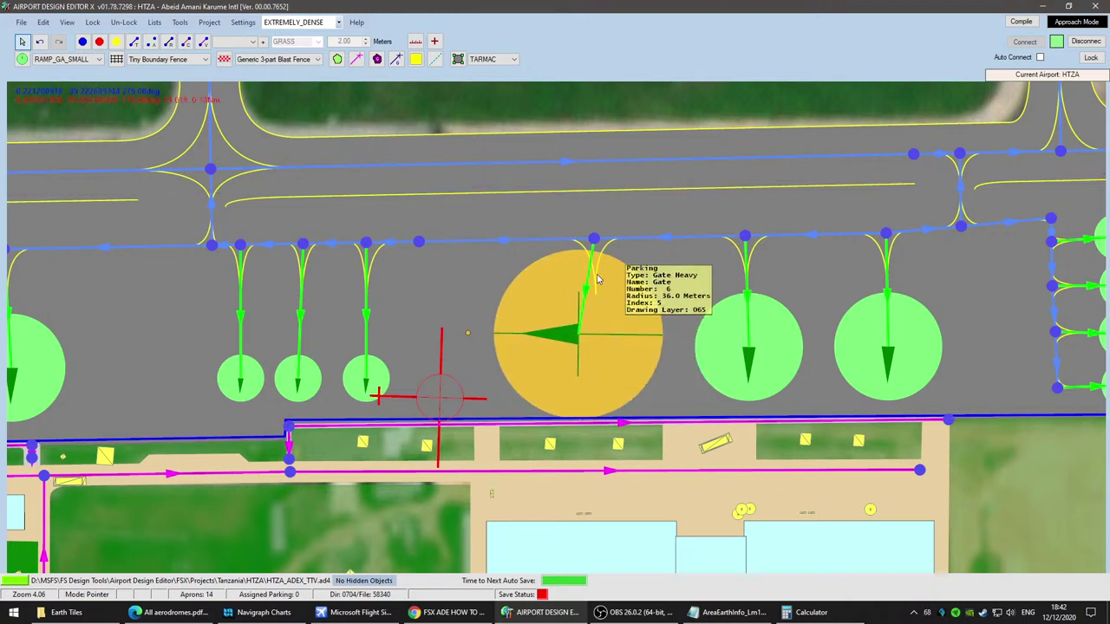
Step: Move gate 6 further left and align the taxi node directly above its parking circle
left_click_drag(593, 238, 572, 238)
left_click_drag(592, 333, 561, 326)
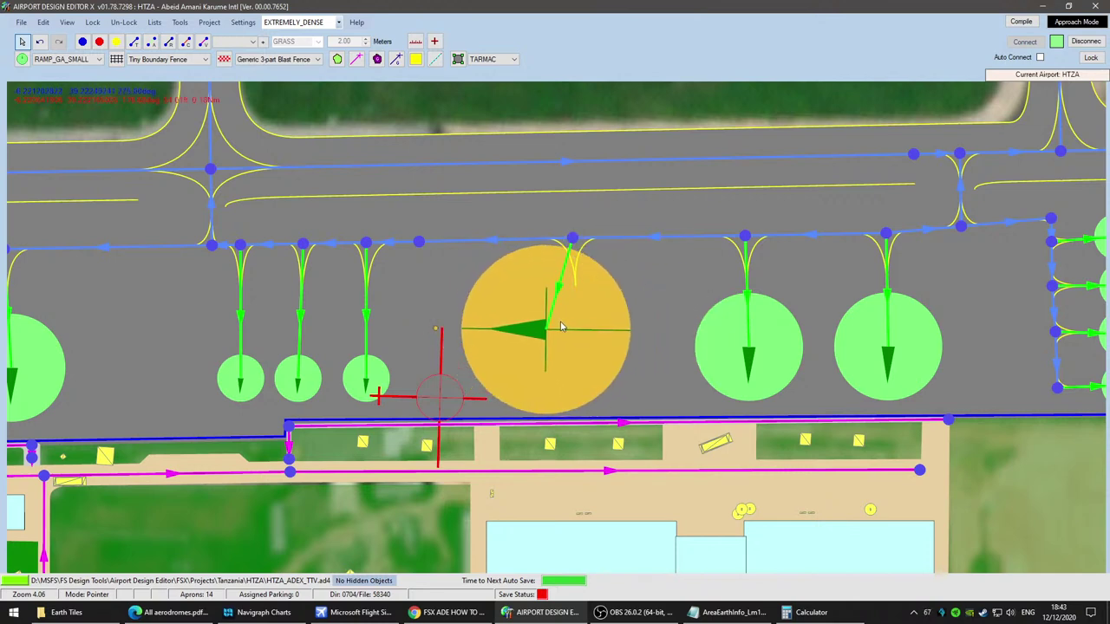
left_click_drag(555, 240, 549, 239)
left_click(545, 260)
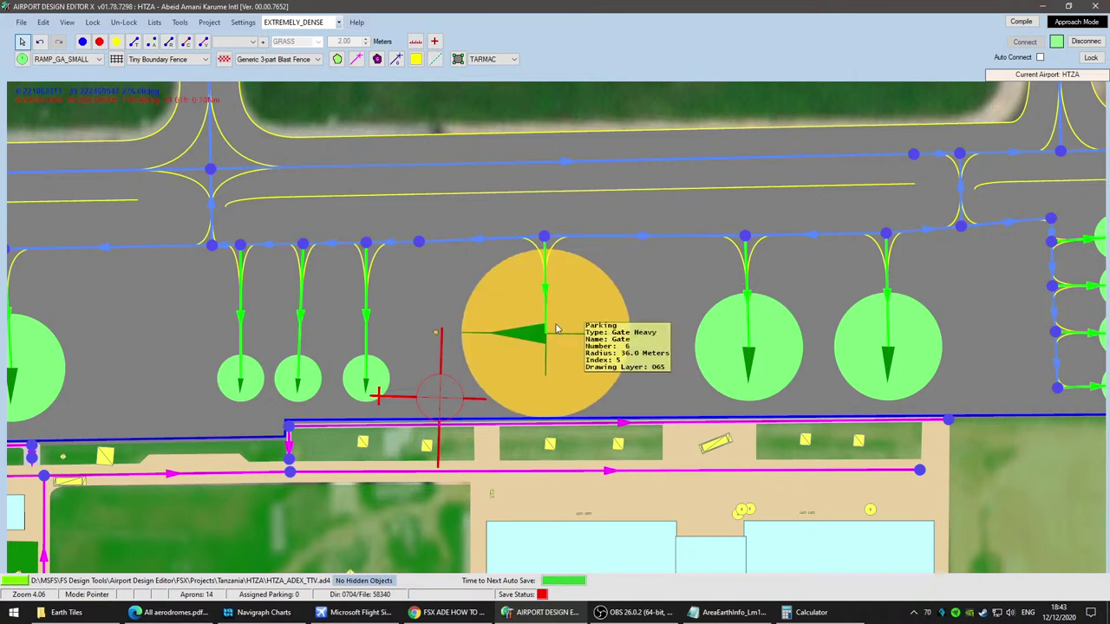
Step: Save the airport project and switch to Flight Simulator X
left_click(21, 22)
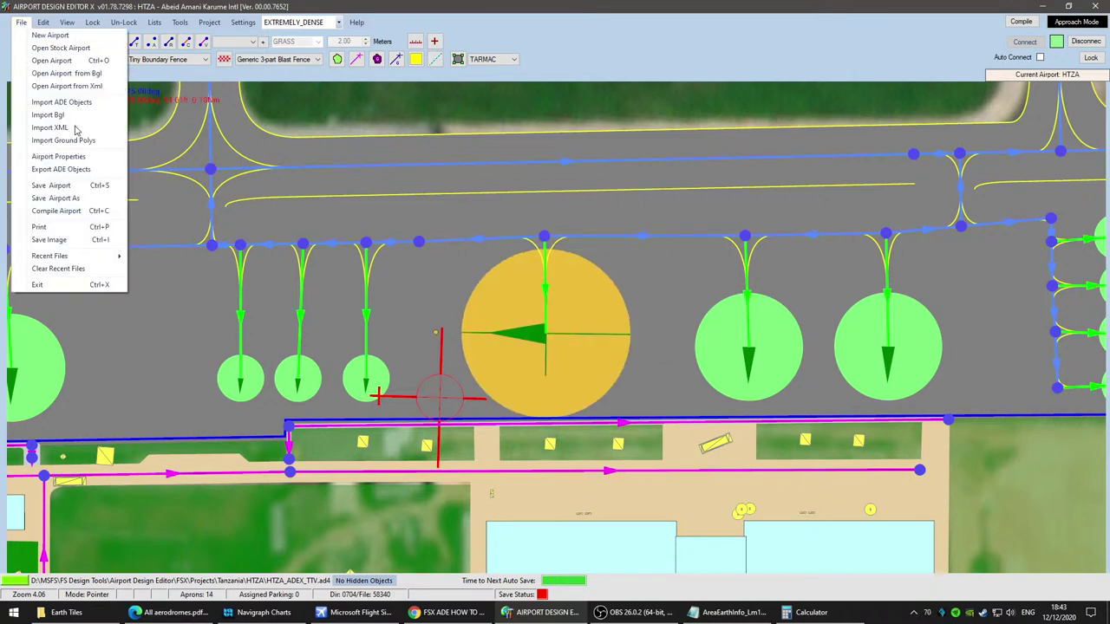
left_click(75, 185)
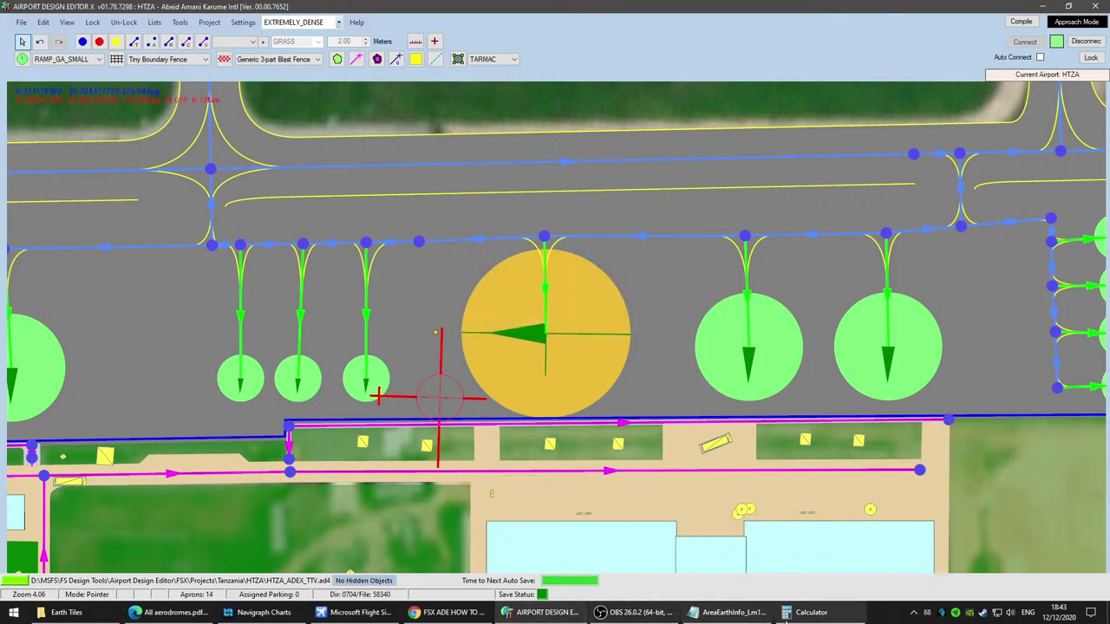
left_click(356, 612)
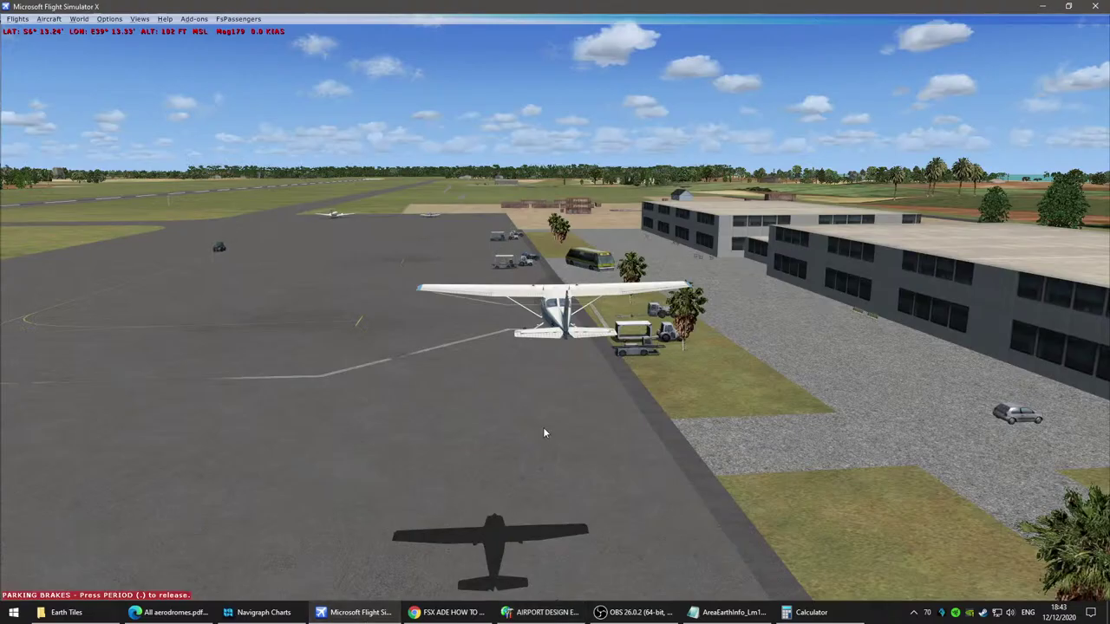
Step: Slew and yaw the Cessna around the apron, ending at heading 330 beside the parked twin turboprop
key("KP_8")
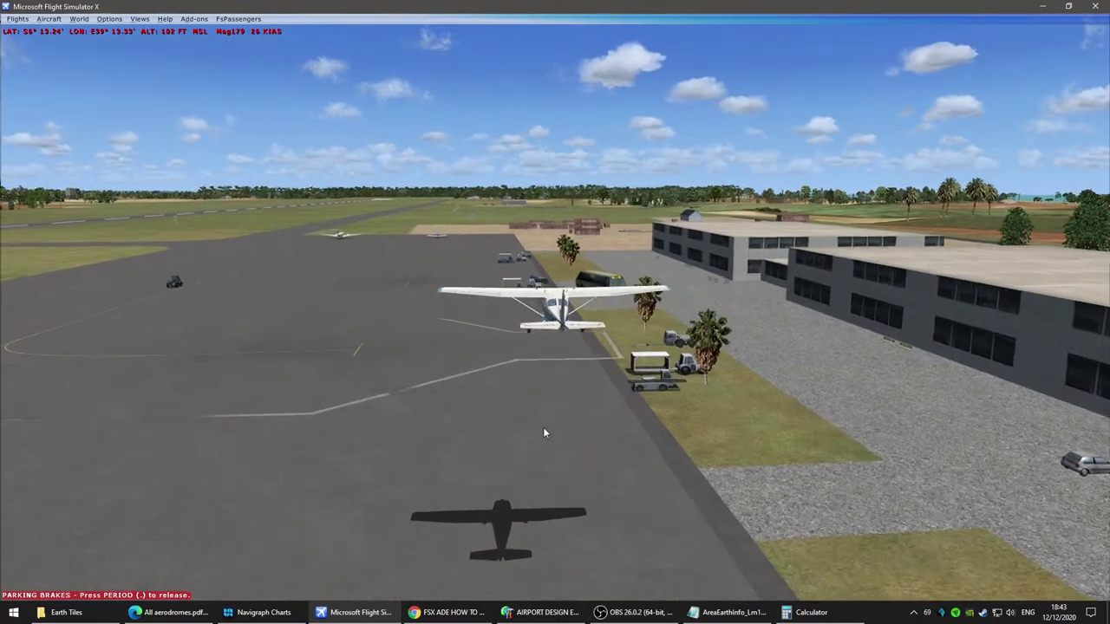
key("KP_1")
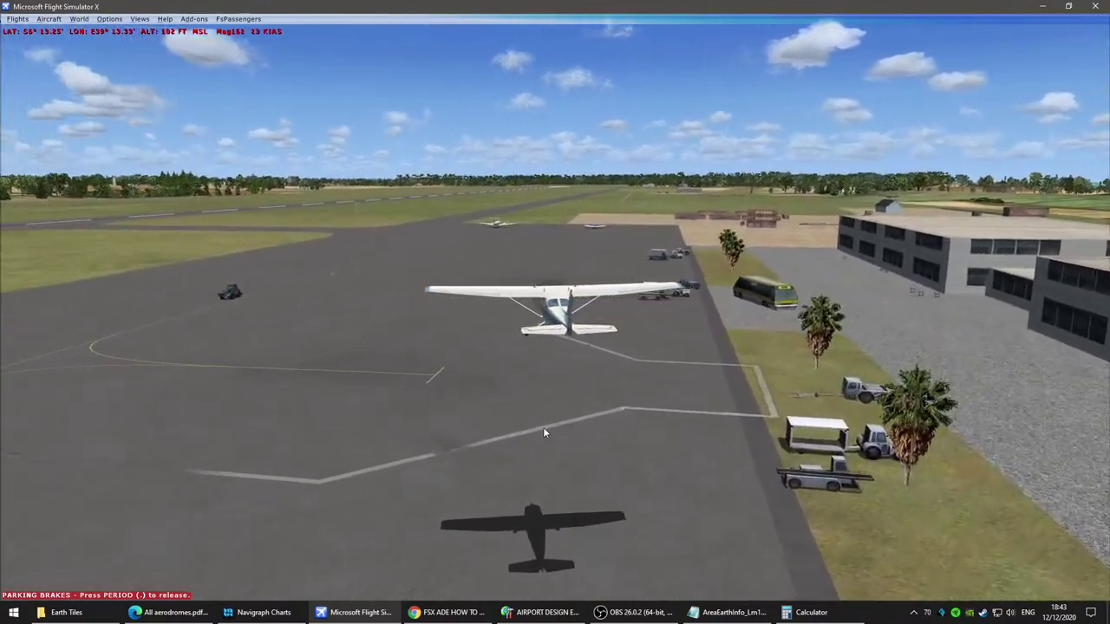
key("KP_3")
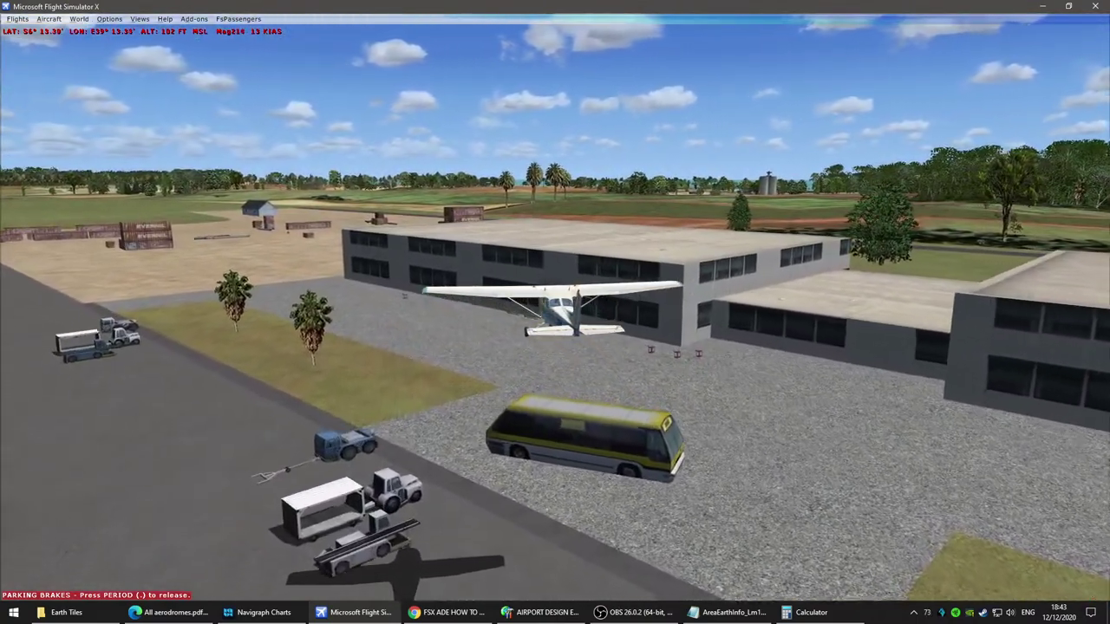
key("KP_1")
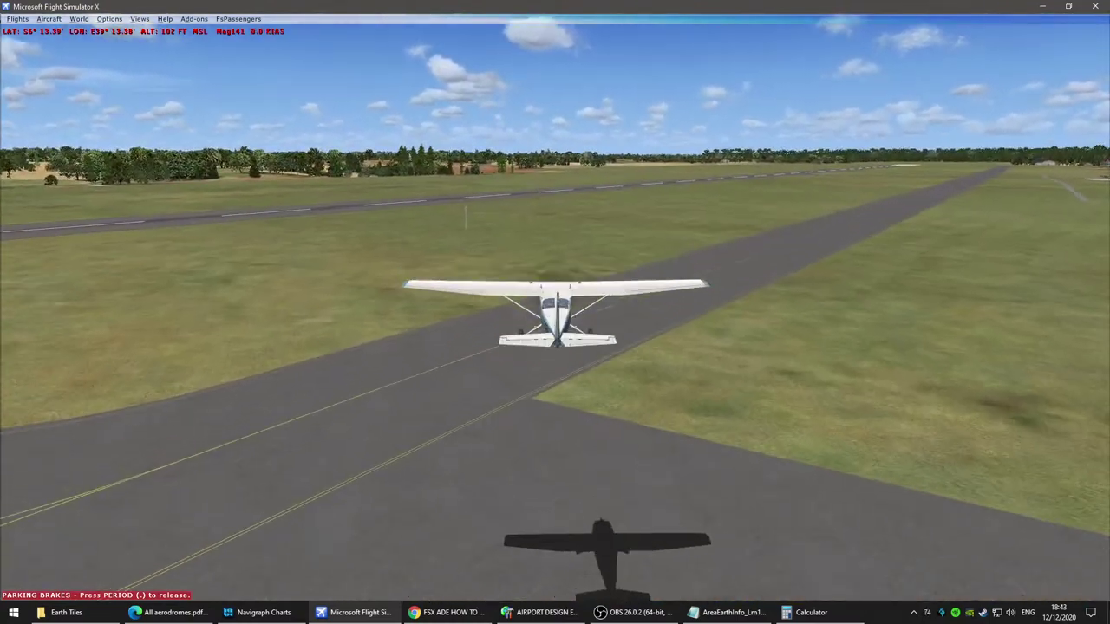
key("KP_1")
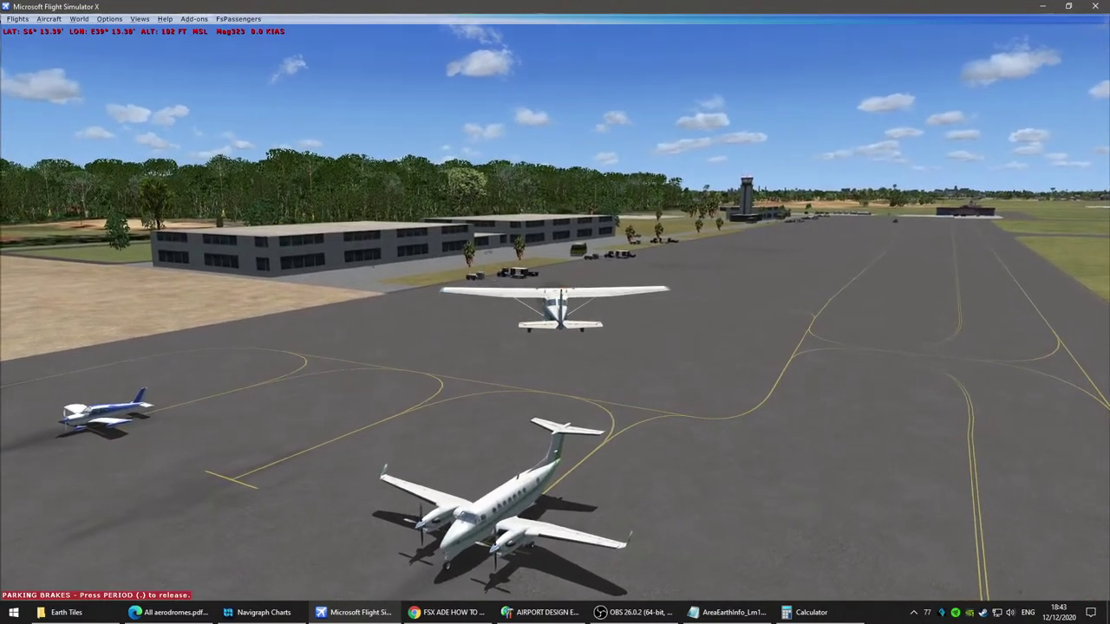
key("KP_2")
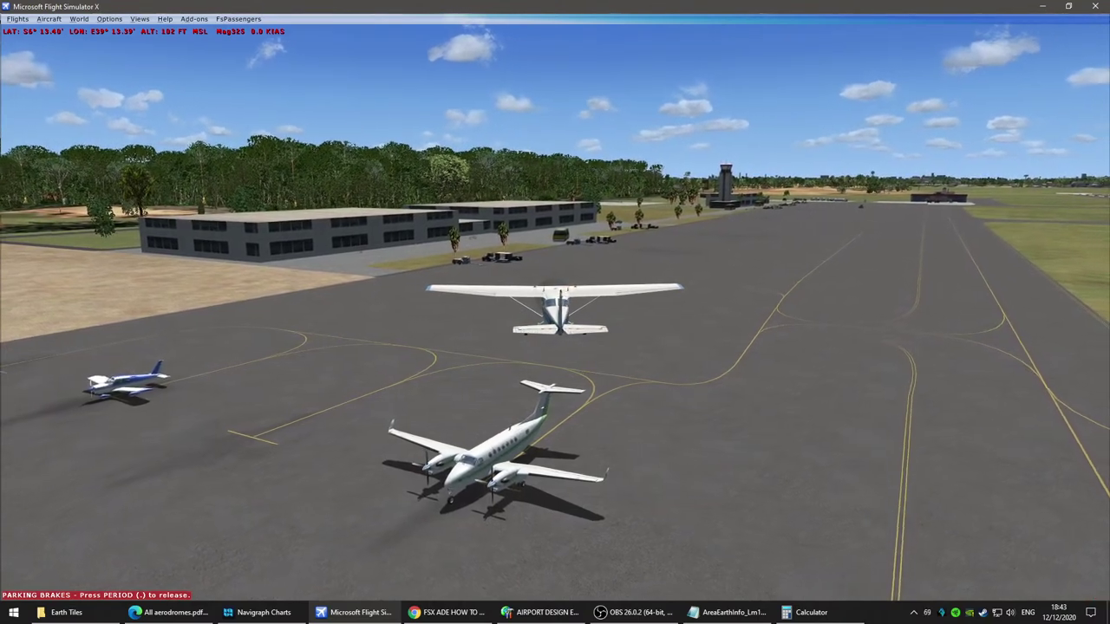
key("KP_3")
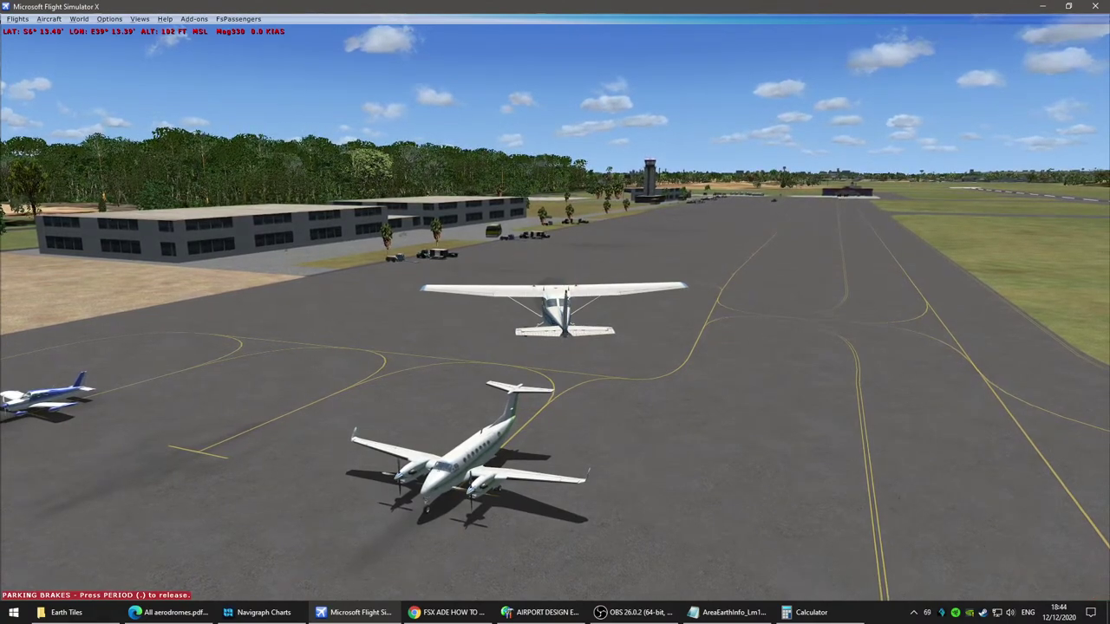
key("KP_8")
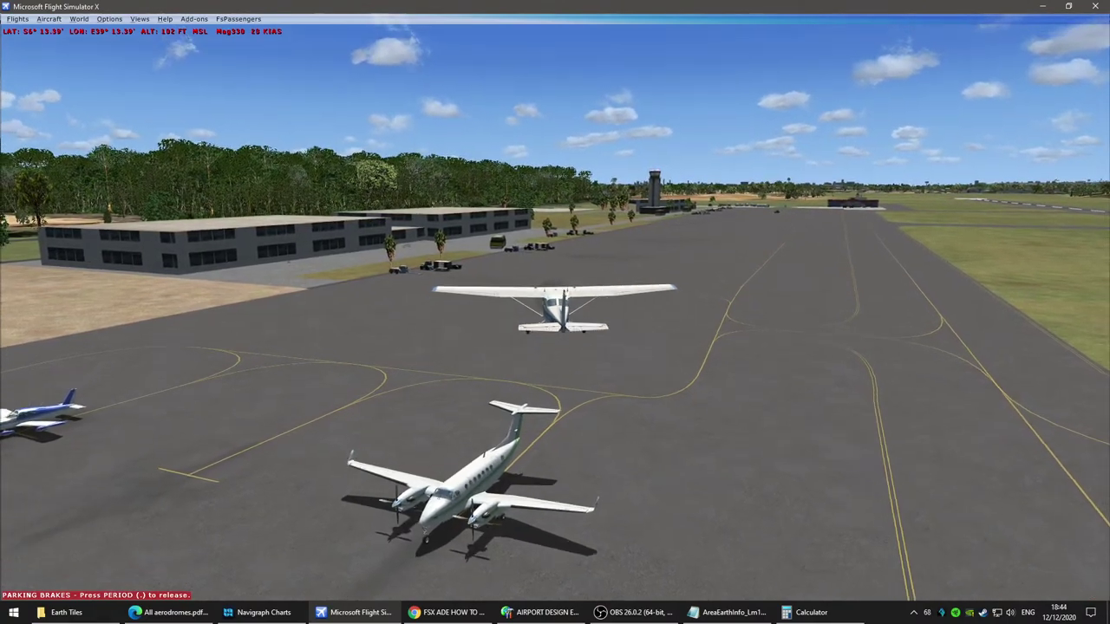
Step: Slew up the apron toward the control tower, stop and turn back, then return to Airport Design Editor
key("KP_3")
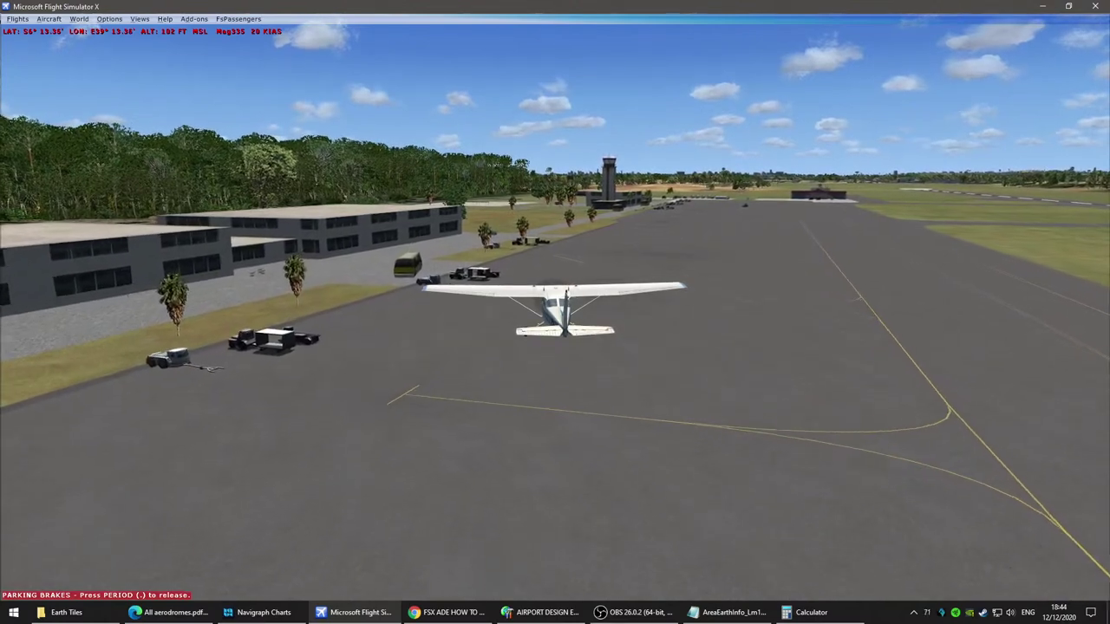
key("KP_3")
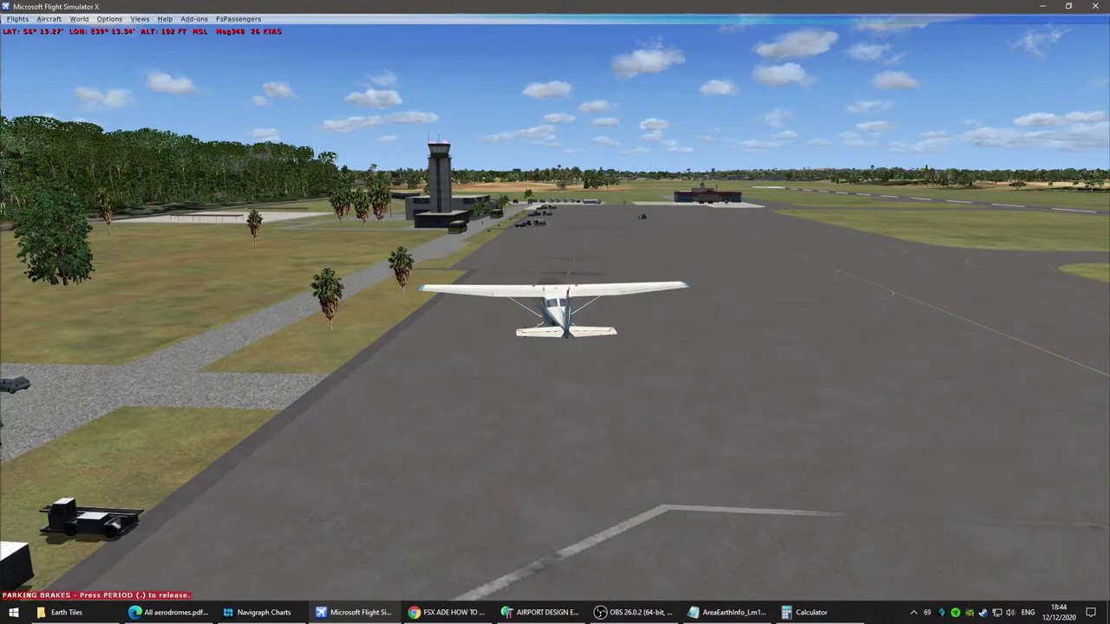
key("y")
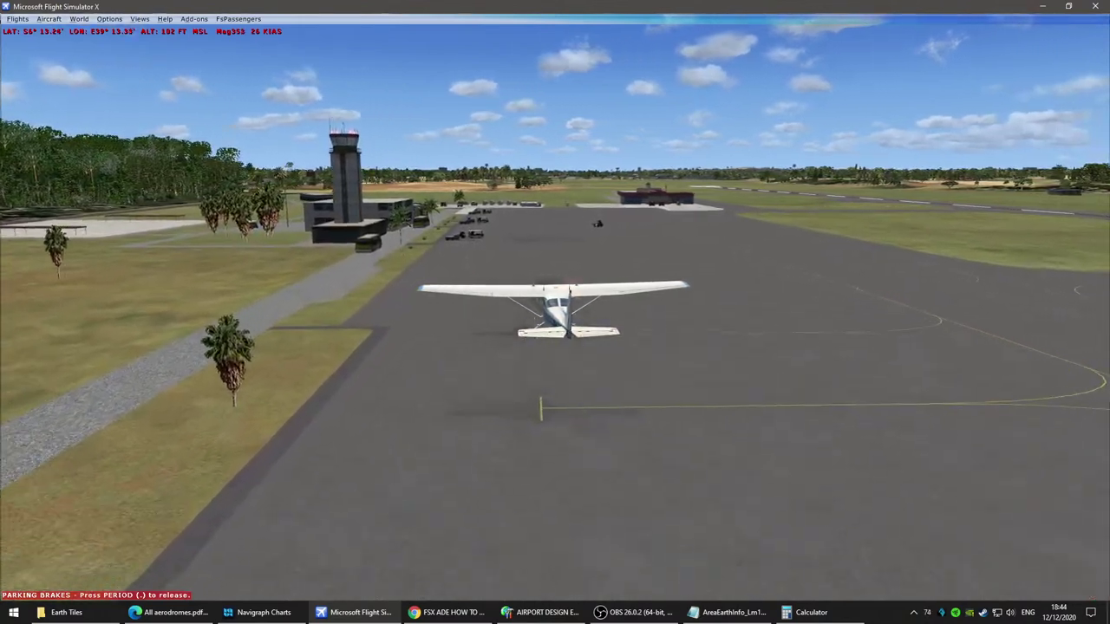
key("KP_1")
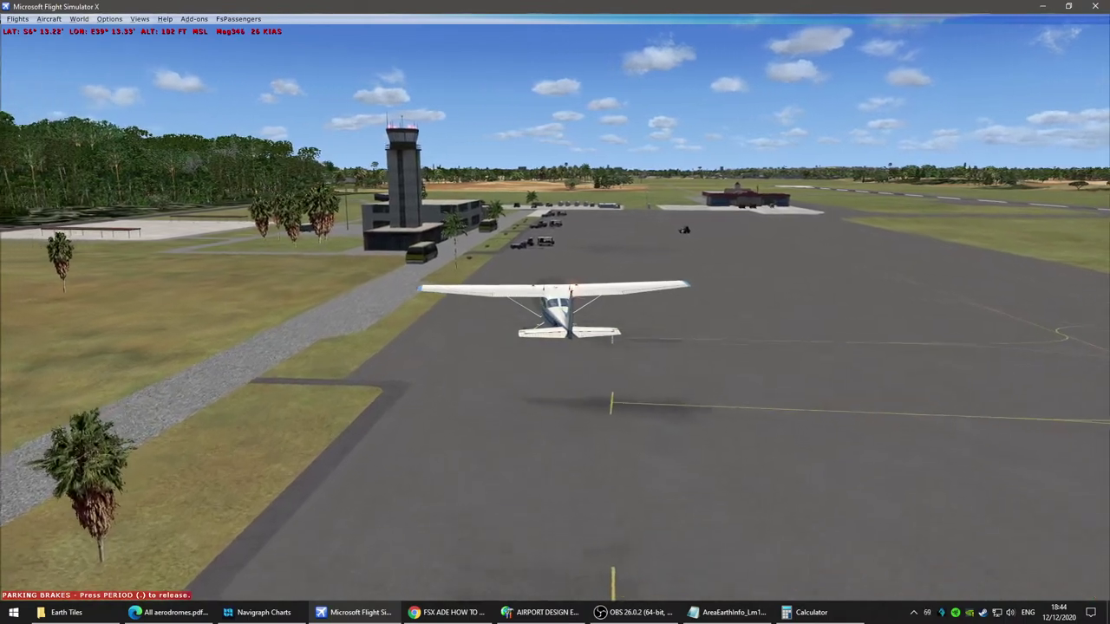
key("KP_3")
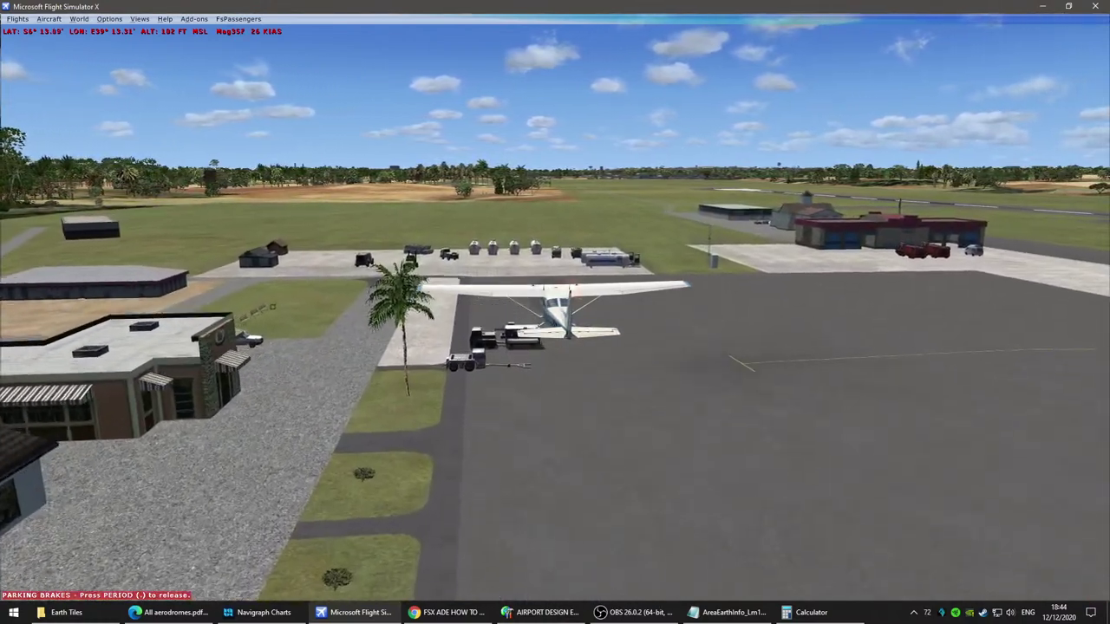
key("KP_5")
key("KP_1")
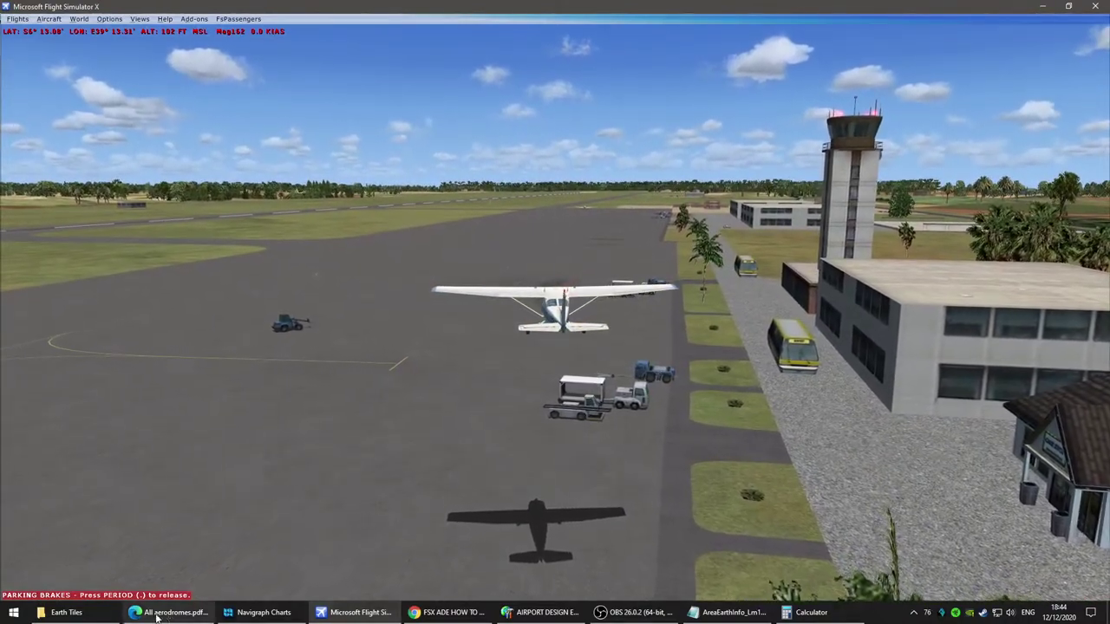
left_click(542, 613)
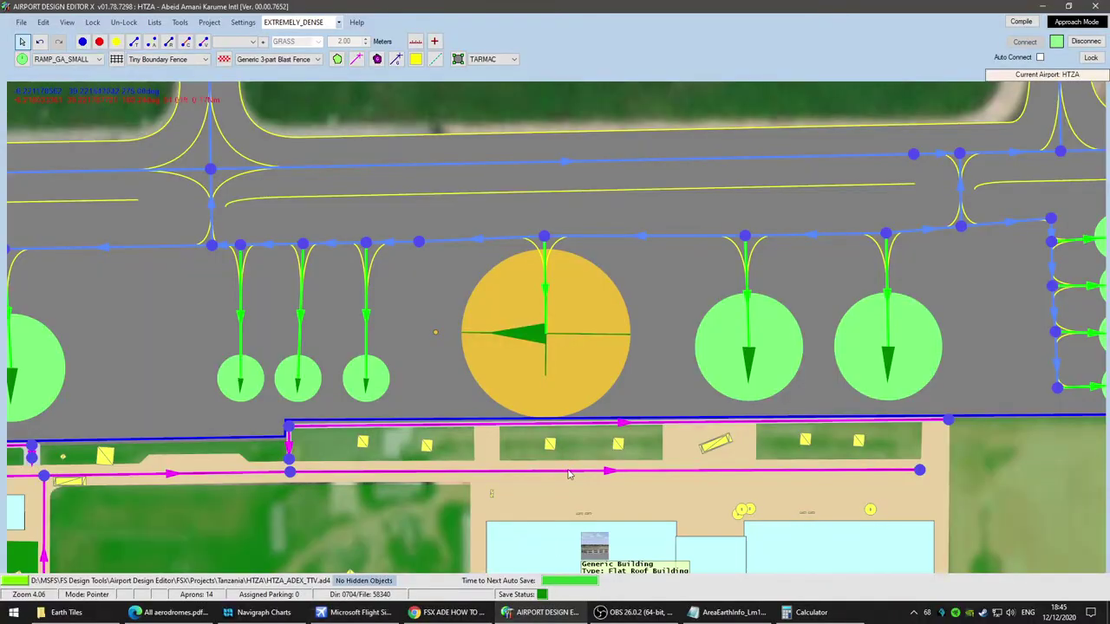
scroll(497, 479, "up", 5)
left_click_drag(637, 467, 942, 406)
left_click_drag(309, 426, 956, 373)
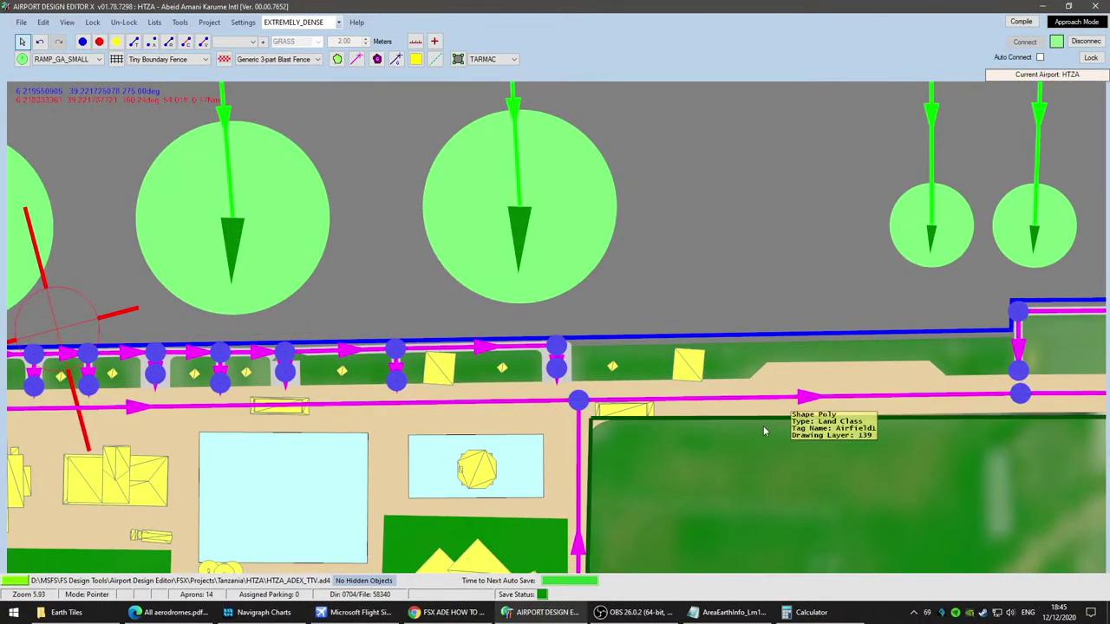
scroll(763, 425, "down", 6)
left_click_drag(343, 434, 537, 444)
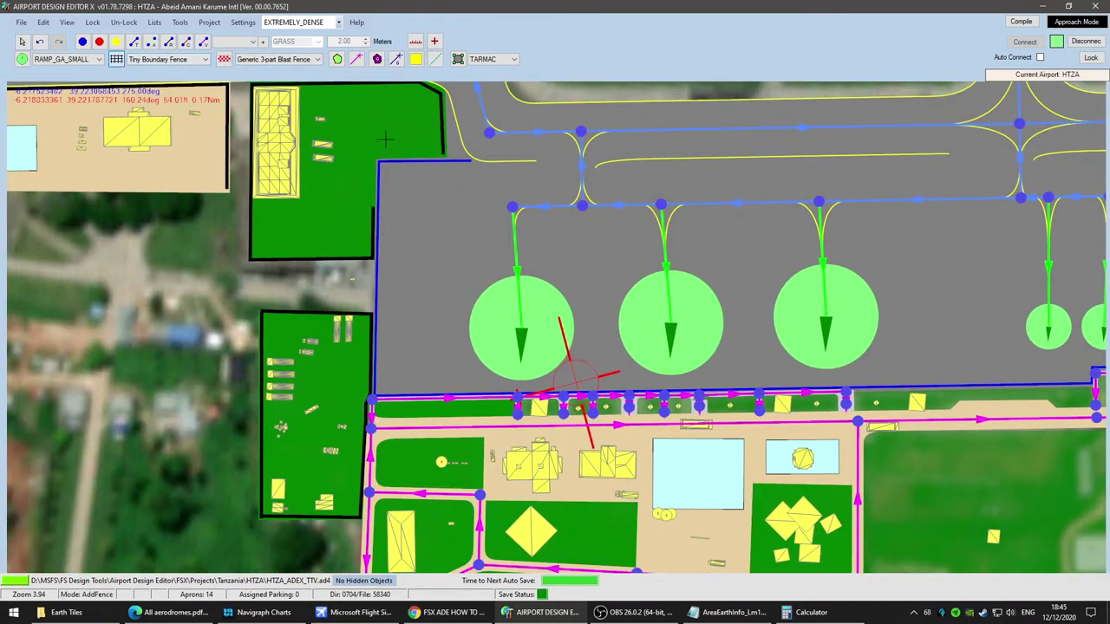
scroll(373, 407, "up", 2)
scroll(341, 347, "up", 2)
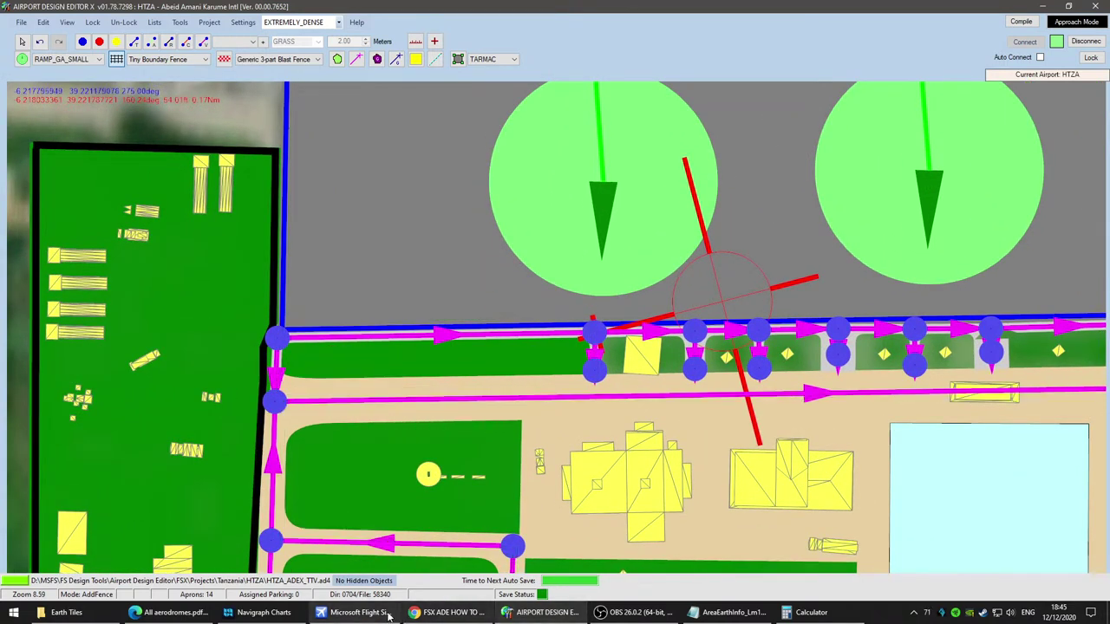
left_click(360, 613)
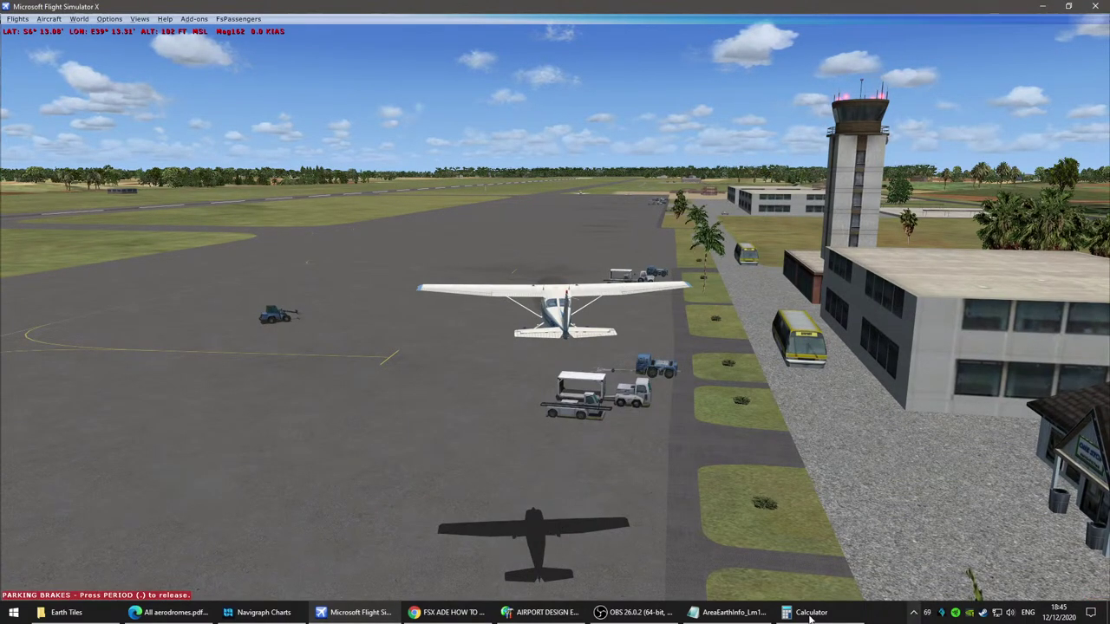
left_click(529, 618)
left_click(152, 60)
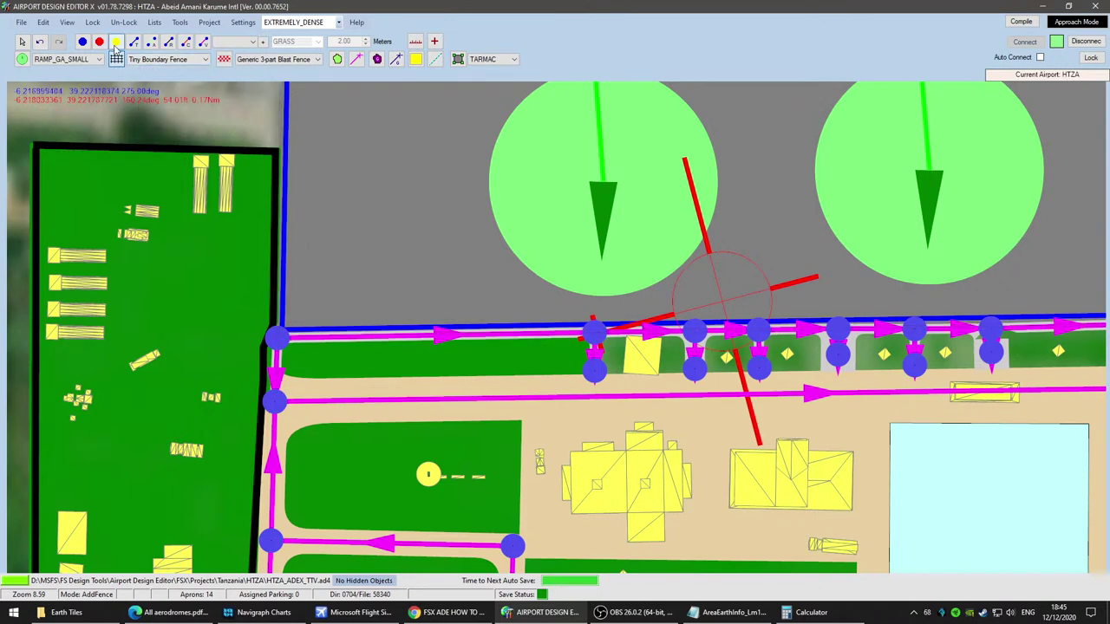
left_click(156, 61)
left_click(156, 64)
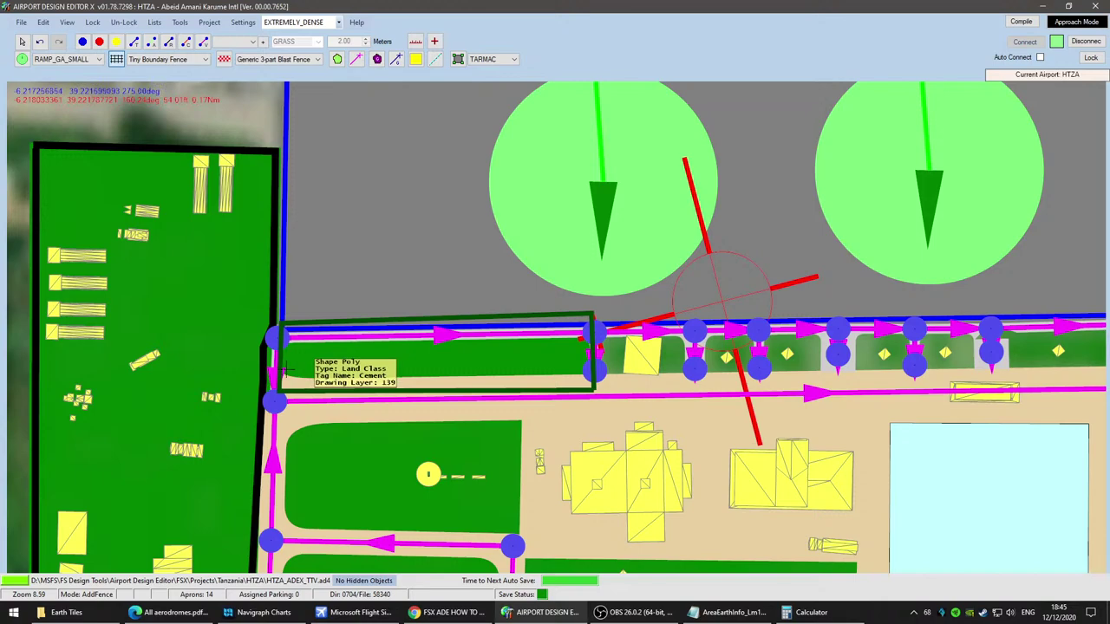
key("Delete")
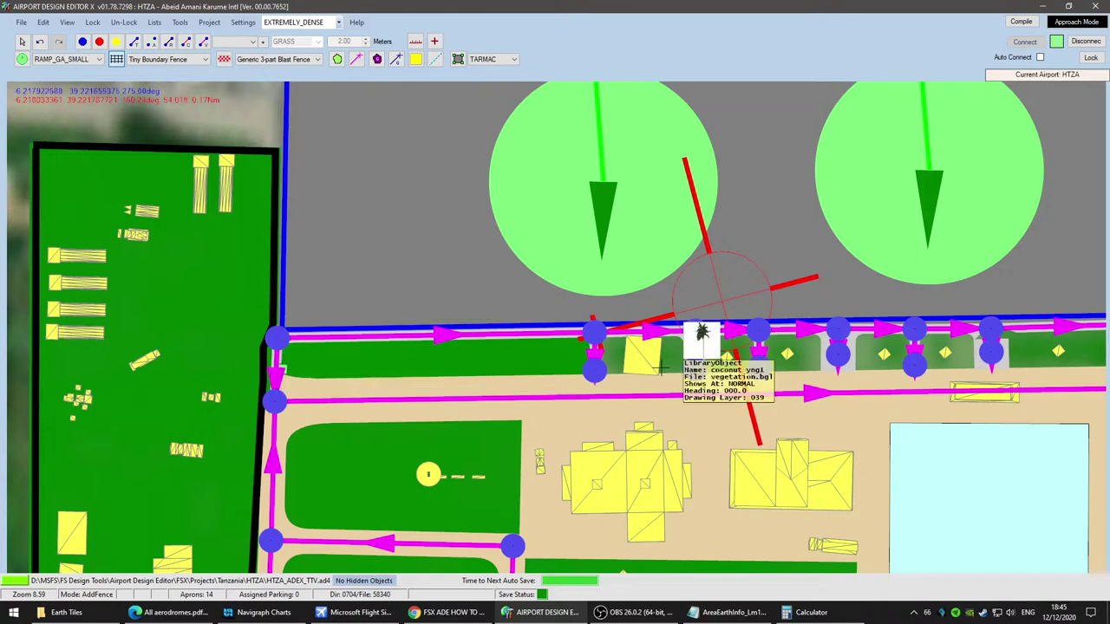
right_click_drag(1068, 379, 210, 374)
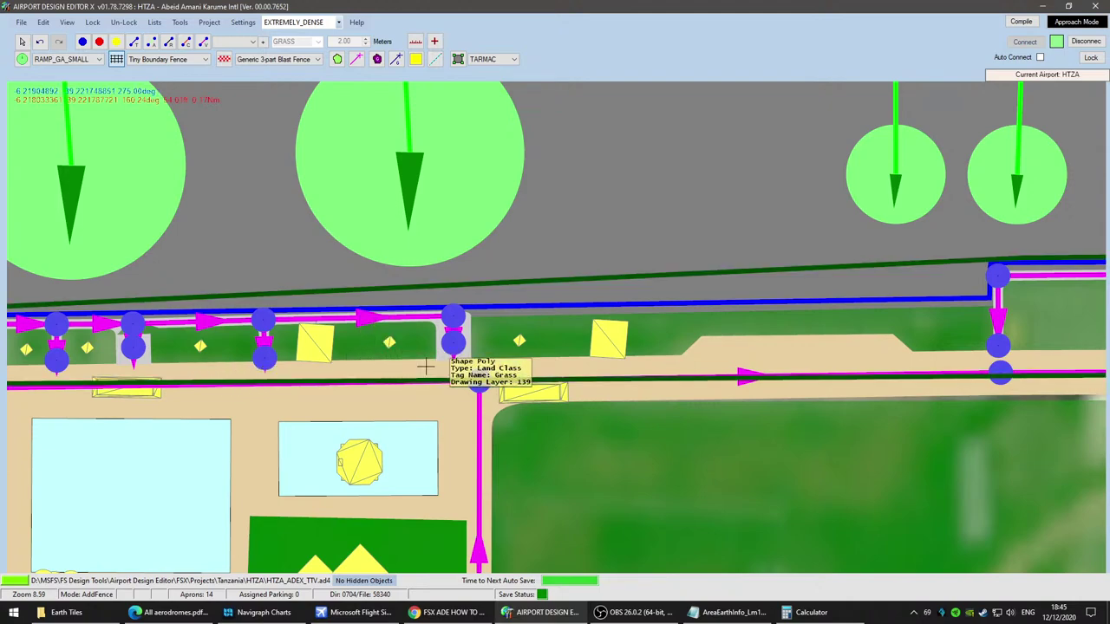
right_click_drag(118, 363, 1109, 355)
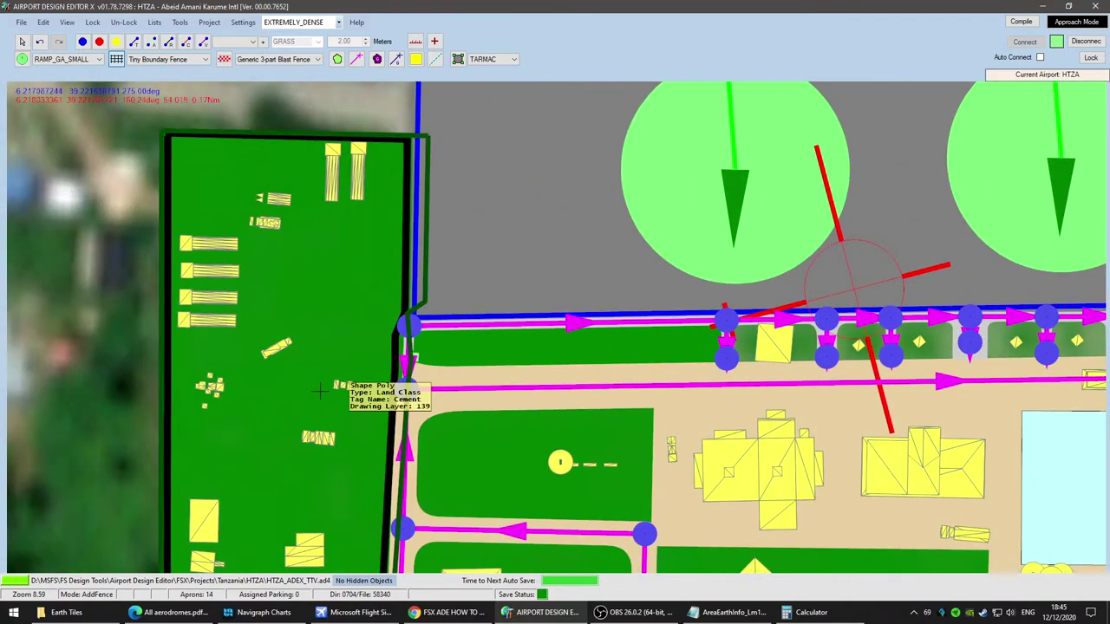
right_click_drag(319, 392, 26, 404)
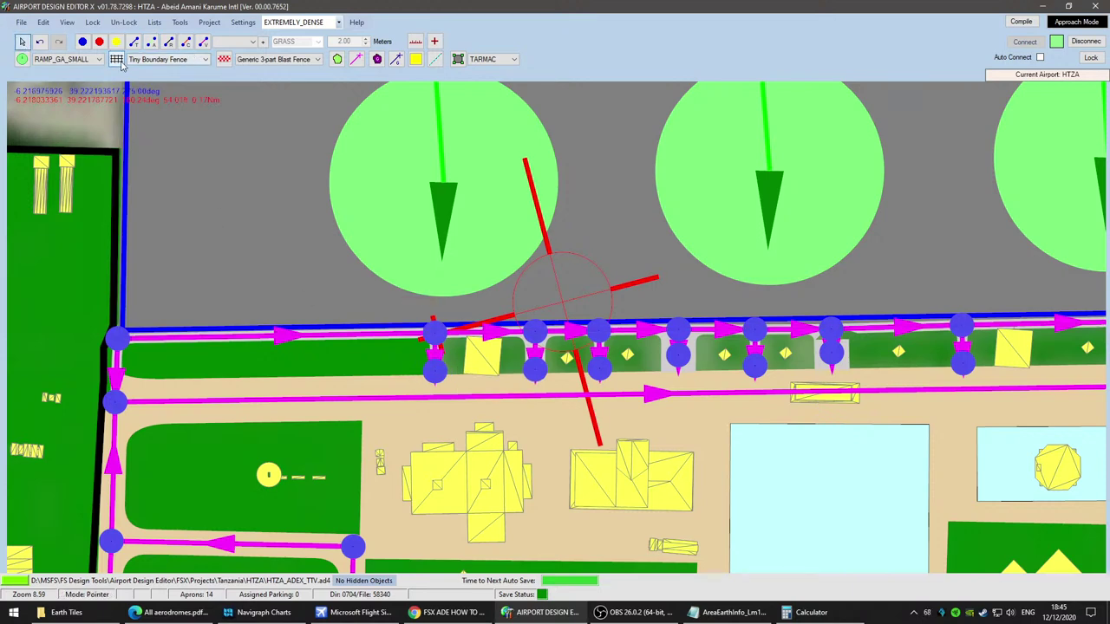
Step: Draw a boundary fence along the first grass strip's lower edge from its west end
left_click(127, 368)
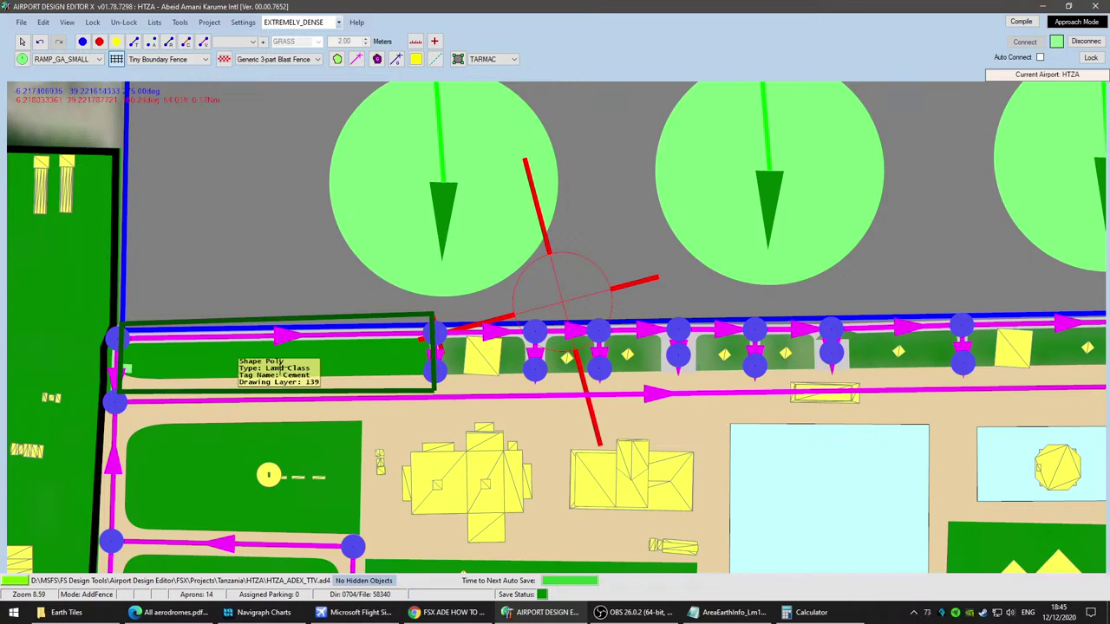
double_click(417, 369)
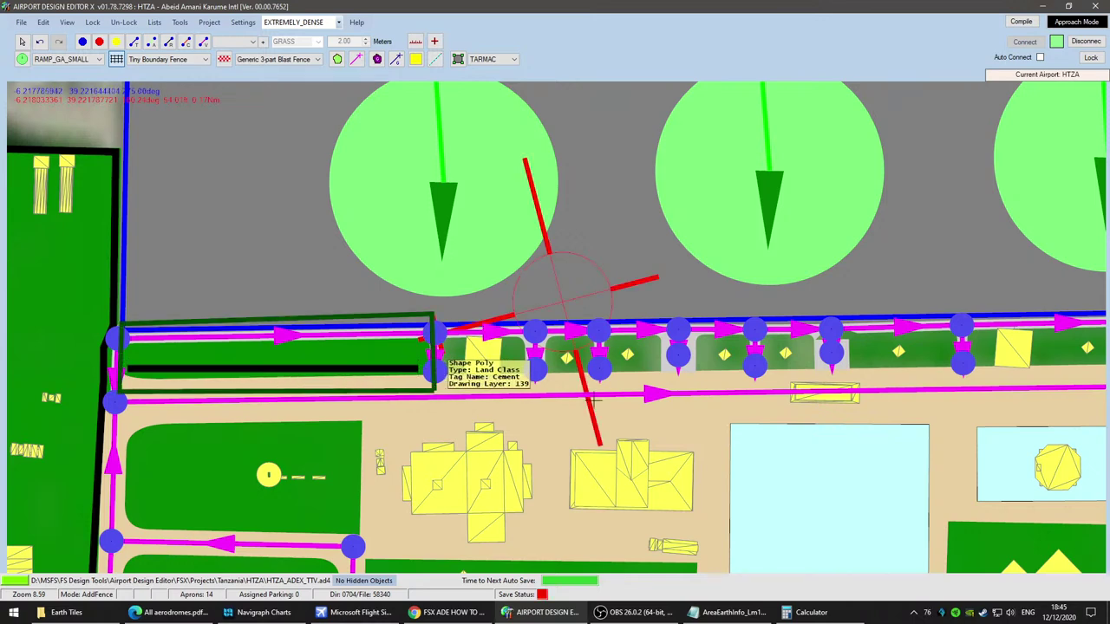
middle_click_drag(639, 413, 539, 468)
scroll(404, 444, "up", 2)
scroll(361, 444, "up", 2)
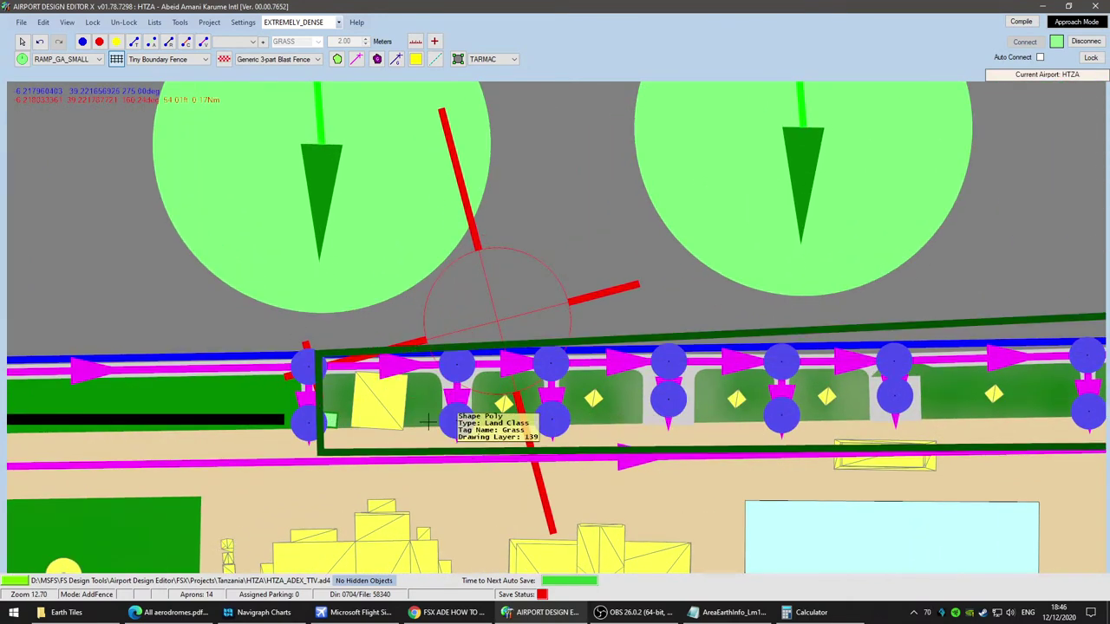
Step: Fence the lower edges of the next three grass strips moving east
left_click(486, 418)
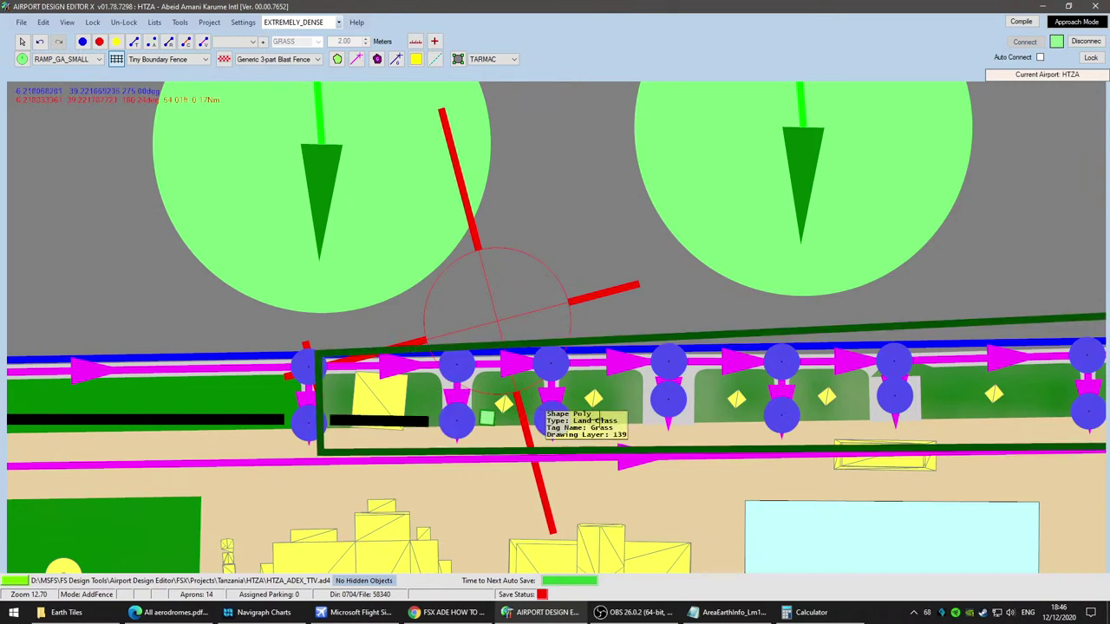
double_click(629, 417)
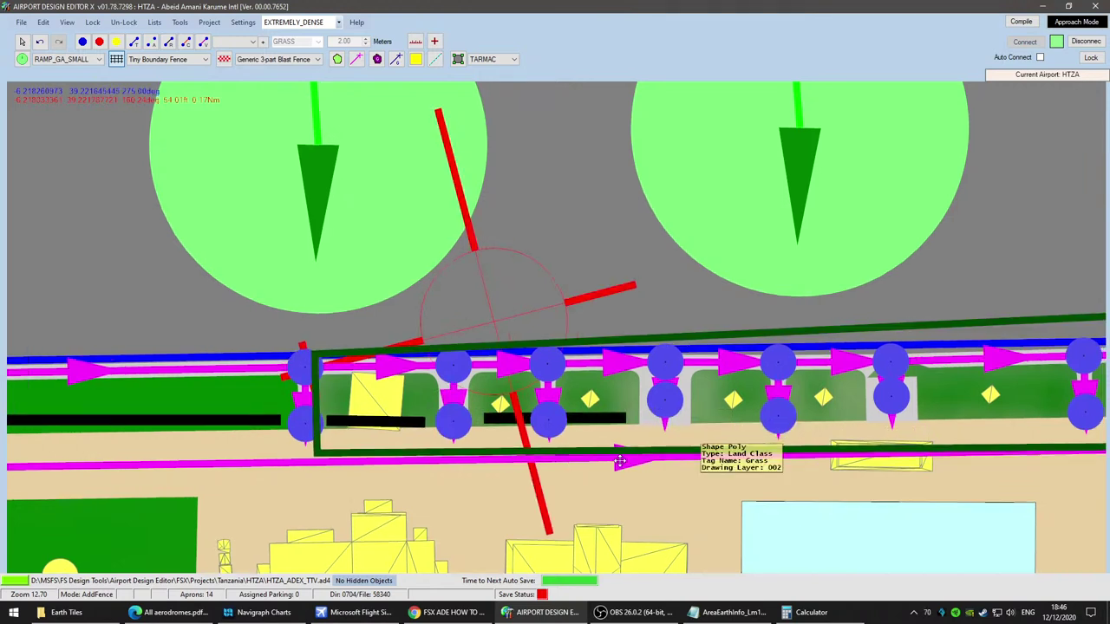
right_click_drag(674, 446, 442, 461)
left_click(469, 431)
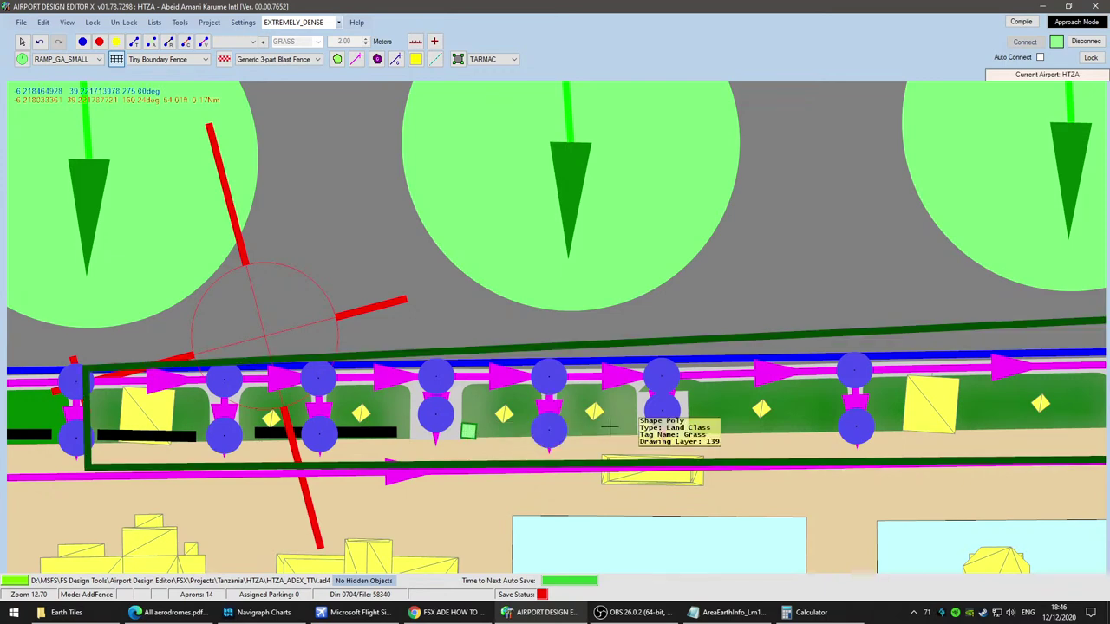
left_click(627, 427)
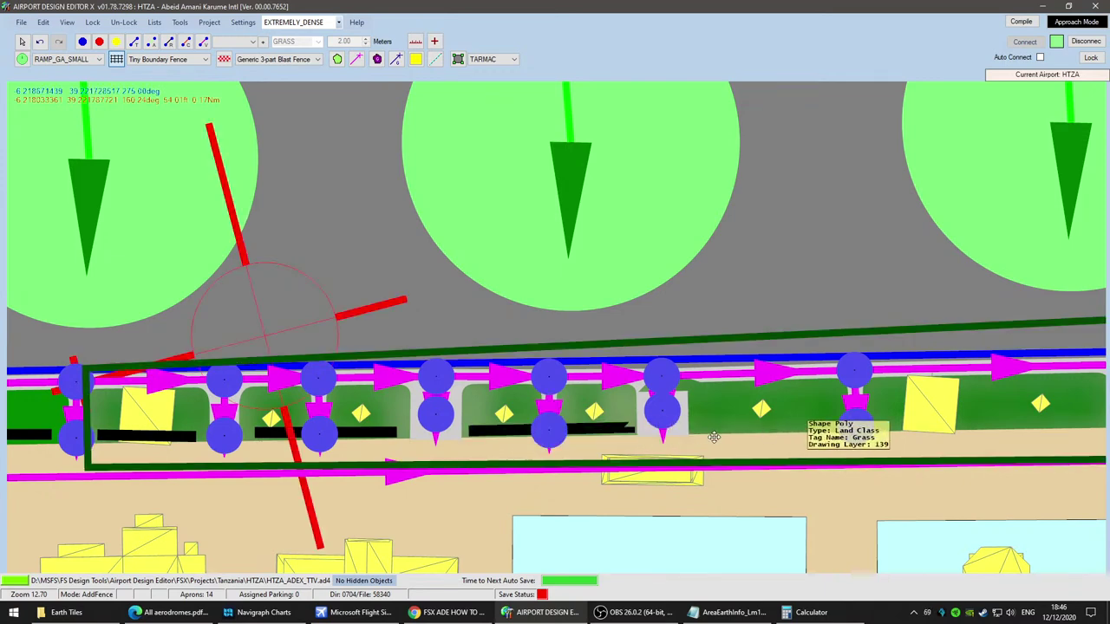
key("Right")
left_click(317, 426)
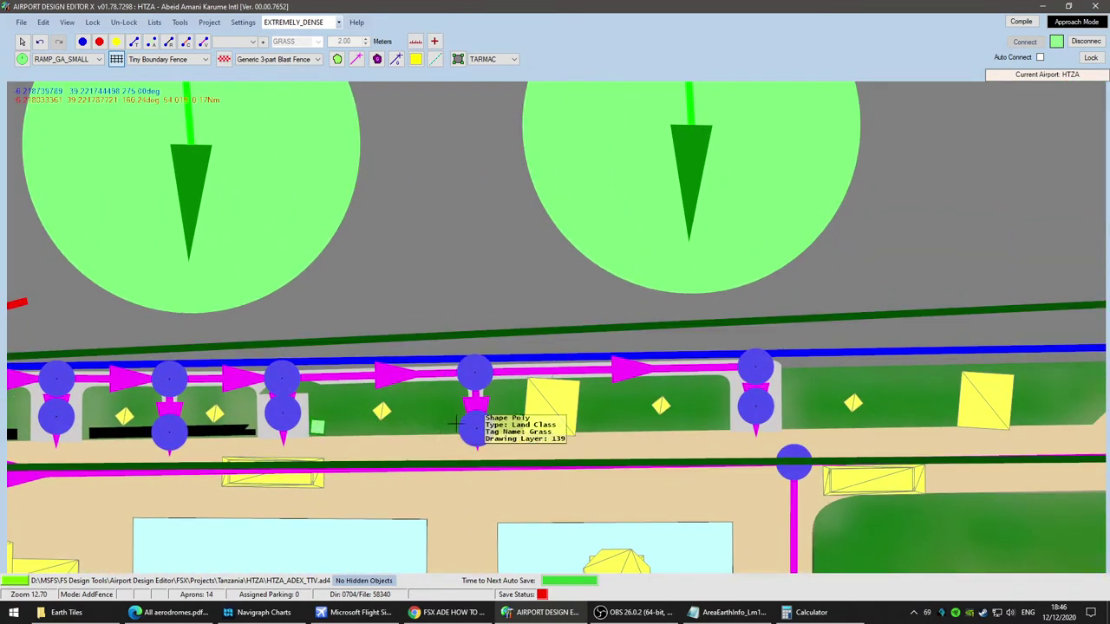
left_click(451, 424)
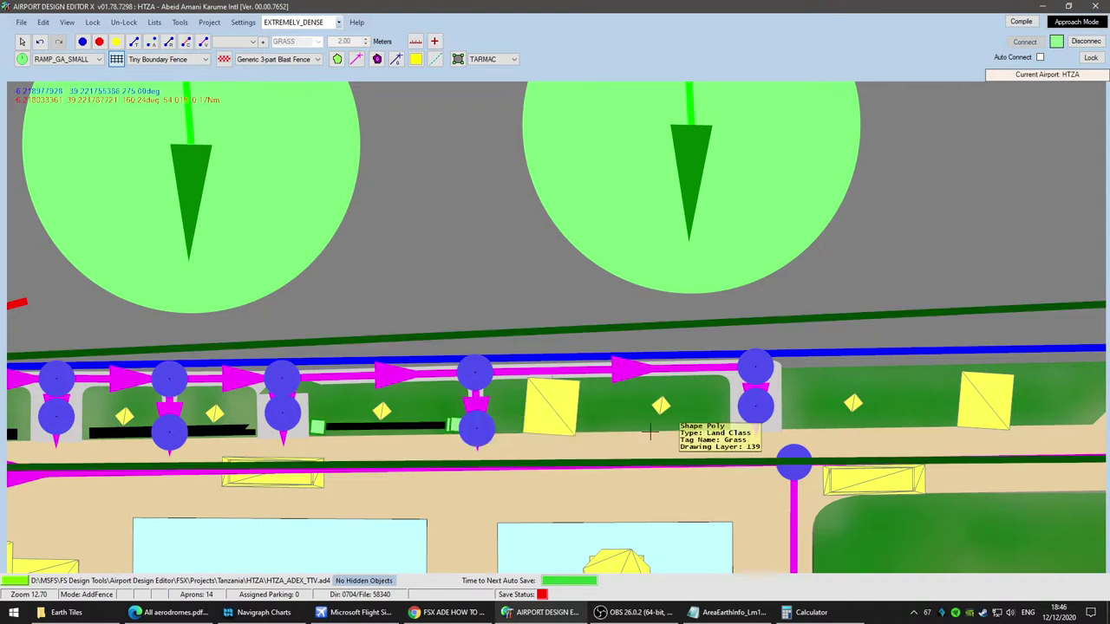
key("Right")
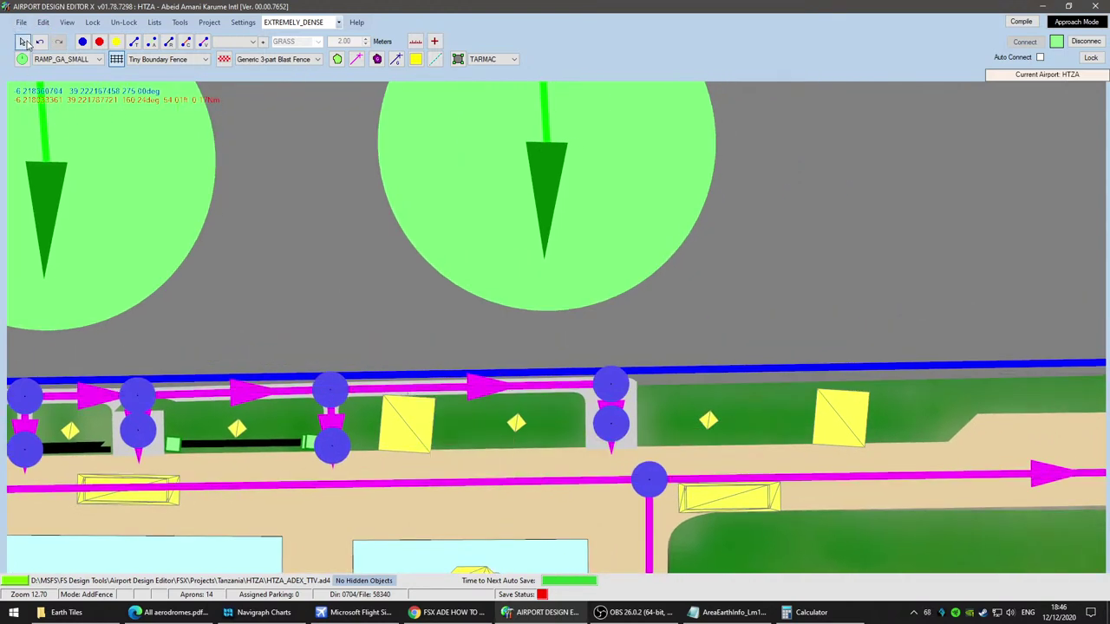
Step: Draw a bent fence along the next strip's lower edge up to the taxiway corner
left_click(115, 59)
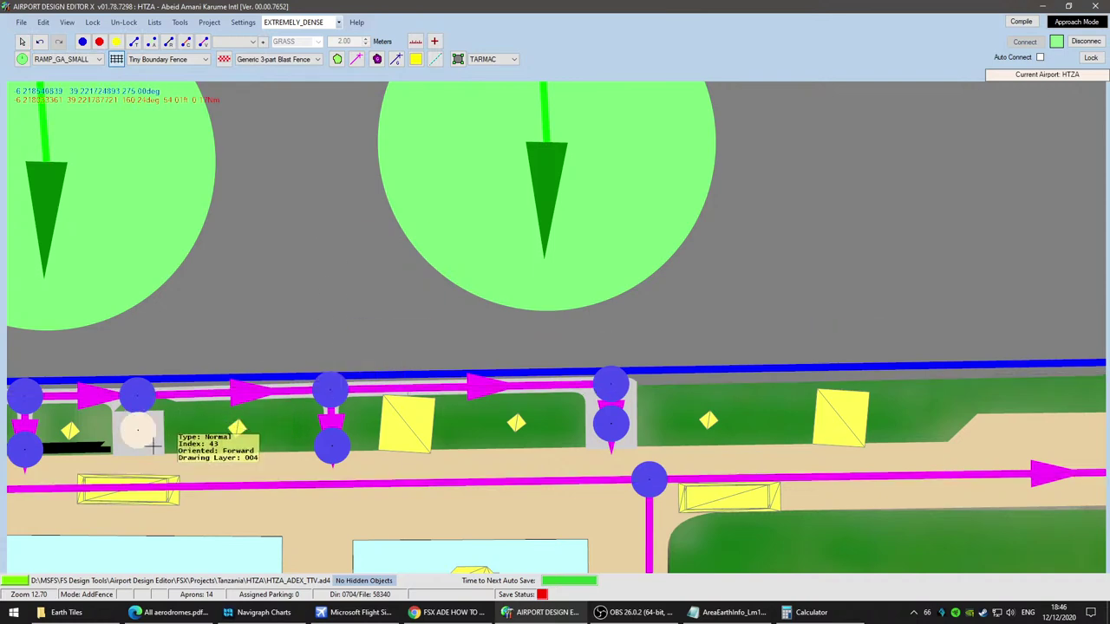
left_click(308, 442)
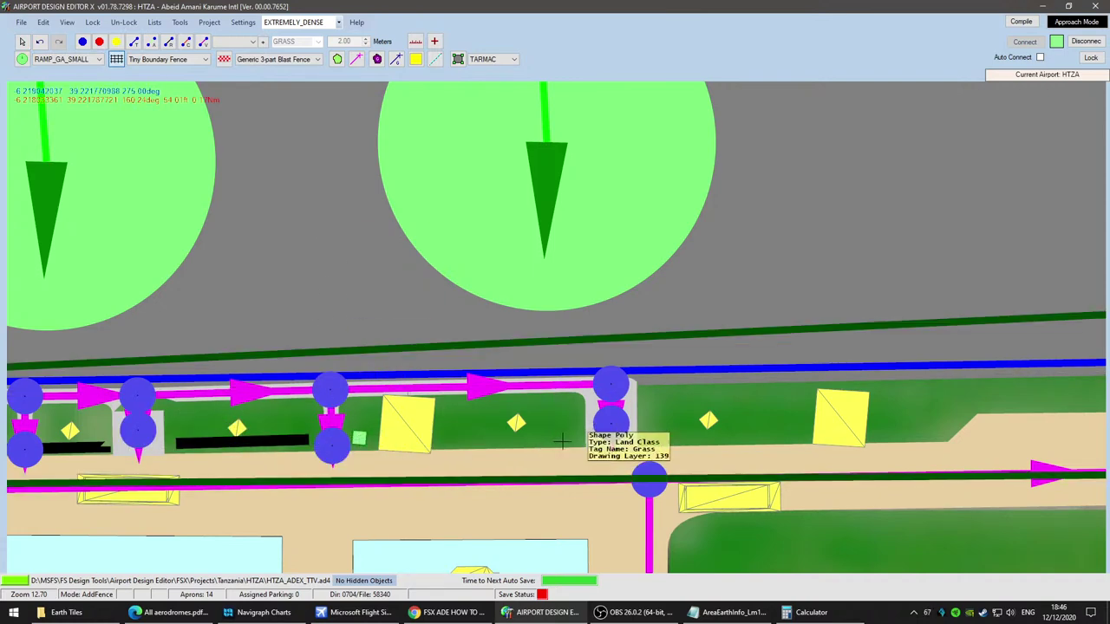
middle_click_drag(922, 460, 424, 428)
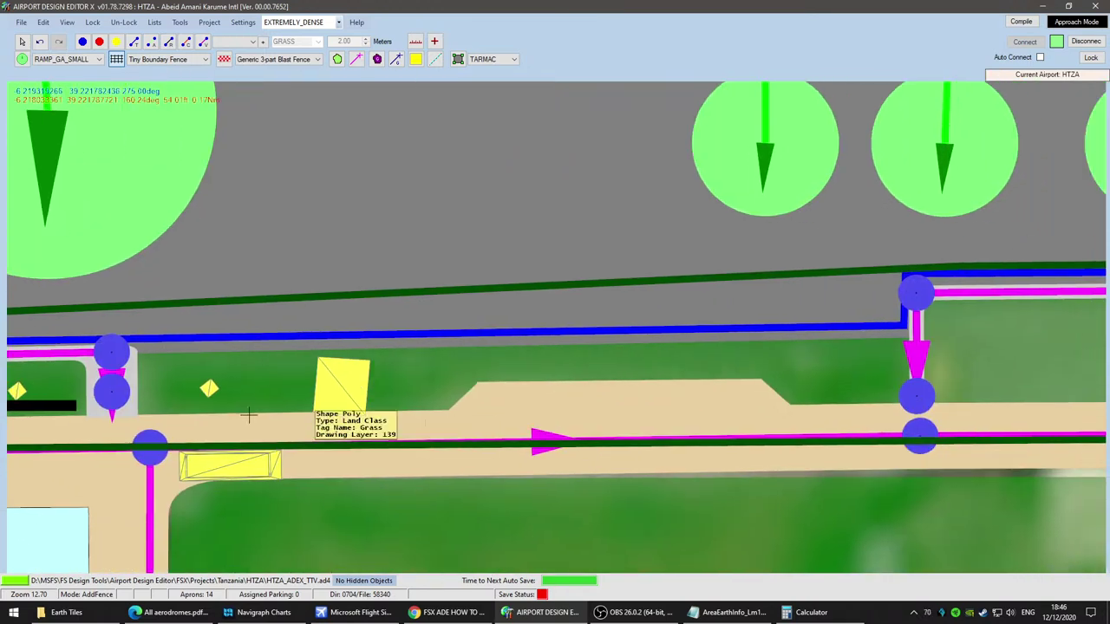
left_click(439, 400)
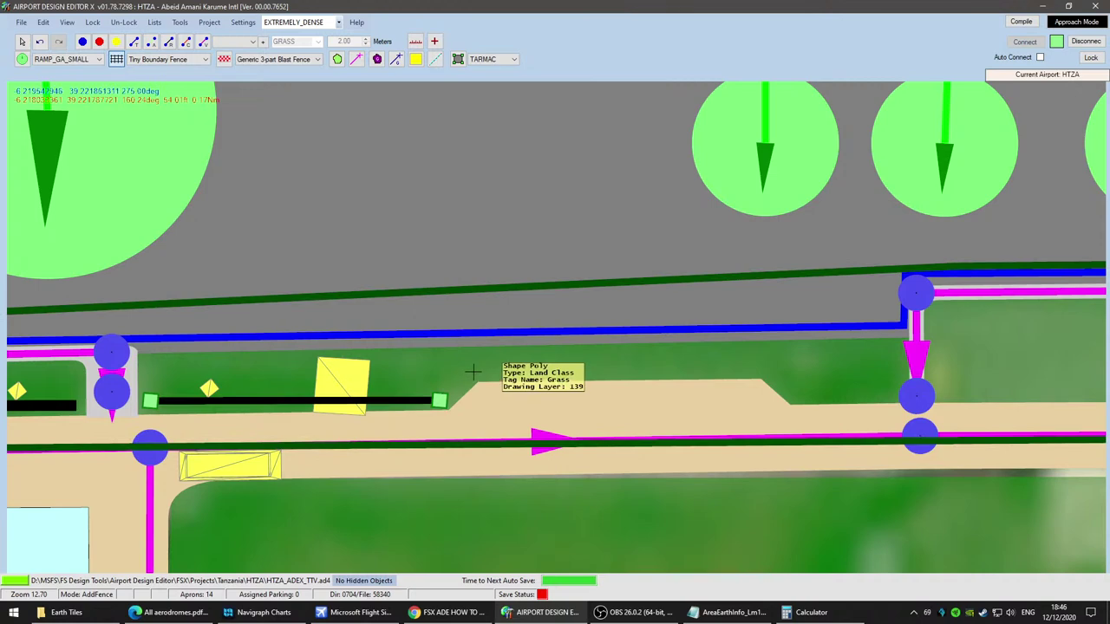
left_click(471, 371)
left_click(767, 370)
middle_click_drag(971, 454, 534, 460)
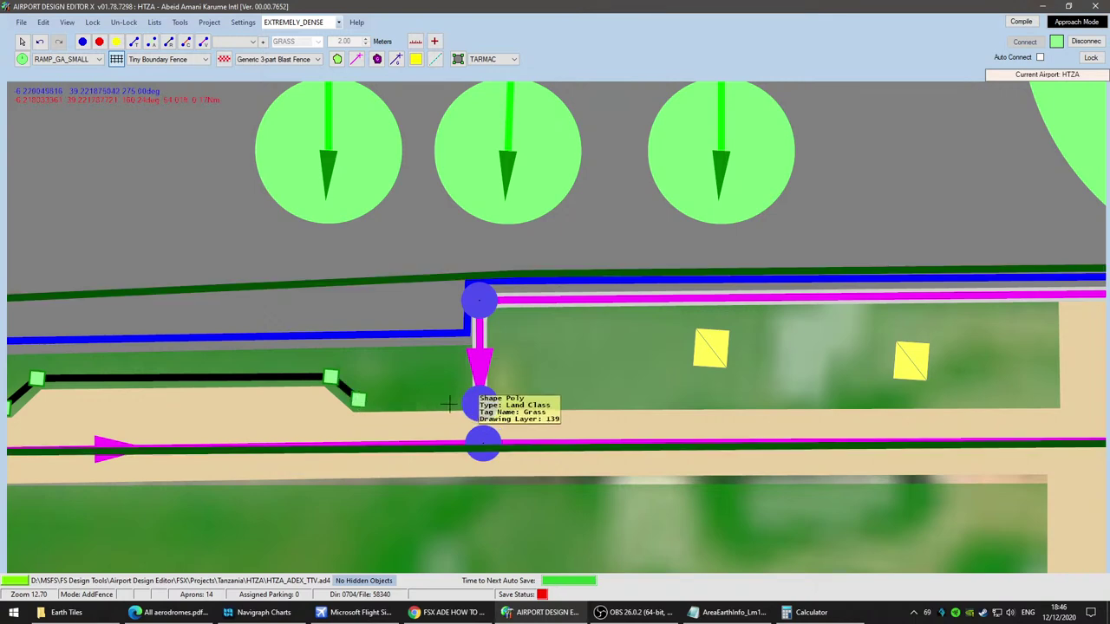
double_click(449, 403)
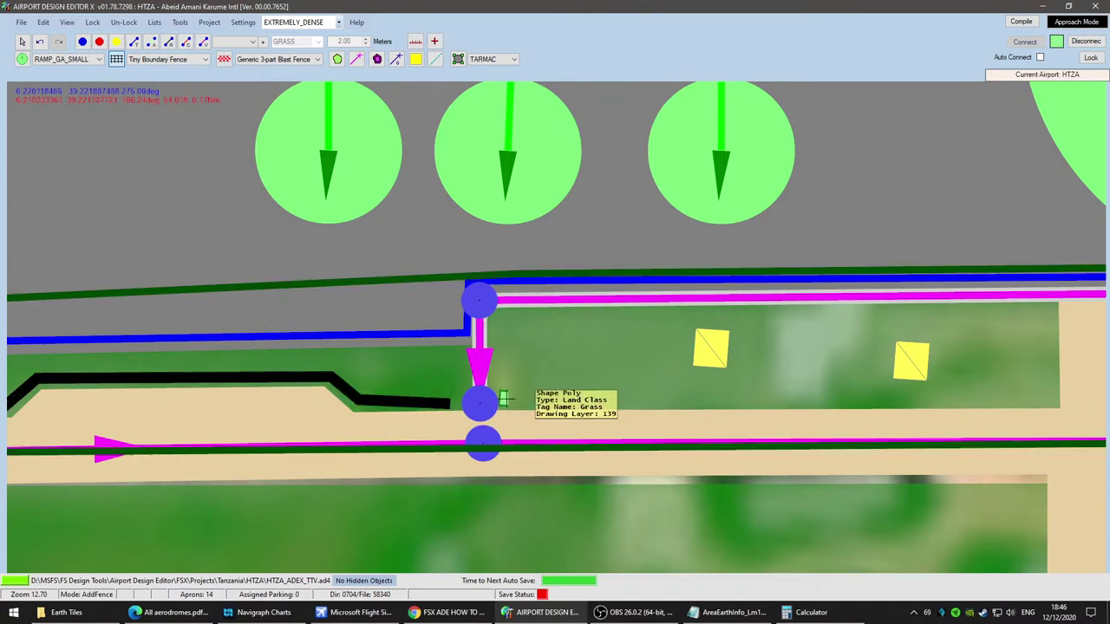
Step: Undo the misplaced fence drawn past the strip
middle_click_drag(952, 392, 372, 404)
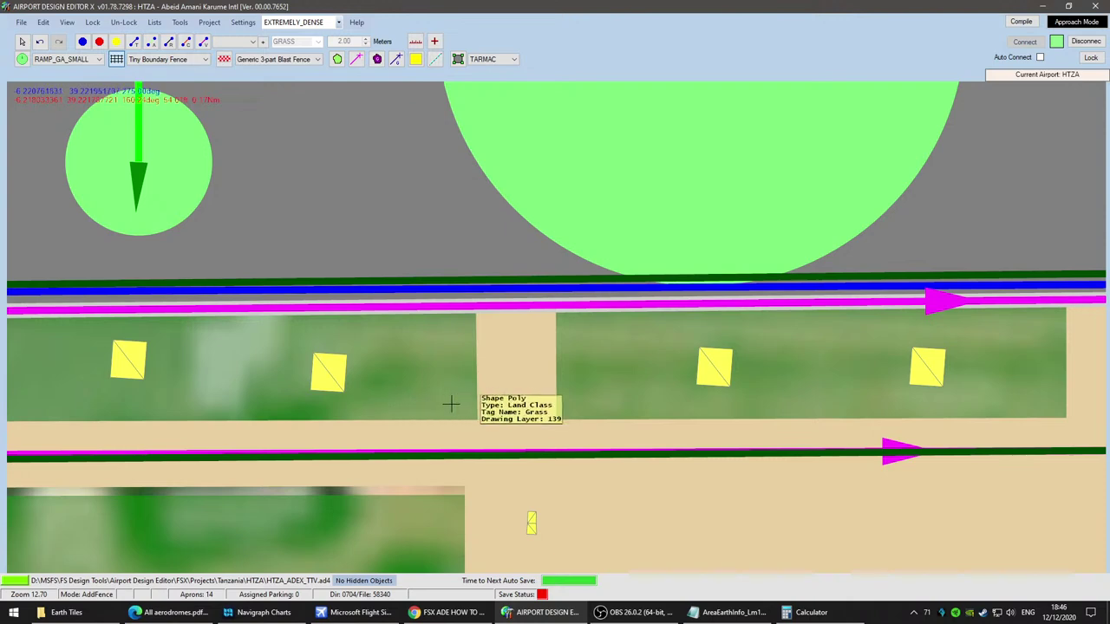
left_click_drag(463, 410, 516, 409)
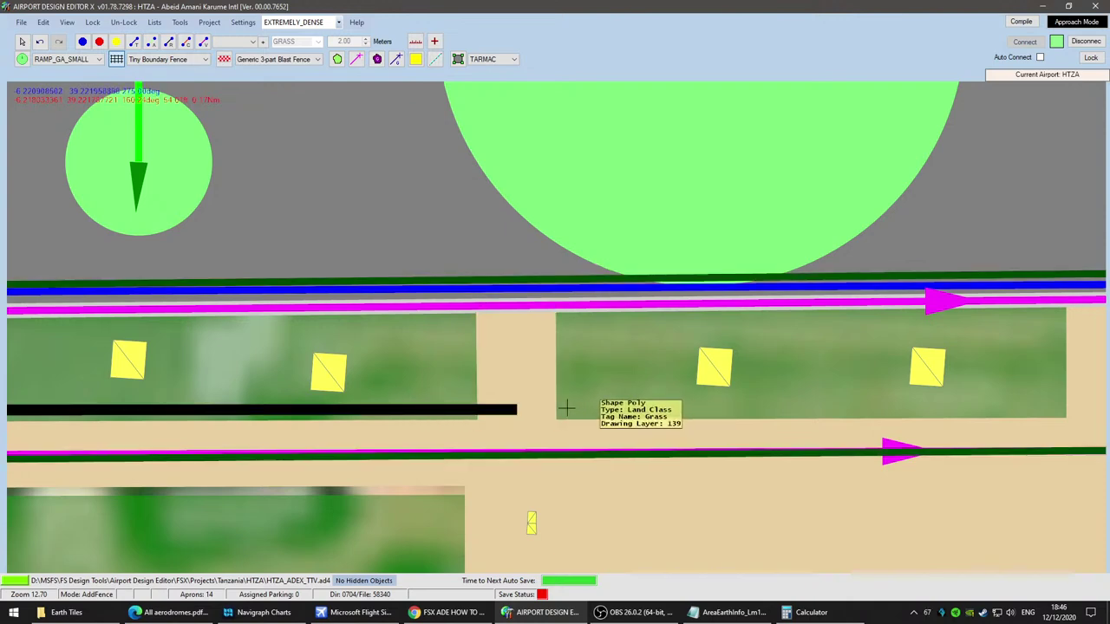
left_click(589, 407)
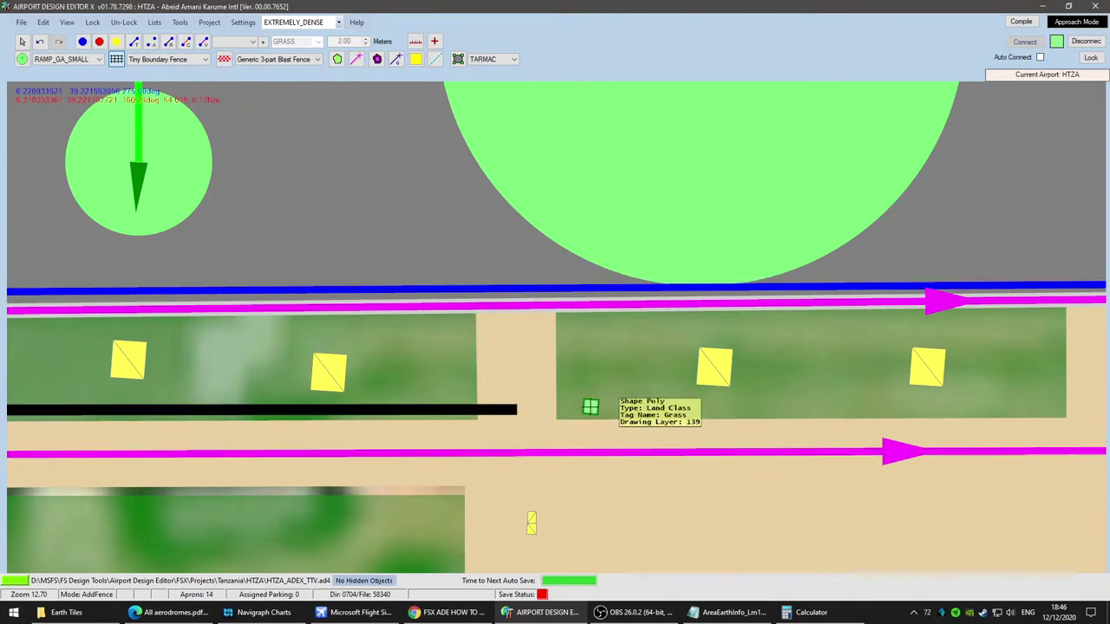
left_click(40, 42)
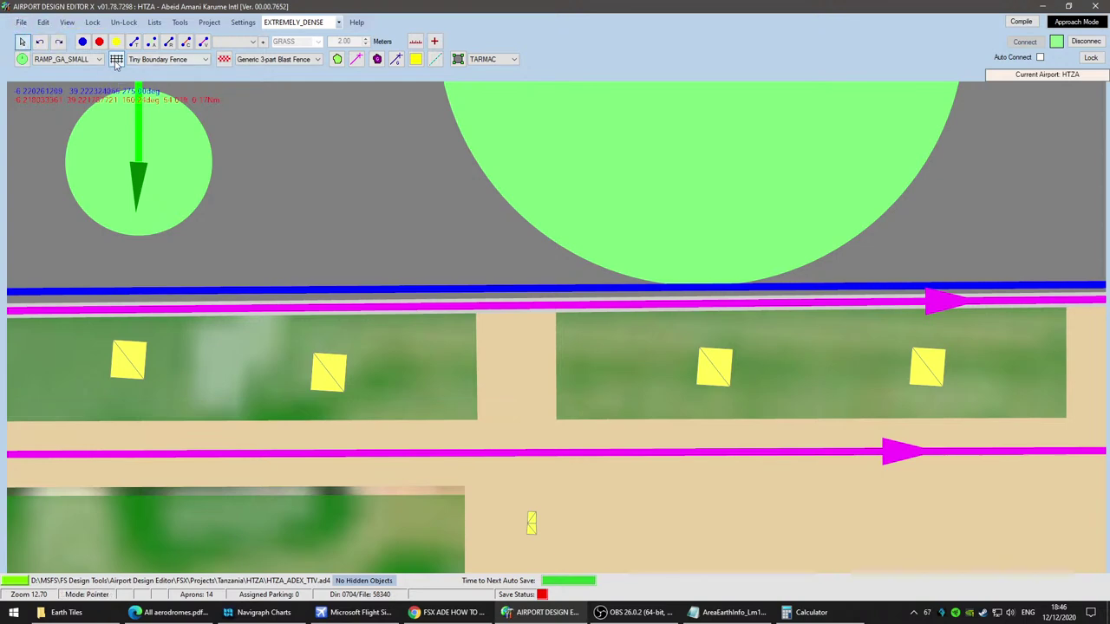
left_click(115, 65)
middle_click_drag(201, 414, 707, 347)
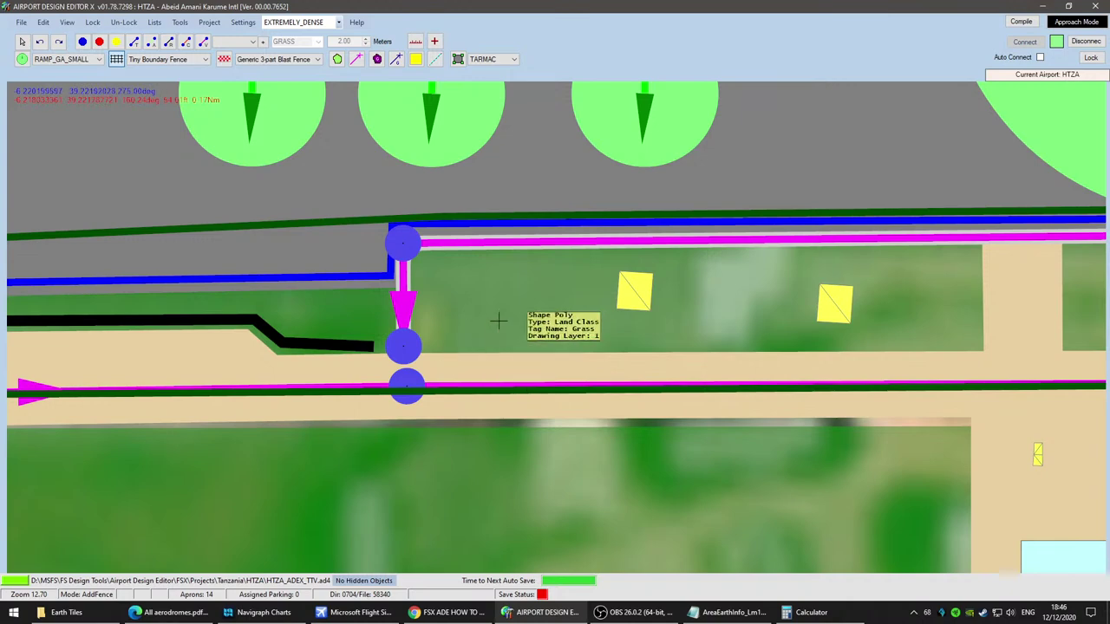
Step: Fence the lower edges of the next two grass strips
left_click(424, 342)
middle_click_drag(866, 345, 394, 396)
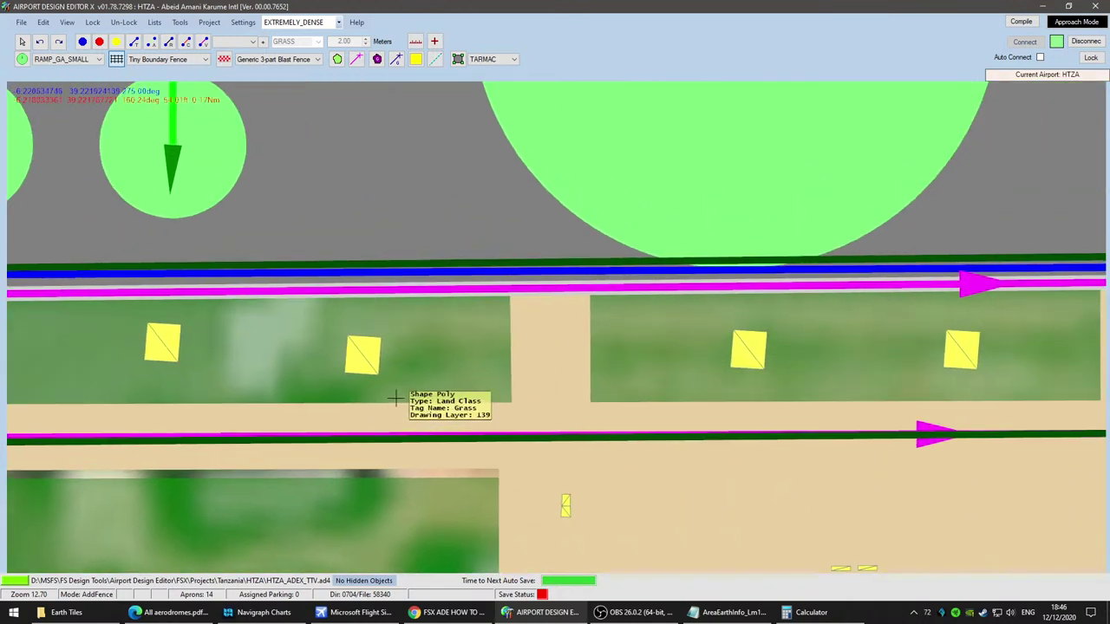
left_click(499, 387)
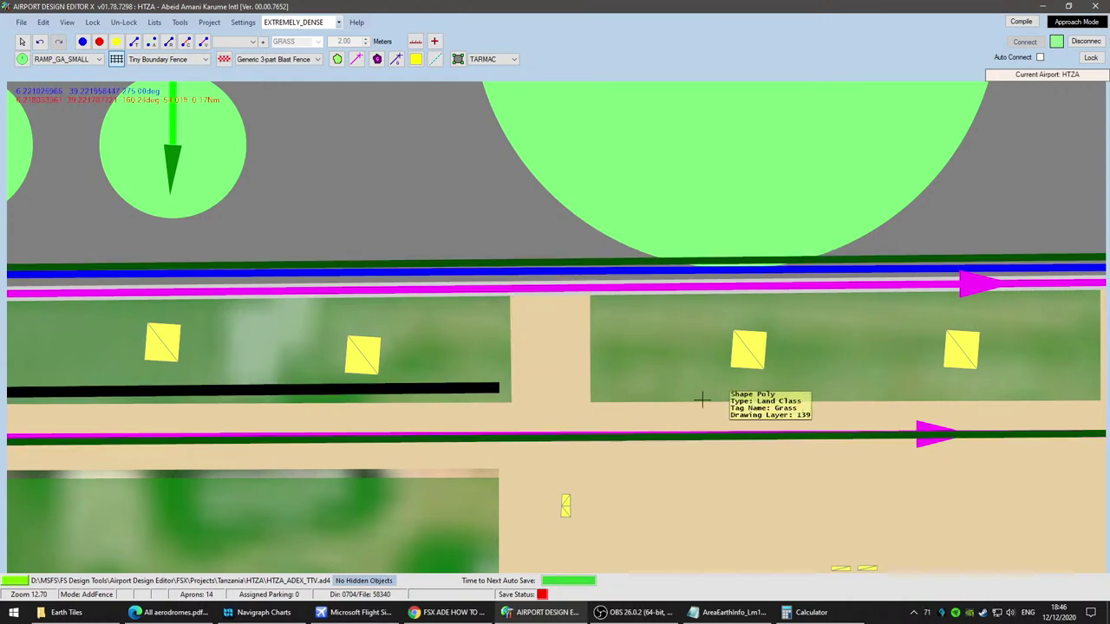
left_click(611, 384)
middle_click_drag(986, 384, 354, 436)
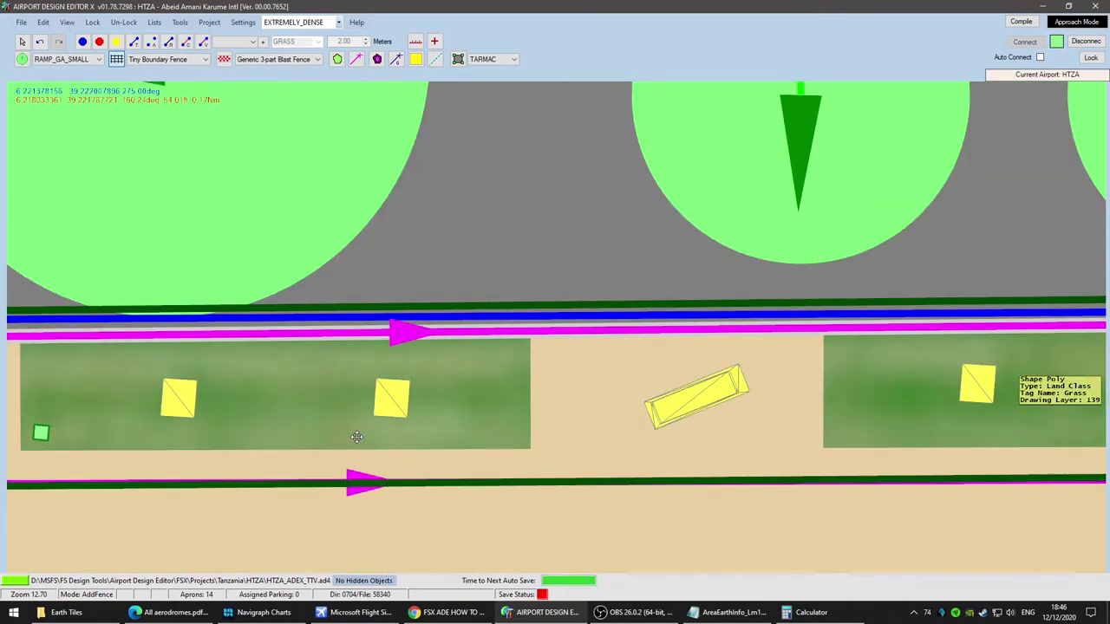
left_click(456, 439)
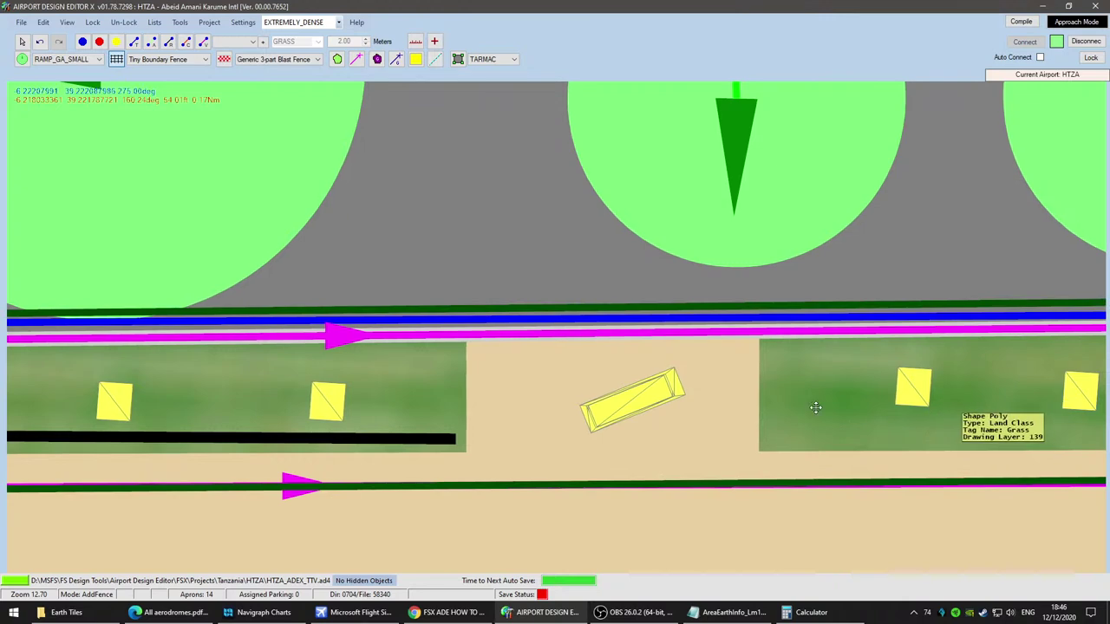
Step: Fence the lower edge of the last grass strip
right_click_drag(862, 415, 586, 370)
left_click(496, 393)
right_click_drag(906, 391, 525, 399)
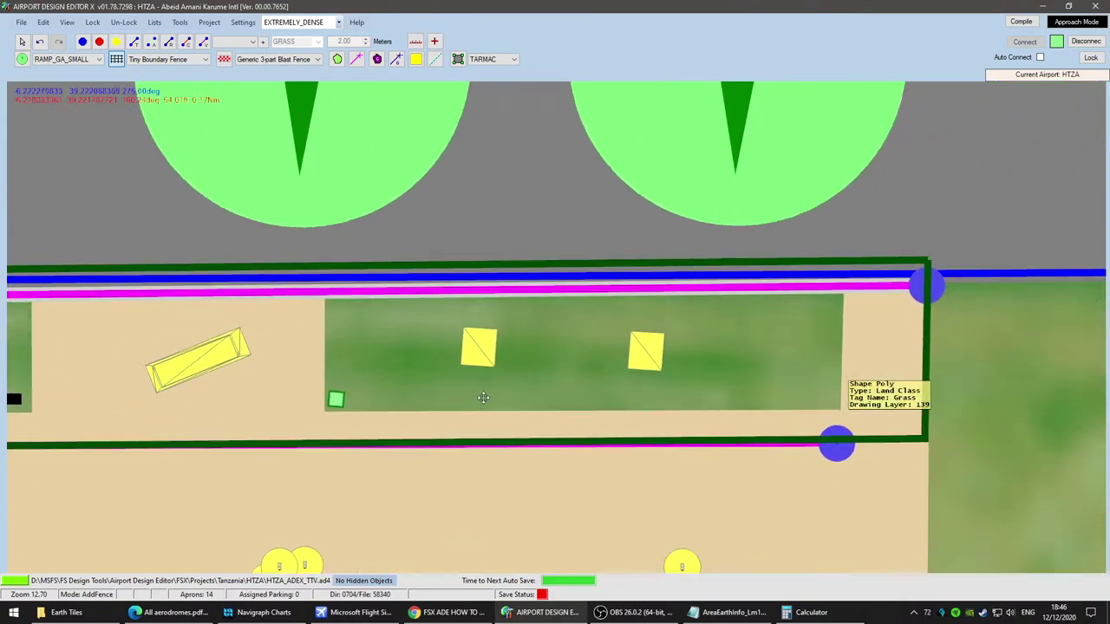
left_click(601, 391)
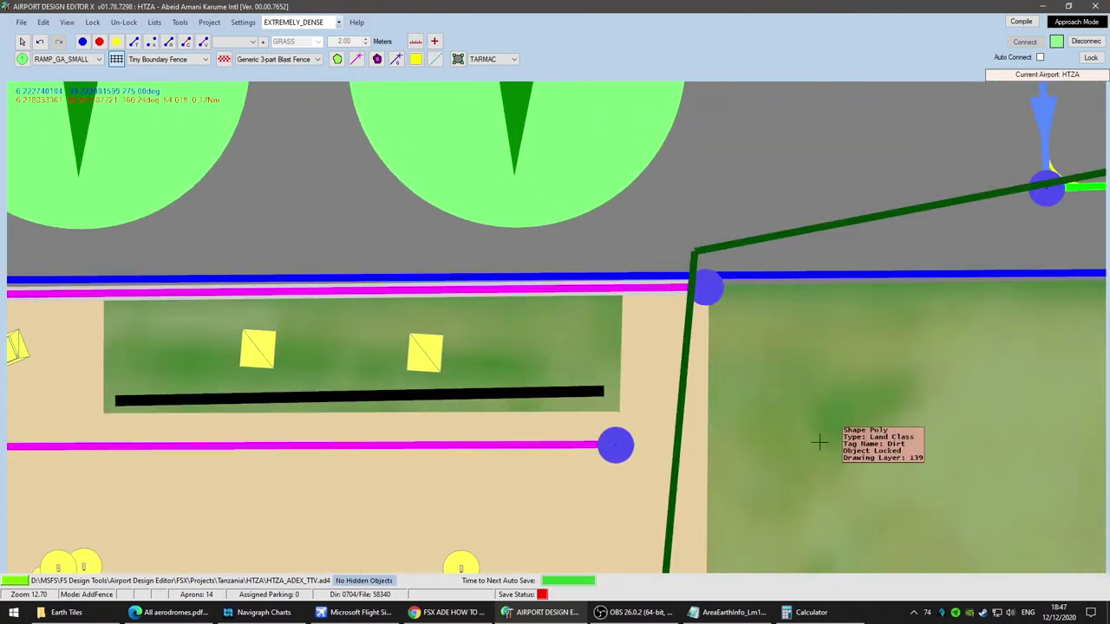
scroll(829, 475, "down", 3)
right_click_drag(829, 475, 689, 379)
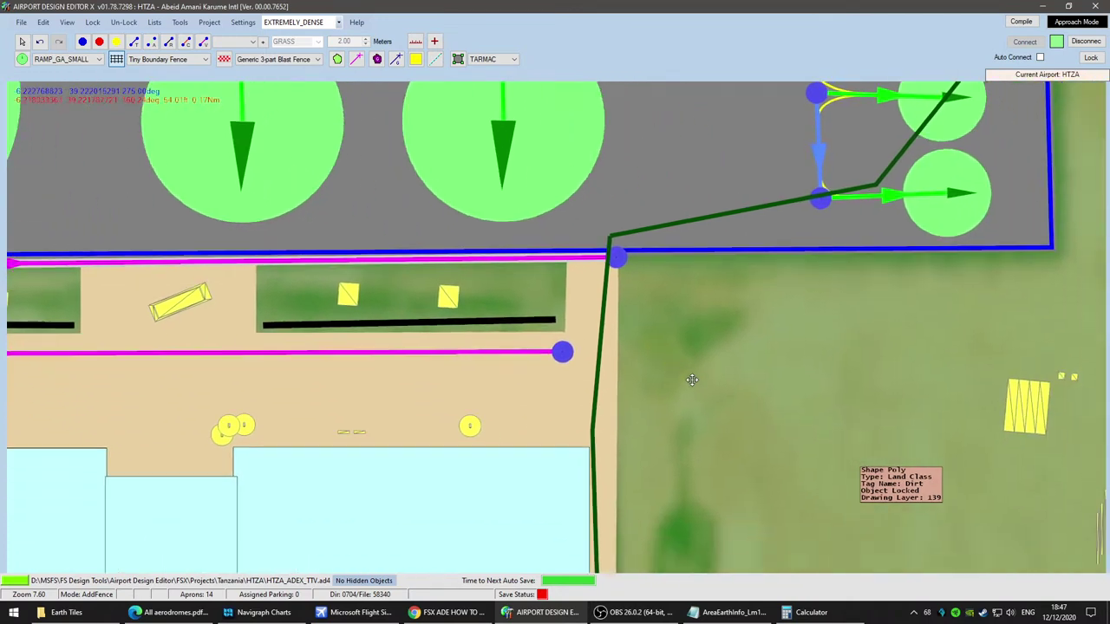
Step: Select the fences along the eastern parking strips one after another, moving west
left_click(23, 42)
scroll(529, 287, "up", 2)
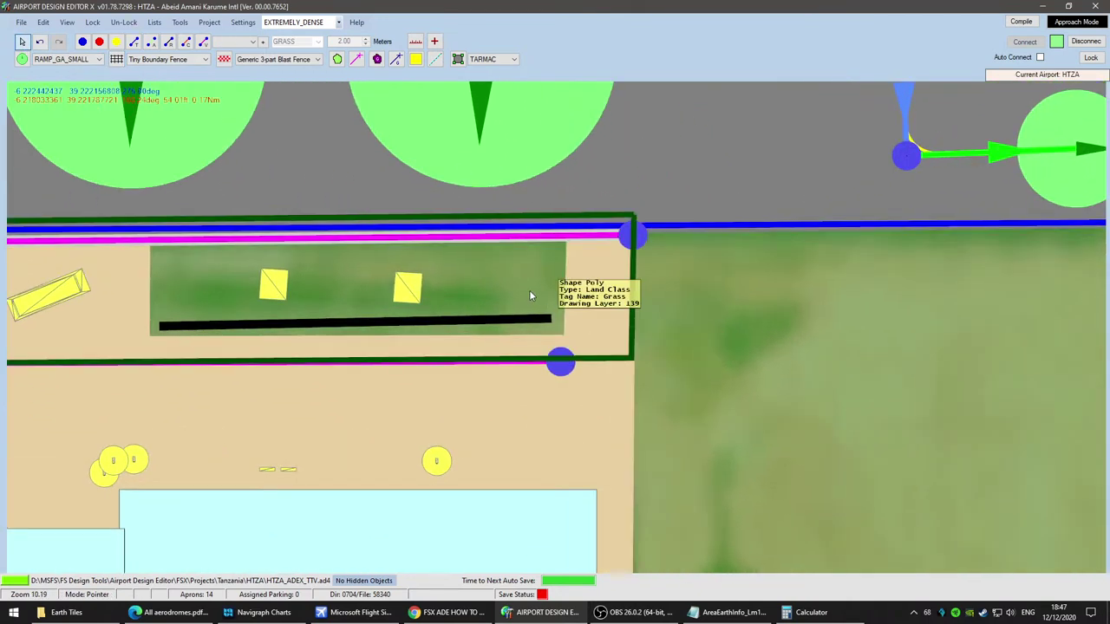
left_click(558, 324)
left_click(545, 323)
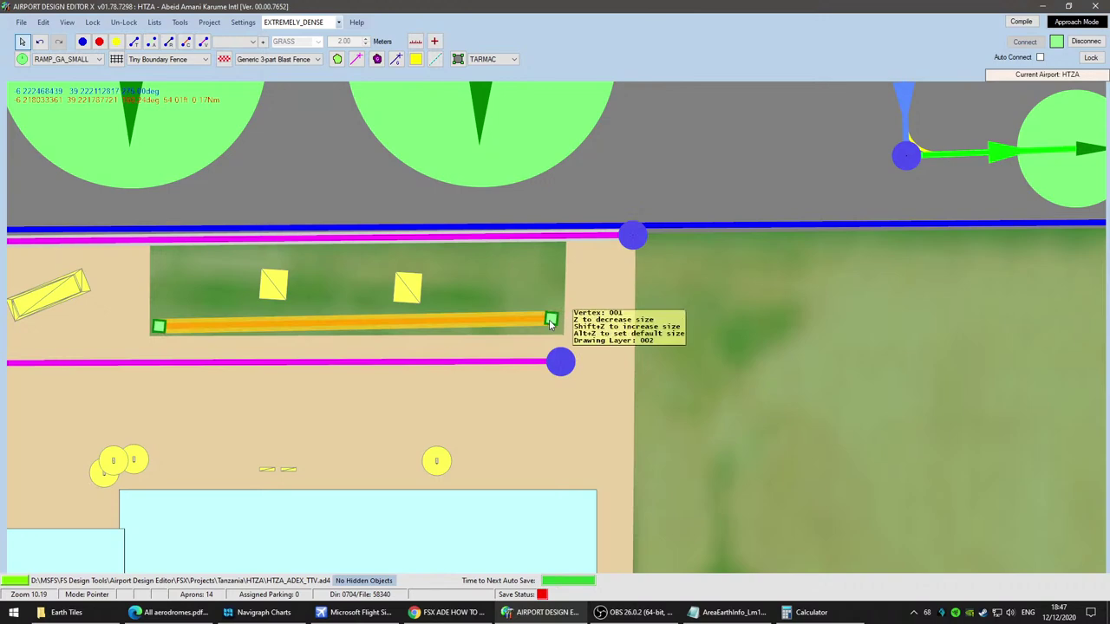
right_click_drag(62, 408, 768, 373)
left_click(276, 295)
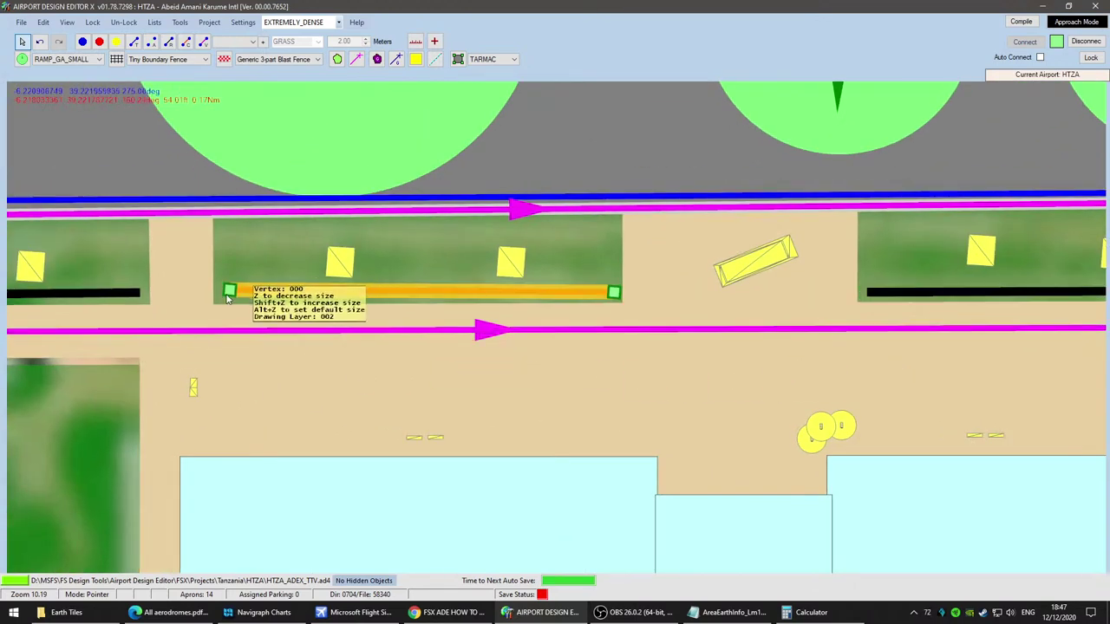
right_click_drag(122, 382, 645, 412)
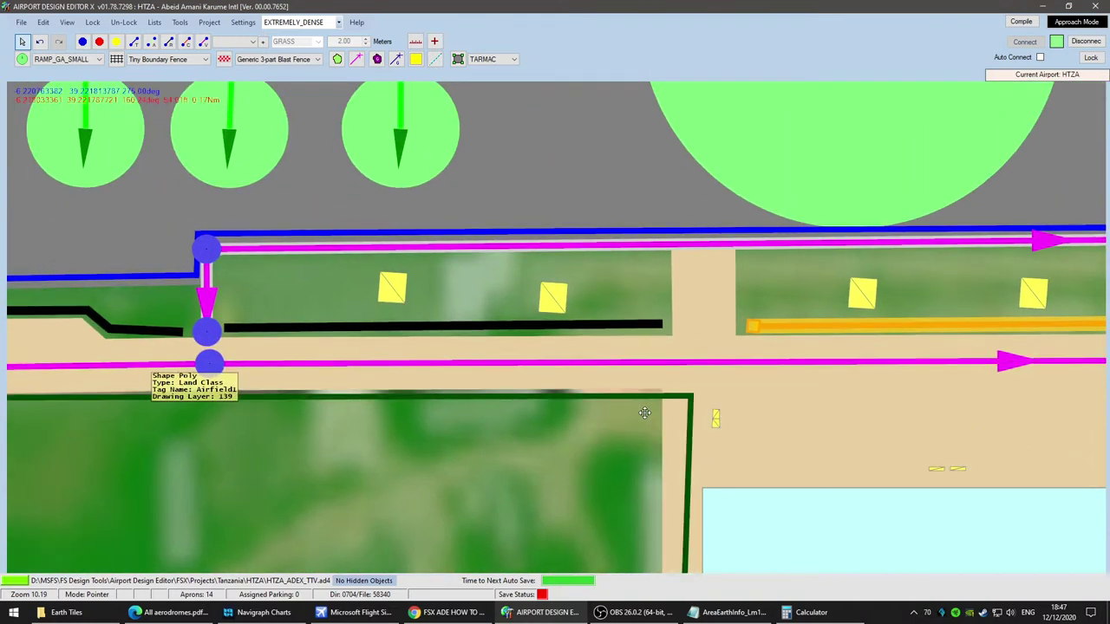
left_click(656, 327)
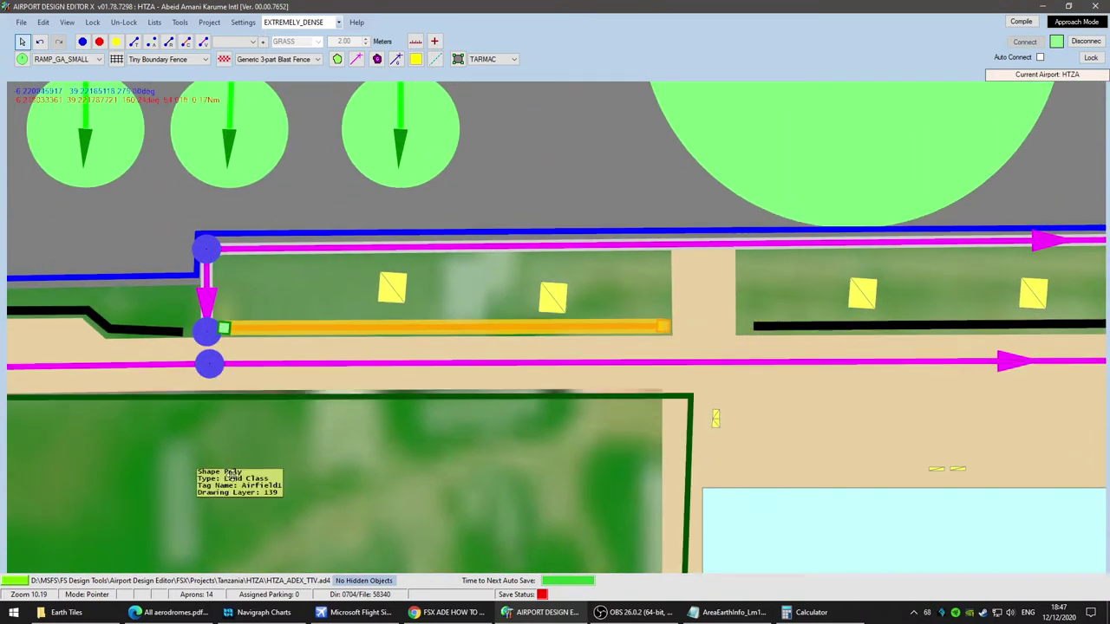
key("Left")
key("Left")
key("Left")
right_click_drag(645, 486, 601, 493)
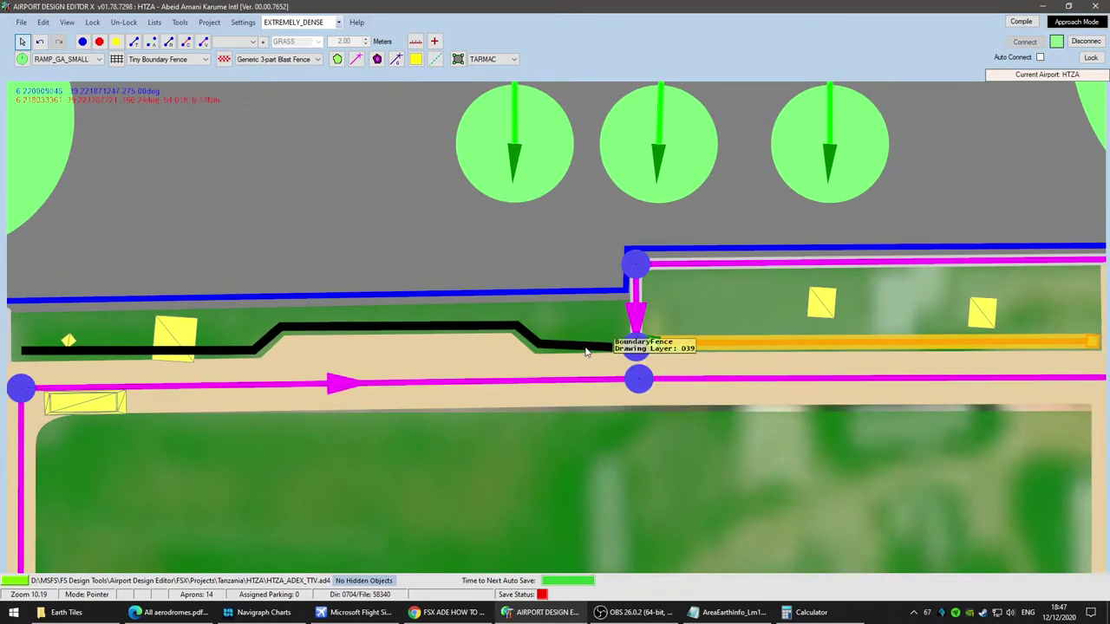
left_click(607, 345)
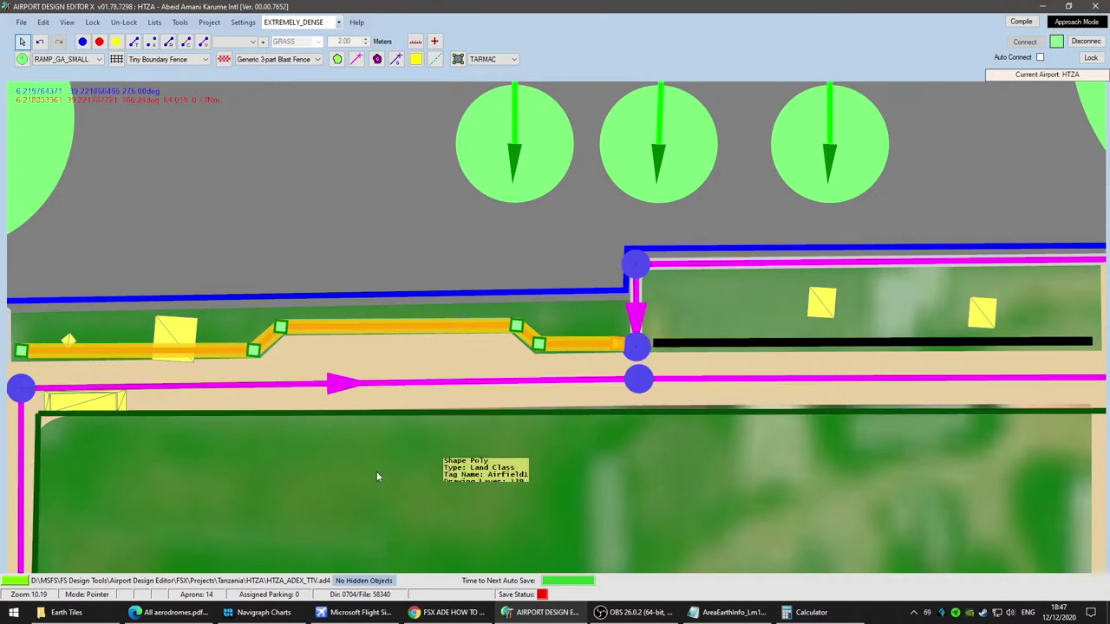
Step: Shift the right end of the next strip's black fence slightly
key("Left")
key("Left")
key("Left")
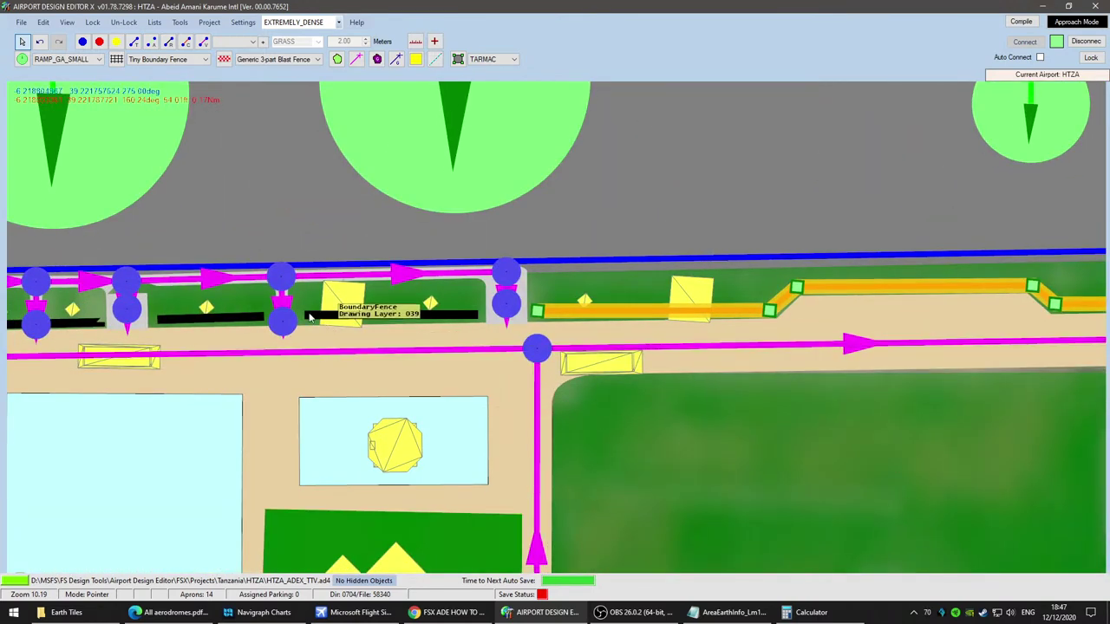
left_click(309, 318)
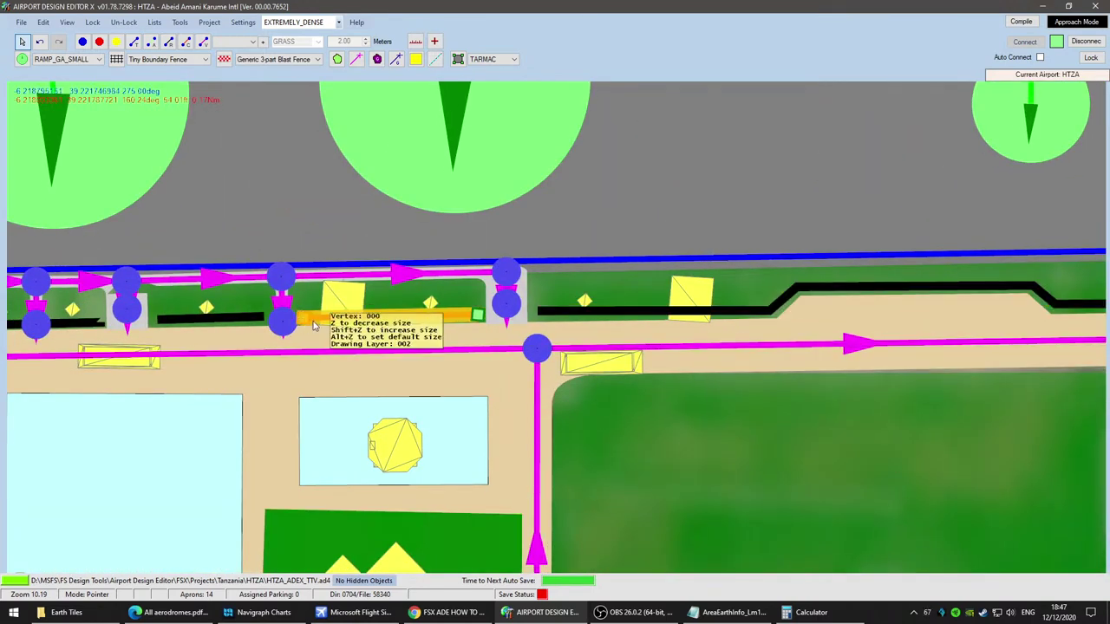
left_click_drag(476, 316, 480, 319)
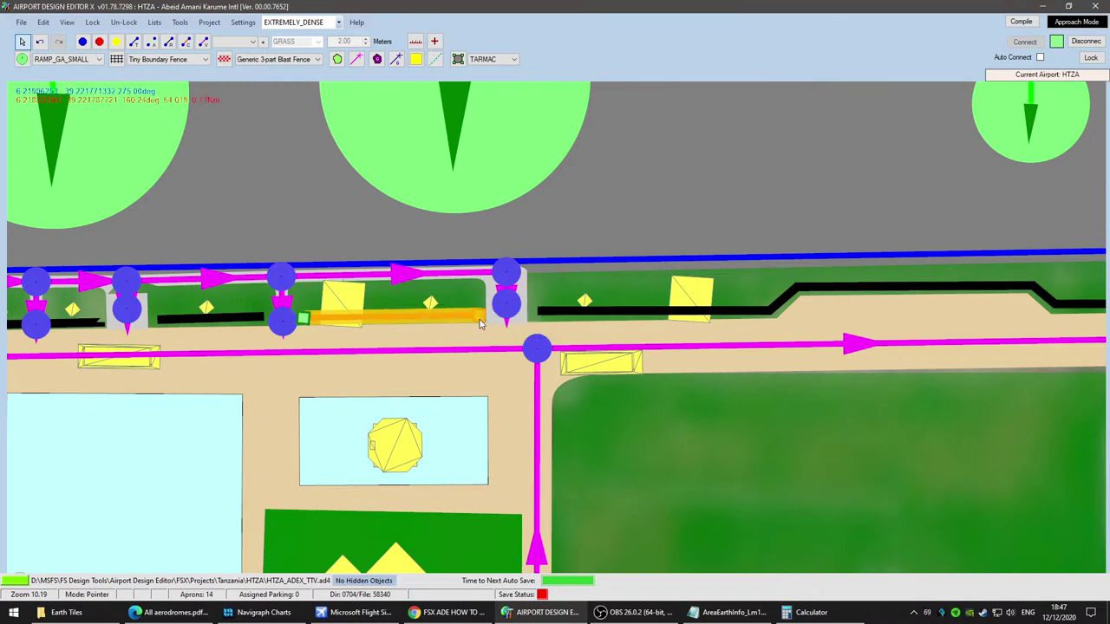
left_click_drag(194, 443, 510, 494)
Step: Hide the green land-class fills and move the middle and left lot fence ends inside their lots
left_click(554, 373)
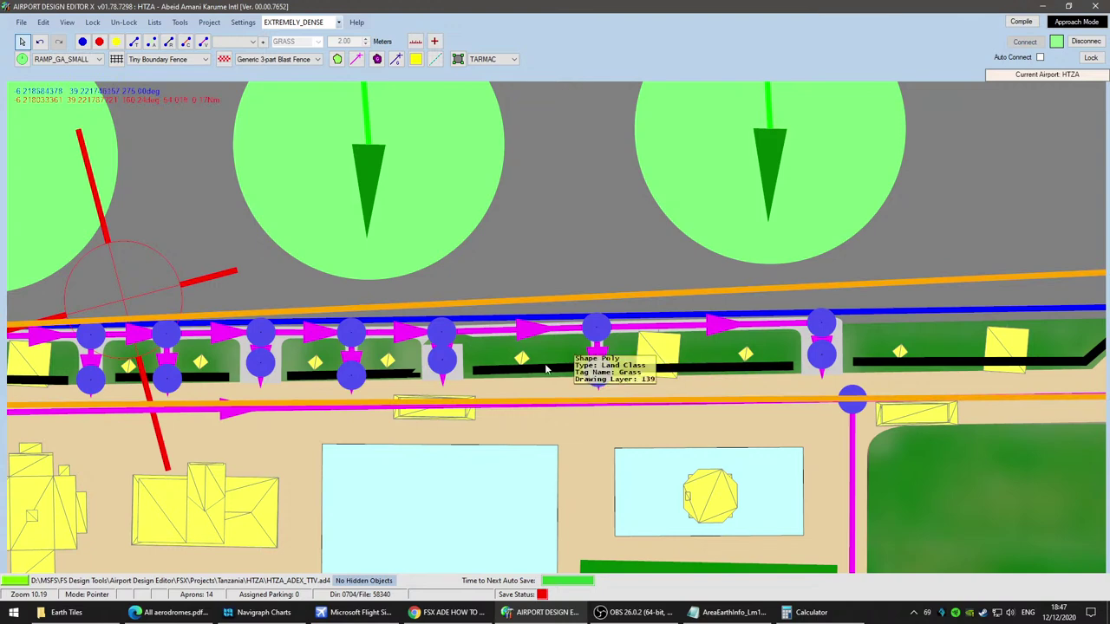
scroll(566, 379, "up", 2)
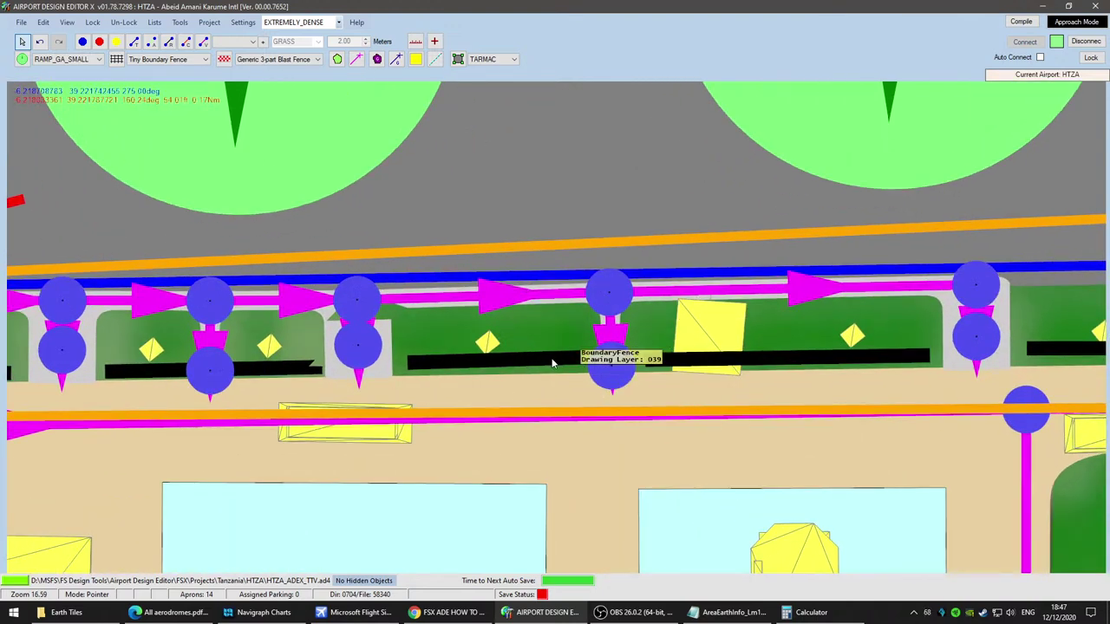
left_click(553, 363)
left_click(67, 22)
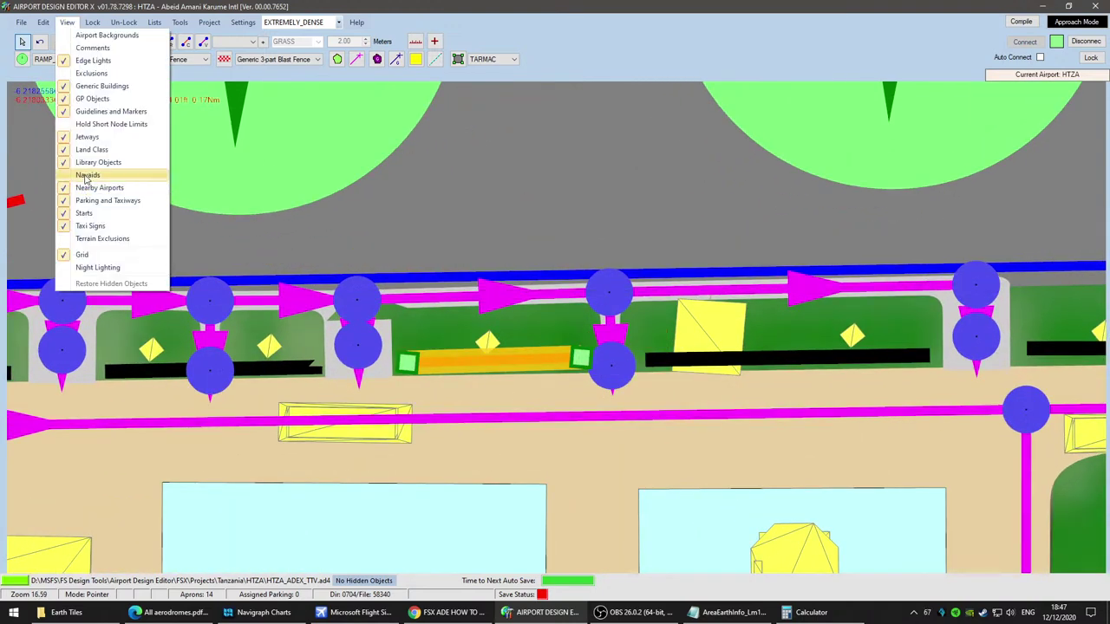
left_click(90, 151)
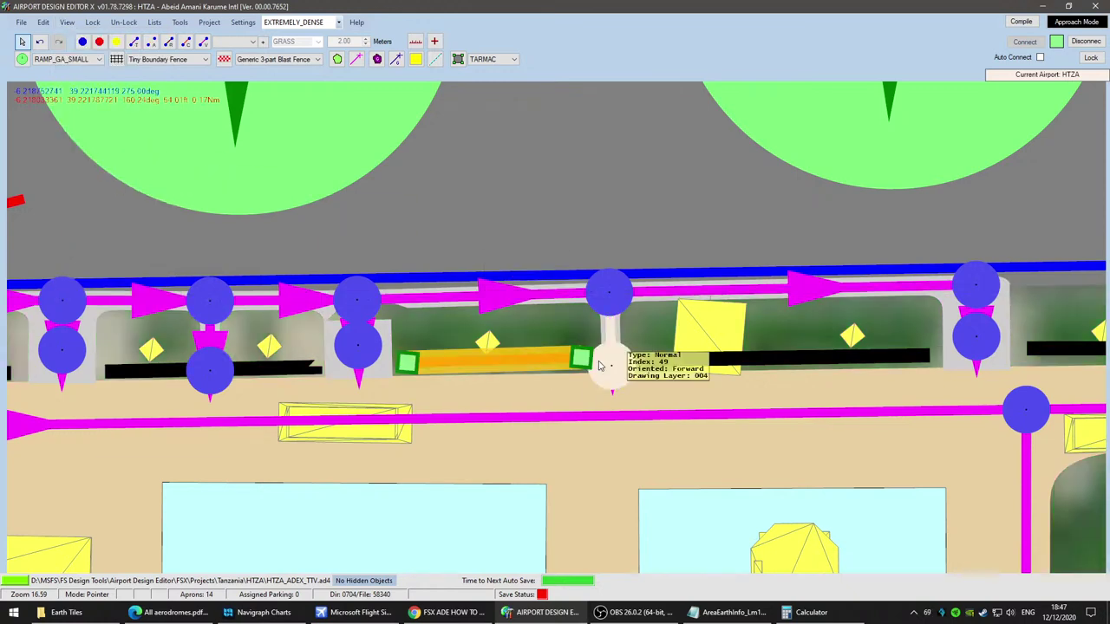
left_click_drag(582, 364, 586, 370)
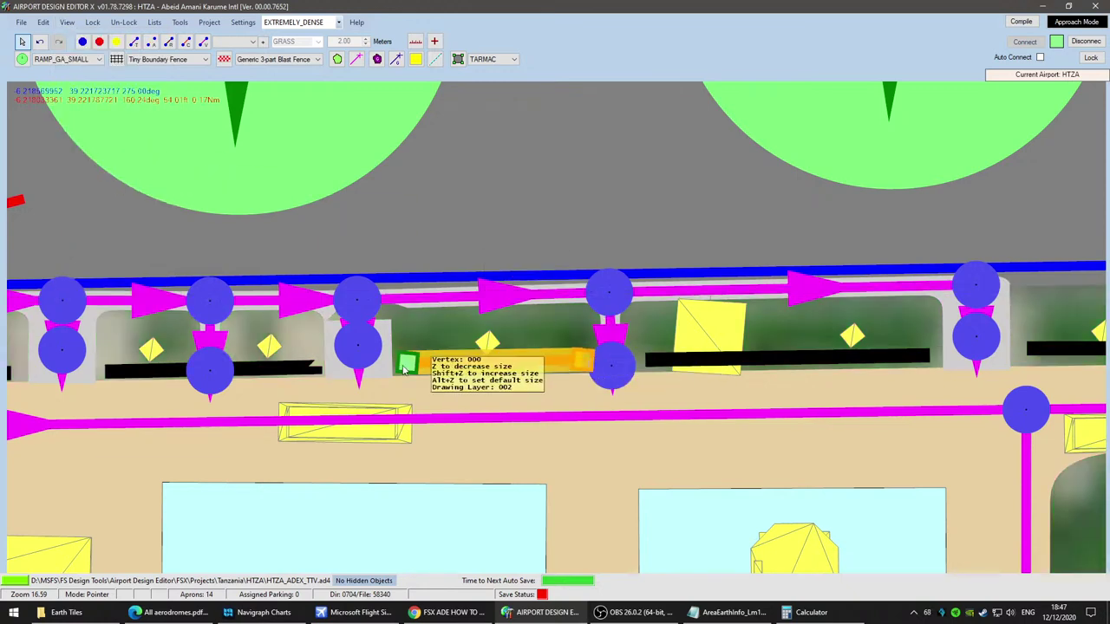
left_click(277, 370)
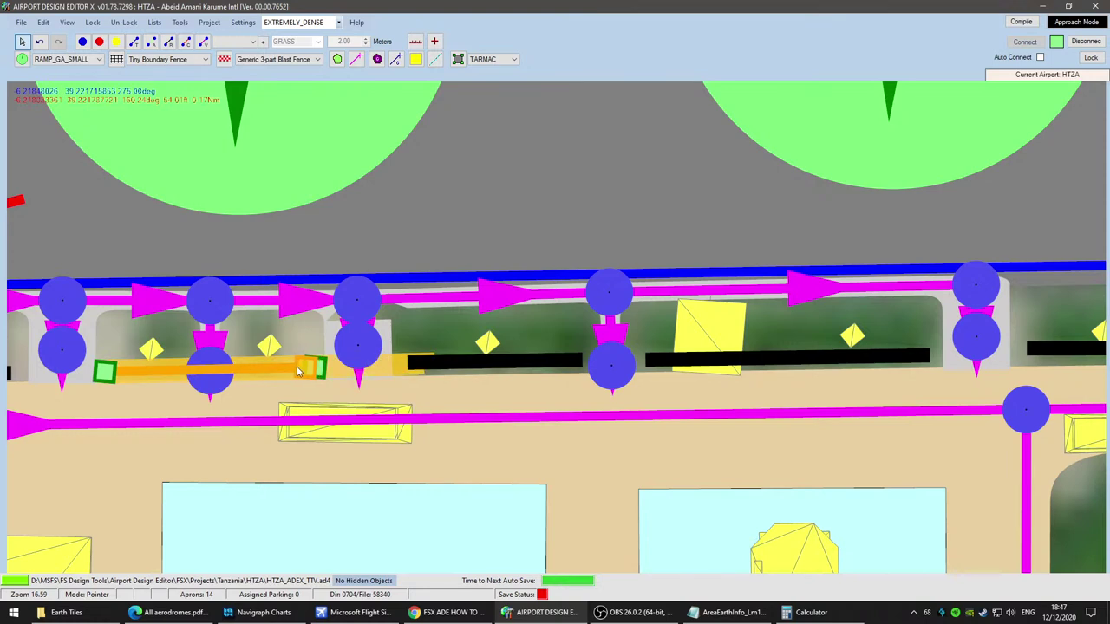
mouse_move(307, 373)
left_mouse_down()
mouse_move(300, 326)
mouse_move(307, 371)
mouse_move(305, 340)
mouse_move(297, 357)
mouse_move(309, 365)
left_mouse_up()
Step: Nudge the left end of the first lot's long fence slightly down, then deselect it
left_click_drag(48, 431, 650, 398)
left_click_drag(224, 397, 702, 387)
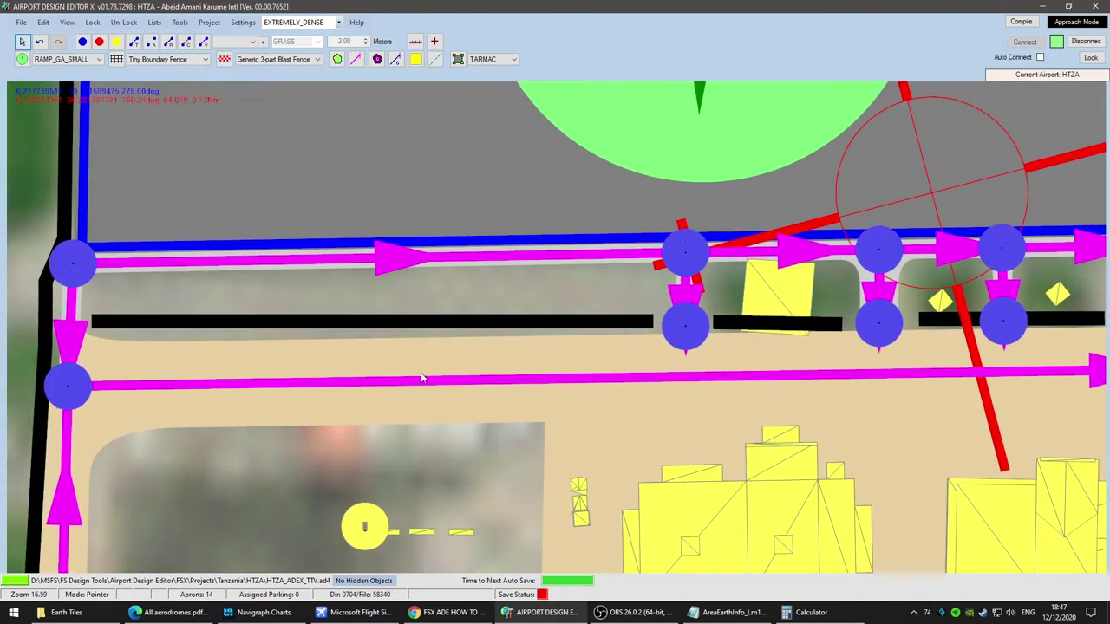
left_click(133, 321)
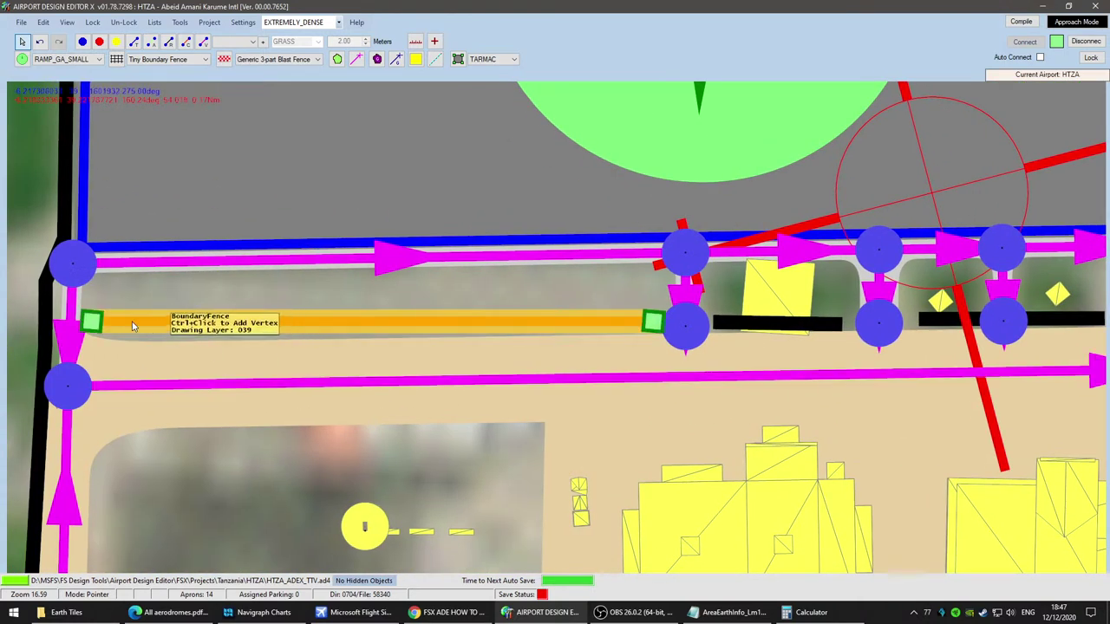
left_click(81, 327)
left_click_drag(88, 328, 88, 331)
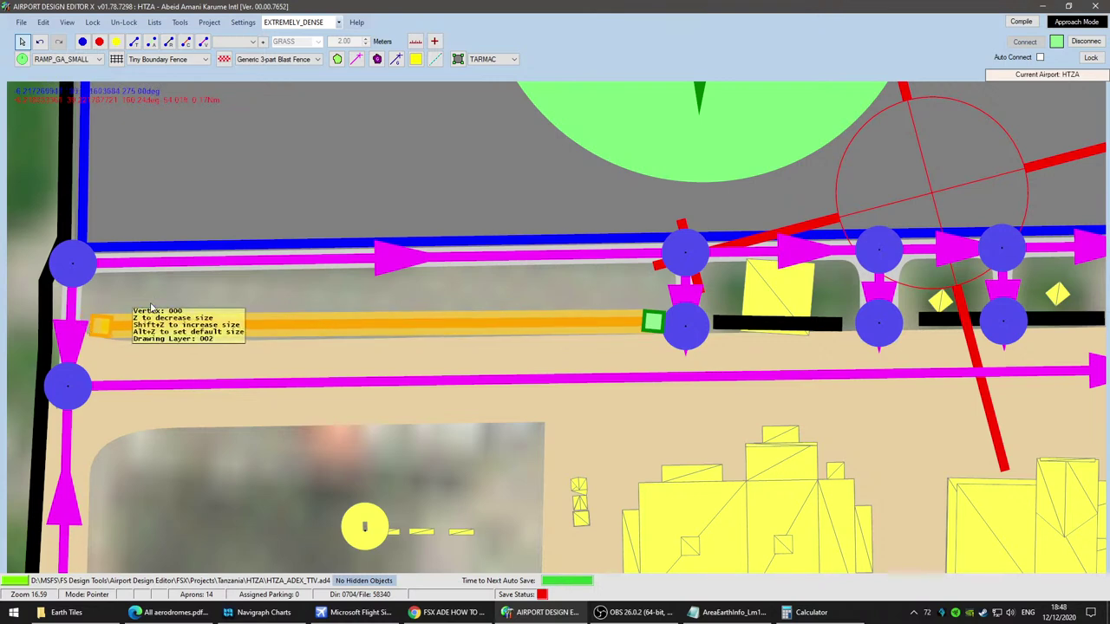
left_click(226, 301)
scroll(419, 528, "down", 4)
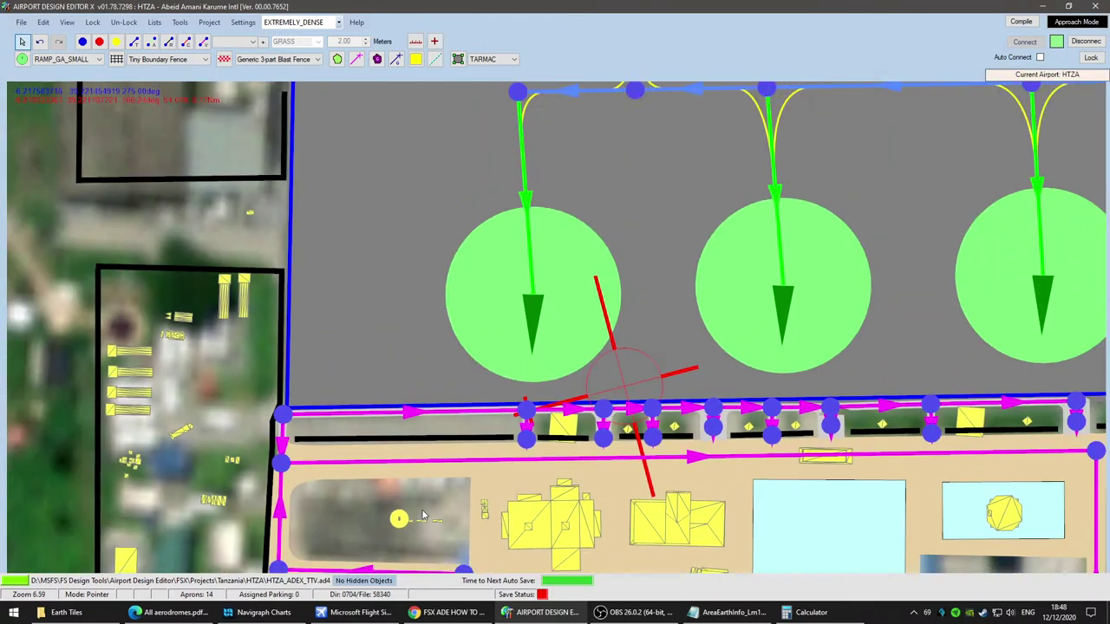
Step: Zoom out and rotate the map to frame the gravel apron with the runway roughly level
left_click_drag(348, 546, 580, 261)
left_click_drag(1059, 317, 462, 331)
scroll(798, 438, "down", 6)
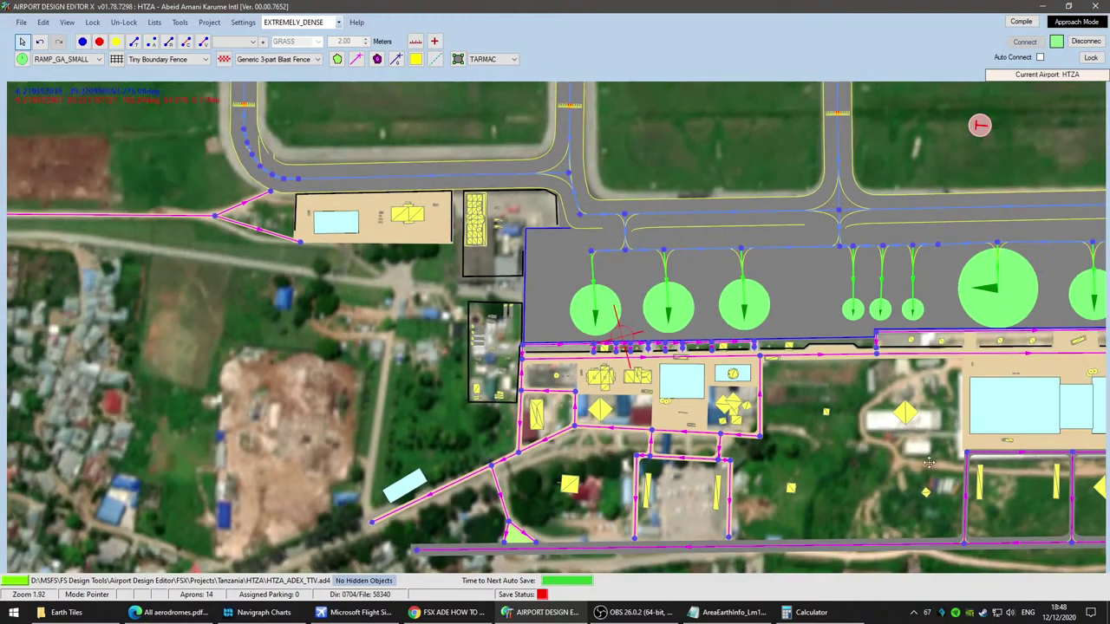
left_click_drag(929, 464, 1020, 229)
scroll(528, 403, "down", 2)
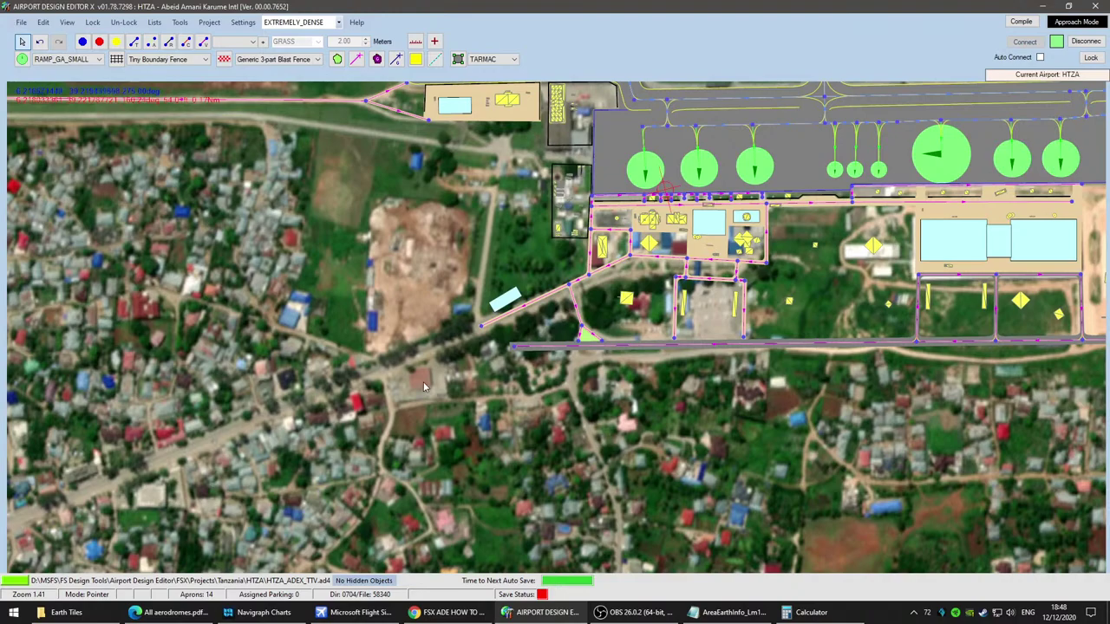
scroll(516, 374, "up", 6, "ctrl")
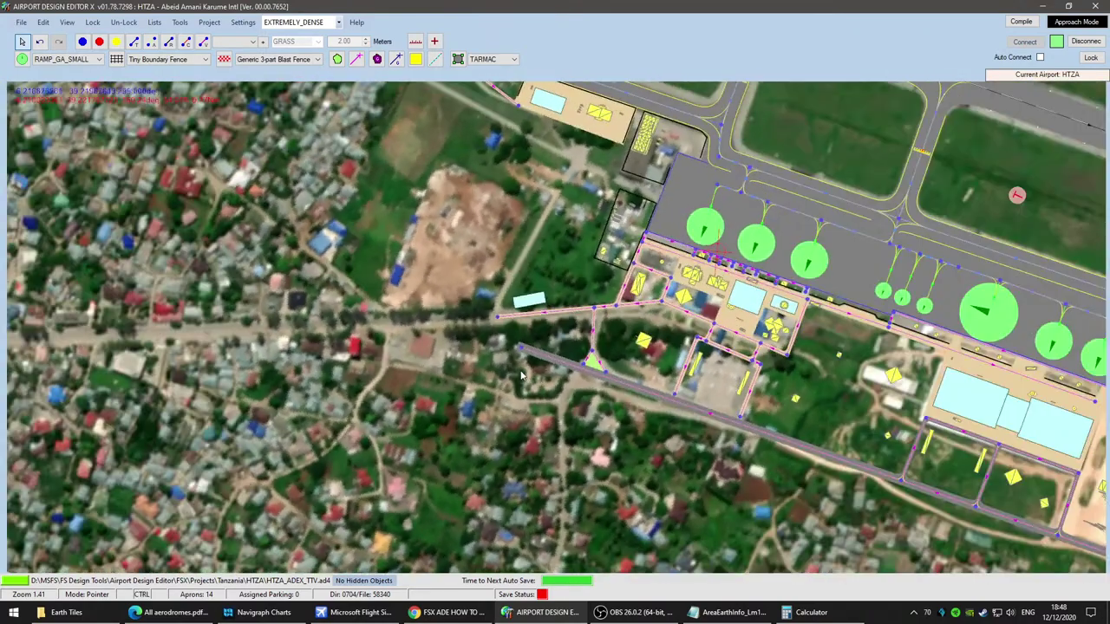
scroll(531, 381, "down", 12, "ctrl")
left_click_drag(545, 376, 616, 392, "ctrl")
scroll(619, 390, "down", 6, "ctrl")
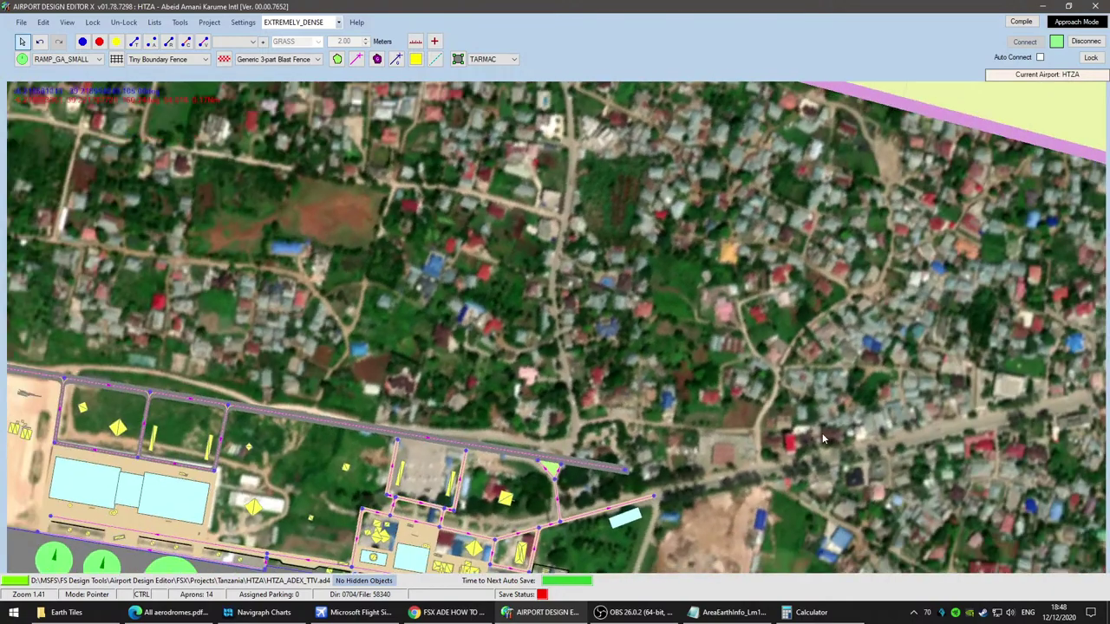
scroll(822, 431, "down", 3, "ctrl")
scroll(823, 423, "up", 2, "ctrl")
left_click_drag(824, 424, 548, 273, "ctrl")
Step: Turn on Airport Backgrounds display and frame the airport's northern edge
left_click(67, 21)
left_click(78, 40)
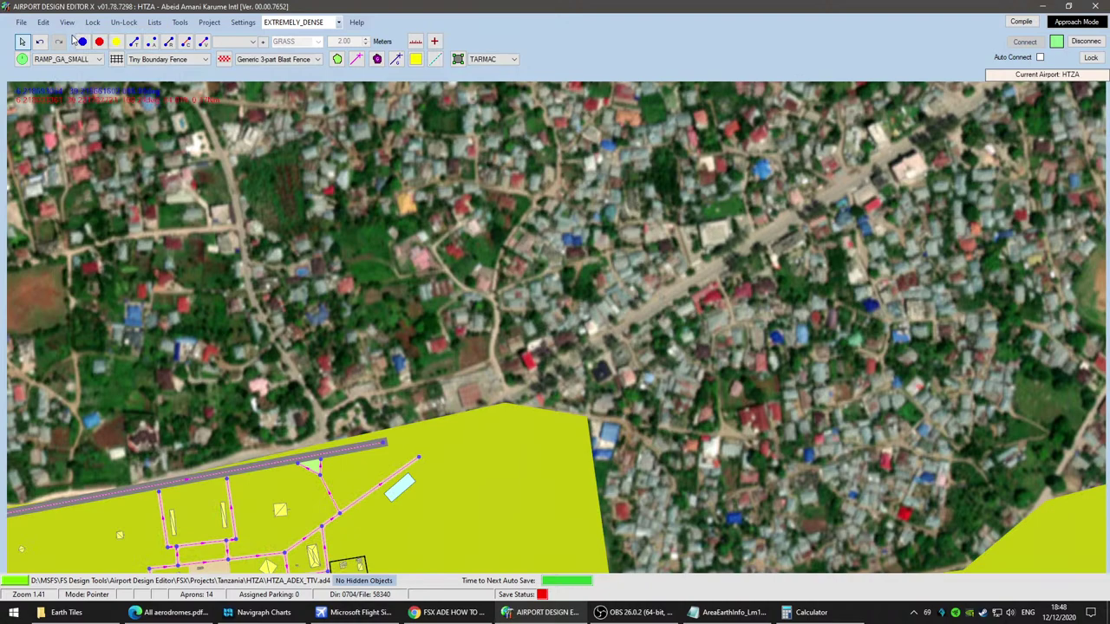
left_click_drag(543, 358, 580, 242)
scroll(574, 321, "up", 3)
scroll(571, 326, "down", 2, "ctrl")
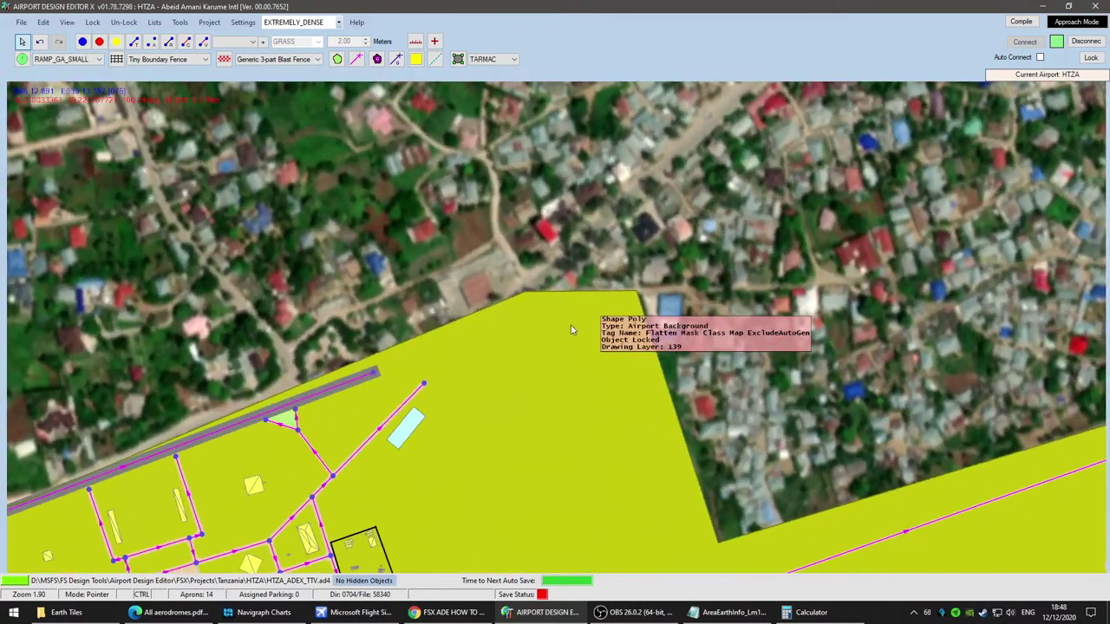
scroll(571, 326, "up", 3, "ctrl")
scroll(571, 330, "up", 2, "ctrl")
scroll(533, 333, "down", 2, "ctrl")
scroll(525, 334, "up", 1, "ctrl")
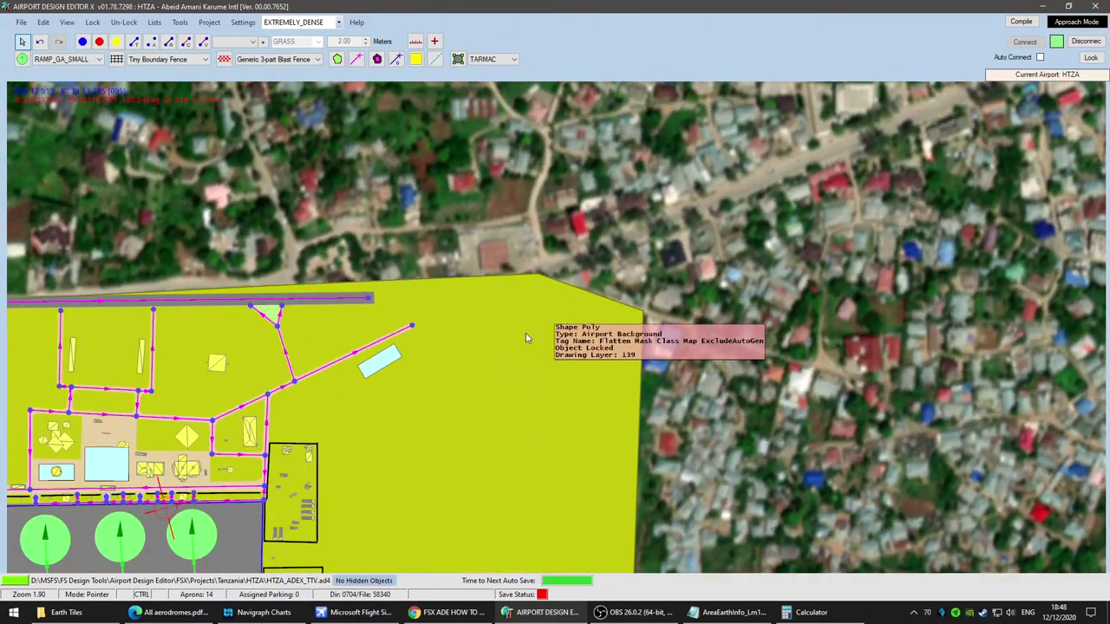
scroll(496, 314, "up", 3)
scroll(475, 307, "up", 3)
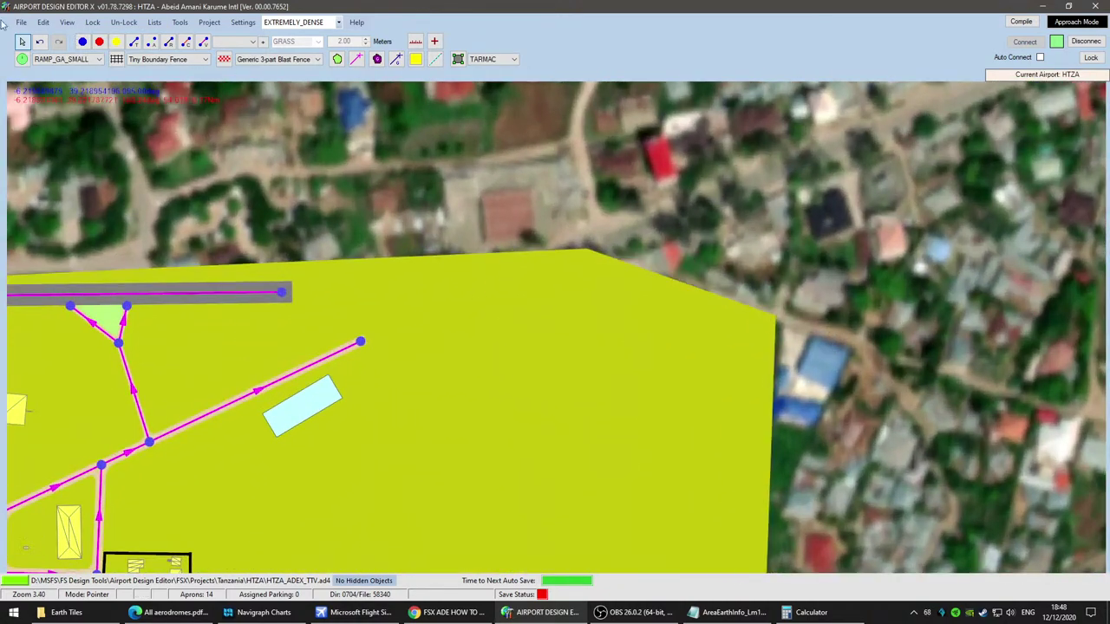
Step: Start a vehicle path at the road's end, then cancel the unfinished path
left_click(203, 43)
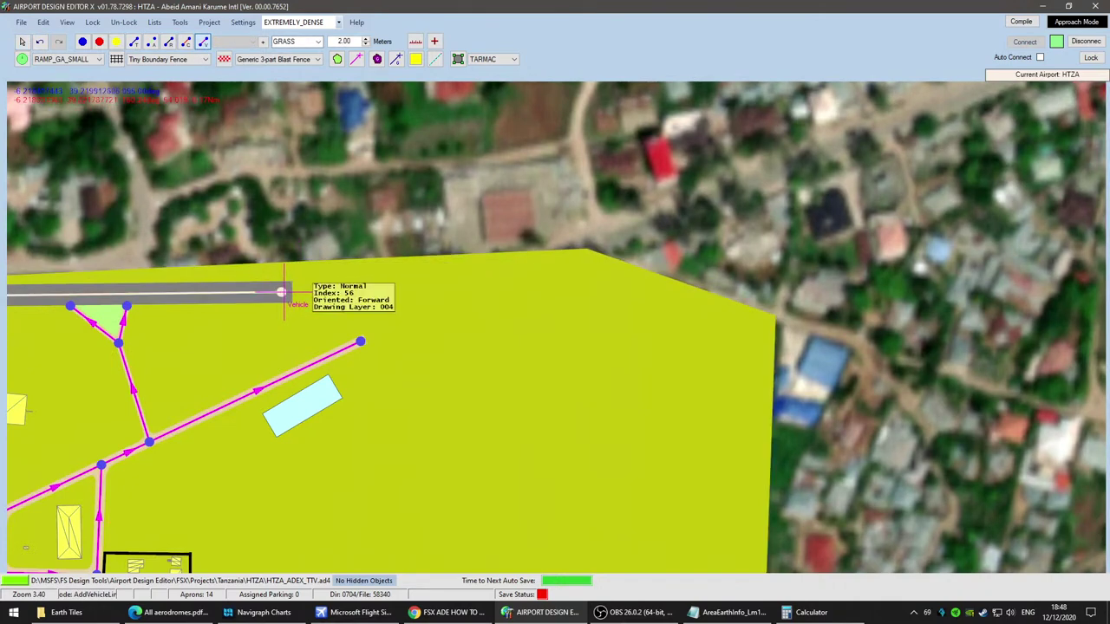
left_click(293, 292)
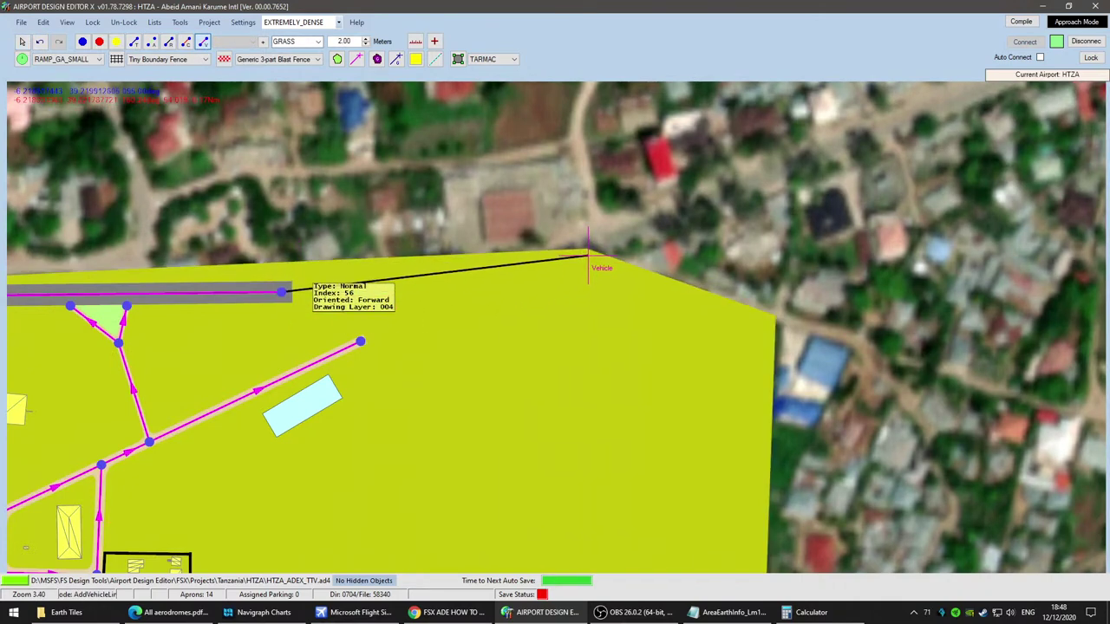
right_click(618, 242)
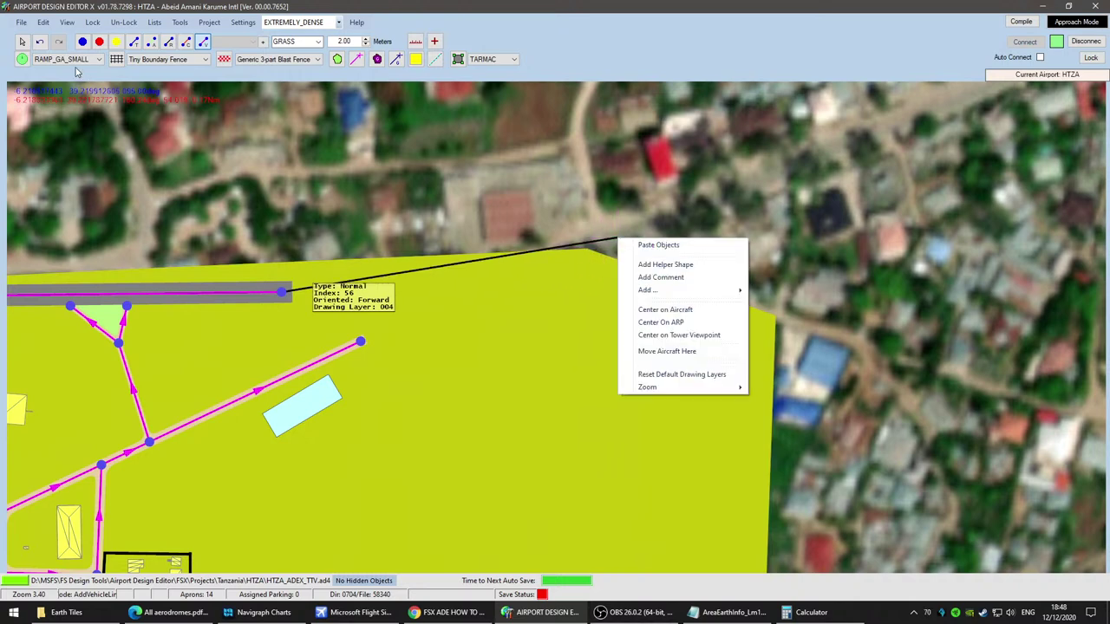
key("Escape")
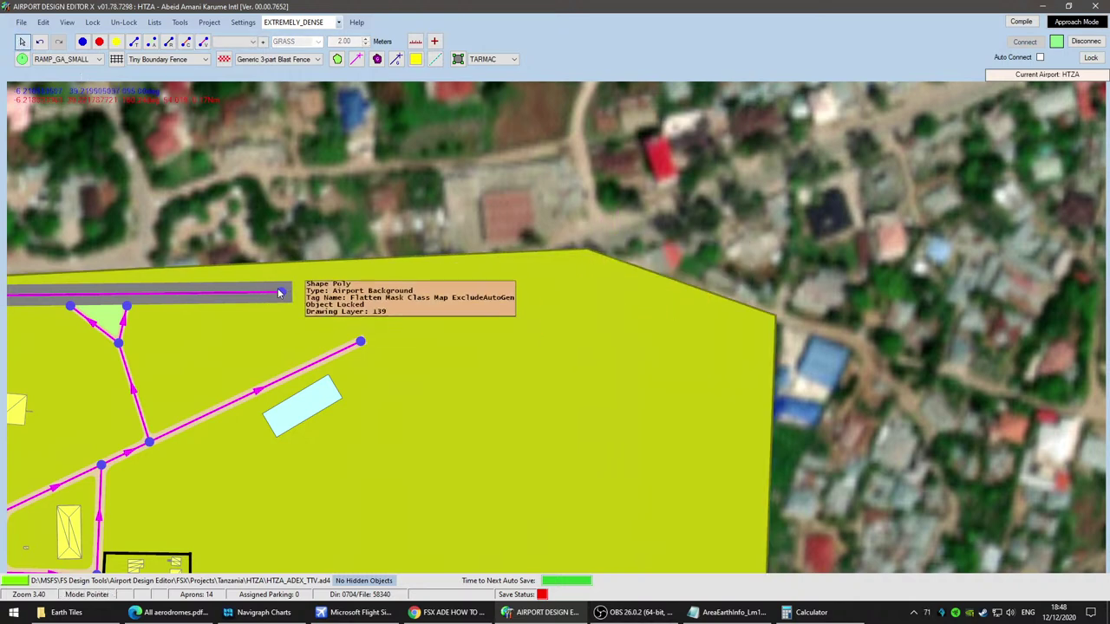
Step: Draw a vehicle path from the northern road's end node to the background polygon's corner
left_click(202, 42)
scroll(962, 200, "down", 3)
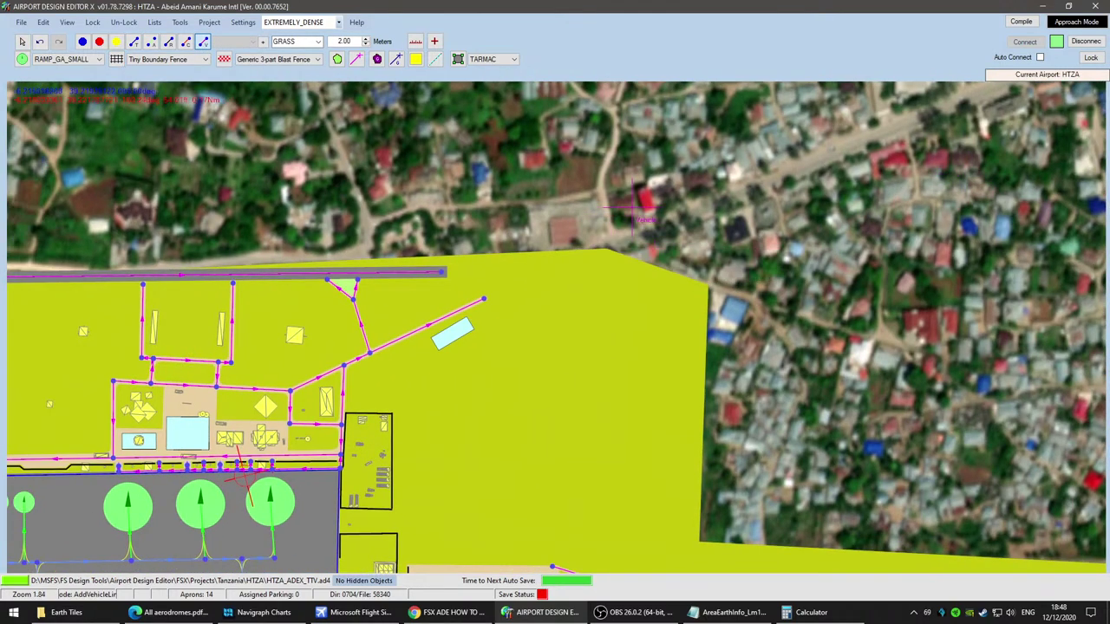
scroll(646, 206, "up", 2)
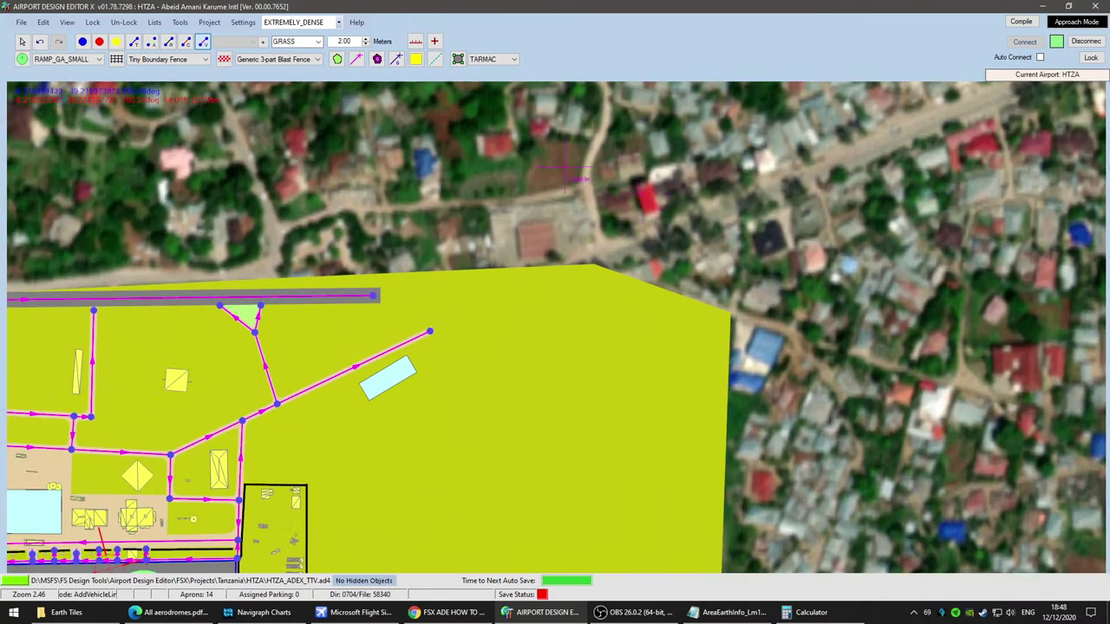
left_click(372, 296)
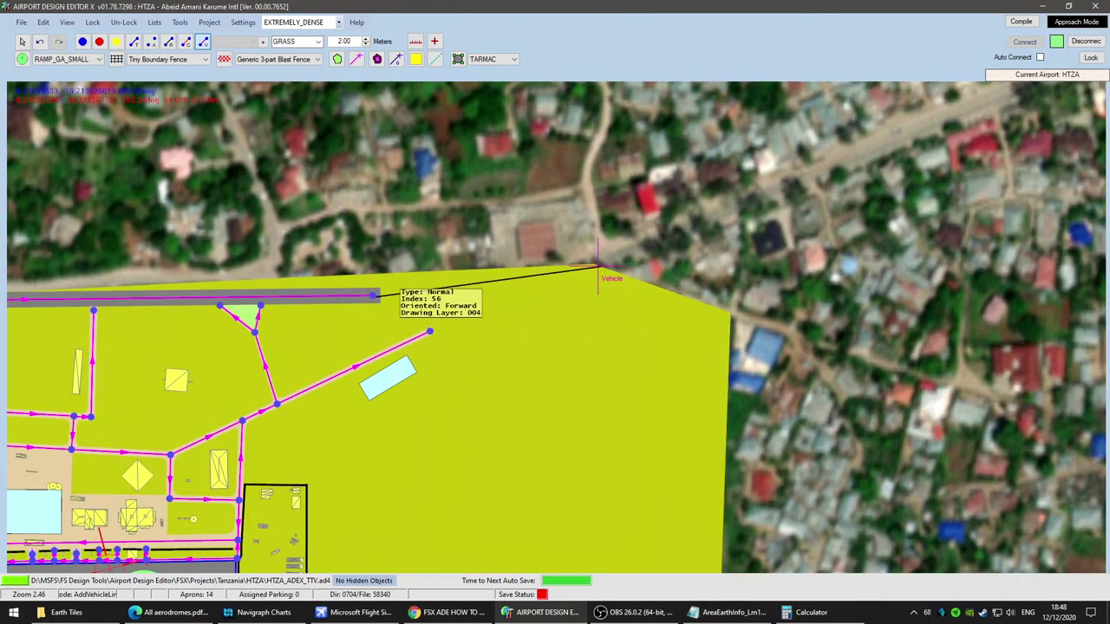
left_click(593, 267)
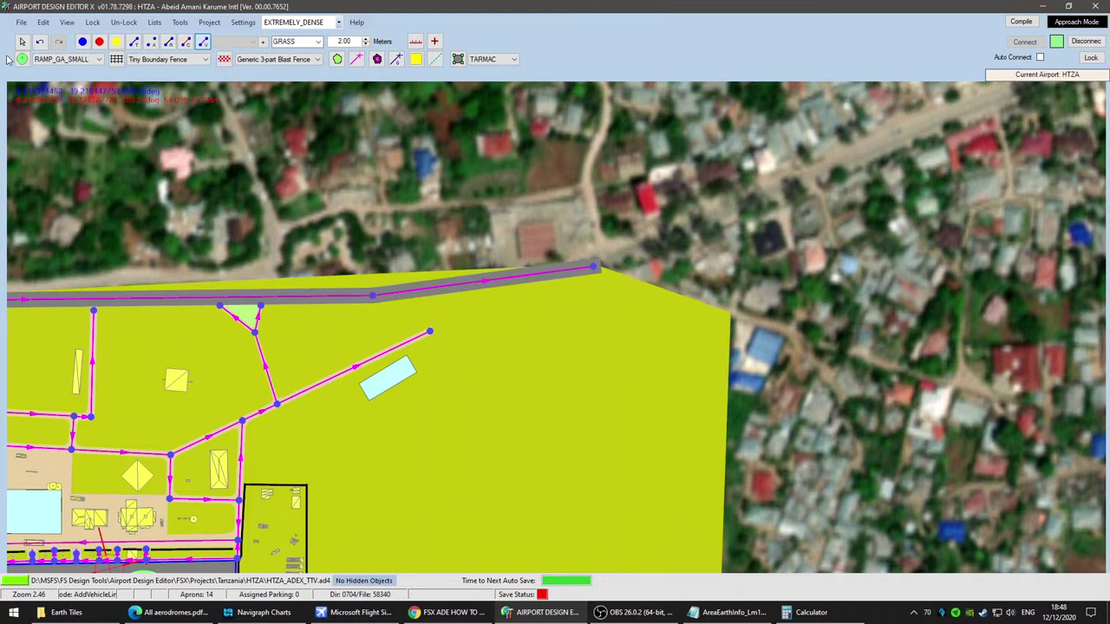
Step: Begin another vehicle path from the diagonal road's end node
left_click(204, 43)
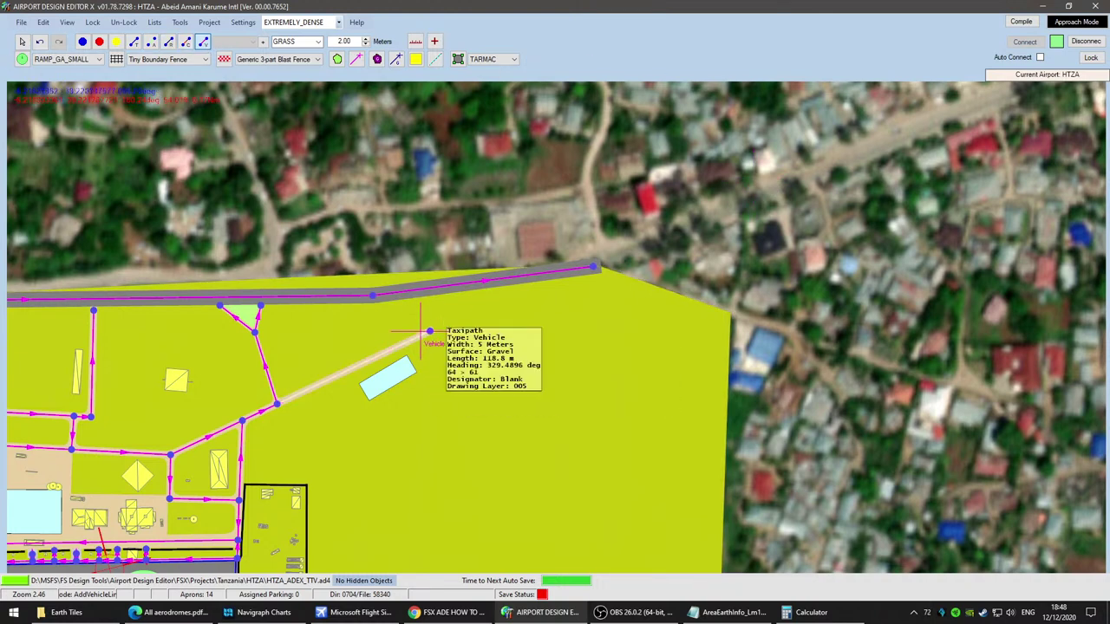
left_click(482, 321)
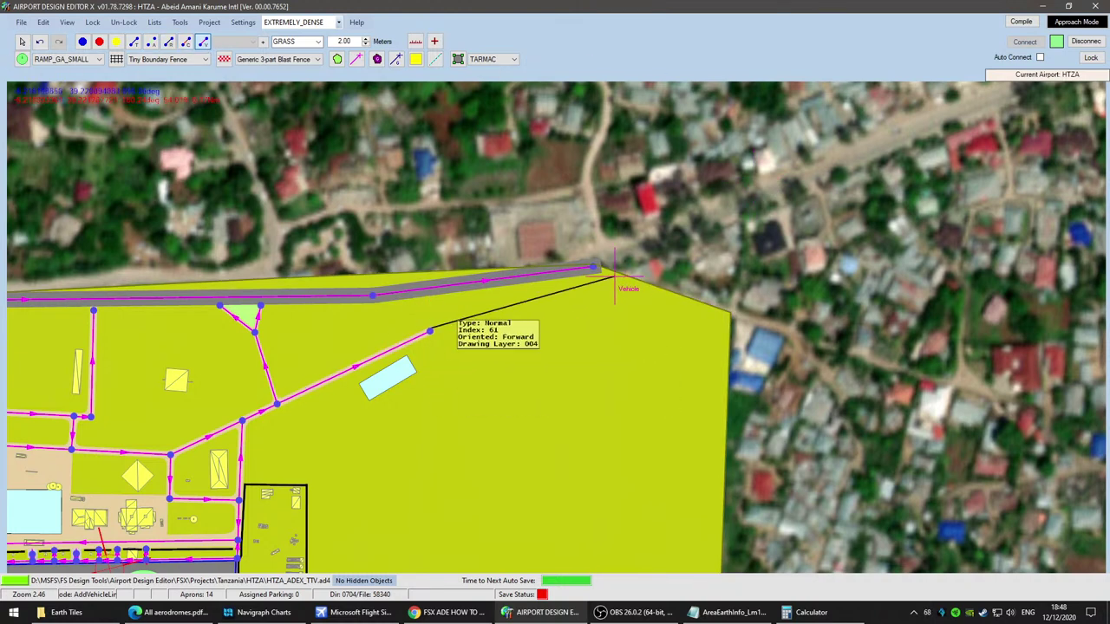
scroll(615, 280, "down", 6)
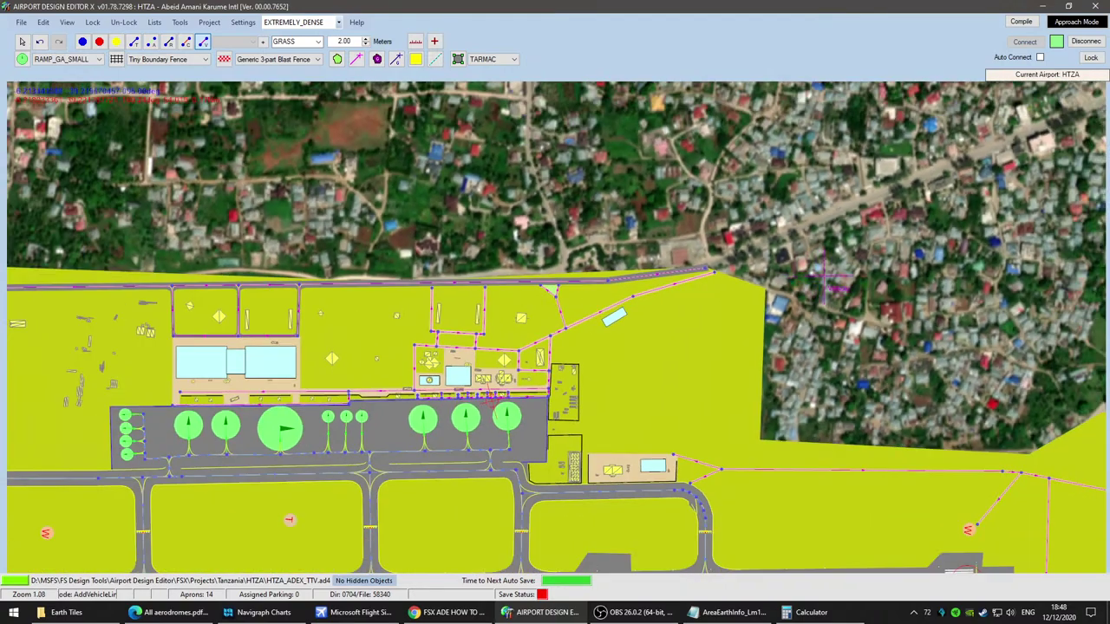
Step: Draw a line northeast across the town as an Asphalt 1 Lane Undivided Median road
scroll(760, 305, "down", 6)
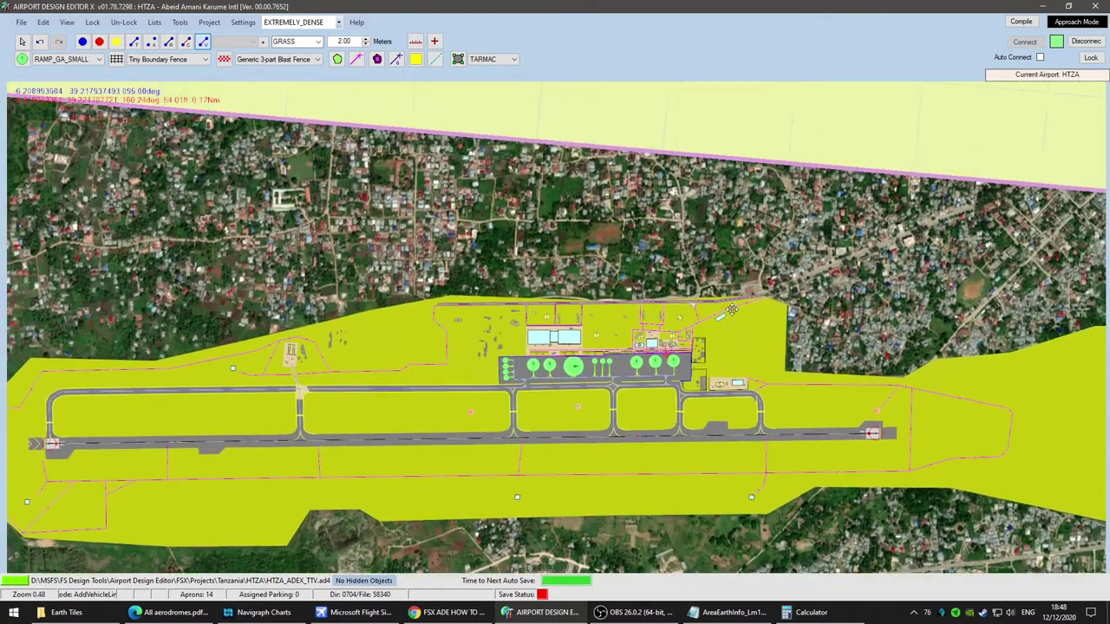
middle_click_drag(761, 304, 475, 363)
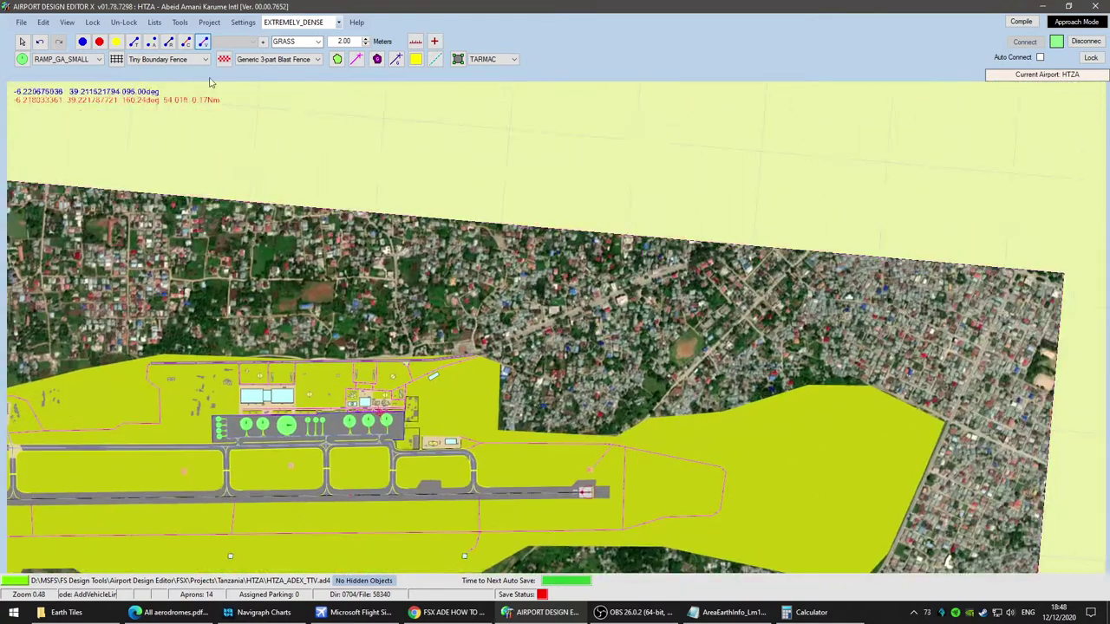
left_click(356, 59)
scroll(516, 342, "up", 3)
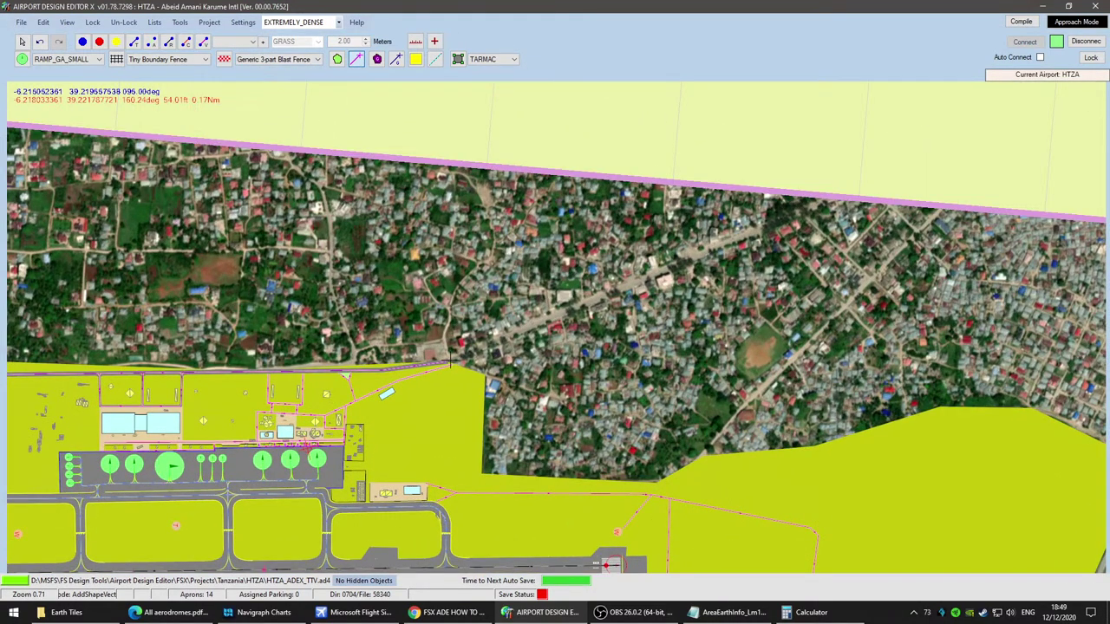
double_click(822, 201)
left_click(167, 140)
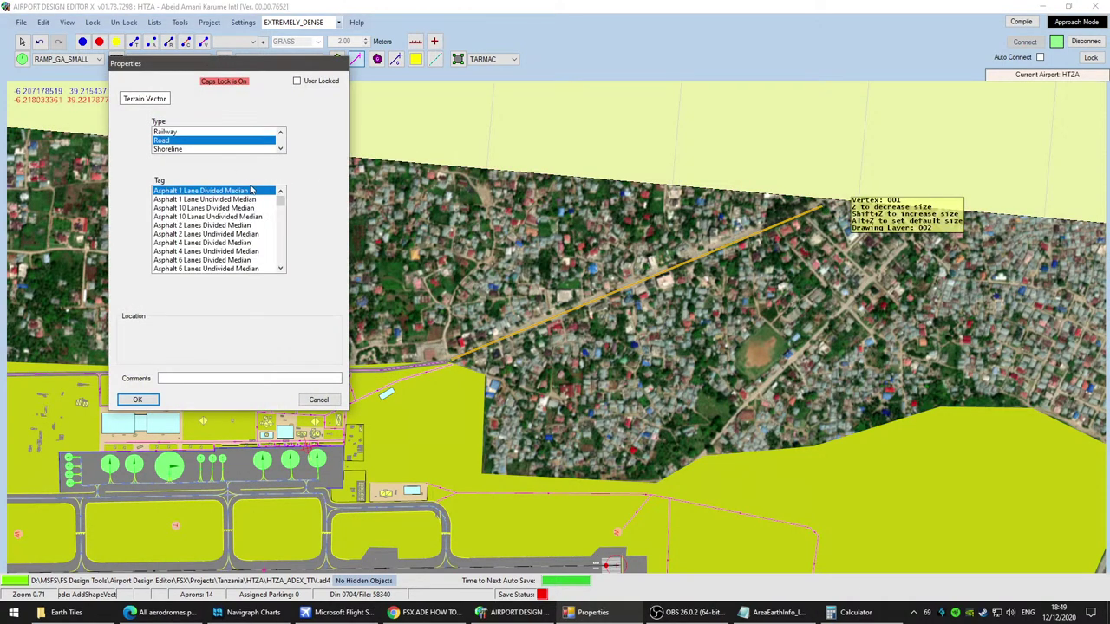
left_click(137, 401)
Step: Pan around the airport to review the layout and the runway's east end
scroll(700, 386, "down", 3)
right_click_drag(763, 355, 243, 134)
scroll(464, 455, "down", 1)
right_click_drag(715, 396, 932, 512)
scroll(480, 435, "up", 1)
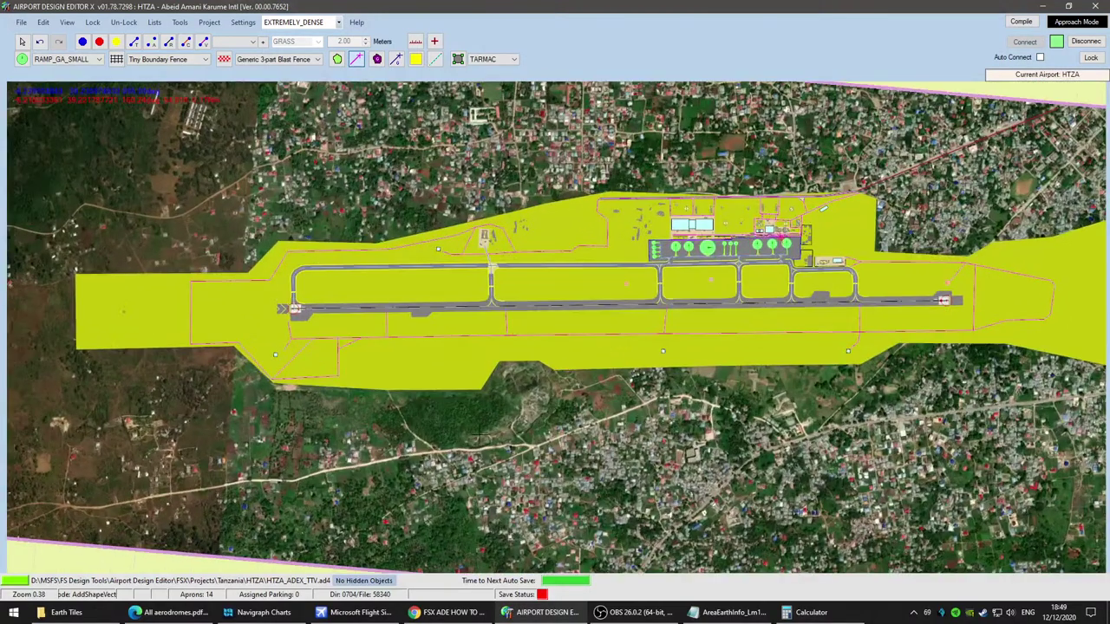
scroll(52, 152, "up", 1)
right_click_drag(514, 193, 353, 253)
scroll(564, 265, "up", 3)
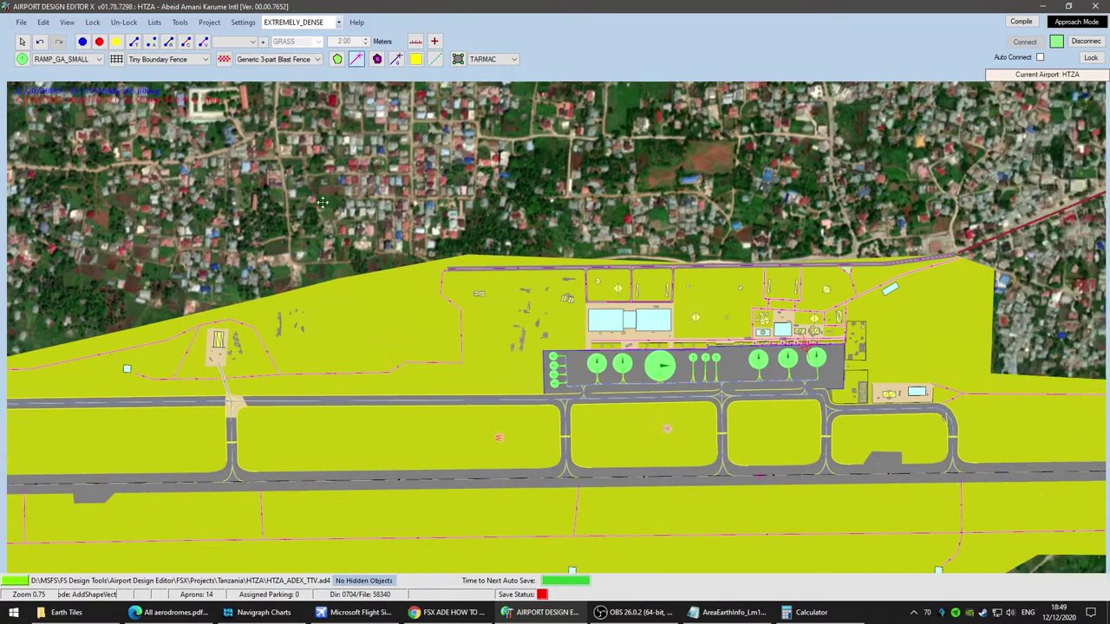
right_click_drag(322, 202, 284, 199)
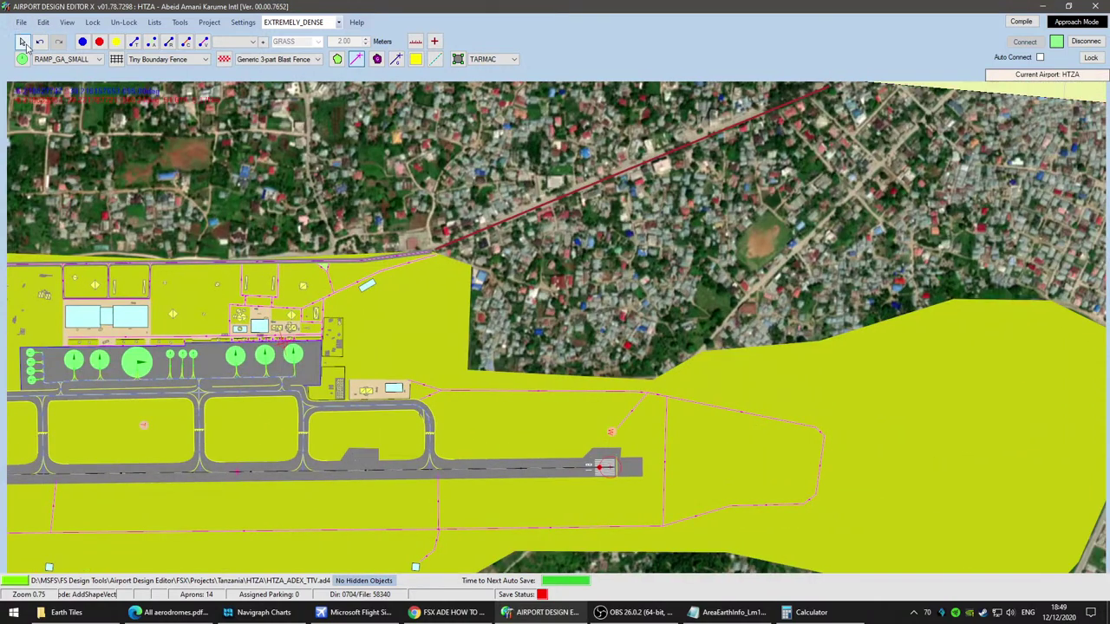
Step: Save the HTZA airport with File > Save Airport and switch to Flight Simulator X
left_click(20, 23)
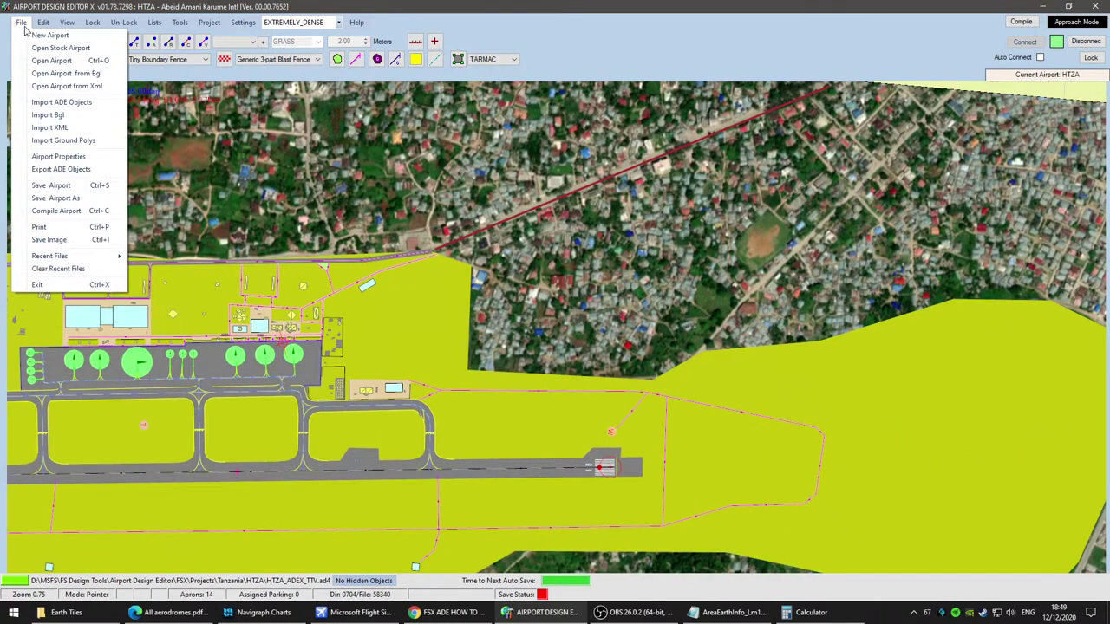
left_click(54, 186)
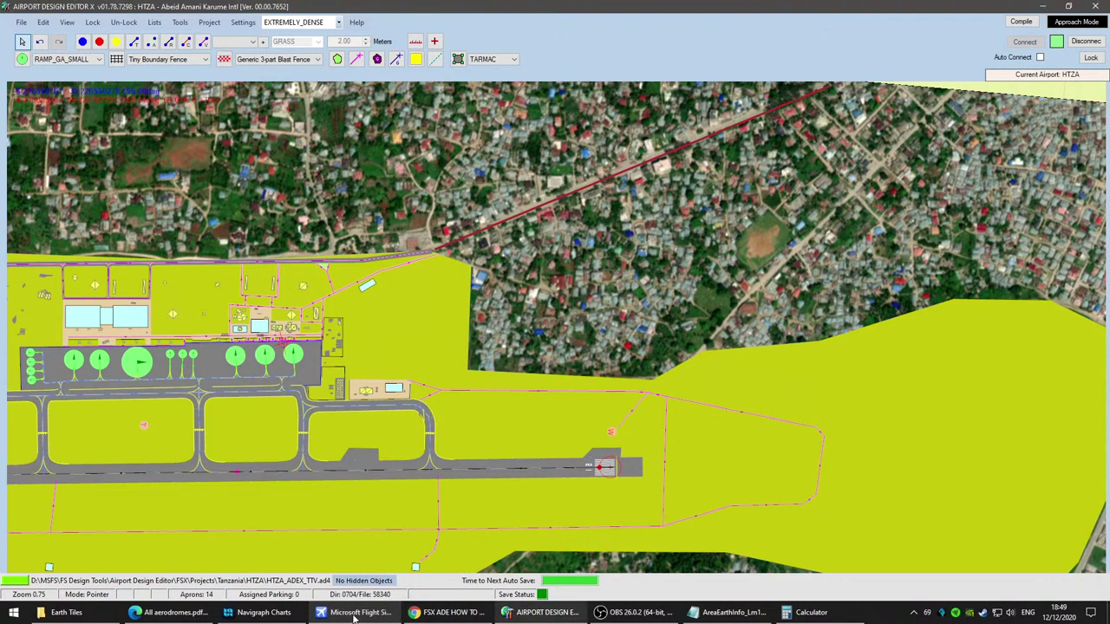
left_click(356, 613)
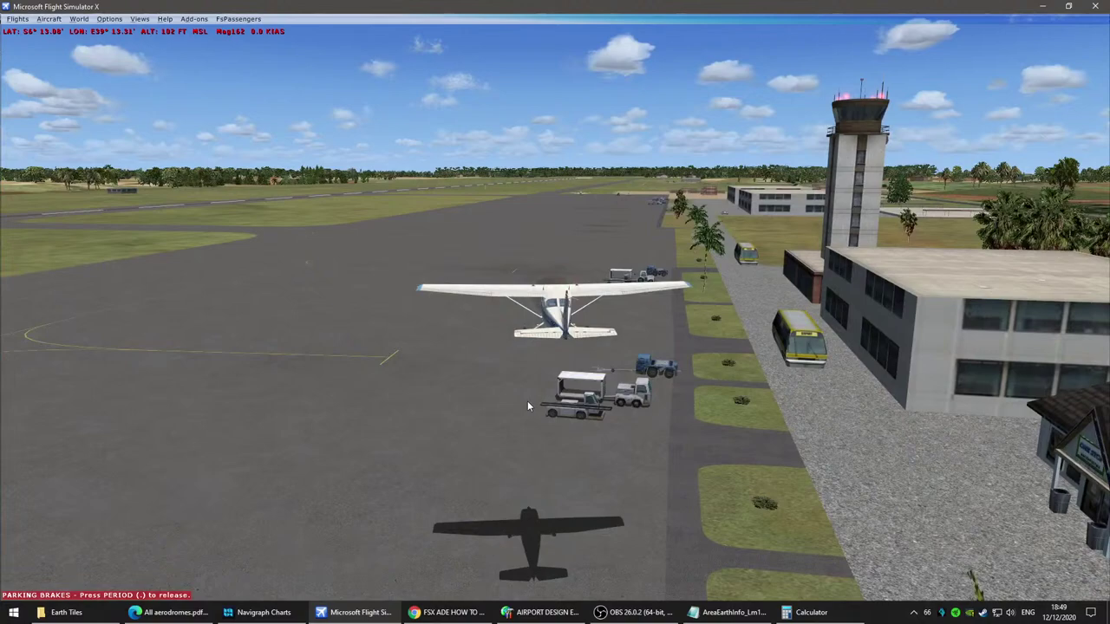
Step: Turn the slewed aircraft right with keypad 3 to face the buildings, then return to ADE
key("KP_3")
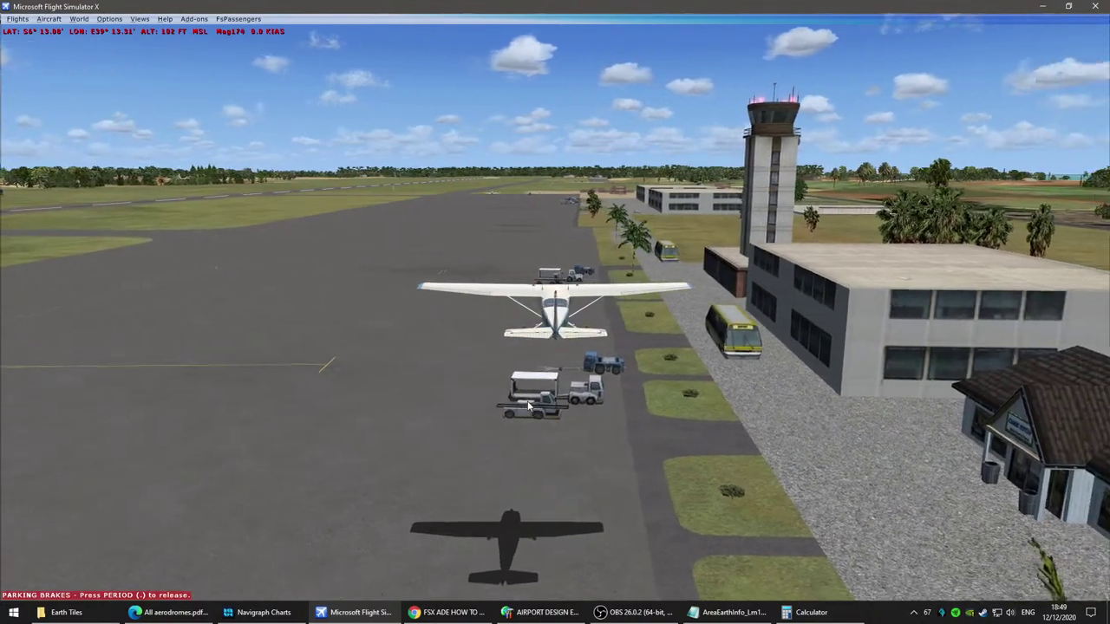
key("KP_5")
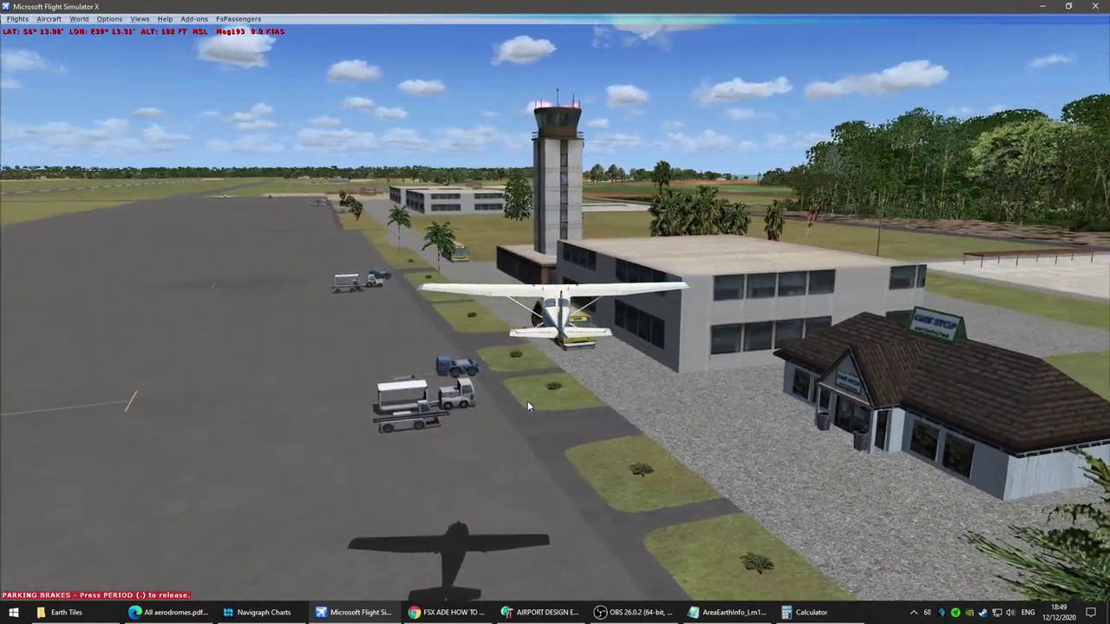
key("KP_3")
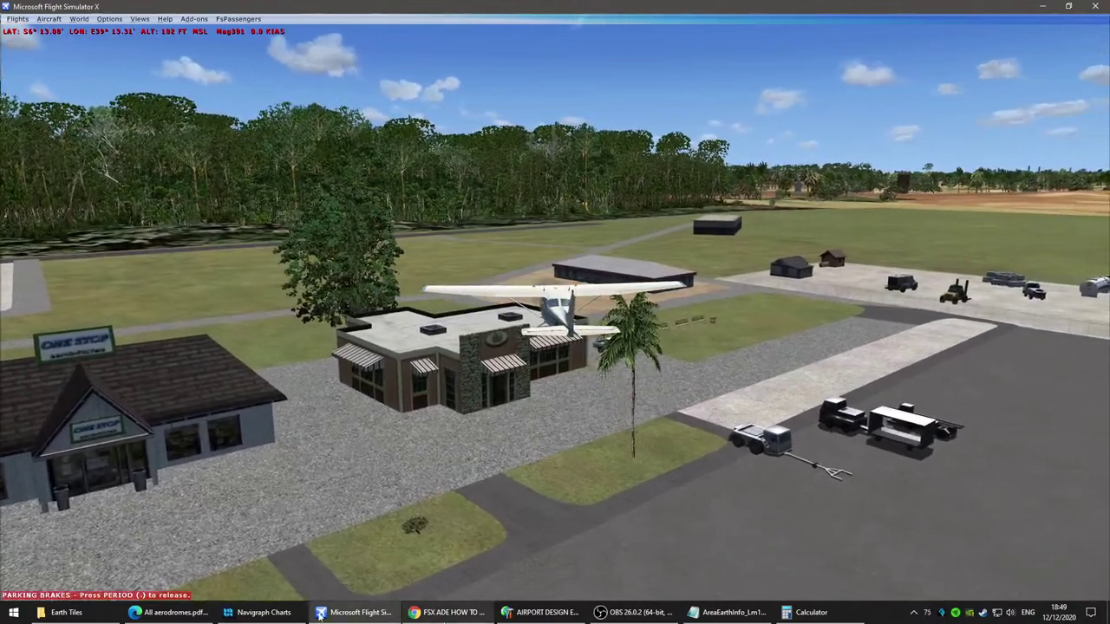
left_click(542, 612)
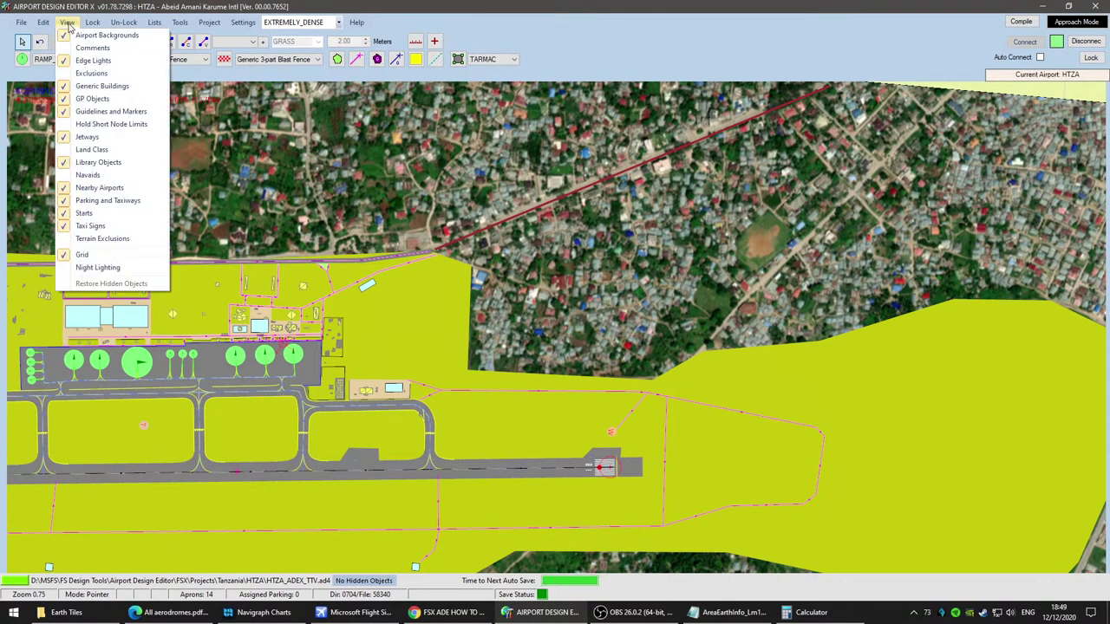
Step: Move to the lots north of the terminal and show the land-class polygons
left_click(69, 23)
left_click(98, 65)
scroll(185, 311, "up", 6)
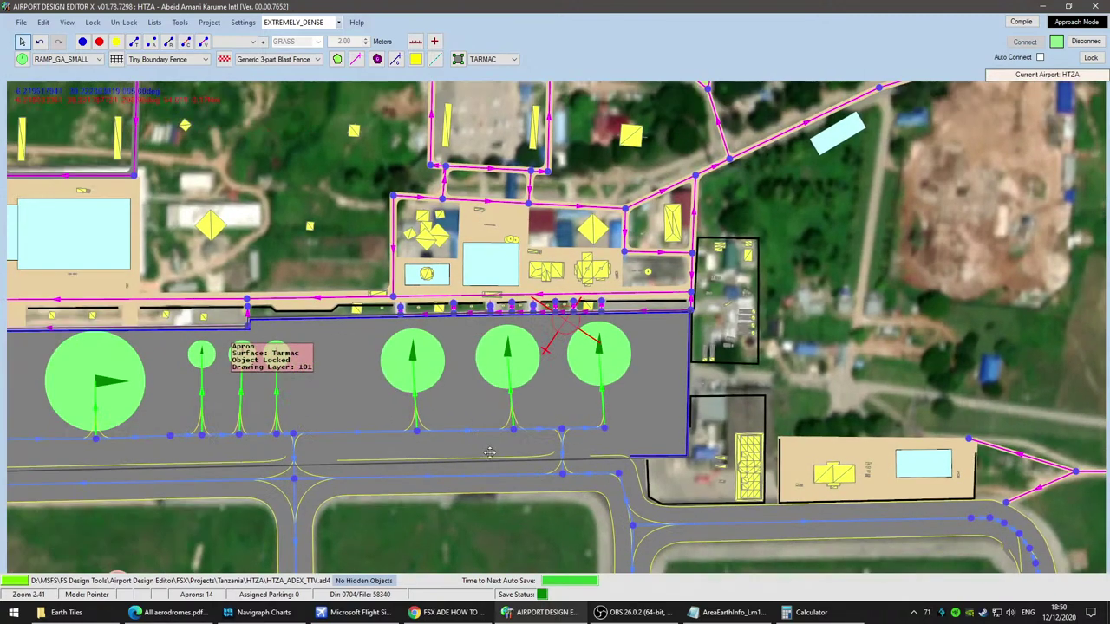
left_click_drag(490, 452, 445, 521)
scroll(564, 326, "up", 2)
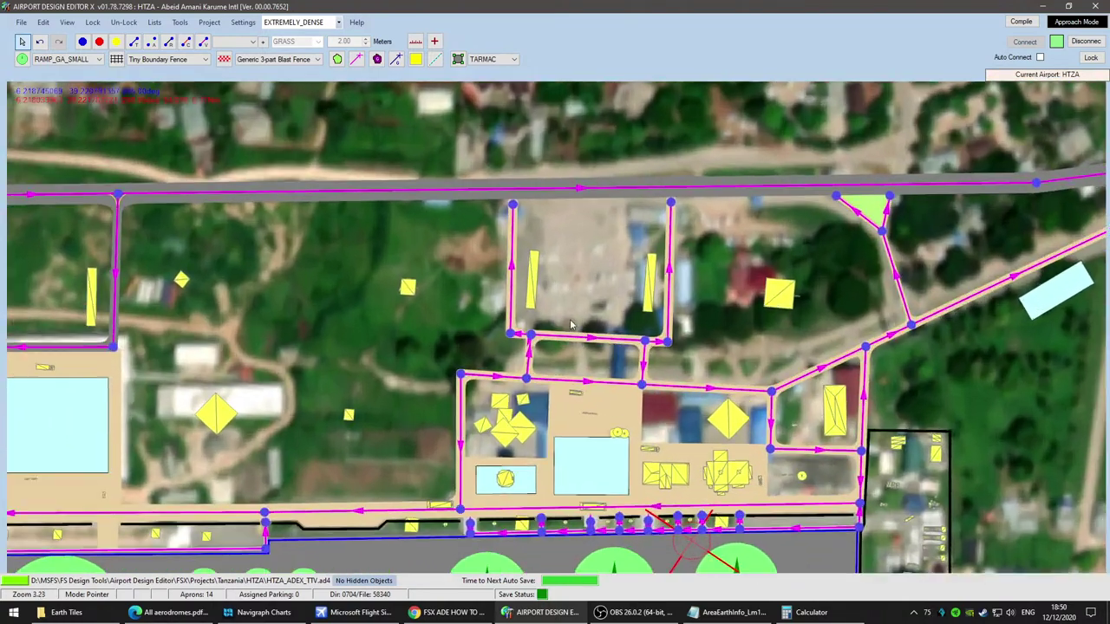
left_click(67, 22)
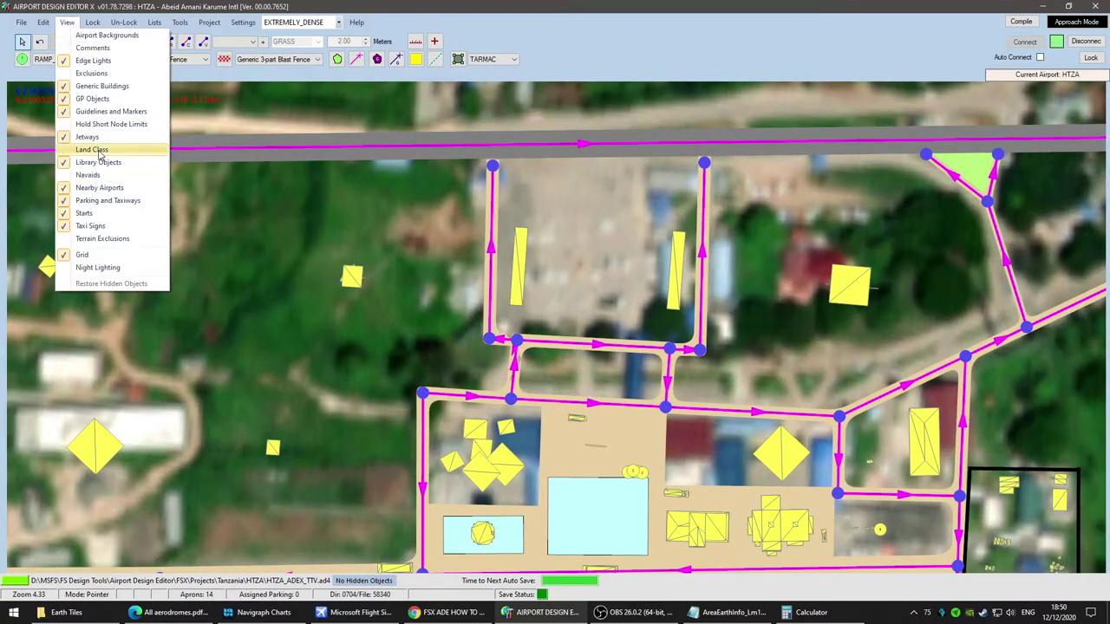
left_click(99, 153)
Step: Lock the cement land-class lot after checking its properties
double_click(593, 250)
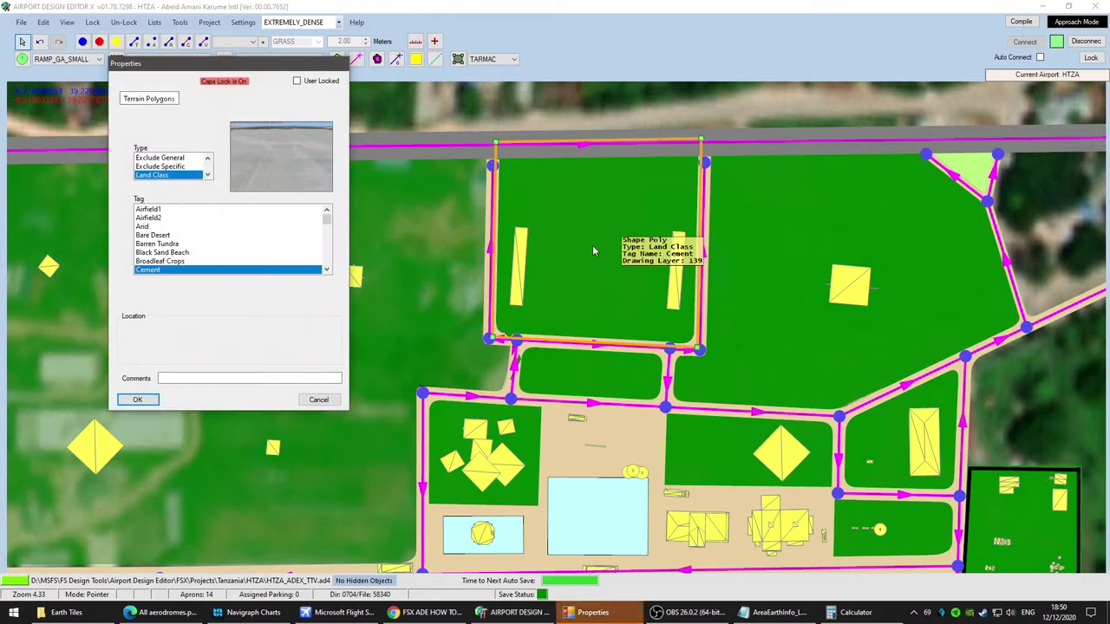
left_click(321, 401)
right_click(626, 272)
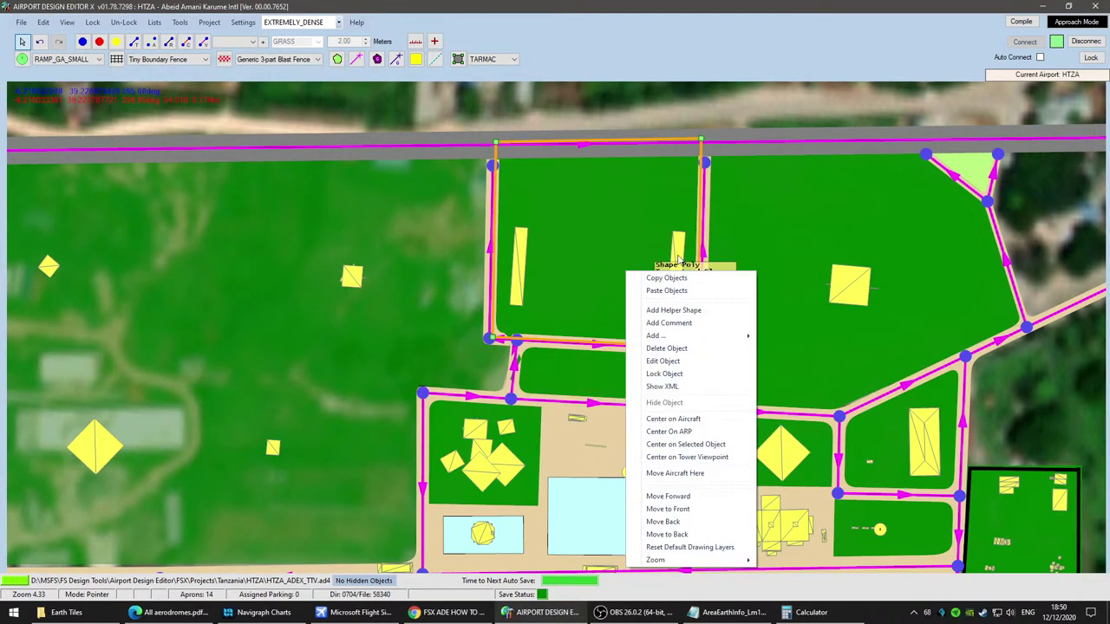
left_click(665, 373)
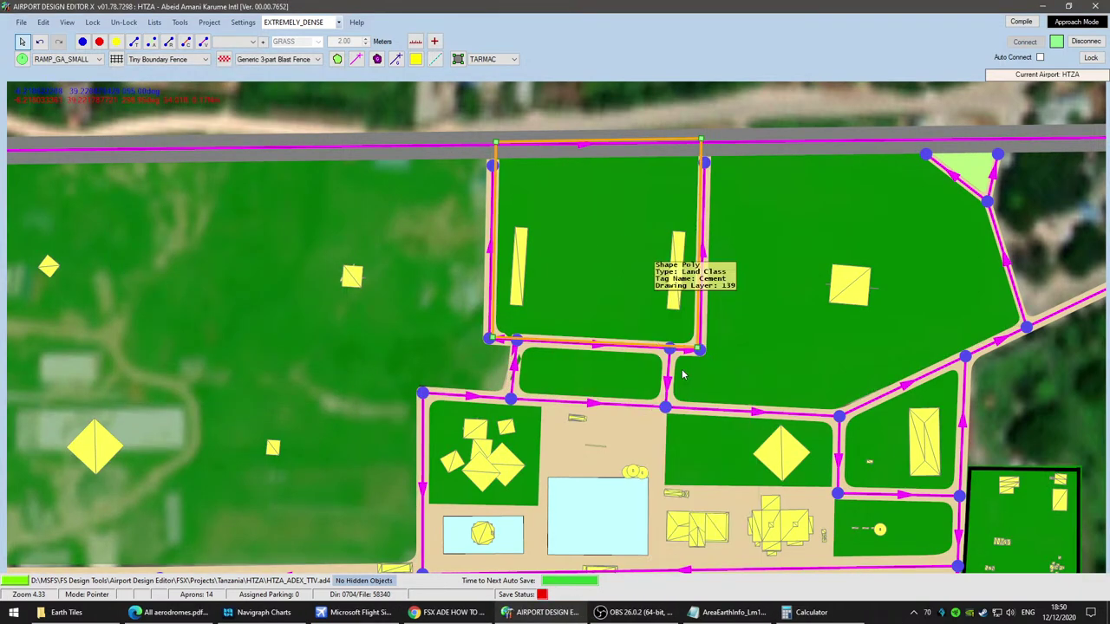
Step: Add the car compact1 lightgrey library object from vehicles_land.bgl to the lot
right_click(556, 241)
mouse_move(657, 307)
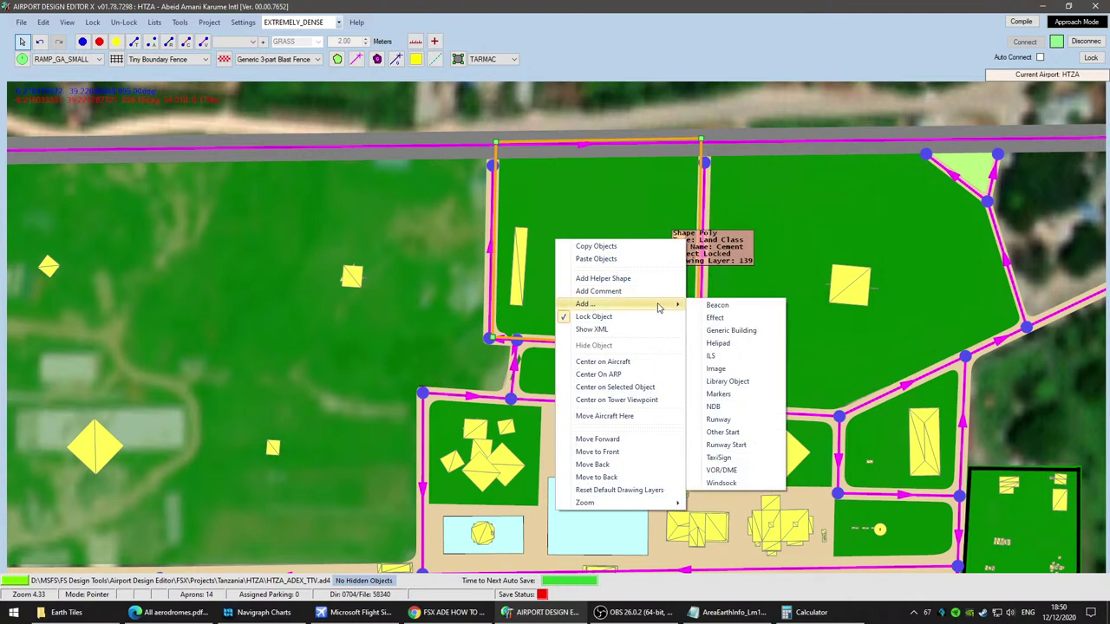
left_click(728, 382)
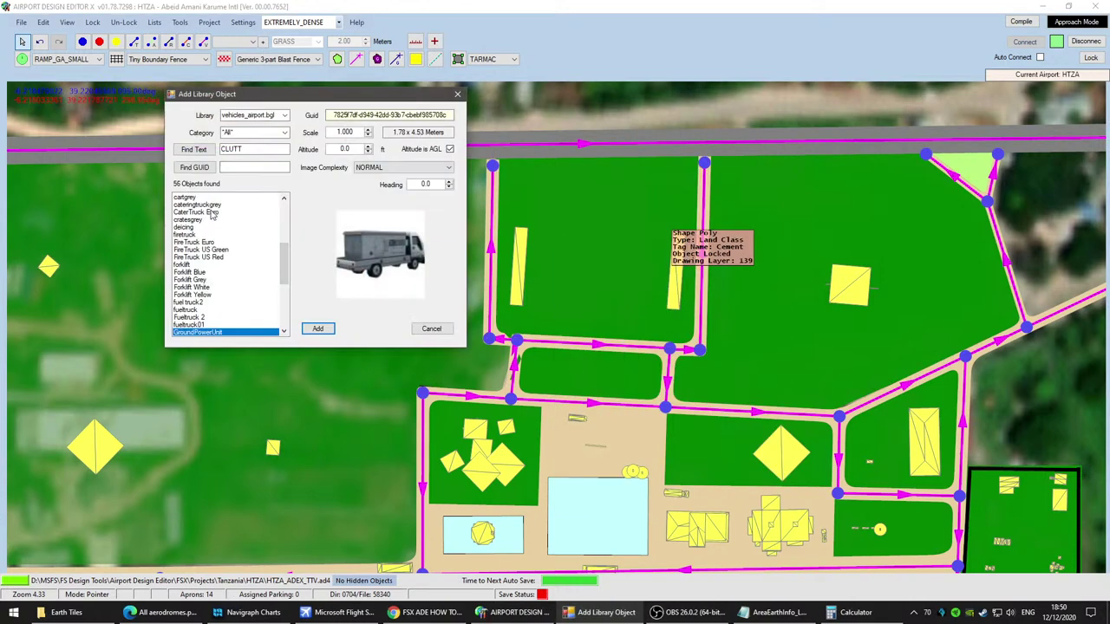
left_click(283, 116)
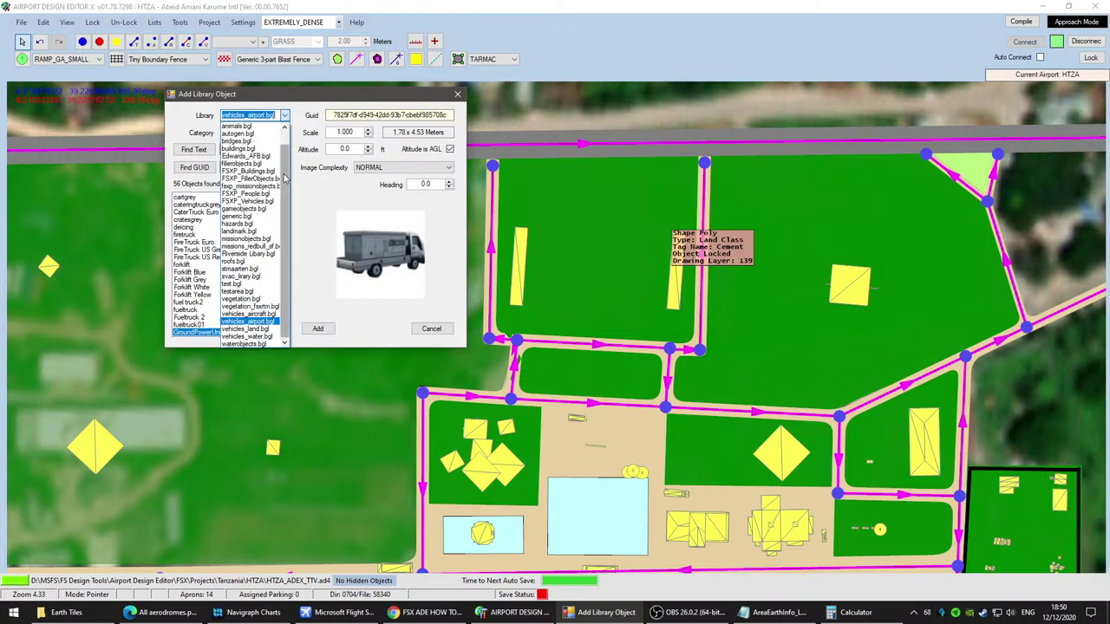
left_click_drag(285, 189, 296, 297)
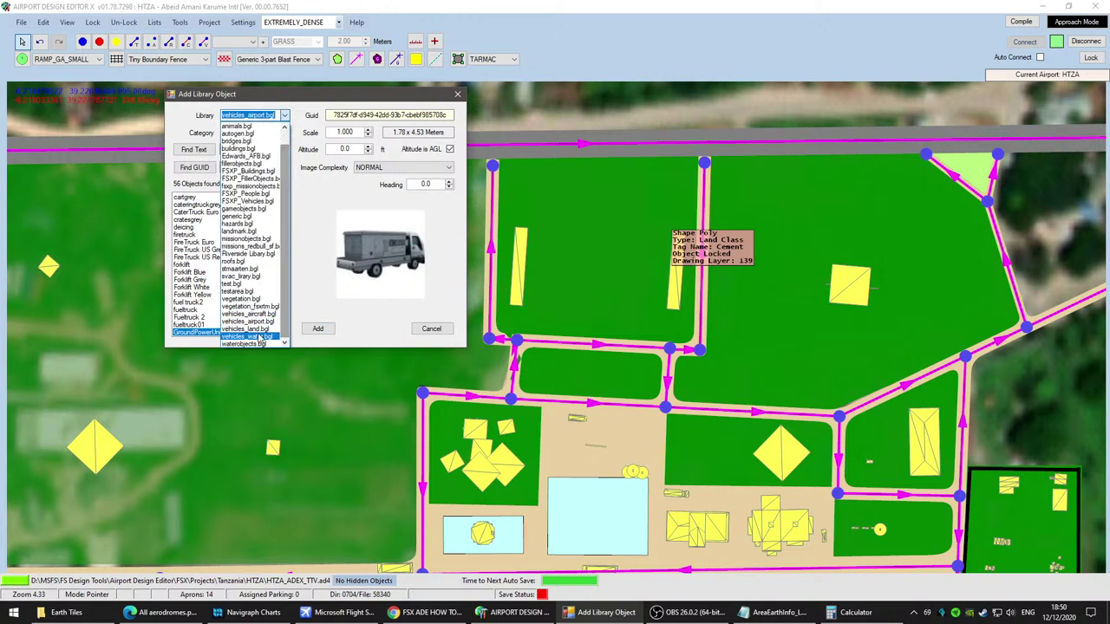
left_click(253, 329)
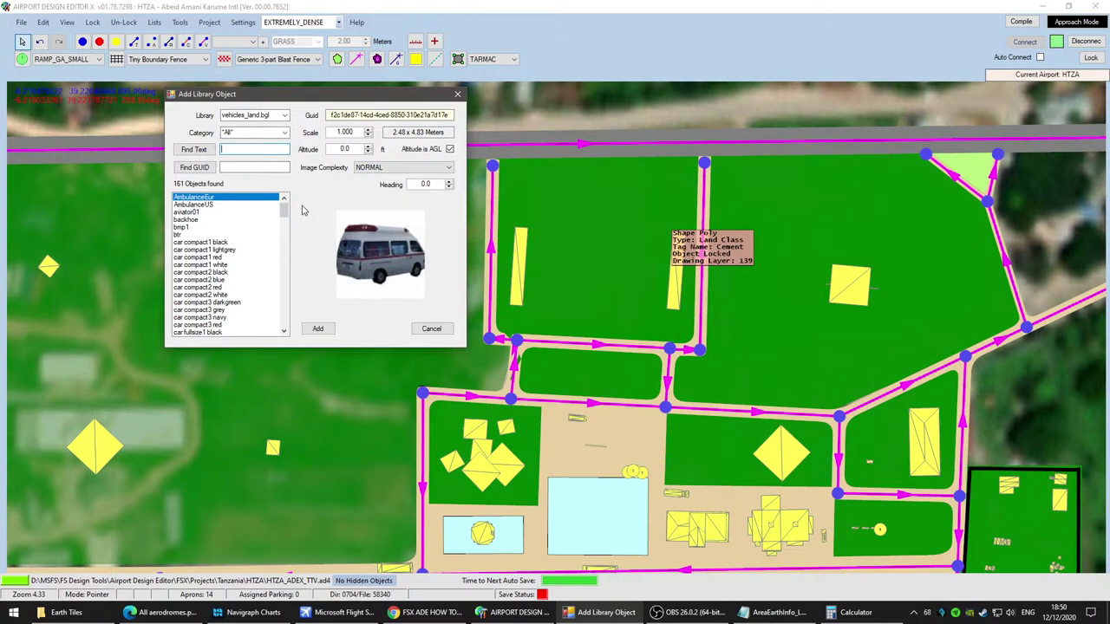
left_click(213, 250)
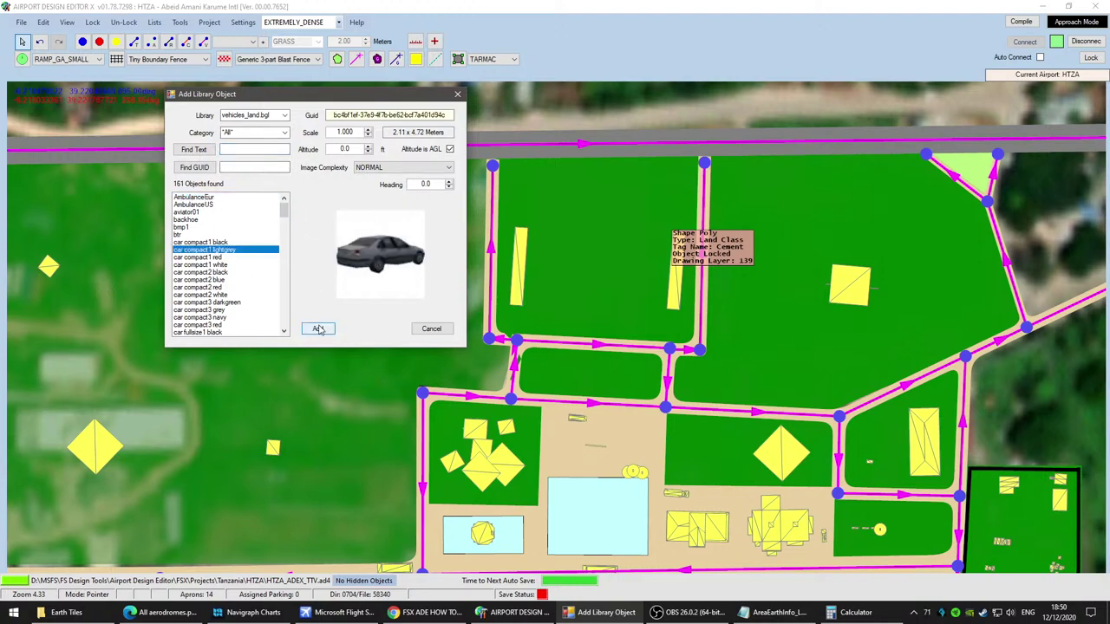
left_click(318, 328)
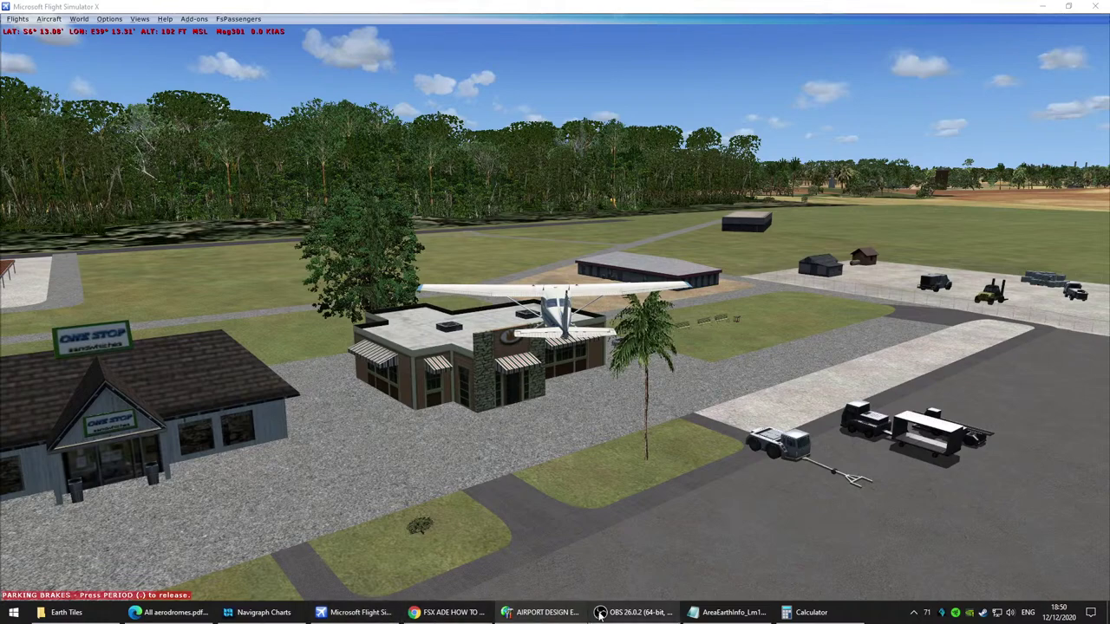
Step: Add a car compact1 red library object to the cement lot beside the light-grey car
left_click(548, 614)
right_click(623, 262)
mouse_move(687, 331)
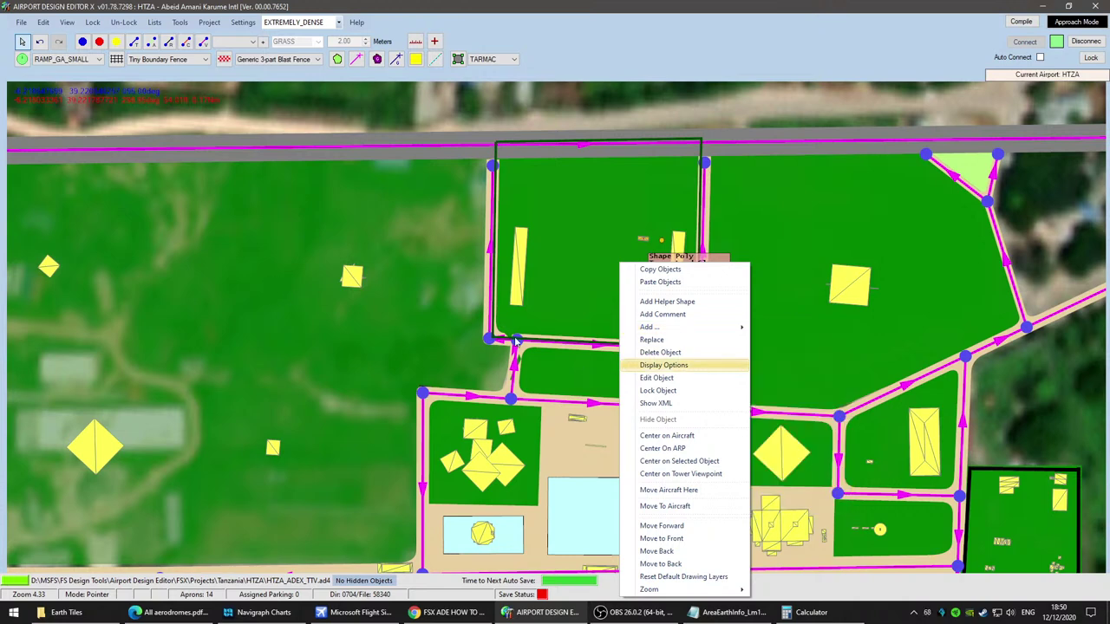
mouse_move(742, 331)
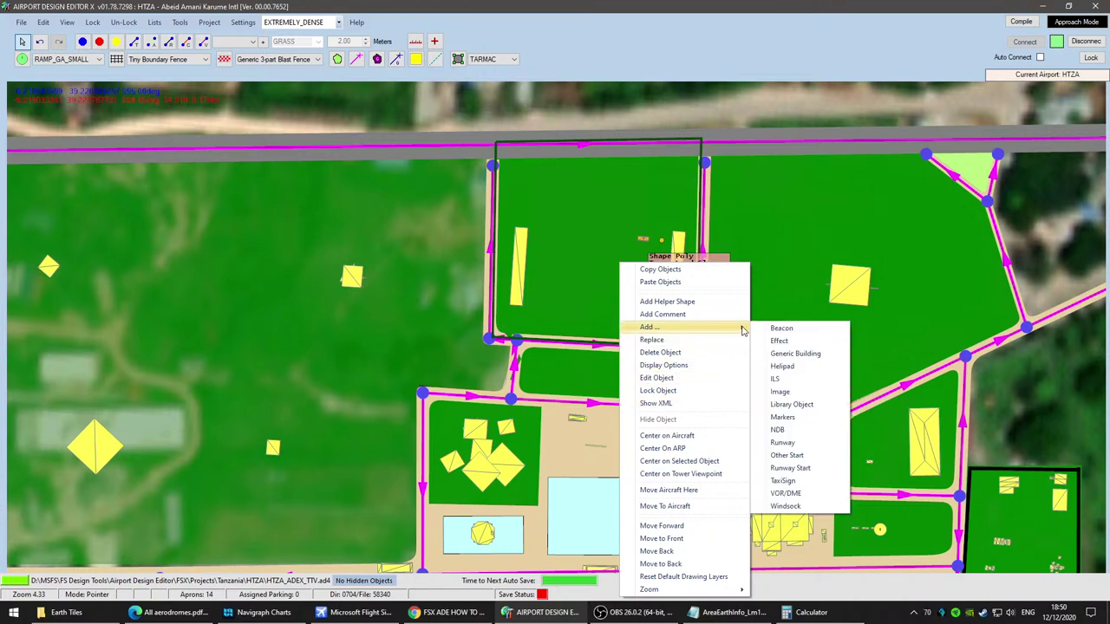
left_click(791, 405)
left_click(207, 258)
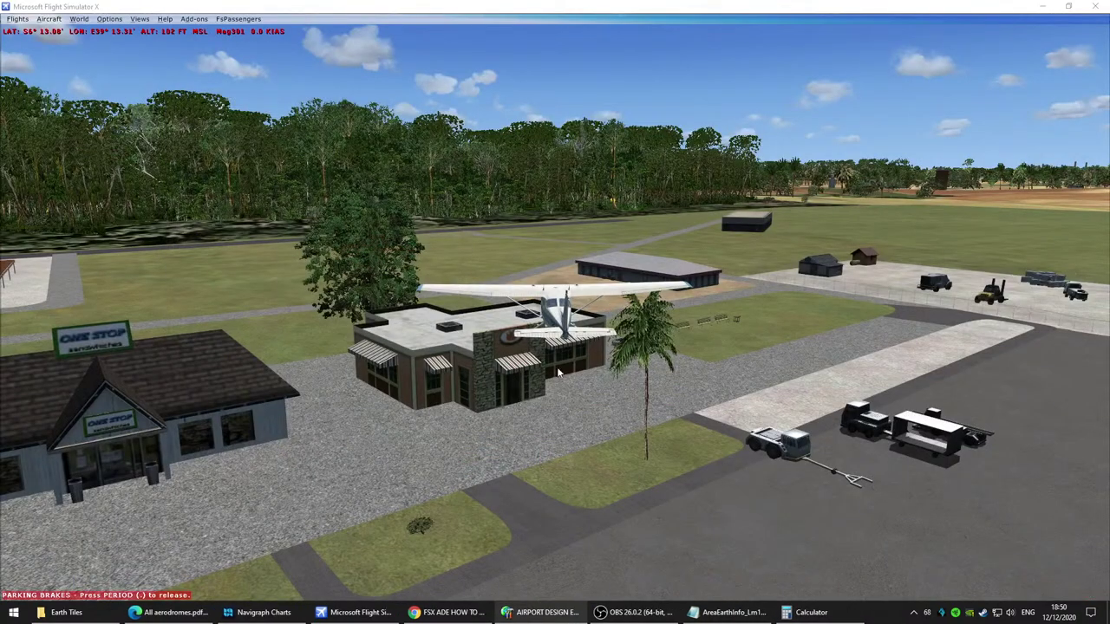
left_click(1045, 6)
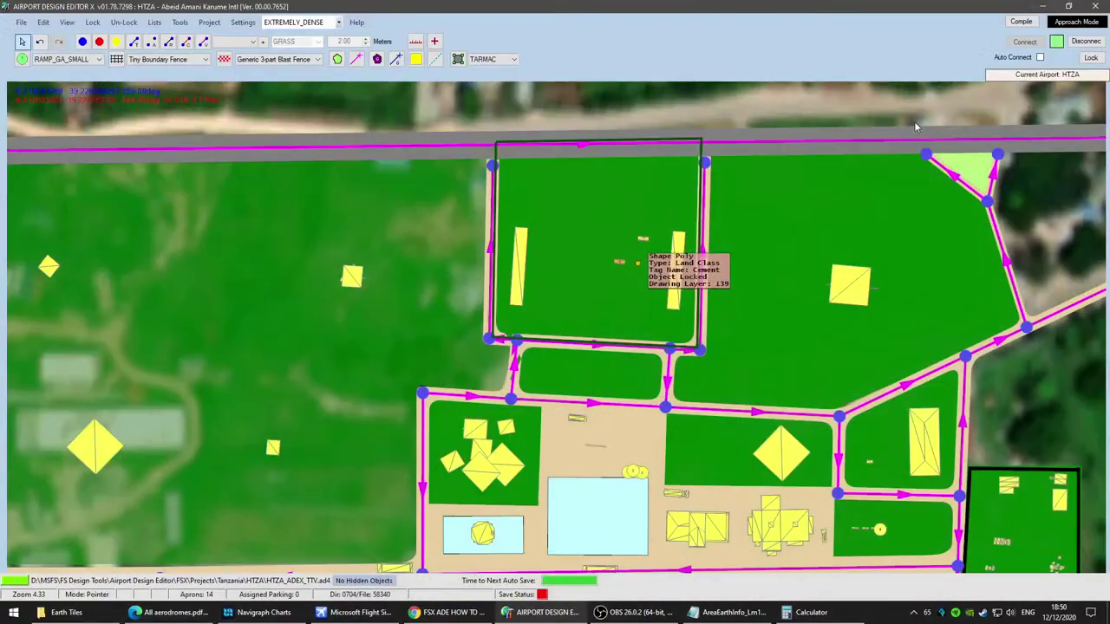
Step: Add the car compact3 darkgreen and another car library object to the top green lot
right_click(607, 250)
left_click(587, 315)
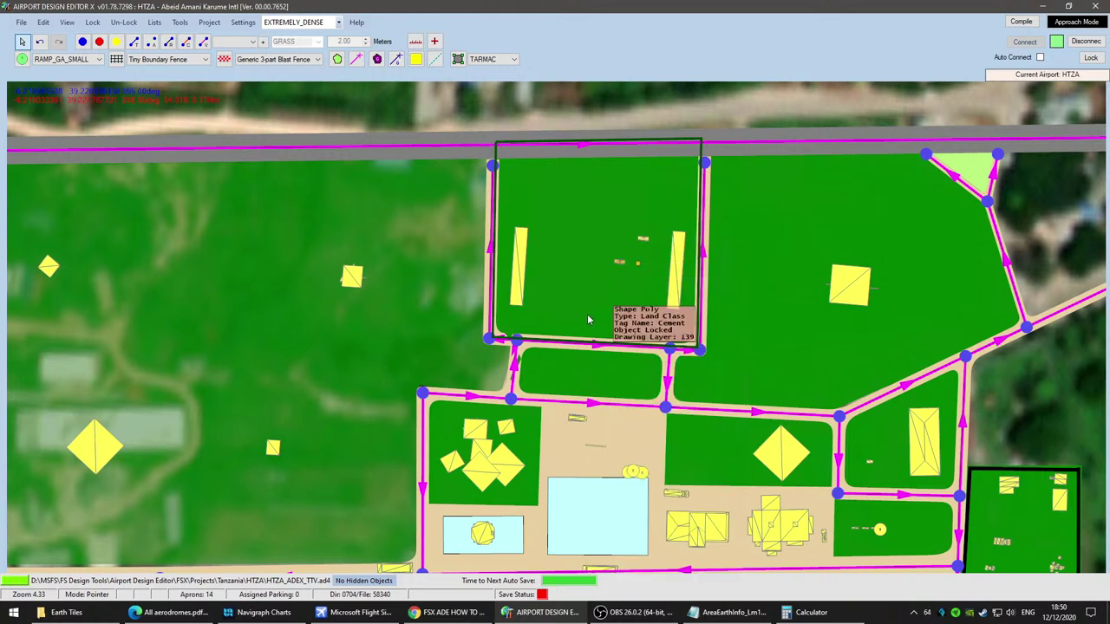
right_click(622, 283)
mouse_move(675, 347)
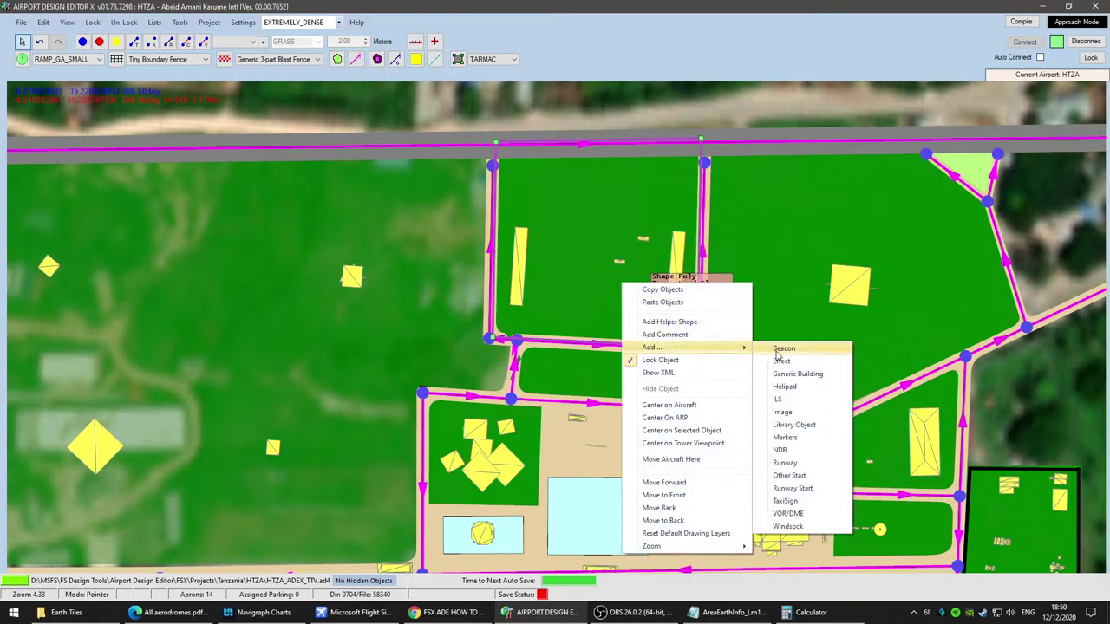
left_click(794, 424)
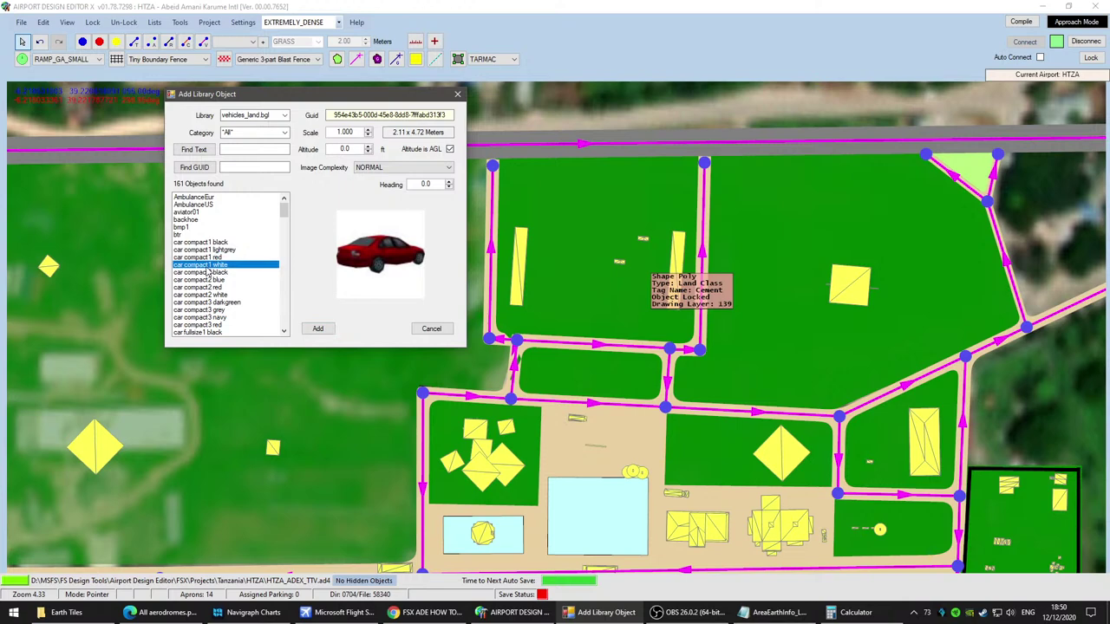
left_click(318, 329)
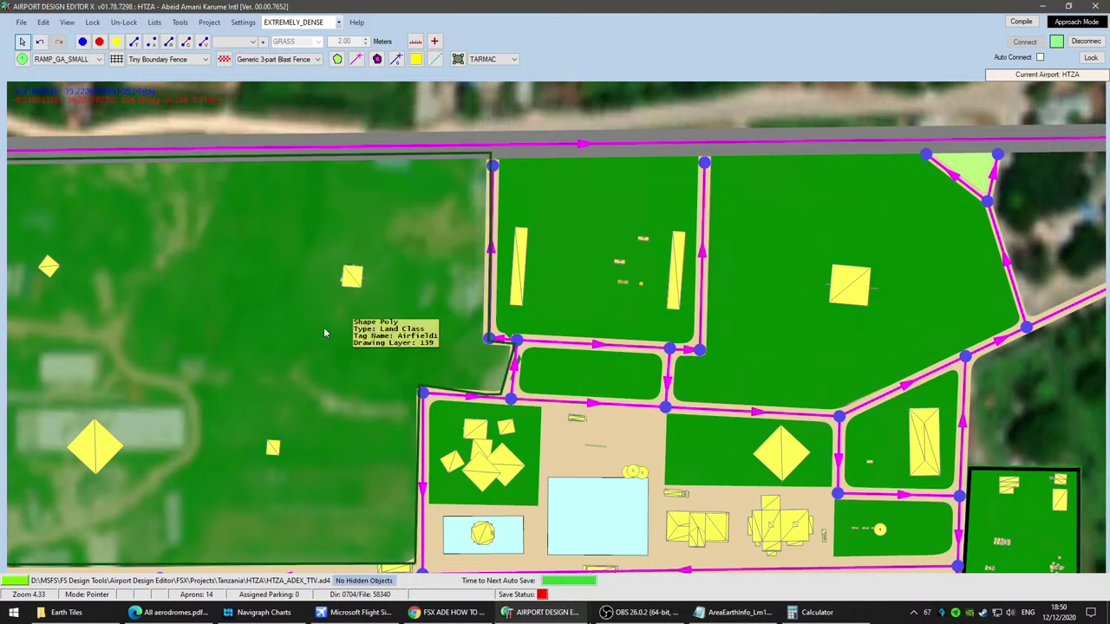
right_click(642, 319)
mouse_move(707, 333)
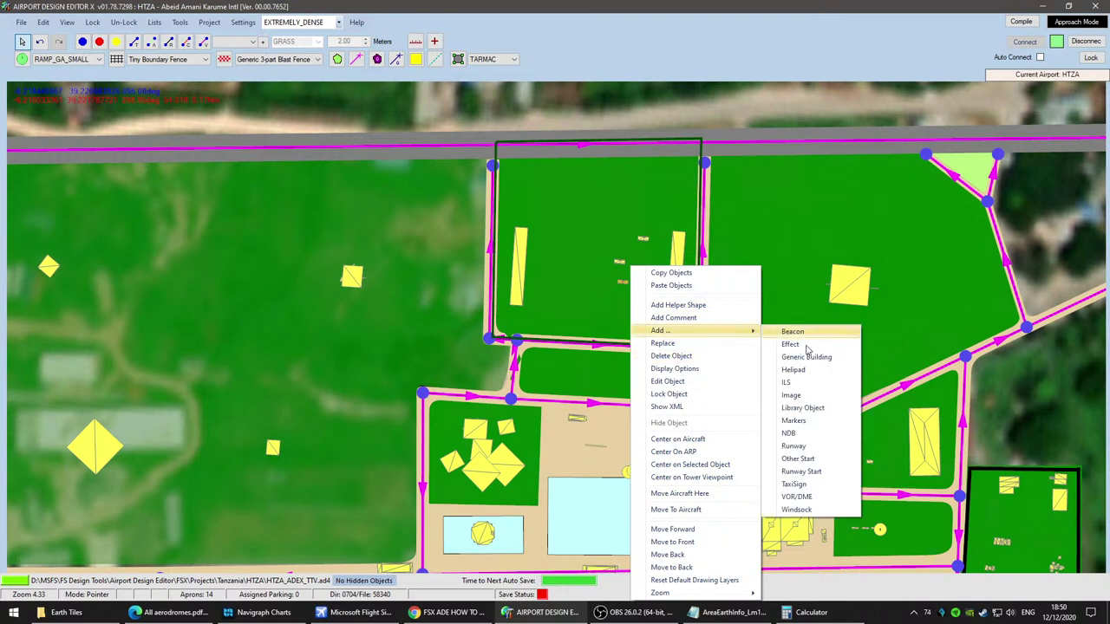
left_click(803, 409)
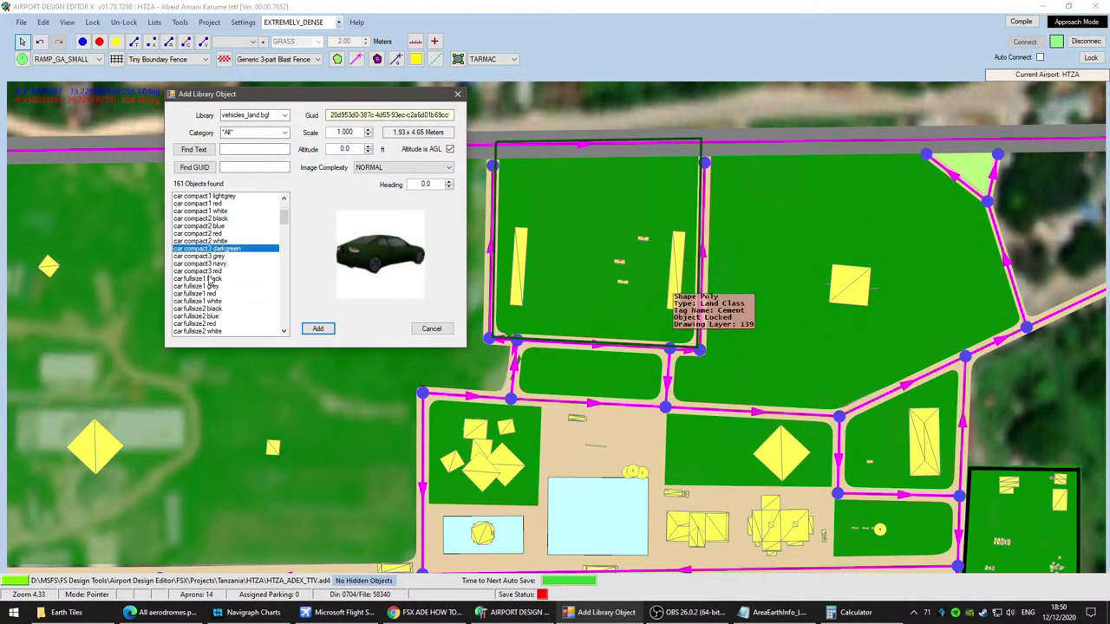
left_click(319, 330)
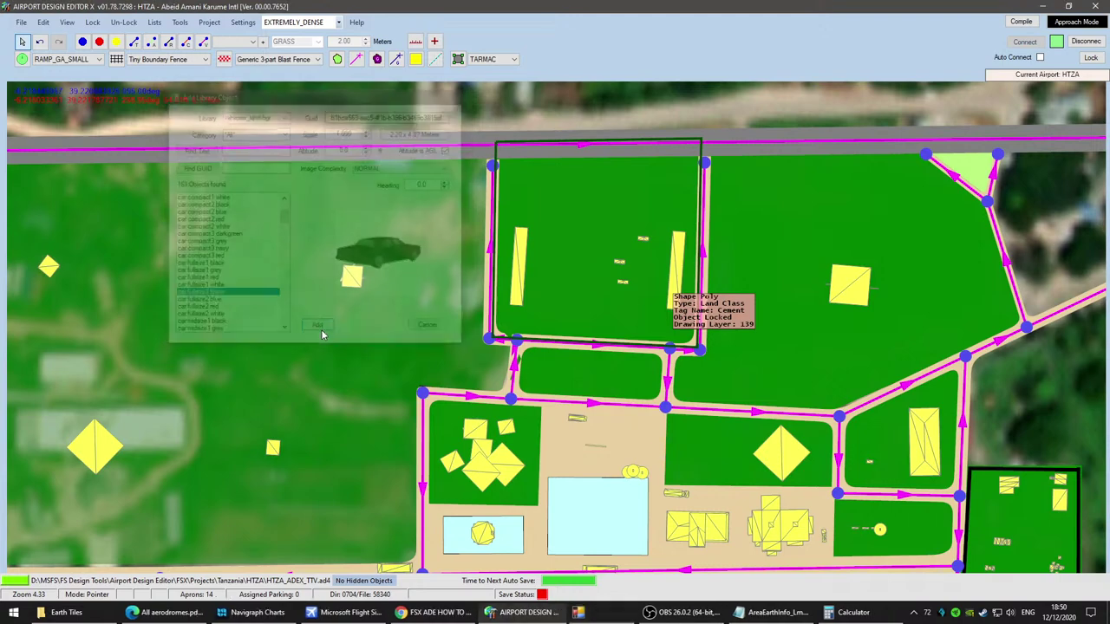
Step: Line up four cars beside the right yellow parking strip
scroll(655, 241, "up", 4)
scroll(668, 247, "up", 1)
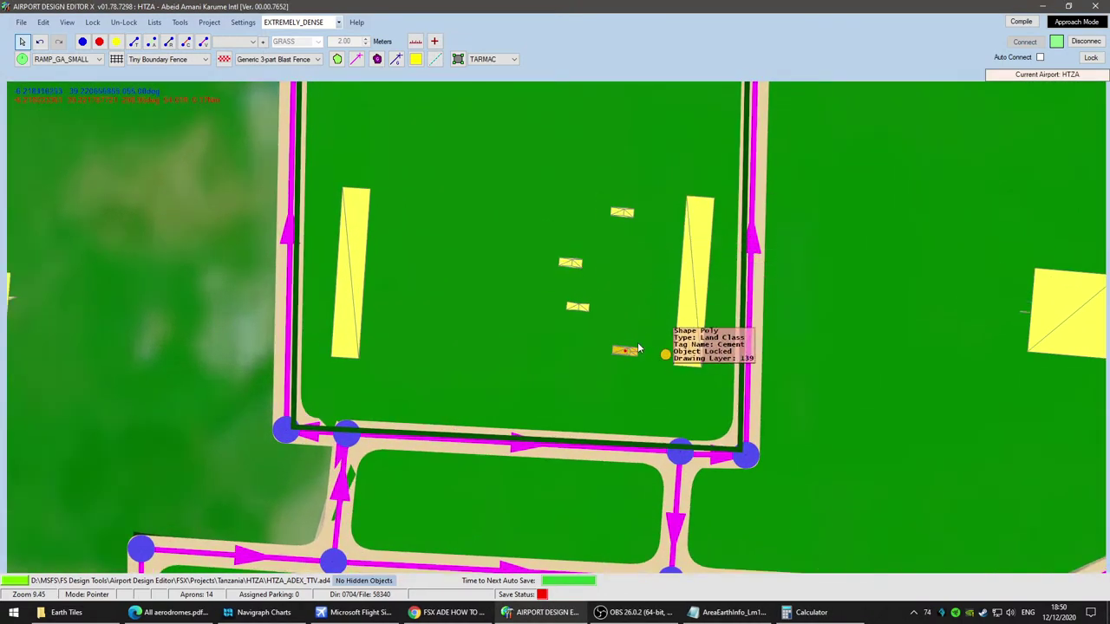
left_click_drag(640, 350, 702, 350)
left_click_drag(585, 308, 672, 320)
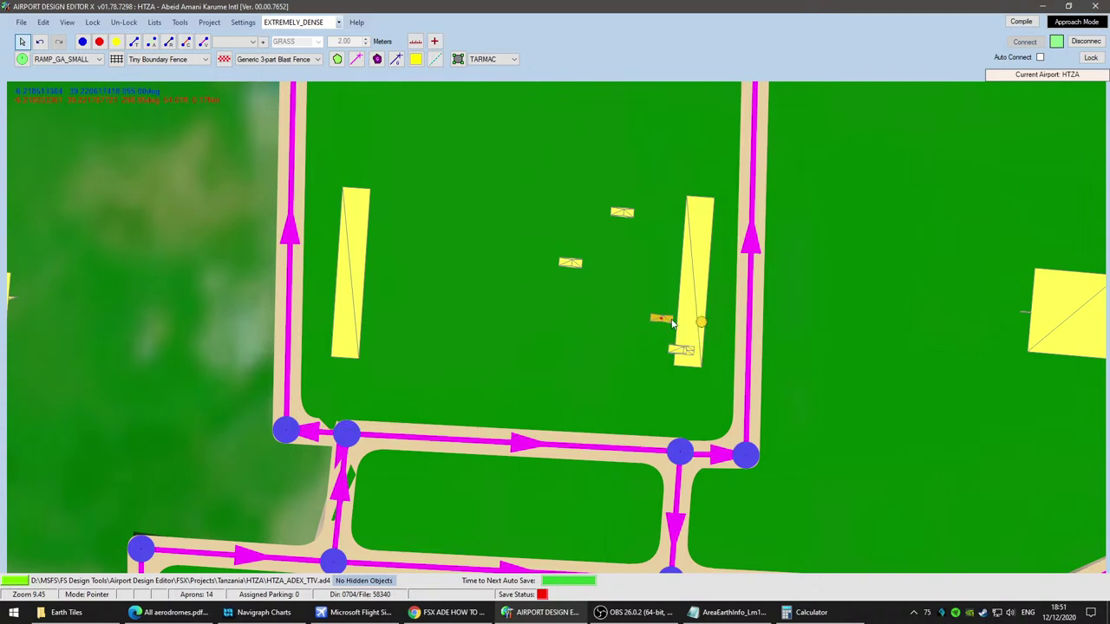
left_click_drag(570, 263, 703, 268)
left_click_drag(622, 212, 690, 217)
Step: Add the car midsize1 red and Car Mini1 Black from vehicles_land.bgl to the lot
scroll(510, 319, "down", 3)
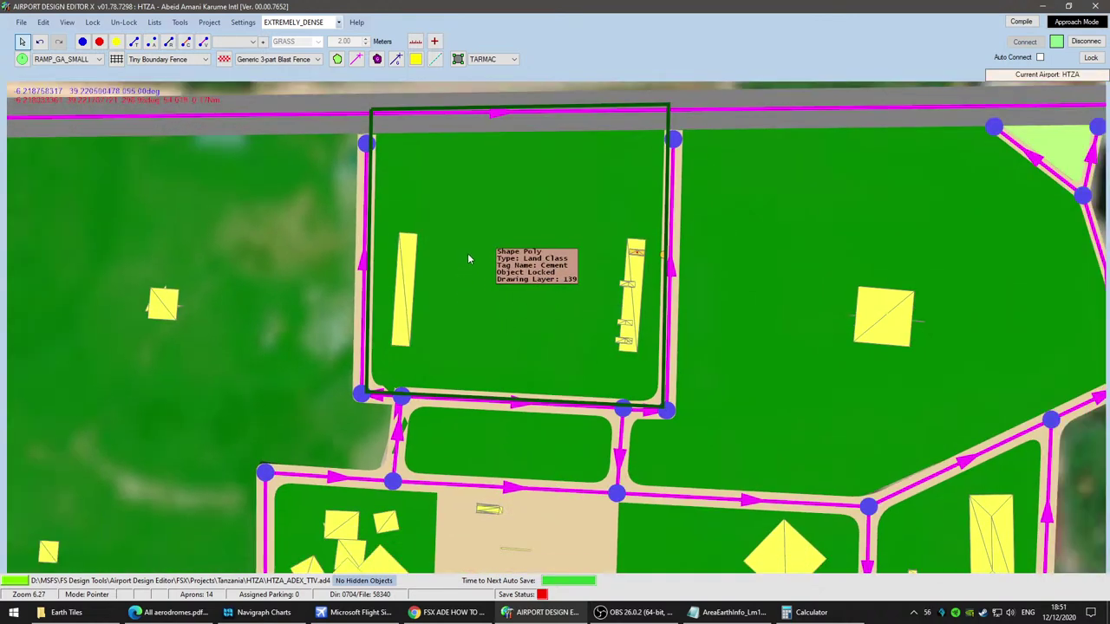
right_click(467, 255)
mouse_move(538, 321)
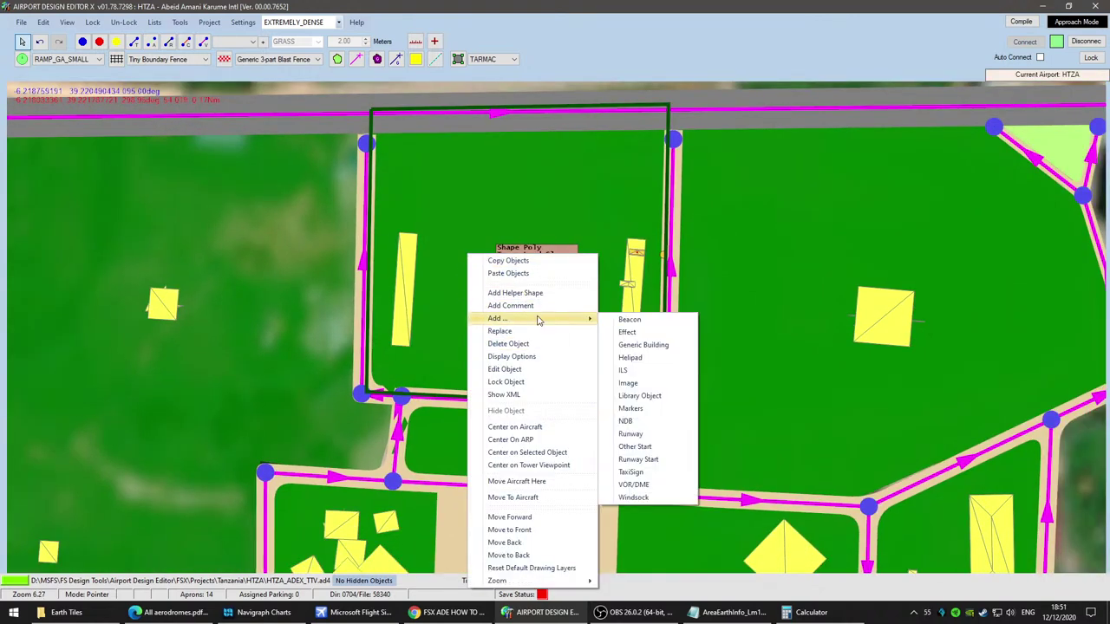
left_click(676, 395)
scroll(233, 308, "down", 5)
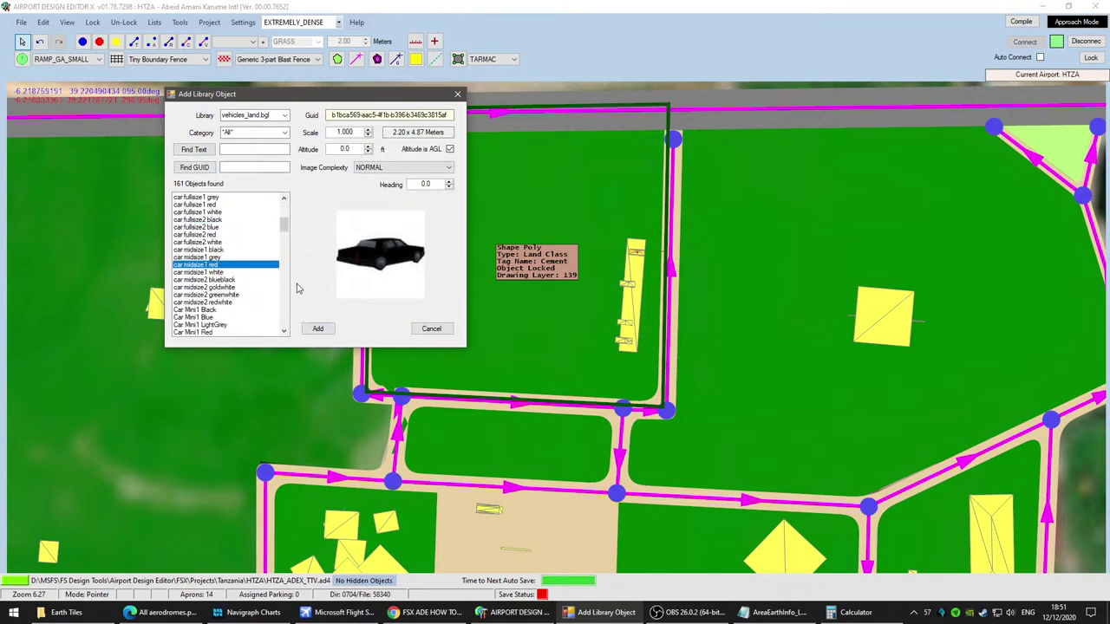
left_click(317, 328)
right_click(481, 291)
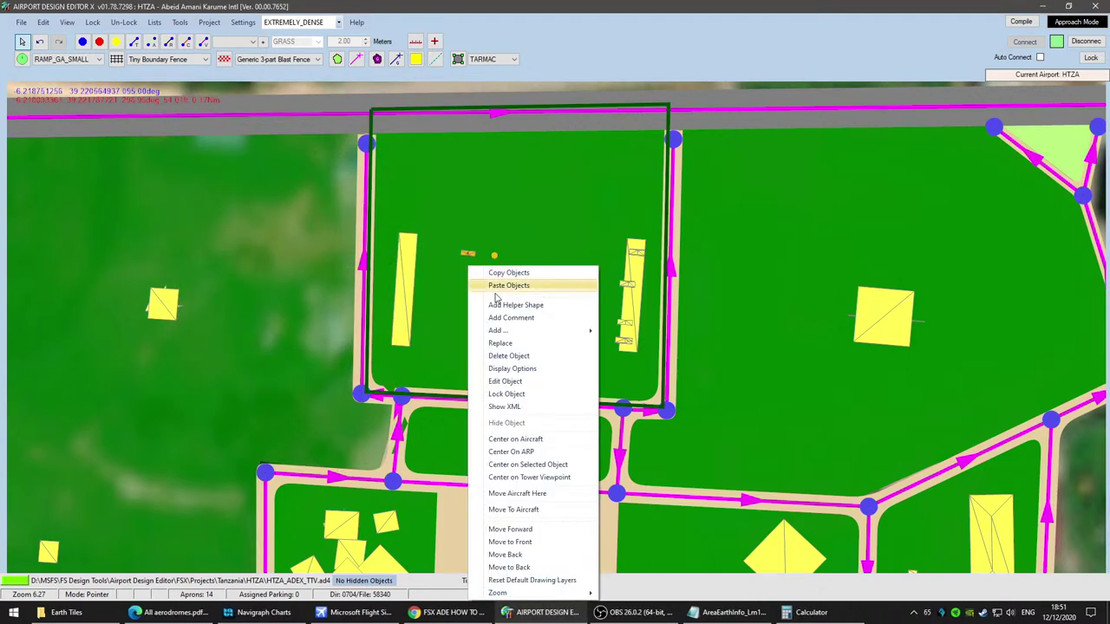
mouse_move(529, 330)
left_click(642, 408)
scroll(218, 257, "down", 3)
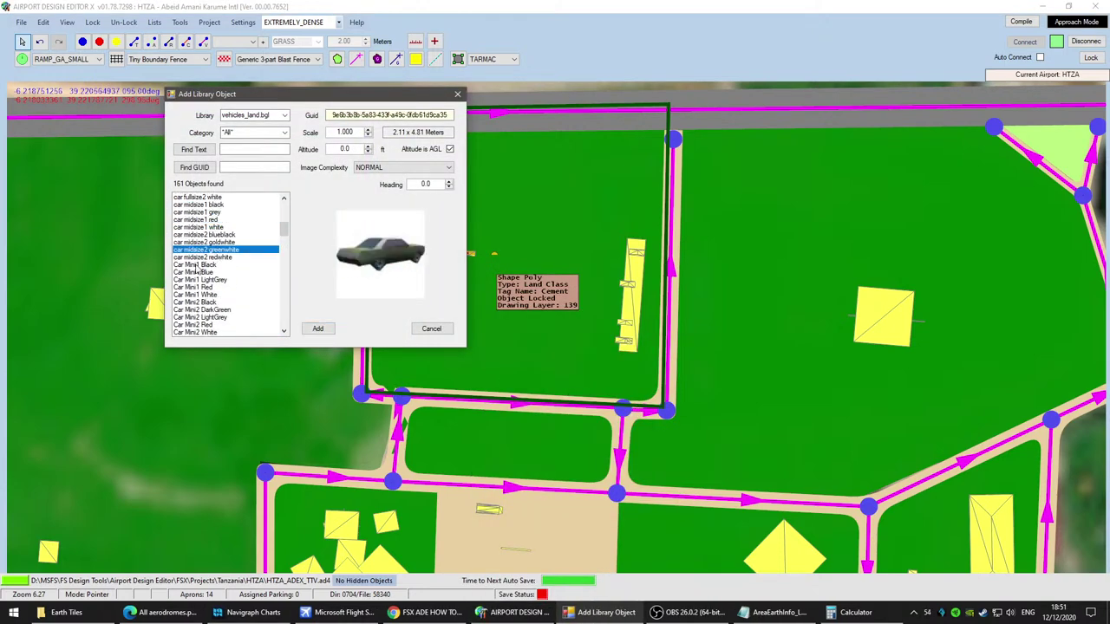
left_click(199, 264)
left_click(308, 330)
Step: Add a Car Mini3 Junker to the top lot
right_click(480, 338)
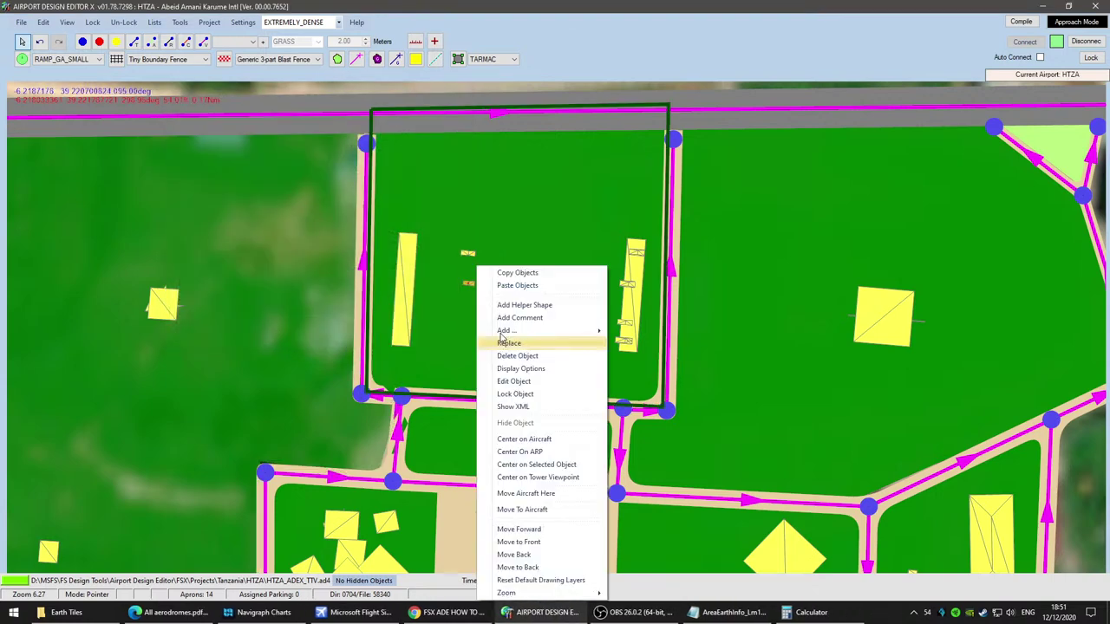
mouse_move(577, 330)
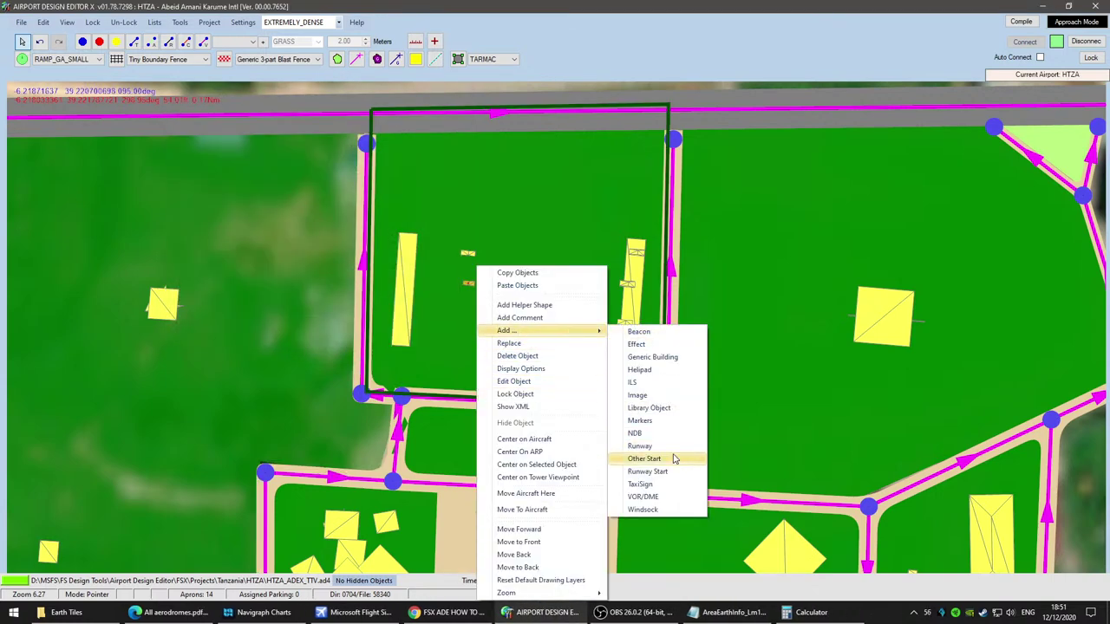
left_click(649, 407)
scroll(226, 260, "down", 6)
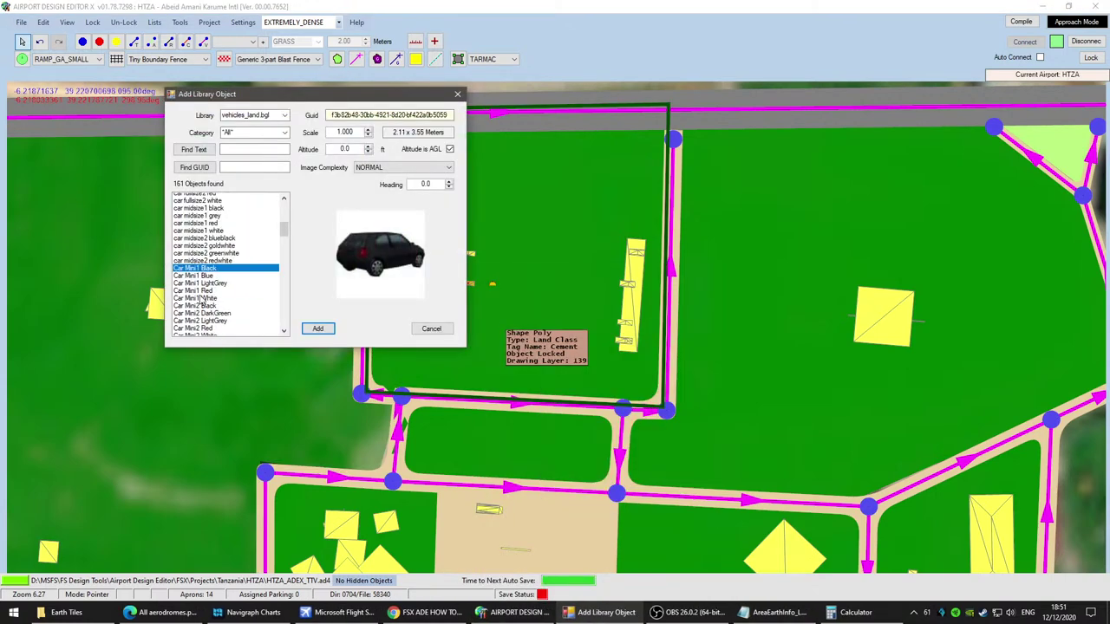
left_click(201, 295)
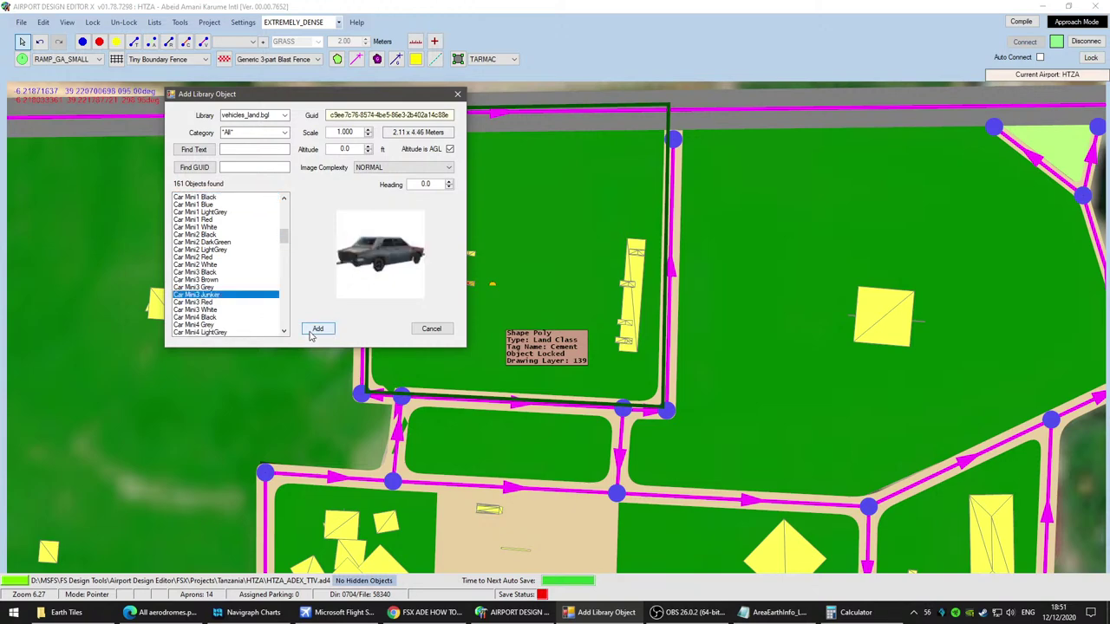
left_click(317, 329)
Step: Rotate the three new cars to align with the left parking strip
scroll(521, 347, "up", 4)
left_click_drag(521, 347, 403, 324)
left_click(465, 260)
left_click_drag(502, 263, 419, 260)
left_click(469, 216)
left_click_drag(508, 217, 398, 223)
Step: Move the top, middle and bottom cars beside the left parking strip
left_click_drag(468, 219, 391, 222)
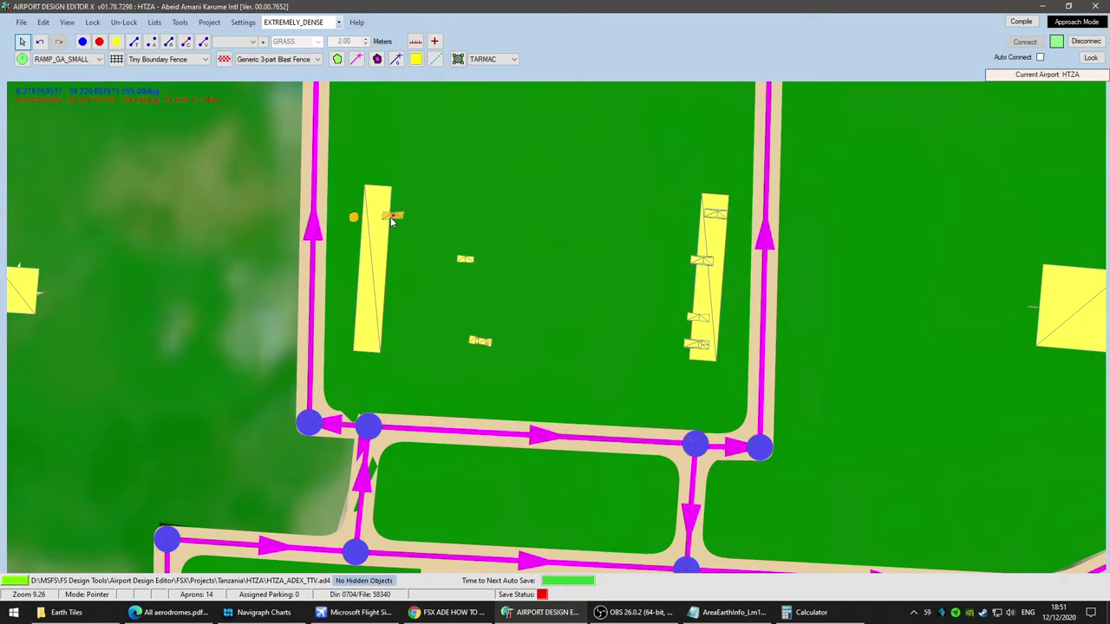
left_click_drag(466, 259, 370, 262)
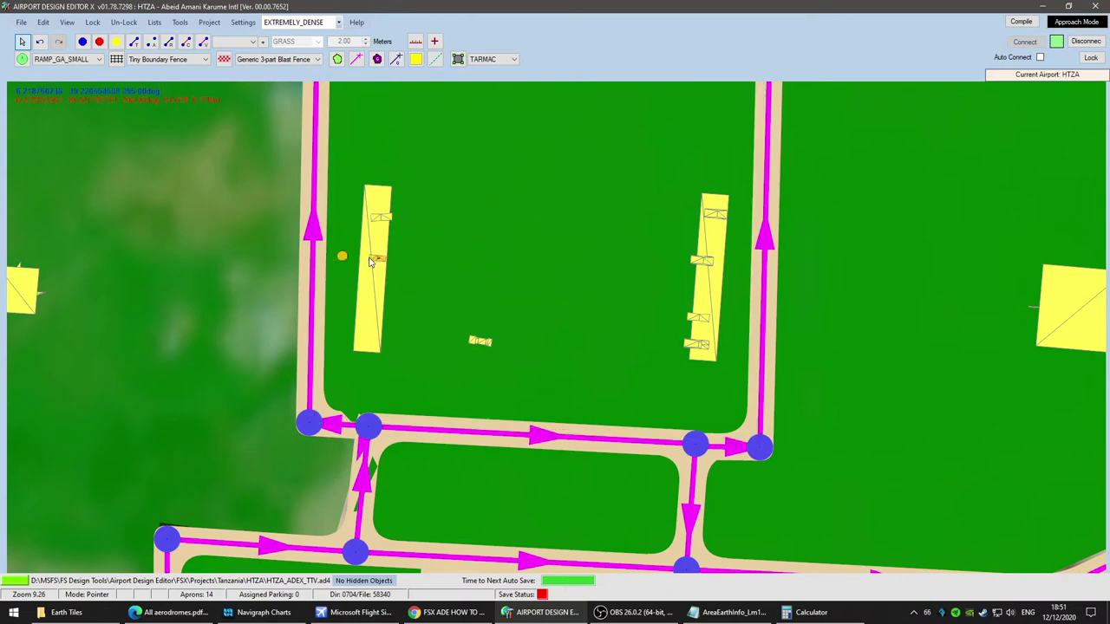
left_click_drag(482, 341, 370, 346)
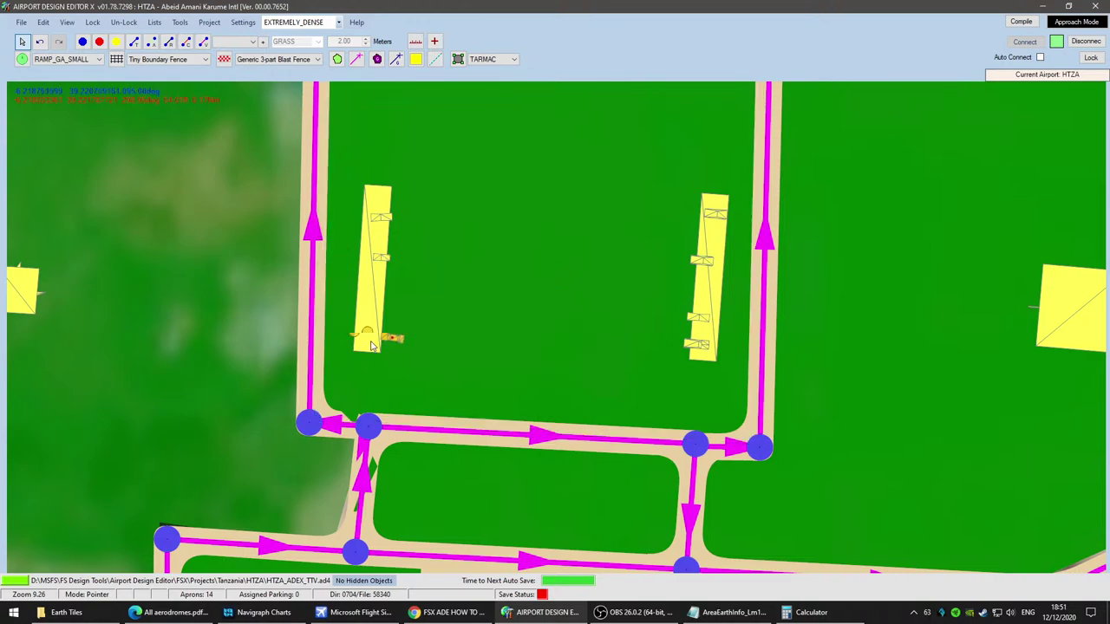
scroll(356, 339, "down", 5)
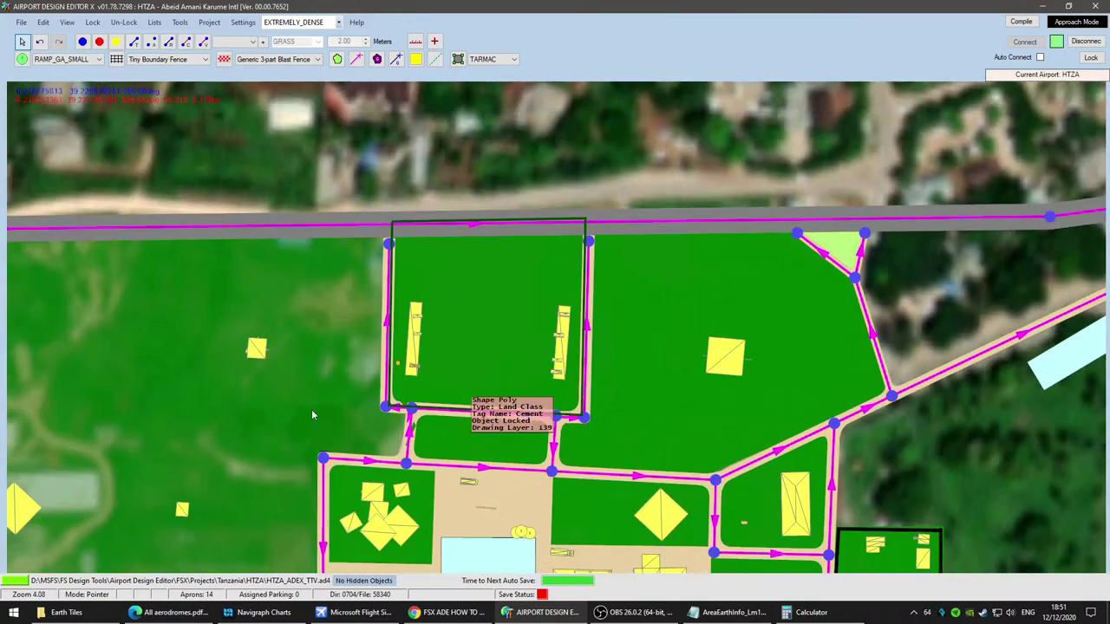
Step: Bring the next green lot into view and add a Car Mini2 Red to it
left_click_drag(216, 421, 990, 265)
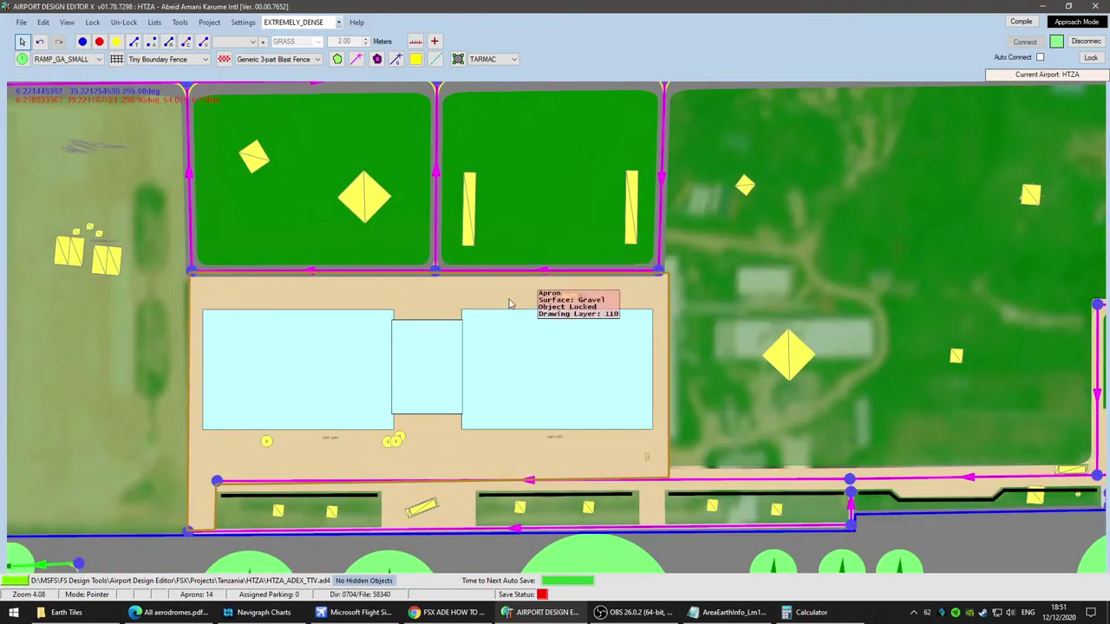
scroll(510, 304, "down", 2)
left_click_drag(537, 286, 524, 330)
scroll(524, 329, "up", 5)
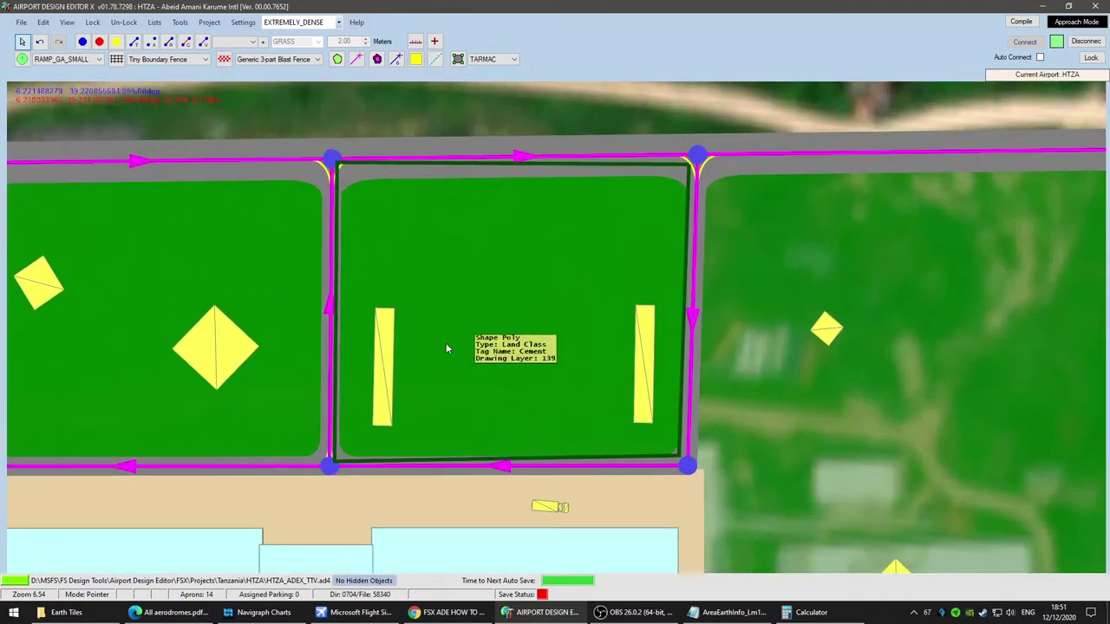
right_click(448, 345)
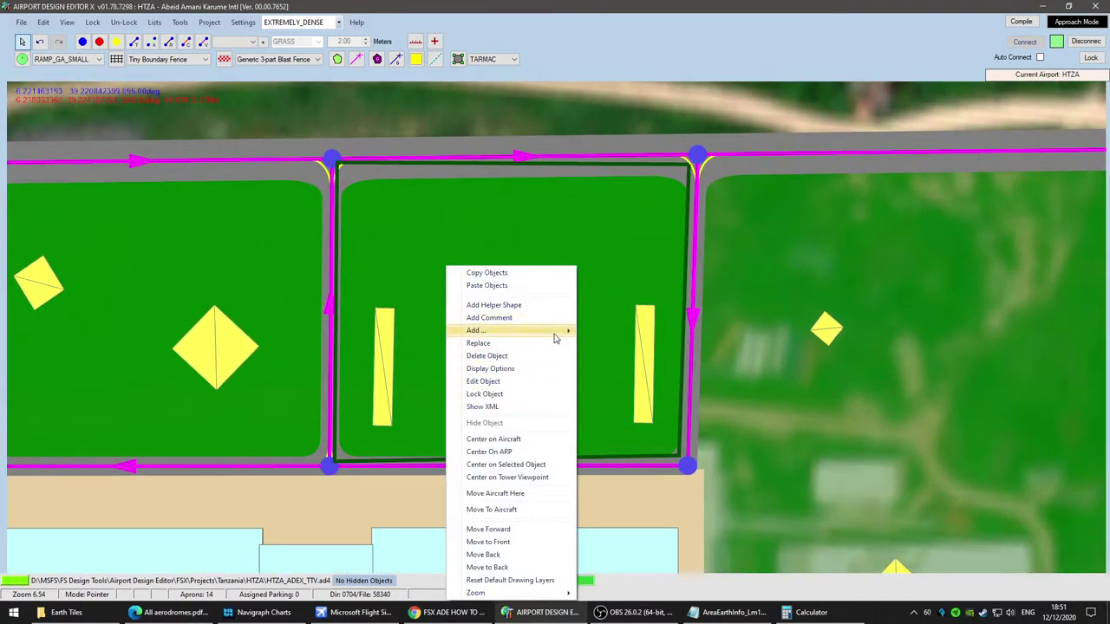
mouse_move(556, 338)
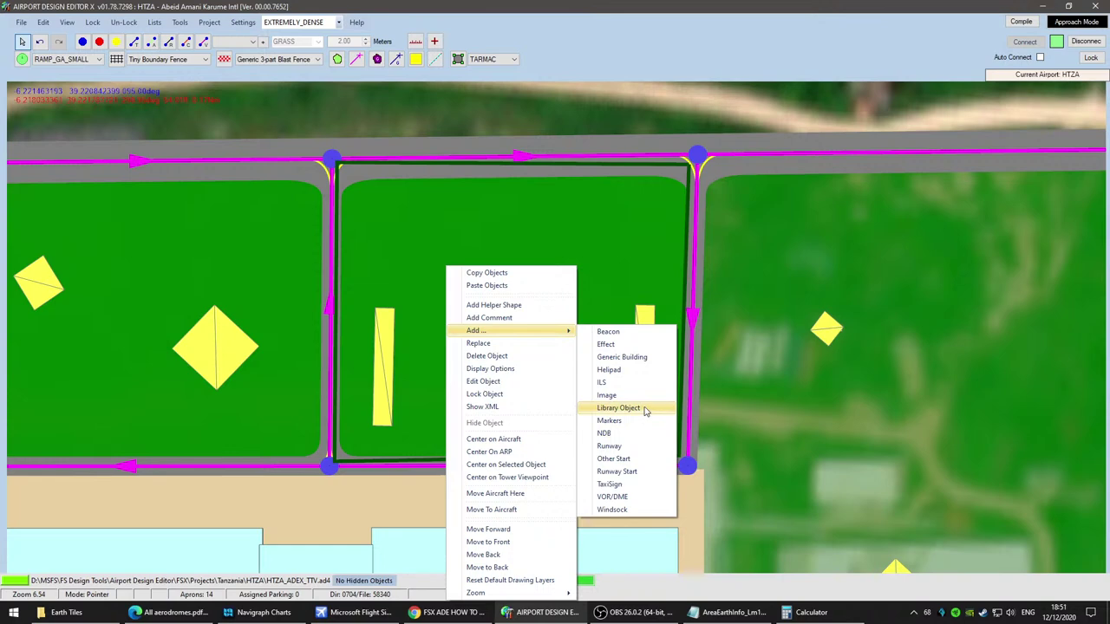
left_click(617, 408)
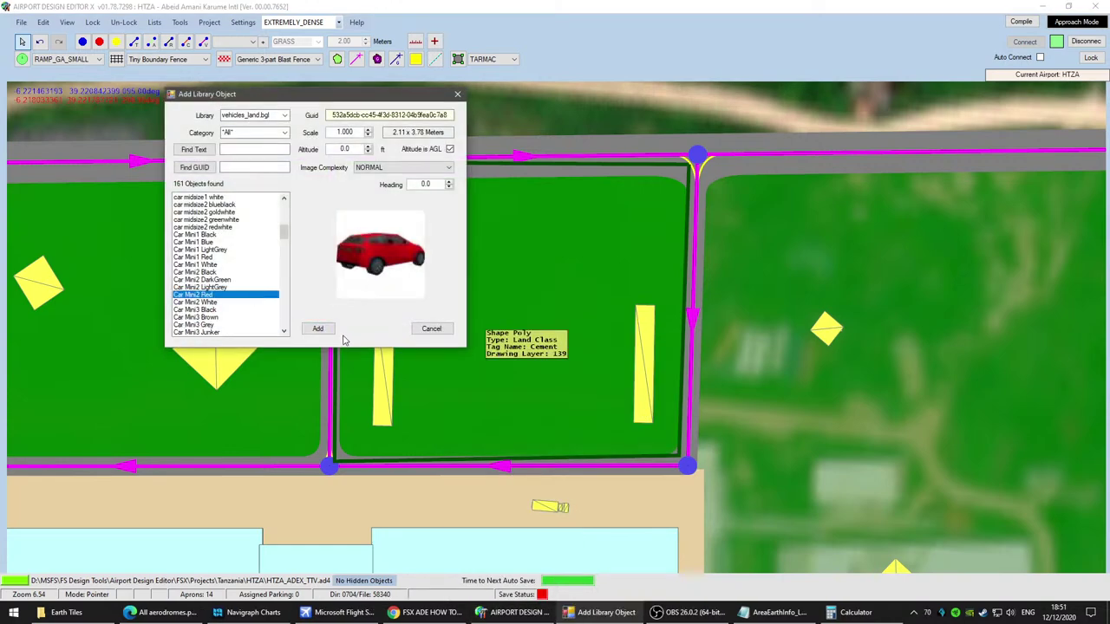
left_click(318, 331)
Step: Add a car minivan1 black and a car pickuptruck6 red to the same lot
right_click(505, 379)
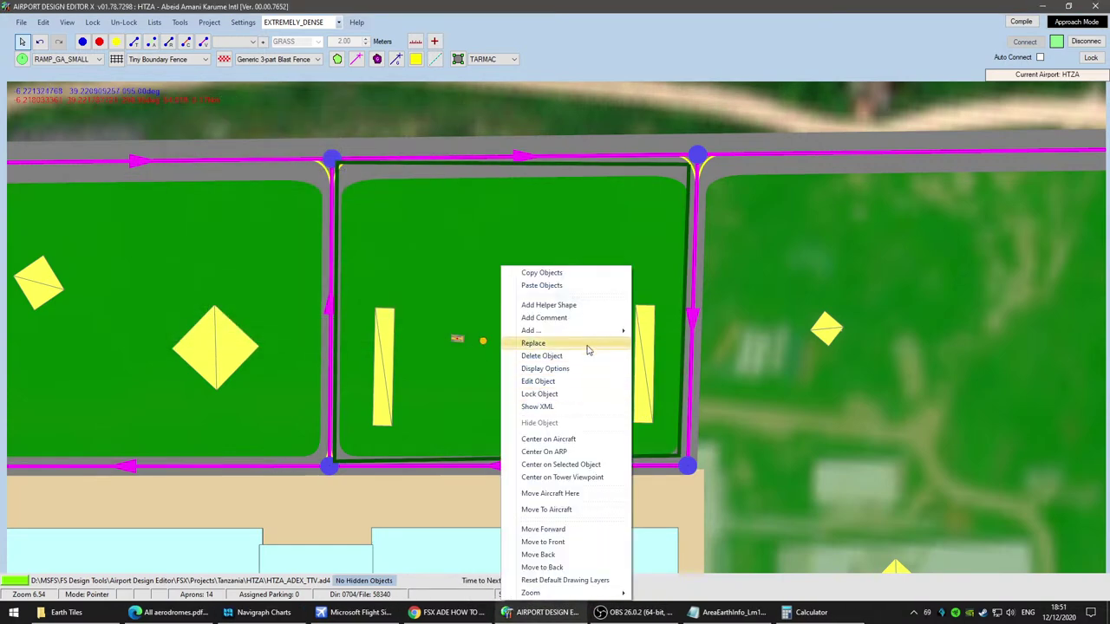
mouse_move(593, 335)
left_click(703, 411)
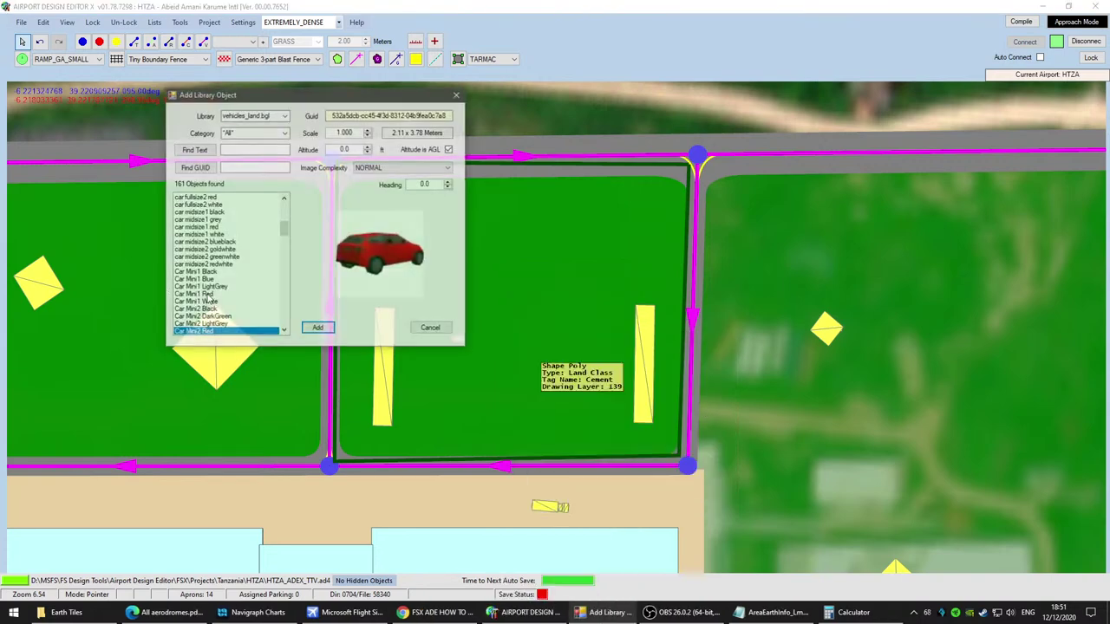
left_click(208, 295)
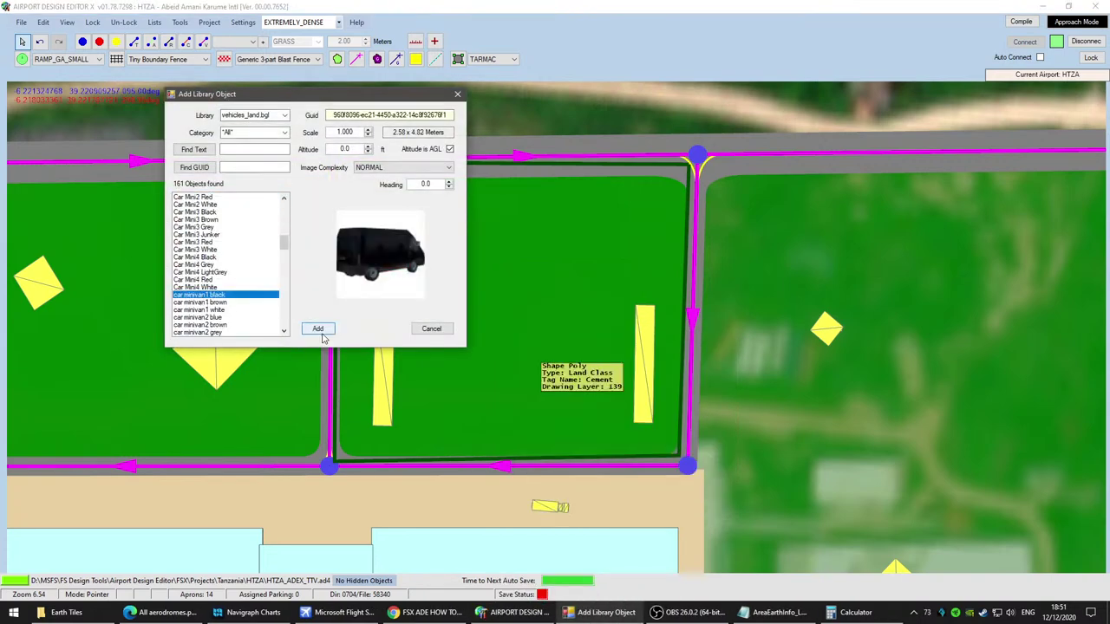
left_click(320, 331)
right_click(437, 393)
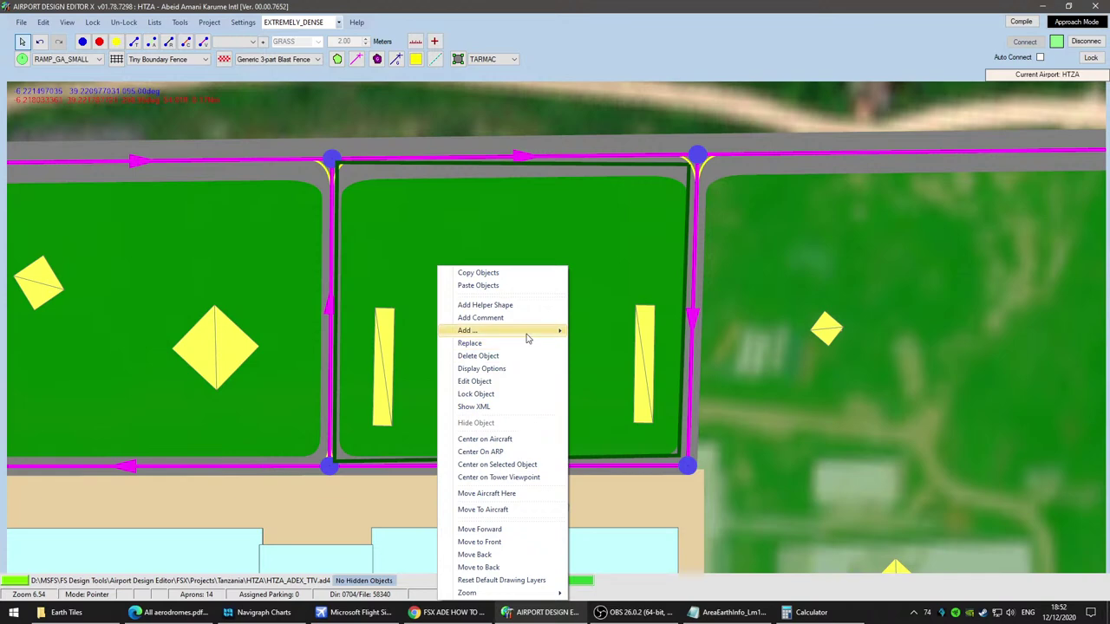
mouse_move(528, 334)
left_click(617, 407)
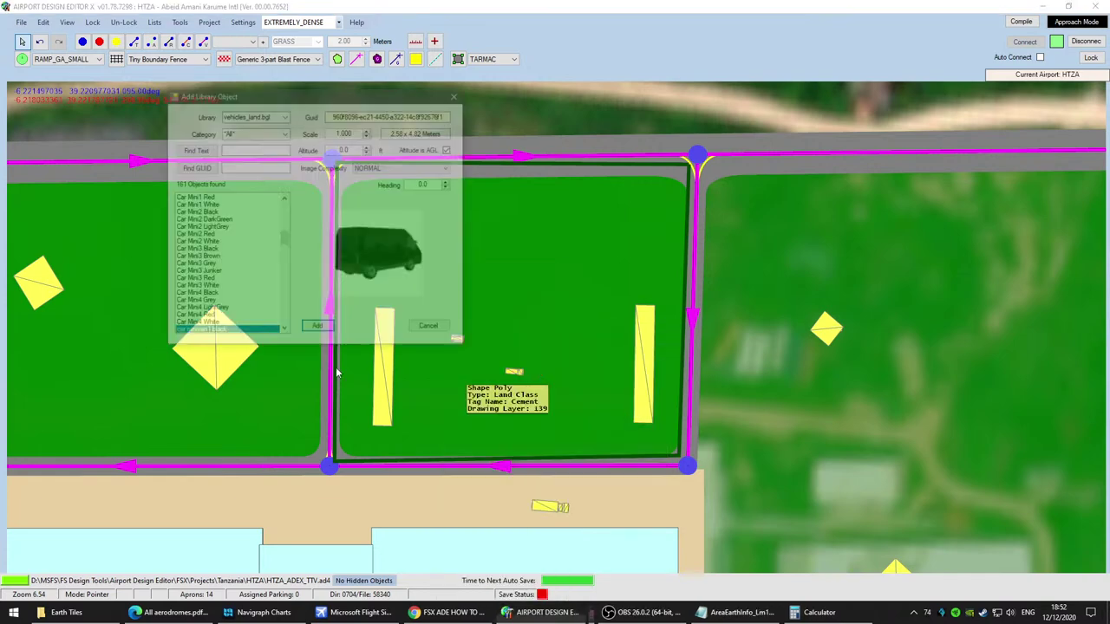
left_click(226, 302)
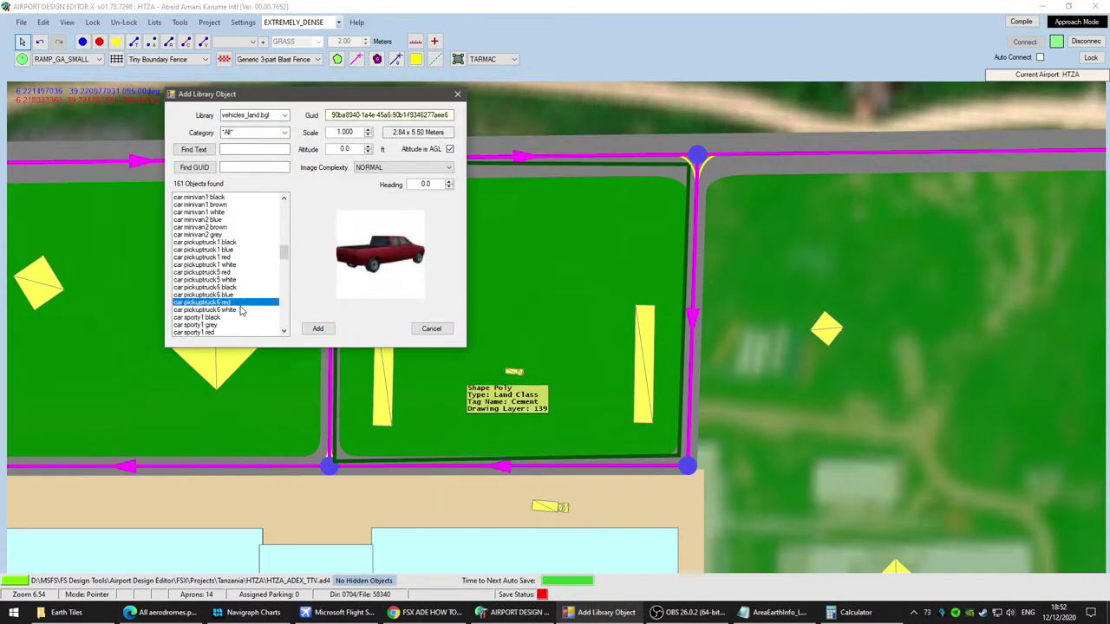
left_click(320, 334)
scroll(514, 404, "up", 3)
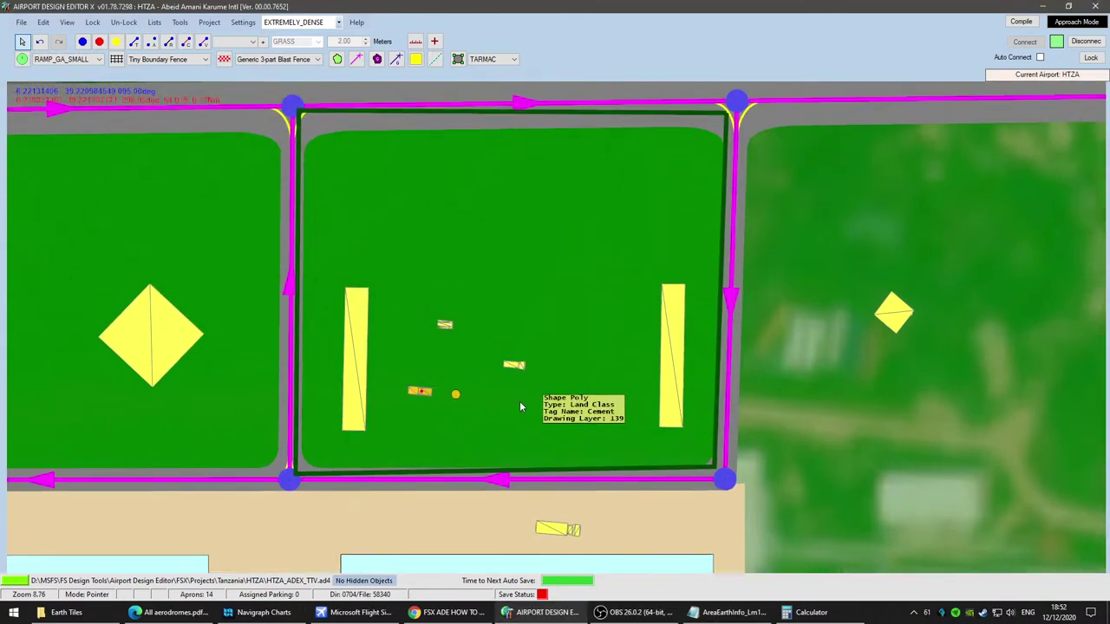
Step: Shift the minivan left and move the red pickup truck onto the left strip
left_click_drag(518, 365, 413, 359)
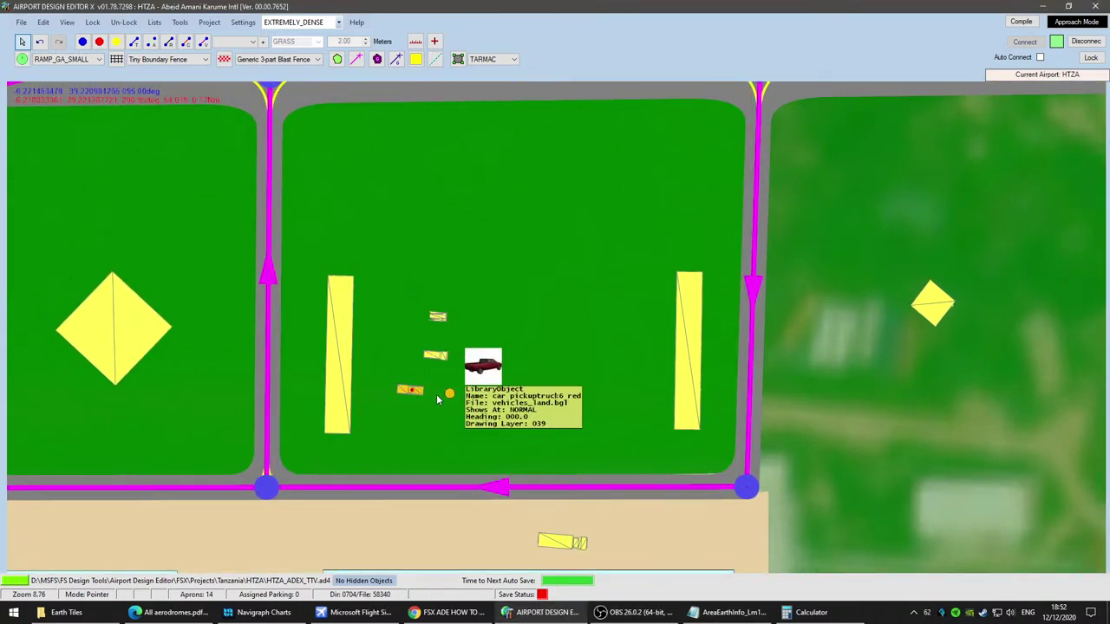
scroll(484, 357, "up", 2)
scroll(471, 371, "up", 2)
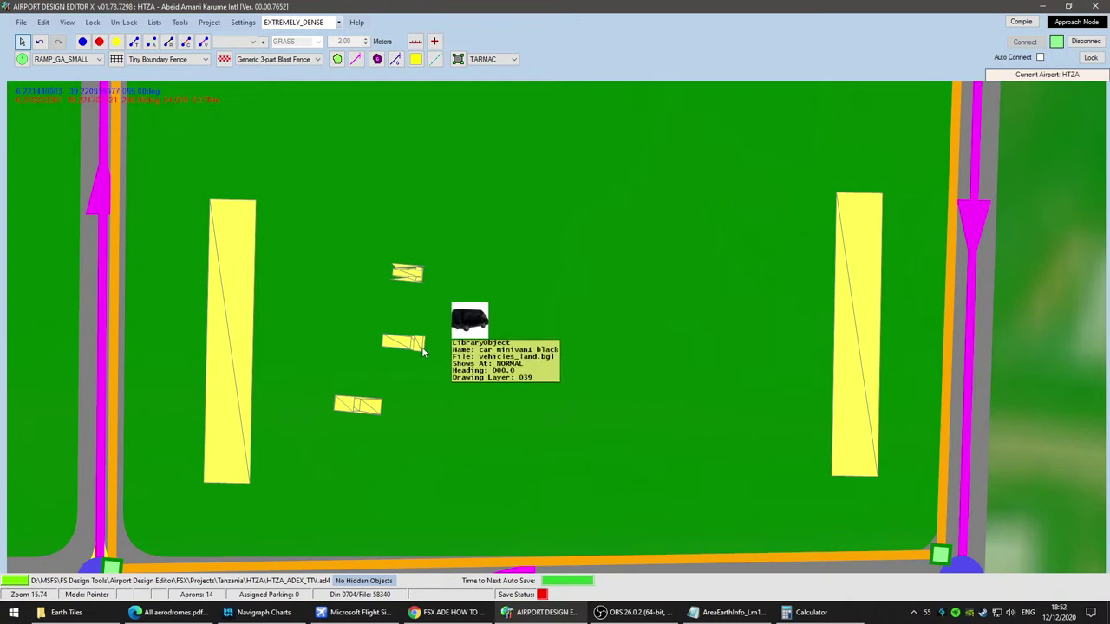
left_click(422, 349)
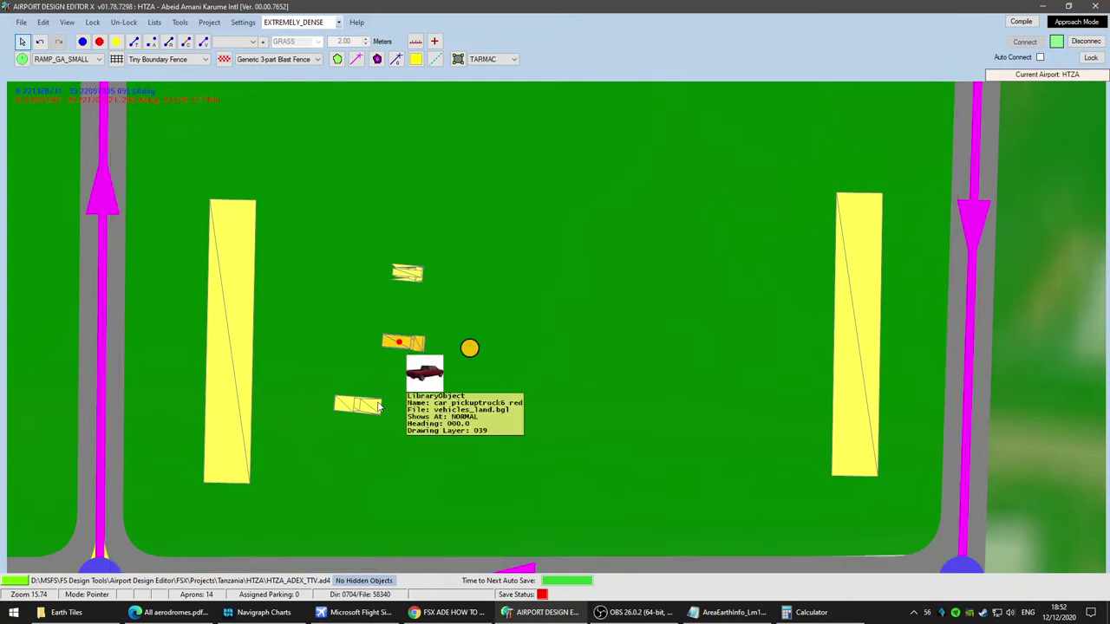
left_click(408, 413)
left_click_drag(412, 420, 369, 431)
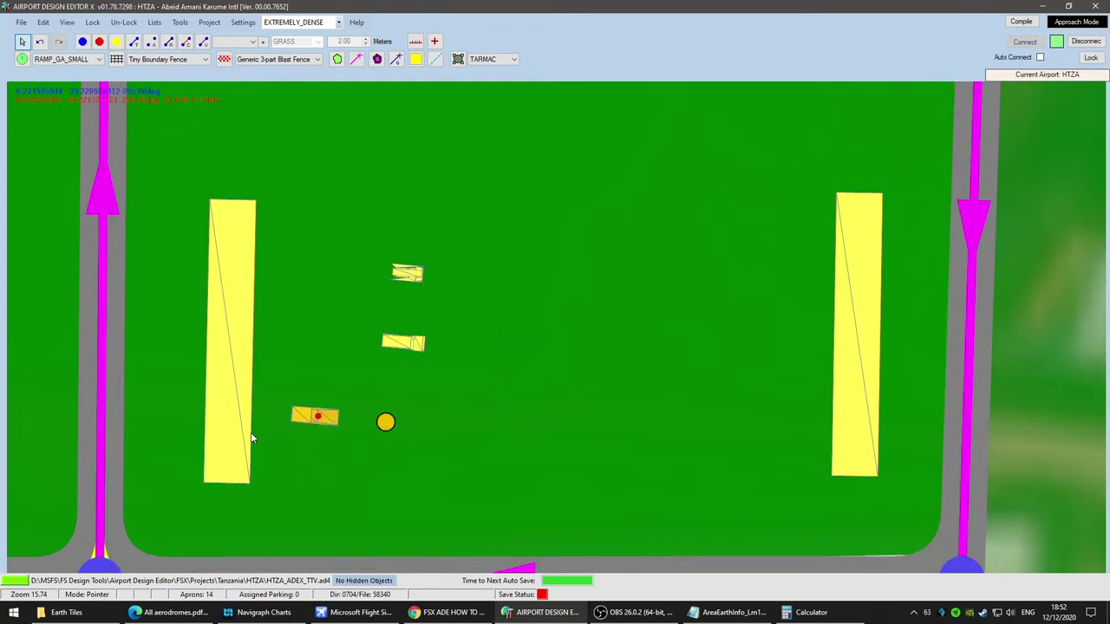
left_click_drag(232, 441, 215, 443)
Step: Rotate the black minivan and place it and the remaining vehicle on the left strip
left_click(403, 342)
left_click_drag(466, 347, 306, 352)
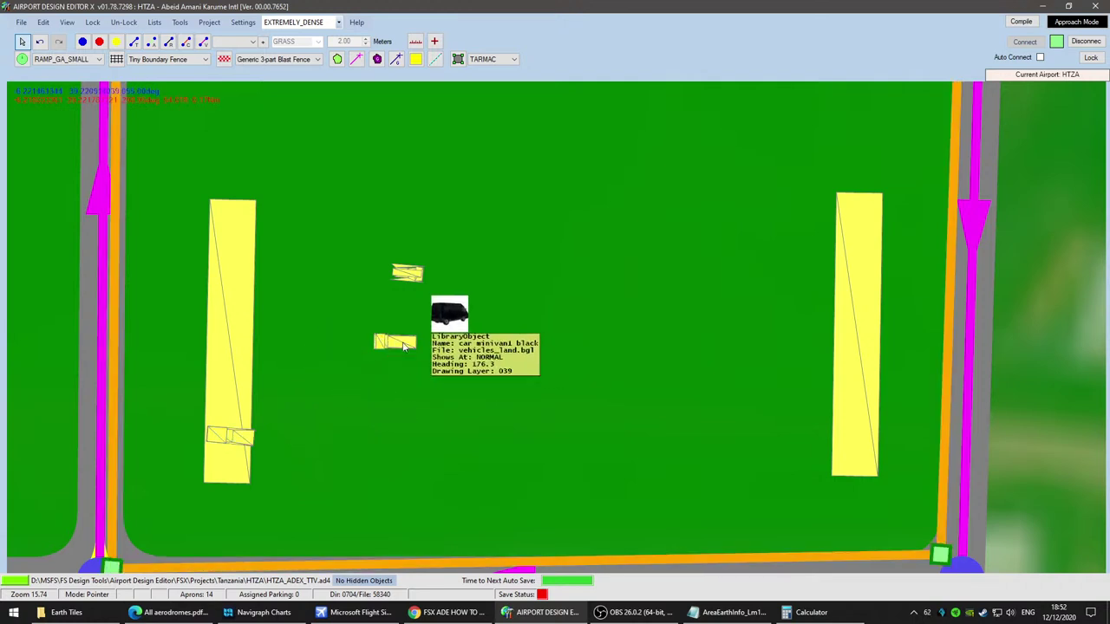
left_click_drag(364, 350, 221, 390)
left_click_drag(228, 351, 229, 337)
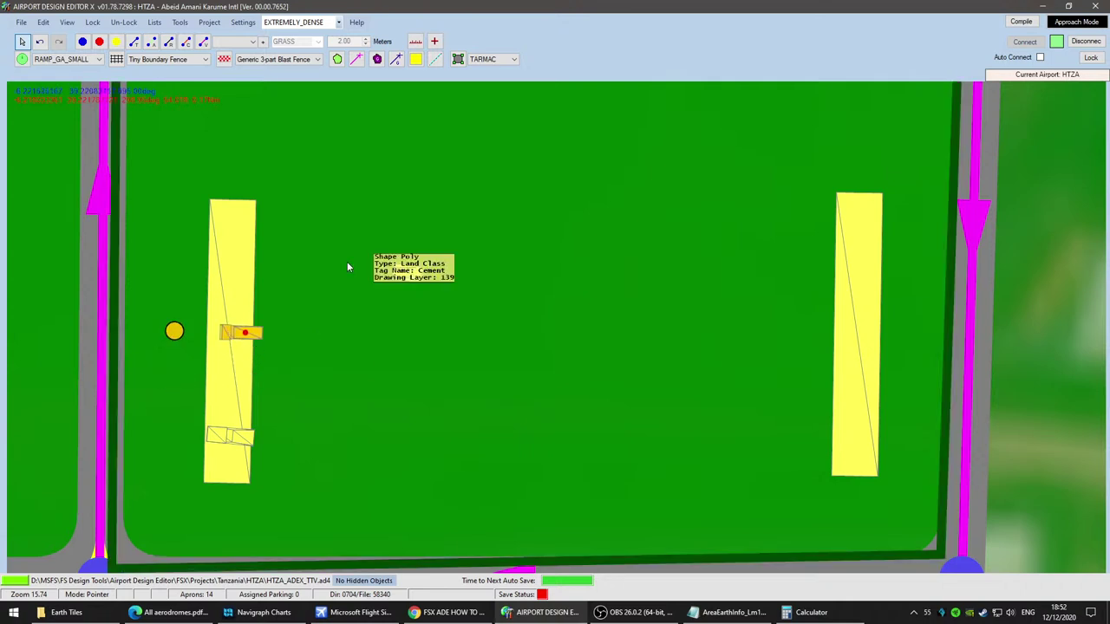
left_click_drag(407, 273, 215, 290)
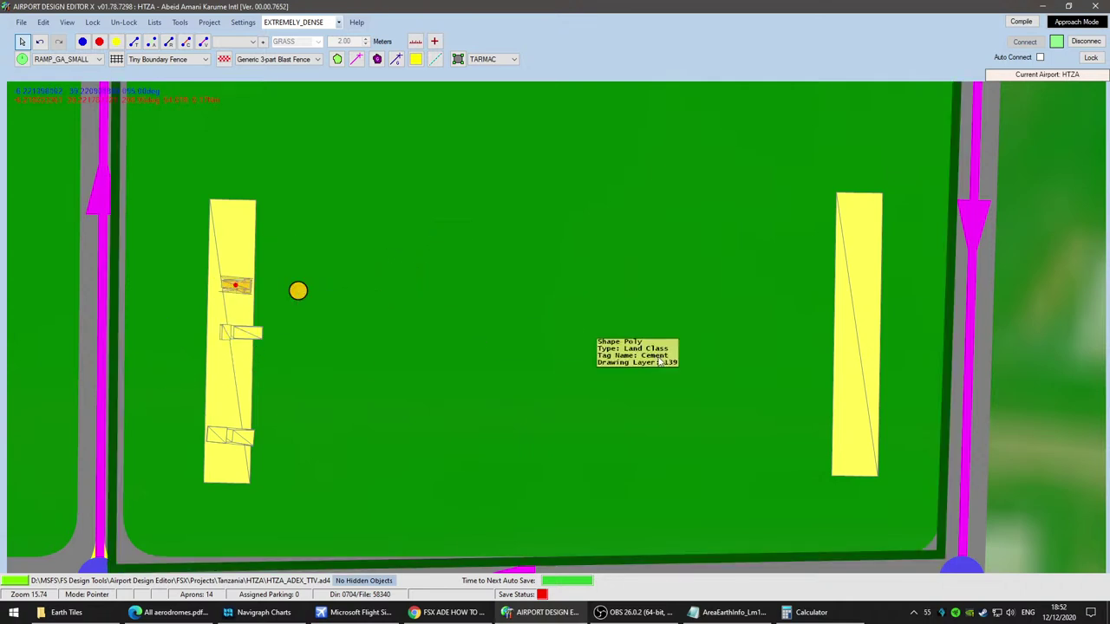
scroll(659, 359, "down", 1)
middle_click_drag(731, 379, 418, 394)
Step: Add a grey minivan and a blue-black midsize car to the lot
right_click(444, 394)
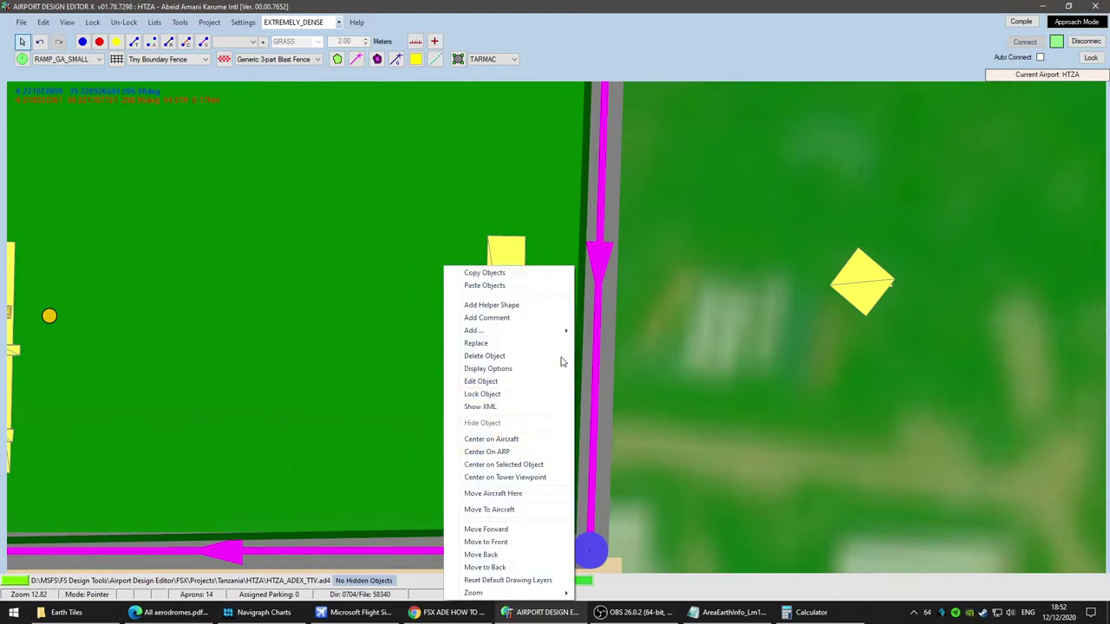
mouse_move(562, 330)
left_click(615, 407)
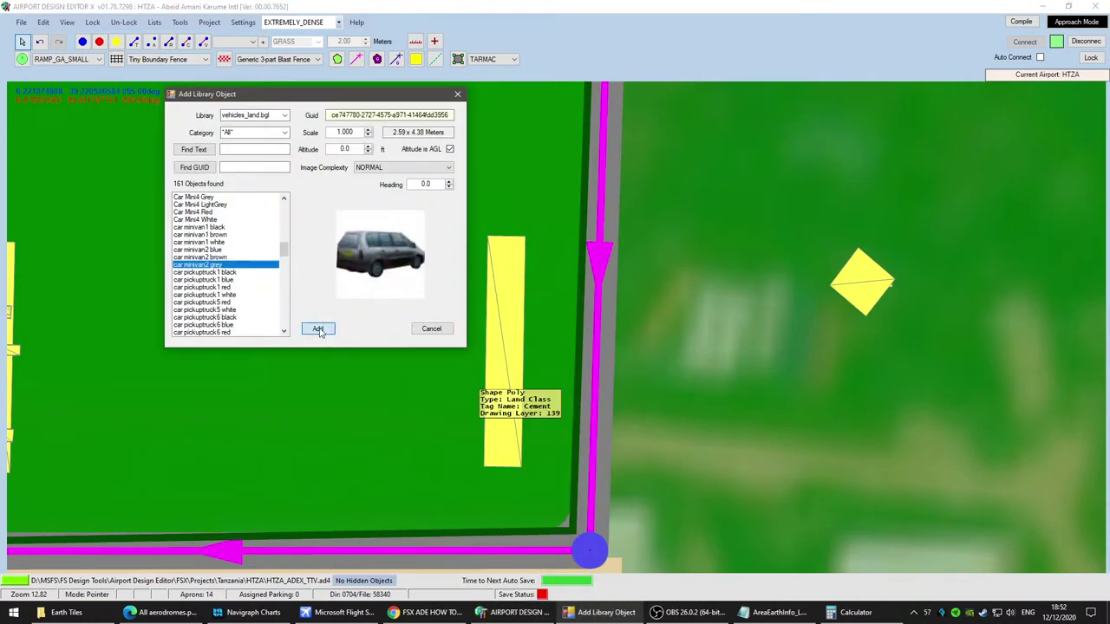
left_click(317, 328)
right_click(321, 362)
mouse_move(435, 337)
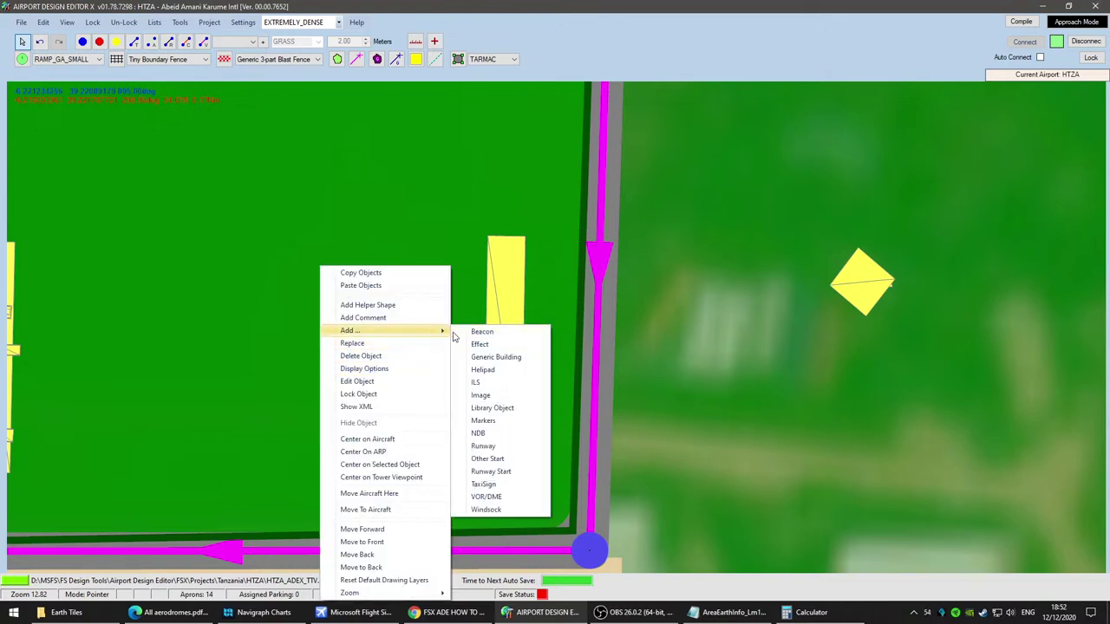
left_click(523, 406)
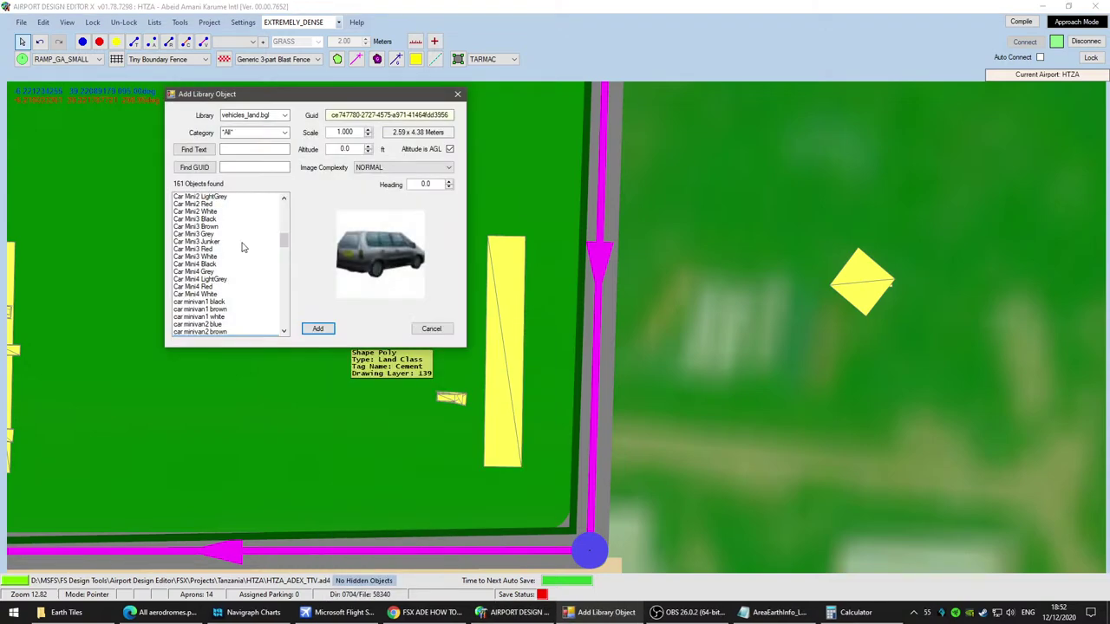
left_click(234, 242)
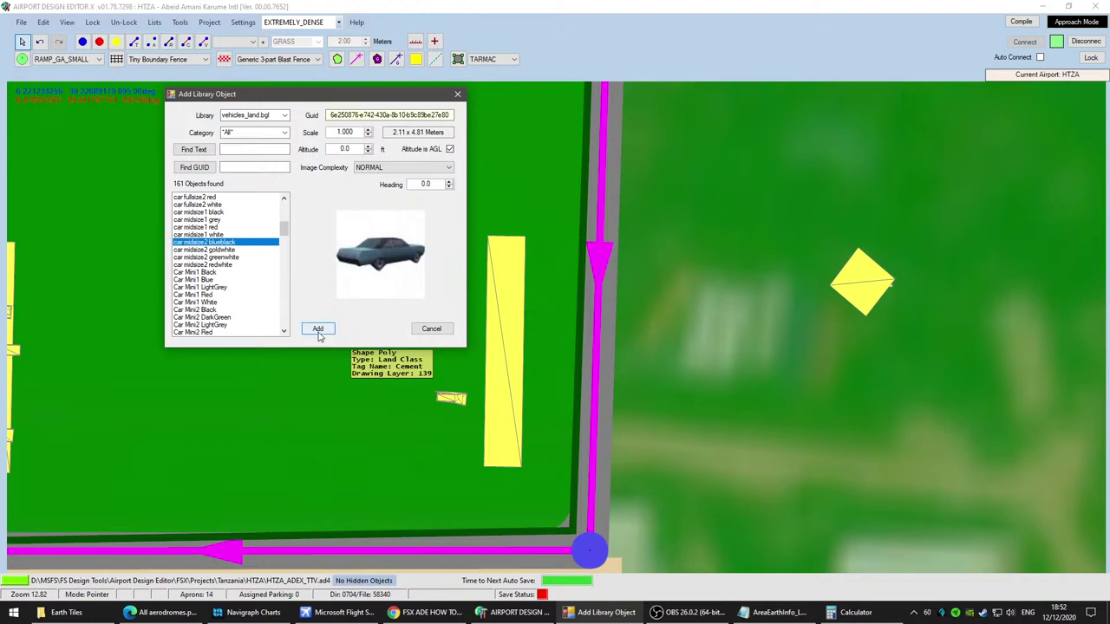
left_click(318, 331)
Step: Add a red compact car and a white car to the lot
right_click(319, 335)
mouse_move(422, 336)
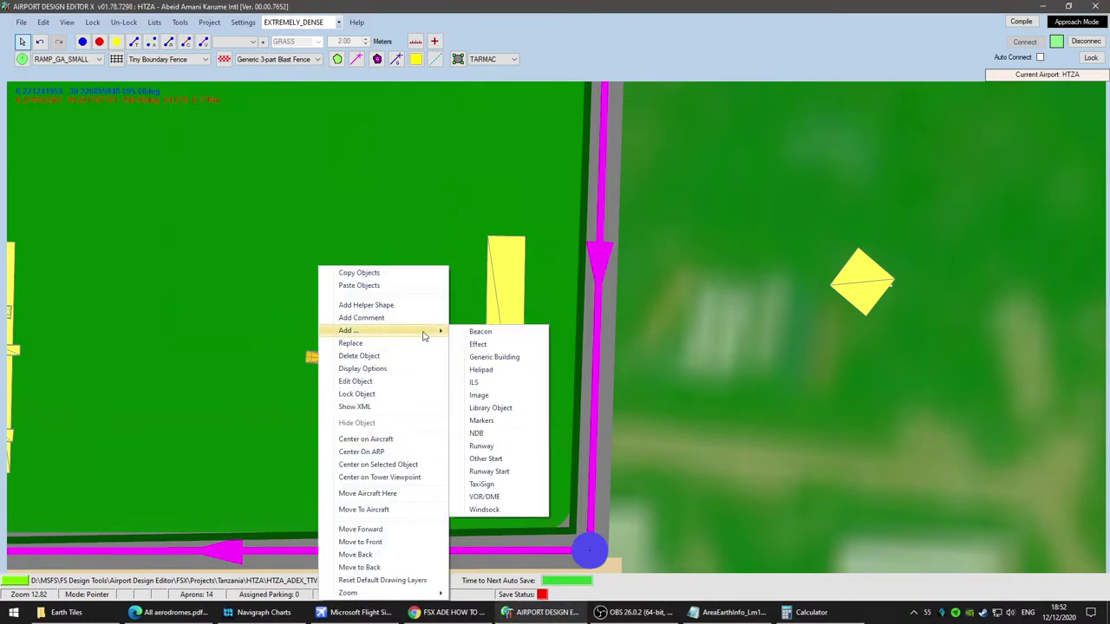
left_click(515, 410)
scroll(210, 269, "up", 4)
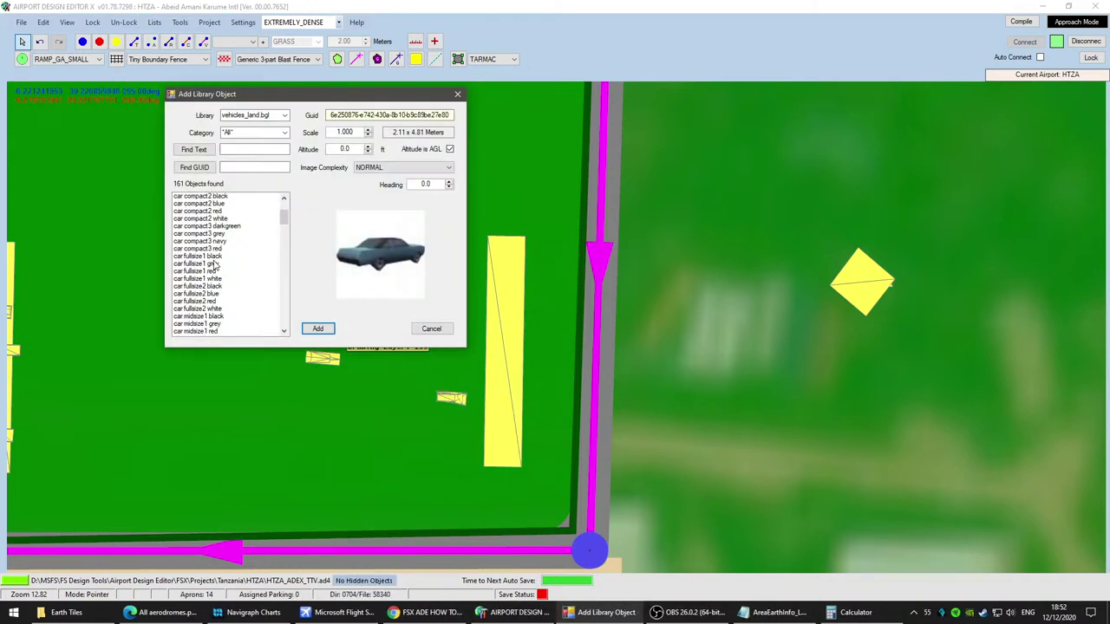
left_click(215, 235)
left_click(323, 331)
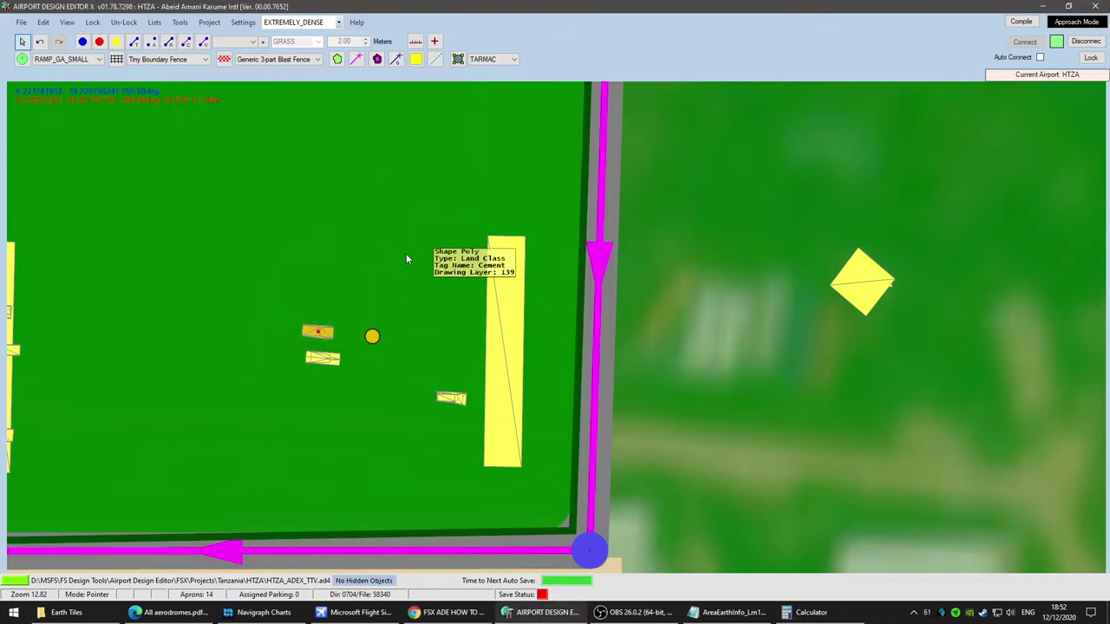
right_click(407, 258)
mouse_move(478, 319)
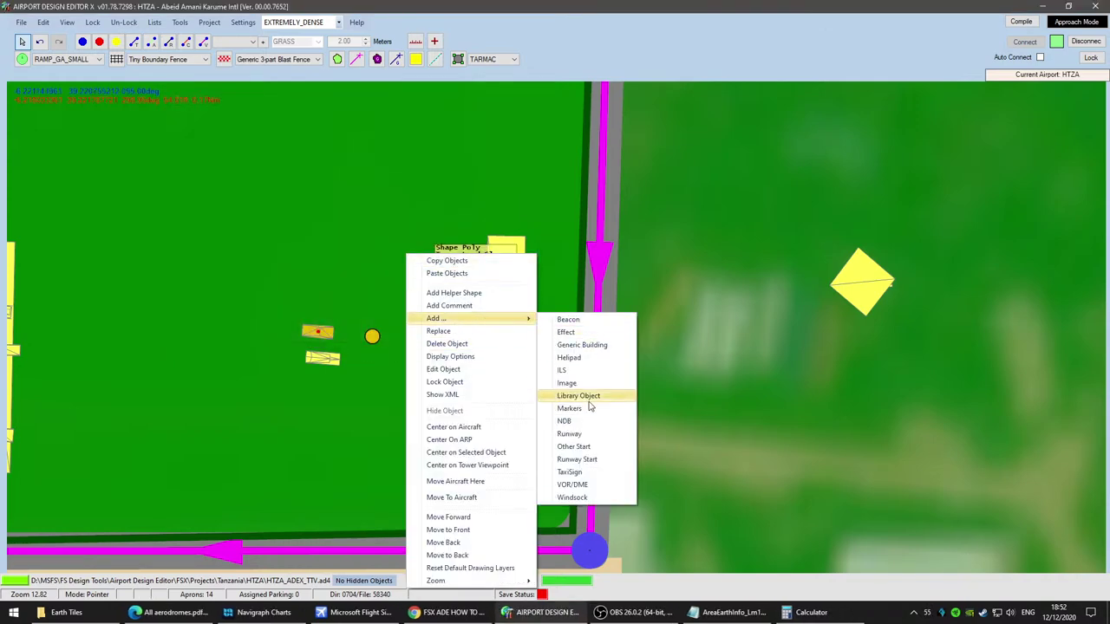
left_click(579, 396)
scroll(229, 286, "down", 5)
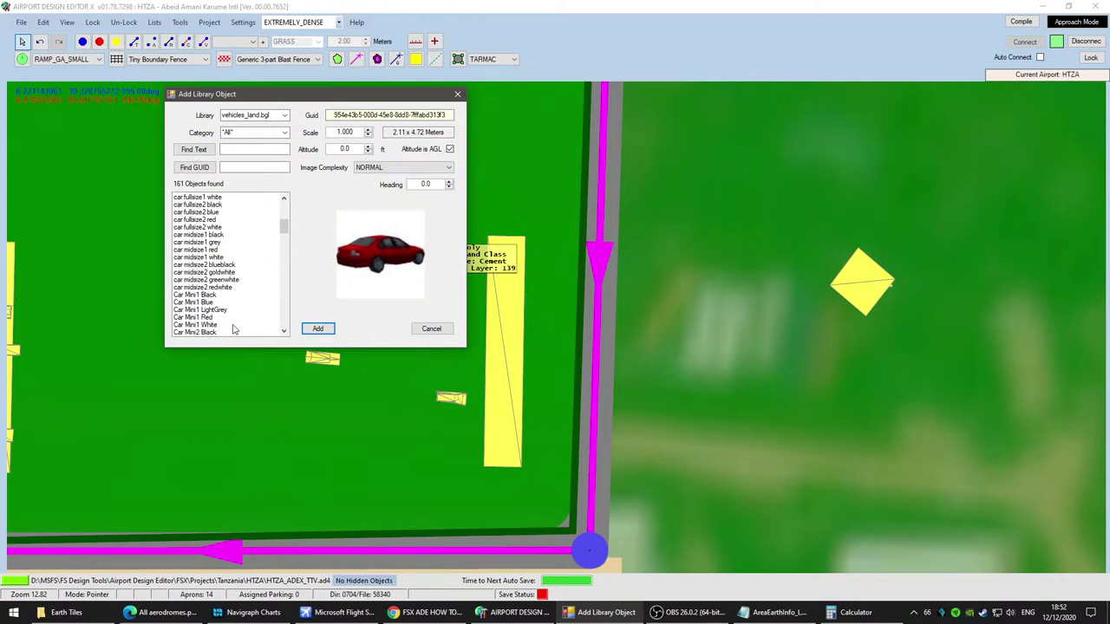
left_click(317, 332)
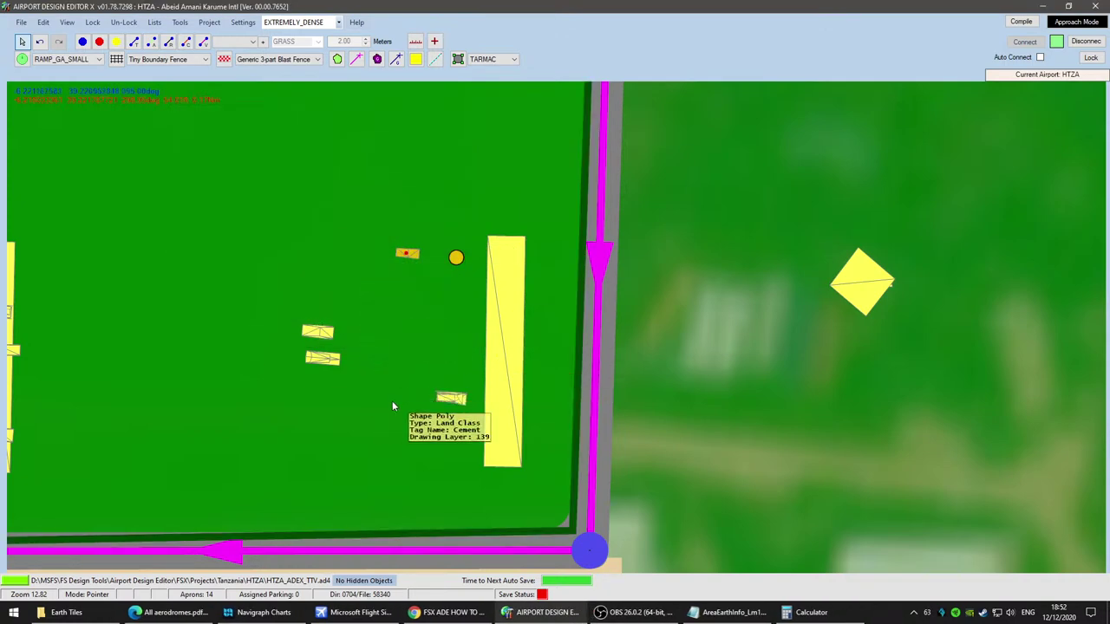
Step: Move the new cars onto the right parking strip, turning one to about 174 degrees
left_click_drag(408, 254, 471, 255)
left_click_drag(317, 332, 504, 315)
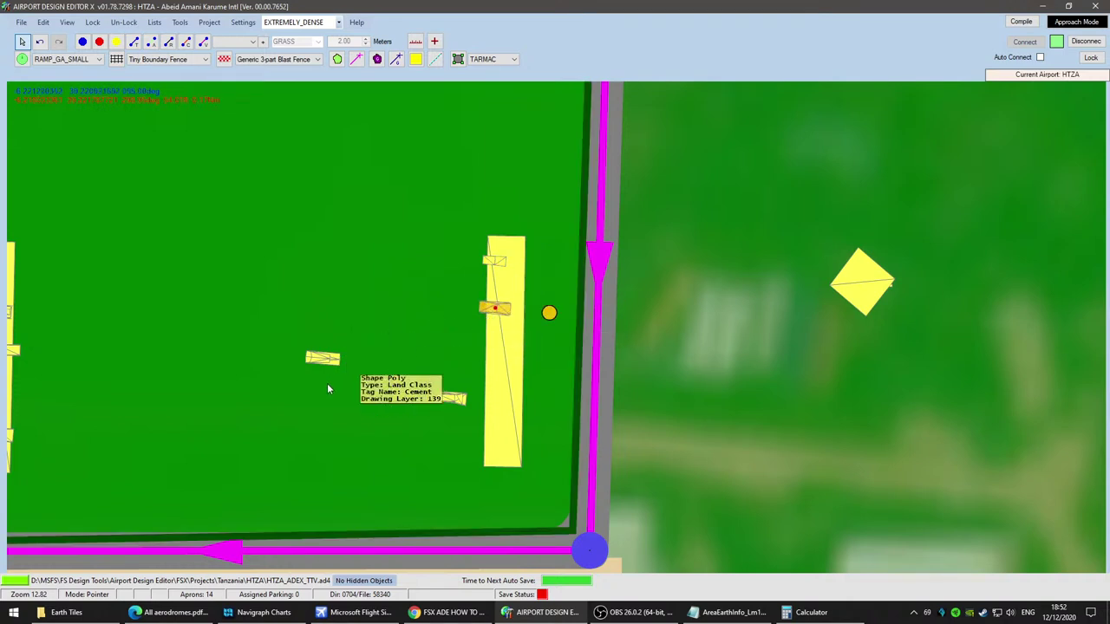
left_click_drag(323, 358, 497, 359)
left_click(450, 399)
left_click_drag(505, 401, 353, 405)
left_click_drag(451, 398, 511, 406)
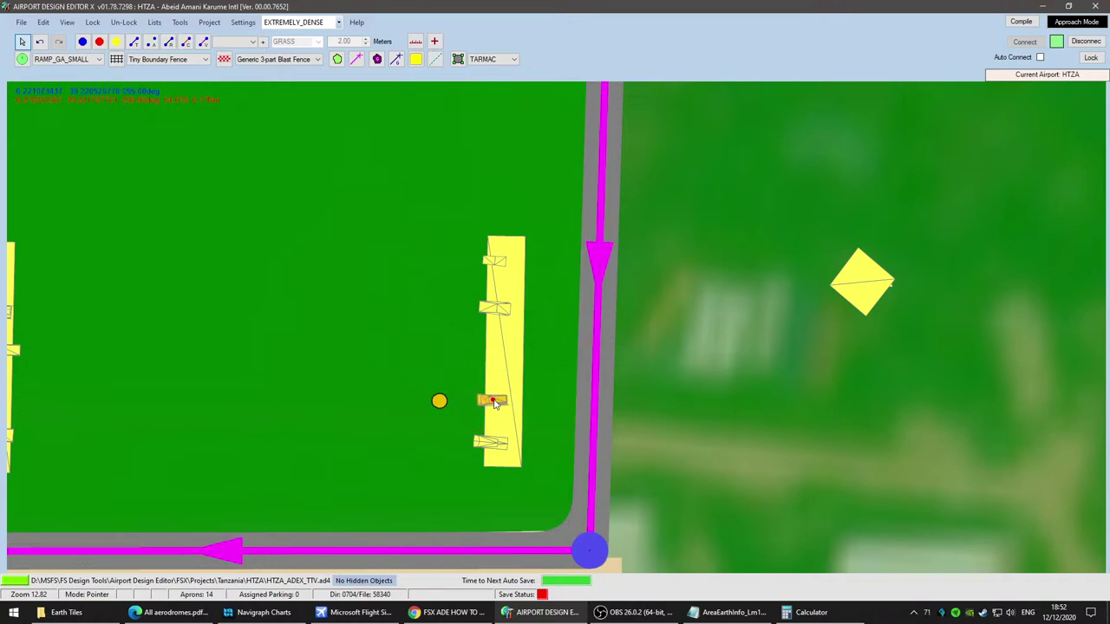
scroll(785, 450, "down", 5)
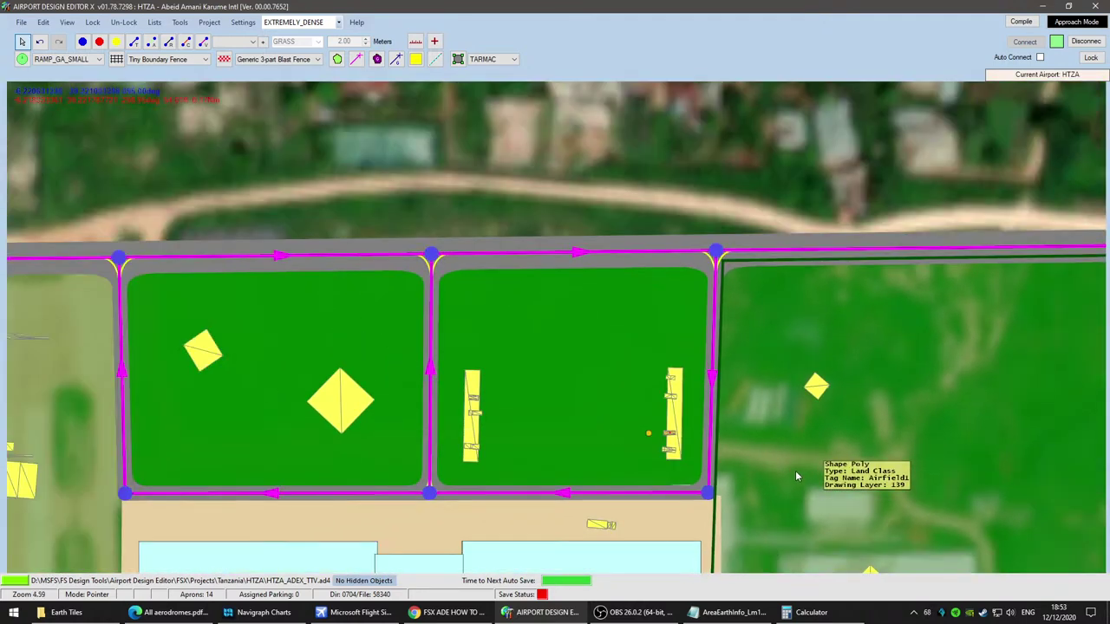
Step: Zoom out to the airport's western end and turn on Airport Backgrounds display
scroll(795, 471, "down", 2)
left_click_drag(945, 469, 350, 284)
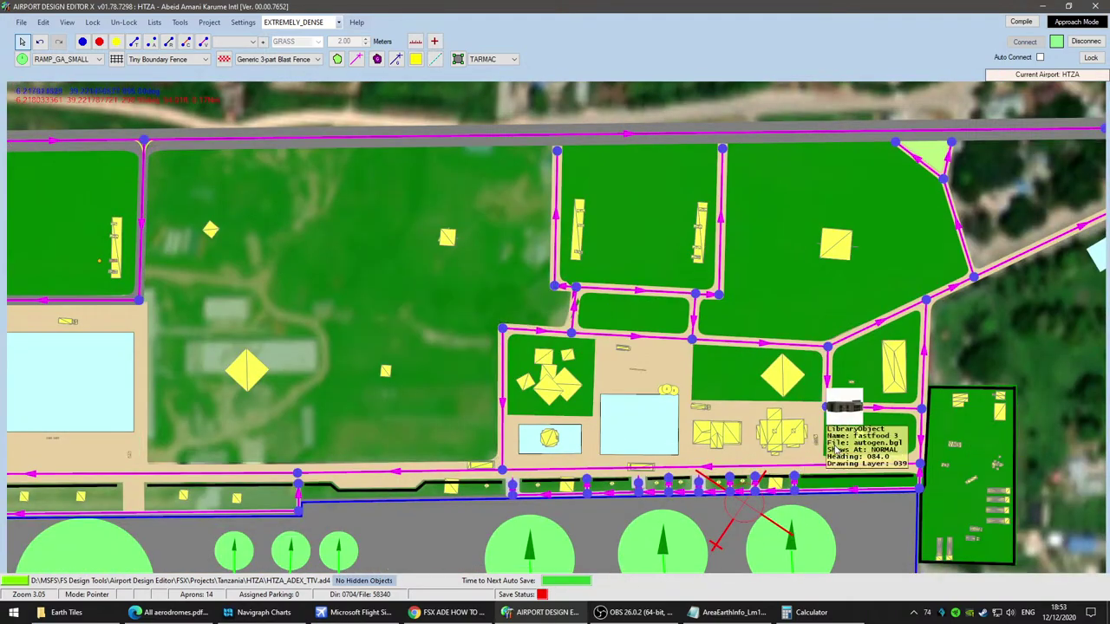
scroll(838, 451, "down", 5)
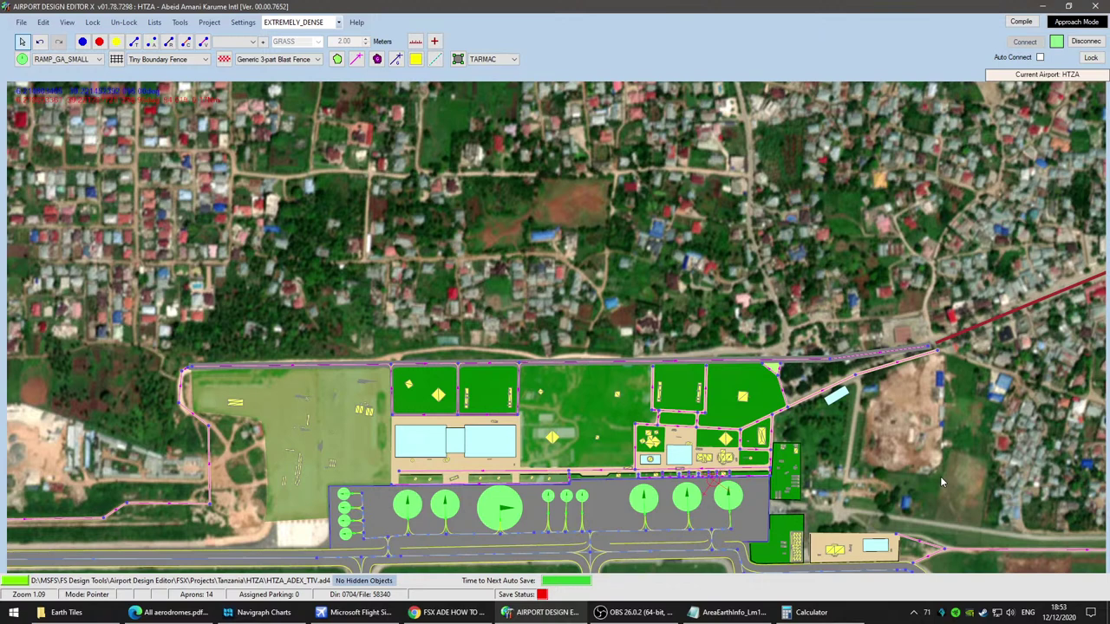
scroll(943, 481, "down", 1)
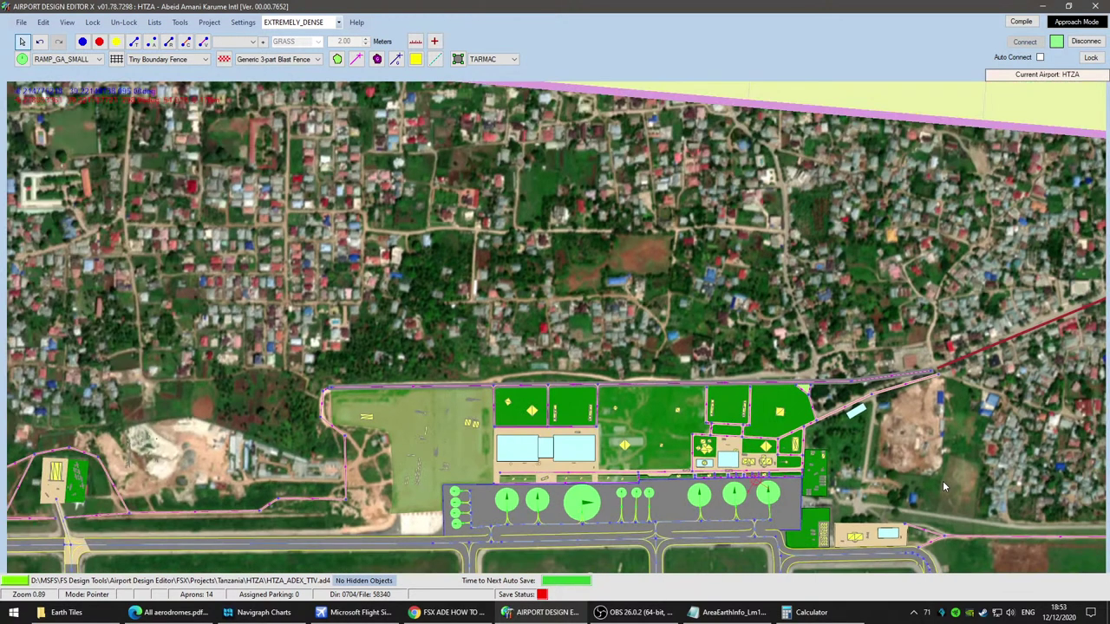
left_click_drag(189, 462, 569, 362)
scroll(568, 363, "up", 3)
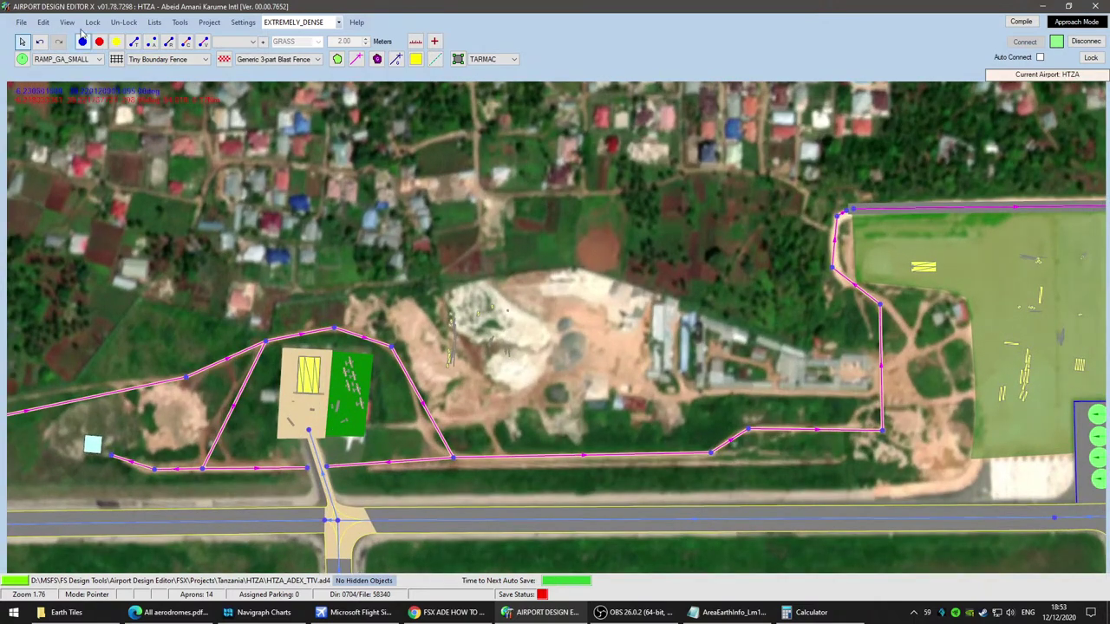
left_click(78, 25)
left_click(83, 36)
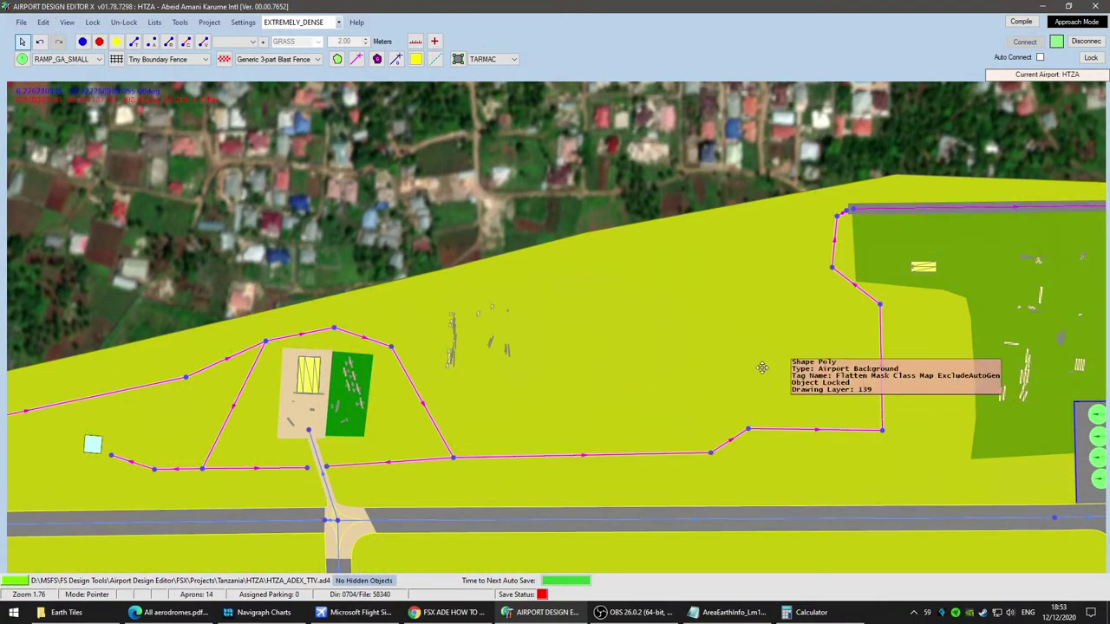
Step: Copy the industrial clutter objects and paste them farther west
left_click_drag(765, 372, 417, 391)
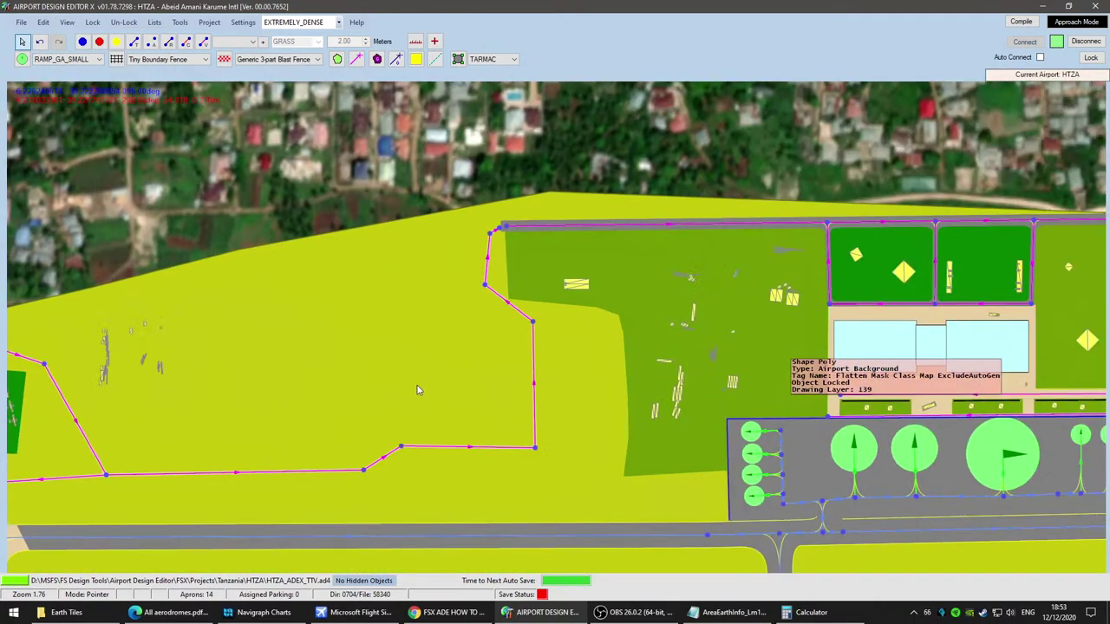
right_click(693, 320)
left_click(744, 274)
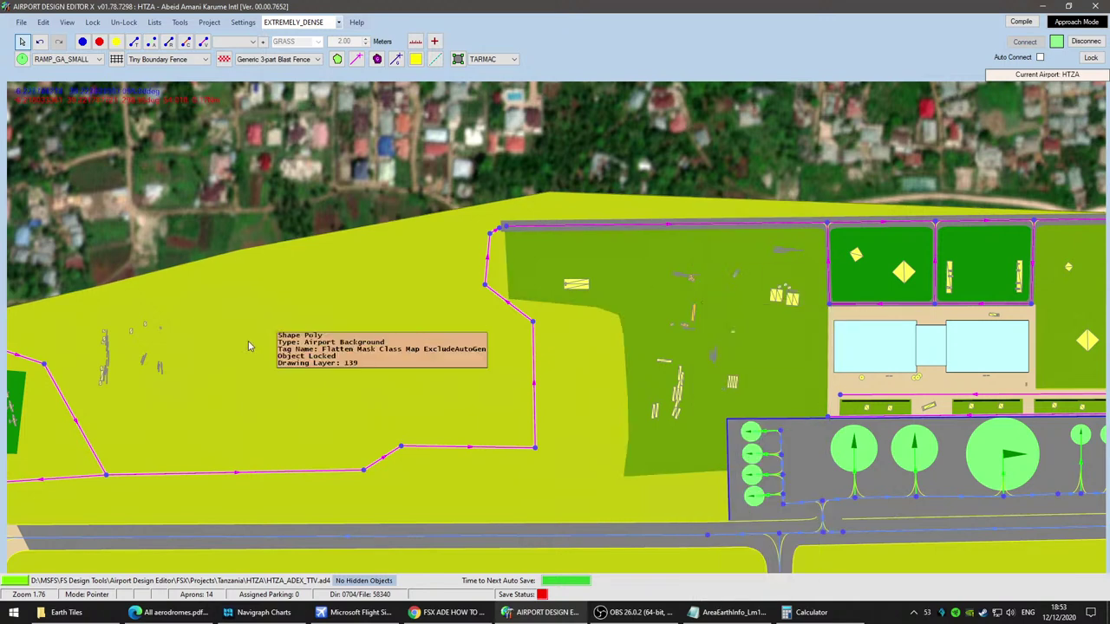
right_click(250, 268)
left_click(330, 291)
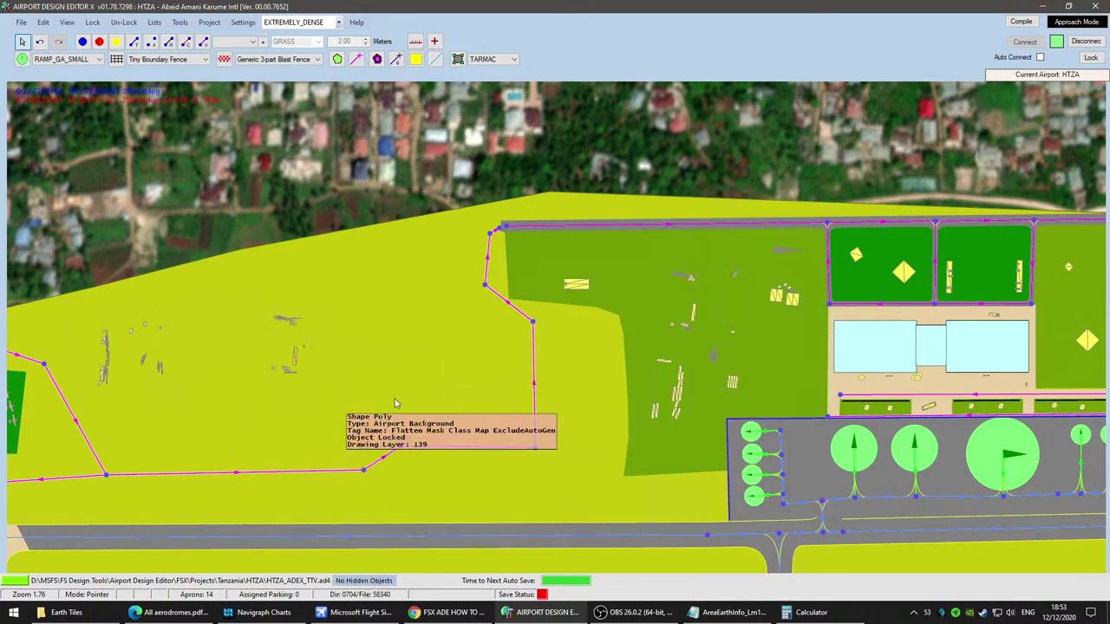
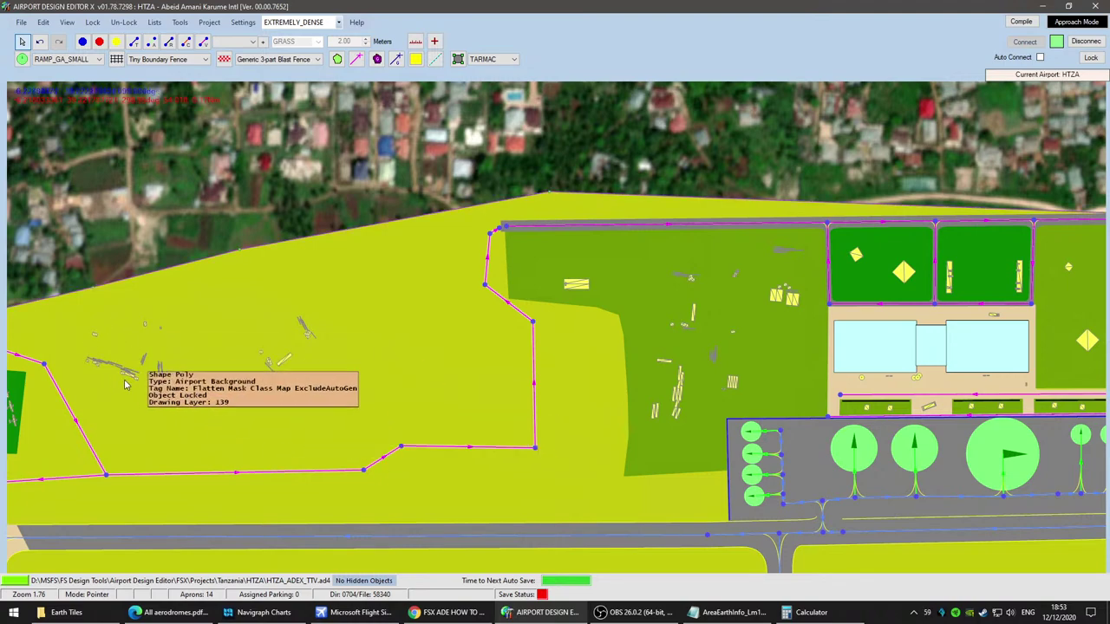
Step: Nudge the grey clutter objects right and down on the grass, then switch to FSX
left_click_drag(130, 376, 226, 405)
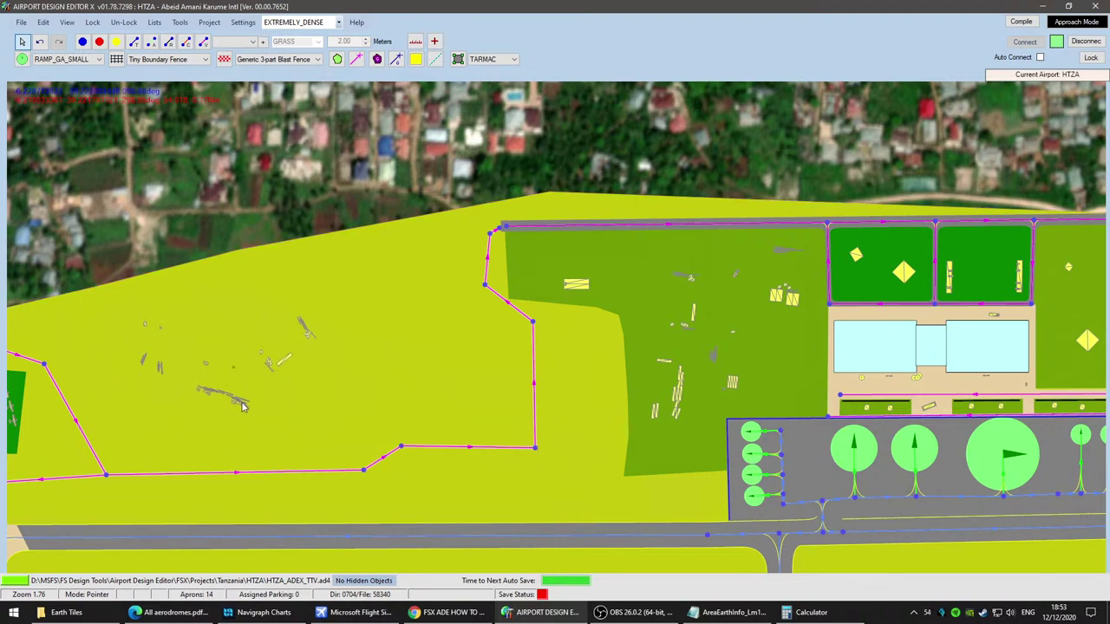
scroll(407, 371, "down", 2)
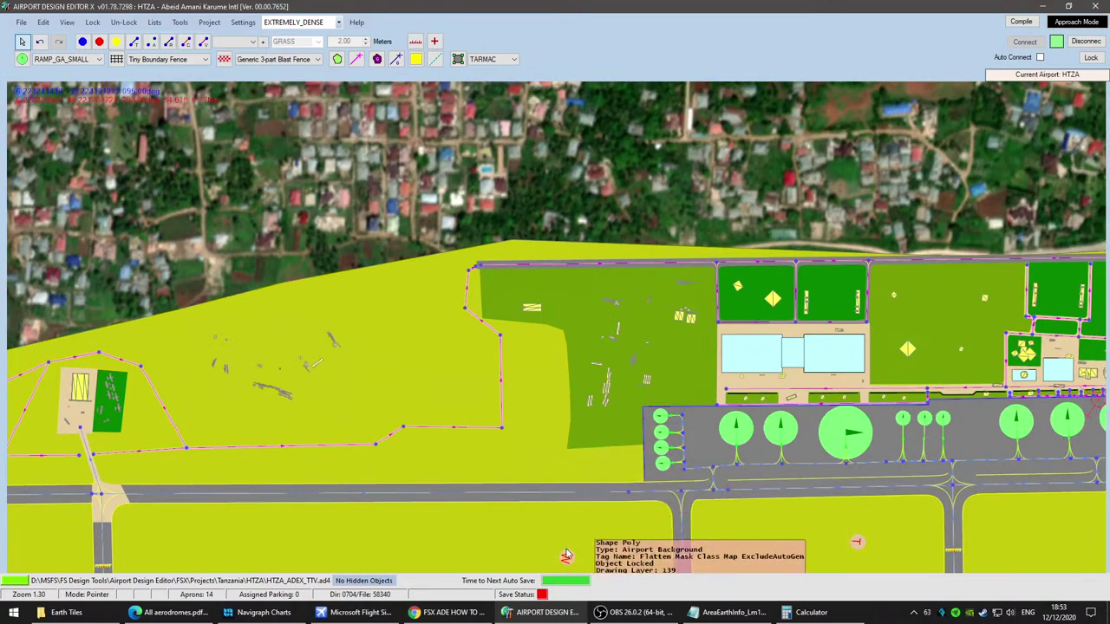
left_click(369, 614)
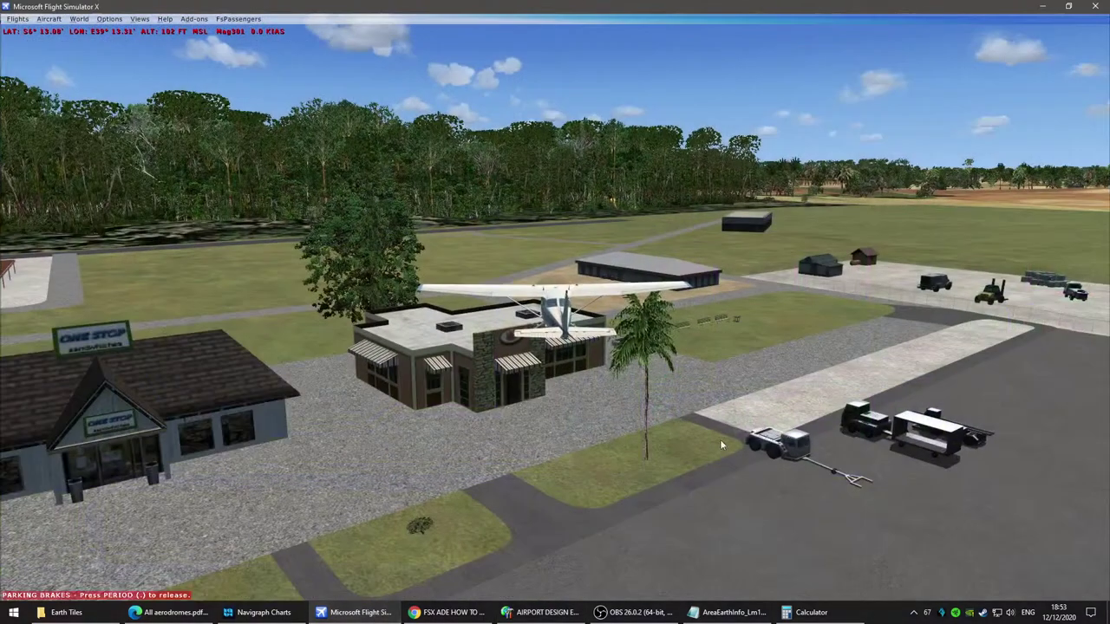
Step: Look around the apron, then leave the flight for FSX's Scenery Library settings
key("KP_1")
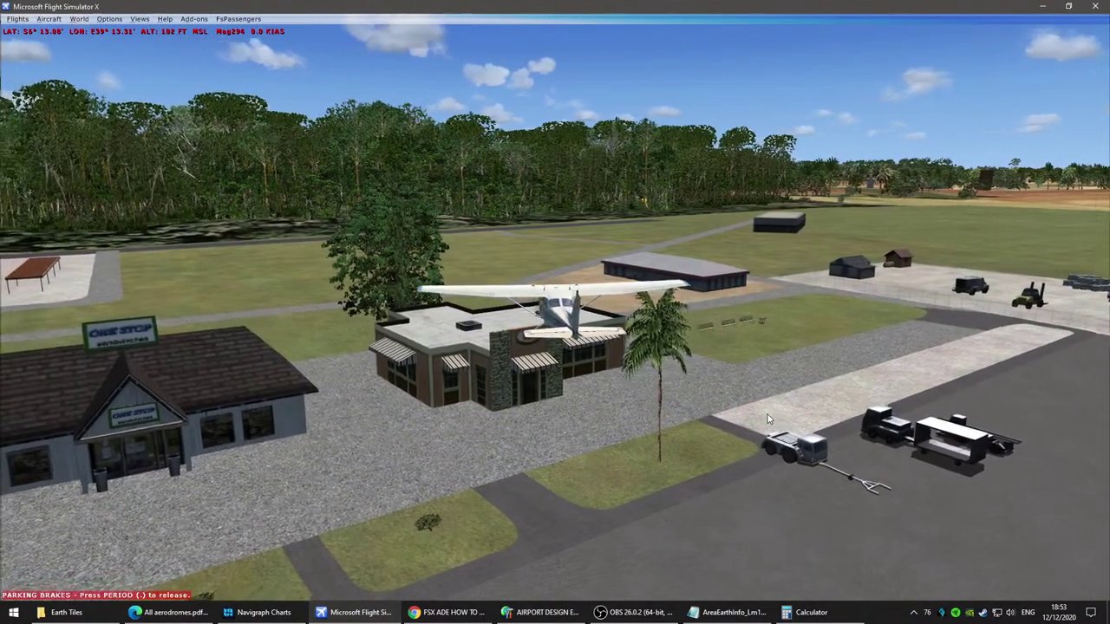
key("KP_1")
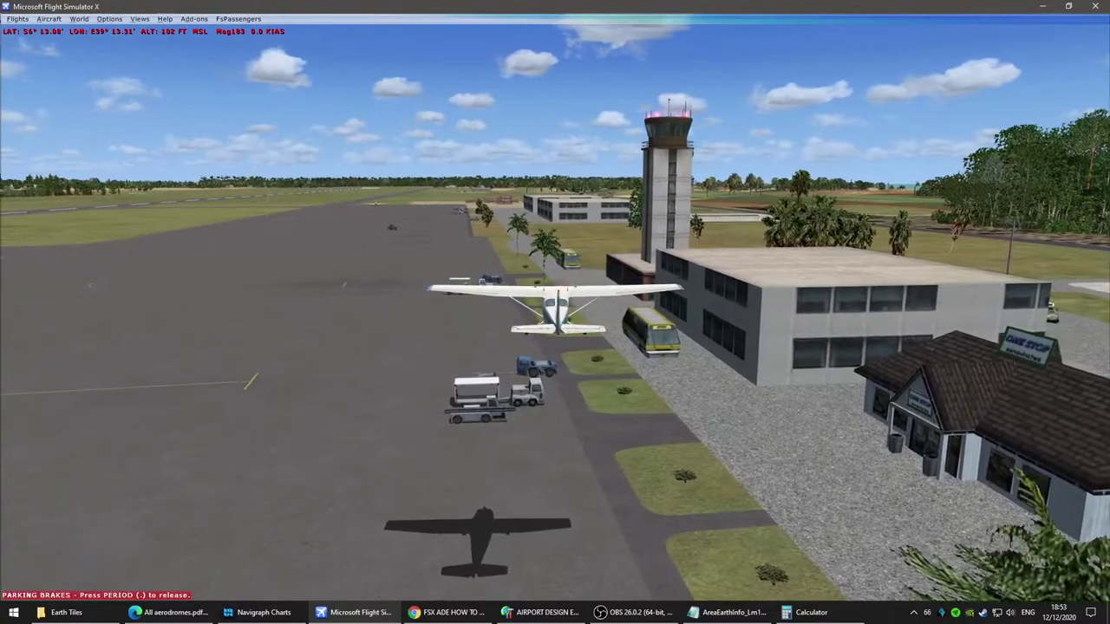
key("Escape")
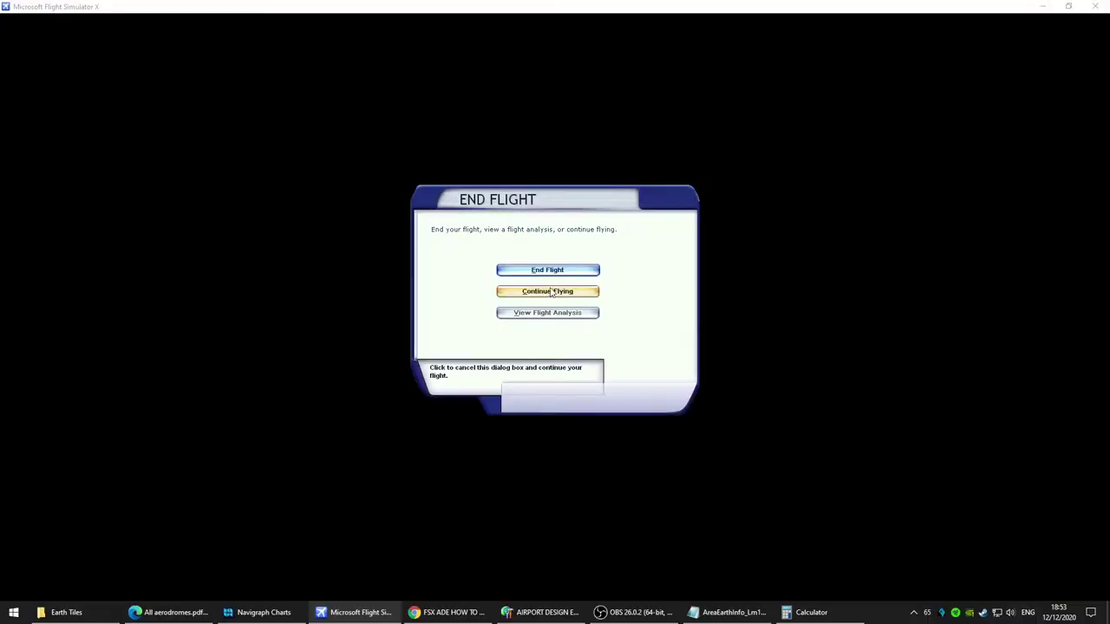
left_click(555, 271)
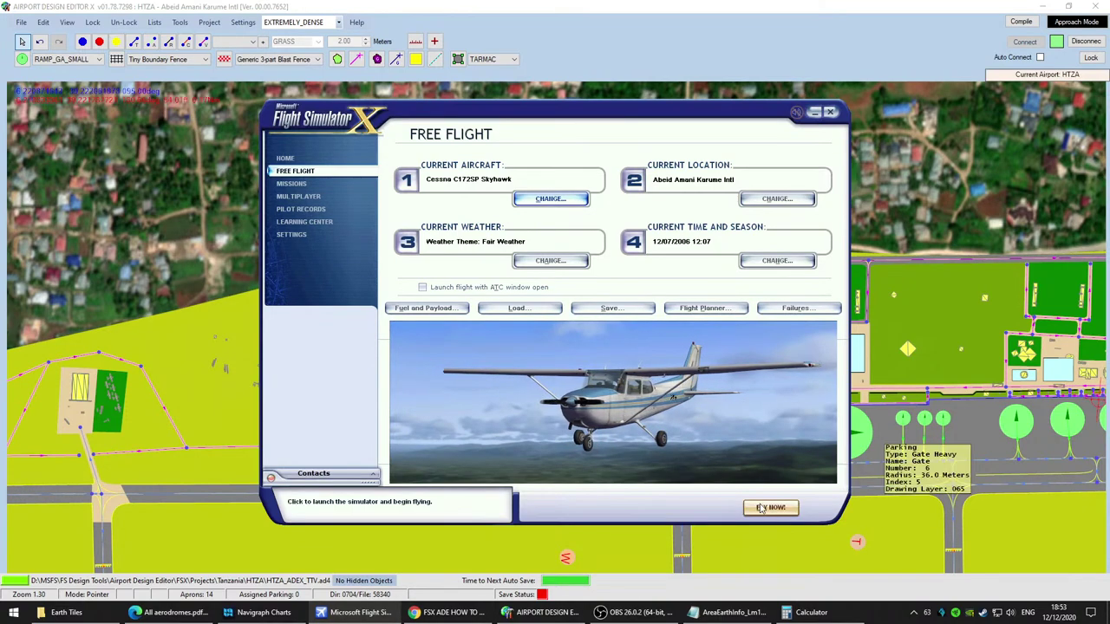
left_click(293, 234)
left_click(776, 279)
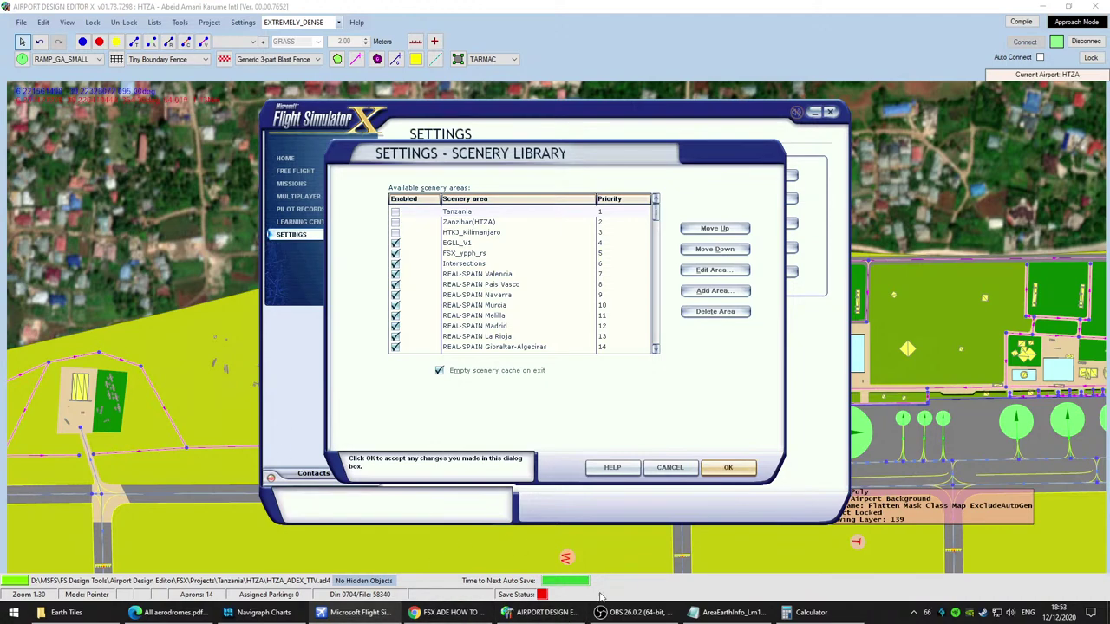
left_click(636, 614)
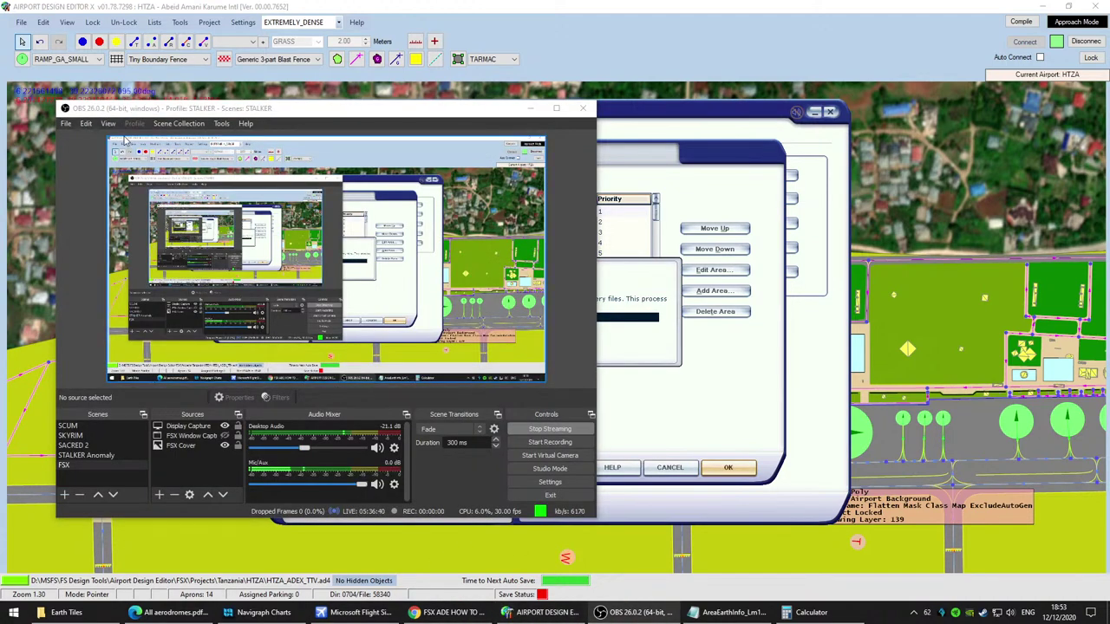
left_click(336, 5)
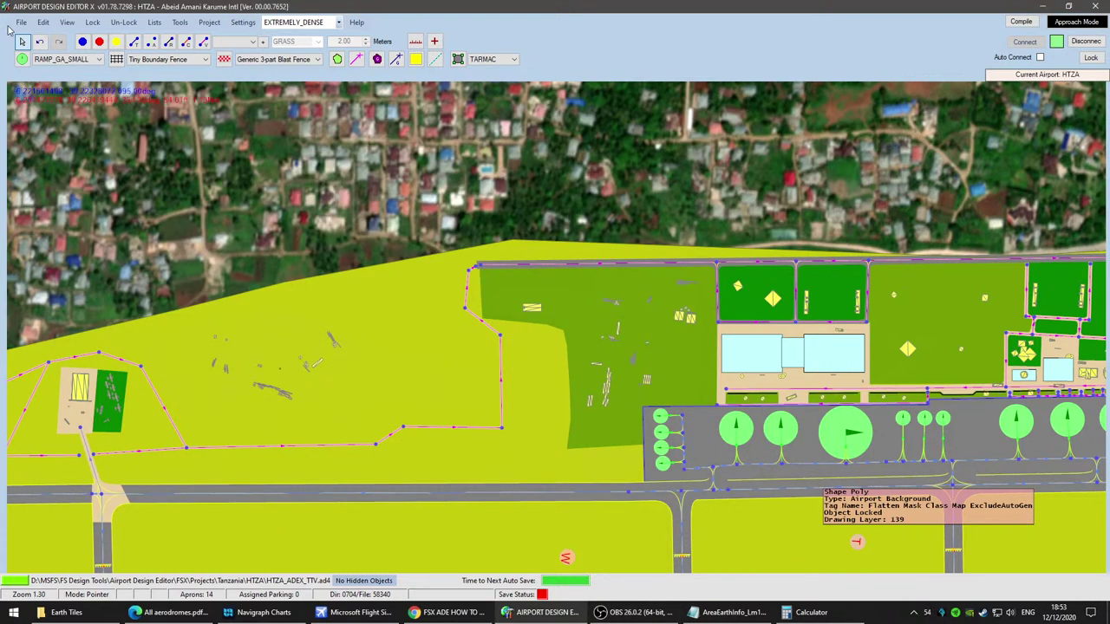
Step: Save the HTZA project and compile it as HTZA_ADEX_TTV into FSX
left_click(20, 23)
left_click(52, 184)
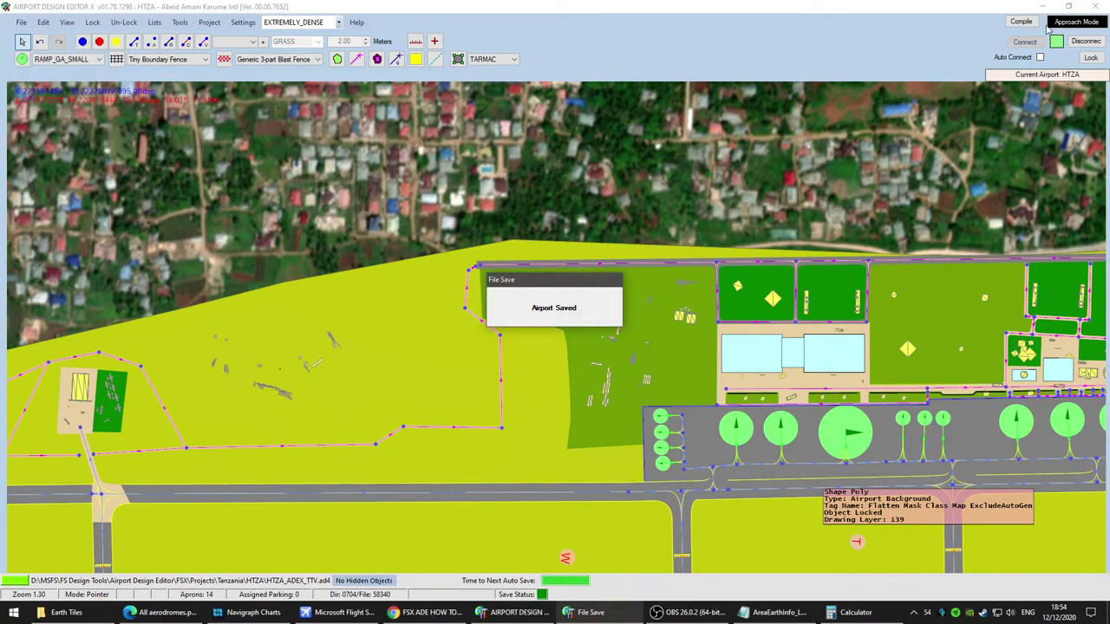
left_click(1021, 23)
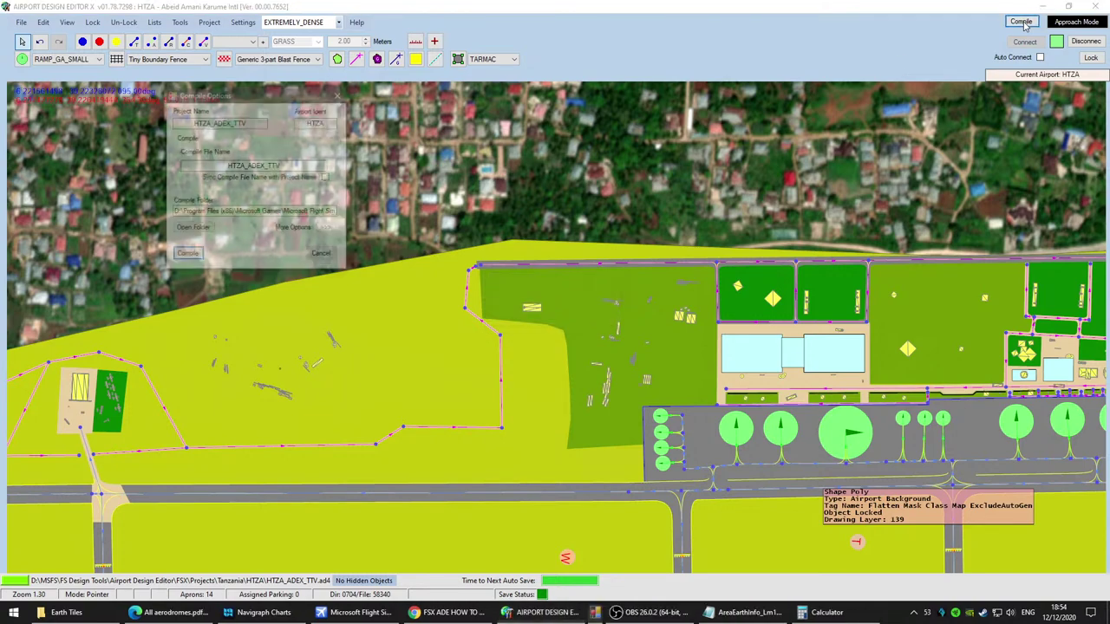
left_click(187, 256)
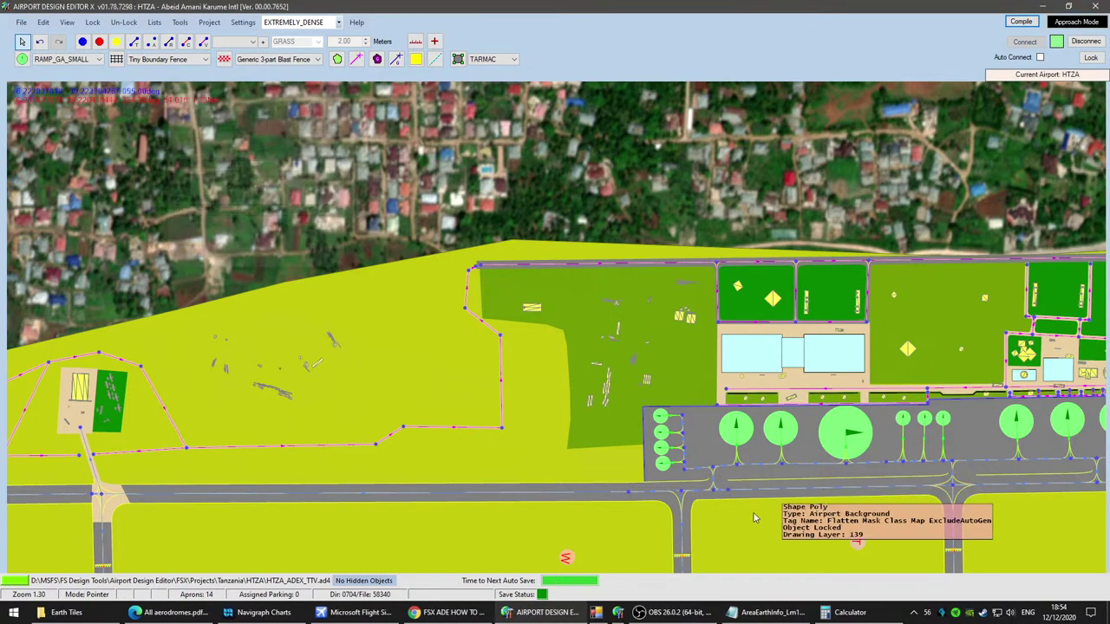
left_click(356, 612)
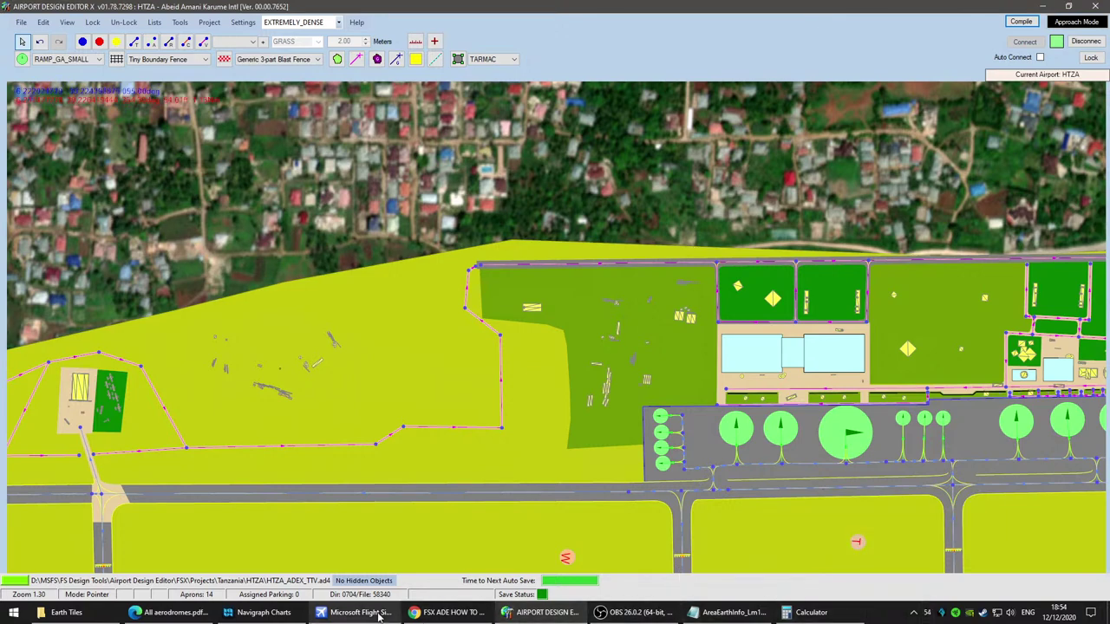
Step: Start a free flight in the Cessna C172SP Skyhawk at Abeid Amani Karume Intl
left_click(750, 272)
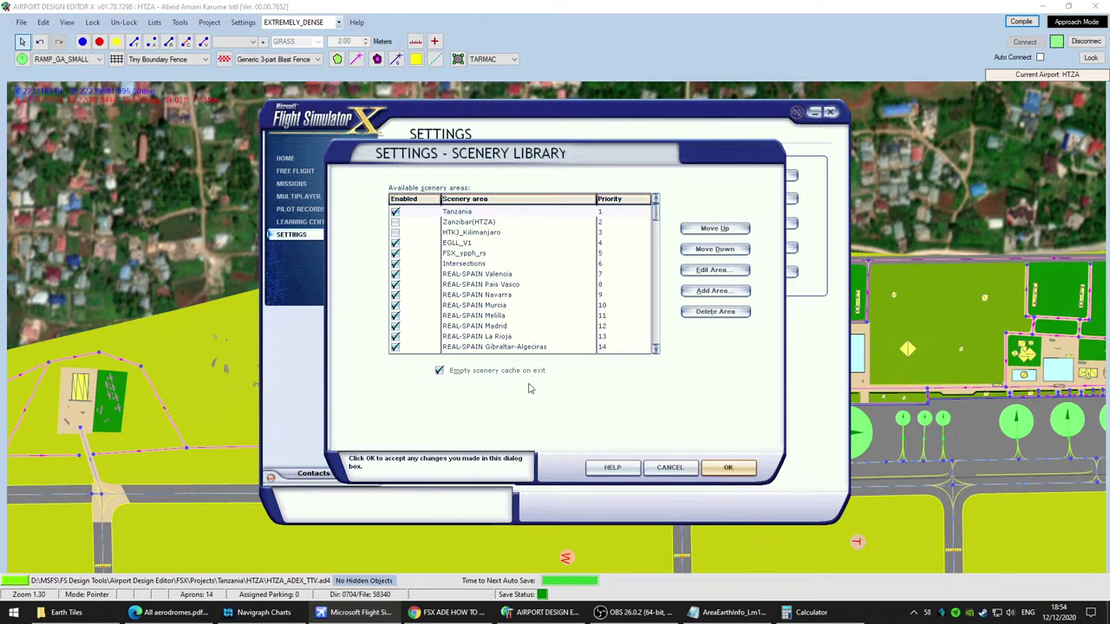
left_click(299, 171)
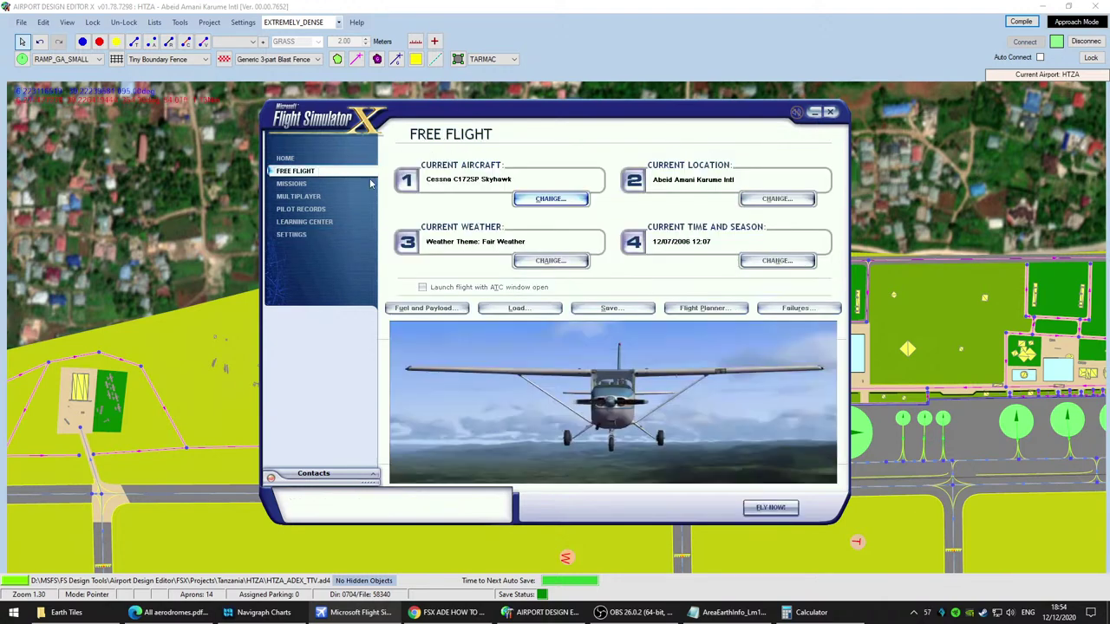
left_click(775, 504)
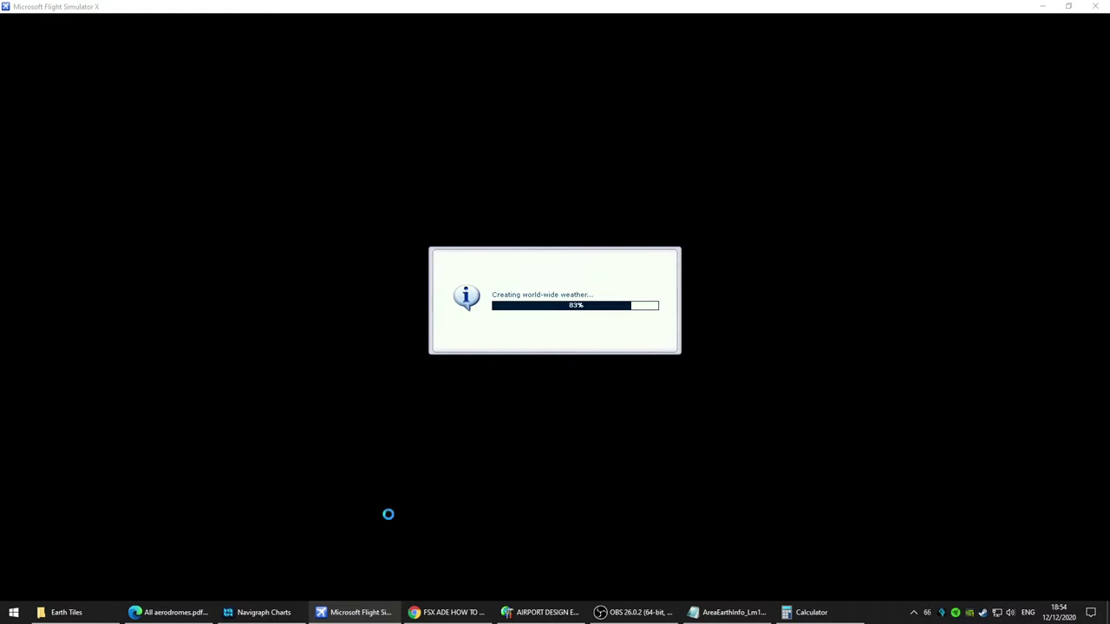
left_click(244, 613)
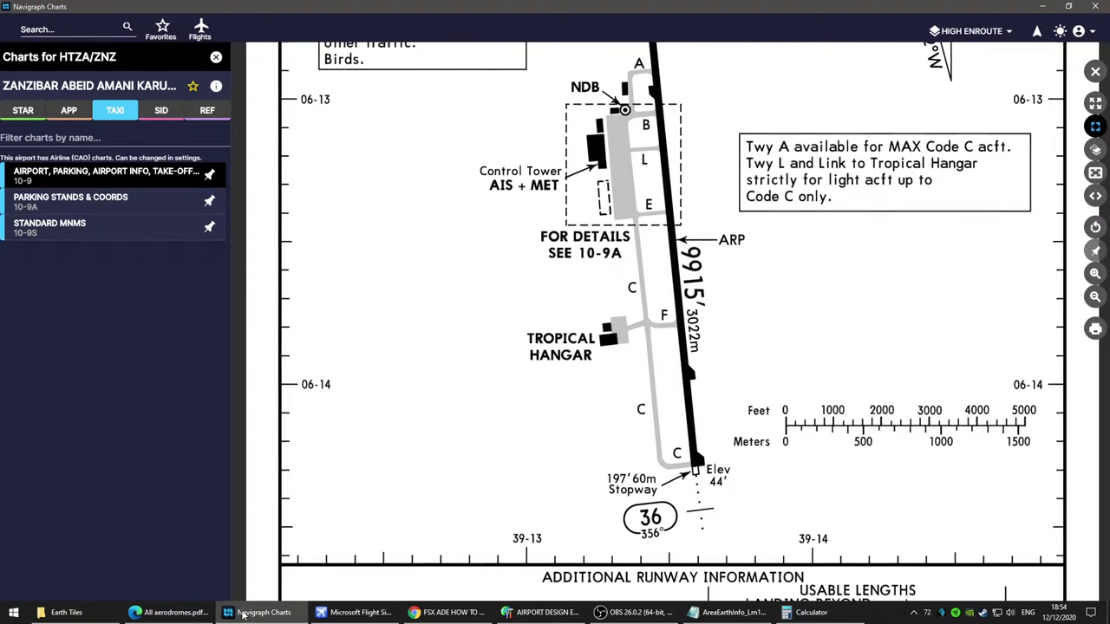
Step: Check the HTZA RNAV (GNSS) RWY 18 and VOR DME RWY 36 approach charts
left_click(69, 111)
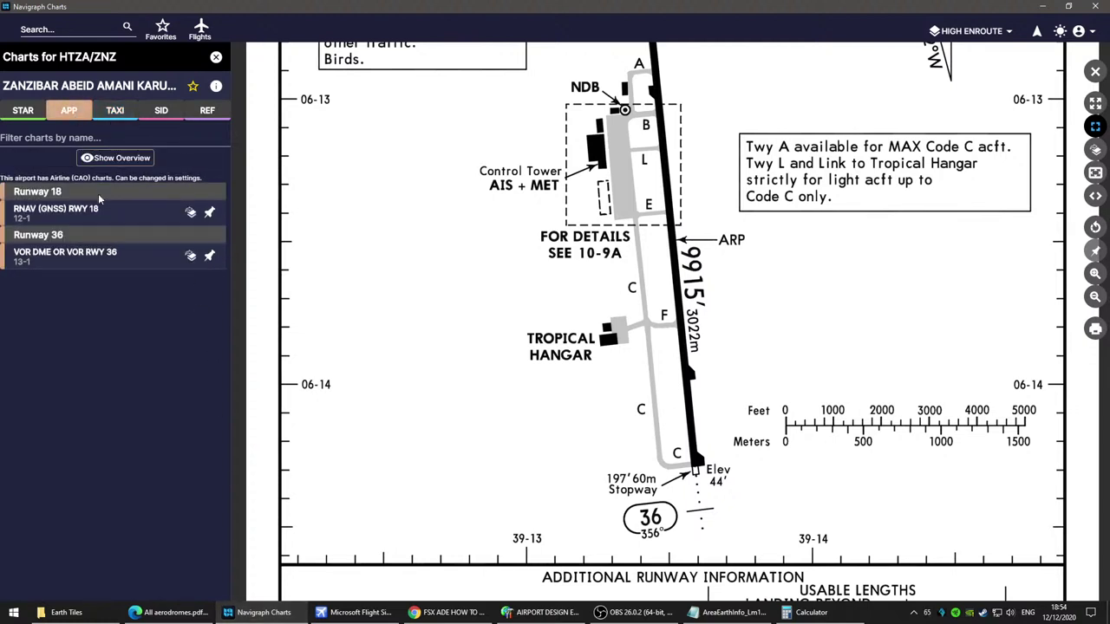
left_click(92, 217)
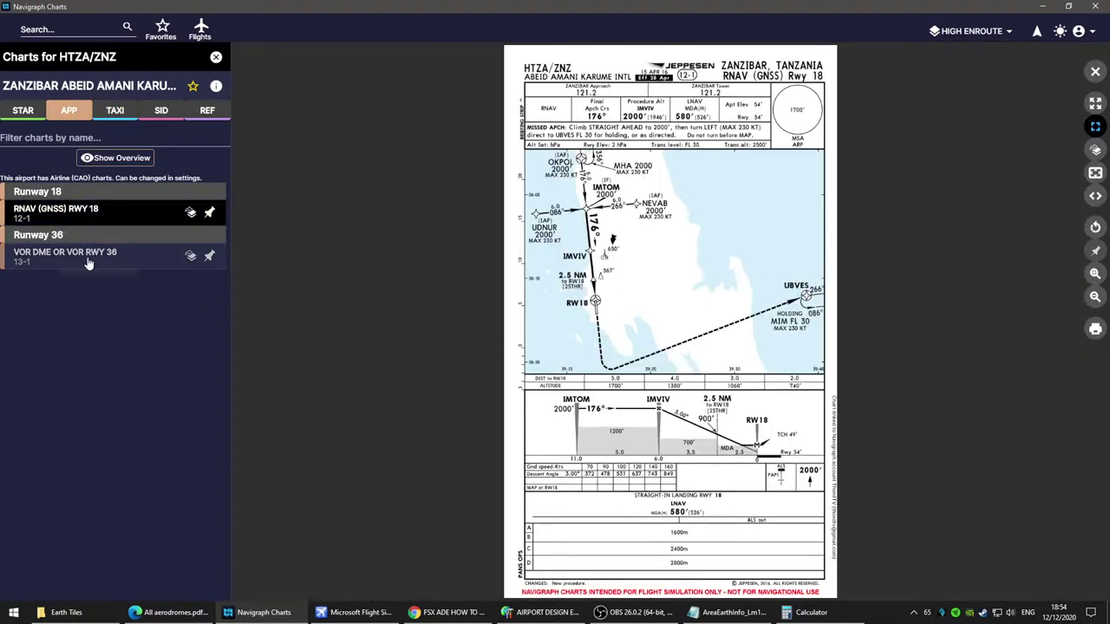
left_click(93, 257)
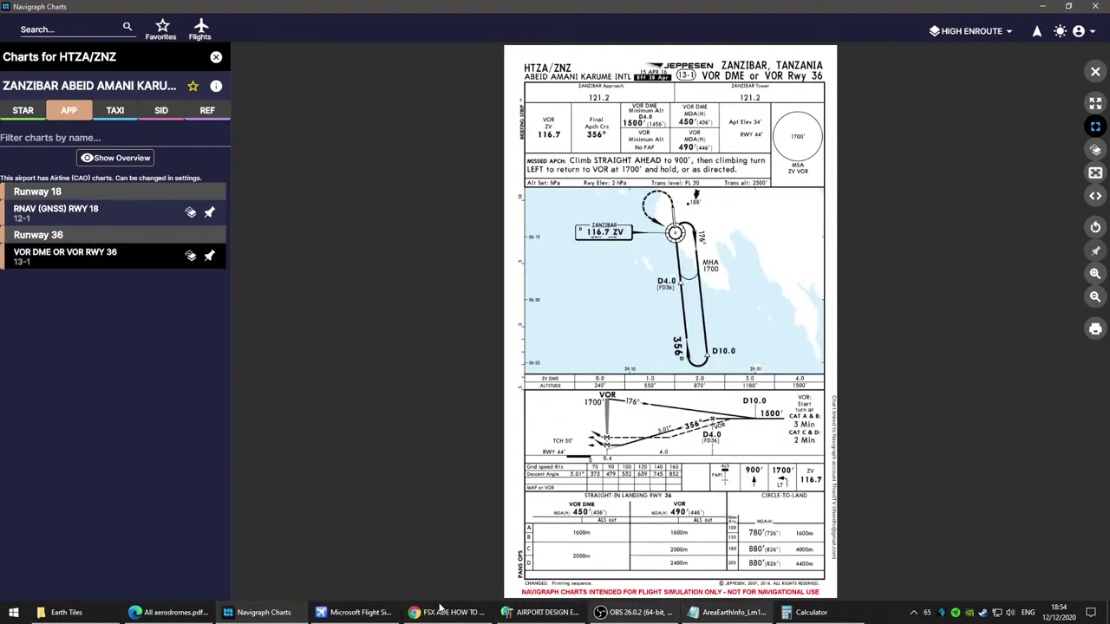
left_click(355, 612)
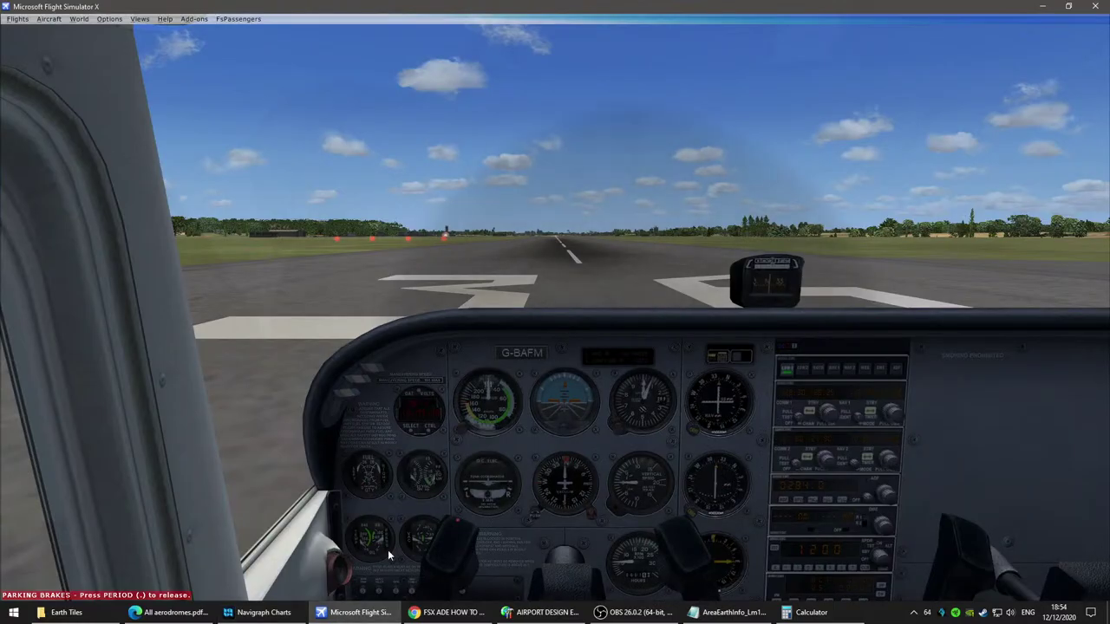
Step: Inspect the Cessna on runway 36 from spot view with the position readout shown
key("s")
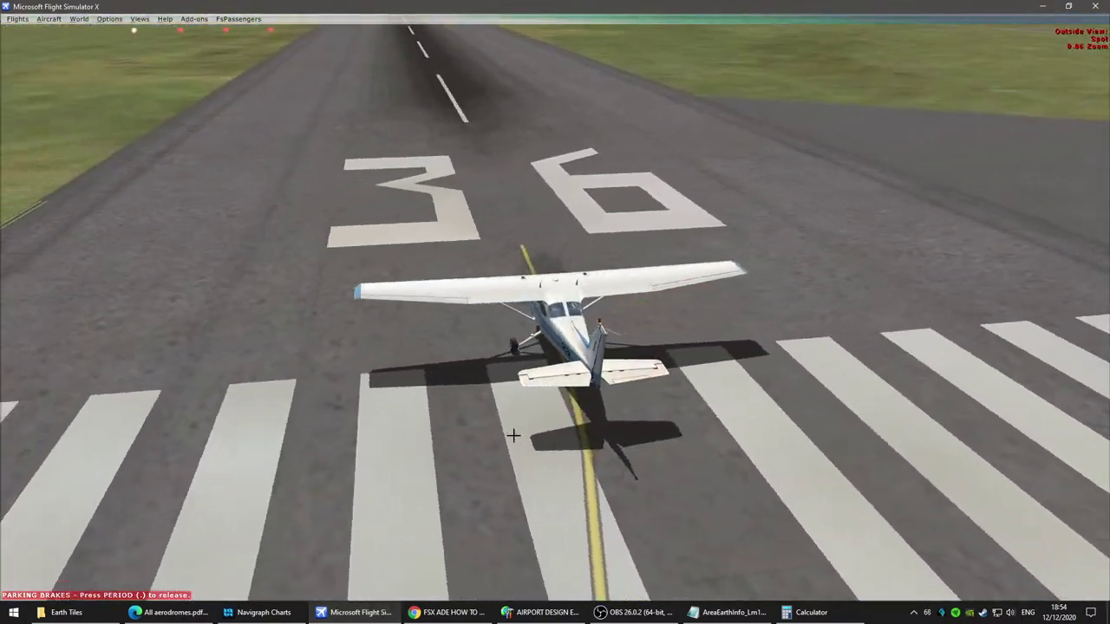
scroll(551, 408, "down", 4)
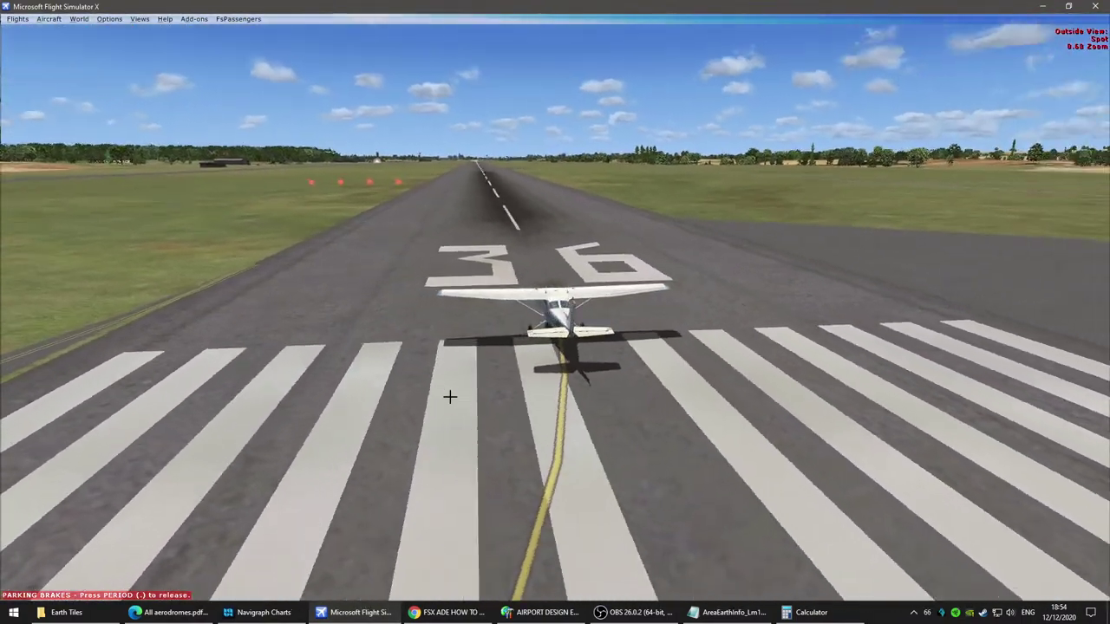
key("shift+z")
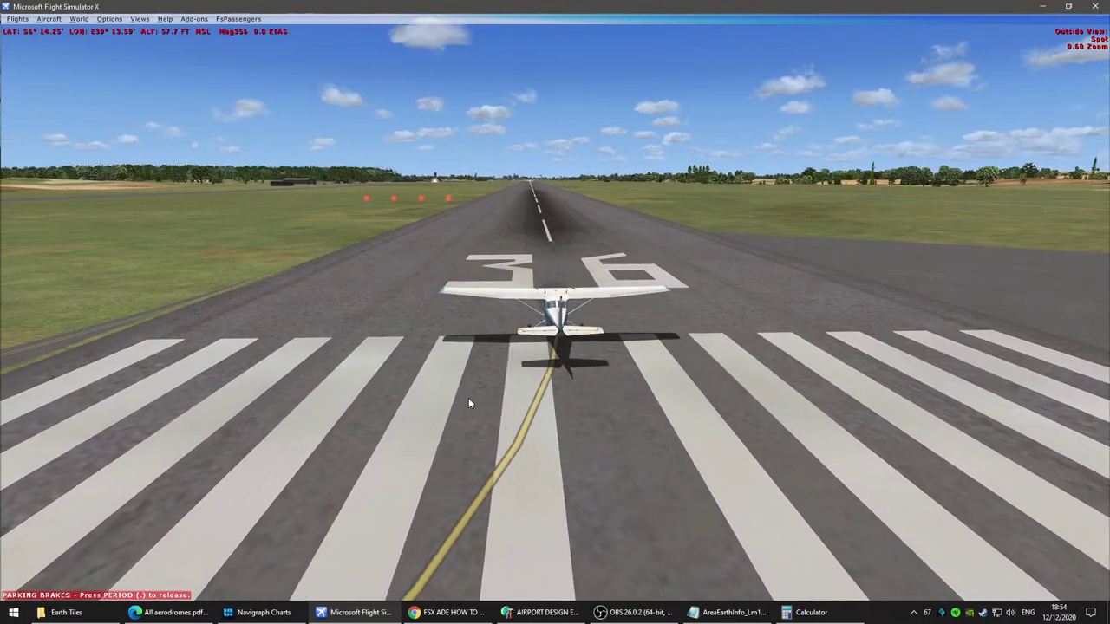
key("F4")
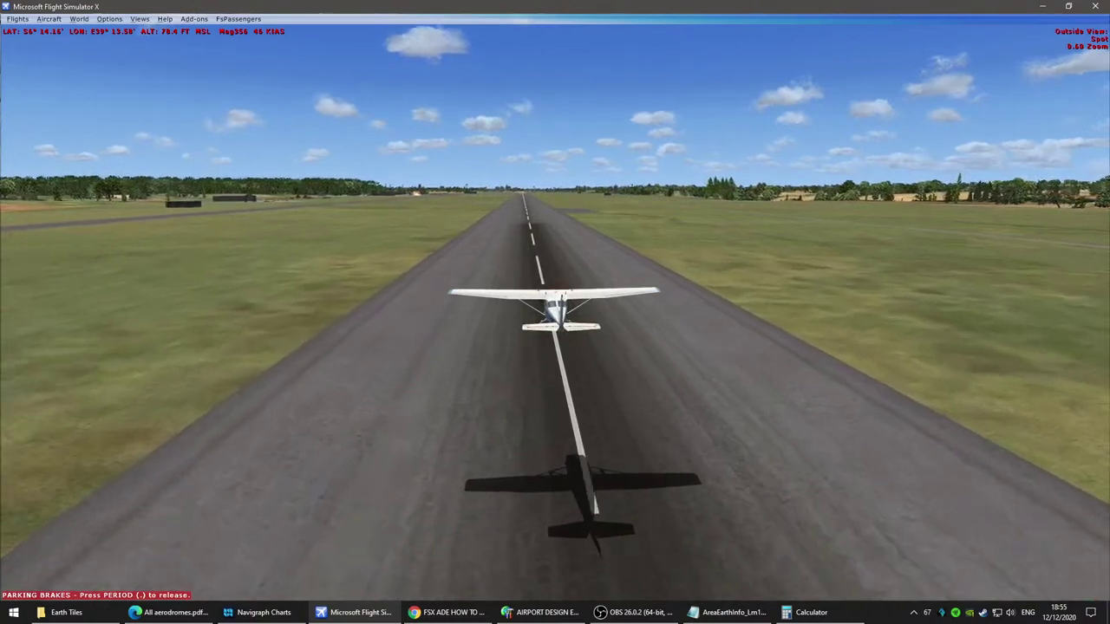
key("KP_5")
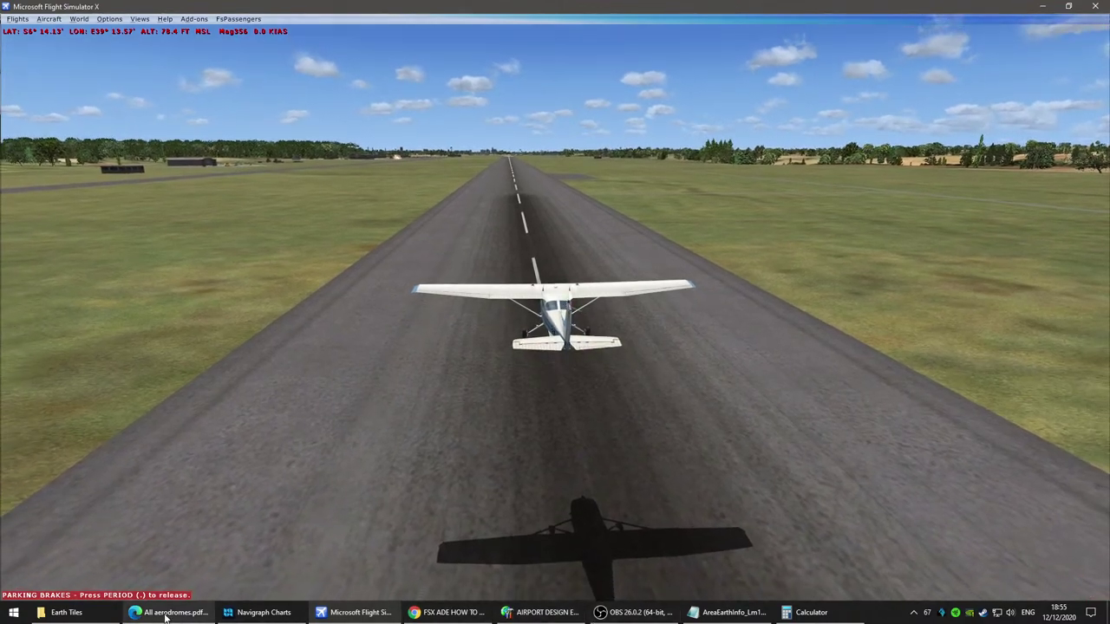
Step: Compare against Google Maps satellite imagery of the runway, zoomed in
left_click(457, 613)
left_click(74, 9)
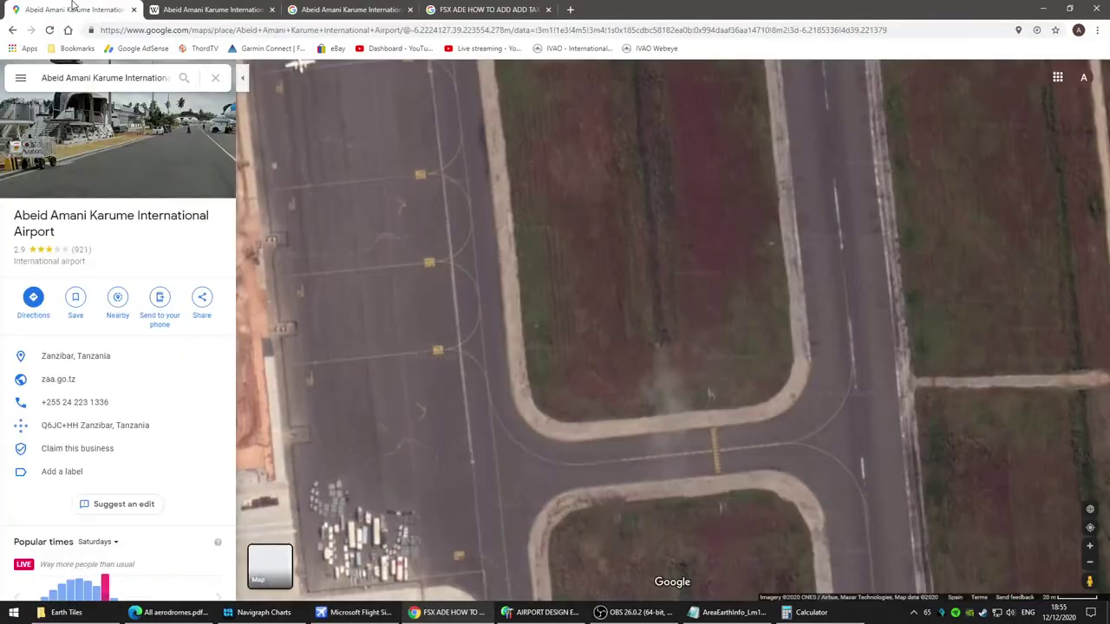
scroll(657, 371, "up", 3)
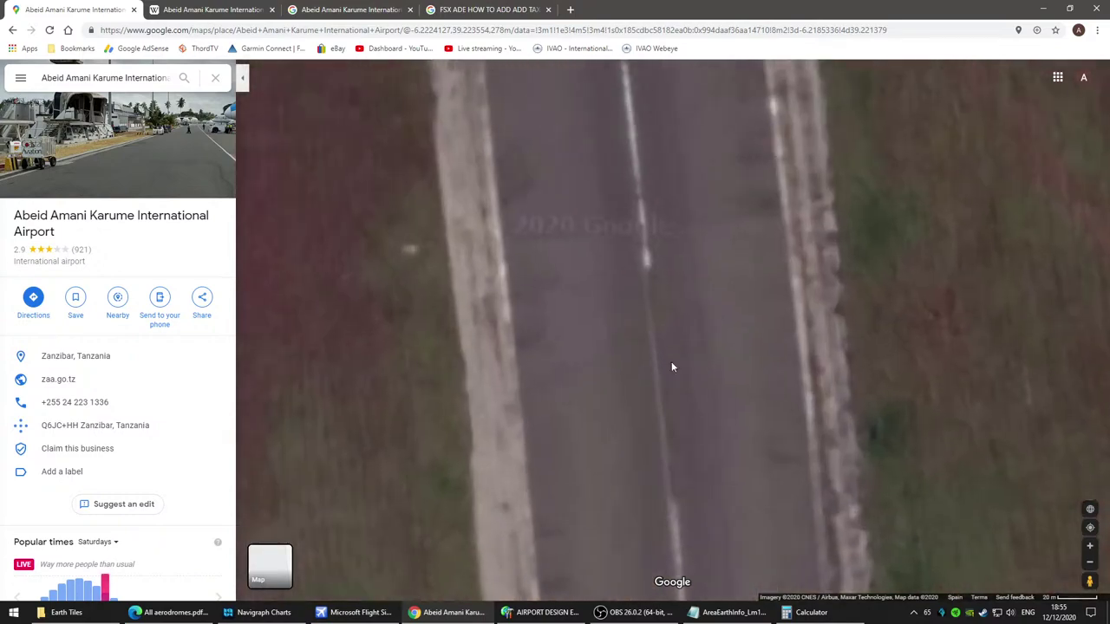
left_click(542, 613)
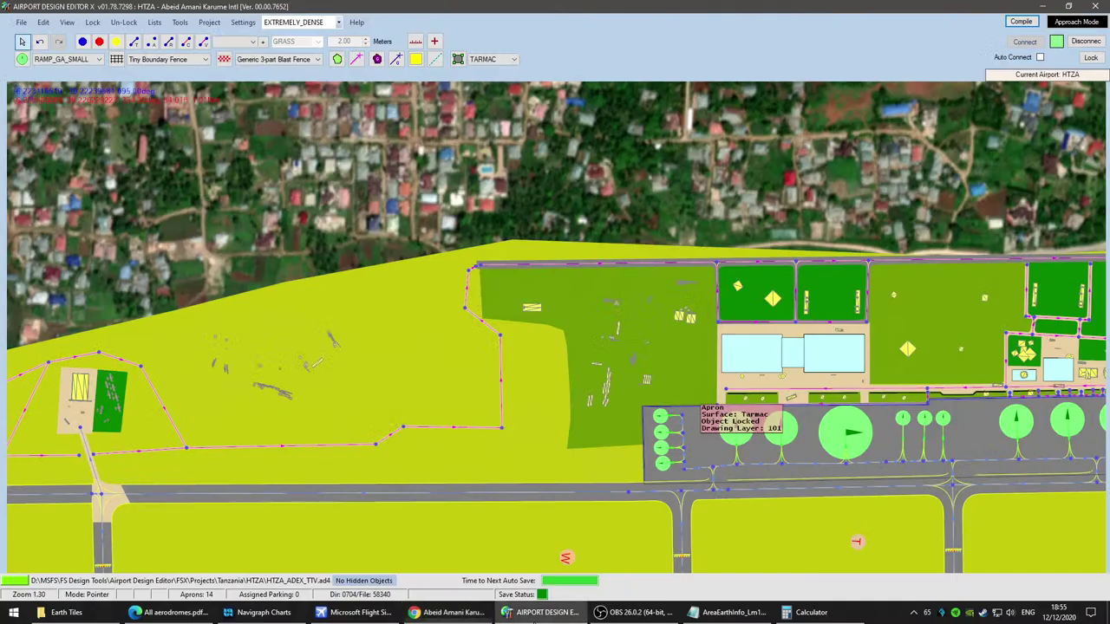
Step: Unlock runway 18/36 and review its Markings properties, keeping the settings
scroll(574, 529, "down", 1)
left_click_drag(461, 523, 543, 237)
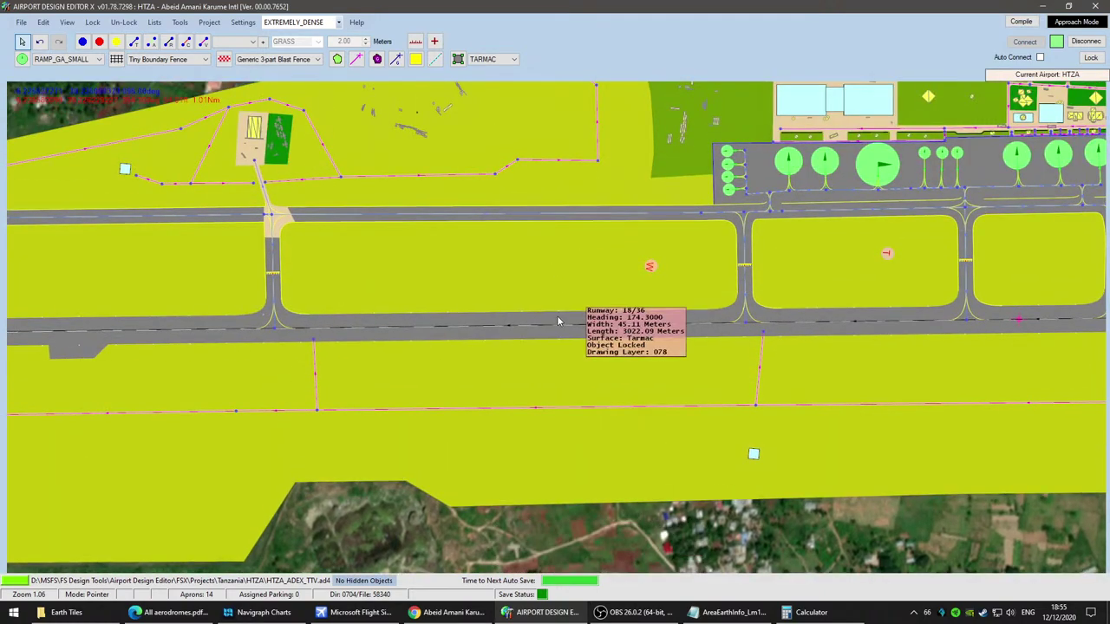
right_click(559, 321)
left_click(607, 393)
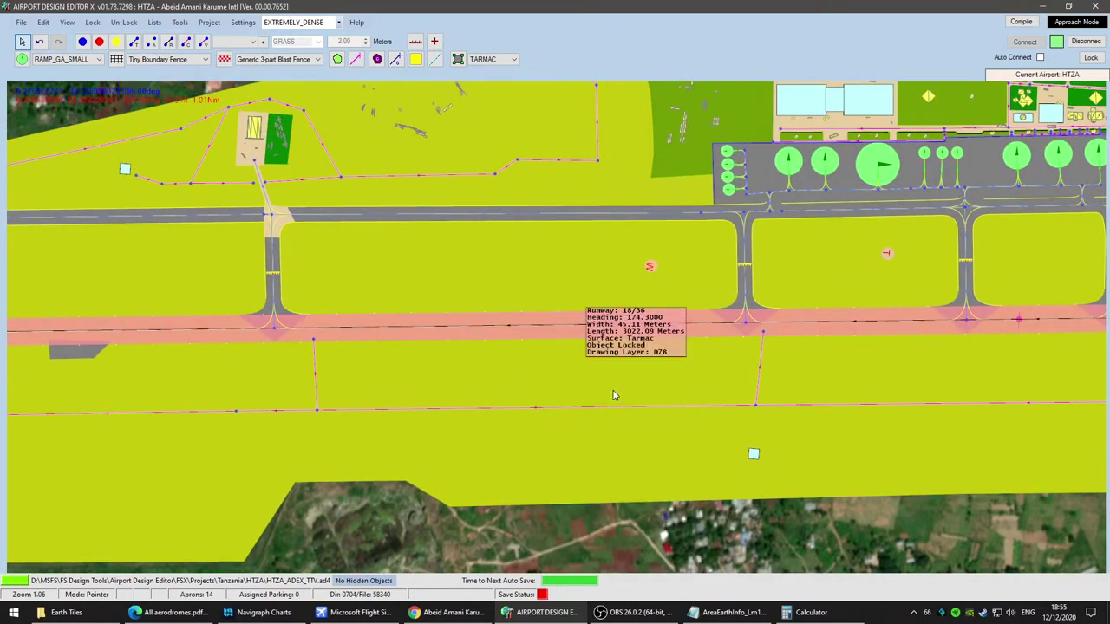
double_click(602, 332)
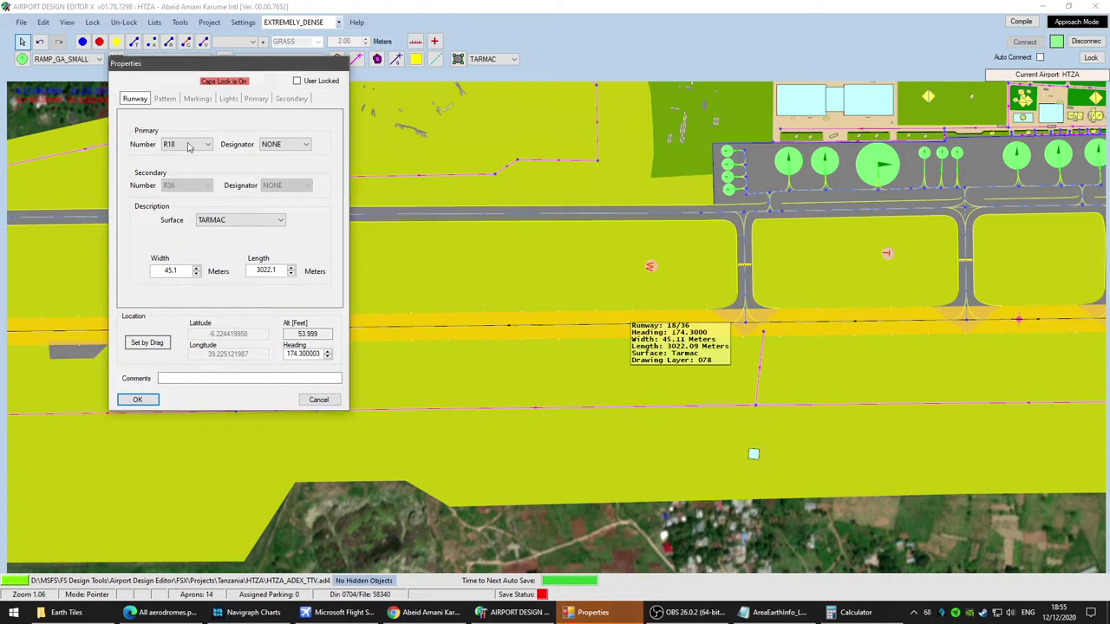
left_click(196, 99)
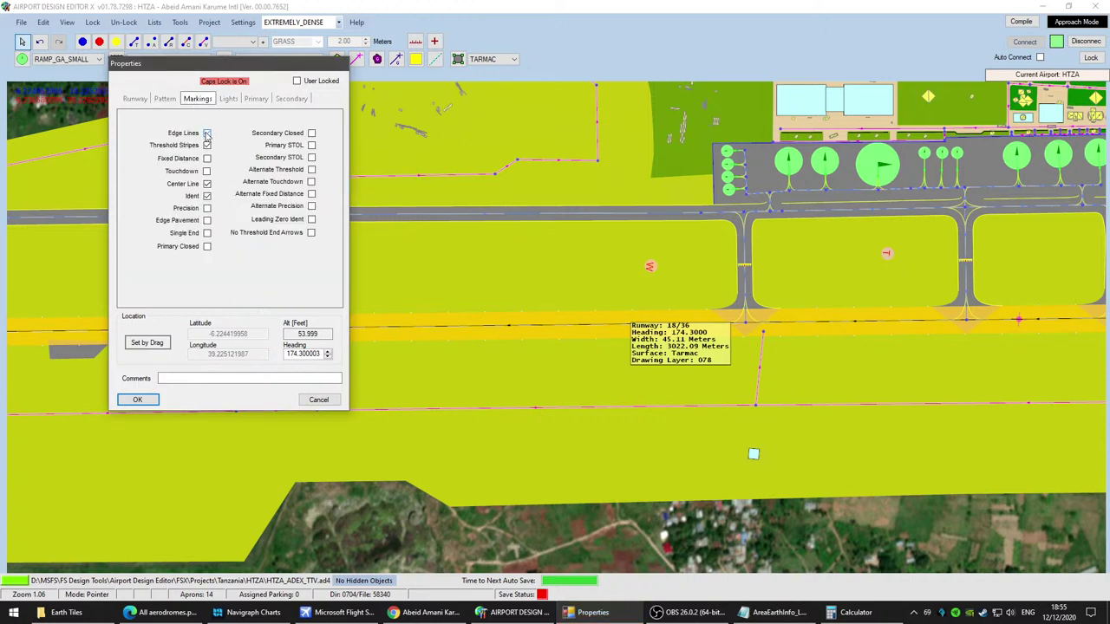
left_click(138, 400)
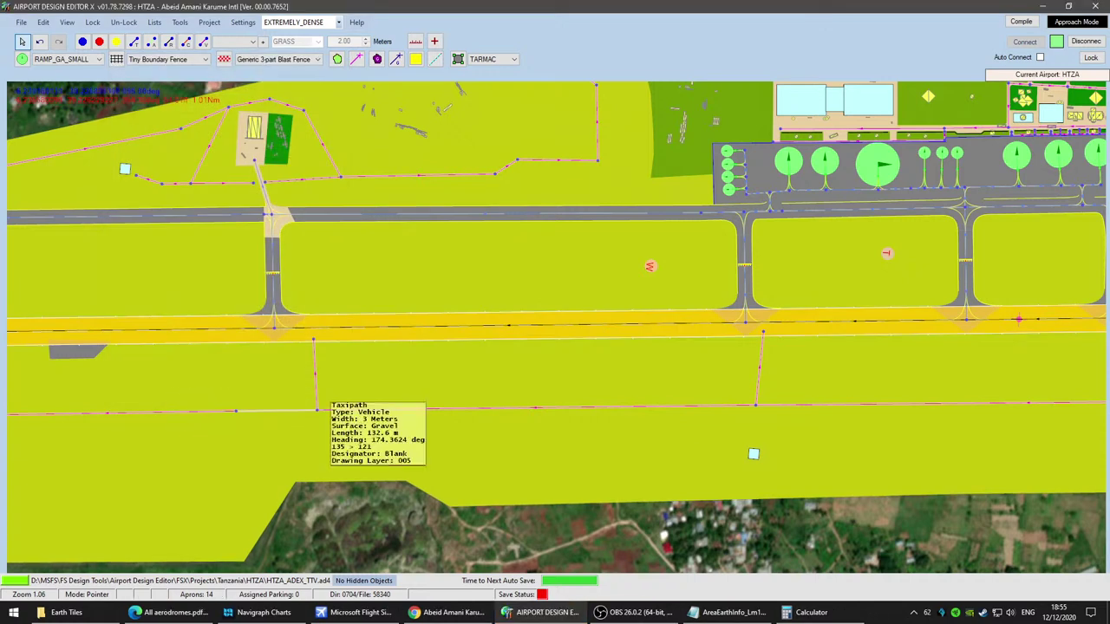
left_click(356, 612)
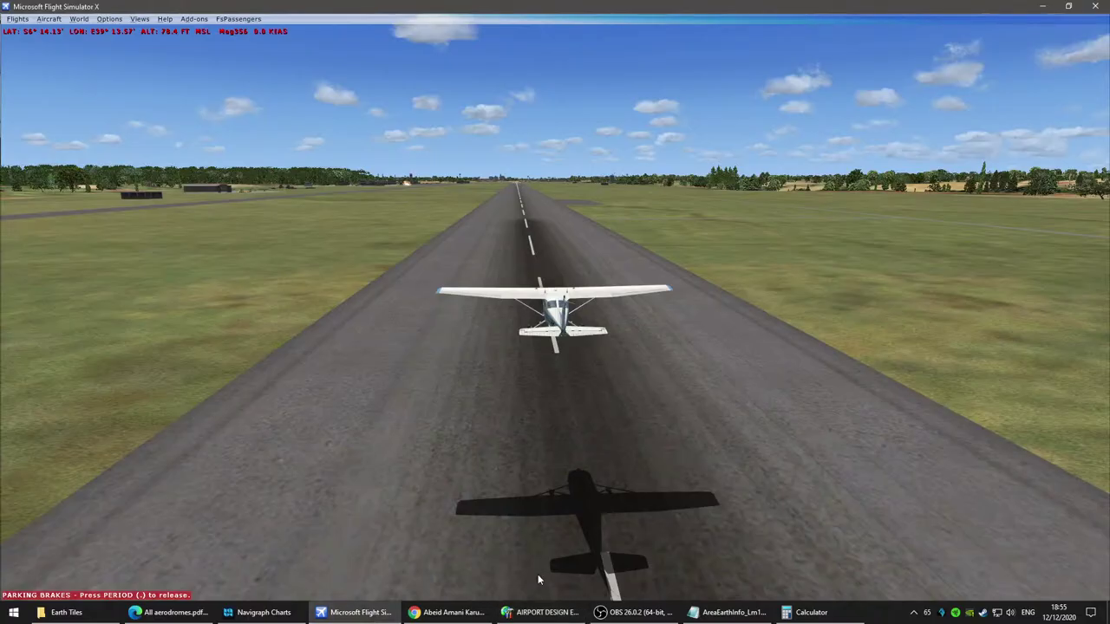
Step: Slew the Cessna down the runway and tune Zanzibar Ground through the ATC menu
key("KP_8")
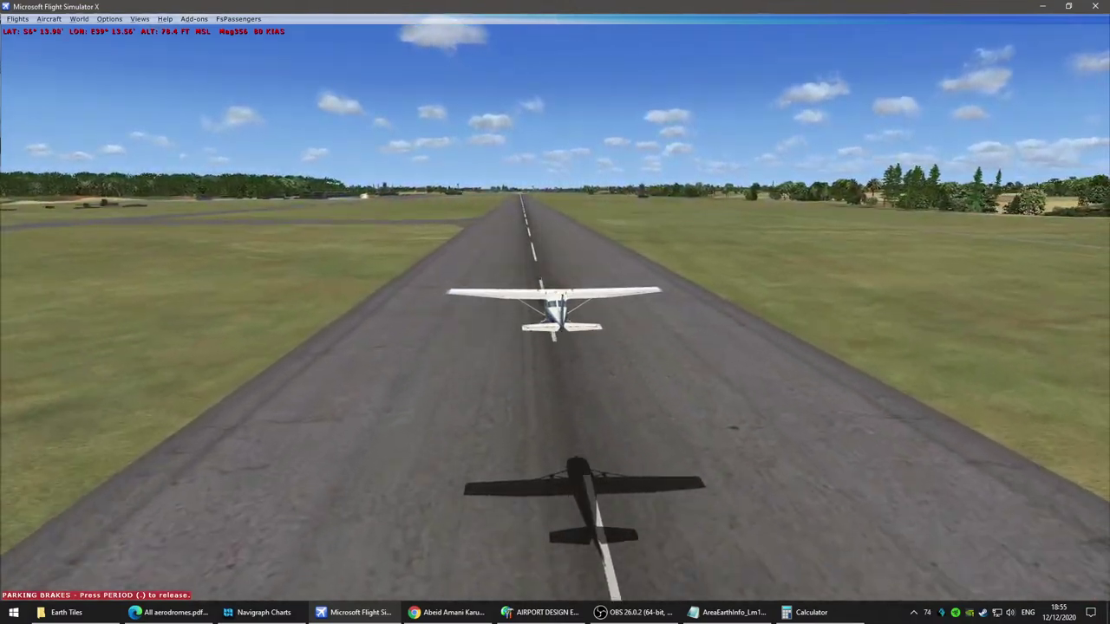
key("grave")
key("1")
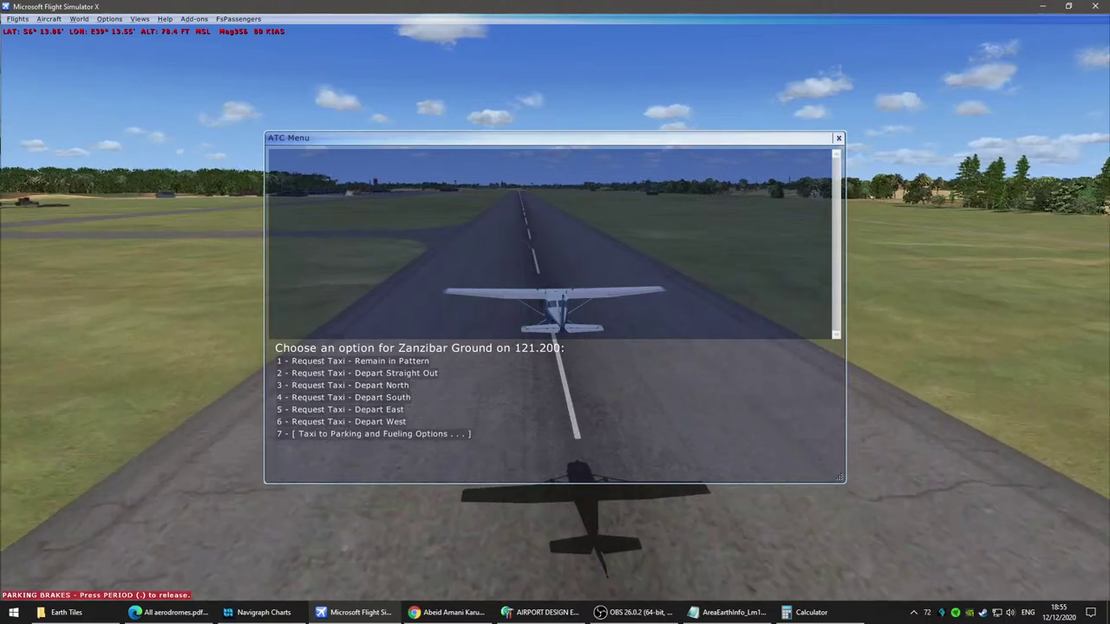
key("grave")
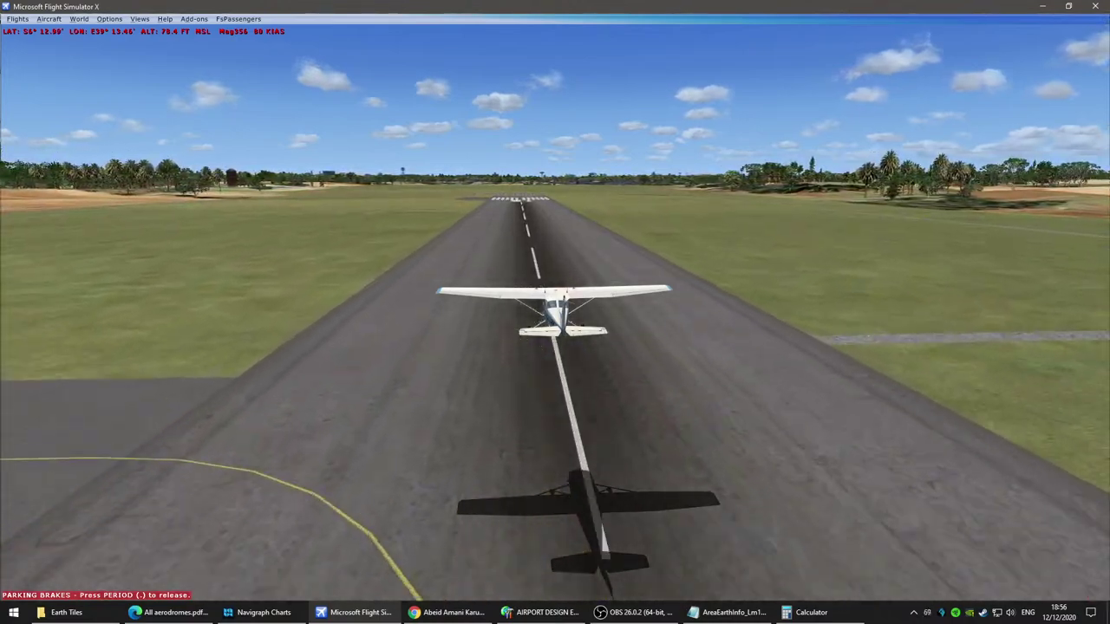
Step: Stop the aircraft and yaw it toward the terminal, ending on heading 345
key("=")
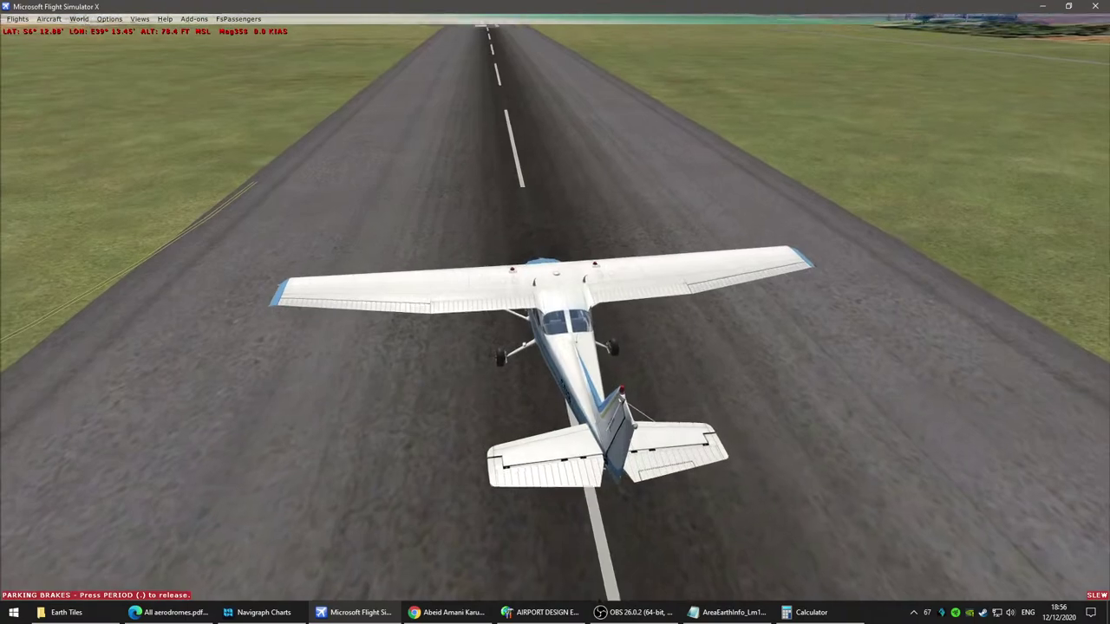
key("KP_1")
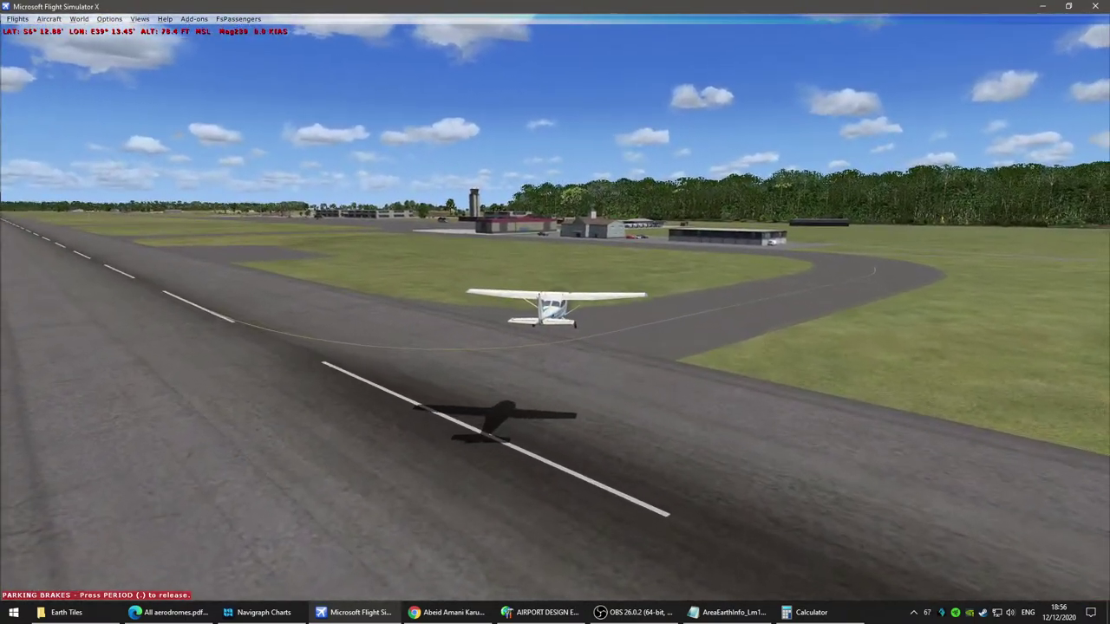
key("KP_3")
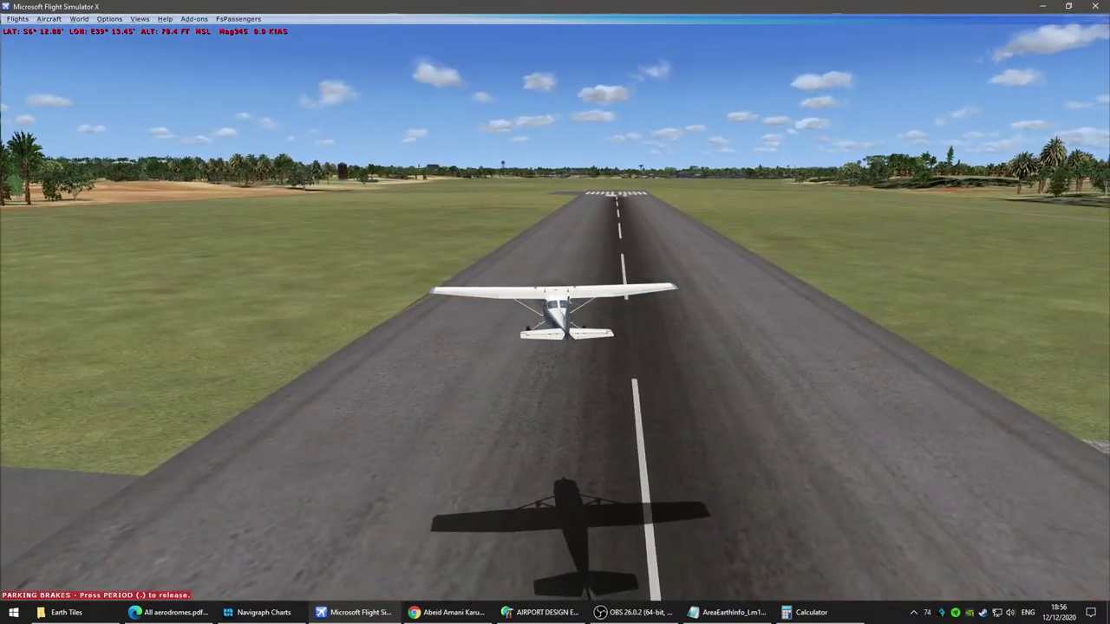
left_click(226, 611)
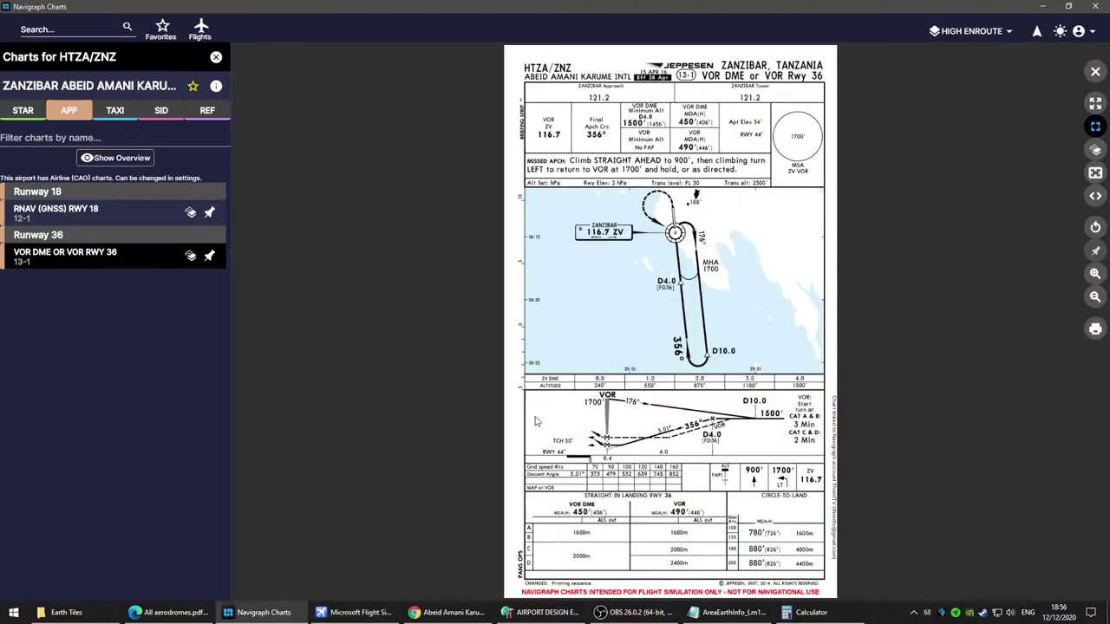
Step: Open the HTZA 10-9 airport diagram from the taxi chart list
left_click(113, 111)
left_click(78, 231)
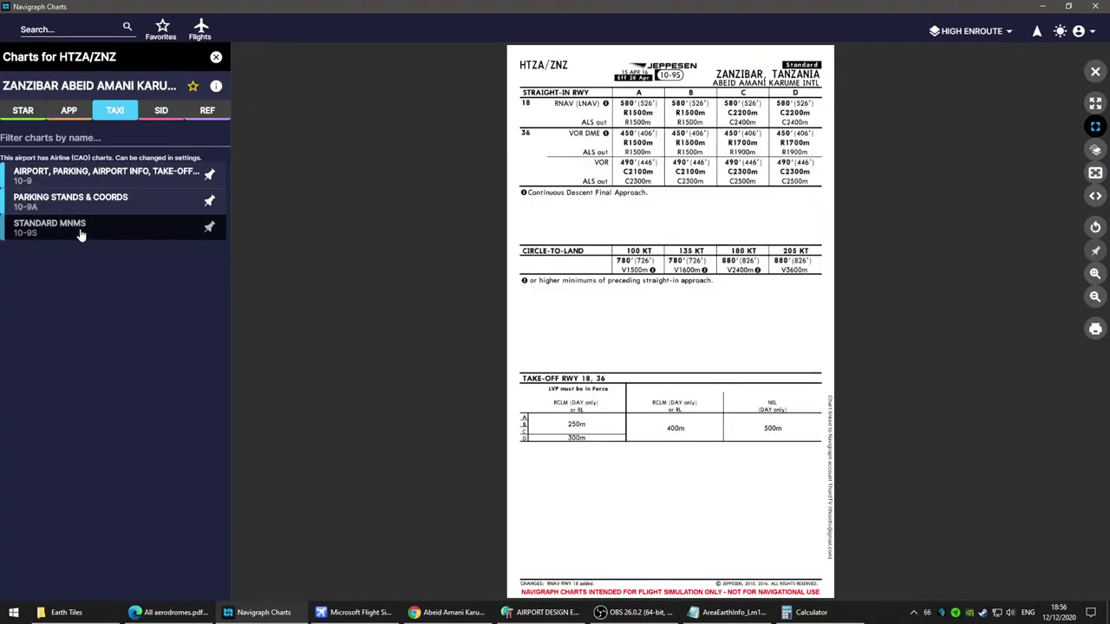
left_click(78, 200)
left_click(87, 173)
Step: Zoom into the 10-9 chart to inspect both runway ends and the 121.2 tower frequency
scroll(685, 226, "up", 3)
scroll(684, 221, "up", 3)
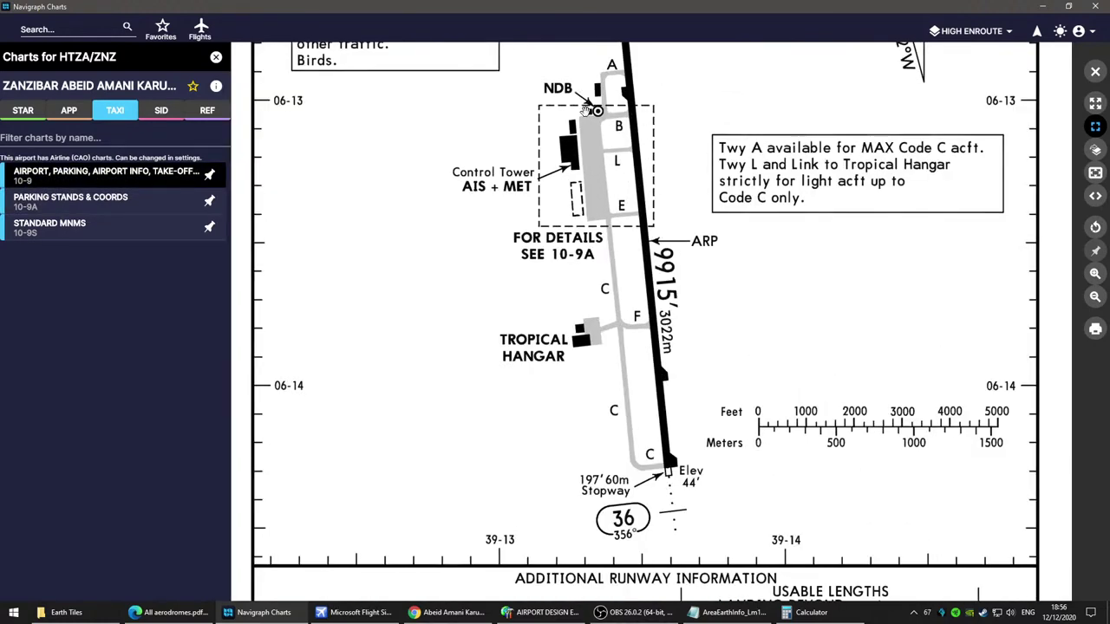
scroll(589, 235, "up", 3)
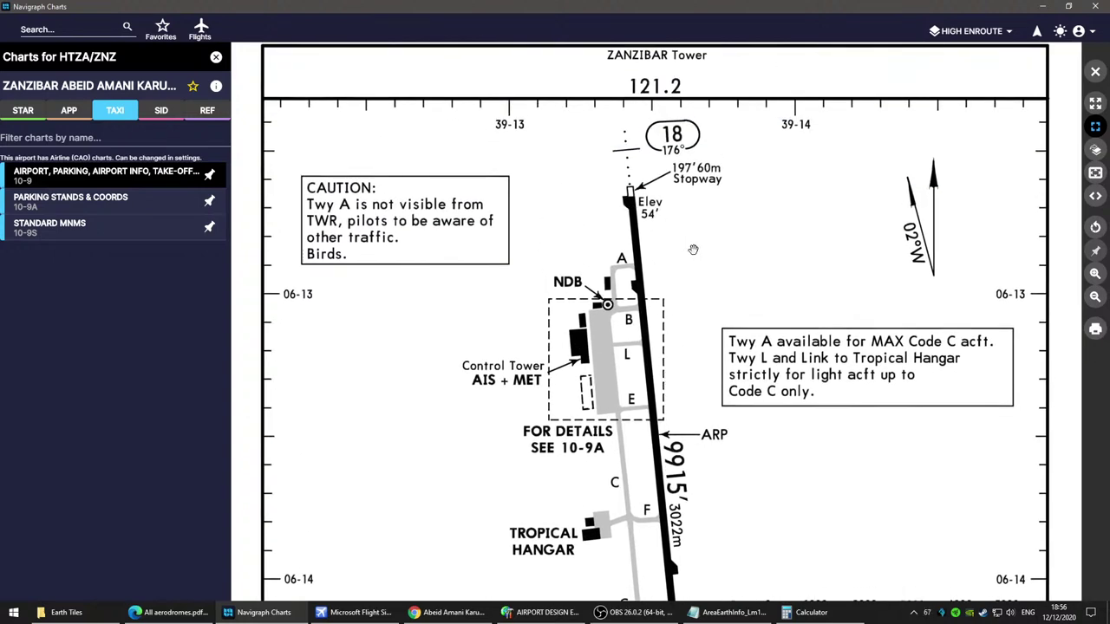
left_click_drag(734, 517, 714, 408)
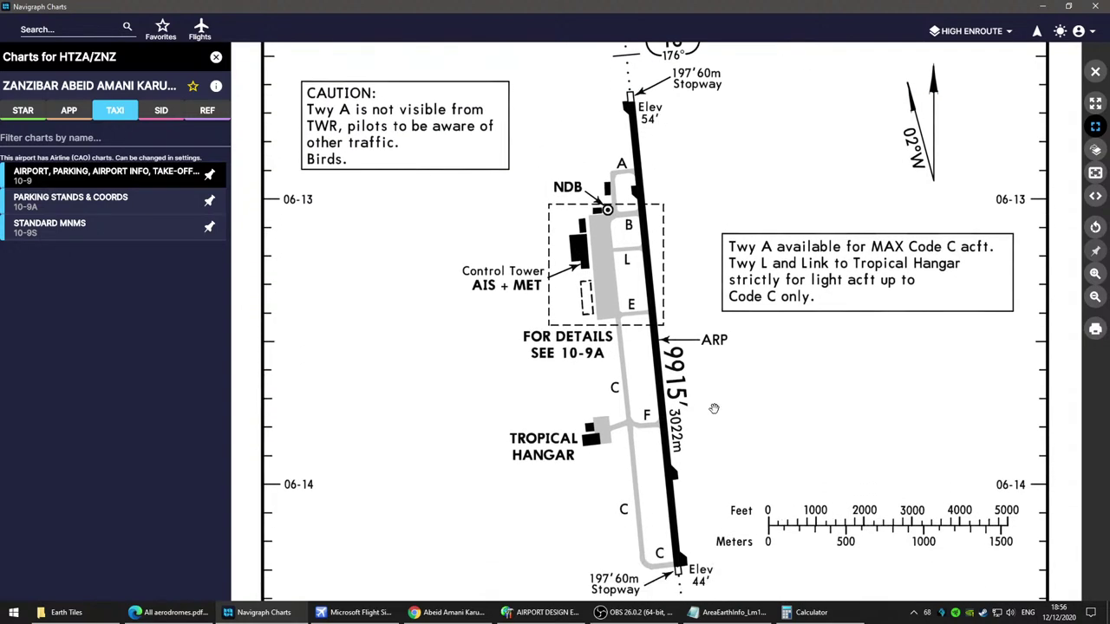
scroll(733, 365, "down", 3)
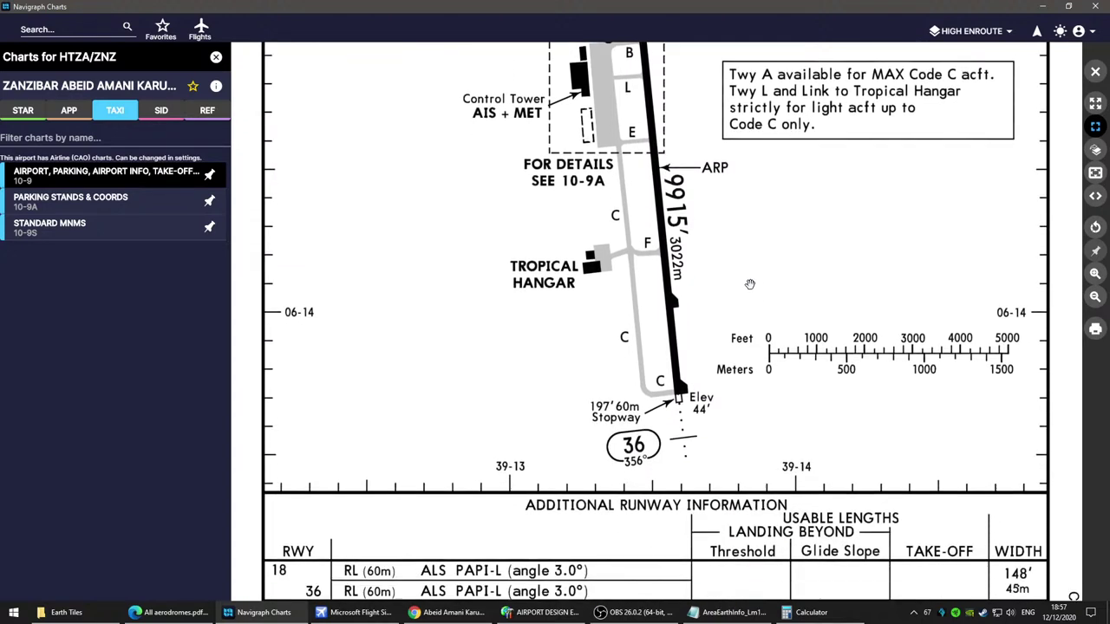
left_click_drag(744, 87, 760, 308)
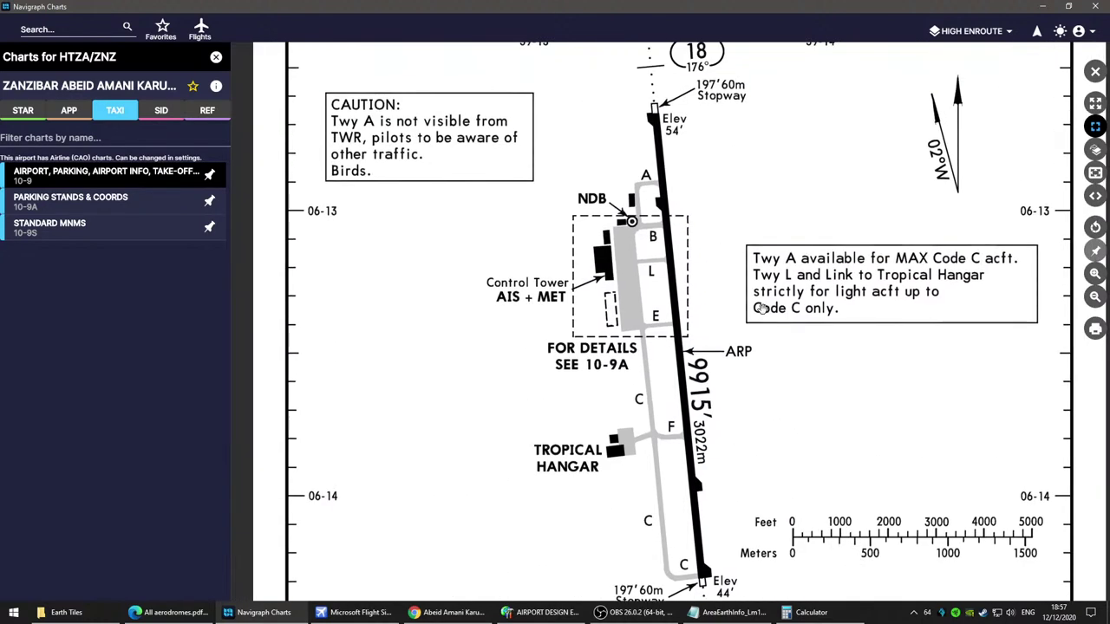
left_click_drag(772, 161, 748, 215)
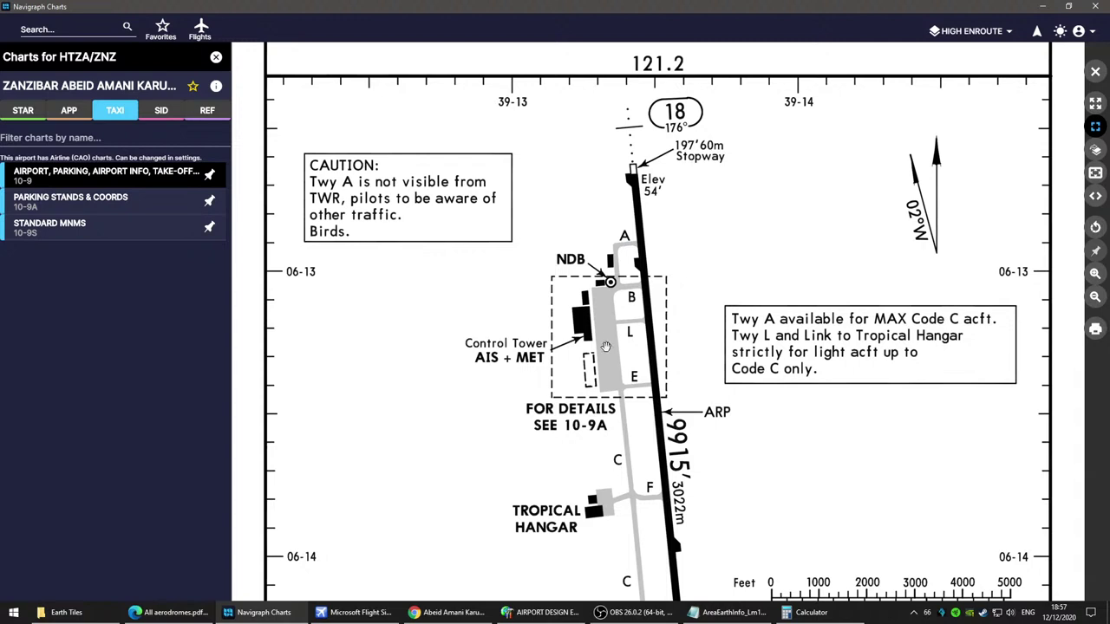
left_click_drag(605, 347, 628, 276)
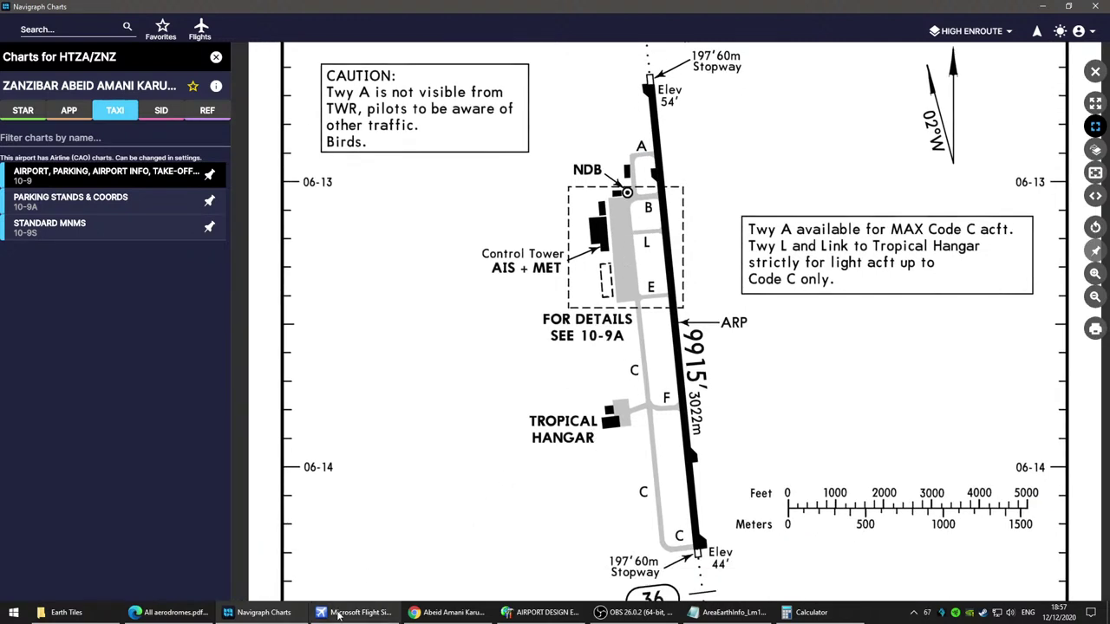
left_click(544, 612)
Step: Hide airport backgrounds to reveal satellite imagery and re-centre the view on the airfield
scroll(705, 447, "down", 4)
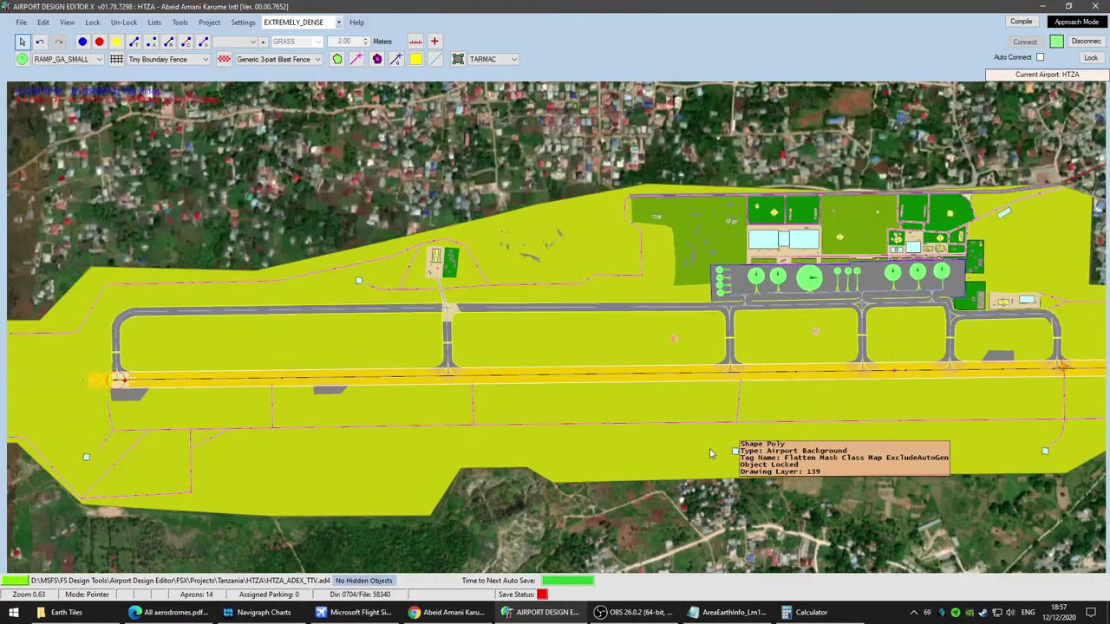
left_click(66, 22)
left_click(86, 35)
scroll(678, 338, "down", 1)
left_click_drag(579, 347, 275, 348)
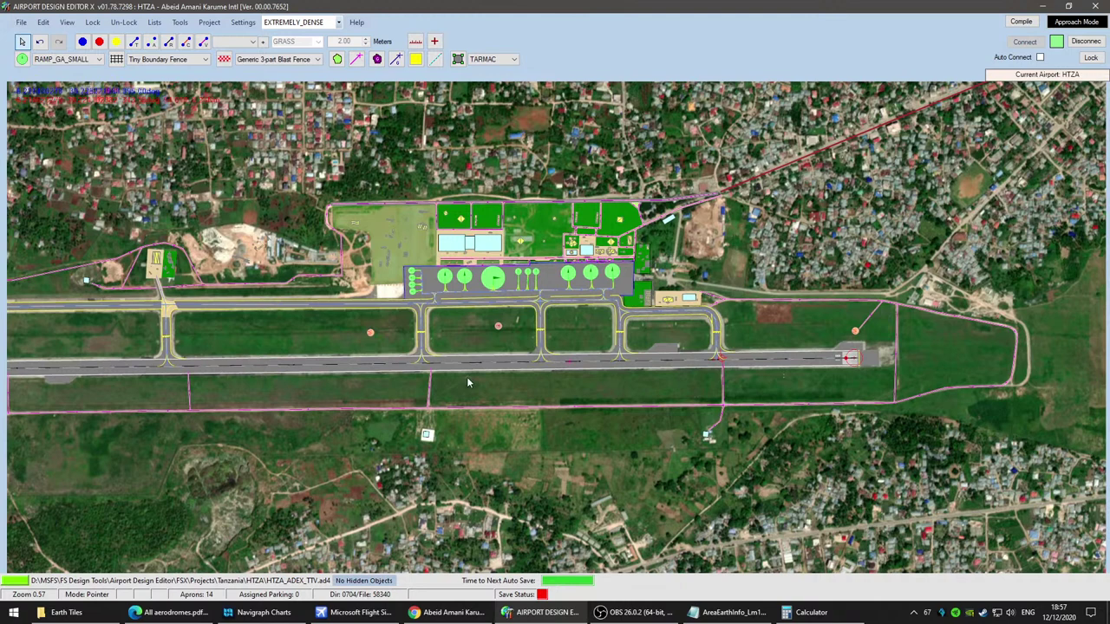
scroll(466, 377, "up", 3)
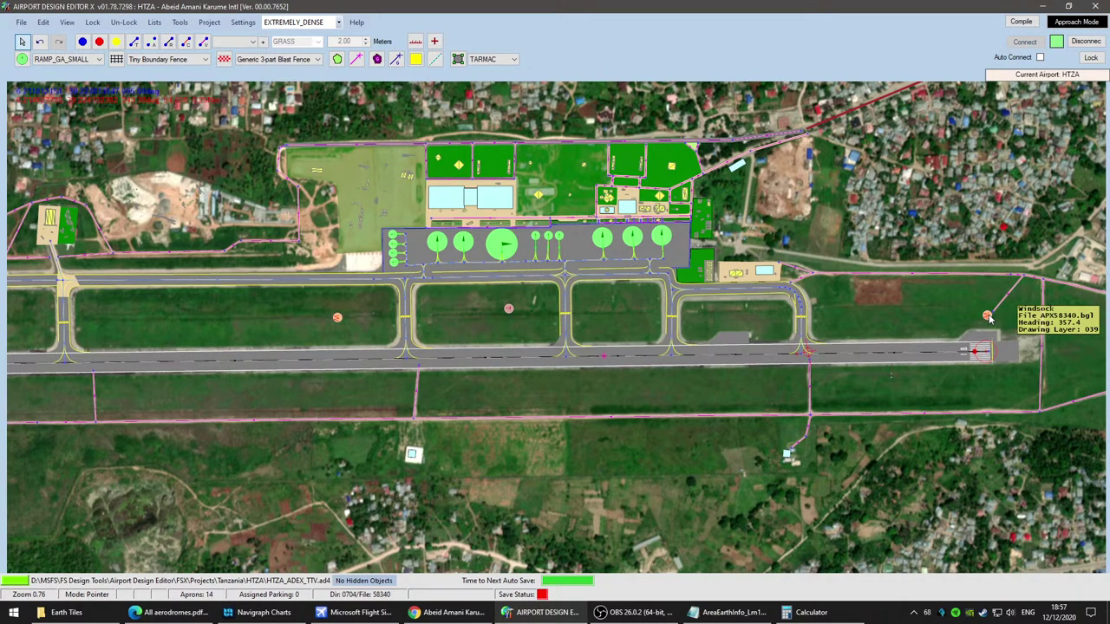
left_click_drag(182, 333, 420, 333)
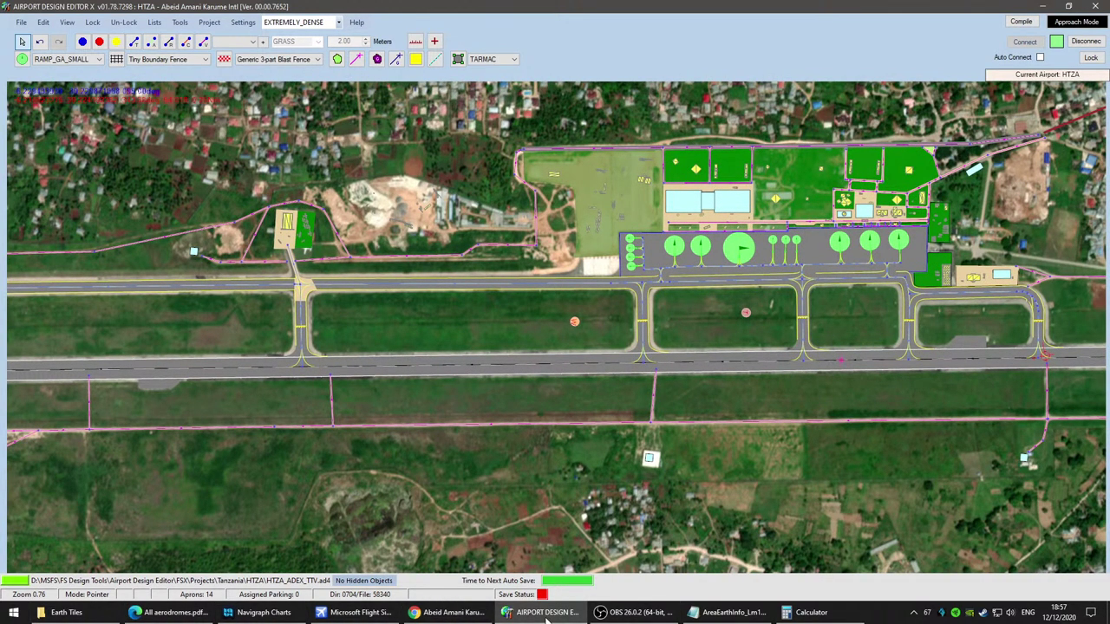
left_click(355, 612)
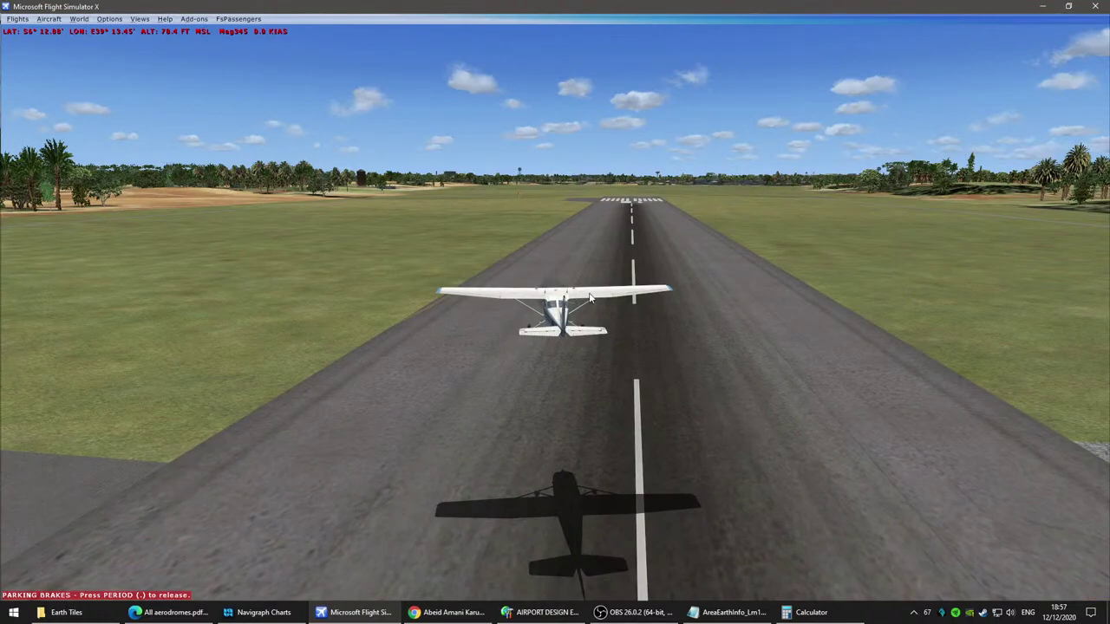
Step: Slew the Cessna left and forward onto the taxiway beside the terminal, then leave slew mode
key("KP_1")
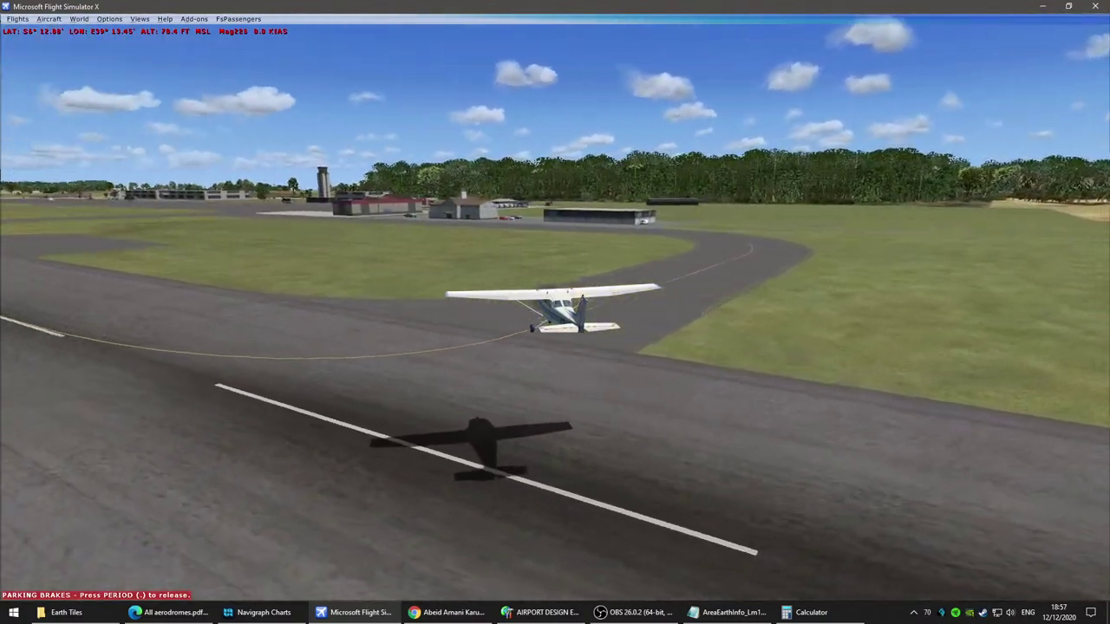
key("KP_8")
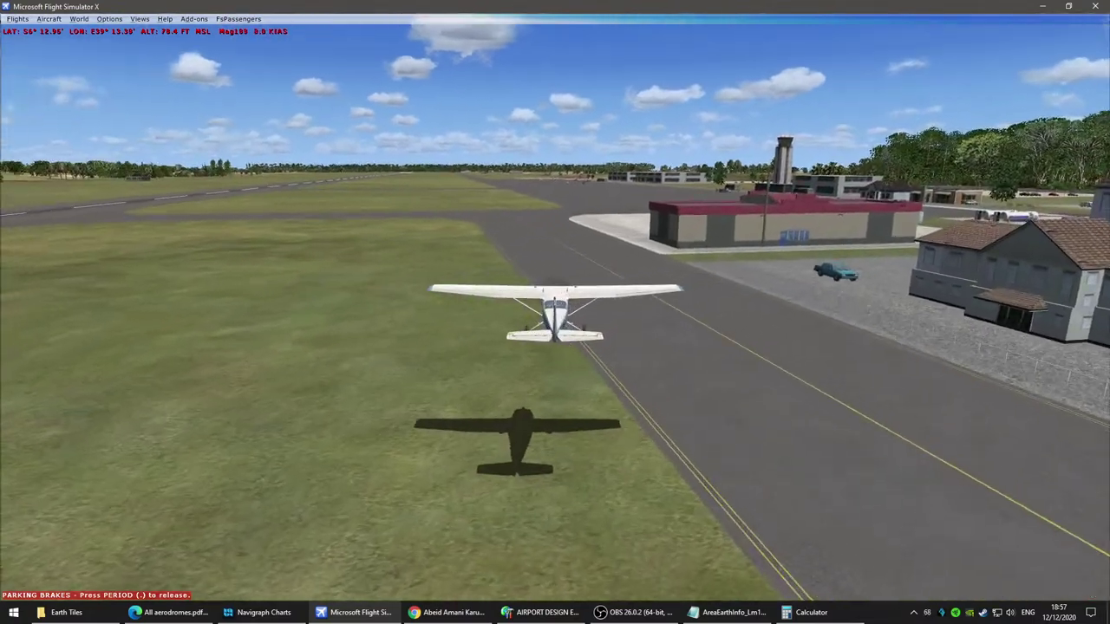
key("y")
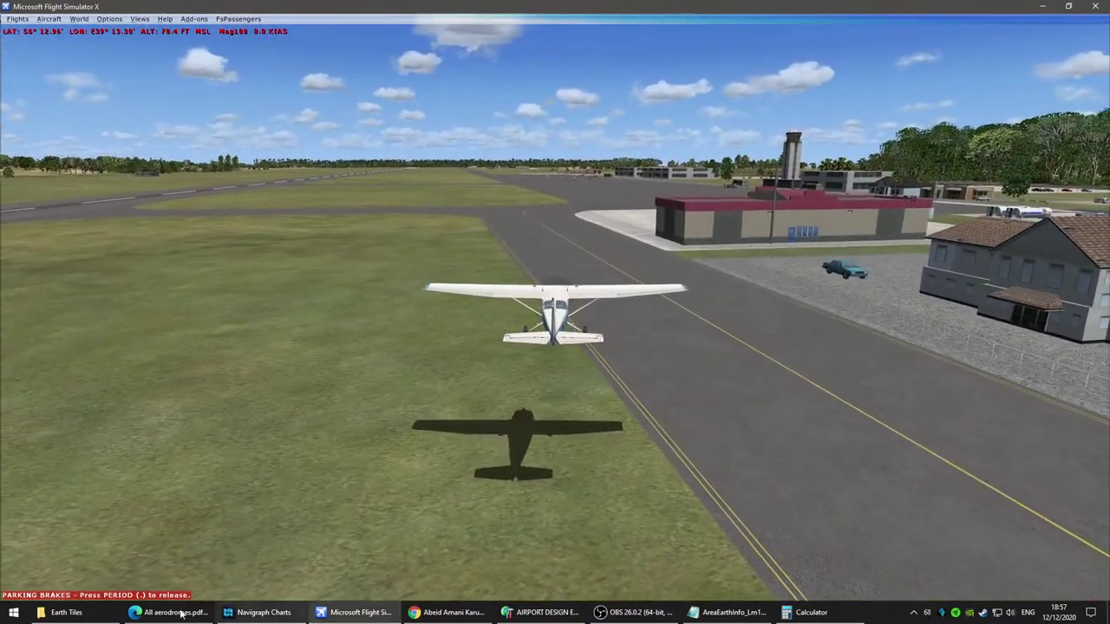
Step: In ADE, inspect the boundary fence's properties and leave it as Medium Boundary Fence
left_click(545, 613)
scroll(556, 321, "up", 5)
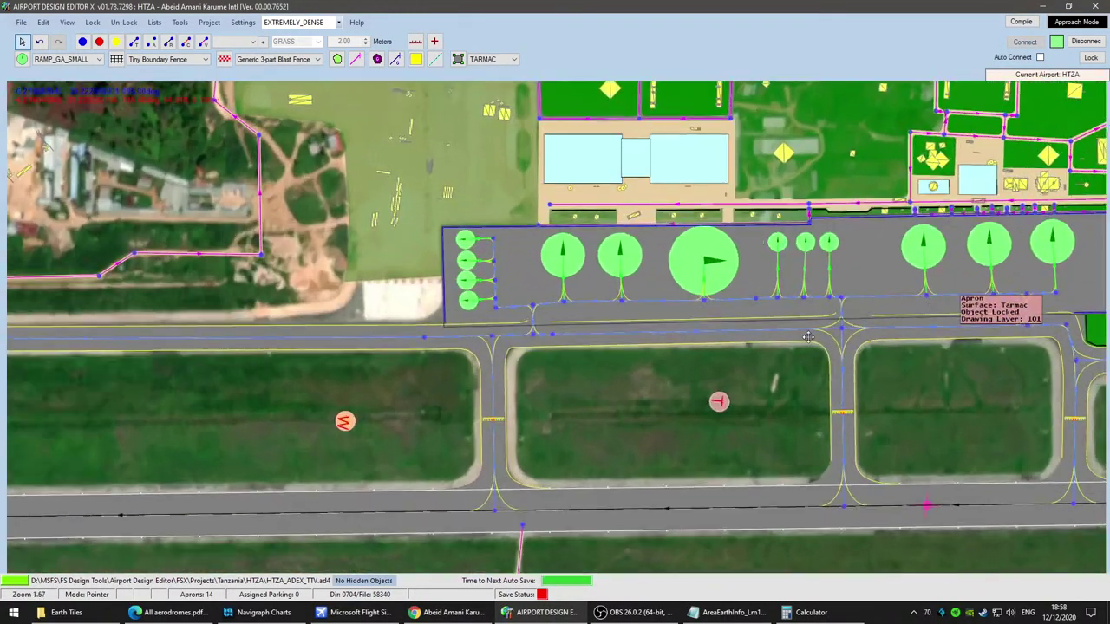
left_click_drag(809, 338, 10, 370)
scroll(454, 389, "up", 5)
scroll(508, 353, "up", 2)
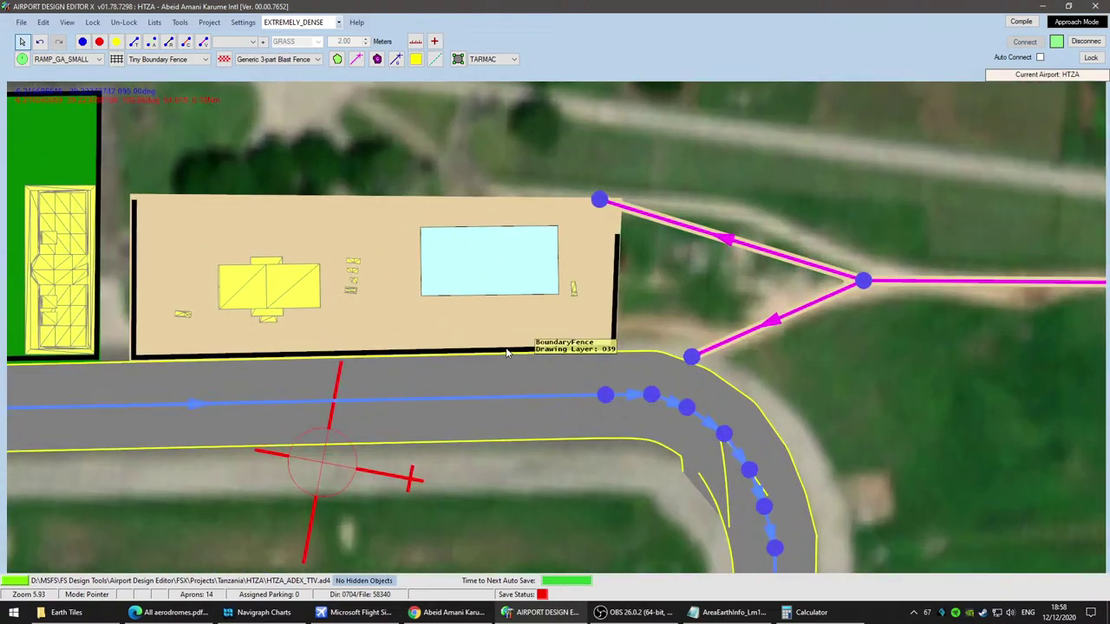
double_click(507, 353)
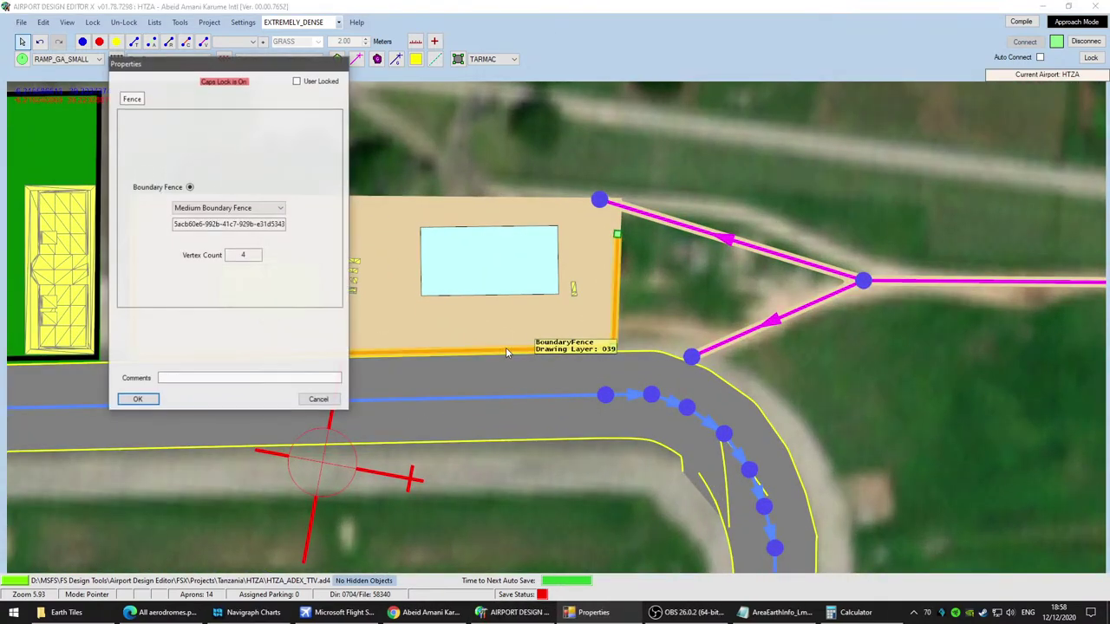
left_click(319, 400)
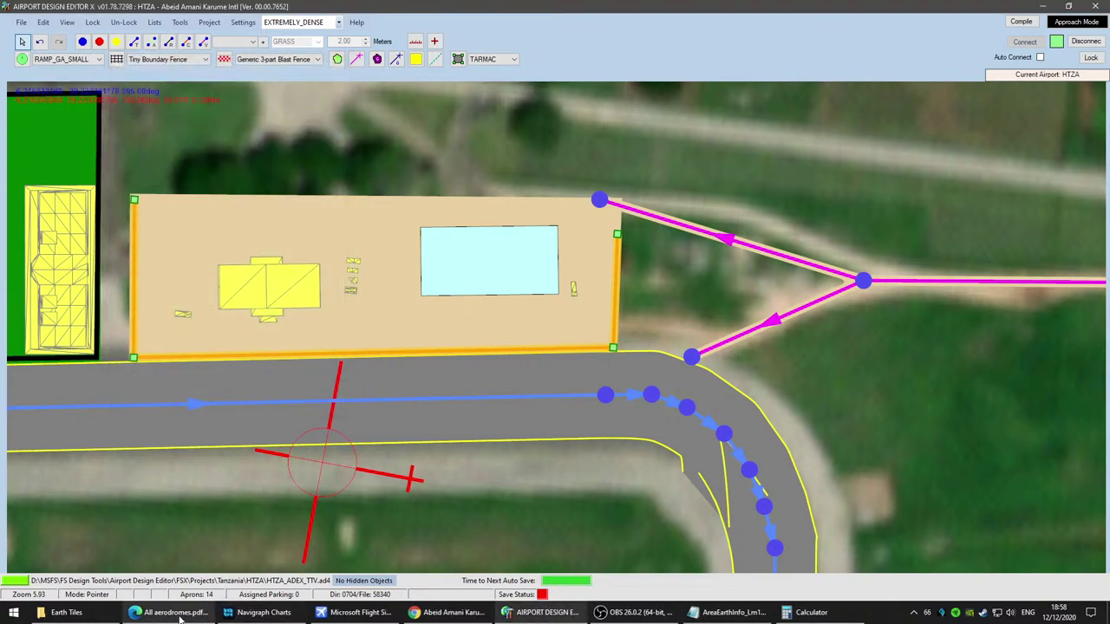
Step: Back in FSX, slide the Cessna forward along the taxiway
left_click(172, 612)
left_click(355, 612)
key("KP_8")
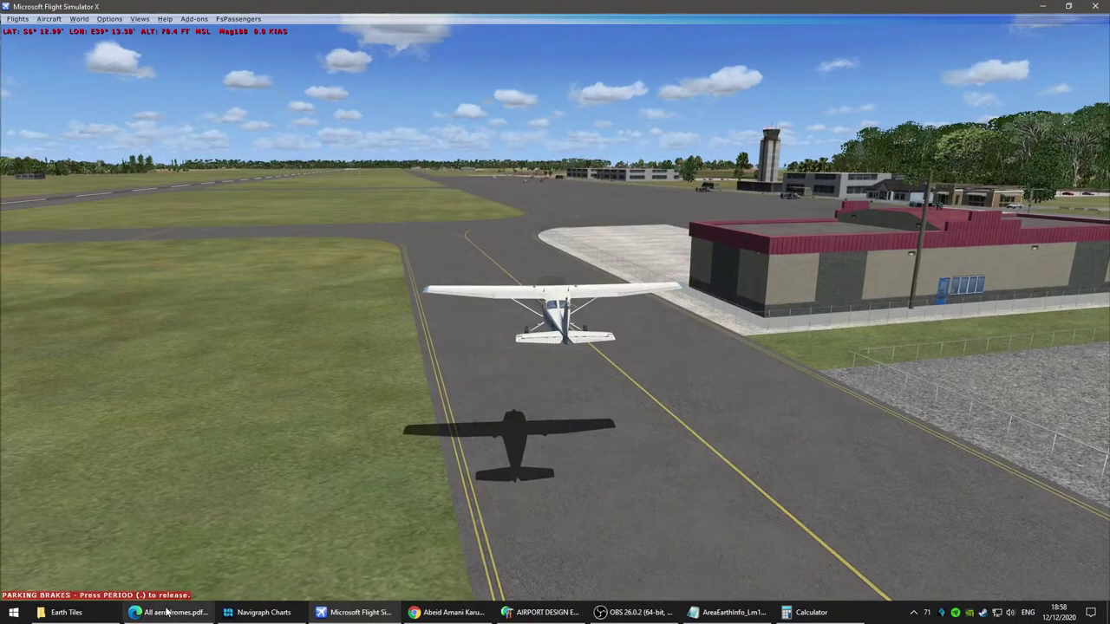
Step: Zoom around the apron hangar in Google Maps satellite imagery, then return to ADE
left_click(468, 614)
scroll(503, 225, "down", 5)
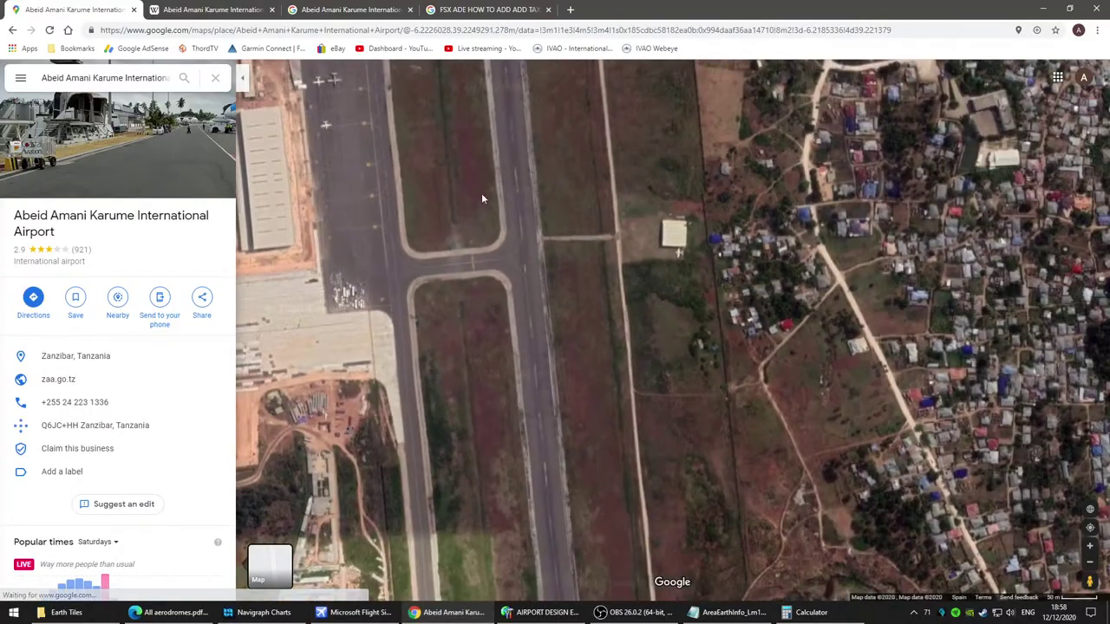
scroll(569, 363, "up", 5)
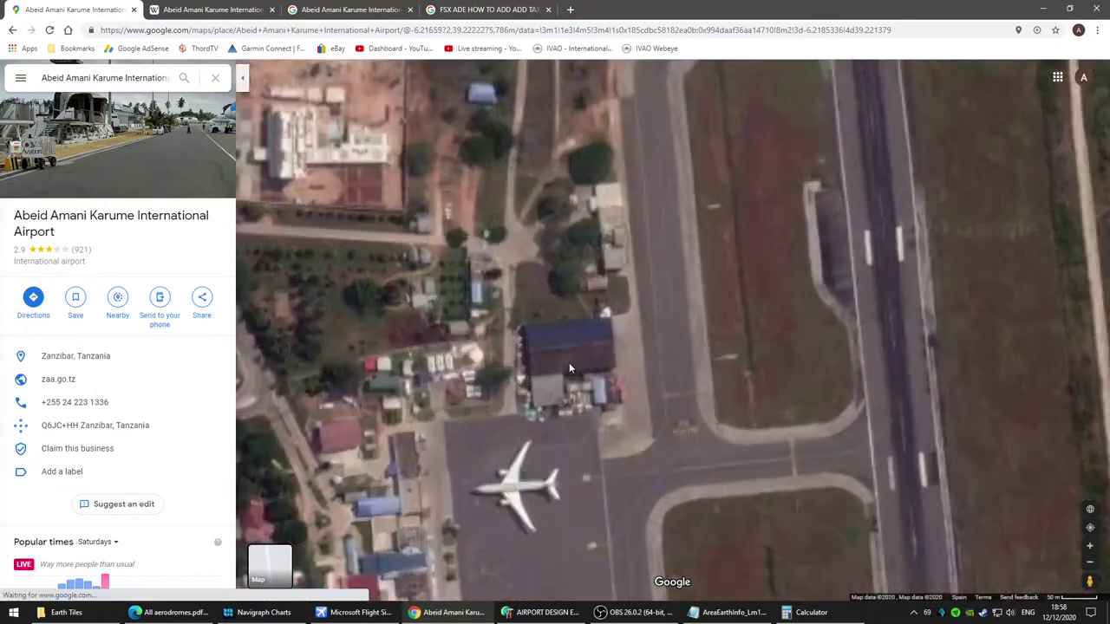
scroll(663, 304, "down", 2)
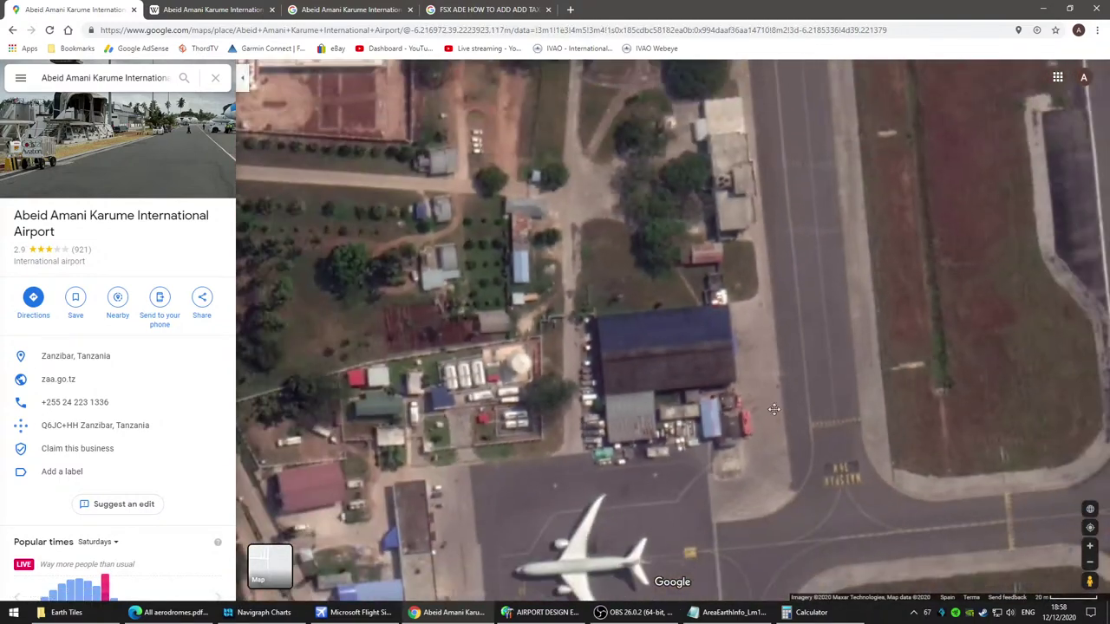
mouse_move(656, 552)
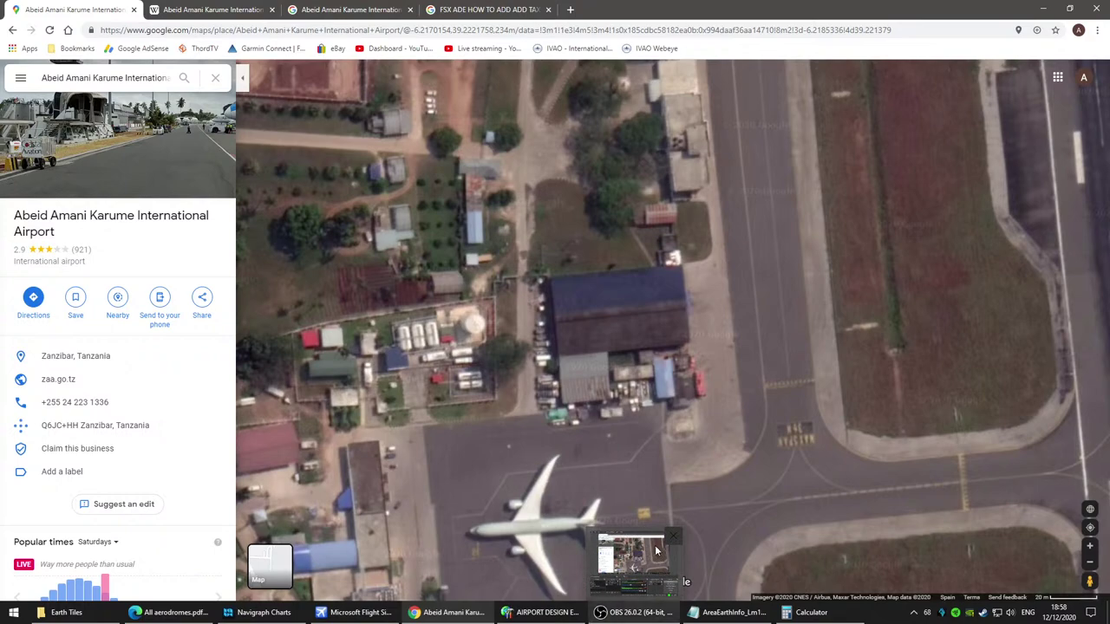
left_click(570, 614)
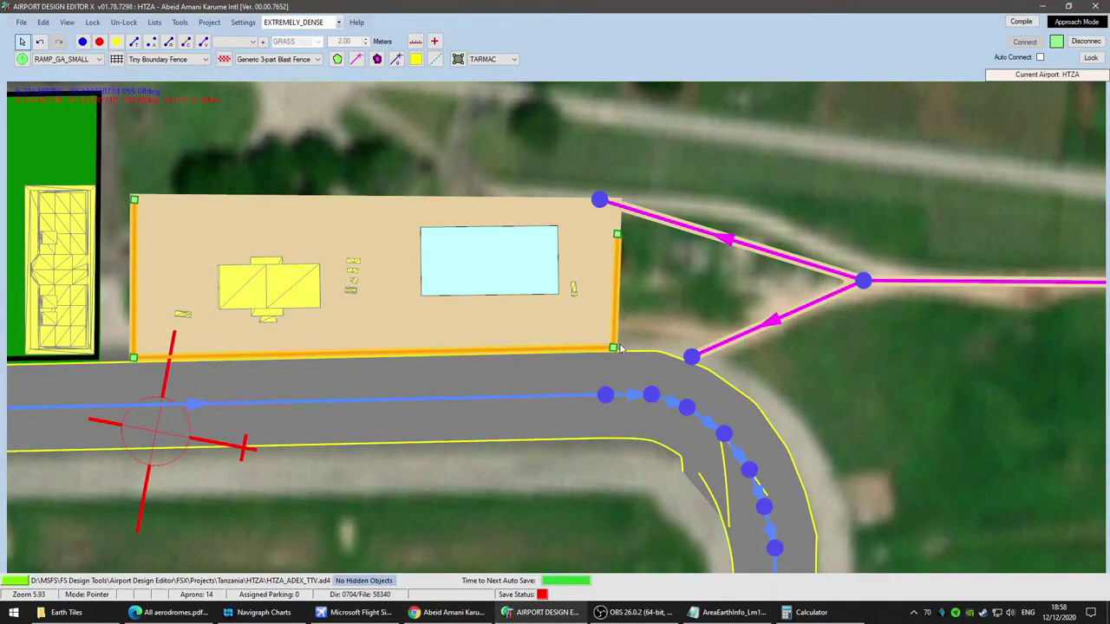
Step: Move the fire station, both fire trucks and the ambulance higher in their green plot
scroll(617, 347, "down", 5)
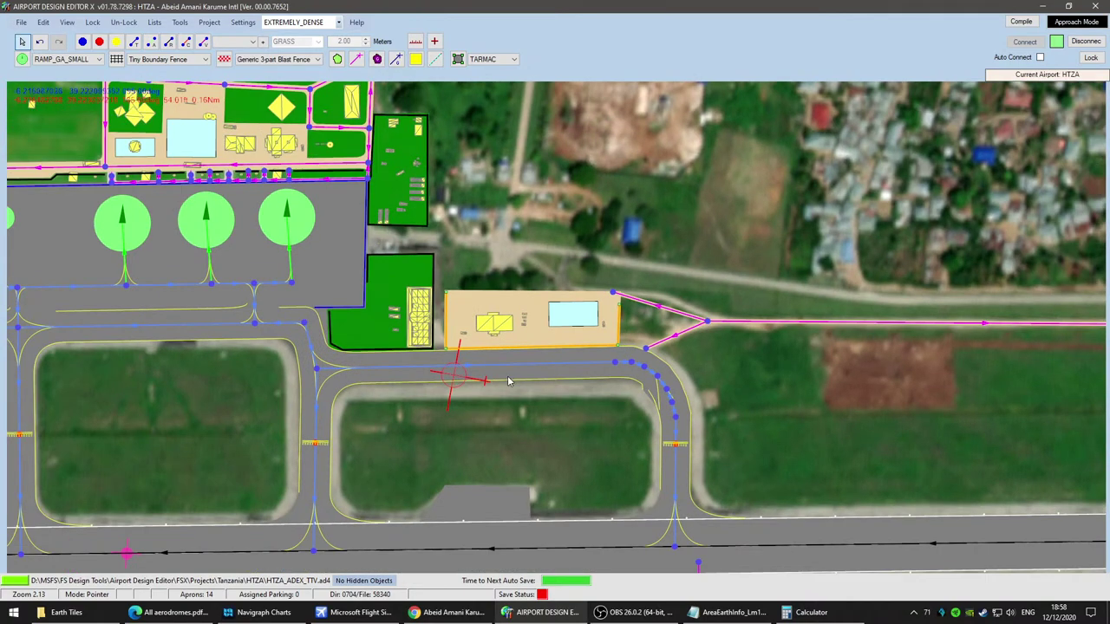
scroll(485, 395, "up", 4)
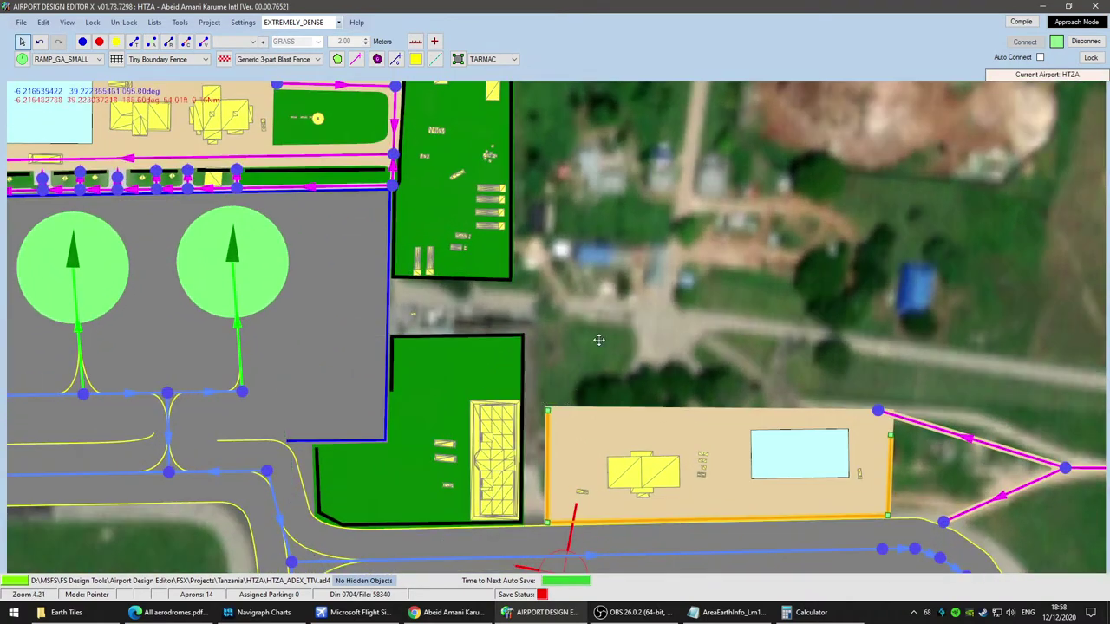
left_click_drag(590, 352, 636, 286)
left_click_drag(530, 398, 527, 347)
scroll(555, 347, "up", 2)
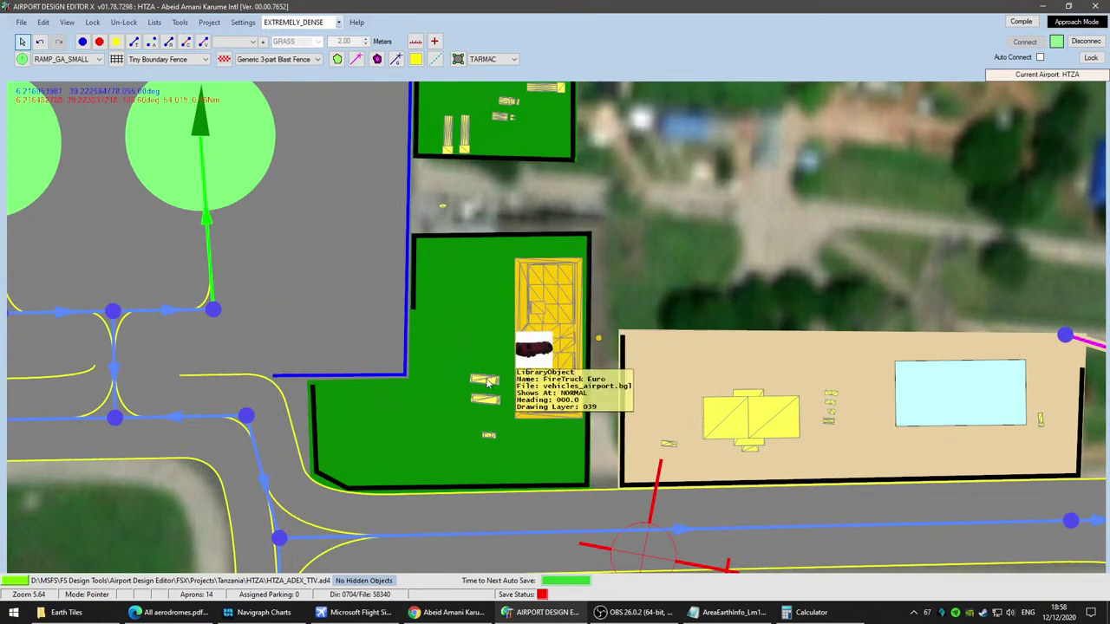
left_click_drag(486, 378, 489, 320)
left_click_drag(486, 399, 488, 344)
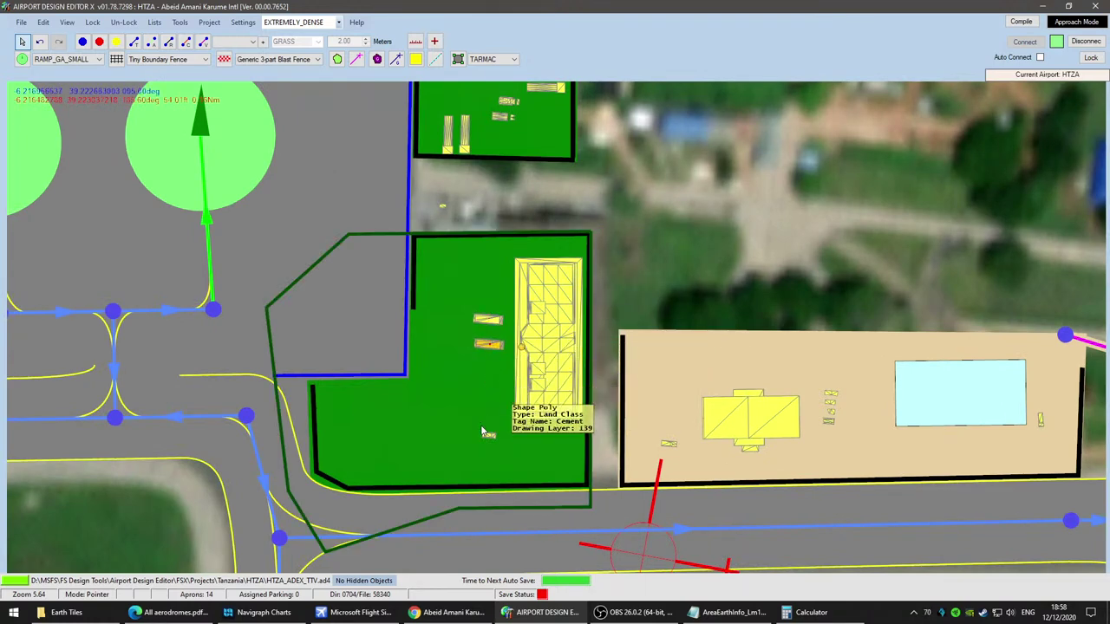
left_click_drag(488, 435, 486, 388)
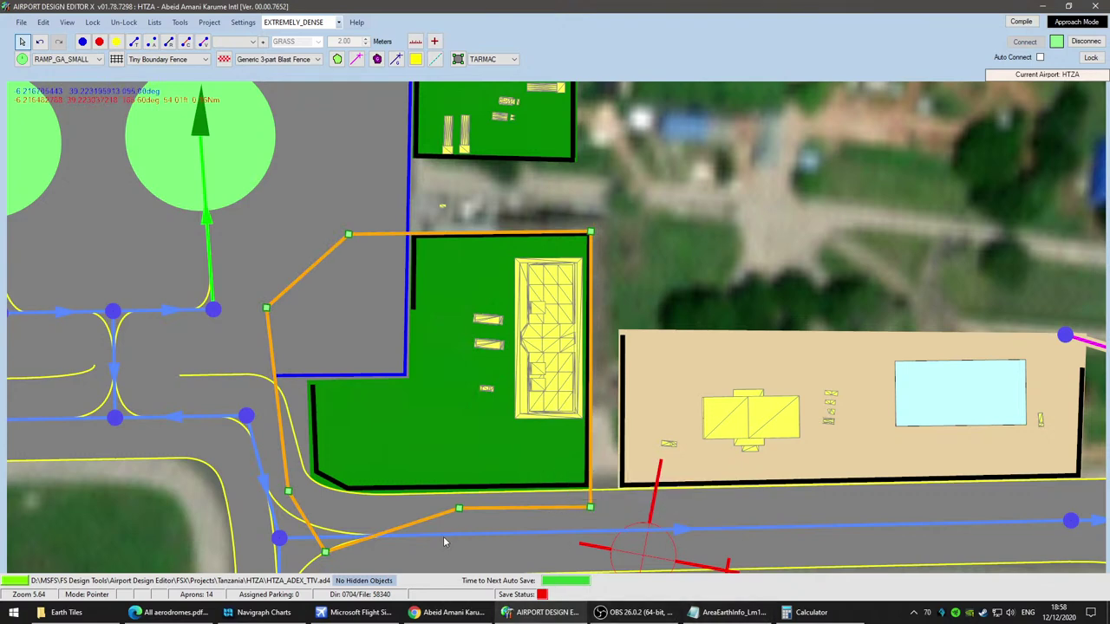
Step: Save the airport and bring Flight Simulator X to the front
left_click(22, 21)
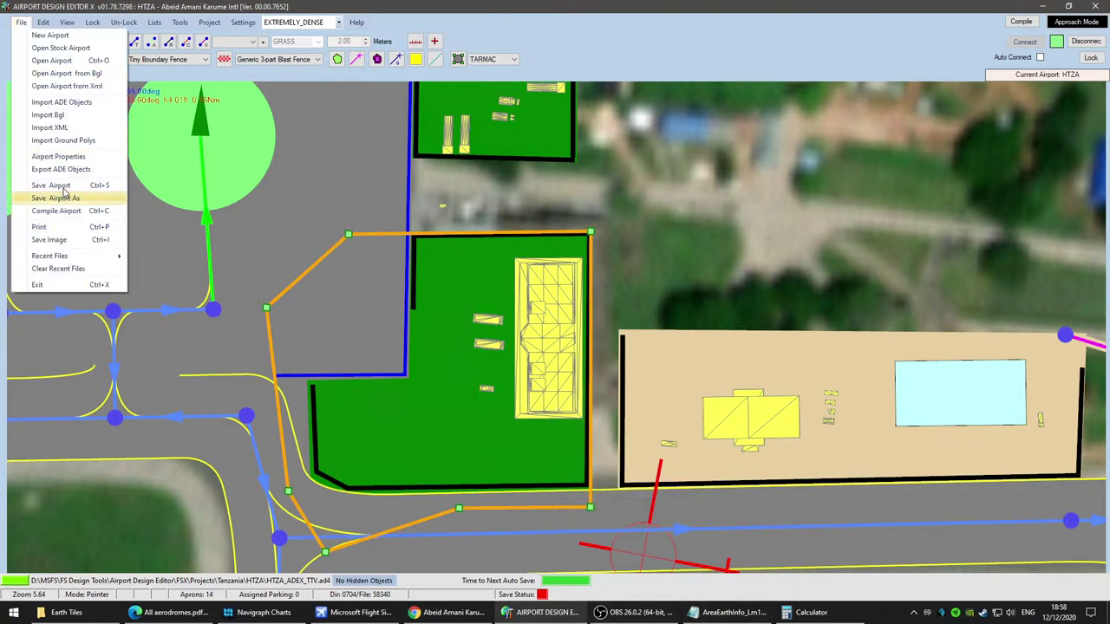
left_click(54, 185)
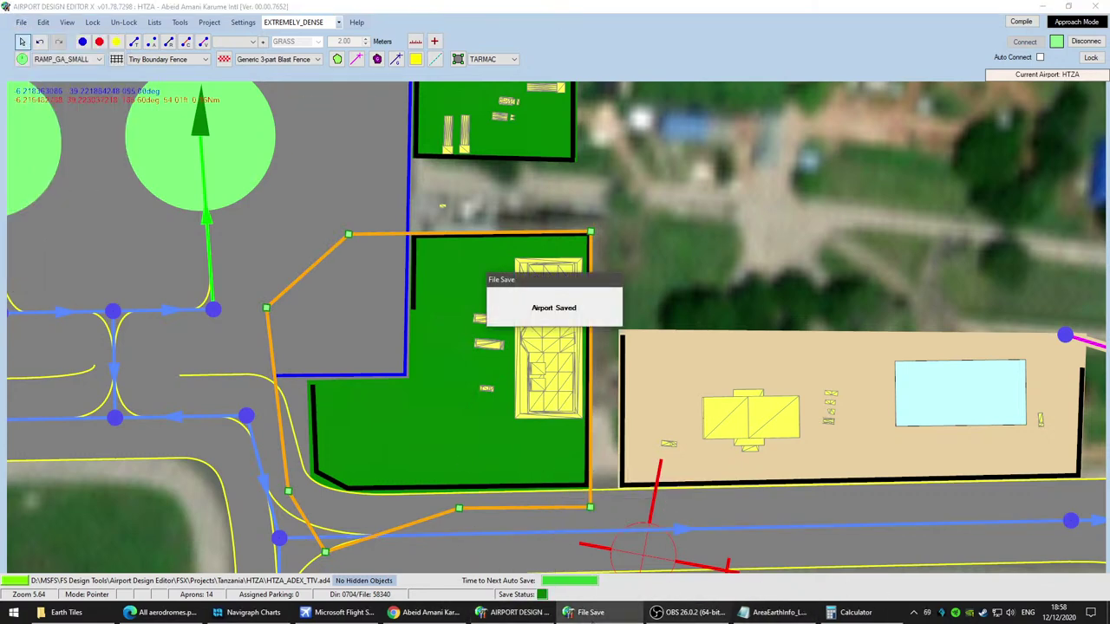
left_click(347, 612)
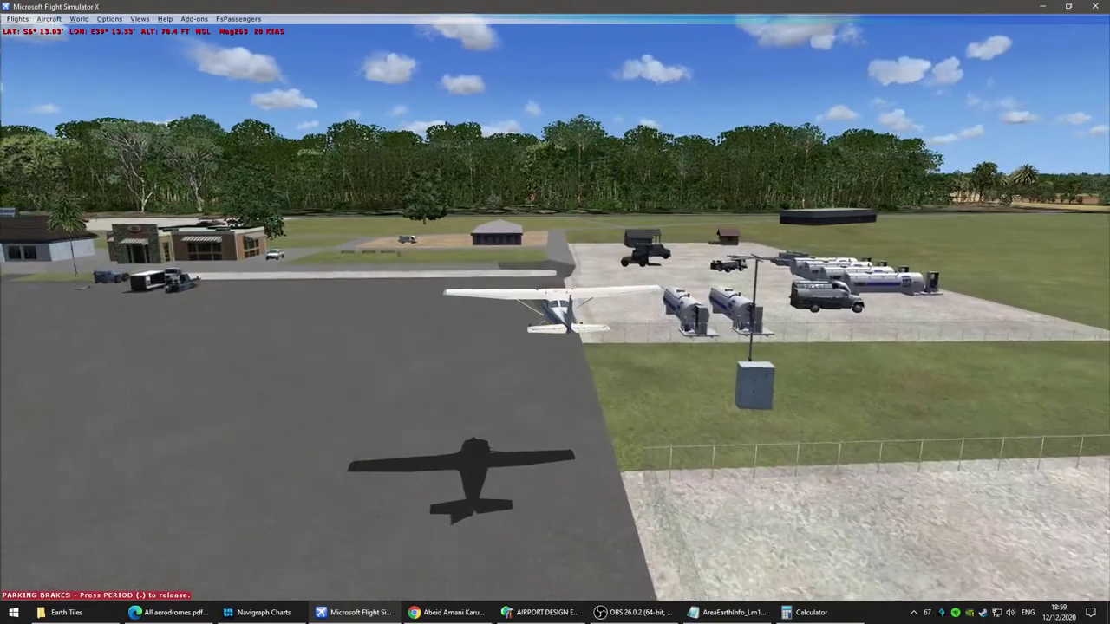
Step: Slew the Cessna past the fuel trucks and stop it on the apron near the terminal, heading 174
key("y")
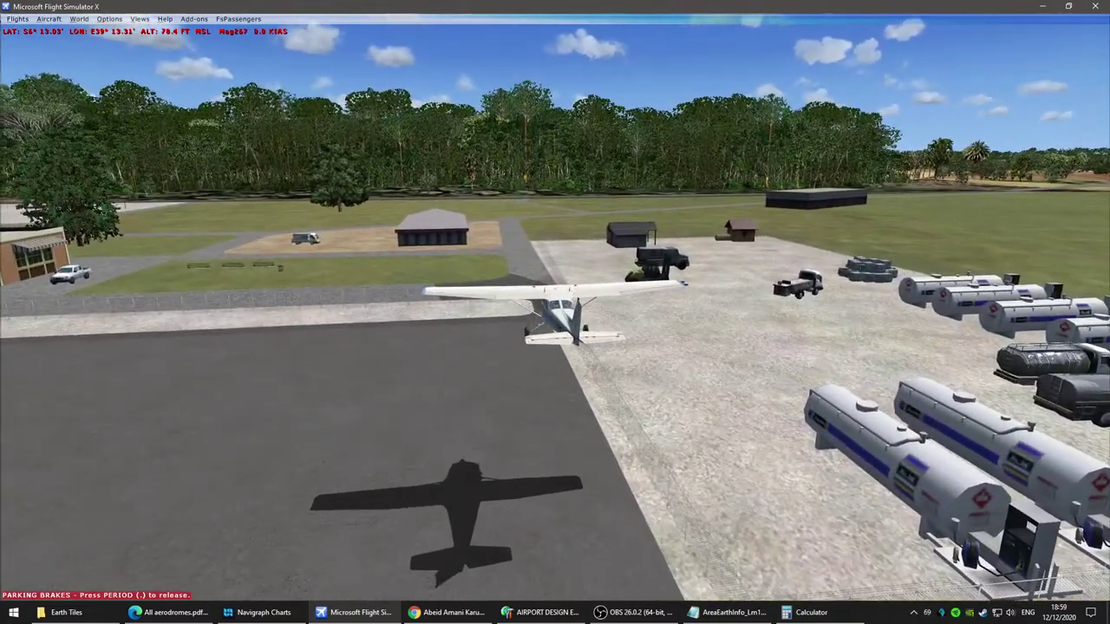
key("KP_1")
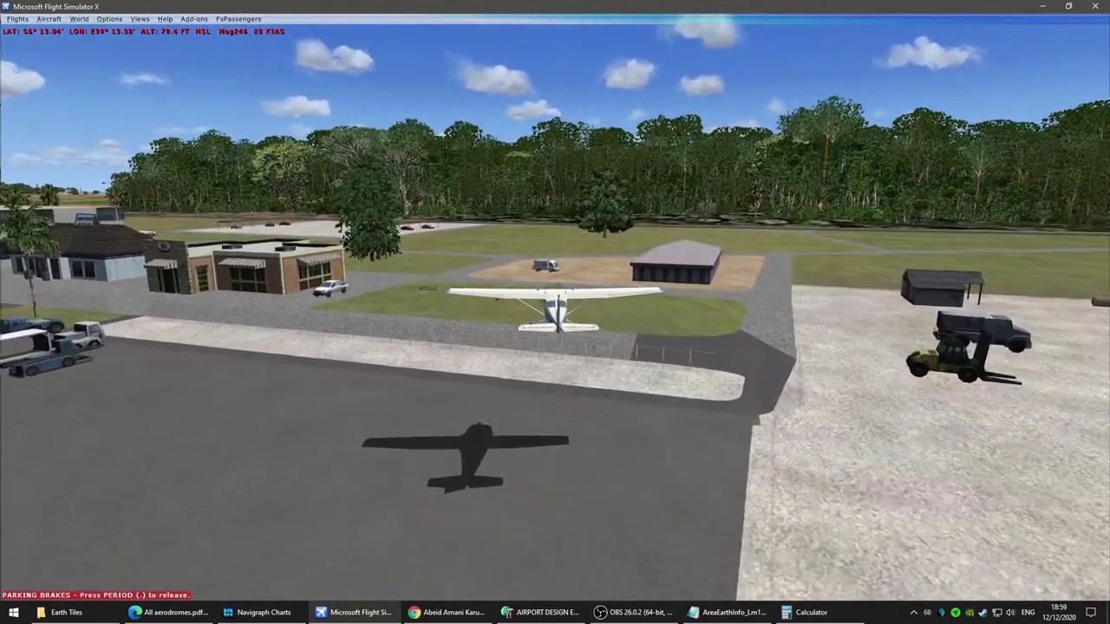
key("KP_8")
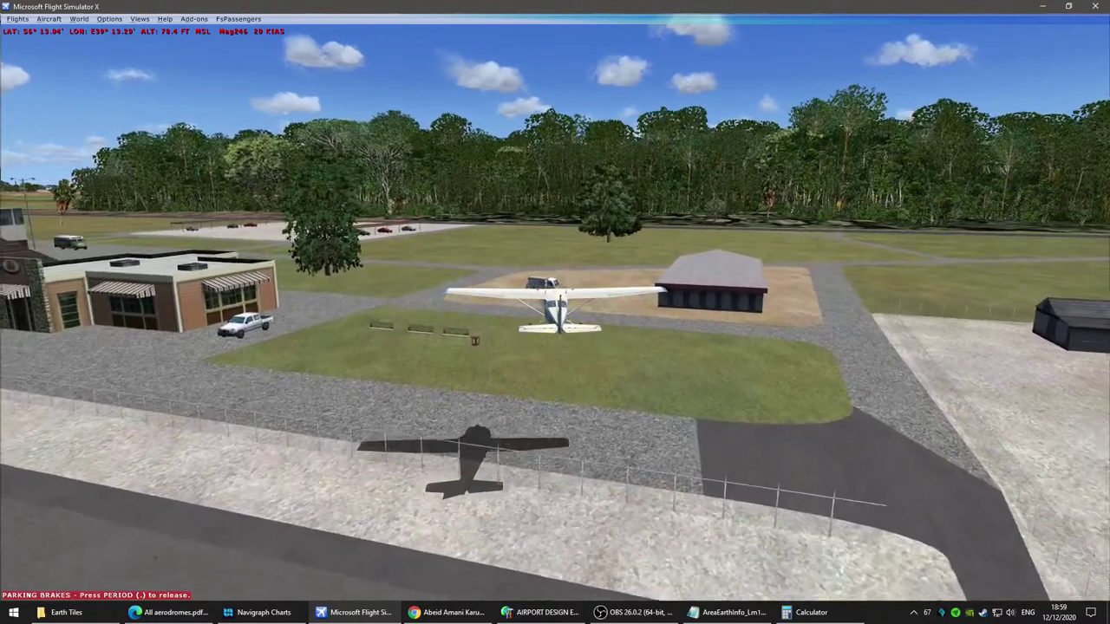
key("KP_5")
key("KP_1")
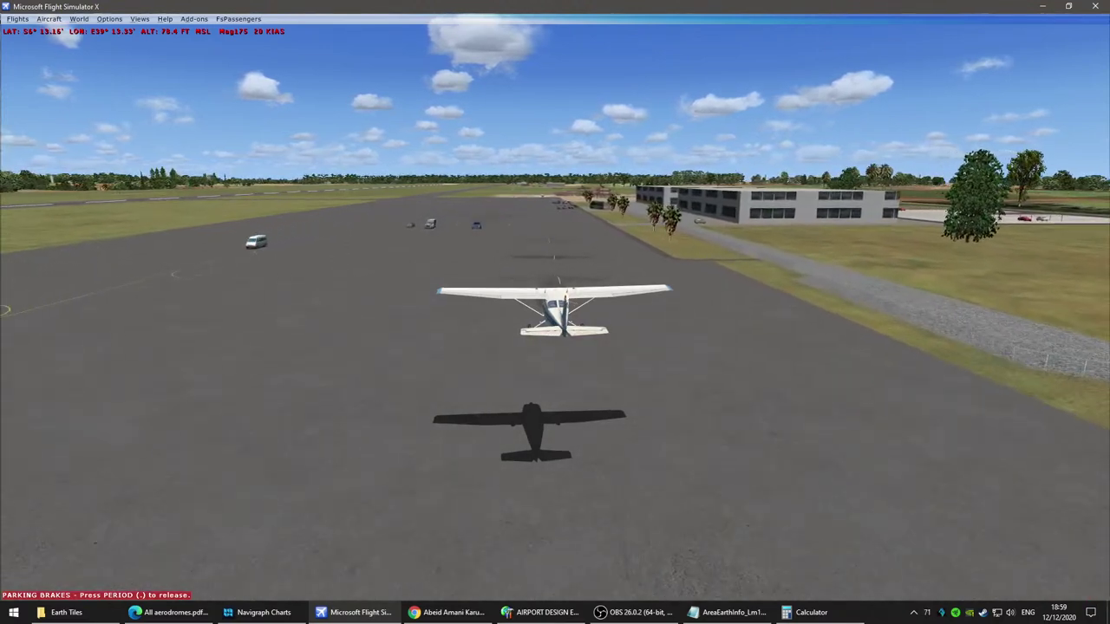
key("y")
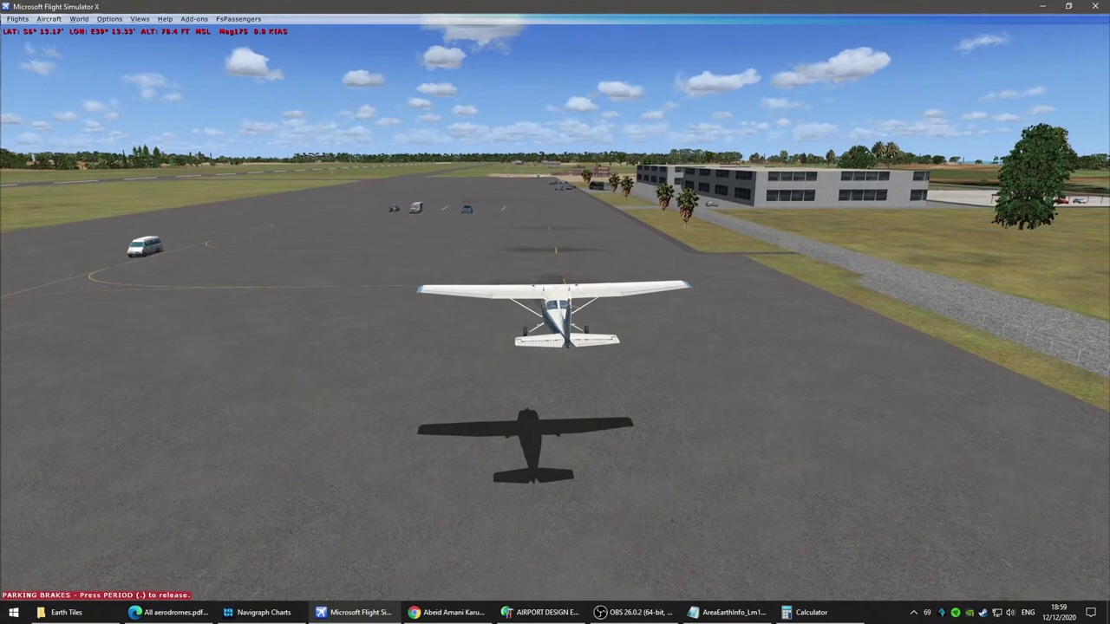
key("KP_8")
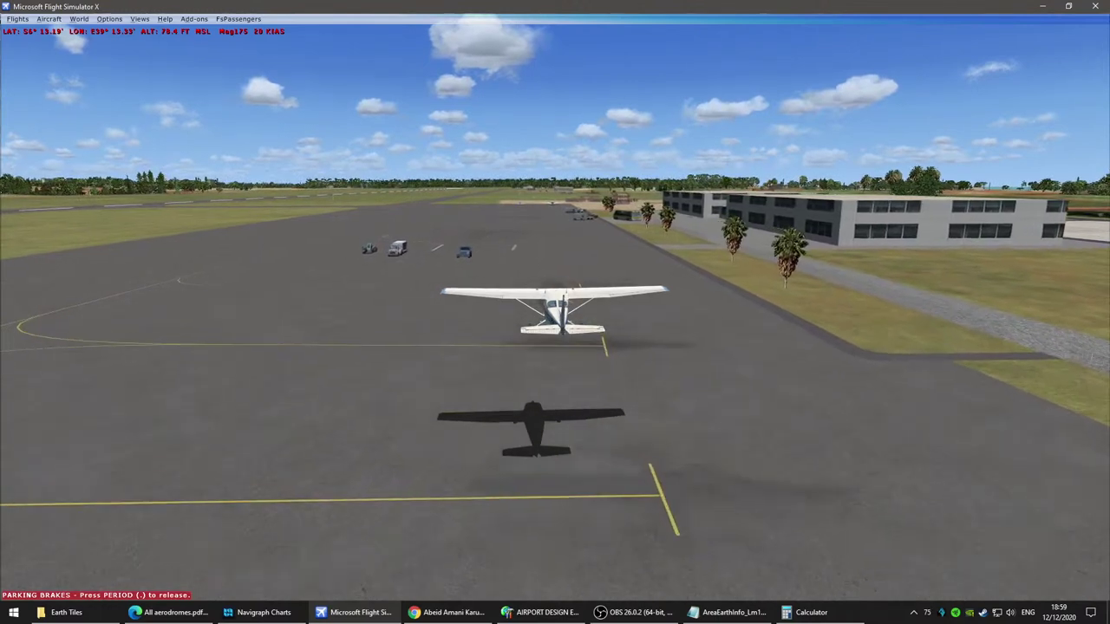
key("KP_3")
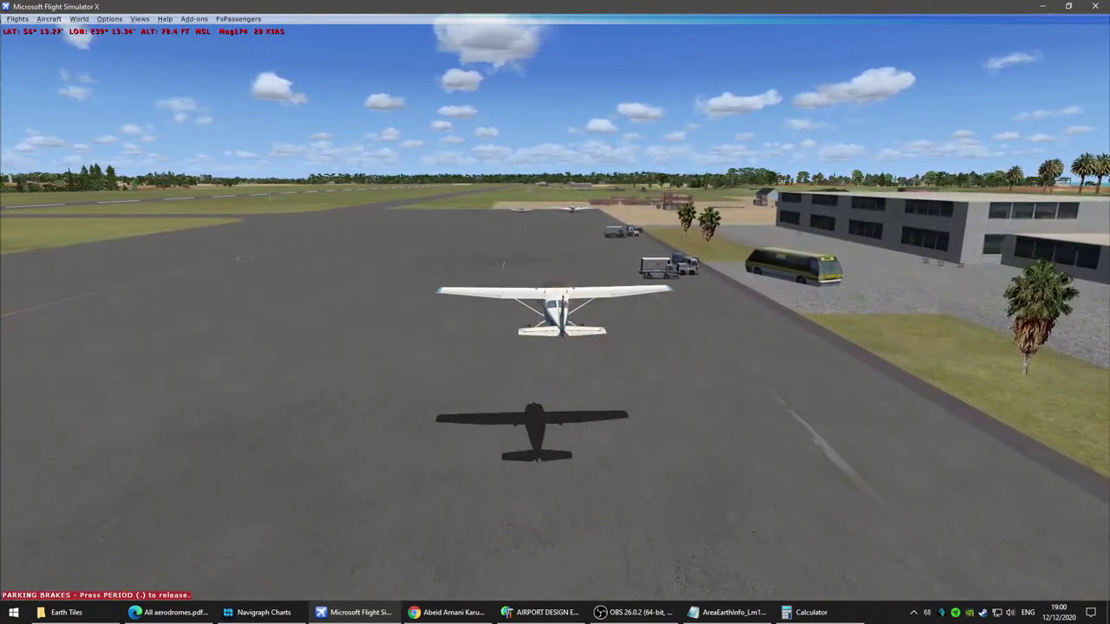
key("y")
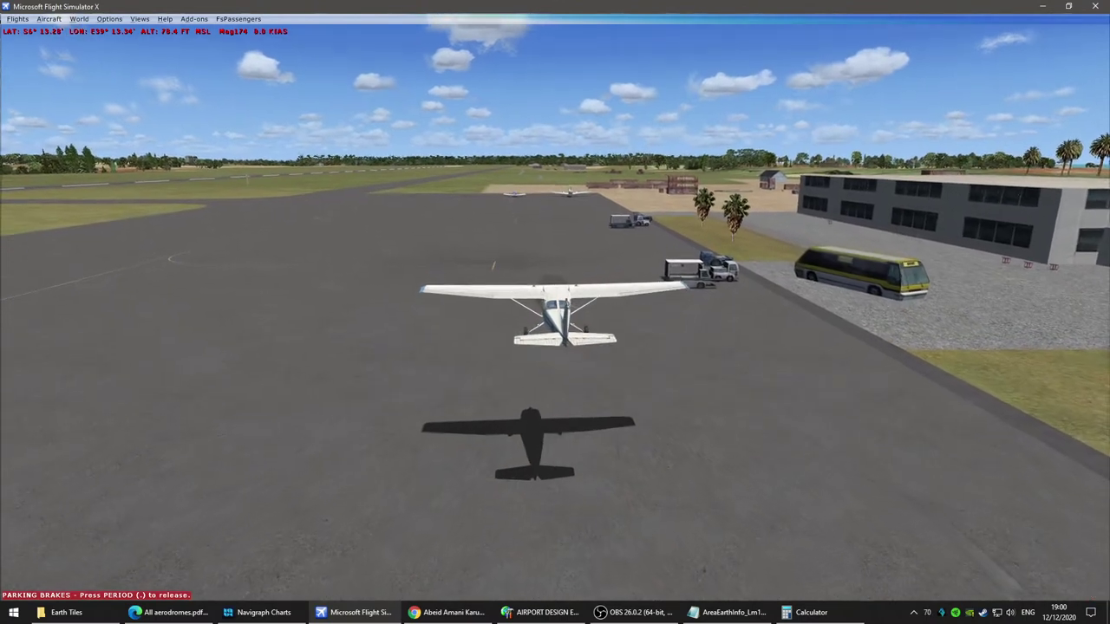
Step: Add a taxi link from the node below the large parking spot into the parking circle
left_click(542, 612)
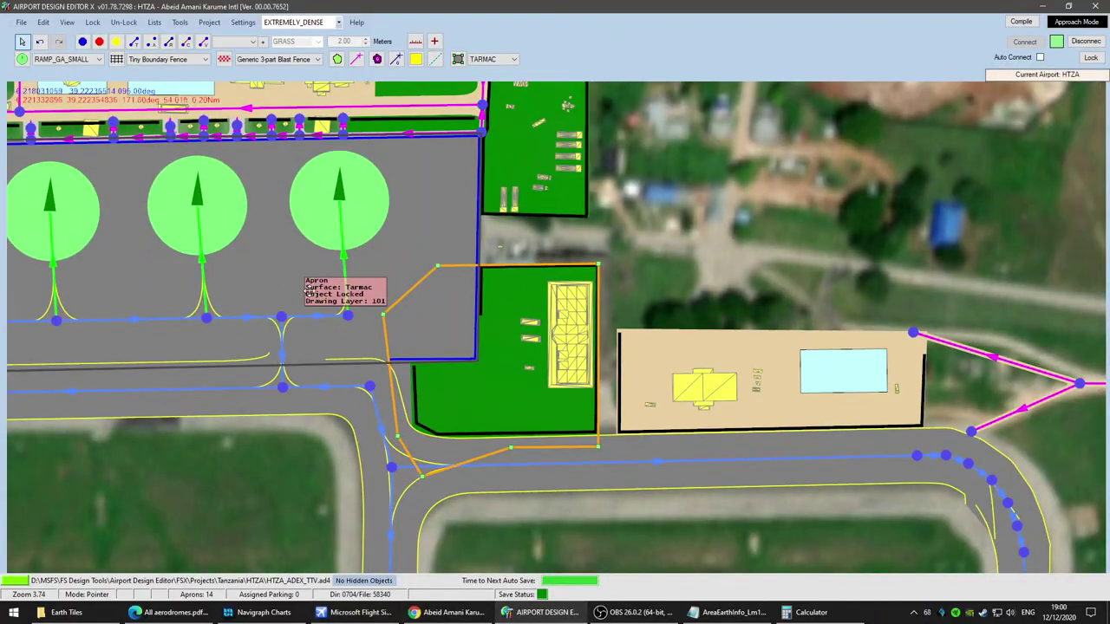
left_click_drag(310, 292, 856, 328)
left_click_drag(319, 322, 657, 326)
scroll(485, 325, "up", 2)
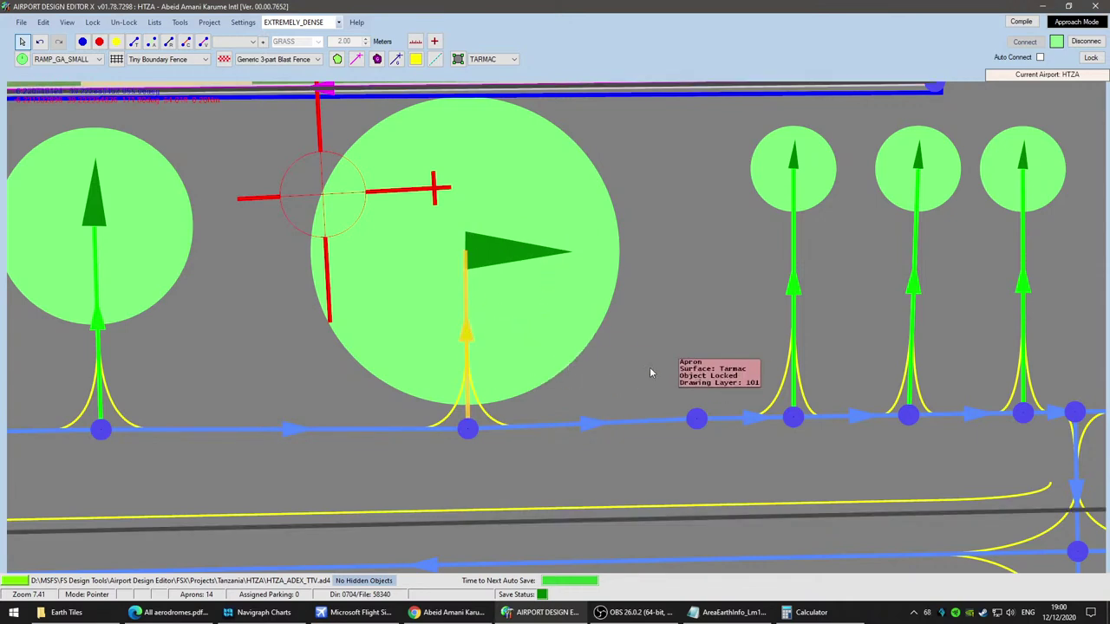
scroll(599, 364, "down", 1)
left_click_drag(576, 382, 779, 430)
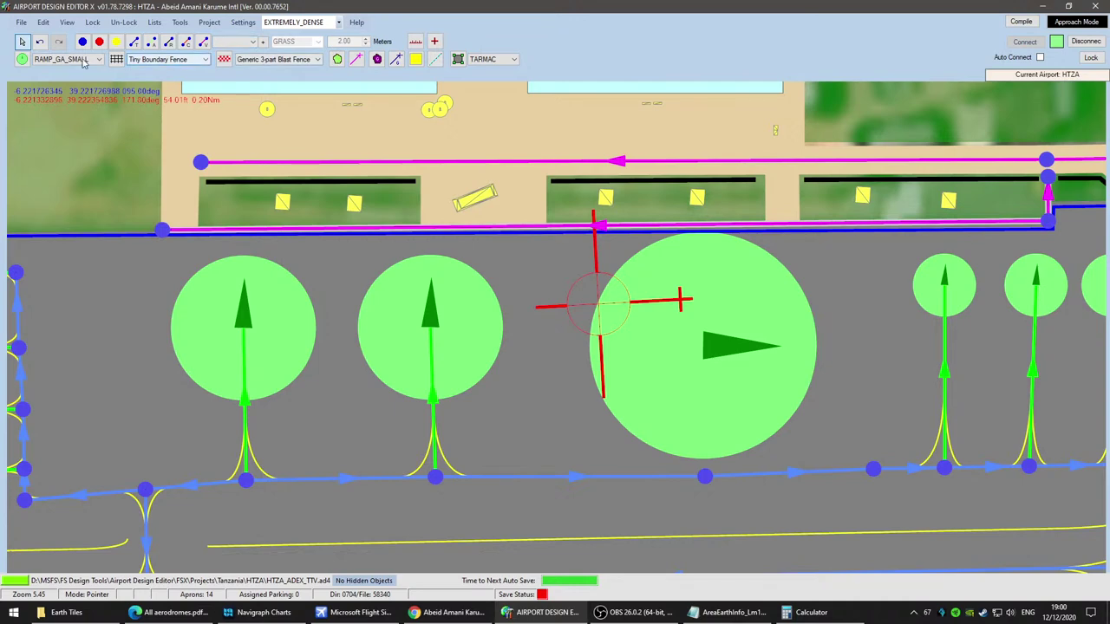
left_click(134, 43)
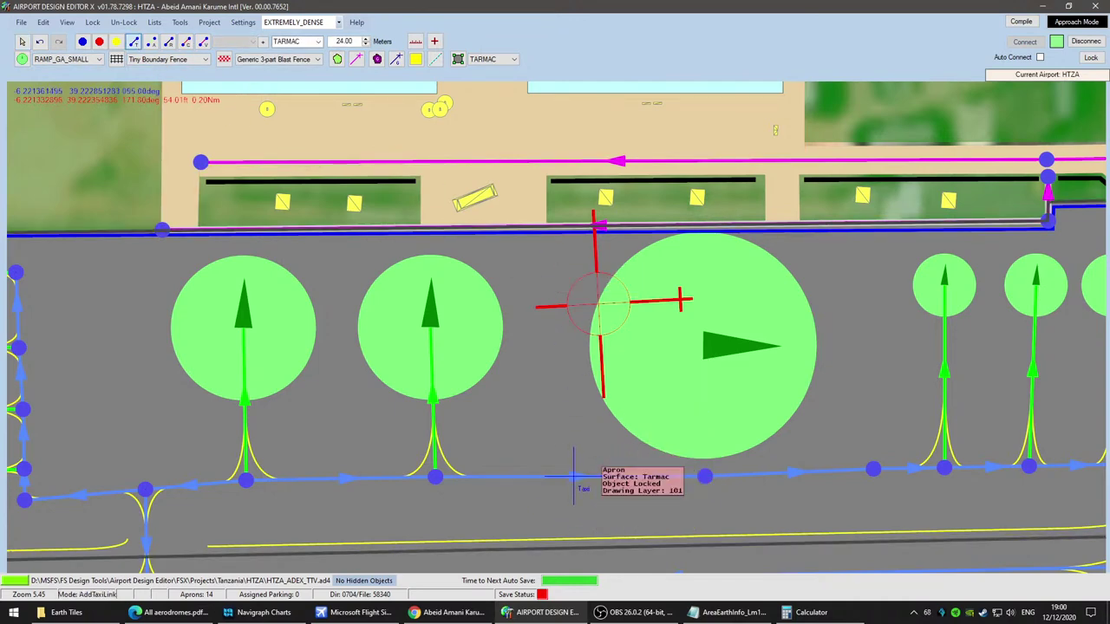
left_click(576, 468)
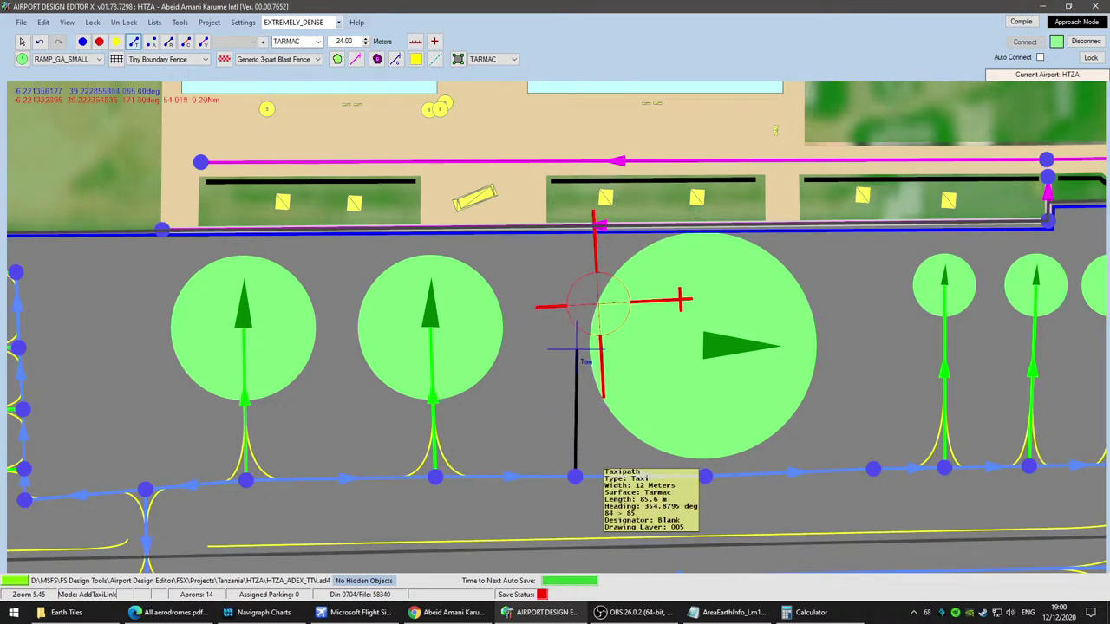
left_click(575, 353)
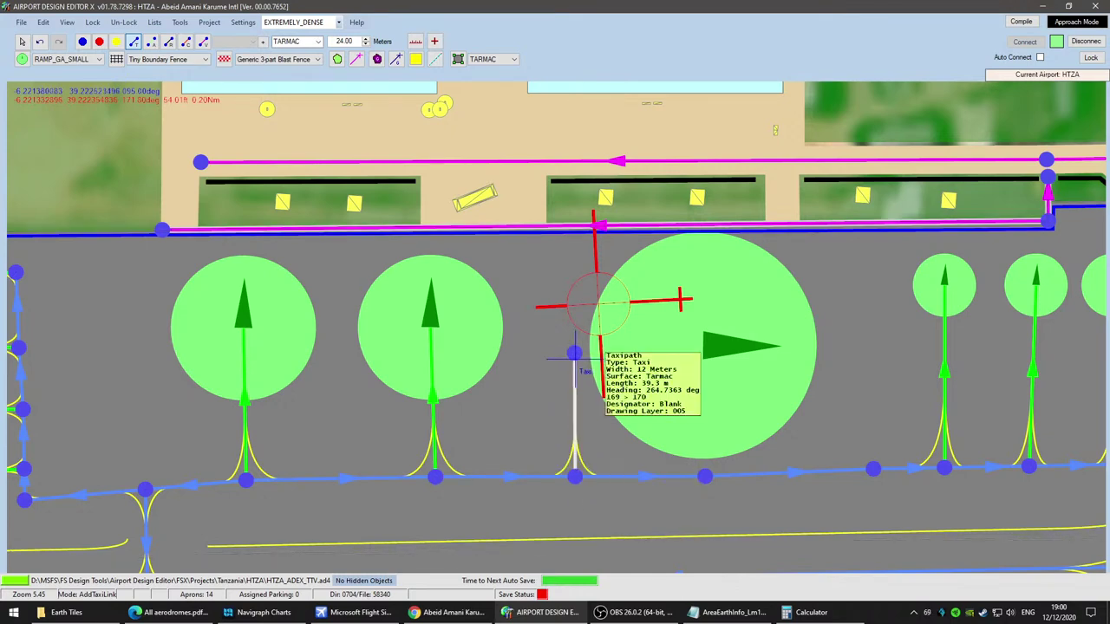
left_click(747, 348)
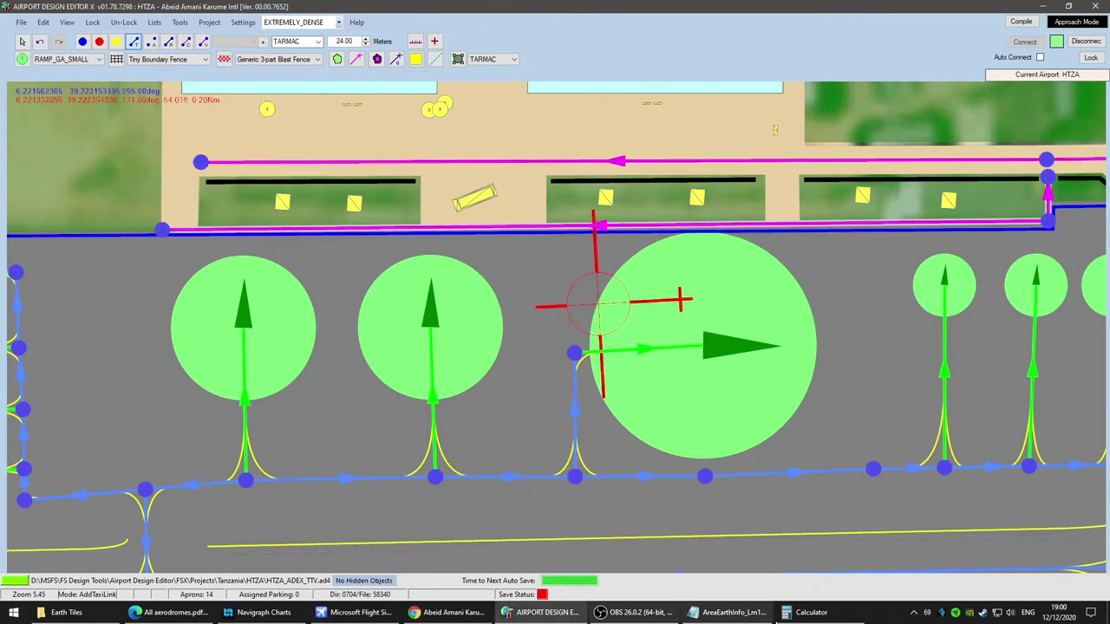
left_click(360, 613)
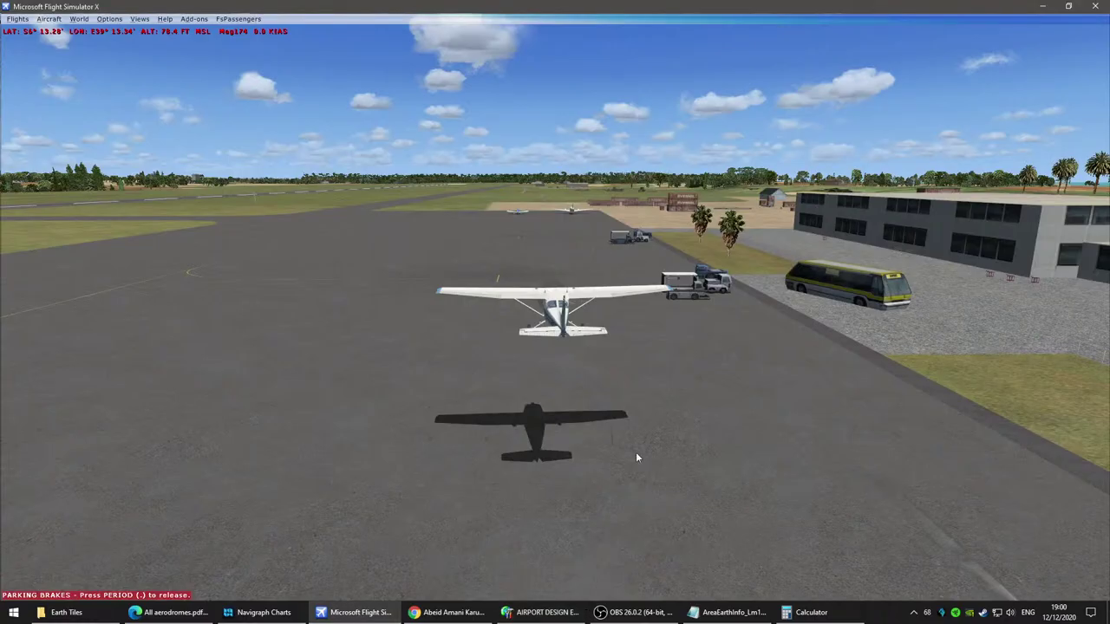
Step: Turn the Cessna and slide it across the apron, glance at Google Maps, then return to ADE
key("KP_3")
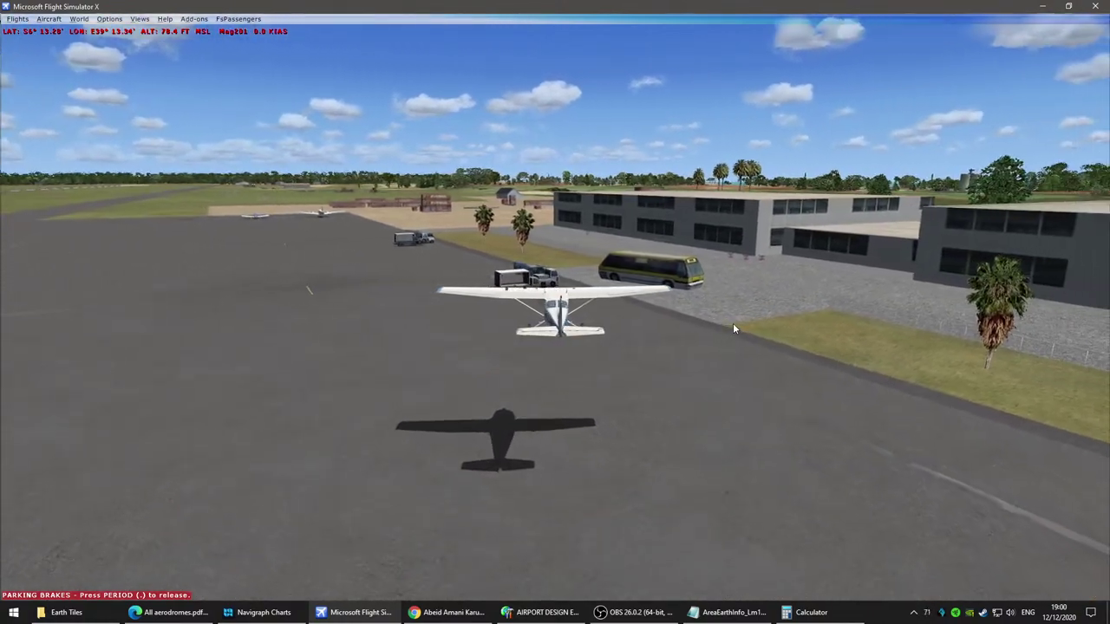
key("KP_1")
key("KP_8")
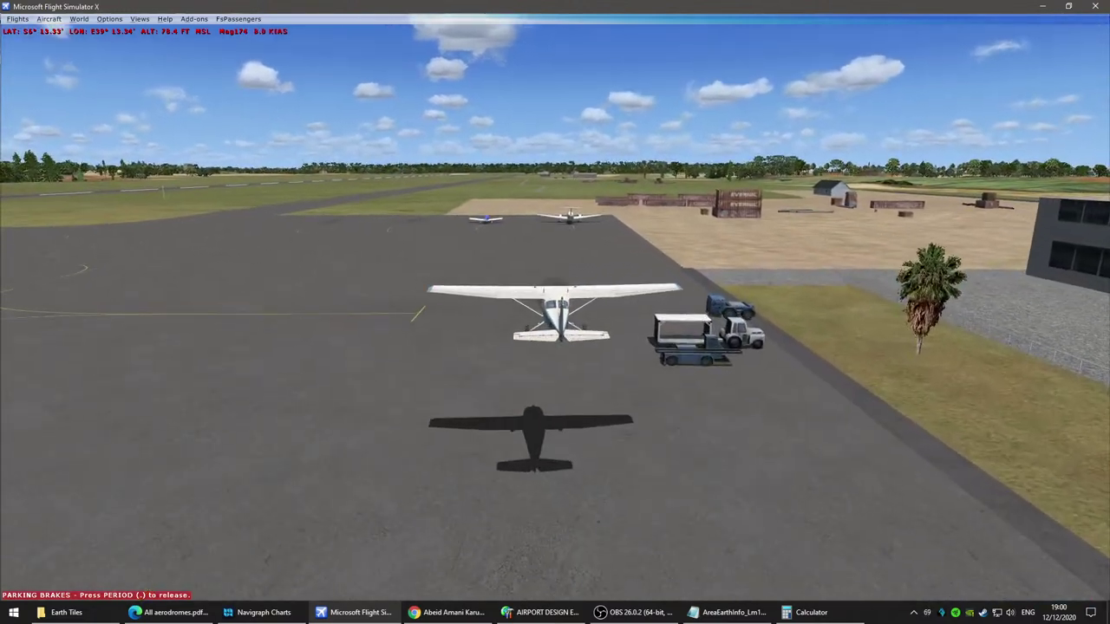
left_click(434, 616)
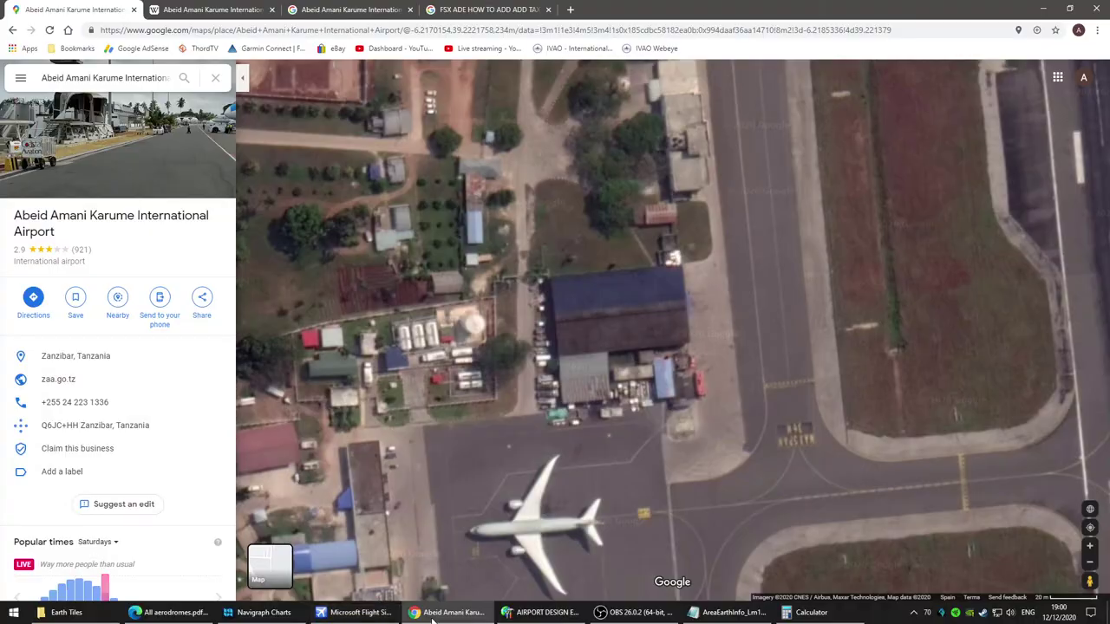
left_click(556, 617)
scroll(781, 373, "down", 3)
Step: Change parking gate 3's type to GATE_SMALL with an 18 m radius
middle_click_drag(890, 467, 333, 472)
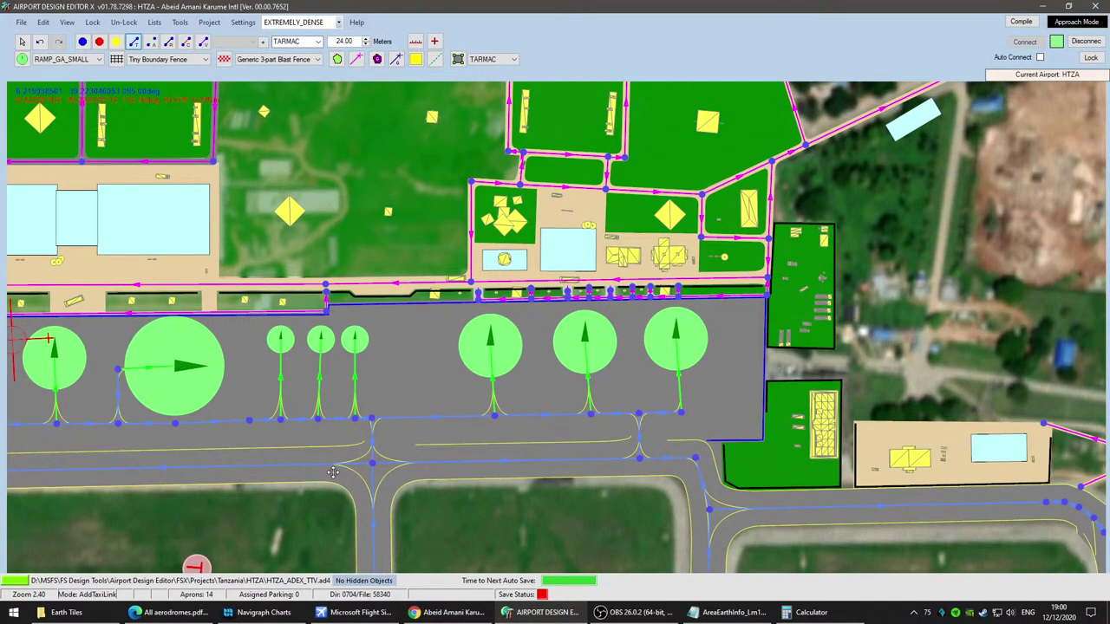
right_click_drag(377, 463, 454, 492)
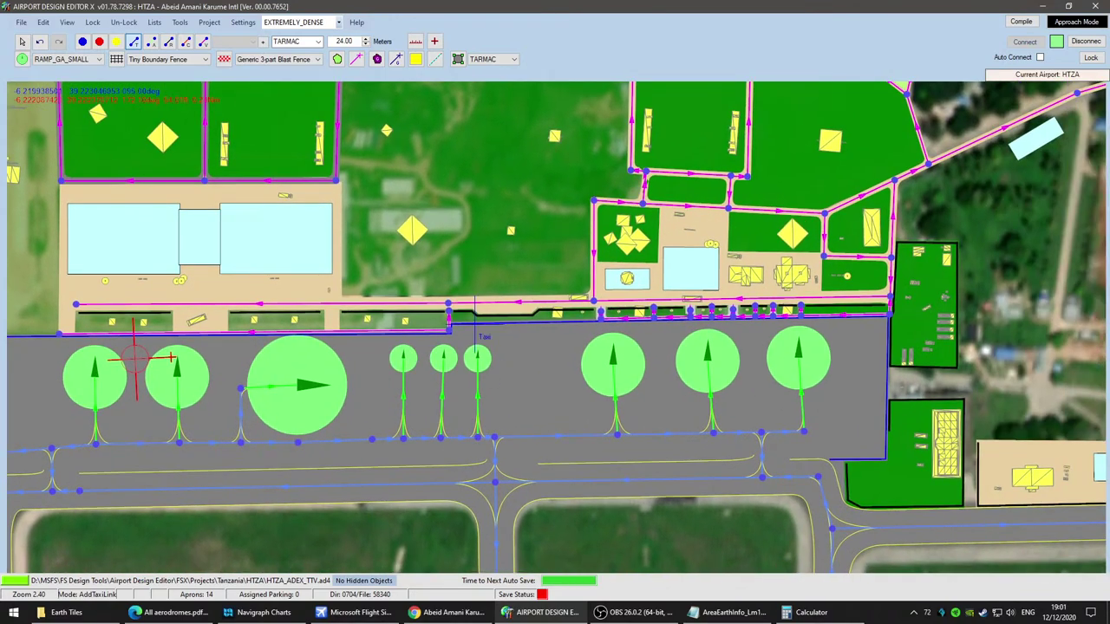
double_click(638, 374)
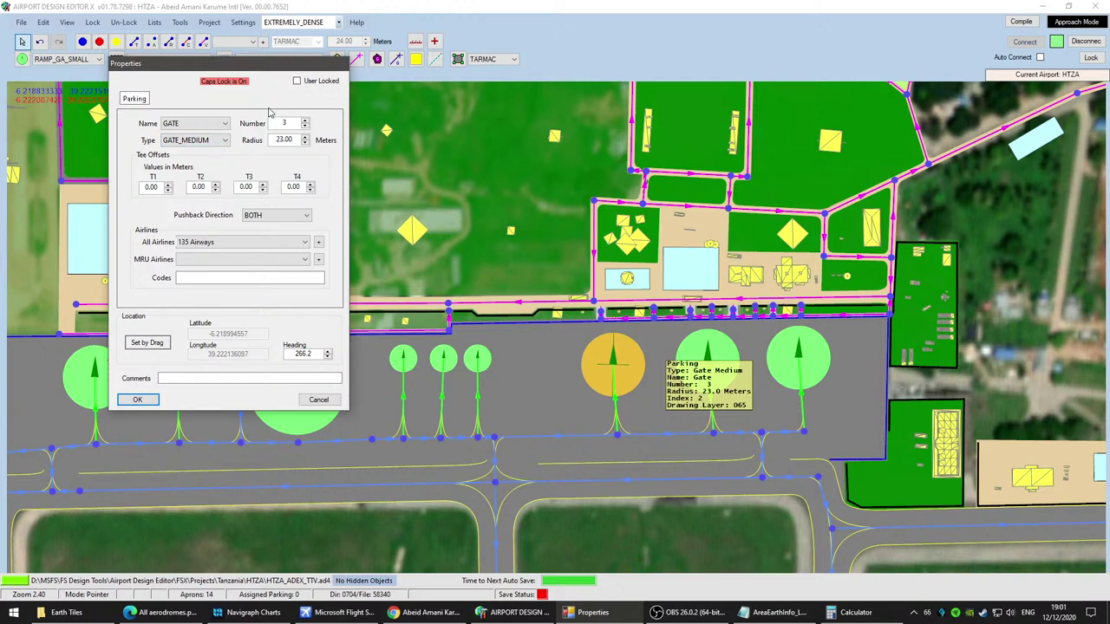
left_click(201, 140)
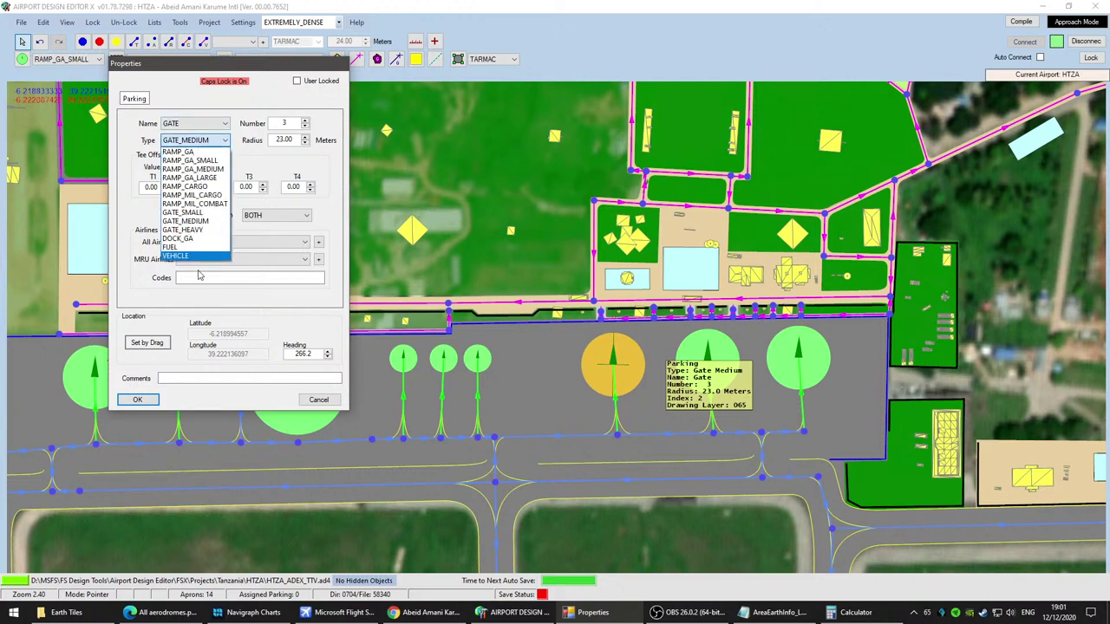
left_click(198, 214)
left_click(139, 400)
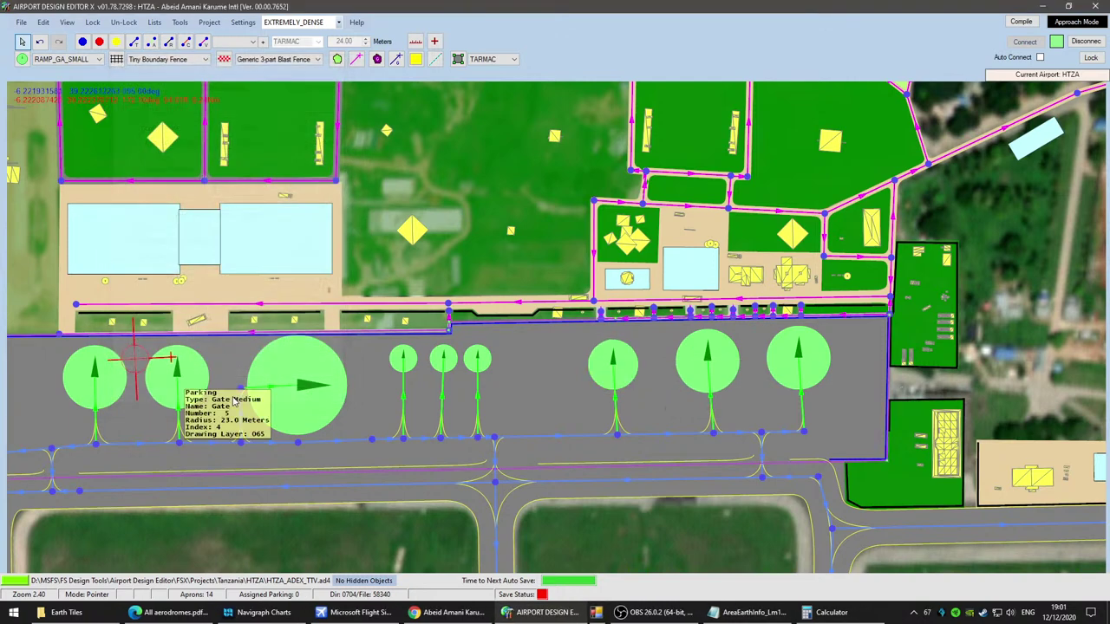
Step: Save the airport and resume sliding the Cessna forward in FSX
left_click(19, 23)
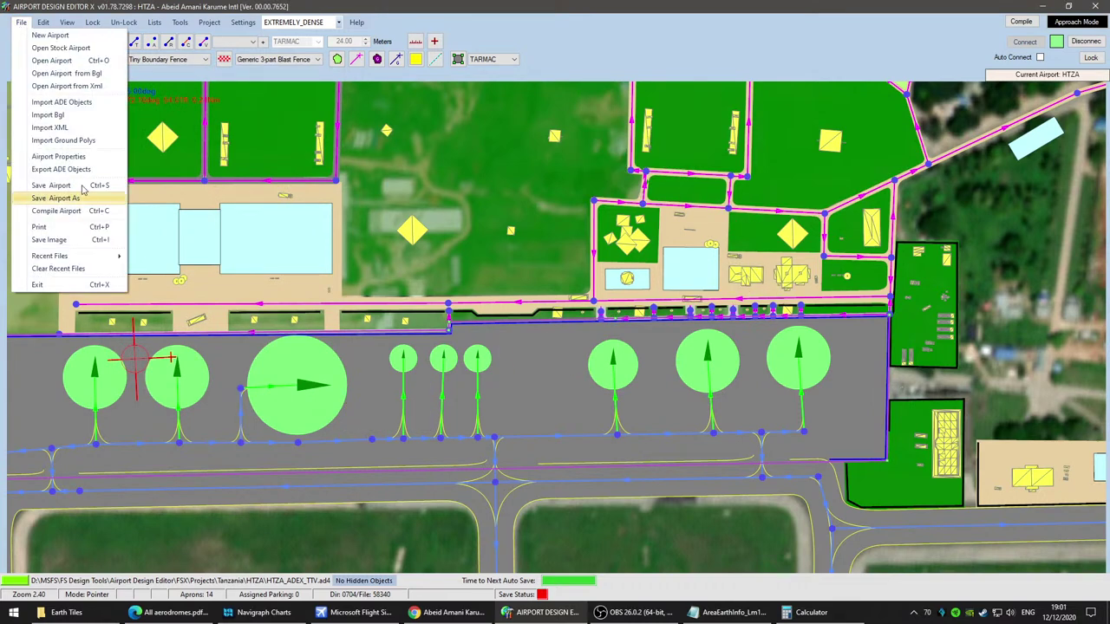
left_click(52, 186)
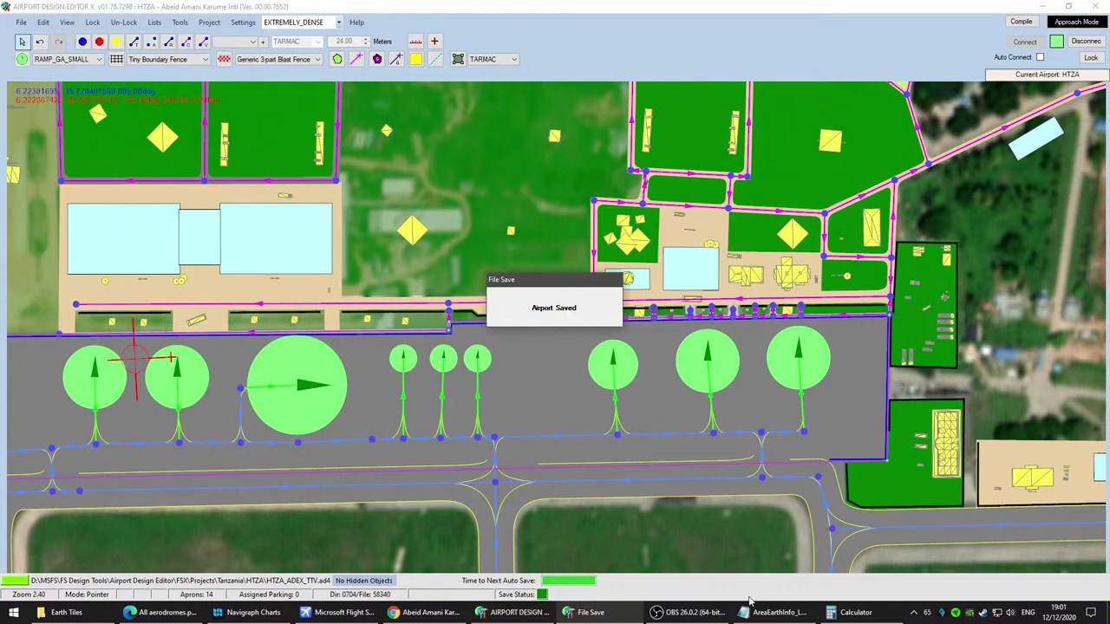
key("alt+Tab")
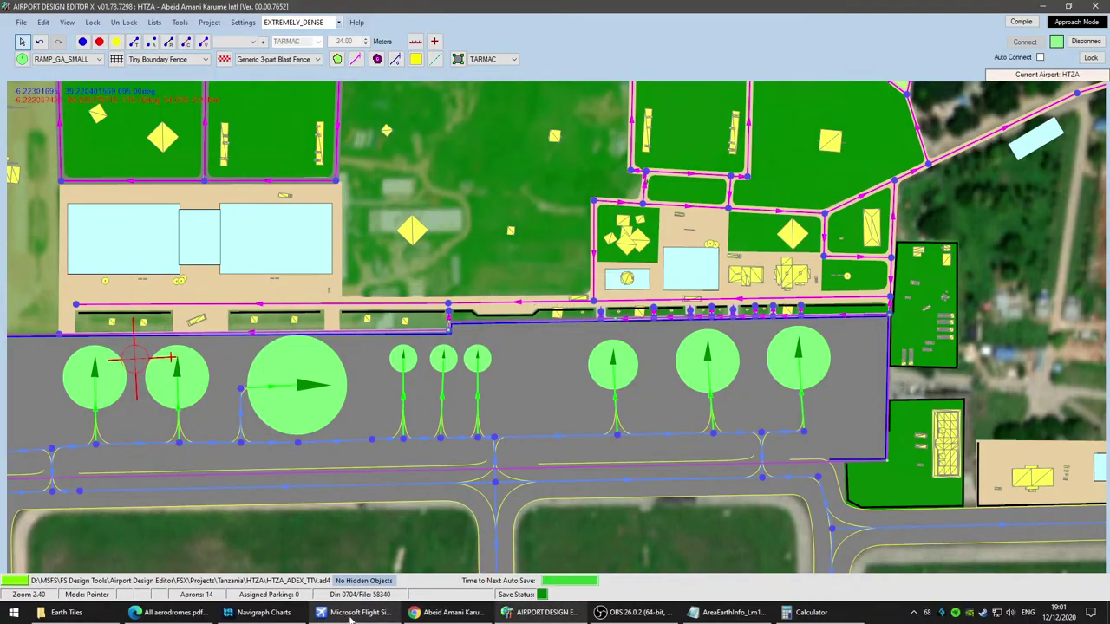
key("KP_8")
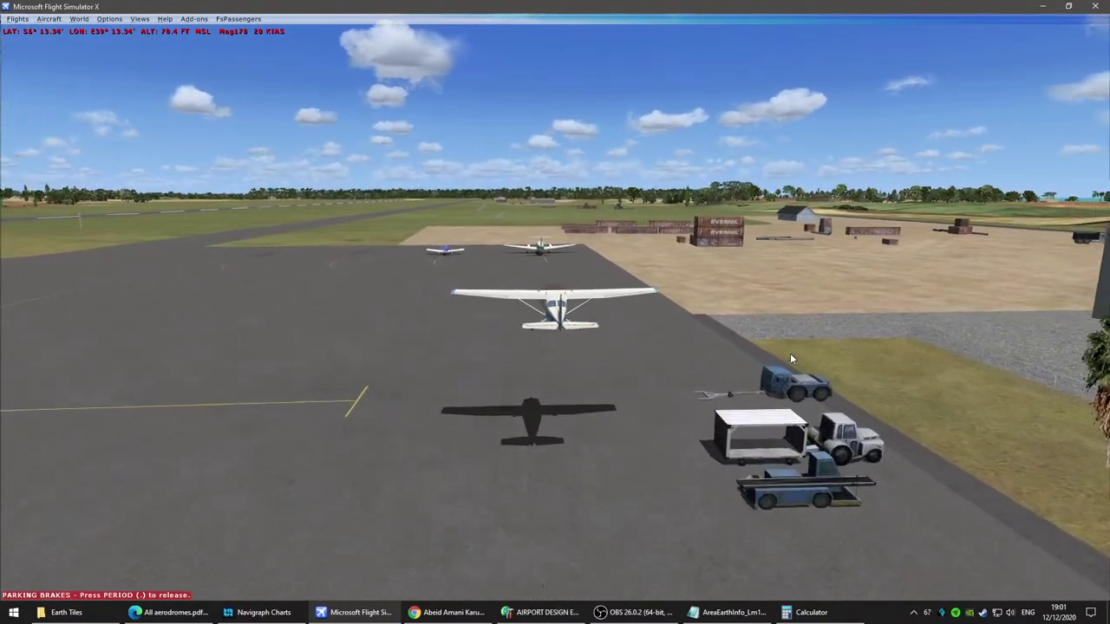
Step: Stop the Cessna and set the FSX time of day to Night
key("KP_5")
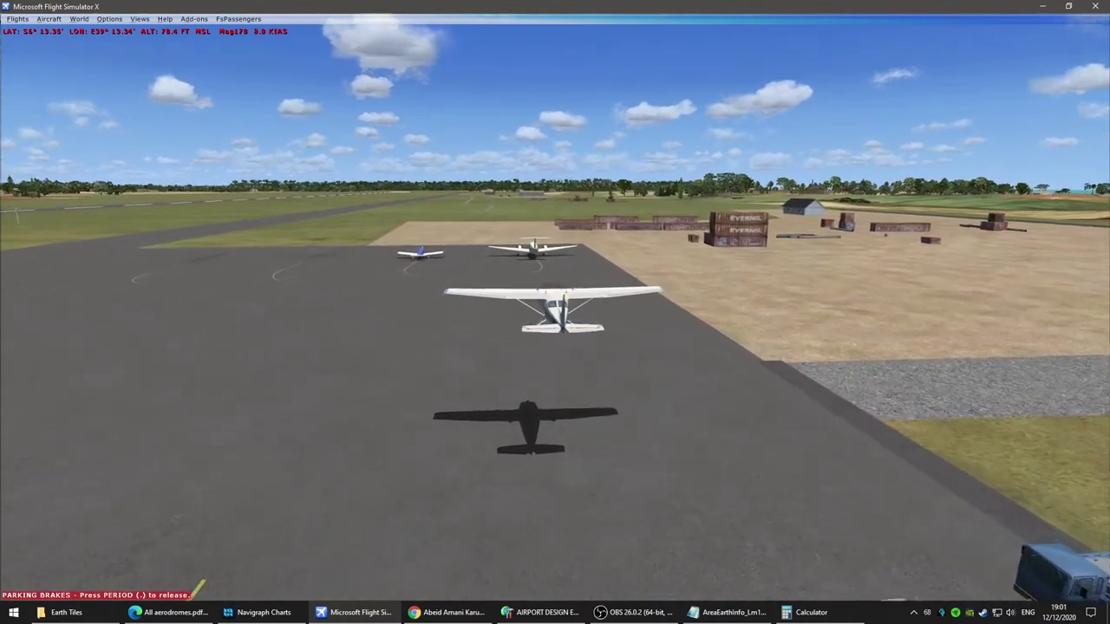
left_click(79, 18)
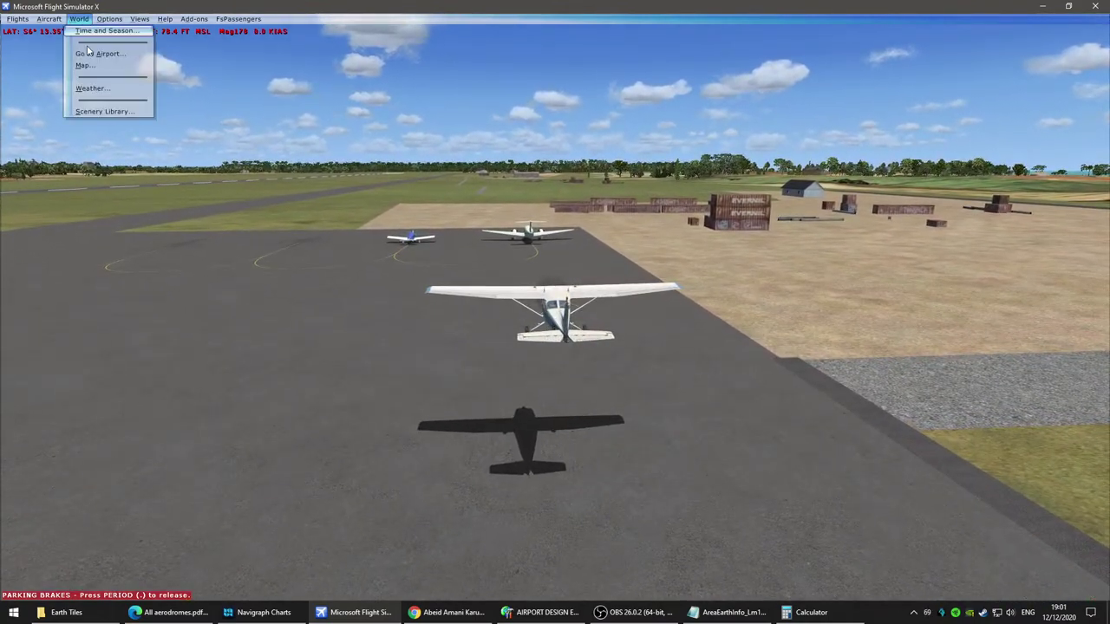
left_click(101, 33)
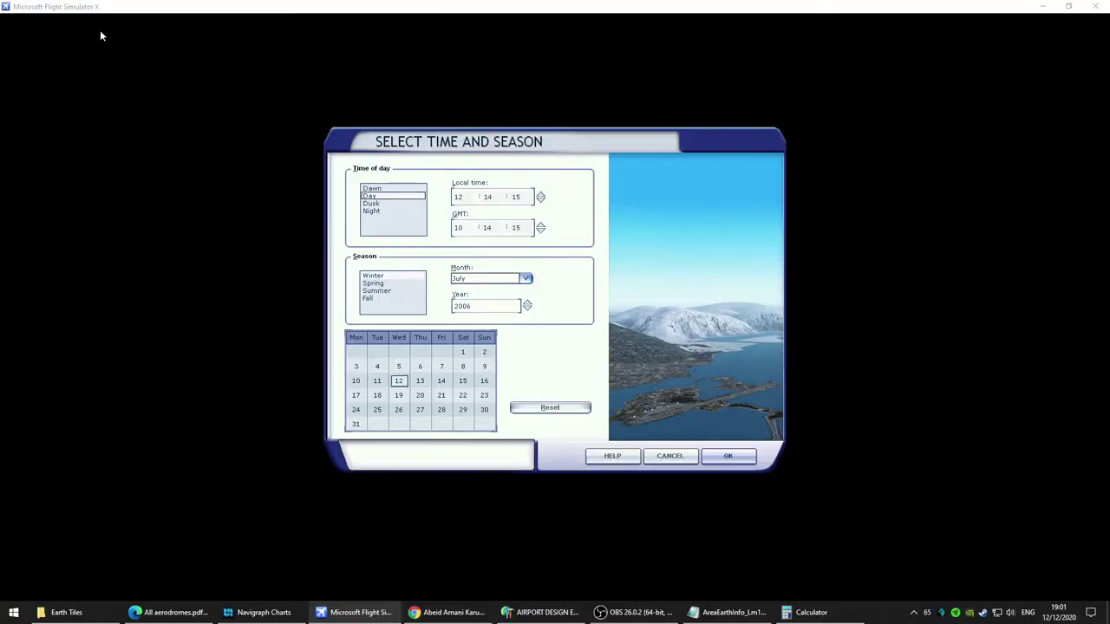
left_click(387, 212)
left_click(727, 456)
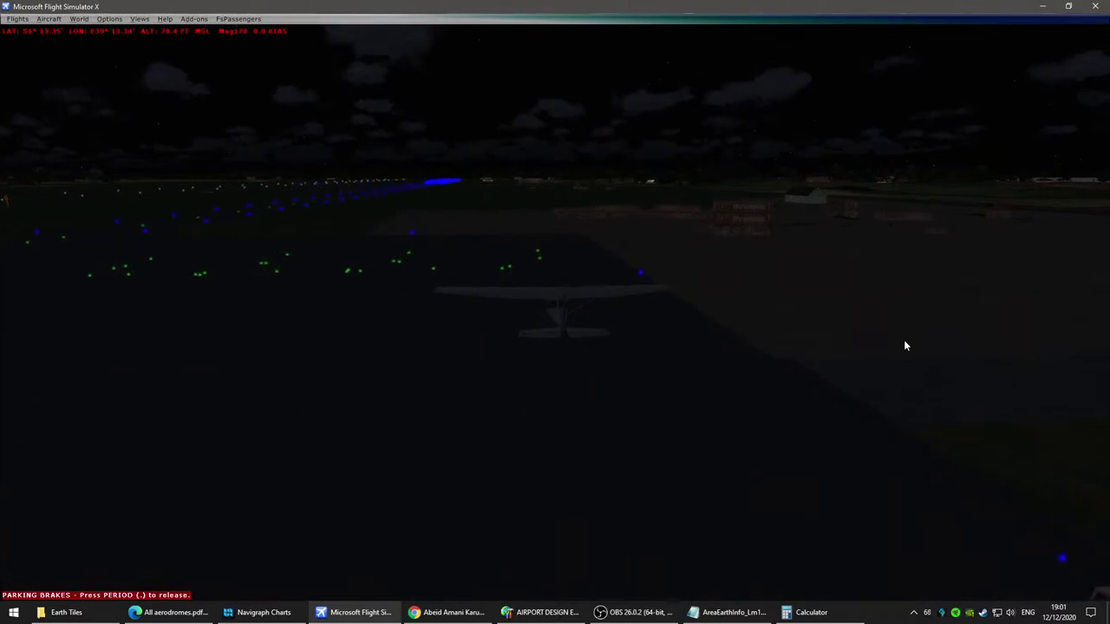
Step: Raise the Cessna and slew along the blue-lit taxiway, stopping at heading 175
key("q")
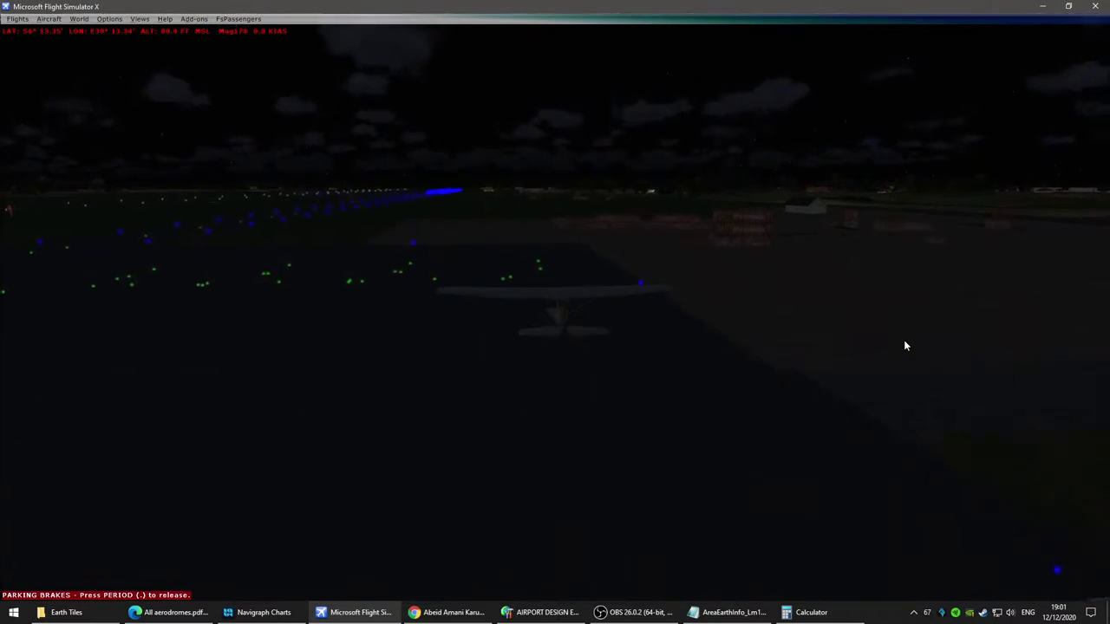
key("q")
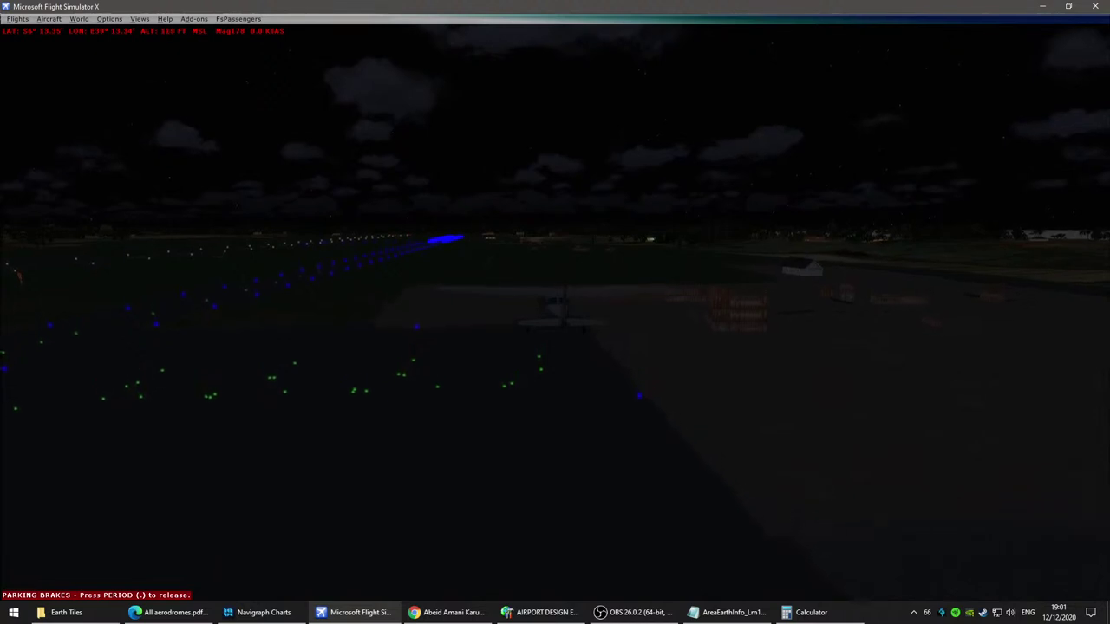
key("KP_1")
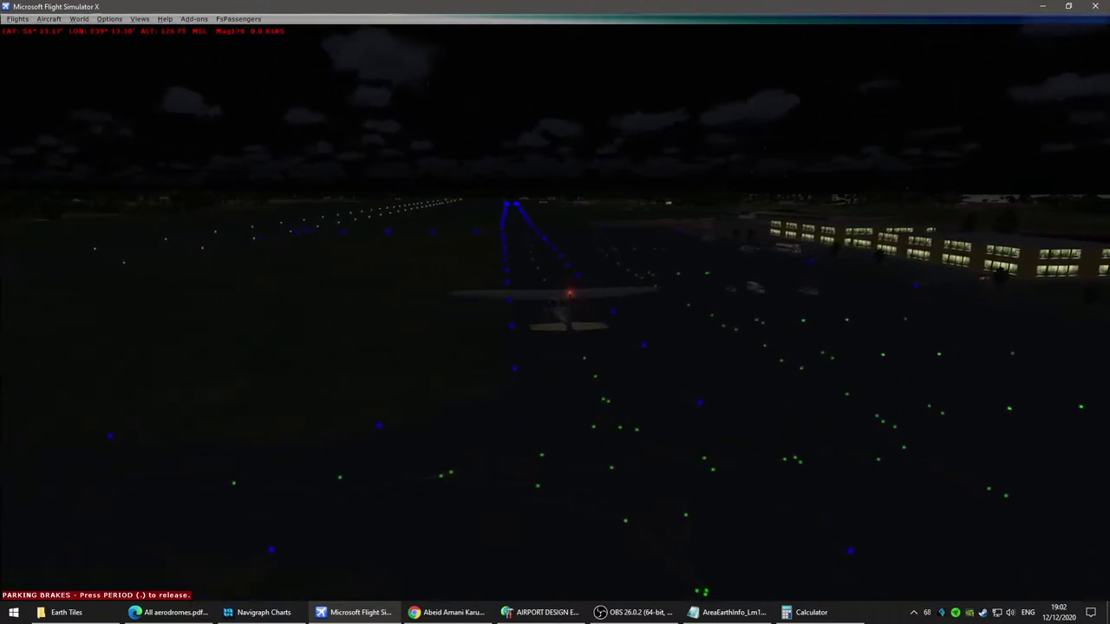
key("KP_8")
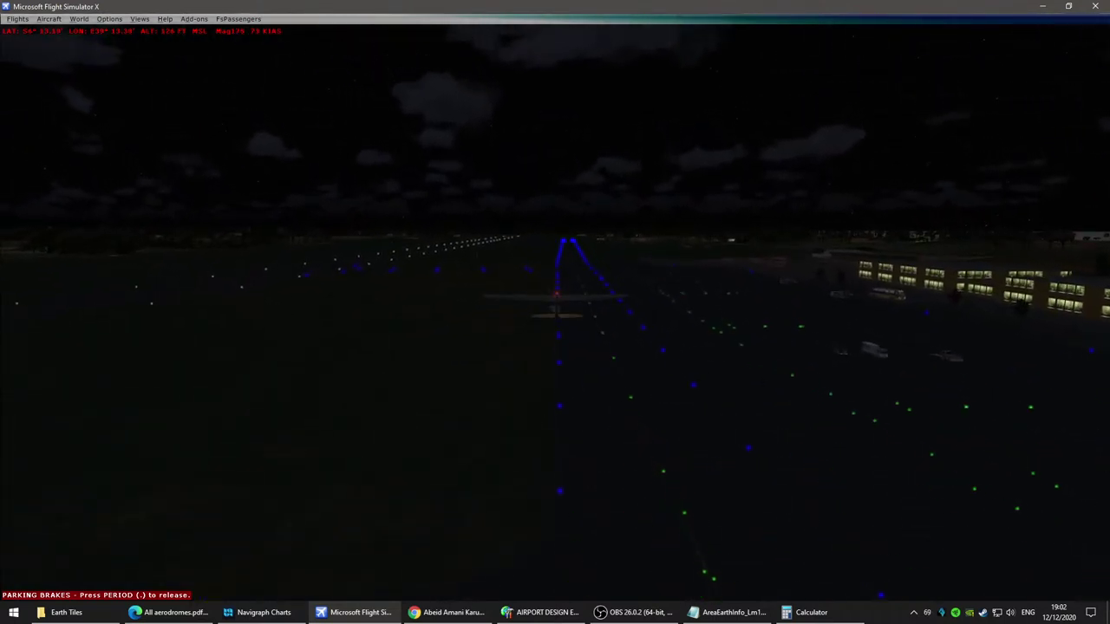
key("KP_1")
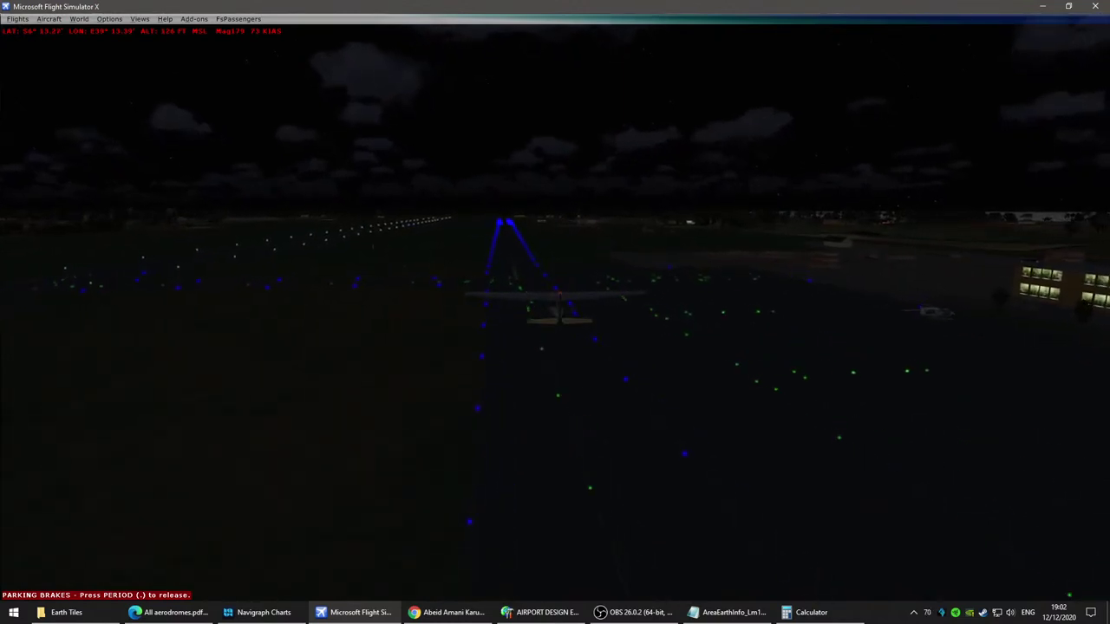
key("KP_3")
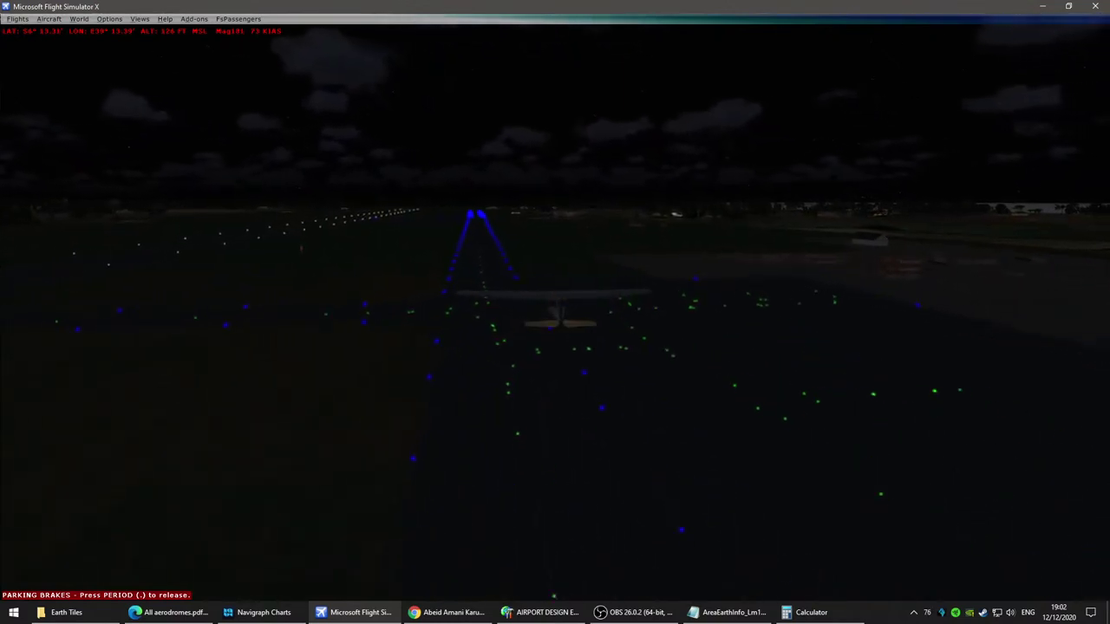
key("KP_3")
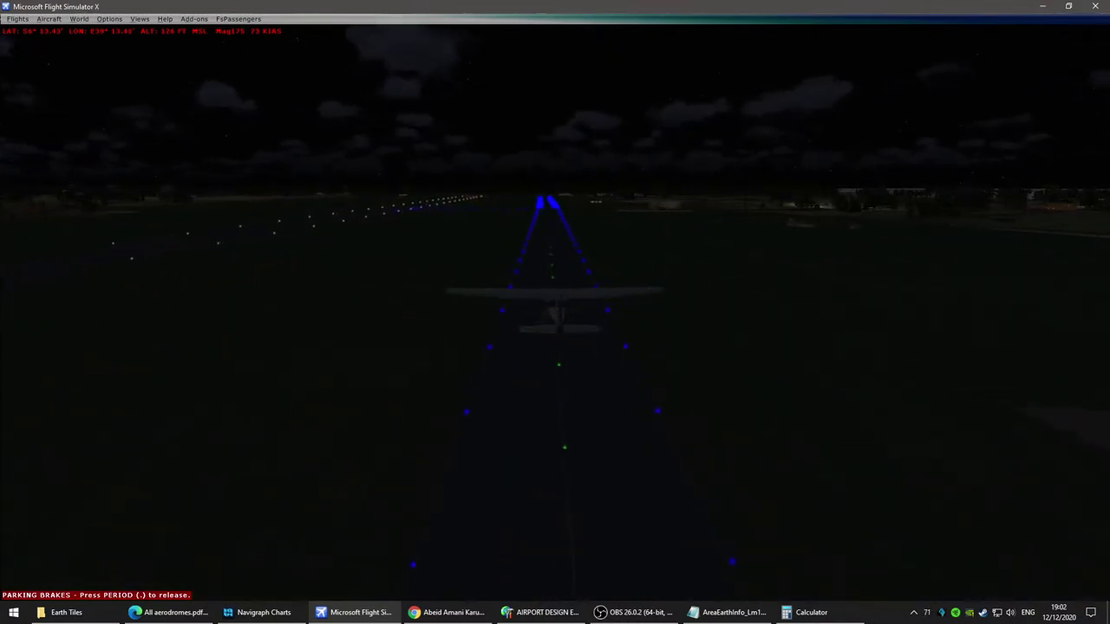
key("KP_5")
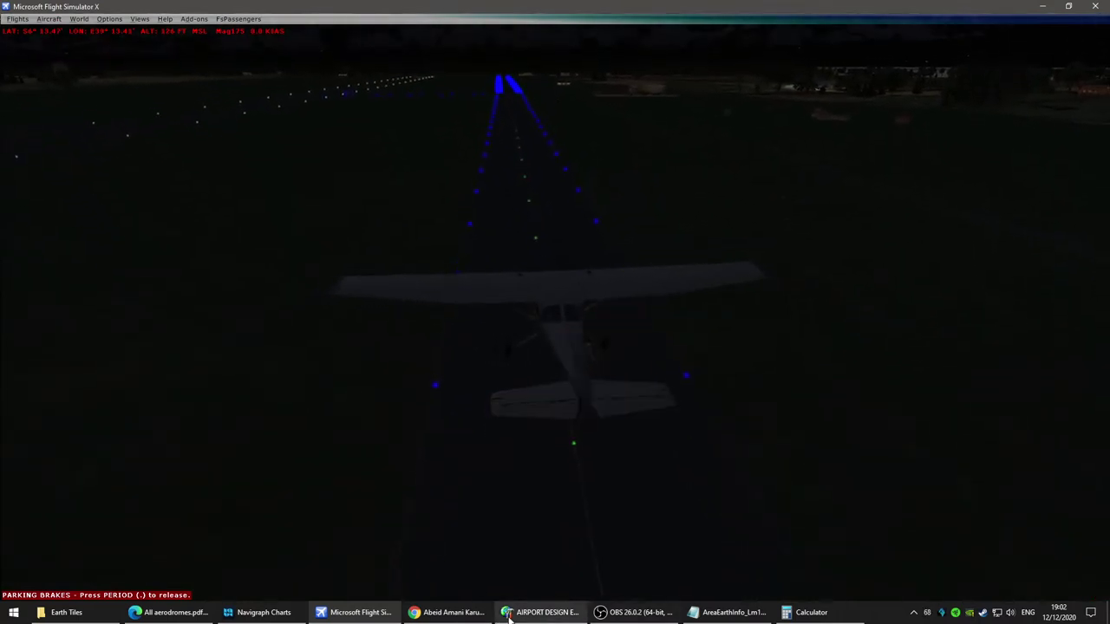
left_click(542, 612)
Step: Pan to taxiway C's curved bend and switch off lights on its first three links
scroll(466, 448, "down", 2)
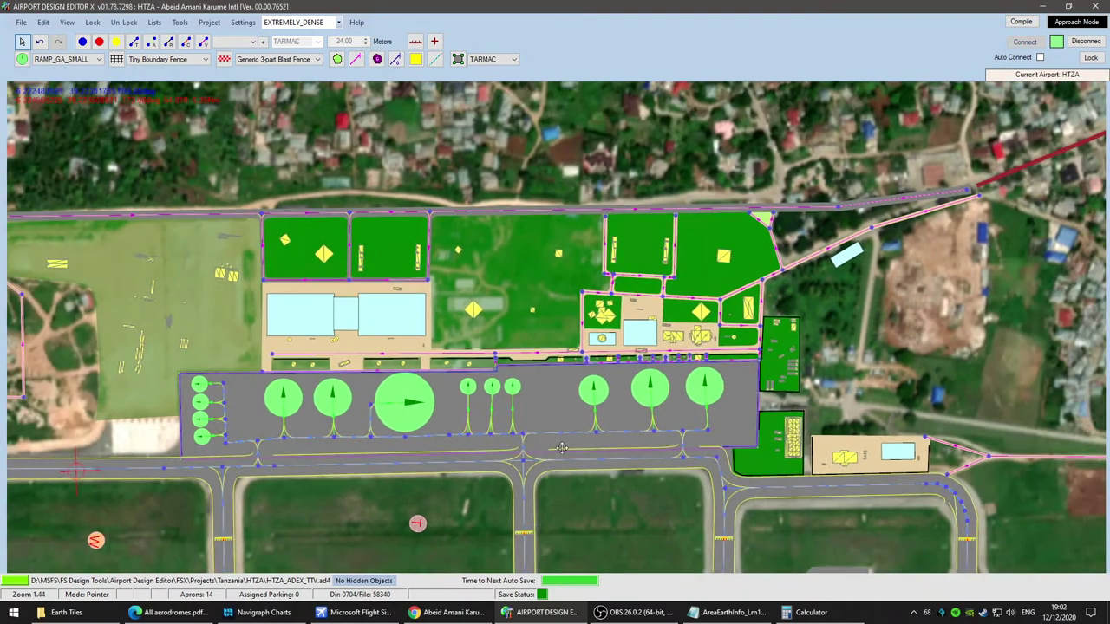
left_click_drag(286, 529, 960, 398)
left_click_drag(269, 410, 1033, 405)
scroll(459, 431, "up", 5)
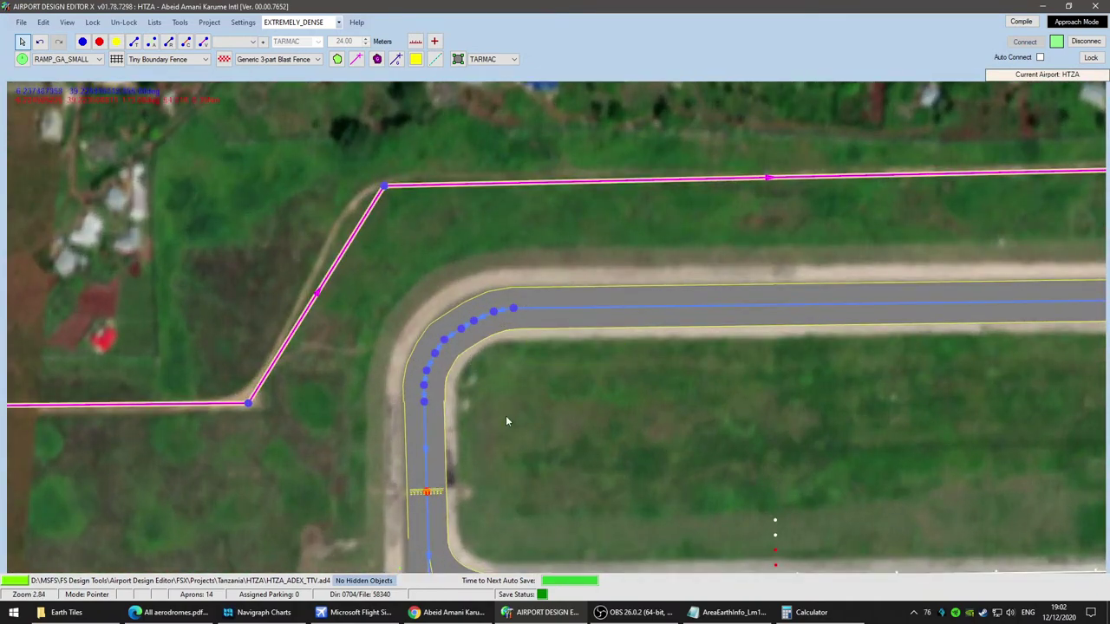
scroll(507, 416, "up", 7)
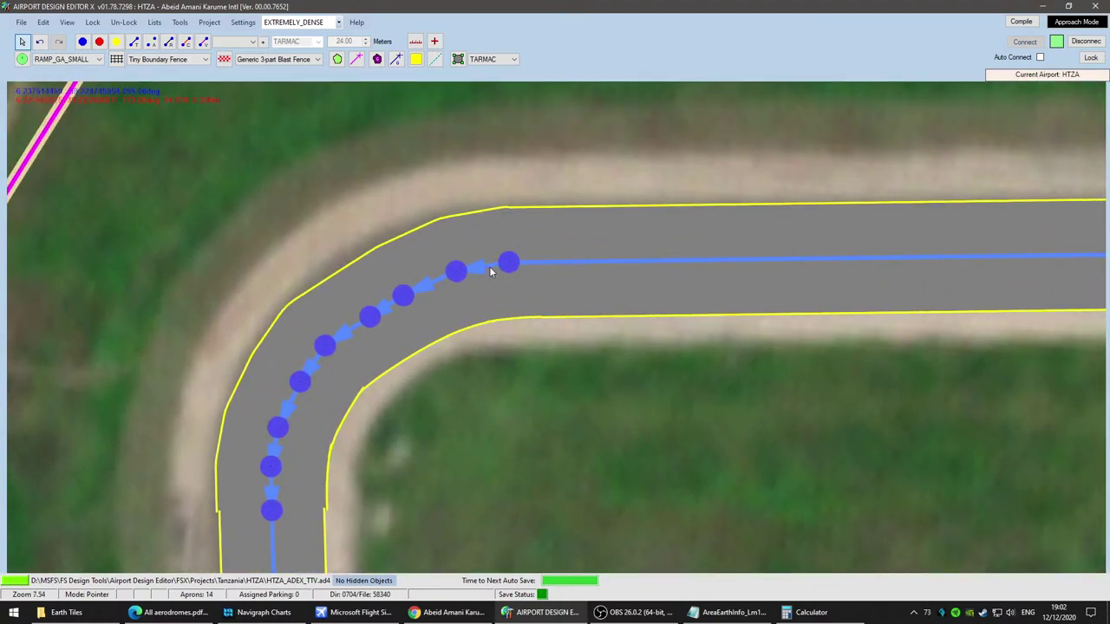
double_click(349, 329)
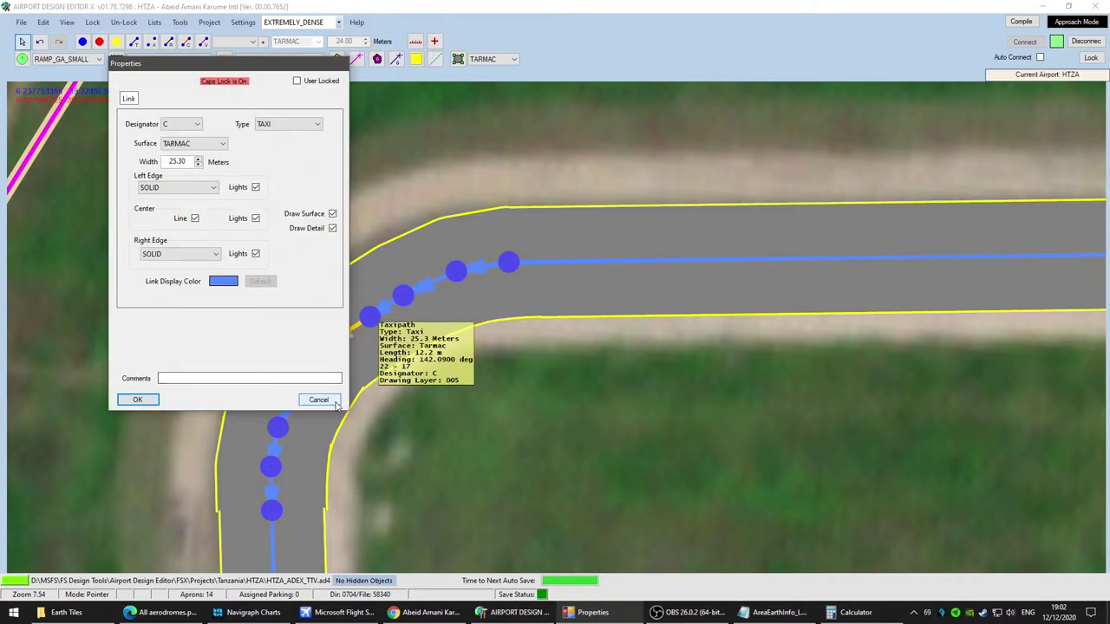
left_click(147, 405)
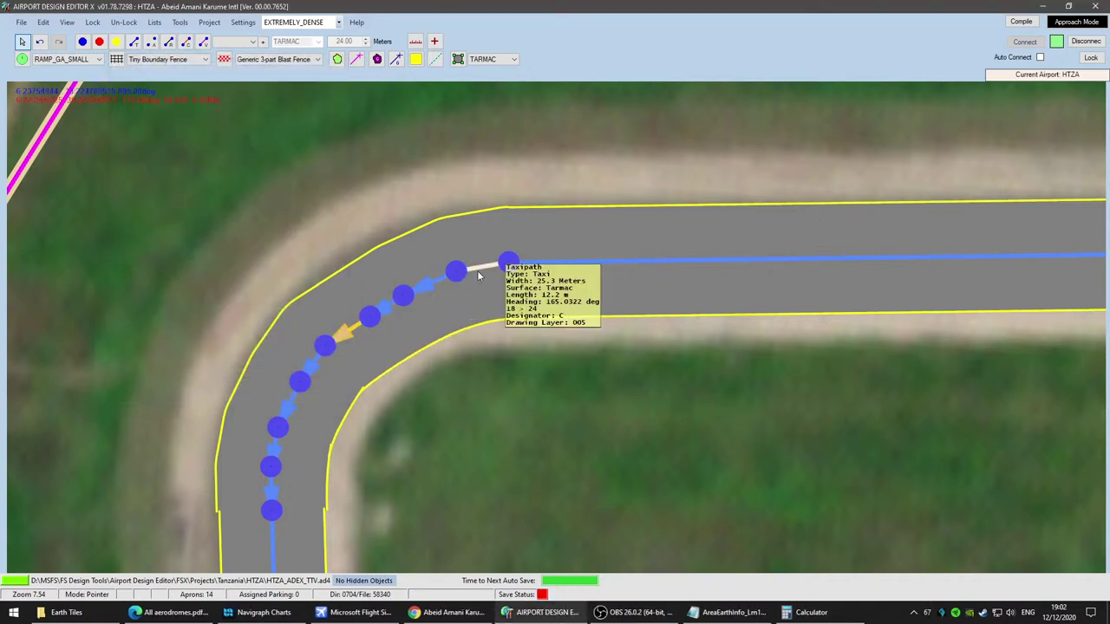
double_click(479, 269)
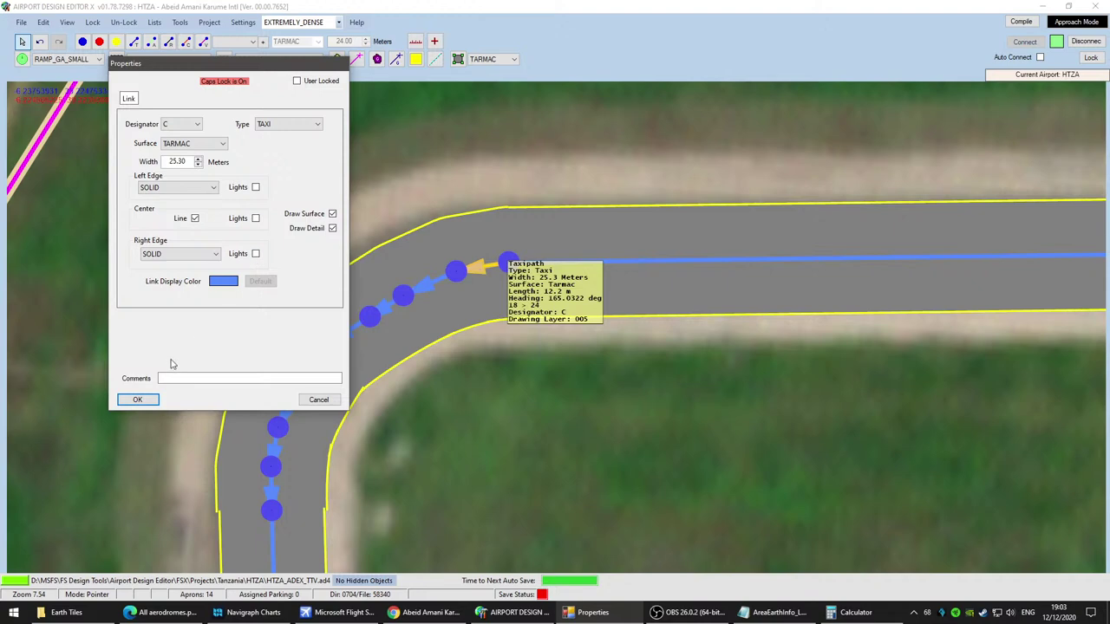
left_click(152, 401)
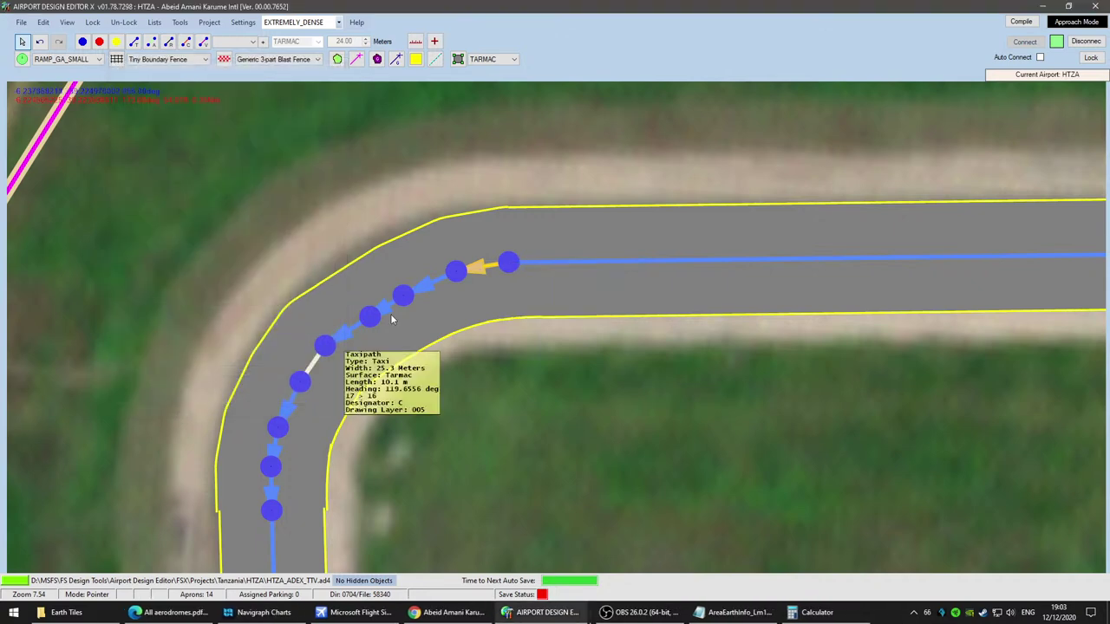
double_click(431, 285)
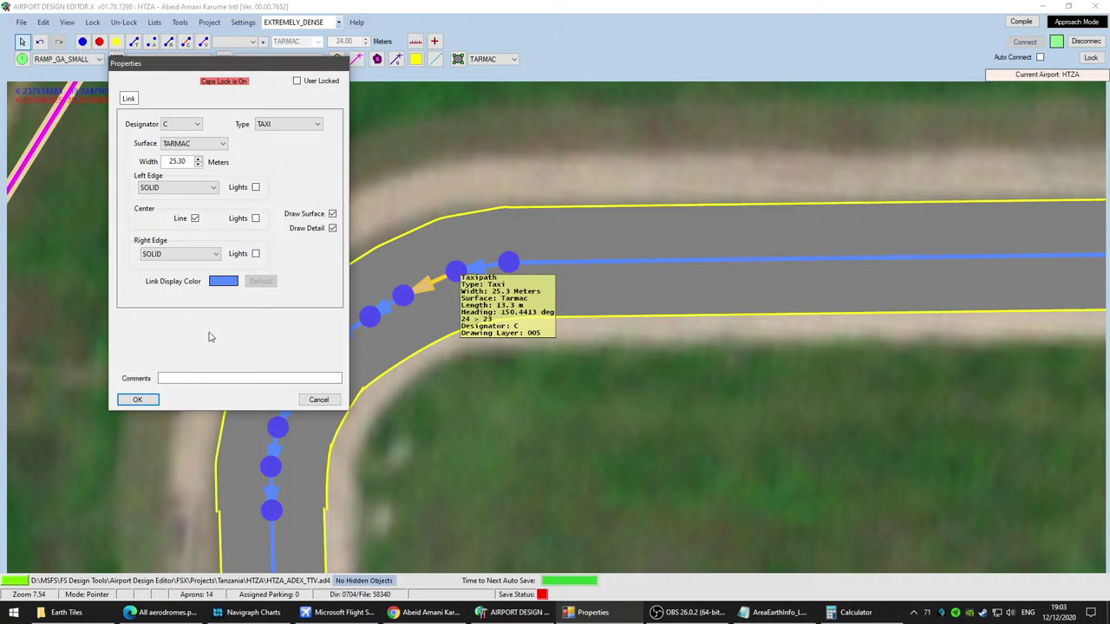
left_click(156, 403)
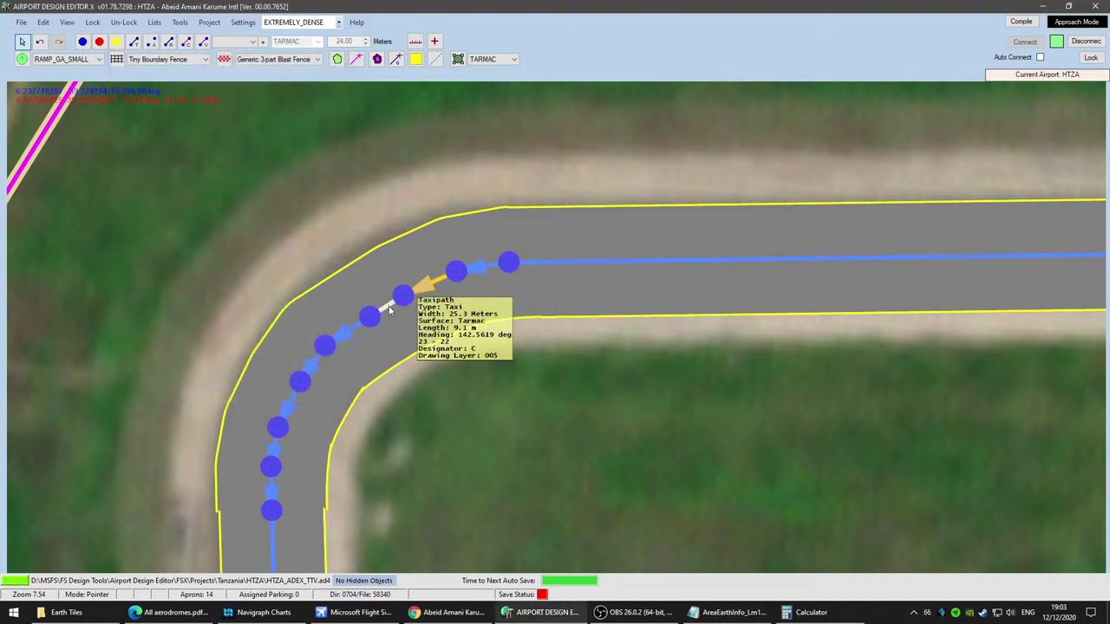
Step: Turn off the edge and centre lights on the next links down the bend
double_click(389, 306)
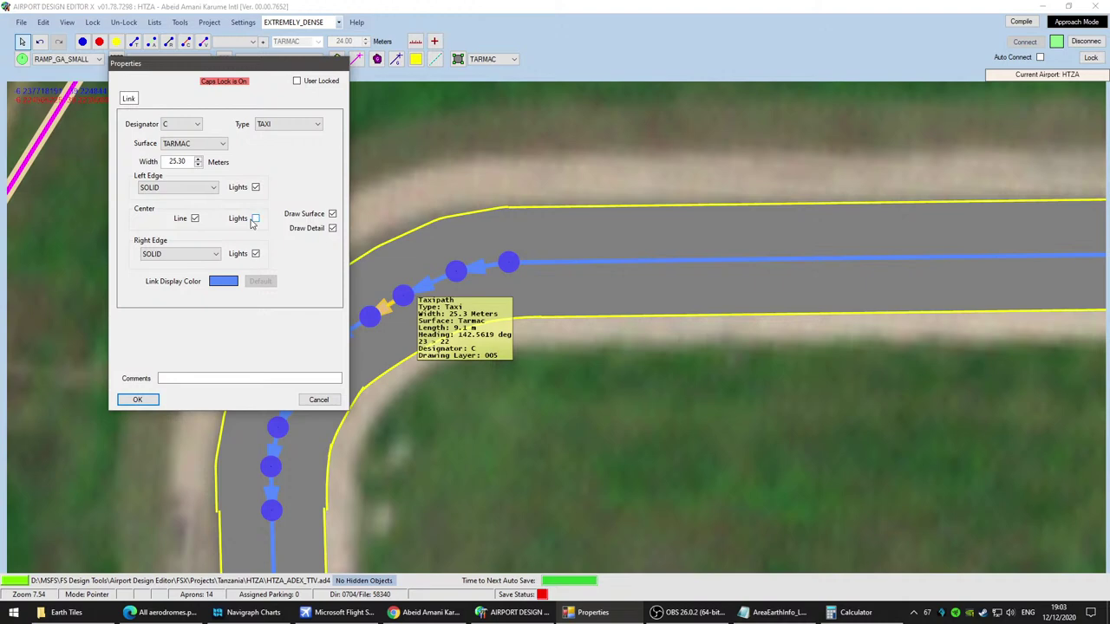
left_click(139, 400)
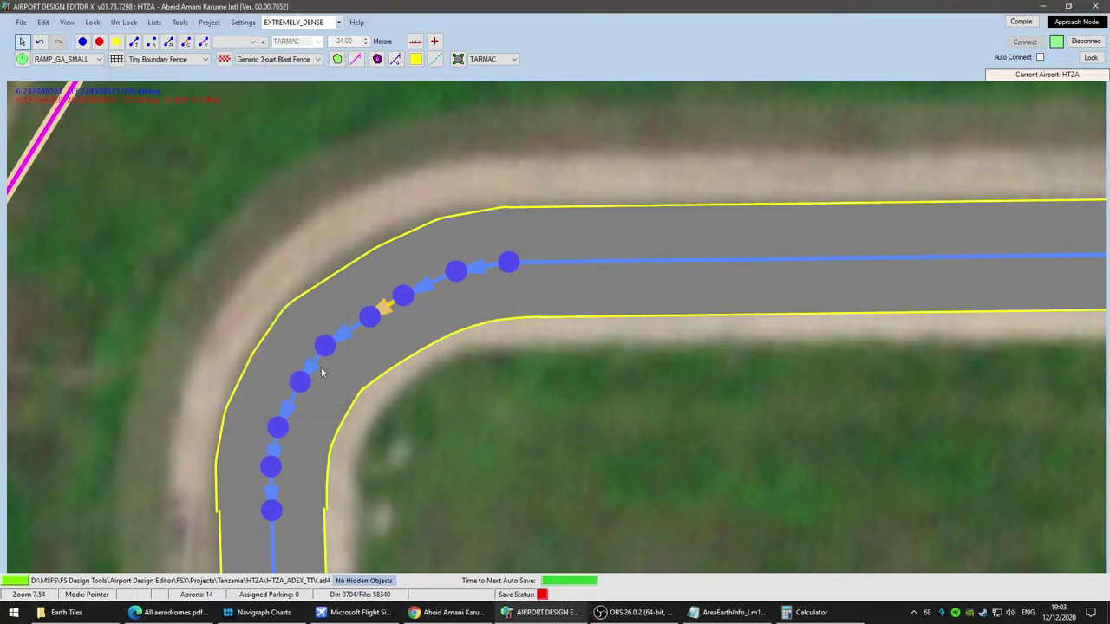
double_click(348, 336)
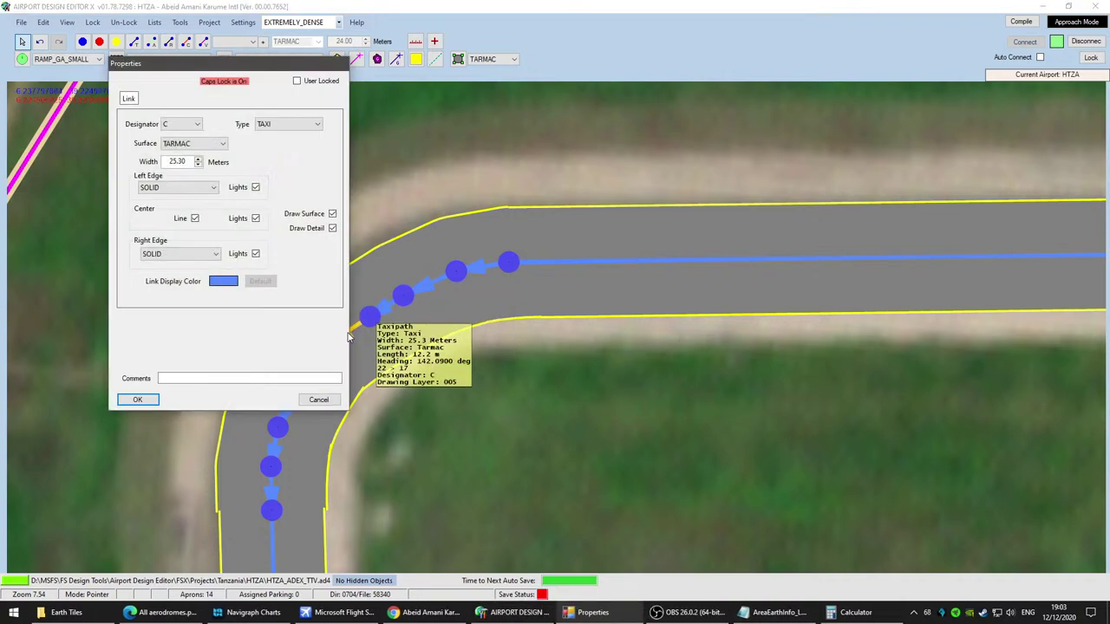
left_click(151, 400)
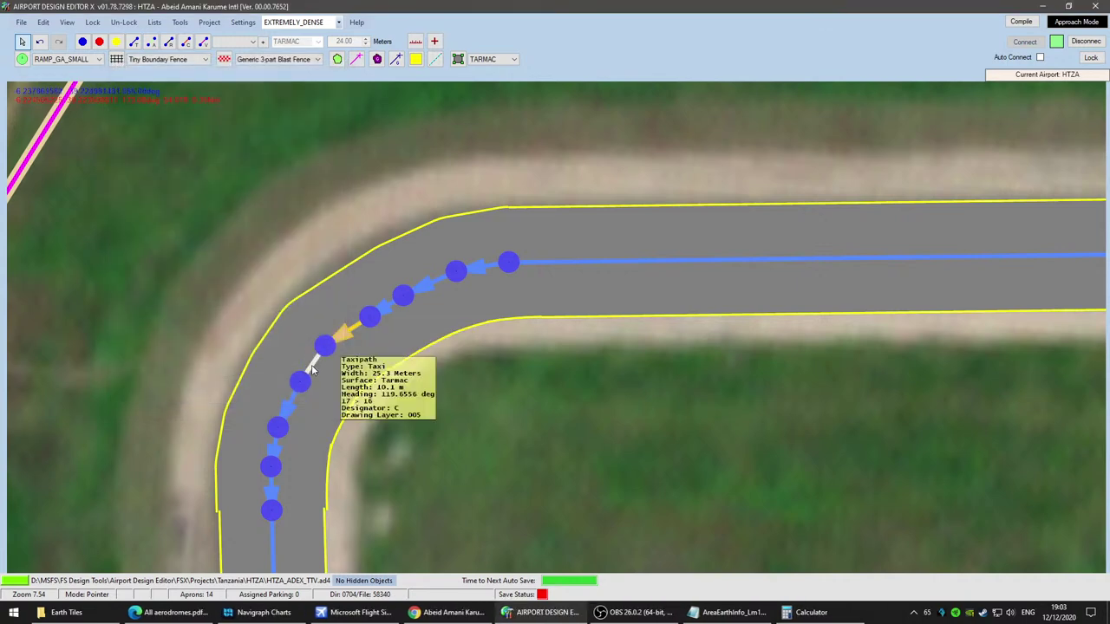
double_click(311, 369)
left_click(319, 401)
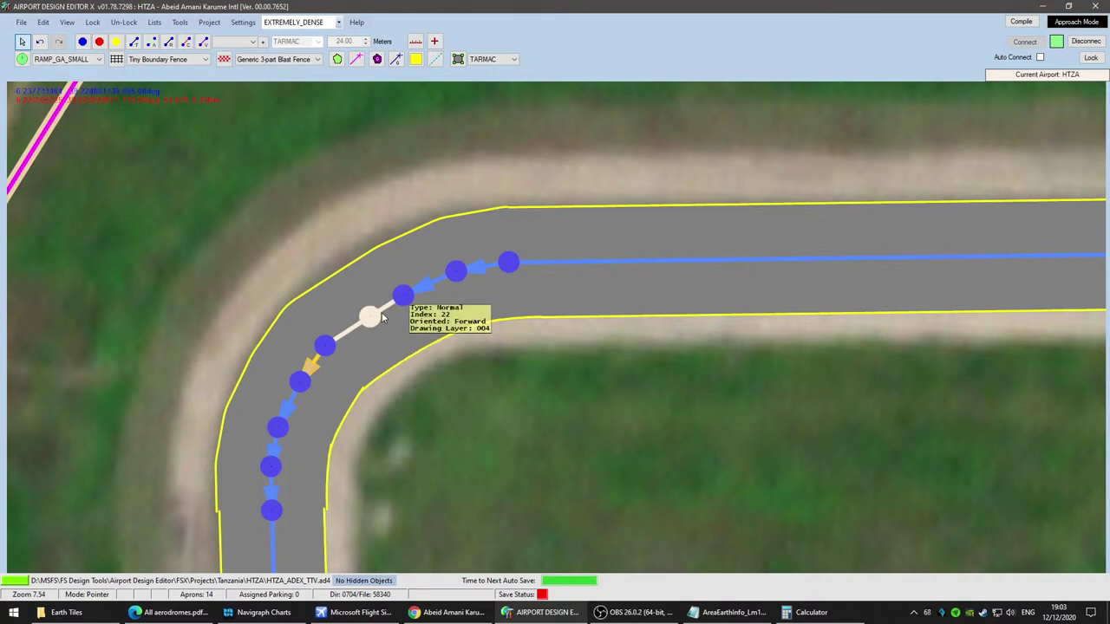
double_click(390, 308)
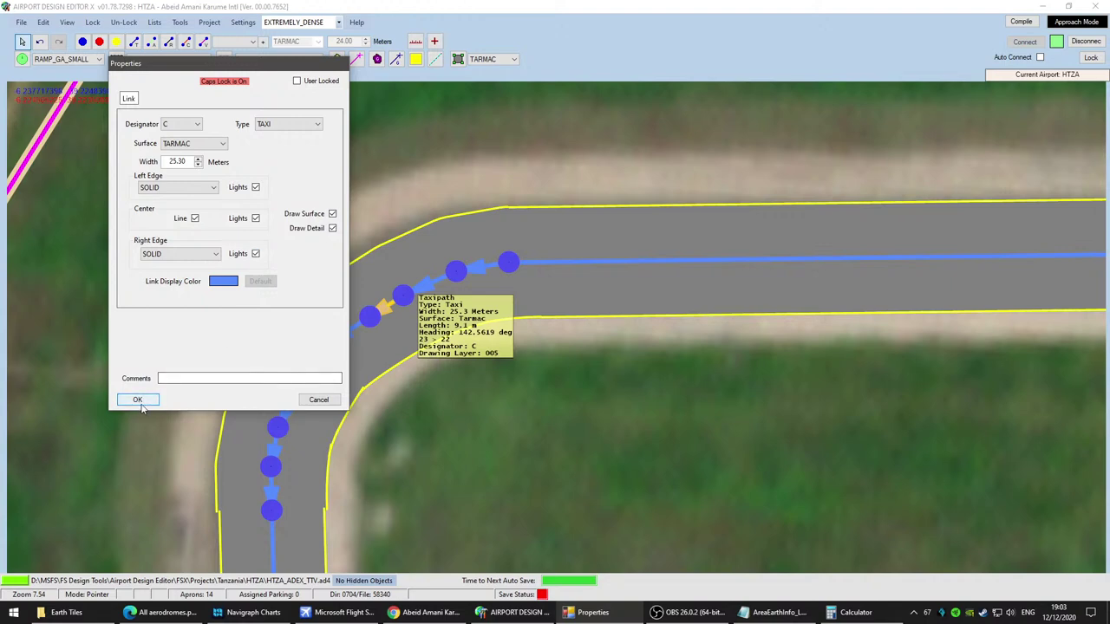
left_click(139, 401)
double_click(340, 323)
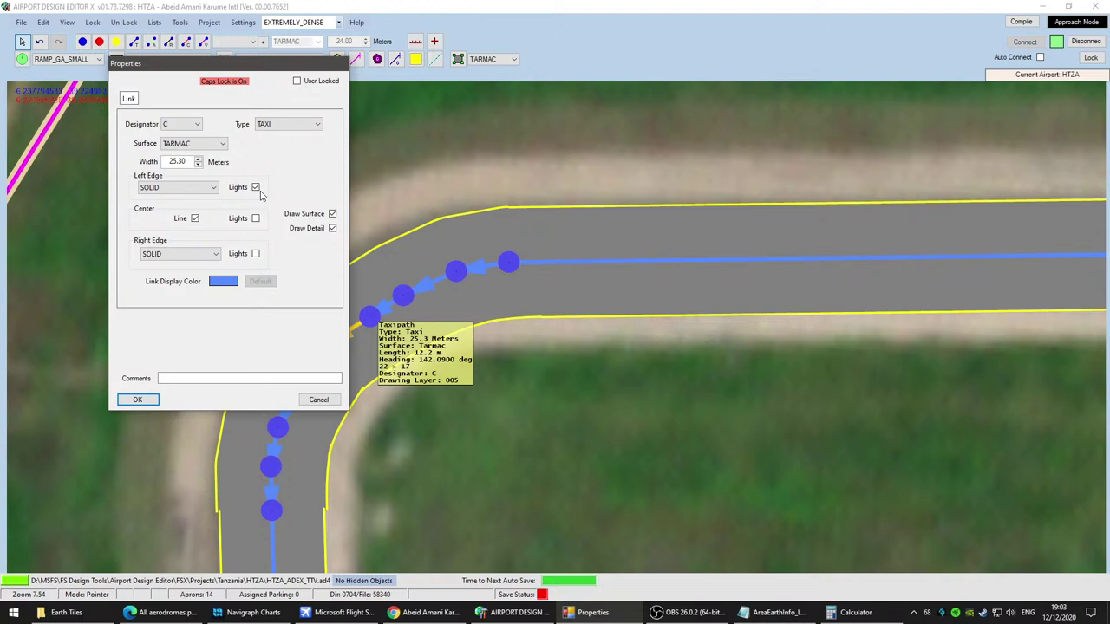
left_click(141, 401)
Step: Switch off the lights on the remaining lower links of the curve
double_click(311, 373)
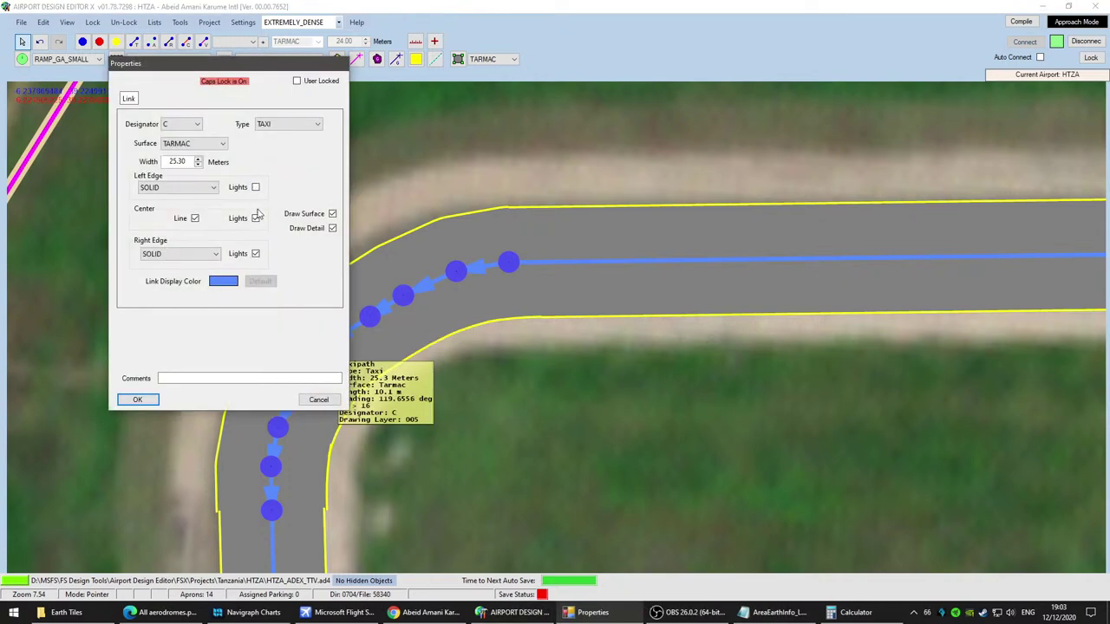
left_click(146, 404)
double_click(304, 371)
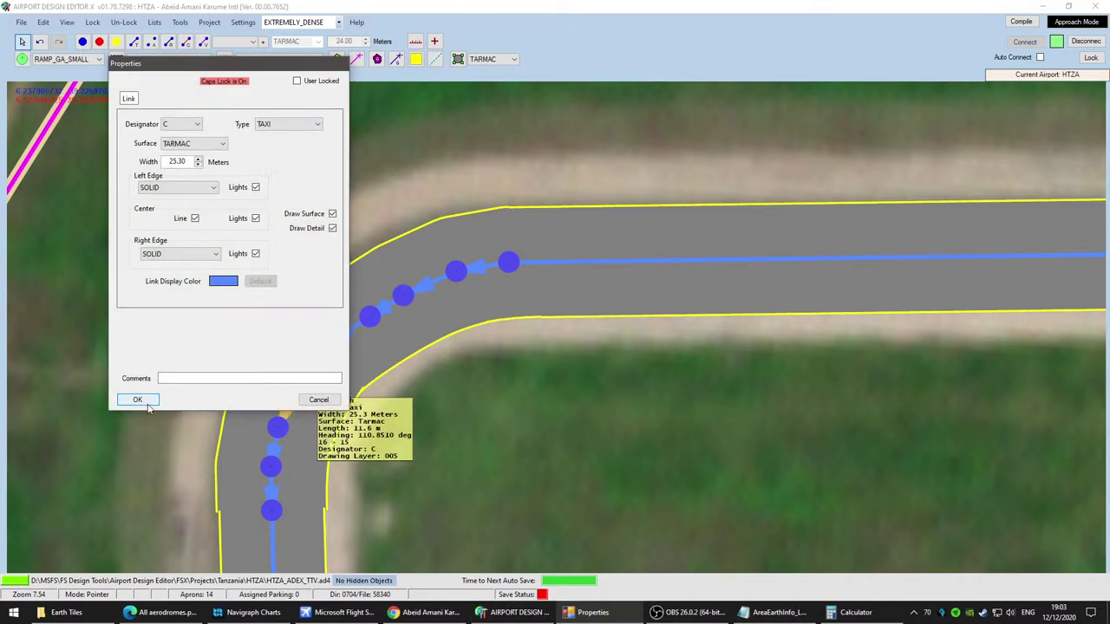
left_click(144, 404)
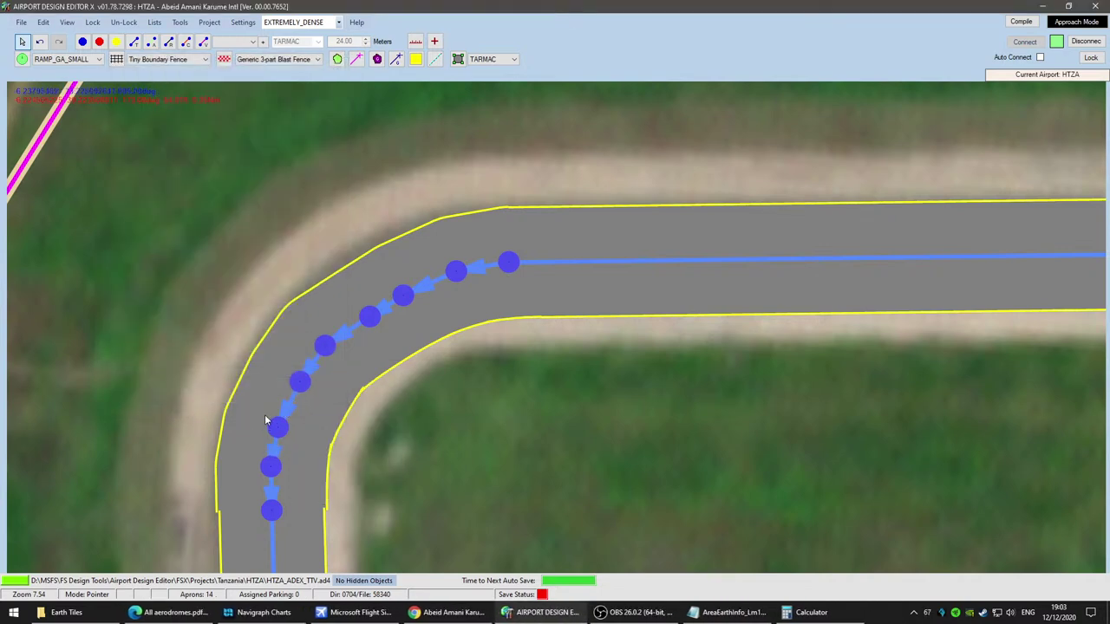
double_click(273, 446)
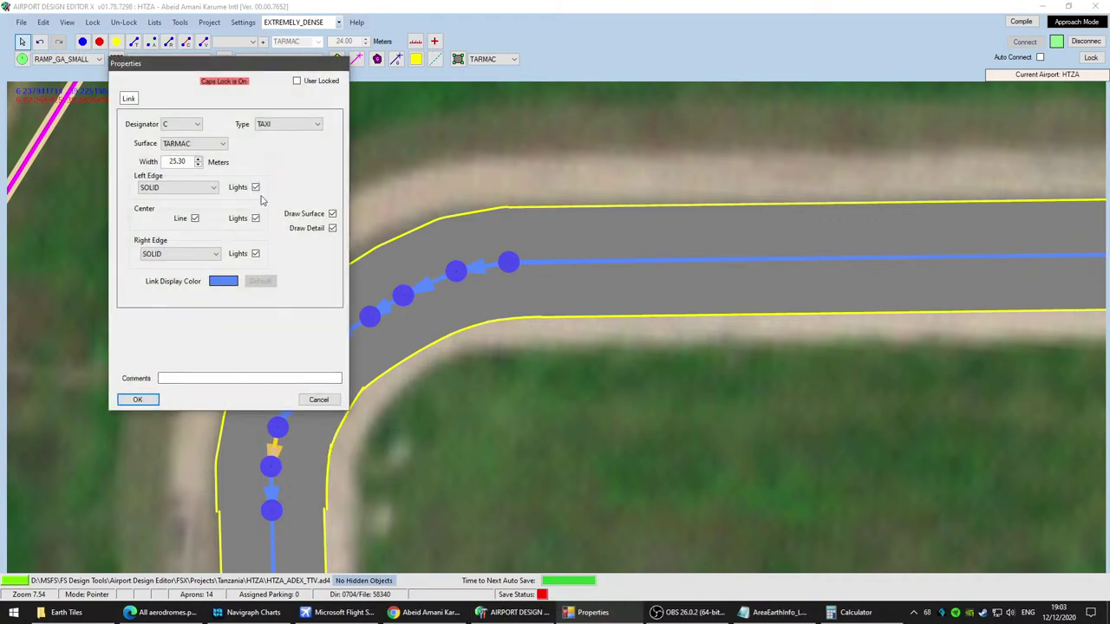
left_click(139, 400)
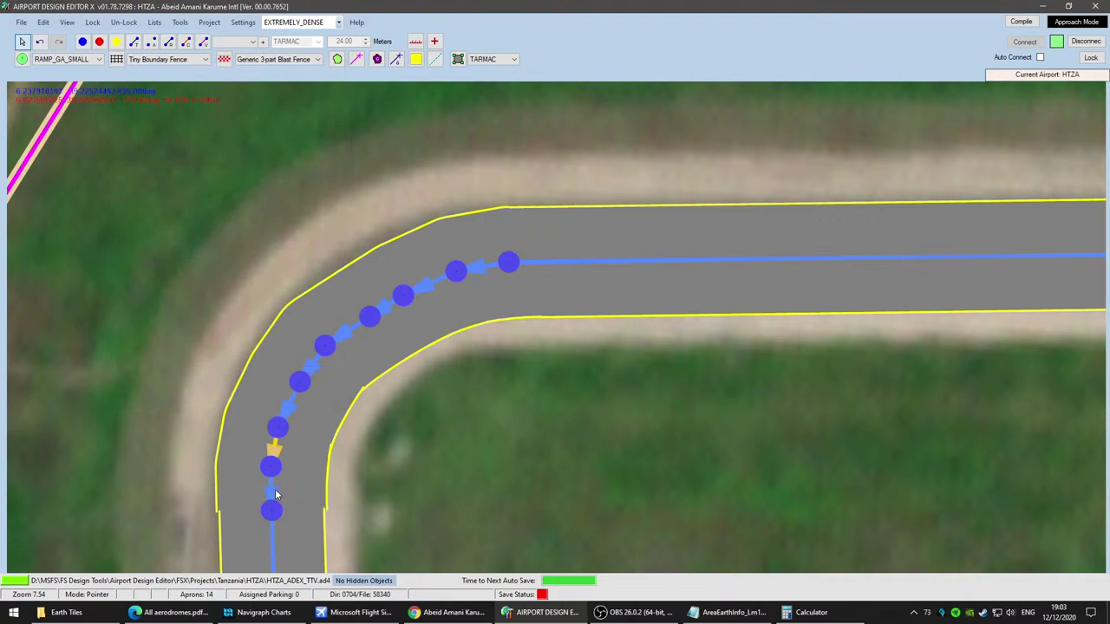
double_click(273, 491)
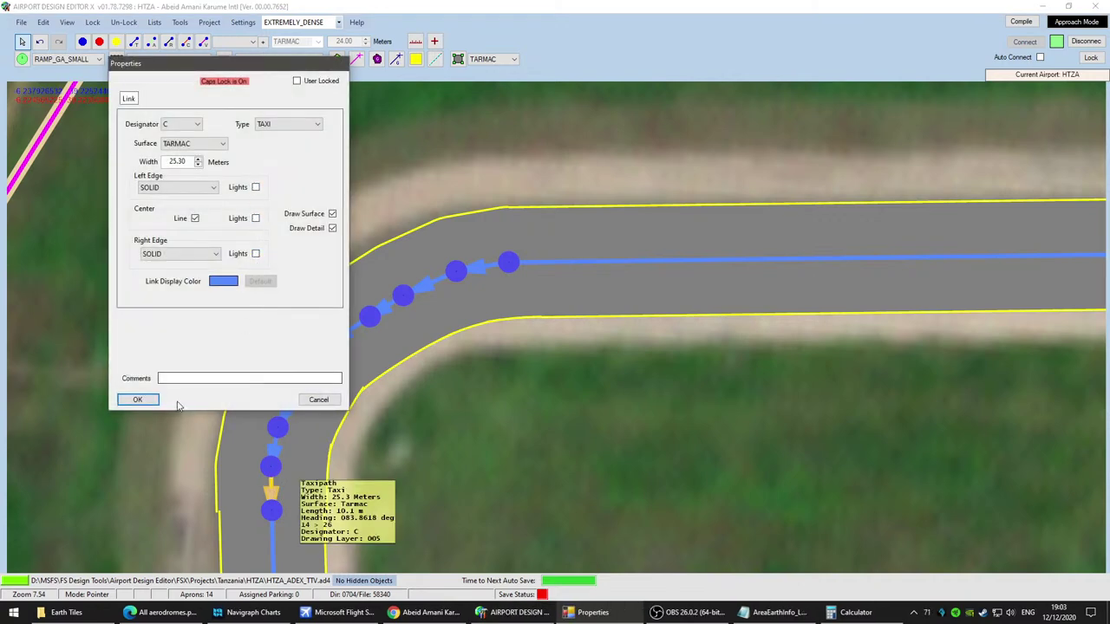
left_click(139, 400)
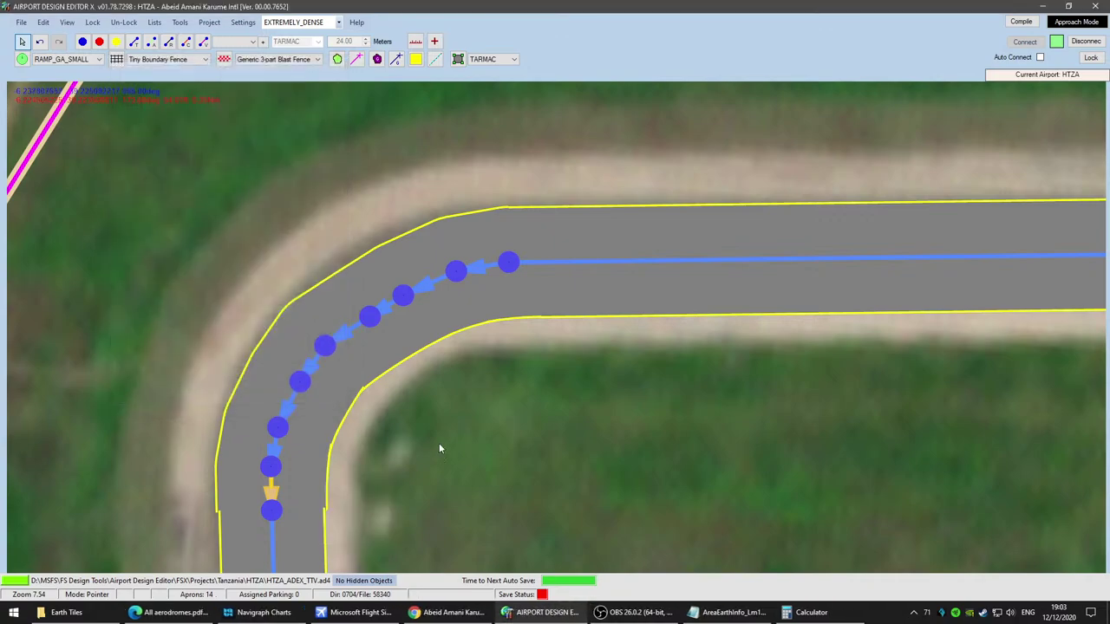
left_click(364, 613)
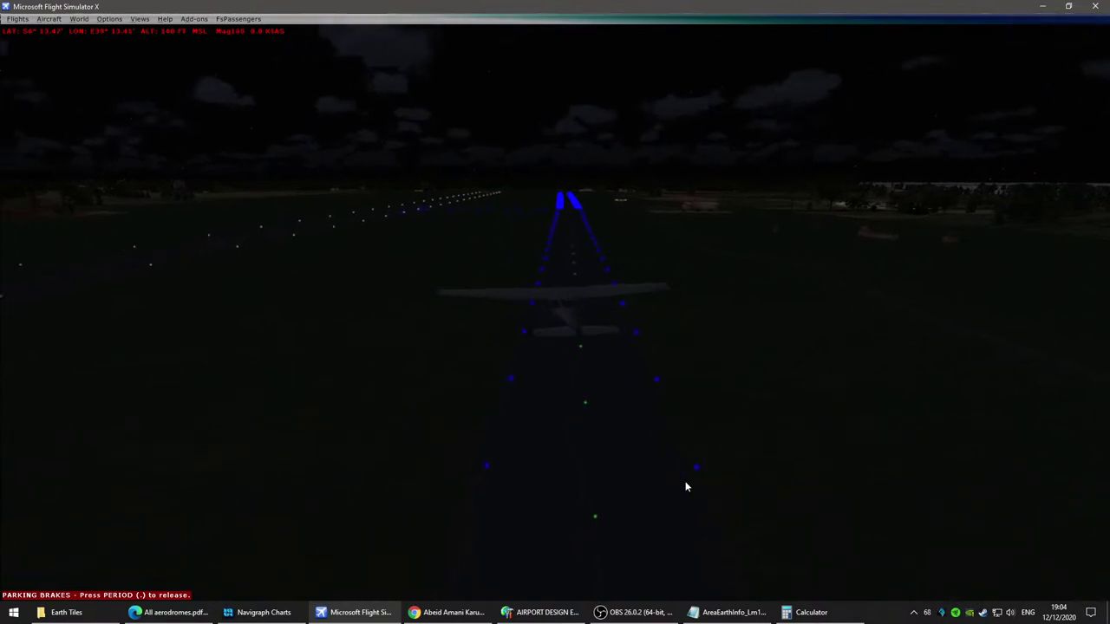
Step: Rotate the night slew view toward the terminal to inspect the blue taxiway edge lights
key("KP_1")
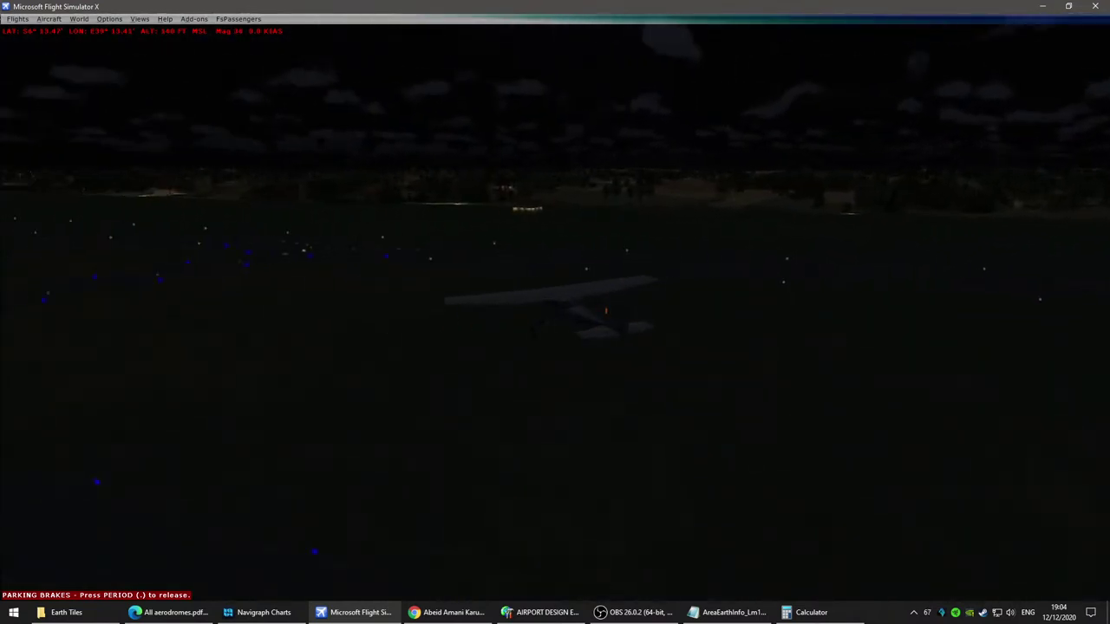
key("KP_5")
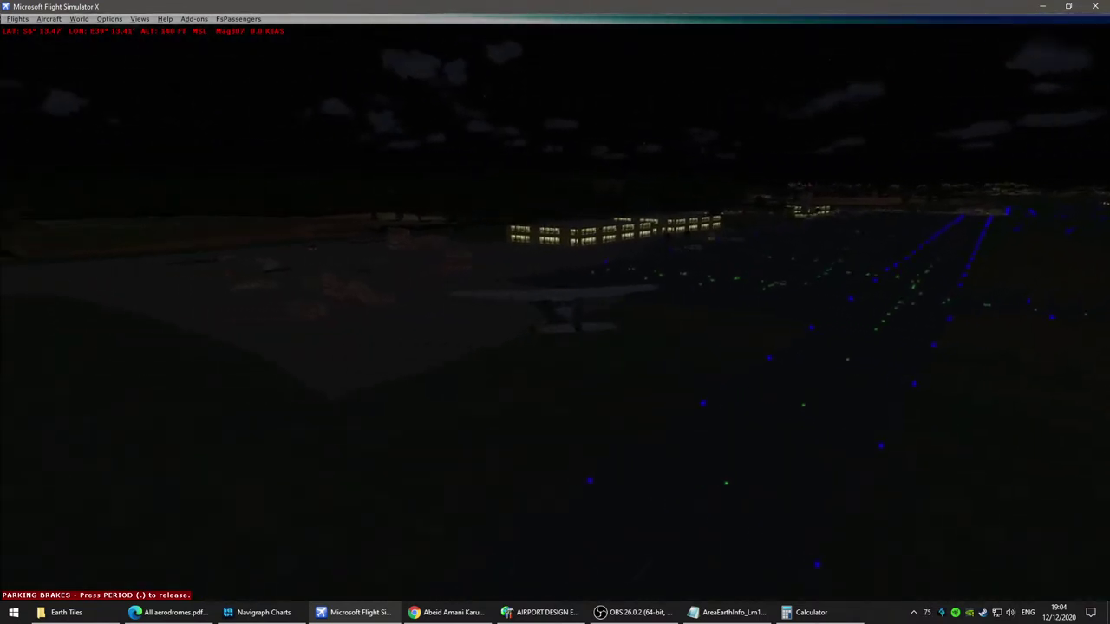
left_click(79, 19)
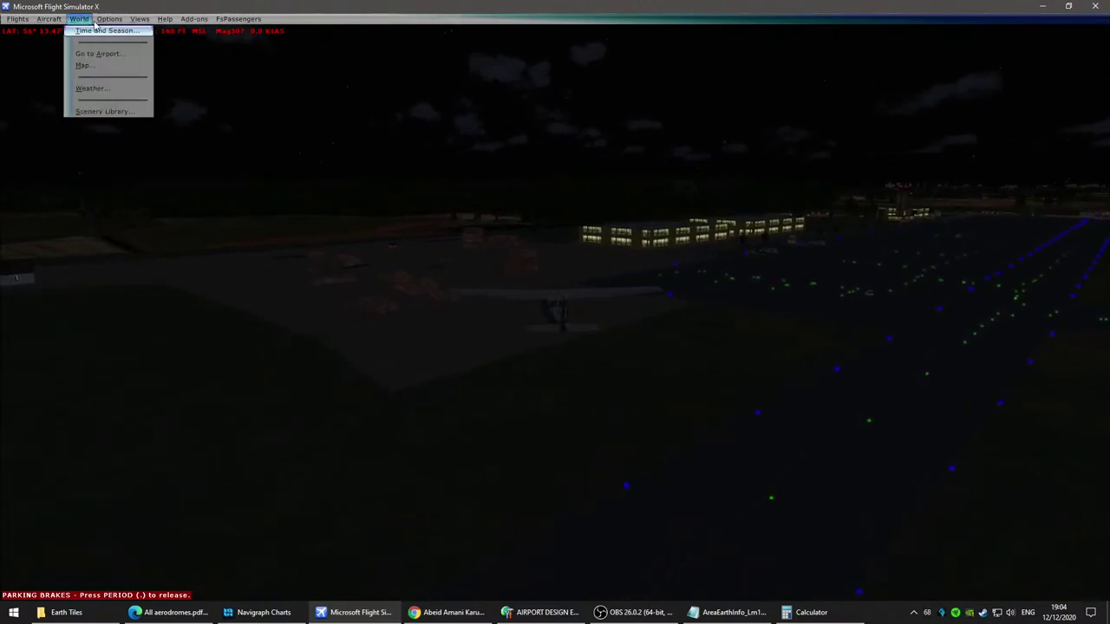
Step: Back in ADE, turn on the Night Lighting preview and pan to the apron parking area
left_click(542, 612)
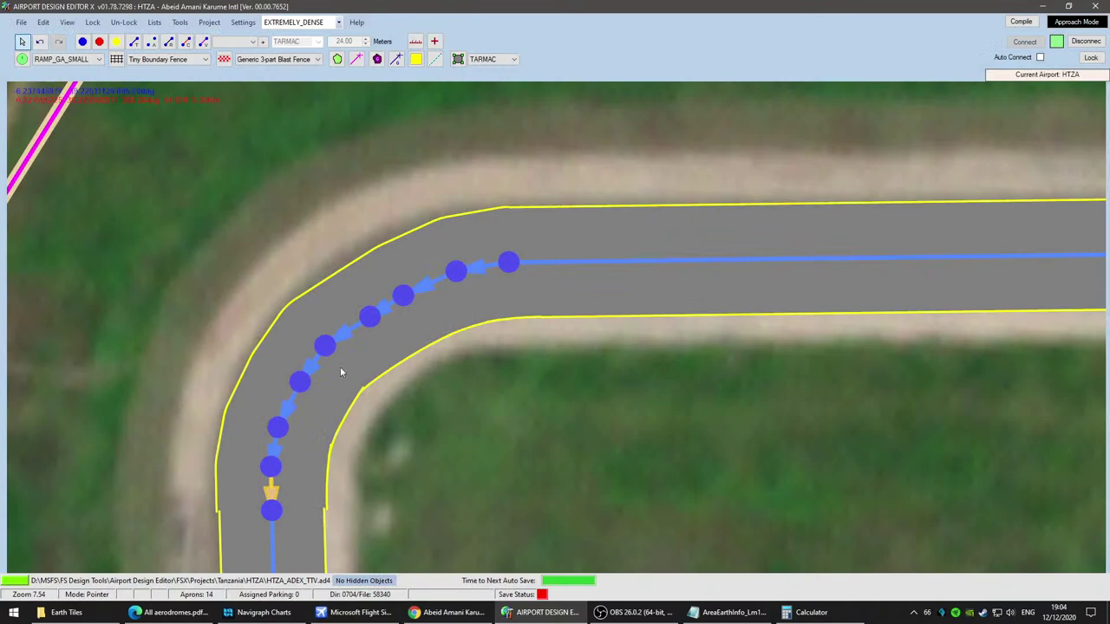
left_click(68, 23)
left_click(90, 265)
scroll(625, 424, "down", 5)
left_click_drag(656, 474, 511, 357)
right_click_drag(842, 338, 351, 344)
right_click_drag(898, 325, 243, 384)
right_click_drag(601, 377, 361, 389)
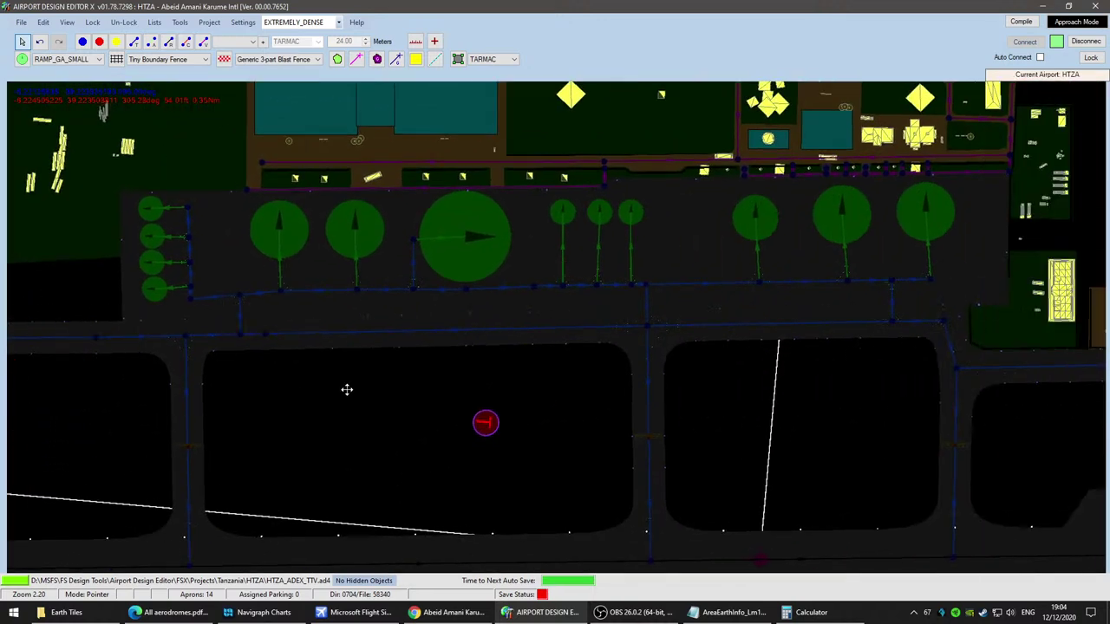
scroll(297, 409, "up", 3)
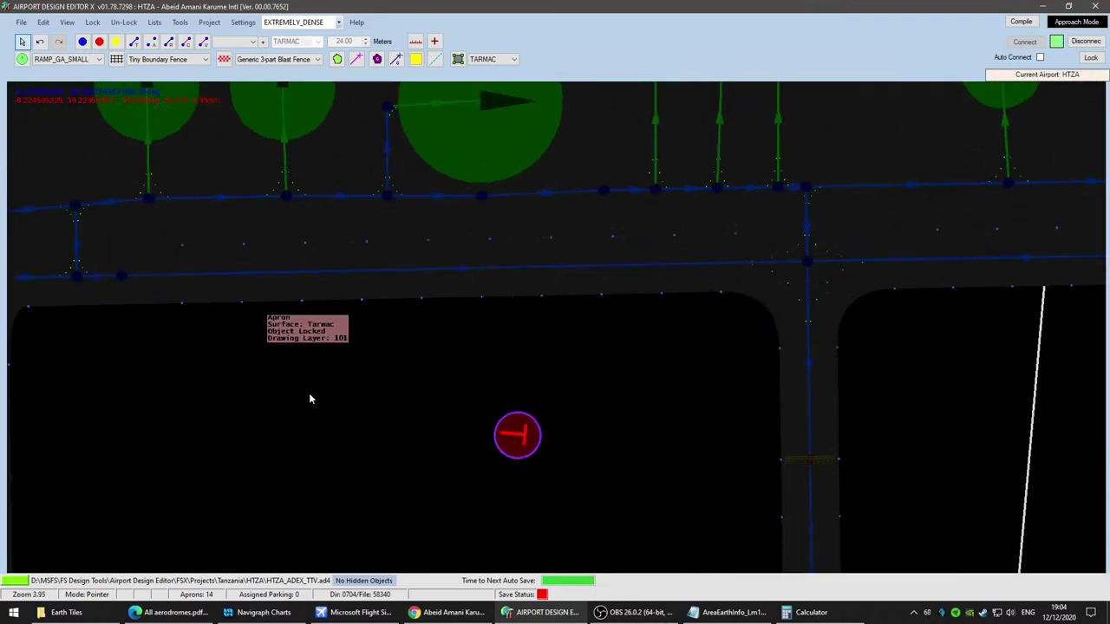
right_click_drag(297, 408, 488, 493)
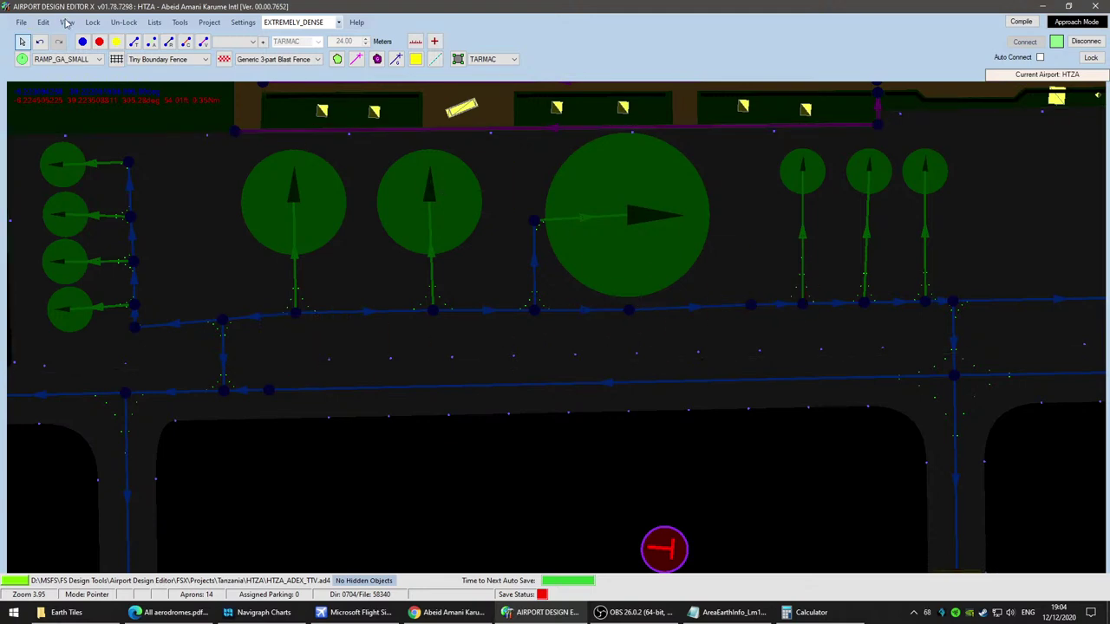
Step: Hide parking spots and taxiway lines, then survey the buildings east and west of the apron
left_click(67, 23)
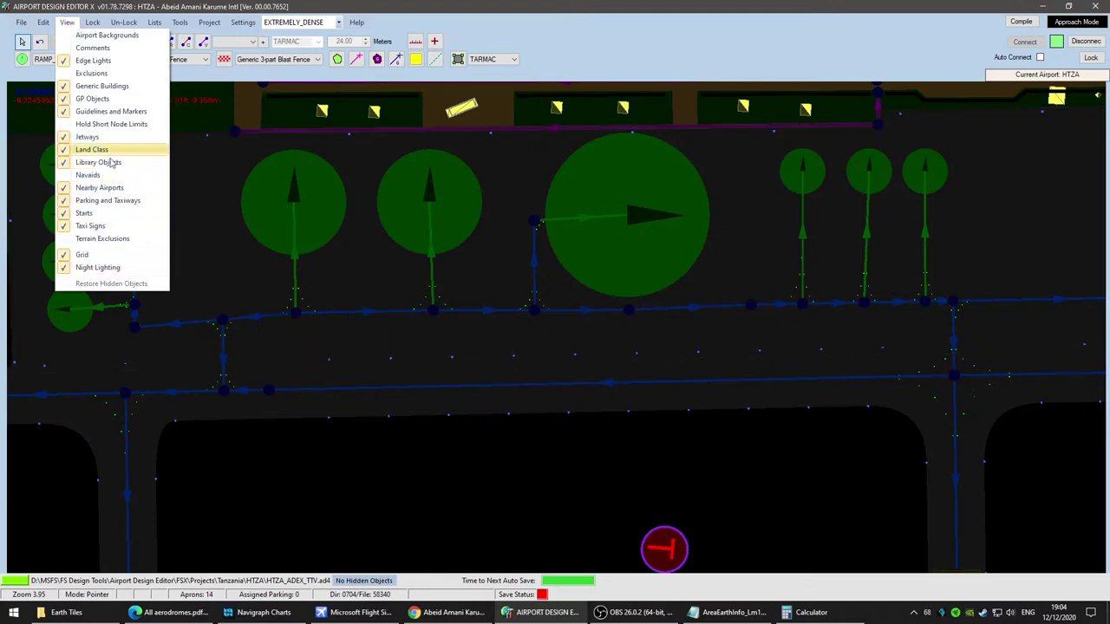
left_click(108, 201)
scroll(353, 486, "down", 1)
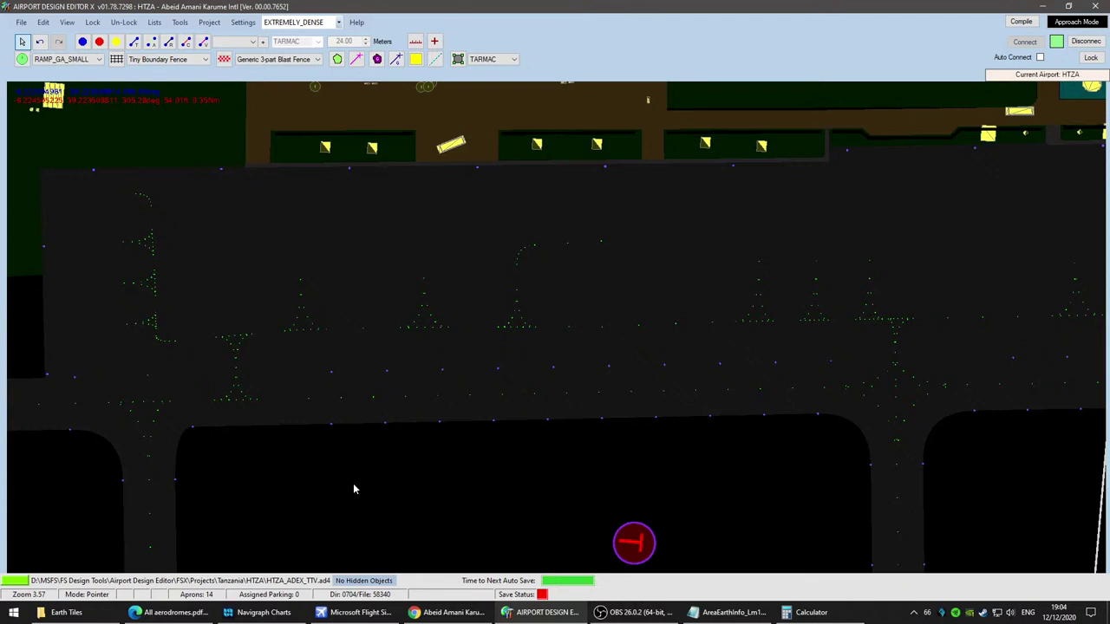
scroll(353, 483, "up", 5)
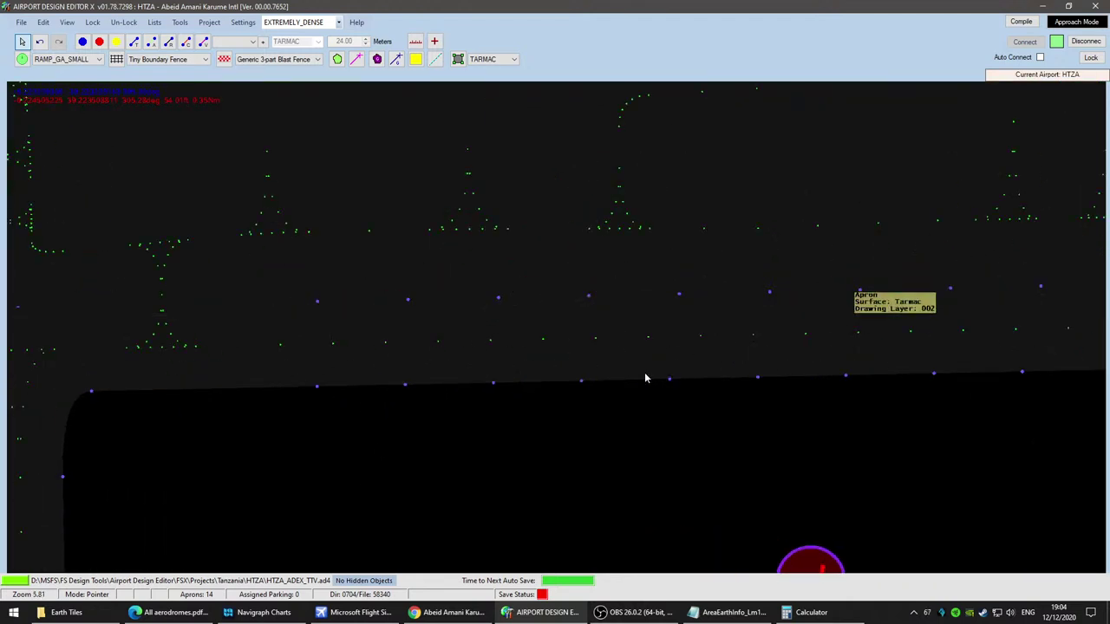
scroll(889, 435, "down", 6)
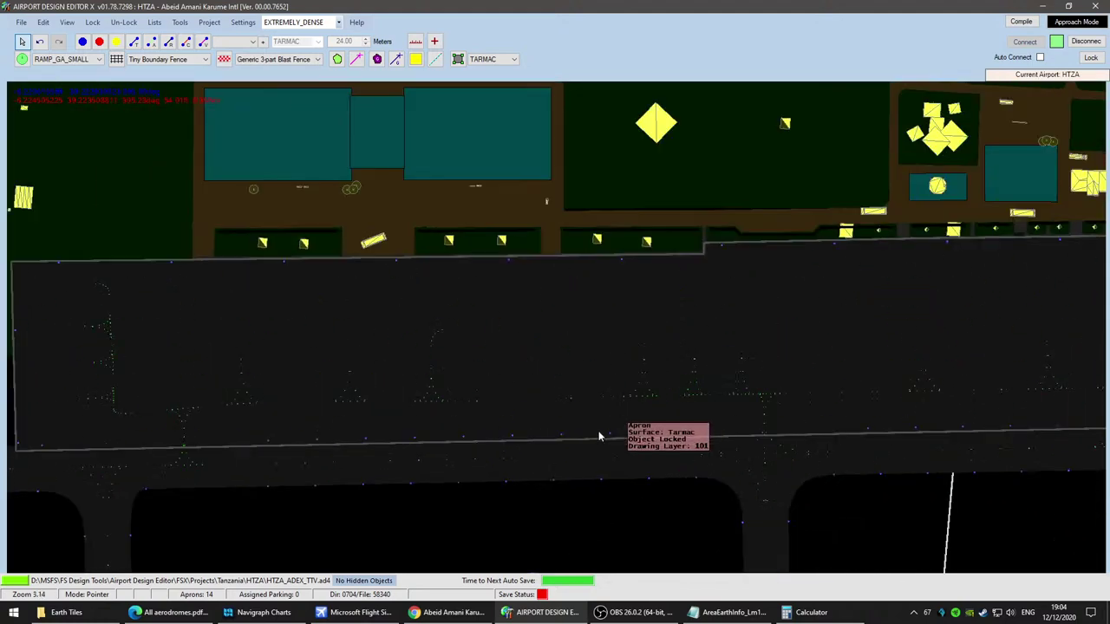
left_click_drag(925, 486, 339, 441)
scroll(575, 520, "up", 4)
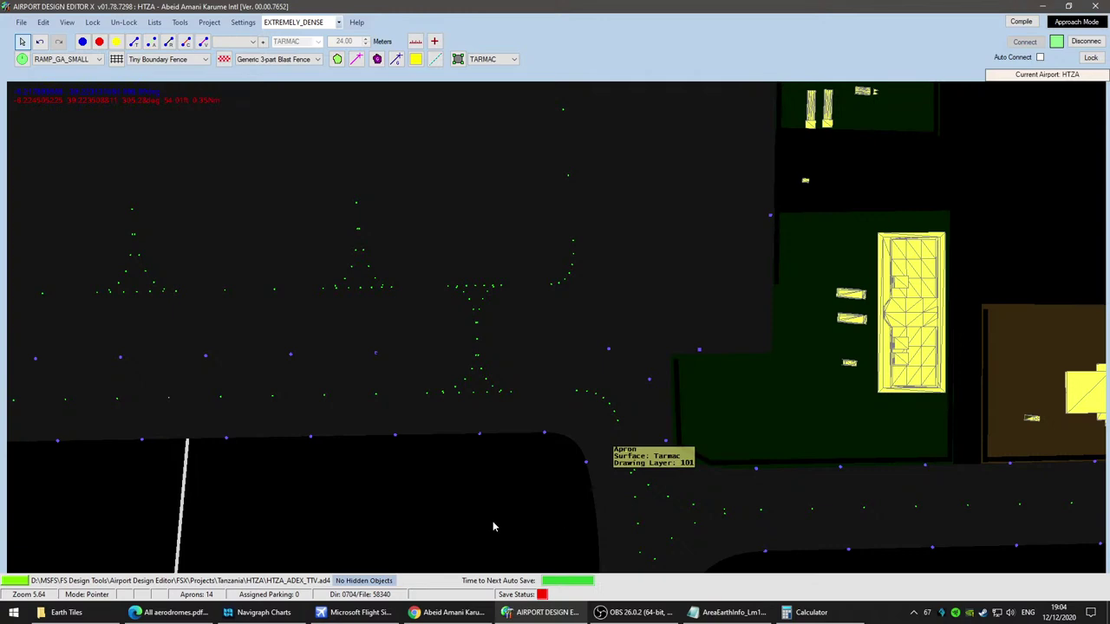
scroll(493, 525, "down", 7)
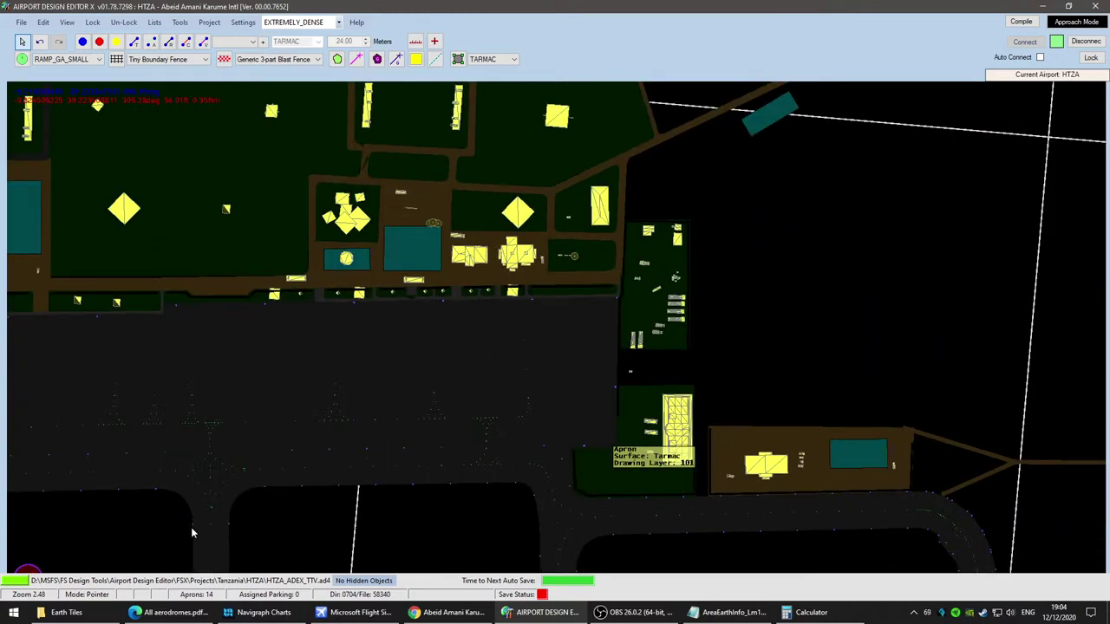
left_click_drag(185, 526, 878, 437)
left_click_drag(266, 492, 850, 421)
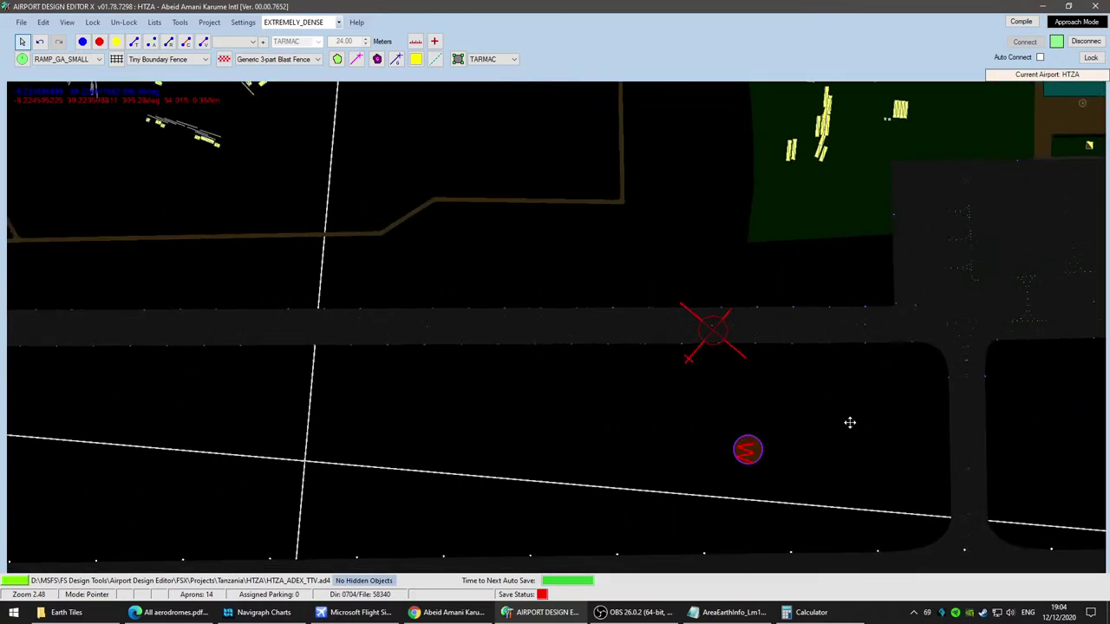
left_click_drag(235, 424, 582, 524)
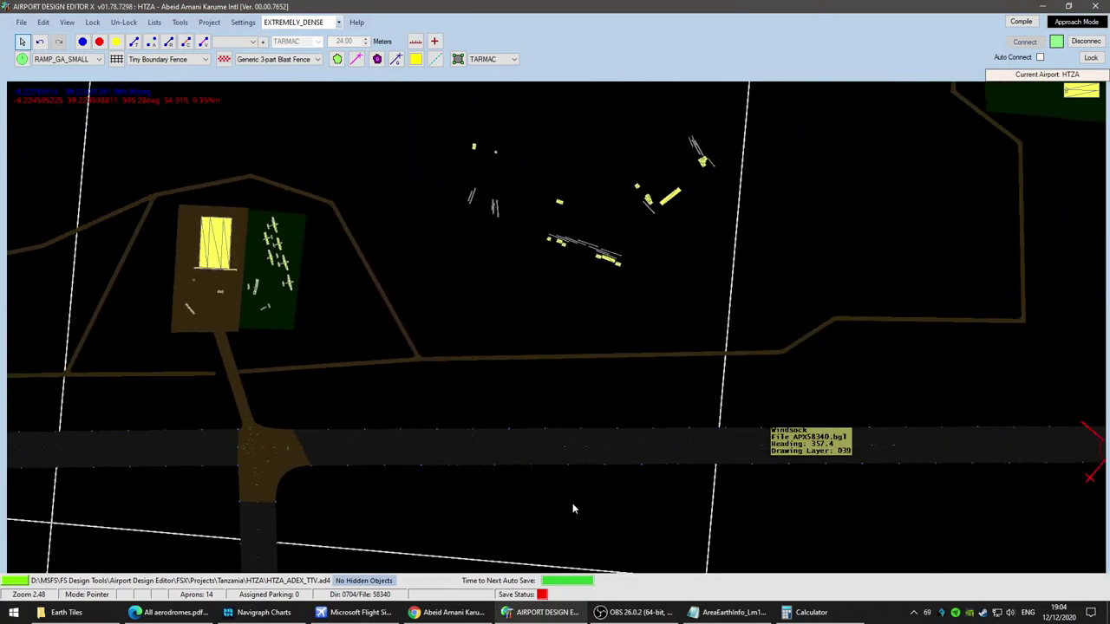
Step: Uncheck Night Lighting and zoom in on the main apron's terminal buildings in daytime imagery
left_click(67, 23)
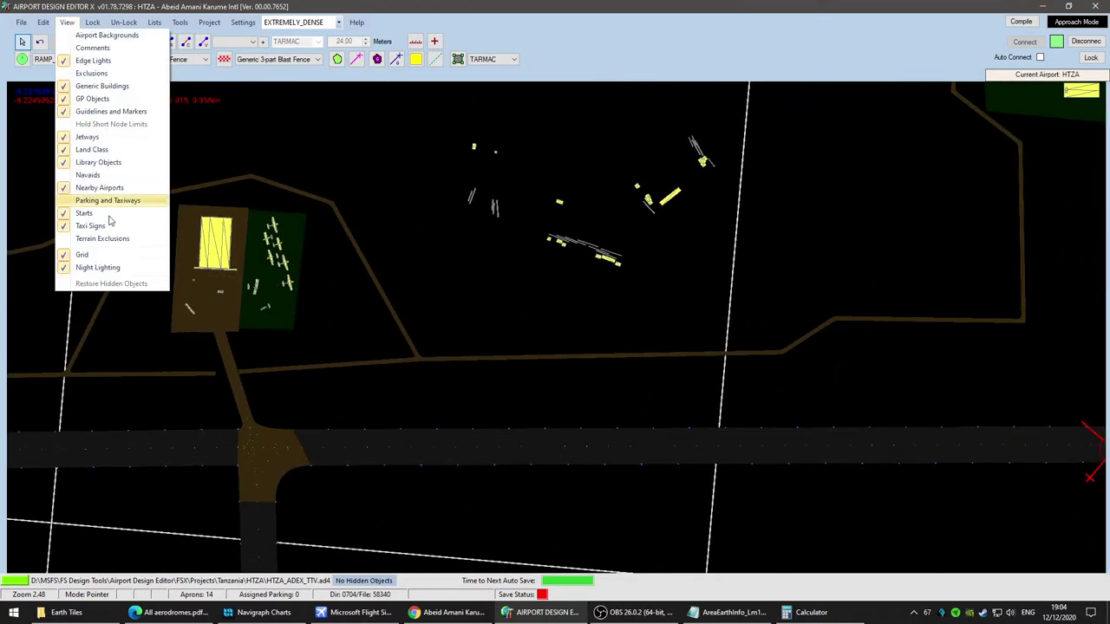
left_click(115, 268)
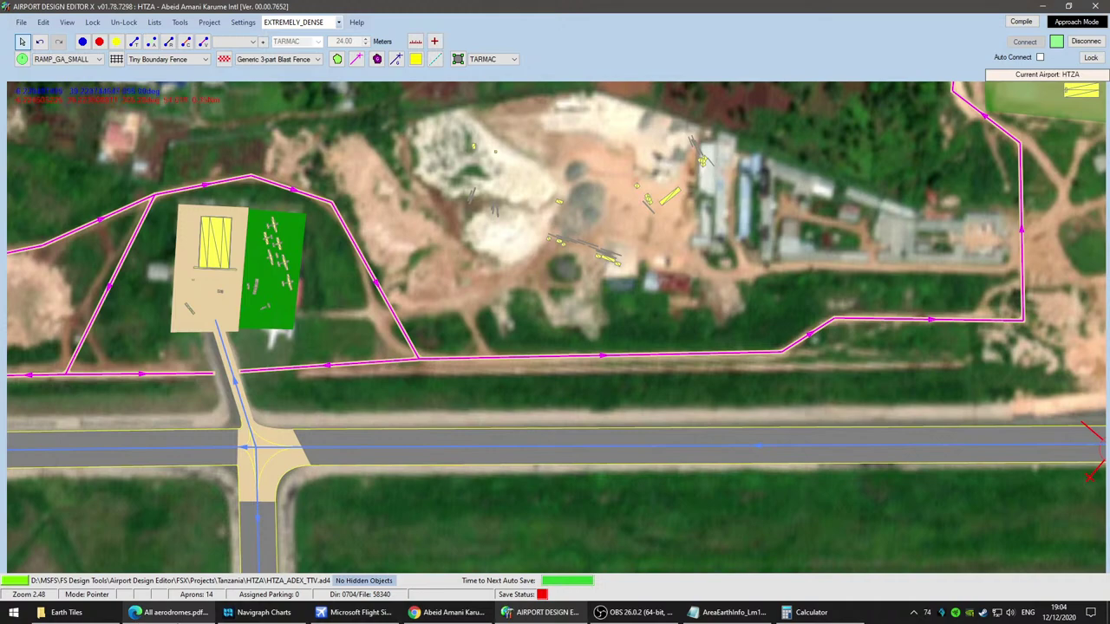
left_click(635, 613)
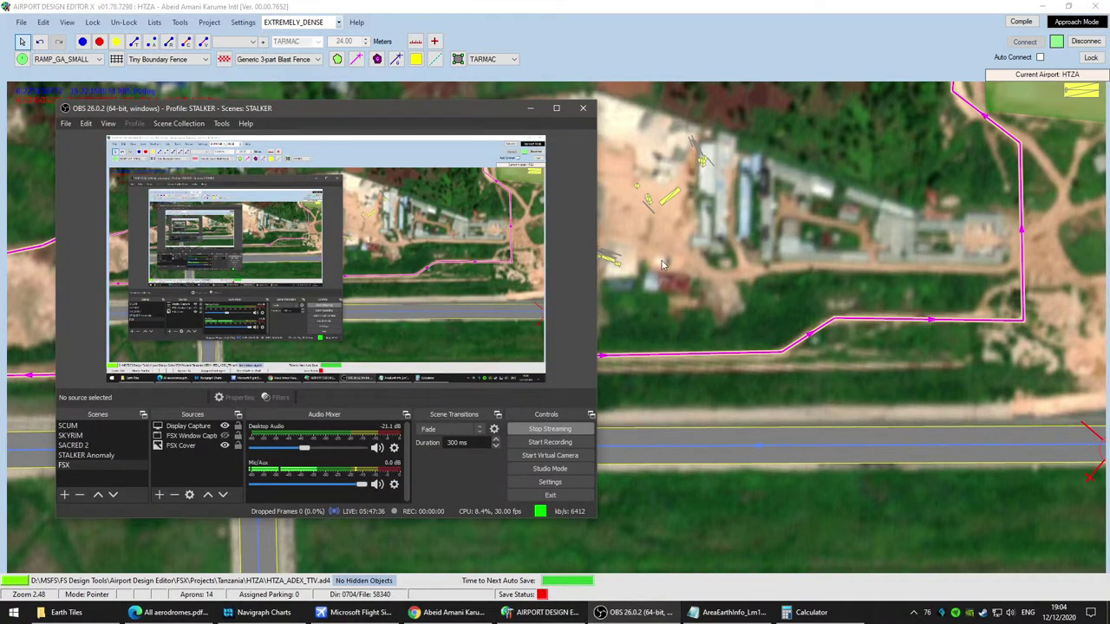
left_click(531, 108)
scroll(792, 371, "down", 5)
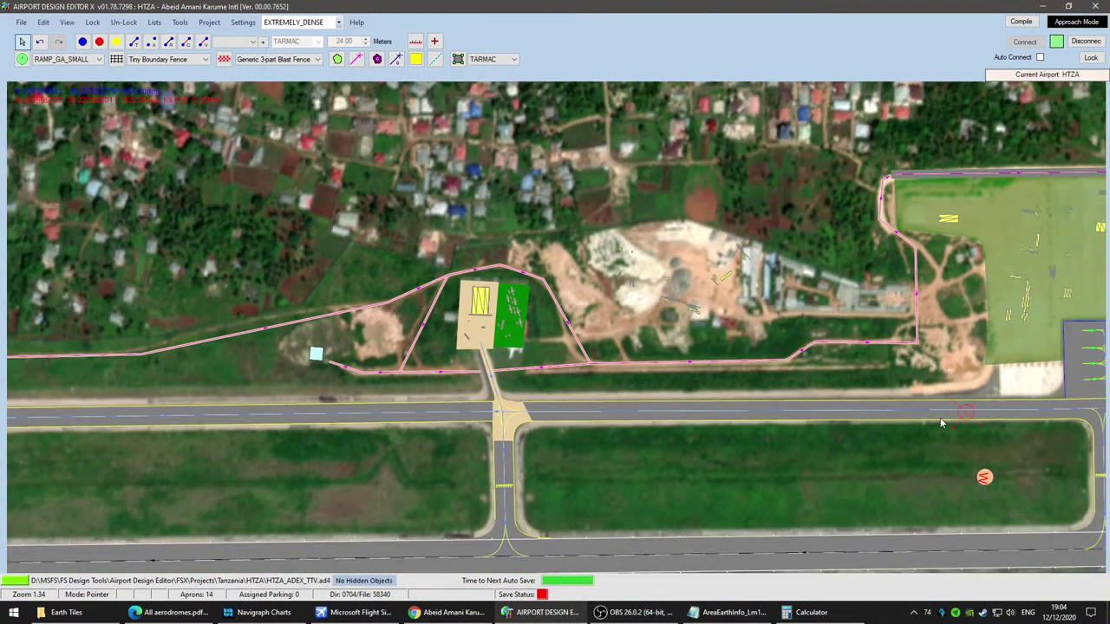
left_click_drag(941, 423, 201, 435)
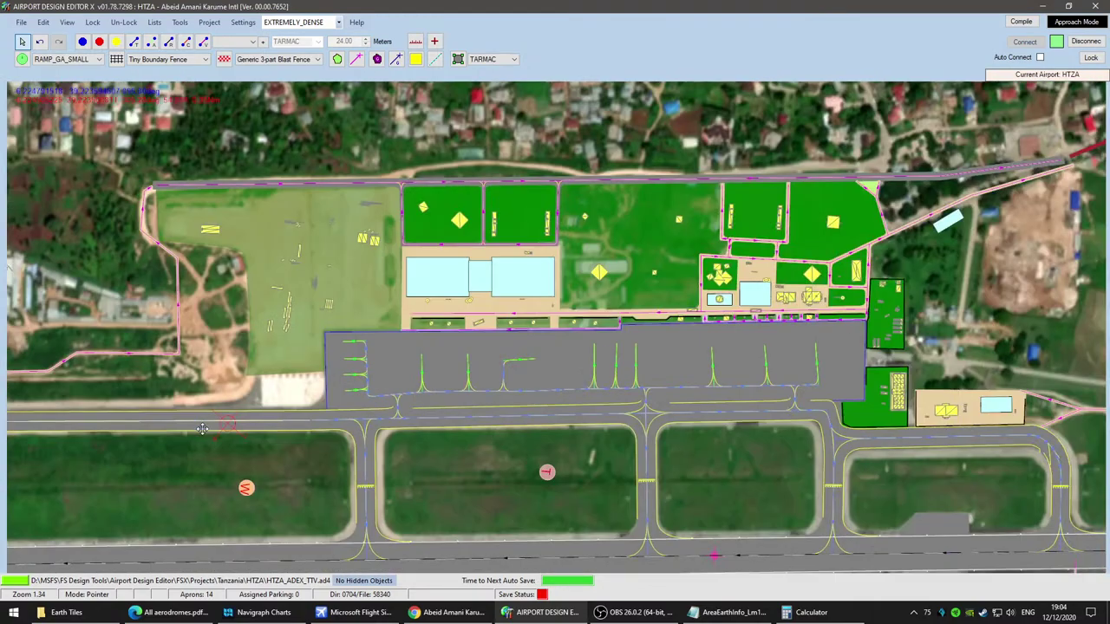
scroll(594, 351, "up", 2)
scroll(652, 348, "up", 6)
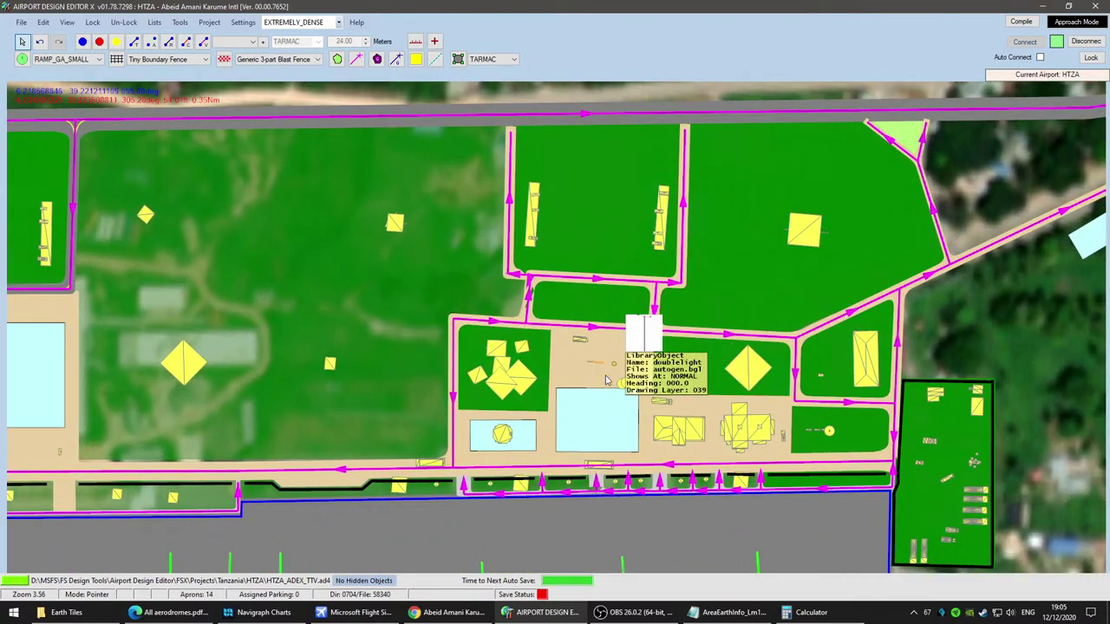
Step: In FSX, slew the Cessna forward and turn it beside the lit terminal and control tower
left_click(356, 612)
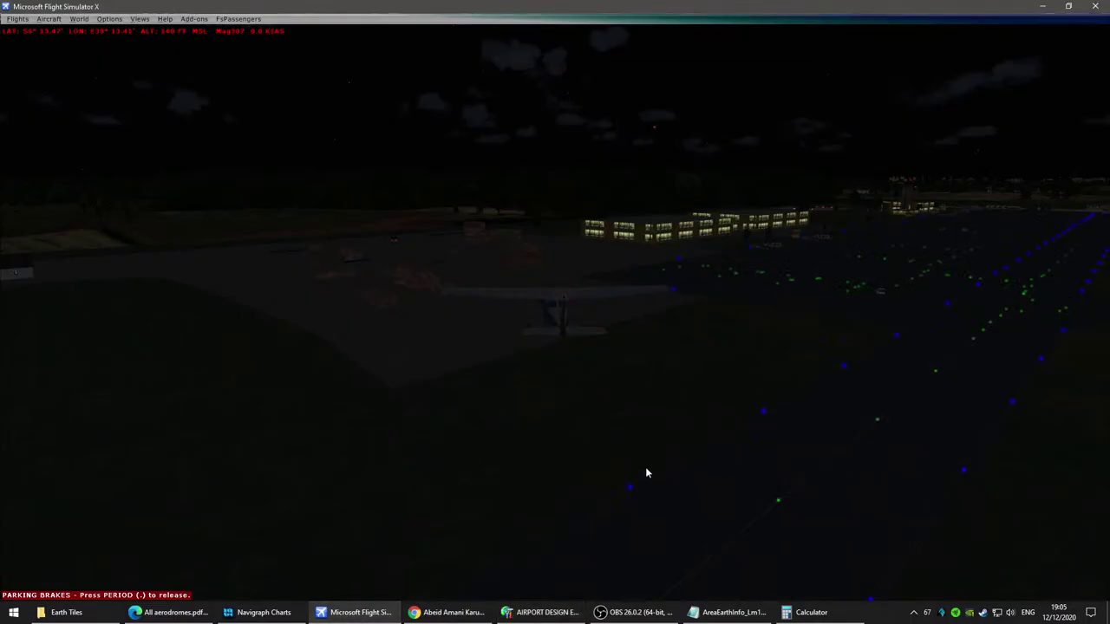
key("KP_8")
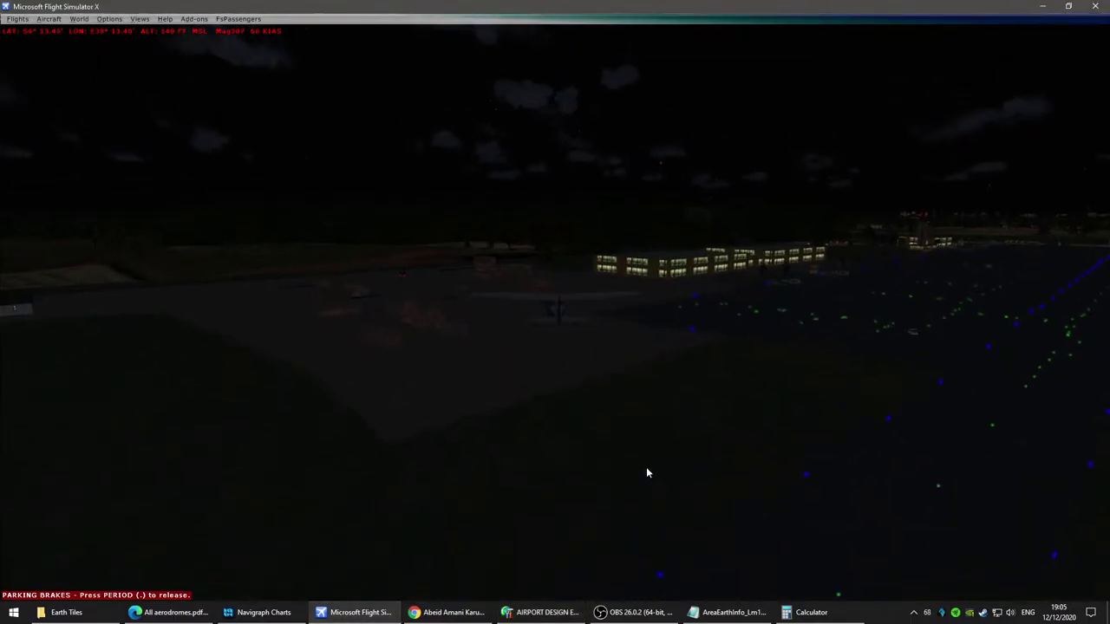
key("KP_3")
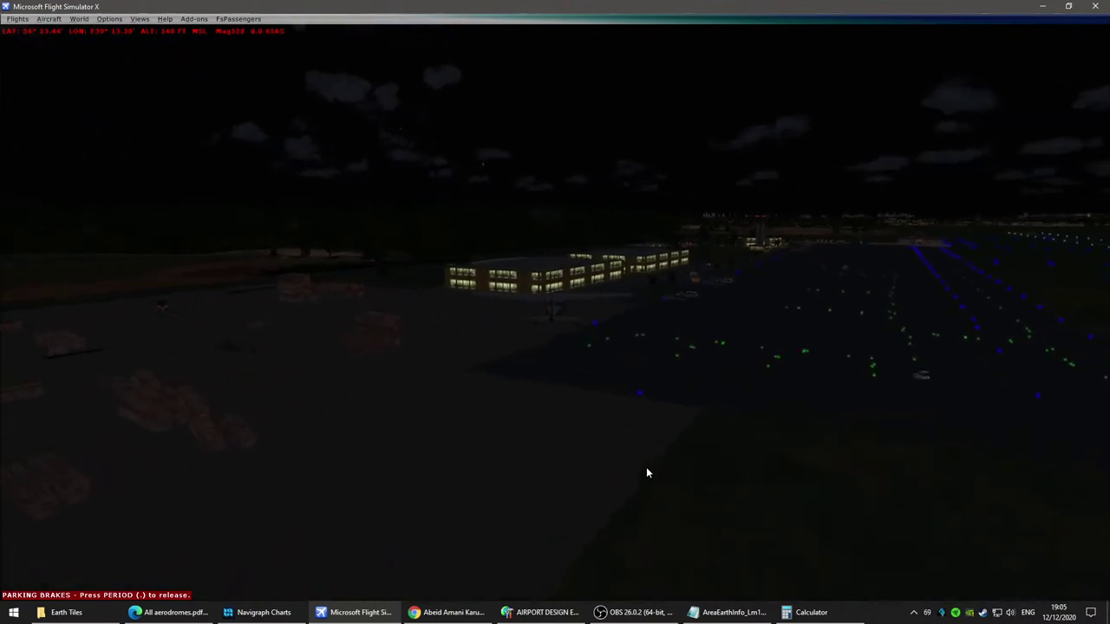
key("KP_8")
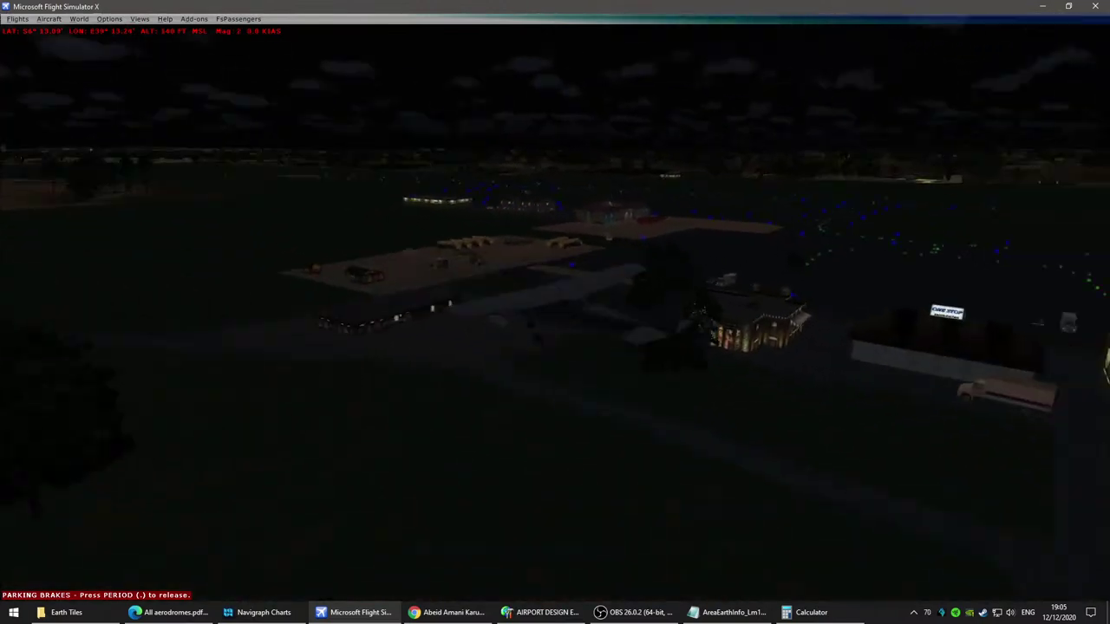
key("KP_5")
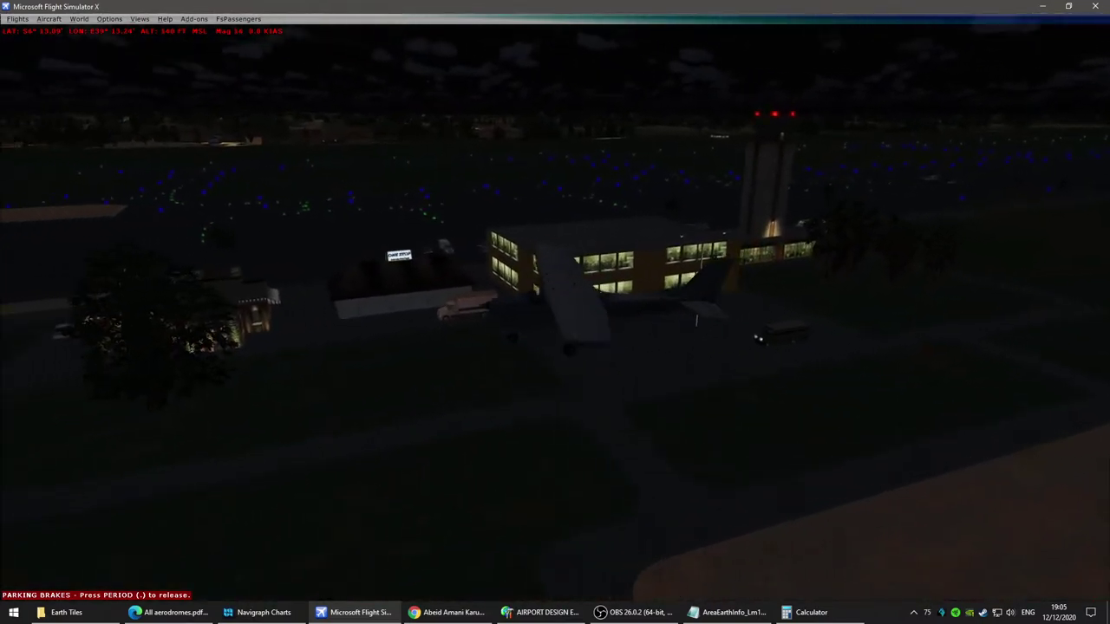
key("KP_3")
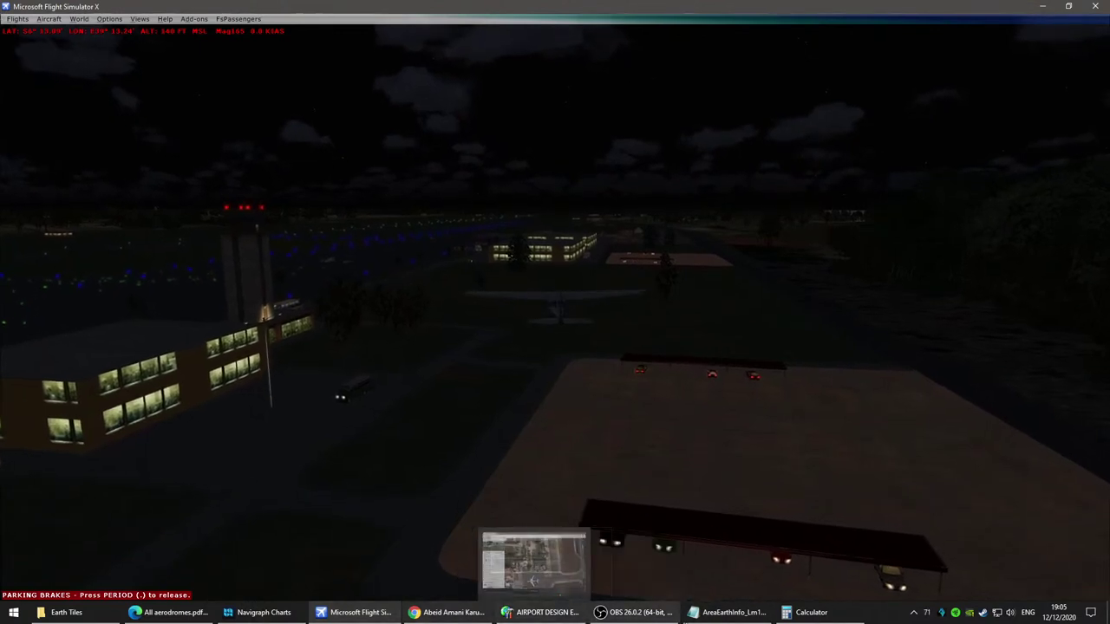
left_click(561, 619)
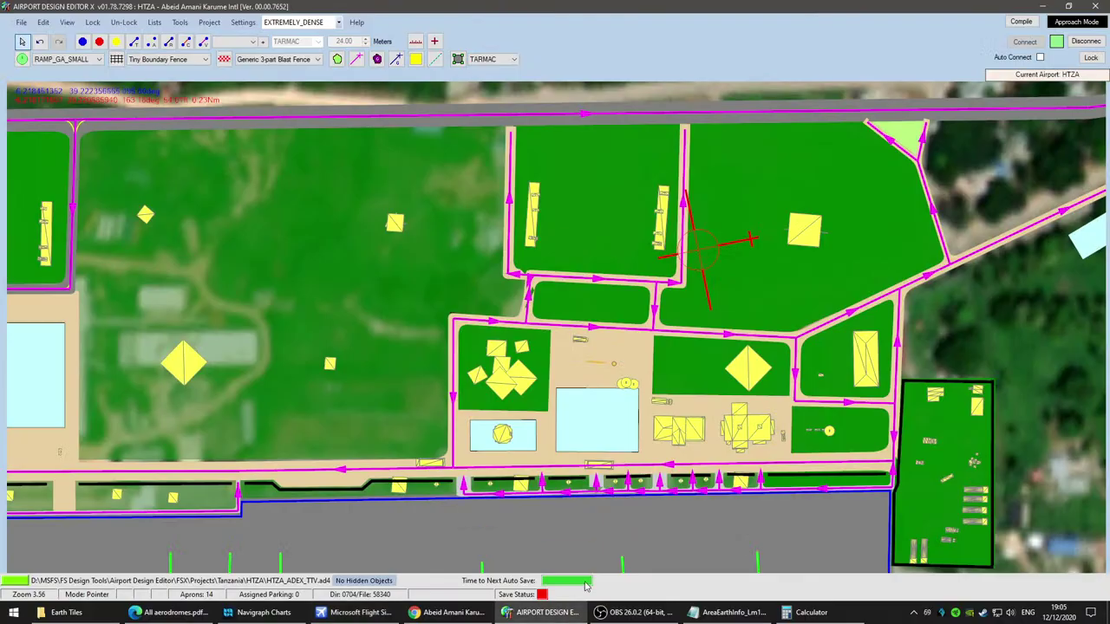
right_click(596, 365)
left_click(642, 274)
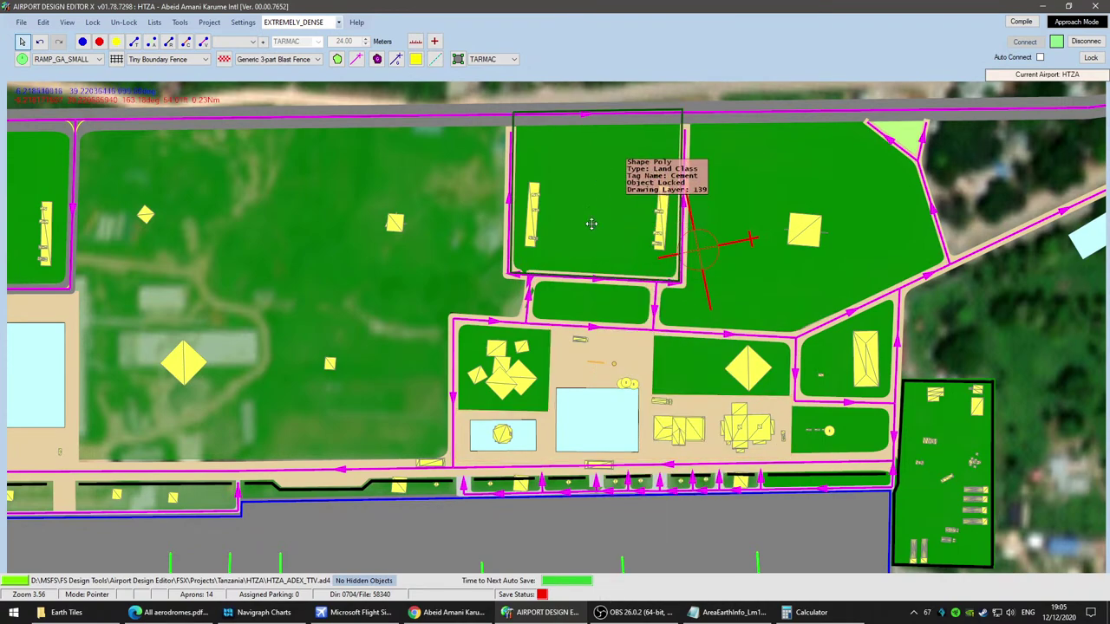
left_click_drag(597, 194, 576, 347)
right_click(578, 345)
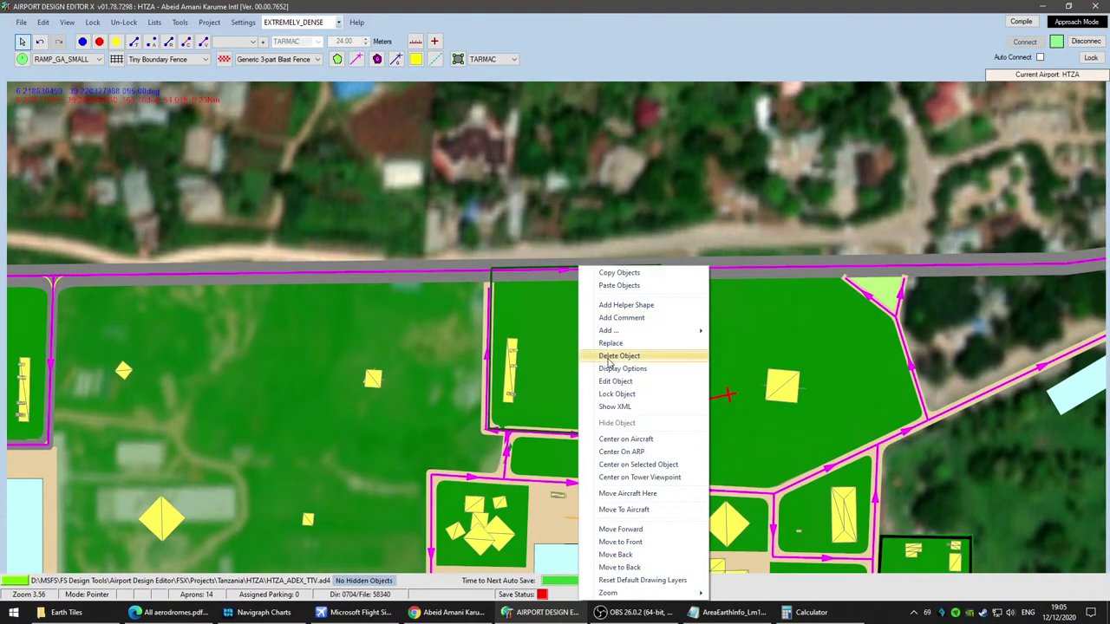
left_click(625, 276)
scroll(637, 395, "down", 3)
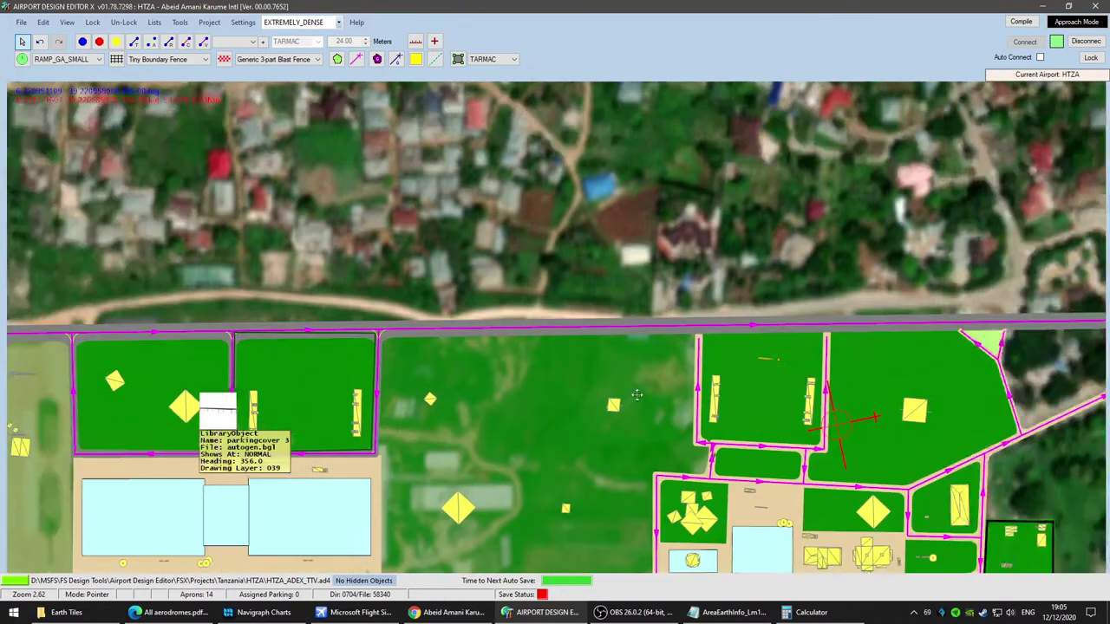
left_click_drag(318, 435, 638, 395)
right_click(626, 338)
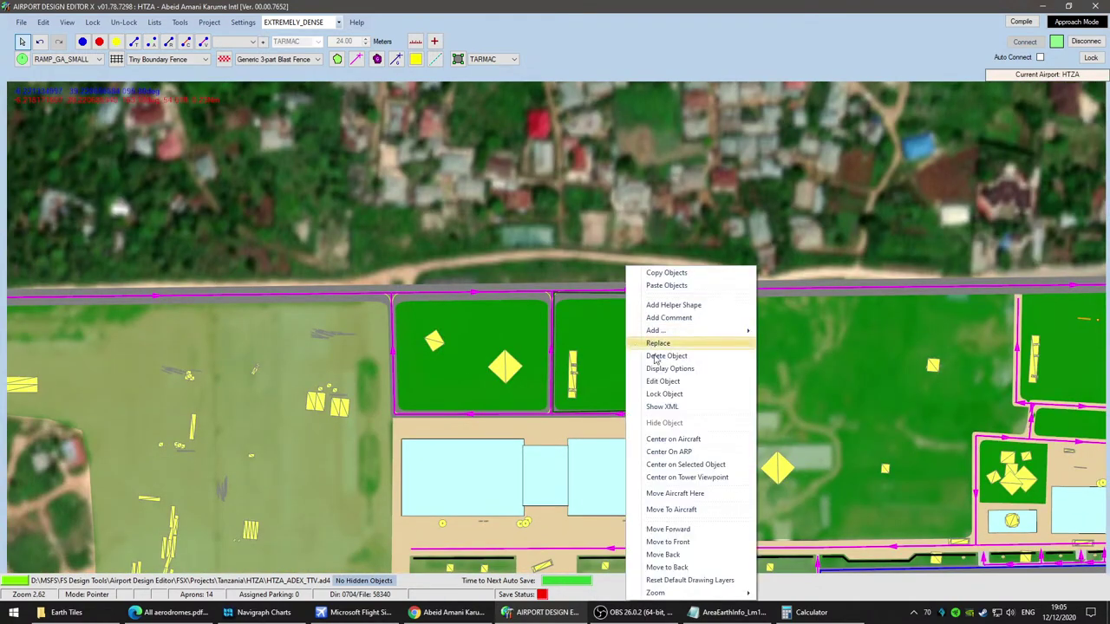
left_click(677, 287)
left_click_drag(227, 548, 759, 304)
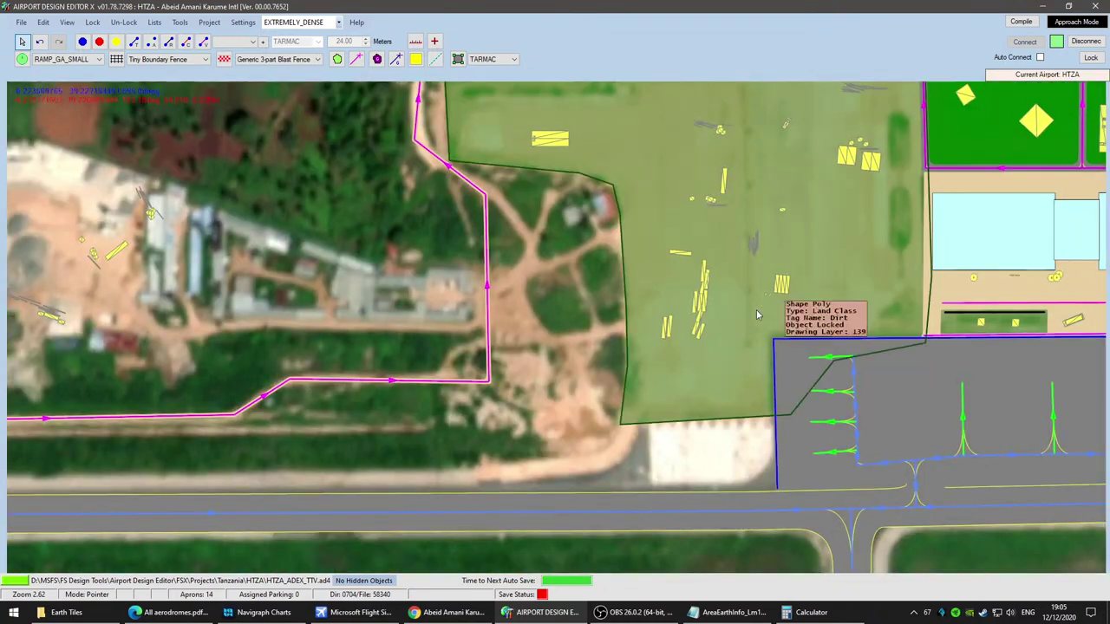
scroll(757, 308, "down", 3)
right_click(724, 392)
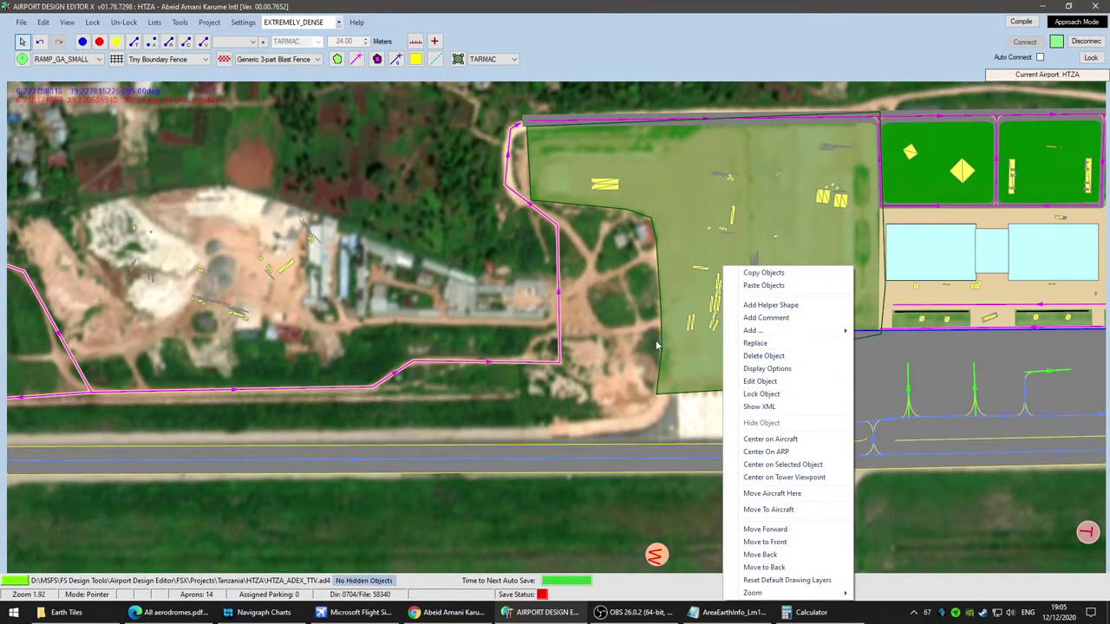
left_click(603, 395)
left_click_drag(810, 310, 568, 459)
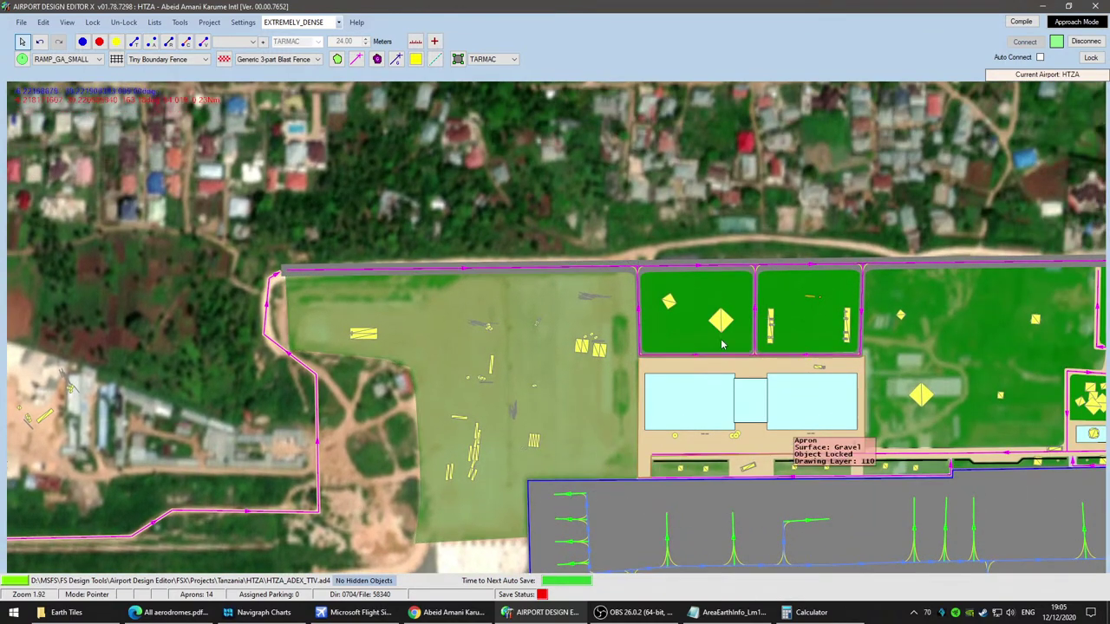
right_click(753, 440)
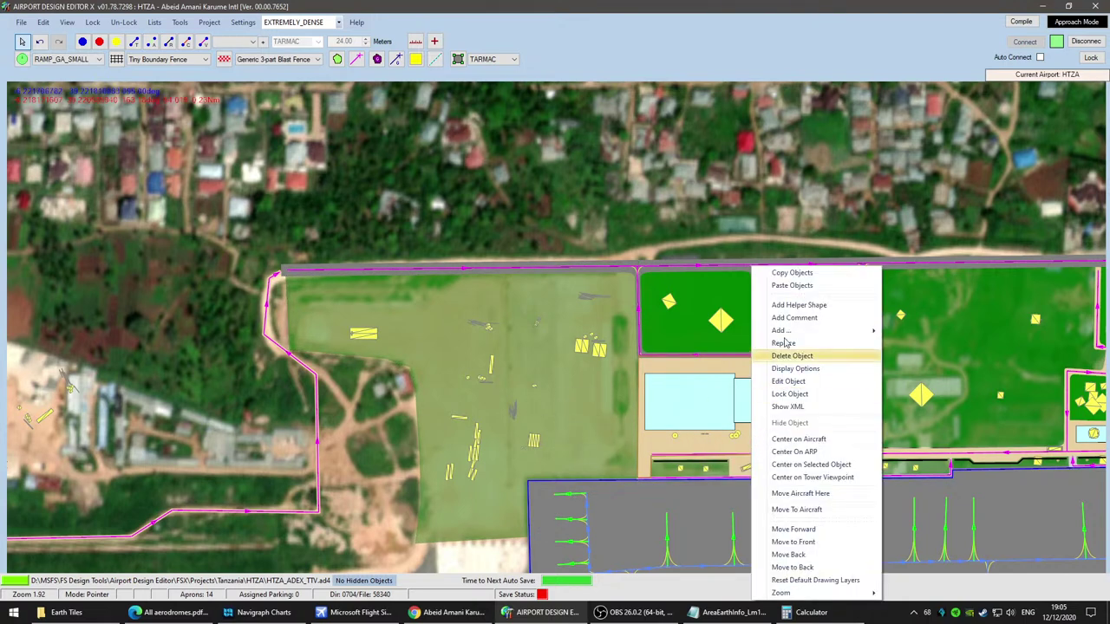
left_click(792, 286)
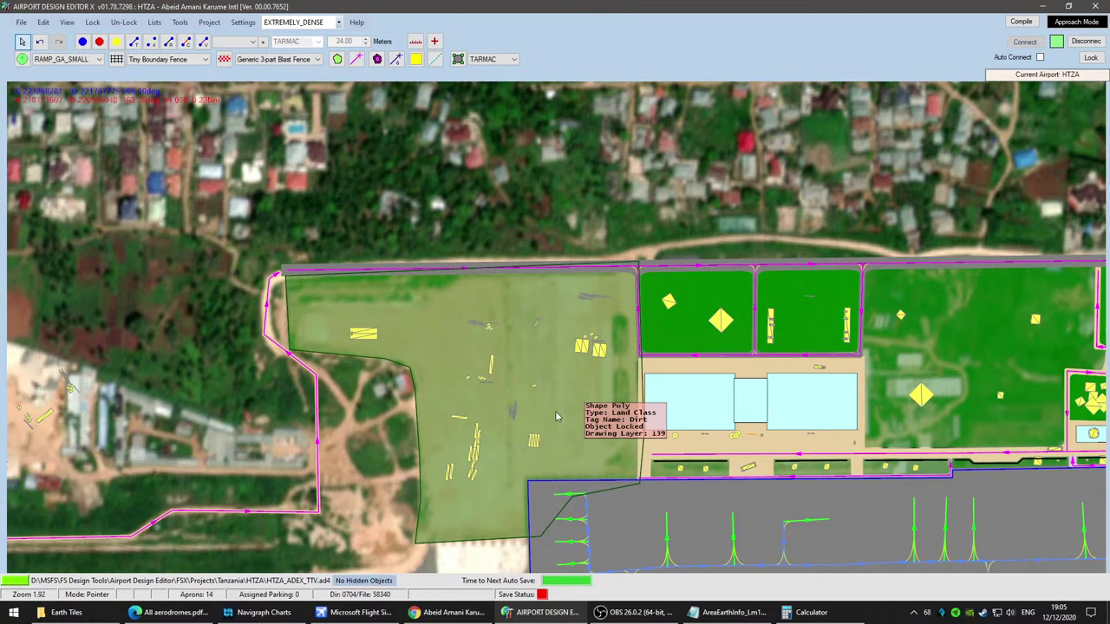
right_click(505, 300)
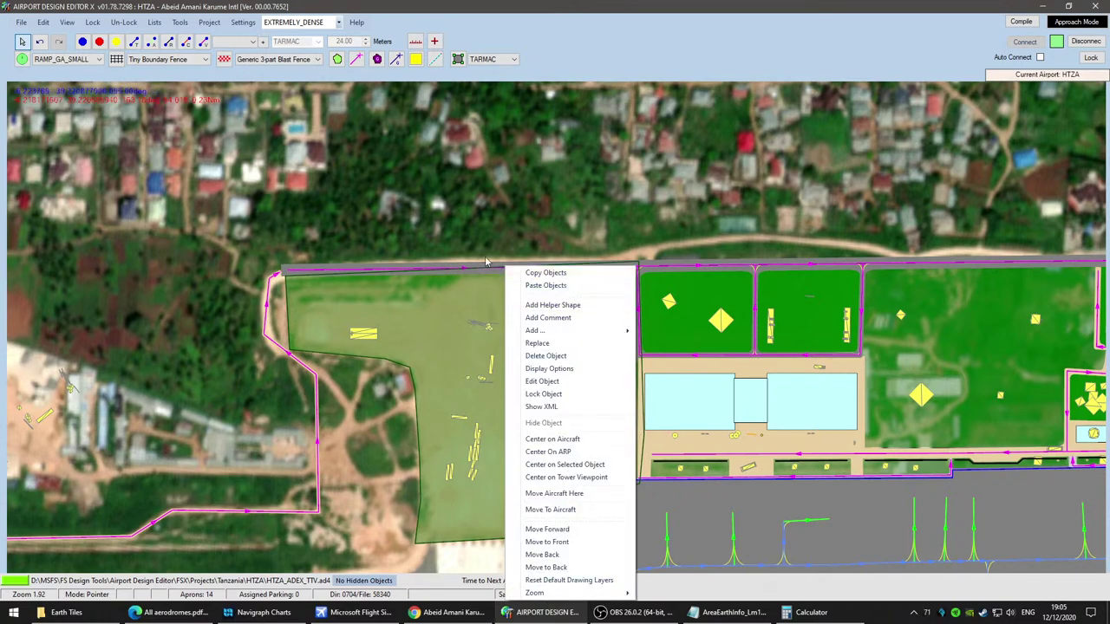
left_click(559, 211)
left_click_drag(960, 419, 220, 463)
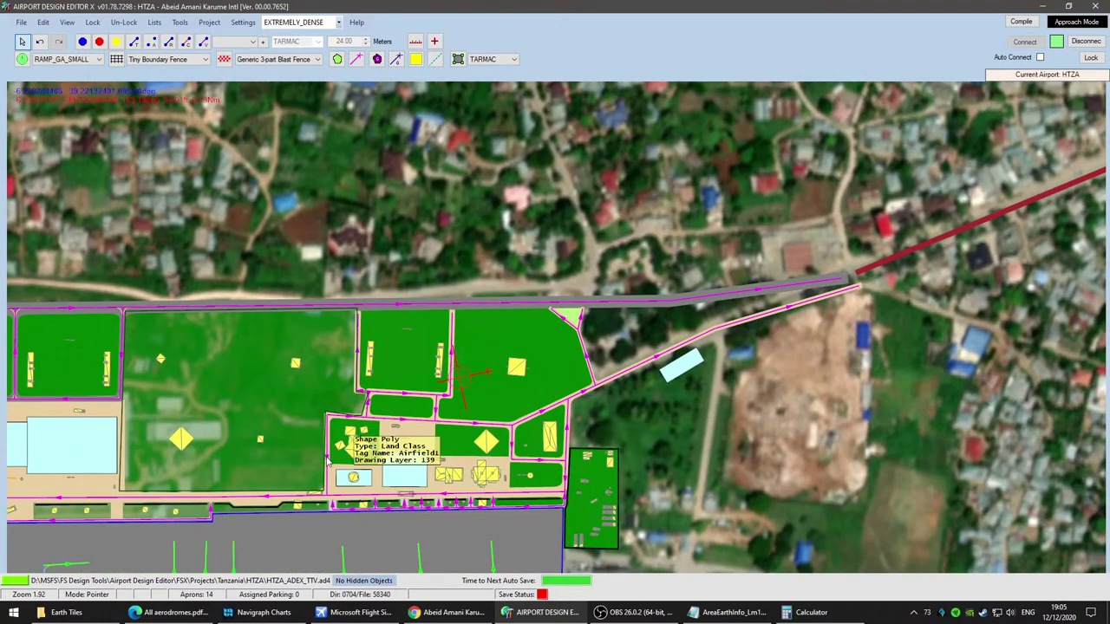
scroll(636, 517, "up", 4)
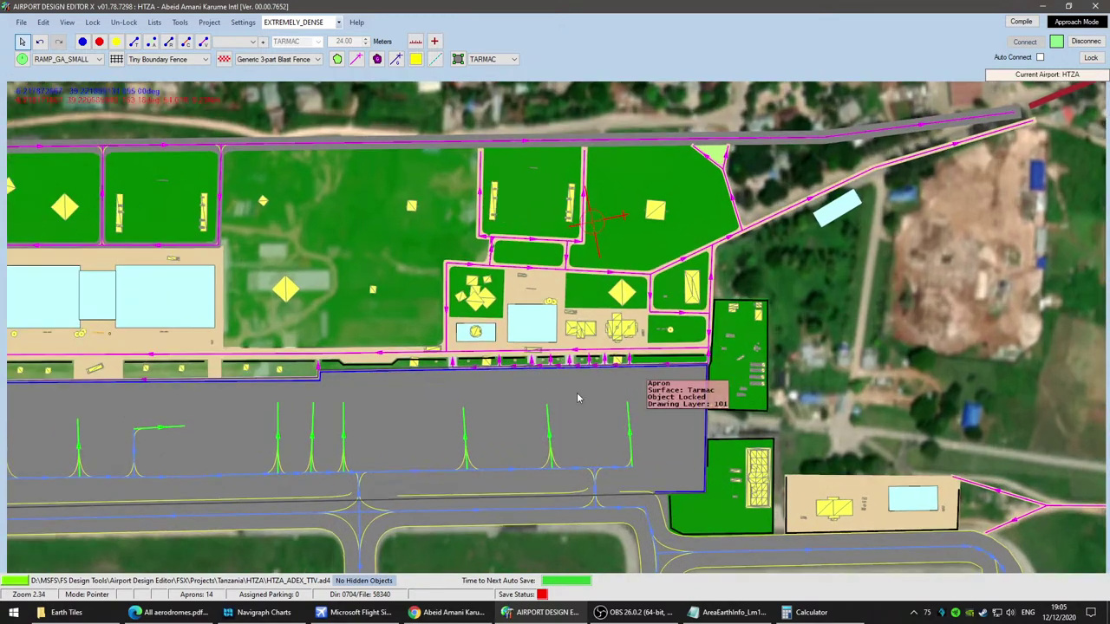
scroll(581, 397, "up", 1)
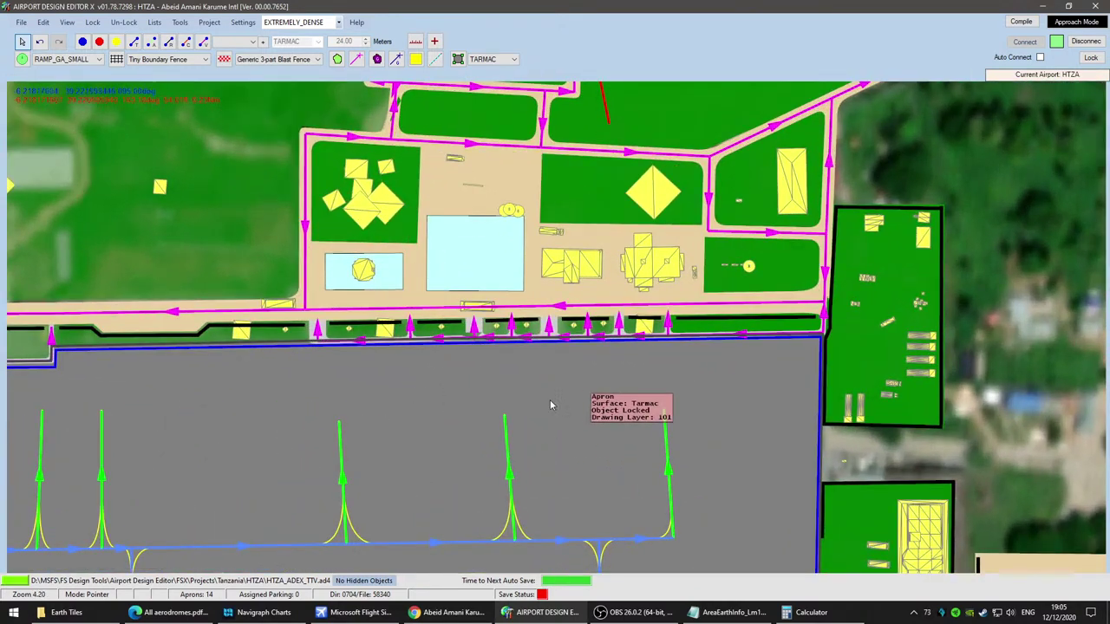
scroll(550, 400, "down", 6)
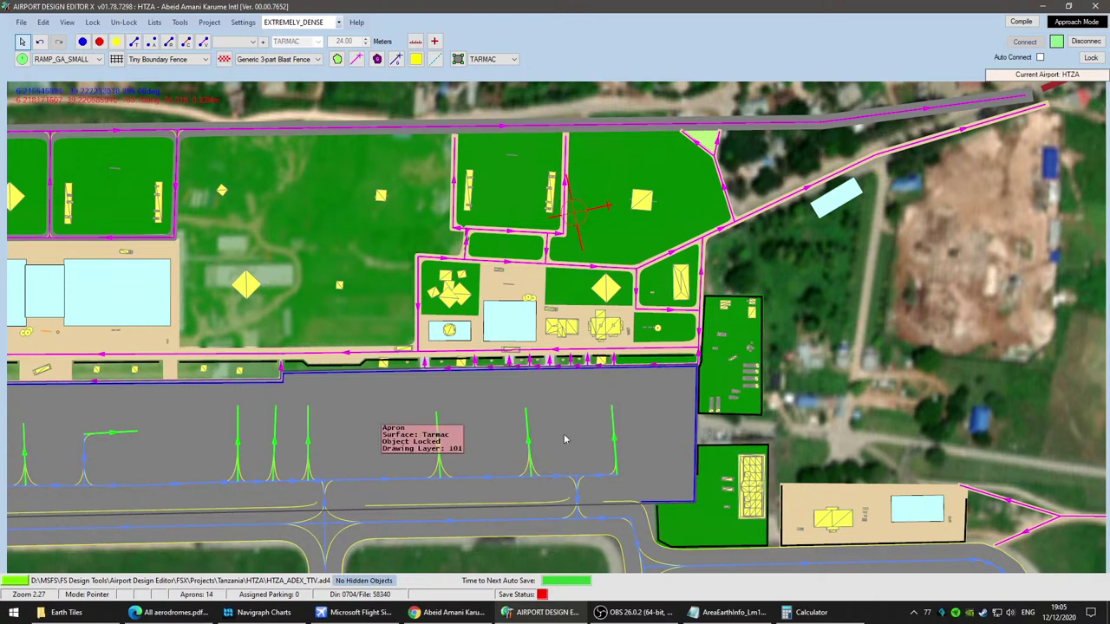
left_click_drag(355, 433, 860, 373)
left_click_drag(814, 426, 444, 259)
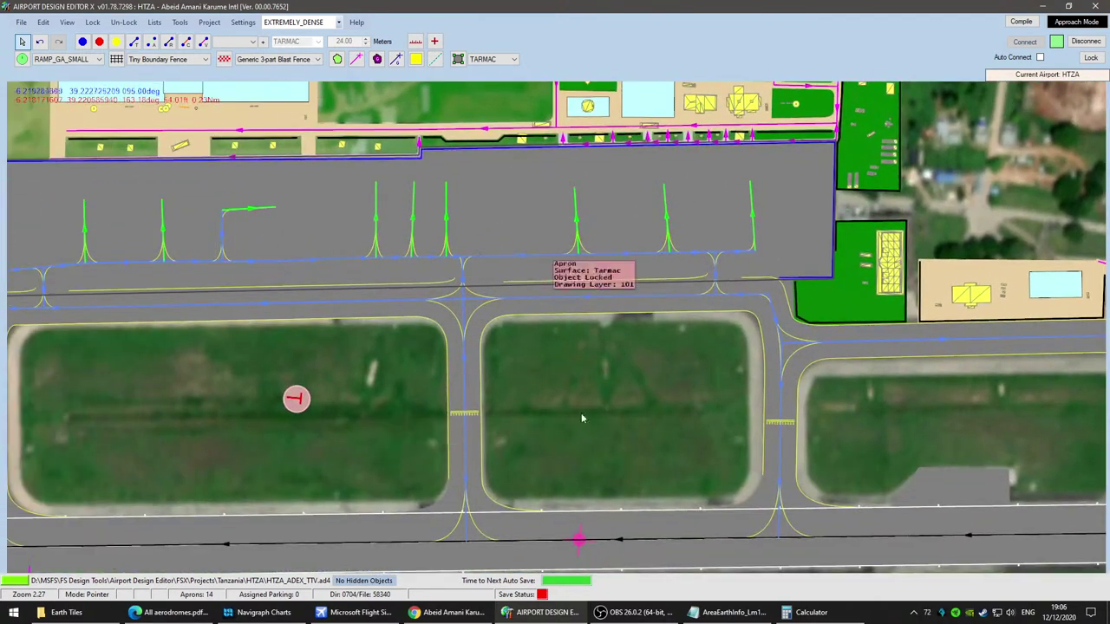
scroll(650, 378, "down", 3)
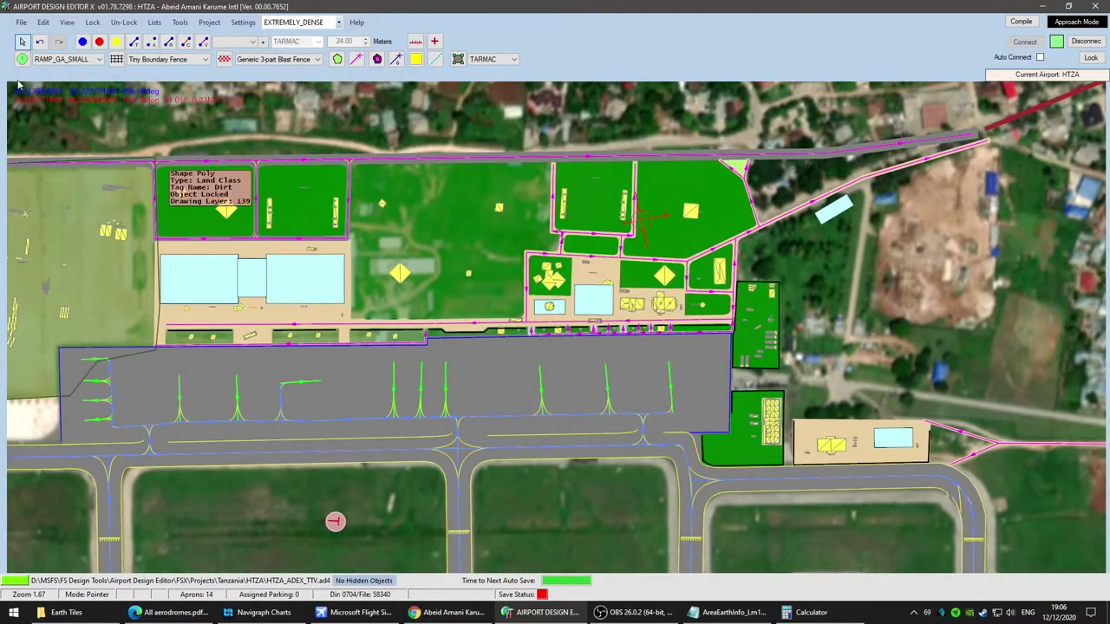
Step: Save the airport and bring the small triangular apron by the north road into view
left_click(21, 23)
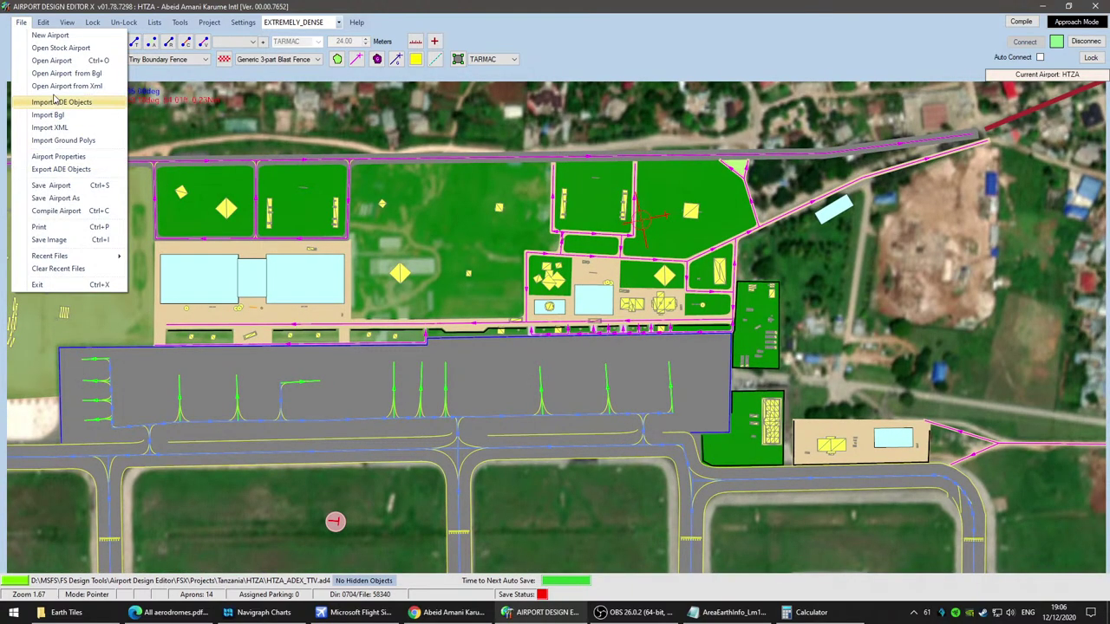
left_click(53, 186)
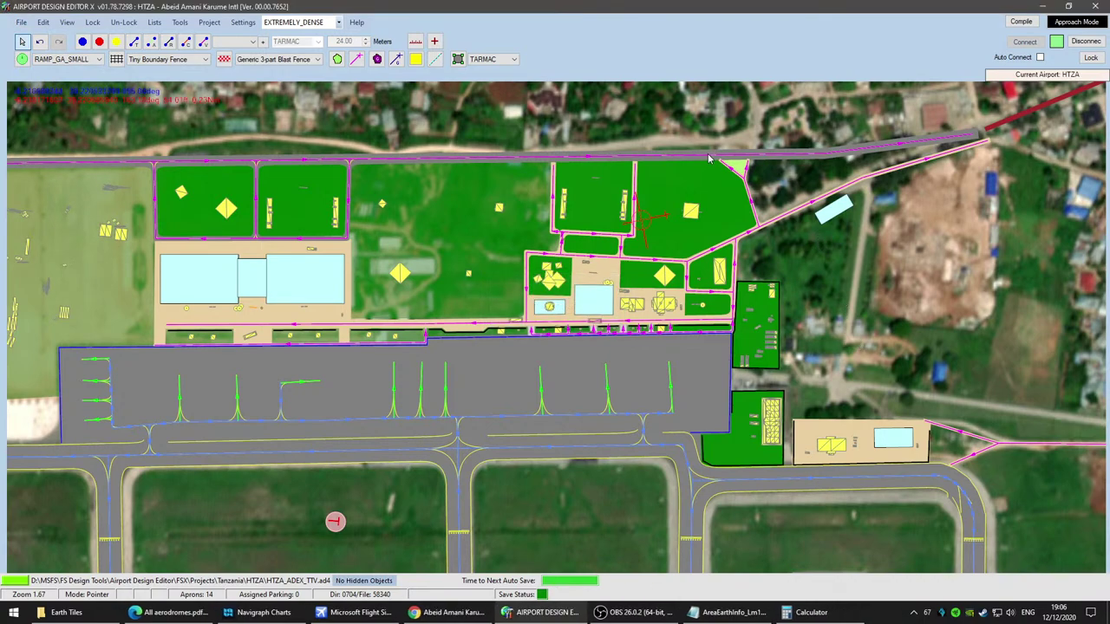
scroll(732, 165, "up", 5)
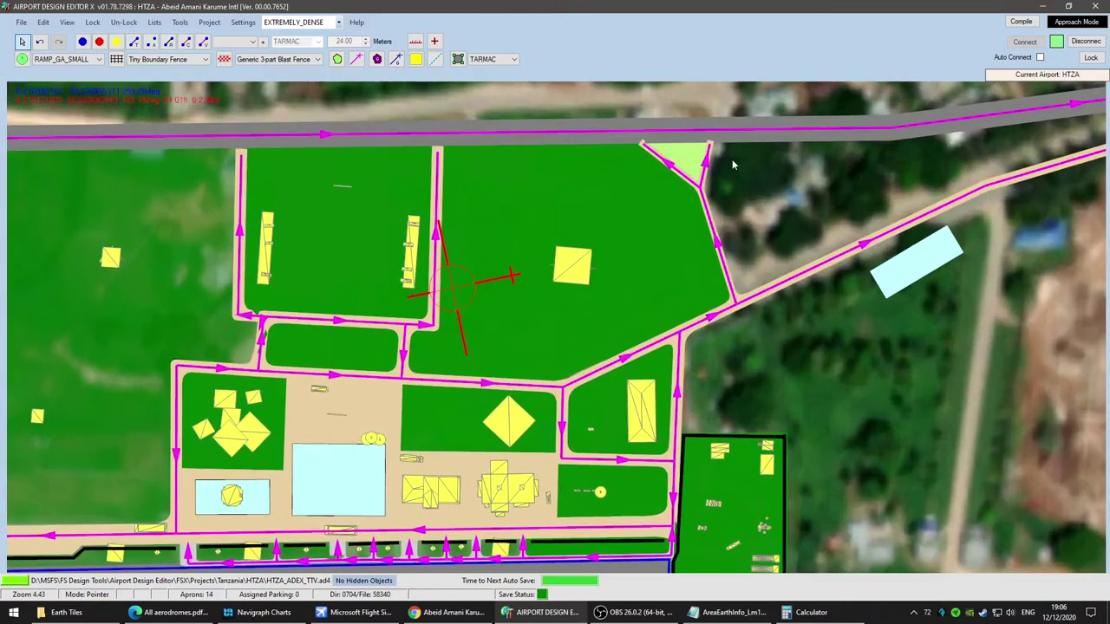
left_click_drag(732, 160, 731, 327)
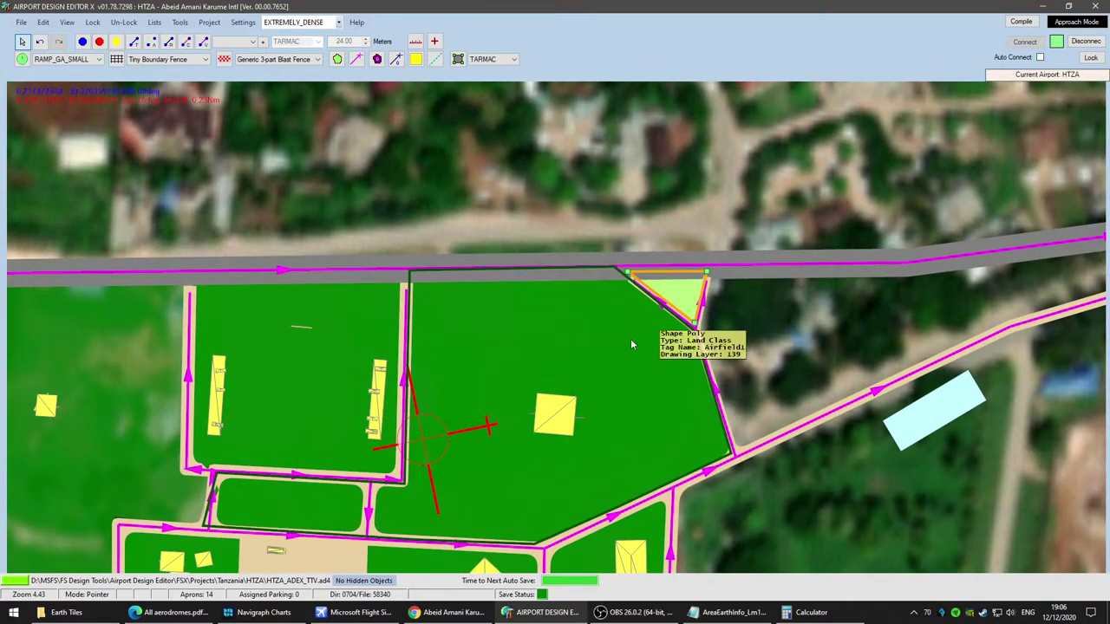
Step: Change the triangular apron's surface to DIRT, then to GRAVEL
double_click(671, 302)
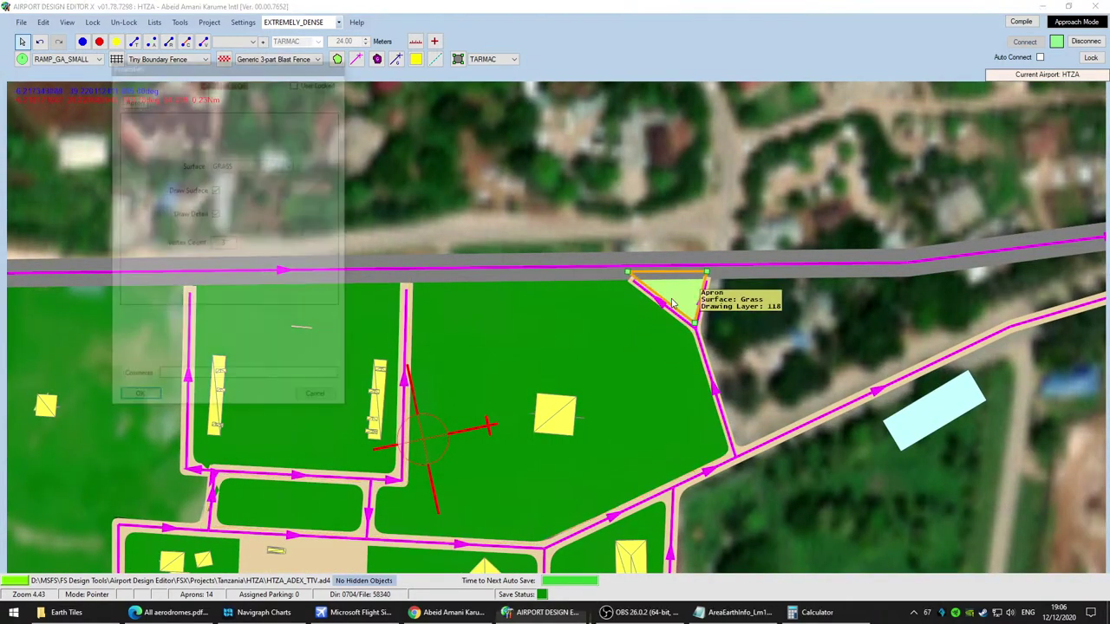
left_click(287, 165)
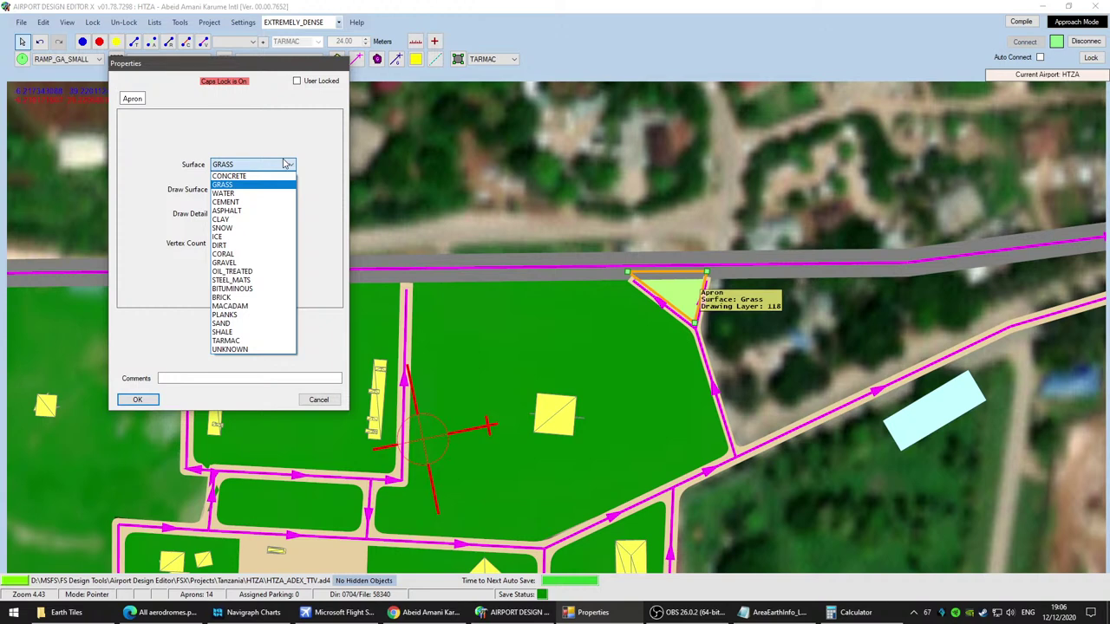
left_click(222, 246)
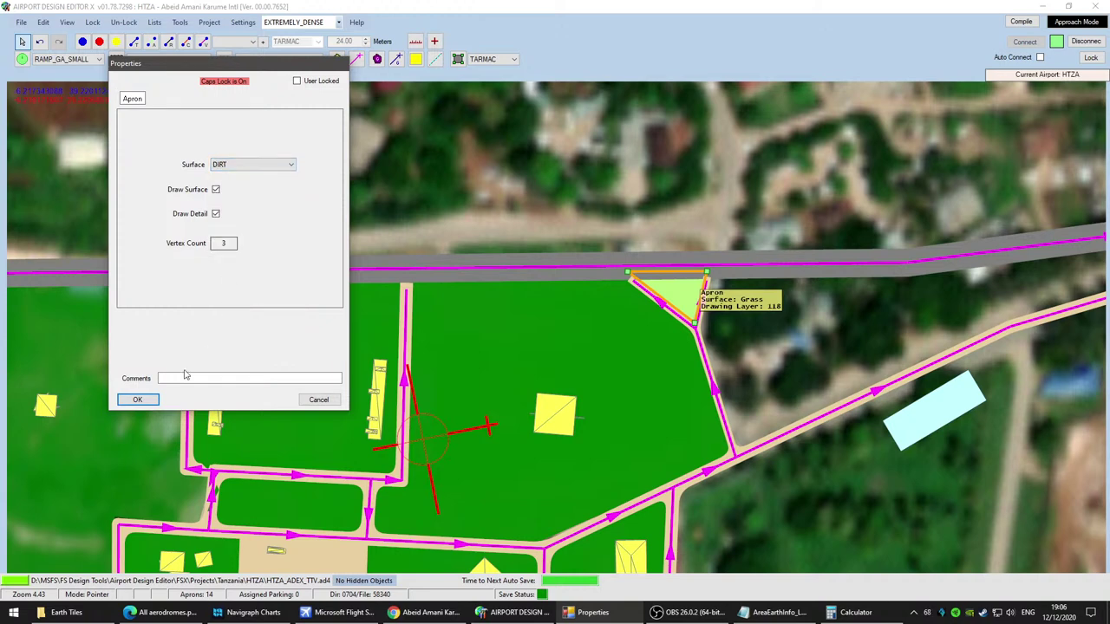
left_click(138, 400)
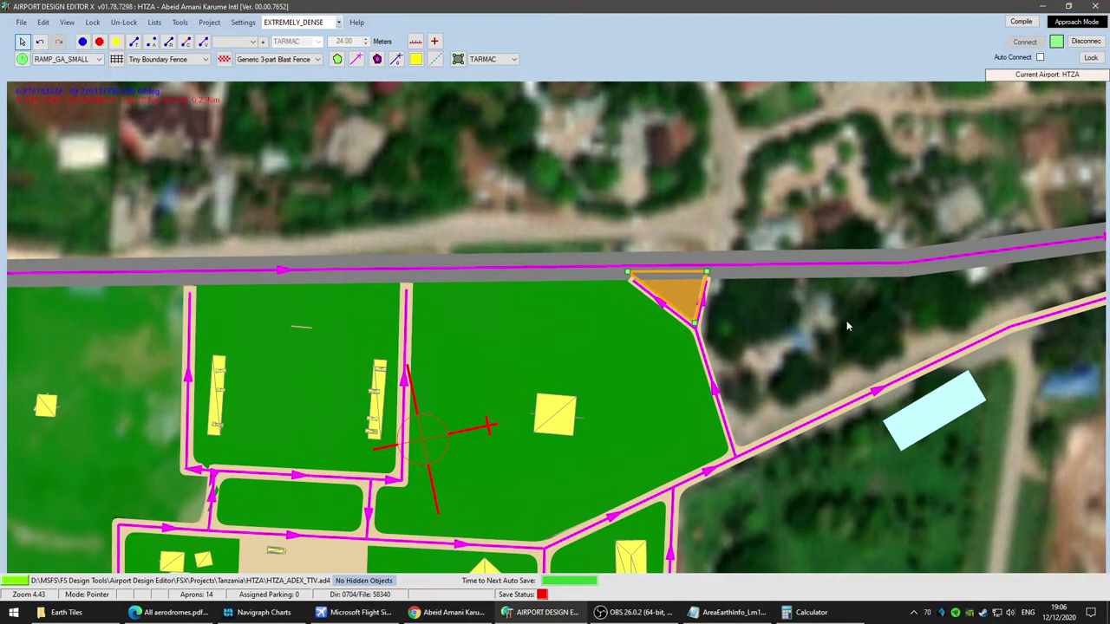
scroll(789, 339, "up", 4)
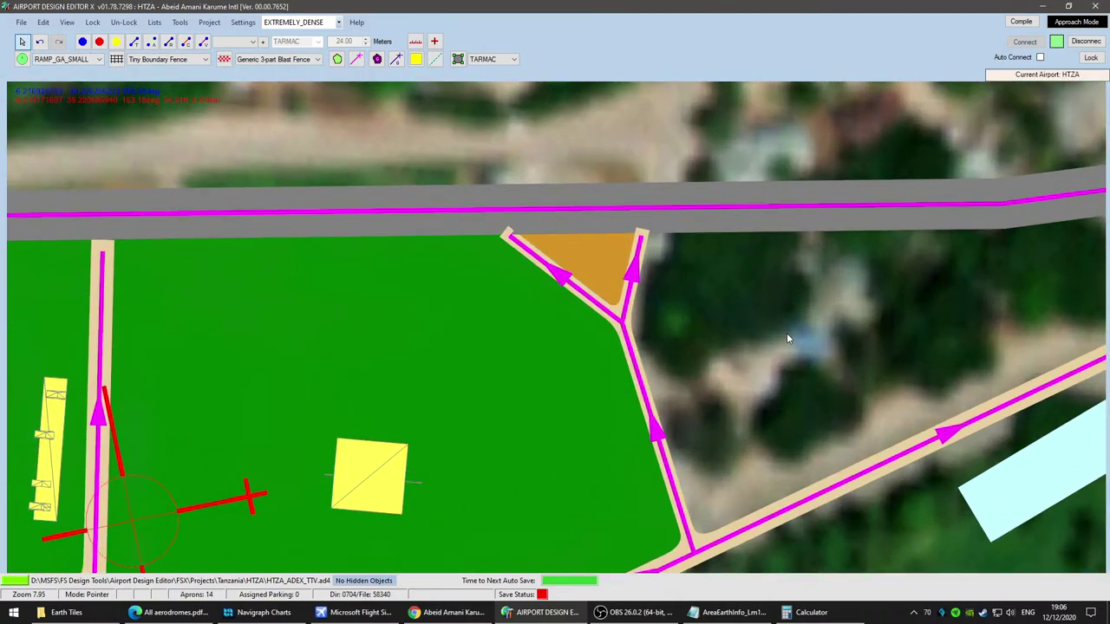
scroll(786, 333, "down", 8)
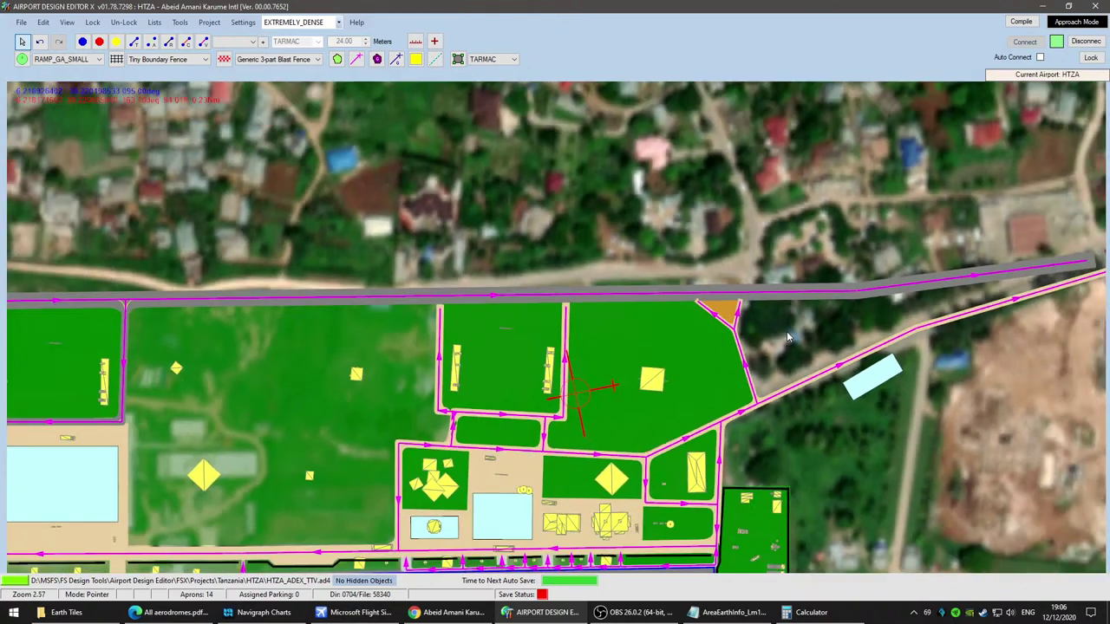
double_click(729, 312)
left_click(242, 166)
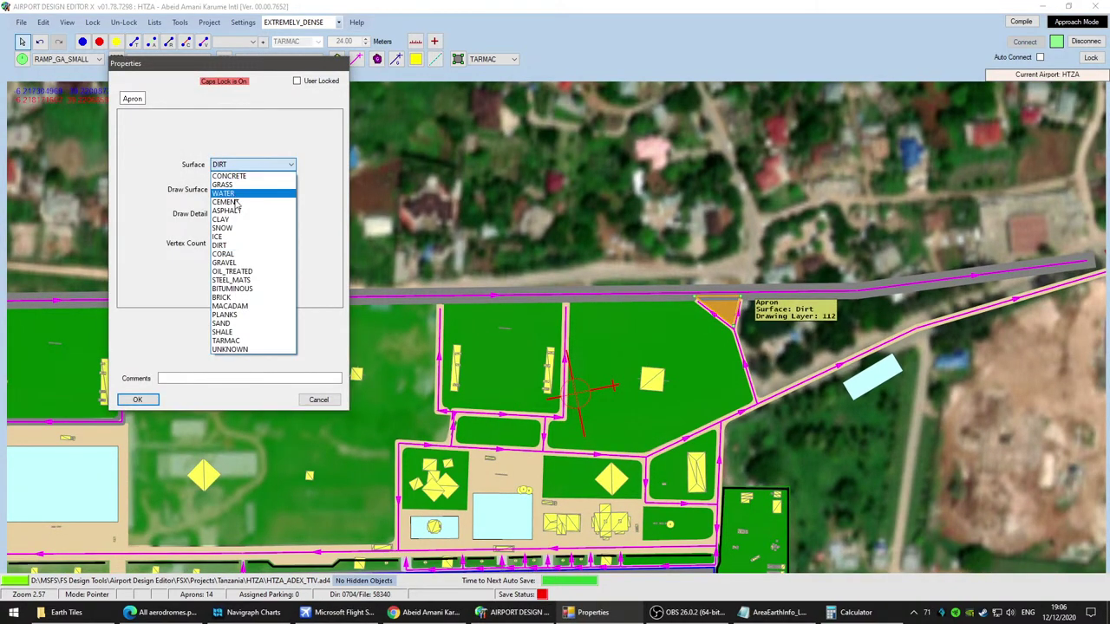
left_click(227, 263)
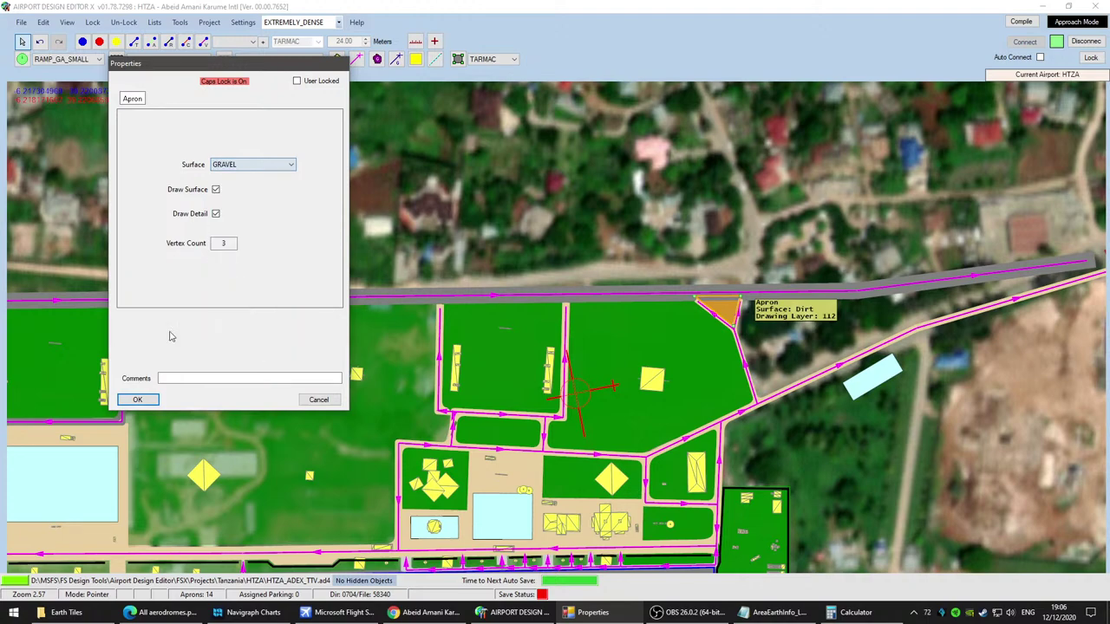
left_click(137, 400)
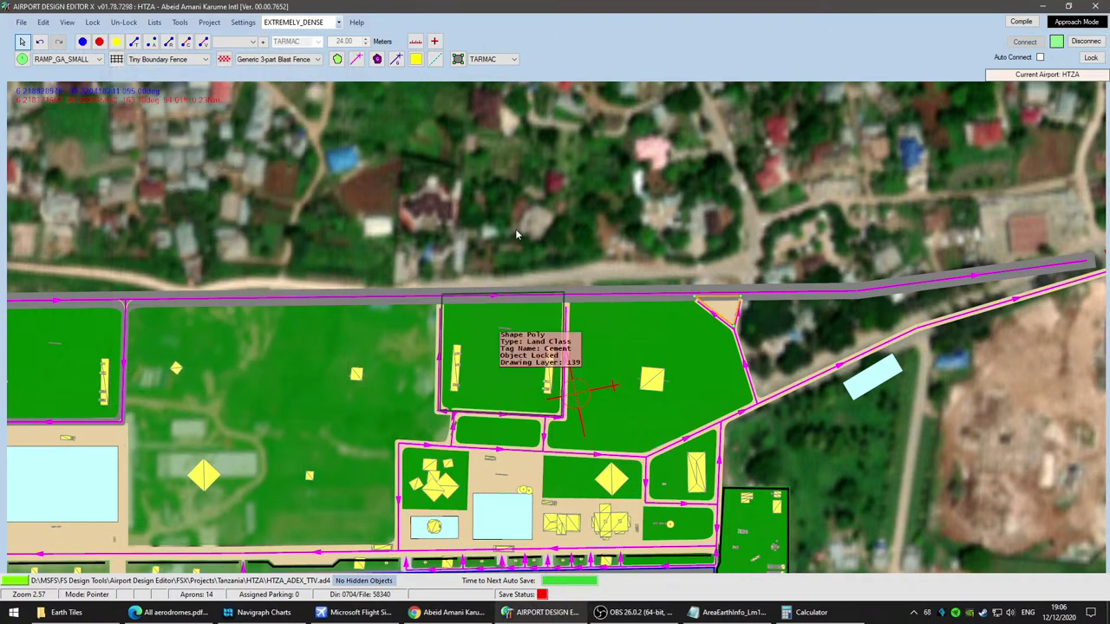
Step: Save the airport again and bring Flight Simulator X to the front
left_click(20, 24)
left_click(51, 186)
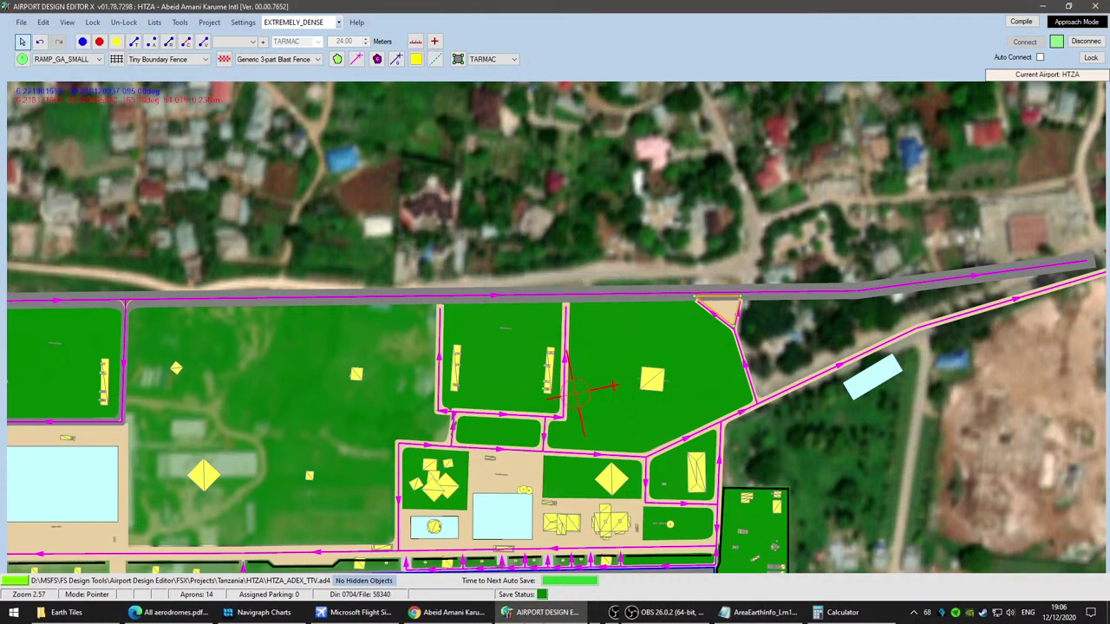
left_click(373, 614)
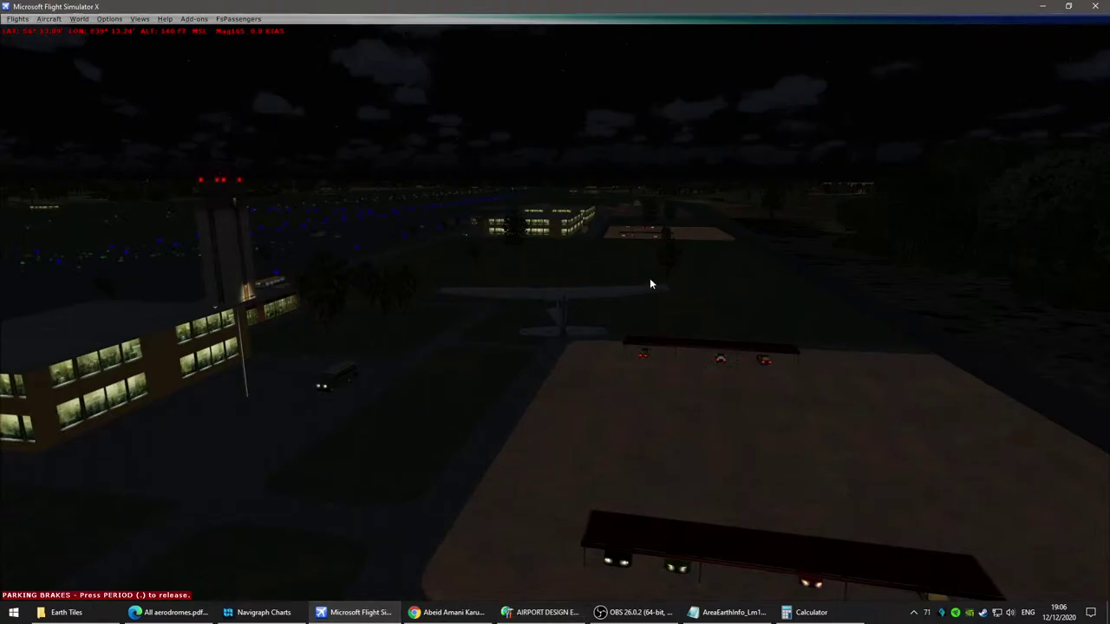
key("KP_3")
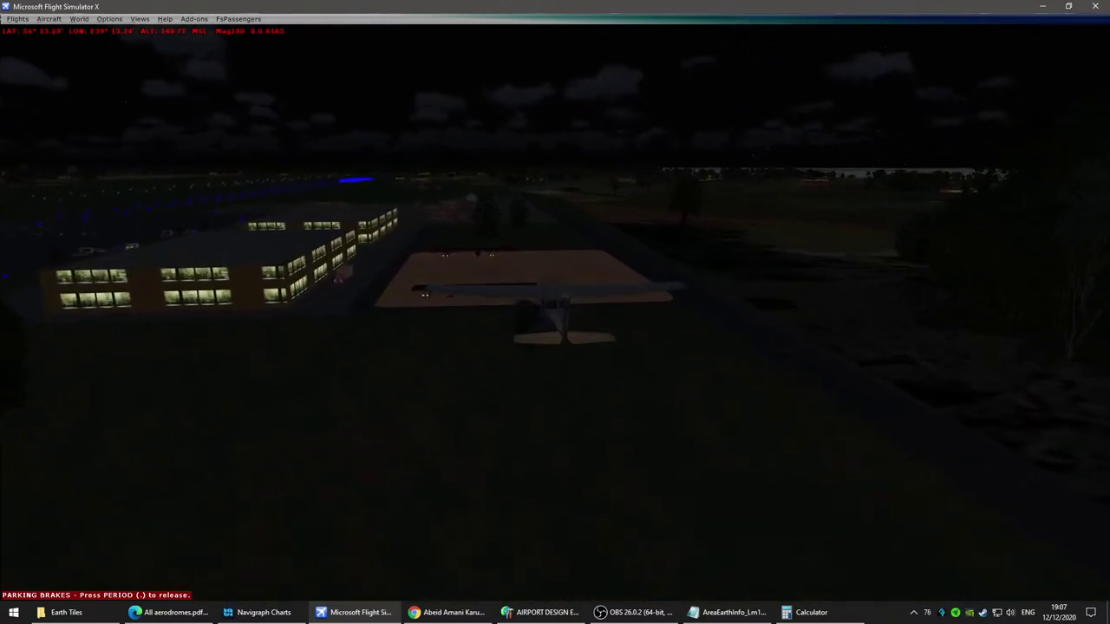
key("F4")
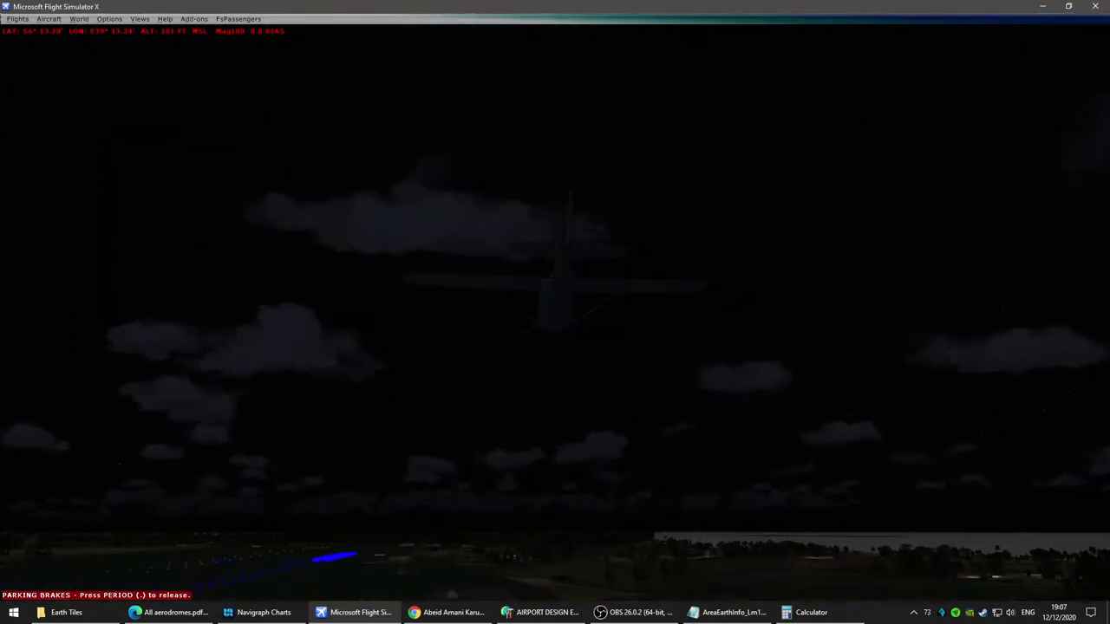
key("F7")
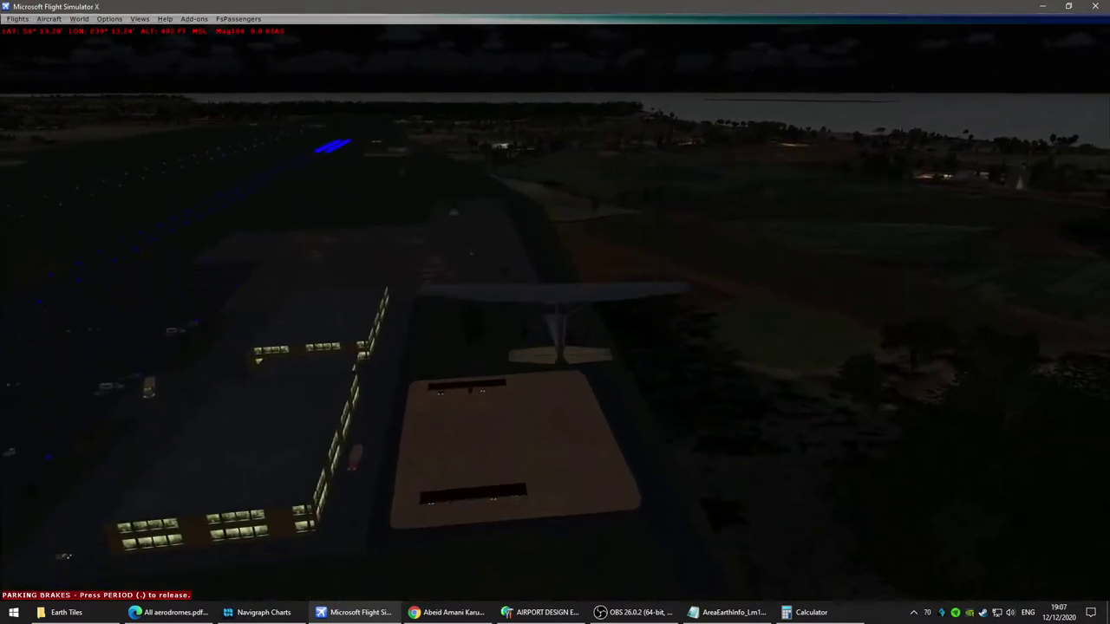
key("KP_3")
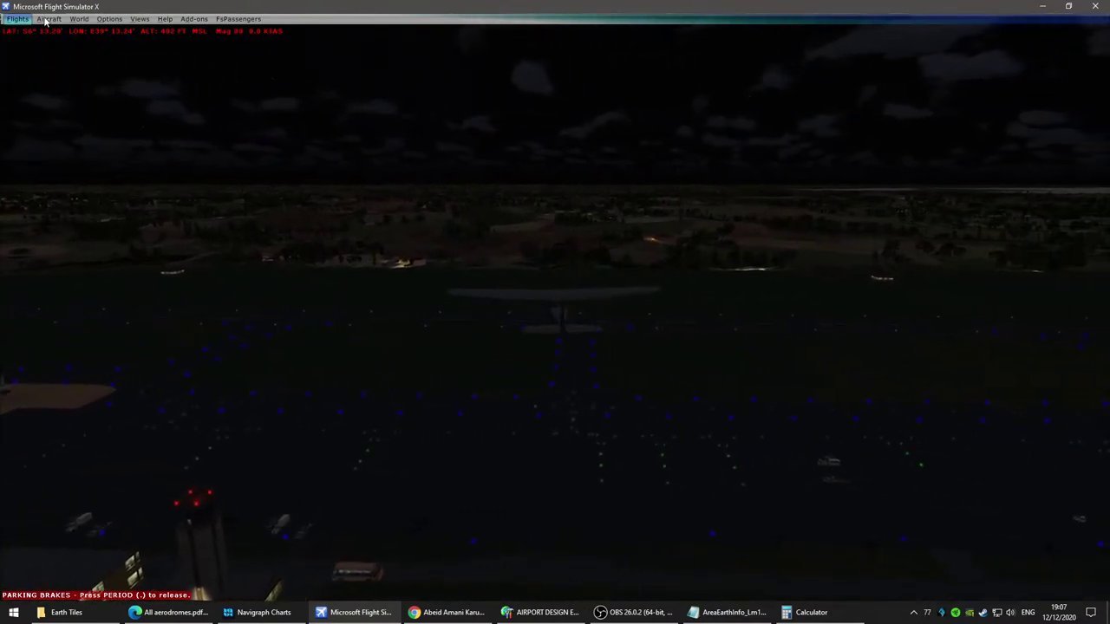
left_click(79, 18)
Step: Set the FSX time of day to Day in Time and Season
left_click(91, 61)
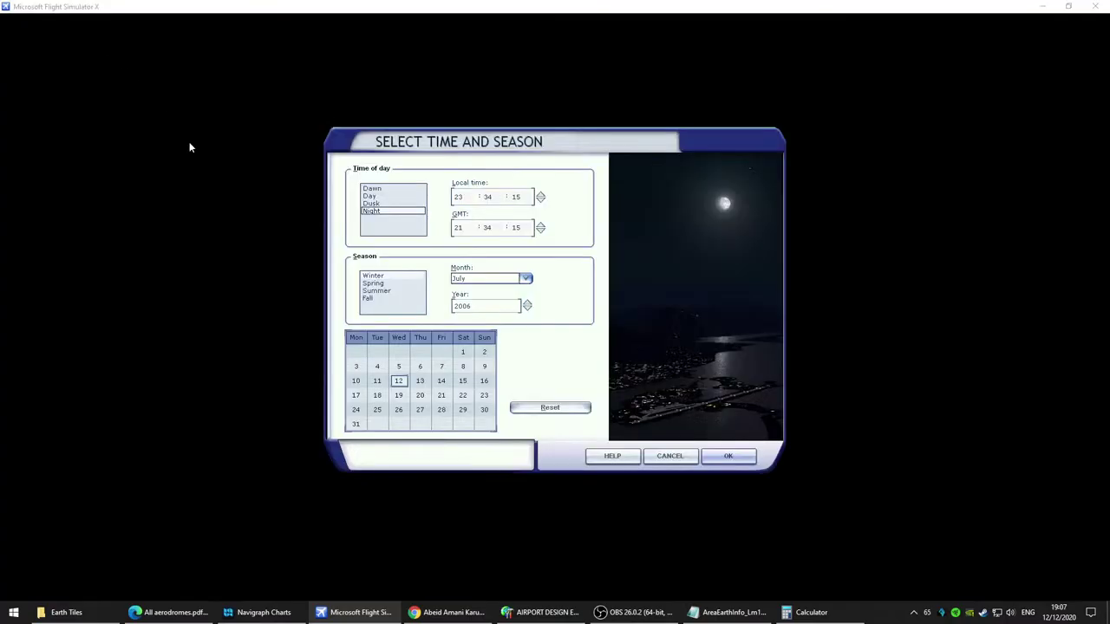
left_click(369, 196)
left_click(728, 455)
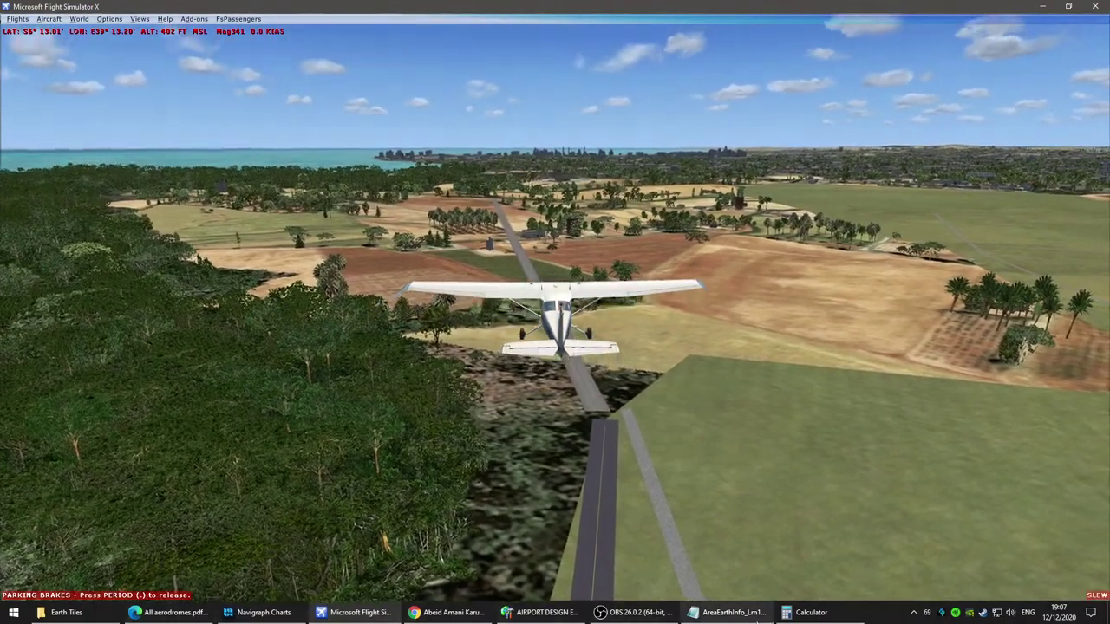
Step: Return to Airport Design Editor and zoom in on the red road's end
mouse_move(442, 620)
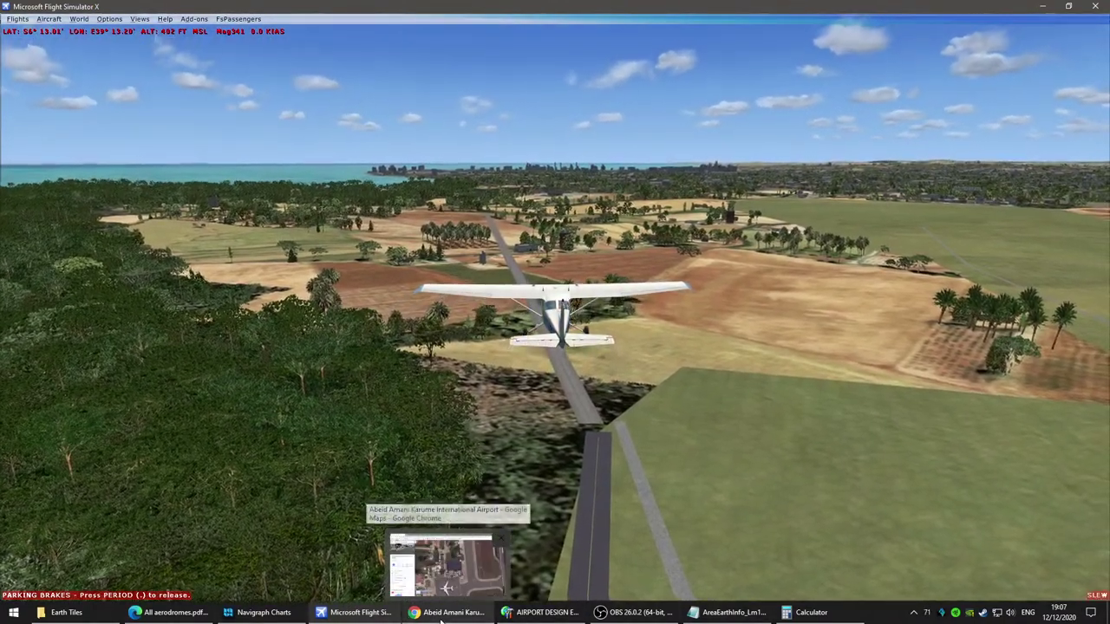
left_click(542, 612)
left_click_drag(884, 325, 286, 486)
scroll(560, 414, "up", 6)
scroll(465, 371, "up", 1)
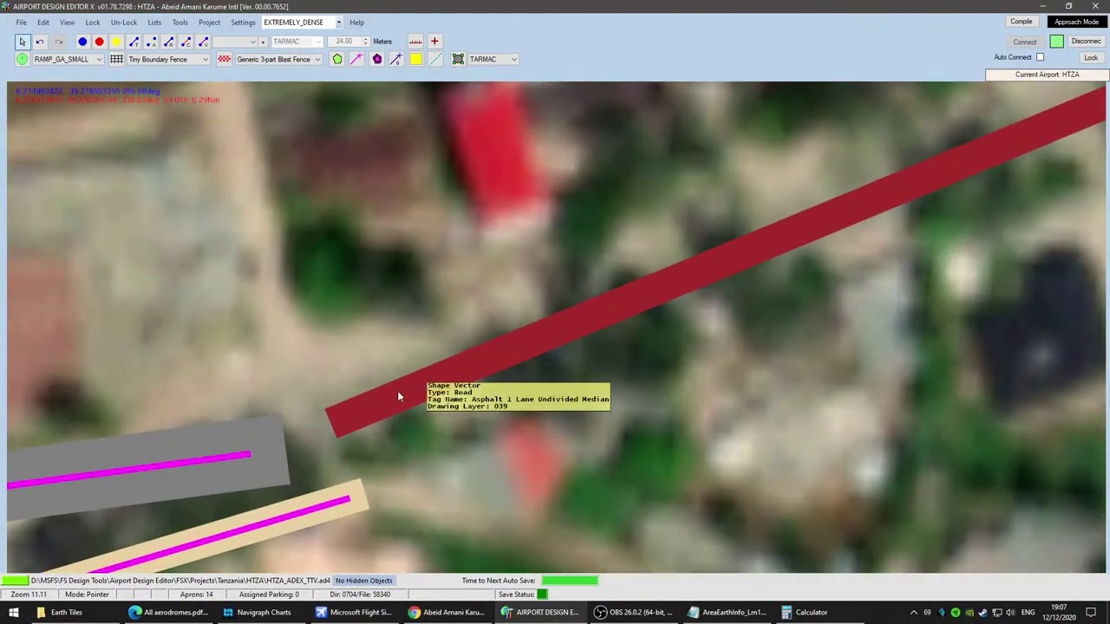
Step: Select the red road and drag its end onto the grey road
left_click(397, 390)
left_click_drag(331, 422, 263, 446)
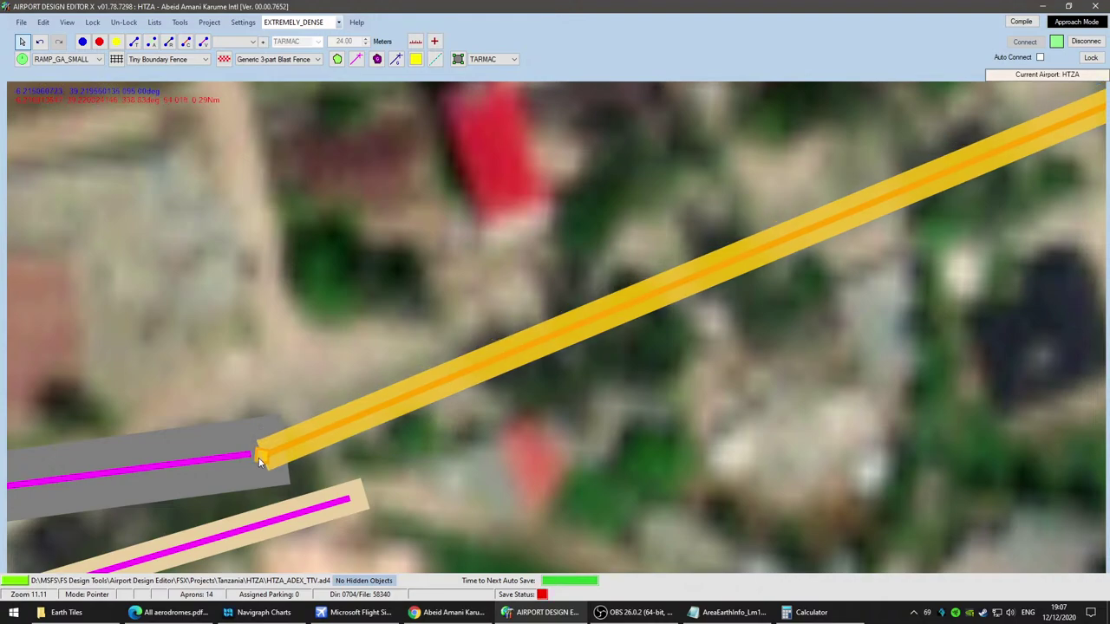
scroll(480, 509, "down", 4)
Step: Glance at FSX, then pan and zoom ADE around the gravel taxipath end and joined roads
left_click(355, 613)
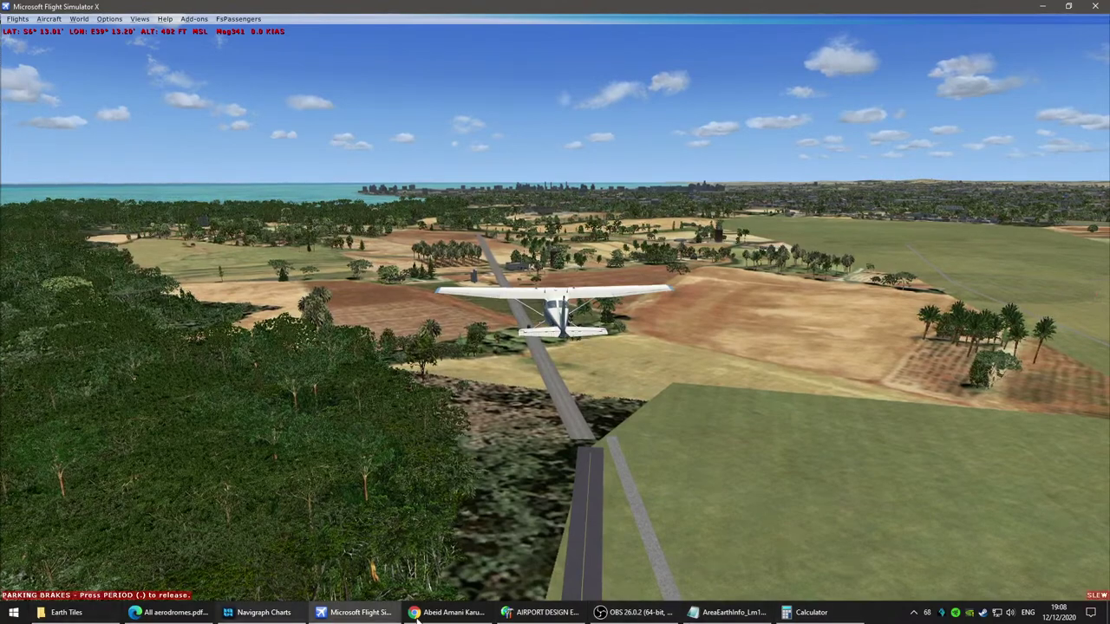
left_click(555, 613)
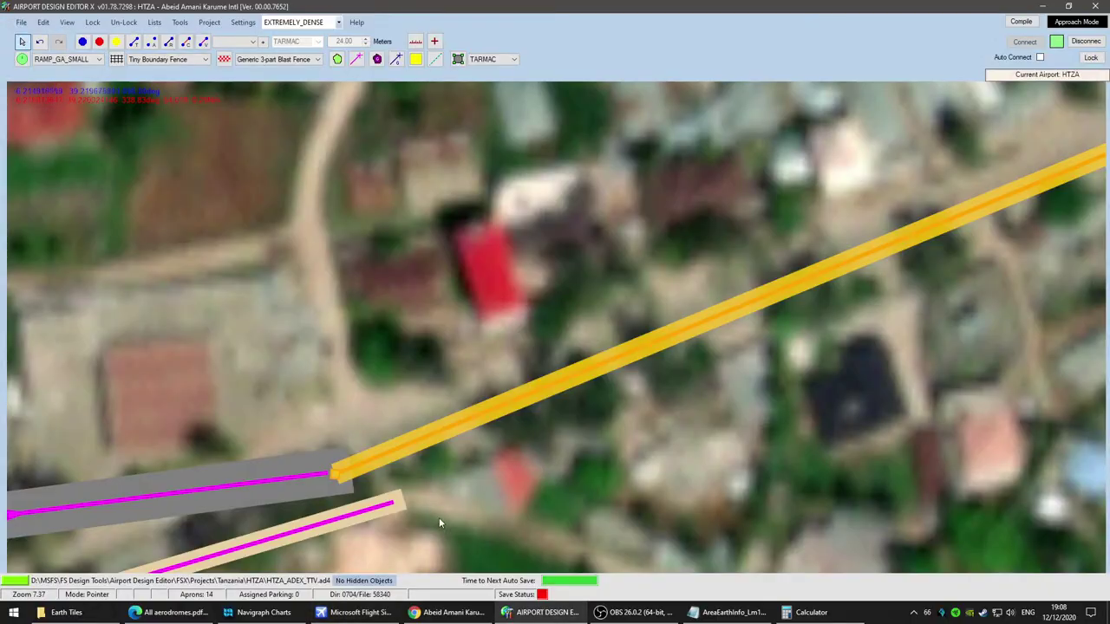
left_click_drag(442, 504, 650, 404)
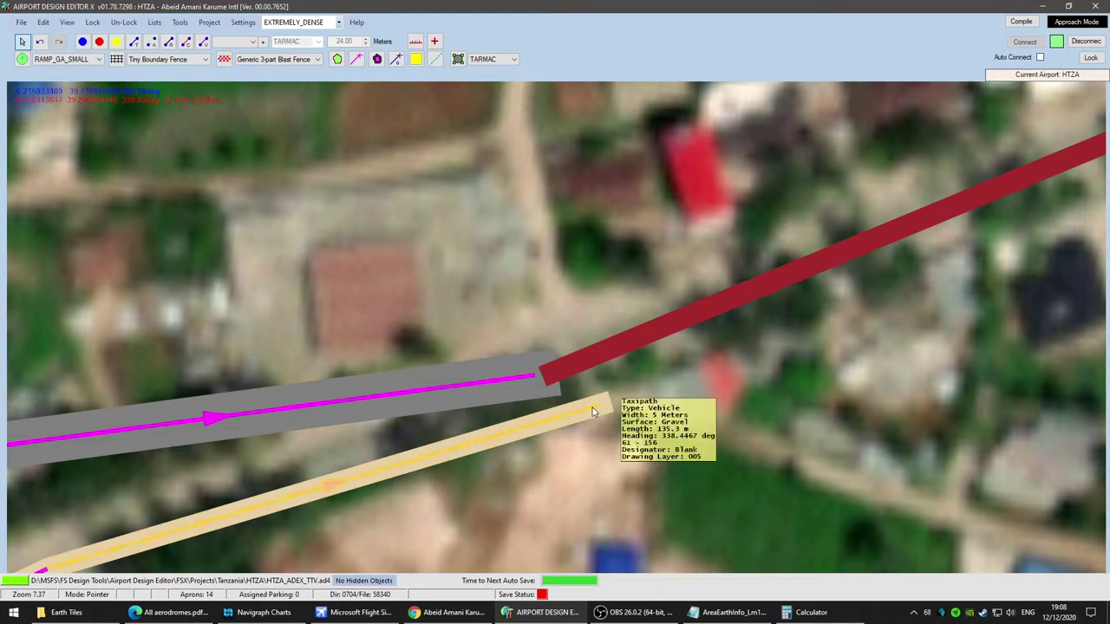
scroll(673, 541, "down", 3)
scroll(663, 548, "down", 2)
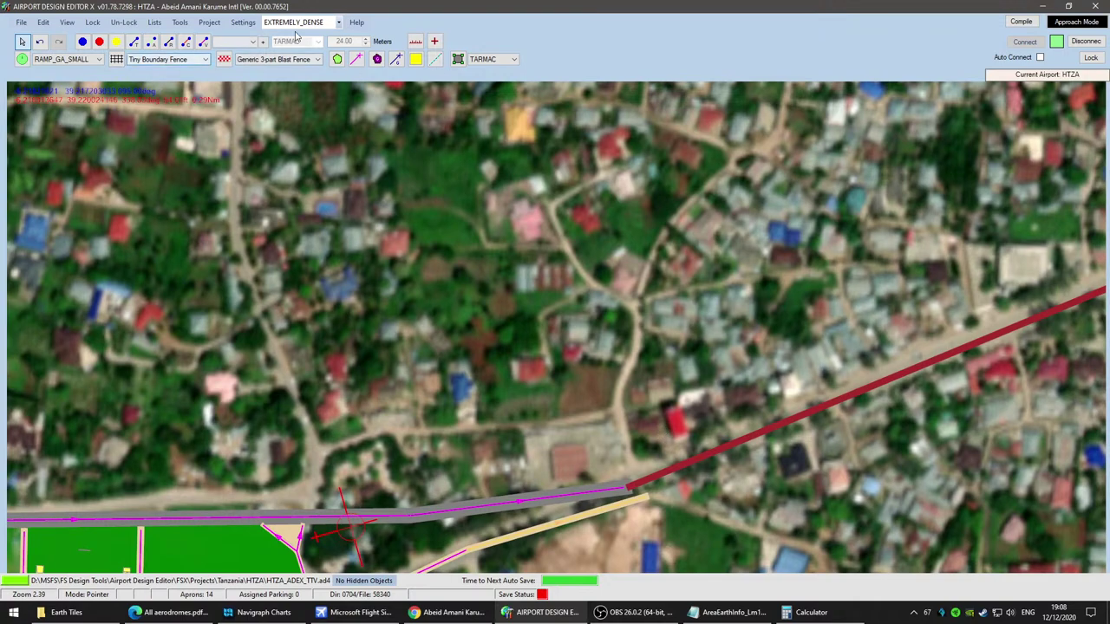
scroll(577, 473, "up", 5)
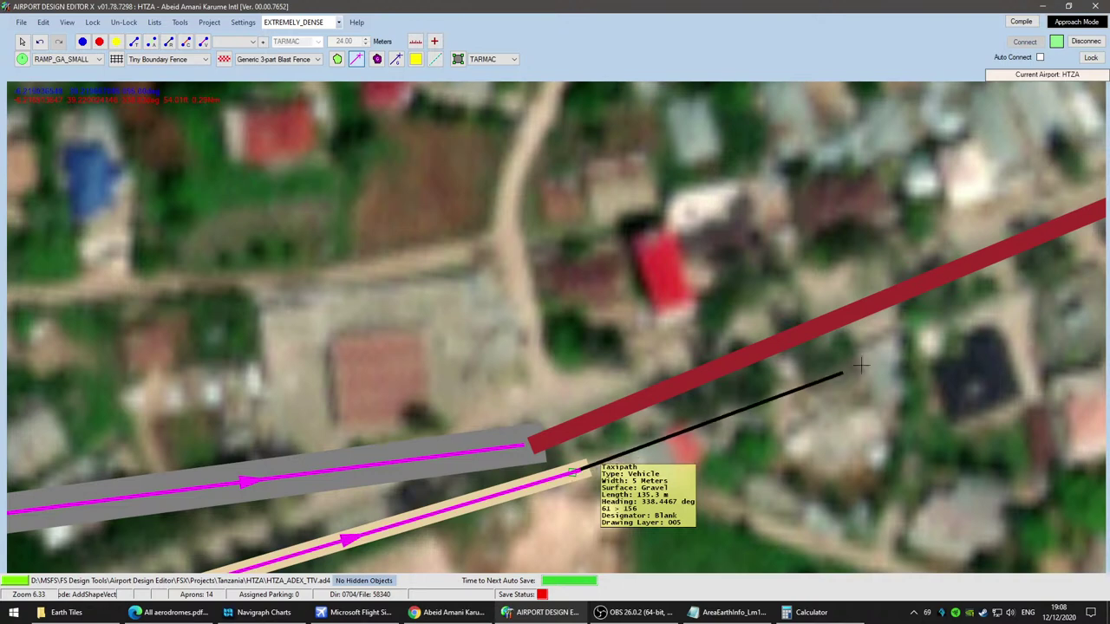
Step: Finish the new line and make it a Gravel 1 Lane Undivided Median road
double_click(941, 280)
left_click(202, 141)
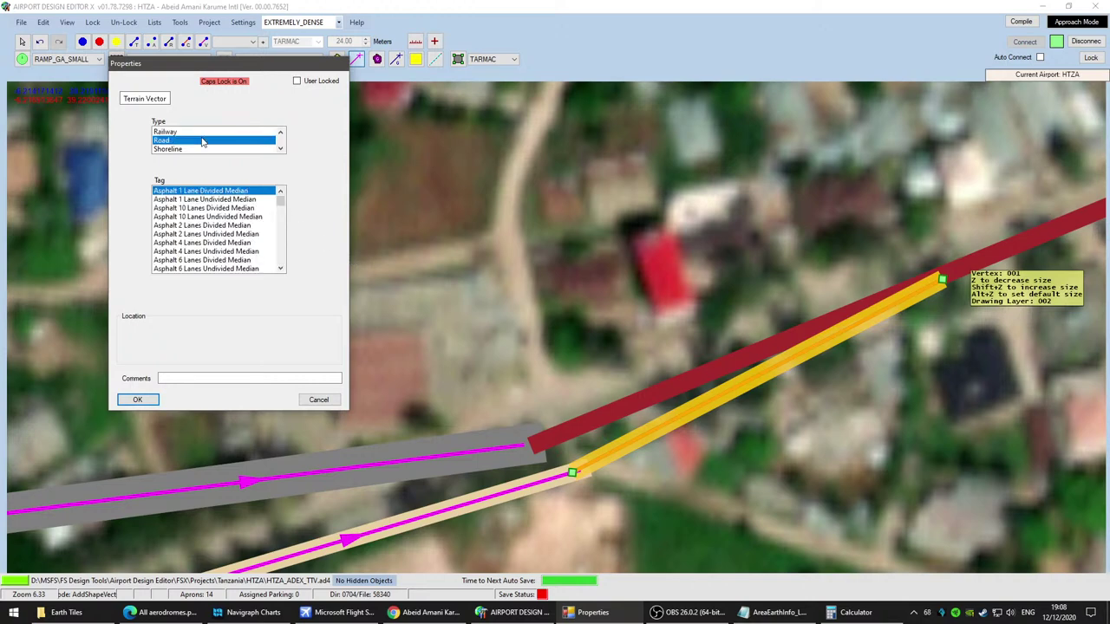
scroll(210, 253, "down", 6)
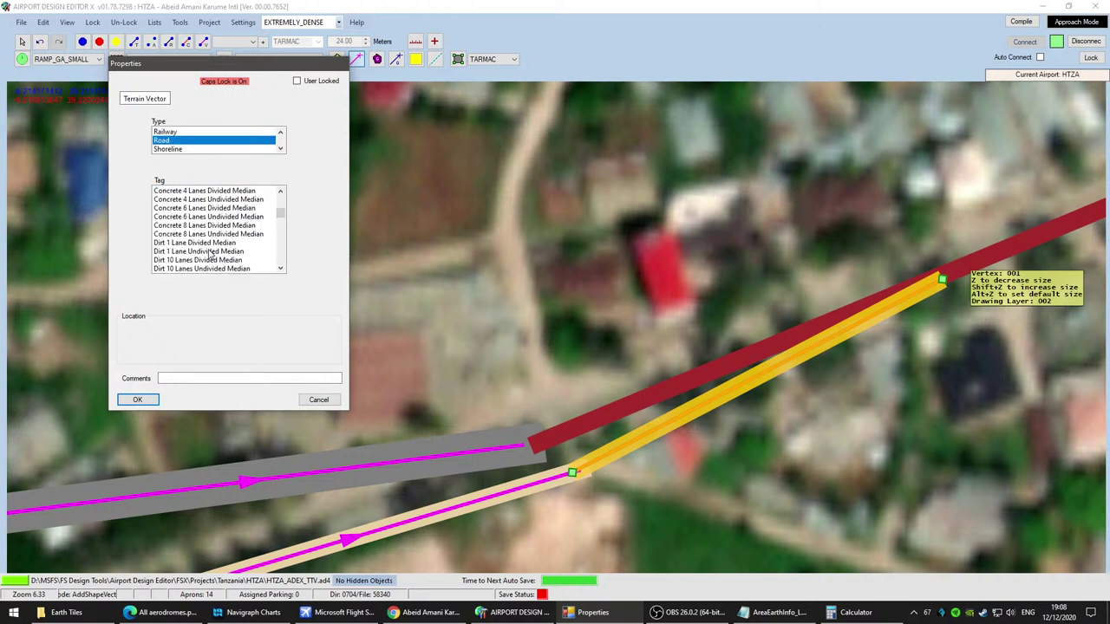
scroll(210, 253, "down", 5)
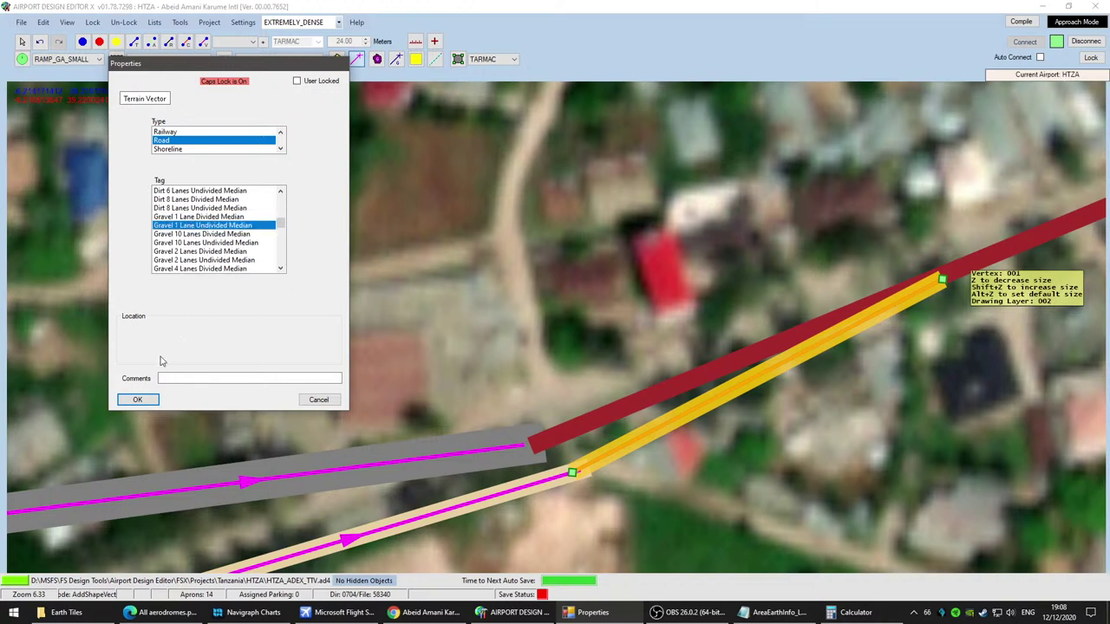
left_click(139, 399)
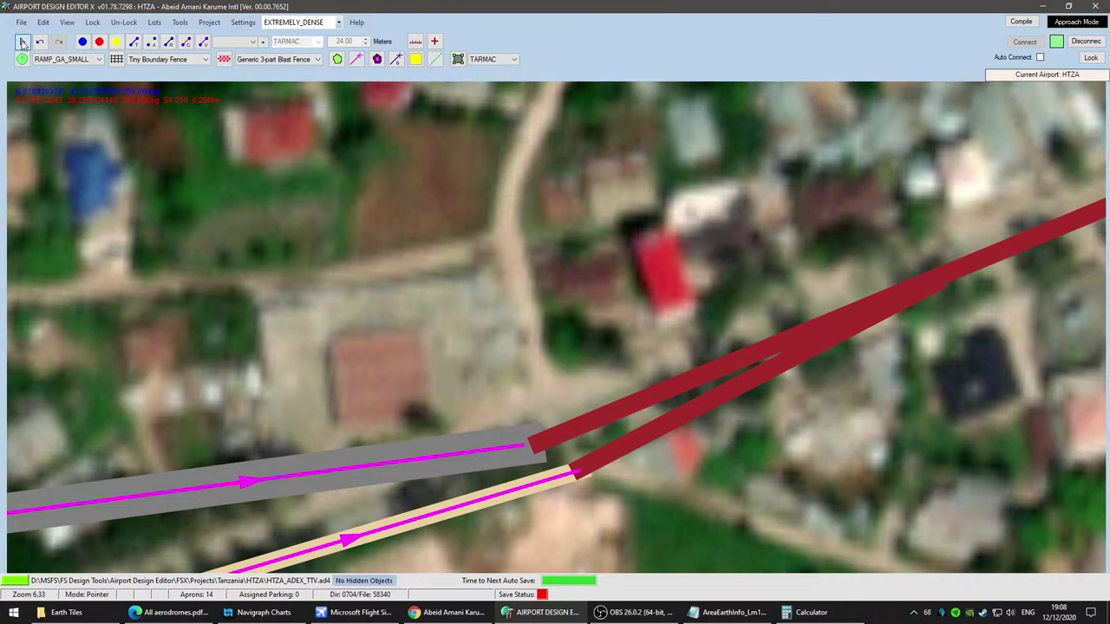
Step: Save the airport and switch to Flight Simulator X to check the scenery
left_click(19, 23)
left_click(40, 187)
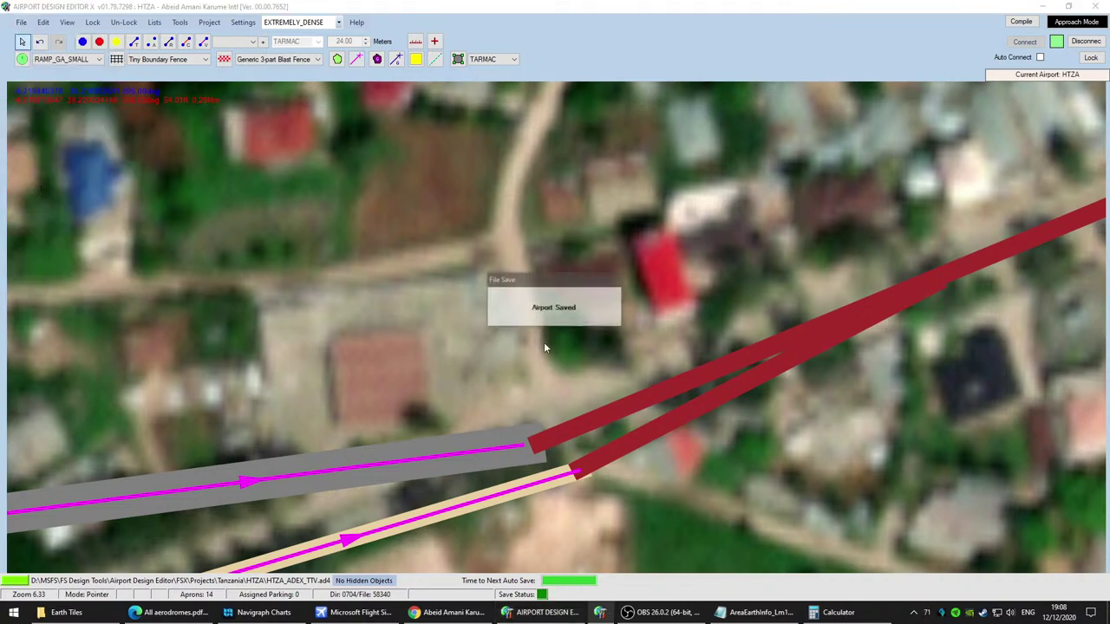
scroll(776, 495, "down", 3)
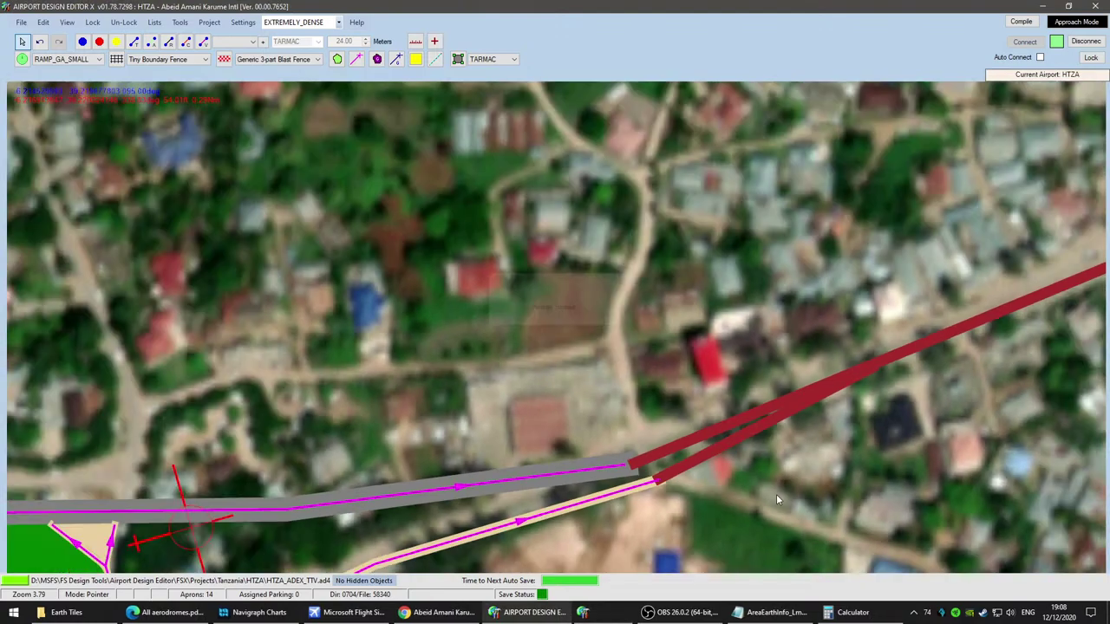
left_click(362, 614)
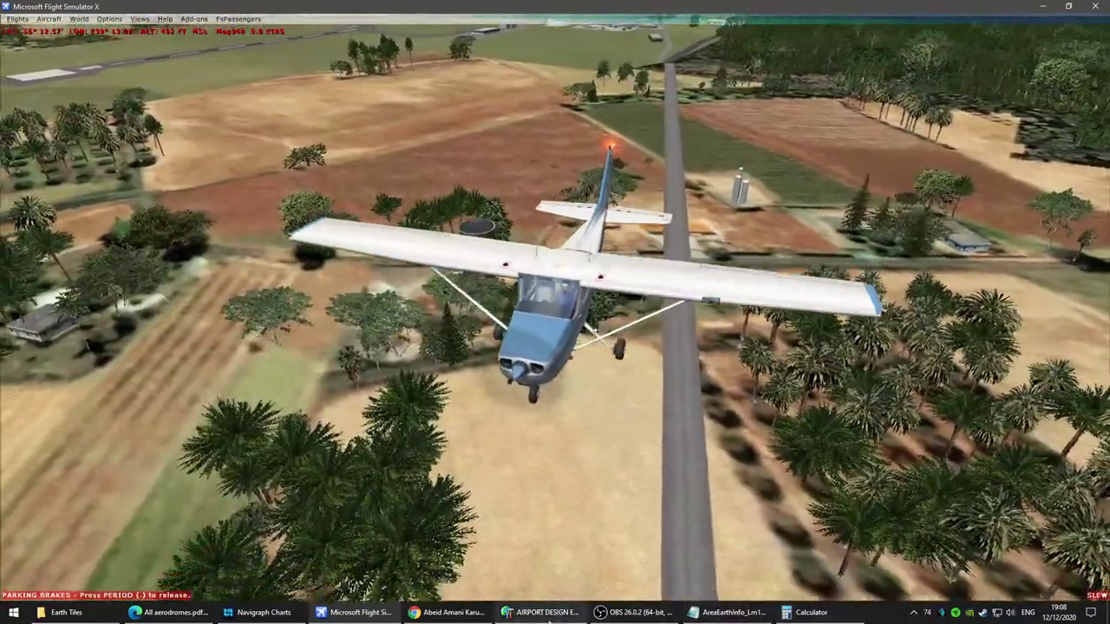
Step: Back in ADE, pan to the road's northeast end and select the line in the yellow area
key("alt+Tab")
scroll(748, 265, "down", 2)
scroll(797, 338, "down", 1)
left_click_drag(797, 338, 91, 487)
left_click_drag(727, 245, 293, 511)
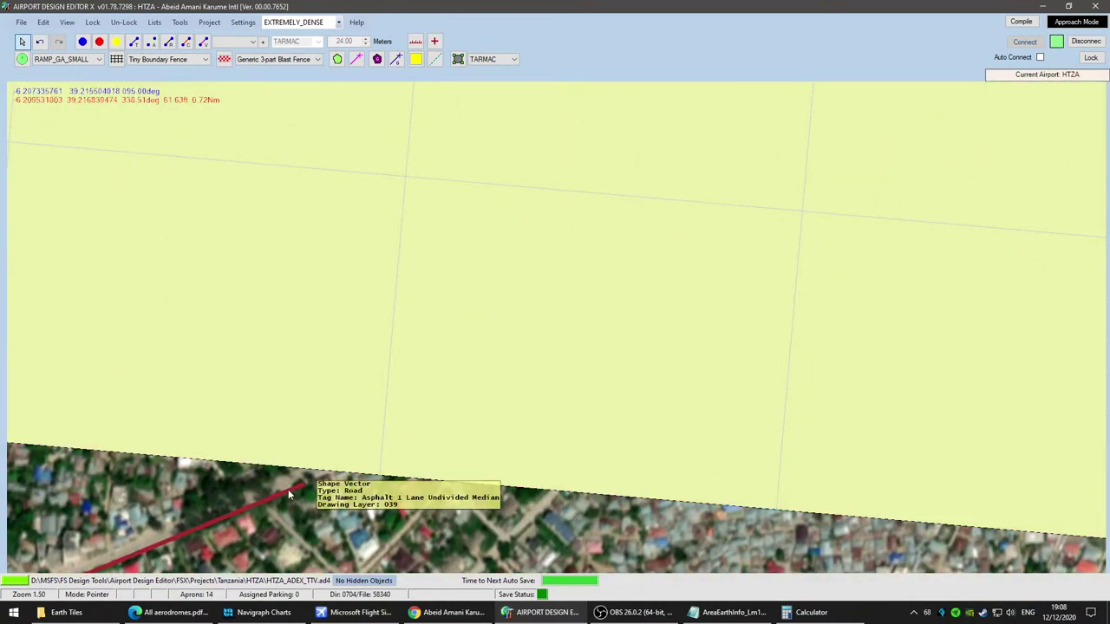
left_click(288, 489)
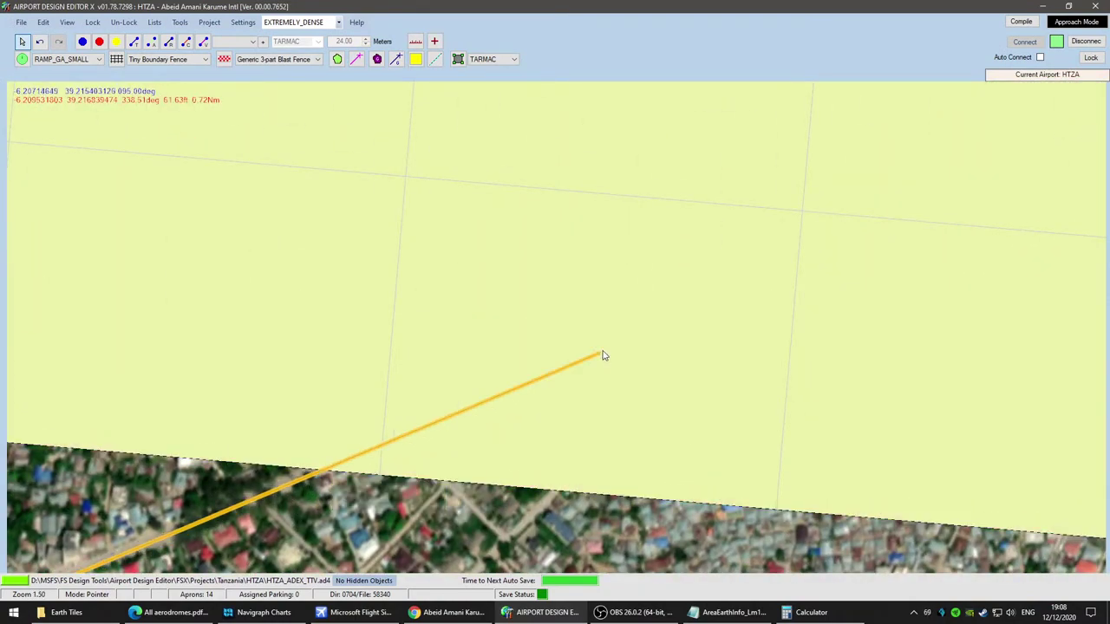
Step: Save the airport again and return to Flight Simulator X
left_click(19, 22)
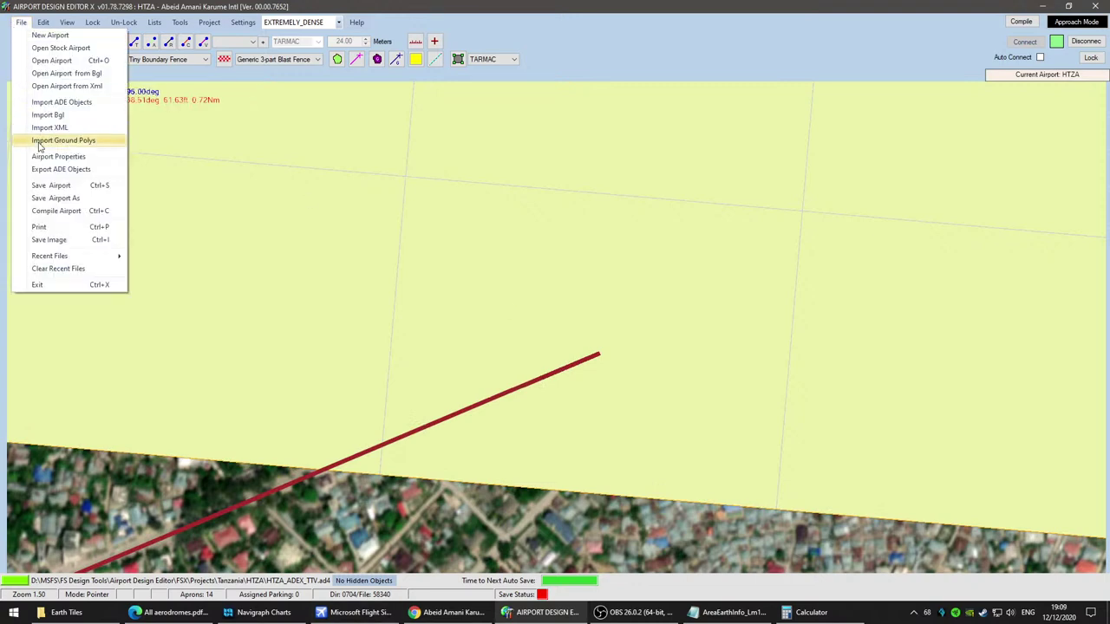
left_click(48, 185)
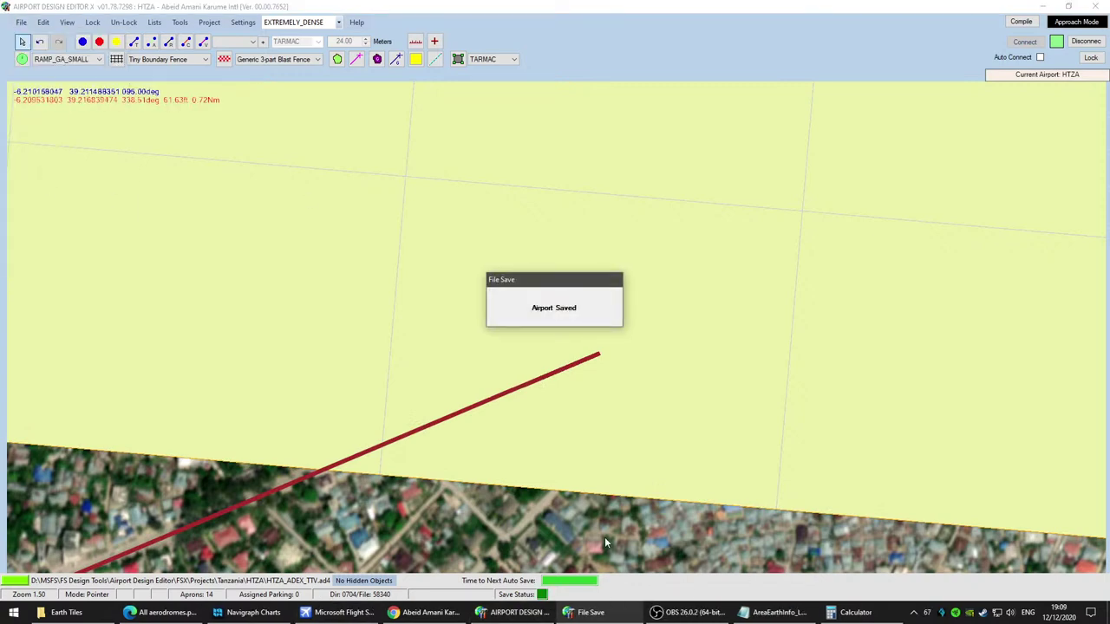
left_click(342, 613)
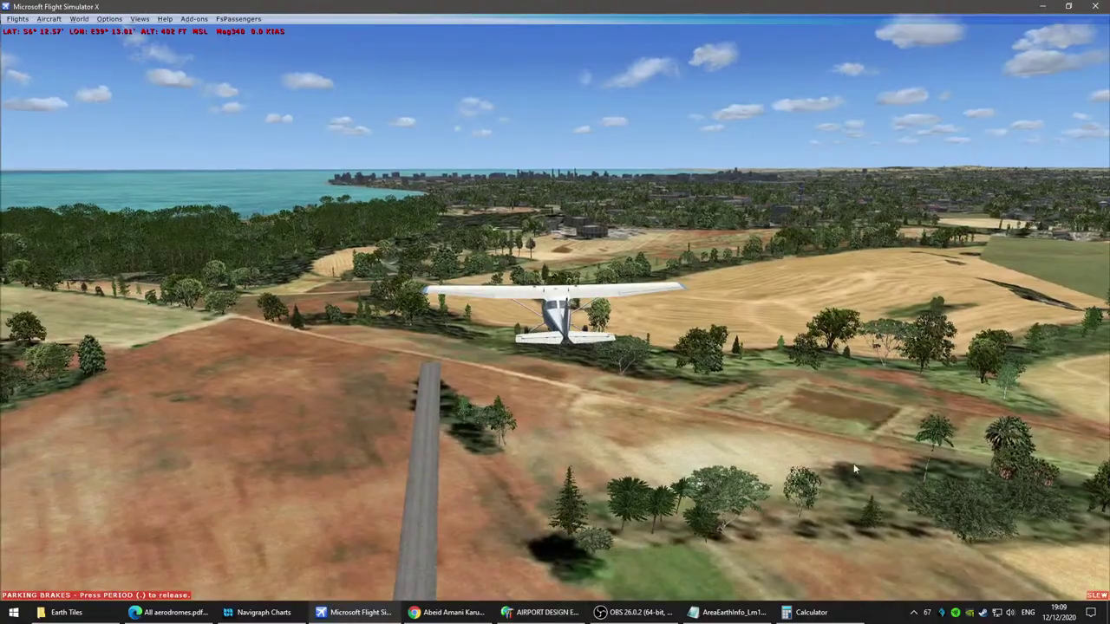
Step: Climb the slewed Cessna to about 1559 ft and turn it toward the airfield
key("F4")
key("F4")
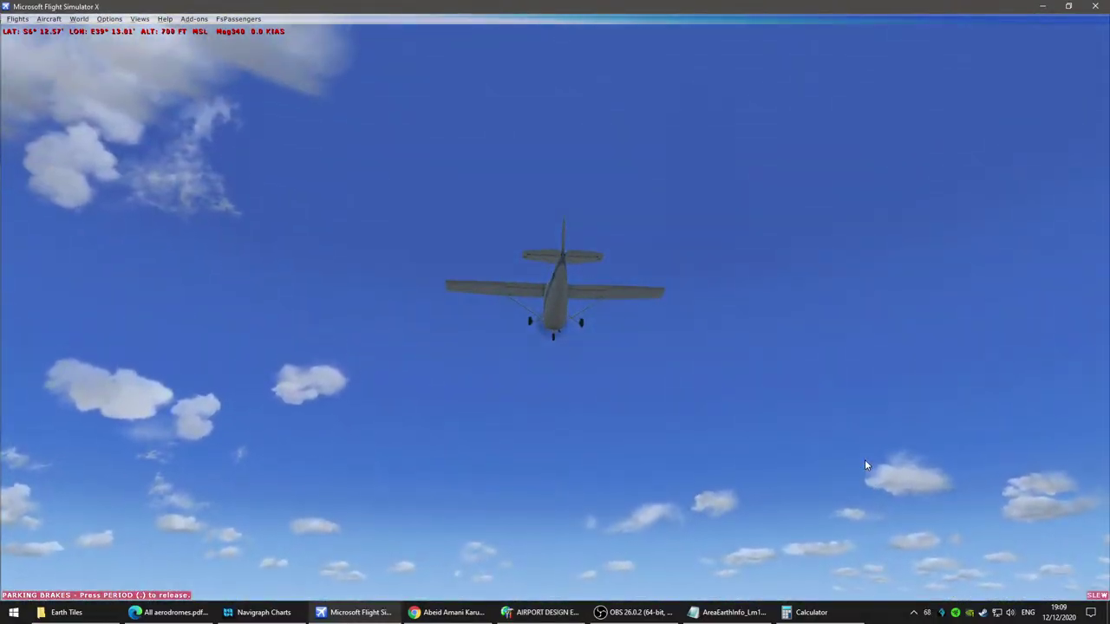
key("F4")
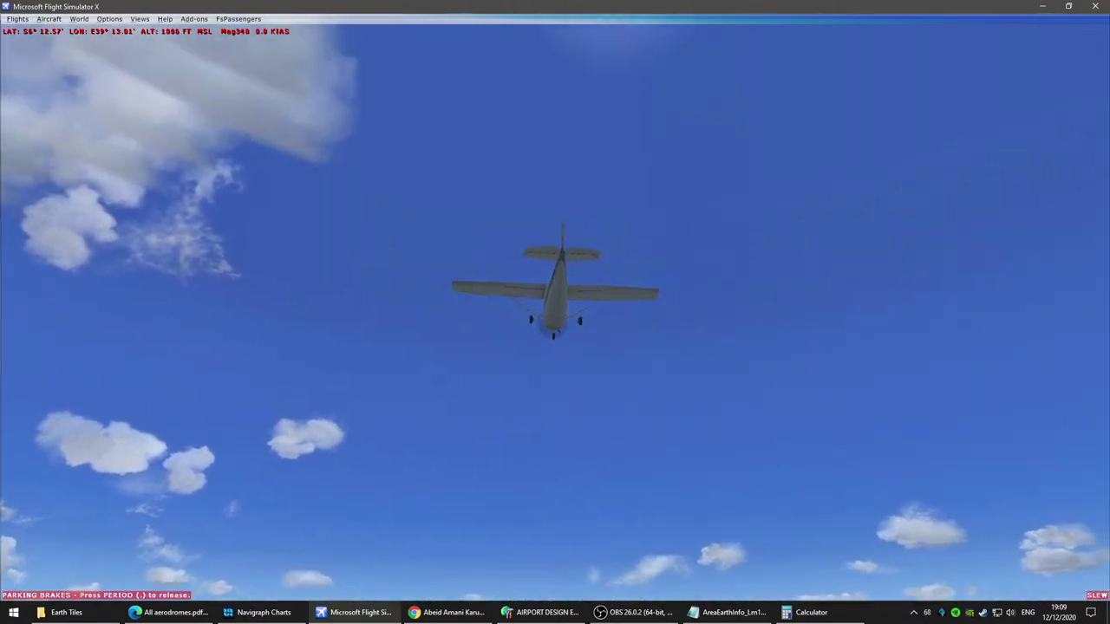
key("F4")
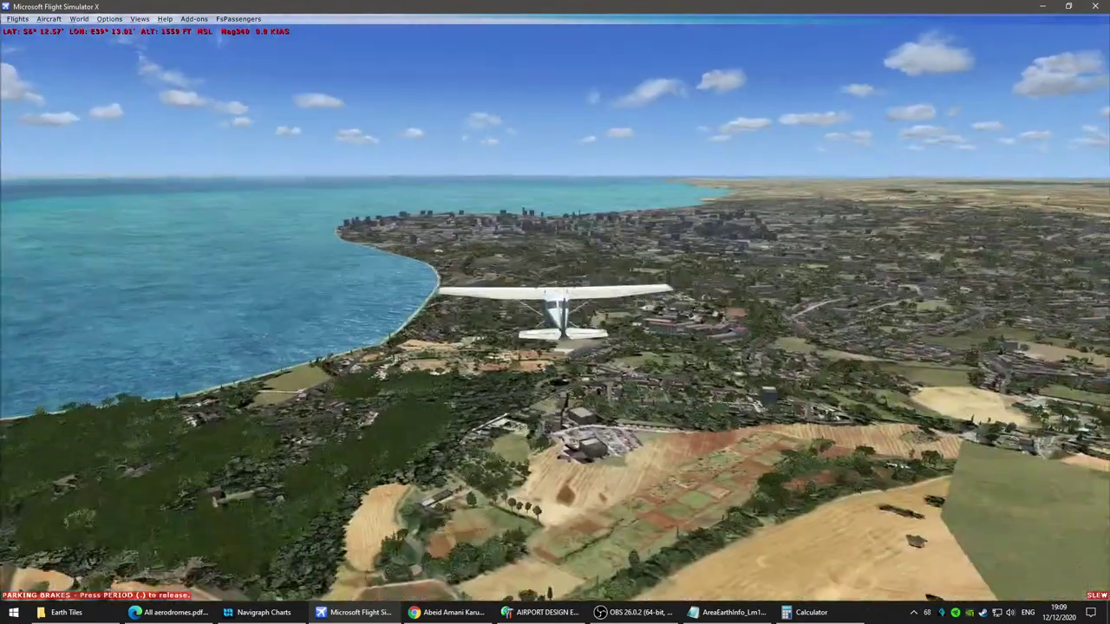
key("KP_3")
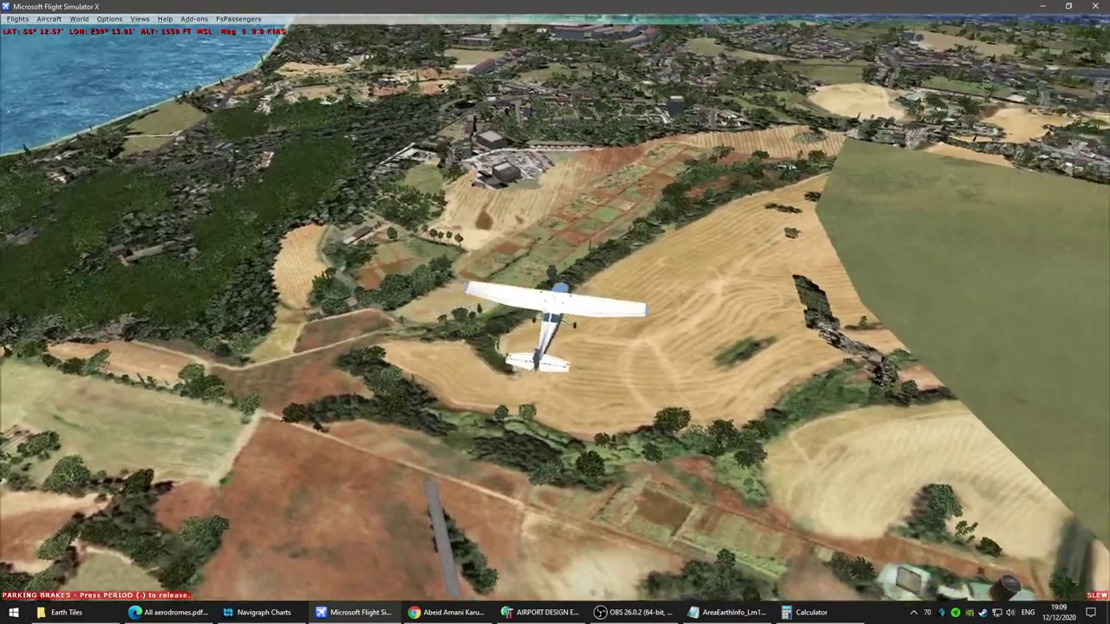
key("KP_5")
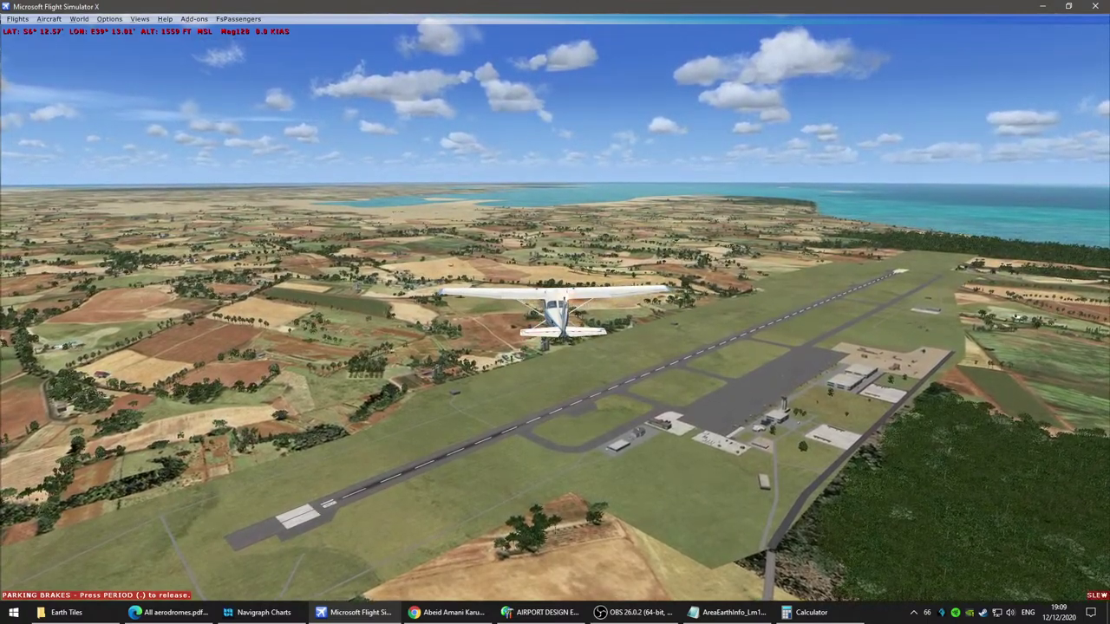
Step: Slew back over the runway to the town and descend to about 934 ft
key("KP_2")
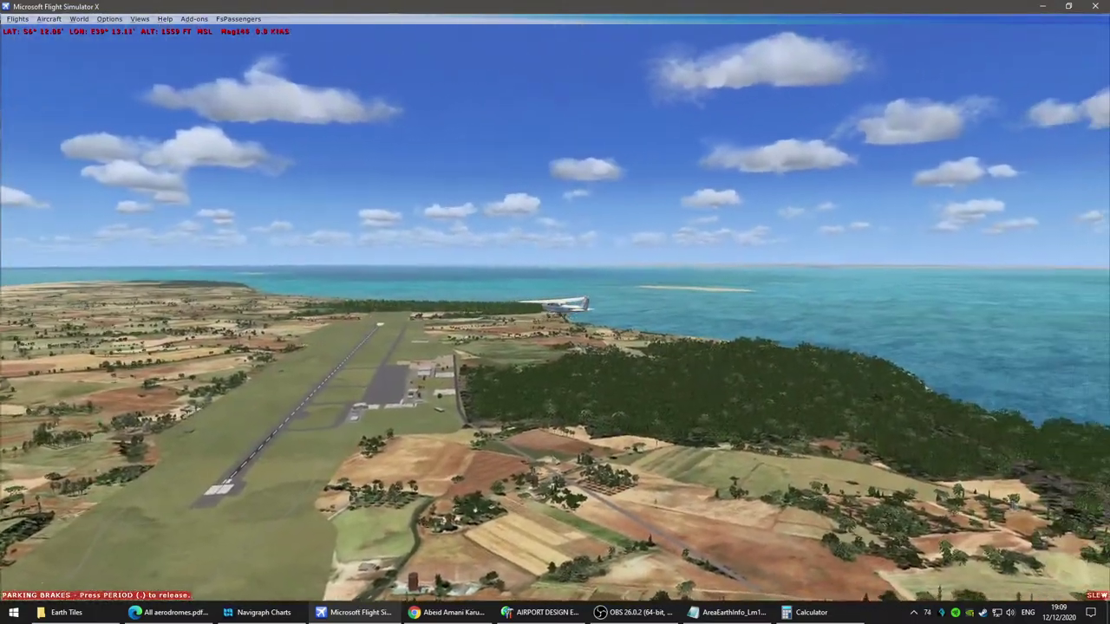
key("y")
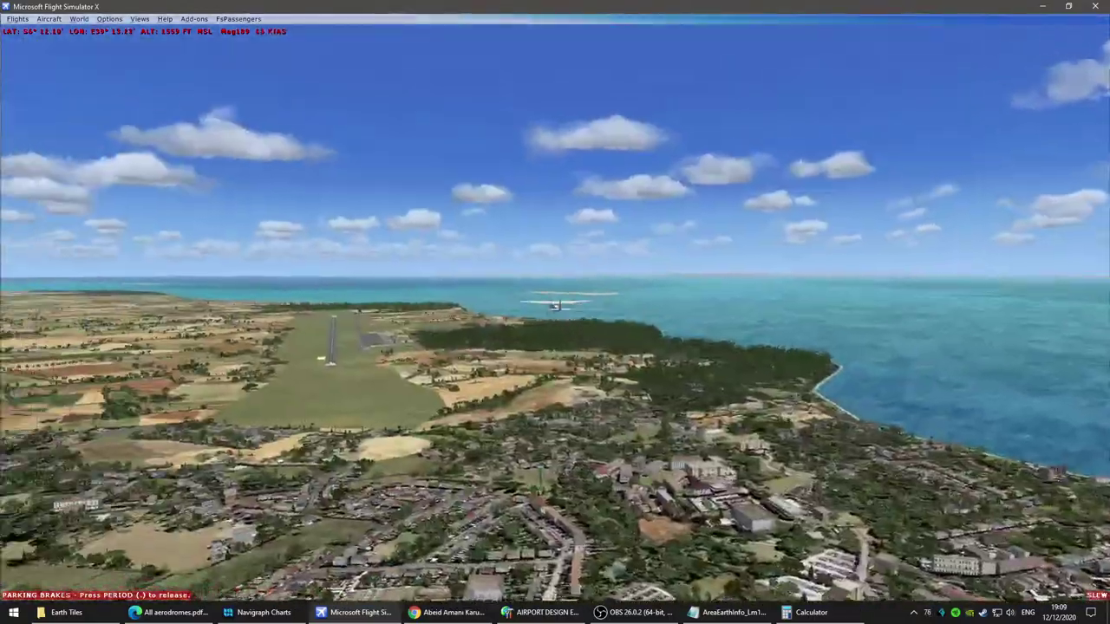
key("y")
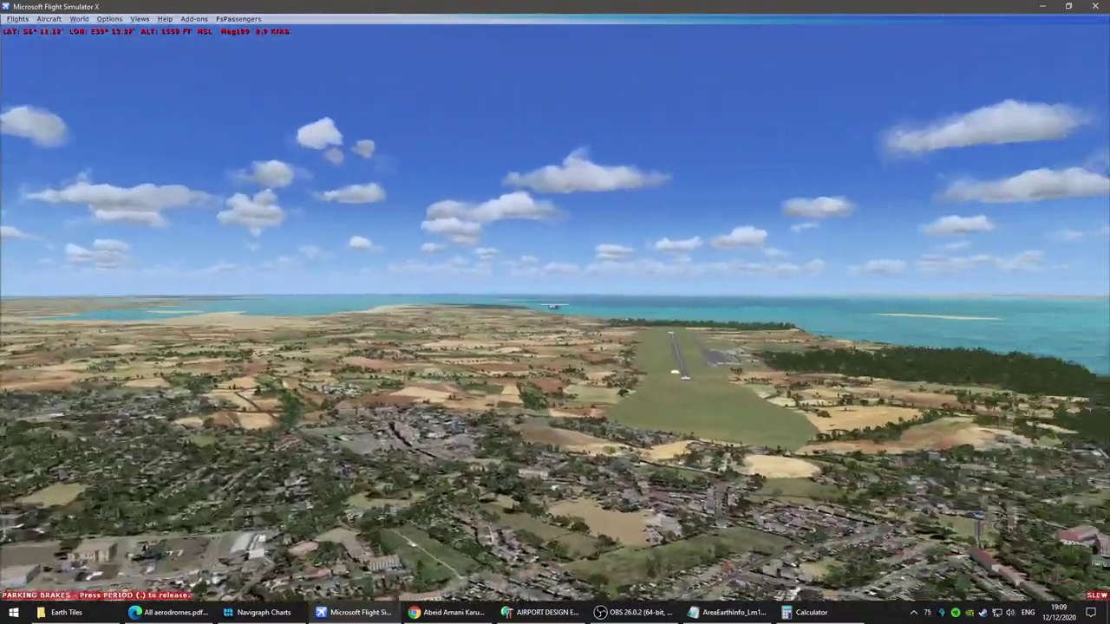
key("y")
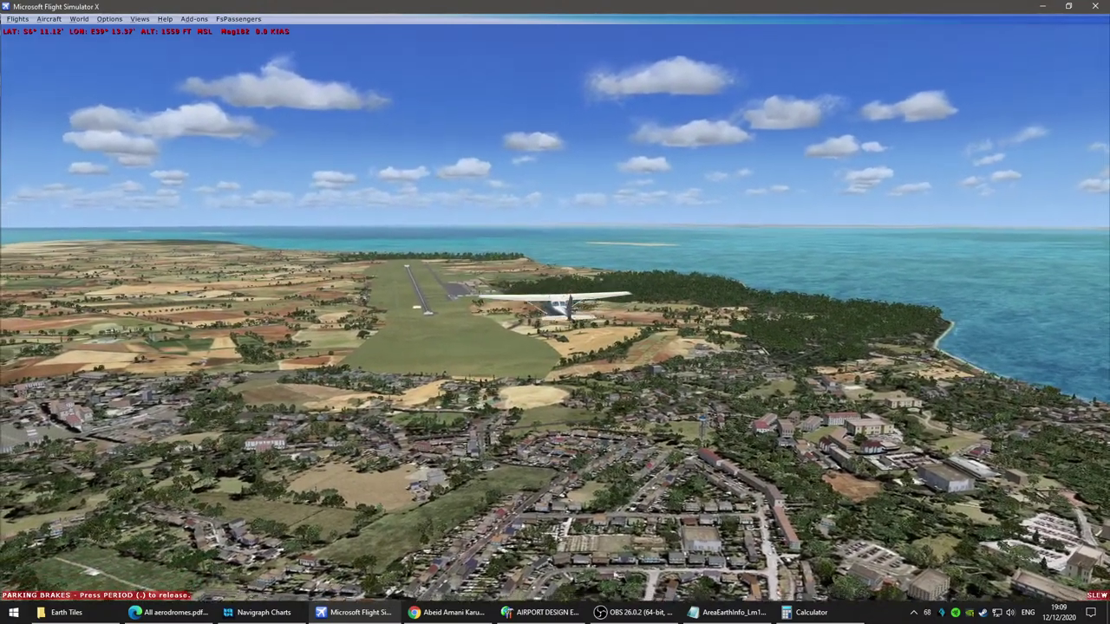
key("a")
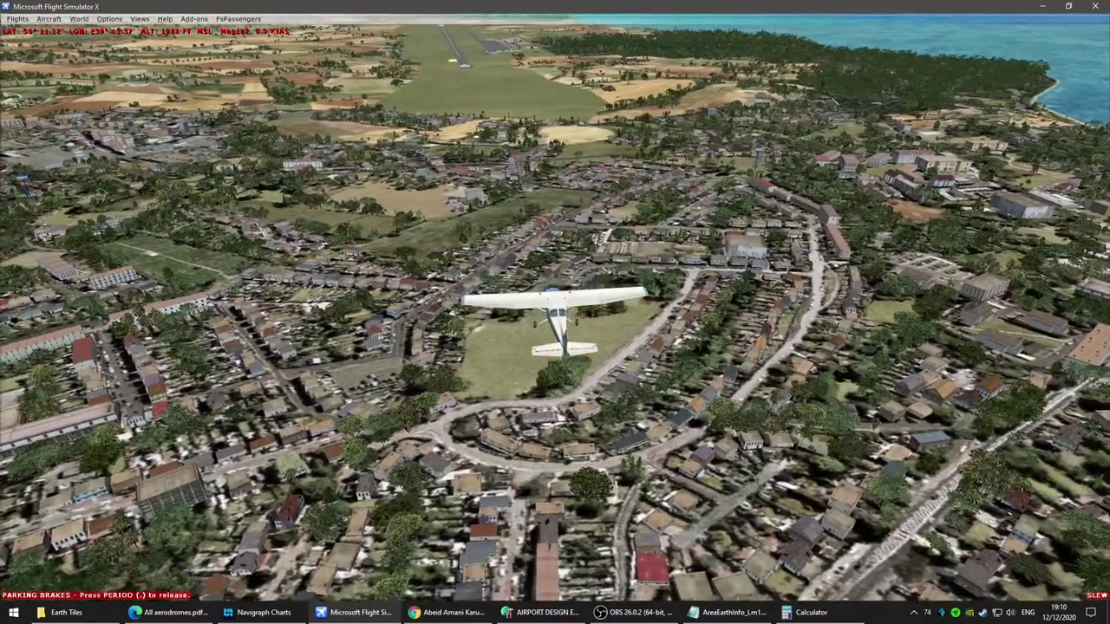
key("q")
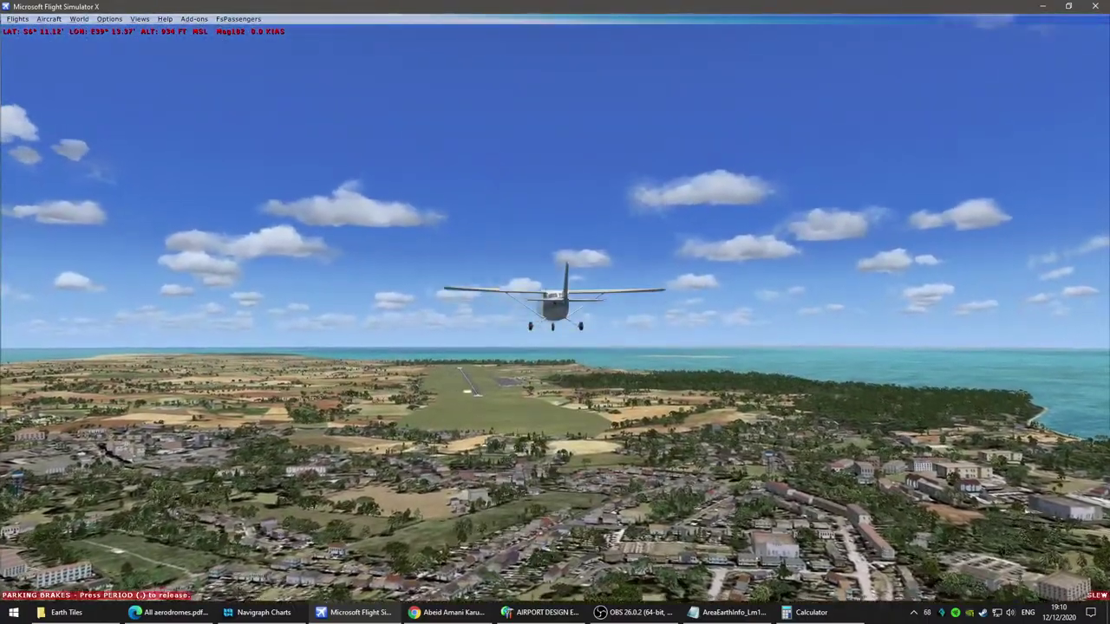
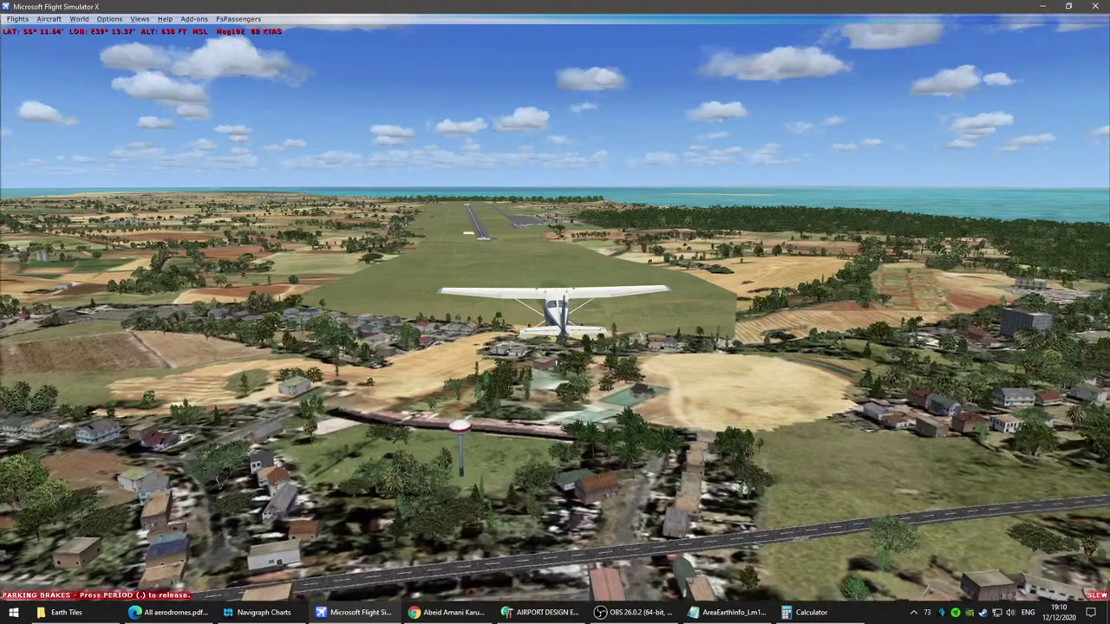
Step: Slew the Cessna along the approach toward the runway, freeze it, and switch to Airport Design Editor
key("y")
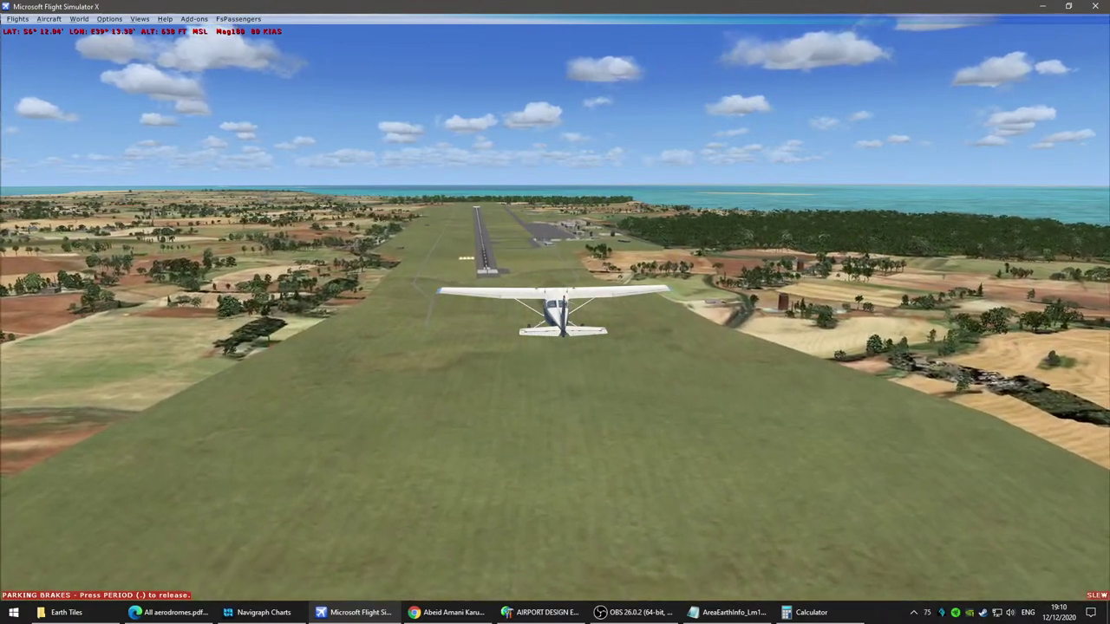
key("y")
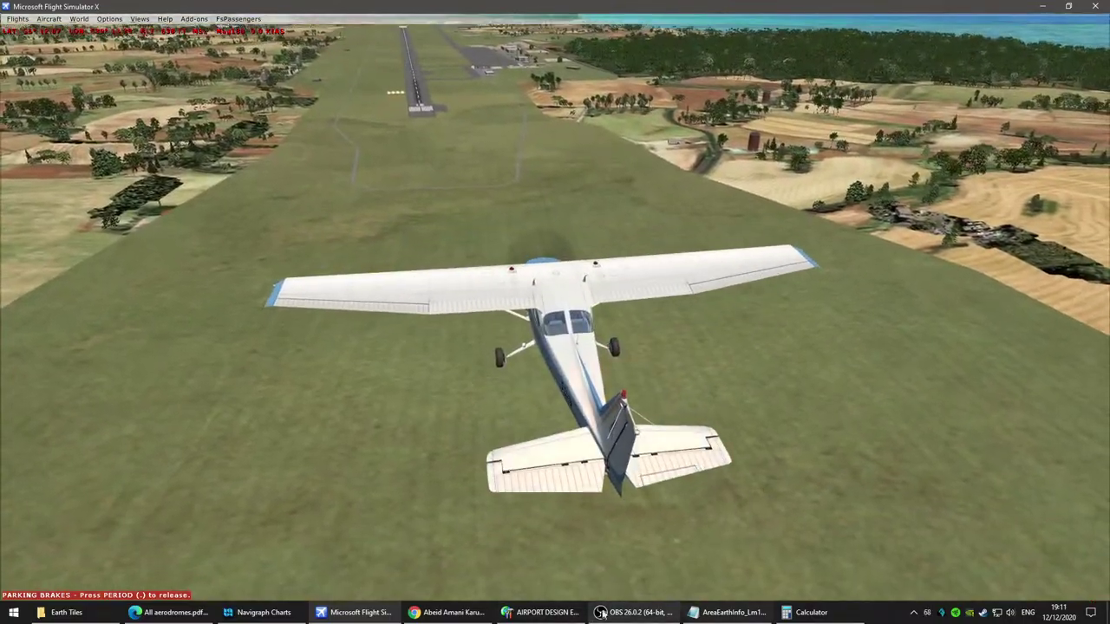
left_click(542, 613)
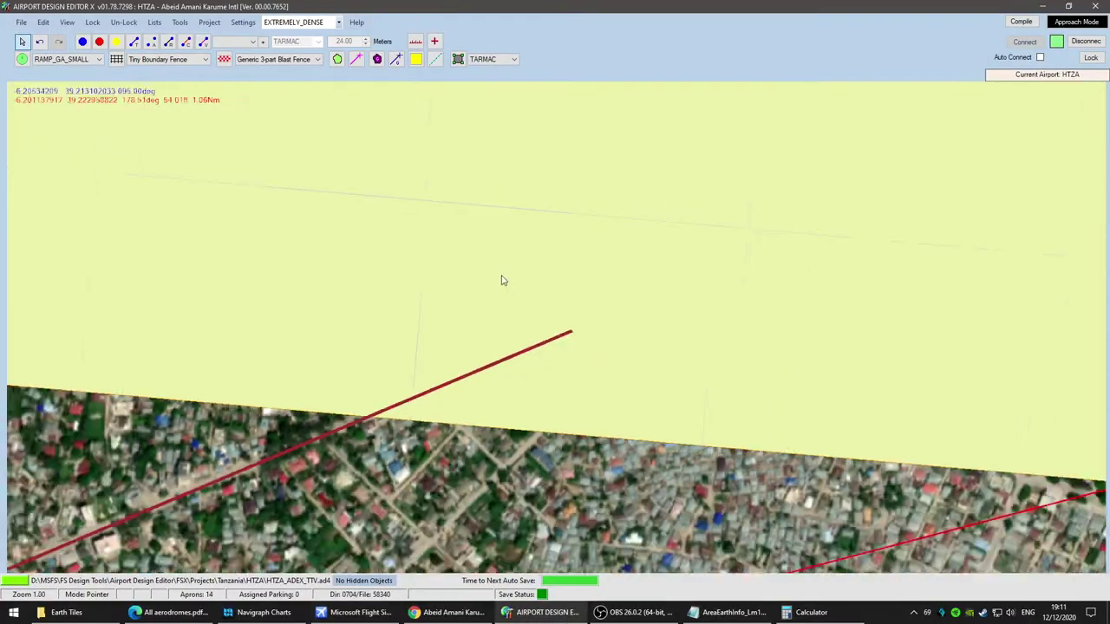
Step: Show the HTZA airport areas as filled polygons and frame the terminal and runway
scroll(507, 287, "down", 3)
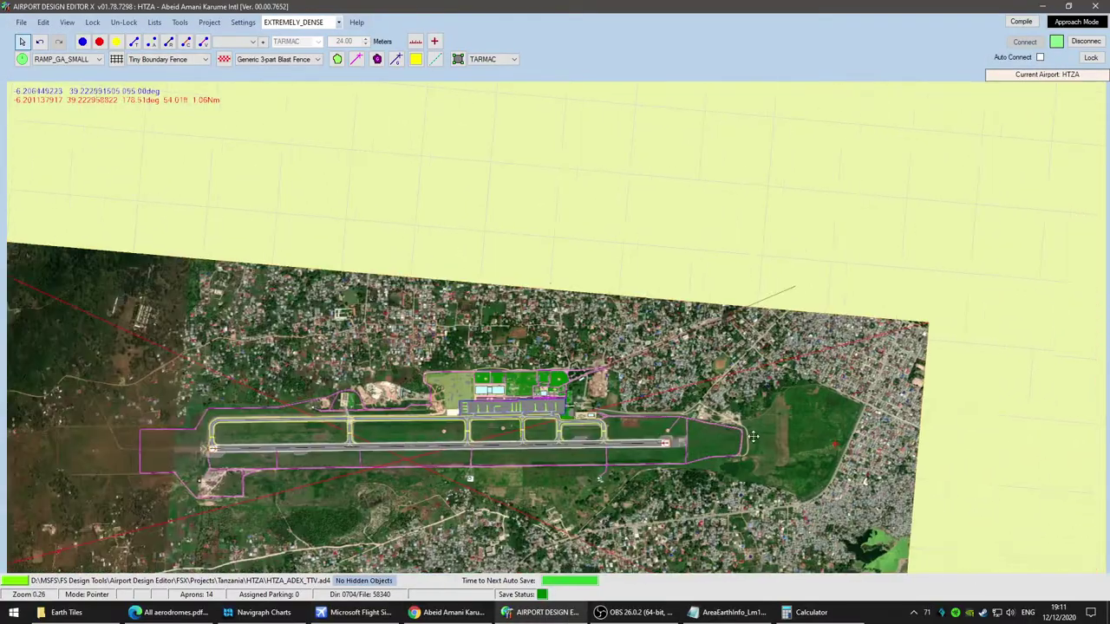
left_click(67, 23)
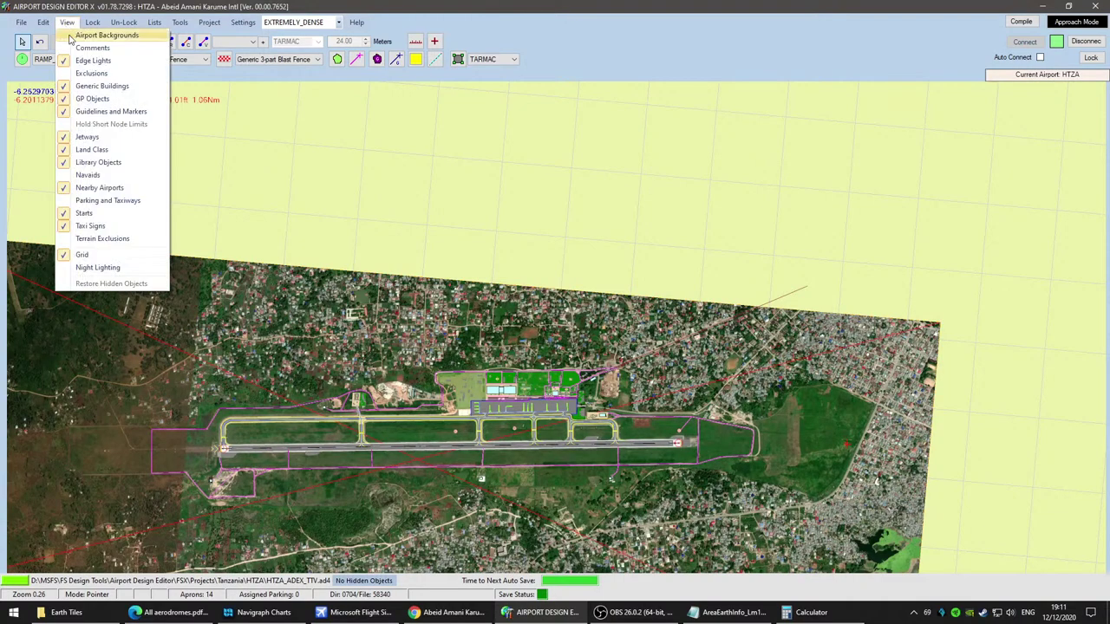
left_click(109, 35)
scroll(638, 381, "up", 4)
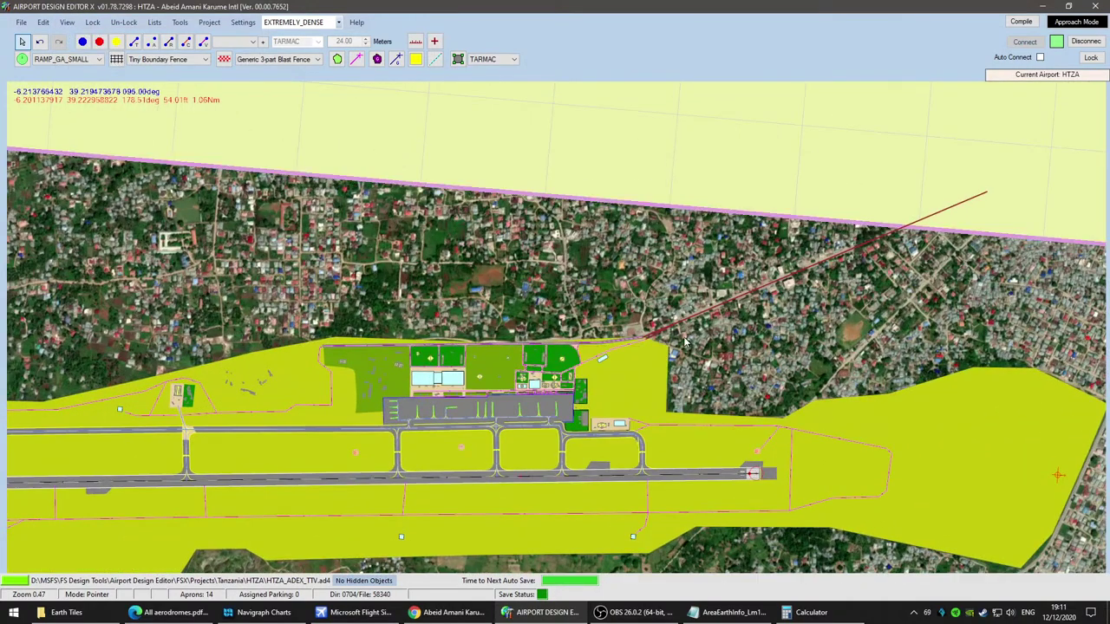
scroll(682, 343, "up", 1, "ctrl")
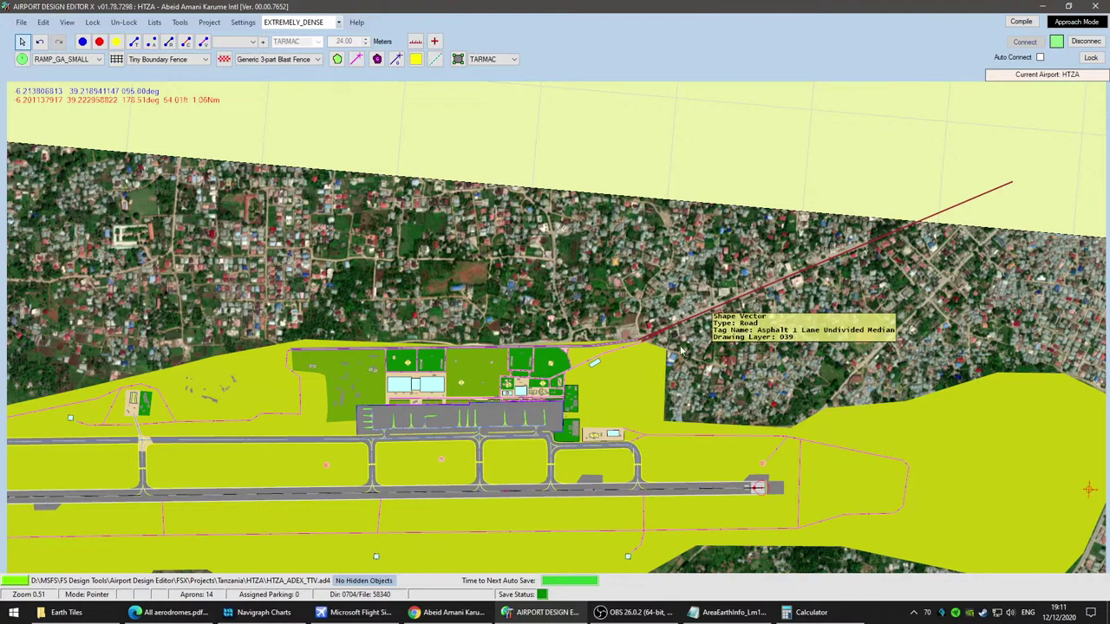
scroll(680, 342, "up", 5)
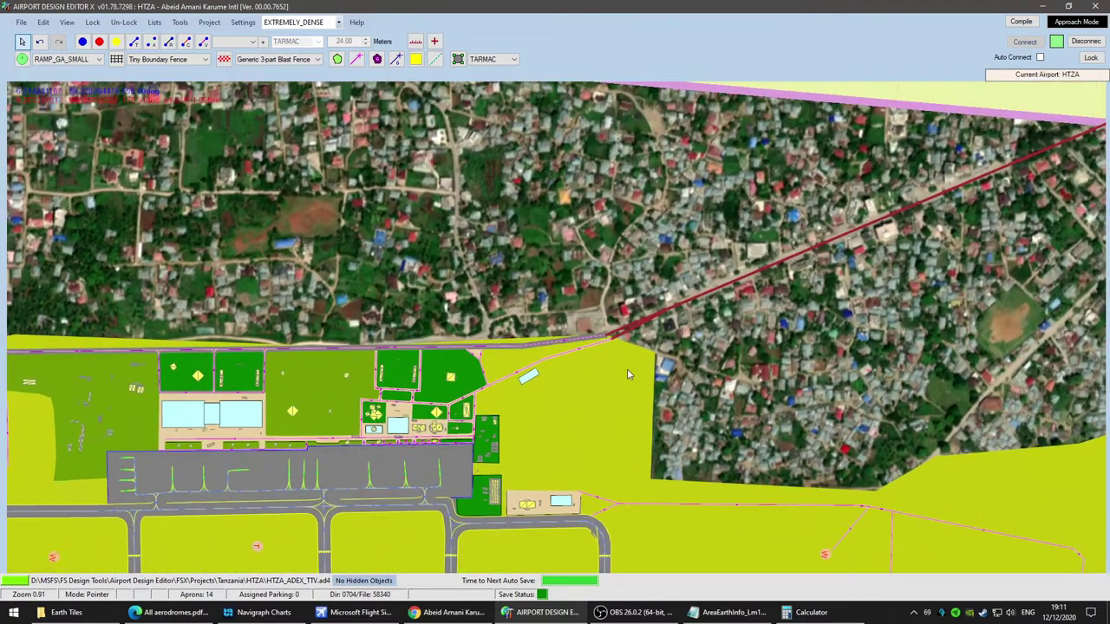
scroll(627, 369, "up", 5)
scroll(583, 368, "up", 1)
left_click_drag(540, 403, 701, 403)
scroll(700, 403, "down", 7)
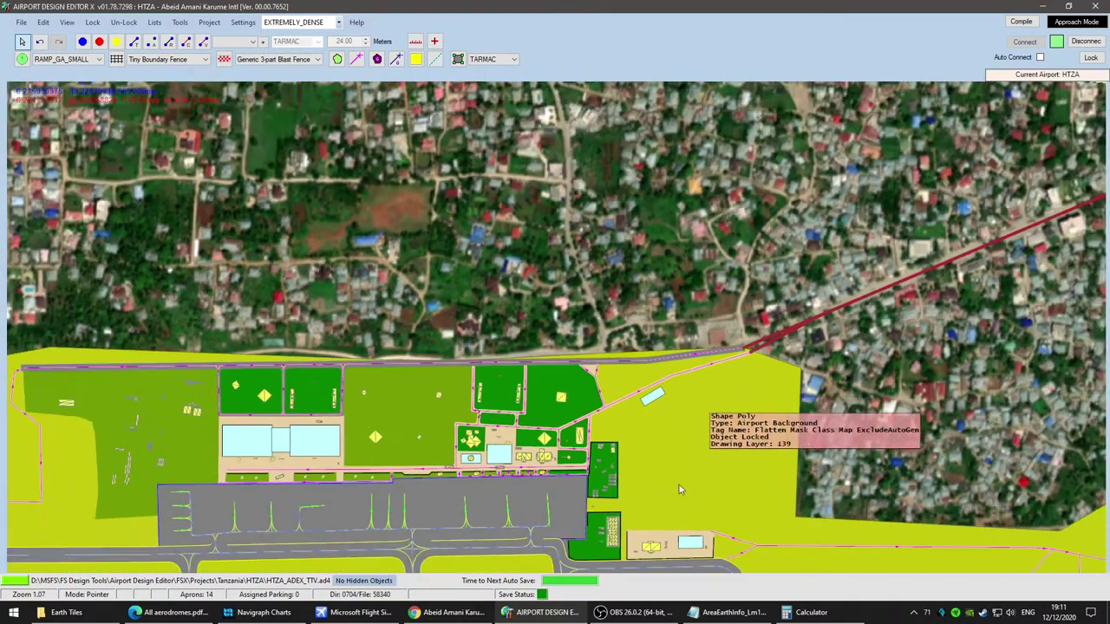
left_click_drag(679, 490, 620, 312)
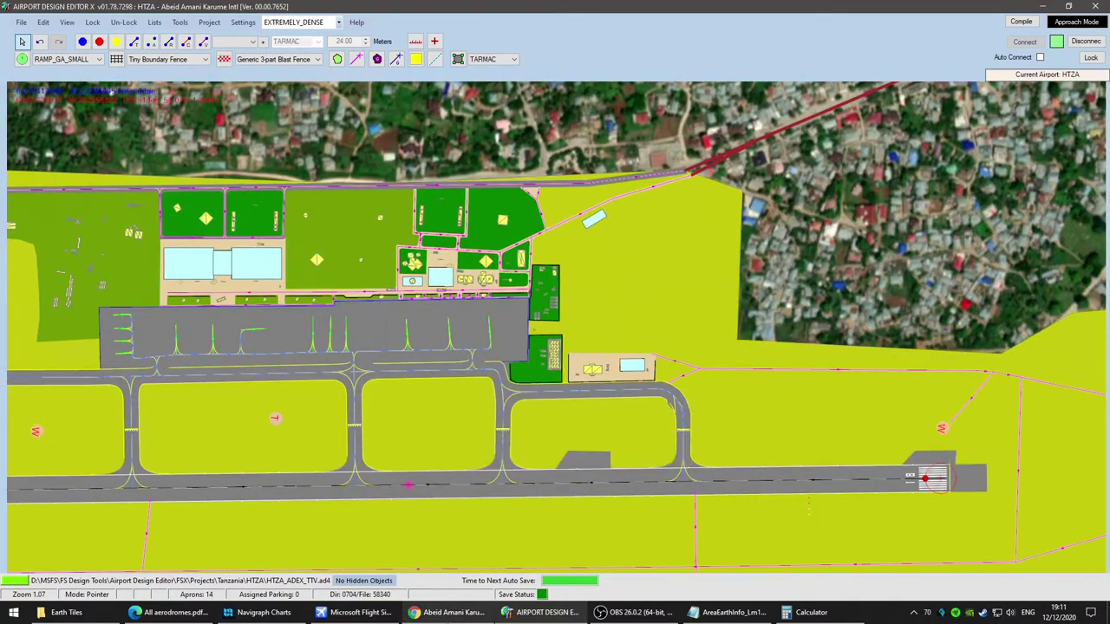
Step: Bring up the Google Maps satellite view and pan across the airport
left_click(460, 612)
scroll(464, 429, "down", 3)
left_click_drag(428, 500, 749, 442)
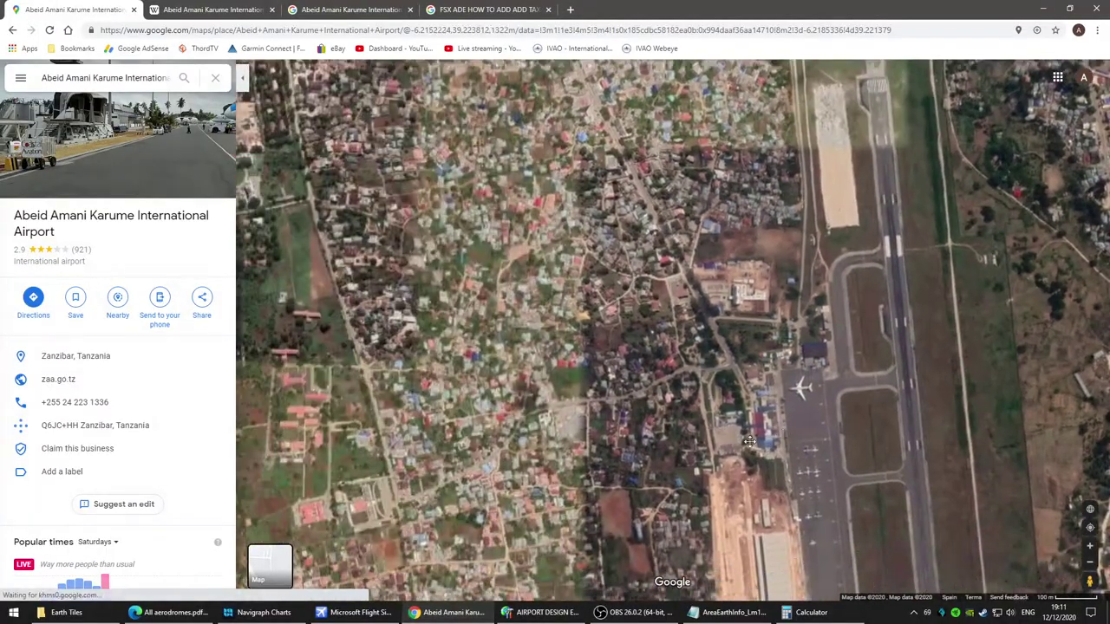
Step: Hide the place details and survey the runway's north end, western roads and houses
left_click(242, 81)
scroll(755, 348, "up", 5)
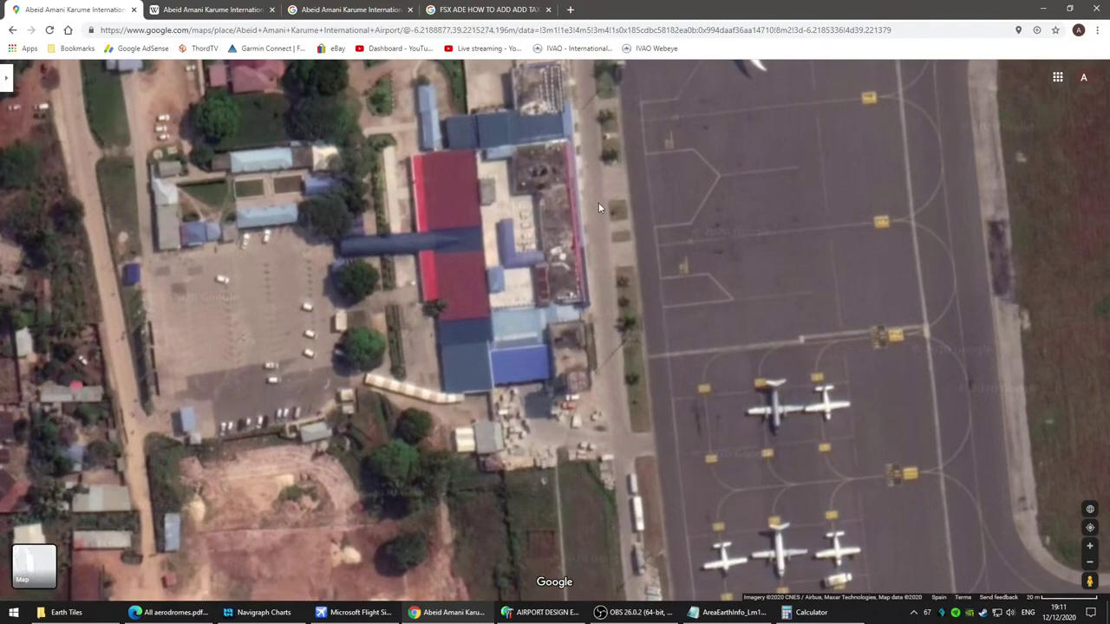
scroll(624, 378, "down", 2)
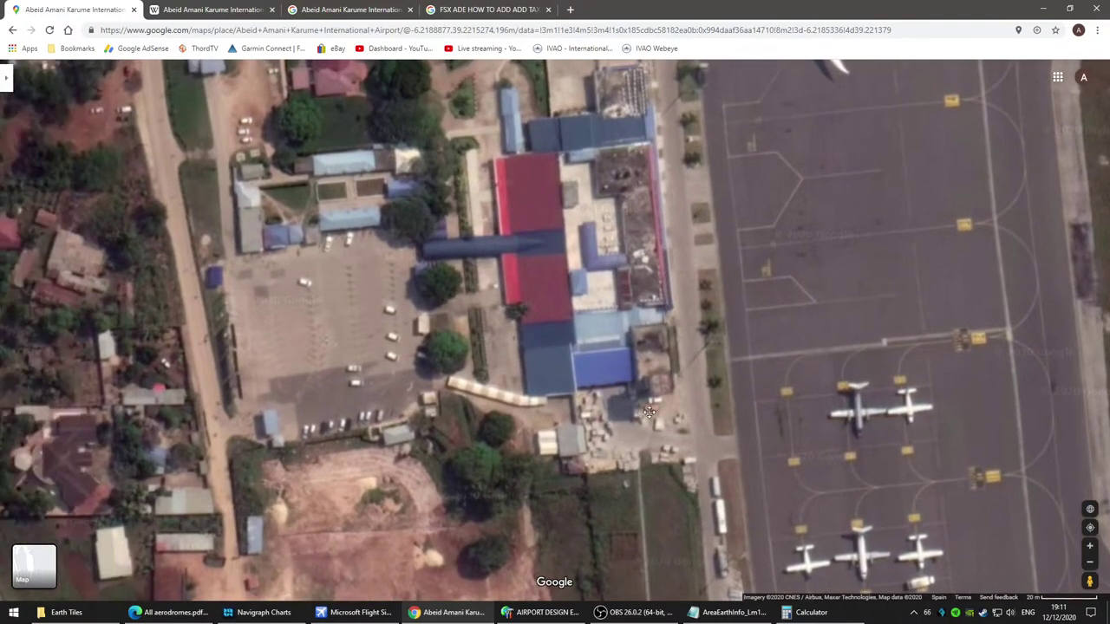
scroll(442, 420, "down", 1)
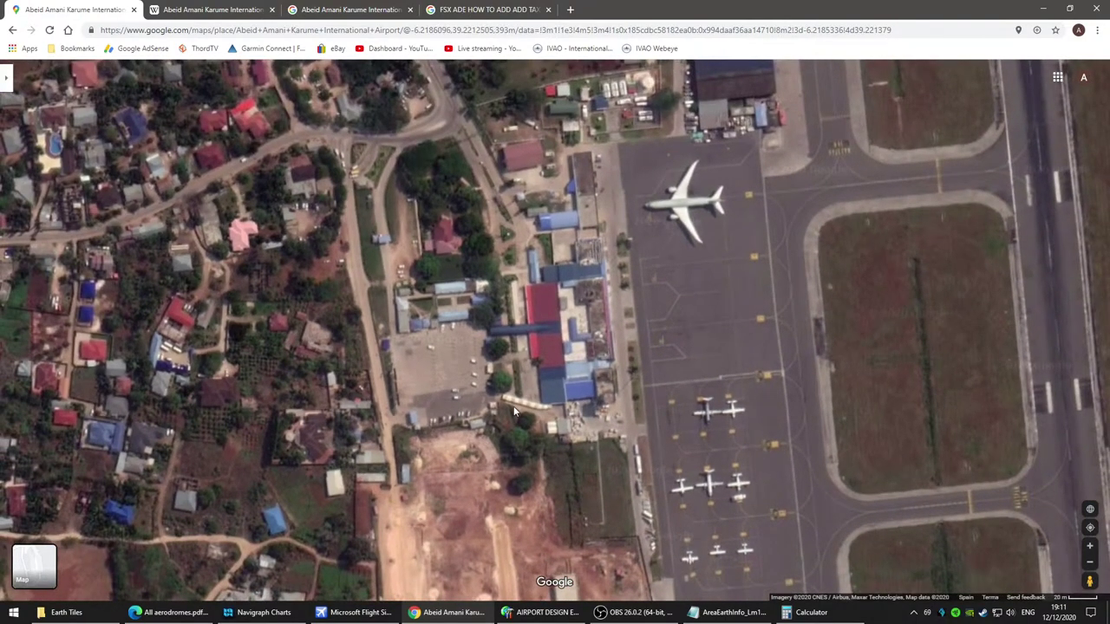
left_click_drag(573, 178, 598, 533)
left_click_drag(622, 253, 416, 383)
scroll(331, 215, "up", 2)
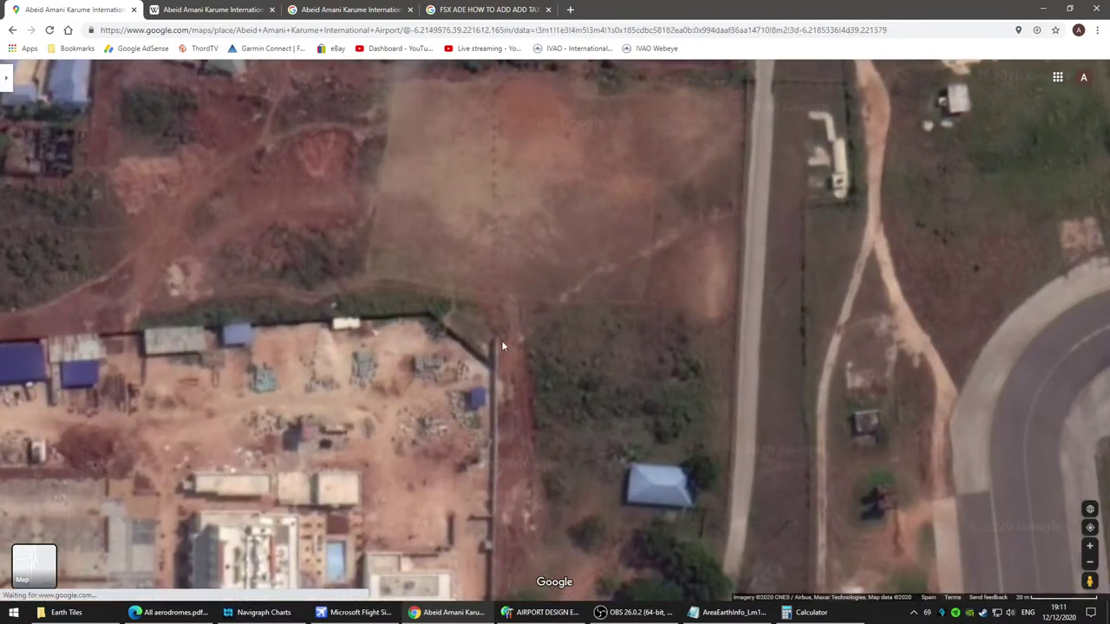
left_click_drag(525, 533, 508, 186)
left_click_drag(167, 350, 564, 331)
scroll(482, 457, "down", 1)
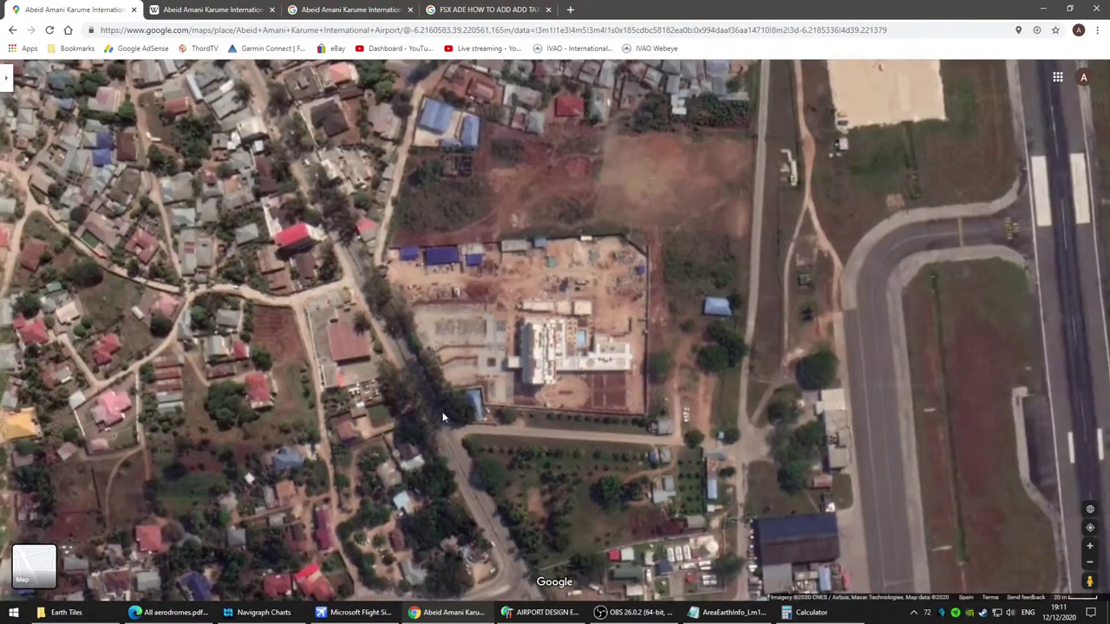
scroll(436, 468, "up", 2)
left_click_drag(211, 400, 540, 334)
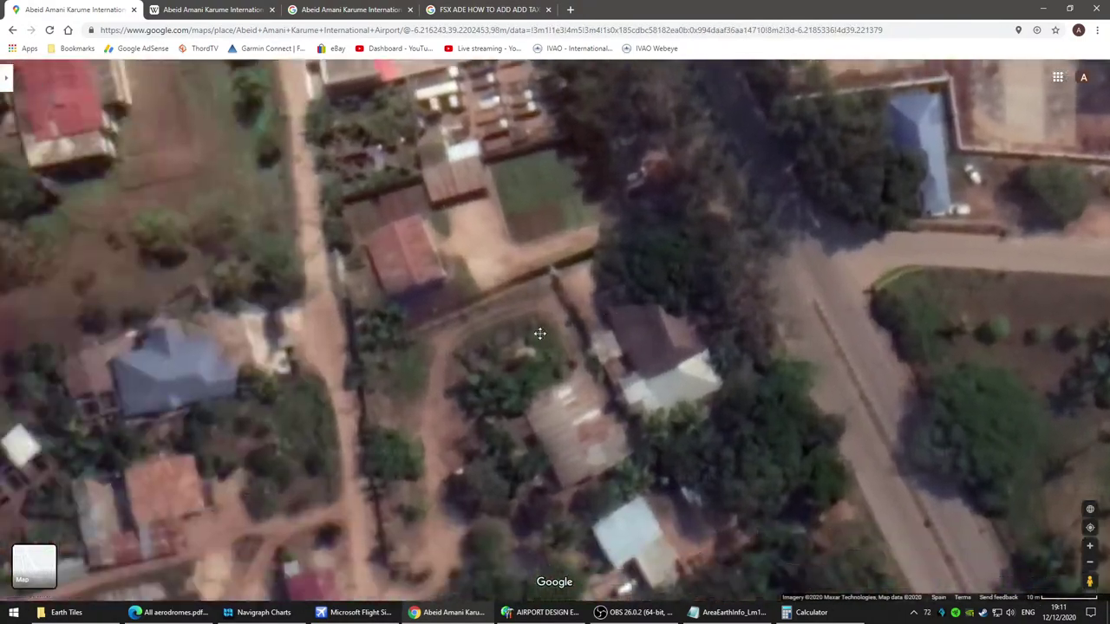
left_click_drag(791, 241, 352, 438)
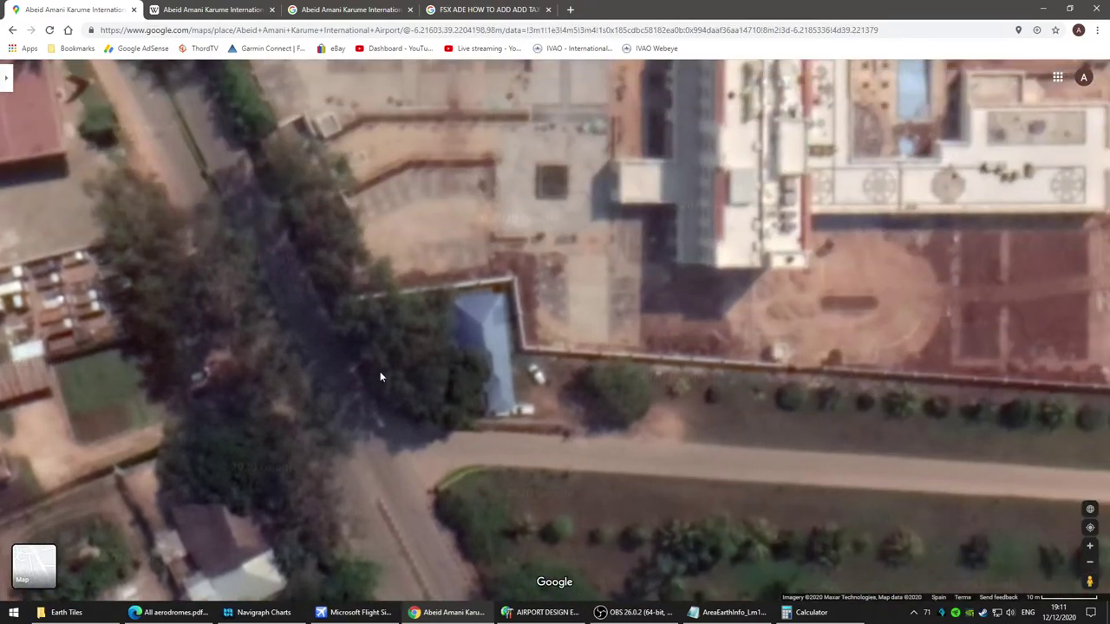
Step: Survey the apron, hangars and the runway's southern end on the satellite map
scroll(490, 361, "down", 3)
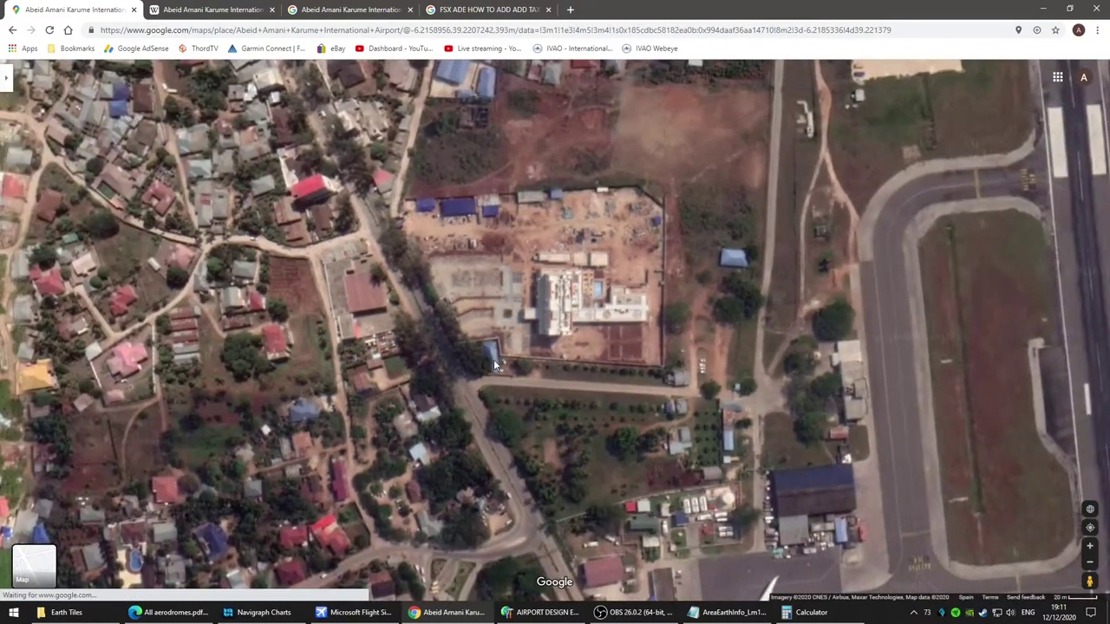
scroll(503, 384, "down", 1)
left_click_drag(569, 434, 479, 379)
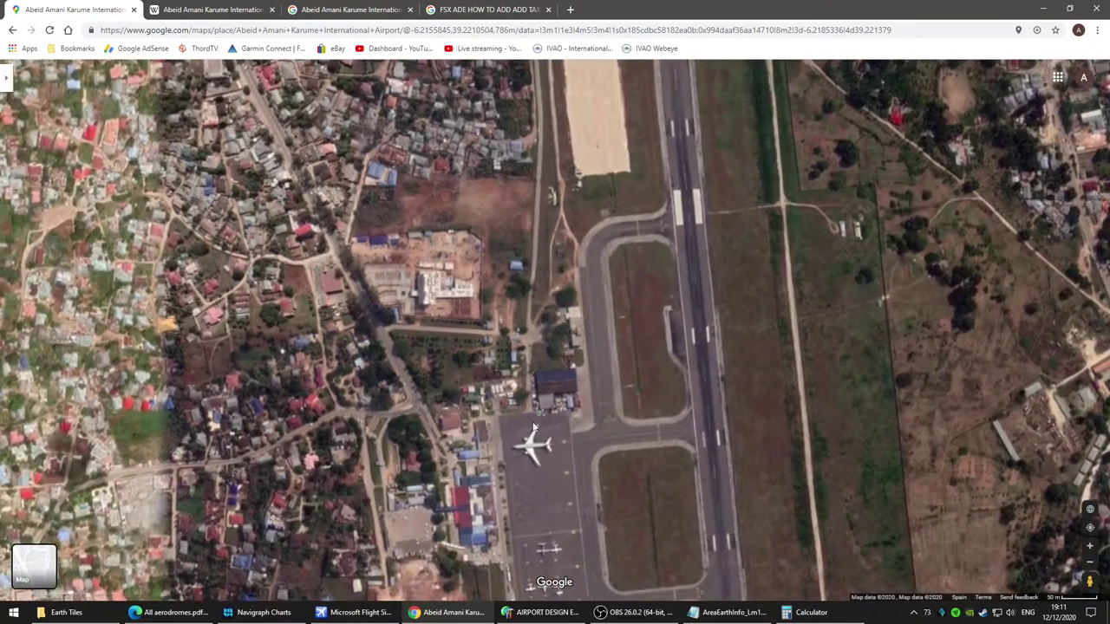
left_click_drag(574, 537, 558, 215)
scroll(658, 392, "up", 2)
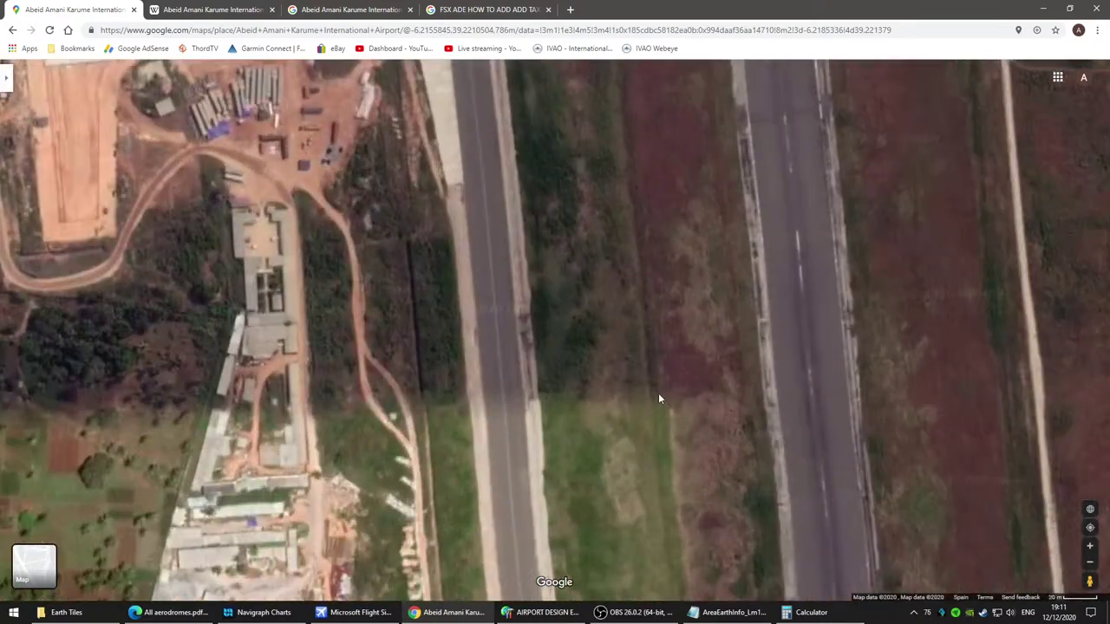
scroll(652, 381, "down", 4)
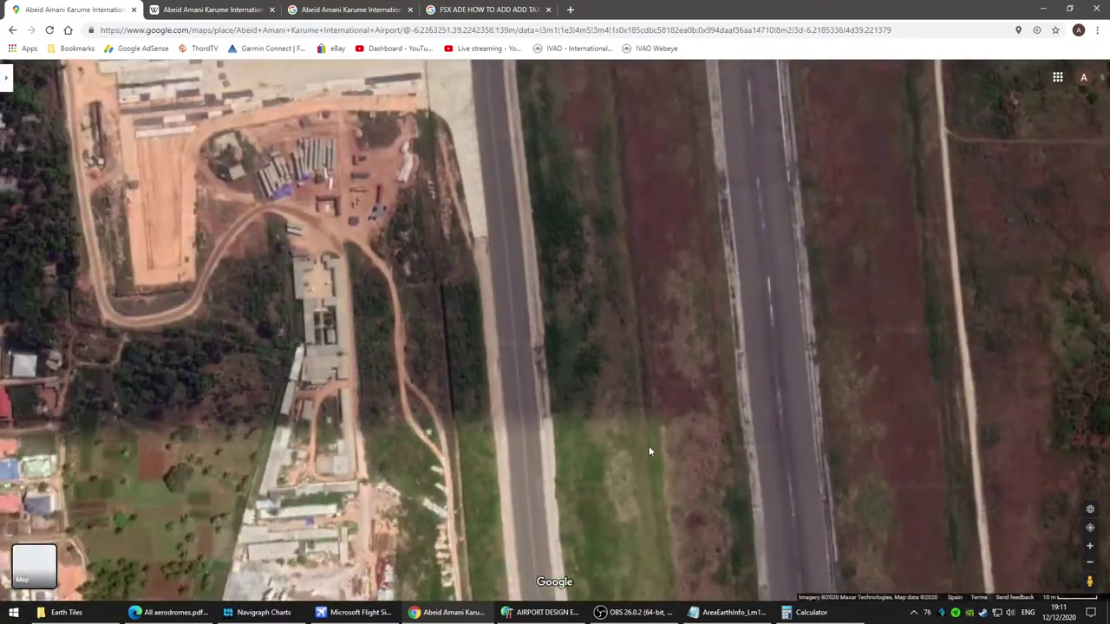
left_click_drag(646, 188, 623, 210)
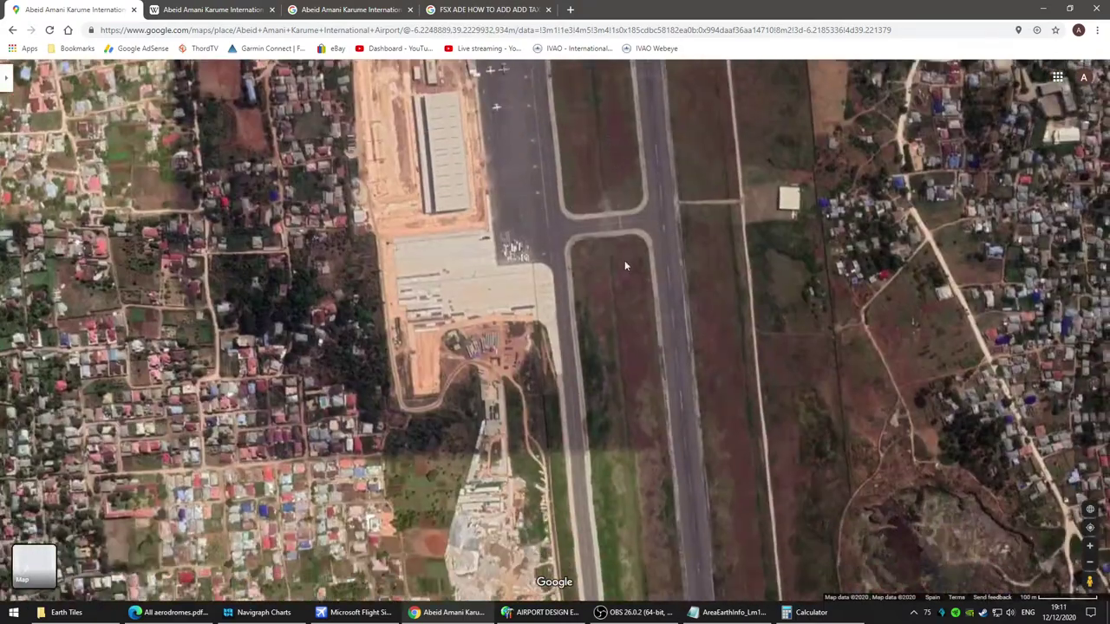
left_click_drag(633, 512, 725, 217)
scroll(755, 457, "up", 2)
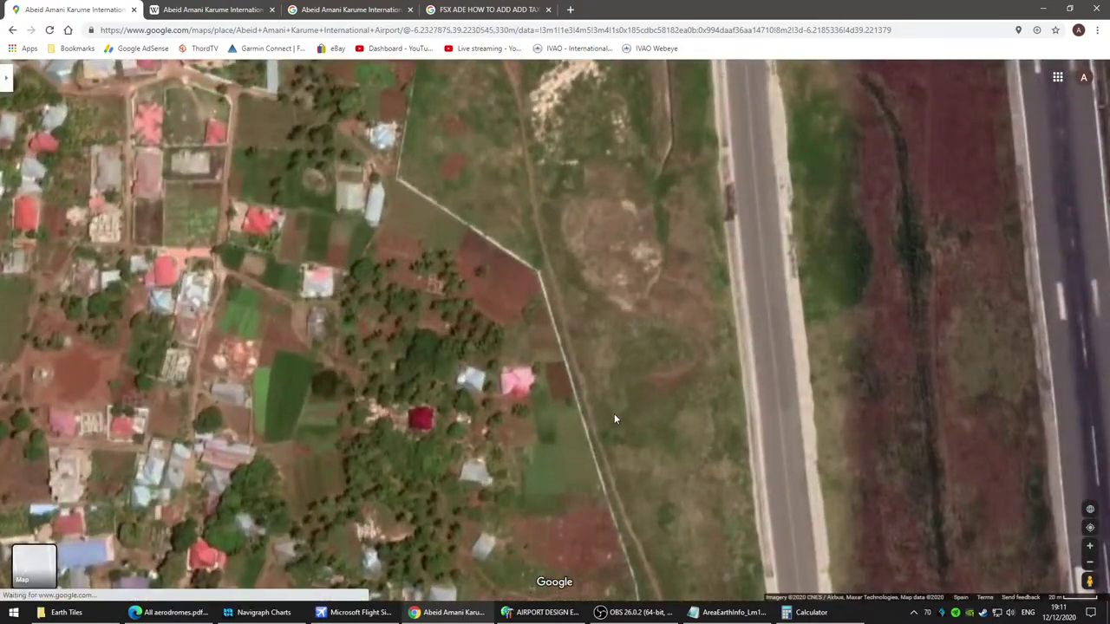
Step: Follow the imagery north past the hangars to the construction yard, compound and apron edge
left_click_drag(493, 187, 565, 482)
left_click_drag(470, 217, 552, 500)
scroll(559, 250, "up", 1)
left_click_drag(559, 250, 522, 529)
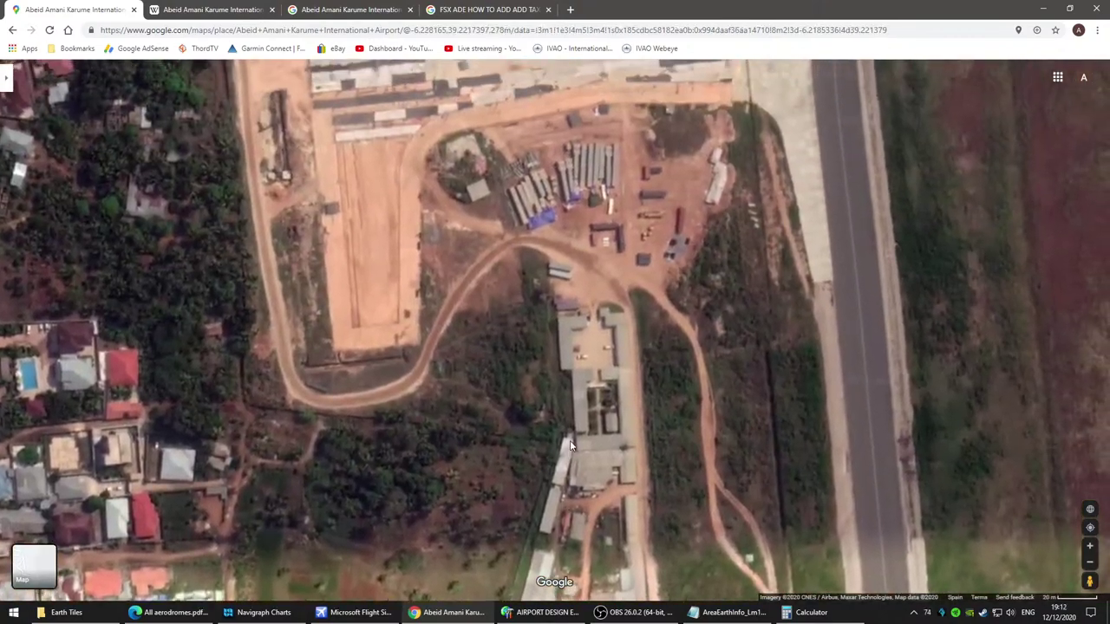
scroll(569, 460, "up", 3)
left_click_drag(546, 468, 816, 454)
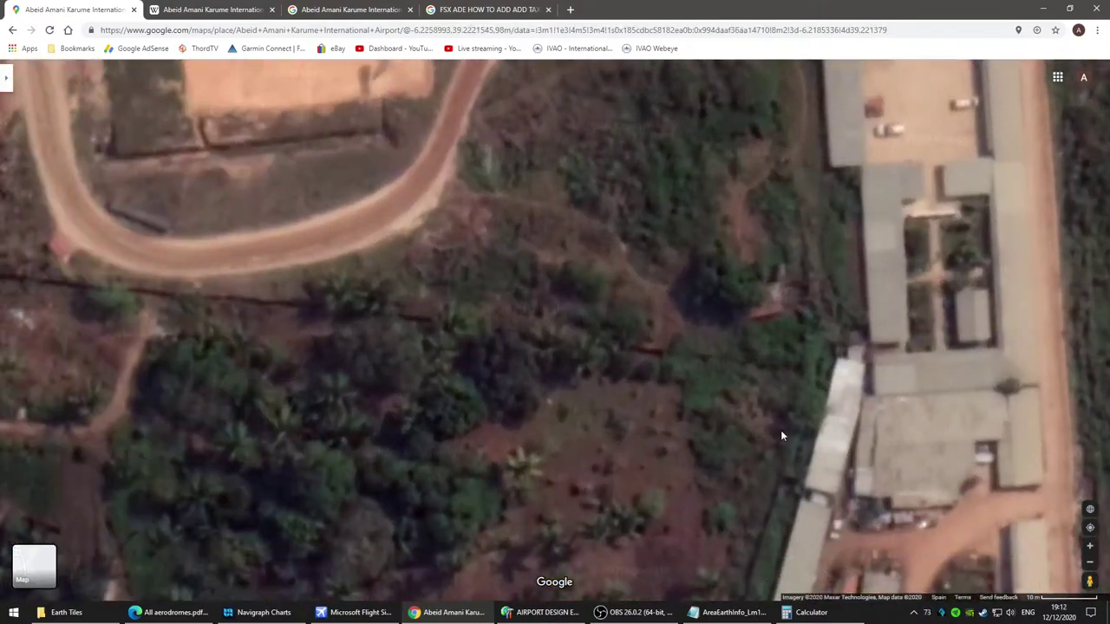
left_click_drag(207, 300, 940, 386)
left_click_drag(755, 382, 588, 486)
left_click_drag(541, 114, 519, 564)
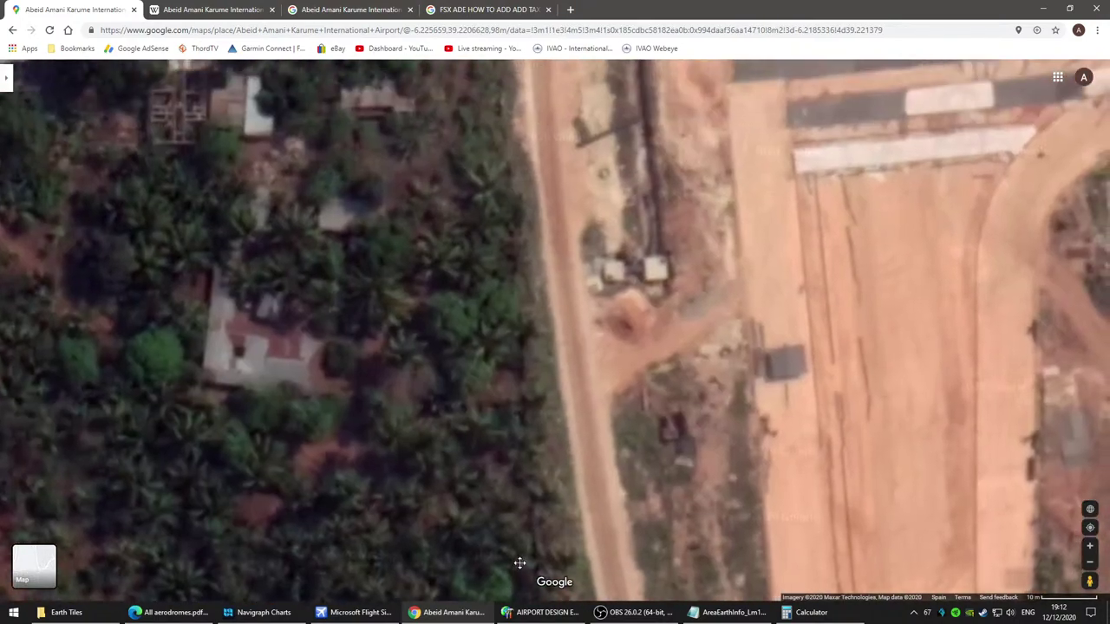
left_click_drag(488, 196, 525, 479)
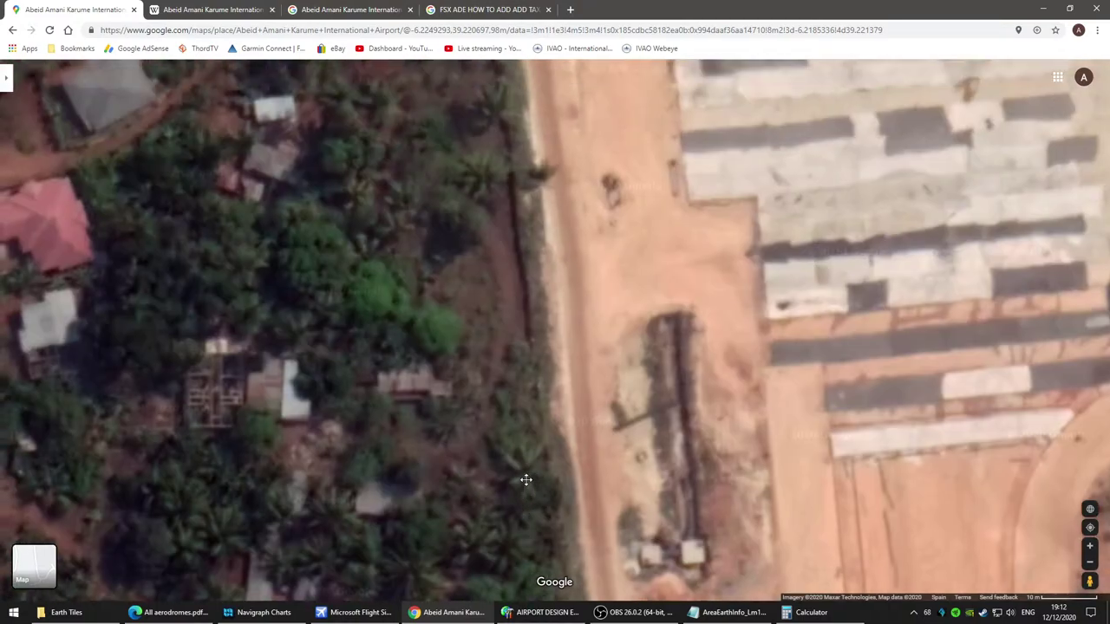
left_click_drag(481, 228, 469, 535)
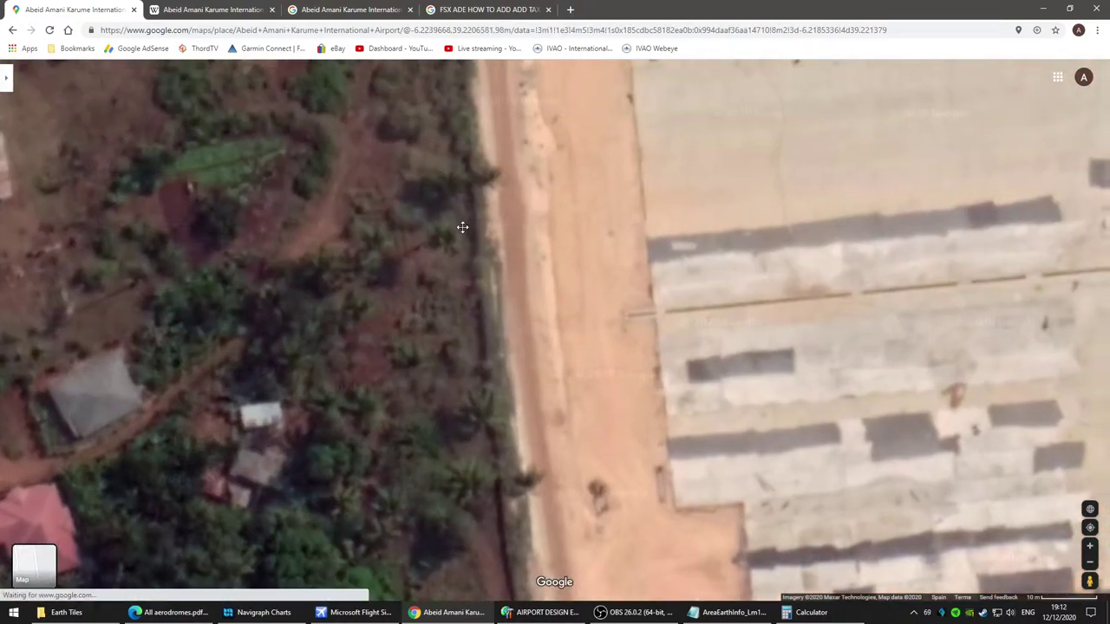
left_click_drag(456, 138, 488, 422)
left_click_drag(472, 188, 499, 369)
scroll(417, 325, "down", 5)
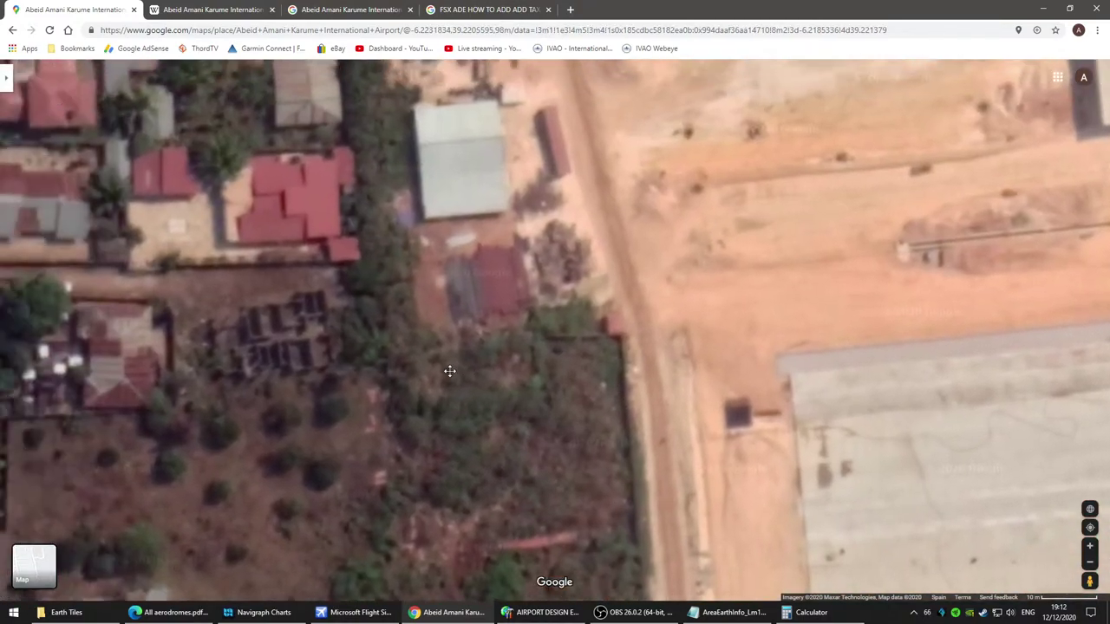
scroll(602, 468, "up", 3)
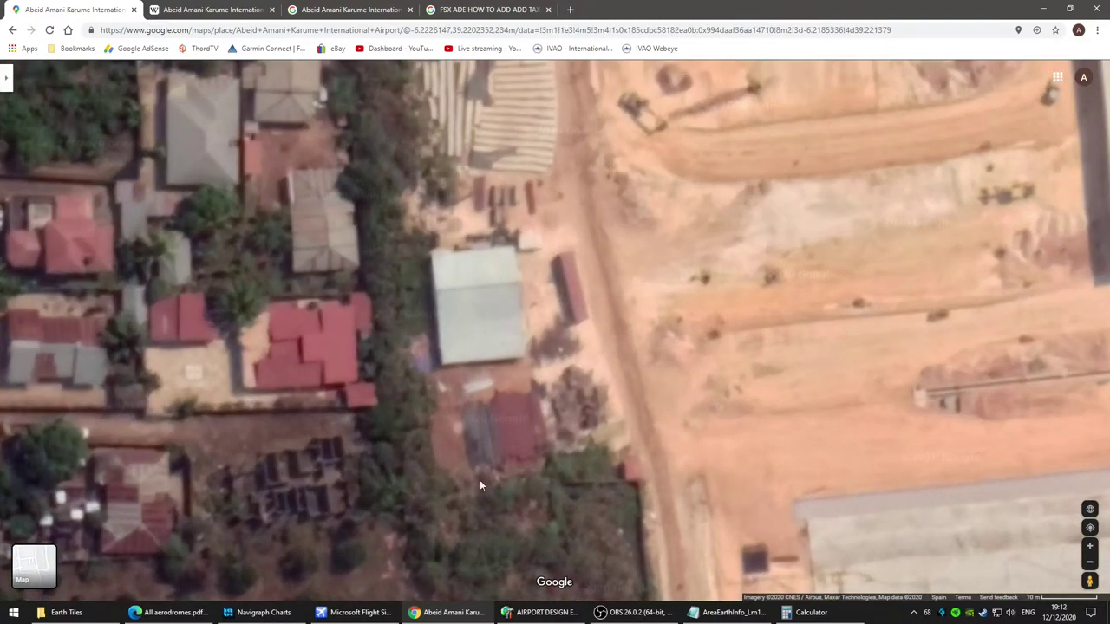
Step: Trace the perimeter north over the neighbourhood, return to the terminal, and switch back to ADE
left_click_drag(379, 201, 425, 566)
left_click_drag(378, 194, 403, 506)
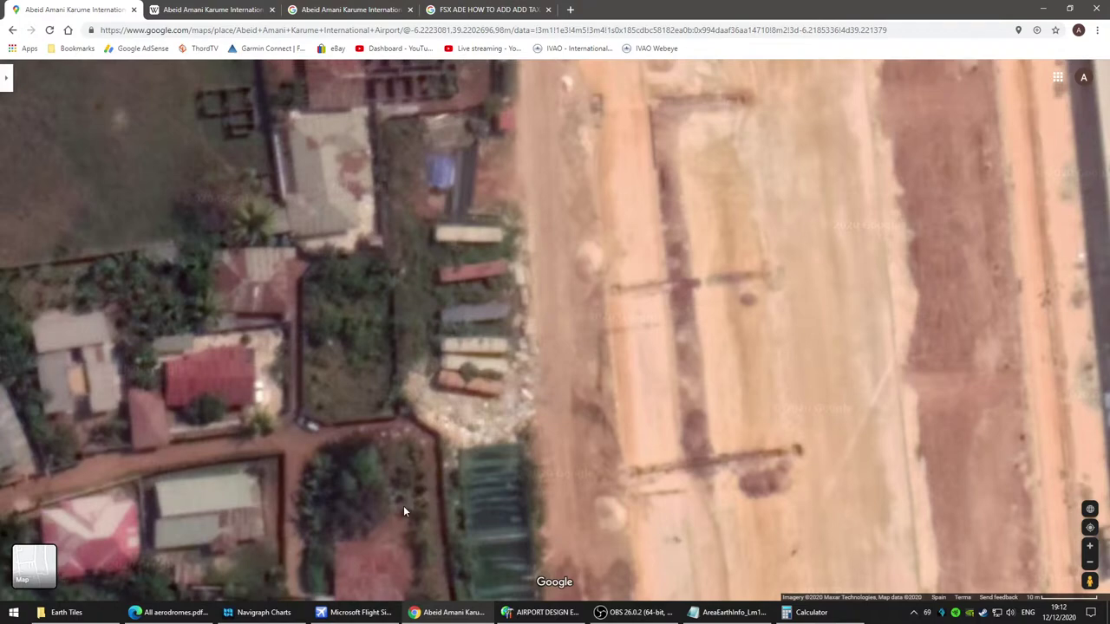
left_click_drag(448, 260, 448, 519)
left_click_drag(483, 299, 423, 490)
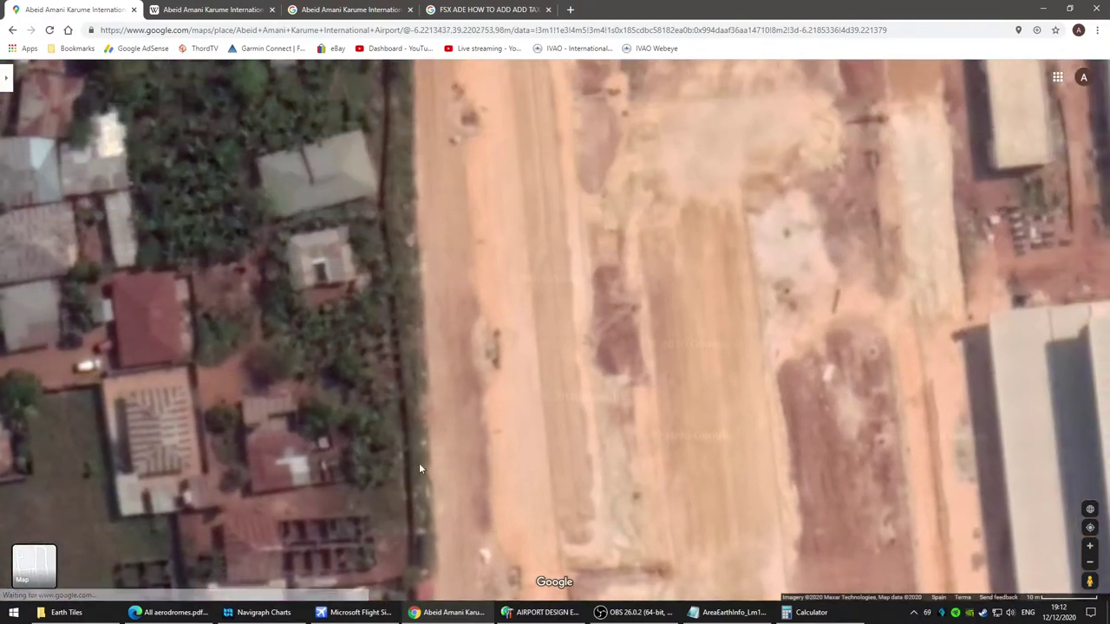
left_click_drag(370, 196, 405, 482)
left_click_drag(183, 441, 126, 475)
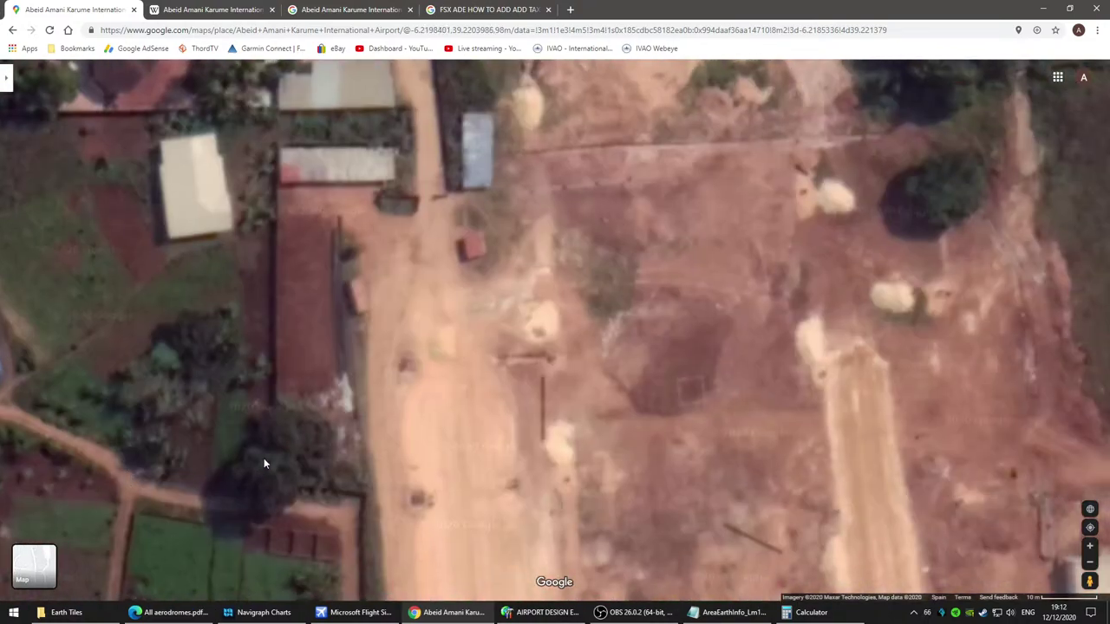
left_click_drag(322, 227, 246, 545)
scroll(393, 528, "down", 3)
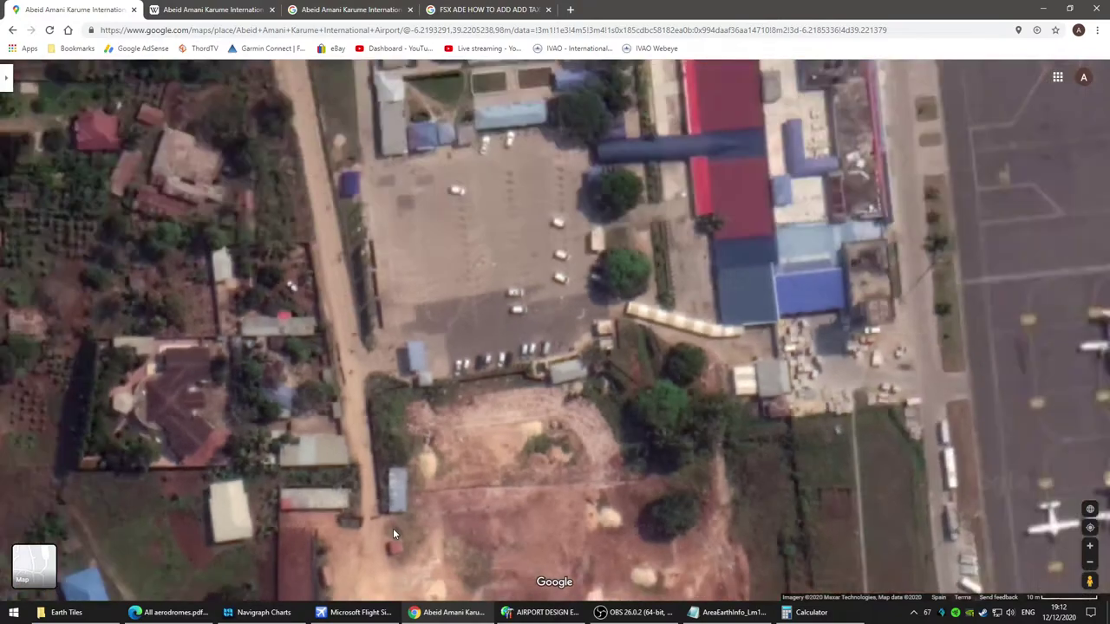
scroll(536, 538, "up", 2)
scroll(545, 557, "down", 4)
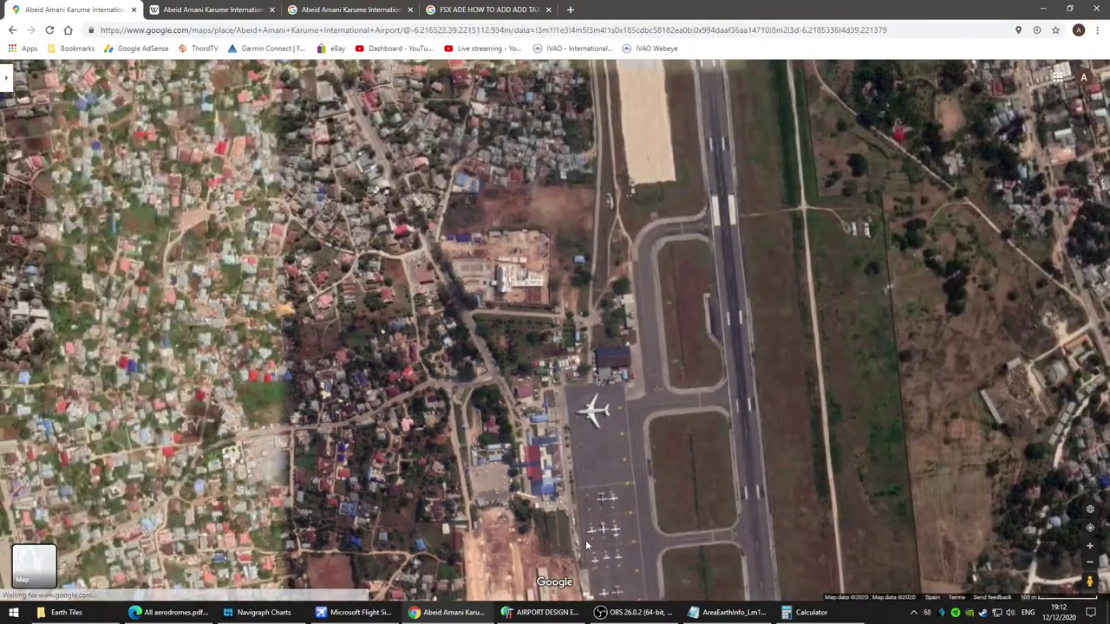
left_click(542, 612)
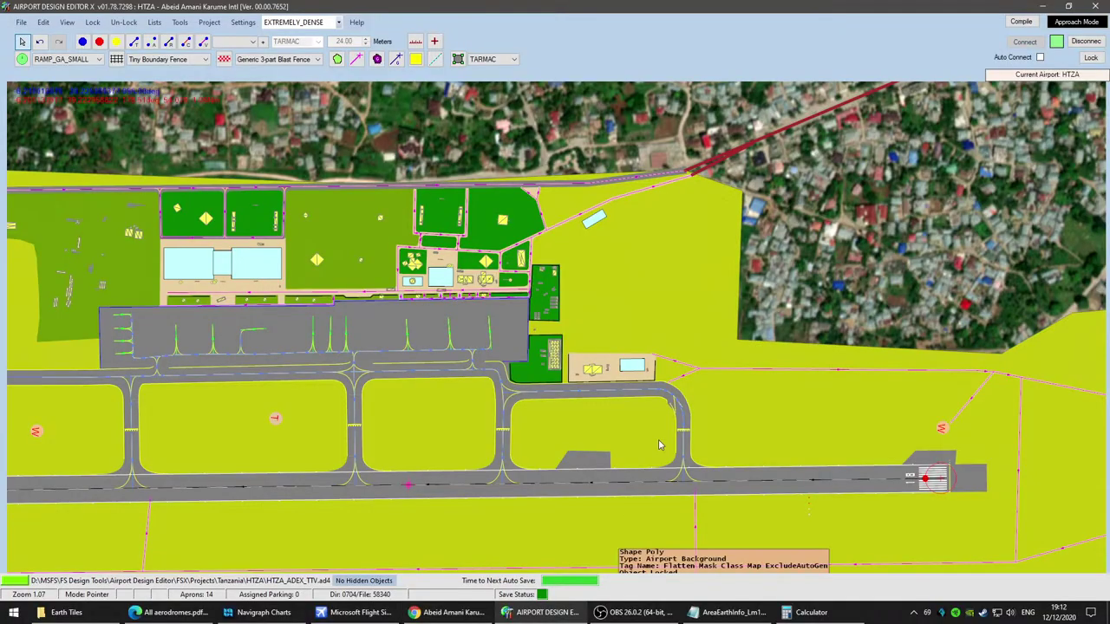
Step: Pan the ADE layout east and then west to frame the northern boundary beside the village
left_click_drag(659, 532, 446, 484)
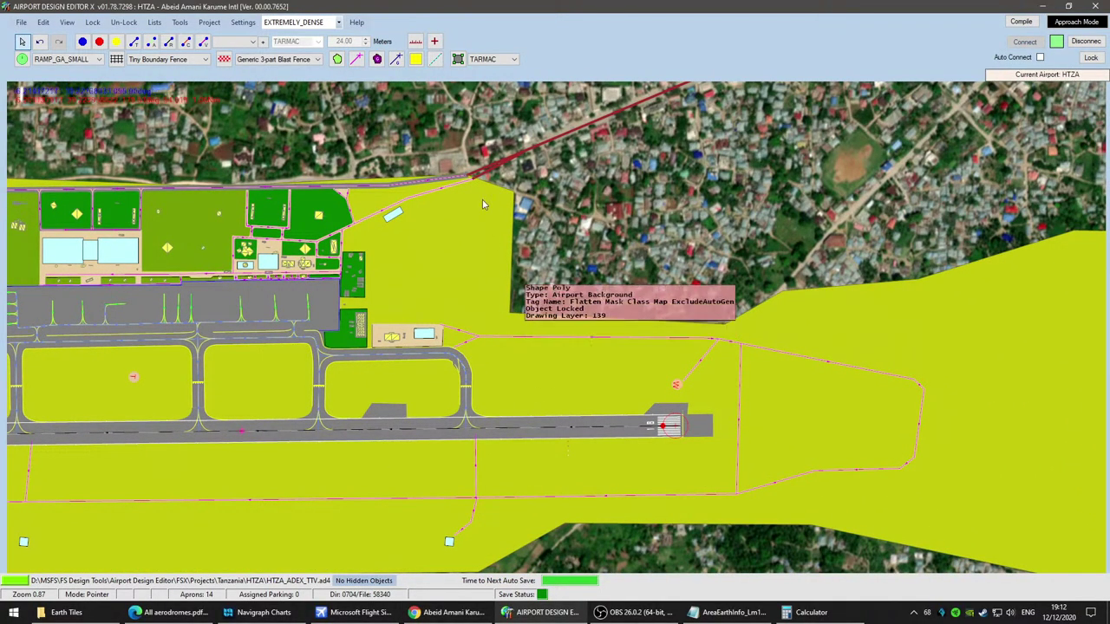
right_click_drag(364, 368, 1014, 450)
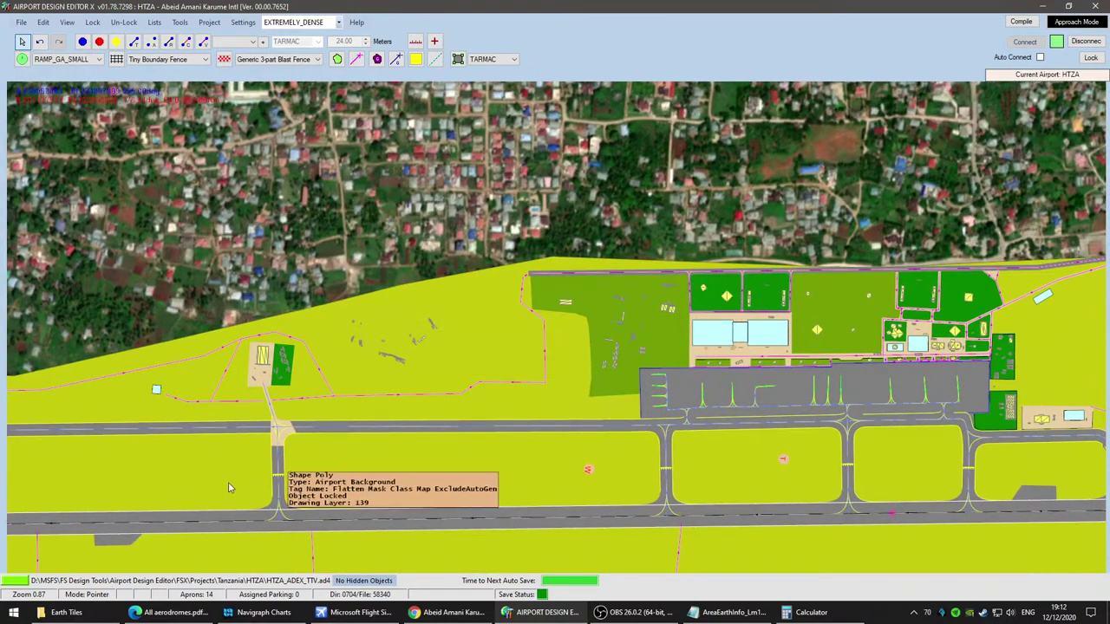
right_click_drag(213, 460, 133, 486)
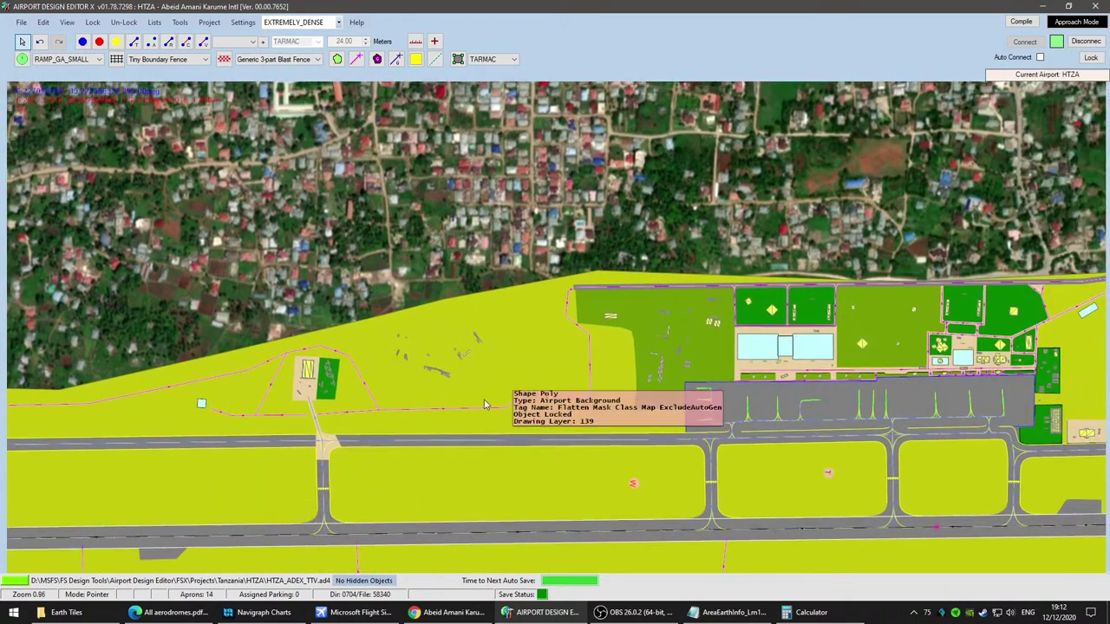
scroll(485, 405, "up", 1)
right_click_drag(529, 322, 444, 415)
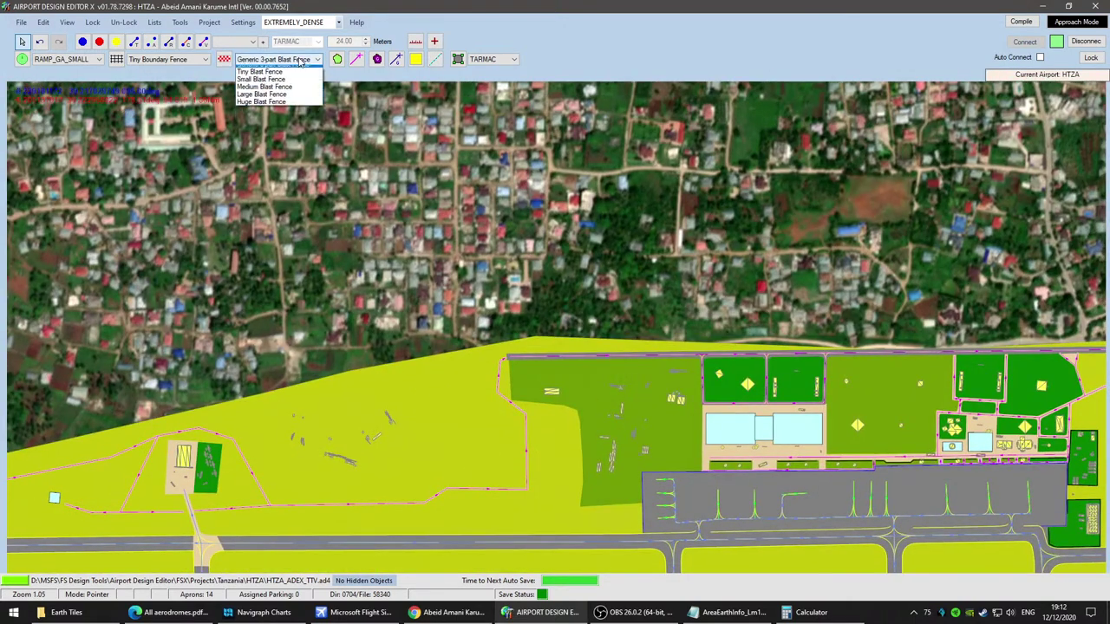
Step: Dismiss the blast fence type list without changing it
left_click(300, 60)
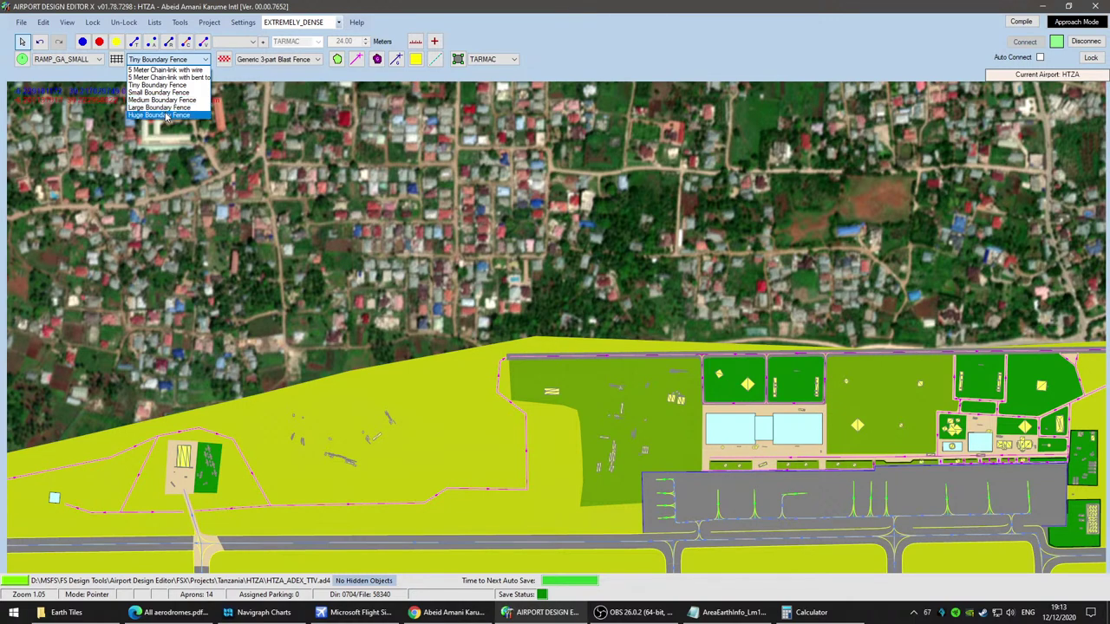
Step: Choose Huge Boundary Fence and pan to the airport background's northeast corner
left_click(168, 116)
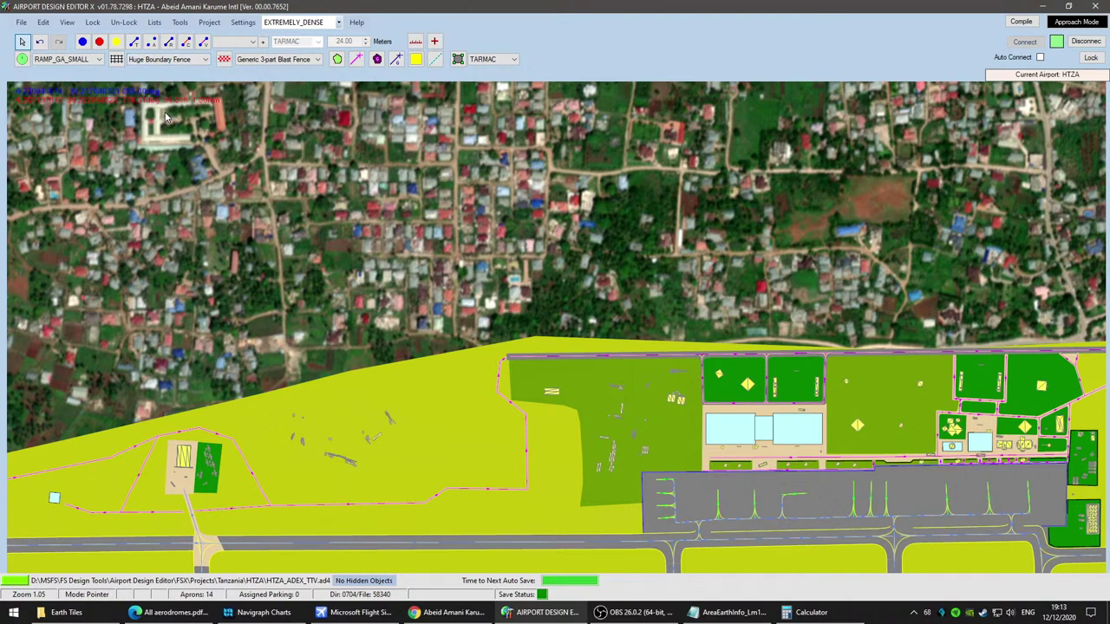
scroll(568, 373, "up", 4)
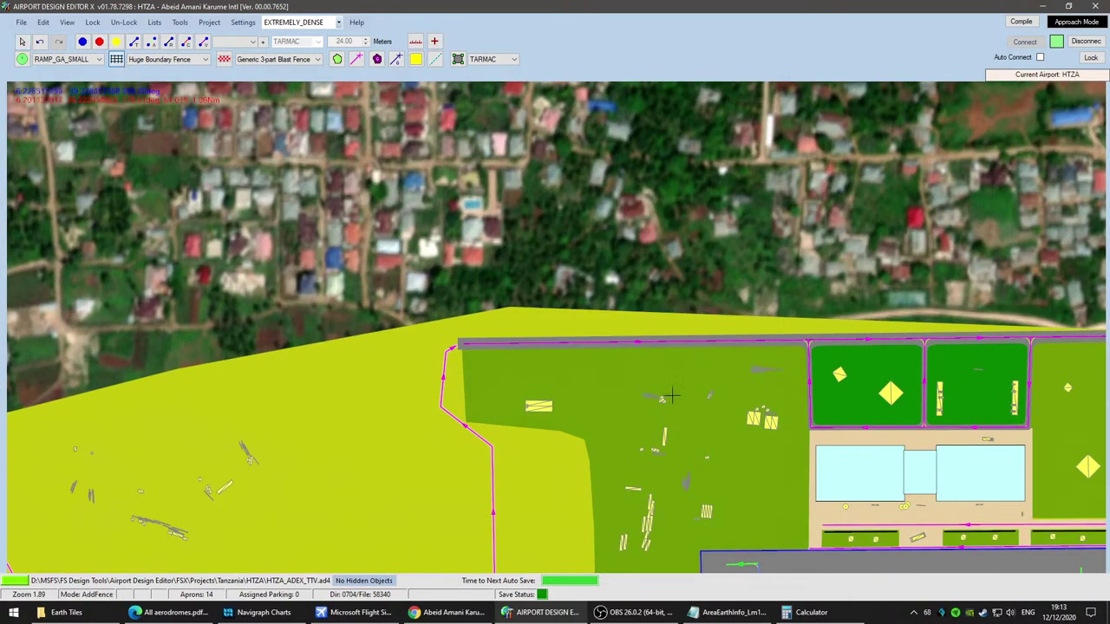
right_click_drag(1091, 388, 18, 386)
scroll(785, 425, "down", 1)
right_click_drag(597, 434, 404, 315)
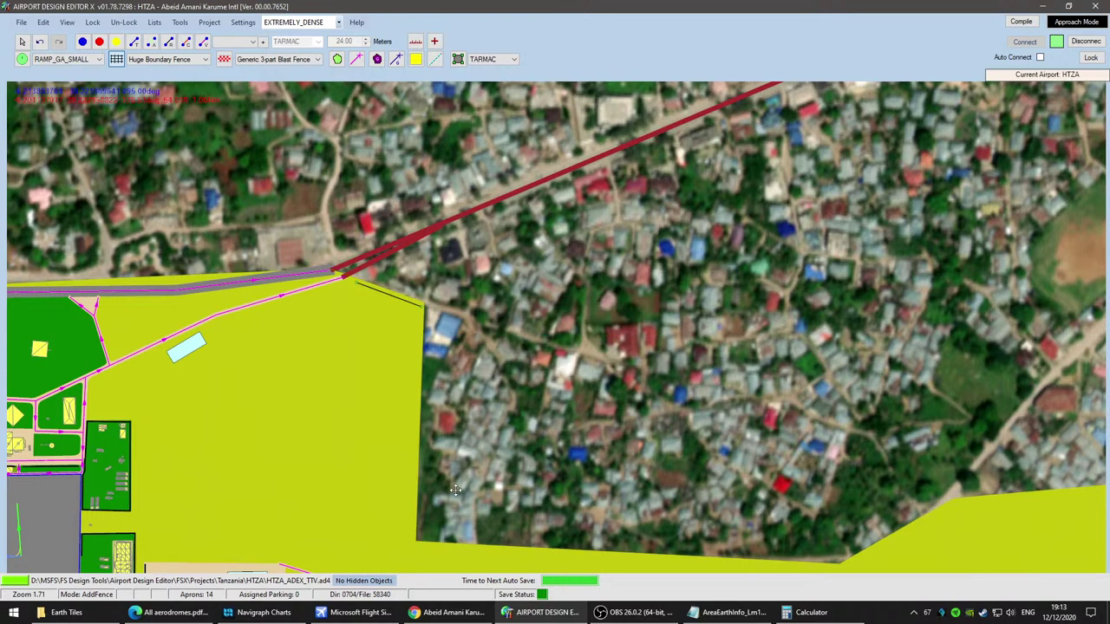
right_click_drag(456, 490, 485, 302)
scroll(479, 316, "up", 1)
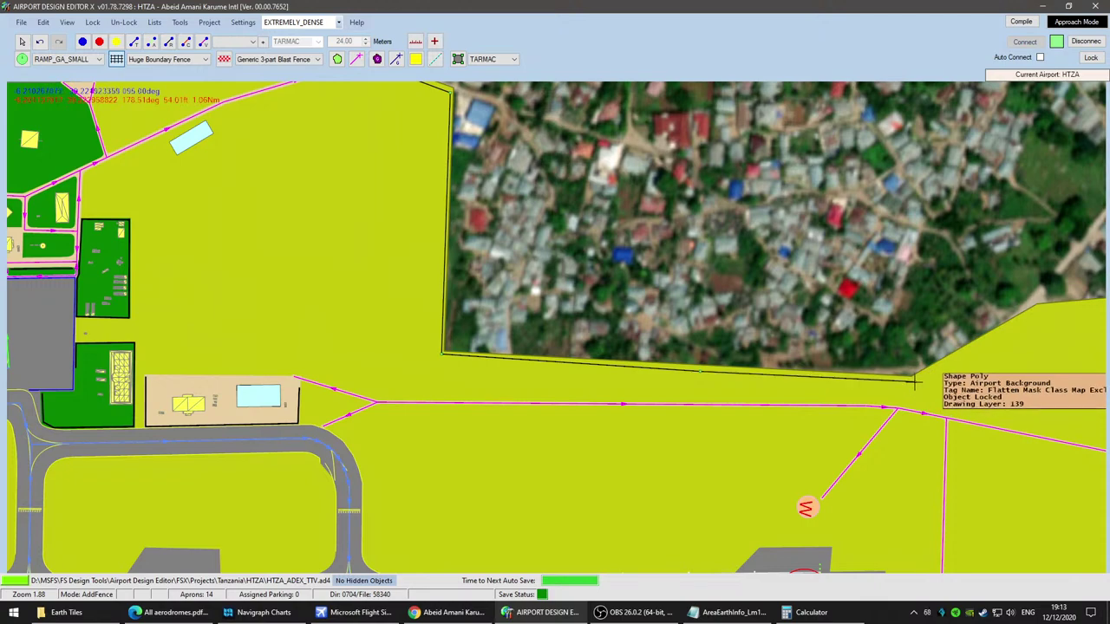
right_click_drag(1014, 367, 325, 407)
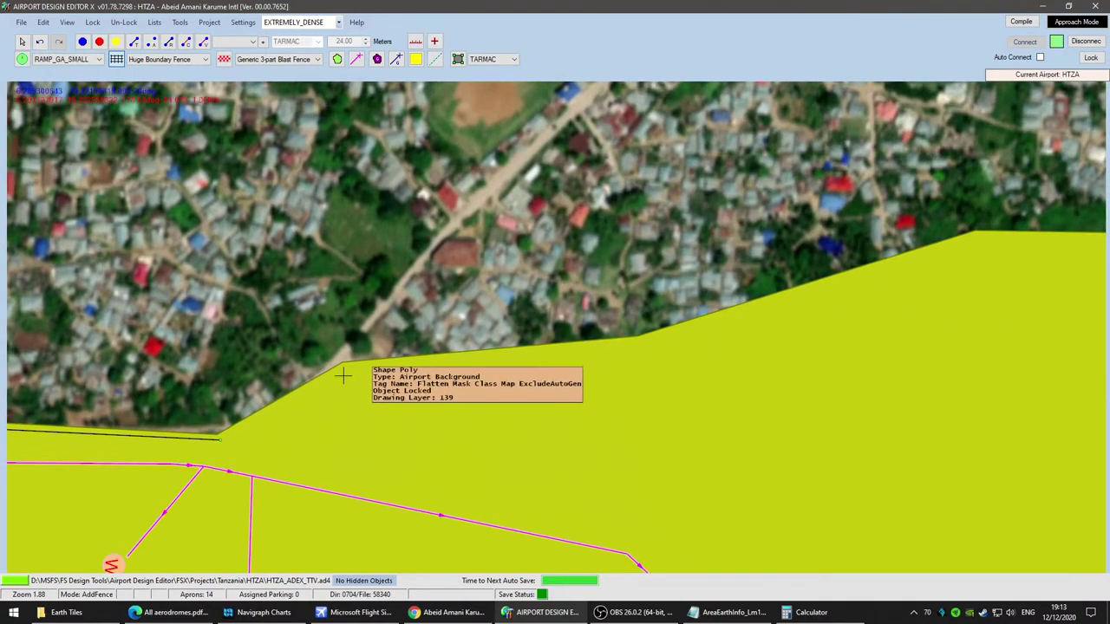
Step: Trace the fence corner by corner along the eastern boundary and down the slanted edge
left_click(344, 374)
left_click(637, 348)
right_click_drag(827, 344, 330, 446)
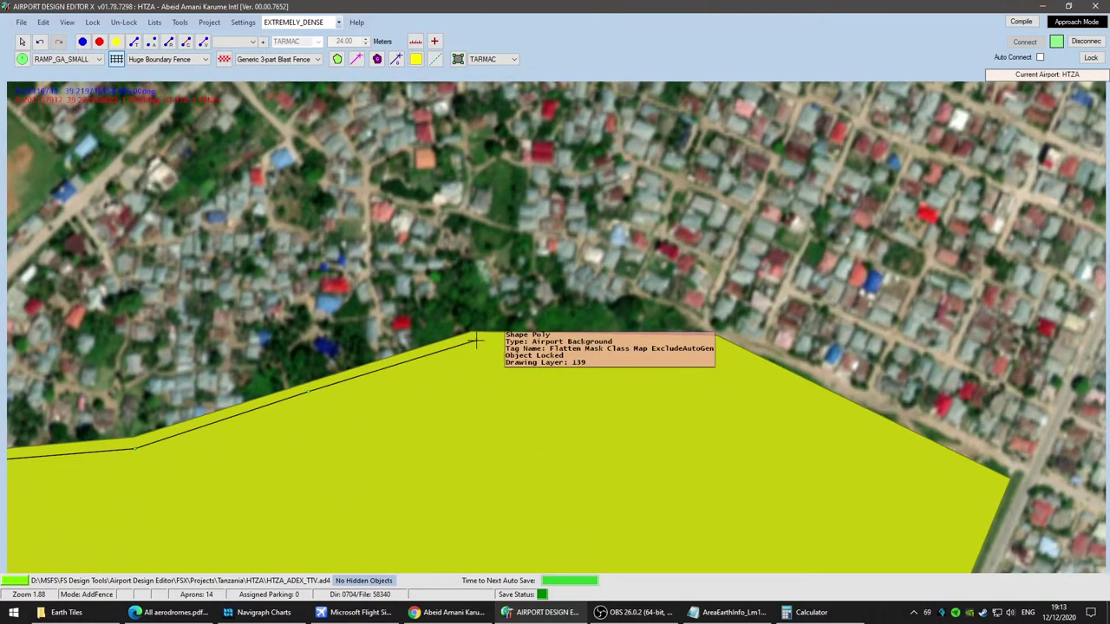
left_click(711, 341)
right_click_drag(855, 476, 312, 338)
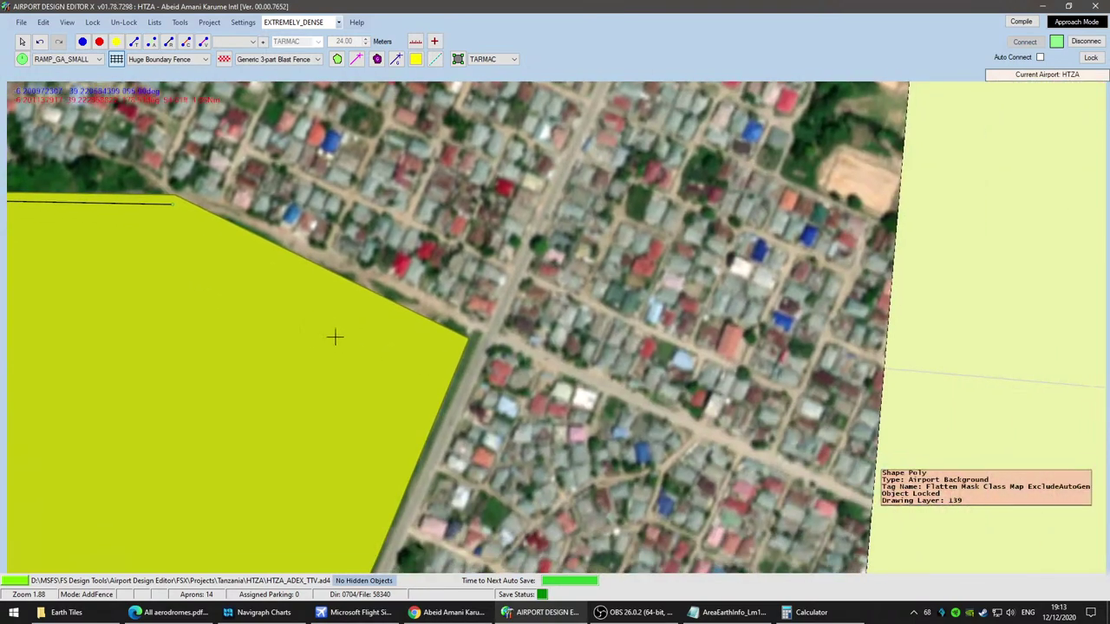
left_click(454, 342)
right_click_drag(413, 389, 546, 197)
right_click_drag(438, 453, 551, 242)
left_click(540, 341)
left_click(421, 479)
right_click_drag(261, 369, 997, 355)
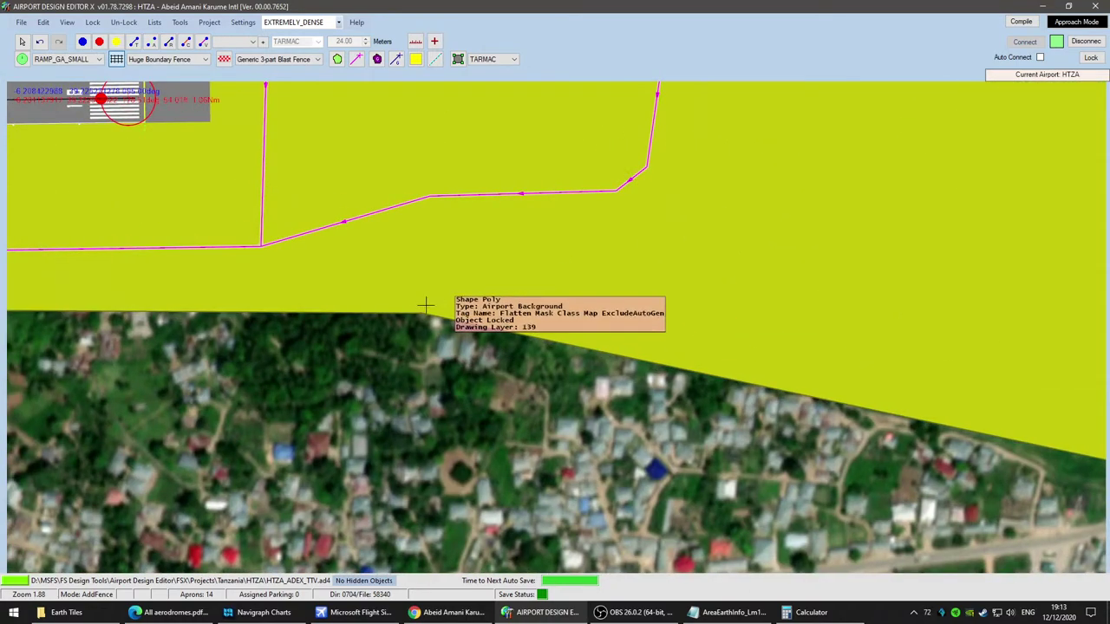
right_click_drag(160, 301, 835, 271)
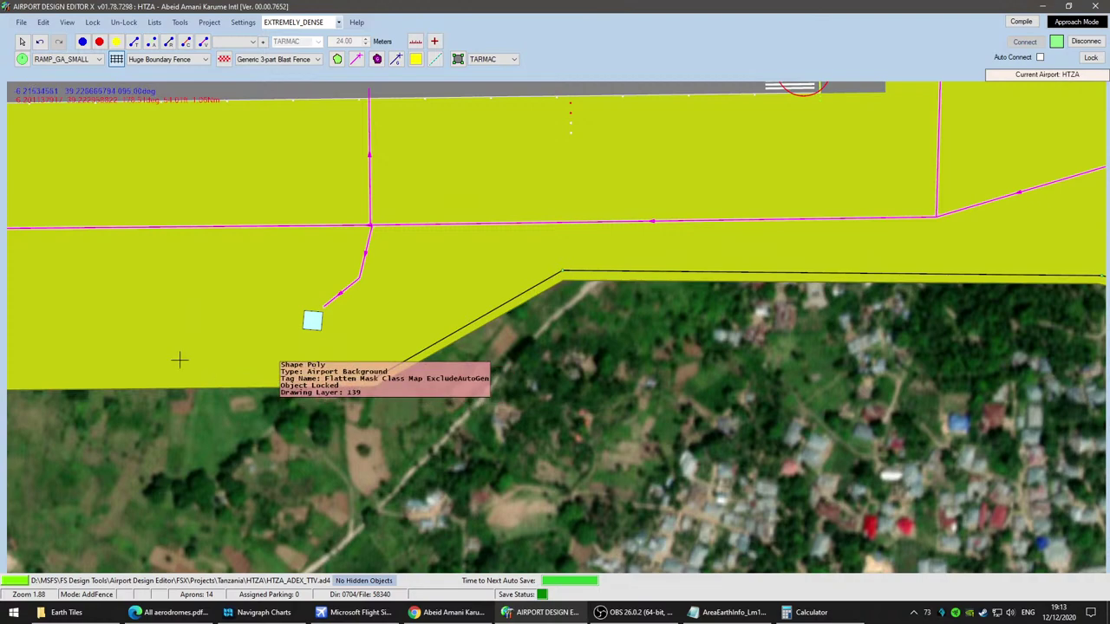
key("Left")
key("Left")
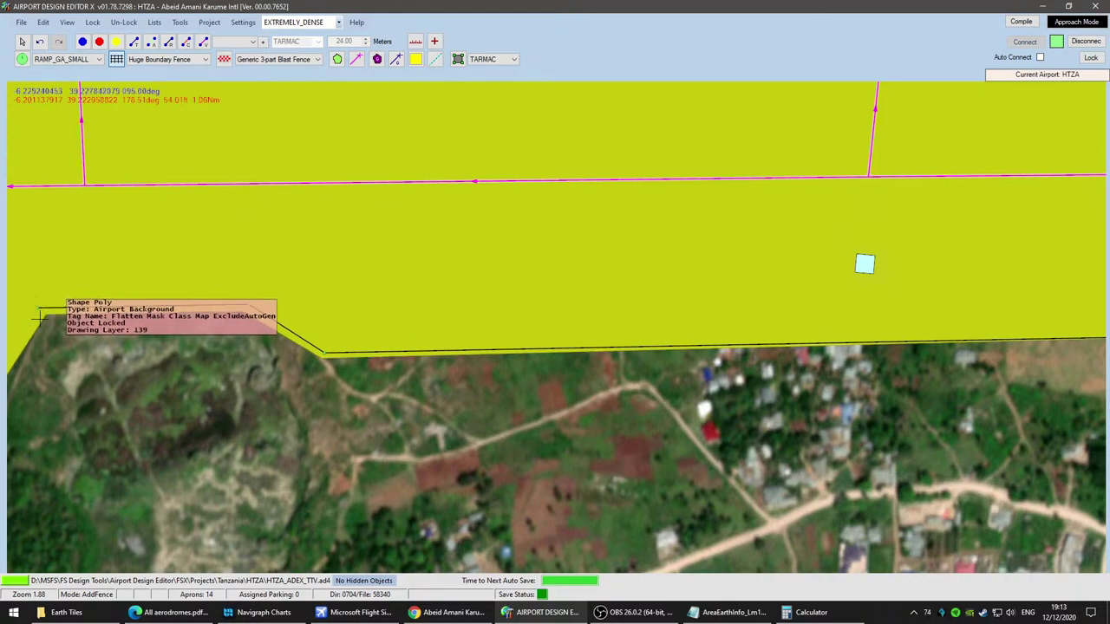
key("Left")
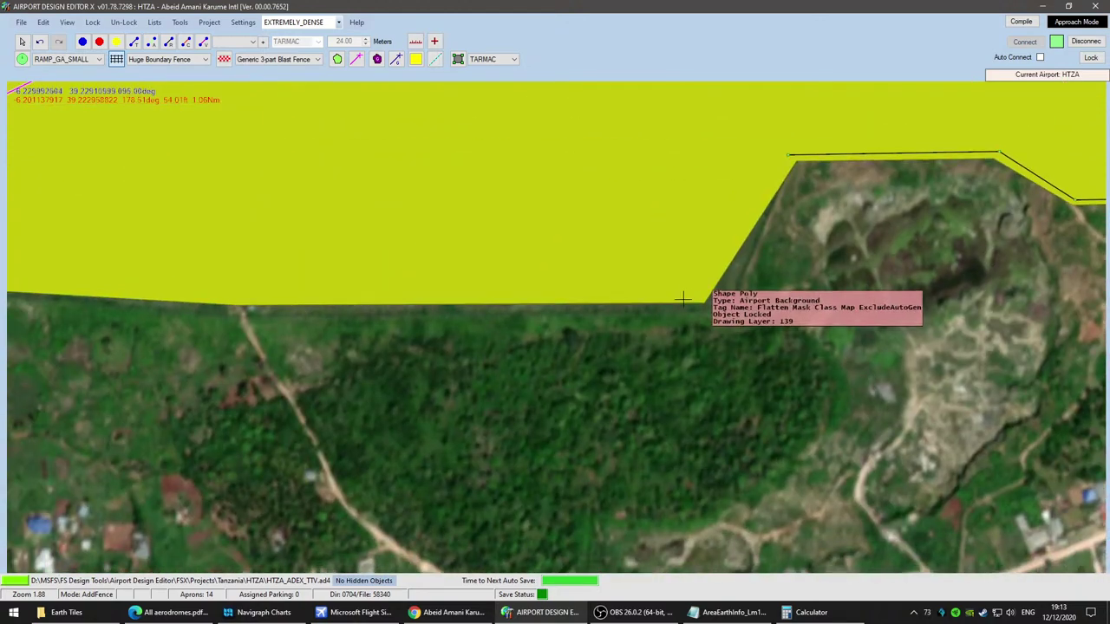
Step: Pan back to the northern boundary and add two more fence points along it
key("Left")
left_click_drag(842, 339, 820, 347)
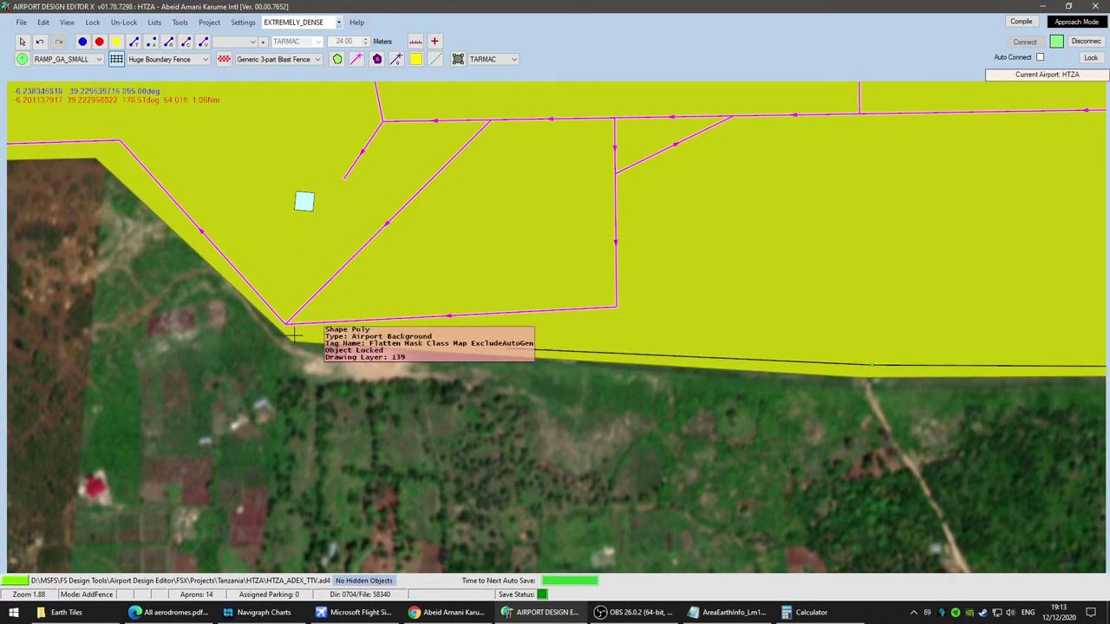
middle_click_drag(267, 325, 439, 544)
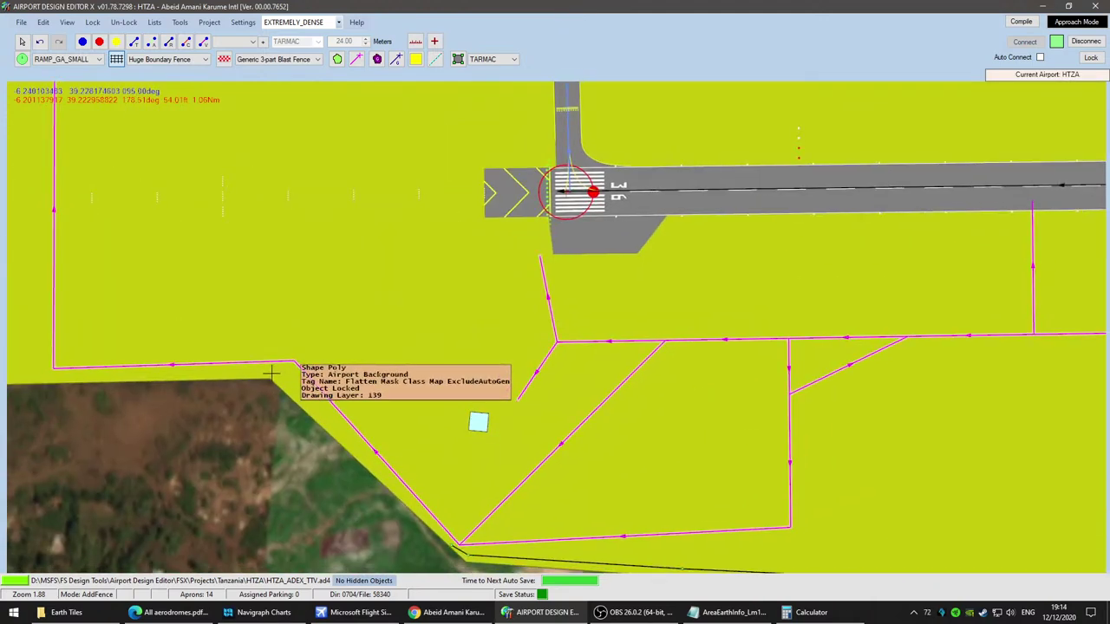
middle_click_drag(48, 377, 831, 386)
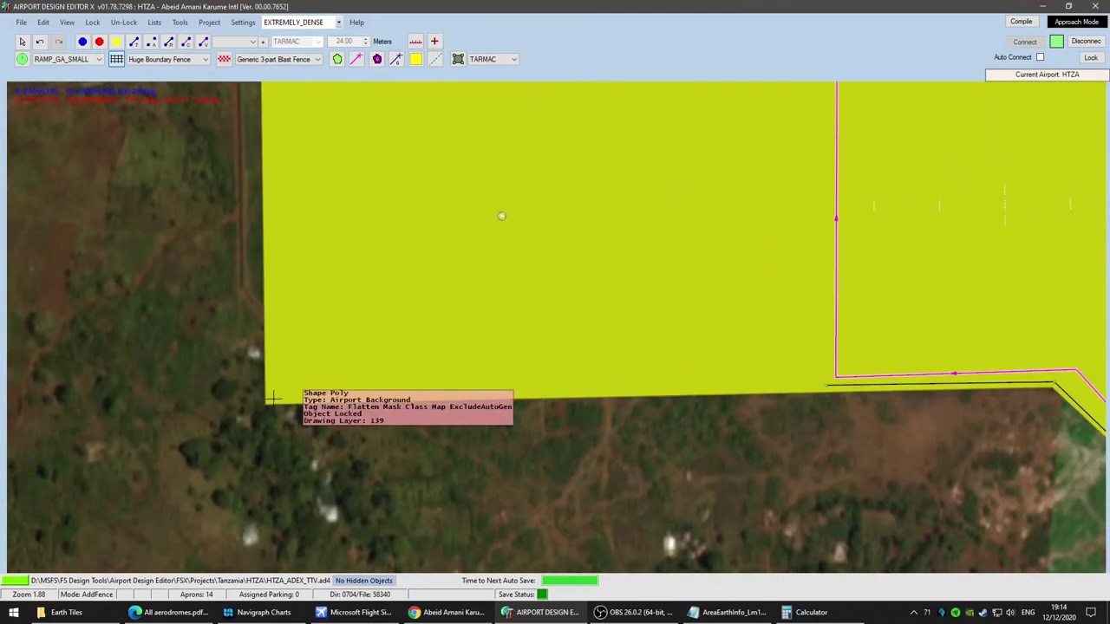
key("Up")
key("Up")
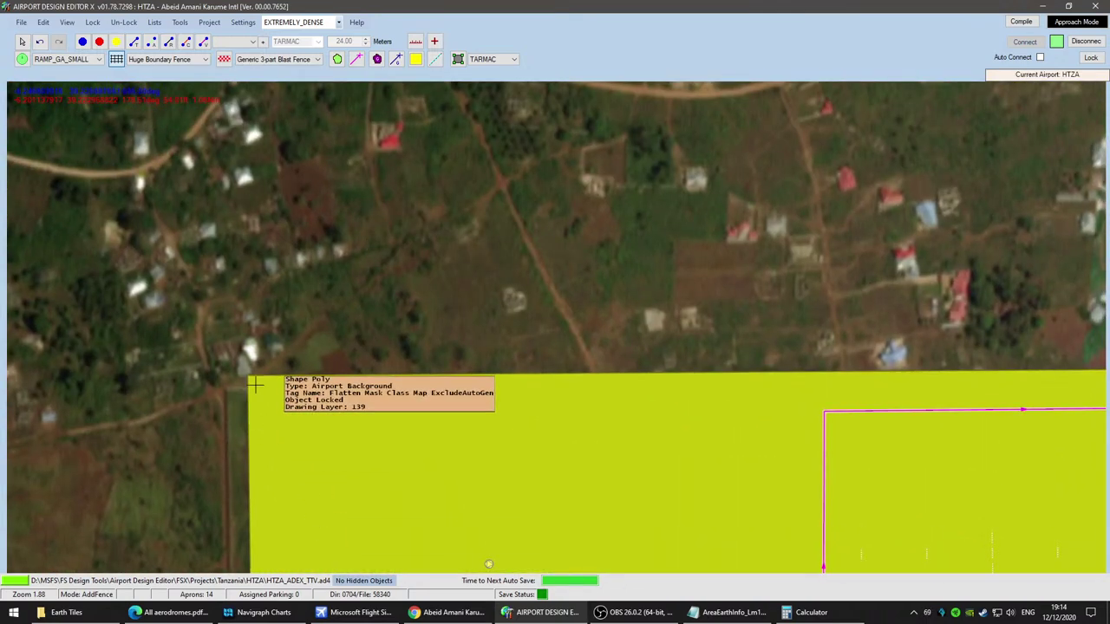
key("Right")
key("Right")
key("Right")
key("Right")
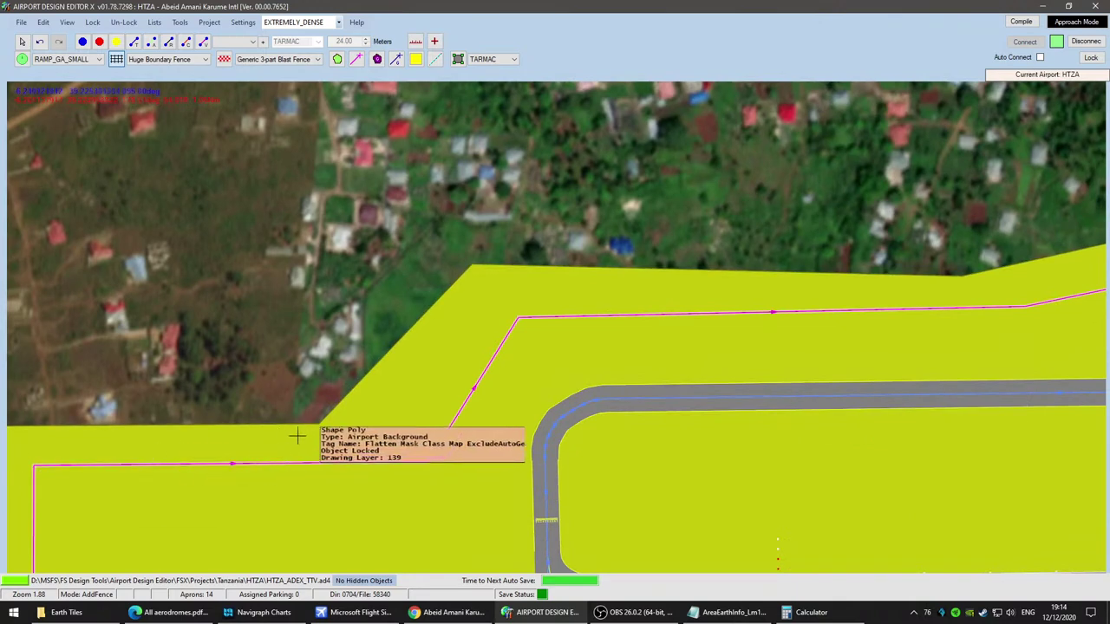
middle_click_drag(827, 327, 252, 439)
left_click(383, 399)
middle_click_drag(818, 377, 169, 552)
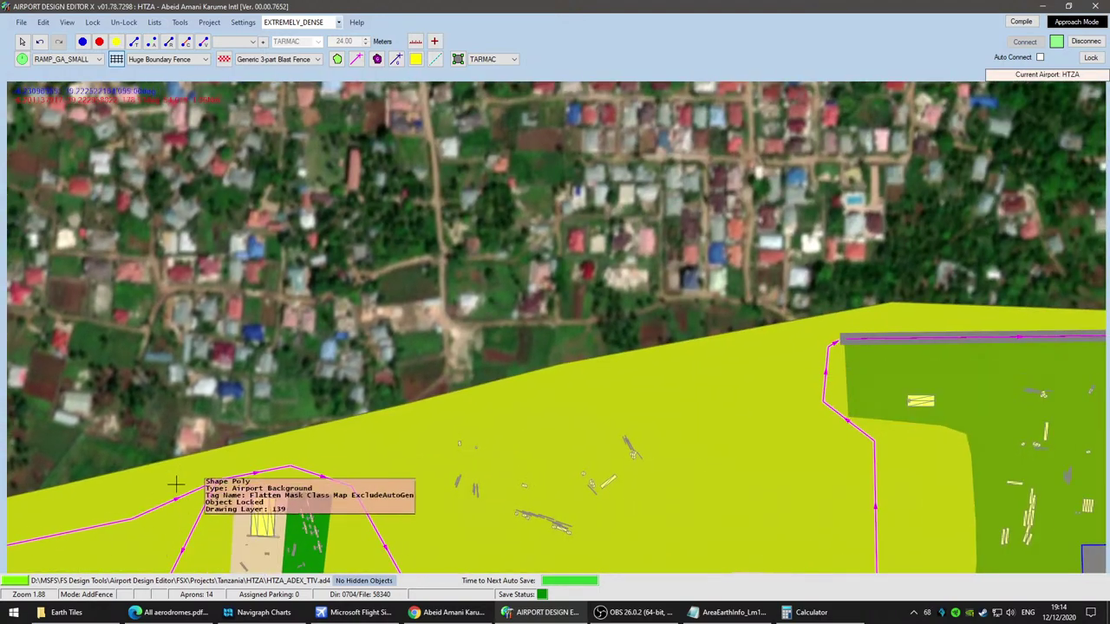
left_click(200, 459)
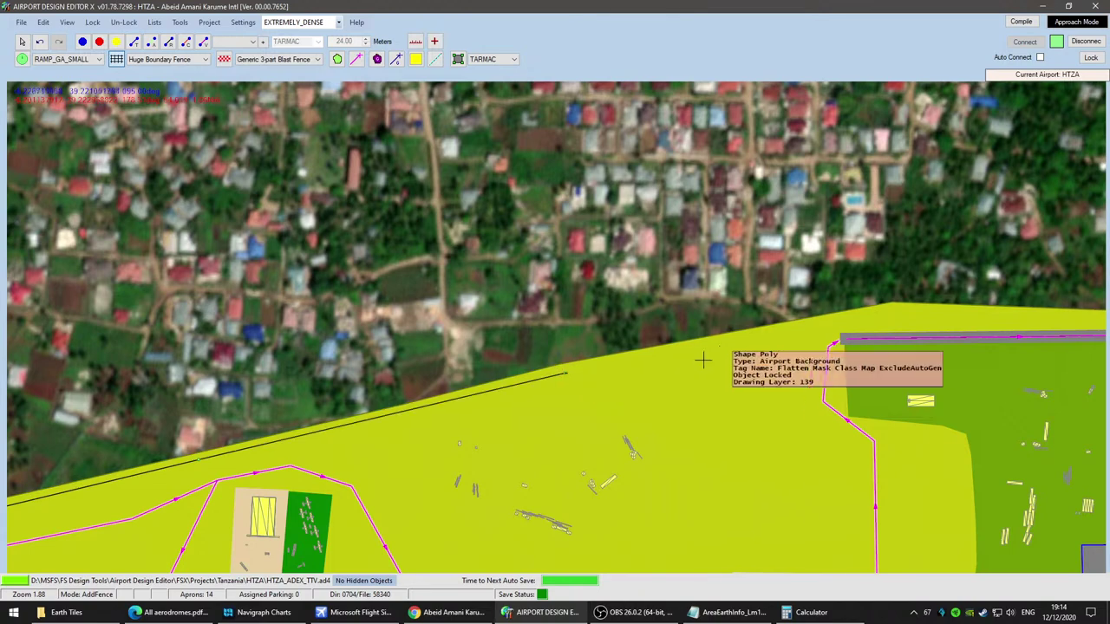
Step: Continue the fence along the northern edge to the corner above the apron
left_click(747, 338)
middle_click_drag(982, 349, 488, 468)
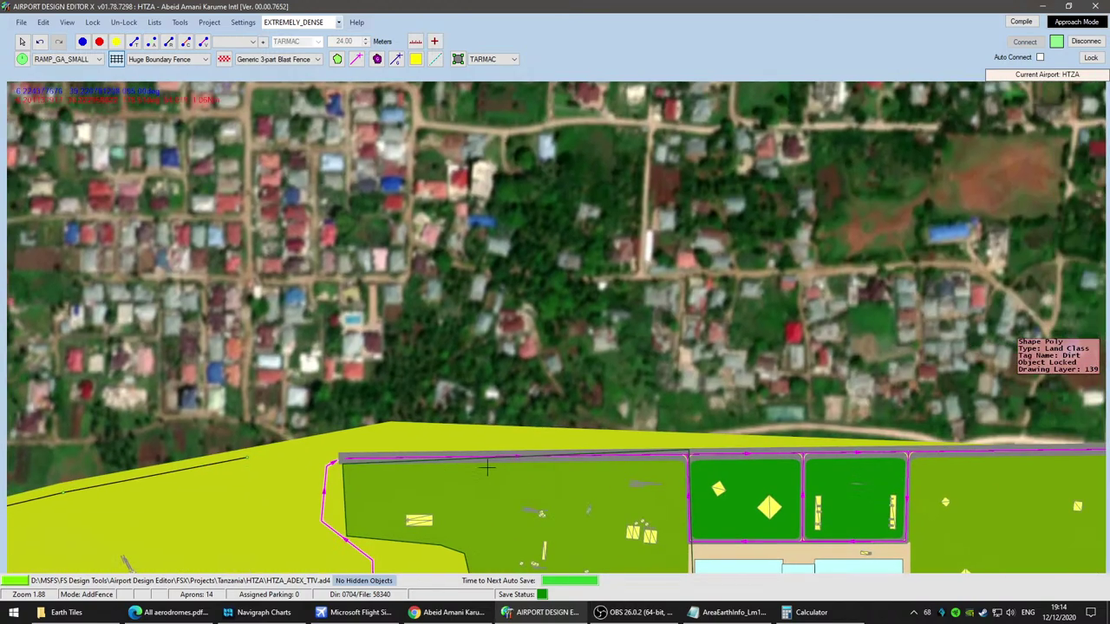
left_click(401, 427)
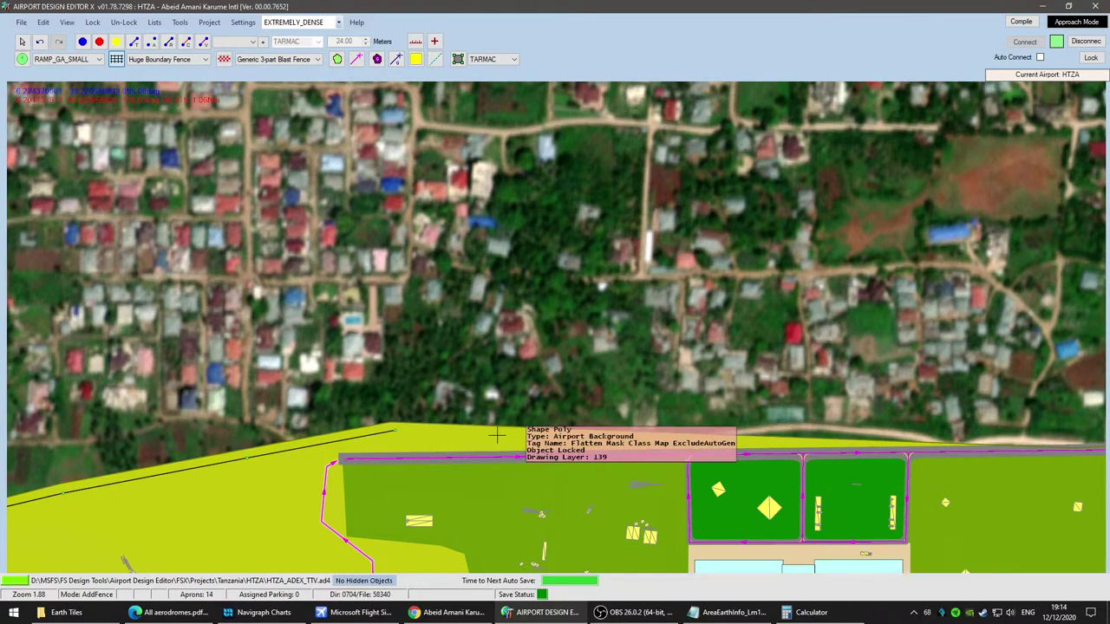
middle_click_drag(638, 386, 951, 292)
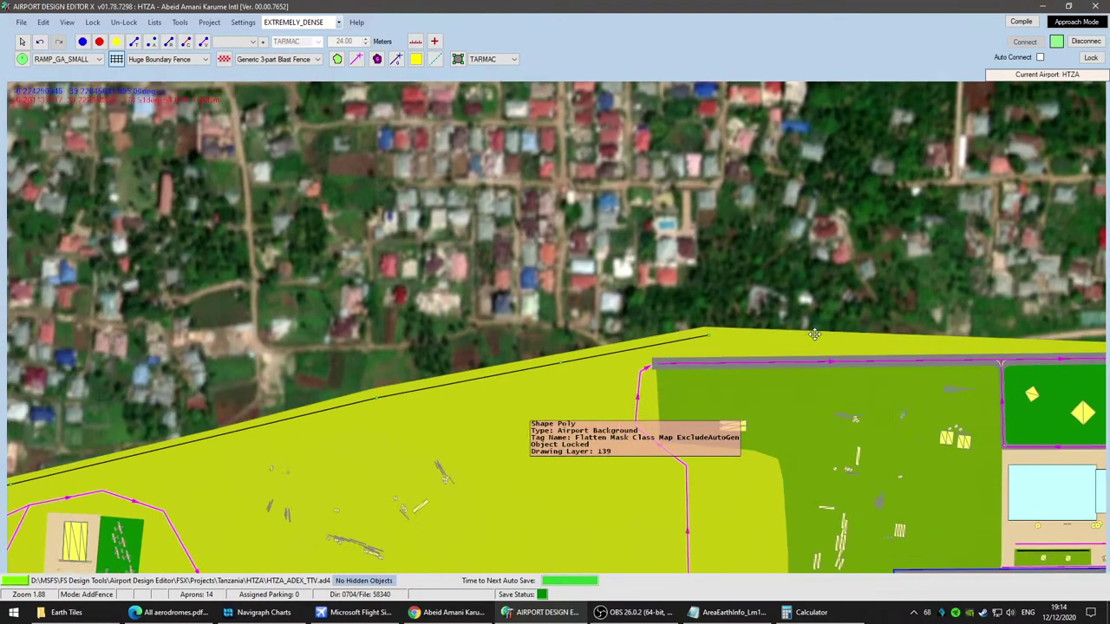
left_click(743, 337)
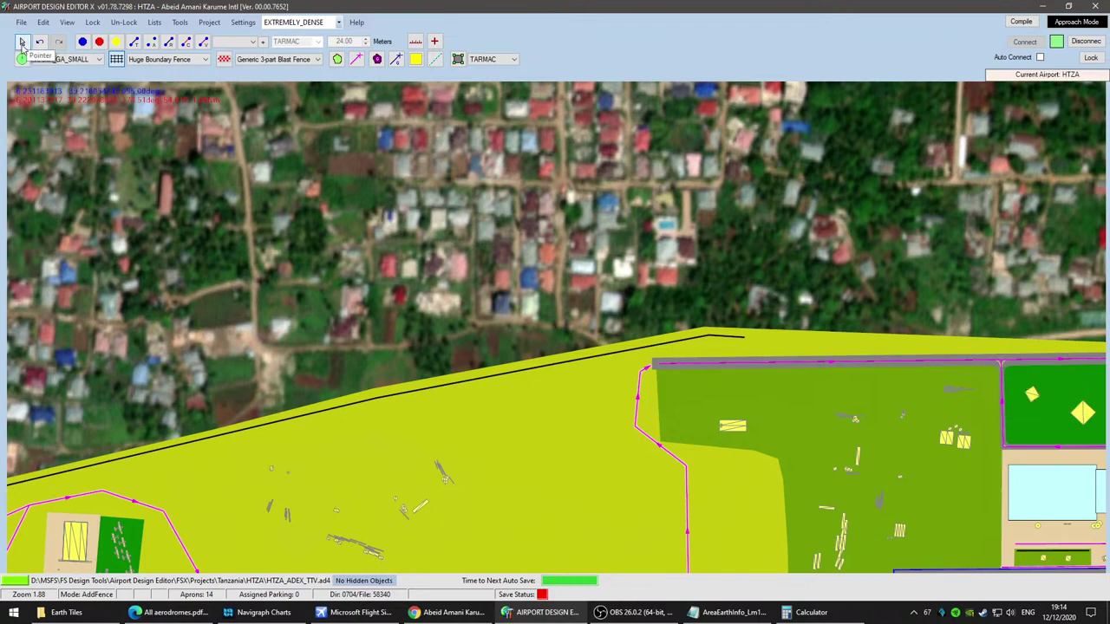
Step: Save the HTZA airport project from the File menu
scroll(516, 380, "down", 5)
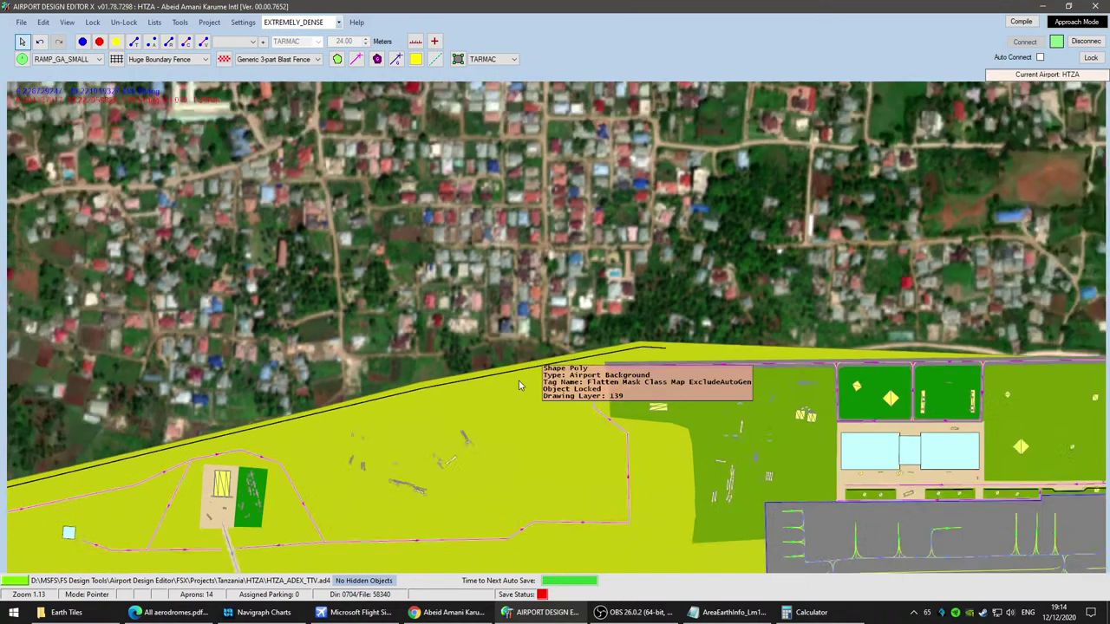
left_click(22, 22)
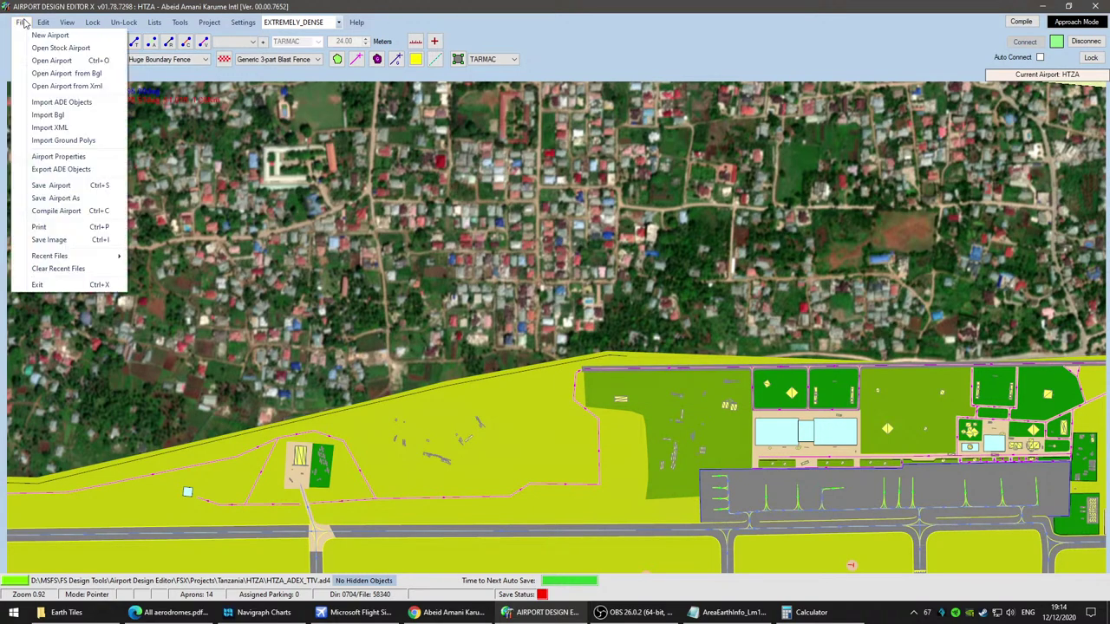
left_click(51, 186)
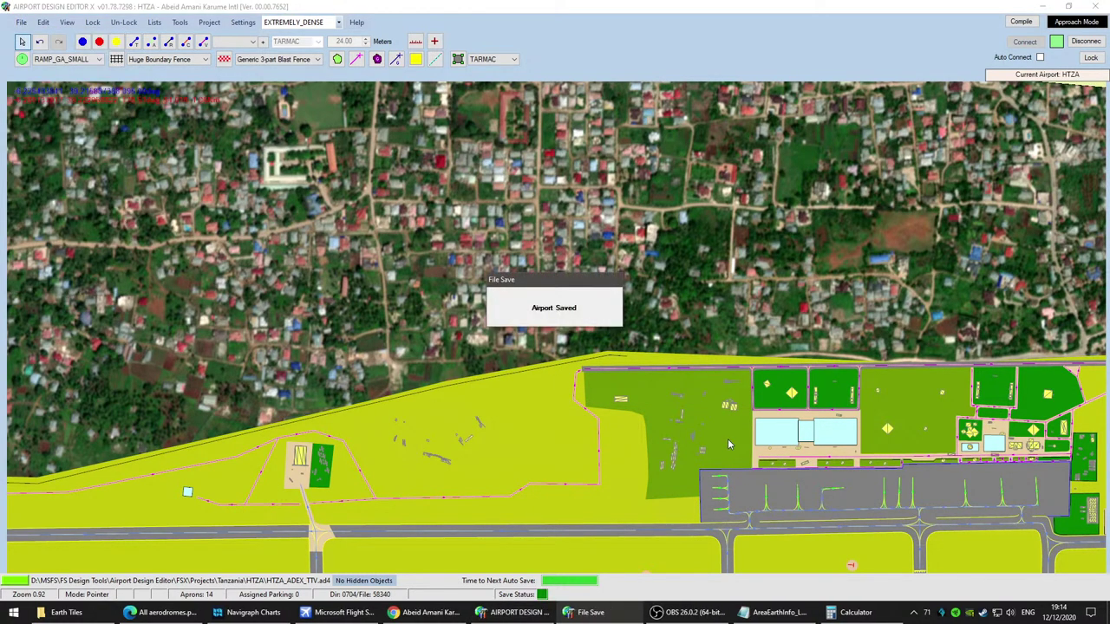
Step: Zoom out to the whole field and bring up FSX's end-flight prompt
scroll(694, 364, "down", 3)
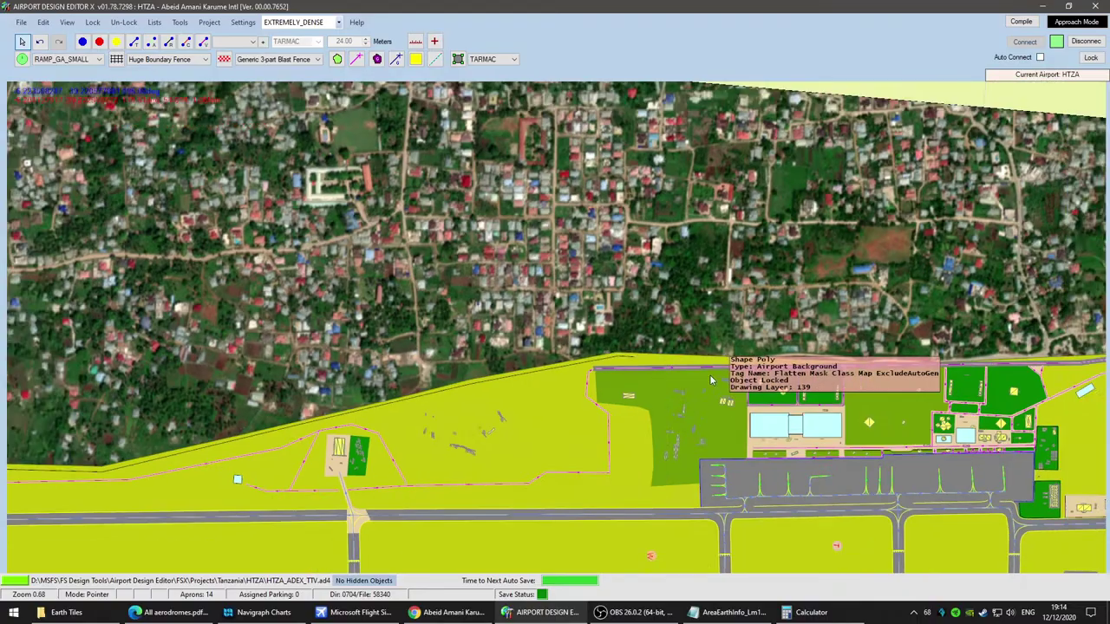
scroll(694, 438, "down", 2)
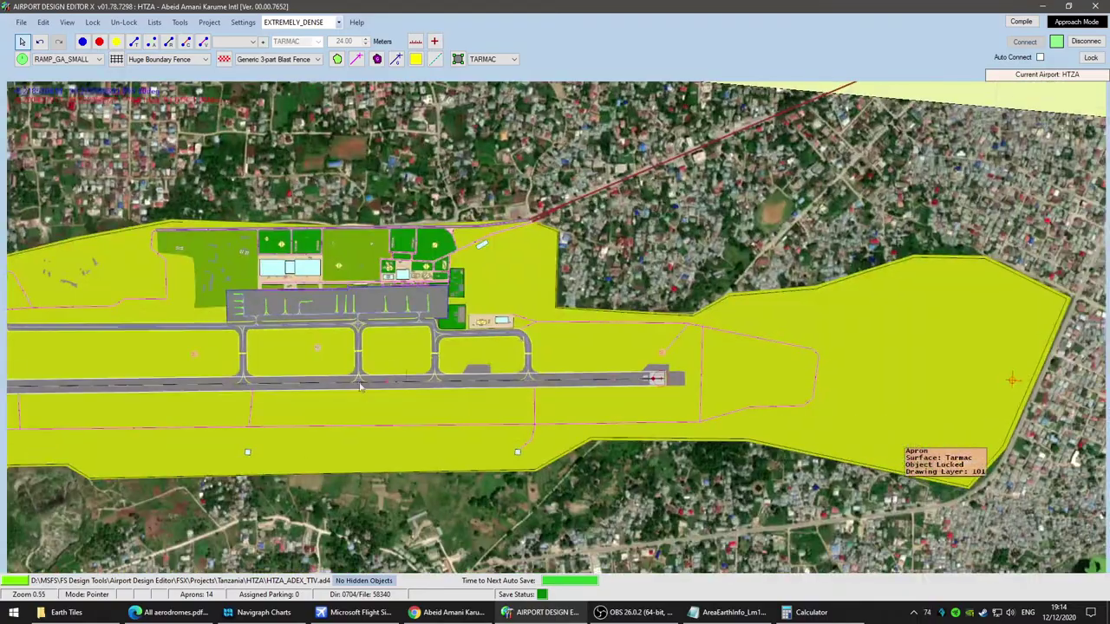
left_click(355, 612)
key("Escape")
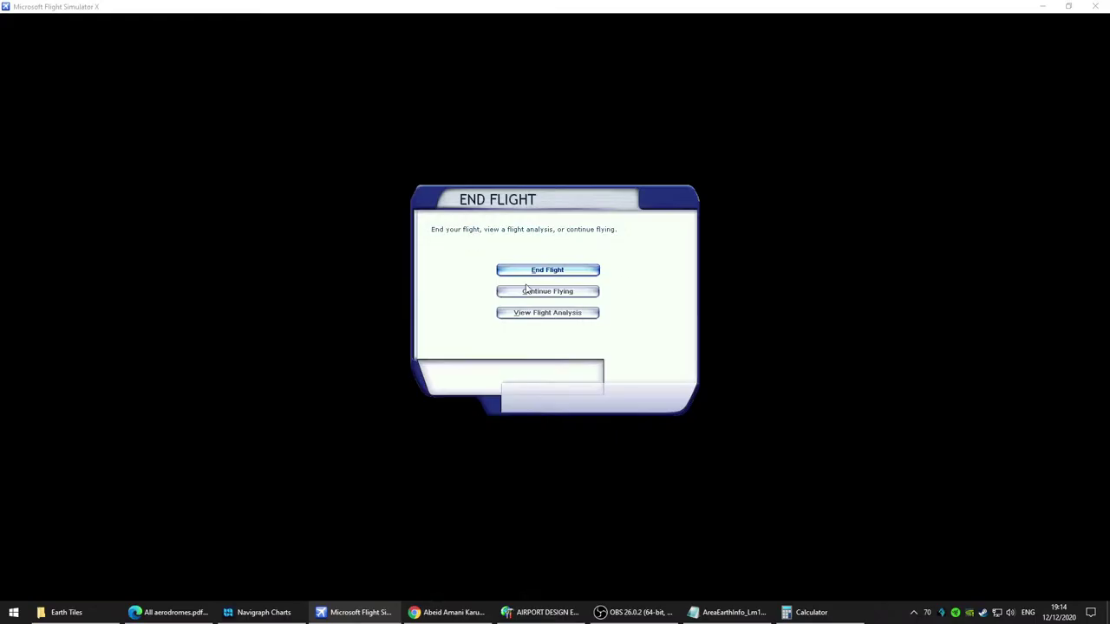
Step: End the flight, open the Scenery Library, and compile the HTZA airport in ADE
key("alt+Tab")
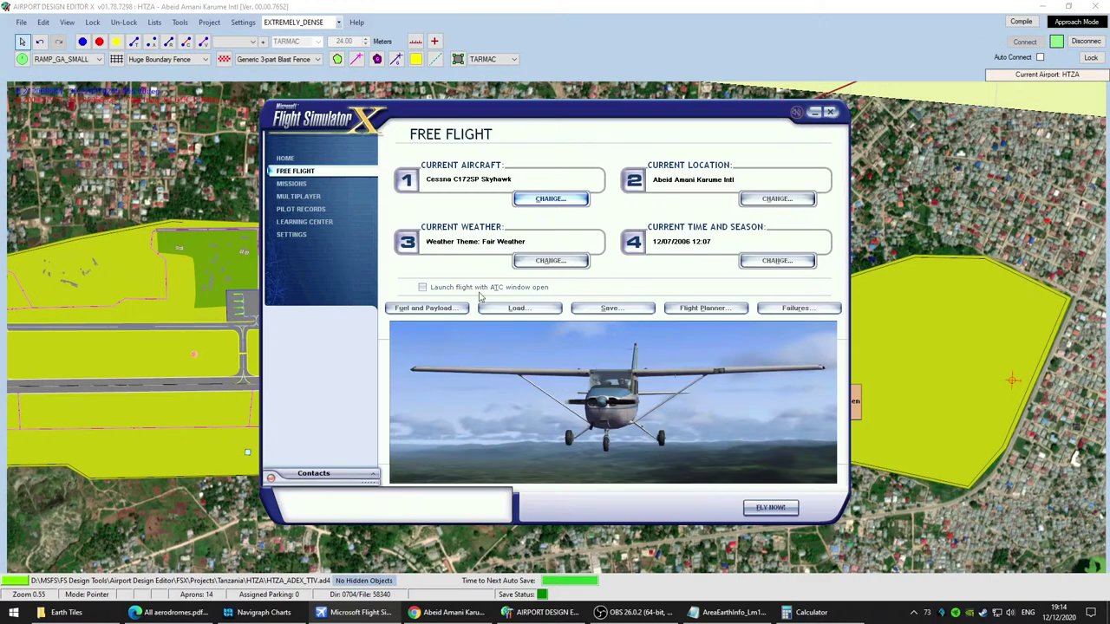
left_click(292, 234)
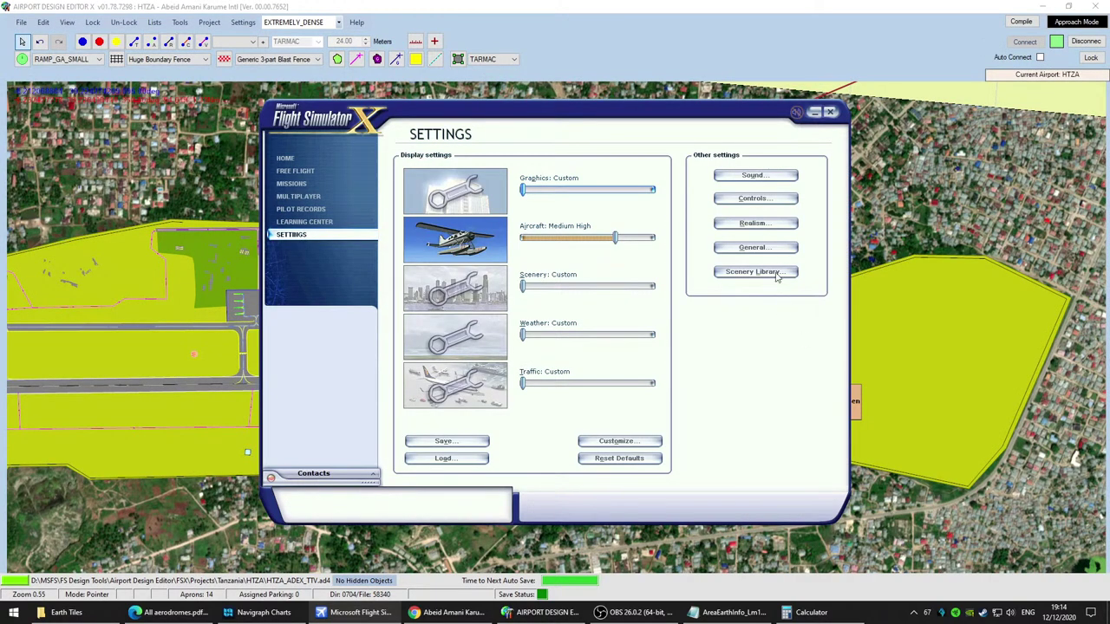
left_click(764, 273)
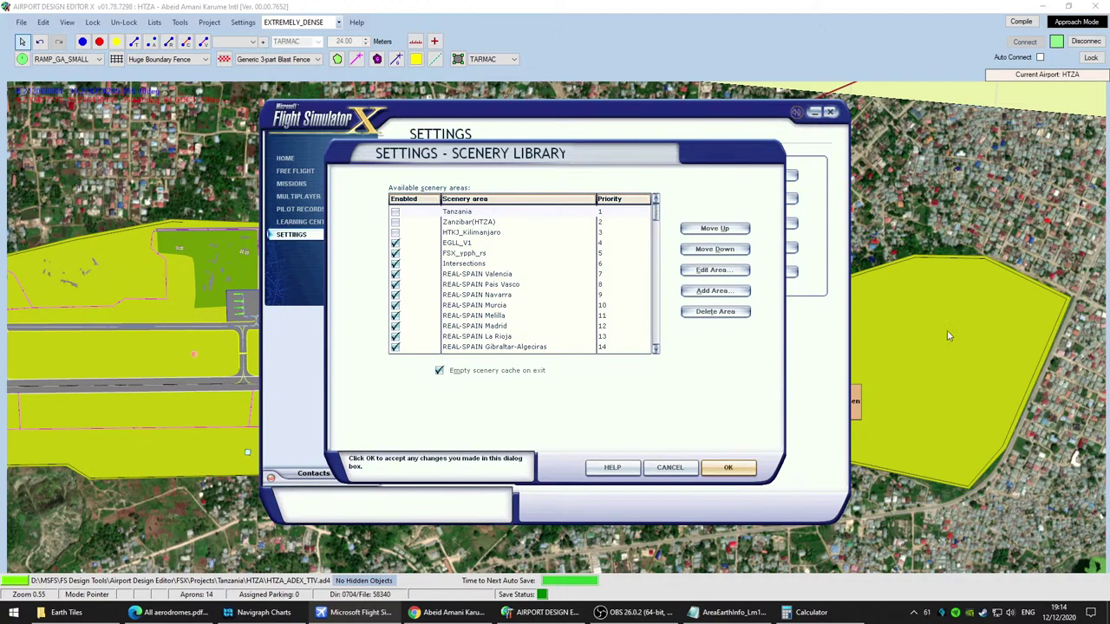
left_click(915, 11)
left_click(1021, 21)
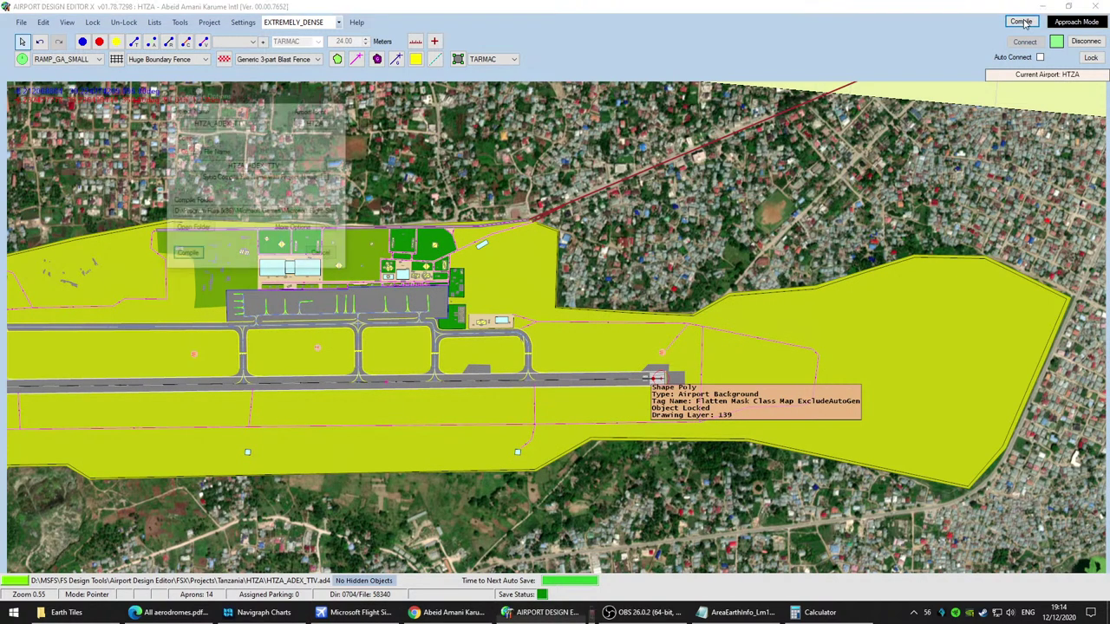
left_click(188, 255)
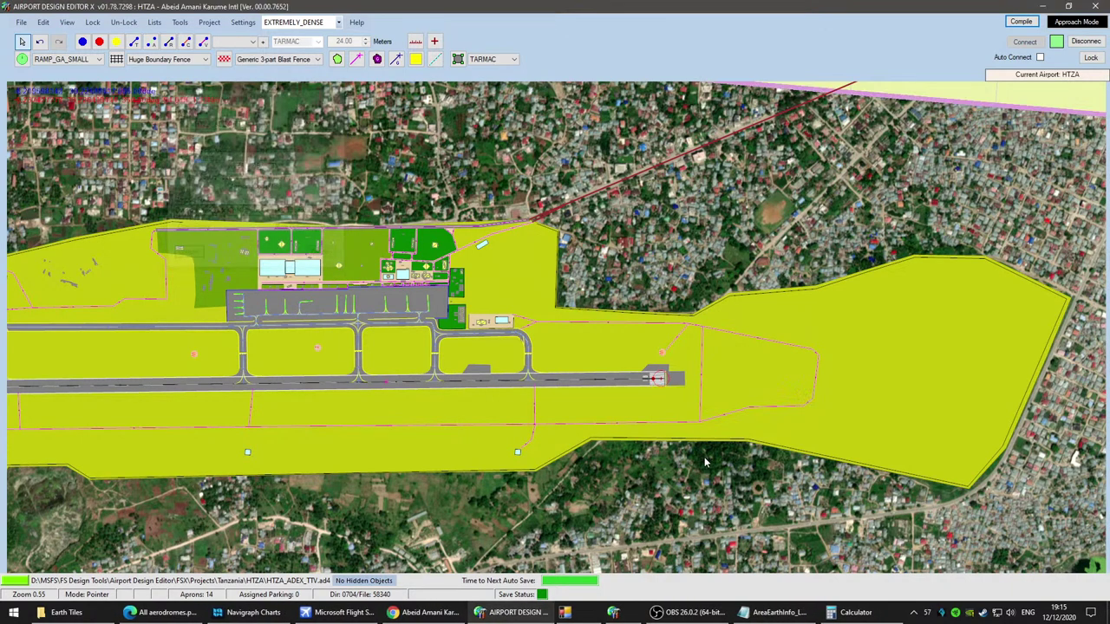
Step: Reopen the FSX Scenery Library and accept it to refresh the scenery
left_click(353, 612)
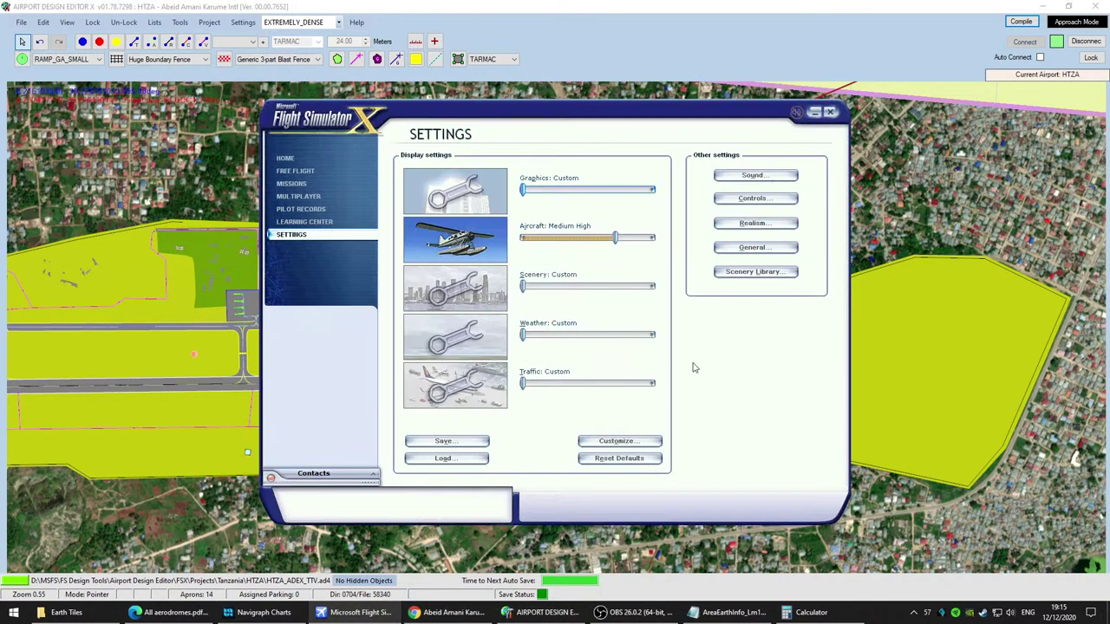
left_click(769, 272)
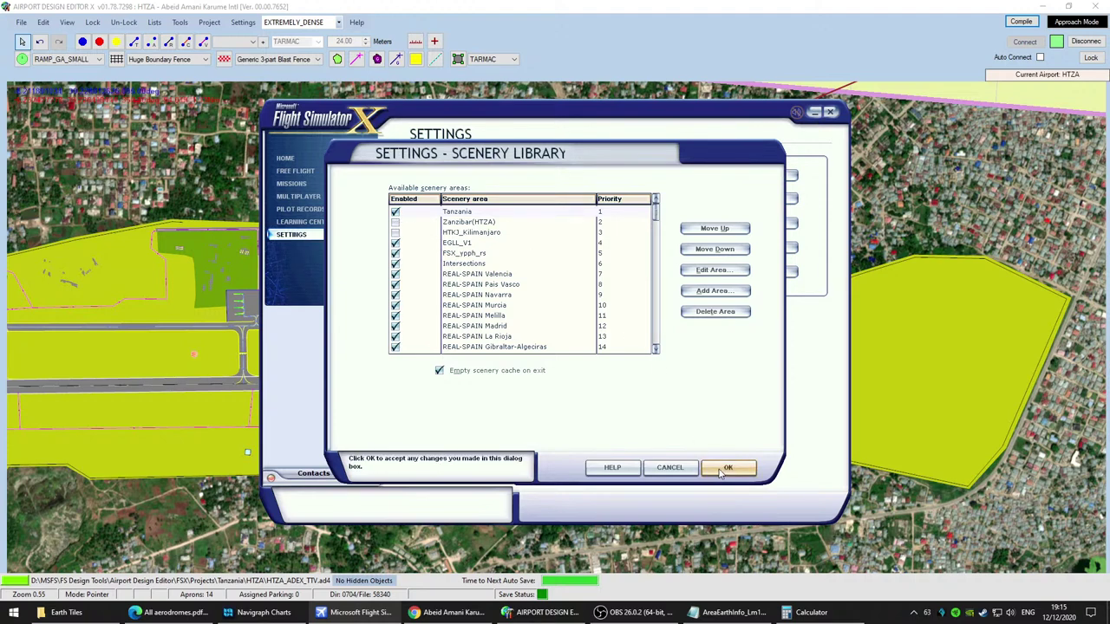
left_click(725, 469)
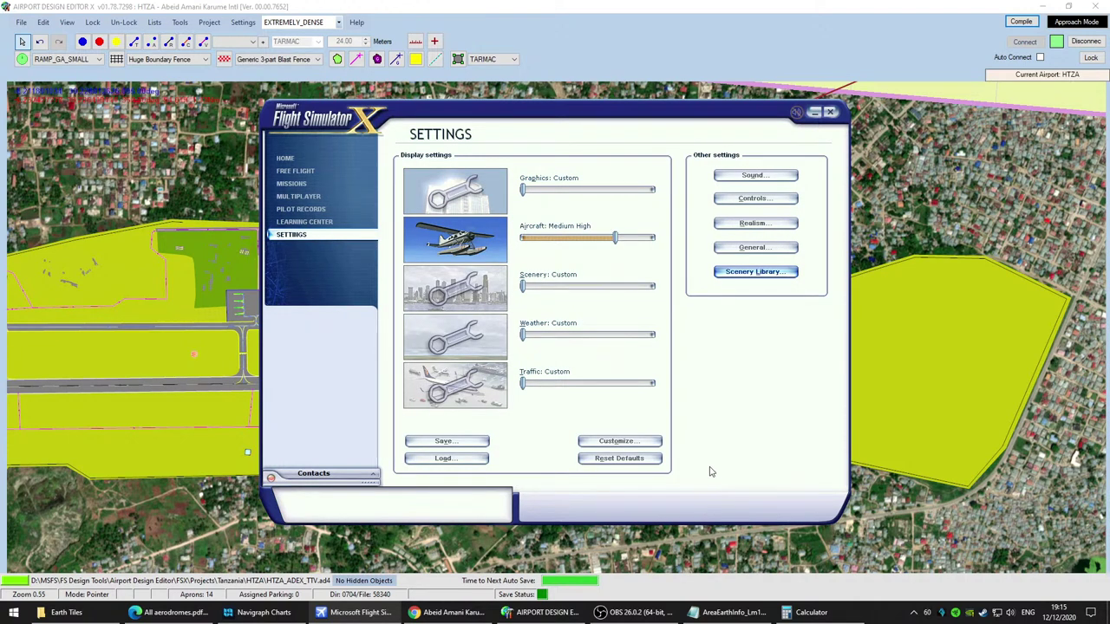
Step: Set the time of day to night and launch the flight at HTZA
left_click(299, 171)
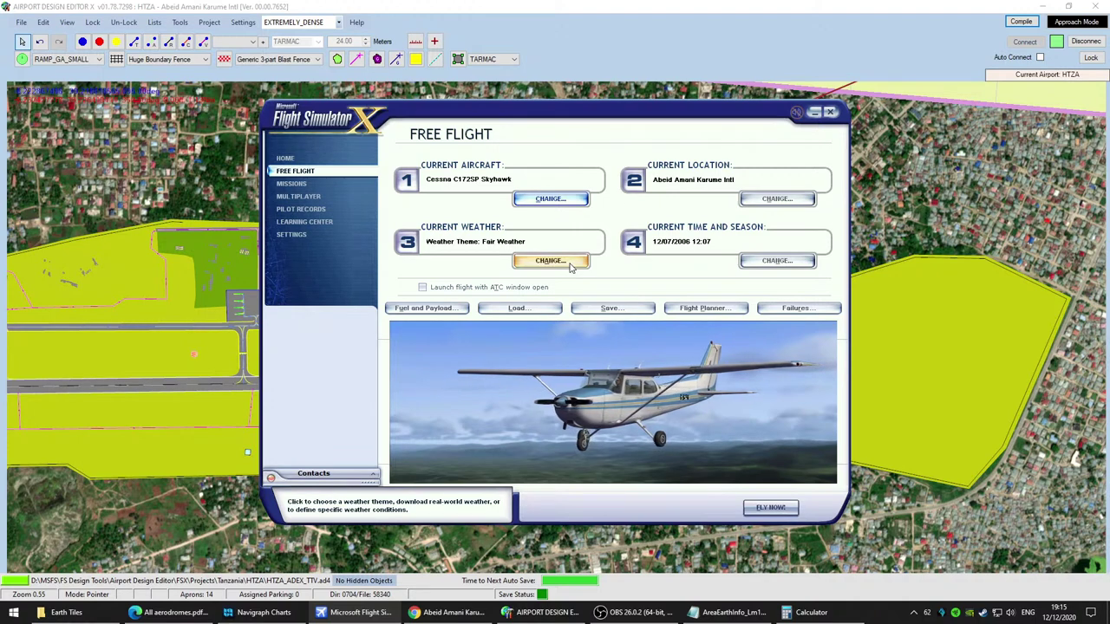
left_click(776, 260)
left_click(382, 201)
left_click(376, 223)
left_click(726, 468)
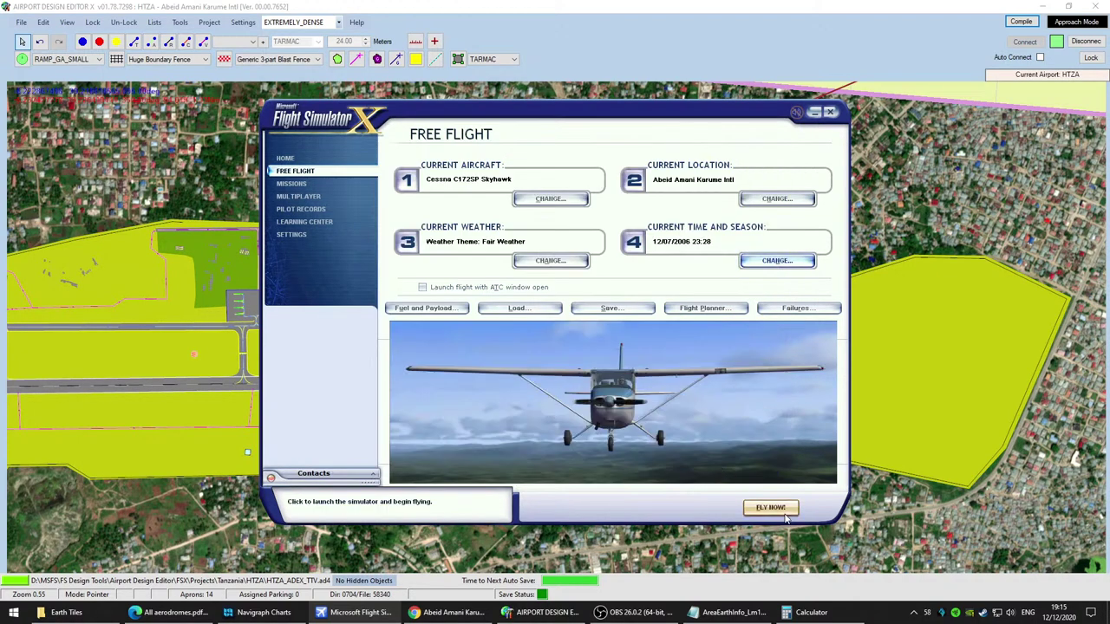
left_click(770, 507)
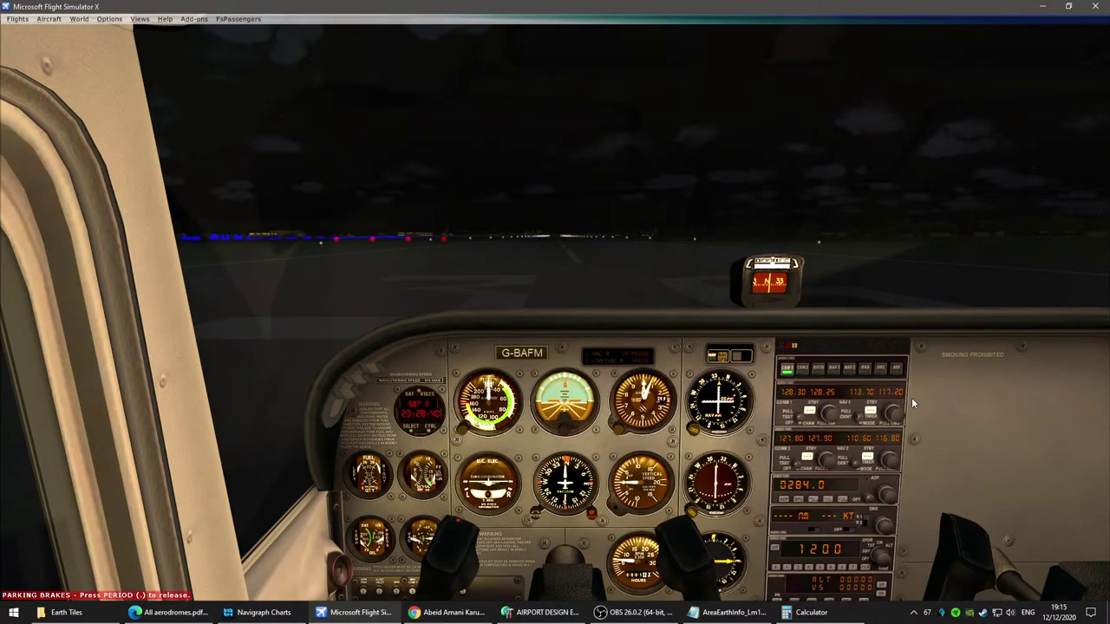
Step: Switch to Spot view and swing the camera high behind the aircraft, zooming out
key("s")
middle_click_drag(912, 397, 440, 425)
scroll(685, 404, "down", 2)
scroll(701, 417, "down", 2)
scroll(701, 416, "down", 1)
scroll(440, 425, "down", 1)
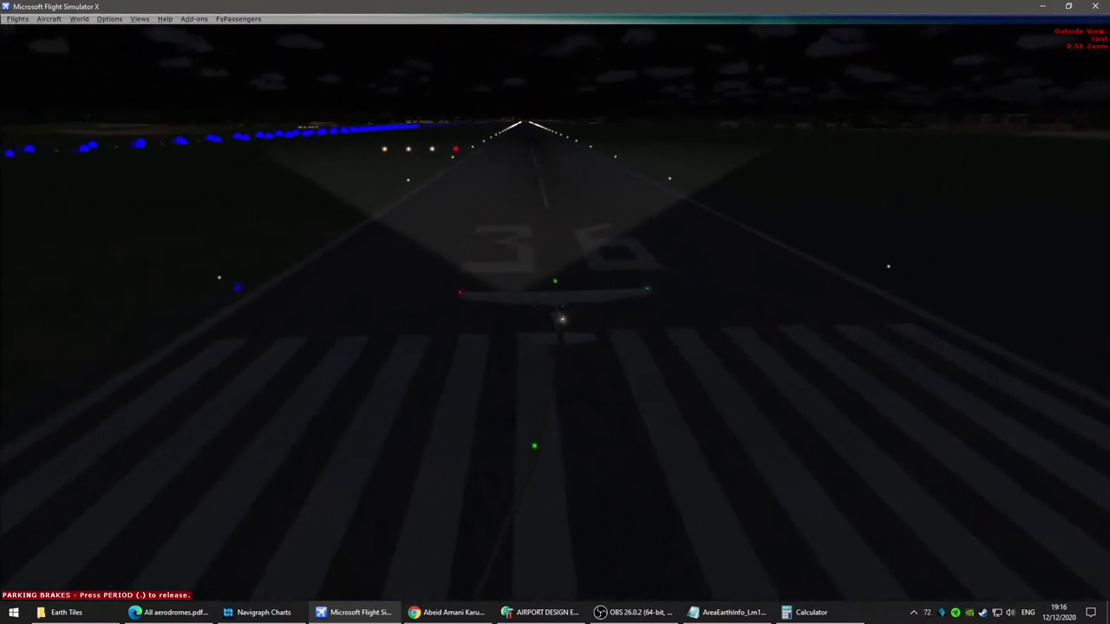
Step: In slew mode, raise the Cessna about 196 ft over the night-lit field and rotate it toward runway 36
key("y")
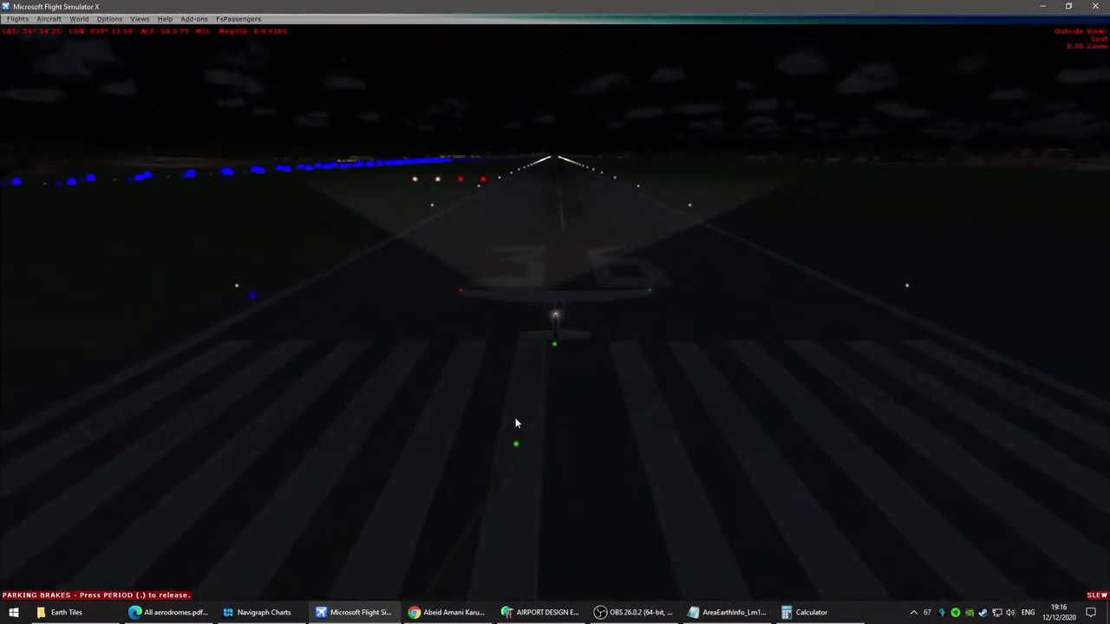
key("q")
key("KP_1")
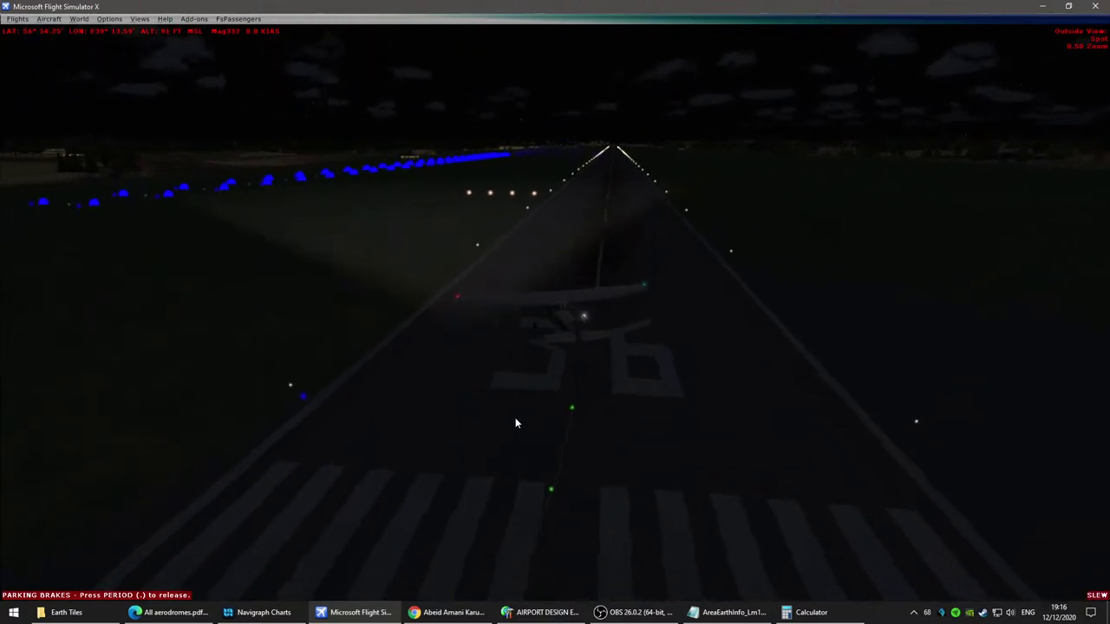
key("KP_3")
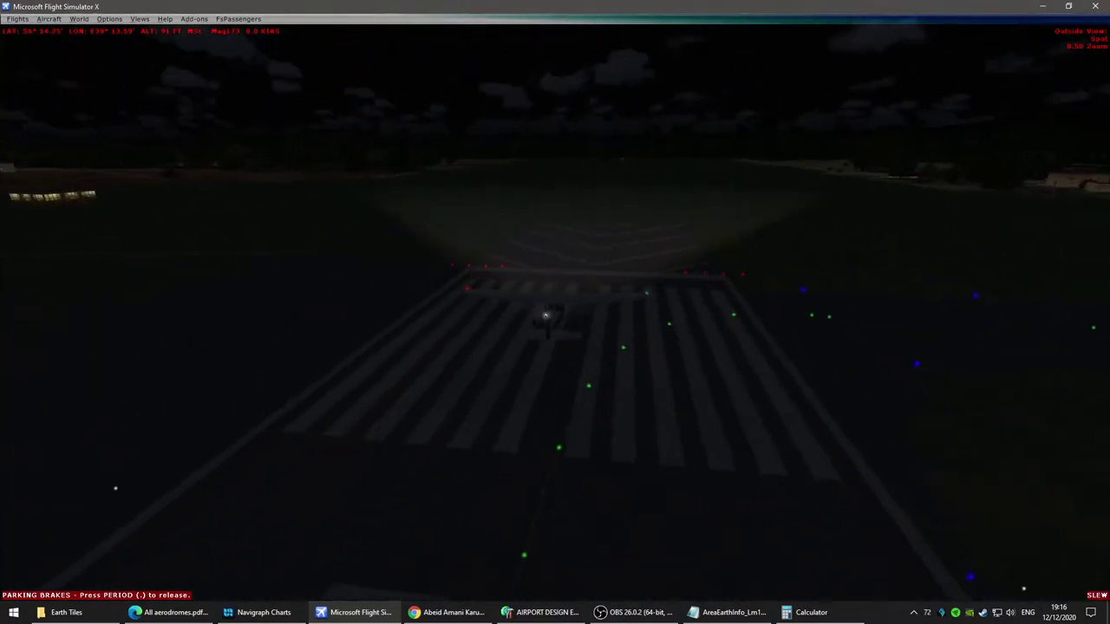
key("KP_3")
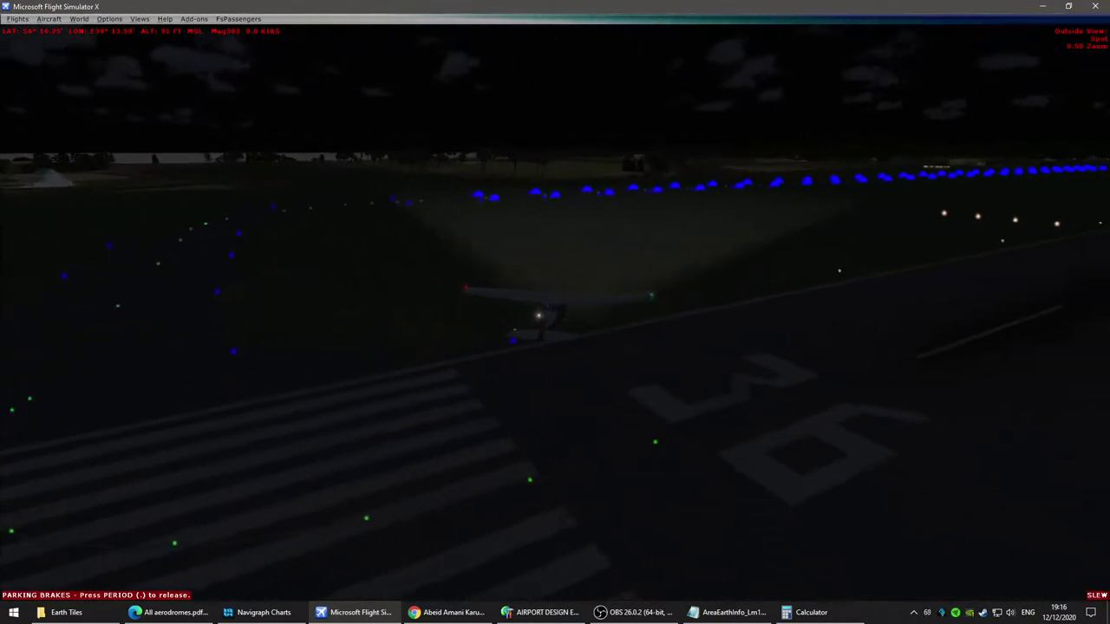
key("F4")
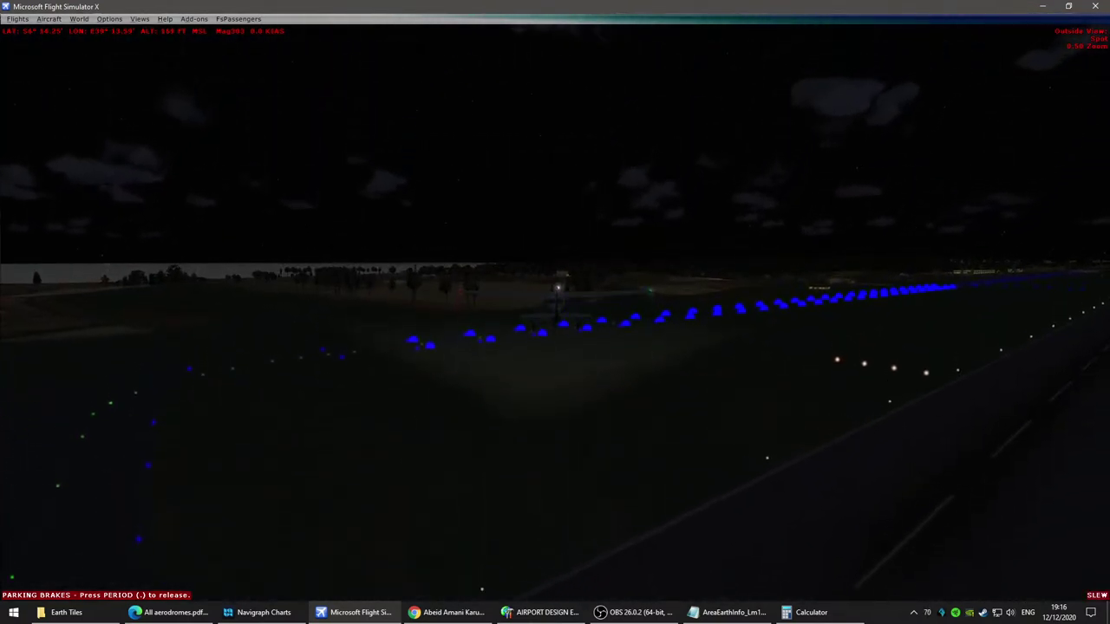
key("KP_5")
key("KP_1")
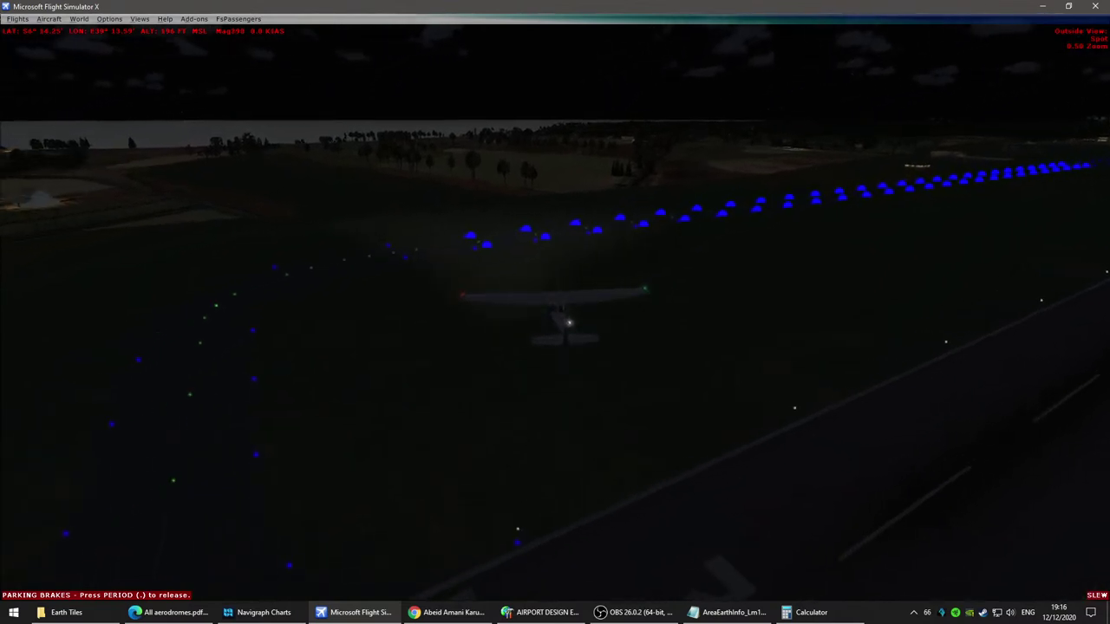
key("KP_5")
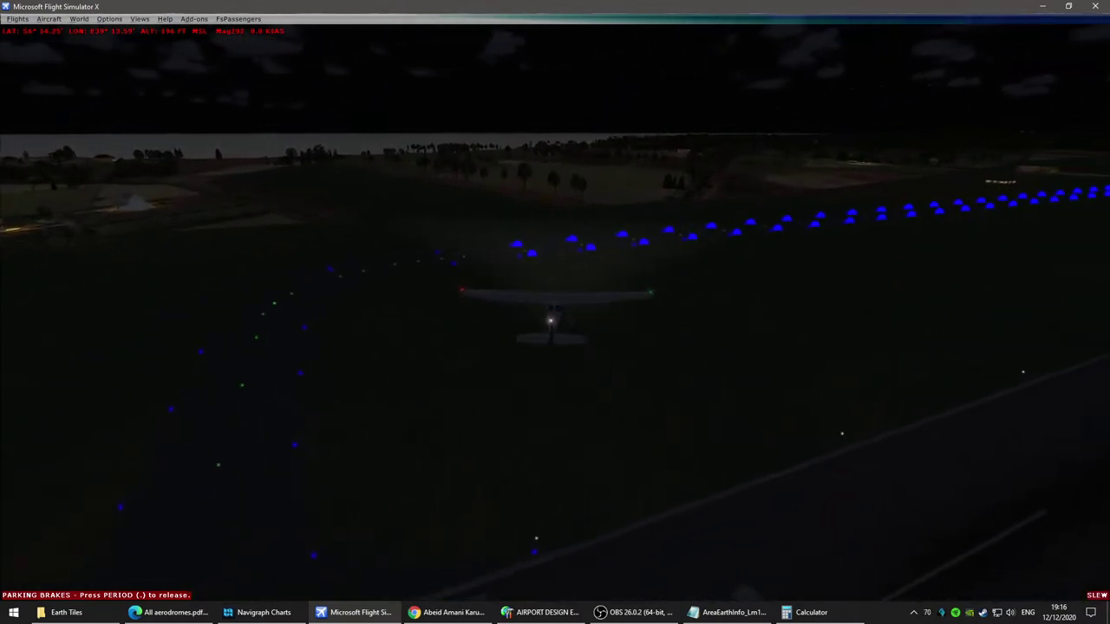
left_click(542, 612)
Step: Pan to the runway's west end and review the first taxiway C link's properties unchanged
scroll(407, 366, "down", 2)
left_click_drag(110, 332, 694, 333)
scroll(457, 337, "up", 3)
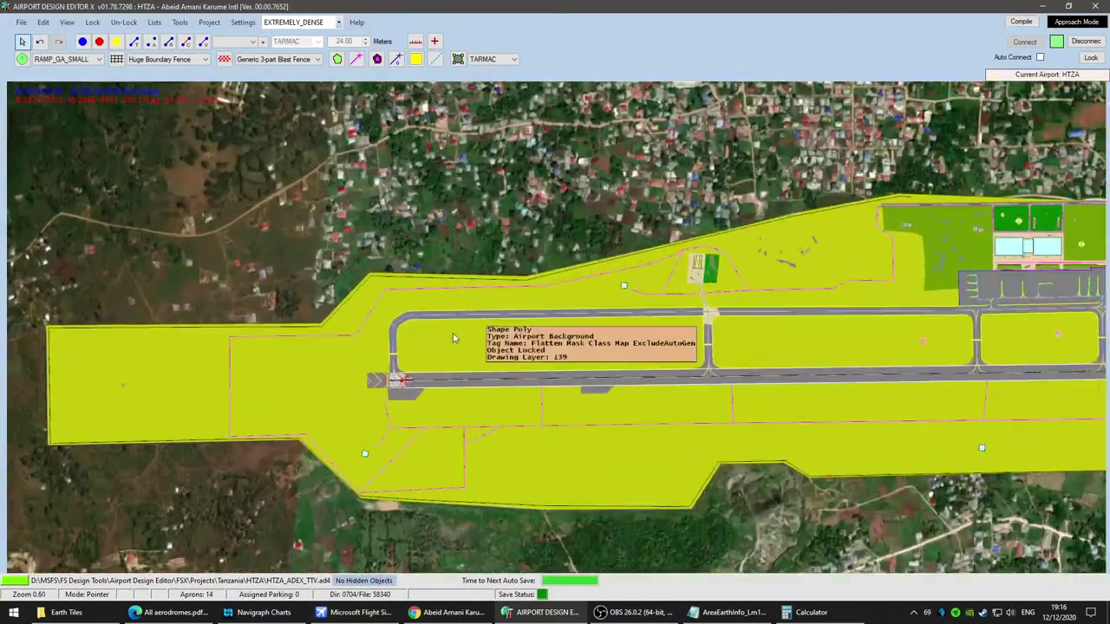
scroll(458, 340, "up", 12)
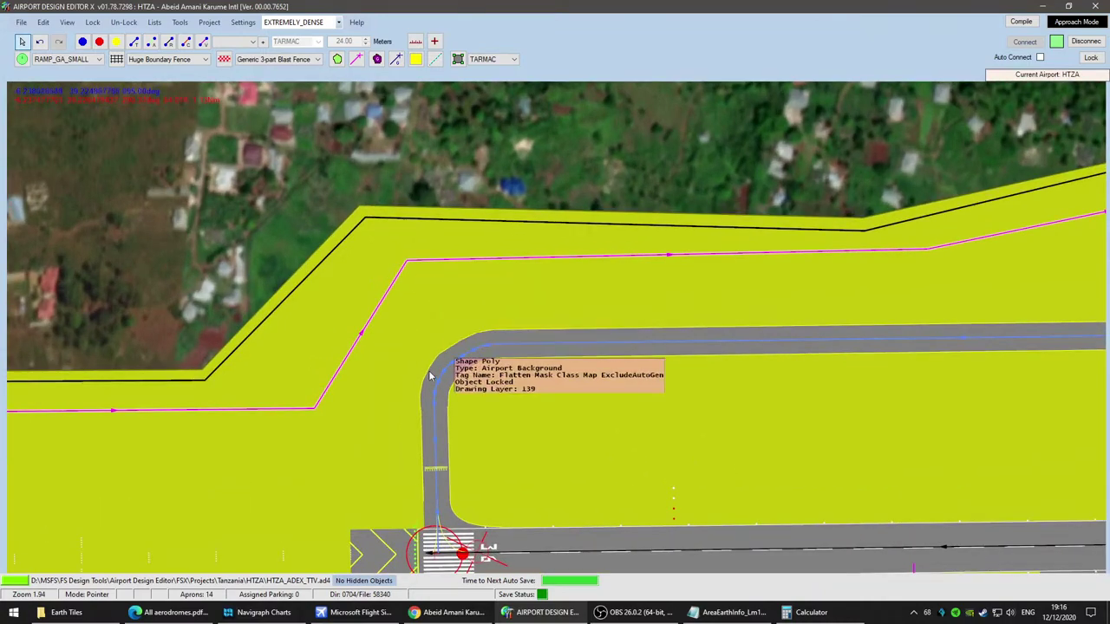
double_click(439, 382)
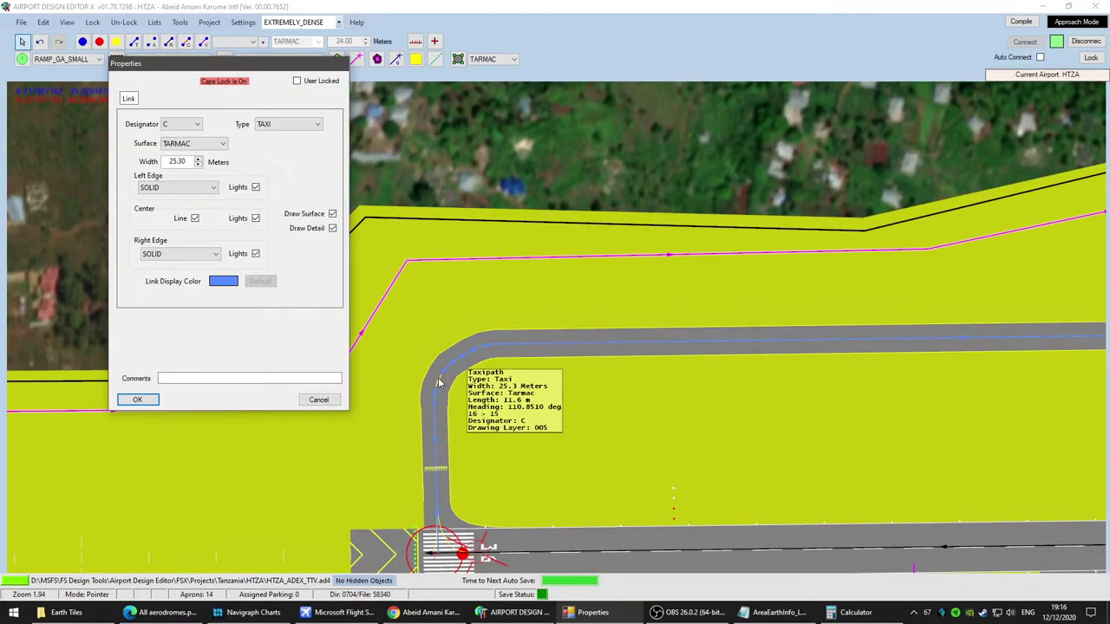
left_click(137, 399)
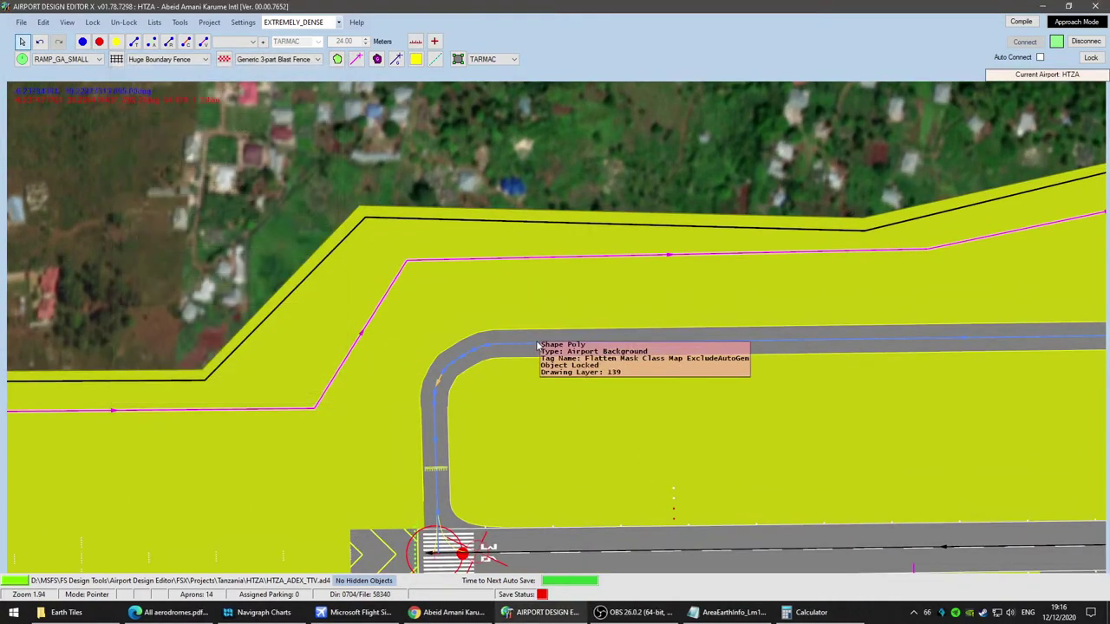
Step: Review the next taxiway C link's properties unchanged, then yaw the slewed aircraft right in FSX
scroll(459, 328, "up", 6)
scroll(385, 390, "up", 1)
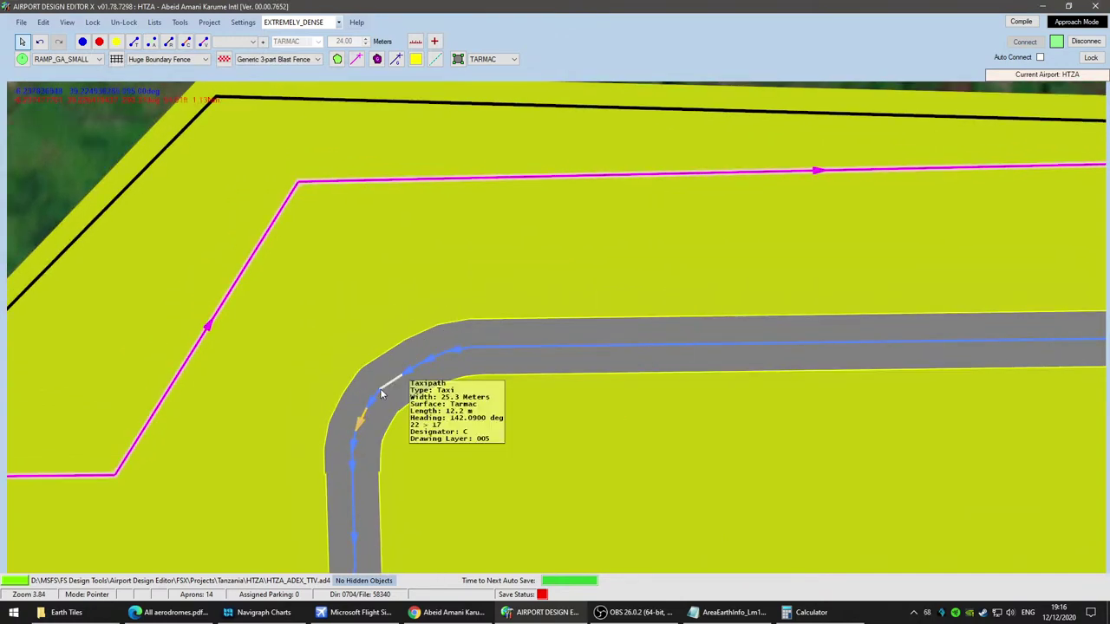
double_click(381, 392)
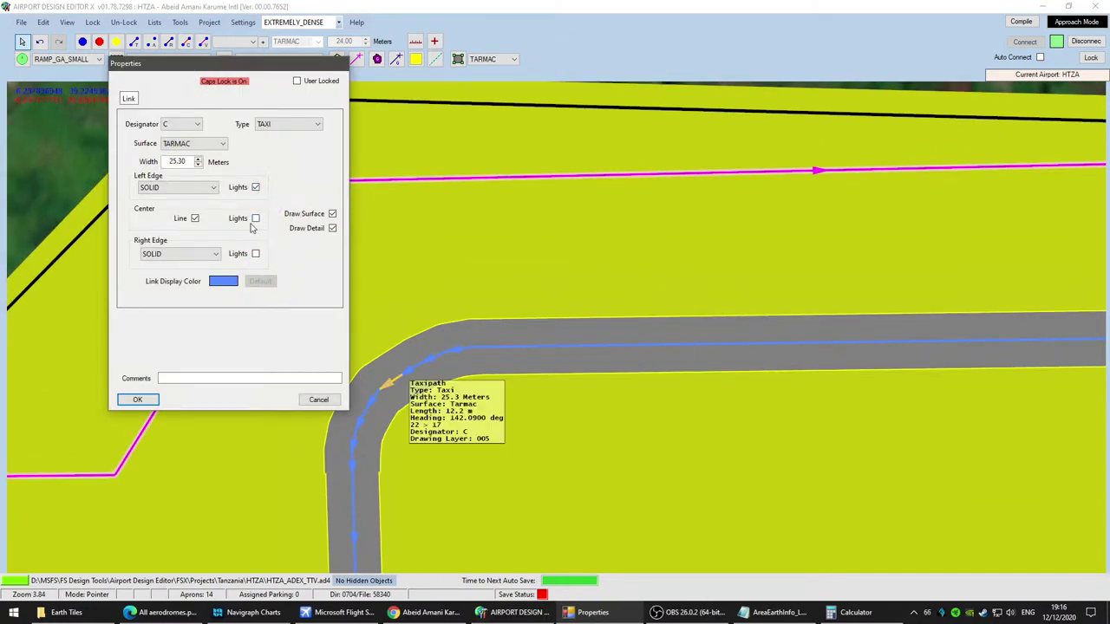
left_click(137, 399)
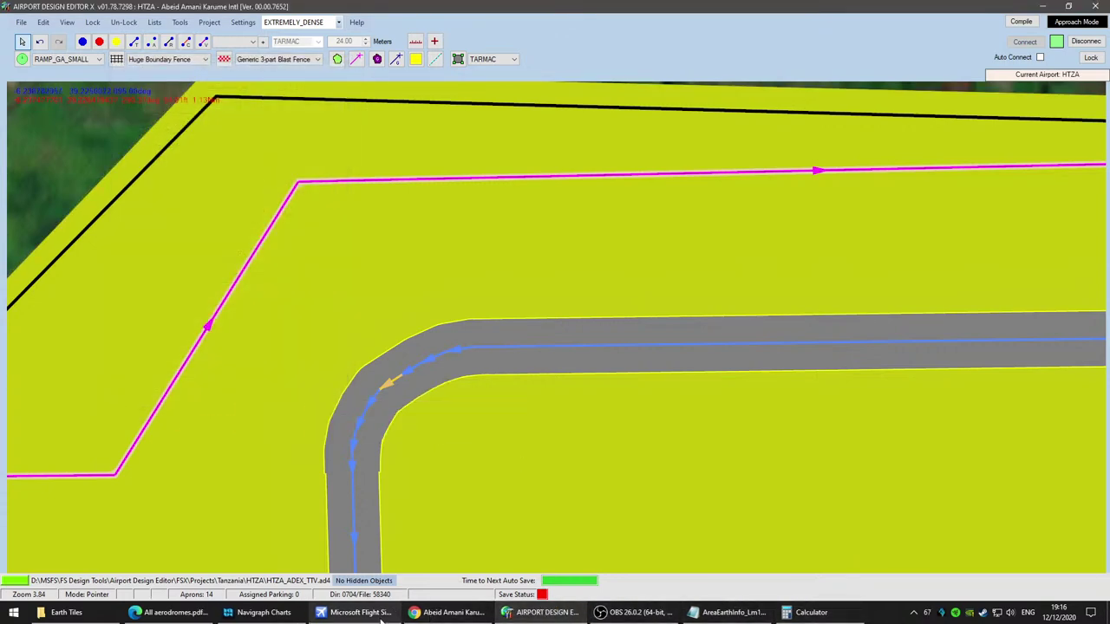
left_click(381, 612)
key("KP_3")
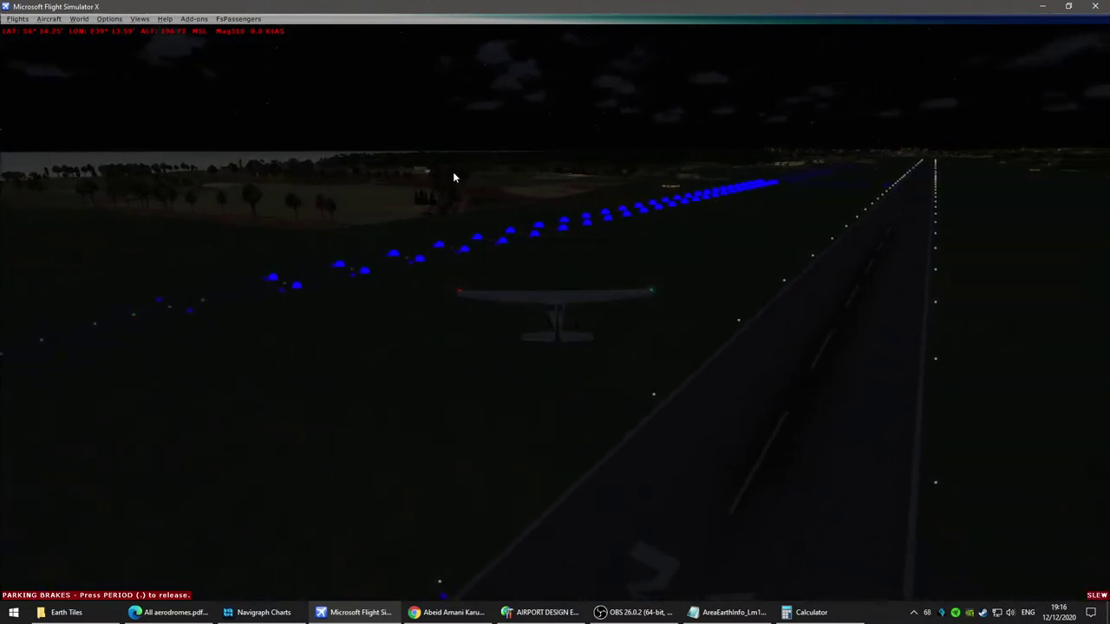
Step: Set the simulator's time of day to Day via World > Time and Season
left_click(76, 19)
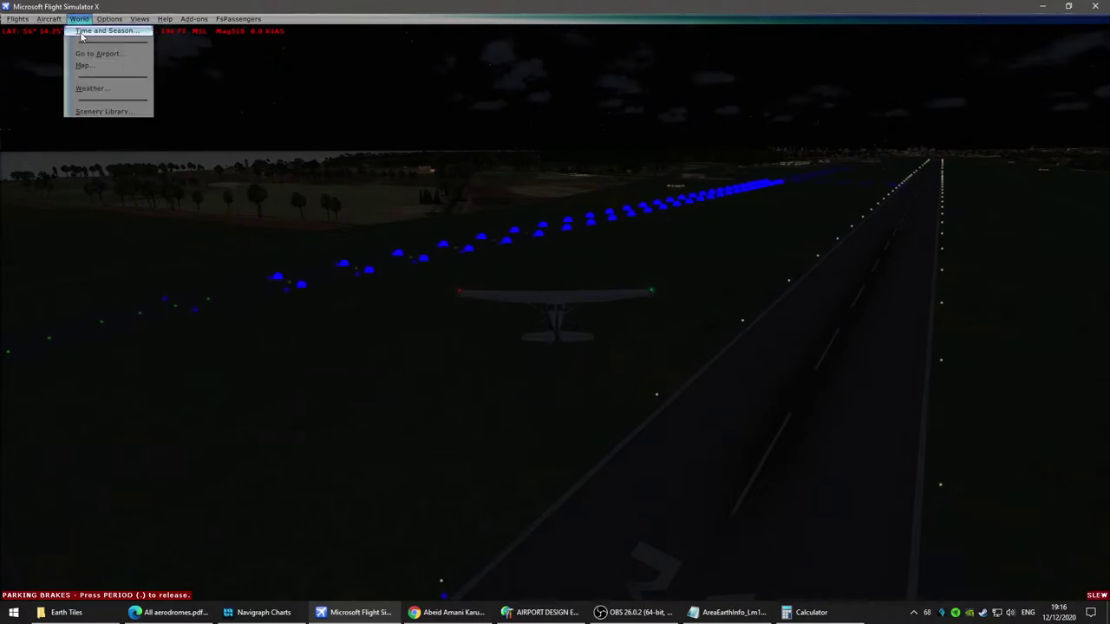
left_click(80, 33)
left_click(392, 196)
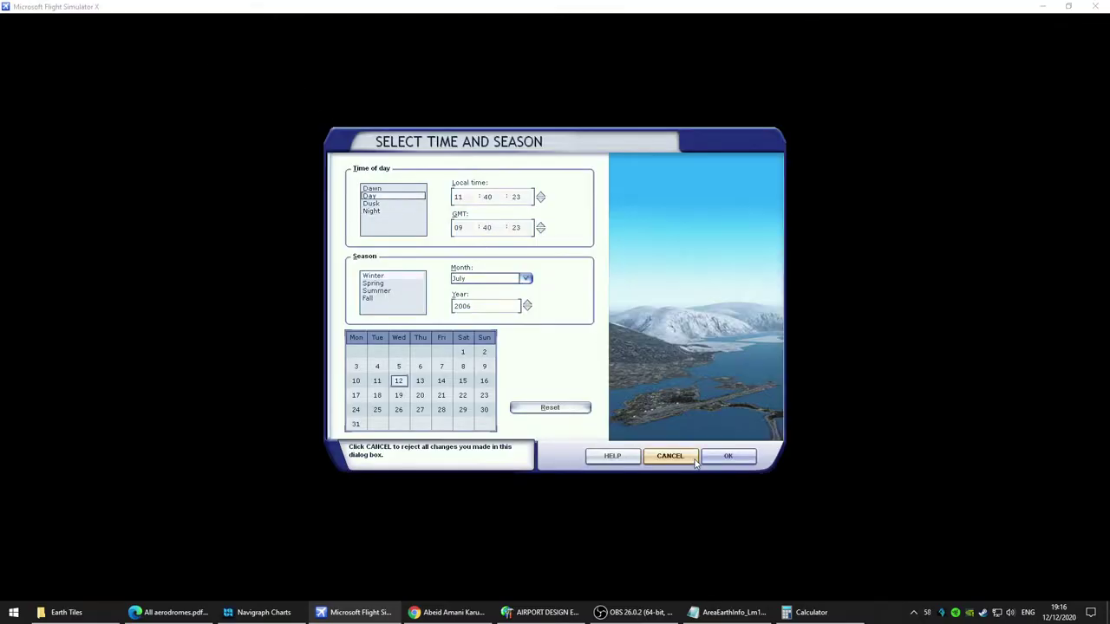
left_click(731, 456)
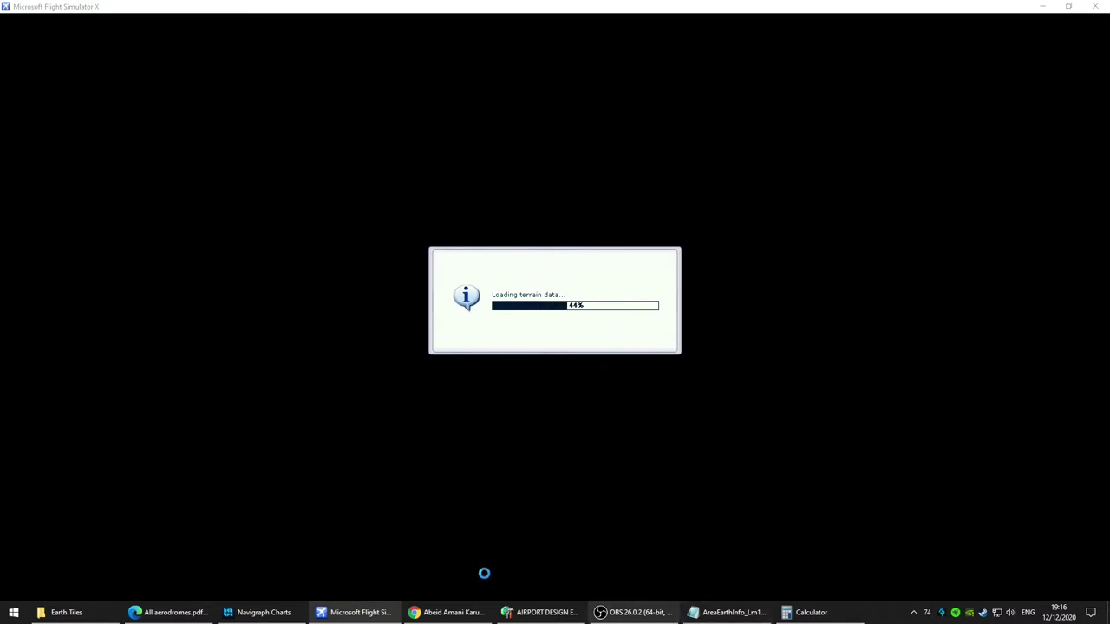
left_click(541, 612)
Step: Pan to the taxiway A bend by the eastern apron and review its link properties unchanged
scroll(825, 392, "down", 3)
left_click_drag(954, 490, 13, 403)
left_click_drag(847, 383, 18, 427)
left_click_drag(824, 404, 17, 415)
left_click_drag(839, 427, 674, 360)
scroll(673, 361, "up", 5)
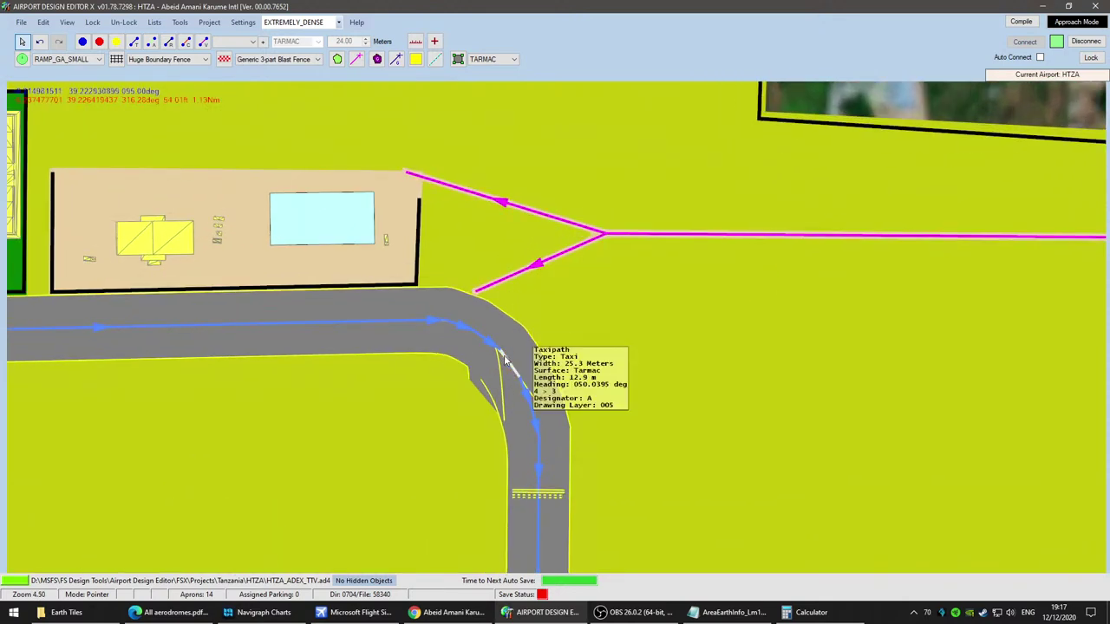
double_click(504, 360)
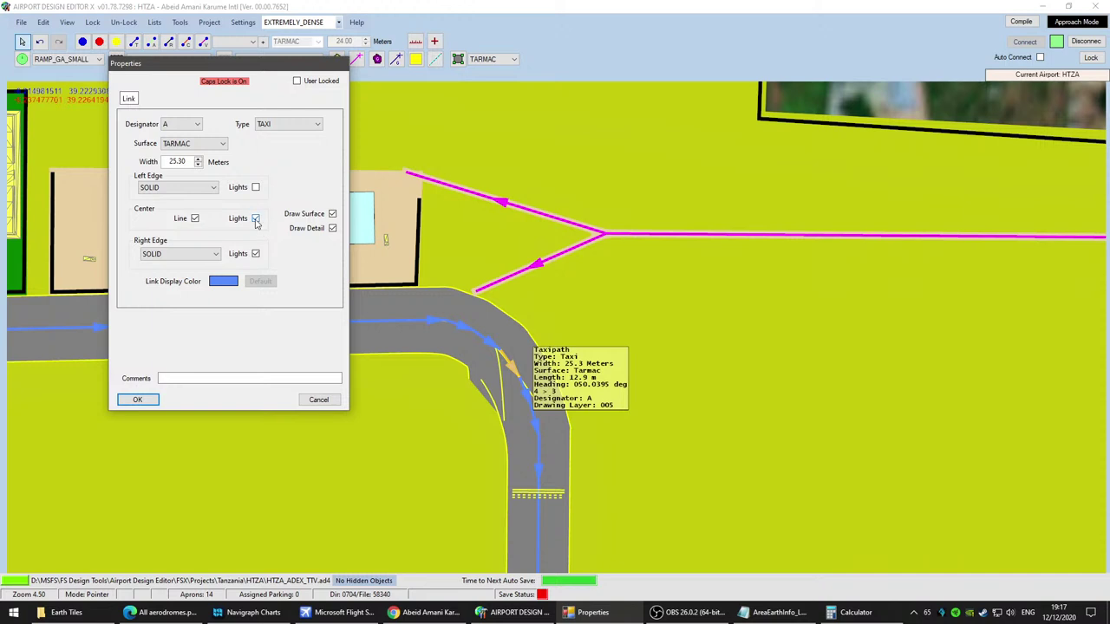
left_click(137, 400)
left_click(334, 612)
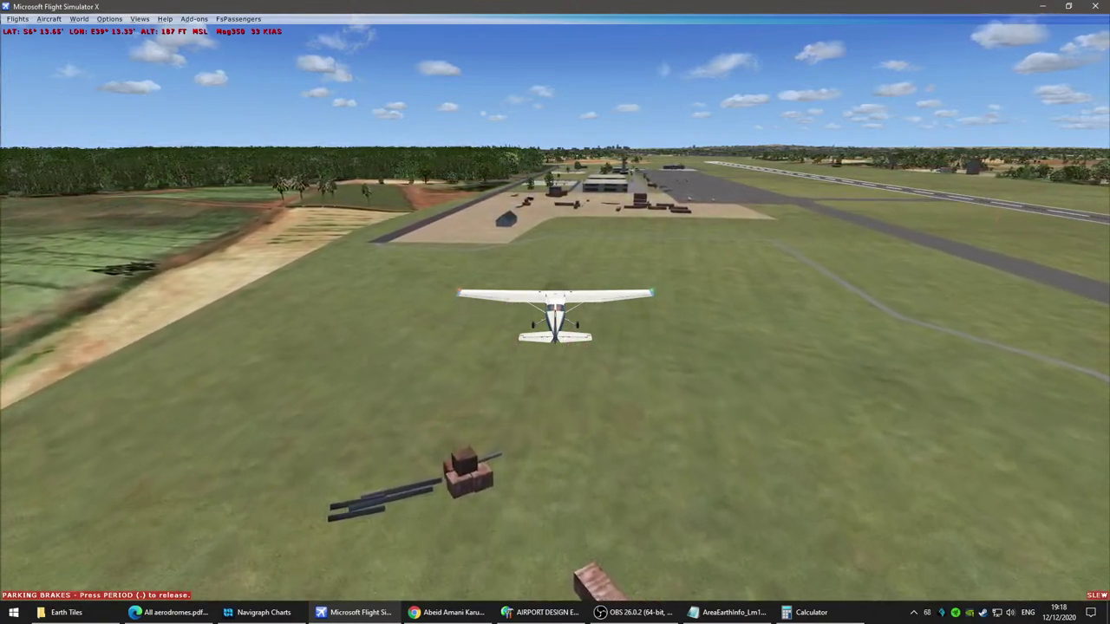
Step: Slew the Cessna over the apron and terminal, tilting the camera down at vehicles and taxiways
key("KP_1")
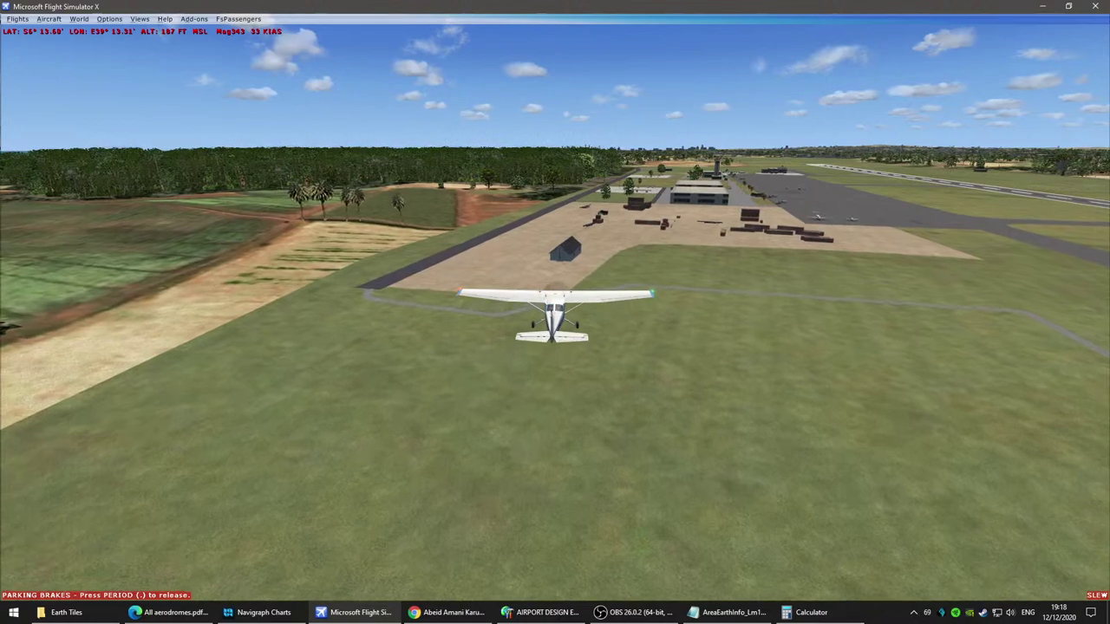
key("KP_3")
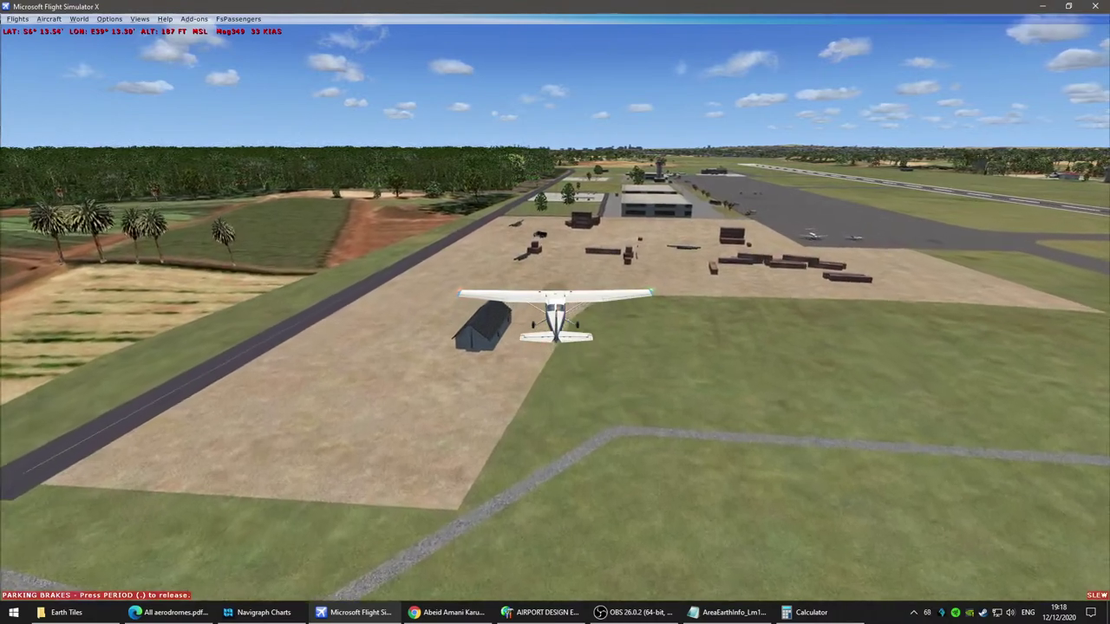
key("KP_1")
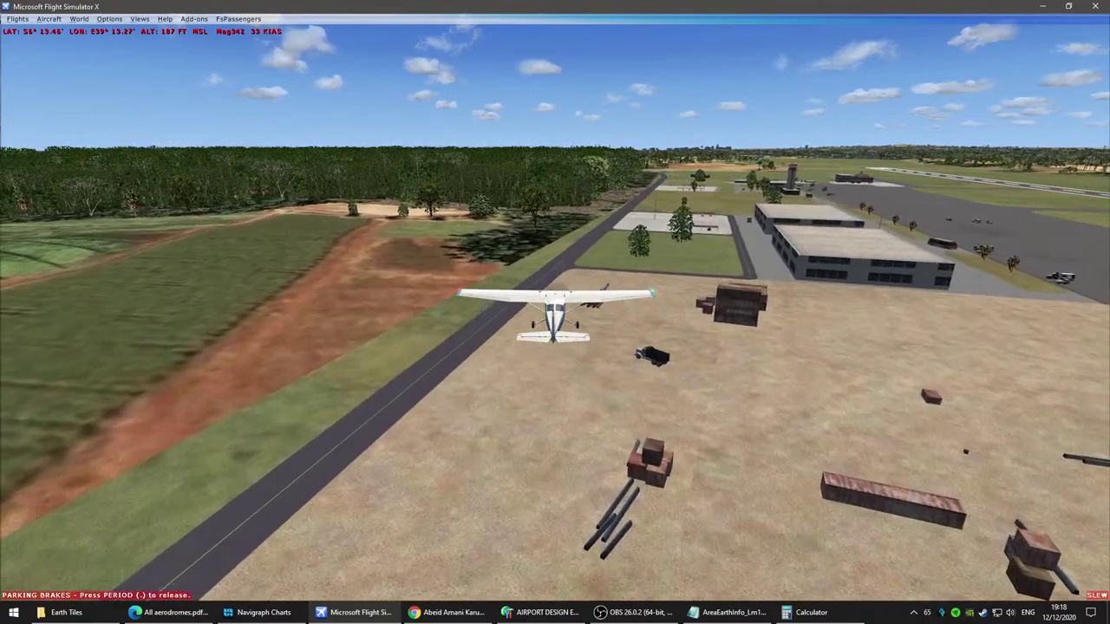
key("KP_3")
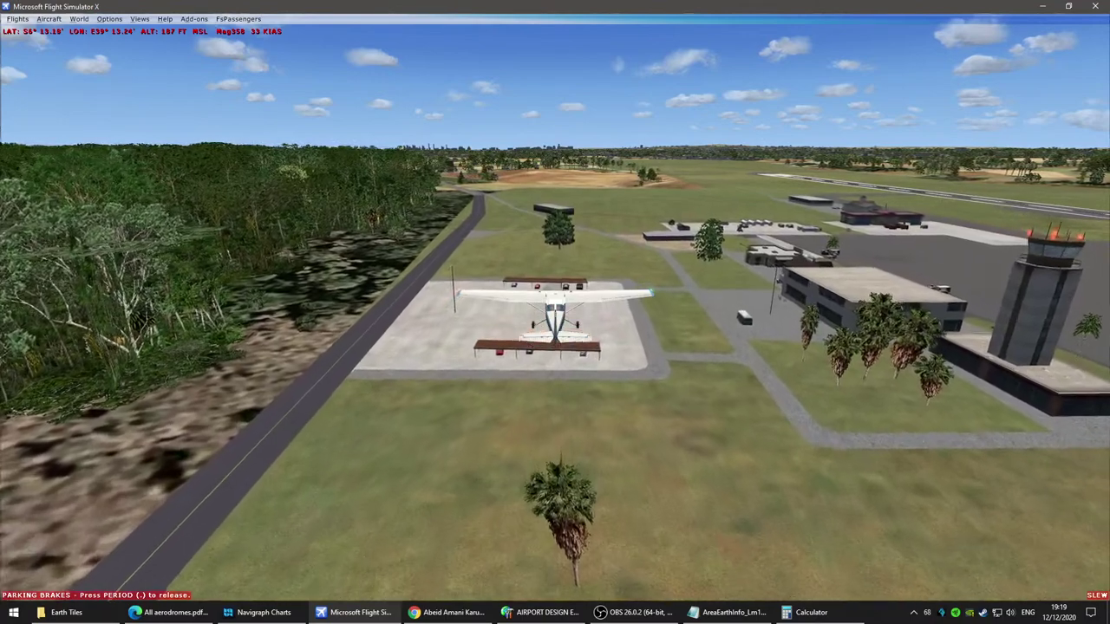
key("Down")
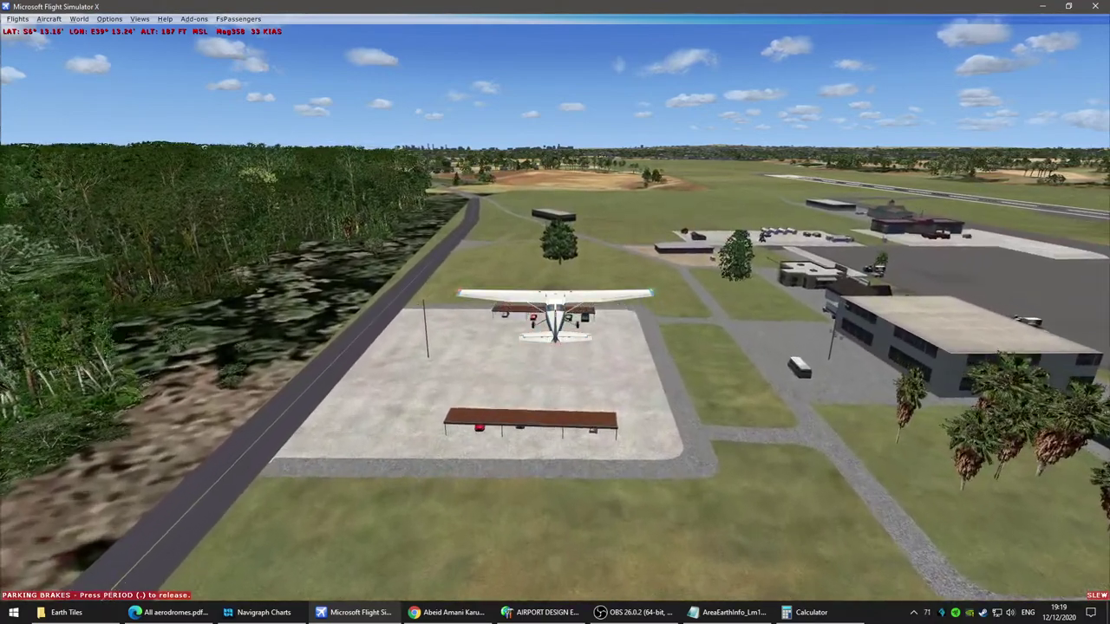
key("Down")
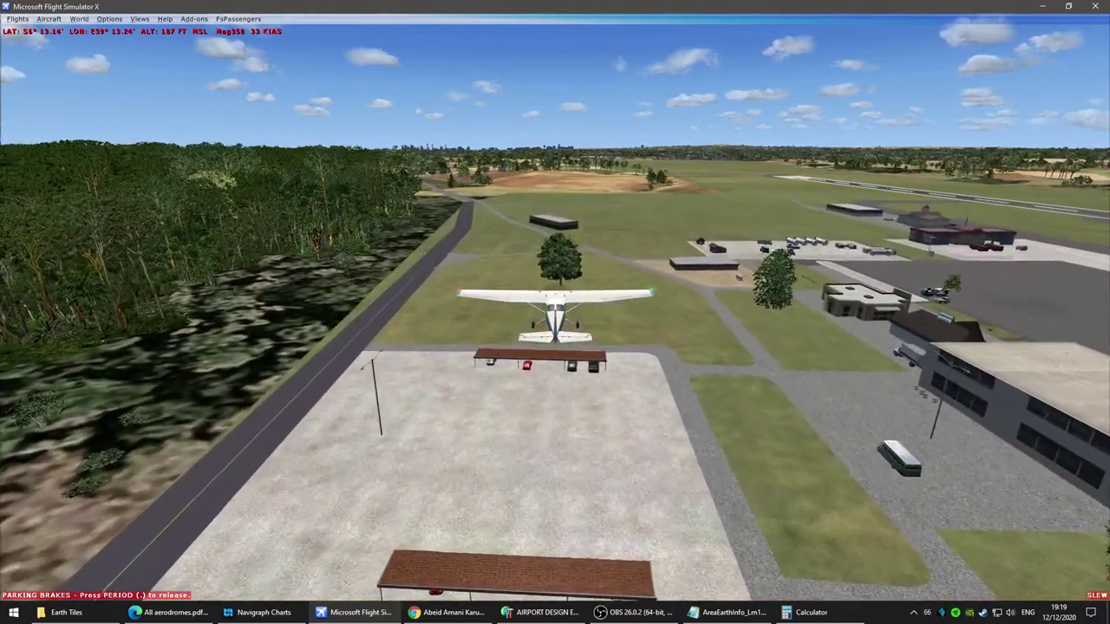
key("Up")
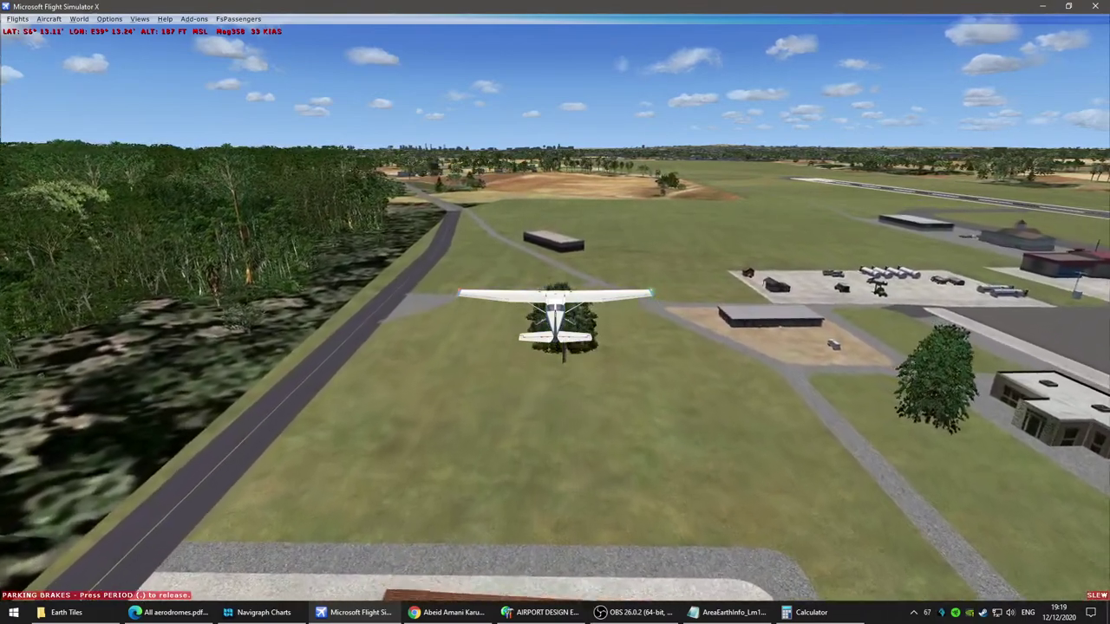
key("KP_1")
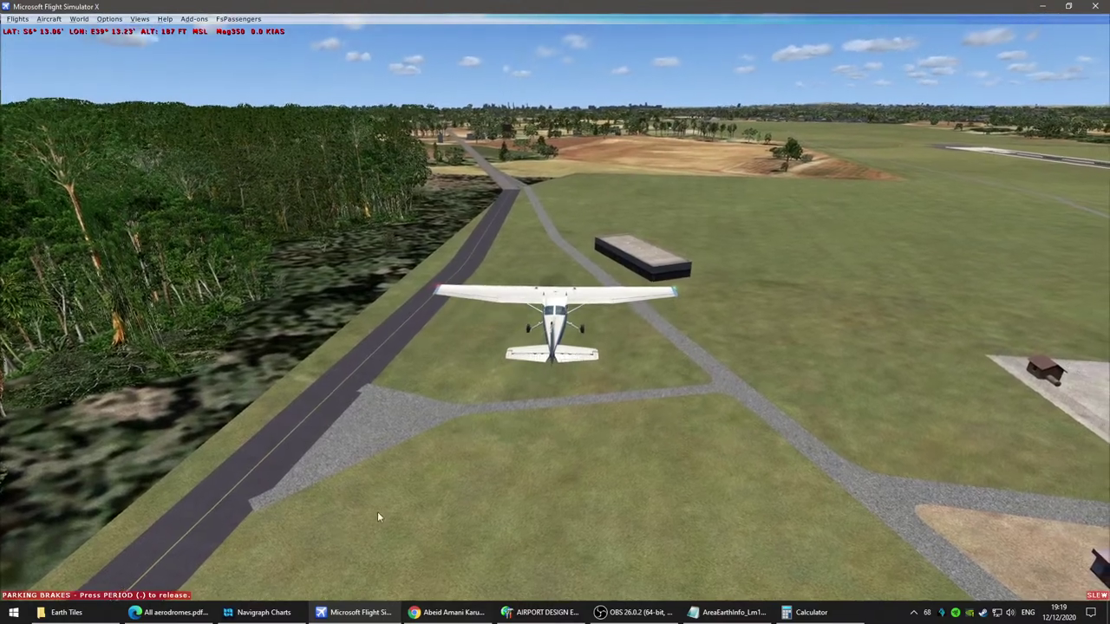
Step: Pan to the gravel apron triangle and select its diagonal taxipath
left_click(545, 612)
scroll(377, 364, "down", 2)
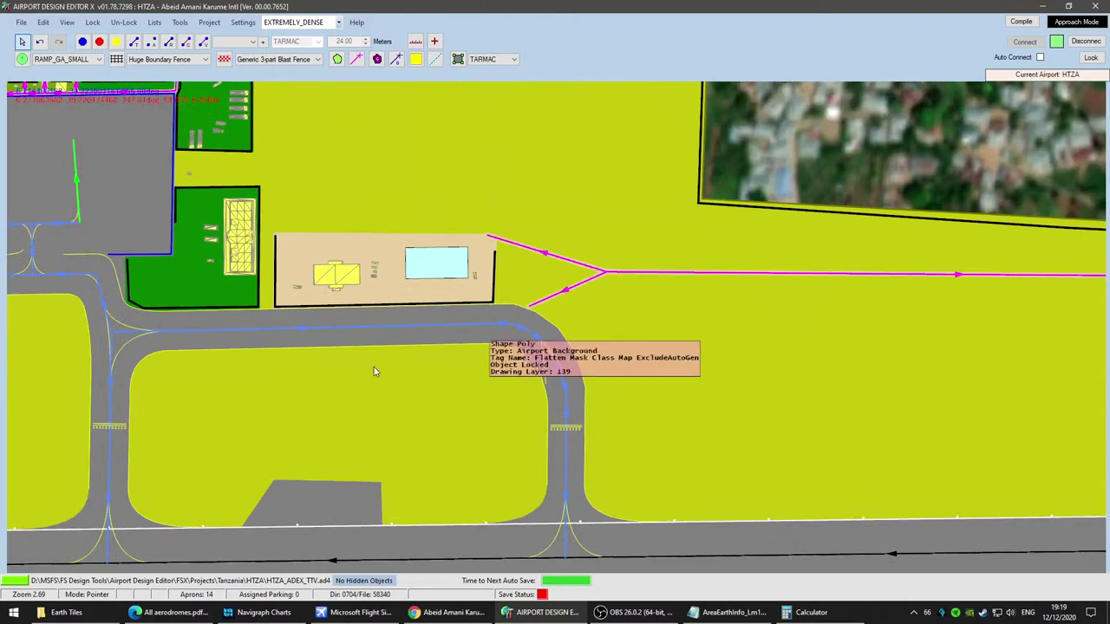
scroll(369, 375, "down", 2)
left_click_drag(261, 369, 630, 595)
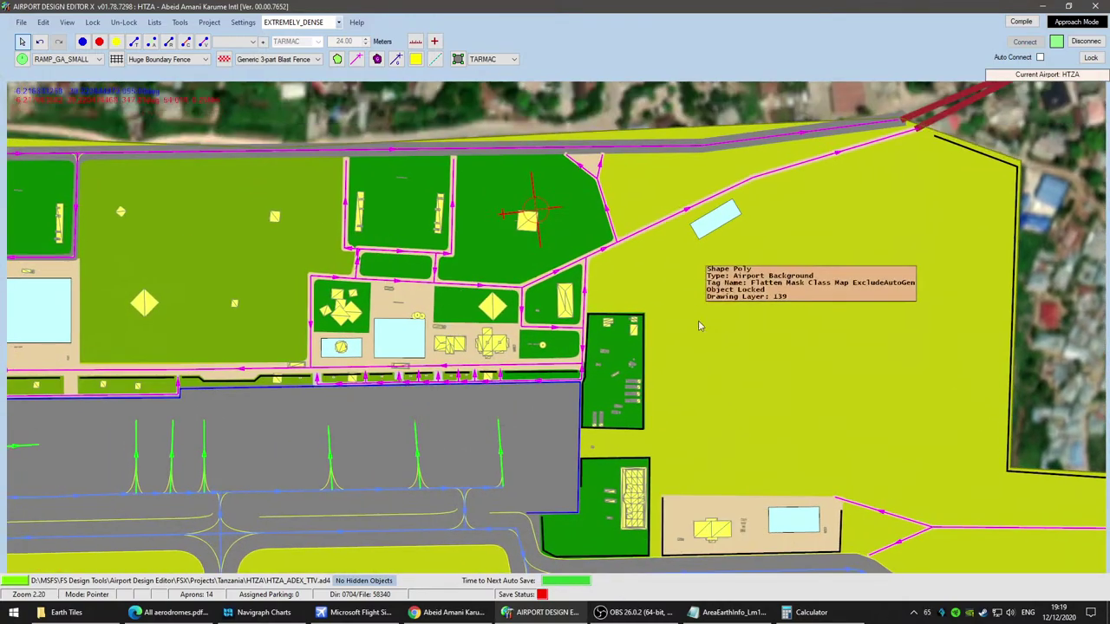
scroll(627, 348, "up", 5)
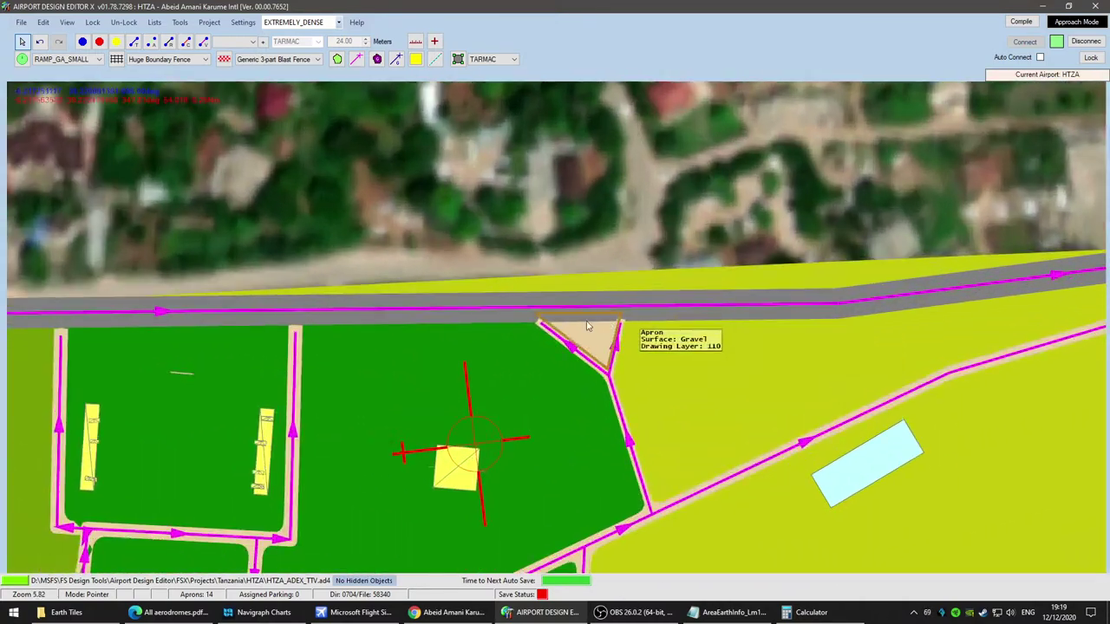
scroll(592, 328, "up", 4)
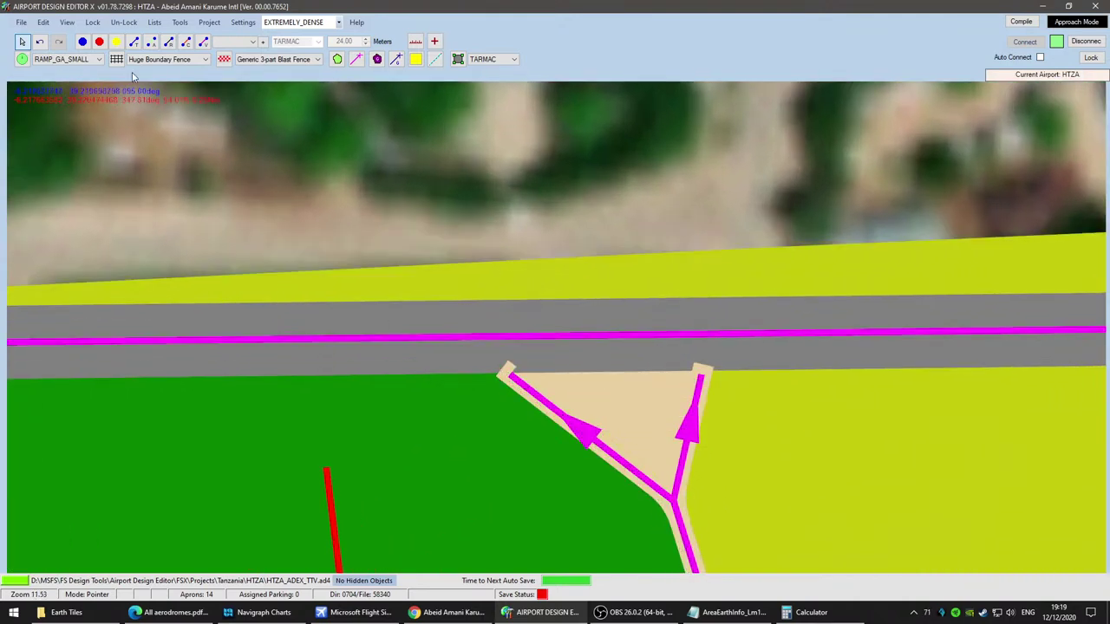
scroll(544, 378, "up", 1)
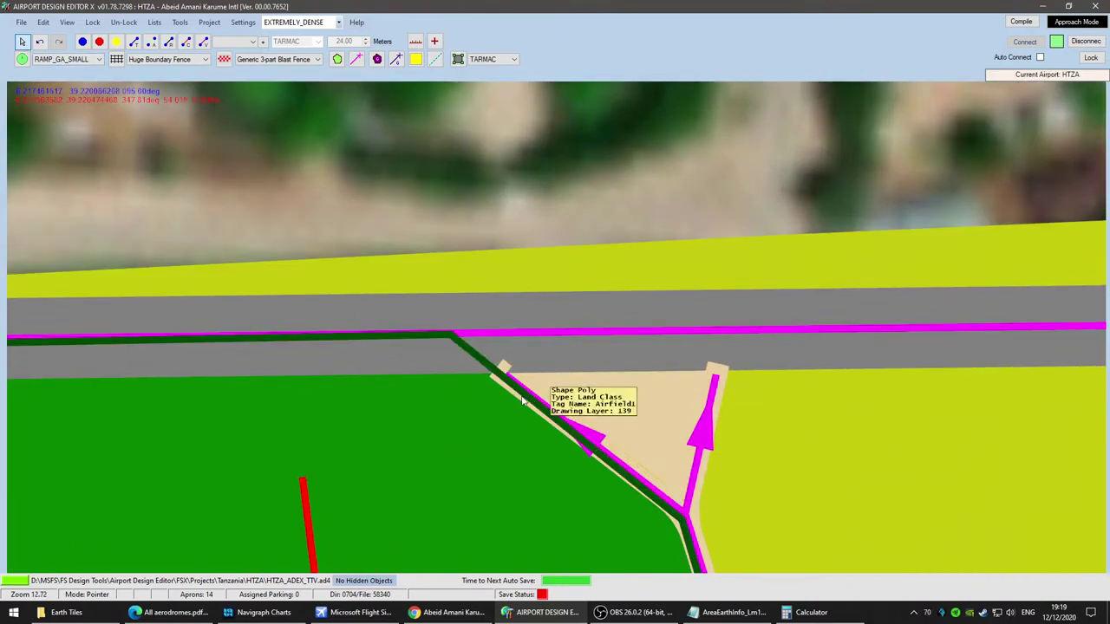
left_click(501, 370)
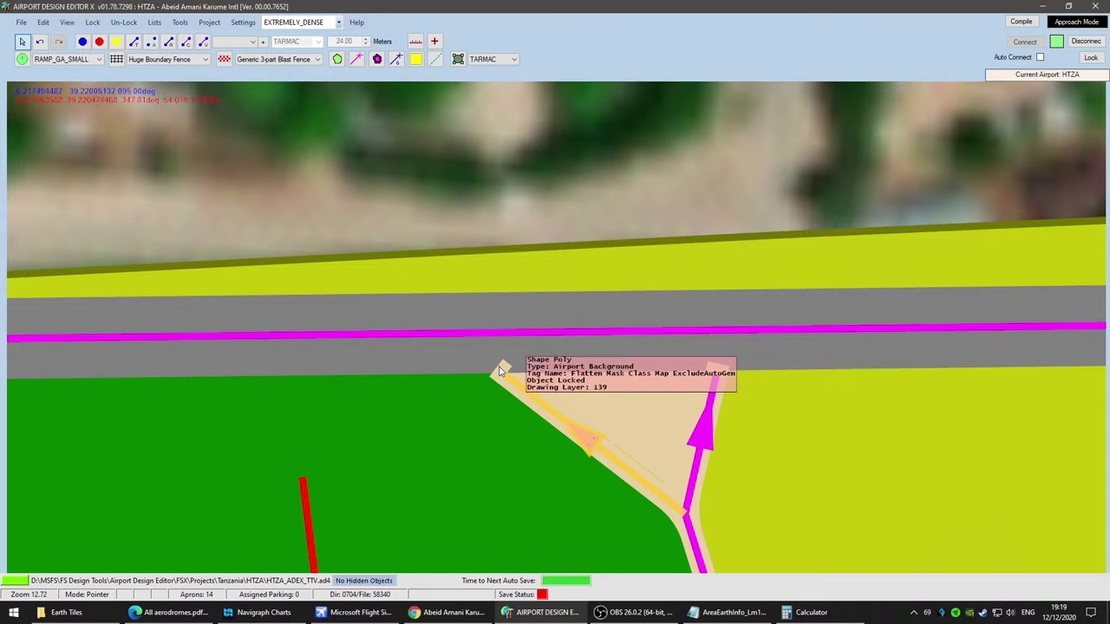
Step: Show Parking and Taxiways and move the taxi node at the gravel apron corner
left_click(67, 21)
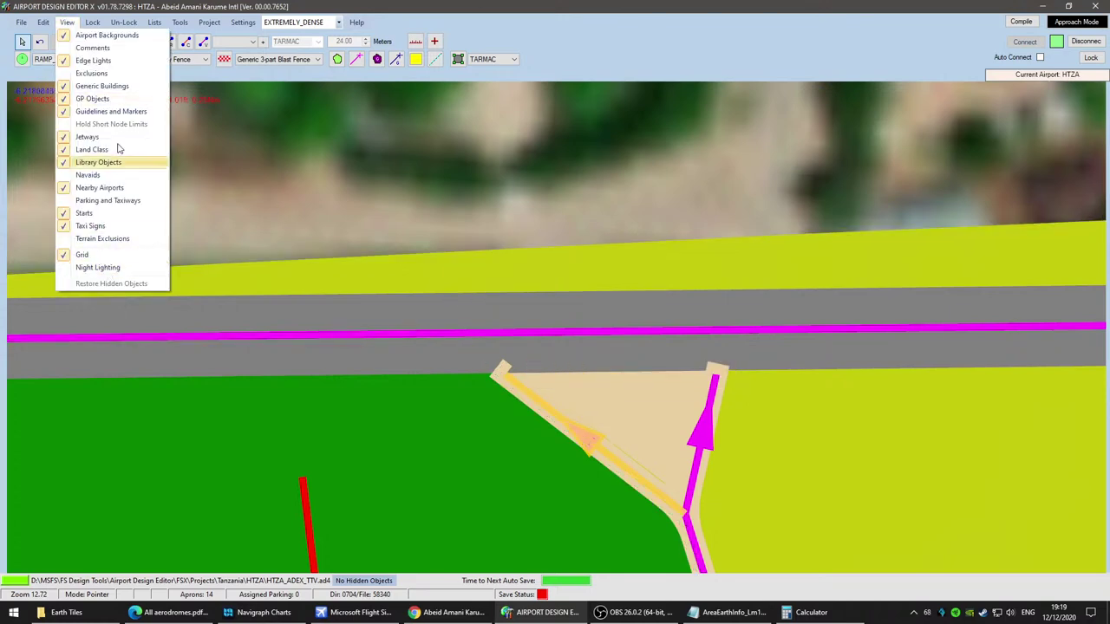
left_click(119, 204)
scroll(498, 409, "up", 3)
left_click(512, 380)
left_click_drag(514, 382, 531, 388)
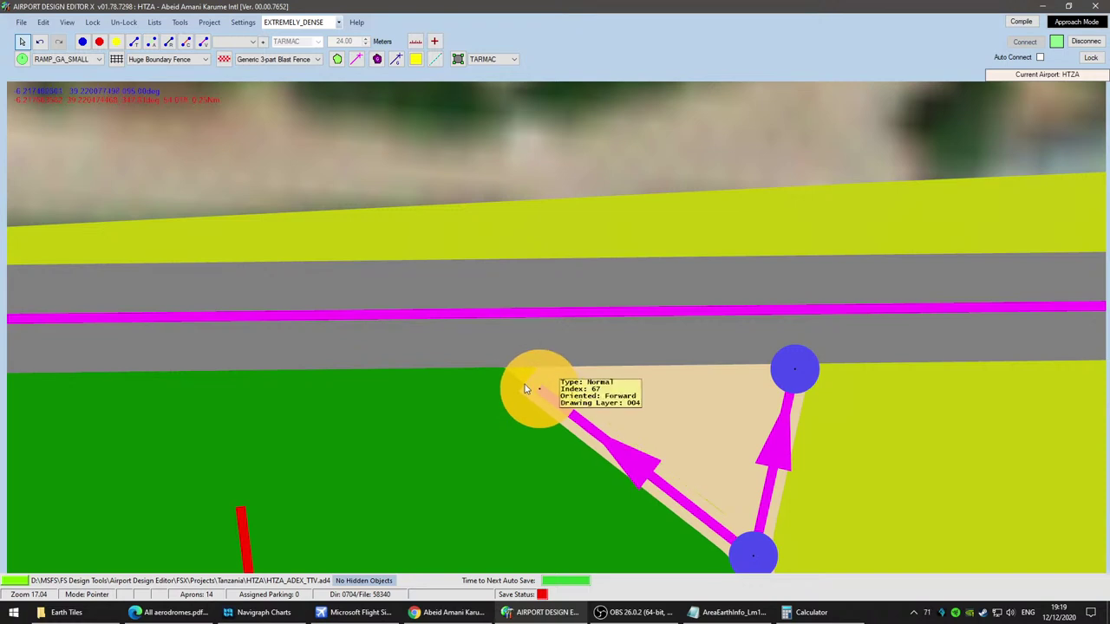
left_click_drag(795, 375, 788, 405)
Step: Widen the gravel apron triangle by stretching its top-right and left corners outward
left_click(719, 411)
left_click_drag(797, 334, 837, 326)
left_click_drag(502, 341, 472, 346)
left_click(905, 480)
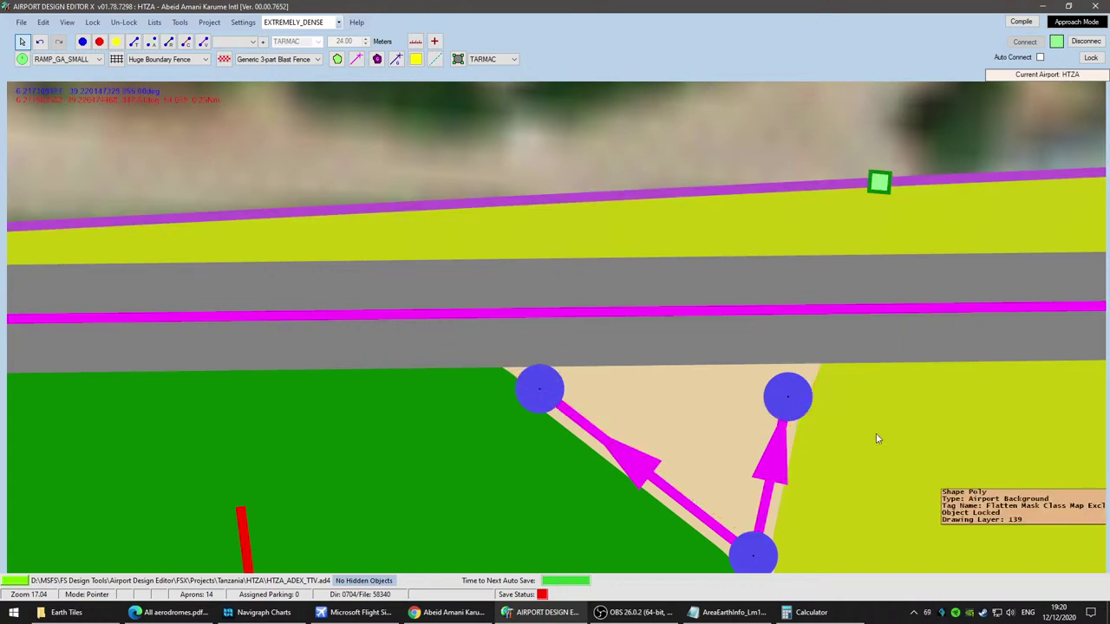
Step: Toggle the Parking and Taxiways layer off and on, then nudge the left and right taxi nodes
scroll(750, 373, "down", 1)
left_click(67, 22)
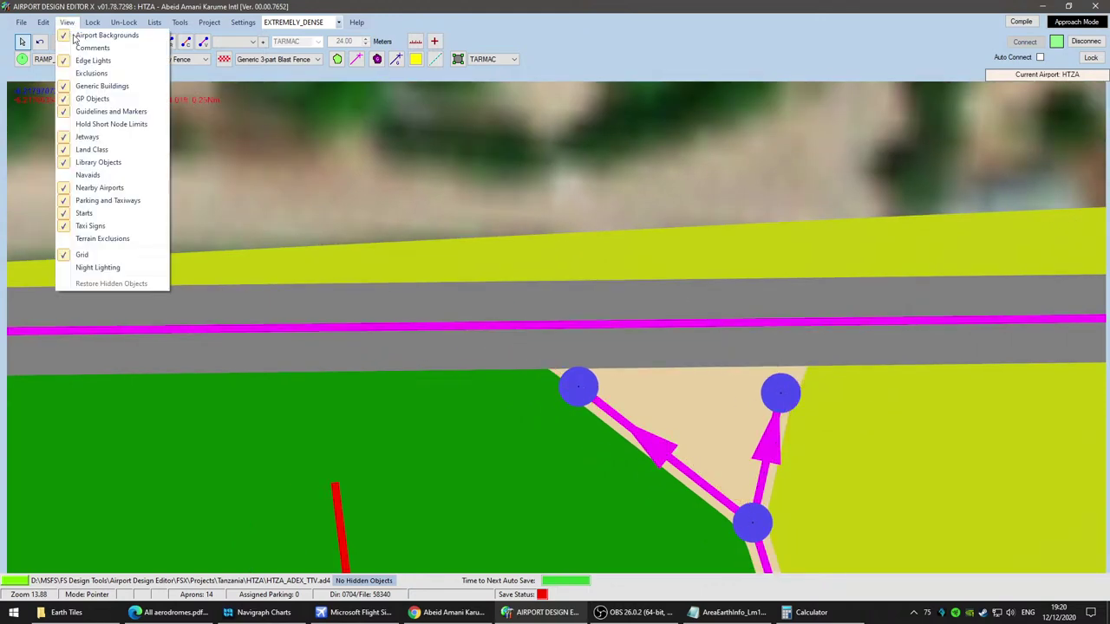
left_click(117, 206)
scroll(604, 441, "up", 1)
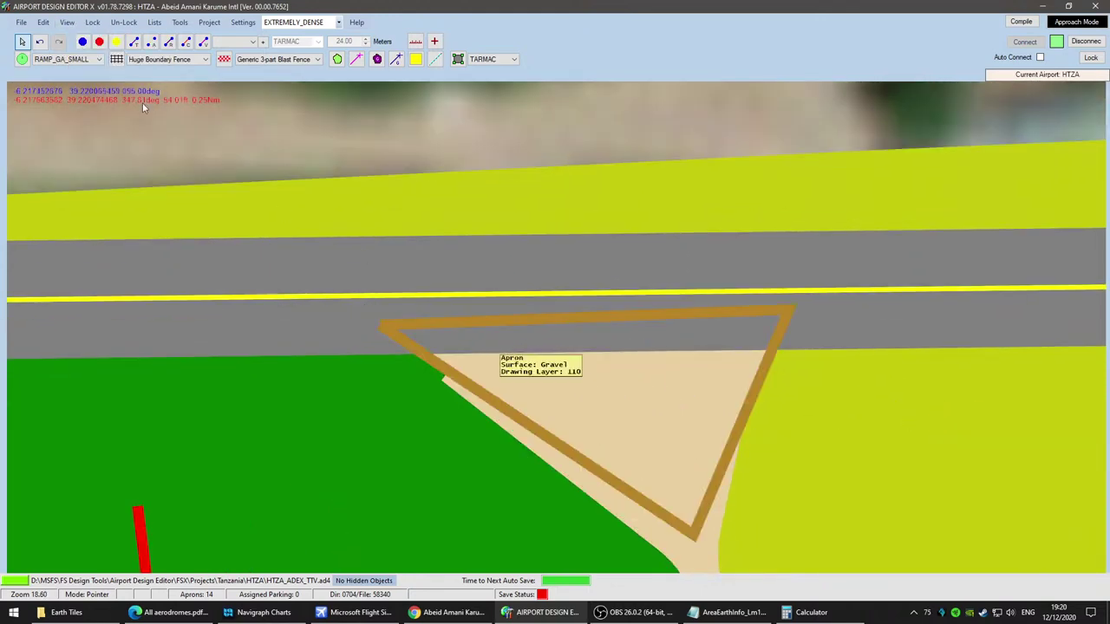
left_click(65, 25)
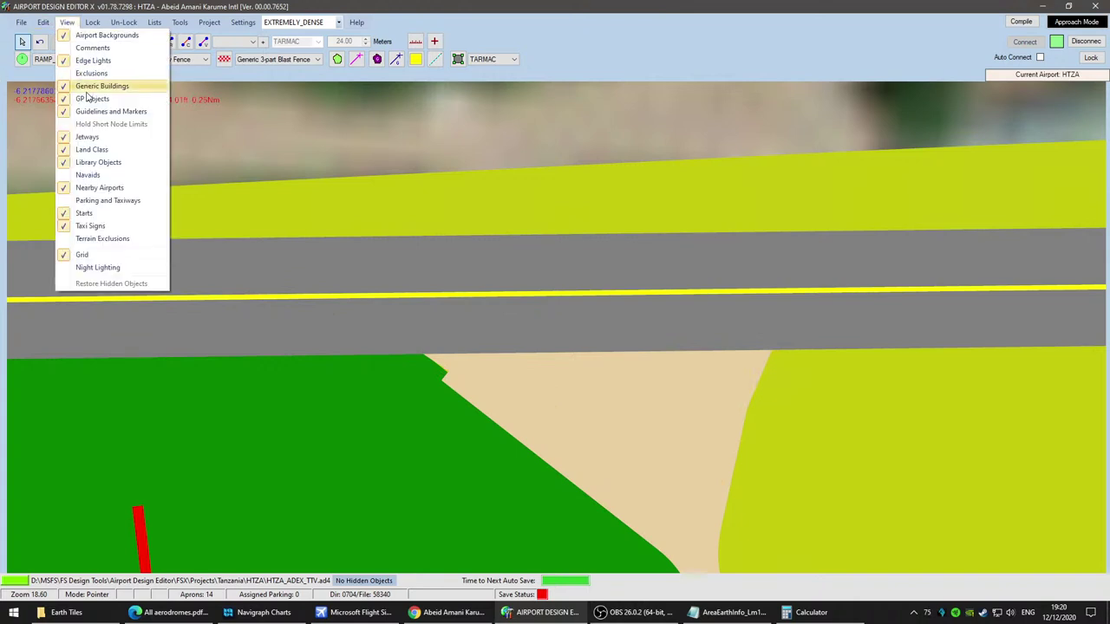
left_click(117, 203)
left_click_drag(480, 374, 504, 364)
left_click_drag(745, 381, 720, 386)
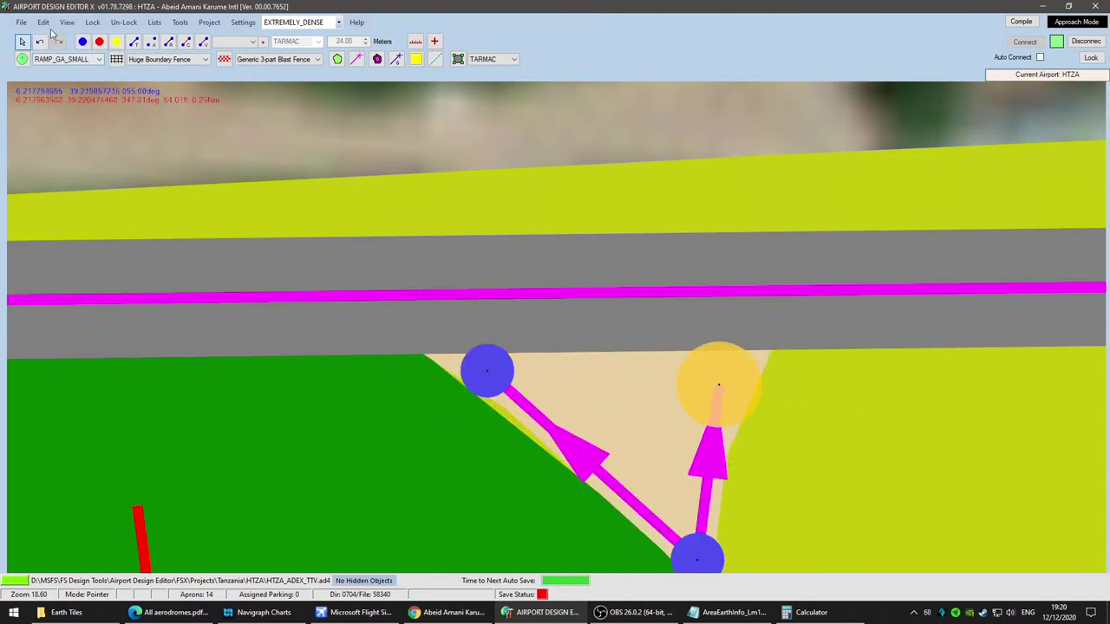
Step: Toggle the layer again and adjust the diagonal and vertical taxi paths' nodes
left_click(90, 27)
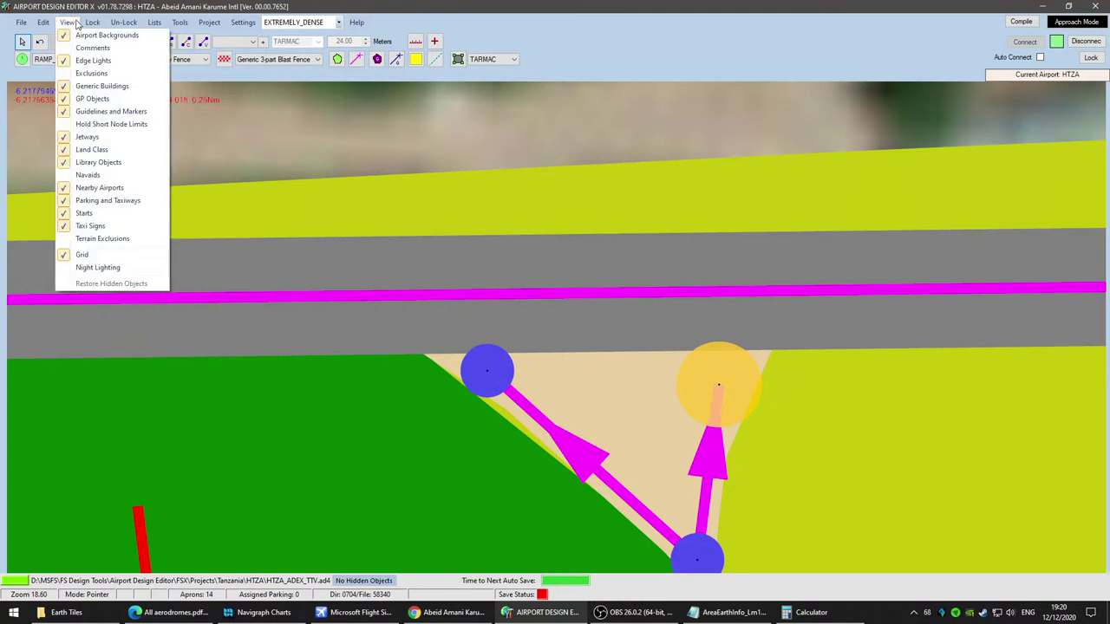
left_click(112, 196)
scroll(855, 479, "down", 1)
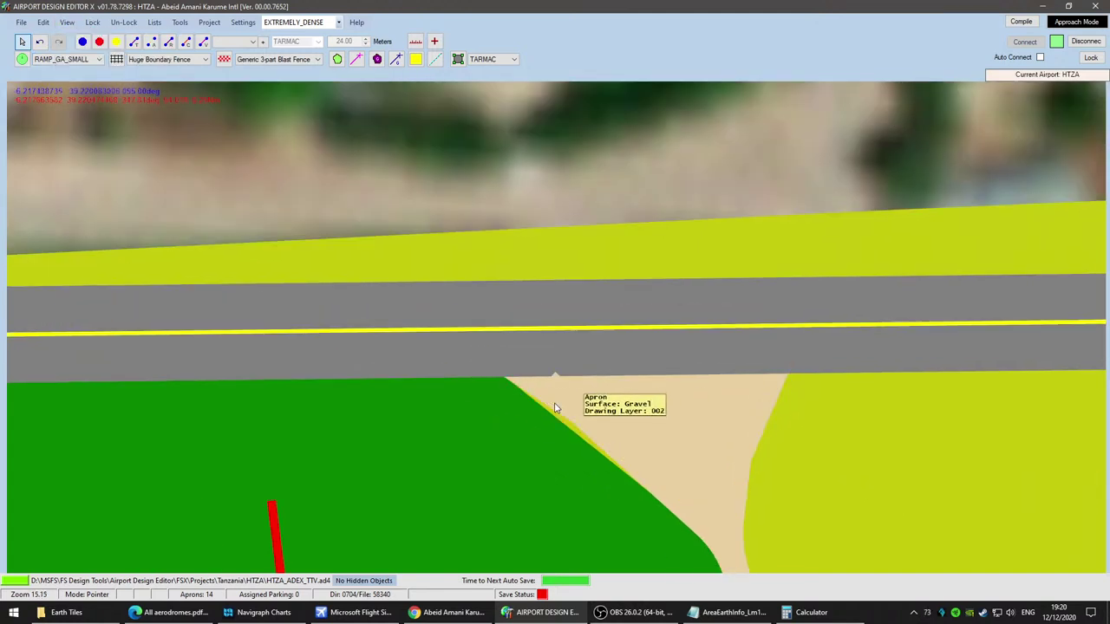
left_click(67, 23)
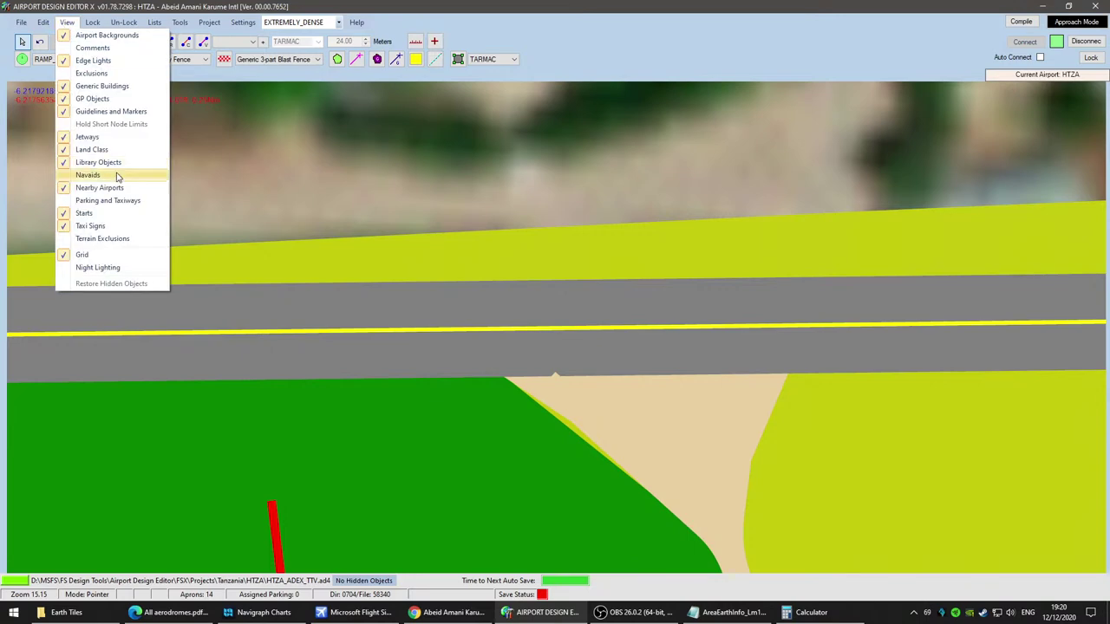
left_click(119, 205)
scroll(520, 373, "up", 2)
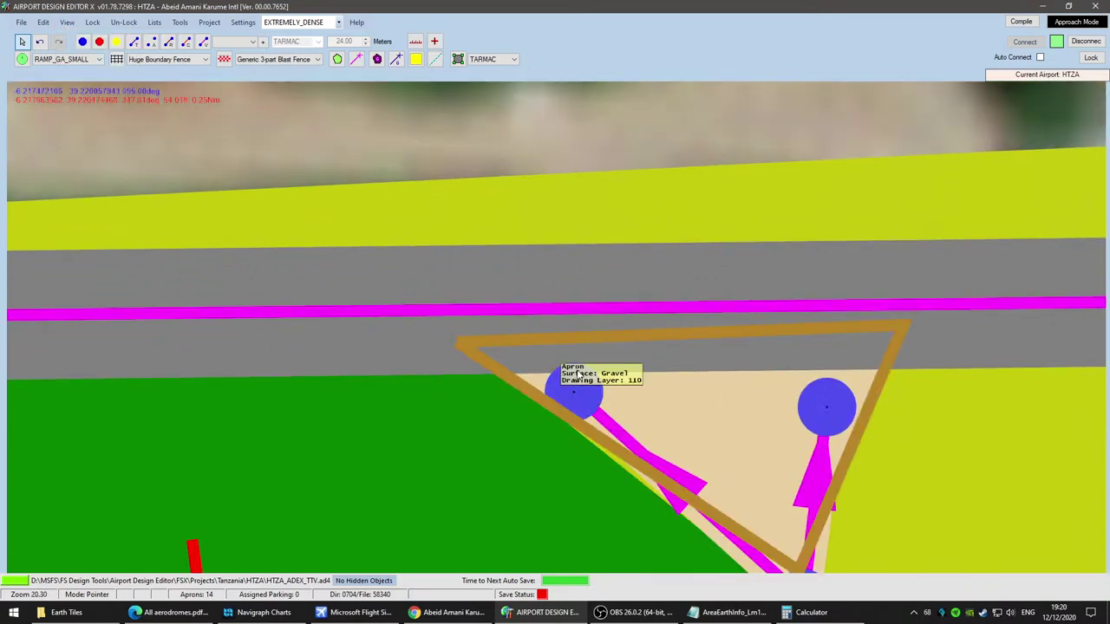
left_click_drag(643, 428, 658, 424)
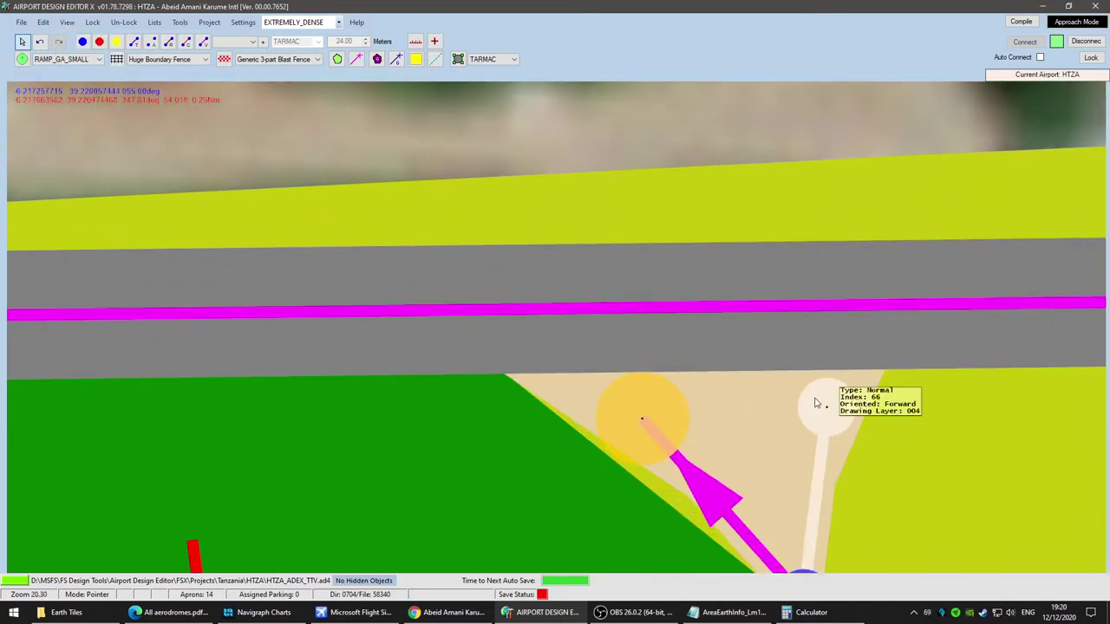
left_click_drag(827, 408, 798, 446)
Step: Hide the Parking and Taxiways layer and check the scenery in Flight Simulator X
scroll(924, 457, "up", 2)
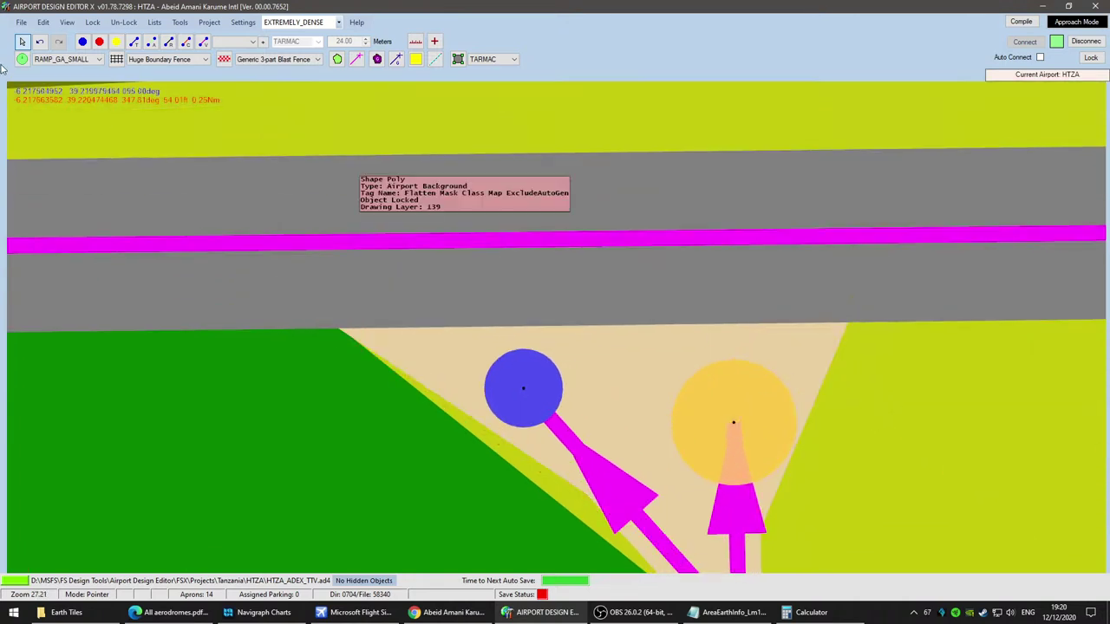
left_click(67, 22)
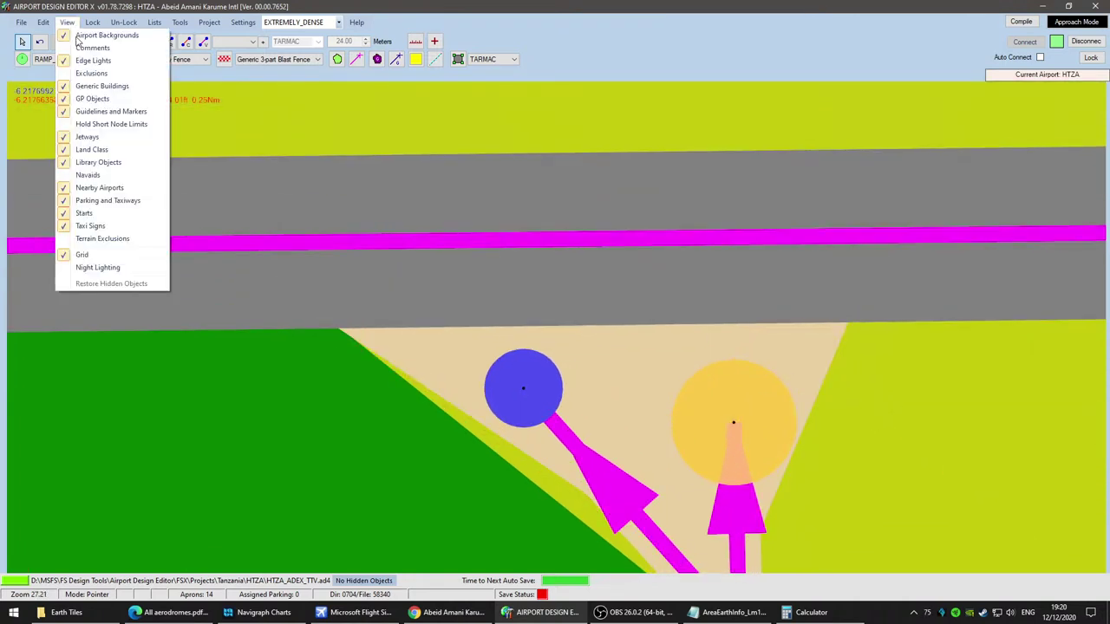
left_click(106, 200)
scroll(423, 482, "down", 2)
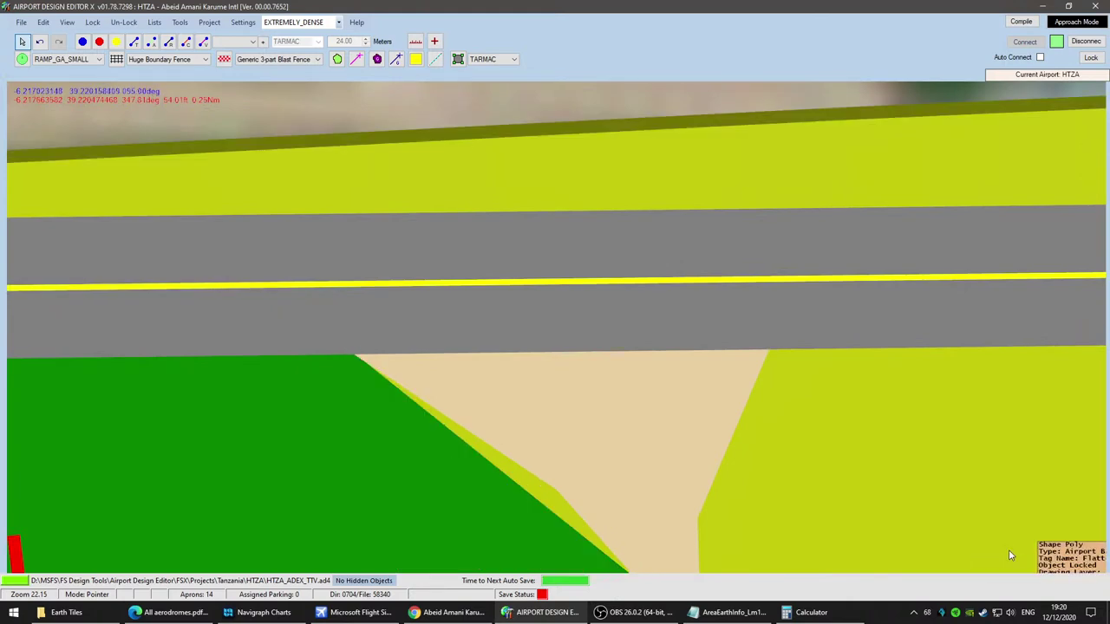
left_click(356, 612)
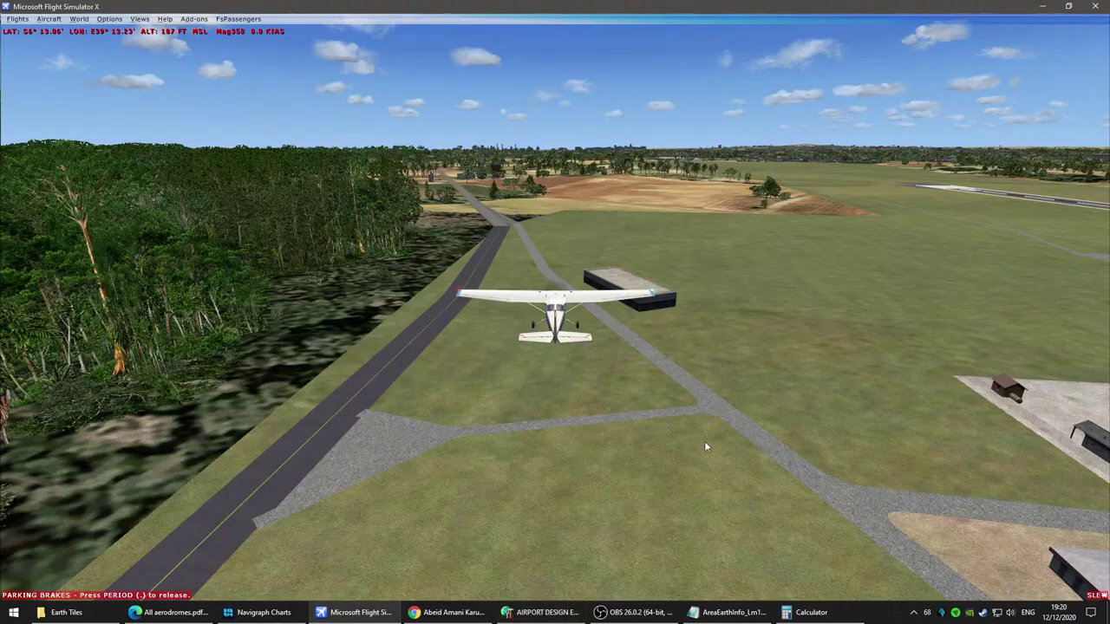
Step: Slew the Cessna forward, lower it and steer it across the airfield to face the tower
key("KP_3")
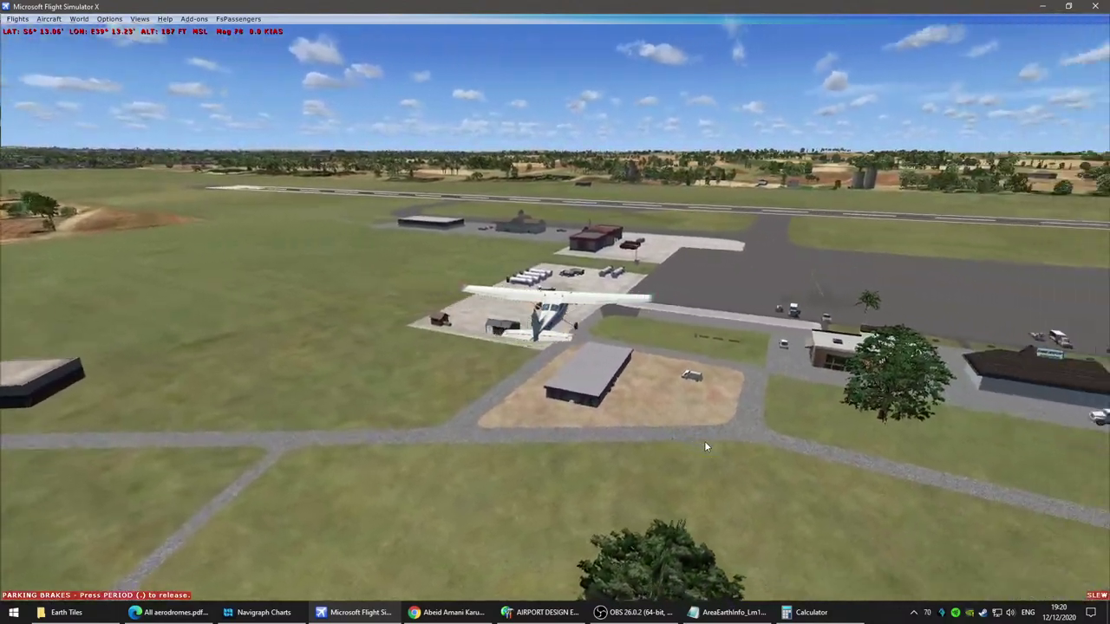
key("KP_8")
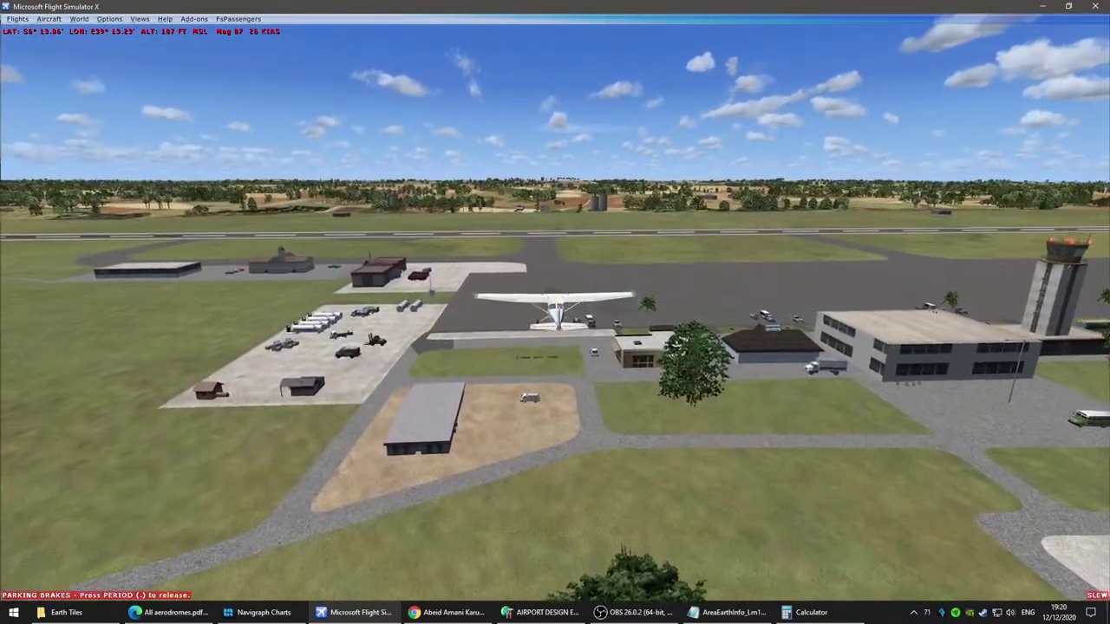
key("KP_5")
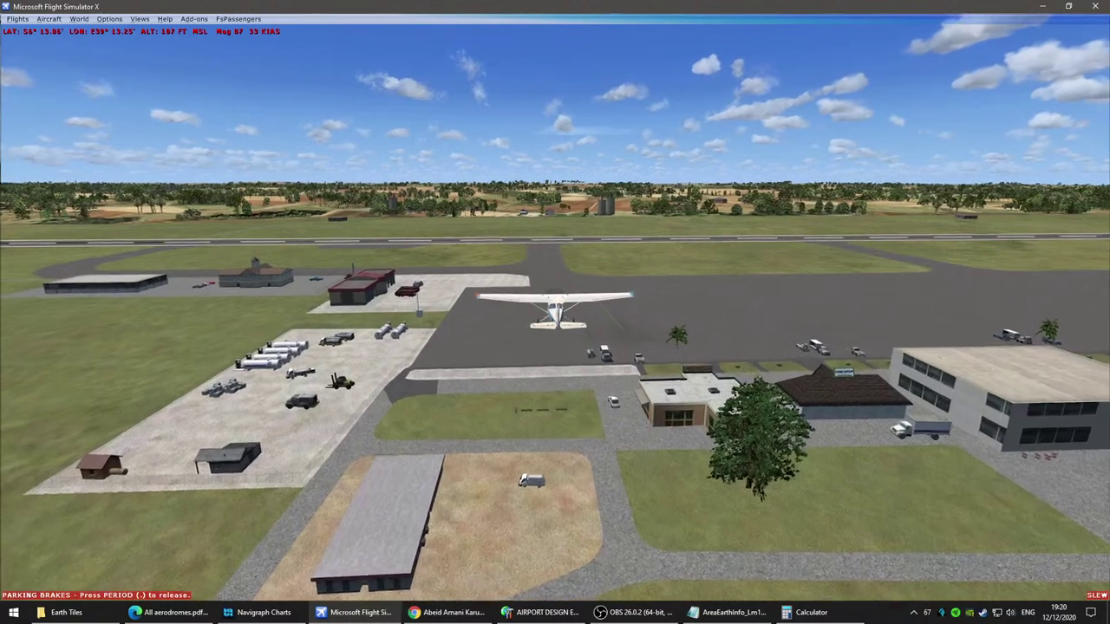
key("a")
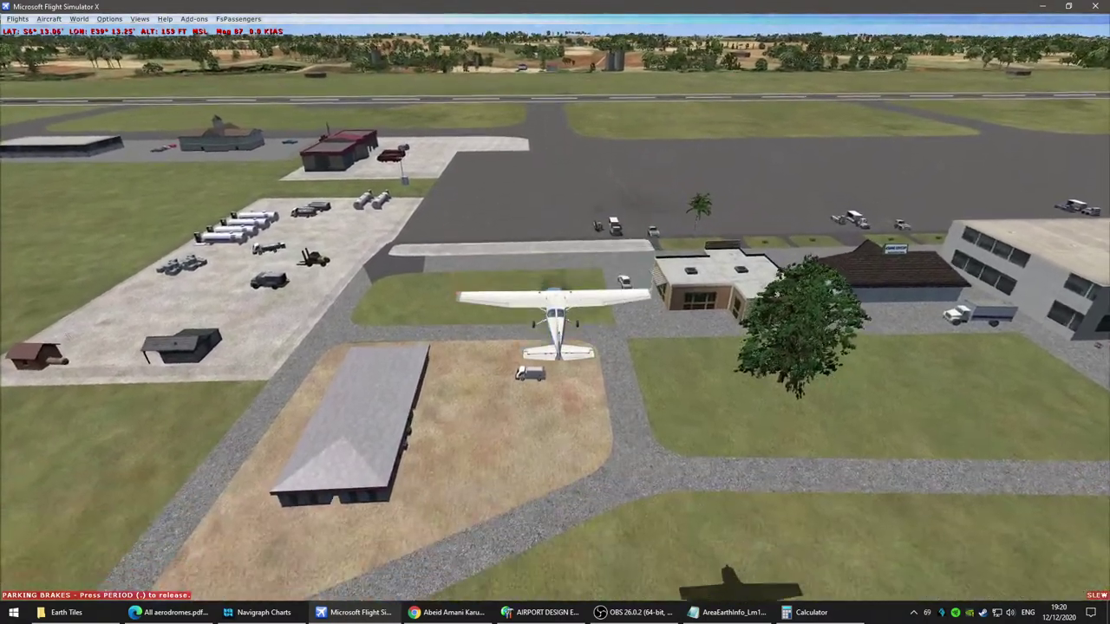
key("KP_5")
key("KP_1")
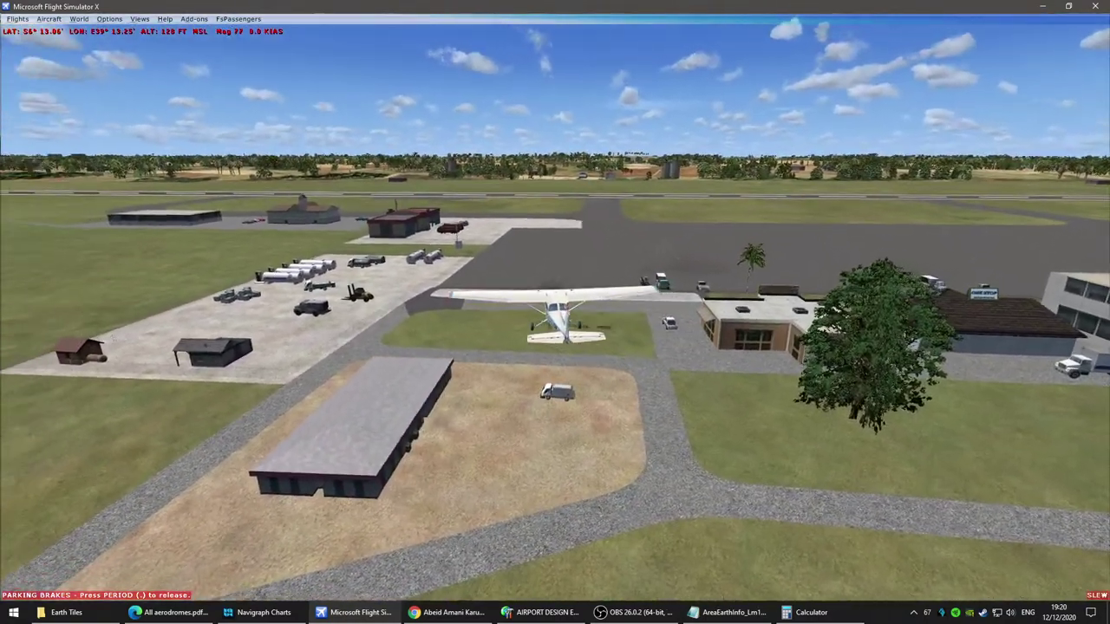
key("KP_5")
key("KP_8")
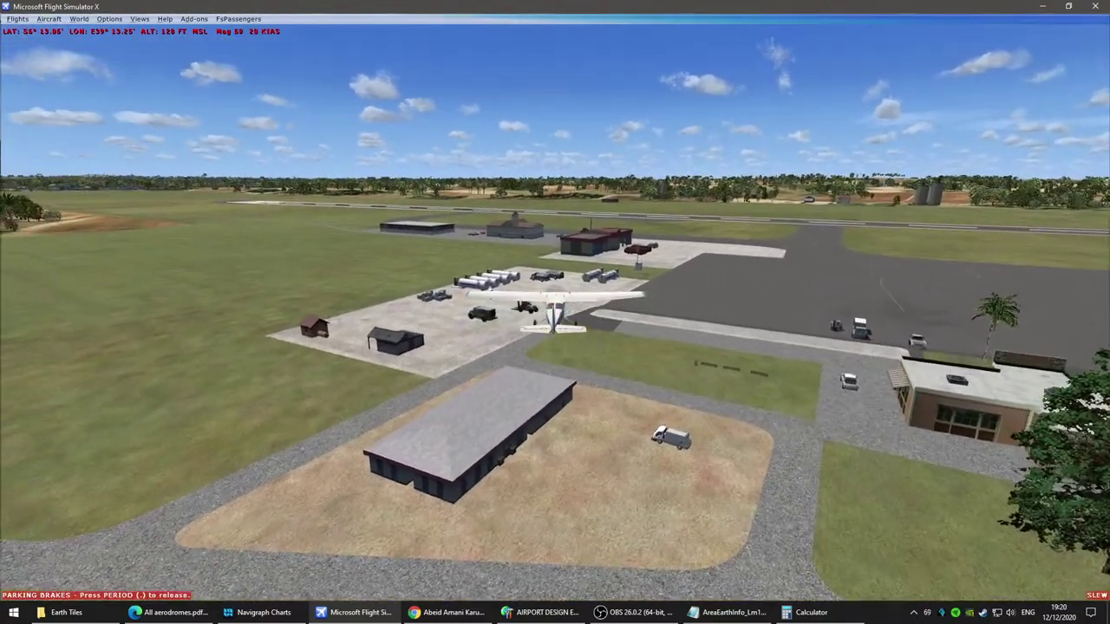
key("KP_2")
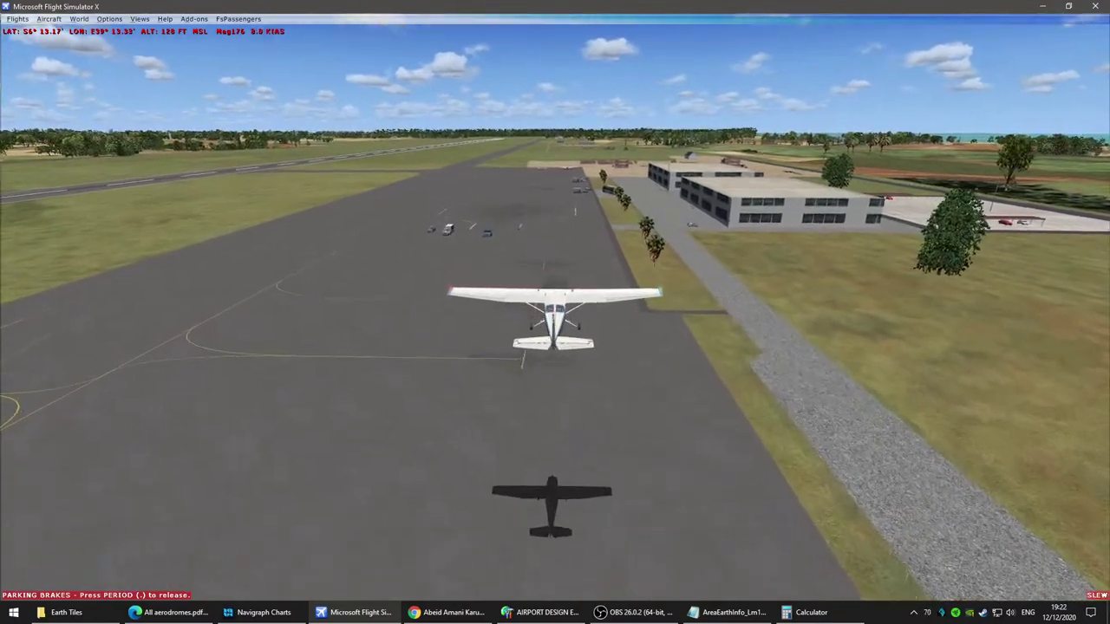
key("KP_3")
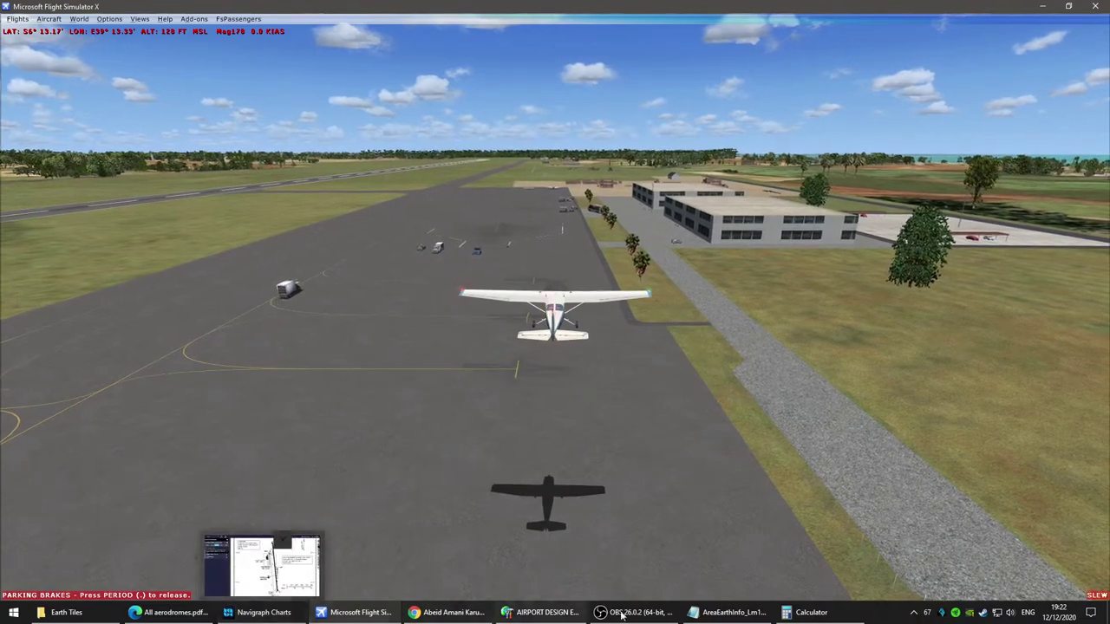
left_click(543, 613)
Step: Zoom out and hide the airport background shapes to reveal the satellite imagery
scroll(716, 423, "down", 5)
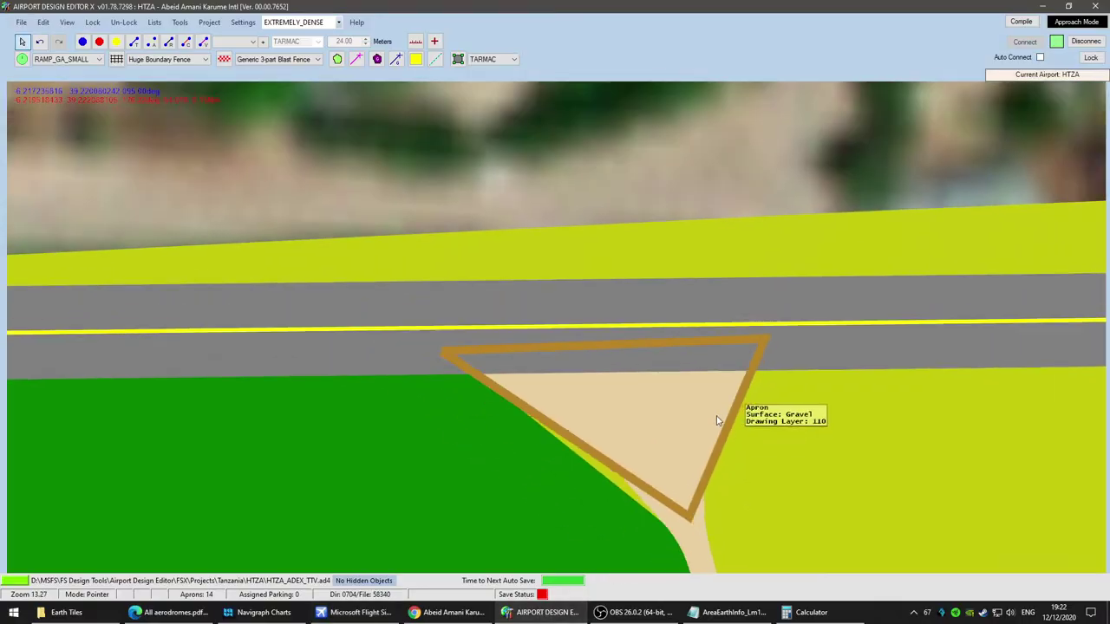
scroll(715, 423, "down", 3)
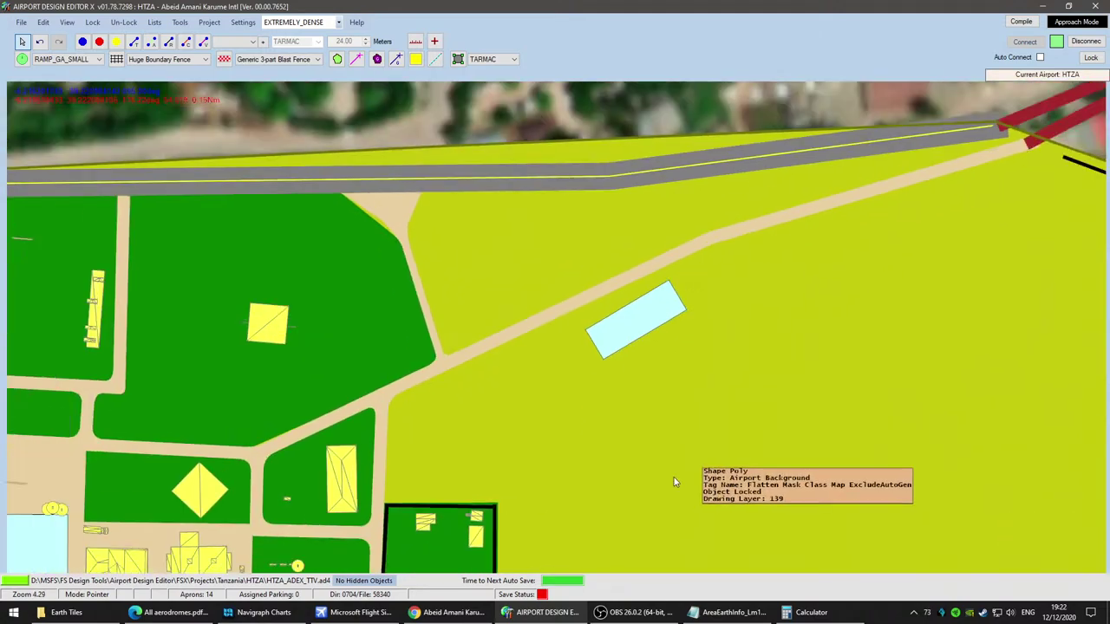
scroll(676, 482, "down", 4)
left_click_drag(676, 494, 533, 142)
scroll(533, 141, "up", 1)
left_click(67, 22)
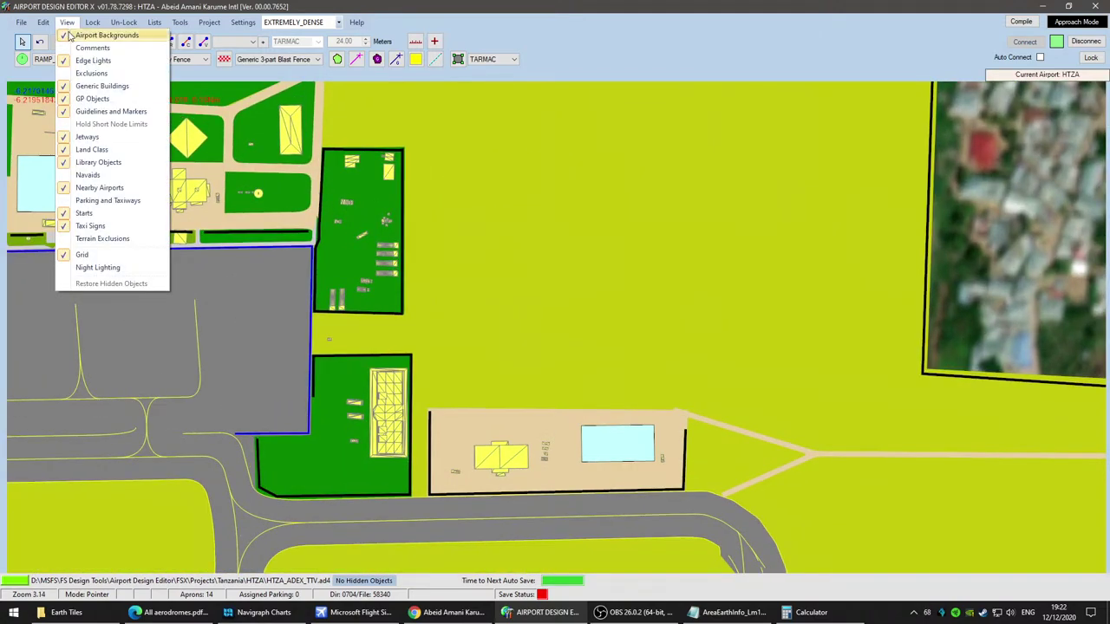
left_click(70, 35)
Step: Pan along the main apron and show the parking spots and taxiway links
scroll(127, 368, "up", 1)
left_click_drag(127, 368, 619, 421)
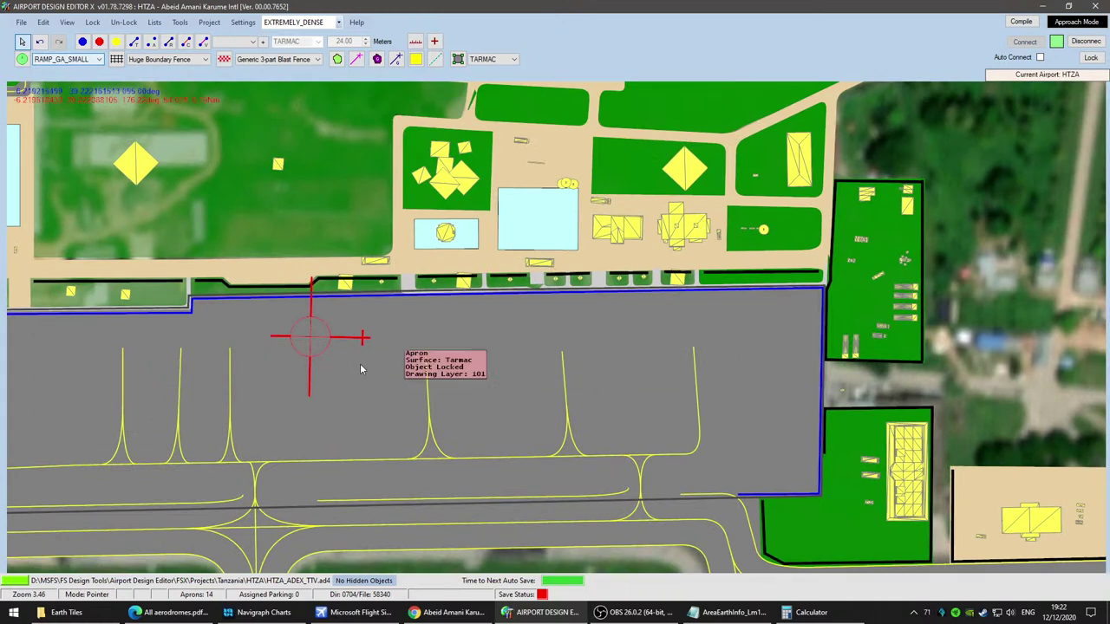
left_click(67, 22)
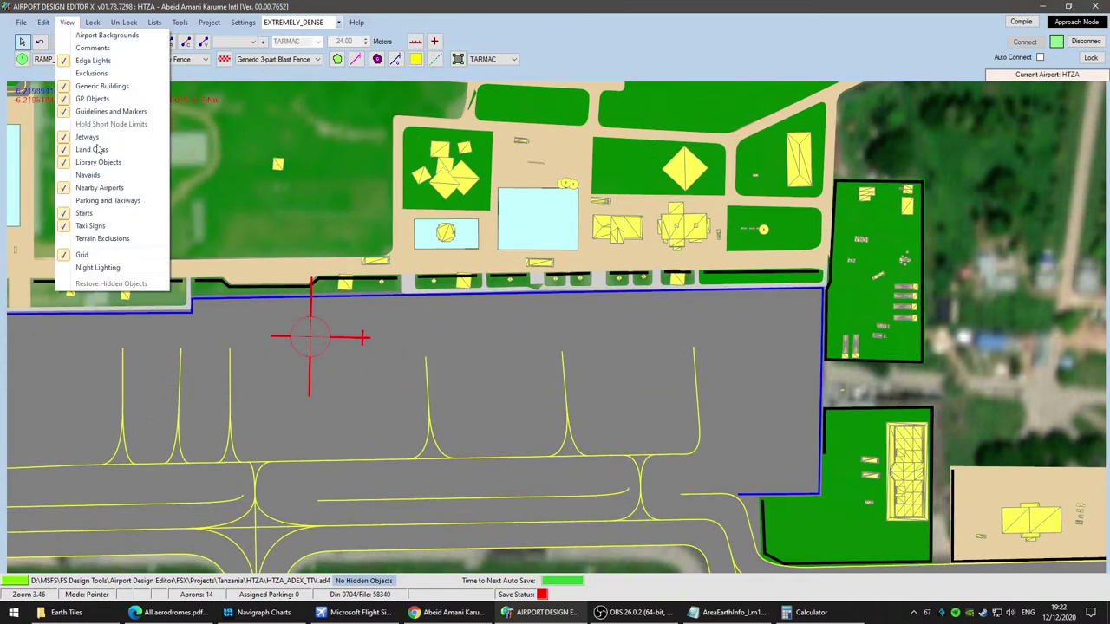
left_click(108, 201)
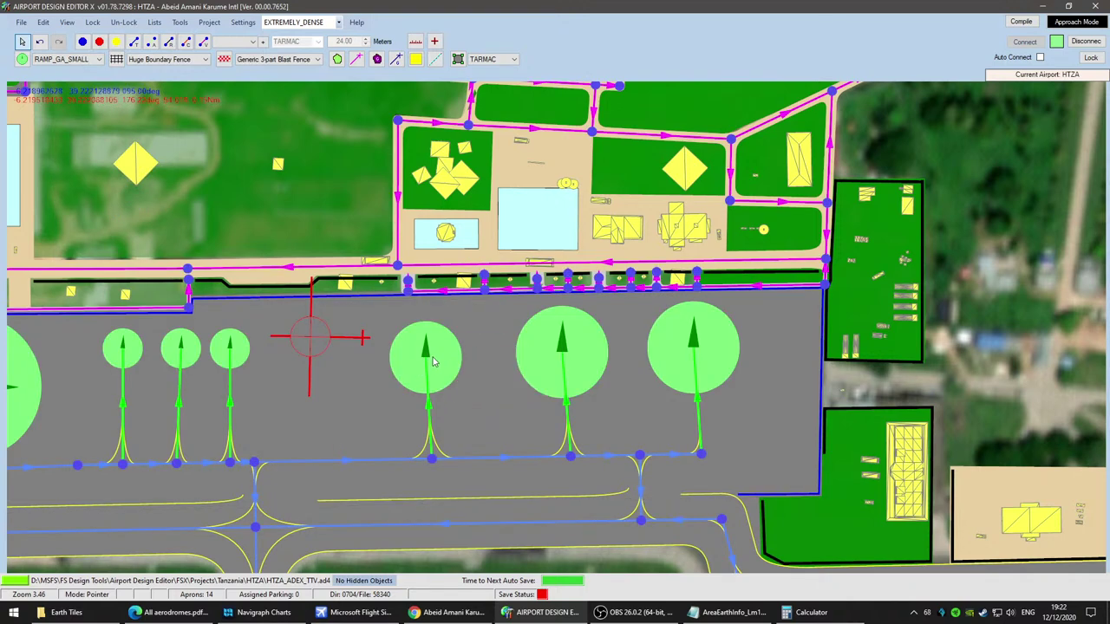
Step: Change the first gate parking spot's type to RAMP_GA_MEDIUM
double_click(446, 365)
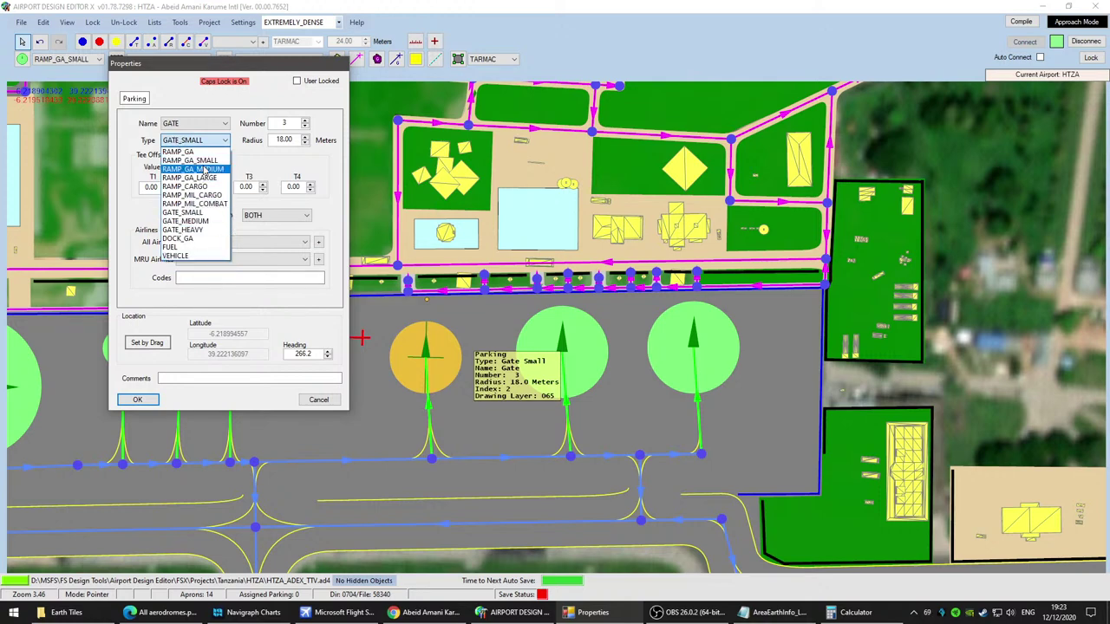
left_click(204, 169)
left_click(146, 400)
Step: Make the large gate stand a RAMP_GA_MEDIUM ramp and rename it PARKING
left_click_drag(460, 417, 760, 414)
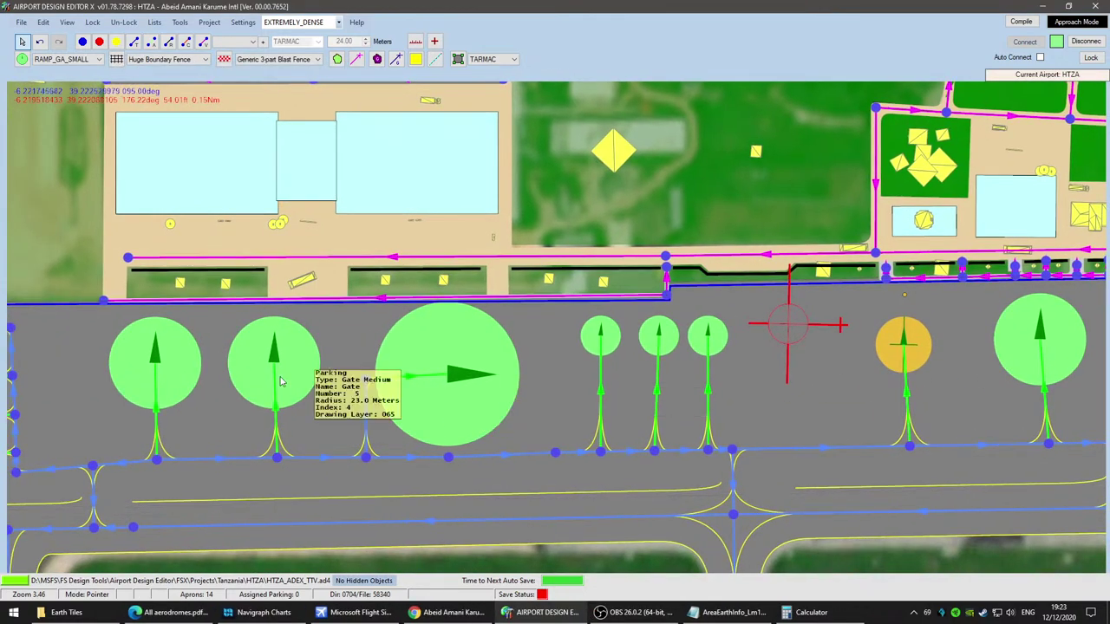
double_click(309, 369)
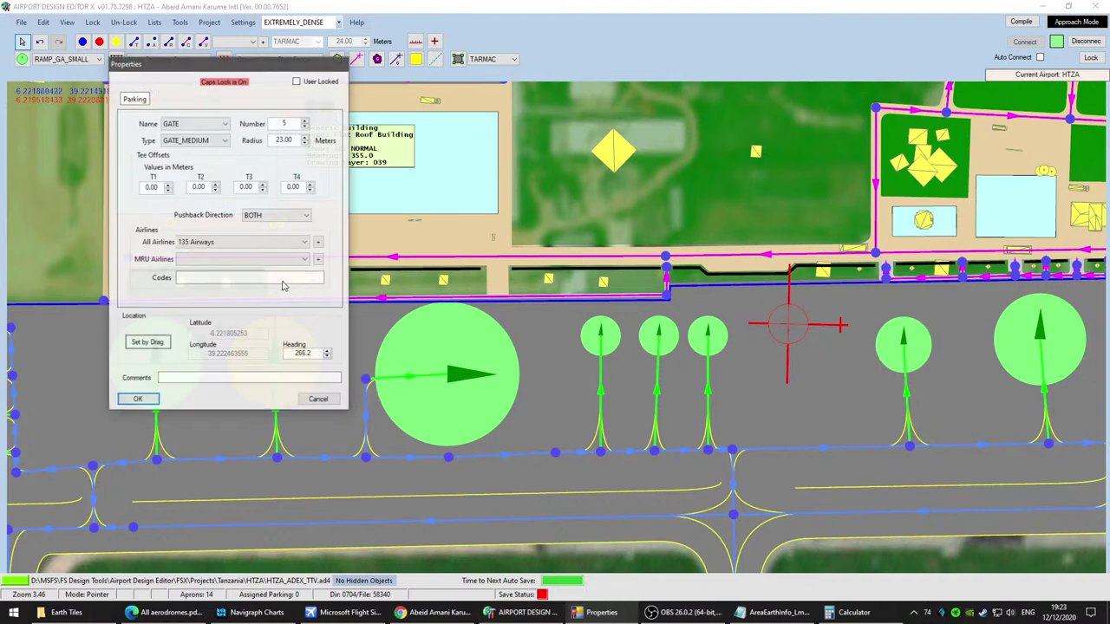
left_click(202, 140)
left_click(203, 129)
left_click(203, 124)
left_click(202, 124)
left_click(205, 141)
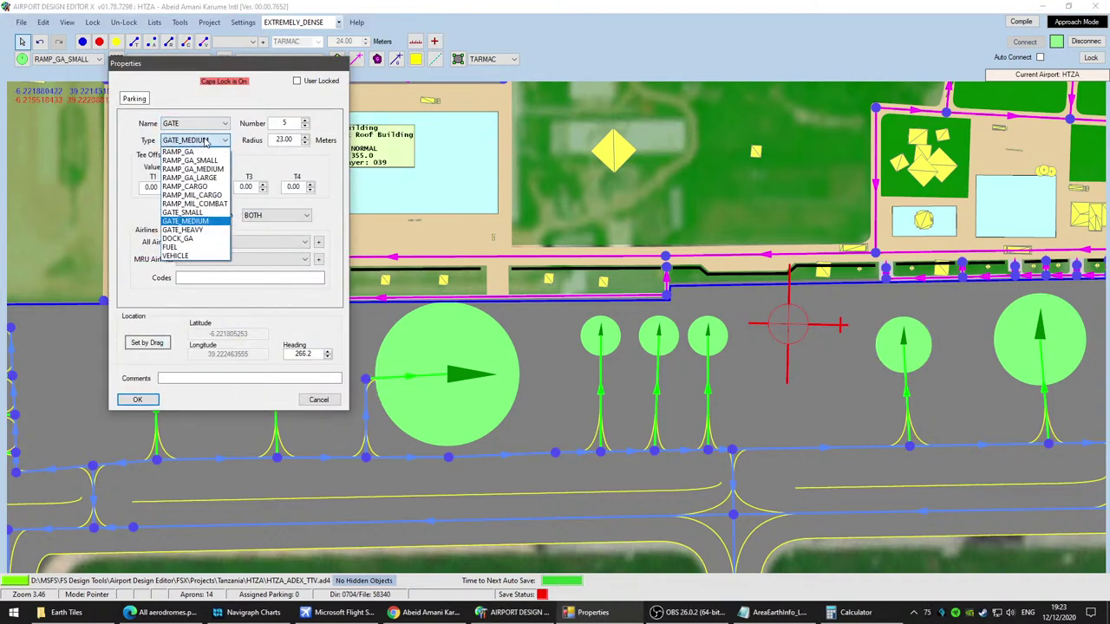
left_click(212, 170)
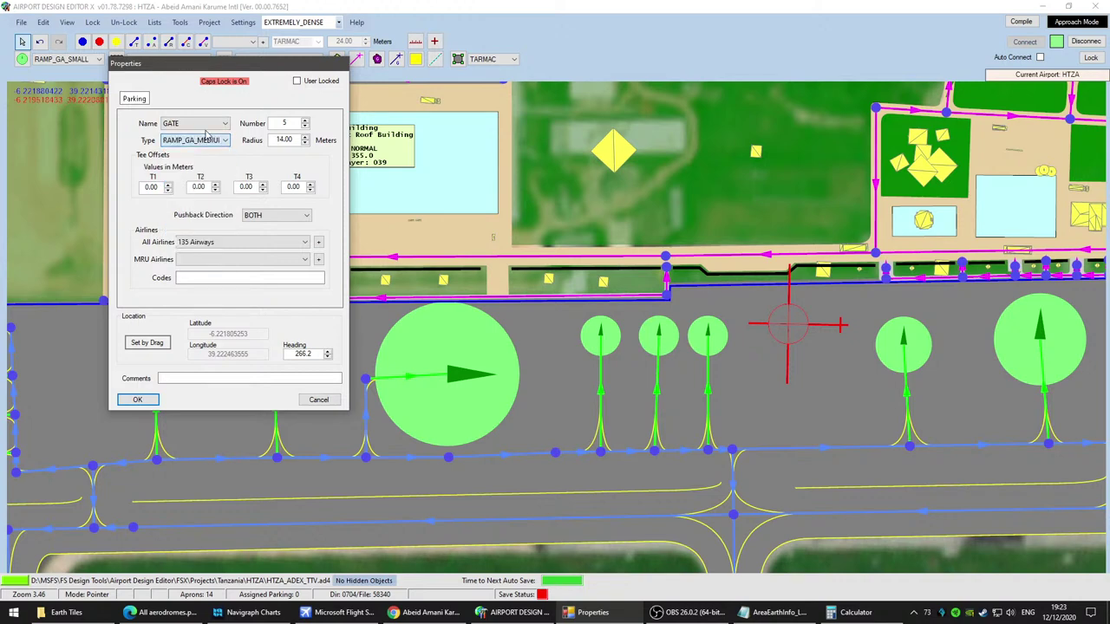
left_click(206, 124)
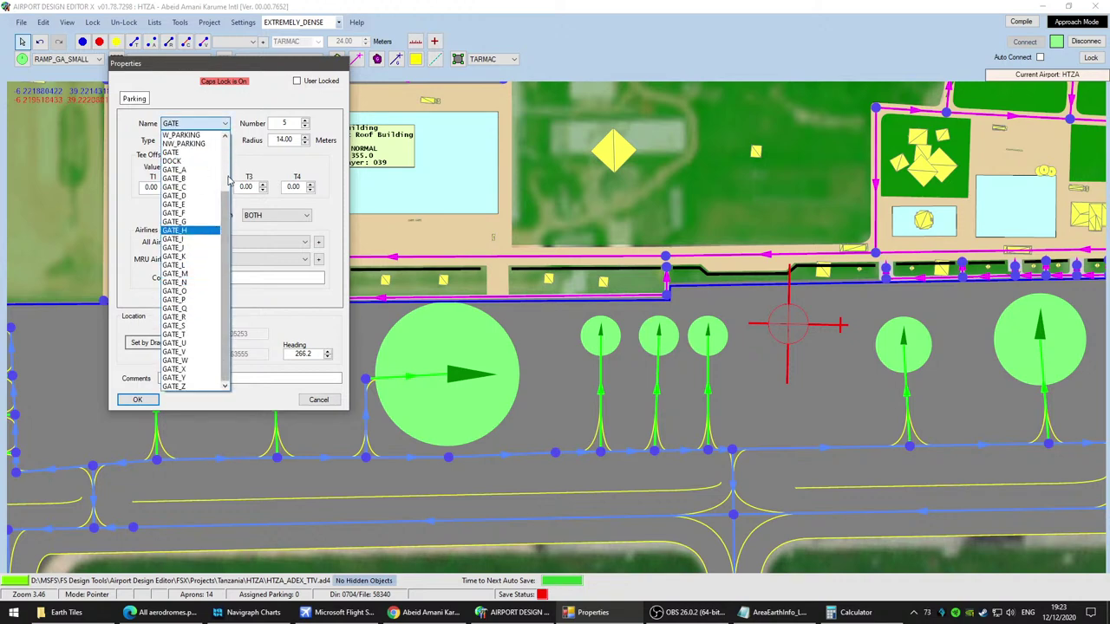
left_click_drag(228, 197, 229, 140)
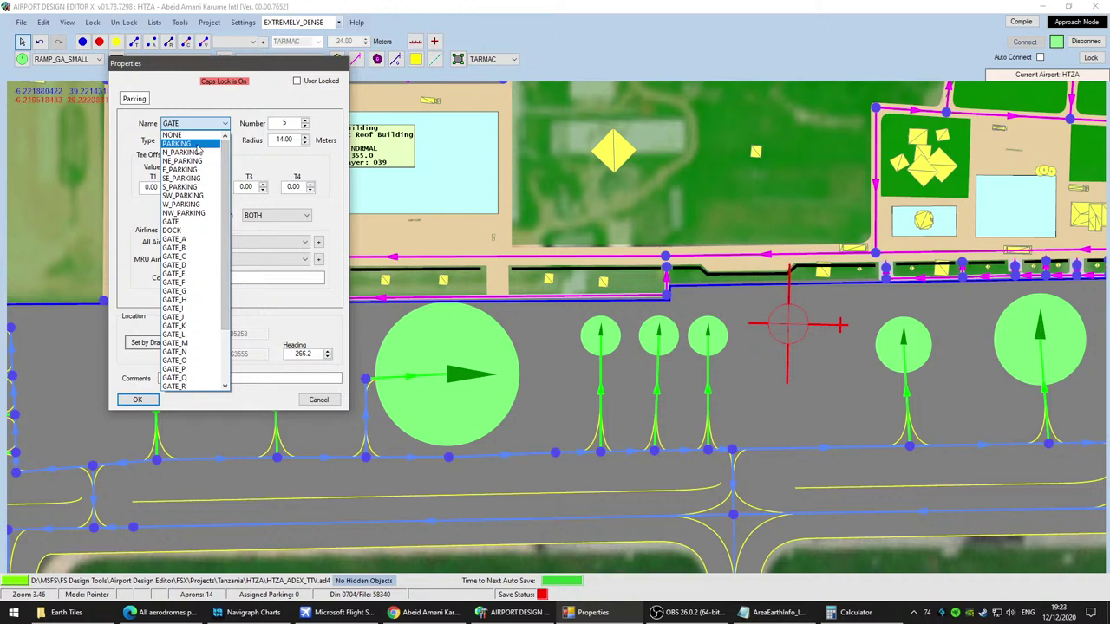
left_click(182, 143)
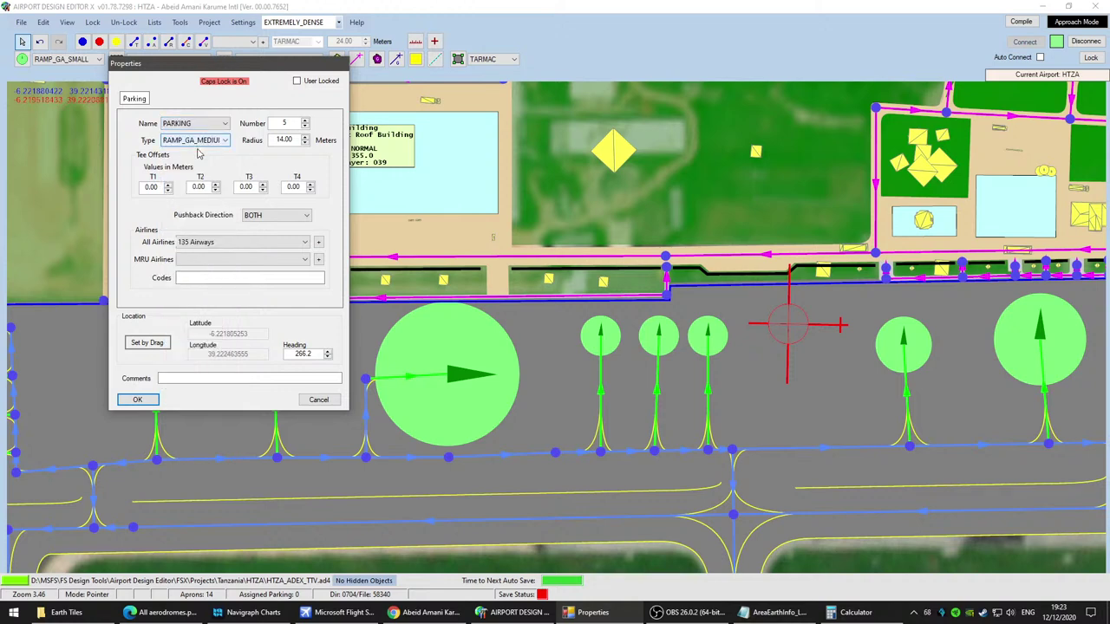
left_click(132, 402)
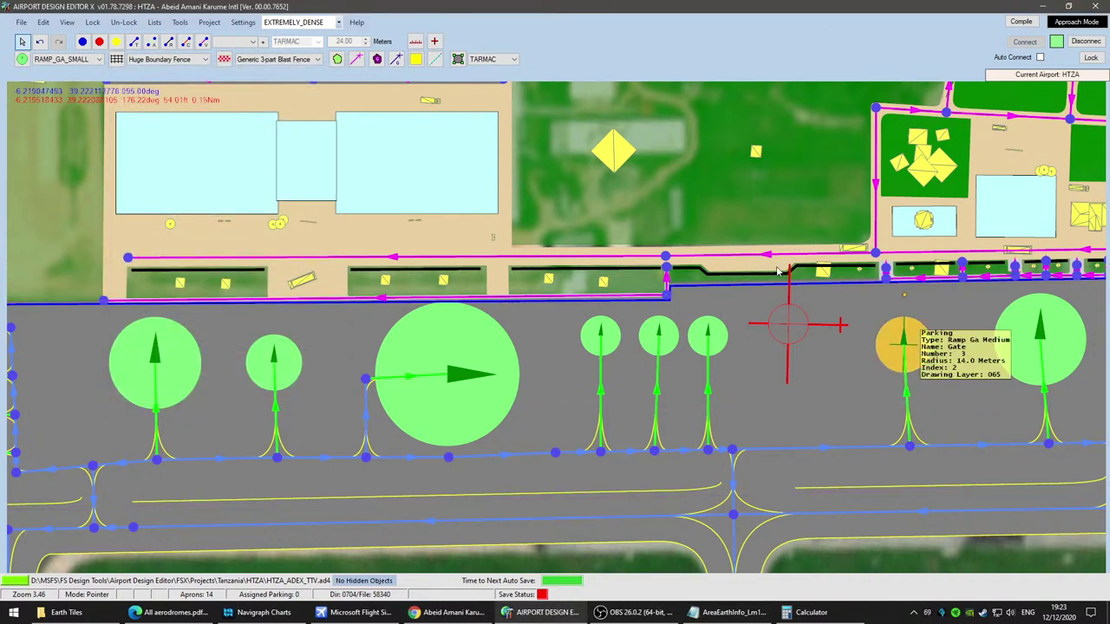
Step: Rename parking spot 3 to PARKING
double_click(902, 345)
left_click(188, 124)
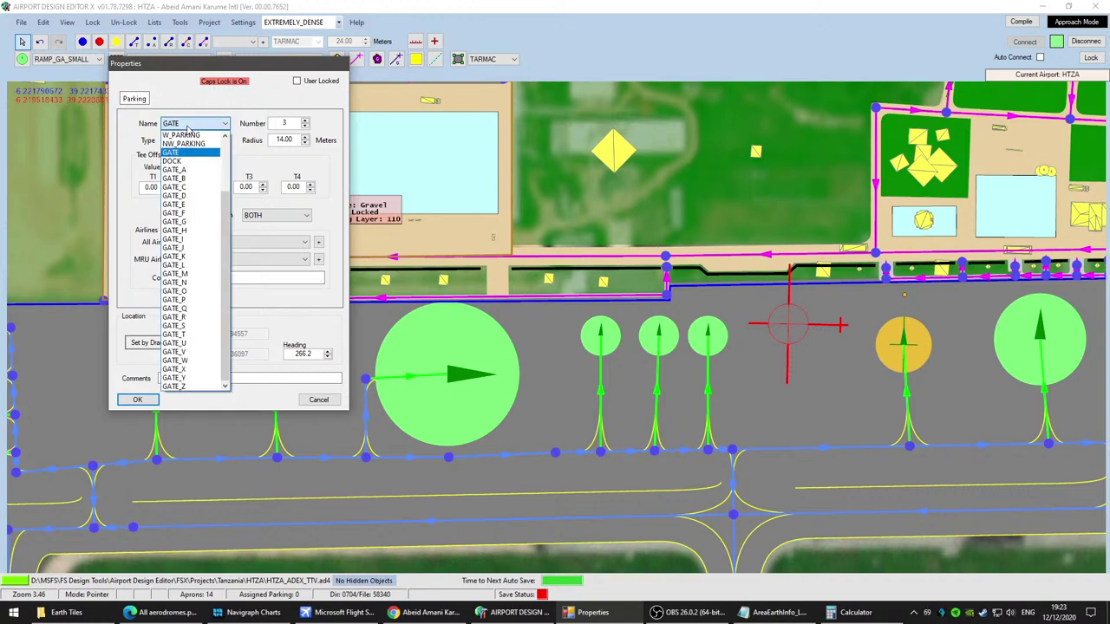
scroll(192, 147, "up", 3)
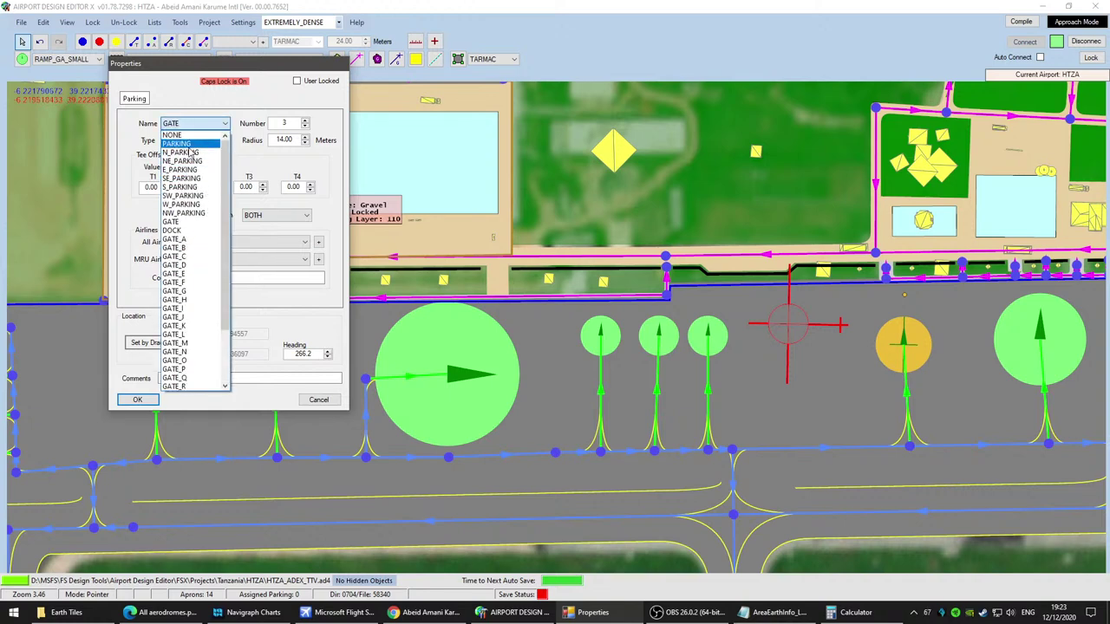
left_click(188, 145)
left_click(146, 403)
Step: Inspect the small spot 3 and spots 7 and 6, closing each without changes
left_click_drag(85, 413, 635, 345)
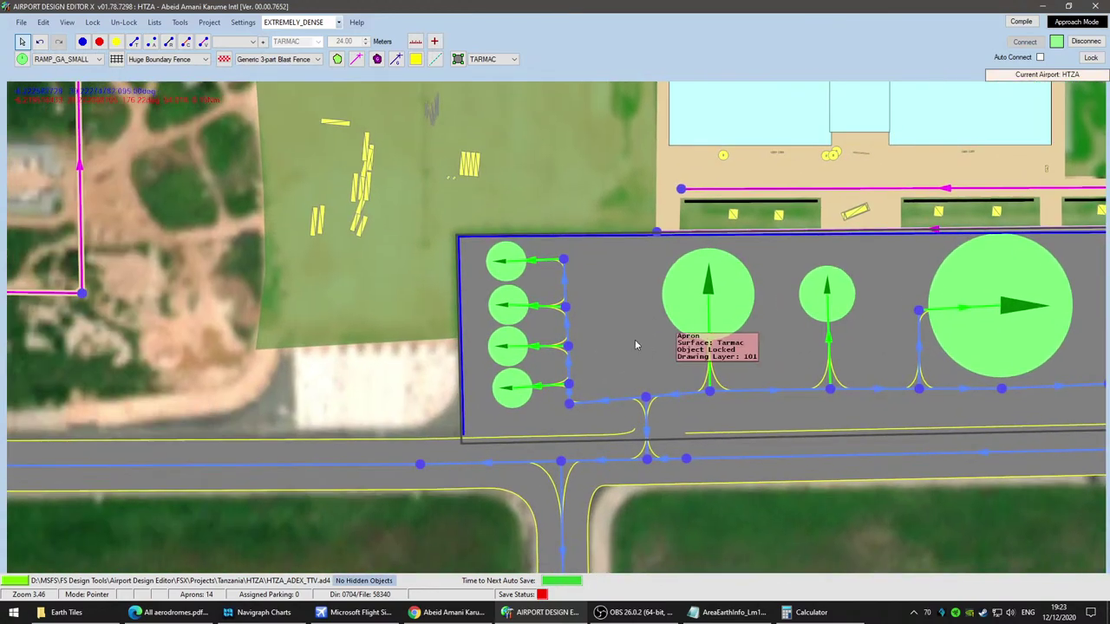
double_click(523, 346)
left_click(321, 403)
right_click_drag(564, 347, 97, 362)
right_click_drag(933, 373, 552, 426)
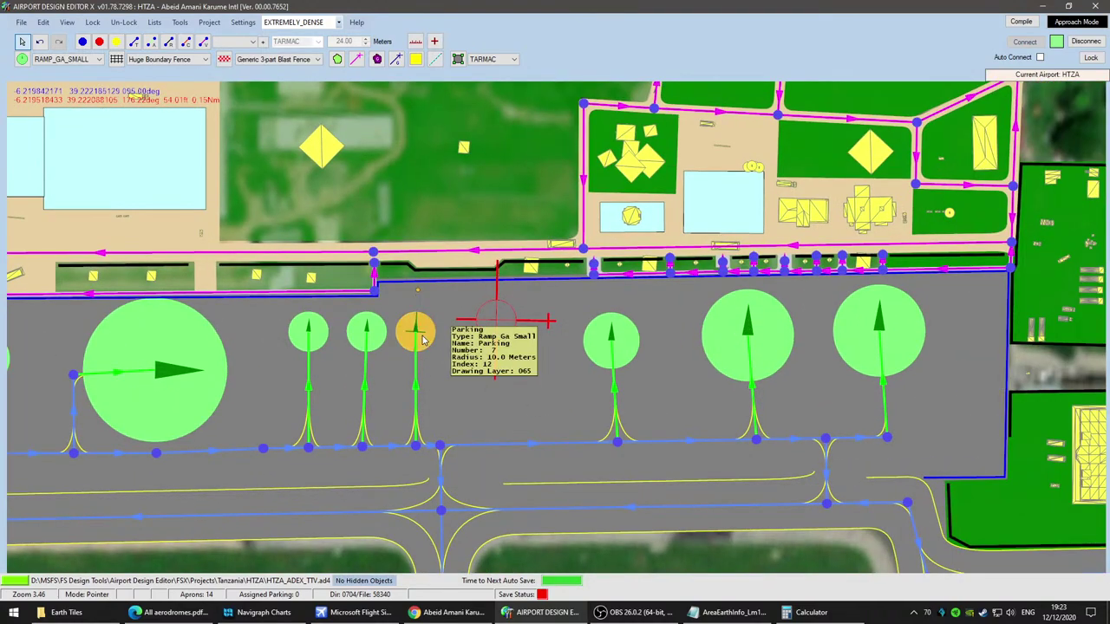
double_click(417, 334)
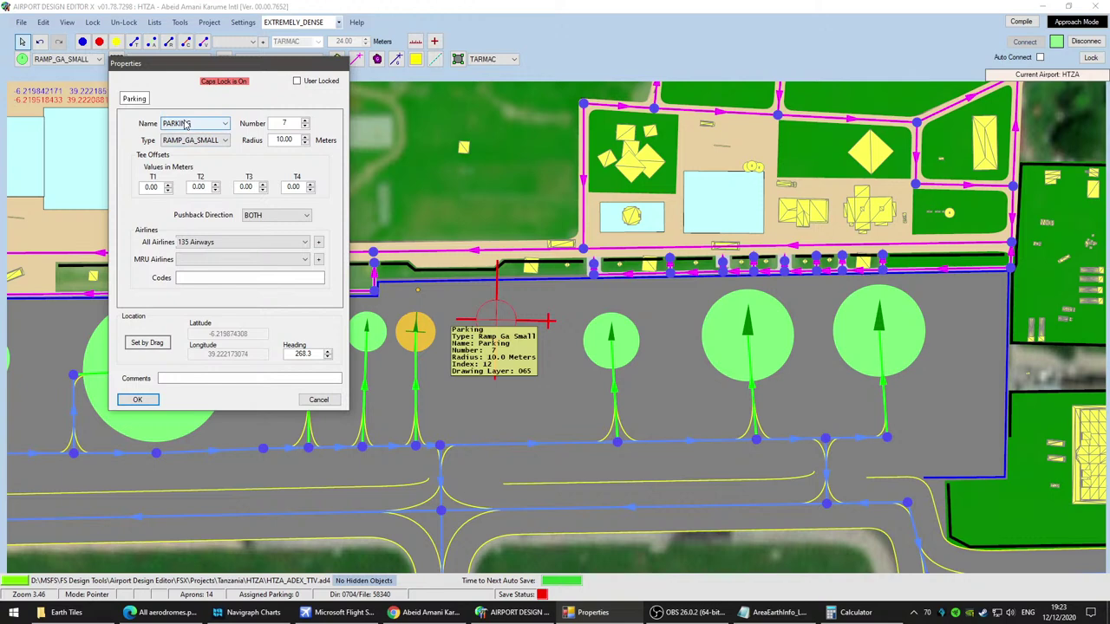
left_click(321, 400)
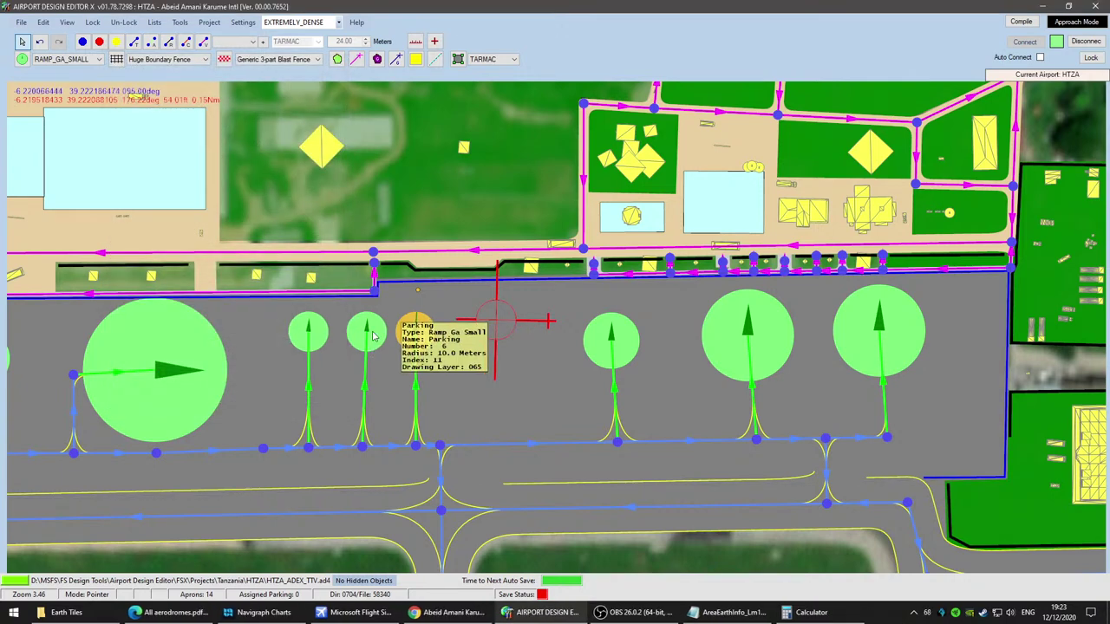
double_click(375, 338)
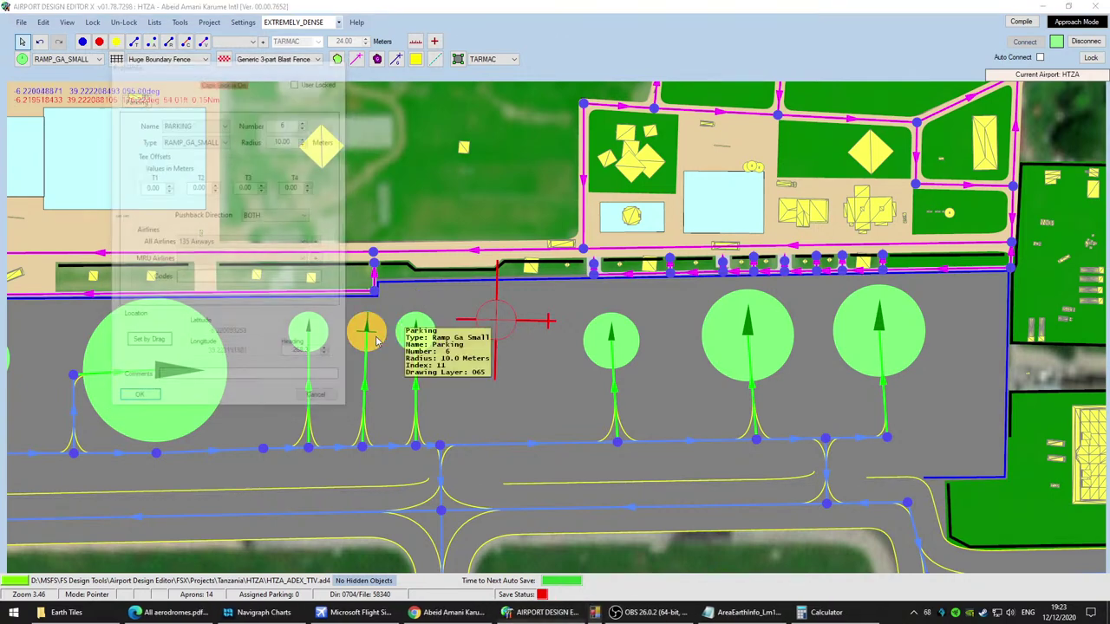
left_click(325, 398)
scroll(354, 493, "down", 2)
left_click_drag(341, 486, 708, 333)
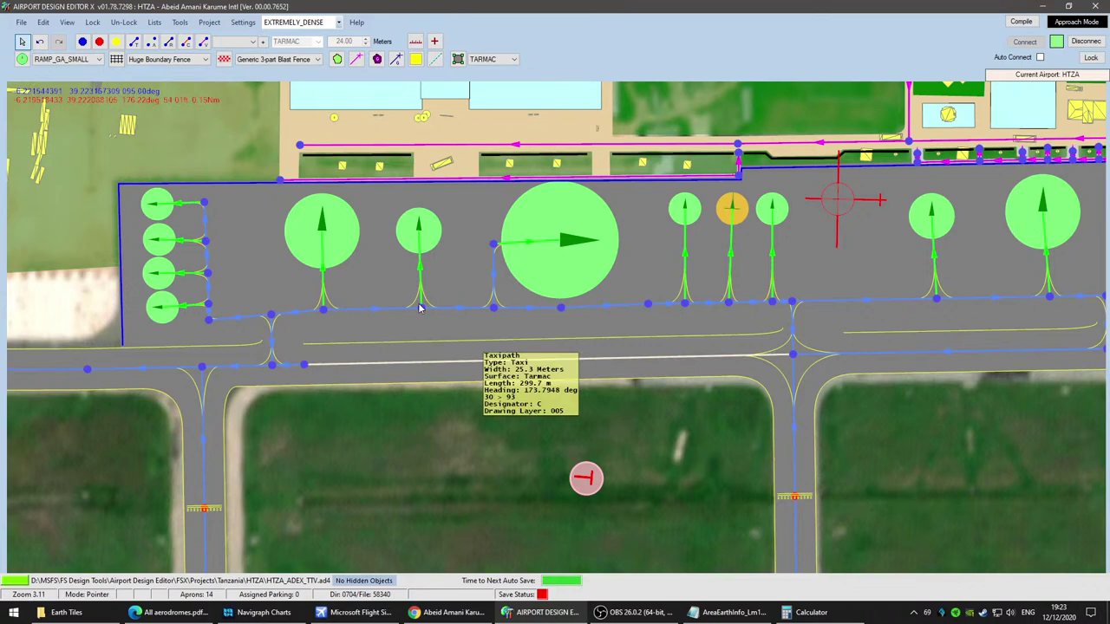
scroll(382, 295, "up", 5)
left_click_drag(288, 254, 930, 382)
scroll(686, 261, "up", 1)
scroll(640, 205, "down", 5)
left_click_drag(563, 164, 614, 310)
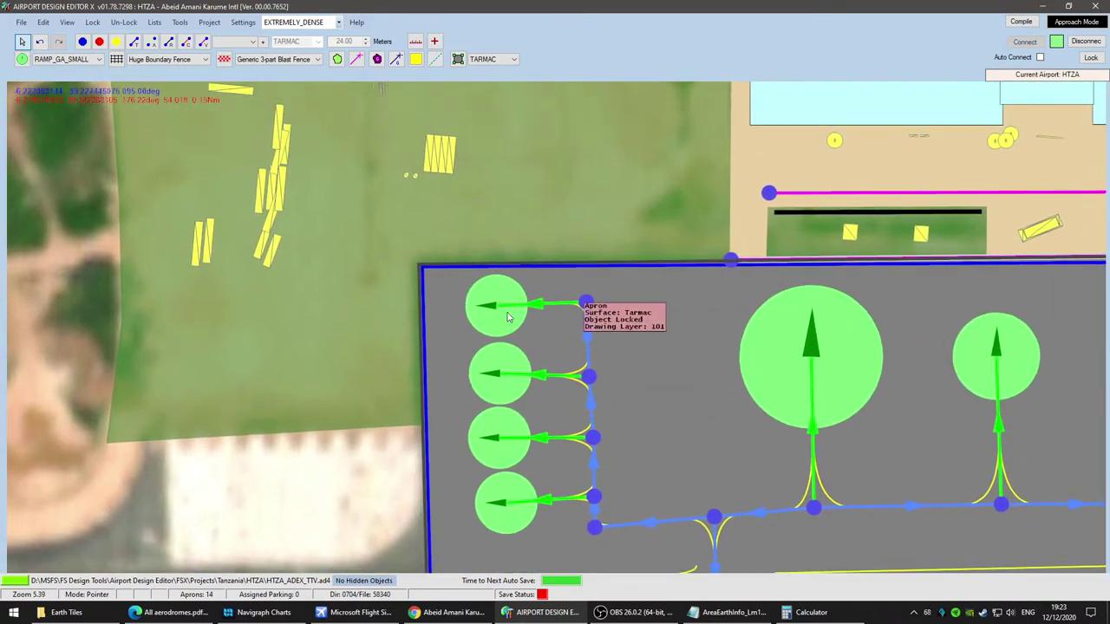
left_click(500, 313)
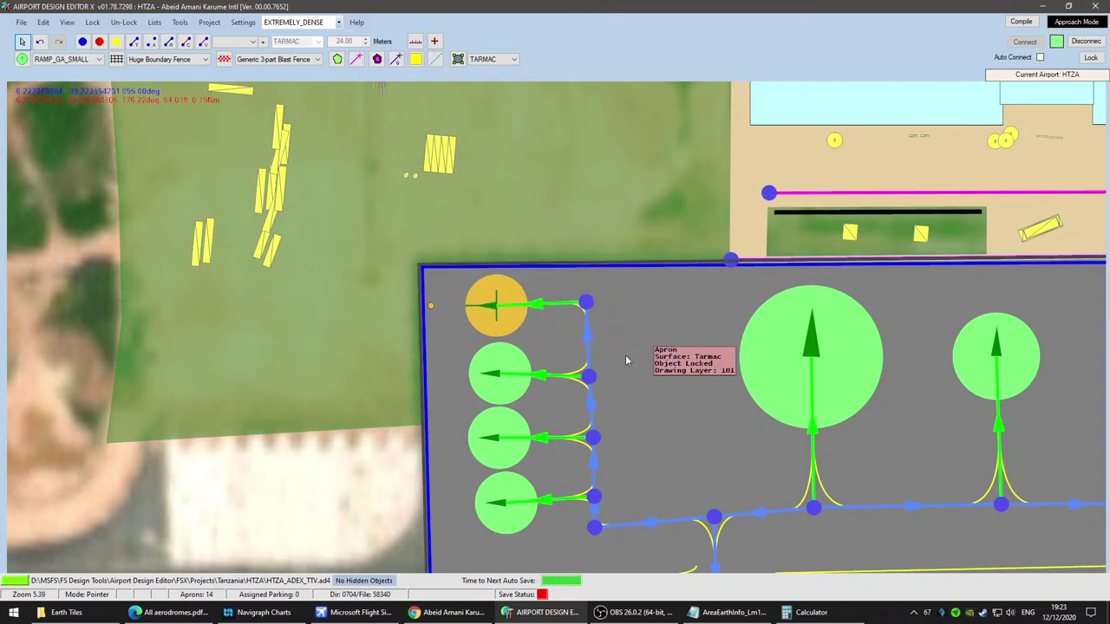
scroll(628, 356, "down", 1)
middle_click_drag(647, 385, 609, 305)
scroll(609, 305, "up", 1)
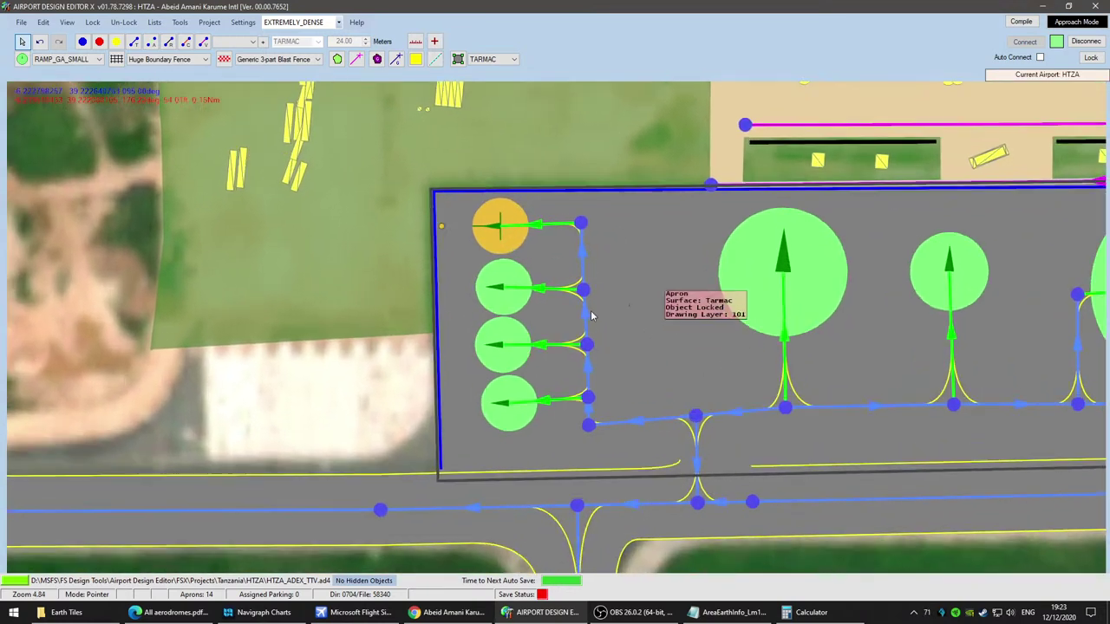
middle_click_drag(660, 339, 151, 349)
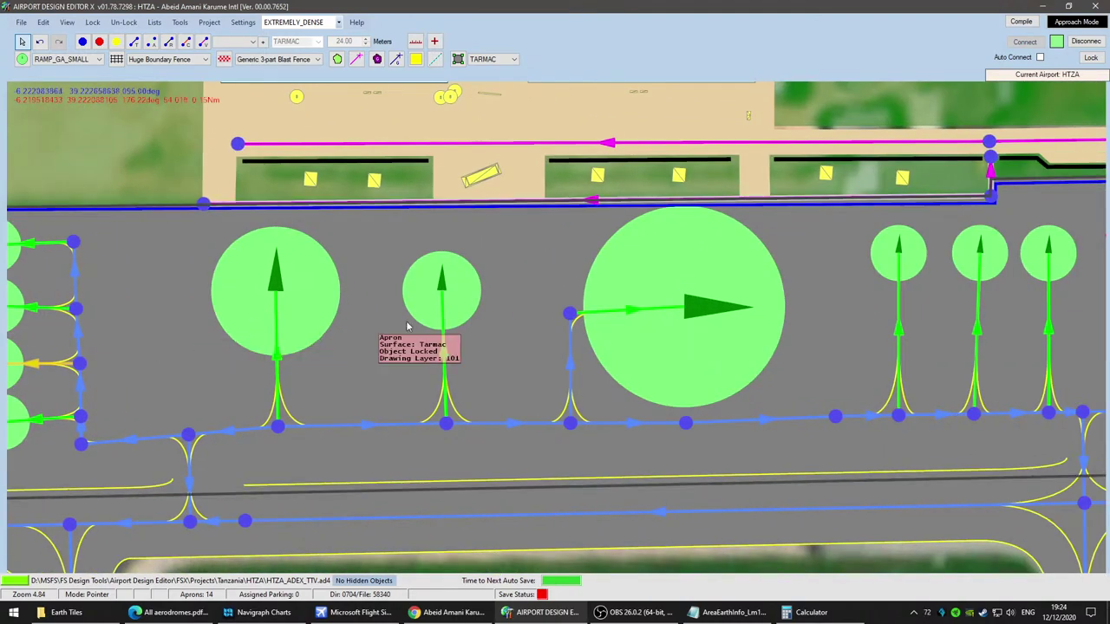
left_click(465, 298)
Step: Select medium parking stand 3 and delete it
middle_click_drag(936, 332, 173, 349)
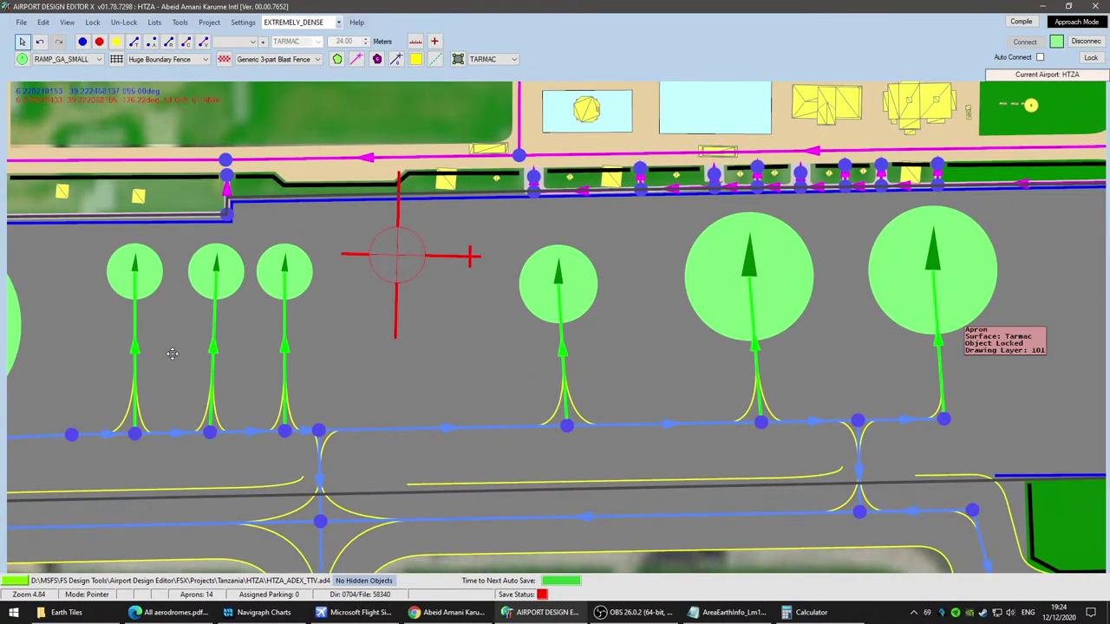
left_click(588, 289)
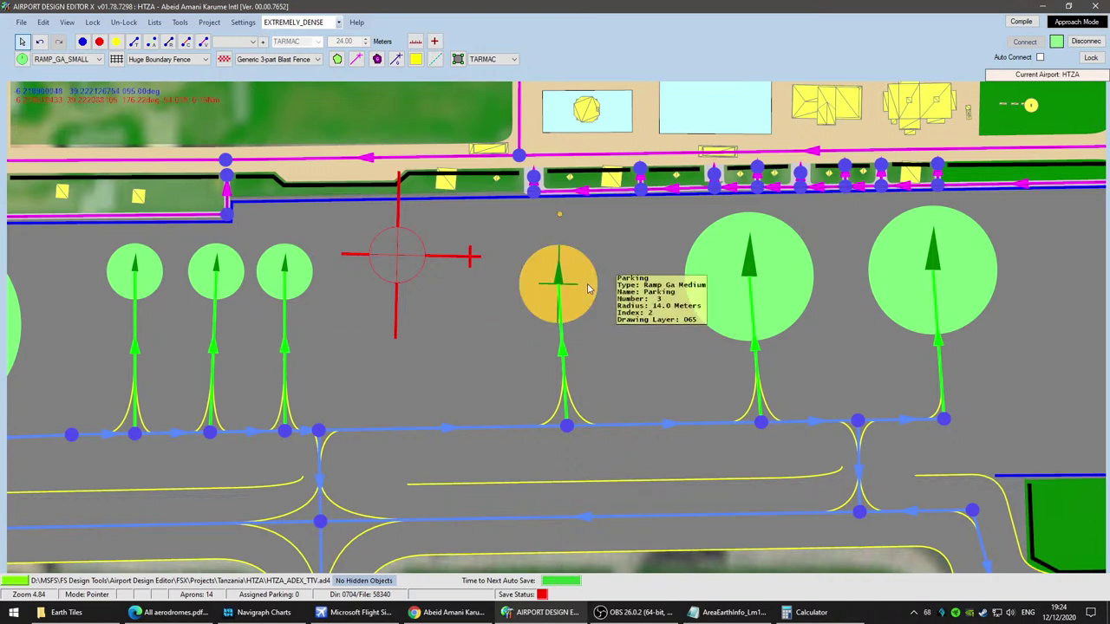
middle_click_drag(643, 321, 621, 358)
scroll(621, 358, "up", 2)
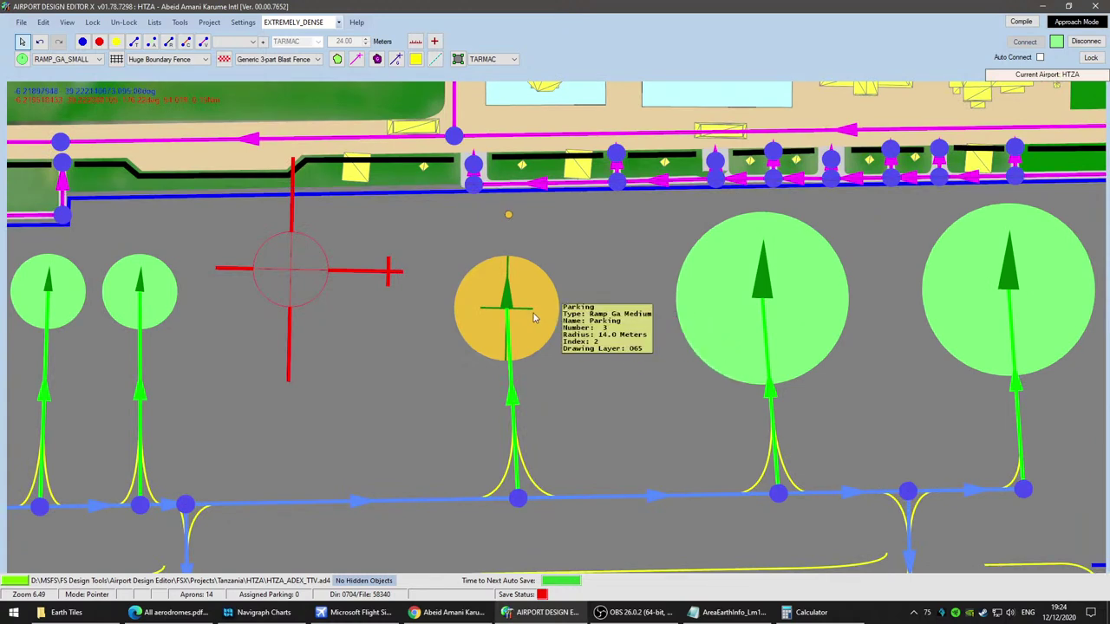
left_click_drag(534, 313, 612, 297)
key("Delete")
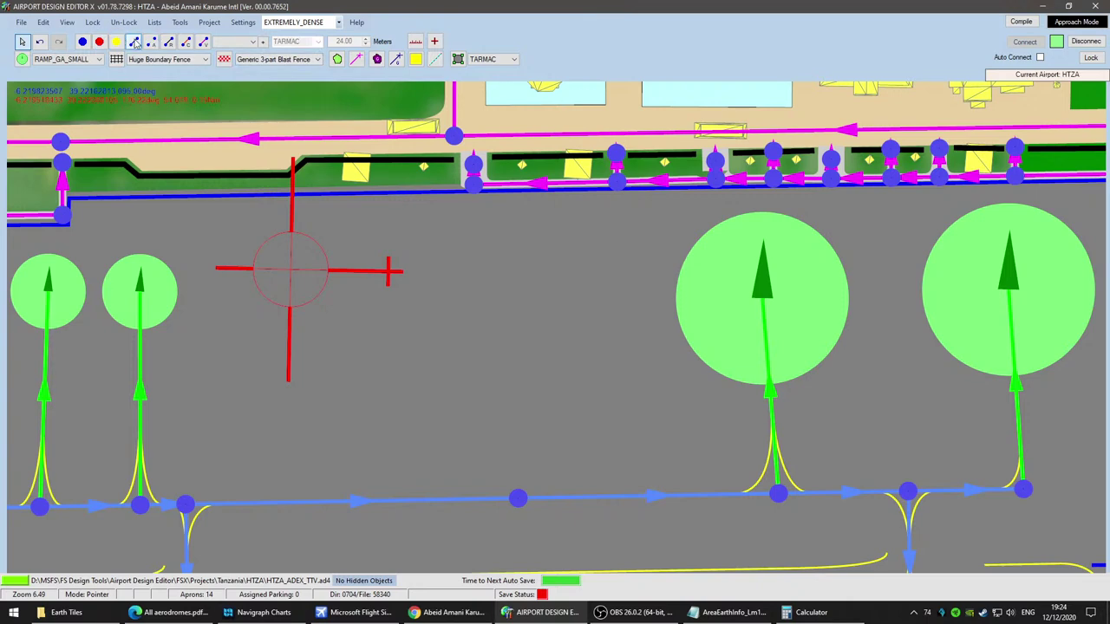
Step: Draw a new taxi link from the taxiway node up to a new node where stand 3 stood
left_click(518, 497)
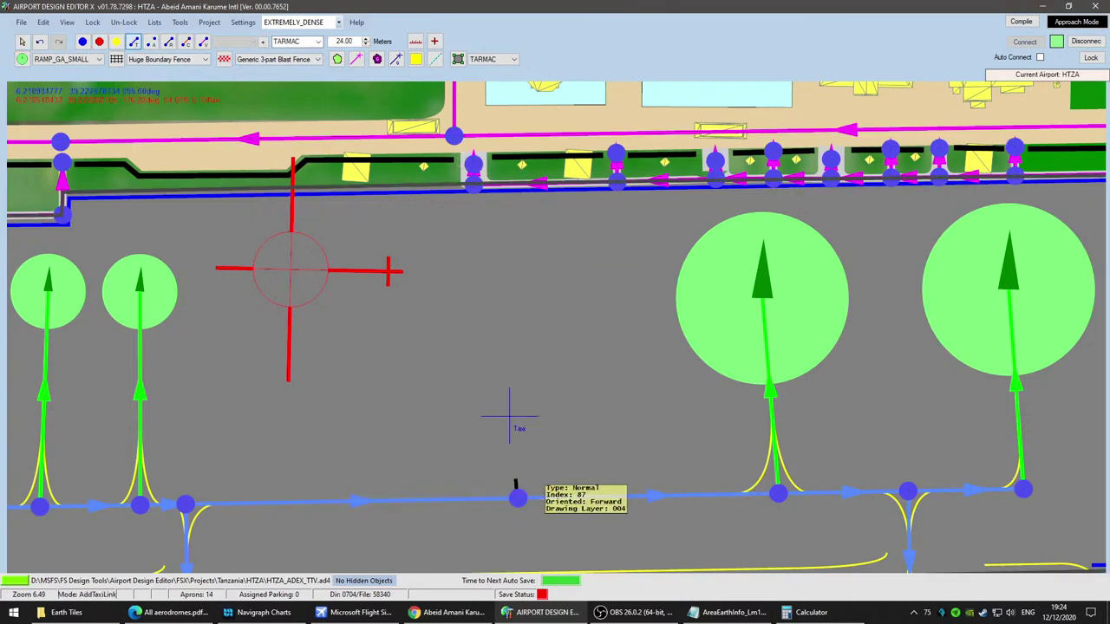
left_click(518, 397)
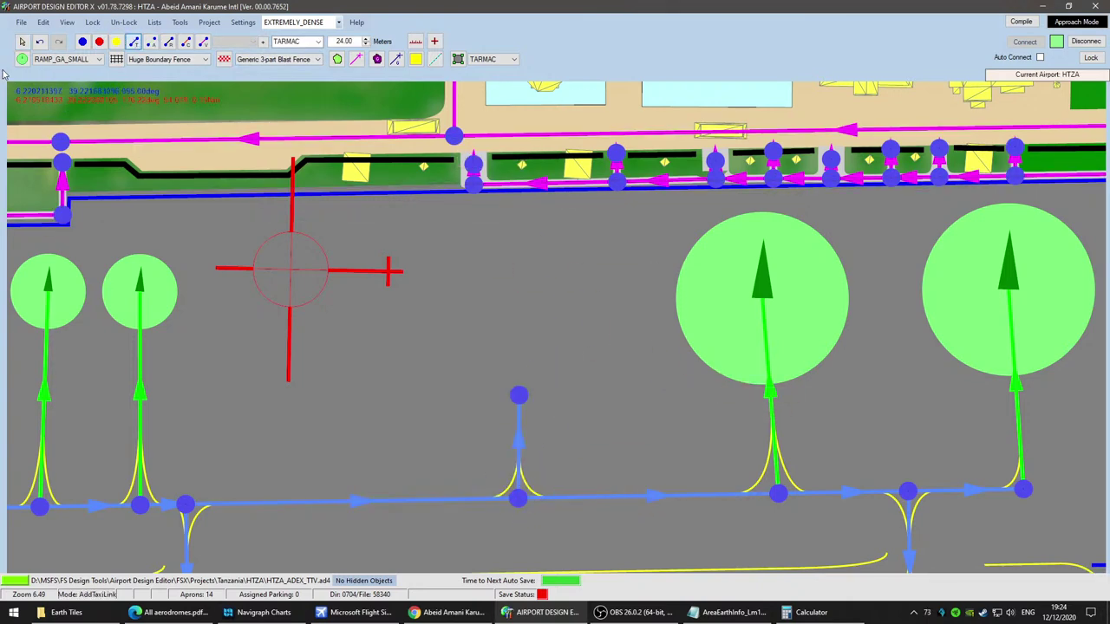
left_click(67, 23)
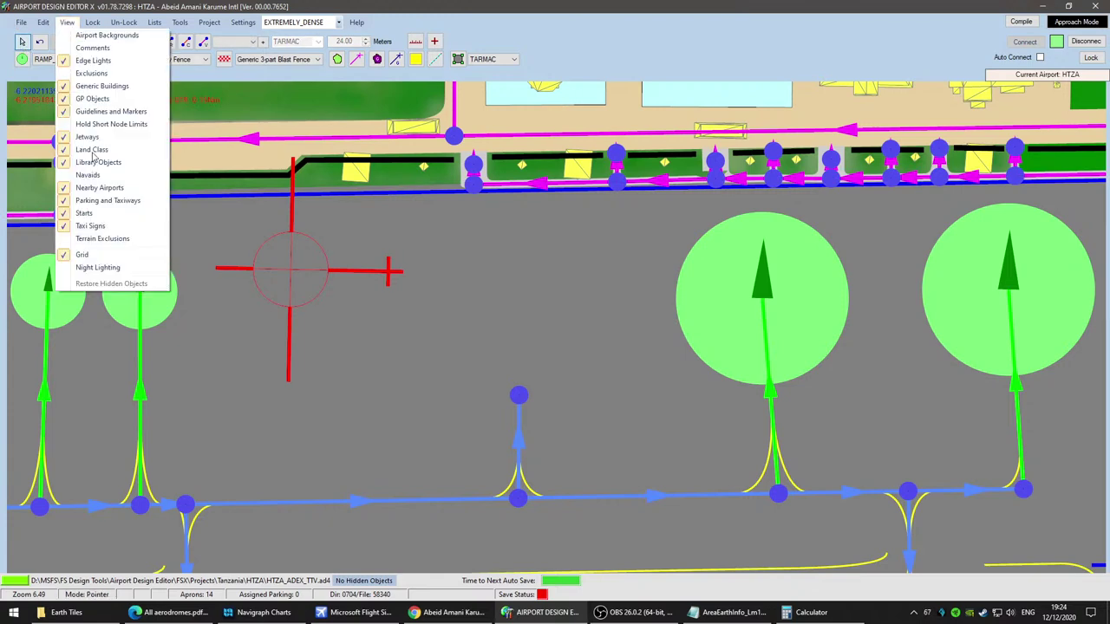
Step: Turn the Parking and Taxiways layer back on and drag the middle taxiway end node slightly down
left_click(108, 201)
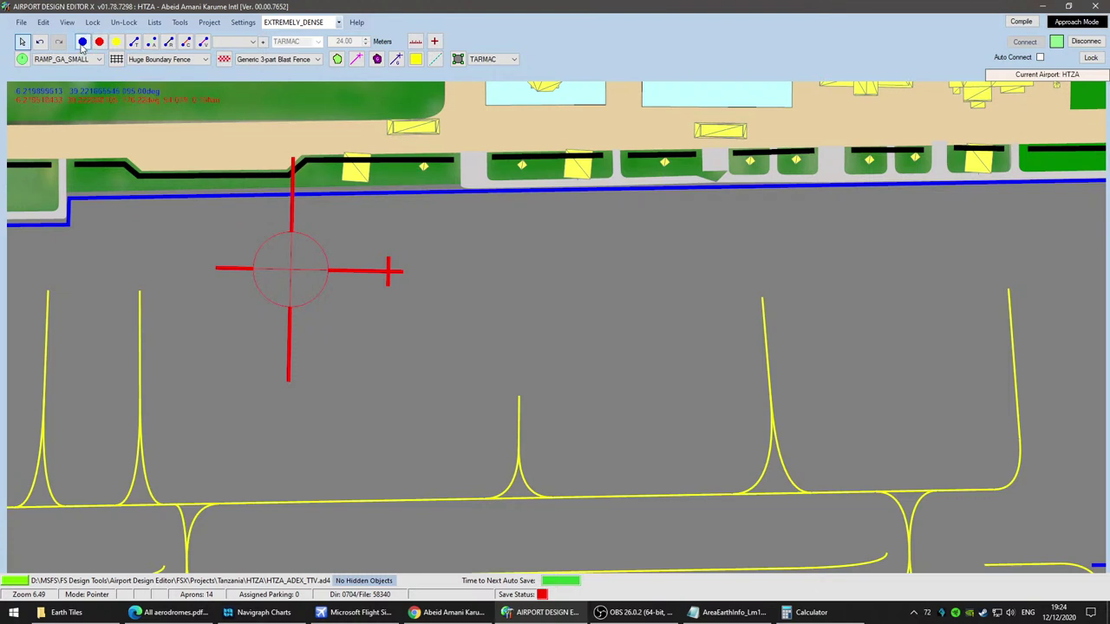
left_click(45, 25)
mouse_move(67, 24)
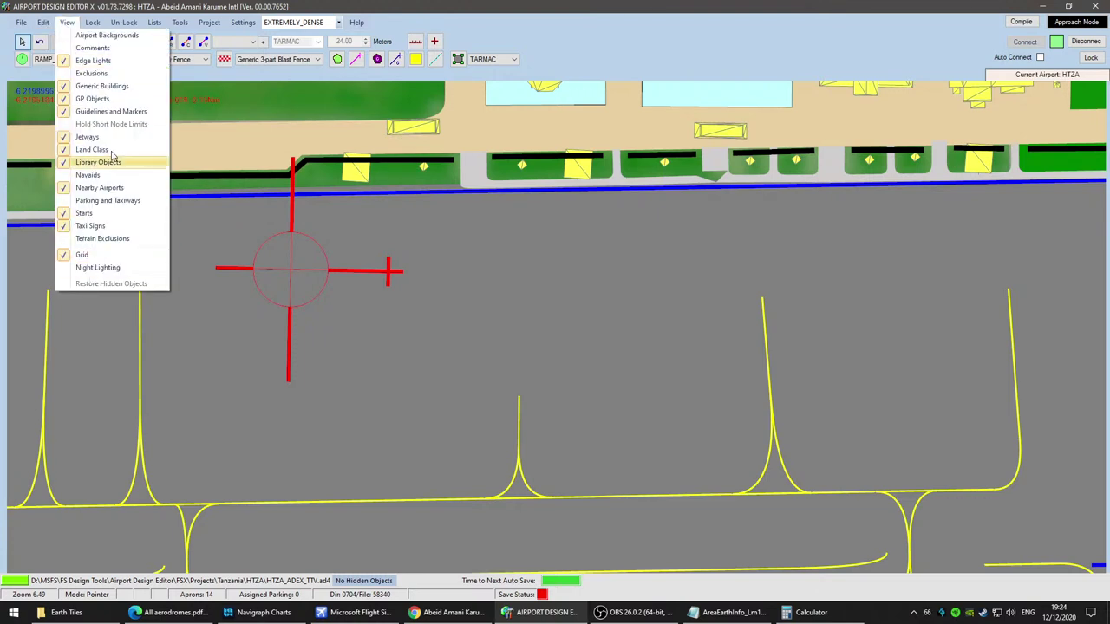
left_click(98, 202)
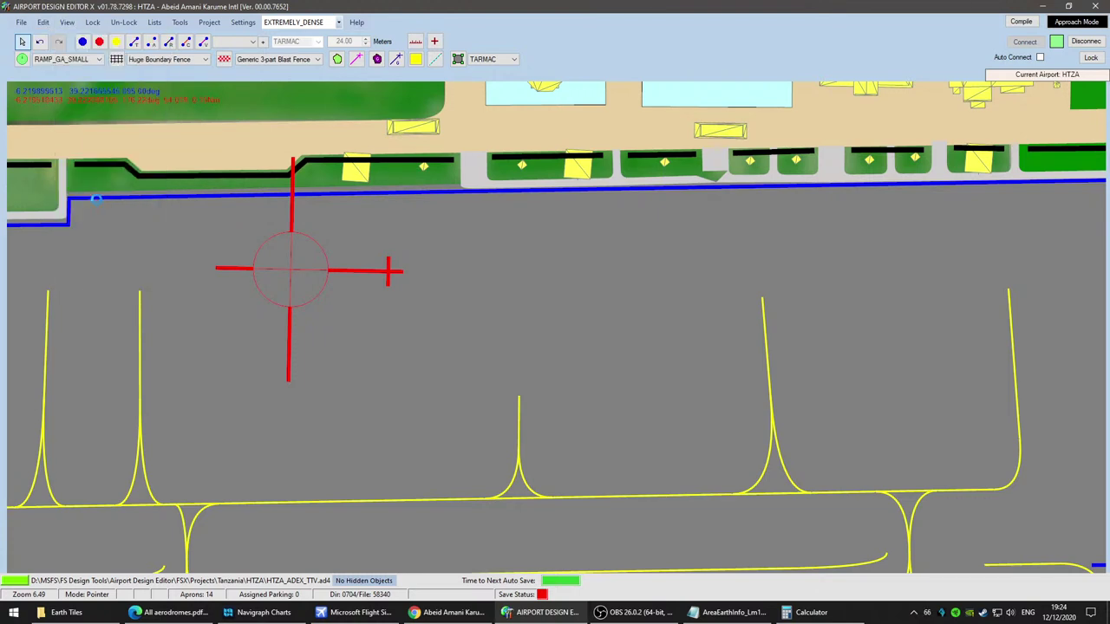
left_click(514, 279)
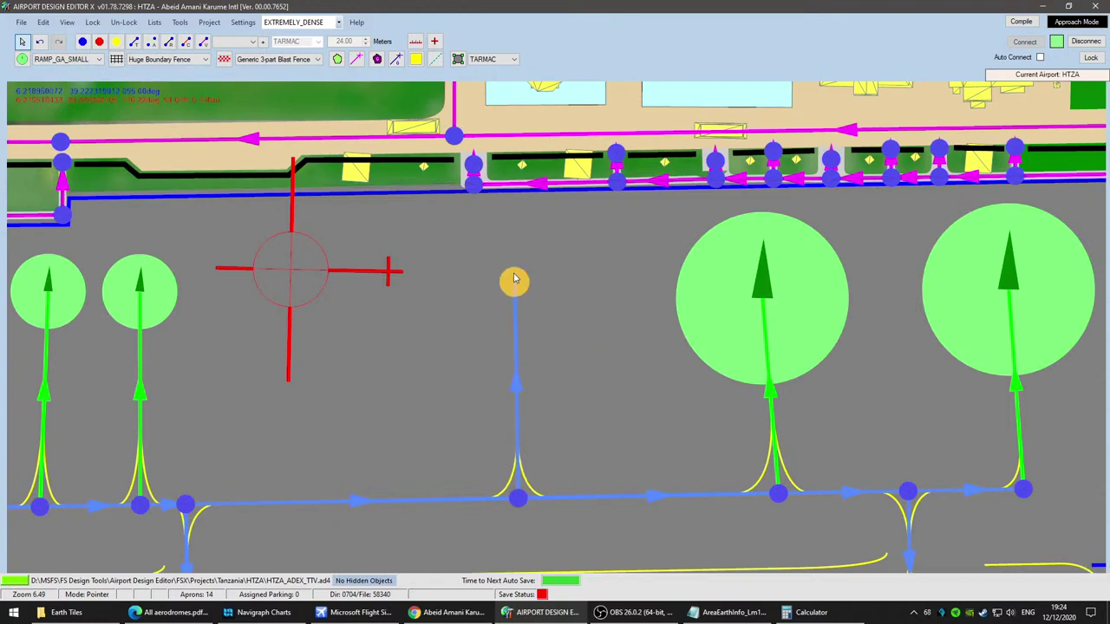
left_click(67, 22)
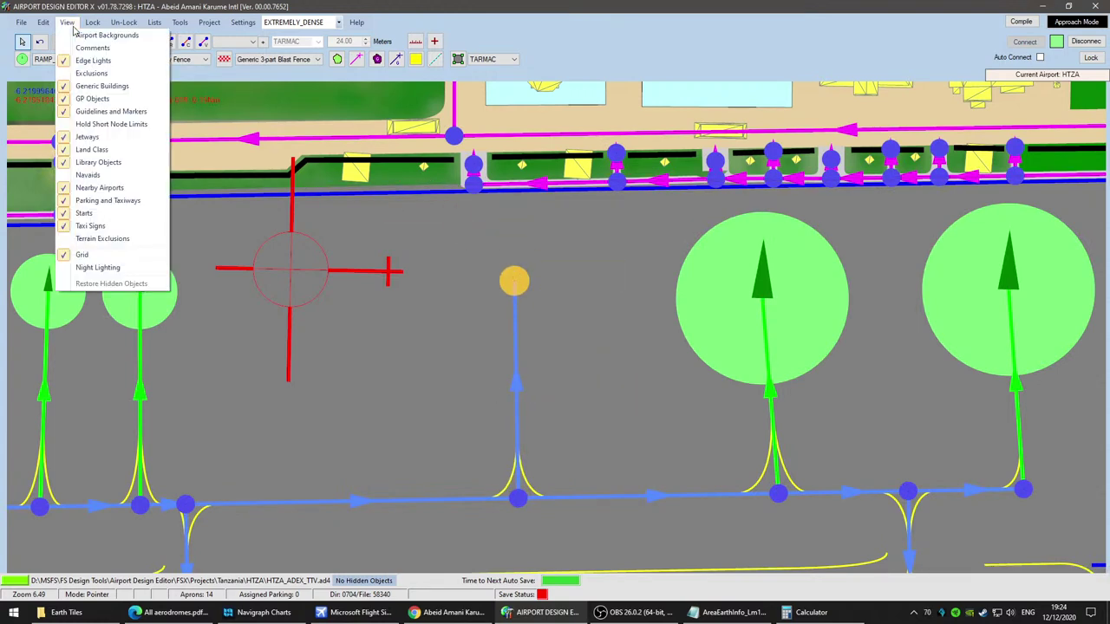
left_click(98, 200)
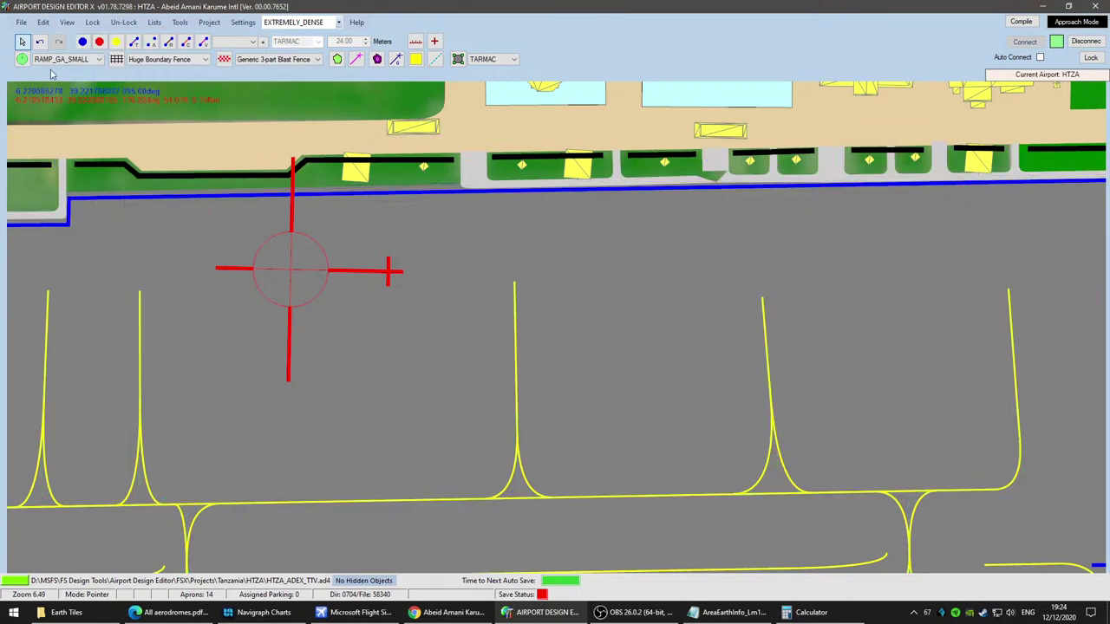
left_click(66, 23)
left_click(98, 200)
left_click_drag(516, 284, 521, 309)
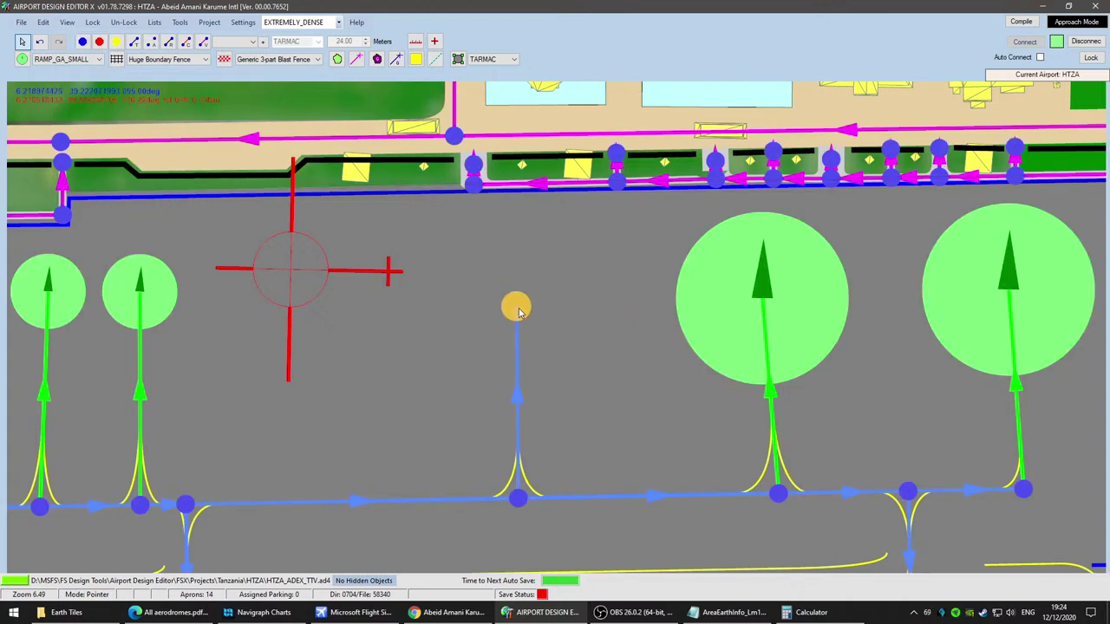
Step: Start adding a library object on the apron from the vehicles_aircraft.bgl library
right_click(510, 260)
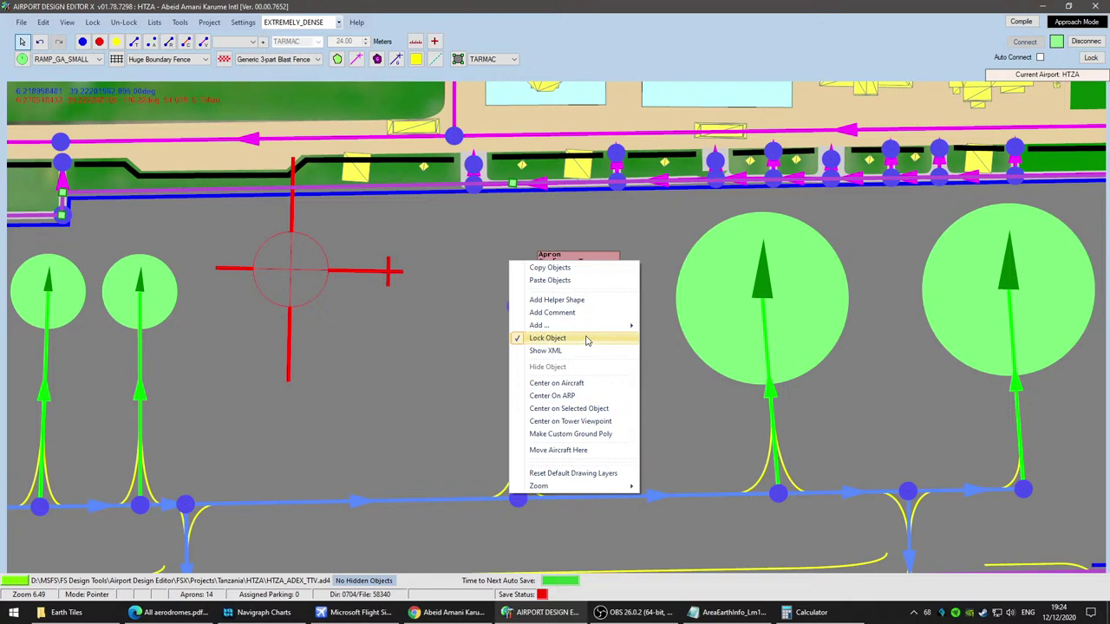
mouse_move(583, 327)
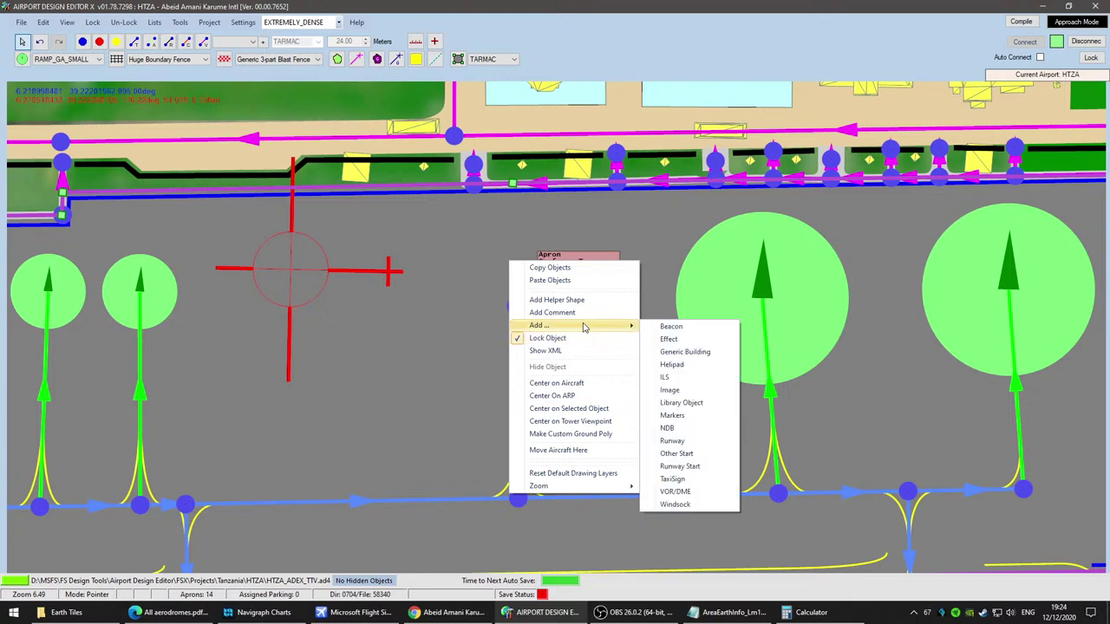
left_click(403, 342)
right_click(568, 253)
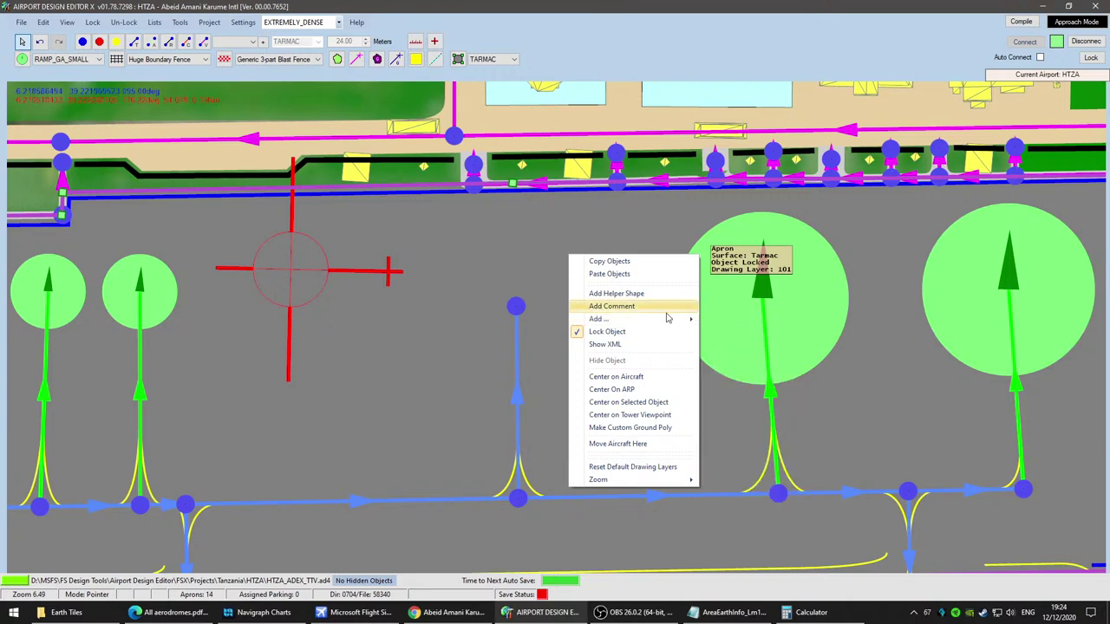
mouse_move(670, 319)
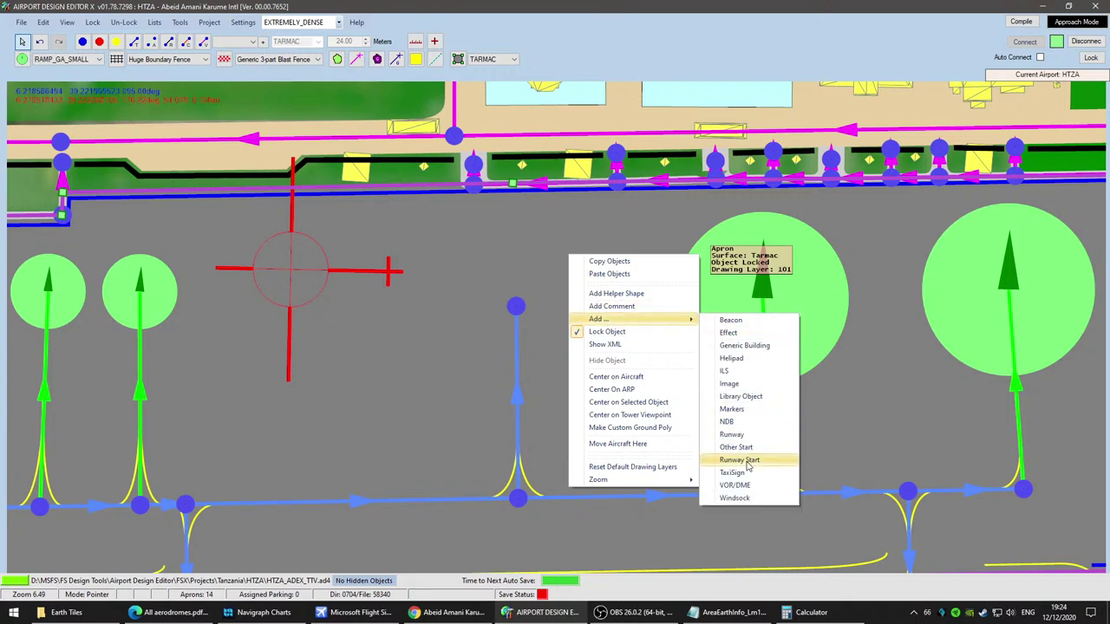
left_click(741, 396)
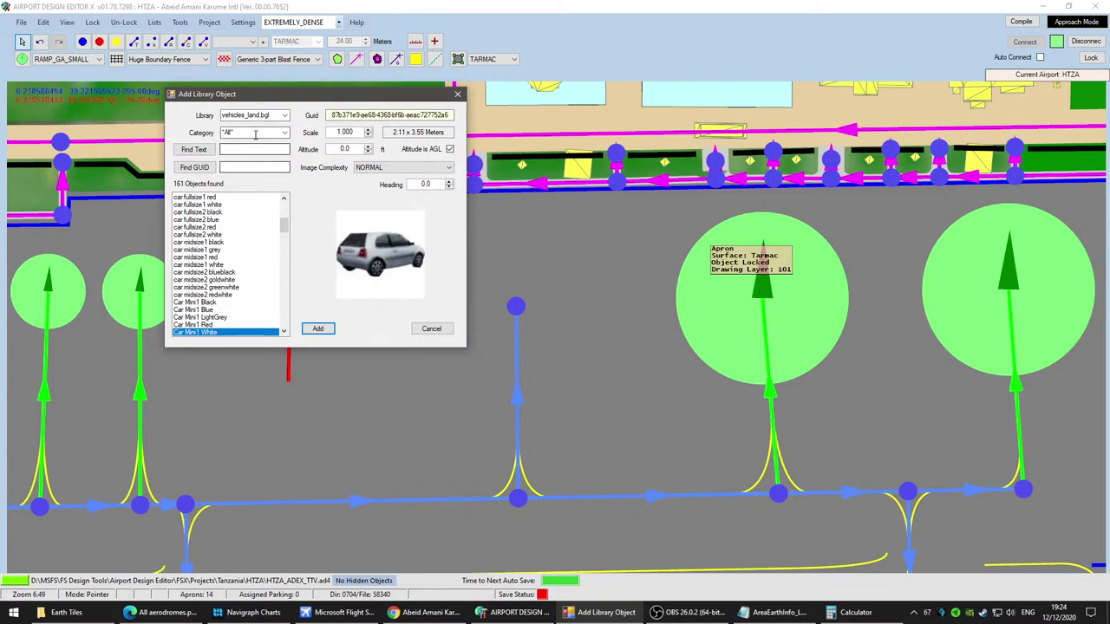
left_click(284, 116)
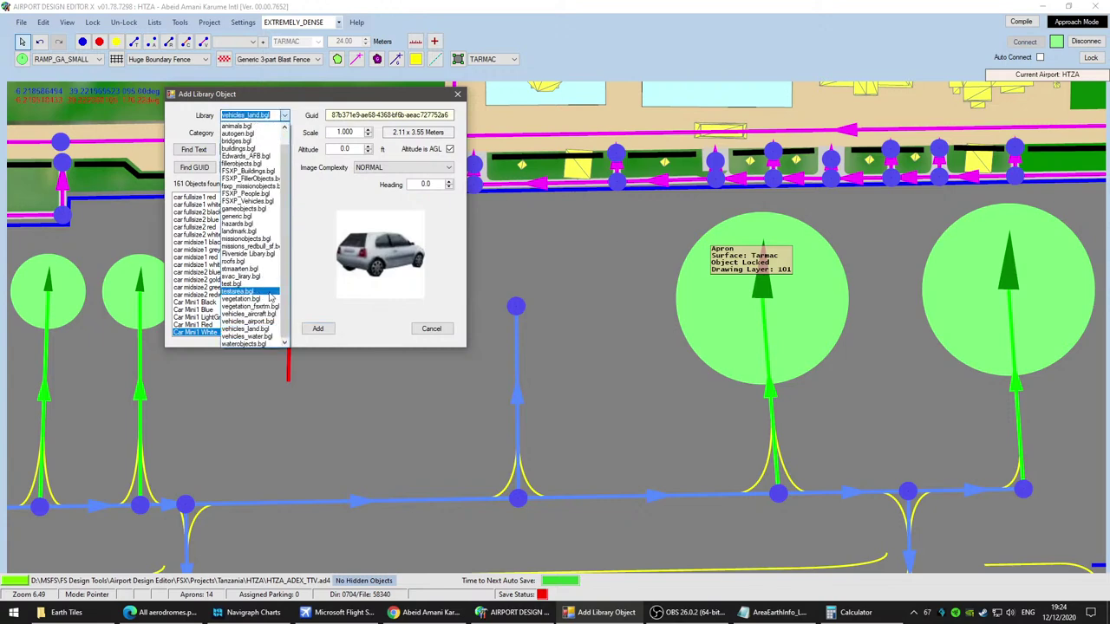
left_click(257, 317)
Step: Browse the aircraft list and add a B737 to the apron
left_click(225, 258)
left_click(184, 213)
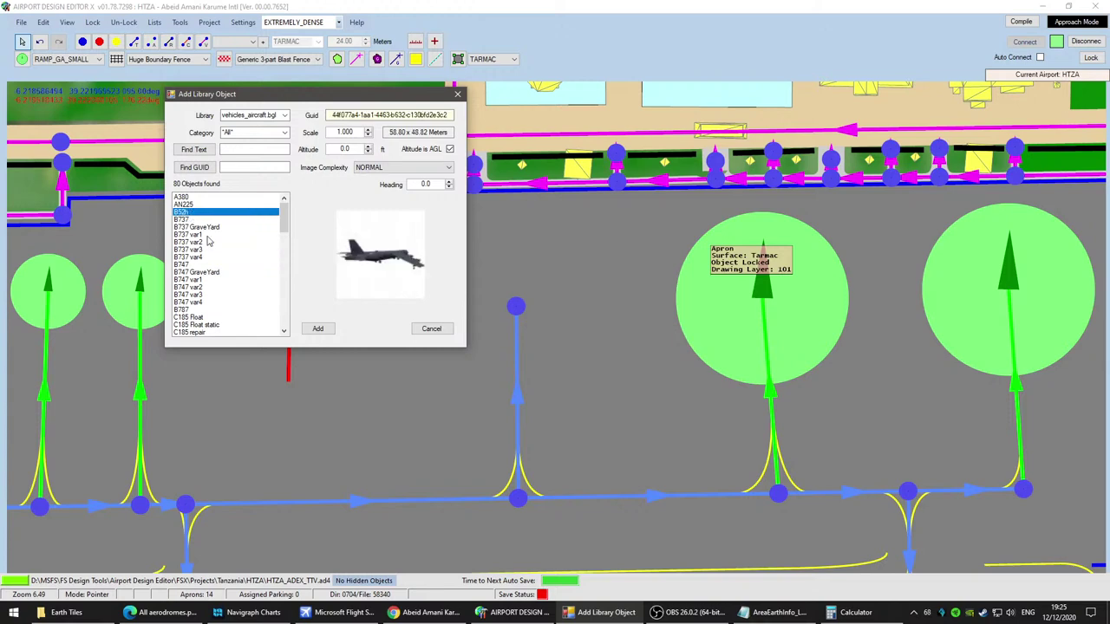
scroll(244, 288, "down", 3)
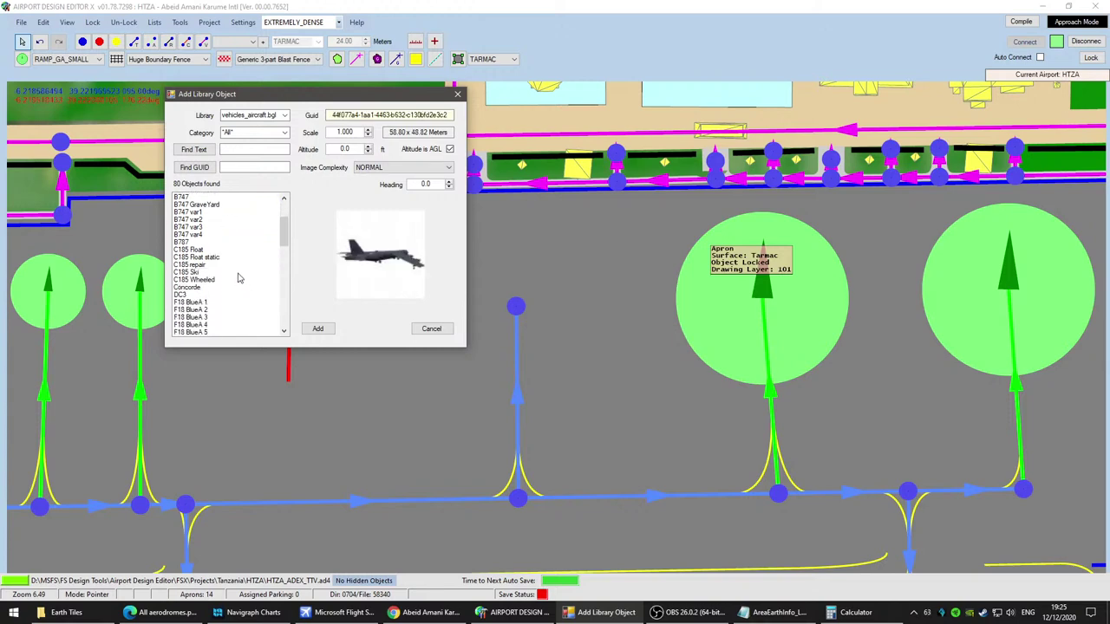
scroll(240, 276, "down", 3)
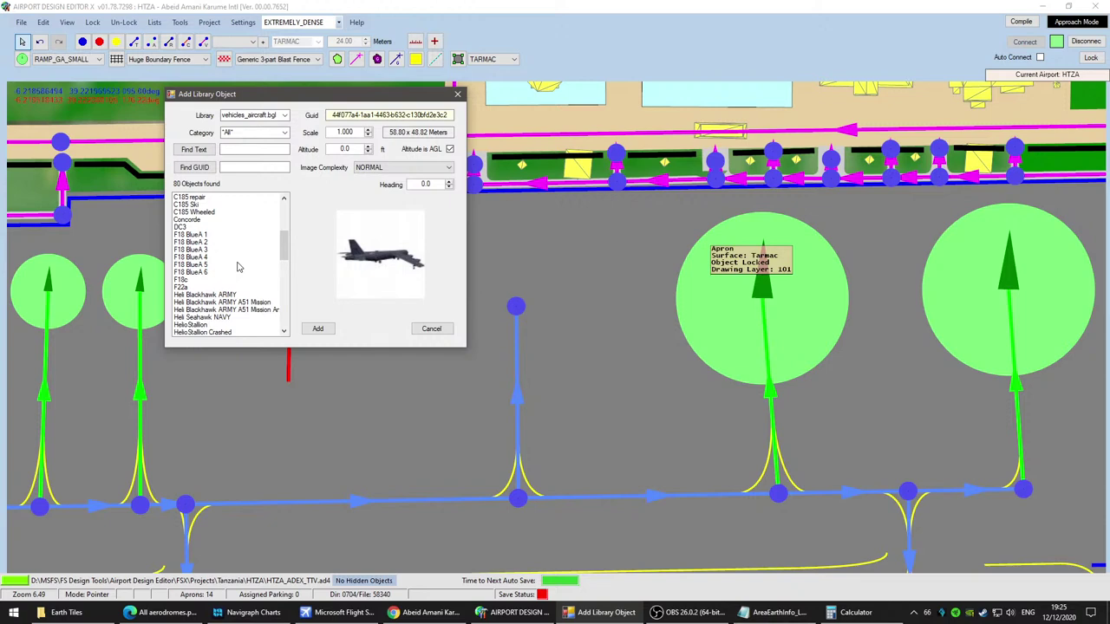
scroll(239, 266, "down", 3)
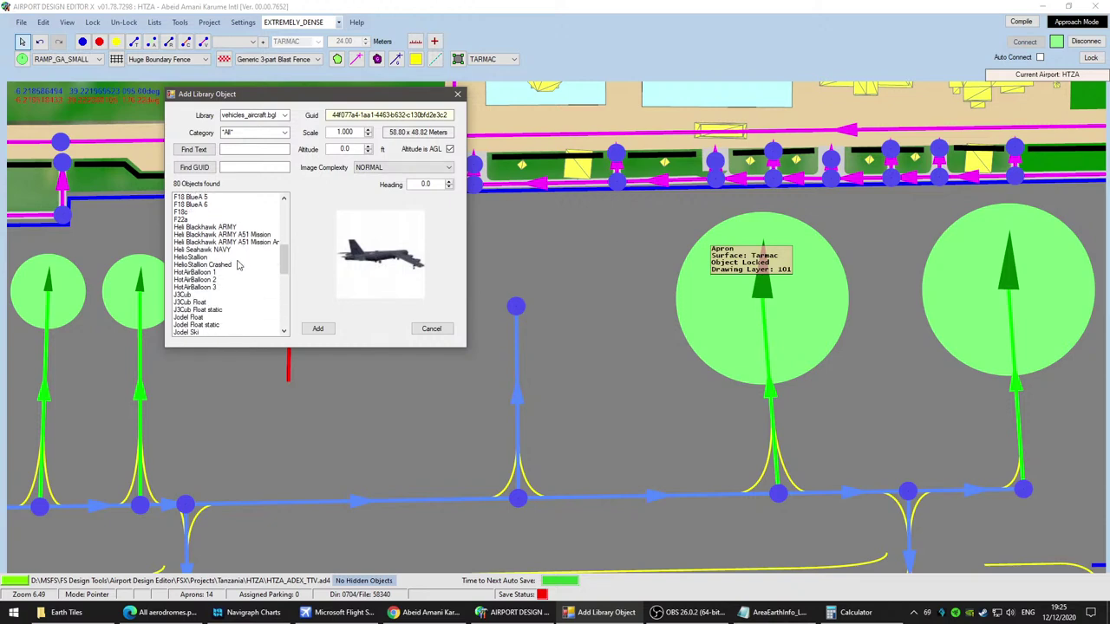
scroll(239, 265, "down", 3)
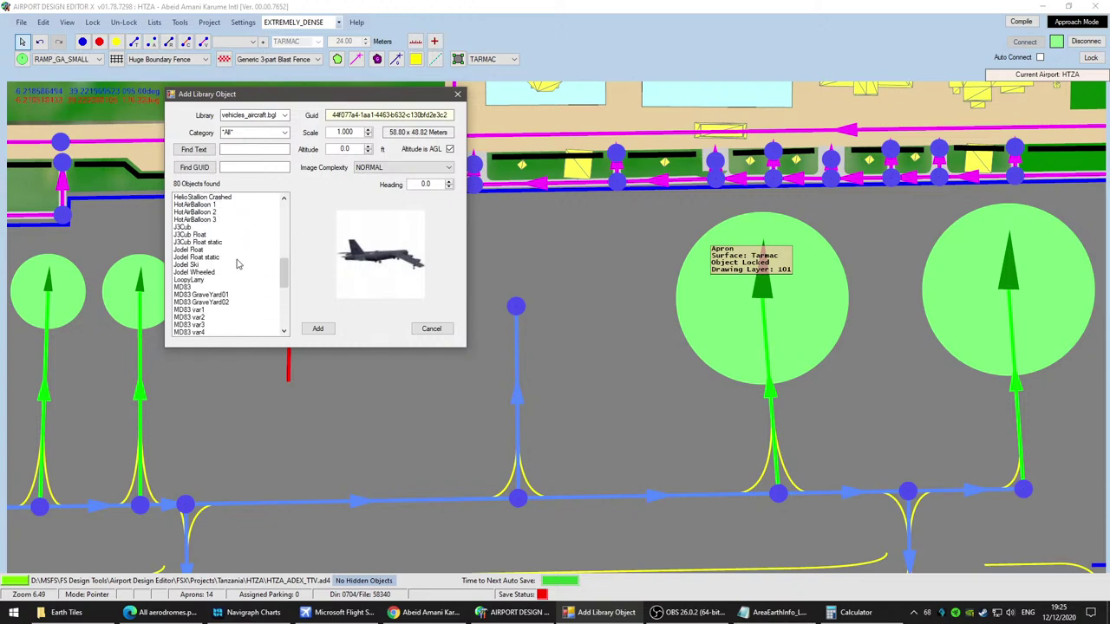
scroll(239, 265, "down", 3)
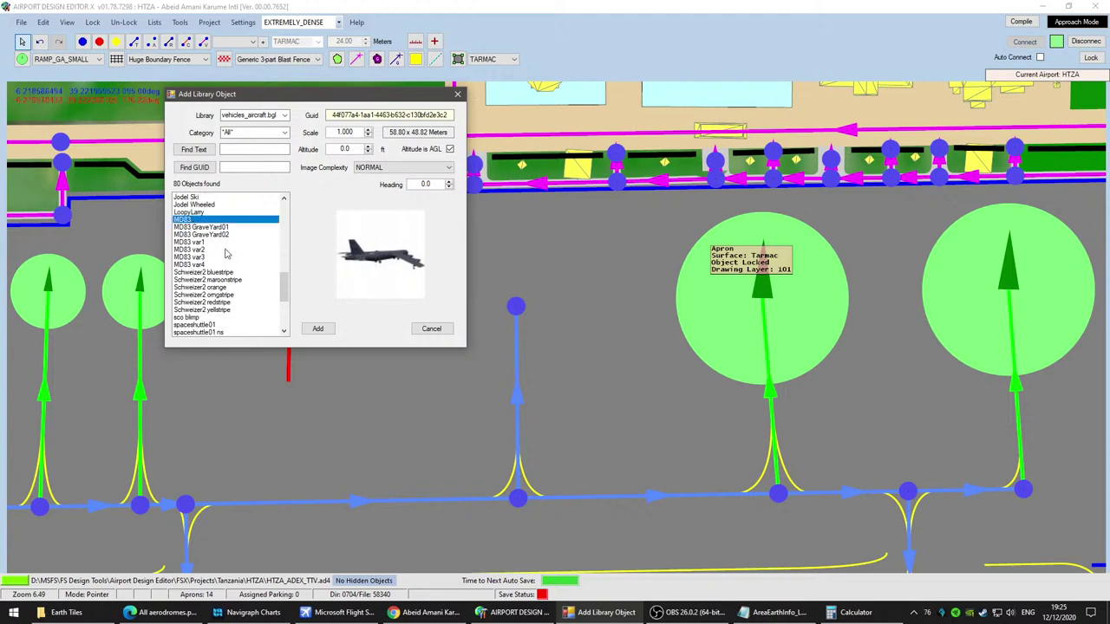
scroll(242, 234, "down", 5)
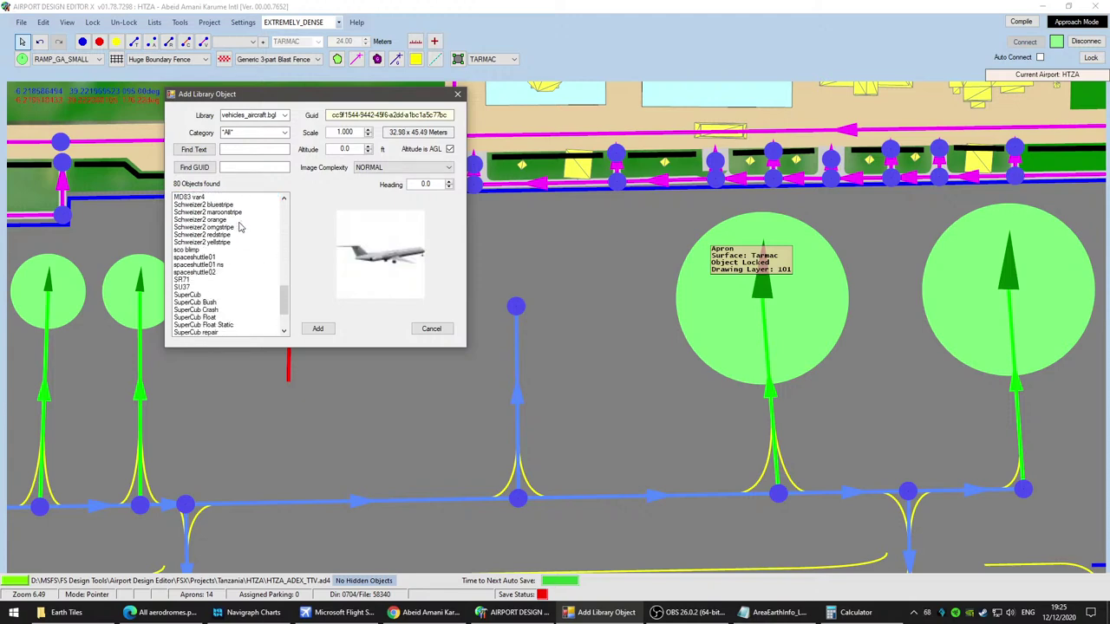
scroll(240, 227, "down", 1)
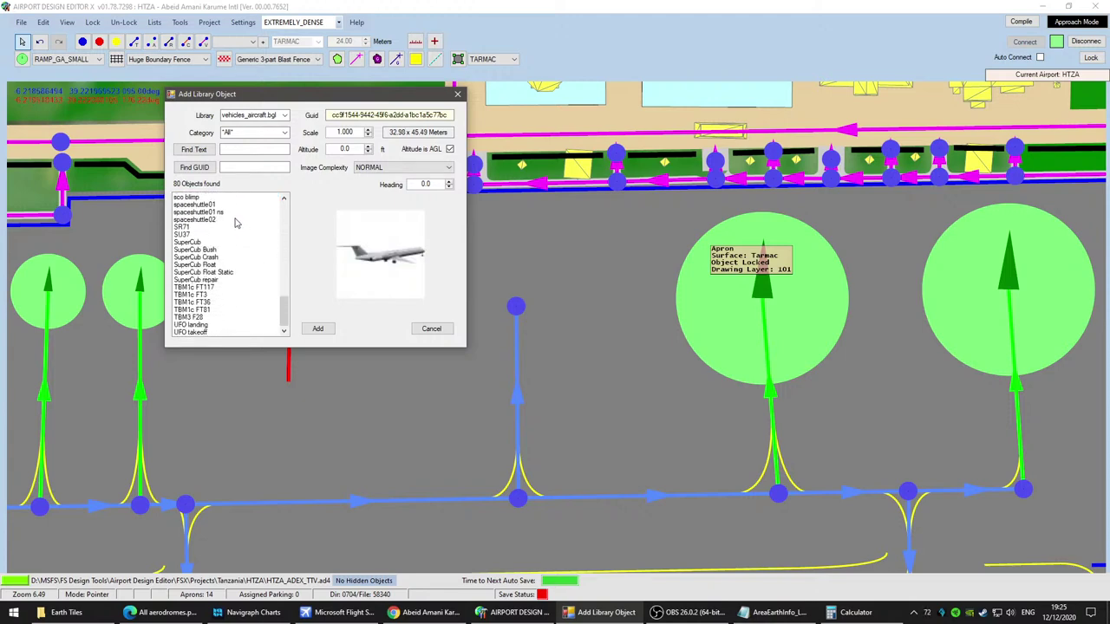
scroll(235, 223, "up", 6)
left_click_drag(287, 282, 282, 187)
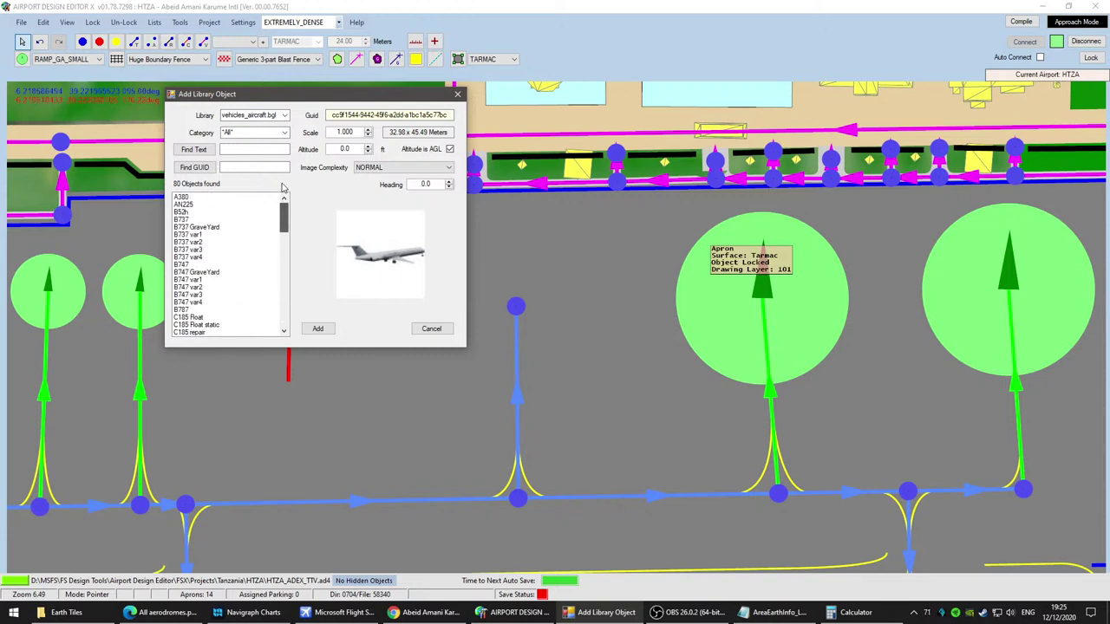
left_click(184, 220)
left_click(319, 329)
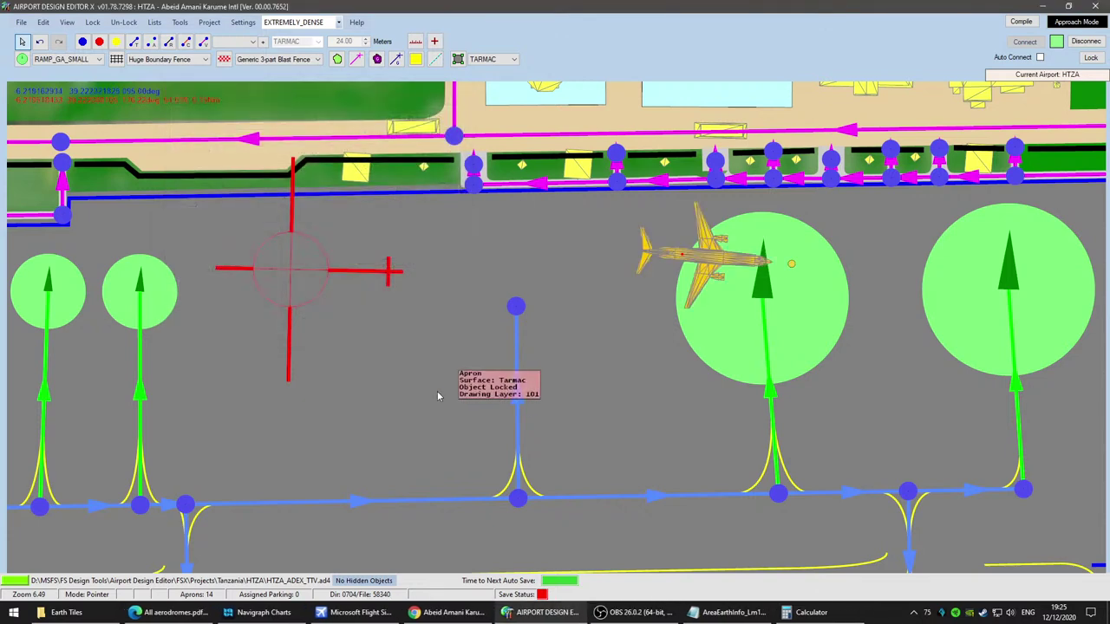
Step: Drag the B737 onto the middle taxiway's end node
left_click_drag(569, 289, 491, 182)
left_click_drag(488, 247, 518, 304)
left_click(479, 235)
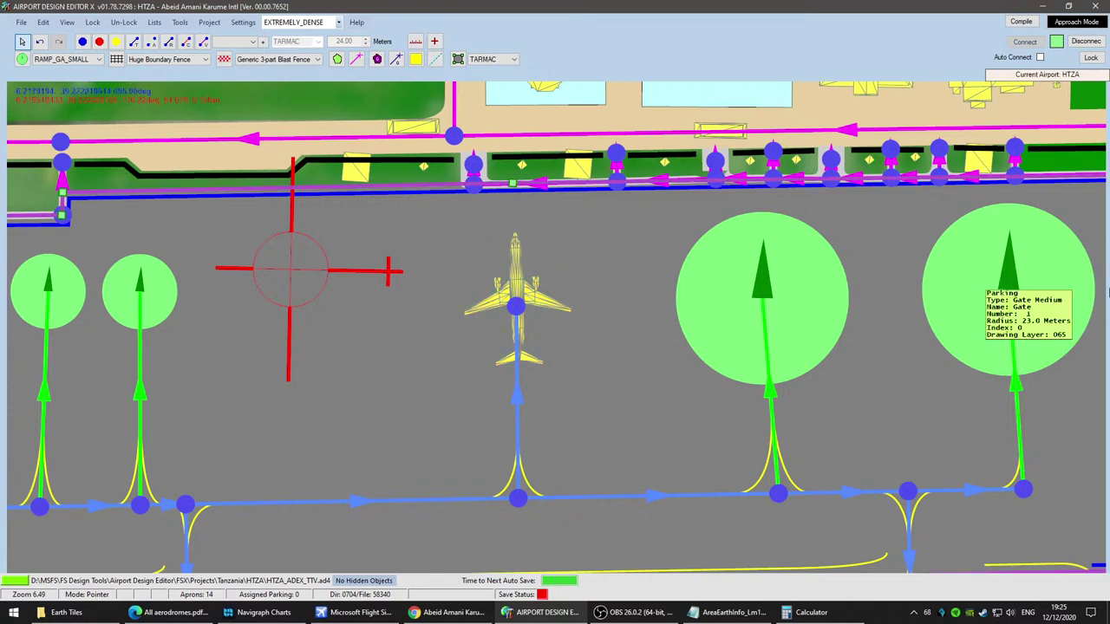
Step: Add a bagcart FlatNosed baggage cart from the airport vehicles library beside the airliner
right_click(456, 241)
mouse_move(519, 309)
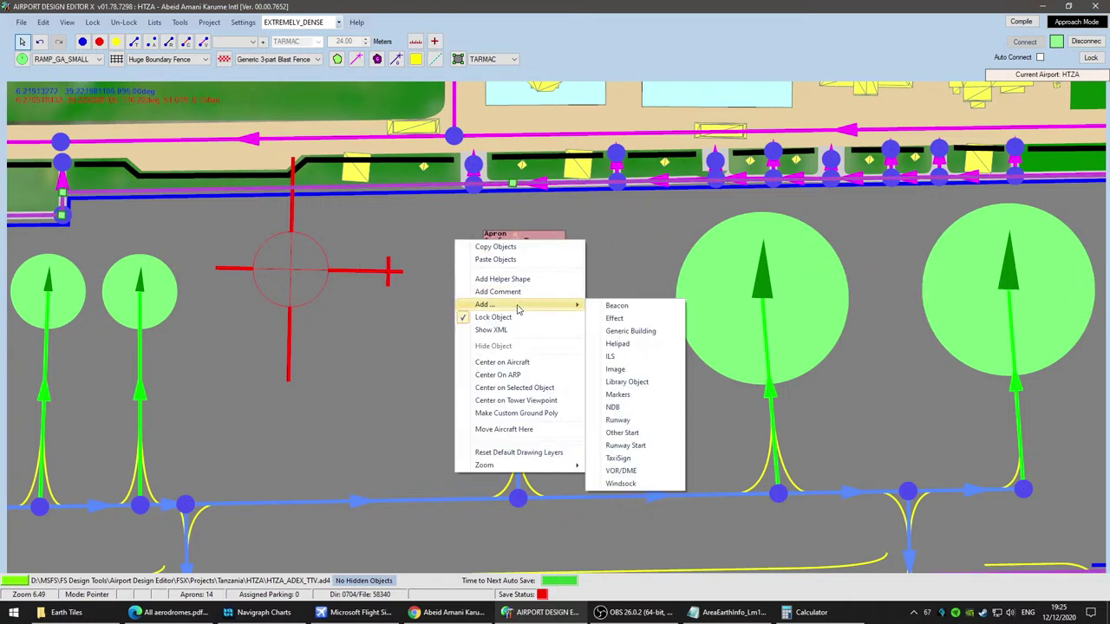
left_click(643, 382)
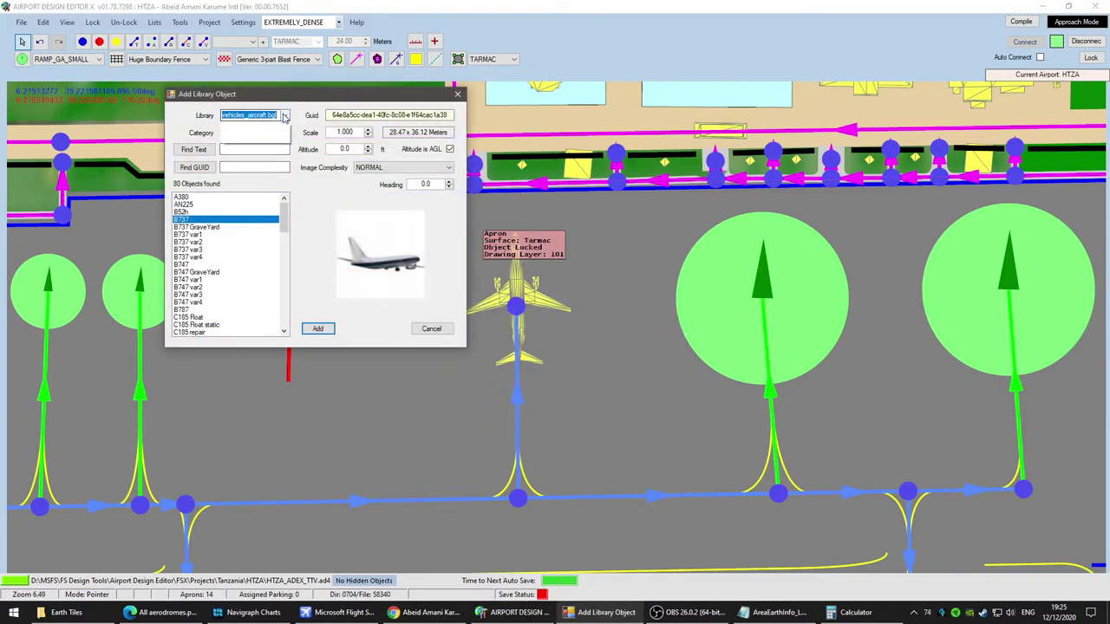
left_click(284, 116)
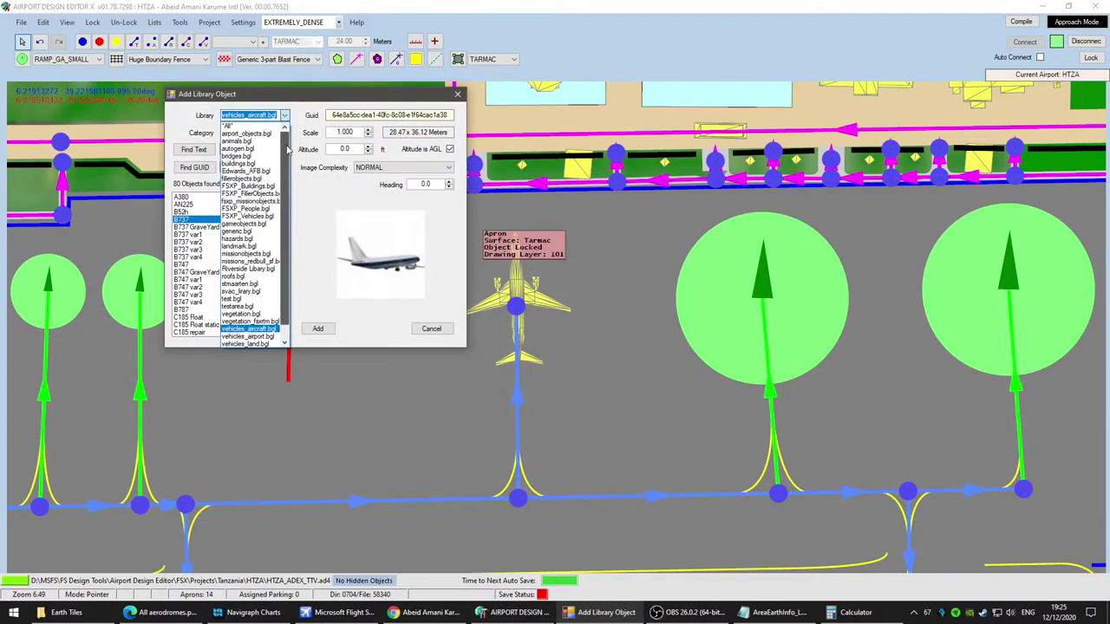
scroll(287, 143, "down", 1)
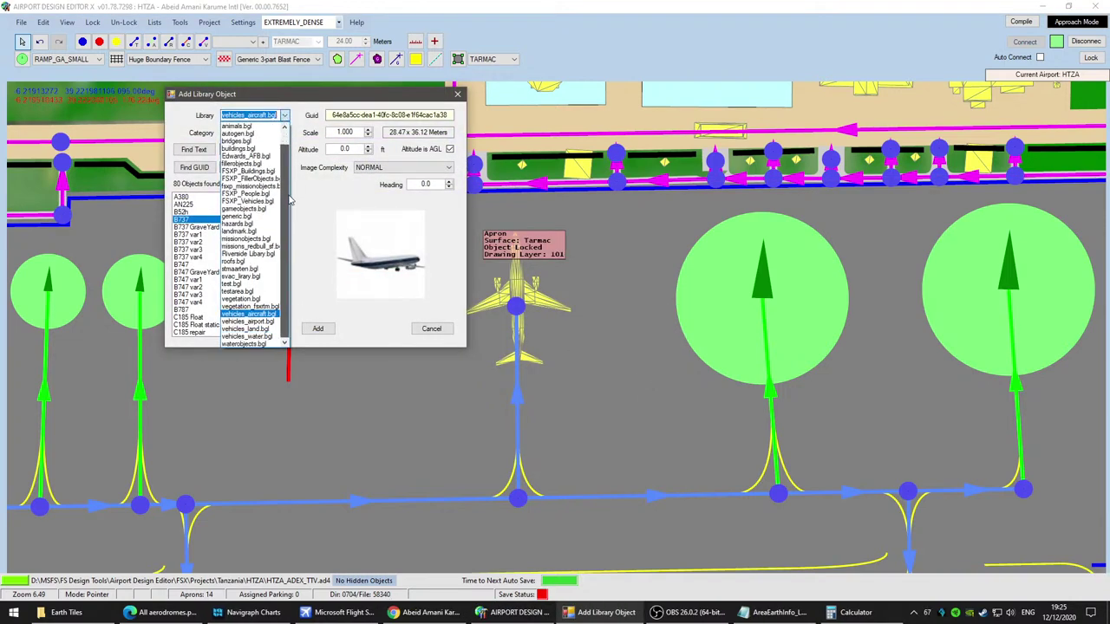
left_click(251, 322)
left_click(221, 205)
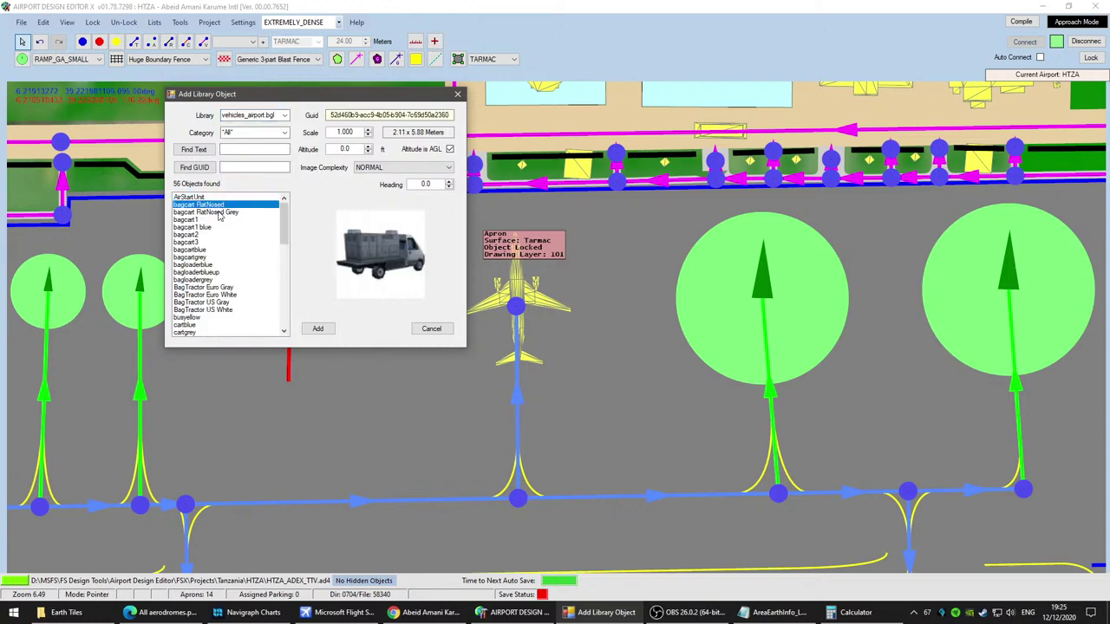
left_click(318, 331)
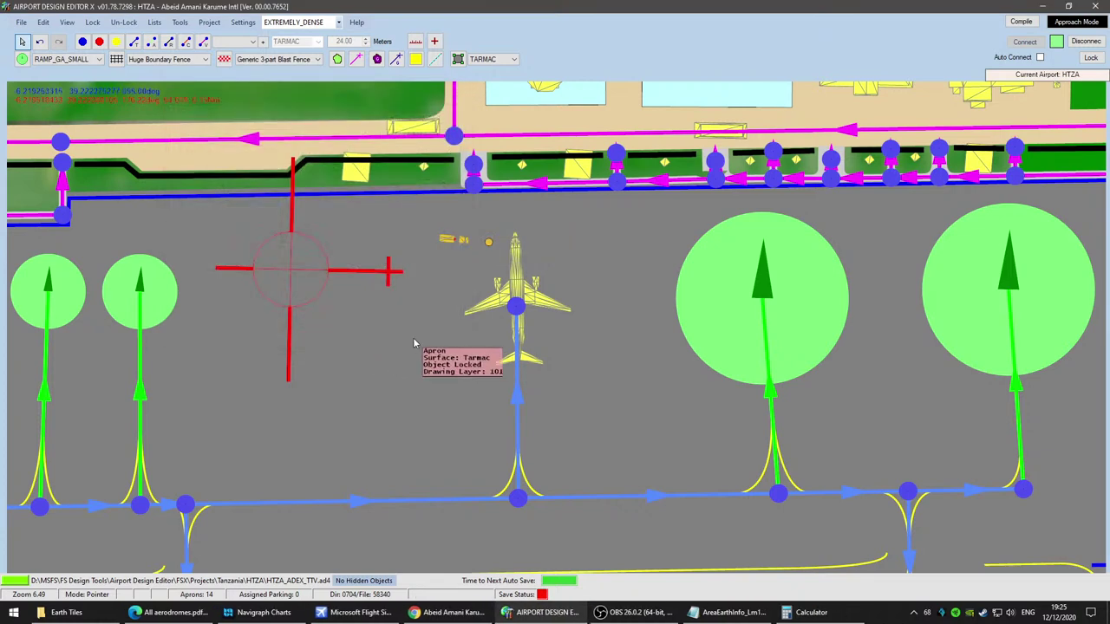
Step: Add the pushbackblue tug and position it at the airliner's nose
right_click(450, 267)
mouse_move(524, 333)
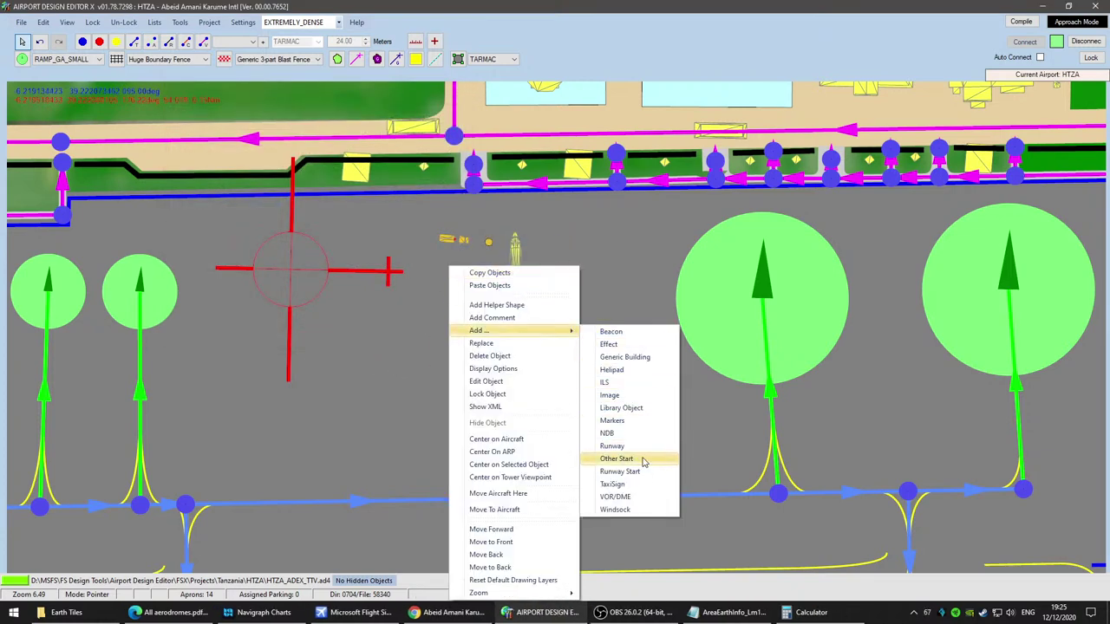
left_click(638, 409)
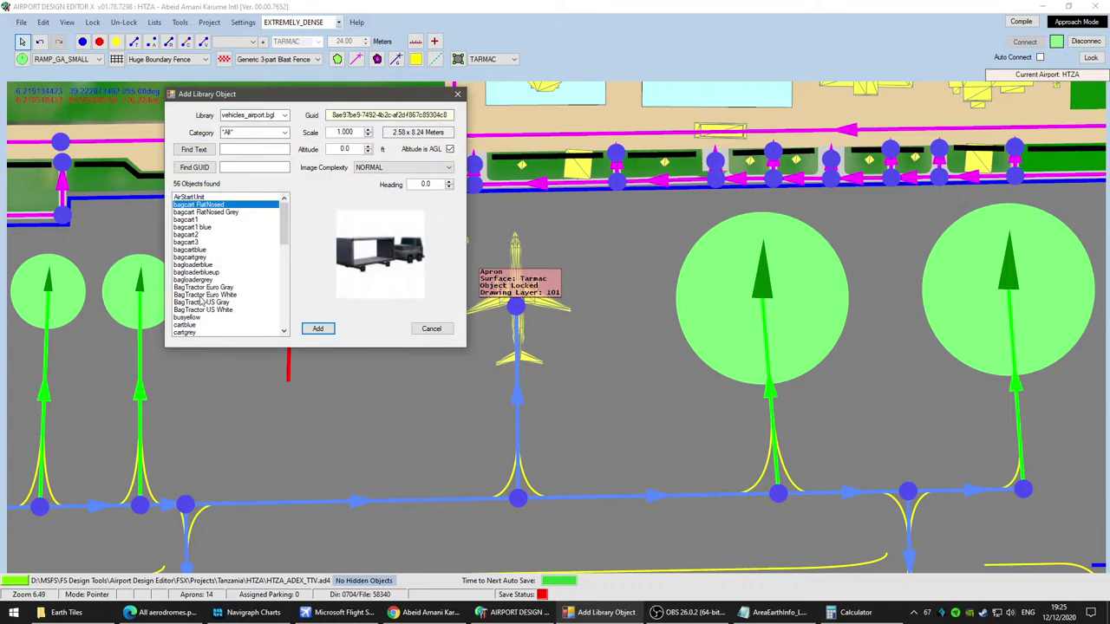
scroll(205, 295, "down", 4)
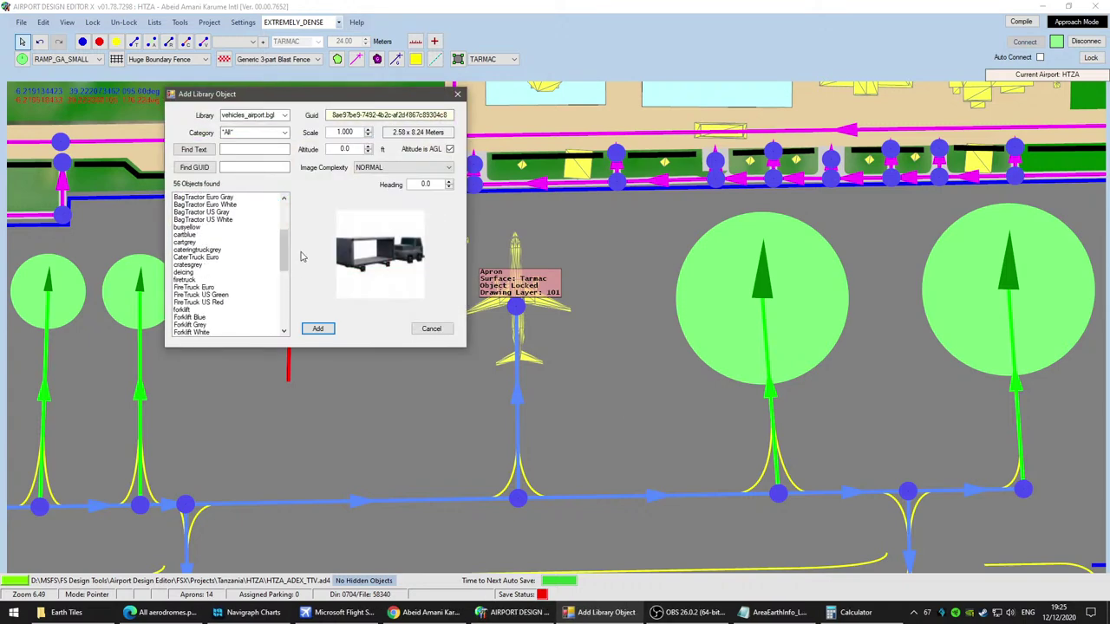
left_click_drag(283, 267, 284, 323)
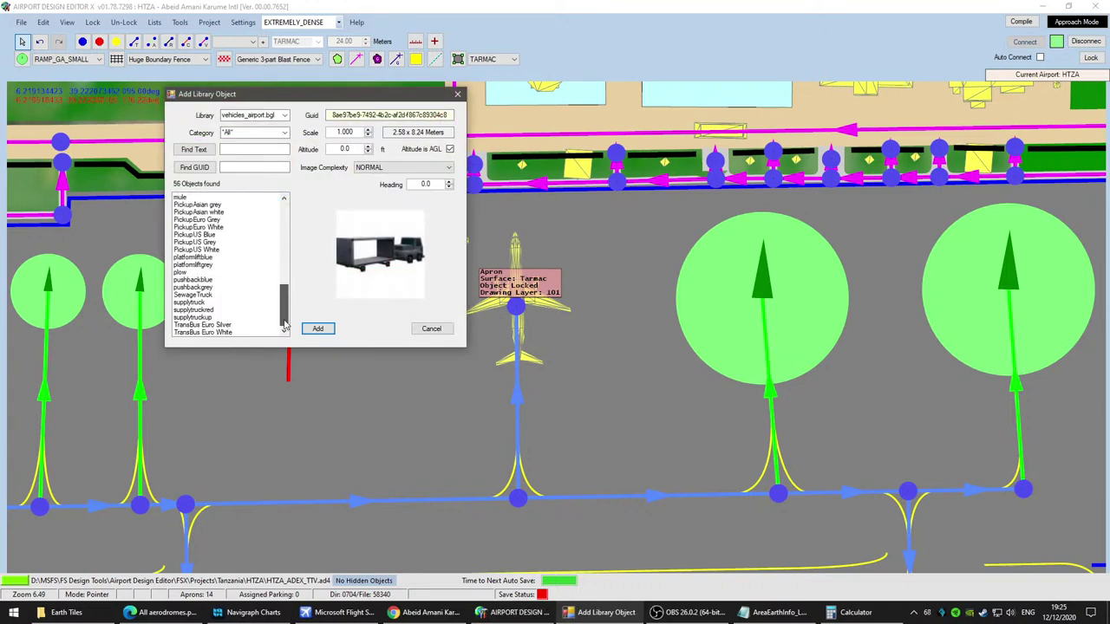
left_click(192, 281)
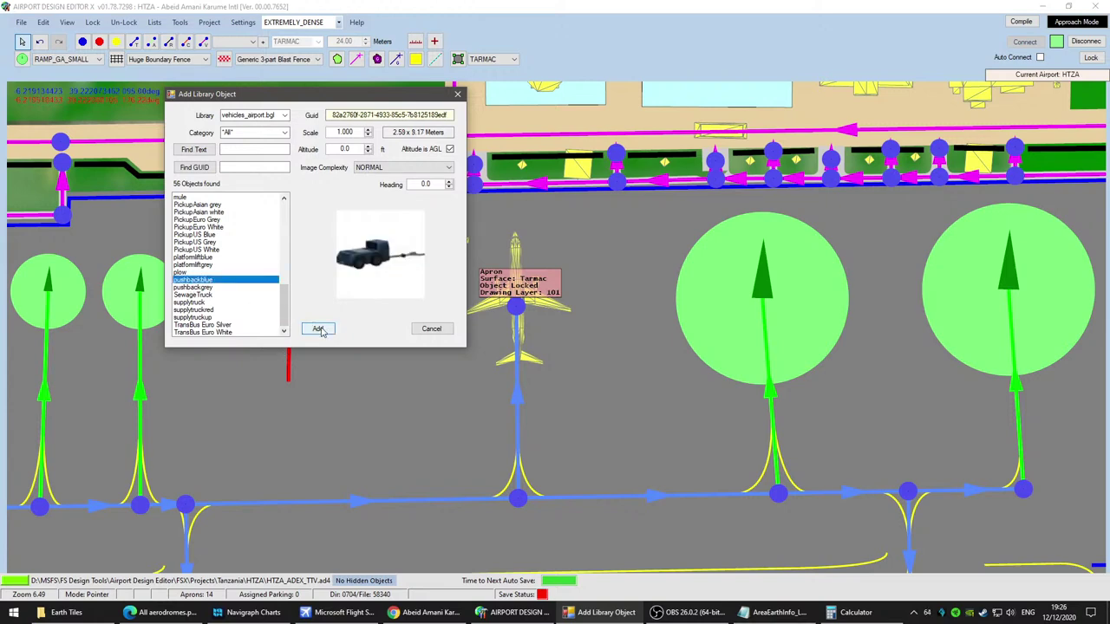
left_click(430, 328)
scroll(430, 282, "up", 4)
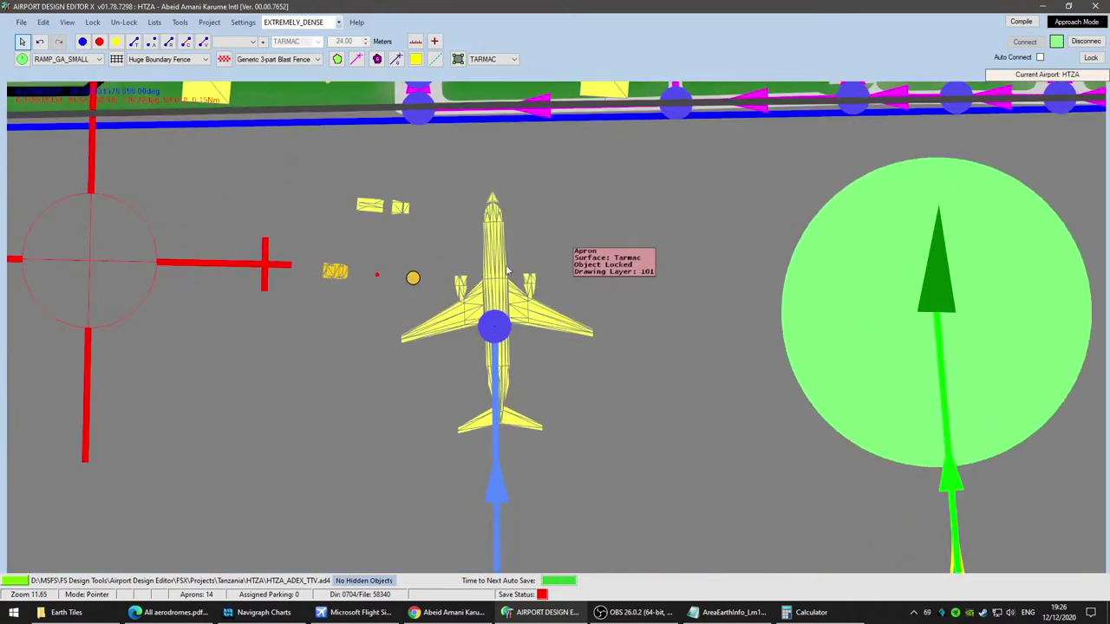
left_click_drag(345, 274, 529, 181)
left_click_drag(475, 143, 481, 186)
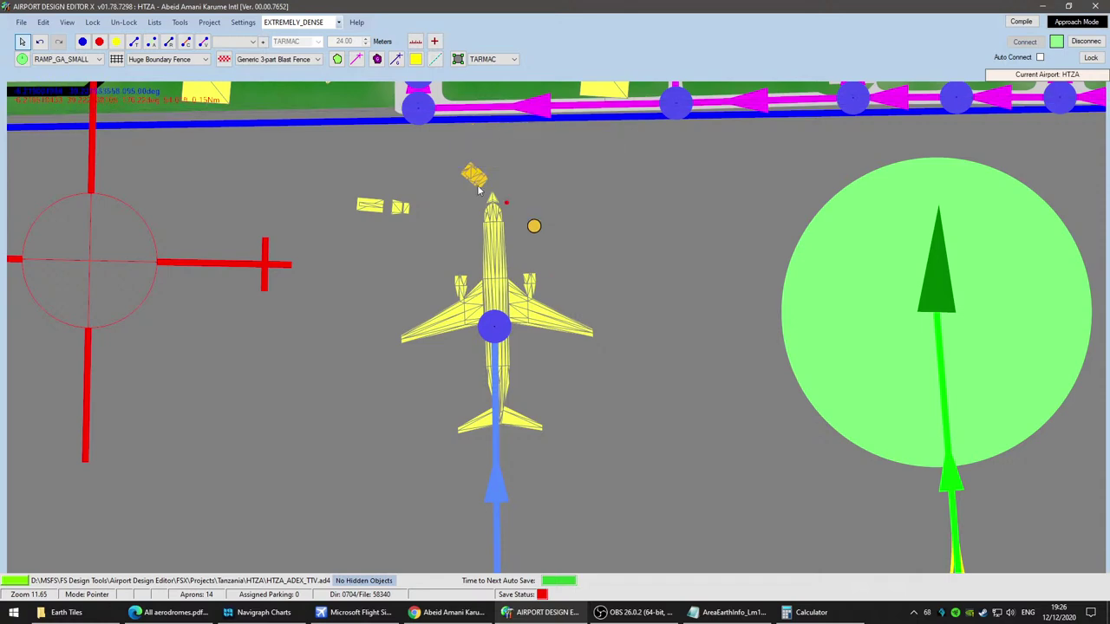
Step: Add a supplytruckup lift truck to the apron
right_click(336, 268)
mouse_move(404, 335)
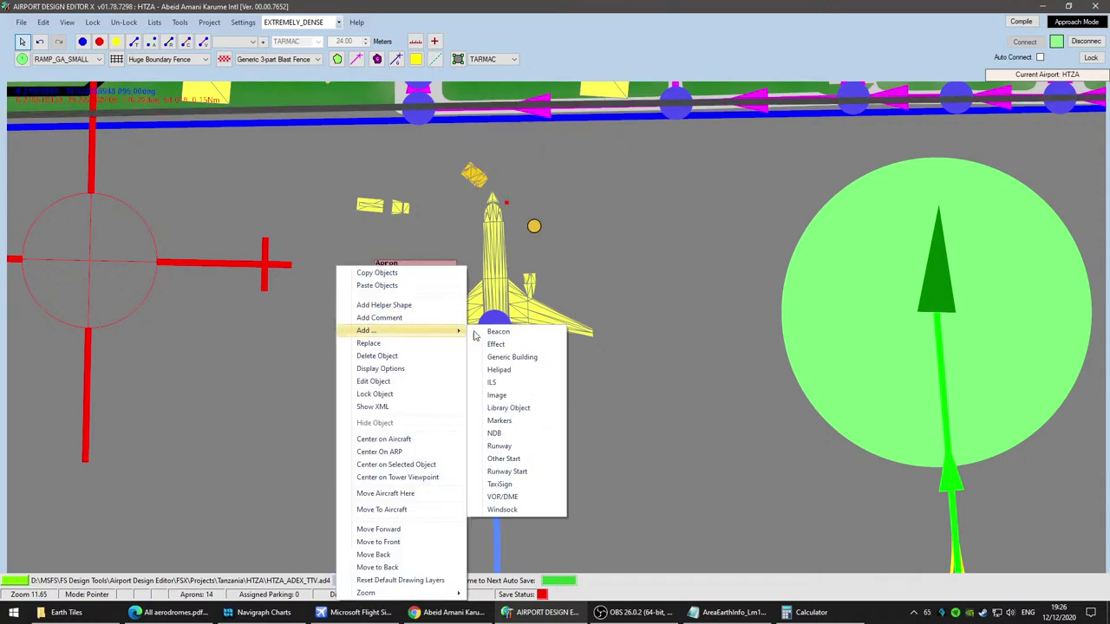
left_click(523, 413)
scroll(241, 300, "down", 3)
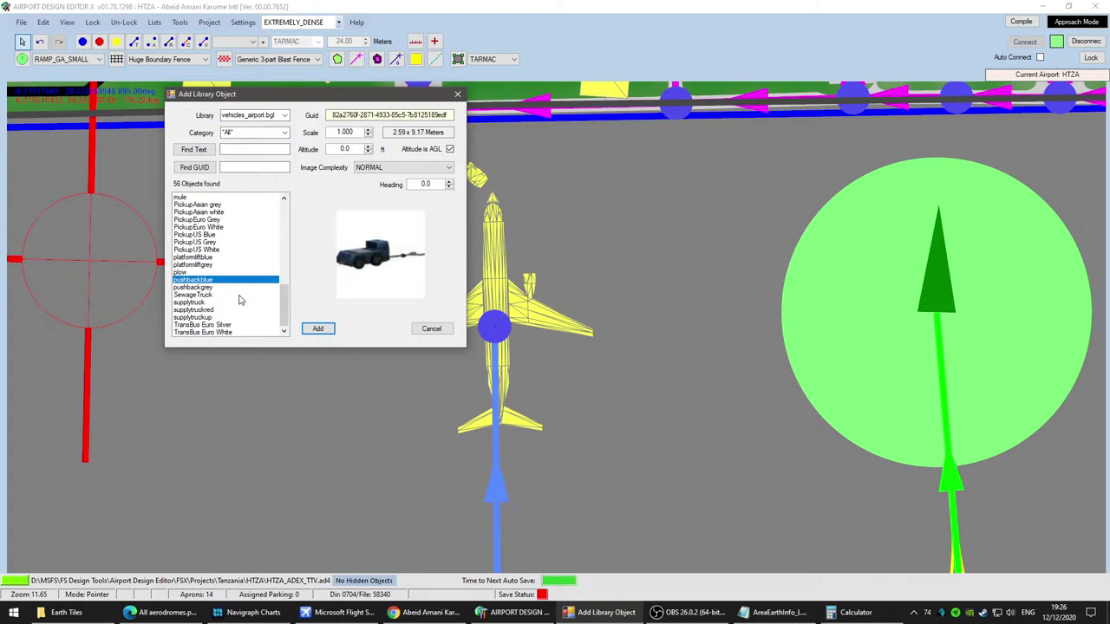
left_click(212, 303)
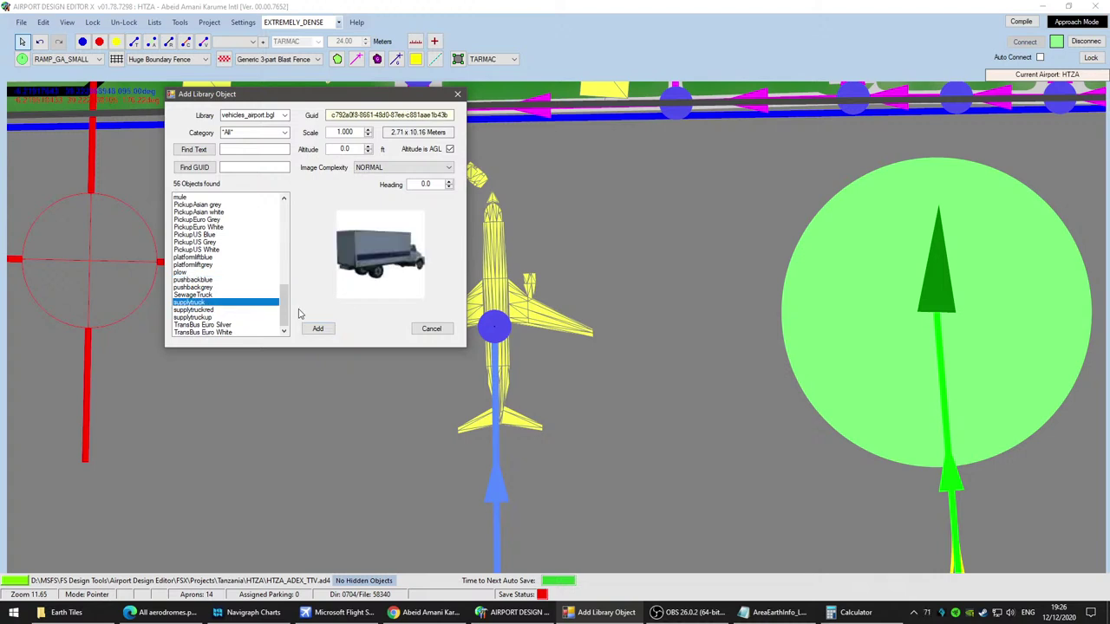
left_click(210, 317)
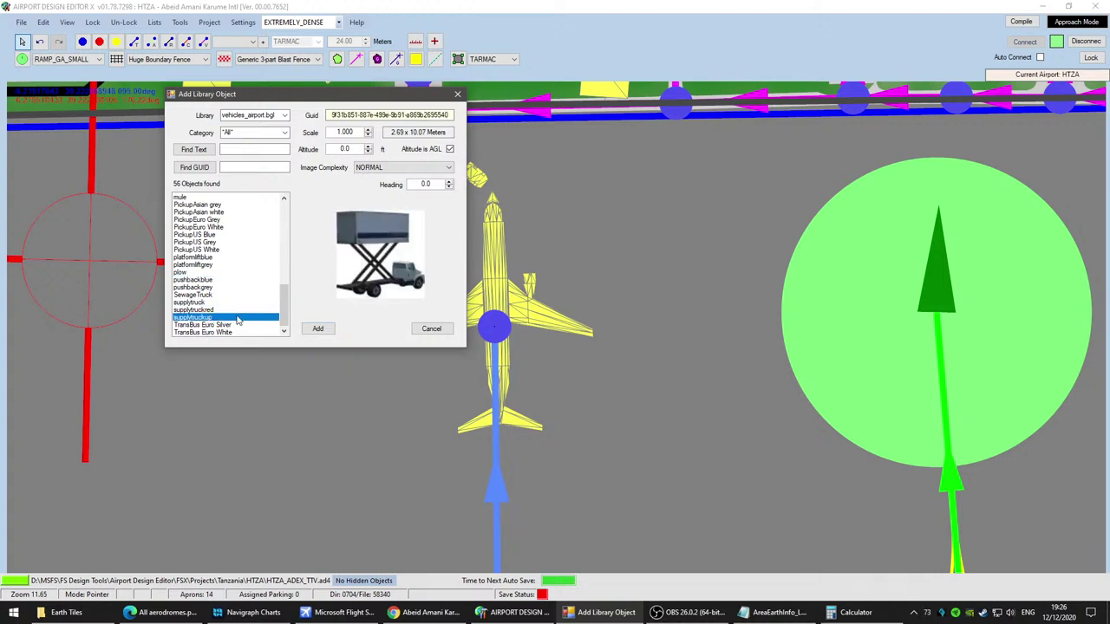
left_click(210, 310)
left_click(212, 318)
left_click(318, 330)
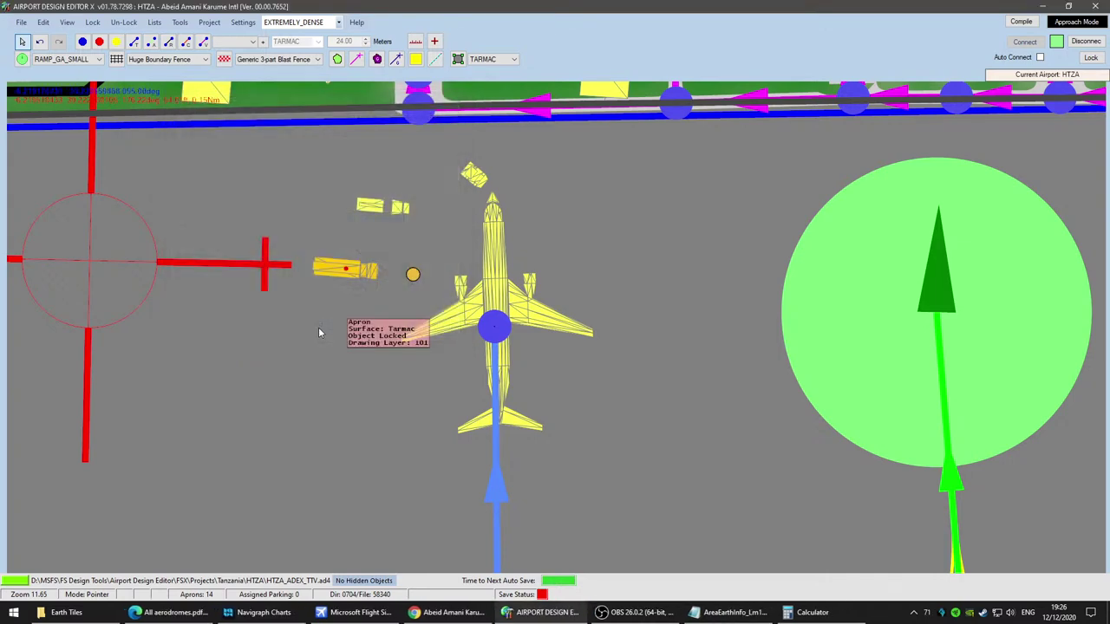
Step: Add a GroundPowerUnit to the apron after previewing several vehicles
right_click(350, 277)
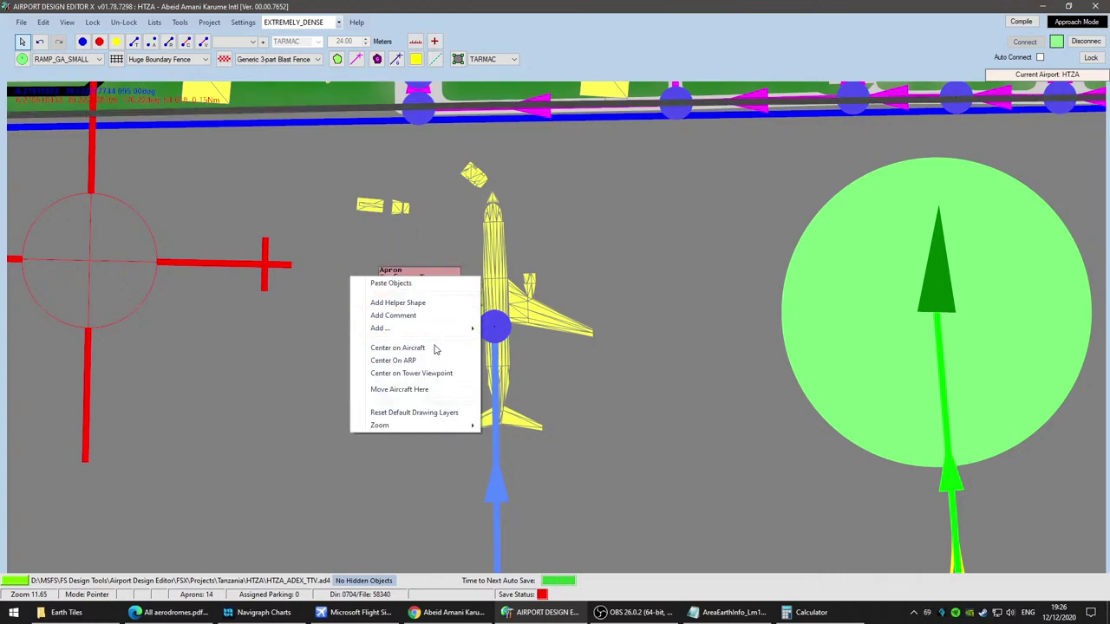
mouse_move(447, 334)
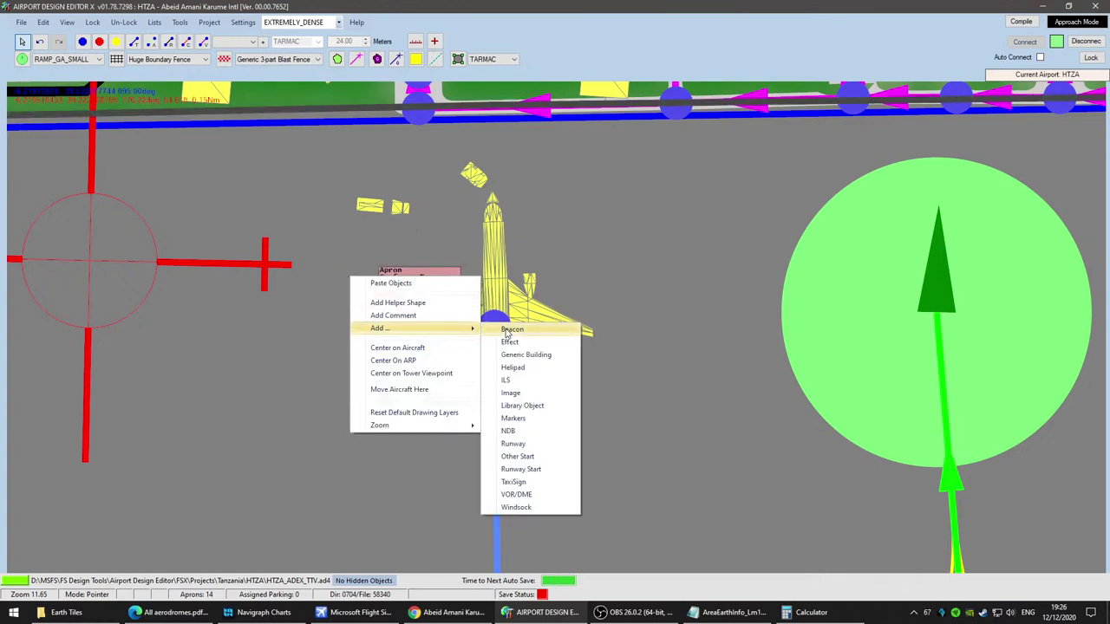
left_click(522, 406)
scroll(249, 300, "down", 1)
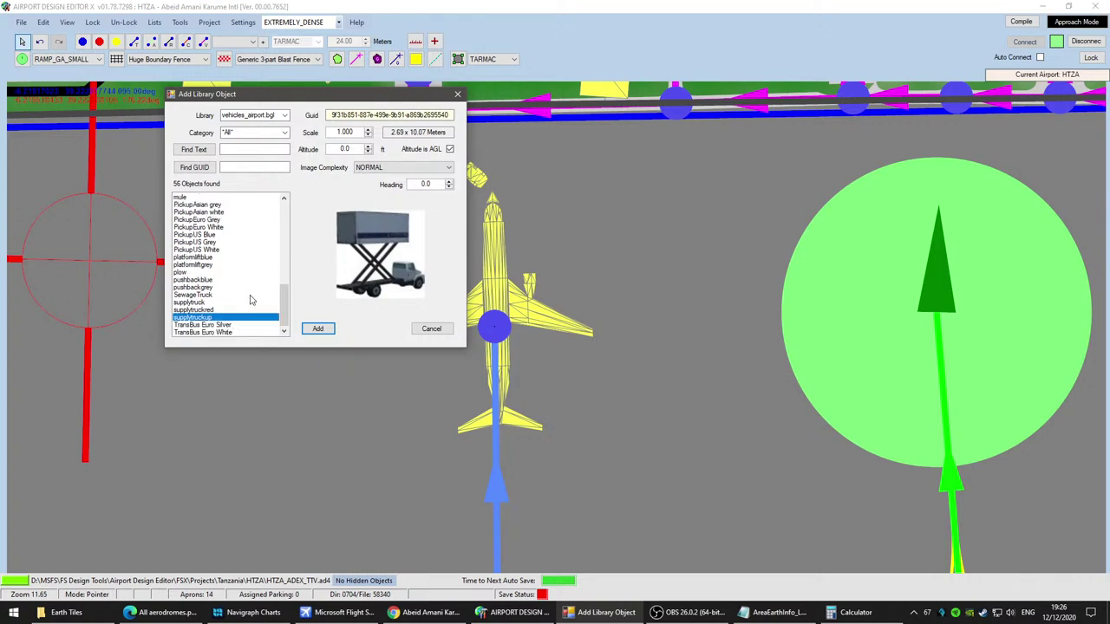
left_click(197, 302)
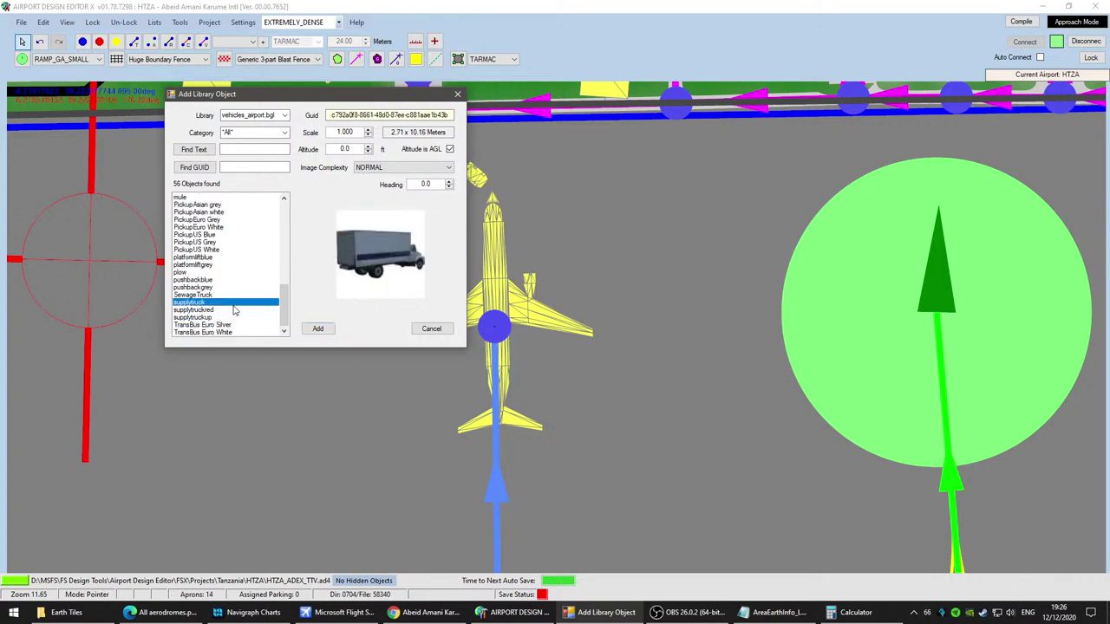
left_click(210, 295)
left_click(205, 273)
left_click(215, 266)
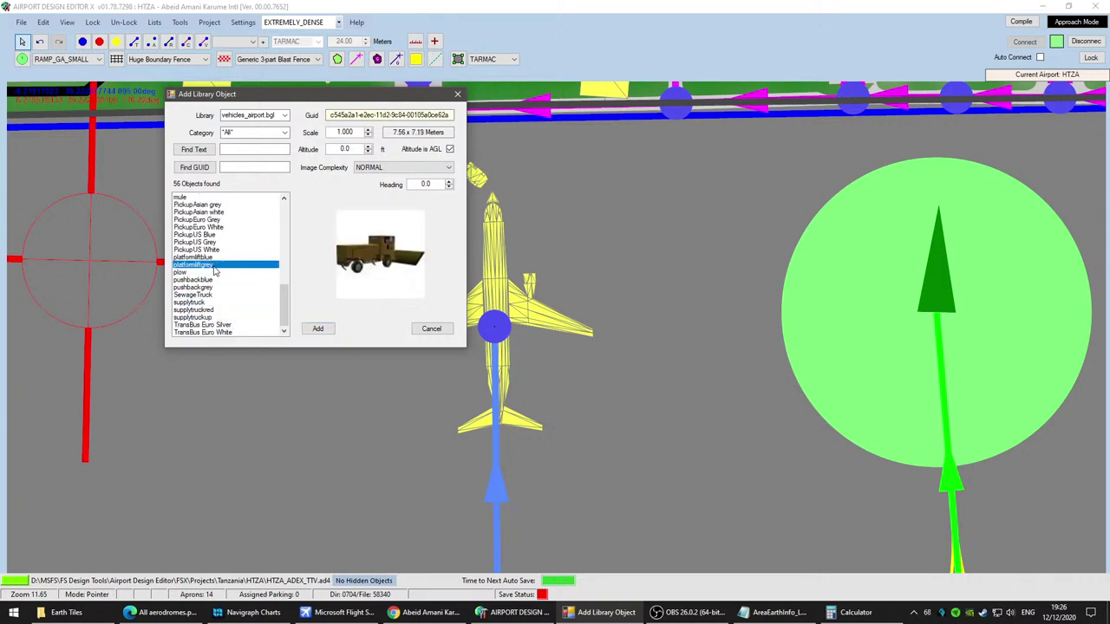
scroll(232, 293, "up", 3)
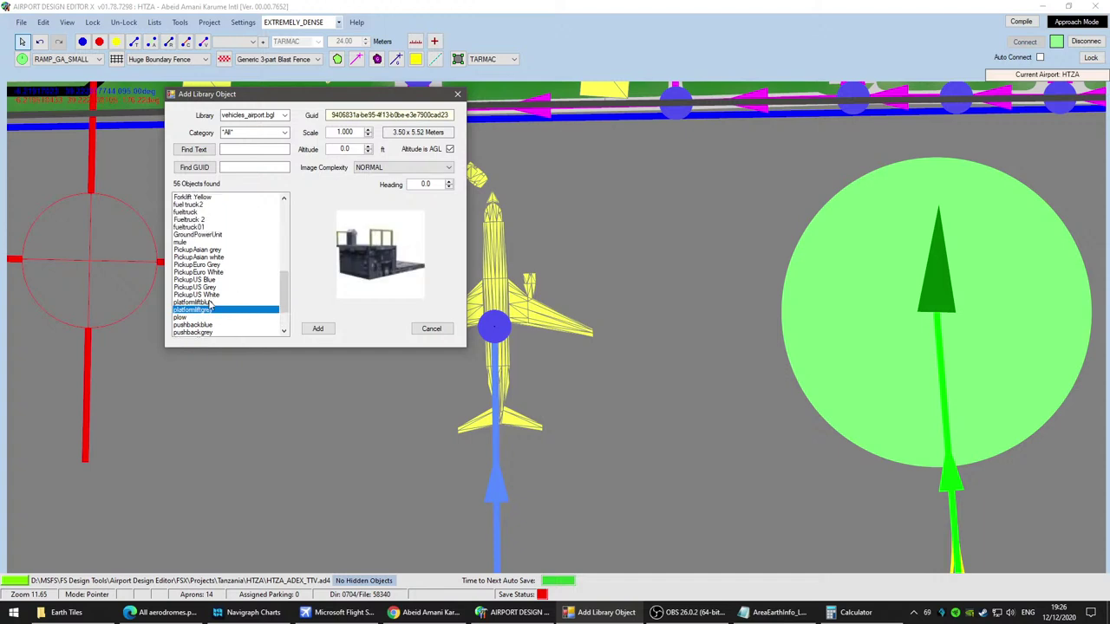
left_click(211, 303)
left_click(199, 243)
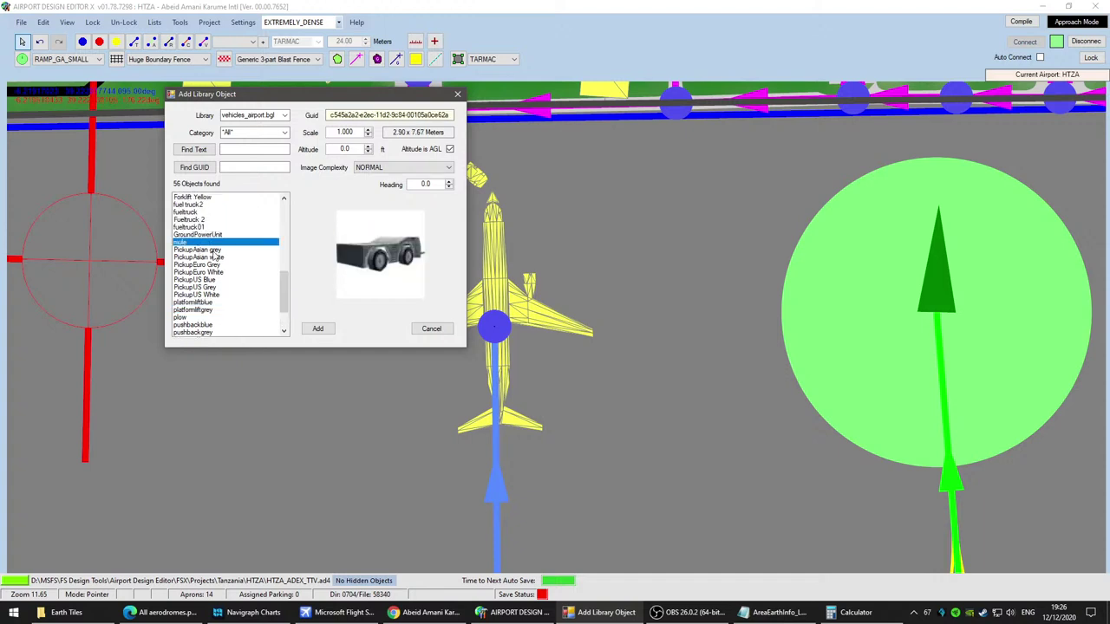
scroll(250, 307, "up", 3)
left_click(266, 302)
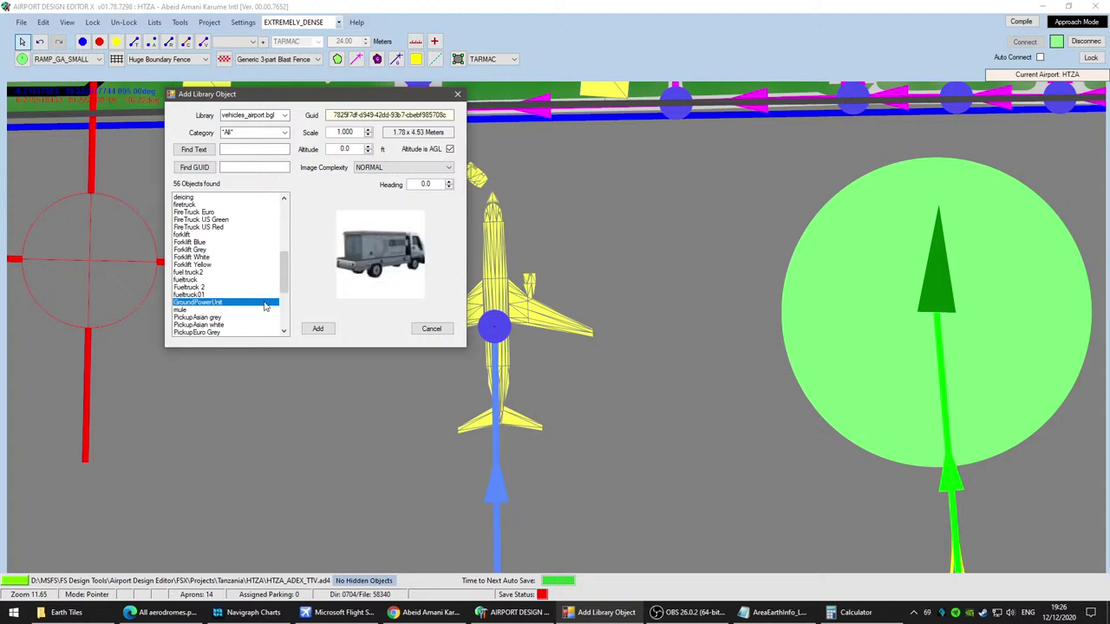
left_click(317, 329)
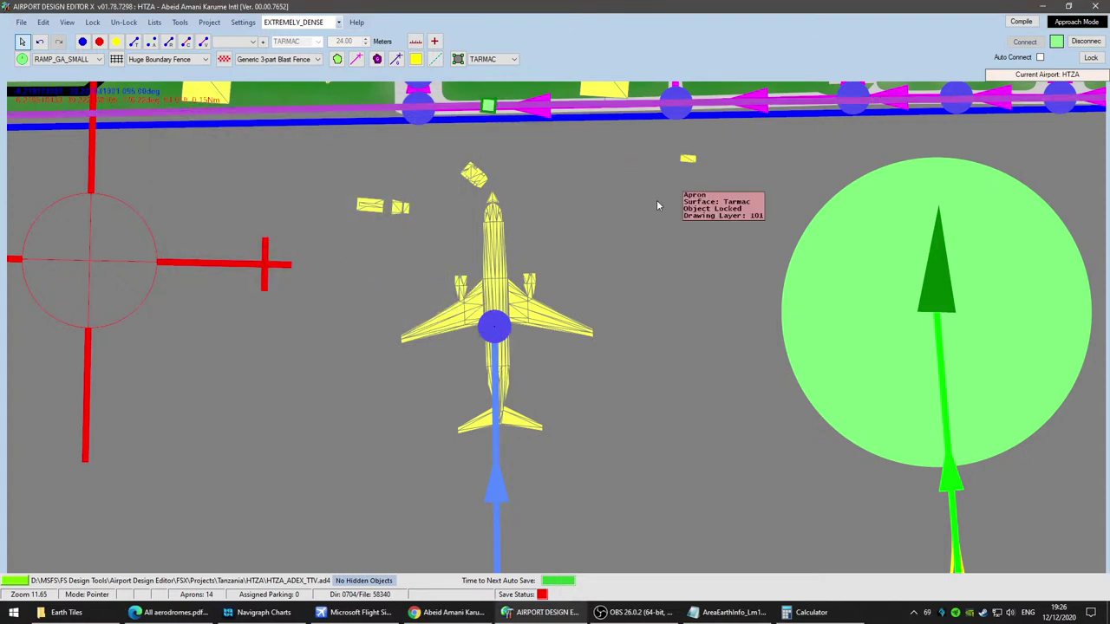
Step: Add a cateringtruckgrey catering truck beside the airliner
scroll(743, 254, "down", 5)
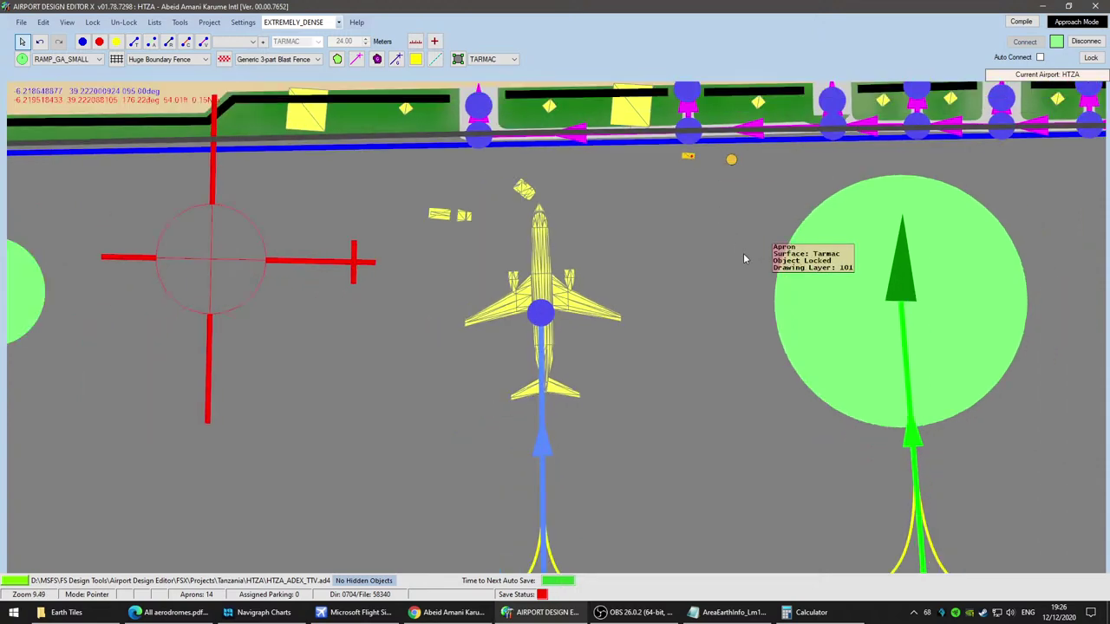
scroll(694, 278, "down", 1)
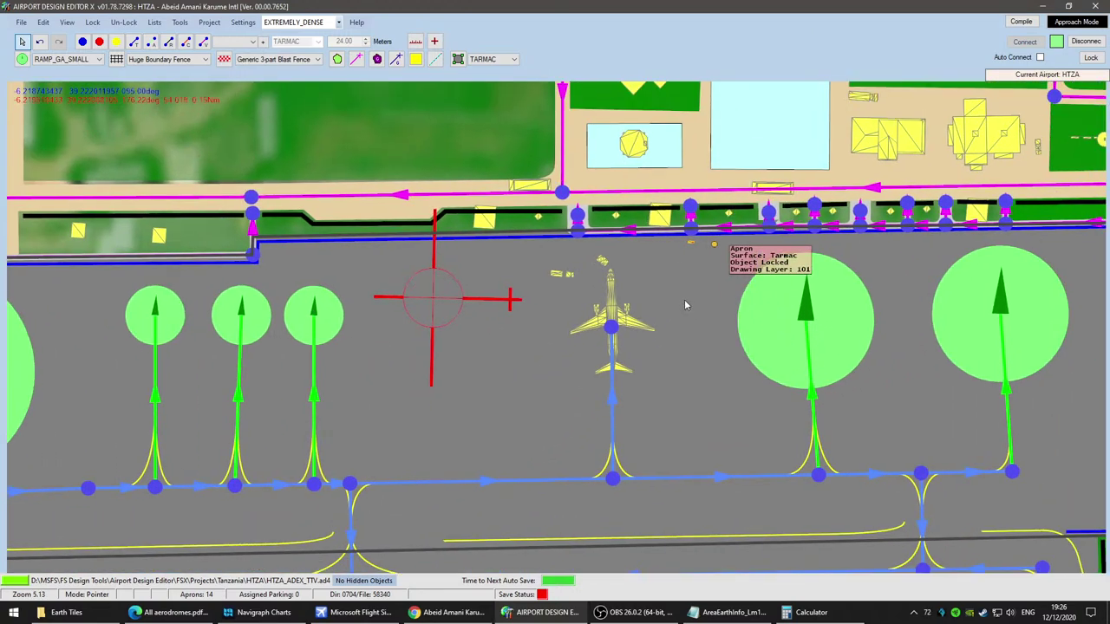
right_click(556, 304)
mouse_move(650, 331)
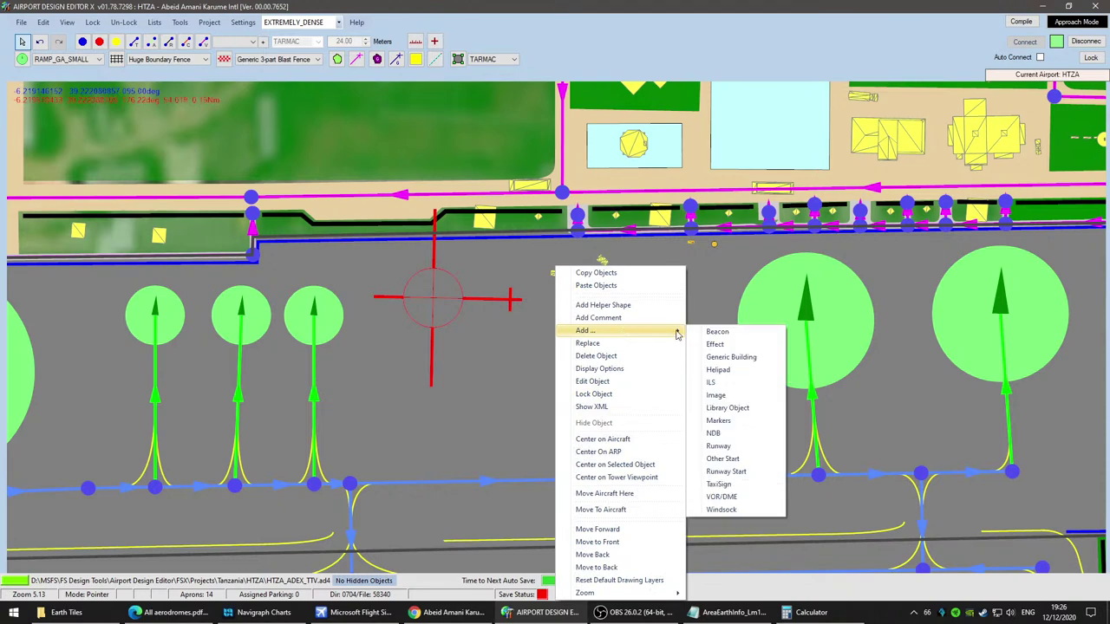
left_click(761, 408)
scroll(227, 262, "down", 3)
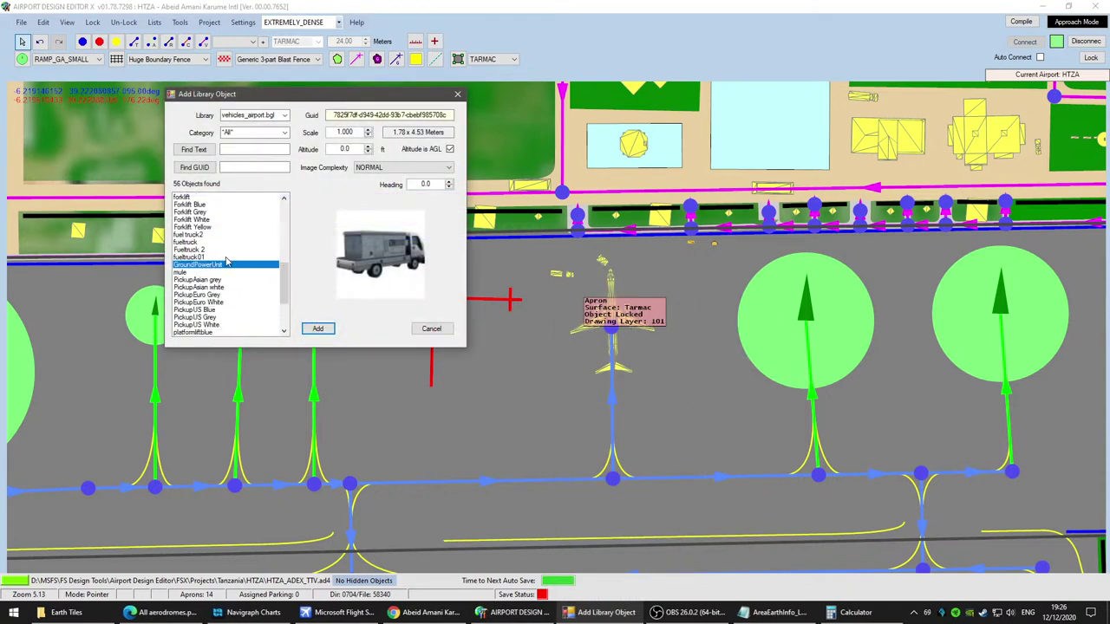
scroll(227, 262, "up", 5)
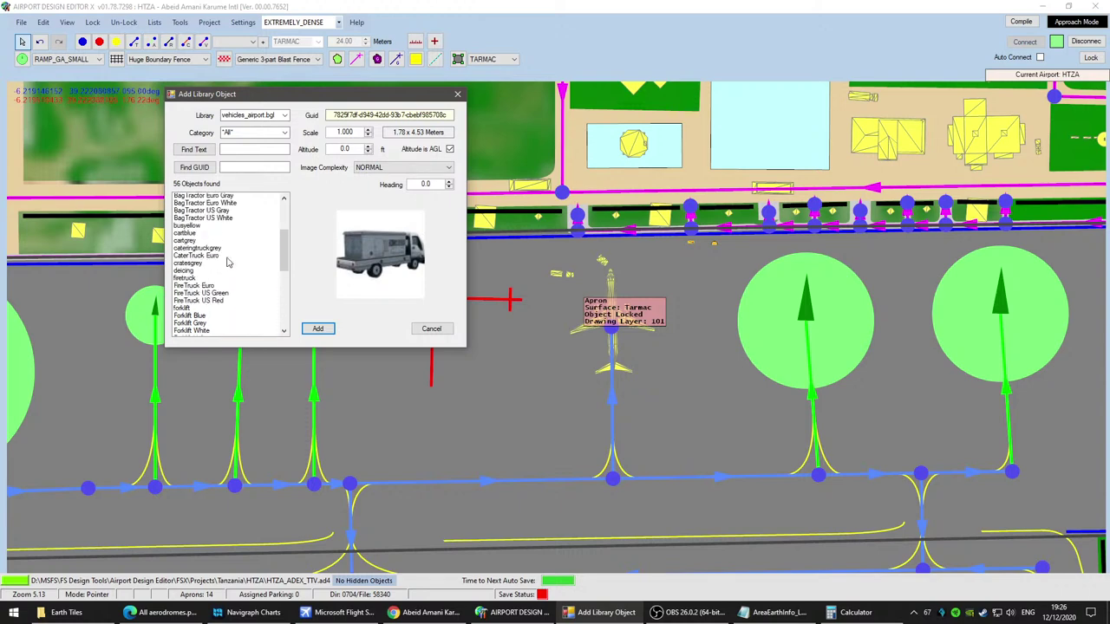
left_click(195, 244)
left_click(228, 250)
left_click(318, 329)
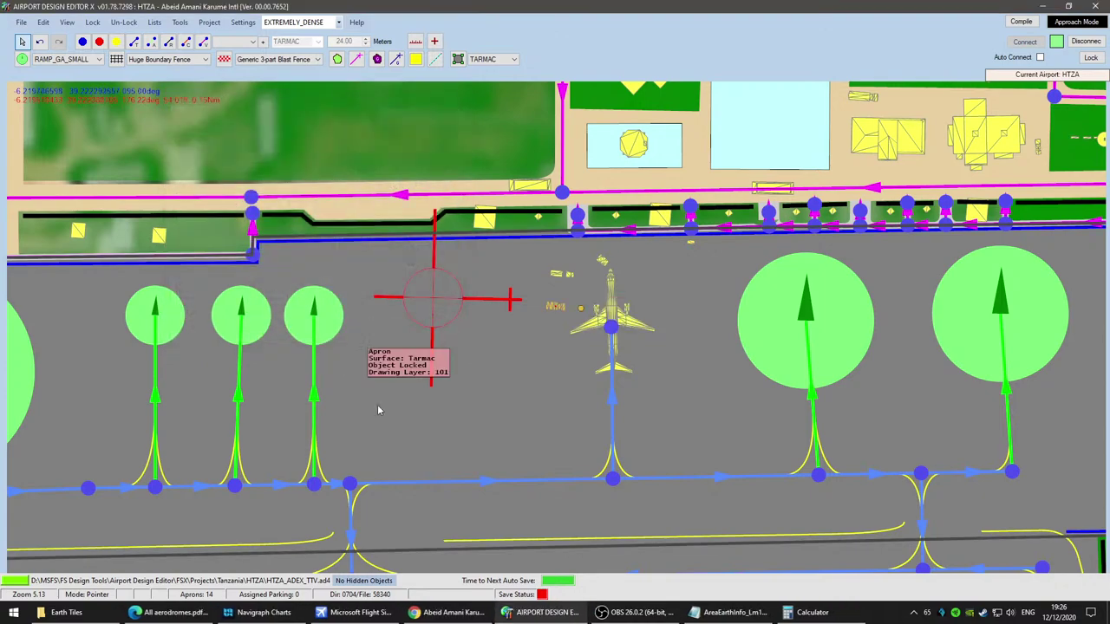
Step: Pan the map to the western end of the apron
scroll(329, 425, "up", 3)
left_click_drag(328, 425, 778, 373)
left_click_drag(111, 364, 706, 265)
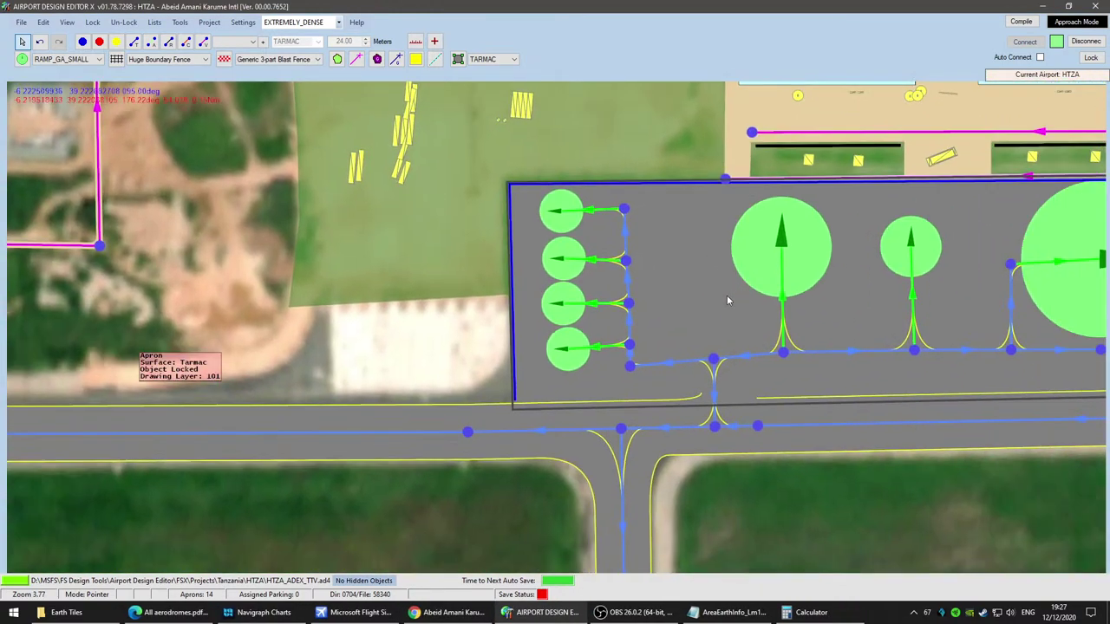
Step: Replace the third west-apron parking stand with a short taxi link stub ending at a new node
left_click(571, 308)
scroll(679, 248, "up", 3)
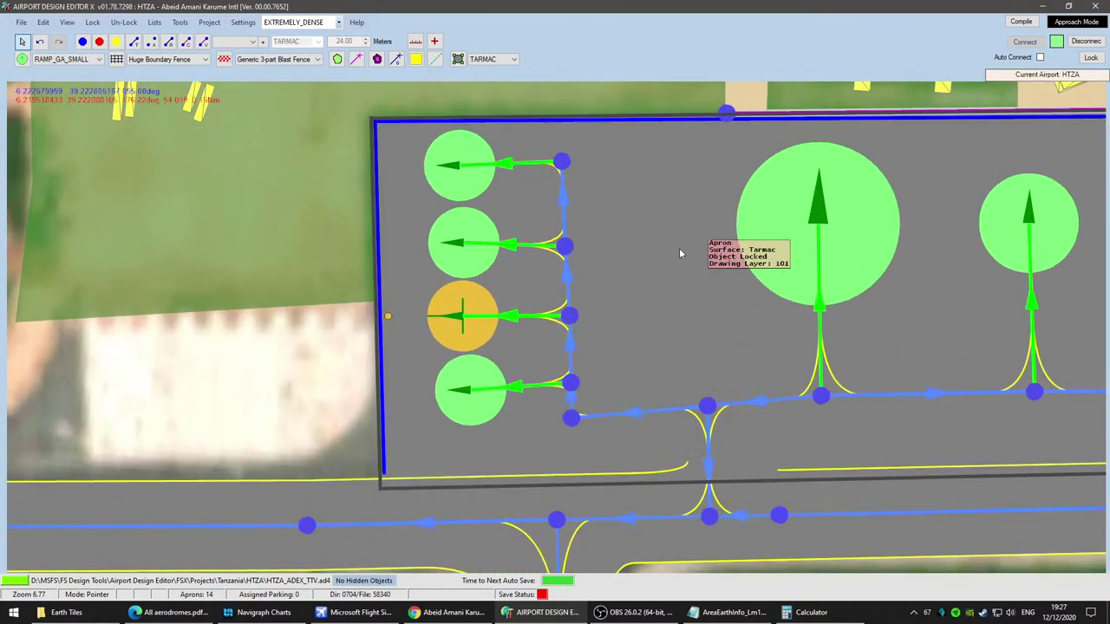
key("Delete")
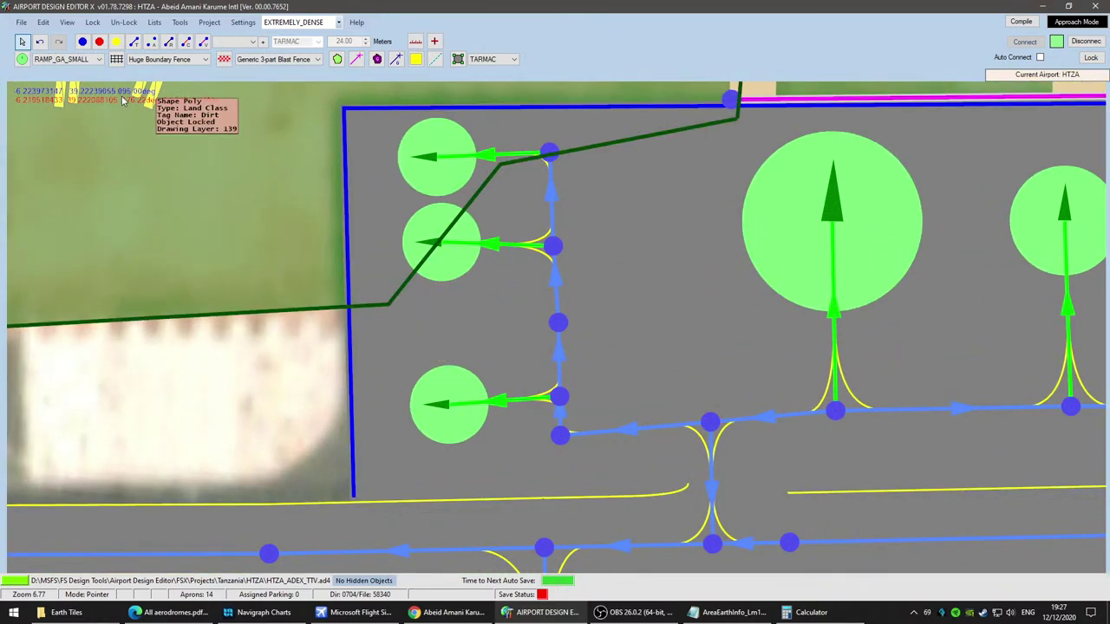
left_click(134, 43)
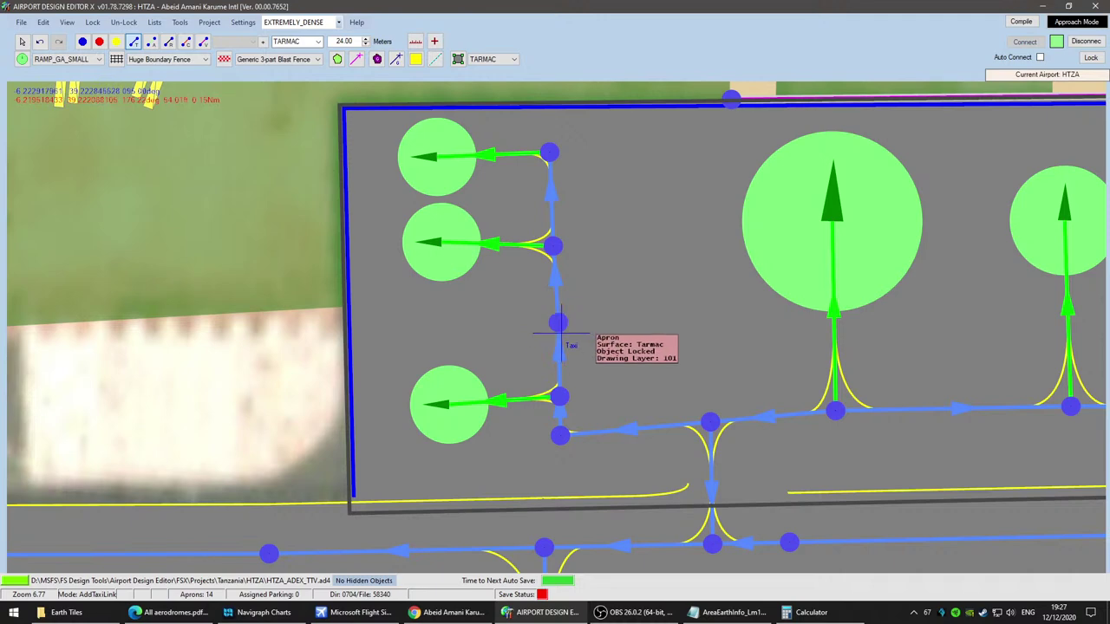
left_click(557, 323)
left_click(457, 326)
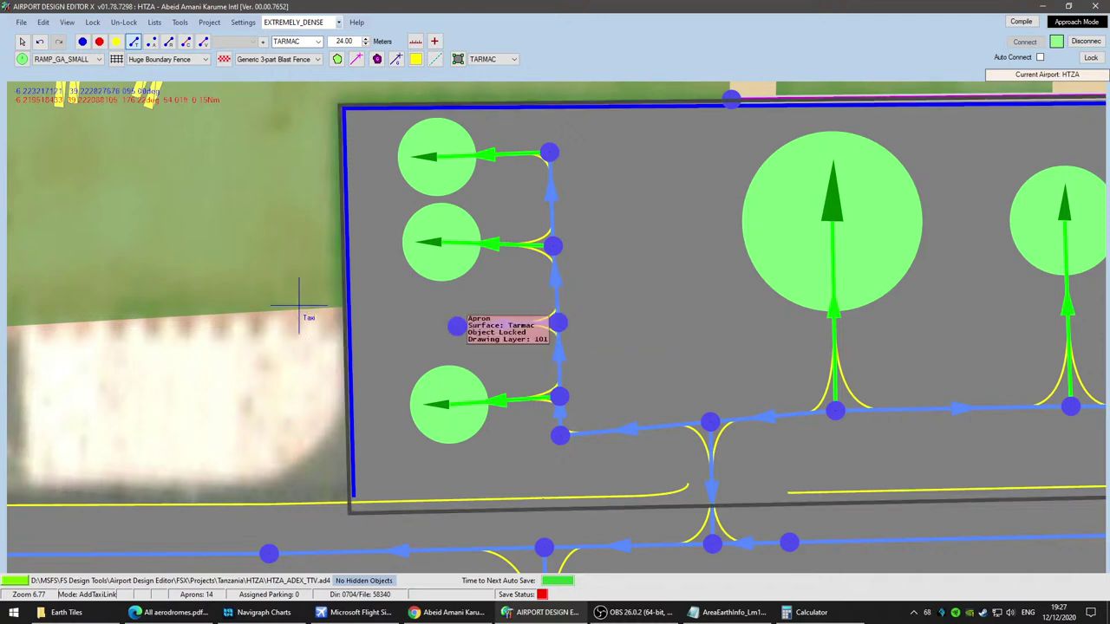
Step: Hide and then re-show parking spots and taxi links in the display options
left_click(67, 21)
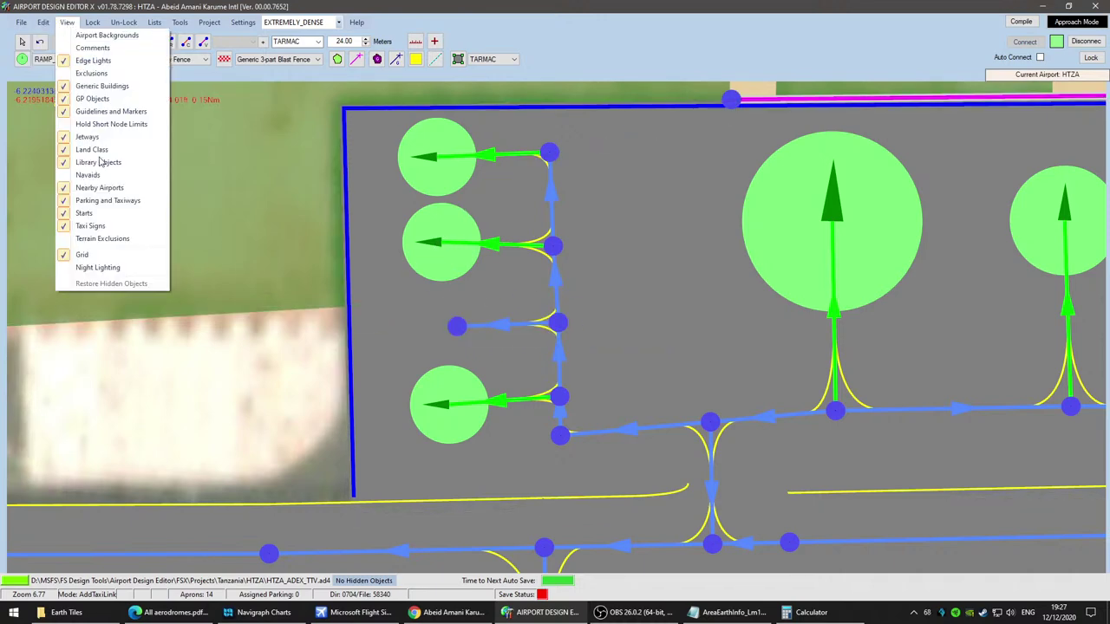
left_click(107, 201)
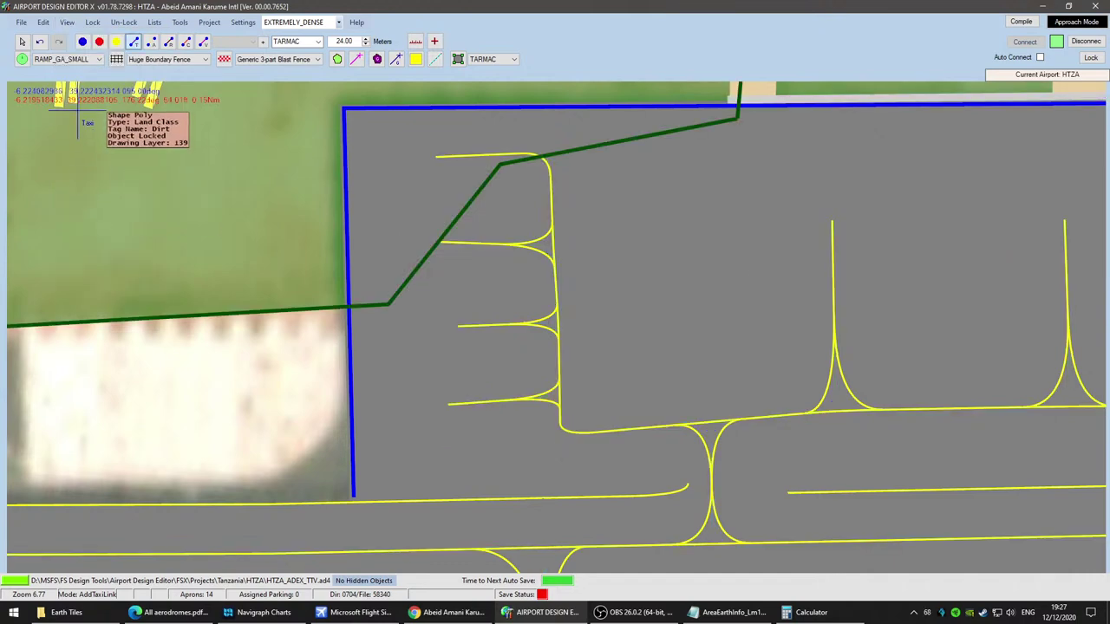
left_click(72, 22)
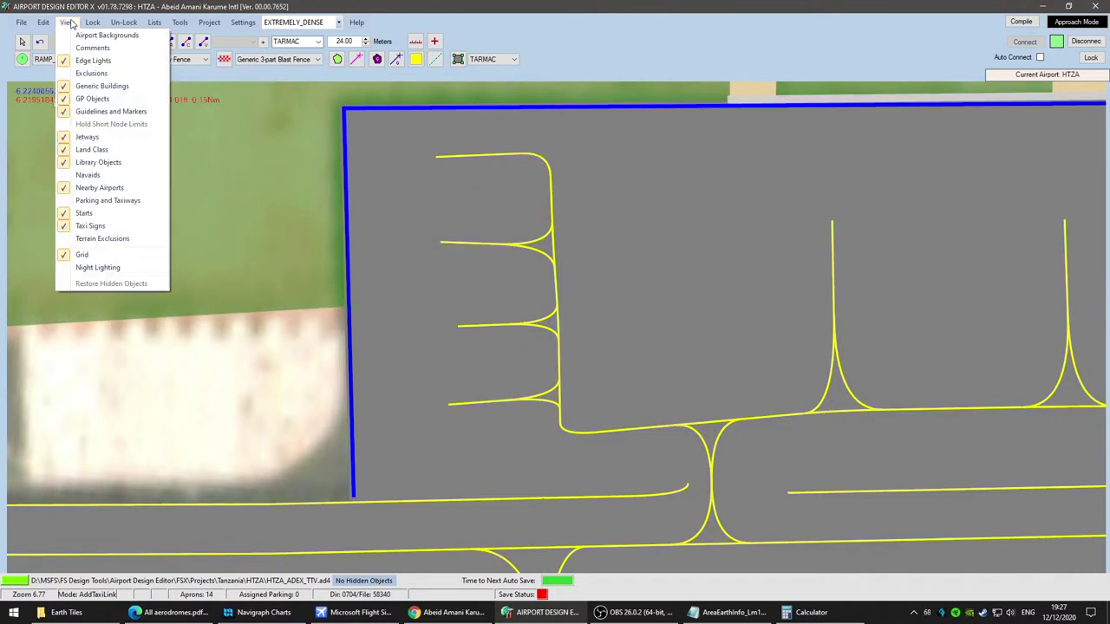
left_click(107, 201)
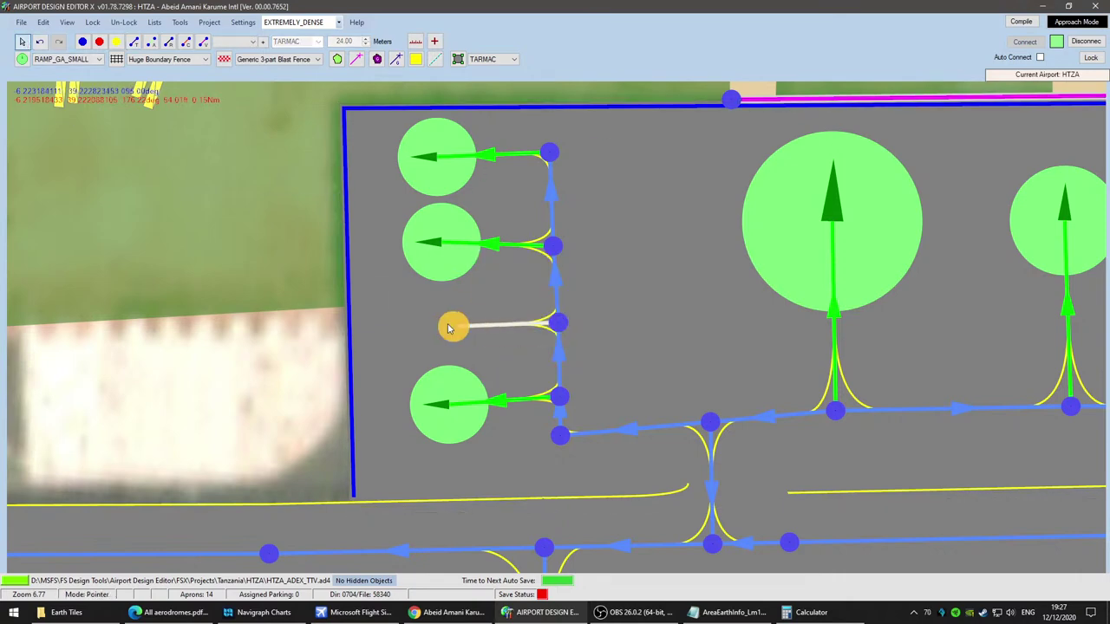
Step: Add the C185 Wheeled aircraft from vehicles_aircraft.bgl as a library object on the apron
left_click(416, 337)
right_click(416, 337)
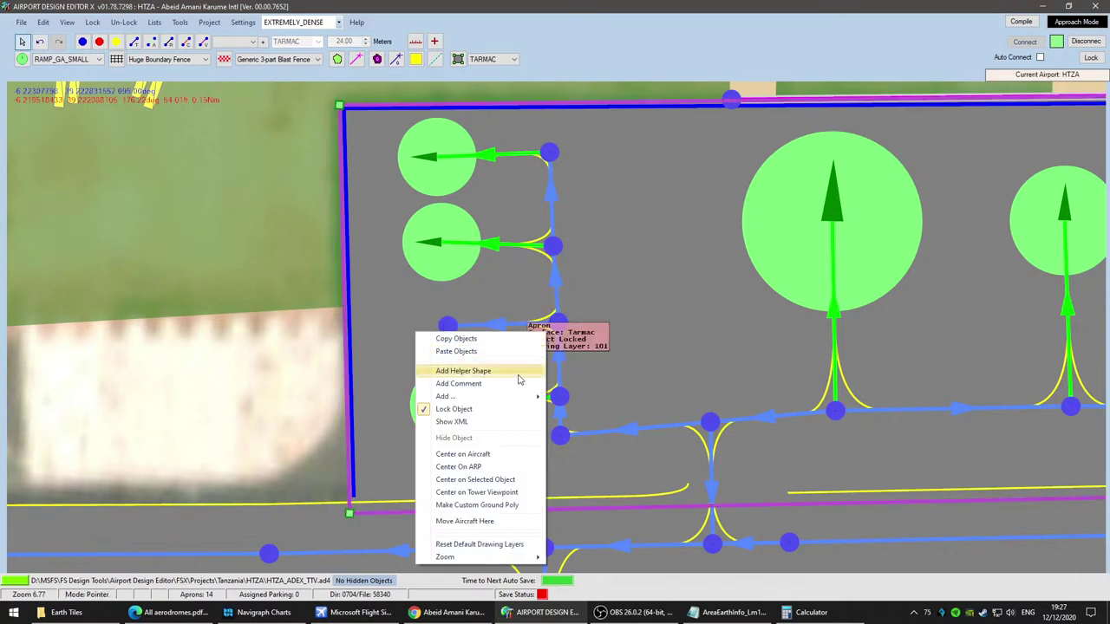
mouse_move(523, 401)
left_click(607, 474)
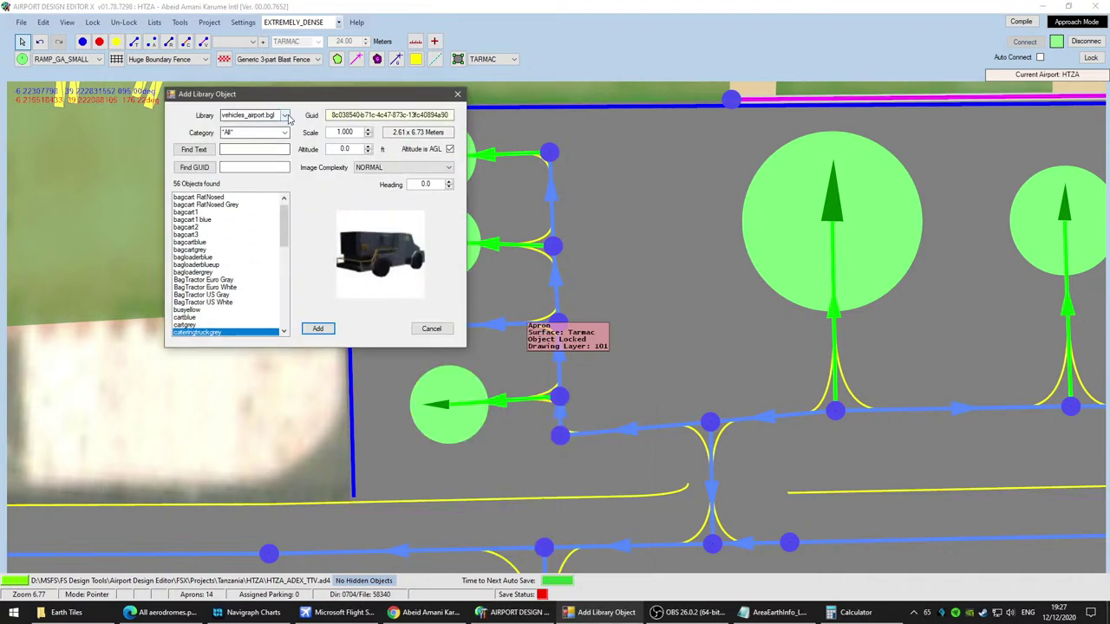
left_click(285, 115)
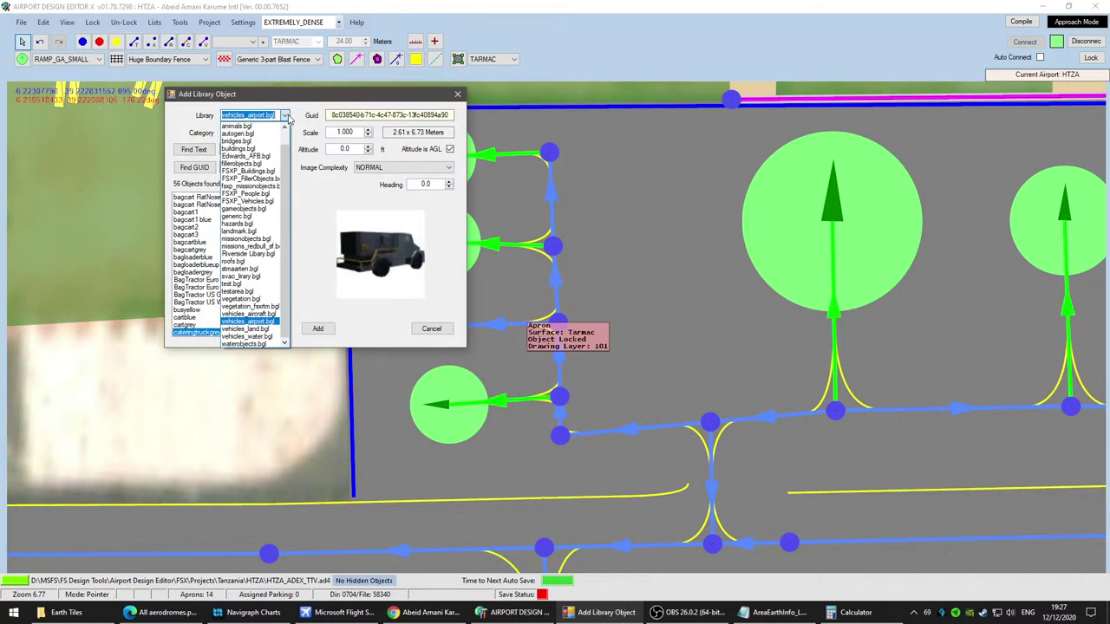
left_click(260, 314)
scroll(222, 304, "down", 3)
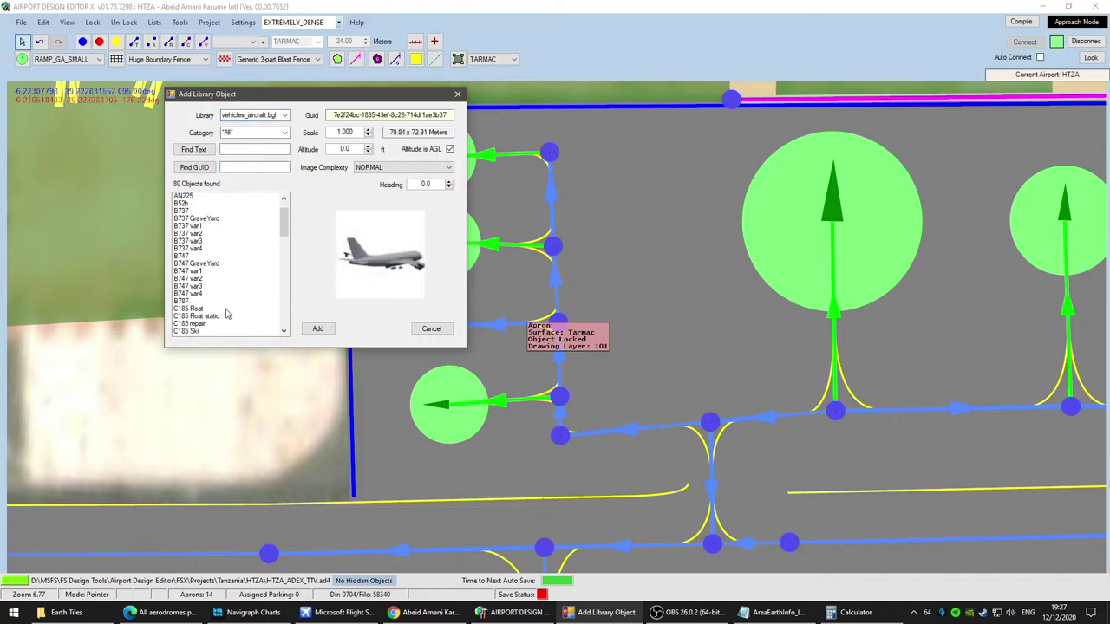
left_click(203, 265)
left_click(207, 280)
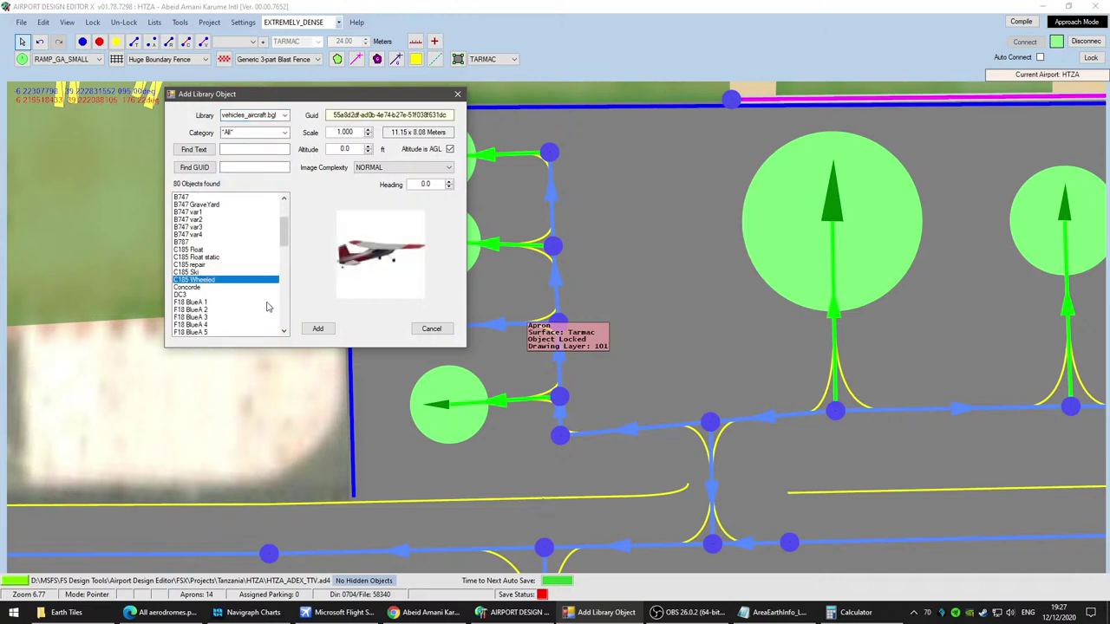
left_click(318, 329)
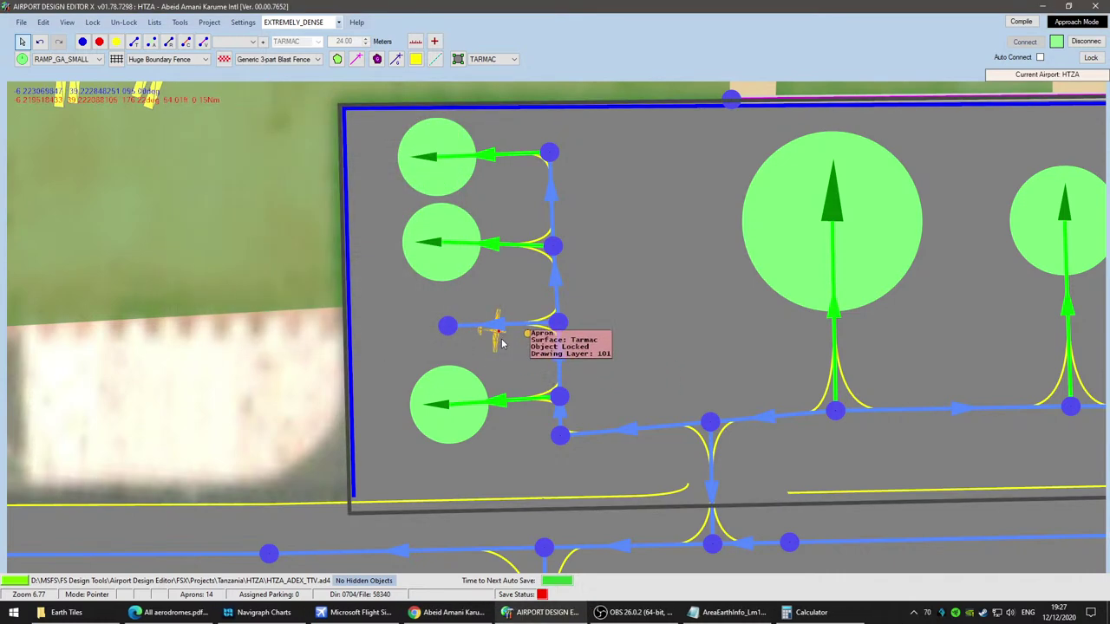
Step: Rotate the C185 to about 170.5° and move it onto the taxipath end node
left_click_drag(529, 332, 411, 338)
left_click_drag(495, 341, 446, 330)
scroll(780, 392, "down", 1)
left_click_drag(1060, 404, 389, 394)
scroll(389, 392, "down", 5)
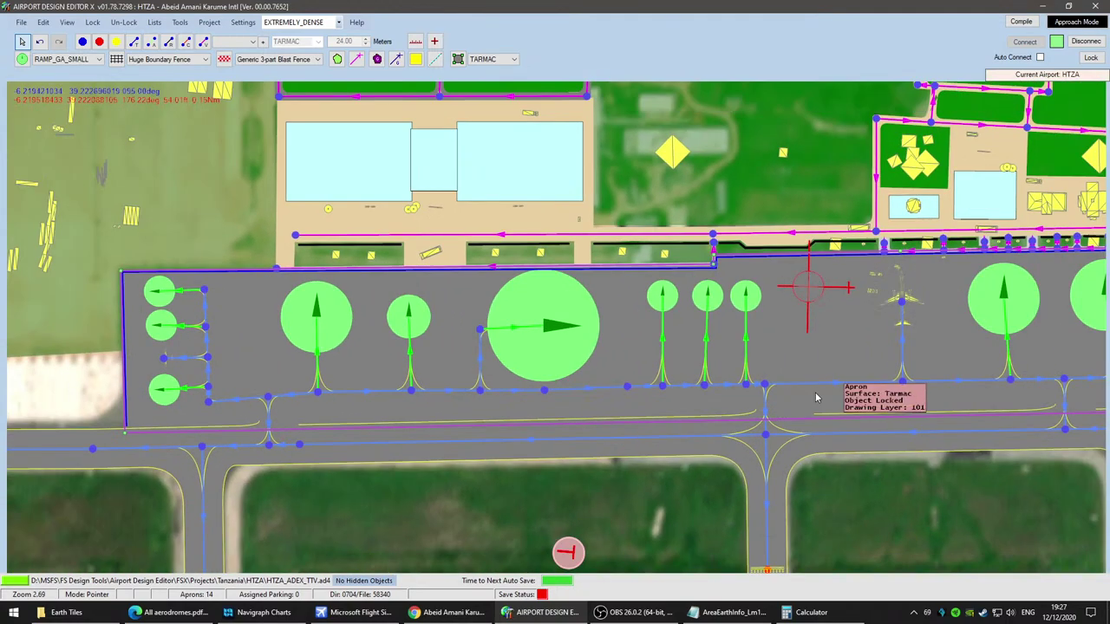
Step: Inspect the short taxipath stub's properties, keeping designator Blank and link type TAXI
double_click(184, 362)
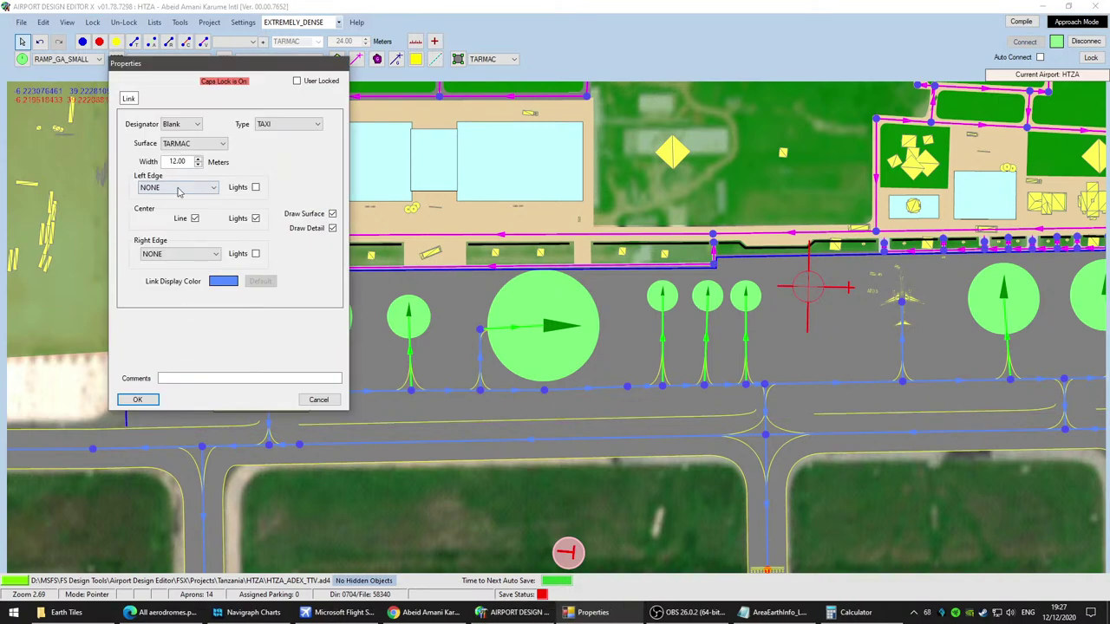
left_click(186, 129)
left_click(195, 145)
left_click(302, 127)
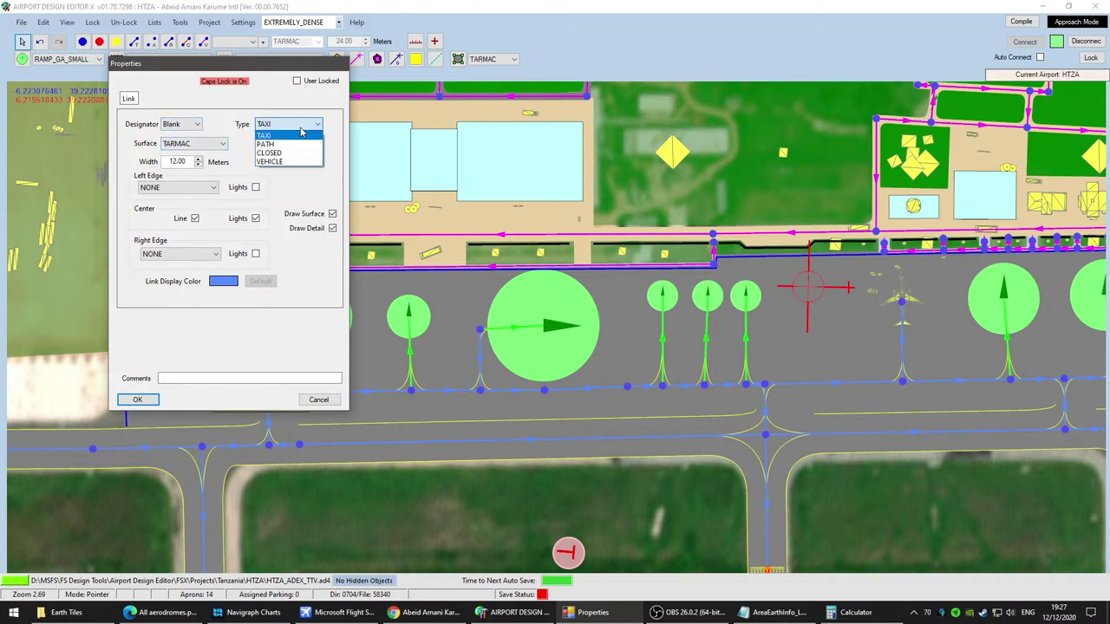
left_click(301, 127)
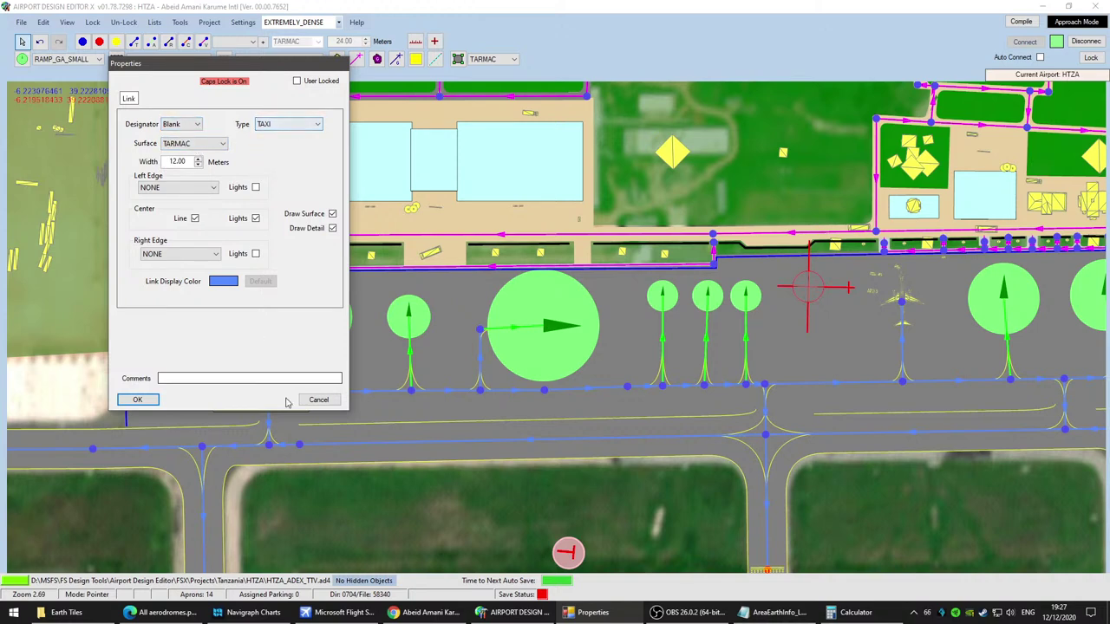
left_click(318, 400)
Step: Check taxiway A's properties (25.30 m tarmac, lit edges, centre lights) and close them unchanged
left_click_drag(833, 424, 290, 221)
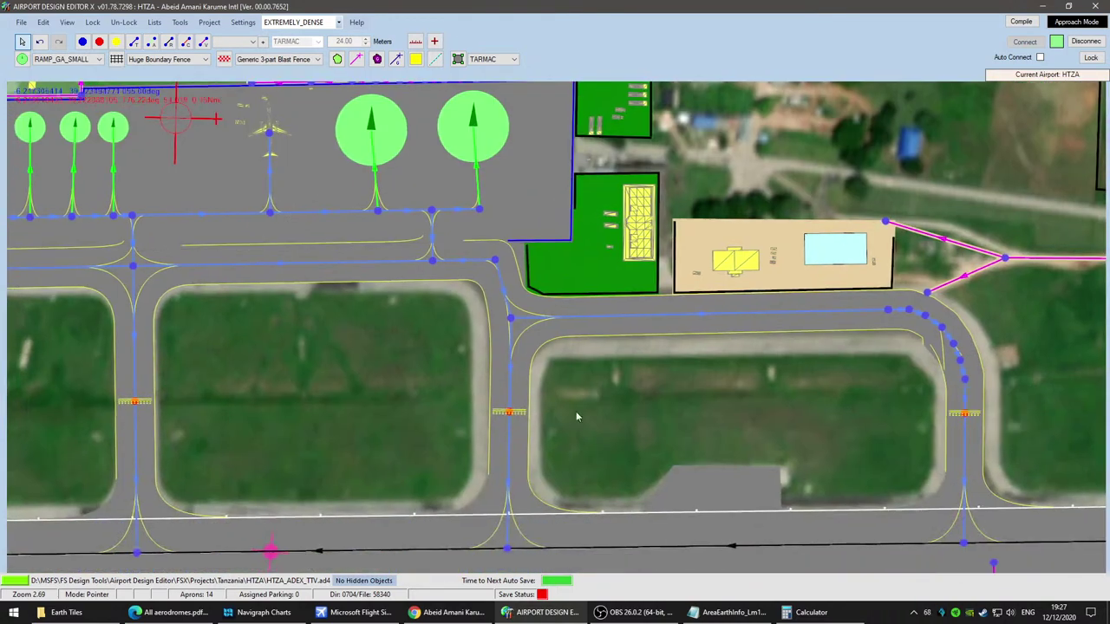
scroll(665, 462, "down", 2)
left_click_drag(764, 417, 494, 398)
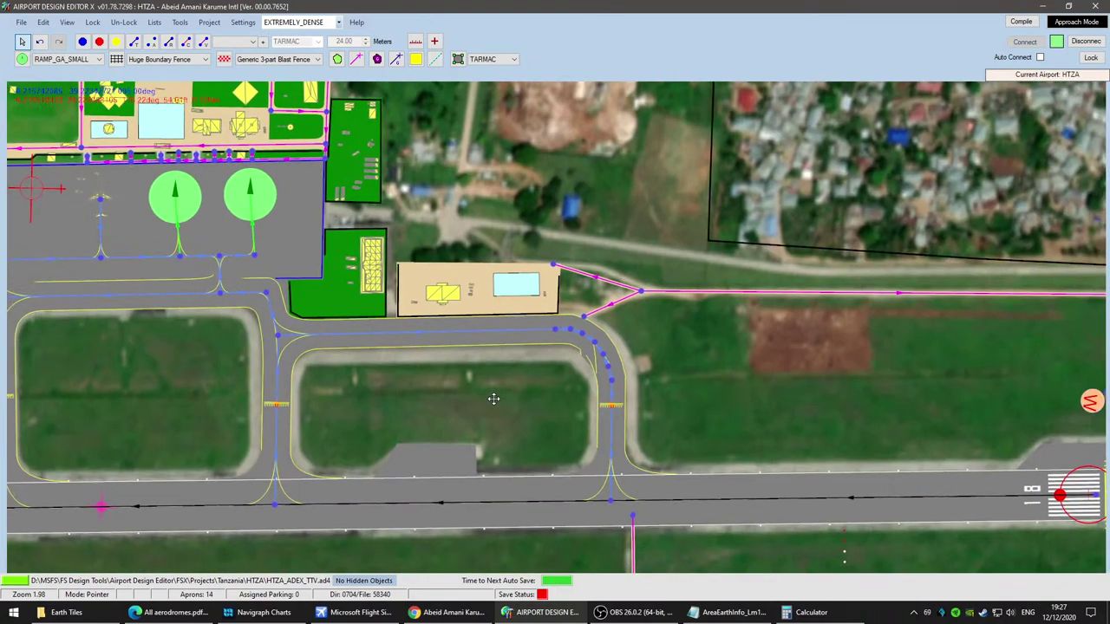
scroll(492, 398, "down", 2)
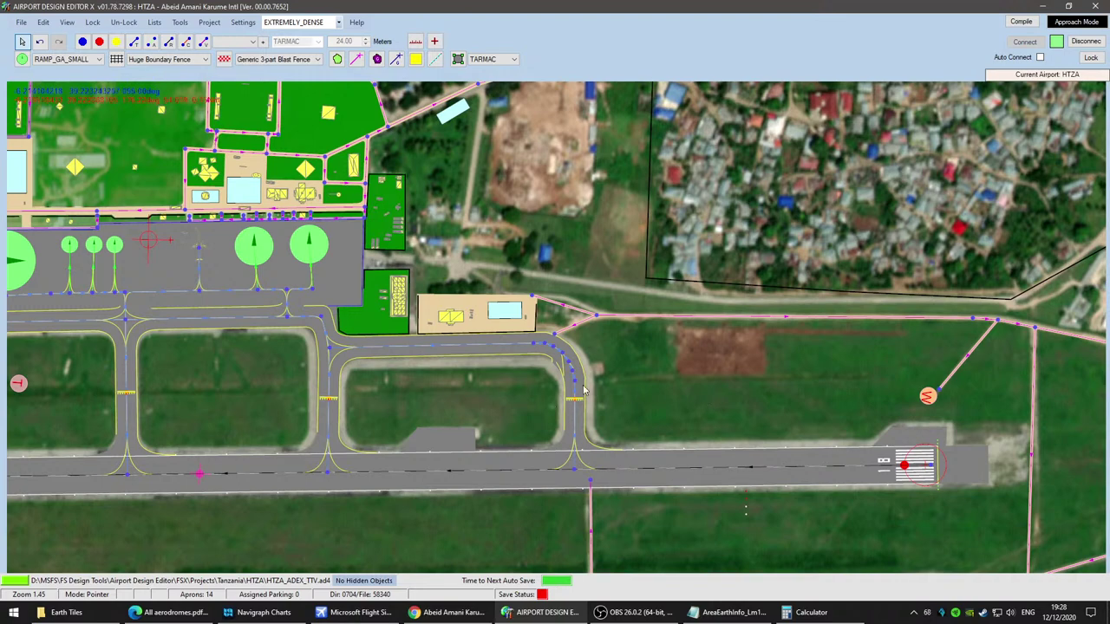
scroll(476, 380, "up", 2)
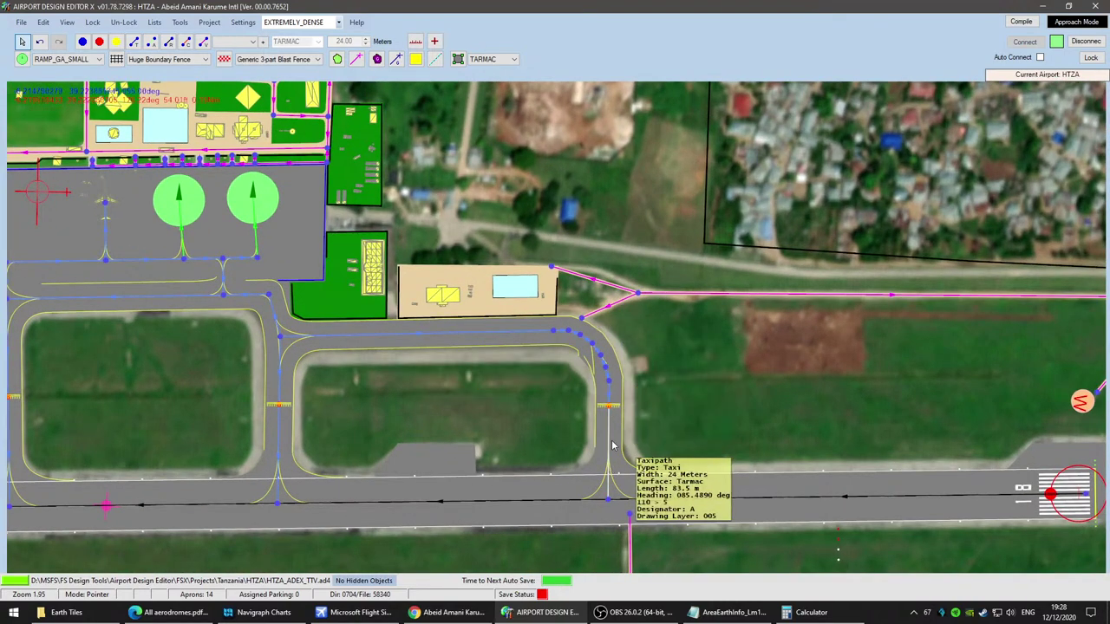
left_click_drag(434, 425, 596, 473)
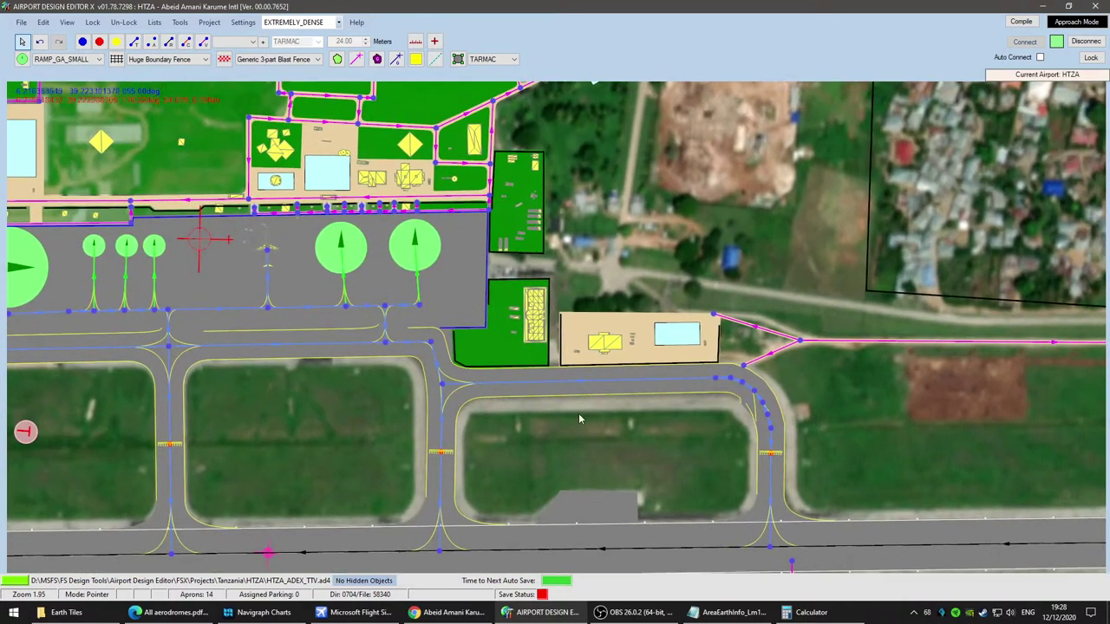
mouse_move(586, 387)
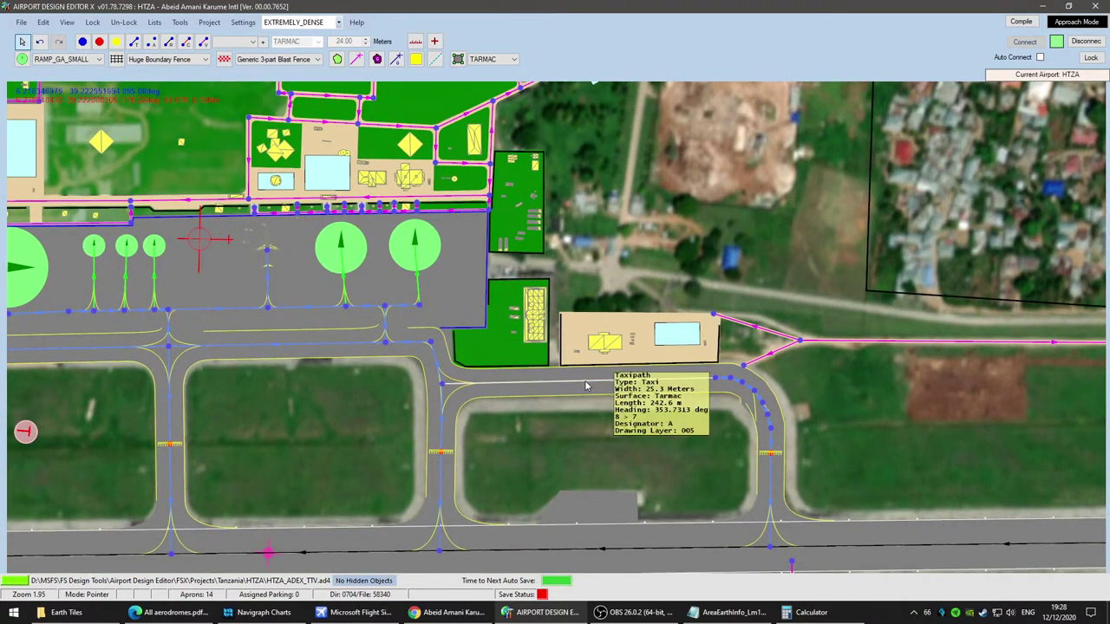
double_click(586, 387)
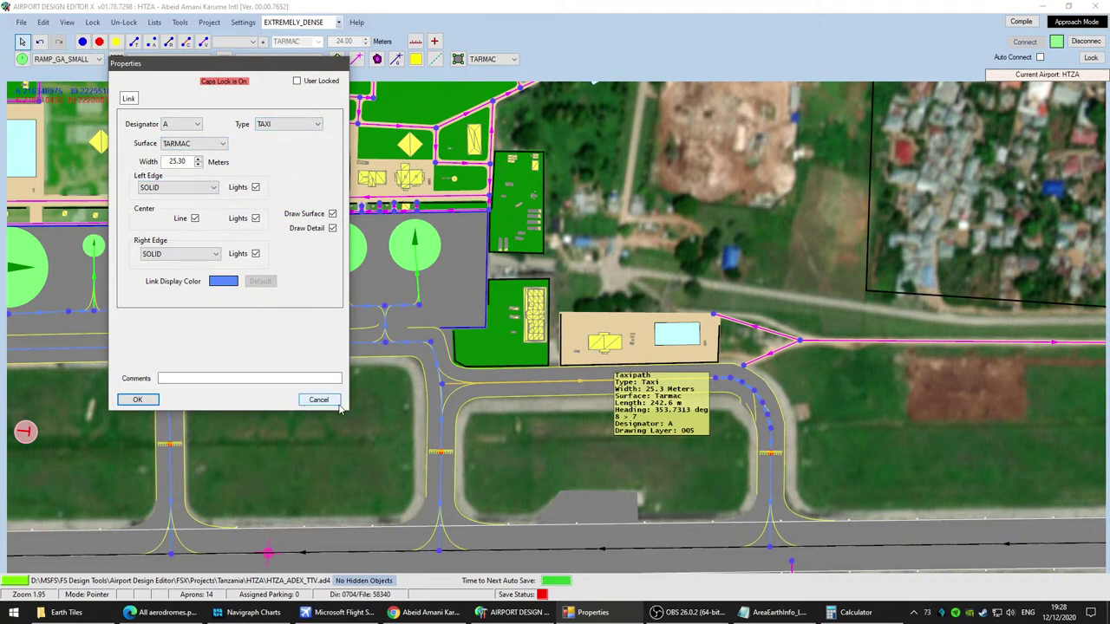
left_click(321, 401)
Step: Select and then deselect the taxiway node beside the apron
scroll(363, 464, "down", 3)
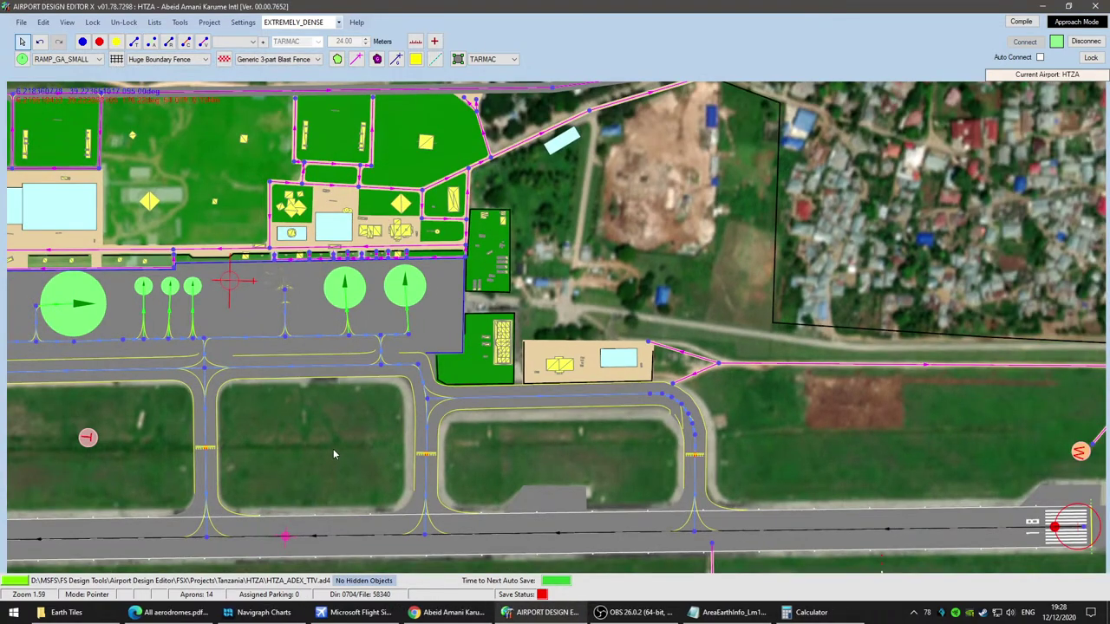
scroll(332, 448, "down", 2)
scroll(338, 448, "down", 1)
scroll(352, 445, "up", 4)
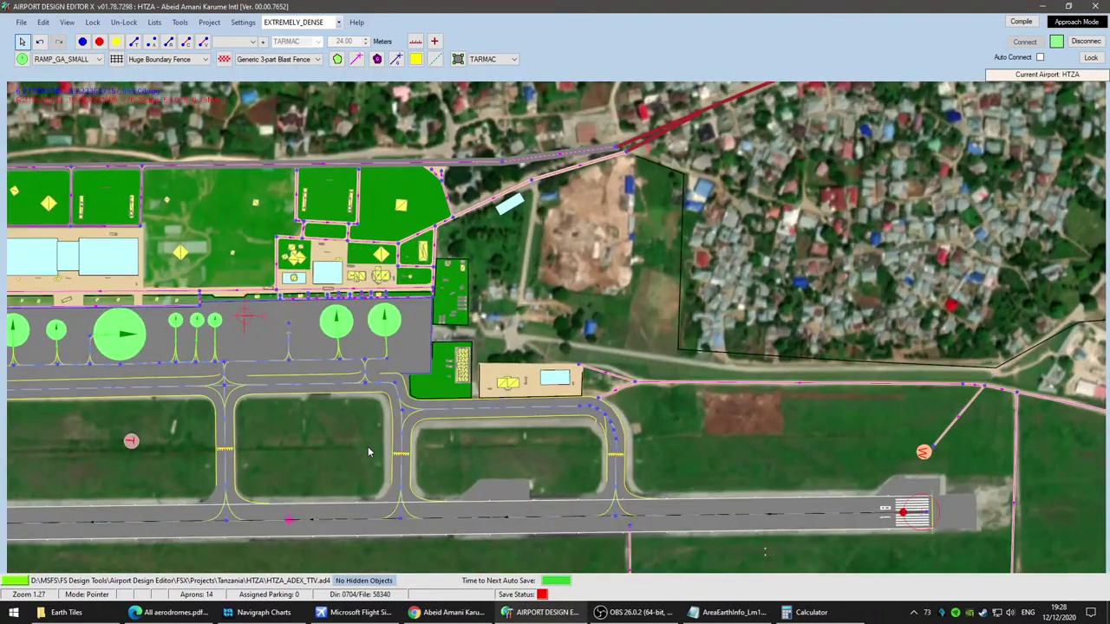
scroll(411, 386, "up", 2)
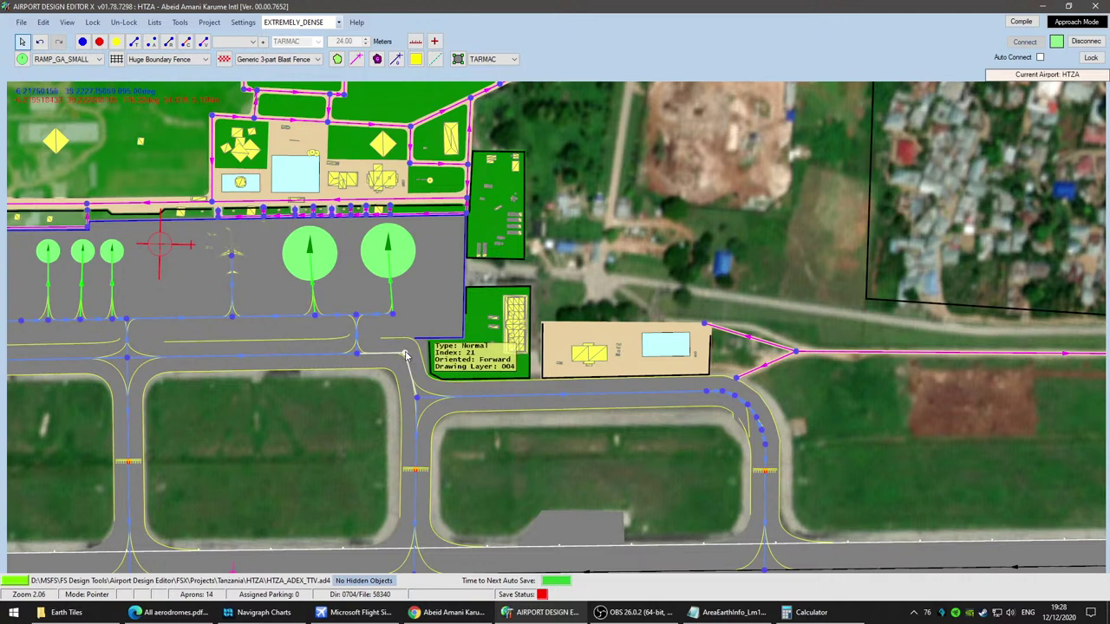
left_click(404, 357)
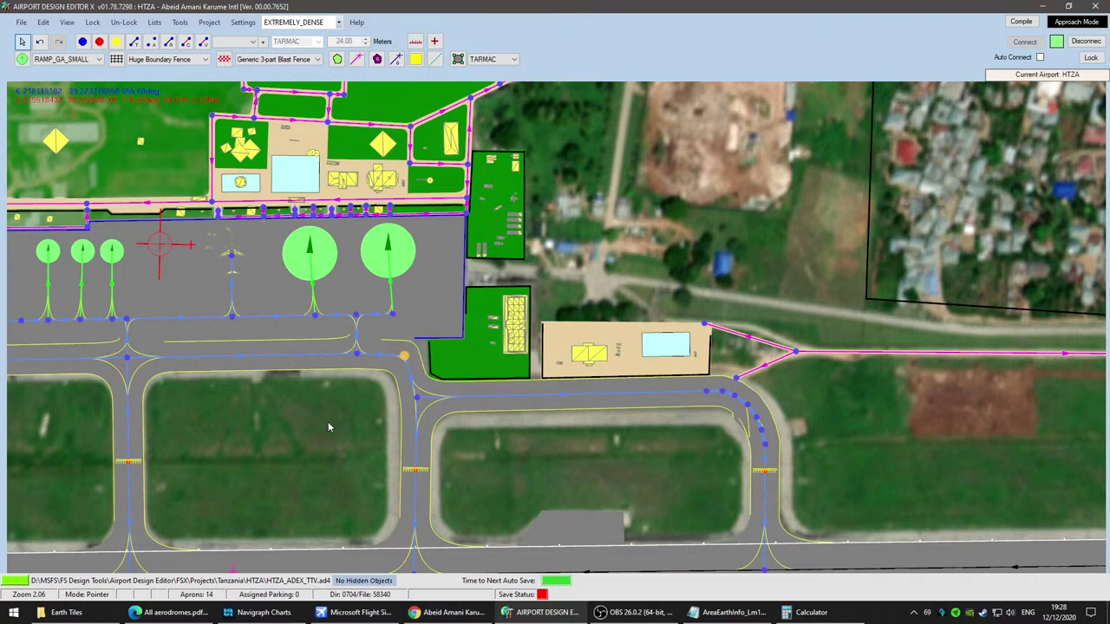
left_click(328, 422)
left_click(16, 23)
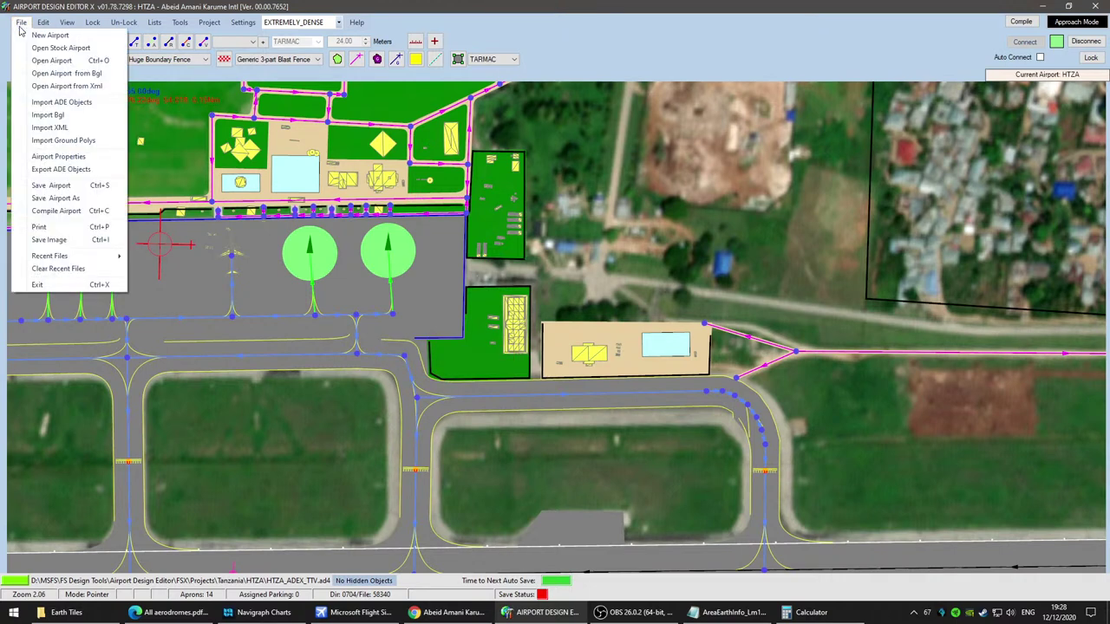
Step: Save the airport, end the current FSX flight and rebuild the scenery library
left_click(39, 185)
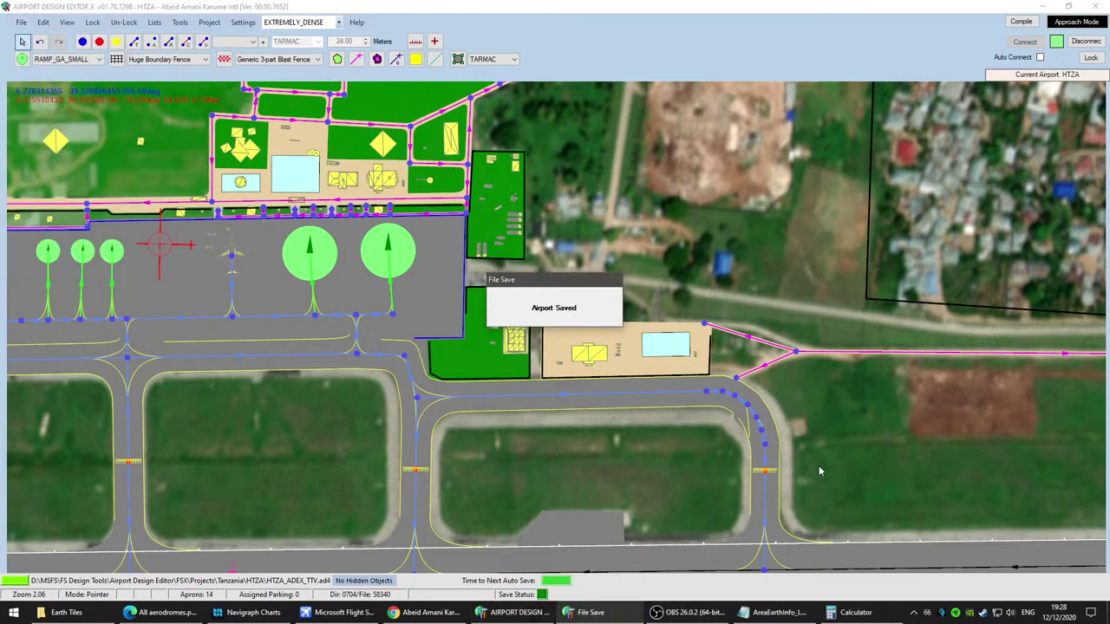
scroll(870, 392, "down", 4)
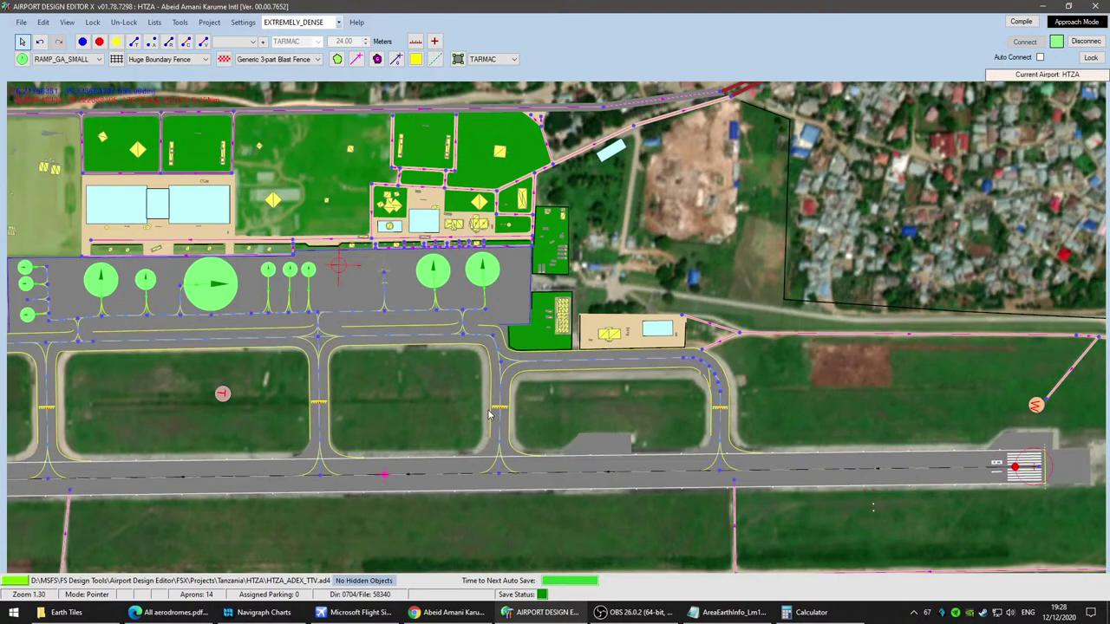
left_click(363, 616)
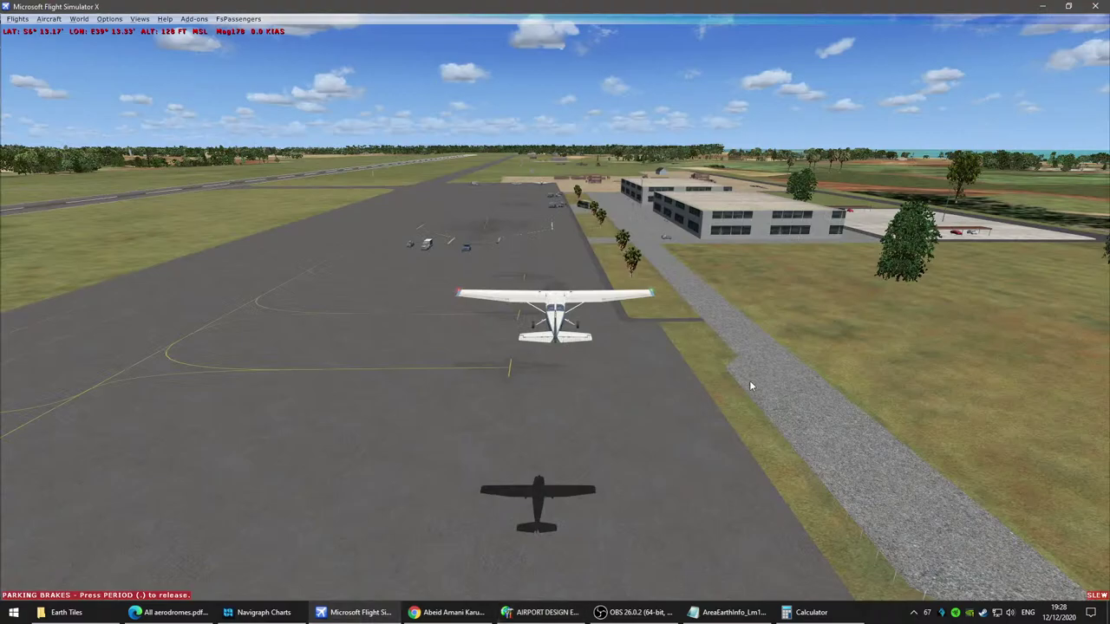
key("Escape")
left_click(557, 270)
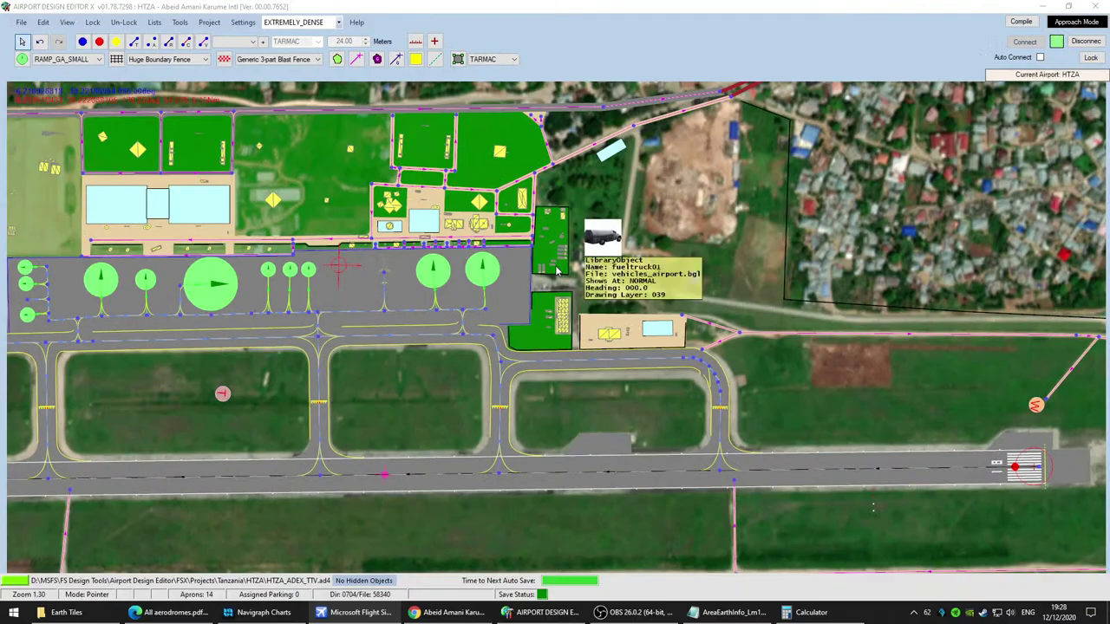
left_click(291, 234)
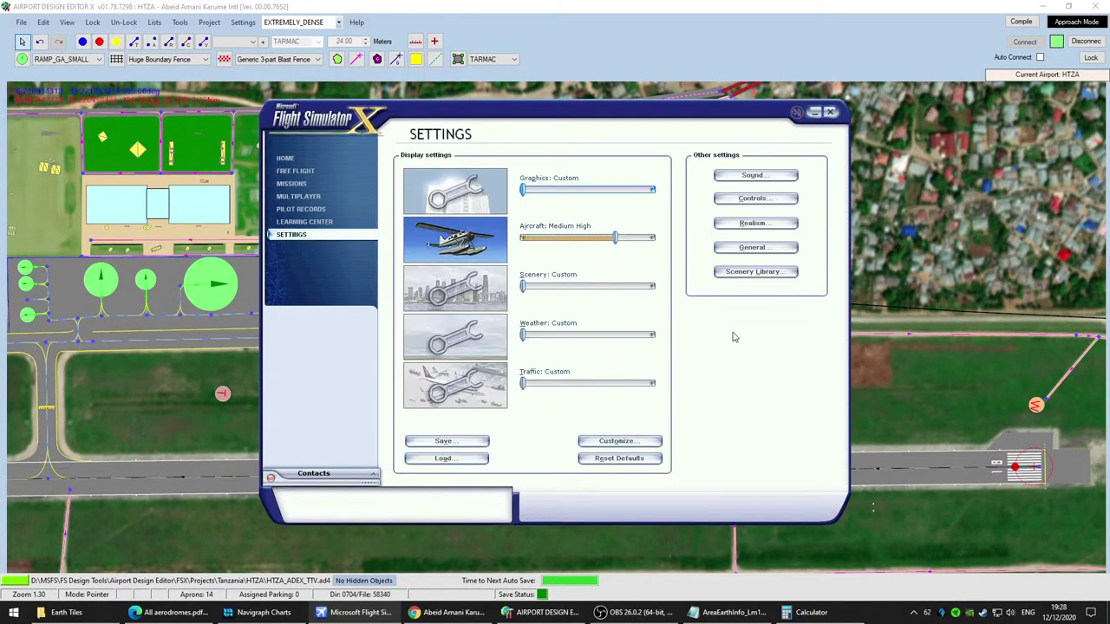
left_click(753, 272)
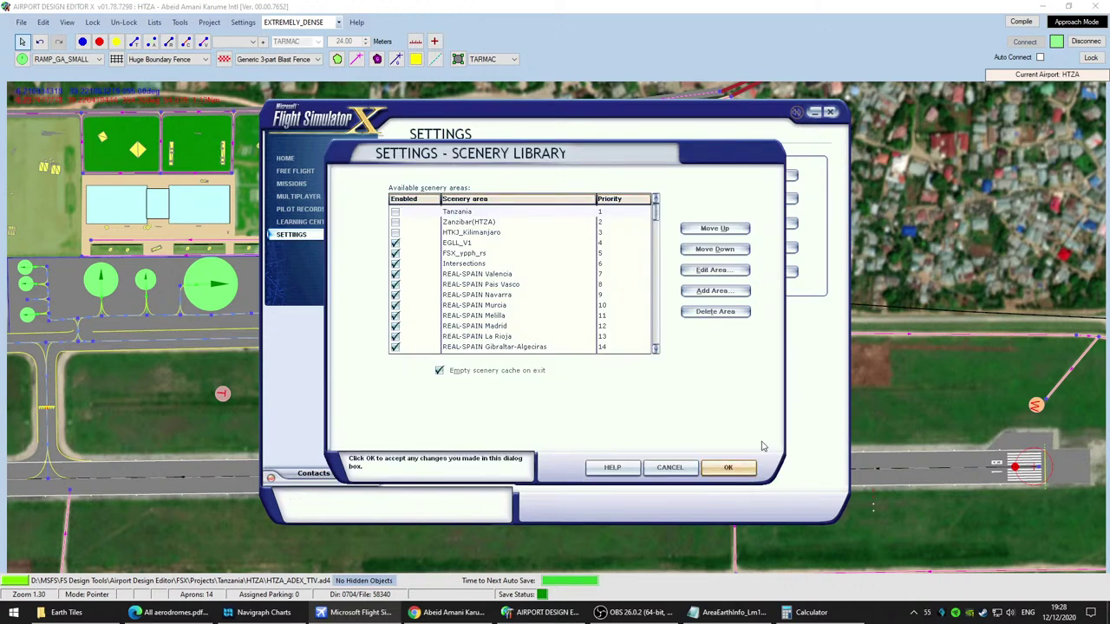
left_click(742, 473)
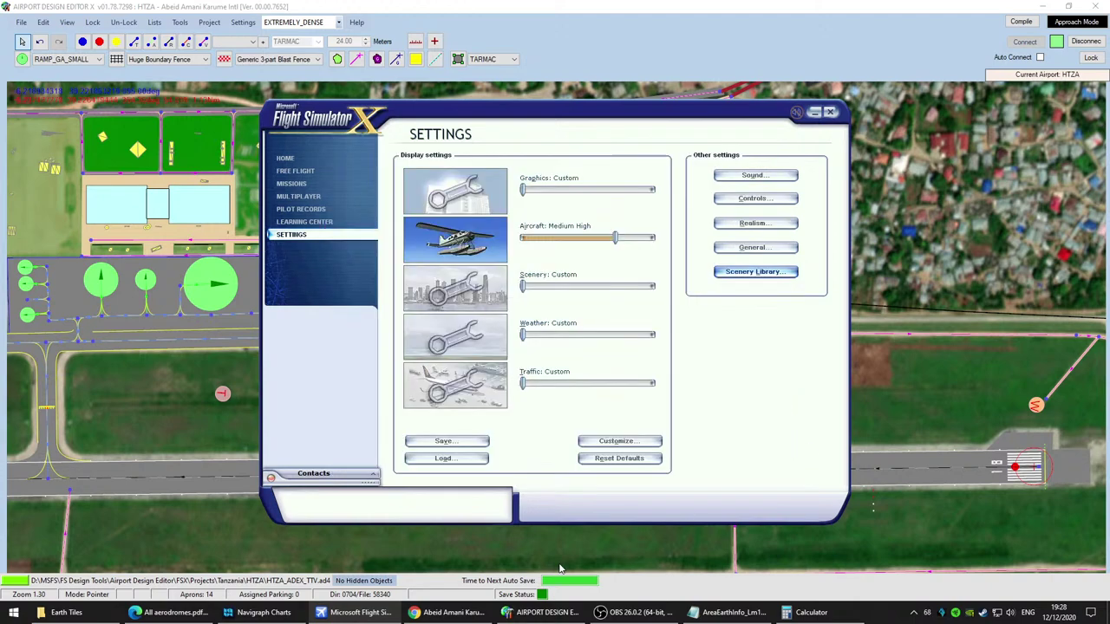
Step: Compile the HTZA airport into the simulator scenery, then reopen FSX's scenery library
left_click(384, 612)
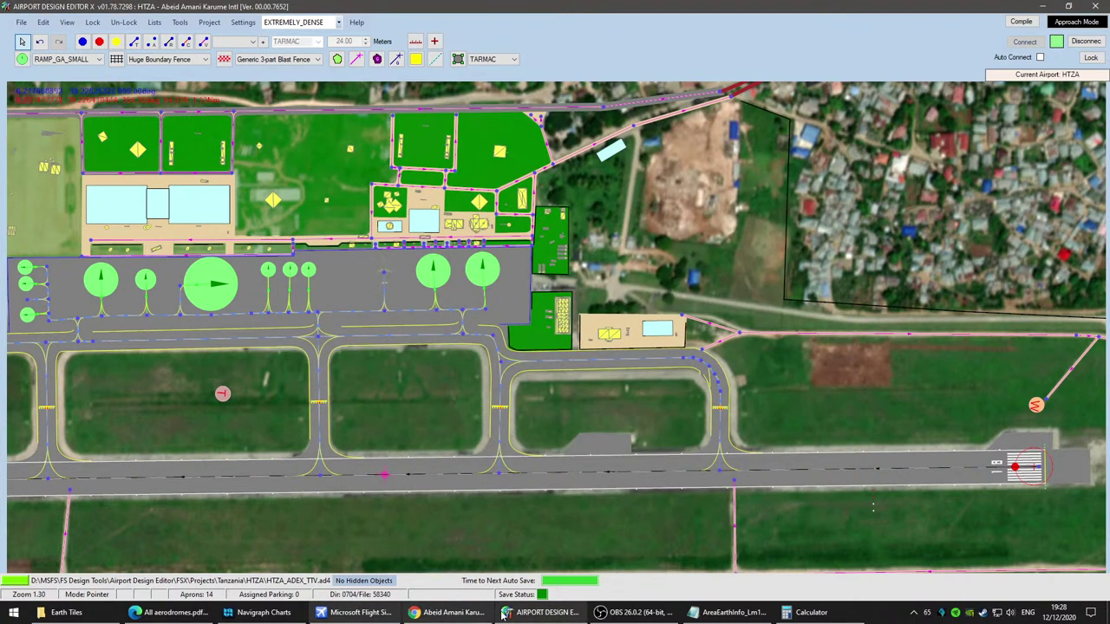
left_click(1022, 23)
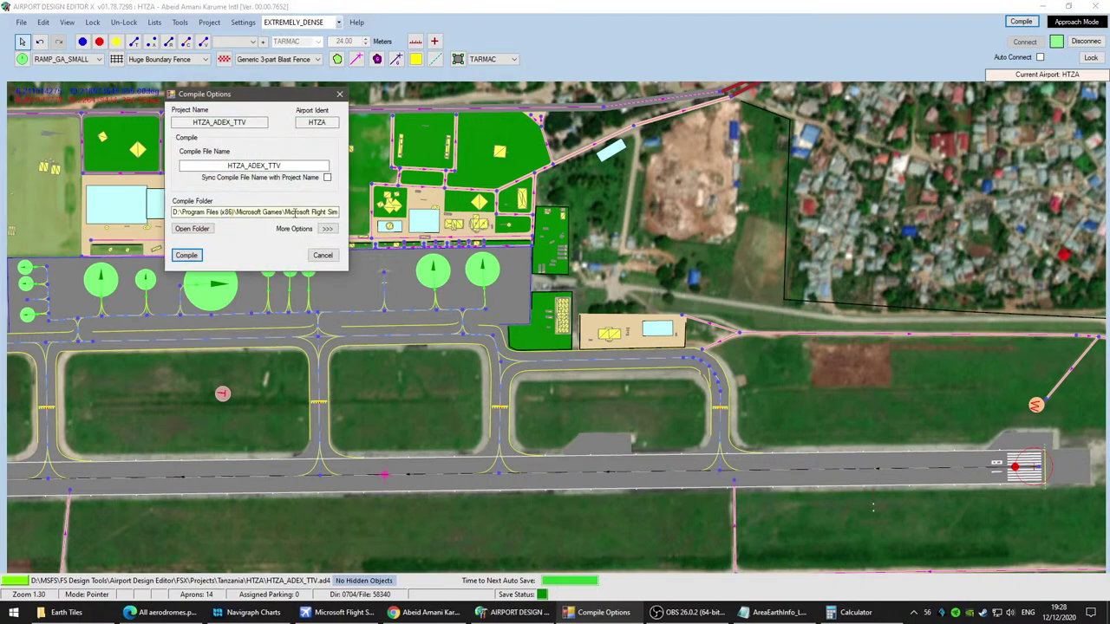
left_click(185, 256)
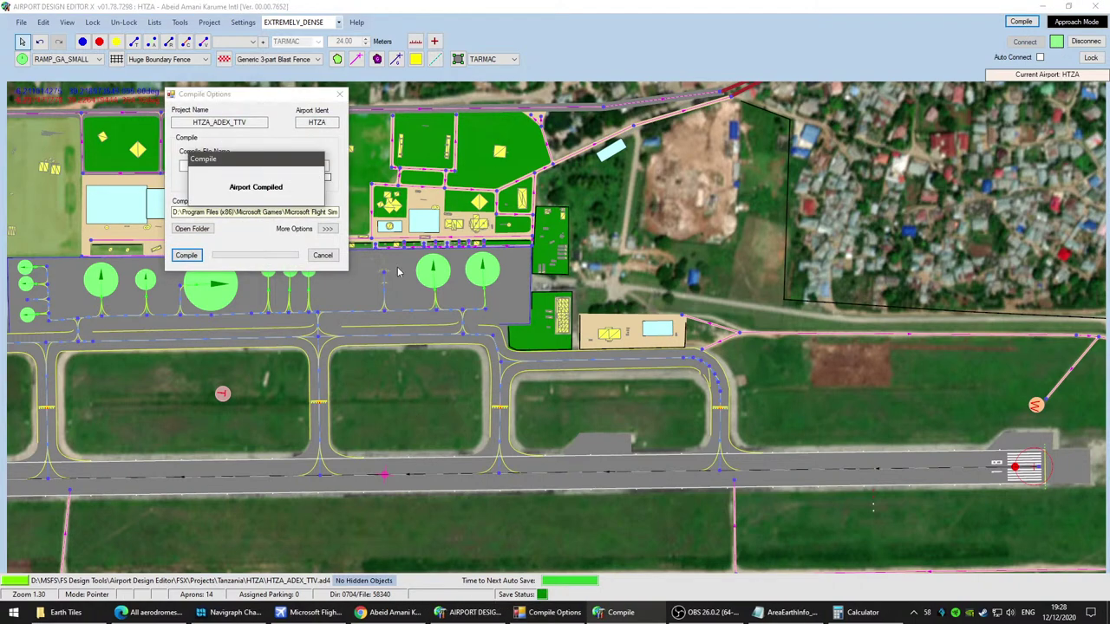
left_click(24, 21)
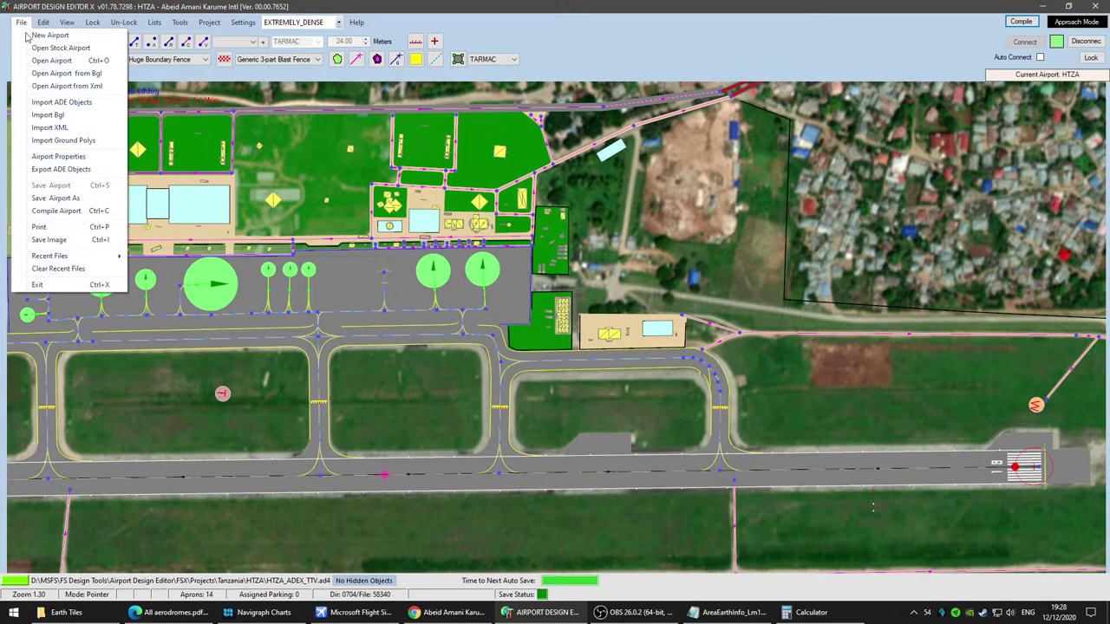
left_click(355, 612)
left_click(766, 272)
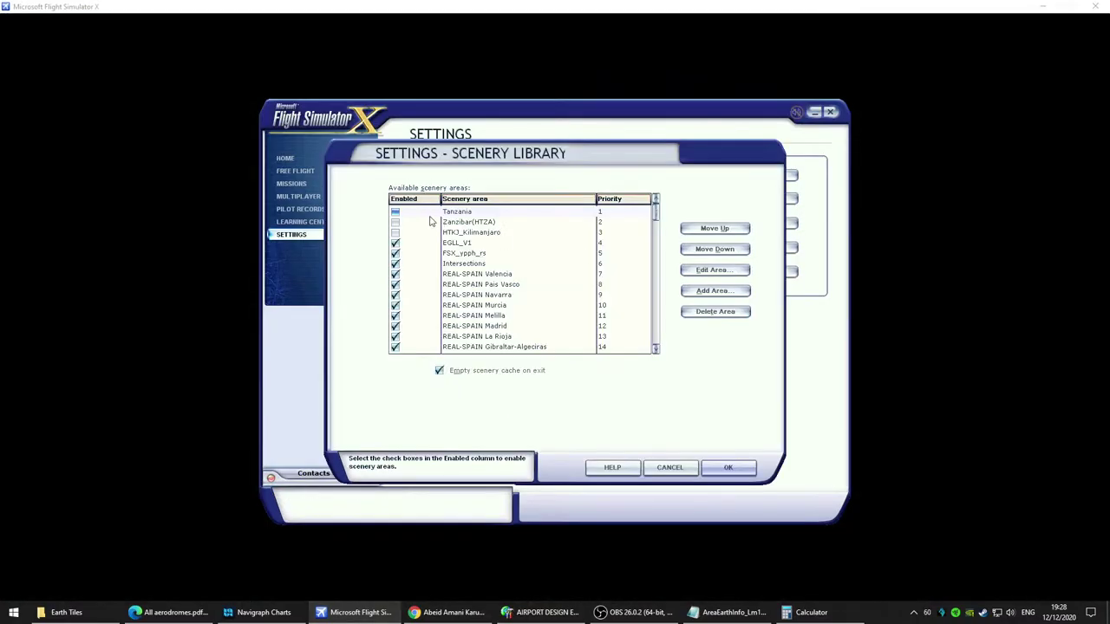
Step: Start a free flight at Abeid Amani Karume Intl, viewing the Cessna from outside with coordinates shown
left_click(304, 171)
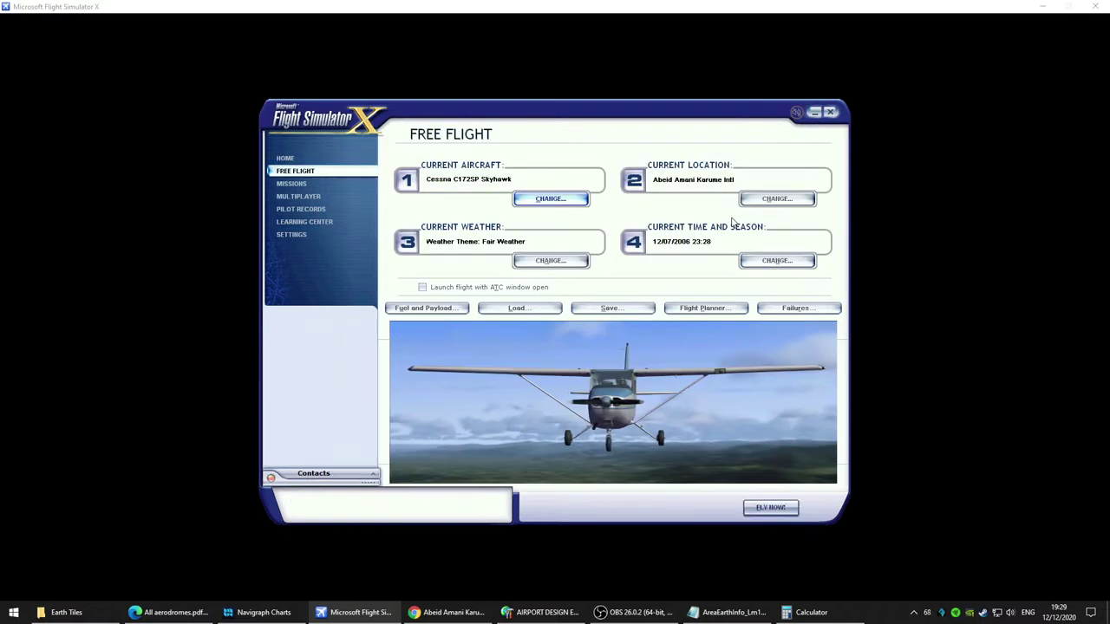
left_click(771, 508)
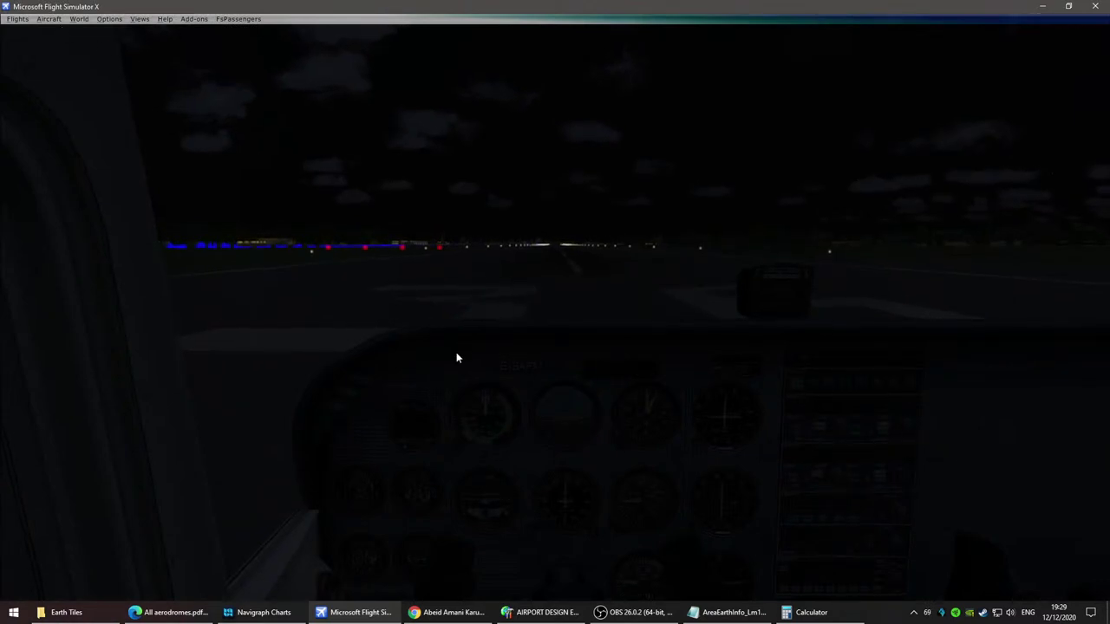
key("s")
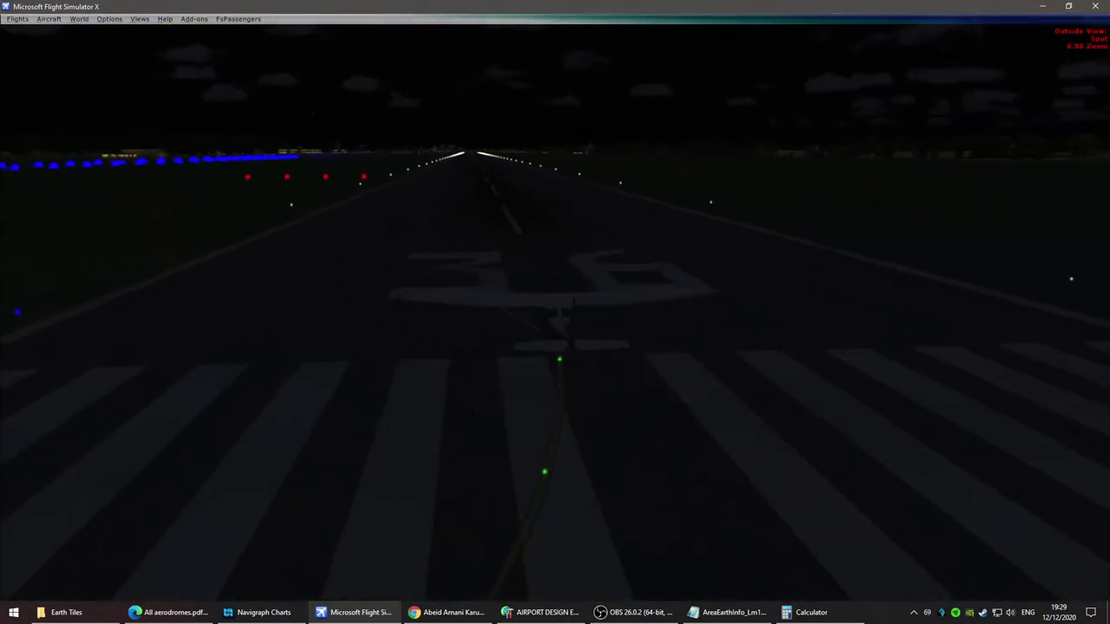
key("shift+z")
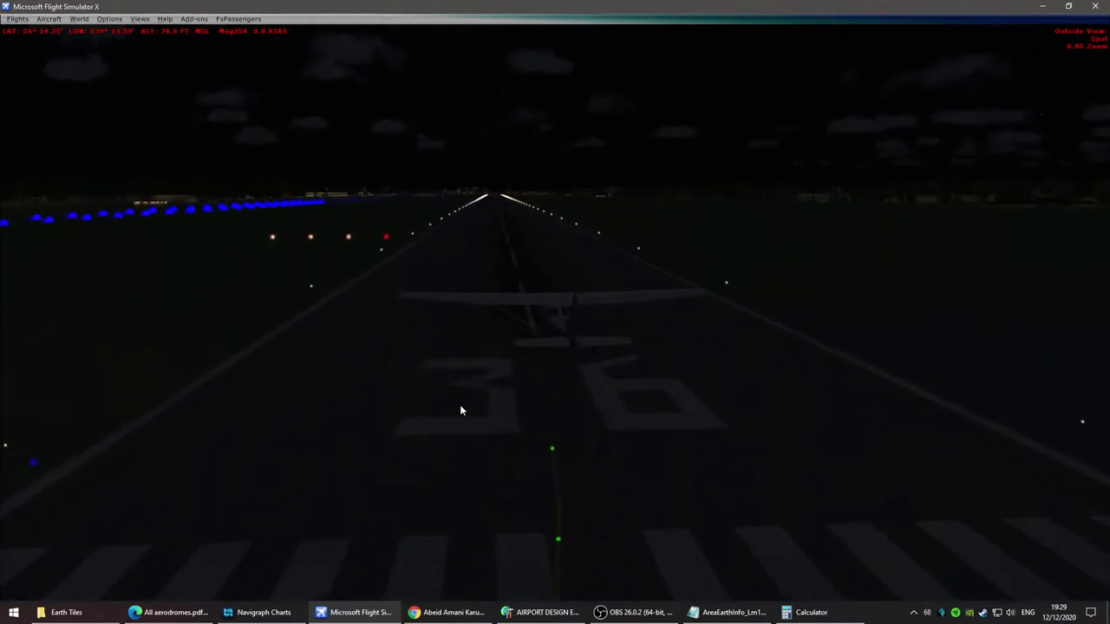
key("KP_1")
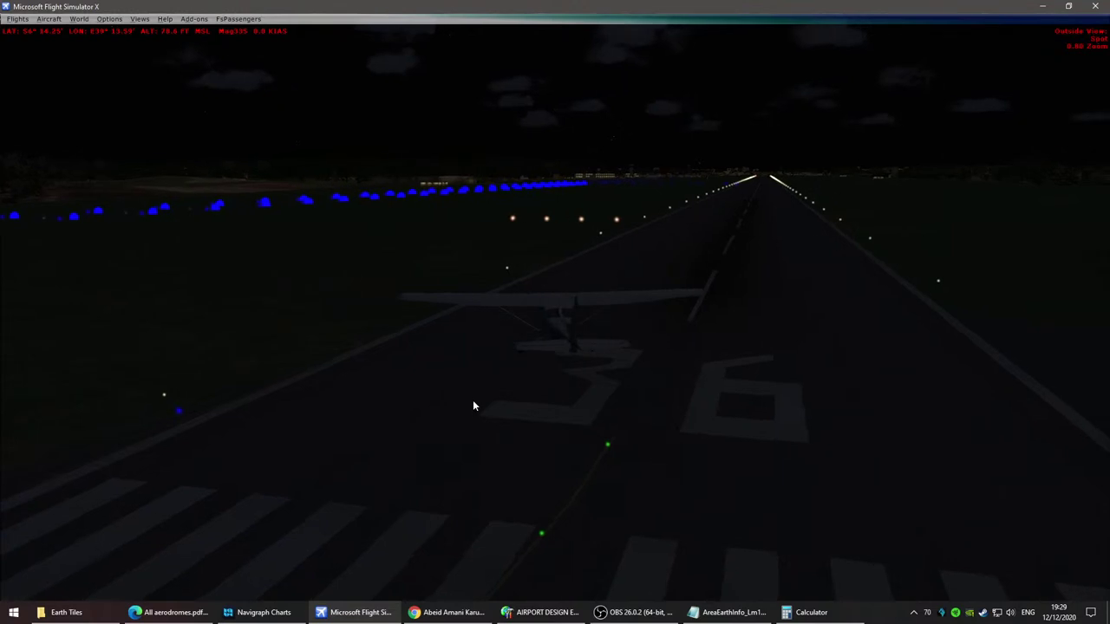
left_click(90, 17)
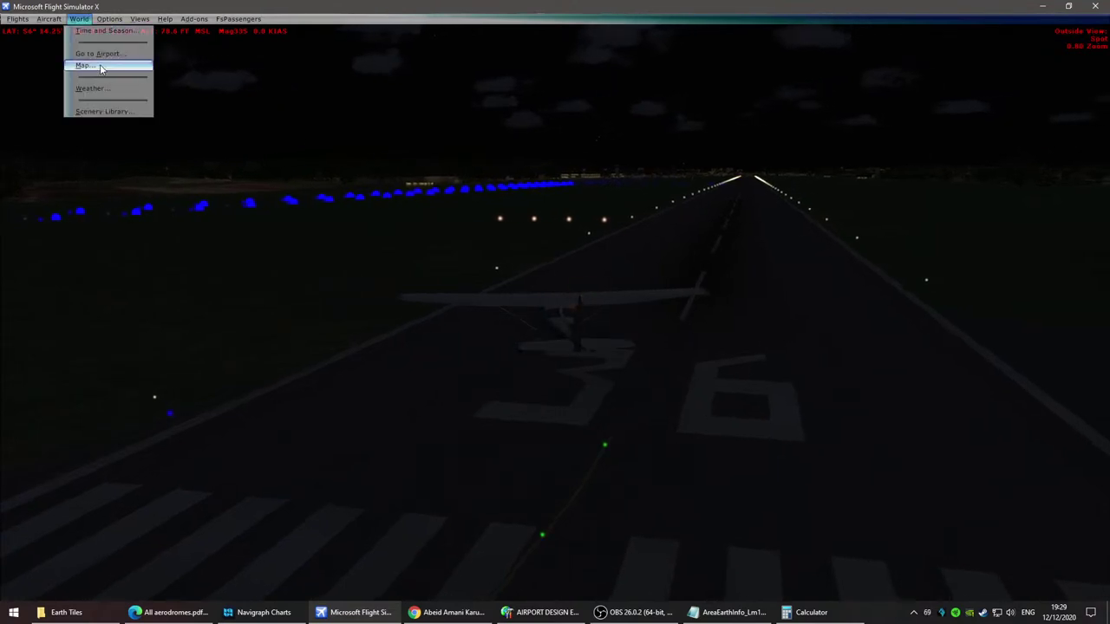
Step: Switch the time of day to Day in World > Time and Season
left_click(107, 32)
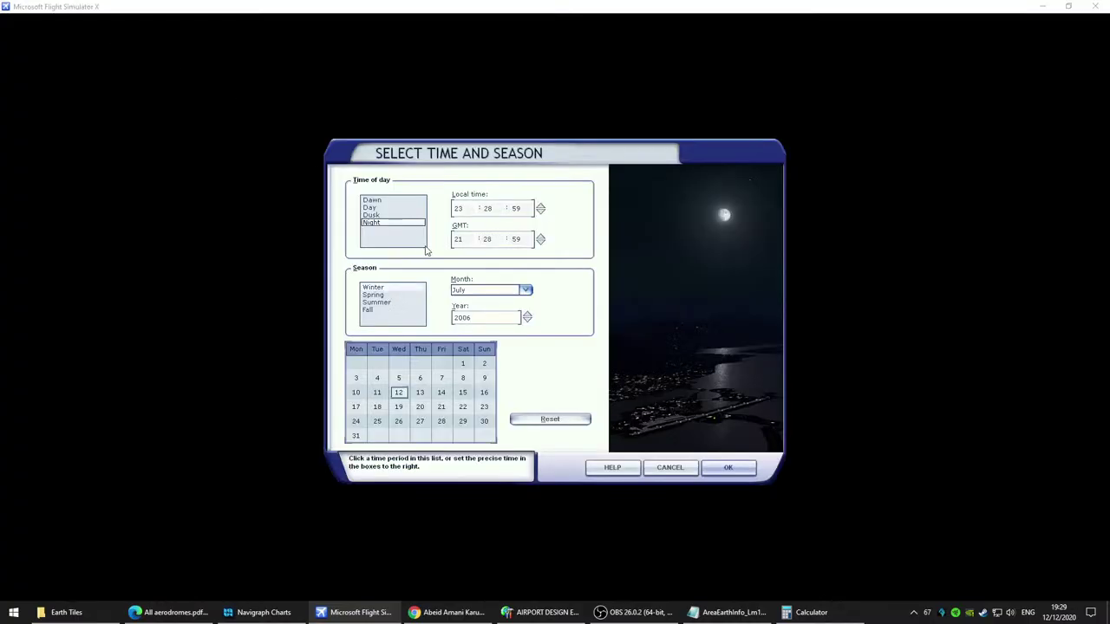
left_click(381, 209)
left_click(727, 468)
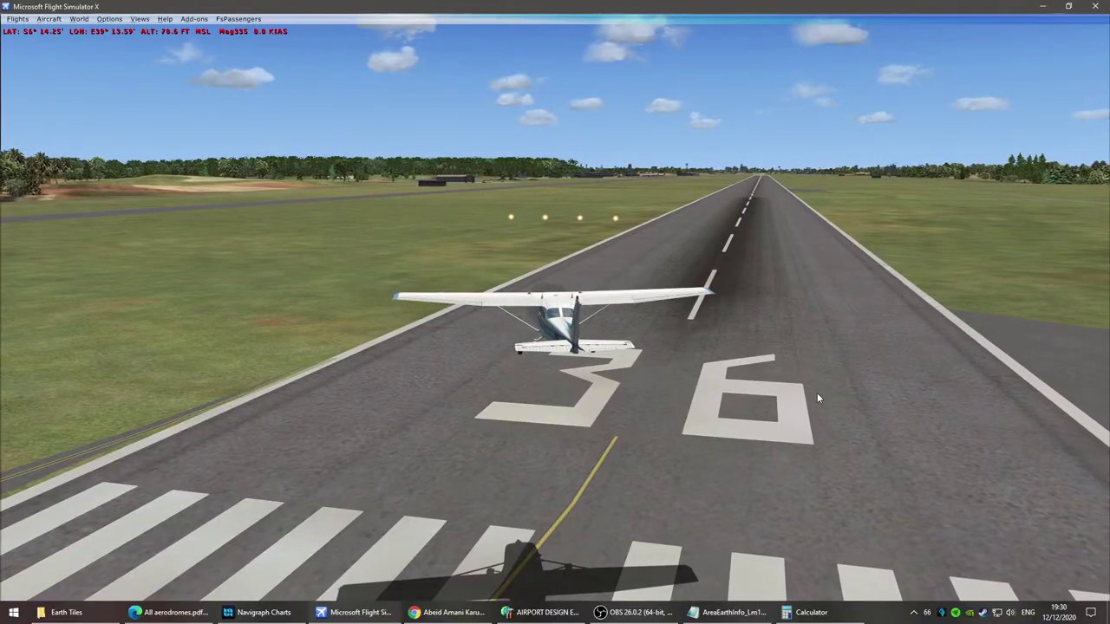
Step: Slew the Cessna up to about 133 ft over the aprons and look toward the tower
key("F4")
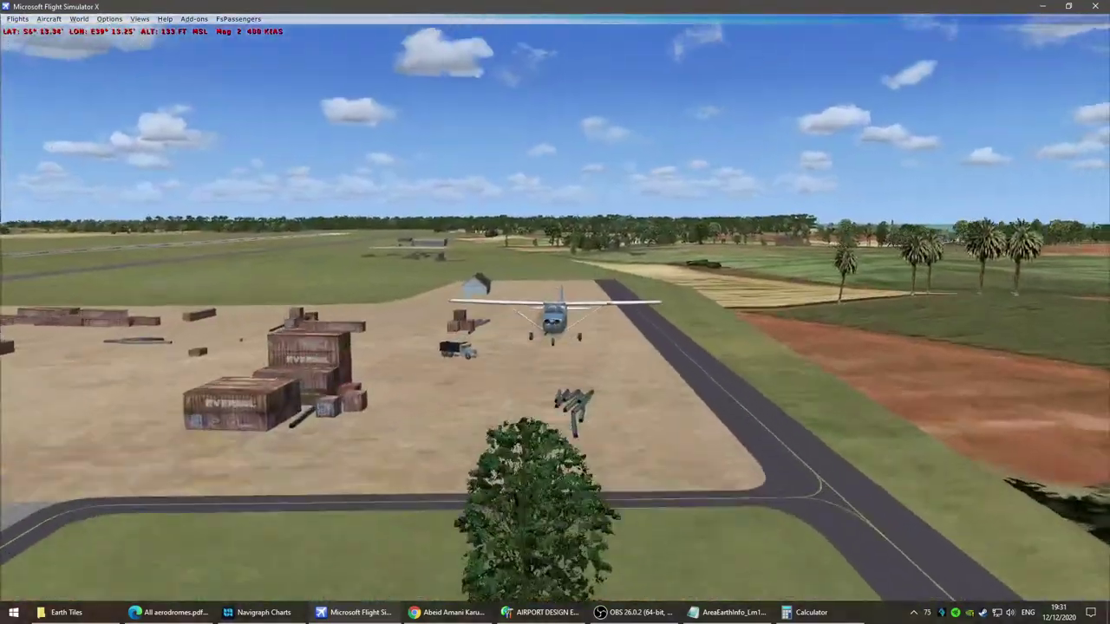
key("s")
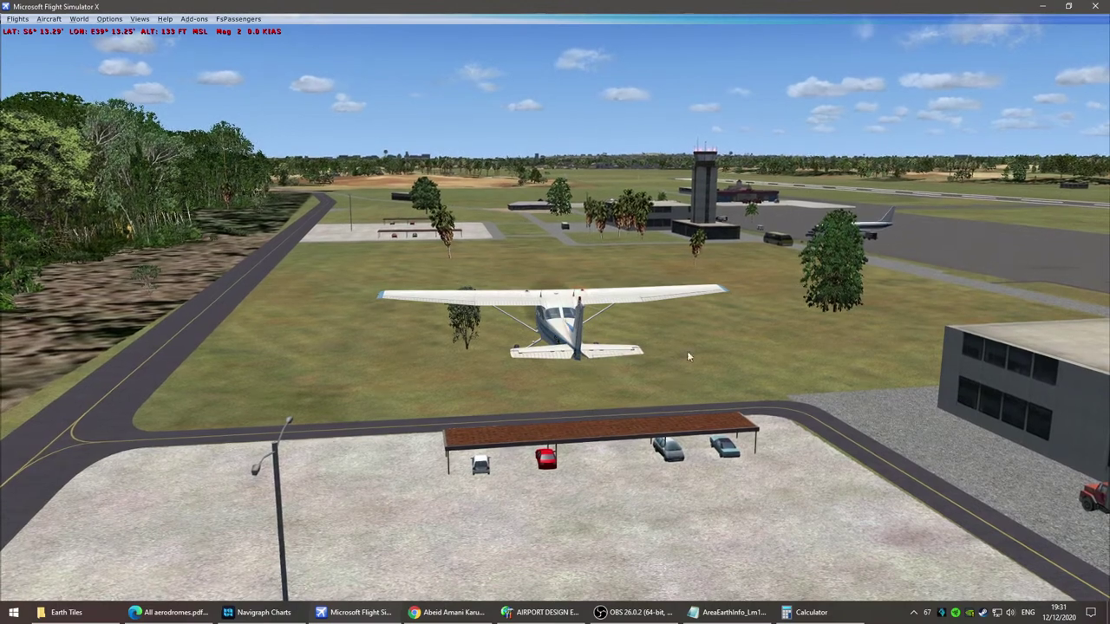
Step: Zoom into the apron in ADE and select the row of parked vehicle objects
left_click(539, 613)
left_click_drag(345, 395, 661, 592)
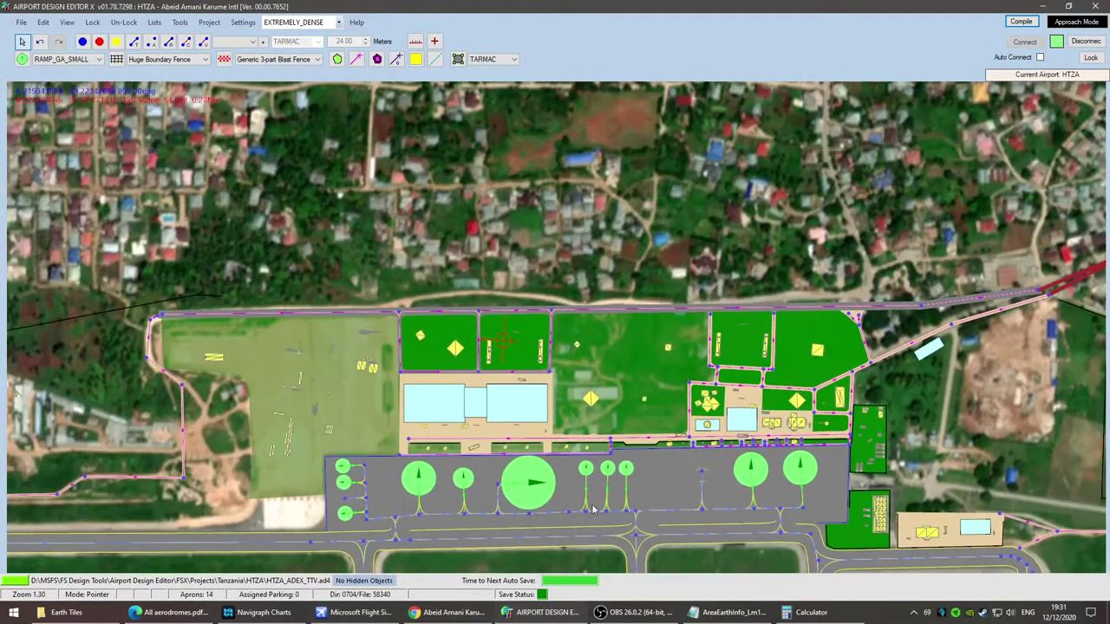
scroll(546, 382, "up", 3)
scroll(508, 295, "up", 5)
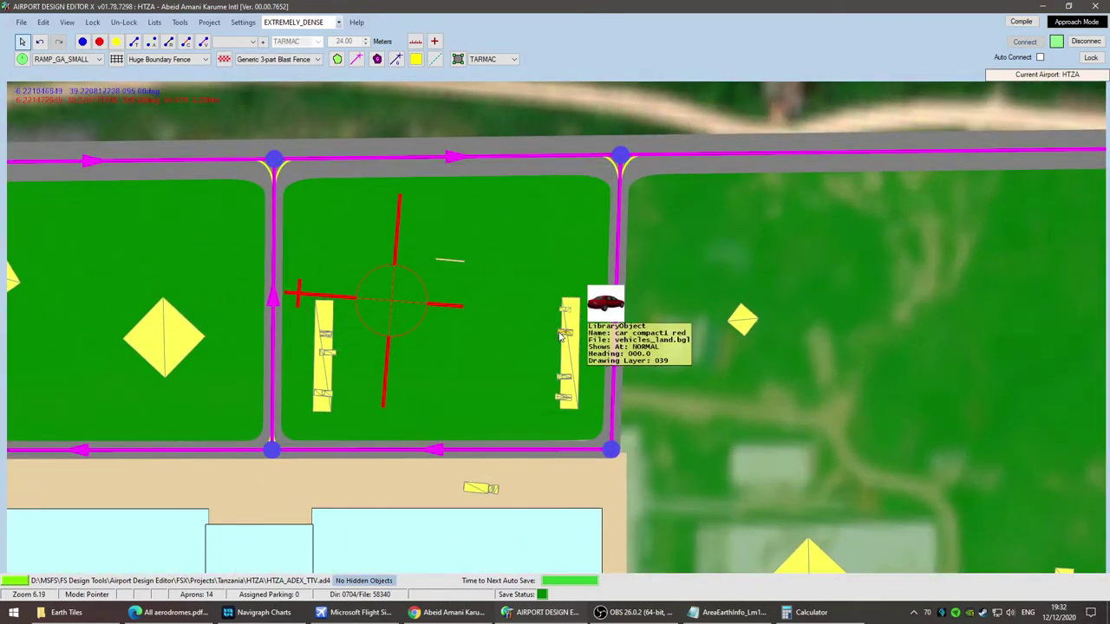
mouse_move(558, 382)
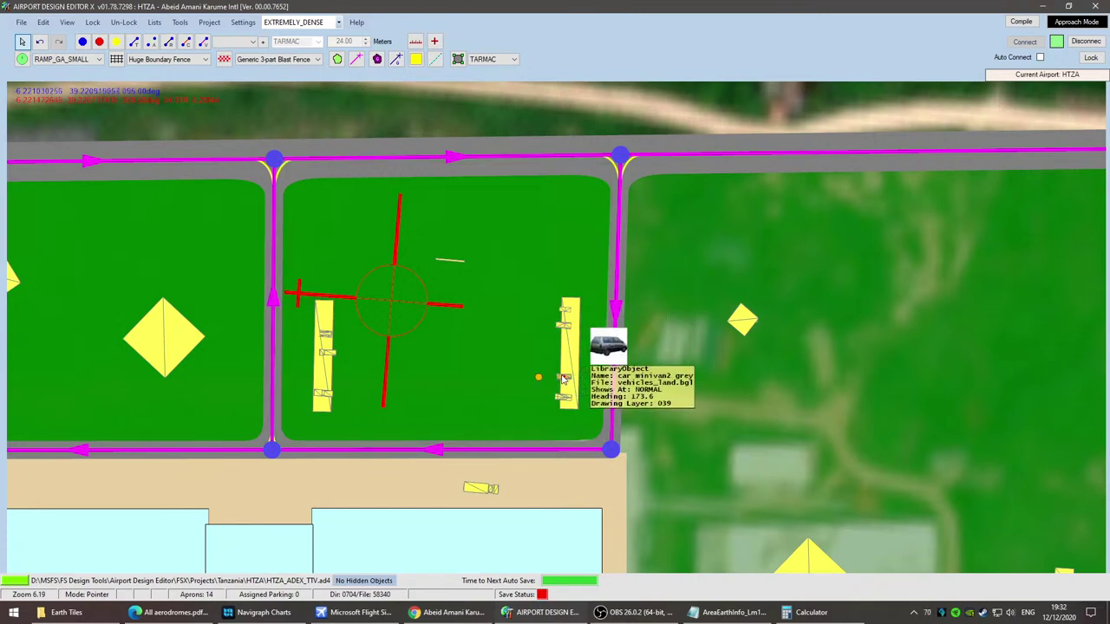
left_click(564, 357)
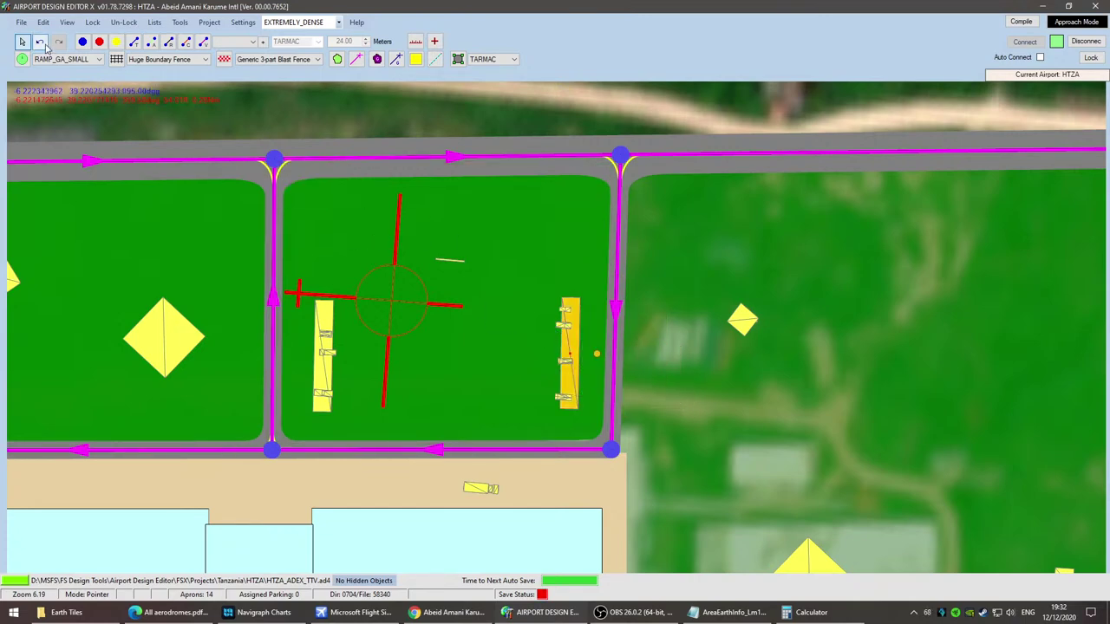
Step: Save the HTZA airport project, then slew the aircraft forward in FSX
left_click(21, 23)
left_click(52, 187)
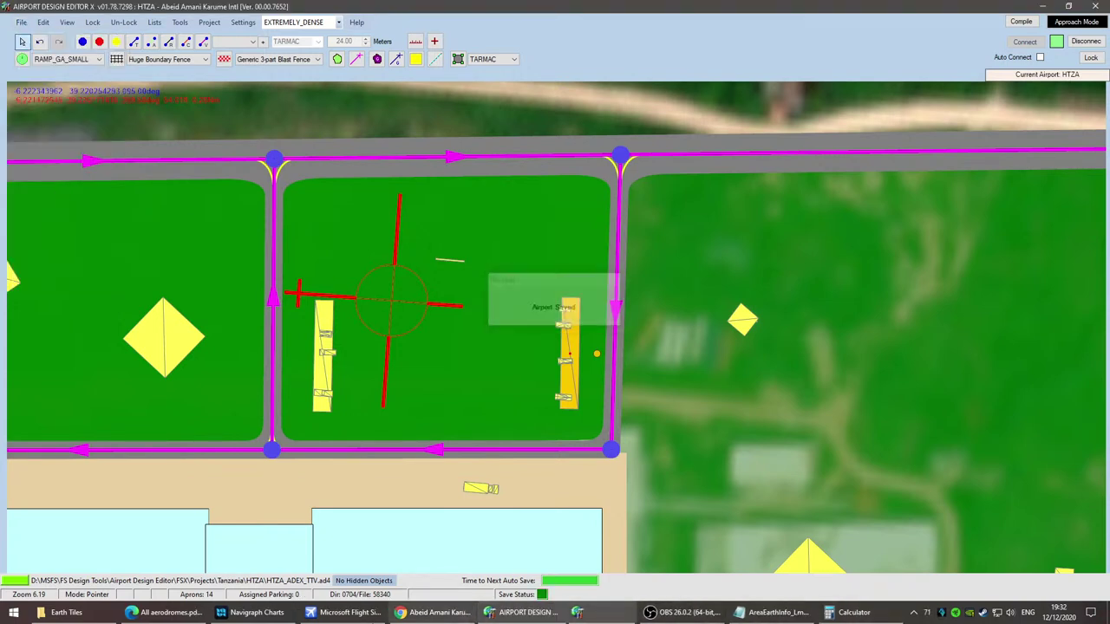
left_click(324, 613)
key("KP_8")
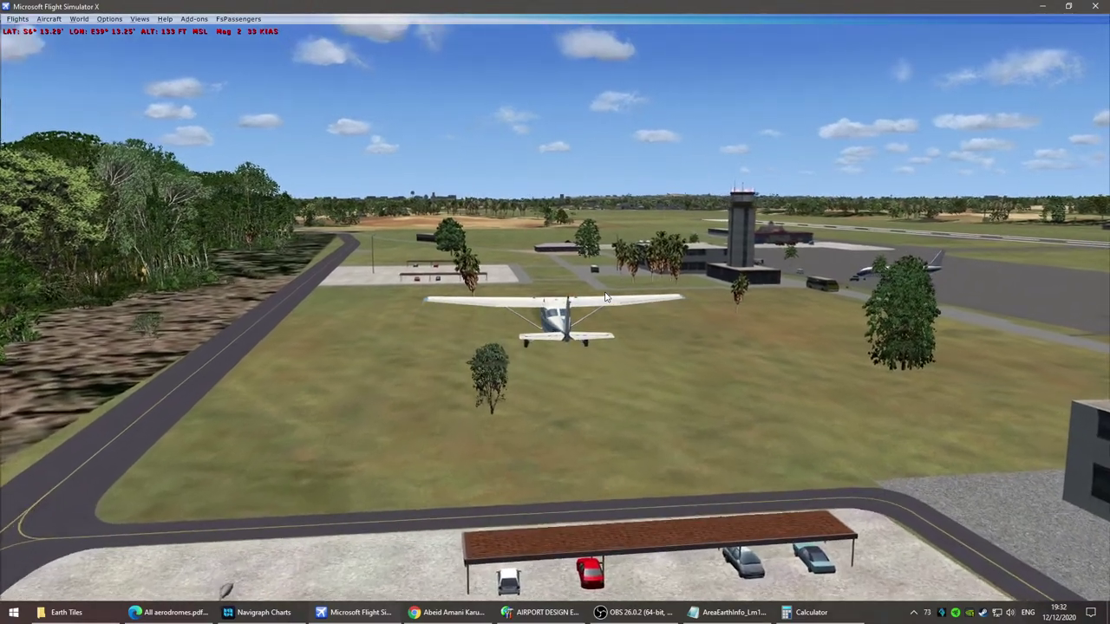
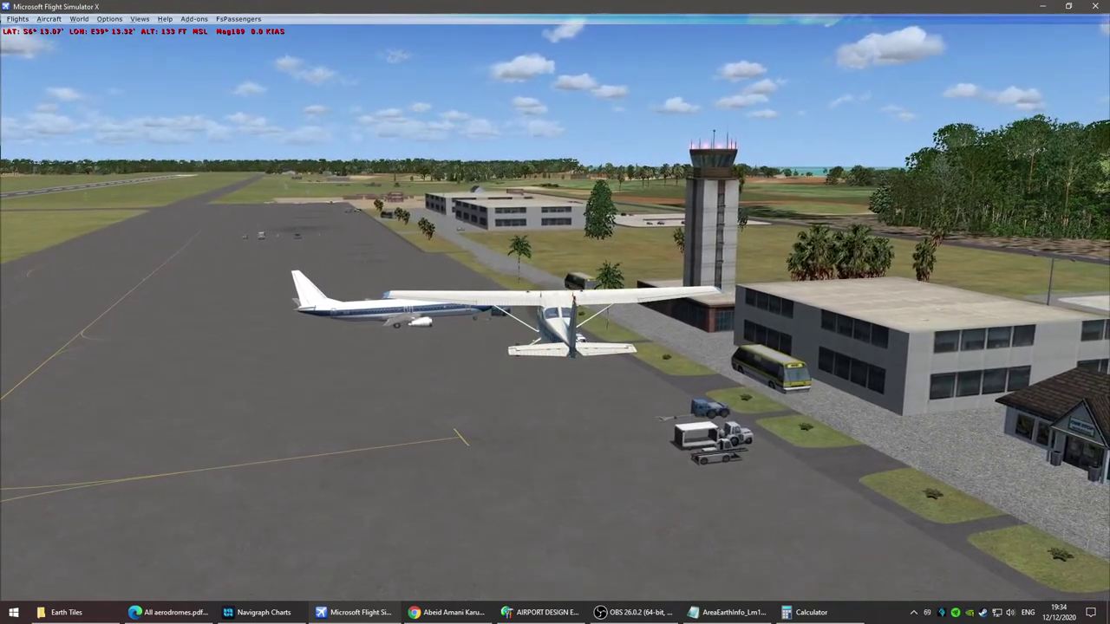
Step: Slew the Cessna forward along the apron in short bursts, stopping beside the parked airliner and vehicles
key("KP_8")
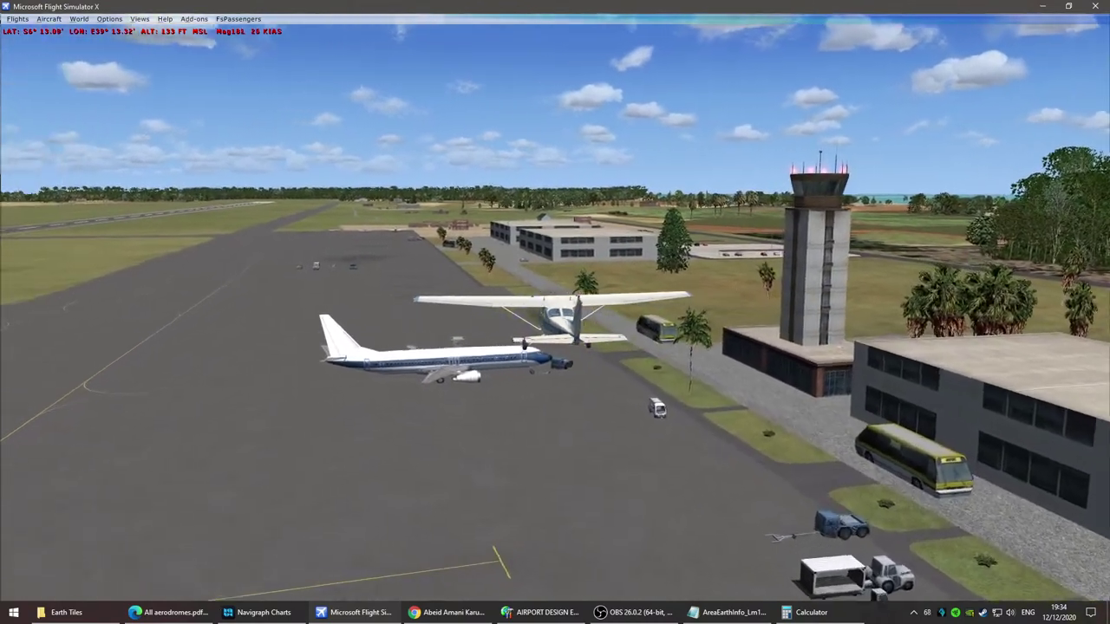
key("KP_5")
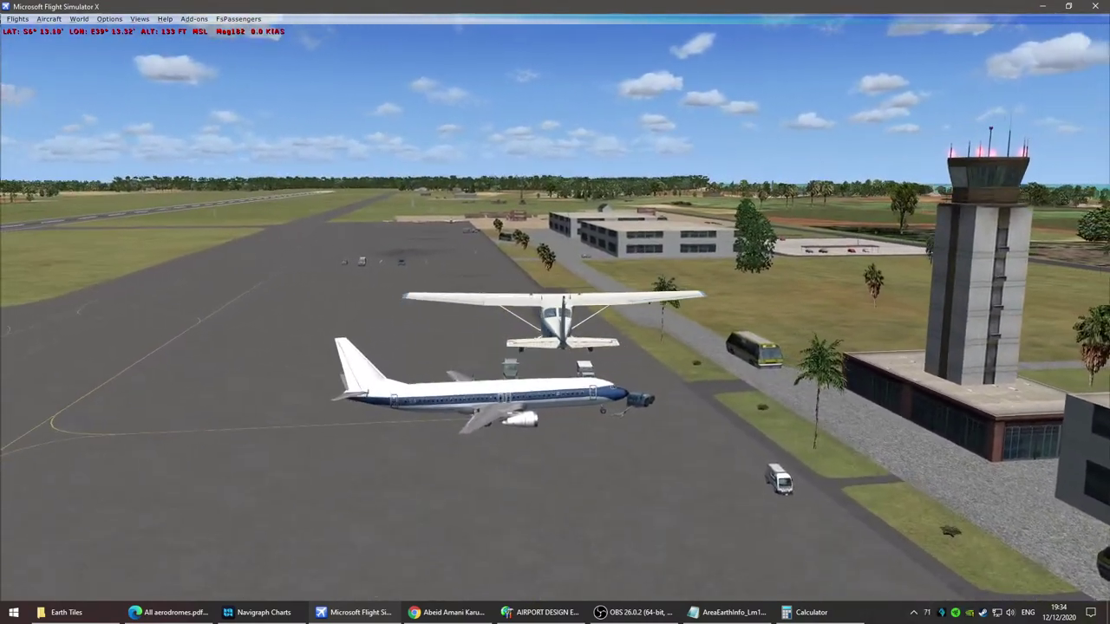
key("KP_8")
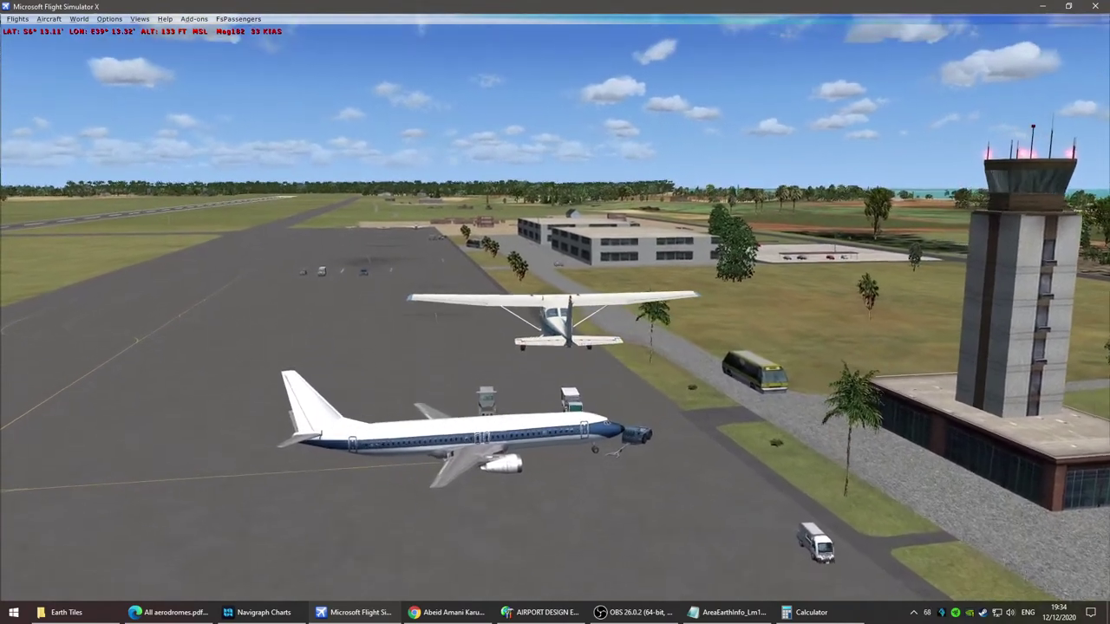
key("KP_5")
key("KP_8")
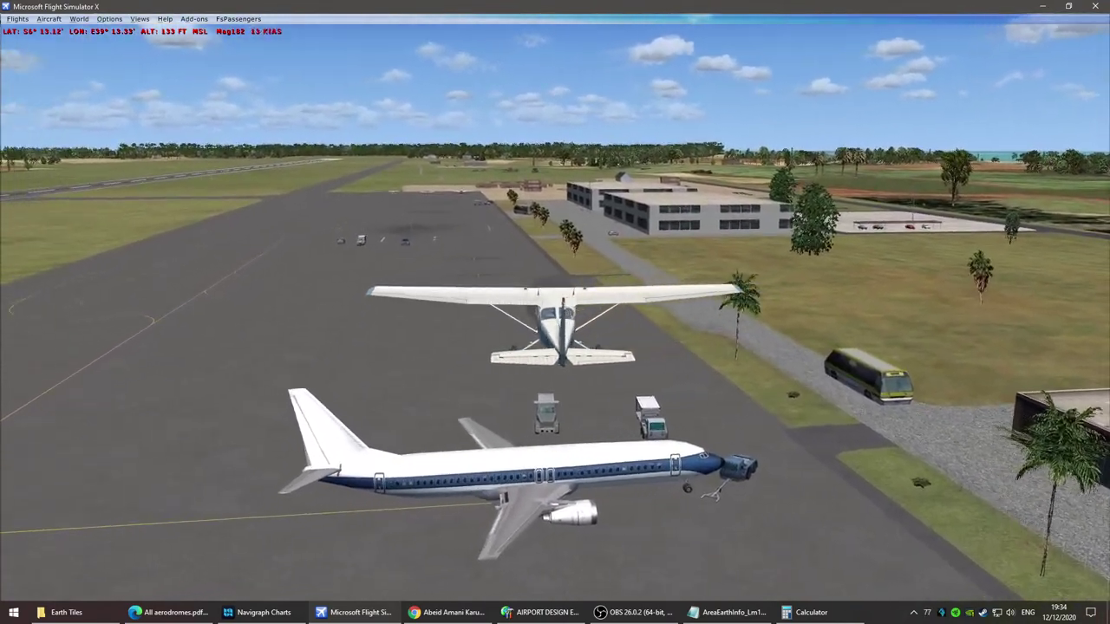
key("KP_5")
key("KP_8")
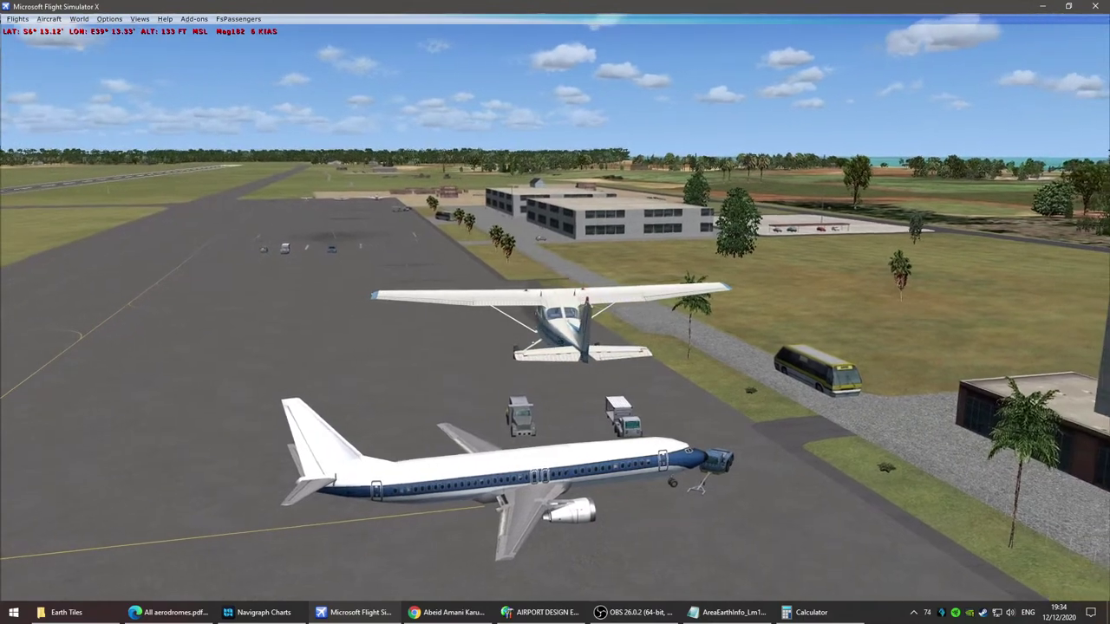
key("KP_5")
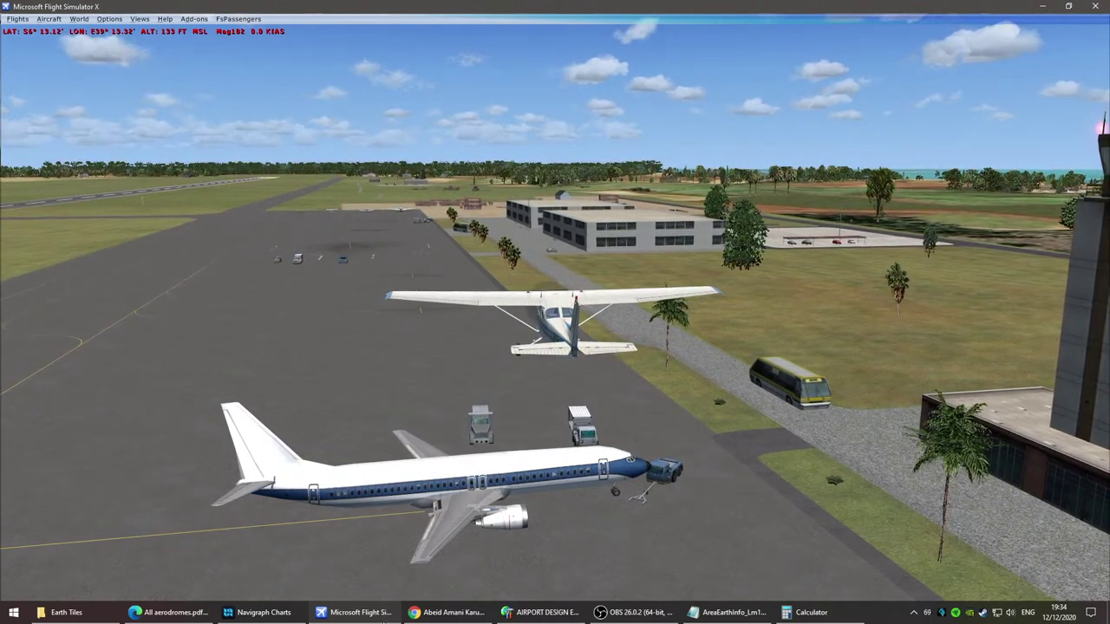
left_click(557, 616)
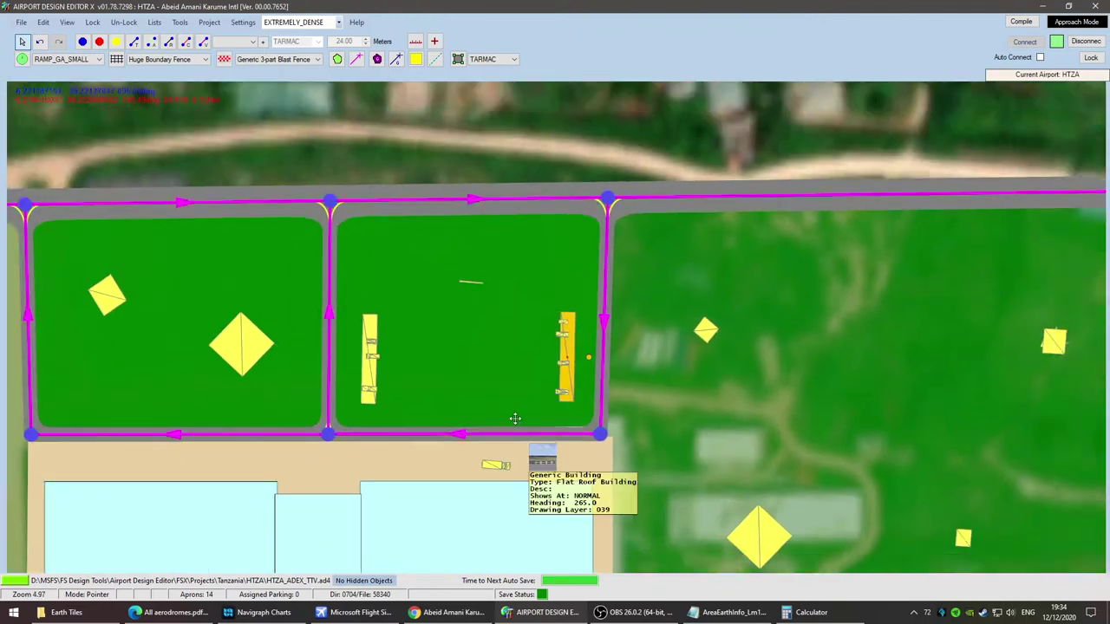
Step: At the gates, move the pushback vehicle up-left and rotate the catering truck to a diagonal heading
left_click_drag(514, 446, 552, 168)
left_click_drag(803, 489, 14, 364)
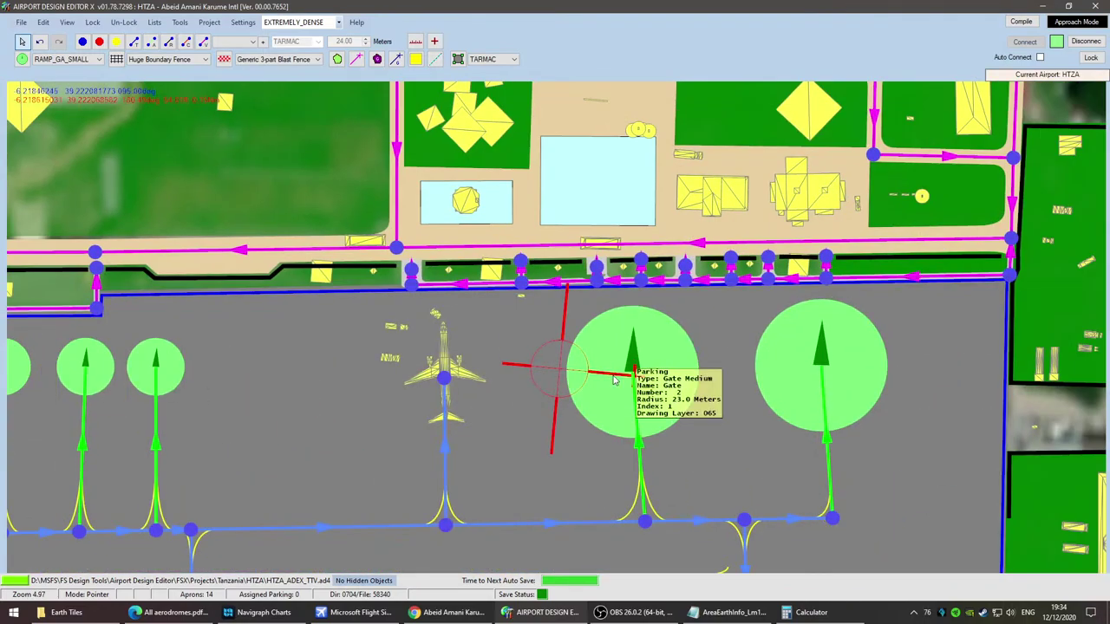
scroll(607, 382, "up", 5)
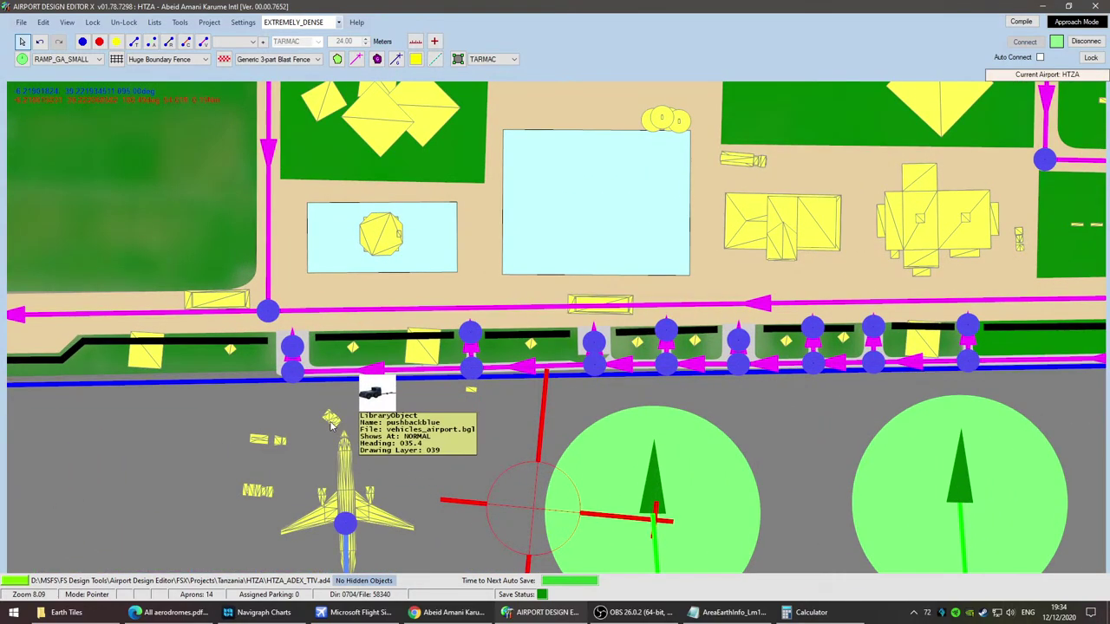
left_click_drag(330, 424, 310, 410)
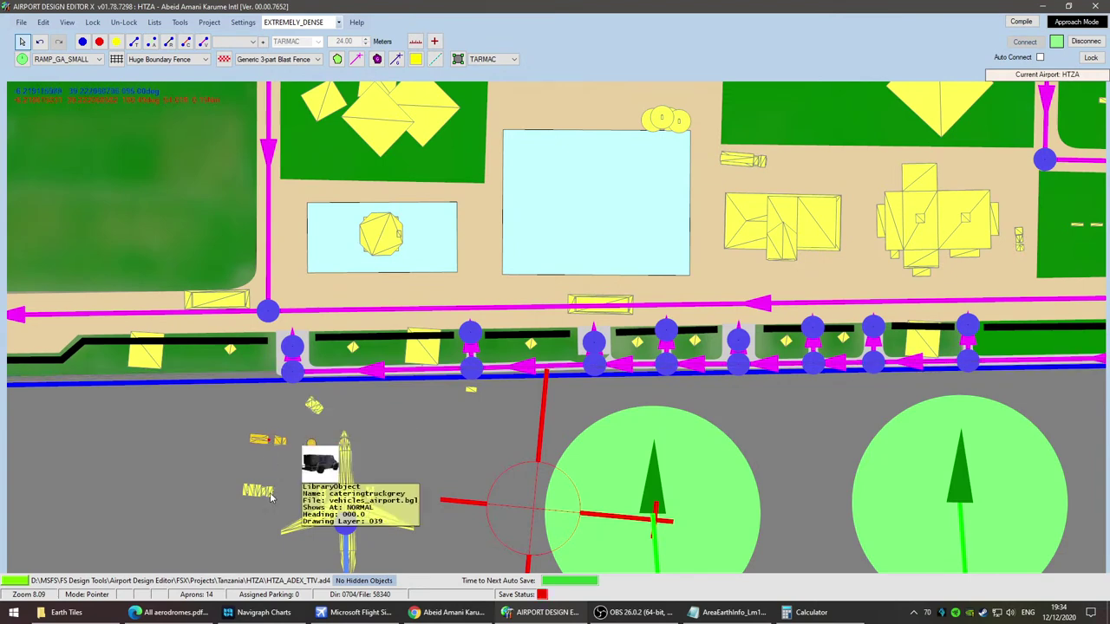
left_click_drag(298, 496, 290, 468)
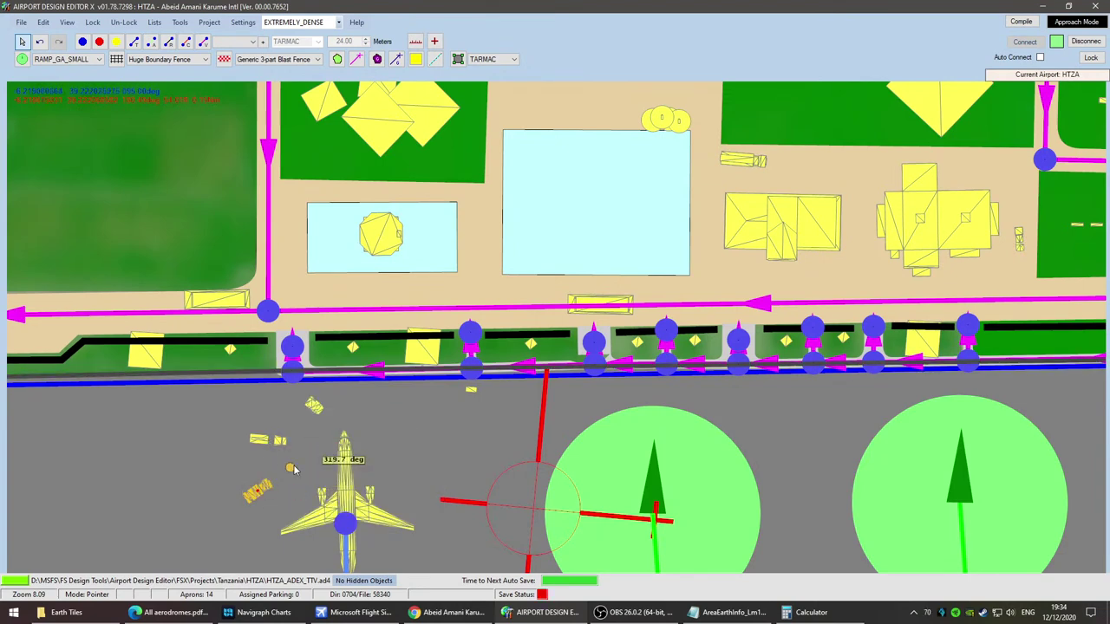
Step: Save the HTZA airport and return to Flight Simulator X
left_click(22, 23)
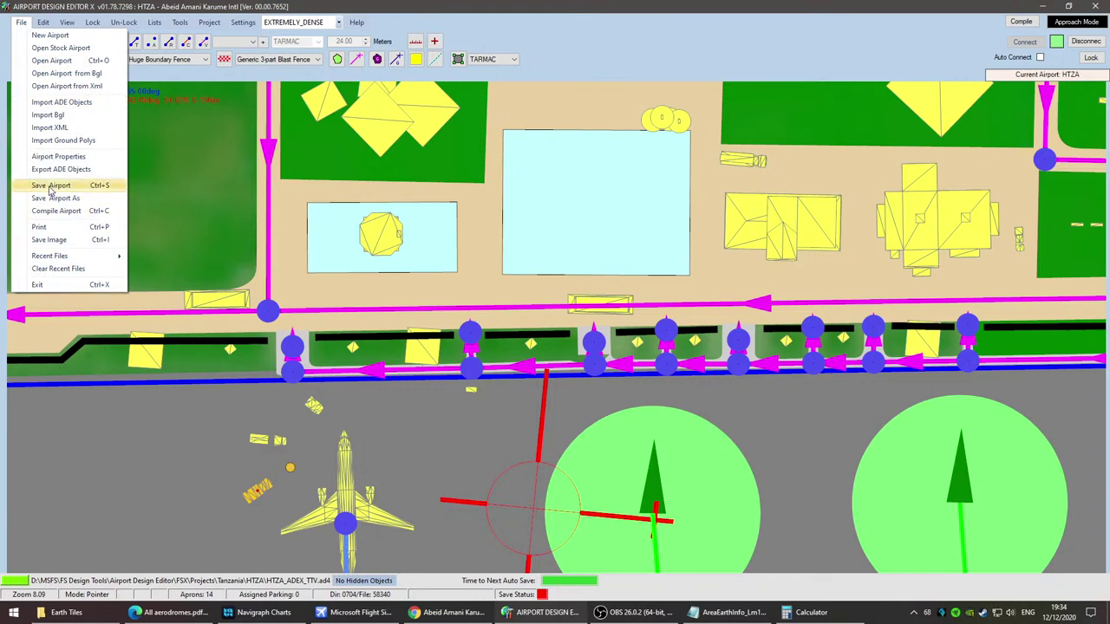
left_click(51, 187)
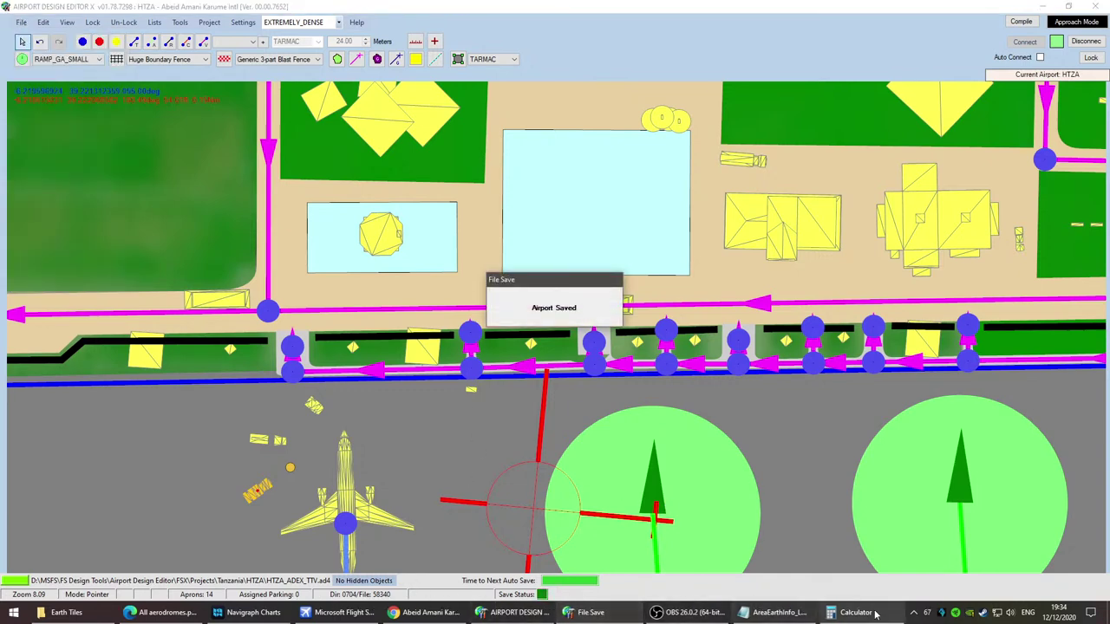
left_click(355, 613)
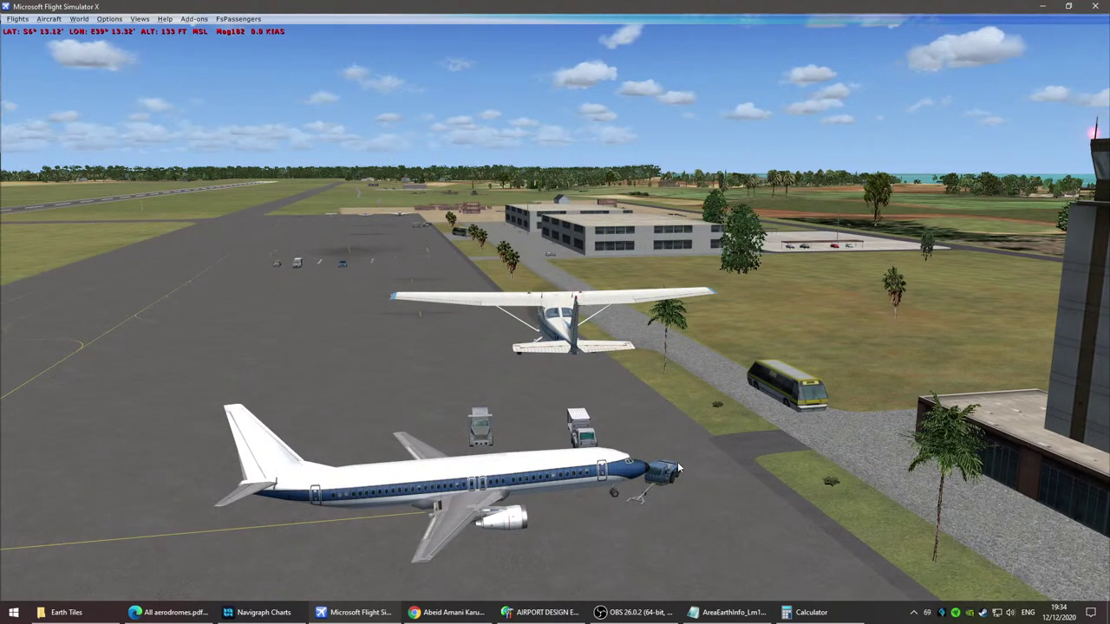
Step: Slew the Cessna onto the taxiway, facing the terminal buildings and tower
key("KP_8")
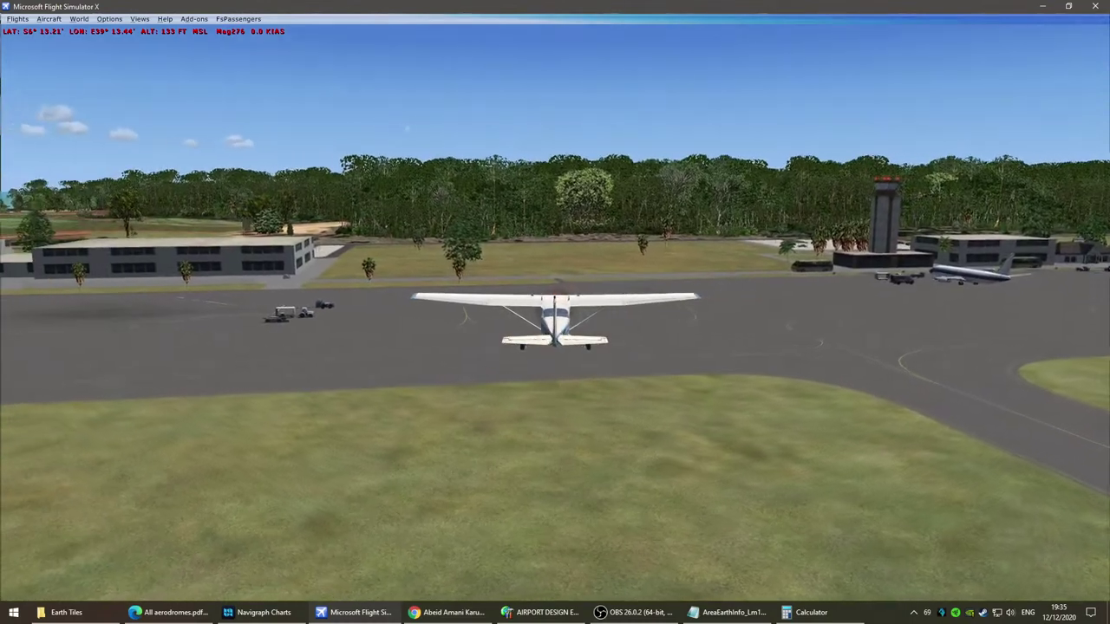
Step: Confirm the Day time setting (12:46 local, July) in Time and Season to reload the scenery
left_click(78, 18)
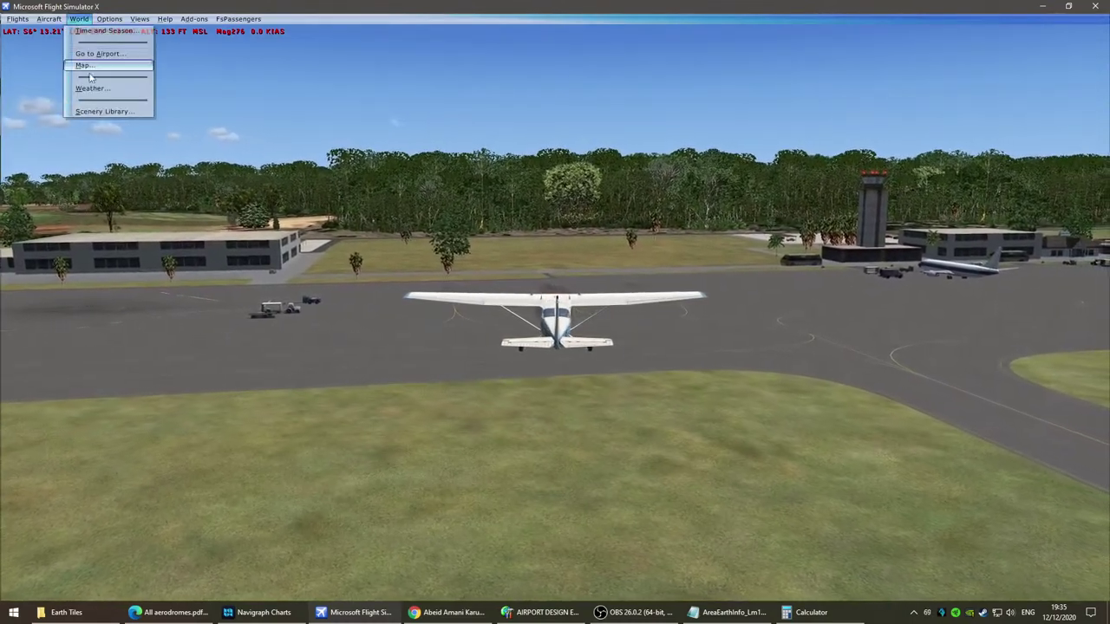
left_click(94, 31)
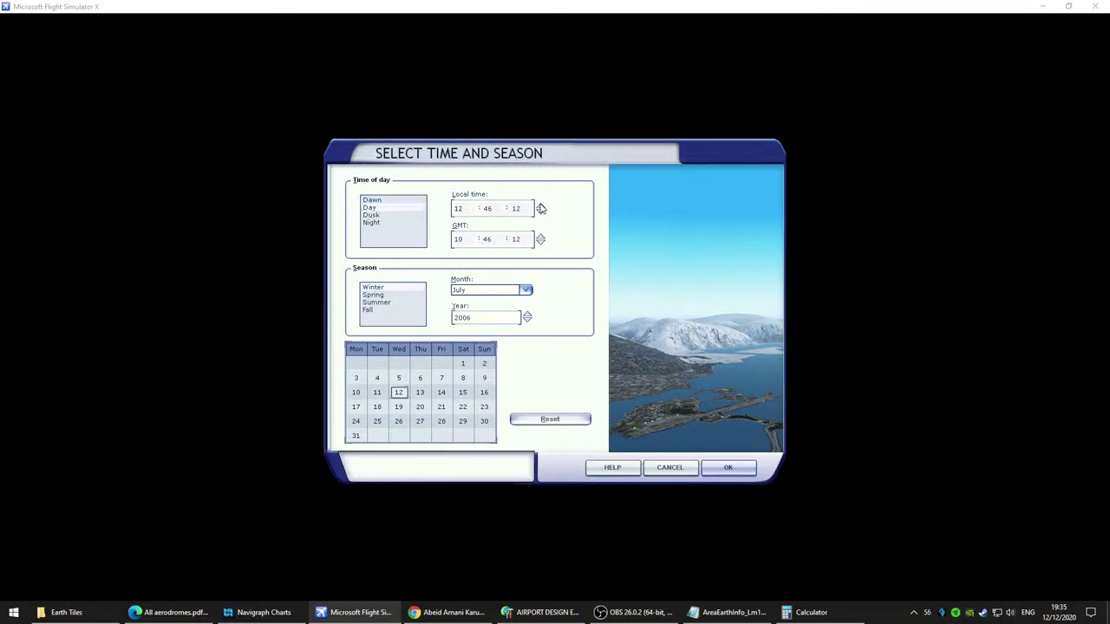
left_click(724, 467)
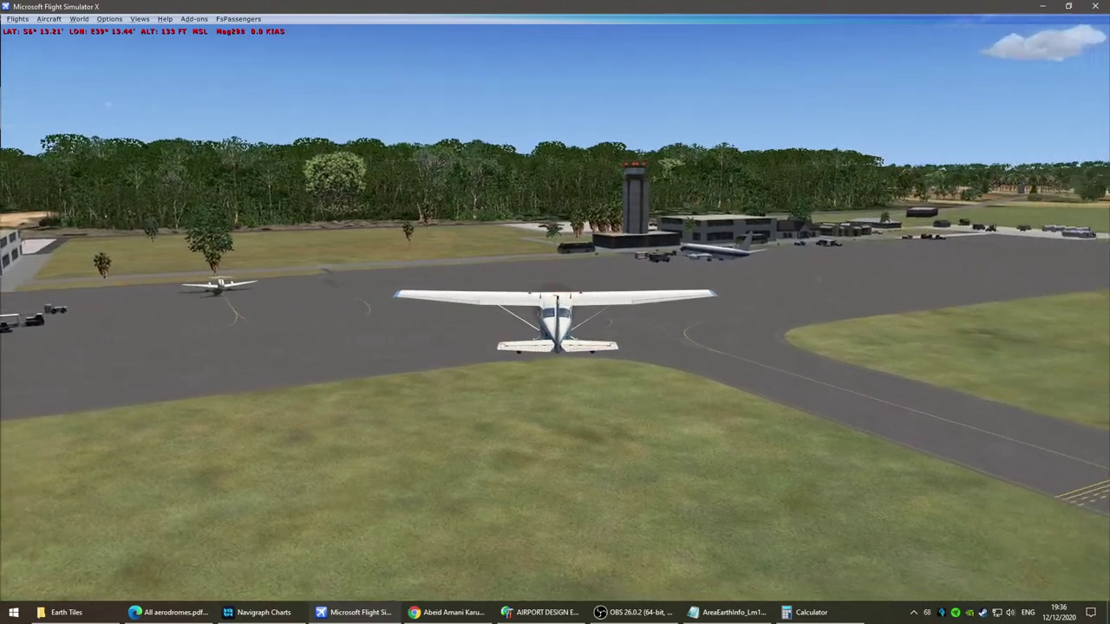
Step: Swing the Cessna's heading, then set the simulation rate to 4x speed
key("KP_1")
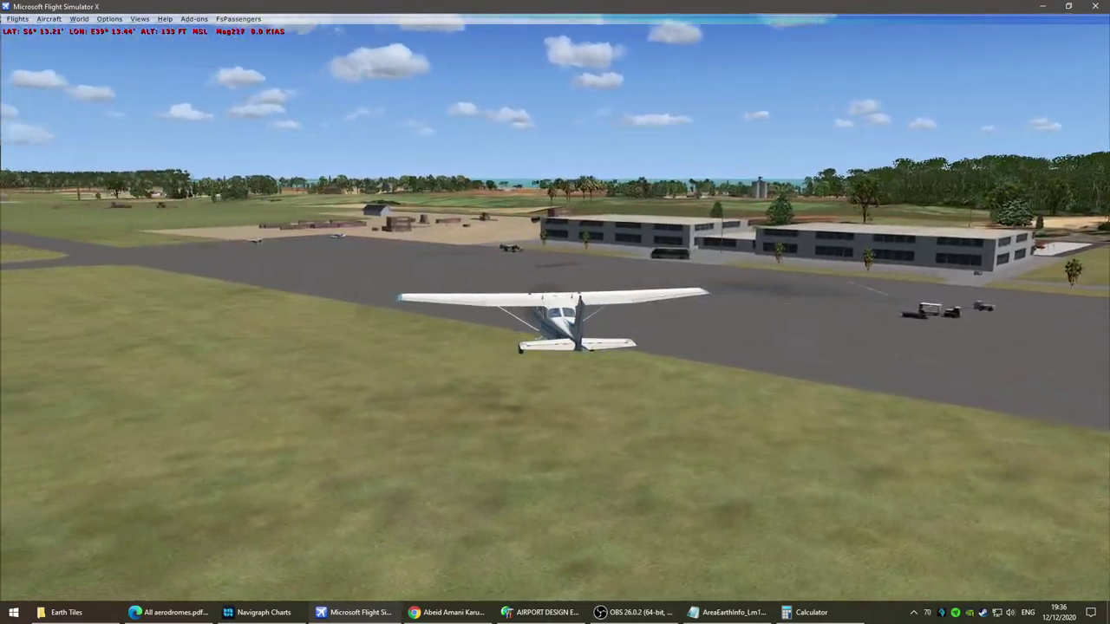
key("KP_3")
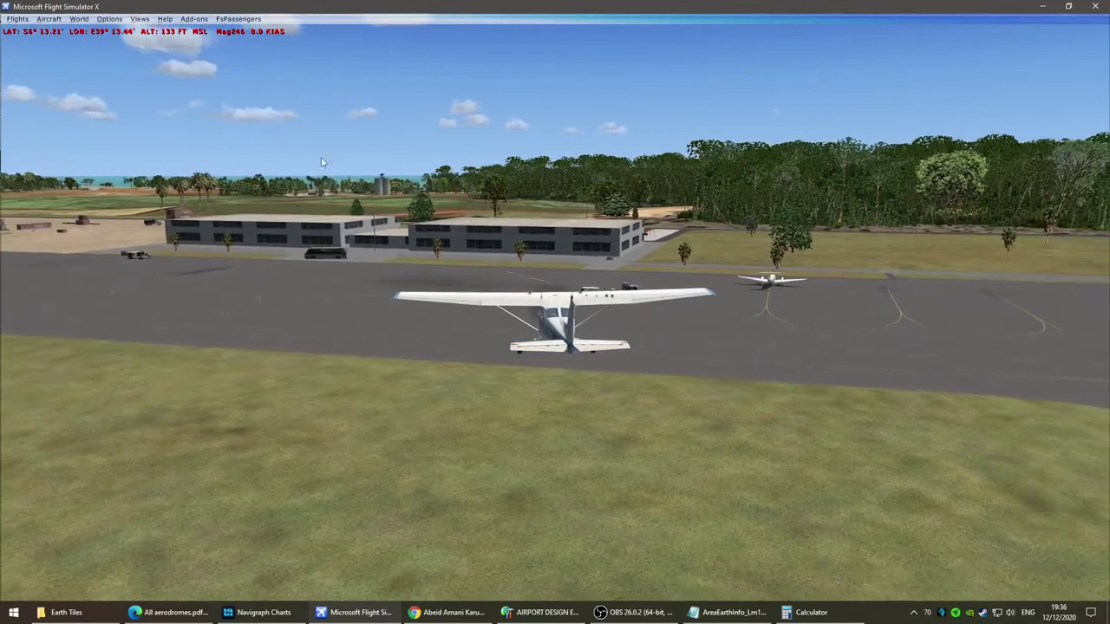
left_click(84, 20)
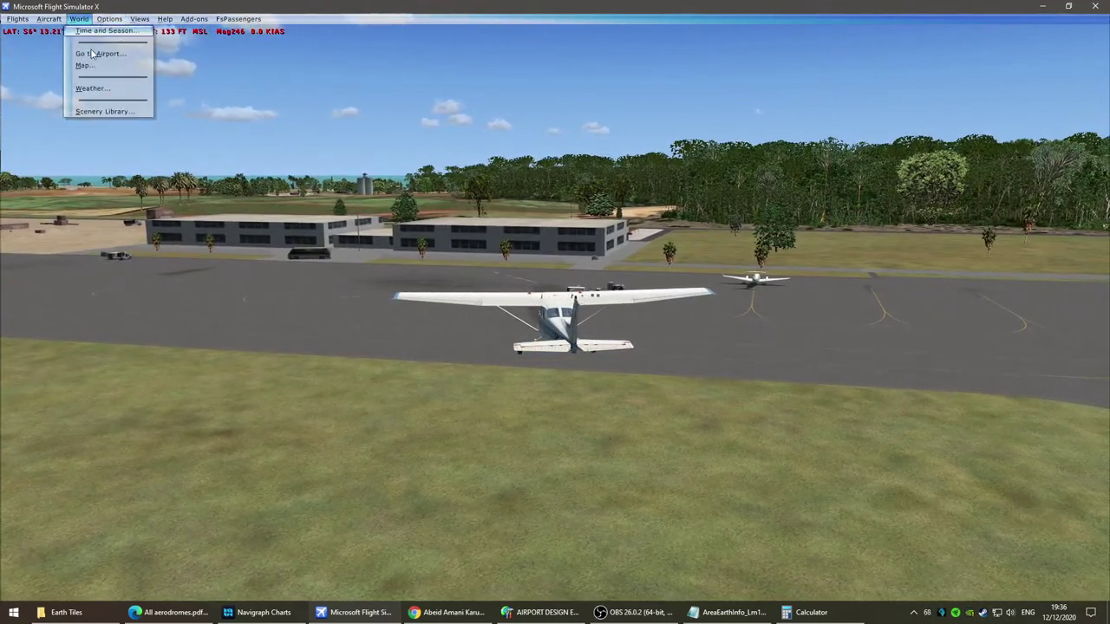
left_click(109, 18)
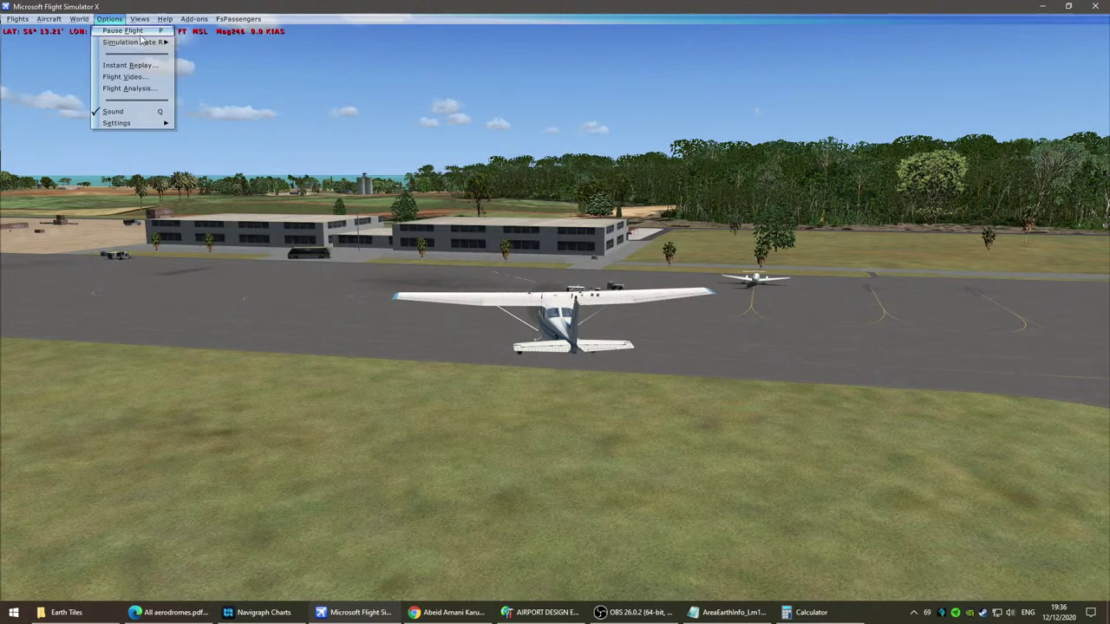
mouse_move(164, 42)
left_click(218, 90)
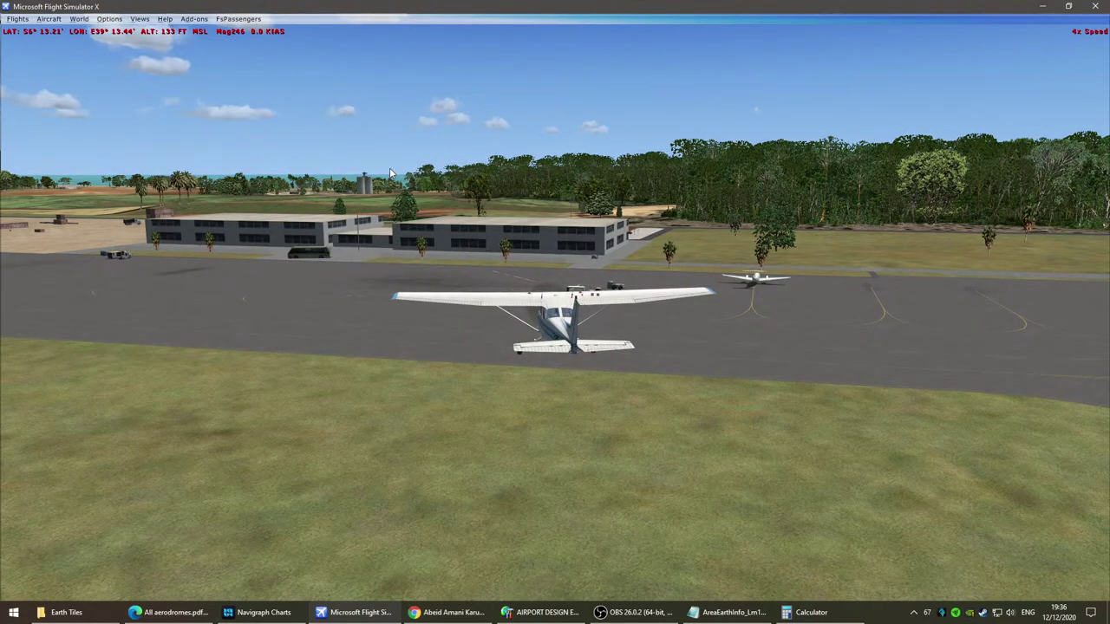
Step: Tune Zanzibar Ground on 121.200 from the ATC window
key("grave")
key("1")
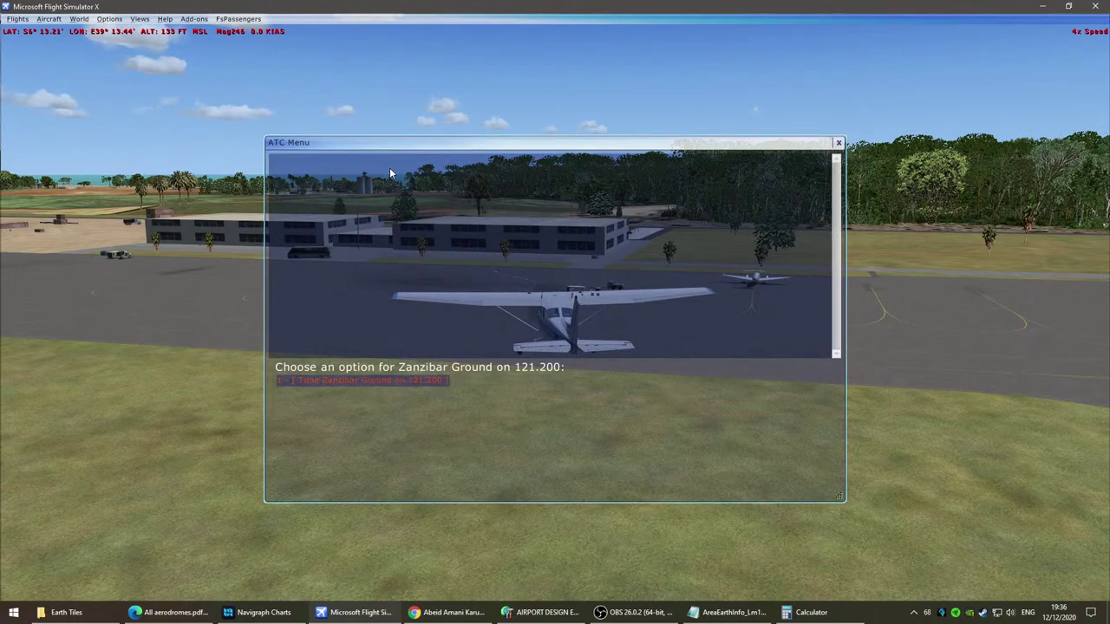
key("grave")
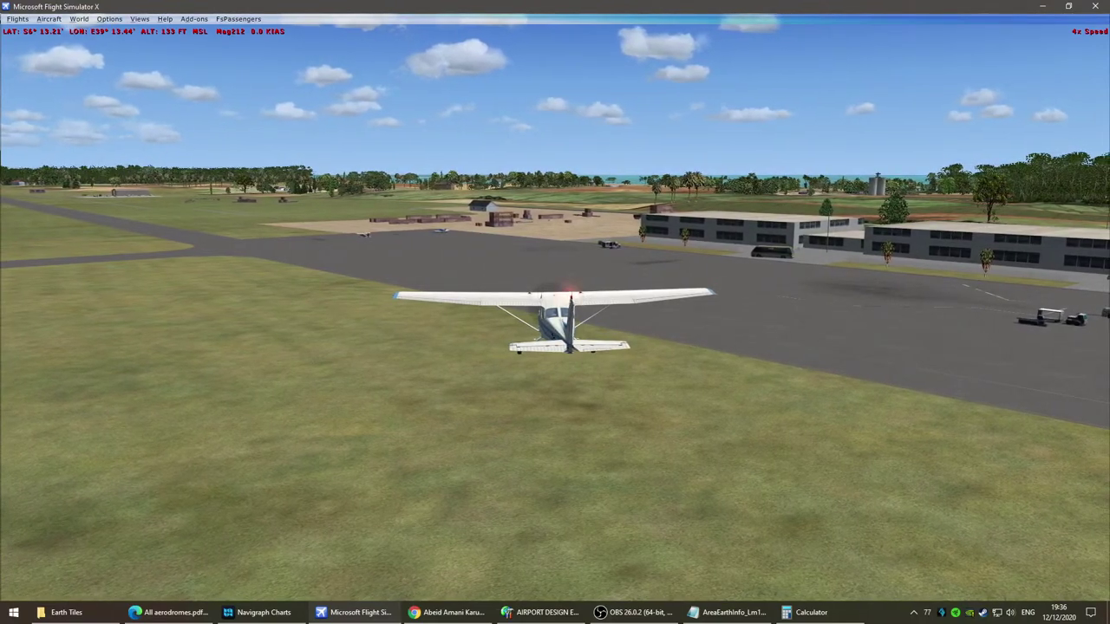
Step: Turn the Cessna in place left and right to survey the terminal, tower and apron
key("KP_3")
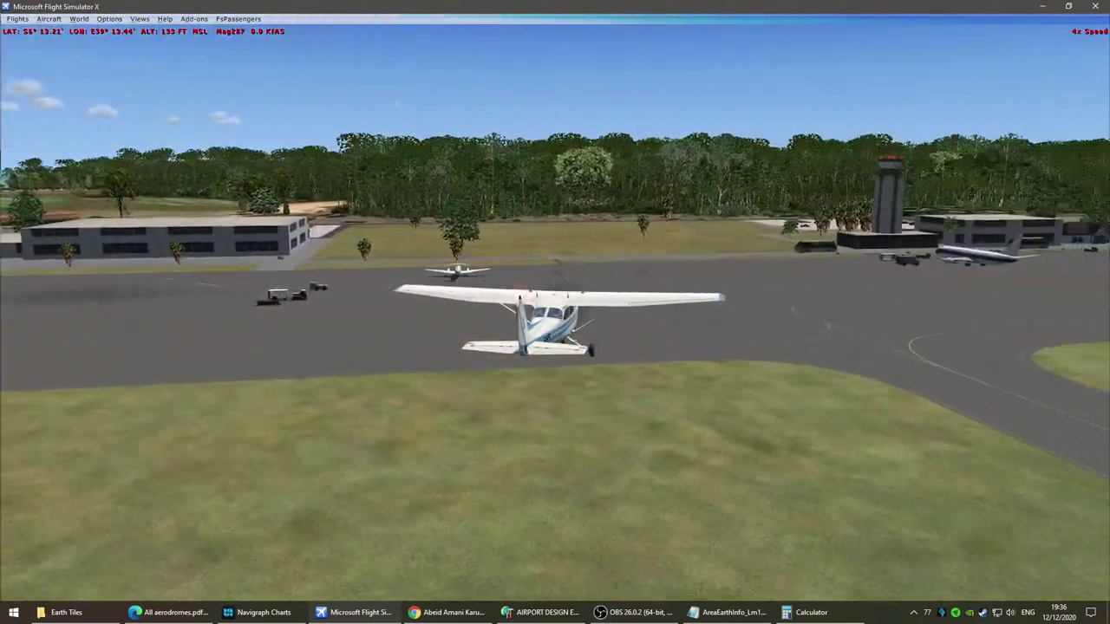
key("KP_5")
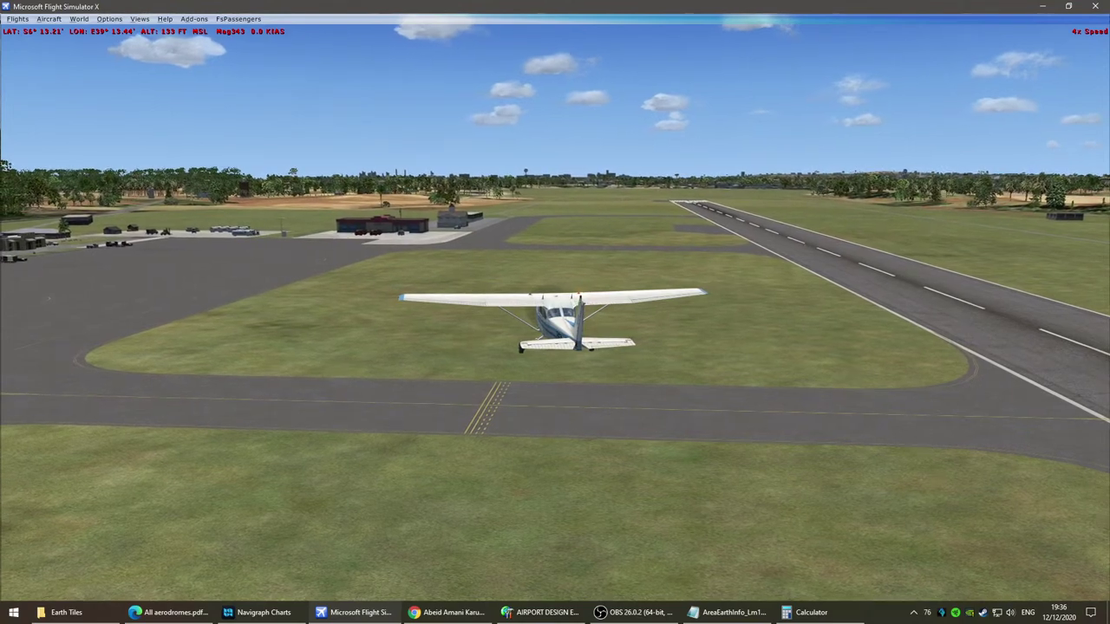
key("KP_1")
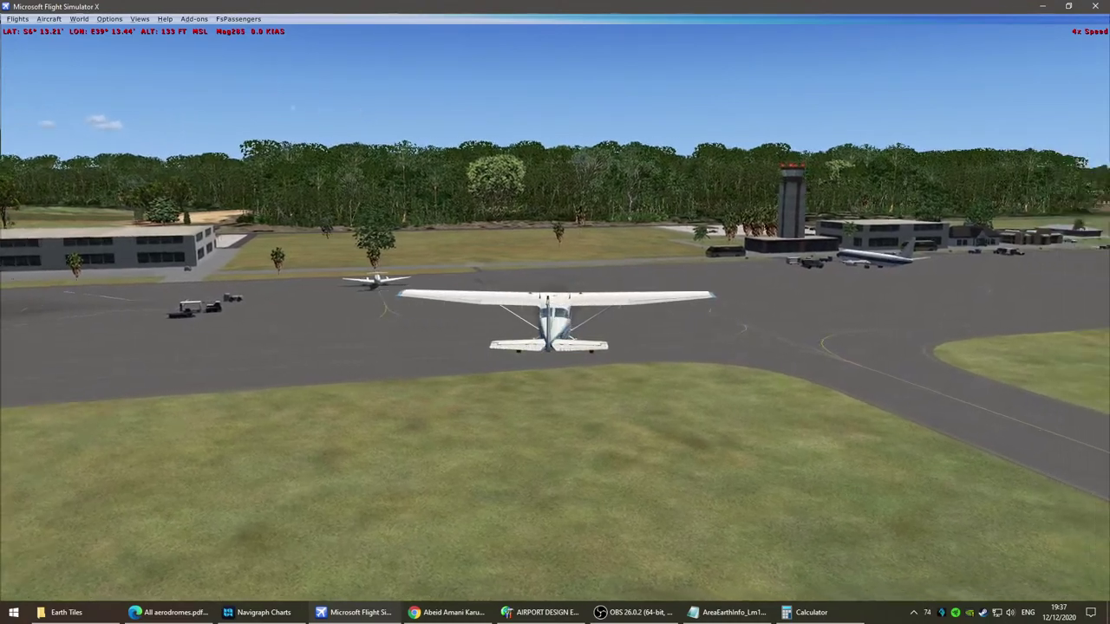
key("KP_5")
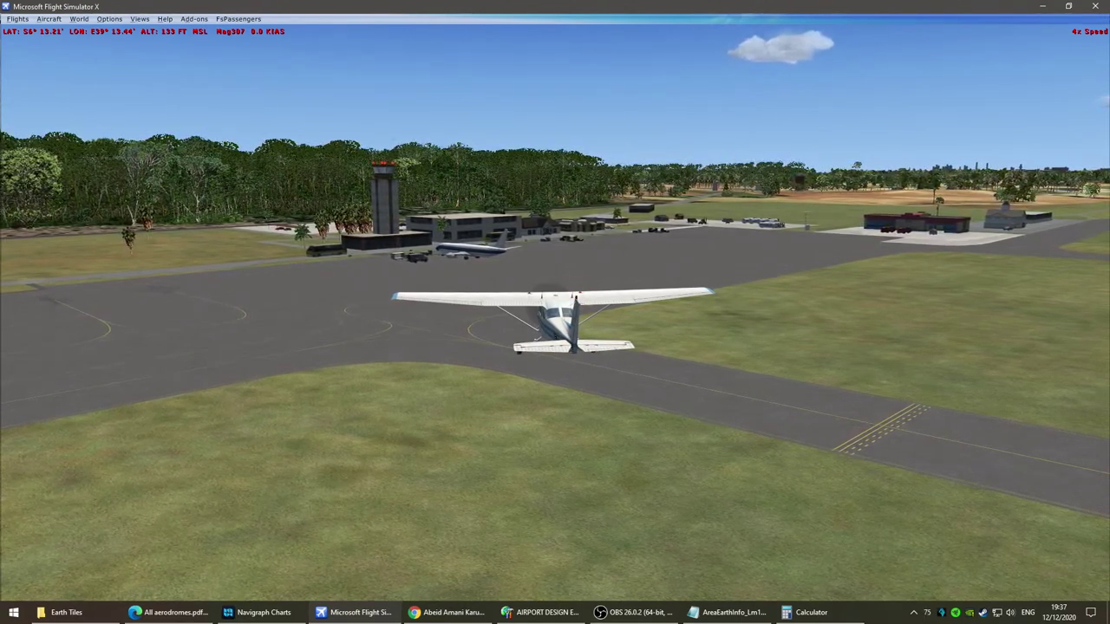
key("KP_1")
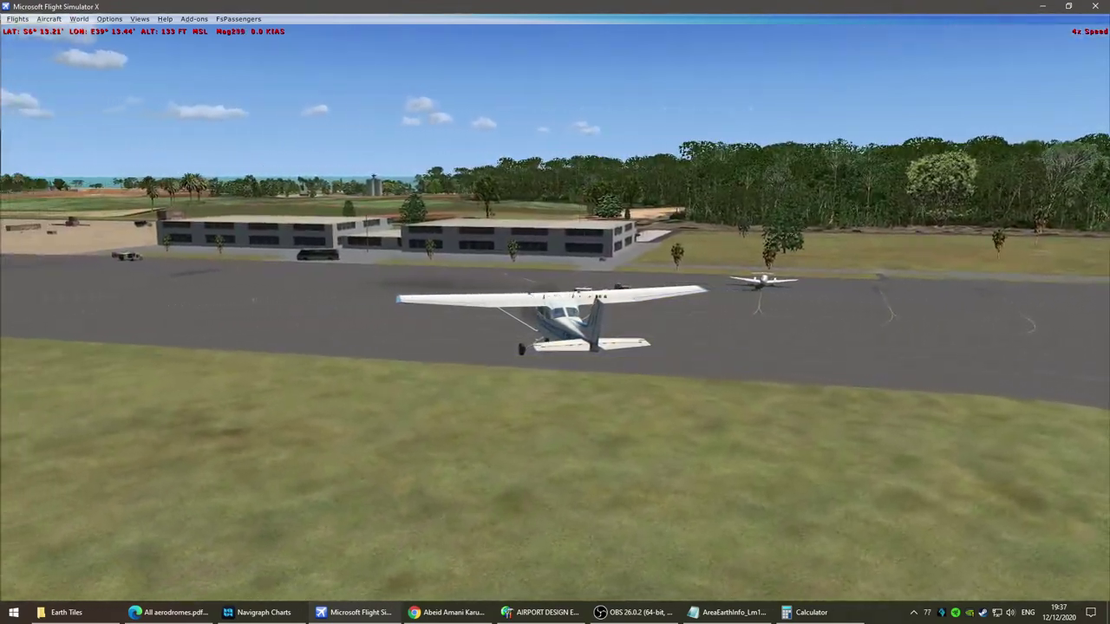
key("KP_5")
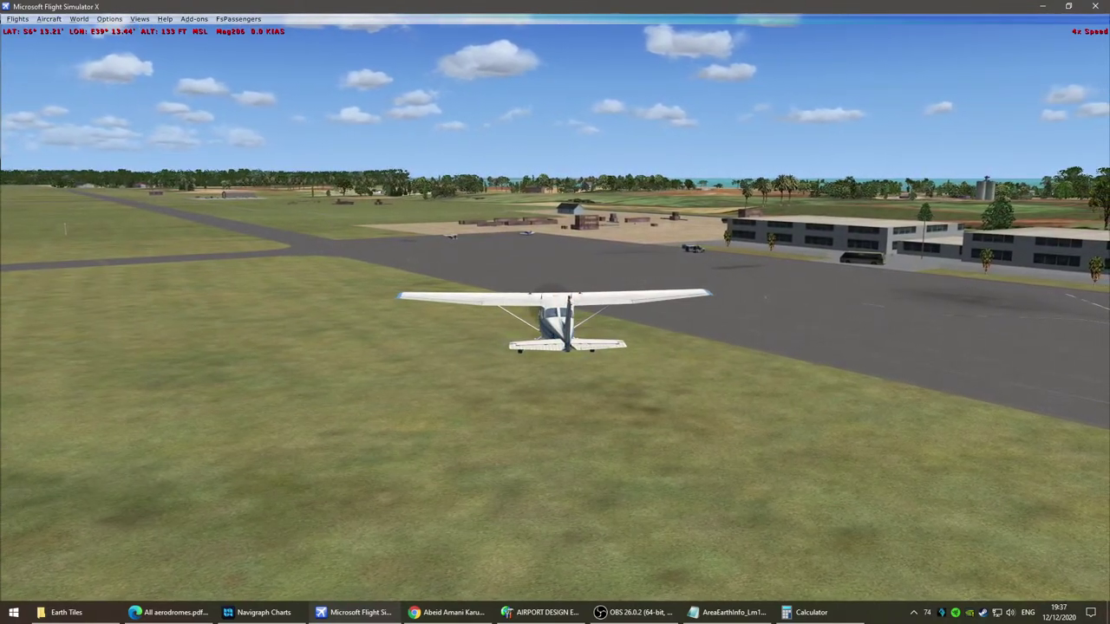
key("KP_3")
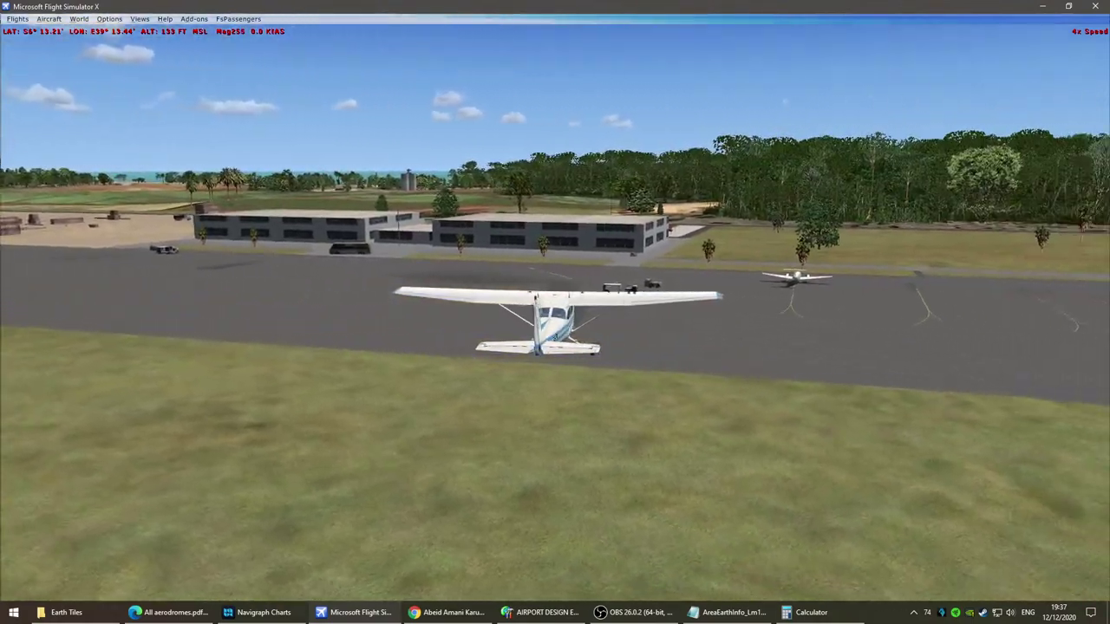
key("KP_5")
key("KP_3")
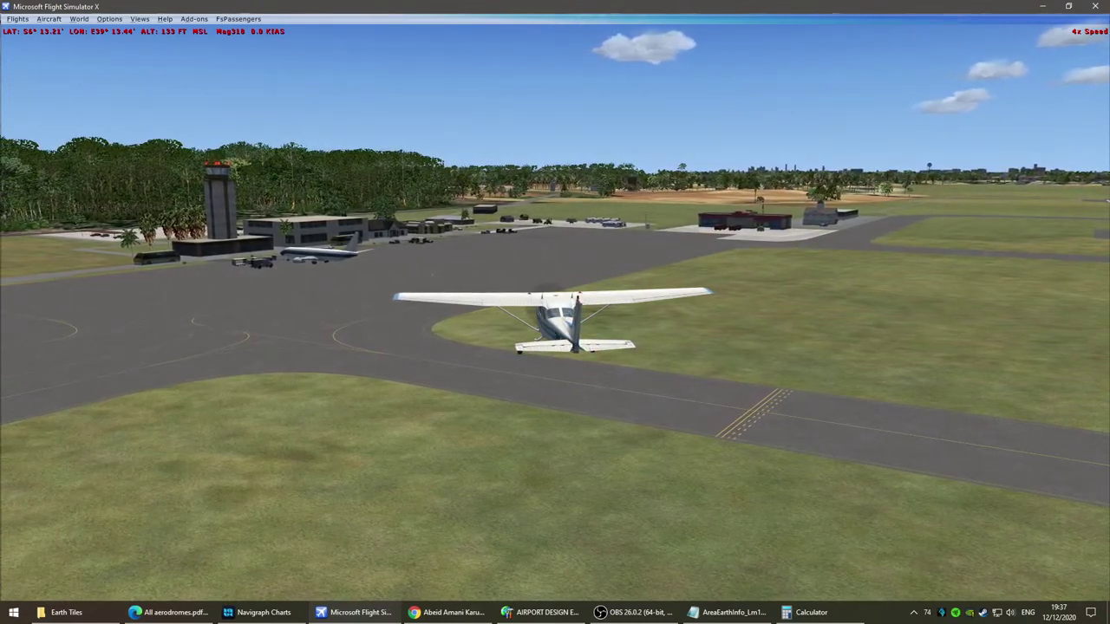
left_click(83, 19)
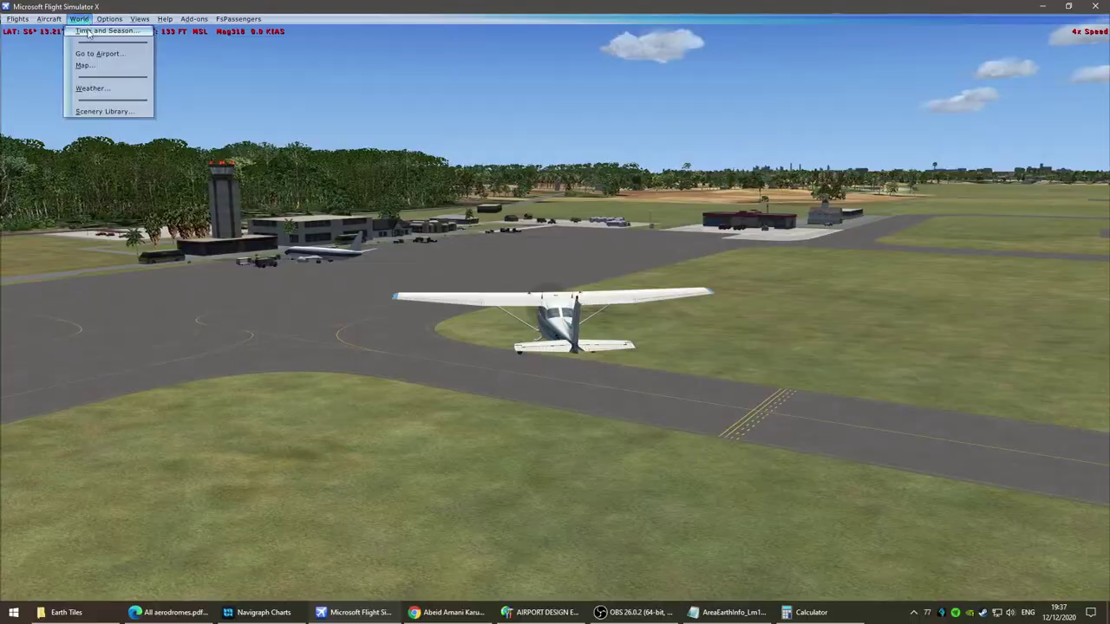
Step: Set the time of day to Dusk and turn the Cessna to view the lit taxiway and apron
left_click(96, 32)
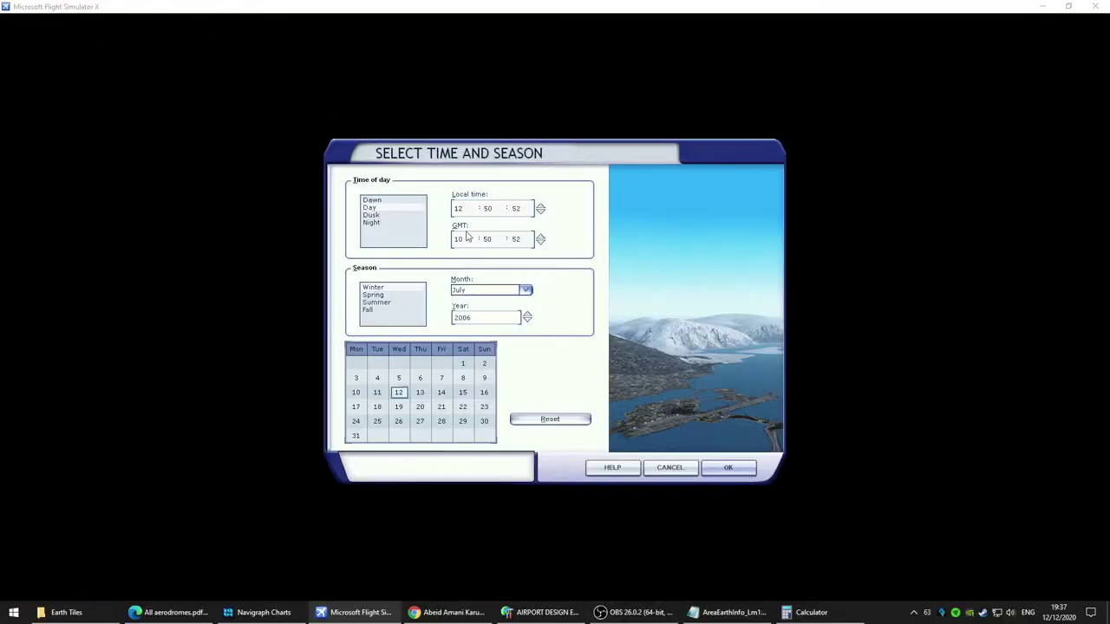
left_click(725, 467)
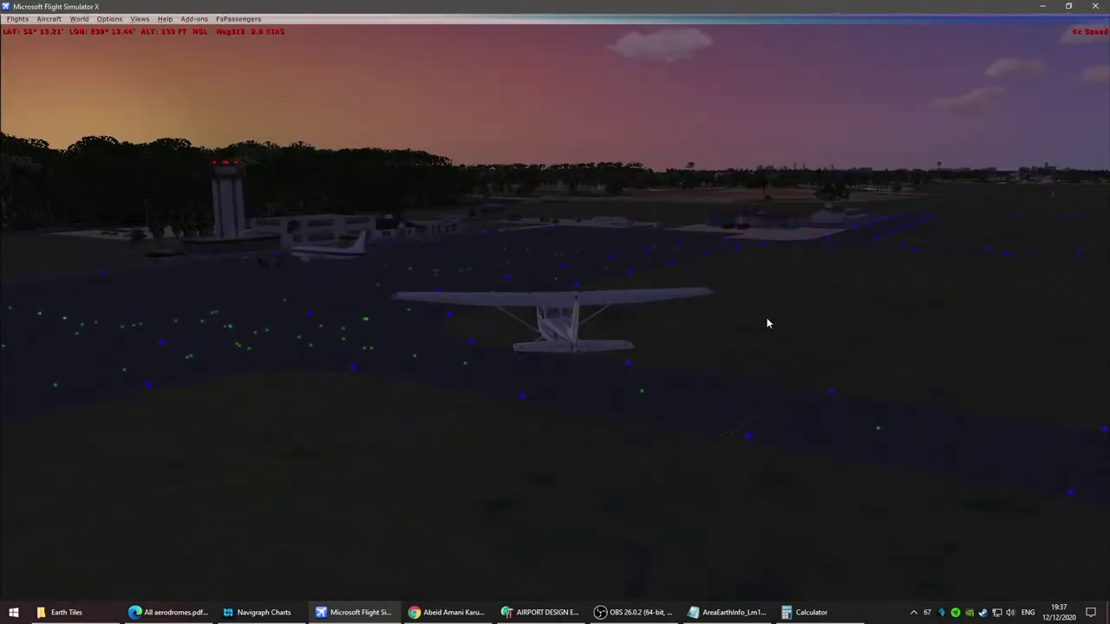
key("KP_1")
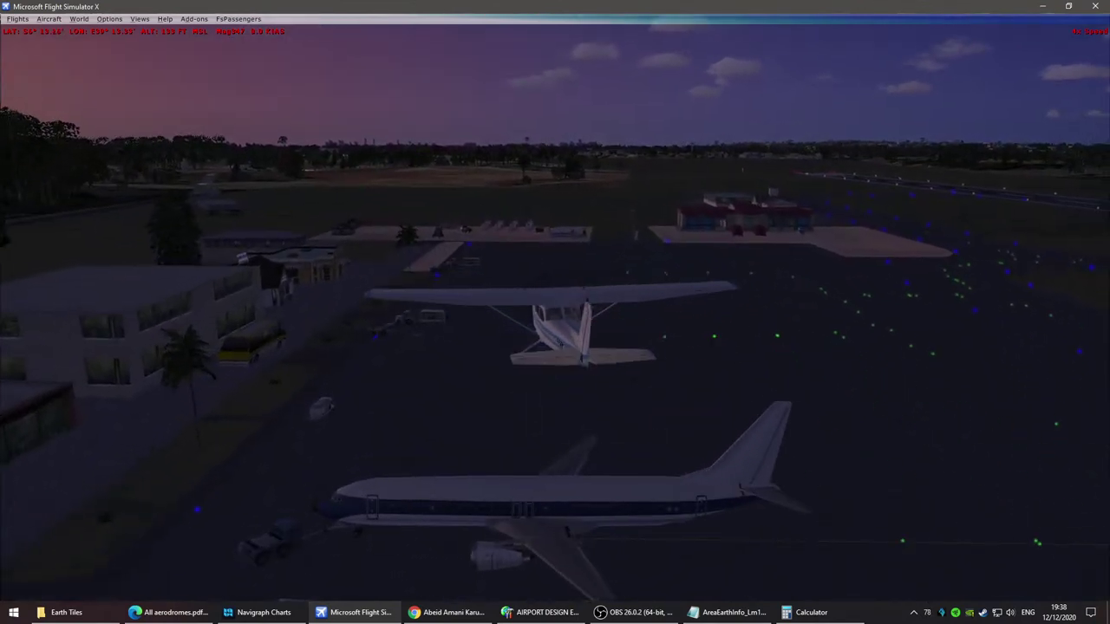
left_click(79, 18)
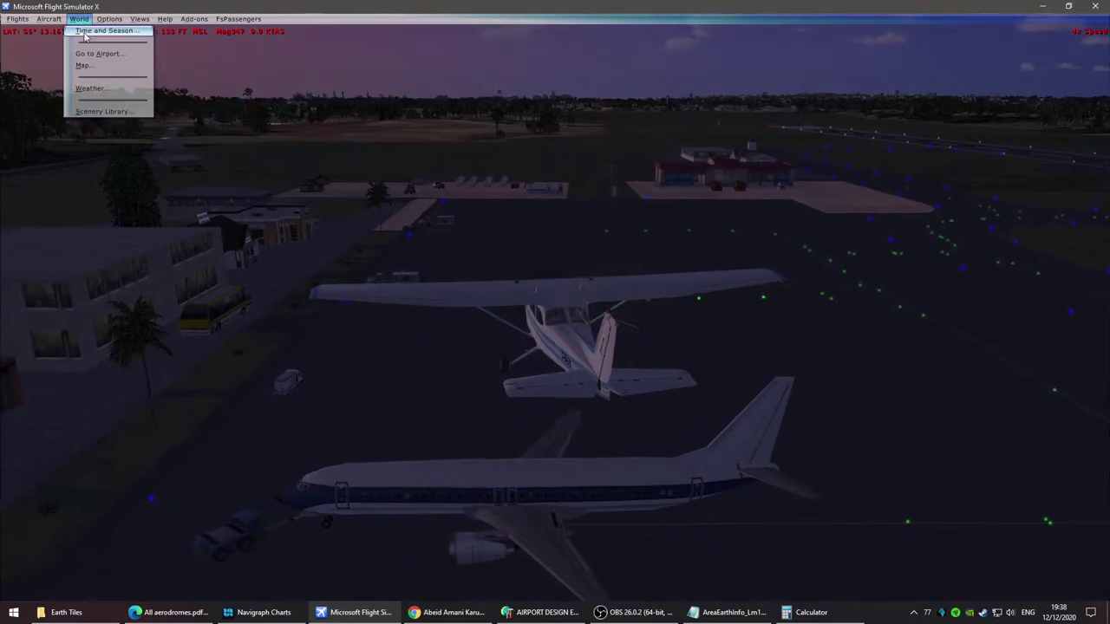
Step: Set the time of day to Dawn (05:35) and turn the Cessna right to view the scene
left_click(85, 31)
left_click(375, 199)
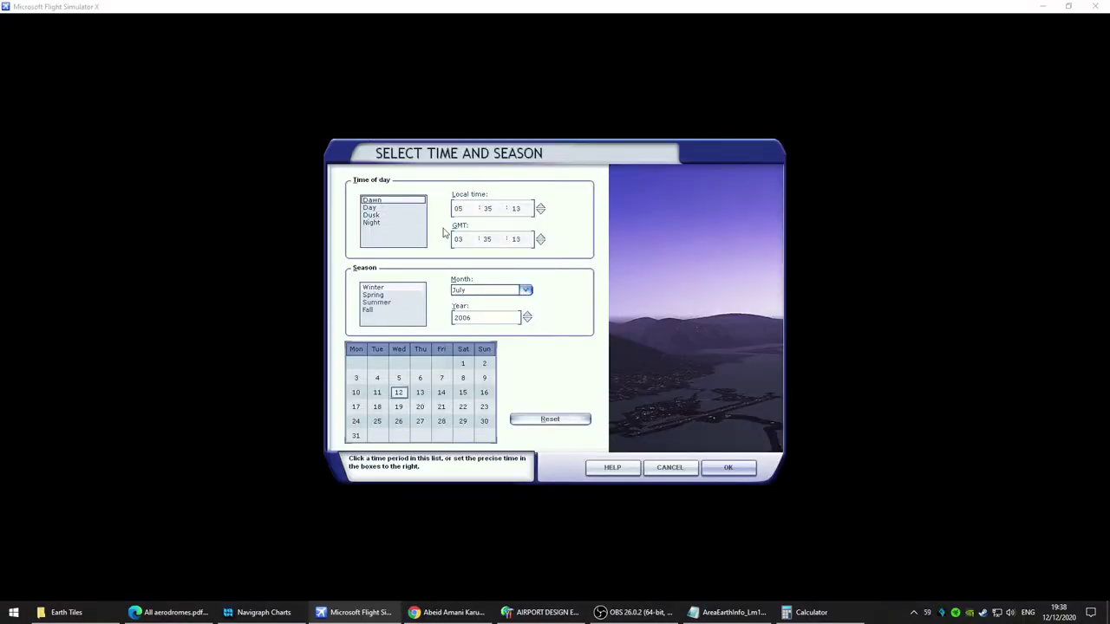
left_click(729, 469)
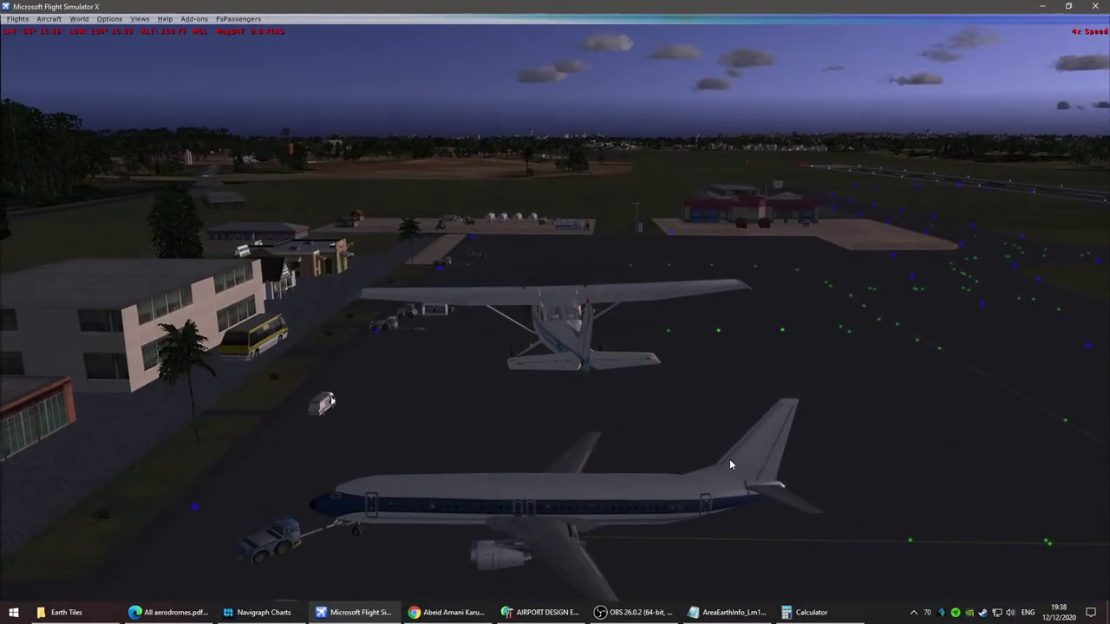
key("KP_3")
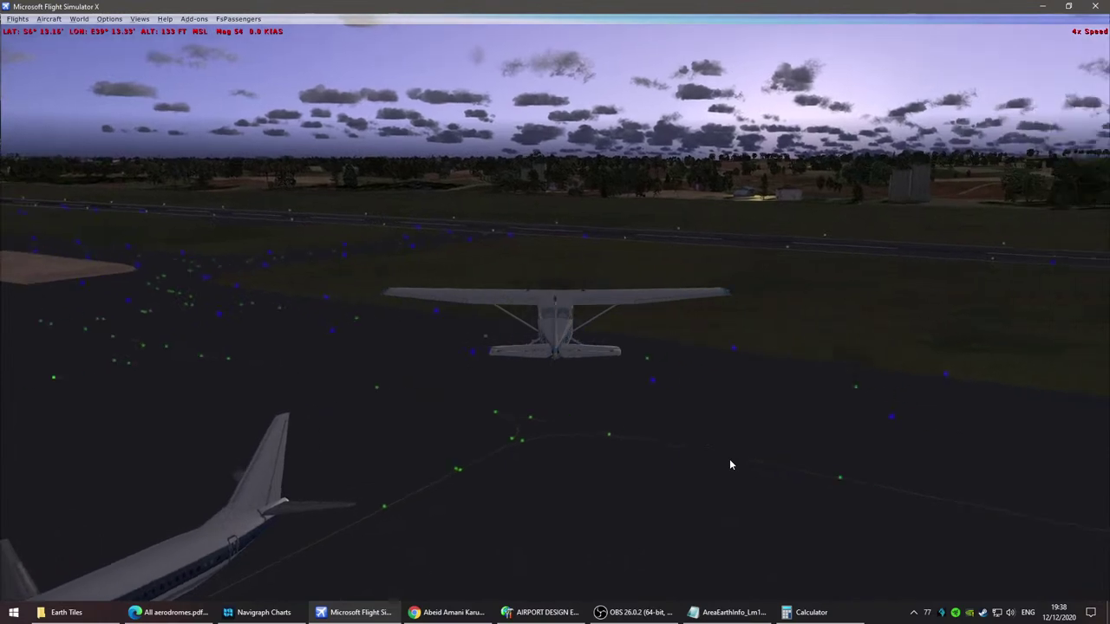